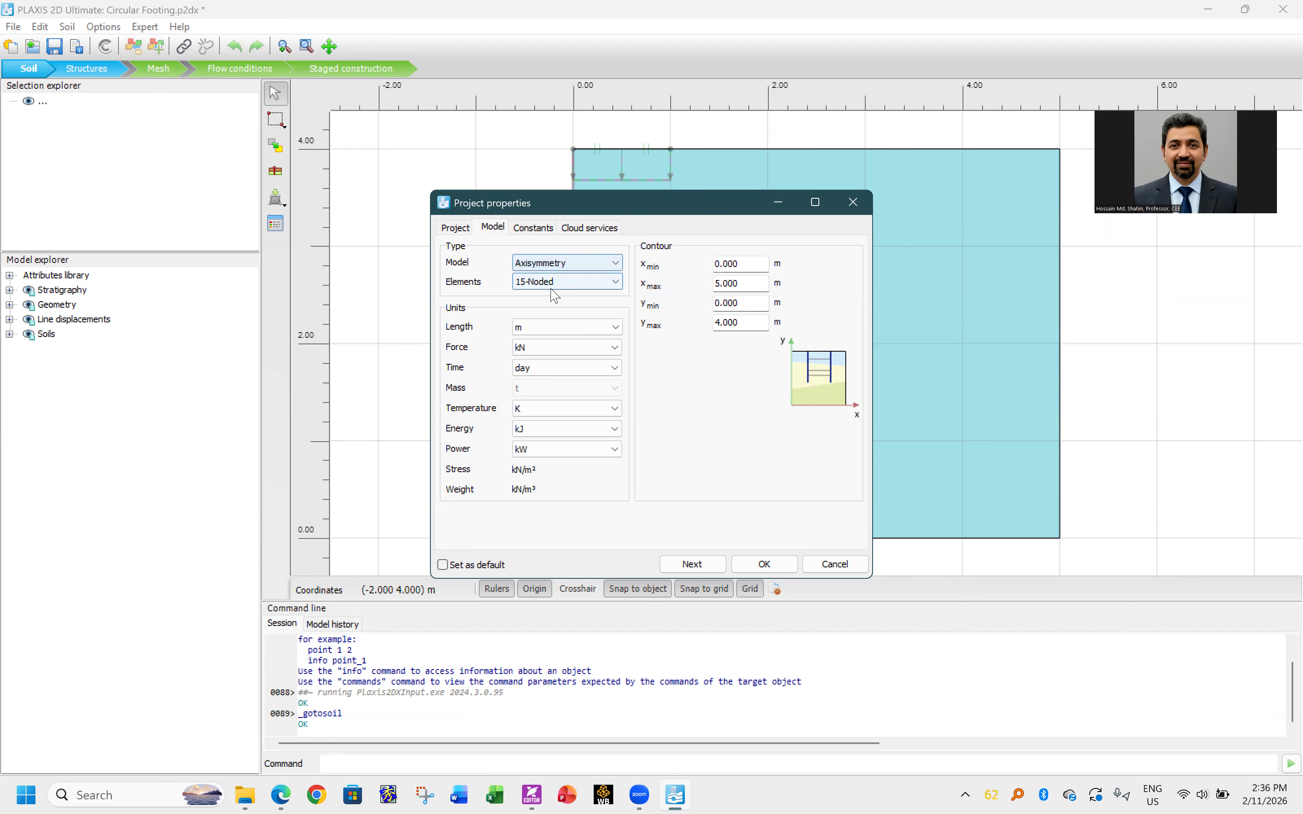
- Accept the project properties, switch to Word and create a blank document
{"action": "left_click", "coordinate": [765, 564]}
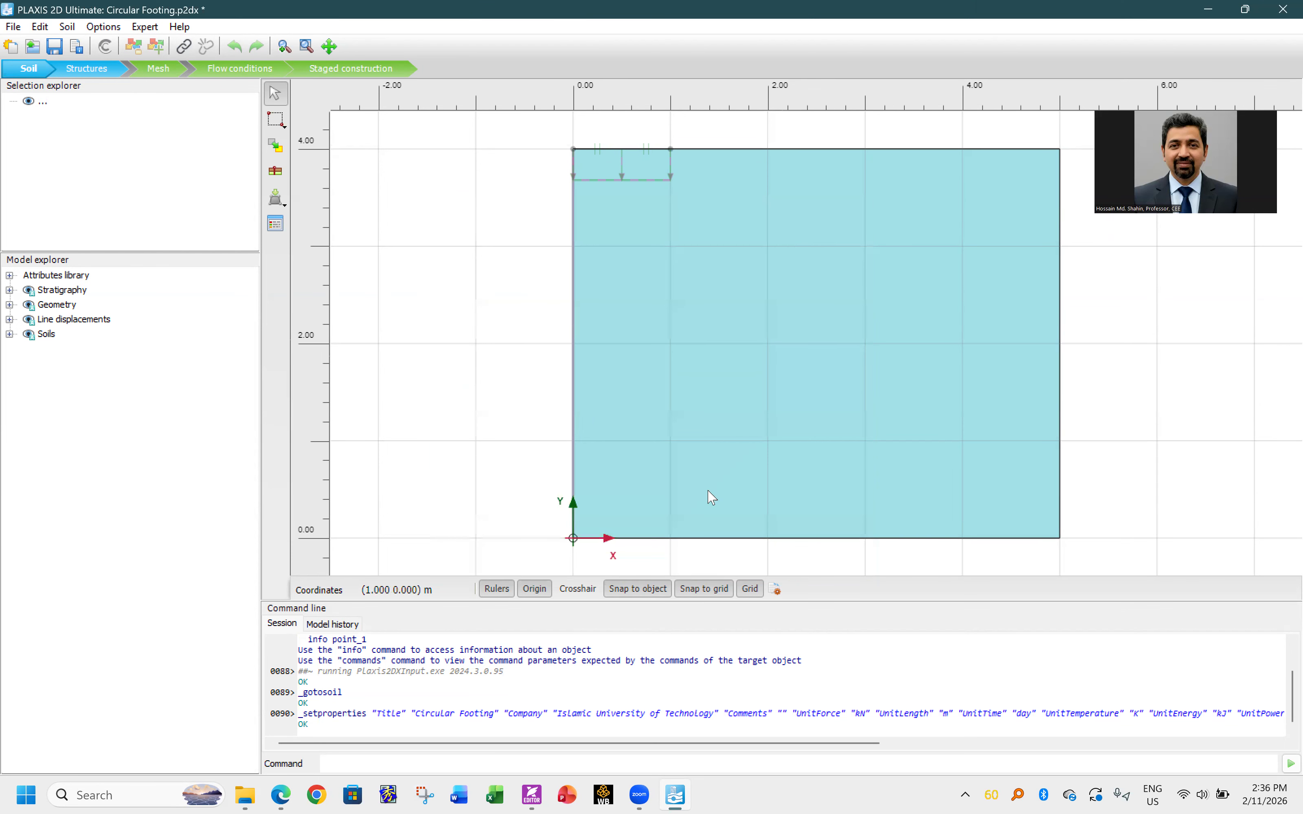
{"action": "left_click", "coordinate": [462, 795]}
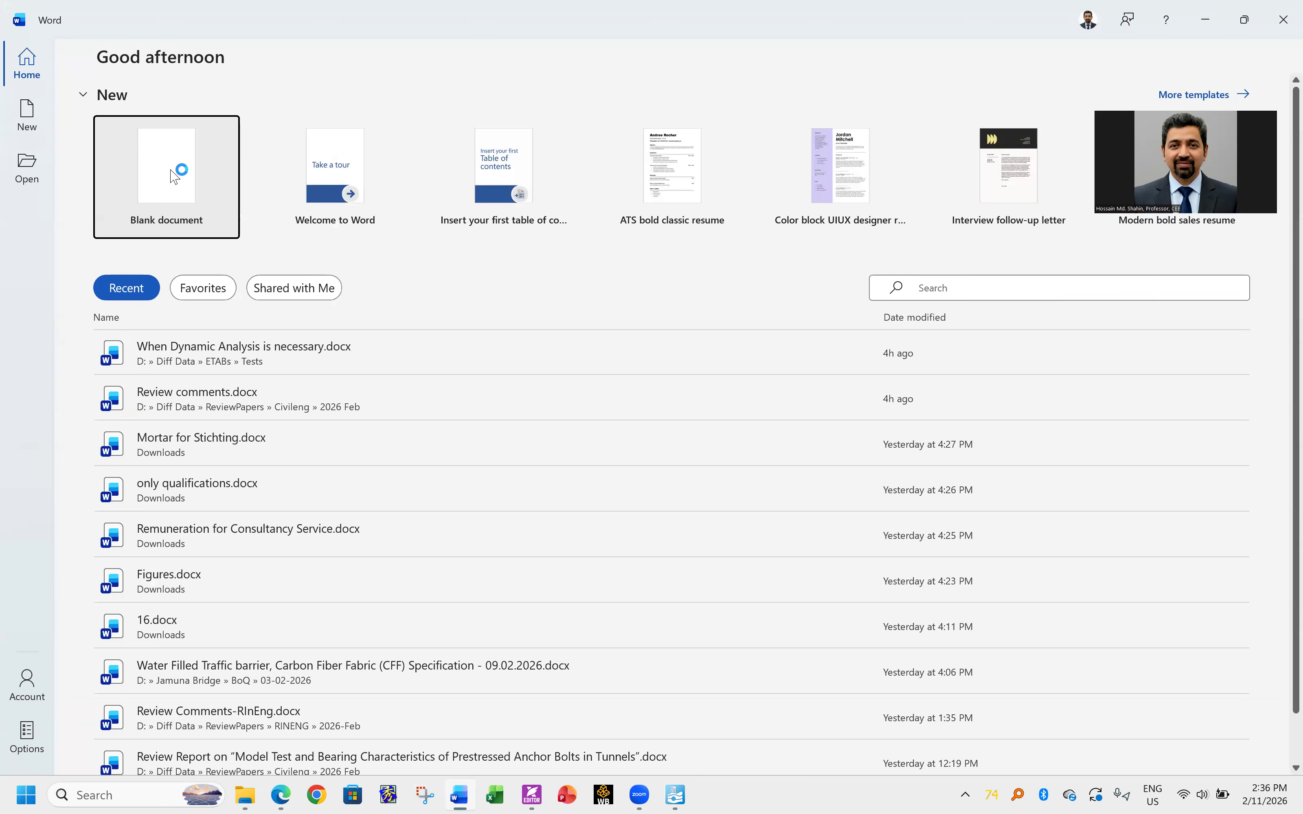
{"action": "left_click", "coordinate": [173, 176]}
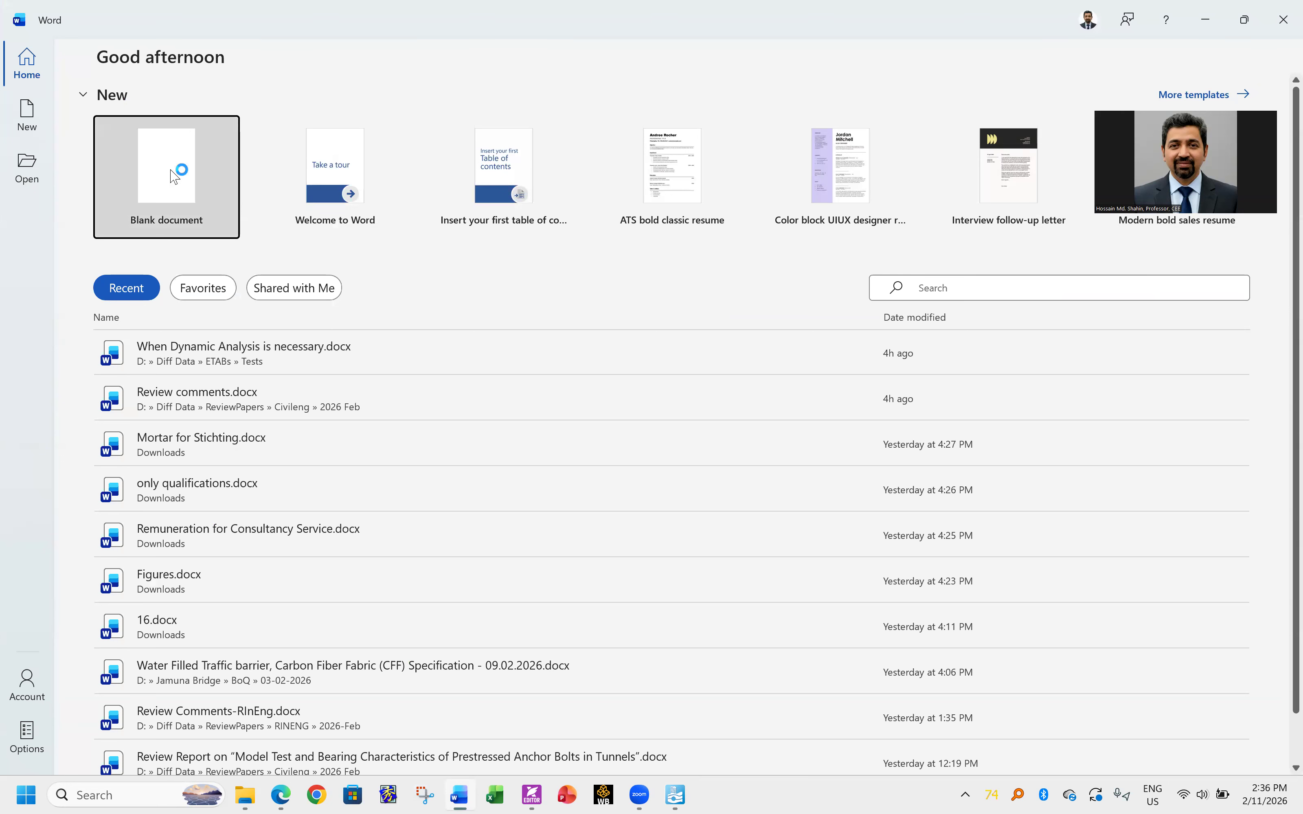
- Fill most of the new document's first page with about 20 empty lines
{"action": "key", "text": "Return"}
{"action": "key", "text": "Return"}
{"action": "key", "text": "Return"}
{"action": "key", "text": "Return"}
{"action": "key", "text": "Return"}
{"action": "key", "text": "Return"}
{"action": "key", "text": "Return"}
{"action": "key", "text": "Return"}
{"action": "key", "text": "Return"}
{"action": "key", "text": "Return"}
{"action": "key", "text": "Return"}
{"action": "key", "text": "Return"}
{"action": "key", "text": "Return"}
{"action": "key", "text": "Return"}
{"action": "key", "text": "Return"}
{"action": "key", "text": "Return"}
{"action": "key", "text": "Return"}
{"action": "key", "text": "Return"}
{"action": "key", "text": "Return"}
{"action": "key", "text": "Return"}
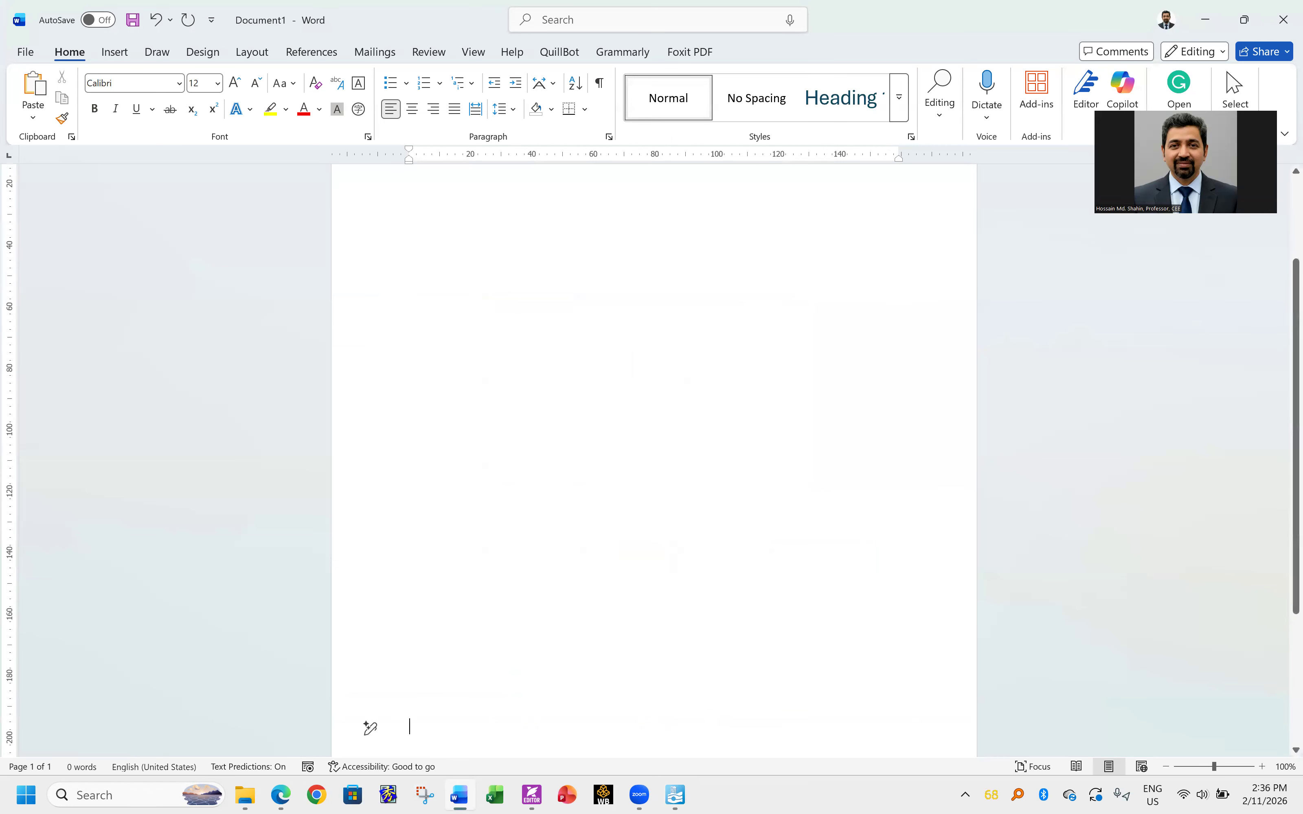
- Handwrite the heading "2D Analysis" at the top of the page with the black pen, underlining "2D"
{"action": "scroll", "coordinate": [565, 250], "scroll_direction": "up", "scroll_amount": 2}
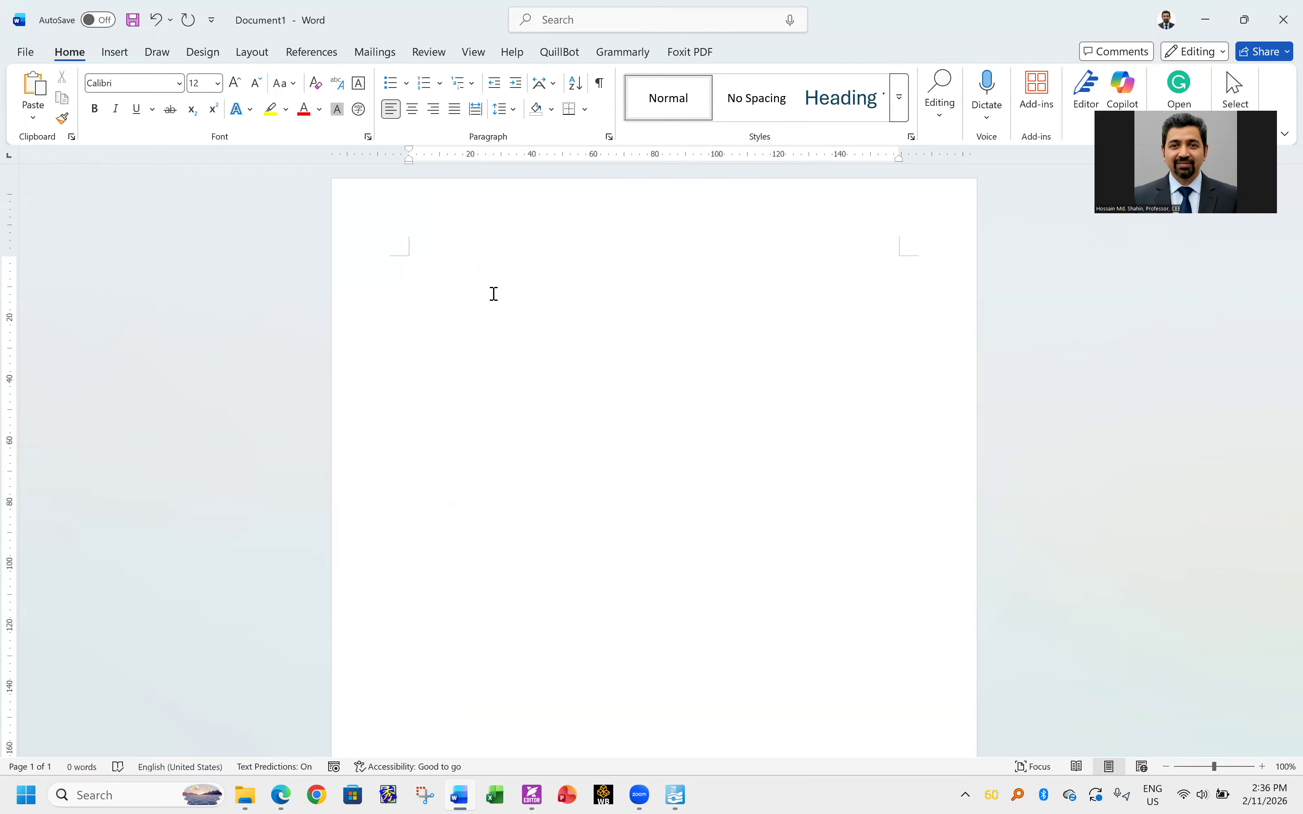
{"action": "left_click", "coordinate": [157, 52]}
{"action": "left_click", "coordinate": [235, 93]}
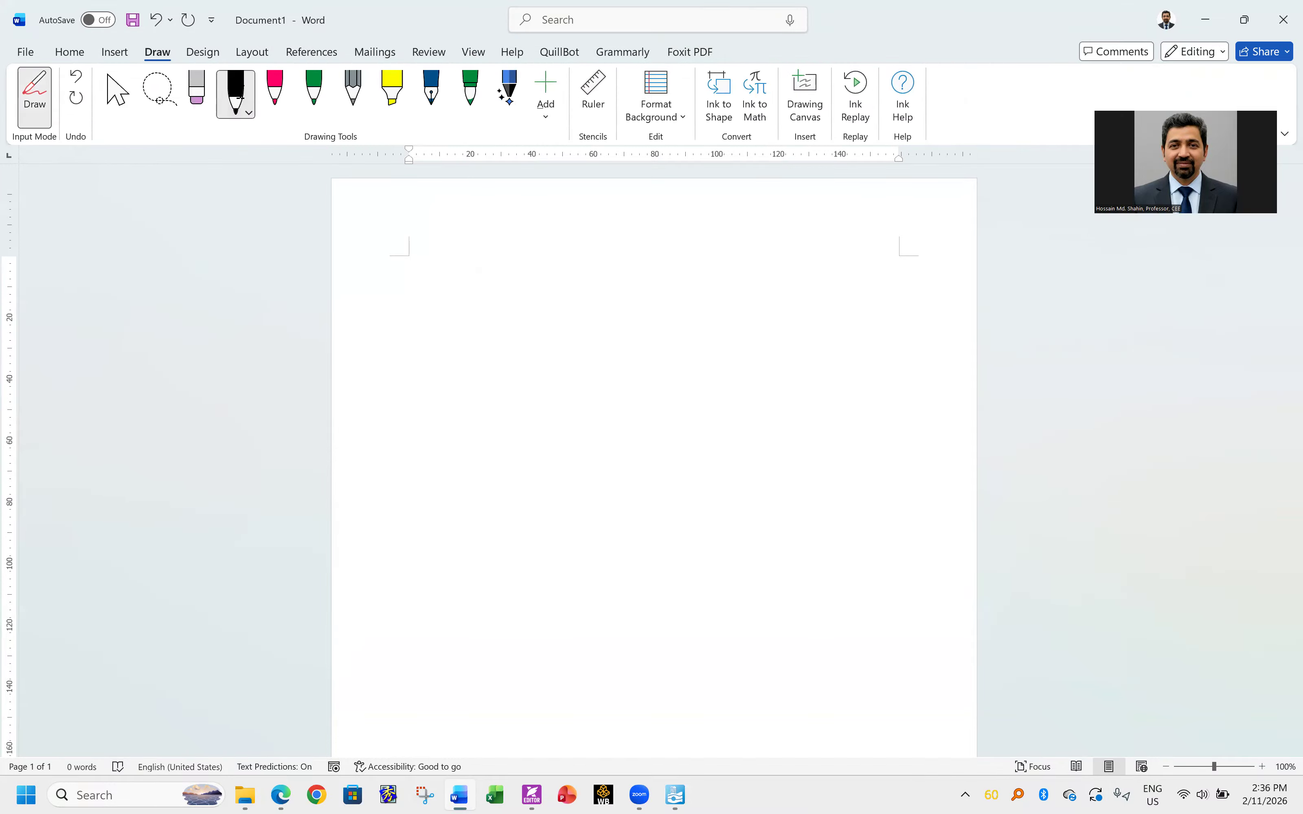
{"action": "mouse_move", "coordinate": [440, 262]}
{"action": "left_mouse_down"}
{"action": "mouse_move", "coordinate": [468, 288]}
{"action": "mouse_move", "coordinate": [486, 281]}
{"action": "left_mouse_up"}
{"action": "mouse_move", "coordinate": [476, 267]}
{"action": "left_mouse_down"}
{"action": "mouse_move", "coordinate": [476, 294]}
{"action": "mouse_move", "coordinate": [526, 297]}
{"action": "mouse_move", "coordinate": [557, 272]}
{"action": "mouse_move", "coordinate": [580, 295]}
{"action": "left_mouse_up"}
{"action": "mouse_move", "coordinate": [548, 285]}
{"action": "left_mouse_down"}
{"action": "mouse_move", "coordinate": [617, 290]}
{"action": "mouse_move", "coordinate": [667, 254]}
{"action": "mouse_move", "coordinate": [733, 291]}
{"action": "mouse_move", "coordinate": [758, 260]}
{"action": "mouse_move", "coordinate": [748, 292]}
{"action": "left_mouse_up"}
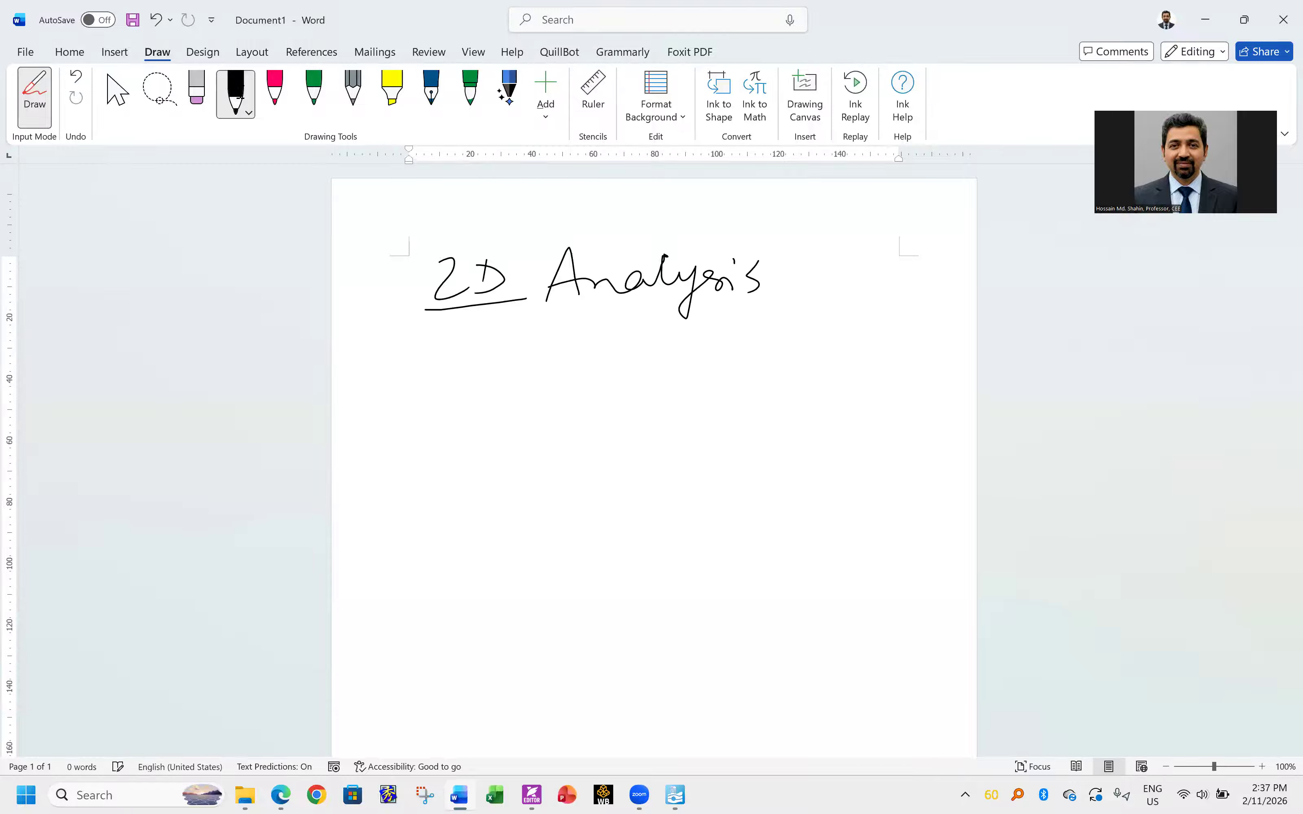
- Handwrite a two-item list below the heading: circled 1 "Plane strain" and circled 2 with a ditto mark and "stress"
{"action": "mouse_move", "coordinate": [496, 326]}
{"action": "left_mouse_down"}
{"action": "mouse_move", "coordinate": [479, 334]}
{"action": "mouse_move", "coordinate": [550, 323]}
{"action": "mouse_move", "coordinate": [565, 340]}
{"action": "mouse_move", "coordinate": [639, 336]}
{"action": "mouse_move", "coordinate": [655, 318]}
{"action": "mouse_move", "coordinate": [656, 336]}
{"action": "mouse_move", "coordinate": [713, 323]}
{"action": "mouse_move", "coordinate": [812, 333]}
{"action": "left_mouse_up"}
{"action": "mouse_move", "coordinate": [486, 374]}
{"action": "left_mouse_down"}
{"action": "mouse_move", "coordinate": [501, 394]}
{"action": "mouse_move", "coordinate": [527, 371]}
{"action": "mouse_move", "coordinate": [594, 399]}
{"action": "left_mouse_up"}
{"action": "mouse_move", "coordinate": [737, 370]}
{"action": "left_mouse_down"}
{"action": "mouse_move", "coordinate": [721, 402]}
{"action": "mouse_move", "coordinate": [783, 378]}
{"action": "mouse_move", "coordinate": [825, 388]}
{"action": "mouse_move", "coordinate": [814, 399]}
{"action": "left_mouse_up"}
{"action": "left_click_drag", "start_coordinate": [845, 379], "coordinate": [832, 399]}
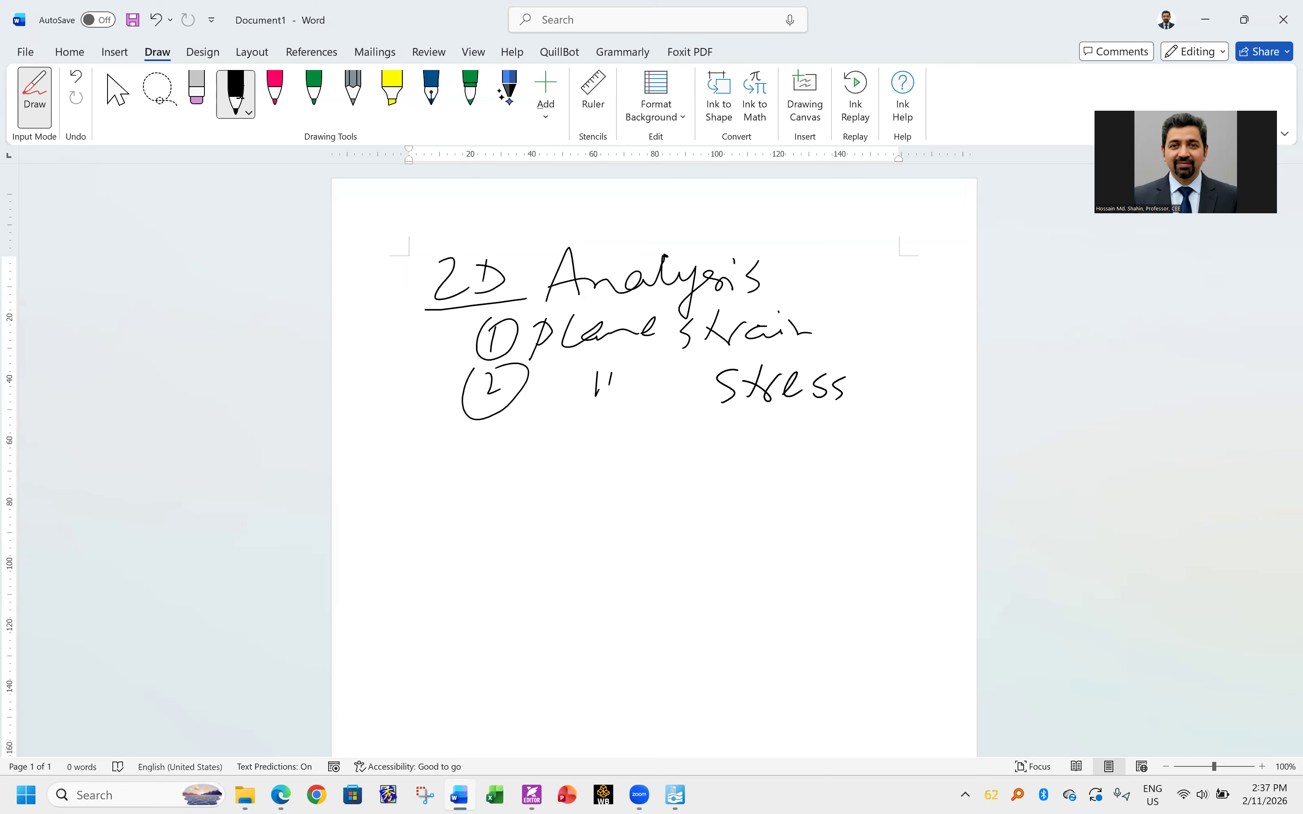
- Sketch a long, thin wall in perspective below the list, with its narrow end face in front
{"action": "left_click_drag", "start_coordinate": [642, 482], "coordinate": [633, 656]}
{"action": "left_click_drag", "start_coordinate": [644, 484], "coordinate": [904, 395]}
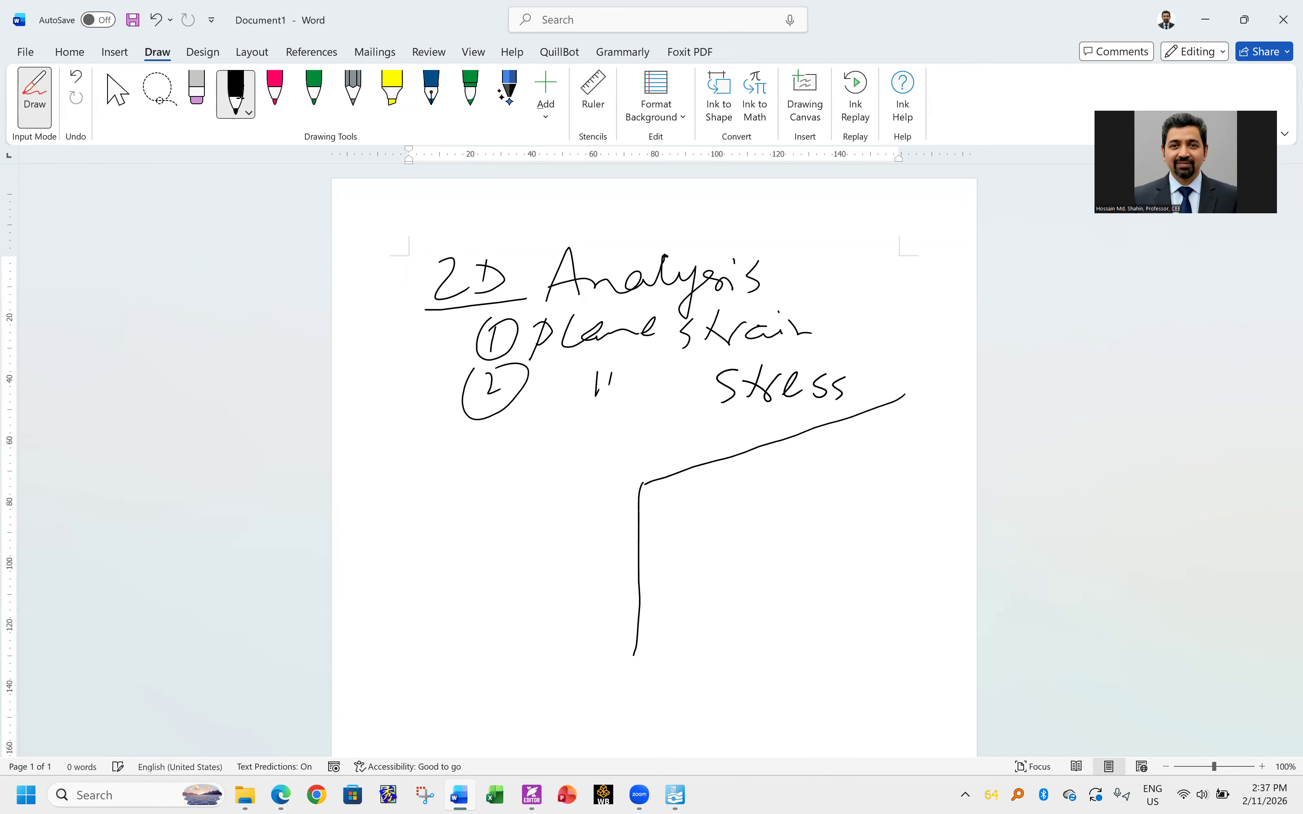
{"action": "mouse_move", "coordinate": [645, 484]}
{"action": "left_mouse_down"}
{"action": "mouse_move", "coordinate": [706, 477]}
{"action": "mouse_move", "coordinate": [922, 397]}
{"action": "left_mouse_up"}
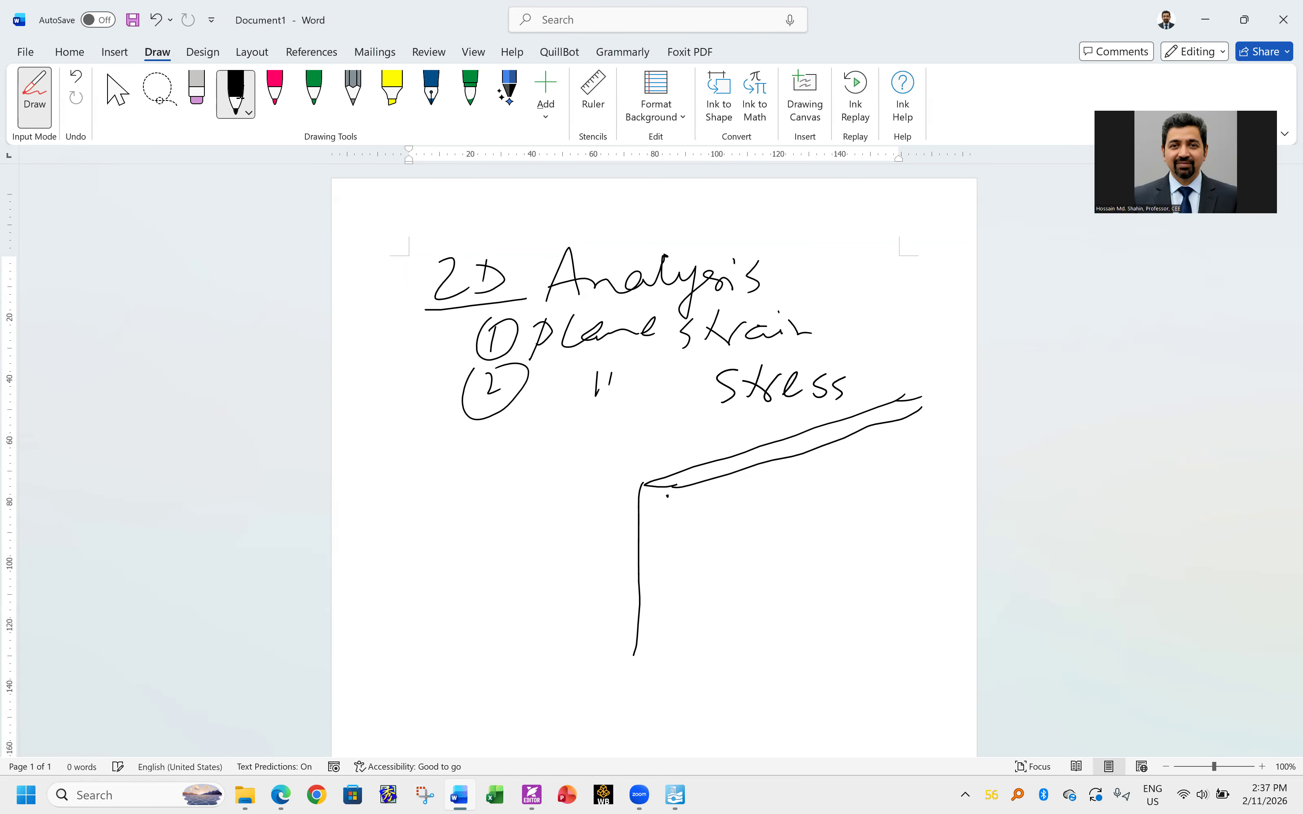
{"action": "mouse_move", "coordinate": [678, 484]}
{"action": "left_mouse_down"}
{"action": "mouse_move", "coordinate": [671, 653]}
{"action": "mouse_move", "coordinate": [814, 553]}
{"action": "mouse_move", "coordinate": [943, 487]}
{"action": "left_mouse_up"}
{"action": "left_click_drag", "start_coordinate": [669, 630], "coordinate": [738, 602]}
{"action": "left_click_drag", "start_coordinate": [757, 592], "coordinate": [906, 534]}
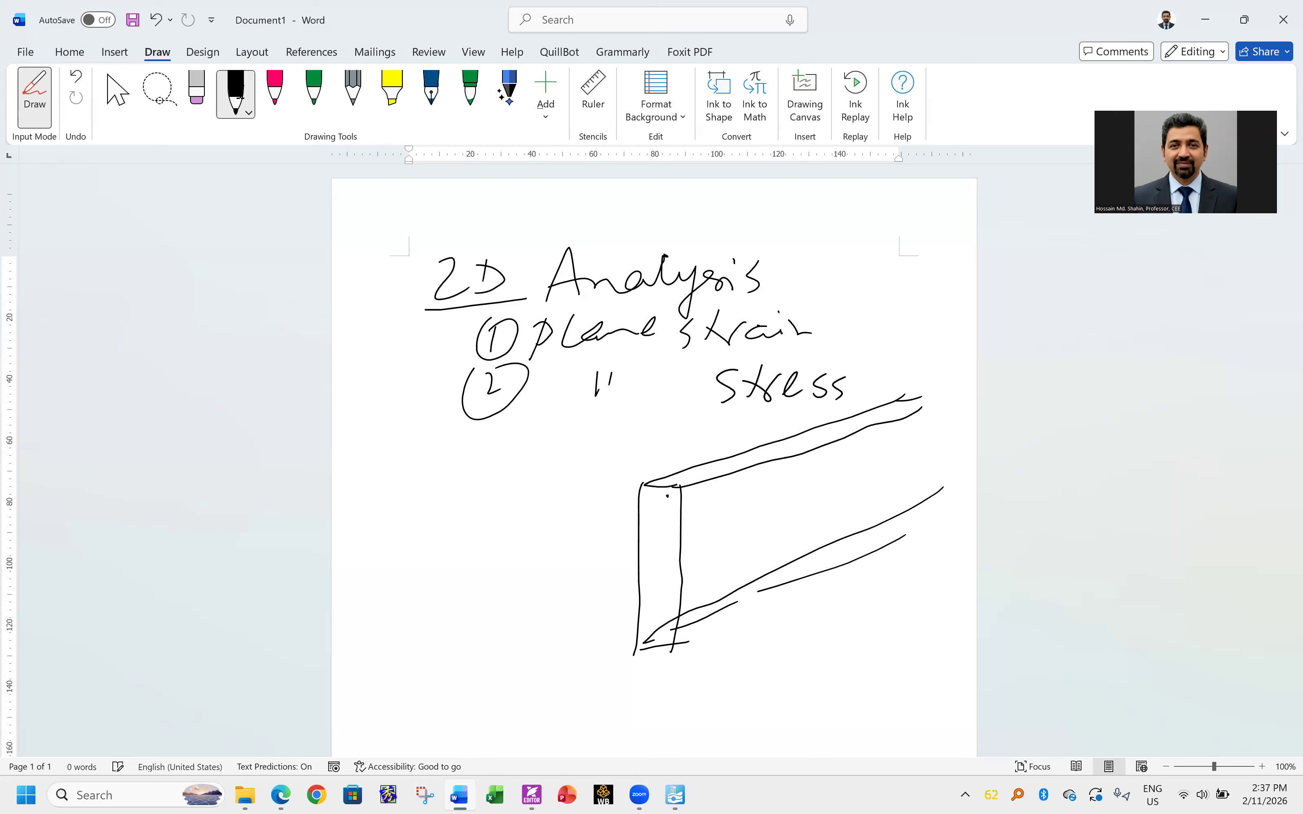
{"action": "left_click_drag", "start_coordinate": [673, 638], "coordinate": [810, 569]}
- Draw two opposing arrows beside the wall's end face and label each one εy
{"action": "mouse_move", "coordinate": [414, 584]}
{"action": "left_mouse_down"}
{"action": "mouse_move", "coordinate": [496, 543]}
{"action": "mouse_move", "coordinate": [490, 558]}
{"action": "left_mouse_up"}
{"action": "mouse_move", "coordinate": [576, 499]}
{"action": "left_mouse_down"}
{"action": "mouse_move", "coordinate": [523, 527]}
{"action": "mouse_move", "coordinate": [545, 524]}
{"action": "left_mouse_up"}
{"action": "mouse_move", "coordinate": [478, 562]}
{"action": "left_mouse_down"}
{"action": "mouse_move", "coordinate": [461, 581]}
{"action": "mouse_move", "coordinate": [470, 603]}
{"action": "mouse_move", "coordinate": [485, 600]}
{"action": "left_mouse_up"}
{"action": "mouse_move", "coordinate": [494, 573]}
{"action": "left_mouse_down"}
{"action": "mouse_move", "coordinate": [511, 584]}
{"action": "mouse_move", "coordinate": [498, 603]}
{"action": "left_mouse_up"}
{"action": "left_click_drag", "start_coordinate": [567, 527], "coordinate": [563, 564]}
{"action": "left_click_drag", "start_coordinate": [577, 542], "coordinate": [581, 554]}
{"action": "mouse_move", "coordinate": [592, 540]}
{"action": "left_mouse_down"}
{"action": "mouse_move", "coordinate": [585, 564]}
{"action": "mouse_move", "coordinate": [528, 567]}
{"action": "left_mouse_up"}
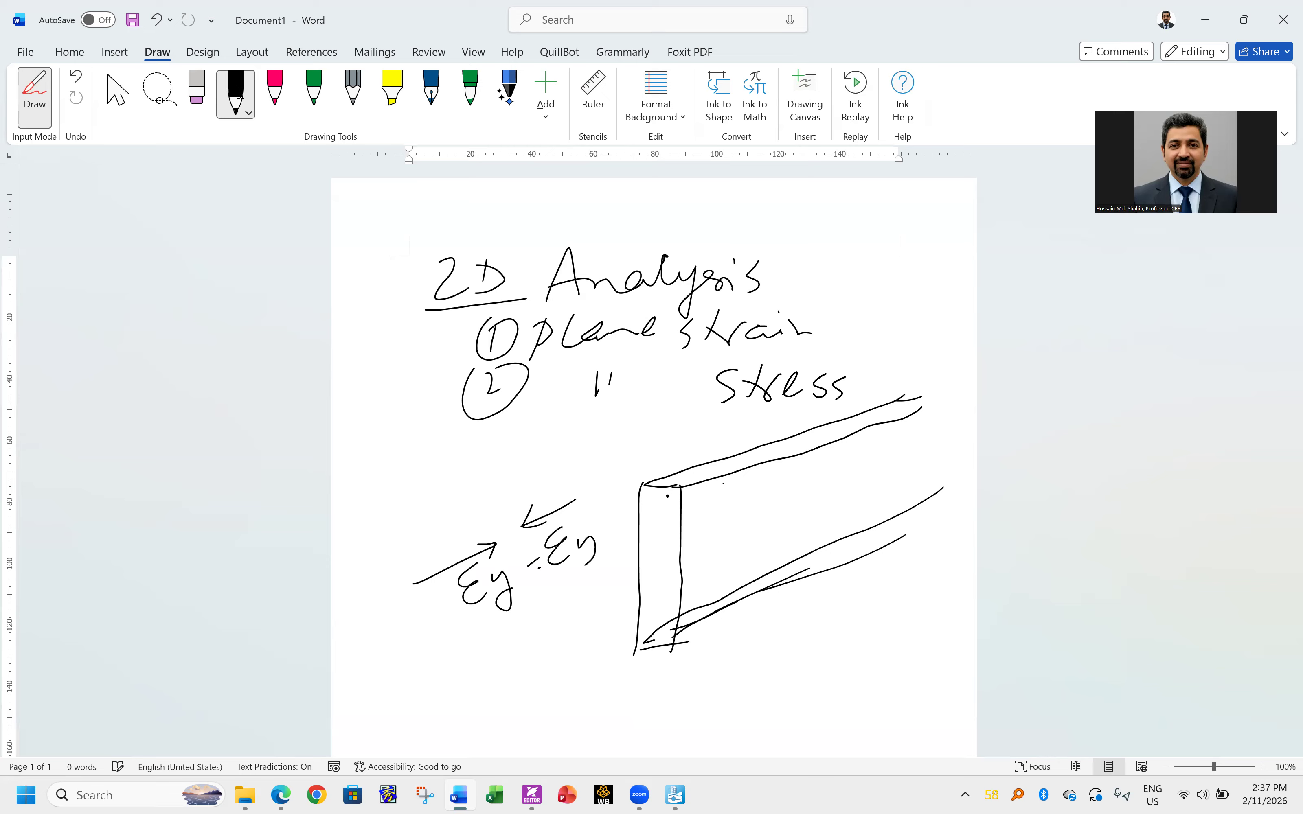
- Mark a vertical section line with an arrow on the wall and tick the "Plane strain" item at its end
{"action": "mouse_move", "coordinate": [748, 461]}
{"action": "left_mouse_down"}
{"action": "mouse_move", "coordinate": [736, 624]}
{"action": "mouse_move", "coordinate": [742, 486]}
{"action": "mouse_move", "coordinate": [752, 520]}
{"action": "mouse_move", "coordinate": [769, 516]}
{"action": "left_mouse_up"}
{"action": "left_click_drag", "start_coordinate": [837, 310], "coordinate": [889, 288]}
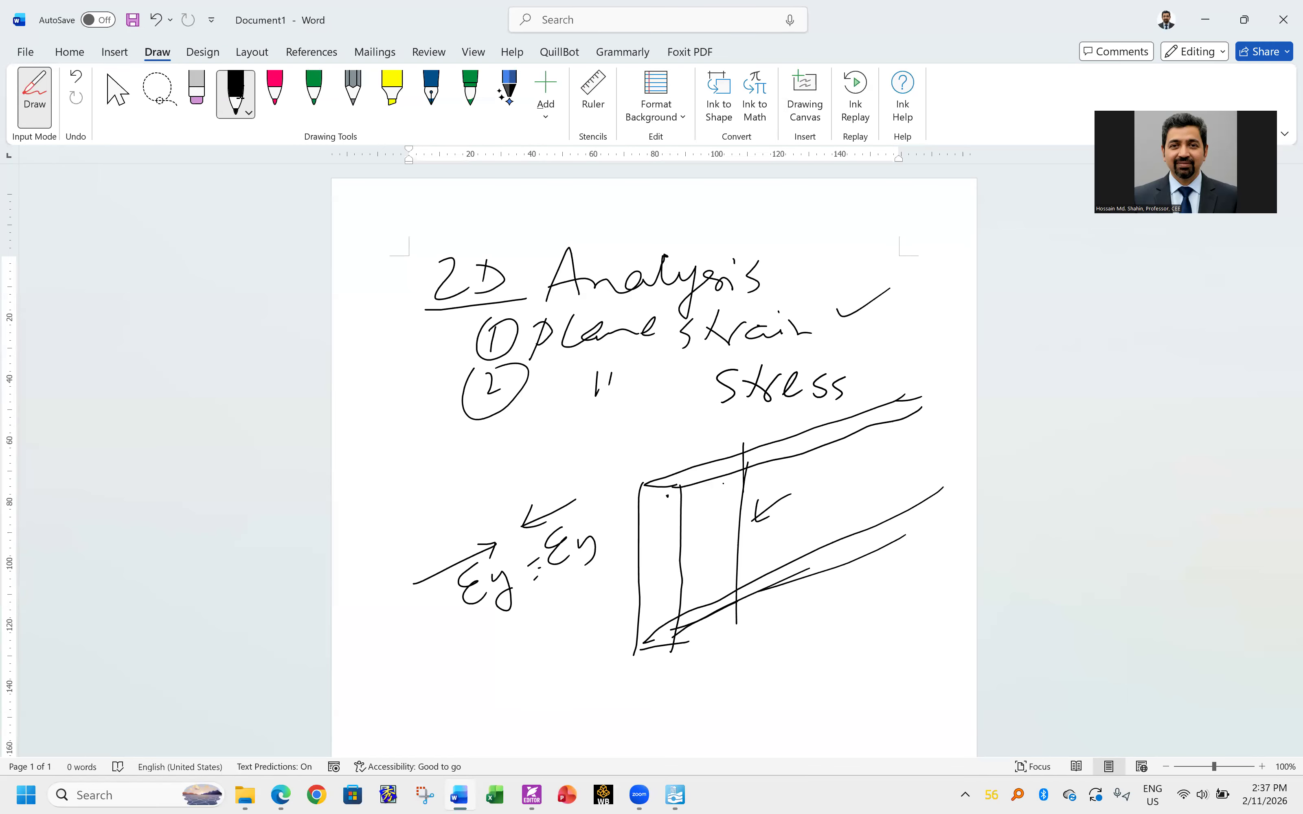
- Sketch a thin plate with opposing arrows labelled σy below the wall, and link "stress" to it with a curved arrow
{"action": "mouse_move", "coordinate": [763, 623]}
{"action": "left_mouse_down"}
{"action": "mouse_move", "coordinate": [904, 615]}
{"action": "mouse_move", "coordinate": [835, 633]}
{"action": "mouse_move", "coordinate": [904, 622]}
{"action": "mouse_move", "coordinate": [795, 621]}
{"action": "left_mouse_up"}
{"action": "left_click_drag", "start_coordinate": [907, 612], "coordinate": [903, 625]}
{"action": "mouse_move", "coordinate": [792, 695]}
{"action": "left_mouse_down"}
{"action": "mouse_move", "coordinate": [844, 637]}
{"action": "mouse_move", "coordinate": [847, 651]}
{"action": "left_mouse_up"}
{"action": "mouse_move", "coordinate": [895, 582]}
{"action": "left_mouse_down"}
{"action": "mouse_move", "coordinate": [863, 614]}
{"action": "mouse_move", "coordinate": [878, 607]}
{"action": "left_mouse_up"}
{"action": "mouse_move", "coordinate": [893, 553]}
{"action": "left_mouse_down"}
{"action": "mouse_move", "coordinate": [874, 561]}
{"action": "mouse_move", "coordinate": [910, 576]}
{"action": "left_mouse_up"}
{"action": "left_click_drag", "start_coordinate": [918, 565], "coordinate": [902, 589]}
{"action": "mouse_move", "coordinate": [861, 659]}
{"action": "left_mouse_down"}
{"action": "mouse_move", "coordinate": [844, 660]}
{"action": "mouse_move", "coordinate": [867, 697]}
{"action": "left_mouse_up"}
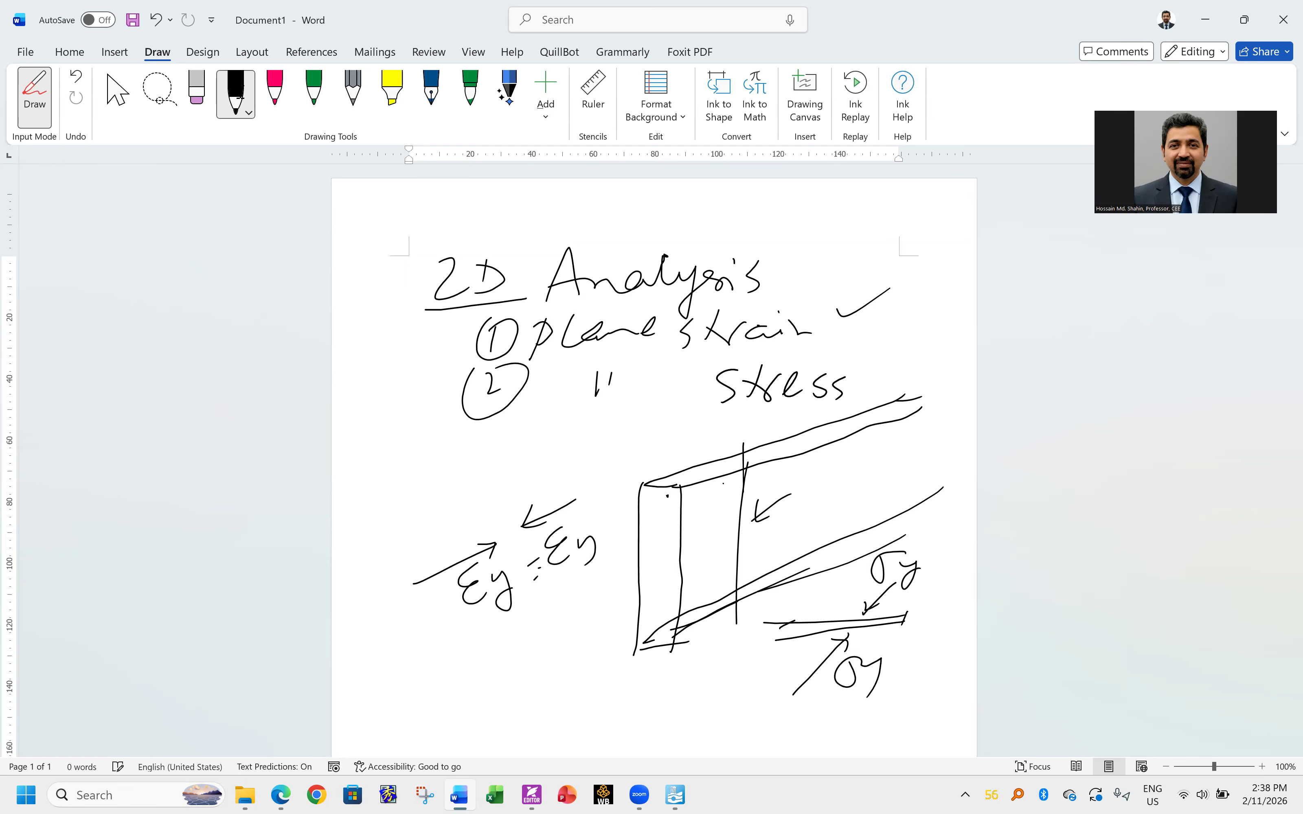
{"action": "mouse_move", "coordinate": [847, 377]}
{"action": "left_mouse_down"}
{"action": "mouse_move", "coordinate": [952, 468]}
{"action": "mouse_move", "coordinate": [935, 555]}
{"action": "left_mouse_up"}
{"action": "left_click_drag", "start_coordinate": [932, 543], "coordinate": [940, 551]}
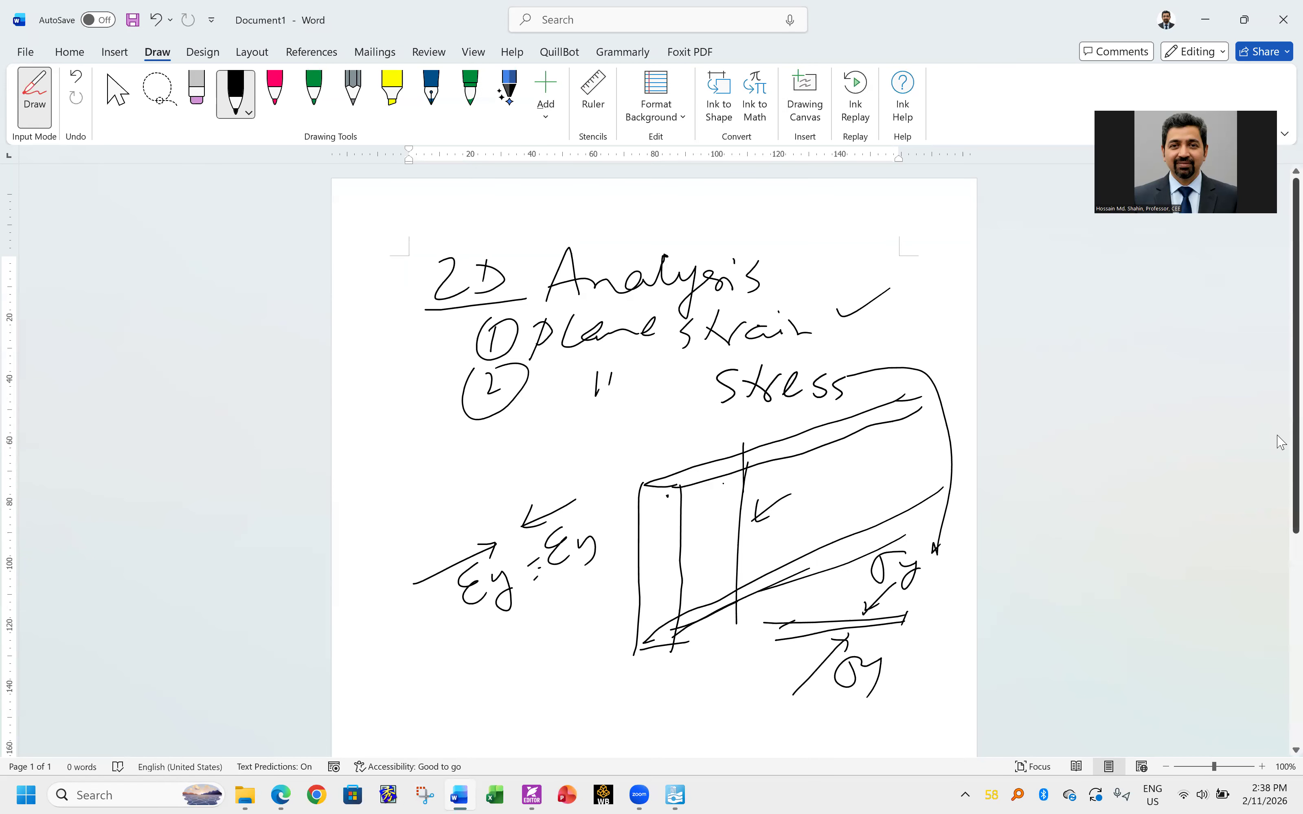
- Sketch a circle below the wall drawing and add several straight lines across its inside
{"action": "scroll", "coordinate": [1280, 445], "scroll_direction": "down", "scroll_amount": 5}
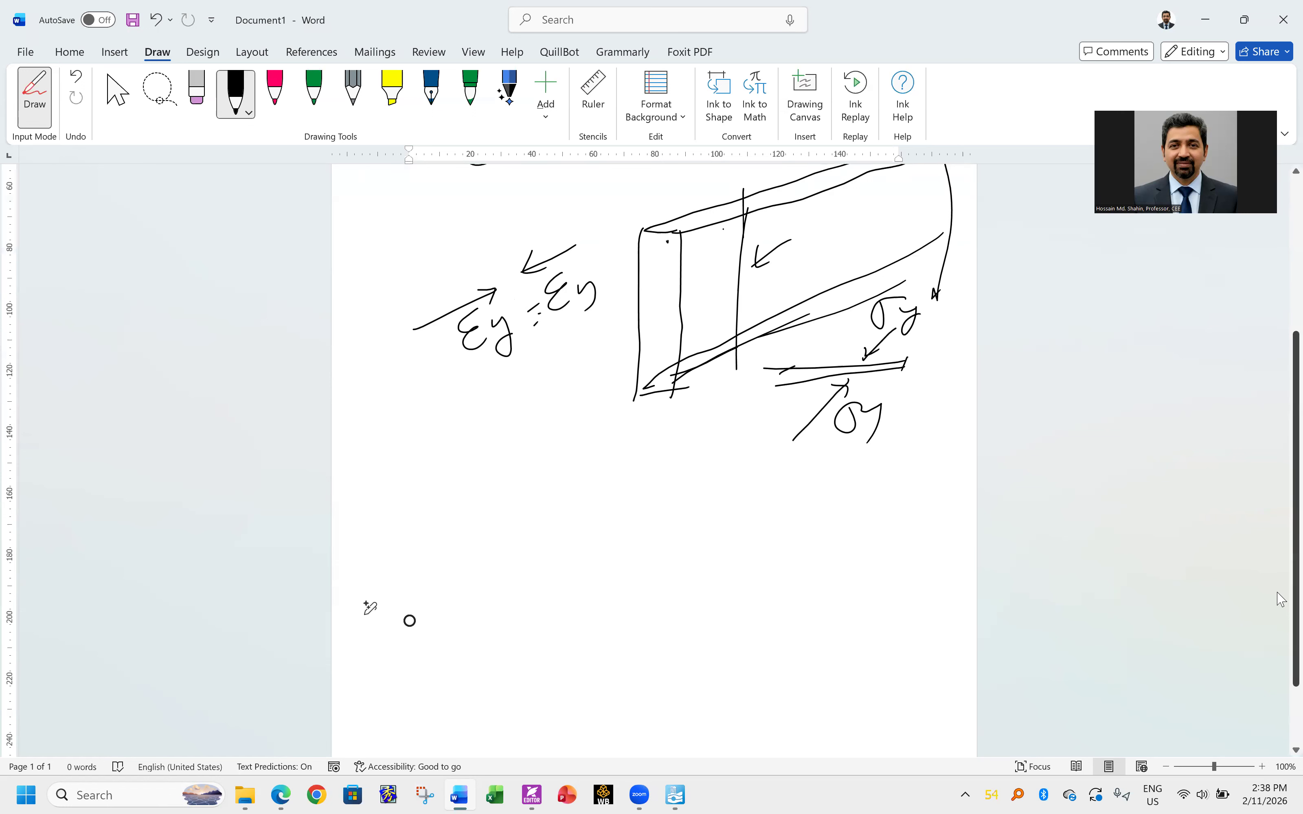
{"action": "left_click_drag", "start_coordinate": [595, 457], "coordinate": [597, 462]}
{"action": "left_click", "coordinate": [526, 505]}
{"action": "mouse_move", "coordinate": [541, 505]}
{"action": "left_mouse_down"}
{"action": "mouse_move", "coordinate": [624, 495]}
{"action": "mouse_move", "coordinate": [544, 496]}
{"action": "left_mouse_up"}
{"action": "mouse_move", "coordinate": [621, 485]}
{"action": "left_mouse_down"}
{"action": "mouse_move", "coordinate": [531, 493]}
{"action": "mouse_move", "coordinate": [598, 527]}
{"action": "mouse_move", "coordinate": [612, 455]}
{"action": "mouse_move", "coordinate": [563, 491]}
{"action": "mouse_move", "coordinate": [604, 459]}
{"action": "left_mouse_up"}
{"action": "left_click_drag", "start_coordinate": [539, 504], "coordinate": [611, 486]}
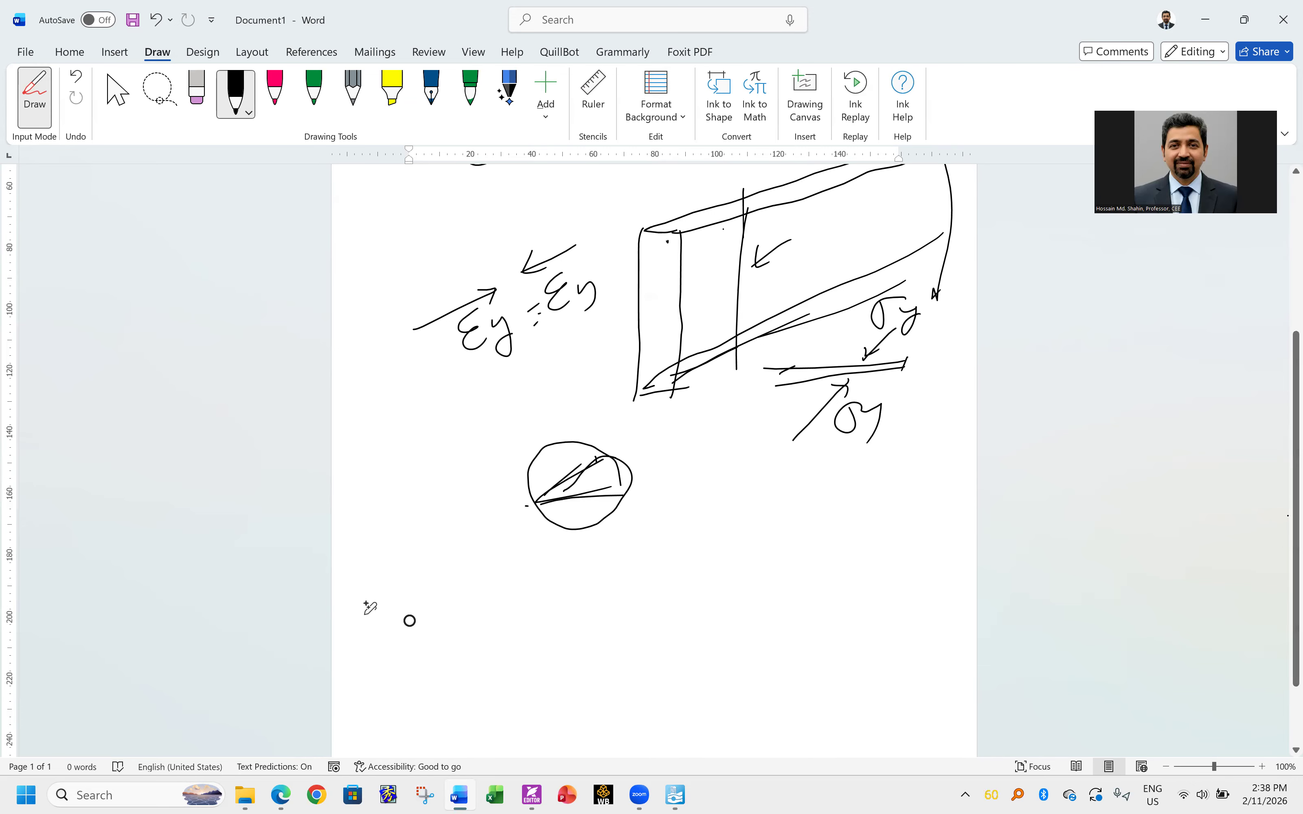
- Add tick marks in front of list items 1 and 2
{"action": "scroll", "coordinate": [1281, 377], "scroll_direction": "up", "scroll_amount": 5}
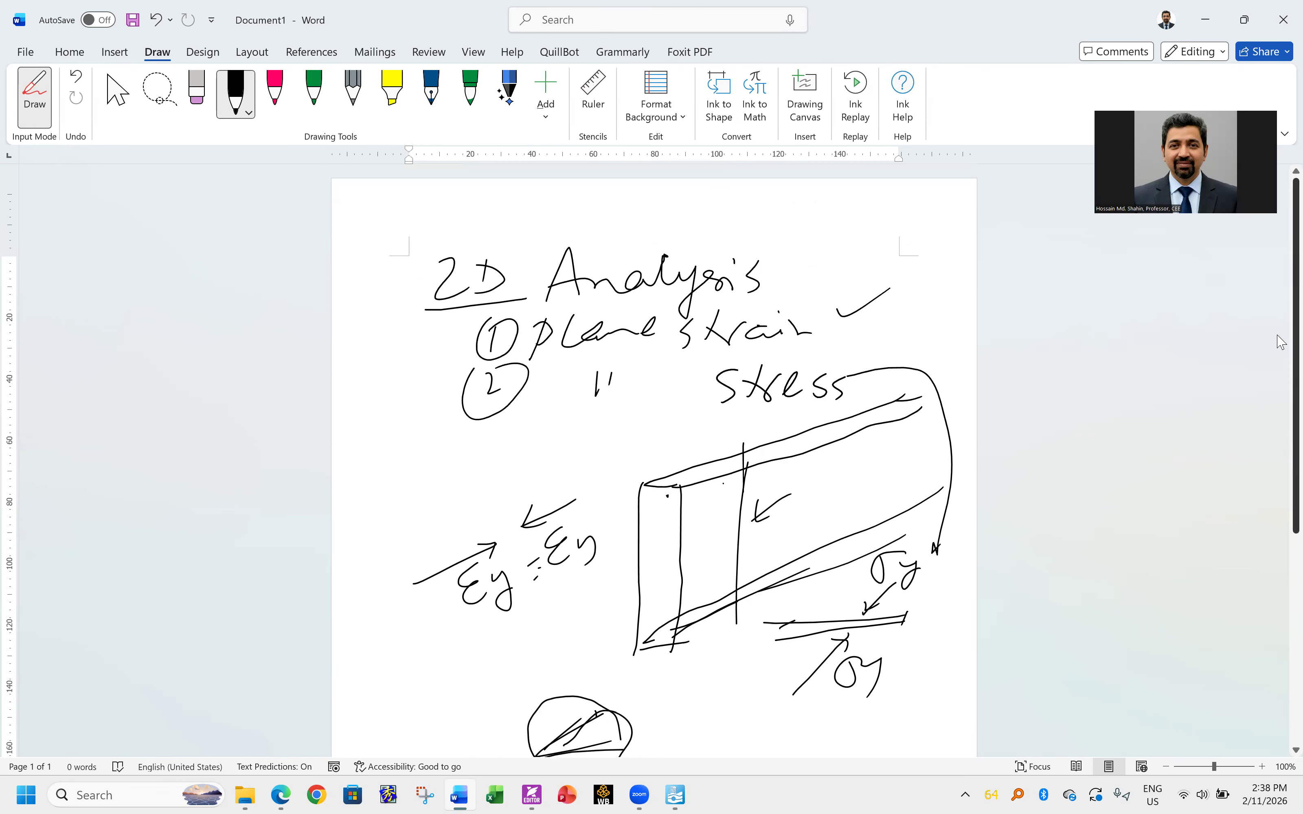
{"action": "left_click_drag", "start_coordinate": [440, 328], "coordinate": [517, 302]}
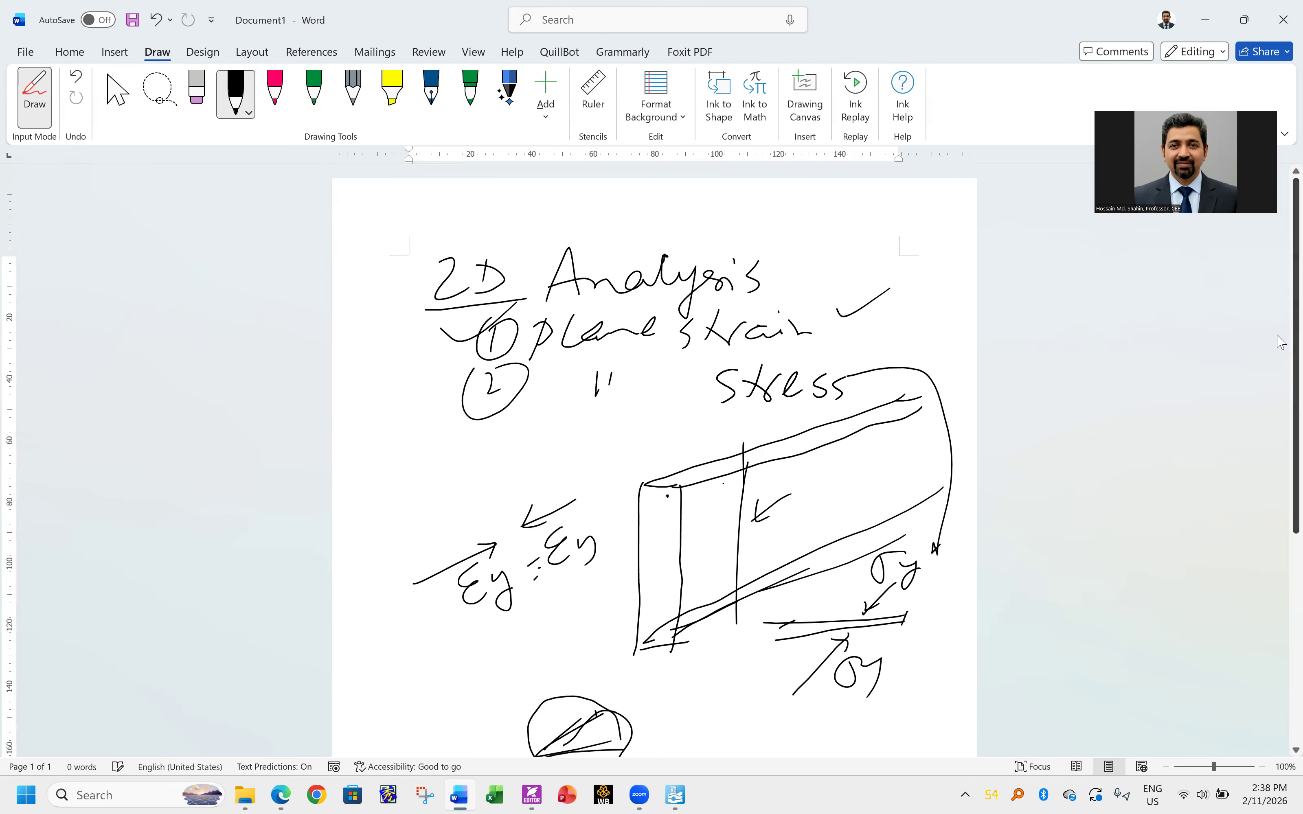
{"action": "left_click_drag", "start_coordinate": [445, 386], "coordinate": [496, 365]}
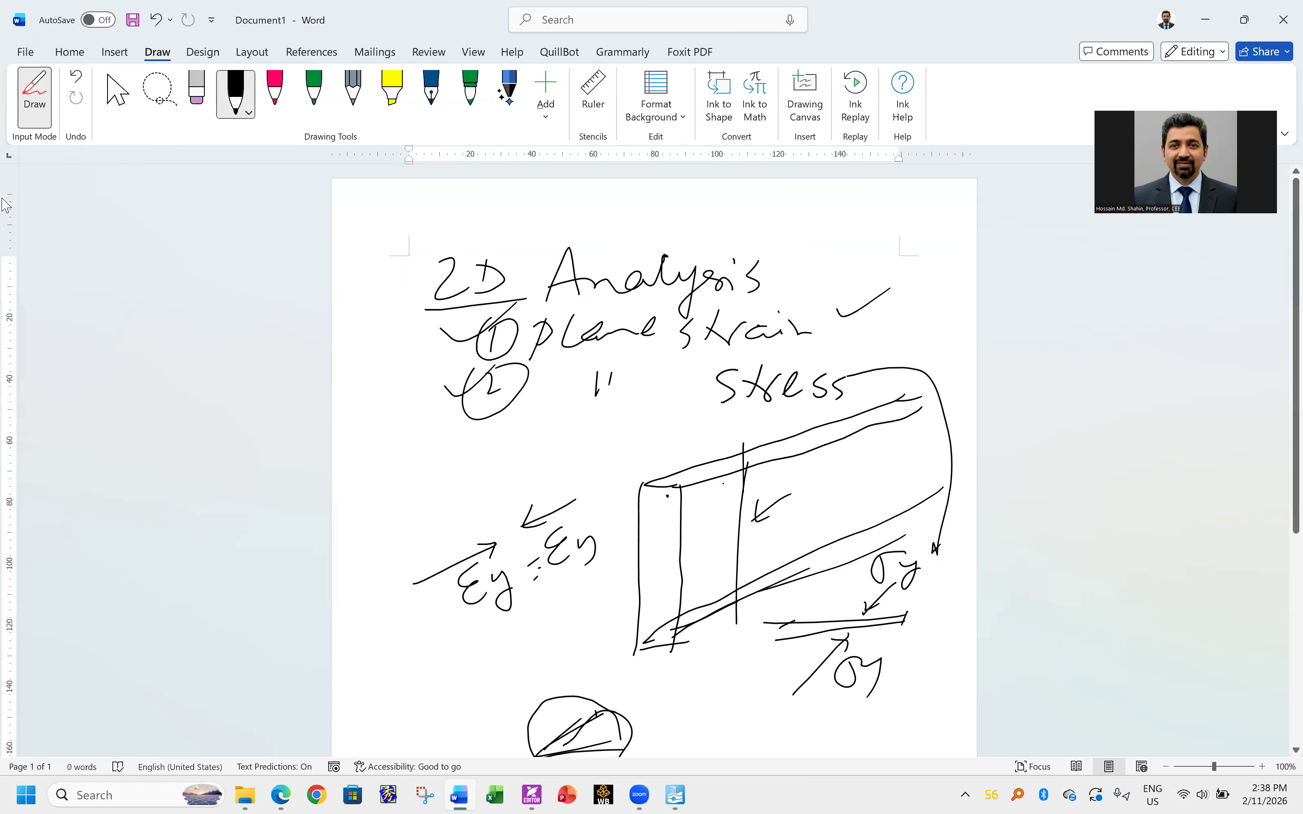
- Leave ink drawing and switch back to the Circular Footing project in PLAXIS 2D
{"action": "left_click", "coordinate": [118, 94]}
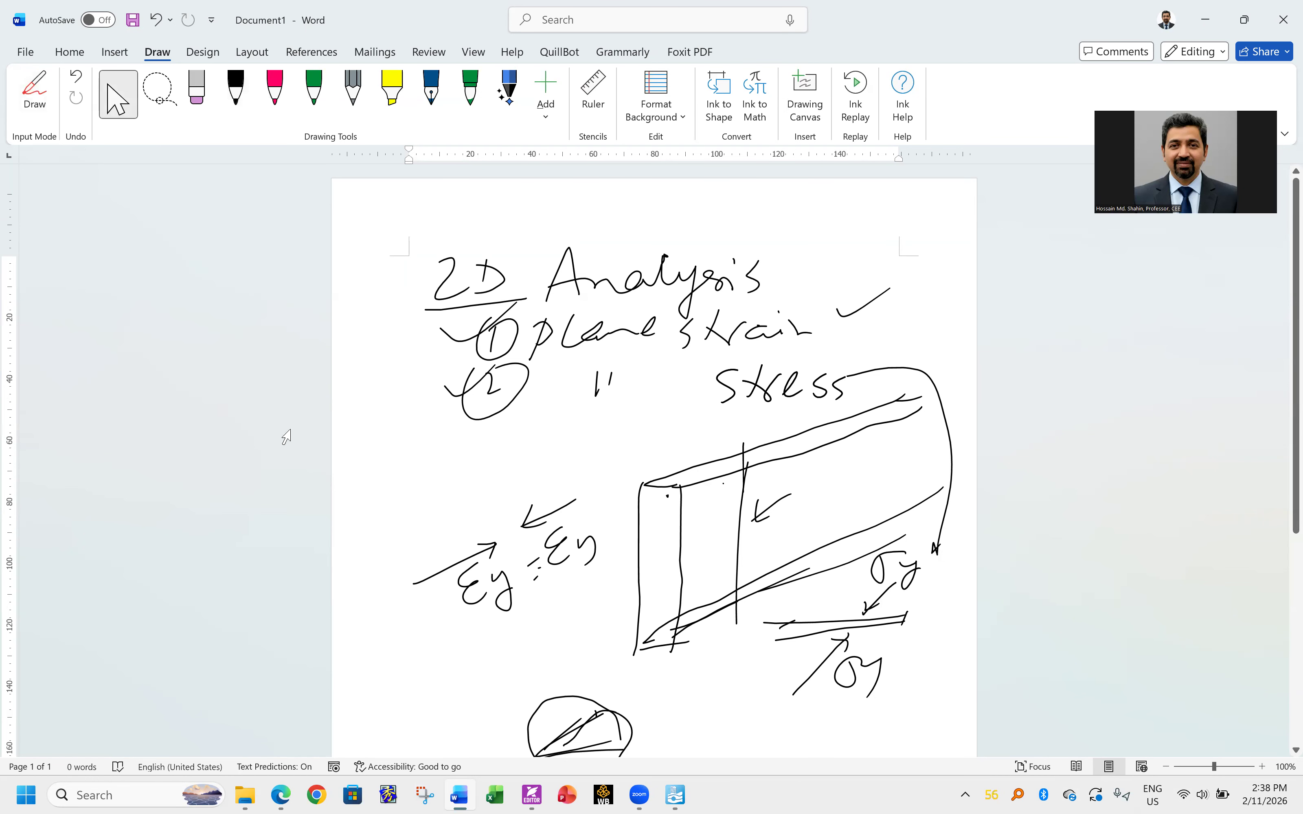
{"action": "mouse_move", "coordinate": [676, 795]}
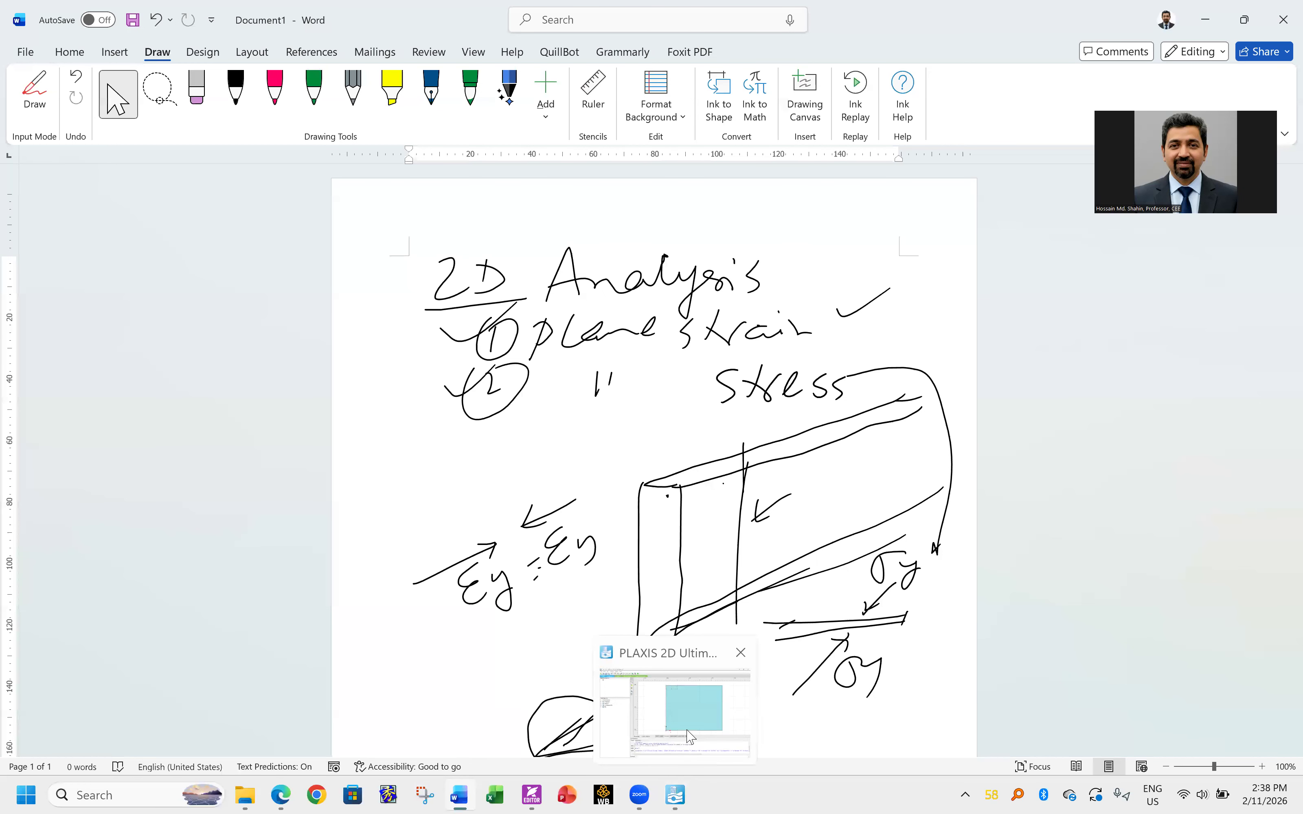
{"action": "left_click", "coordinate": [690, 737]}
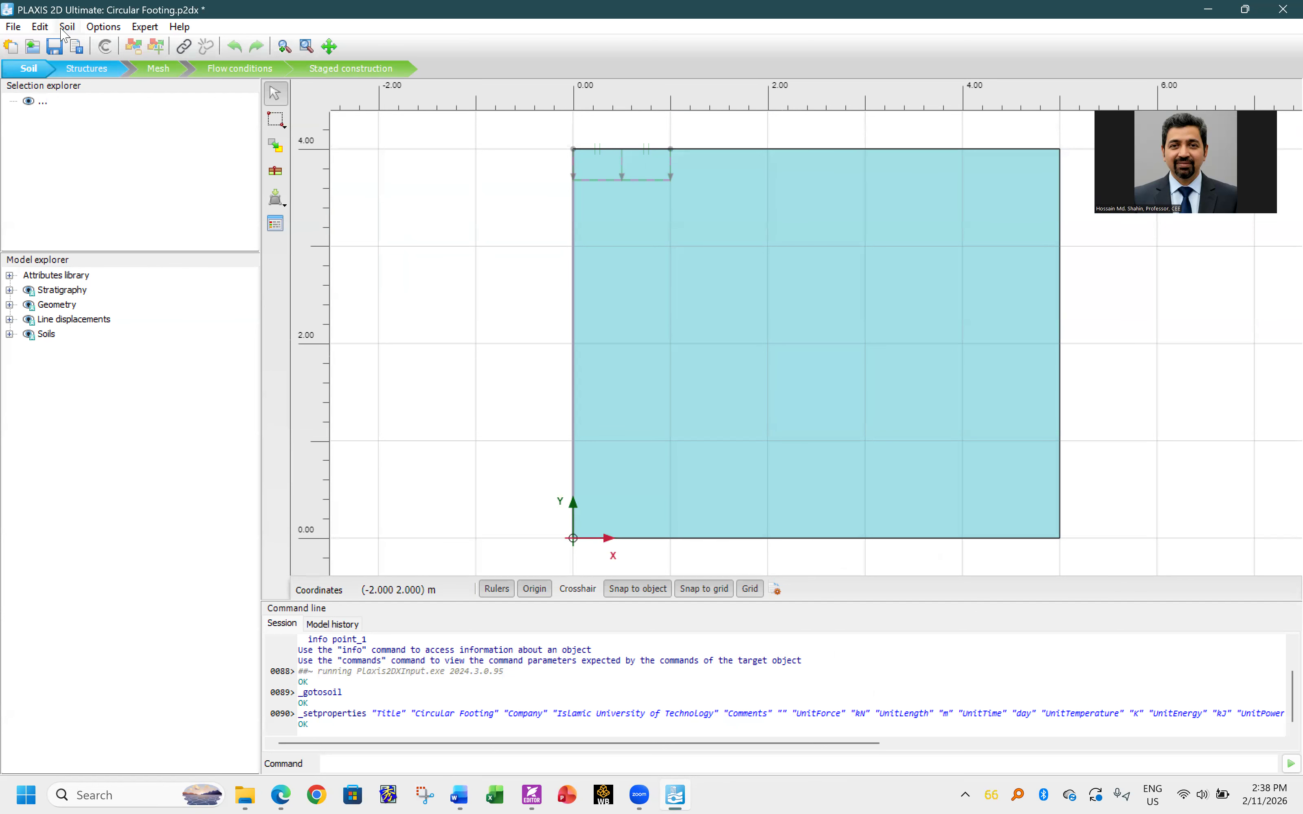
- Examine the model type choices in the project properties, pick Axisymmetry, and close the dialog without applying changes
{"action": "left_click", "coordinate": [13, 26]}
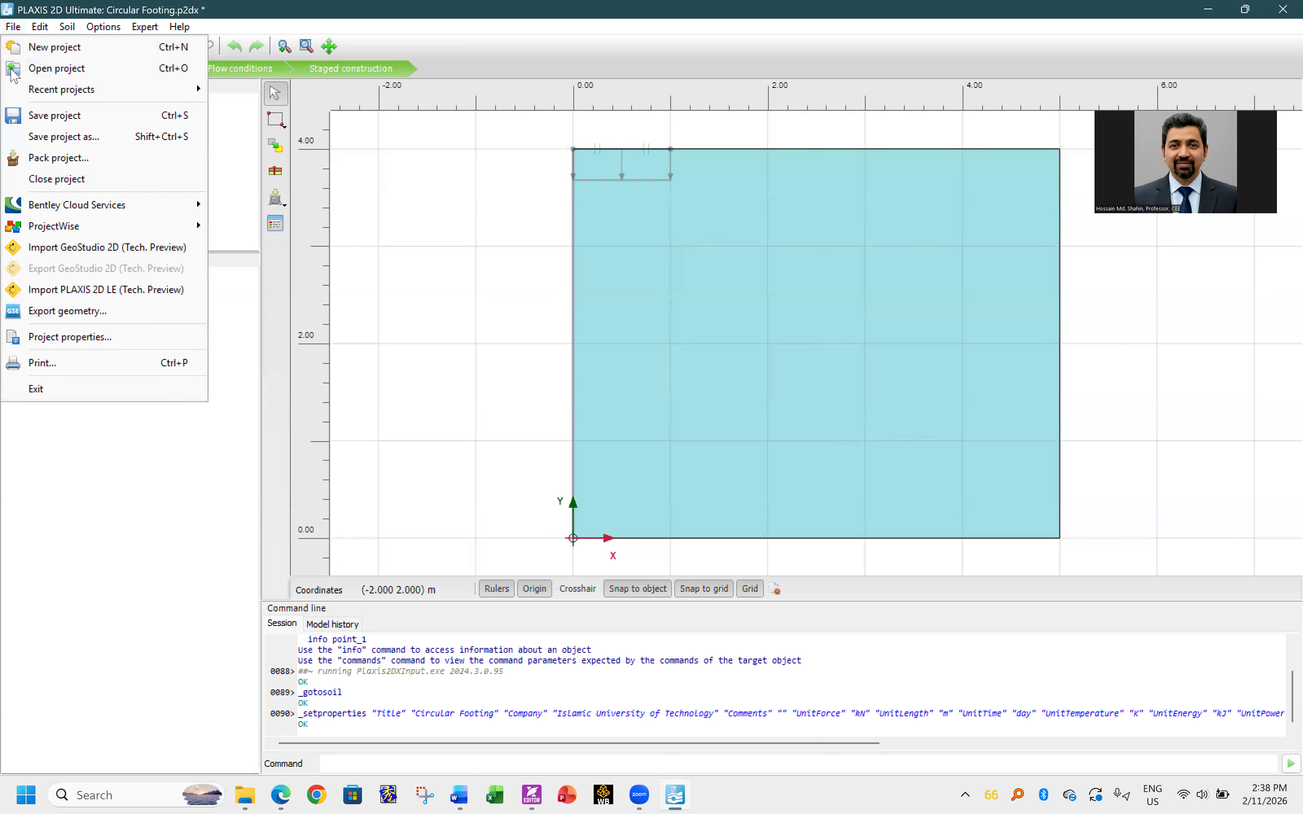
{"action": "left_click", "coordinate": [59, 337]}
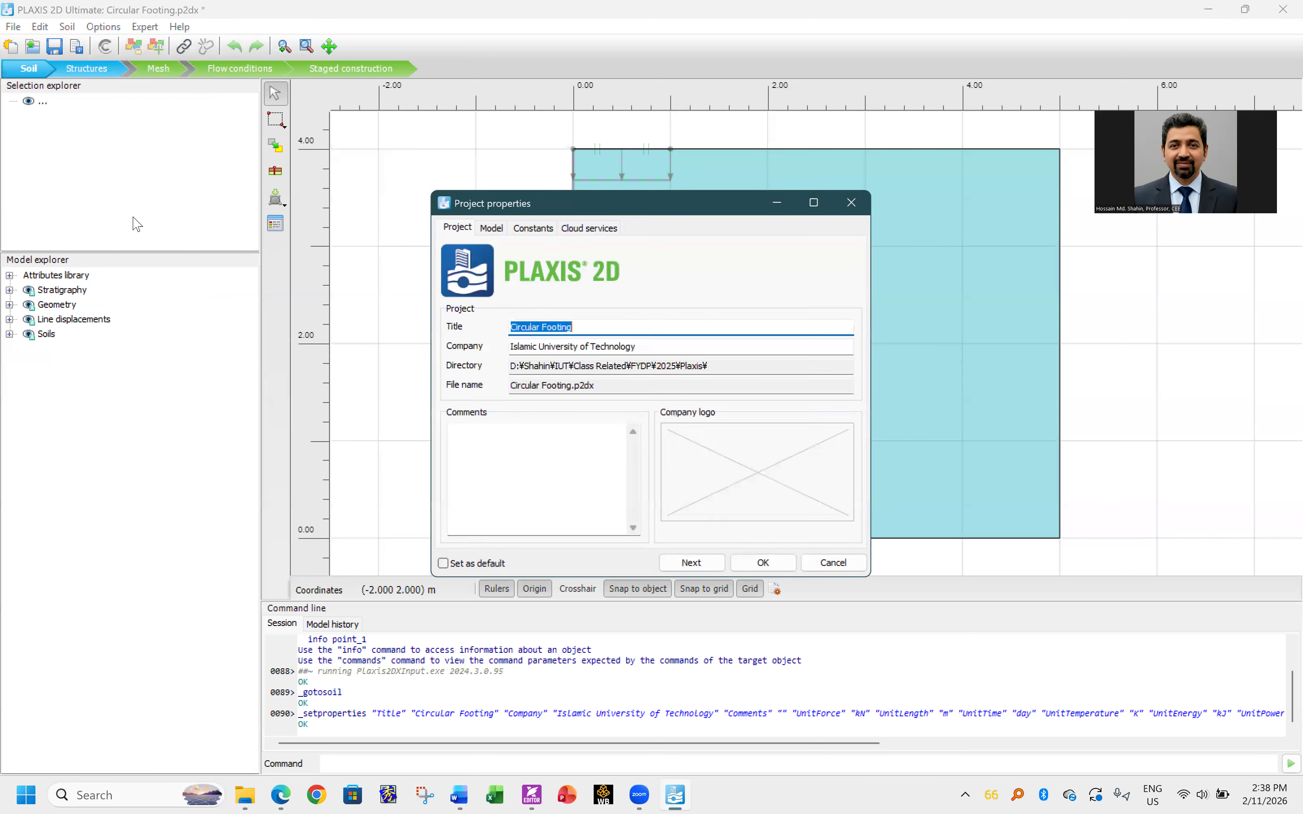
{"action": "left_click", "coordinate": [492, 228]}
{"action": "left_click", "coordinate": [539, 263]}
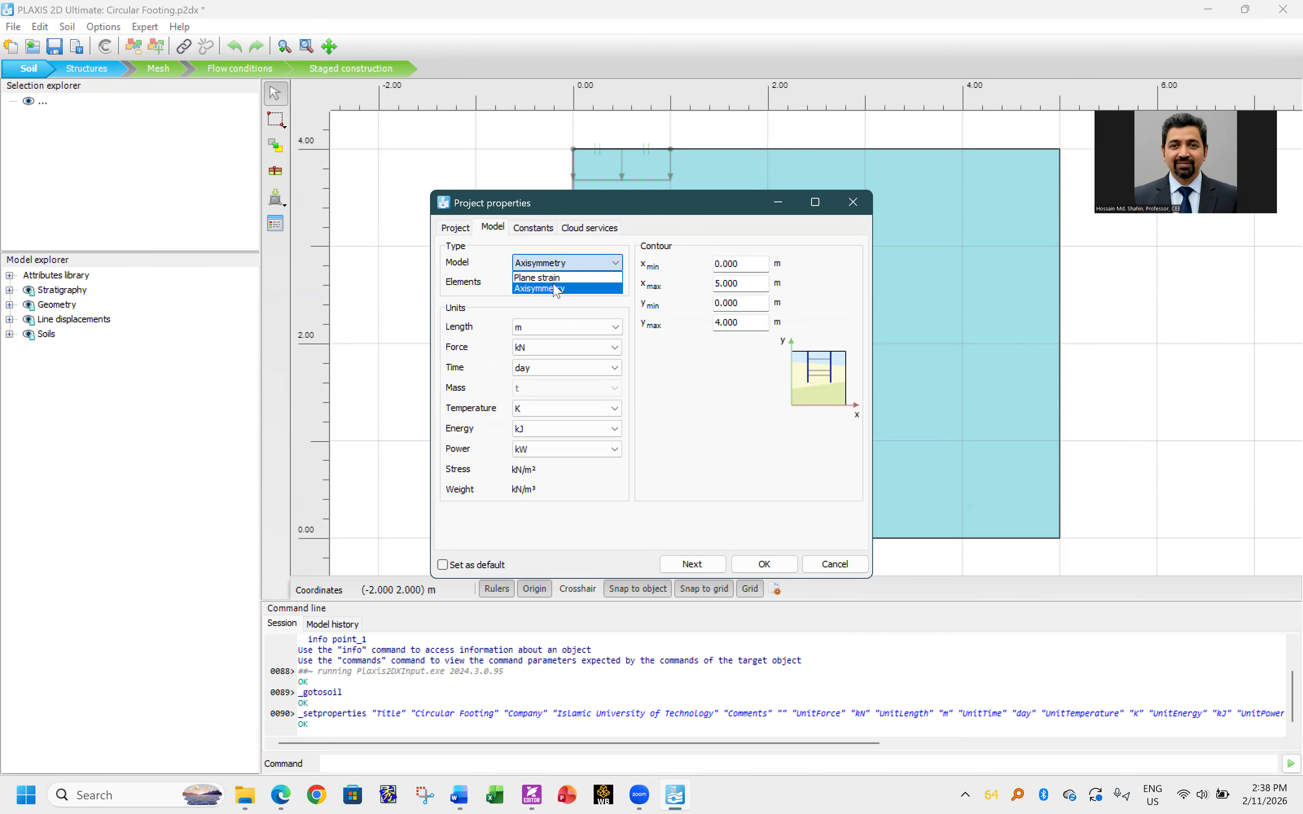
{"action": "left_click", "coordinate": [558, 290]}
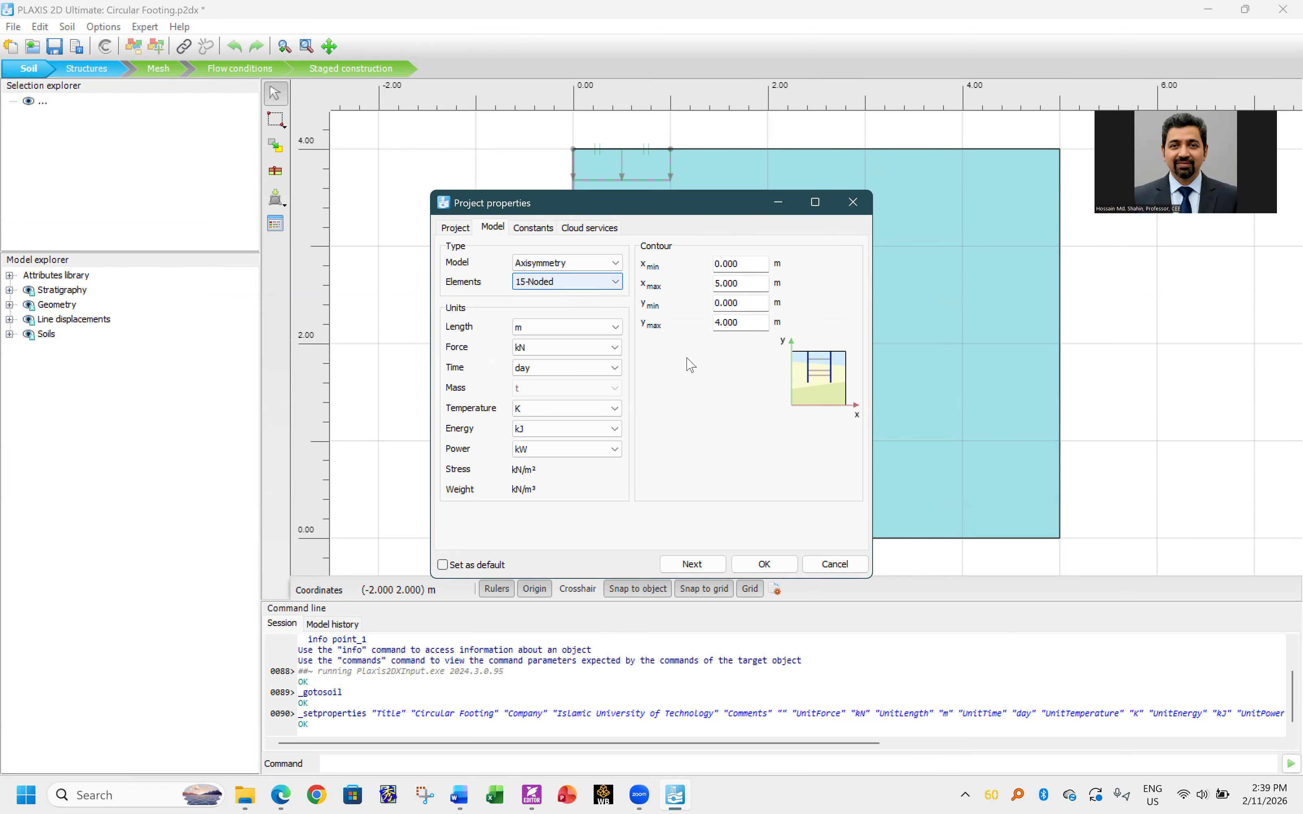
{"action": "left_click", "coordinate": [860, 563]}
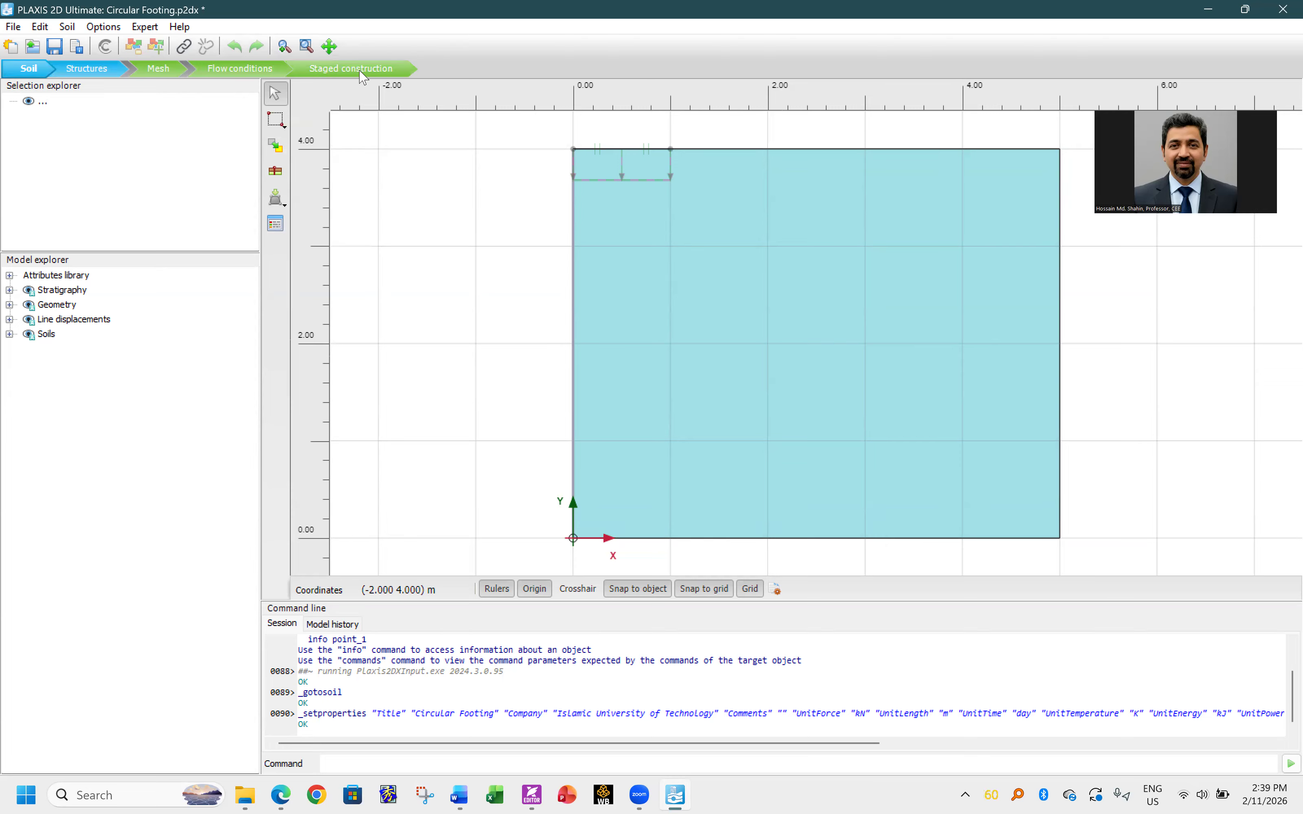
- Go to staged construction and open the ApplyDisplacement phase's calculation results in PLAXIS 2D Output, continuing with the selected licences
{"action": "left_click", "coordinate": [347, 69]}
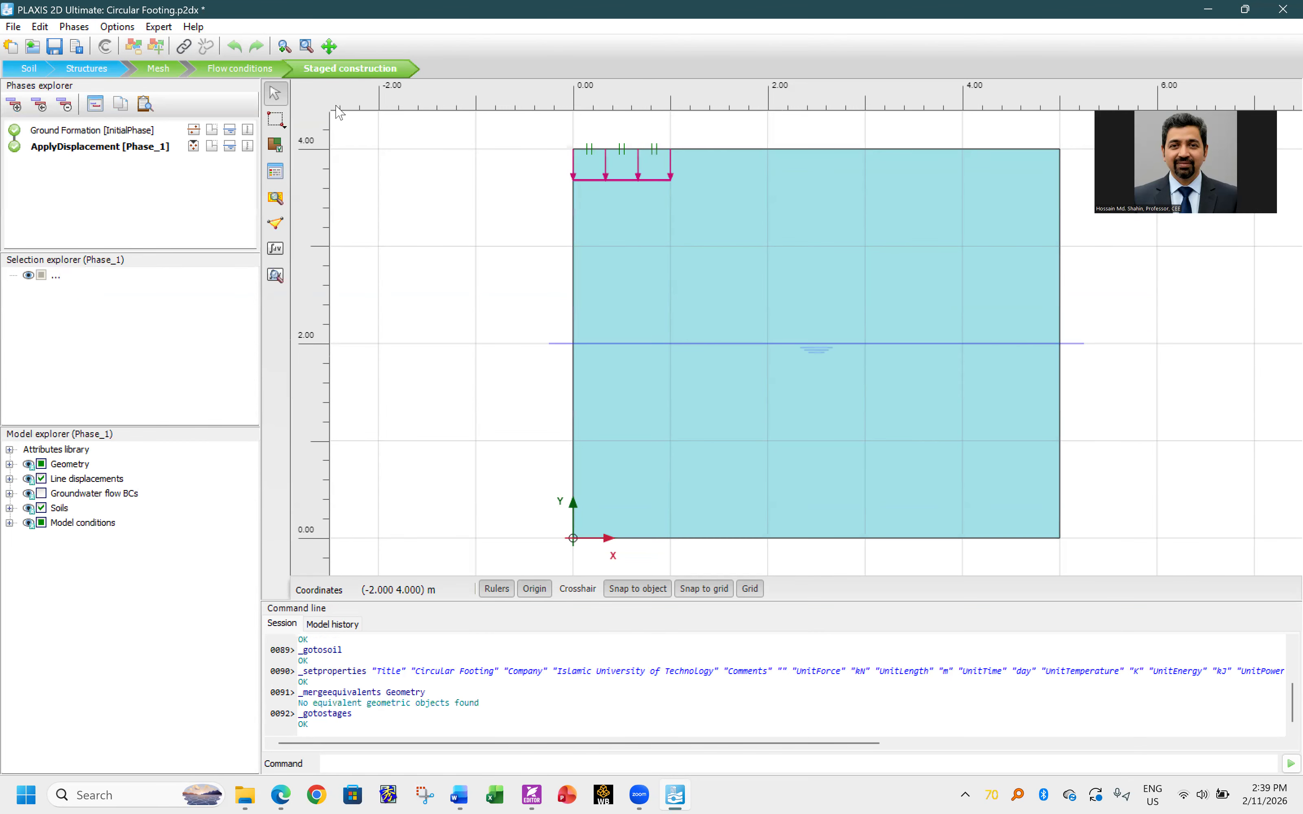
{"action": "left_click", "coordinate": [275, 277]}
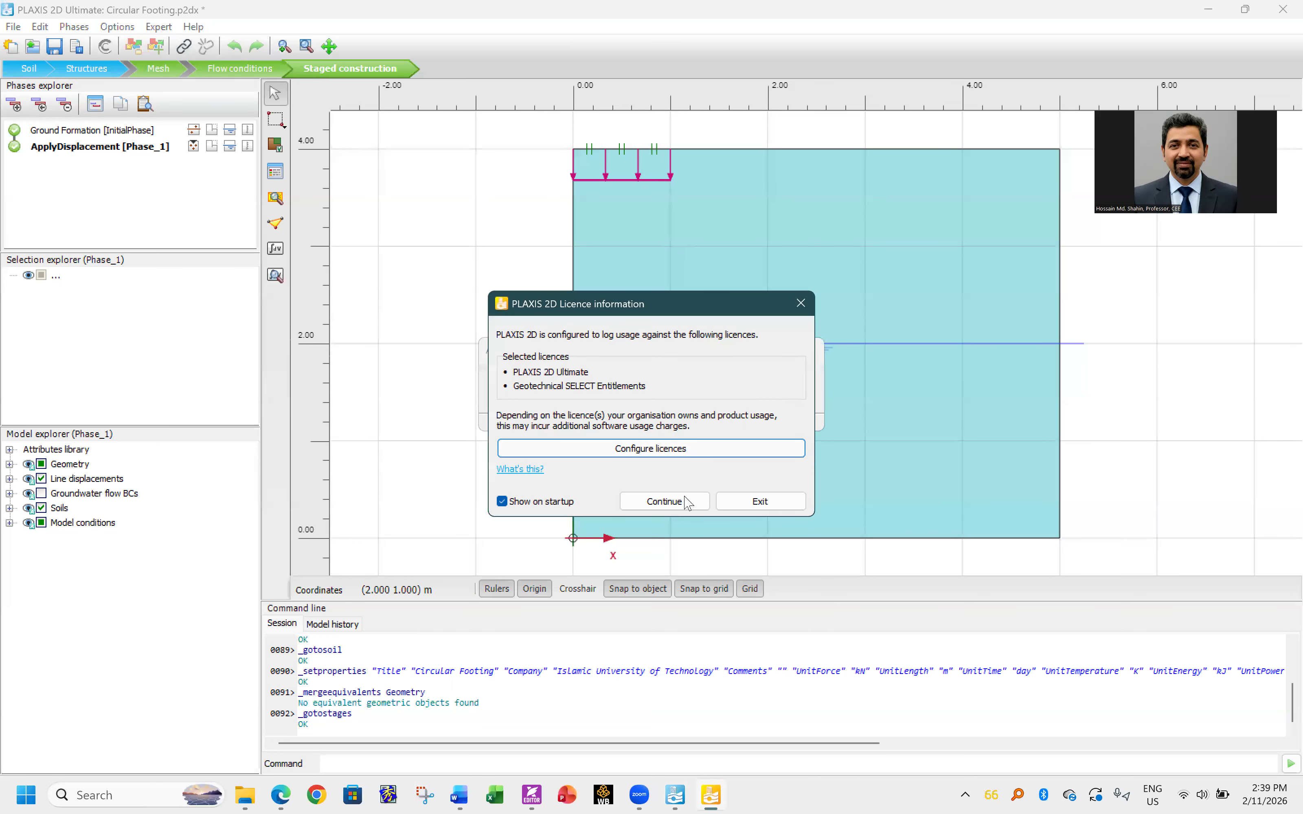
{"action": "left_click", "coordinate": [663, 502]}
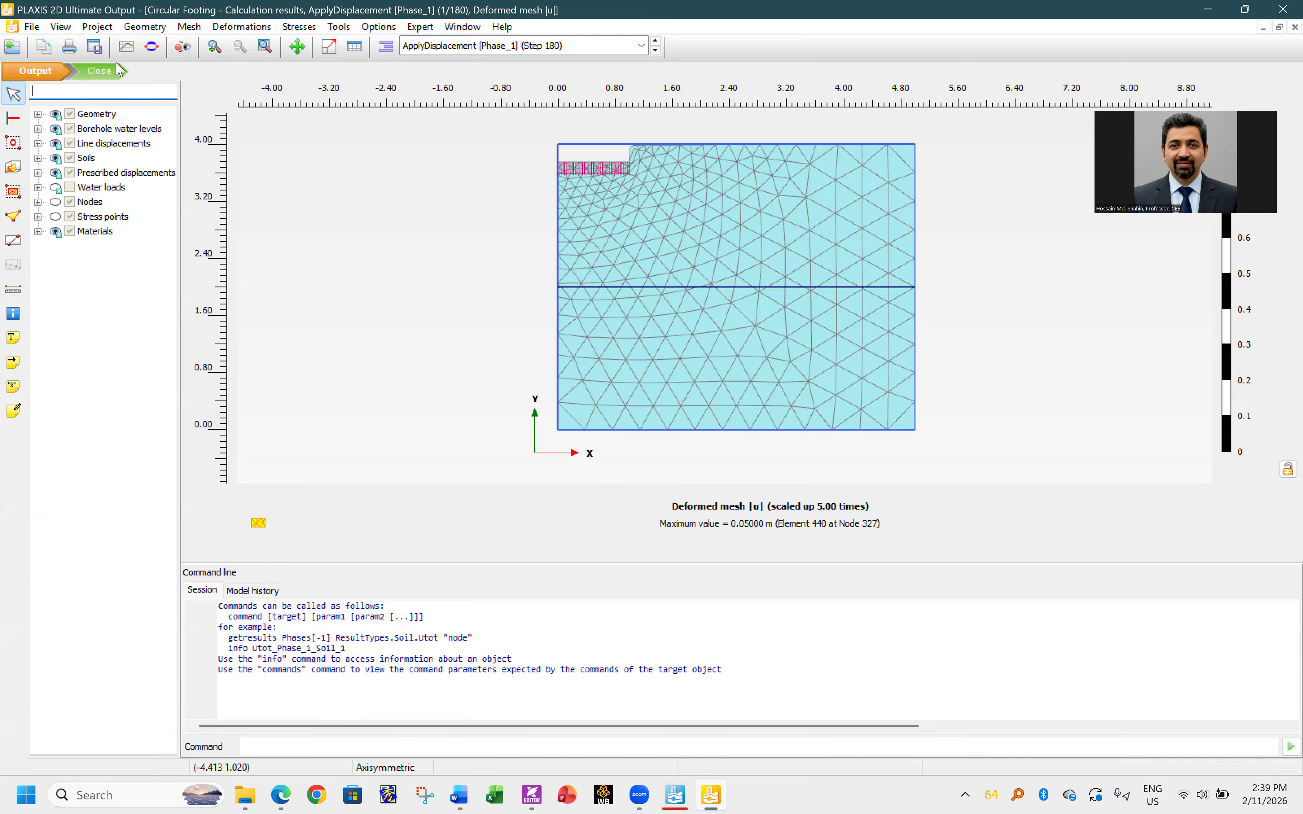
- Show the saved Chart 1 from the curves manager, then close the manager
{"action": "left_click", "coordinate": [127, 48]}
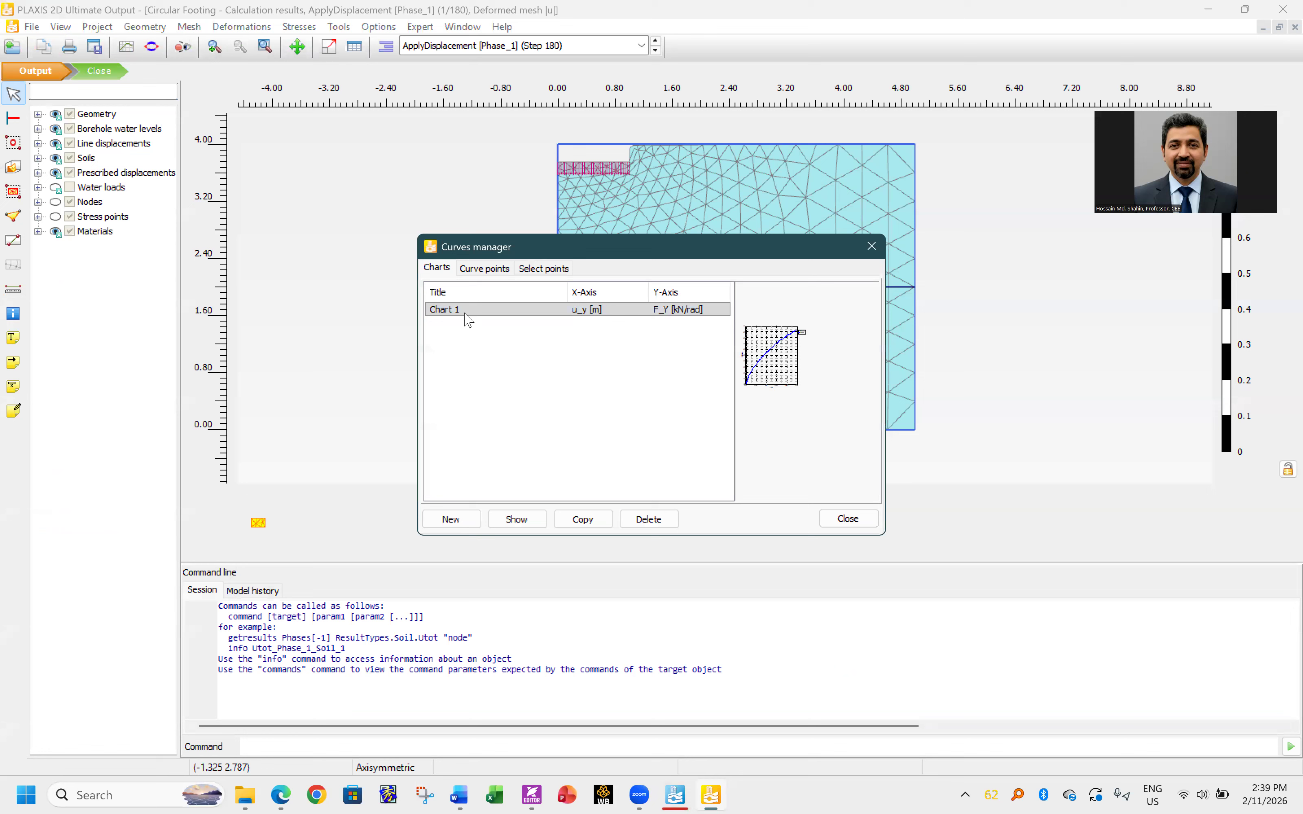
{"action": "left_click", "coordinate": [516, 519]}
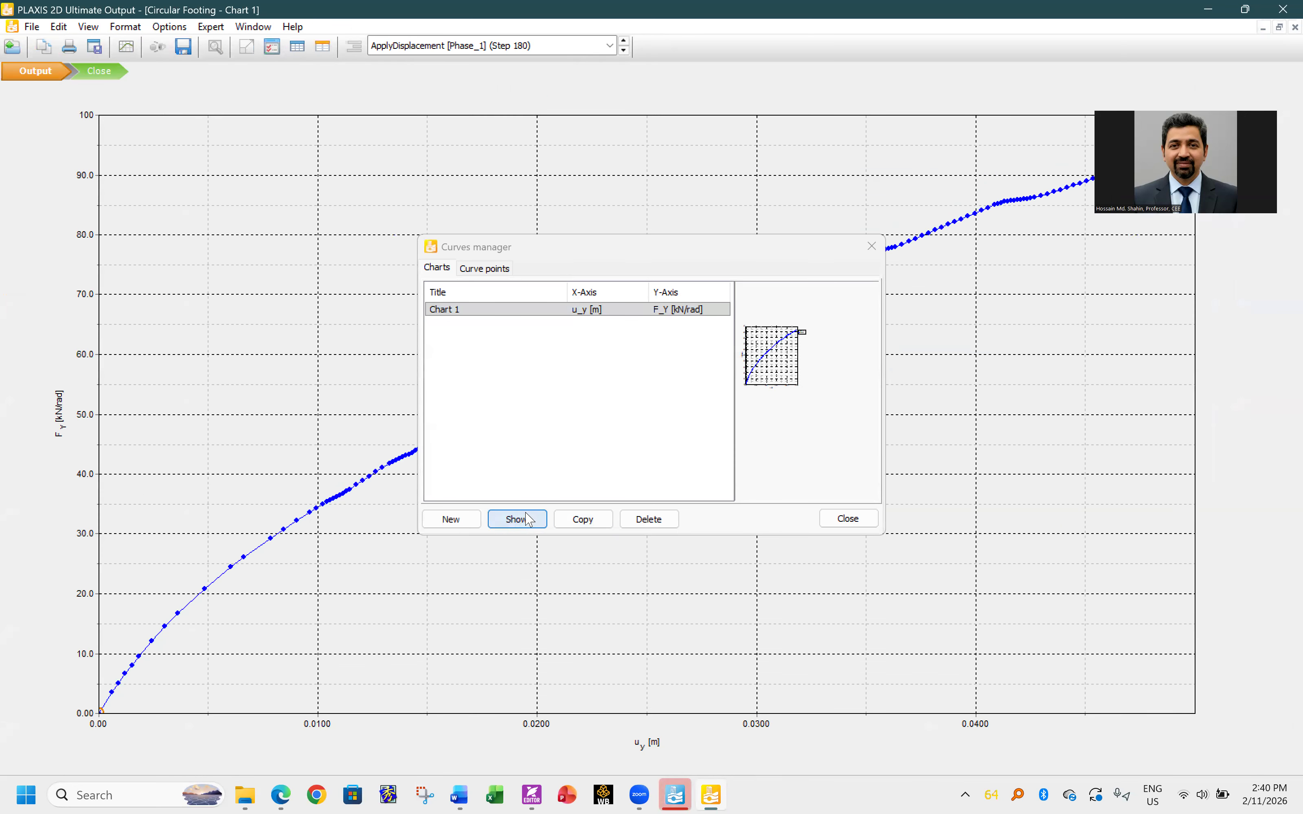
{"action": "left_click", "coordinate": [847, 518]}
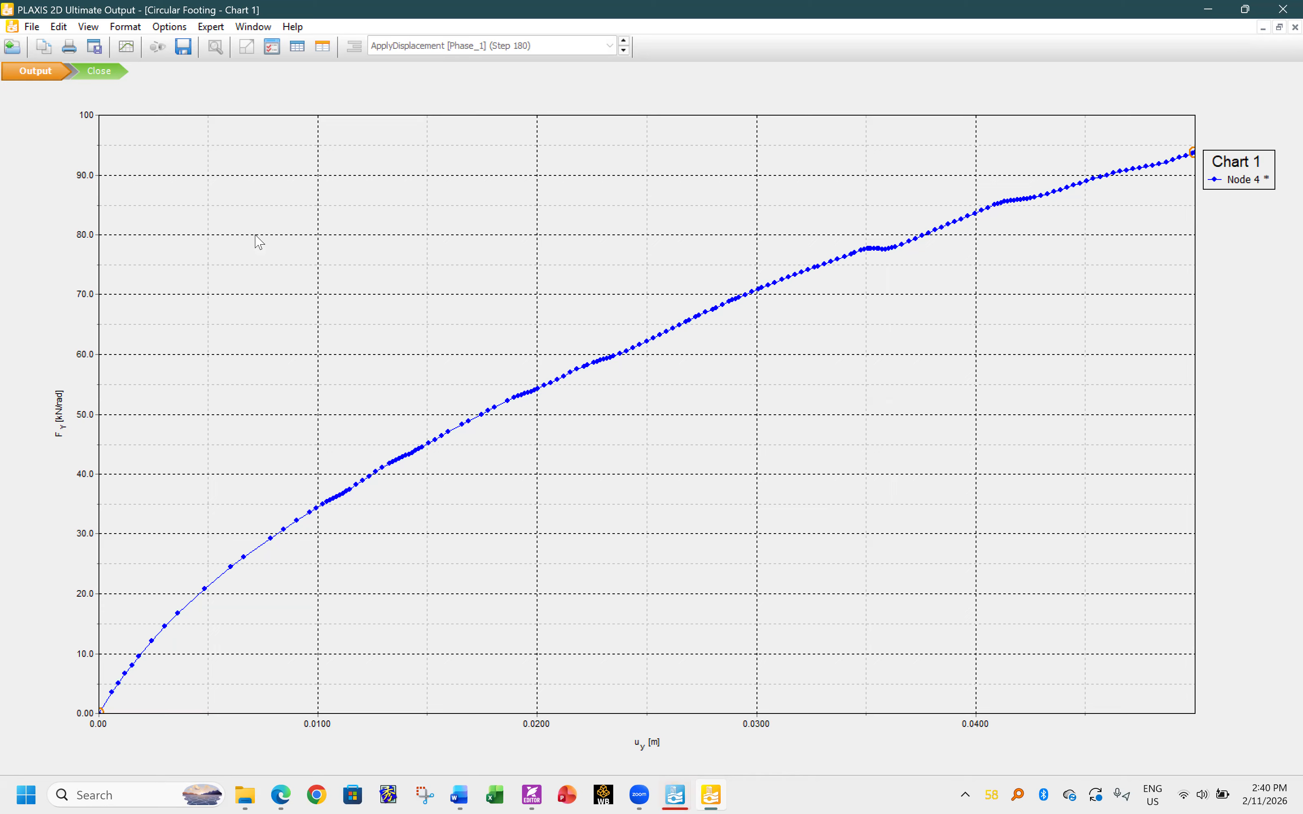
- Start a new chart and set its X-axis to the vertical displacement u_y of Node 4 (0.000; 4.000) with inverted sign
{"action": "right_click", "coordinate": [302, 252]}
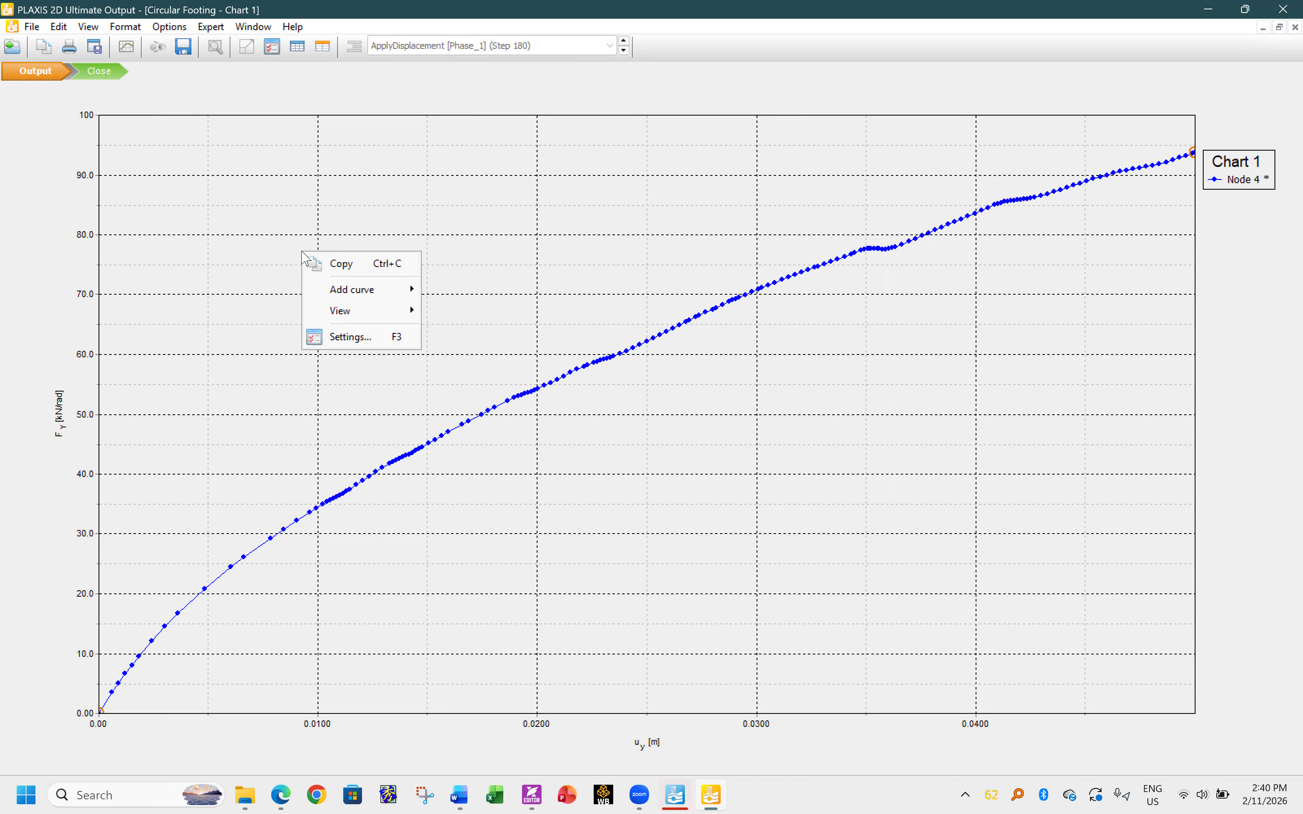
{"action": "left_click", "coordinate": [184, 164]}
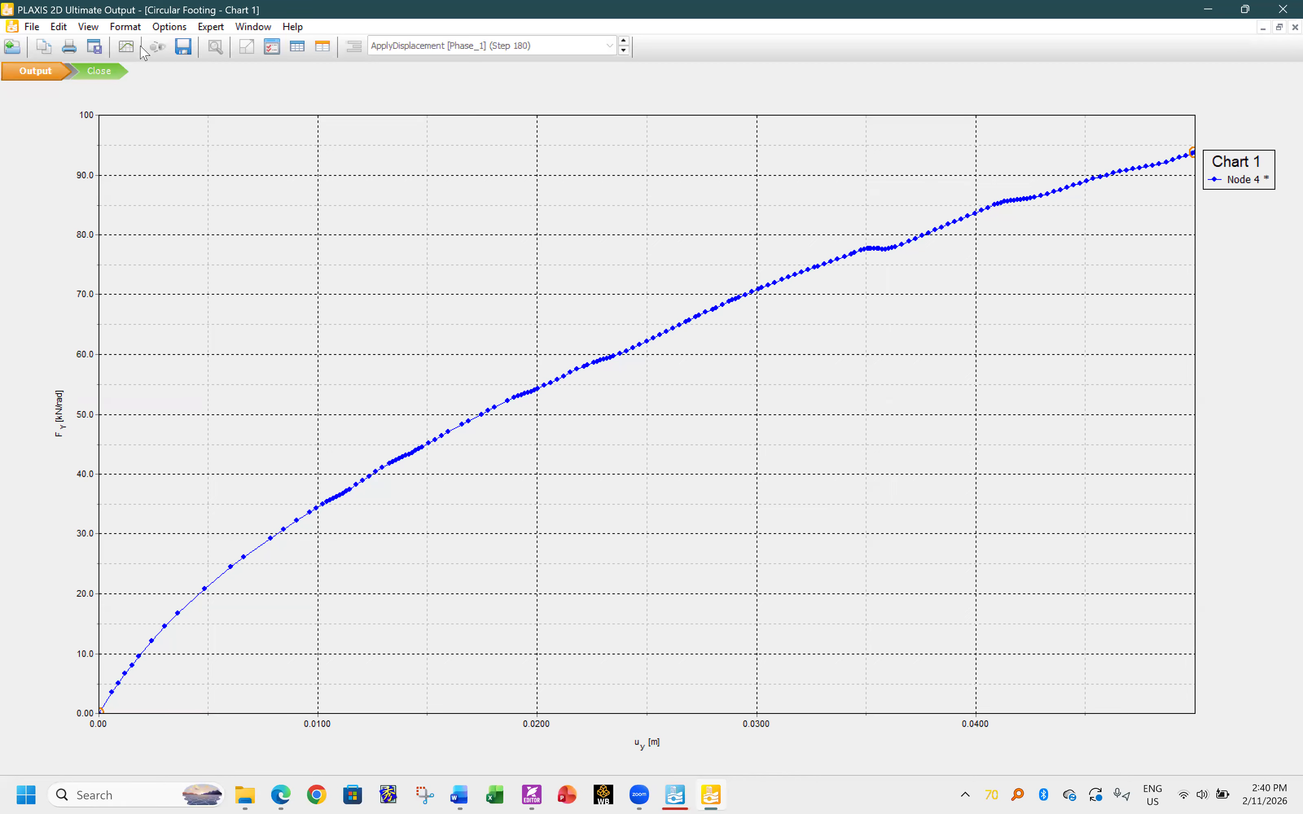
{"action": "left_click", "coordinate": [127, 46]}
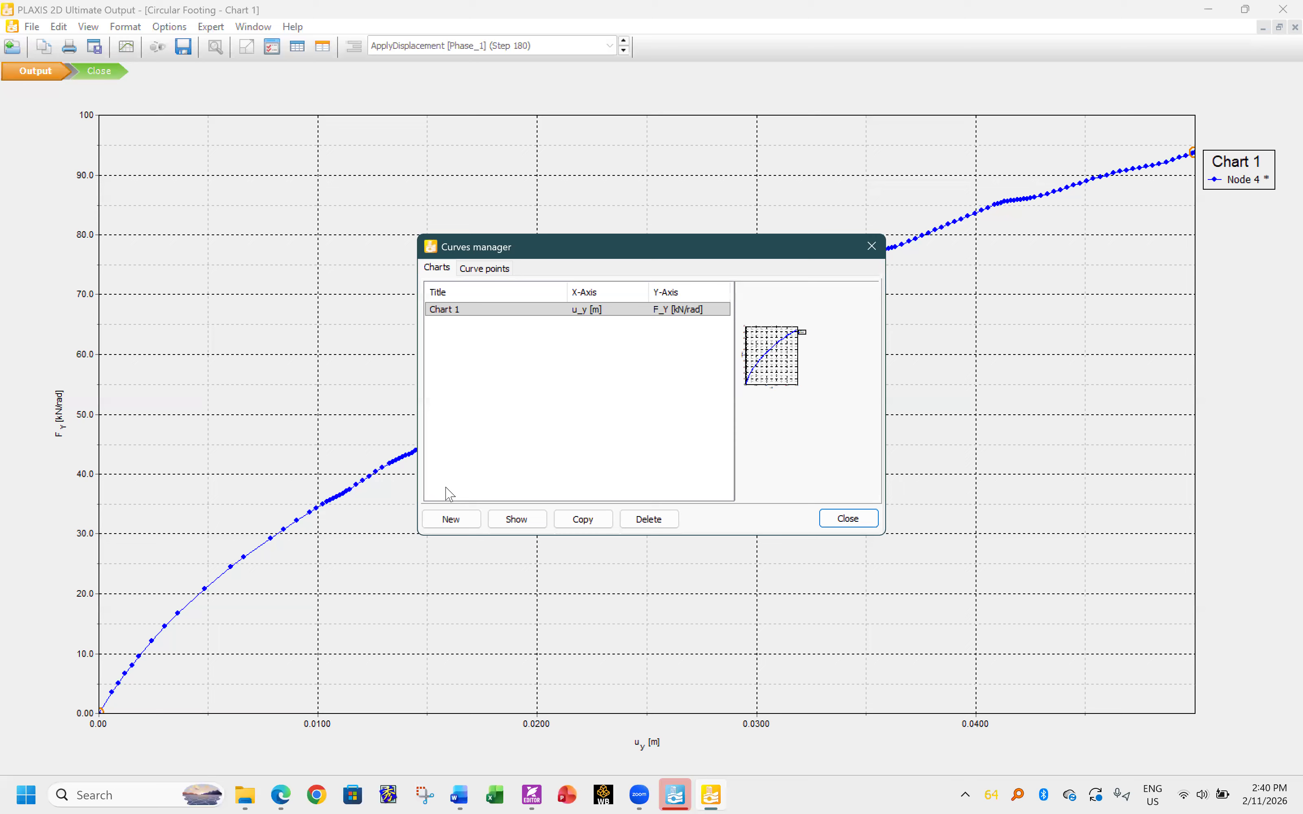
{"action": "left_click", "coordinate": [465, 522]}
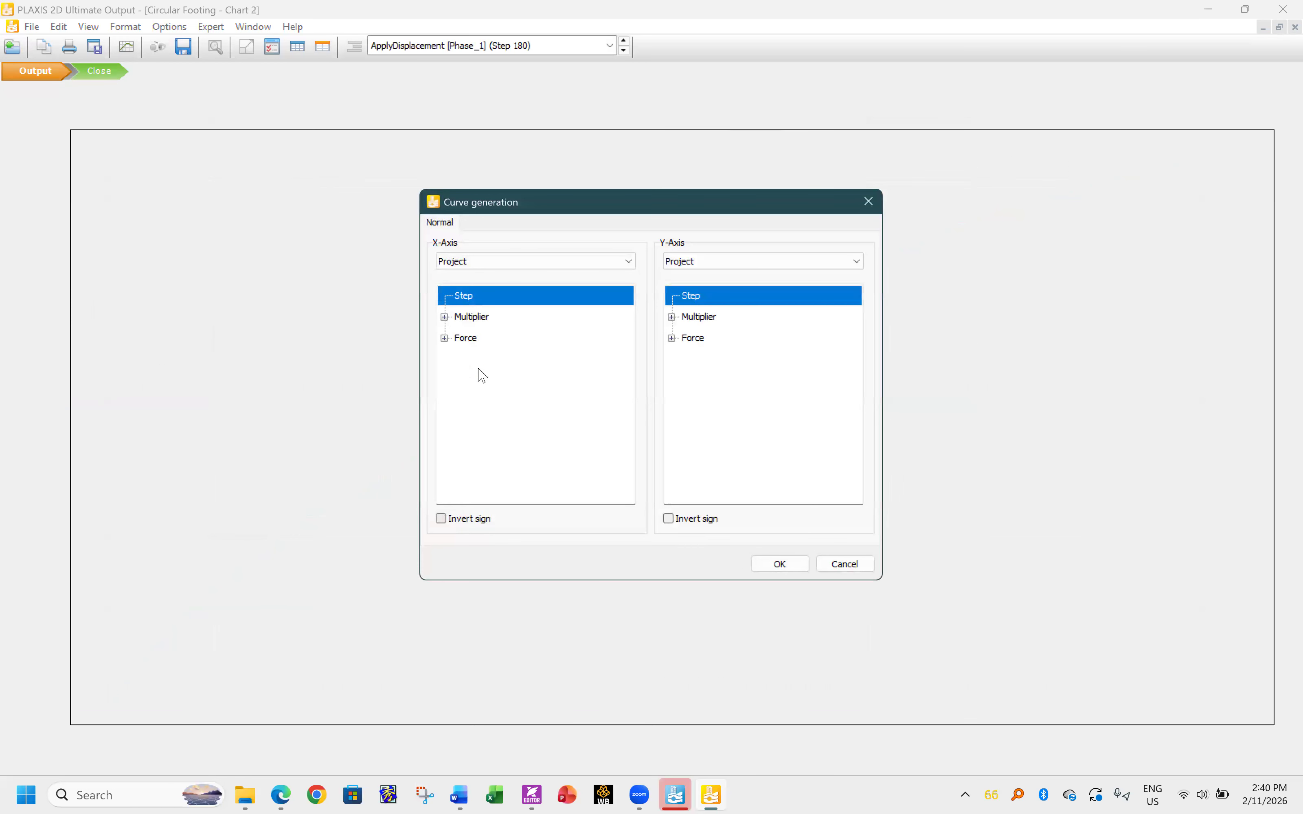
{"action": "left_click", "coordinate": [461, 262]}
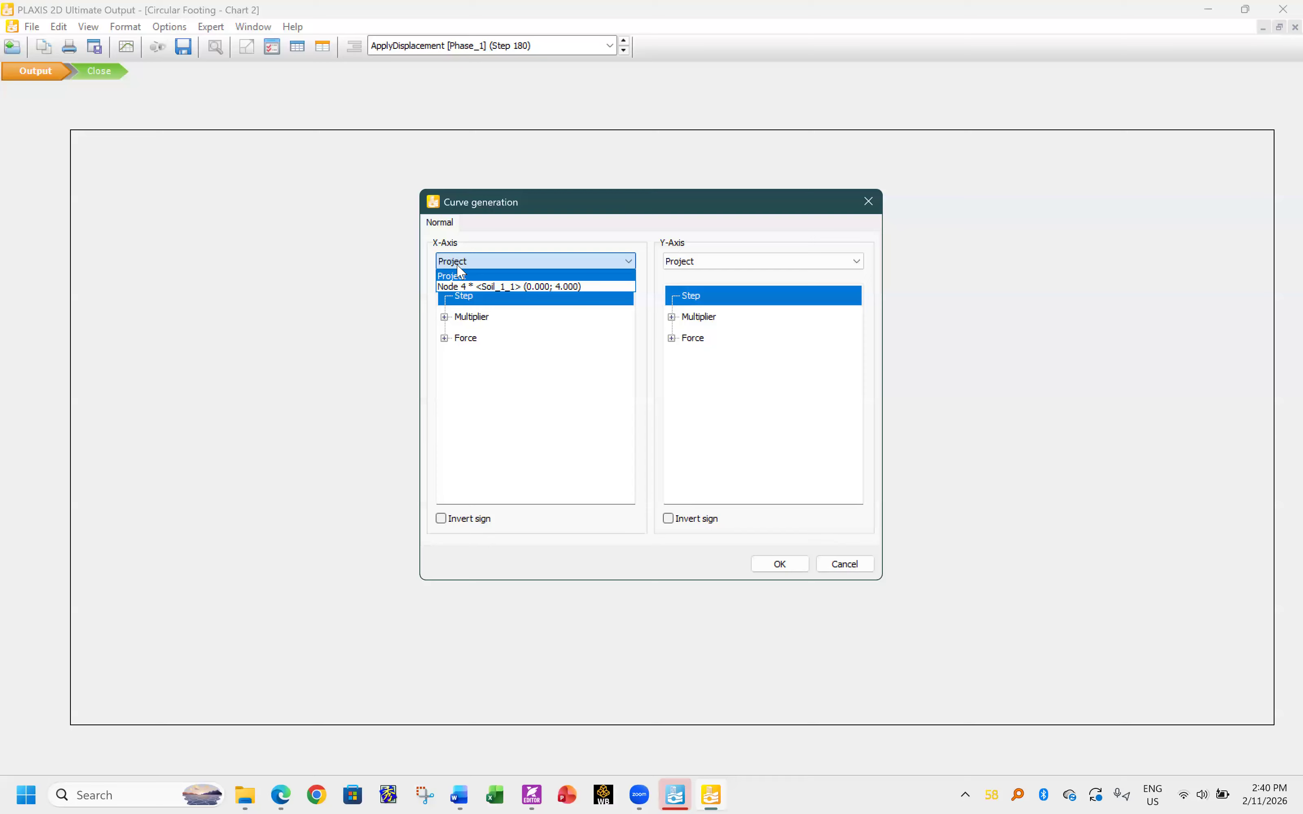
{"action": "left_click", "coordinate": [460, 289]}
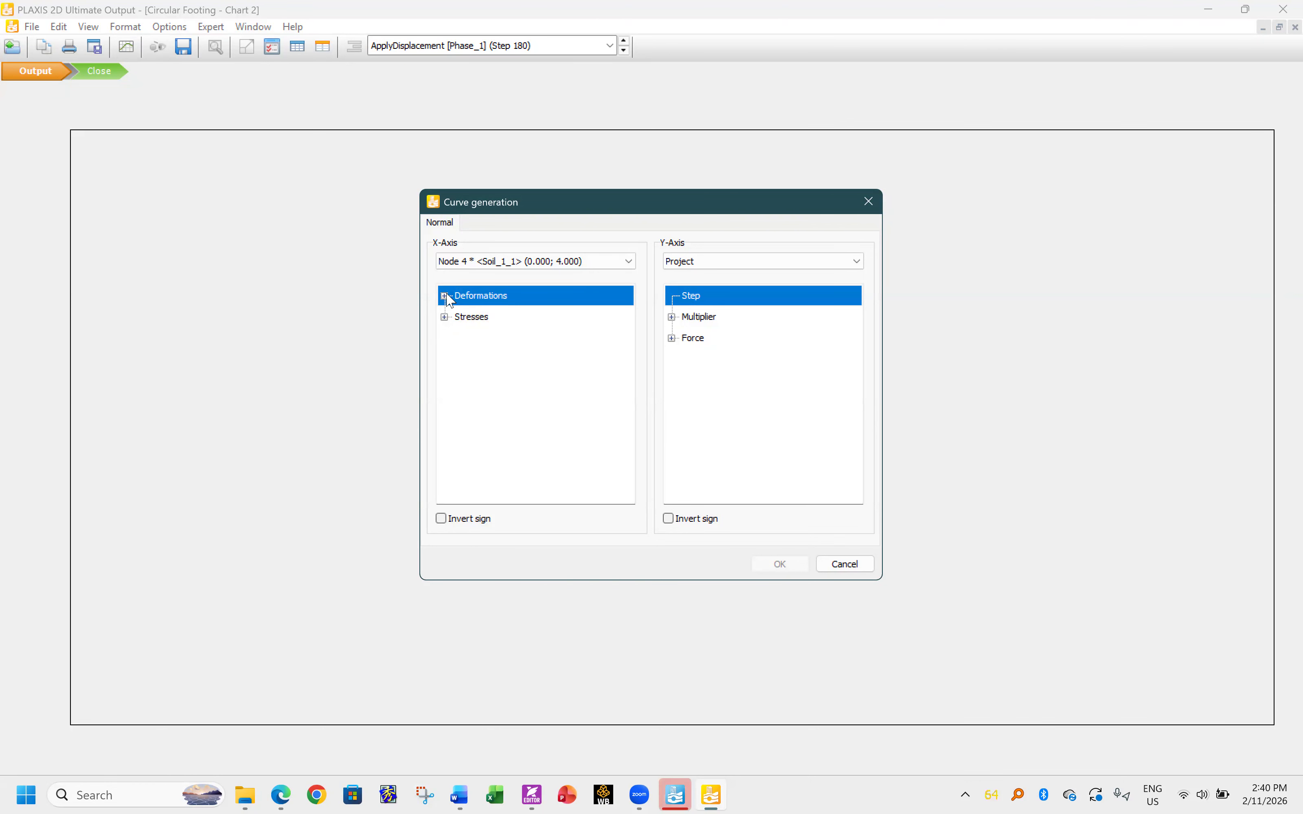
{"action": "left_click", "coordinate": [444, 295]}
{"action": "left_click", "coordinate": [459, 316]}
{"action": "left_click", "coordinate": [489, 380]}
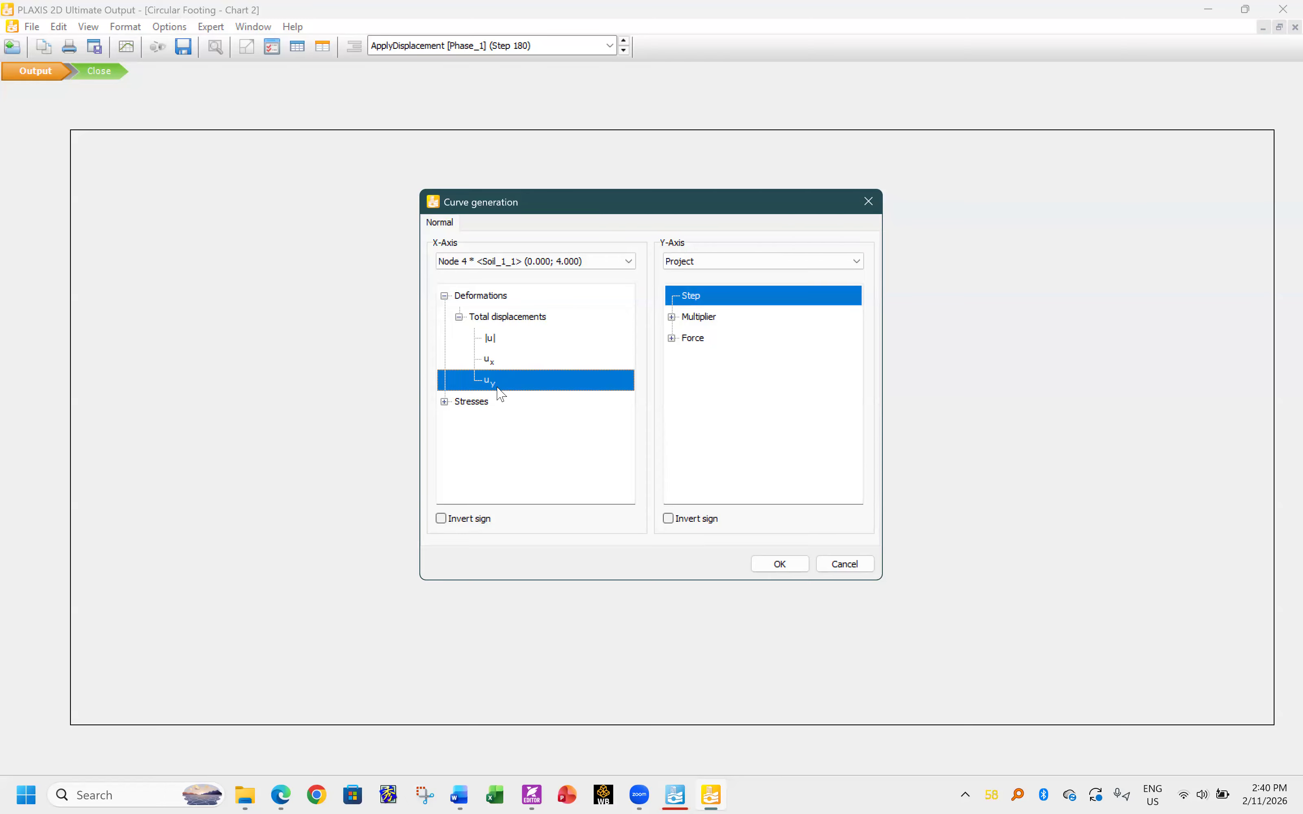
{"action": "left_click", "coordinate": [442, 519]}
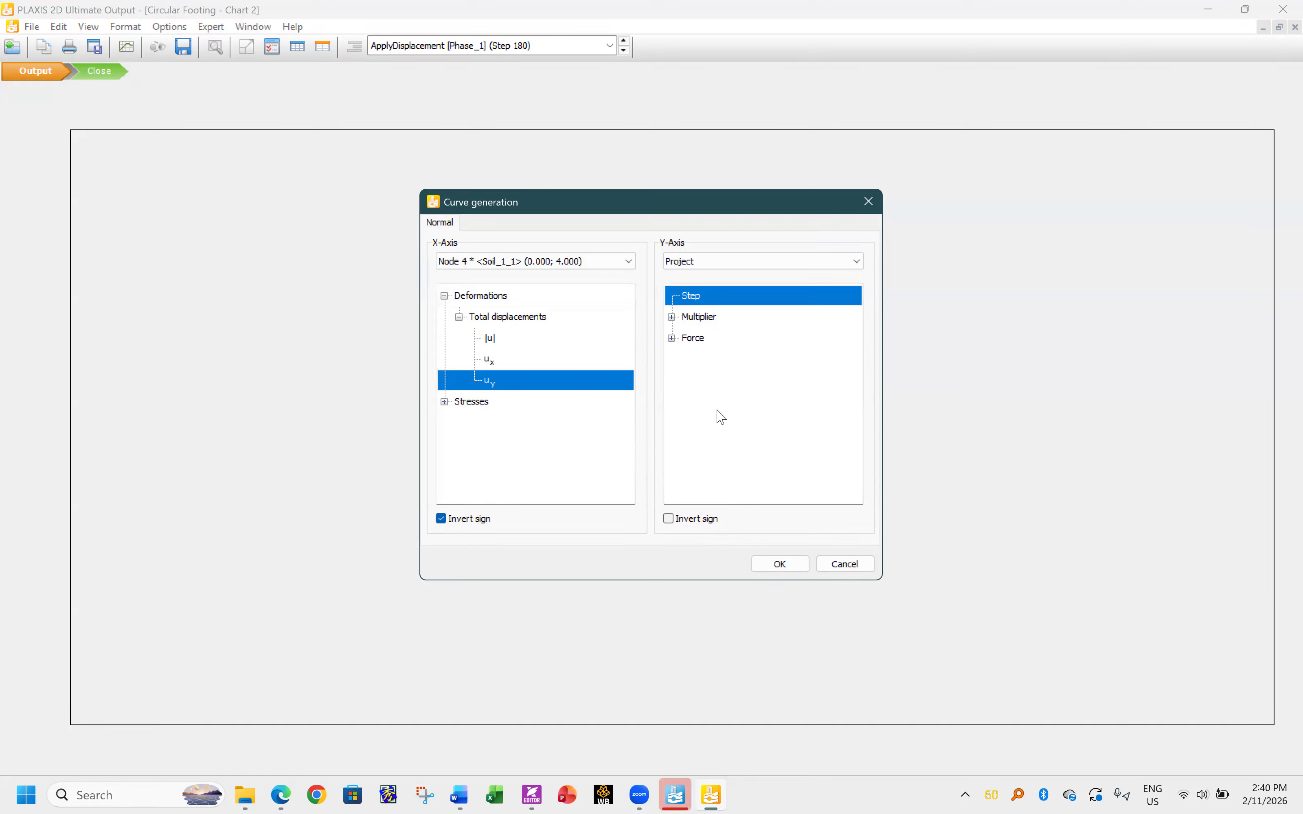
- Set the Y-axis to the project force F_Y with inverted sign and generate the chart
{"action": "left_click", "coordinate": [674, 335]}
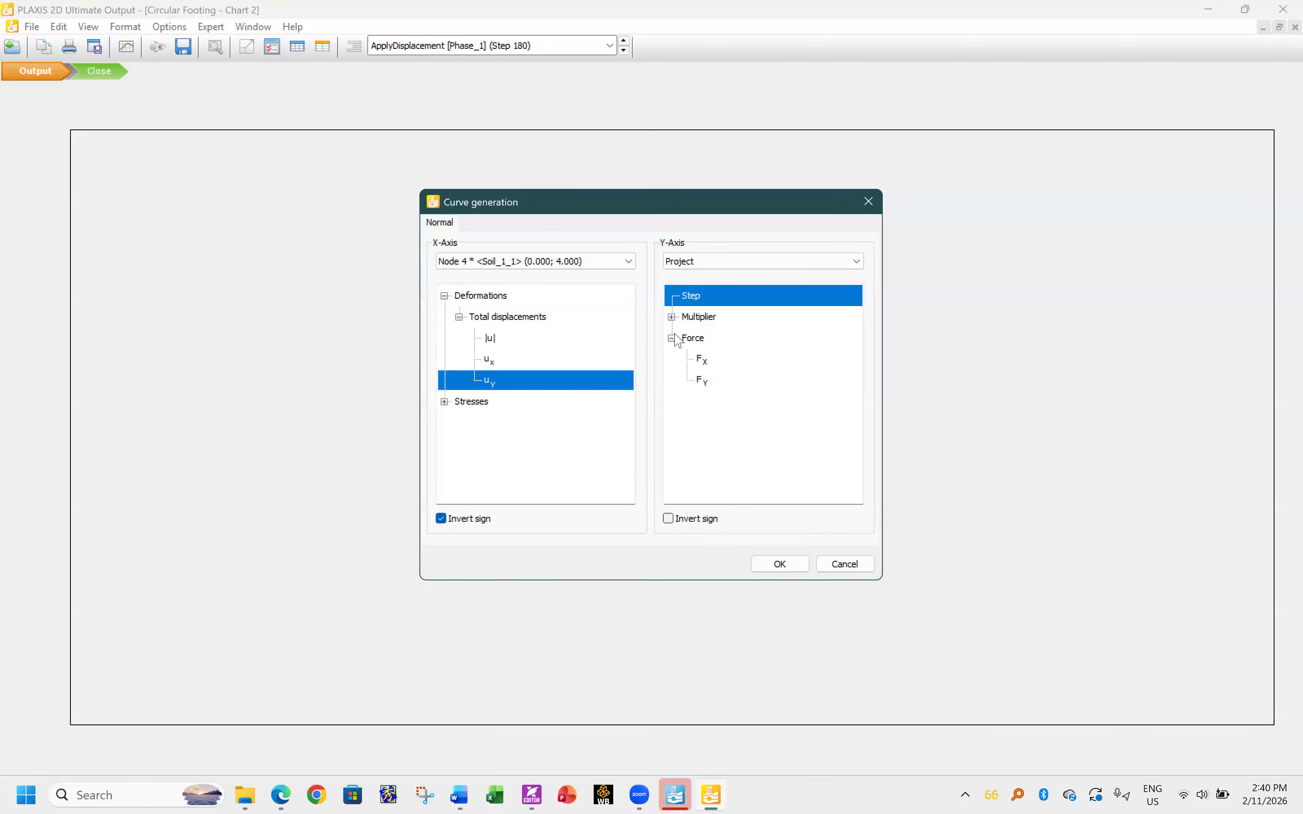
{"action": "left_click", "coordinate": [702, 382]}
{"action": "left_click", "coordinate": [668, 519]}
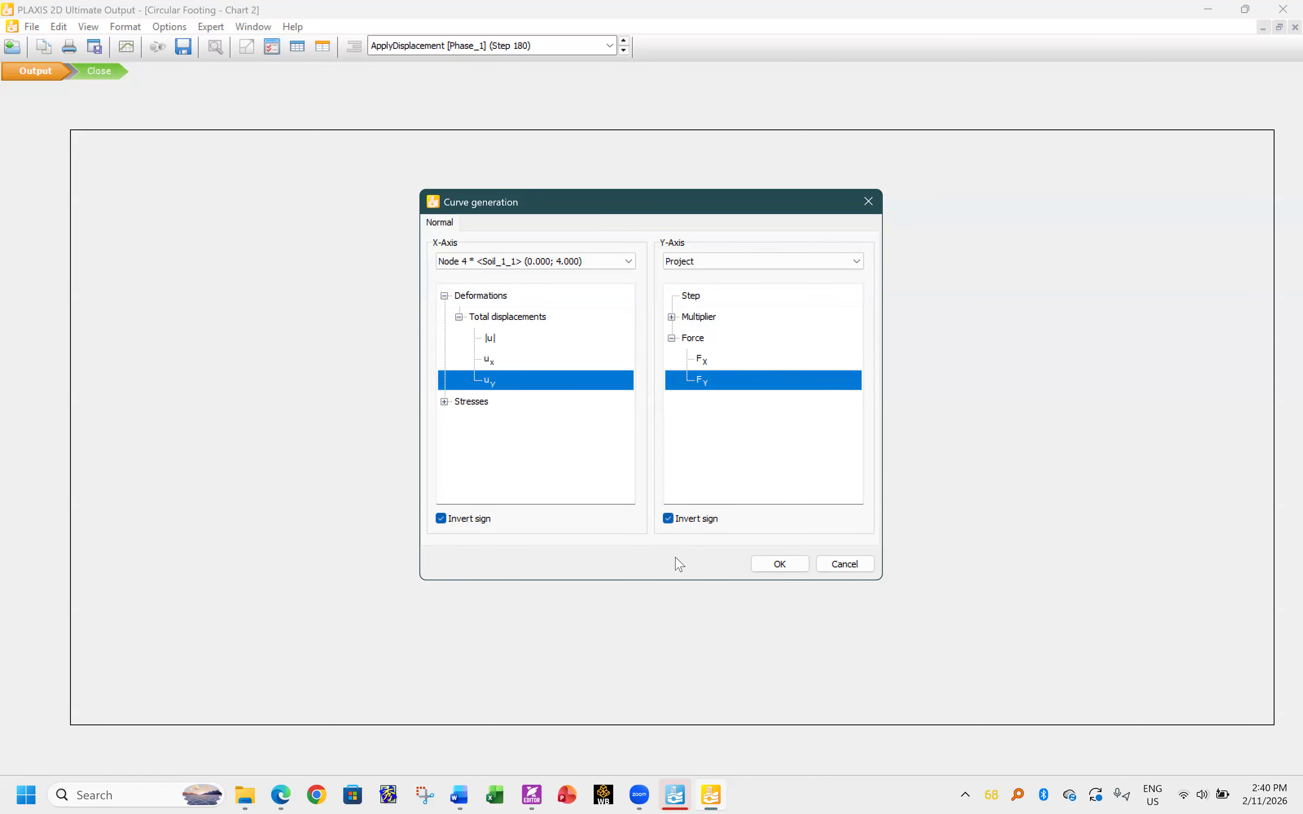
{"action": "left_click", "coordinate": [779, 564]}
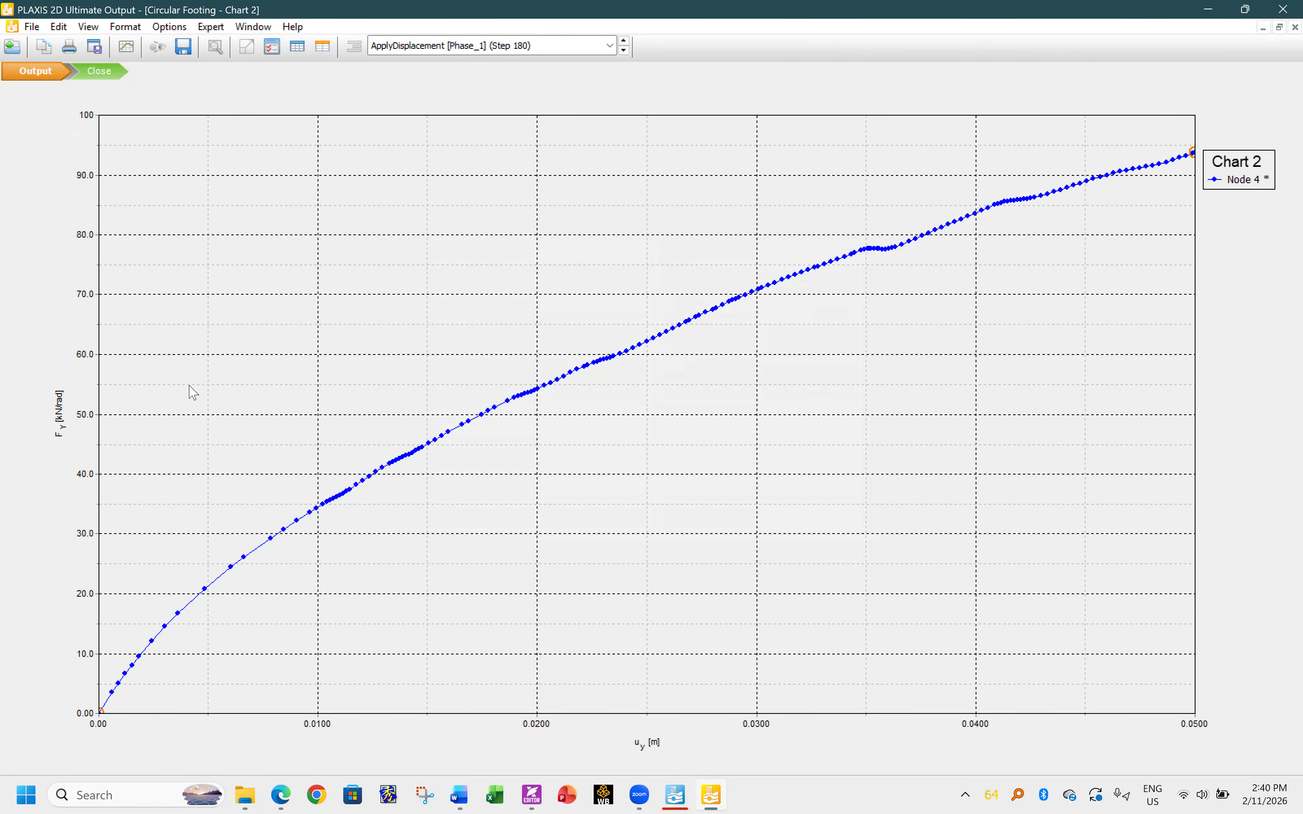
- Change the X-axis title to Settlement(m) in the chart settings and apply it
{"action": "right_click", "coordinate": [559, 266]}
{"action": "left_click", "coordinate": [620, 356]}
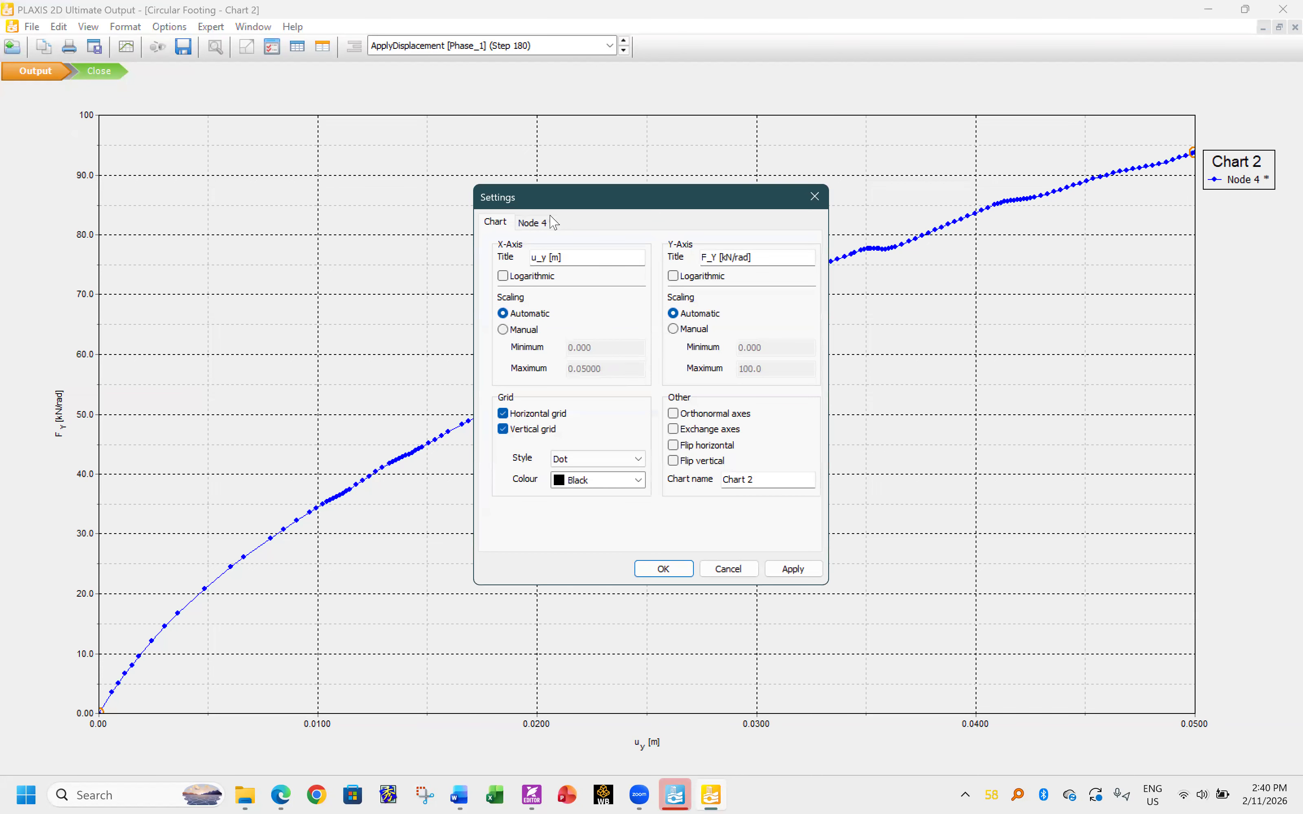
{"action": "left_click", "coordinate": [552, 223]}
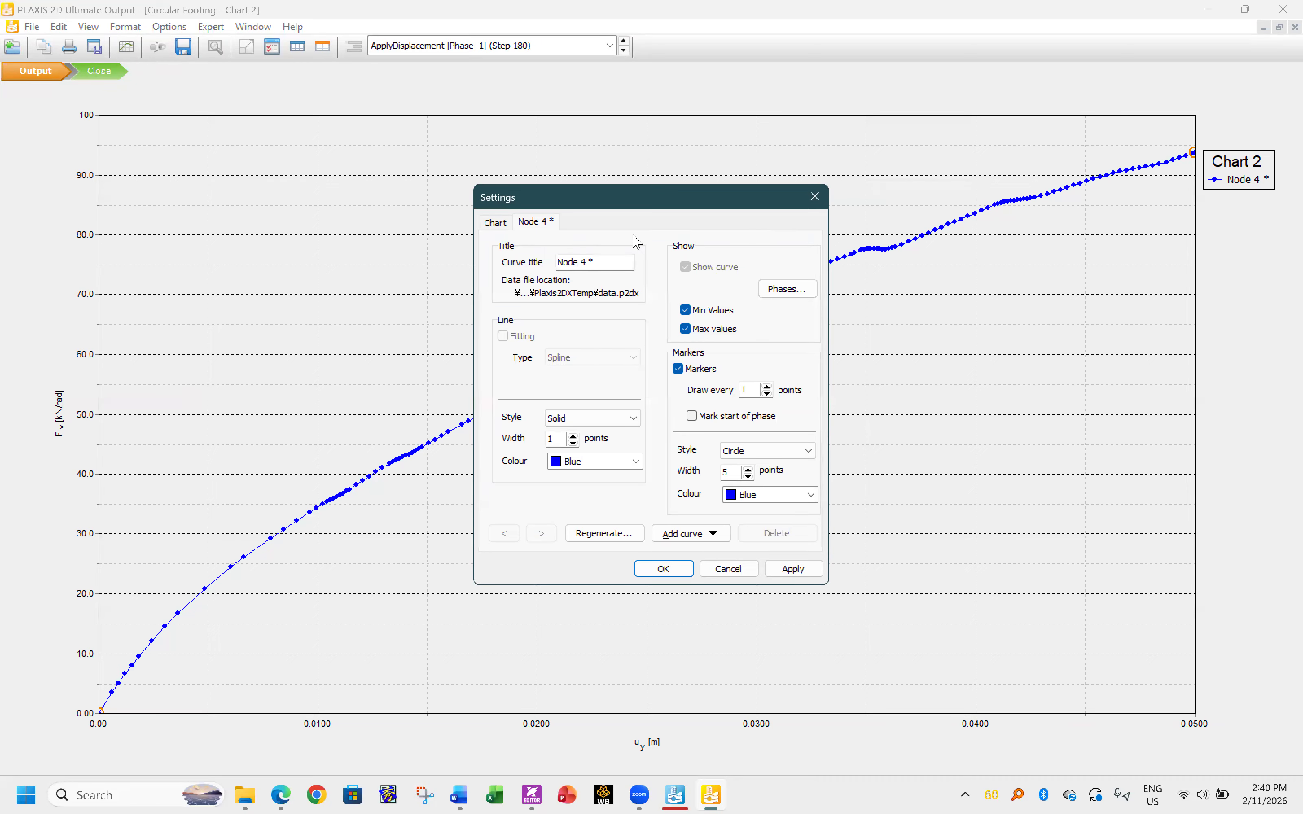
{"action": "left_click", "coordinate": [491, 220]}
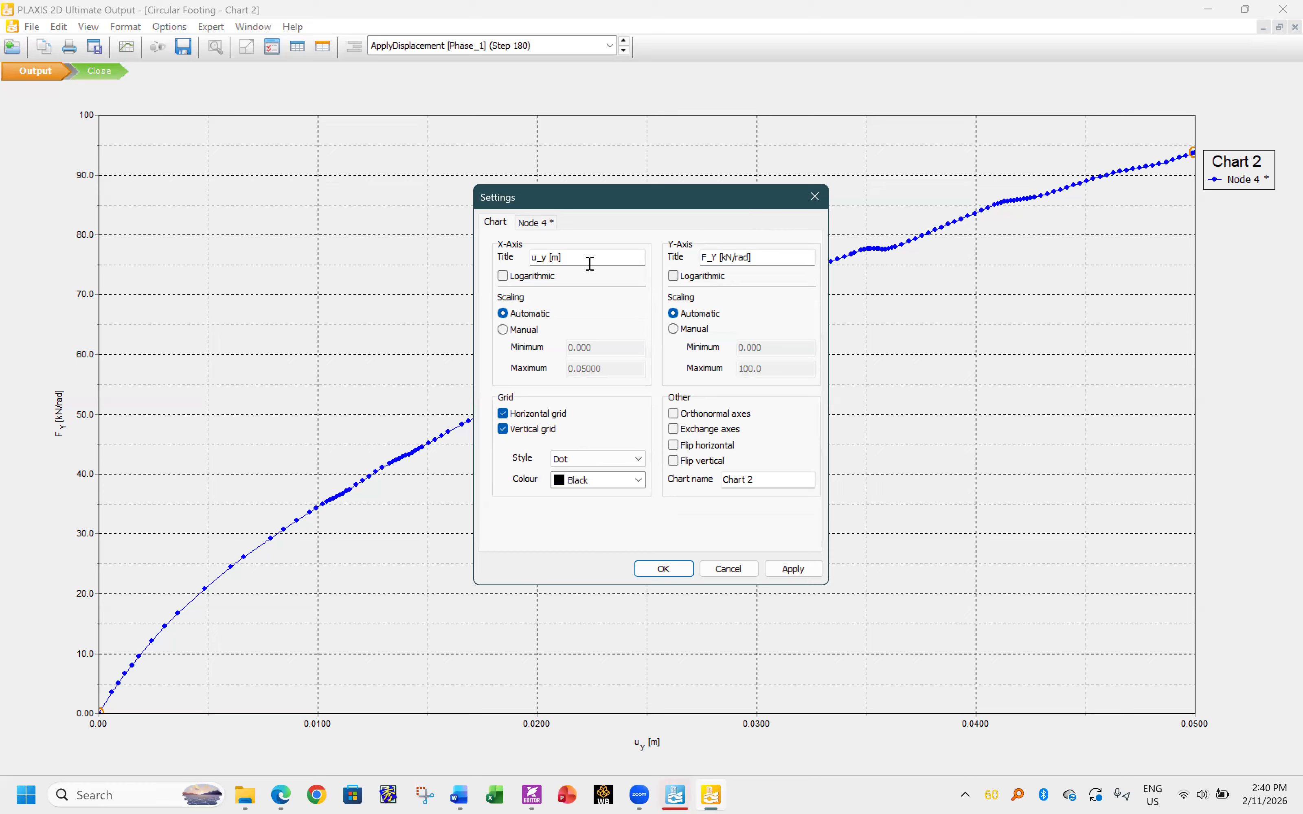
{"action": "left_click_drag", "start_coordinate": [564, 259], "coordinate": [512, 258]}
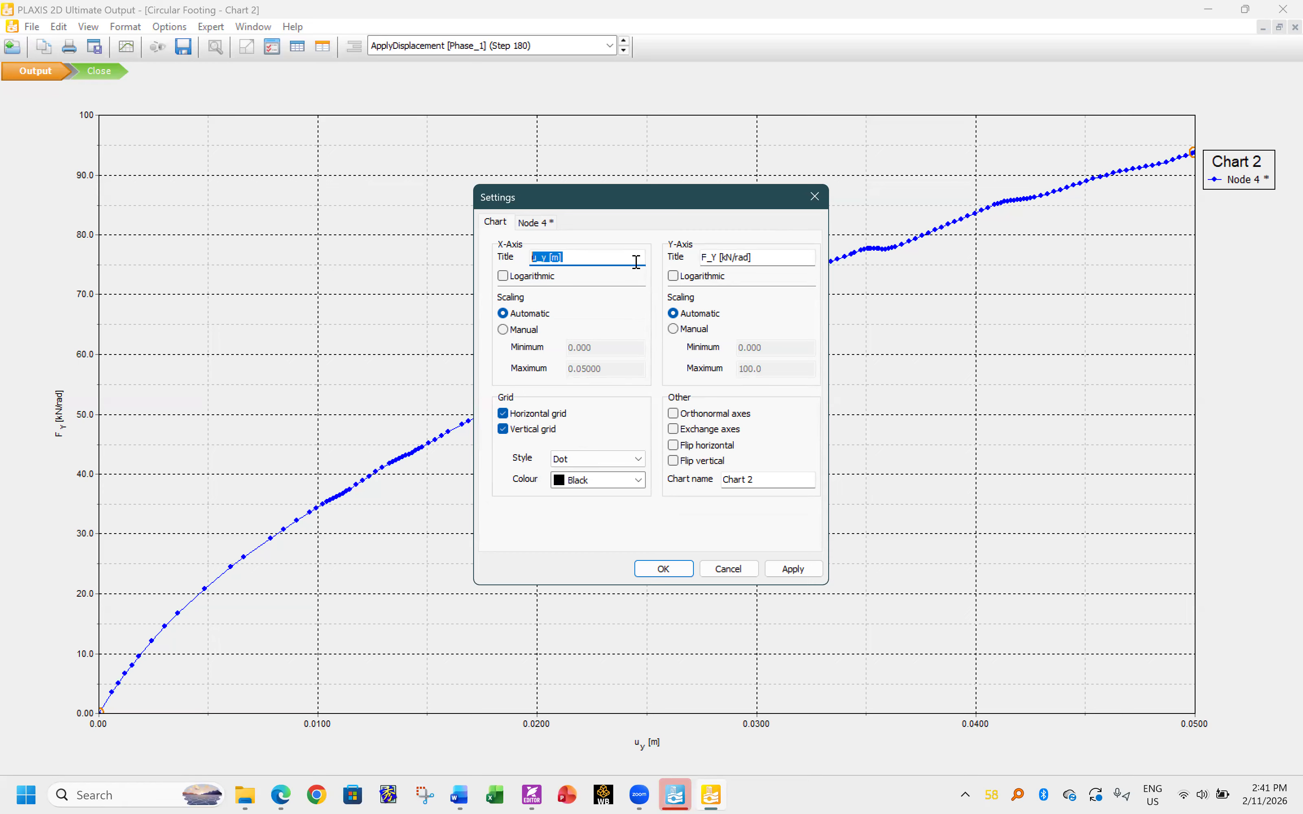
{"action": "type", "text": "u"}
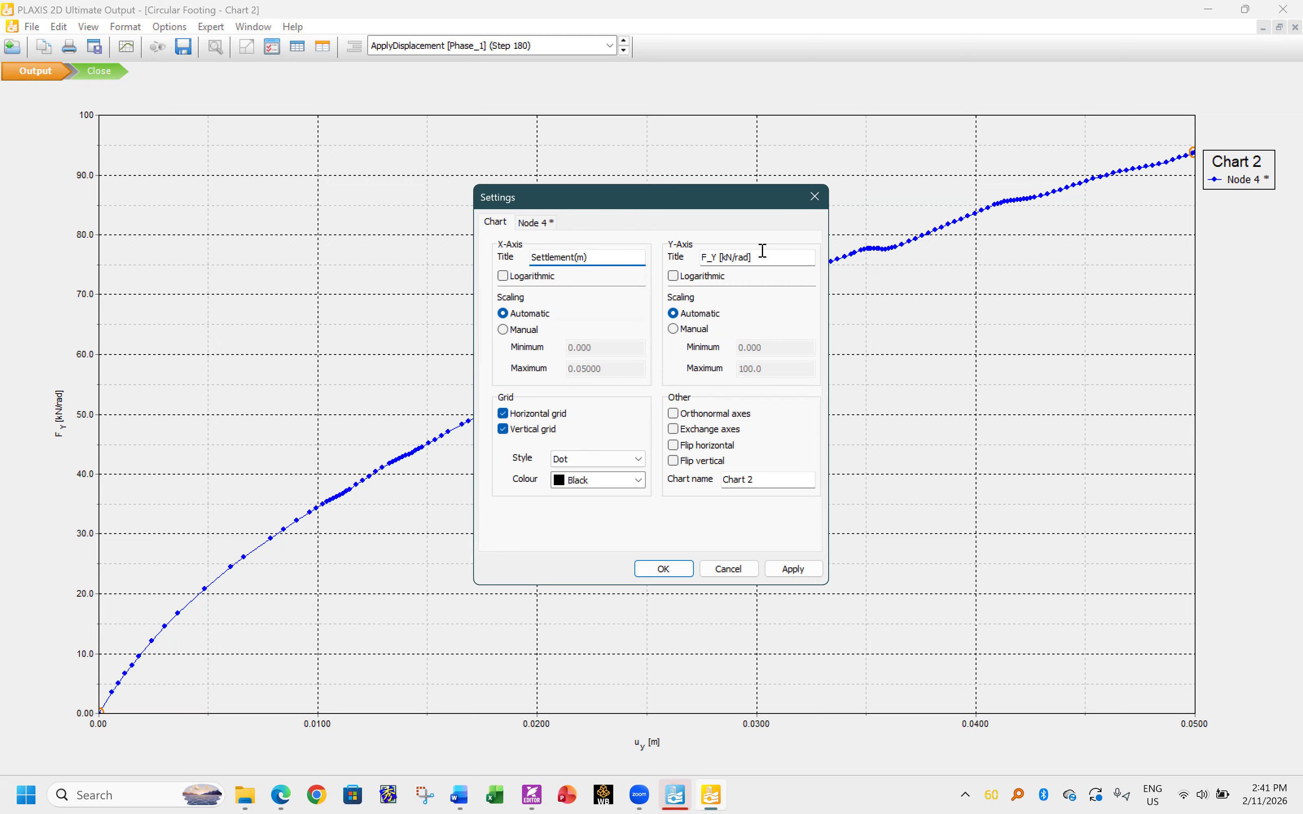
{"action": "left_click_drag", "start_coordinate": [735, 258], "coordinate": [745, 257]}
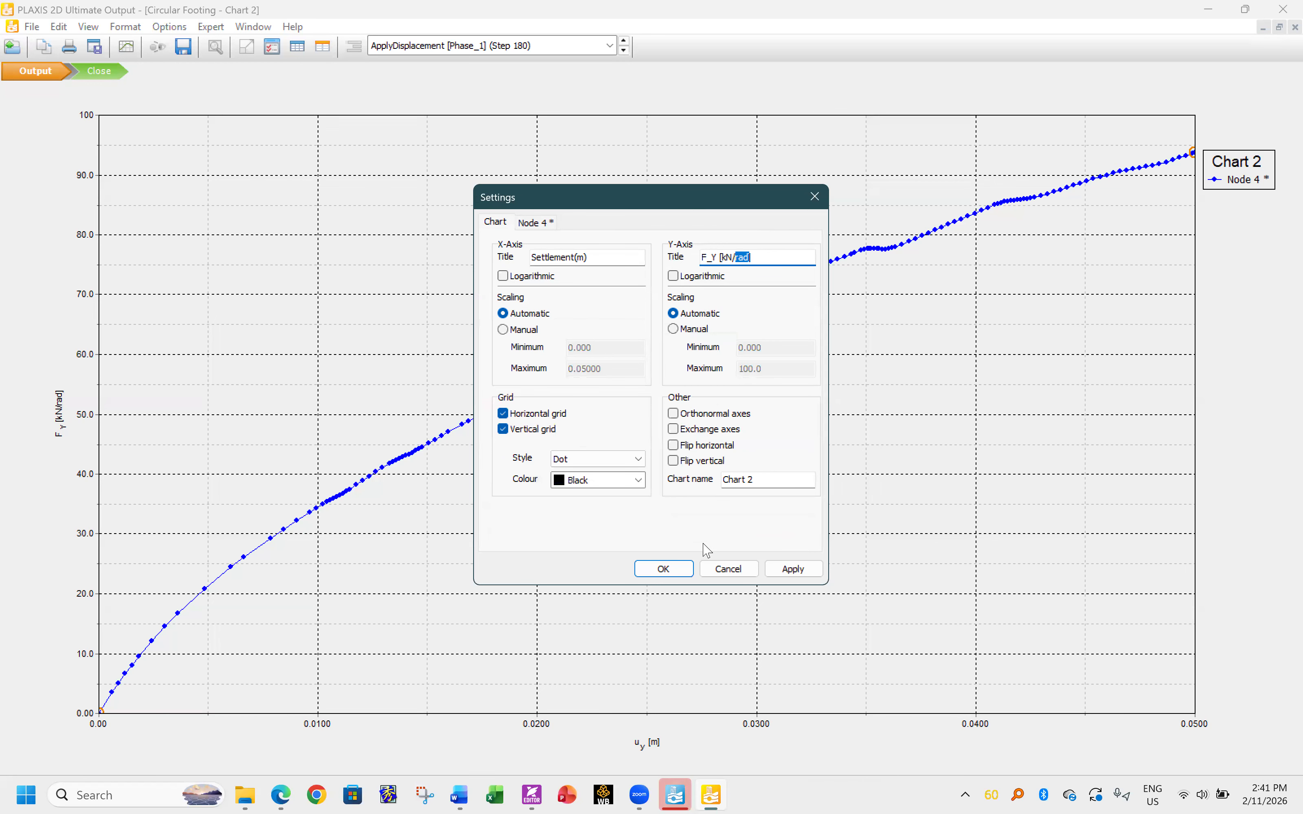
{"action": "left_click", "coordinate": [664, 569]}
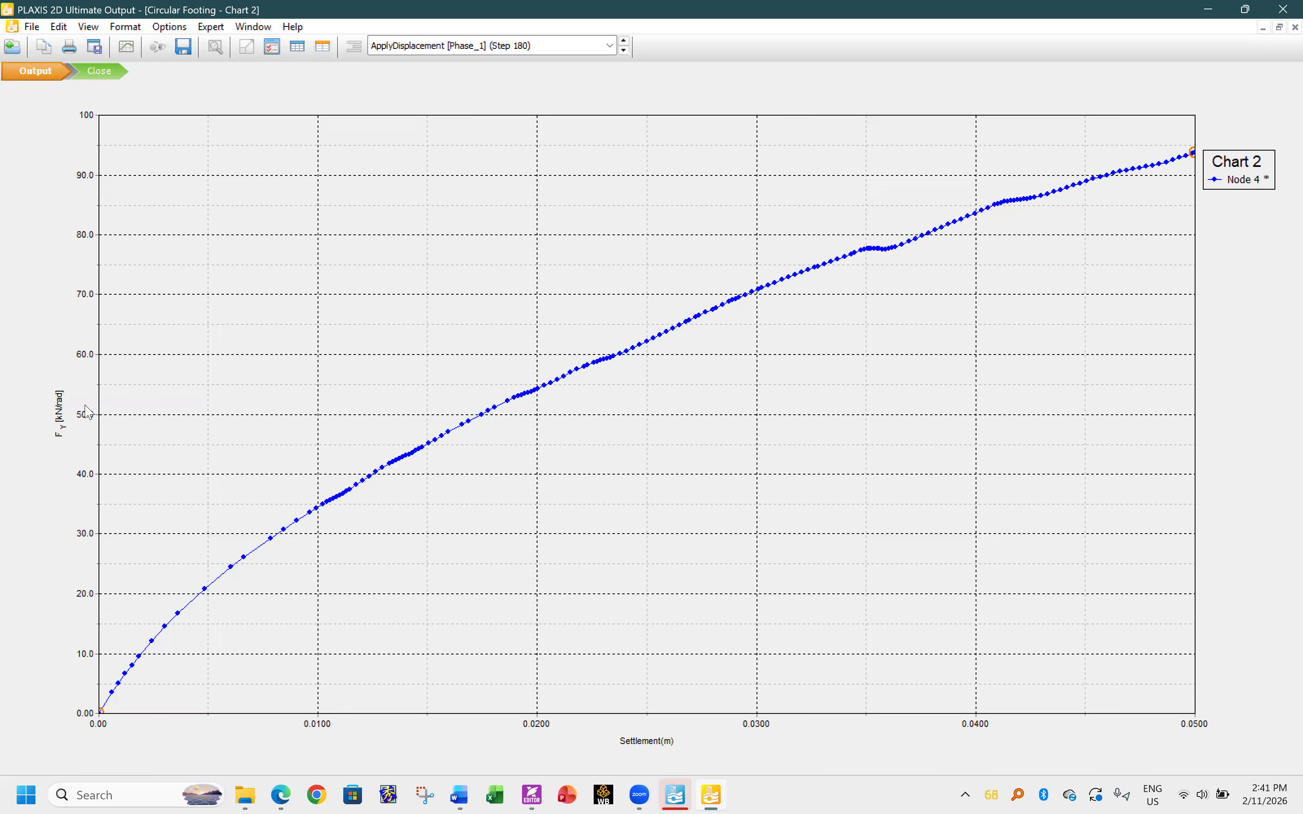
- Rename the Node 4 curve in the chart legend as Load-disp curve
{"action": "right_click", "coordinate": [1247, 178]}
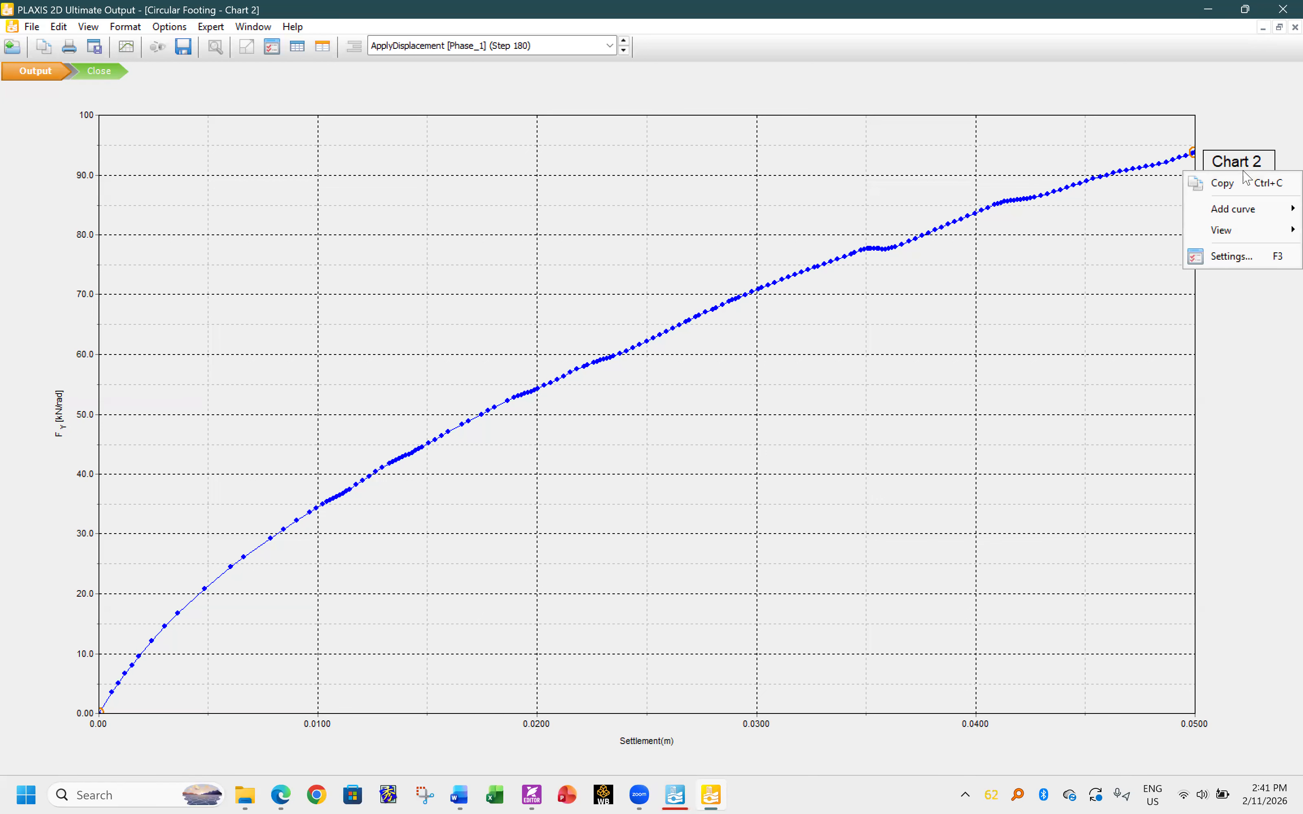
{"action": "mouse_move", "coordinate": [1229, 231]}
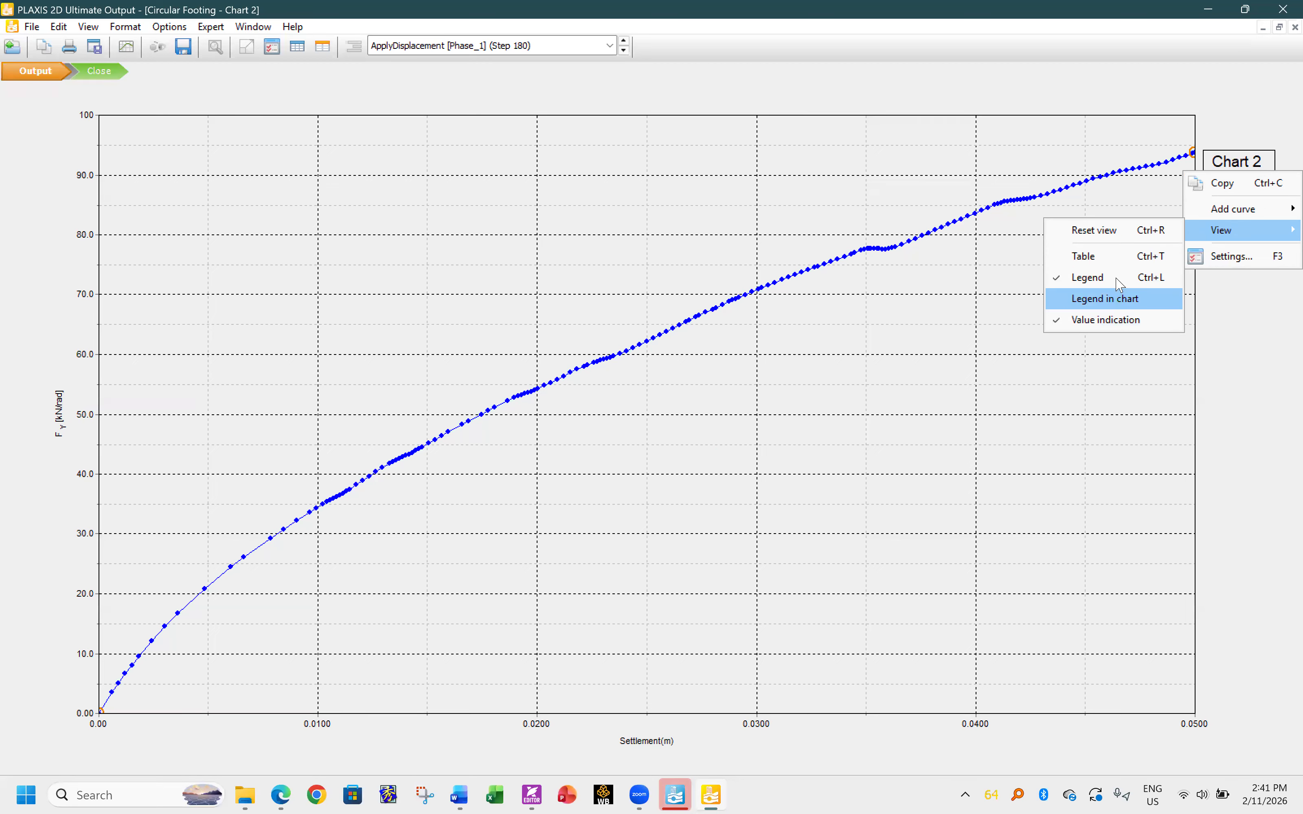
{"action": "left_click", "coordinate": [1237, 154]}
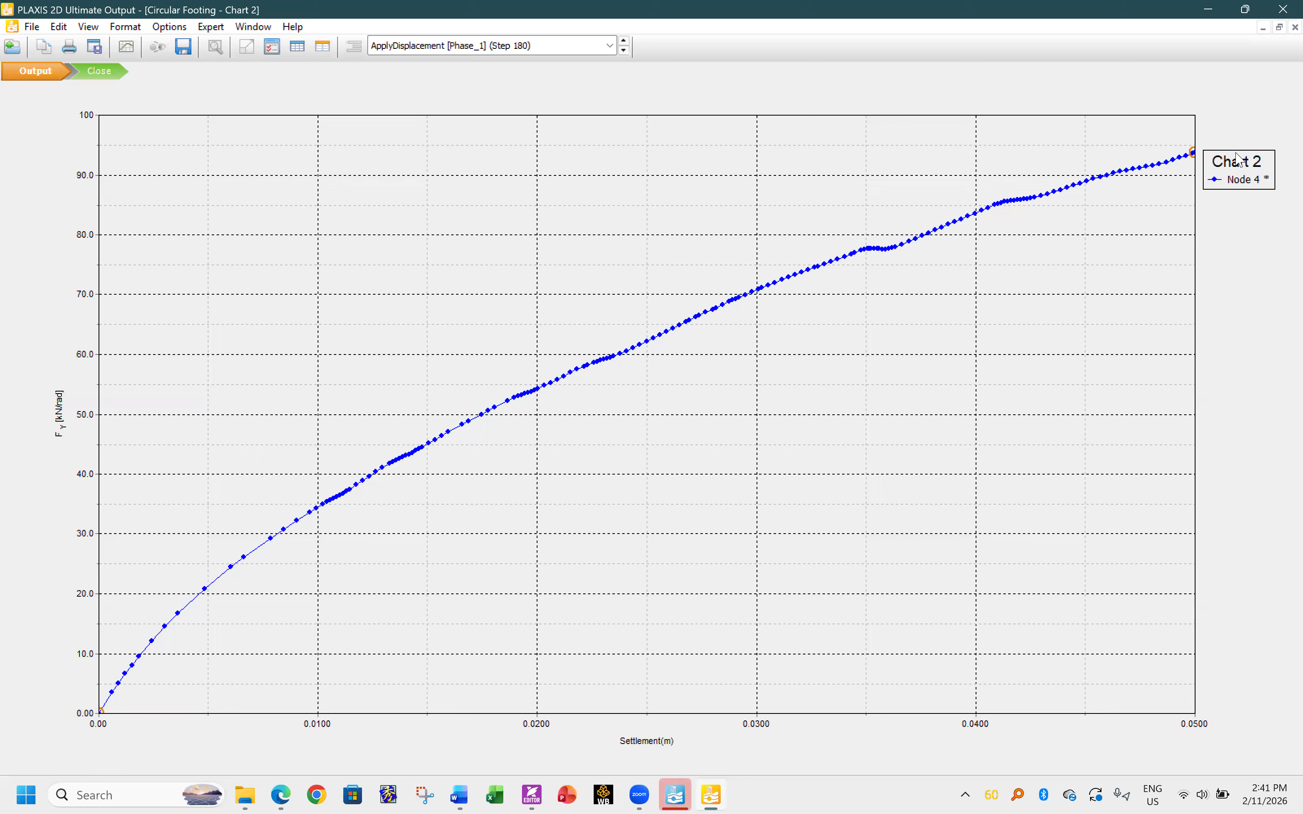
{"action": "double_click", "coordinate": [1239, 181]}
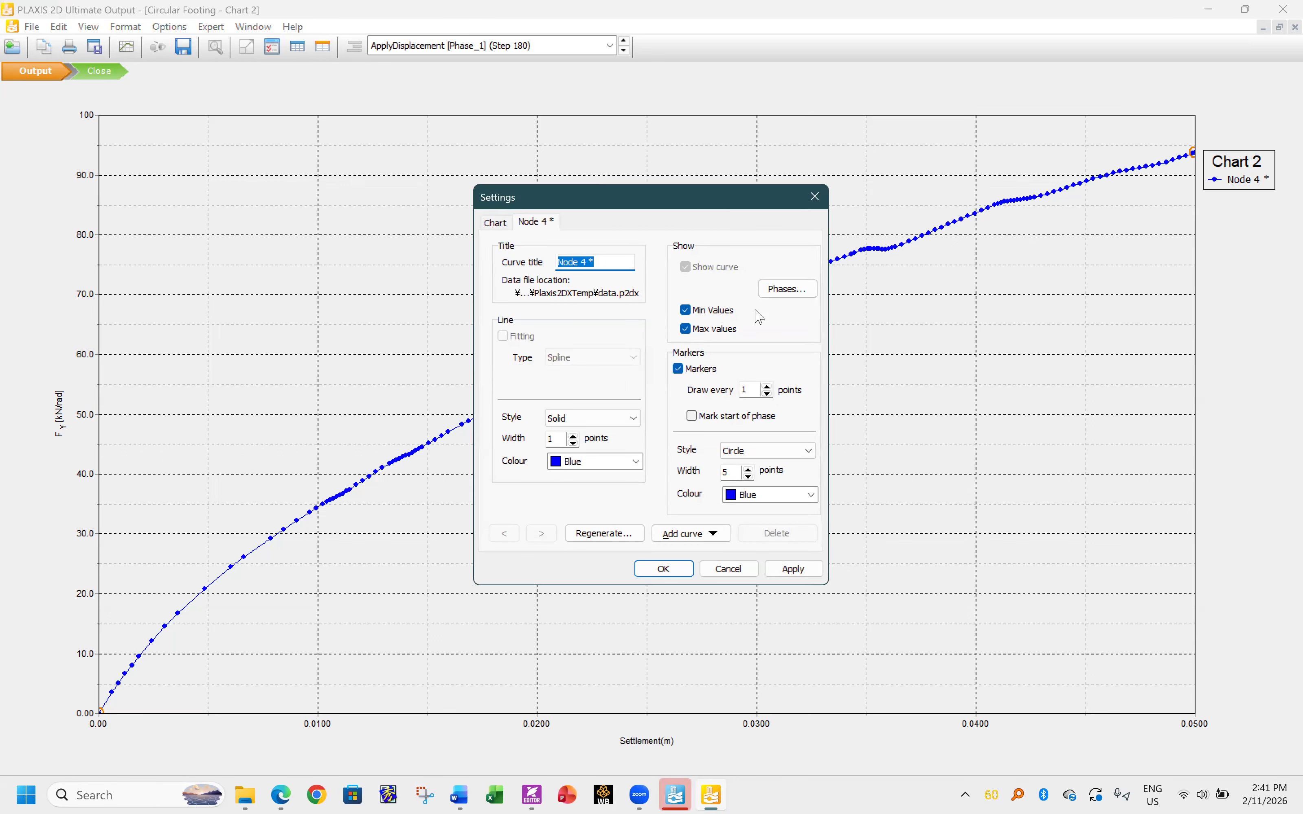
{"action": "left_click", "coordinate": [603, 262]}
{"action": "left_click_drag", "start_coordinate": [593, 262], "coordinate": [540, 263]}
{"action": "type", "text": "Load-disp curve"}
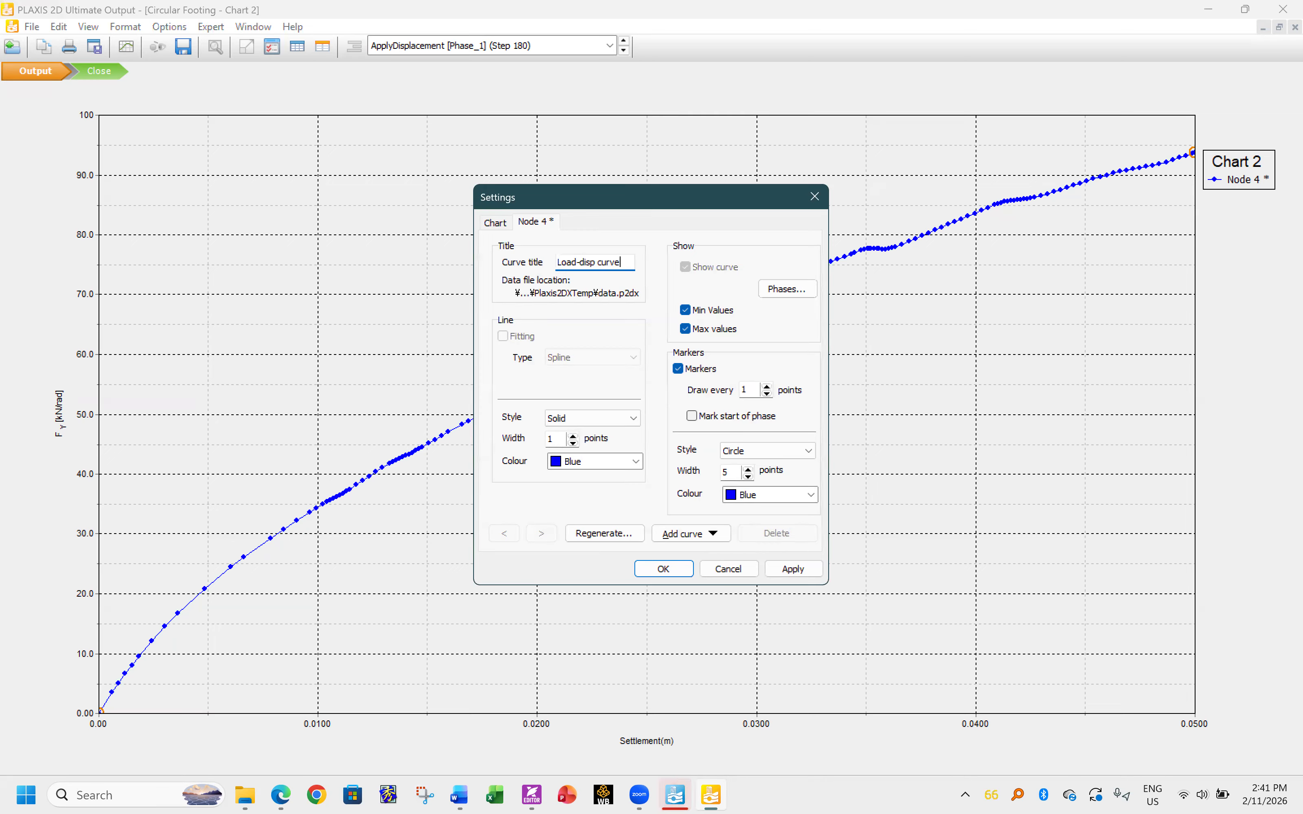
{"action": "left_click", "coordinate": [662, 569]}
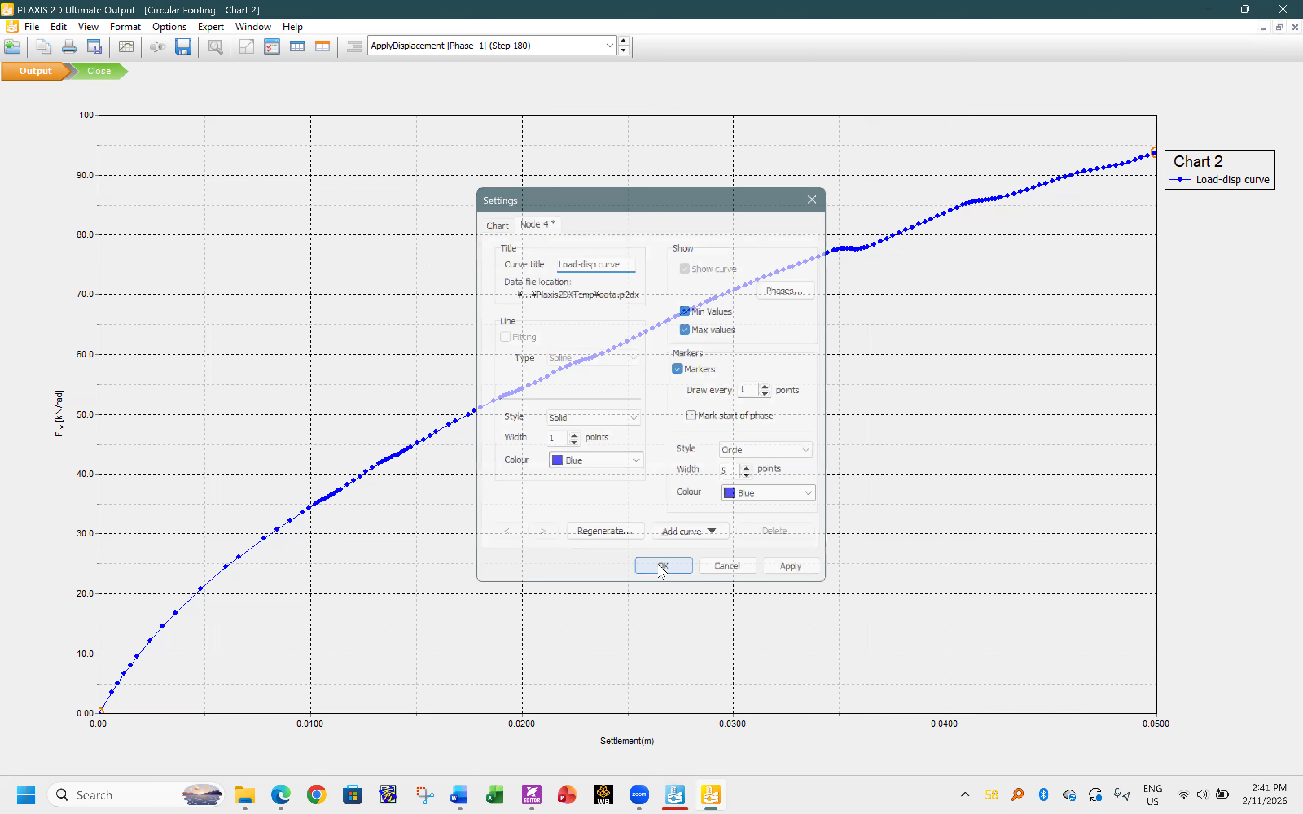
- Check the renamed curve's settings without changes and copy the chart to the clipboard
{"action": "double_click", "coordinate": [1208, 184]}
{"action": "left_click", "coordinate": [815, 197]}
{"action": "right_click", "coordinate": [522, 167]}
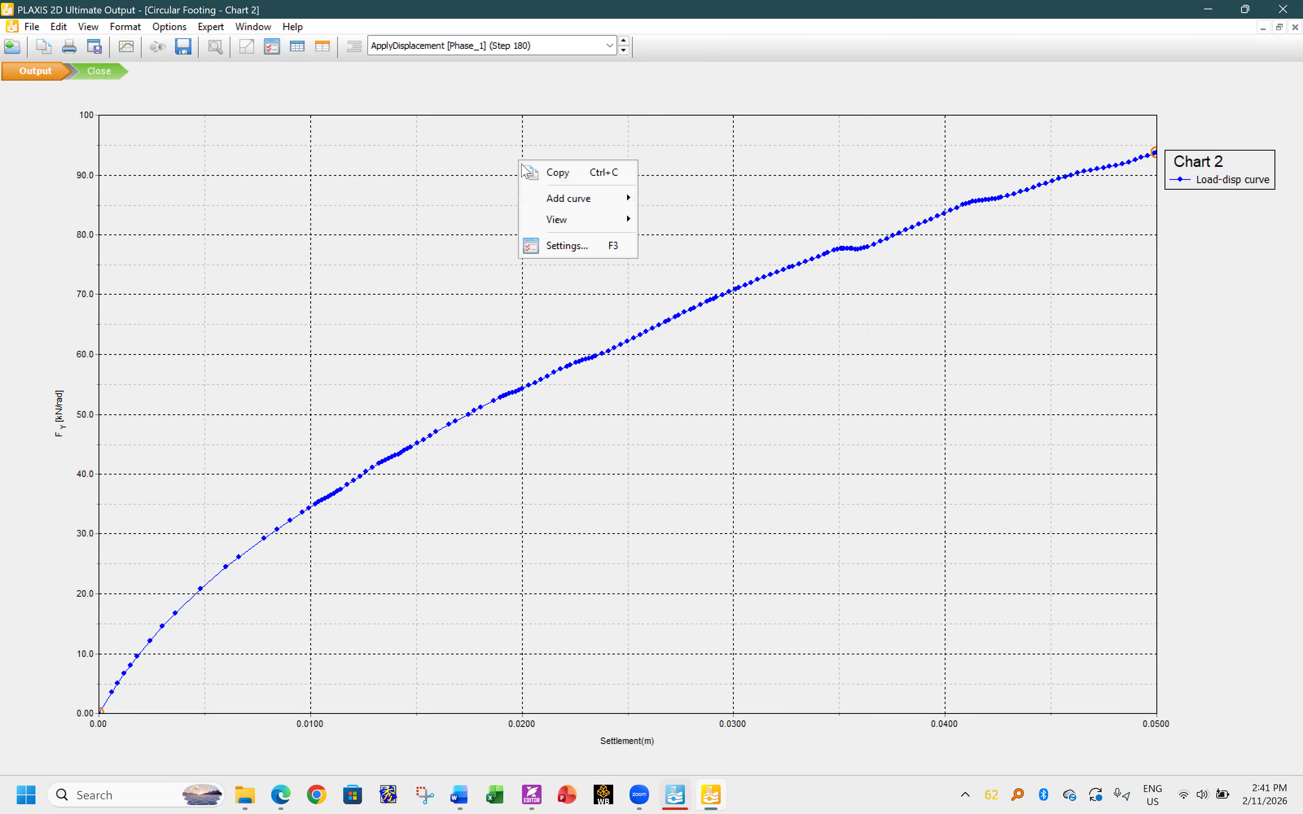
{"action": "left_click", "coordinate": [569, 178]}
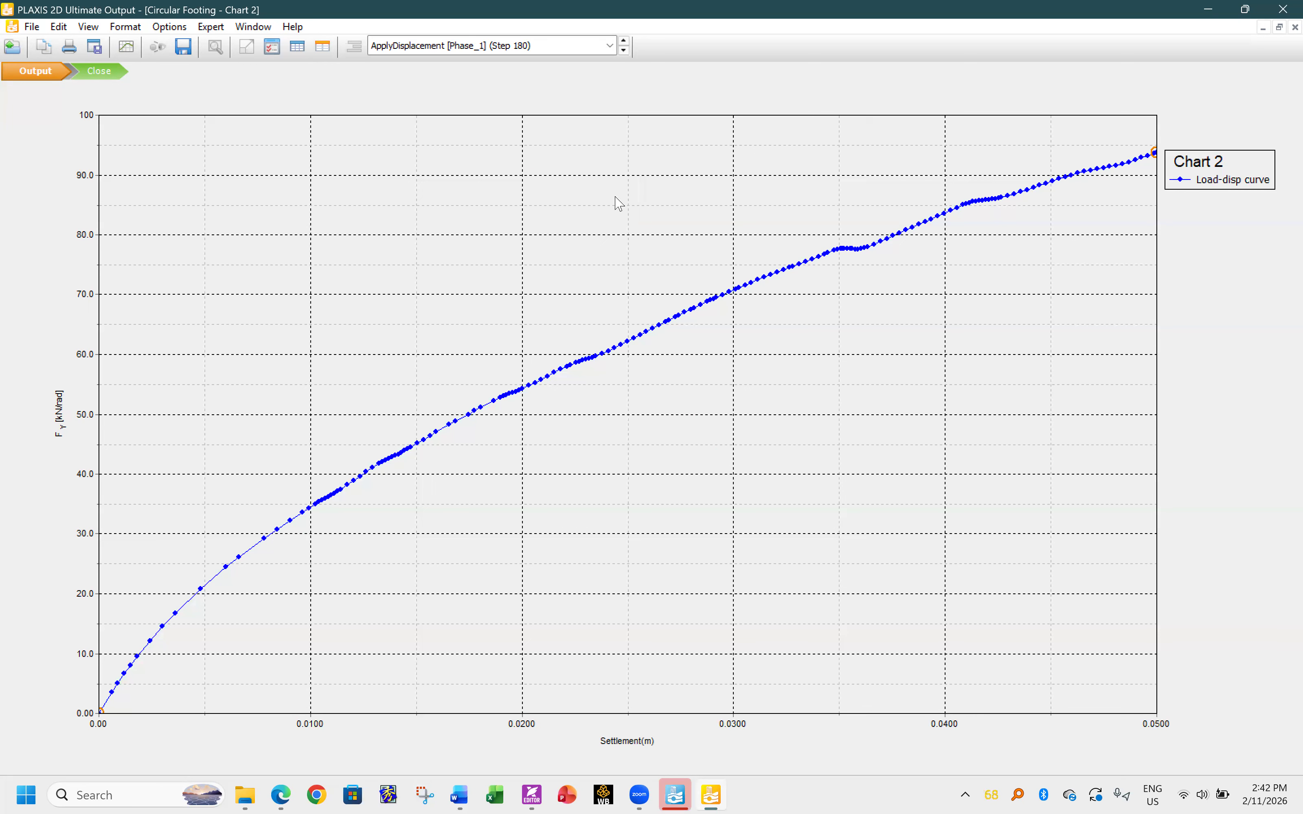
- Examine the curve's final point and its u_y and F_Y values in the points table, then close the table
{"action": "mouse_move", "coordinate": [1155, 155]}
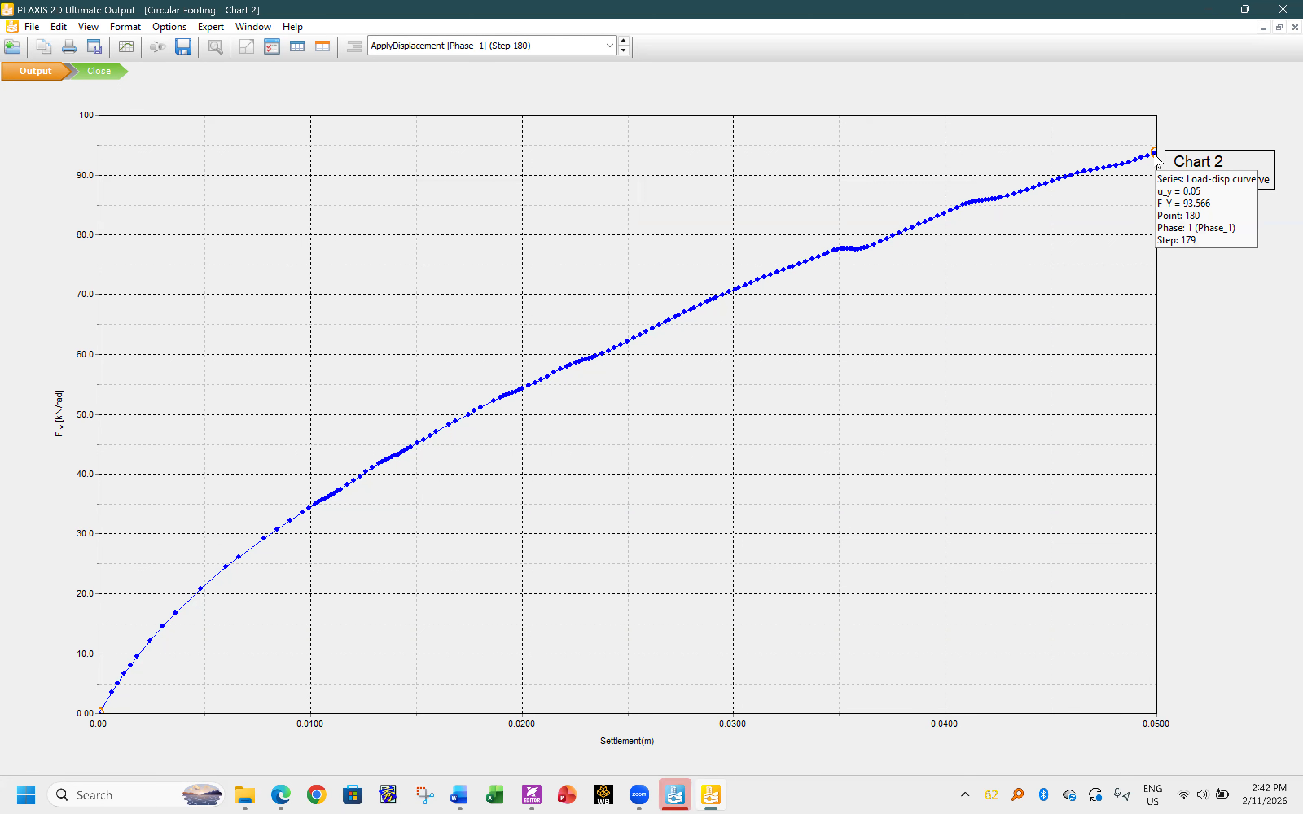
{"action": "left_click", "coordinate": [299, 48]}
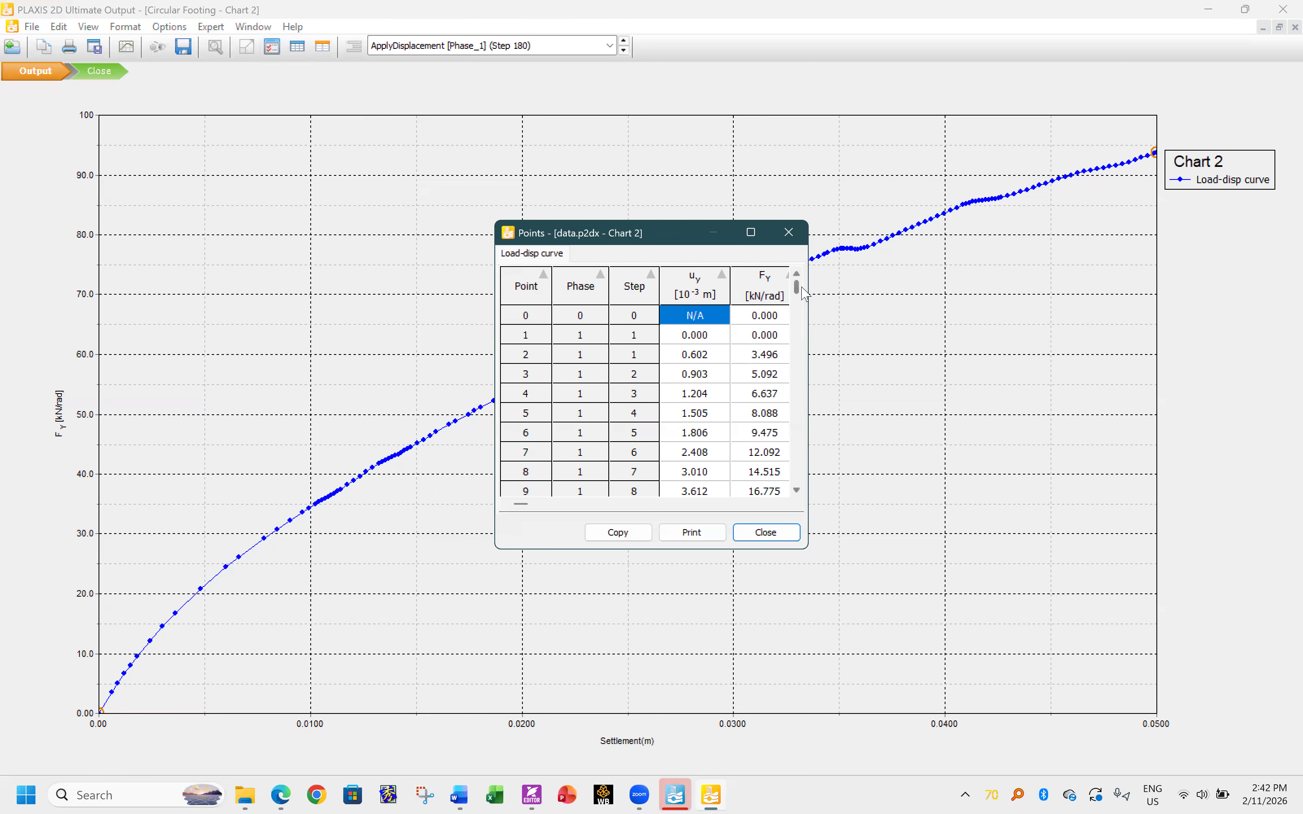
{"action": "left_click_drag", "start_coordinate": [796, 296], "coordinate": [795, 494]}
{"action": "left_click", "coordinate": [696, 473]}
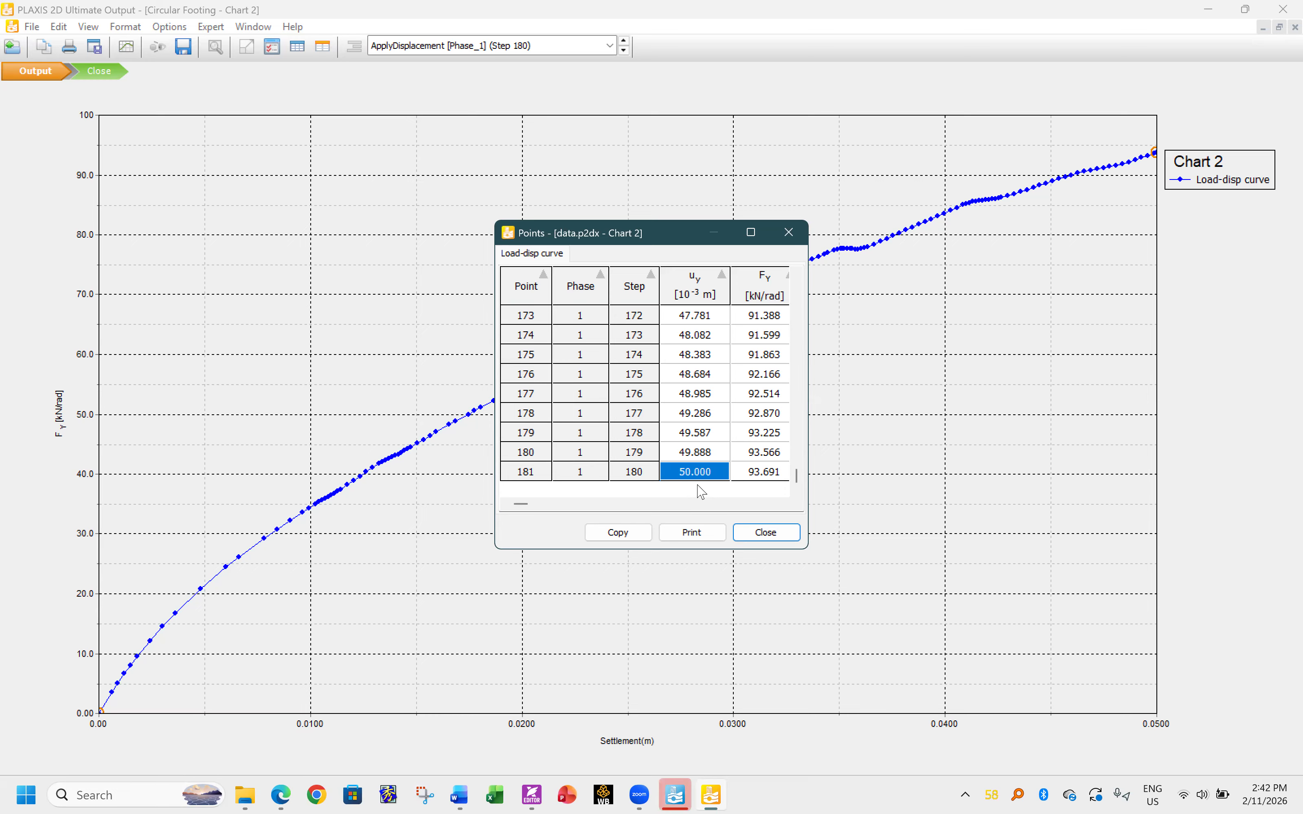
{"action": "left_click", "coordinate": [755, 474]}
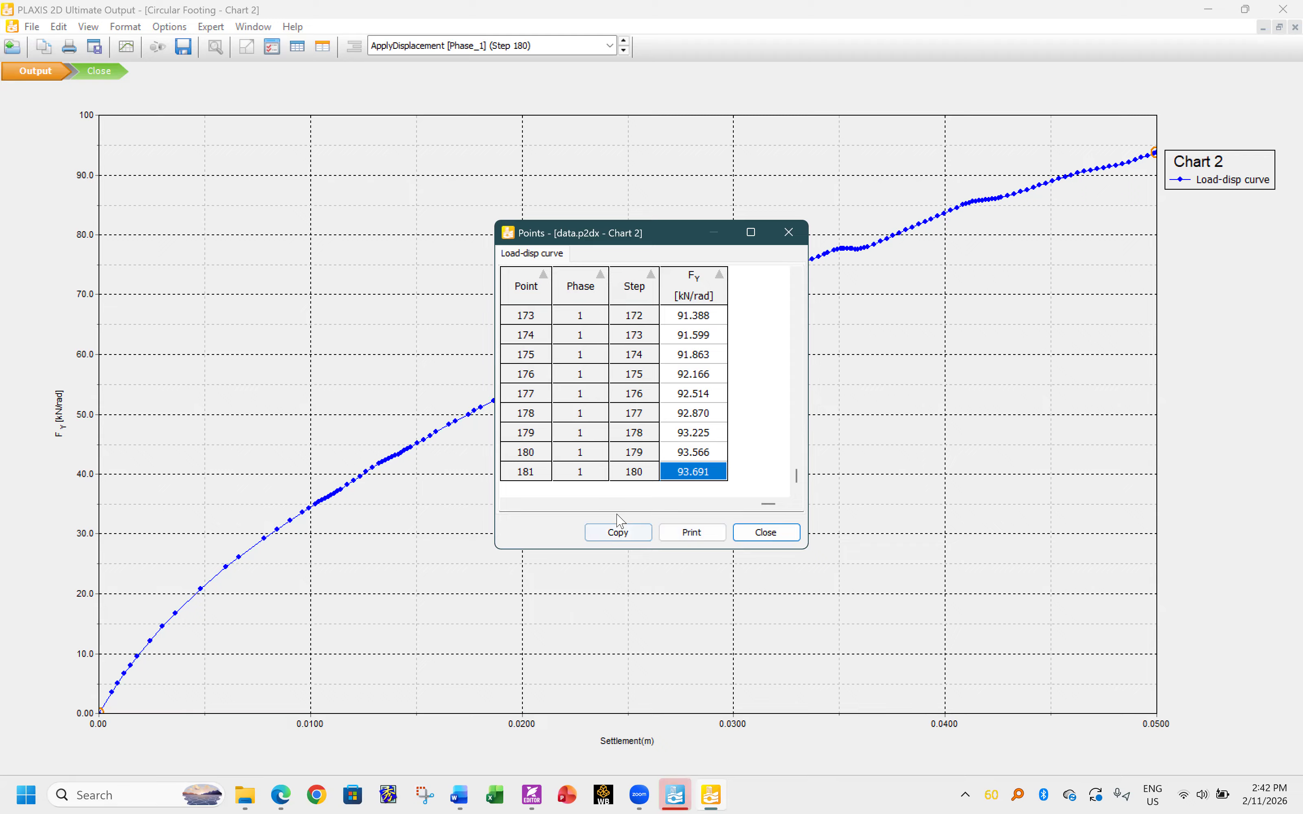
{"action": "left_click", "coordinate": [786, 533]}
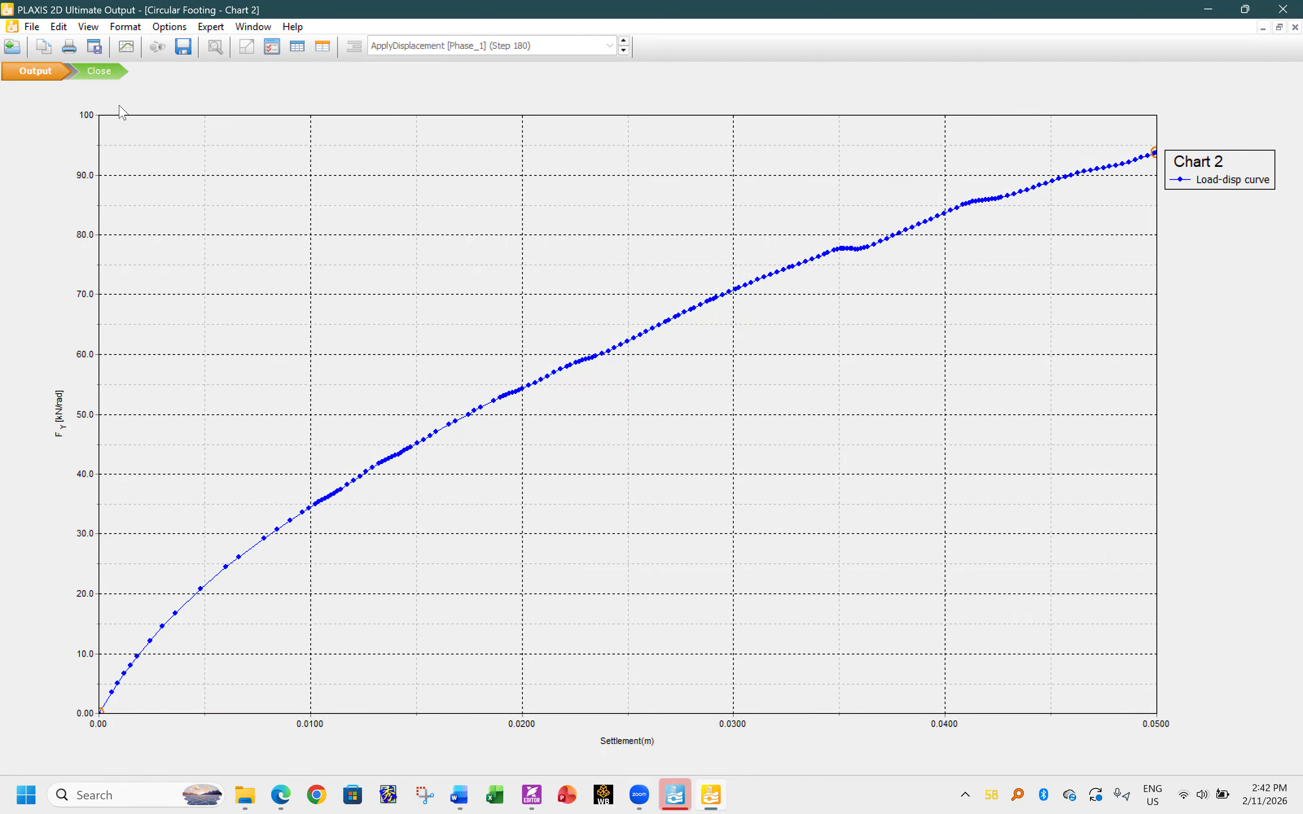
- Close the results with the changed chart saved, and save the Circular Footing project
{"action": "left_click", "coordinate": [109, 76]}
{"action": "left_click", "coordinate": [610, 458]}
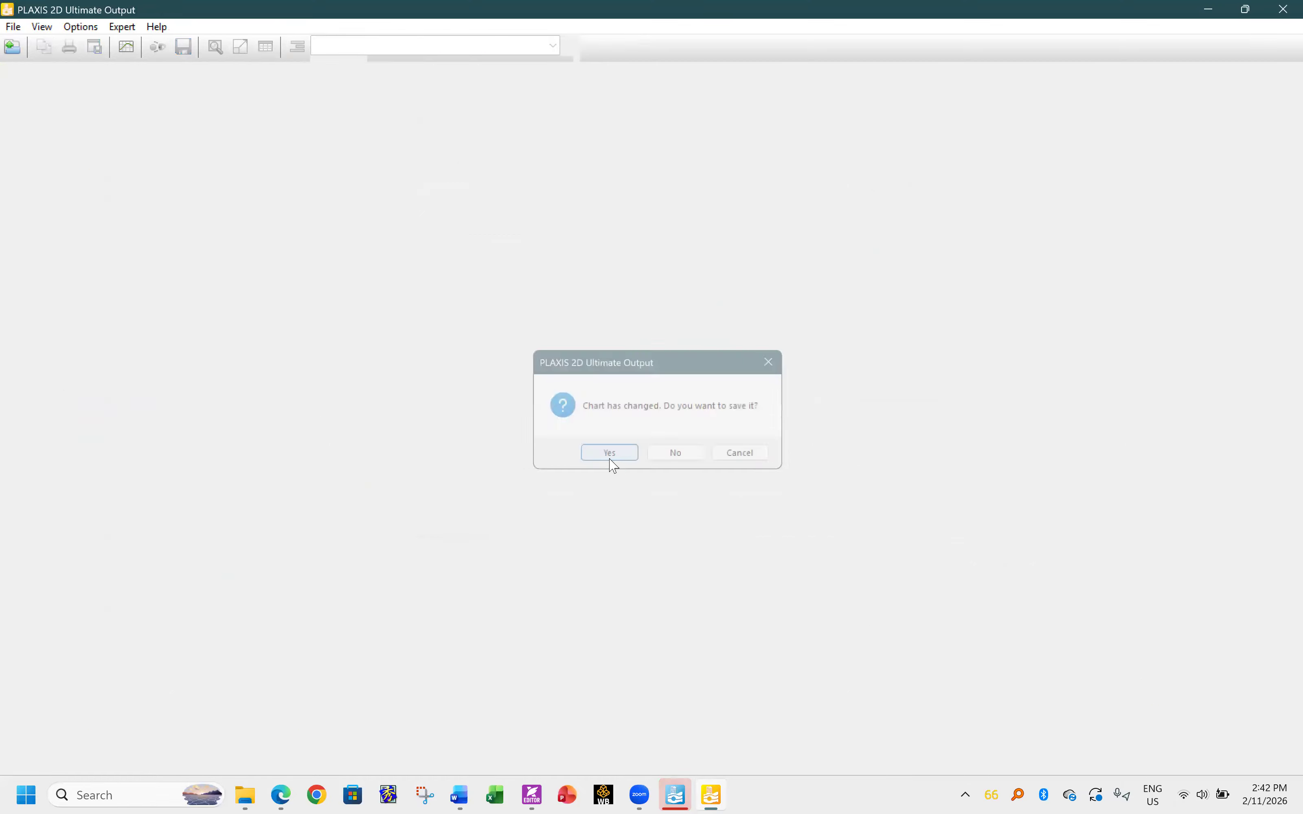
{"action": "left_click", "coordinate": [59, 47]}
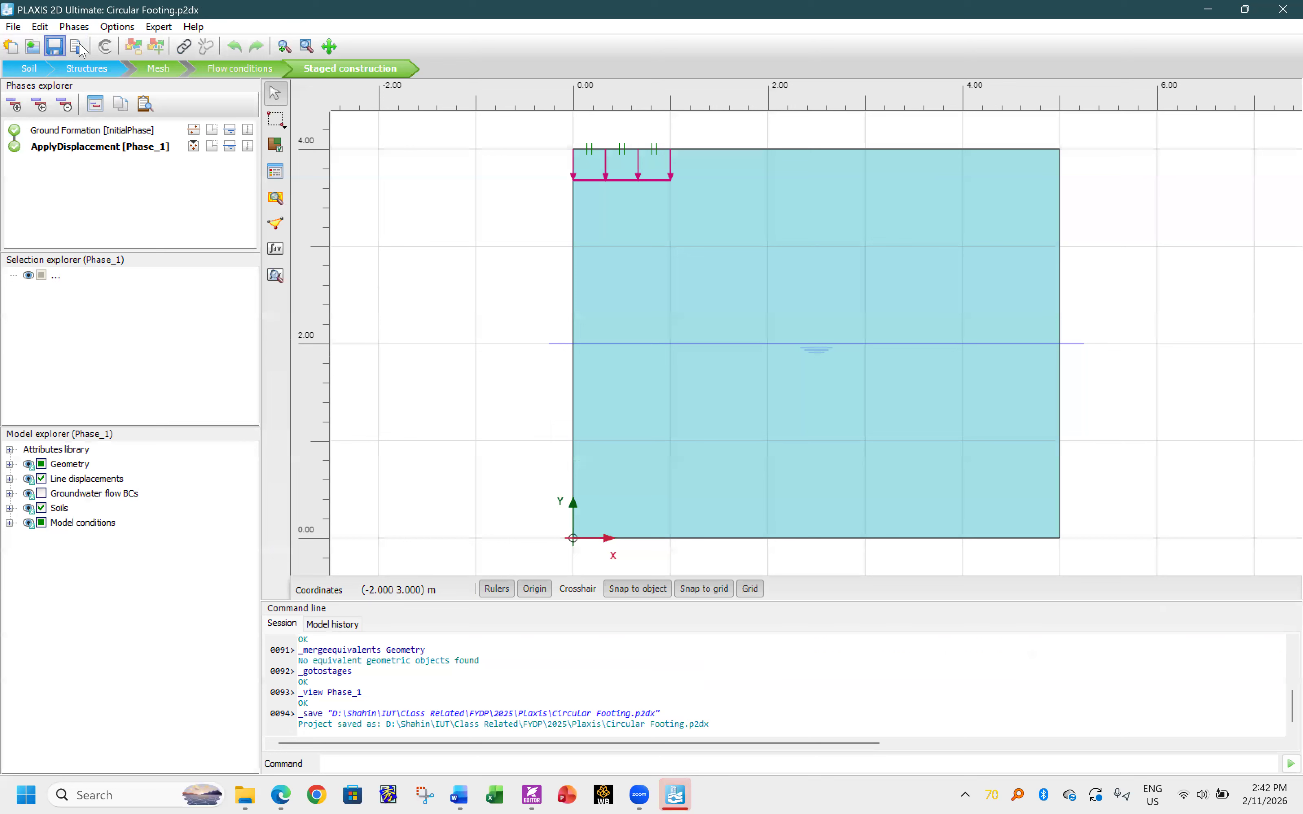
{"action": "left_click_drag", "start_coordinate": [380, 15], "coordinate": [299, 134]}
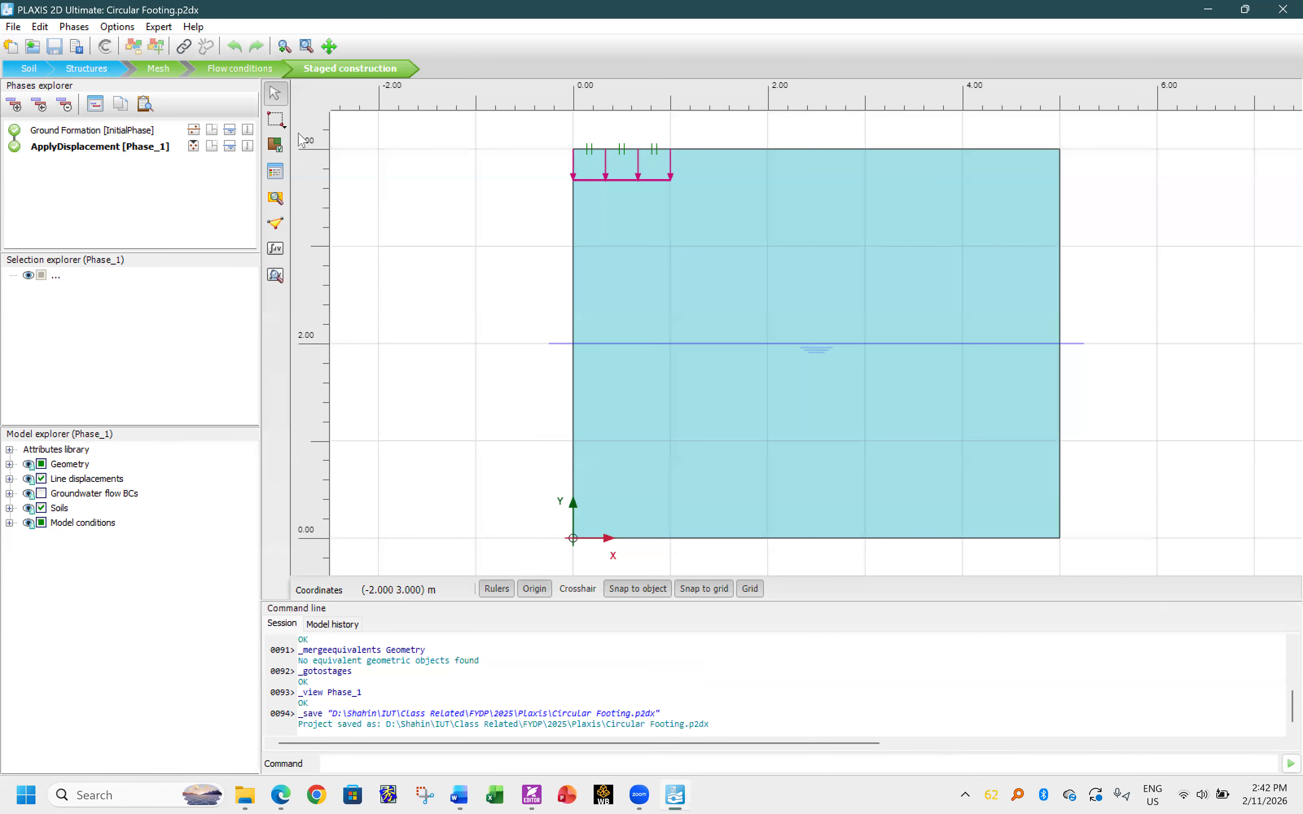
{"action": "left_click", "coordinate": [806, 123]}
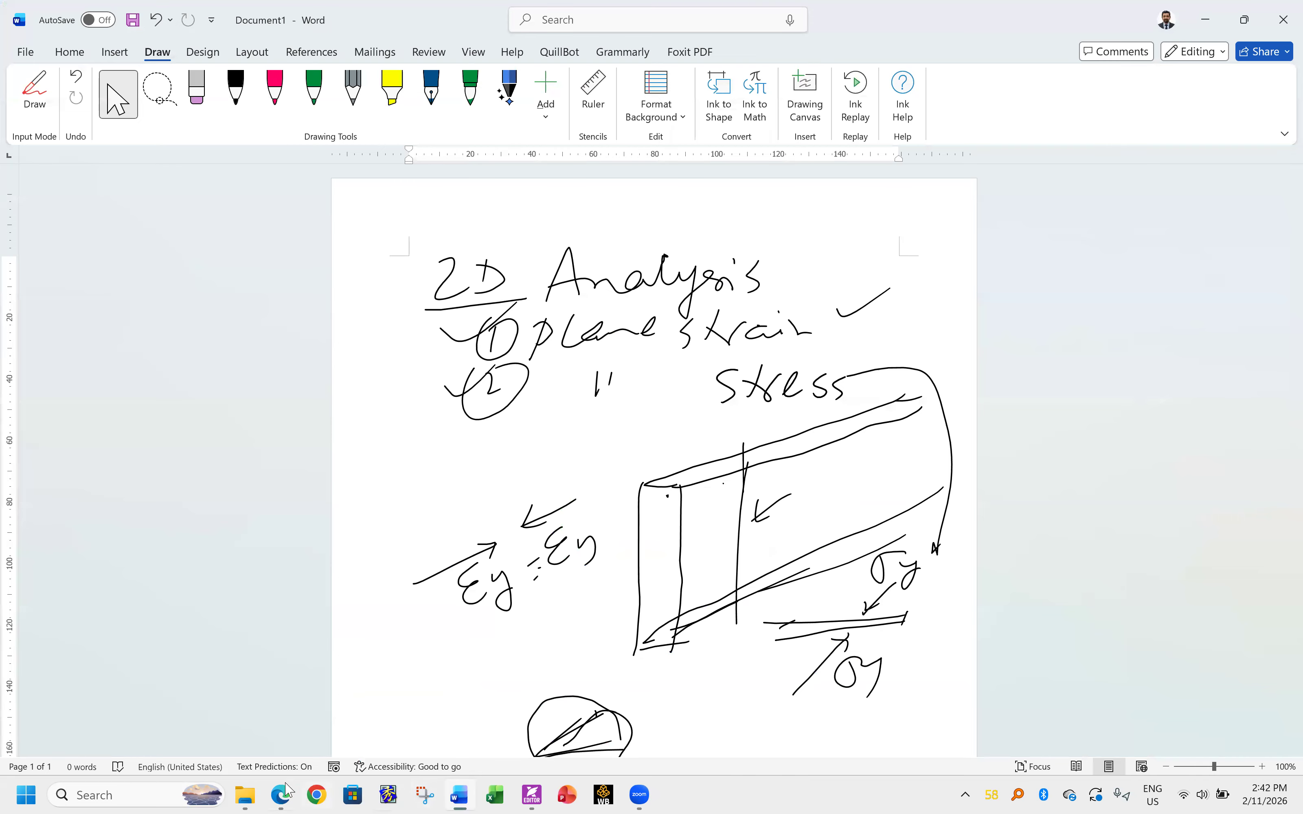
- Open the Circular Footing-Flexible.p2dx project from the Plaxis folder and maximize its window
{"action": "left_click", "coordinate": [246, 796]}
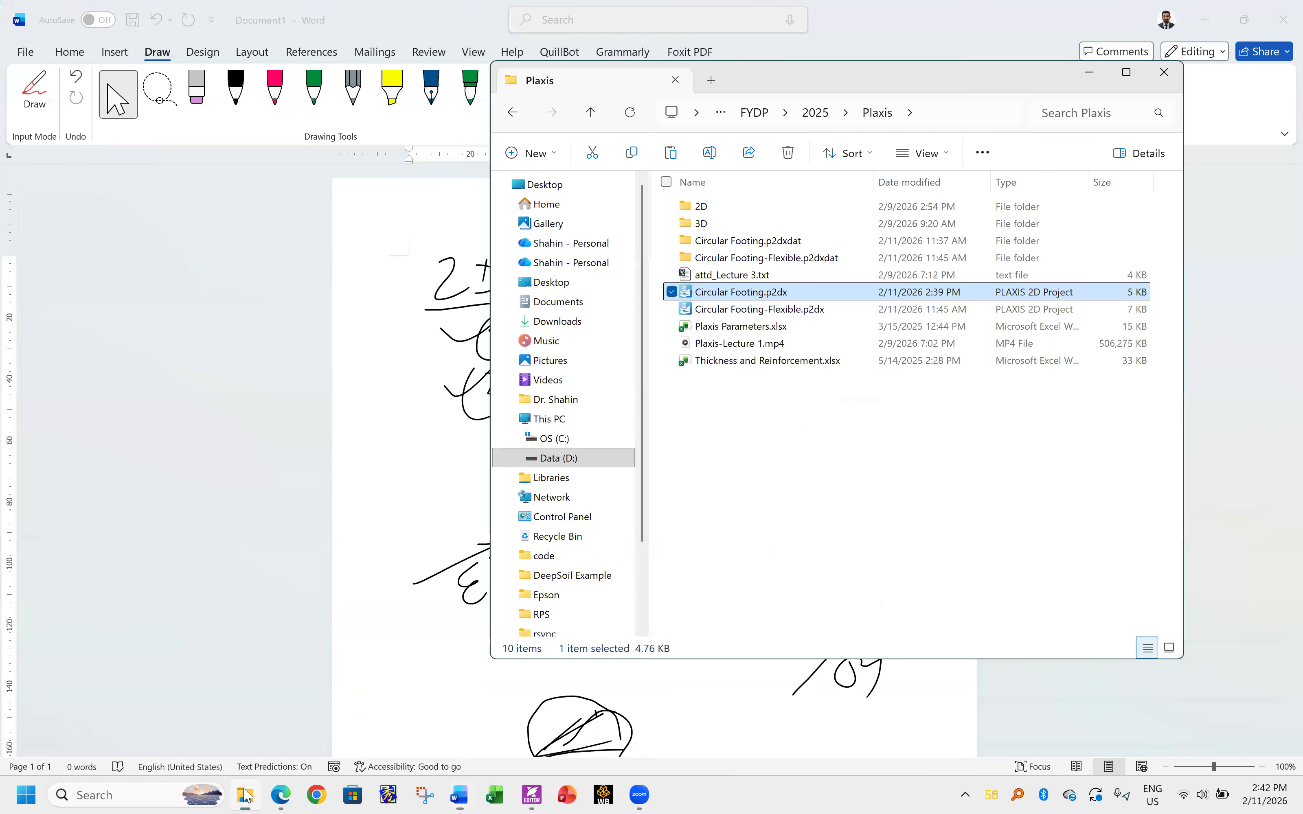
{"action": "left_click", "coordinate": [779, 313]}
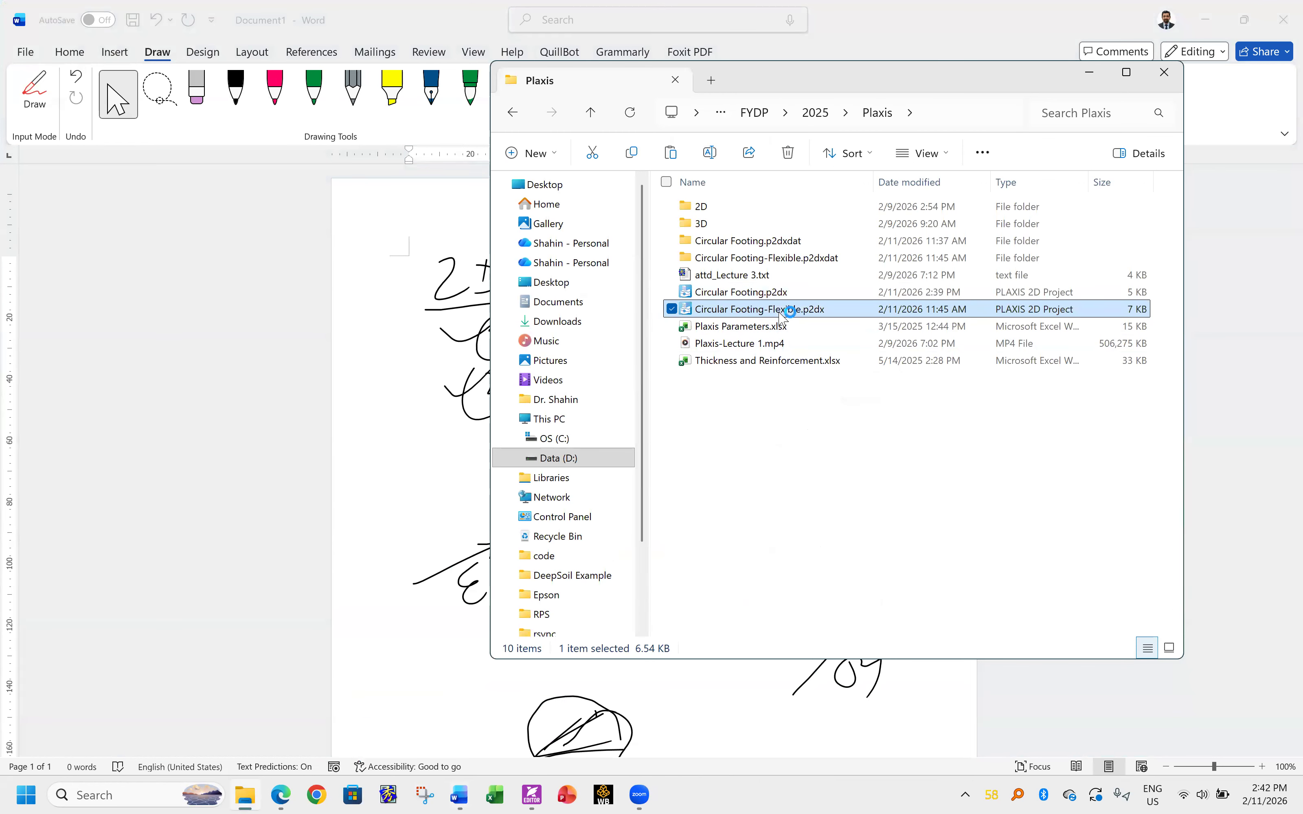
{"action": "double_click", "coordinate": [781, 317]}
{"action": "left_click", "coordinate": [664, 500]}
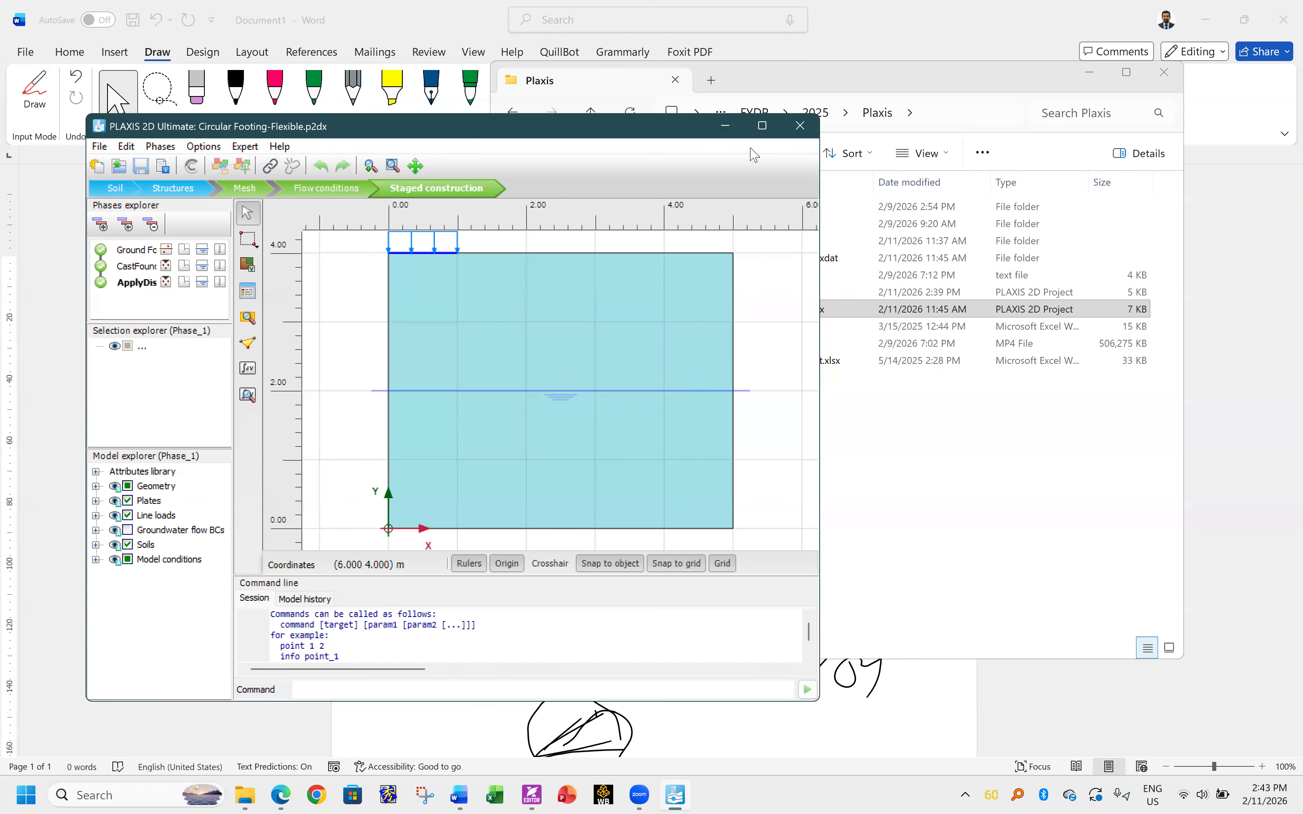
{"action": "left_click", "coordinate": [762, 126]}
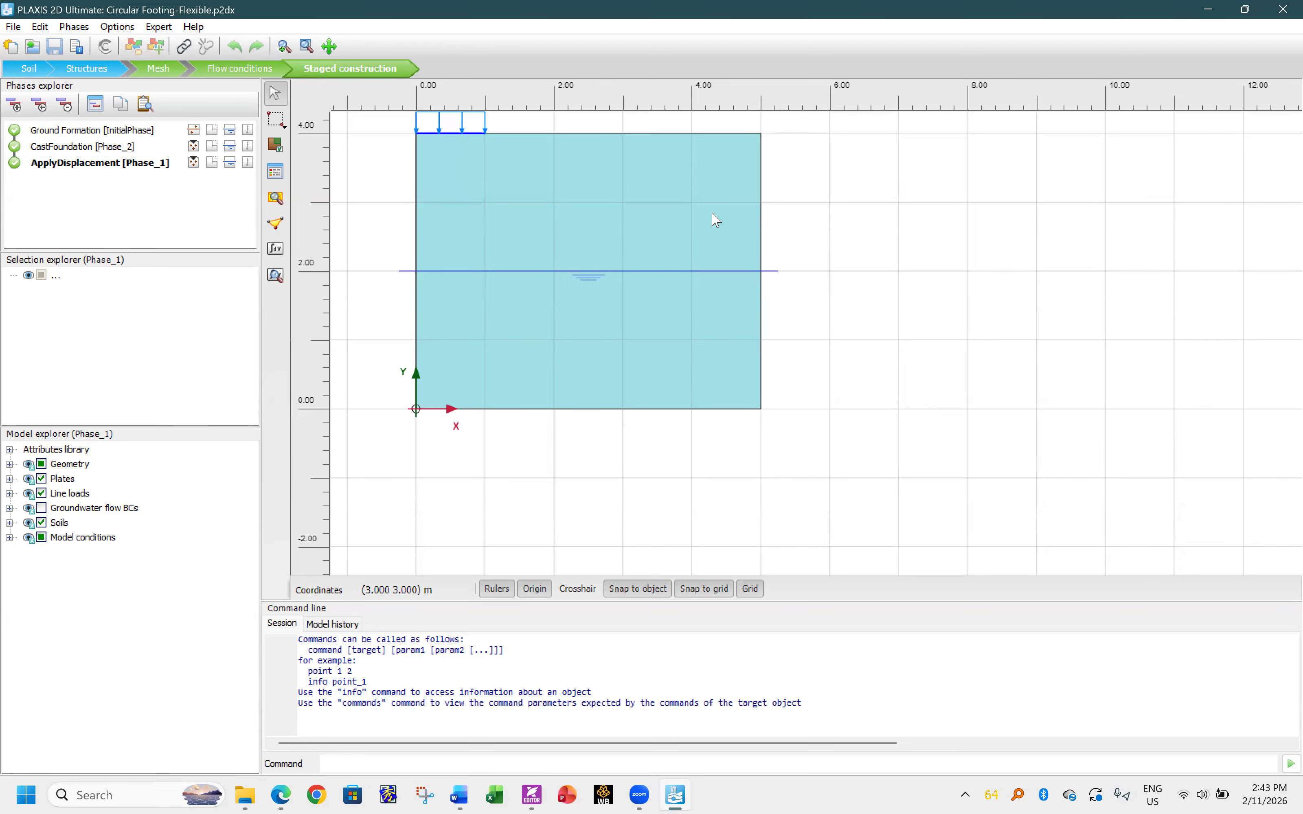
- Examine the line load and plate properties on the footing in the ApplyDisplacement phase
{"action": "mouse_move", "coordinate": [840, 265]}
{"action": "middle_mouse_down"}
{"action": "mouse_move", "coordinate": [913, 347]}
{"action": "mouse_move", "coordinate": [987, 327]}
{"action": "middle_mouse_up"}
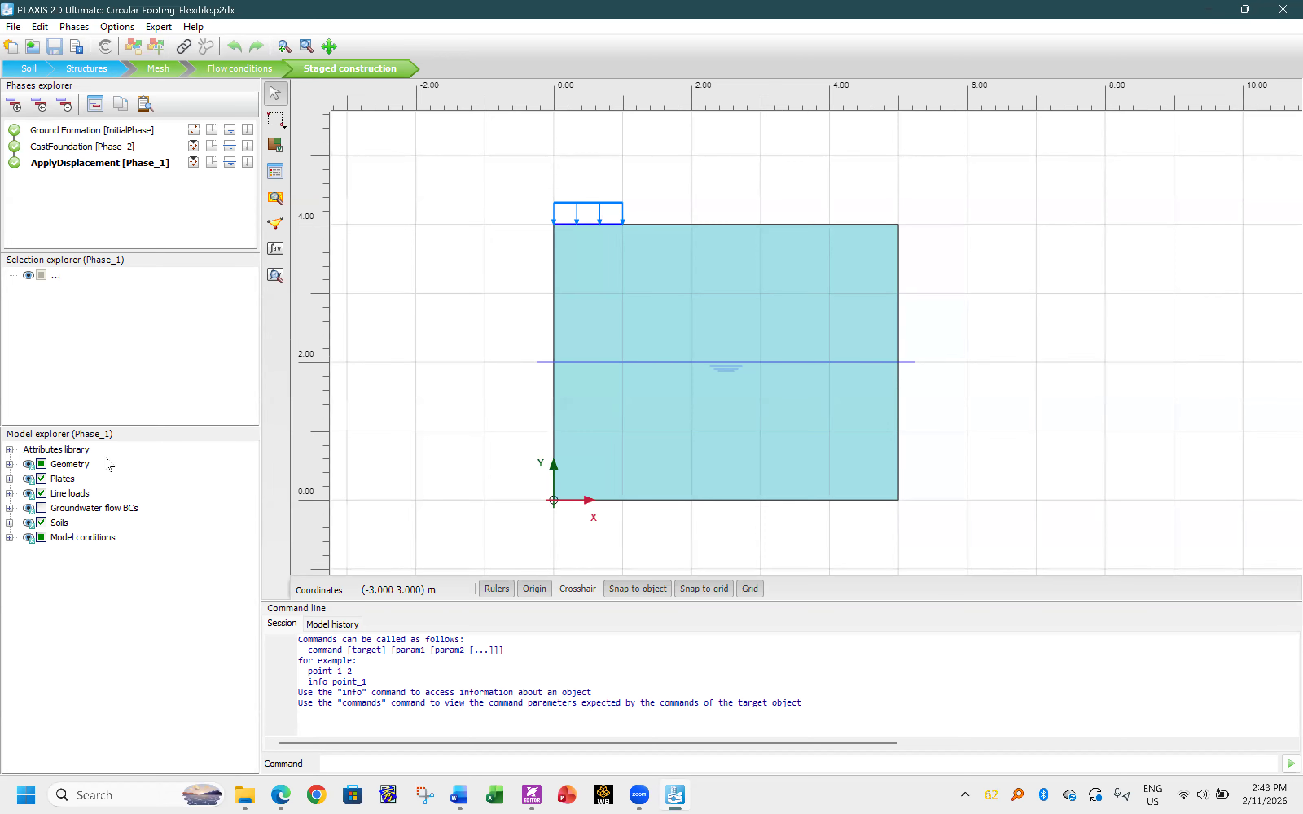
{"action": "left_click", "coordinate": [9, 494]}
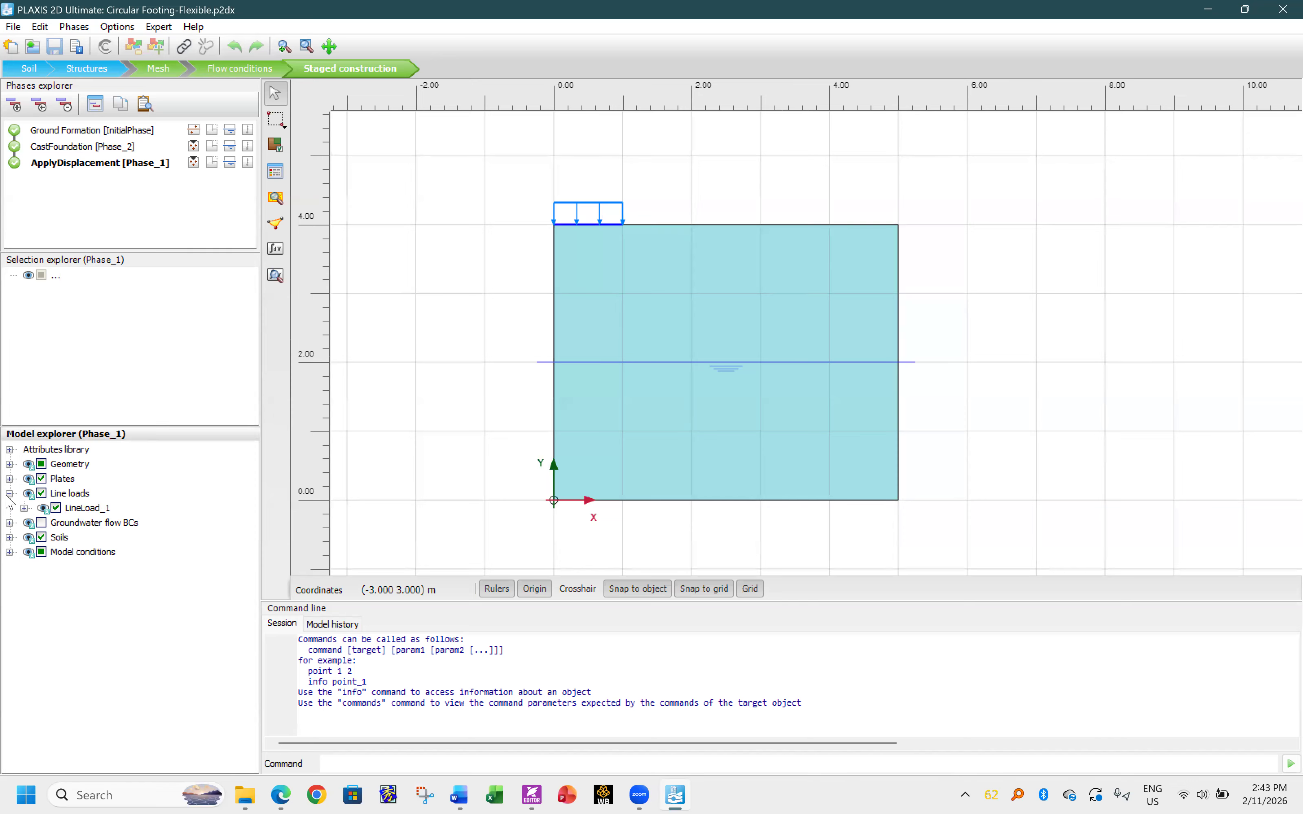
{"action": "left_click", "coordinate": [587, 224]}
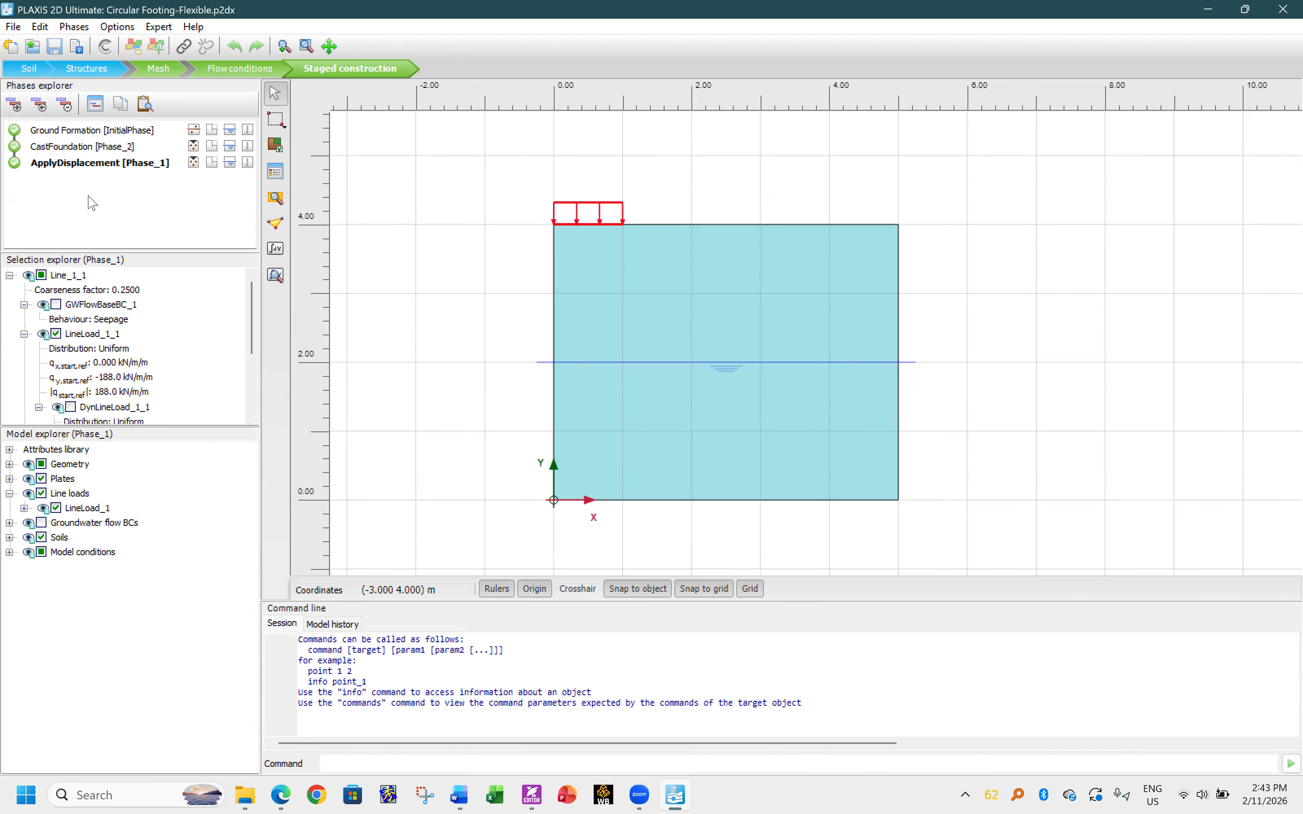
{"action": "left_click", "coordinate": [61, 493]}
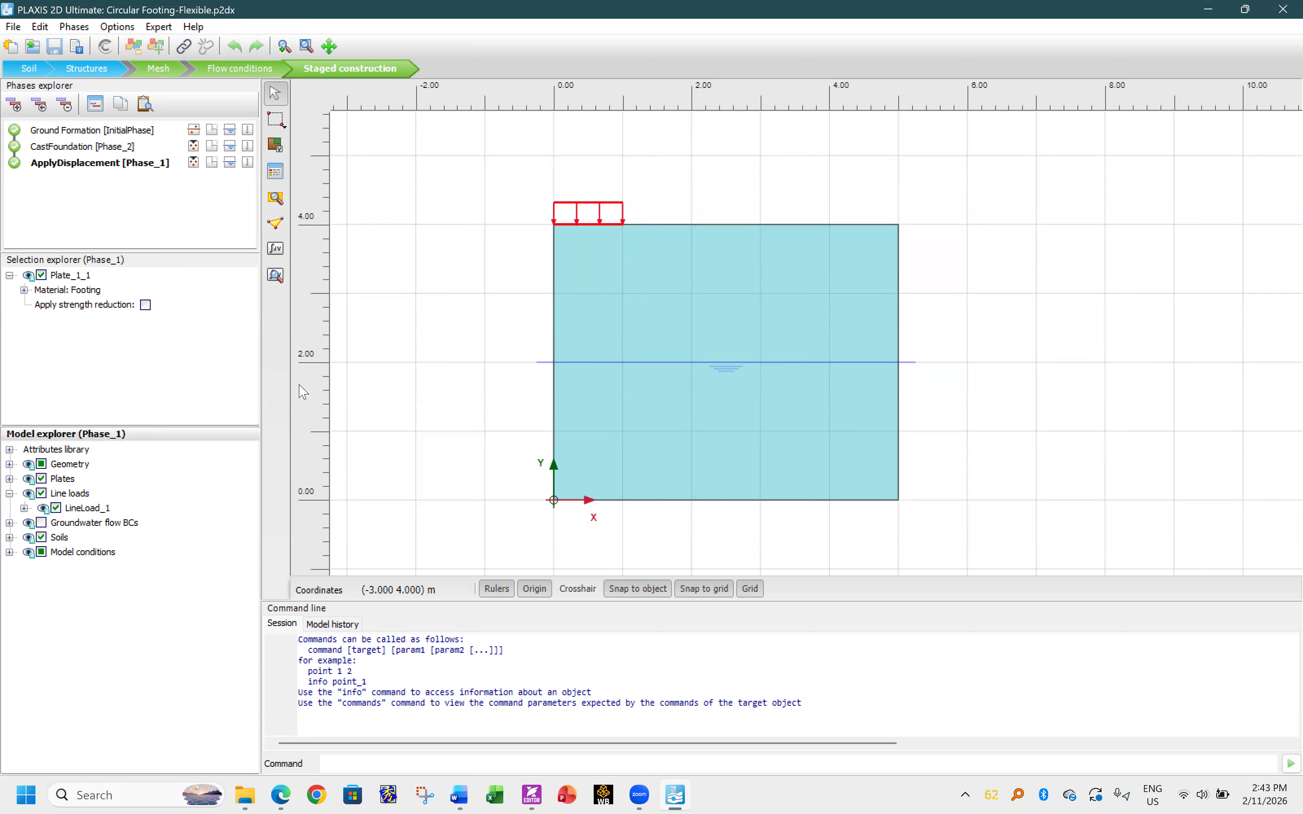
{"action": "left_click", "coordinate": [666, 195]}
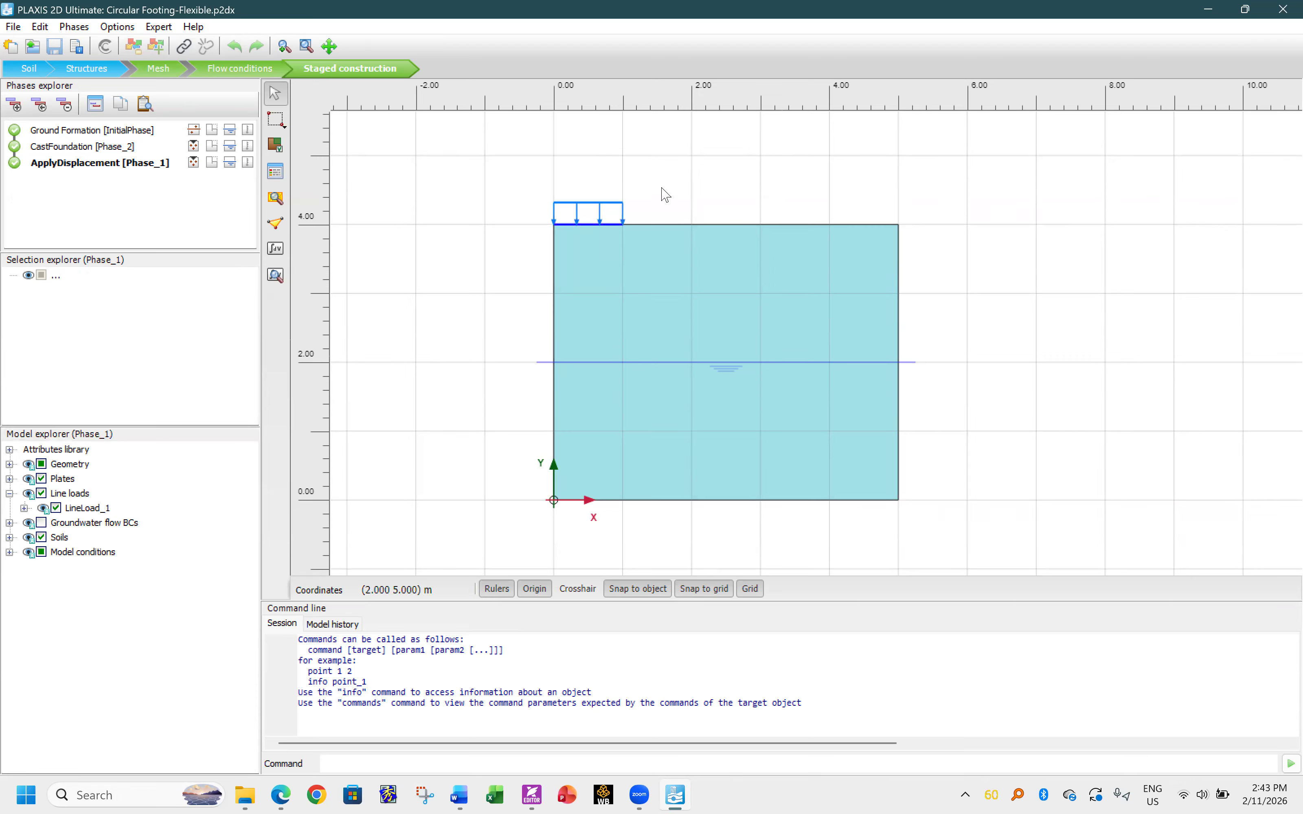
{"action": "left_click", "coordinate": [618, 226]}
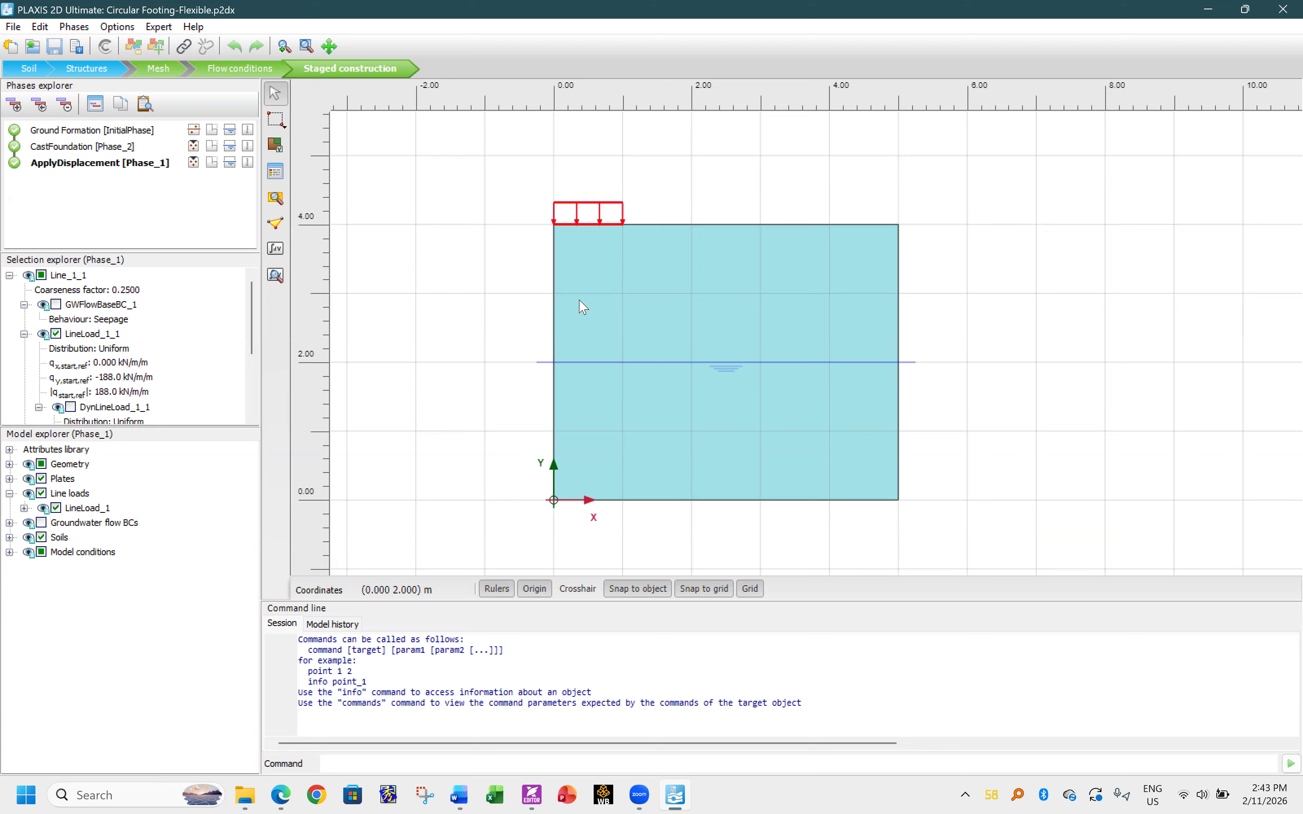
- View the ApplyDisplacement phase's calculation results and display the total vertical displacements u_y
{"action": "left_click", "coordinate": [276, 284]}
{"action": "left_click", "coordinate": [665, 501]}
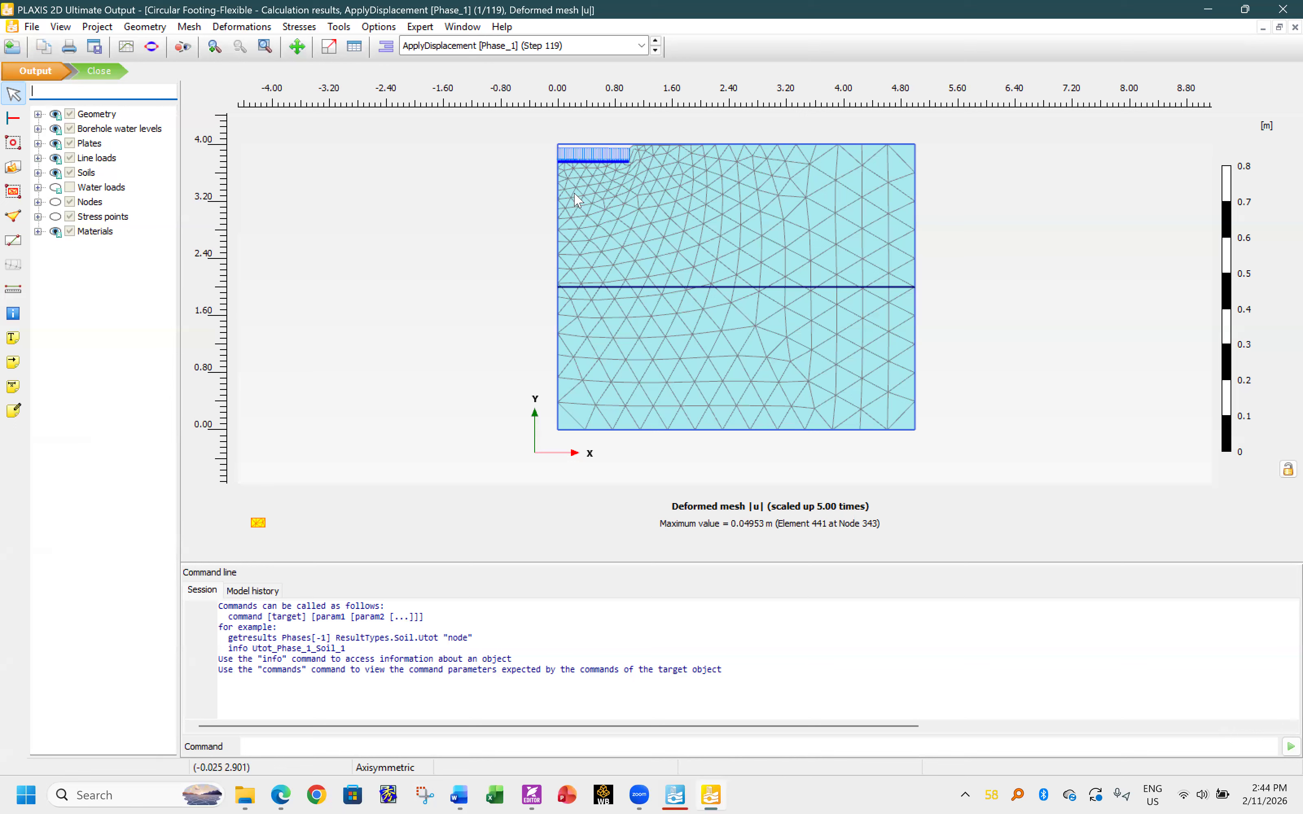
{"action": "left_click", "coordinate": [215, 27]}
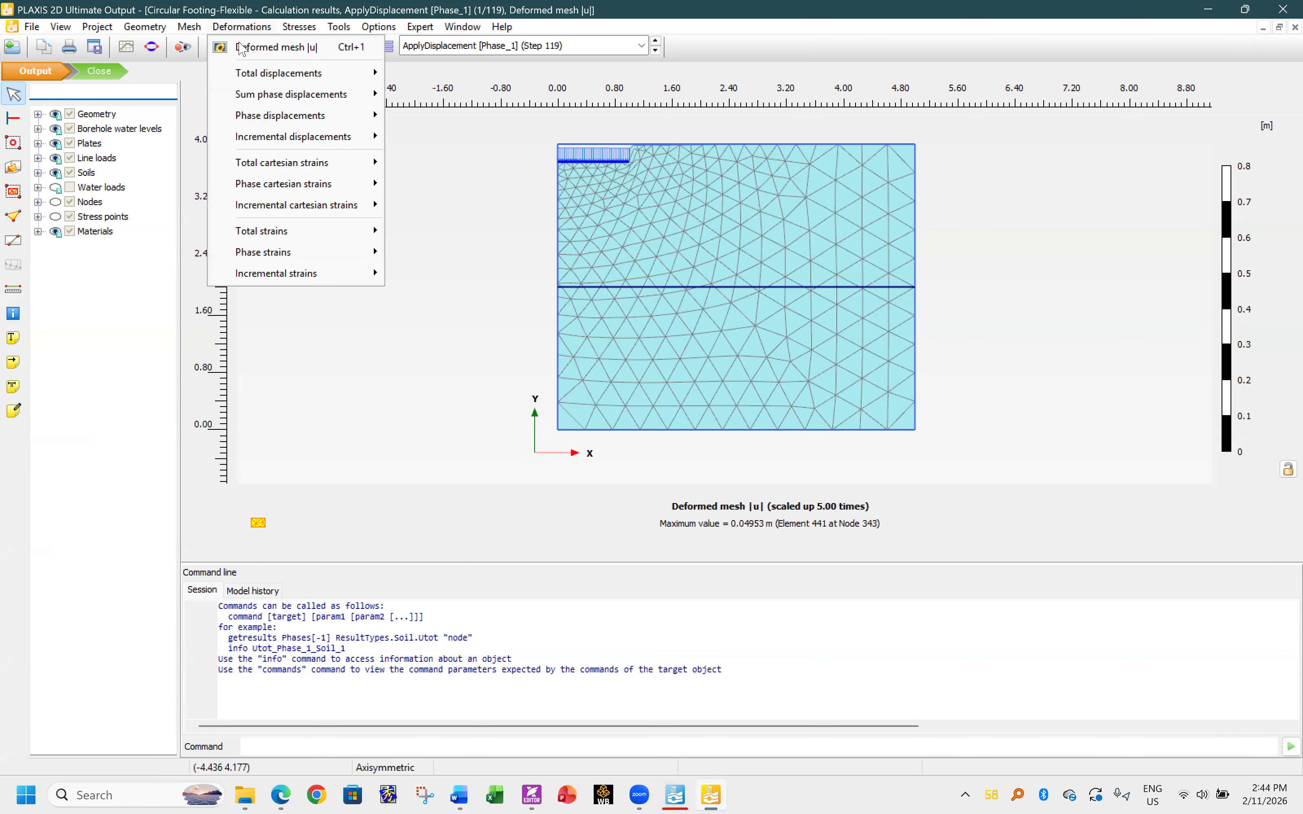
{"action": "mouse_move", "coordinate": [376, 74]}
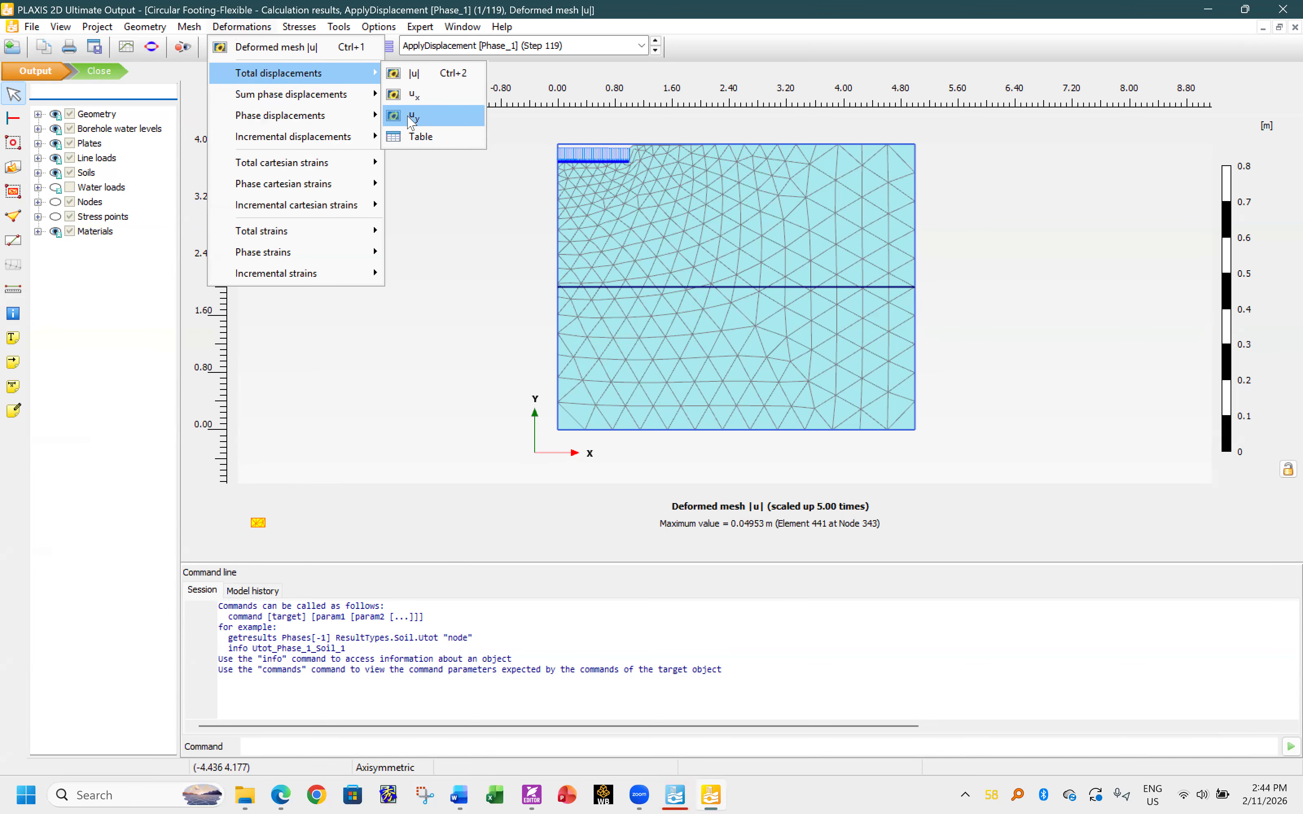
{"action": "left_click", "coordinate": [412, 119]}
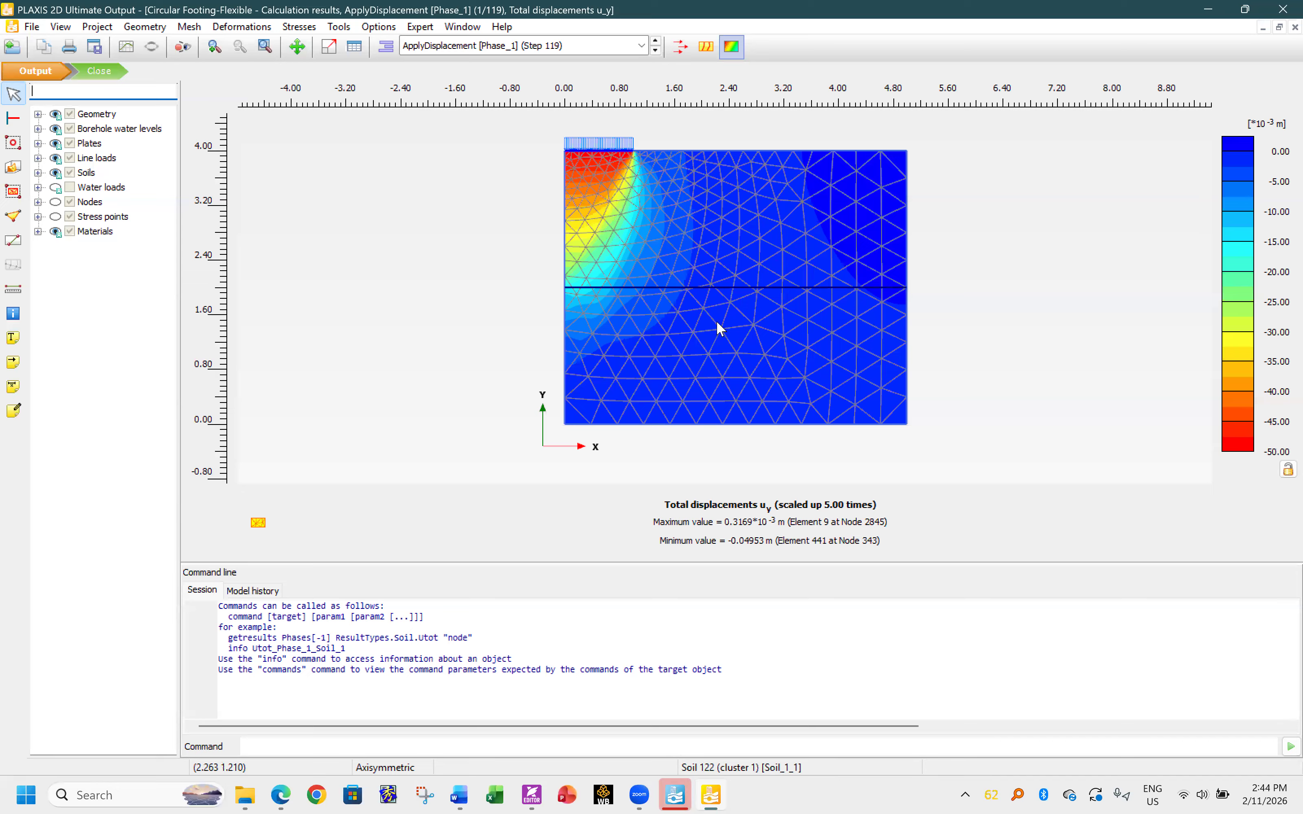
{"action": "right_click", "coordinate": [695, 276]}
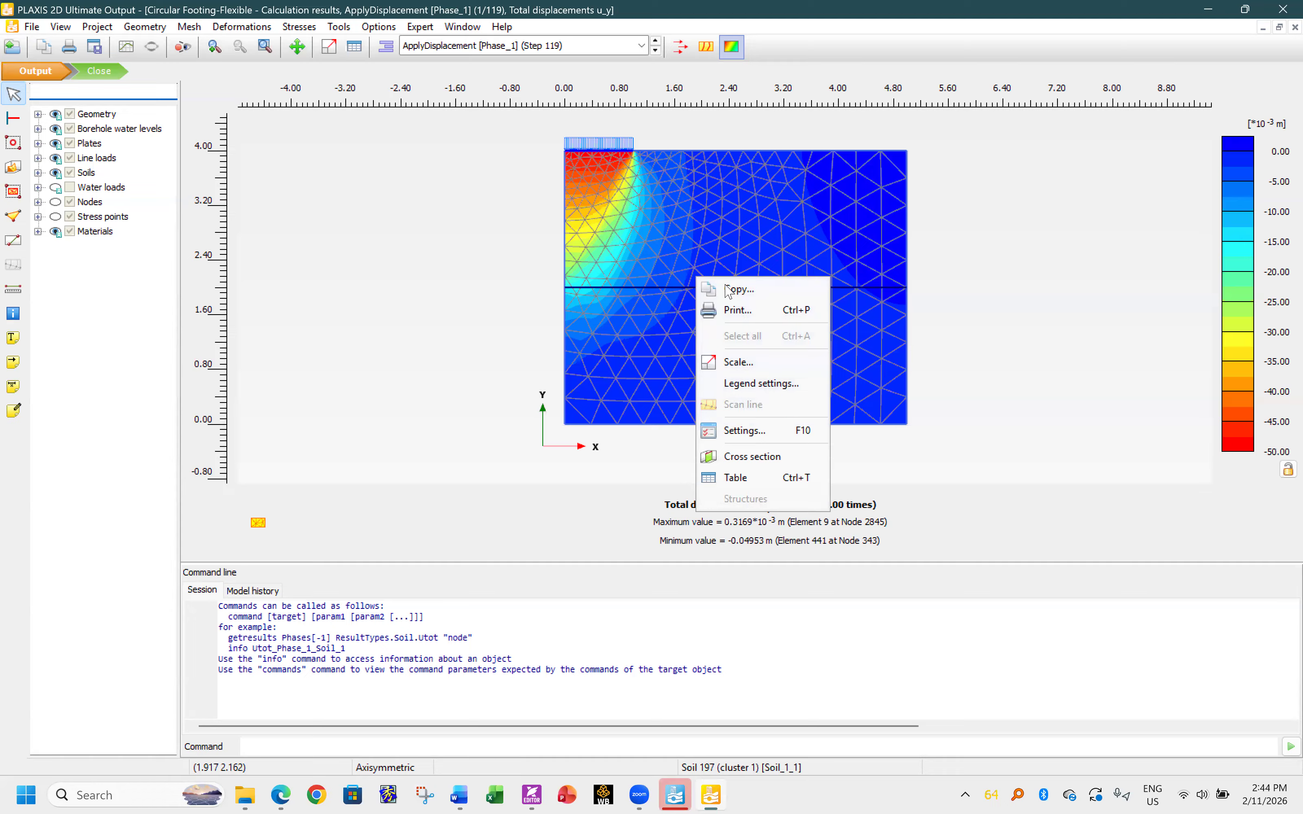
{"action": "left_click", "coordinate": [1029, 377]}
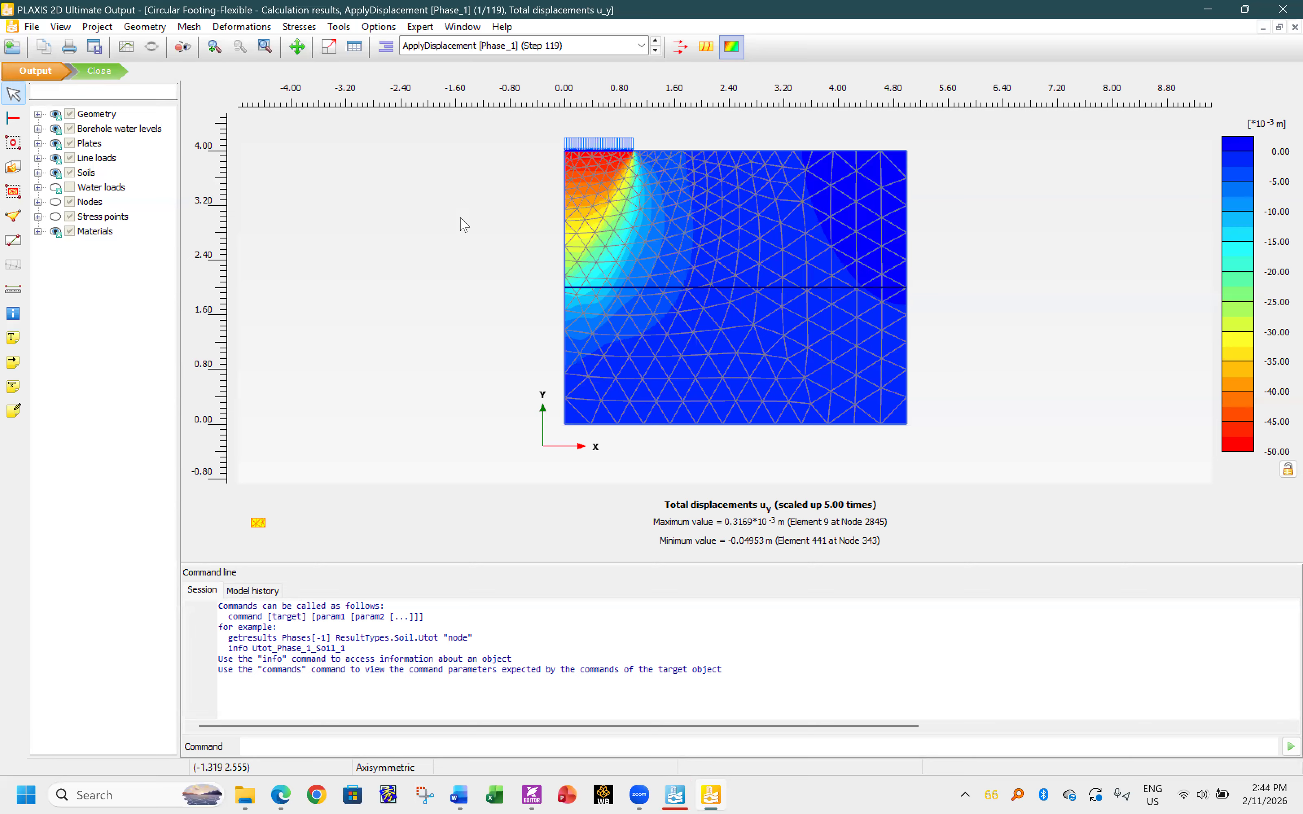
- Close the calculation results and the Circular Footing-Flexible project without saving the changes
{"action": "double_click", "coordinate": [406, 10]}
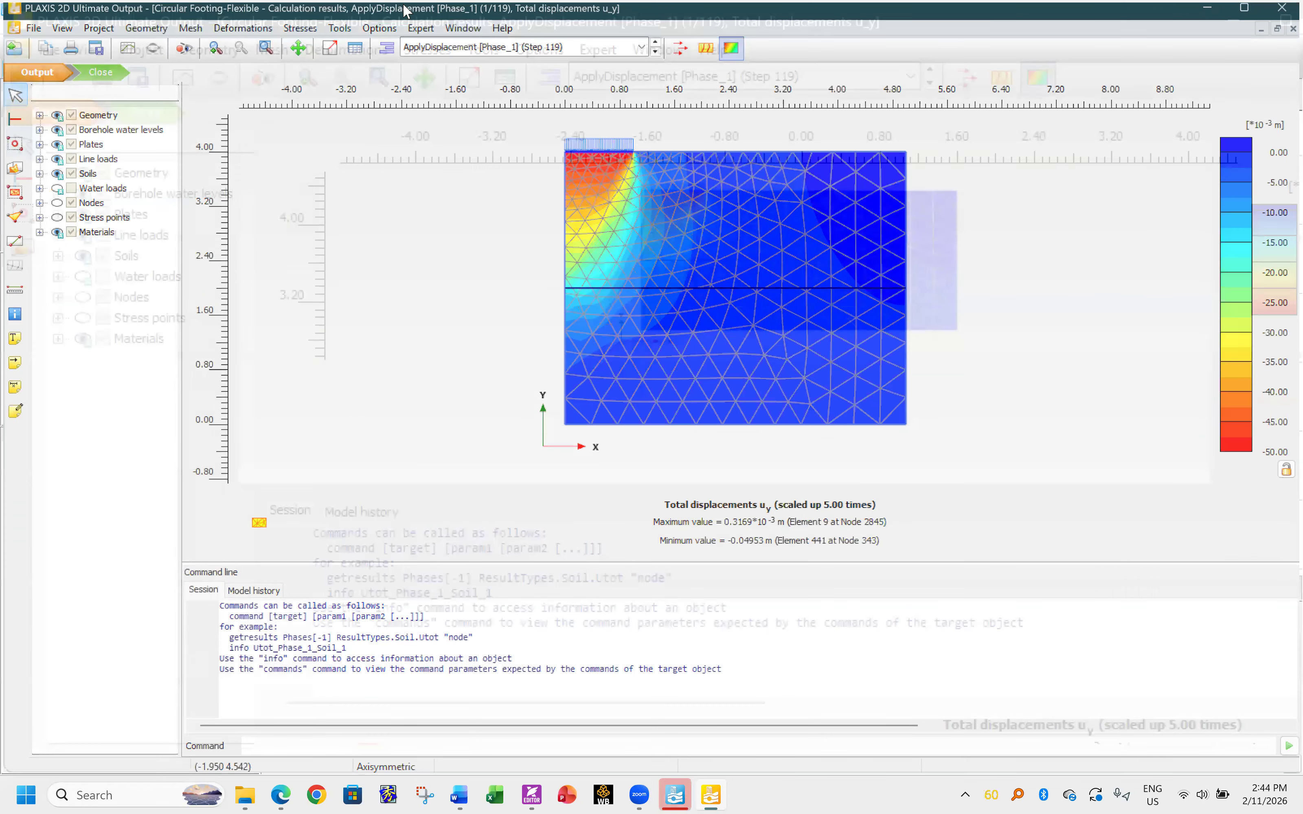
{"action": "left_click", "coordinate": [1125, 165]}
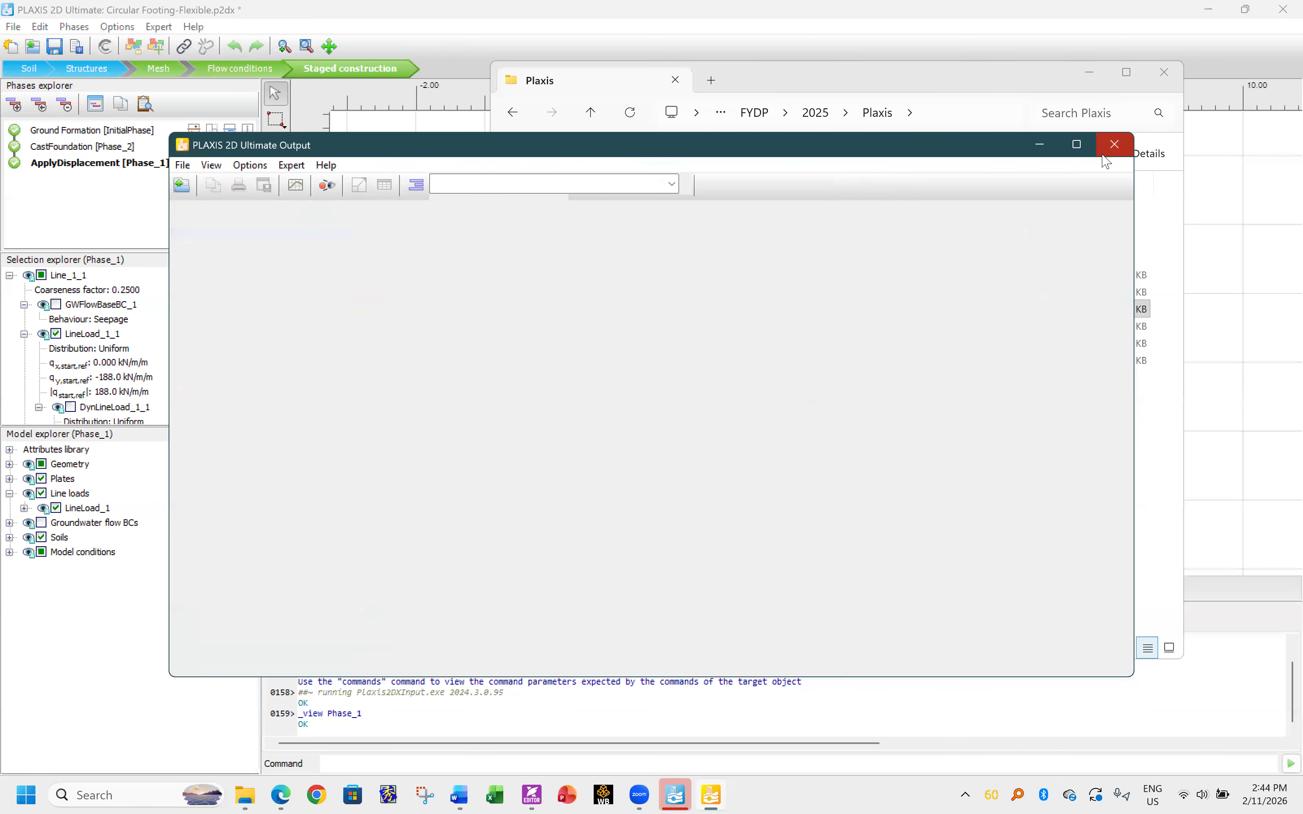
{"action": "left_click", "coordinate": [1115, 144]}
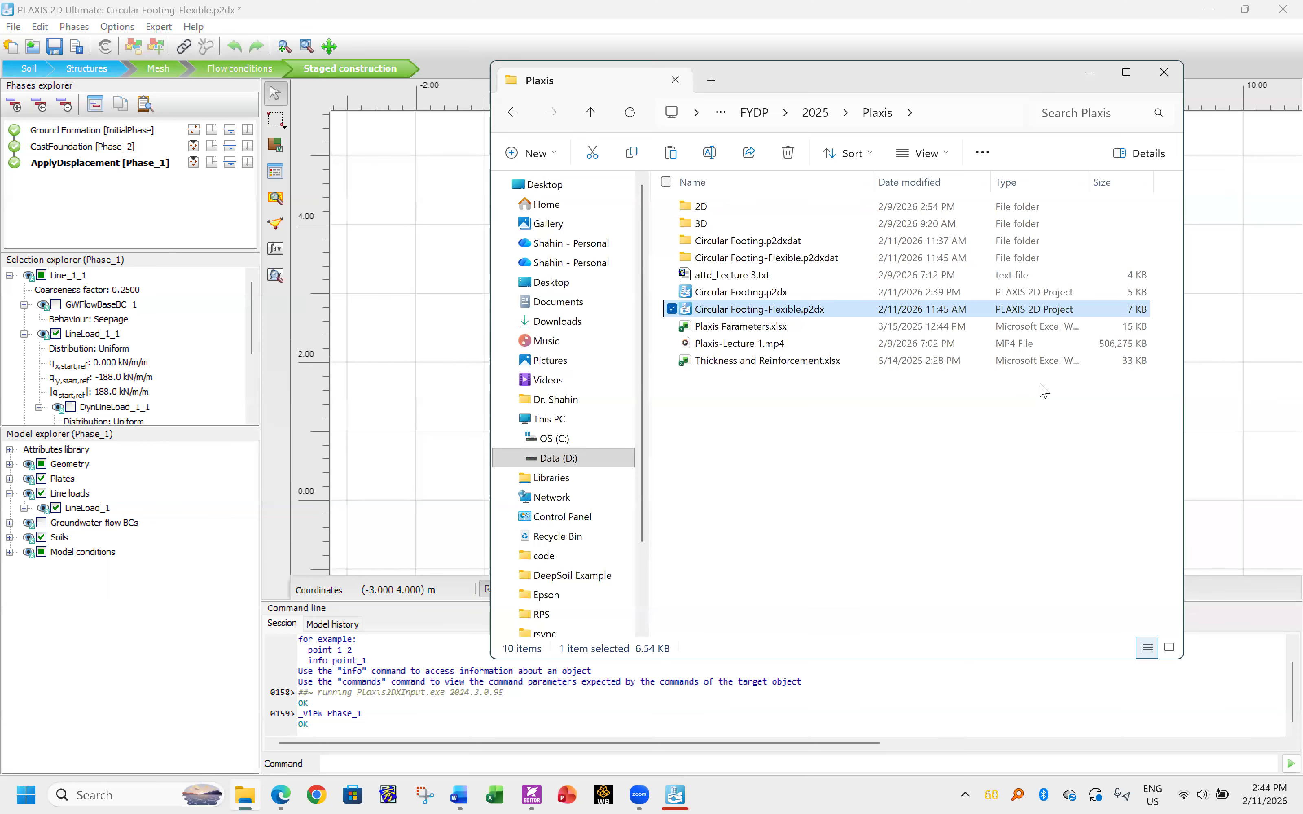
{"action": "left_click", "coordinate": [405, 16]}
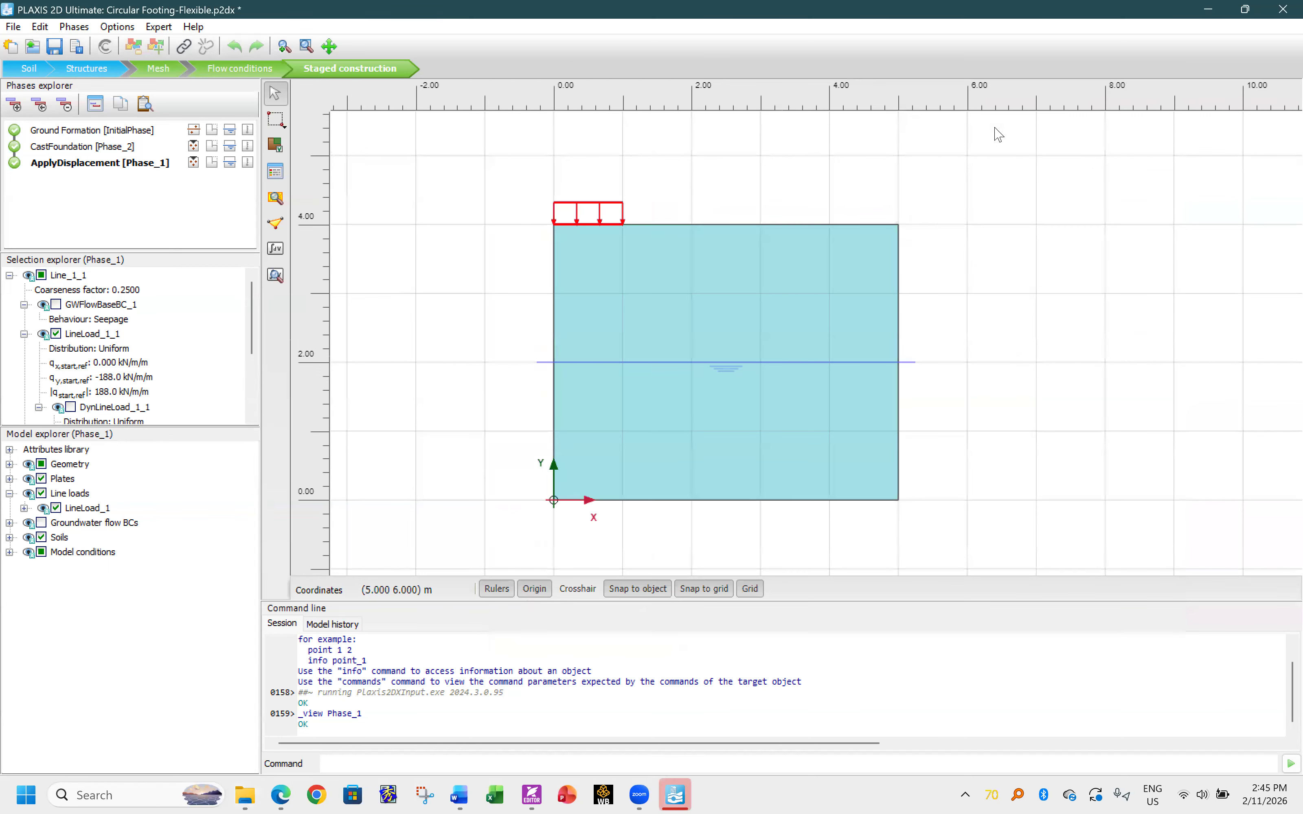
{"action": "double_click", "coordinate": [419, 12]}
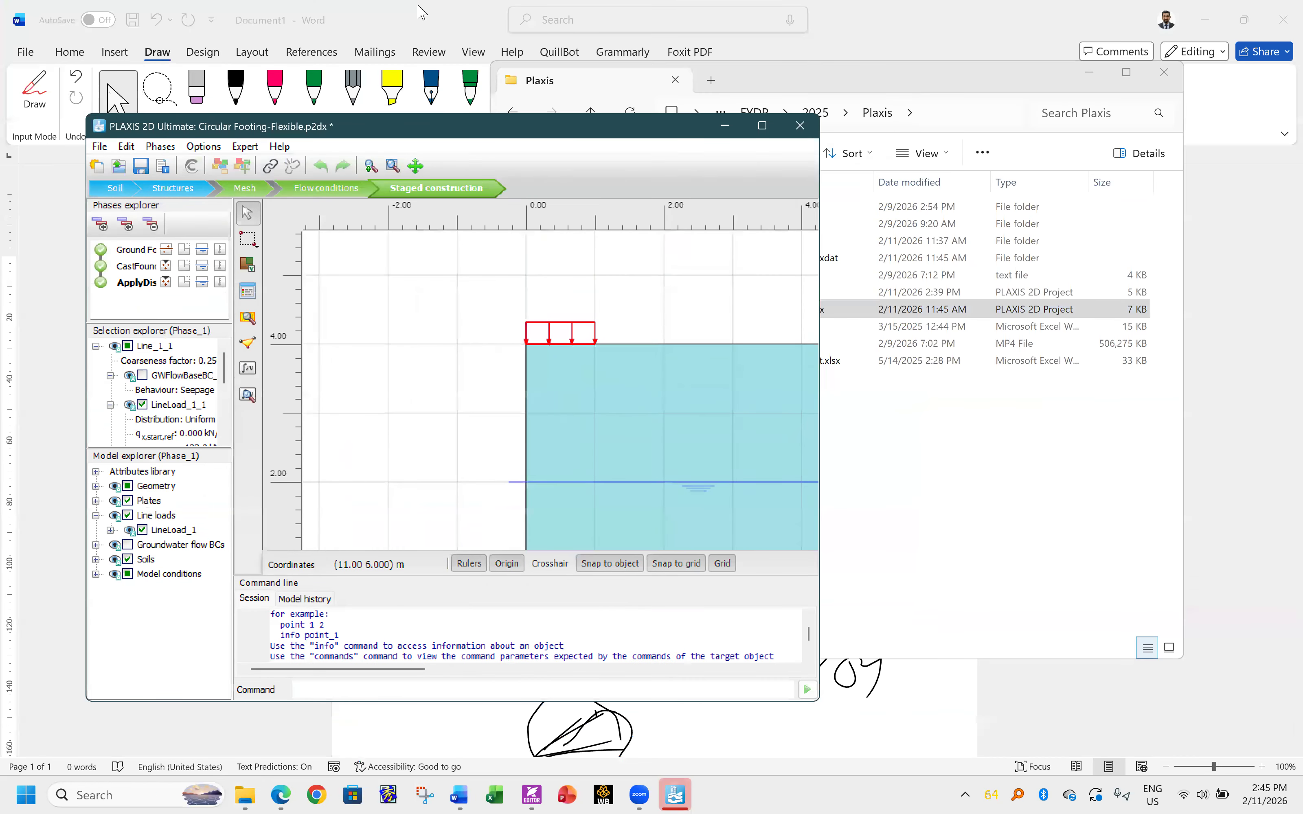
{"action": "left_click", "coordinate": [800, 125]}
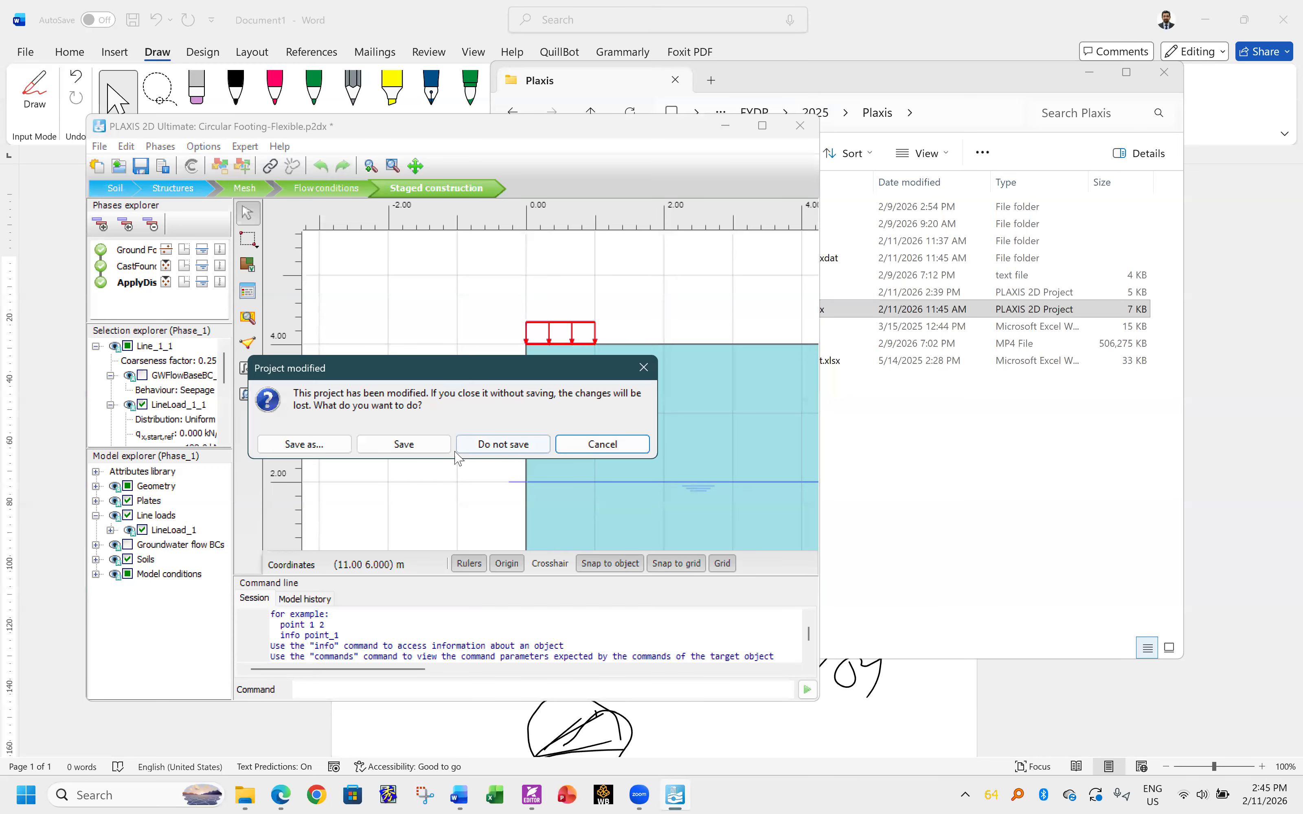
{"action": "left_click", "coordinate": [496, 442]}
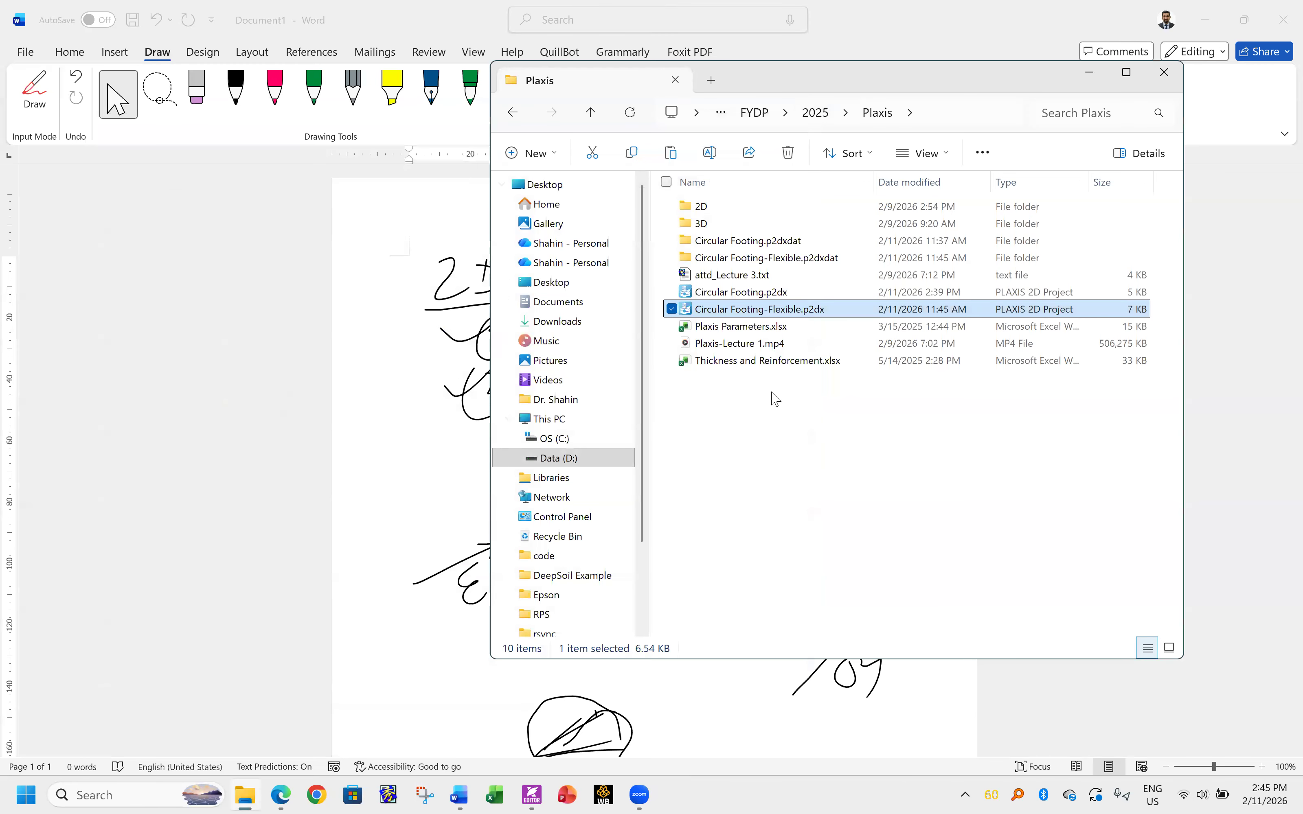
- Switch to the Word document and add blank lines until it extends onto a second page
{"action": "left_click", "coordinate": [441, 418]}
{"action": "scroll", "coordinate": [880, 392], "scroll_direction": "down", "scroll_amount": 5}
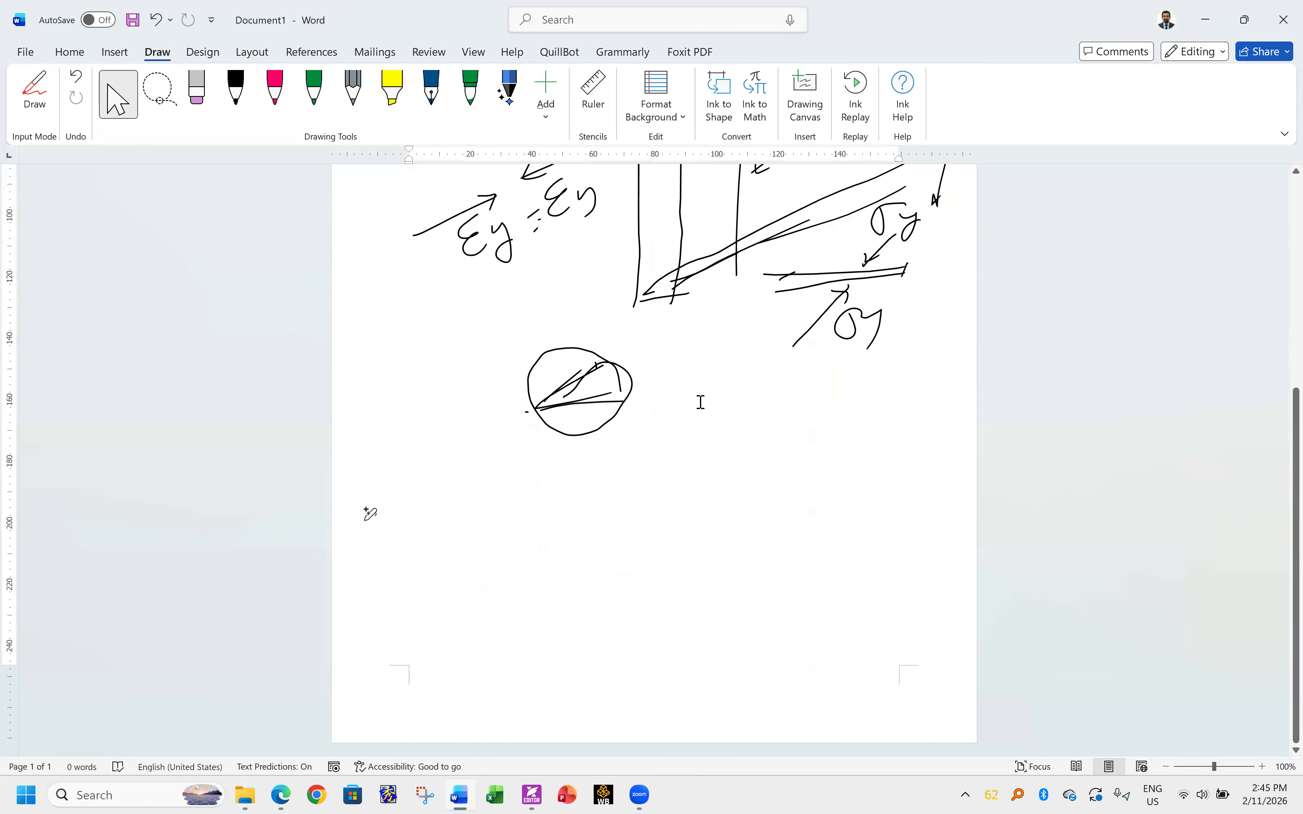
{"action": "key", "text": "Return"}
{"action": "key", "text": "Return"}
{"action": "key", "text": "Return"}
{"action": "key", "text": "Return"}
{"action": "key", "text": "Return"}
{"action": "key", "text": "Return"}
{"action": "key", "text": "Return"}
{"action": "key", "text": "Return"}
{"action": "key", "text": "Return"}
{"action": "key", "text": "Return"}
{"action": "key", "text": "Return"}
{"action": "key", "text": "Return"}
{"action": "key", "text": "Return"}
{"action": "key", "text": "Return"}
{"action": "key", "text": "Return"}
{"action": "key", "text": "Return"}
{"action": "key", "text": "Return"}
{"action": "key", "text": "Return"}
{"action": "key", "text": "Return"}
{"action": "key", "text": "Return"}
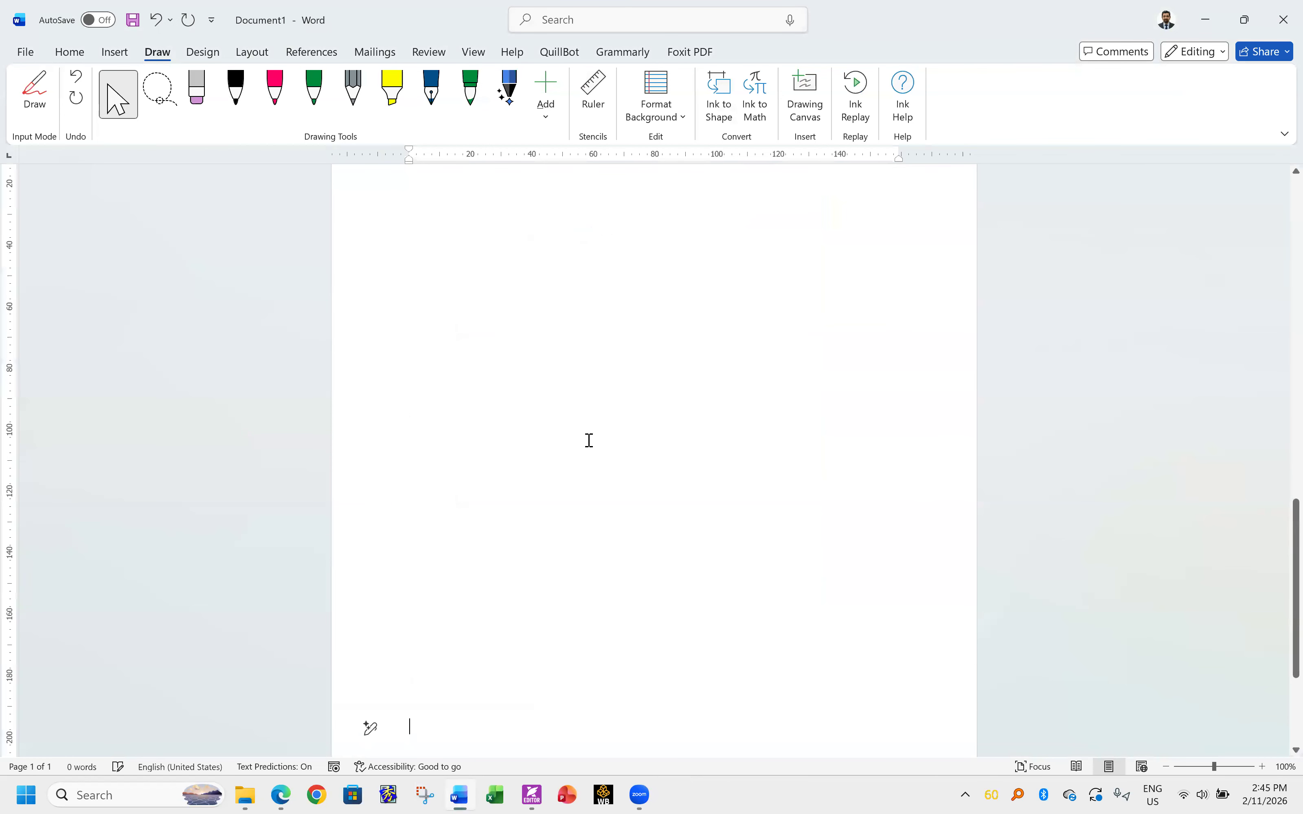
- Handwrite "Sand → Drain" in black ink below the circle sketch
{"action": "scroll", "coordinate": [526, 401], "scroll_direction": "up", "scroll_amount": 8}
{"action": "scroll", "coordinate": [532, 445], "scroll_direction": "down", "scroll_amount": 3}
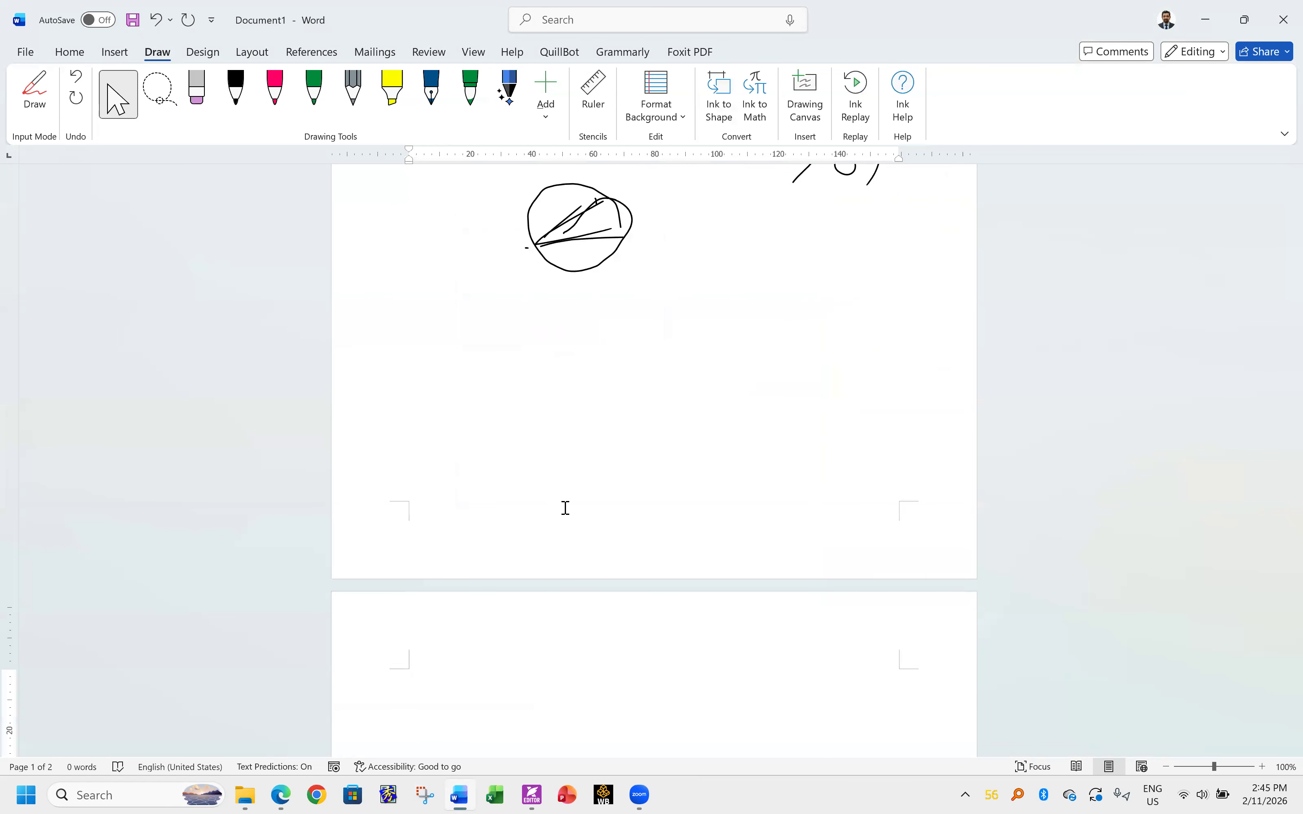
{"action": "scroll", "coordinate": [565, 509], "scroll_direction": "up", "scroll_amount": 2}
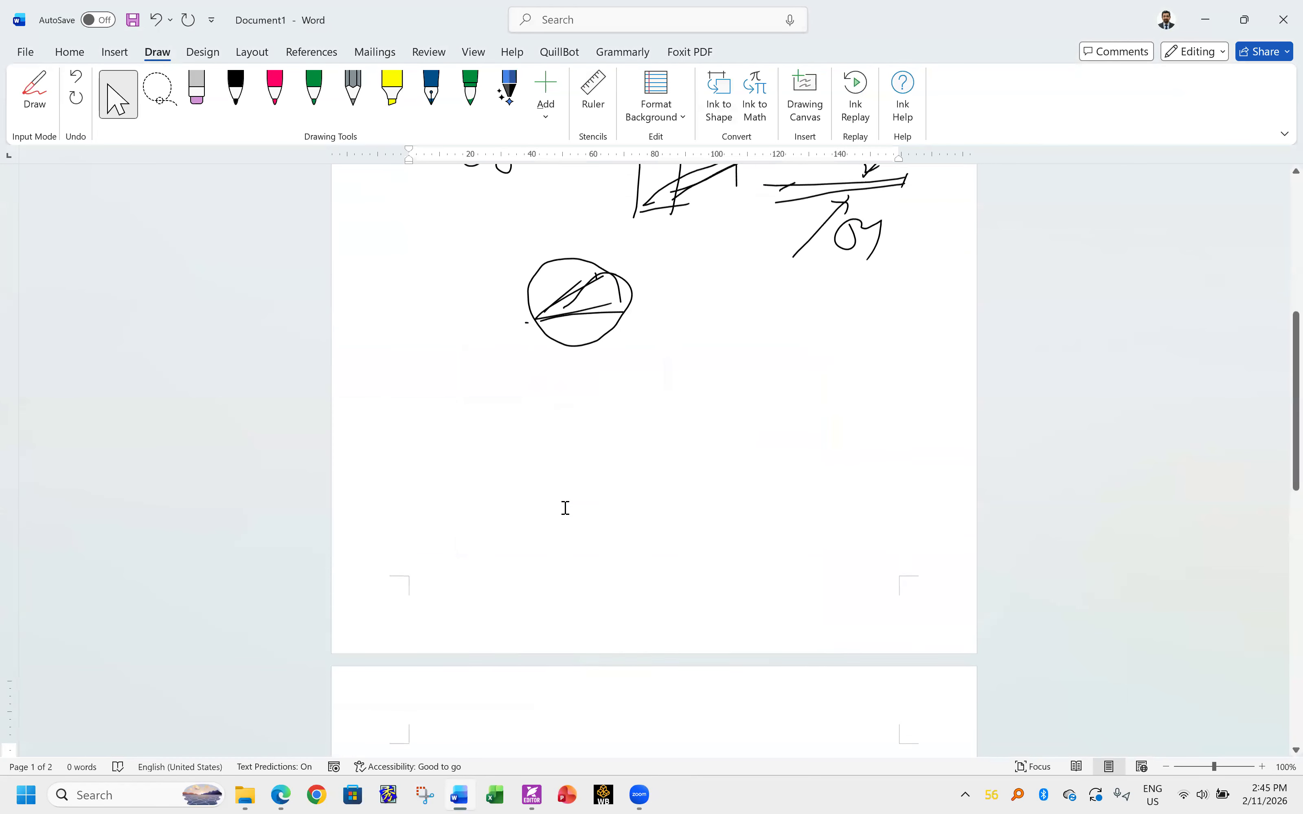
{"action": "mouse_move", "coordinate": [519, 415]}
{"action": "left_mouse_down"}
{"action": "mouse_move", "coordinate": [510, 445]}
{"action": "mouse_move", "coordinate": [646, 427]}
{"action": "left_mouse_up"}
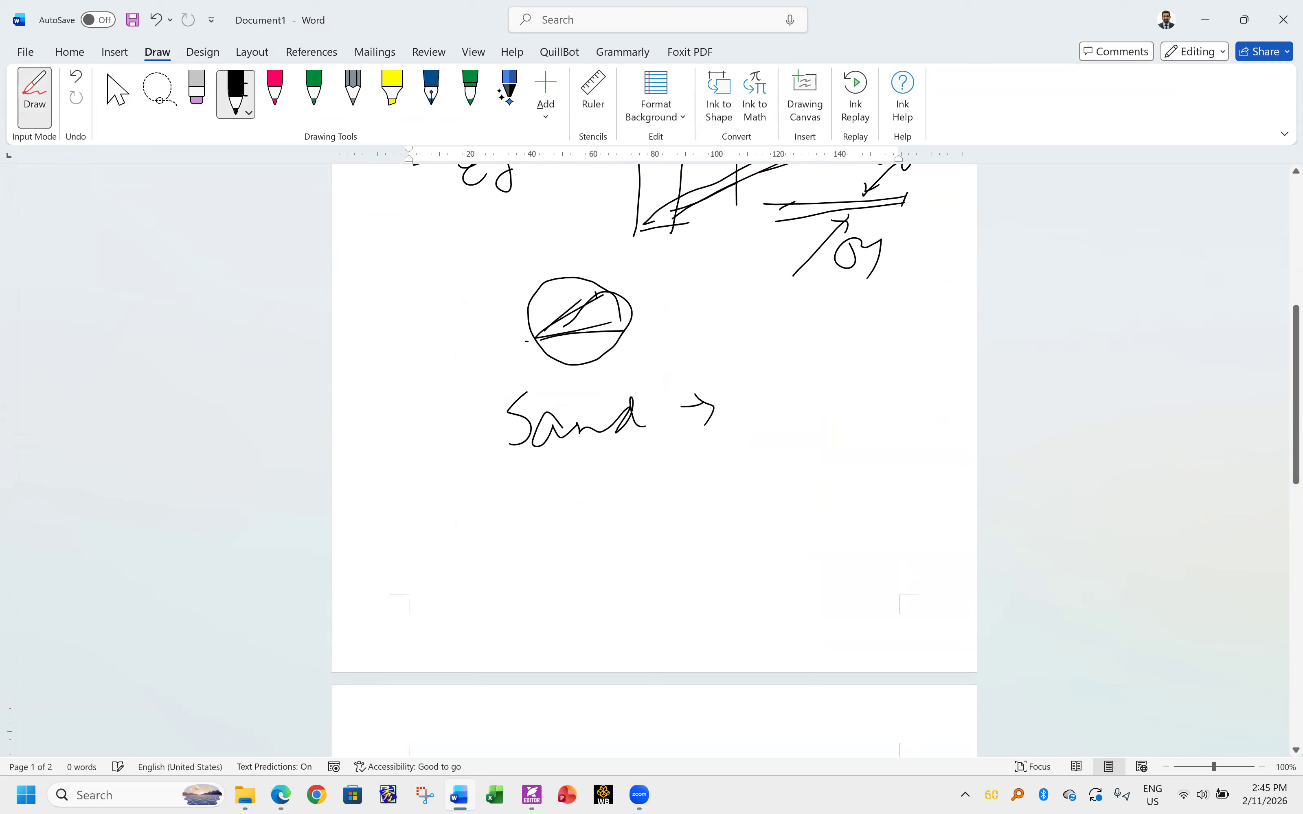
{"action": "left_click_drag", "start_coordinate": [768, 373], "coordinate": [770, 424]}
{"action": "mouse_move", "coordinate": [760, 377]}
{"action": "left_mouse_down"}
{"action": "mouse_move", "coordinate": [796, 391]}
{"action": "mouse_move", "coordinate": [774, 424]}
{"action": "left_mouse_up"}
{"action": "left_click_drag", "start_coordinate": [813, 412], "coordinate": [826, 389]}
{"action": "left_click_drag", "start_coordinate": [860, 389], "coordinate": [856, 405]}
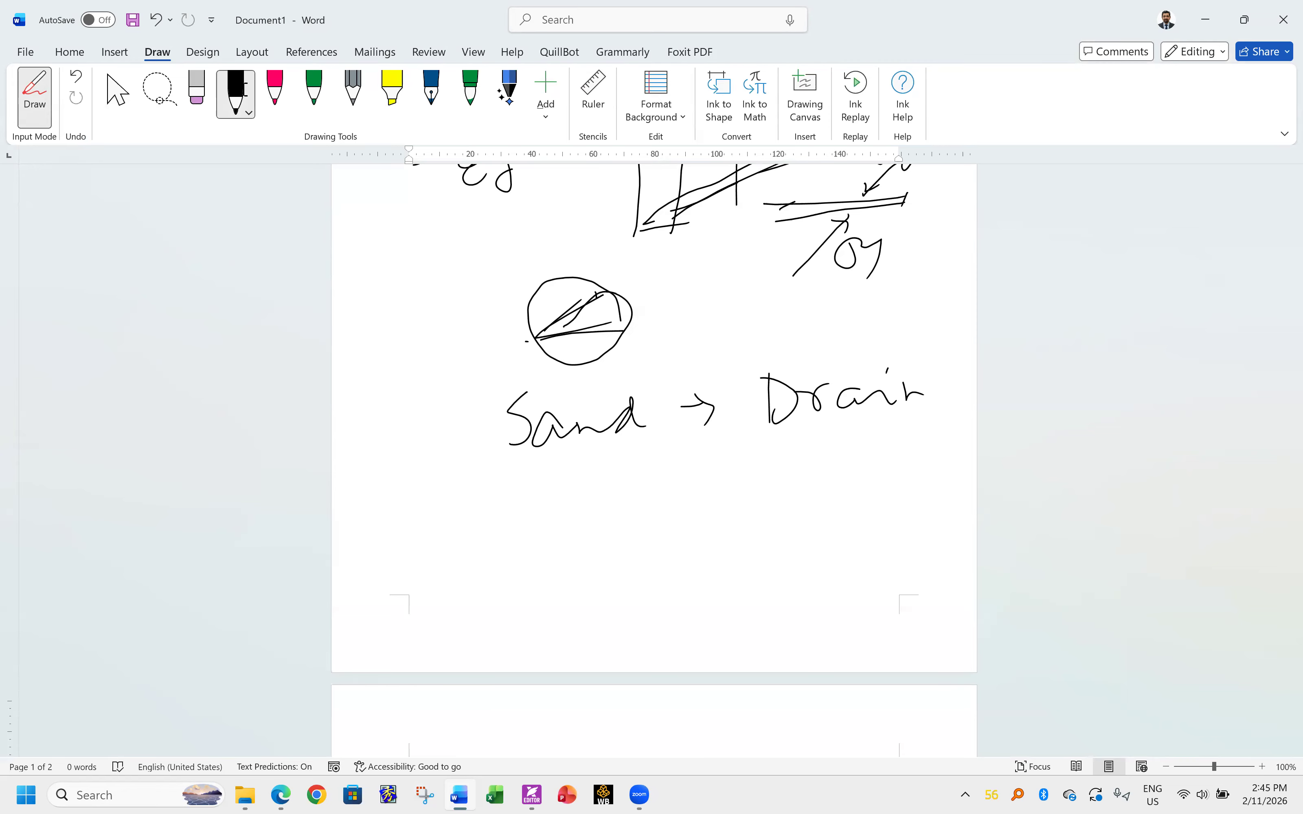
- Handwrite "Clayey → Undrained" below the sand line, underline "Undrained" and stop inking
{"action": "mouse_move", "coordinate": [517, 490]}
{"action": "left_mouse_down"}
{"action": "mouse_move", "coordinate": [563, 526]}
{"action": "mouse_move", "coordinate": [662, 479]}
{"action": "mouse_move", "coordinate": [680, 521]}
{"action": "mouse_move", "coordinate": [707, 497]}
{"action": "left_mouse_up"}
{"action": "left_click_drag", "start_coordinate": [692, 487], "coordinate": [701, 516]}
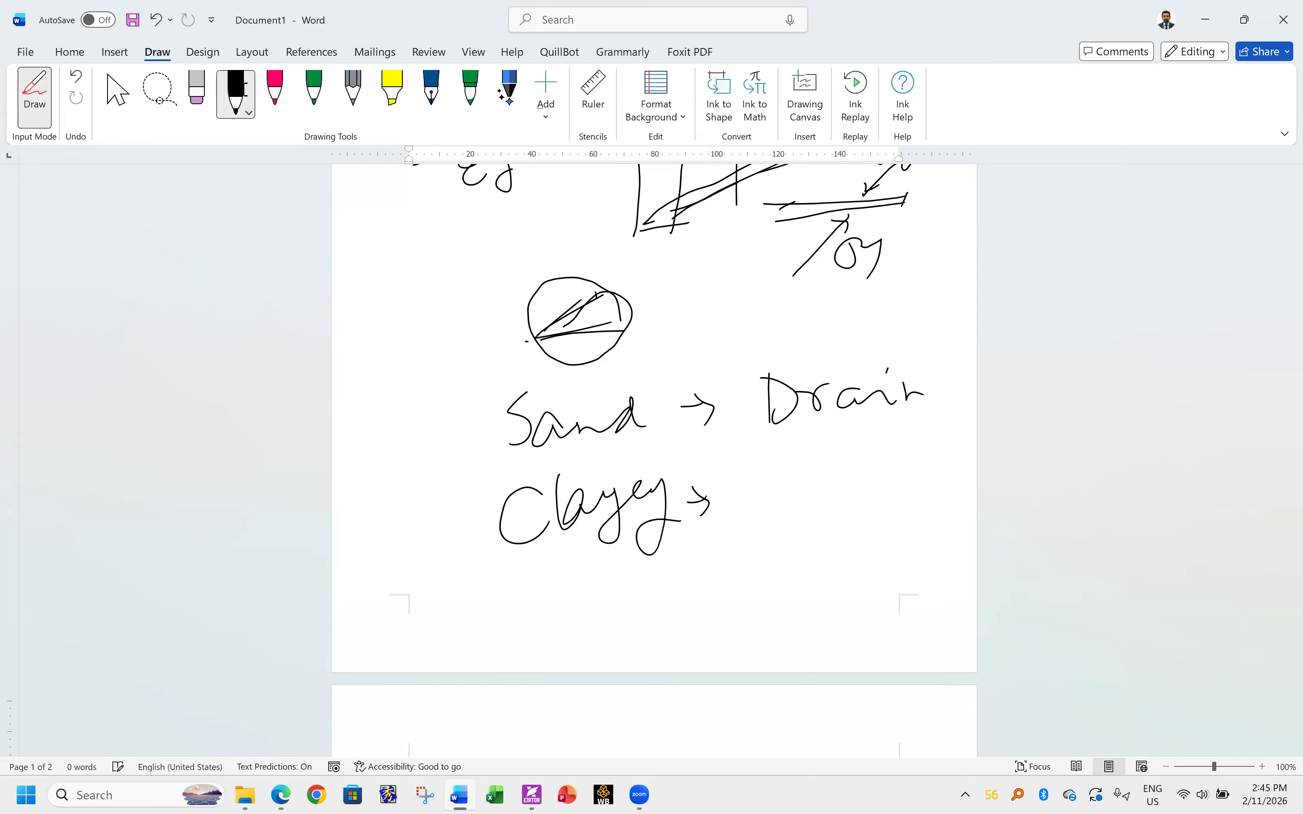
{"action": "mouse_move", "coordinate": [797, 477]}
{"action": "left_mouse_down"}
{"action": "mouse_move", "coordinate": [793, 462]}
{"action": "mouse_move", "coordinate": [860, 484]}
{"action": "mouse_move", "coordinate": [940, 457]}
{"action": "mouse_move", "coordinate": [957, 469]}
{"action": "left_mouse_up"}
{"action": "left_click_drag", "start_coordinate": [894, 458], "coordinate": [907, 473]}
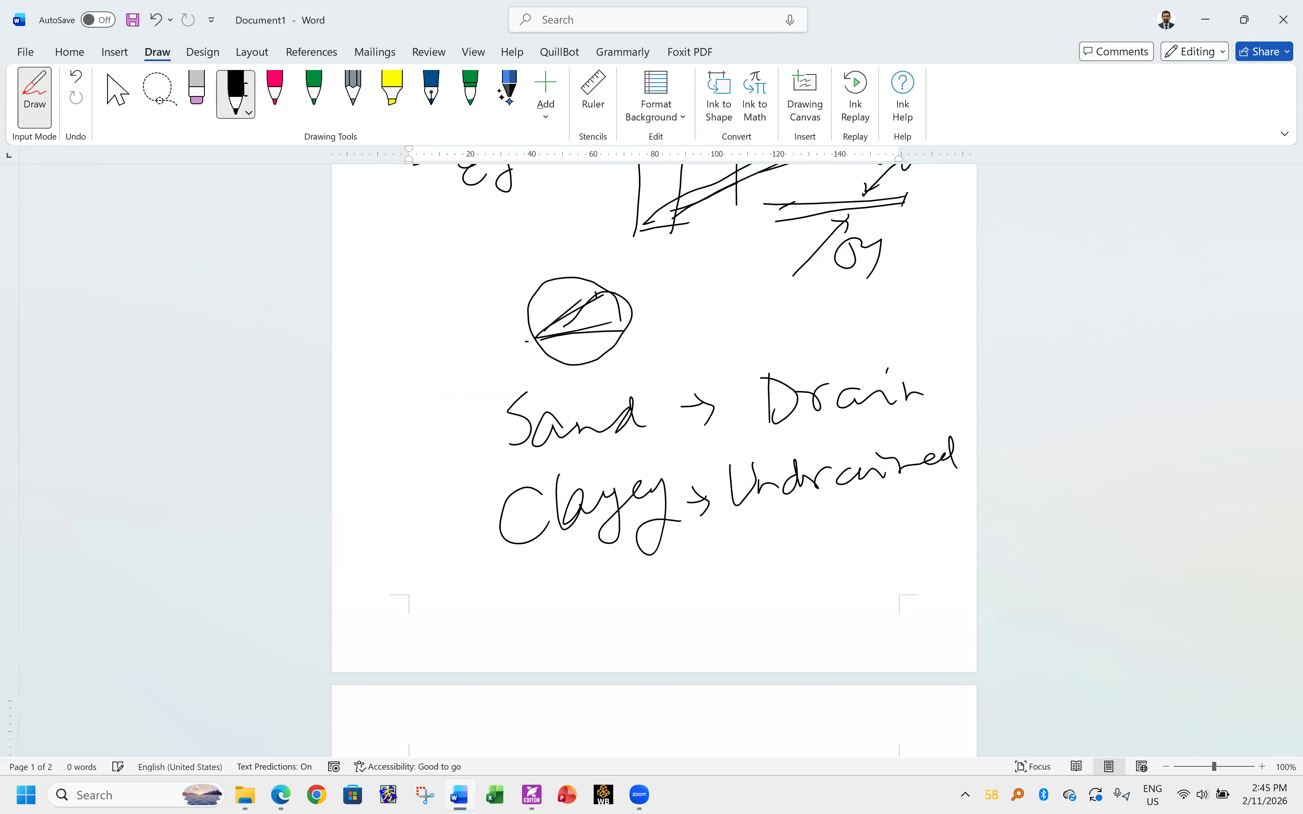
{"action": "left_click_drag", "start_coordinate": [774, 508], "coordinate": [939, 488]}
{"action": "left_click", "coordinate": [114, 98]}
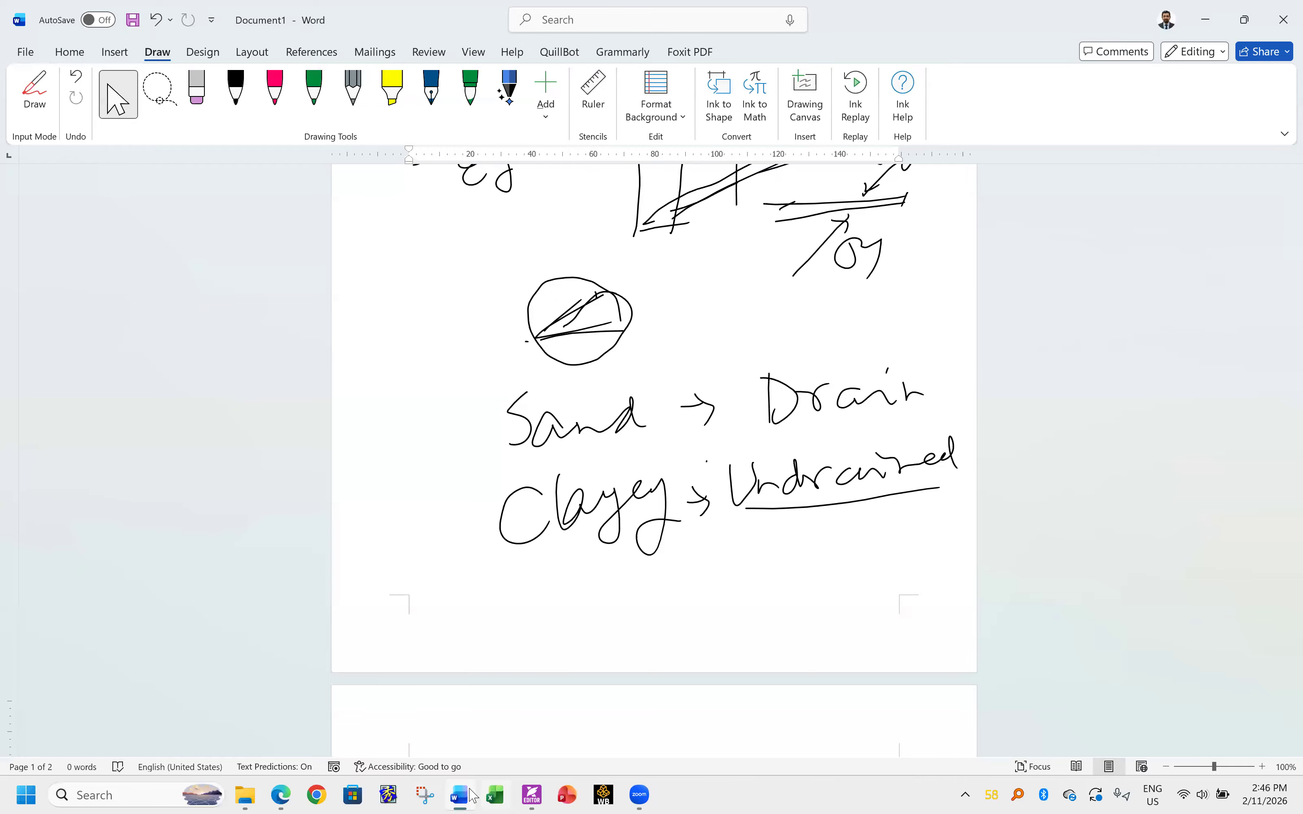
- Switch to the PLAXIS material models manual in Foxit PDF Editor, find section 2.5 and select "Undrained A" in its heading
{"action": "left_click", "coordinate": [531, 796]}
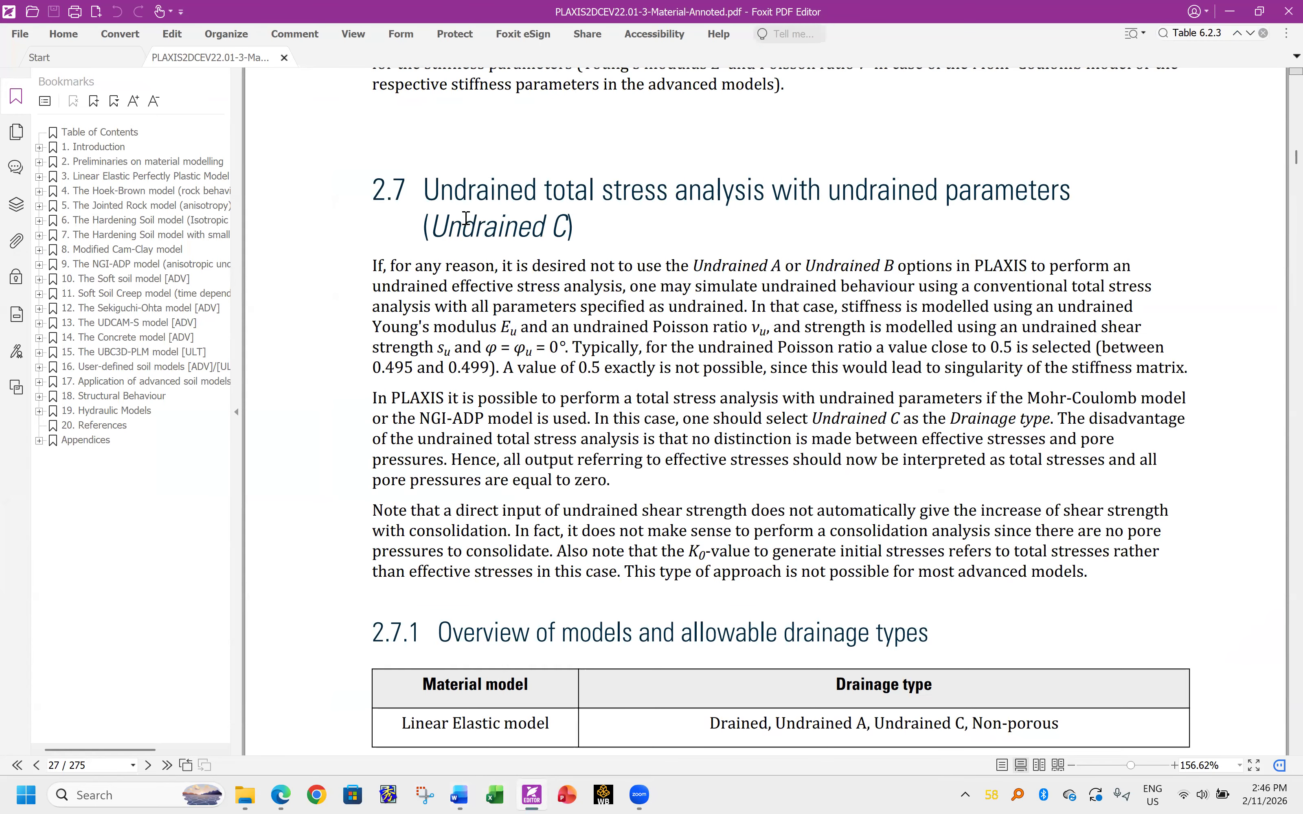
{"action": "scroll", "coordinate": [542, 238], "scroll_direction": "up", "scroll_amount": 10}
{"action": "scroll", "coordinate": [541, 239], "scroll_direction": "up", "scroll_amount": 15}
{"action": "scroll", "coordinate": [541, 239], "scroll_direction": "up", "scroll_amount": 12}
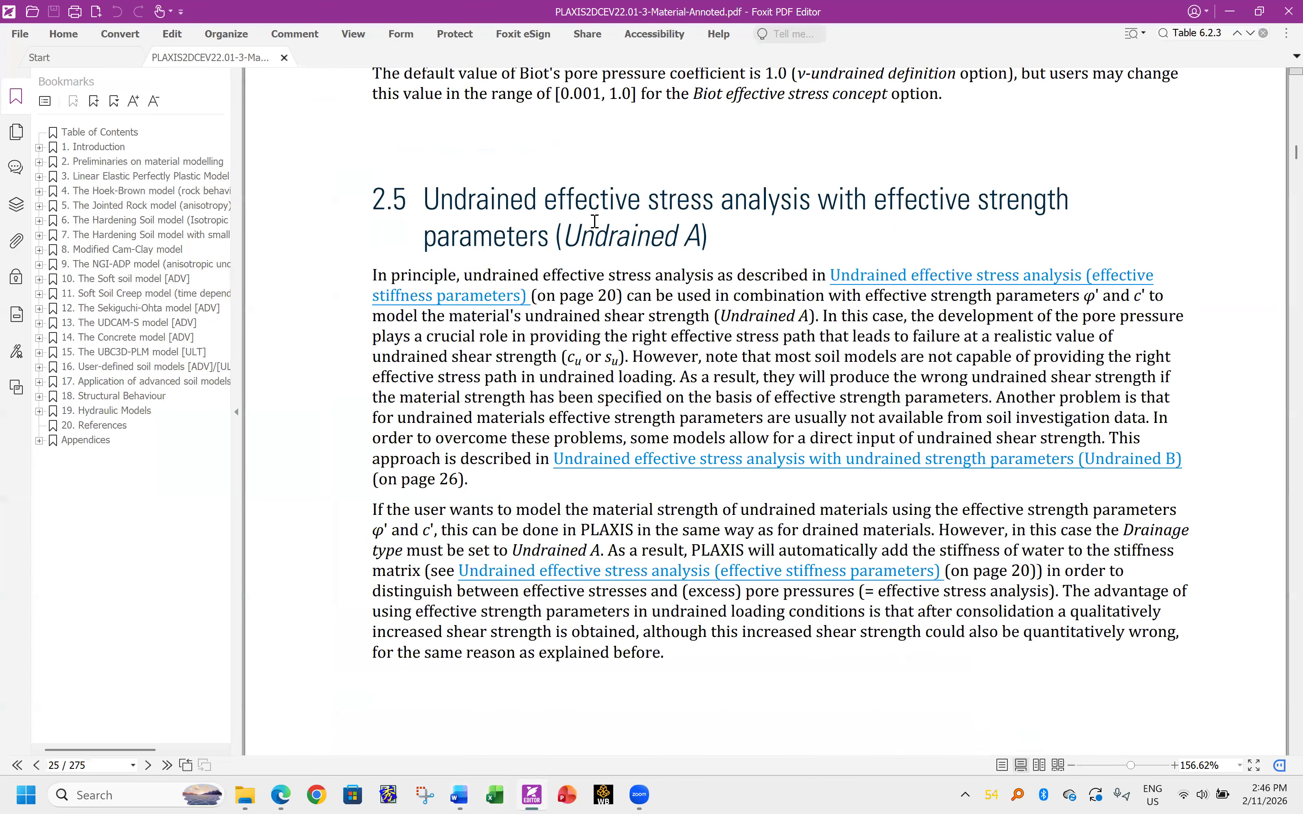
{"action": "left_click_drag", "start_coordinate": [564, 237], "coordinate": [703, 238]}
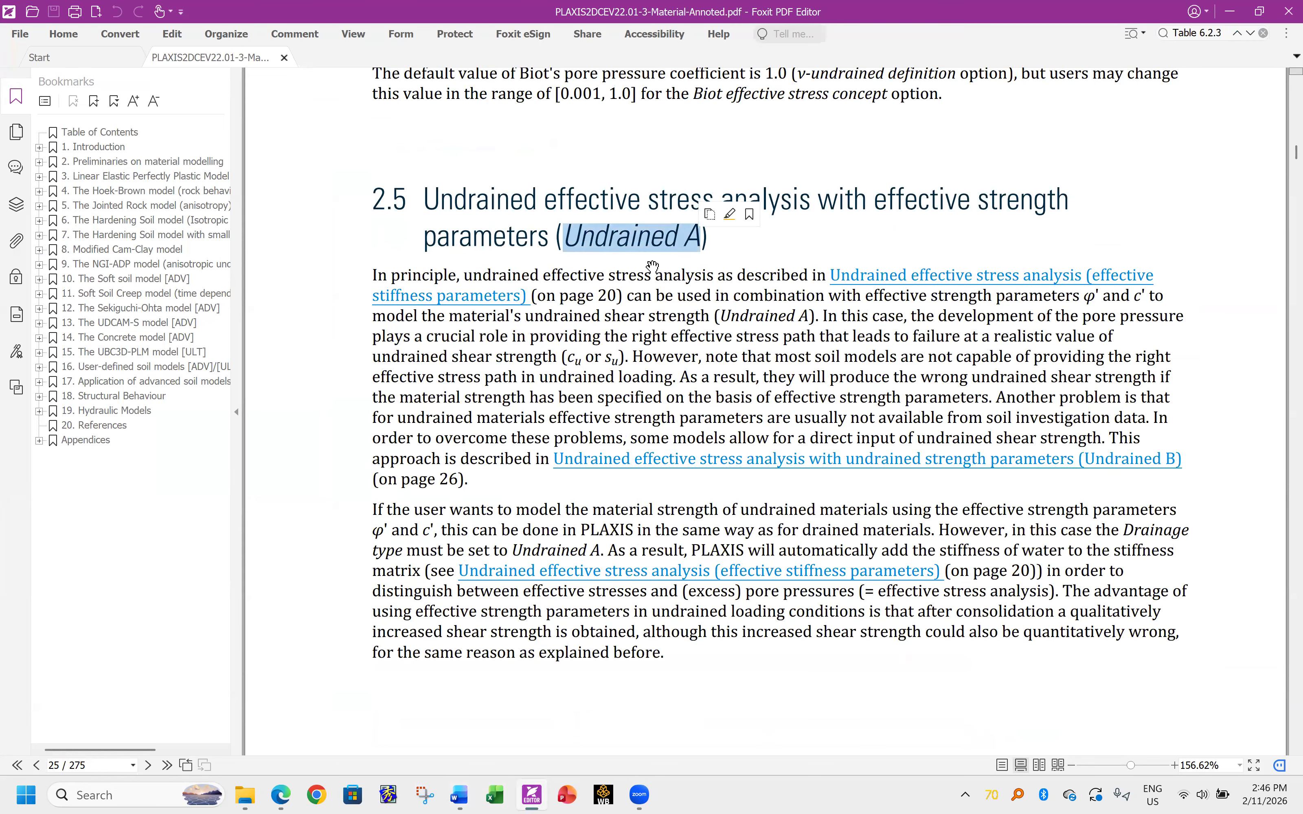
- Find the table of material models and drainage types in the manual and select the Mohr-Coulomb model's name and its drainage types
{"action": "scroll", "coordinate": [668, 348], "scroll_direction": "down", "scroll_amount": 5}
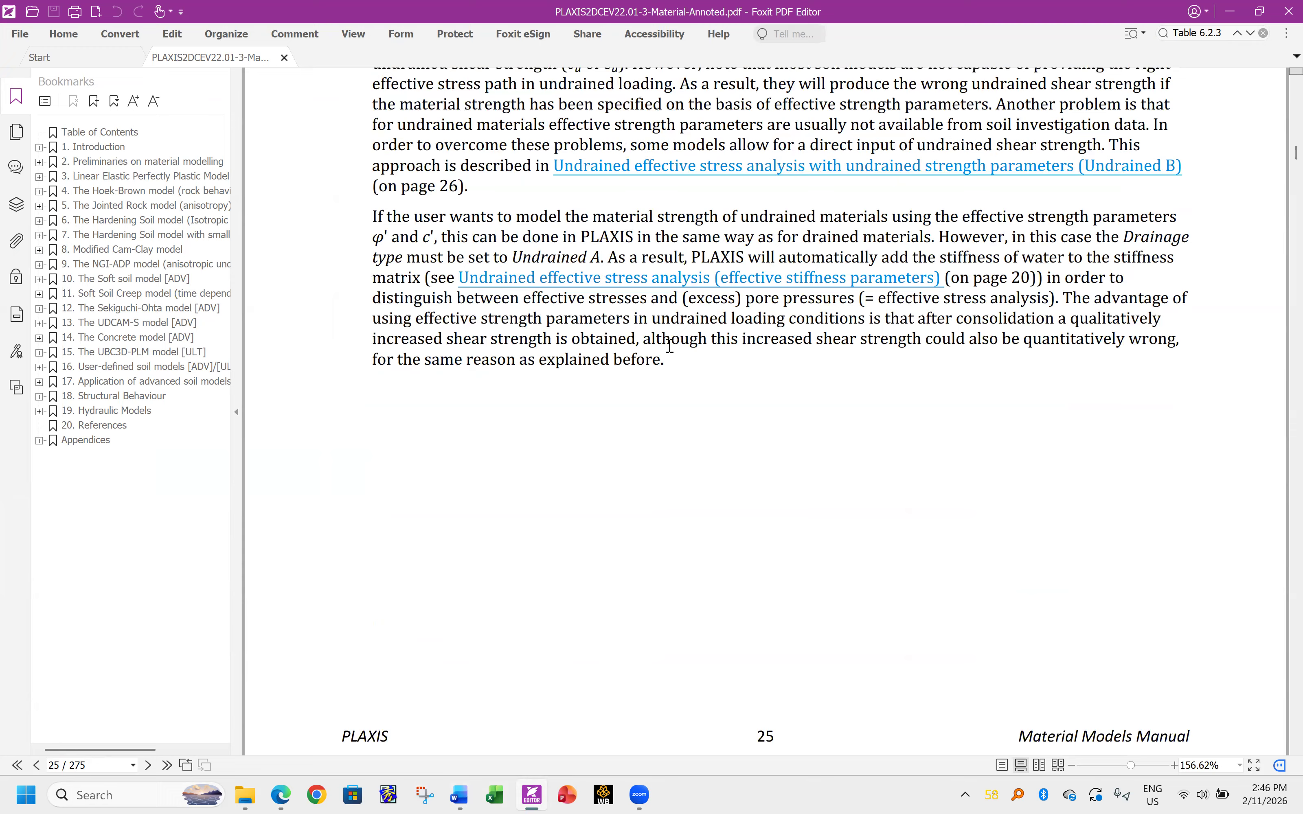
{"action": "scroll", "coordinate": [669, 345], "scroll_direction": "down", "scroll_amount": 20}
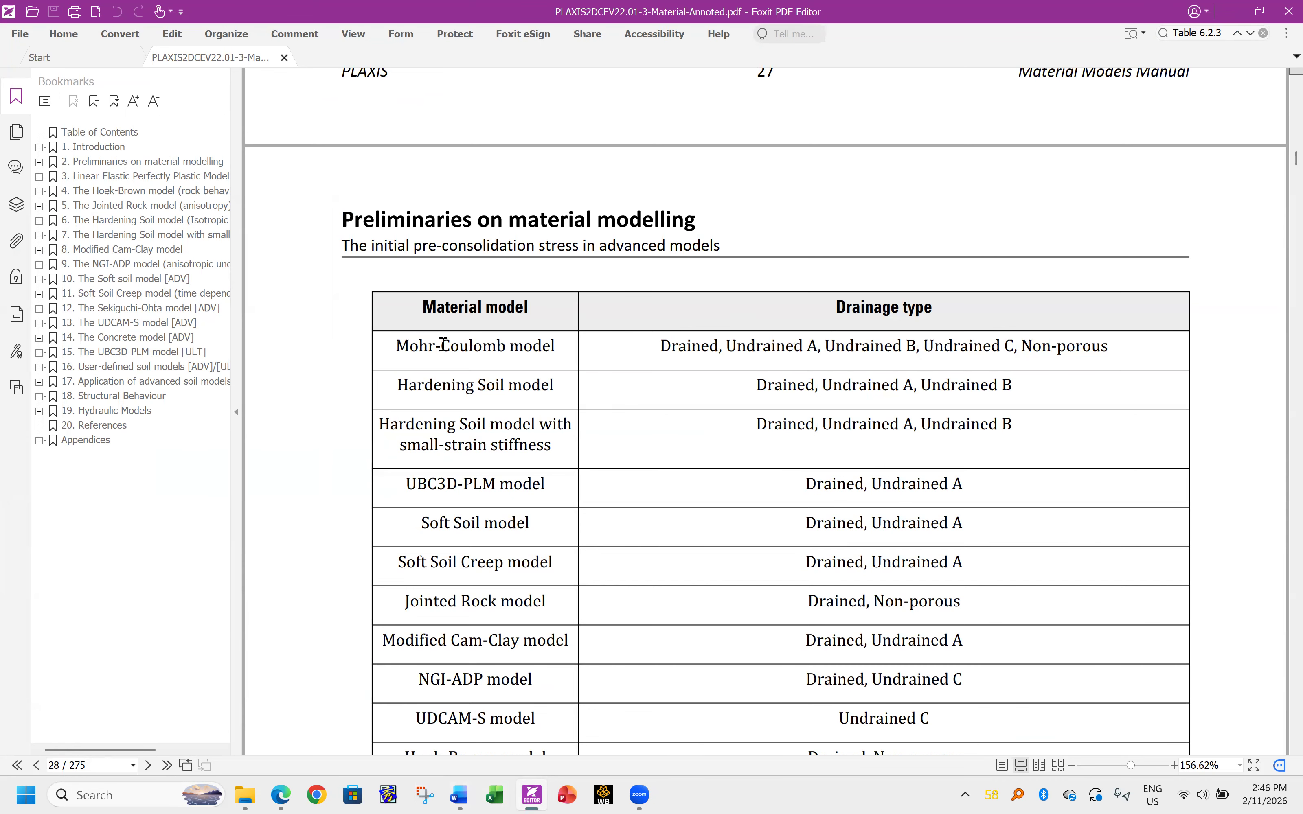
{"action": "left_click_drag", "start_coordinate": [397, 345], "coordinate": [574, 344]}
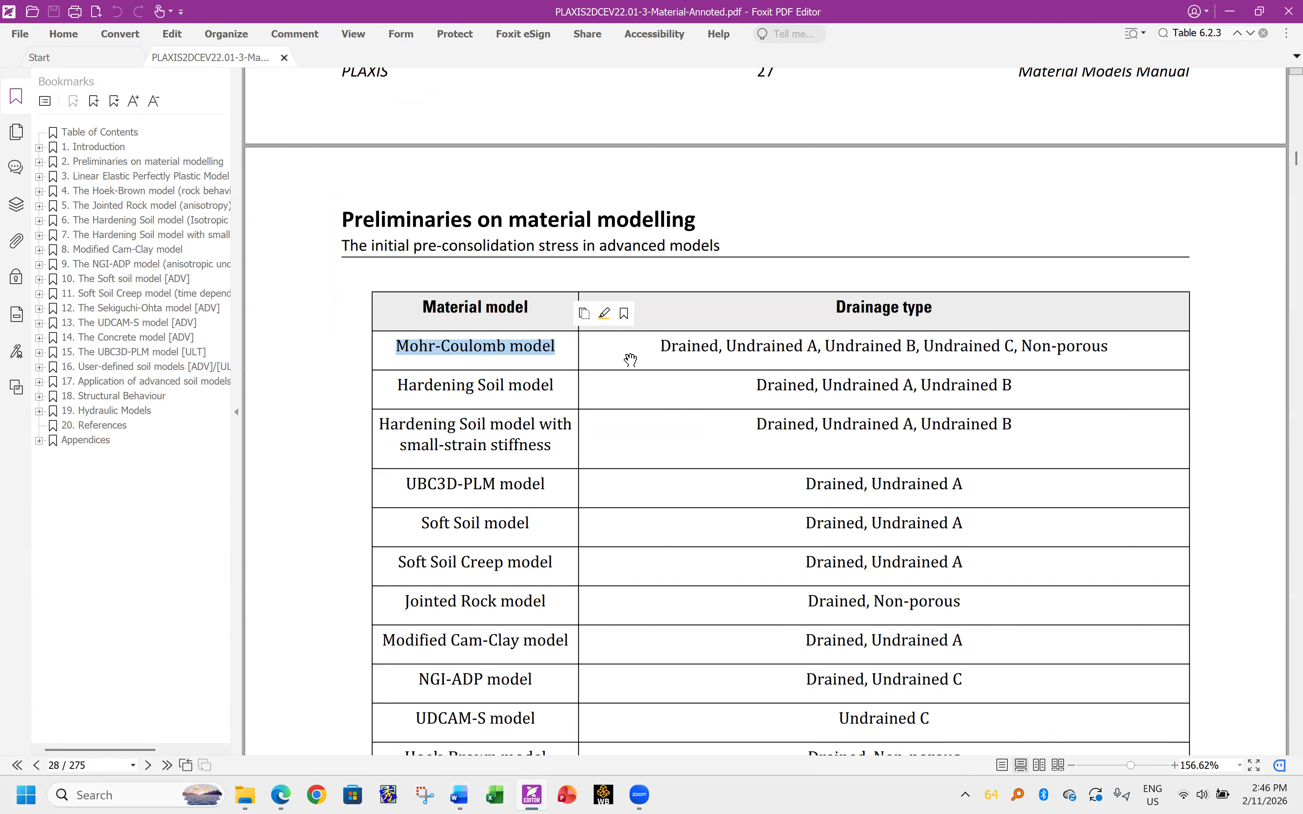
{"action": "left_click", "coordinate": [665, 348]}
{"action": "double_click", "coordinate": [676, 345]}
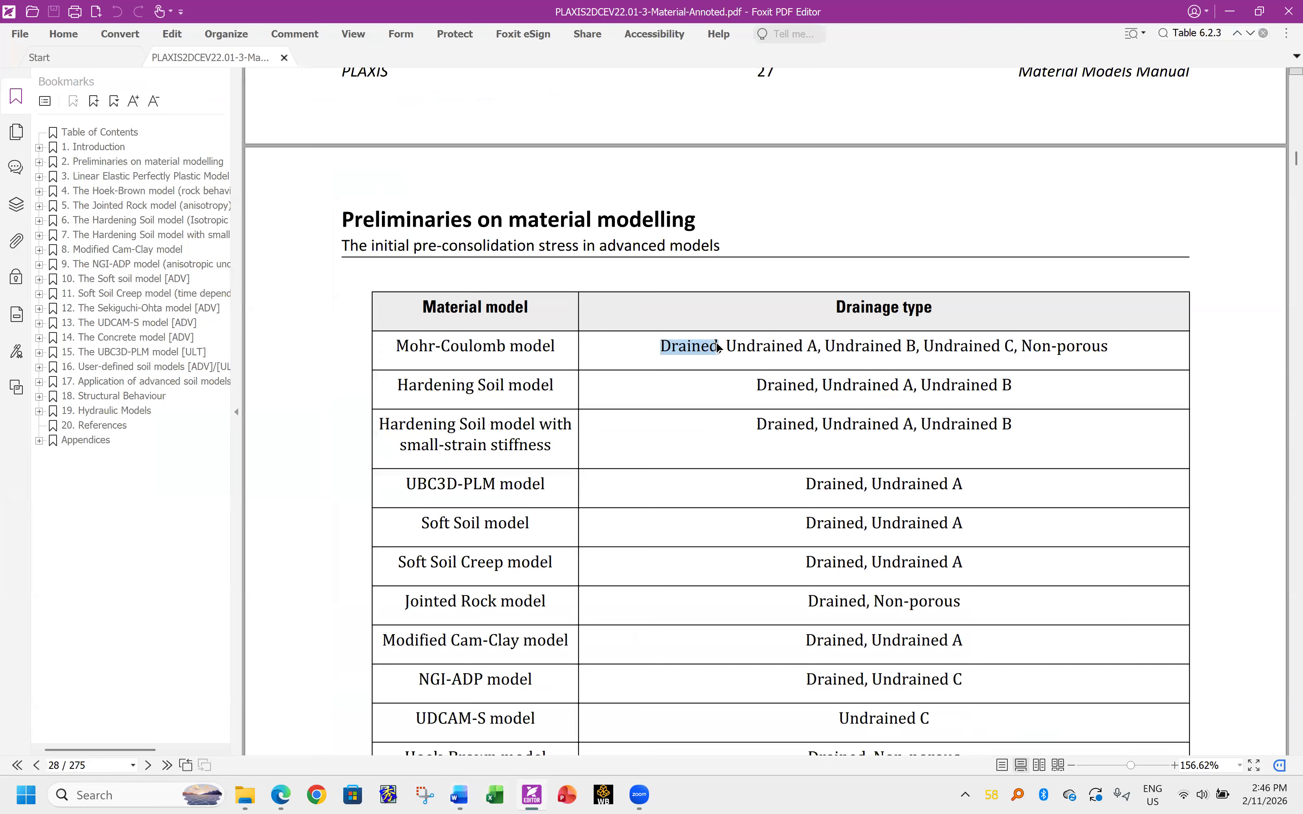
{"action": "left_click", "coordinate": [727, 347]}
{"action": "left_click_drag", "start_coordinate": [727, 347], "coordinate": [1113, 350]}
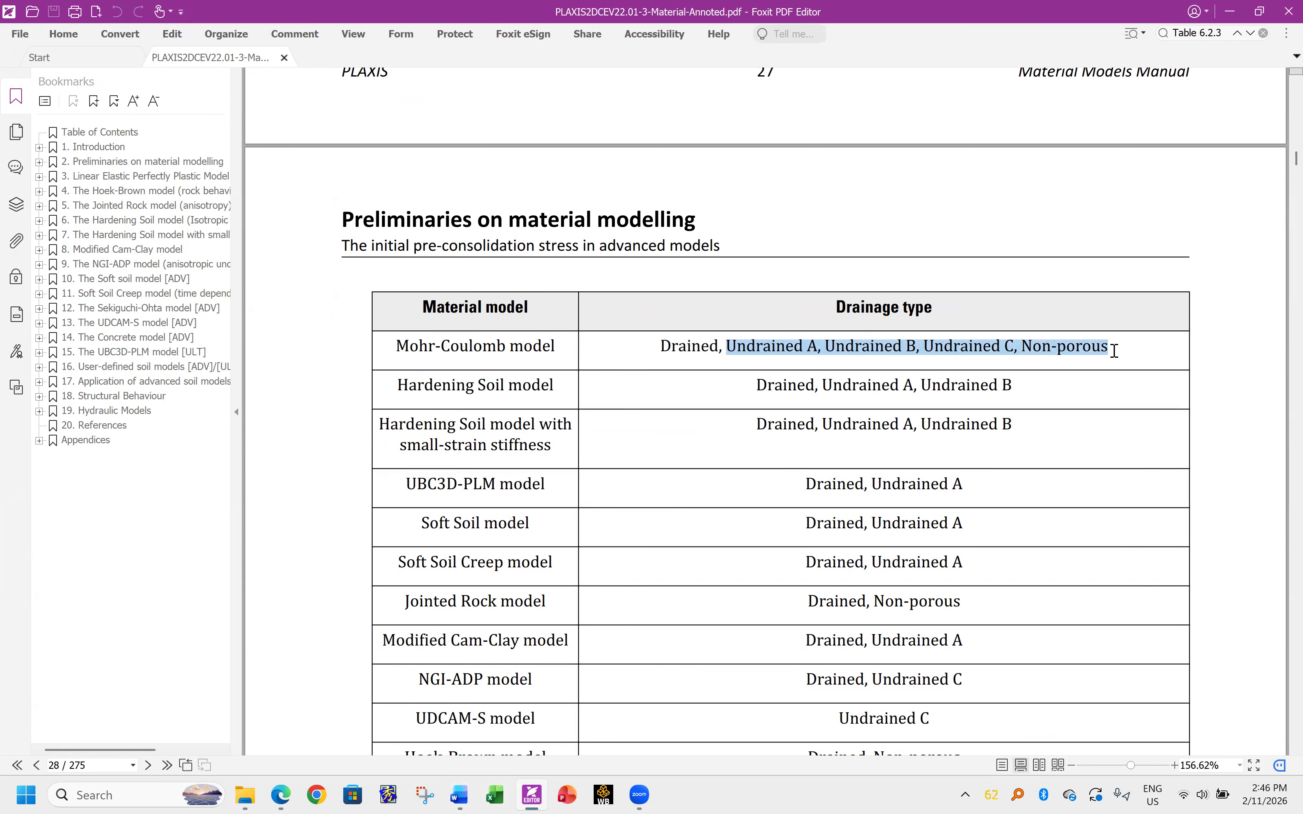
- Select "Undrained A" among the Mohr-Coulomb model's drainage types
{"action": "left_click", "coordinate": [829, 356]}
{"action": "left_click_drag", "start_coordinate": [725, 344], "coordinate": [823, 351]}
{"action": "left_click", "coordinate": [823, 353]}
{"action": "left_click_drag", "start_coordinate": [737, 350], "coordinate": [1013, 351]}
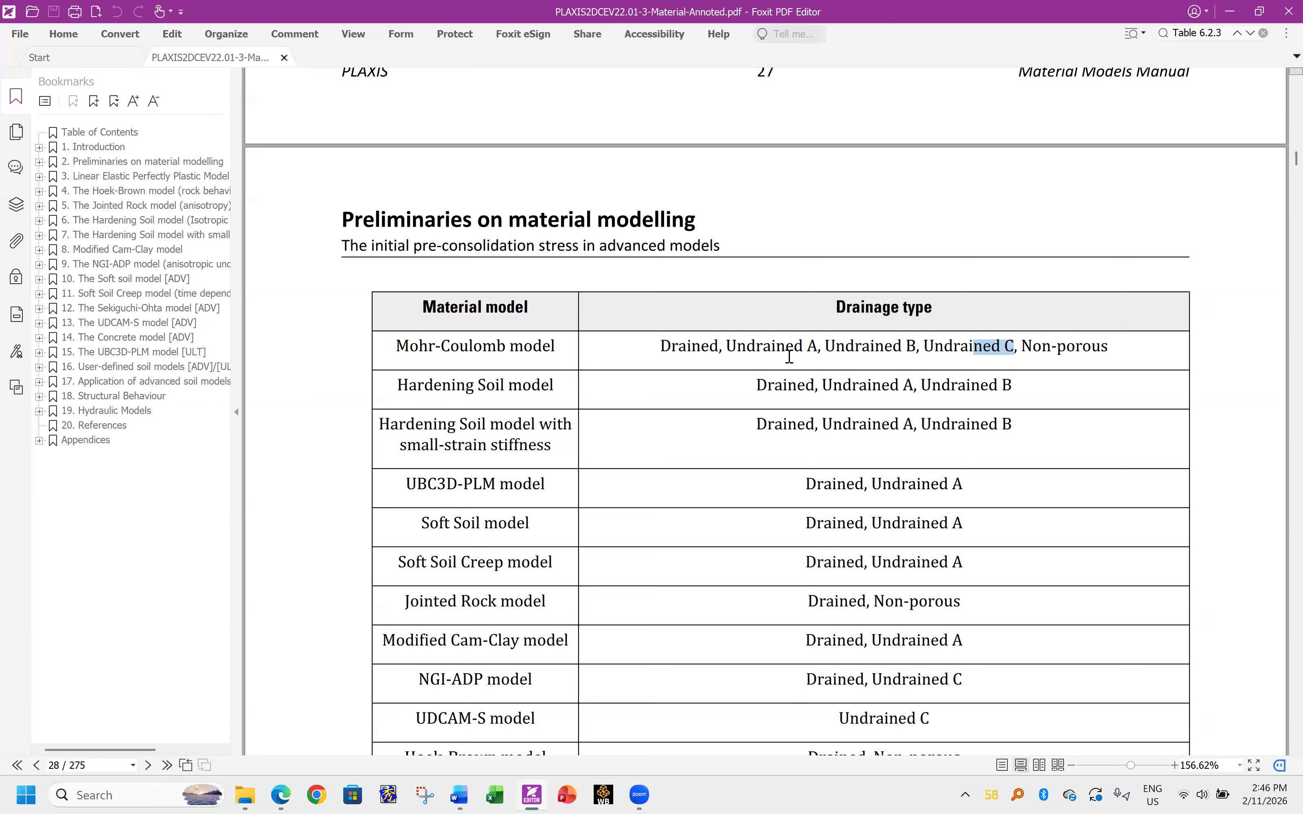
{"action": "left_click_drag", "start_coordinate": [728, 347], "coordinate": [822, 346]}
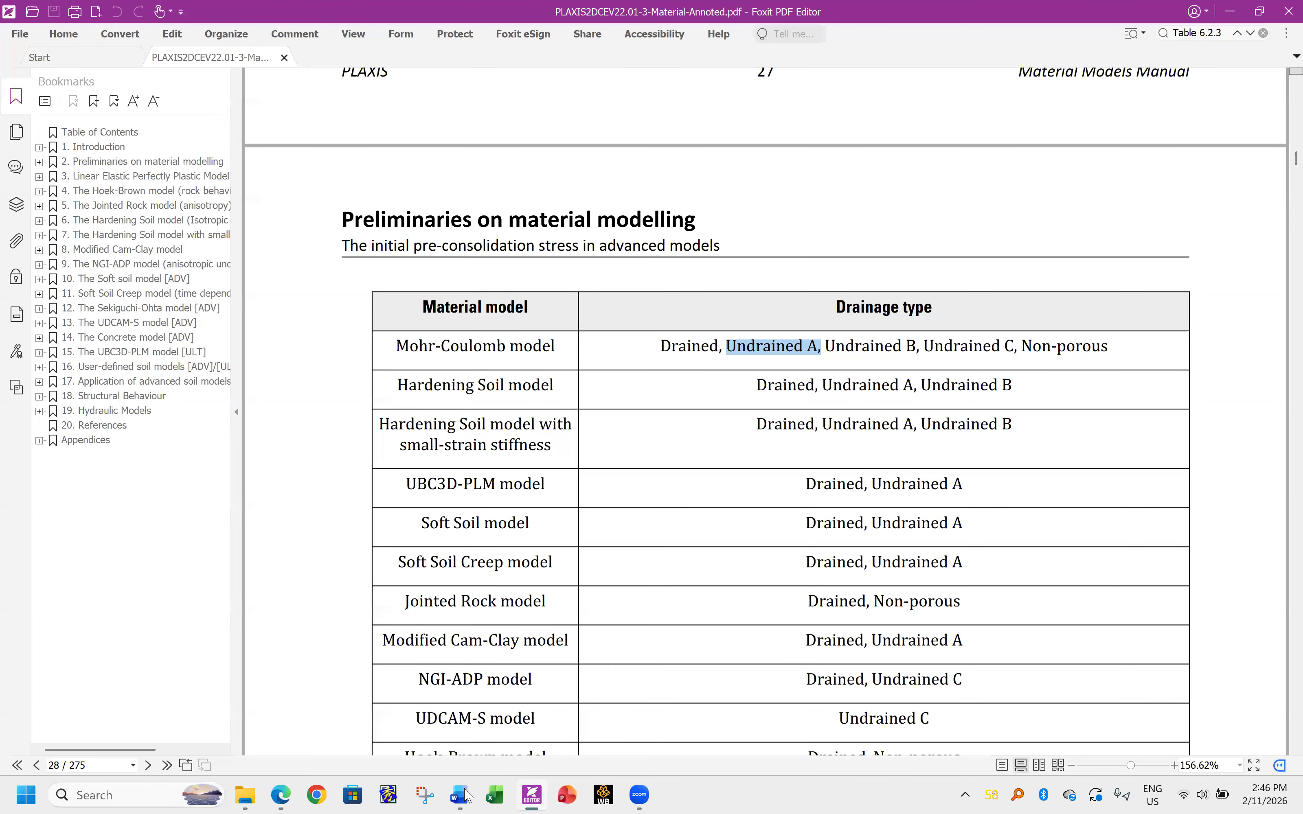
- Switch to the Word document and handwrite "A: φ′," in pink ink below the "Clayey → Undrained" line
{"action": "mouse_move", "coordinate": [466, 795]}
{"action": "left_click", "coordinate": [467, 743]}
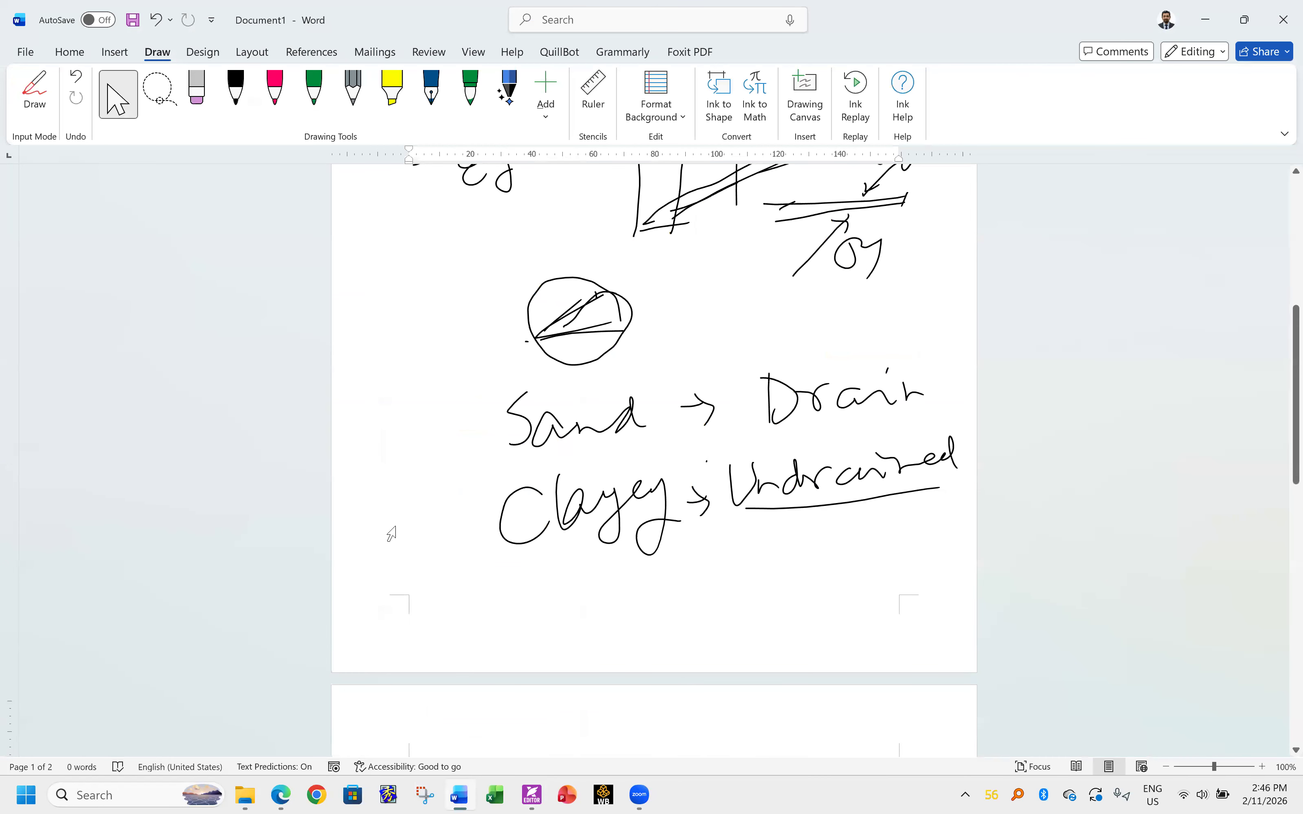
{"action": "scroll", "coordinate": [392, 534], "scroll_direction": "down", "scroll_amount": 3}
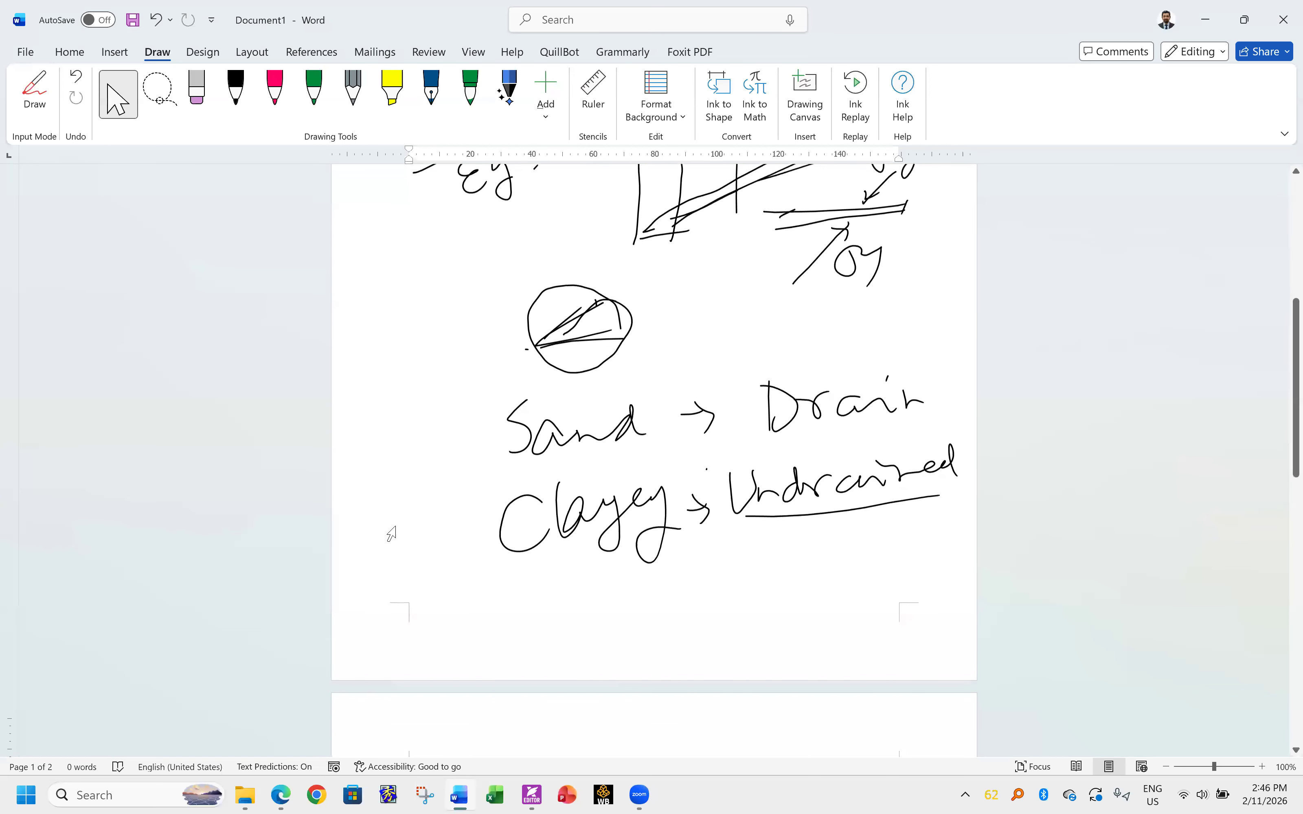
{"action": "left_click", "coordinate": [264, 96]}
{"action": "mouse_move", "coordinate": [677, 464]}
{"action": "left_mouse_down"}
{"action": "mouse_move", "coordinate": [675, 451]}
{"action": "mouse_move", "coordinate": [656, 518]}
{"action": "left_mouse_up"}
{"action": "left_click_drag", "start_coordinate": [508, 480], "coordinate": [495, 526]}
{"action": "left_click_drag", "start_coordinate": [518, 481], "coordinate": [542, 528]}
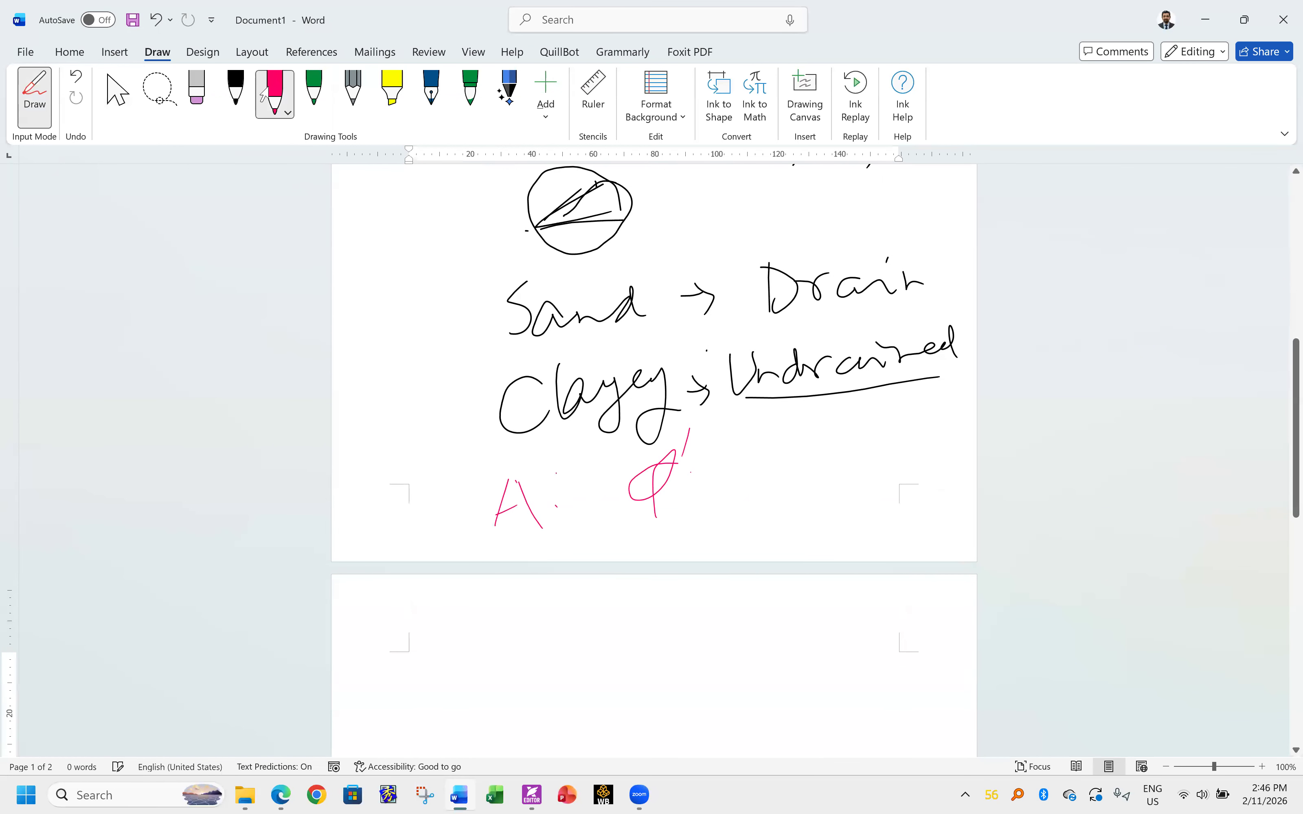
{"action": "left_click_drag", "start_coordinate": [701, 472], "coordinate": [686, 511]}
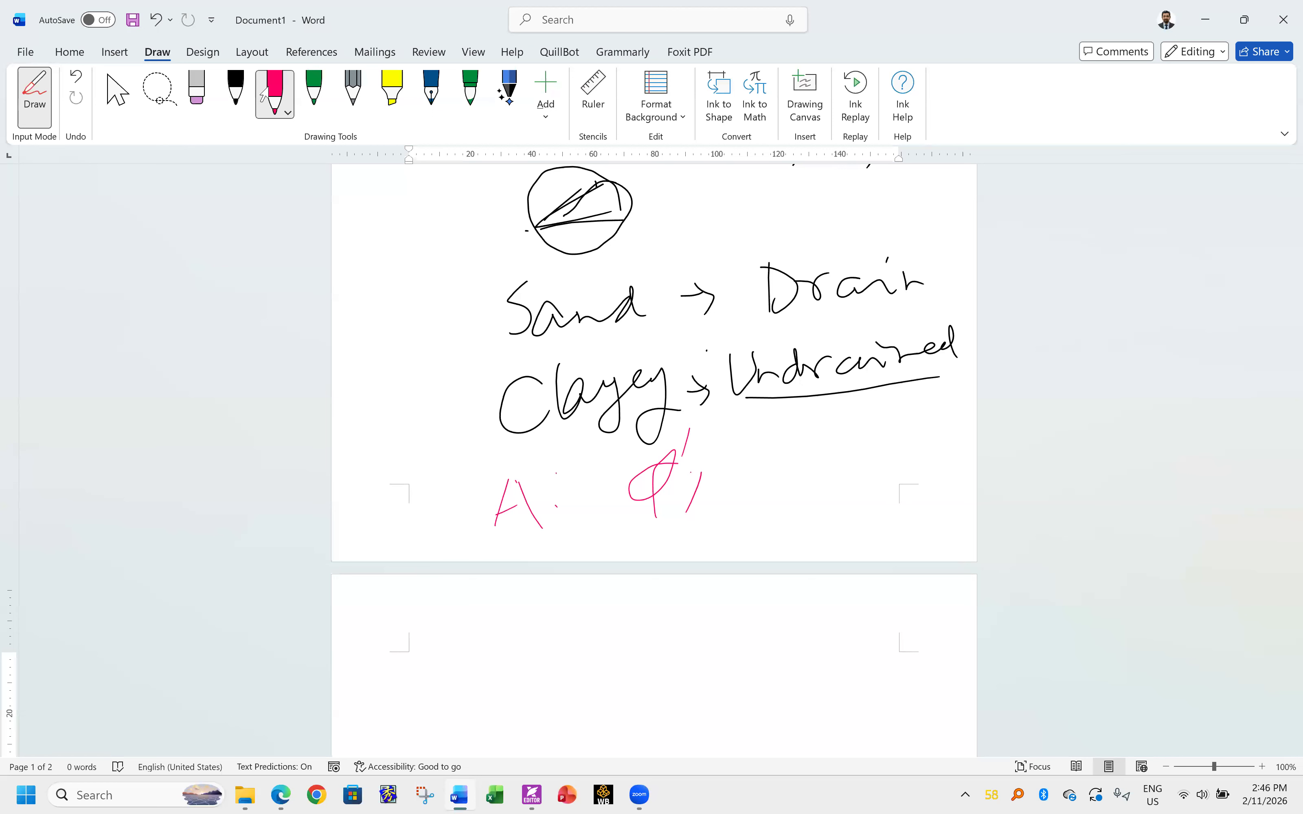
- Handwrite "c′" after φ′, circle the two parameters together and add a tick beside the circle
{"action": "left_click_drag", "start_coordinate": [752, 446], "coordinate": [737, 479]}
{"action": "mouse_move", "coordinate": [652, 517]}
{"action": "left_mouse_down"}
{"action": "mouse_move", "coordinate": [722, 415]}
{"action": "mouse_move", "coordinate": [611, 498]}
{"action": "mouse_move", "coordinate": [638, 522]}
{"action": "left_mouse_up"}
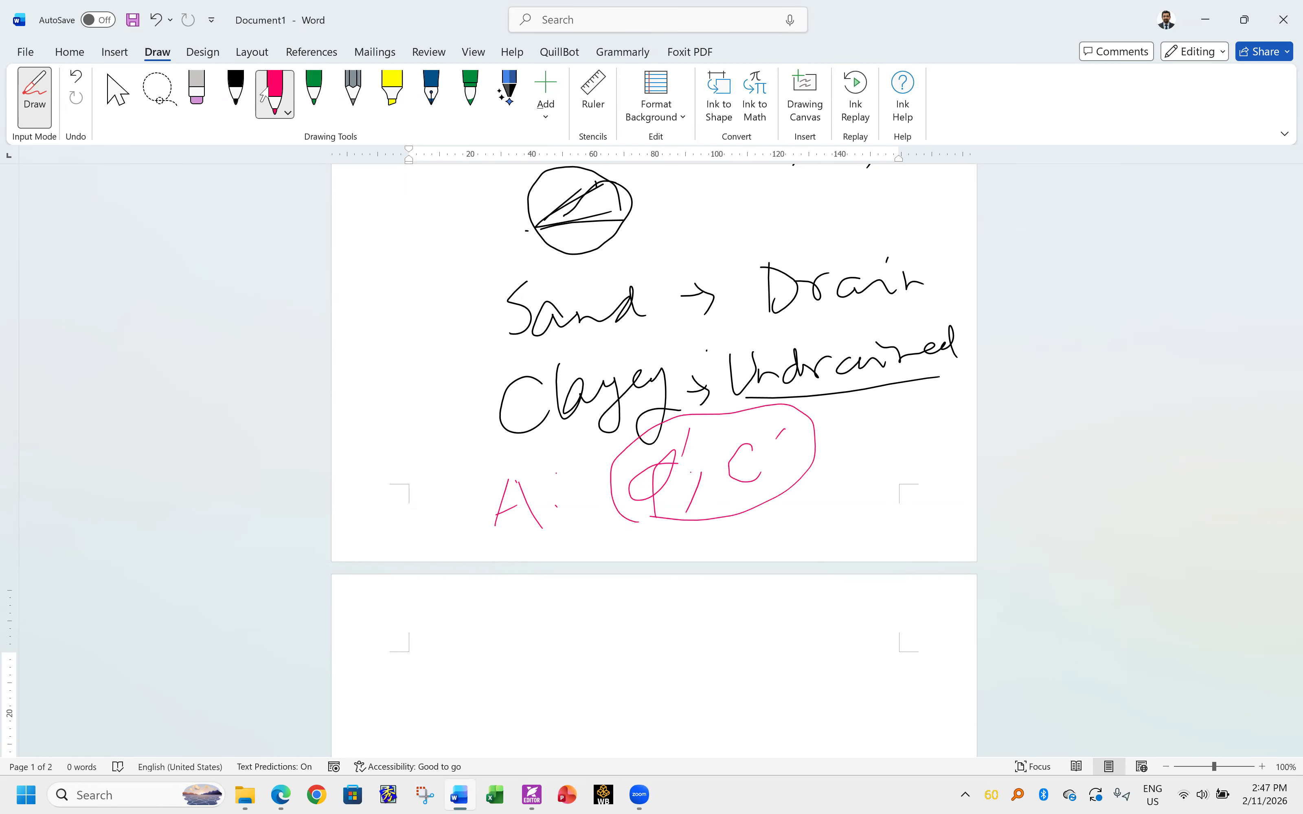
{"action": "left_click_drag", "start_coordinate": [810, 457], "coordinate": [865, 445]}
- Stop inking and move the circled φ′, c′ ink slightly farther from the letter A
{"action": "left_click", "coordinate": [202, 51]}
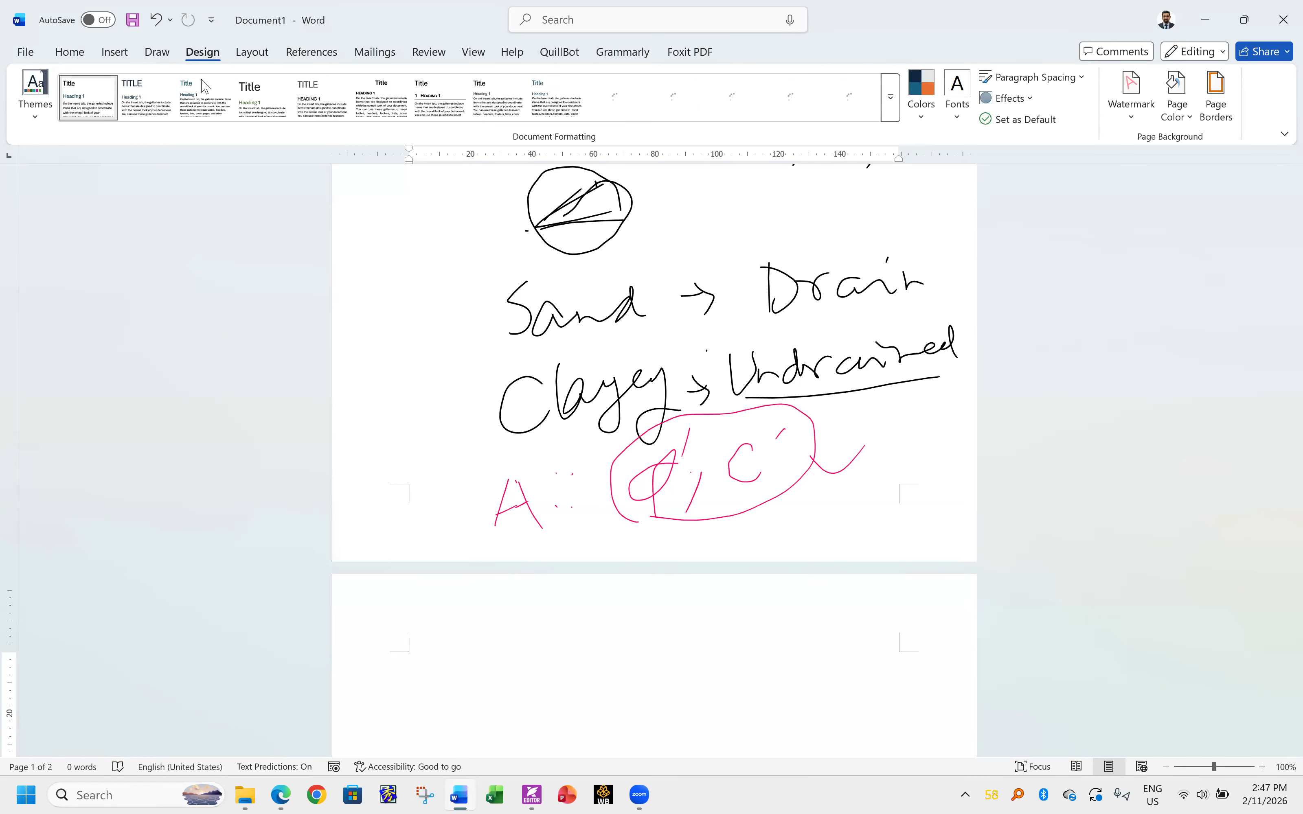
{"action": "left_click", "coordinate": [70, 52]}
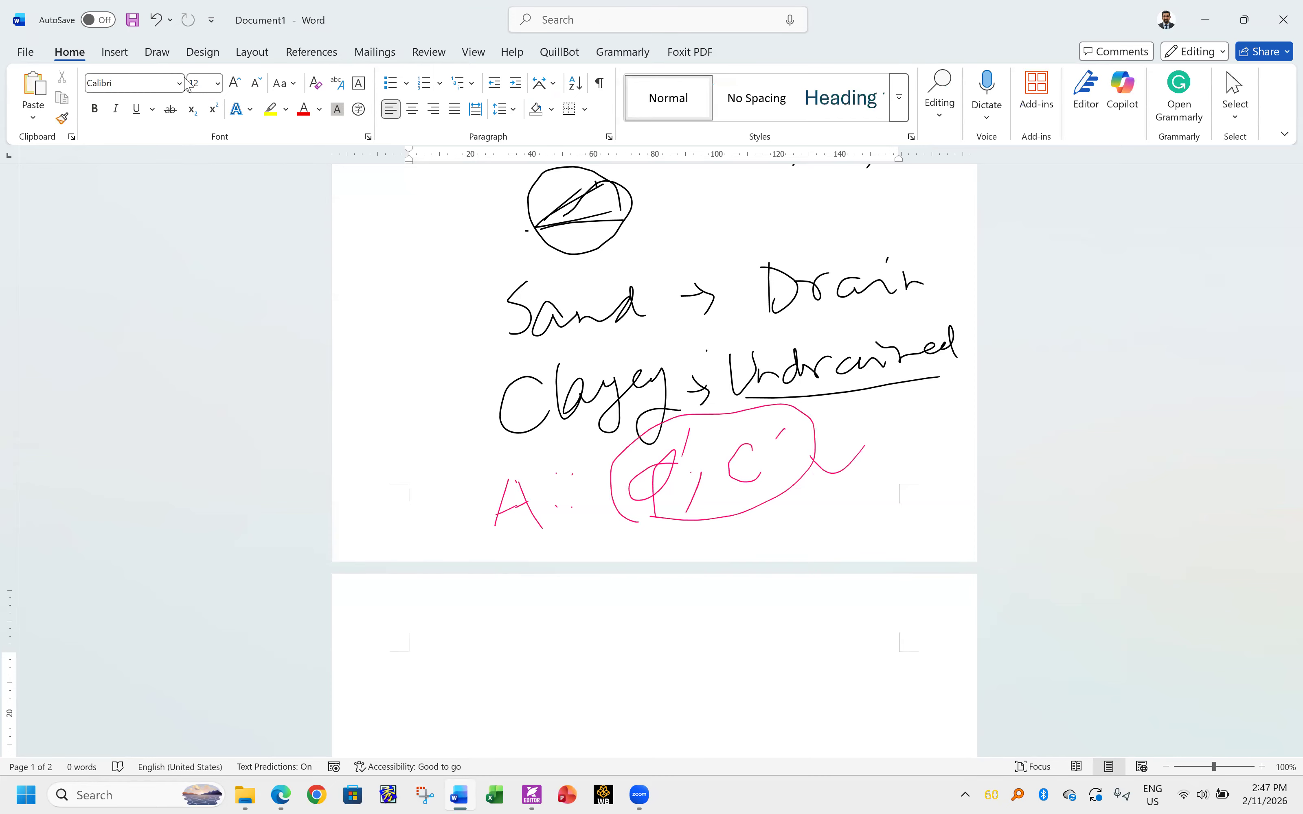
{"action": "left_click", "coordinate": [120, 52]}
{"action": "left_click", "coordinate": [157, 52]}
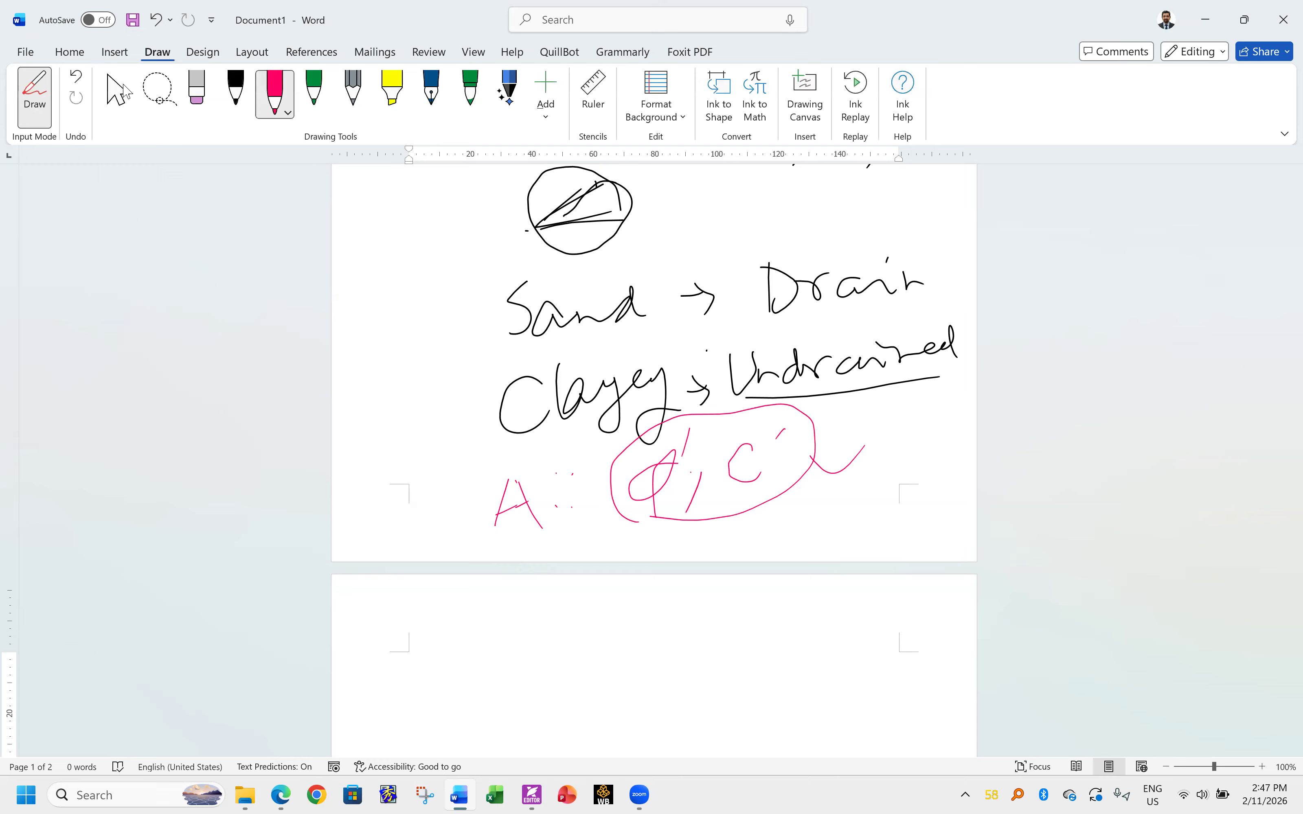
{"action": "left_click", "coordinate": [118, 94]}
{"action": "left_click", "coordinate": [601, 451]}
{"action": "left_click_drag", "start_coordinate": [566, 439], "coordinate": [653, 442]}
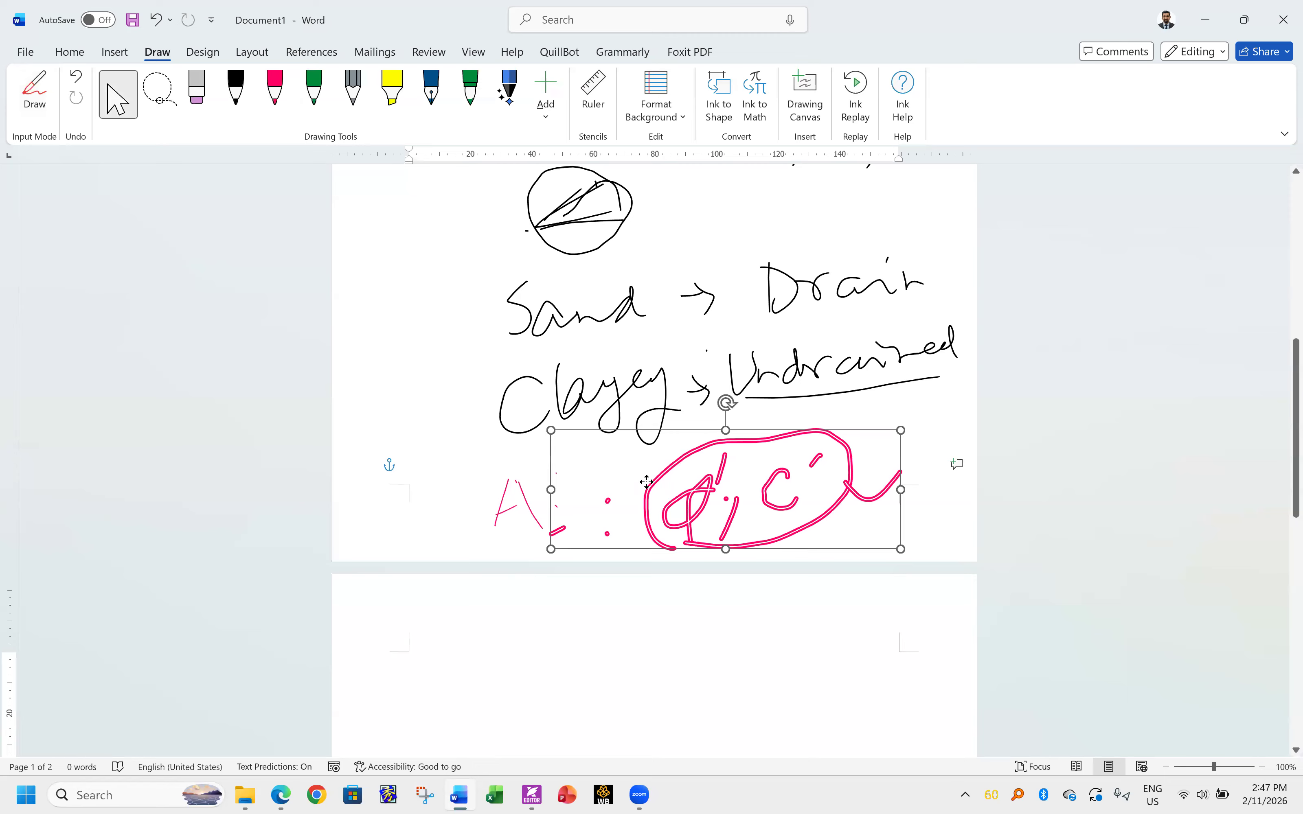
{"action": "left_click", "coordinate": [803, 596]}
- Handwrite "B:" in pink ink at the start of the second page
{"action": "scroll", "coordinate": [823, 529], "scroll_direction": "down", "scroll_amount": 5}
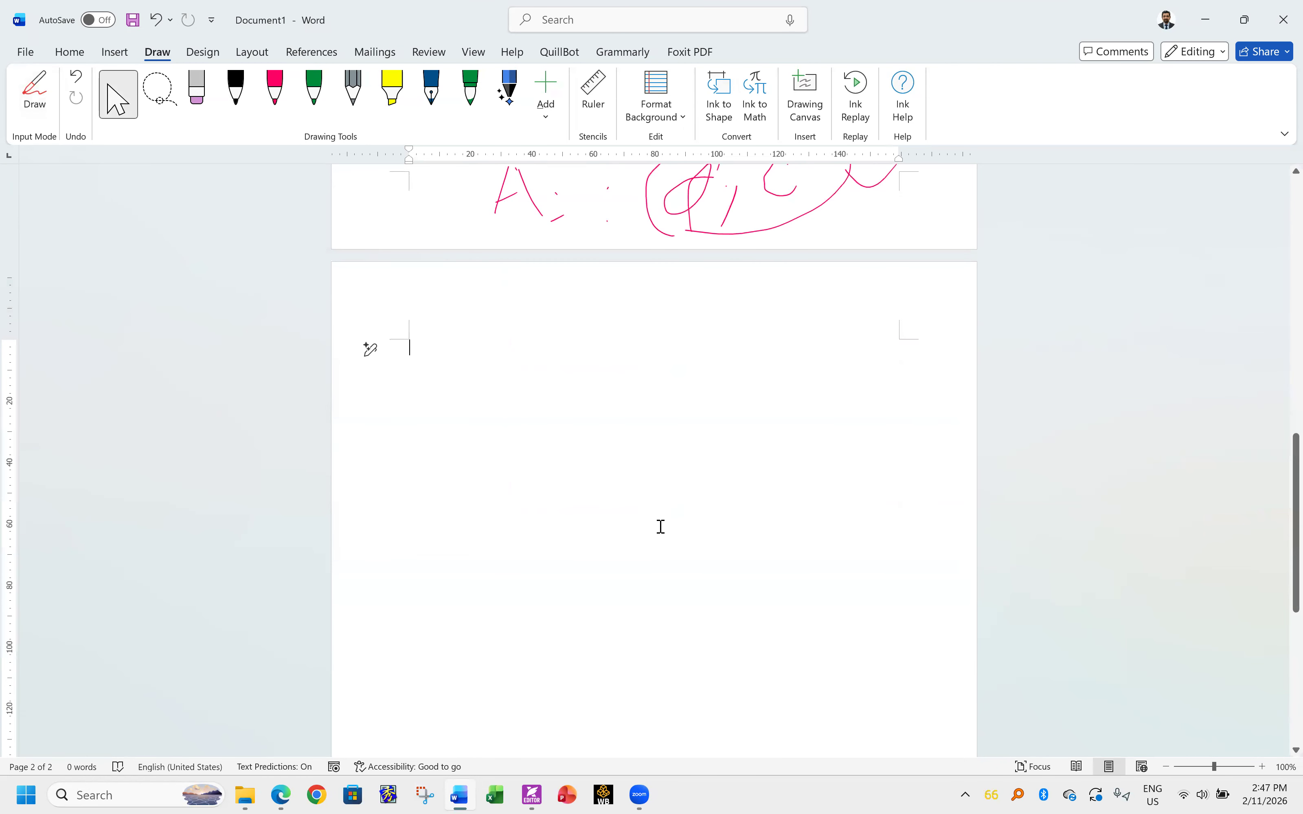
{"action": "left_click", "coordinate": [276, 86]}
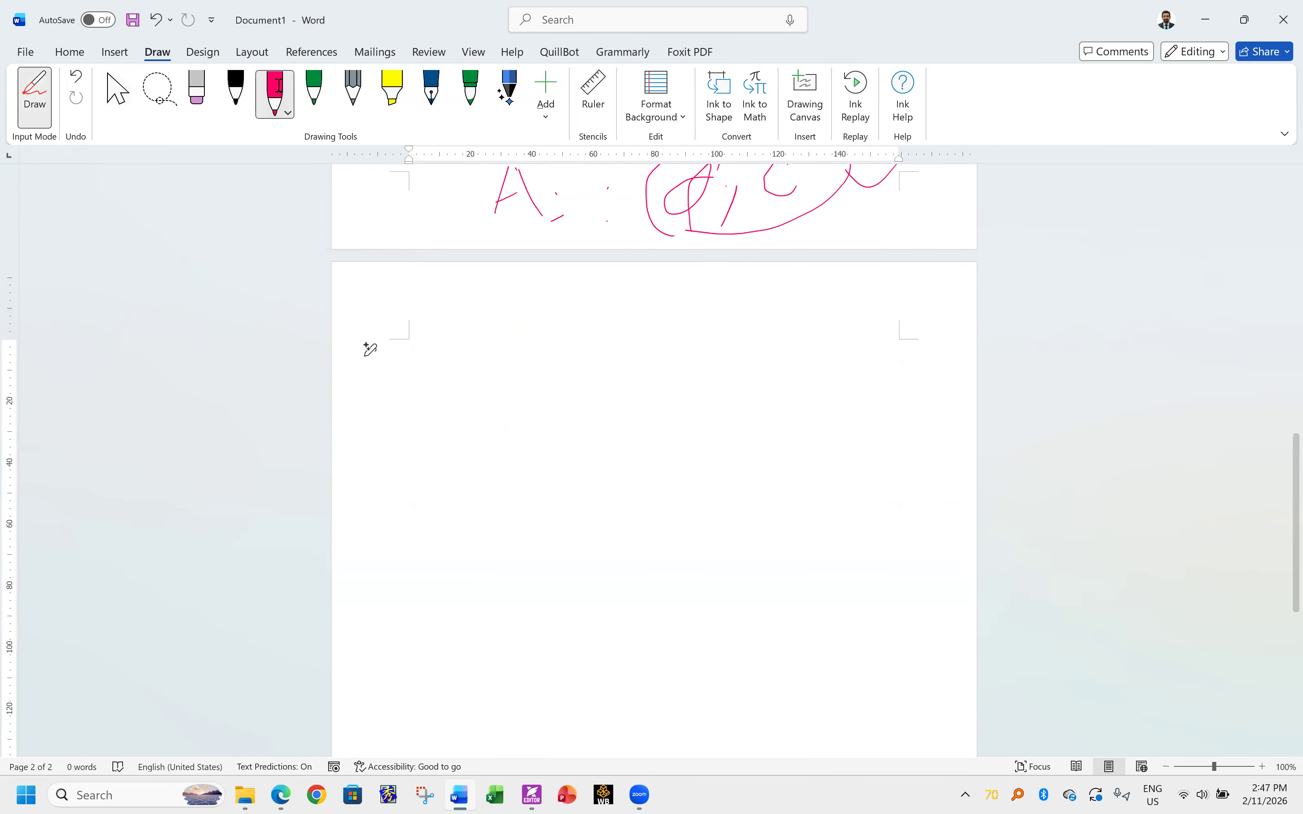
{"action": "left_click_drag", "start_coordinate": [524, 302], "coordinate": [514, 375]}
{"action": "mouse_move", "coordinate": [523, 314]}
{"action": "left_mouse_down"}
{"action": "mouse_move", "coordinate": [560, 352]}
{"action": "mouse_move", "coordinate": [520, 378]}
{"action": "left_mouse_up"}
{"action": "left_click", "coordinate": [577, 335]}
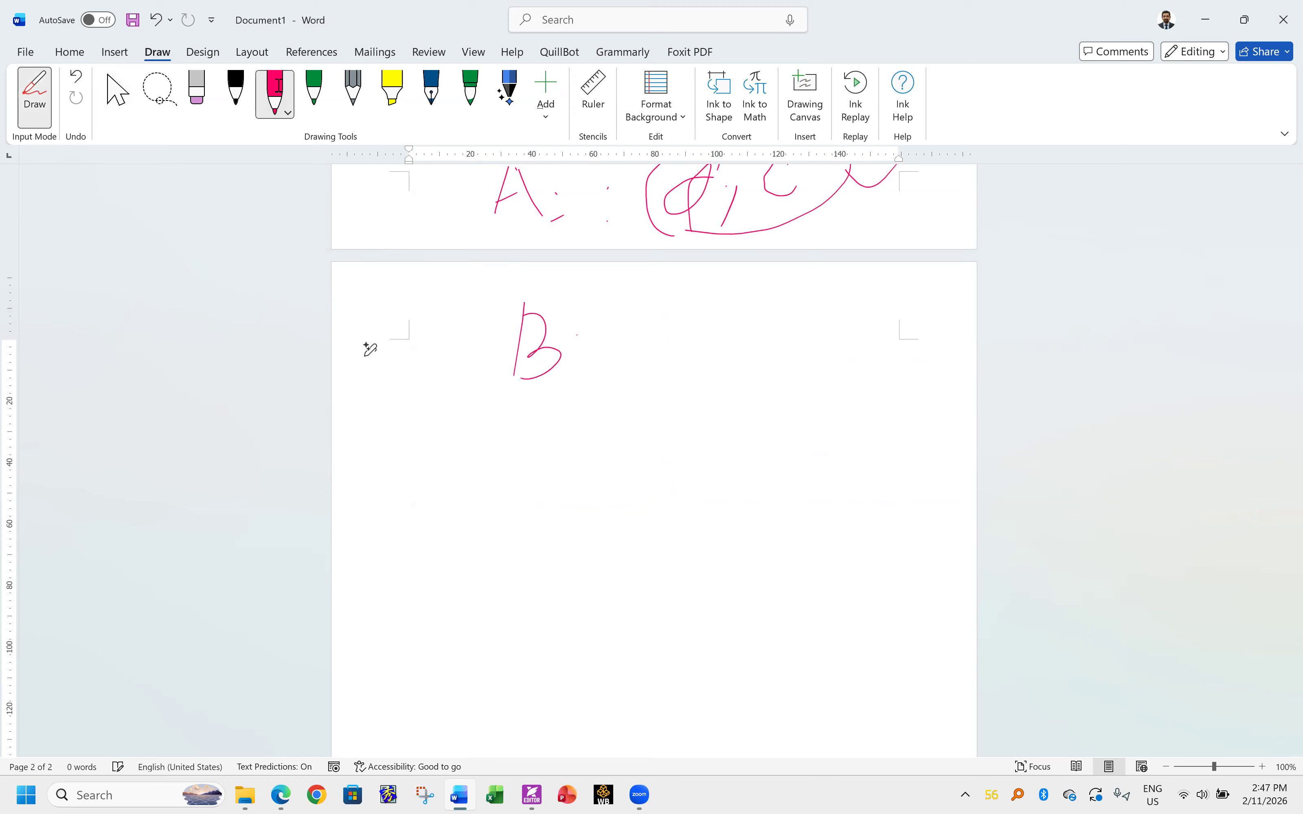
- Handwrite "Cu, φu = 0" beside B, circle both terms, tick Cu and draw an arrow pointing at B
{"action": "left_click_drag", "start_coordinate": [653, 319], "coordinate": [696, 351]}
{"action": "left_click_drag", "start_coordinate": [766, 310], "coordinate": [743, 335]}
{"action": "mouse_move", "coordinate": [760, 298]}
{"action": "left_mouse_down"}
{"action": "mouse_move", "coordinate": [763, 365]}
{"action": "mouse_move", "coordinate": [869, 308]}
{"action": "left_mouse_up"}
{"action": "left_click_drag", "start_coordinate": [829, 262], "coordinate": [853, 292]}
{"action": "mouse_move", "coordinate": [655, 295]}
{"action": "left_mouse_down"}
{"action": "mouse_move", "coordinate": [727, 310]}
{"action": "mouse_move", "coordinate": [681, 296]}
{"action": "mouse_move", "coordinate": [749, 261]}
{"action": "left_mouse_up"}
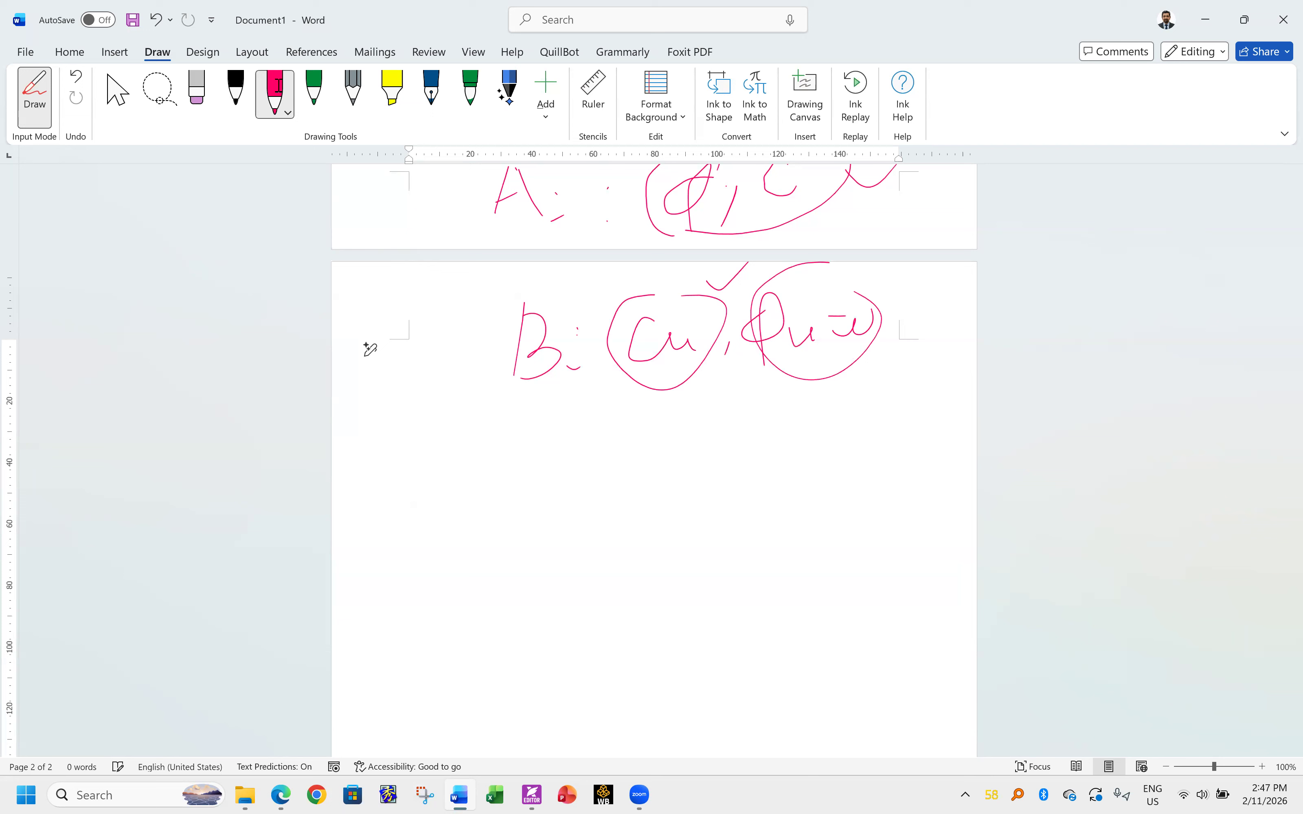
{"action": "left_click_drag", "start_coordinate": [451, 431], "coordinate": [505, 367]}
{"action": "left_click_drag", "start_coordinate": [482, 372], "coordinate": [500, 389]}
- Switch to the manual in Foxit PDF Editor and review the drainage types of the Mohr-Coulomb and Hardening Soil models by selecting their rows
{"action": "left_click", "coordinate": [533, 794]}
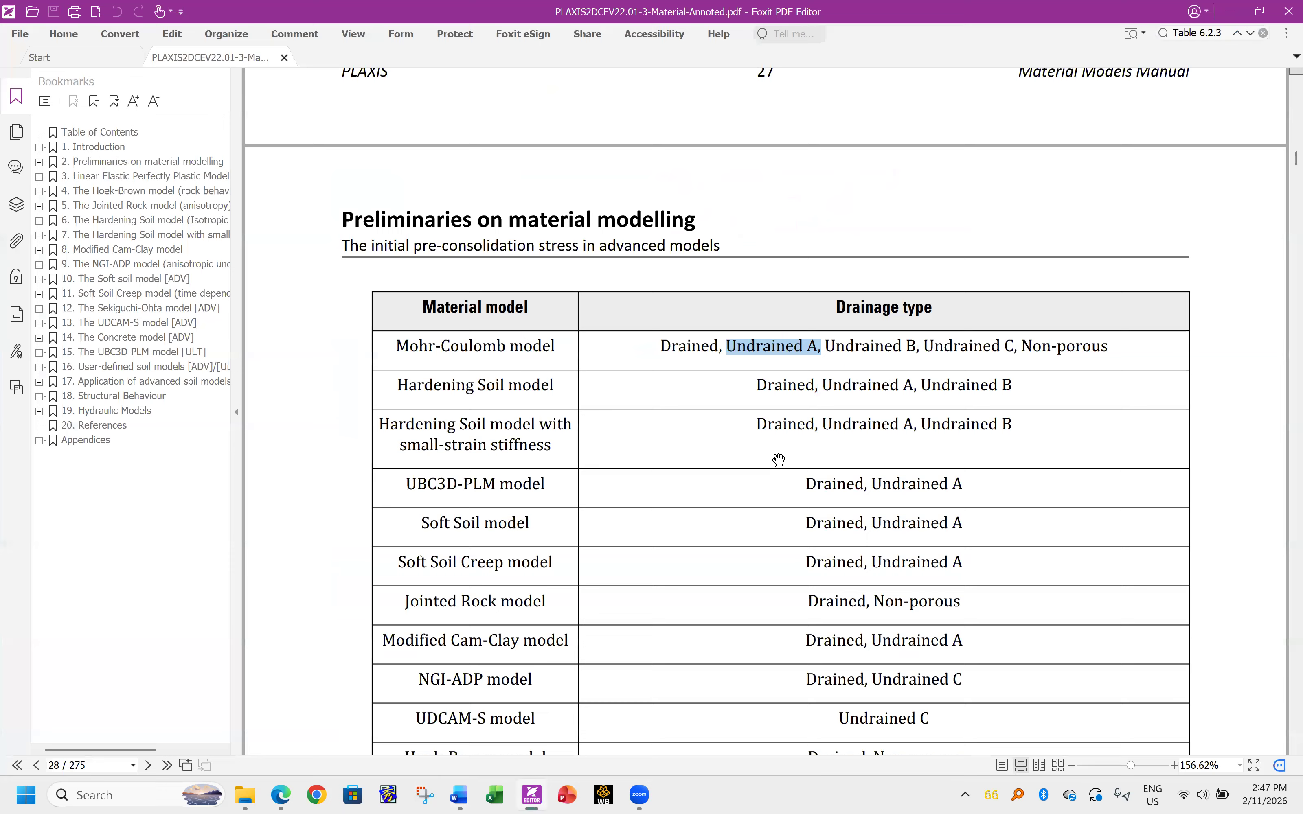
{"action": "left_click", "coordinate": [861, 419]}
{"action": "left_click_drag", "start_coordinate": [962, 425], "coordinate": [1034, 427]}
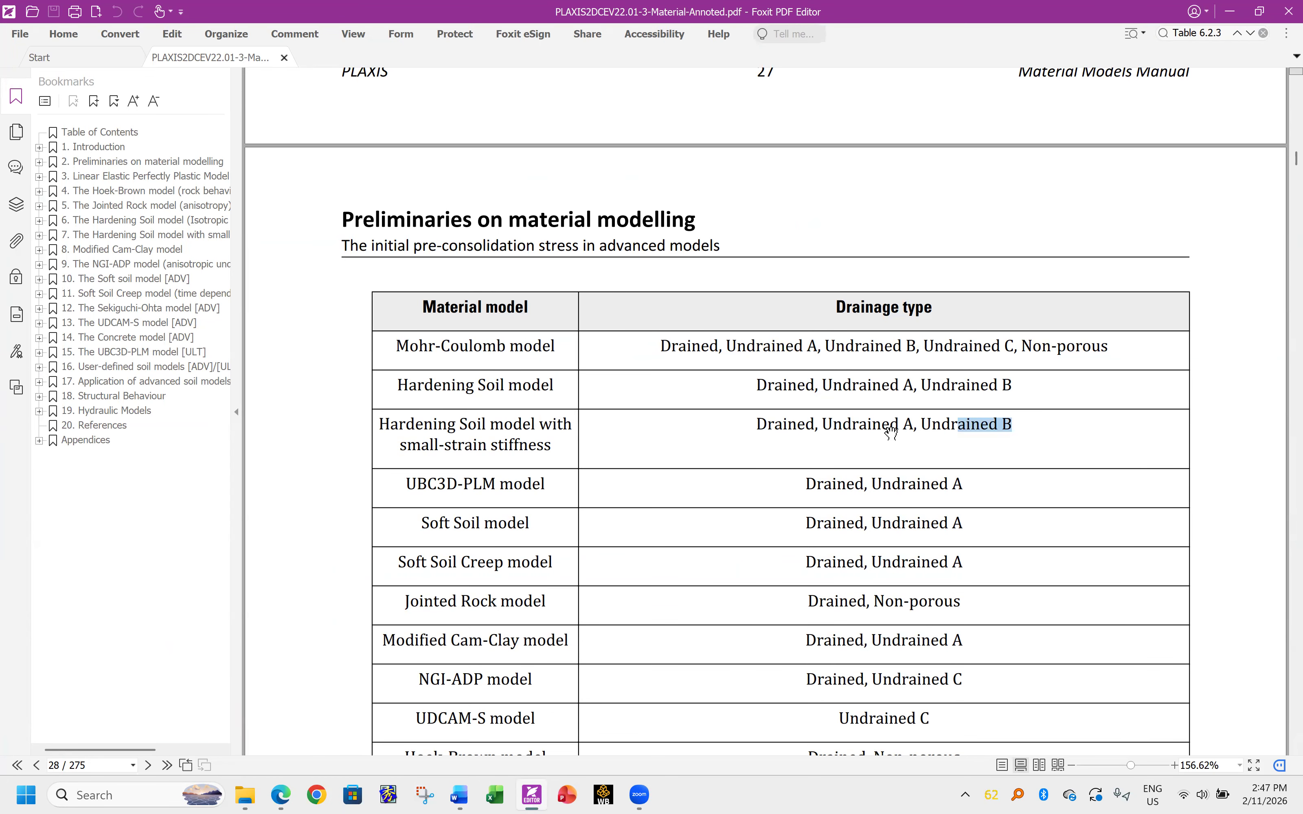
{"action": "left_click_drag", "start_coordinate": [397, 344], "coordinate": [1121, 333]}
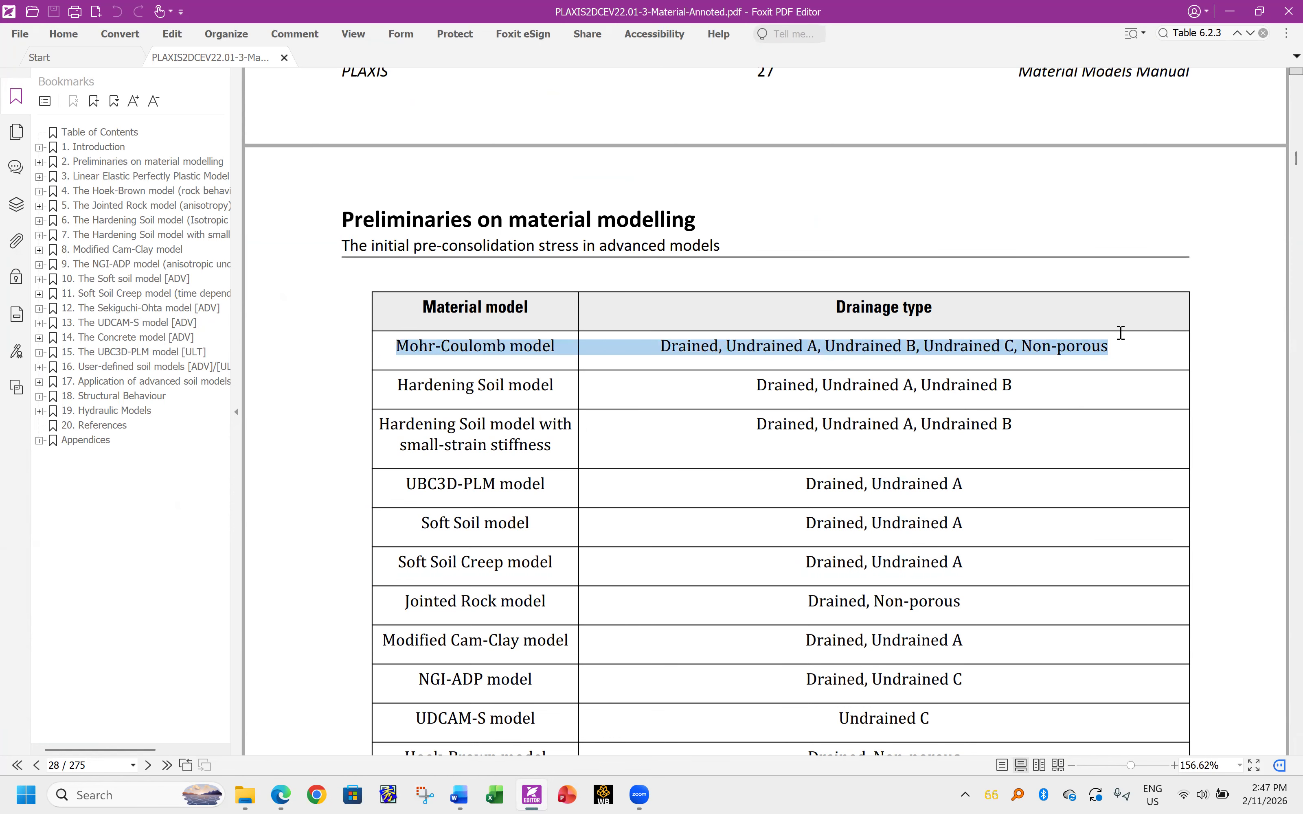
{"action": "left_click", "coordinate": [421, 387]}
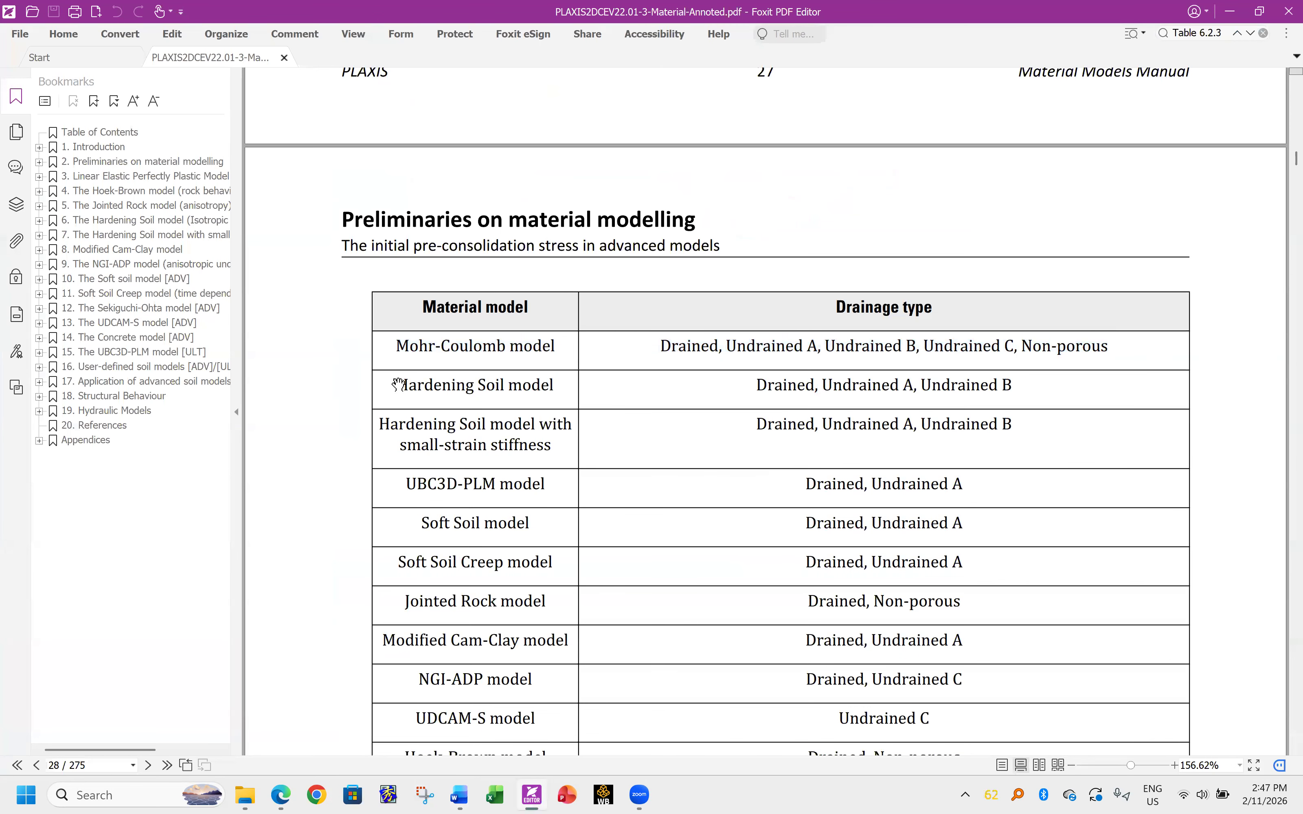
{"action": "left_click_drag", "start_coordinate": [398, 384], "coordinate": [1007, 426]}
{"action": "left_click", "coordinate": [880, 427]}
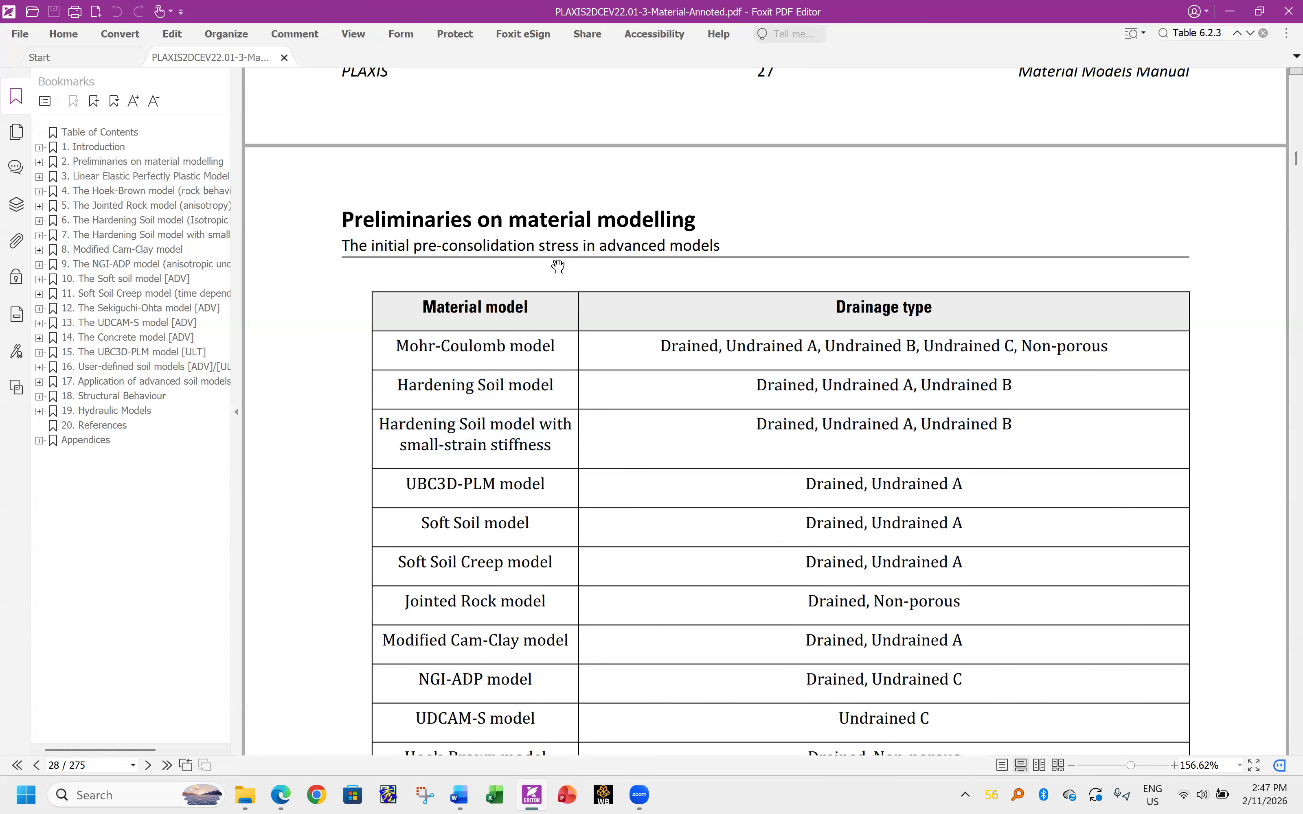
- Shrink the manual's window, dismiss it and return to the Word document with inking stopped
{"action": "double_click", "coordinate": [371, 10]}
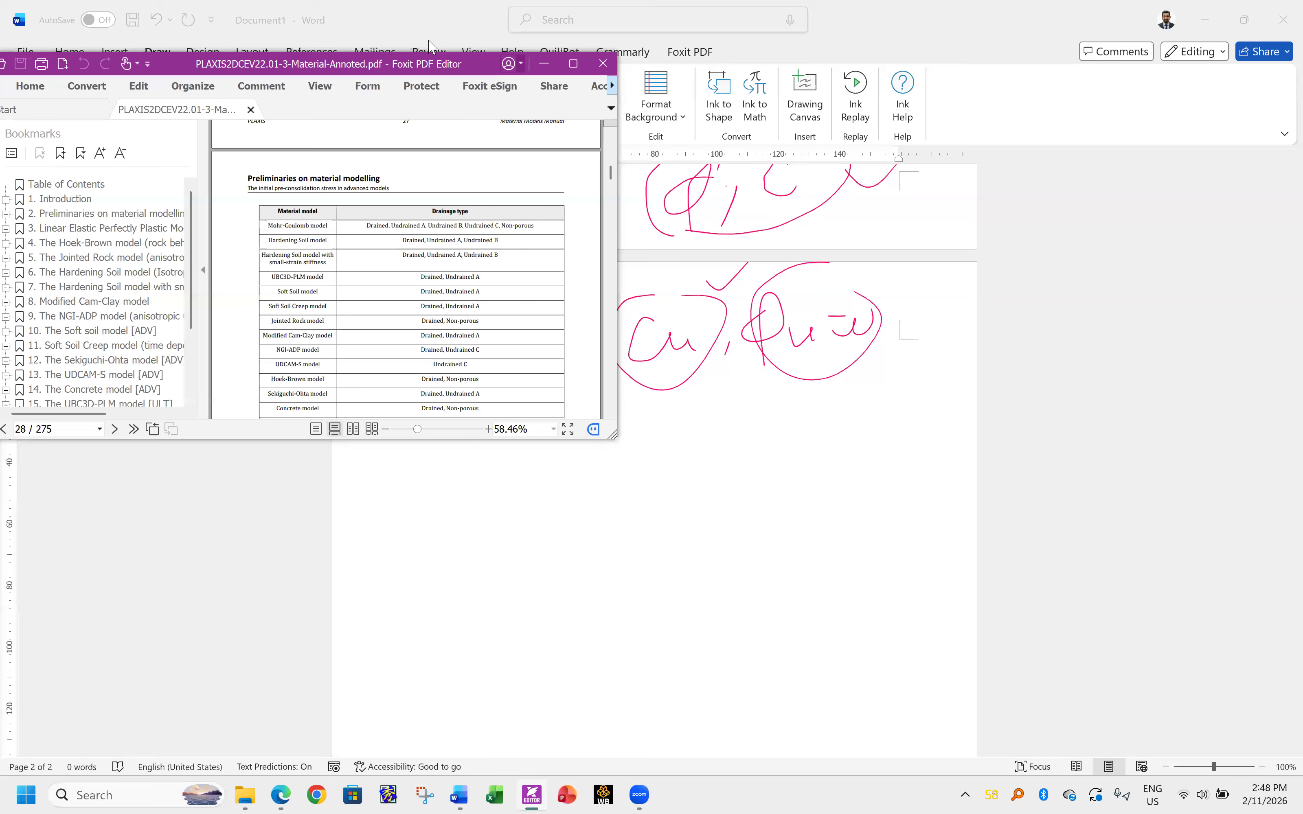
{"action": "left_click", "coordinate": [430, 44]}
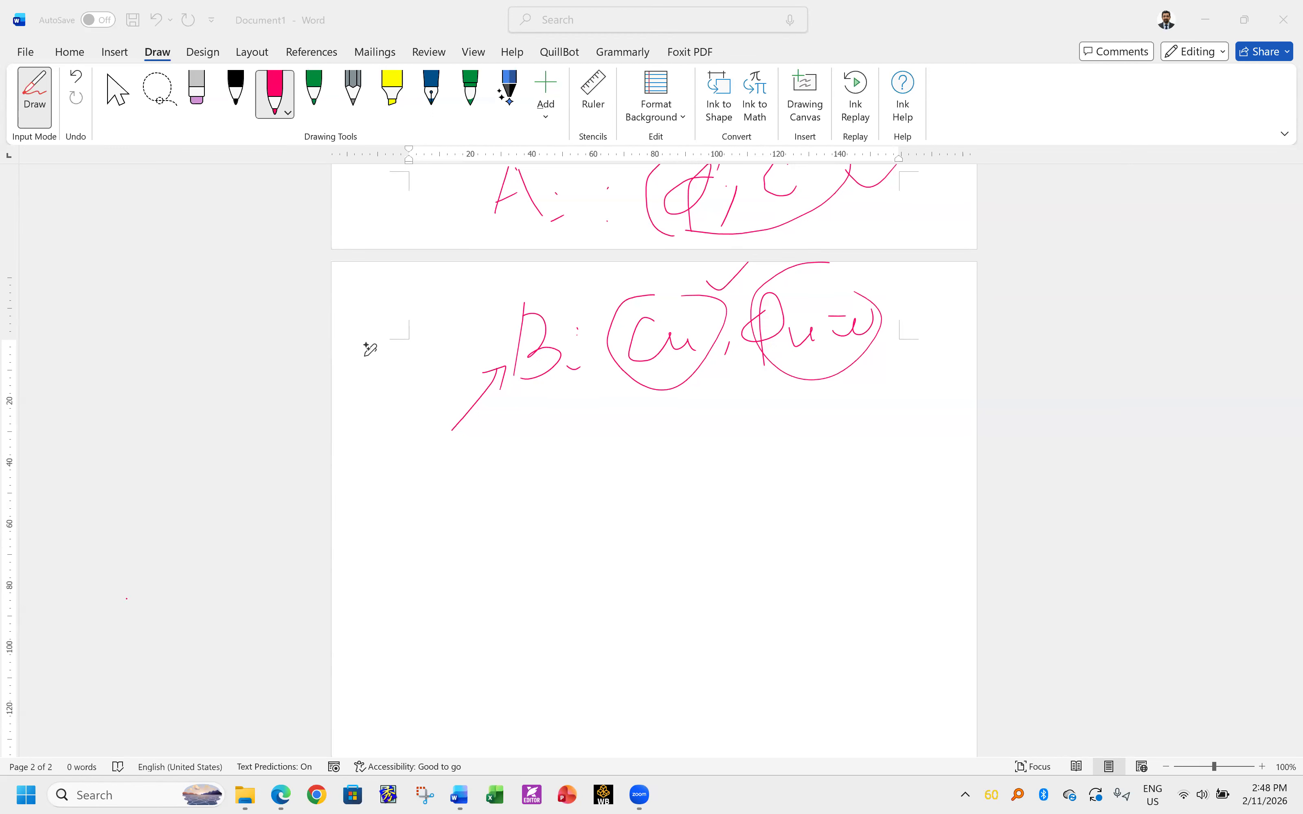
{"action": "left_click", "coordinate": [118, 94]}
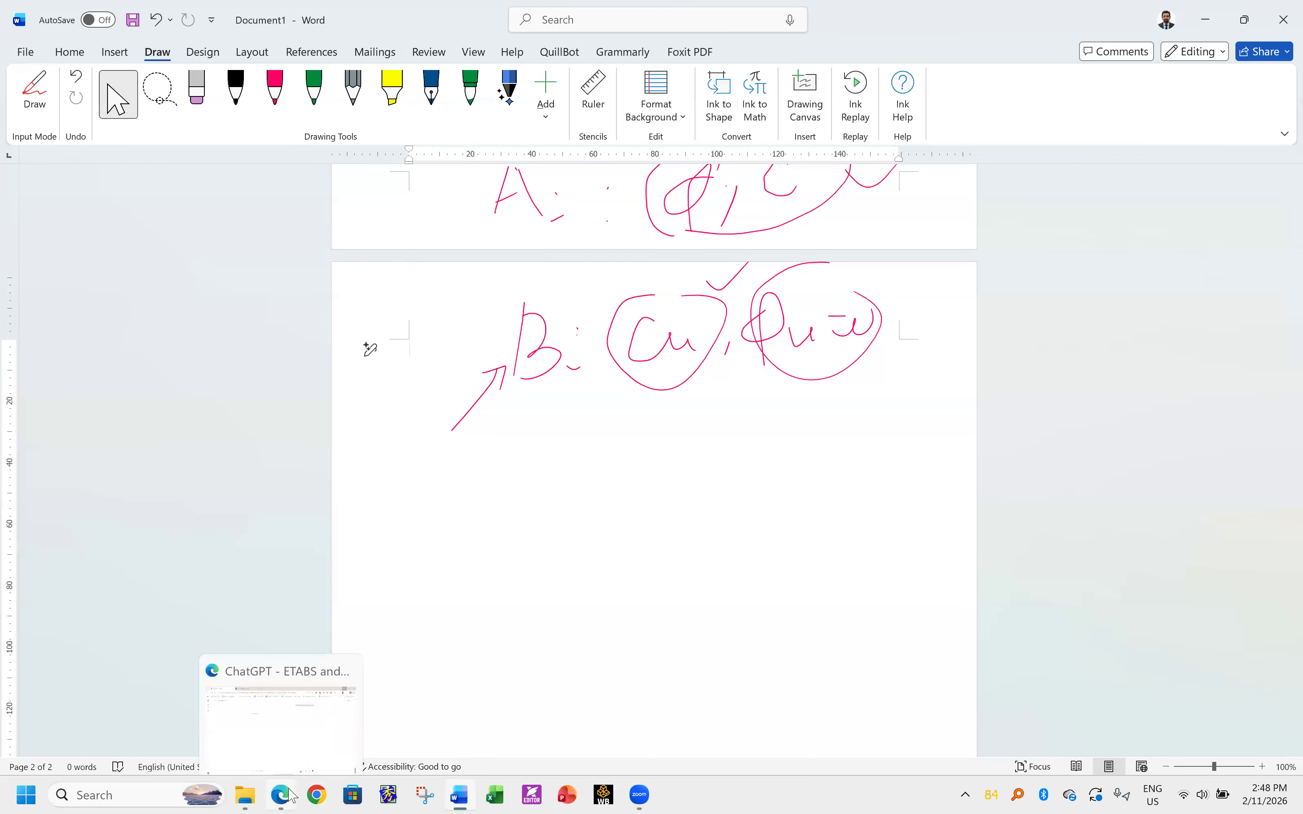
- Check the Plaxis project folder in File Explorer and locate the PLAXIS 2D 2024.3 Input shortcut on the desktop
{"action": "left_click", "coordinate": [249, 794]}
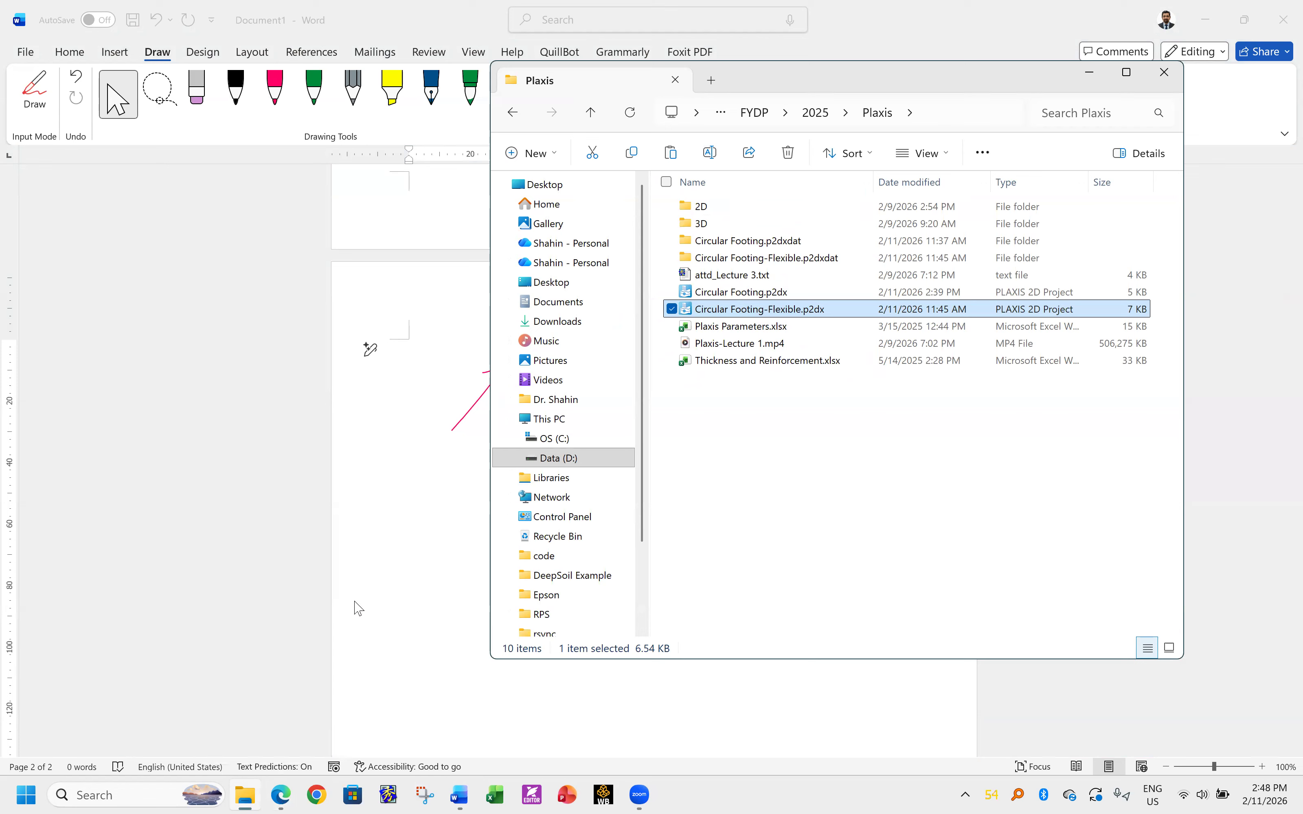
{"action": "key", "text": "super+d"}
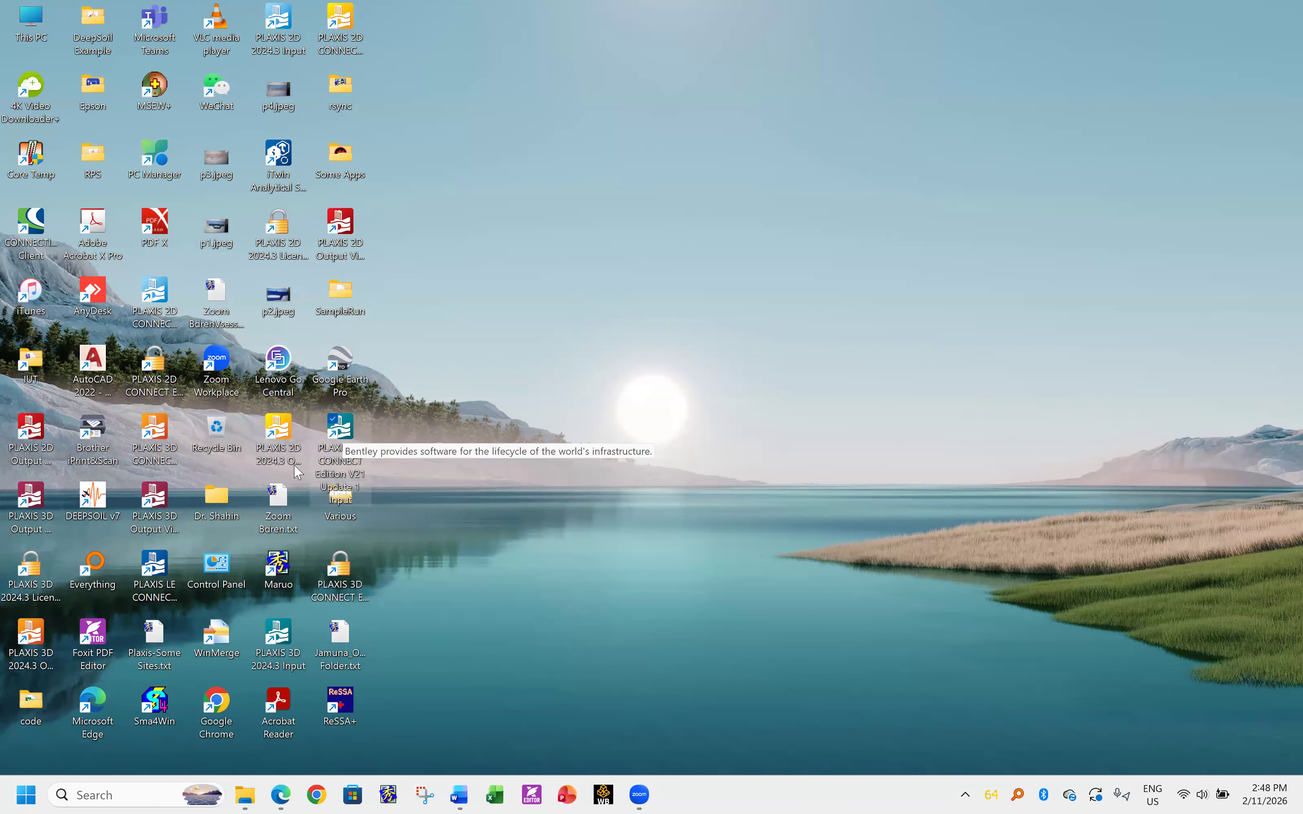
{"action": "left_click", "coordinate": [283, 36]}
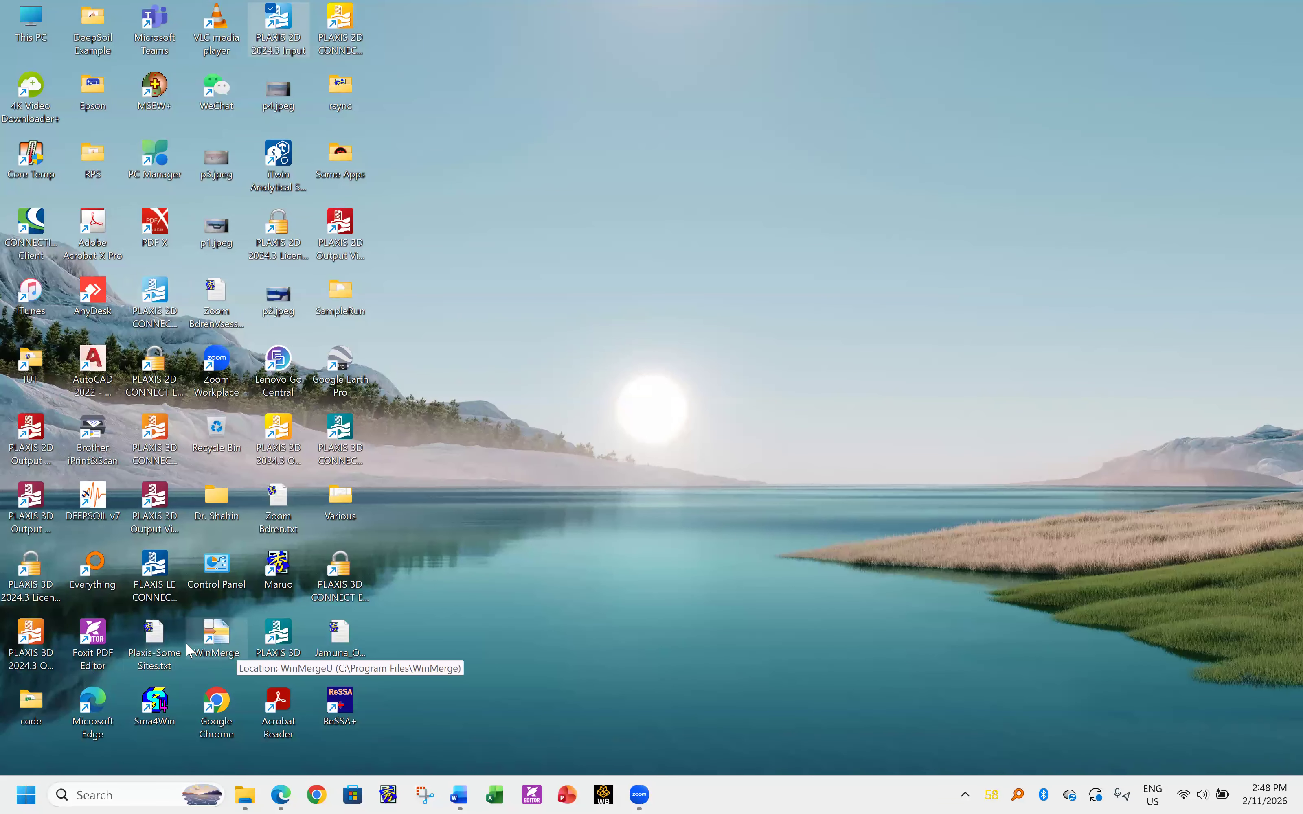
{"action": "double_click", "coordinate": [150, 569]}
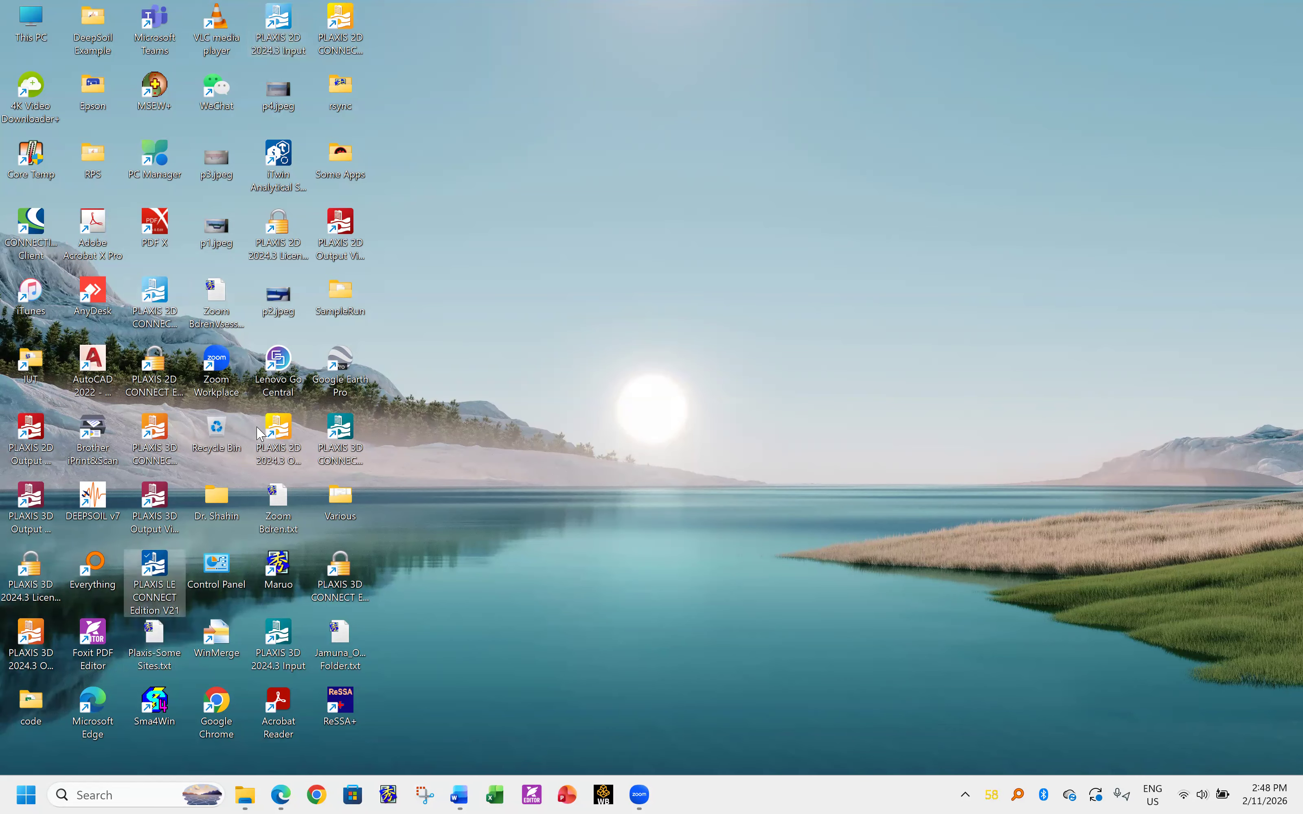
{"action": "left_click", "coordinate": [346, 433]}
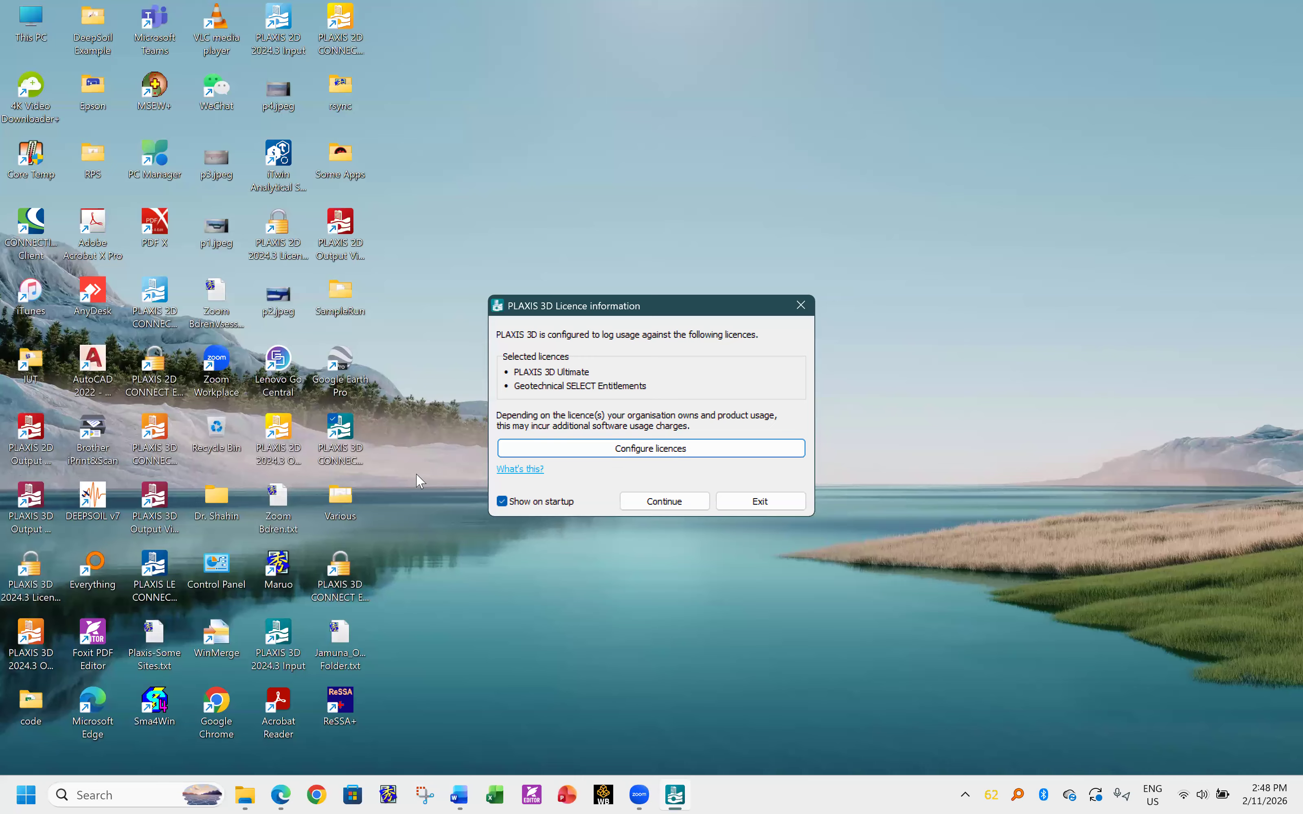
{"action": "left_click", "coordinate": [761, 510]}
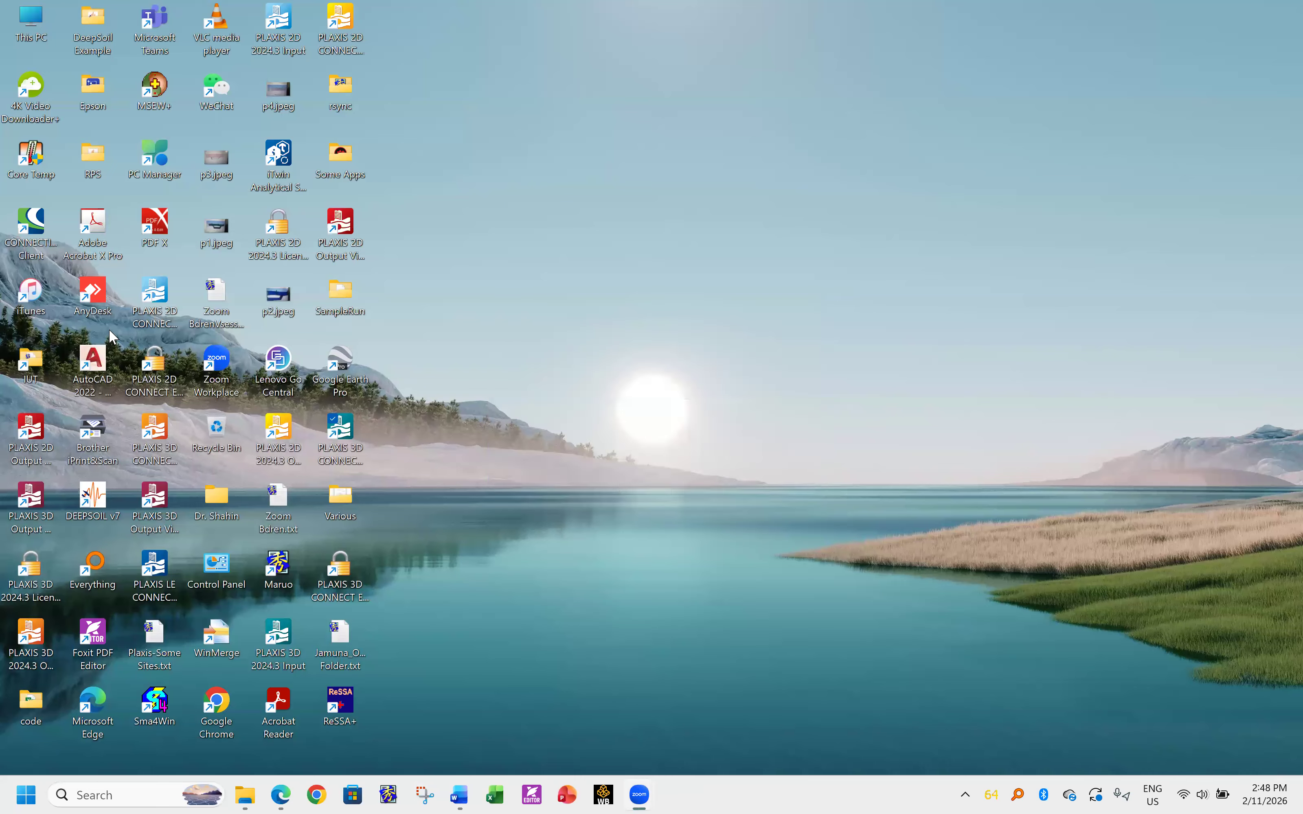
- Select the PLAXIS 2D CONNECT Edition V21 Input shortcut on the desktop
{"action": "left_click", "coordinate": [155, 300]}
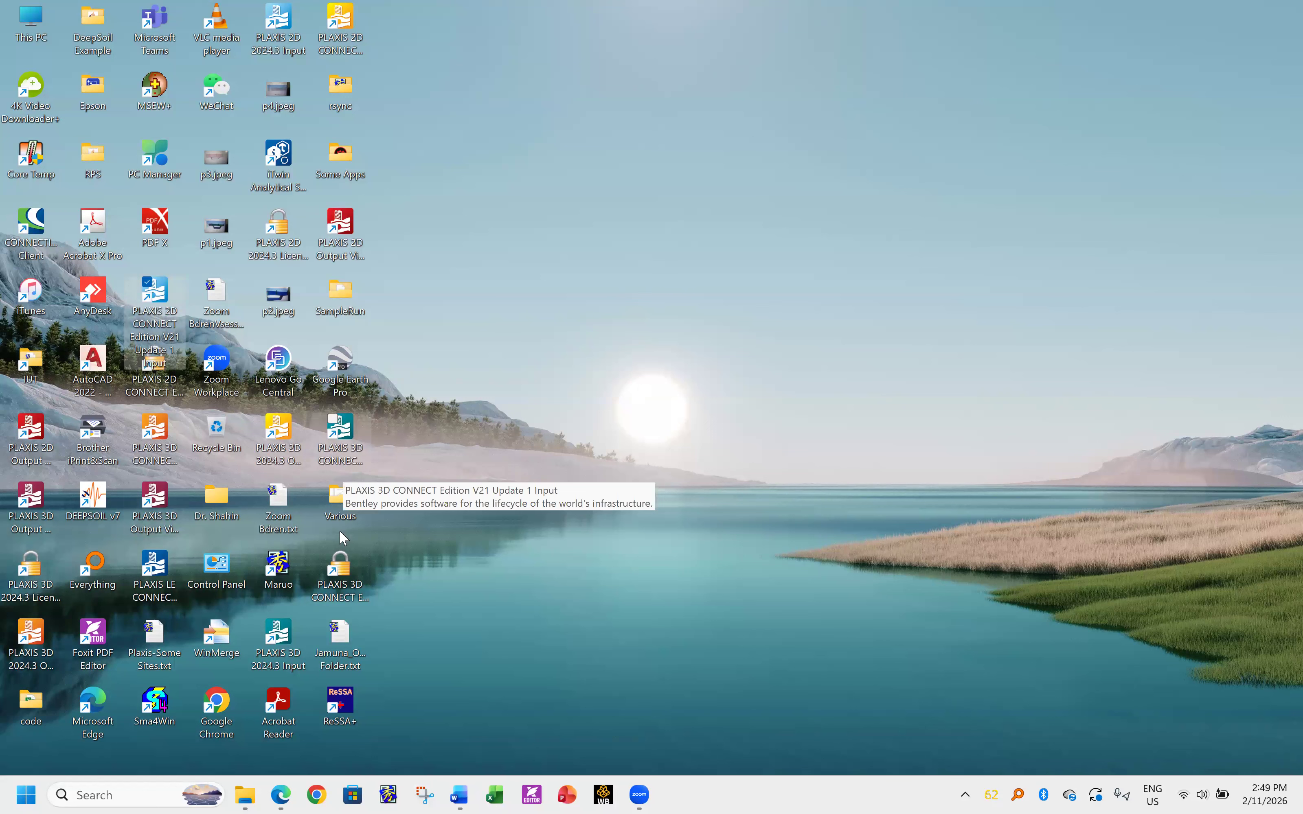
- Launch PLAXIS 3D 2024.3 Input with the PLAXIS 3D Ultimate licence and start a new project
{"action": "left_click", "coordinate": [281, 642]}
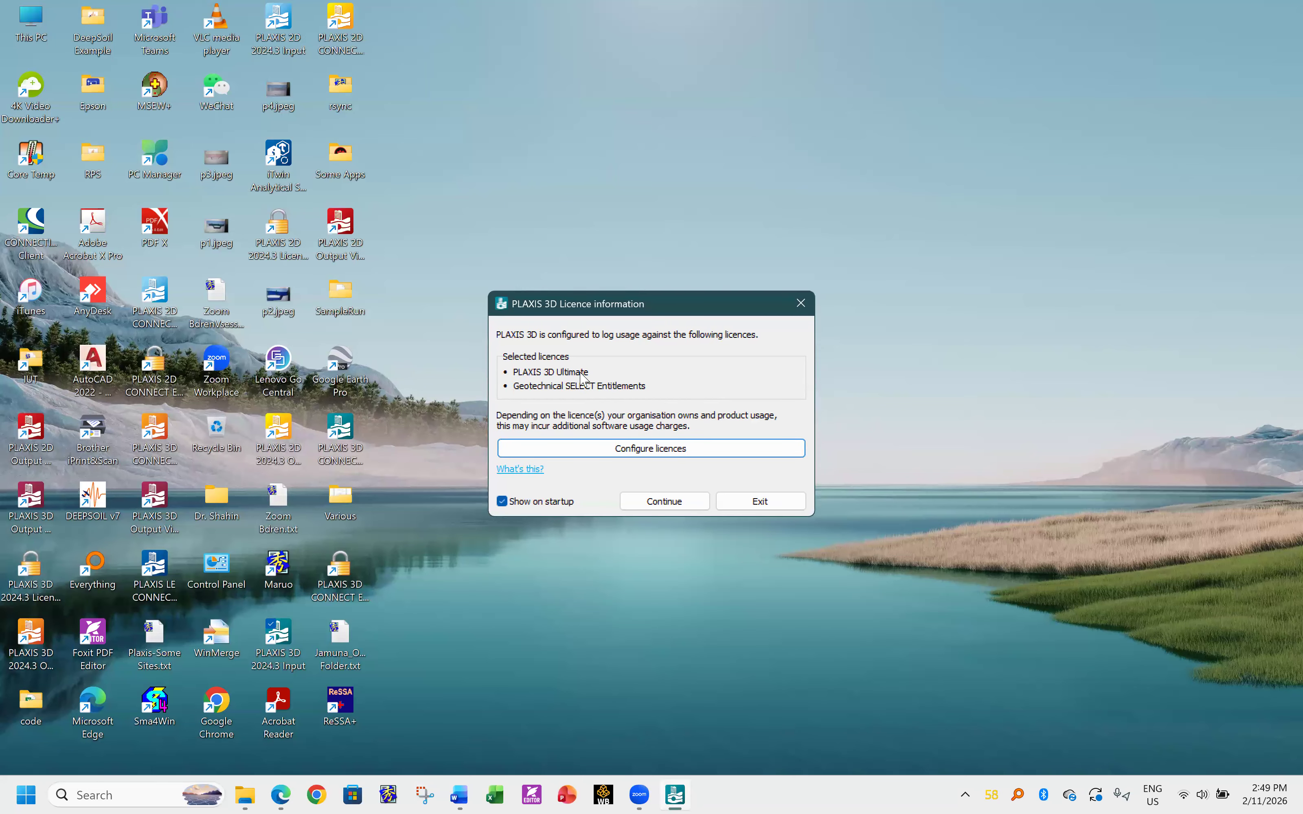
{"action": "left_click", "coordinate": [664, 501]}
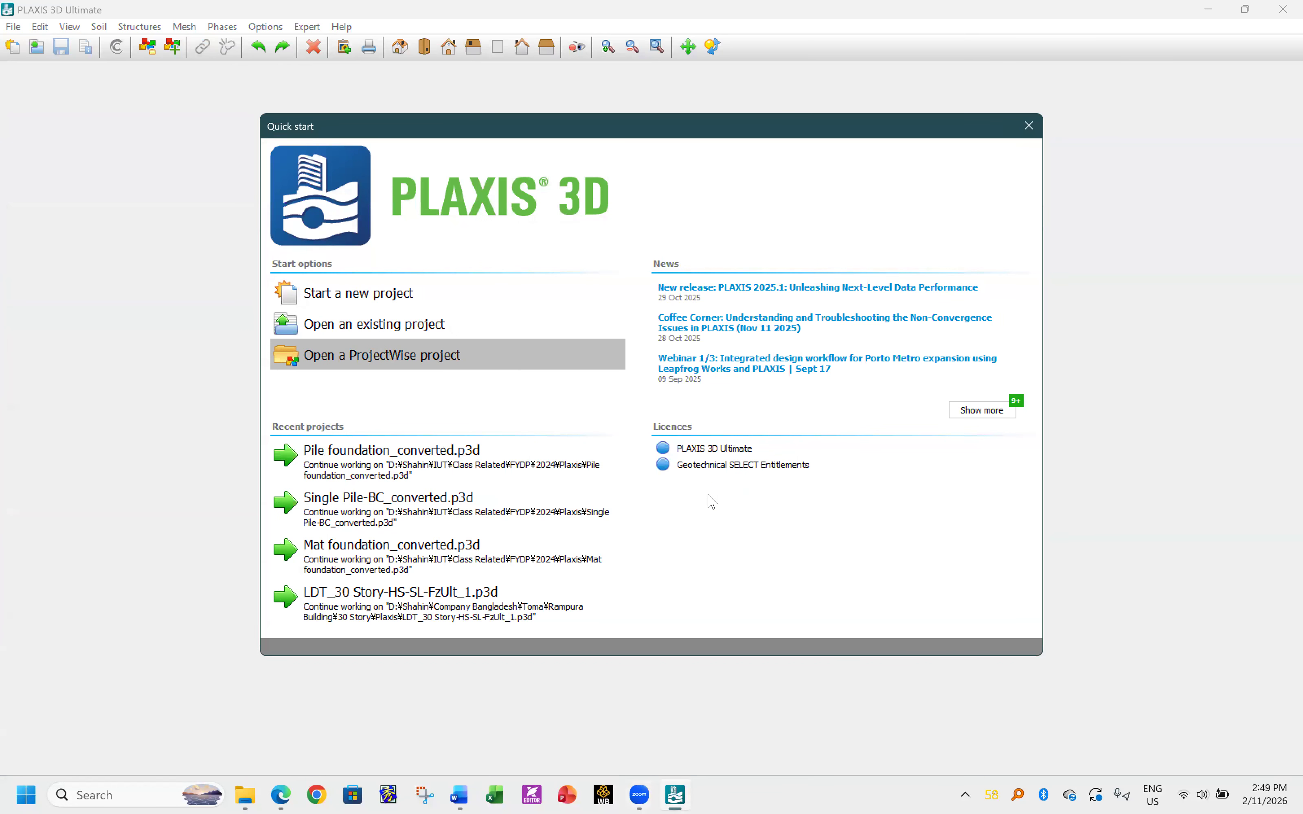
{"action": "left_click", "coordinate": [385, 298]}
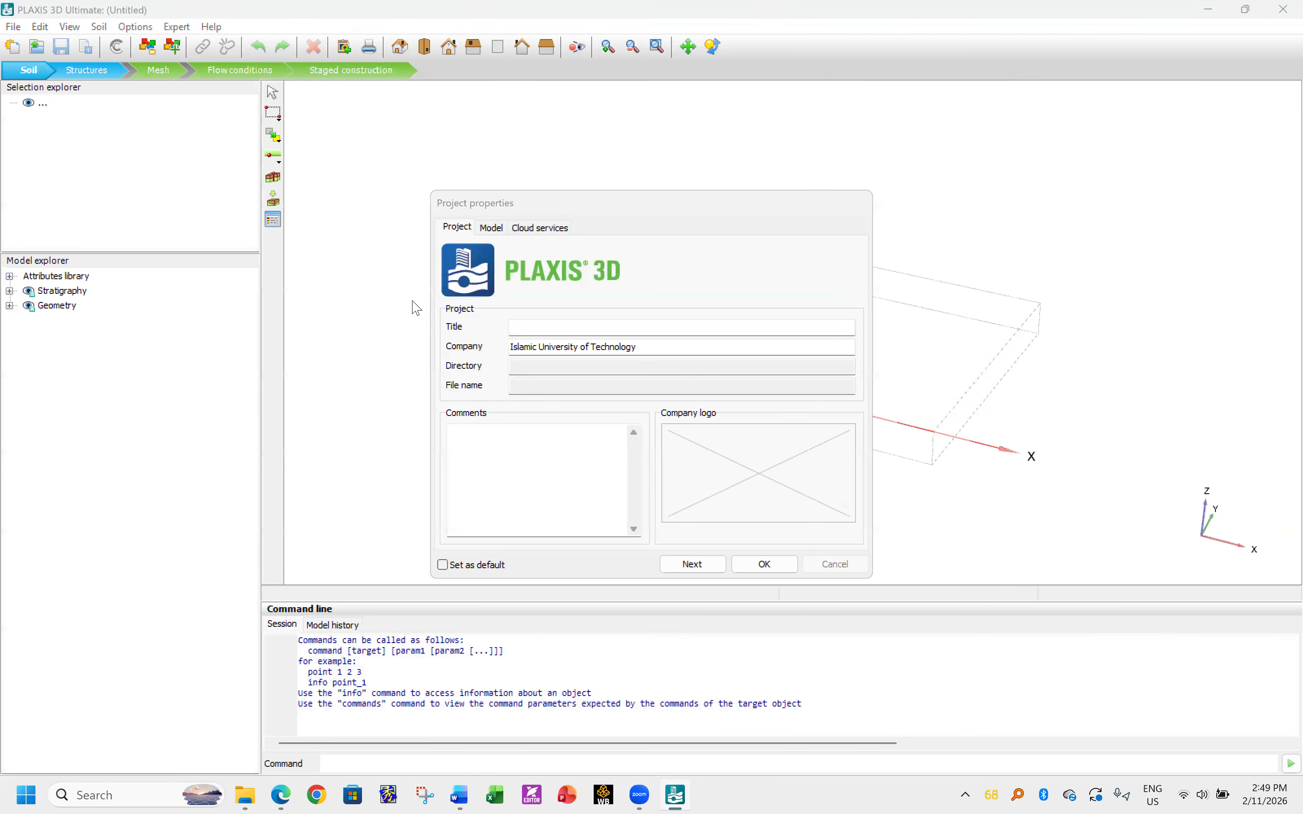
- Title the project "Bearing Capacity of Pile" and accept the project properties with the Full model and 10-Noded elements
{"action": "left_click", "coordinate": [553, 329]}
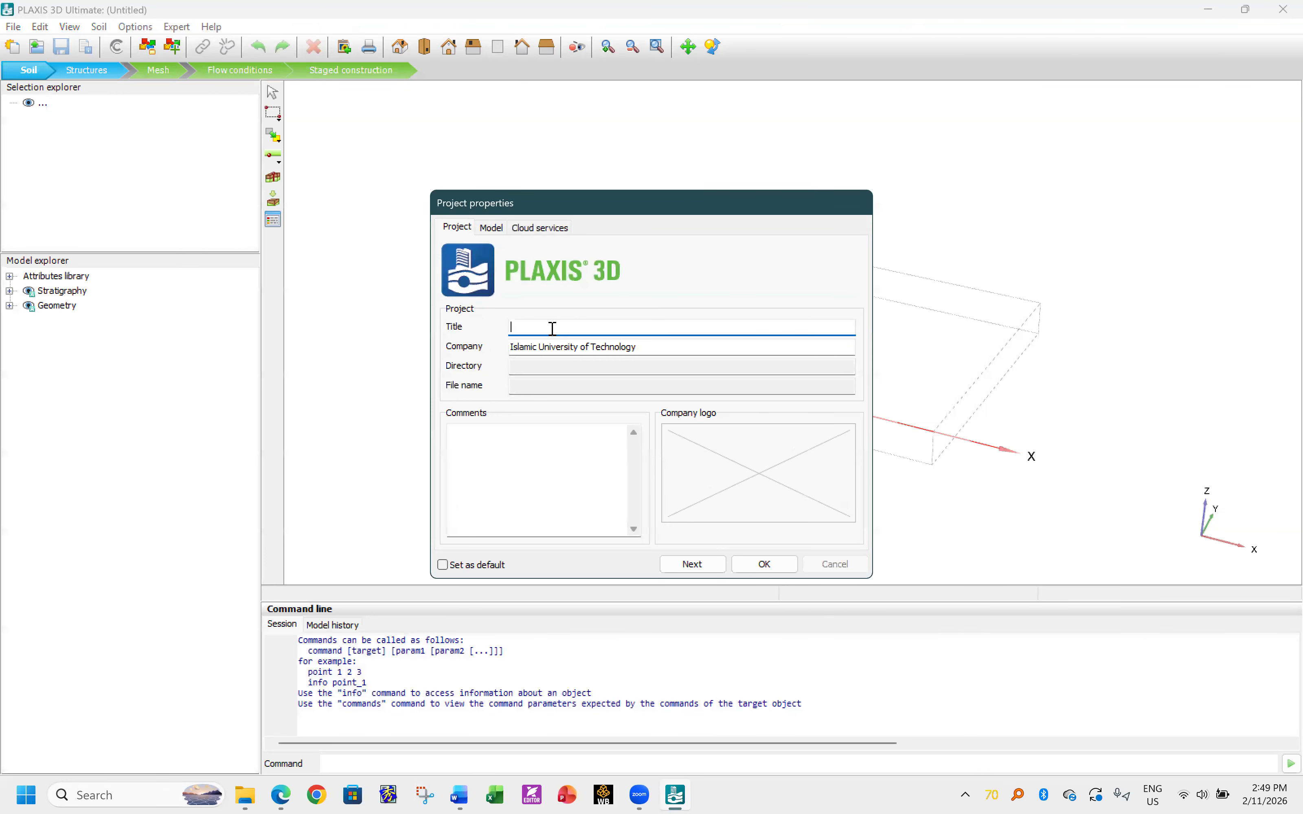
{"action": "type", "text": "B"}
{"action": "left_click", "coordinate": [492, 228]}
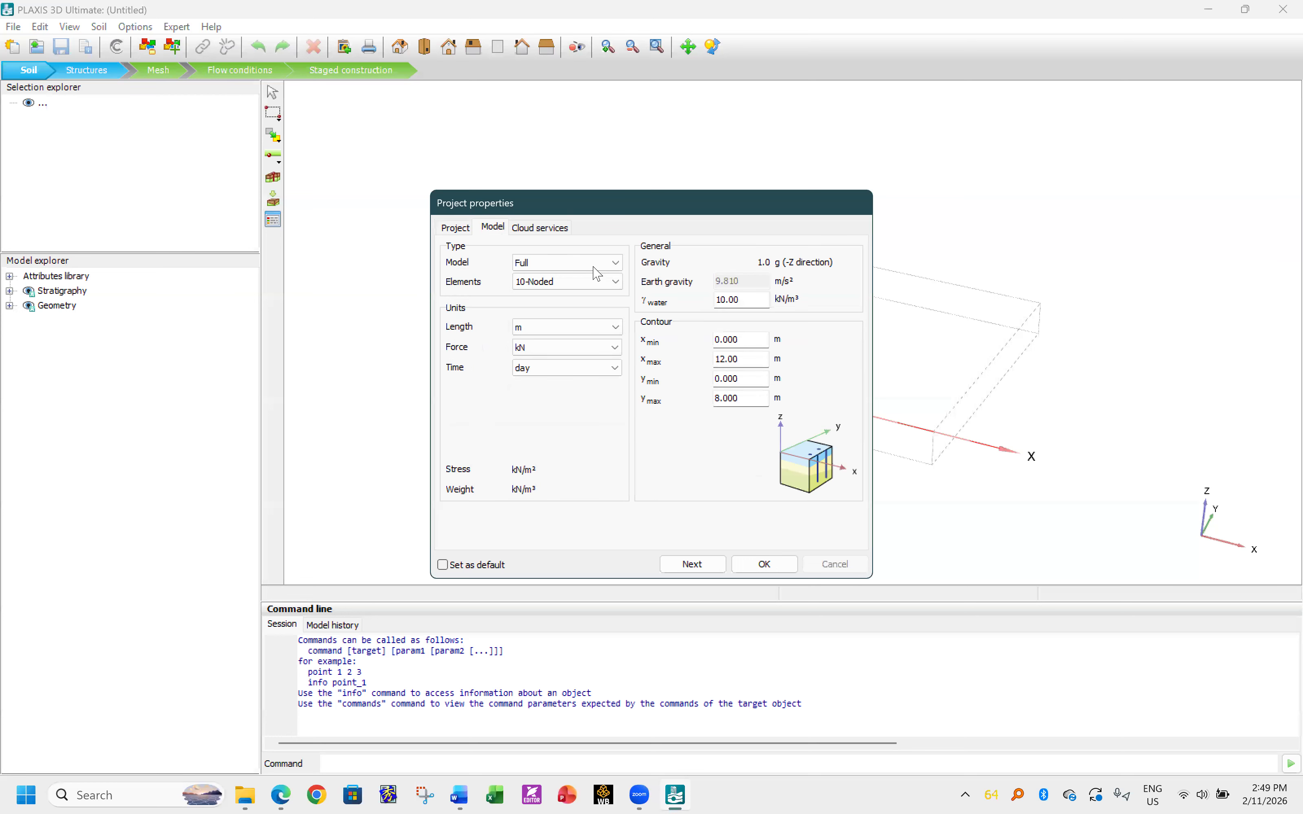
{"action": "left_click", "coordinate": [553, 263]}
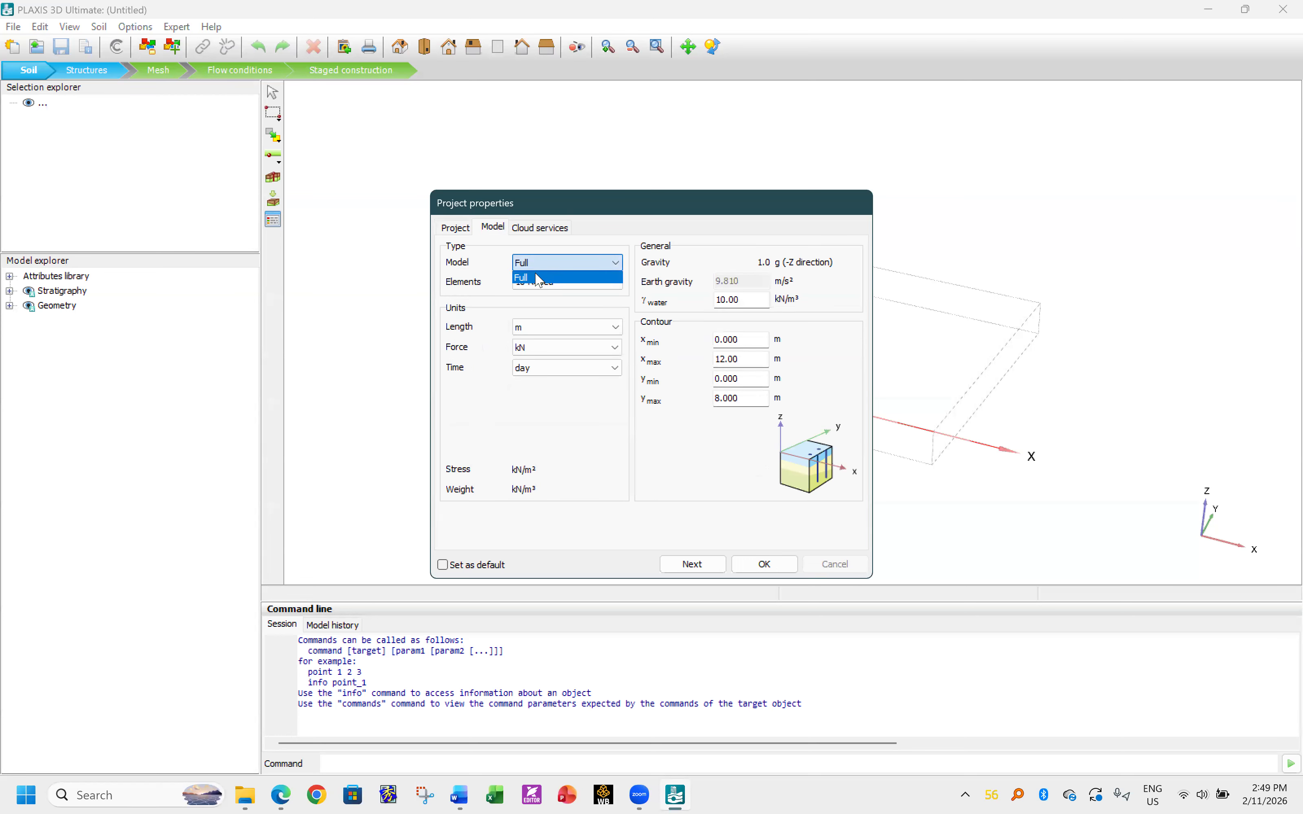
{"action": "left_click", "coordinate": [539, 277]}
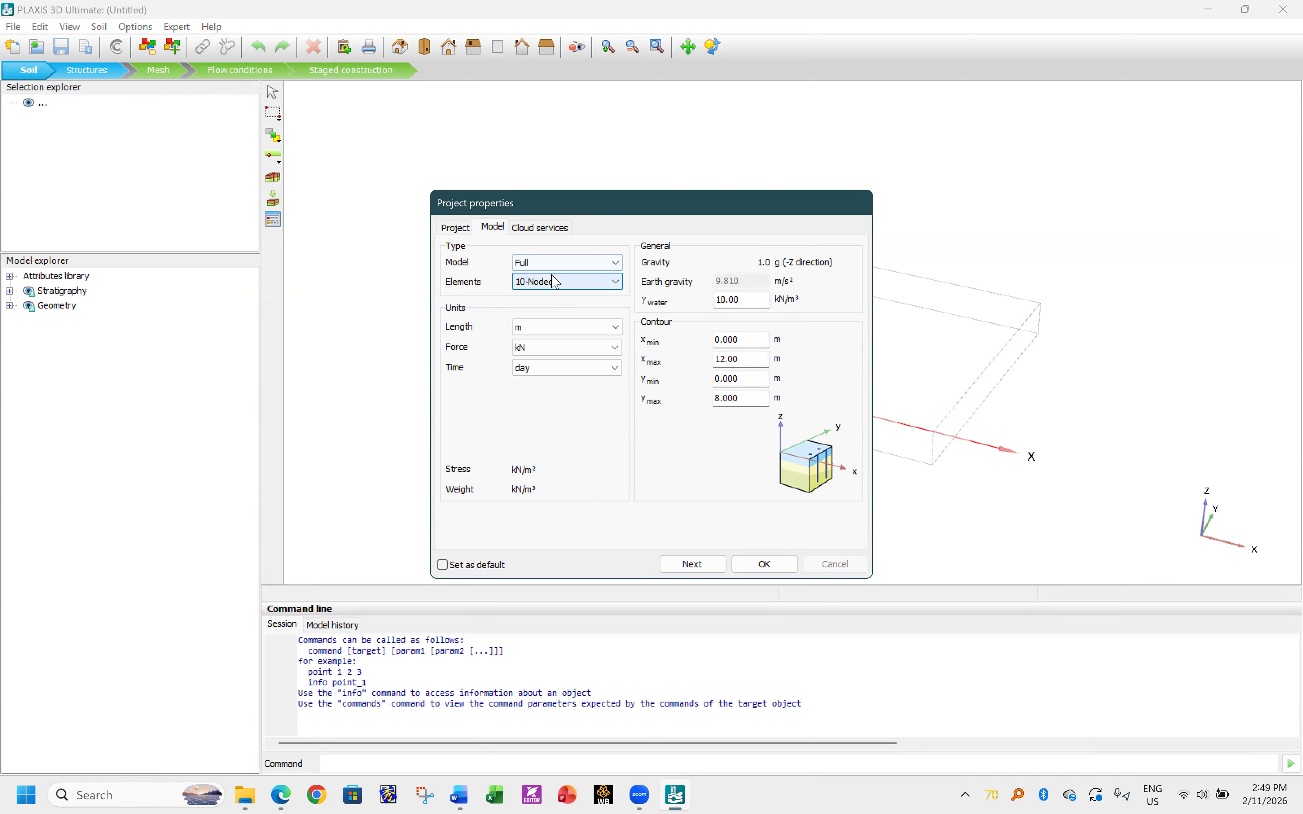
{"action": "left_click", "coordinate": [561, 281]}
{"action": "left_click", "coordinate": [562, 294]}
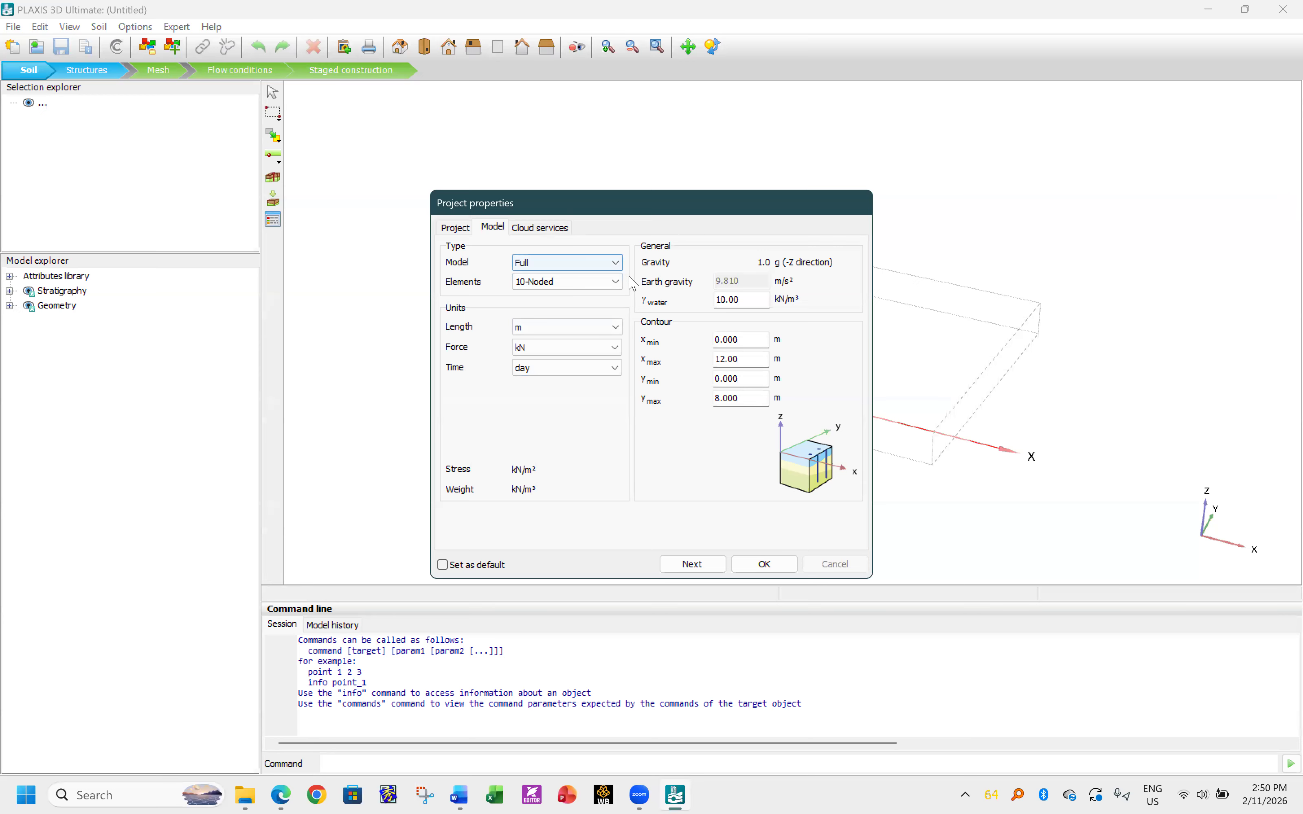
{"action": "left_click_drag", "start_coordinate": [743, 299], "coordinate": [718, 299]}
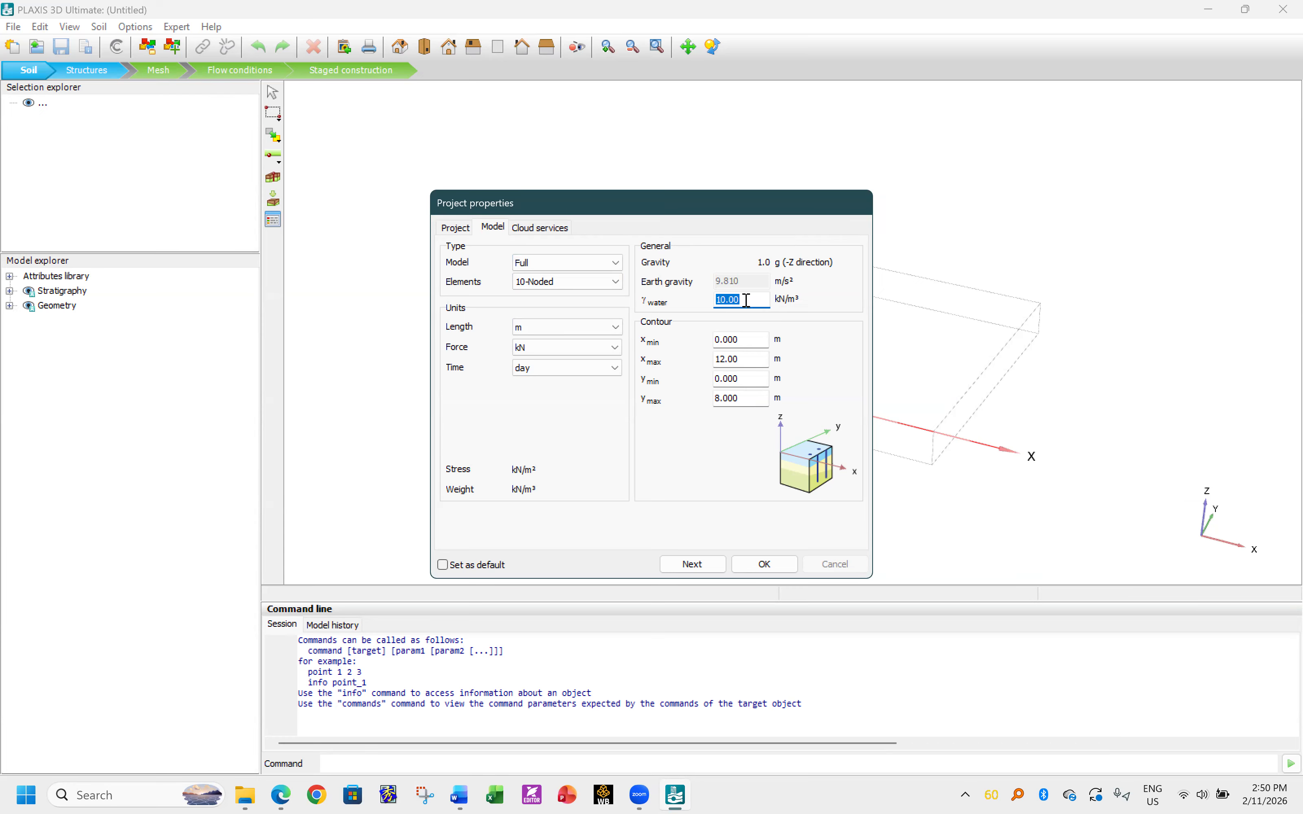
{"action": "left_click", "coordinate": [792, 565]}
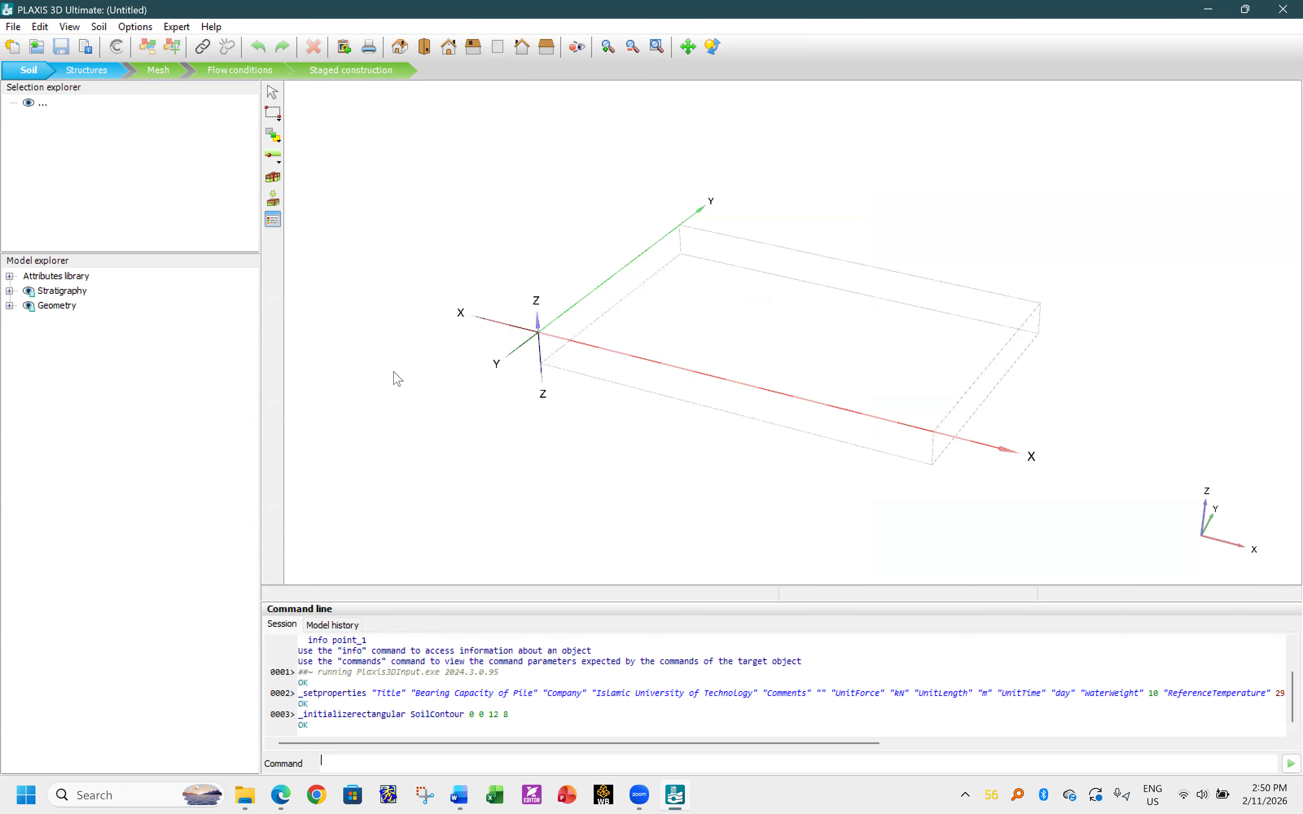
- Create a borehole near the model origin and set its x and y coordinates to 0
{"action": "left_click", "coordinate": [274, 179]}
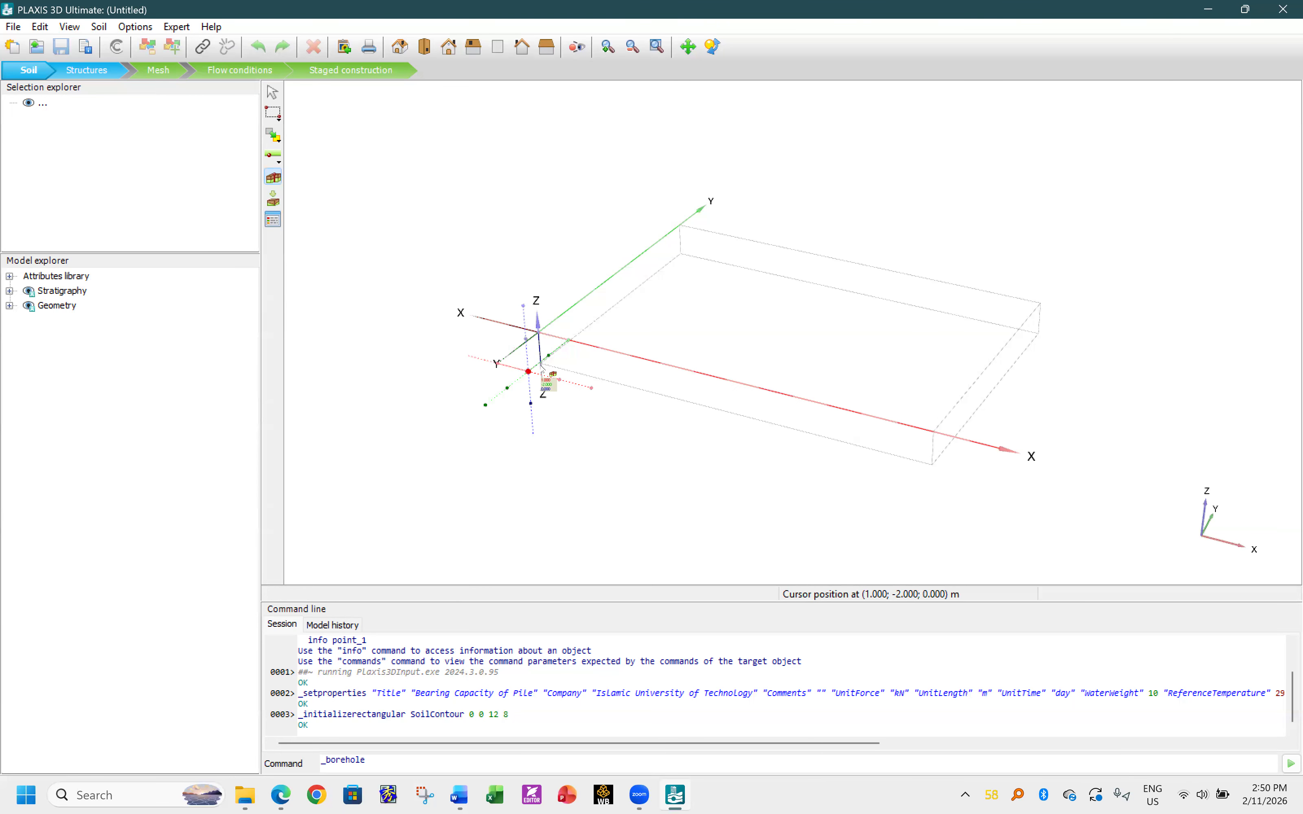
{"action": "left_click", "coordinate": [540, 371]}
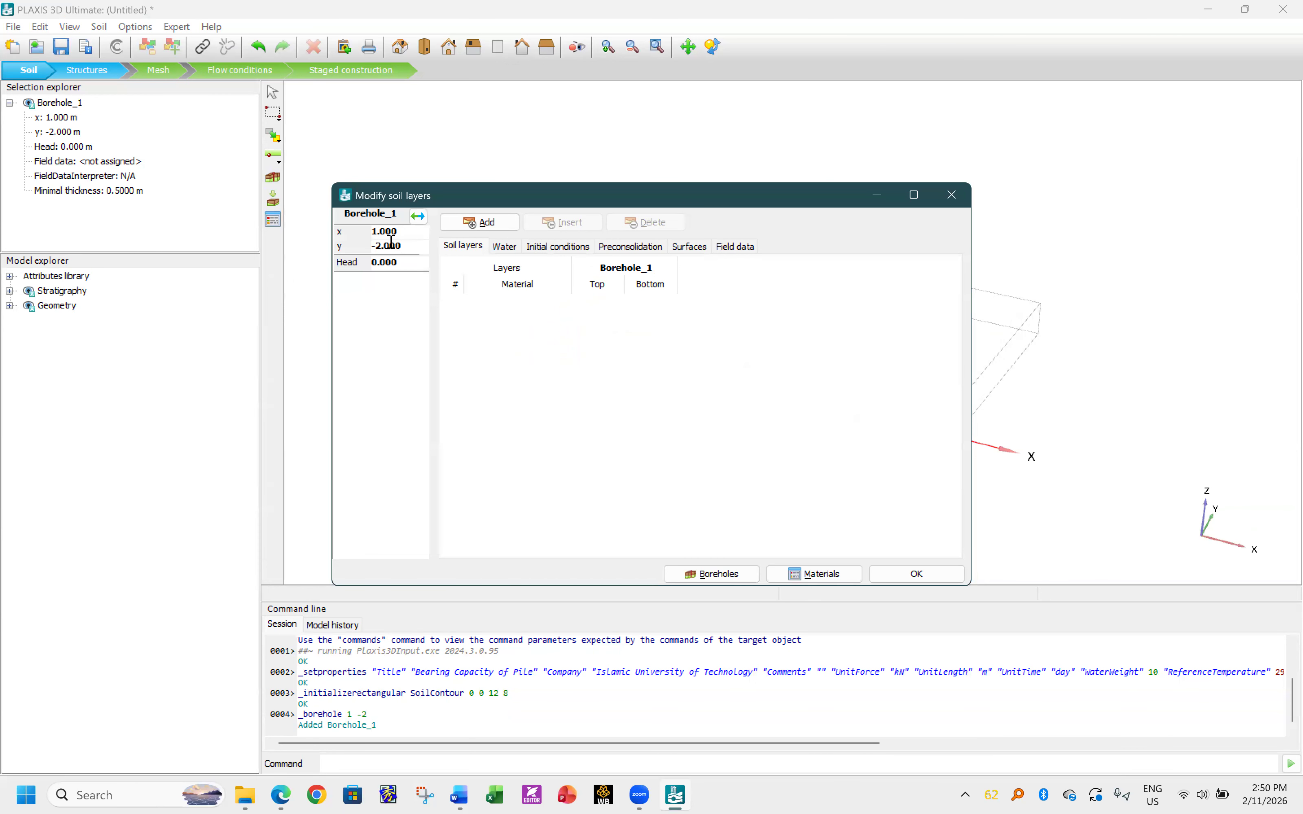
{"action": "left_click", "coordinate": [409, 247]}
{"action": "type", "text": "0"}
{"action": "left_click_drag", "start_coordinate": [403, 235], "coordinate": [354, 221]}
{"action": "type", "text": "0"}
{"action": "left_click", "coordinate": [405, 246]}
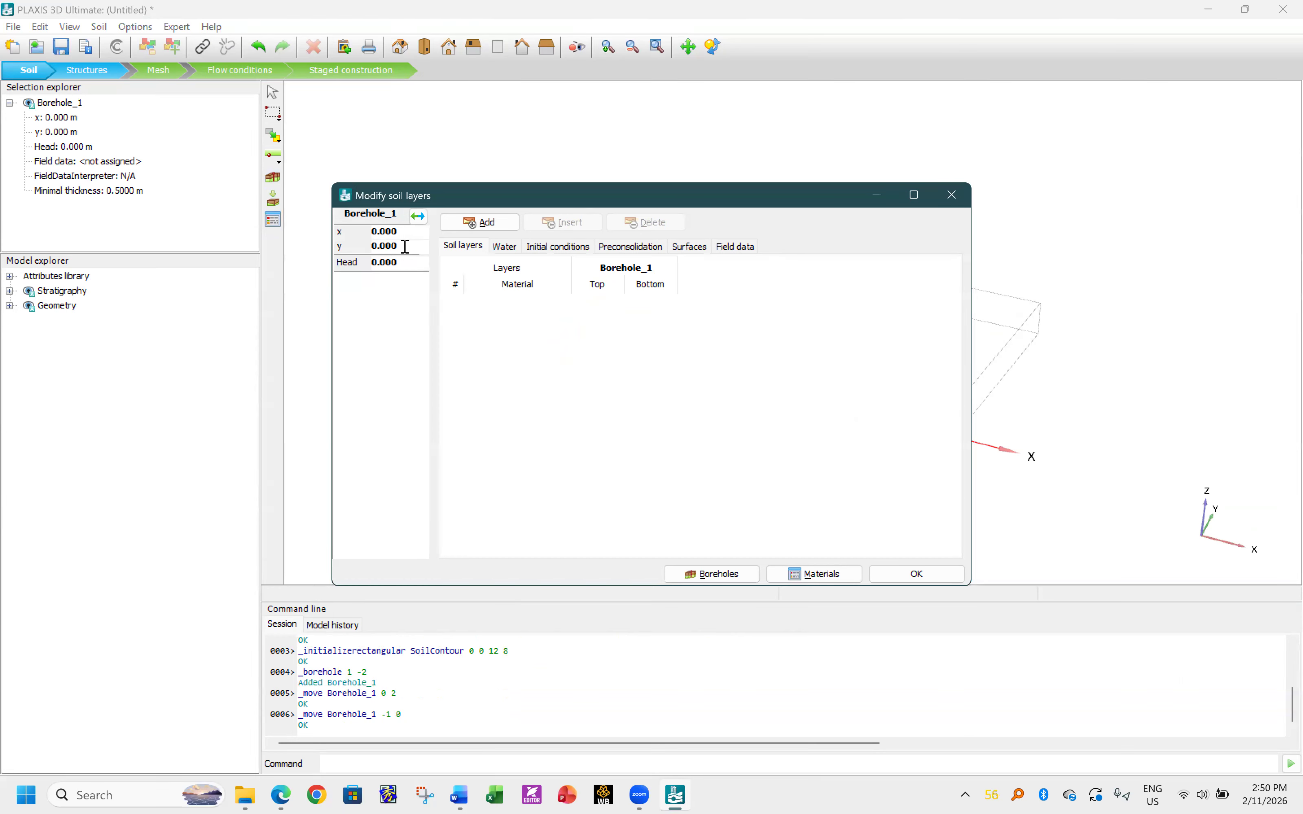
- Add a soil layer to the borehole and set its bottom level to -30 m
{"action": "left_click", "coordinate": [488, 227]}
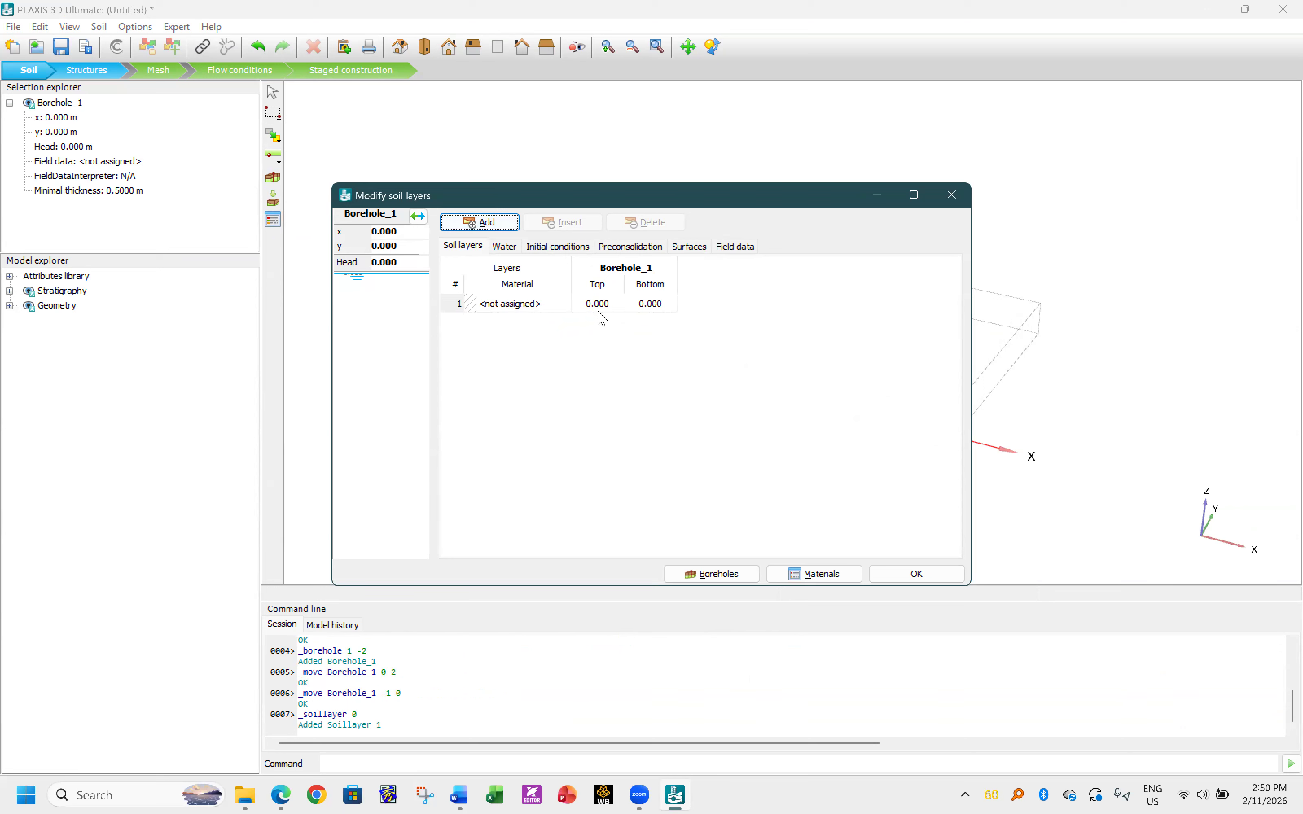
{"action": "left_click", "coordinate": [646, 302]}
{"action": "type", "text": "-"}
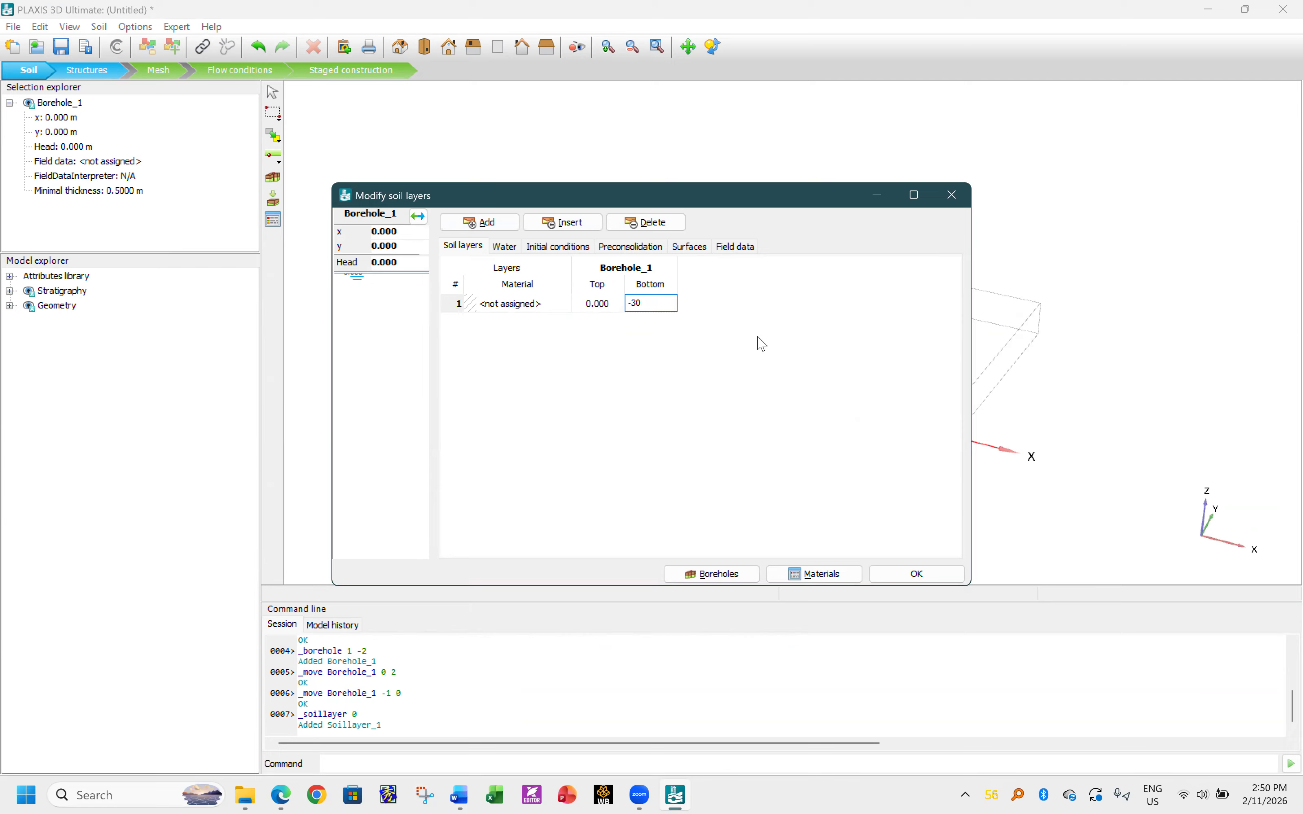
{"action": "type", "text": "30"}
{"action": "key", "text": "Return"}
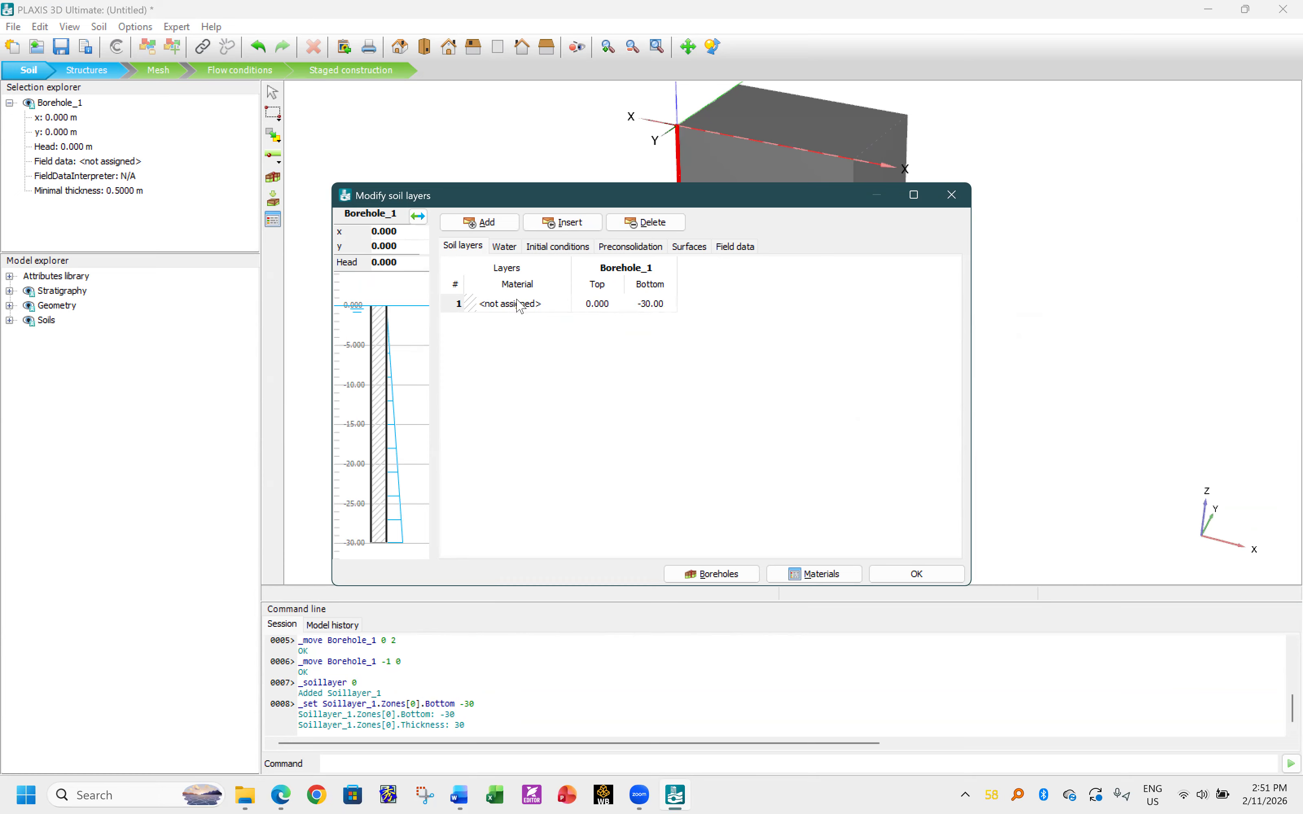
{"action": "left_click", "coordinate": [505, 308]}
{"action": "left_click", "coordinate": [549, 304]}
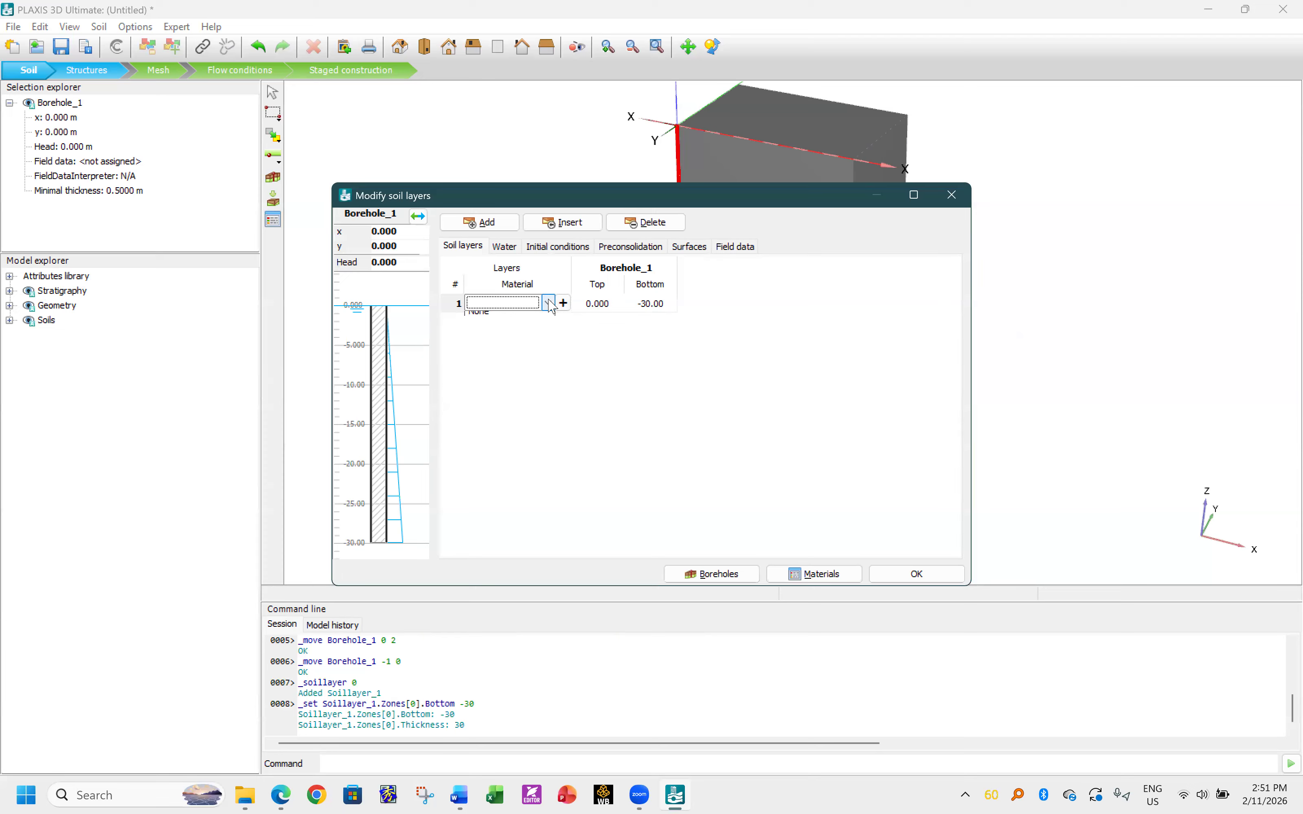
{"action": "left_click", "coordinate": [521, 302]}
{"action": "left_click", "coordinate": [572, 364]}
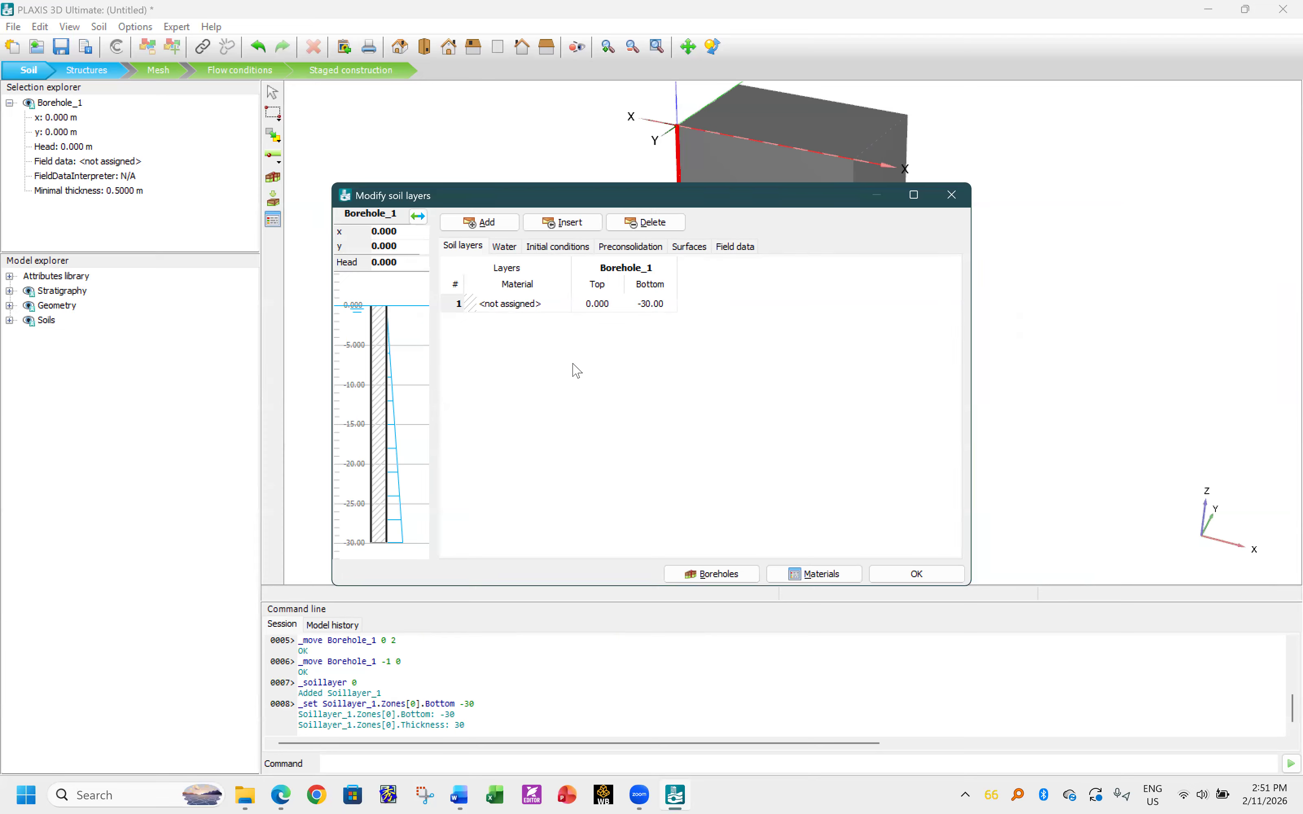
- Copy the HS-Sand-1 and HS Clay-1 material sets from the global database into the project materials
{"action": "left_click", "coordinate": [822, 575]}
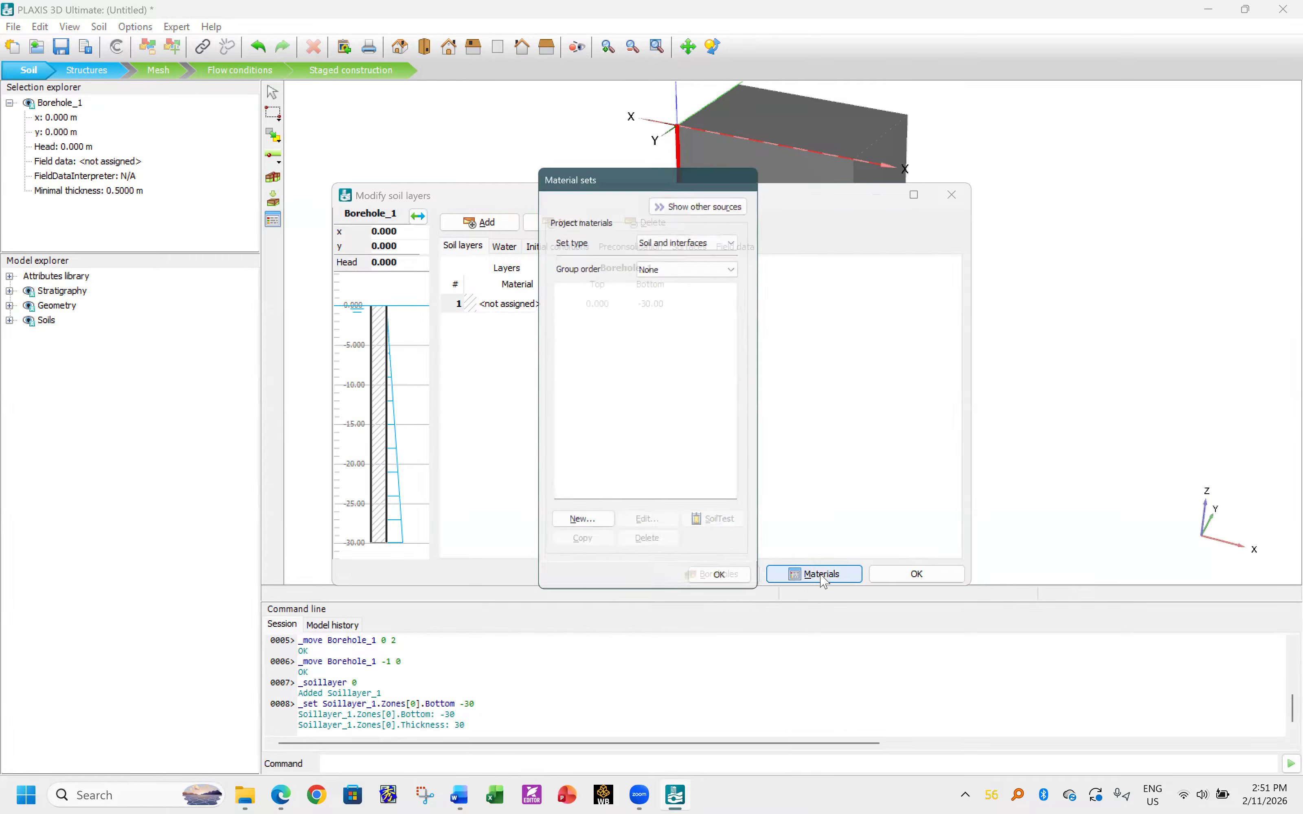
{"action": "left_click", "coordinate": [705, 203]}
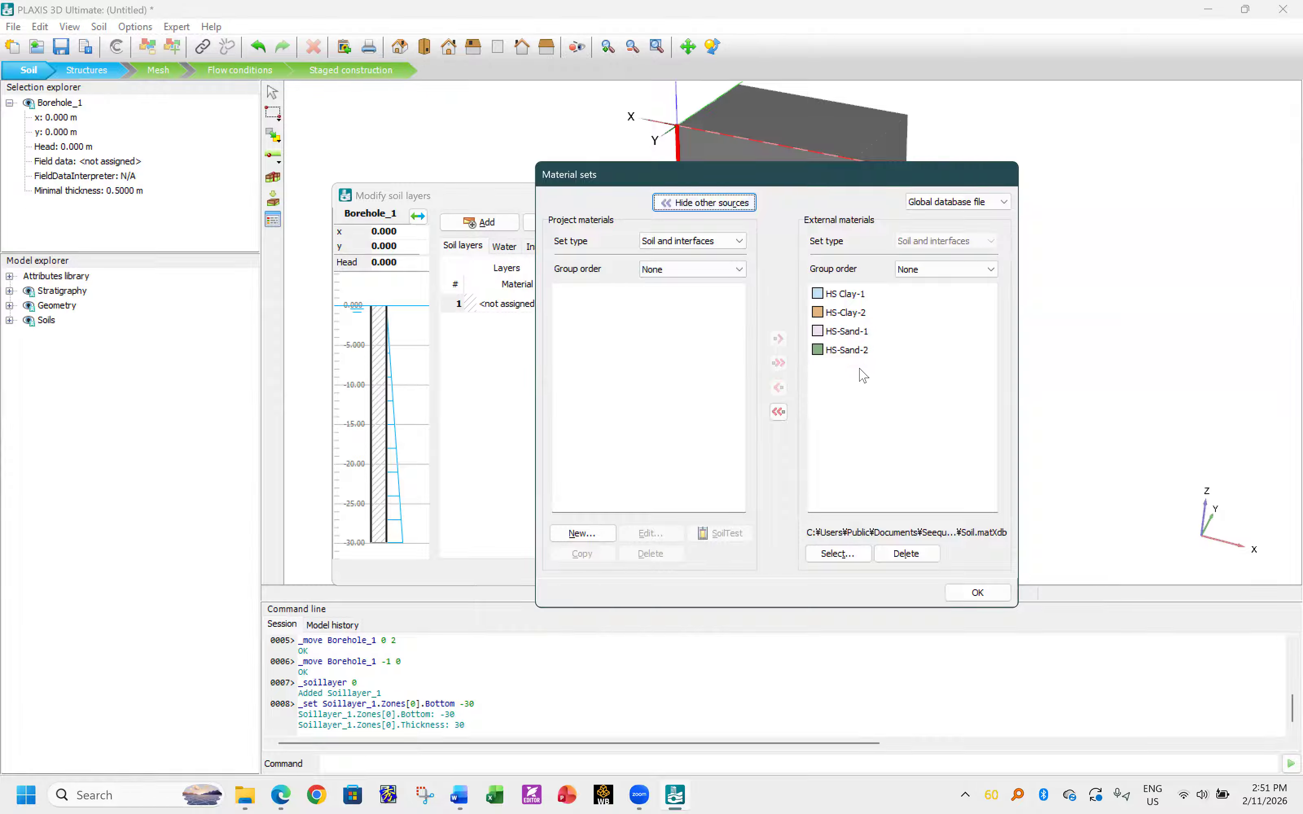
{"action": "left_click", "coordinate": [856, 332]}
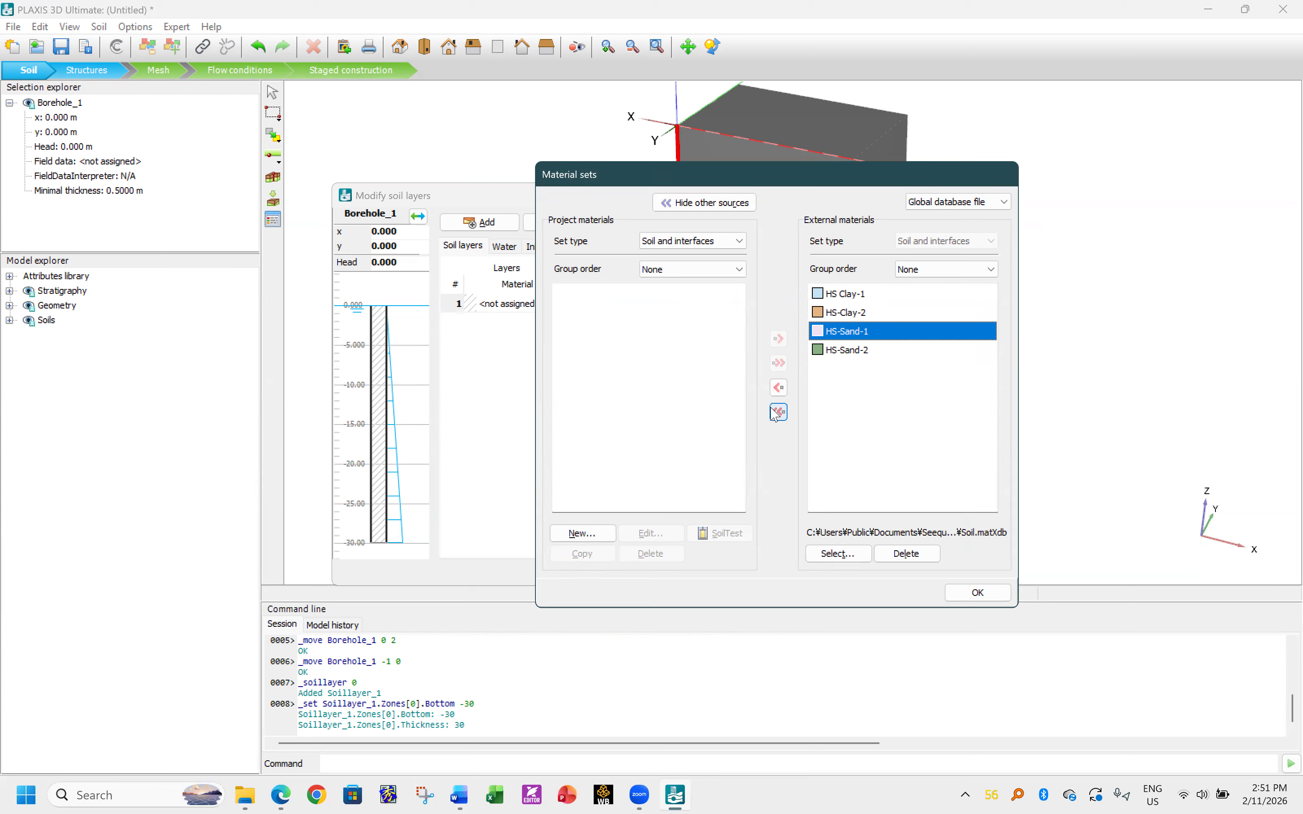
{"action": "left_click", "coordinate": [778, 387]}
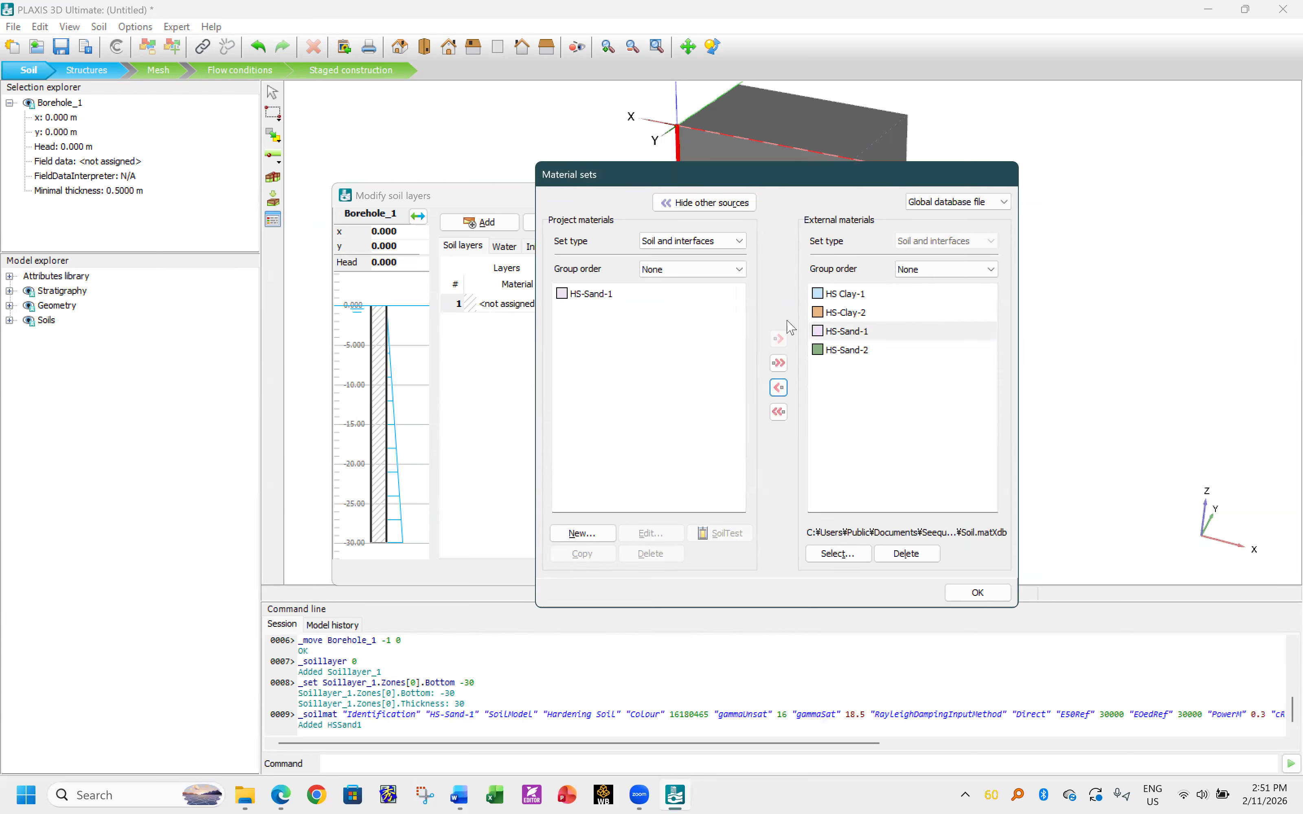
{"action": "left_click", "coordinate": [855, 301]}
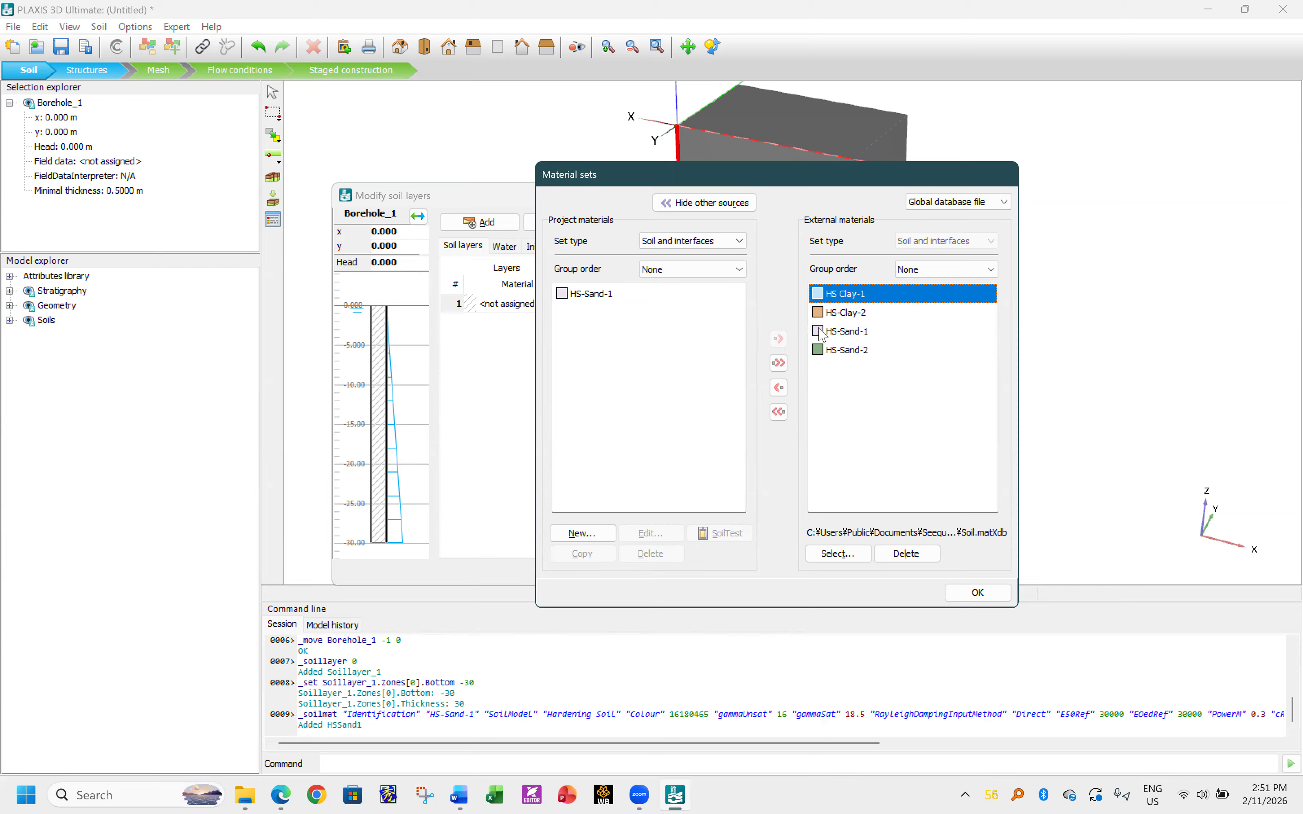
{"action": "left_click", "coordinate": [779, 388]}
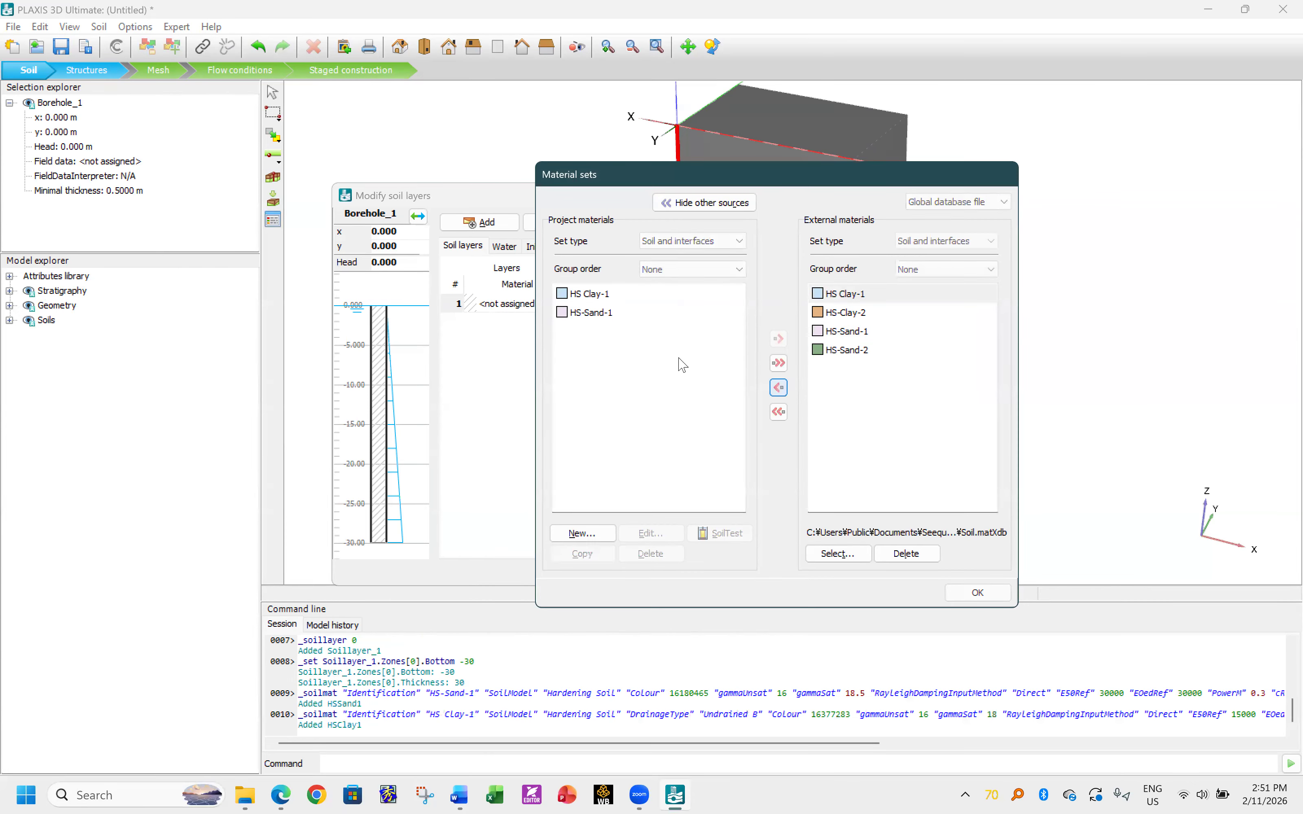
{"action": "left_click", "coordinate": [588, 300]}
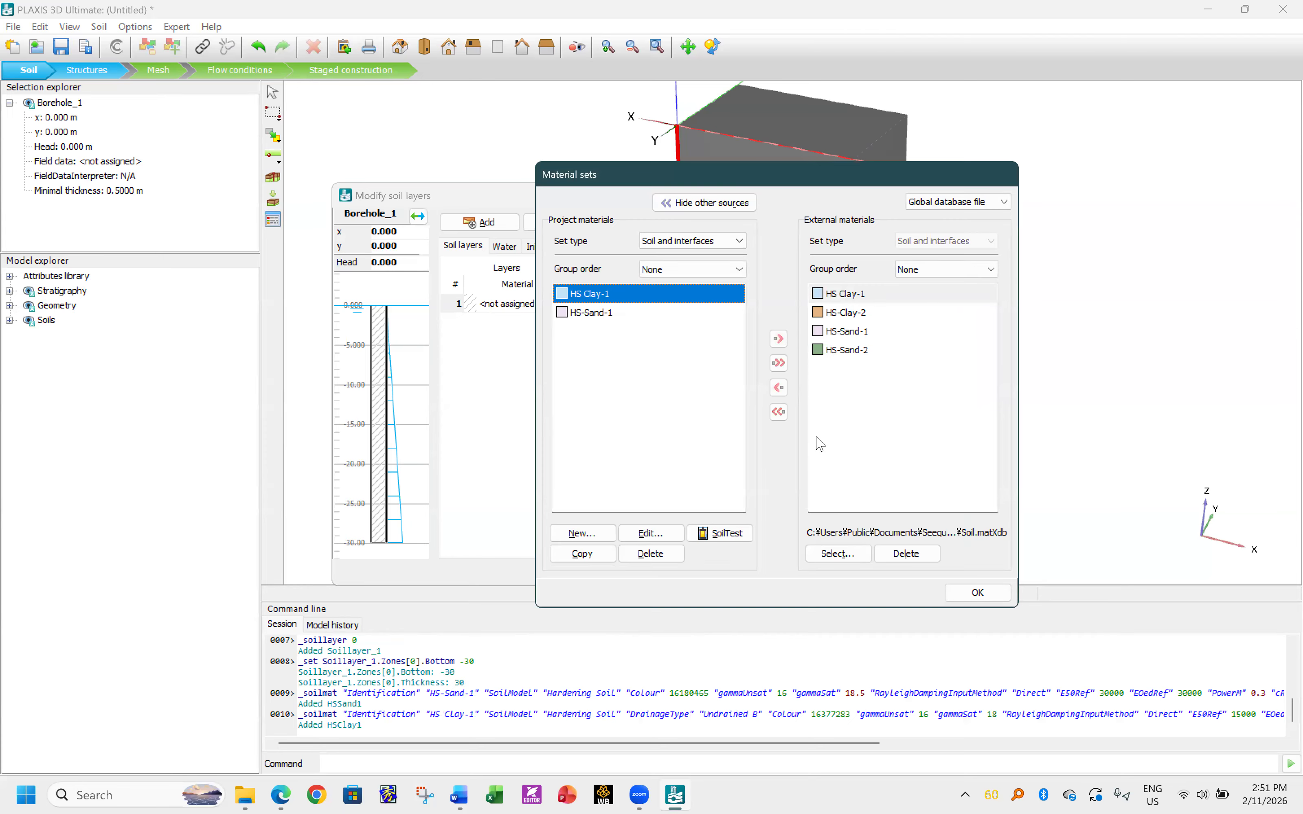
{"action": "left_click", "coordinate": [711, 203]}
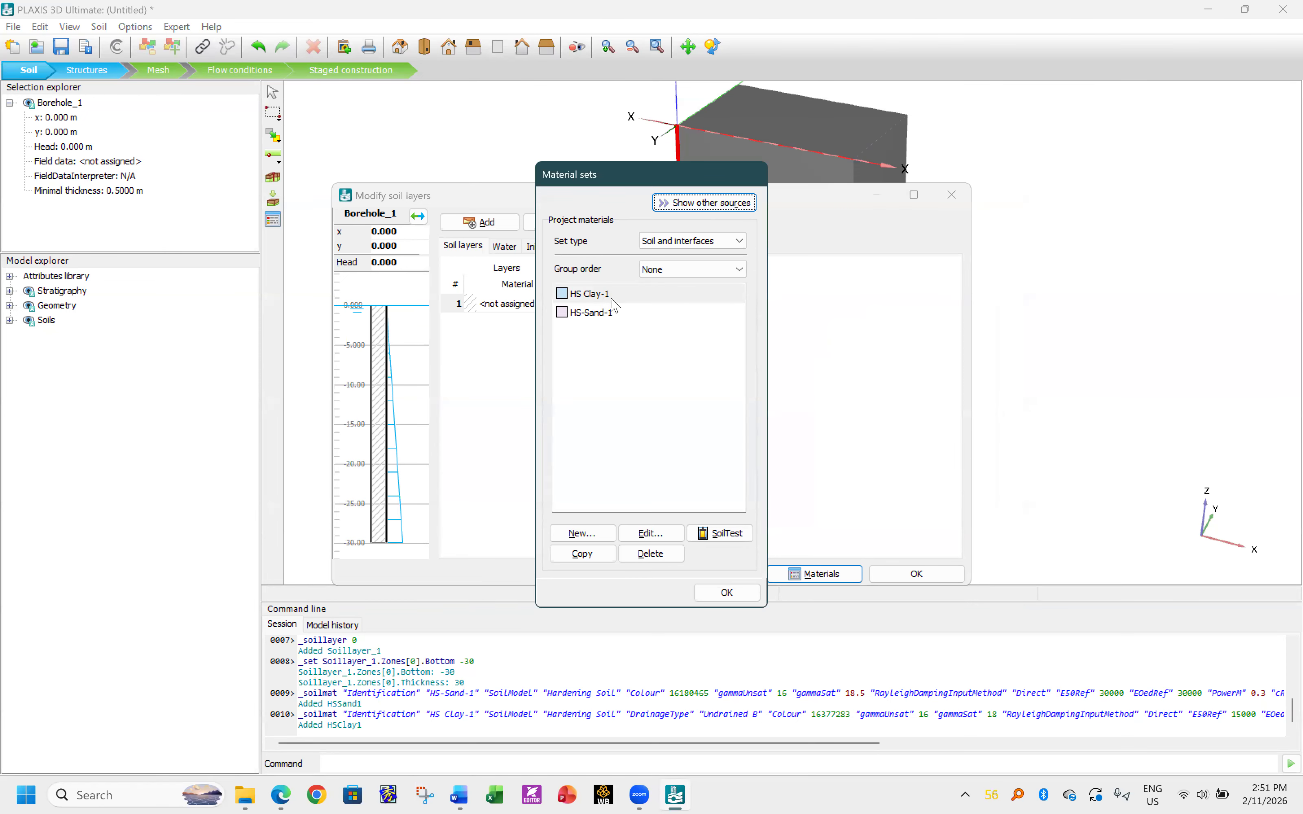
- Open the HS Clay-1 material for editing and rename it as MC Clay-1
{"action": "left_click", "coordinate": [588, 297]}
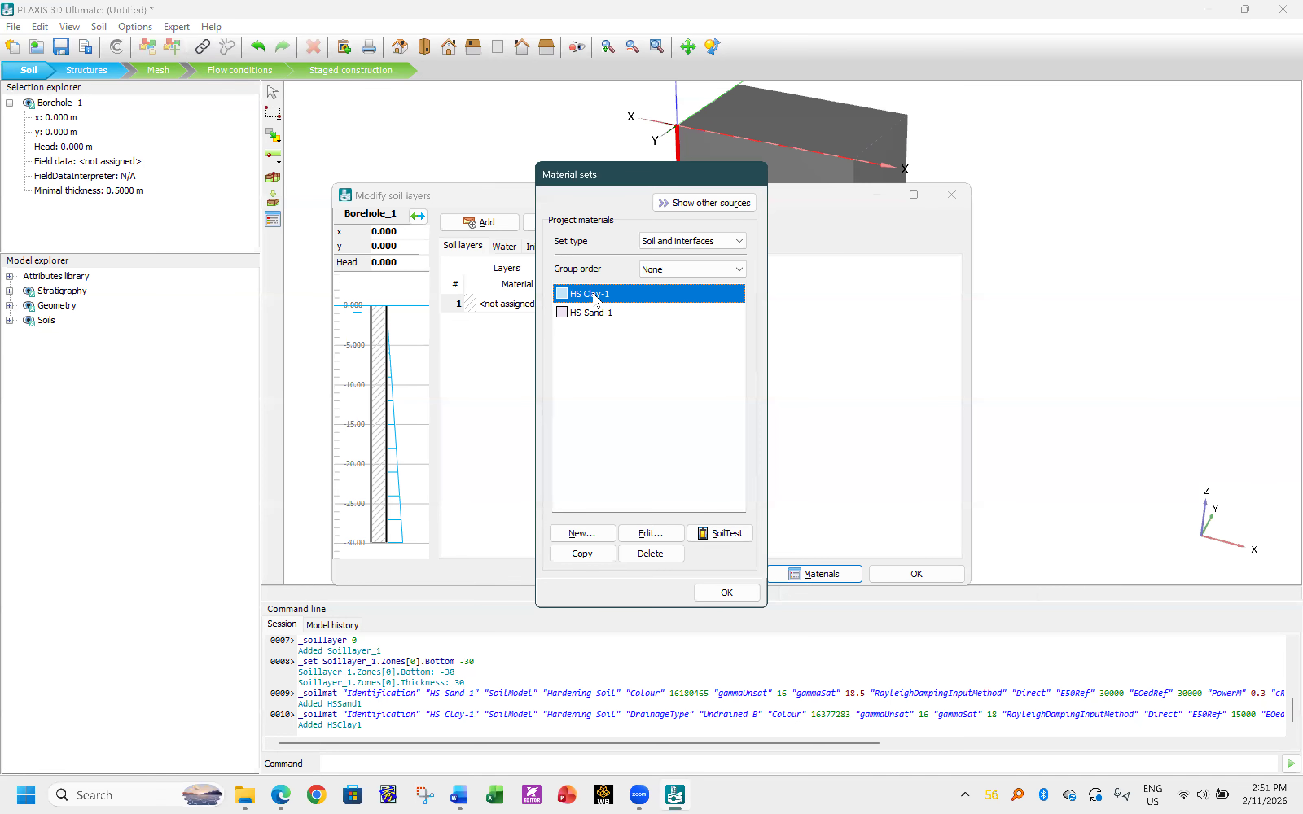
{"action": "left_click", "coordinate": [652, 534]}
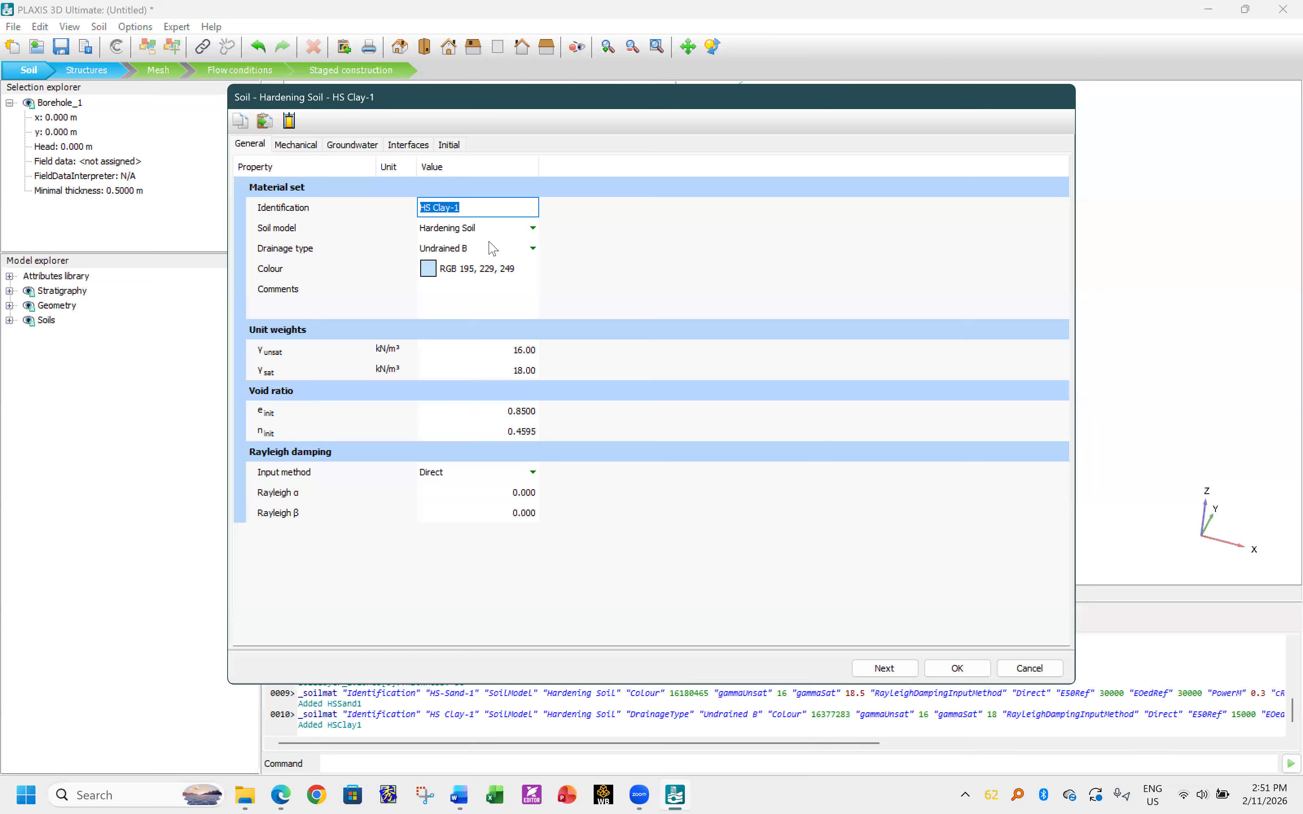
{"action": "left_click", "coordinate": [433, 210]}
{"action": "key", "text": "BackSpace"}
{"action": "key", "text": "BackSpace"}
{"action": "type", "text": "MC"}
- Set the soil model of MC Clay-1 to Mohr-Coulomb, check its mechanical parameters and confirm the material
{"action": "left_click", "coordinate": [453, 228]}
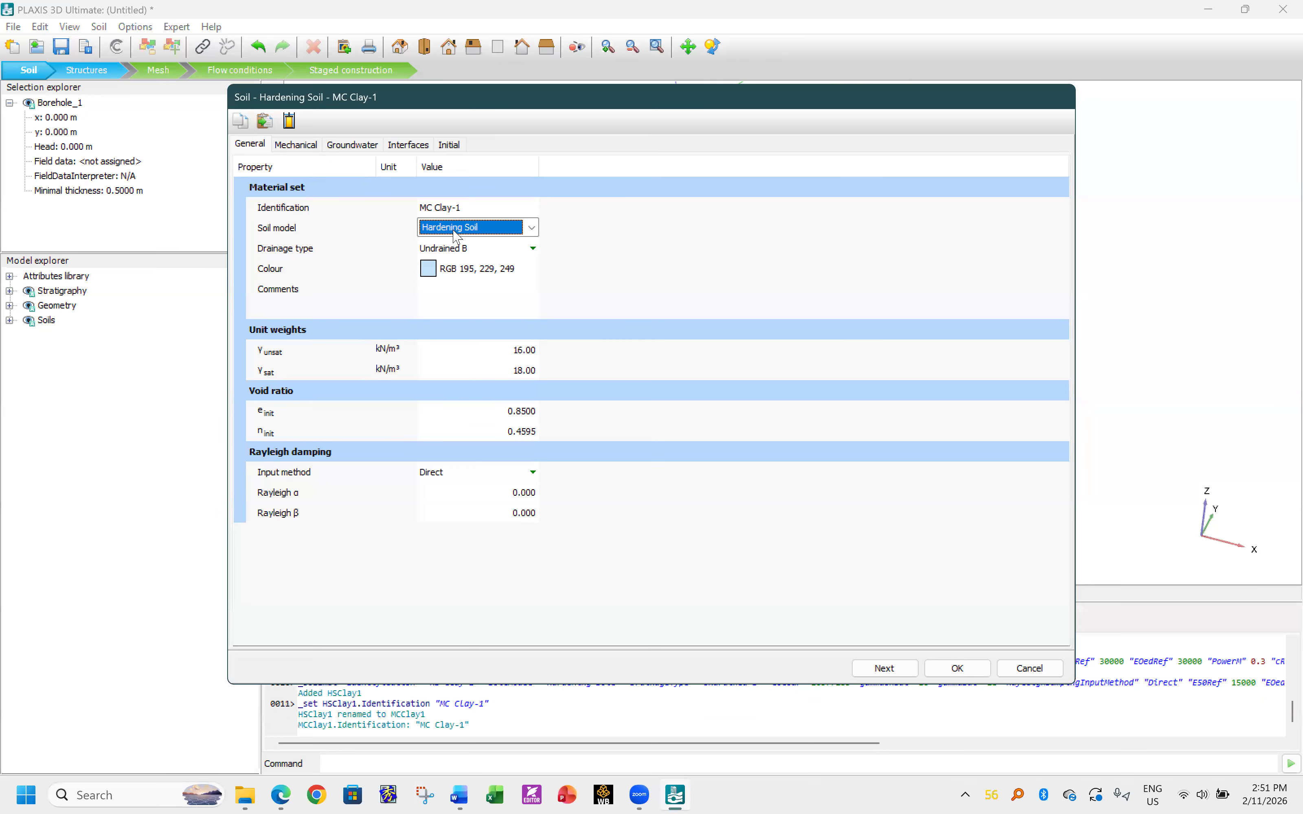
{"action": "left_click", "coordinate": [454, 231]}
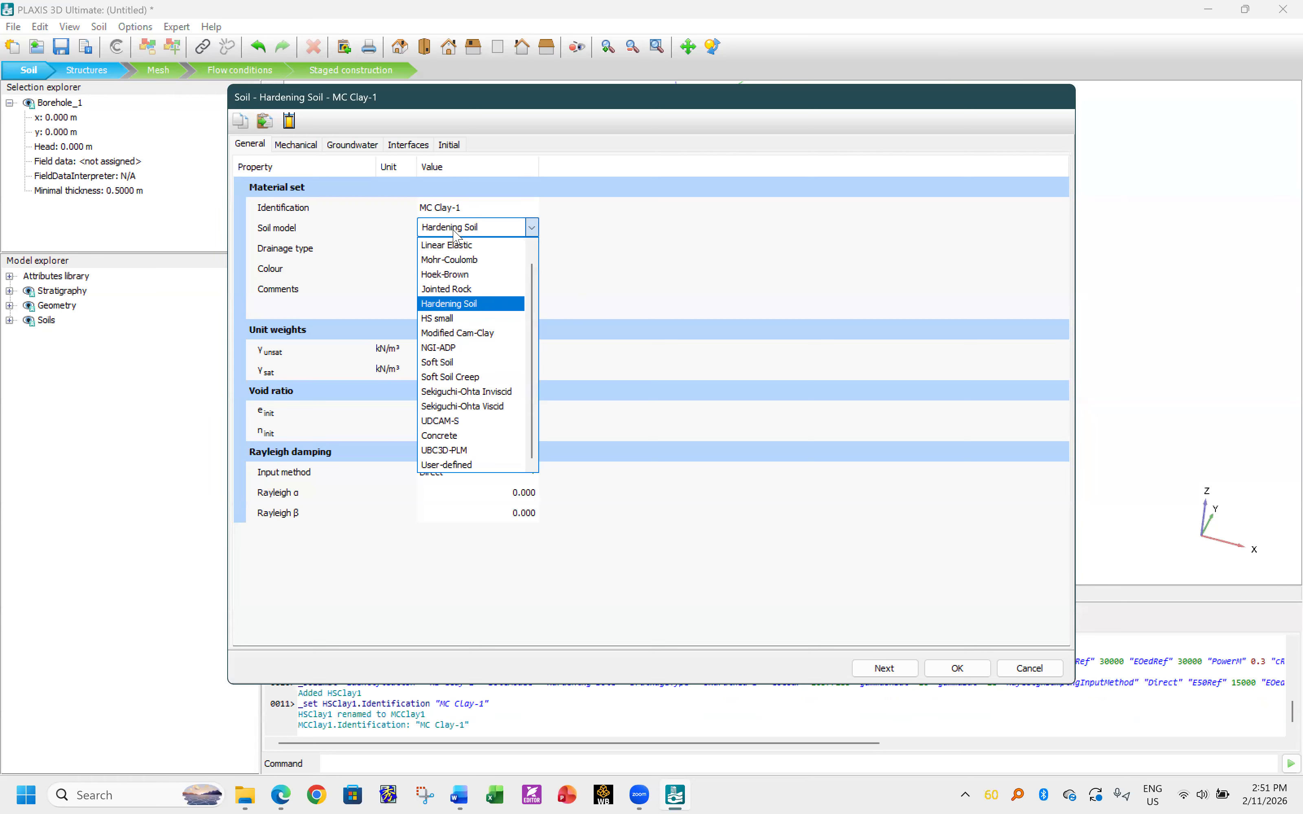
{"action": "left_click", "coordinate": [455, 260]}
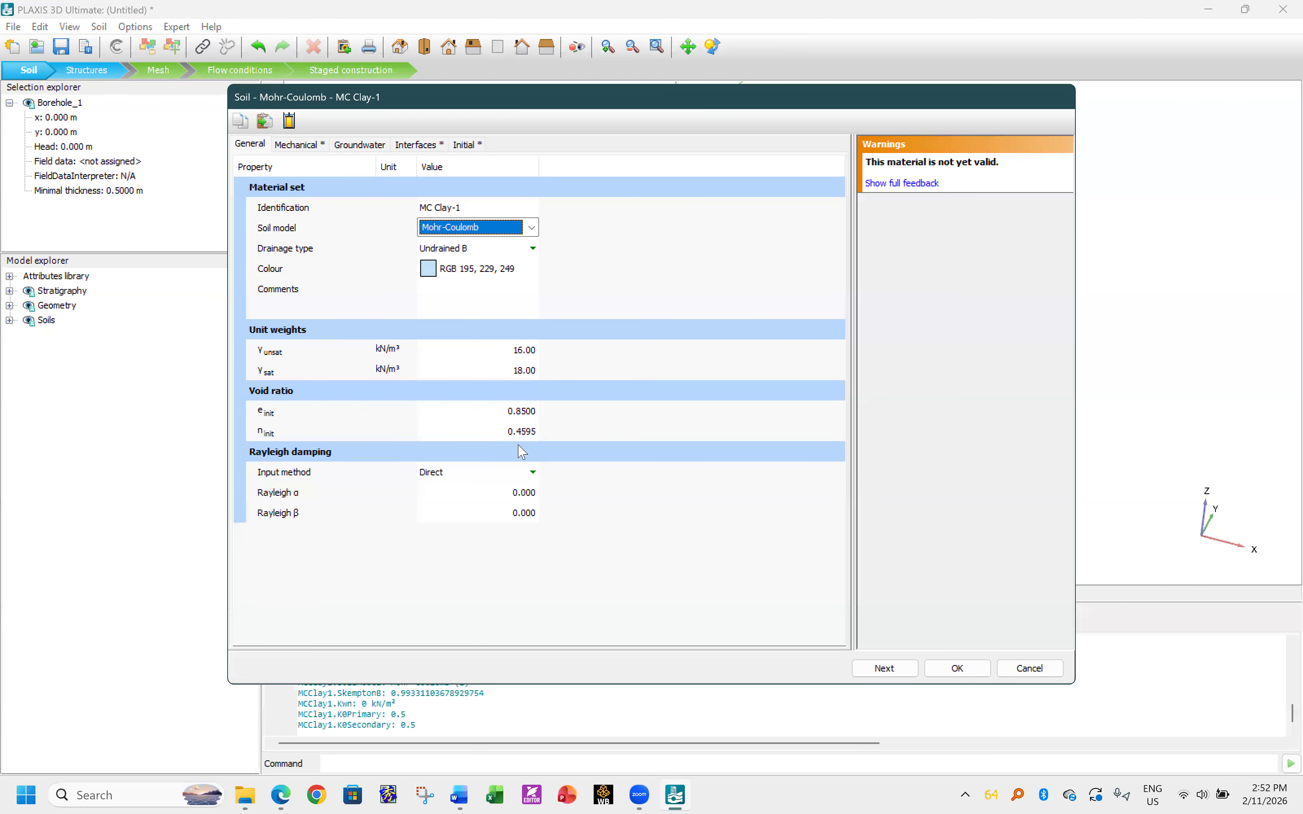
{"action": "left_click", "coordinate": [297, 143]}
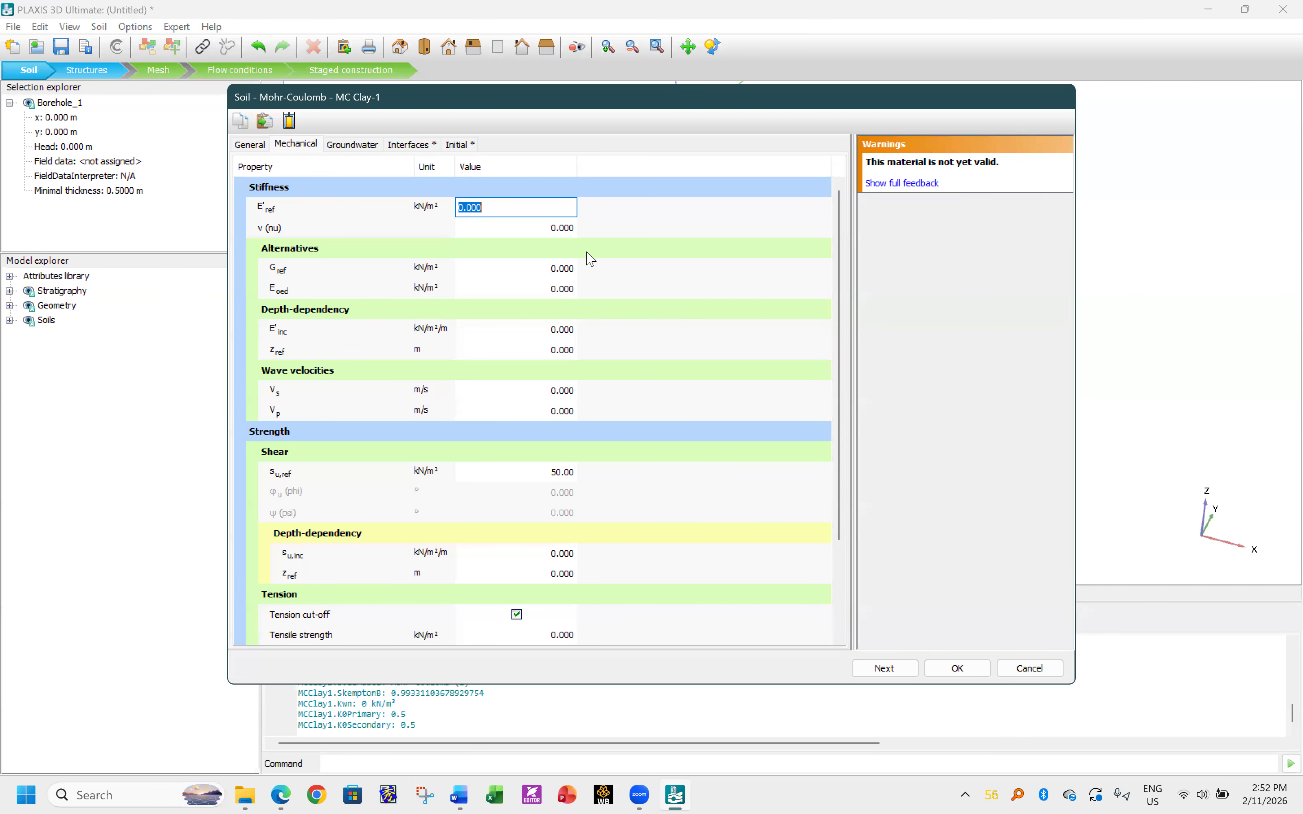
{"action": "left_click", "coordinate": [961, 668]}
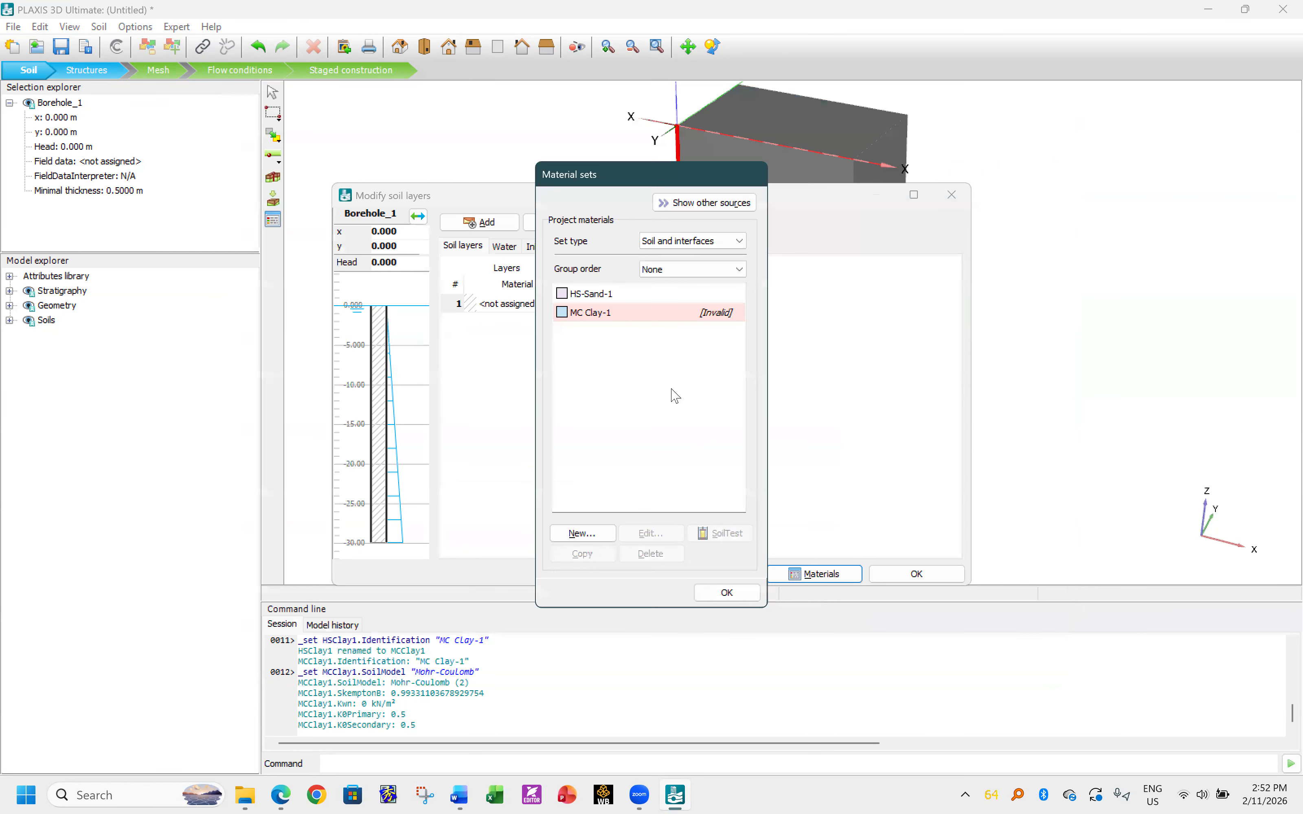
- Set the reference stiffness E'ref of the MC Clay-1 material to 30000 kN/m² and its Poisson's ratio to 0.4
{"action": "double_click", "coordinate": [599, 314]}
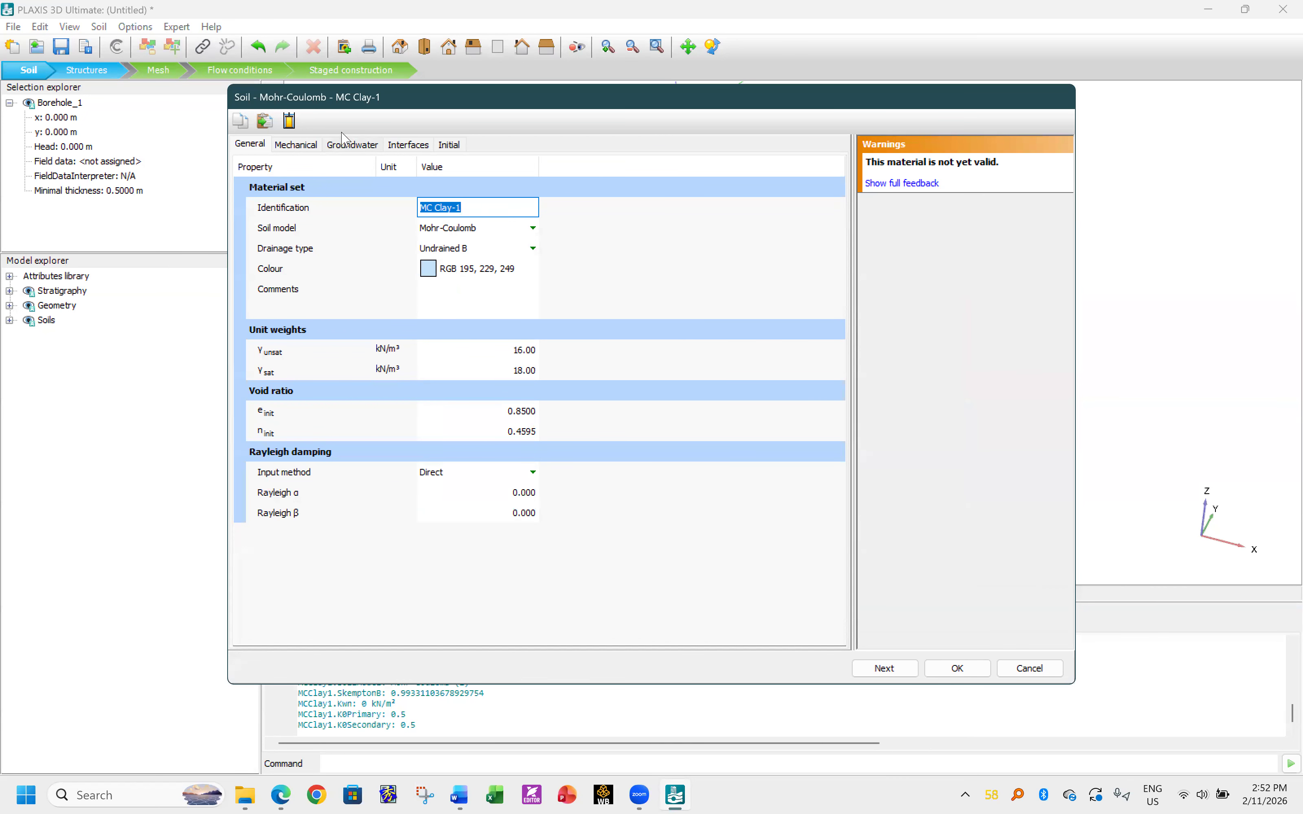
{"action": "left_click", "coordinate": [297, 146]}
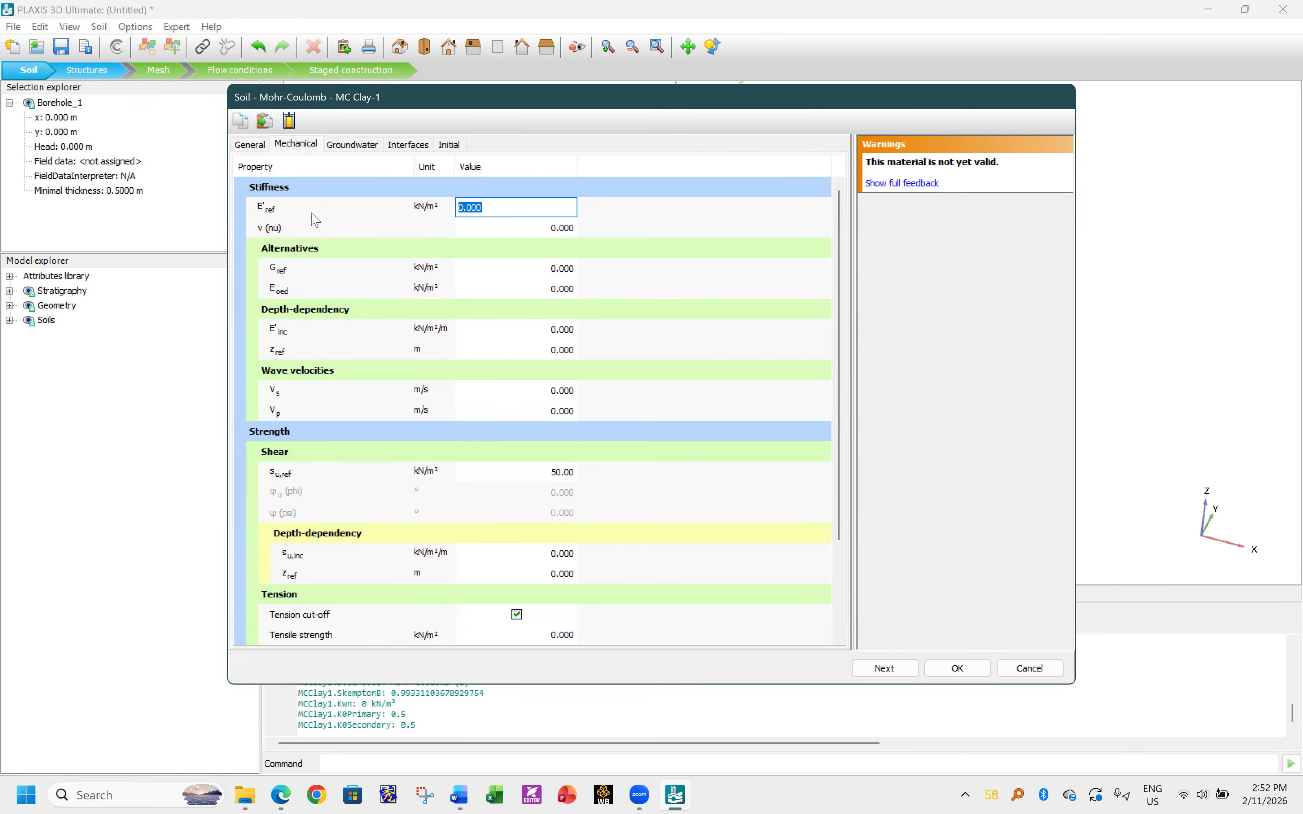
{"action": "type", "text": "300"}
{"action": "left_click", "coordinate": [251, 145]}
{"action": "left_click", "coordinate": [304, 145]}
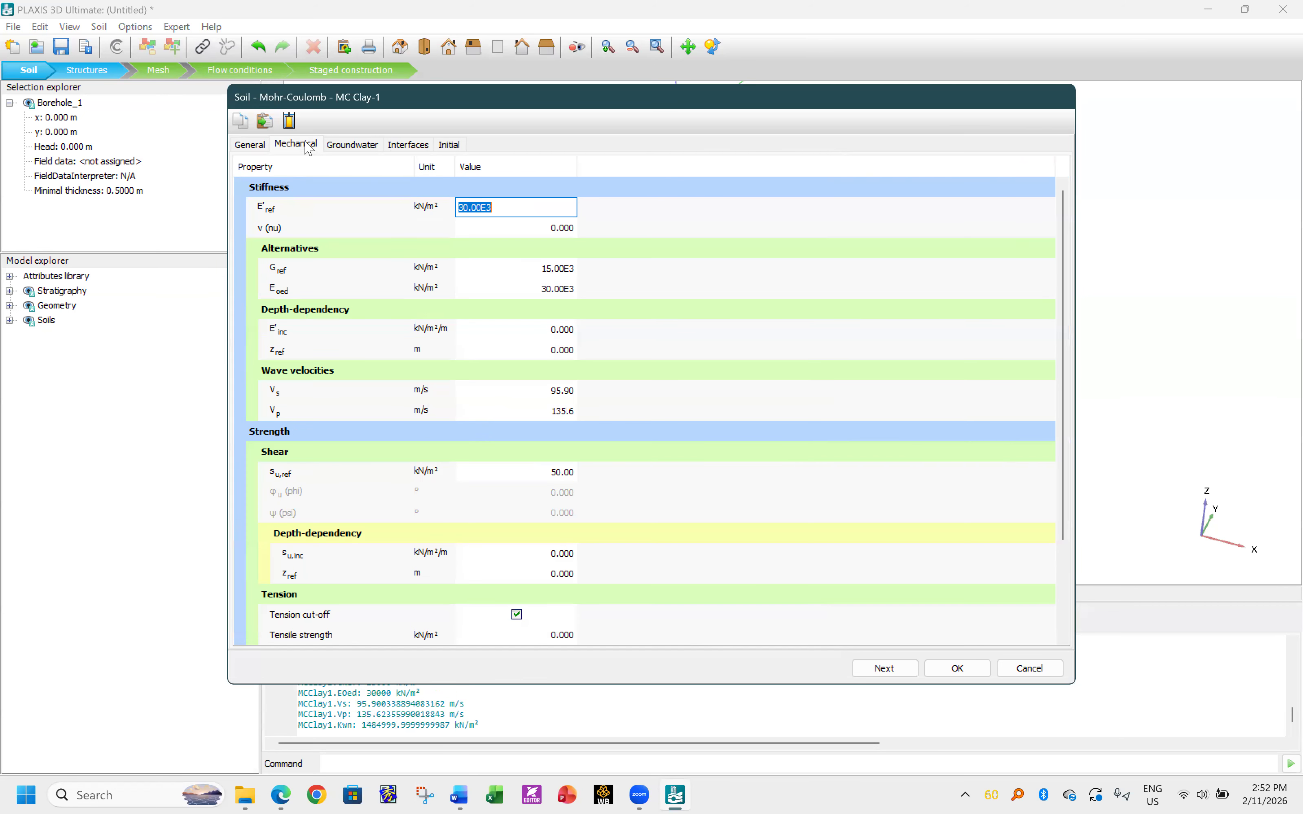
{"action": "left_click", "coordinate": [542, 231]}
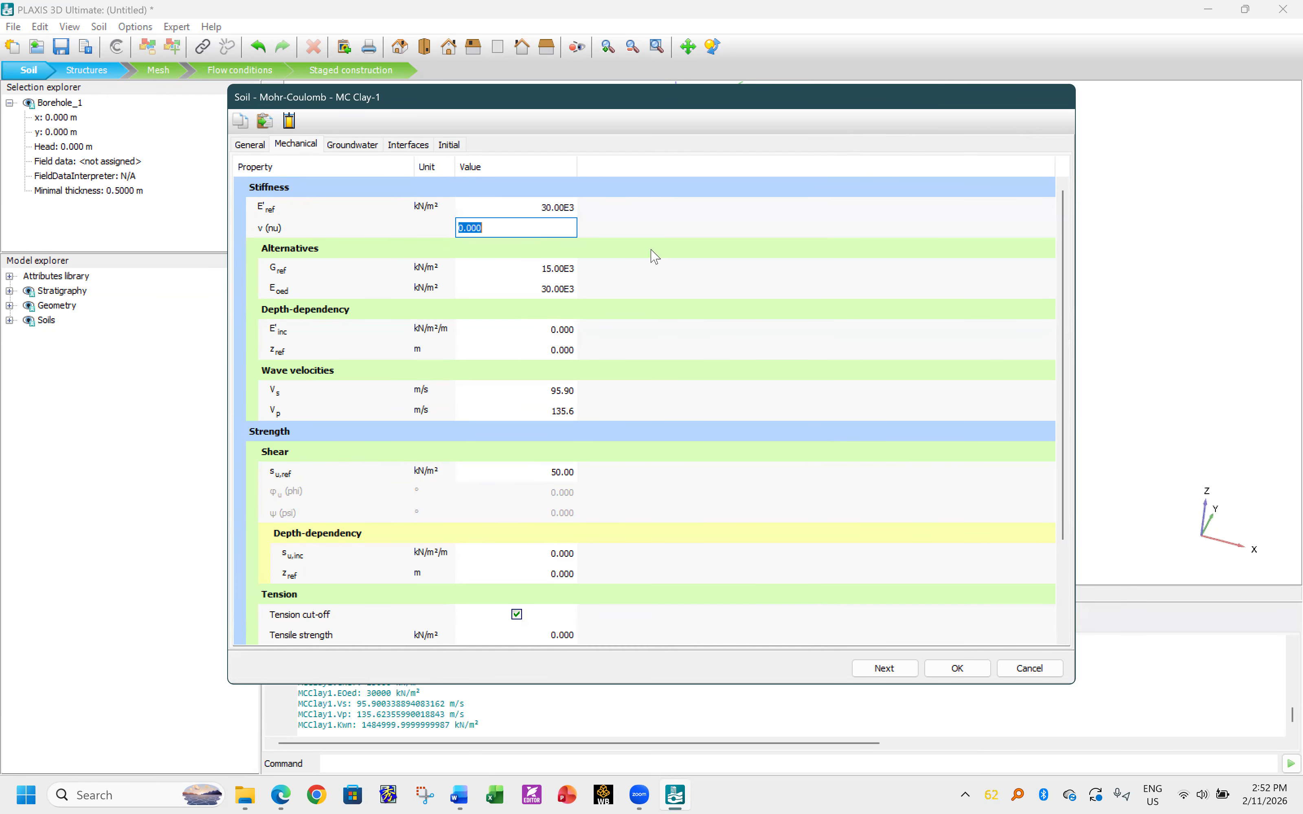
{"action": "type", "text": "0.4"}
{"action": "key", "text": "Return"}
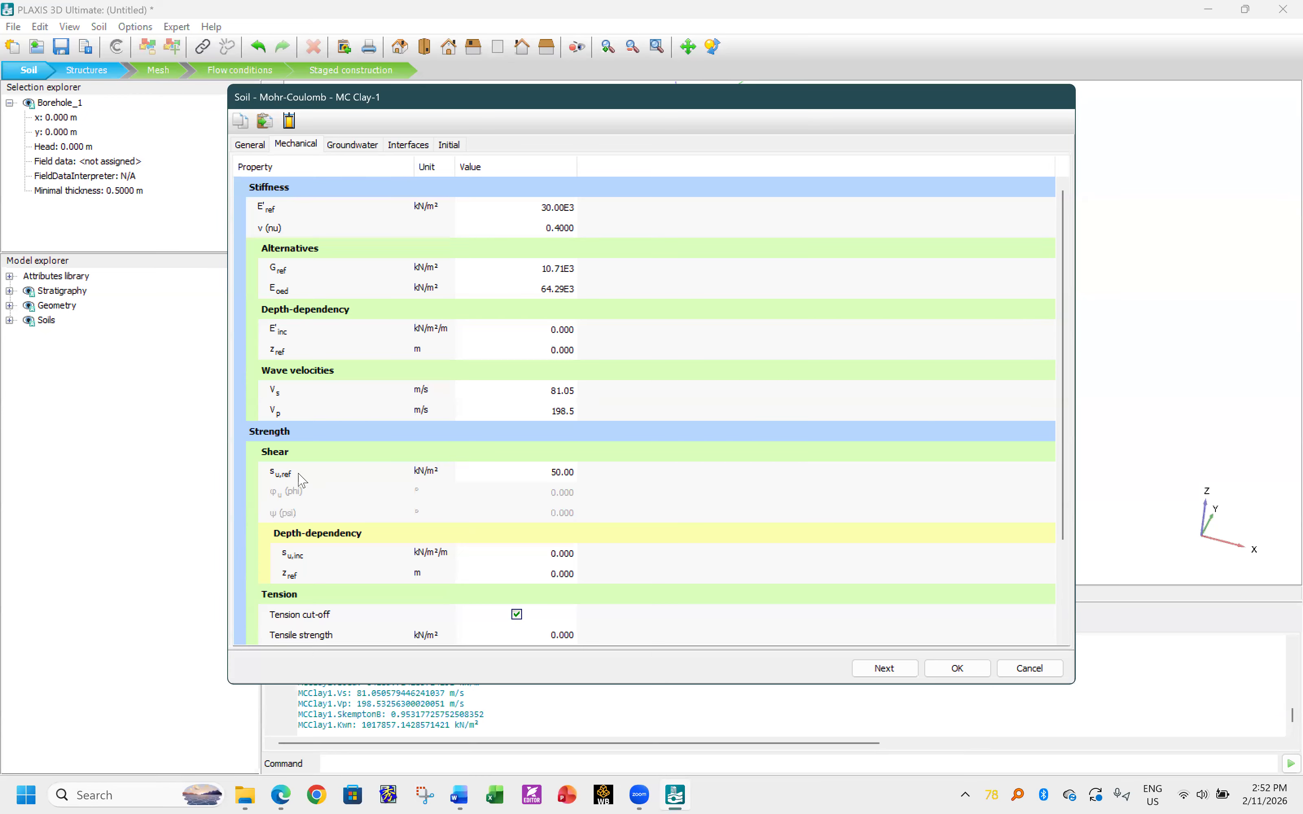
- Check the undrained shear strength and remaining mechanical parameters of MC Clay-1 and confirm the material
{"action": "left_click", "coordinate": [565, 480]}
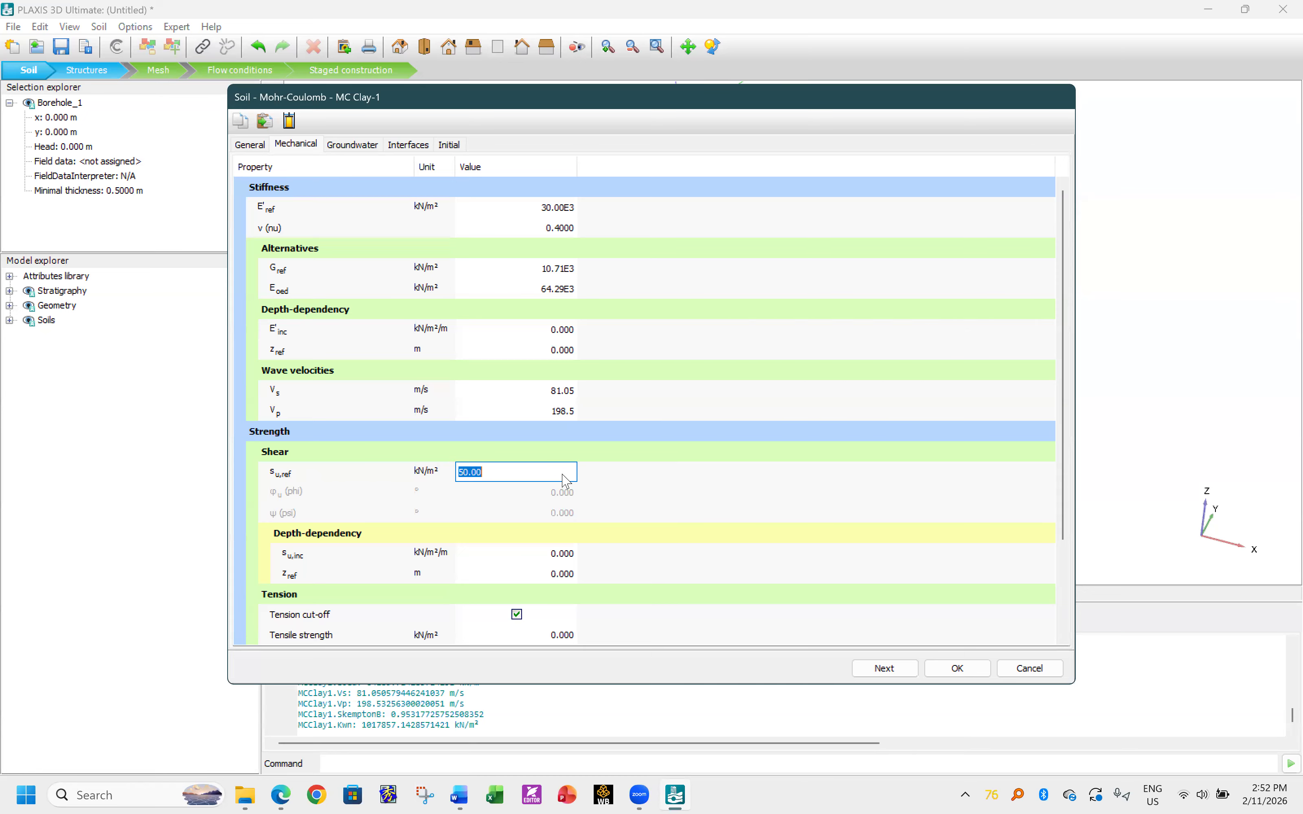
{"action": "left_click", "coordinate": [498, 472]}
{"action": "left_click_drag", "start_coordinate": [500, 471], "coordinate": [447, 466]}
{"action": "type", "text": "6"}
{"action": "key", "text": "Return"}
{"action": "scroll", "coordinate": [579, 500], "scroll_direction": "down", "scroll_amount": 3}
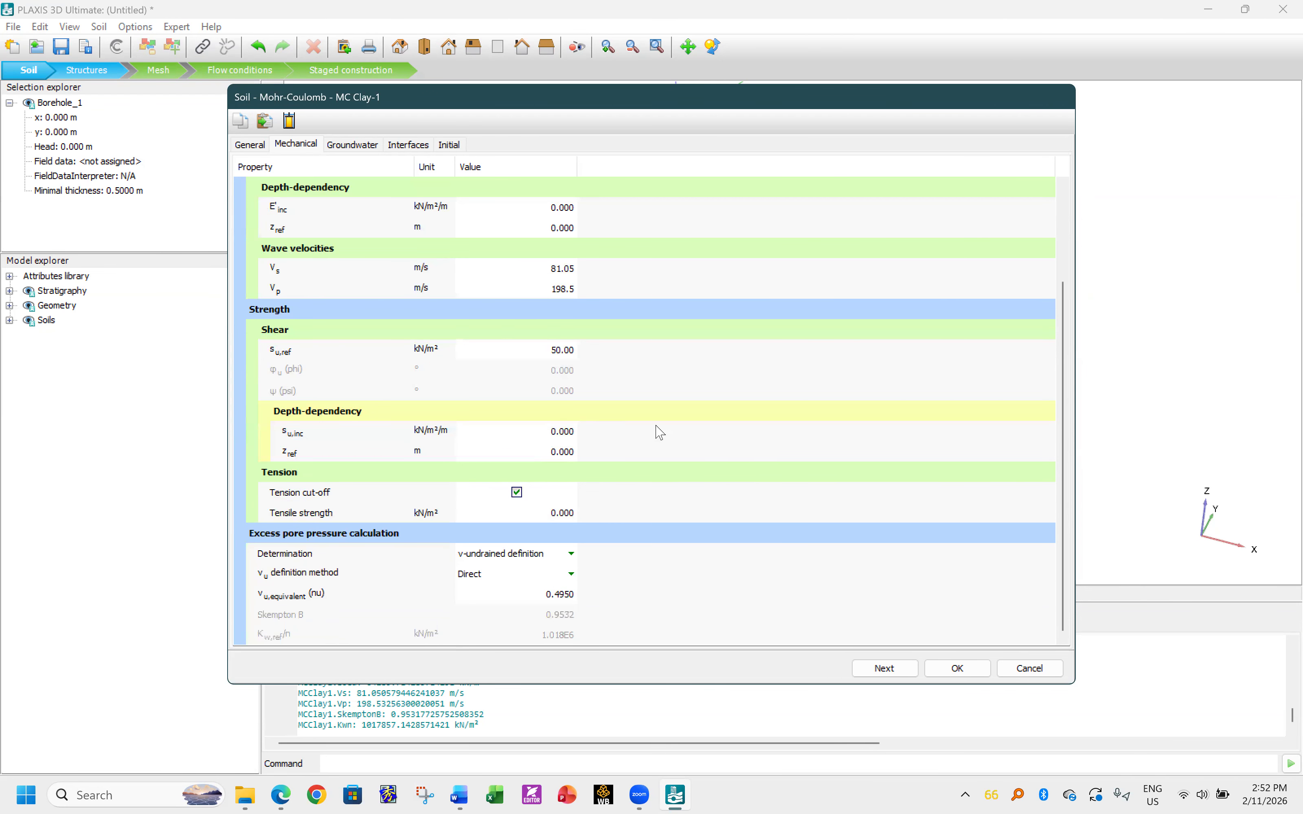
{"action": "left_click", "coordinate": [956, 667]}
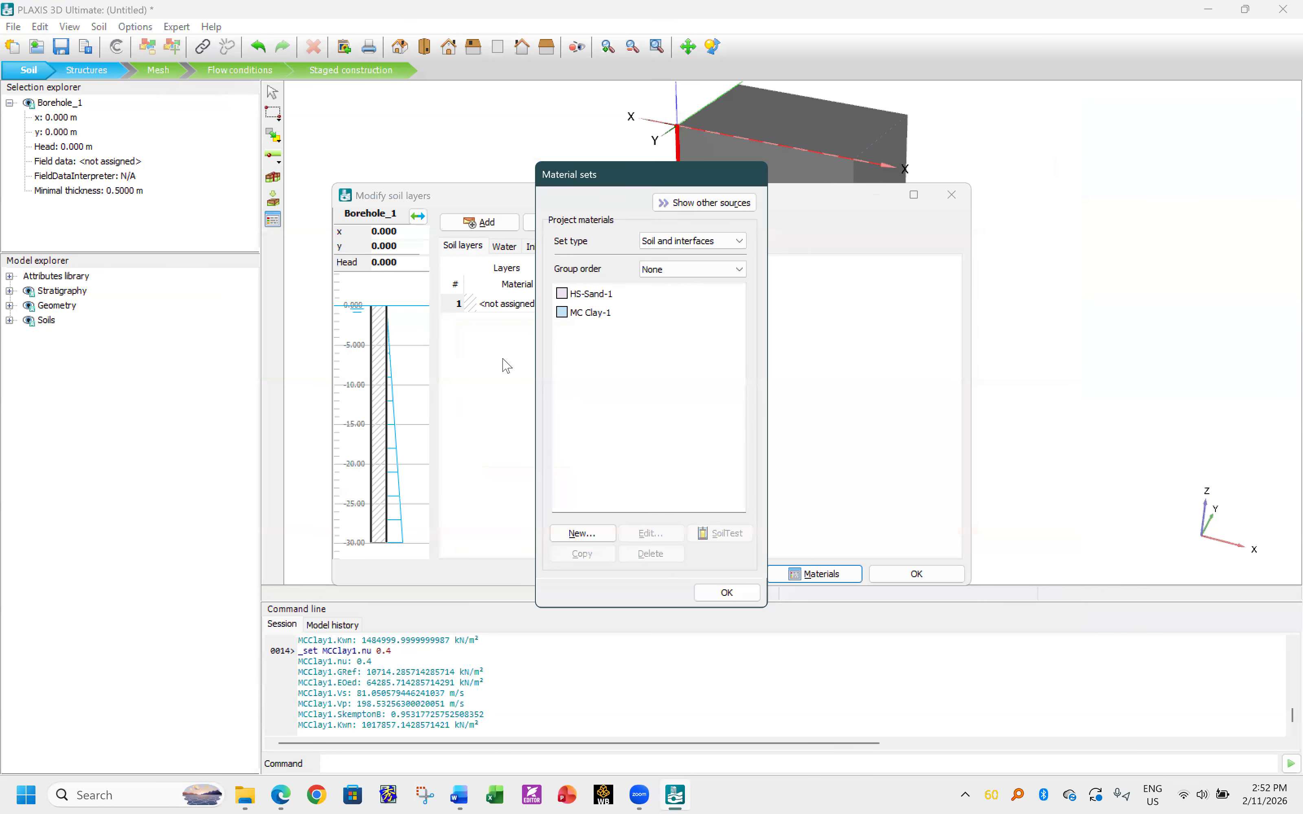
- Rename the HS-Sand-1 material as MC-Sand-1 and set its soil model to Mohr-Coulomb
{"action": "left_click", "coordinate": [604, 315]}
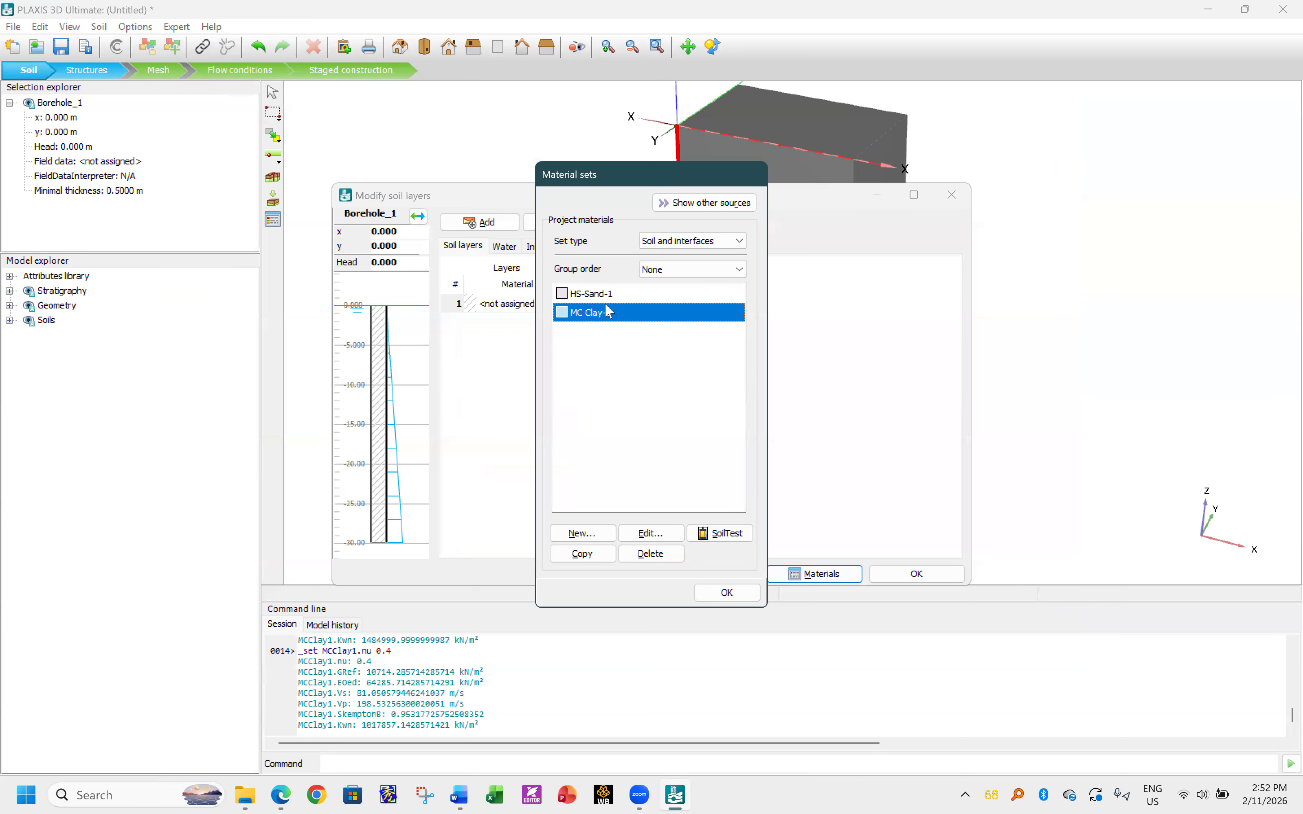
{"action": "left_click", "coordinate": [605, 293]}
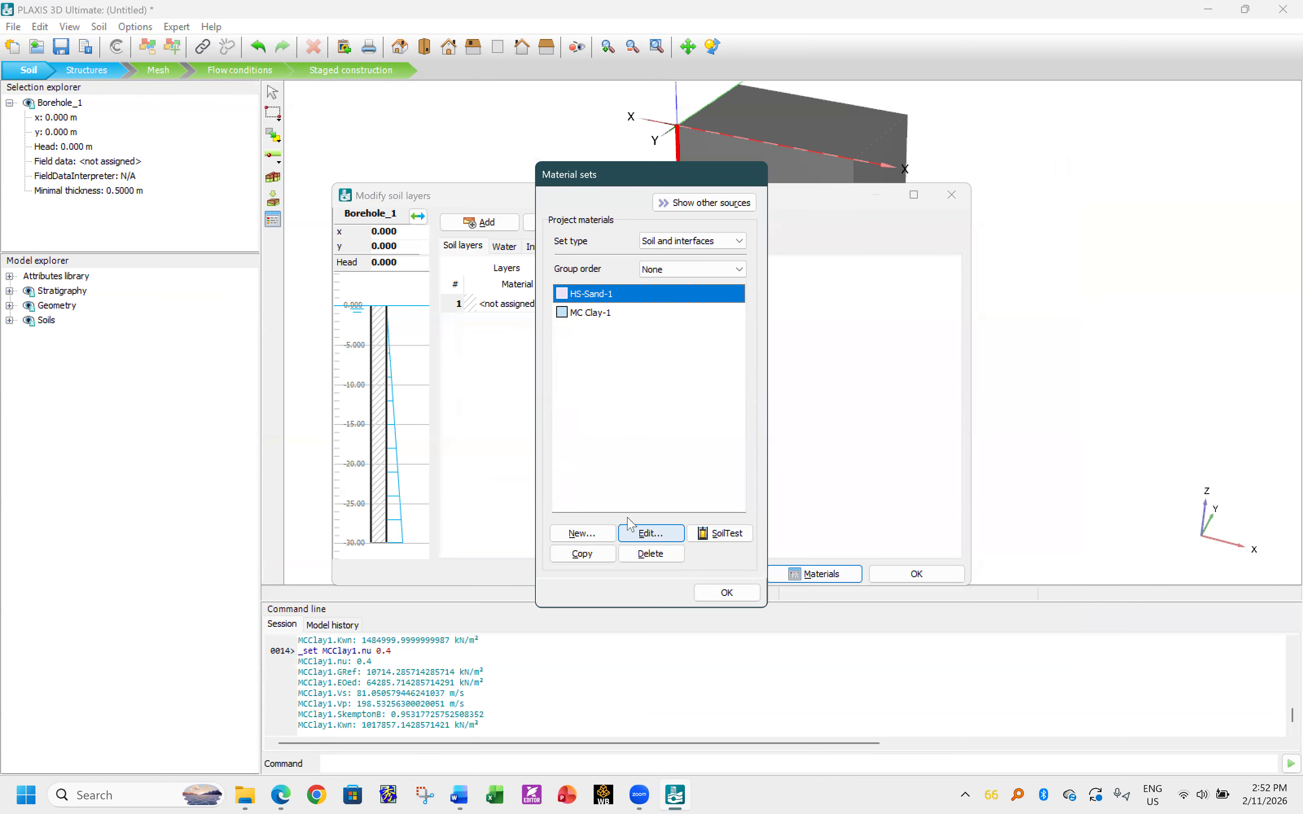
{"action": "left_click", "coordinate": [651, 534]}
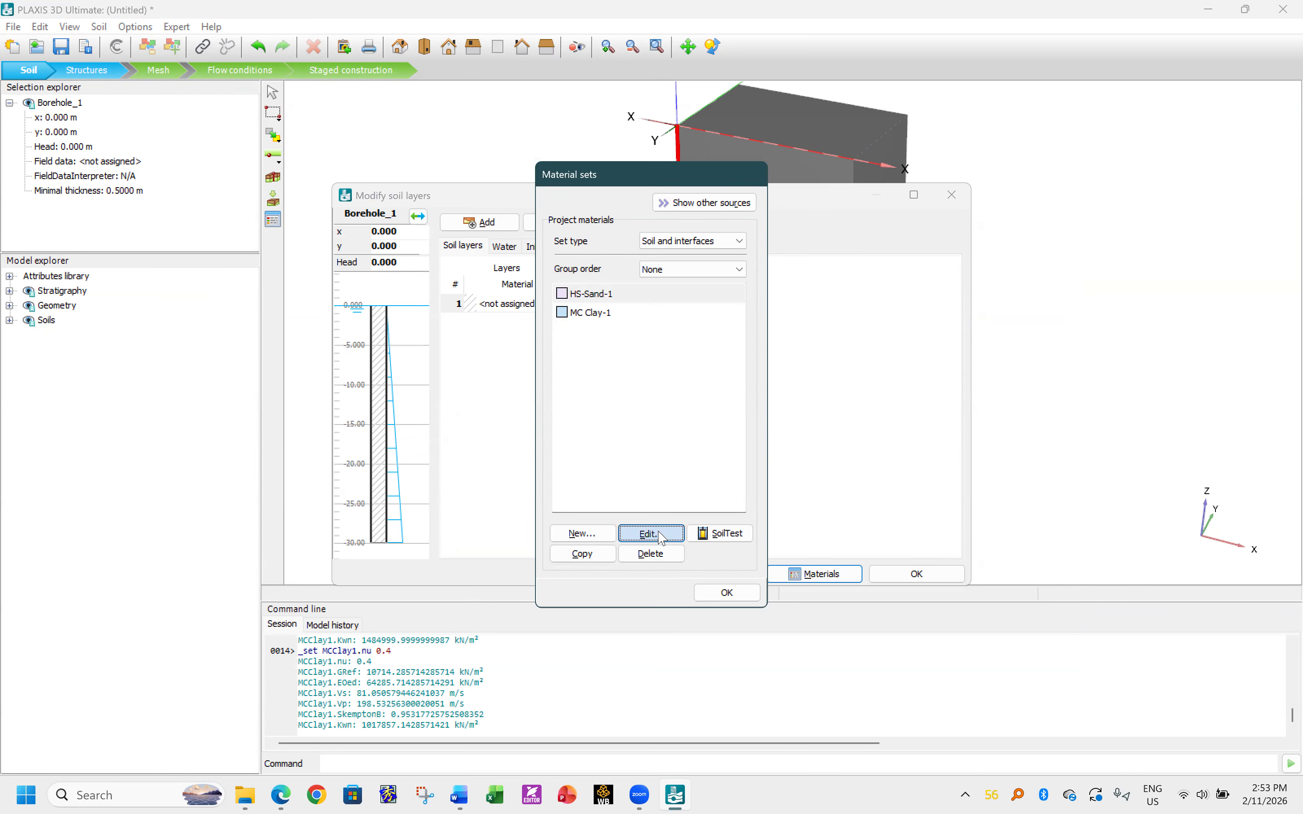
{"action": "left_click", "coordinate": [434, 208]}
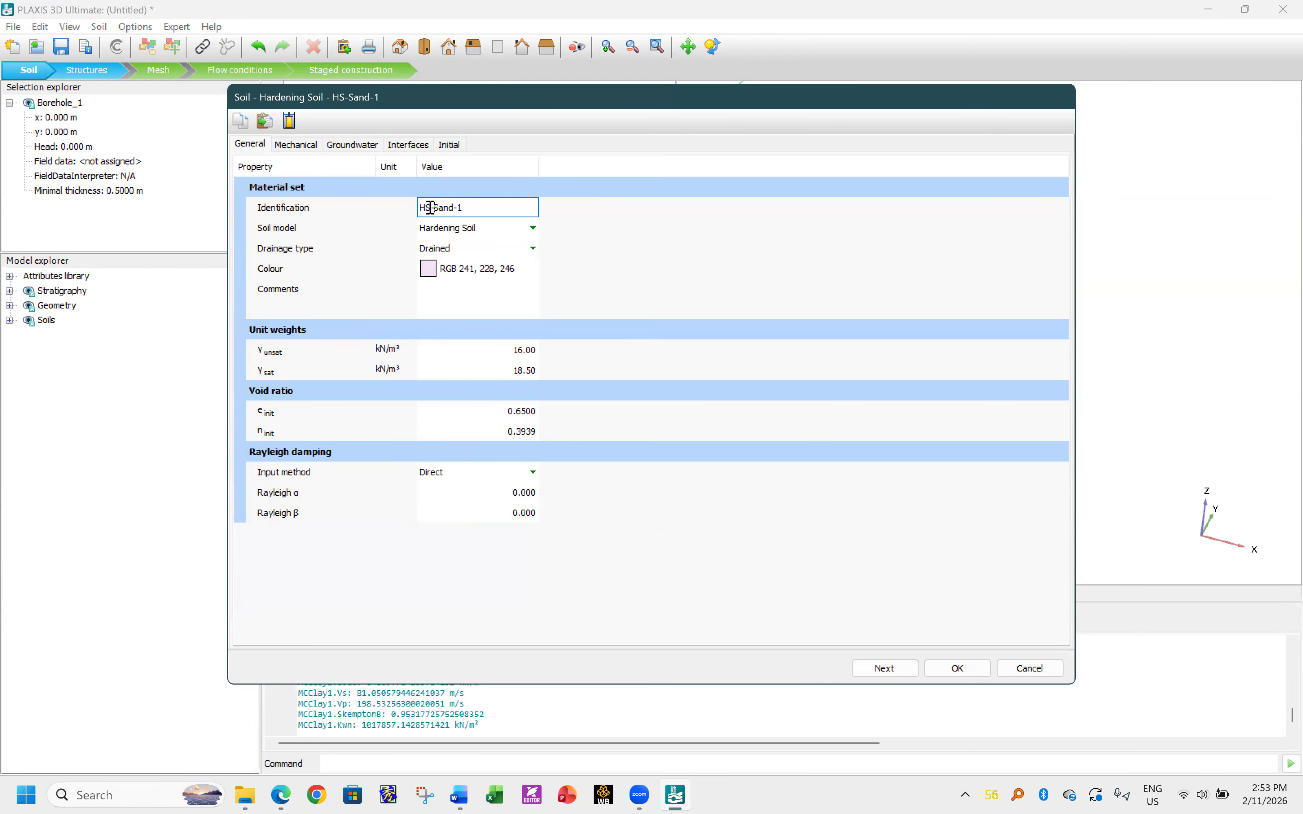
{"action": "key", "text": "BackSpace"}
{"action": "key", "text": "BackSpace"}
{"action": "type", "text": "MC"}
{"action": "left_click", "coordinate": [440, 231]}
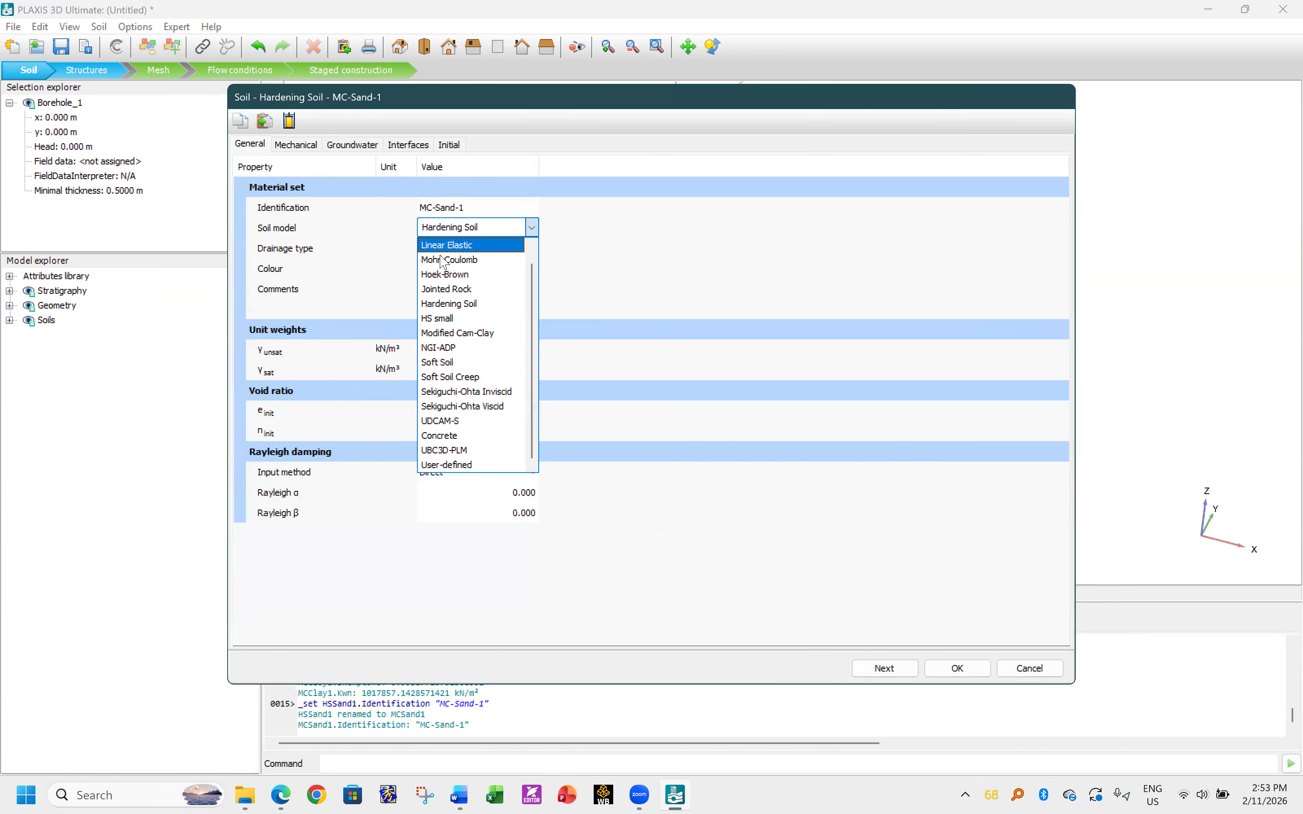
{"action": "left_click", "coordinate": [442, 261]}
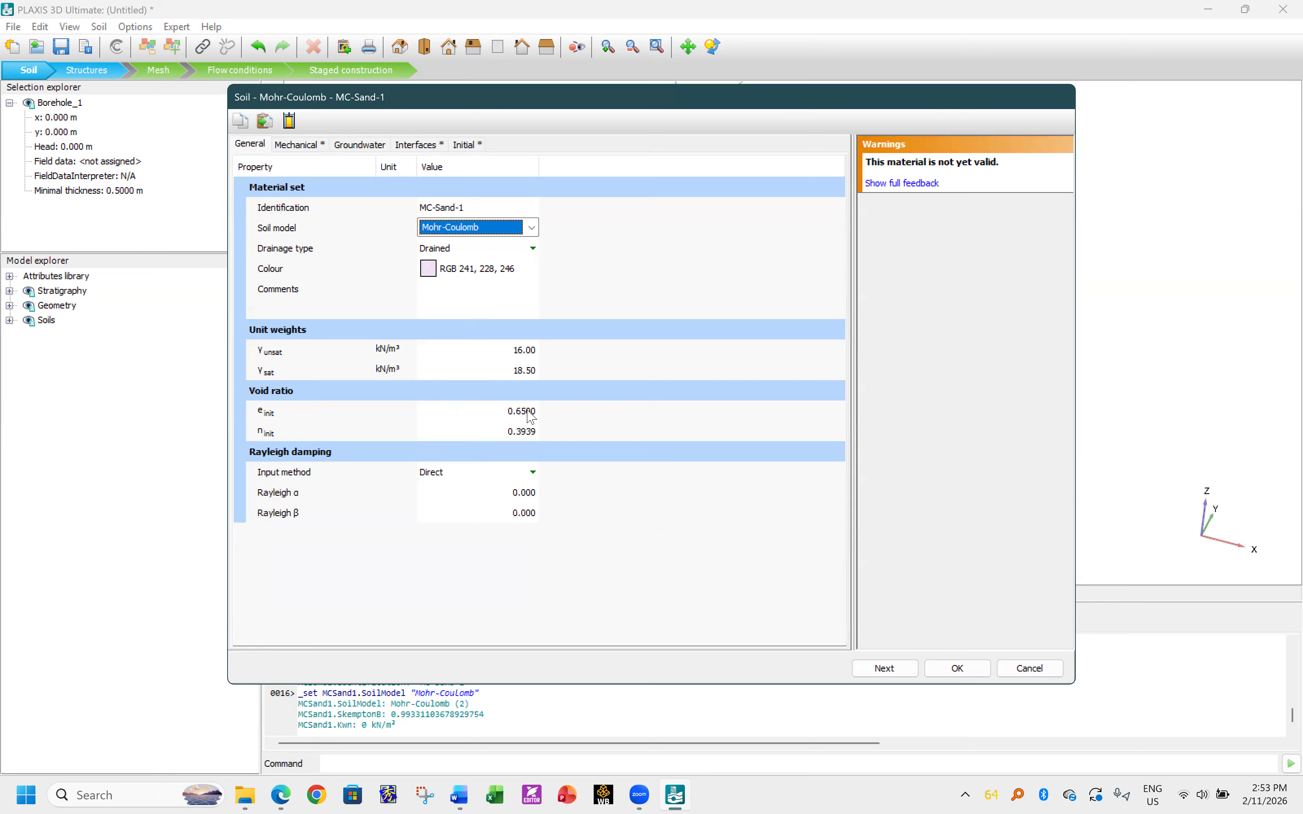
- Set the reference stiffness E'ref of the MC-Sand-1 material to 40000 kN/m²
{"action": "left_click", "coordinate": [300, 146]}
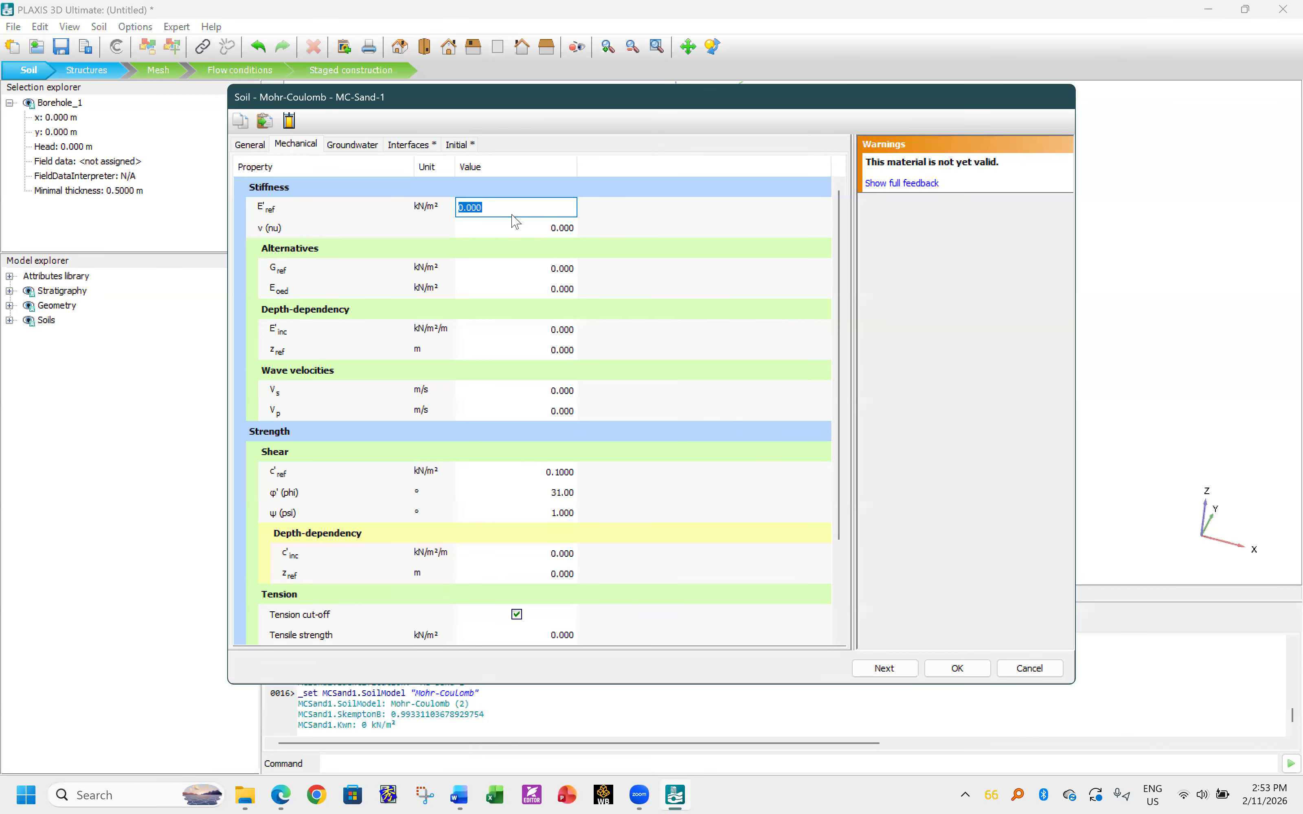
{"action": "type", "text": "4"}
{"action": "left_click", "coordinate": [257, 148]}
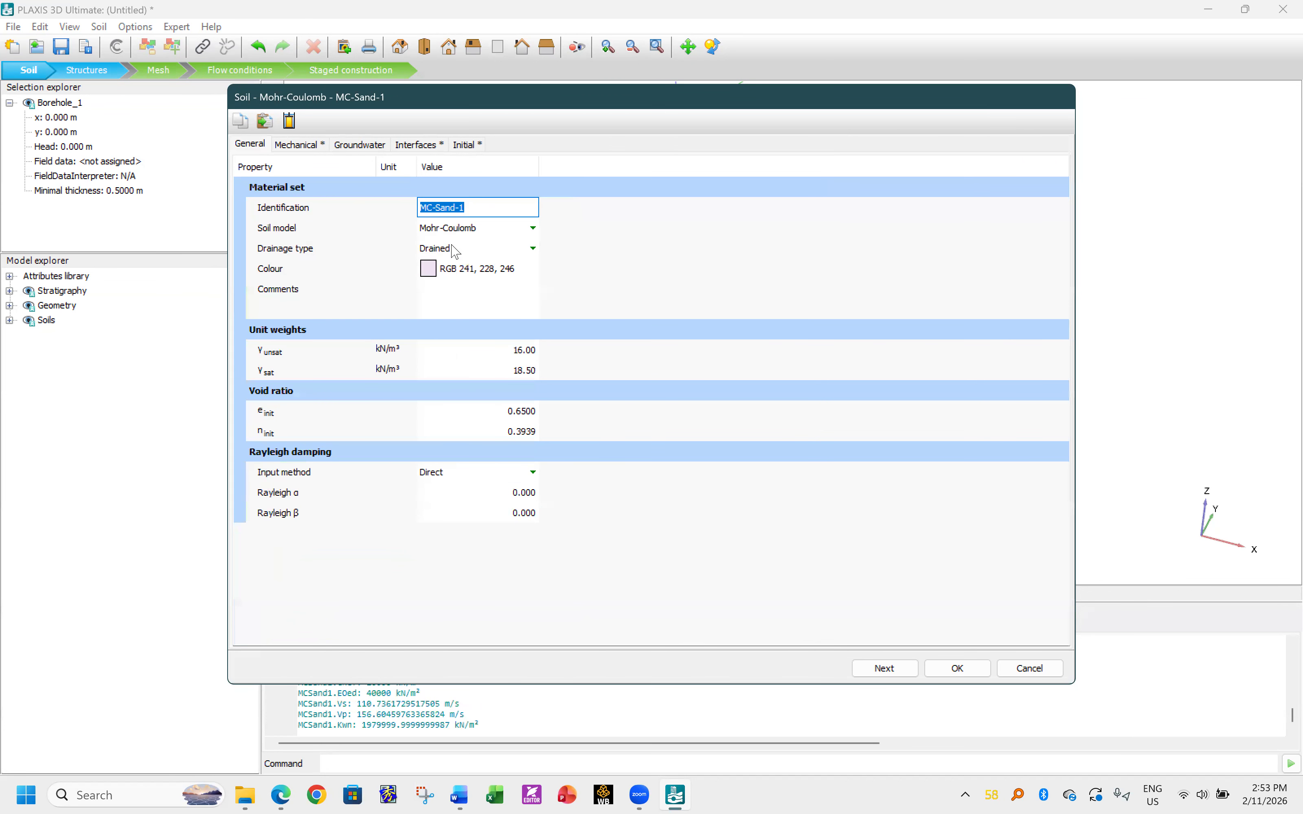
{"action": "left_click", "coordinate": [300, 144]}
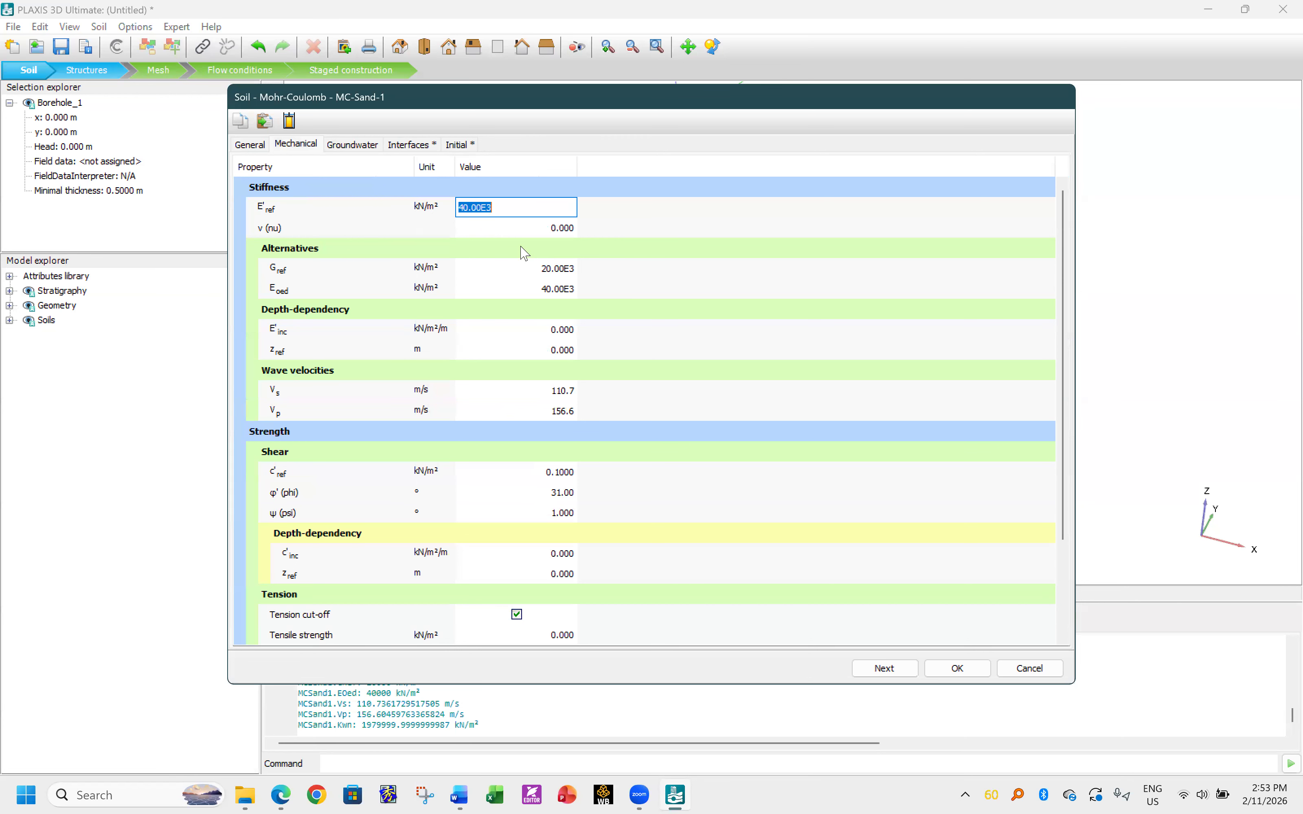
- Check the handwritten drainage notes in Word and set the Poisson's ratio of MC-Sand-1 to 0.3 in PLAXIS 3D
{"action": "left_click", "coordinate": [458, 795]}
{"action": "scroll", "coordinate": [638, 396], "scroll_direction": "up", "scroll_amount": 5}
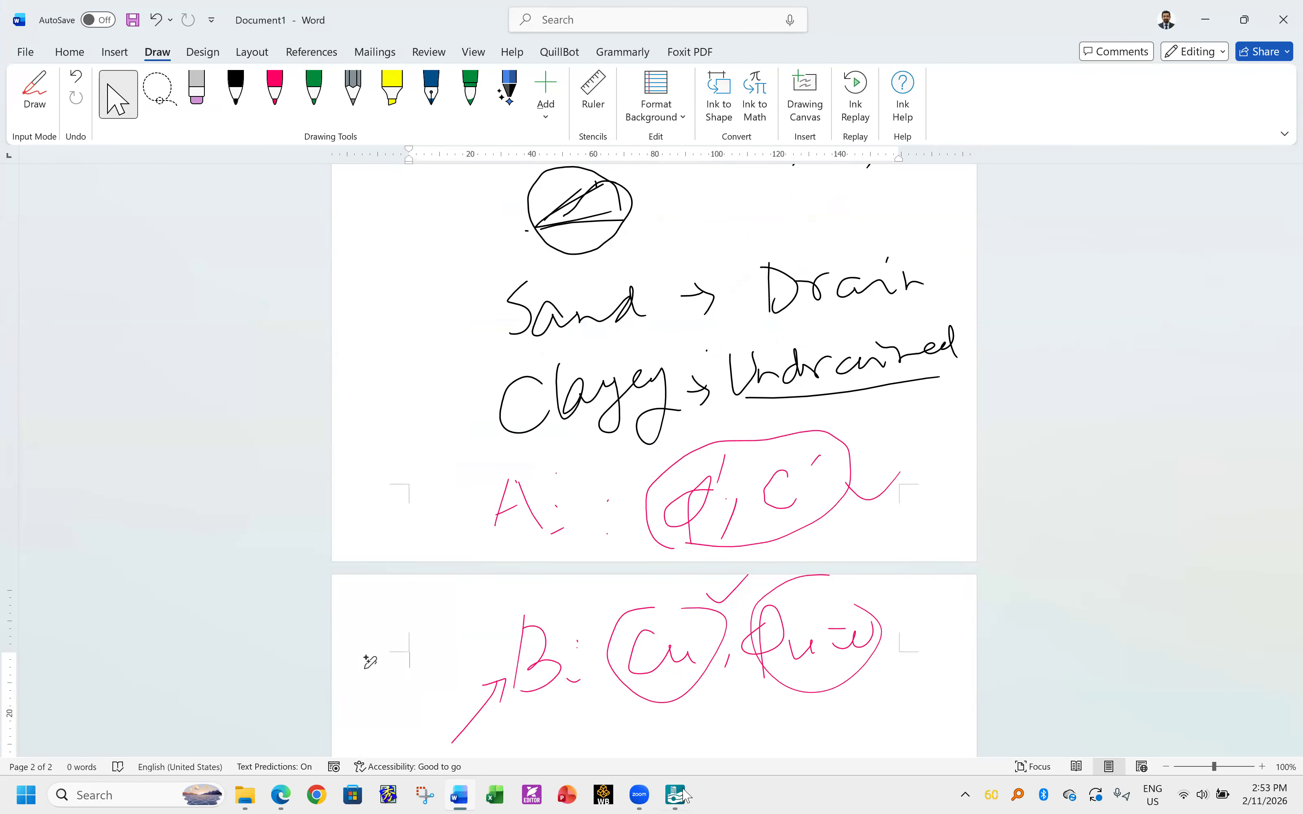
{"action": "scroll", "coordinate": [748, 420], "scroll_direction": "down", "scroll_amount": 3}
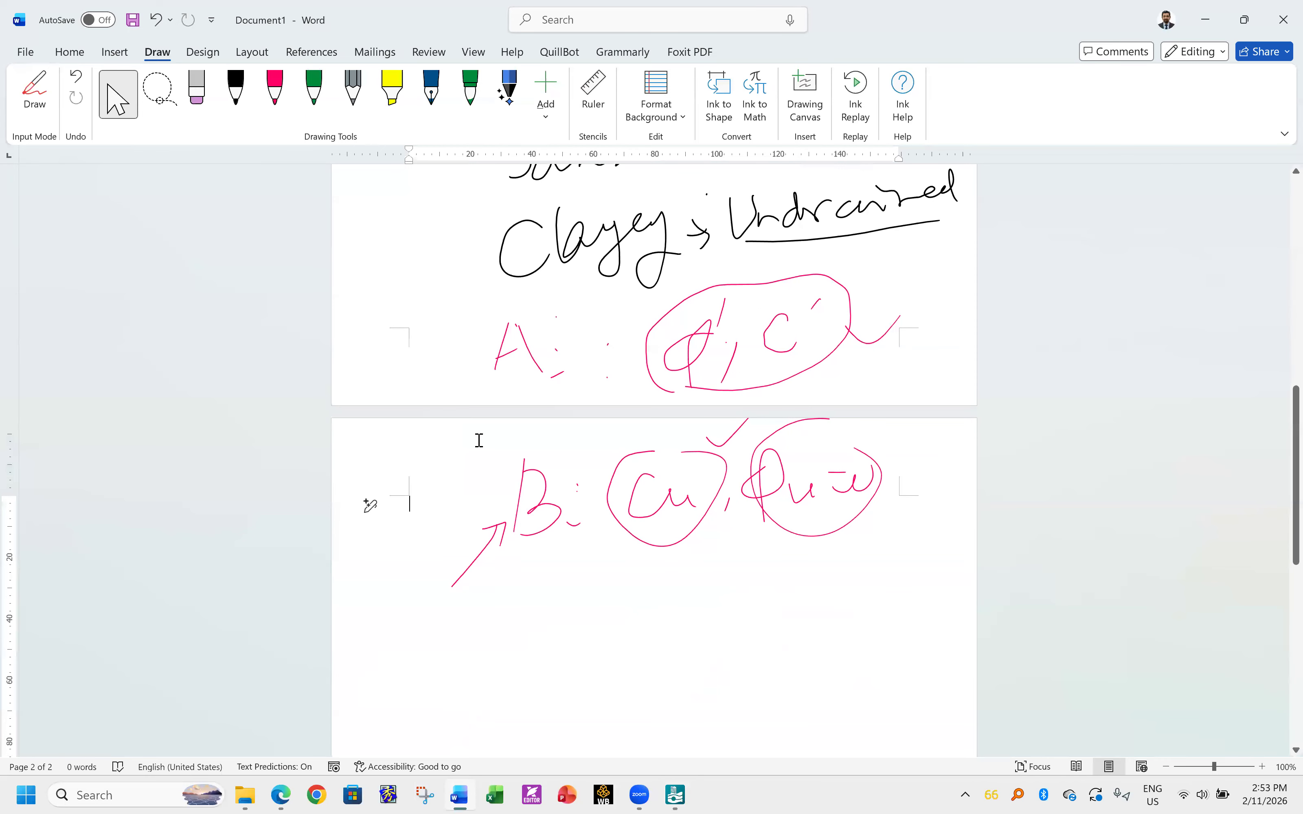
{"action": "left_click", "coordinate": [676, 795]}
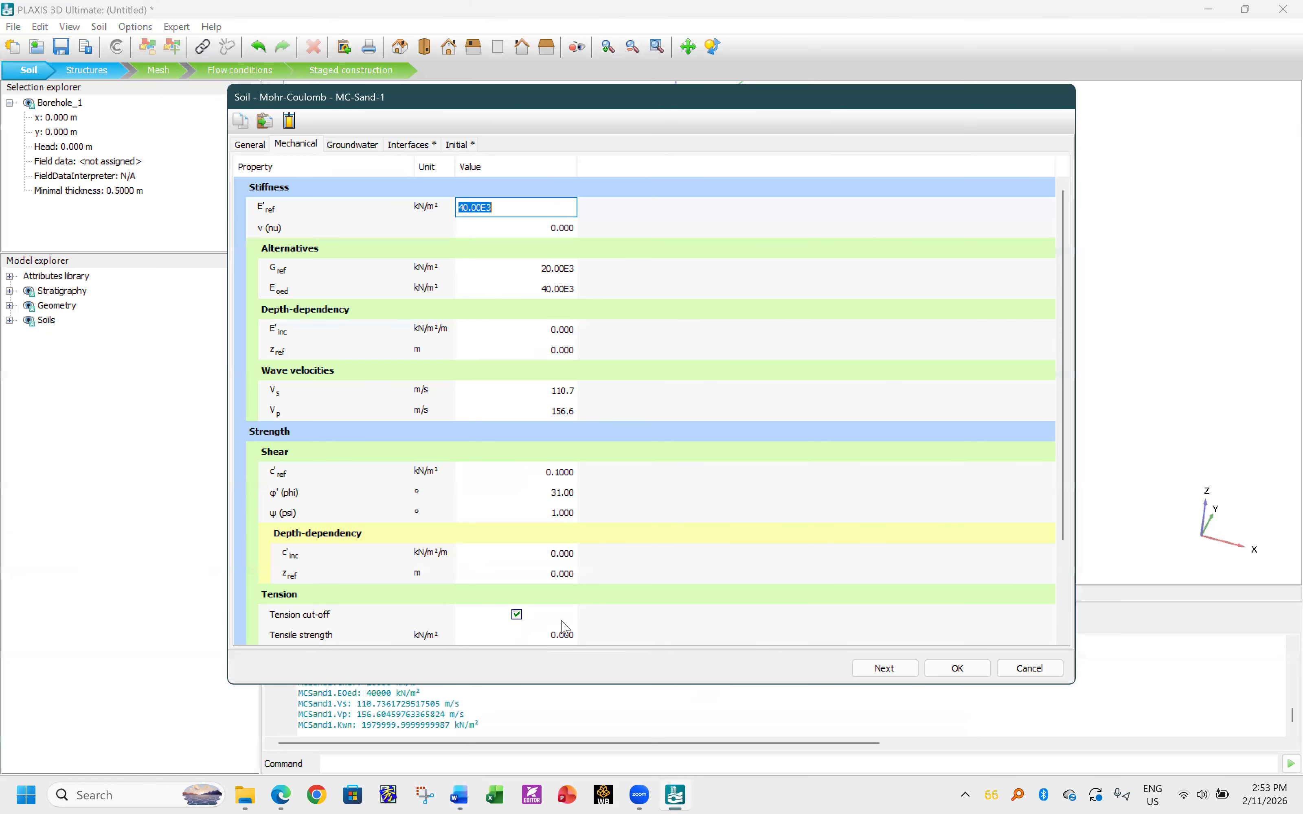
{"action": "left_click", "coordinate": [560, 232]}
{"action": "type", "text": "0"}
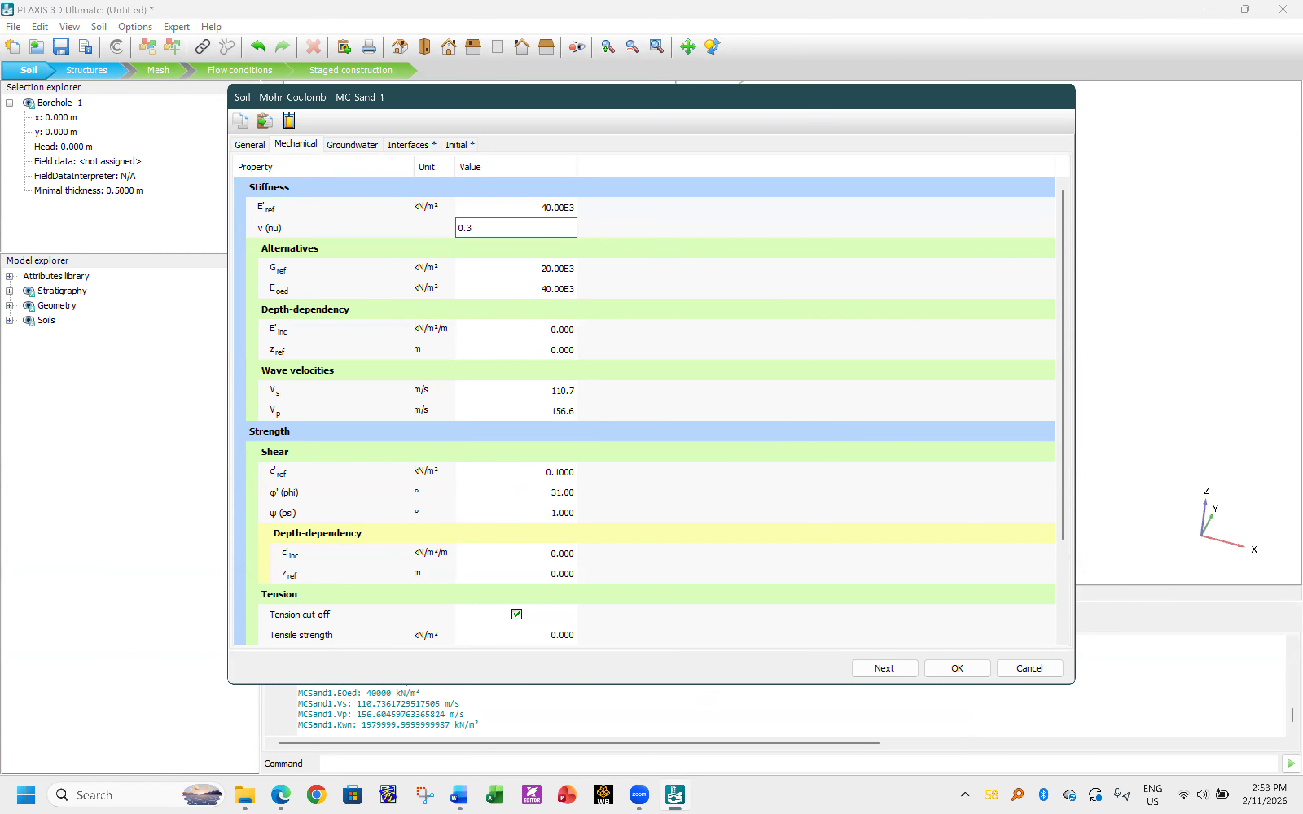
{"action": "type", "text": ".3"}
{"action": "key", "text": "Return"}
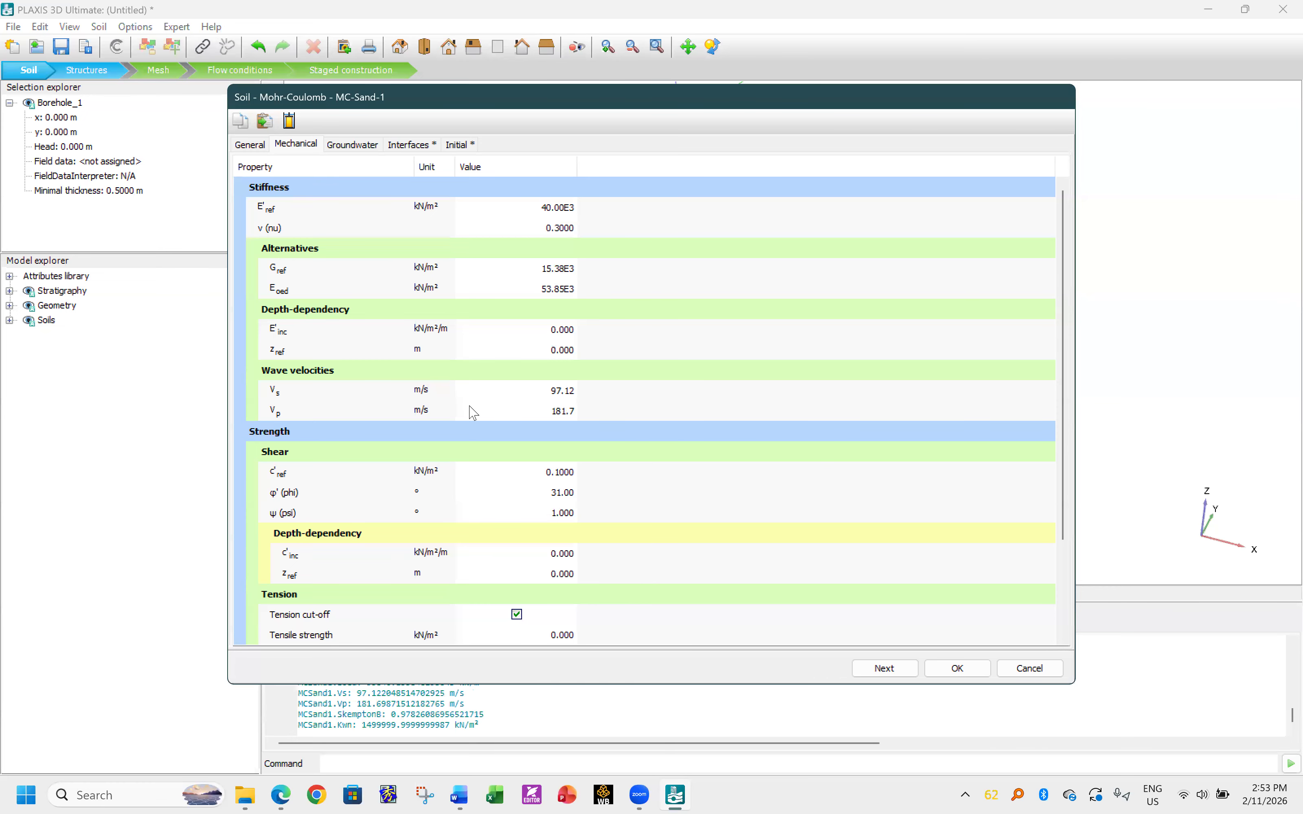
- Review the cohesion, friction angle and dilatancy angle of MC-Sand-1, and confirm the material and the material sets
{"action": "scroll", "coordinate": [449, 409], "scroll_direction": "down", "scroll_amount": 2}
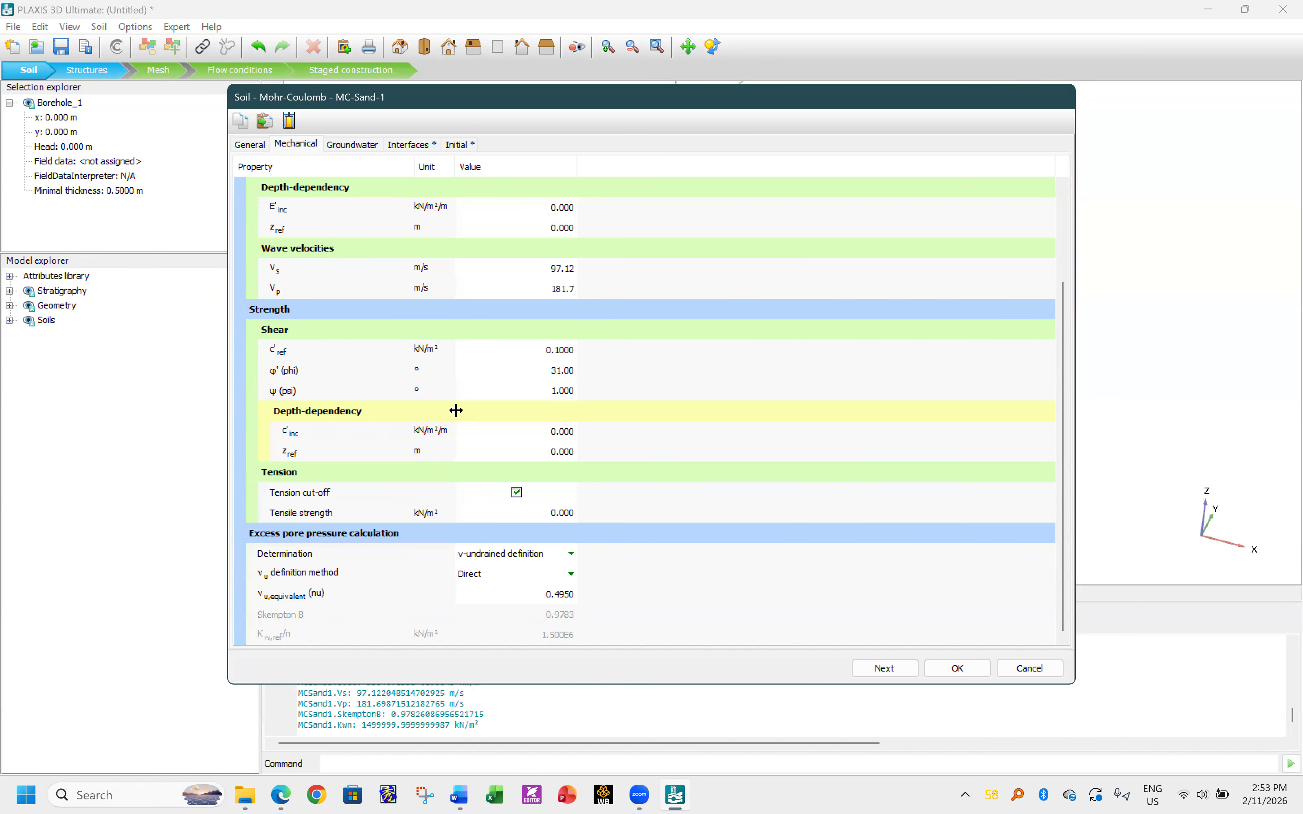
{"action": "left_click", "coordinate": [557, 353]}
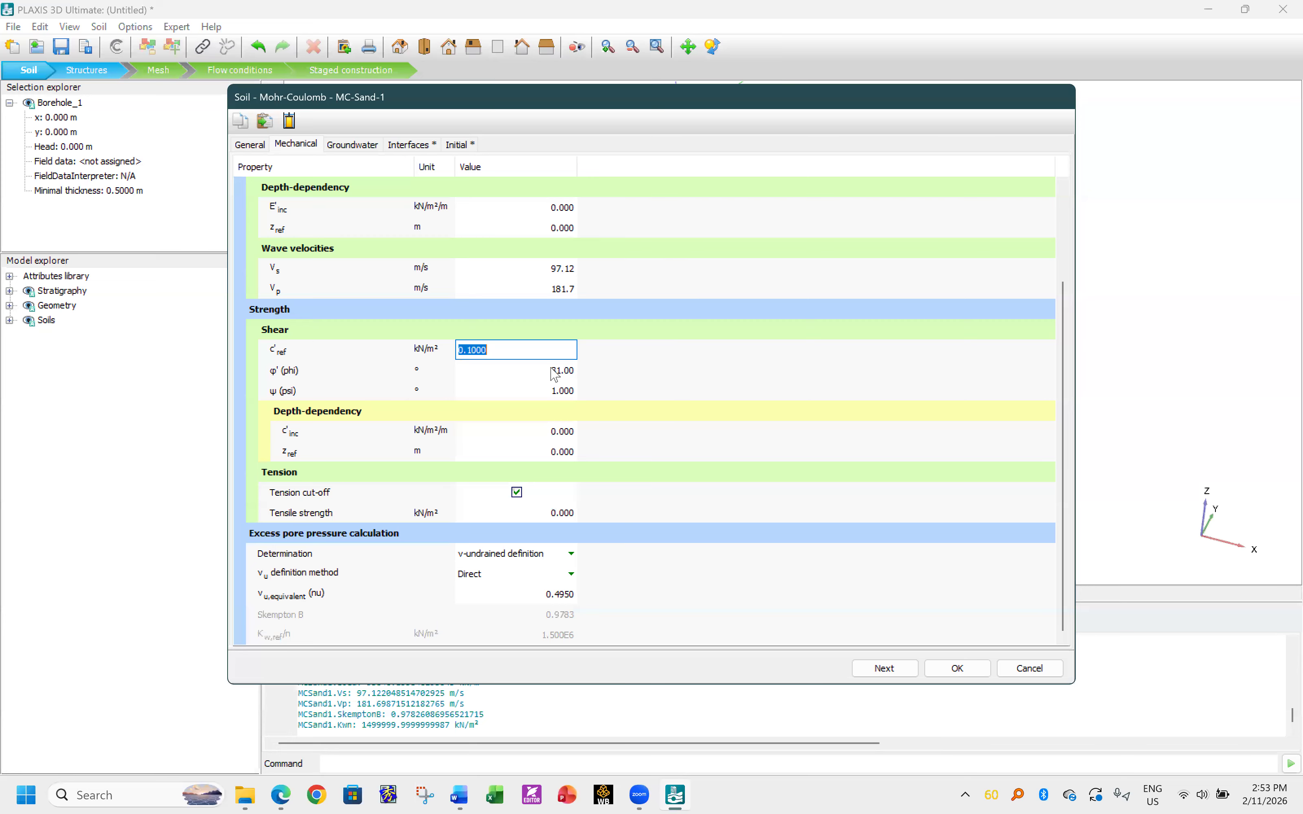
{"action": "left_click", "coordinate": [570, 376]}
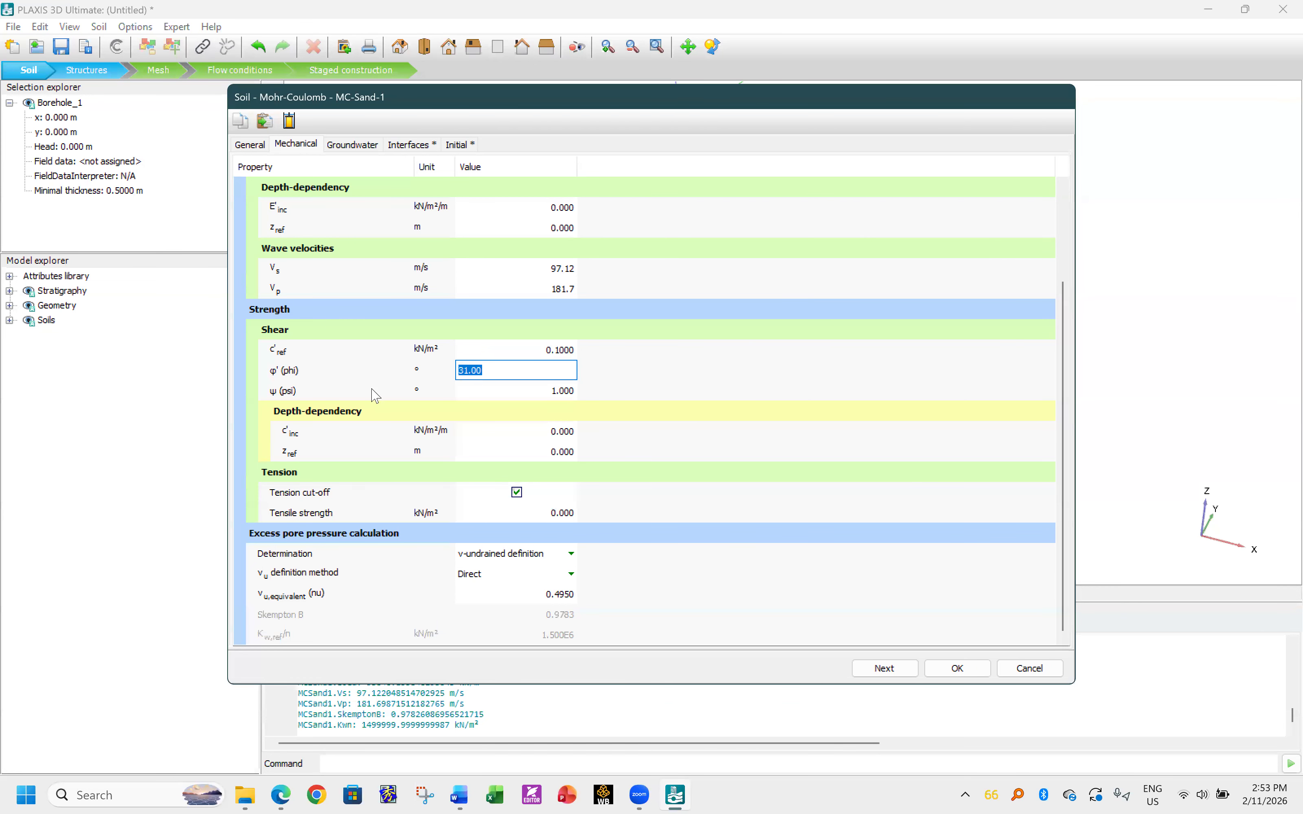
{"action": "left_click", "coordinate": [533, 387]}
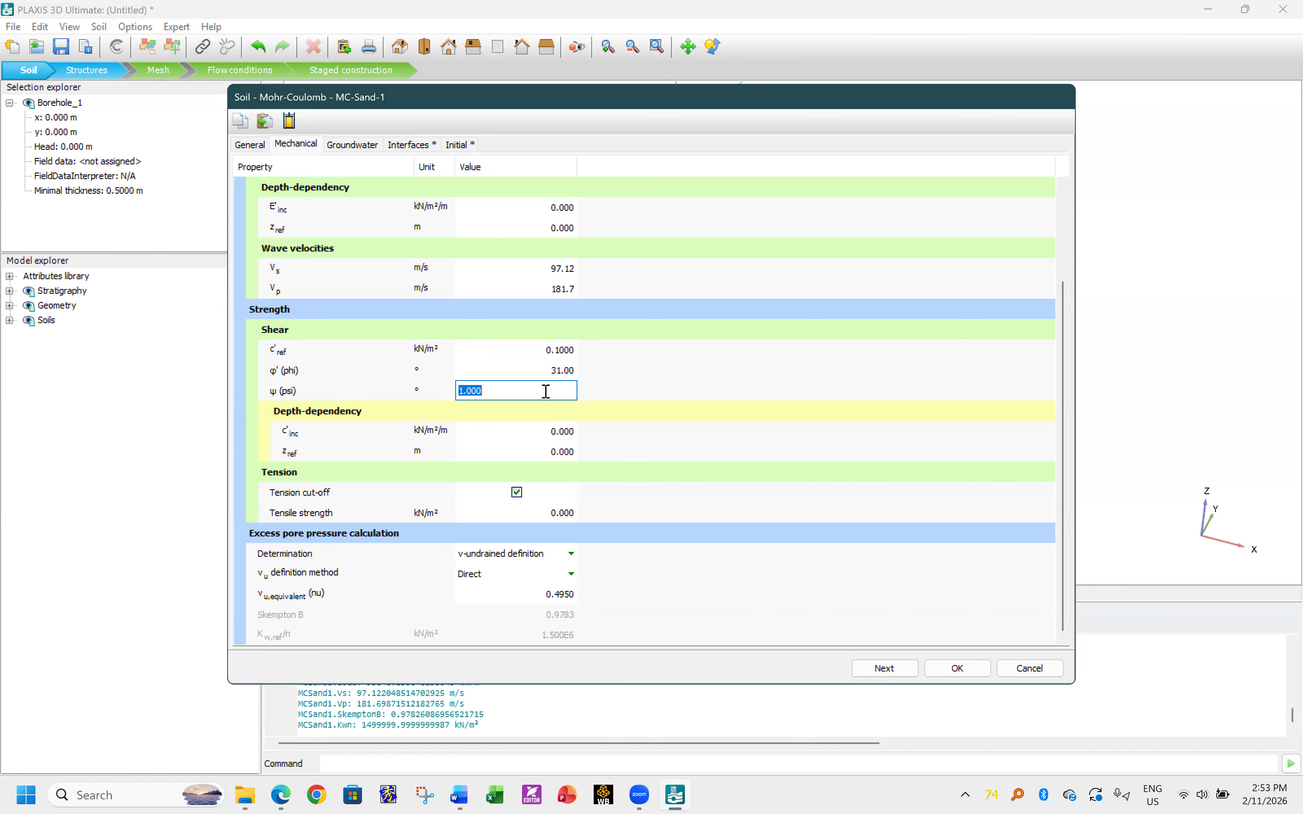
{"action": "left_click", "coordinate": [655, 395]}
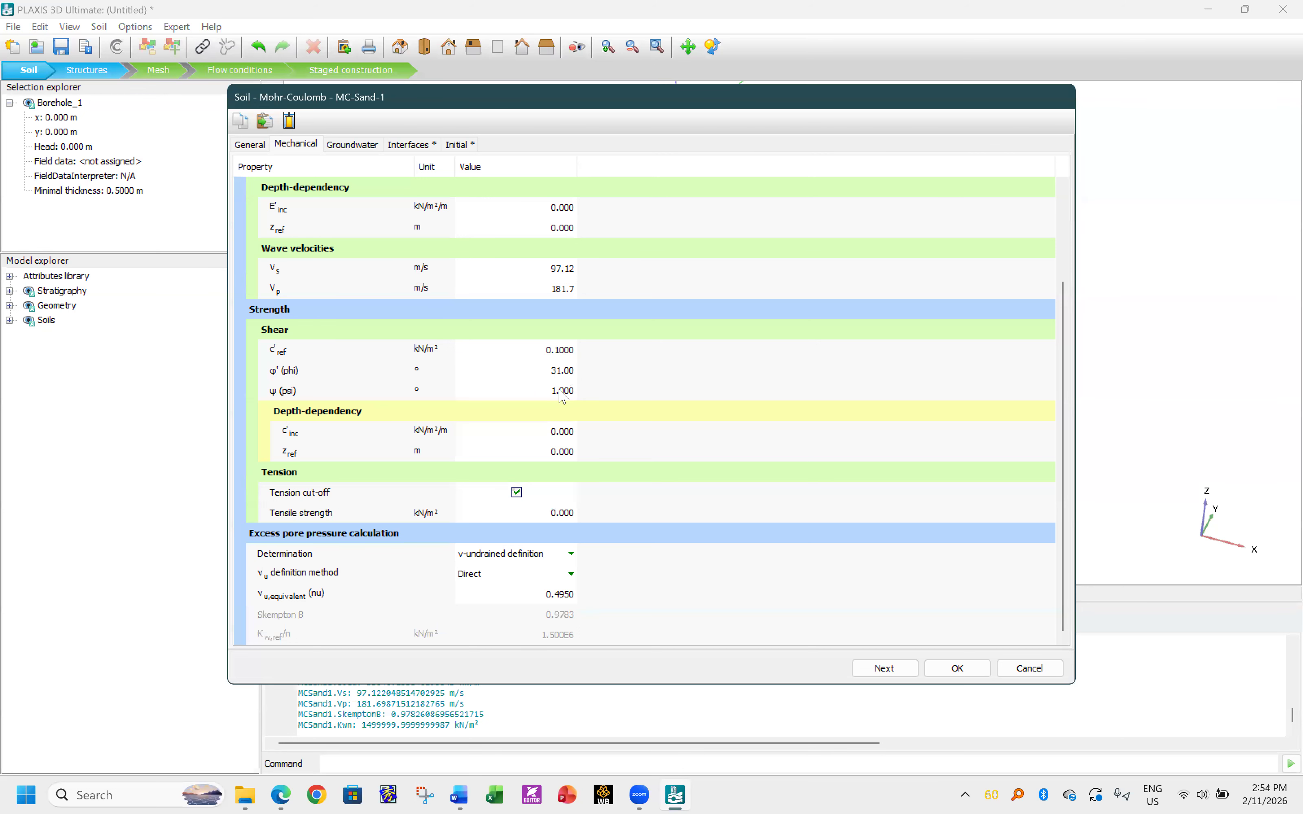
{"action": "left_click", "coordinate": [937, 668]}
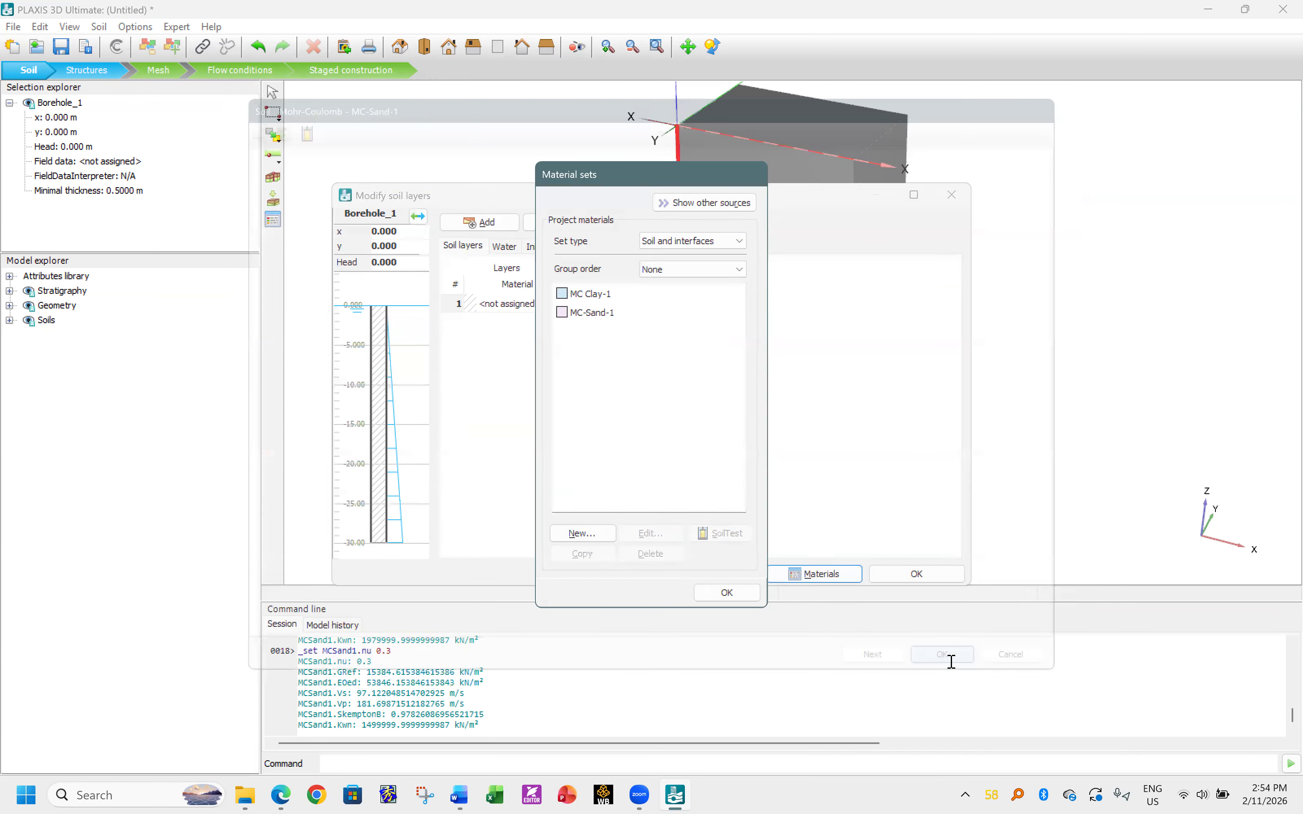
{"action": "left_click", "coordinate": [727, 592]}
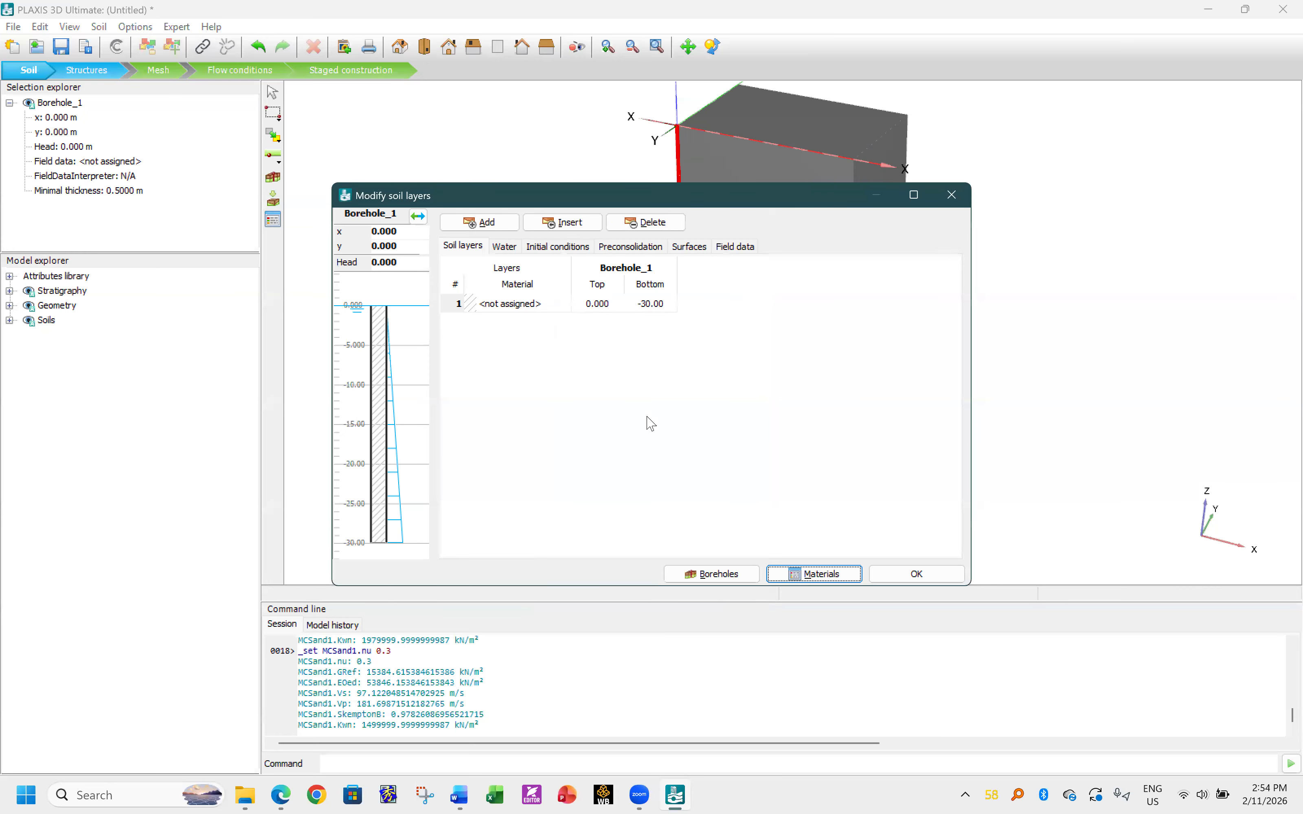
- Set the bottom level of the first soil layer to -5 m and assign MC Clay-1 to it
{"action": "left_click", "coordinate": [655, 307]}
{"action": "left_click_drag", "start_coordinate": [664, 304], "coordinate": [640, 298]}
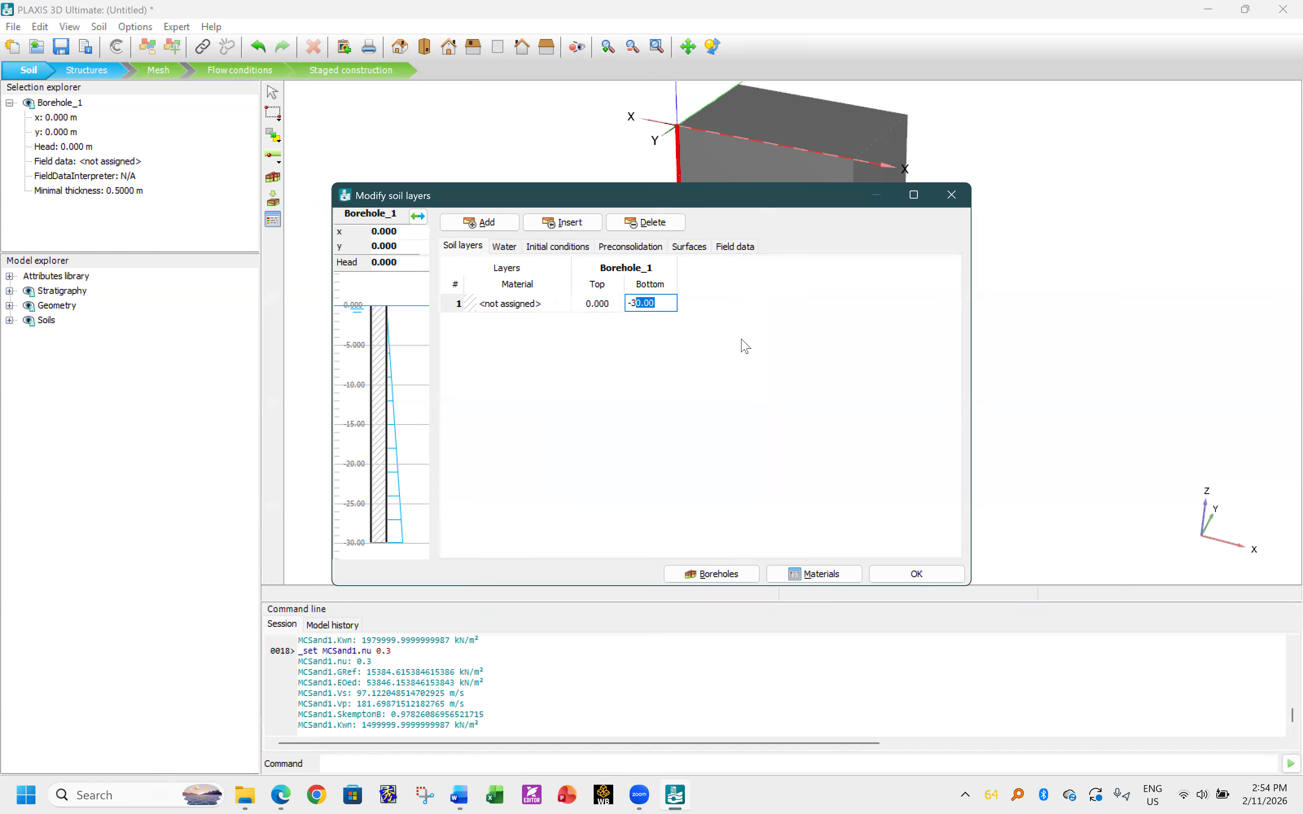
{"action": "key", "text": "BackSpace"}
{"action": "key", "text": "BackSpace"}
{"action": "left_click", "coordinate": [685, 351]}
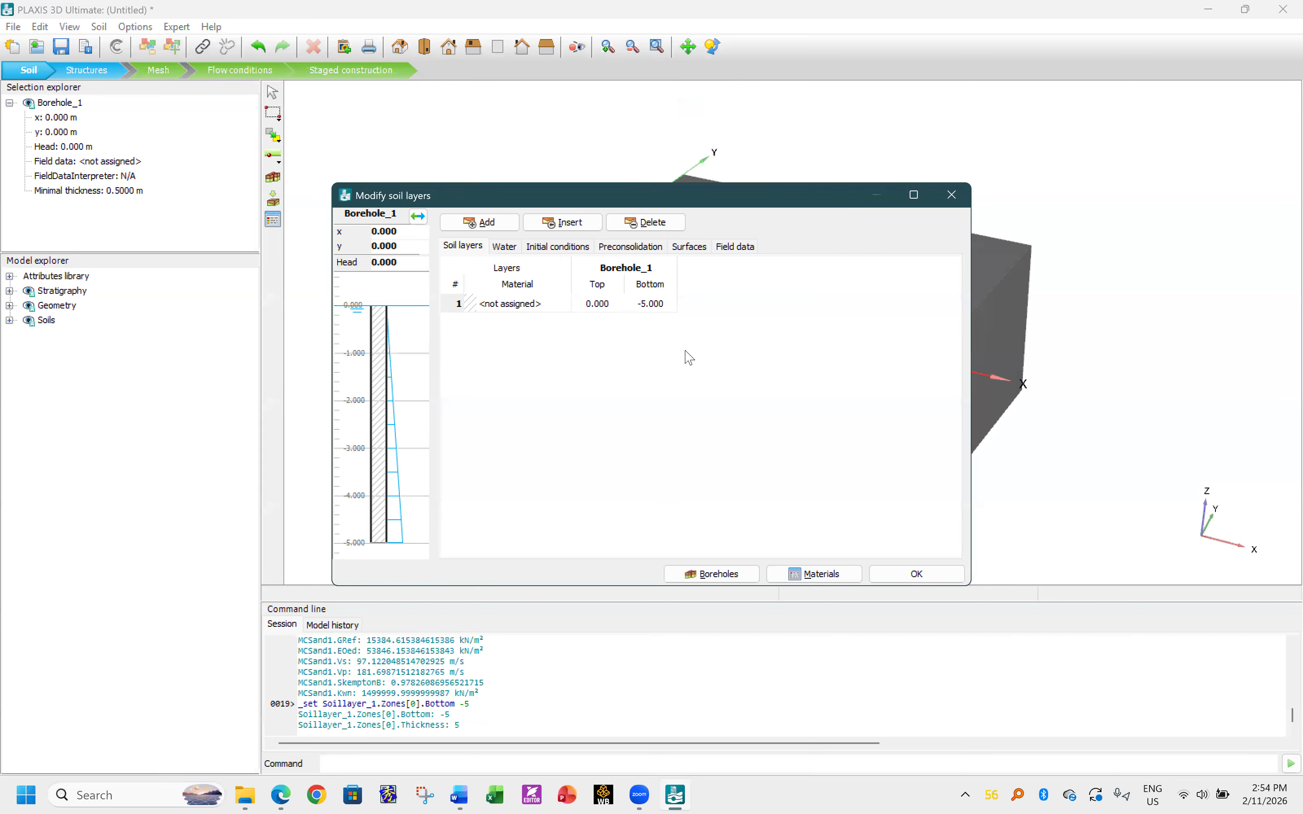
{"action": "left_click", "coordinate": [525, 304]}
{"action": "left_click", "coordinate": [548, 303]}
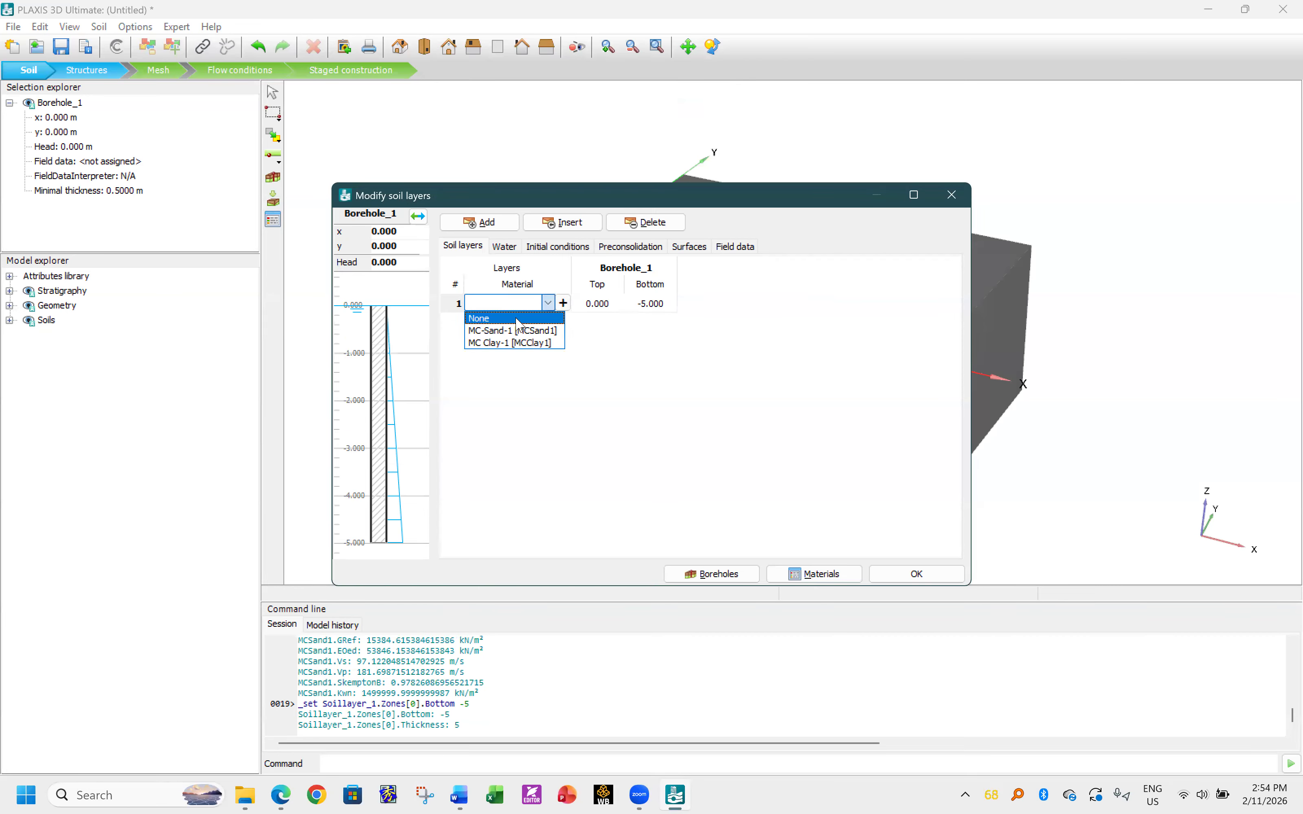
{"action": "left_click", "coordinate": [509, 342]}
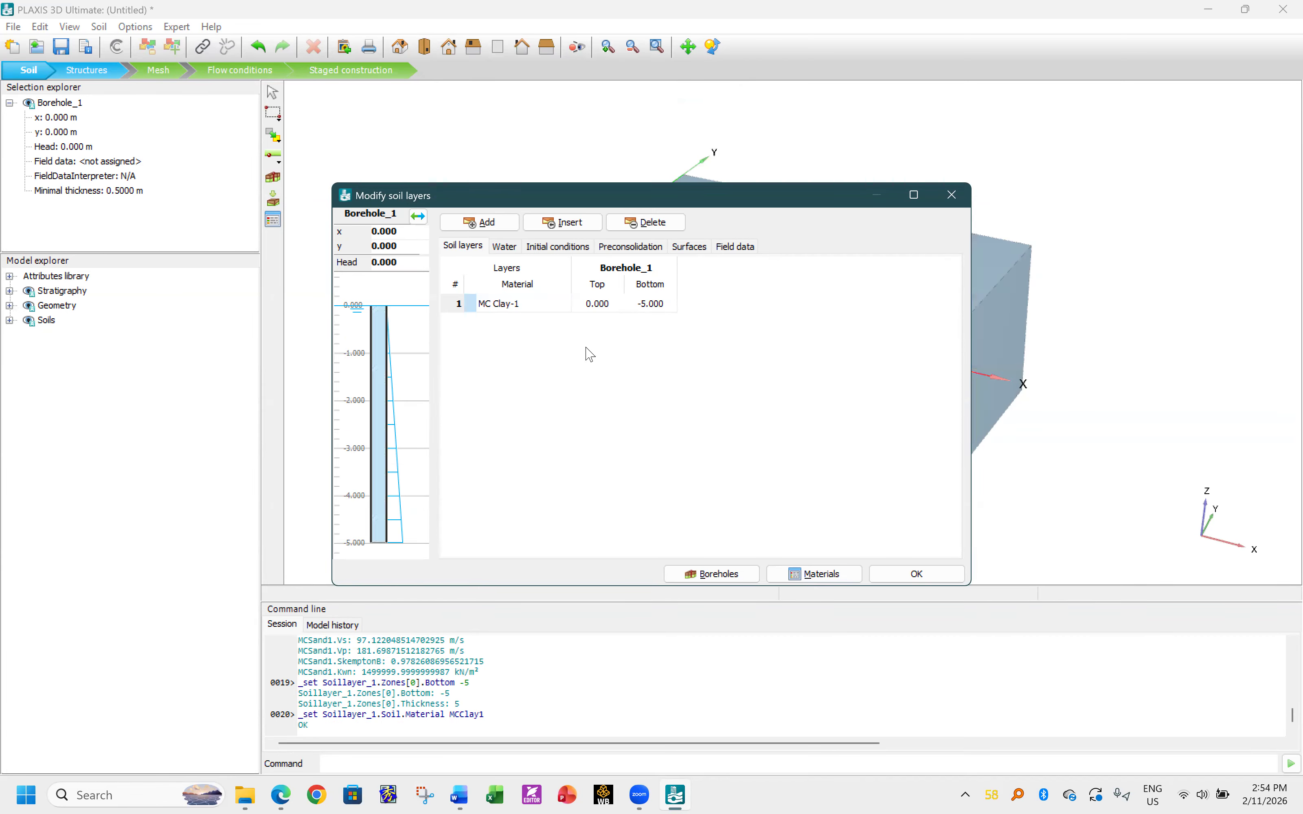
- Add a second soil layer with a bottom level of -30 m, assign MC-Sand-1 to it, and finish the borehole definition
{"action": "left_click", "coordinate": [478, 224]}
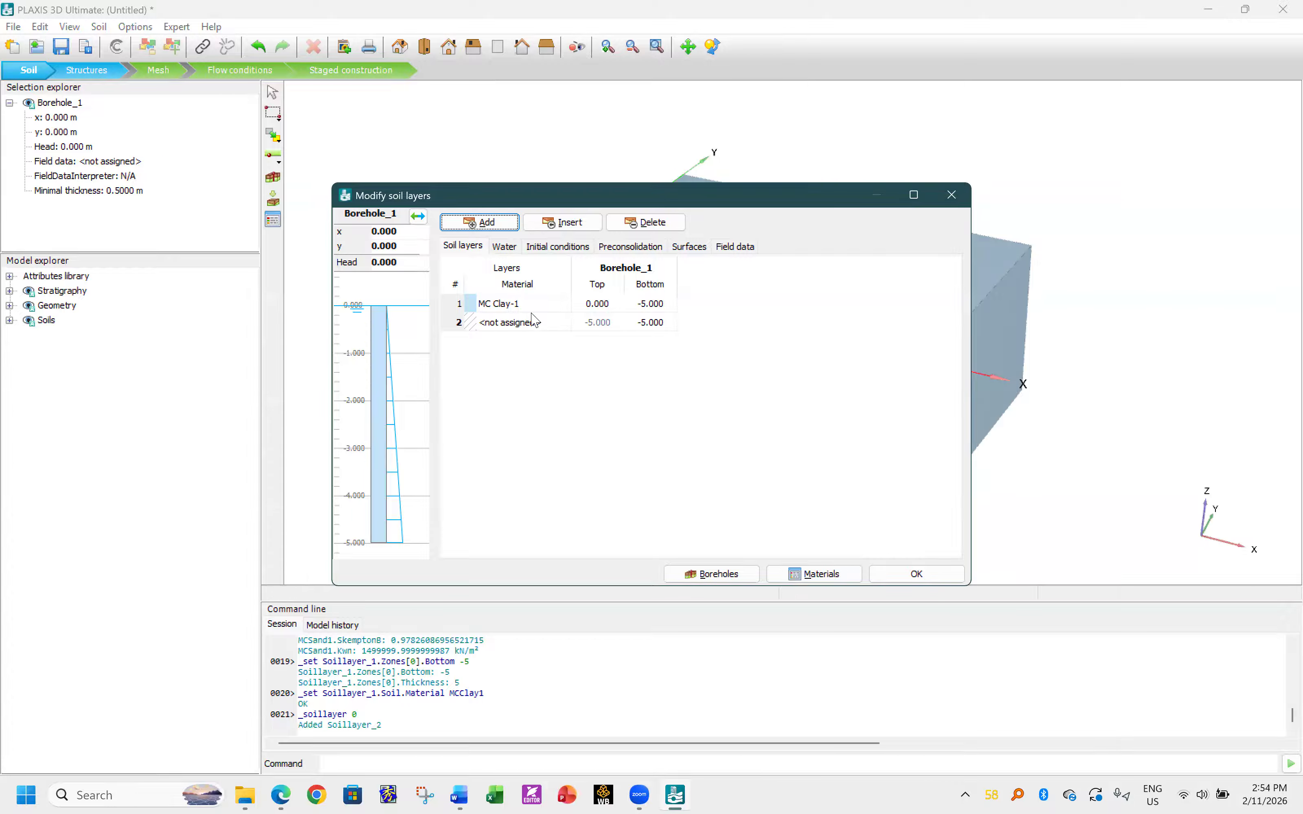
{"action": "left_click", "coordinate": [651, 322]}
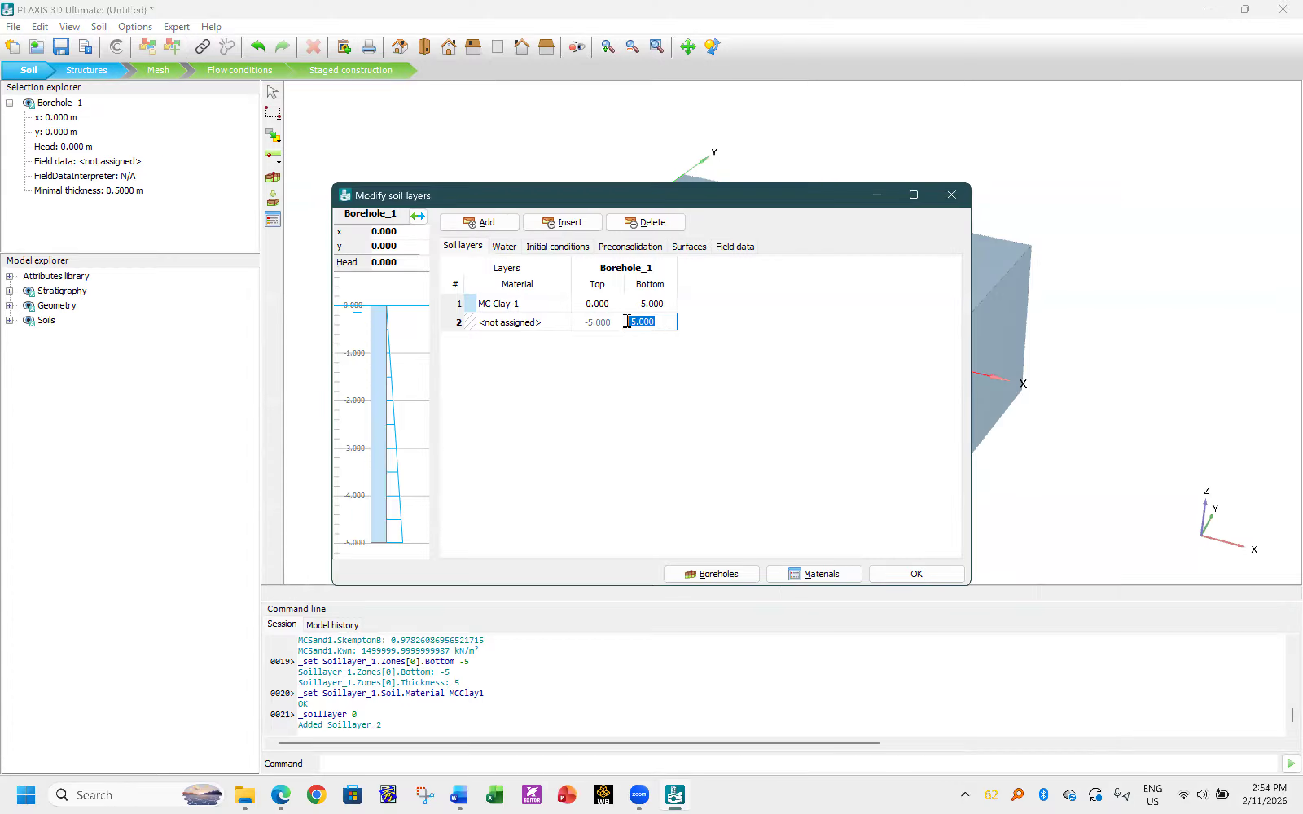
{"action": "type", "text": "30"}
{"action": "left_click", "coordinate": [513, 322]}
{"action": "left_click", "coordinate": [516, 322]}
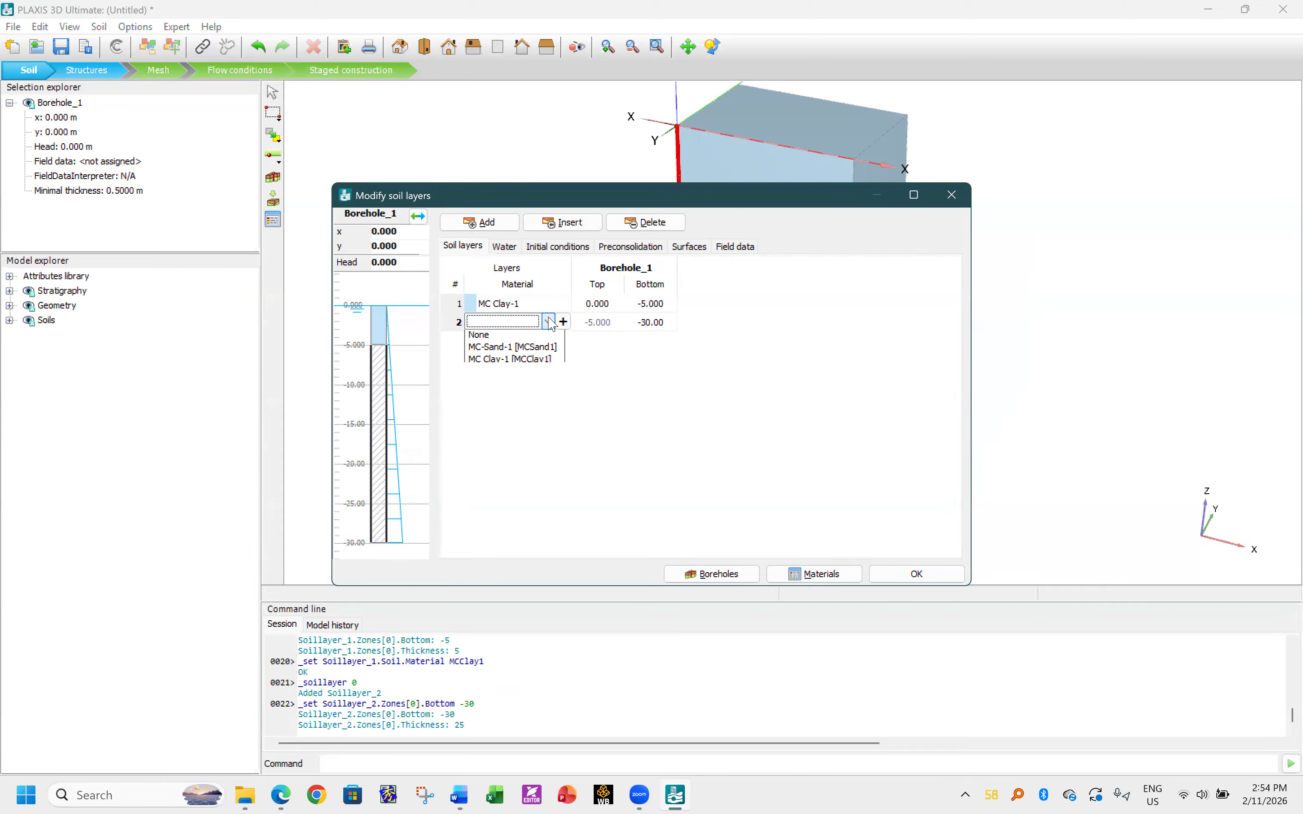
{"action": "left_click", "coordinate": [509, 350]}
{"action": "left_click", "coordinate": [913, 573]}
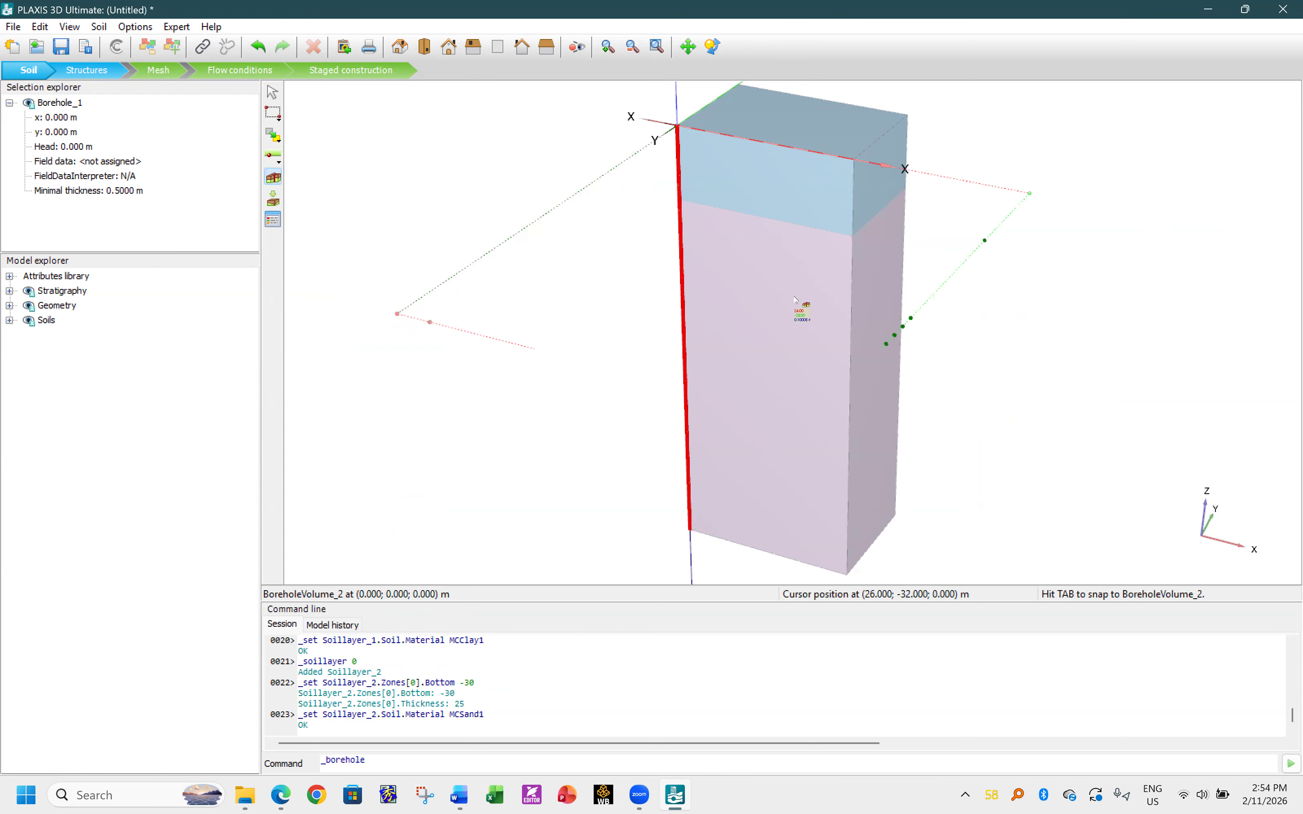
{"action": "key", "text": "Escape"}
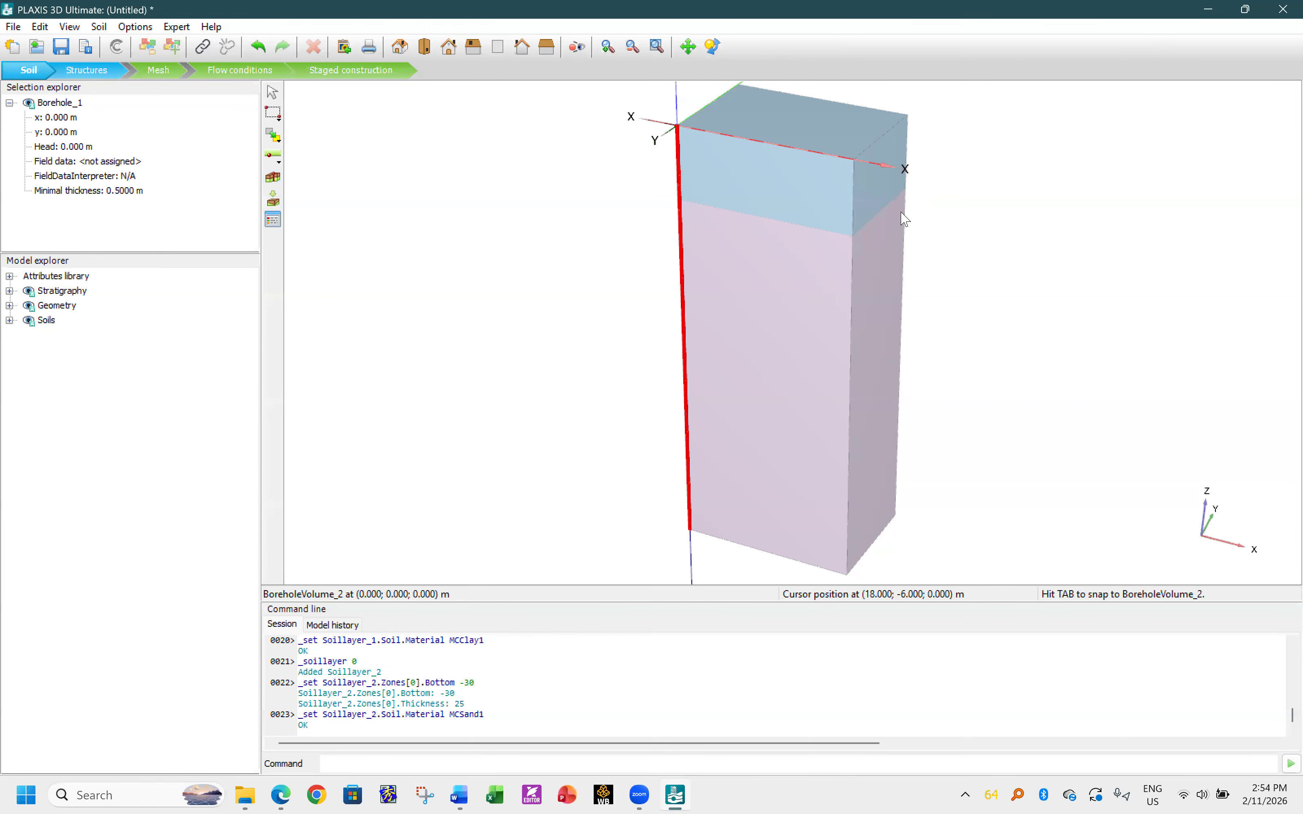
- Inspect the materials assigned to the upper and lower soil volumes
{"action": "left_click", "coordinate": [757, 173]}
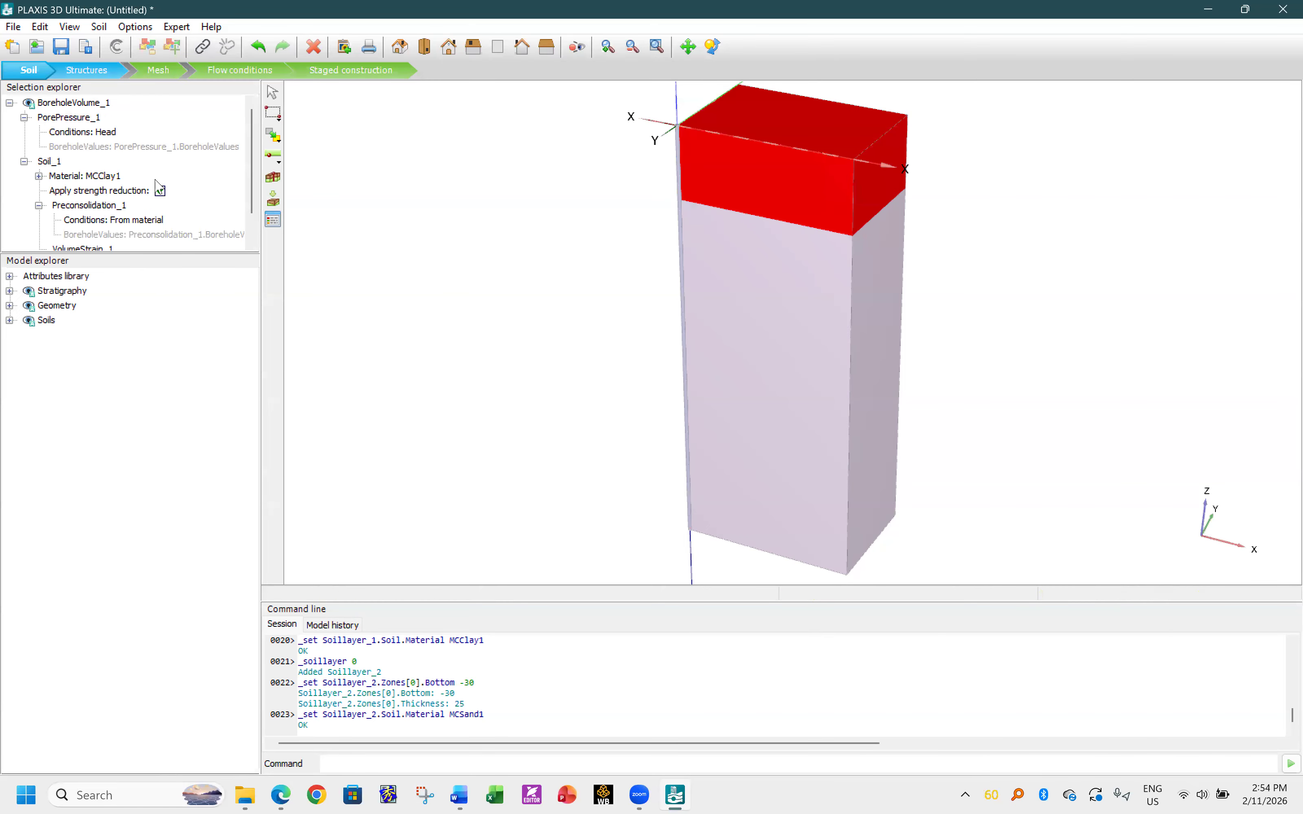
{"action": "left_click", "coordinate": [105, 179]}
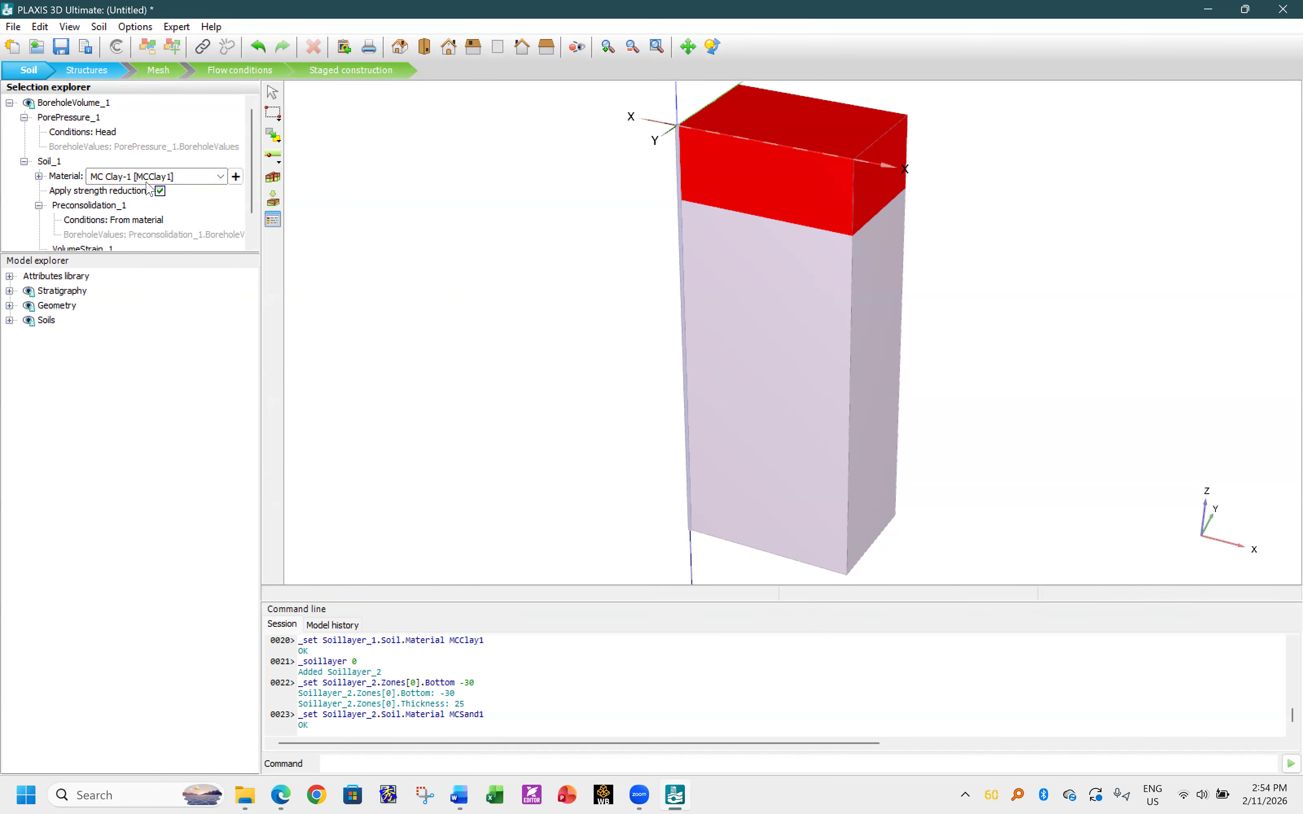
{"action": "left_click", "coordinate": [739, 265]}
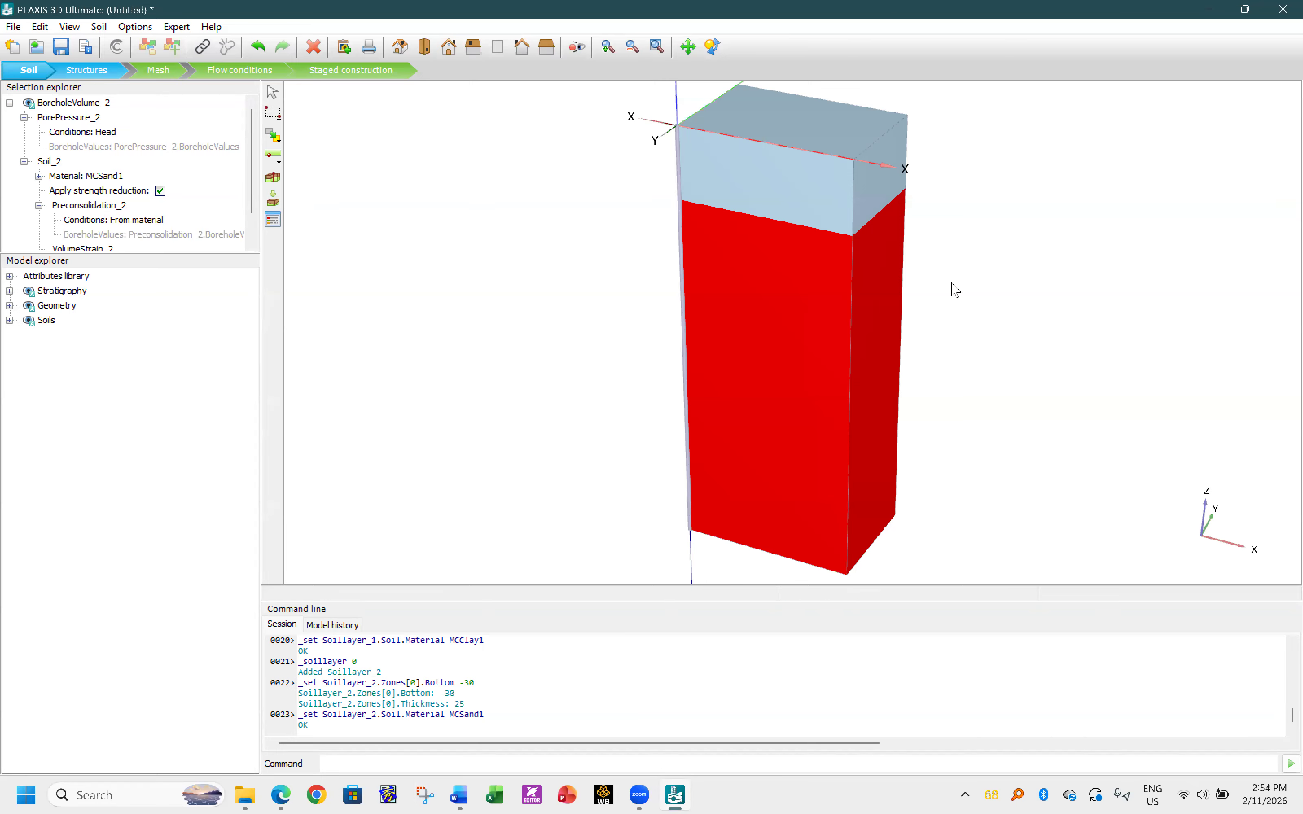
{"action": "left_click", "coordinate": [714, 202]}
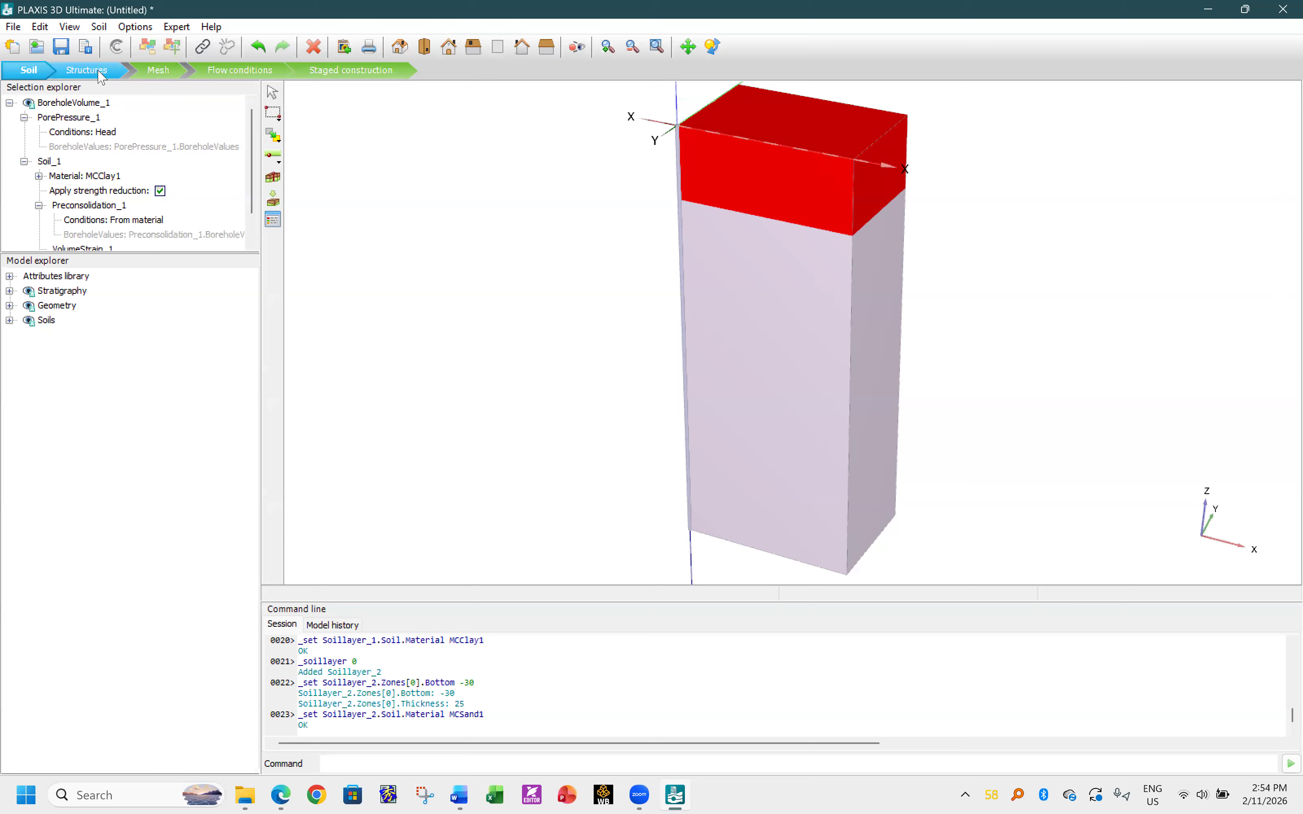
- Review the interface stiffness and strength settings of the MC Clay-1 material
{"action": "left_click", "coordinate": [273, 219]}
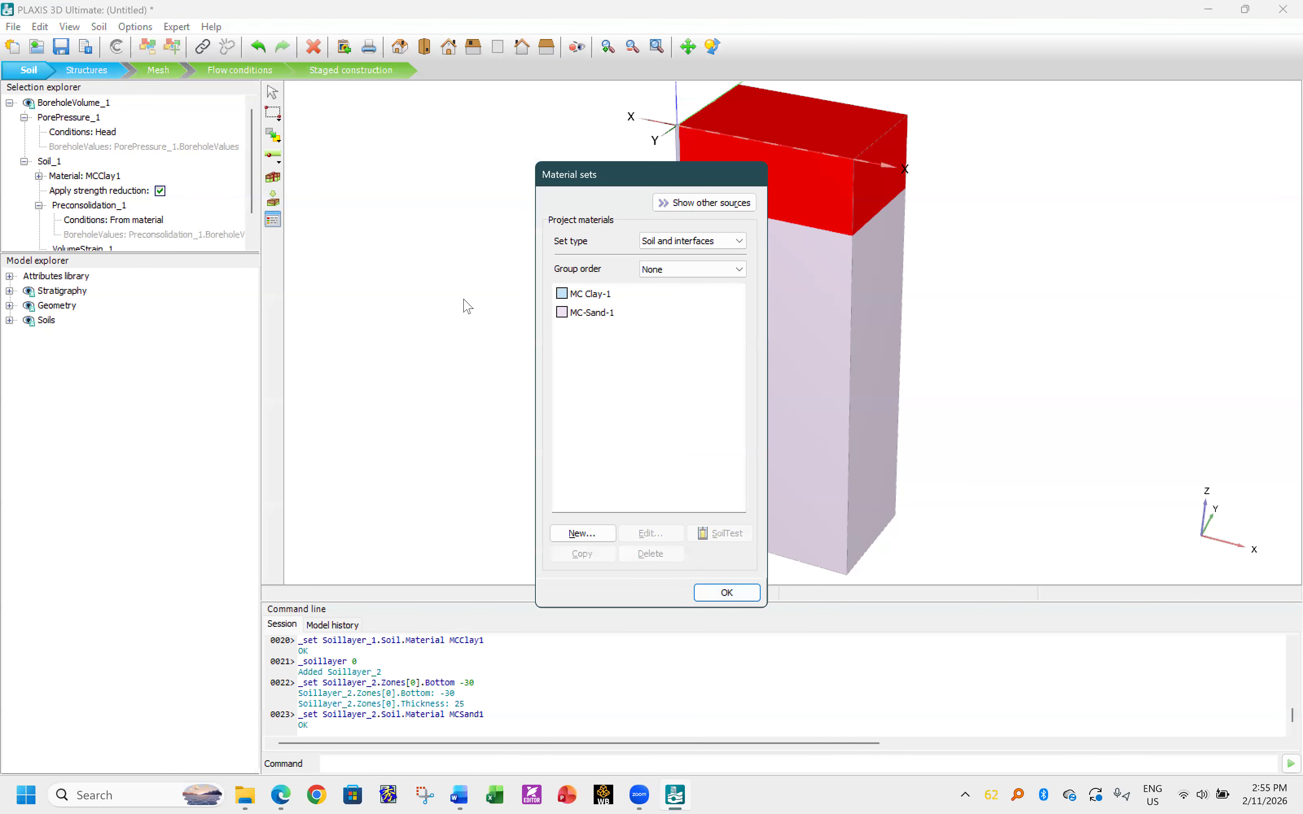
{"action": "double_click", "coordinate": [604, 294]}
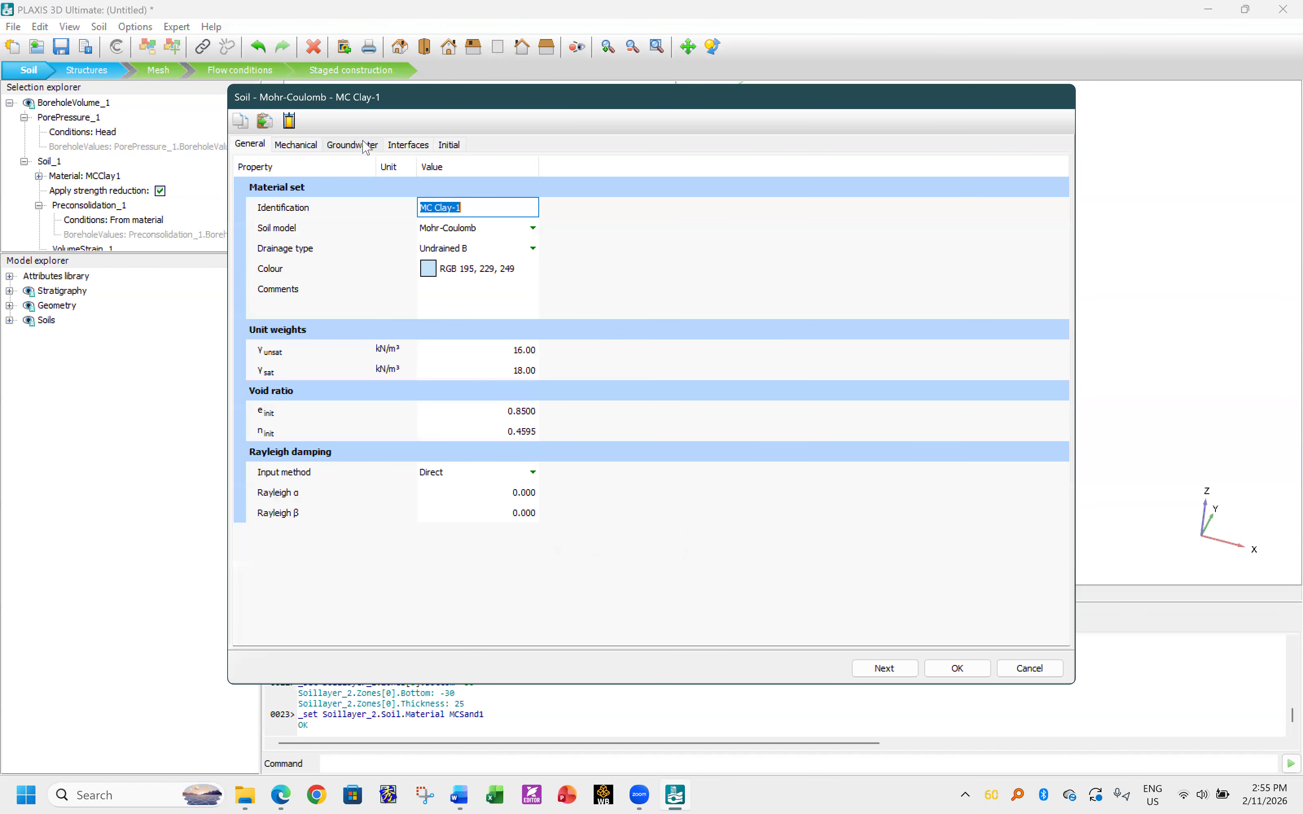
{"action": "left_click", "coordinate": [409, 144]}
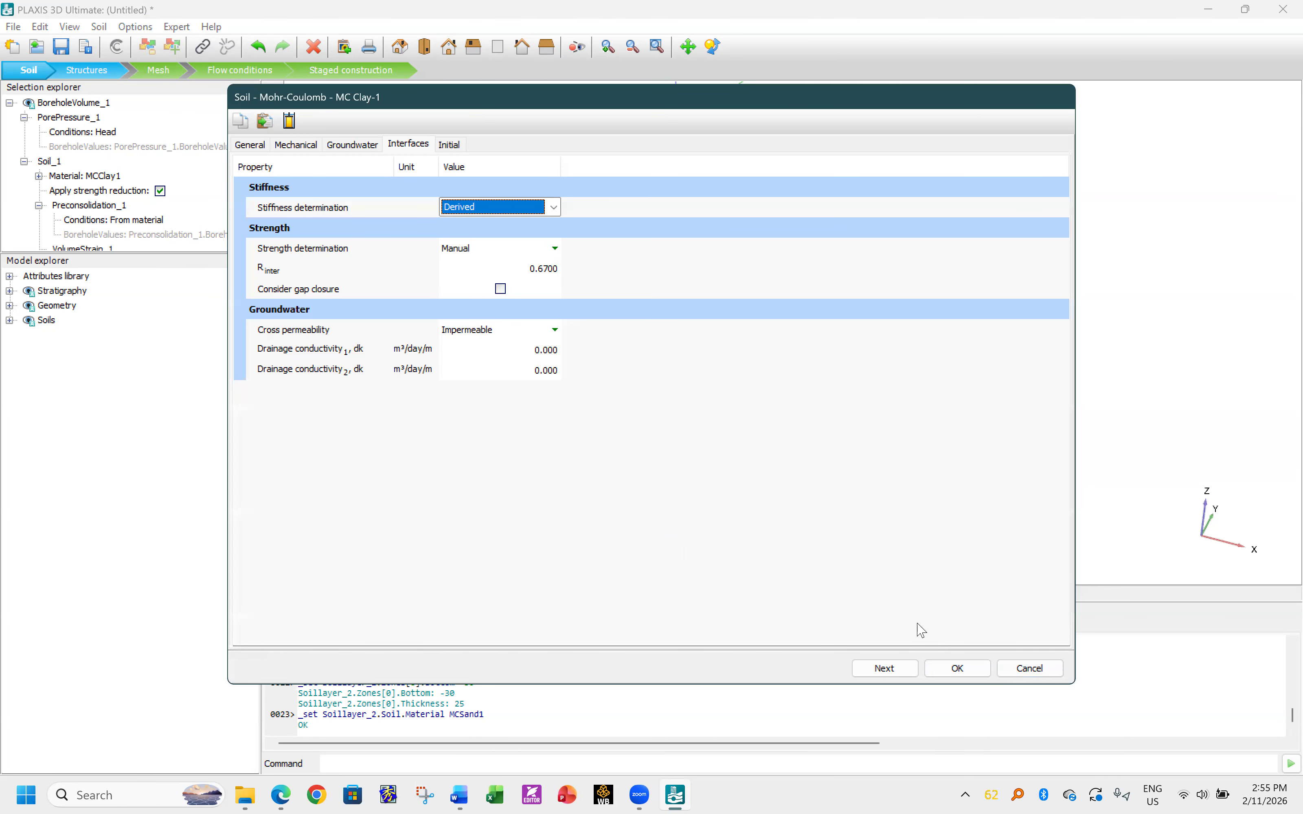
{"action": "left_click", "coordinate": [953, 668]}
- Review the interface settings and strength determination options of the MC-Sand-1 material, and leave the material sets
{"action": "double_click", "coordinate": [611, 312]}
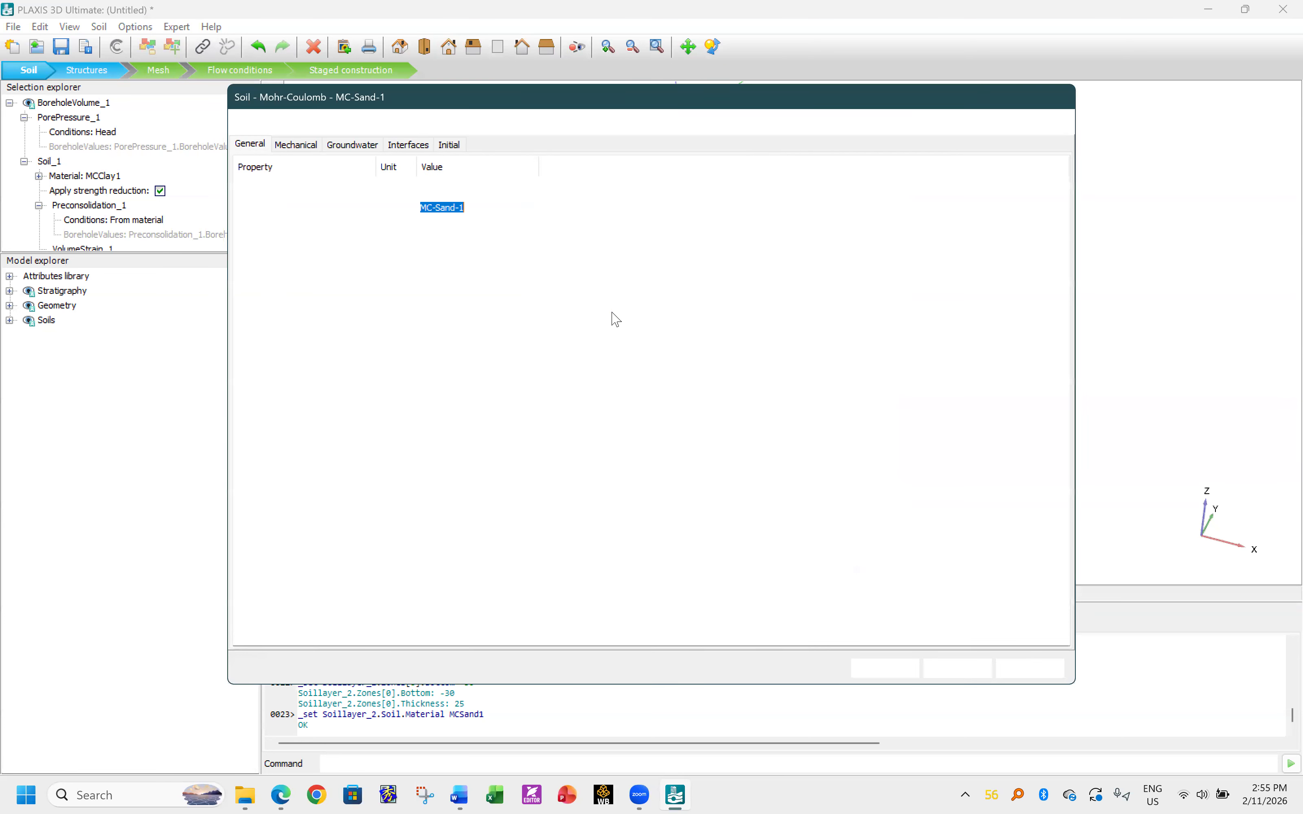
{"action": "left_click", "coordinate": [403, 146]}
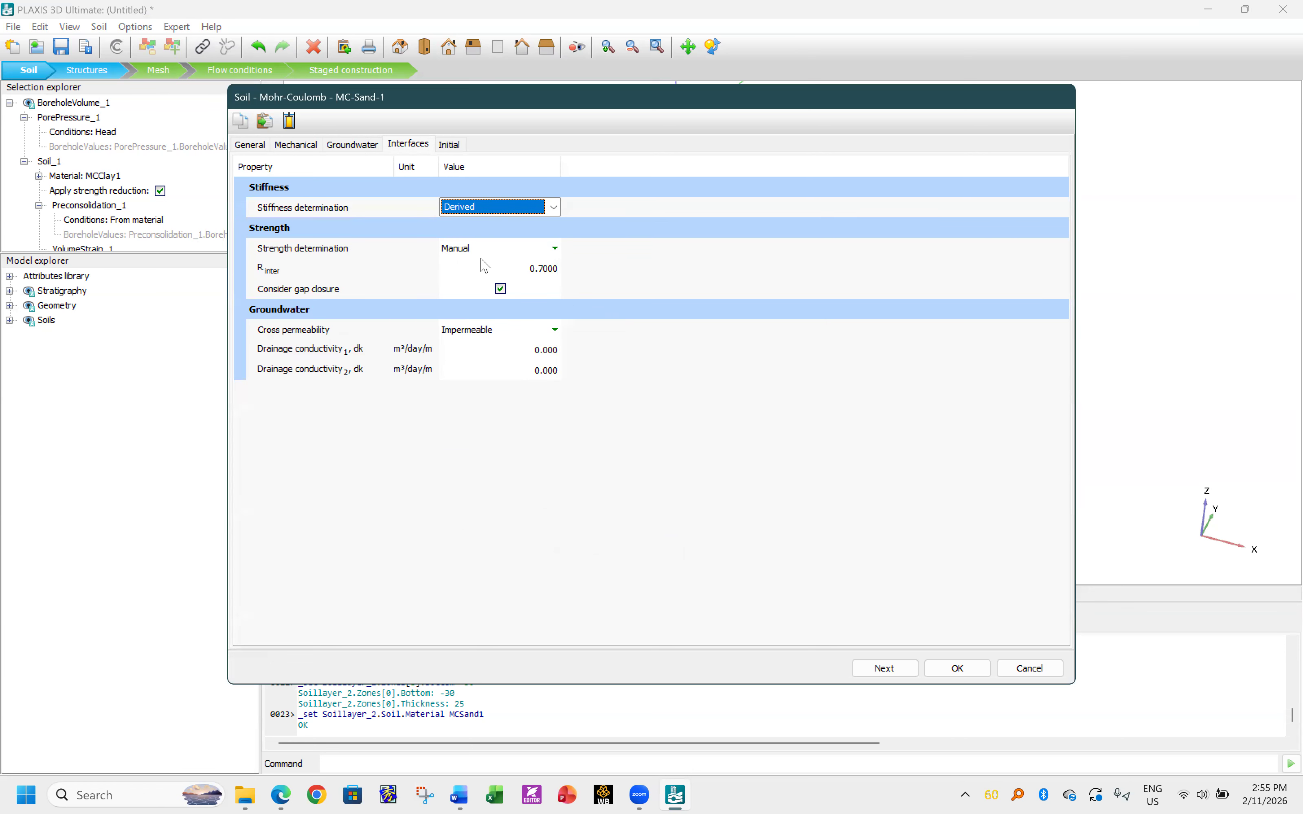
{"action": "left_click", "coordinate": [684, 297]}
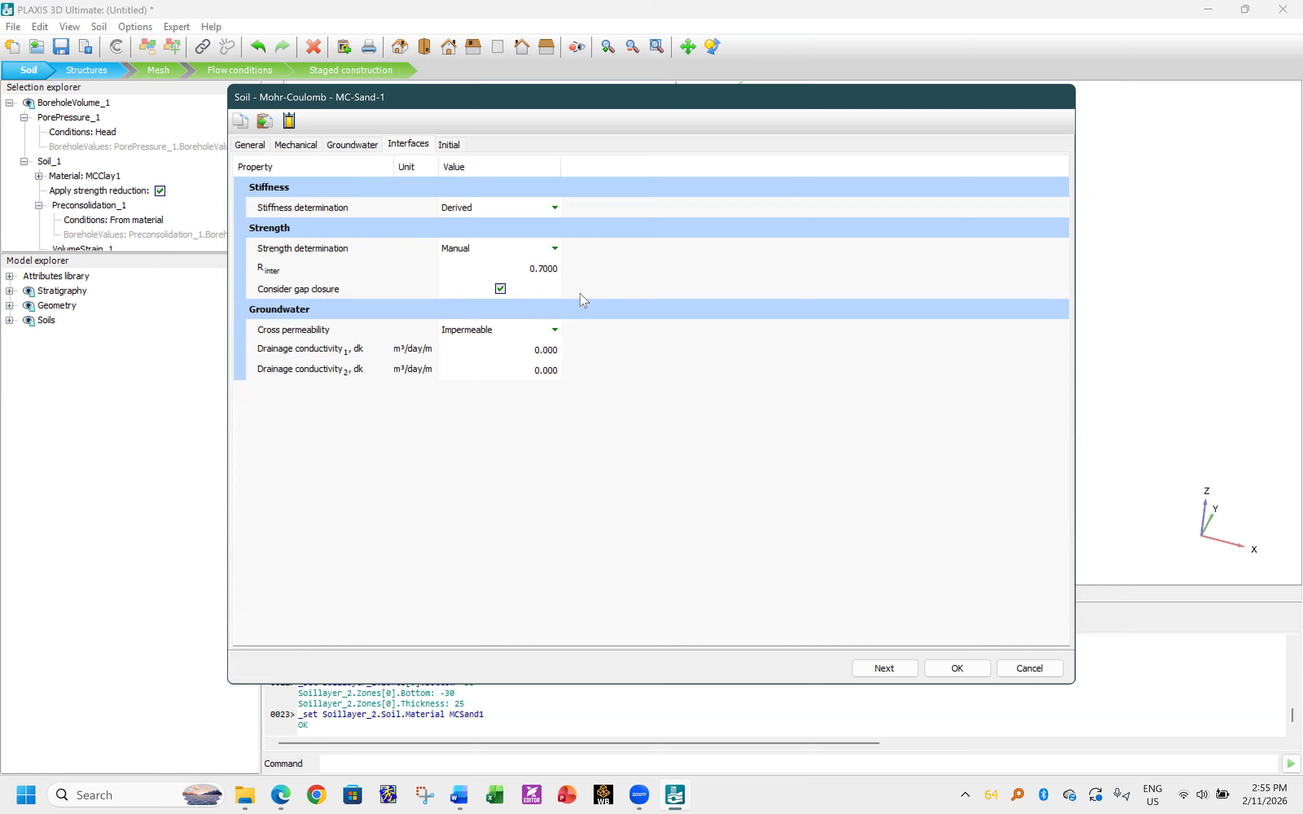
{"action": "left_click", "coordinate": [555, 254]}
{"action": "left_click", "coordinate": [555, 253]}
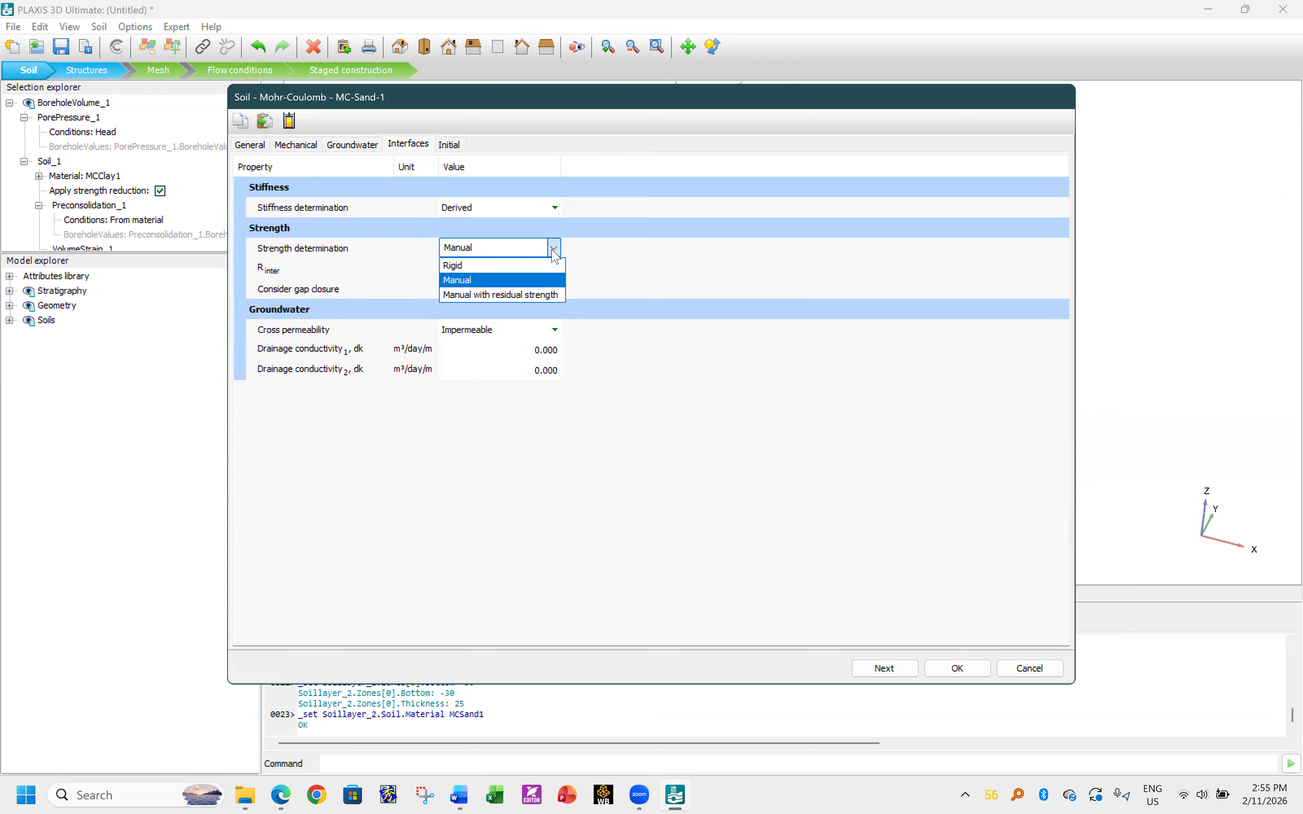
{"action": "left_click", "coordinate": [548, 247]}
{"action": "left_click", "coordinate": [633, 283]}
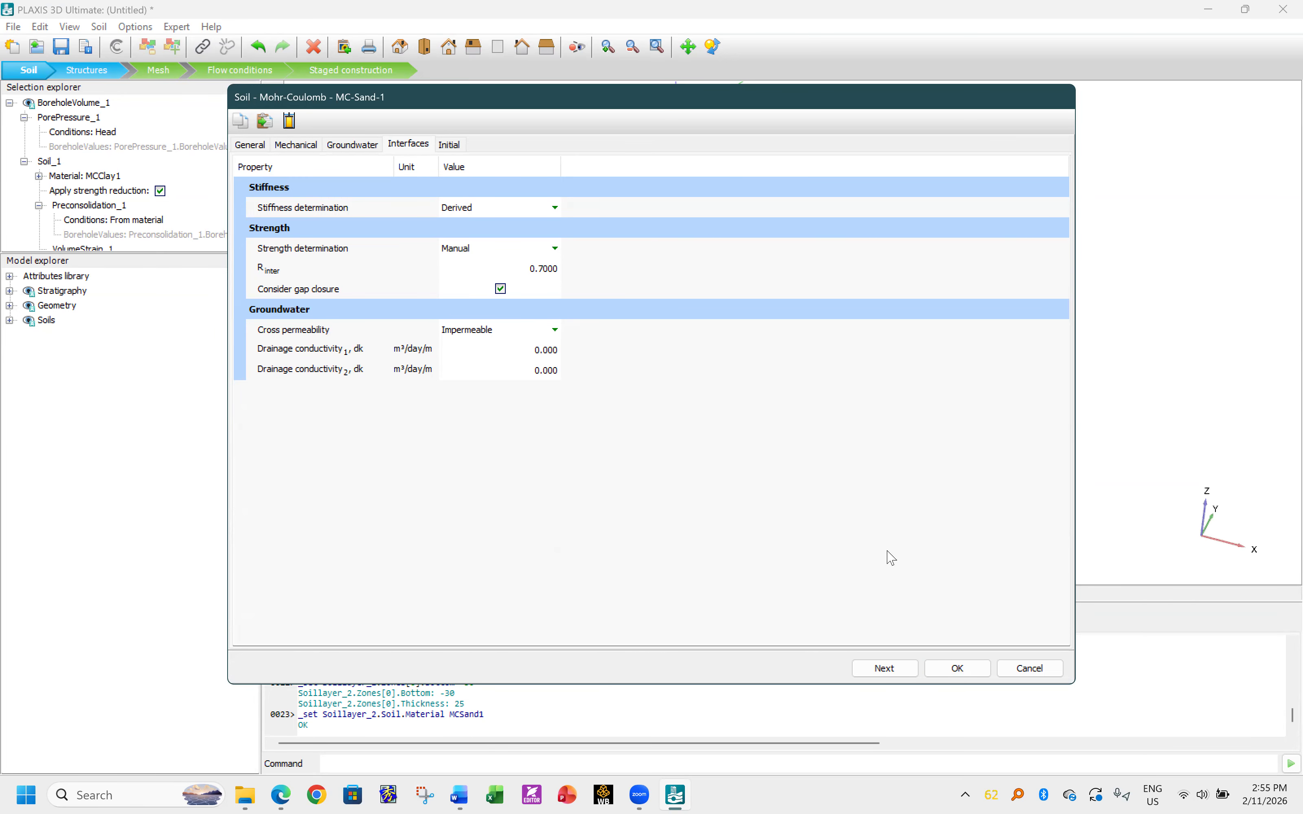
{"action": "left_click", "coordinate": [958, 669]}
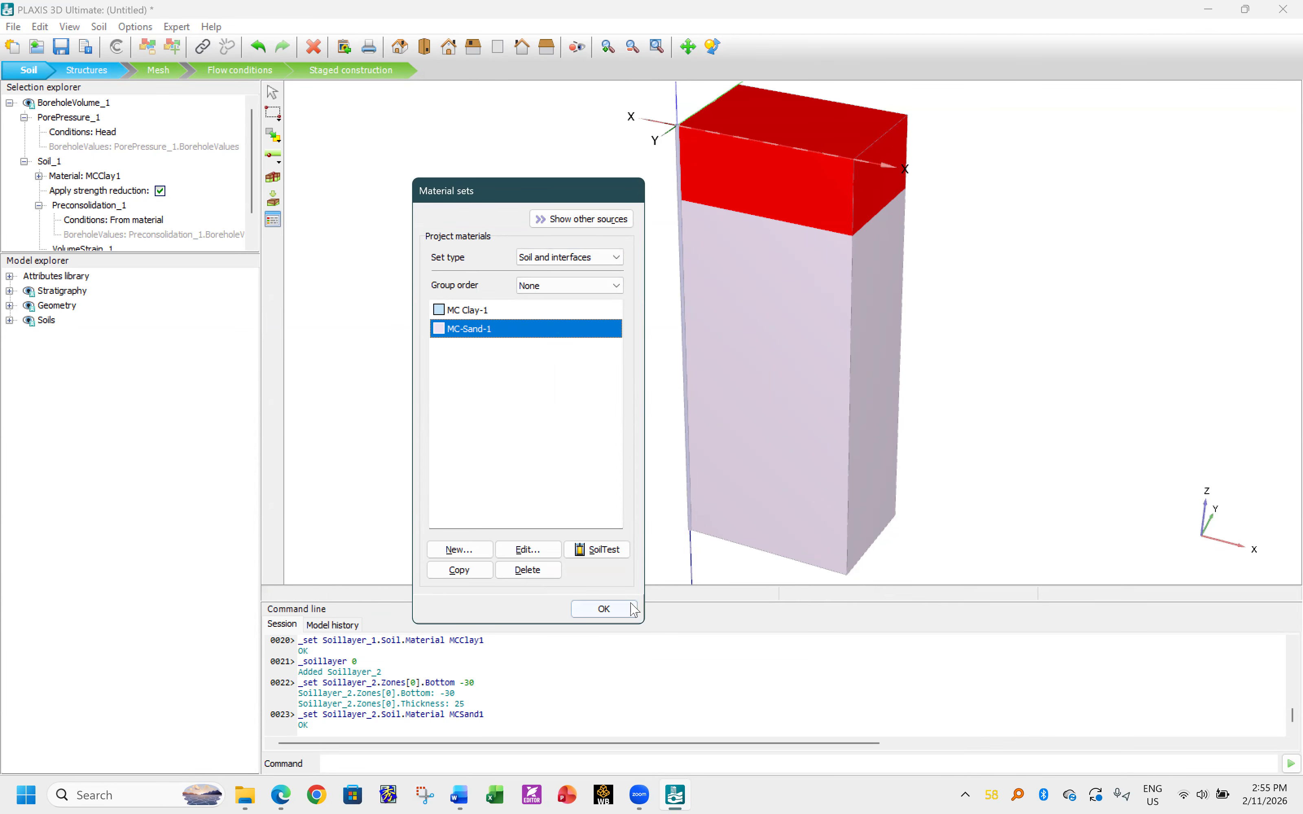
{"action": "left_click", "coordinate": [603, 608]}
- Change the colour of the MC-Sand-1 material to a pale yellow, RGB 246, 243, 228
{"action": "scroll", "coordinate": [831, 273], "scroll_direction": "down", "scroll_amount": 2}
{"action": "middle_click_drag", "start_coordinate": [894, 241], "coordinate": [725, 267]}
{"action": "left_click", "coordinate": [276, 89]}
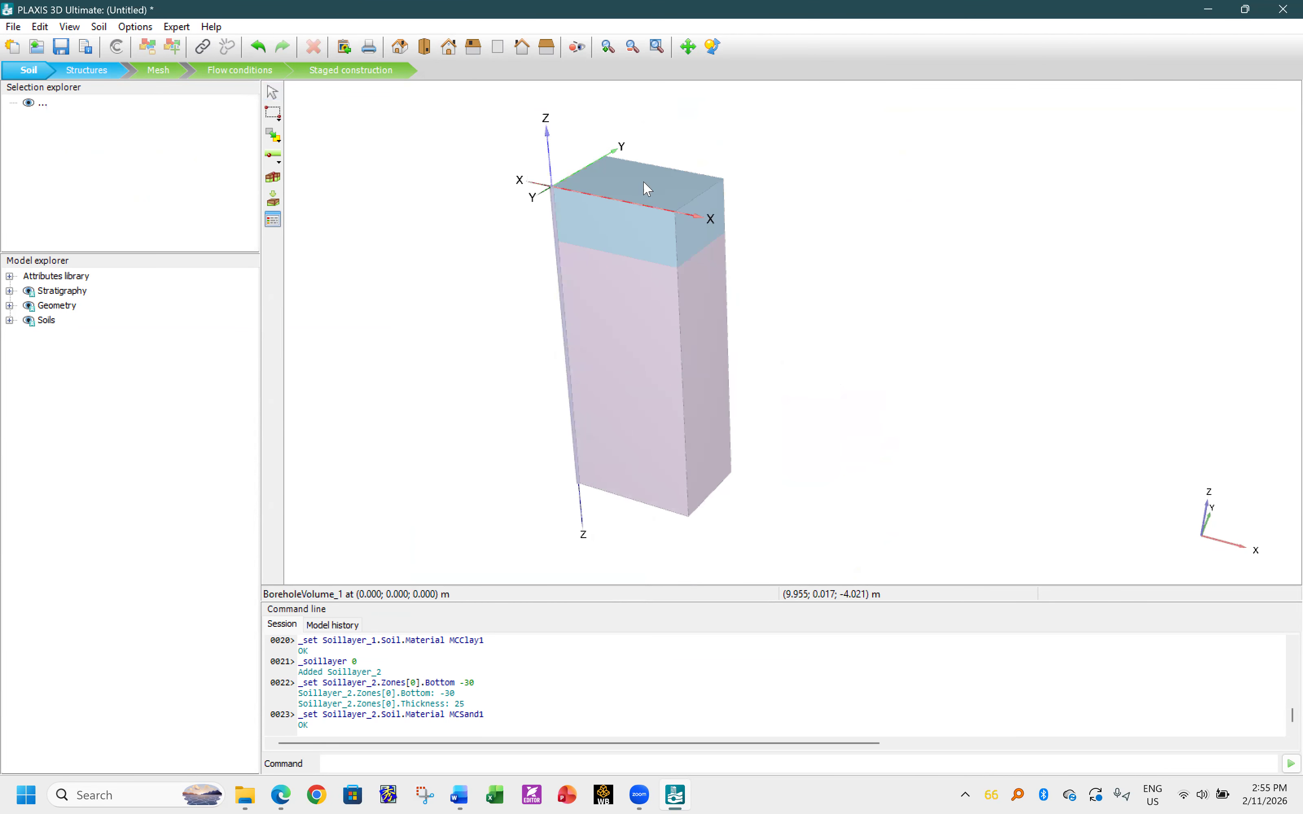
{"action": "left_click", "coordinate": [623, 359]}
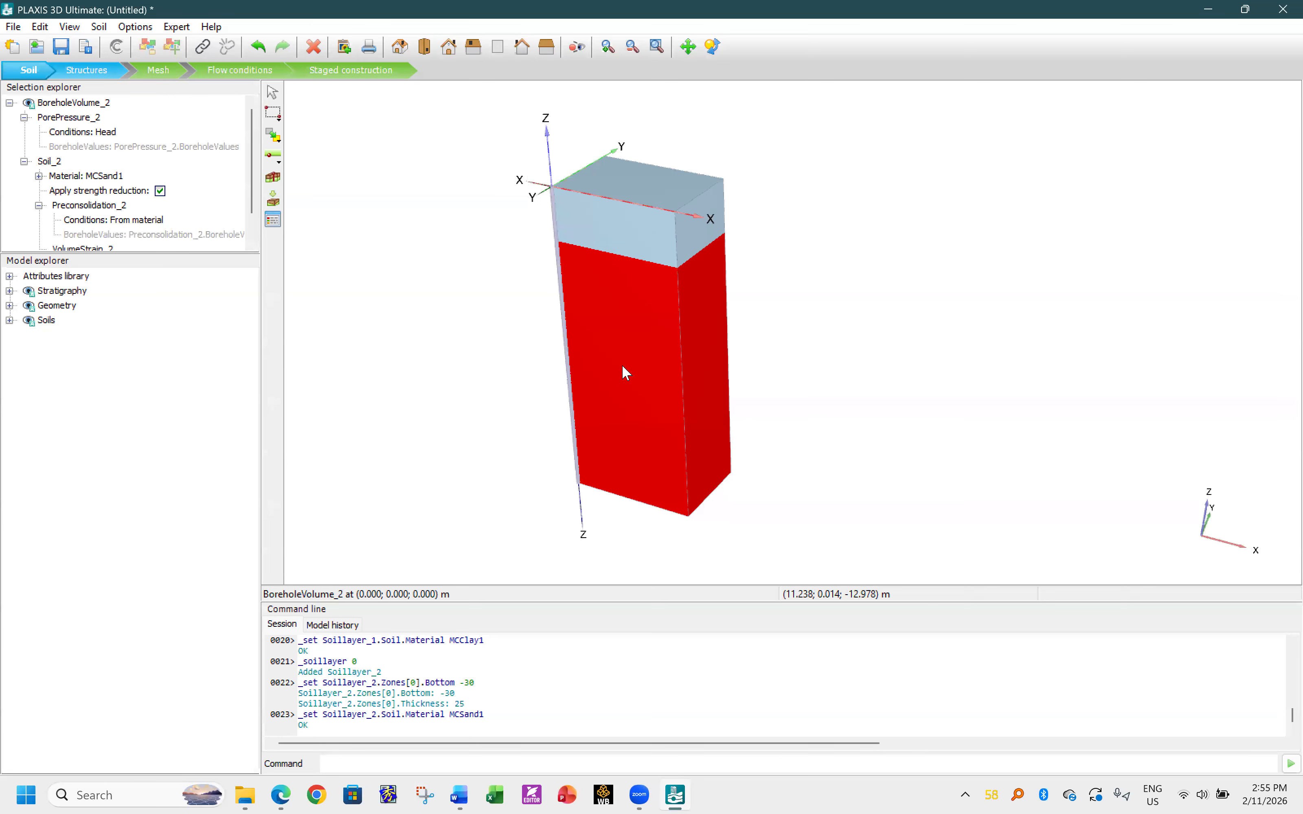
{"action": "left_click", "coordinate": [273, 219]}
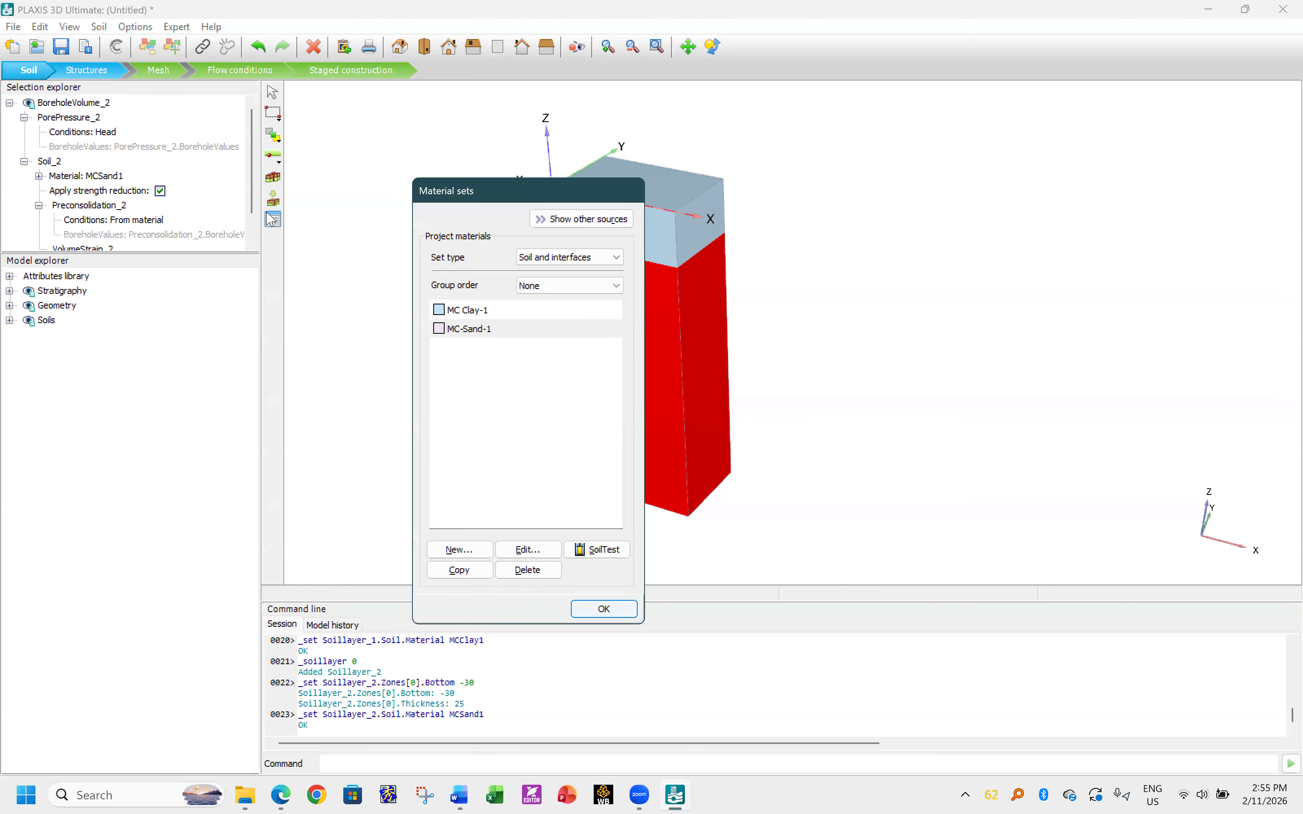
{"action": "left_click", "coordinate": [478, 336]}
{"action": "left_click", "coordinate": [527, 548]}
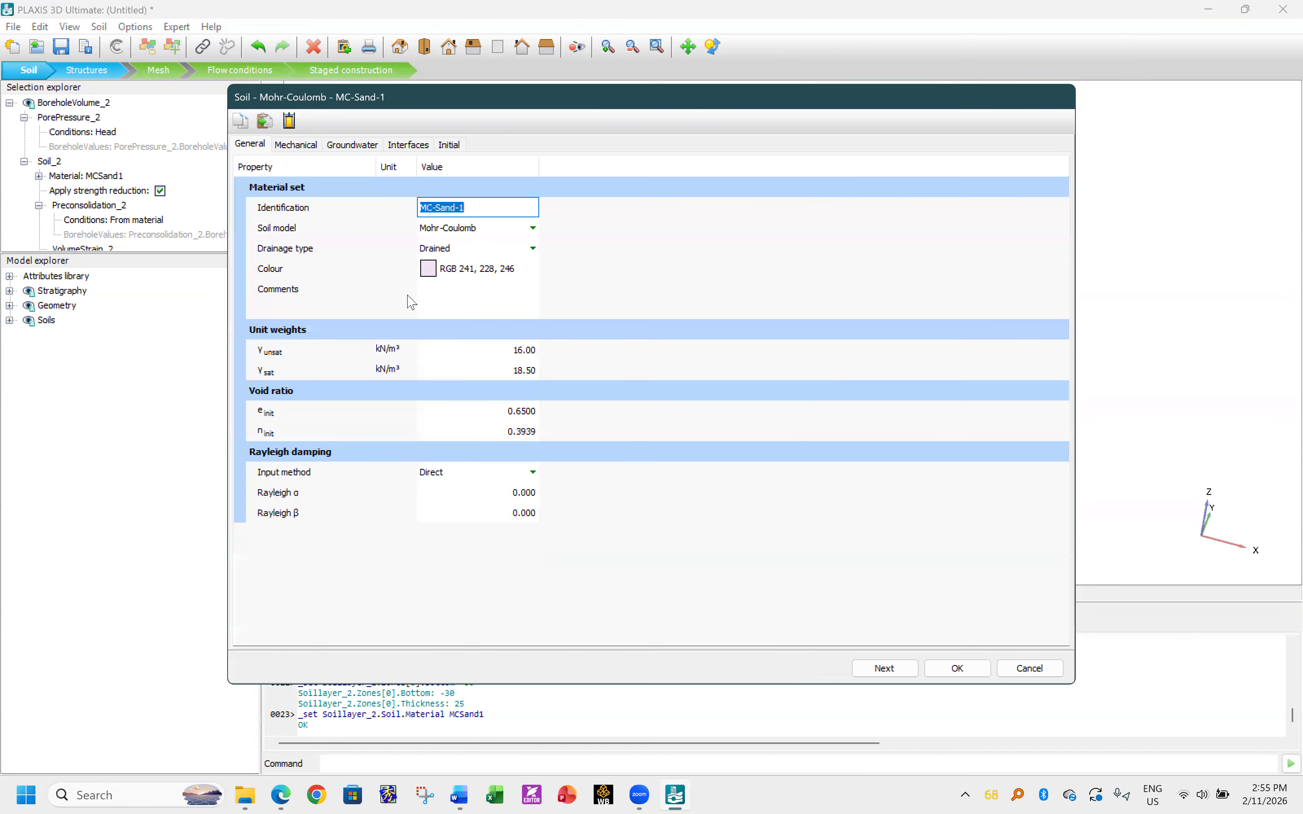
{"action": "left_click", "coordinate": [433, 267]}
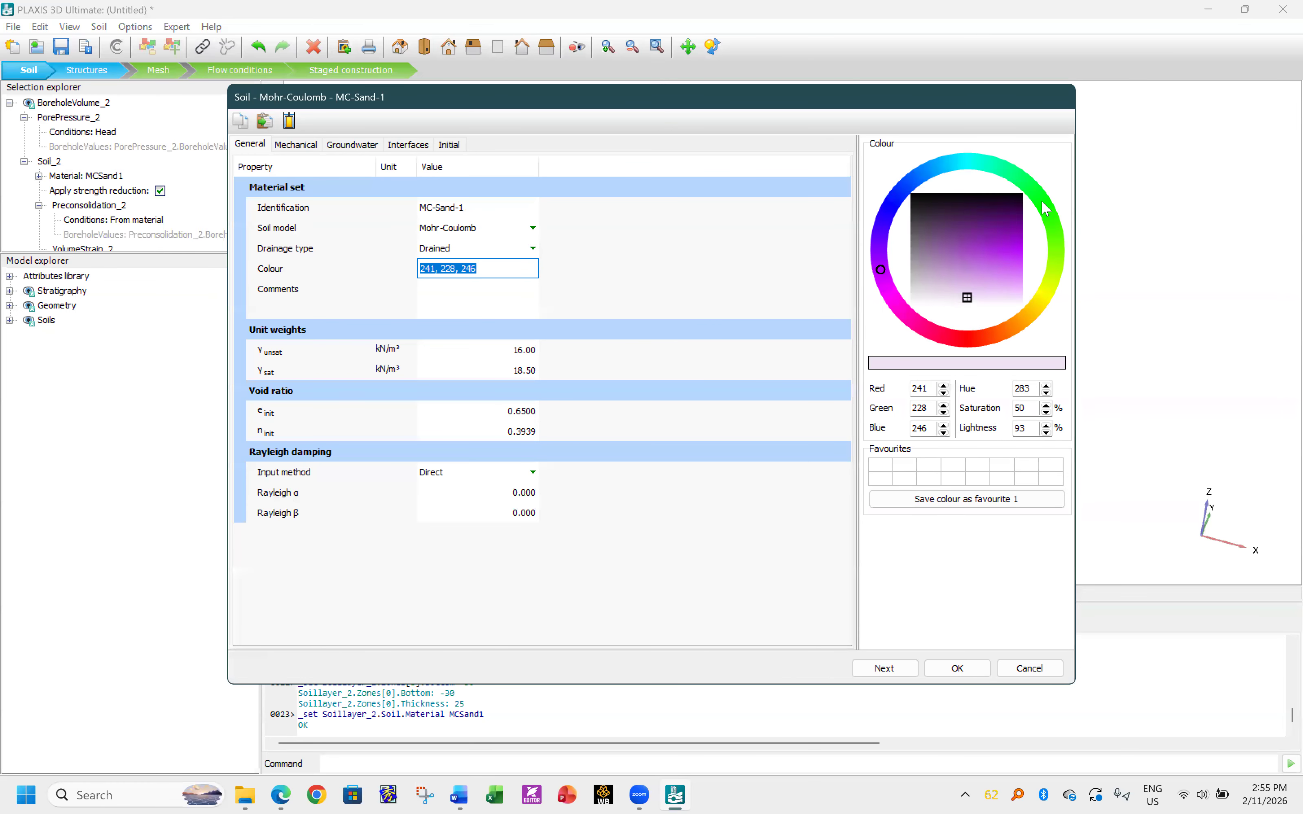
{"action": "left_click", "coordinate": [1040, 314]}
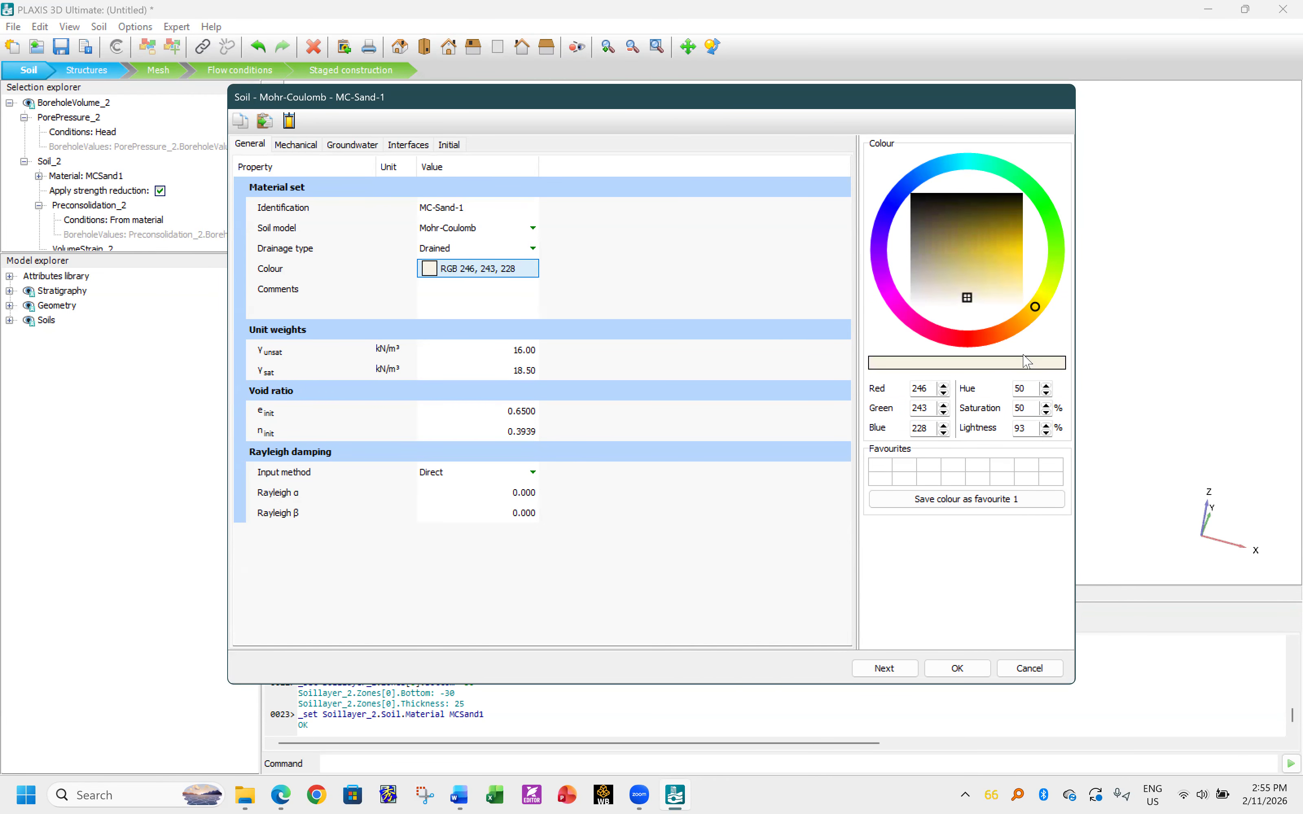
{"action": "left_click", "coordinate": [962, 669]}
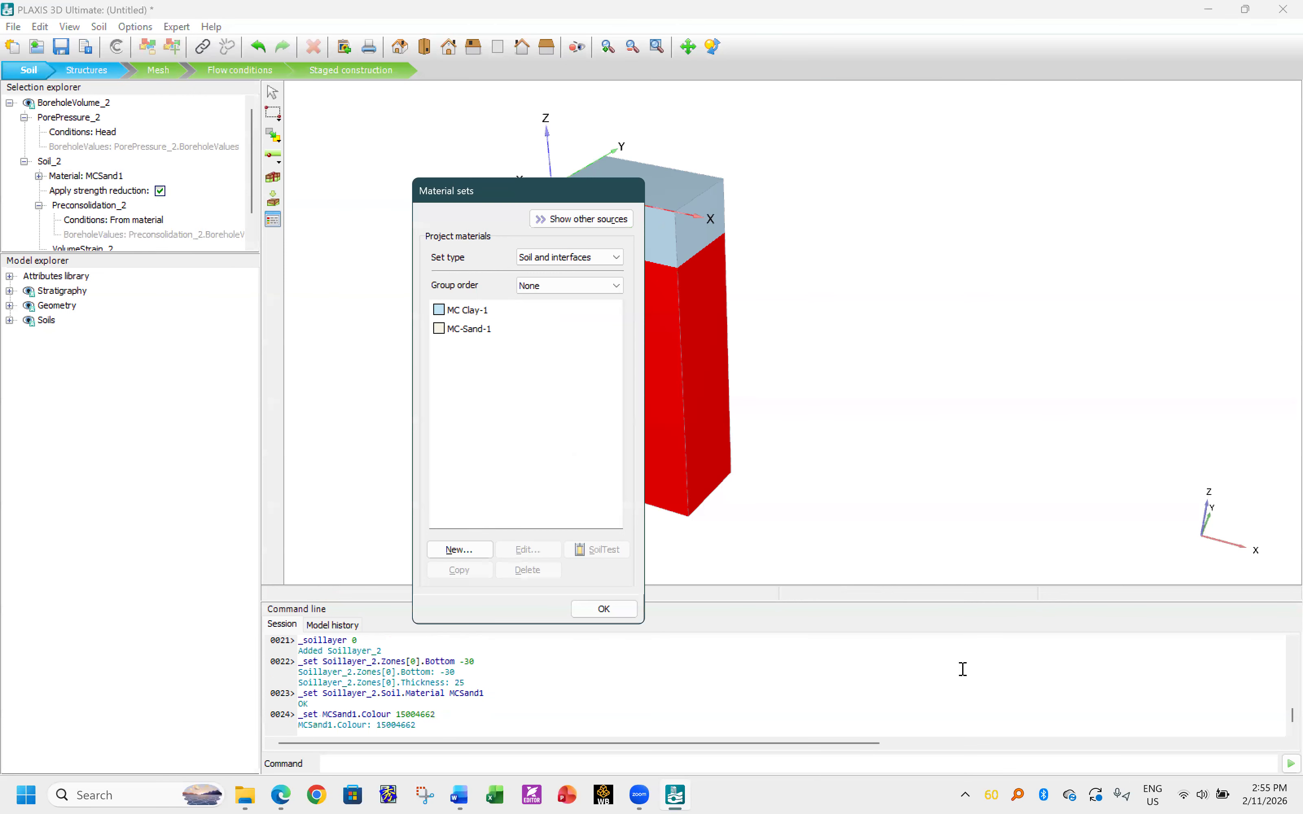
{"action": "left_click", "coordinate": [587, 610]}
{"action": "left_click", "coordinate": [301, 123]}
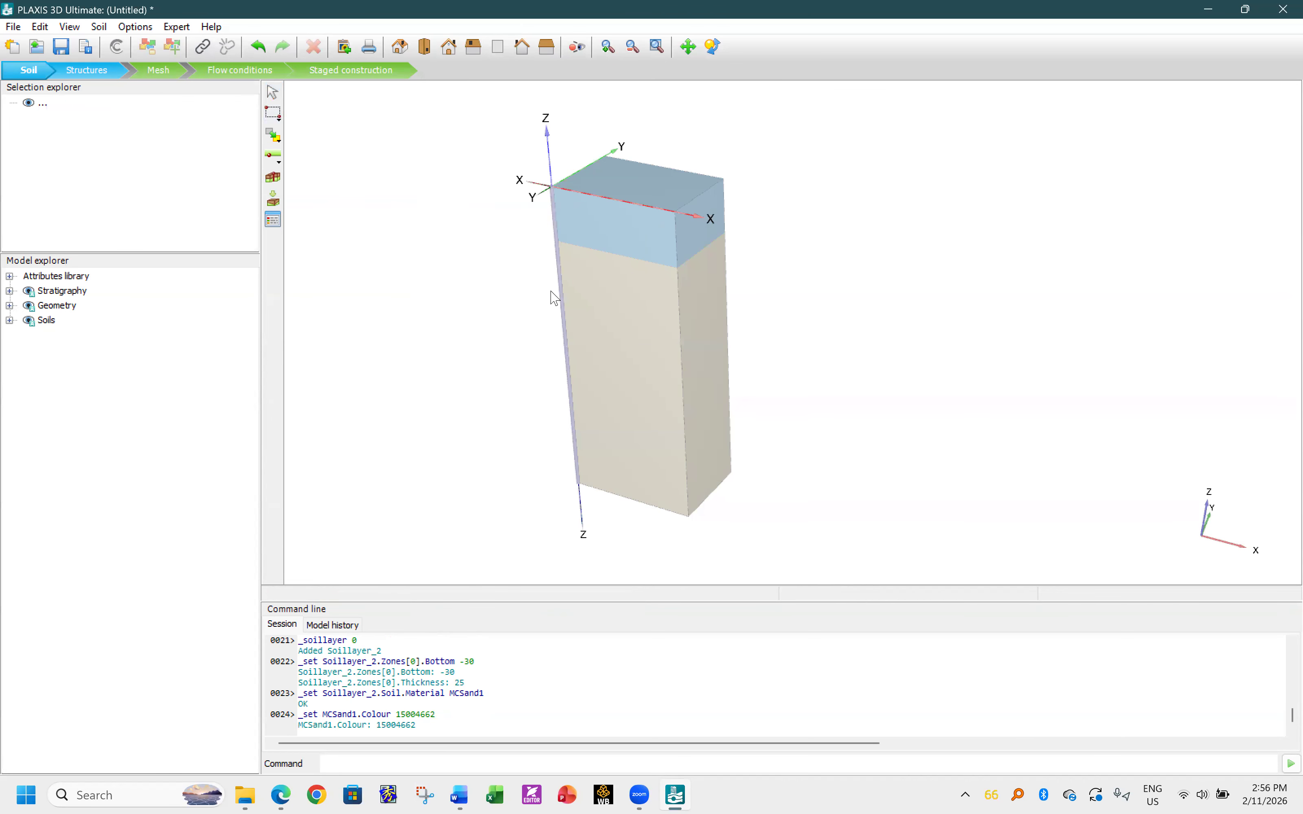
- Check the materials and the top and bottom levels of the two soil layers in Borehole_1
{"action": "mouse_move", "coordinate": [481, 164]}
{"action": "middle_mouse_down"}
{"action": "mouse_move", "coordinate": [509, 158]}
{"action": "mouse_move", "coordinate": [499, 173]}
{"action": "middle_mouse_up"}
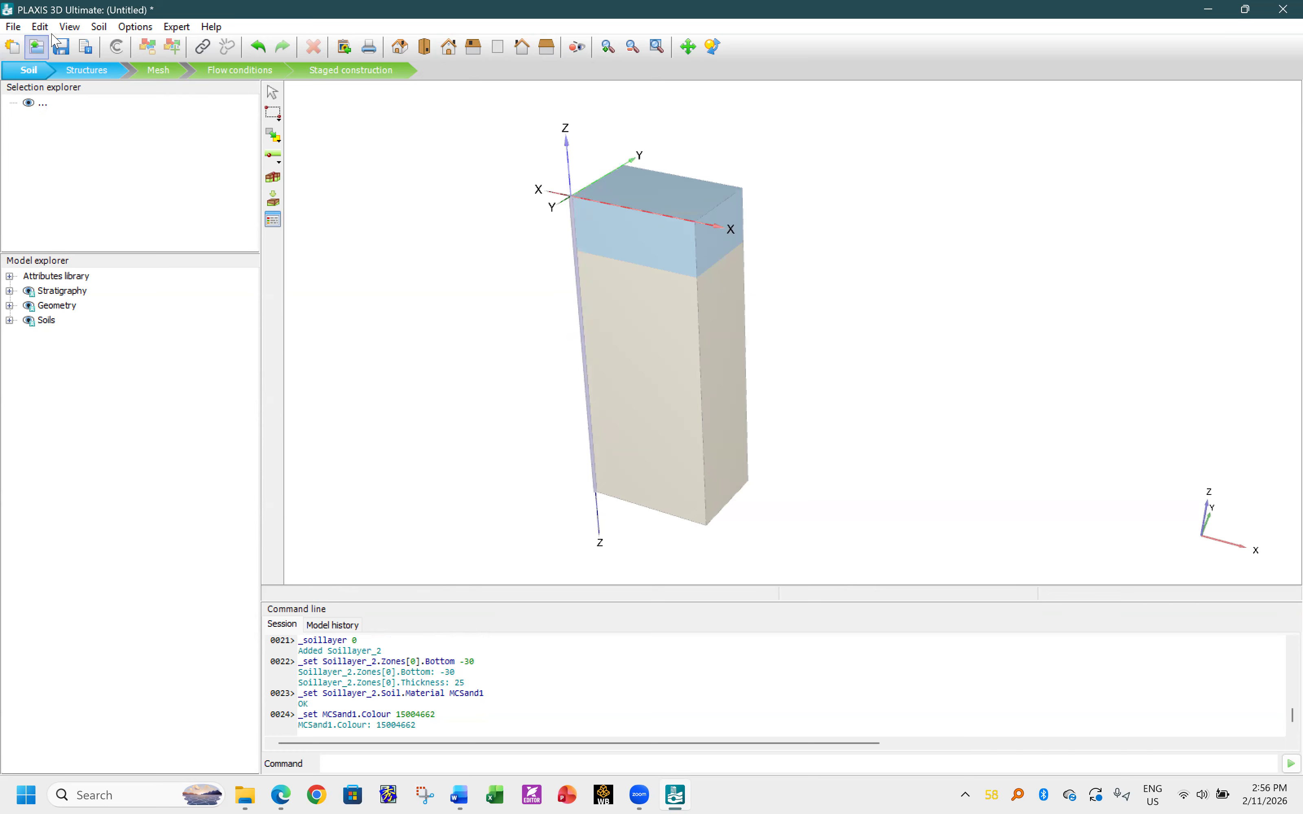
{"action": "left_click", "coordinate": [98, 27]}
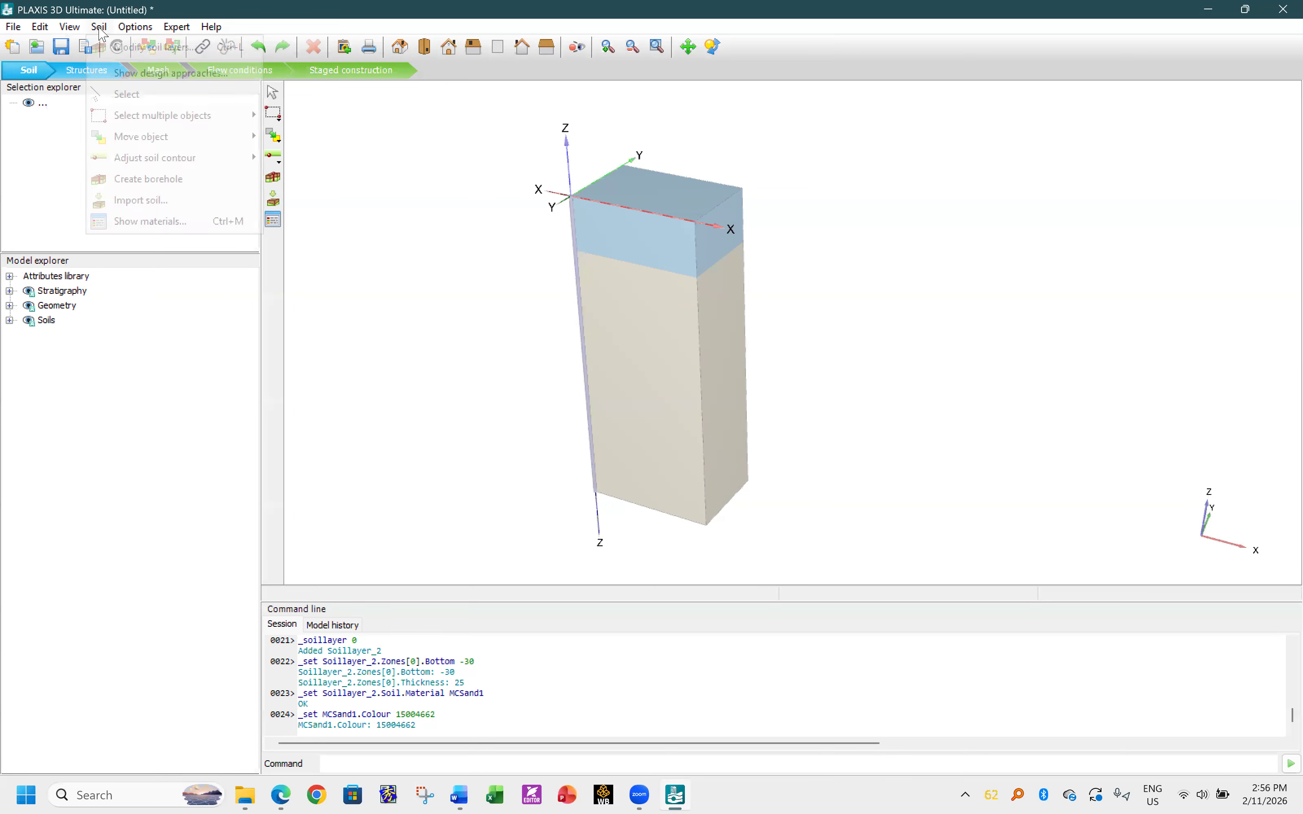
{"action": "left_click", "coordinate": [120, 48]}
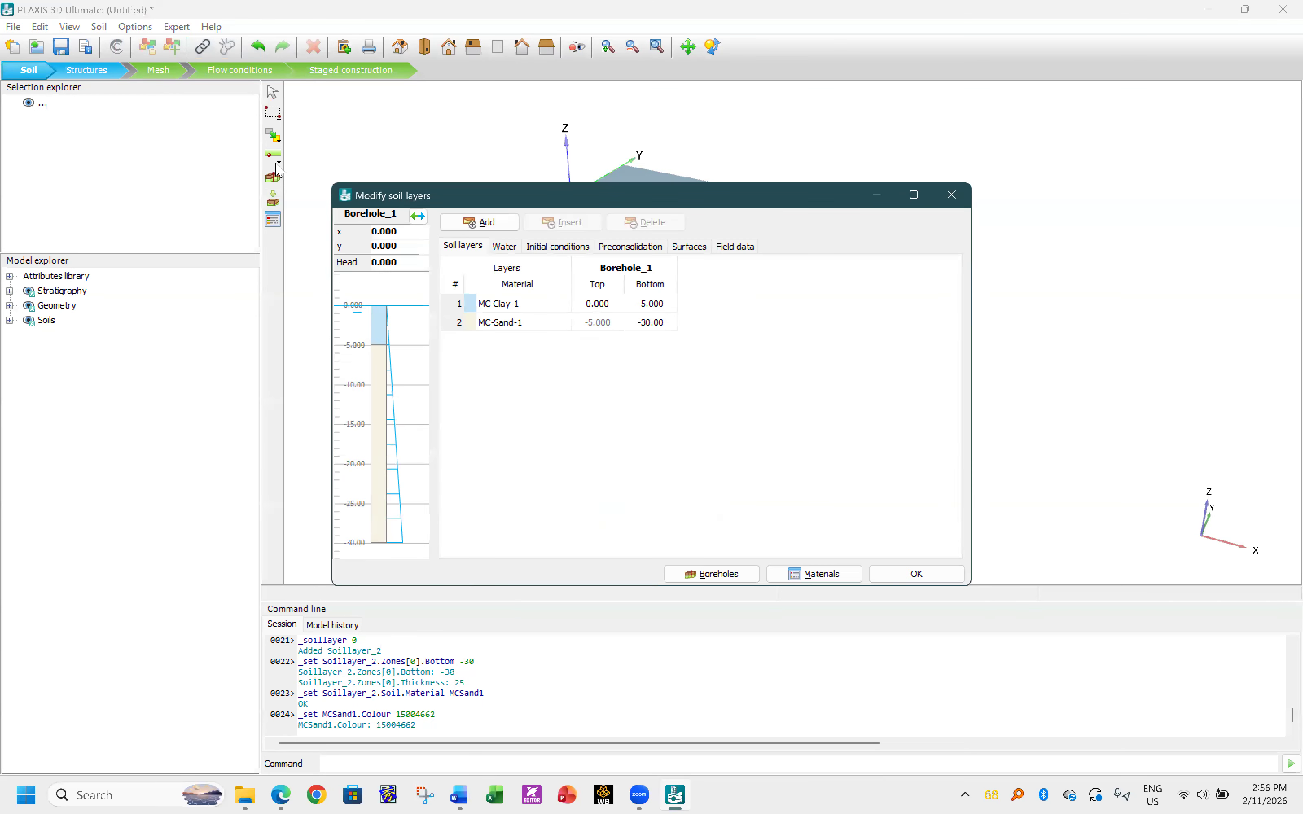
{"action": "left_click", "coordinate": [940, 567]}
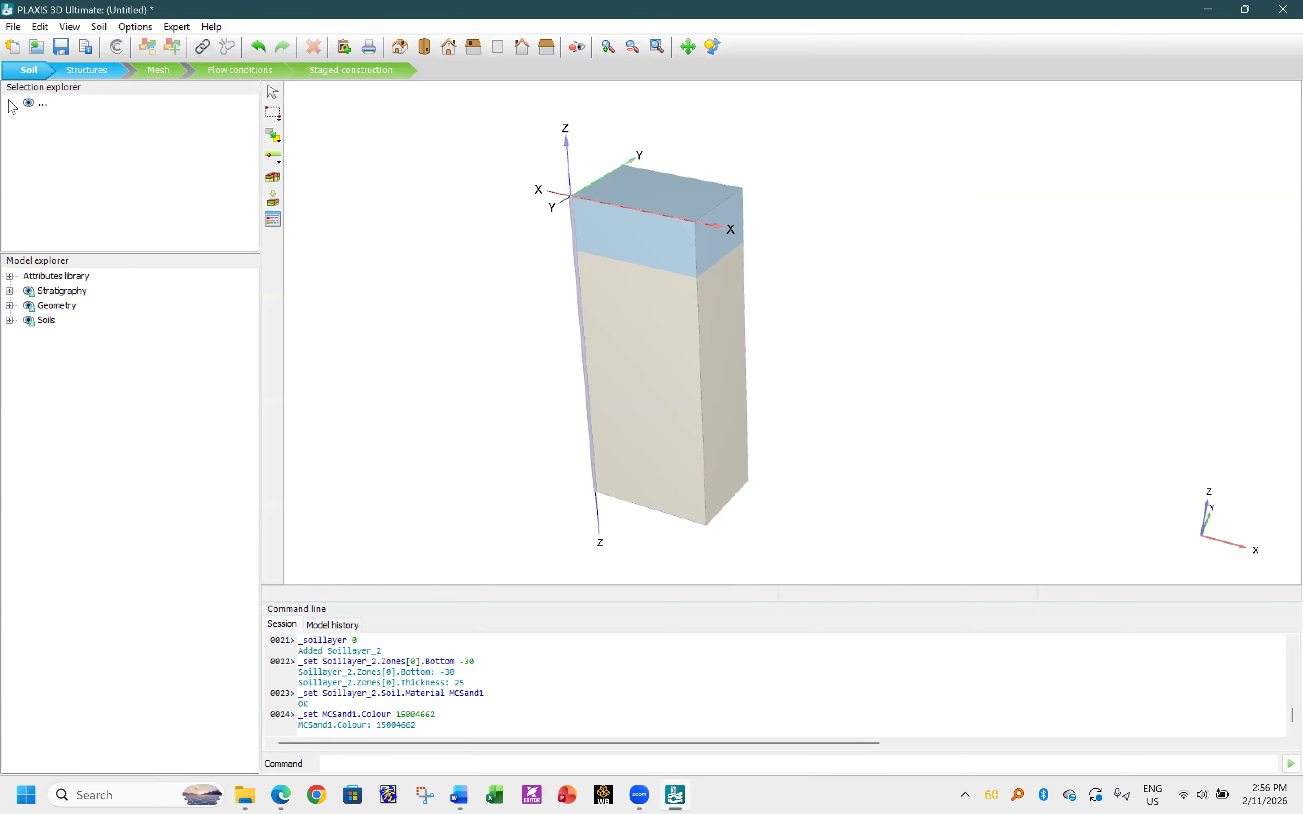
- Set both x max and y max of the project's model contour to 20 m and go to the Structures mode
{"action": "left_click", "coordinate": [13, 26]}
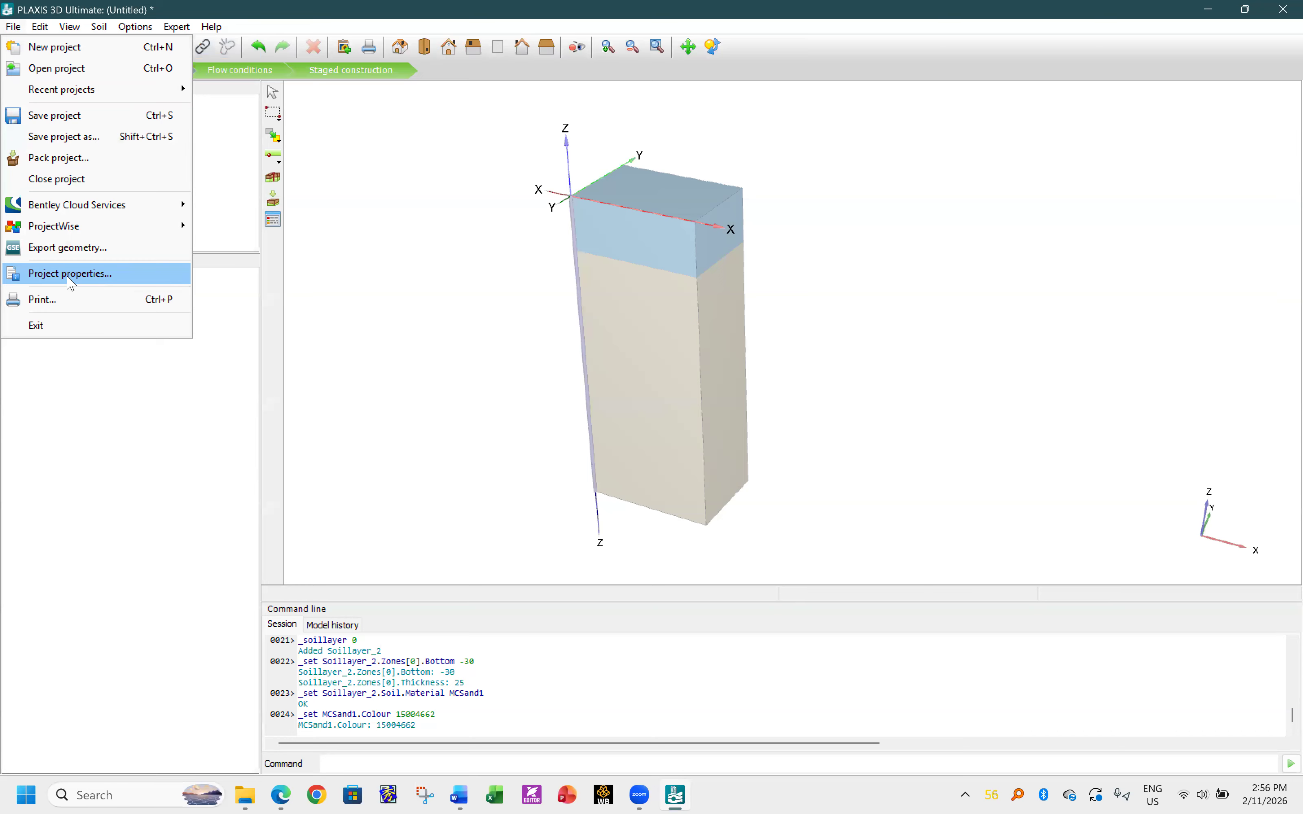
{"action": "left_click", "coordinate": [72, 274]}
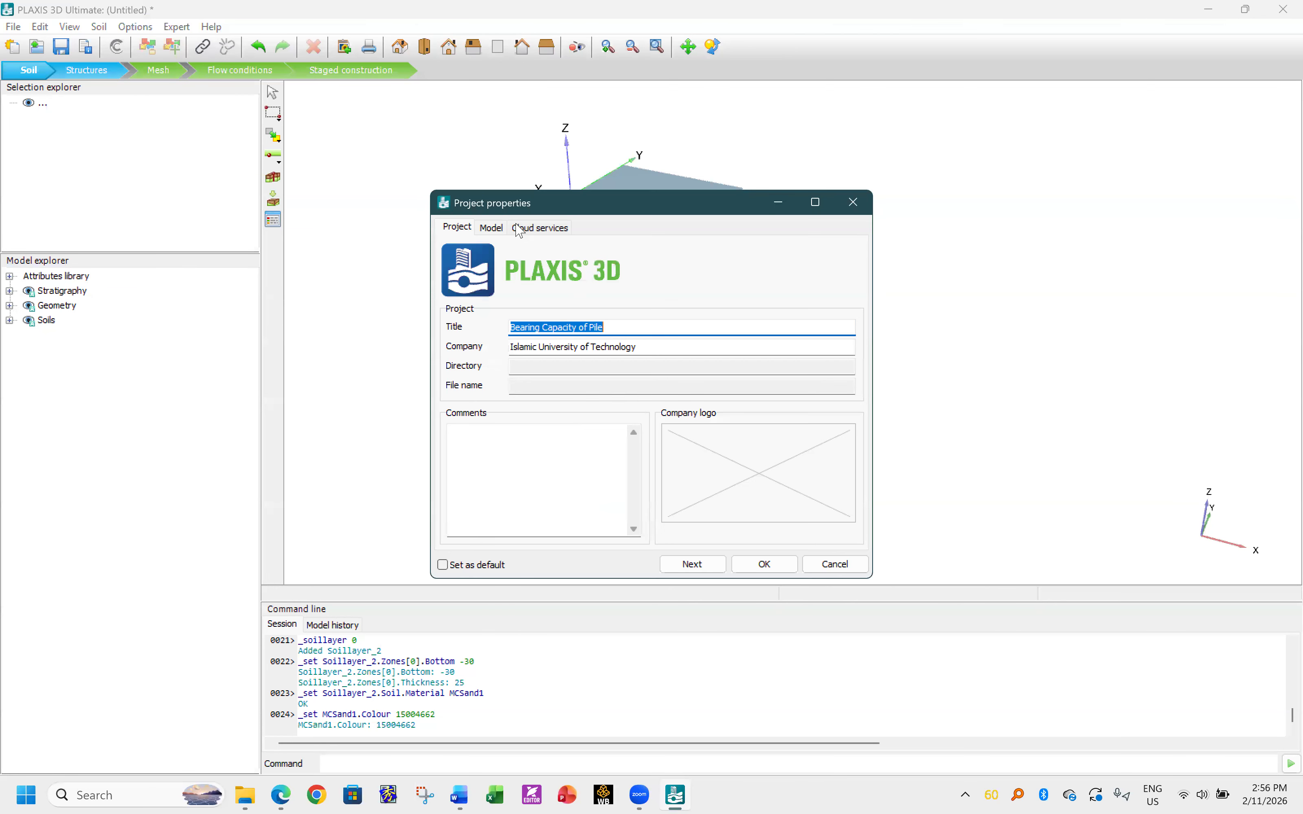
{"action": "left_click", "coordinate": [495, 228]}
{"action": "left_click_drag", "start_coordinate": [749, 360], "coordinate": [693, 354]}
{"action": "type", "text": "20"}
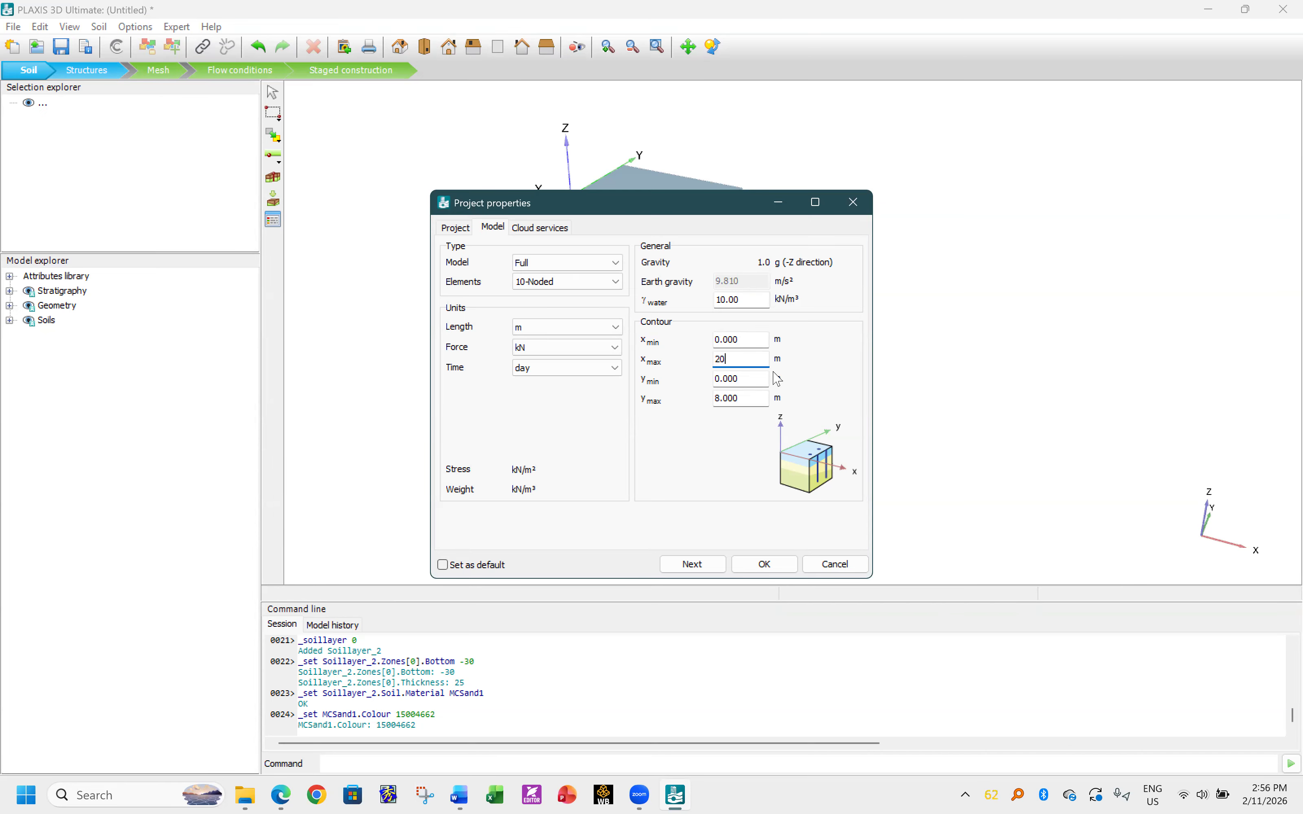
{"action": "left_click_drag", "start_coordinate": [747, 393], "coordinate": [703, 397]}
{"action": "type", "text": "20"}
{"action": "left_click", "coordinate": [774, 569]}
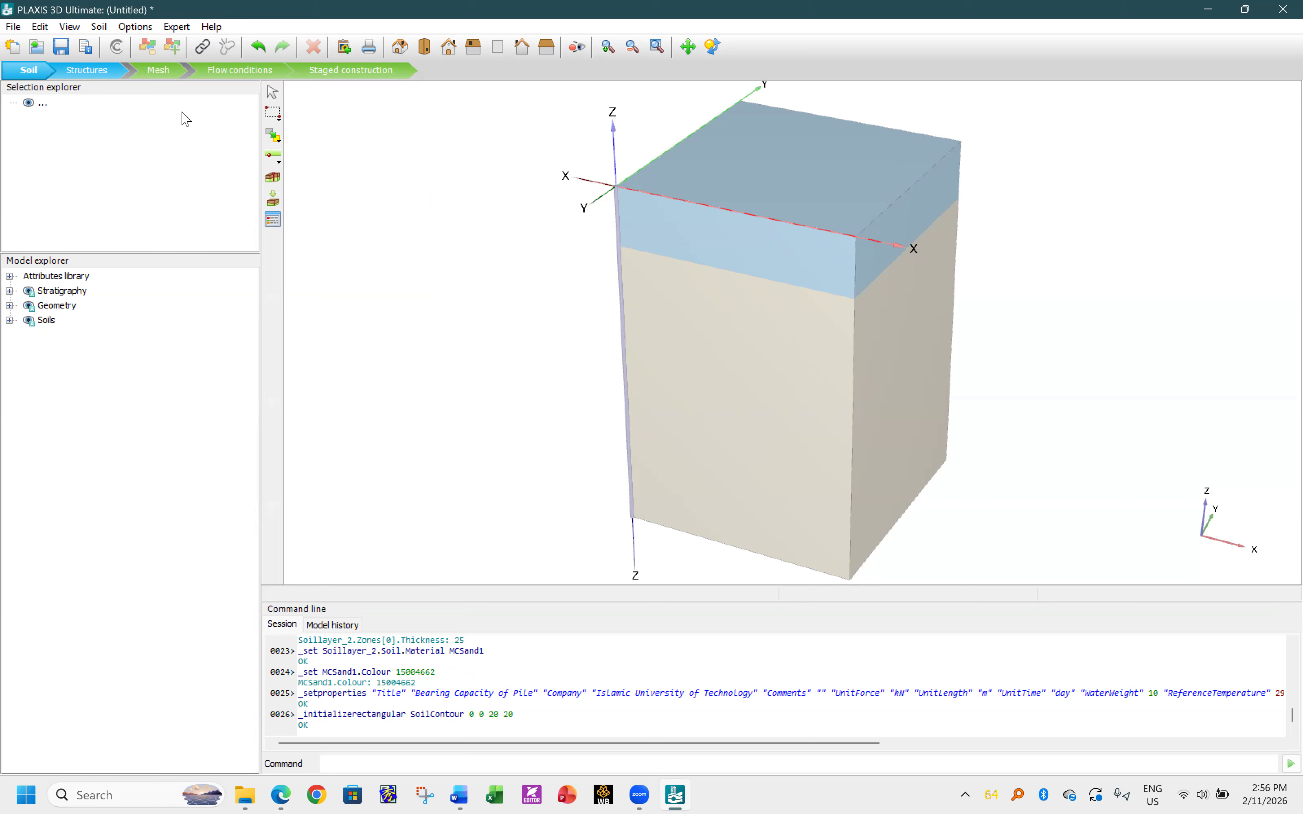
{"action": "left_click", "coordinate": [92, 70]}
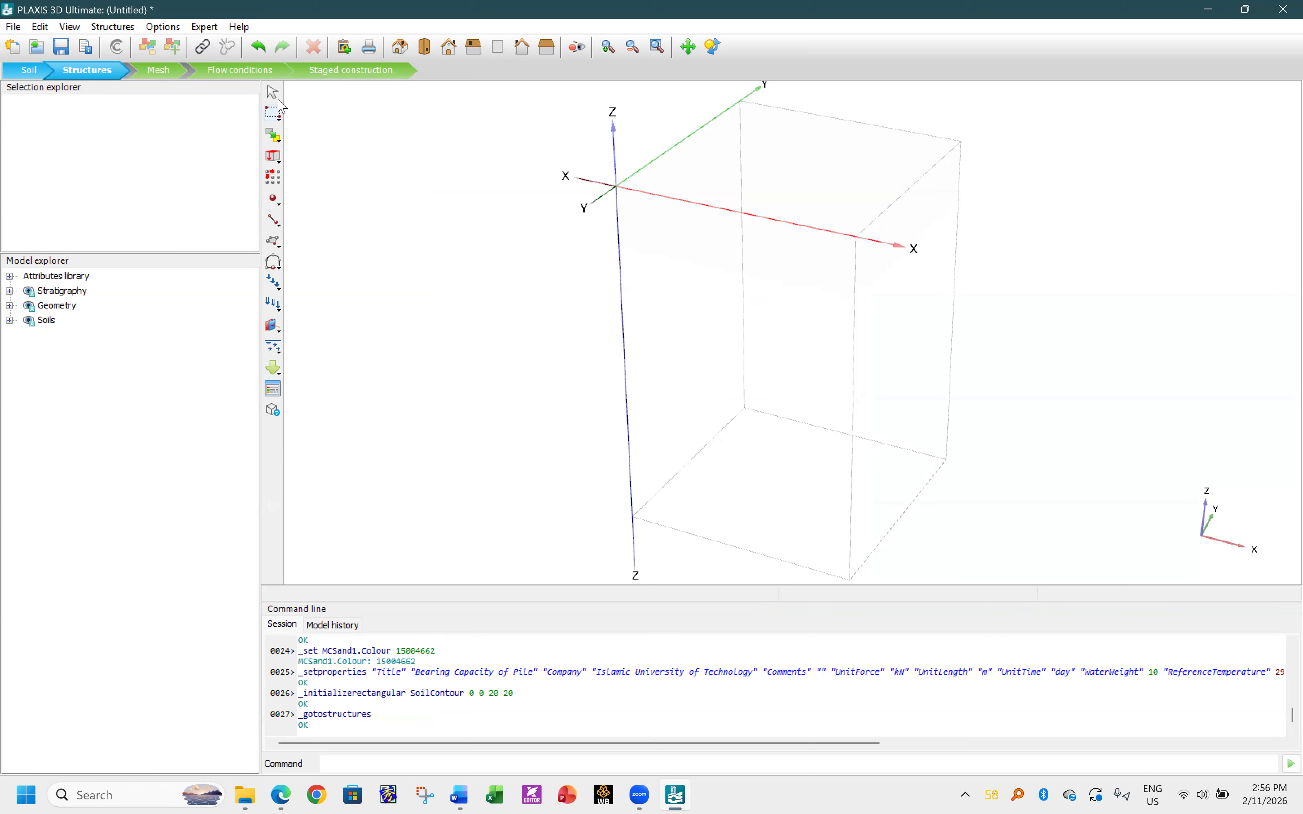
- Draw a line from (10, 9, 0) to (24, -19, 0) and end the line command
{"action": "left_click", "coordinate": [278, 221]}
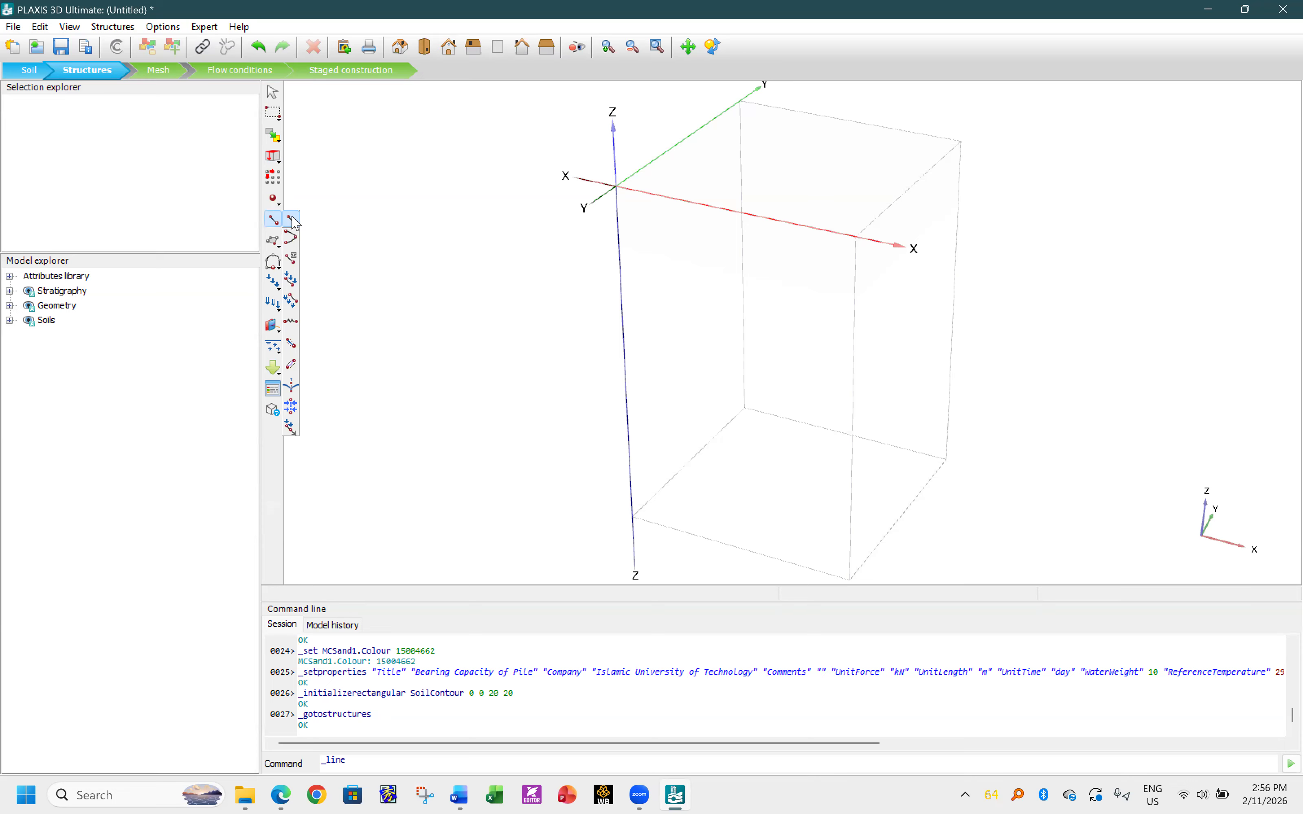
{"action": "left_click", "coordinate": [292, 220]}
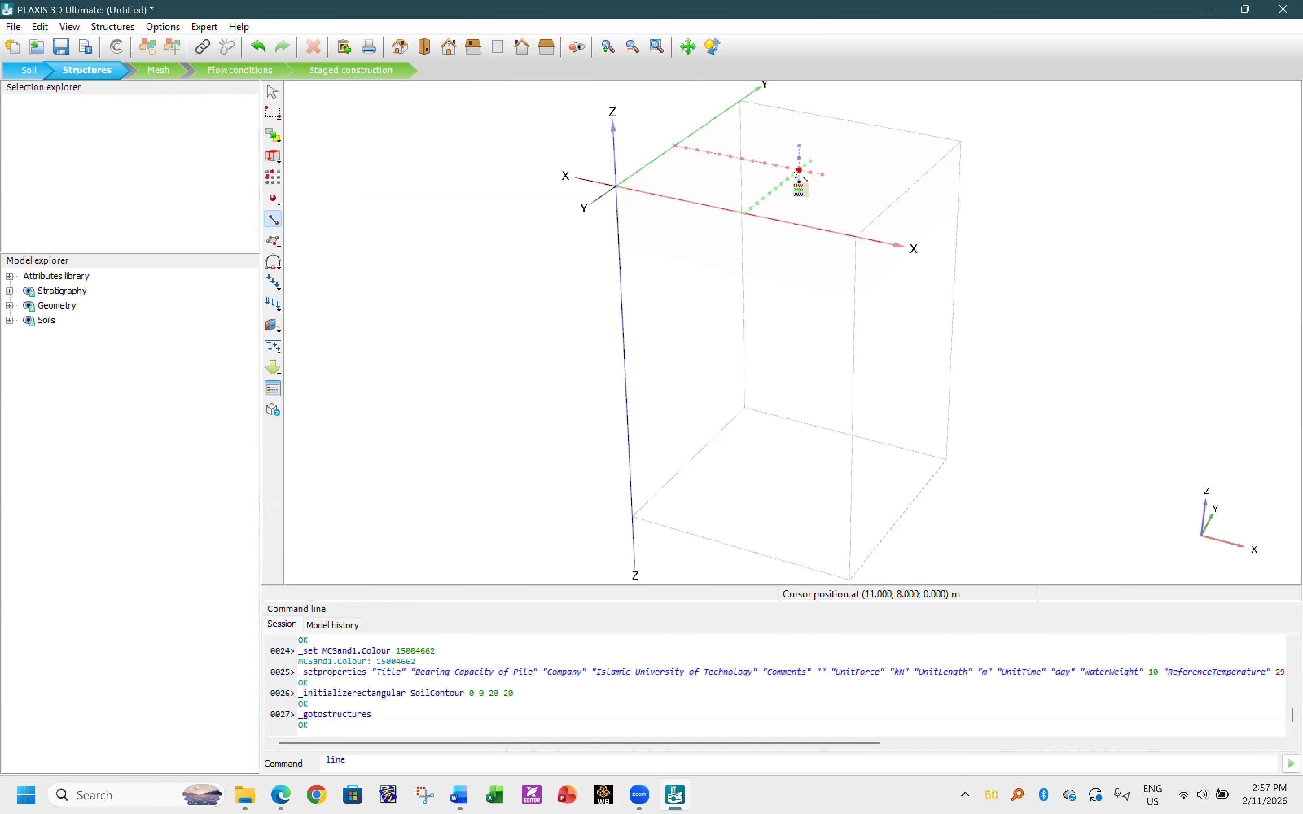
{"action": "left_click", "coordinate": [788, 169]}
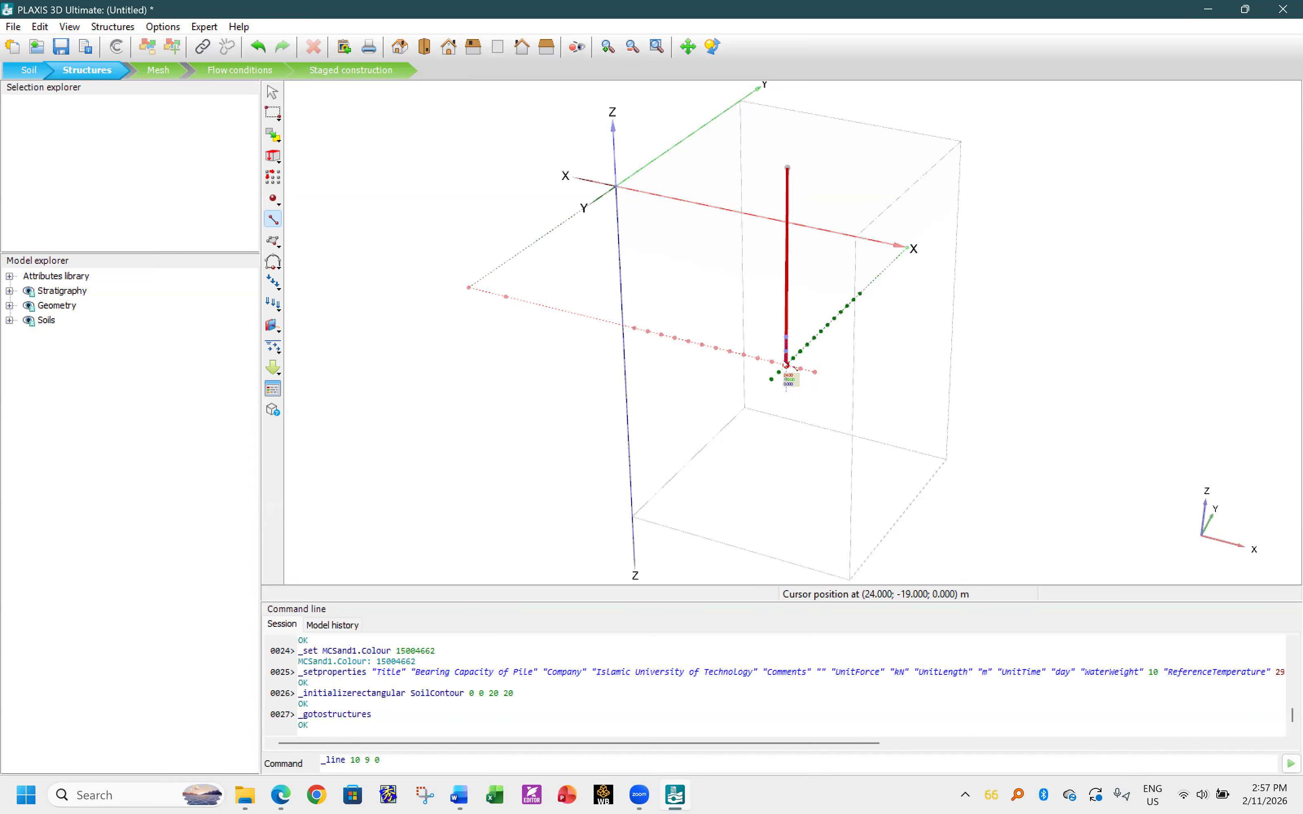
{"action": "left_click", "coordinate": [786, 365]}
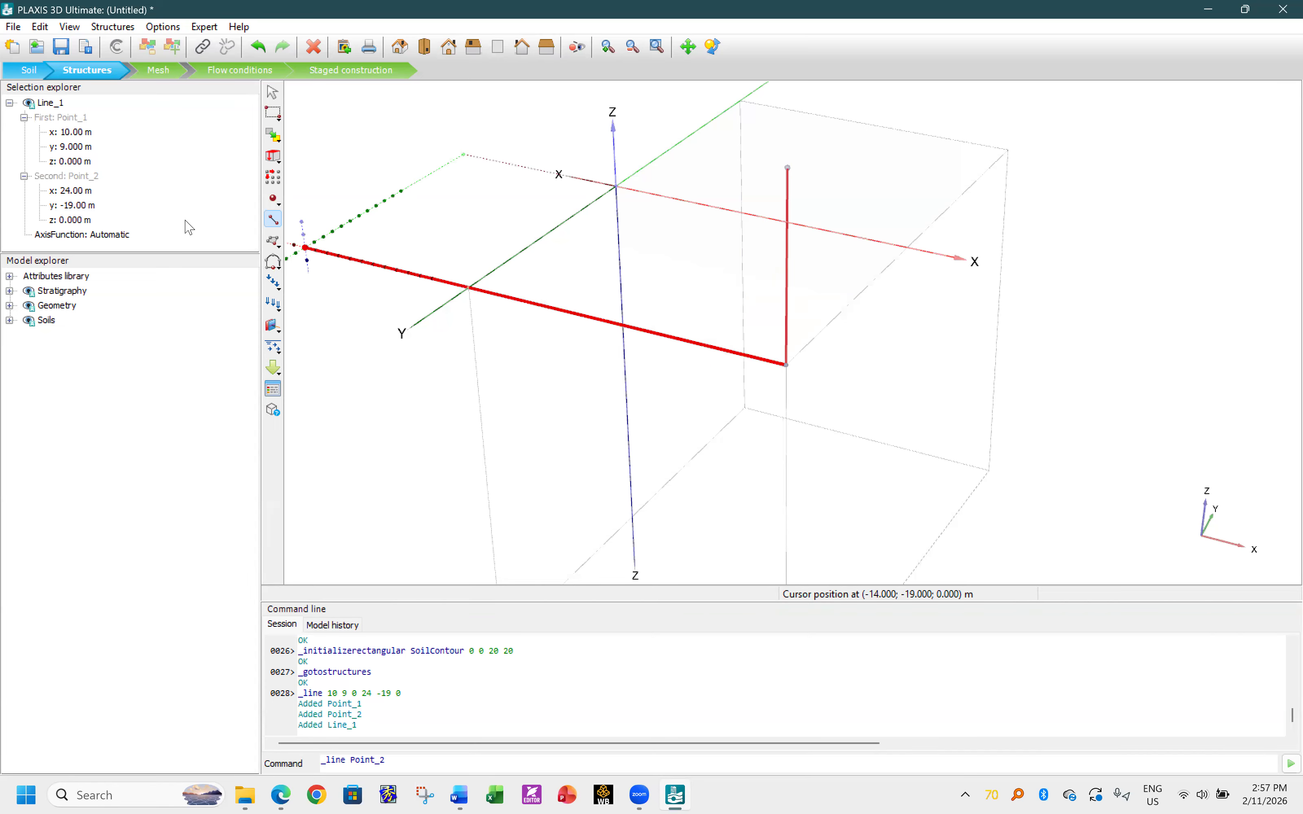
{"action": "key", "text": "Escape"}
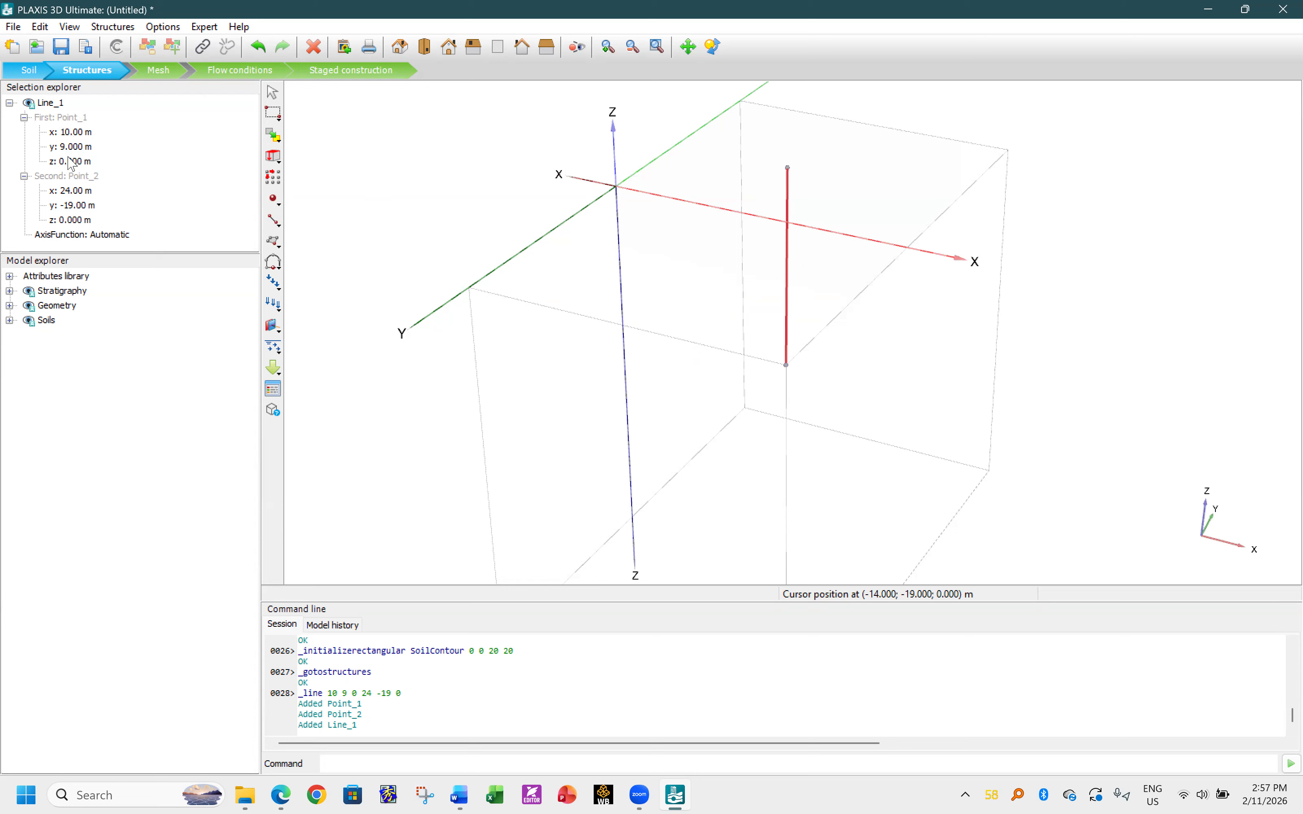
- Set the y coordinate of the line's first point to 10 m
{"action": "left_click", "coordinate": [72, 133]}
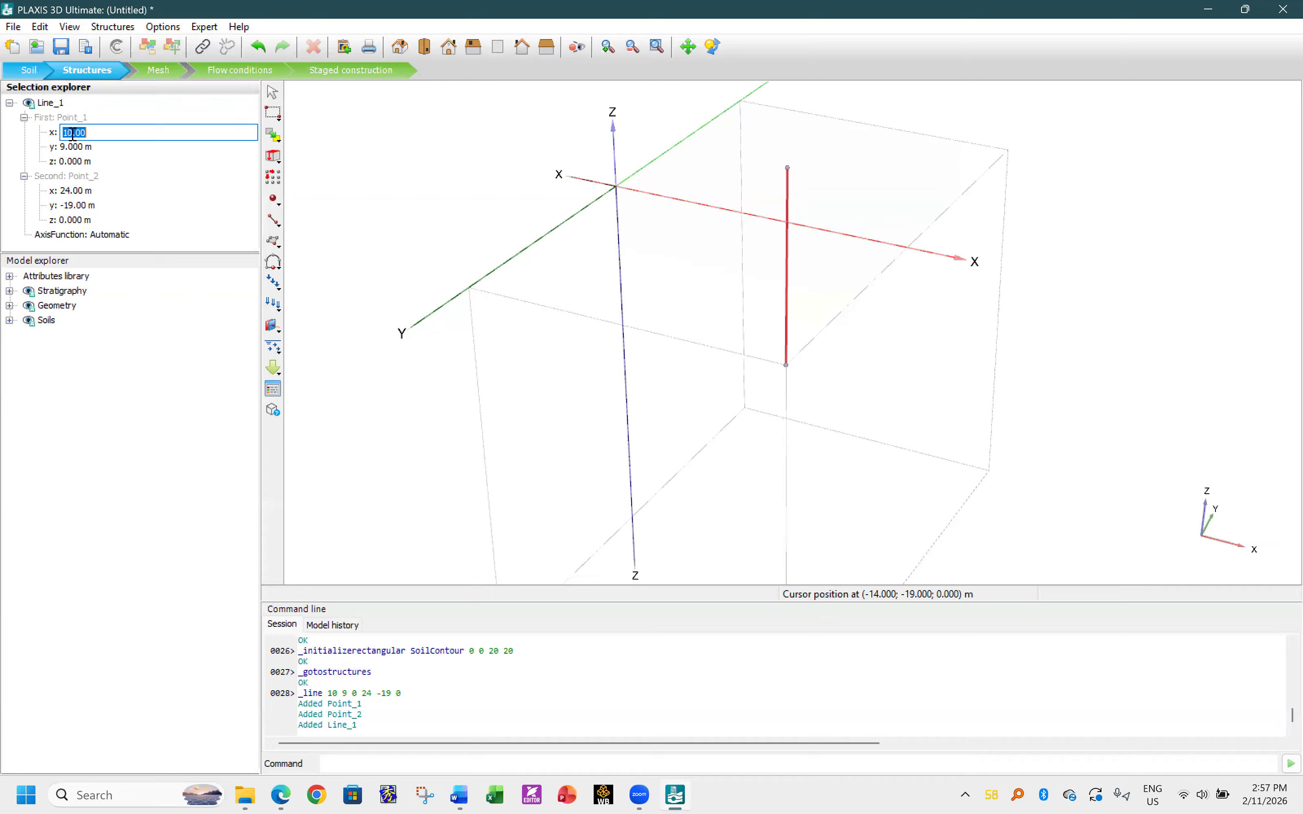
{"action": "left_click", "coordinate": [72, 147]}
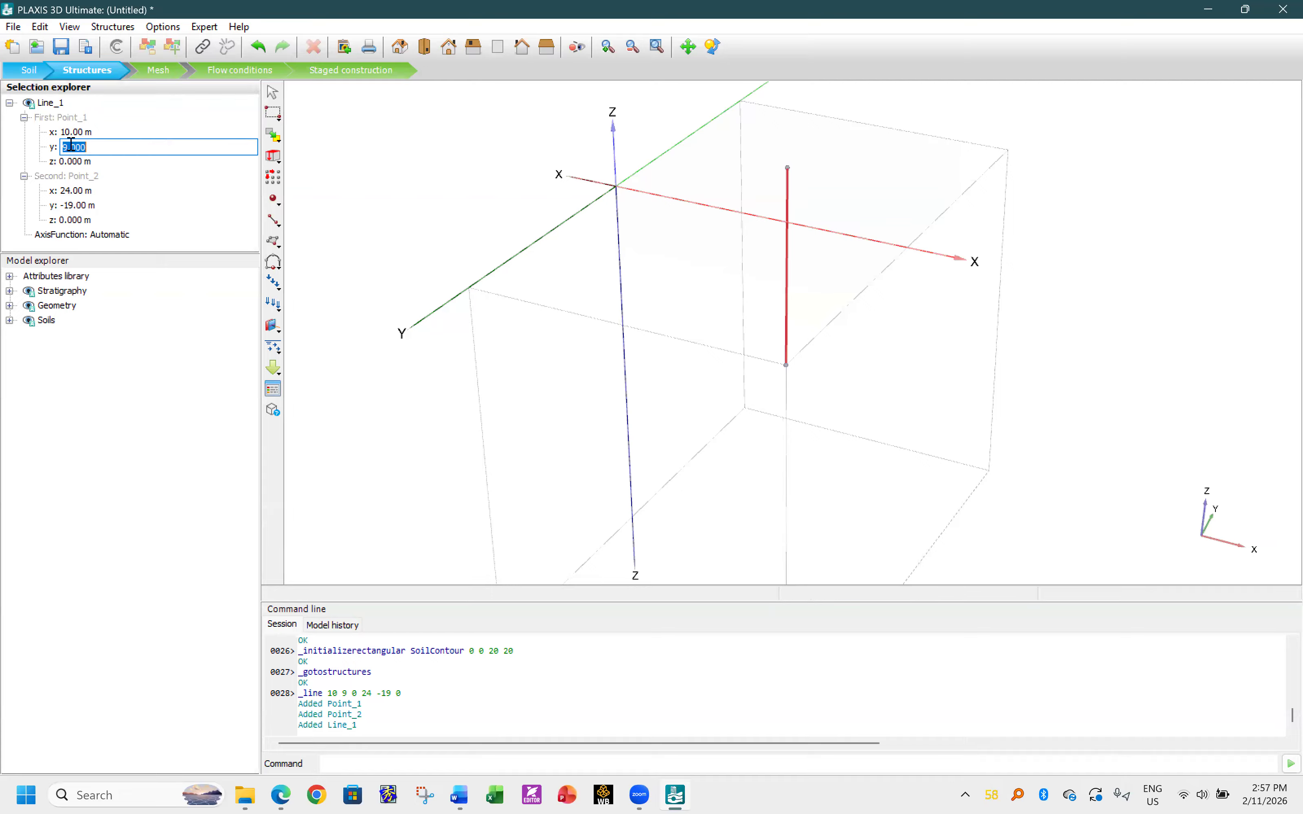
{"action": "type", "text": "10"}
{"action": "key", "text": "Return"}
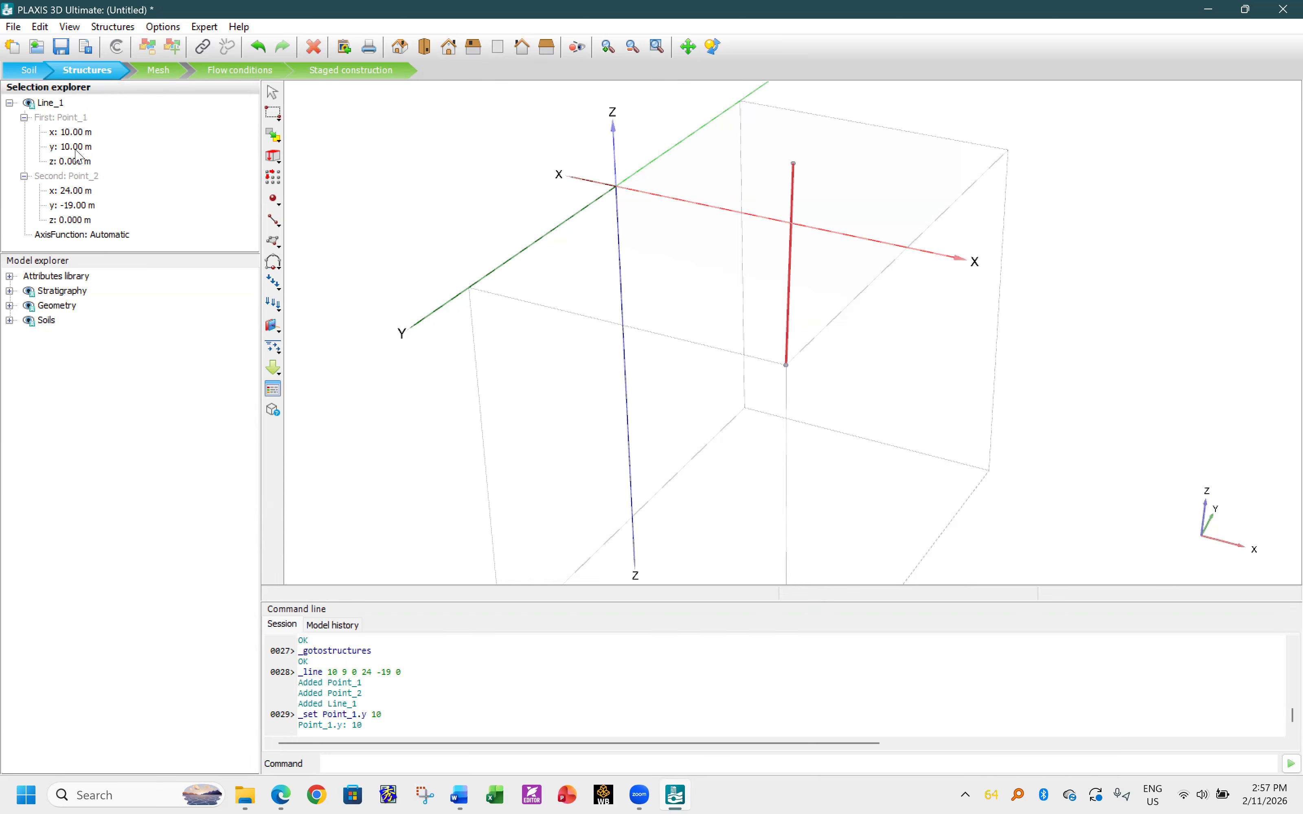
{"action": "left_click", "coordinate": [74, 162]}
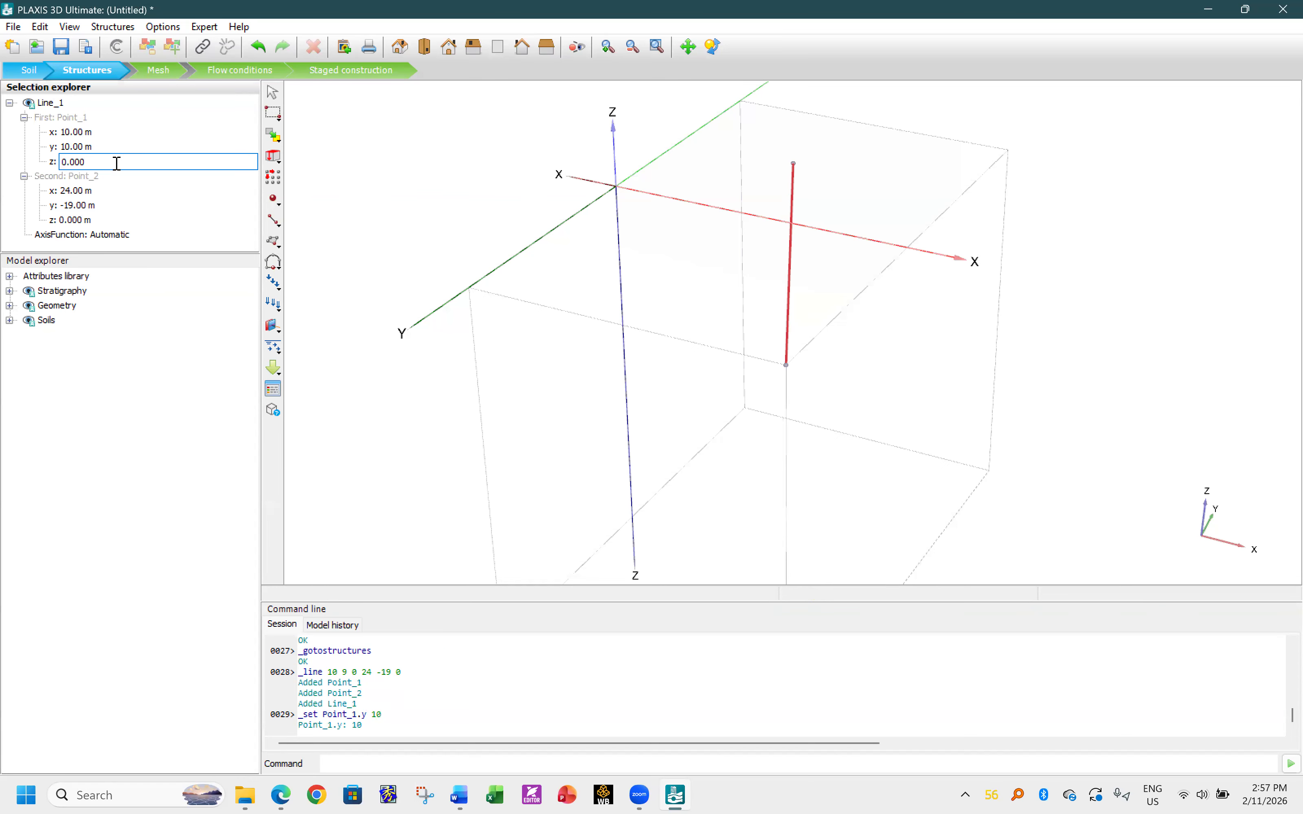
- Set the line's second point to x 10 m, y 10 m and z -20 m
{"action": "left_click", "coordinate": [107, 195]}
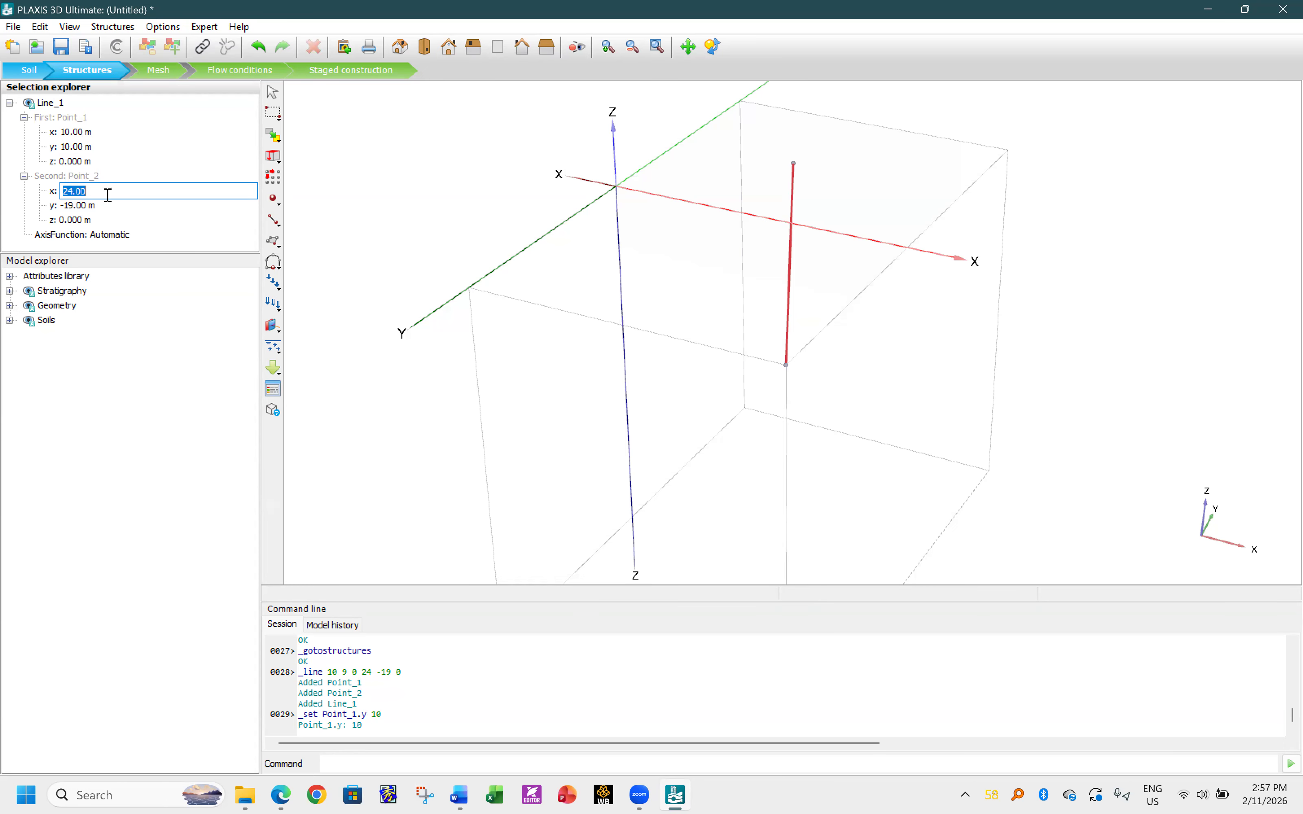
{"action": "type", "text": "10"}
{"action": "left_click", "coordinate": [85, 203]}
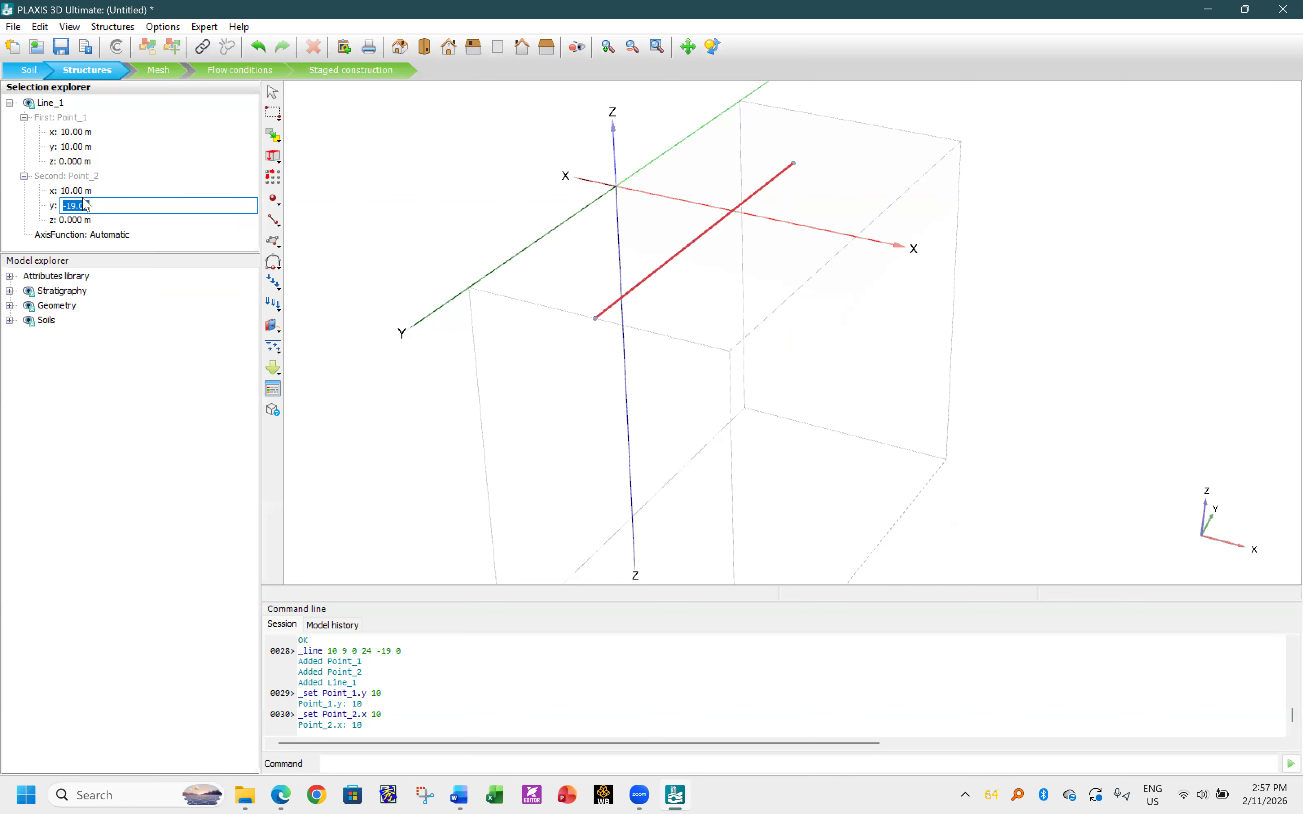
{"action": "type", "text": "10"}
{"action": "key", "text": "Return"}
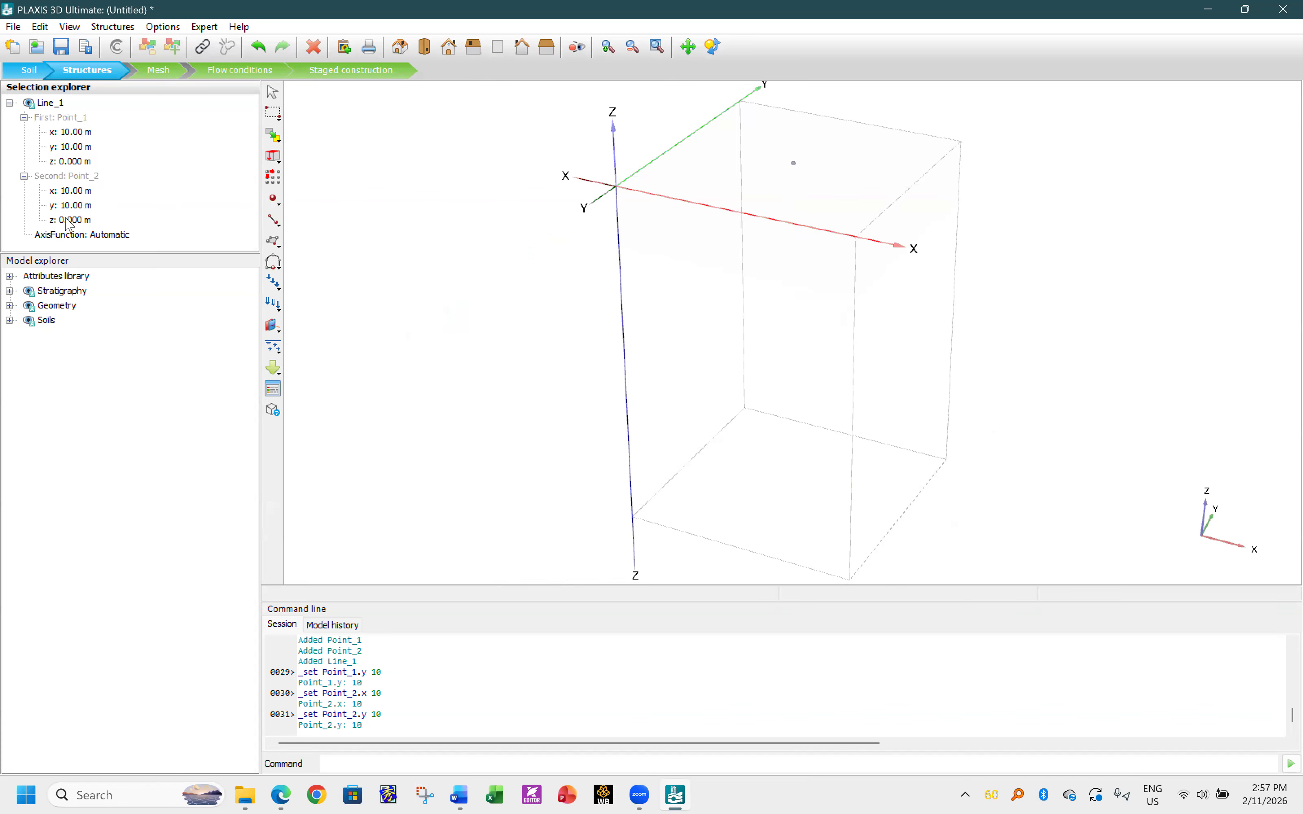
{"action": "left_click", "coordinate": [89, 218]}
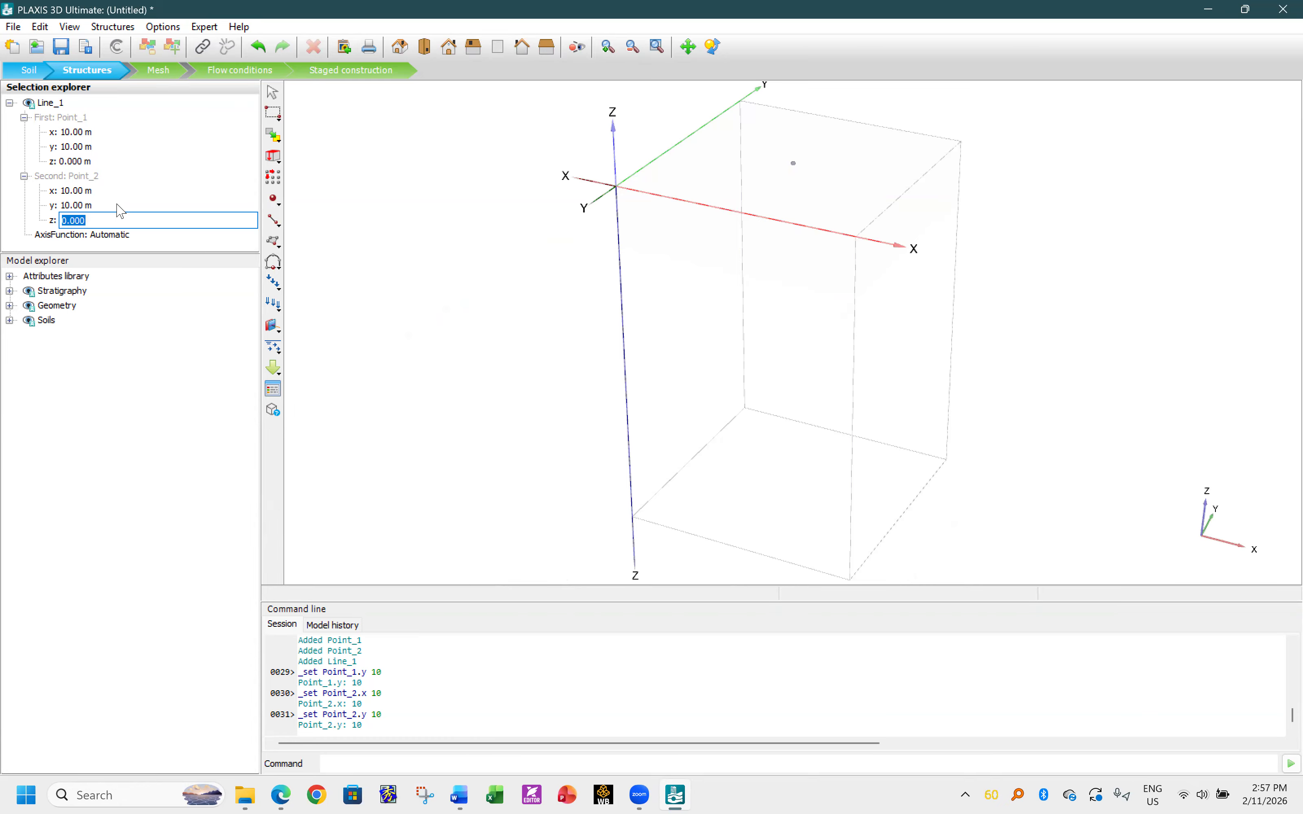
{"action": "type", "text": "-20"}
{"action": "key", "text": "Return"}
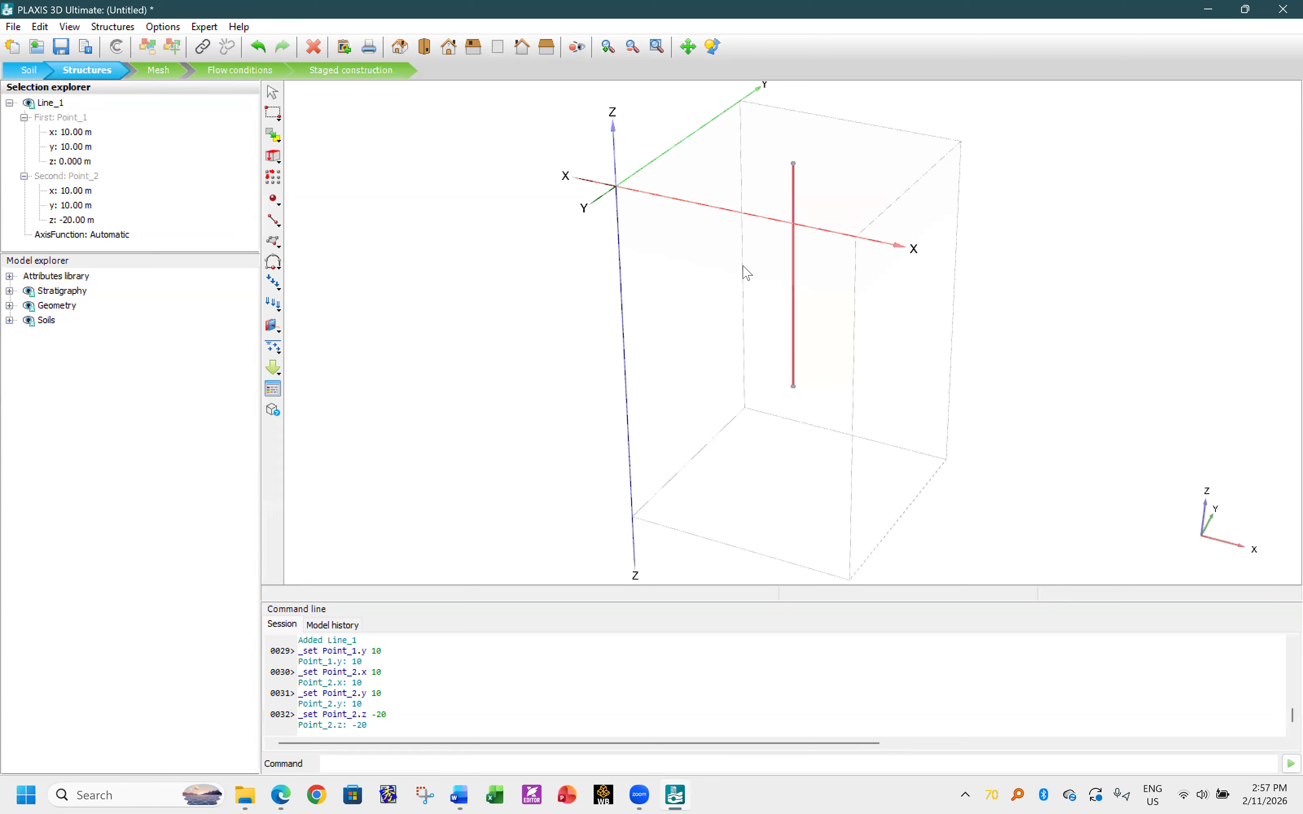
- Check Line_1 in the model's geometry and create an embedded beam on it
{"action": "left_click", "coordinate": [9, 306]}
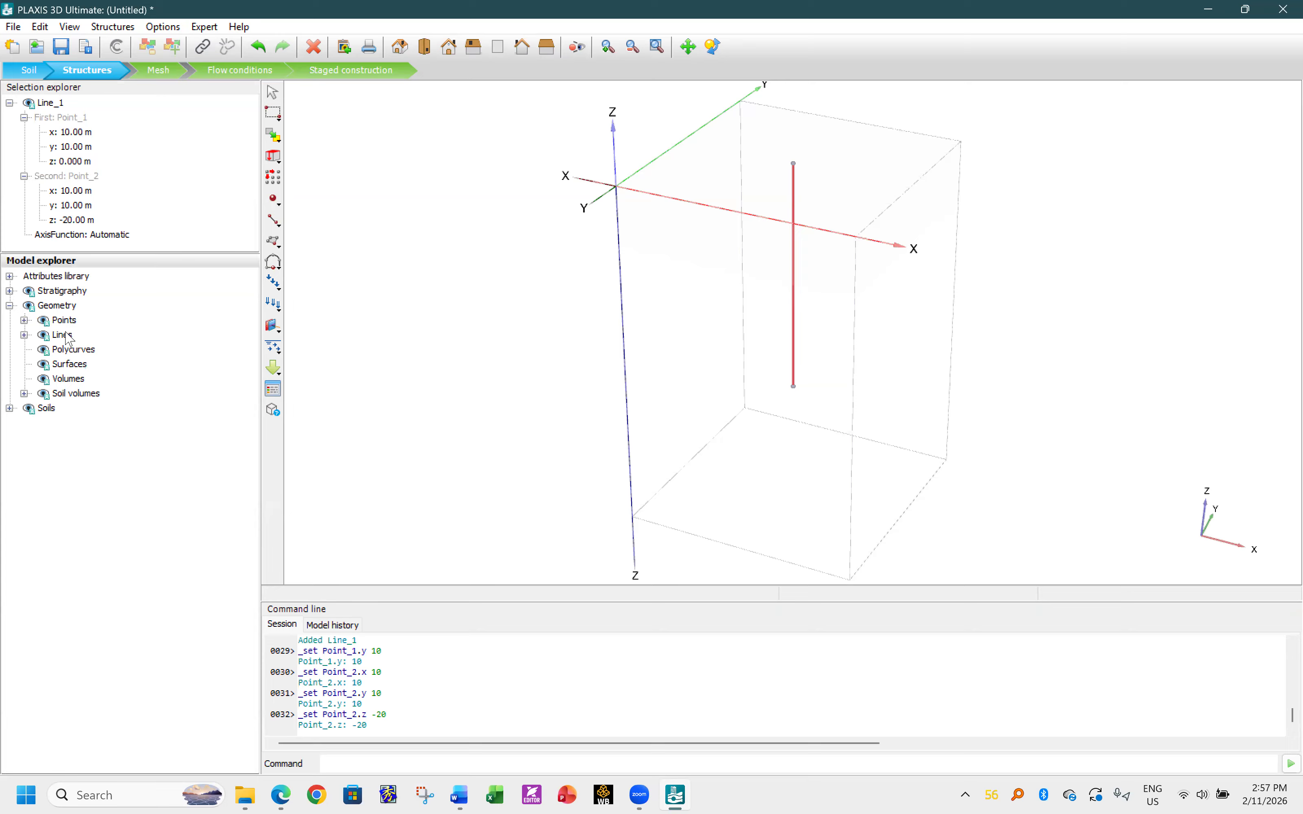
{"action": "left_click", "coordinate": [24, 335]}
{"action": "left_click", "coordinate": [40, 350]}
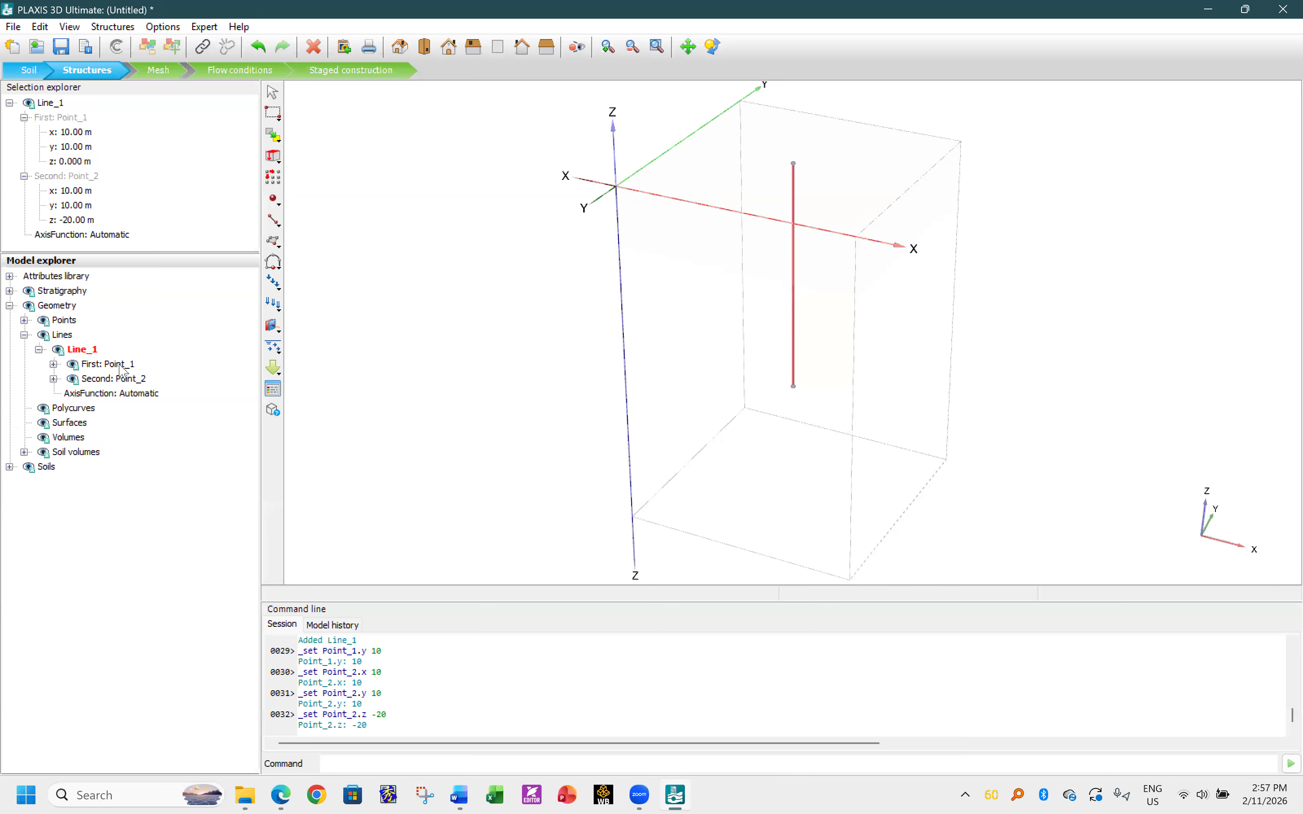
{"action": "left_click", "coordinate": [40, 350]}
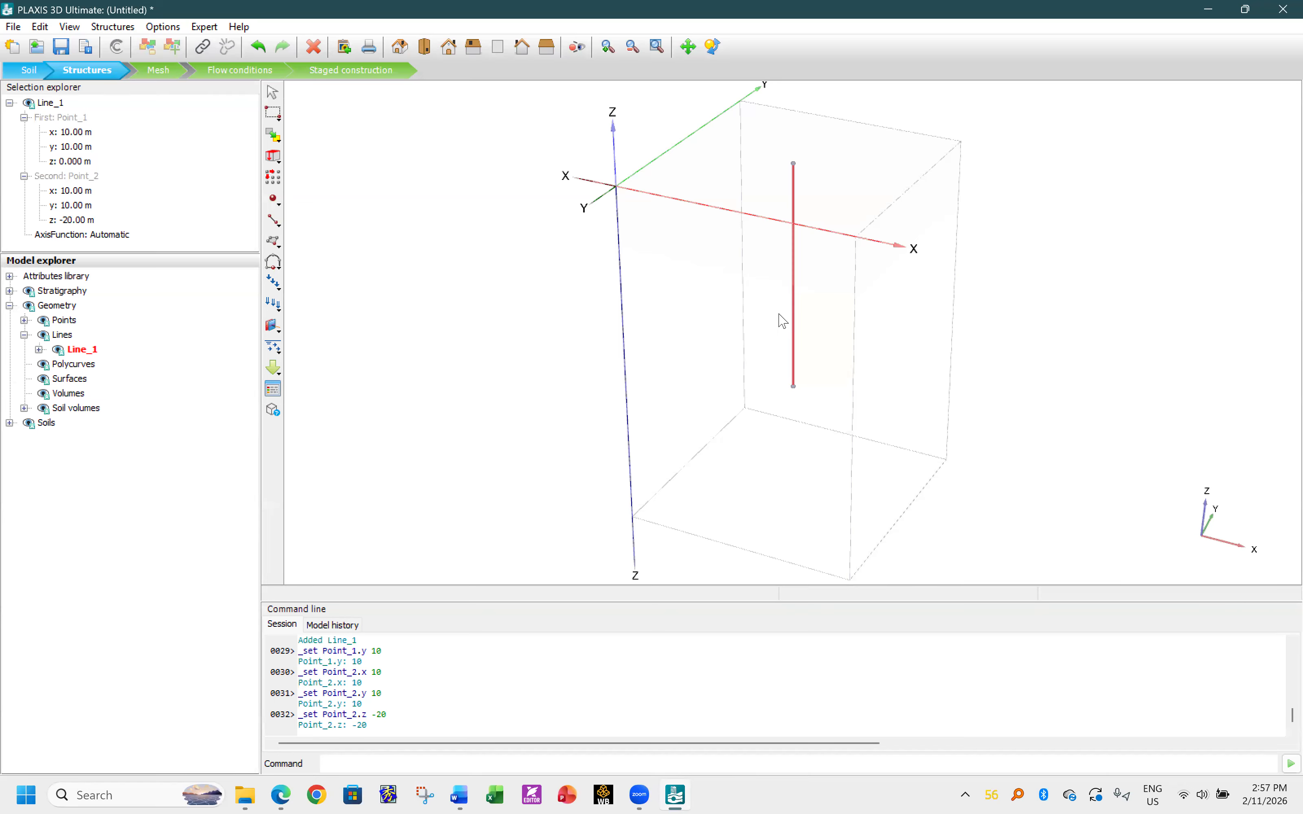
{"action": "right_click", "coordinate": [796, 297]}
{"action": "right_click", "coordinate": [792, 274]}
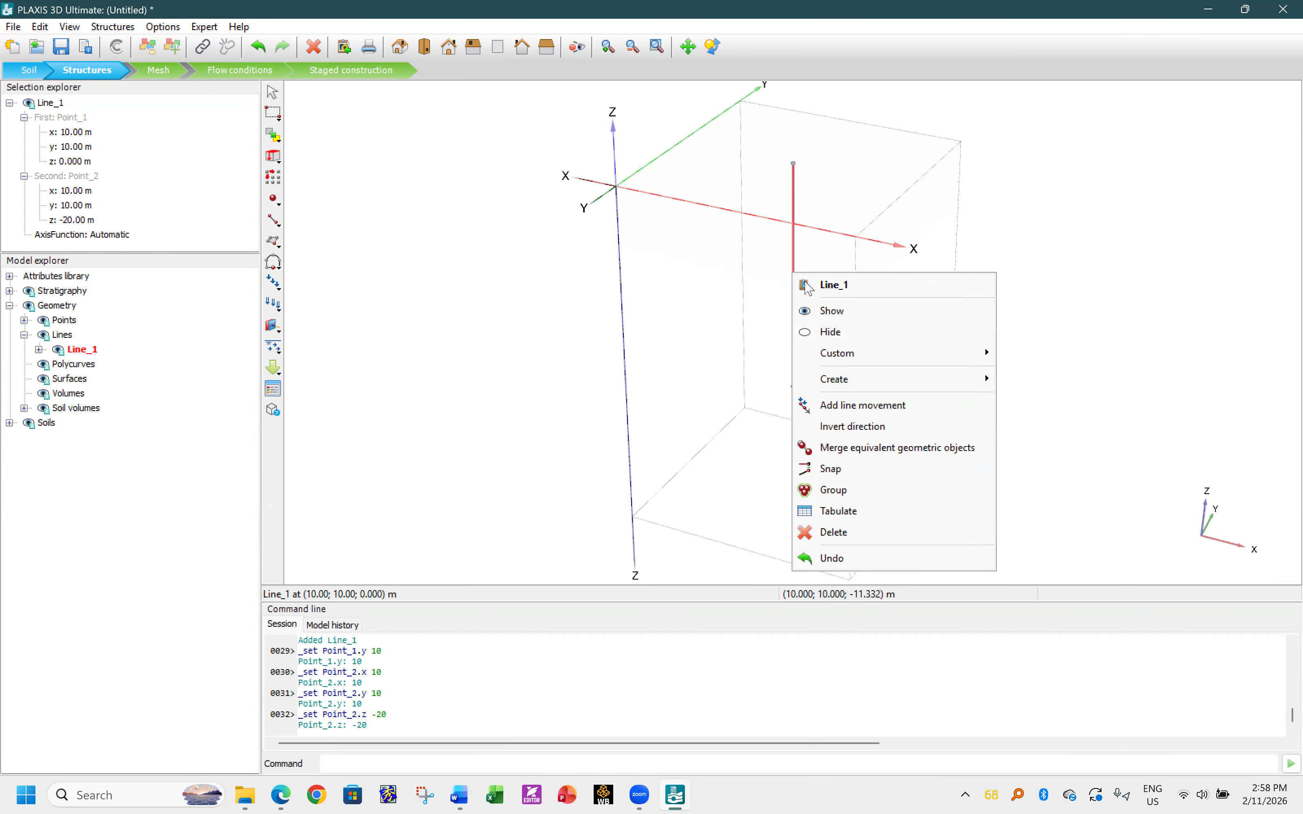
{"action": "mouse_move", "coordinate": [857, 385]}
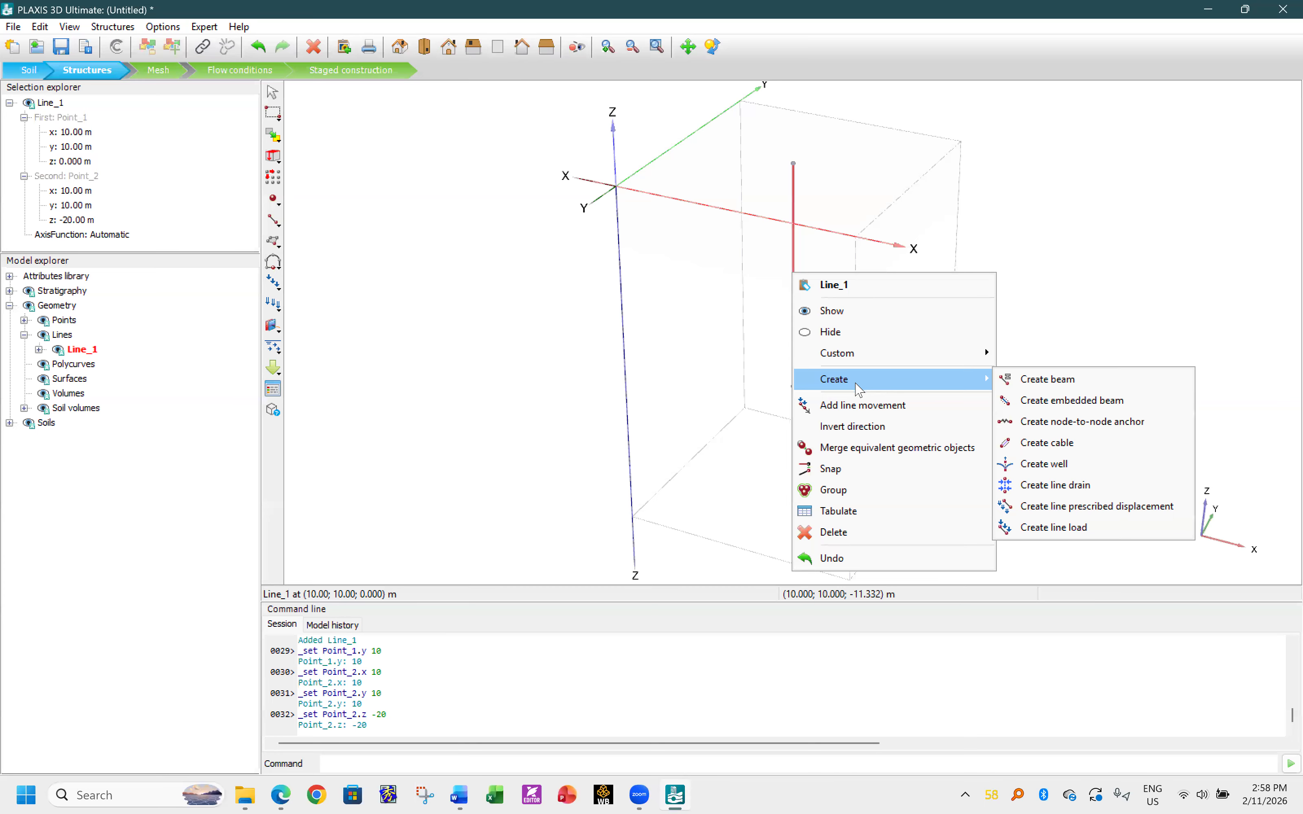
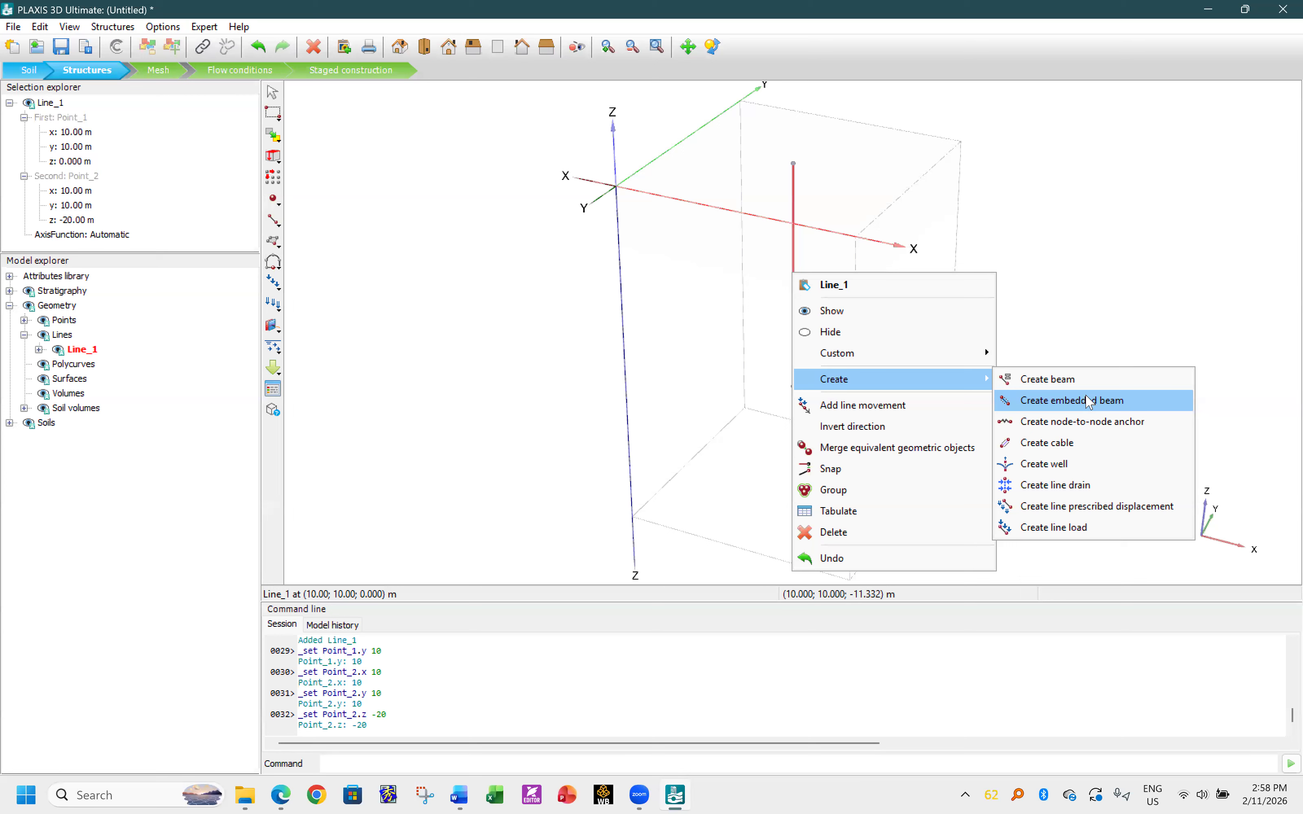
{"action": "left_click", "coordinate": [1088, 400]}
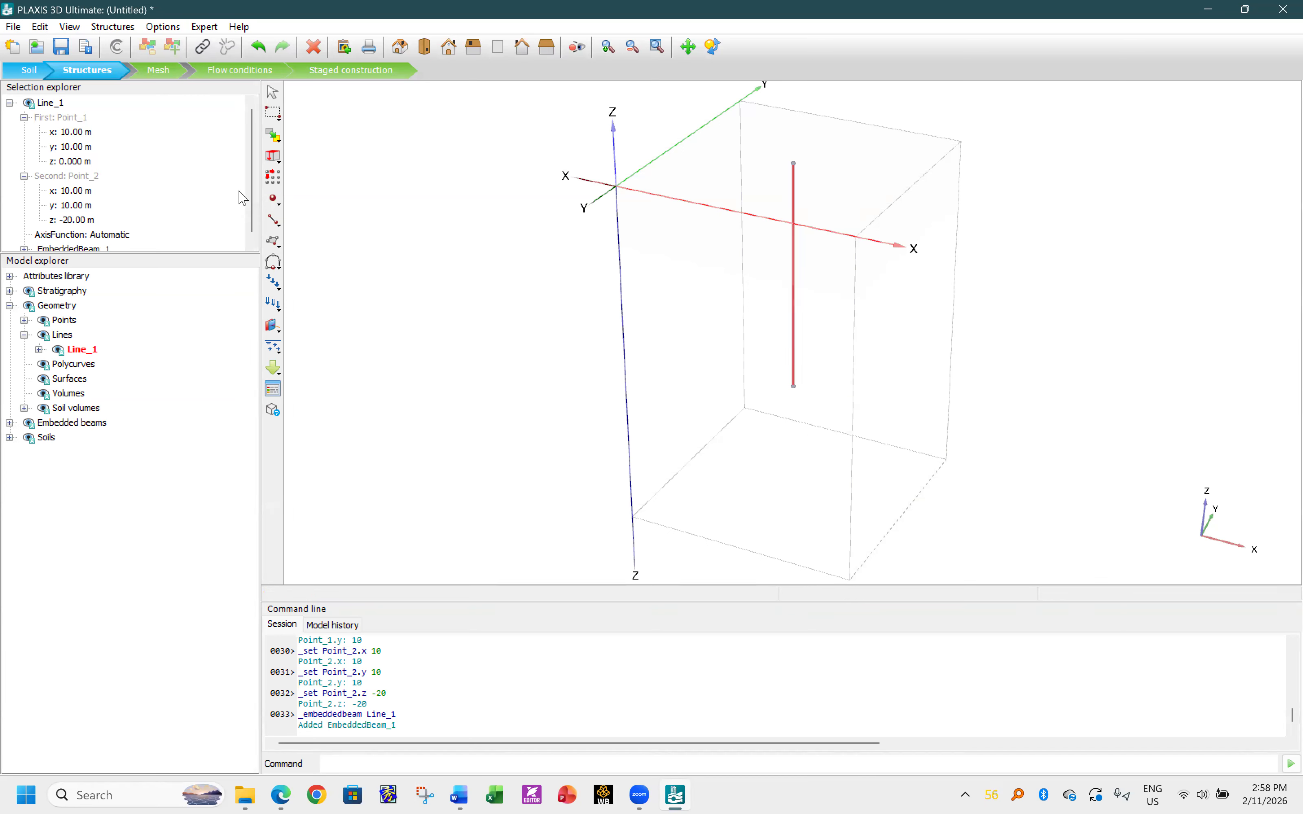
- Select the embedded beam belonging to Line_1 and check its material assignment options
{"action": "left_click", "coordinate": [38, 350]}
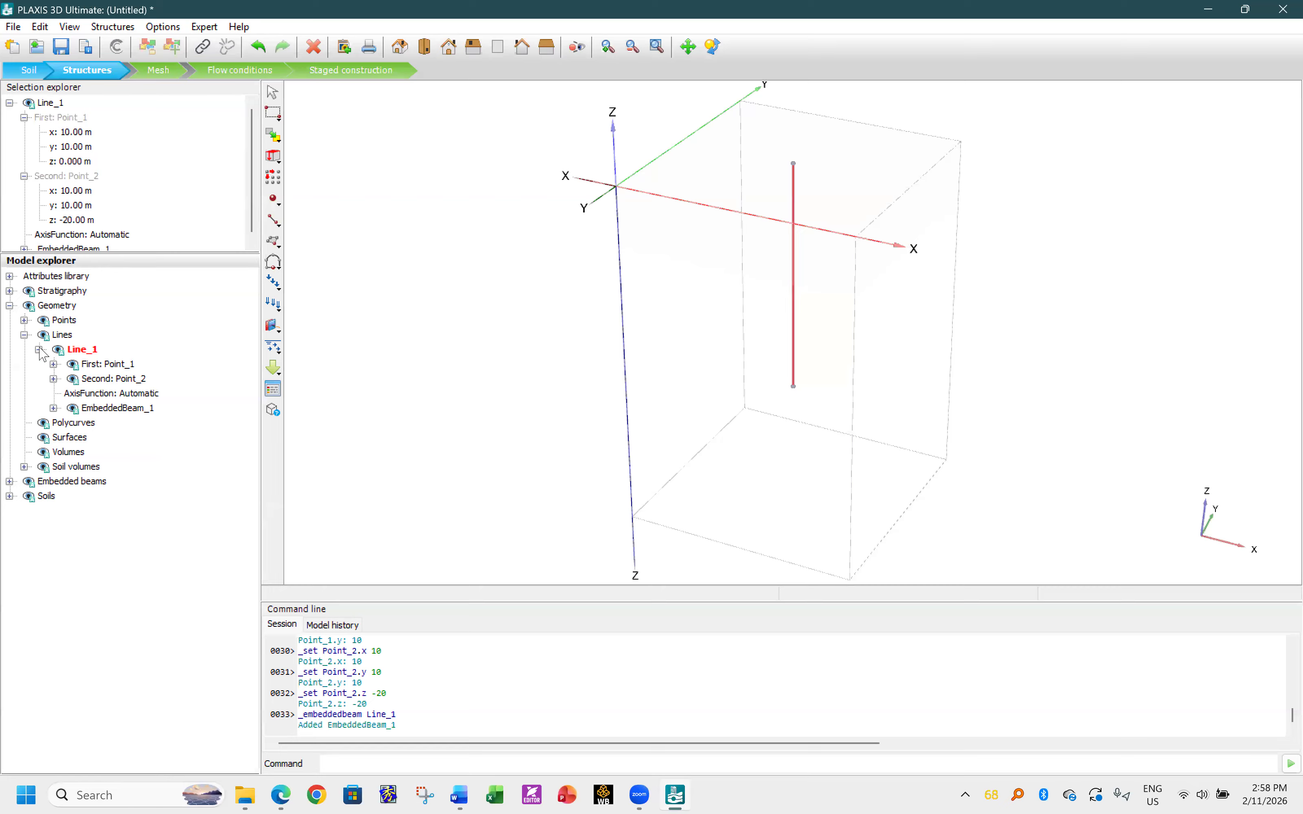
{"action": "left_click", "coordinate": [118, 408]}
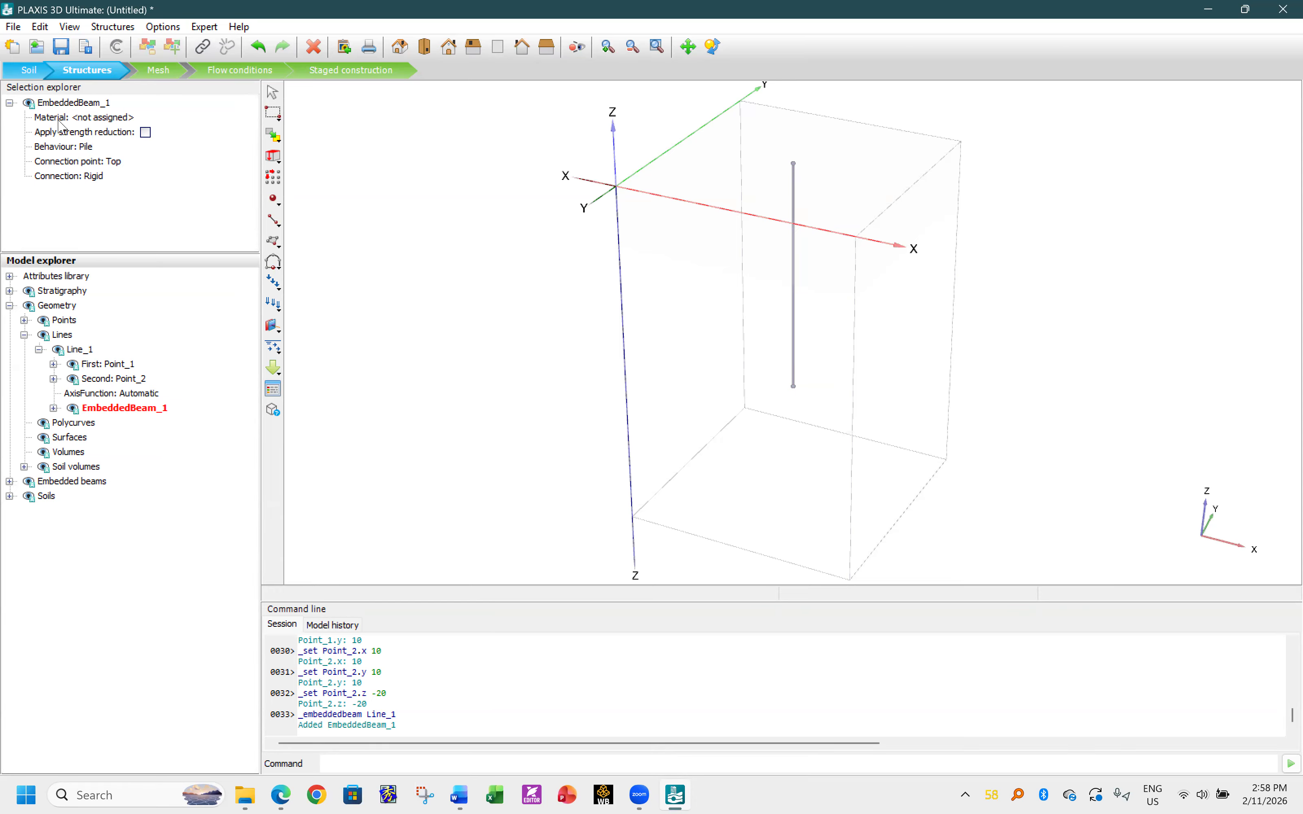
{"action": "left_click", "coordinate": [97, 118]}
{"action": "left_click", "coordinate": [234, 118]}
{"action": "left_click", "coordinate": [234, 118]}
{"action": "left_click", "coordinate": [171, 193]}
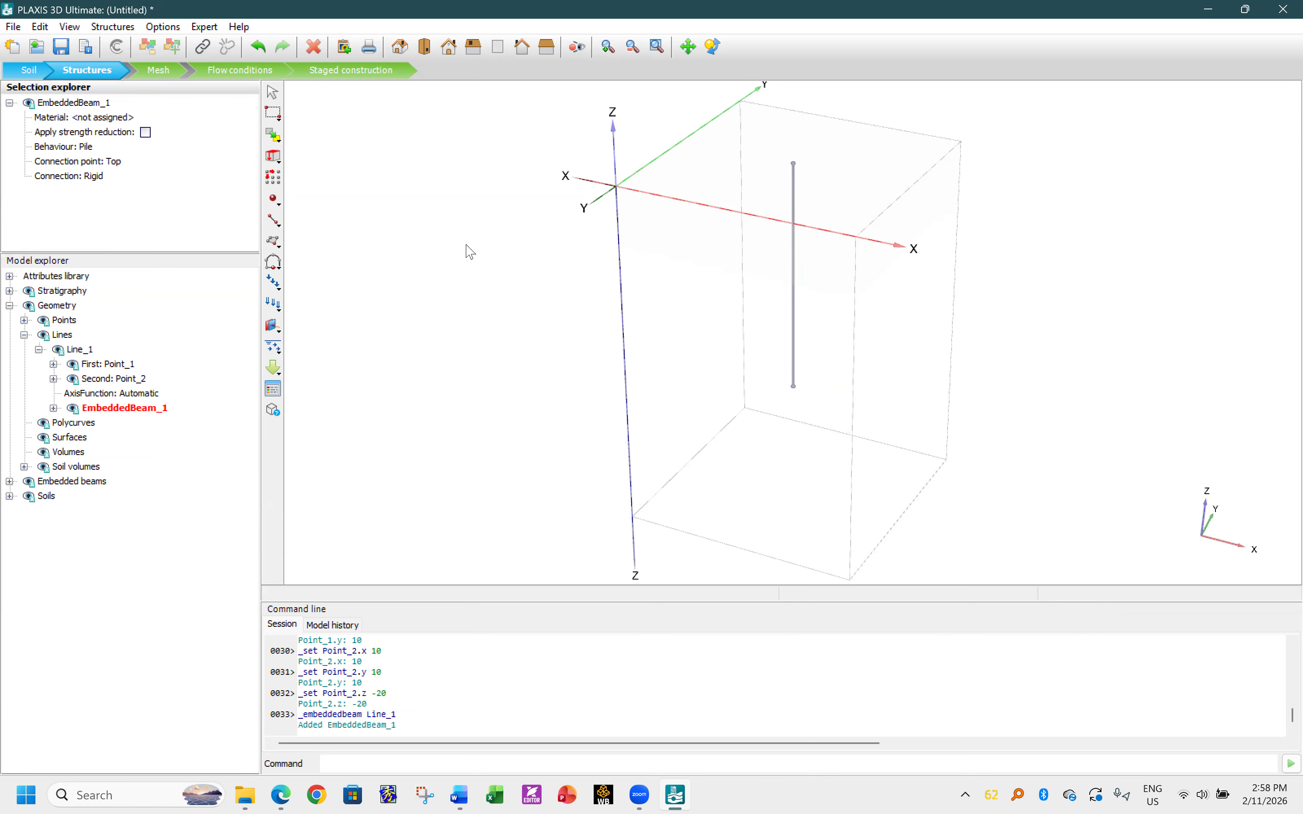
- Open the material sets and choose Embedded beams as the set type
{"action": "left_click", "coordinate": [273, 389]}
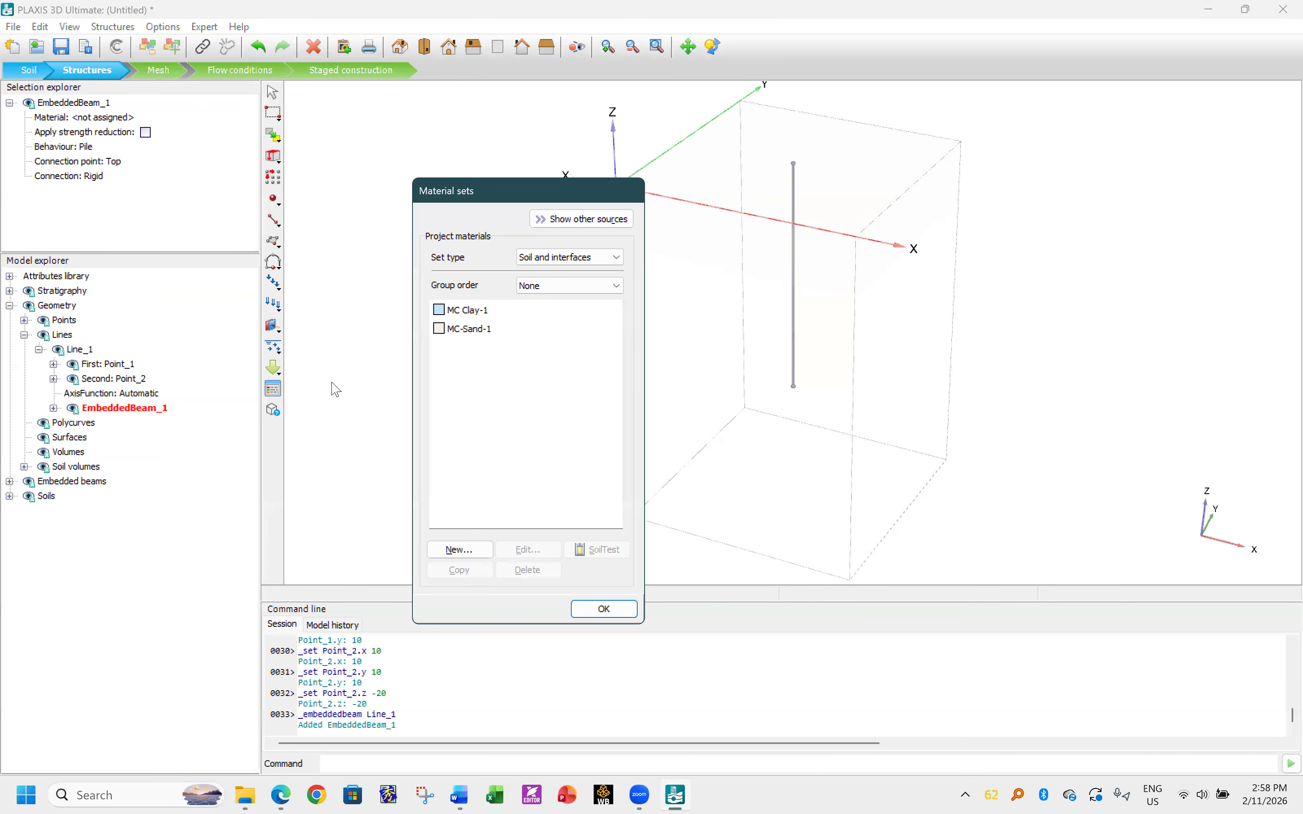
{"action": "left_click", "coordinate": [540, 258]}
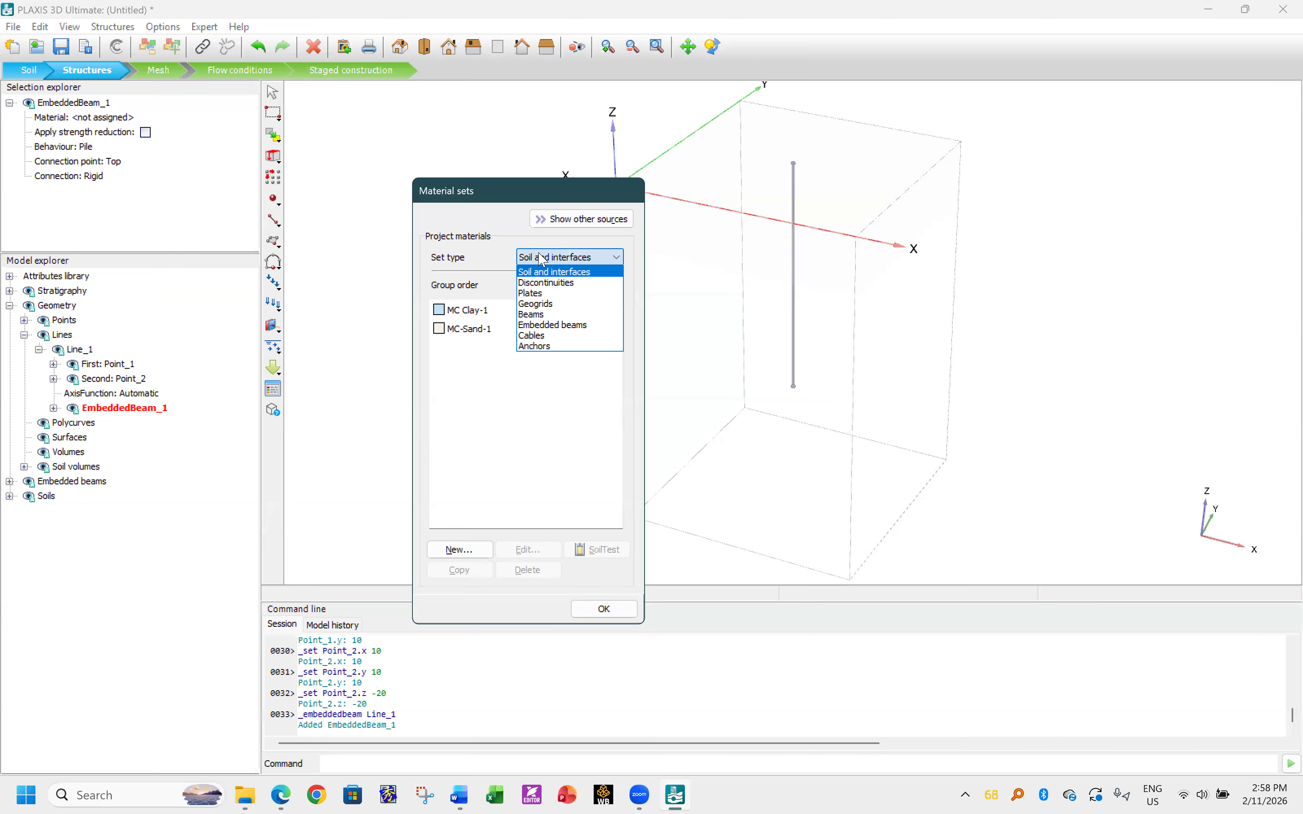
{"action": "left_click", "coordinate": [542, 259]}
{"action": "left_click", "coordinate": [542, 259]}
{"action": "left_click", "coordinate": [544, 324]}
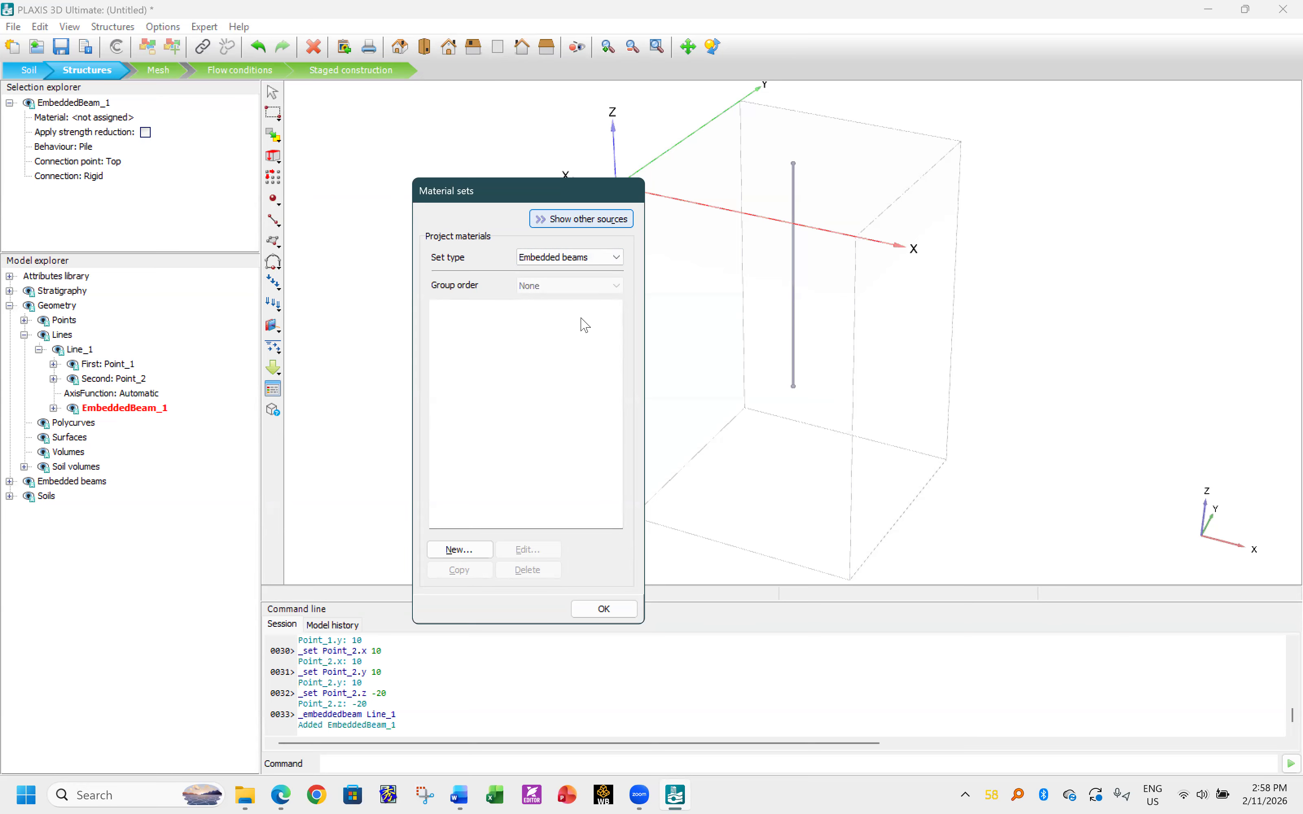
- Switch to File Explorer and open the workbook Plaxis Parameters.xlsx in Excel
{"action": "mouse_move", "coordinate": [246, 790]}
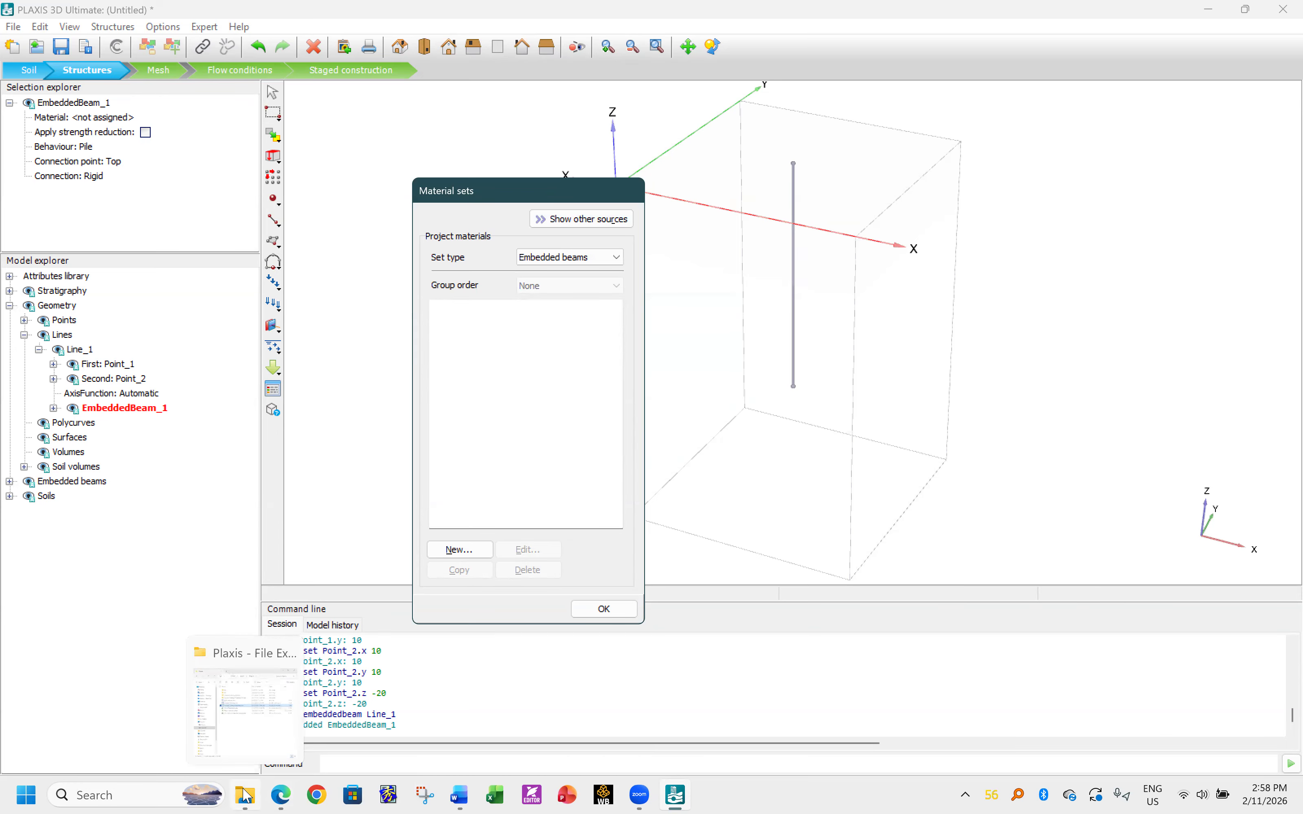
{"action": "left_click", "coordinate": [245, 710]}
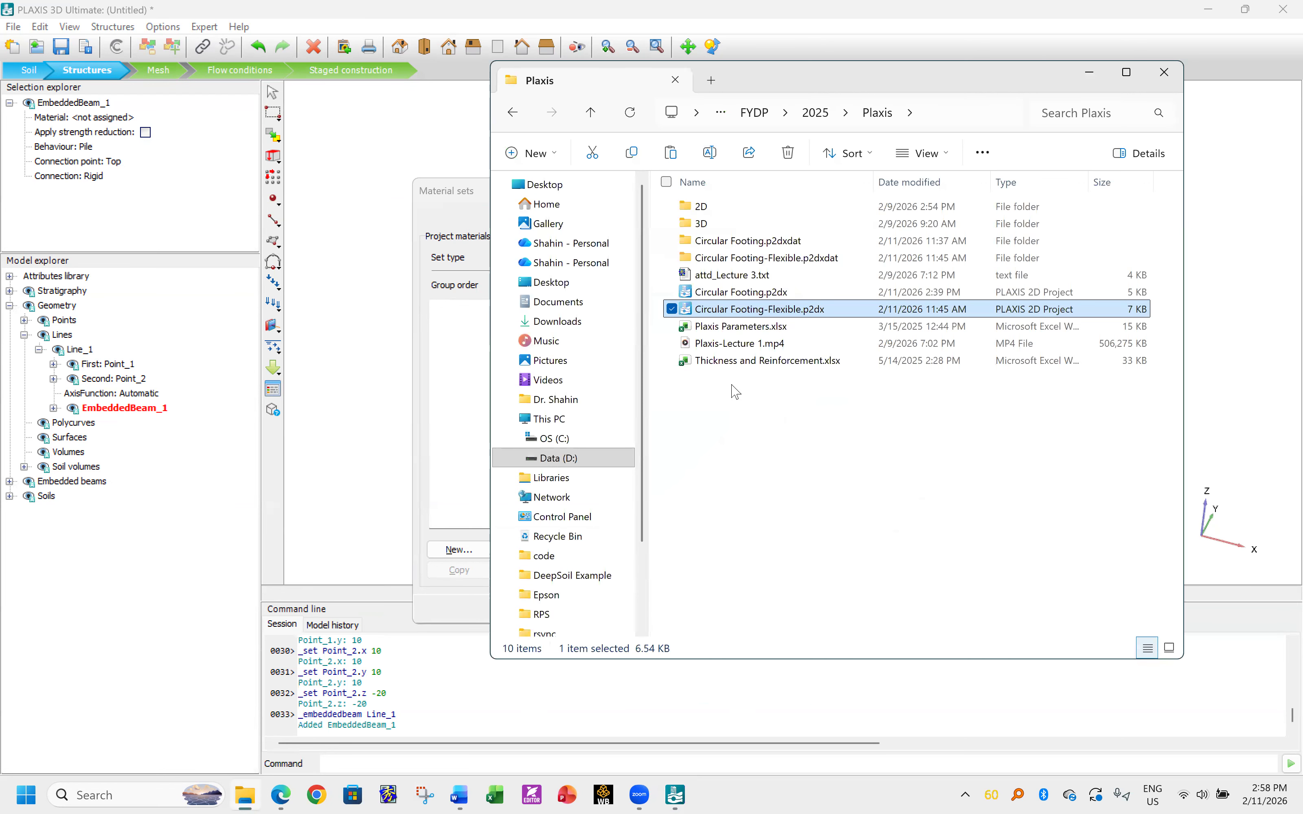
{"action": "double_click", "coordinate": [739, 330]}
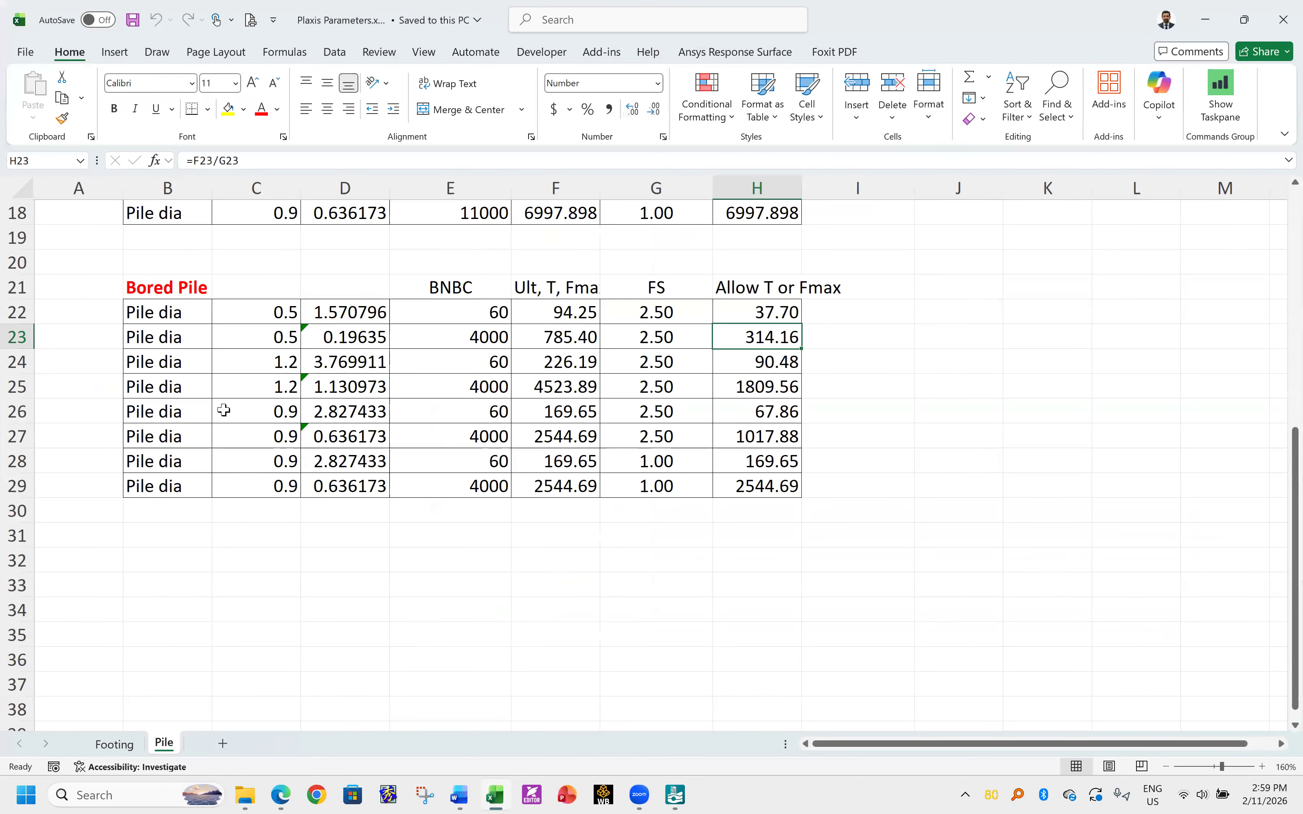
- Examine the pile cap data and the Precast Pile and Bored Pile tables on the Pile sheet, including the precast pile diameters
{"action": "scroll", "coordinate": [223, 410], "scroll_direction": "up", "scroll_amount": 6}
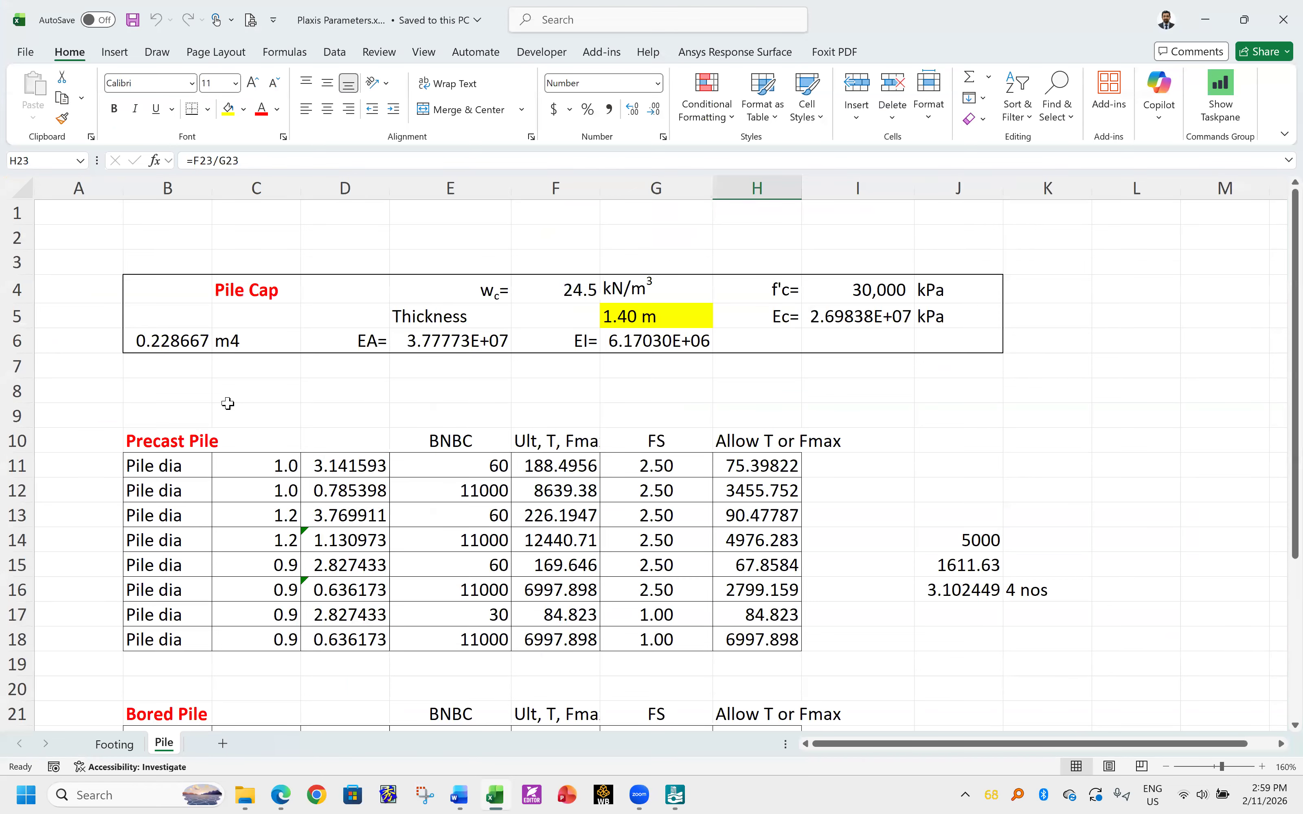
{"action": "scroll", "coordinate": [227, 404], "scroll_direction": "down", "scroll_amount": 3}
{"action": "scroll", "coordinate": [237, 414], "scroll_direction": "down", "scroll_amount": 1}
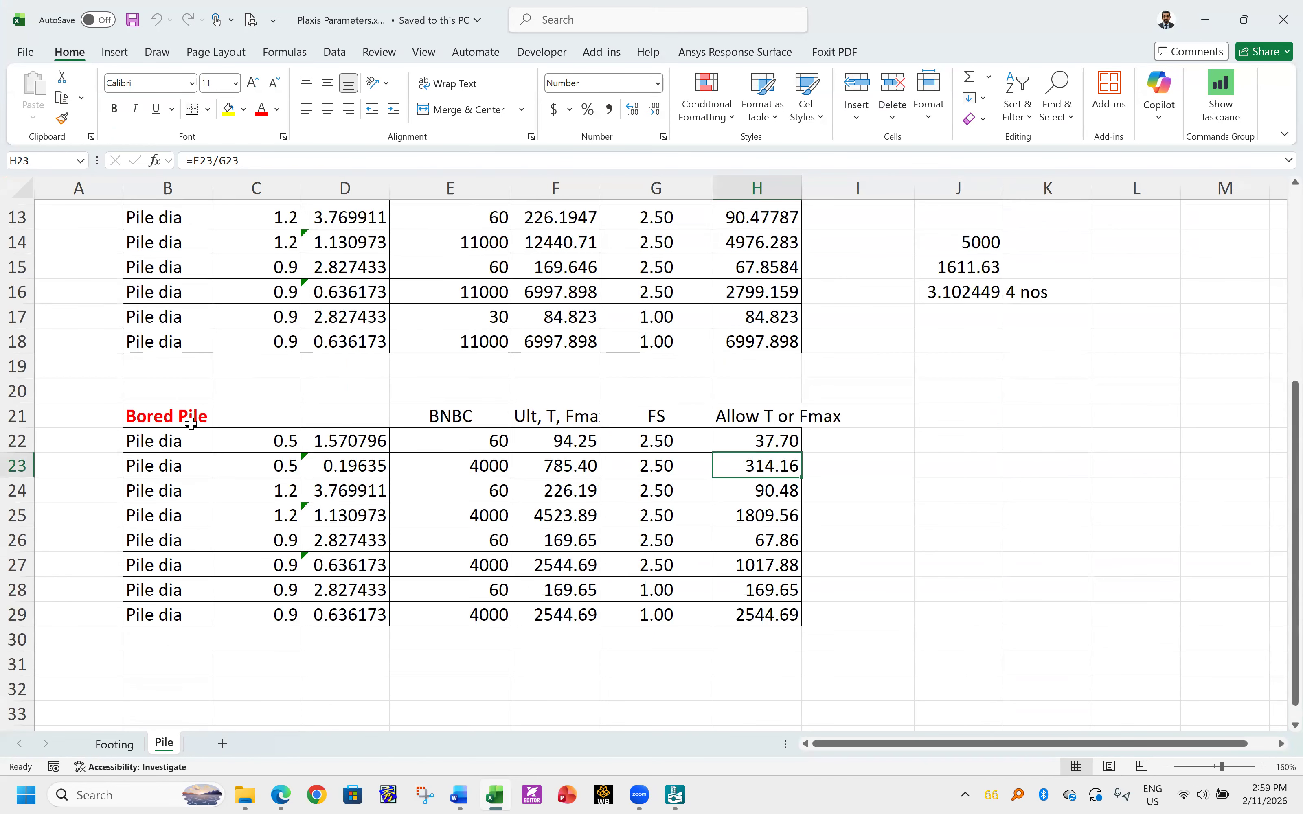
{"action": "scroll", "coordinate": [191, 423], "scroll_direction": "up", "scroll_amount": 4}
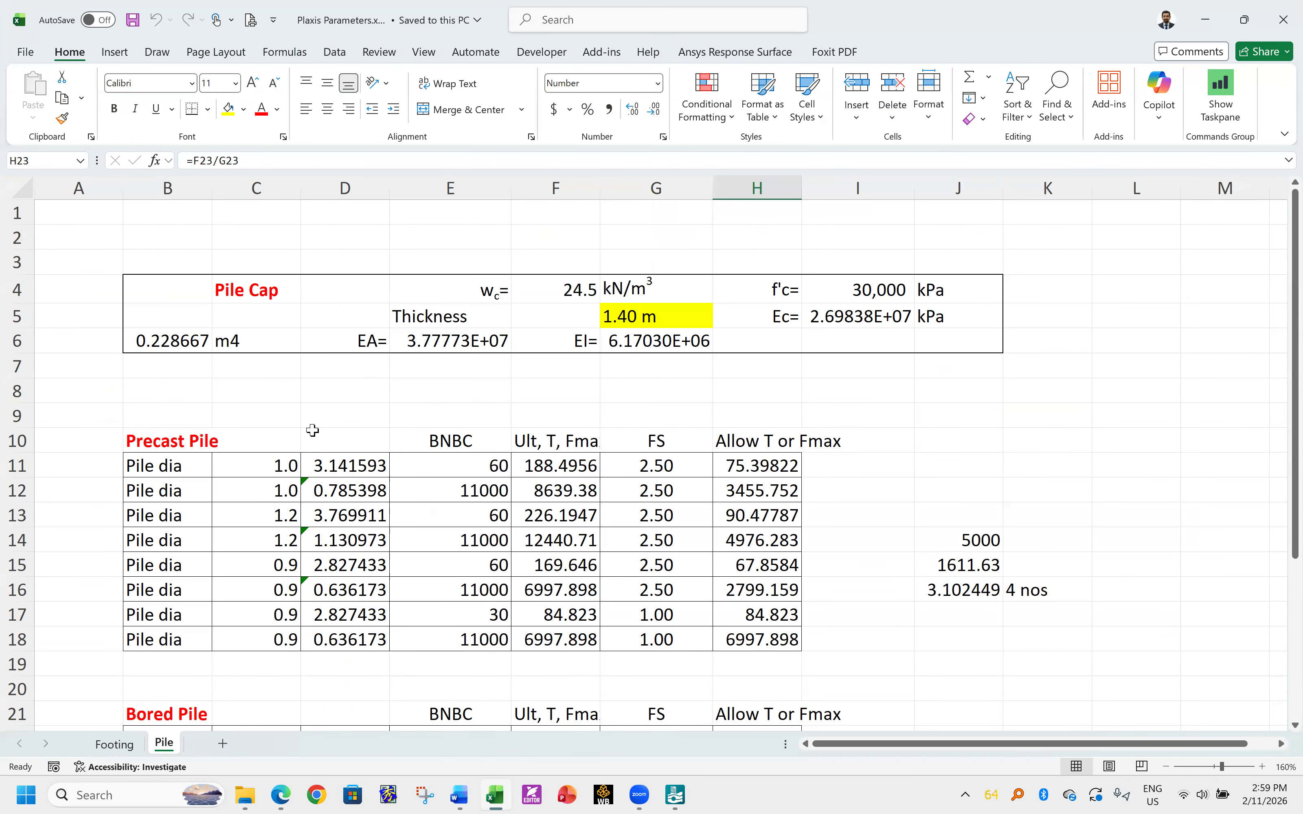
{"action": "scroll", "coordinate": [313, 430], "scroll_direction": "down", "scroll_amount": 2}
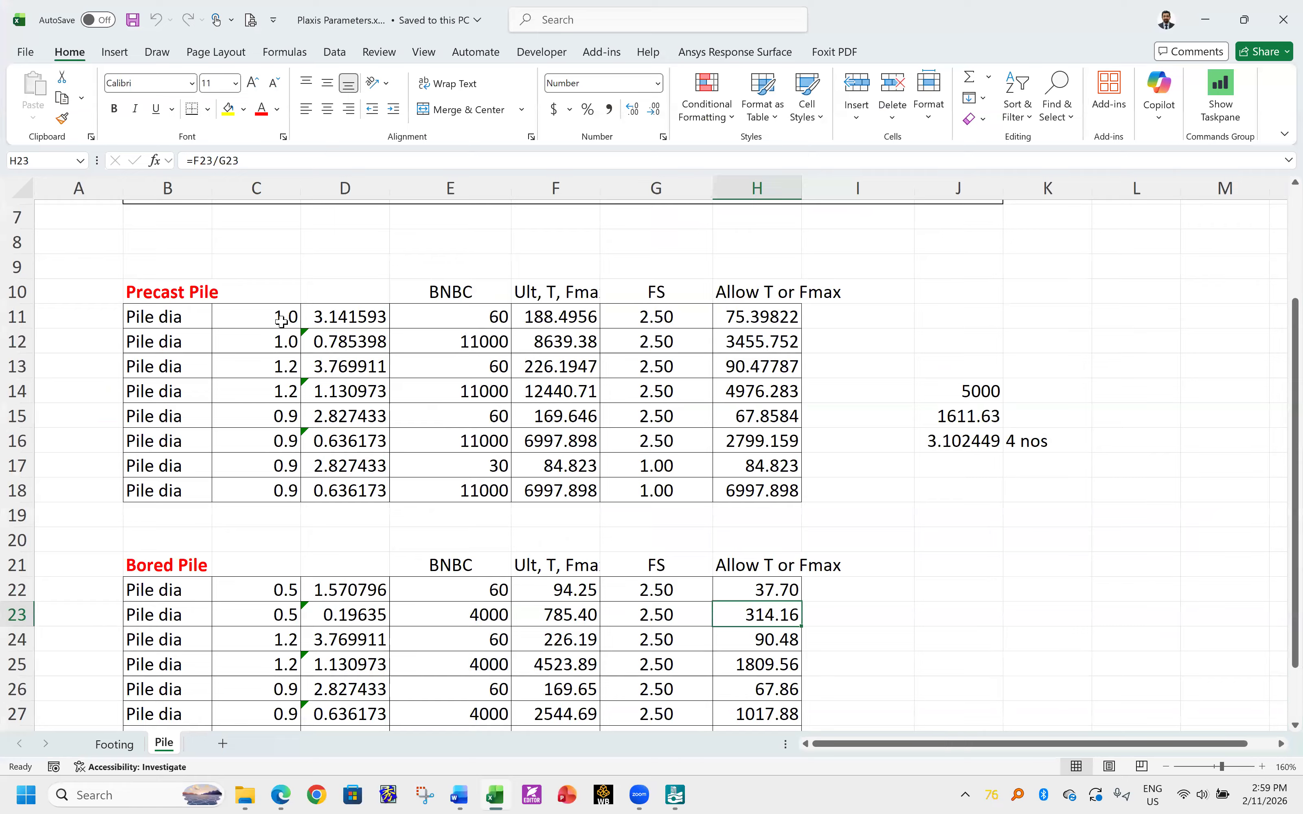
{"action": "left_click", "coordinate": [281, 322]}
{"action": "left_click", "coordinate": [268, 417]}
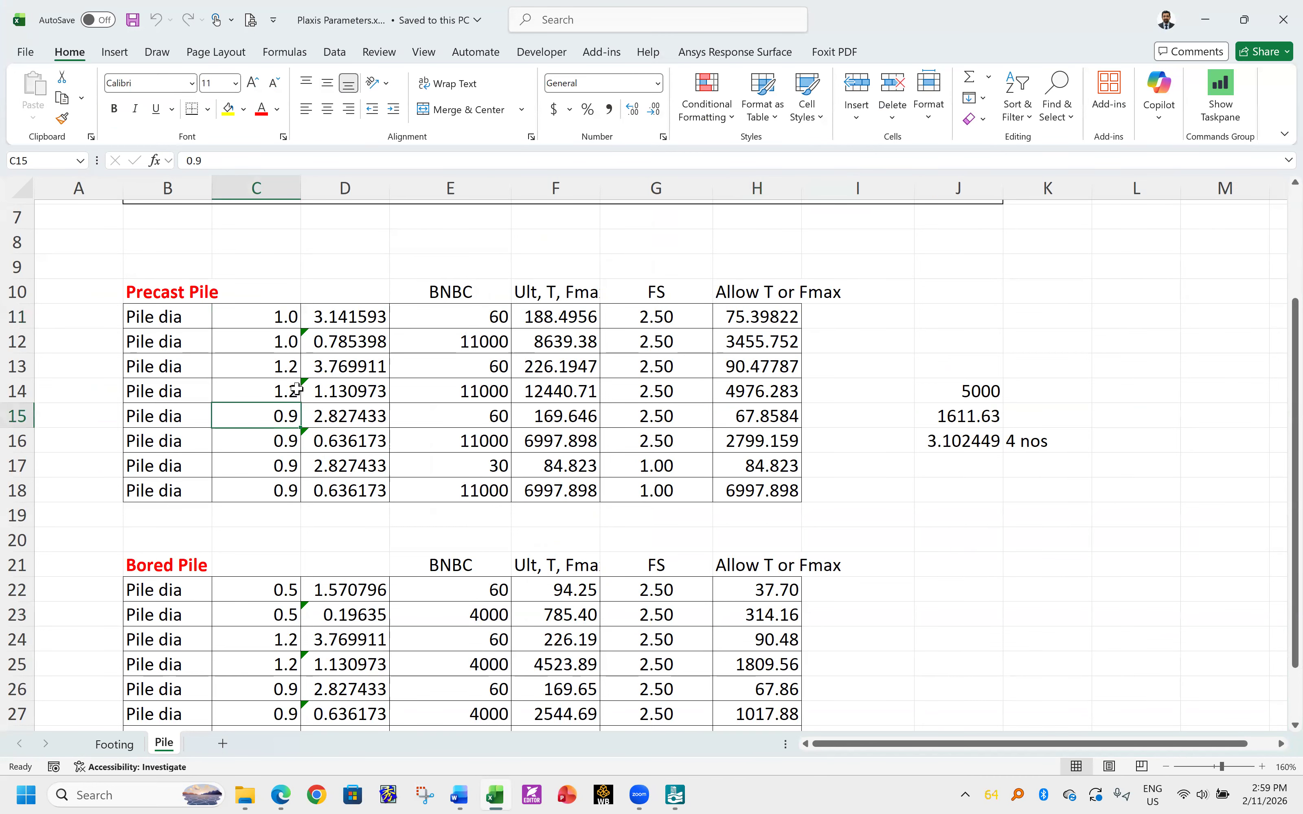
- Set the precast pile diameter to 0.6 in cells C15 and C16 of the Precast Pile table
{"action": "left_click", "coordinate": [288, 315]}
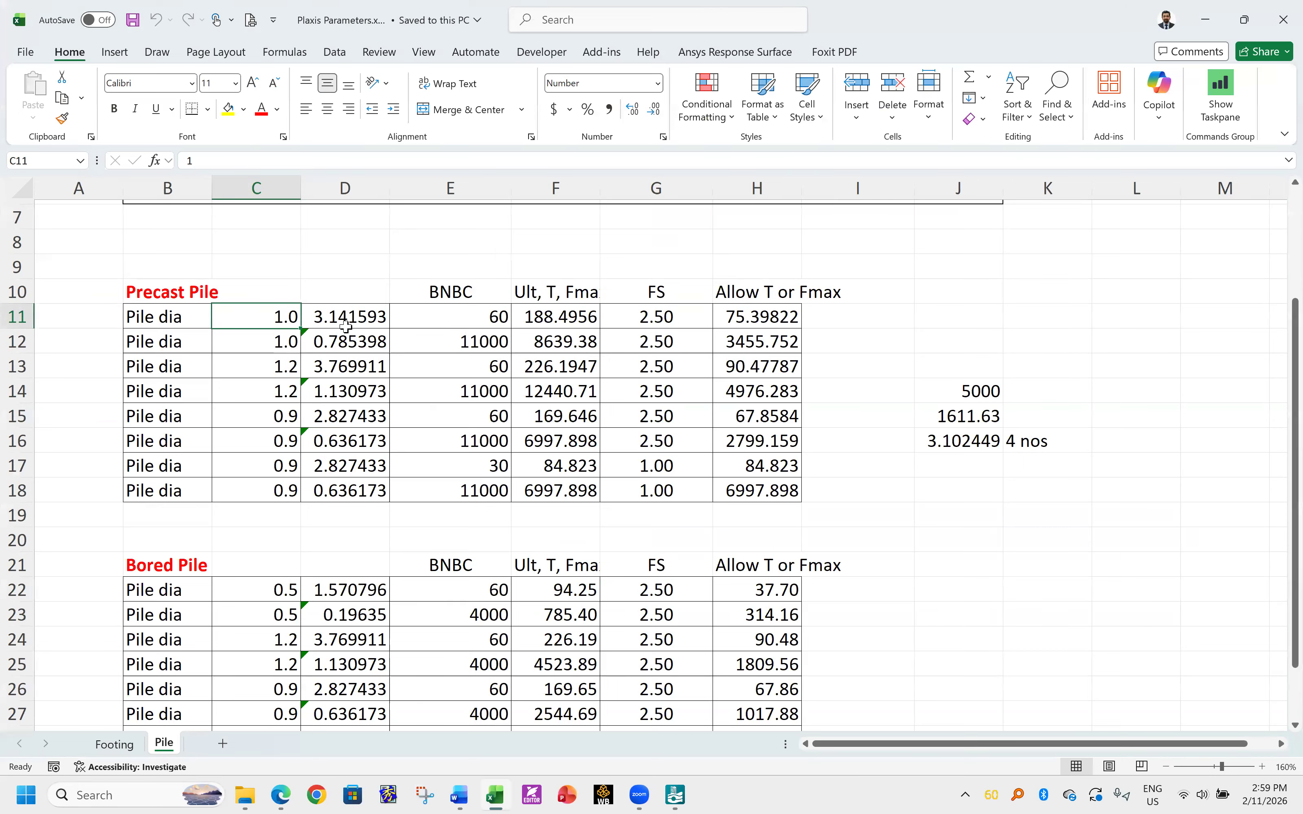
{"action": "left_click", "coordinate": [276, 422]}
{"action": "type", "text": "0."}
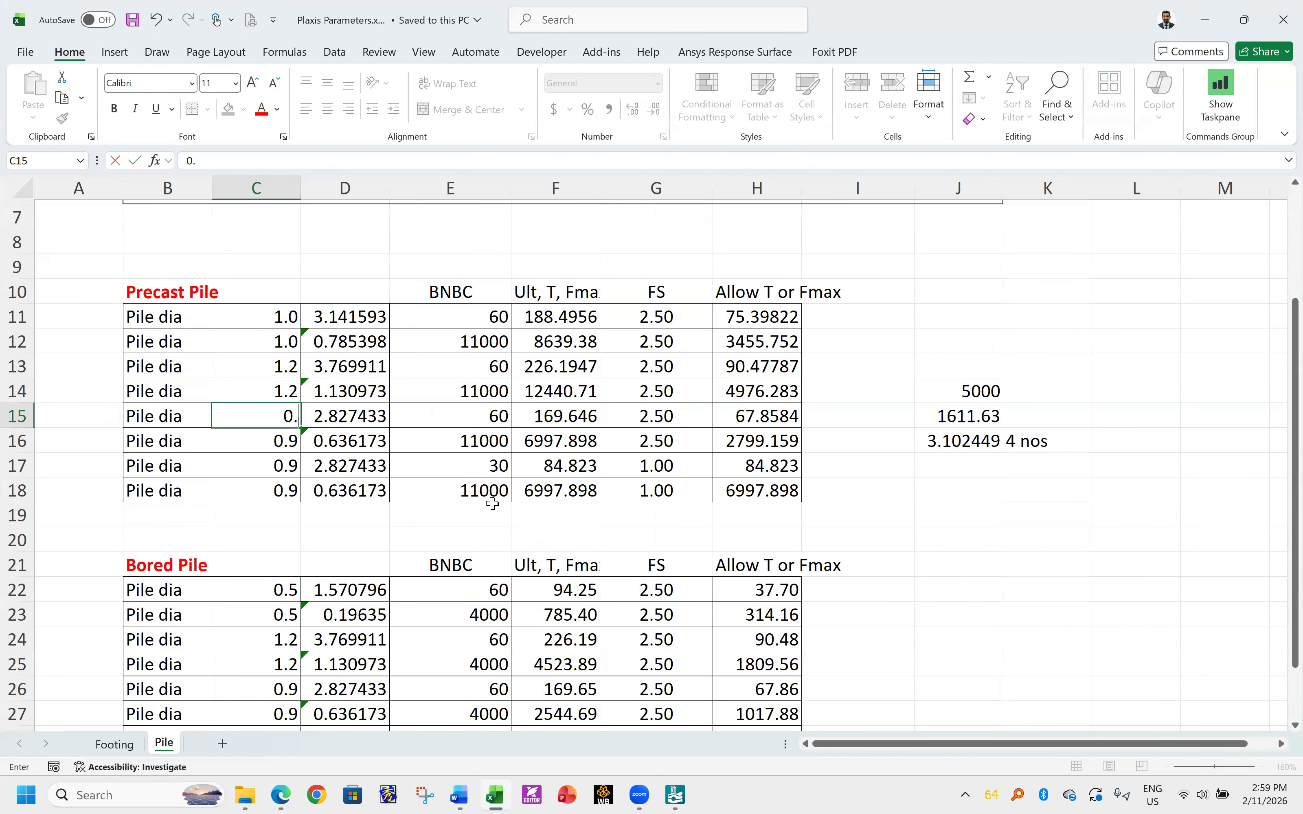
{"action": "type", "text": "6"}
{"action": "key", "text": "Return"}
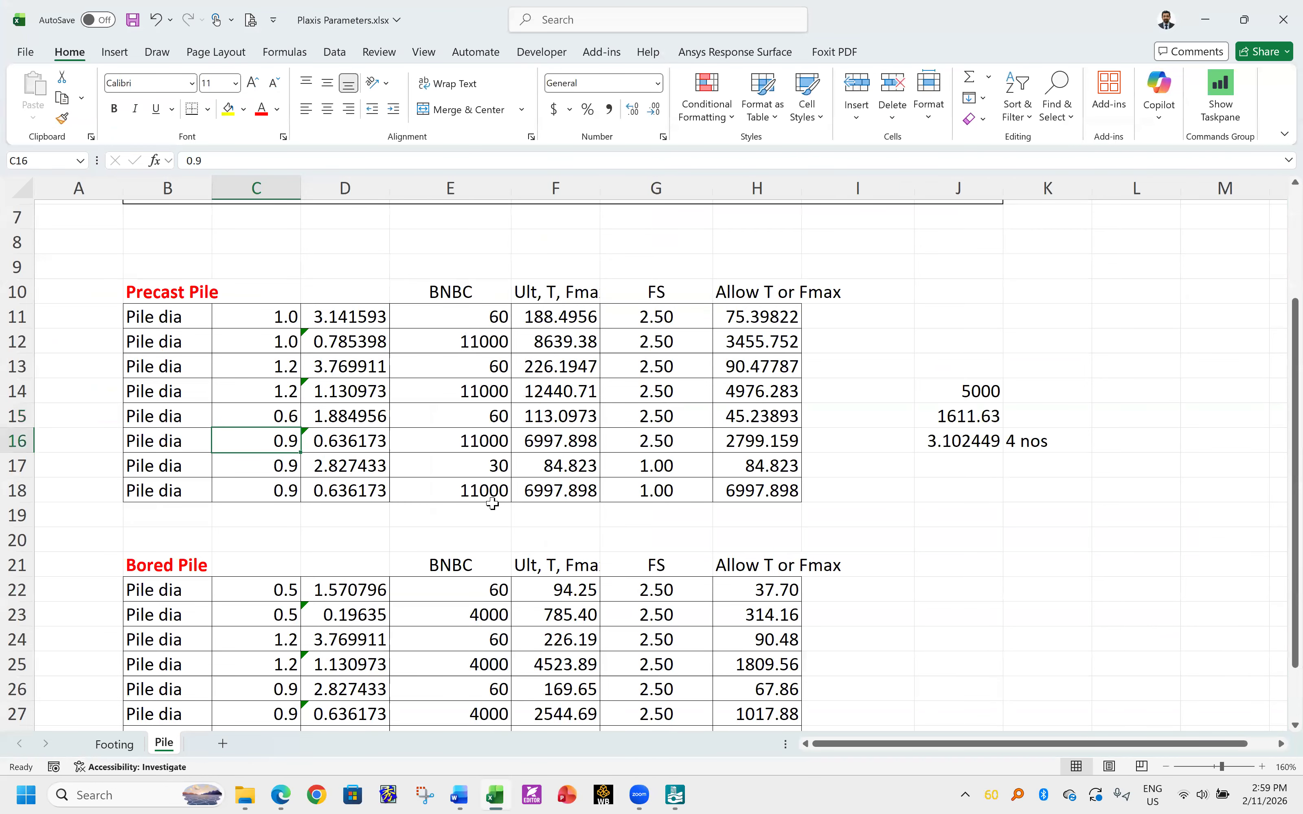
{"action": "type", "text": "0.6"}
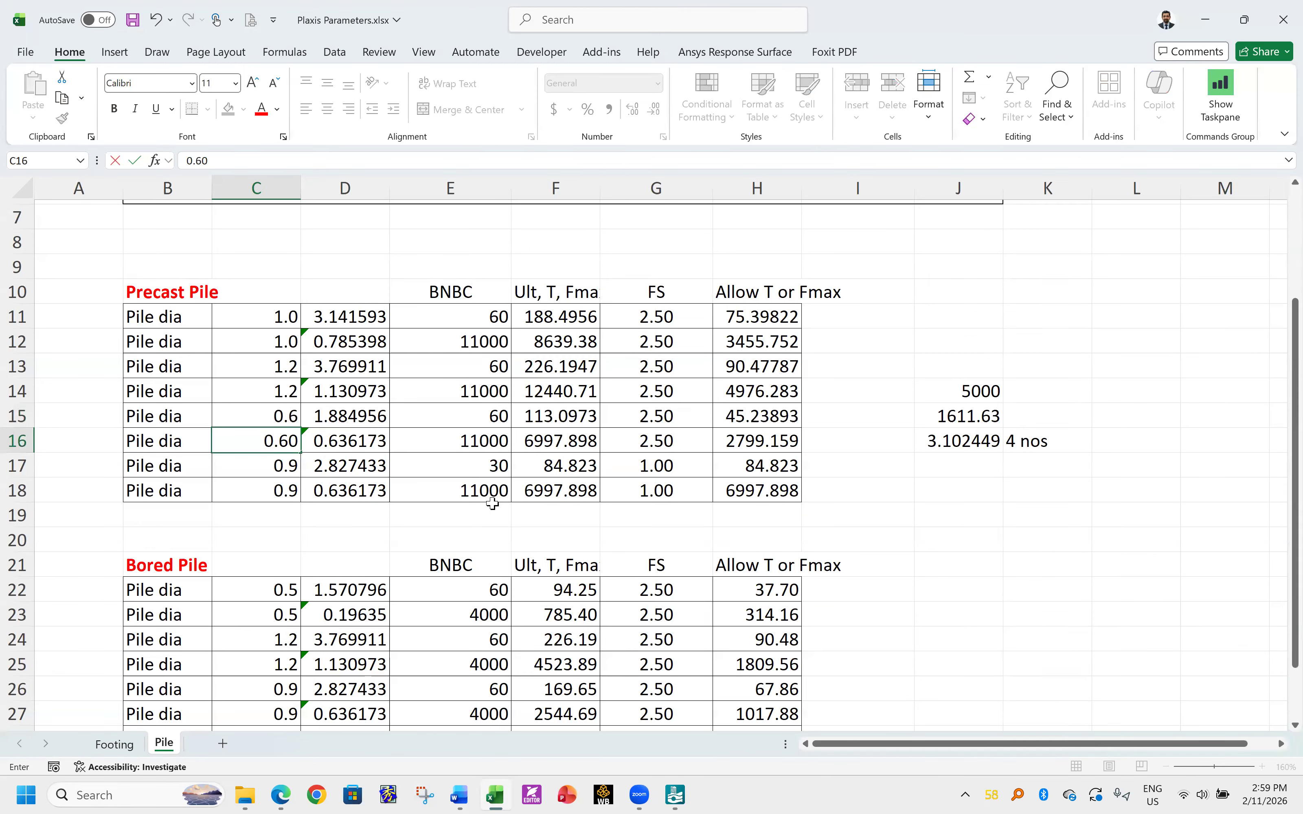
{"action": "key", "text": "Return"}
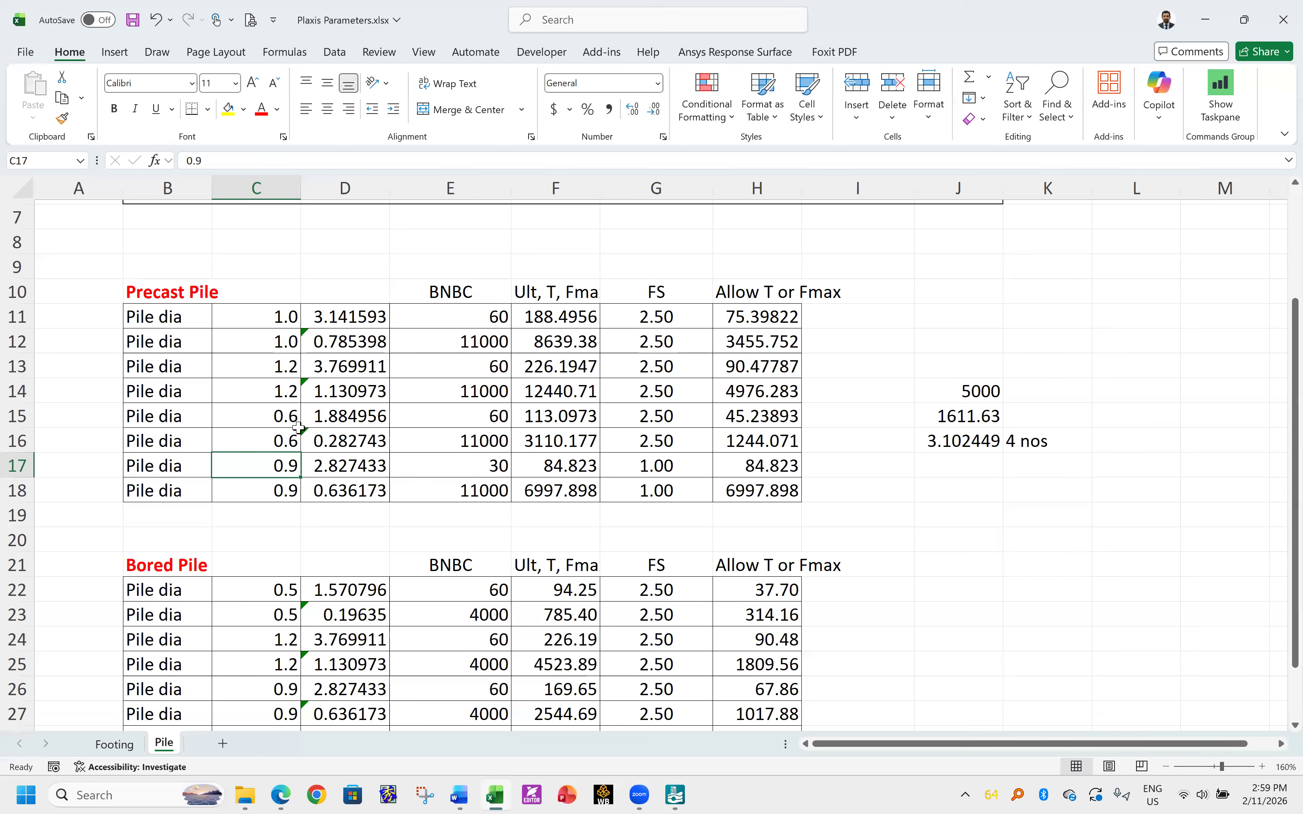
- Examine the diameter, BNBC limits, safety factors and allowable resistance of the 0.6 diameter rows in the Precast Pile table
{"action": "left_click", "coordinate": [287, 414]}
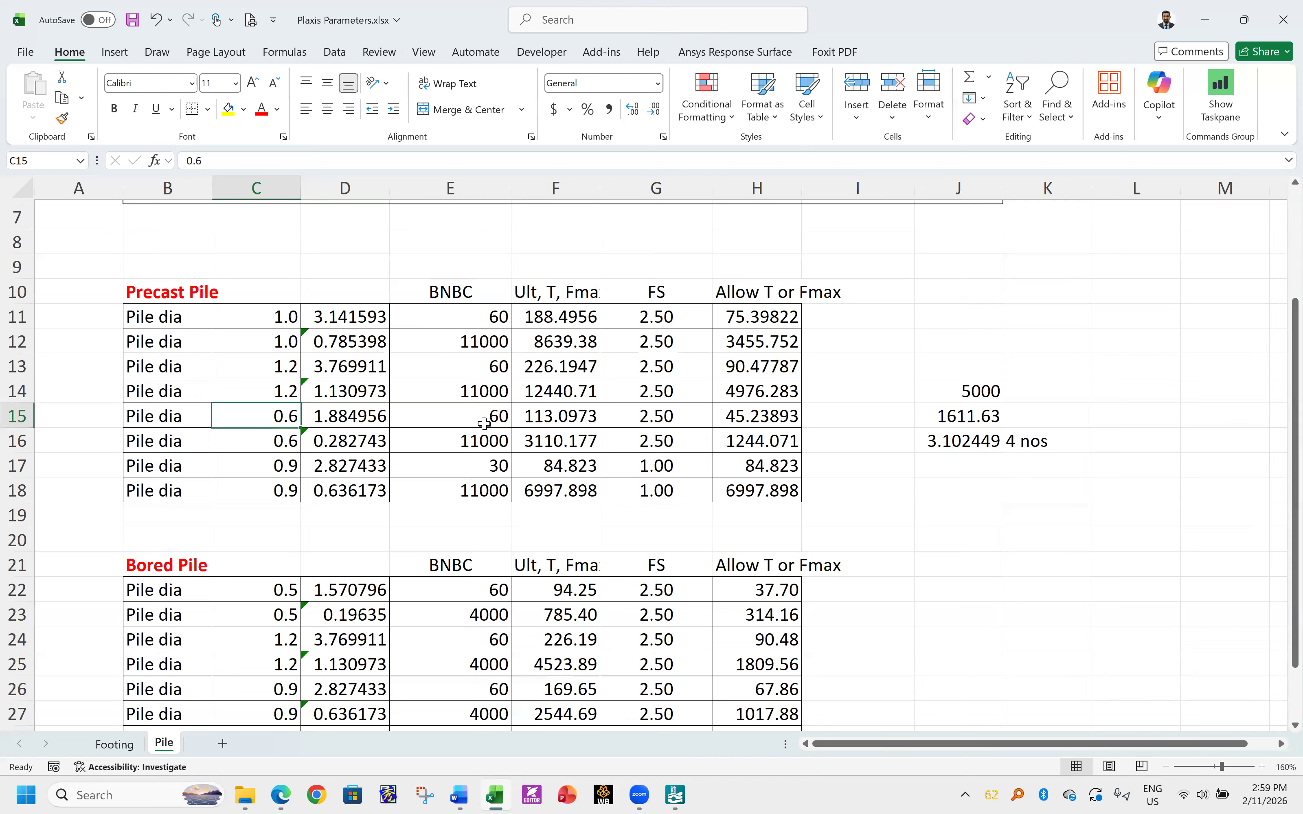
{"action": "left_click", "coordinate": [498, 416]}
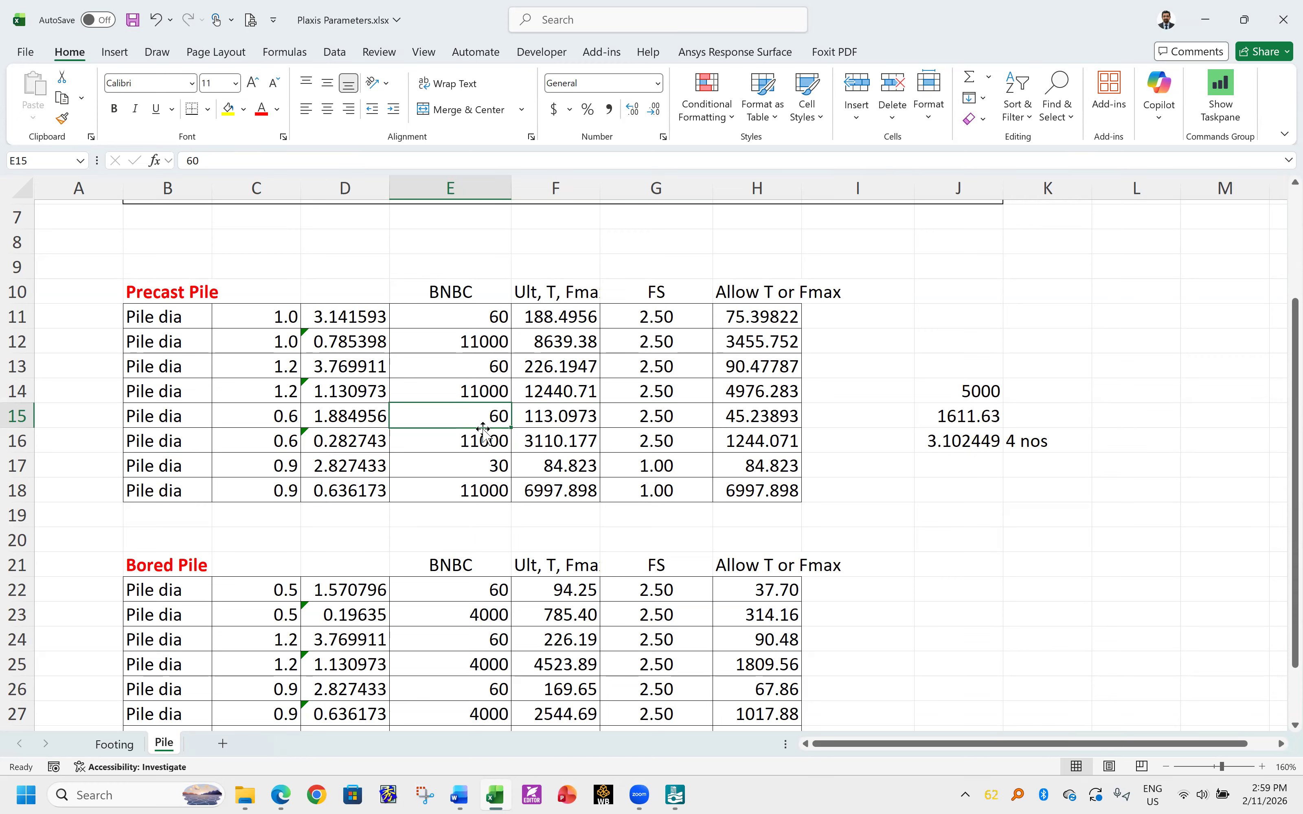
{"action": "left_click", "coordinate": [471, 447]}
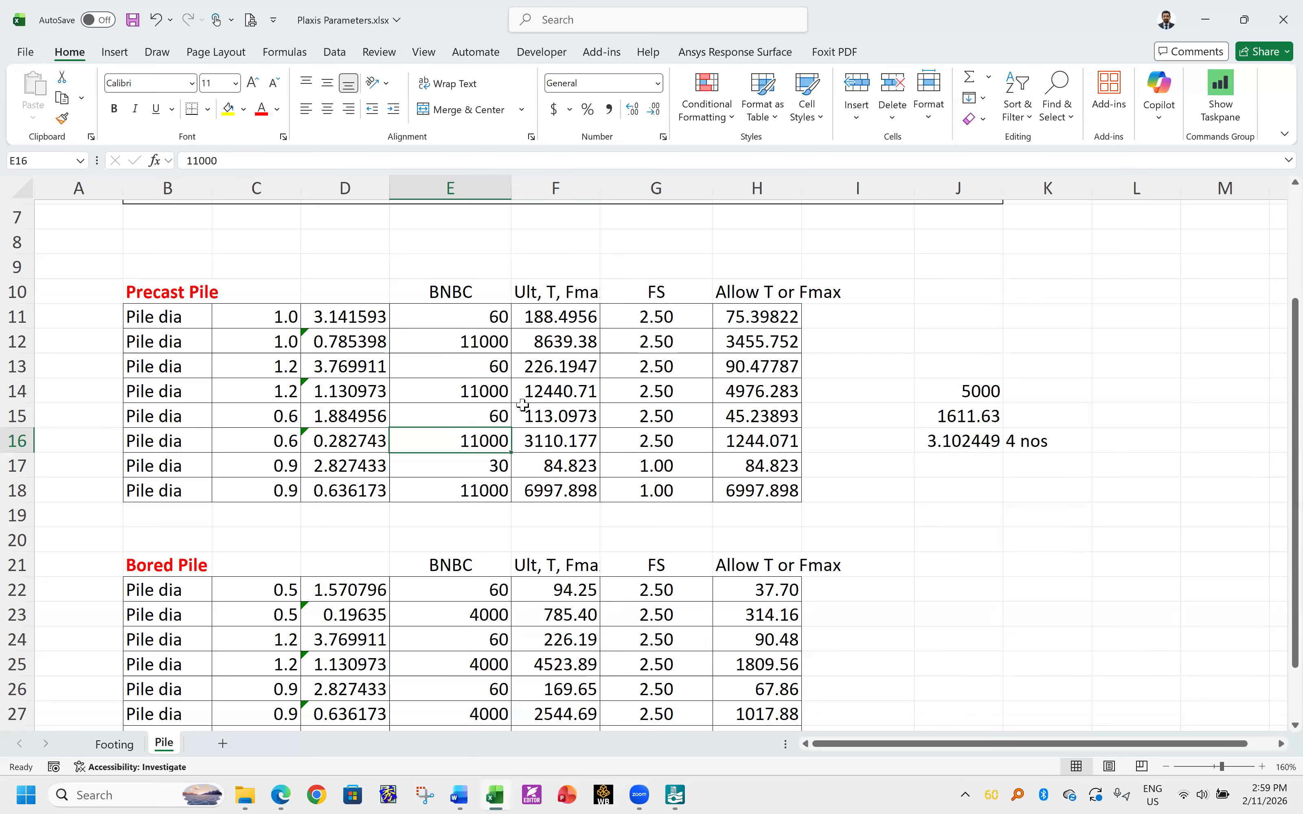
{"action": "left_click_drag", "start_coordinate": [659, 417], "coordinate": [662, 438]}
{"action": "left_click_drag", "start_coordinate": [758, 413], "coordinate": [758, 436]}
{"action": "left_click", "coordinate": [666, 420]}
{"action": "left_click_drag", "start_coordinate": [665, 428], "coordinate": [742, 442]}
{"action": "left_click", "coordinate": [675, 422]}
{"action": "left_click", "coordinate": [665, 447]}
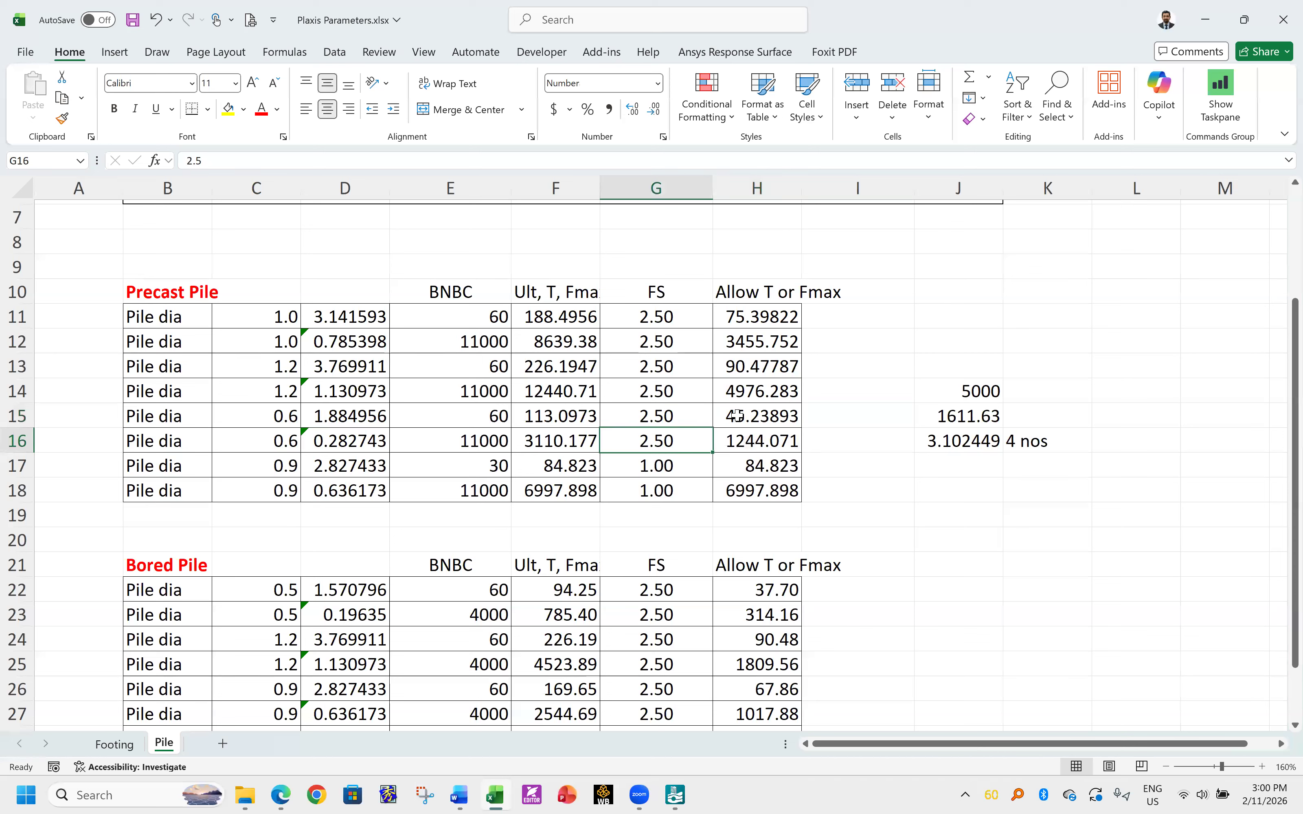
{"action": "left_click", "coordinate": [737, 415]}
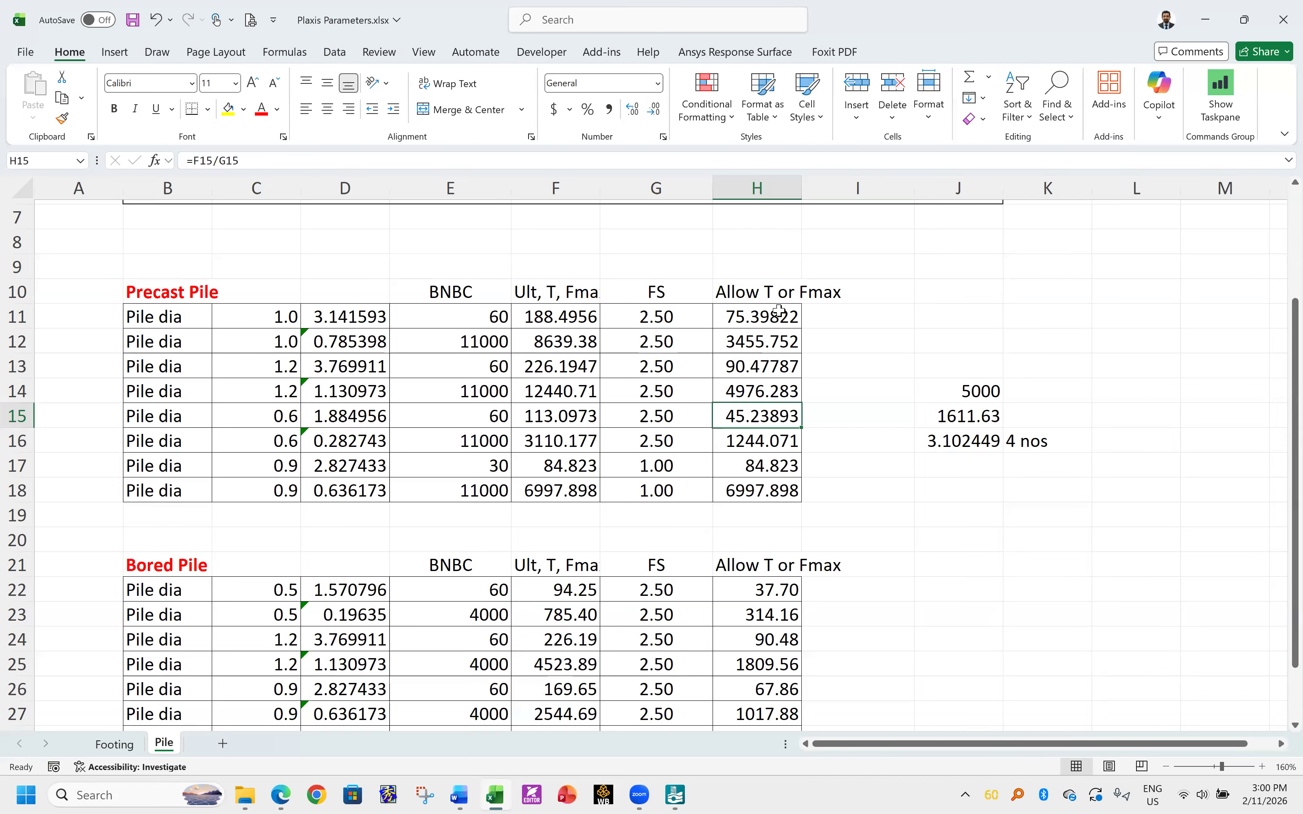
{"action": "left_click", "coordinate": [821, 413]}
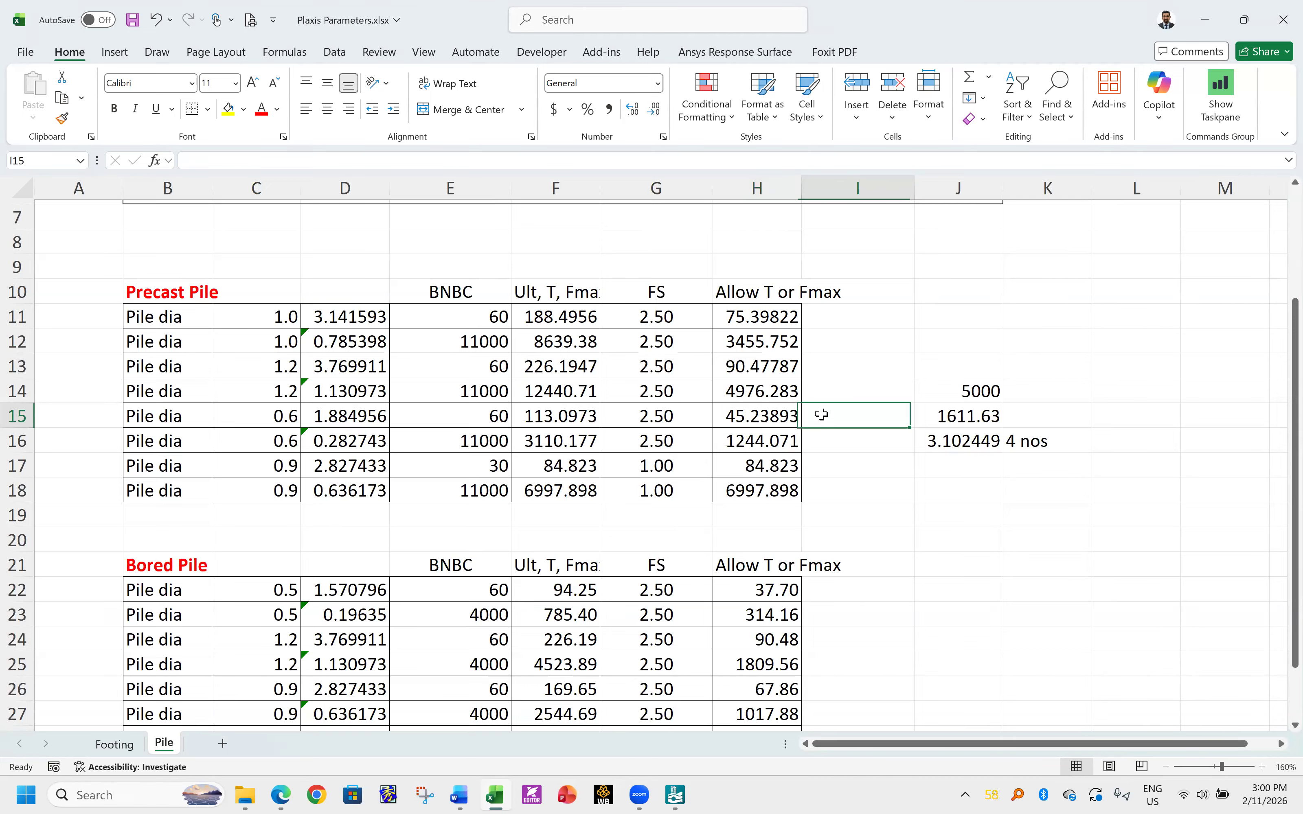
- Enter the note qb(a)=qb/2.5 in cell I12, beside the Precast Pile table
{"action": "left_click", "coordinate": [886, 338]}
{"action": "type", "text": "fb"}
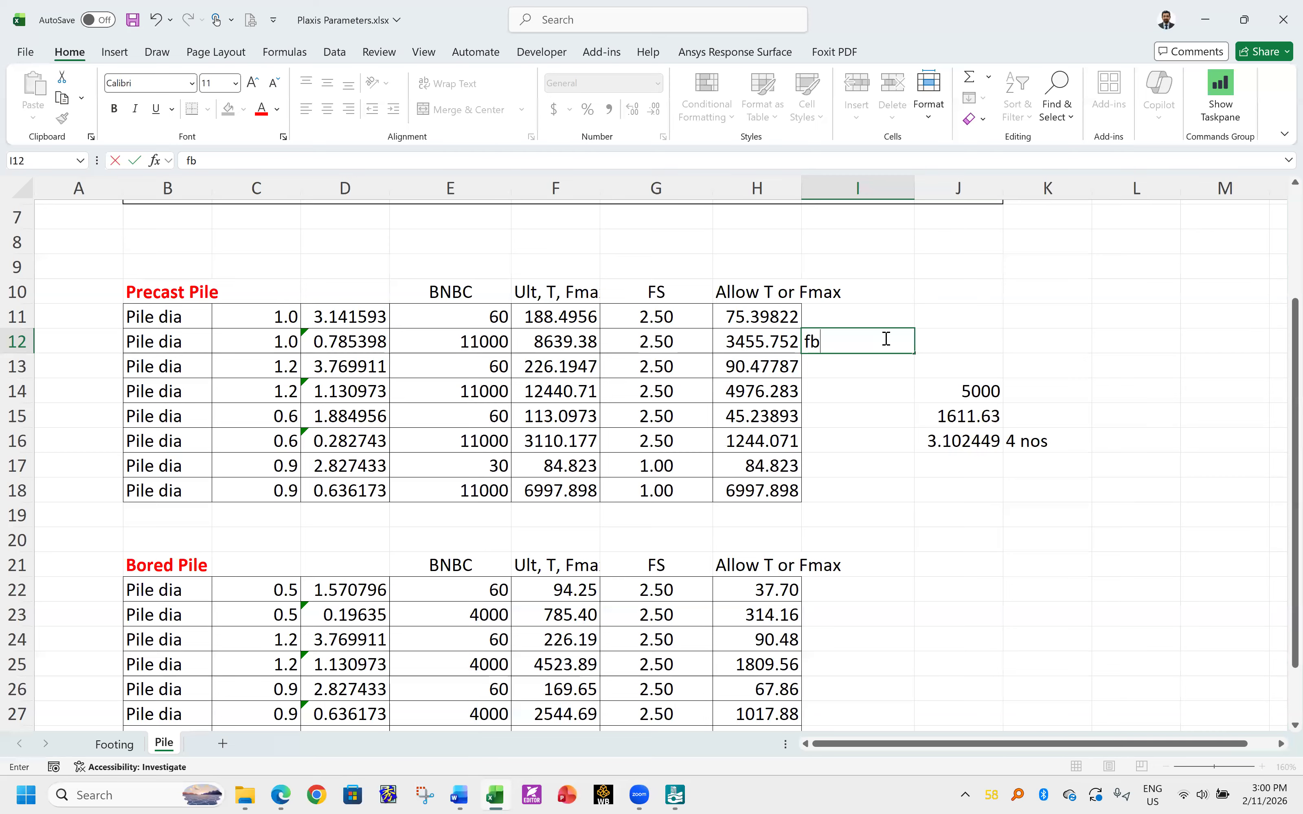
{"action": "key", "text": "BackSpace"}
{"action": "type", "text": "b="}
{"action": "key", "text": "BackSpace"}
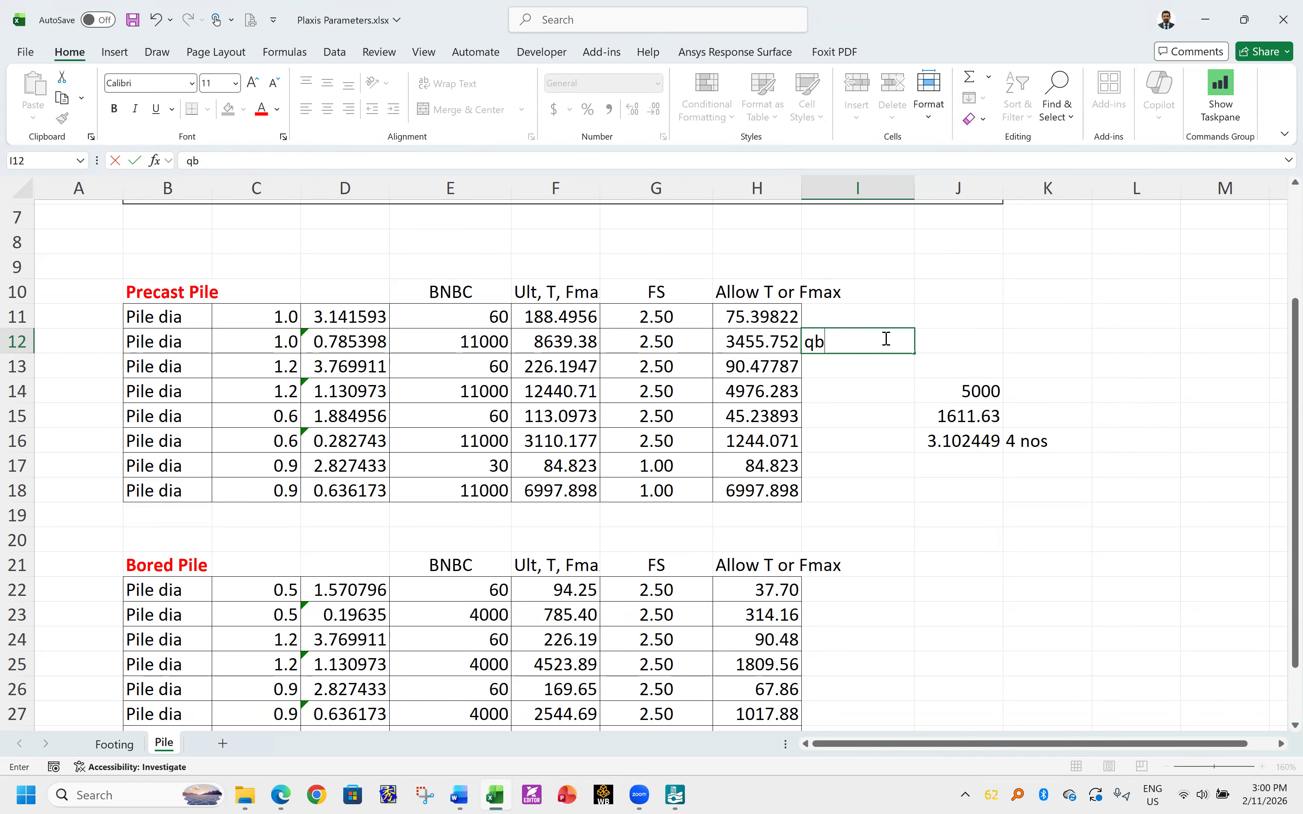
{"action": "type", "text": "(a)=1"}
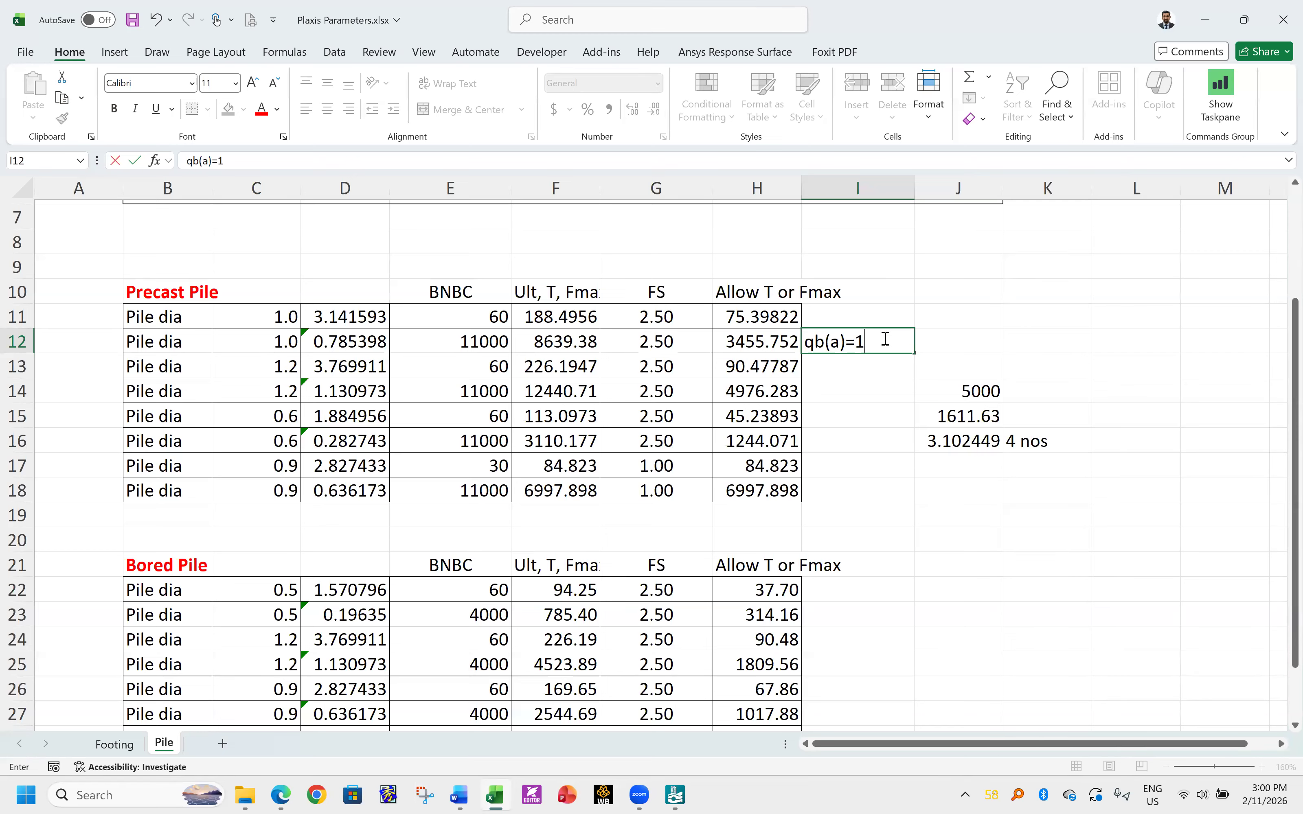
{"action": "key", "text": "BackSpace"}
{"action": "key", "text": "BackSpace"}
{"action": "type", "text": "qb/2.5"}
{"action": "key", "text": "Return"}
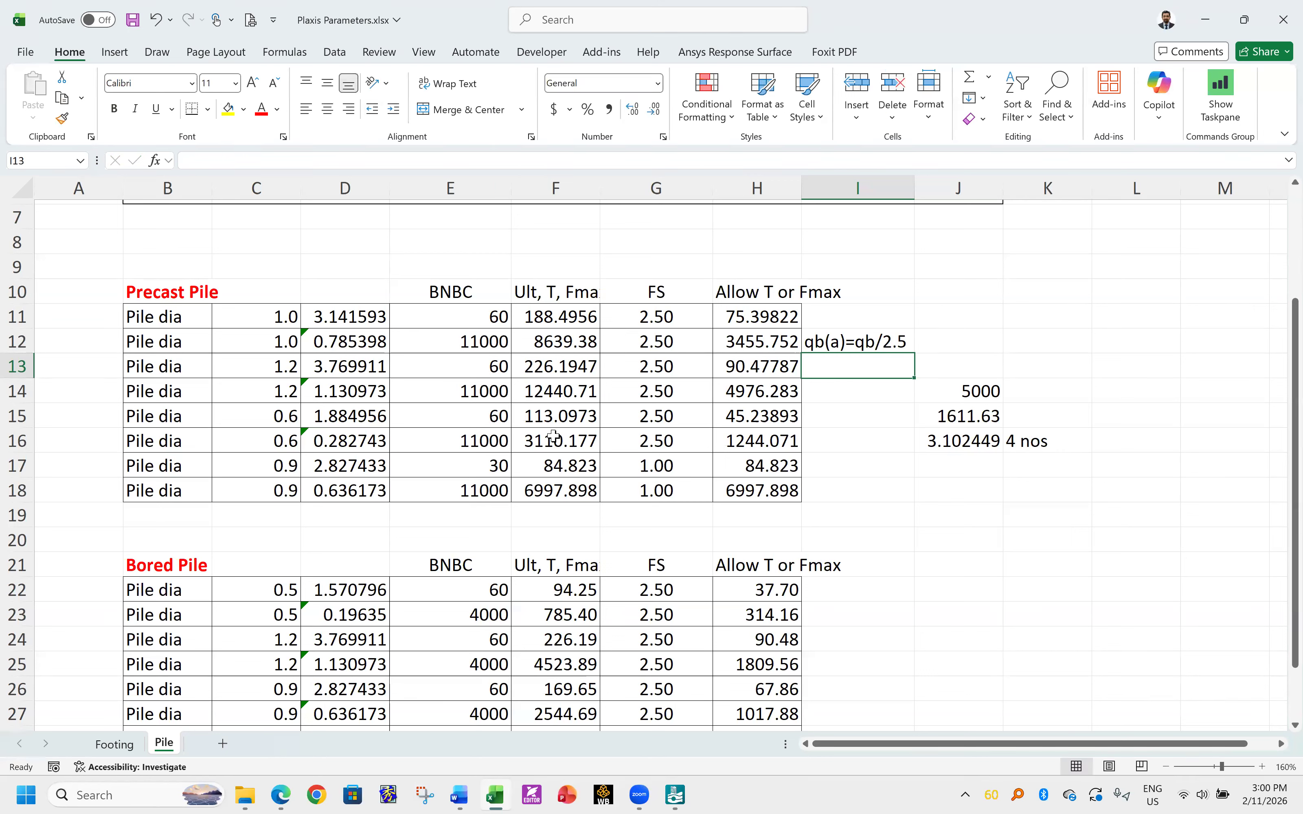
- Inspect the perimeter formula in D15 and the base area formula in D16, leaving both unedited
{"action": "left_click", "coordinate": [294, 420]}
{"action": "left_click", "coordinate": [342, 416]}
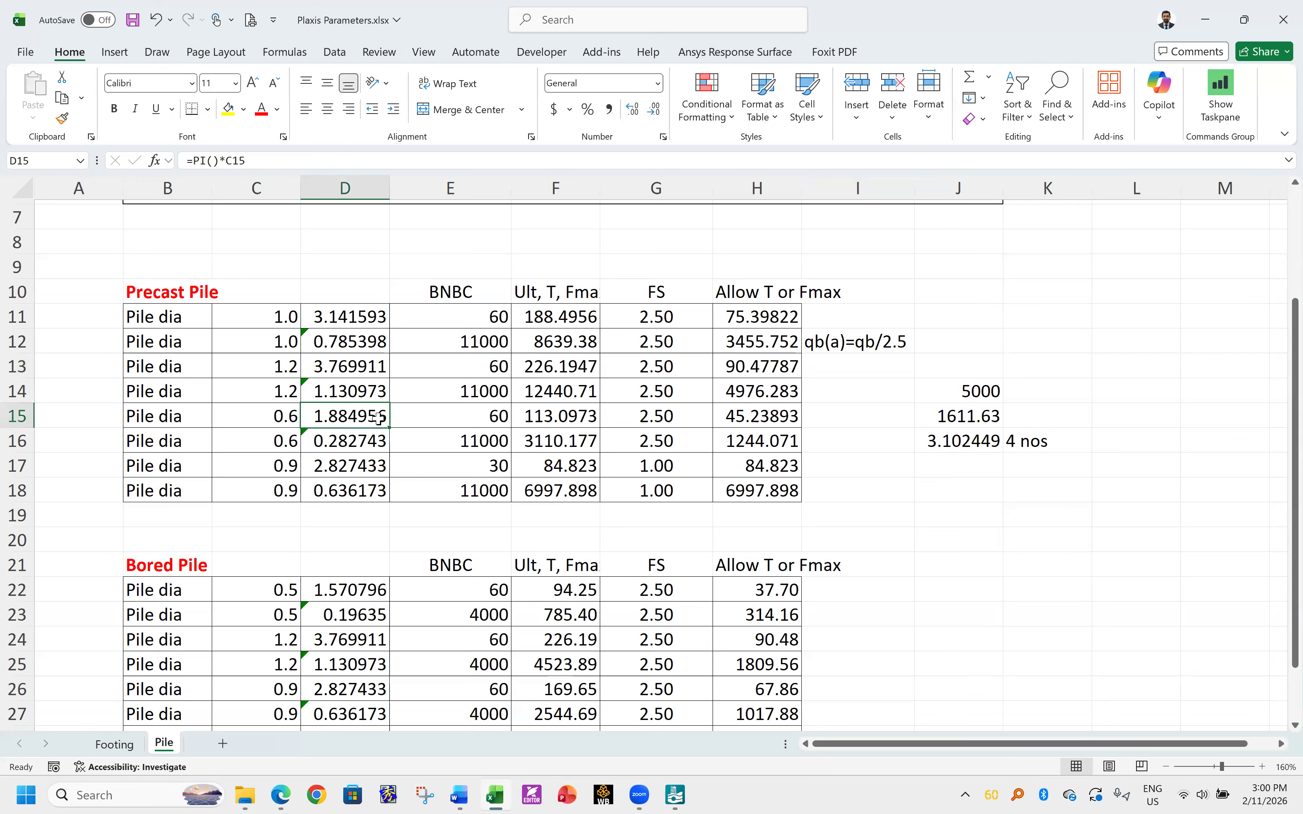
{"action": "left_click_drag", "start_coordinate": [262, 165], "coordinate": [183, 162]}
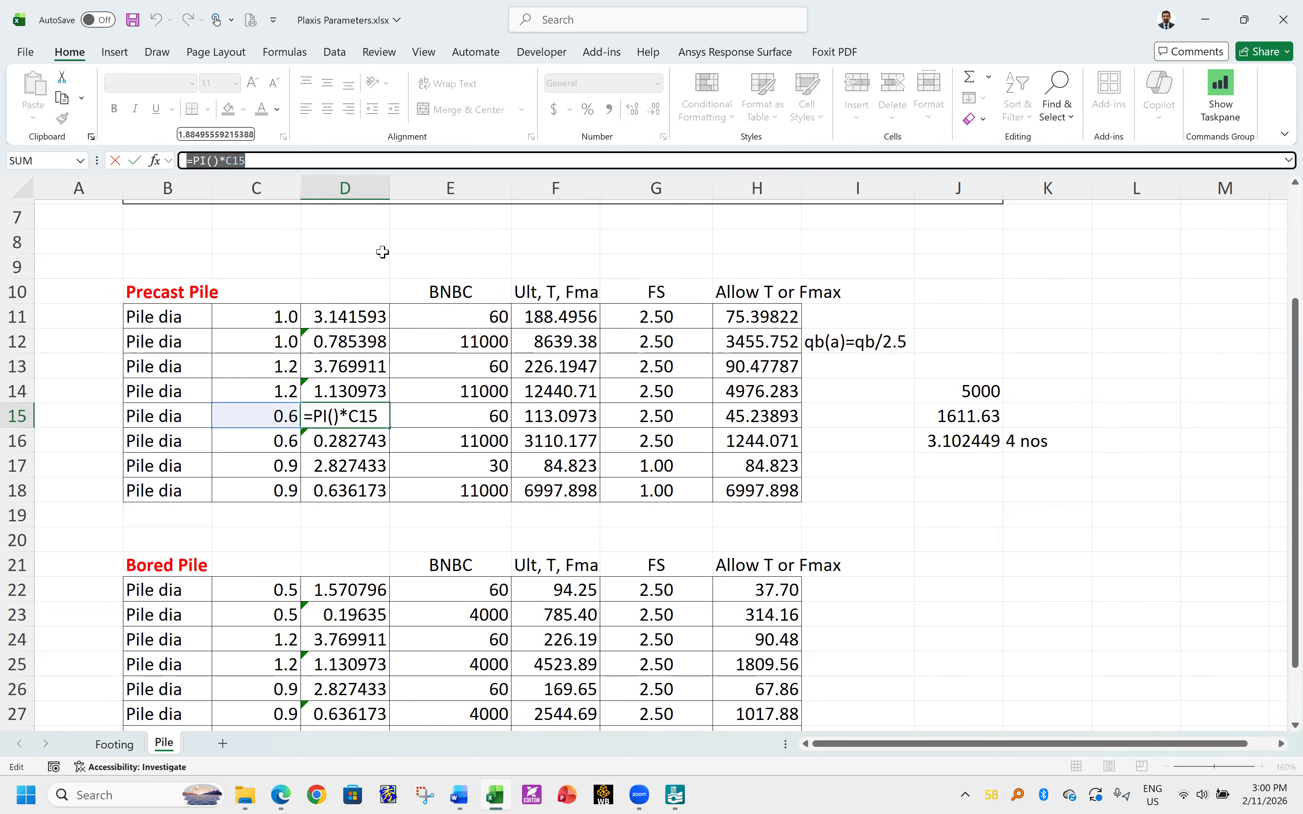
{"action": "key", "text": "Escape"}
{"action": "left_click", "coordinate": [333, 436]}
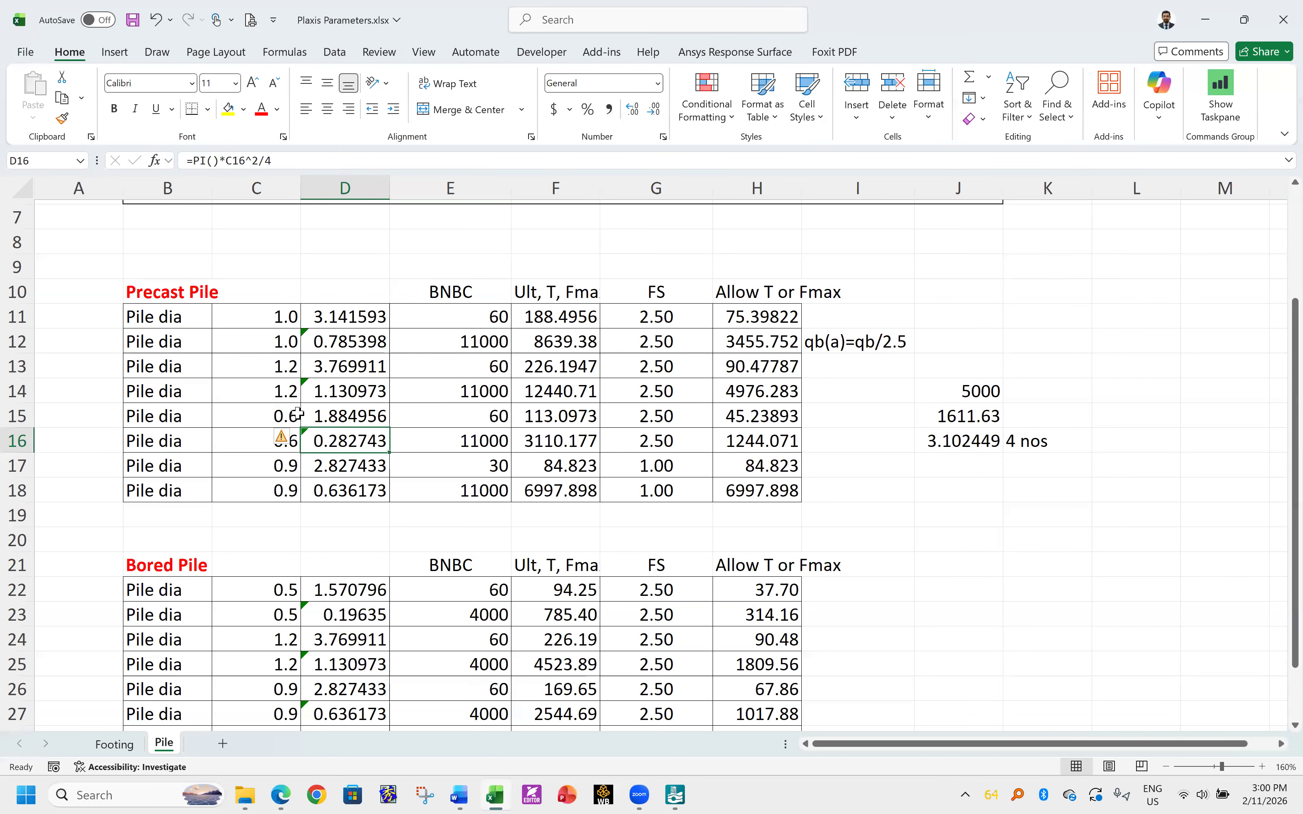
{"action": "left_click_drag", "start_coordinate": [272, 160], "coordinate": [172, 157]}
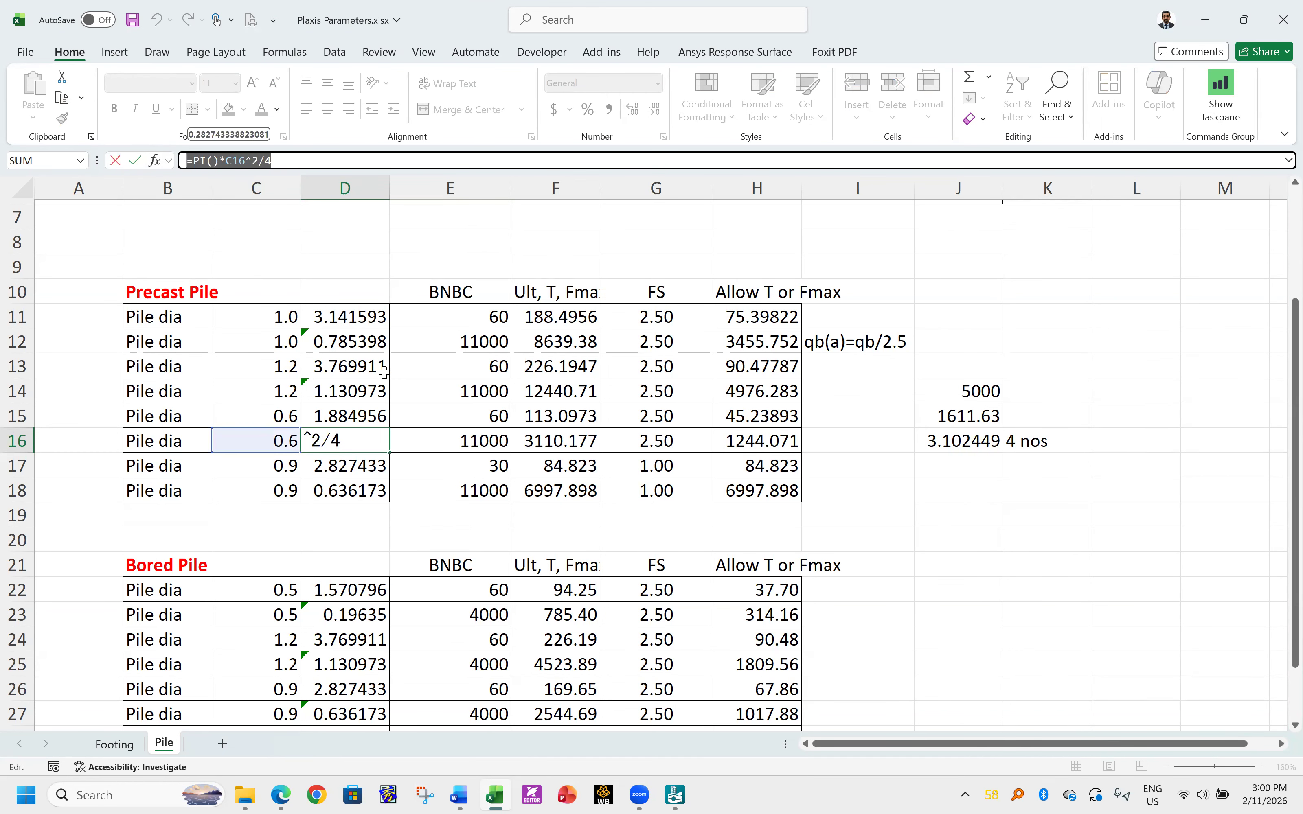
{"action": "key", "text": "Escape"}
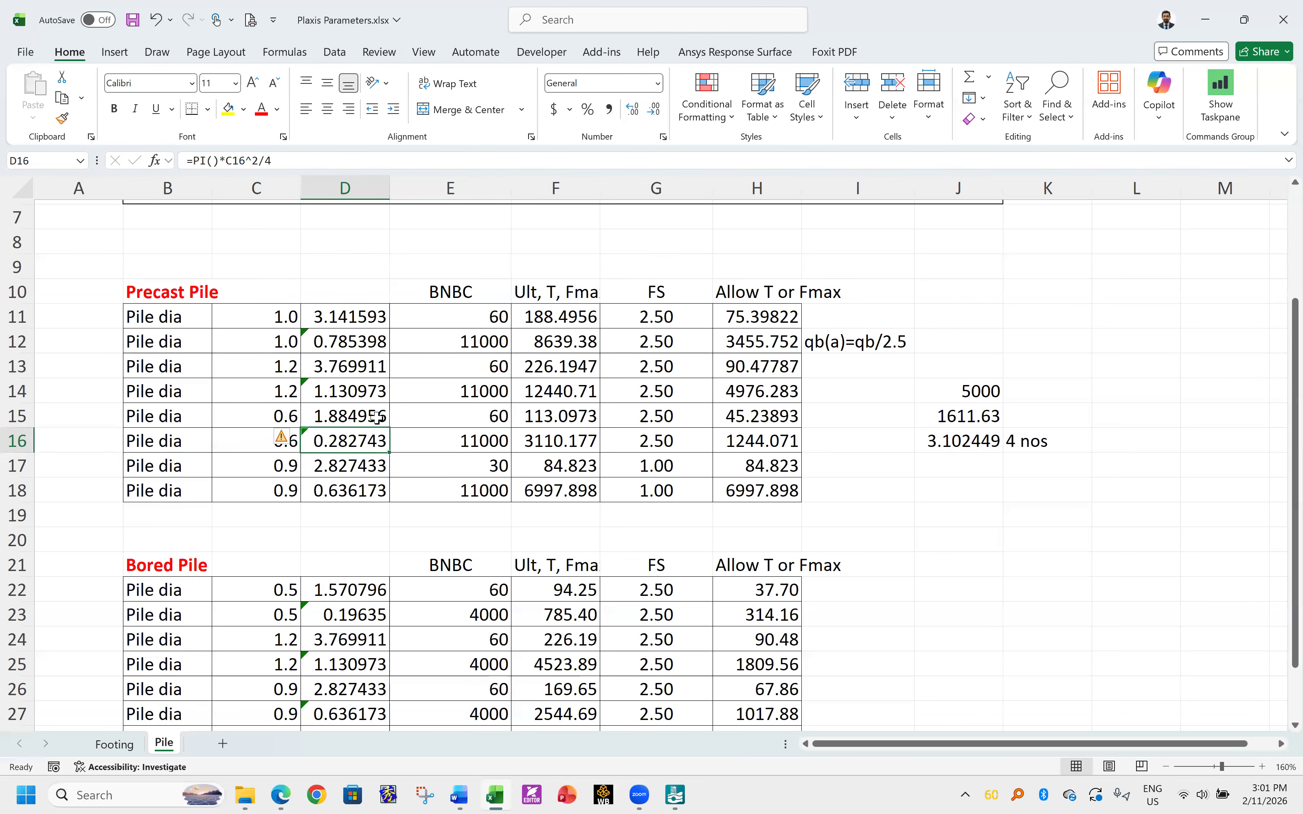
- Trace the skin resistance calculation in row 15 from perimeter and BNBC limit through safety factor to allowable T
{"action": "left_click", "coordinate": [503, 419]}
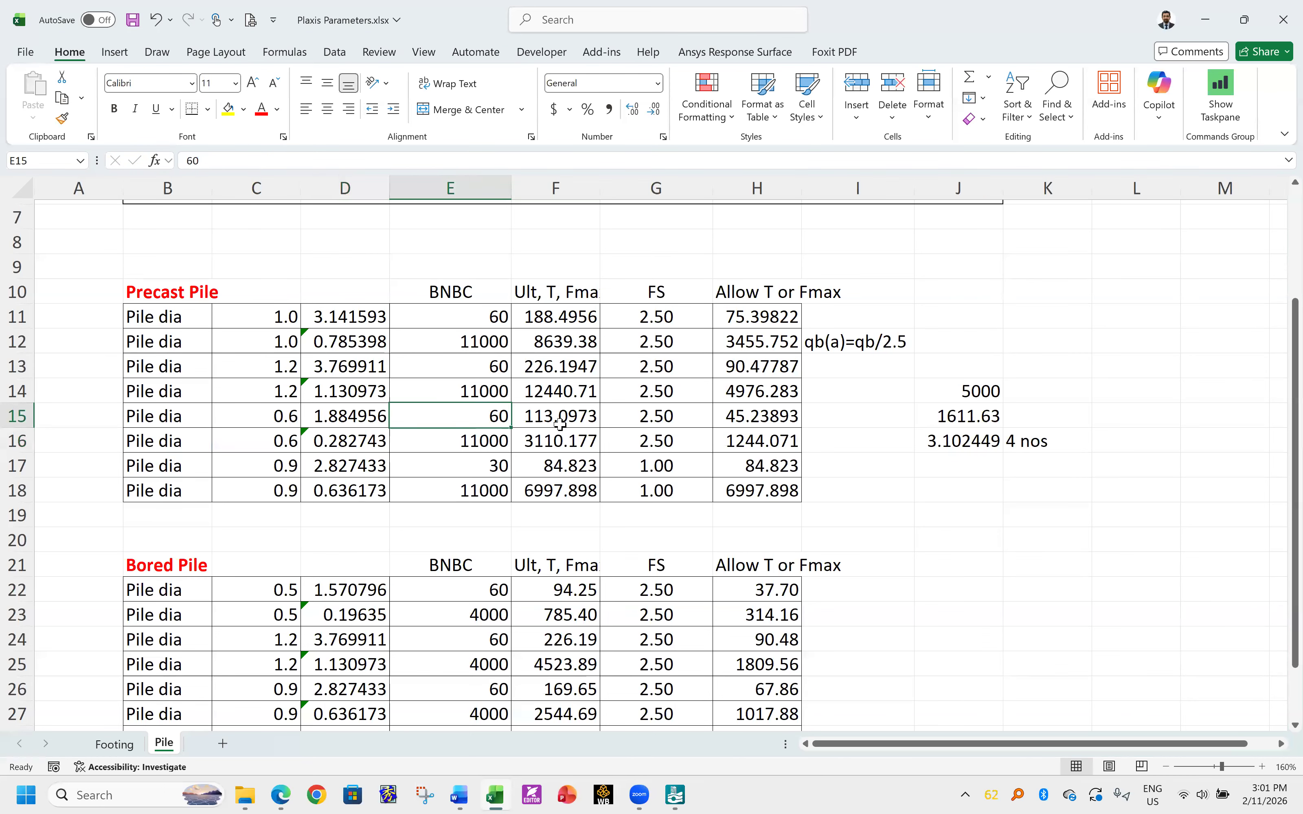
{"action": "left_click_drag", "start_coordinate": [333, 416], "coordinate": [459, 419]}
{"action": "left_click", "coordinate": [583, 419]}
{"action": "left_click", "coordinate": [498, 416]}
{"action": "left_click_drag", "start_coordinate": [348, 417], "coordinate": [501, 417]}
{"action": "left_click", "coordinate": [558, 416]}
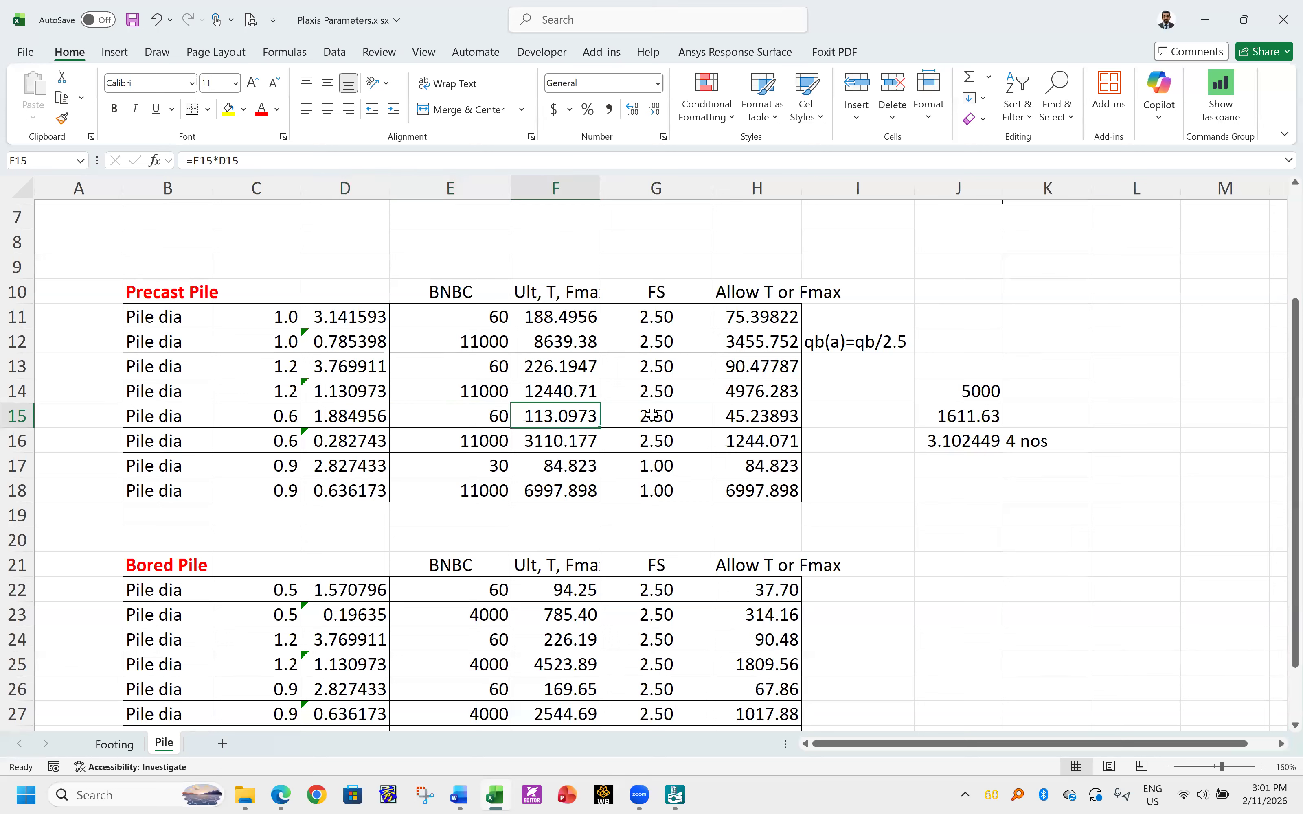
{"action": "left_click", "coordinate": [652, 416]}
{"action": "left_click", "coordinate": [759, 421]}
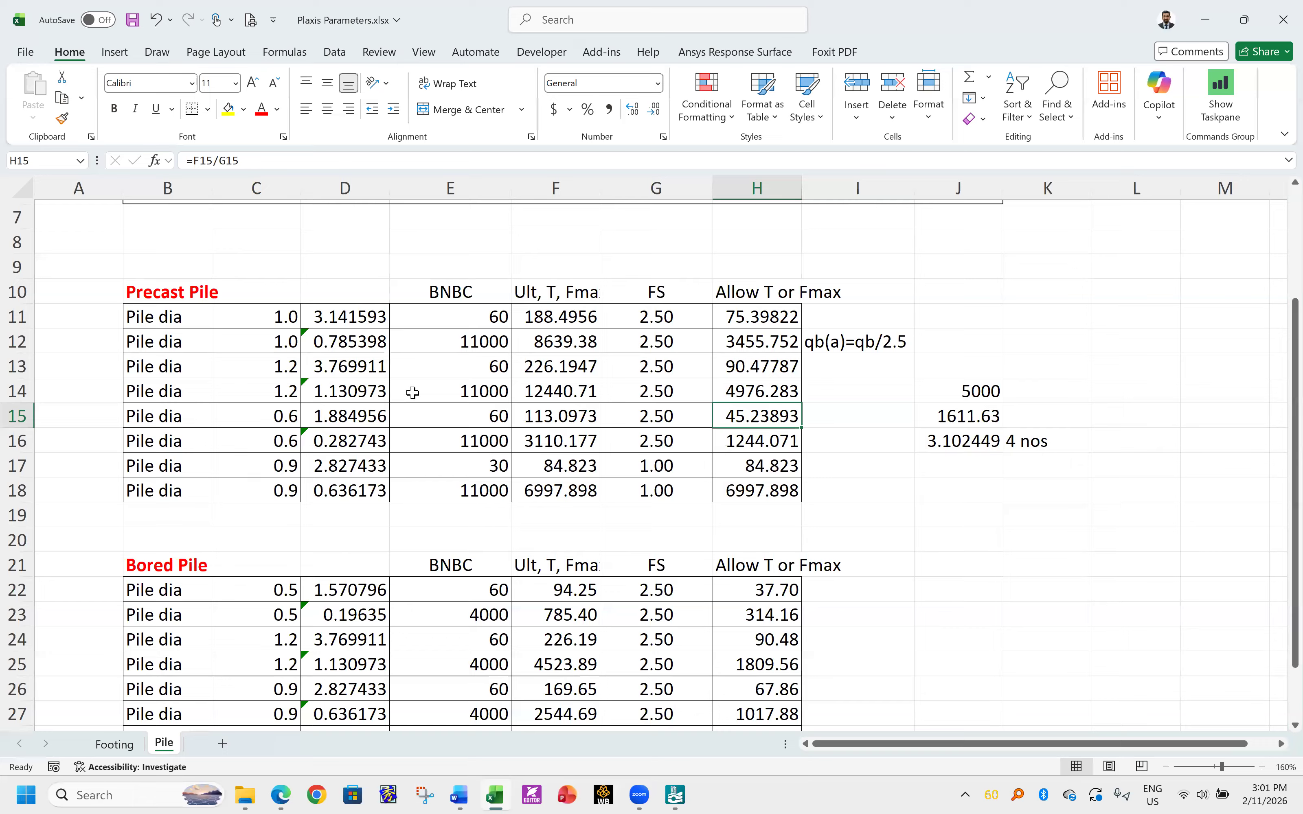
- Trace the base resistance calculation in row 16 from area to allowable Fmax, and review both allowable values and the pile diameter
{"action": "left_click", "coordinate": [331, 441]}
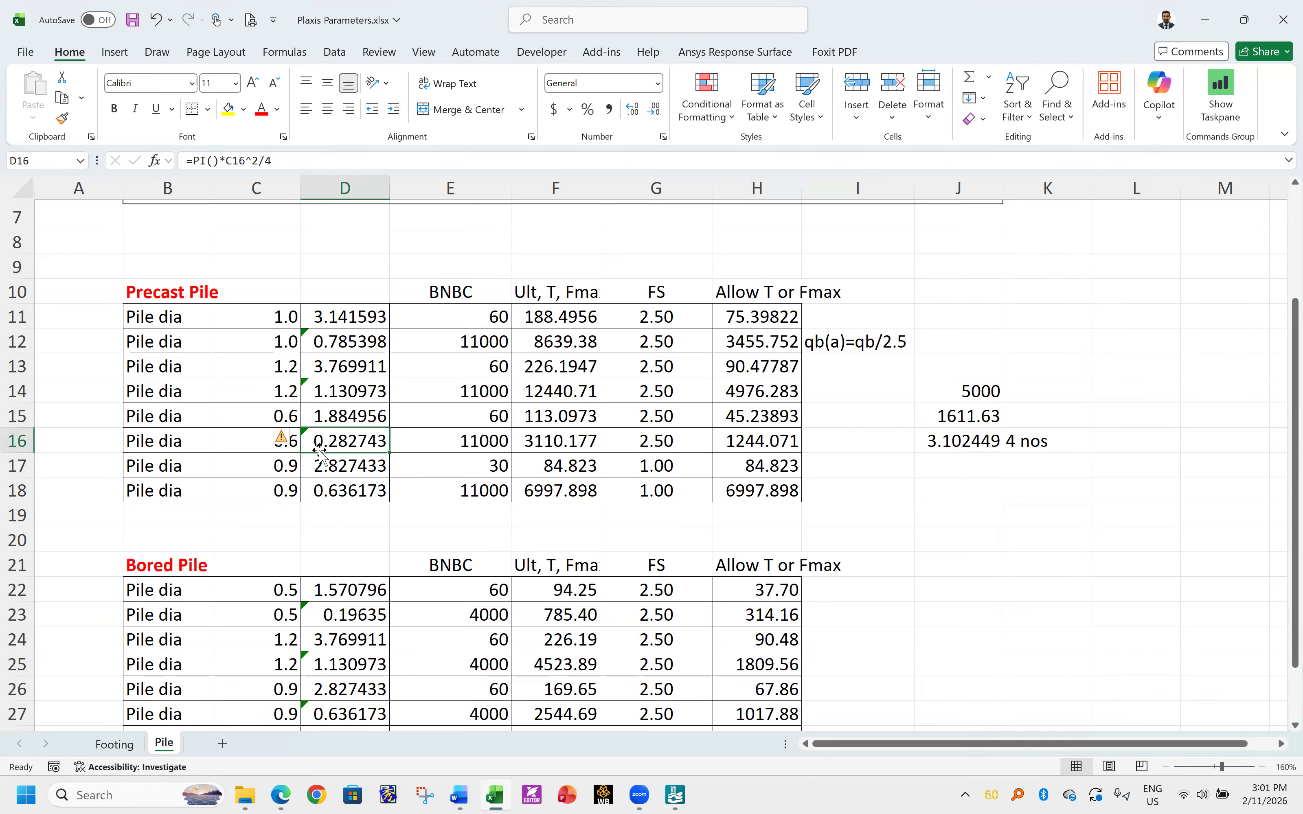
{"action": "left_click", "coordinate": [485, 439]}
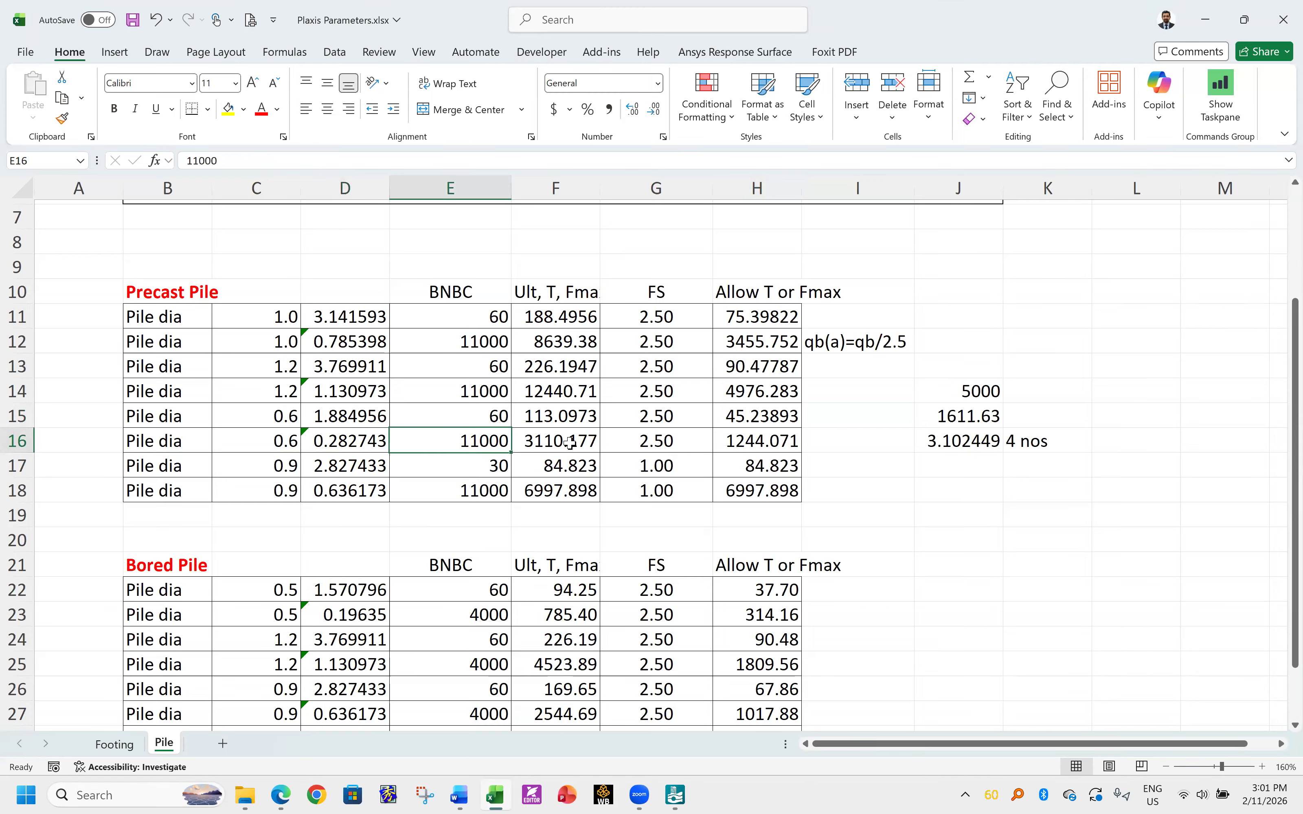
{"action": "left_click", "coordinate": [569, 444]}
{"action": "left_click", "coordinate": [652, 446]}
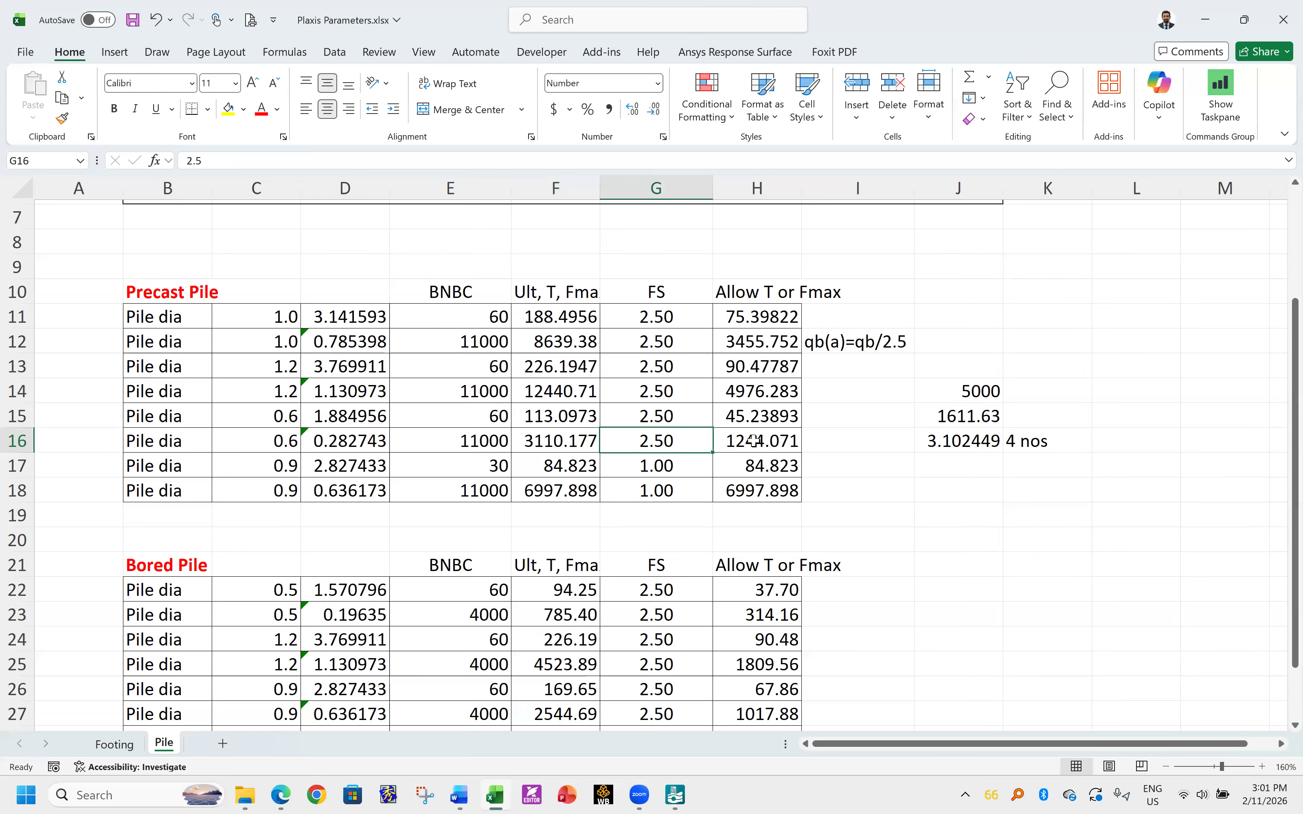
{"action": "left_click", "coordinate": [748, 442]}
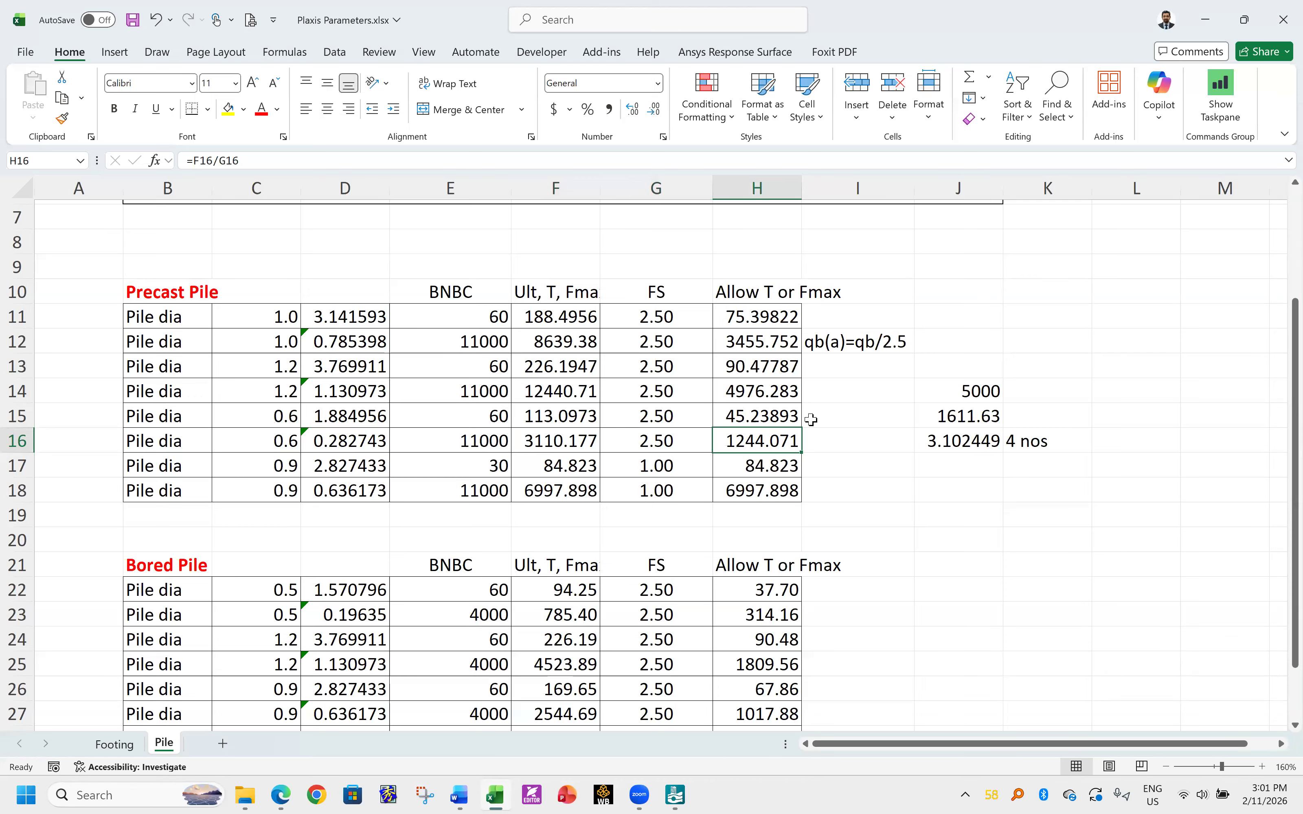
{"action": "left_click_drag", "start_coordinate": [750, 415], "coordinate": [813, 441]}
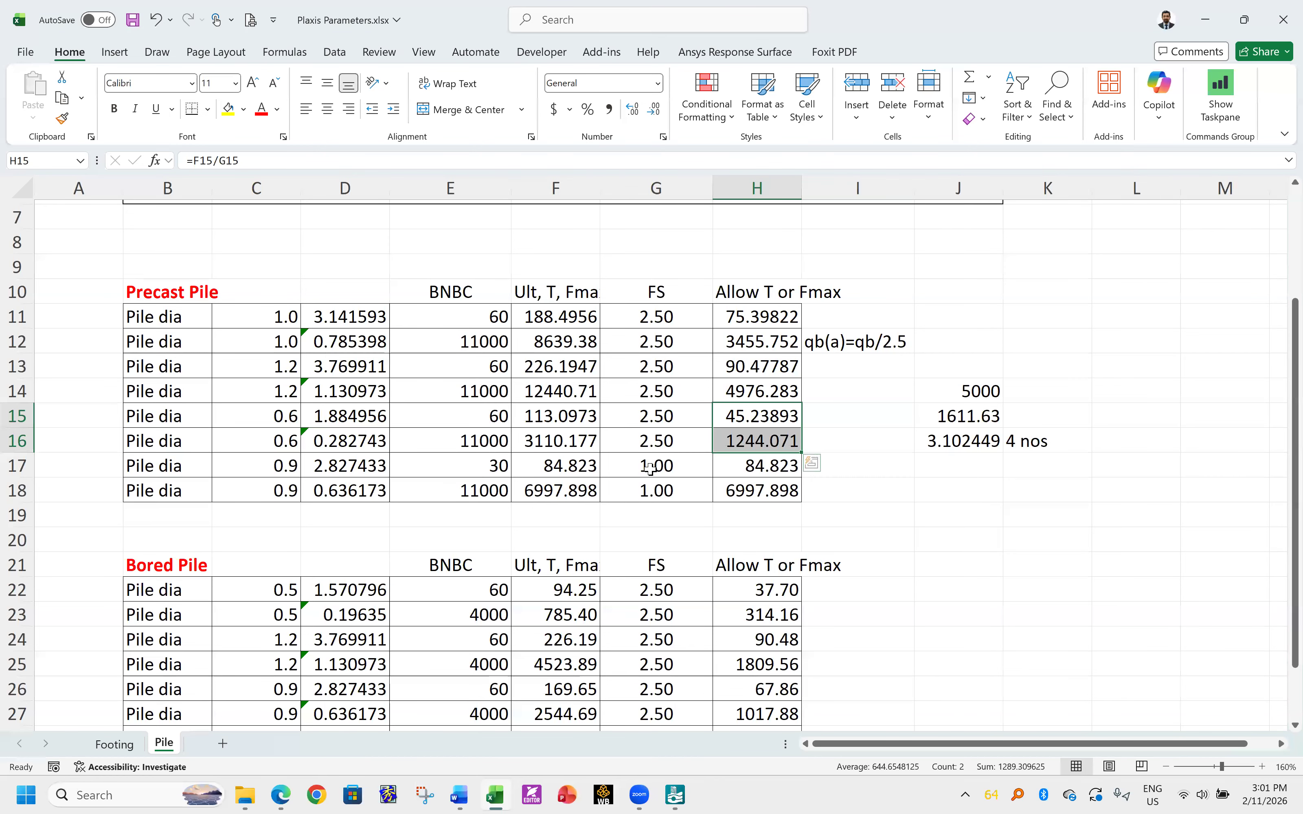
{"action": "left_click", "coordinate": [281, 439]}
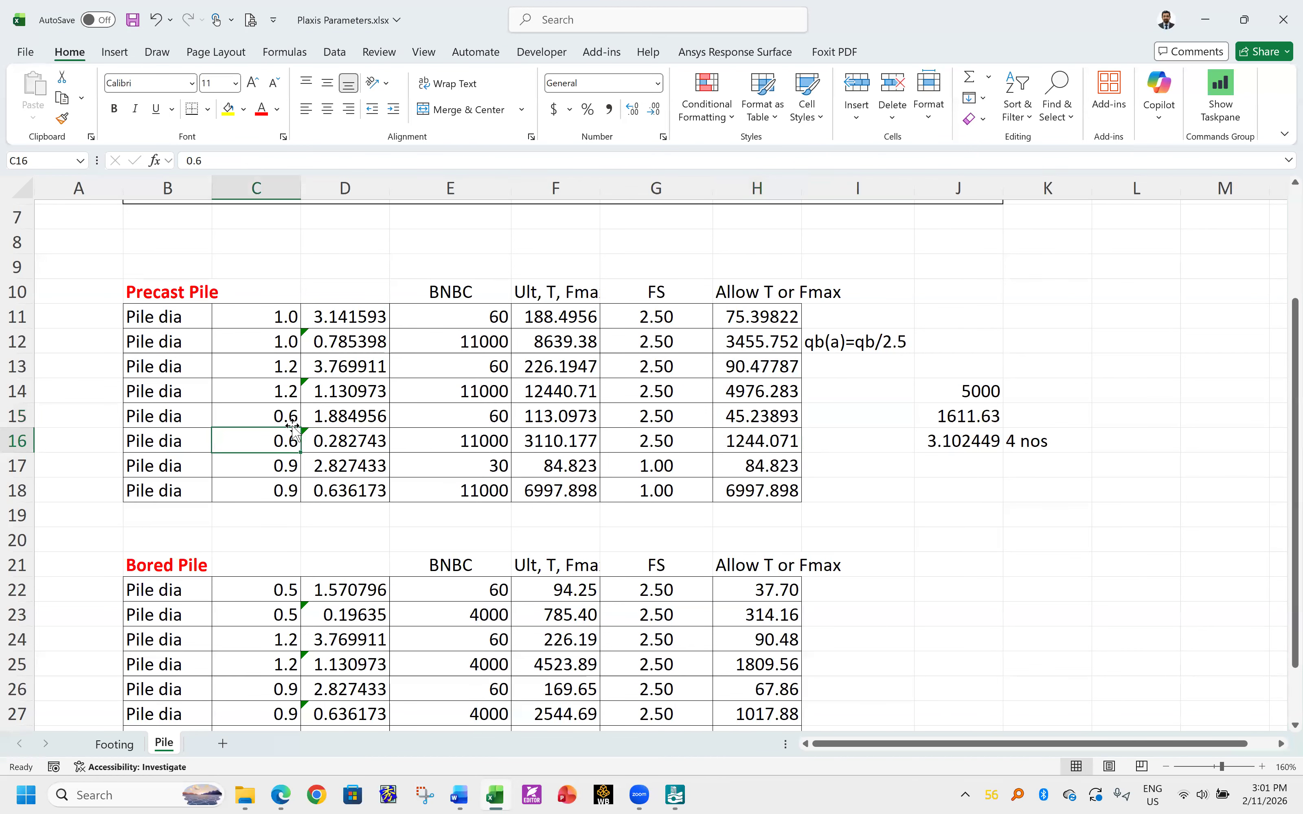
- Check f'c in the Pile Cap data, copy the concrete modulus Ec from cell I5, and switch to PLAXIS 3D
{"action": "scroll", "coordinate": [420, 414], "scroll_direction": "up", "scroll_amount": 2}
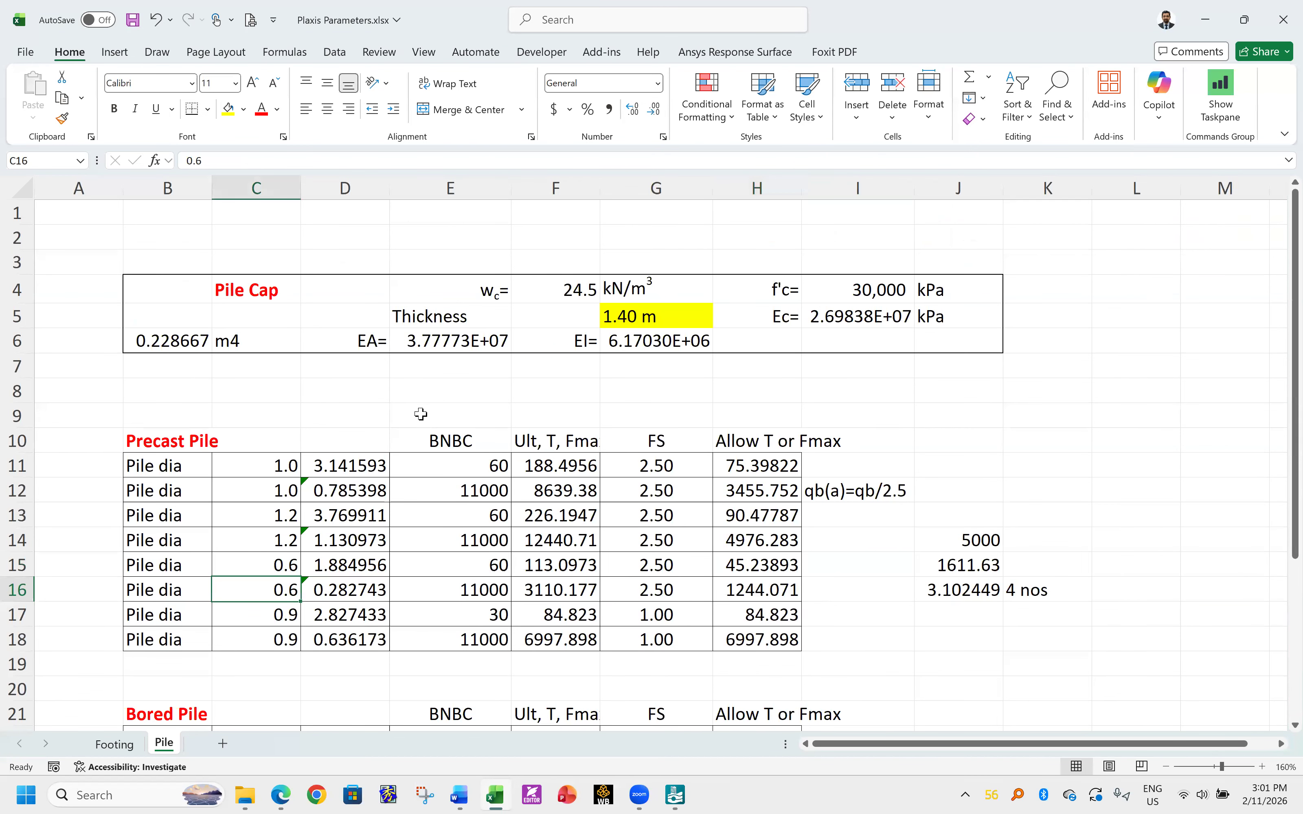
{"action": "scroll", "coordinate": [420, 414], "scroll_direction": "down", "scroll_amount": 2}
{"action": "scroll", "coordinate": [378, 415], "scroll_direction": "up", "scroll_amount": 2}
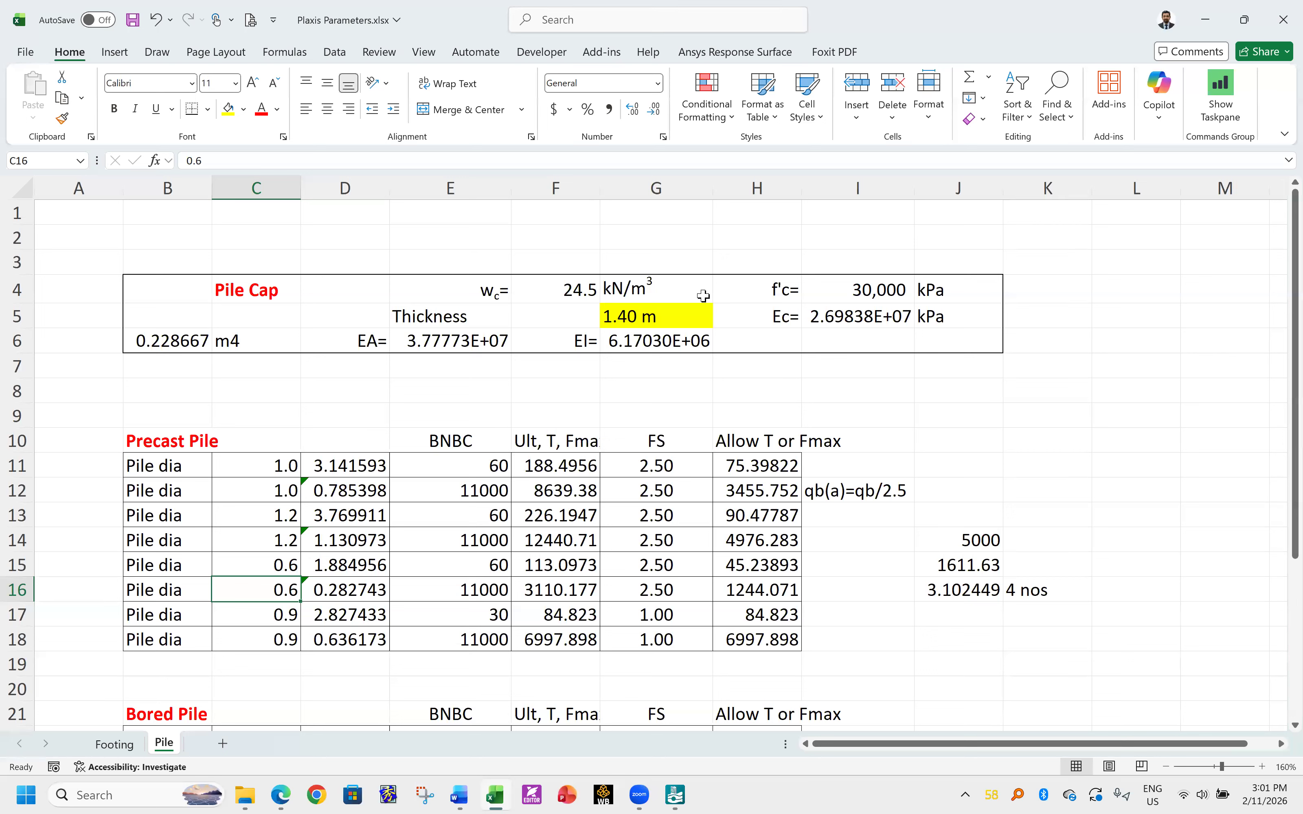
{"action": "left_click", "coordinate": [861, 289]}
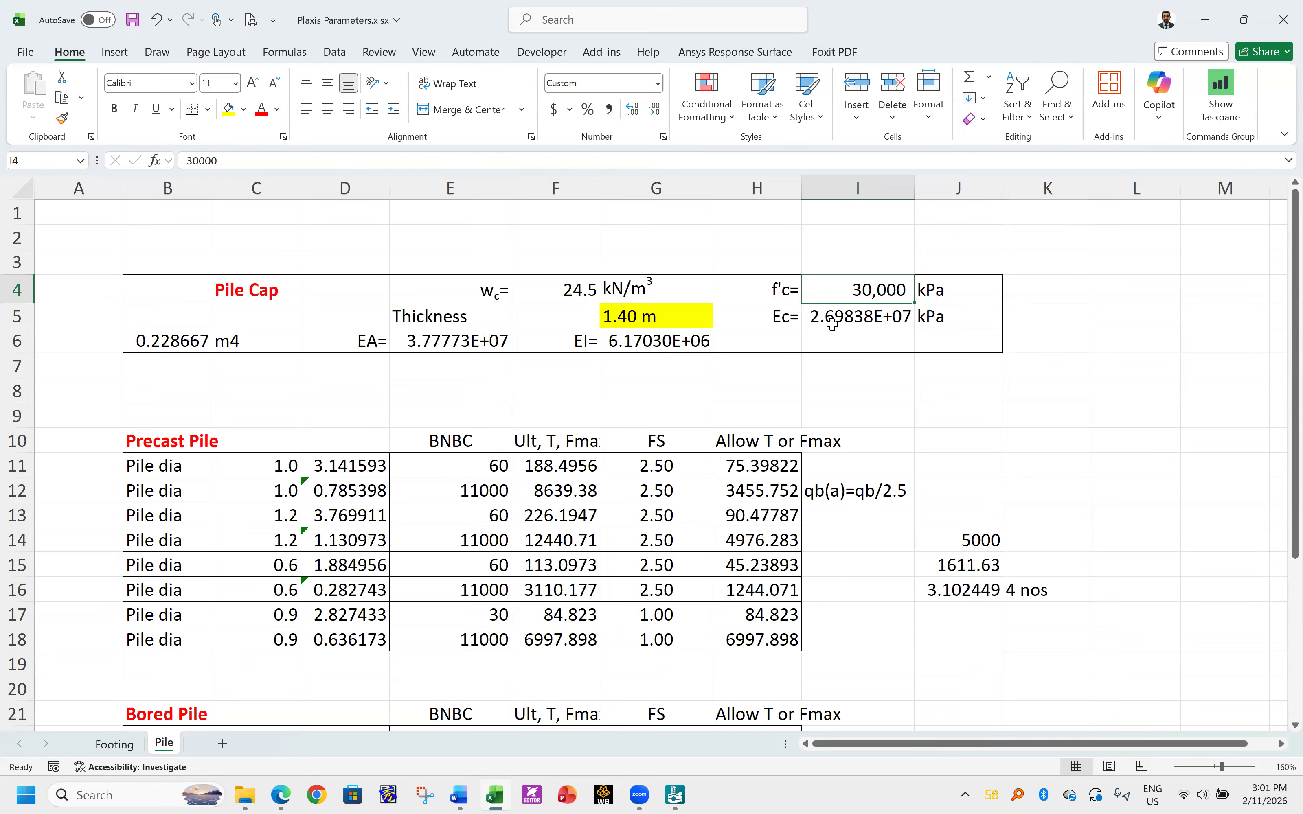
{"action": "left_click", "coordinate": [838, 314]}
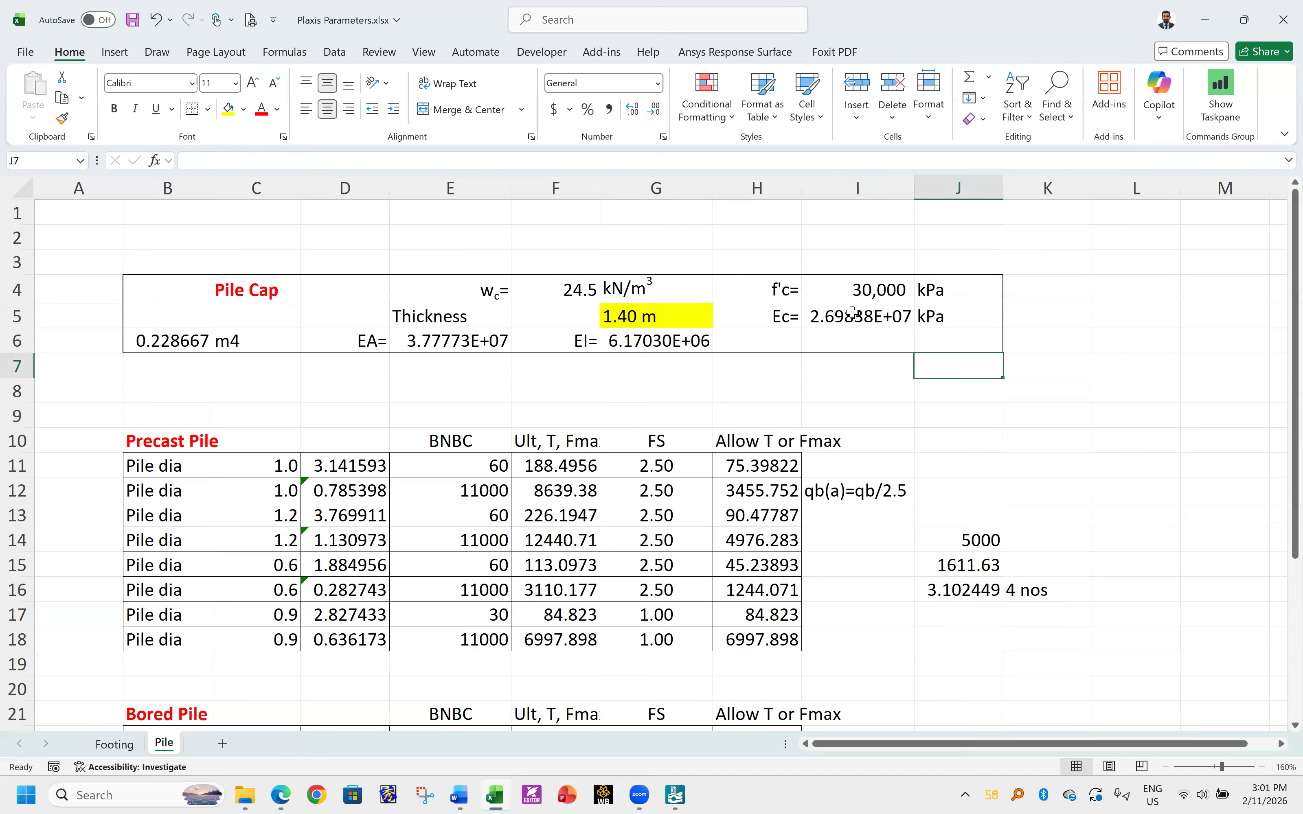
{"action": "left_click", "coordinate": [979, 372]}
{"action": "left_click", "coordinate": [840, 317]}
{"action": "key", "text": "ctrl+c"}
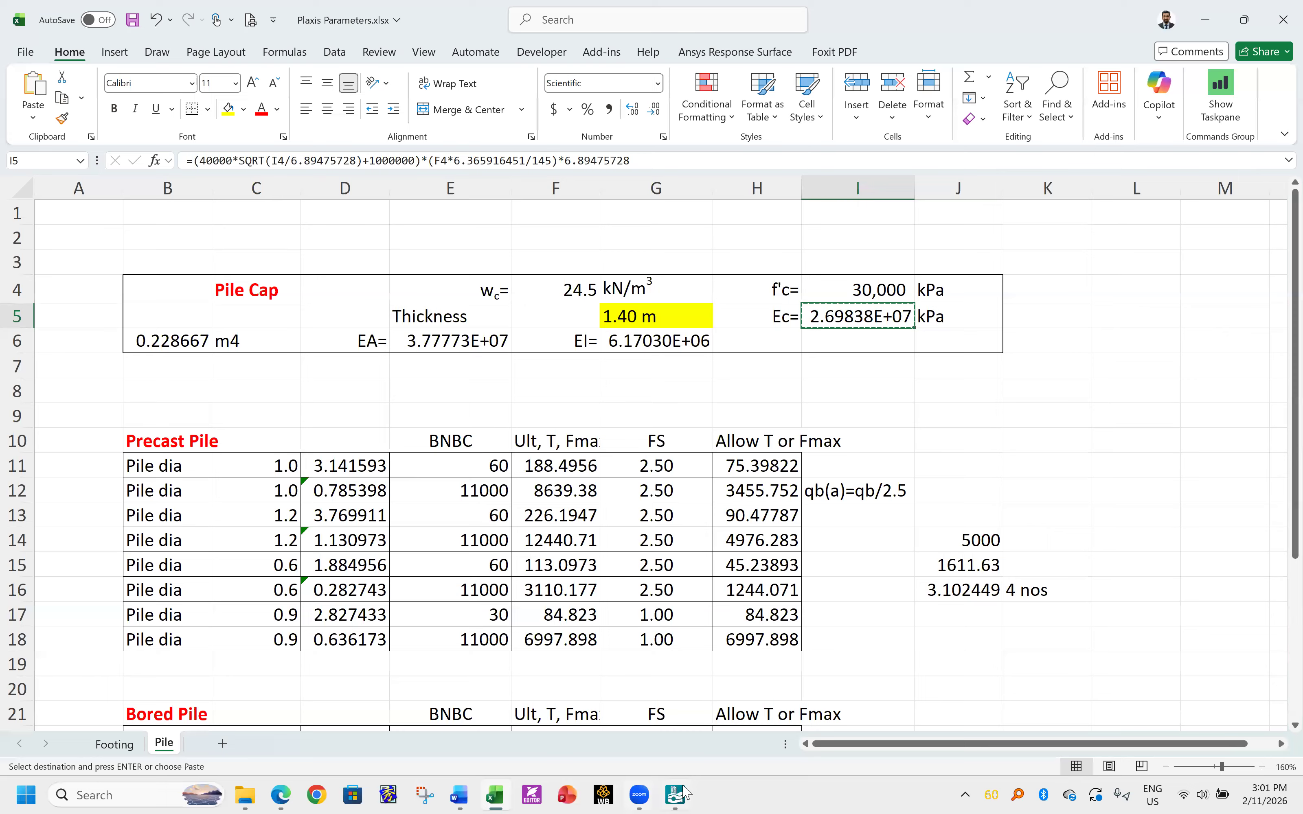
{"action": "left_click", "coordinate": [675, 795]}
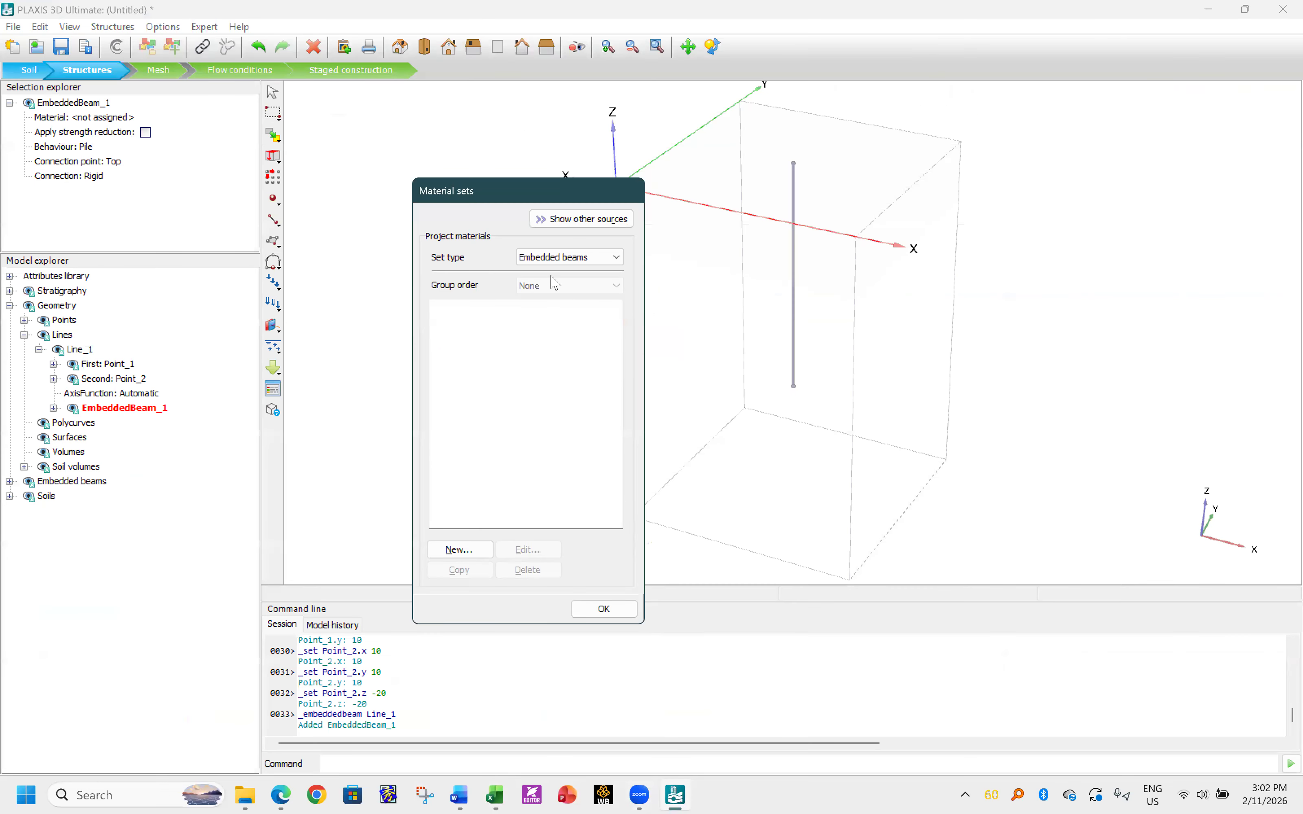
- Create an embedded beam material set named Pile0.6m, keeping the Elastic type, with a unit weight of 13.5 kN/m³
{"action": "left_click", "coordinate": [458, 549]}
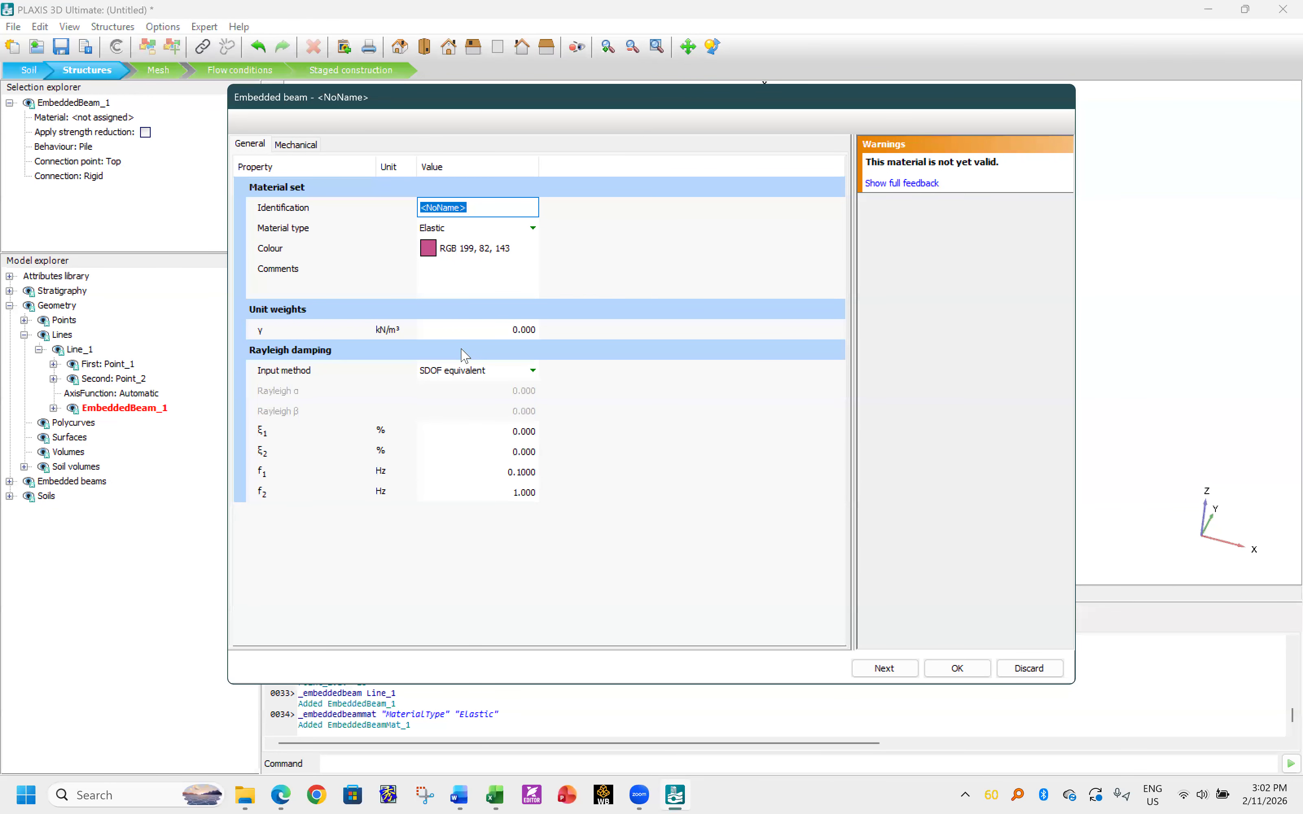
{"action": "type", "text": "Pile0.6m"}
{"action": "key", "text": "Return"}
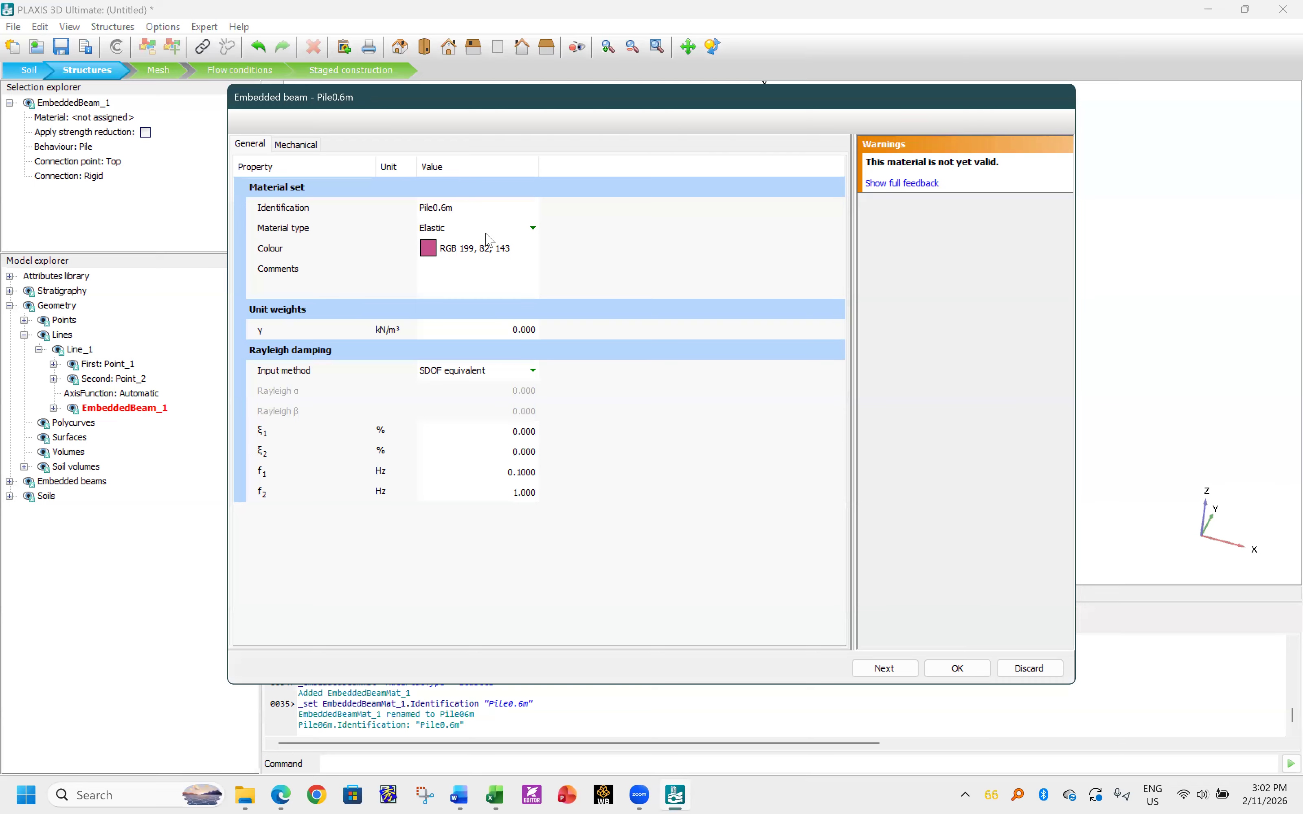
{"action": "left_click", "coordinate": [521, 332]}
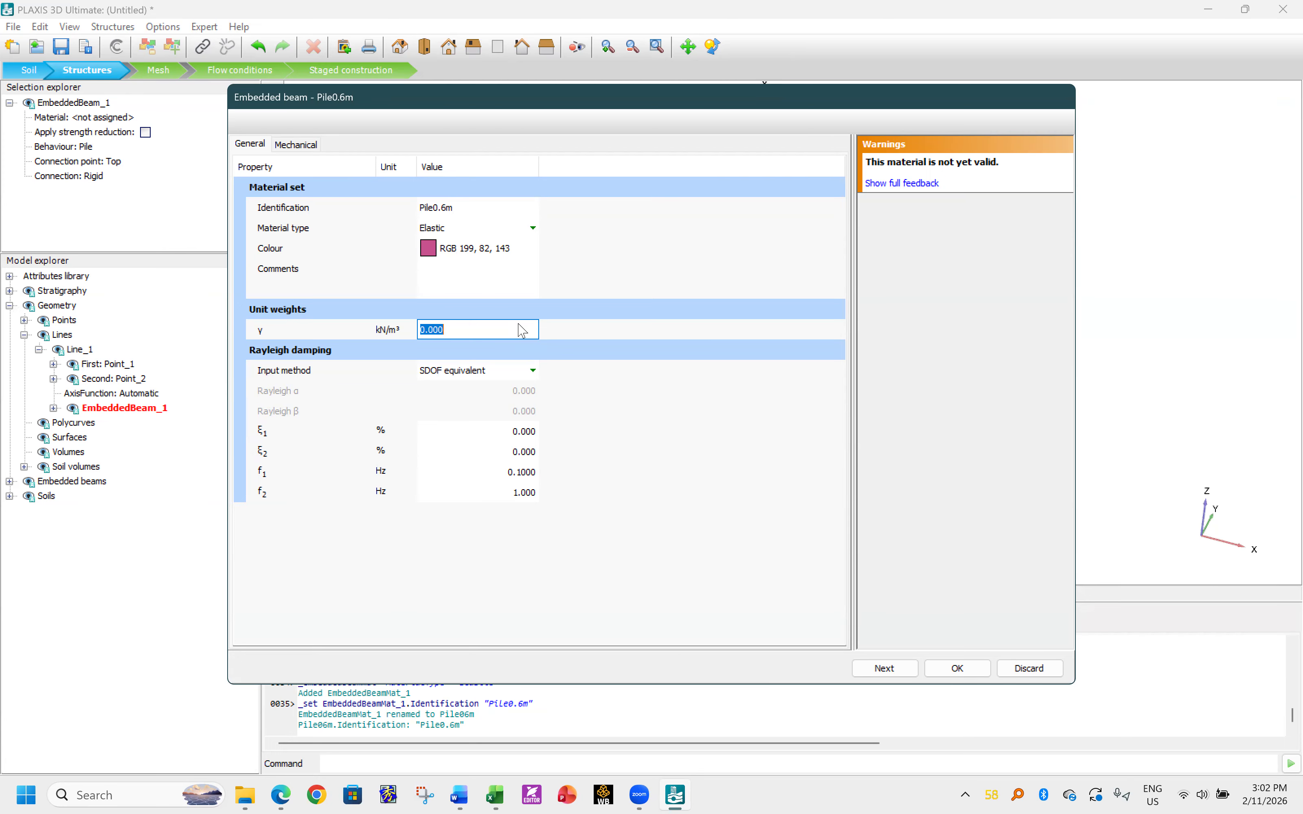
{"action": "type", "text": "13.5"}
{"action": "left_click", "coordinate": [618, 381]}
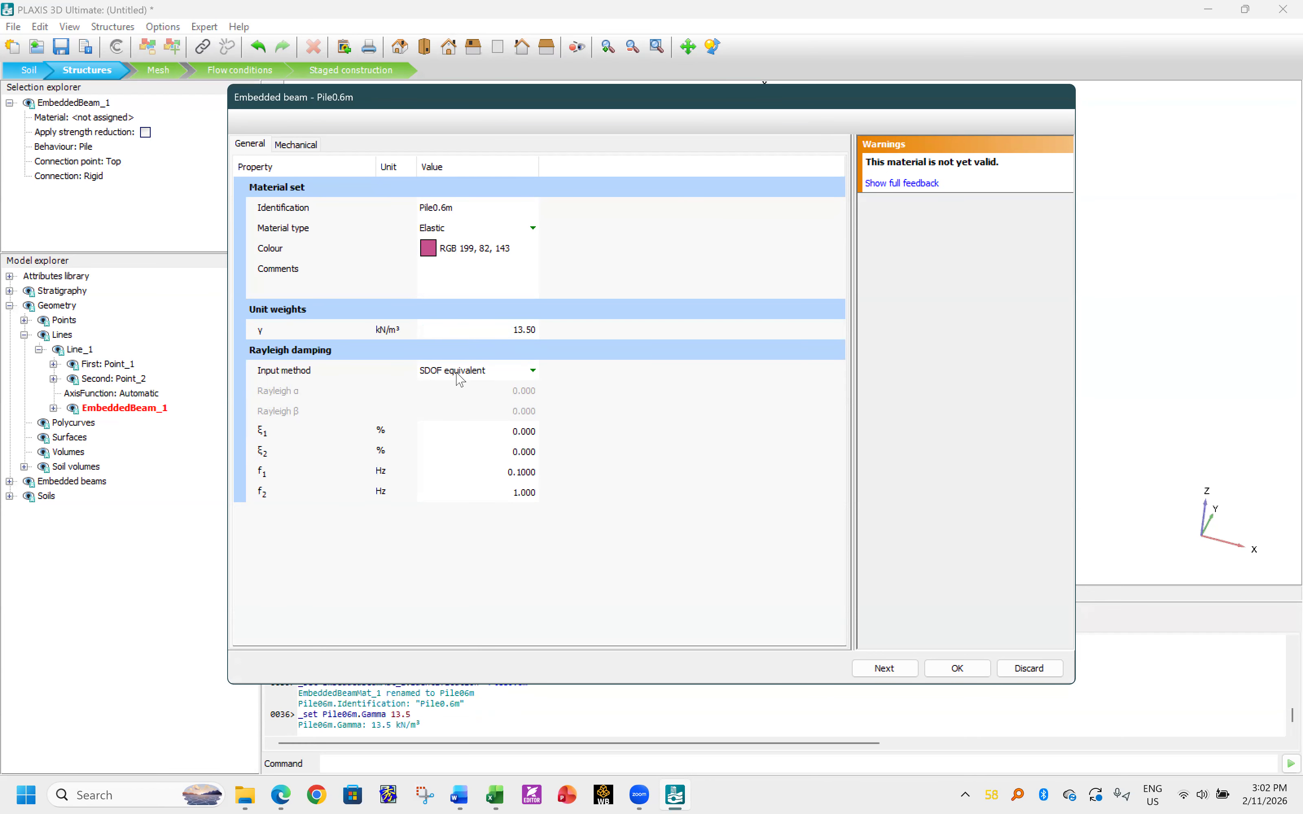
{"action": "left_click", "coordinate": [493, 372]}
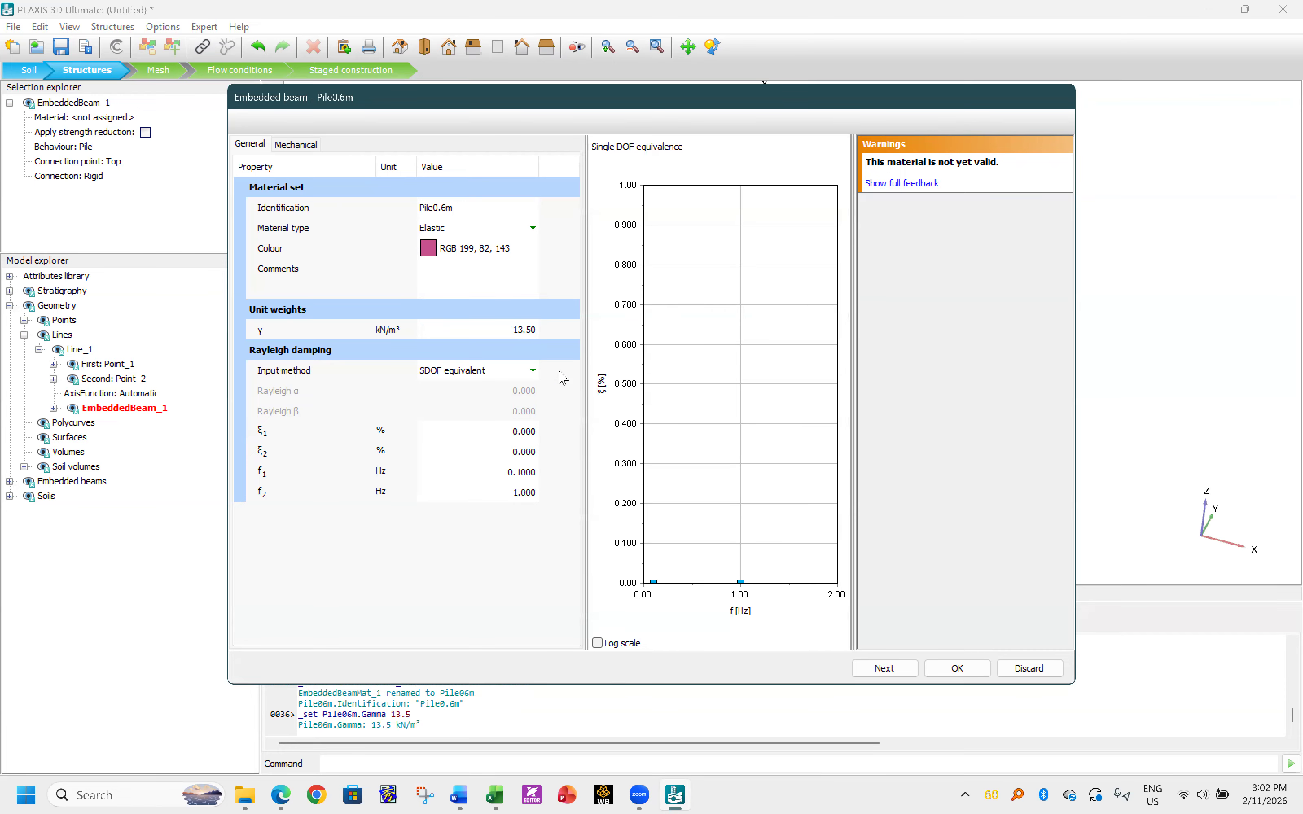
- Define the pile's predefined cross section as a solid circular beam with a diameter of 0.6 m
{"action": "left_click", "coordinate": [306, 144]}
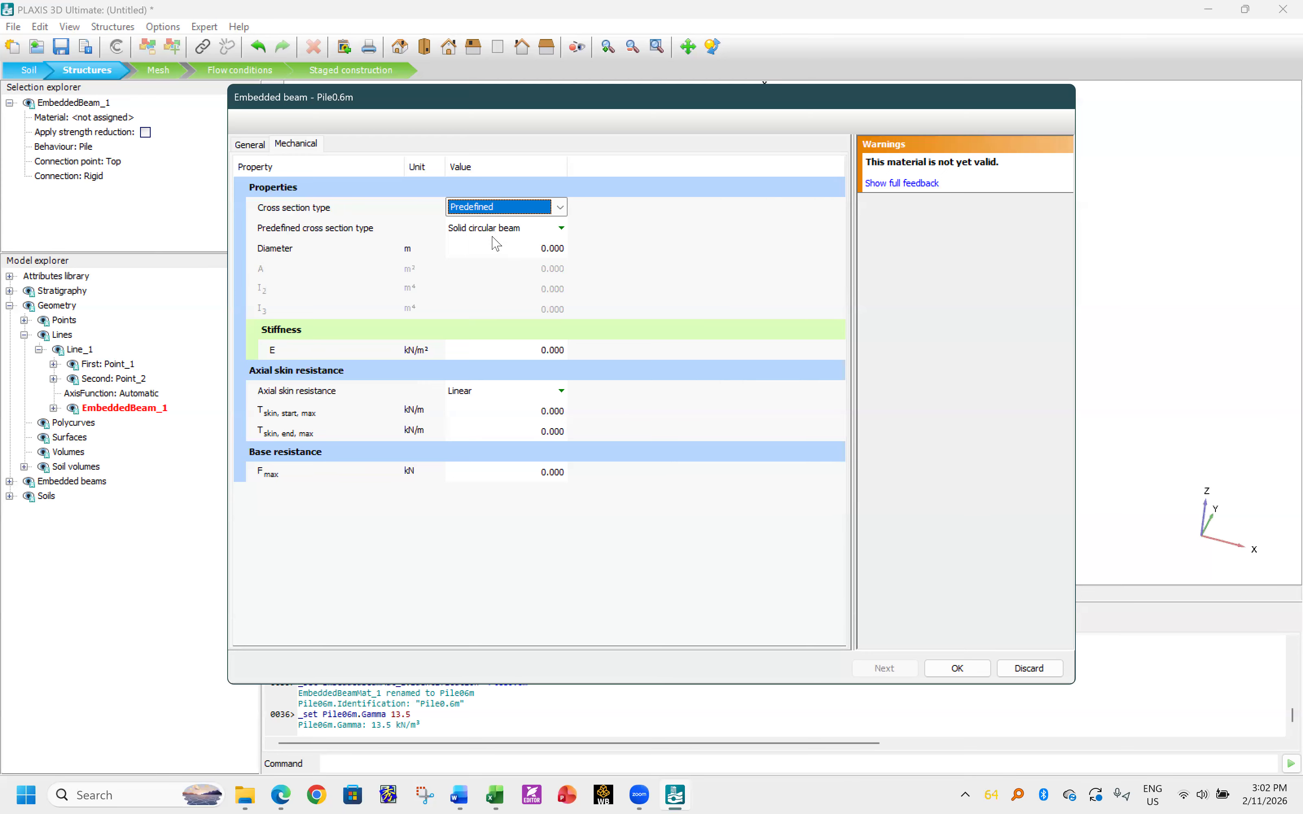
{"action": "left_click", "coordinate": [503, 228]}
{"action": "left_click", "coordinate": [503, 228]}
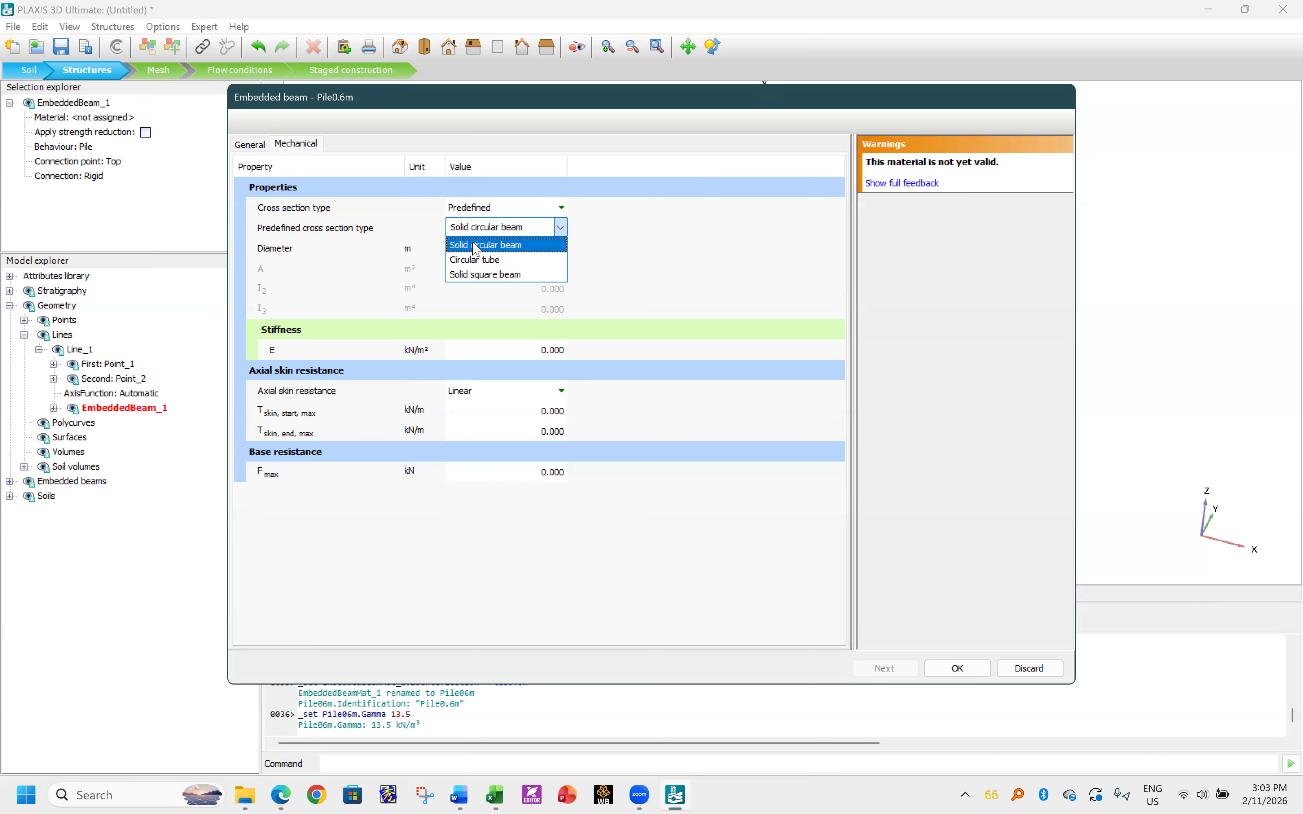
{"action": "left_click", "coordinate": [478, 245]}
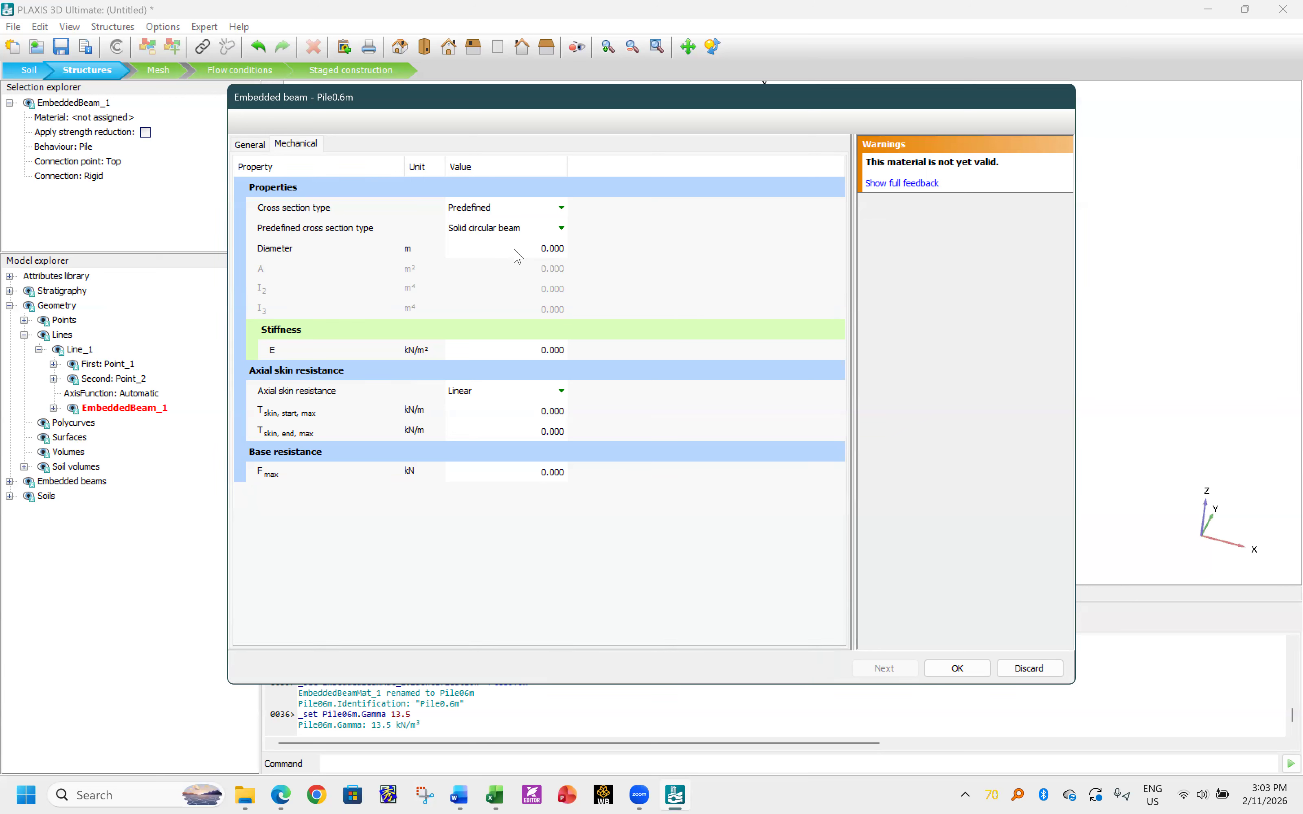
{"action": "left_click", "coordinate": [546, 247]}
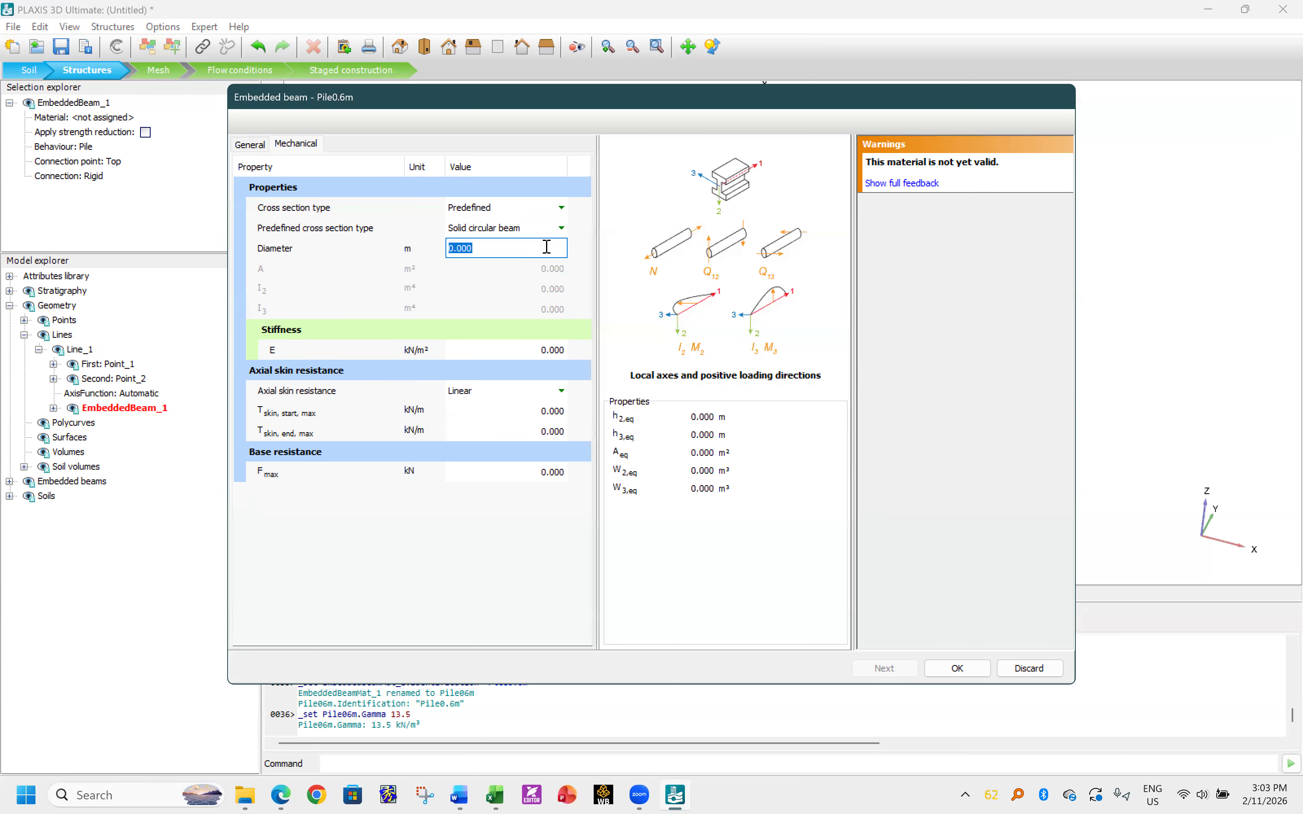
{"action": "type", "text": "0.6"}
{"action": "key", "text": "Return"}
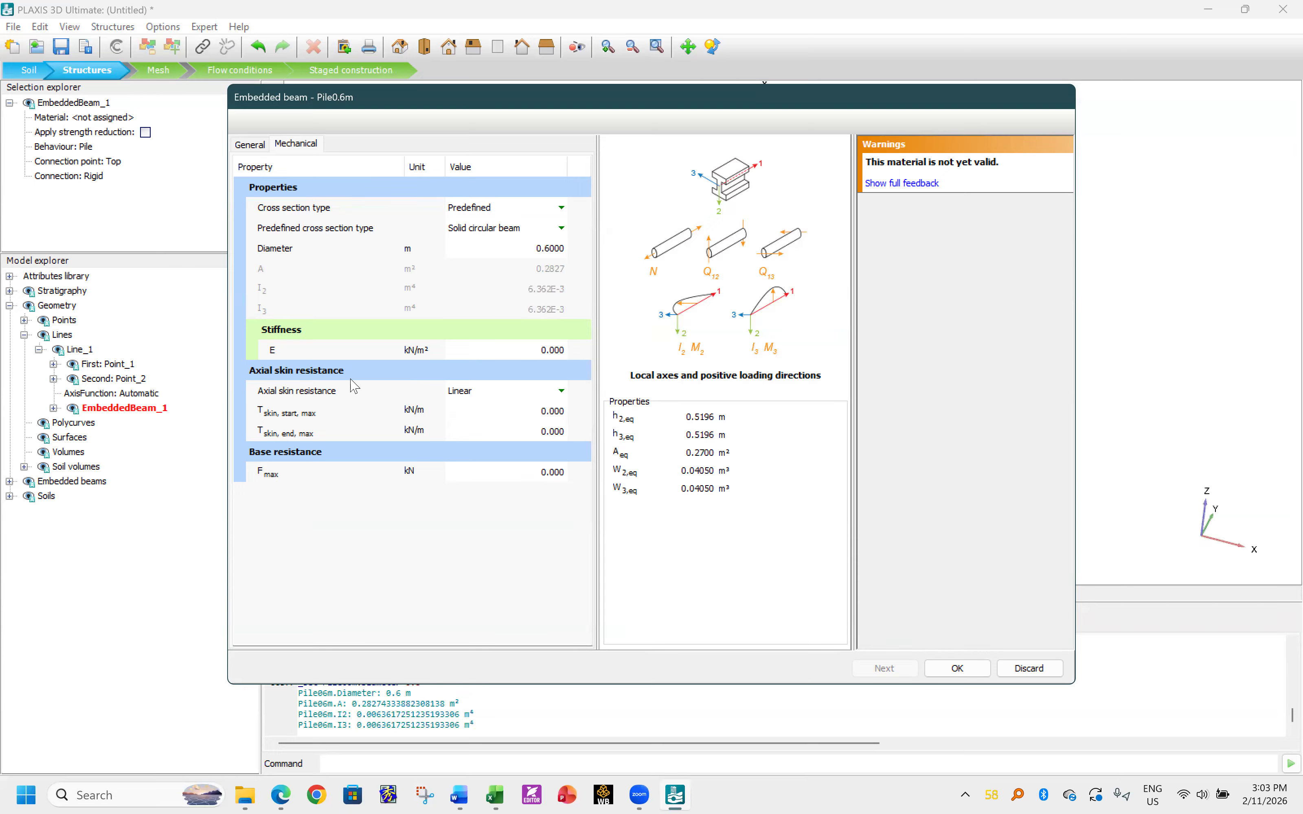
- Set the pile stiffness E to the copied concrete modulus of 26983800 kN/m²
{"action": "left_click", "coordinate": [531, 351]}
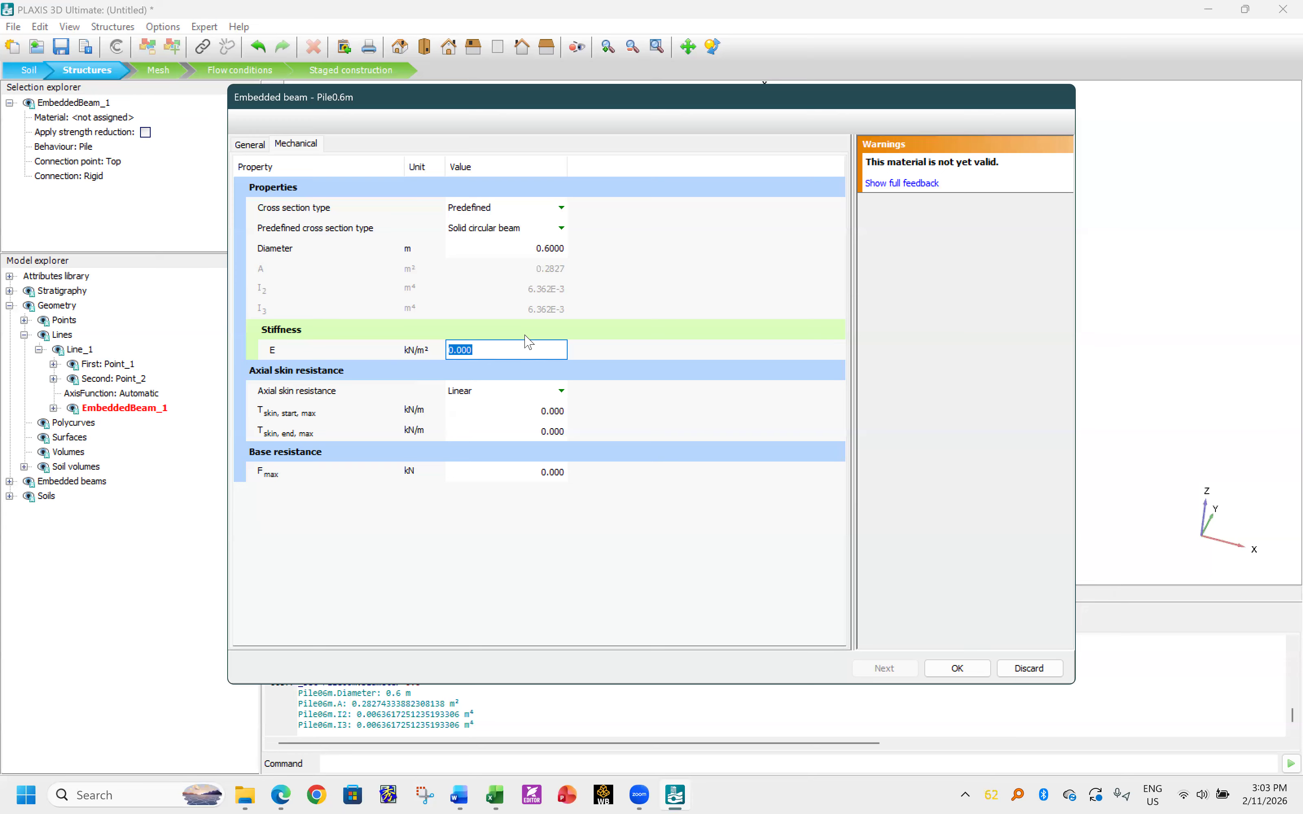
{"action": "key", "text": "ctrl+v"}
{"action": "key", "text": "Return"}
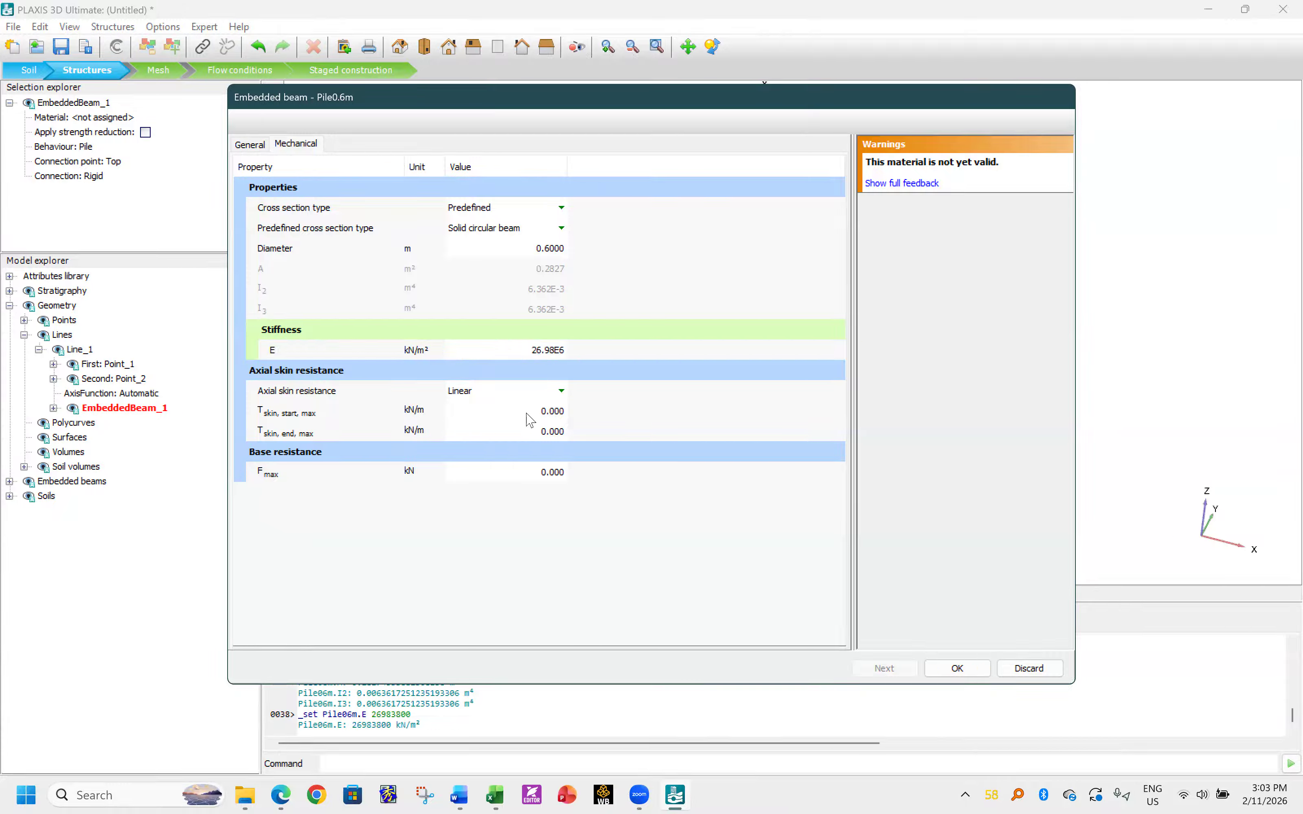
- Make the axial skin resistance layer dependent and set Tmax to 45.23893421 kN/m, the allowable value in cell H15 of the Excel workbook
{"action": "left_click", "coordinate": [561, 390]}
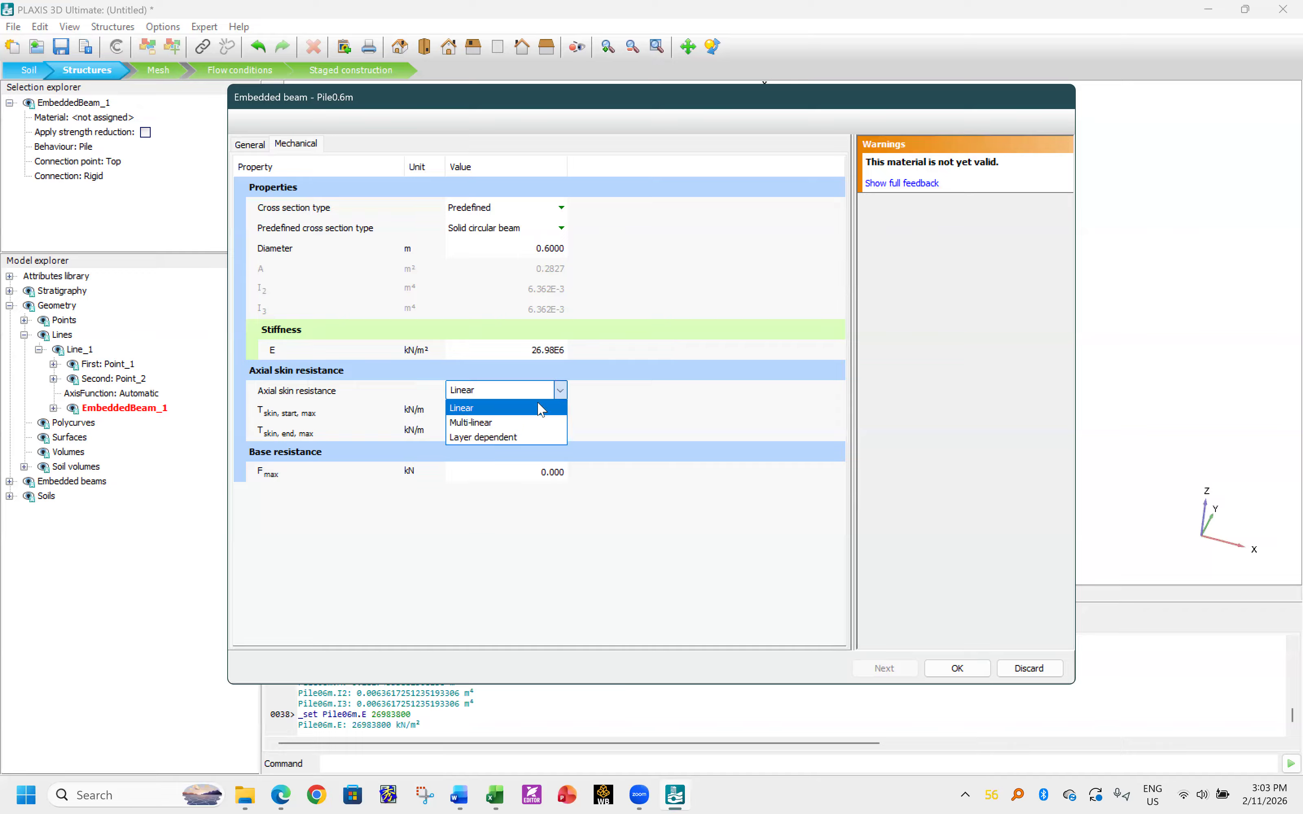
{"action": "left_click", "coordinate": [497, 438]}
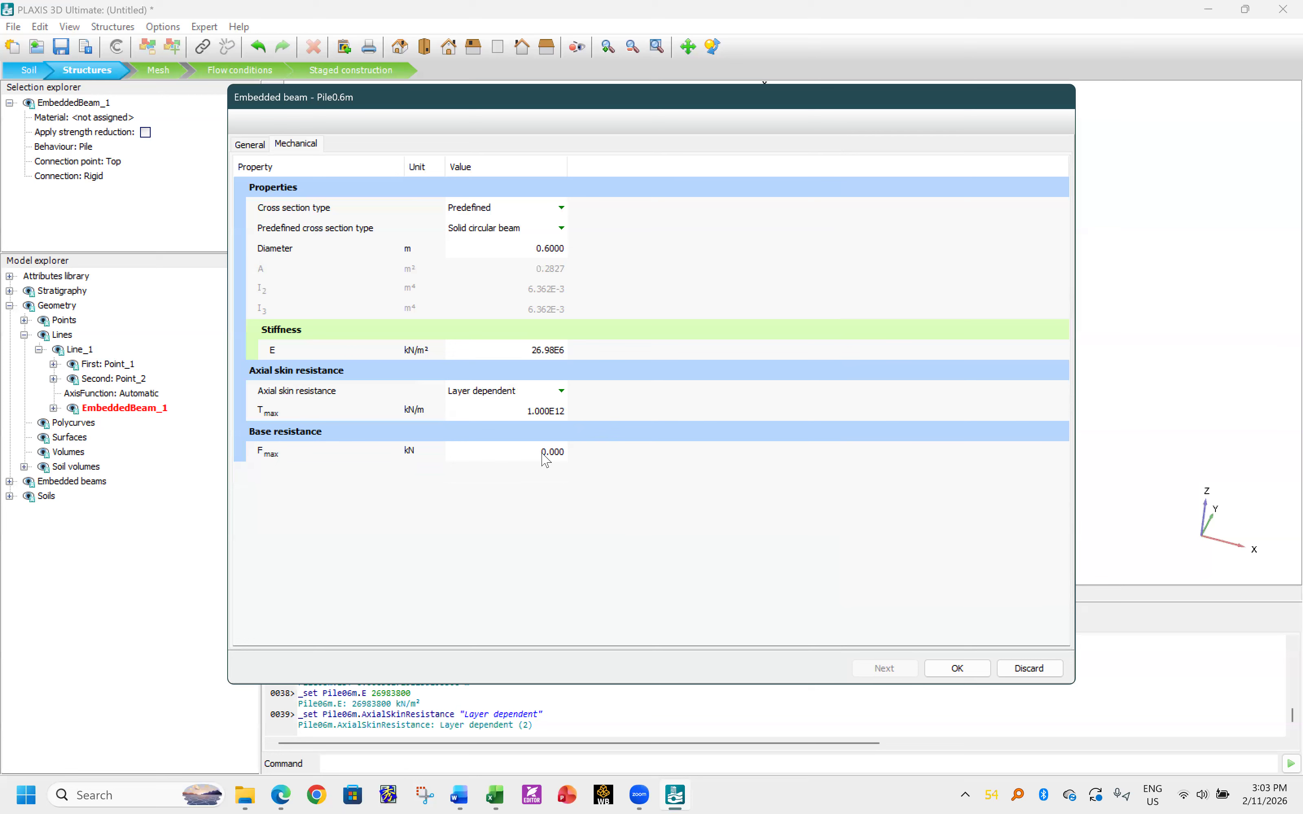
{"action": "left_click", "coordinate": [556, 412]}
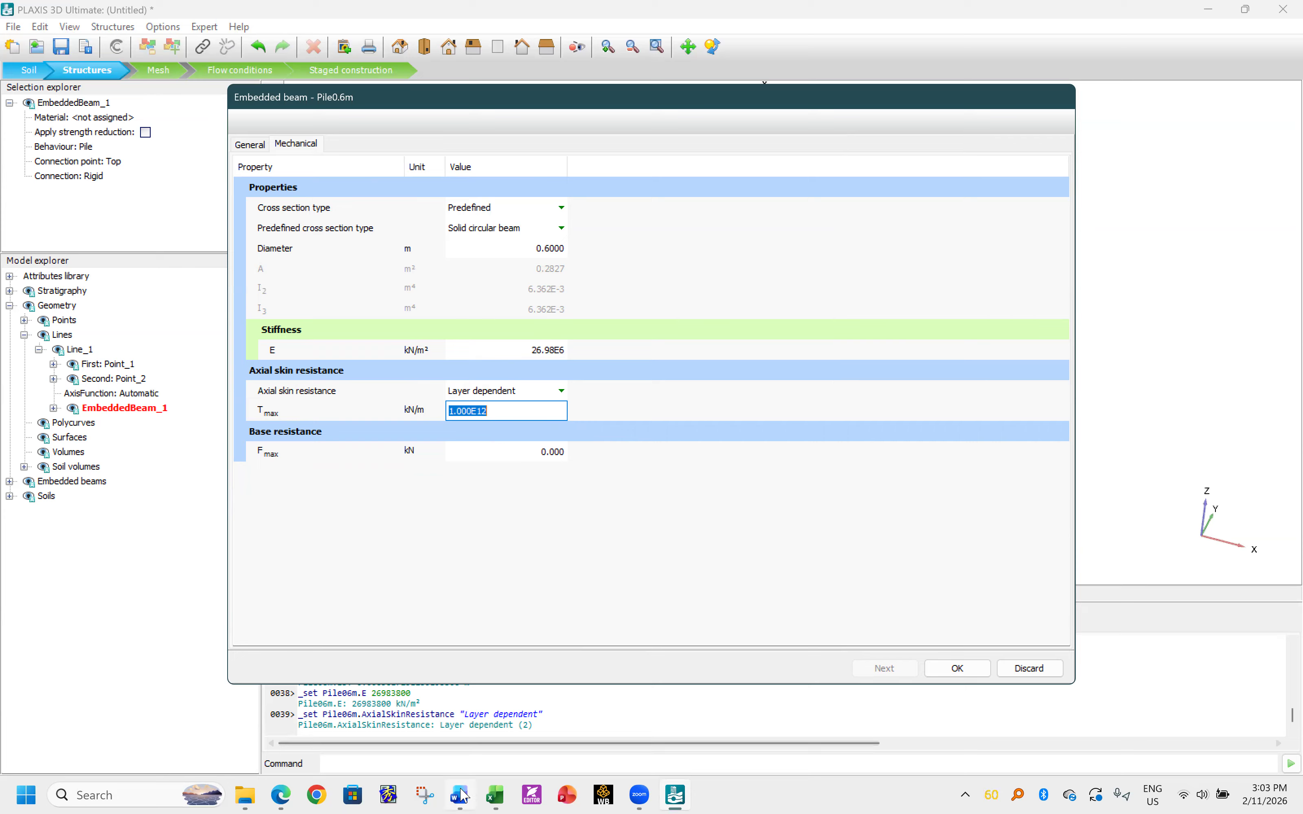
{"action": "left_click", "coordinate": [495, 792]}
{"action": "left_click", "coordinate": [749, 538]}
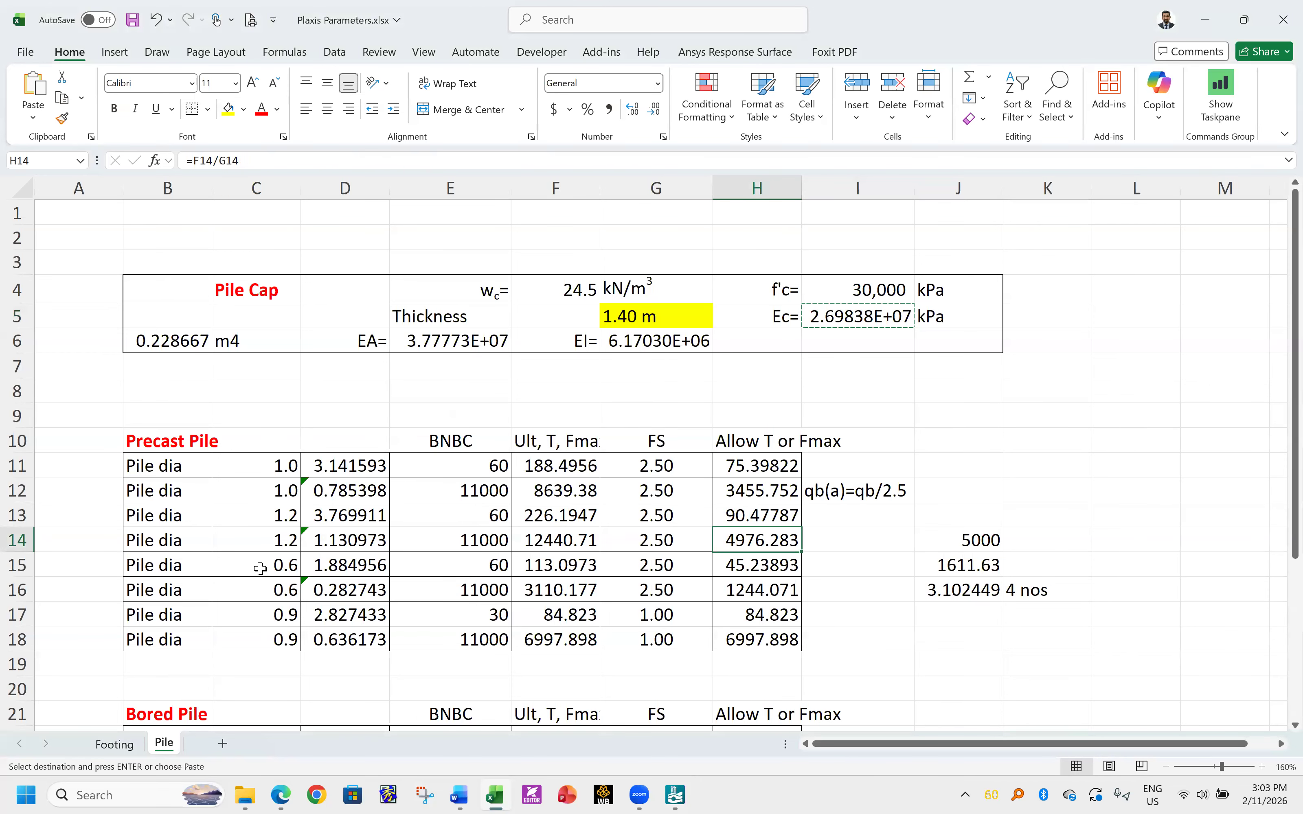
{"action": "left_click", "coordinate": [309, 568]}
{"action": "left_click", "coordinate": [748, 569]}
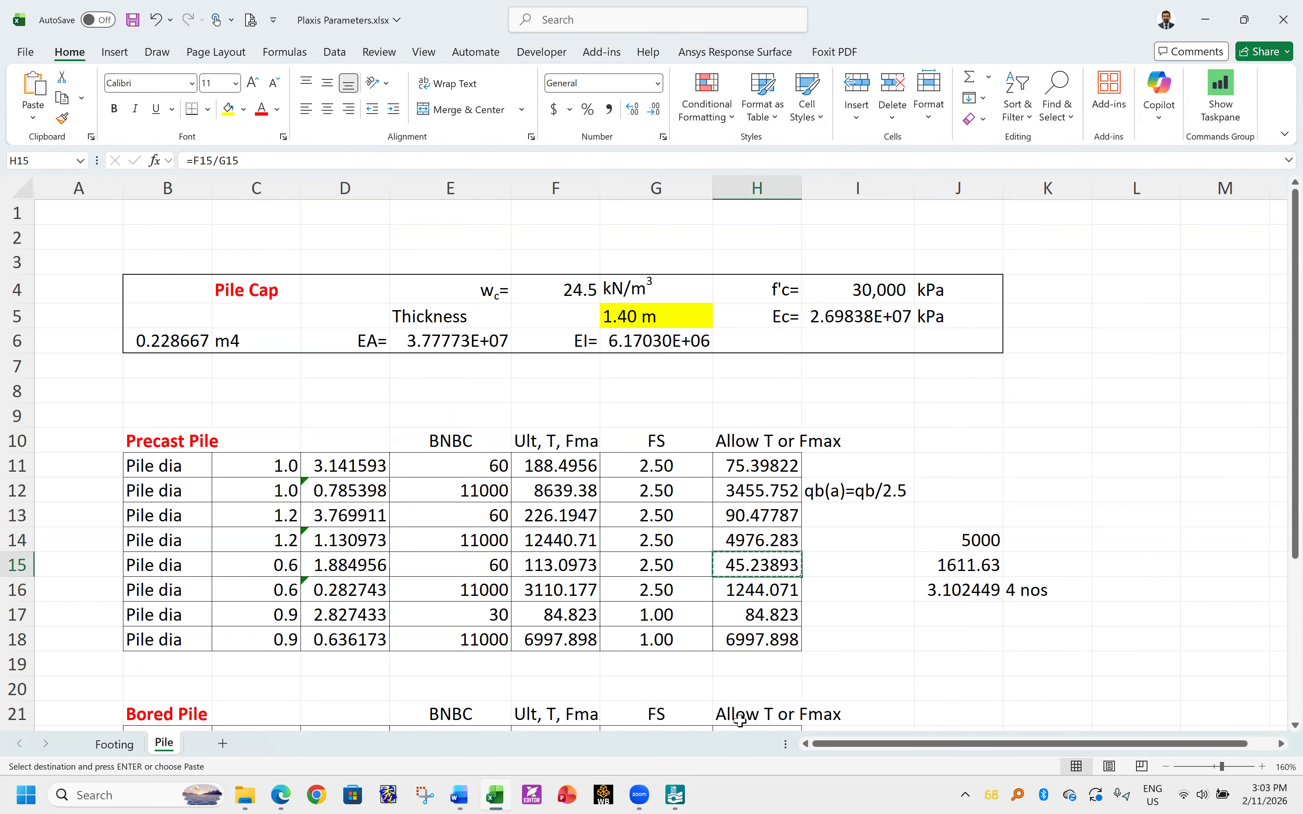
{"action": "left_click", "coordinate": [675, 795]}
{"action": "type", "text": "45.23893421"}
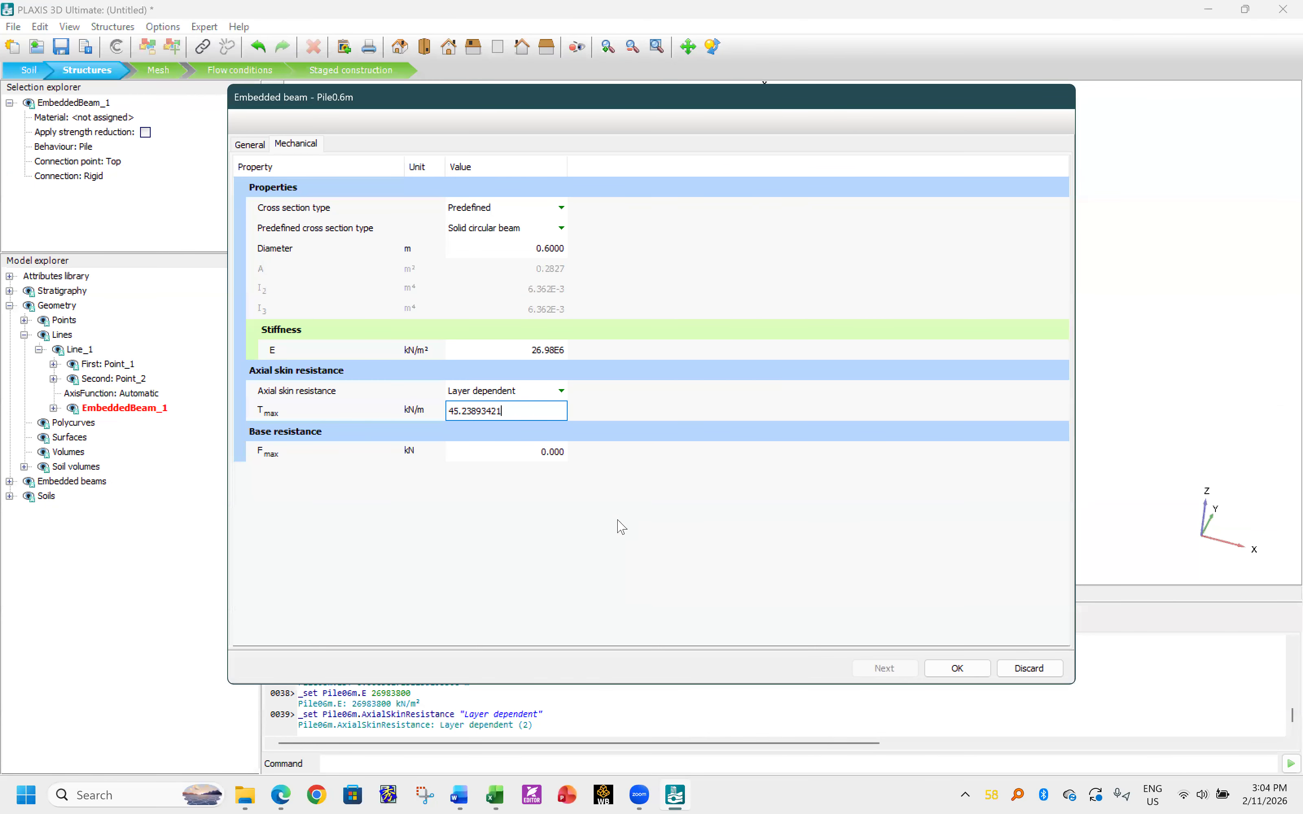
{"action": "key", "text": "Tab"}
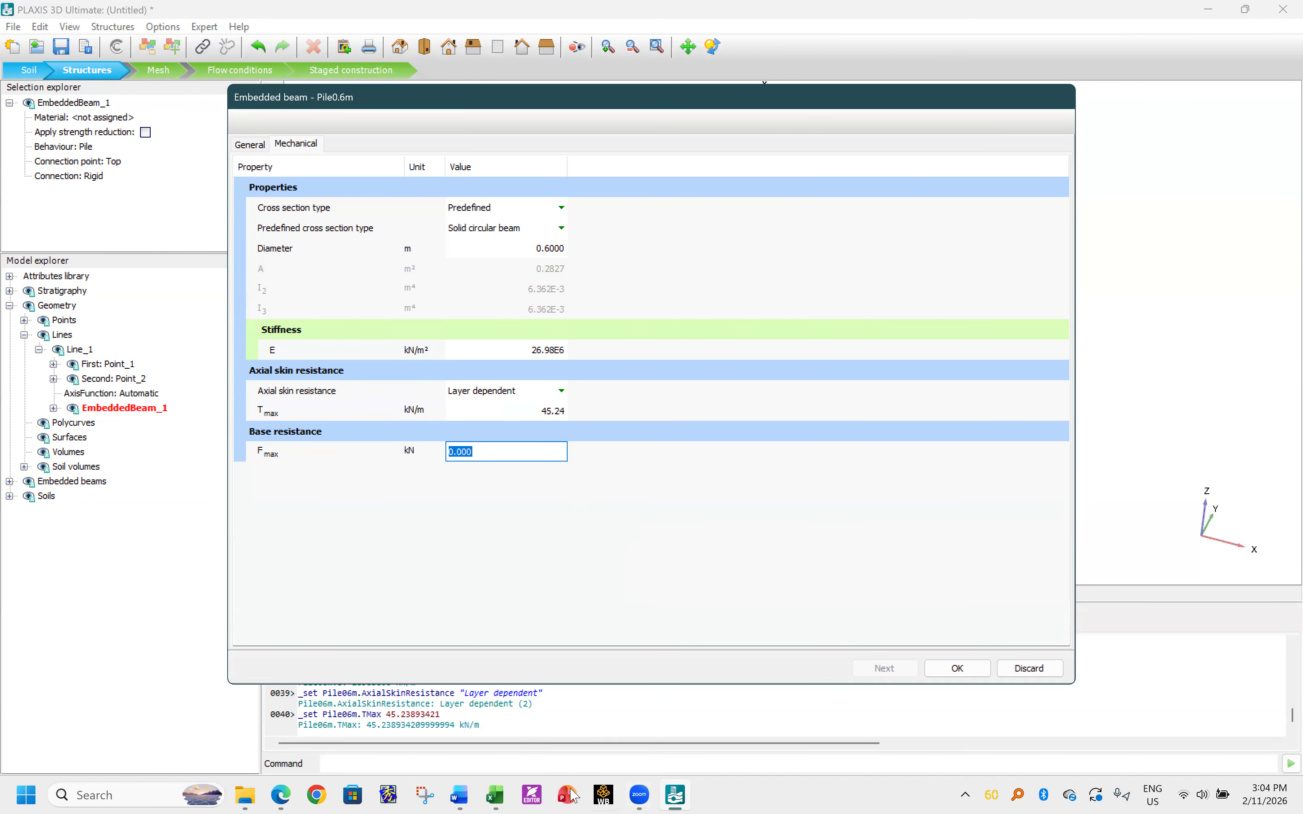
- Set the base resistance Fmax to the allowable value from cell H16 of the Excel workbook, 1244.070691 kN, and save the material set
{"action": "left_click", "coordinate": [493, 794]}
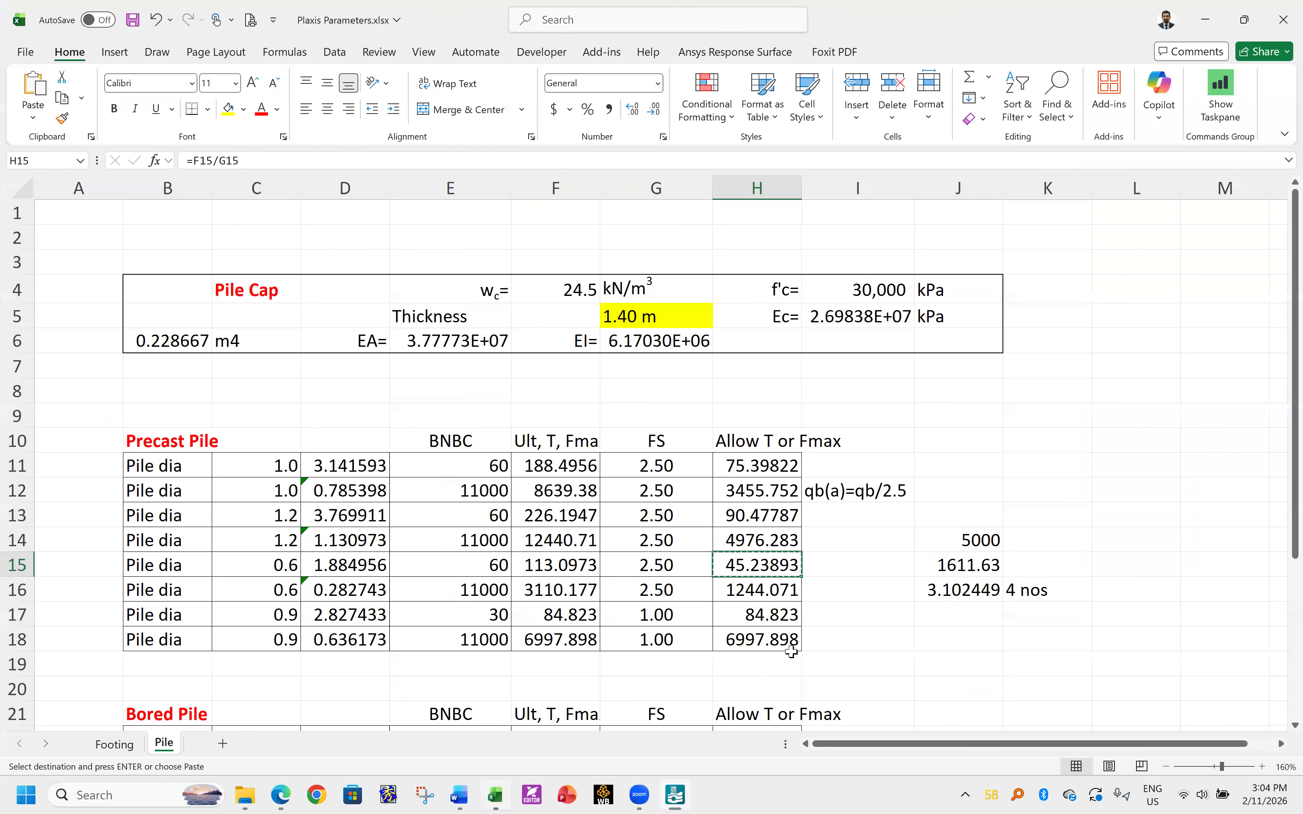
{"action": "key", "text": "Down"}
{"action": "key", "text": "ctrl+c"}
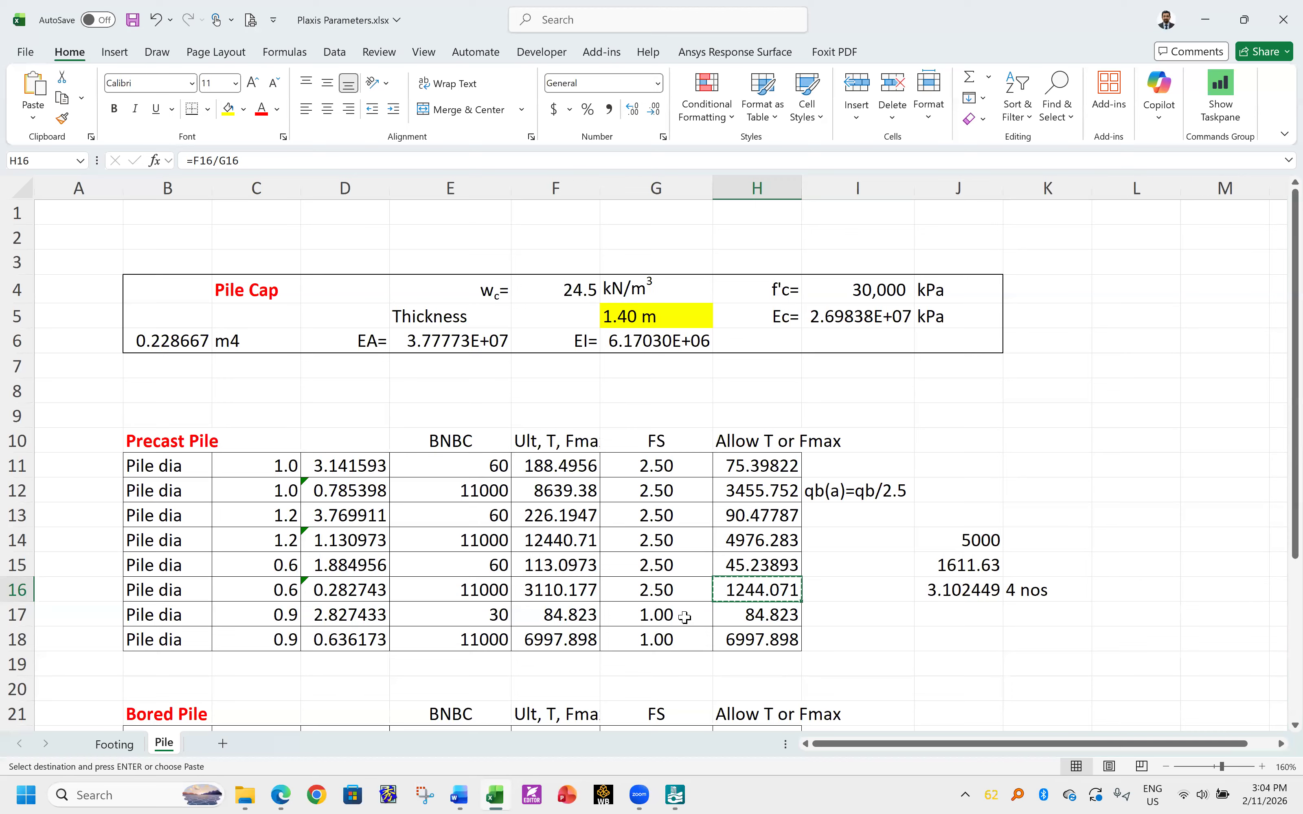
{"action": "left_click", "coordinate": [675, 795]}
{"action": "key", "text": "ctrl+v"}
{"action": "key", "text": "Return"}
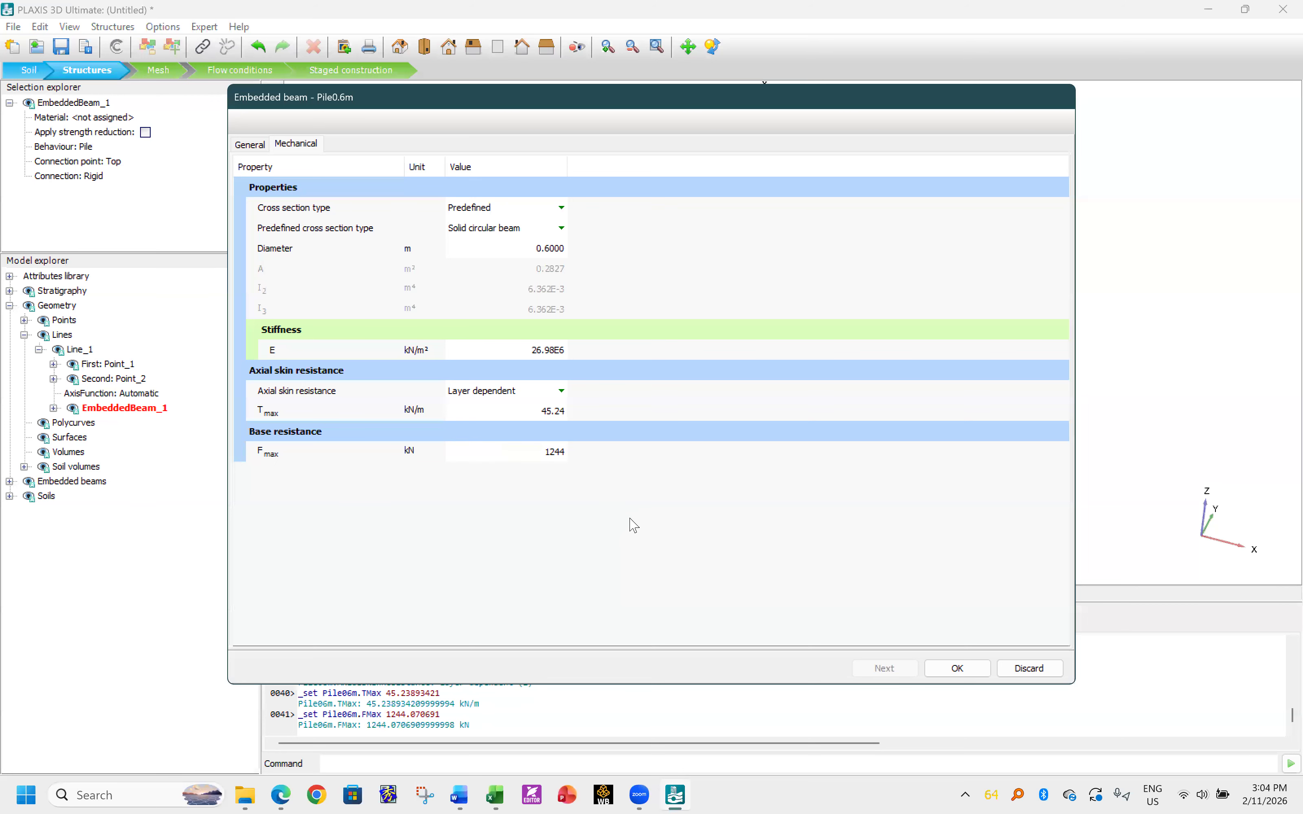
{"action": "left_click", "coordinate": [957, 668]}
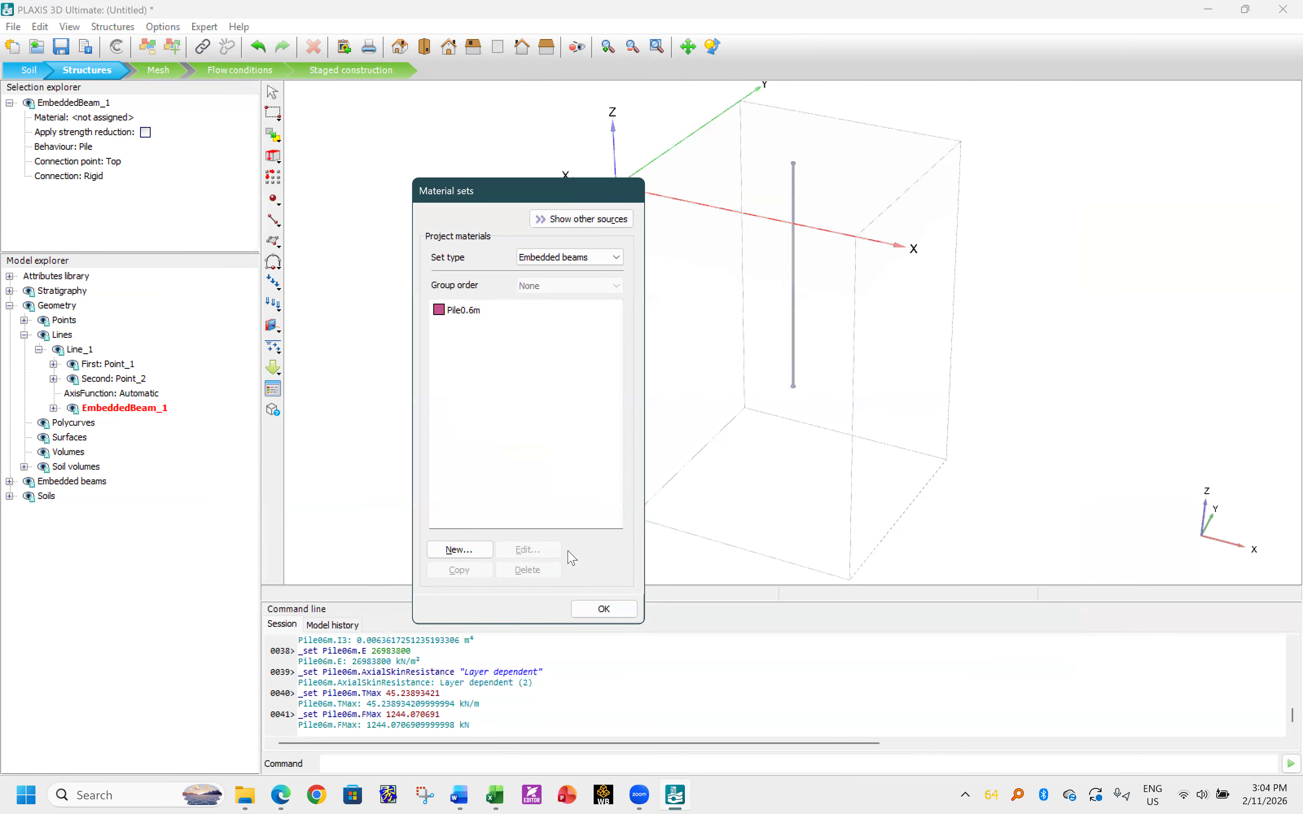
{"action": "left_click", "coordinate": [603, 609]}
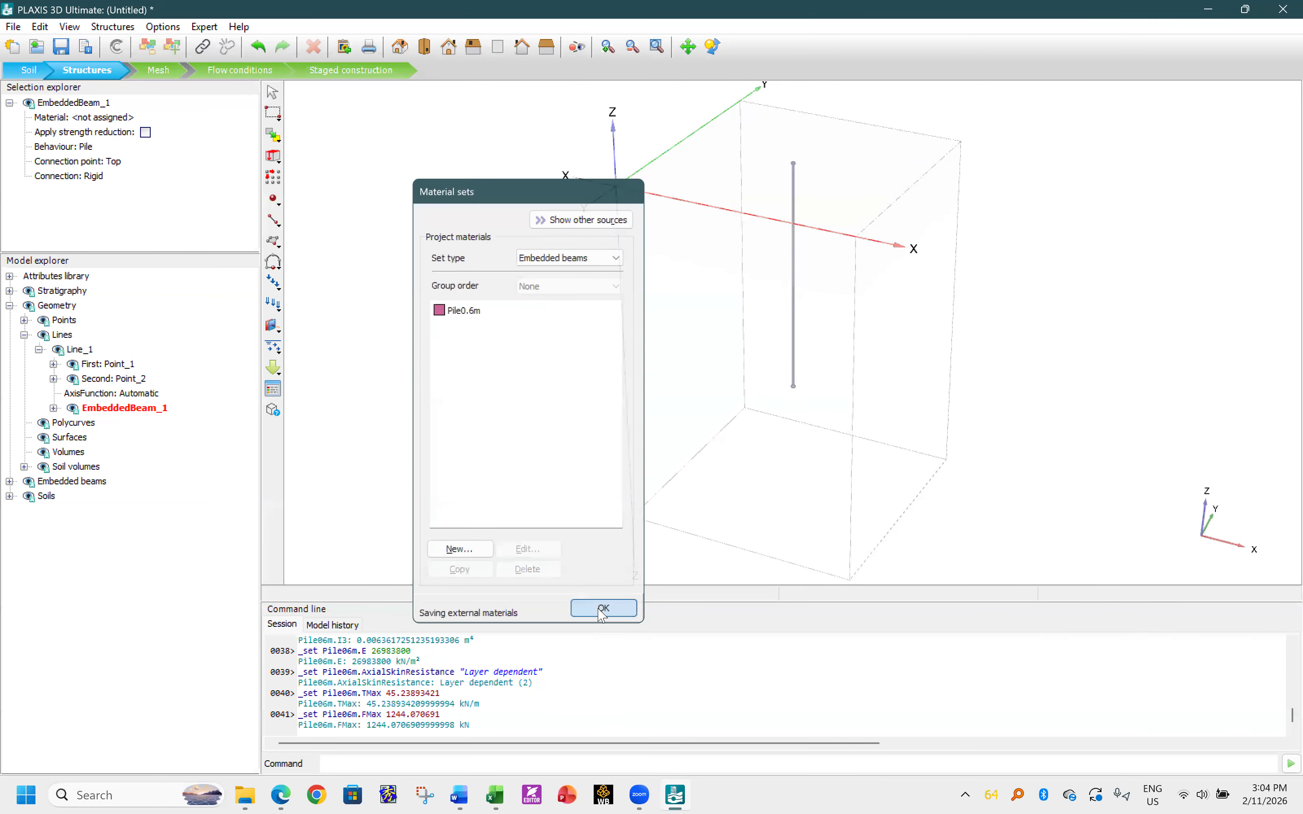
- Assign the Pile0.6m material to the embedded beam on Line_1
{"action": "right_click", "coordinate": [794, 301]}
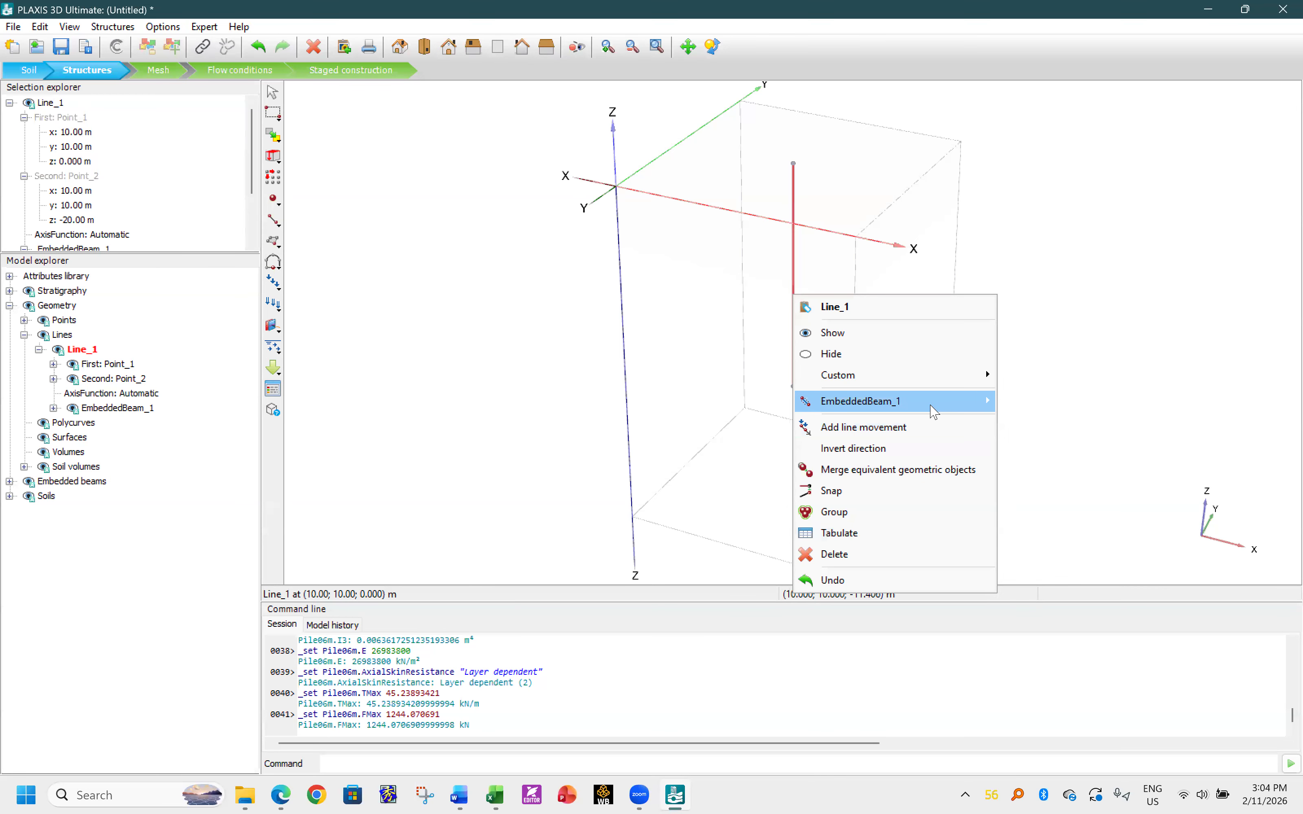
{"action": "mouse_move", "coordinate": [931, 400]}
{"action": "mouse_move", "coordinate": [1056, 451]}
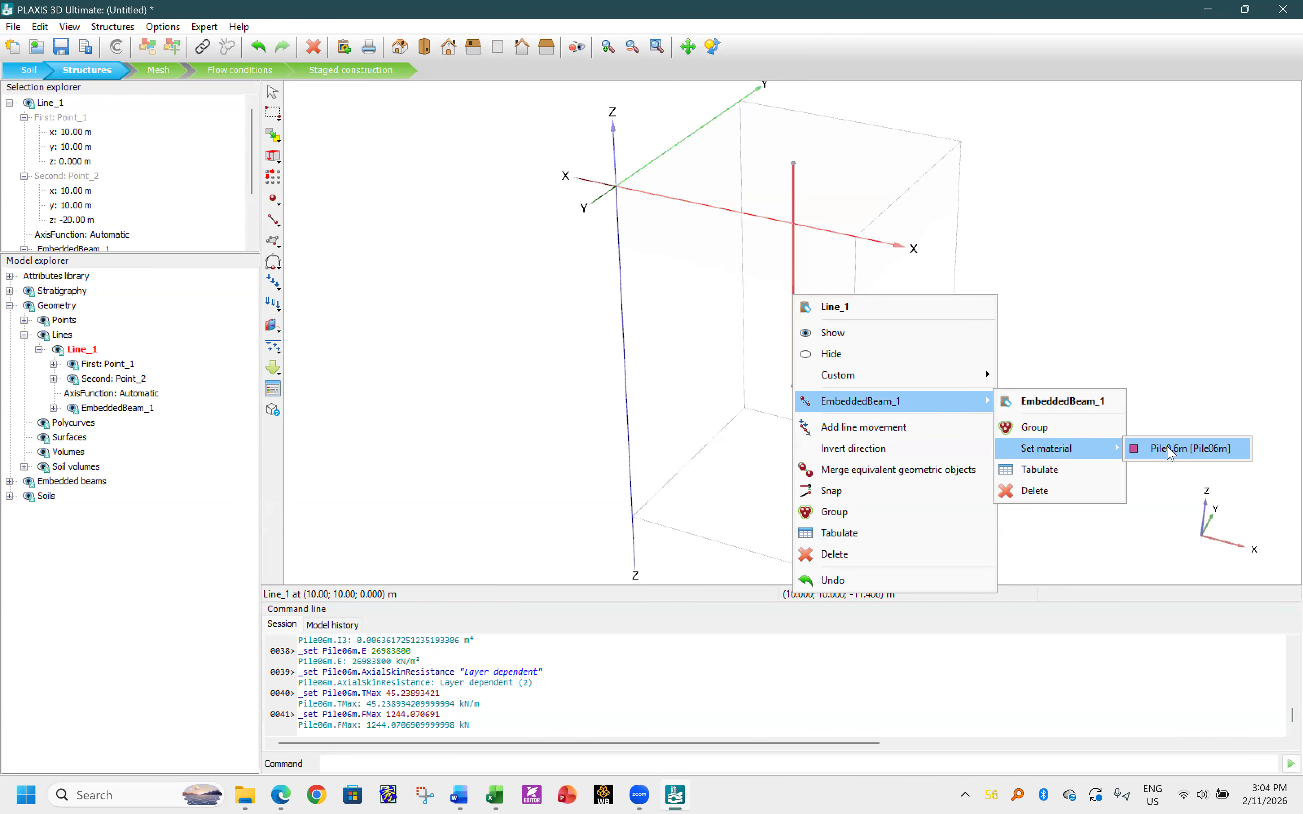
{"action": "left_click", "coordinate": [685, 317]}
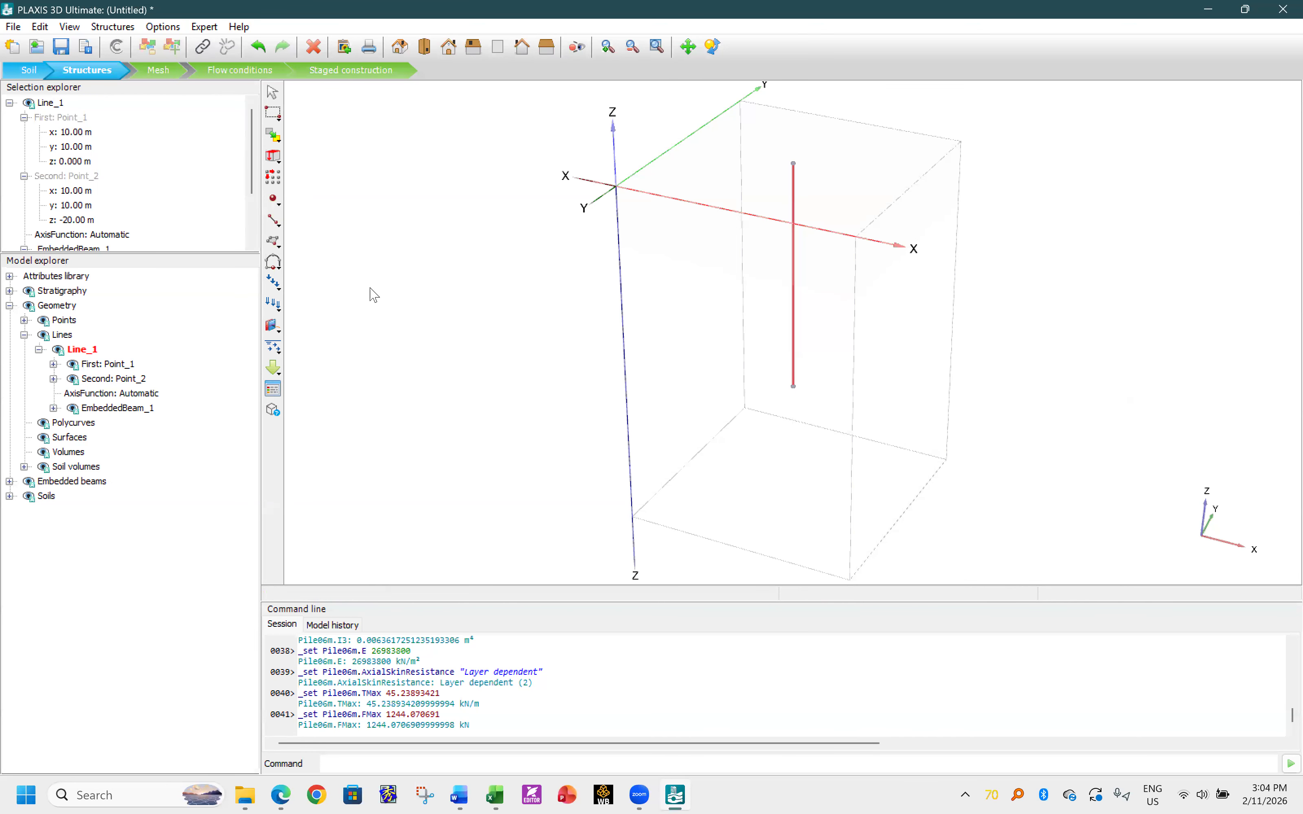
{"action": "scroll", "coordinate": [81, 202], "scroll_direction": "down", "scroll_amount": 2}
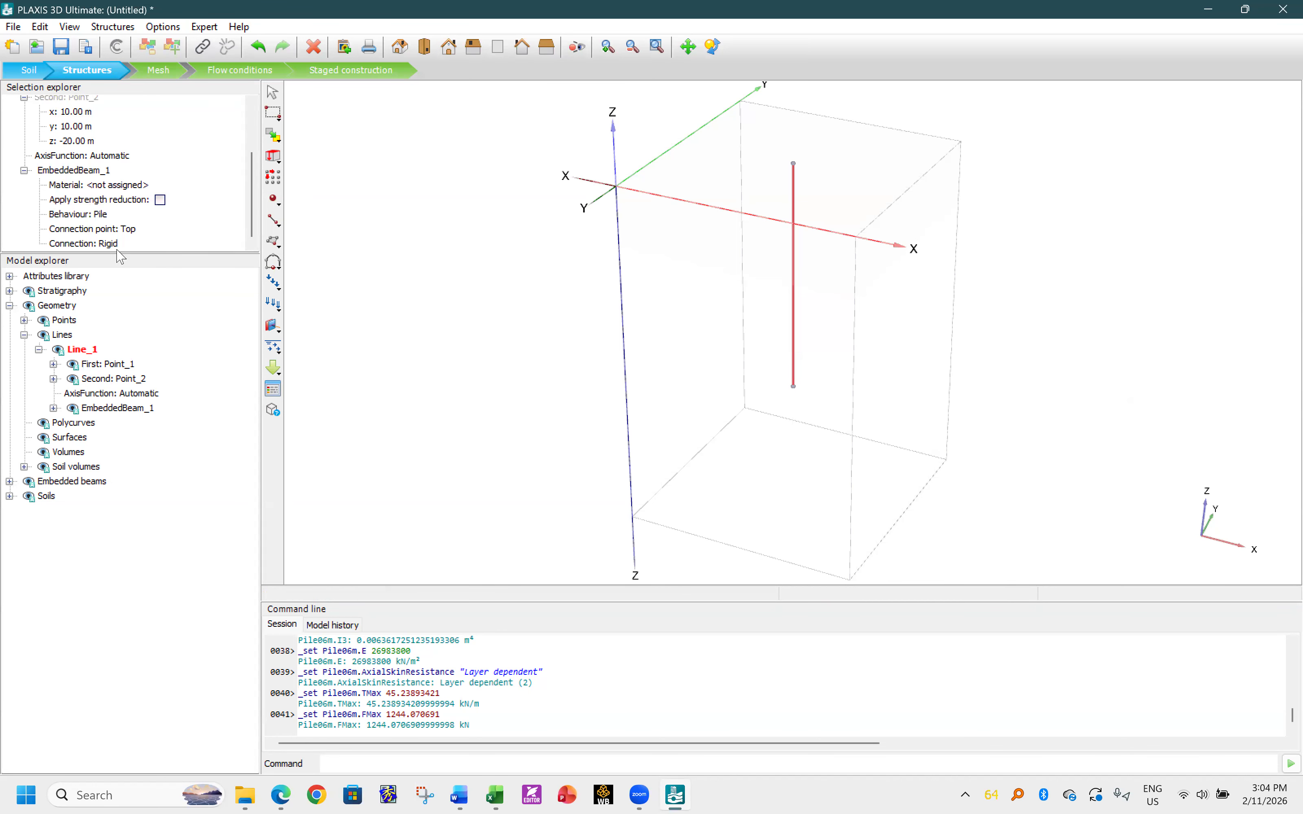
{"action": "left_click", "coordinate": [94, 184]}
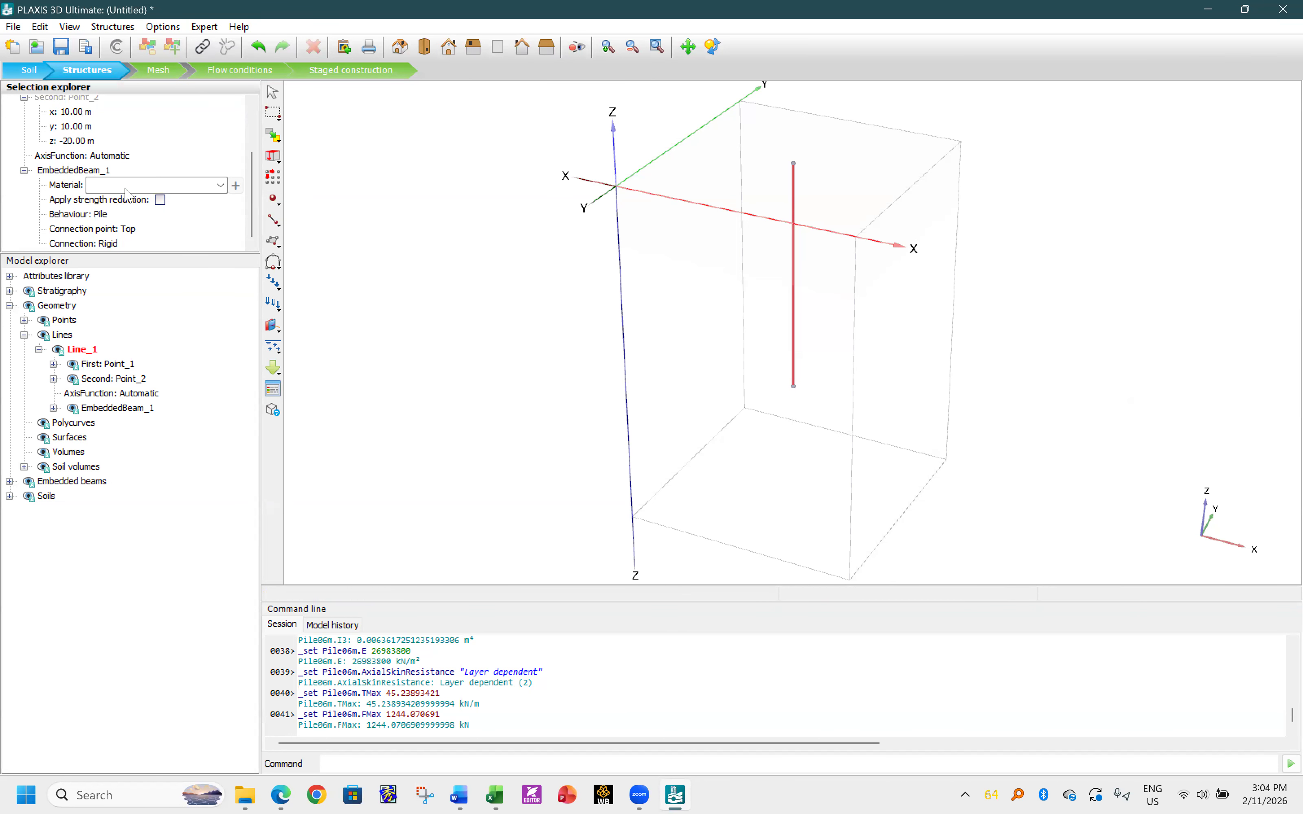
{"action": "left_click", "coordinate": [127, 186]}
{"action": "left_click", "coordinate": [115, 214]}
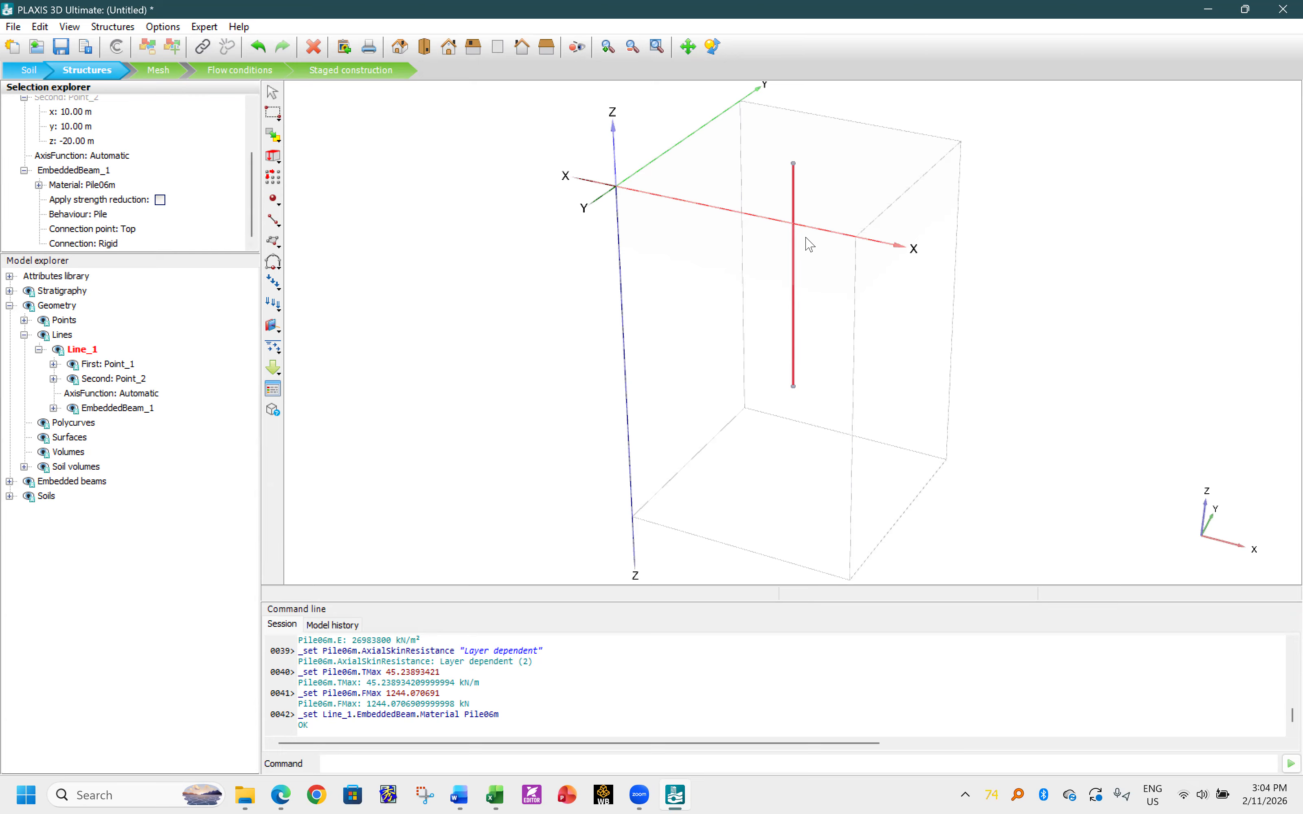
- Create a point prescribed displacement at the pile head, at coordinates (10, 10, 0)
{"action": "scroll", "coordinate": [1000, 229], "scroll_direction": "down", "scroll_amount": 2}
{"action": "middle_click_drag", "start_coordinate": [896, 164], "coordinate": [737, 209]}
{"action": "scroll", "coordinate": [705, 235], "scroll_direction": "up", "scroll_amount": 2}
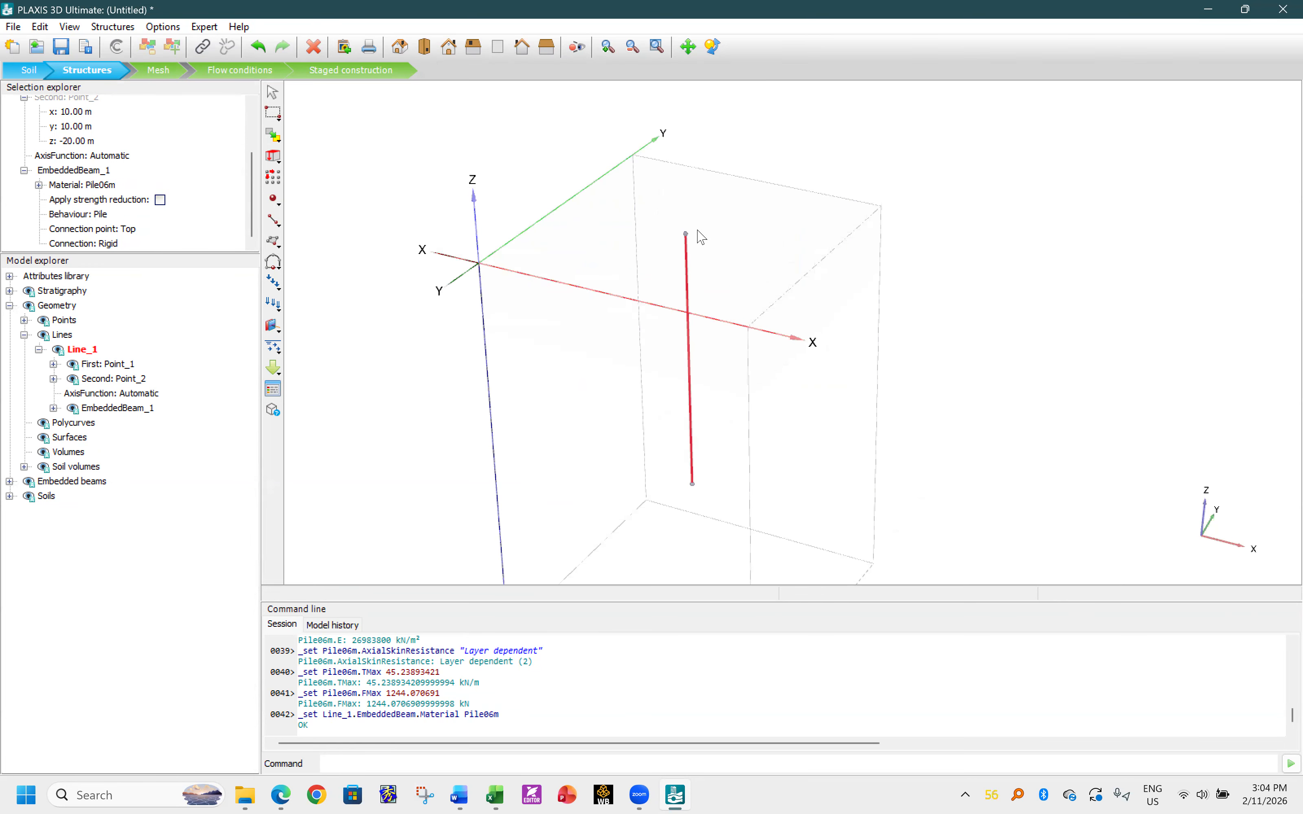
{"action": "left_click", "coordinate": [687, 234]}
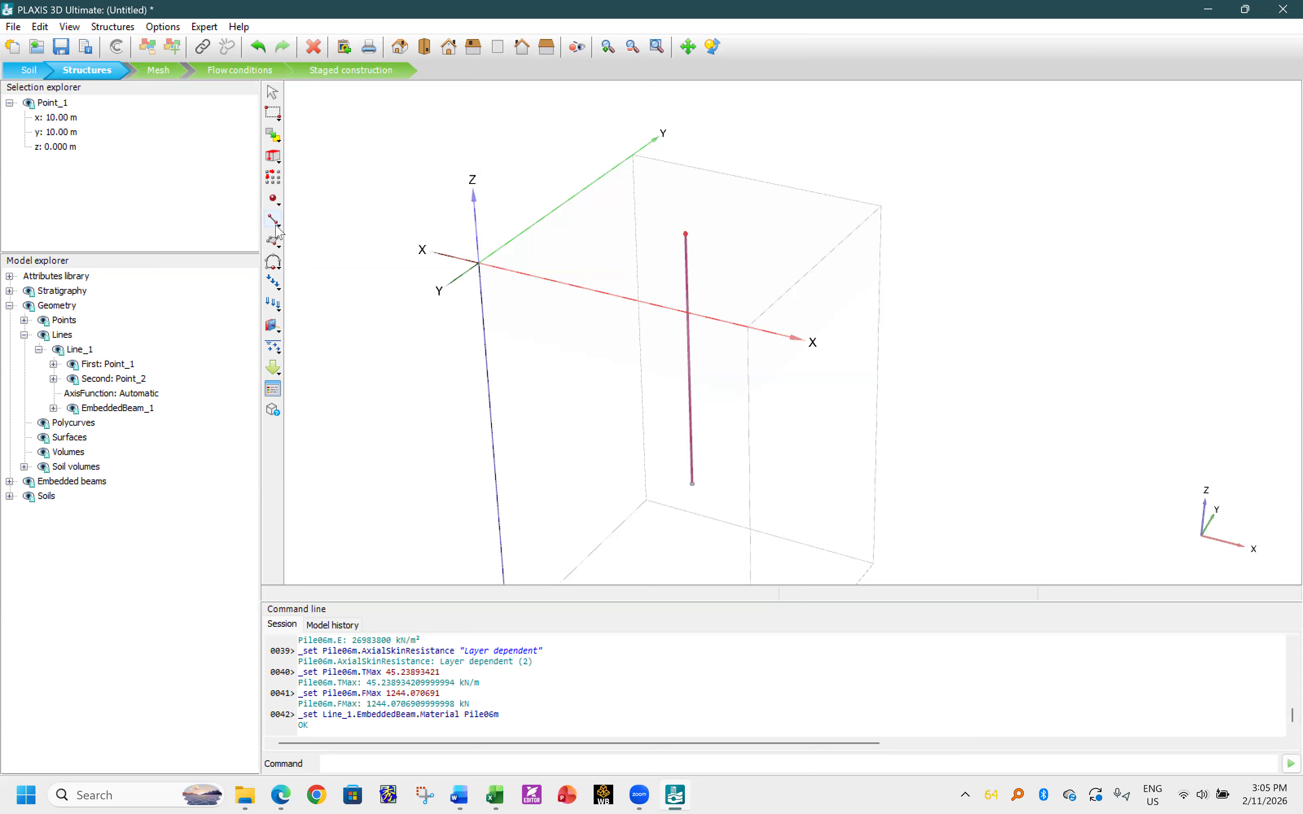
{"action": "left_click", "coordinate": [277, 204]}
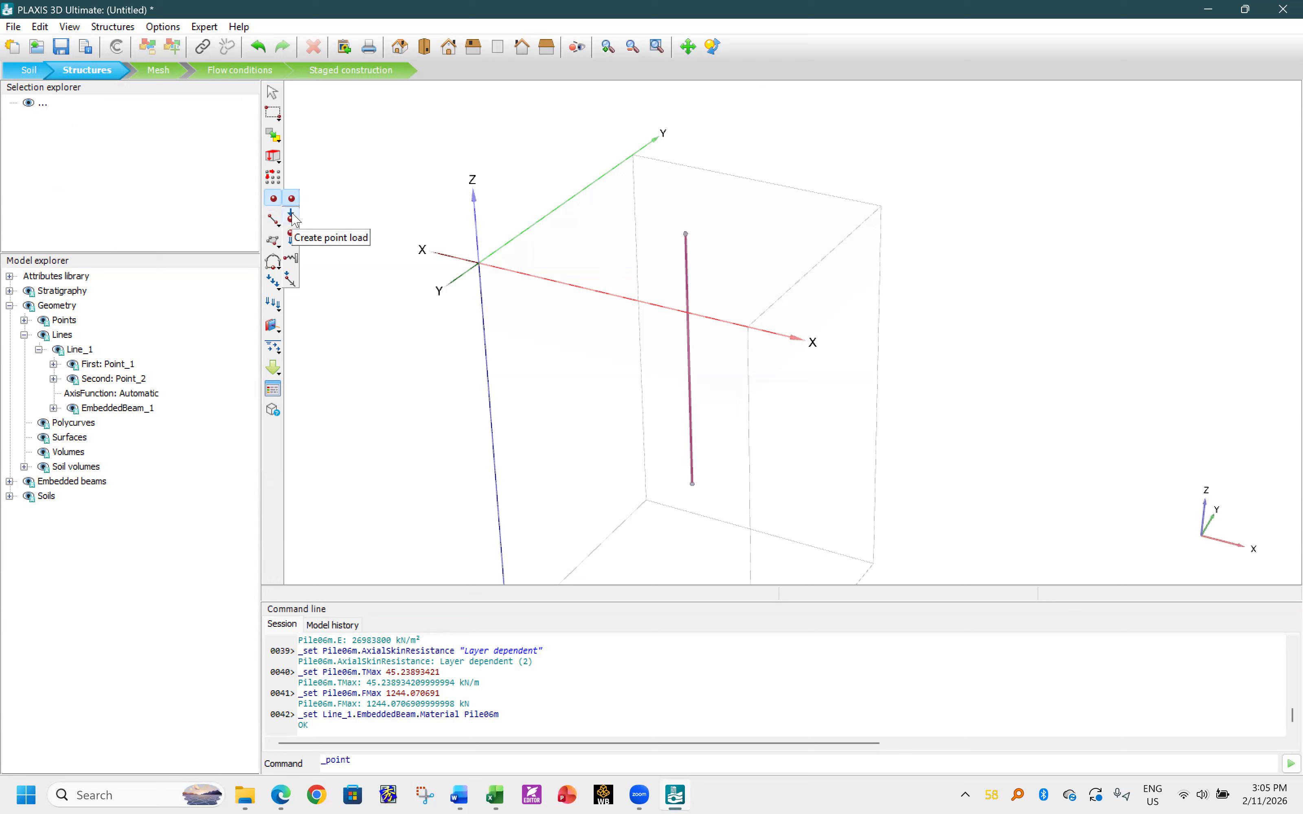
{"action": "left_click", "coordinate": [292, 240]}
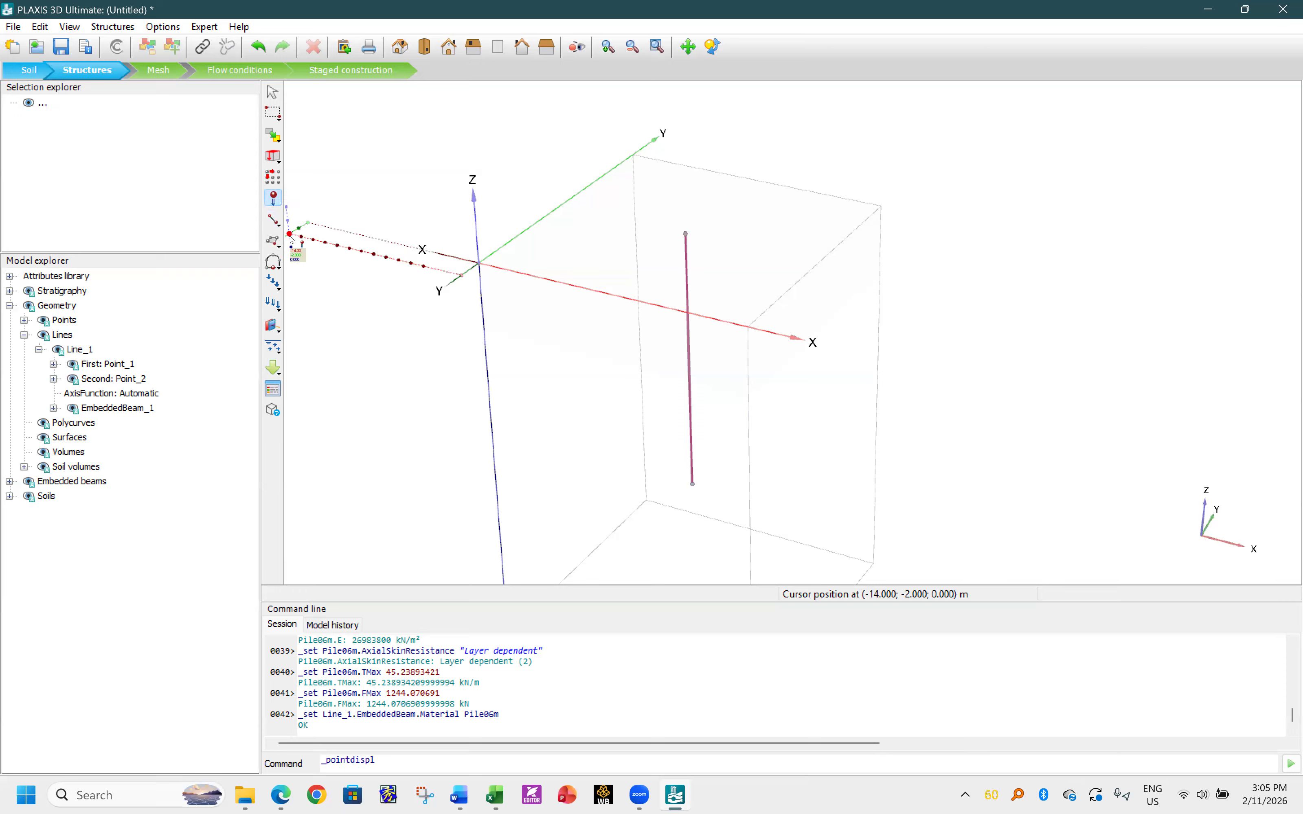
{"action": "left_click", "coordinate": [687, 236]}
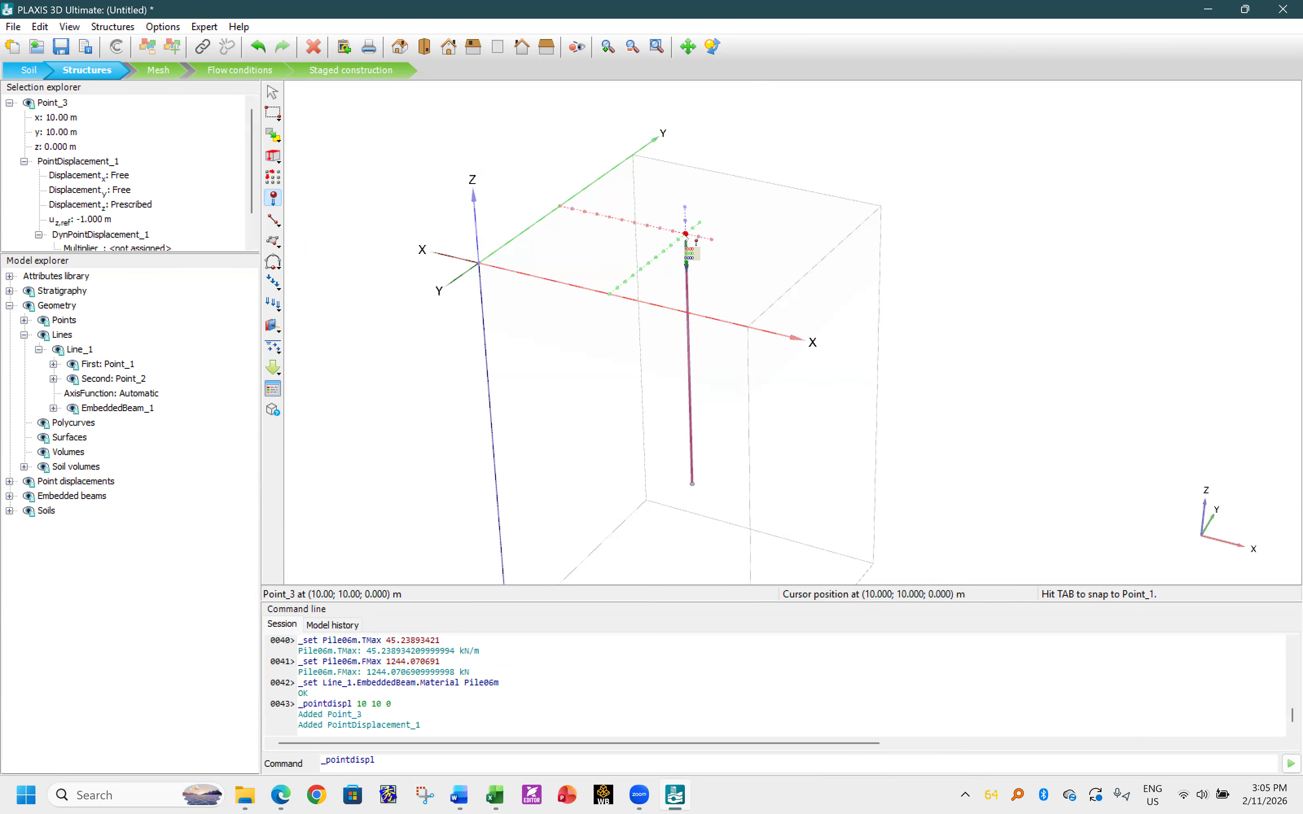
- Set the pile-head point displacement to Fixed in the x and y directions, keeping z as Prescribed
{"action": "left_click", "coordinate": [58, 117]}
{"action": "left_click", "coordinate": [61, 132]}
{"action": "left_click", "coordinate": [63, 148]}
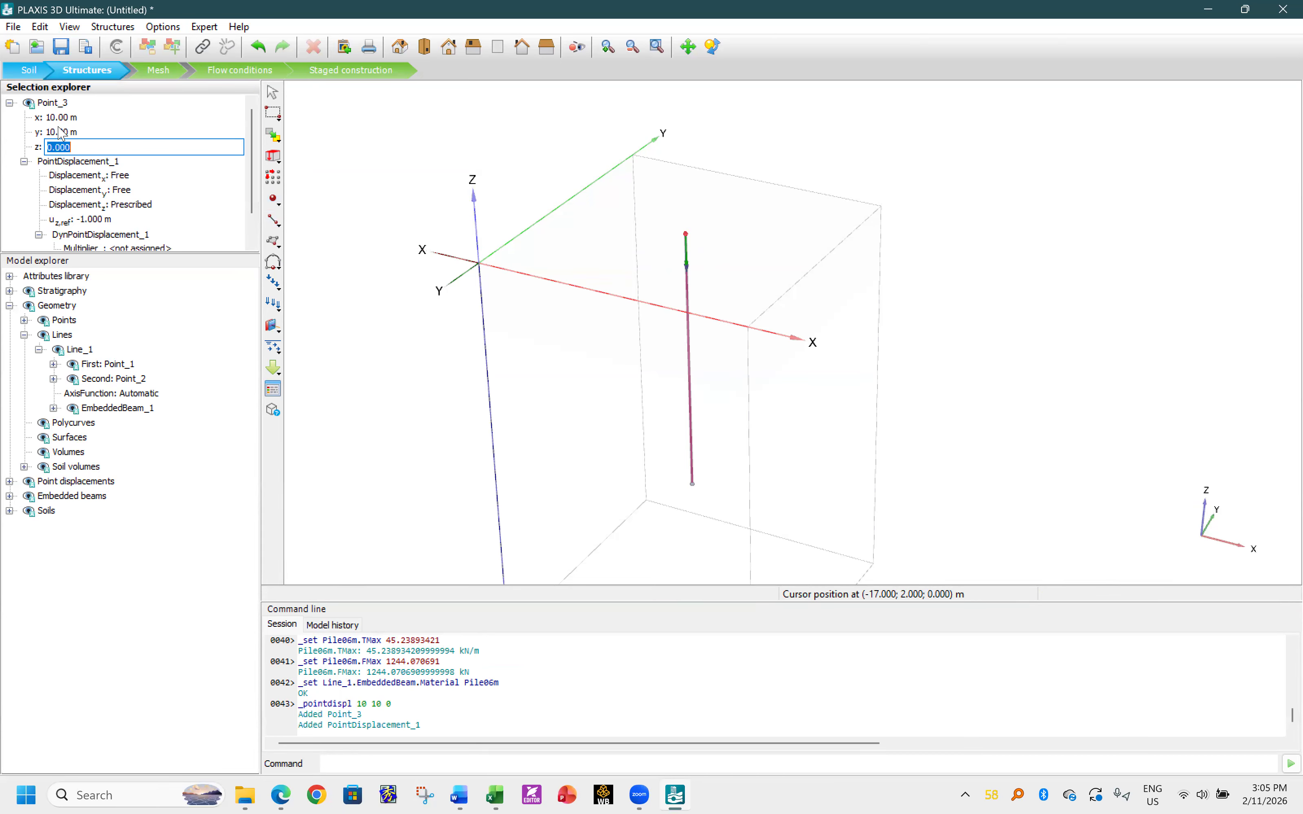
{"action": "left_click", "coordinate": [123, 178]}
{"action": "left_click", "coordinate": [125, 178]}
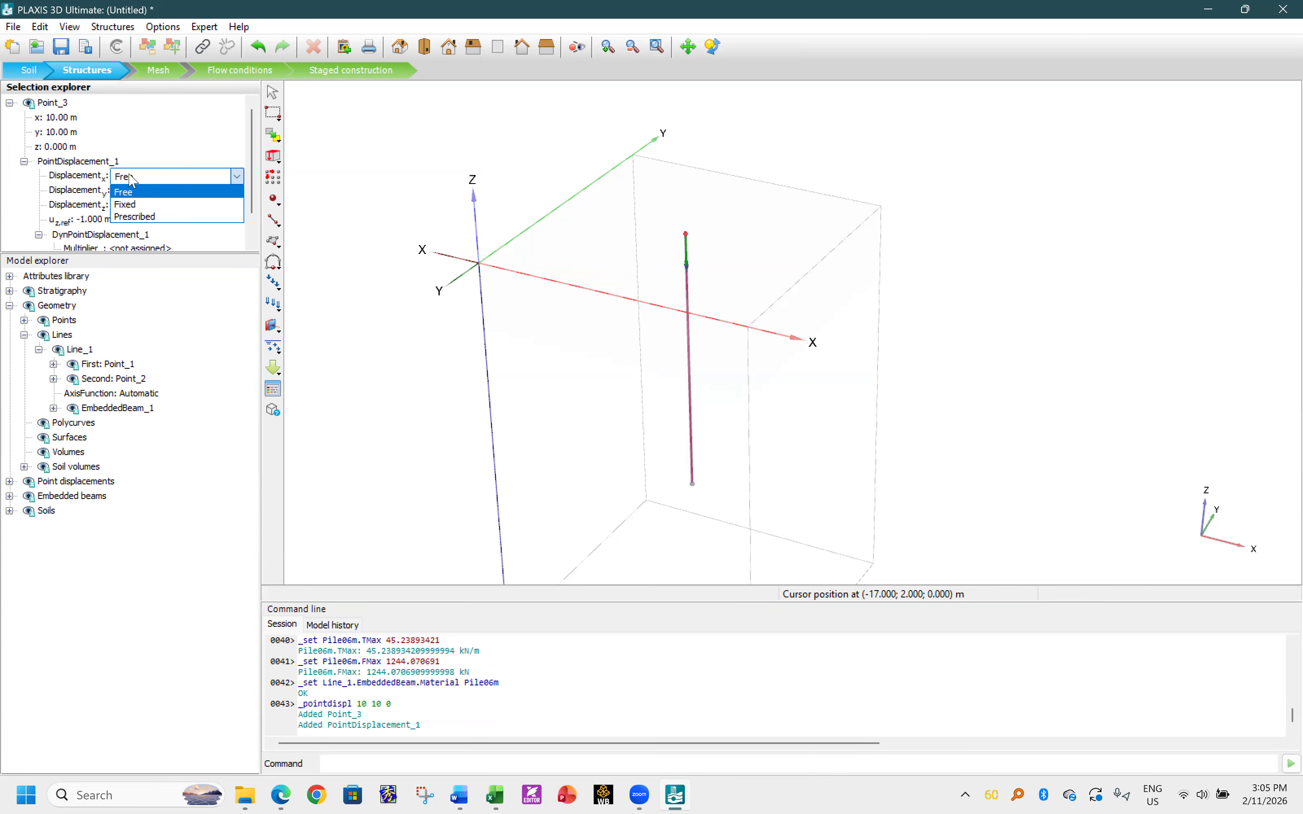
{"action": "left_click", "coordinate": [132, 204]}
{"action": "left_click", "coordinate": [125, 190]}
{"action": "left_click", "coordinate": [125, 190]}
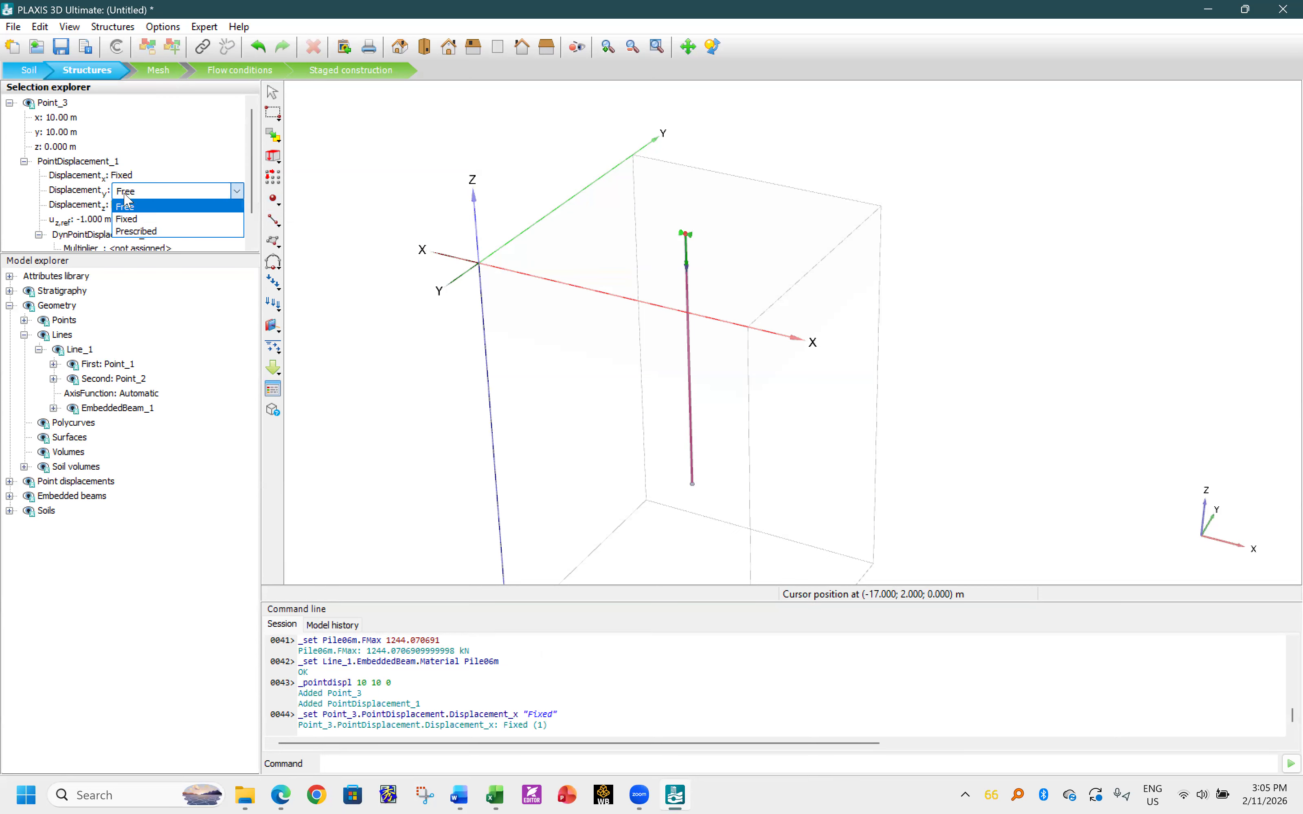
{"action": "left_click", "coordinate": [131, 217]}
{"action": "left_click", "coordinate": [130, 210]}
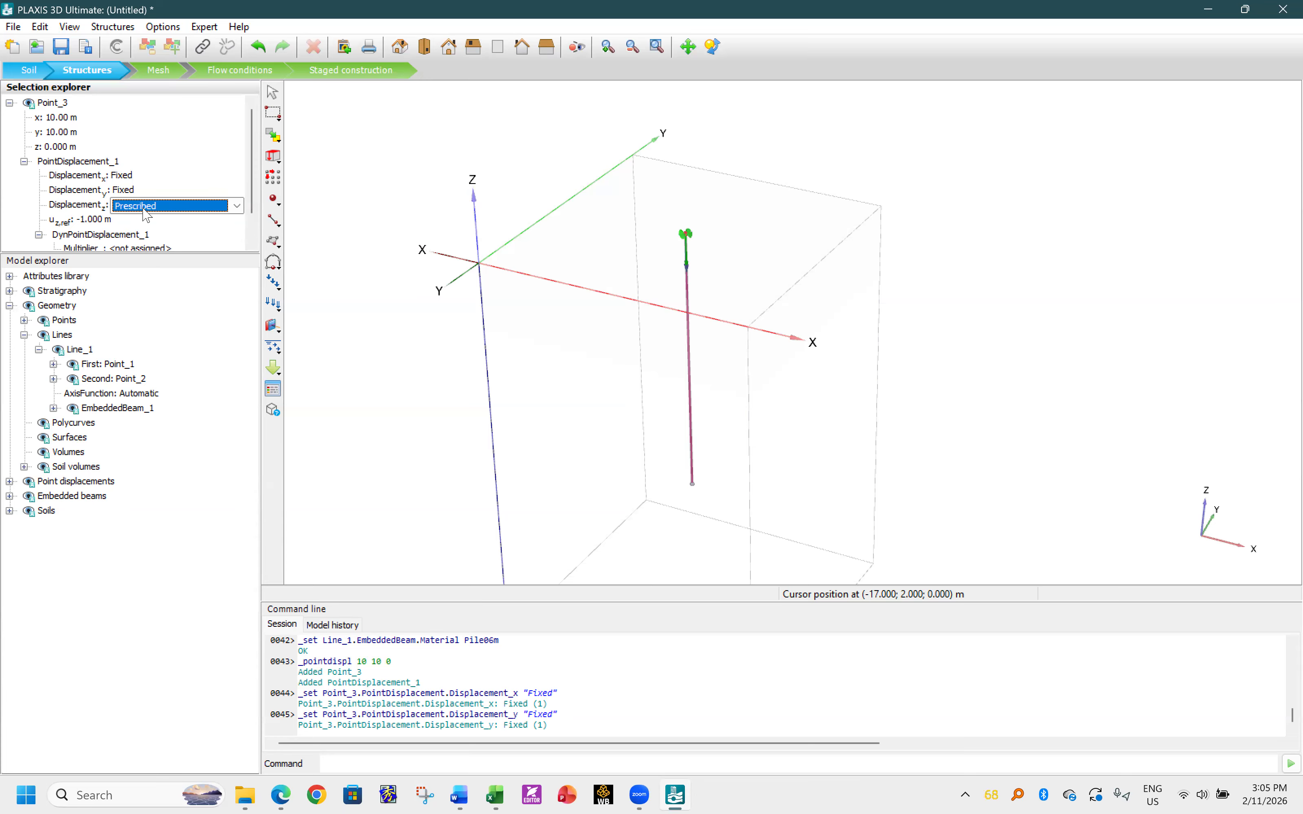
- Set the prescribed vertical displacement uz,ref at the pile head to -0.025 m
{"action": "left_click", "coordinate": [97, 221]}
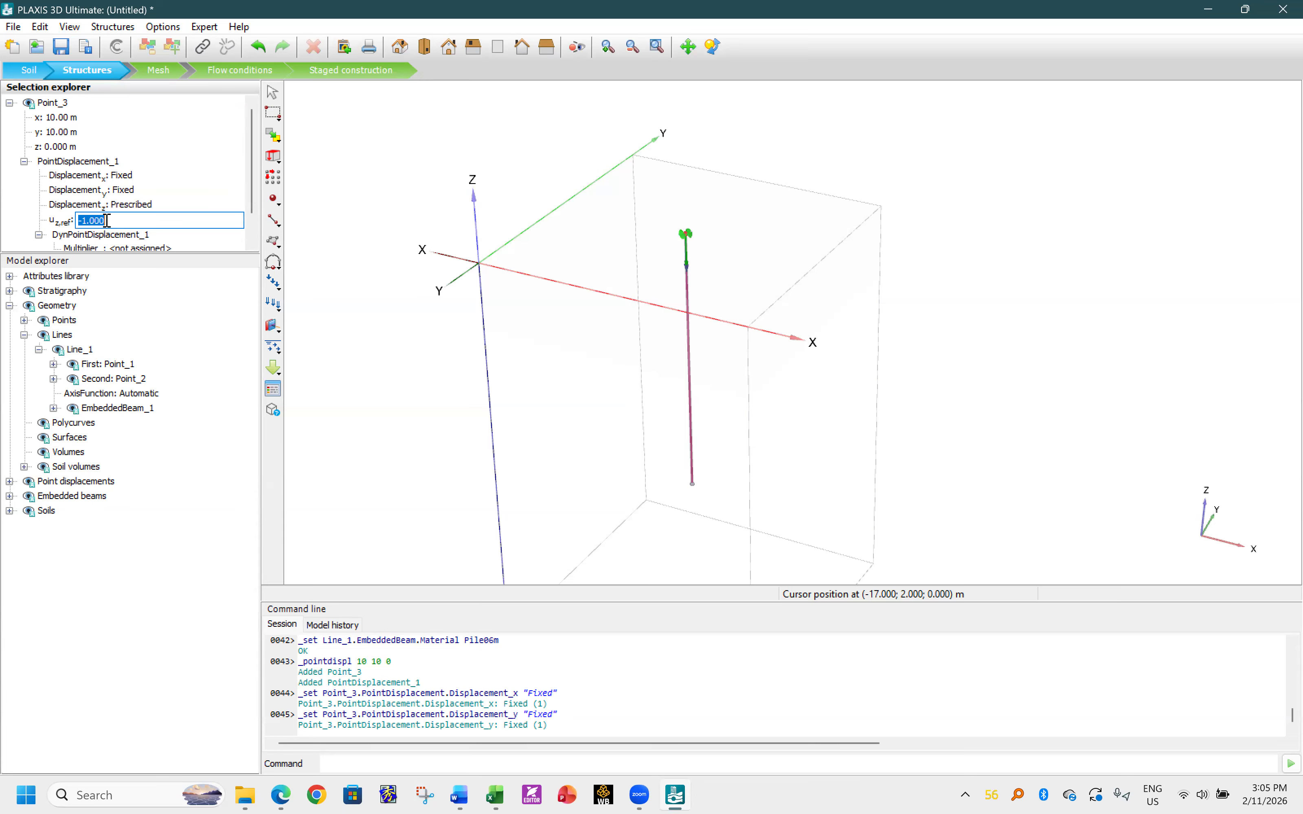
{"action": "left_click_drag", "start_coordinate": [107, 220], "coordinate": [92, 217]}
{"action": "type", "text": "0"}
{"action": "key", "text": "Return"}
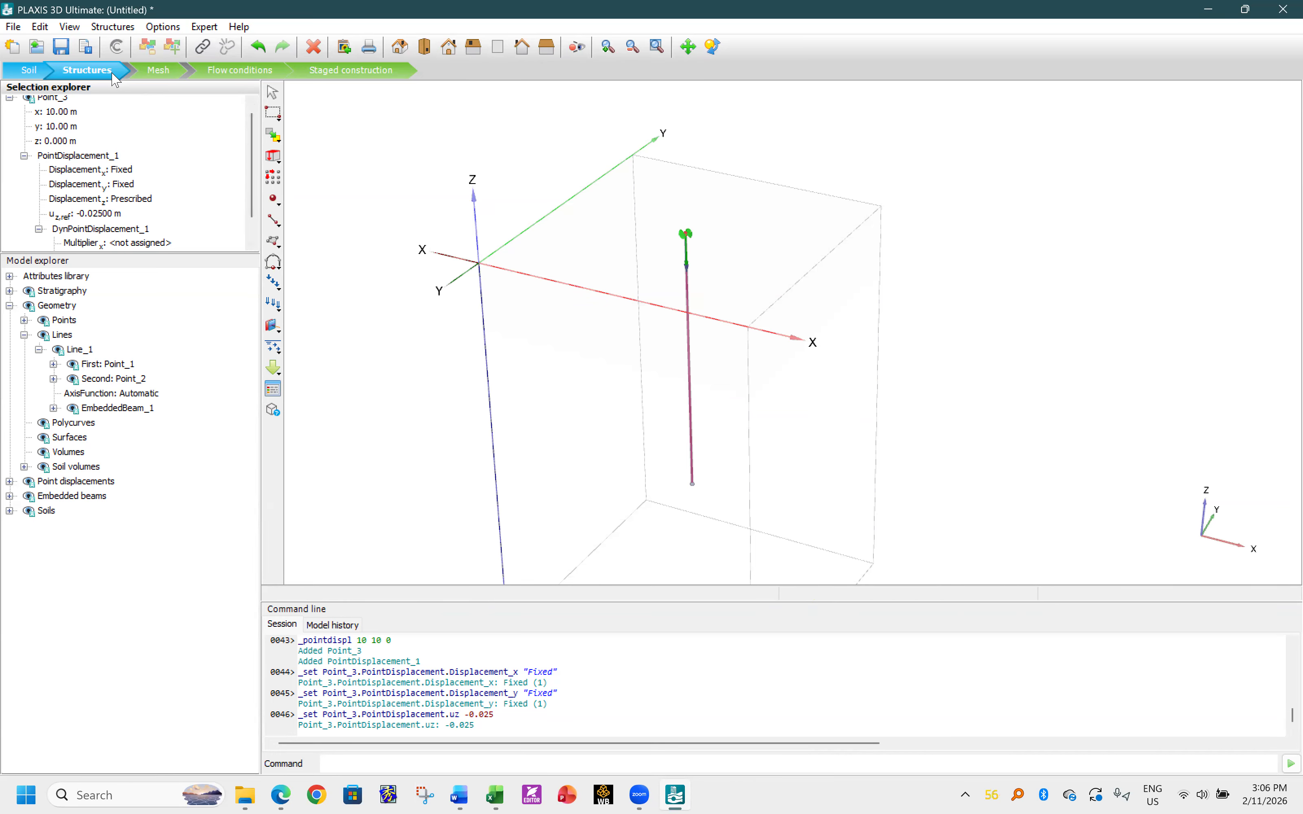
- Save the project as Bearing Capacity of Pile.p3d in the FYDP\2025\Plaxis folder, using the folder path copied from File Explorer
{"action": "left_click", "coordinate": [25, 336]}
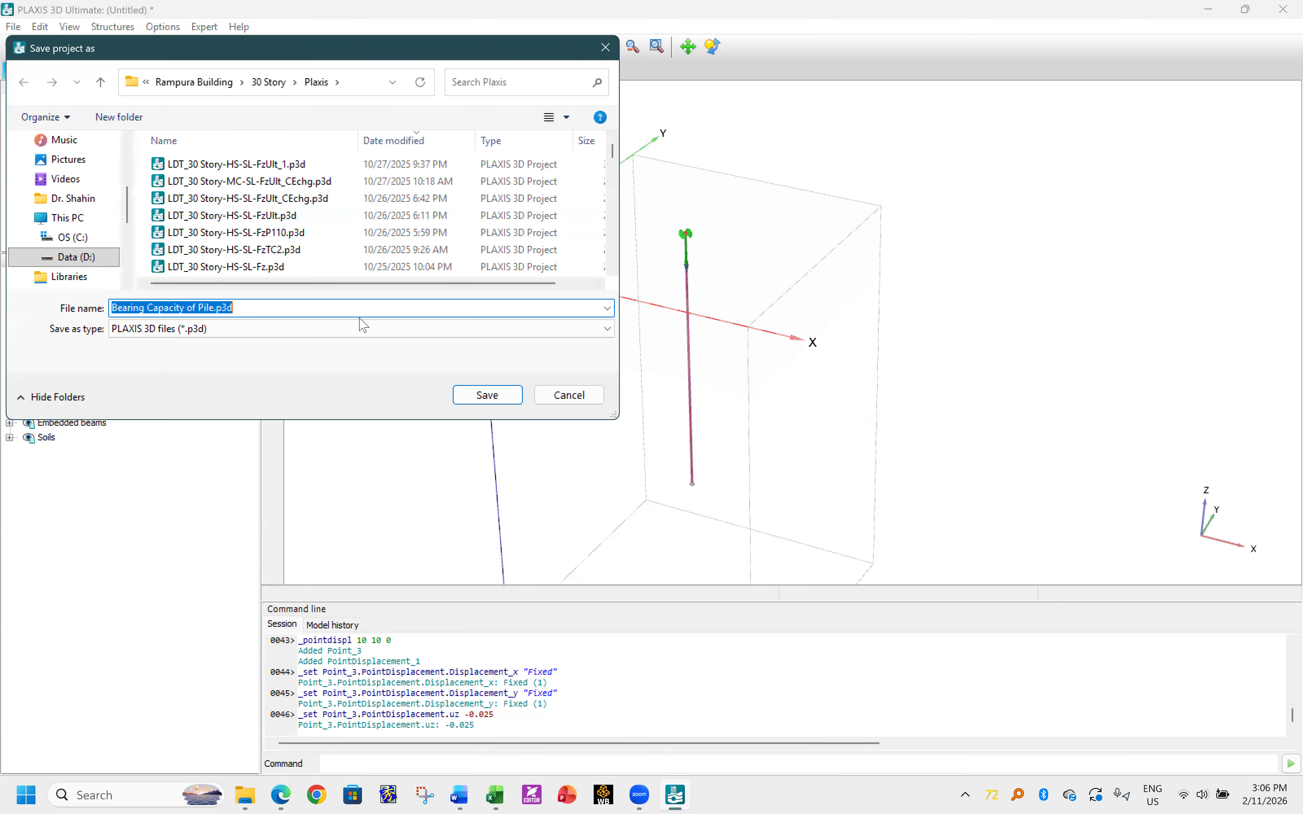
{"action": "left_click", "coordinate": [245, 796]}
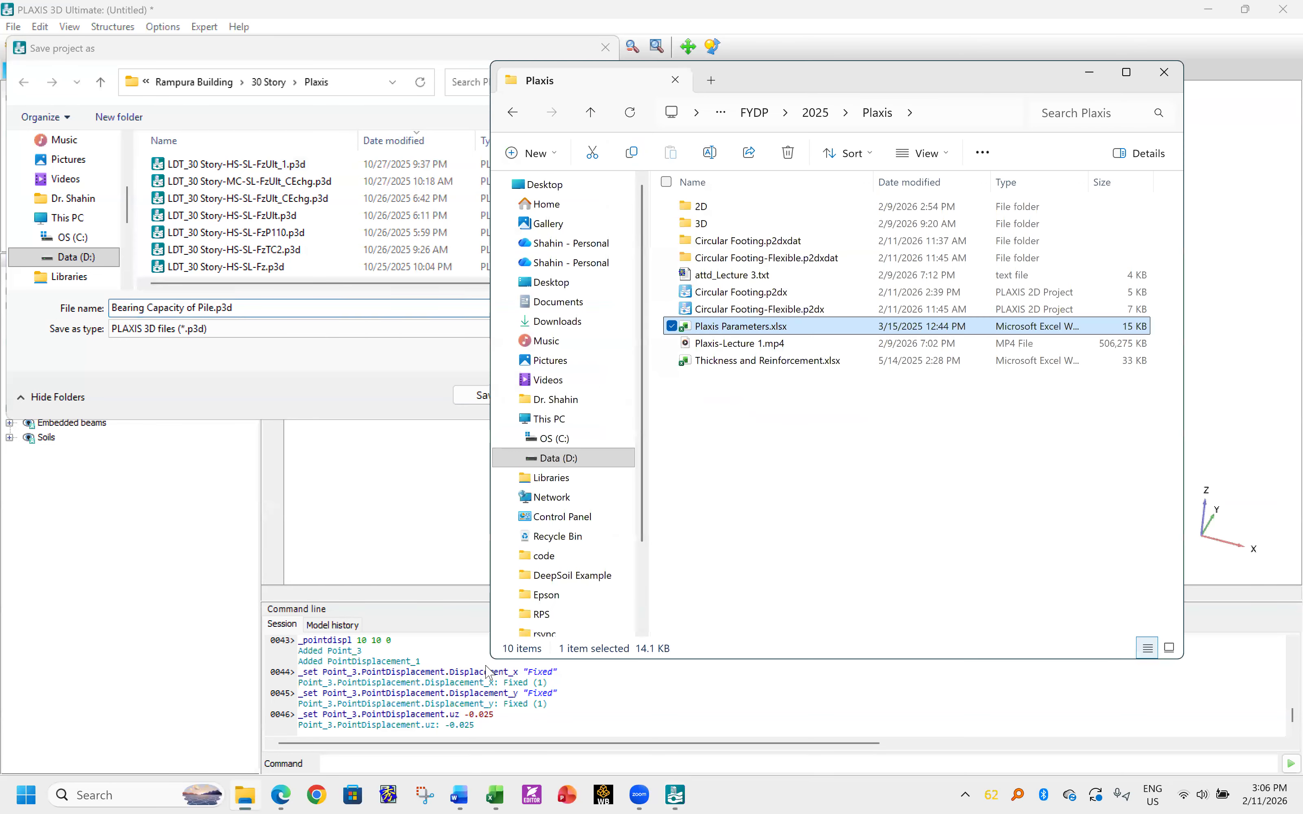
{"action": "left_click", "coordinate": [959, 113]}
{"action": "key", "text": "ctrl+c"}
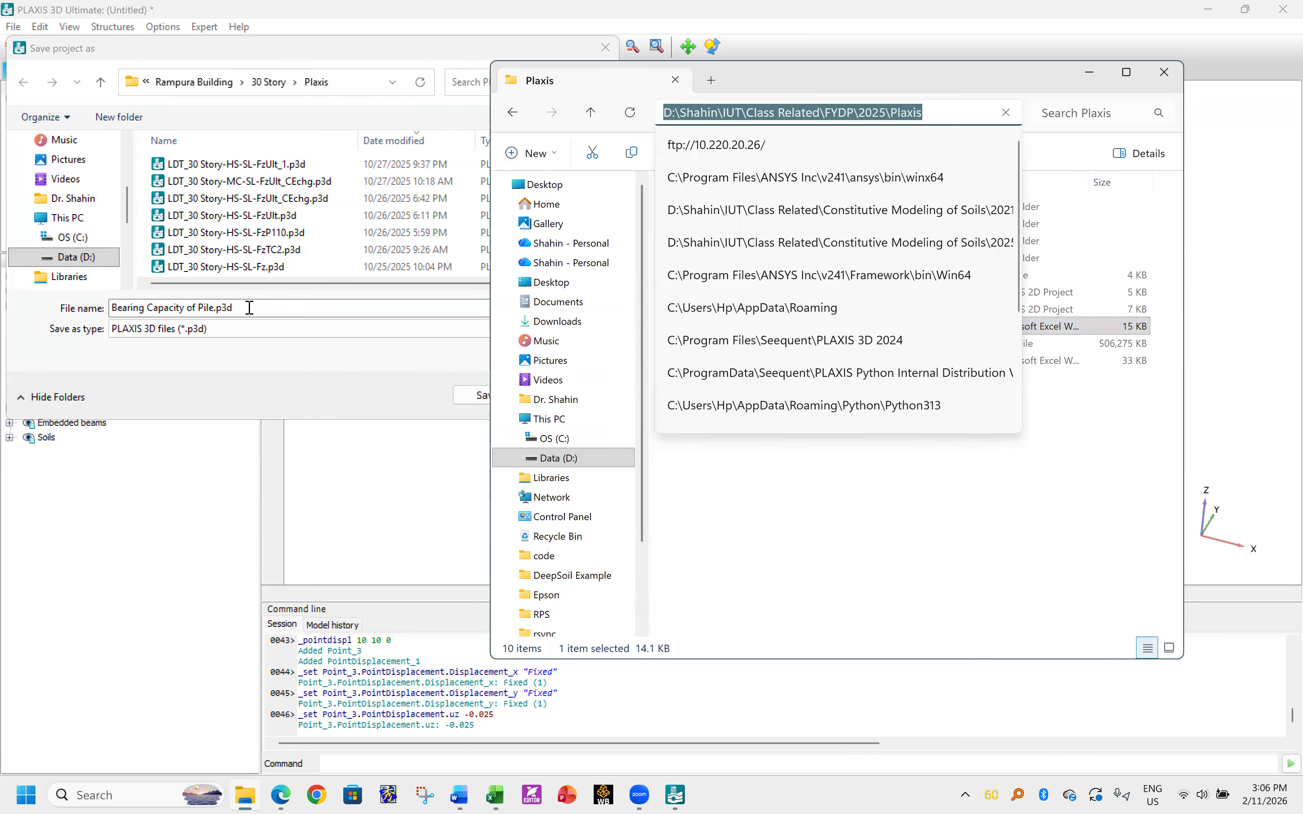
{"action": "left_click", "coordinate": [247, 306]}
{"action": "key", "text": "ctrl+a"}
{"action": "key", "text": "ctrl+v"}
{"action": "left_click", "coordinate": [477, 396]}
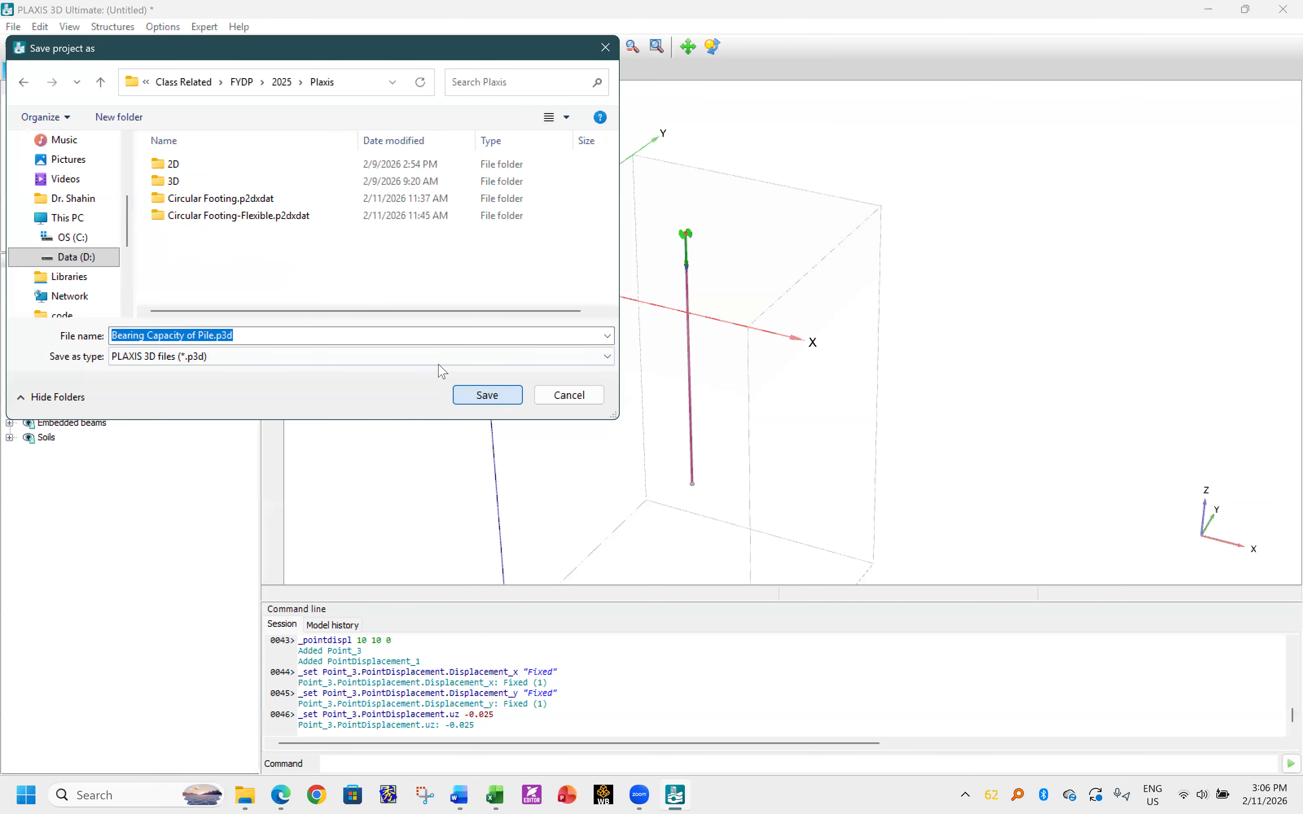
{"action": "left_click", "coordinate": [487, 396]}
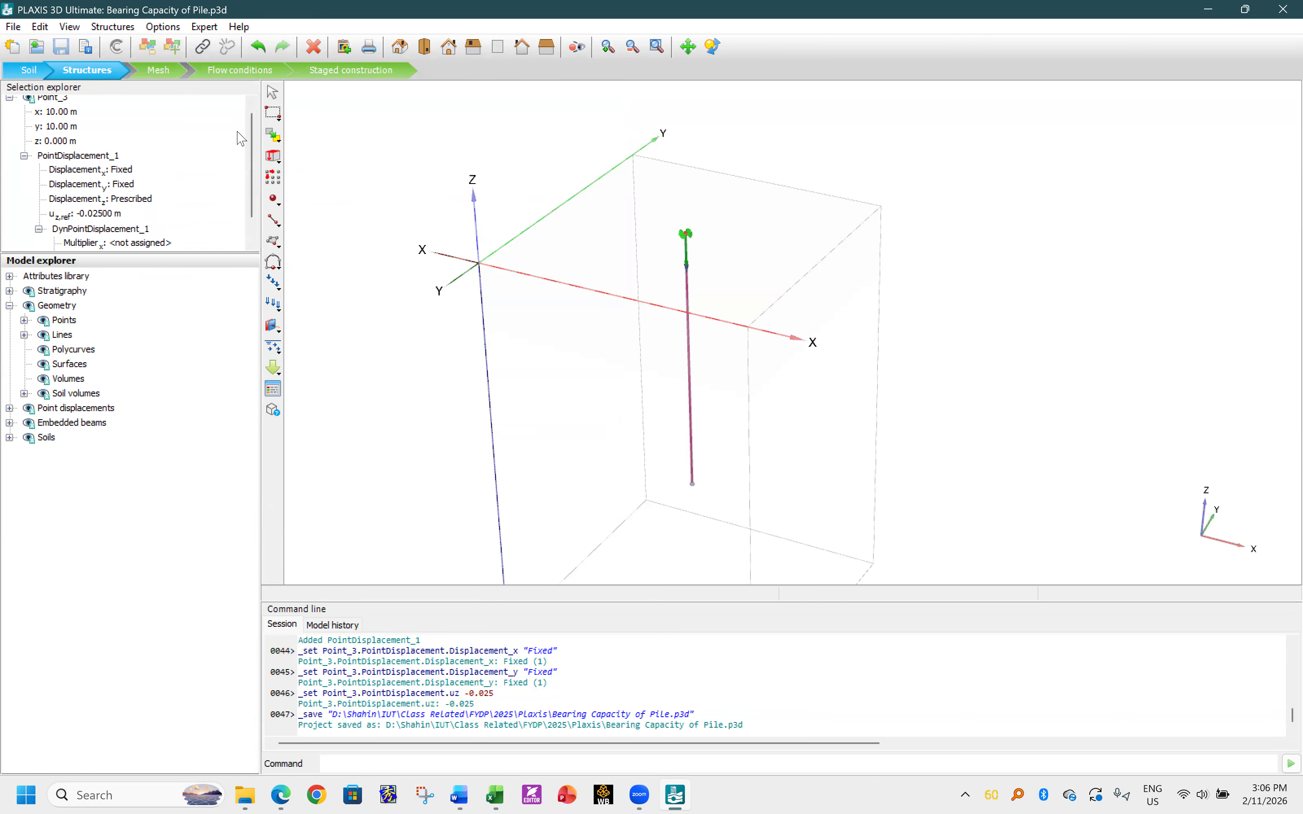
- Generate the mesh with Medium element distribution and enhanced mesh refinements, and check the element and node counts
{"action": "left_click", "coordinate": [157, 73]}
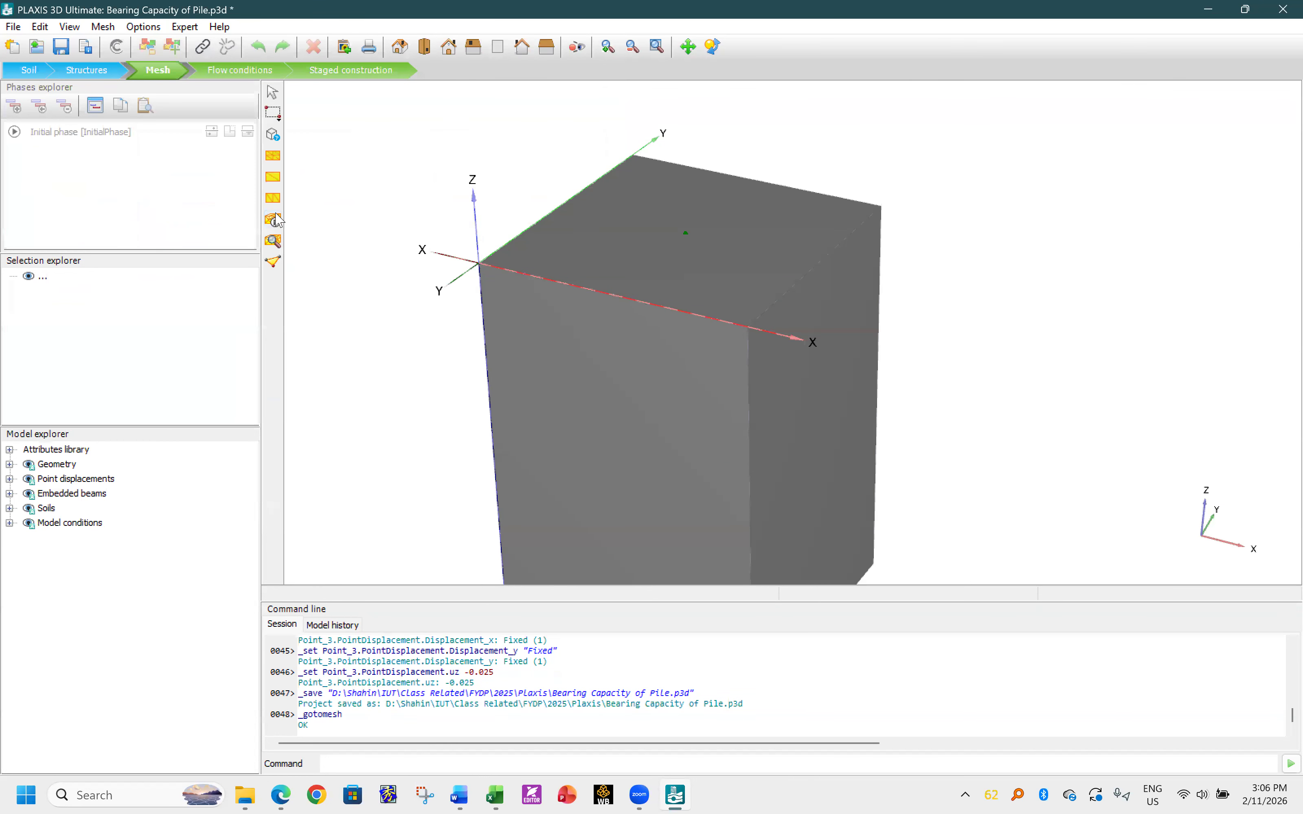
{"action": "left_click", "coordinate": [273, 220]}
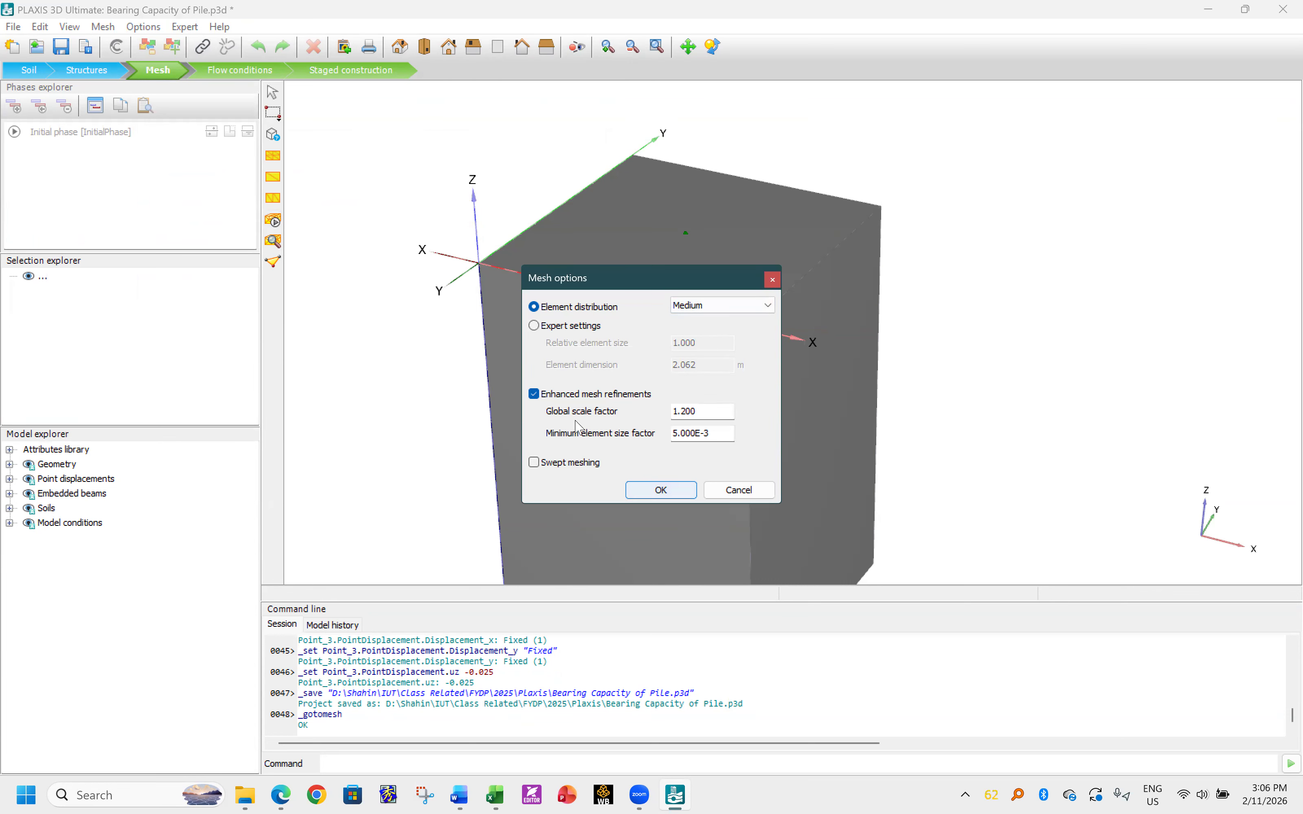
{"action": "left_click", "coordinate": [677, 491]}
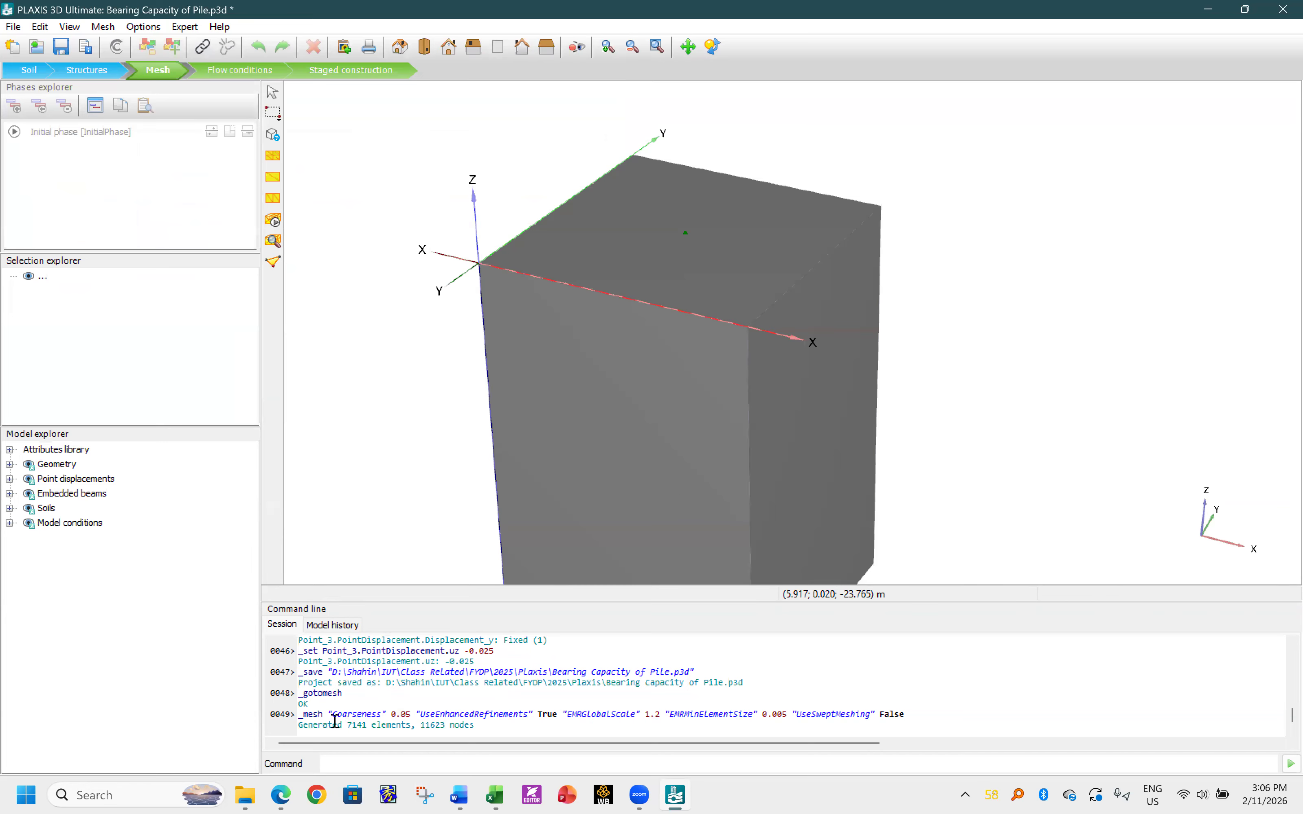
{"action": "left_click_drag", "start_coordinate": [327, 716], "coordinate": [478, 705]}
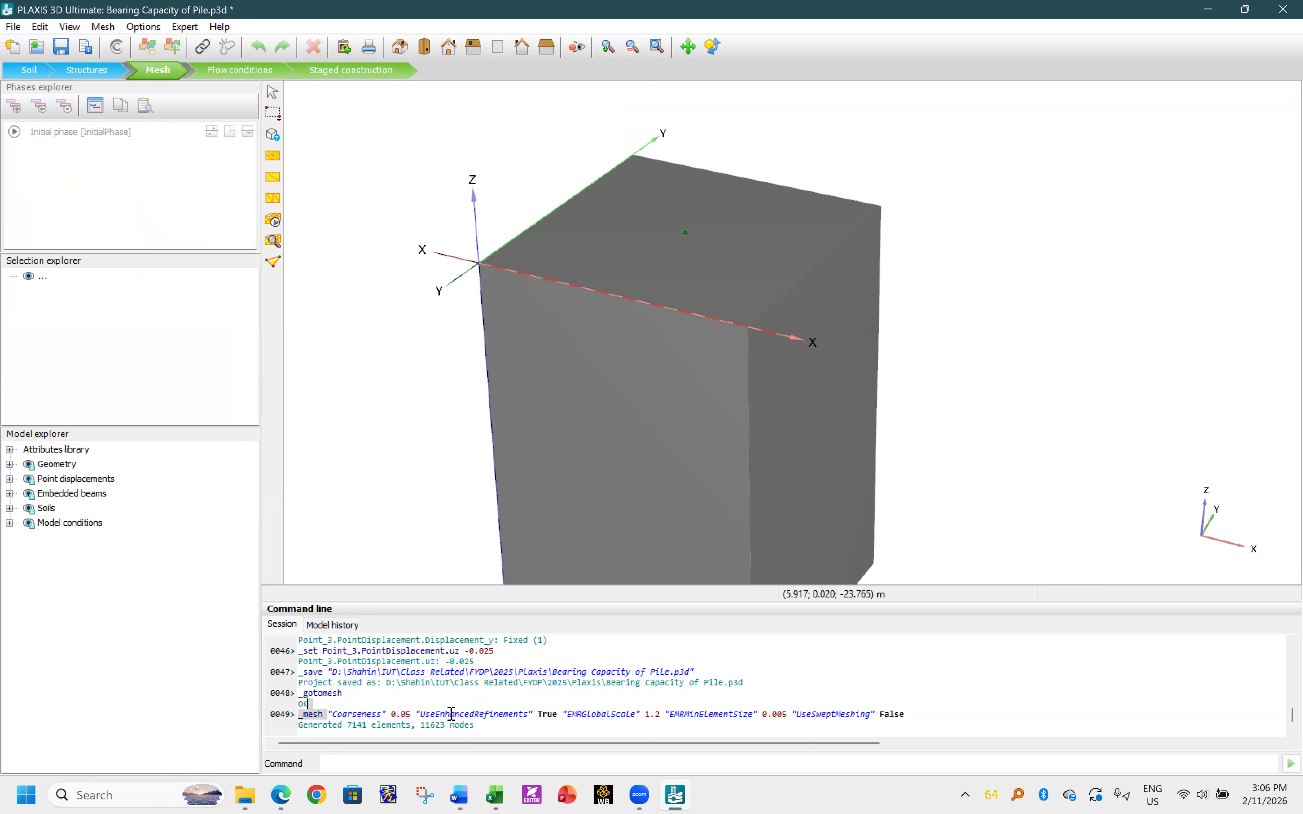
{"action": "left_click_drag", "start_coordinate": [348, 724], "coordinate": [376, 722]}
{"action": "left_click_drag", "start_coordinate": [421, 725], "coordinate": [446, 724]}
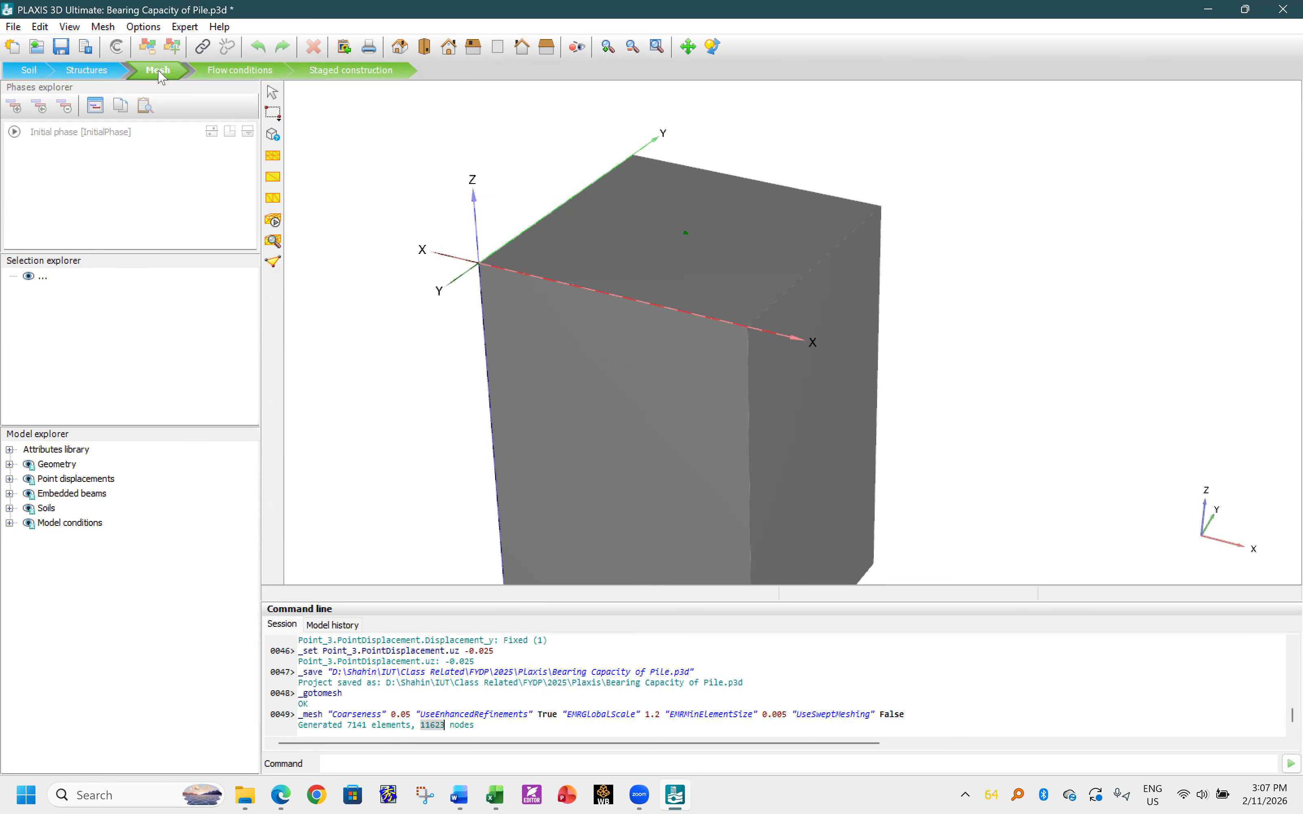
- Select Node 14 at the pile head (10, 10, 0) as a curve point and update the model
{"action": "left_click", "coordinate": [273, 260]}
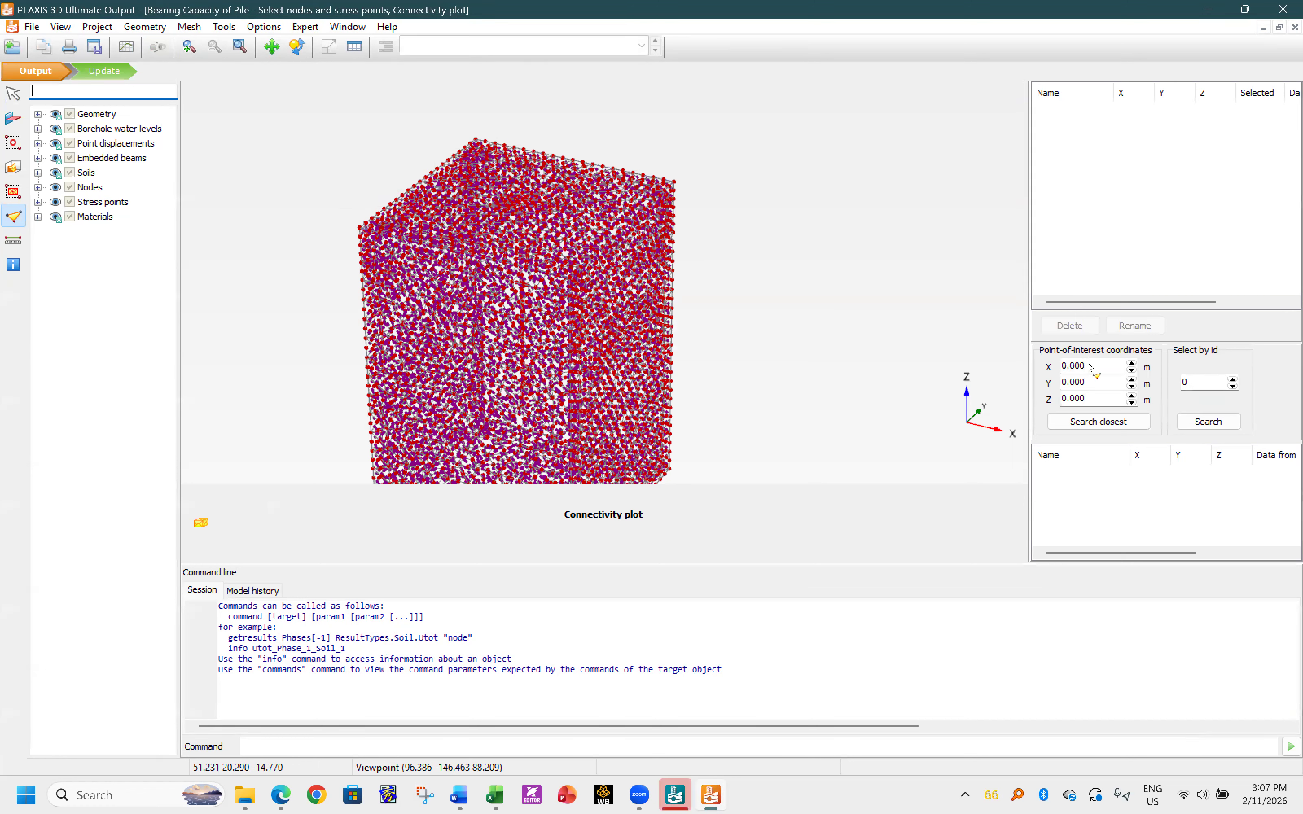
{"action": "left_click", "coordinate": [1060, 366]}
{"action": "type", "text": "10"}
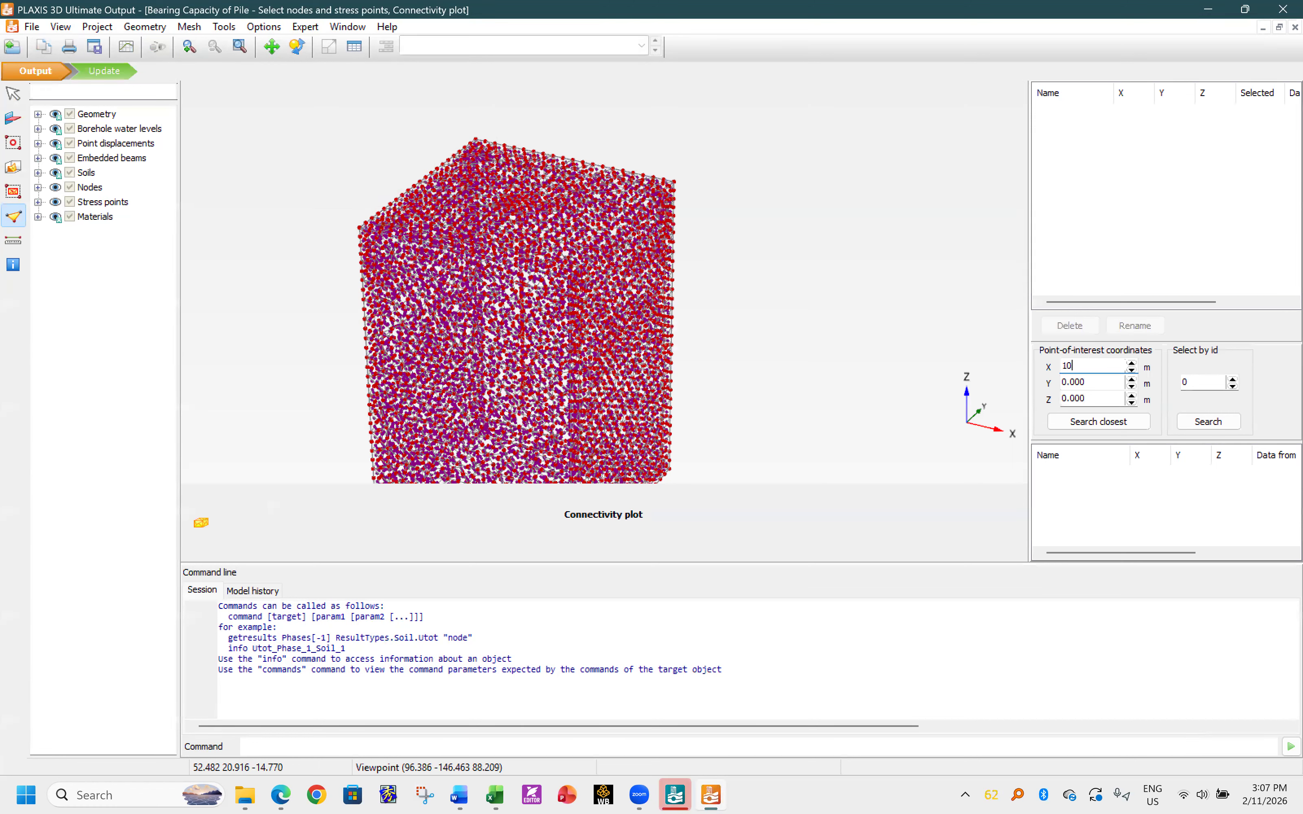
{"action": "left_click", "coordinate": [1068, 379]}
{"action": "type", "text": "10"}
{"action": "key", "text": "Tab"}
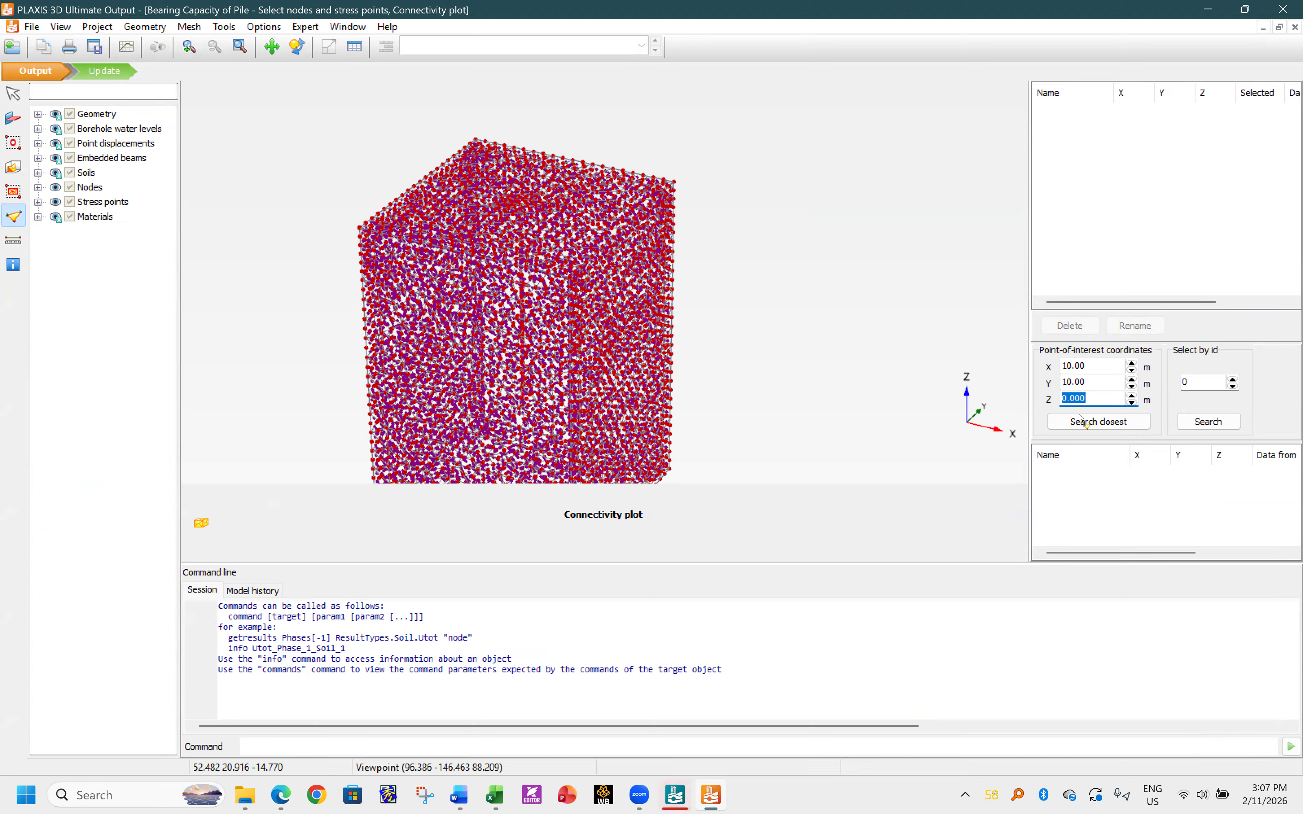
{"action": "left_click", "coordinate": [1091, 422]}
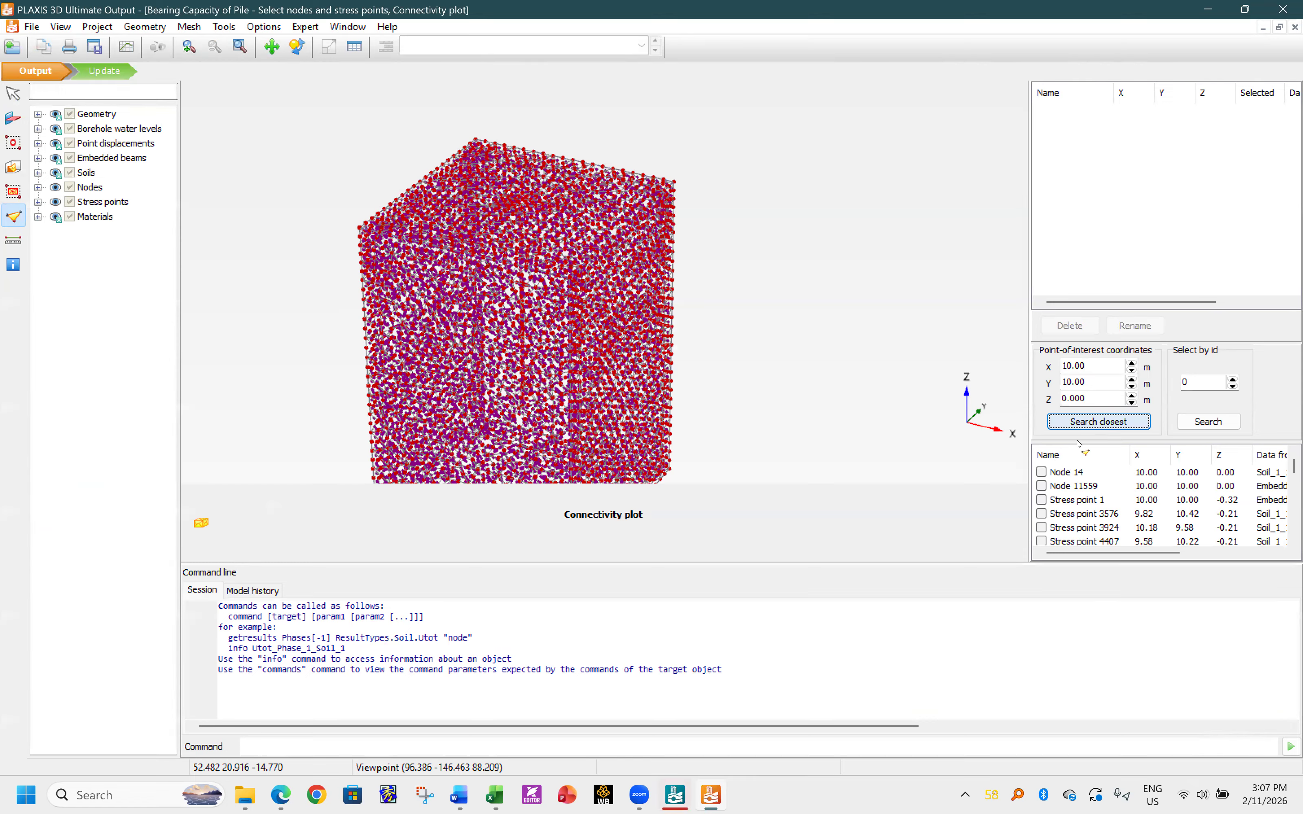
{"action": "left_click", "coordinate": [1041, 472]}
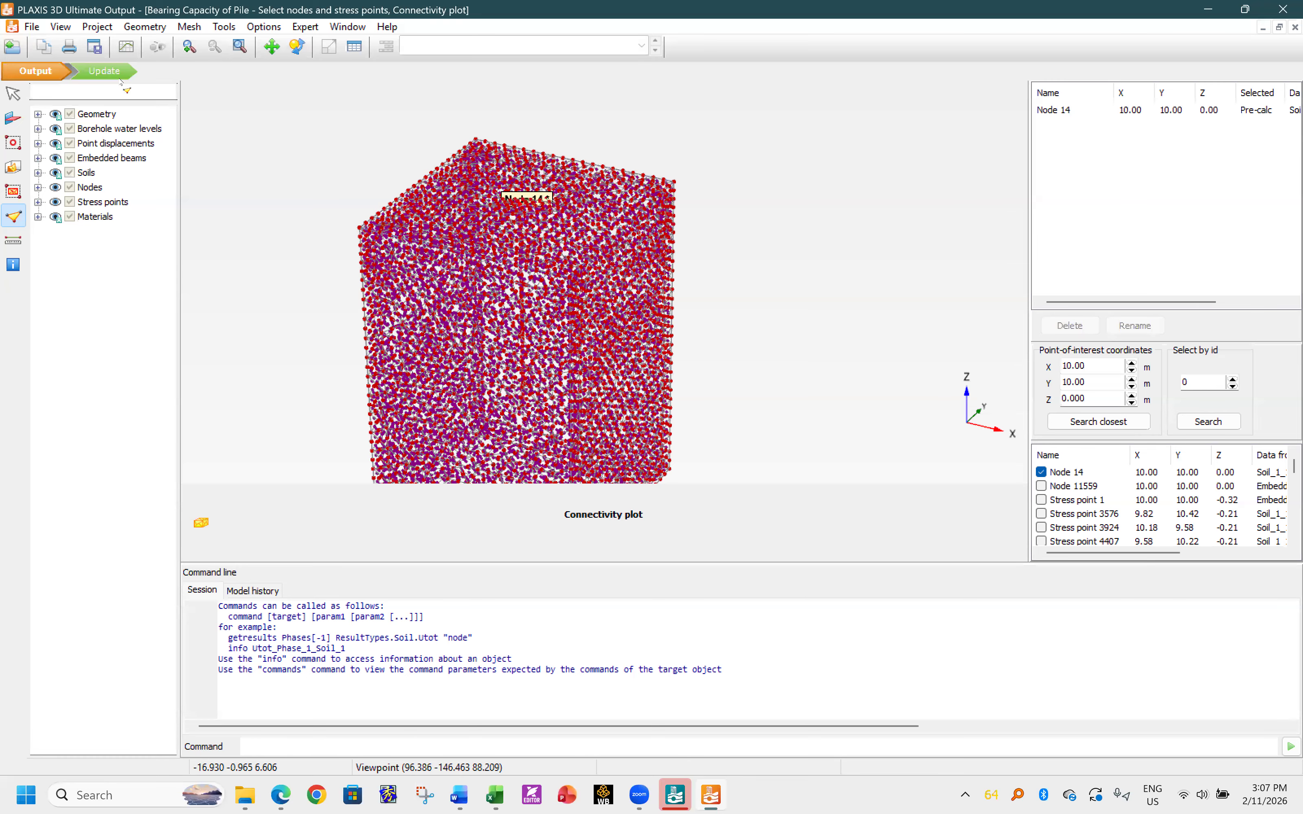
{"action": "left_click", "coordinate": [102, 72]}
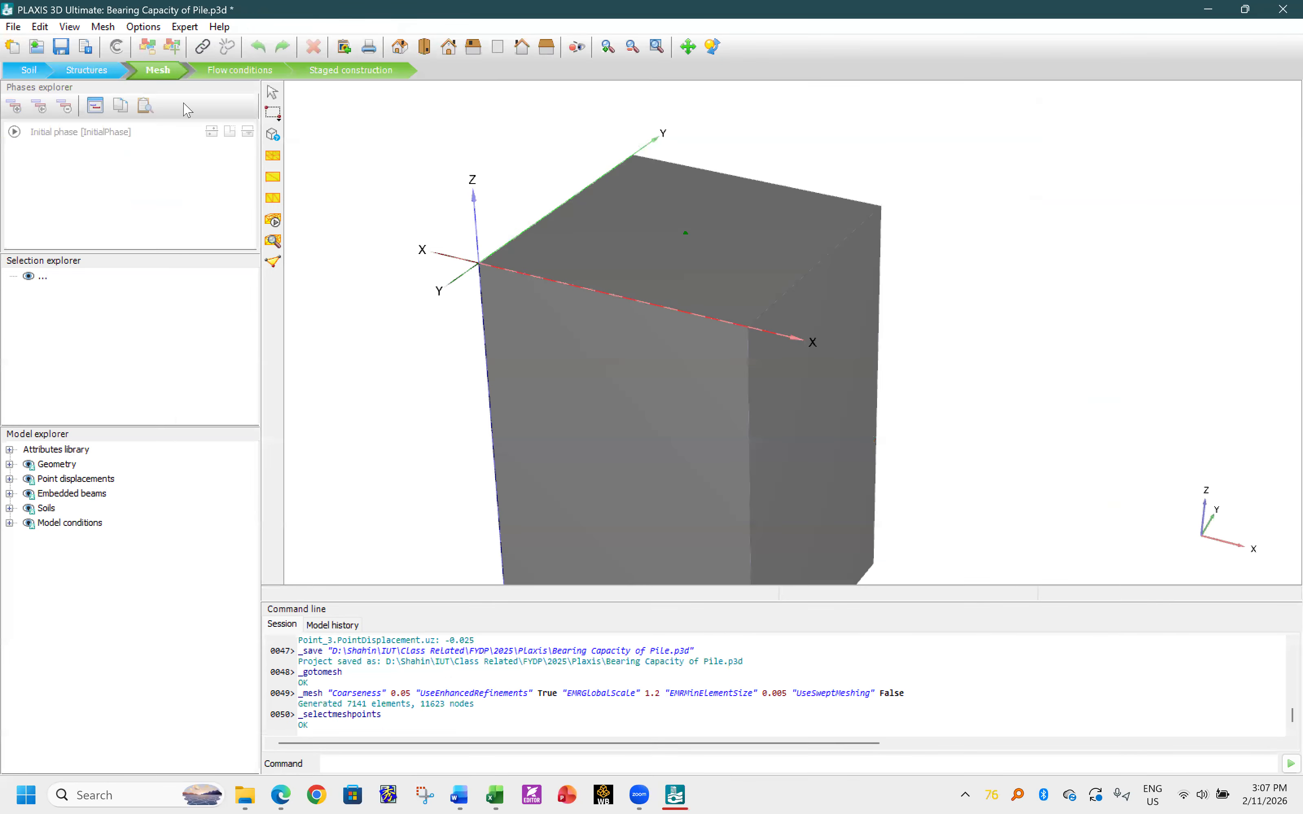
- Add a staged construction phase named Pile Construction after the initial phase and activate the embedded beams in it
{"action": "left_click", "coordinate": [347, 76]}
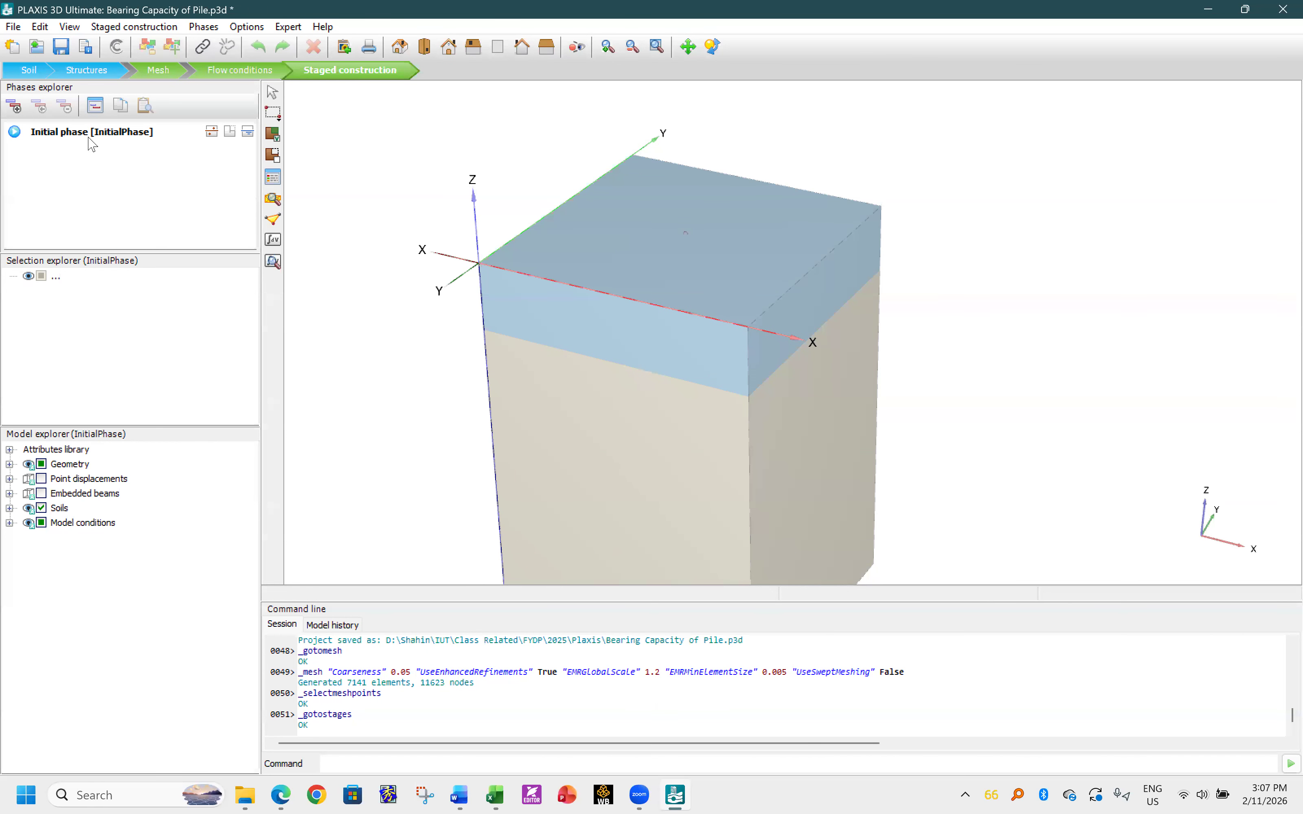
{"action": "left_click", "coordinate": [67, 134]}
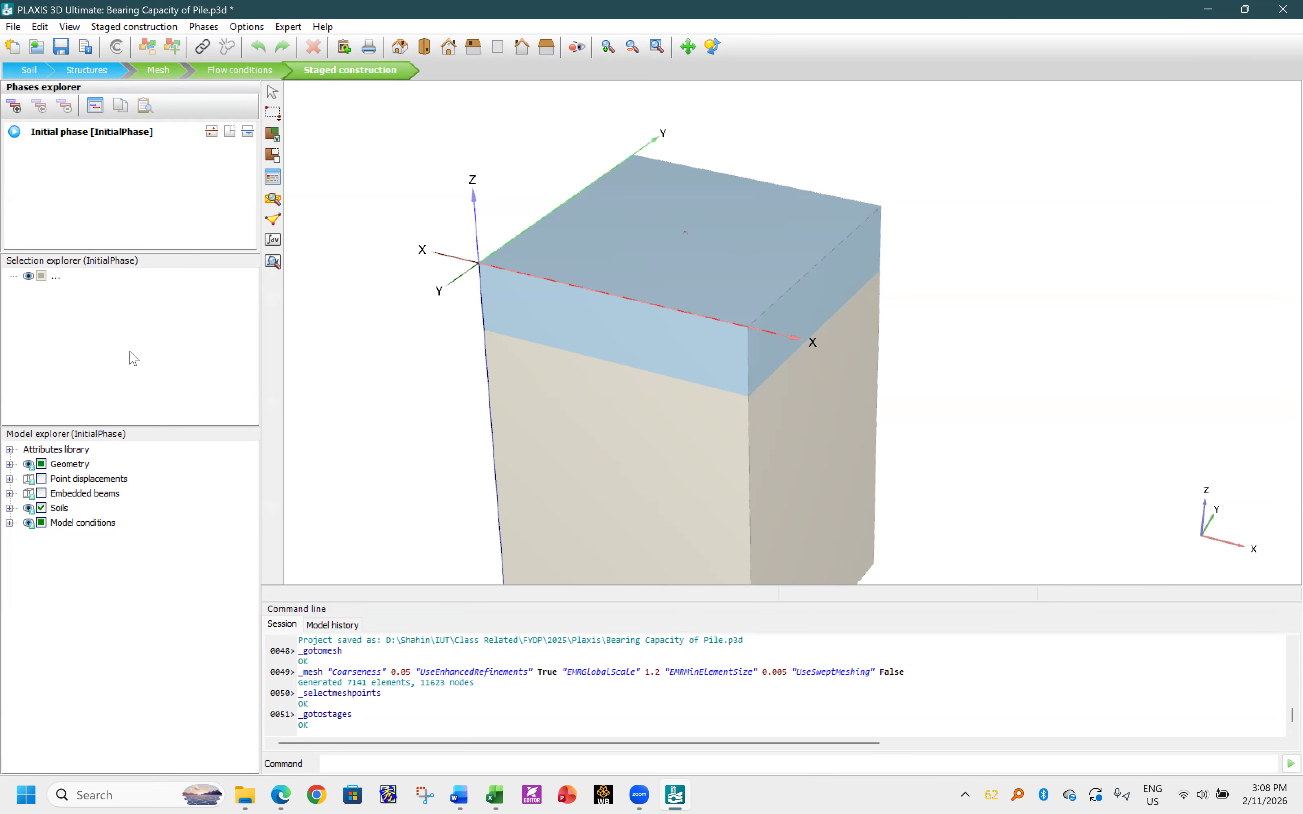
{"action": "left_click", "coordinate": [14, 106]}
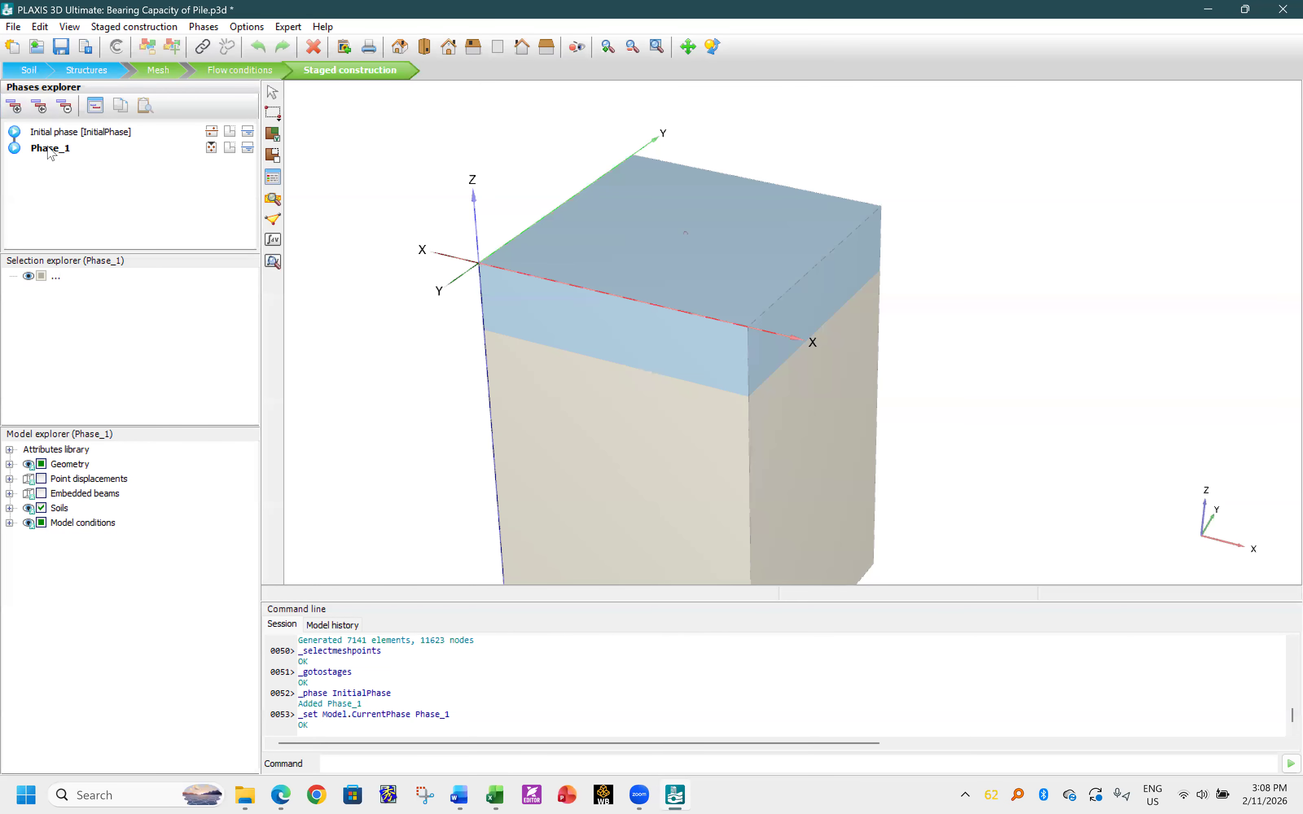
{"action": "double_click", "coordinate": [51, 148]}
{"action": "left_click", "coordinate": [653, 157]}
{"action": "type", "text": "Pile Construc"}
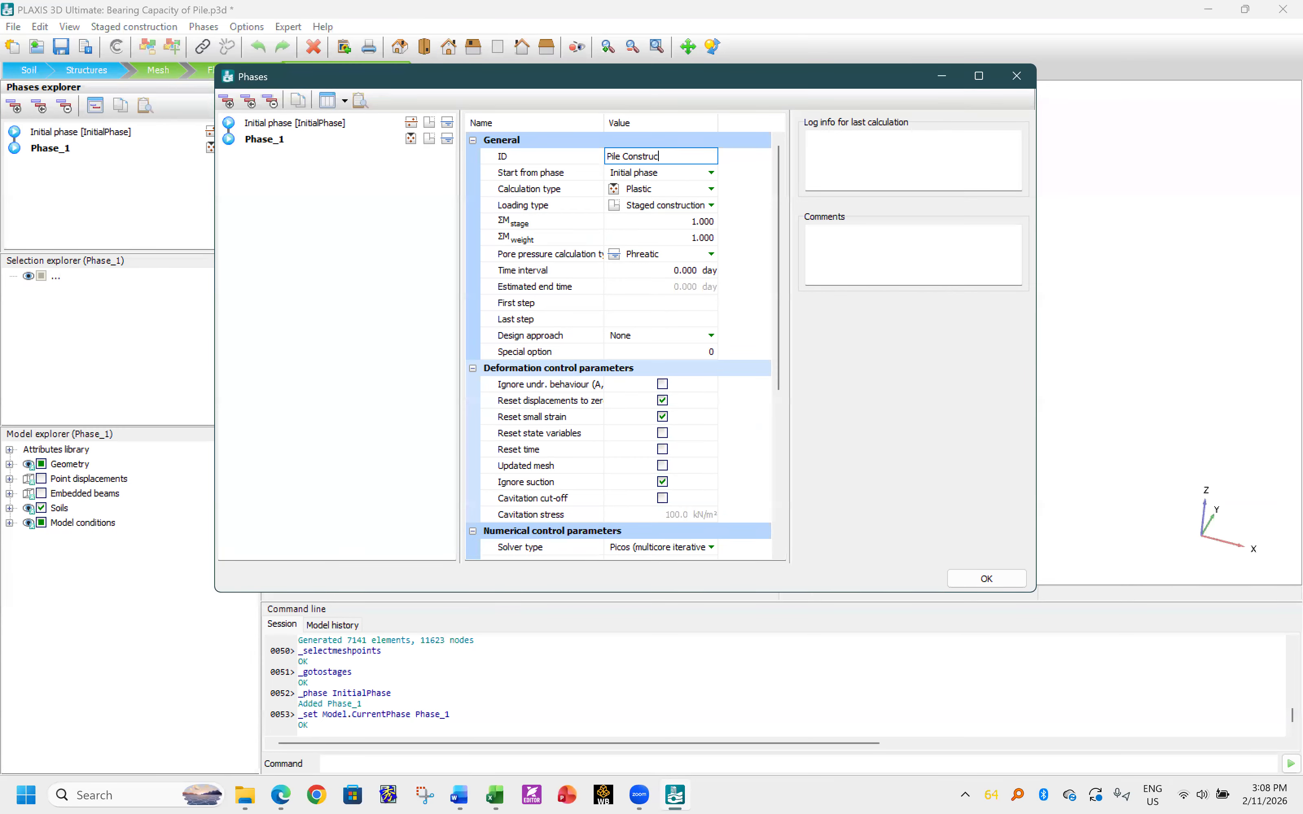
{"action": "type", "text": "tion"}
{"action": "key", "text": "Return"}
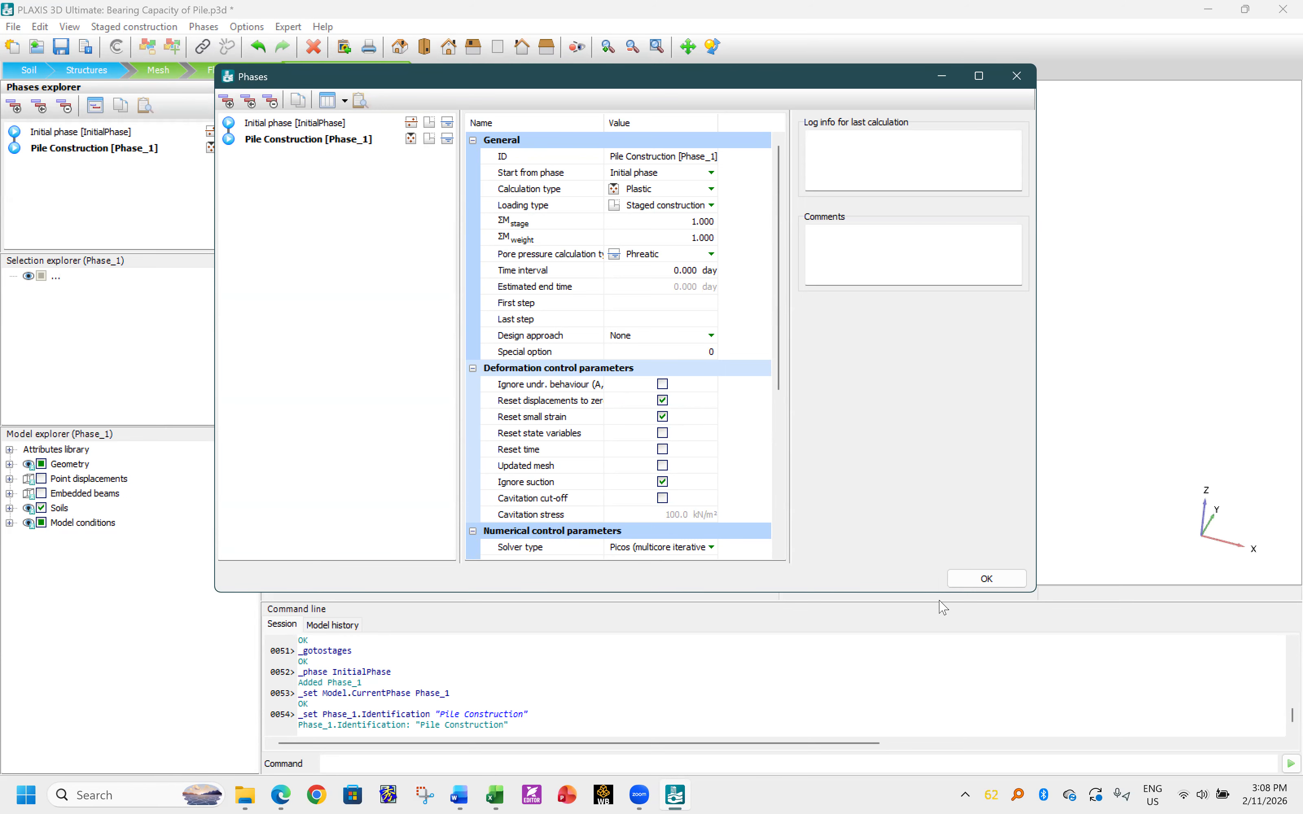
{"action": "left_click", "coordinate": [953, 575]}
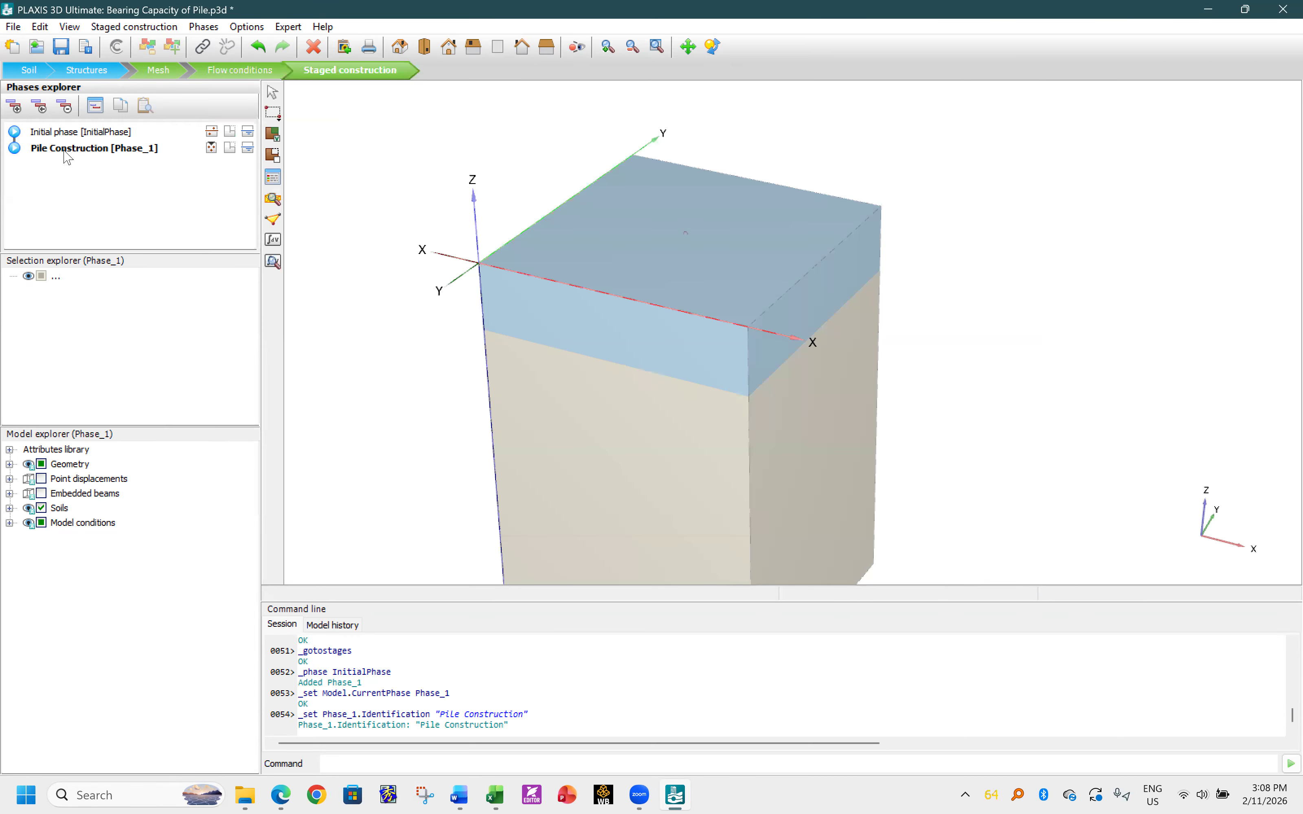
{"action": "left_click", "coordinate": [40, 494]}
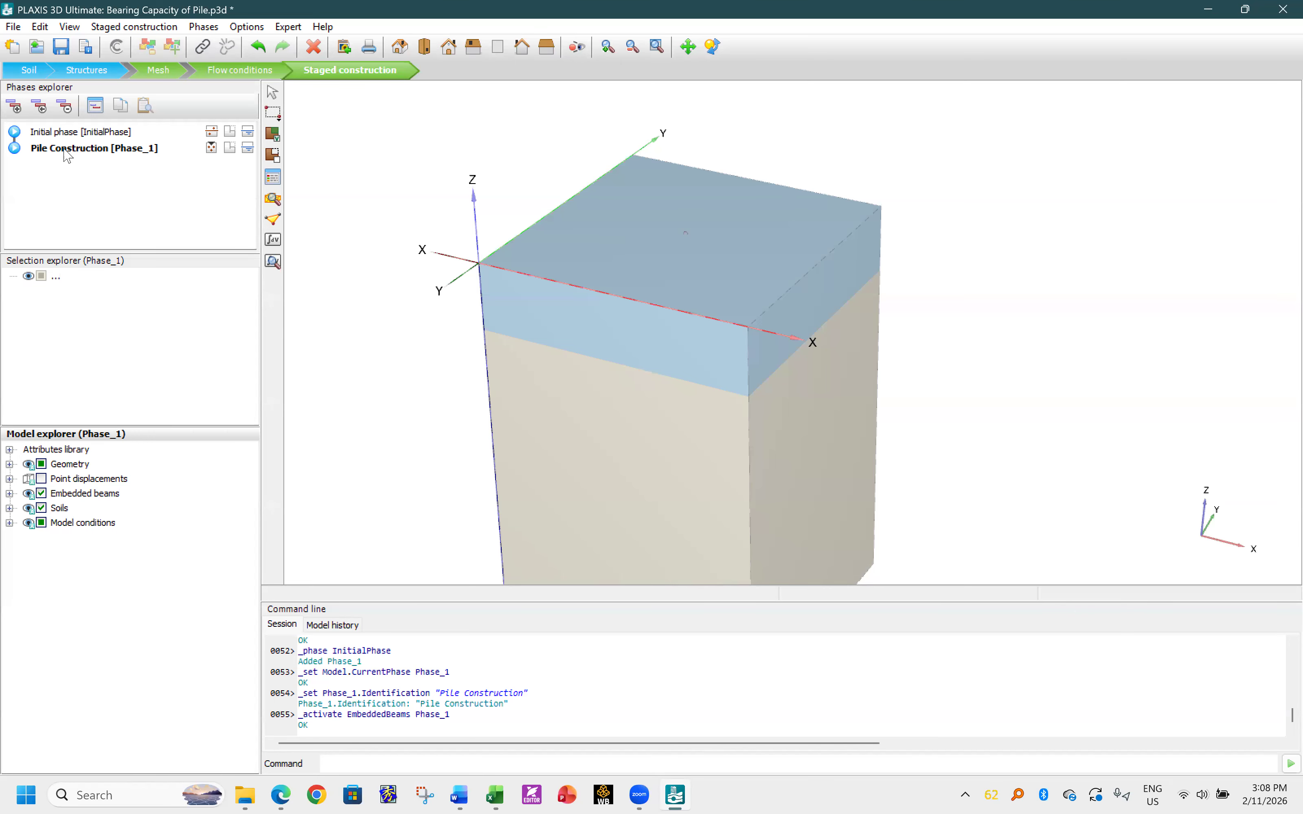
- Add a phase named Apply Displacement after Pile Construction, with displacements reset to zero, and save the project
{"action": "left_click", "coordinate": [15, 107]}
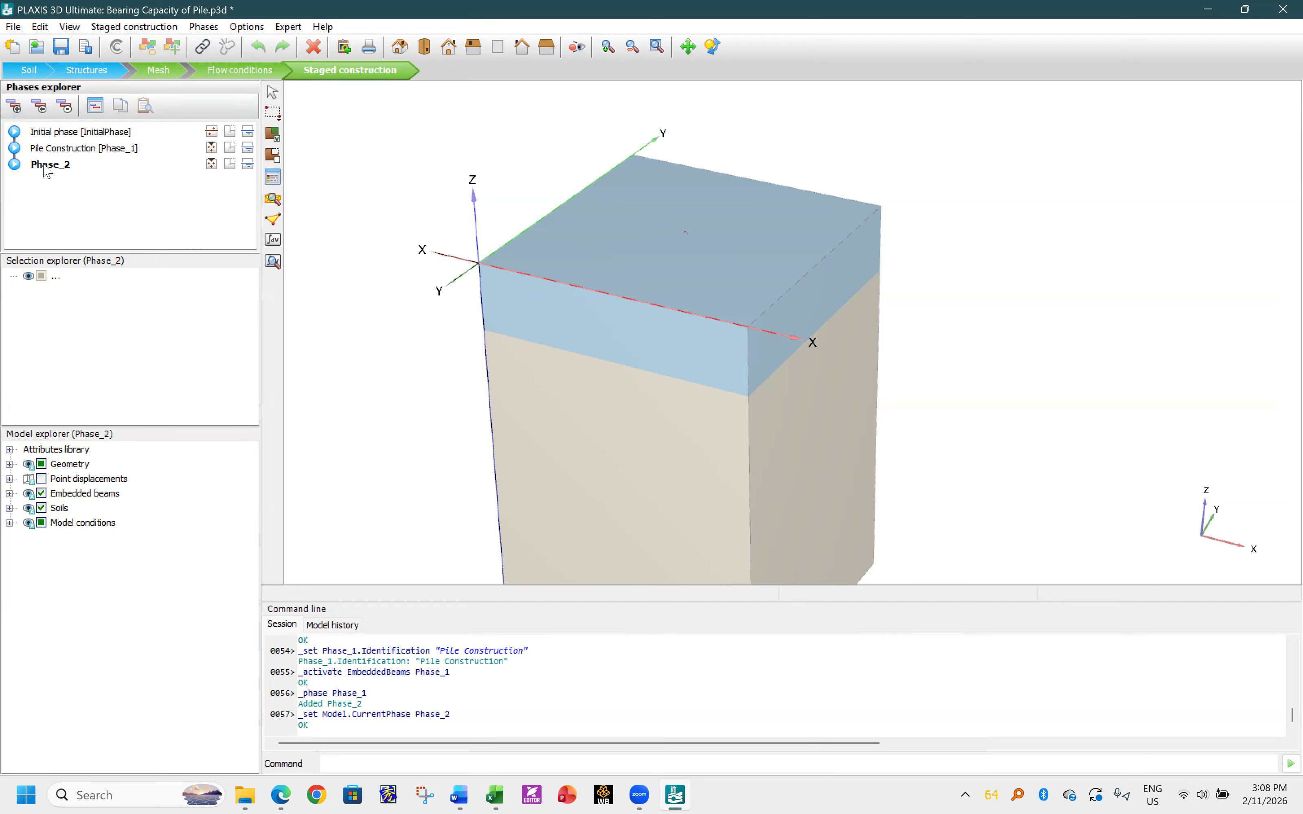
{"action": "double_click", "coordinate": [47, 172]}
{"action": "left_click", "coordinate": [637, 156]}
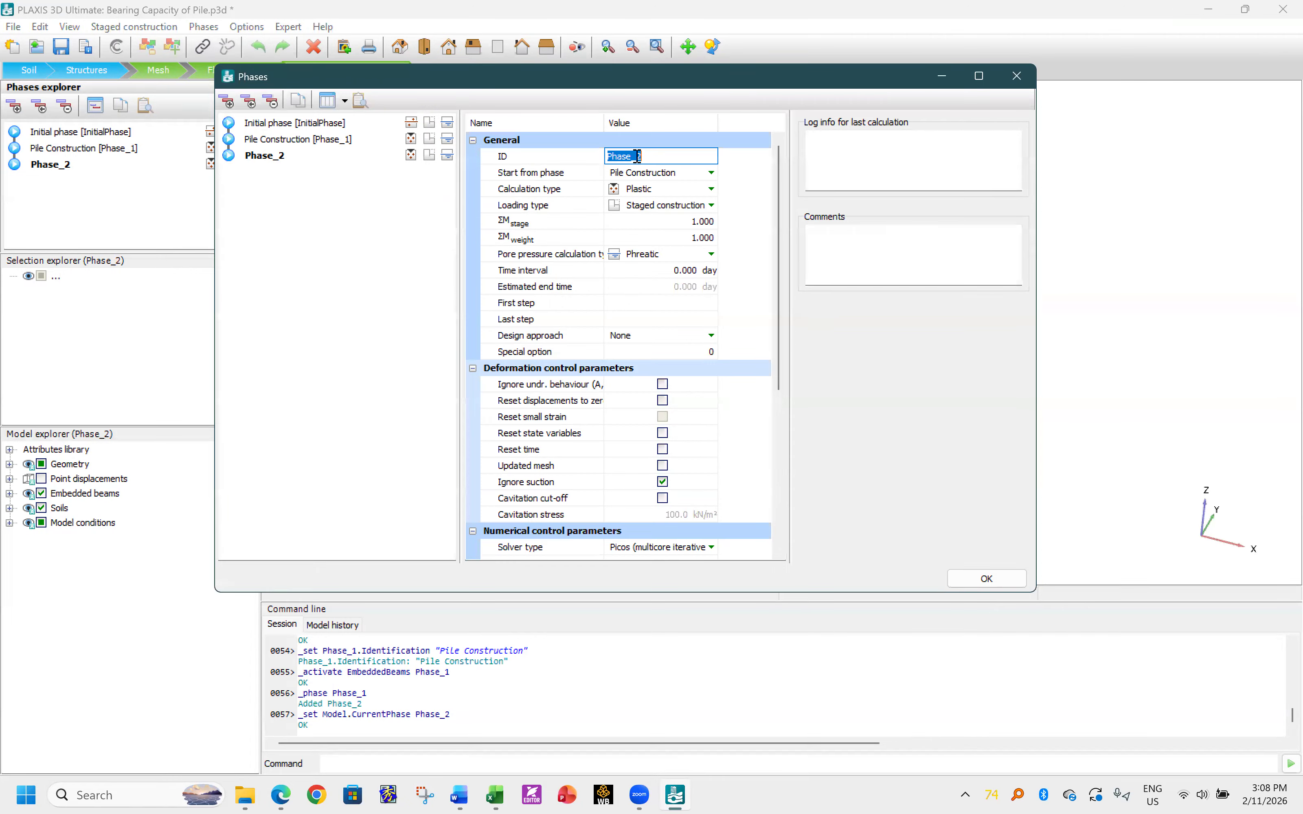
{"action": "type", "text": "Apply Displacement"}
{"action": "left_click", "coordinate": [662, 401]}
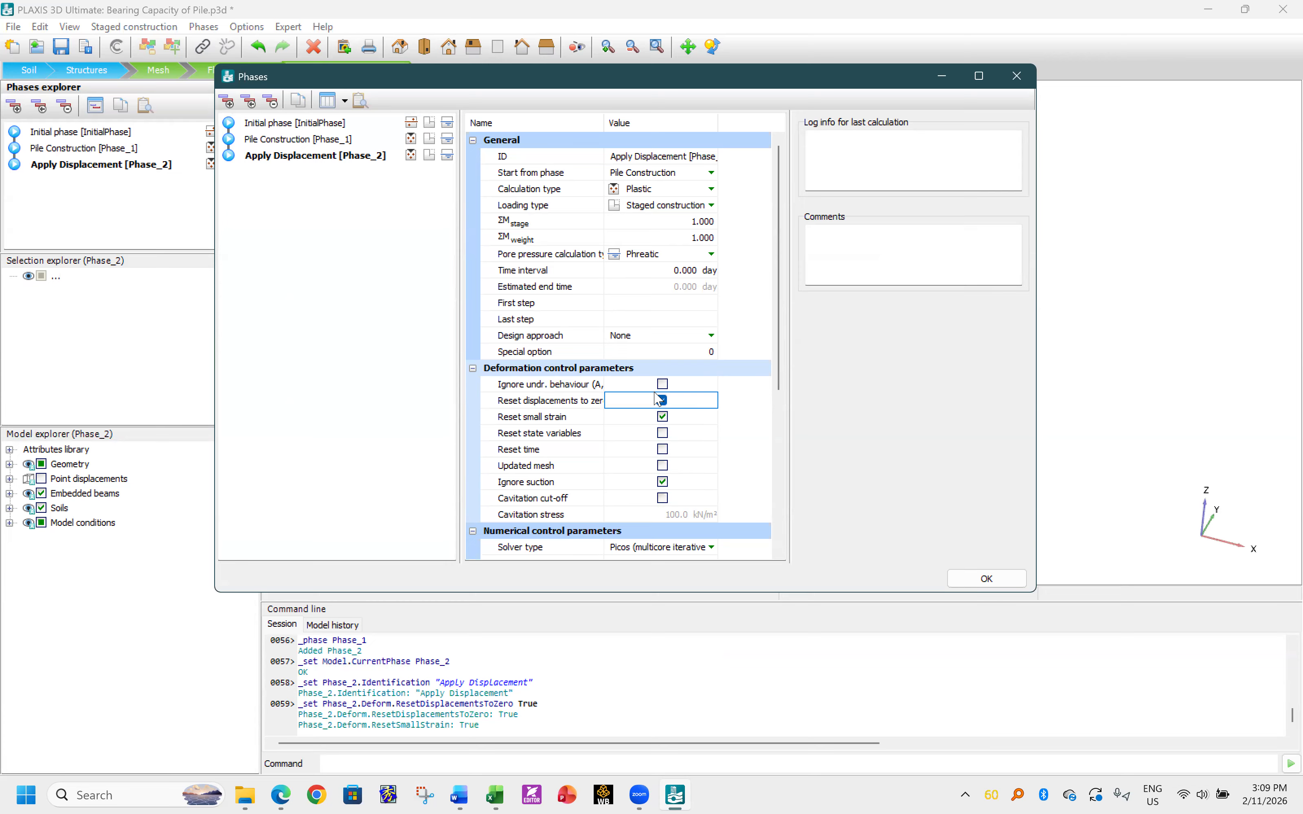
{"action": "left_click", "coordinate": [977, 579]}
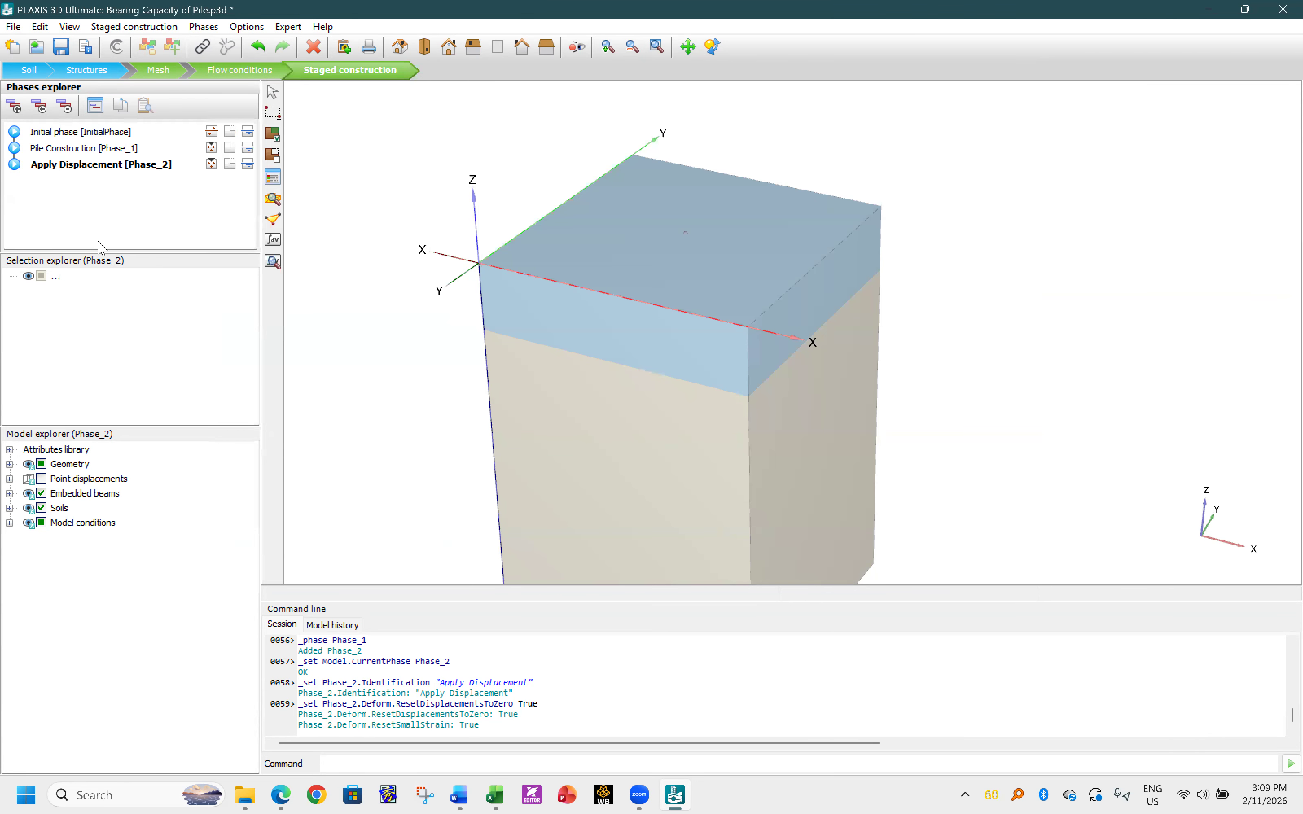
{"action": "left_click", "coordinate": [60, 47]}
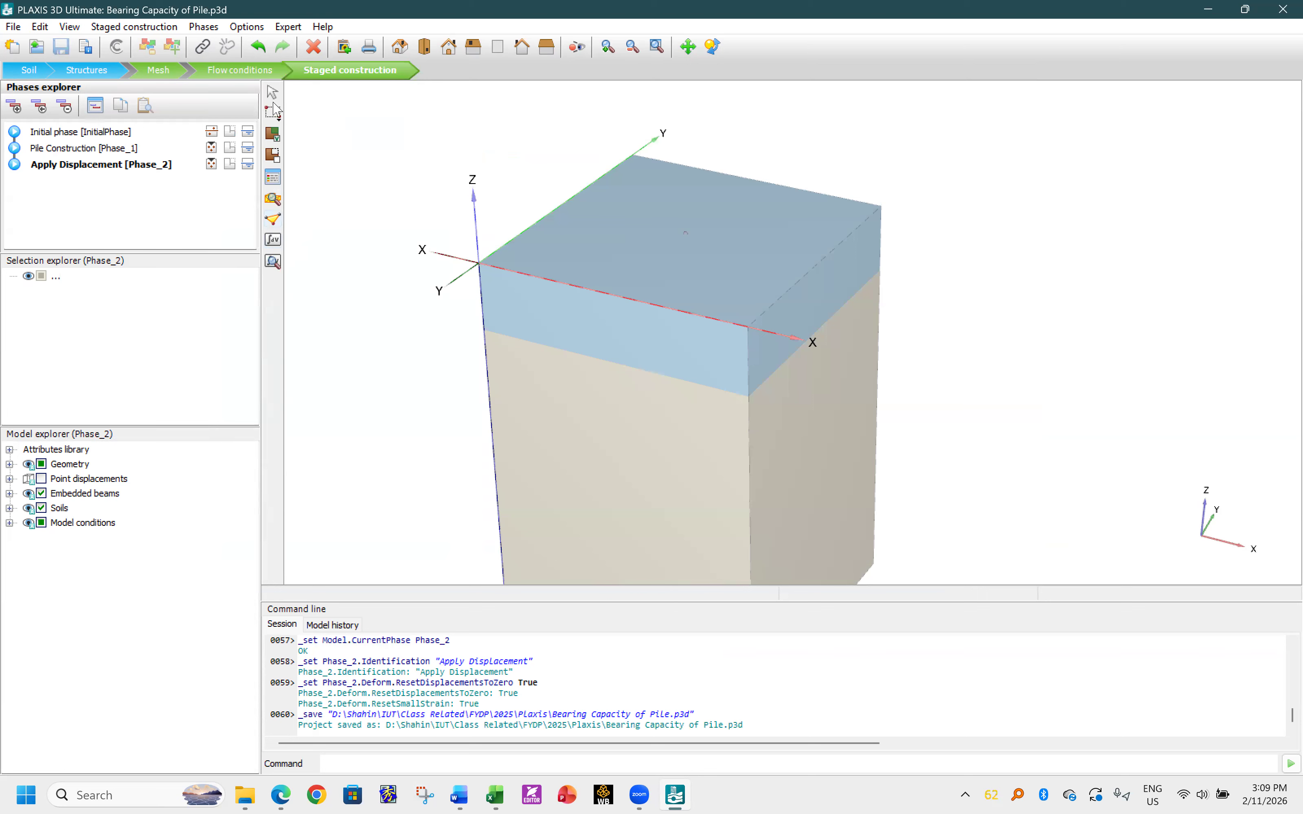
- Calculate the three phases and save the project, checking the deformed mesh of the Apply Displacement phase
{"action": "left_click", "coordinate": [273, 241]}
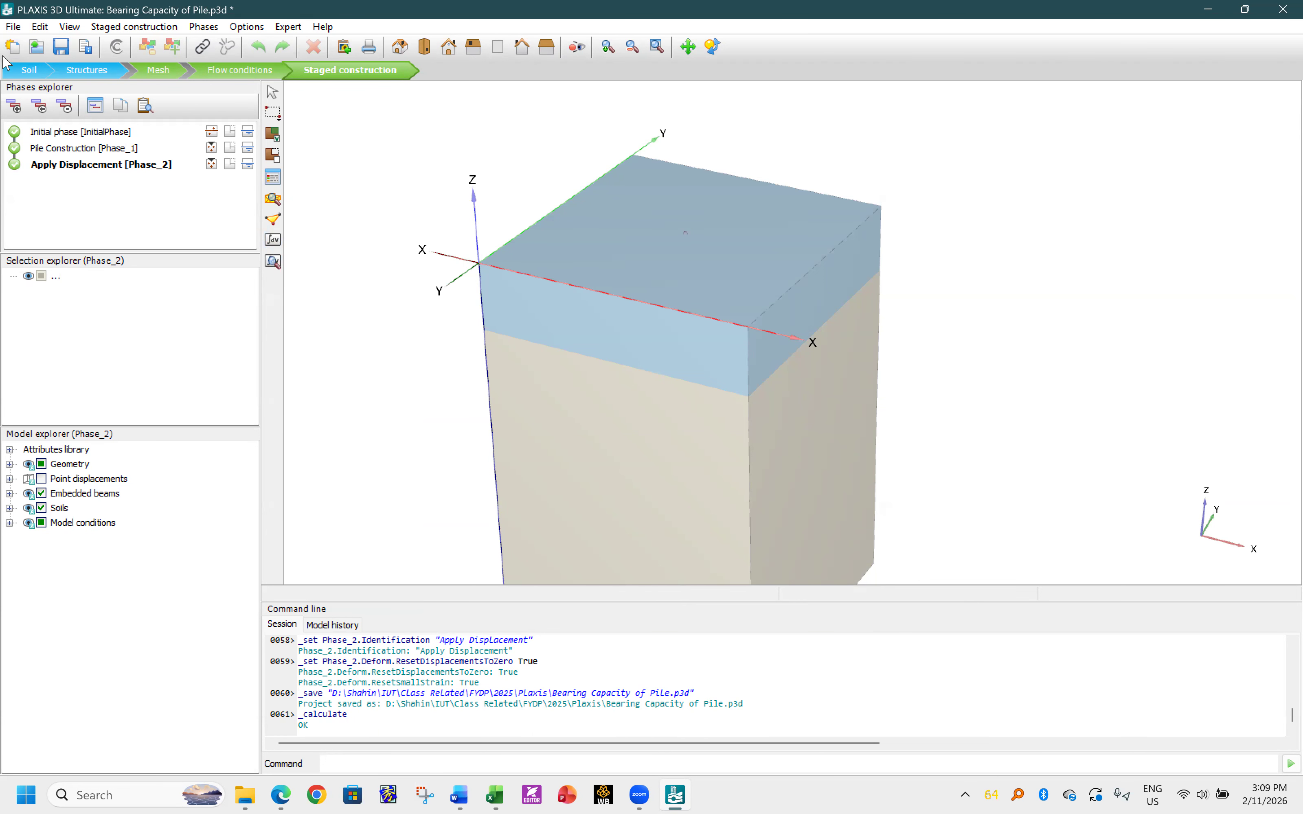
{"action": "left_click", "coordinate": [59, 47]}
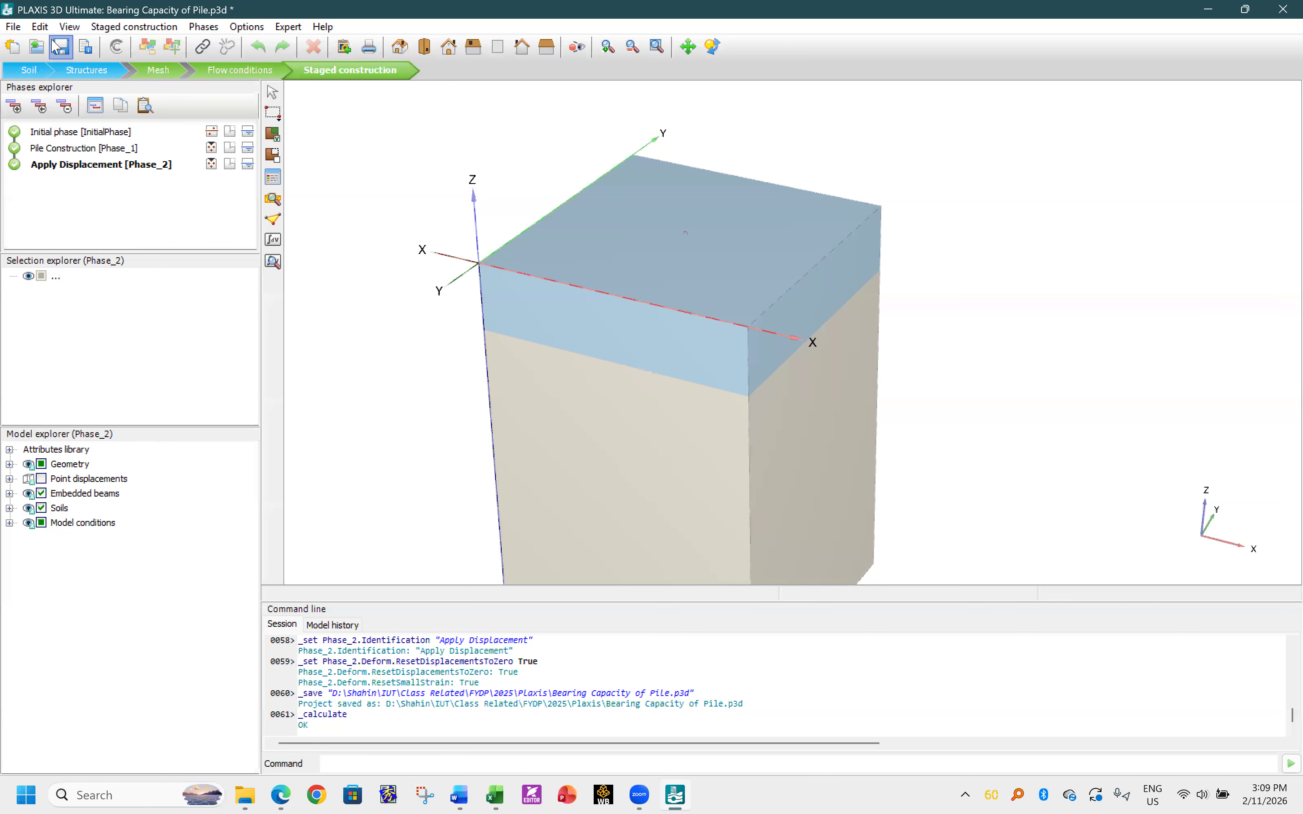
{"action": "left_click", "coordinate": [274, 262]}
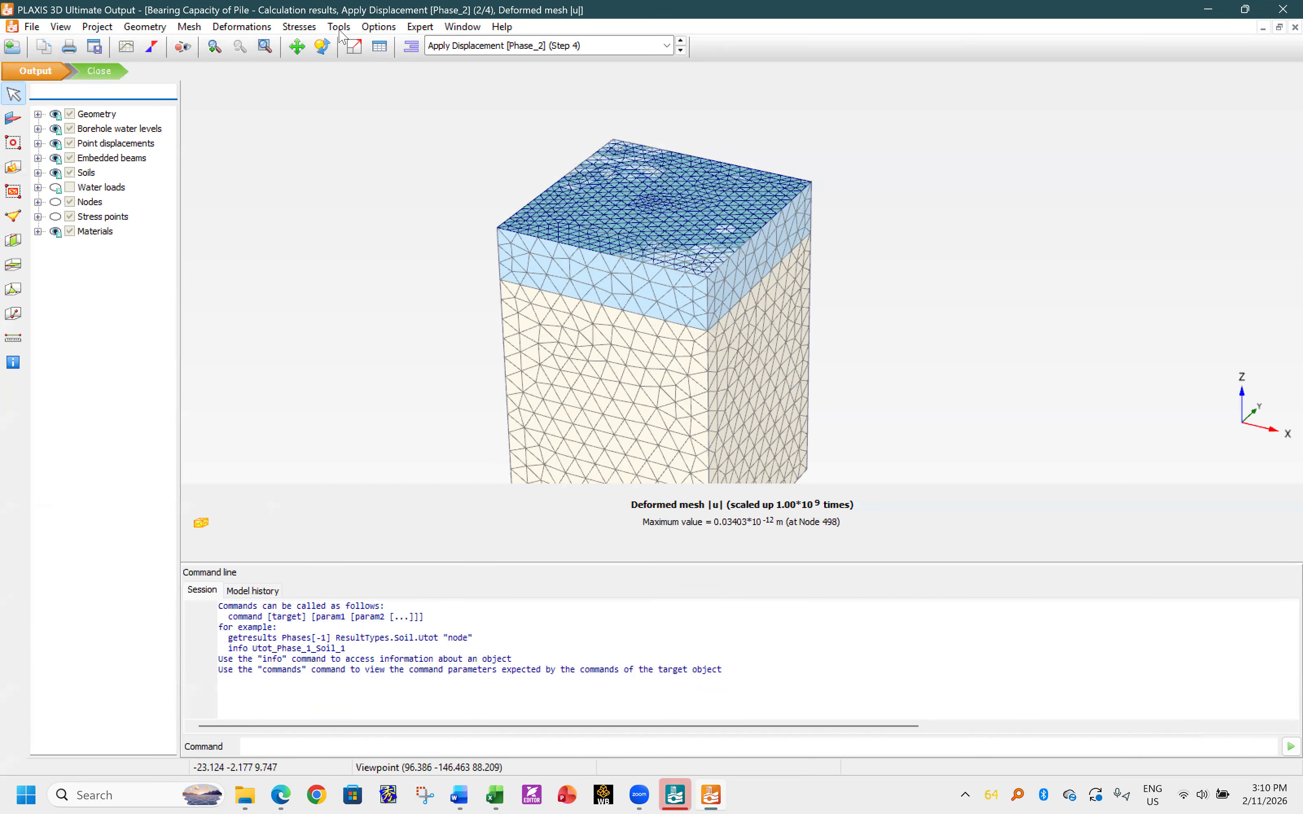
{"action": "left_click", "coordinate": [114, 75]}
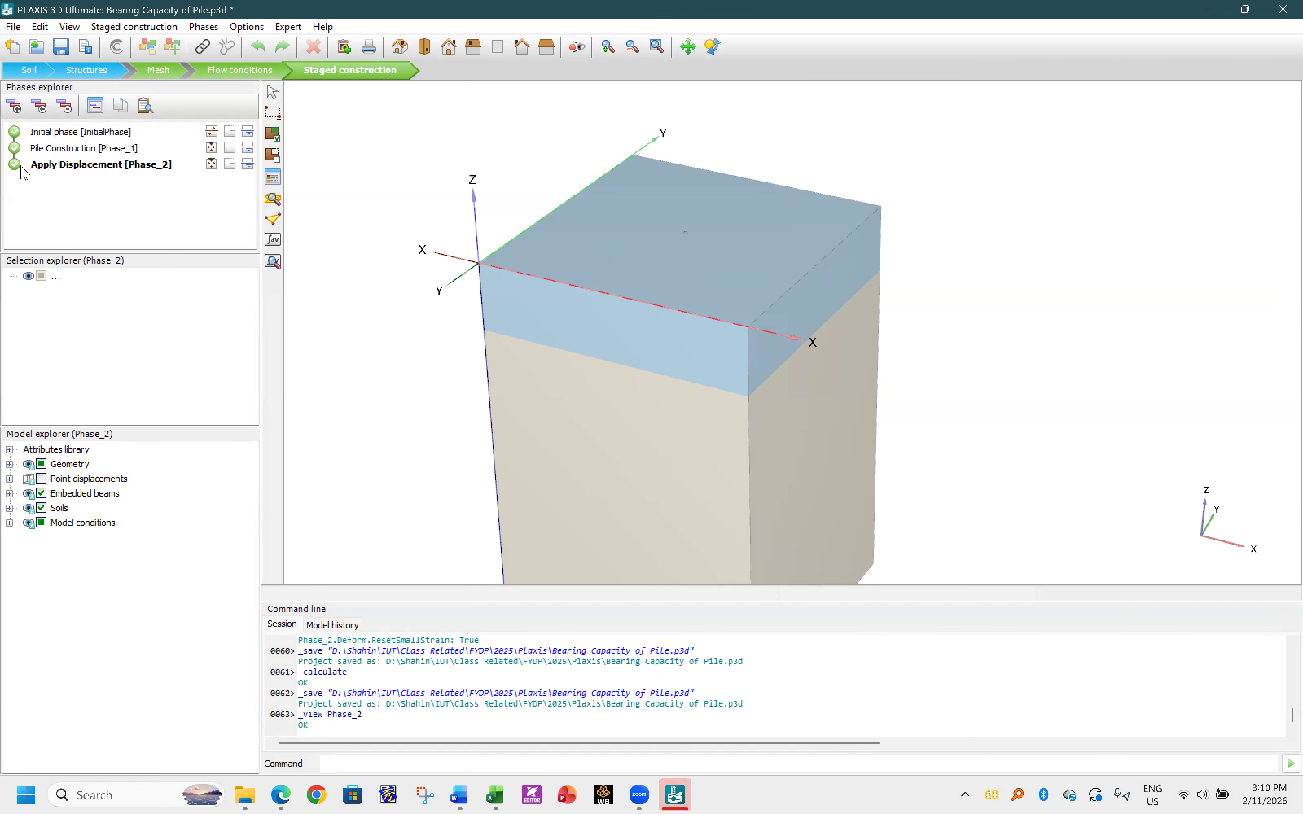
- Activate the point displacements in the Apply Displacement phase, recalculate that phase and save the project
{"action": "left_click", "coordinate": [15, 167]}
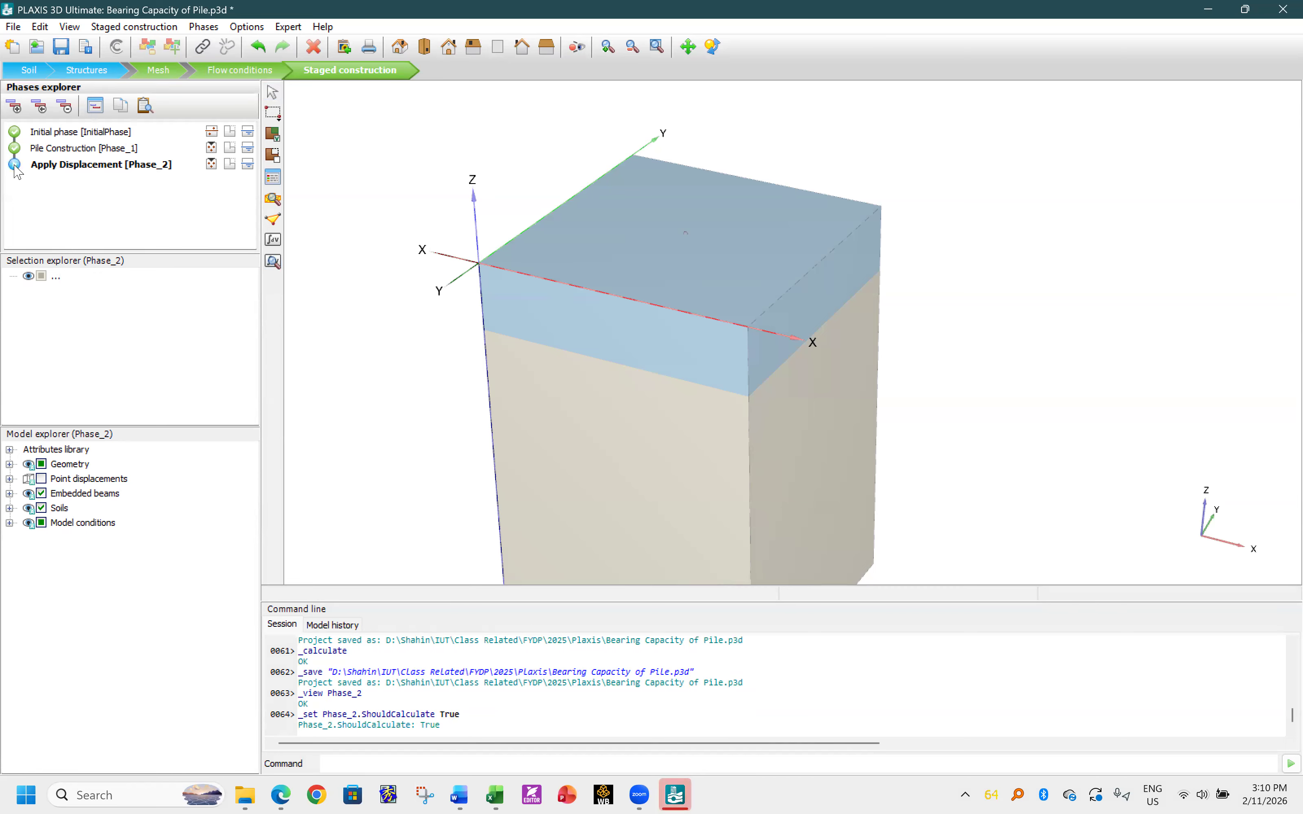
{"action": "left_click", "coordinate": [40, 480]}
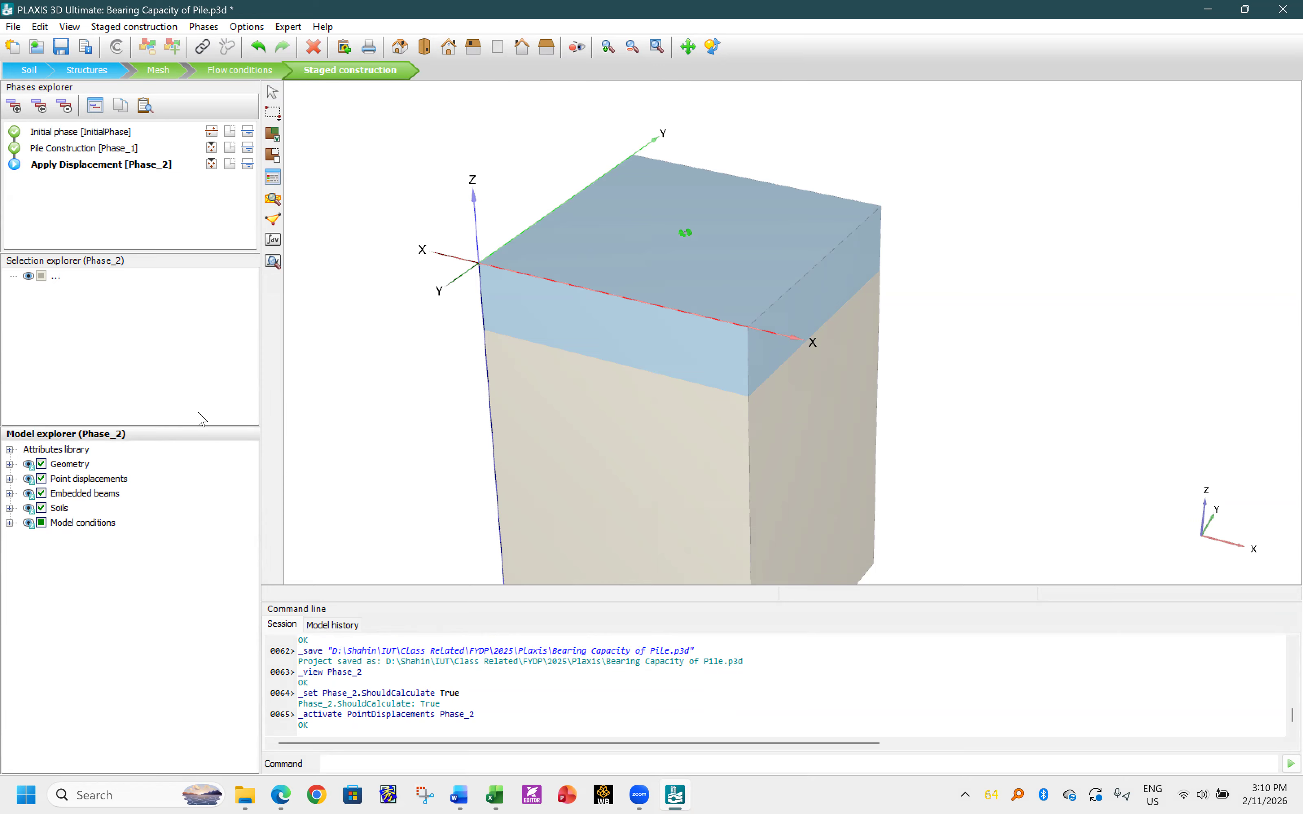
{"action": "left_click", "coordinate": [62, 47]}
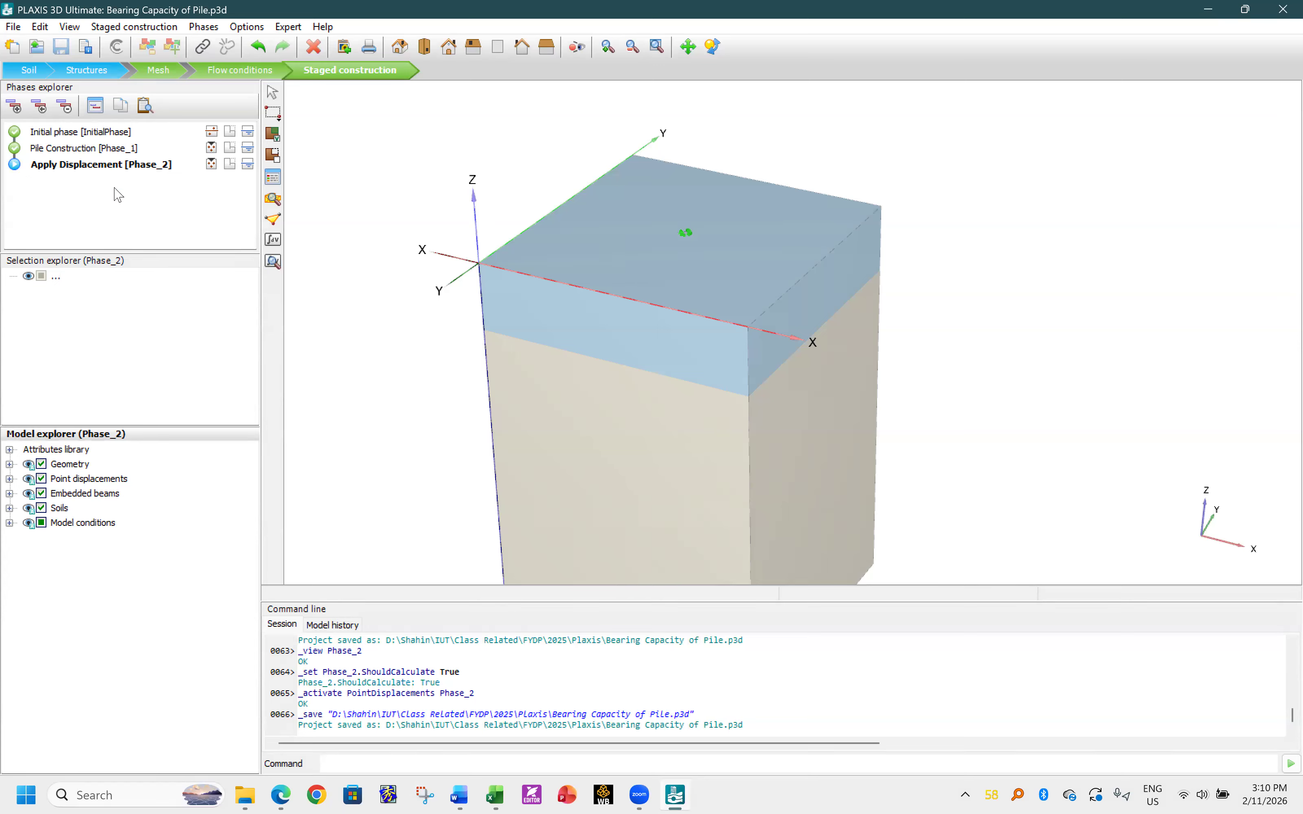
{"action": "left_click", "coordinate": [273, 242]}
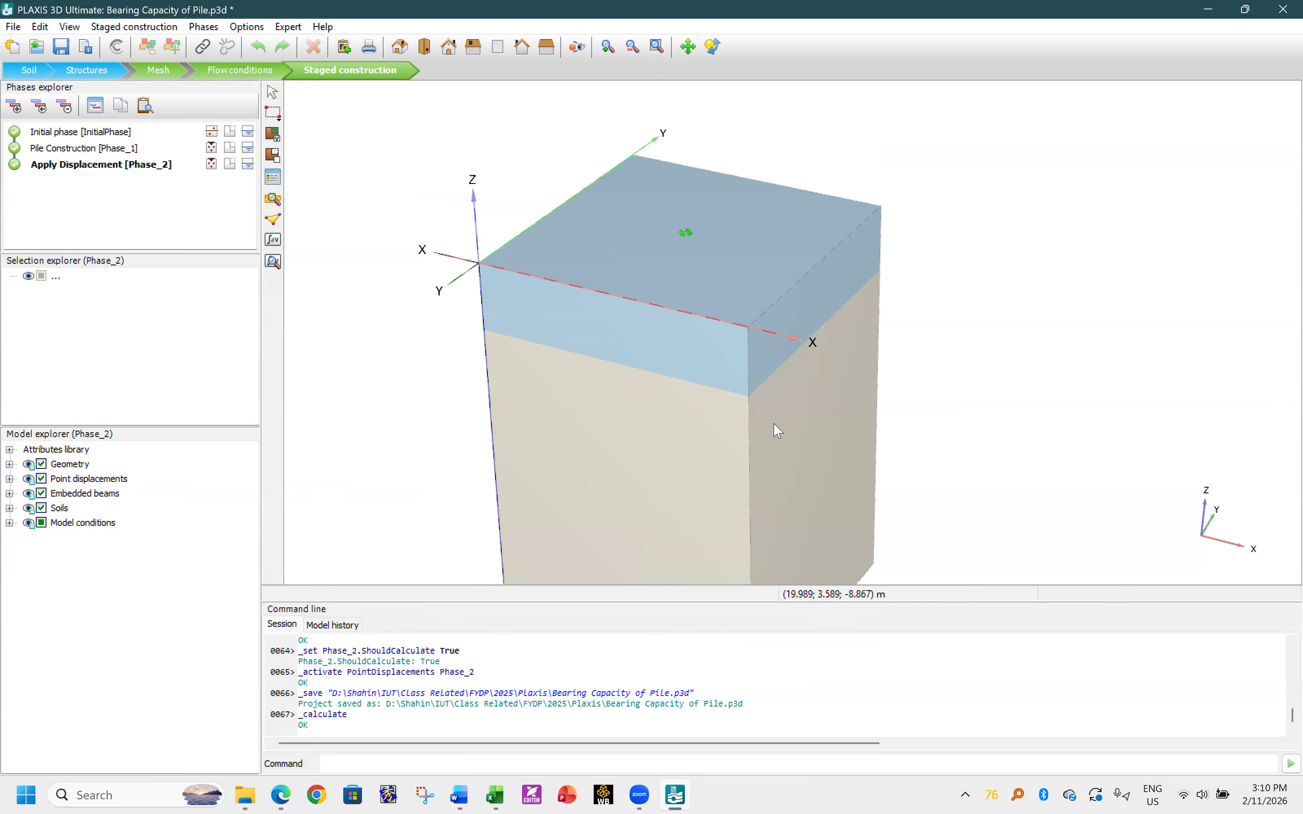
{"action": "left_click", "coordinate": [60, 47]}
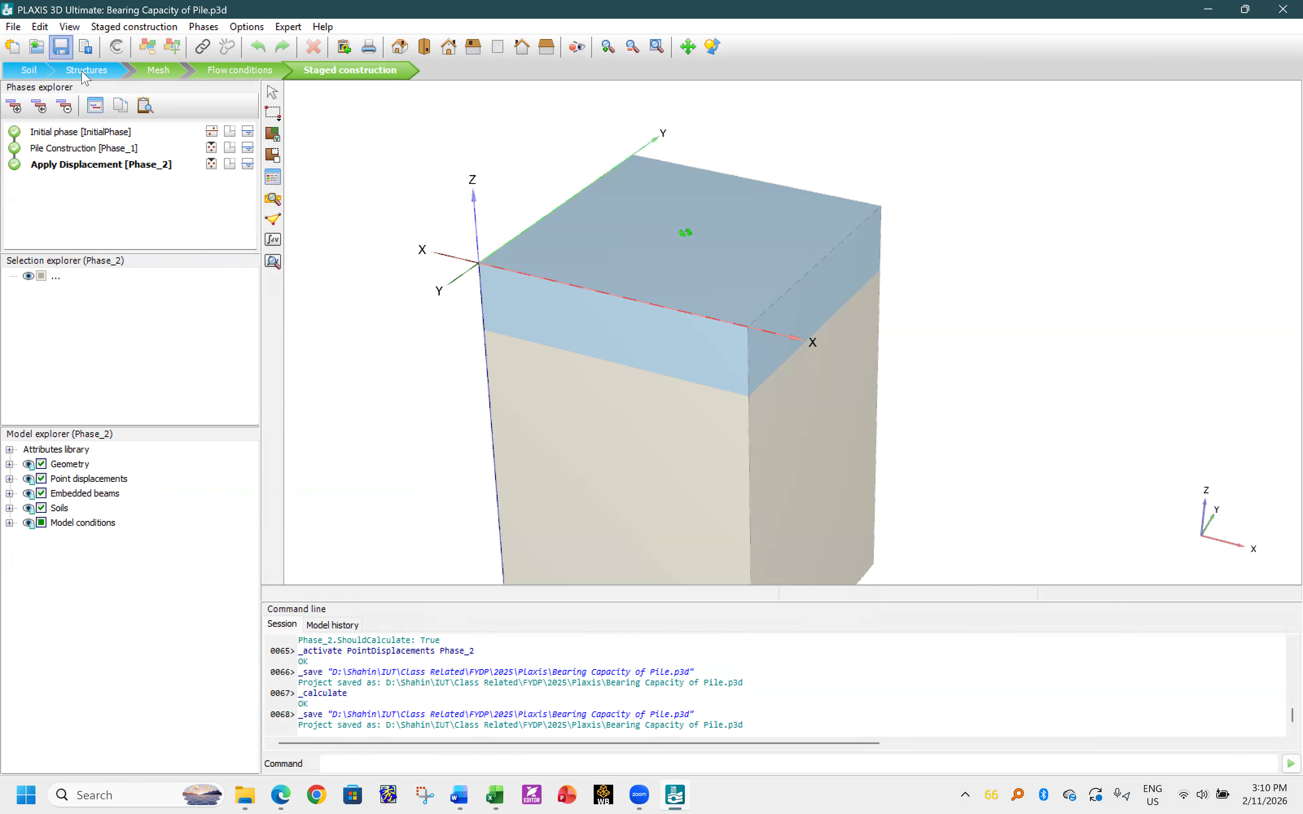
- Open the Apply Displacement results and display the total vertical displacements uz
{"action": "left_click", "coordinate": [279, 262]}
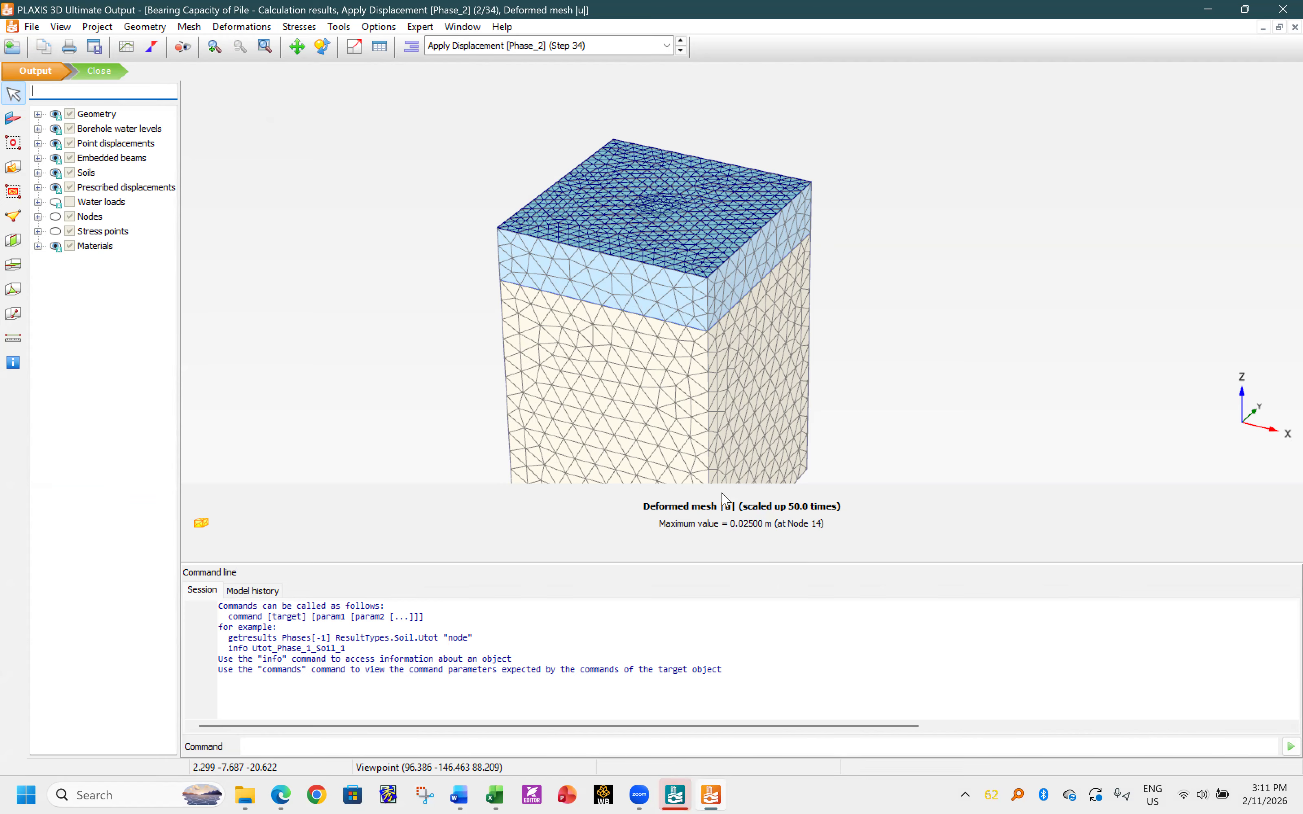
{"action": "left_click", "coordinate": [230, 27]}
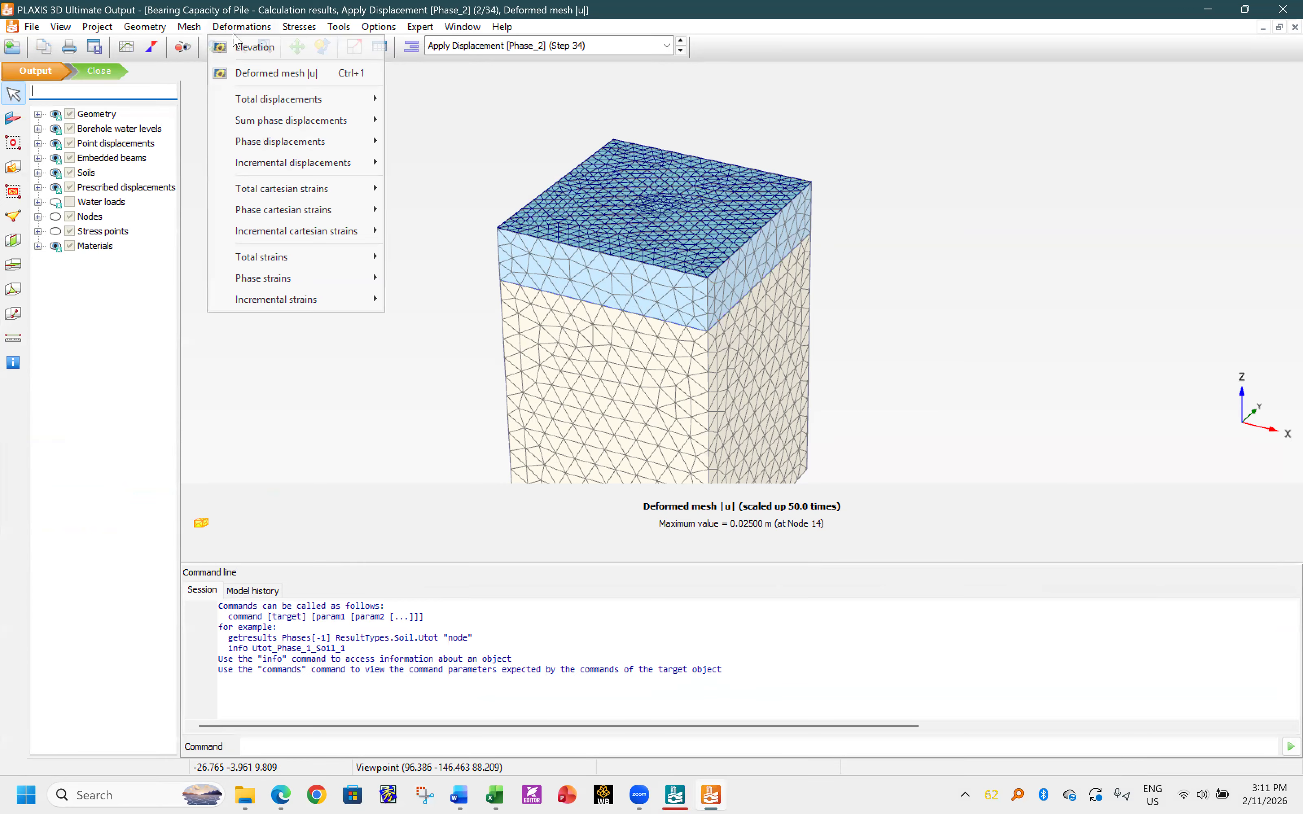
{"action": "mouse_move", "coordinate": [259, 100]}
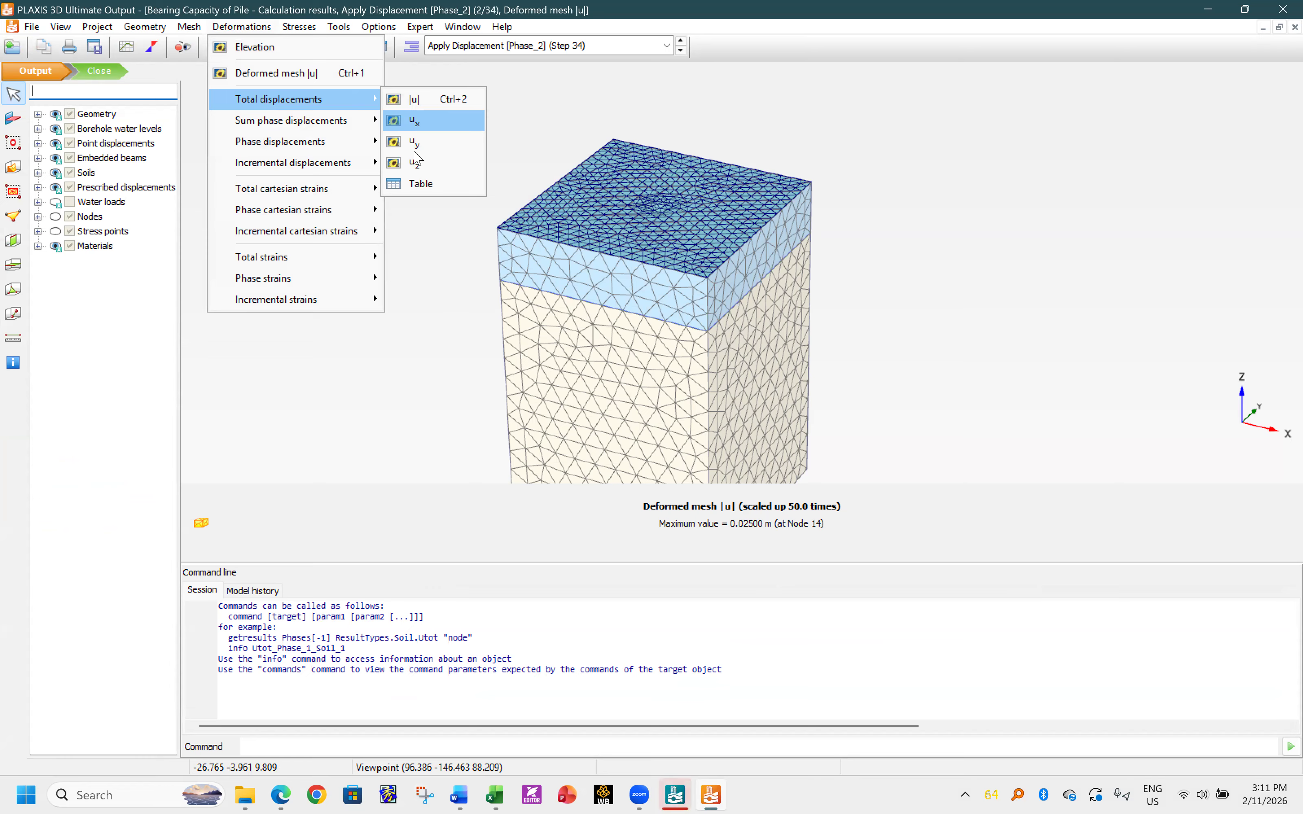
{"action": "left_click", "coordinate": [416, 167]}
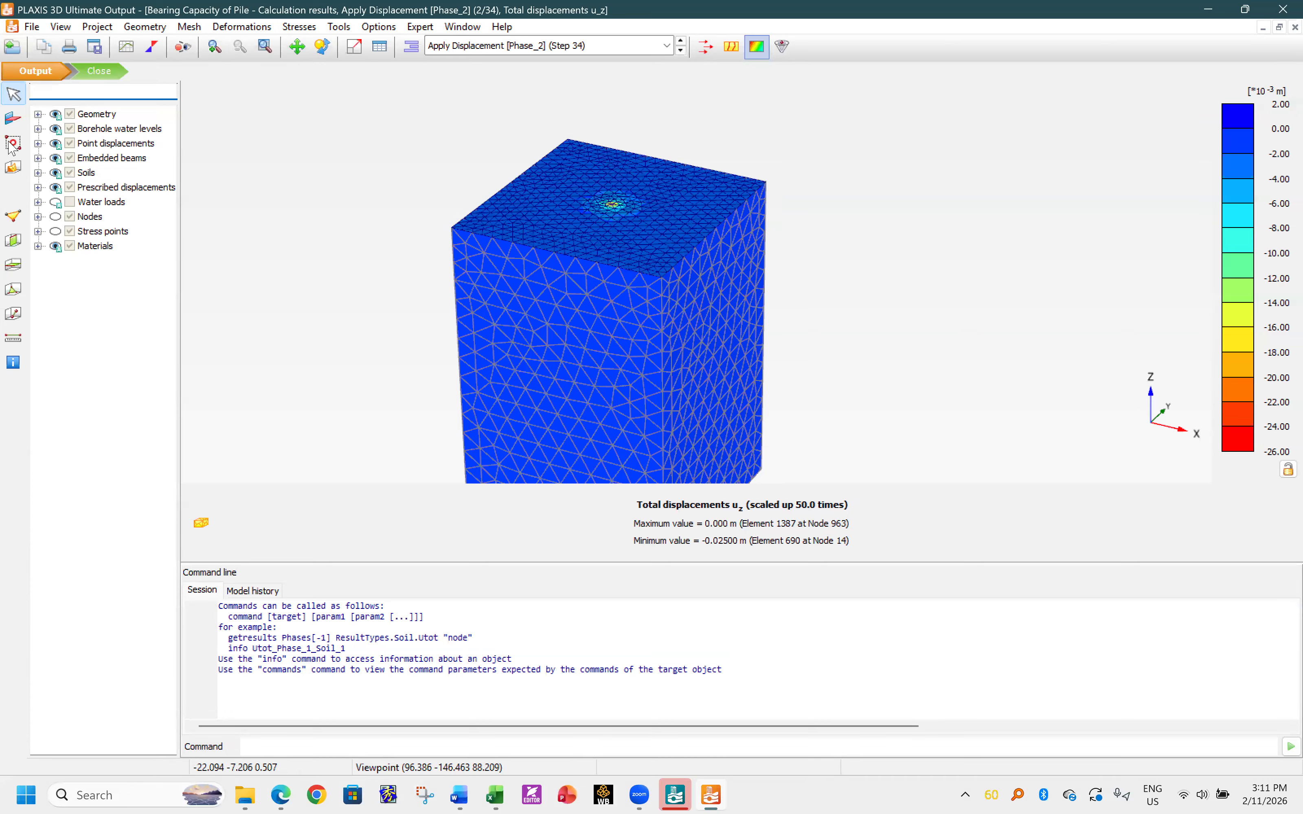
- Create a vertical cross section through the pile from X 10, Y 0 m to X 10, Y 10 m
{"action": "left_click", "coordinate": [14, 240]}
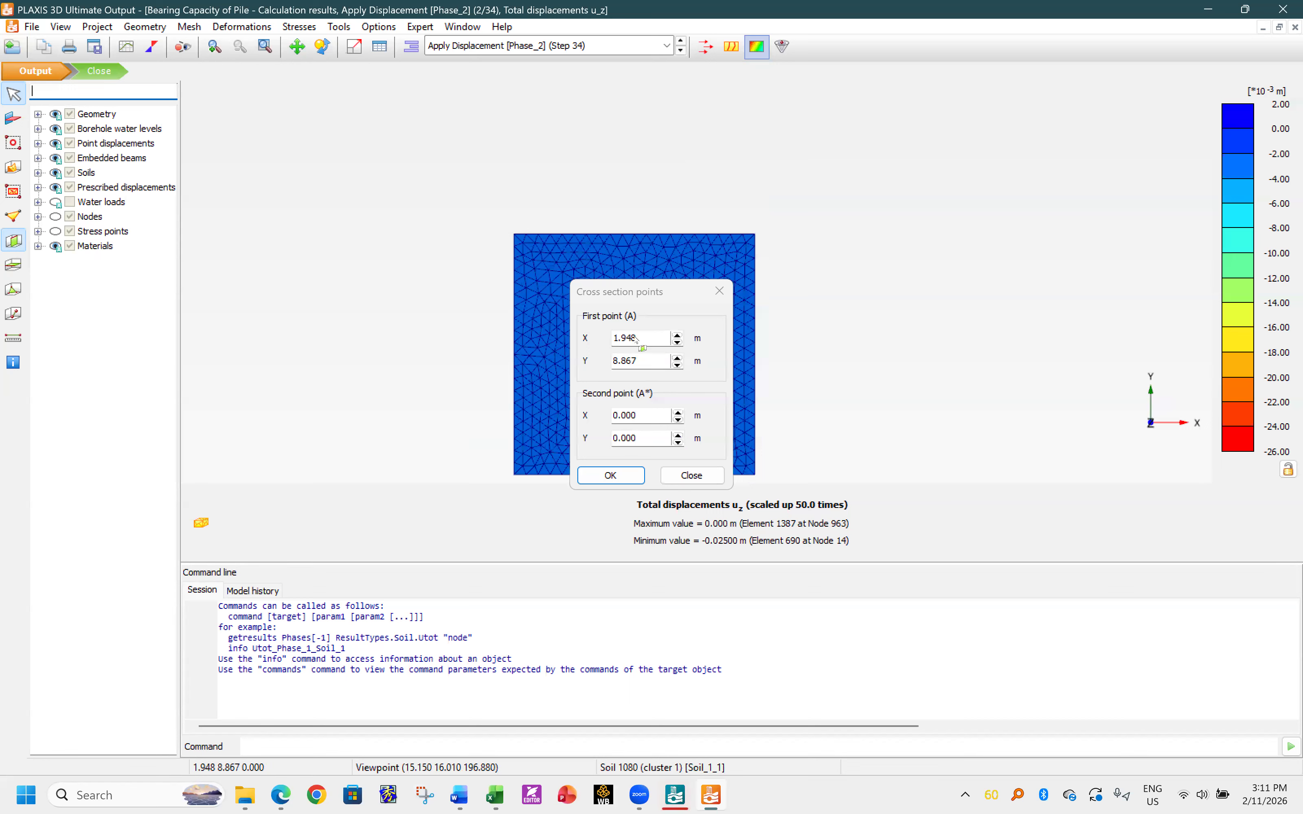
{"action": "left_click_drag", "start_coordinate": [642, 338], "coordinate": [611, 339]}
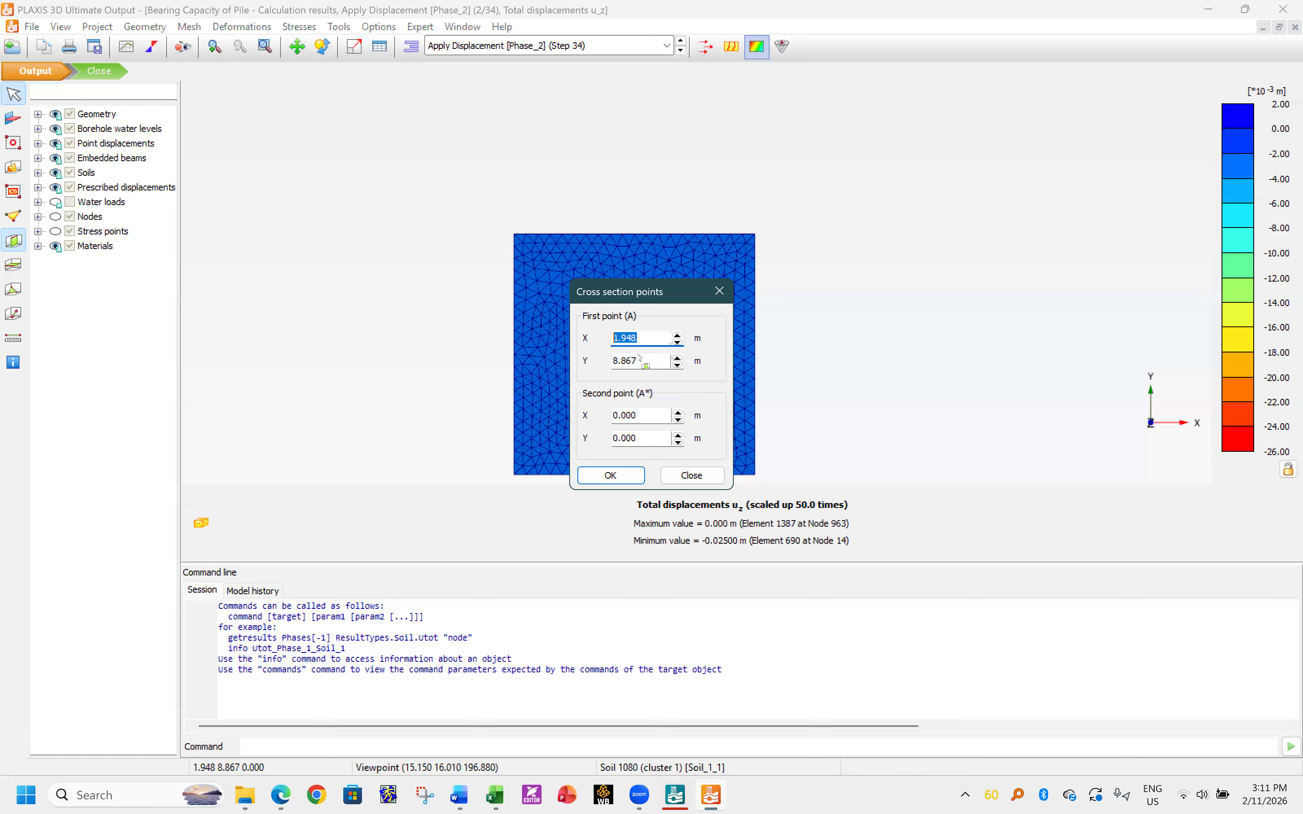
{"action": "type", "text": "10"}
{"action": "key", "text": "Tab"}
{"action": "type", "text": "0"}
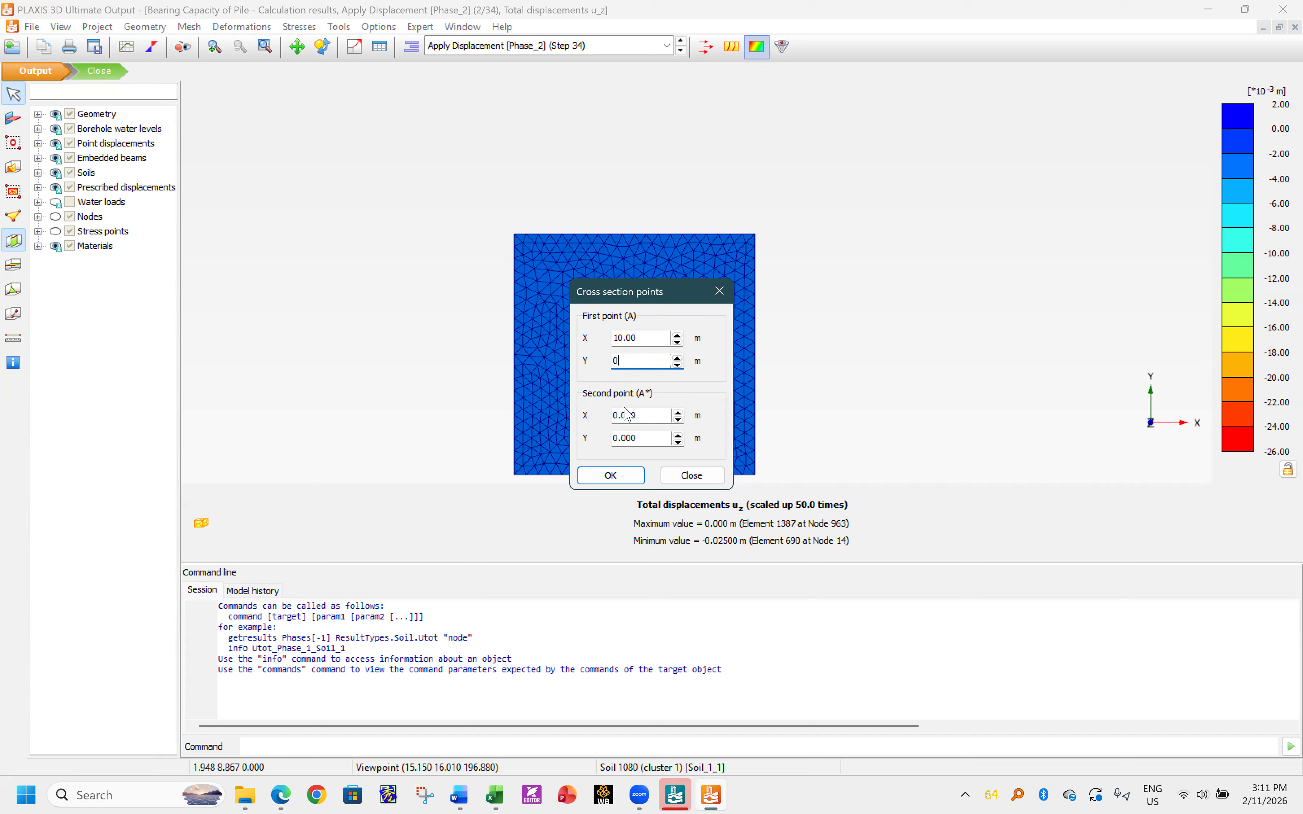
{"action": "left_click_drag", "start_coordinate": [640, 419], "coordinate": [604, 416]}
{"action": "type", "text": "10"}
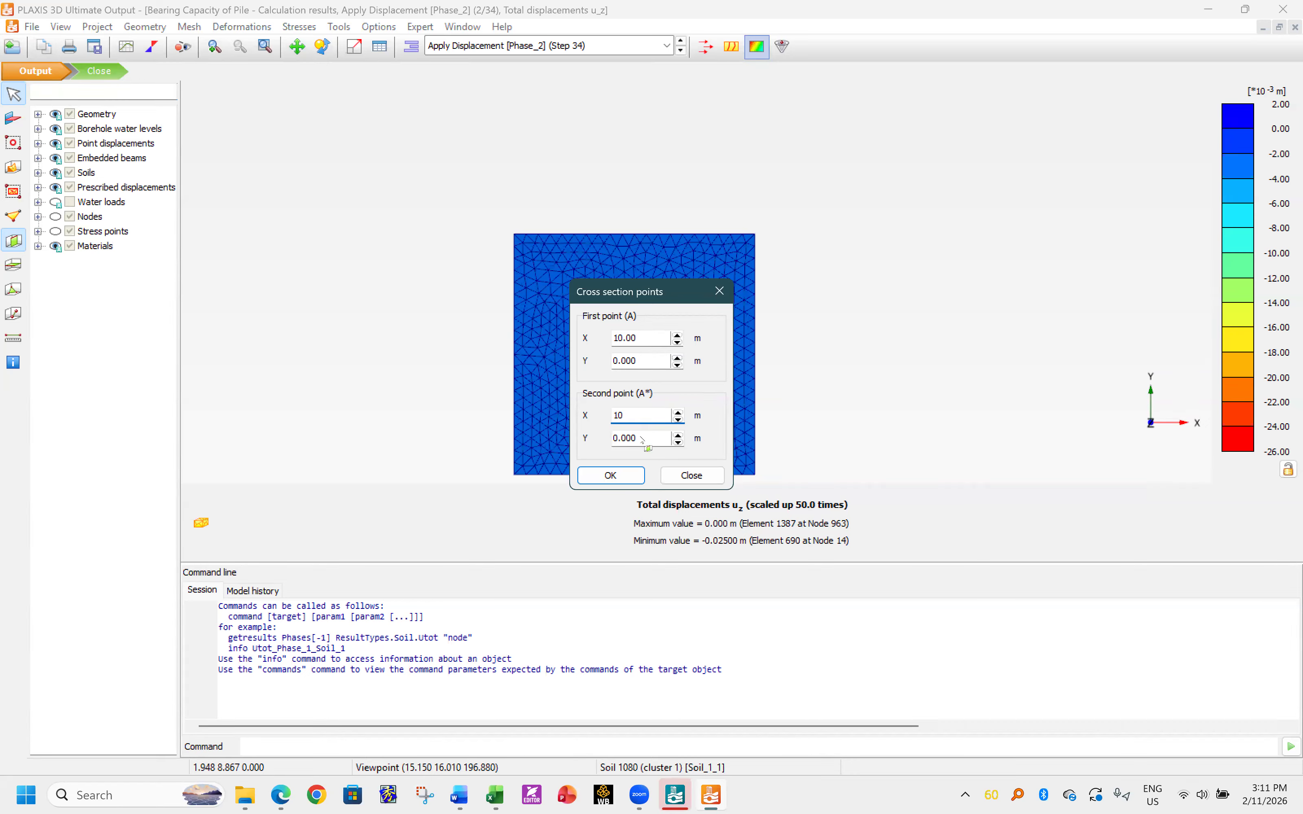
{"action": "left_click_drag", "start_coordinate": [642, 440], "coordinate": [612, 439]}
{"action": "type", "text": "10"}
{"action": "left_click", "coordinate": [608, 476]}
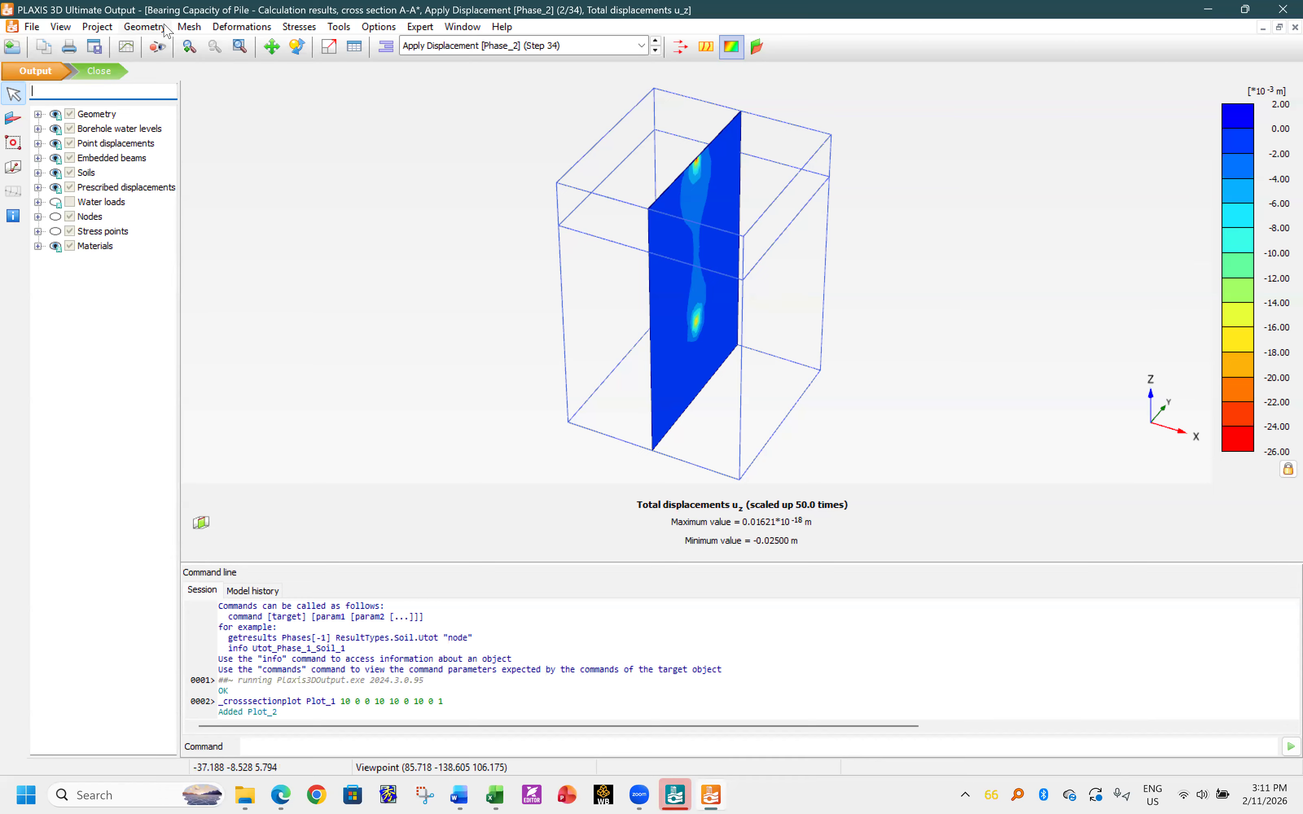
- Hide the cluster borders and rotate the cross section to face the YZ plane
{"action": "left_click", "coordinate": [180, 28]}
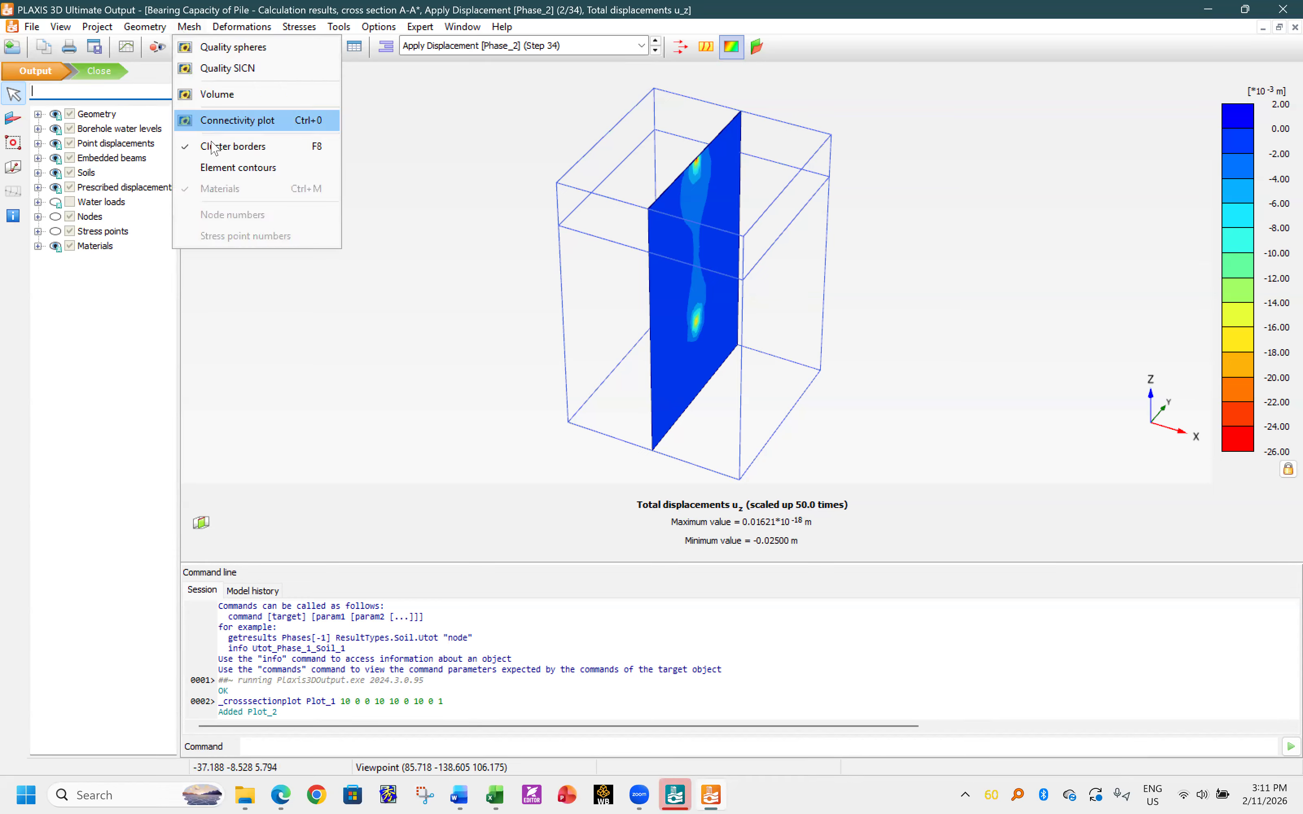
{"action": "left_click", "coordinate": [237, 146]}
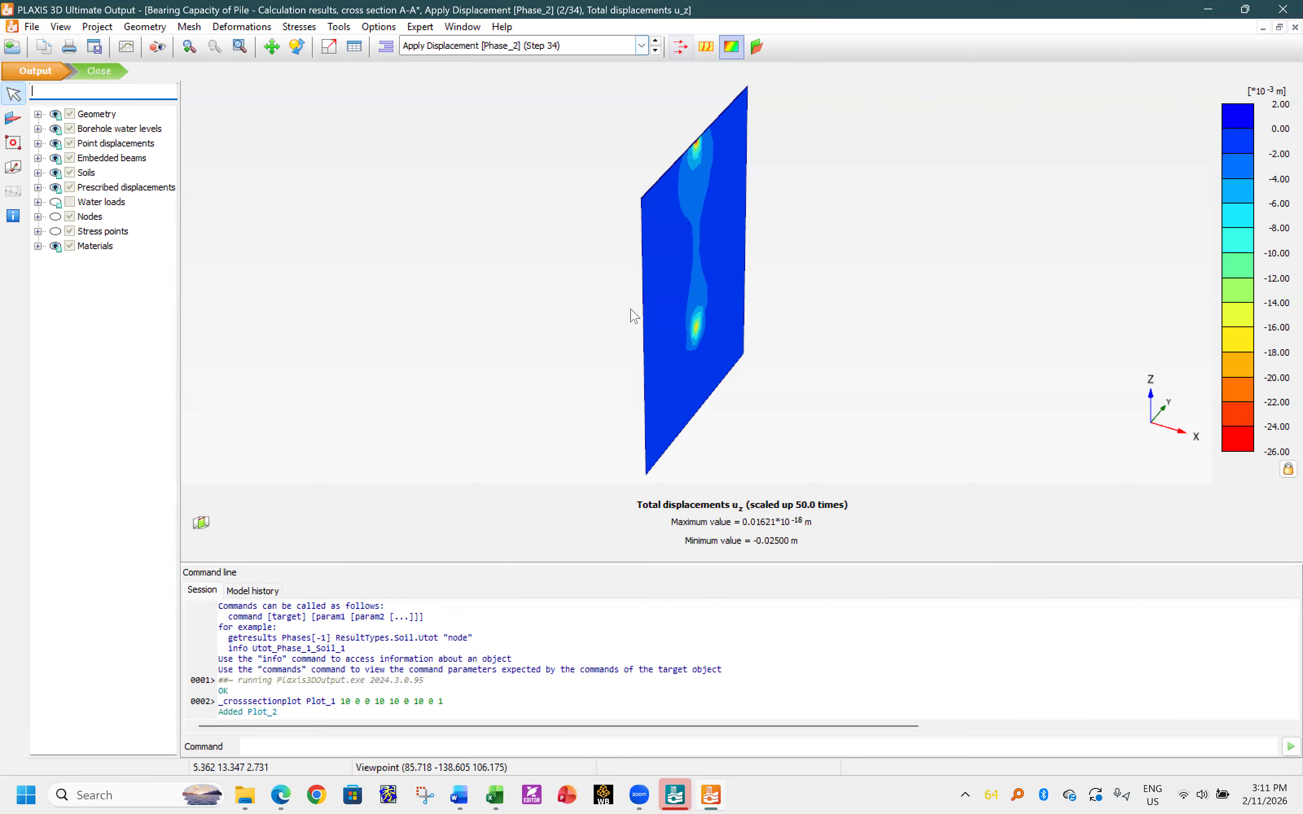
{"action": "middle_click_drag", "start_coordinate": [617, 316], "coordinate": [611, 314]}
{"action": "left_click", "coordinate": [296, 46]}
{"action": "left_click_drag", "start_coordinate": [552, 329], "coordinate": [280, 256]}
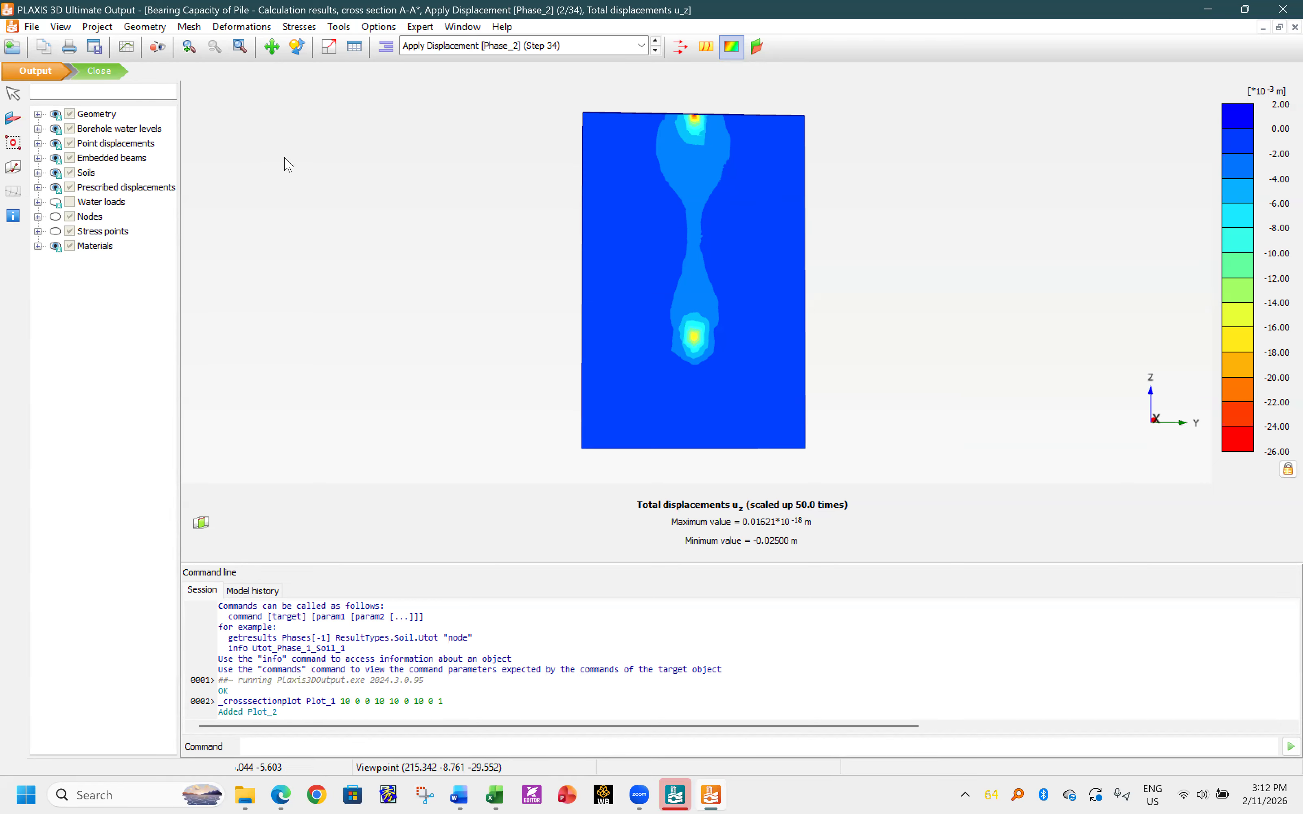
- Start a new curve chart with the sign-inverted total displacement uz of Node 14 on the X-axis
{"action": "left_click", "coordinate": [126, 48]}
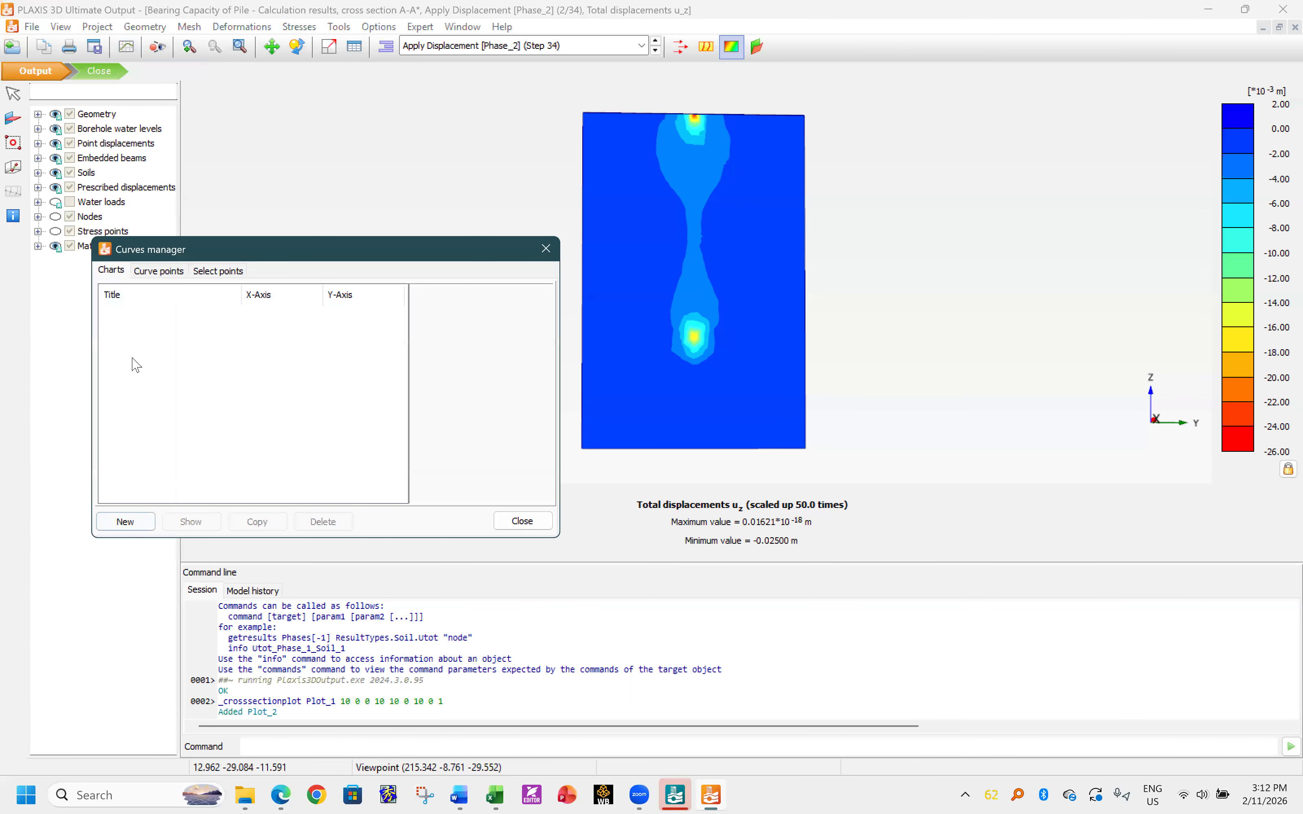
{"action": "left_click", "coordinate": [125, 522]}
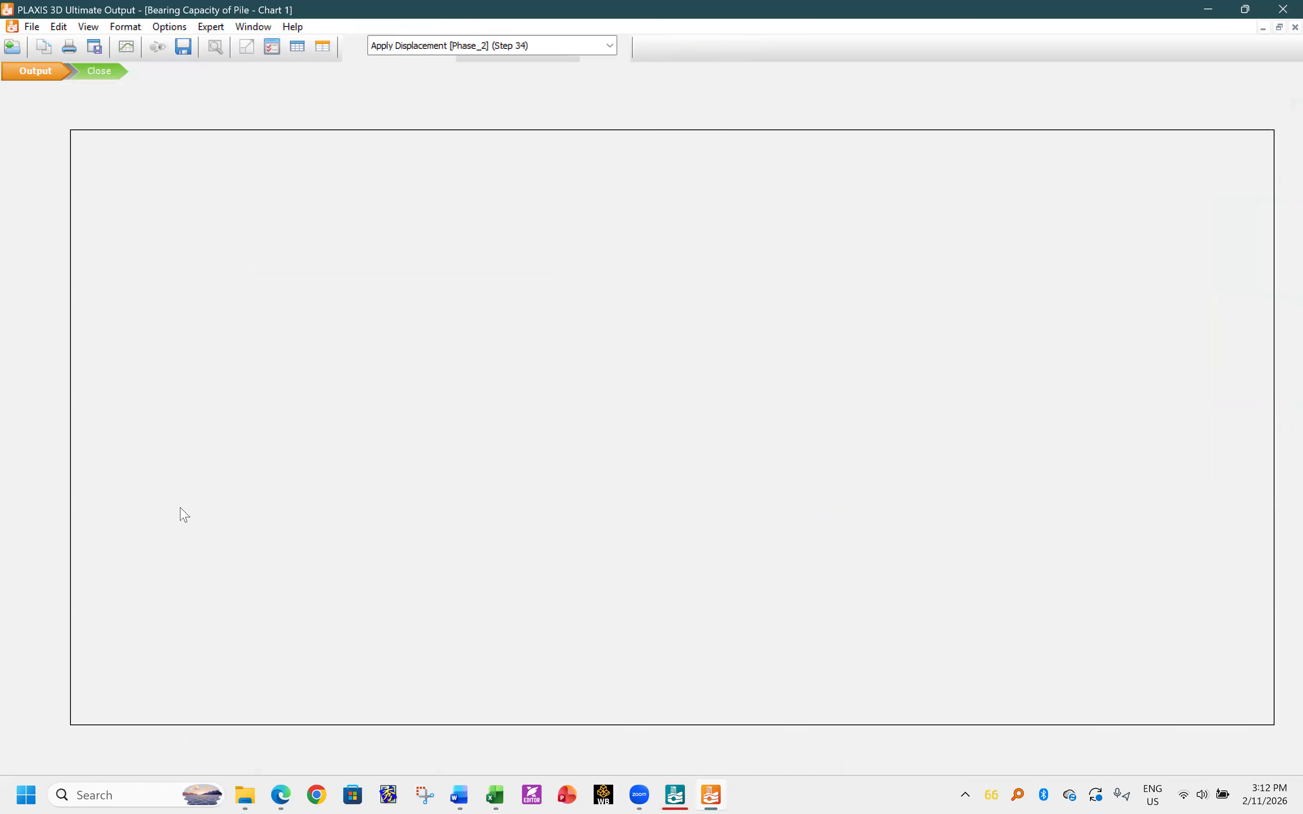
{"action": "left_click", "coordinate": [454, 266]}
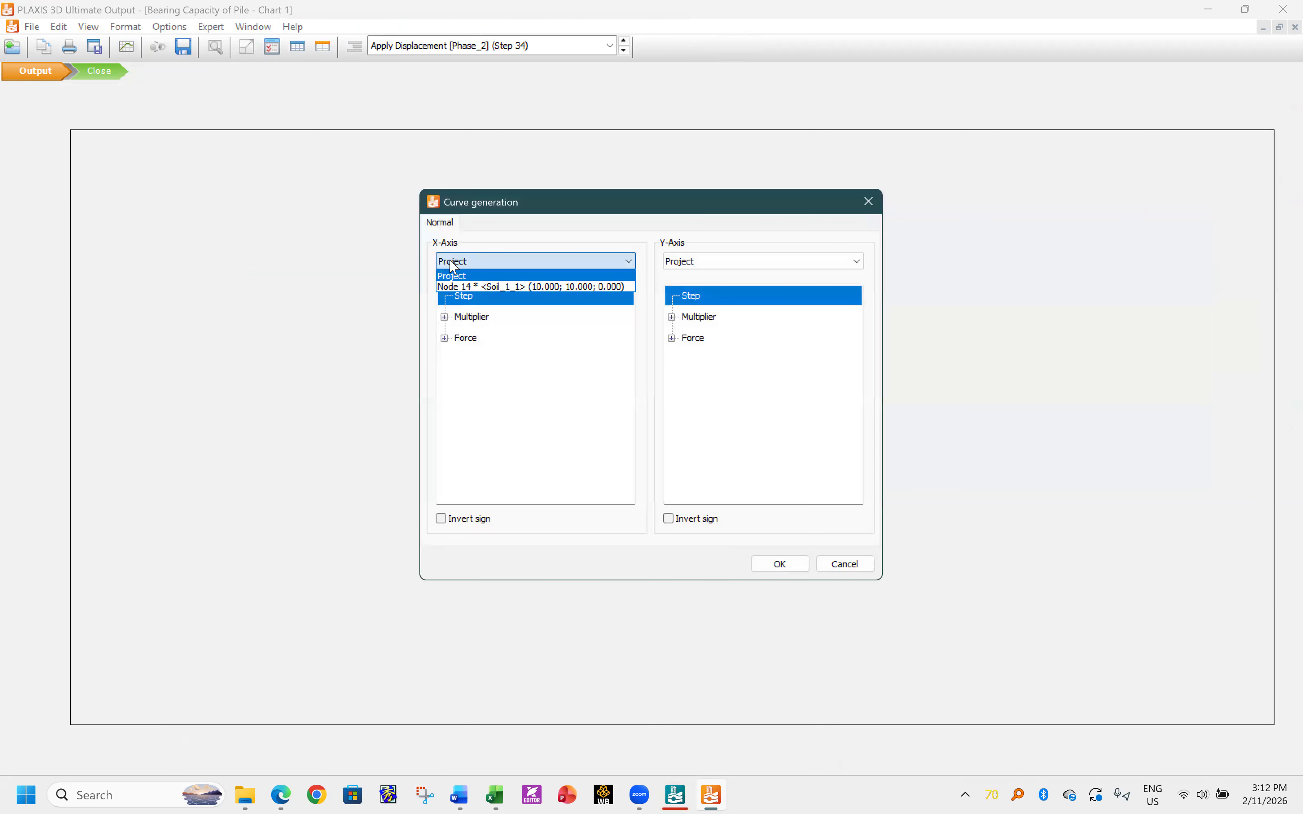
{"action": "left_click", "coordinate": [454, 287]}
{"action": "left_click", "coordinate": [444, 296]}
{"action": "left_click", "coordinate": [459, 338]}
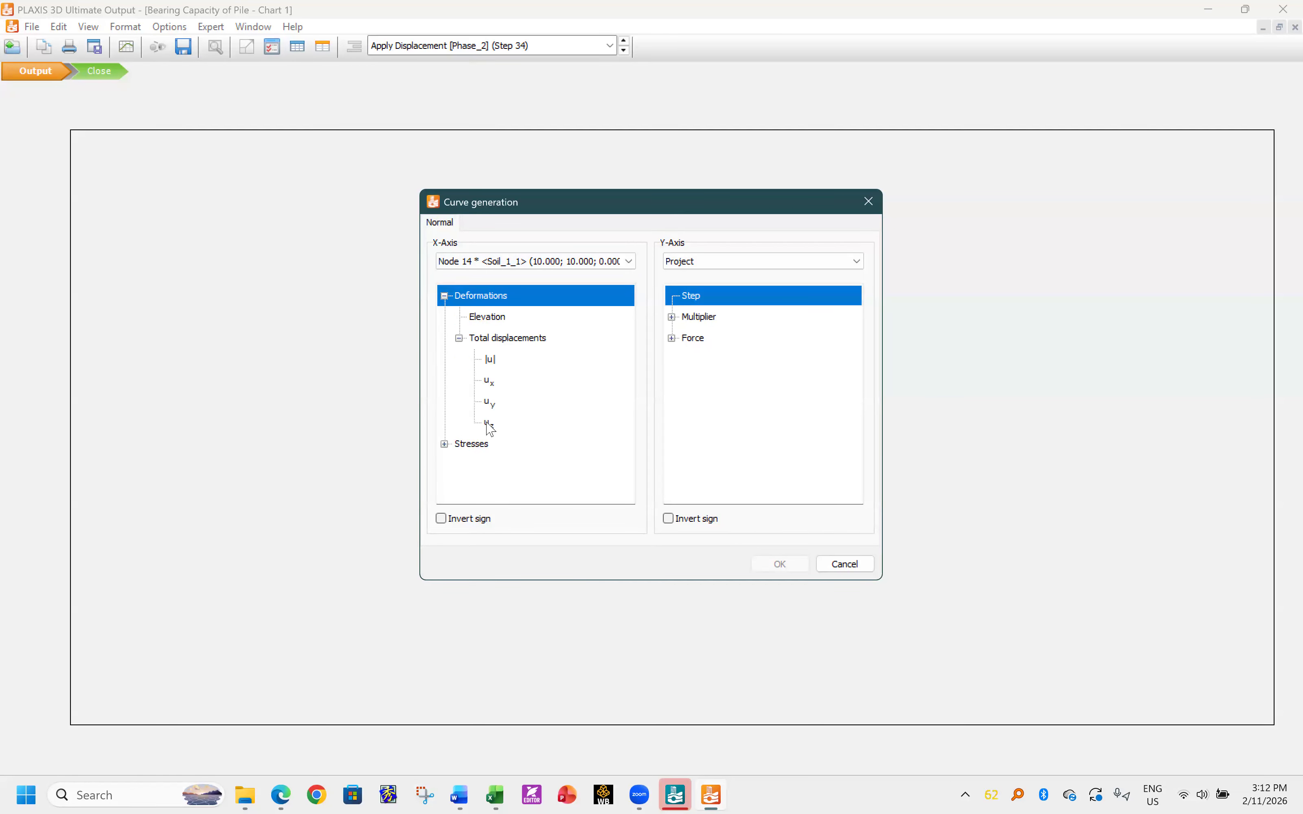
{"action": "left_click", "coordinate": [488, 425]}
{"action": "left_click", "coordinate": [441, 519]}
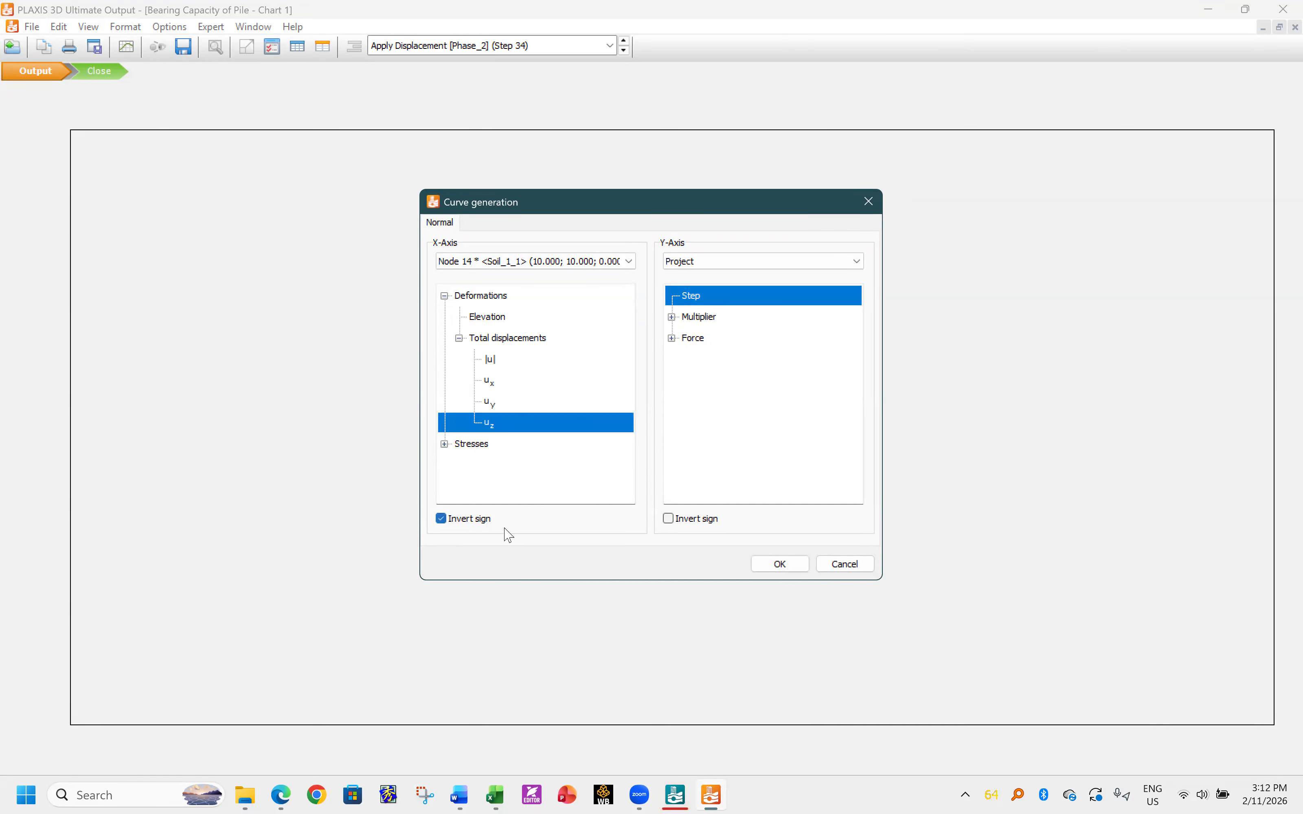
- Assign the sign-inverted project force Fz to the Y-axis and generate the load-displacement curve
{"action": "left_click", "coordinate": [673, 339]}
{"action": "left_click", "coordinate": [703, 406]}
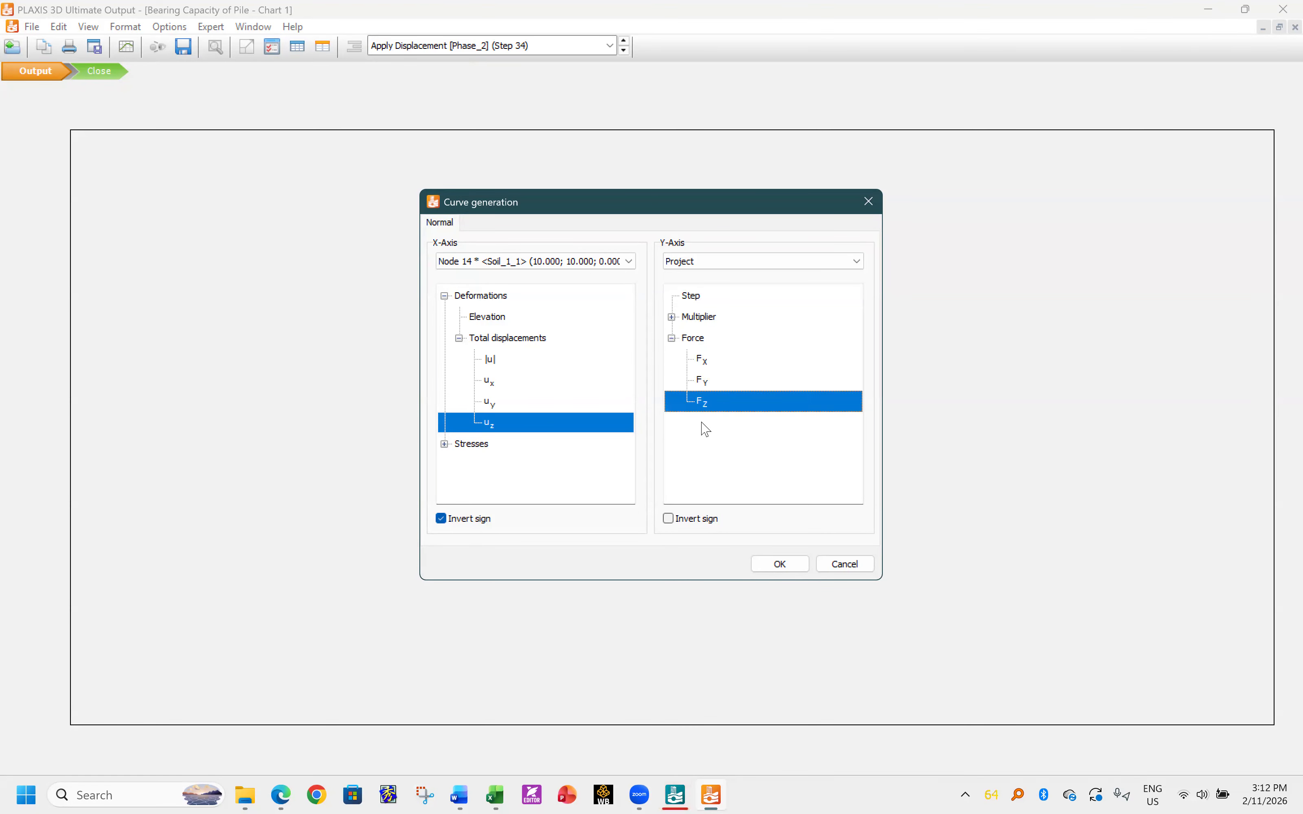
{"action": "left_click", "coordinate": [669, 519]}
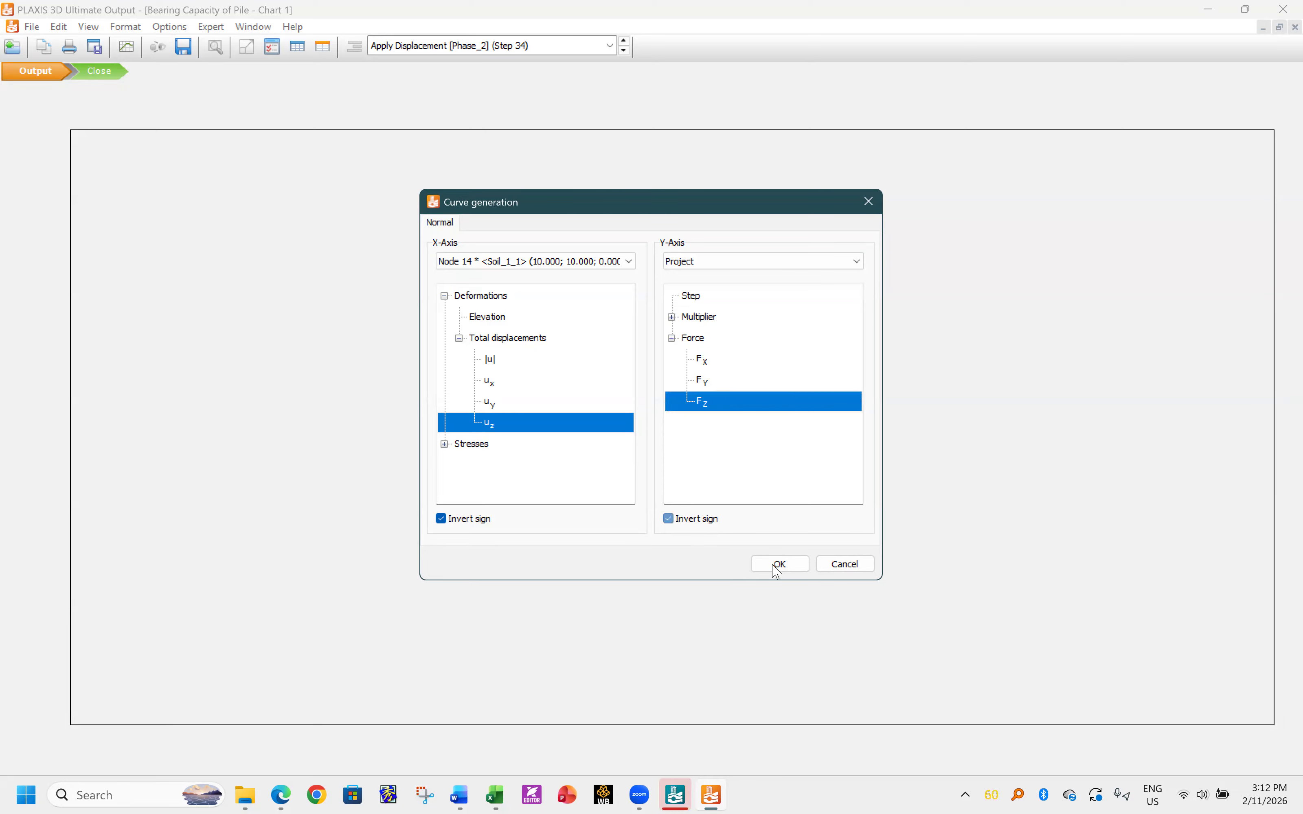
{"action": "left_click", "coordinate": [780, 564]}
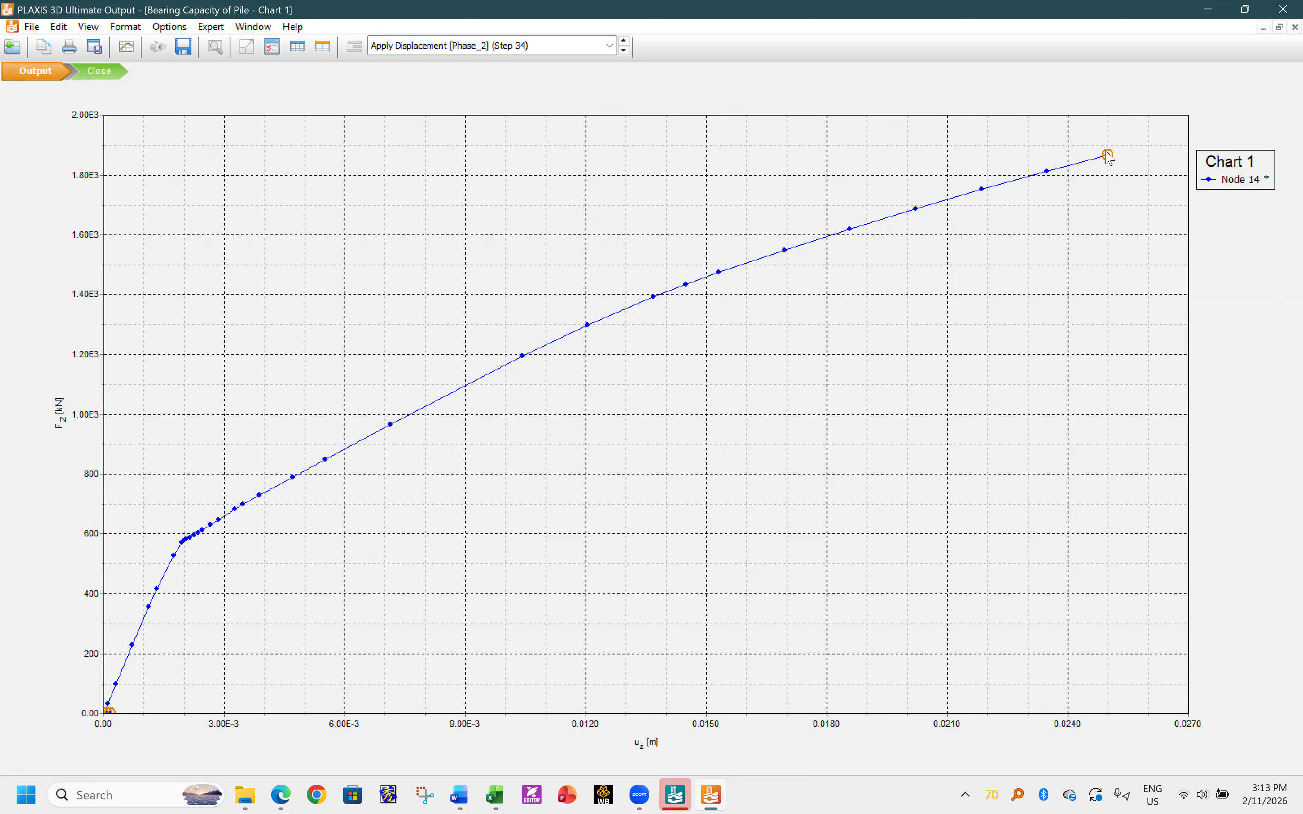
- Examine the curve's extreme values table for the maximum force Fz at the pile head node
{"action": "left_click", "coordinate": [330, 45]}
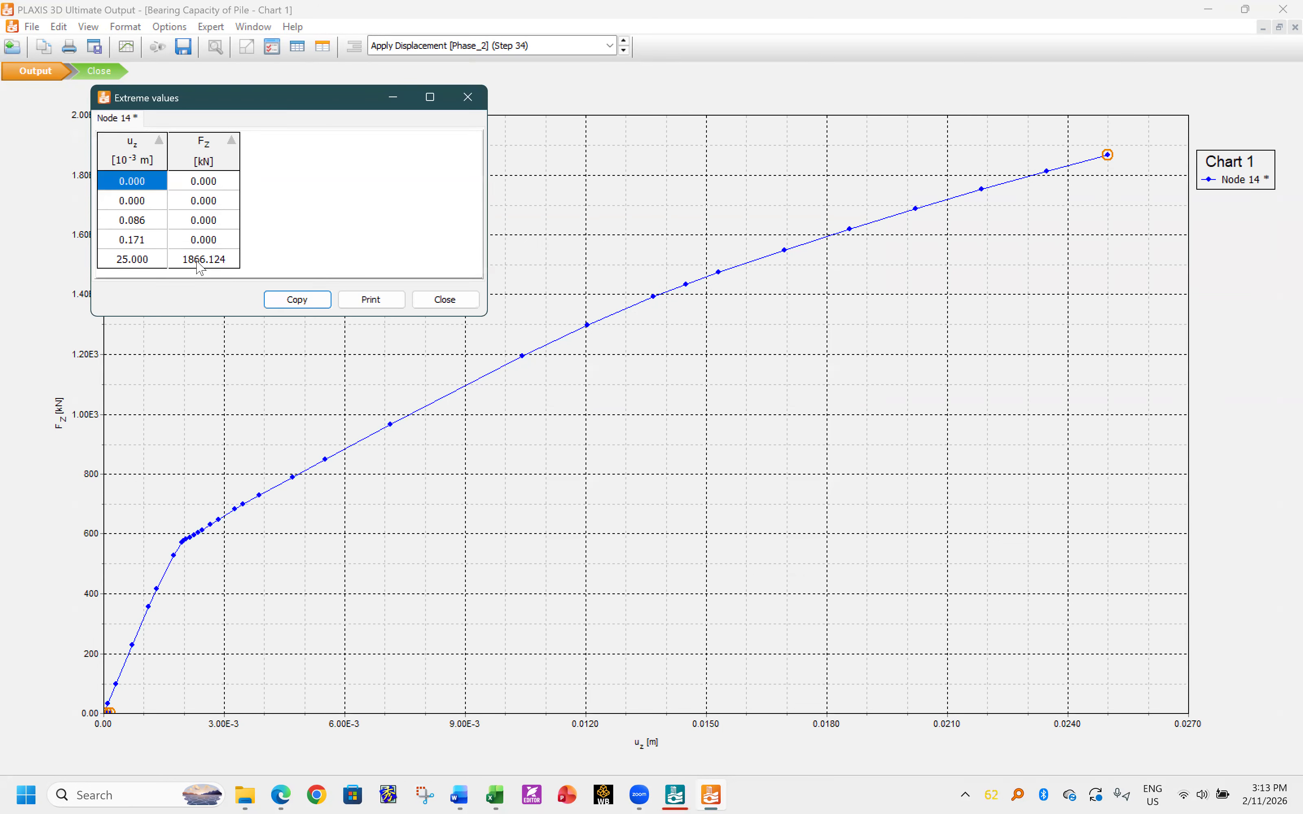
{"action": "left_click", "coordinate": [232, 262]}
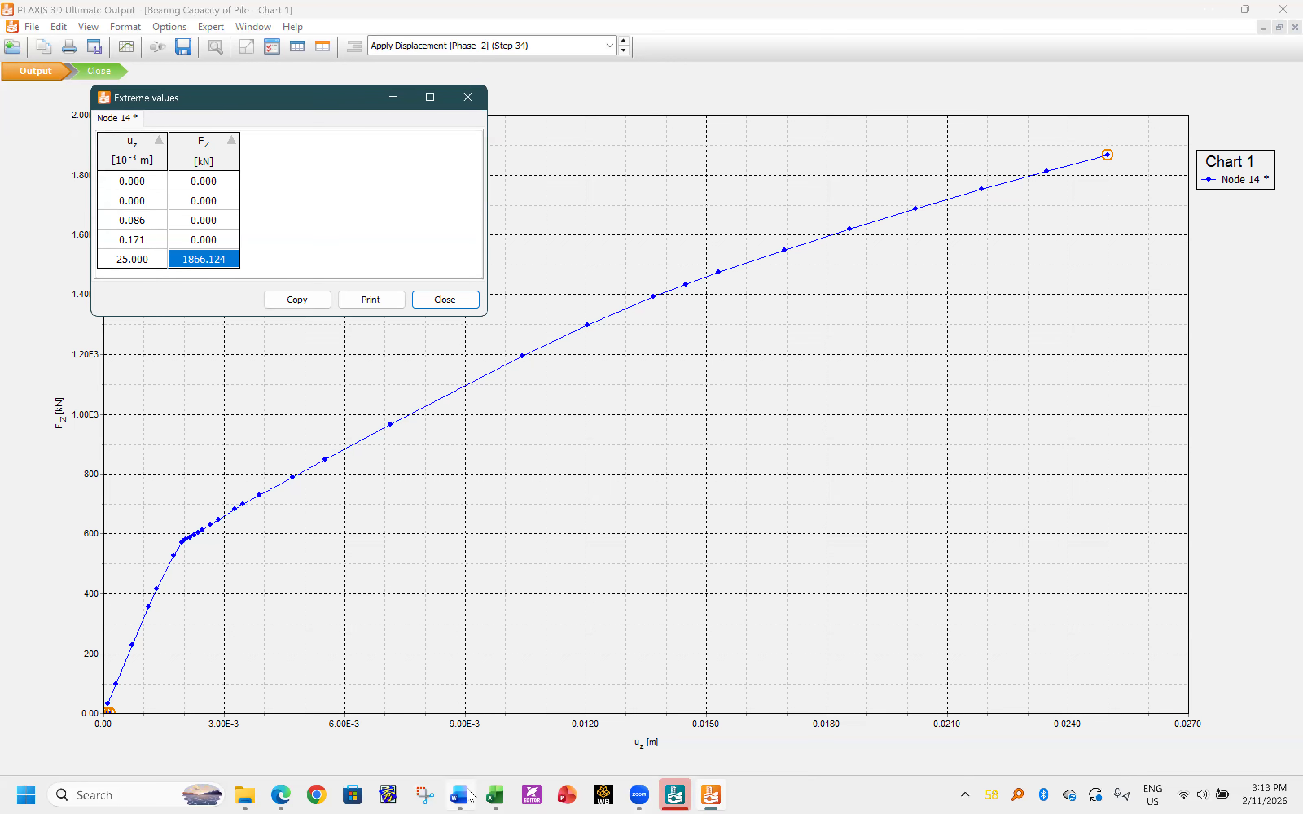
{"action": "left_click", "coordinate": [460, 795]}
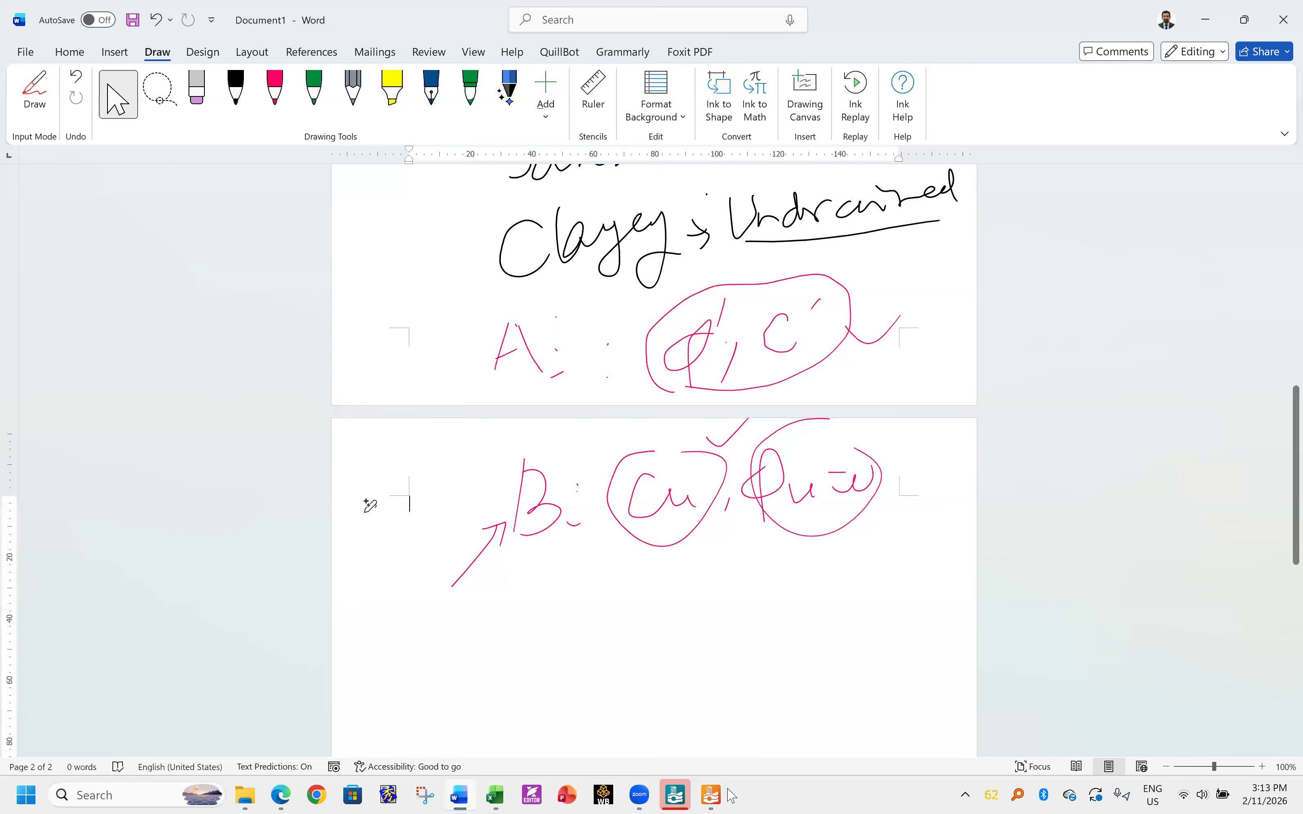
{"action": "left_click", "coordinate": [696, 785]}
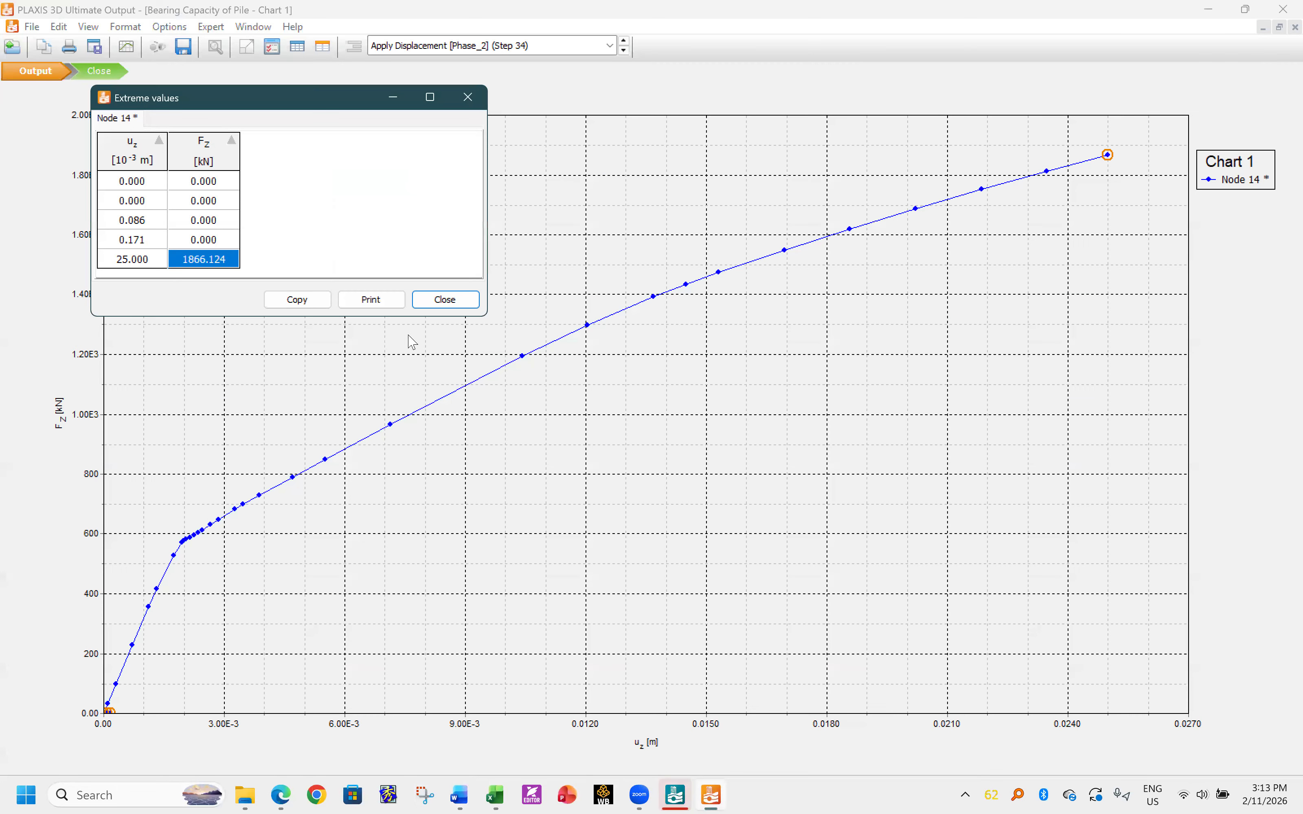
{"action": "left_click", "coordinate": [460, 299]}
- Copy the load-displacement chart to the clipboard with the legend and a text scale of 250%
{"action": "right_click", "coordinate": [512, 295]}
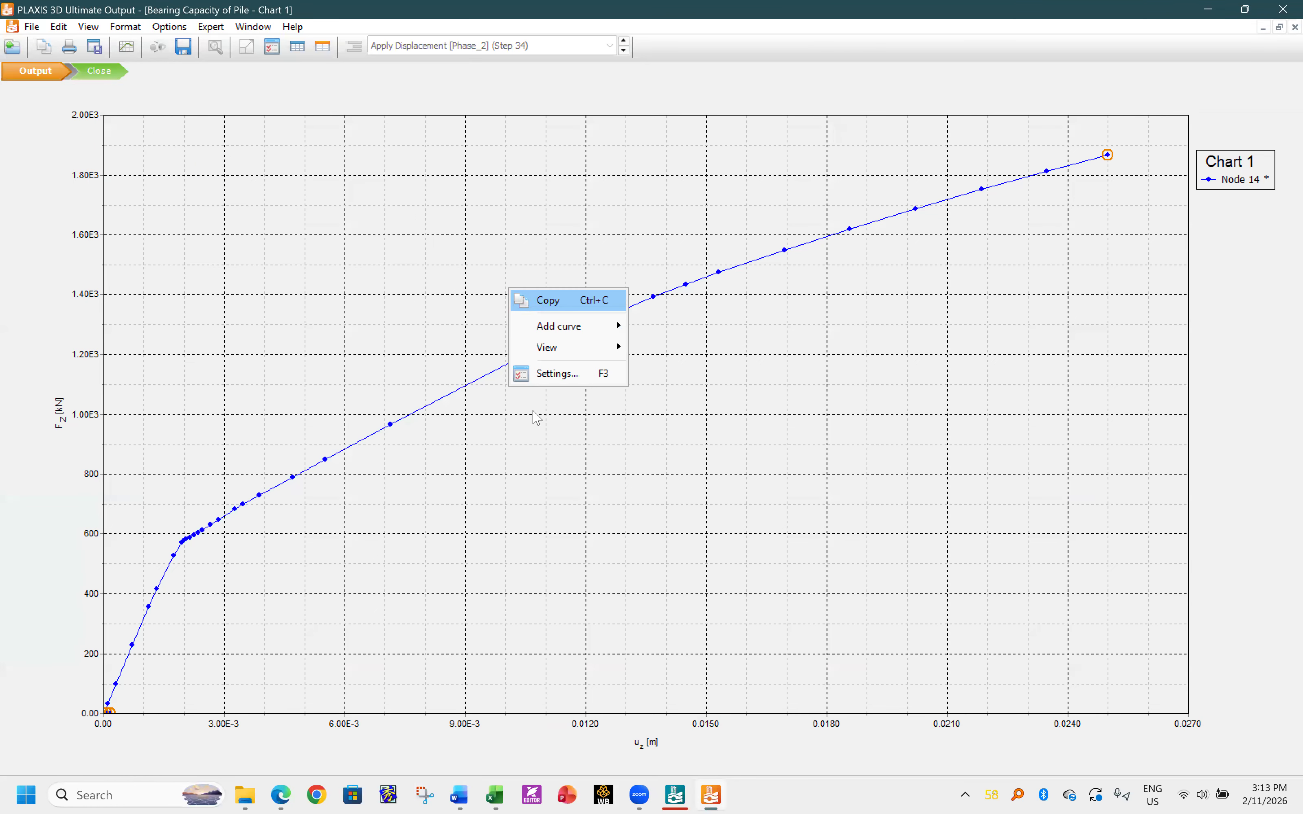
{"action": "left_click", "coordinate": [533, 298]}
{"action": "left_click", "coordinate": [522, 323]}
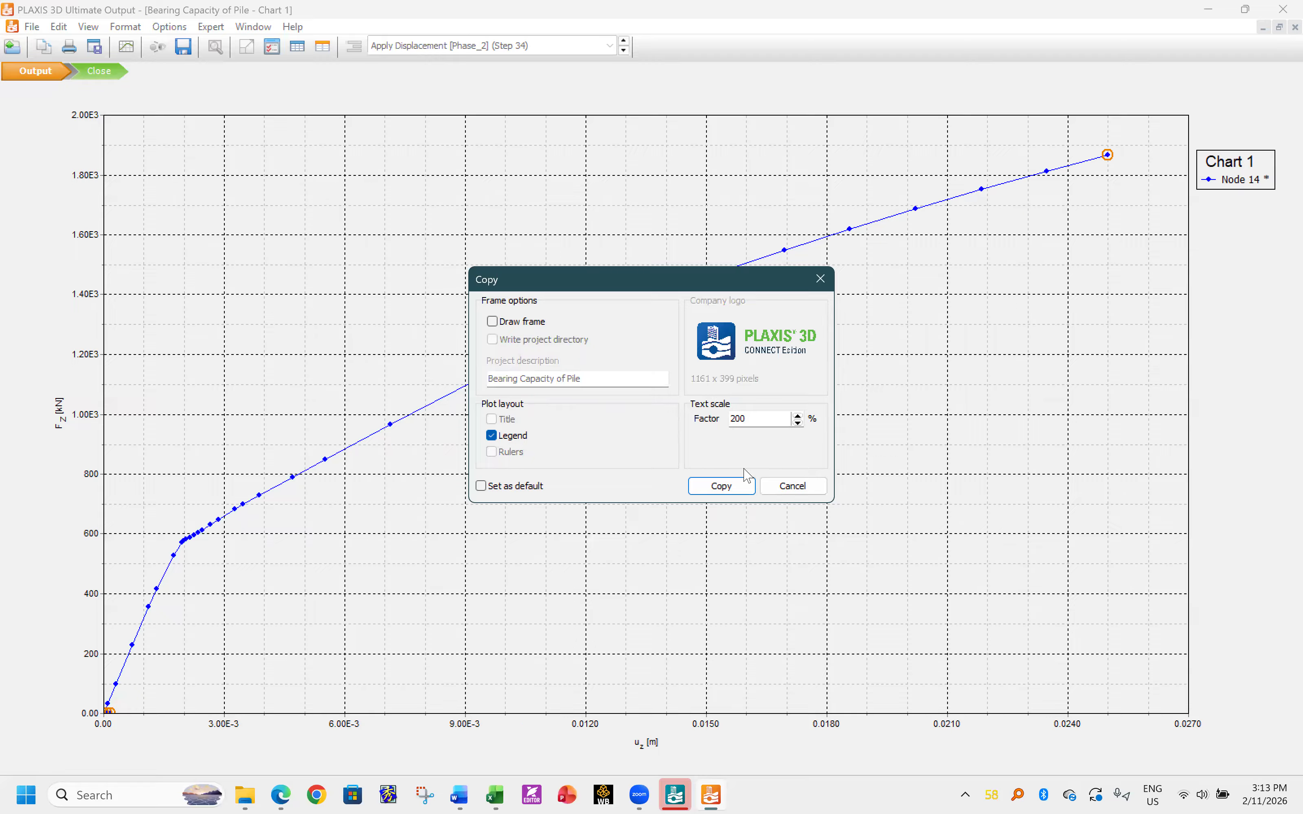
{"action": "left_click_drag", "start_coordinate": [762, 418], "coordinate": [627, 418]}
{"action": "type", "text": "250"}
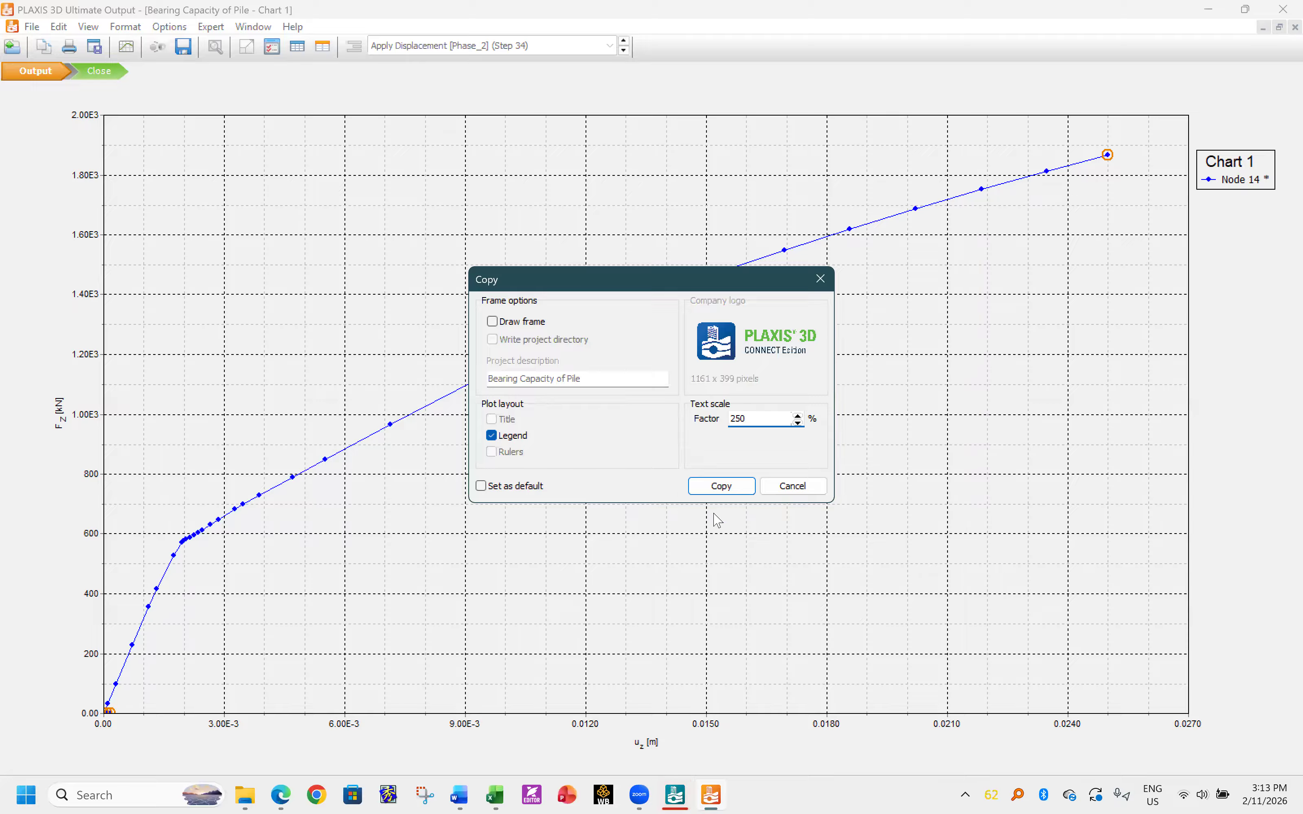
{"action": "left_click", "coordinate": [720, 490]}
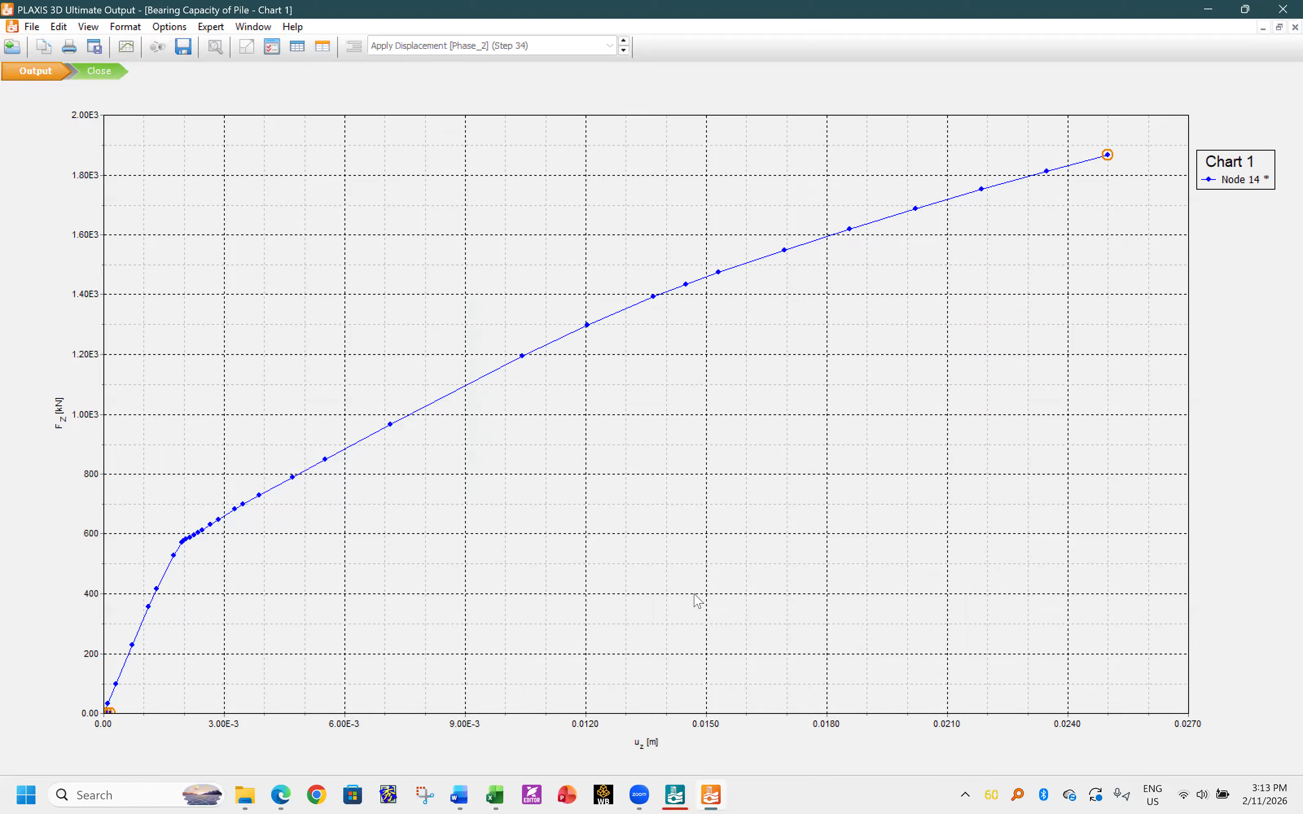
- Rename the Node 14 curve in the chart legend to BC
{"action": "double_click", "coordinate": [1230, 179]}
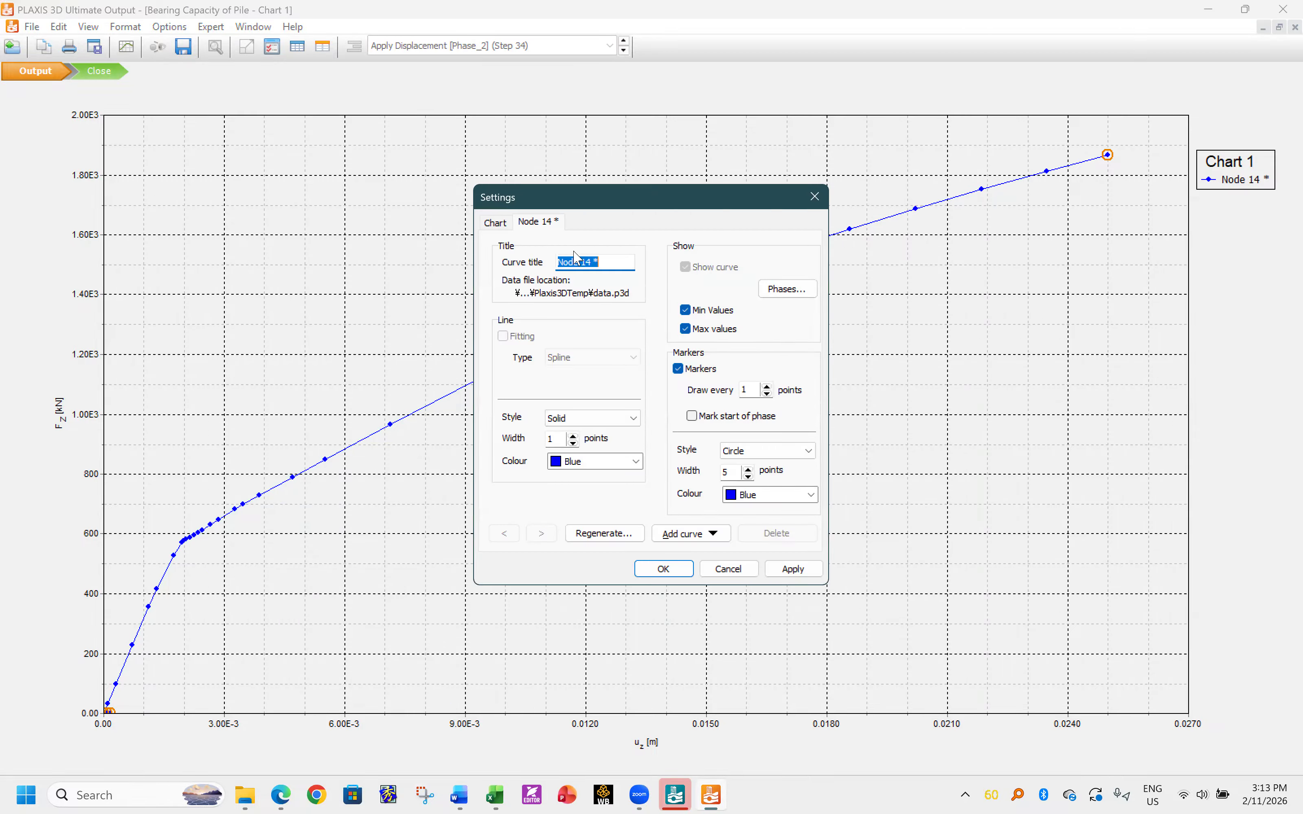
{"action": "type", "text": "BC"}
{"action": "left_click", "coordinate": [664, 569]}
- Copy the chart with its BC legend and paste it into the Word document below the handwritten notes
{"action": "right_click", "coordinate": [989, 292]}
{"action": "left_click", "coordinate": [1022, 298]}
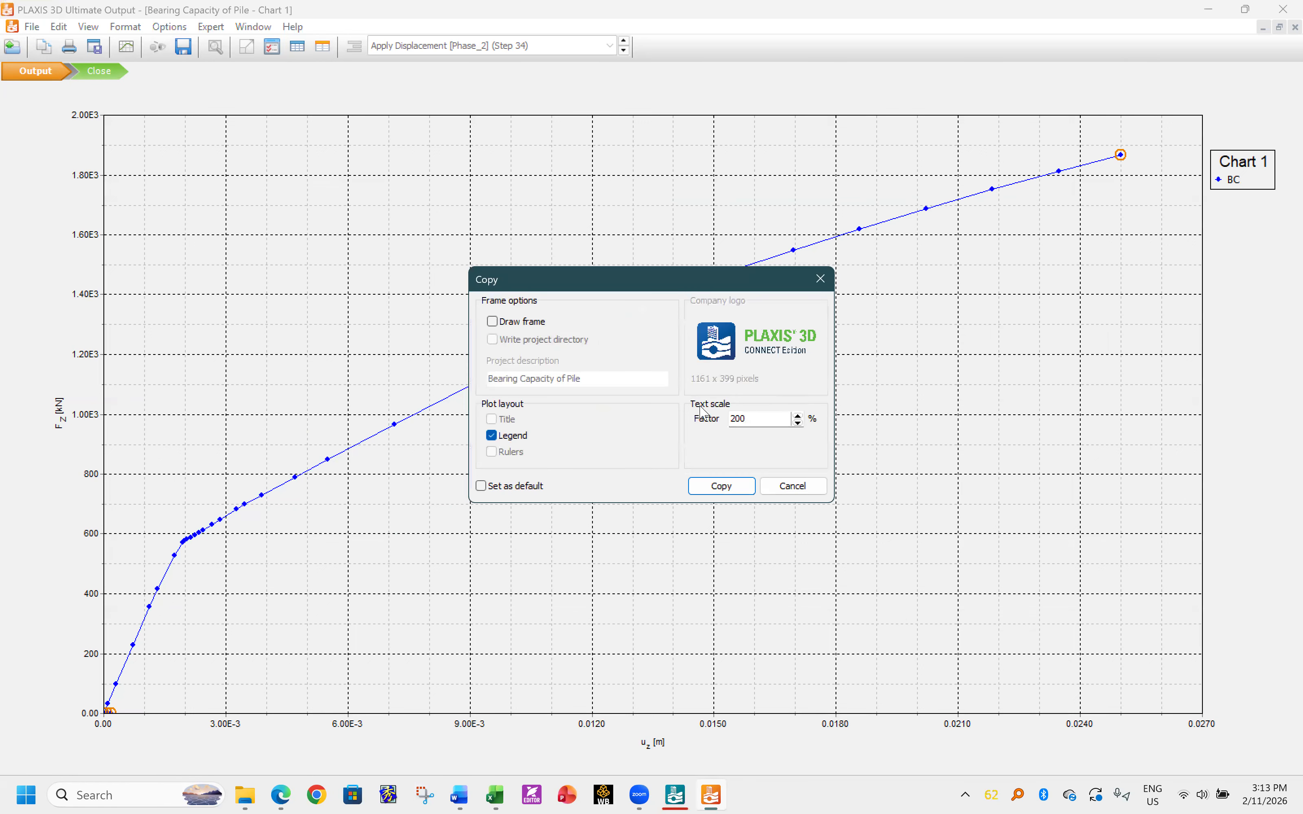
{"action": "double_click", "coordinate": [737, 418]}
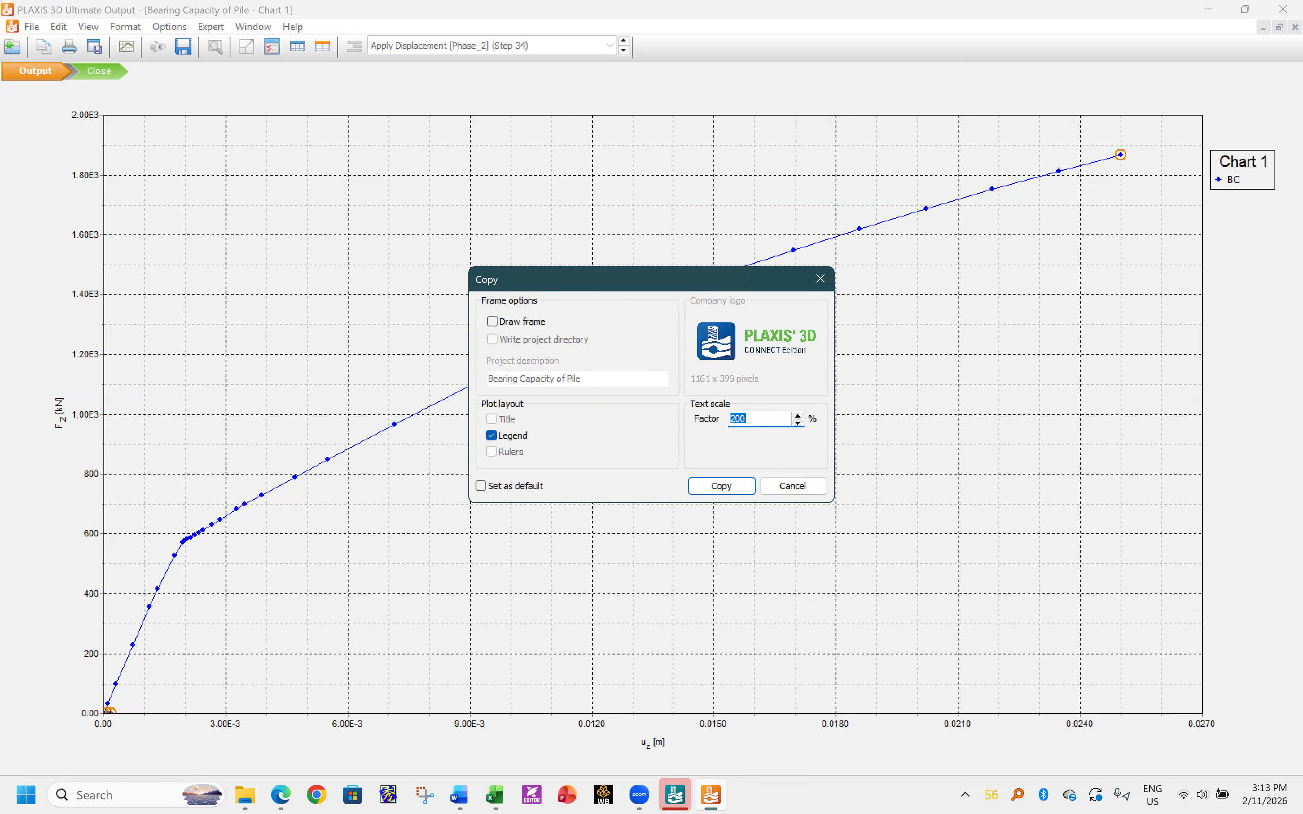
{"action": "left_click", "coordinate": [720, 486]}
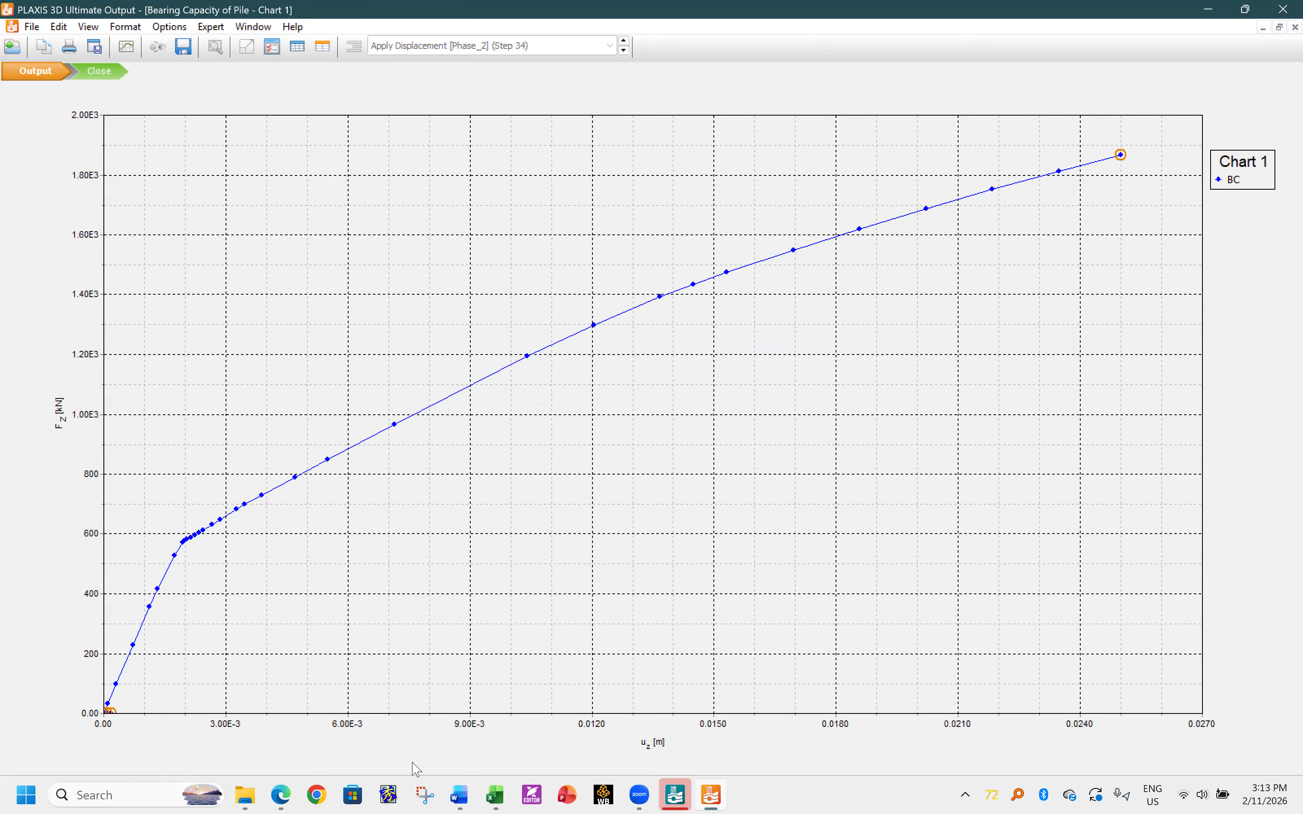
{"action": "left_click", "coordinate": [459, 796]}
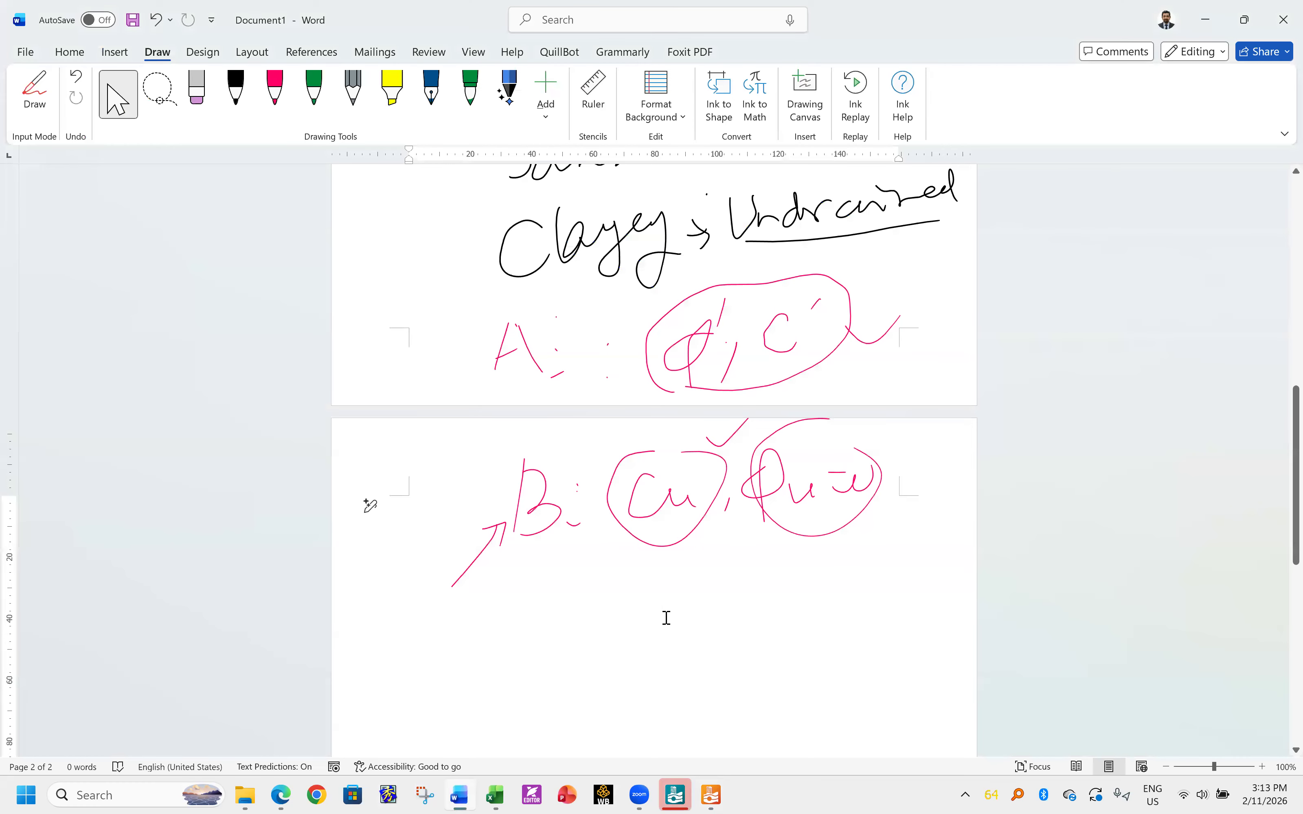
{"action": "scroll", "coordinate": [666, 617], "scroll_direction": "down", "scroll_amount": 1}
{"action": "left_click", "coordinate": [632, 545]}
{"action": "key", "text": "ctrl+v"}
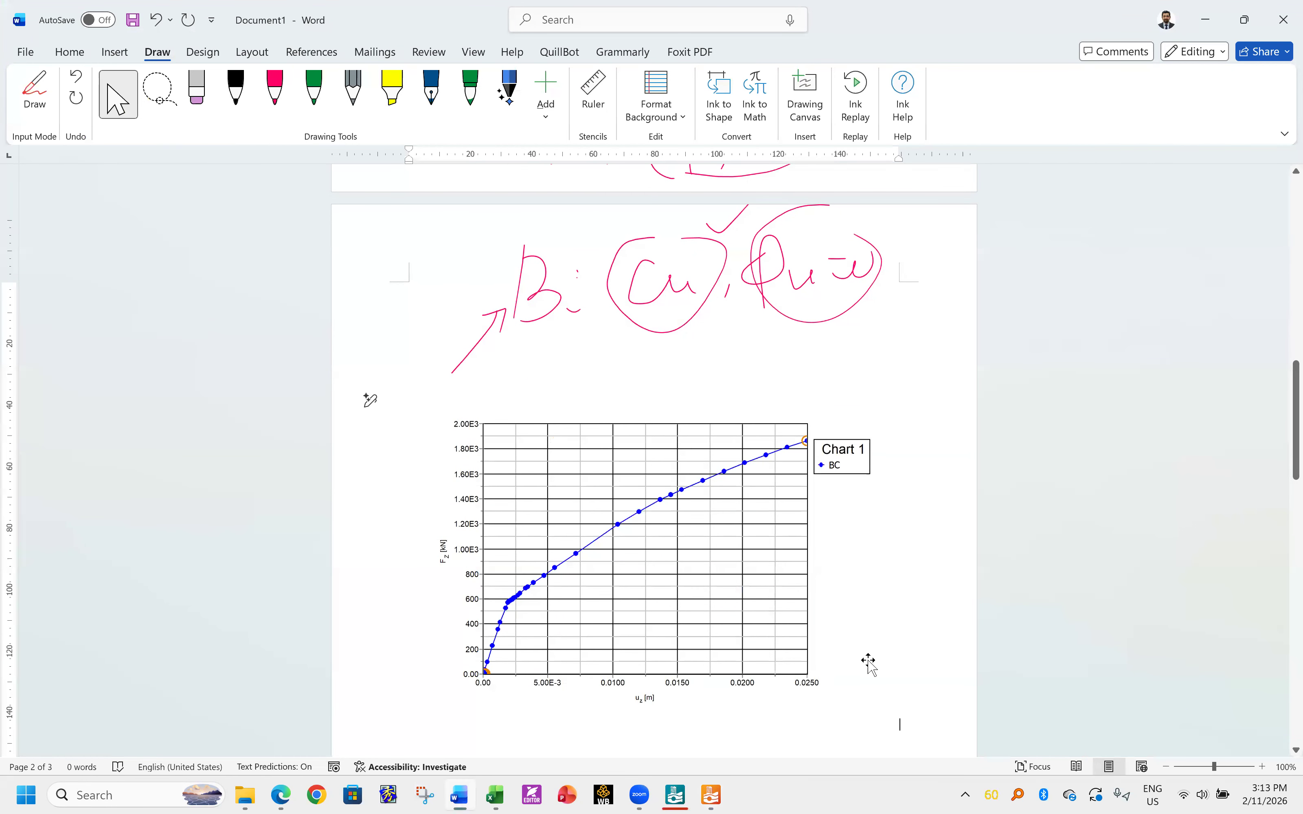
- Begin a text line under the pasted chart reading "Allowable Bearing Capacity = 18"
{"action": "key", "text": "Return"}
{"action": "type", "text": "B"}
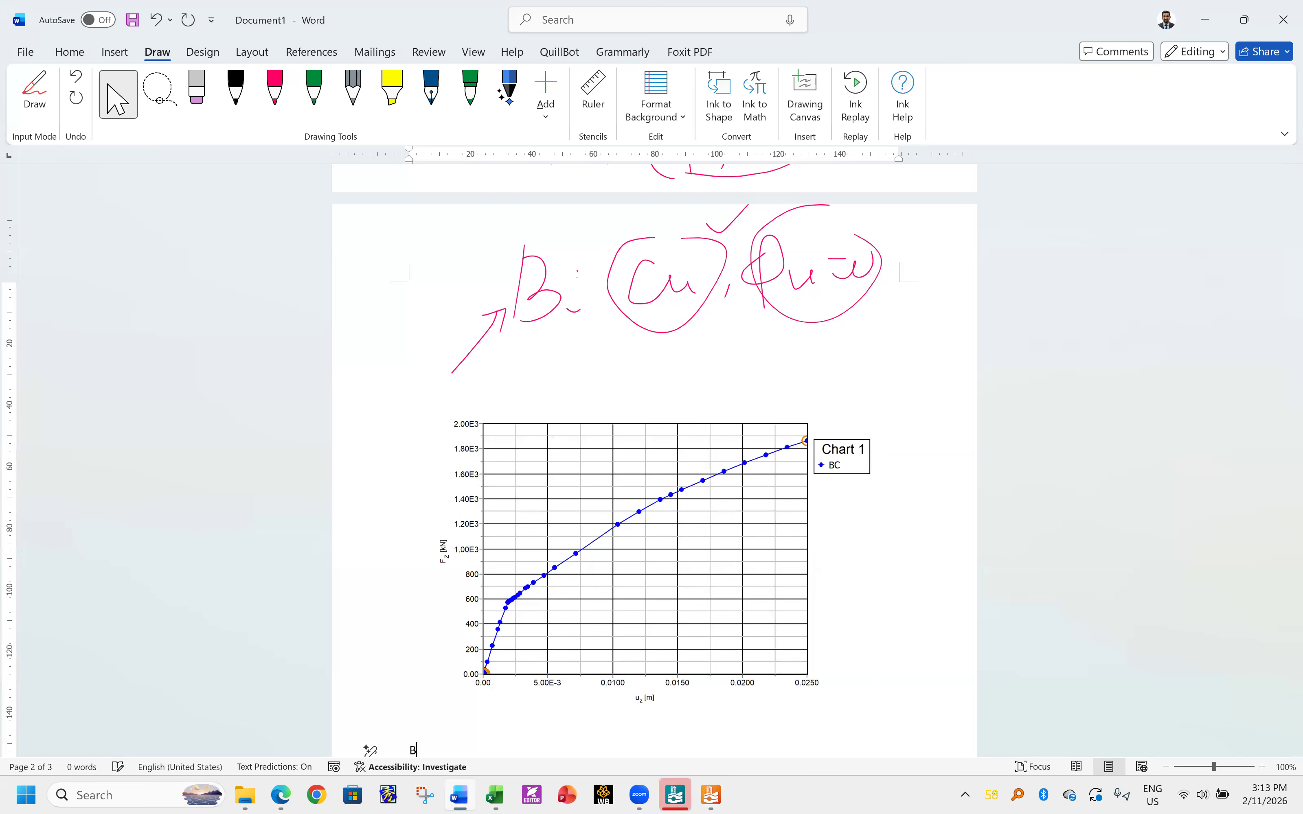
{"action": "type", "text": "earing"}
{"action": "key", "text": "BackSpace"}
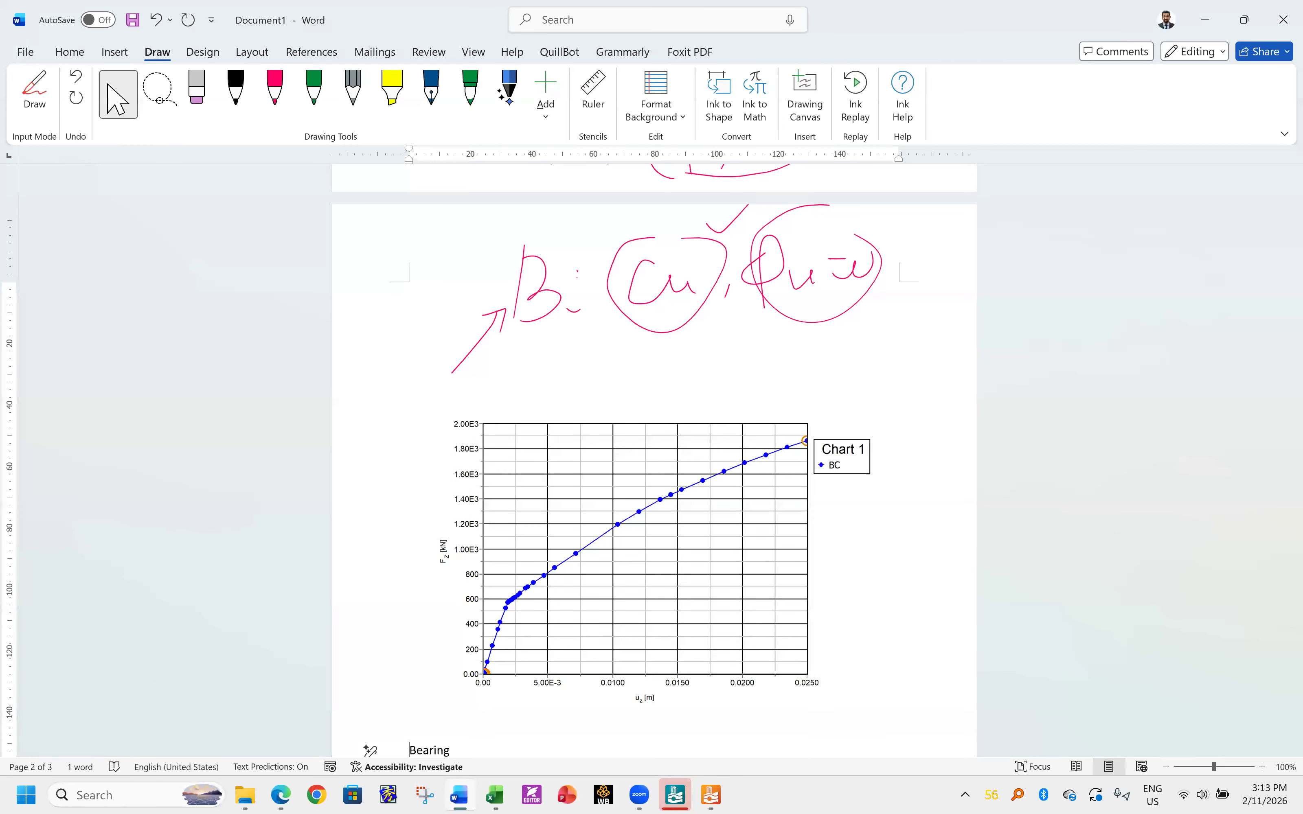
{"action": "key", "text": "Home"}
{"action": "type", "text": "Allowable Bearing"}
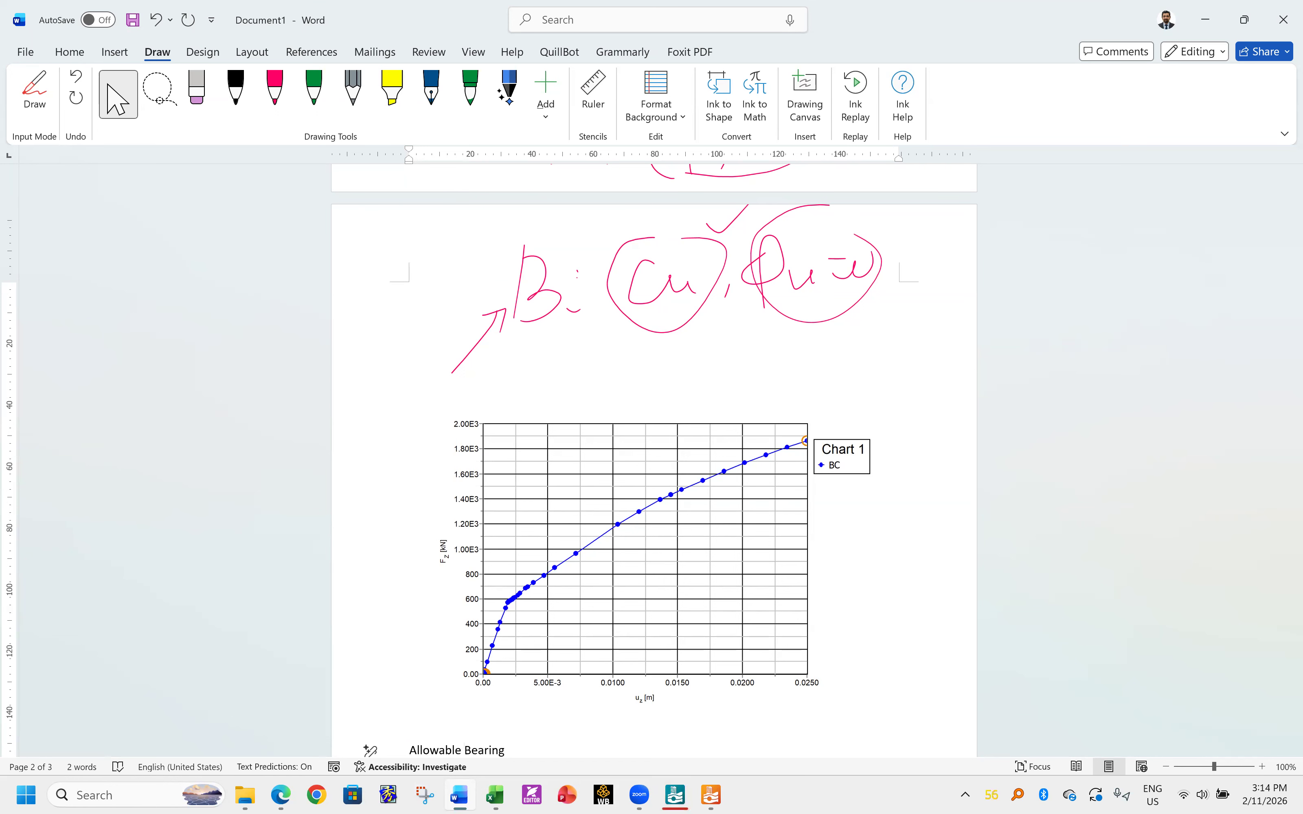
{"action": "type", "text": " Ca"}
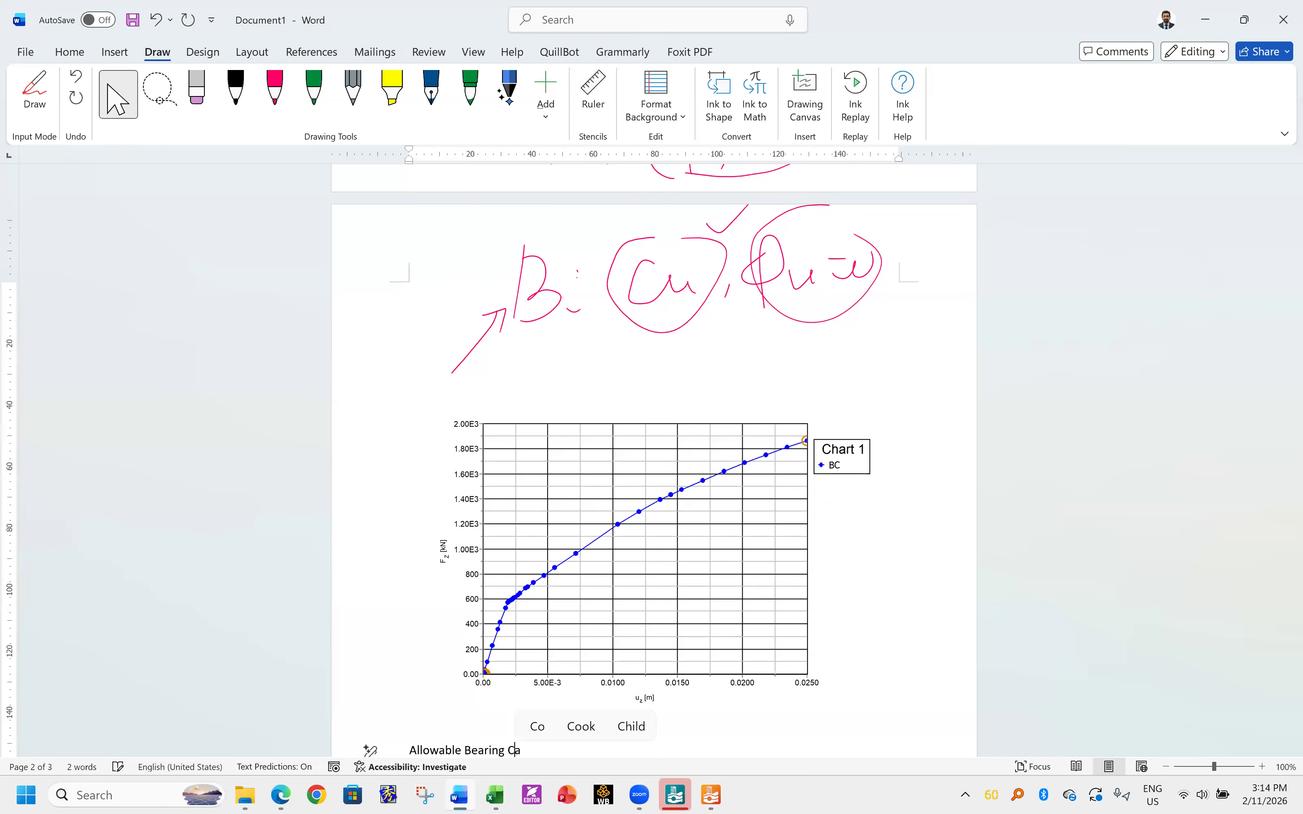
{"action": "type", "text": "pacity = 18"}
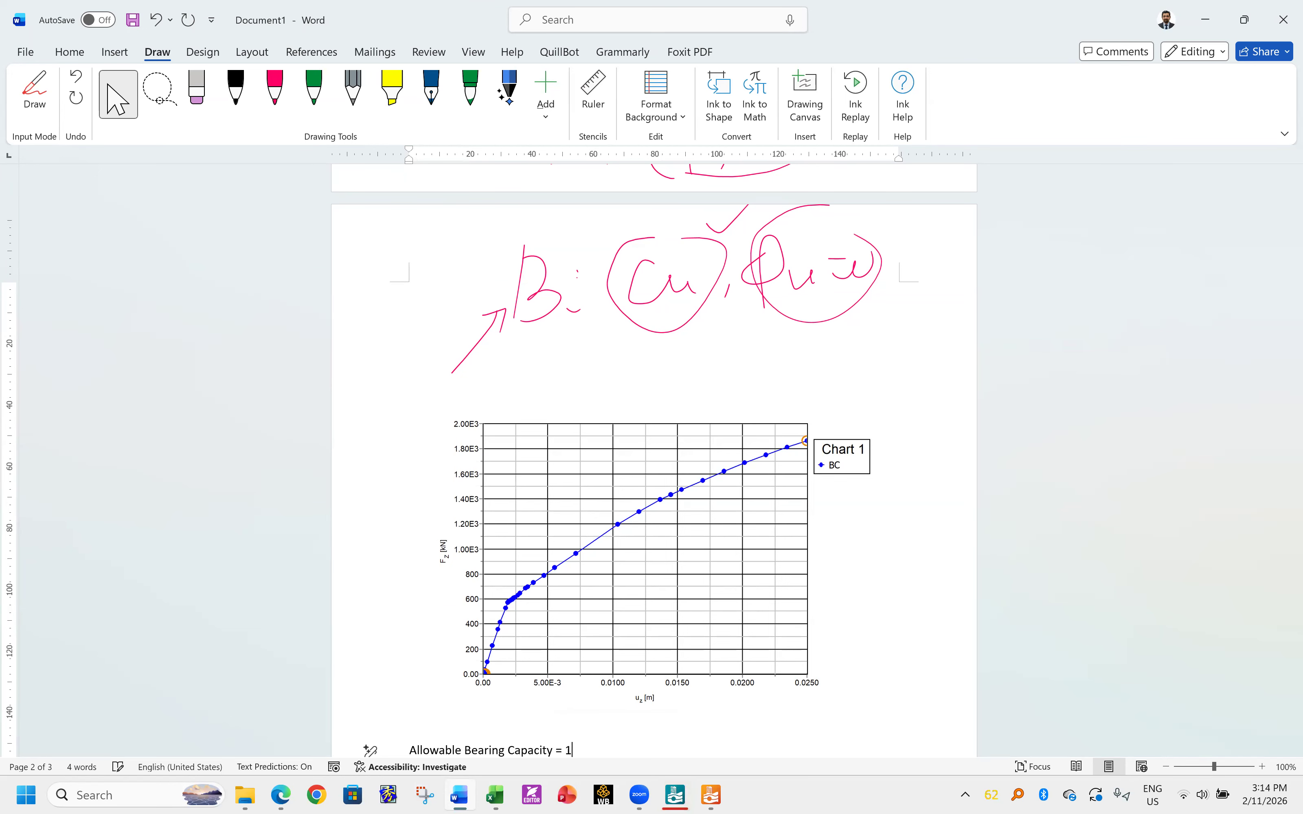
- Check the maximum Fz in PLAXIS's extreme values table and complete the bearing capacity line in Word as 1866 kN
{"action": "left_click", "coordinate": [712, 795]}
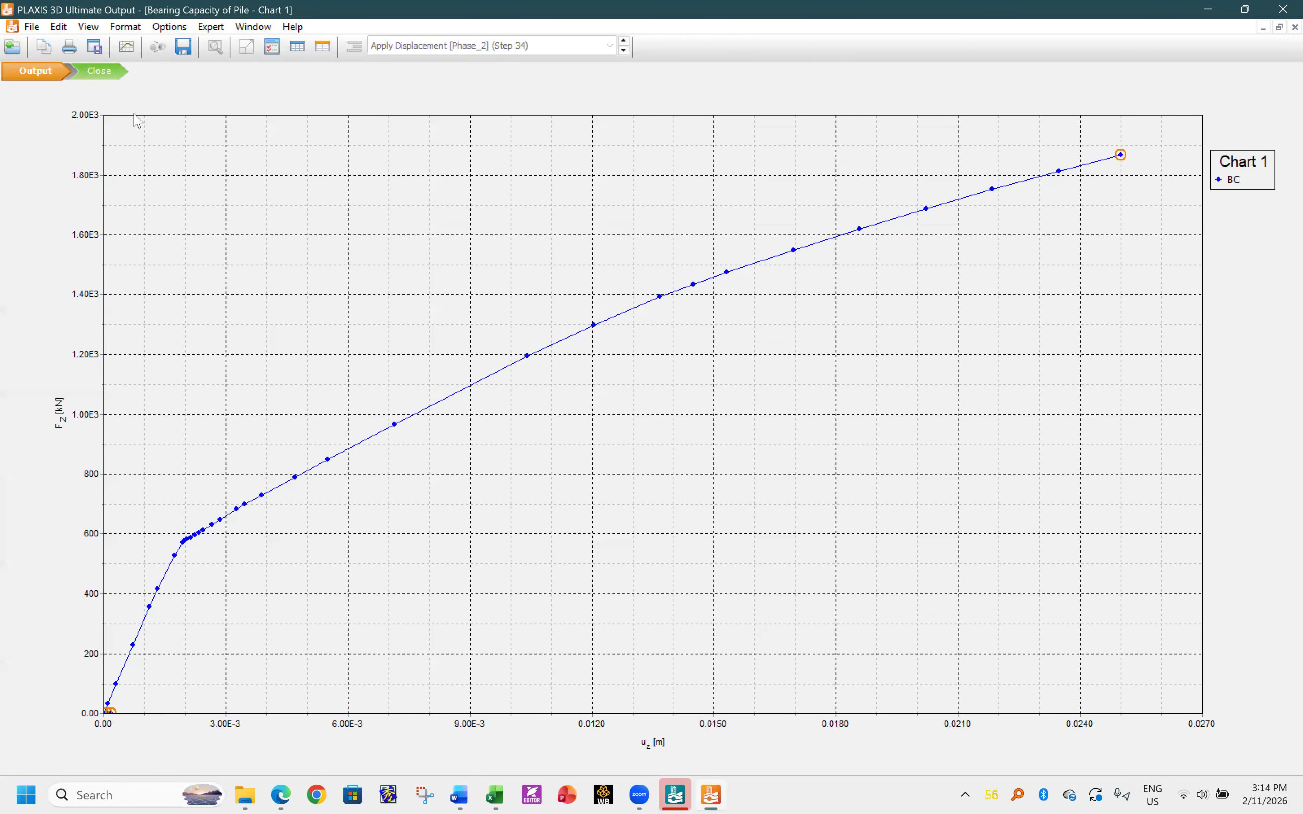
{"action": "left_click", "coordinate": [322, 46]}
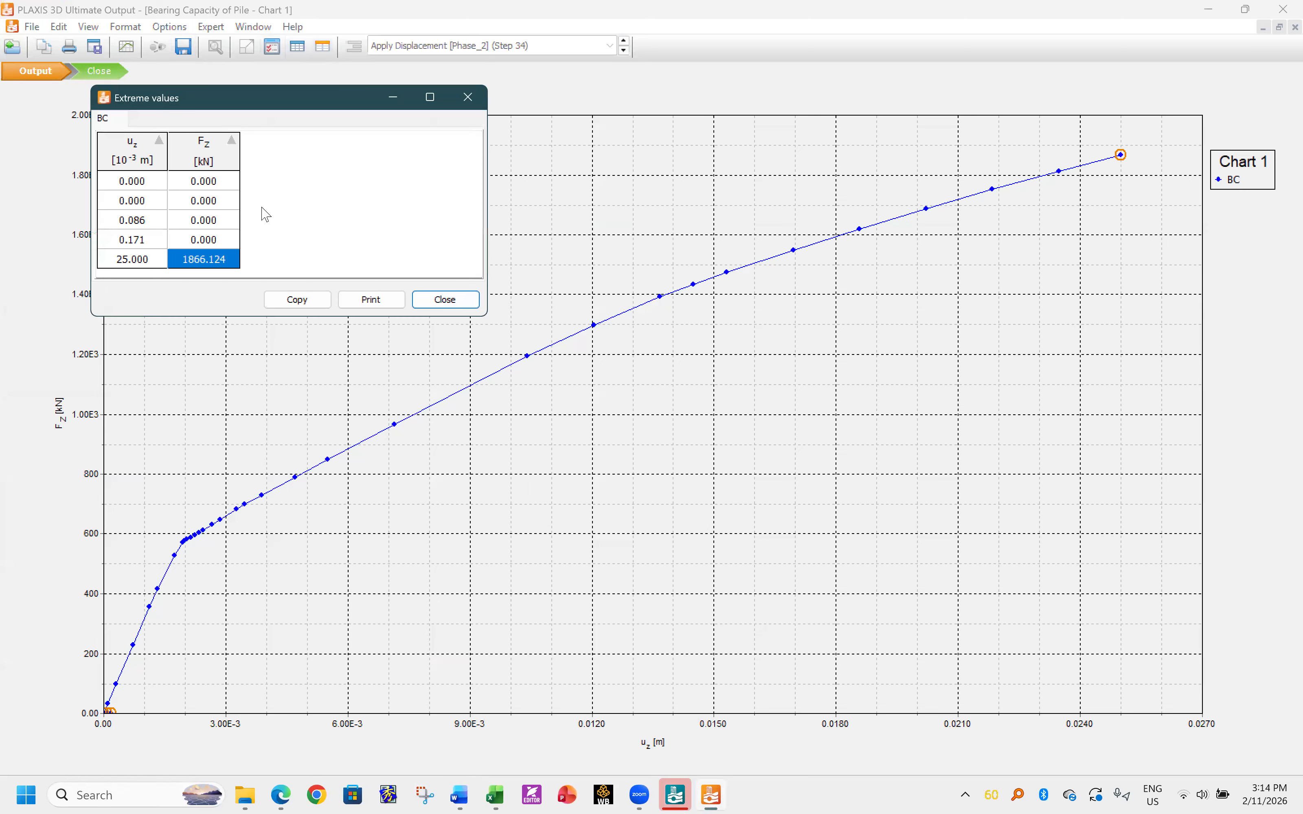
{"action": "left_click", "coordinate": [444, 300]}
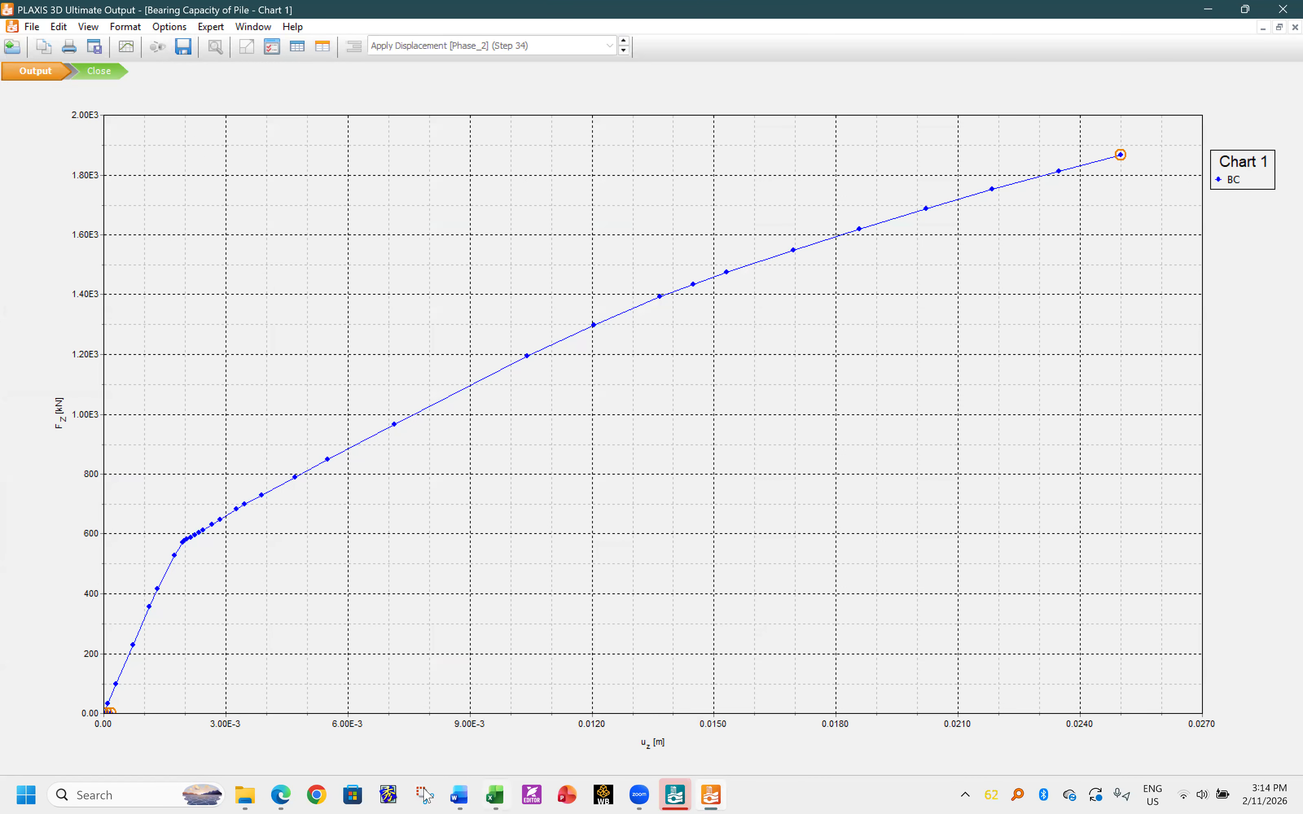
{"action": "left_click", "coordinate": [459, 794]}
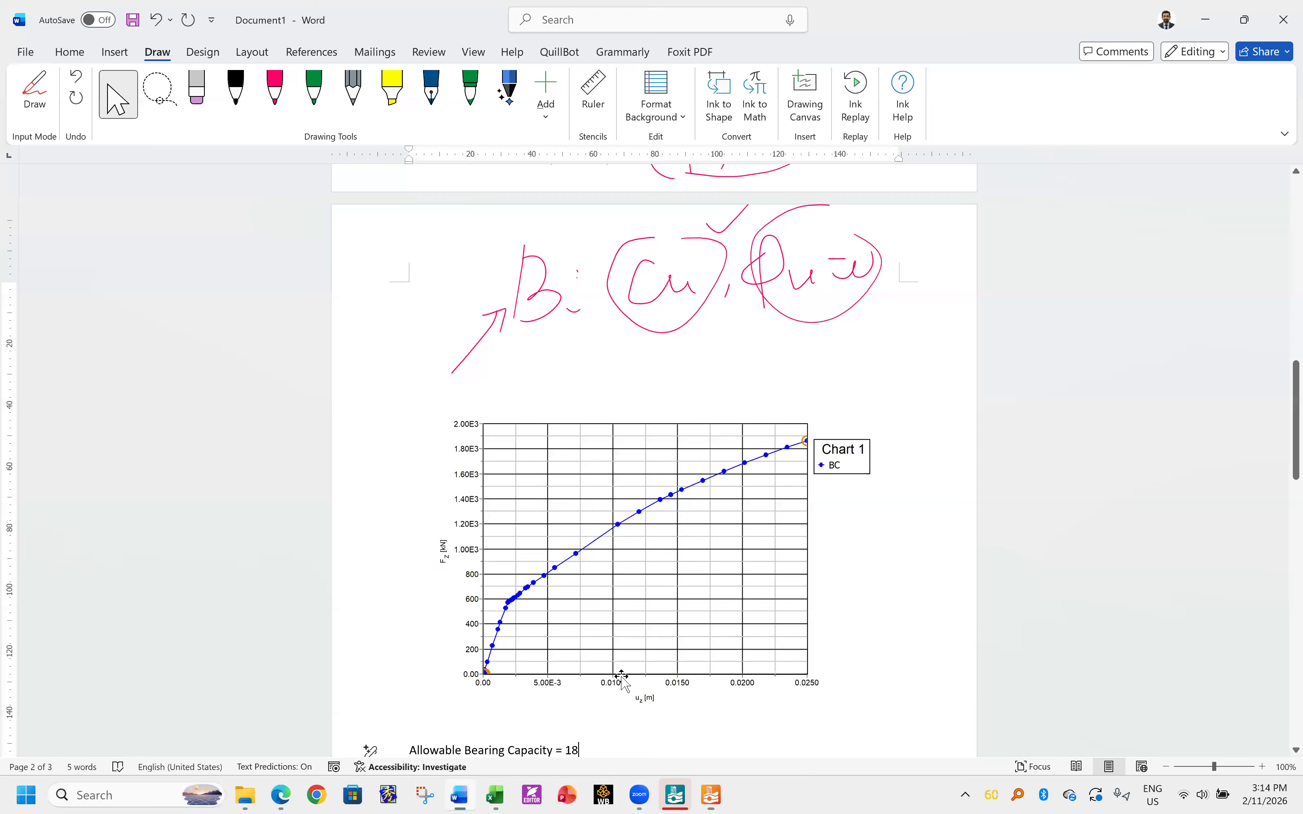
{"action": "type", "text": "66 kN"}
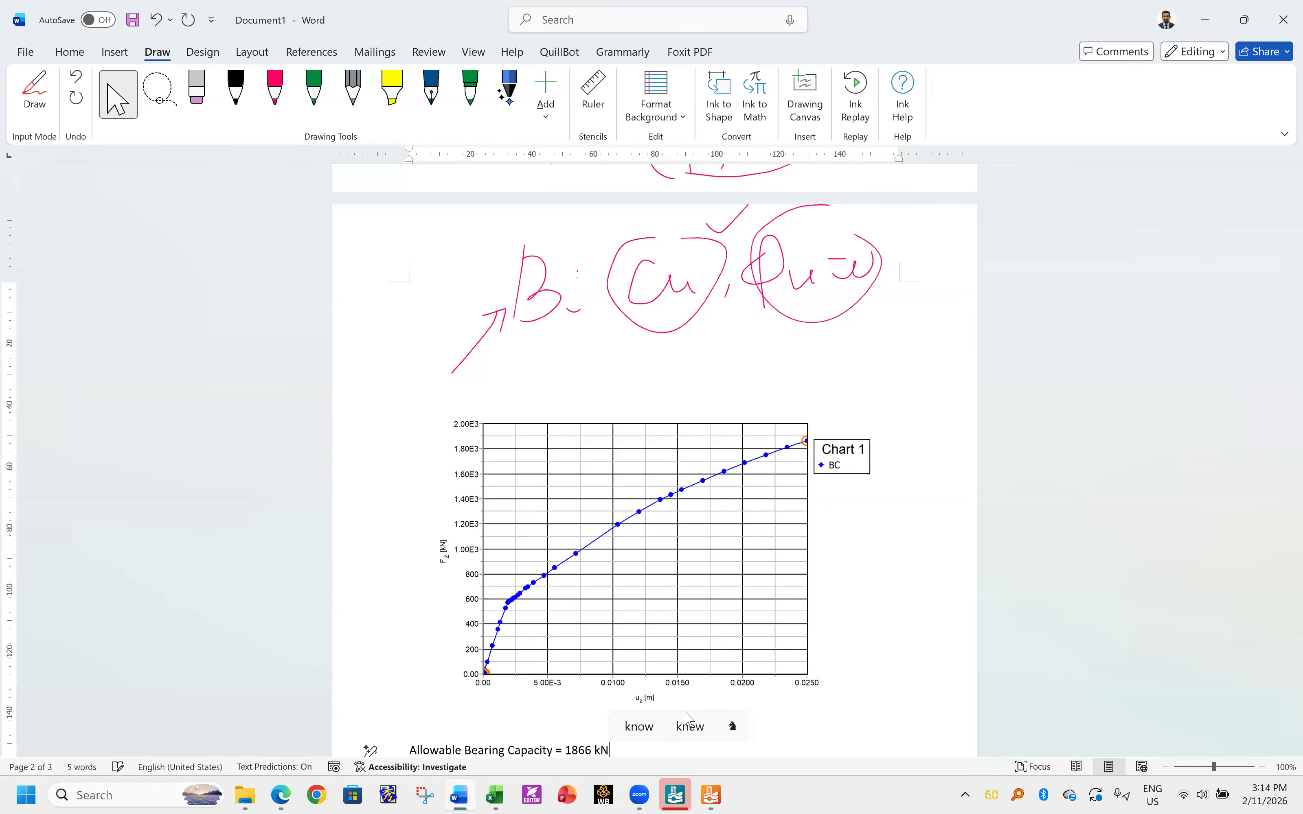
{"action": "key", "text": "Return"}
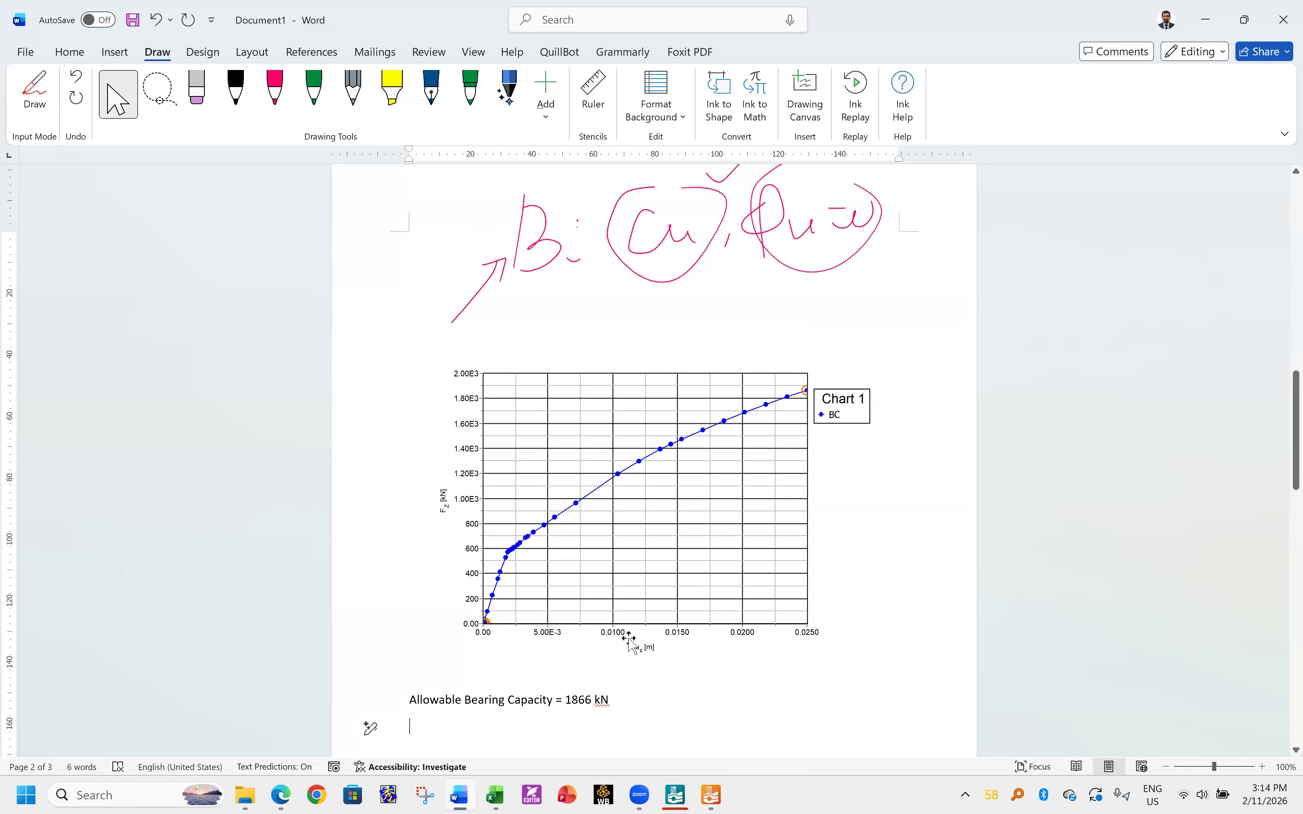
- Switch to PLAXIS Output, open the BC curve's points table and select the full uz and Fz columns for copying
{"action": "left_click", "coordinate": [725, 792]}
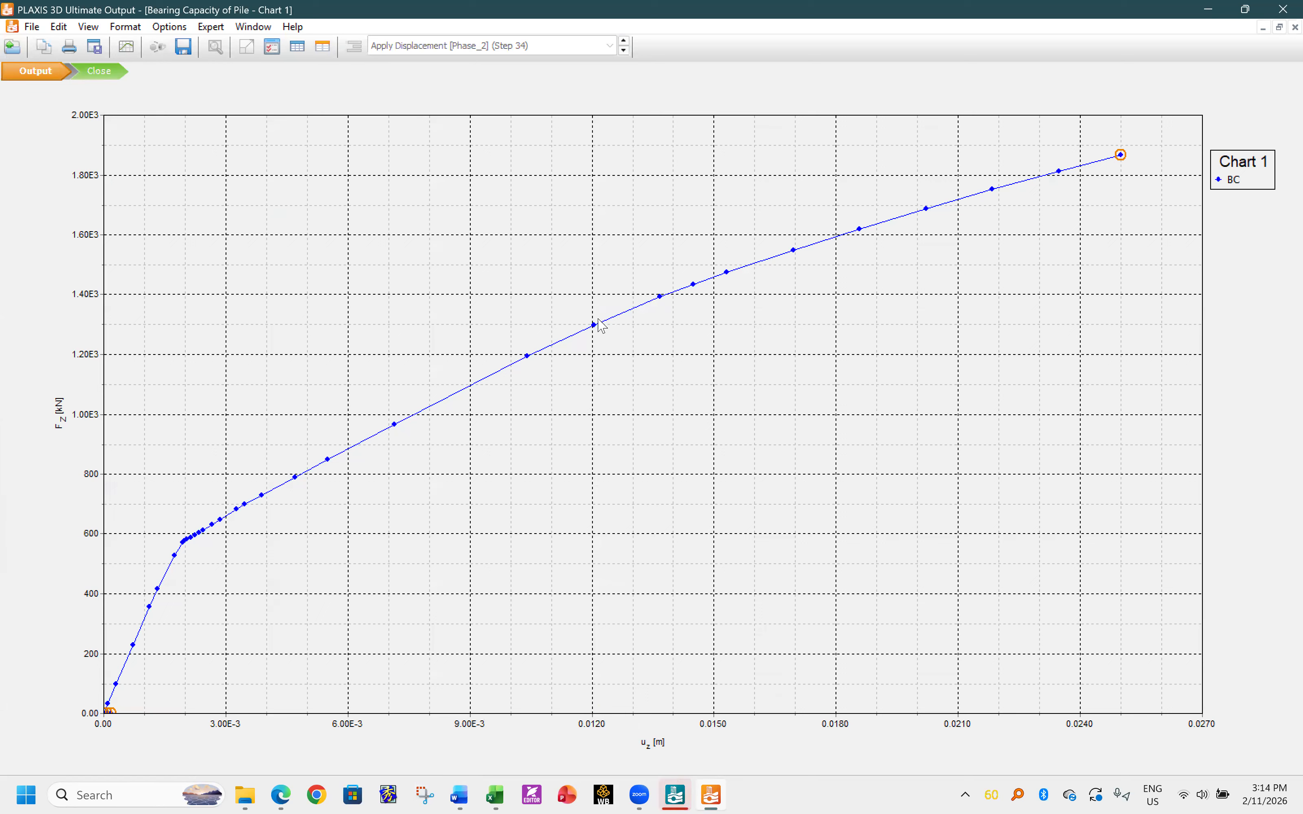
{"action": "mouse_move", "coordinate": [592, 325]}
{"action": "left_click", "coordinate": [298, 48]}
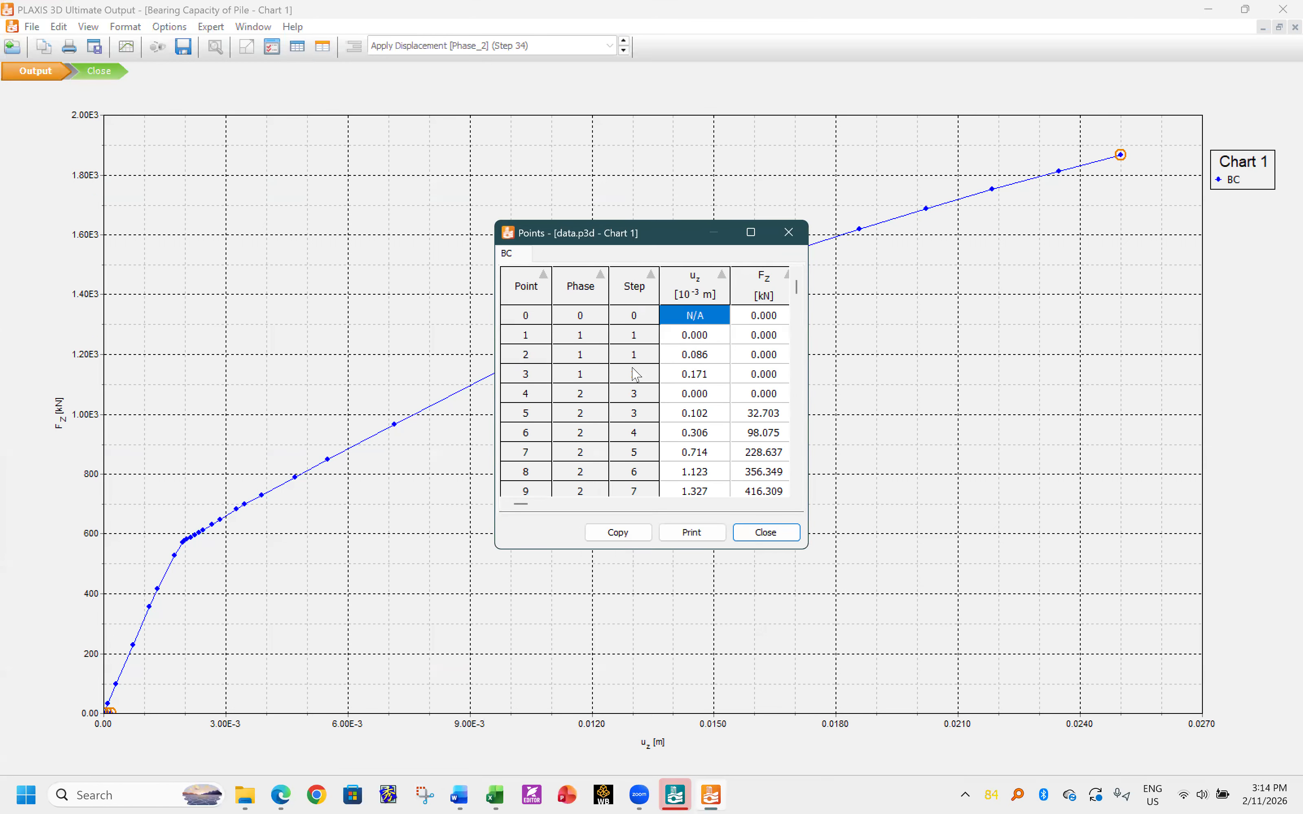
{"action": "scroll", "coordinate": [706, 437], "scroll_direction": "down", "scroll_amount": 1}
{"action": "scroll", "coordinate": [710, 442], "scroll_direction": "down", "scroll_amount": 11}
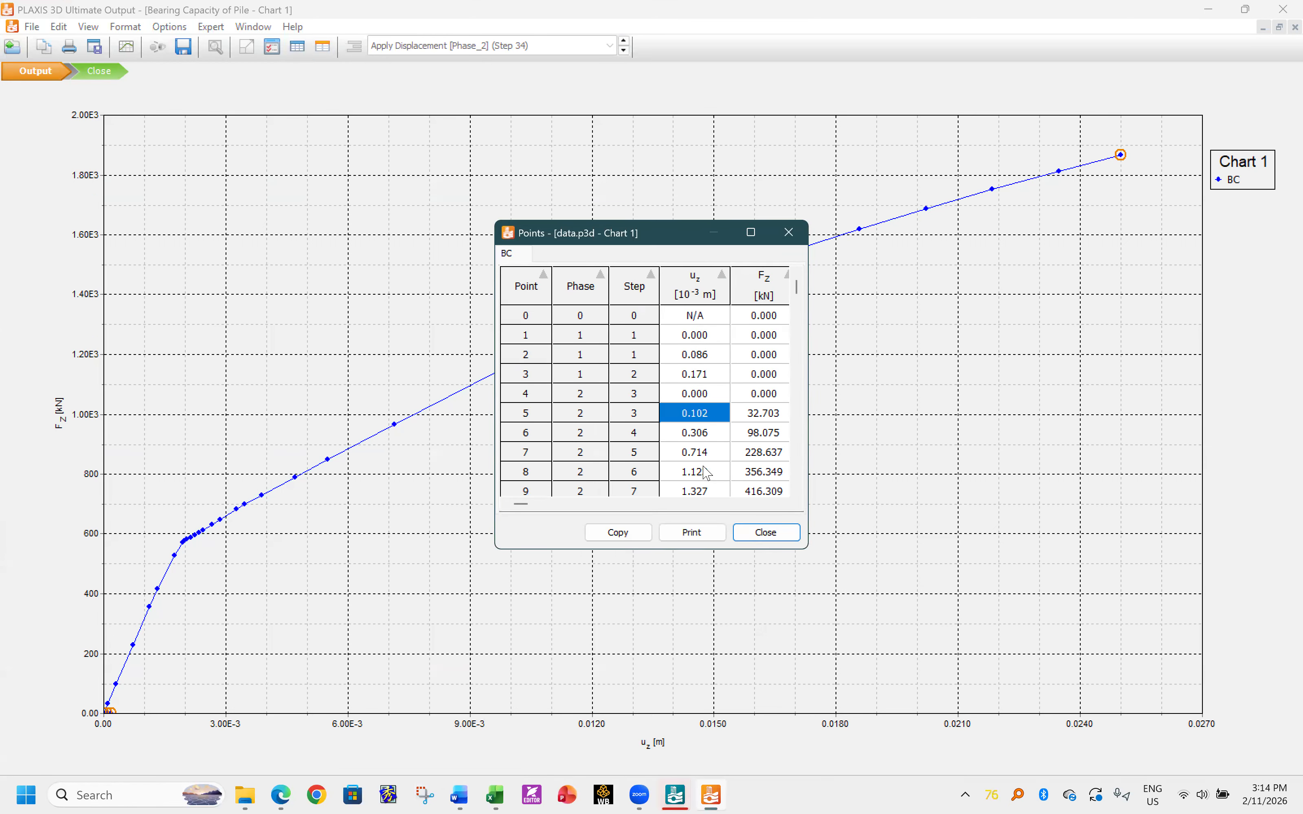
{"action": "scroll", "coordinate": [710, 471], "scroll_direction": "down", "scroll_amount": 3}
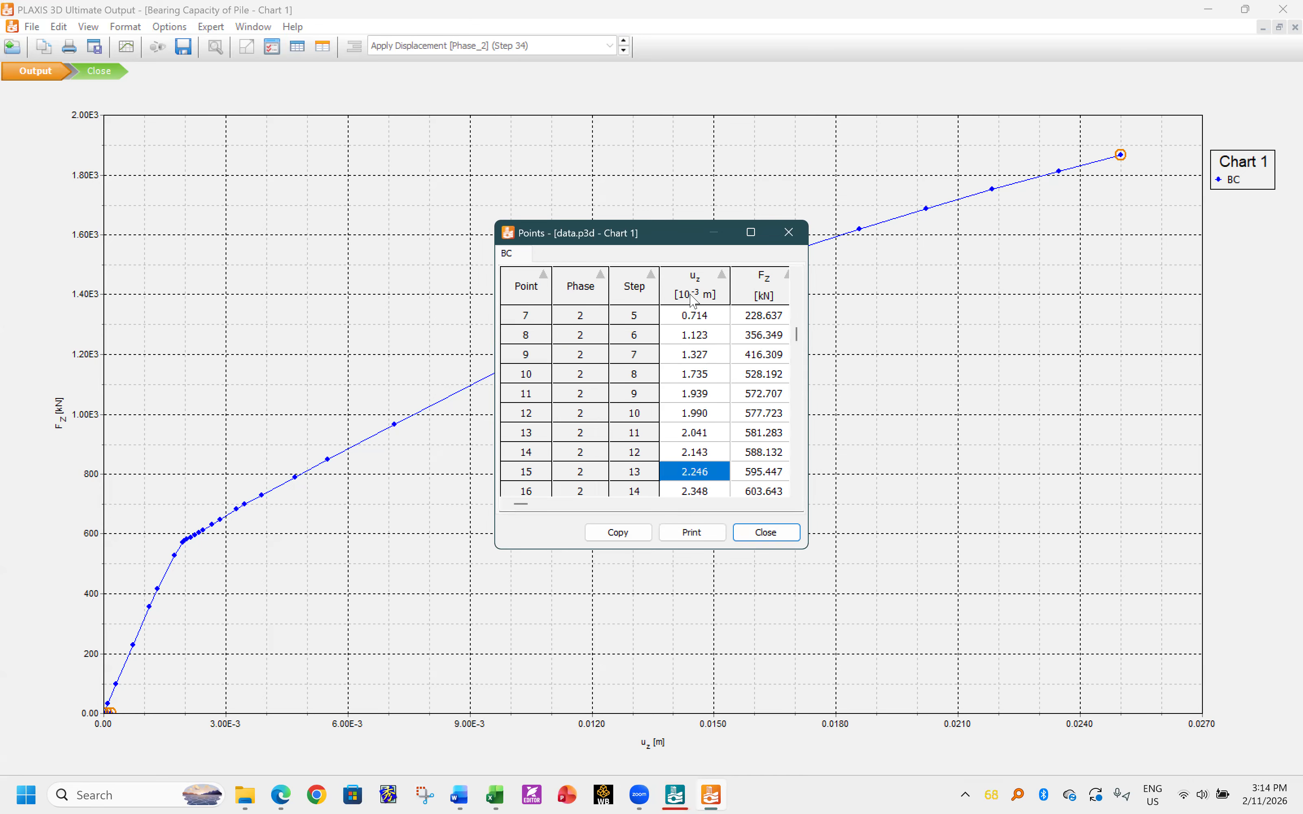
{"action": "left_click", "coordinate": [692, 281]}
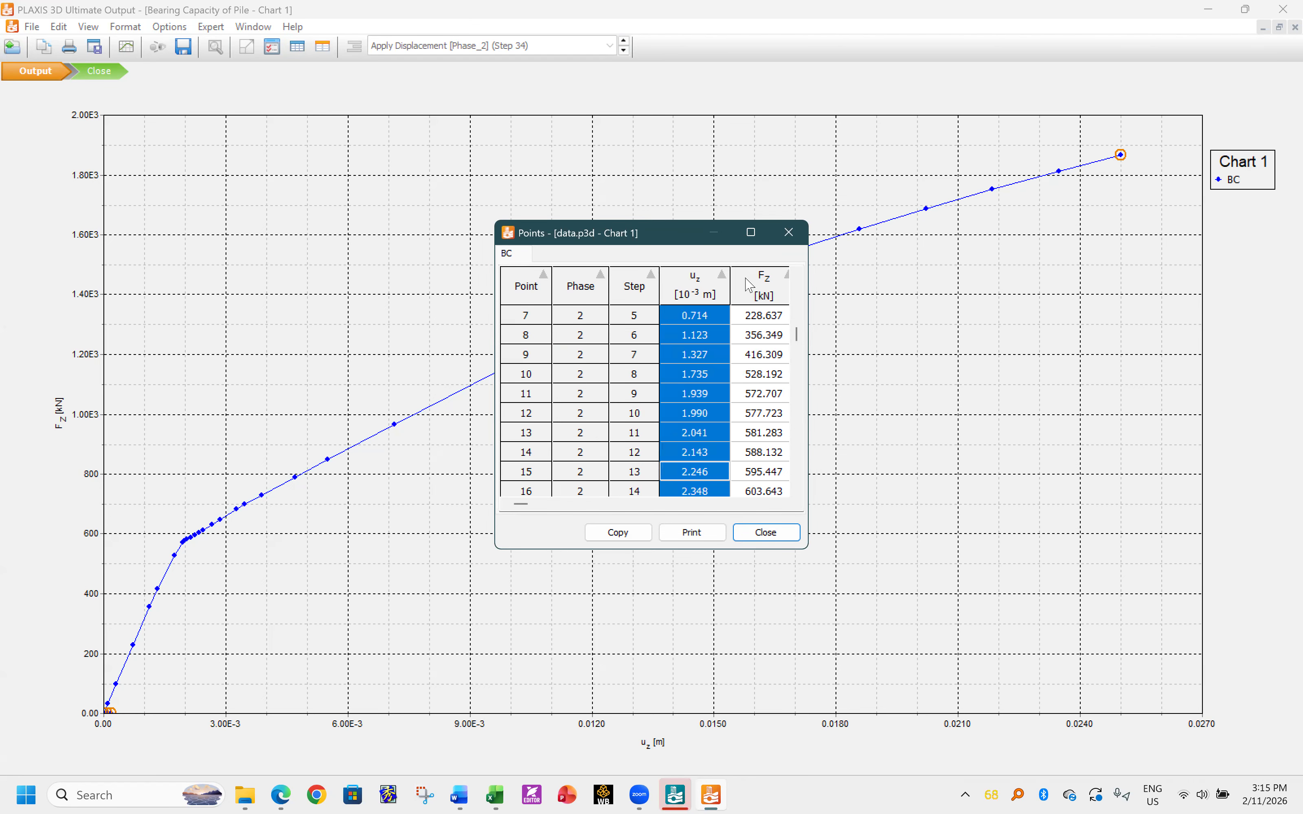
{"action": "left_click", "coordinate": [780, 282], "text": "shift"}
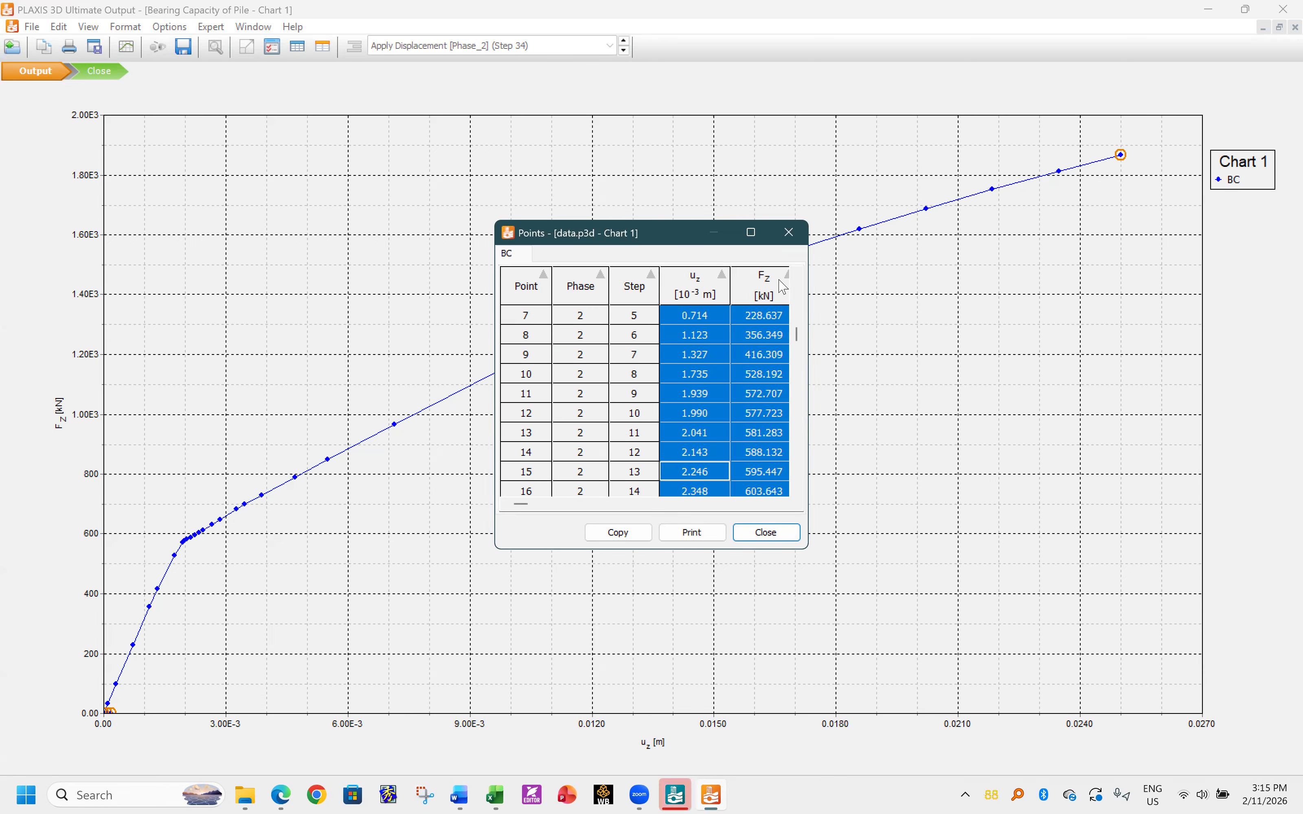
- Switch to Excel, create a new blank workbook and paste the curve points table starting at cell B3
{"action": "mouse_move", "coordinate": [494, 794]}
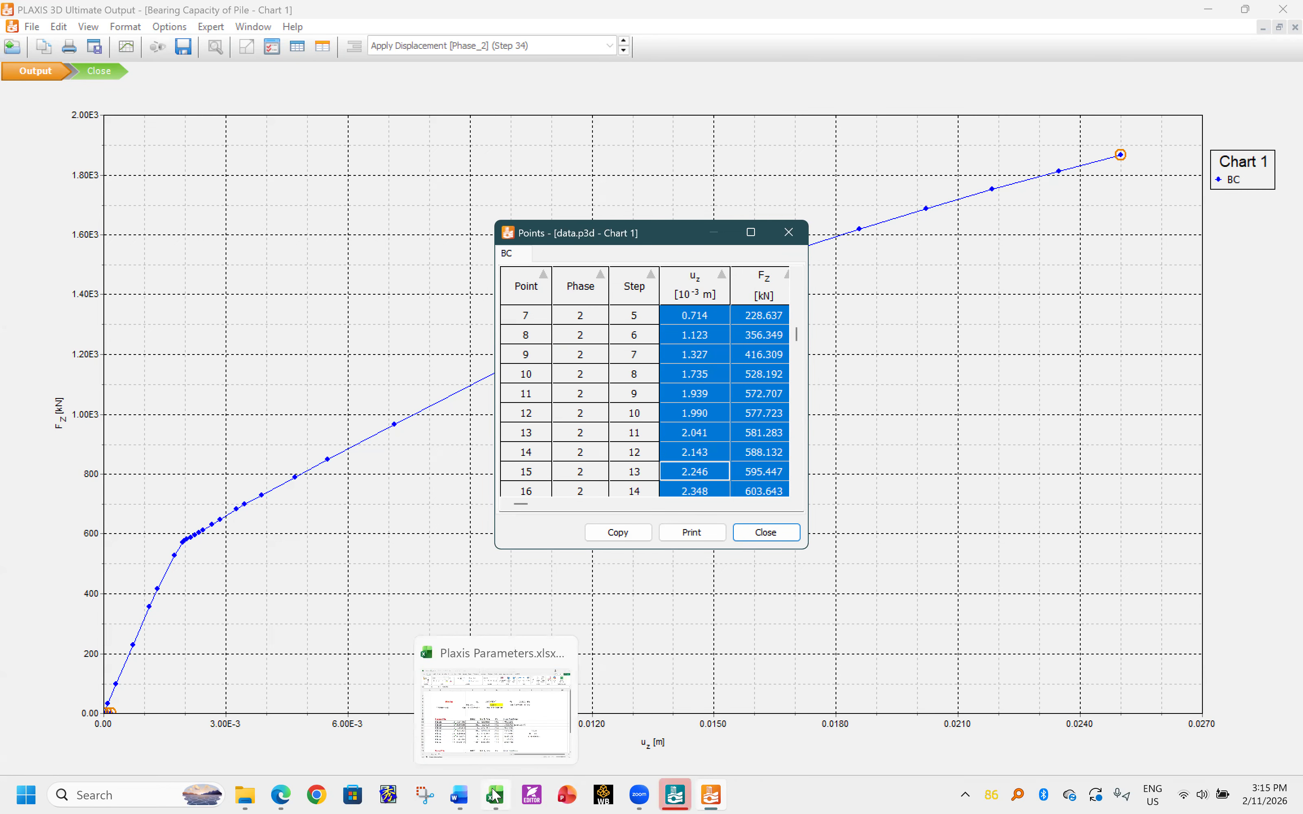
{"action": "left_click", "coordinate": [507, 733]}
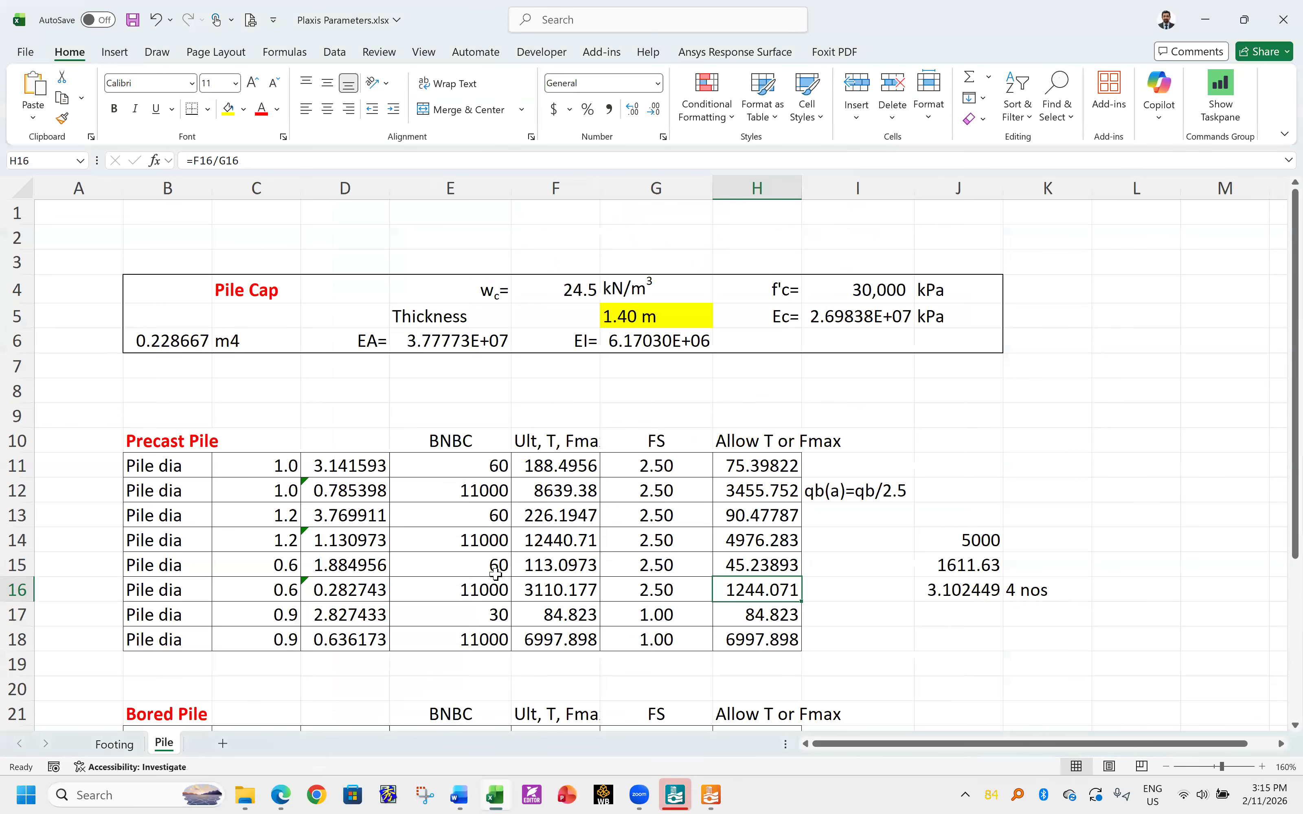
{"action": "key", "text": "ctrl+n"}
{"action": "left_click", "coordinate": [109, 230]}
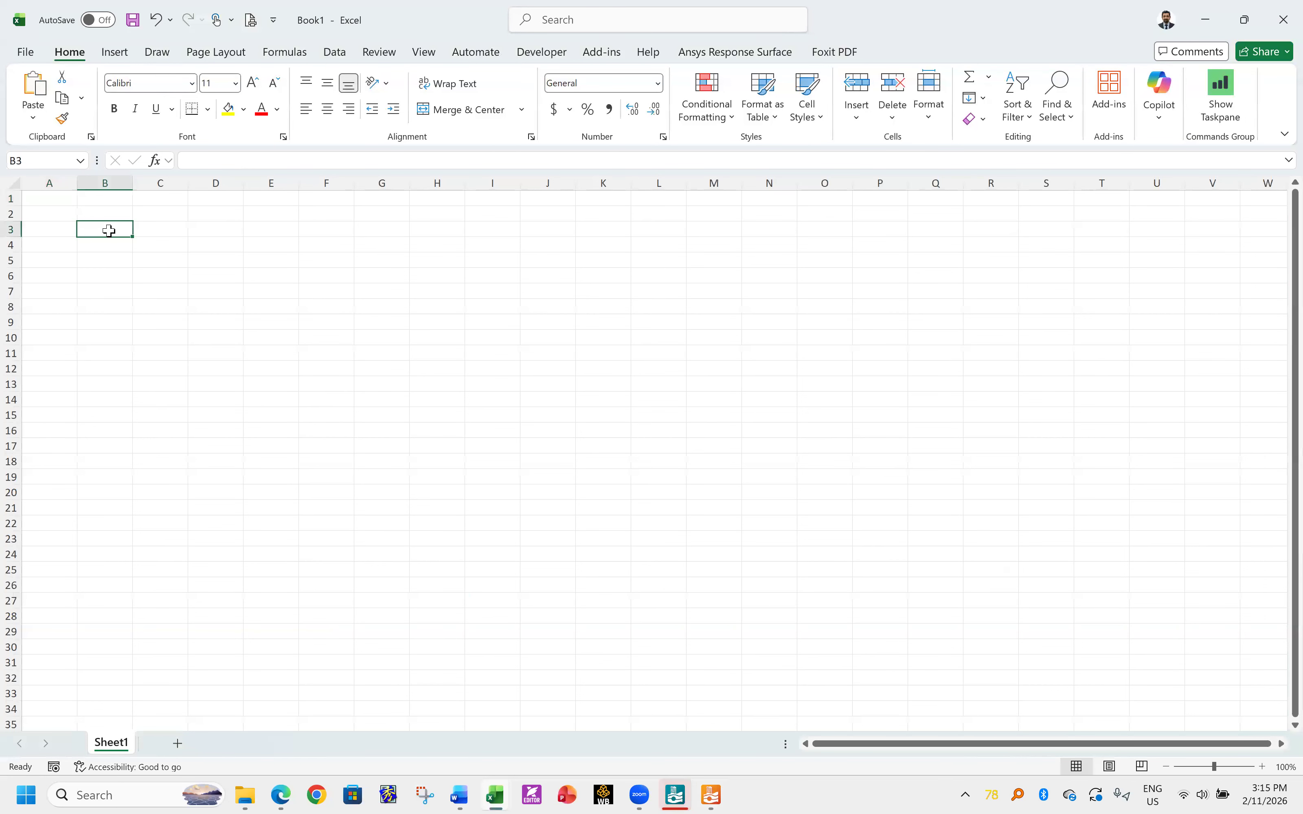
{"action": "key", "text": "ctrl+v"}
- Widen and centre the uz and Fz columns of the pasted table
{"action": "left_click", "coordinate": [436, 305]}
{"action": "left_click_drag", "start_coordinate": [272, 183], "coordinate": [338, 178]}
{"action": "left_click", "coordinate": [327, 109]}
{"action": "left_click", "coordinate": [437, 260]}
{"action": "left_click_drag", "start_coordinate": [300, 185], "coordinate": [426, 178]}
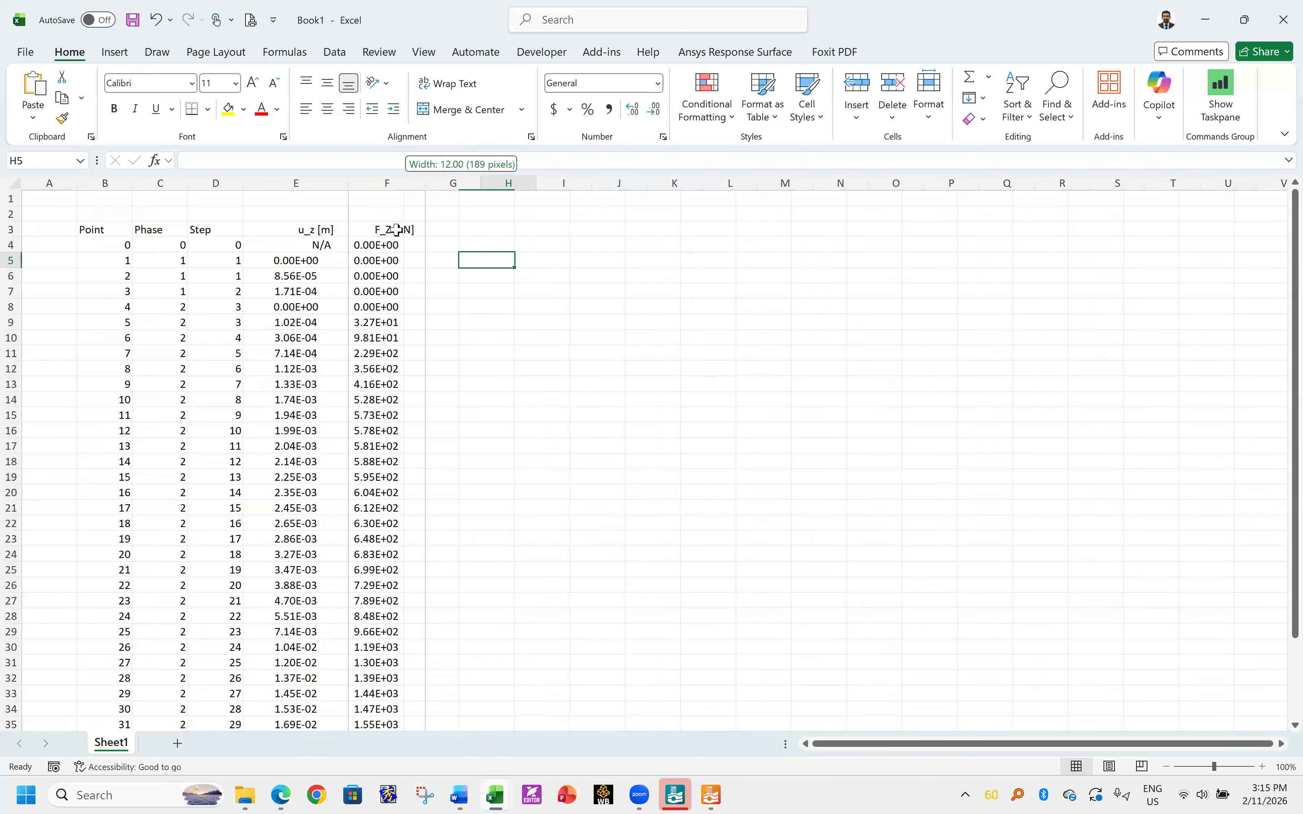
- Format the uz and Fz values from row 5 down to row 40 as Number with two decimal places
{"action": "scroll", "coordinate": [347, 334], "scroll_direction": "down", "scroll_amount": 8}
{"action": "scroll", "coordinate": [334, 431], "scroll_direction": "up", "scroll_amount": 4}
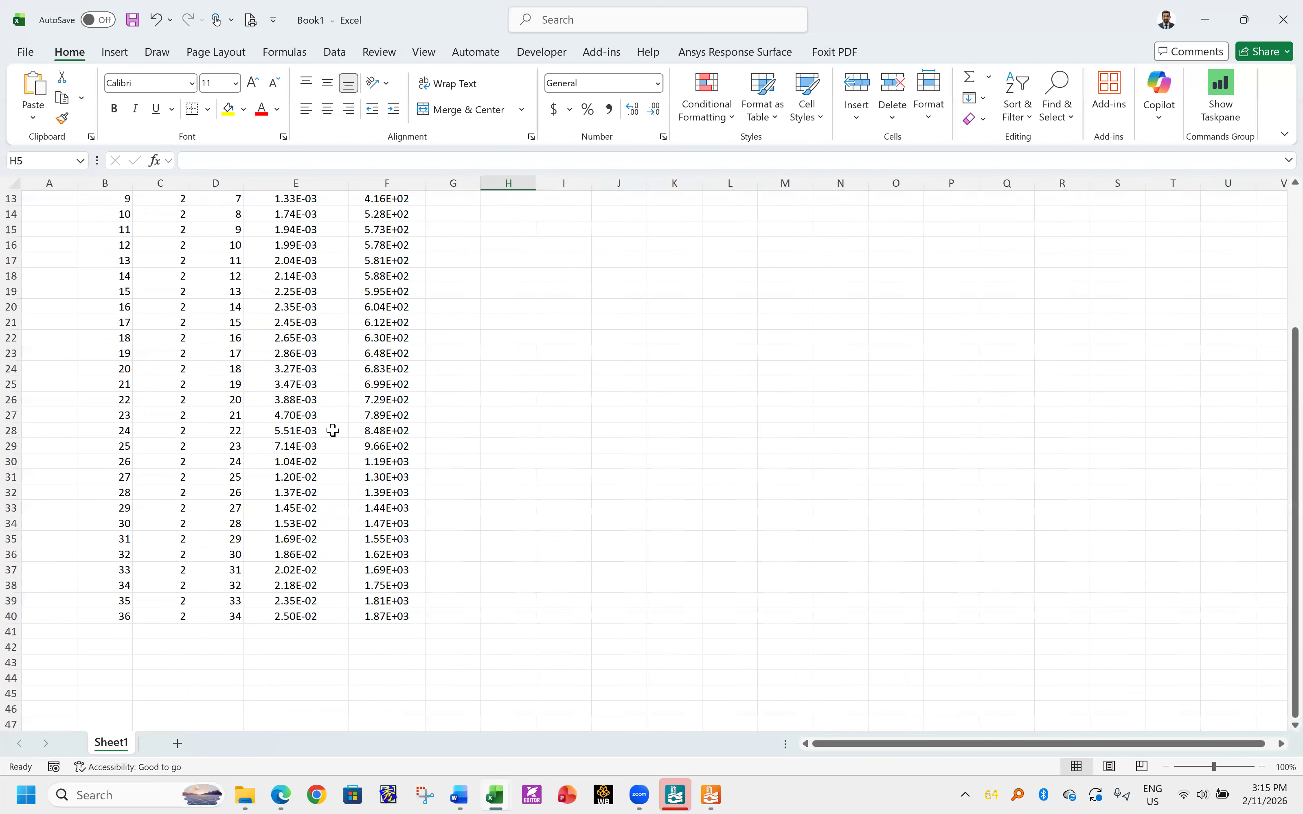
{"action": "left_click_drag", "start_coordinate": [288, 476], "coordinate": [379, 472]}
{"action": "left_click", "coordinate": [384, 476]}
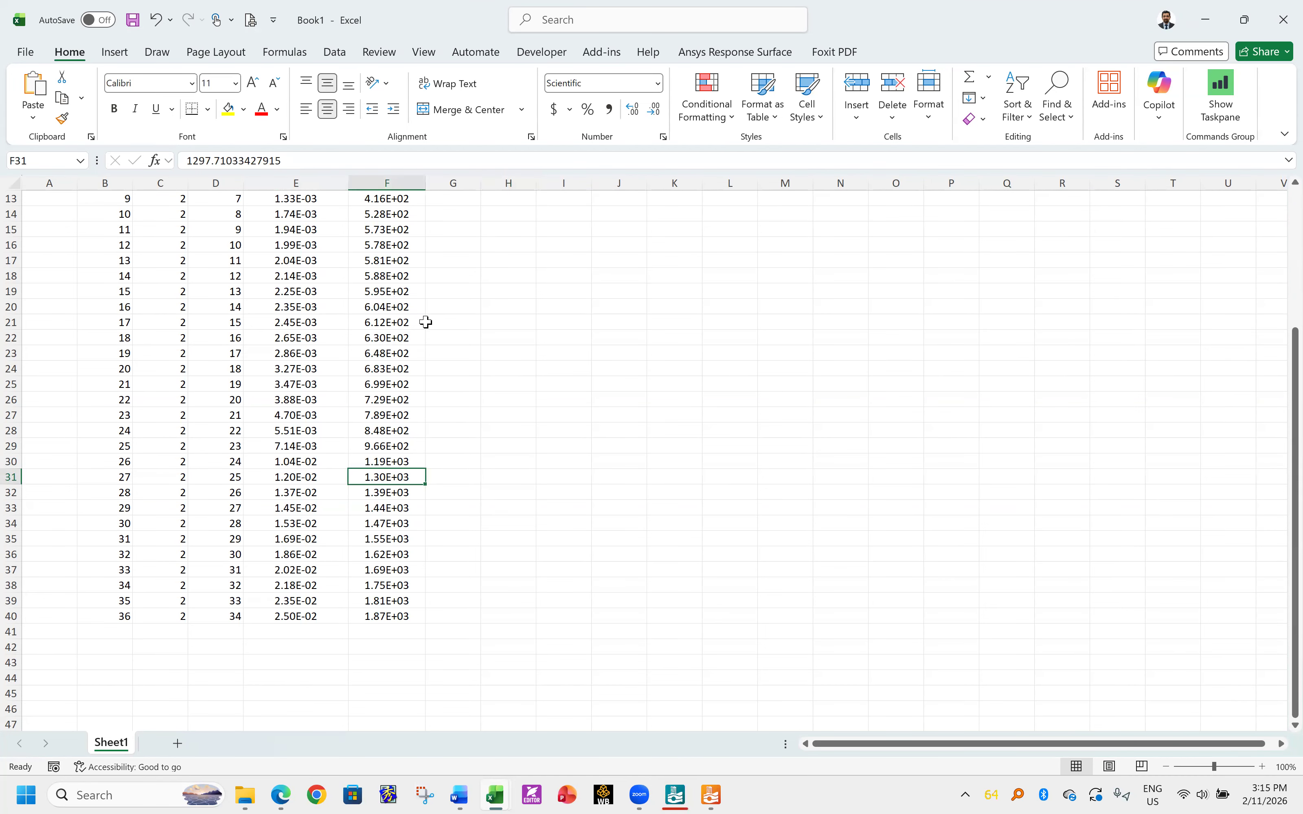
{"action": "scroll", "coordinate": [311, 280], "scroll_direction": "up", "scroll_amount": 4}
{"action": "left_click", "coordinate": [311, 262]}
{"action": "left_click_drag", "start_coordinate": [311, 262], "coordinate": [393, 695]}
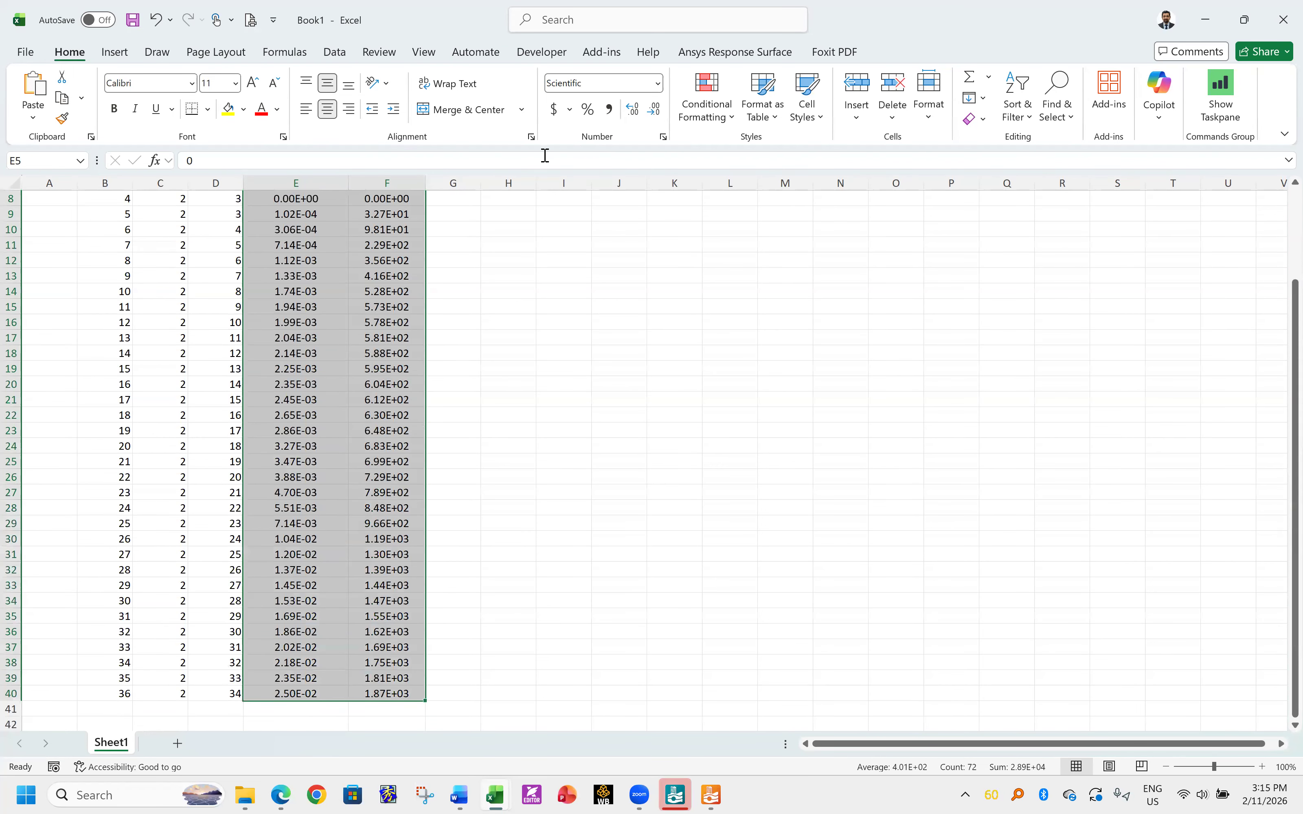
{"action": "left_click", "coordinate": [664, 138]}
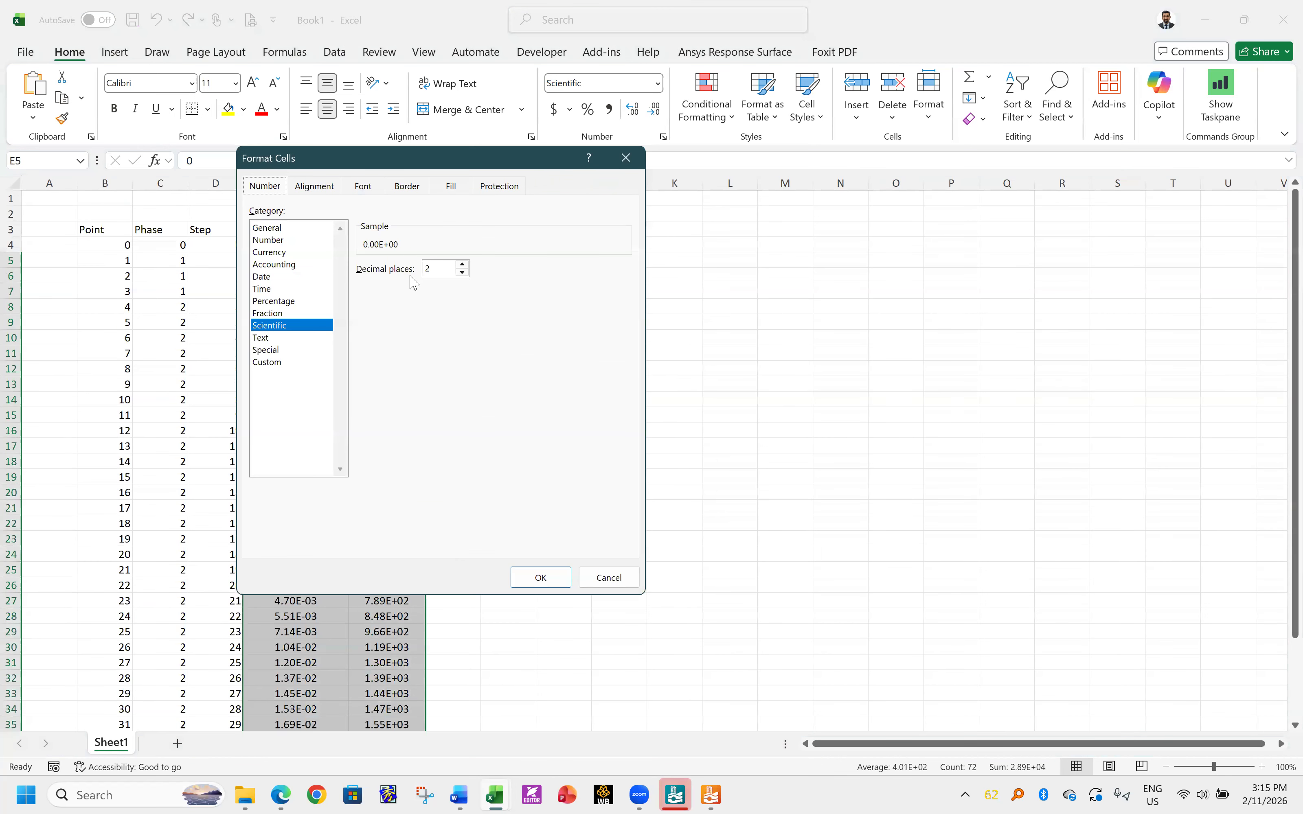
{"action": "left_click", "coordinate": [271, 240]}
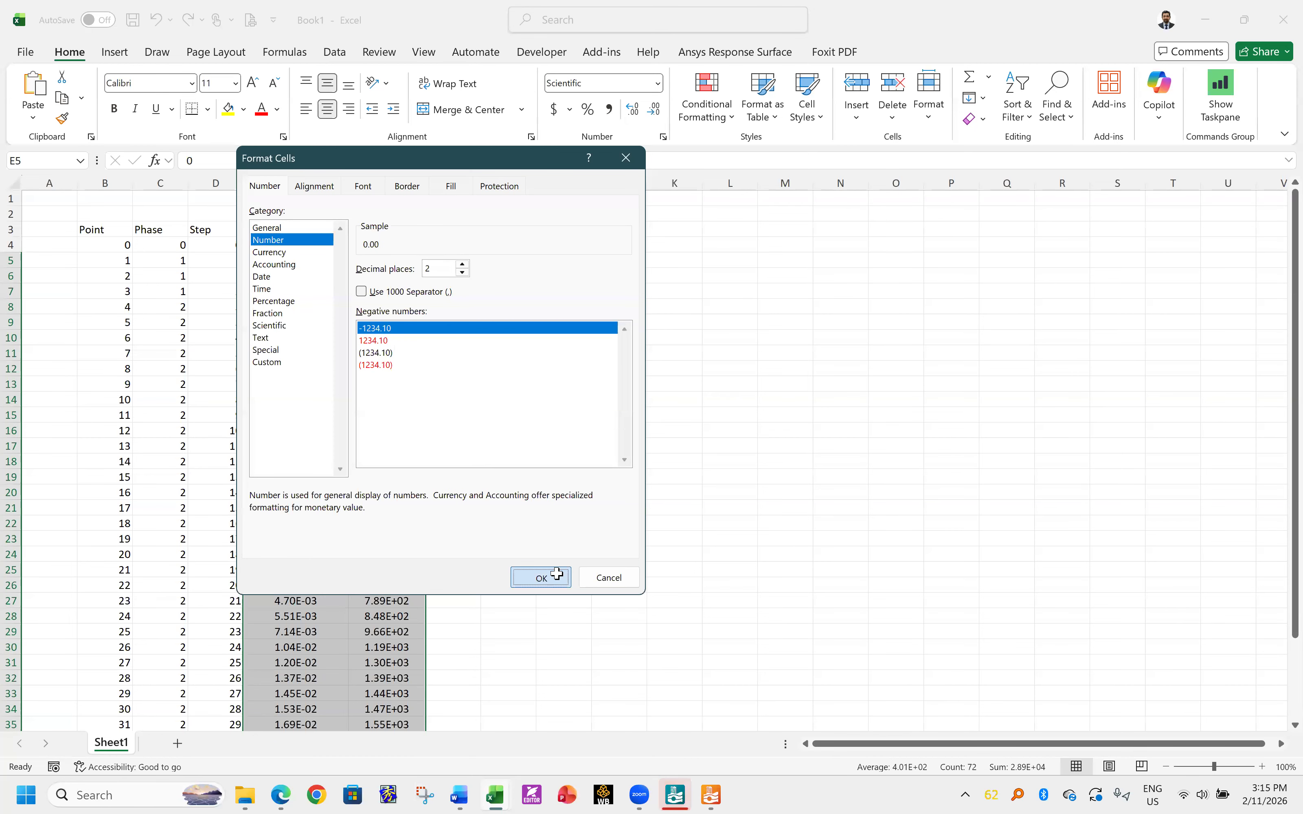
{"action": "left_click", "coordinate": [544, 574]}
- Increase the displayed precision of the uz values in E5:E40 to five decimal places
{"action": "scroll", "coordinate": [360, 477], "scroll_direction": "down", "scroll_amount": 6}
{"action": "left_click", "coordinate": [299, 412]}
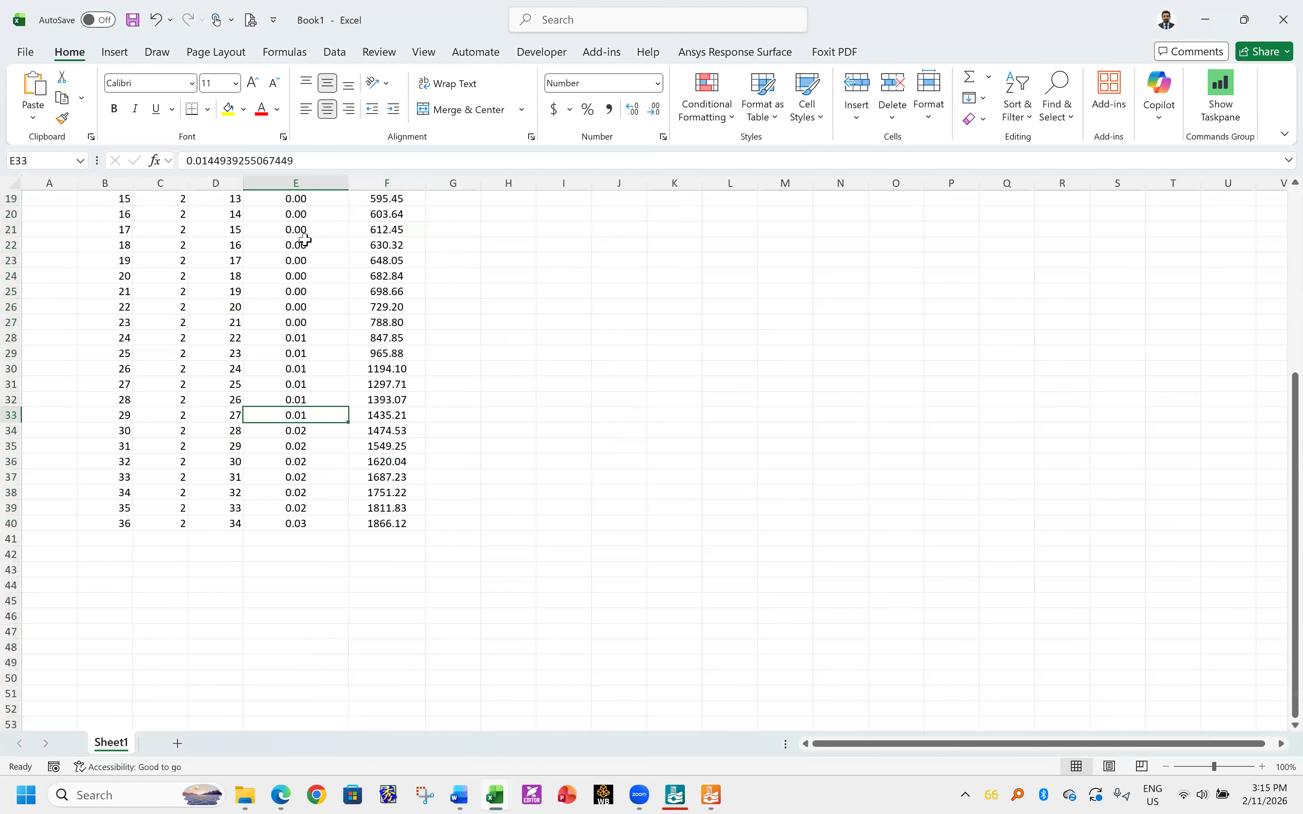
{"action": "scroll", "coordinate": [294, 240], "scroll_direction": "up", "scroll_amount": 6}
{"action": "left_click_drag", "start_coordinate": [294, 261], "coordinate": [286, 663]}
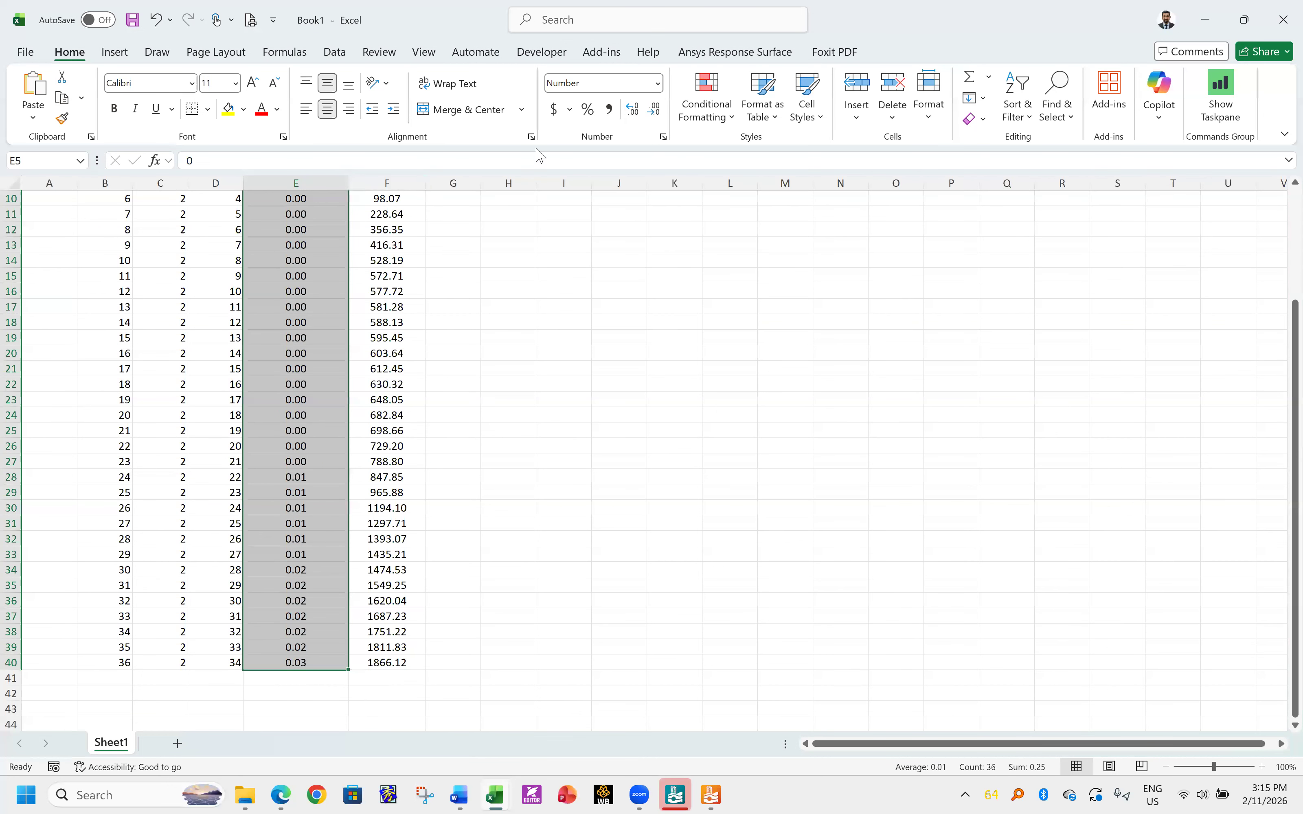
{"action": "left_click", "coordinate": [633, 110]}
{"action": "left_click", "coordinate": [633, 111]}
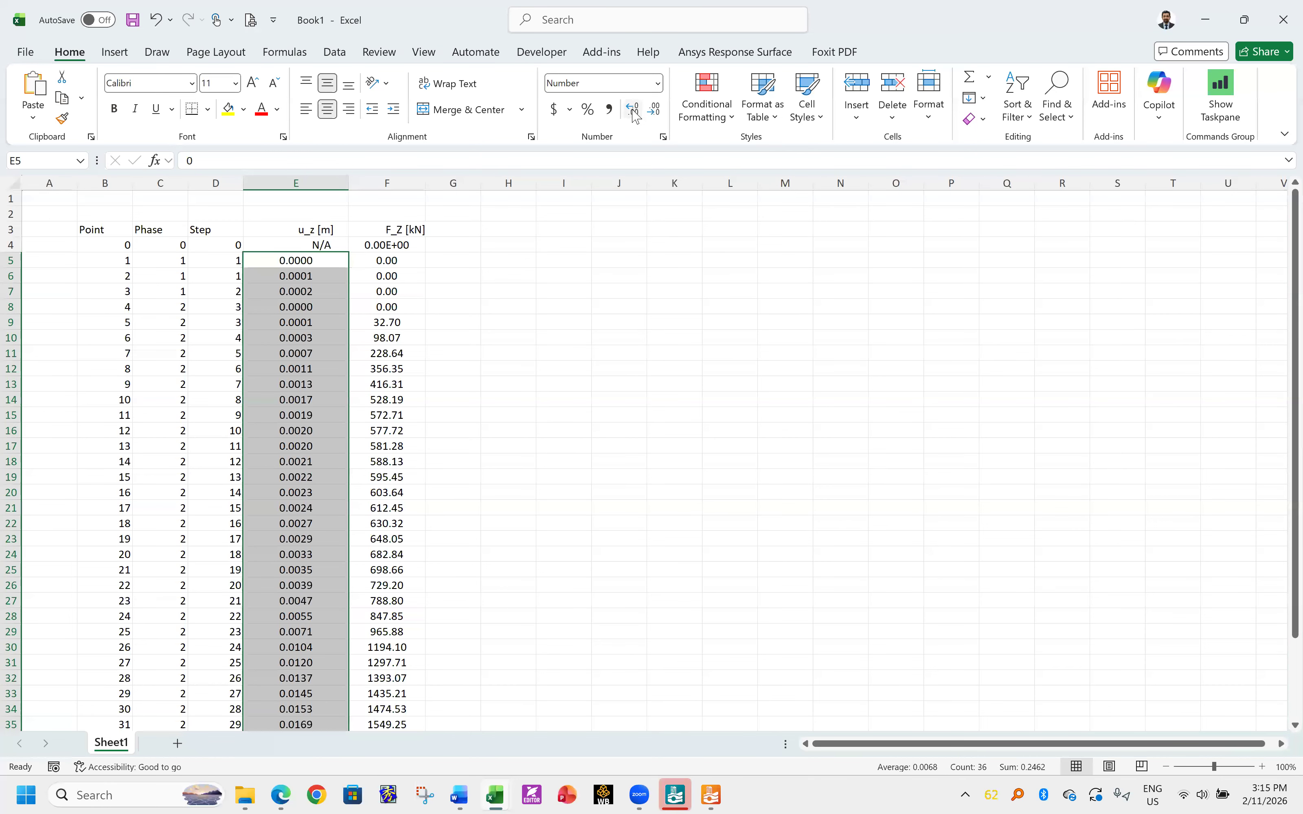
{"action": "scroll", "coordinate": [455, 411], "scroll_direction": "down", "scroll_amount": 2}
{"action": "left_click", "coordinate": [635, 110]}
- Find the table row with uz of about 0.012 m and read its corresponding Fz force
{"action": "scroll", "coordinate": [445, 421], "scroll_direction": "down", "scroll_amount": 2}
{"action": "left_click", "coordinate": [275, 507]}
{"action": "left_click", "coordinate": [283, 475]}
{"action": "left_click", "coordinate": [398, 477]}
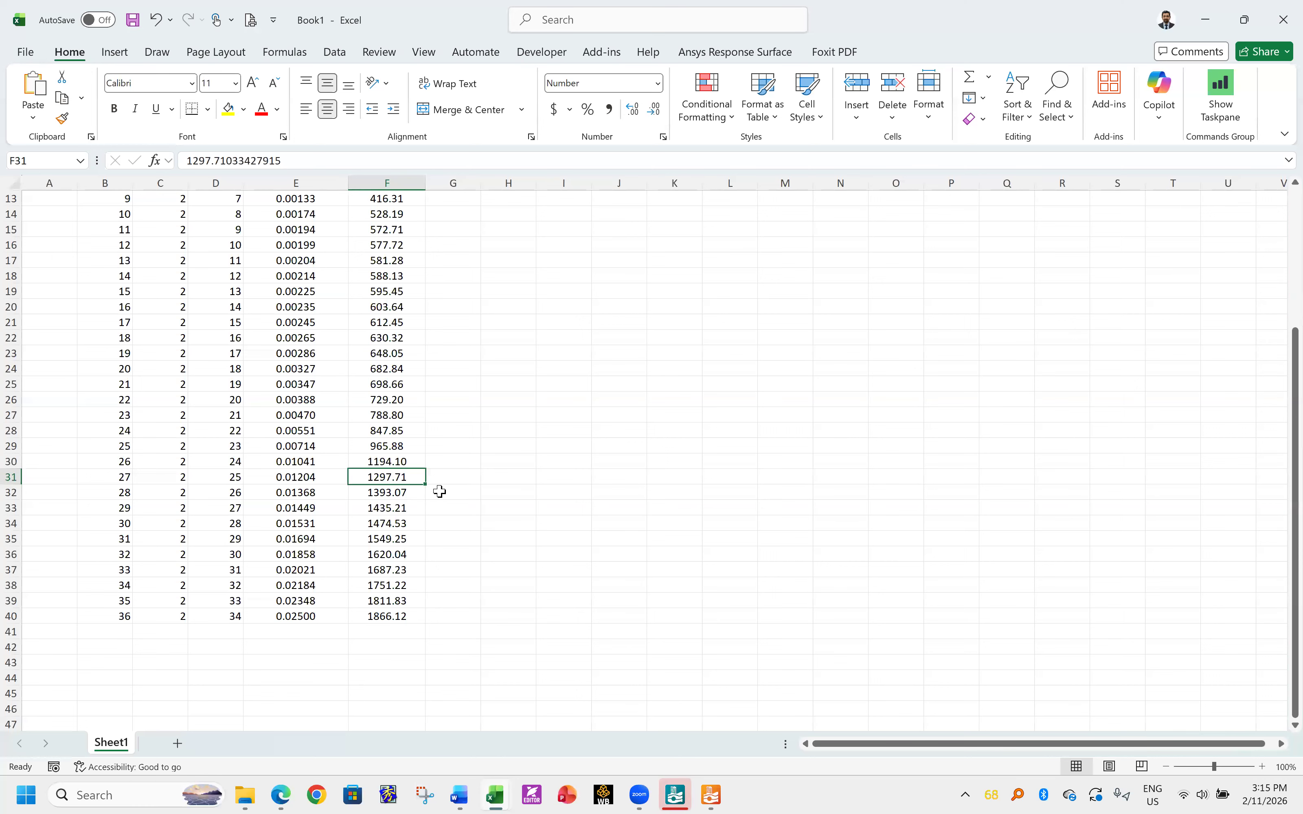
{"action": "scroll", "coordinate": [439, 491], "scroll_direction": "up", "scroll_amount": 2}
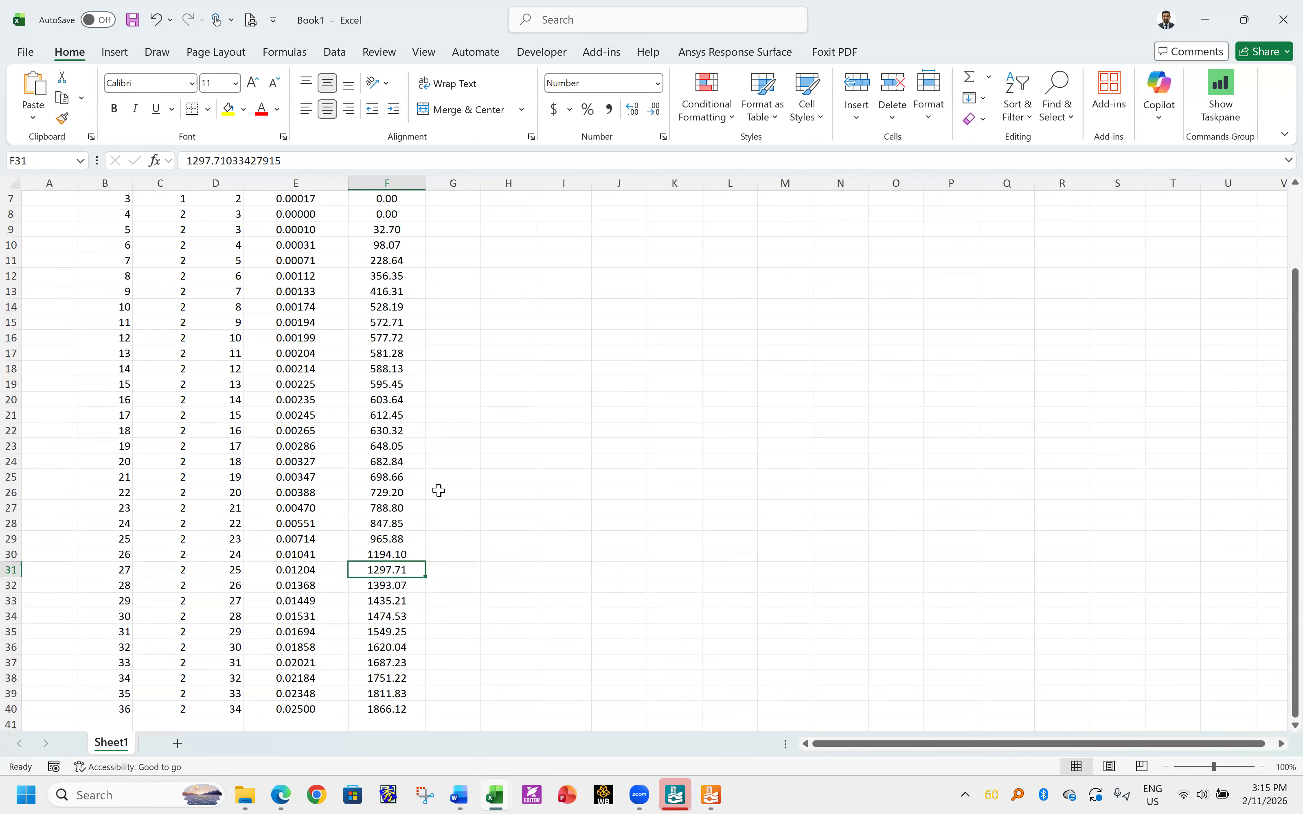
{"action": "left_click_drag", "start_coordinate": [279, 569], "coordinate": [398, 573]}
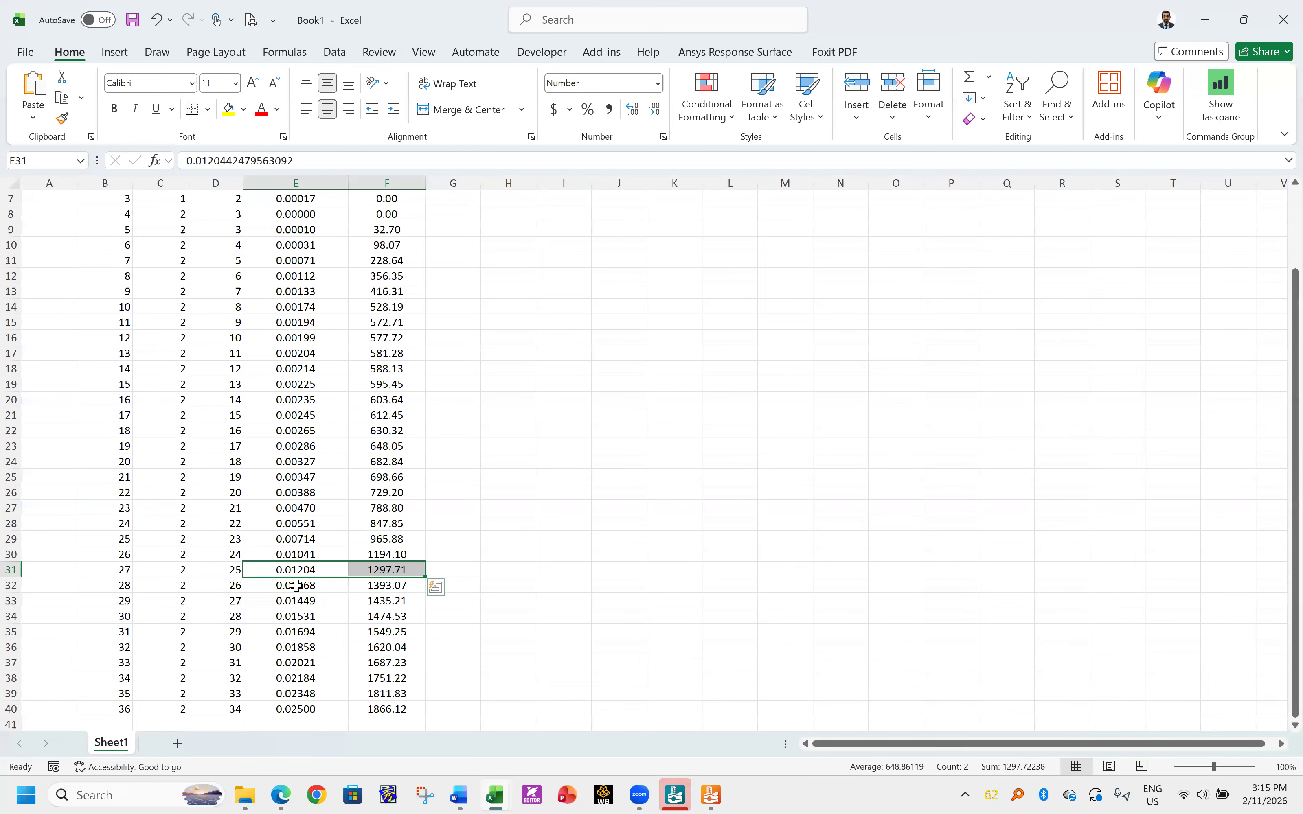
{"action": "scroll", "coordinate": [345, 561], "scroll_direction": "up", "scroll_amount": 2}
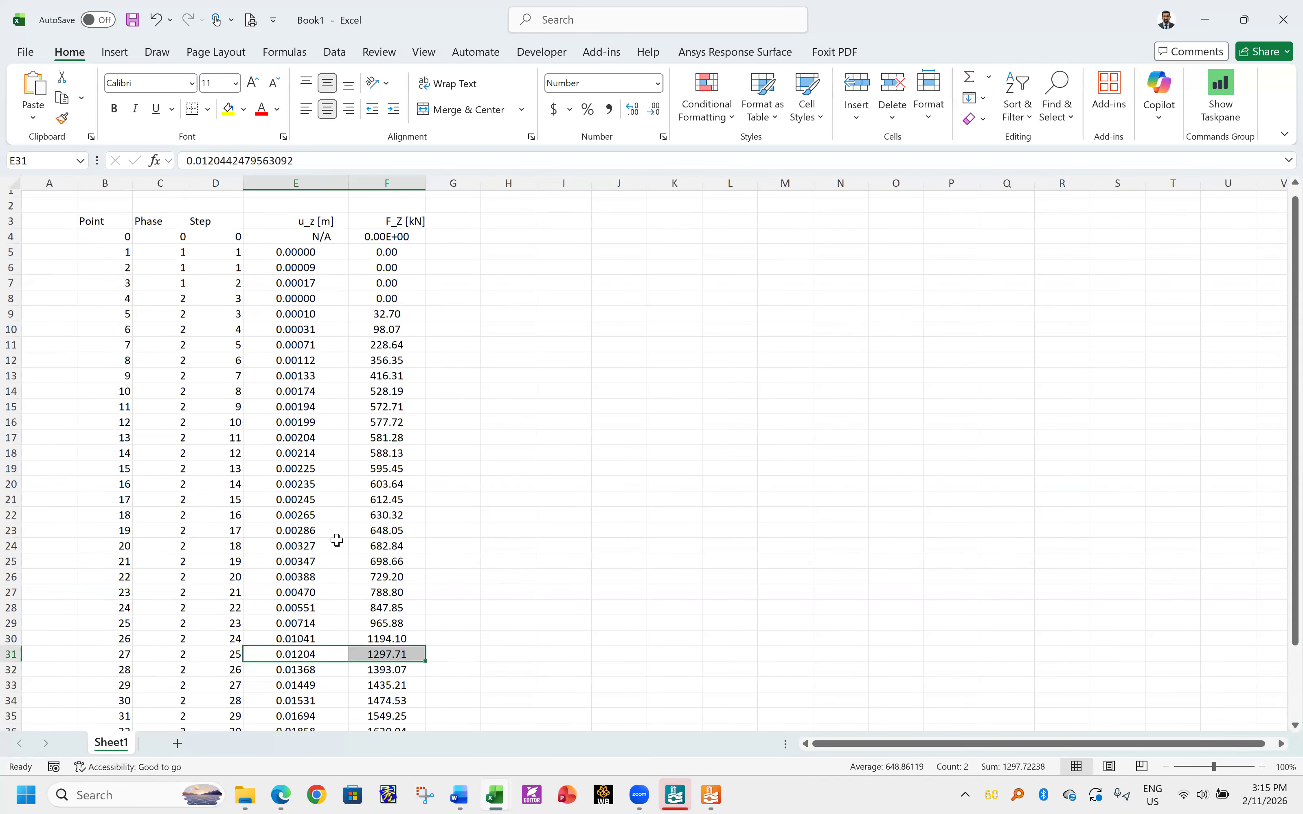
{"action": "left_click", "coordinate": [296, 245]}
{"action": "scroll", "coordinate": [354, 492], "scroll_direction": "down", "scroll_amount": 4}
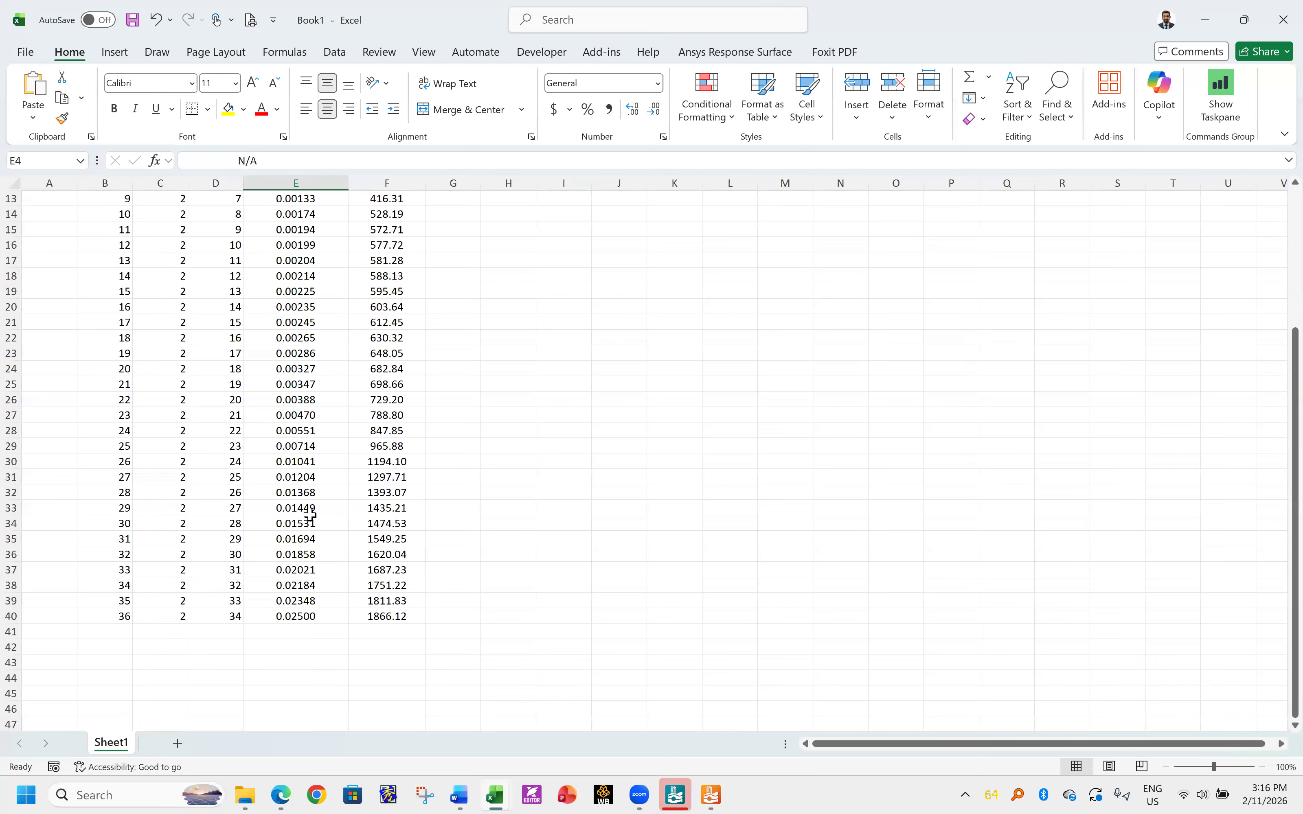
{"action": "left_click_drag", "start_coordinate": [284, 474], "coordinate": [391, 477]}
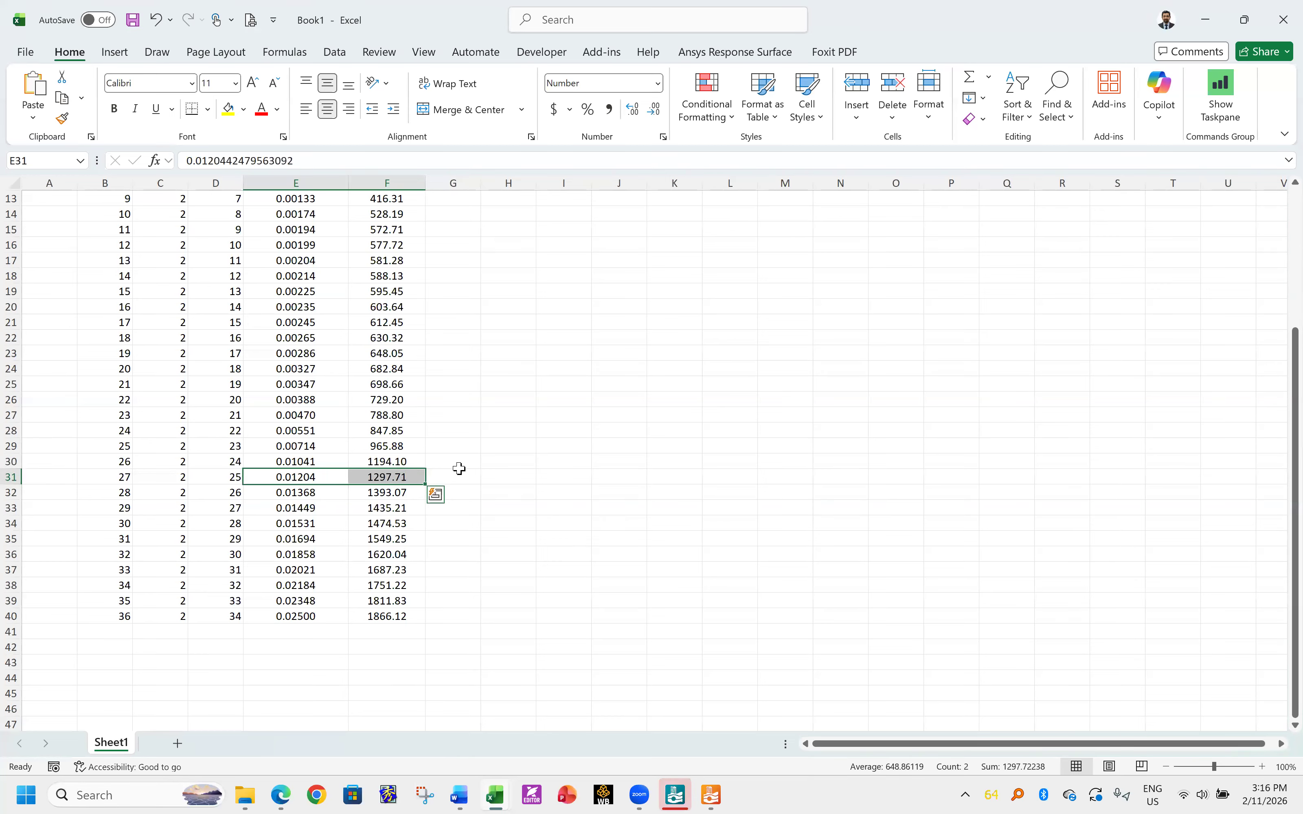
{"action": "left_click", "coordinate": [514, 478]}
{"action": "left_click", "coordinate": [340, 479]}
{"action": "left_click_drag", "start_coordinate": [384, 475], "coordinate": [387, 477]}
{"action": "left_click", "coordinate": [658, 493]}
{"action": "scroll", "coordinate": [656, 492], "scroll_direction": "up", "scroll_amount": 4}
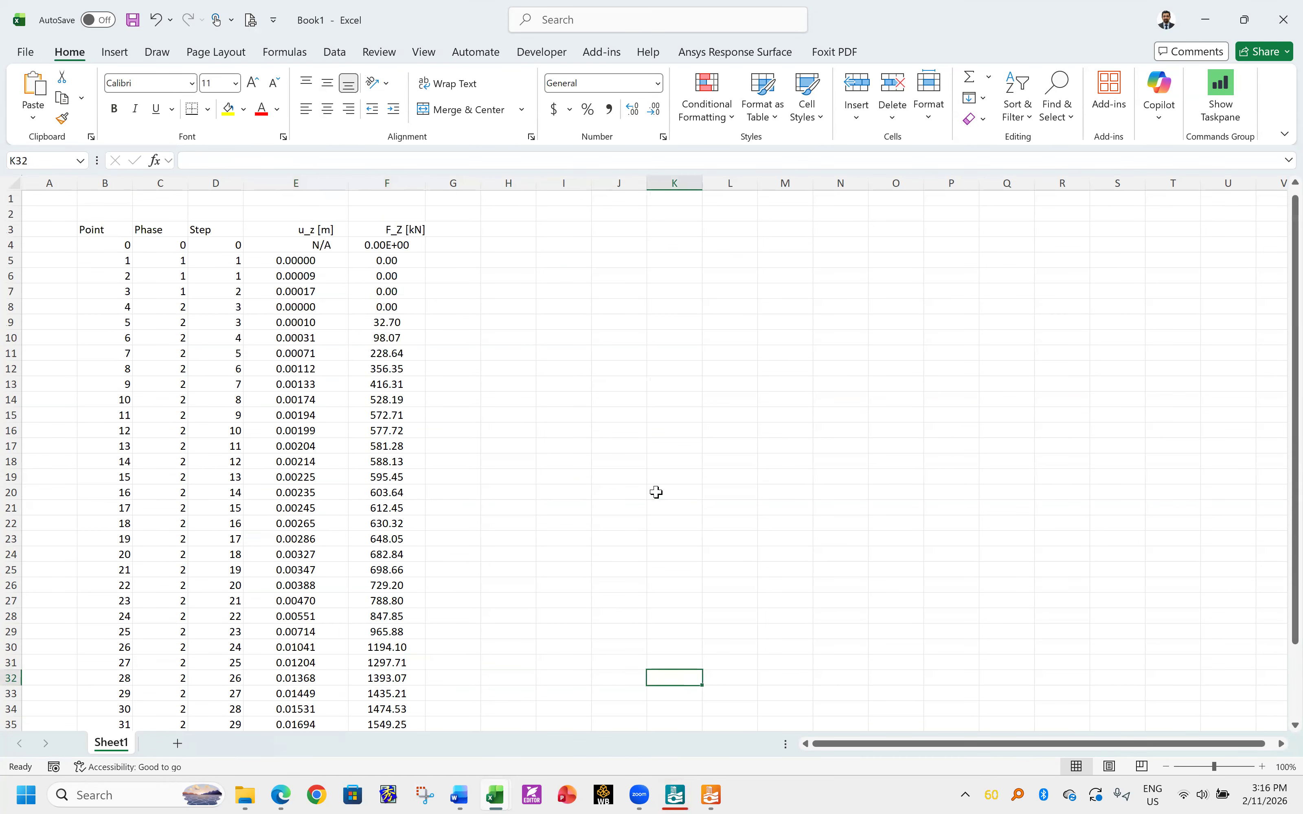
- Switch to PLAXIS Output, close the points table and the Output program, and save the project in PLAXIS 3D Input
{"action": "mouse_move", "coordinate": [712, 781]}
{"action": "left_click", "coordinate": [710, 795]}
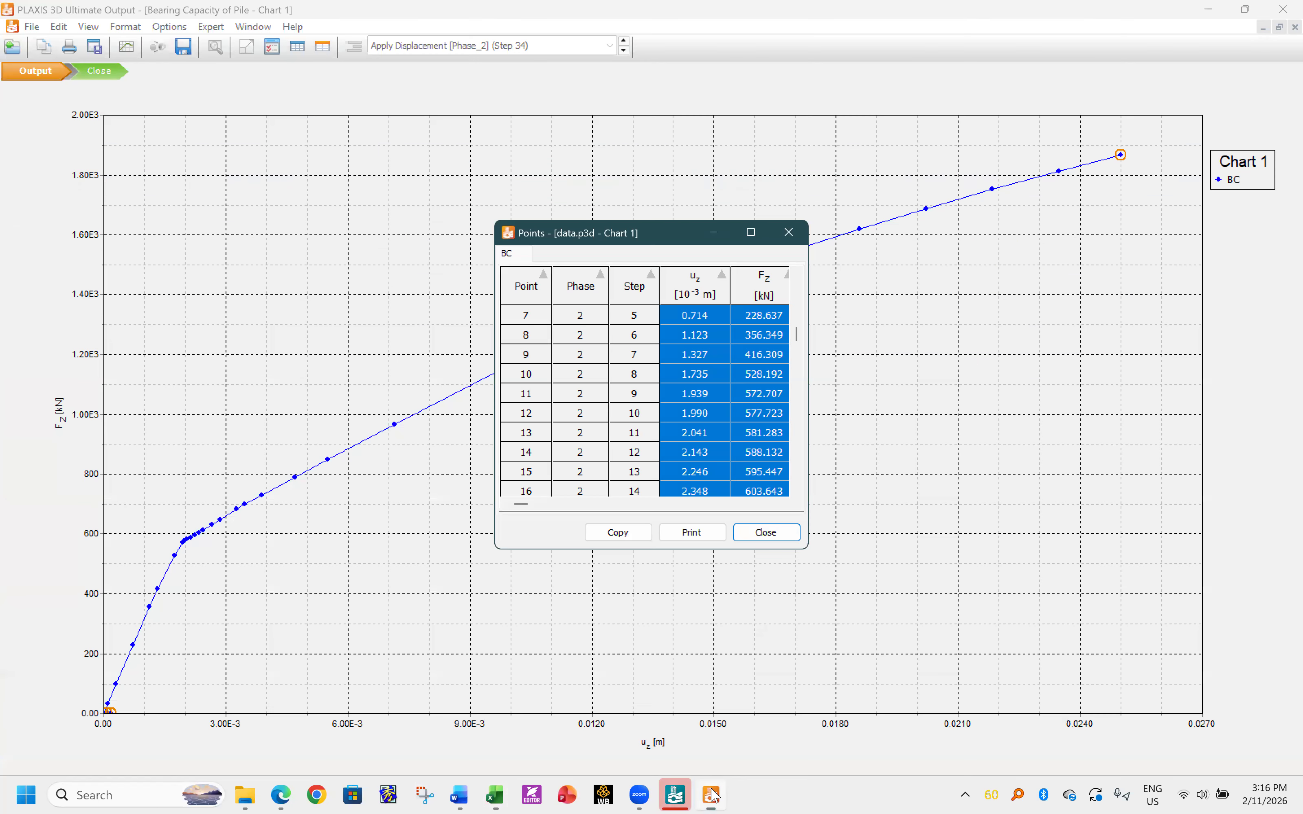
{"action": "left_click", "coordinate": [785, 535]}
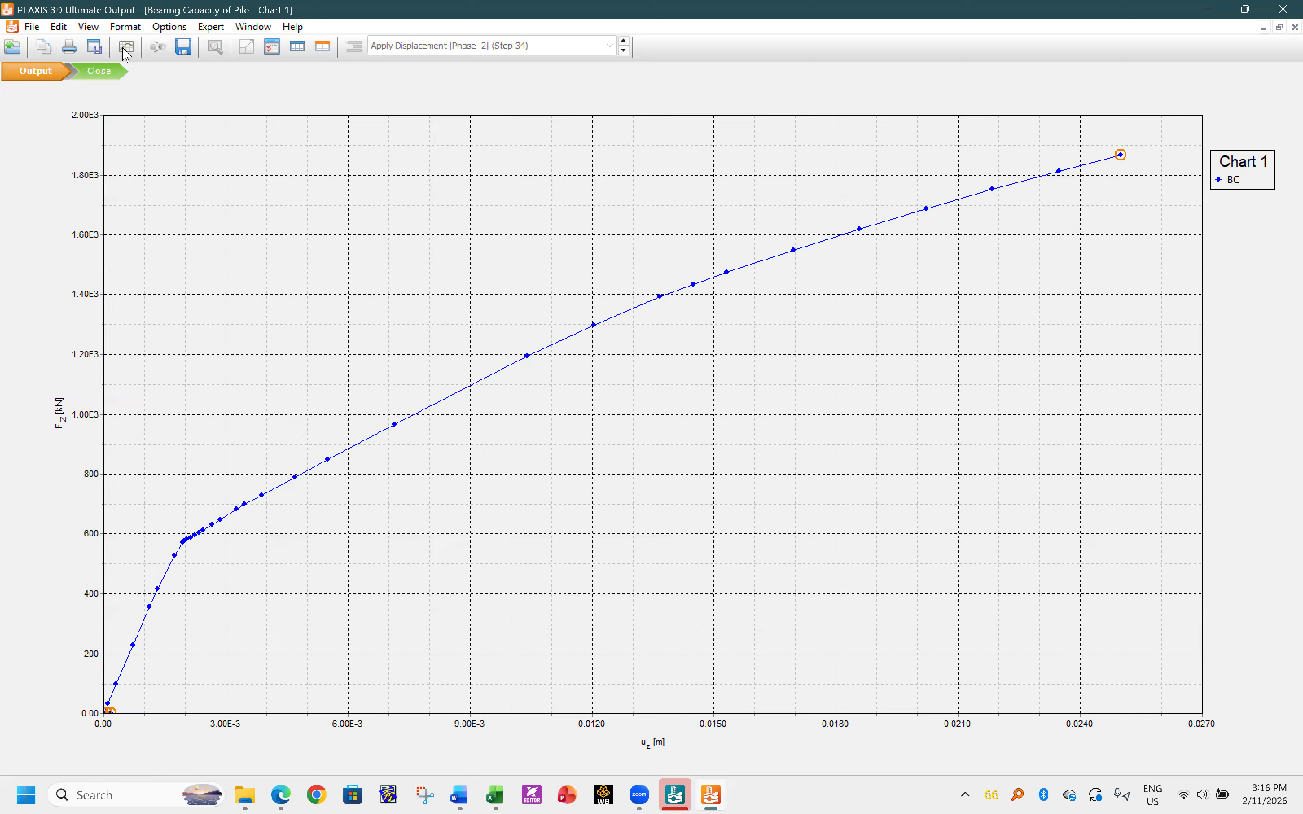
{"action": "left_click", "coordinate": [103, 74]}
{"action": "left_click", "coordinate": [62, 47]}
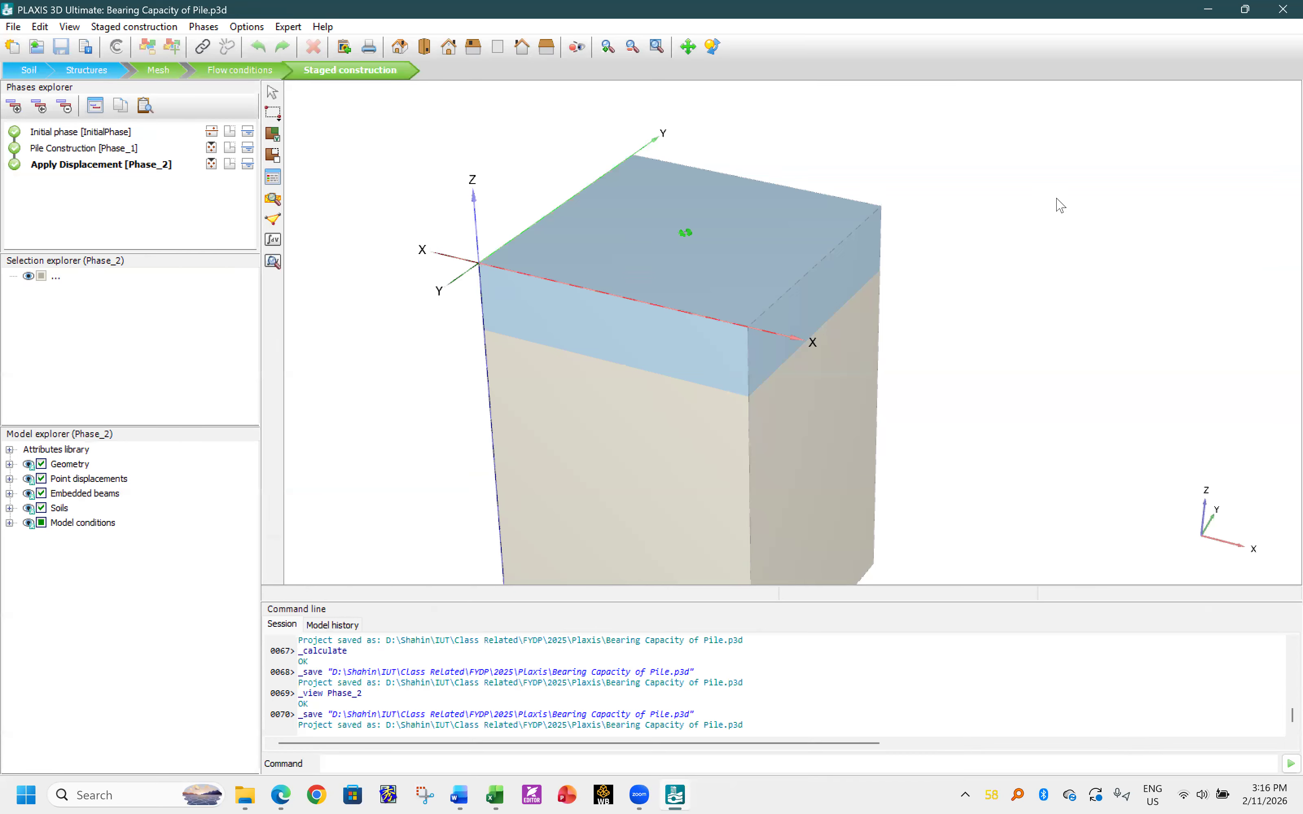
- Save a copy of the project as "Lateral Load Capacity of Pile.p3d" in the same folder
{"action": "left_click", "coordinate": [14, 28]}
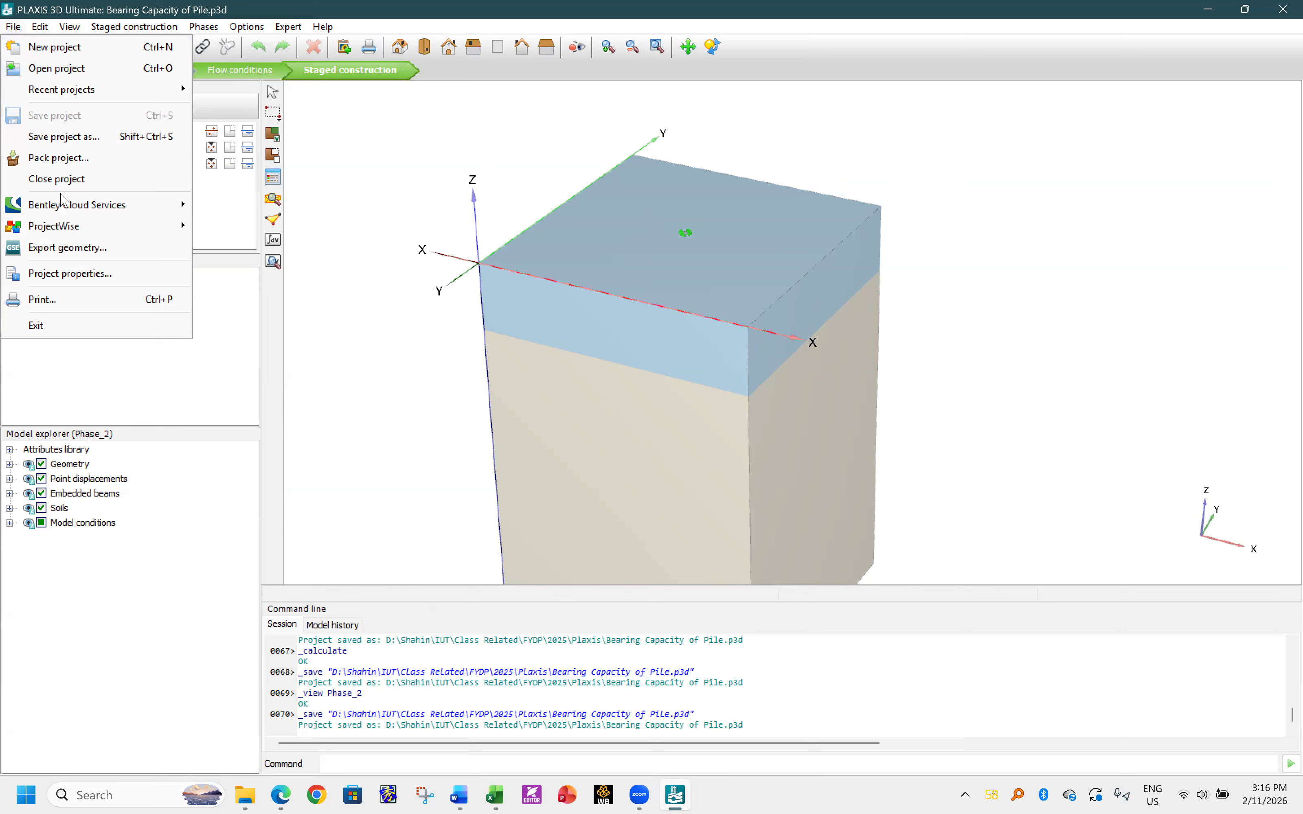
{"action": "left_click", "coordinate": [64, 137]}
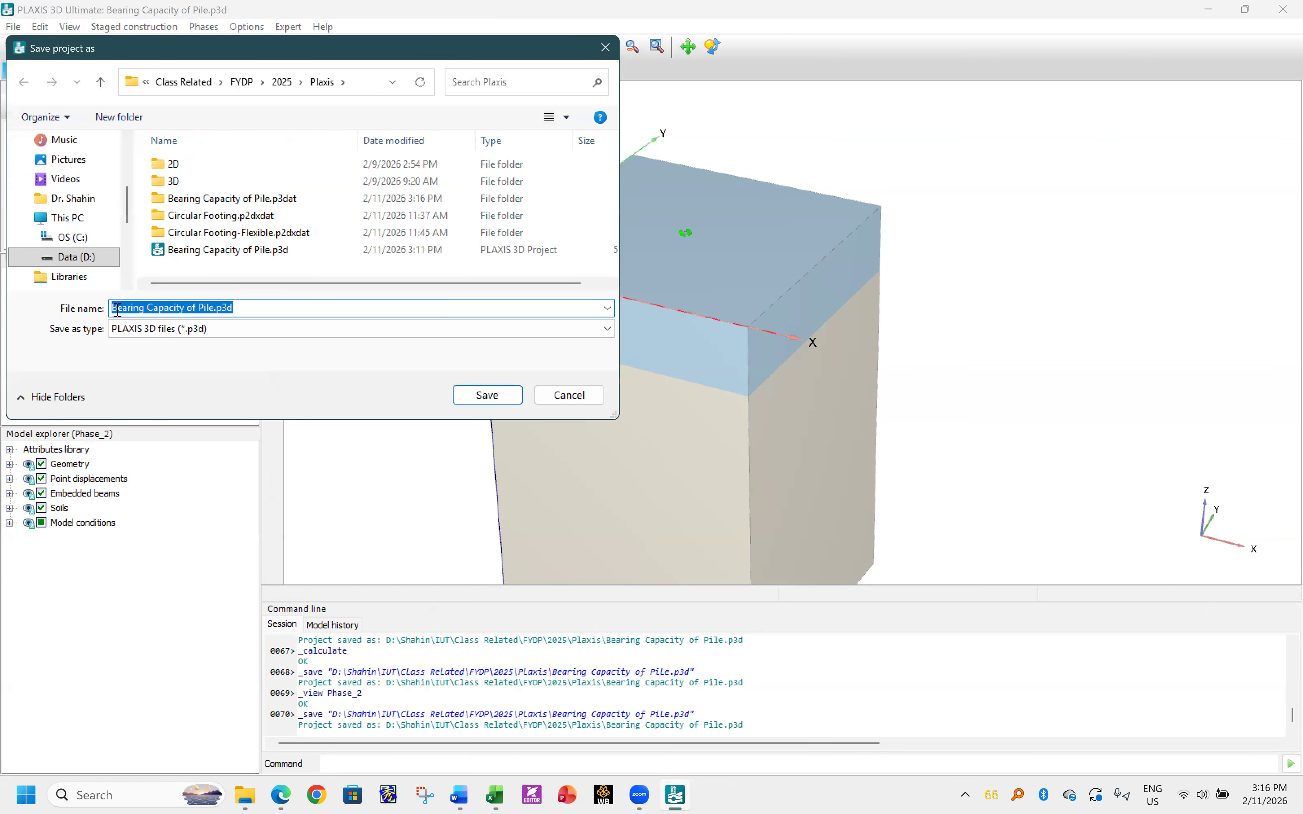
{"action": "left_click", "coordinate": [117, 307]}
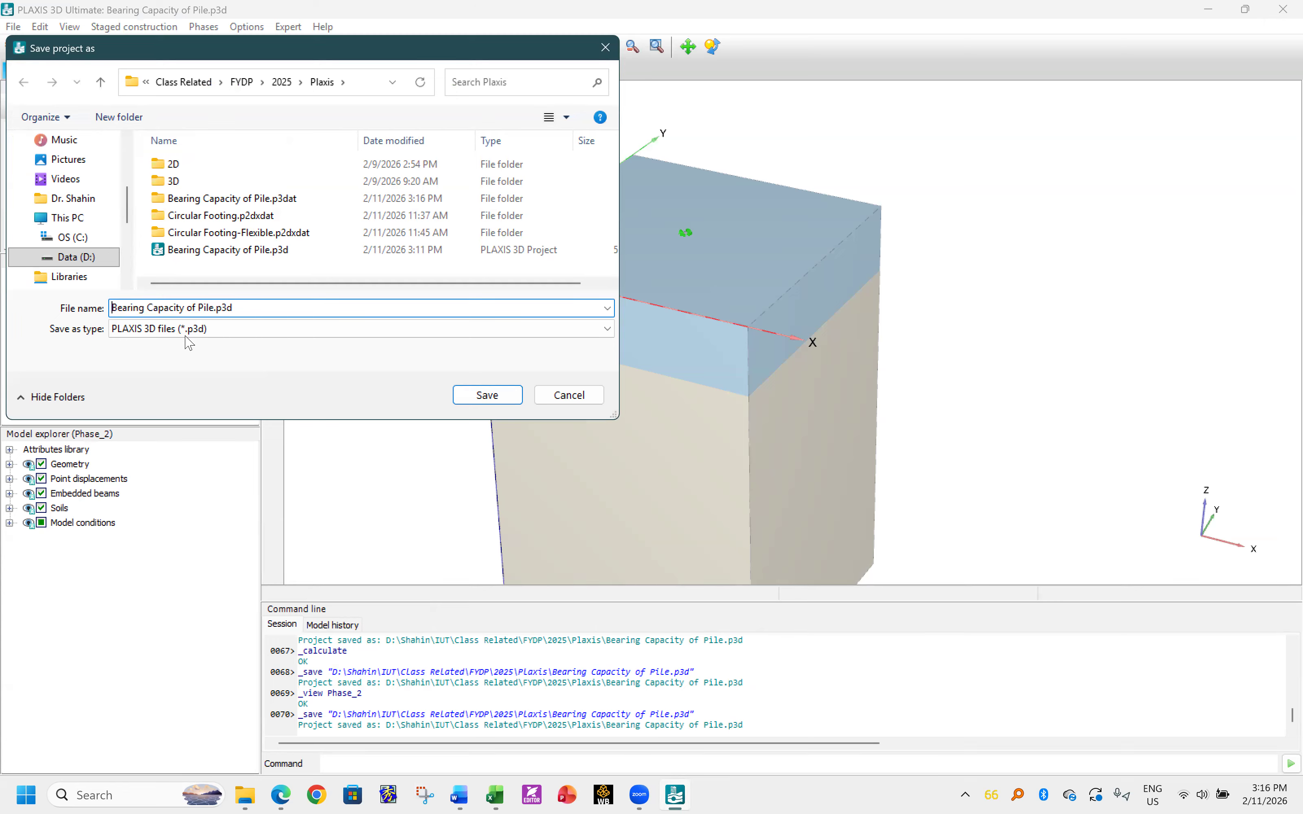
{"action": "type", "text": "Lateral"}
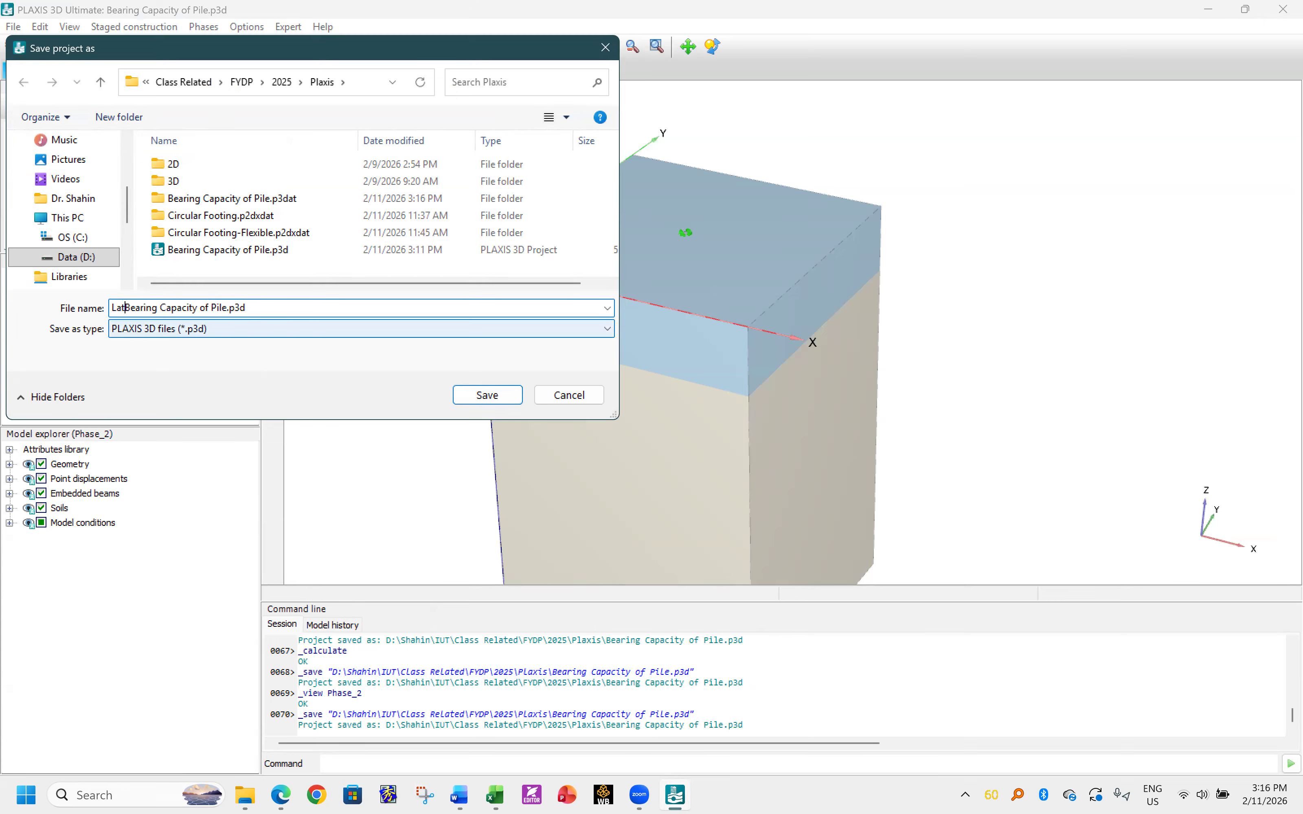
{"action": "key", "text": "Delete"}
{"action": "key", "text": "Delete"}
{"action": "key", "text": "Delete"}
{"action": "key", "text": "Delete"}
{"action": "key", "text": "Delete"}
{"action": "key", "text": "Delete"}
{"action": "key", "text": "Delete"}
{"action": "type", "text": "Load"}
{"action": "key", "text": "Return"}
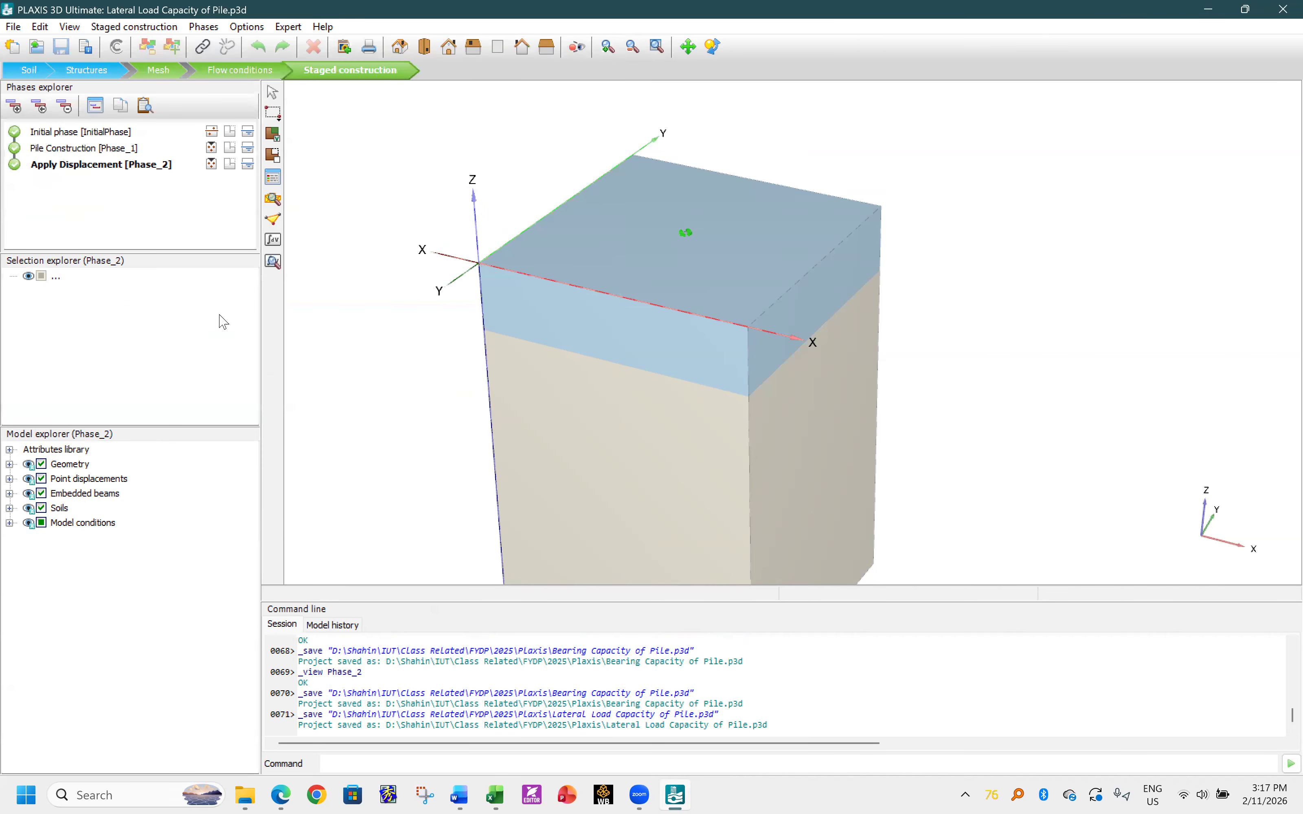
- In Structures mode, set PointDisplacement_1's x displacement to Prescribed and its z displacement to Fixed
{"action": "left_click", "coordinate": [104, 76]}
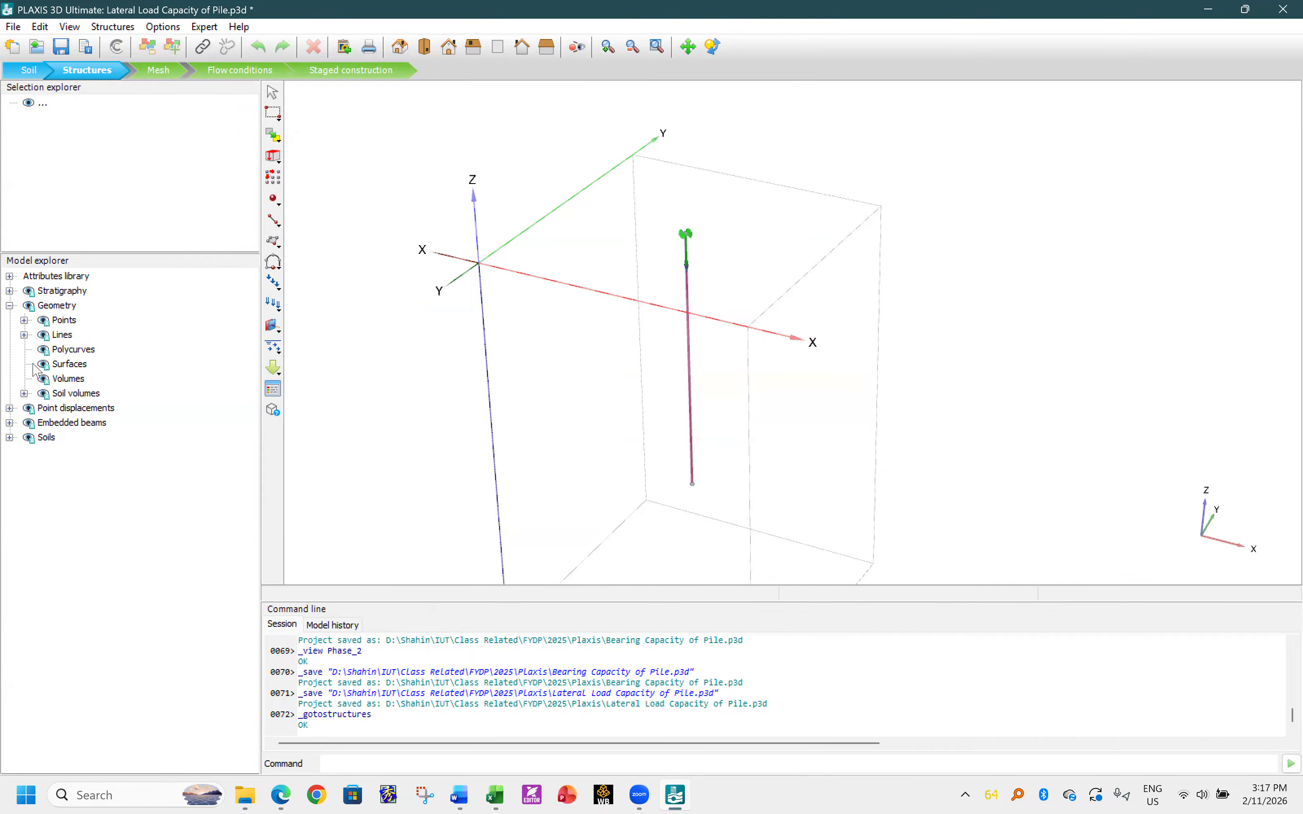
{"action": "scroll", "coordinate": [691, 273], "scroll_direction": "up", "scroll_amount": 2}
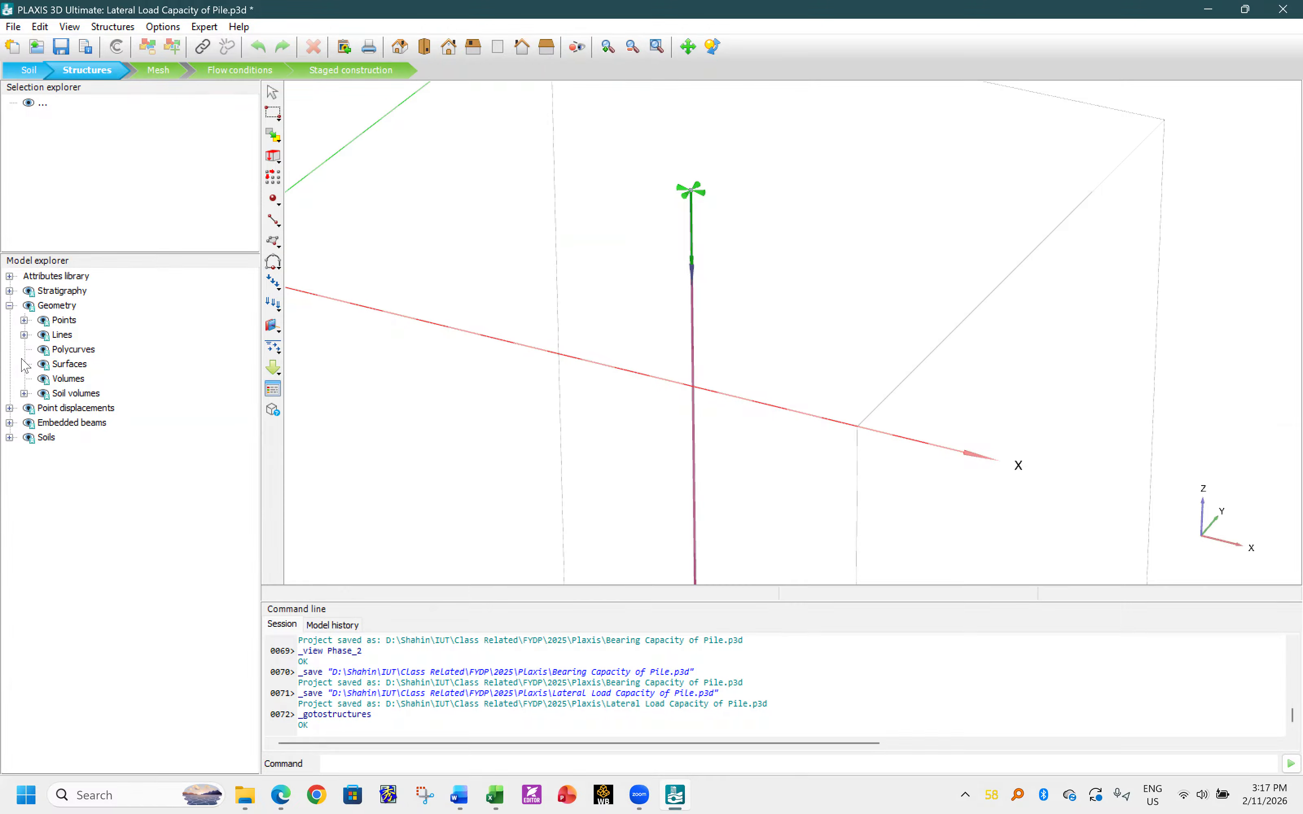
{"action": "left_click", "coordinate": [43, 410]}
{"action": "left_click", "coordinate": [10, 409]}
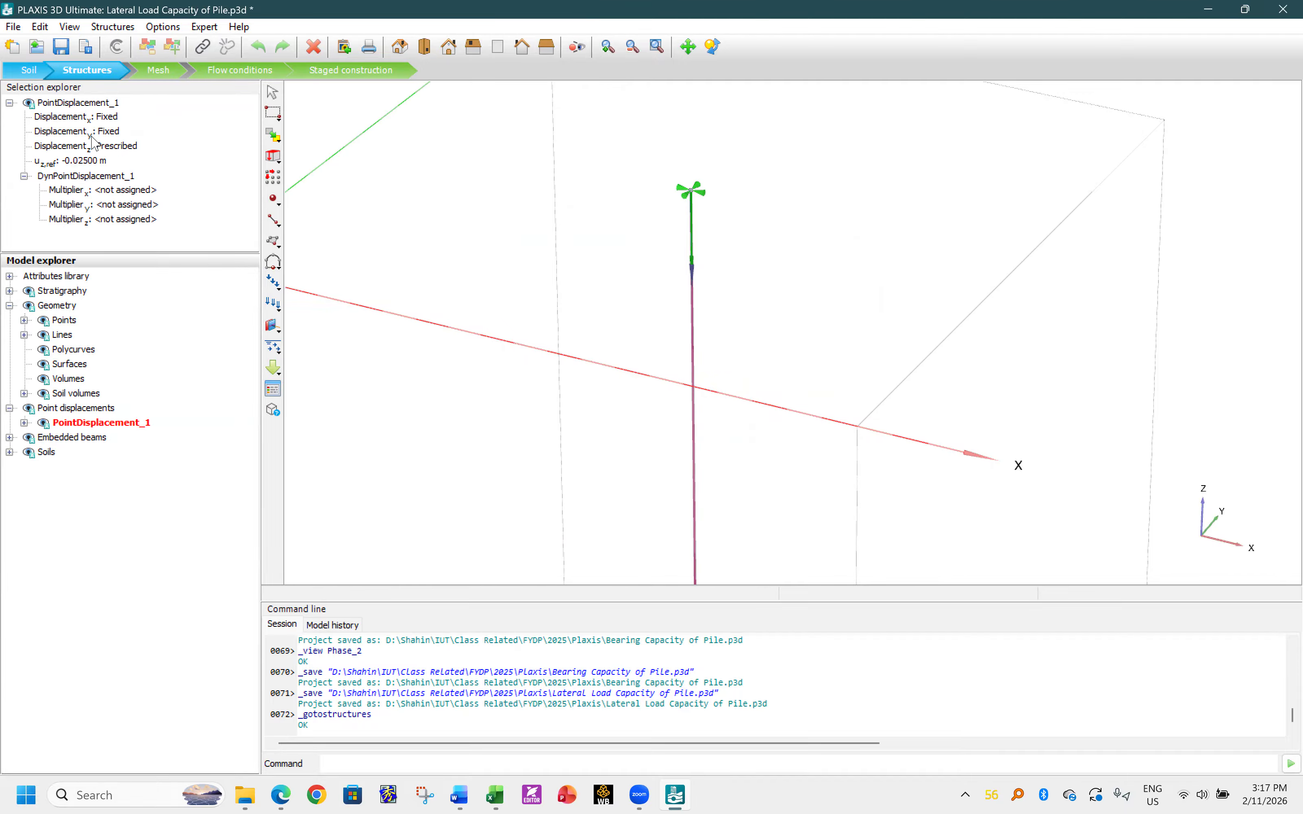
{"action": "left_click", "coordinate": [102, 163]}
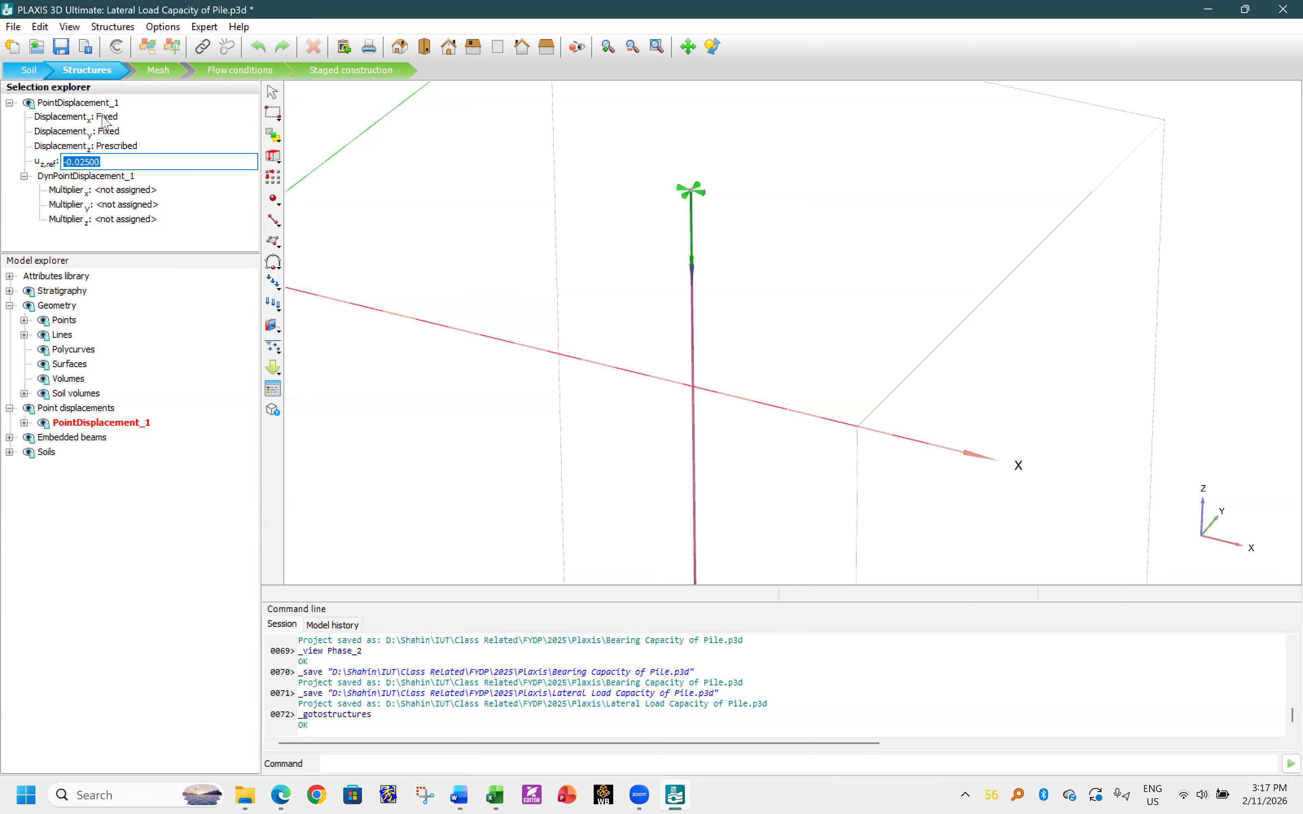
{"action": "left_click", "coordinate": [106, 123]}
{"action": "left_click", "coordinate": [107, 119]}
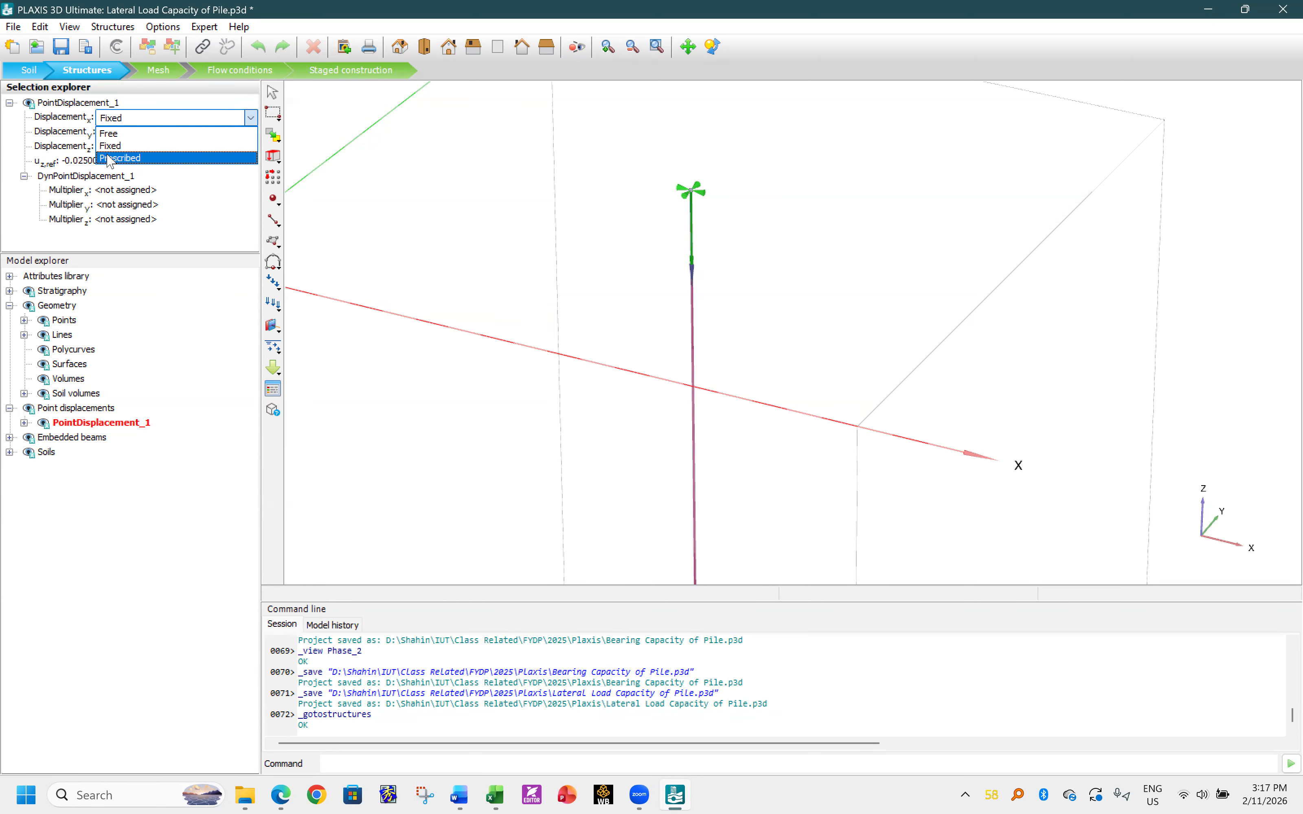
{"action": "left_click", "coordinate": [110, 159]}
{"action": "left_click", "coordinate": [114, 150]}
{"action": "left_click", "coordinate": [119, 148]}
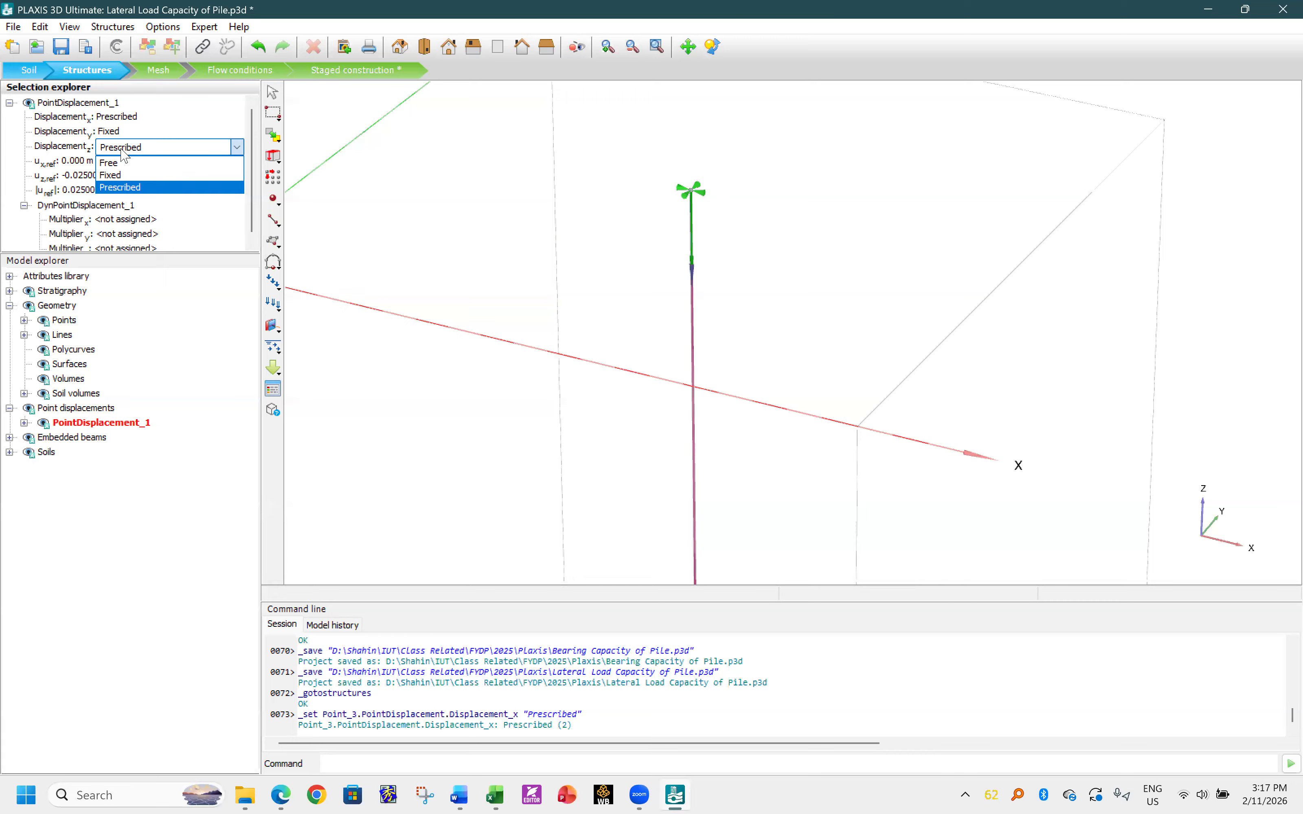
{"action": "left_click", "coordinate": [117, 177]}
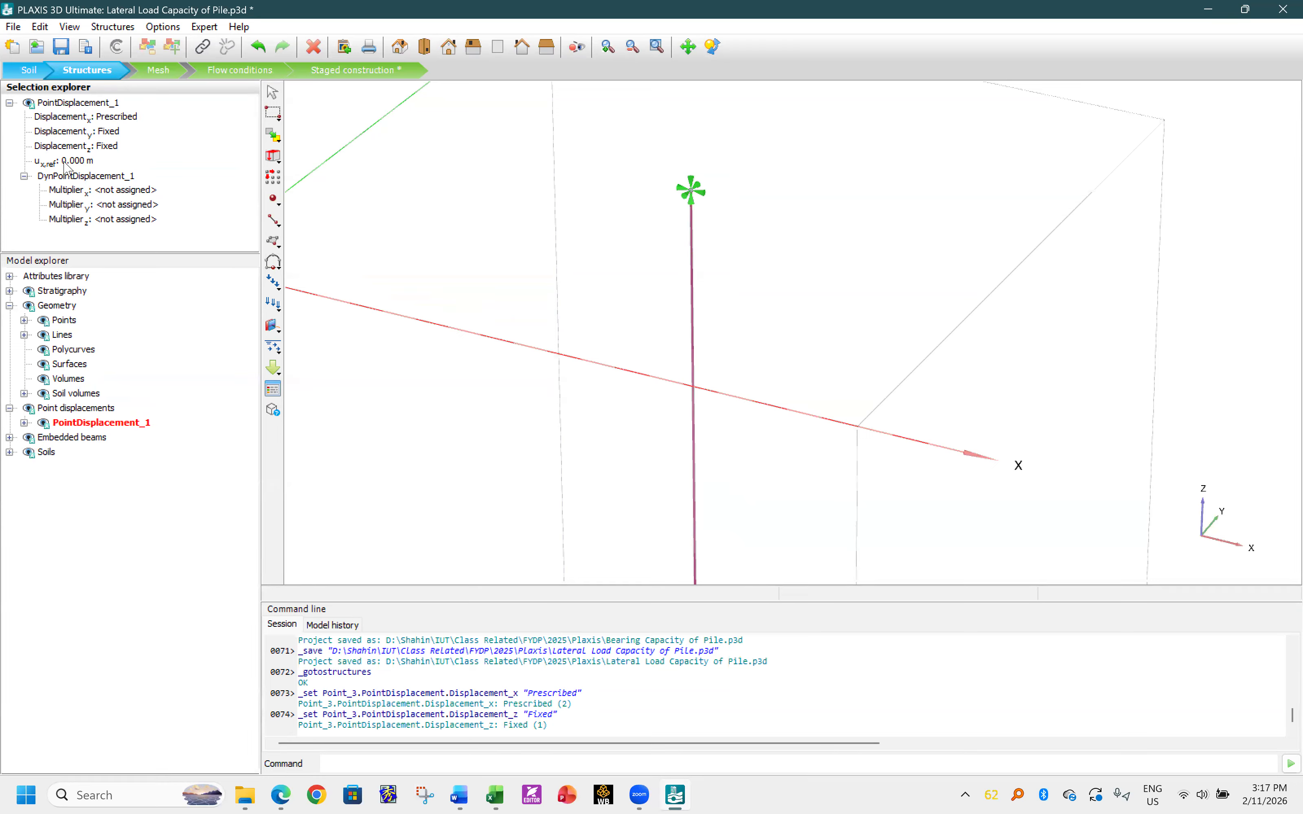
- Set the point displacement's reference value in x to 0.012 m and save the project
{"action": "left_click", "coordinate": [88, 161]}
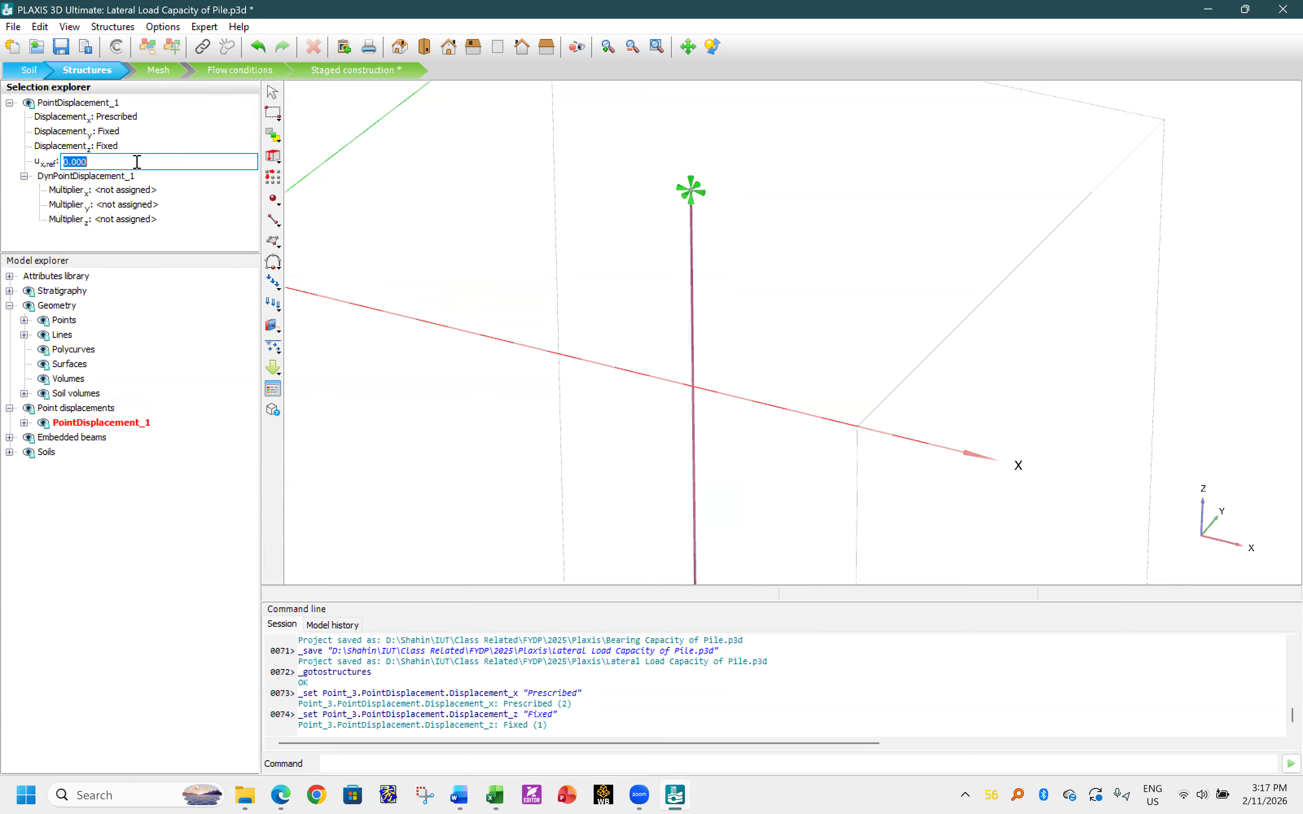
{"action": "left_click", "coordinate": [108, 164]}
{"action": "left_click", "coordinate": [170, 148]}
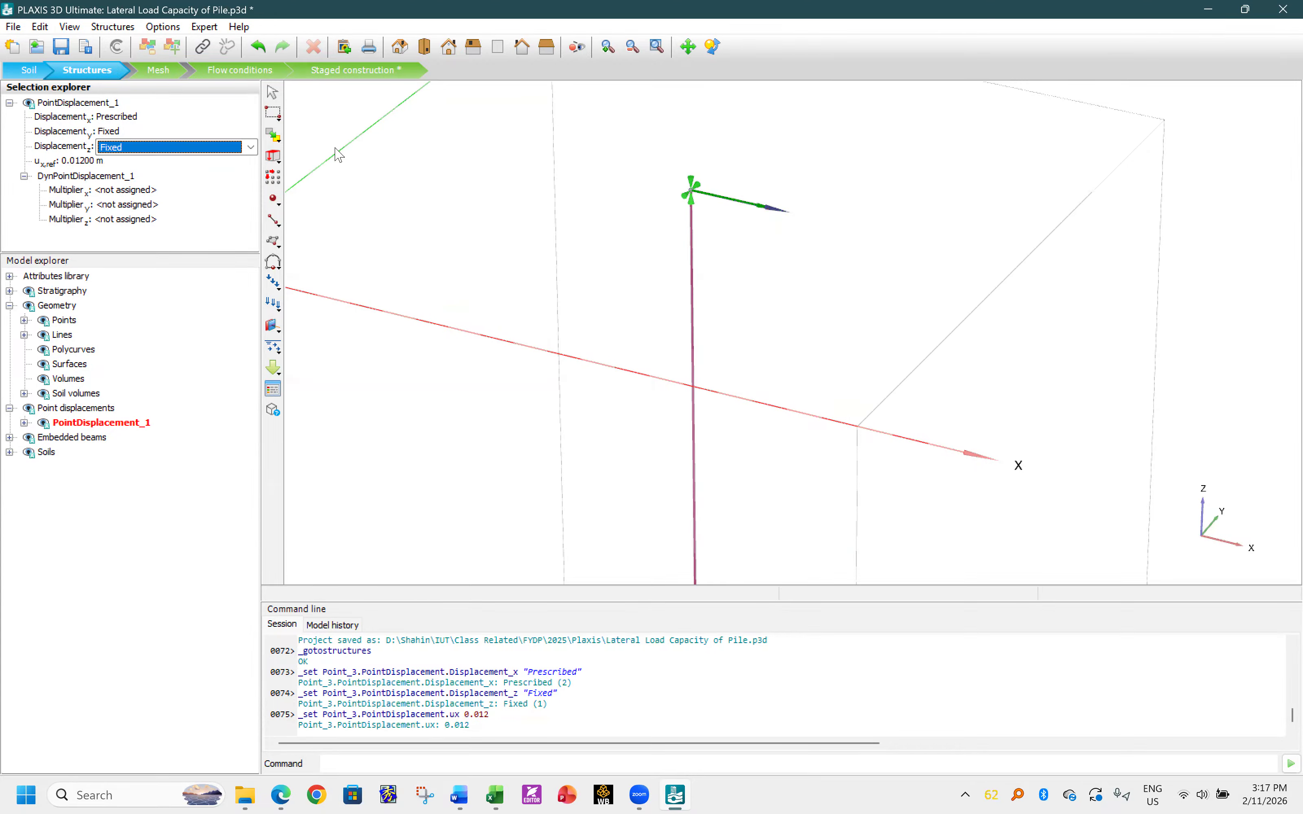
{"action": "left_click", "coordinate": [61, 47]}
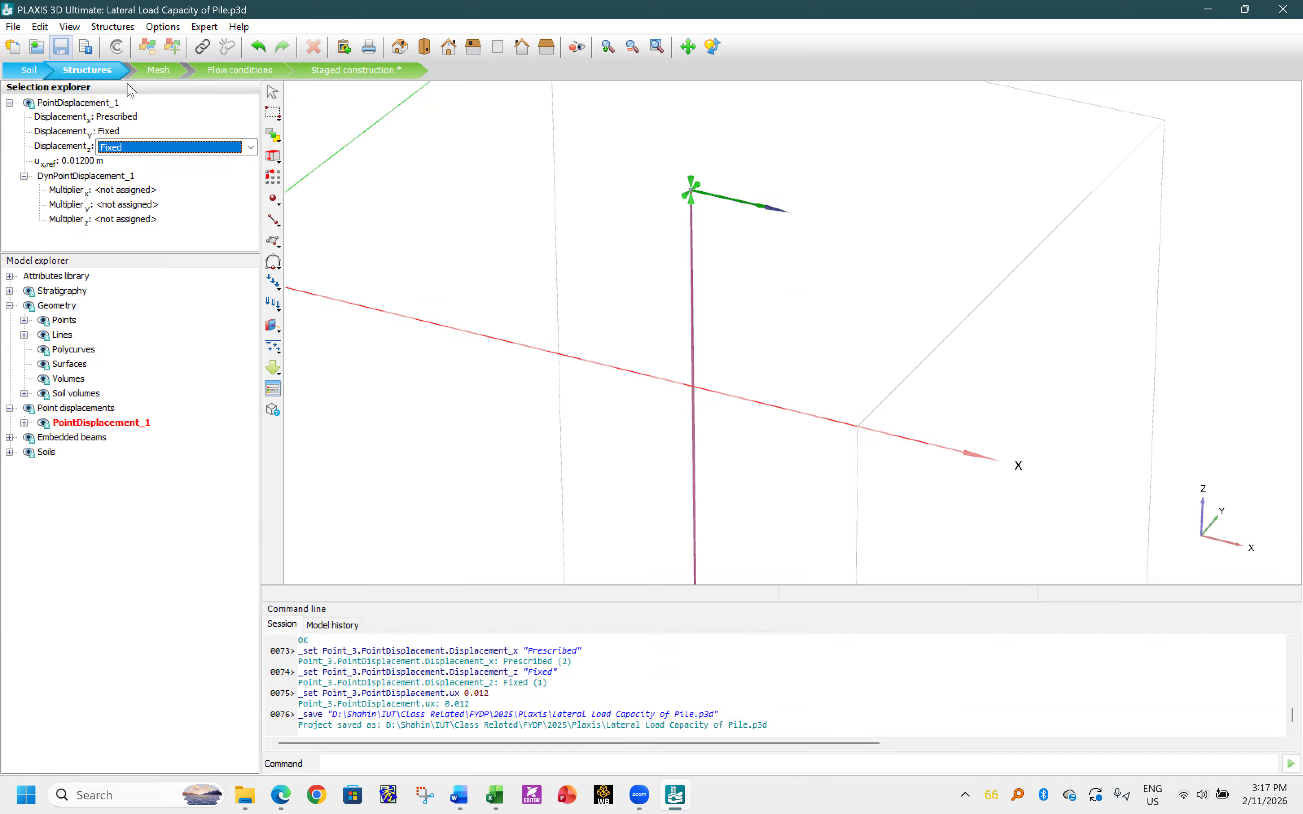
- Regenerate the mesh with Medium element distribution and enhanced mesh refinements, then check the generated element and node counts
{"action": "left_click", "coordinate": [160, 74]}
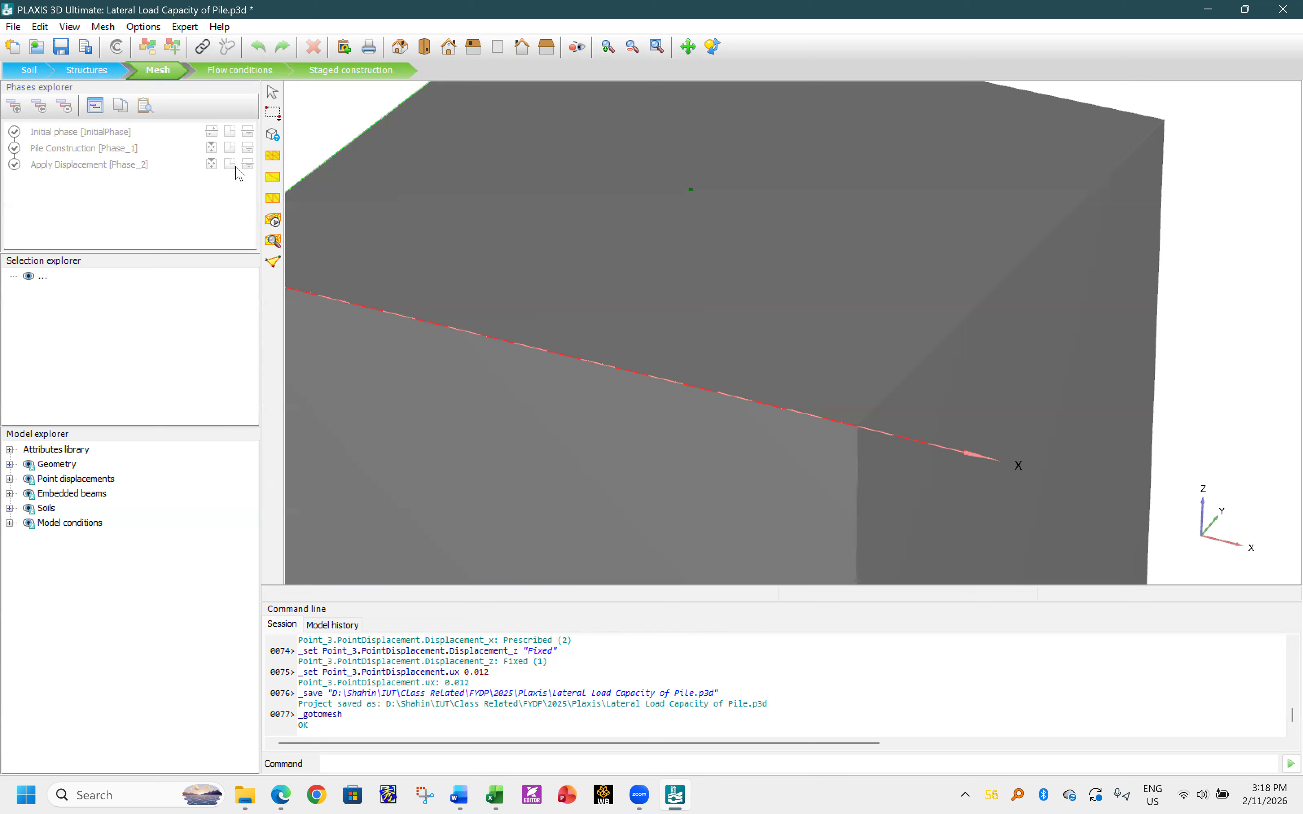
{"action": "left_click", "coordinate": [273, 222]}
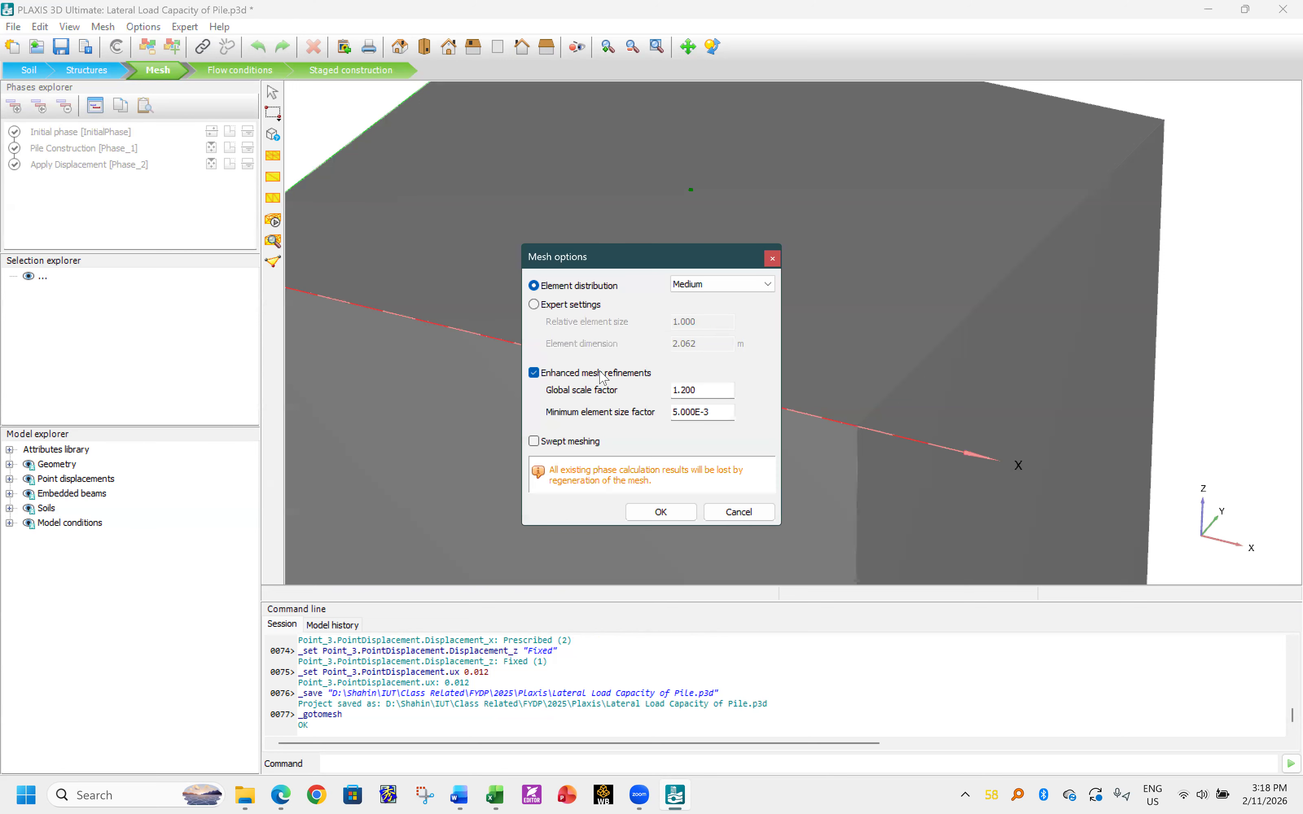
{"action": "left_click", "coordinate": [661, 512]}
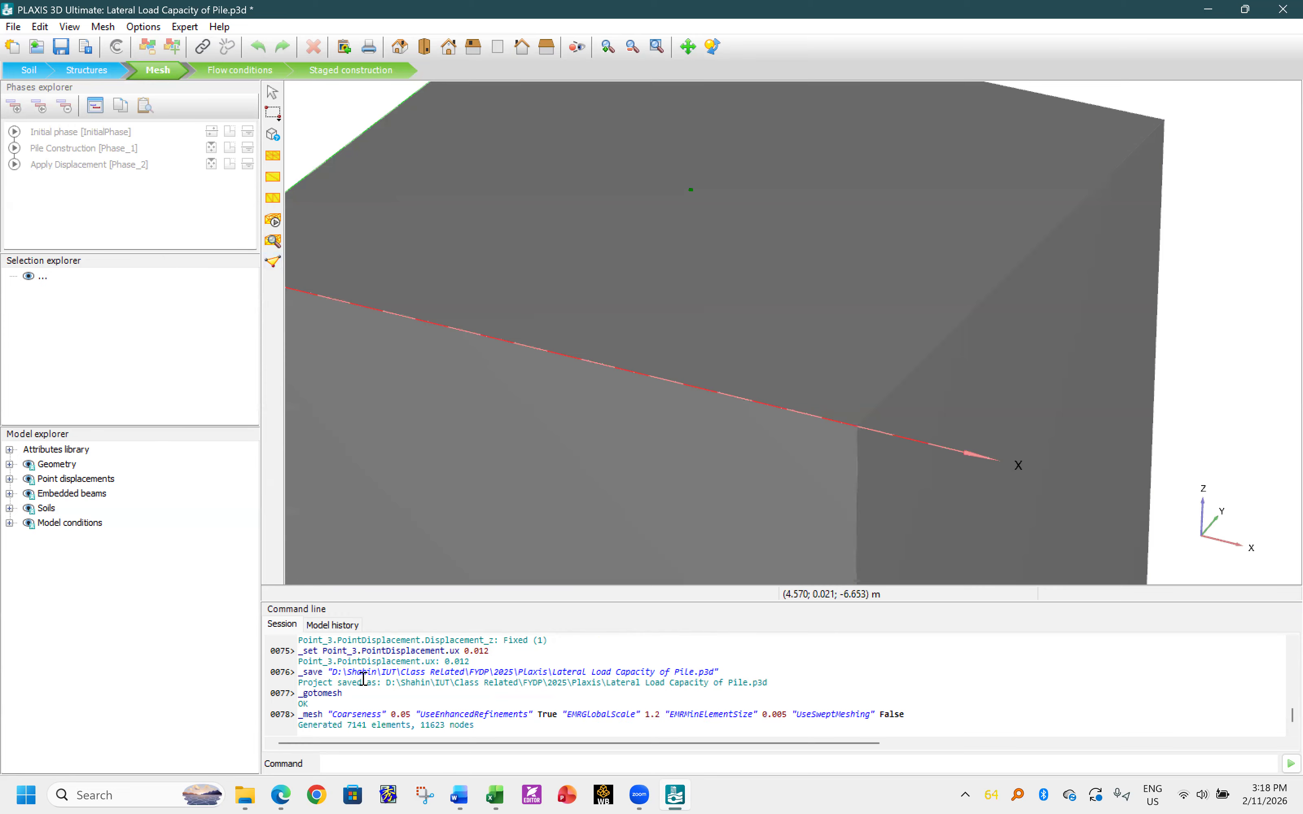
{"action": "left_click_drag", "start_coordinate": [348, 725], "coordinate": [474, 726]}
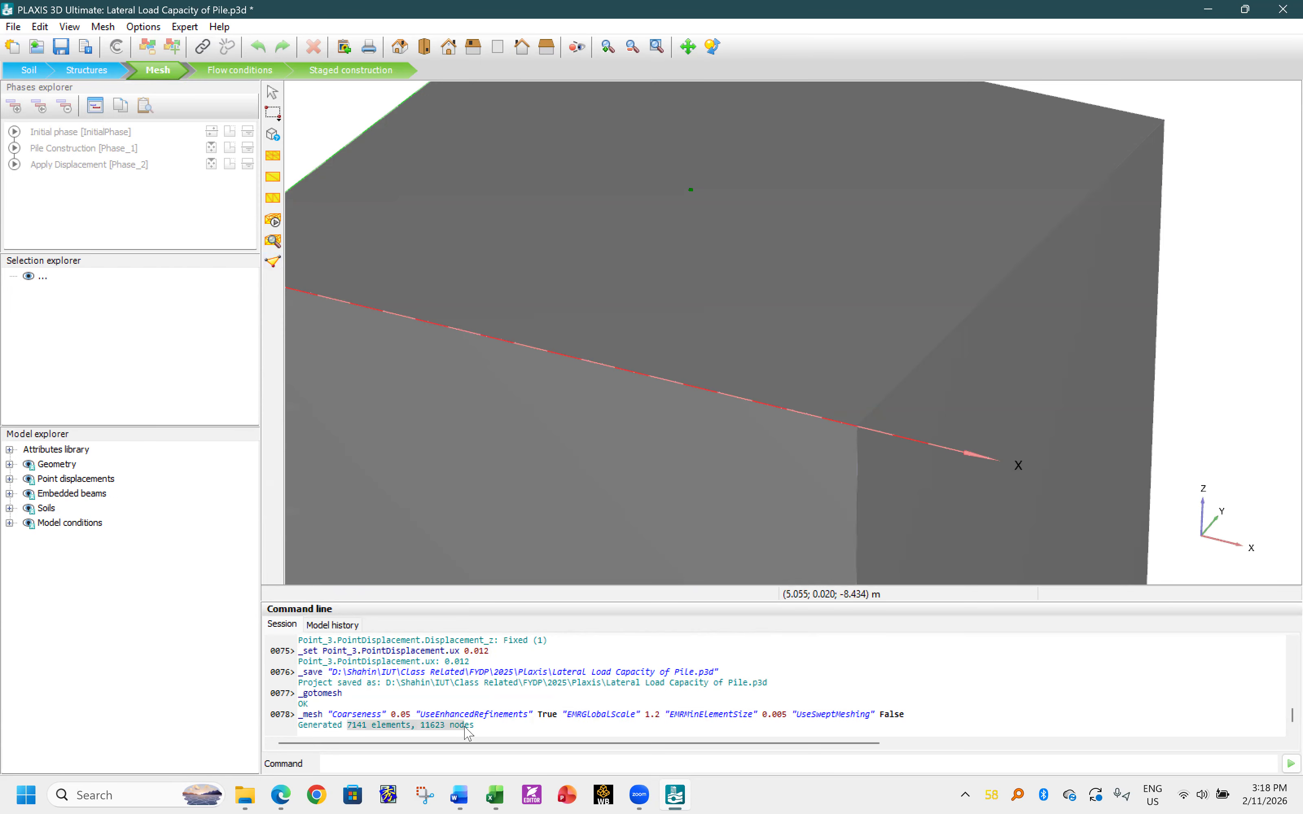
- Select soil Node 14 at coordinates (10, 10, 0) as the pre-calculation curve point and update the model with it
{"action": "left_click", "coordinate": [267, 262]}
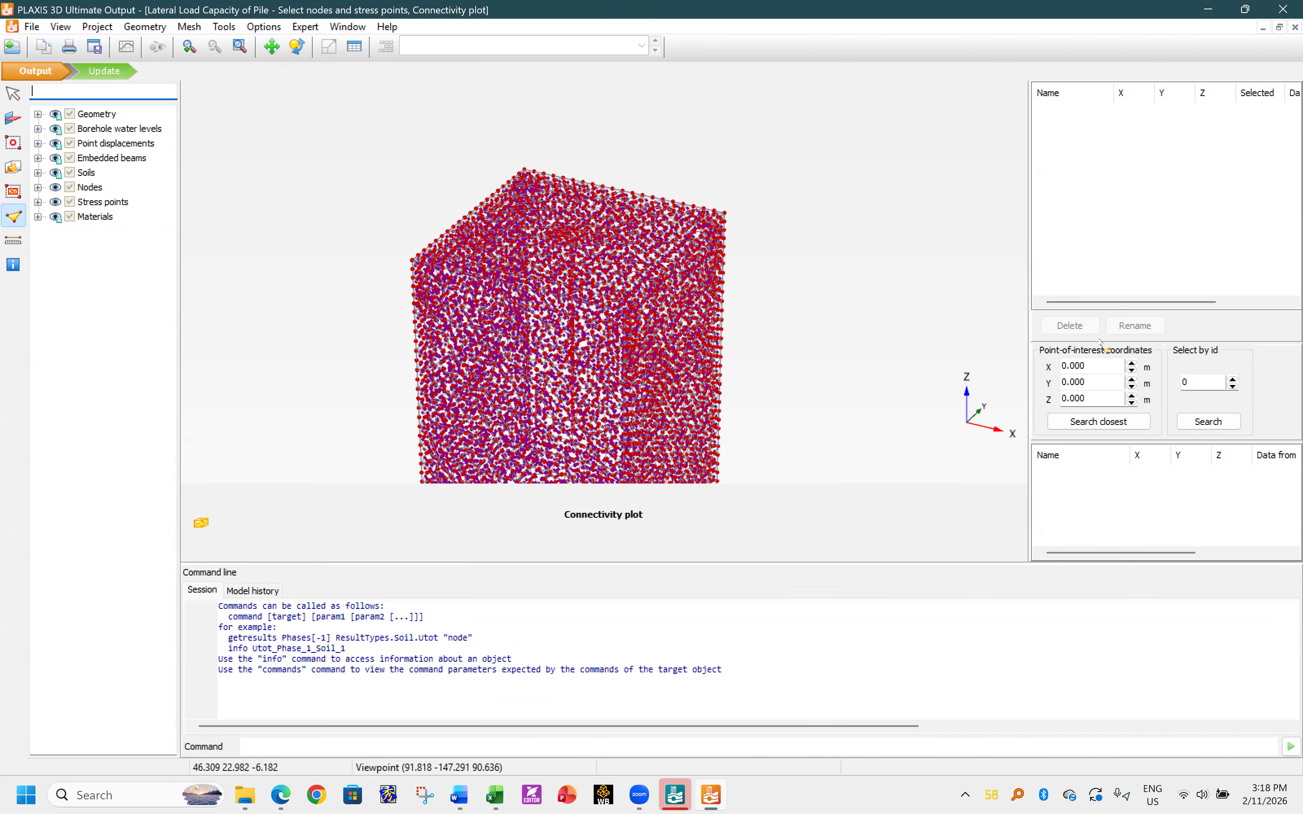
{"action": "left_click", "coordinate": [1063, 366]}
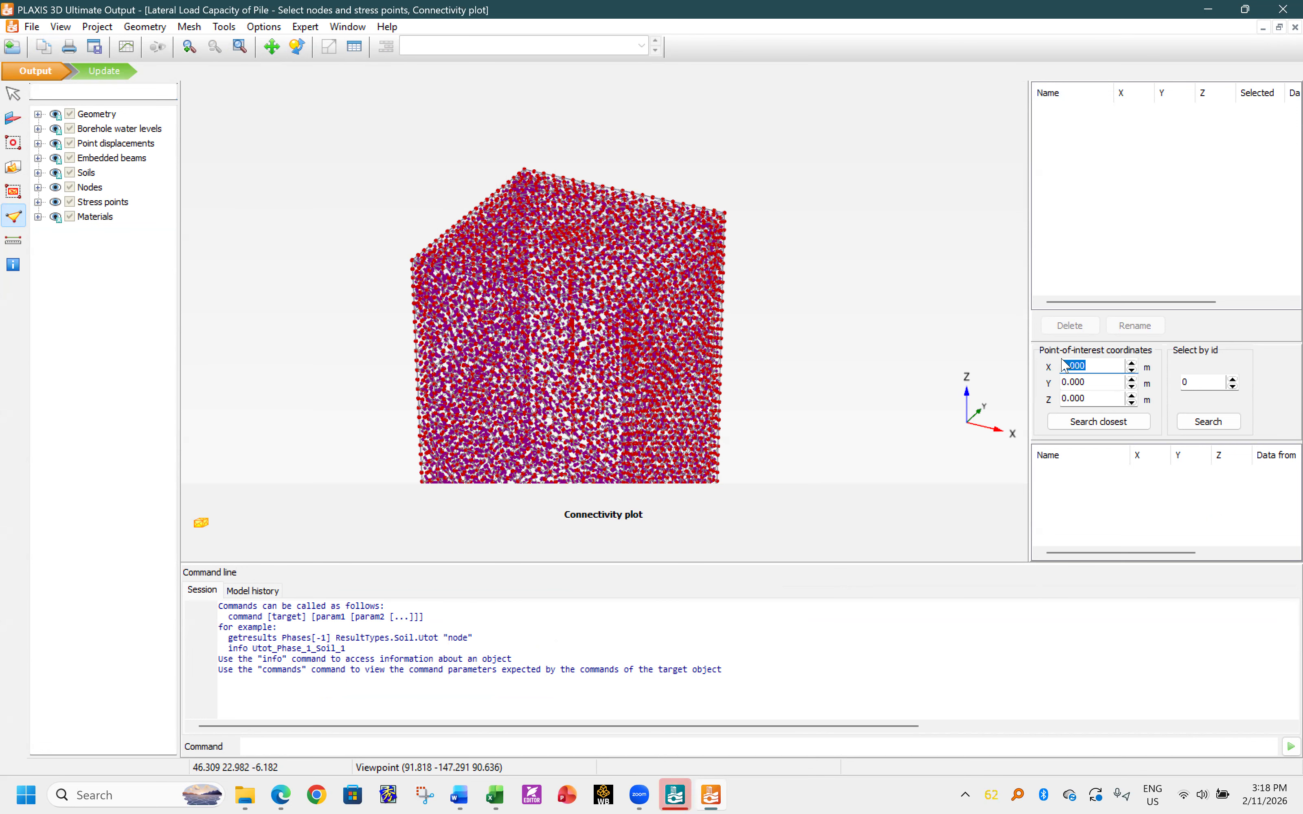
{"action": "type", "text": "10"}
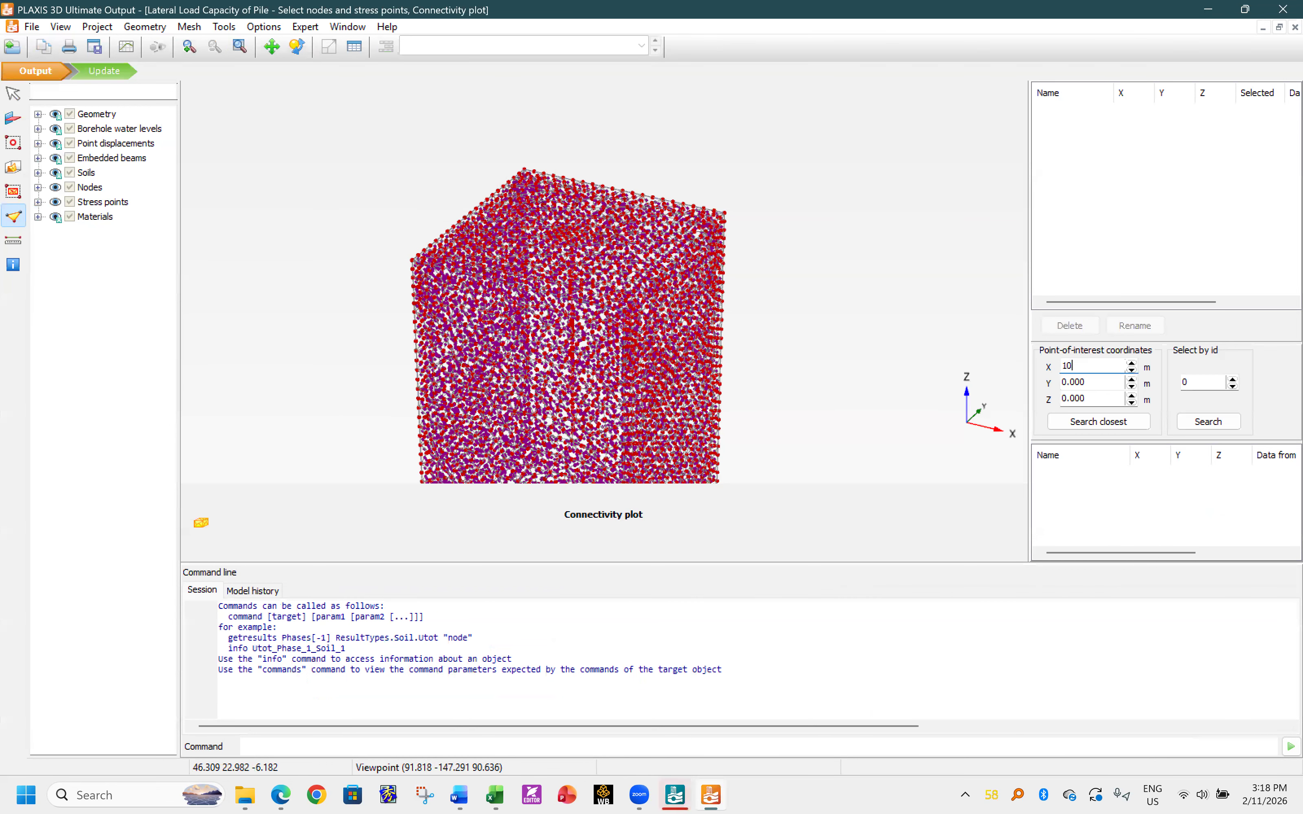
{"action": "key", "text": "Tab"}
{"action": "type", "text": "10"}
{"action": "key", "text": "Tab"}
{"action": "left_click", "coordinate": [1099, 421]}
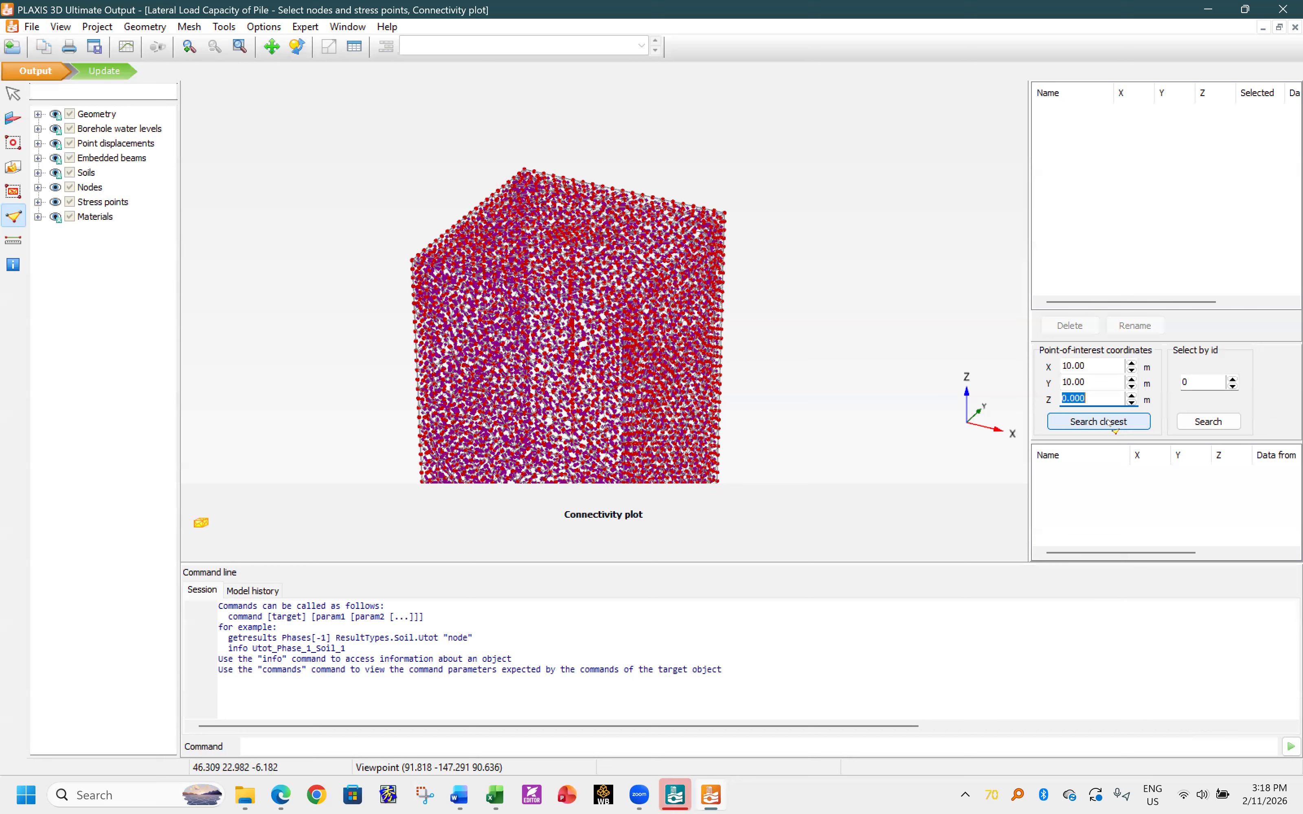
{"action": "left_click", "coordinate": [1041, 471]}
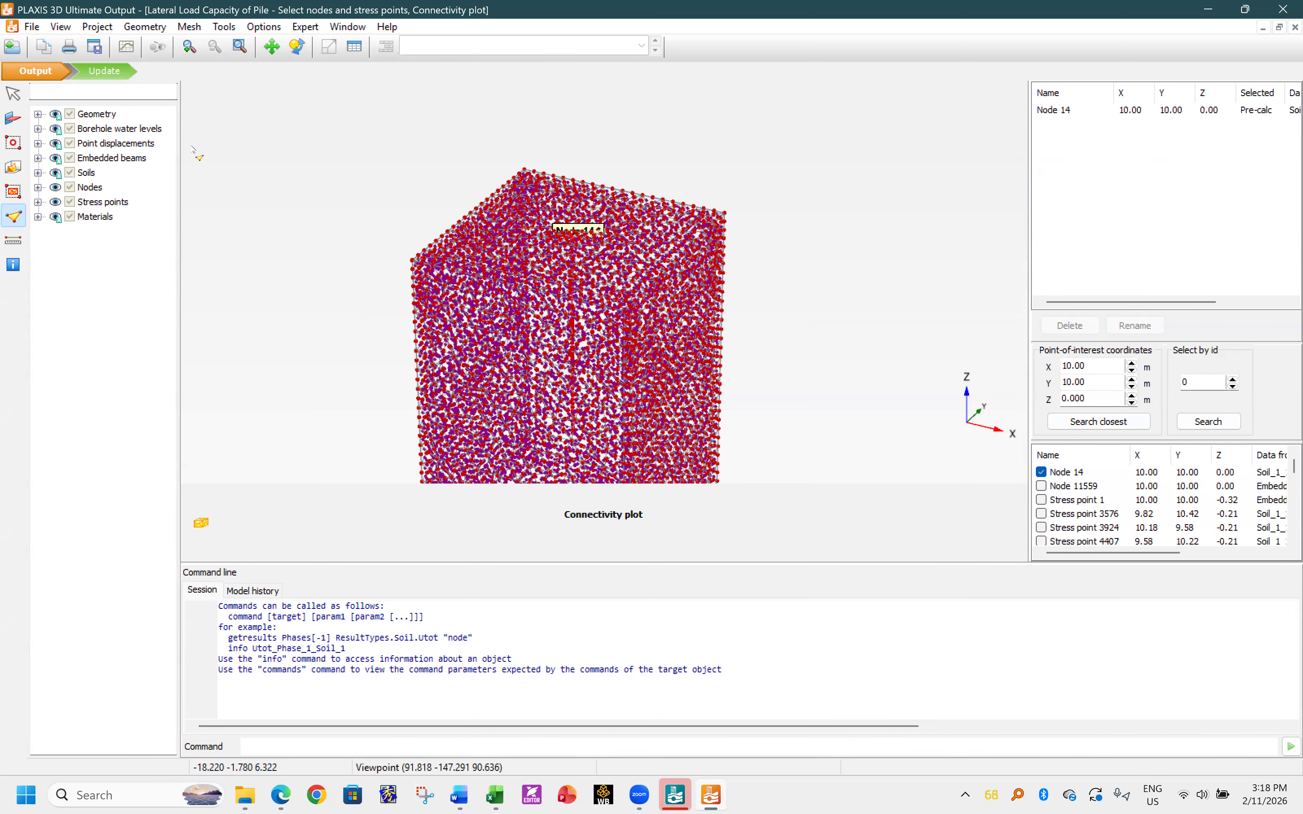
{"action": "left_click", "coordinate": [100, 75]}
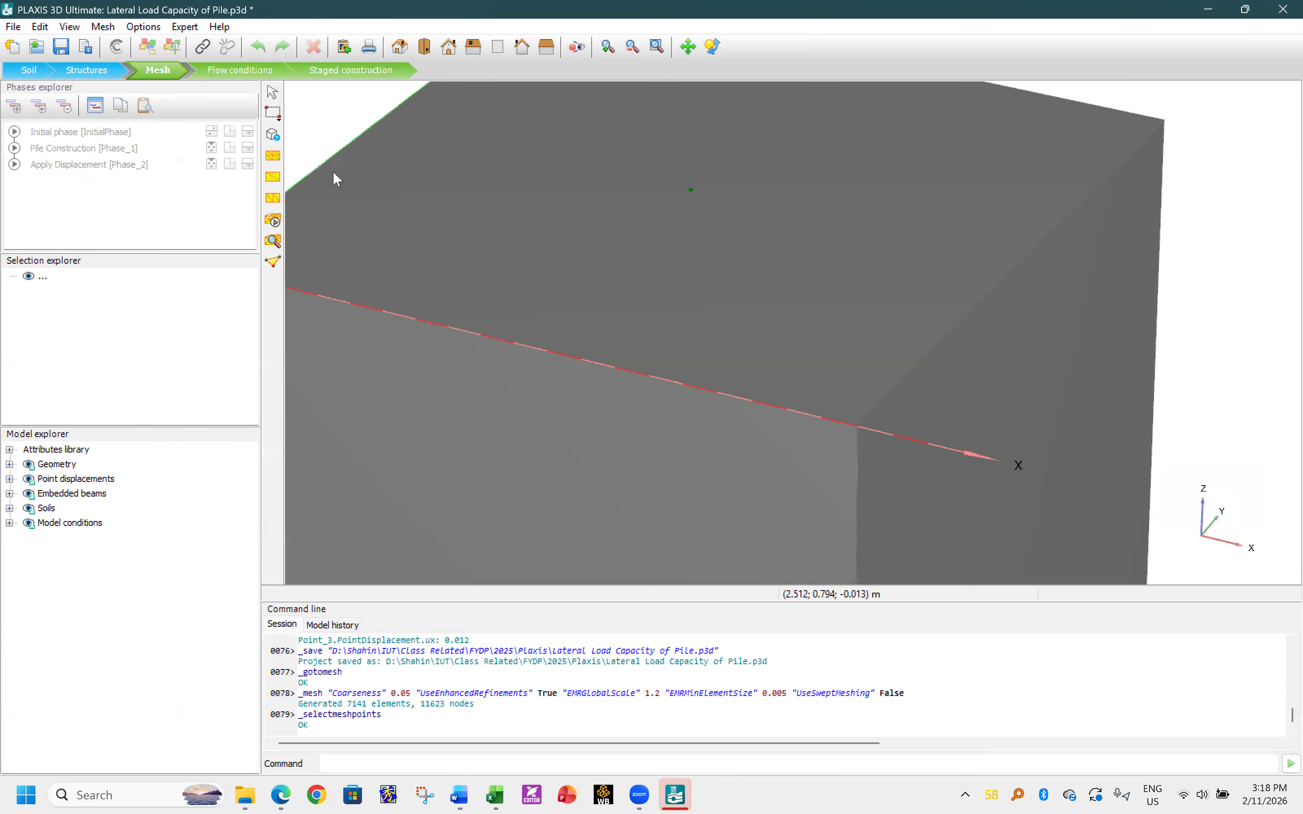
- In Staged construction mode, check which objects are active in Initial phase, Pile Construction and Apply Displacement
{"action": "scroll", "coordinate": [573, 265], "scroll_direction": "down", "scroll_amount": 6}
{"action": "scroll", "coordinate": [602, 258], "scroll_direction": "up", "scroll_amount": 2}
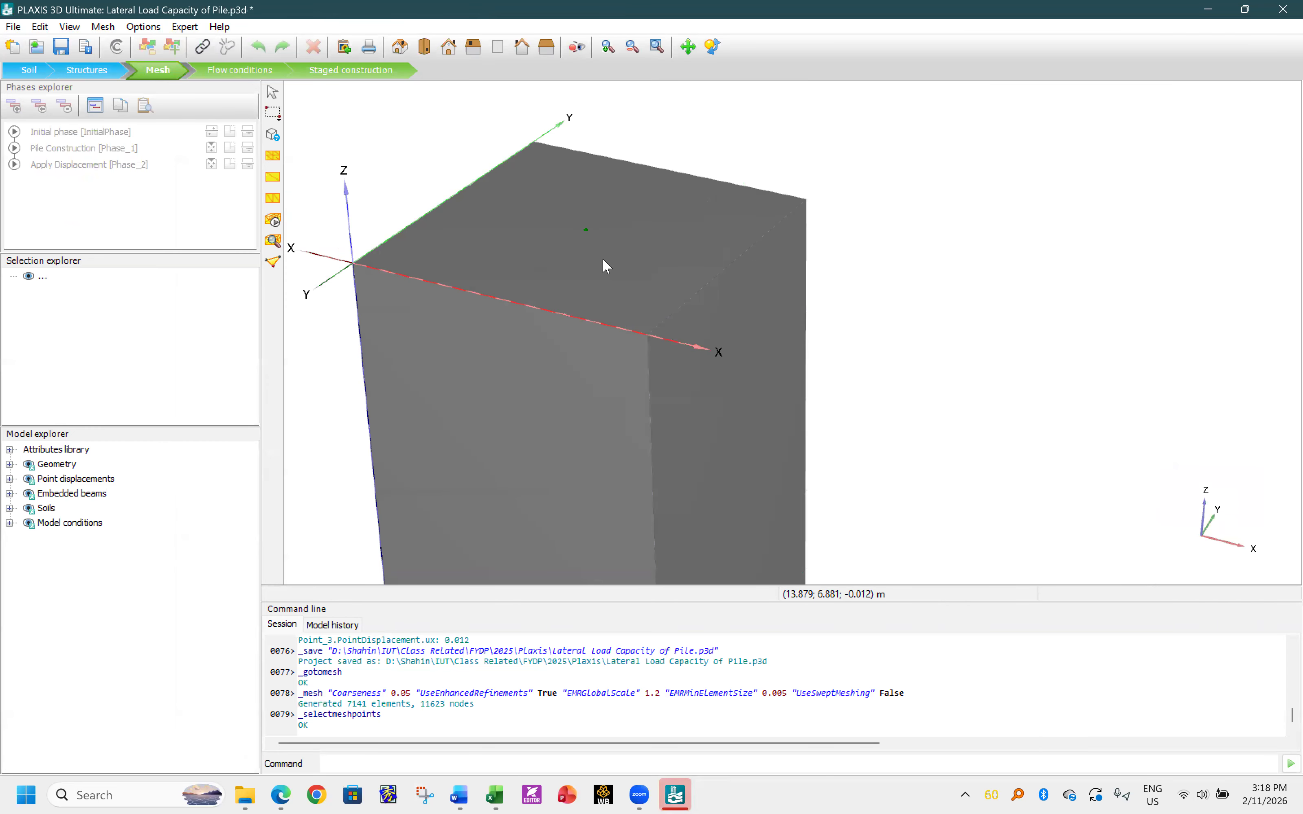
{"action": "left_click", "coordinate": [355, 71]}
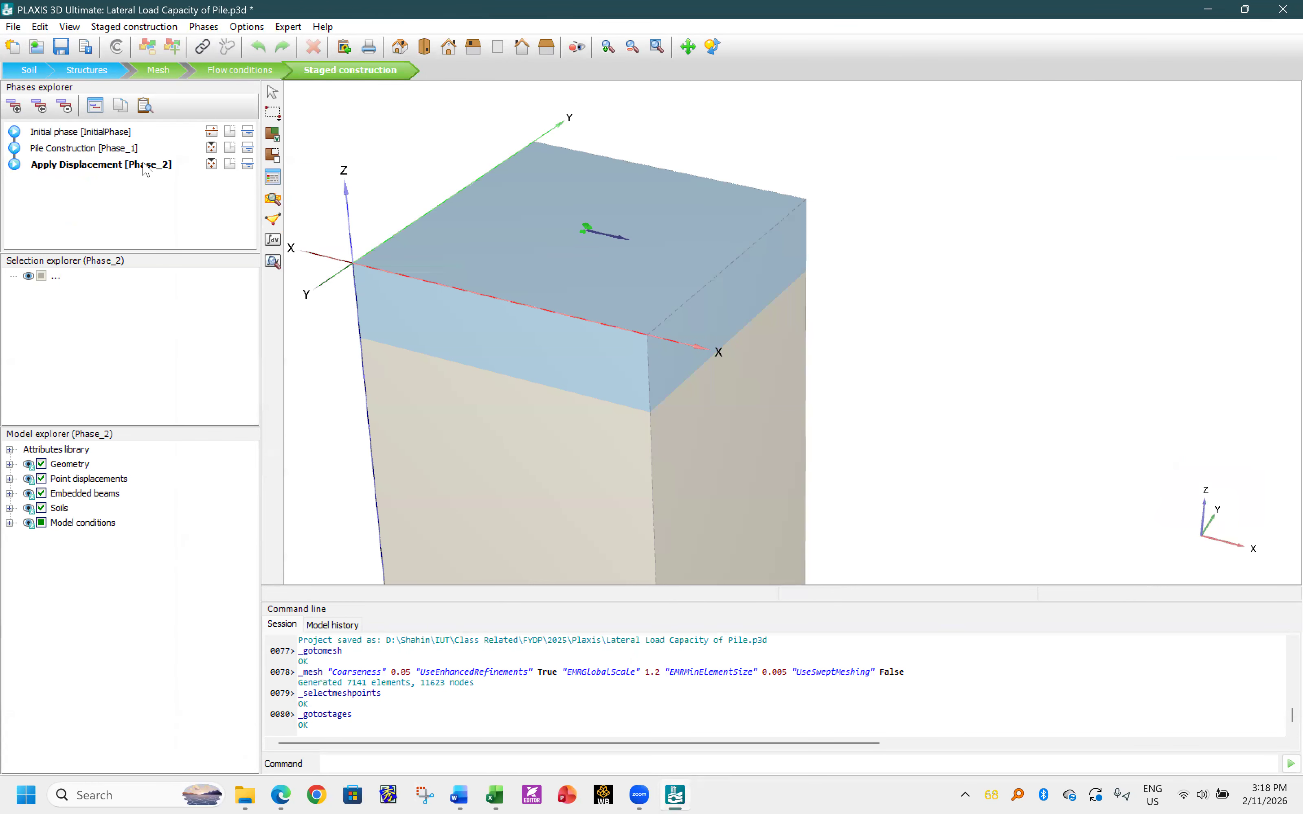
{"action": "left_click", "coordinate": [49, 133]}
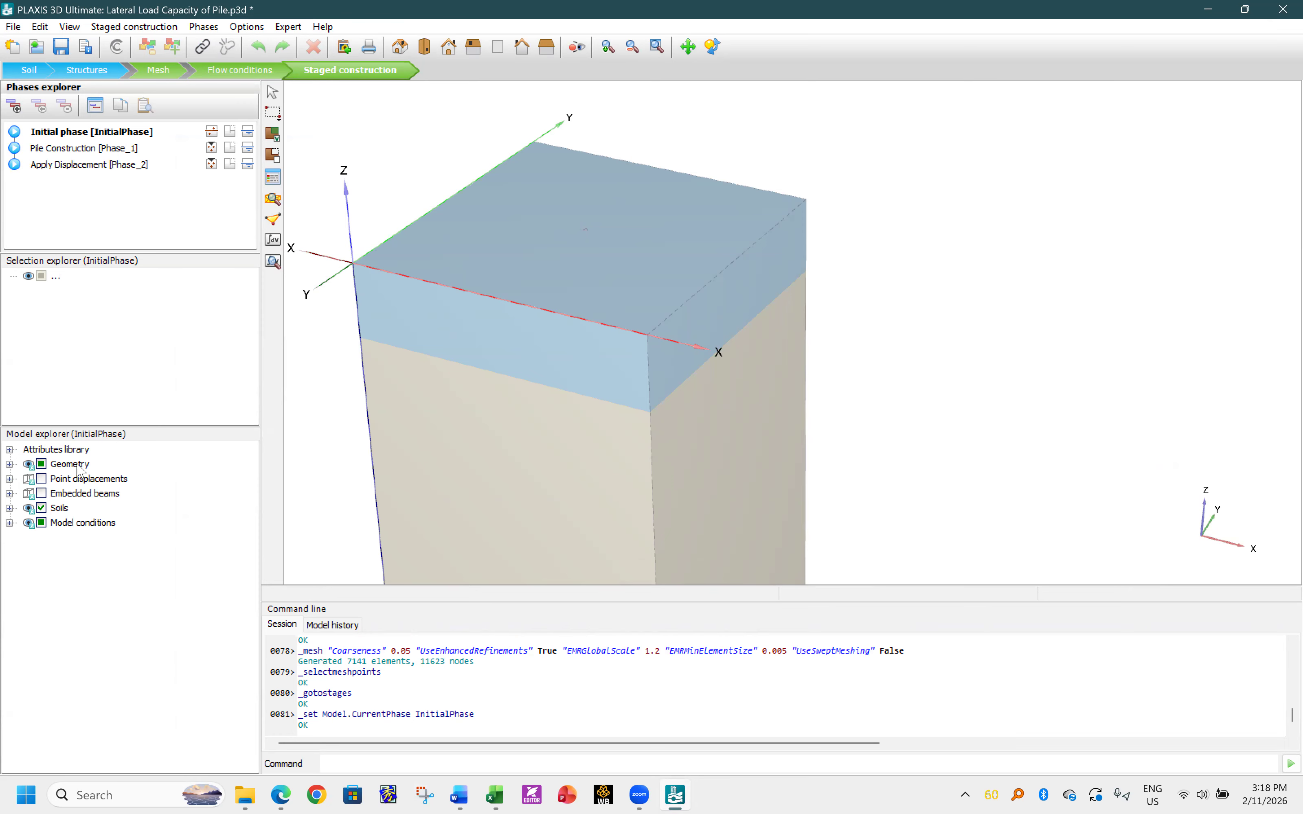
{"action": "left_click", "coordinate": [52, 151]}
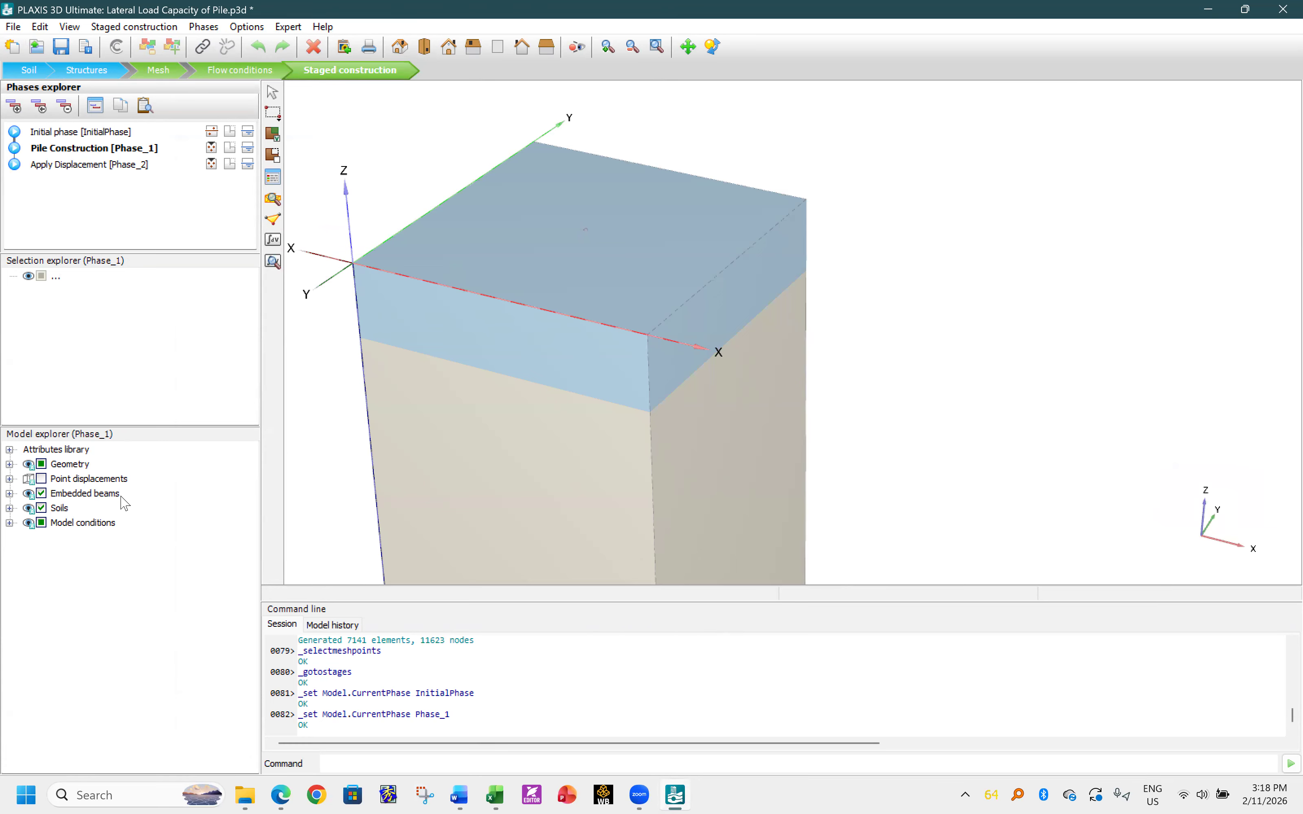
{"action": "left_click", "coordinate": [63, 166]}
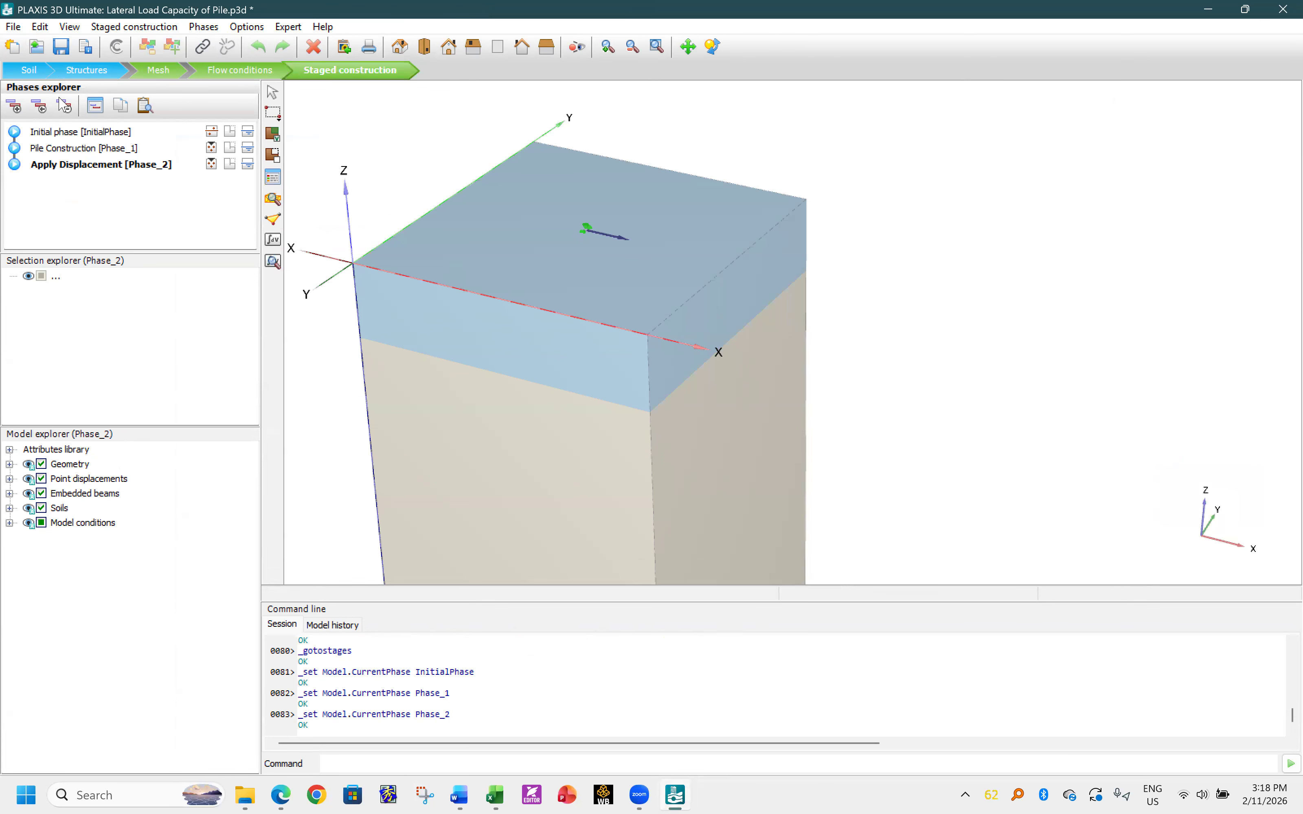
- Calculate all construction phases, saving the project before and after the calculation
{"action": "left_click", "coordinate": [61, 48]}
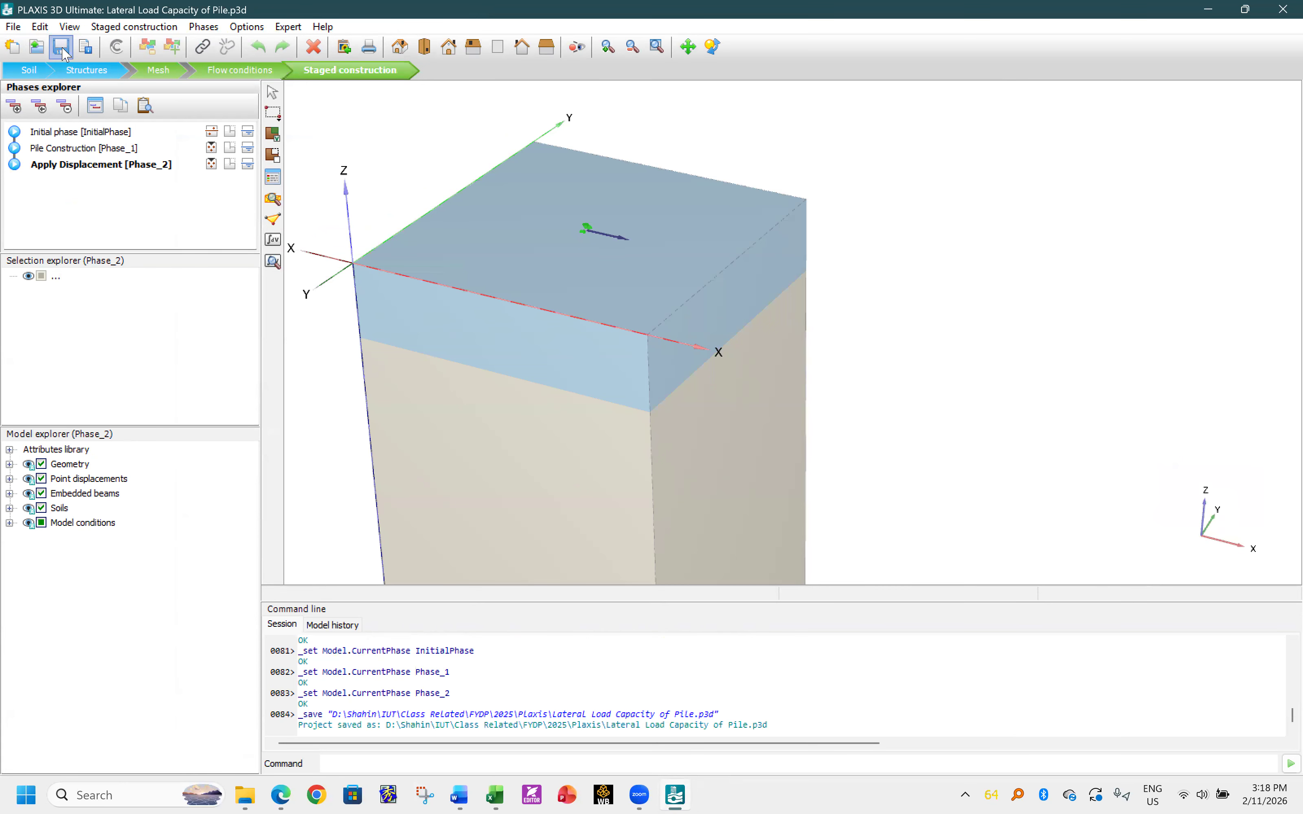
{"action": "left_click", "coordinate": [273, 240]}
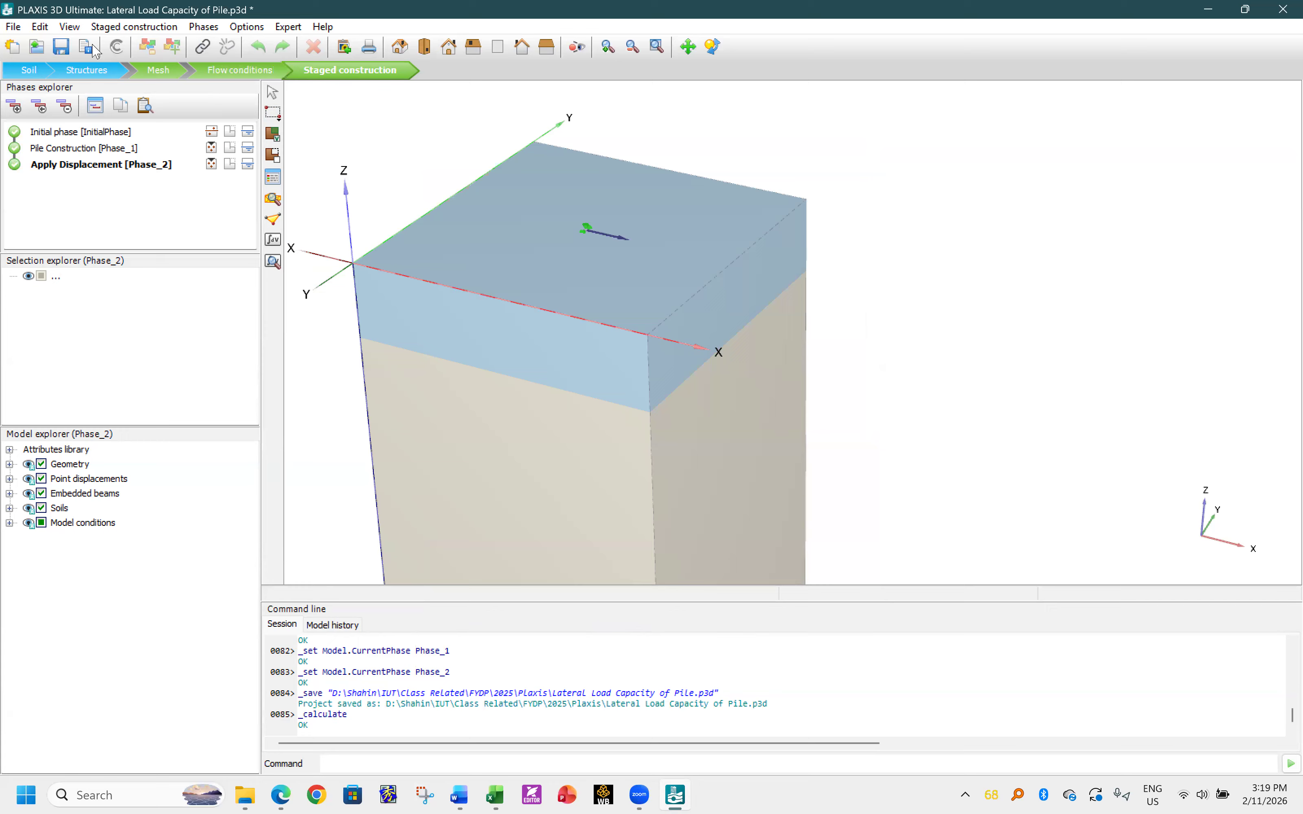
{"action": "left_click", "coordinate": [61, 47]}
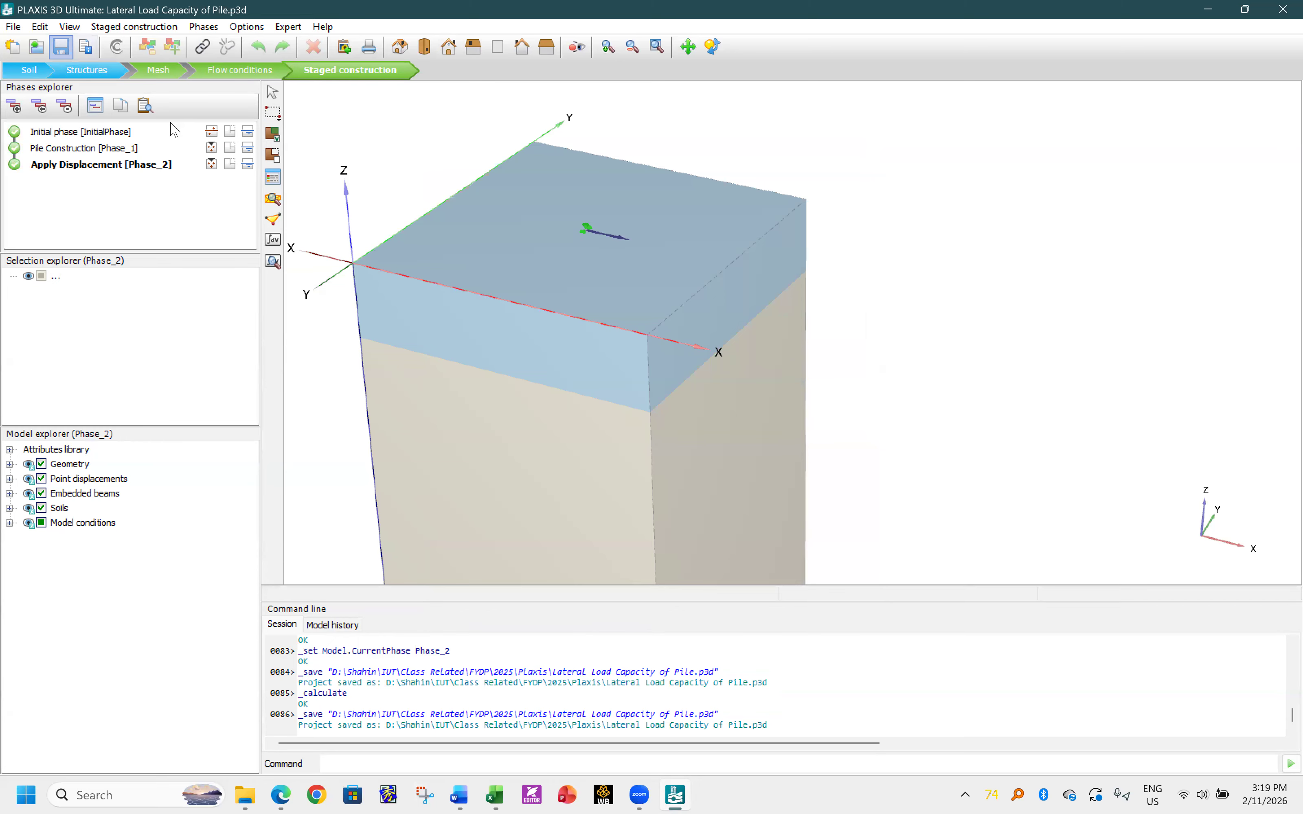
- Open the Apply Displacement phase results in PLAXIS Output and display the total displacements |u|
{"action": "left_click", "coordinate": [273, 263]}
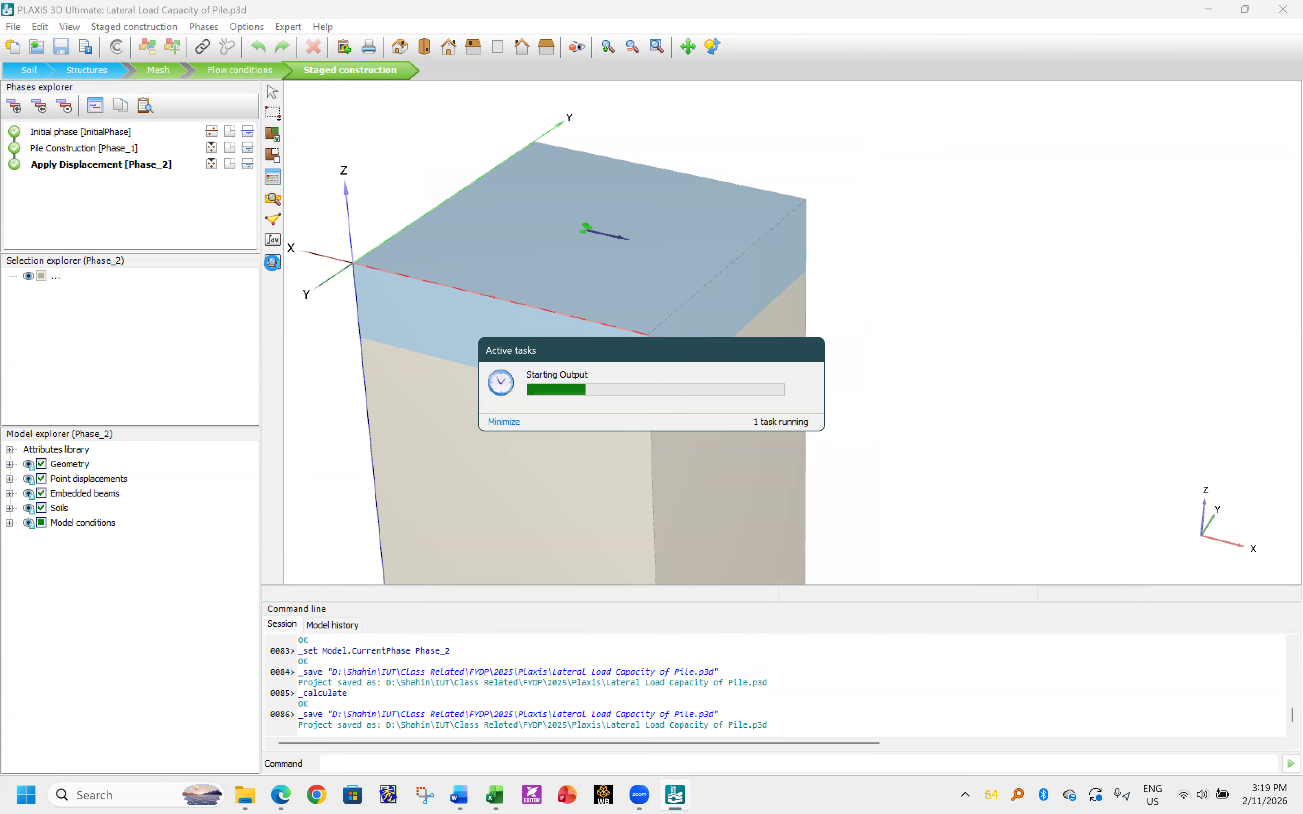
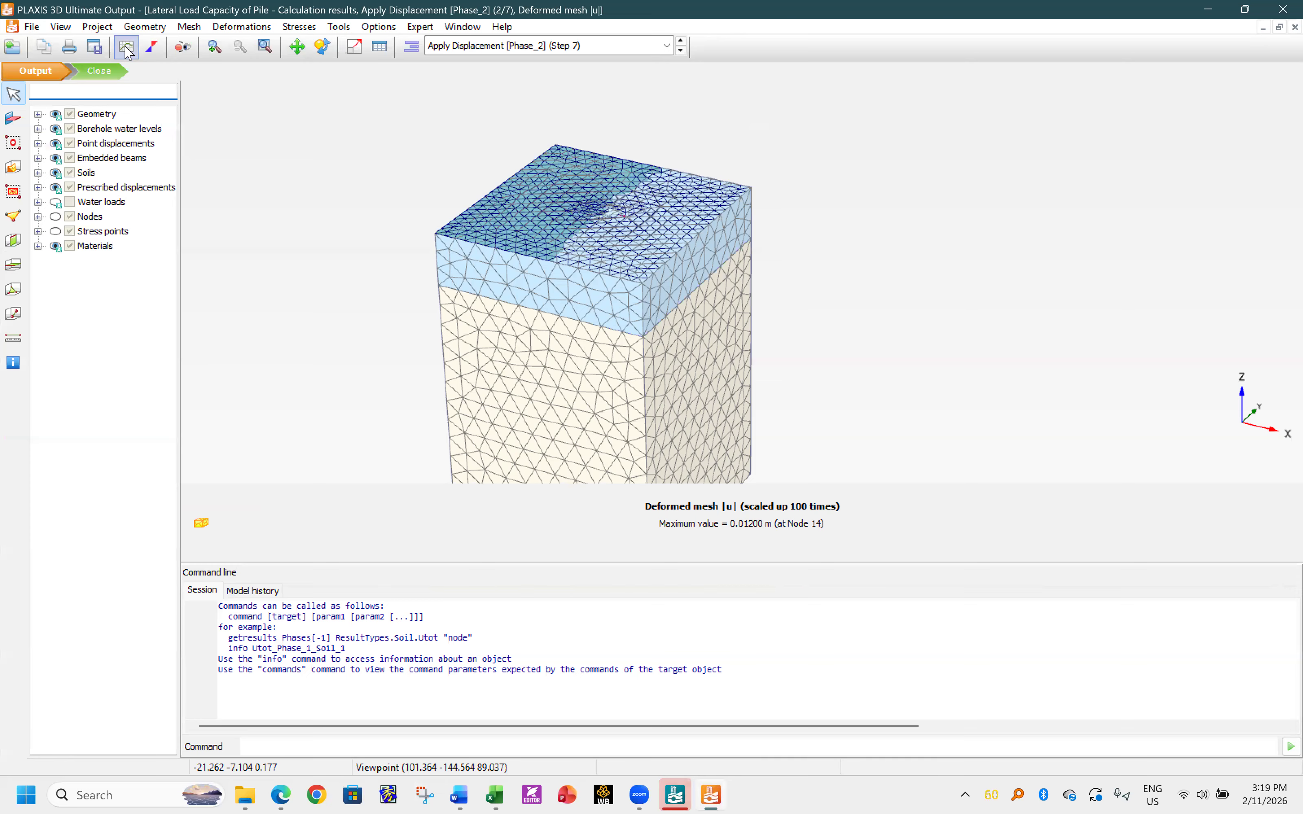
{"action": "left_click", "coordinate": [241, 26]}
{"action": "mouse_move", "coordinate": [266, 99]}
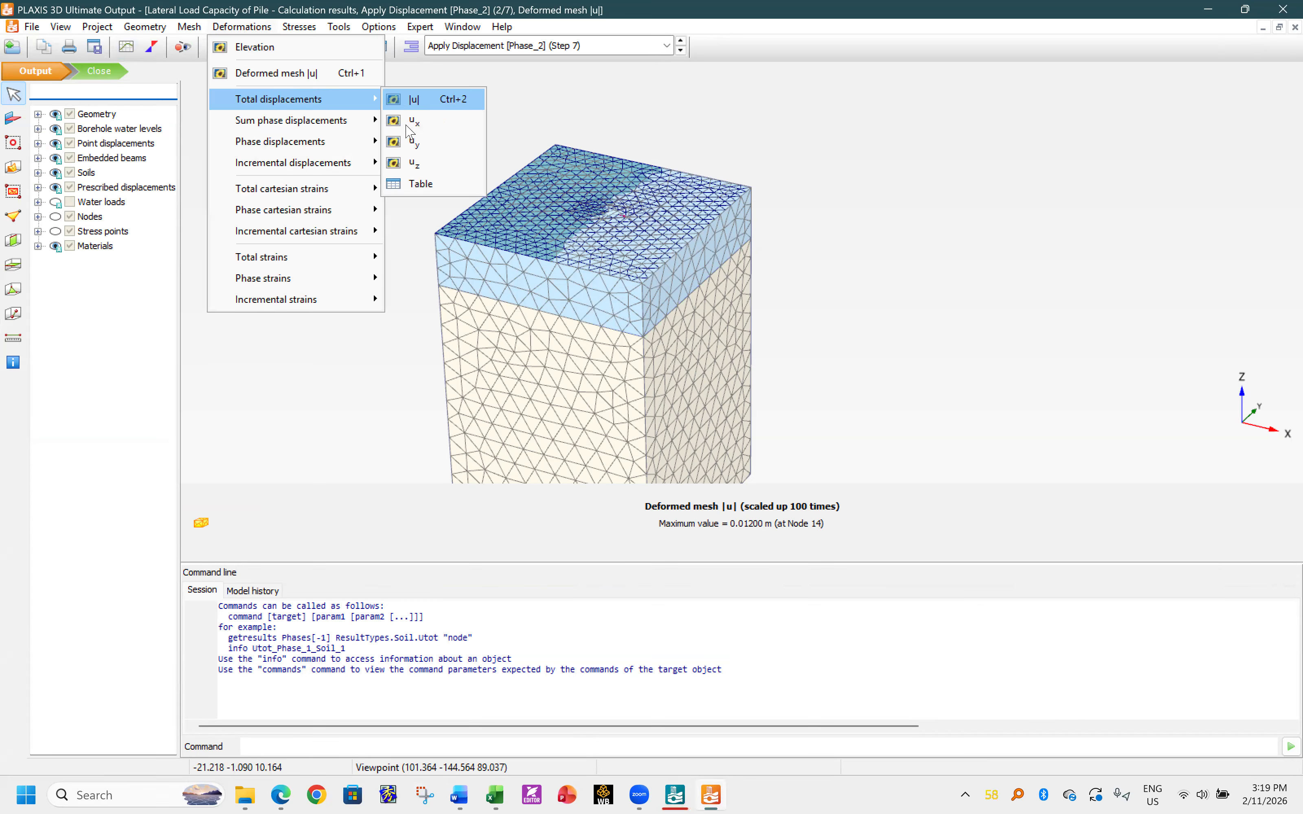
{"action": "left_click", "coordinate": [415, 100]}
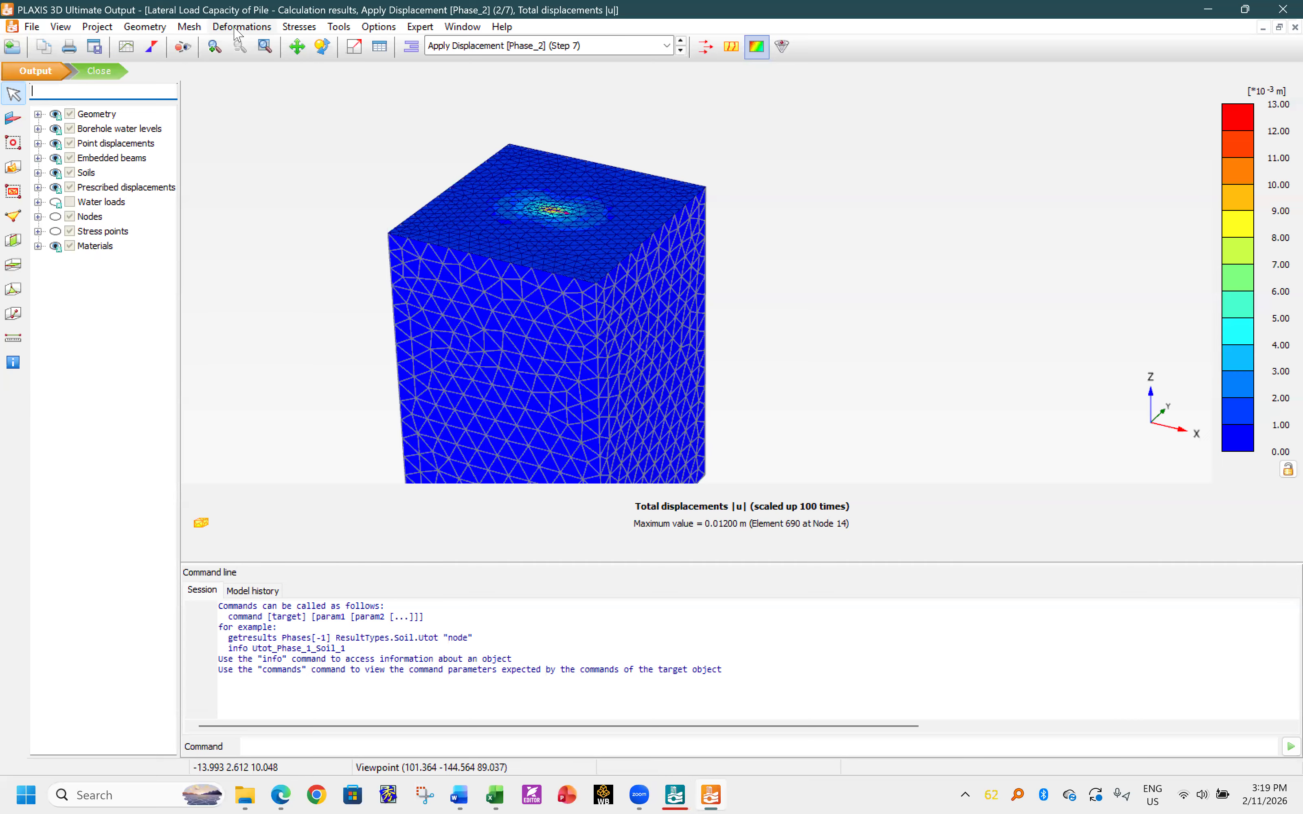
- Start a new chart and set its X-axis to the total displacement ux of Node 14
{"action": "left_click", "coordinate": [126, 47]}
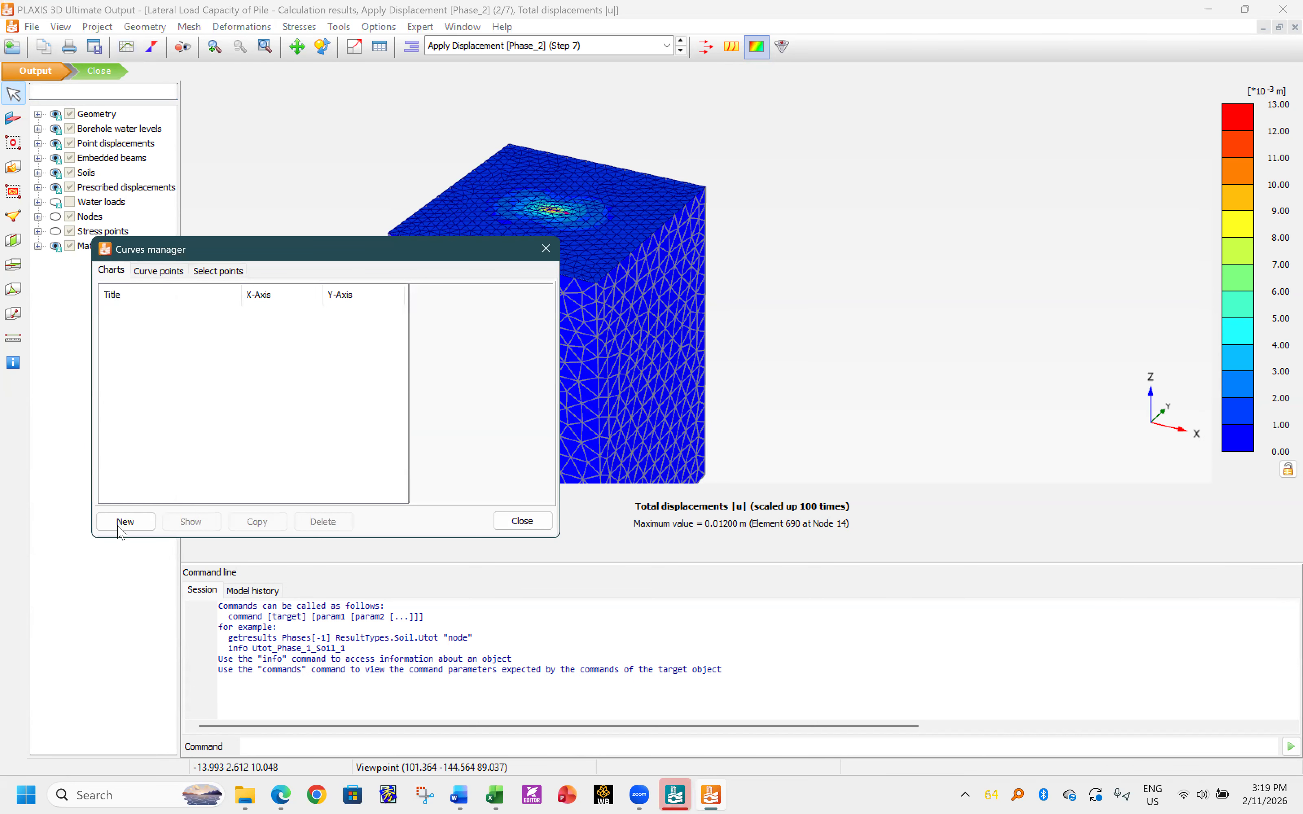
{"action": "left_click", "coordinate": [119, 527]}
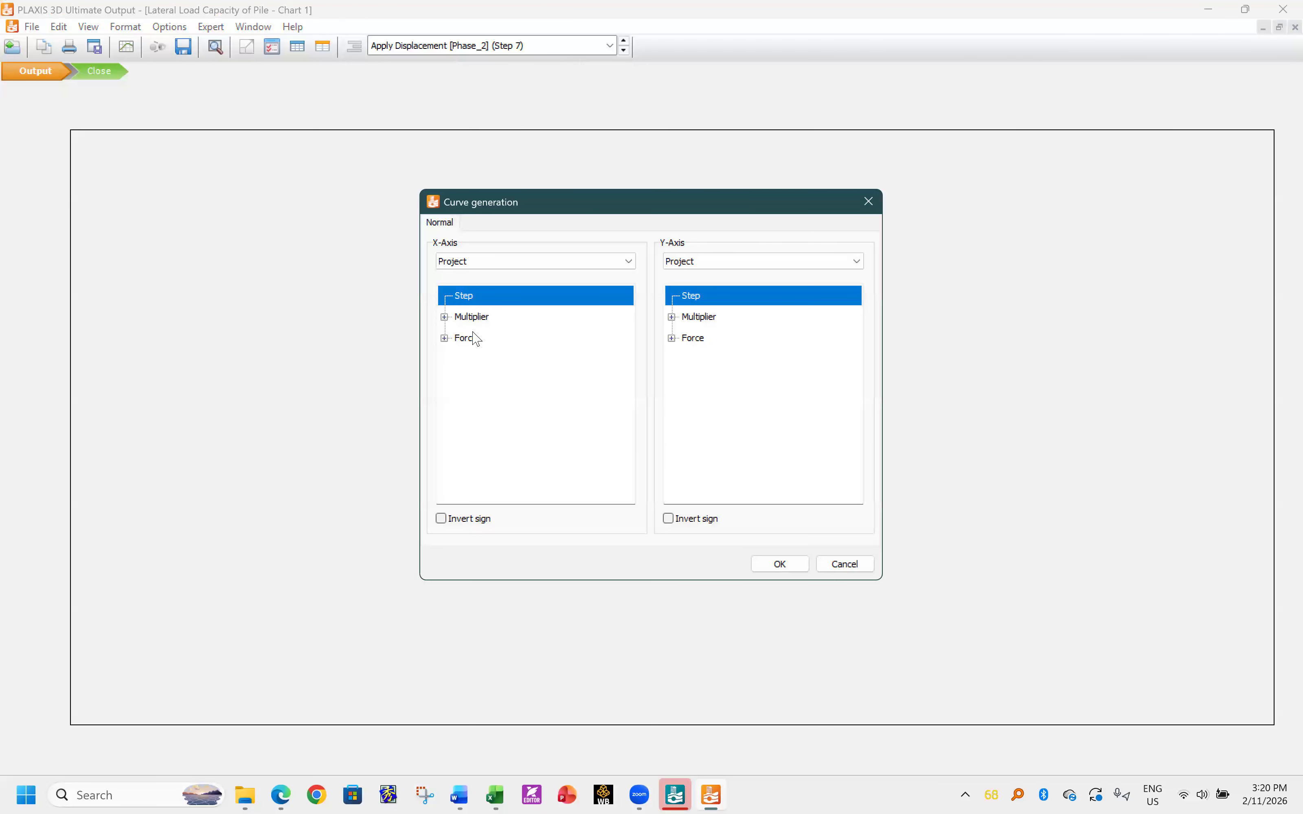
{"action": "left_click", "coordinate": [473, 266]}
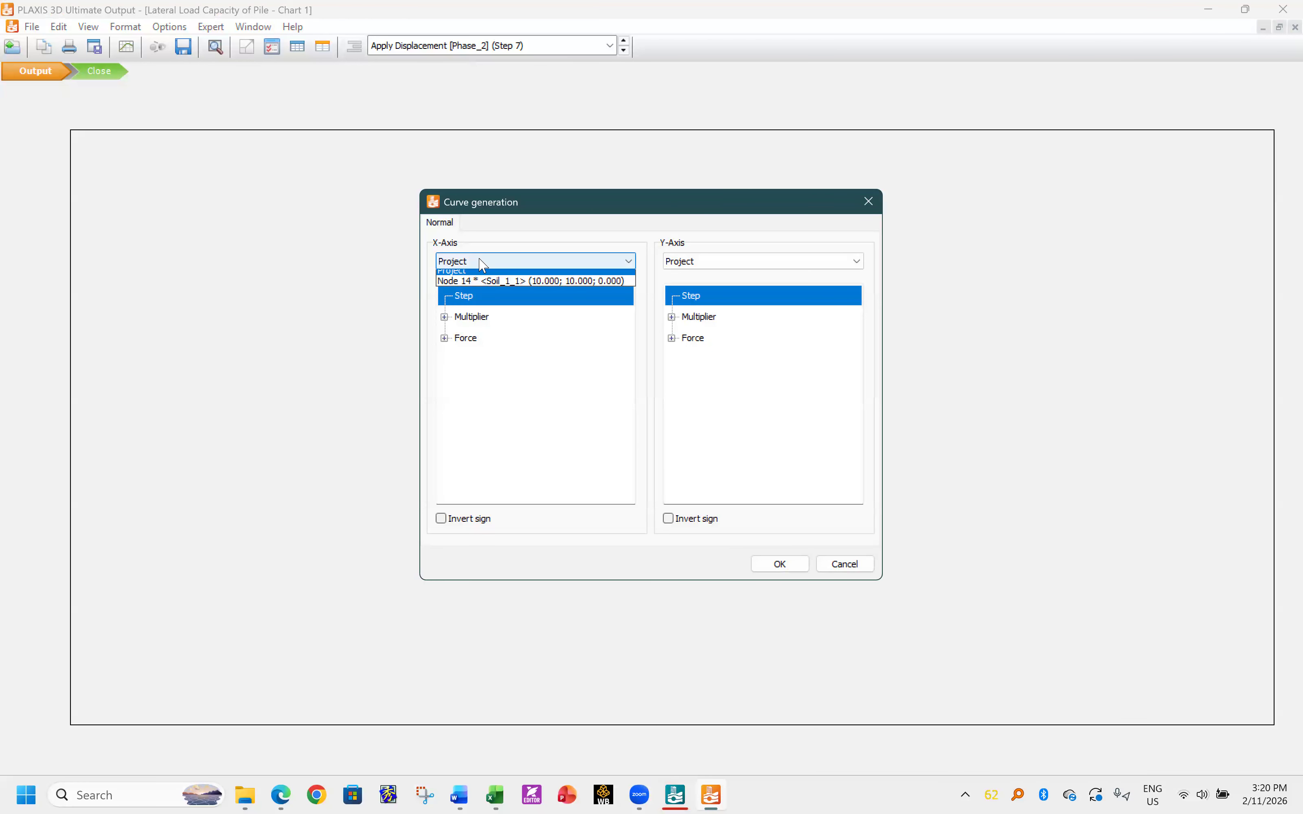
{"action": "left_click", "coordinate": [471, 287]}
{"action": "left_click", "coordinate": [445, 297]}
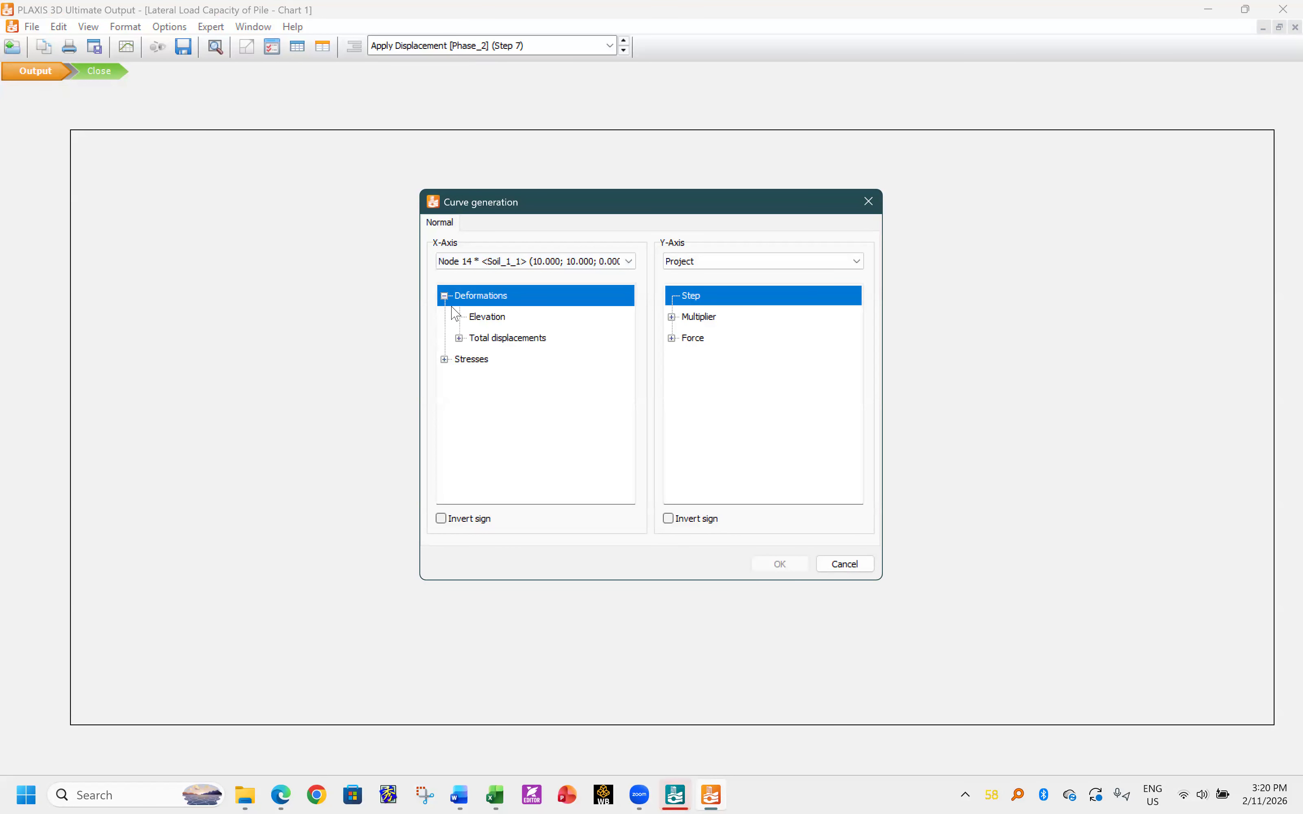
{"action": "left_click", "coordinate": [459, 338]}
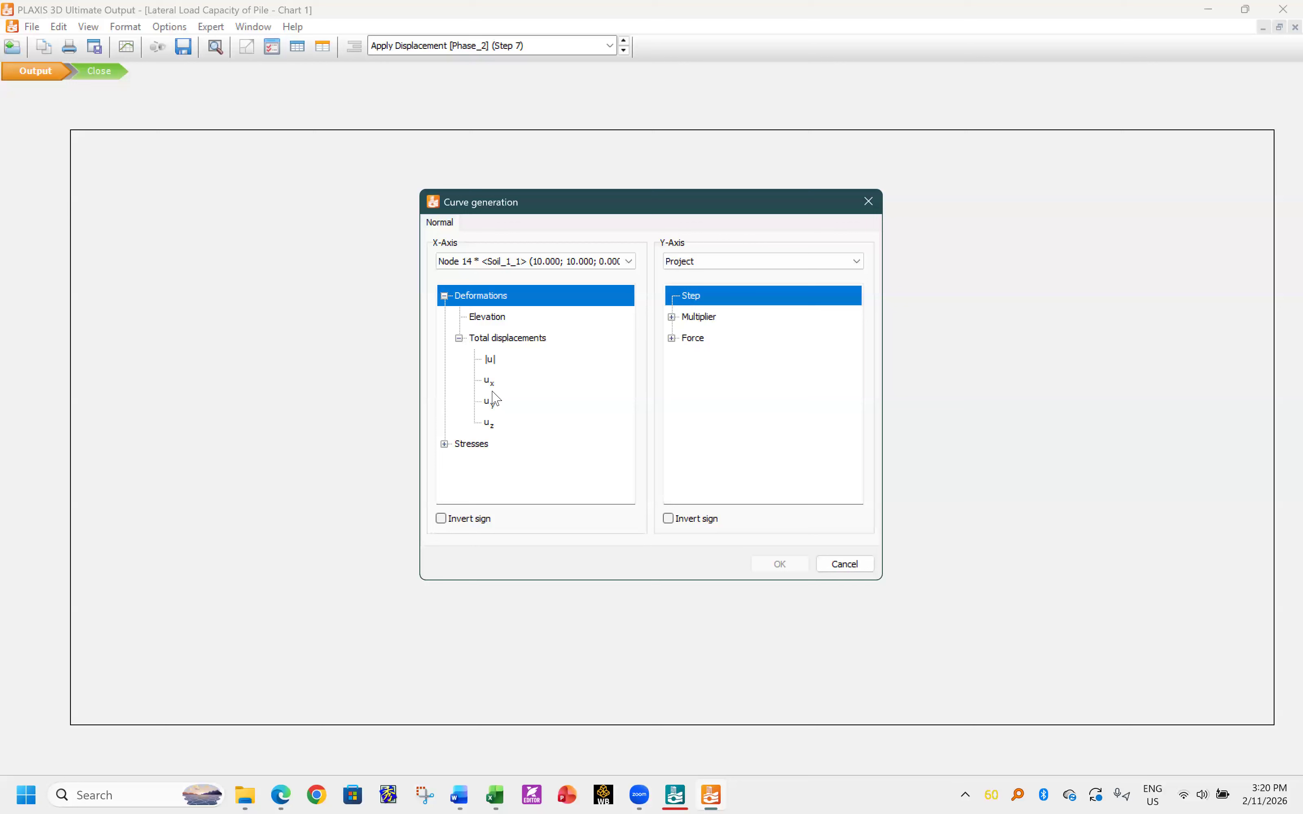
{"action": "left_click", "coordinate": [491, 382]}
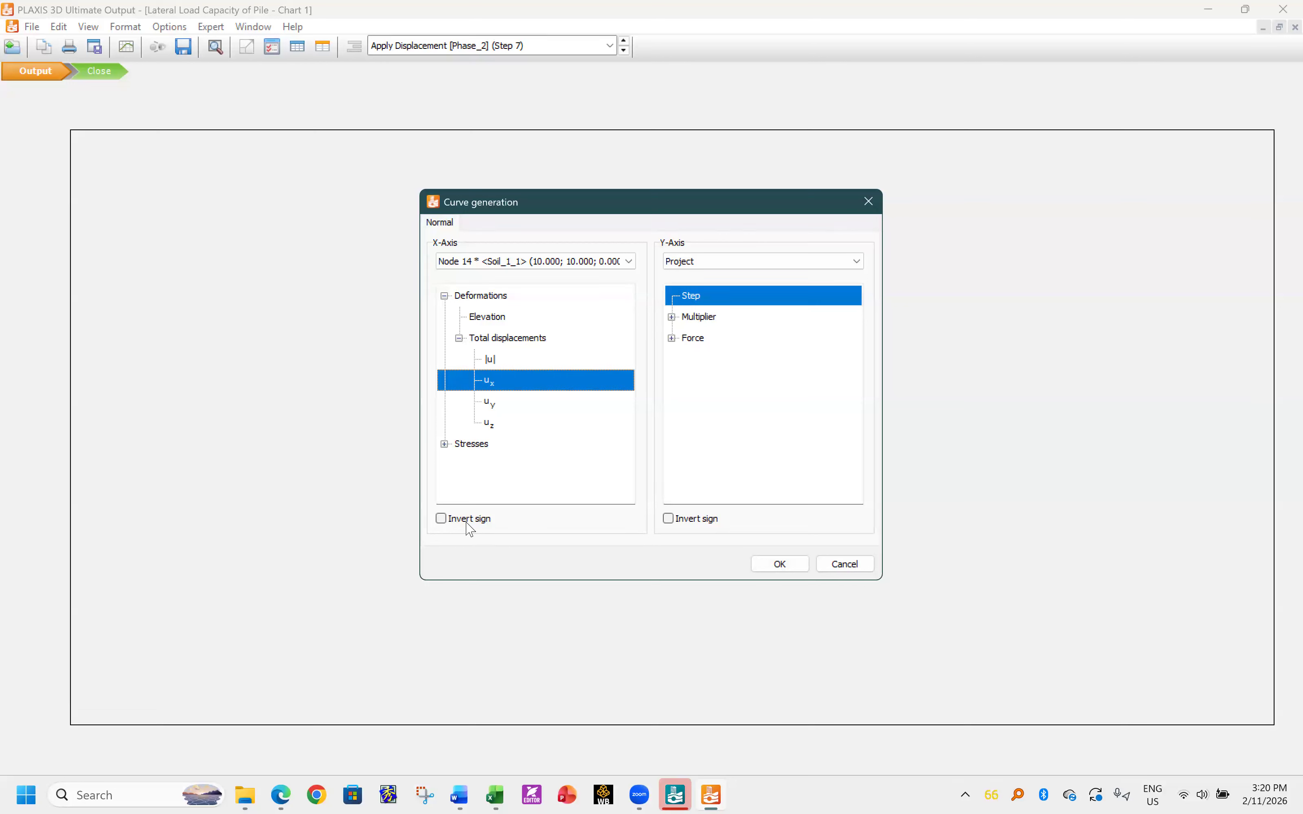
- Set the chart's Y-axis to the project force Fx and generate the curve
{"action": "left_click", "coordinate": [672, 339]}
{"action": "left_click", "coordinate": [703, 403]}
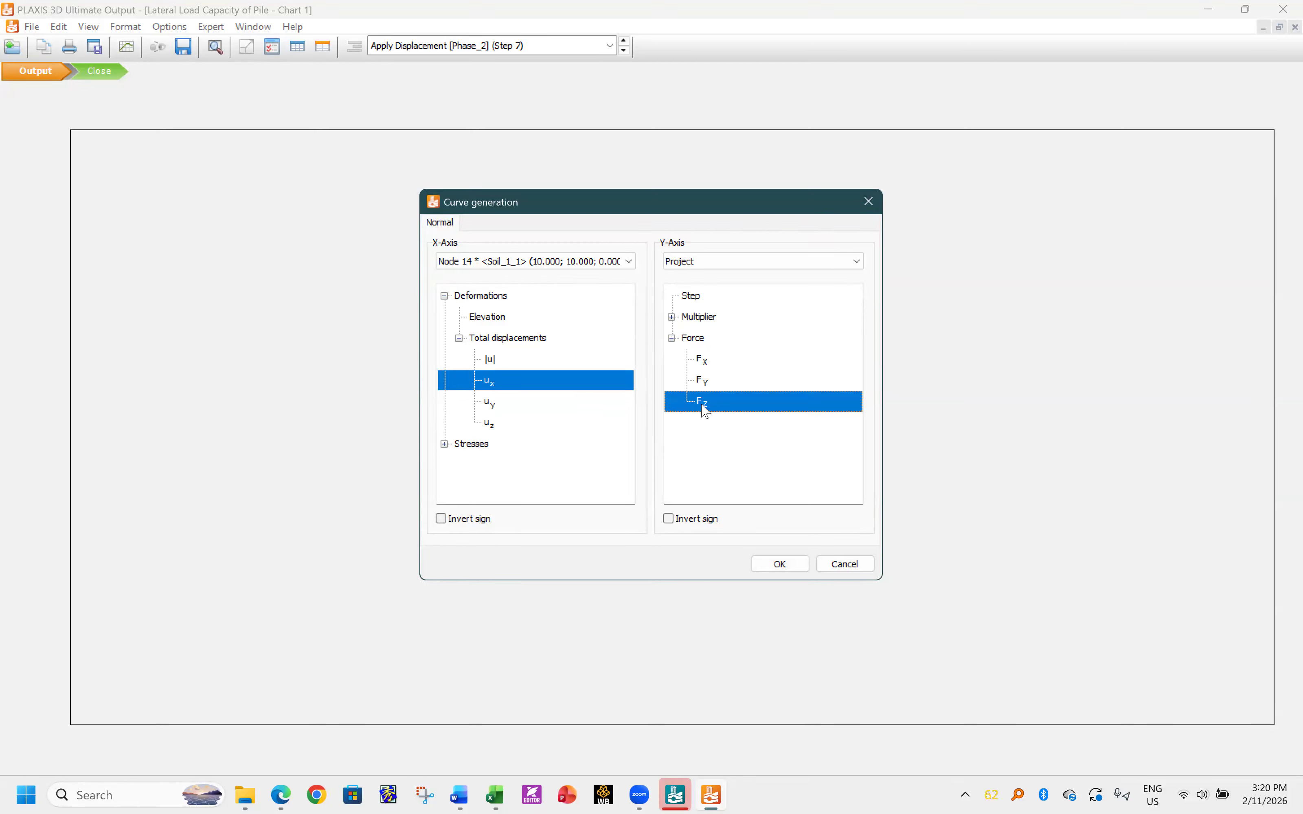
{"action": "left_click", "coordinate": [711, 363]}
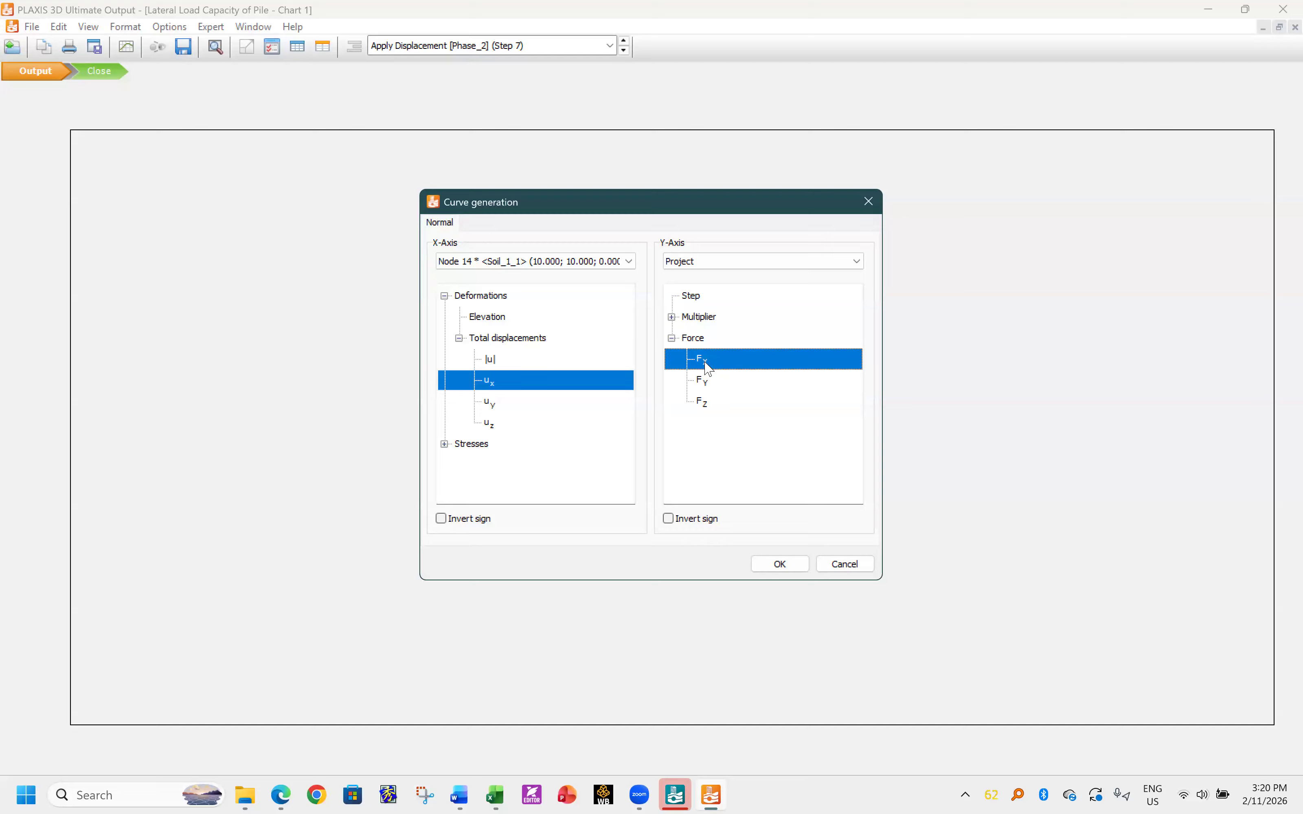
{"action": "left_click", "coordinate": [780, 565]}
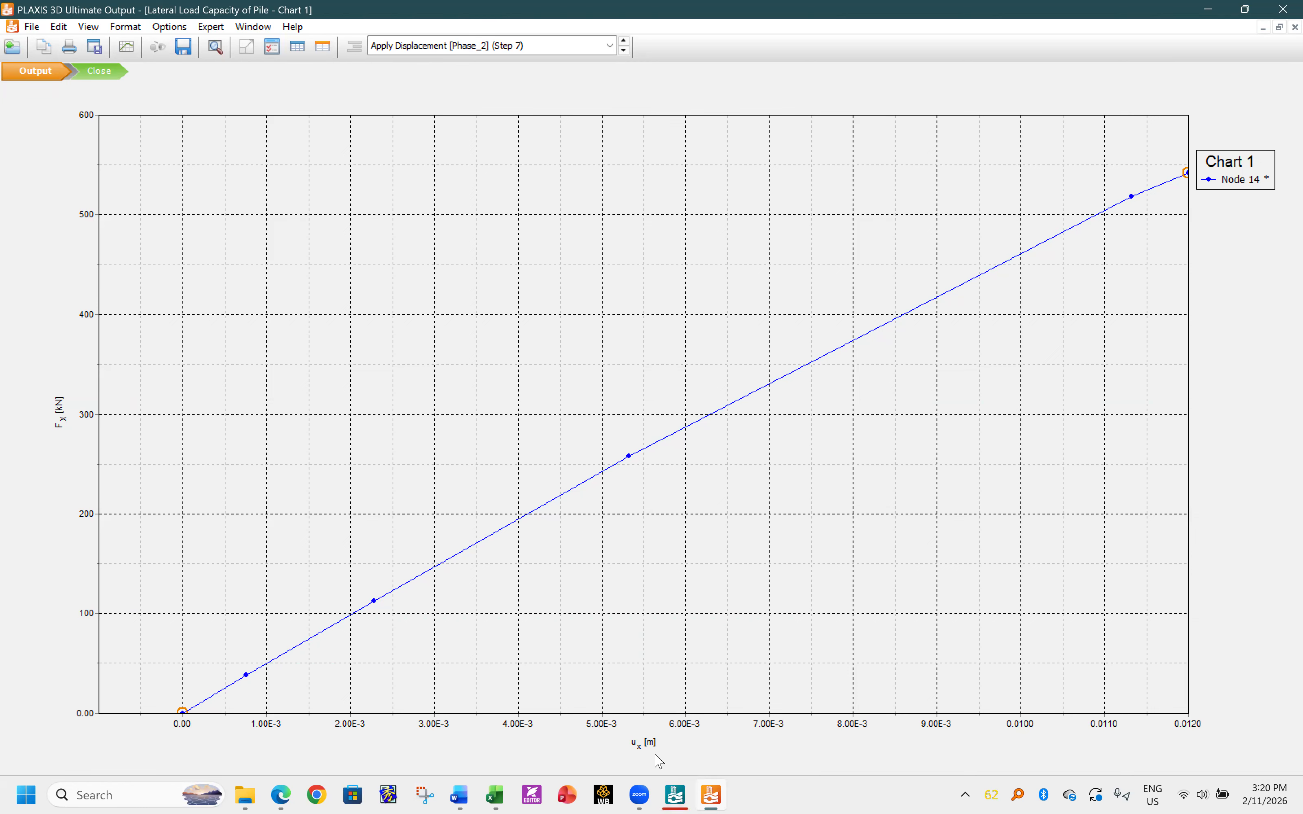
- Rename the Node 14 curve to "Later load - disp" in the chart settings
{"action": "double_click", "coordinate": [1254, 183]}
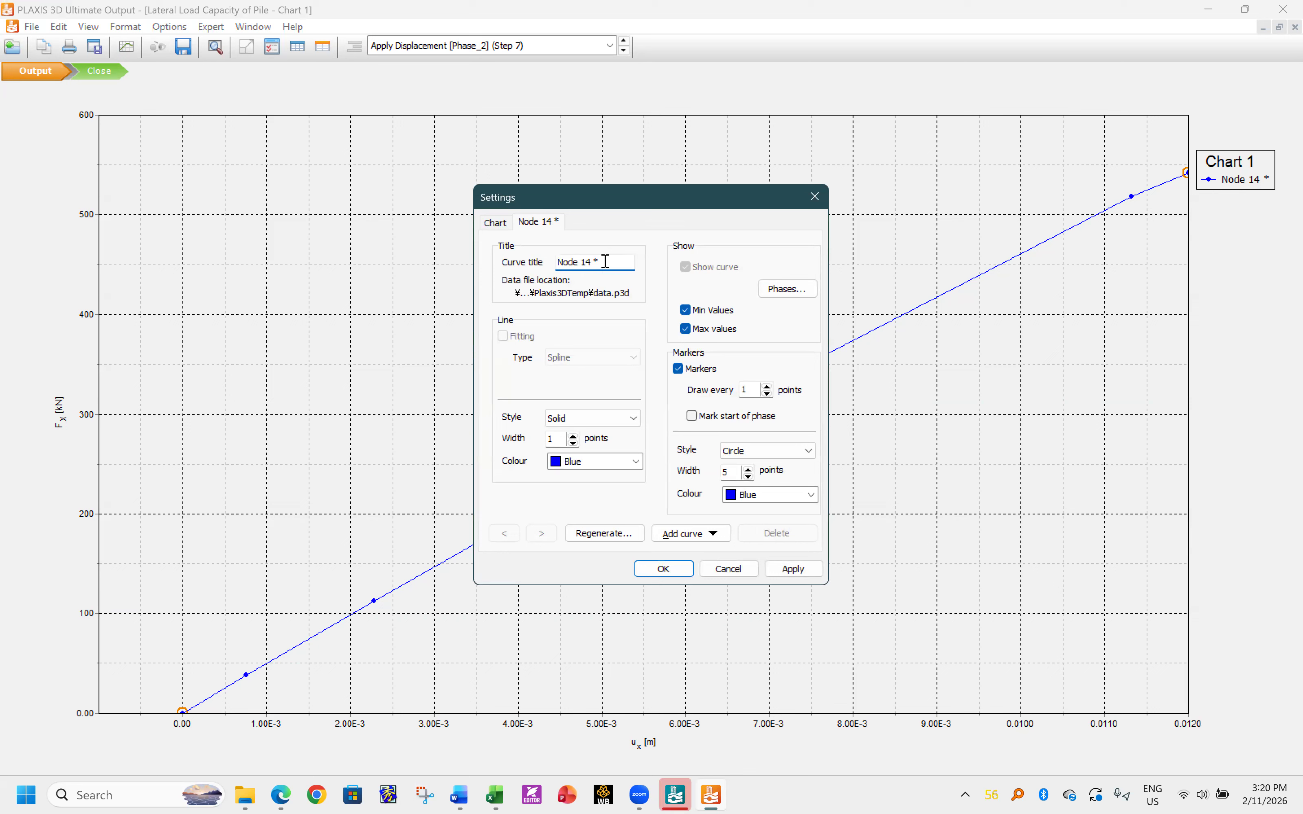
{"action": "type", "text": "Later load - disp"}
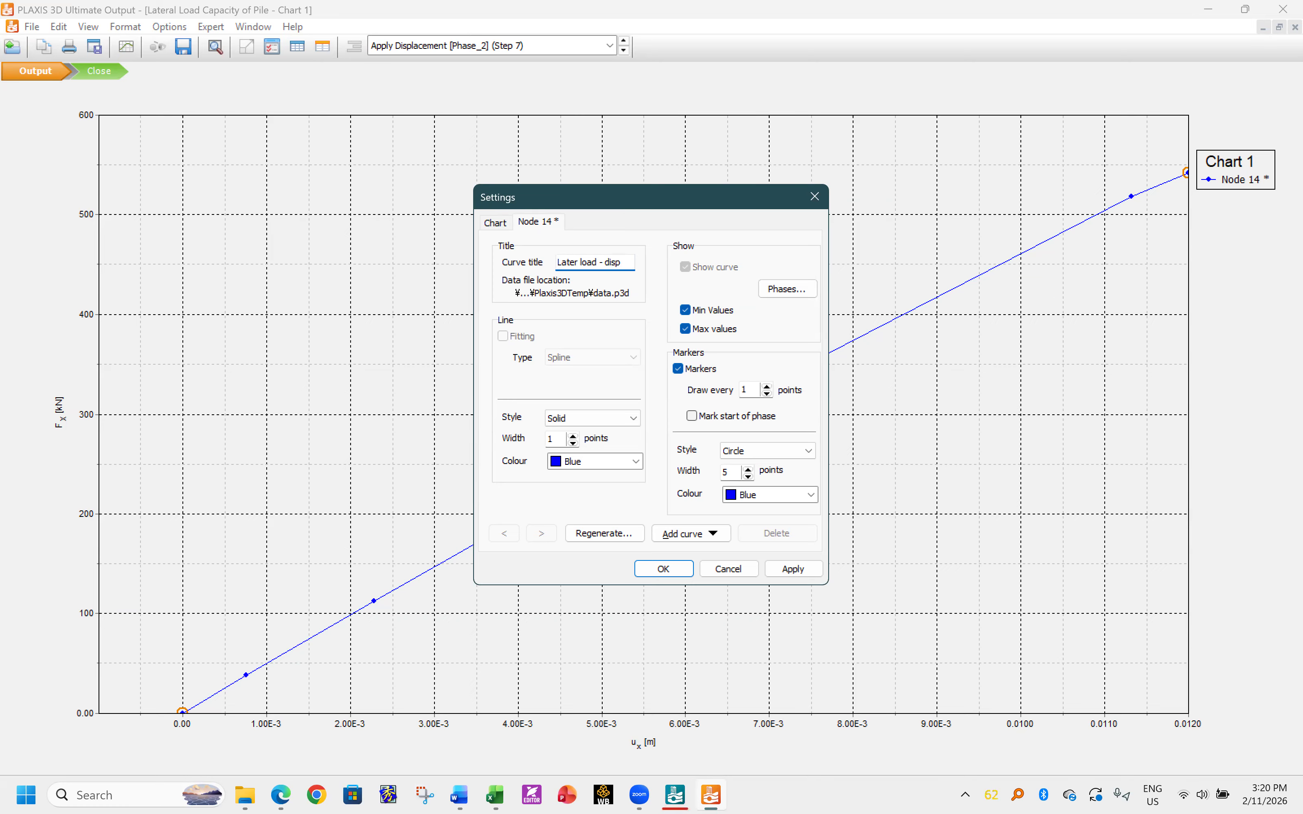
{"action": "left_click", "coordinate": [789, 569]}
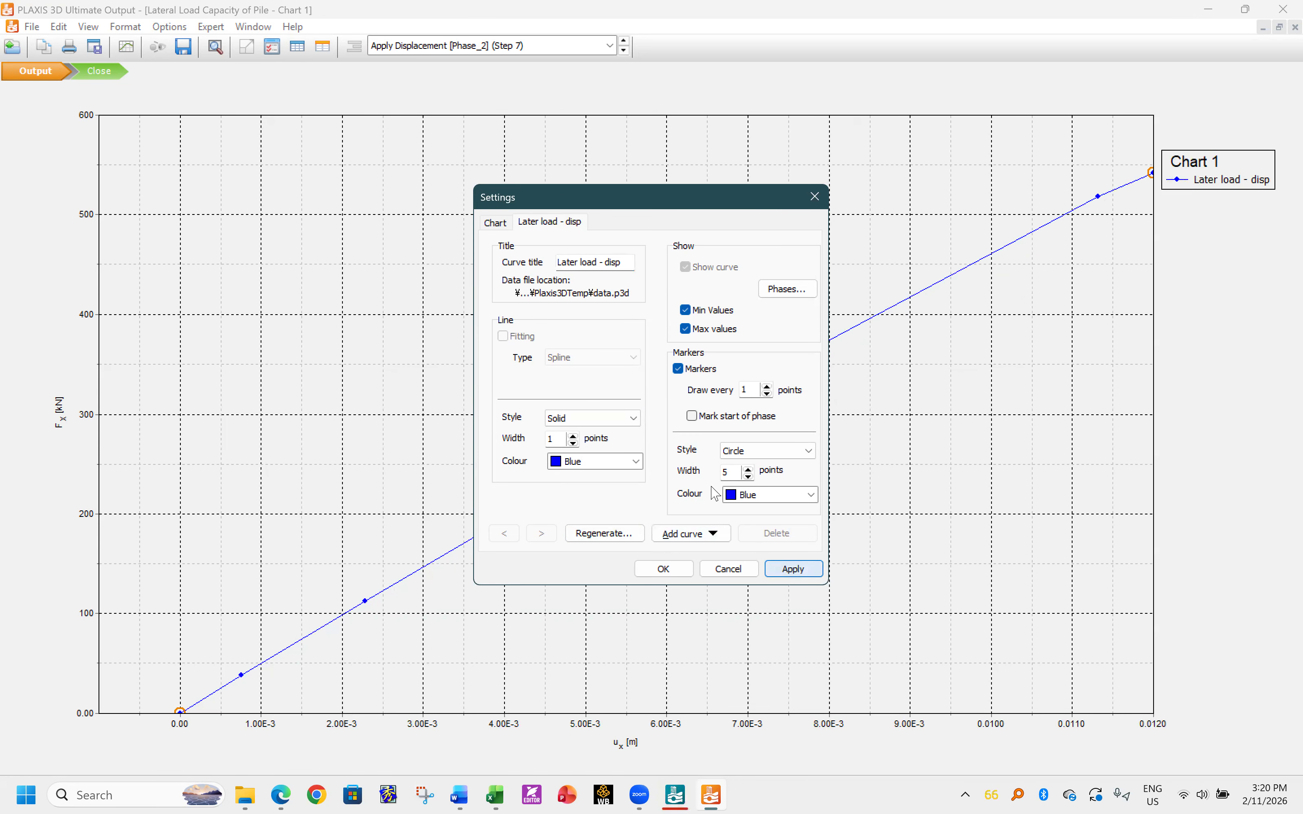
{"action": "left_click", "coordinate": [666, 569]}
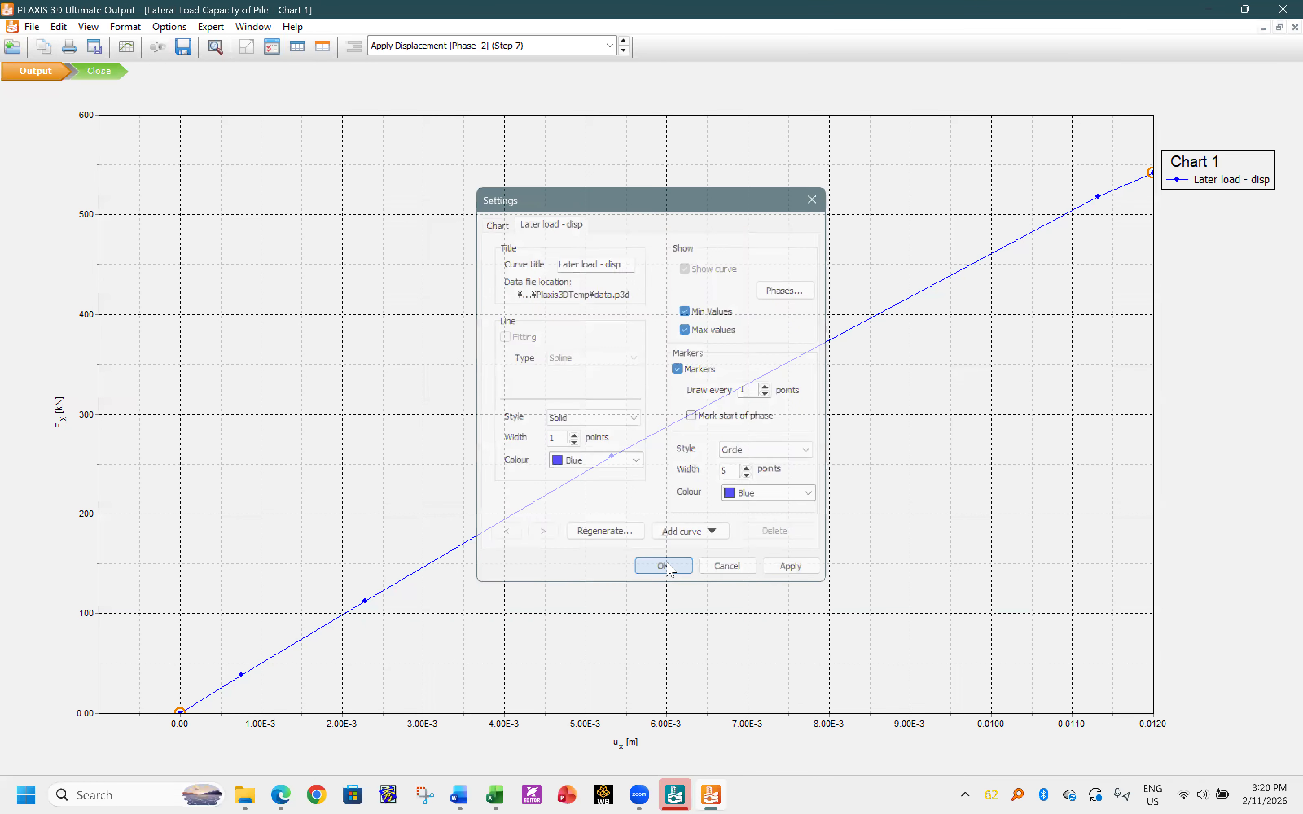
- Examine the maximum ux and Fx of the curve in the chart's extreme values table
{"action": "left_click", "coordinate": [322, 47]}
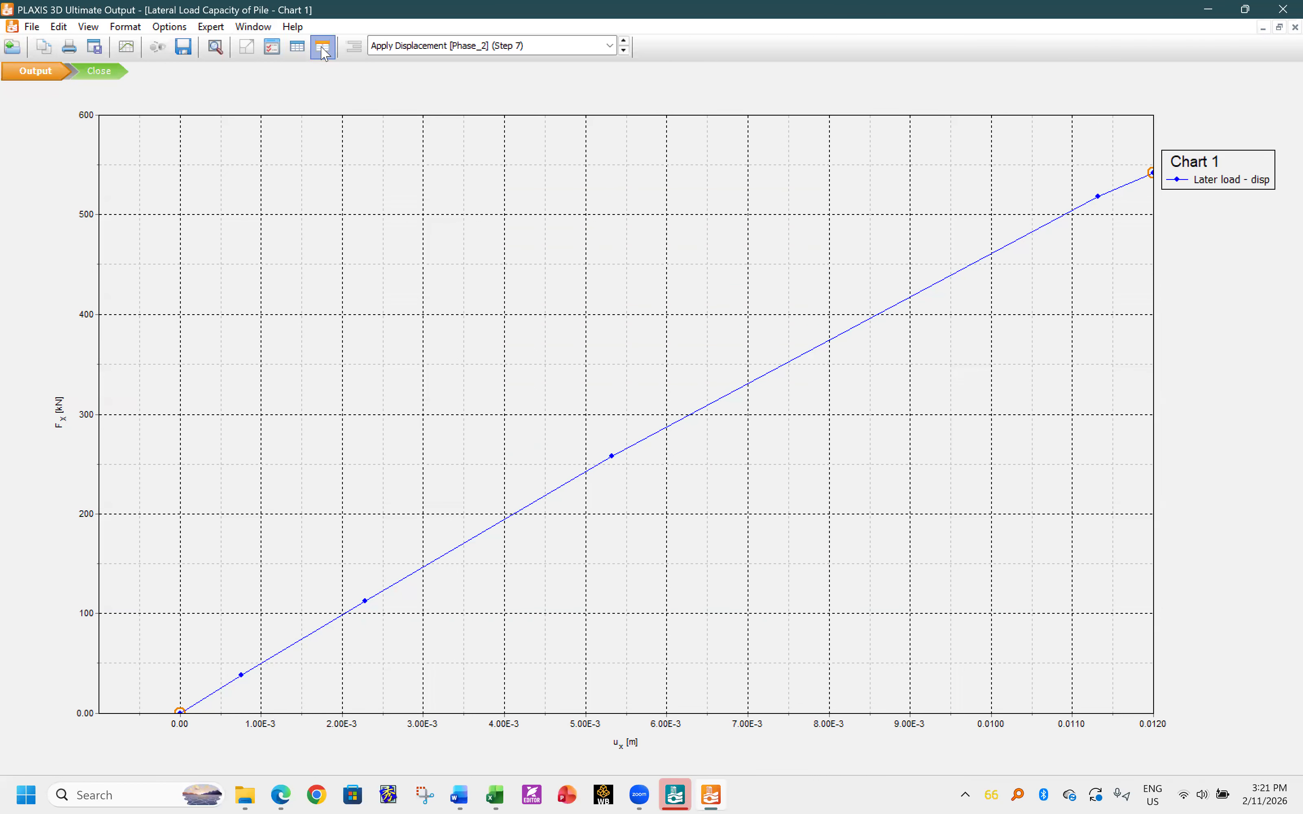
{"action": "left_click", "coordinate": [209, 242]}
{"action": "left_click", "coordinate": [227, 306]}
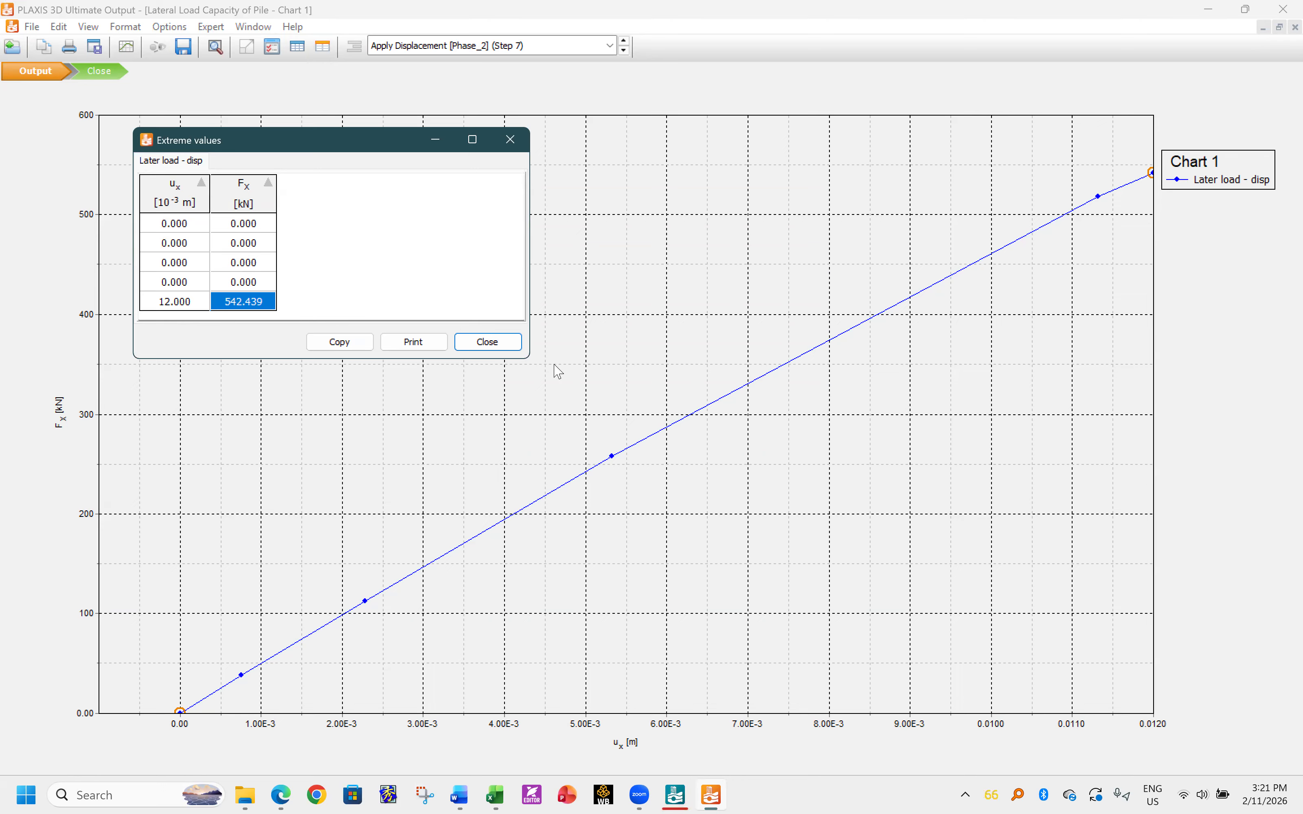
{"action": "left_click", "coordinate": [491, 343]}
- Copy the lateral load-displacement chart with its legend and without a frame
{"action": "right_click", "coordinate": [598, 319]}
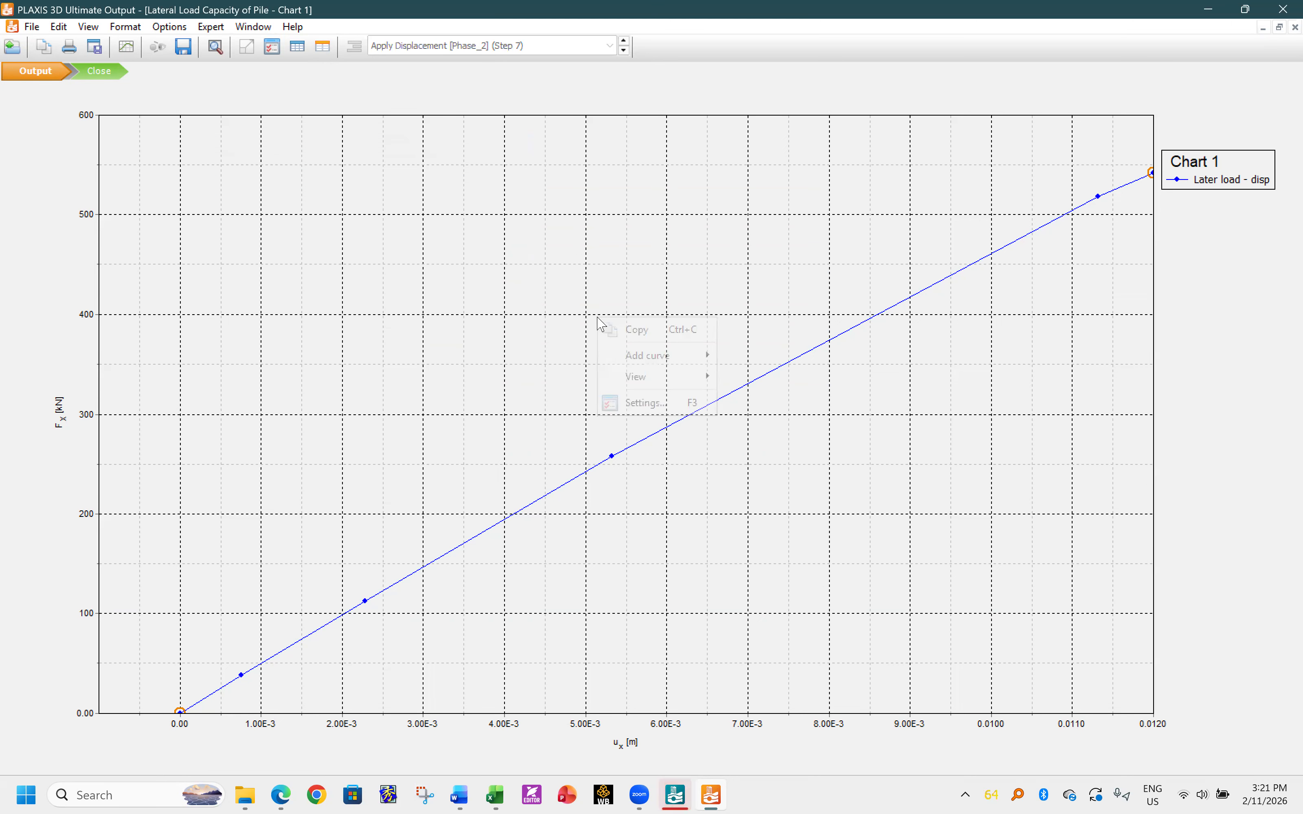
{"action": "left_click", "coordinate": [641, 338]}
{"action": "left_click", "coordinate": [521, 322]}
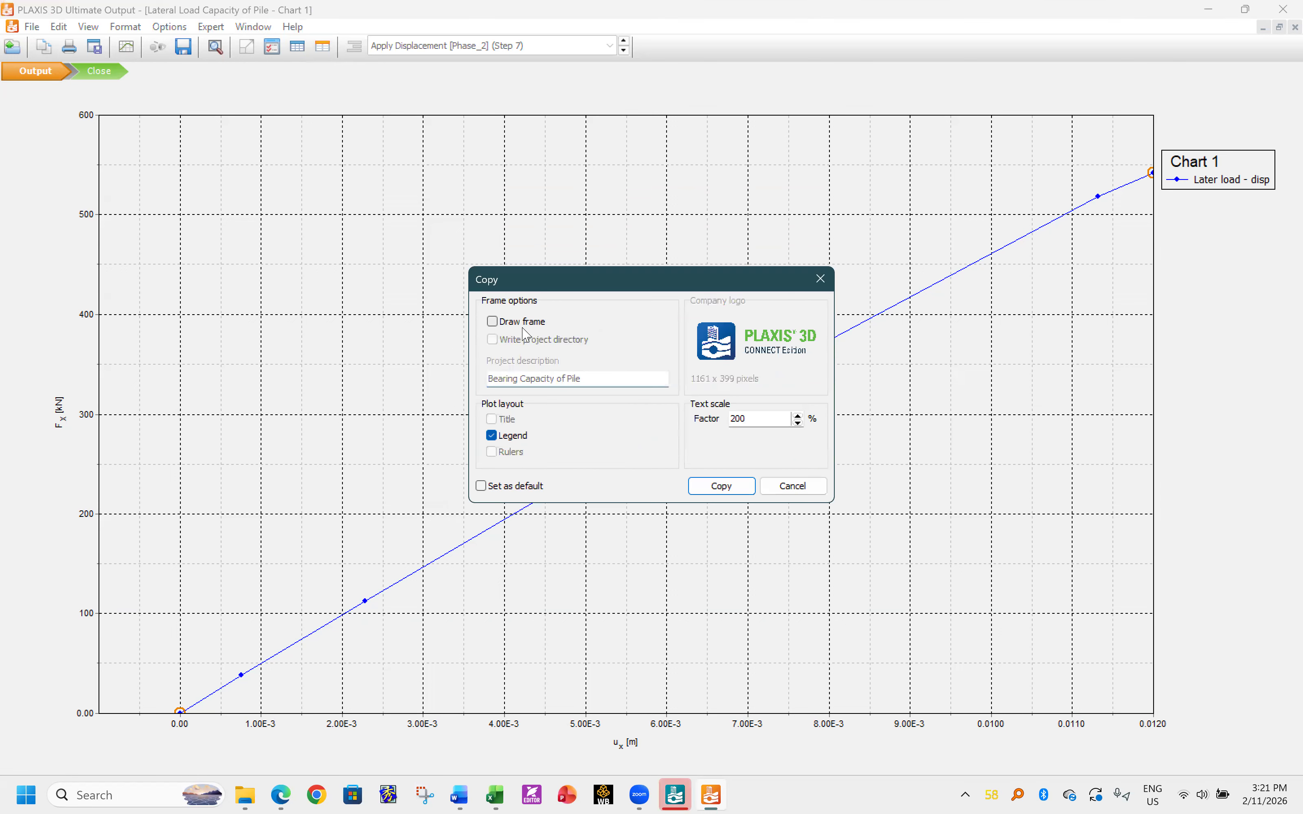
{"action": "double_click", "coordinate": [739, 418]}
{"action": "type", "text": "2"}
{"action": "left_click", "coordinate": [721, 487]}
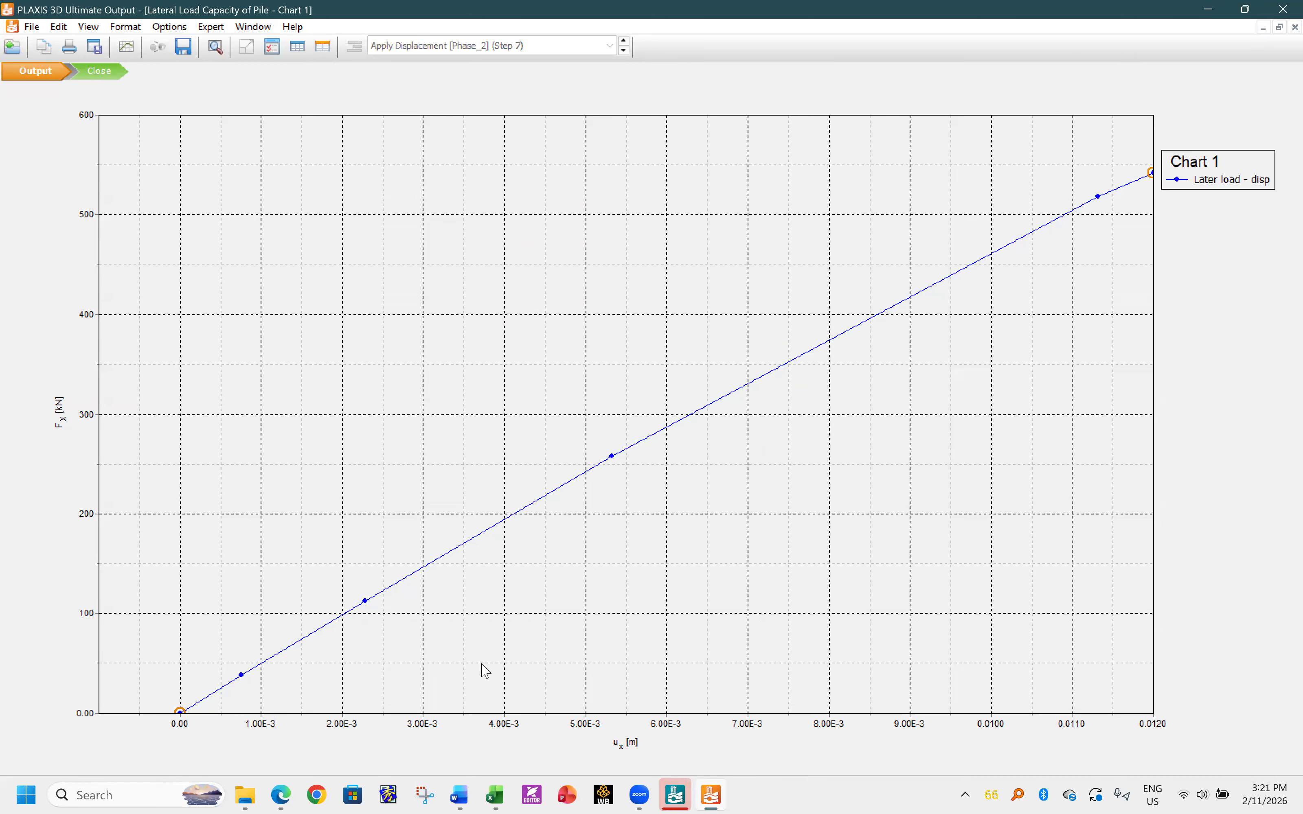
- Switch to Word and extend the "Allowable Bearing Capacity" caption with "– axial load capacity" before the equals sign
{"action": "left_click", "coordinate": [459, 795]}
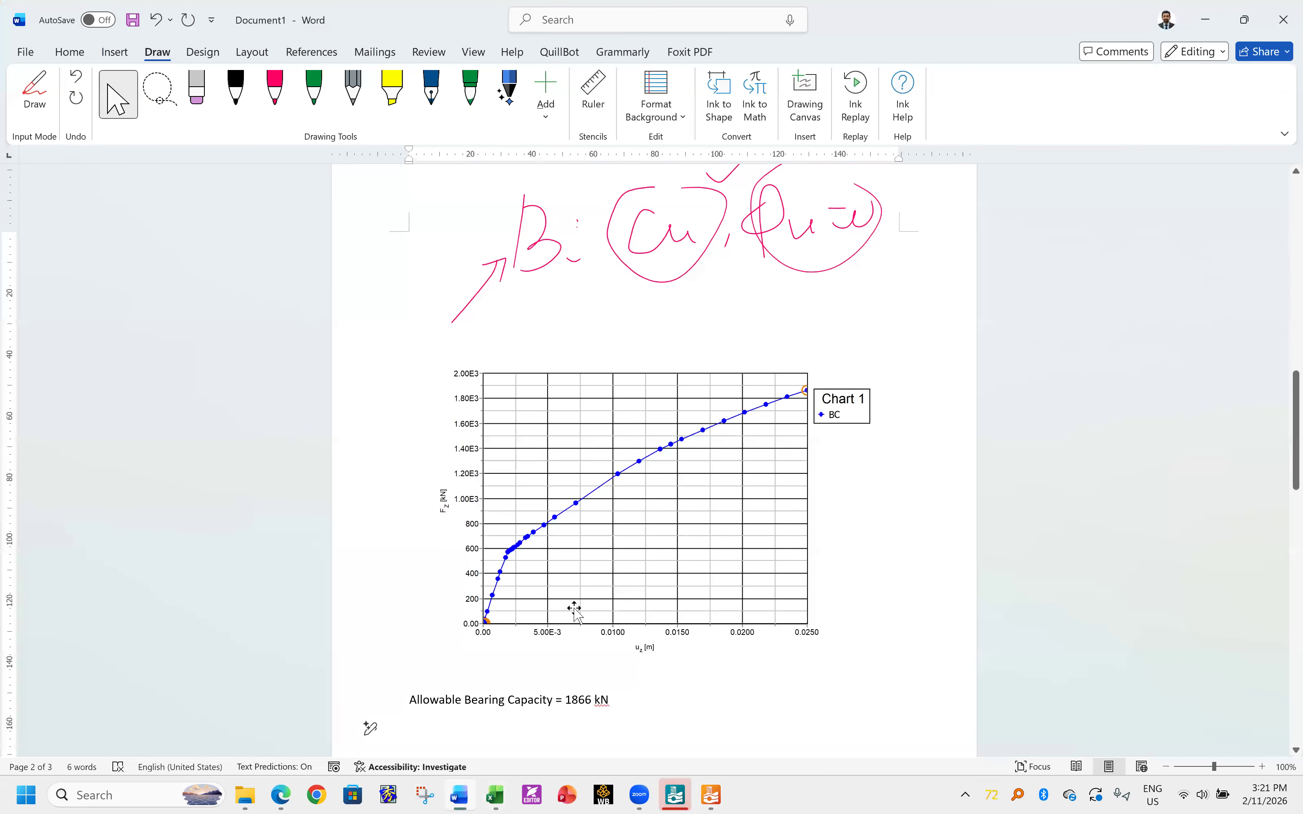
{"action": "scroll", "coordinate": [552, 552], "scroll_direction": "down", "scroll_amount": 5}
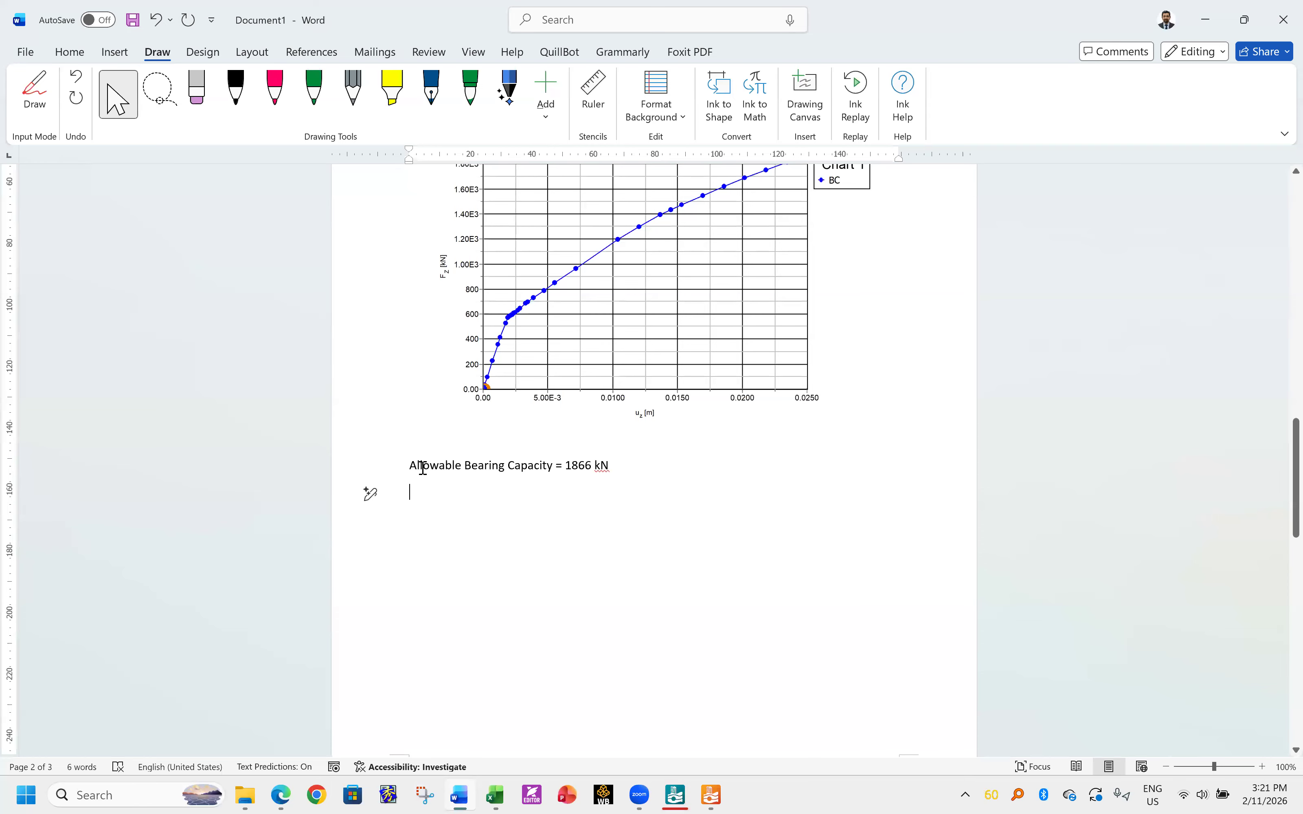
{"action": "left_click", "coordinate": [411, 459]}
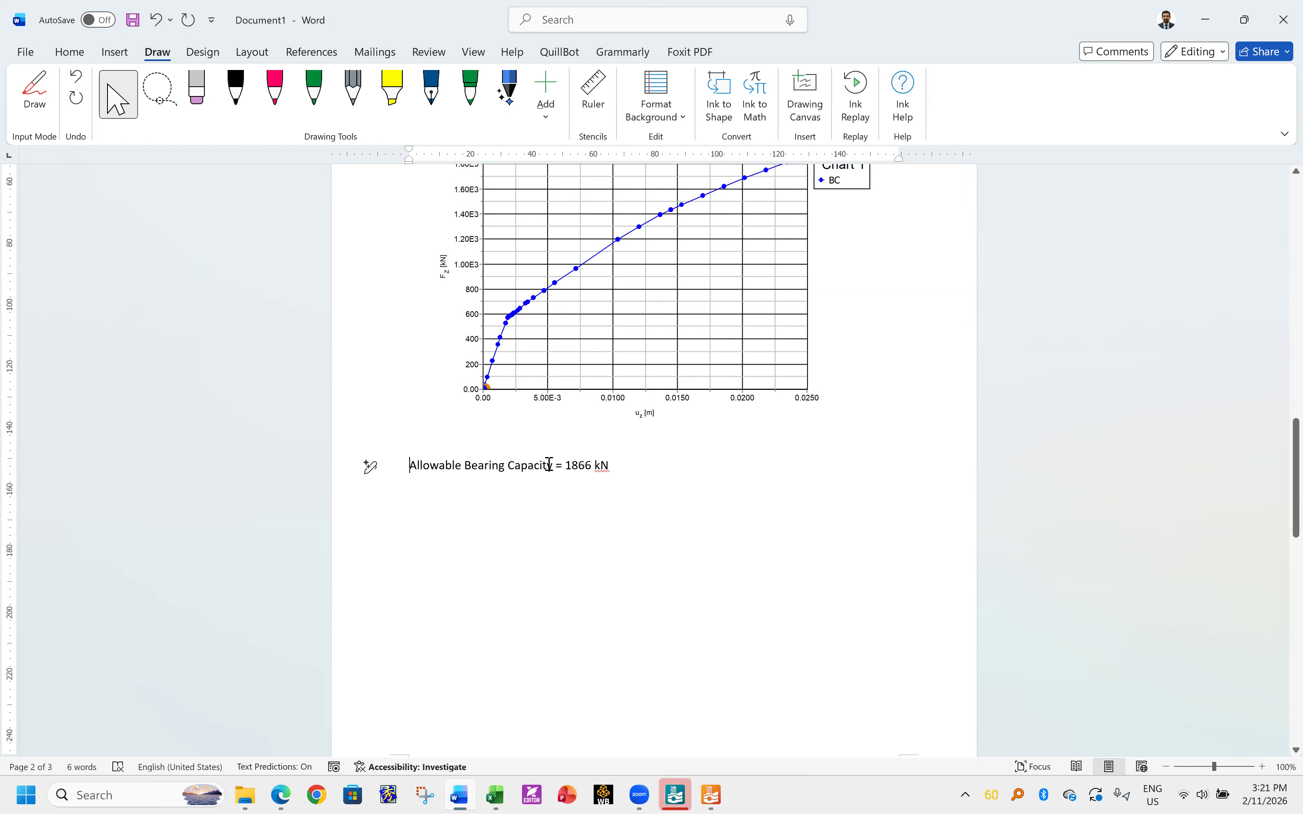
{"action": "left_click", "coordinate": [472, 500]}
{"action": "left_click", "coordinate": [555, 467]}
{"action": "type", "text": "- axi "}
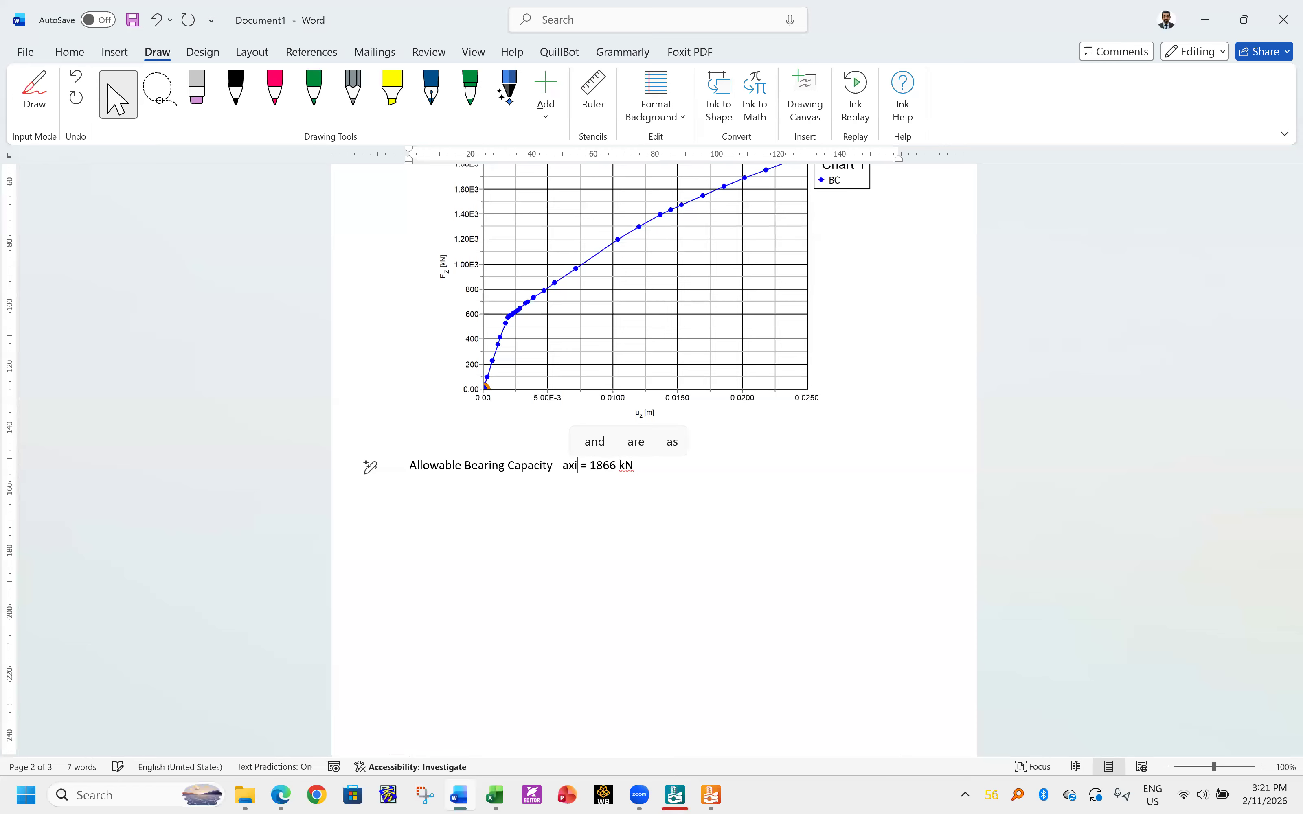
{"action": "type", "text": "al load c"}
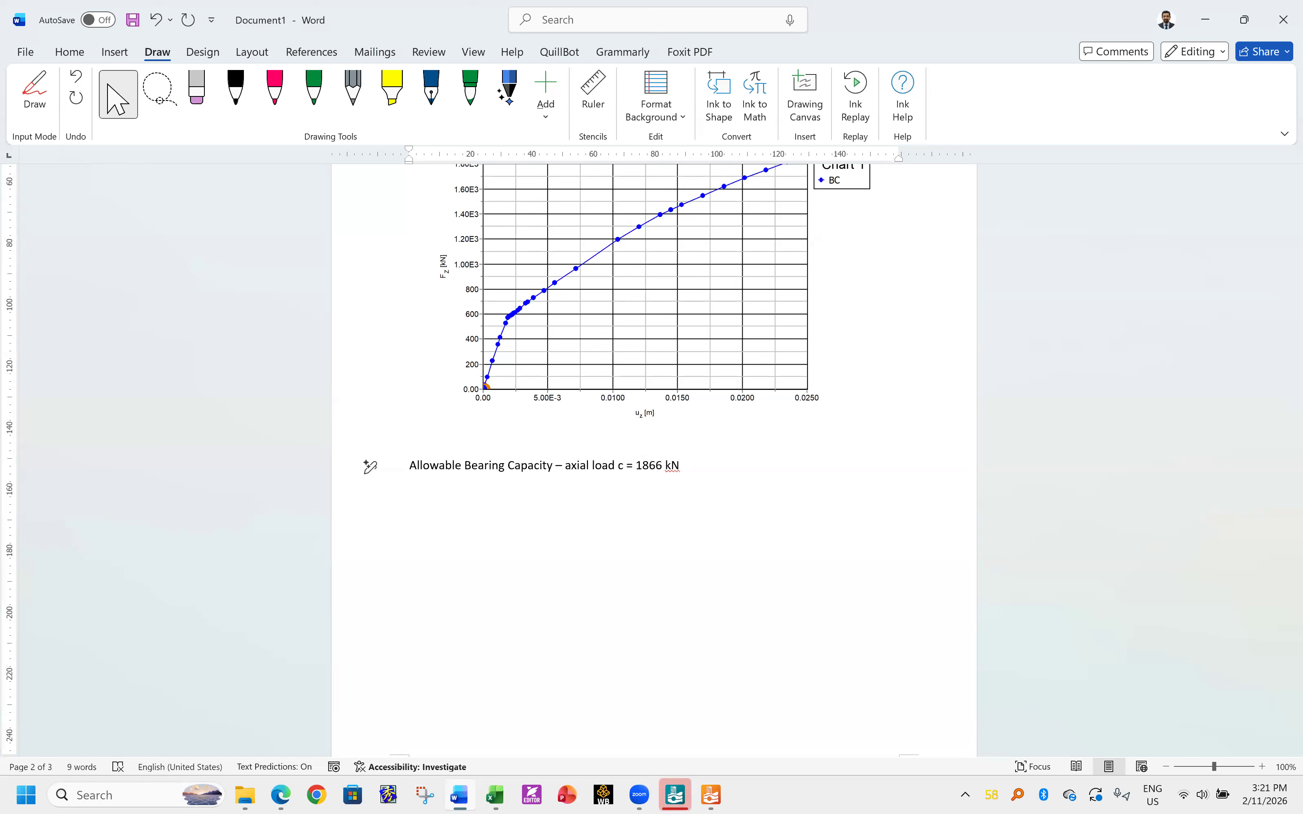
{"action": "type", "text": "ap"}
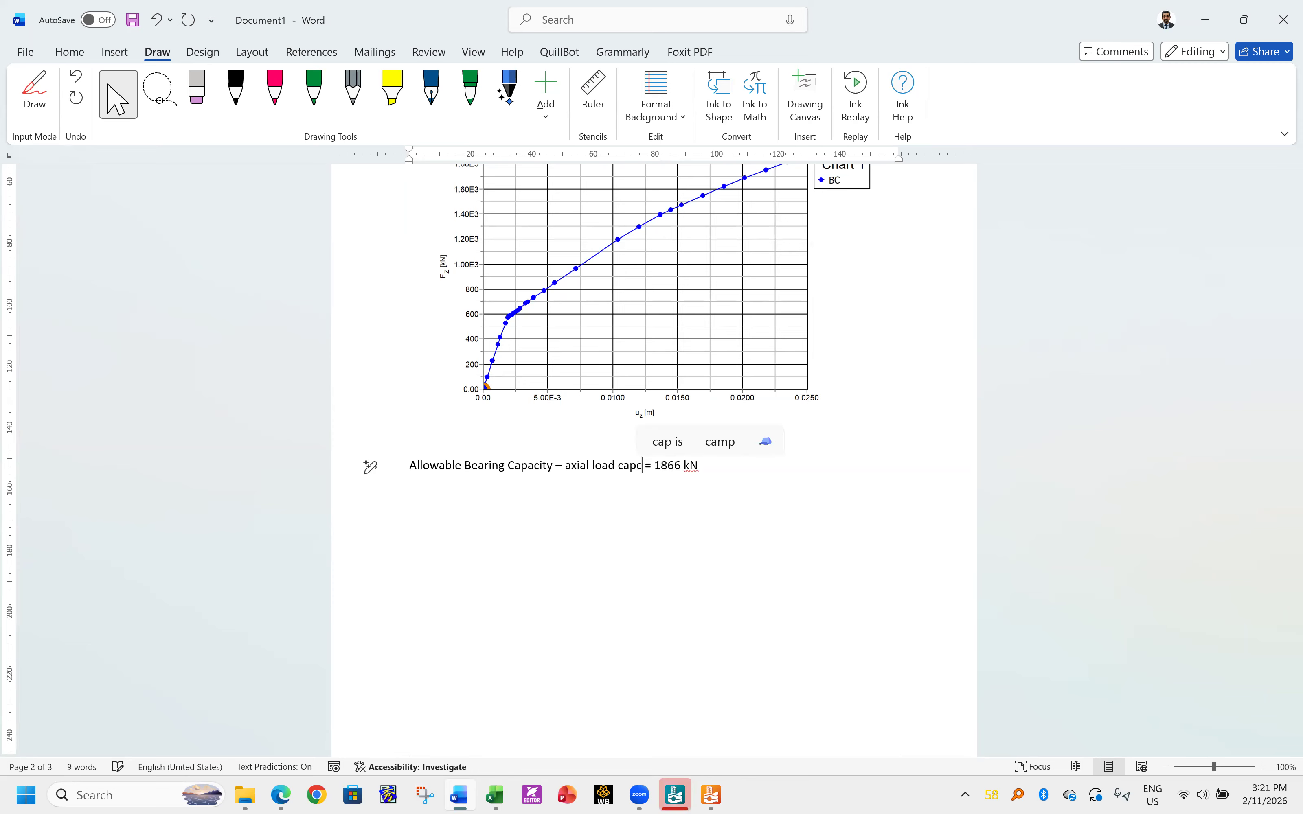
{"action": "type", "text": "acity"}
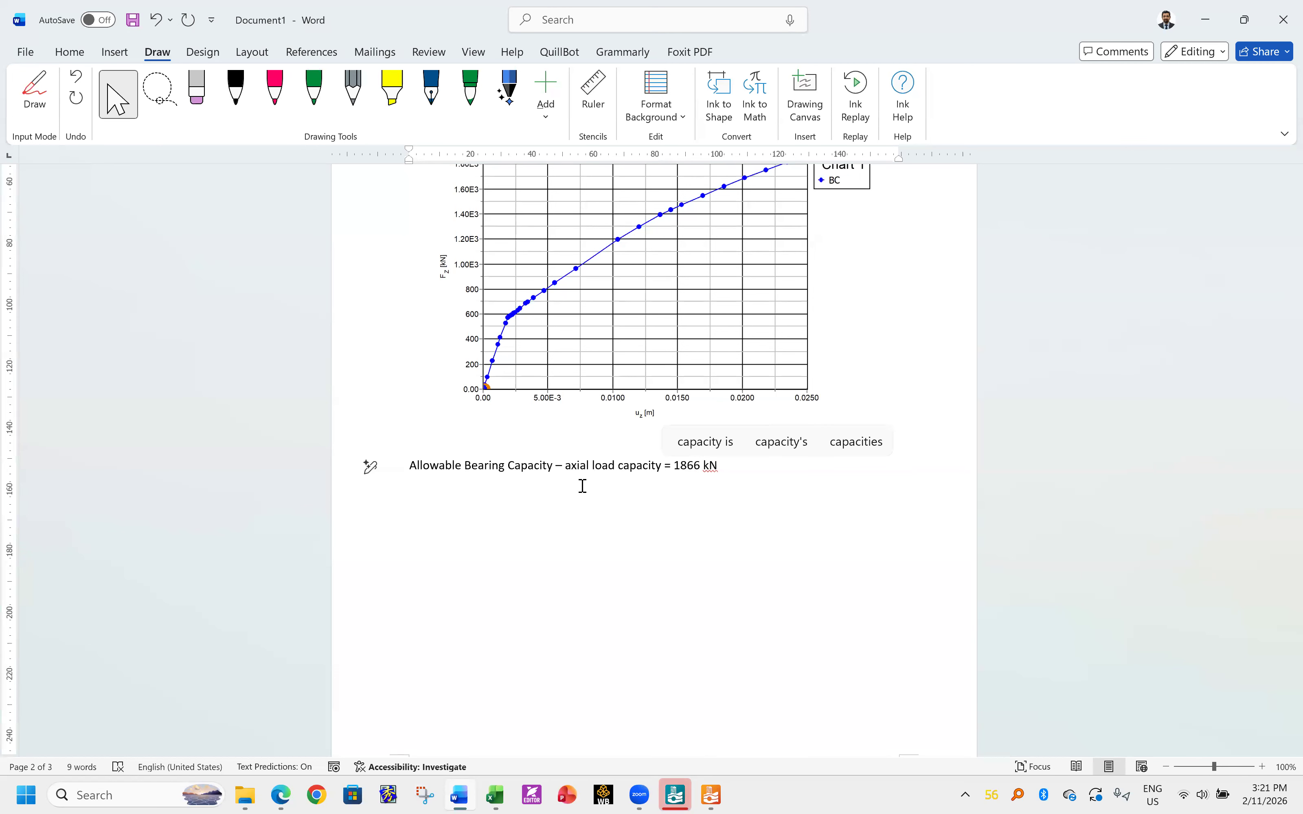
- Paste the copied lateral load-displacement chart below the axial load capacity caption and place the cursor after it
{"action": "left_click", "coordinate": [719, 467]}
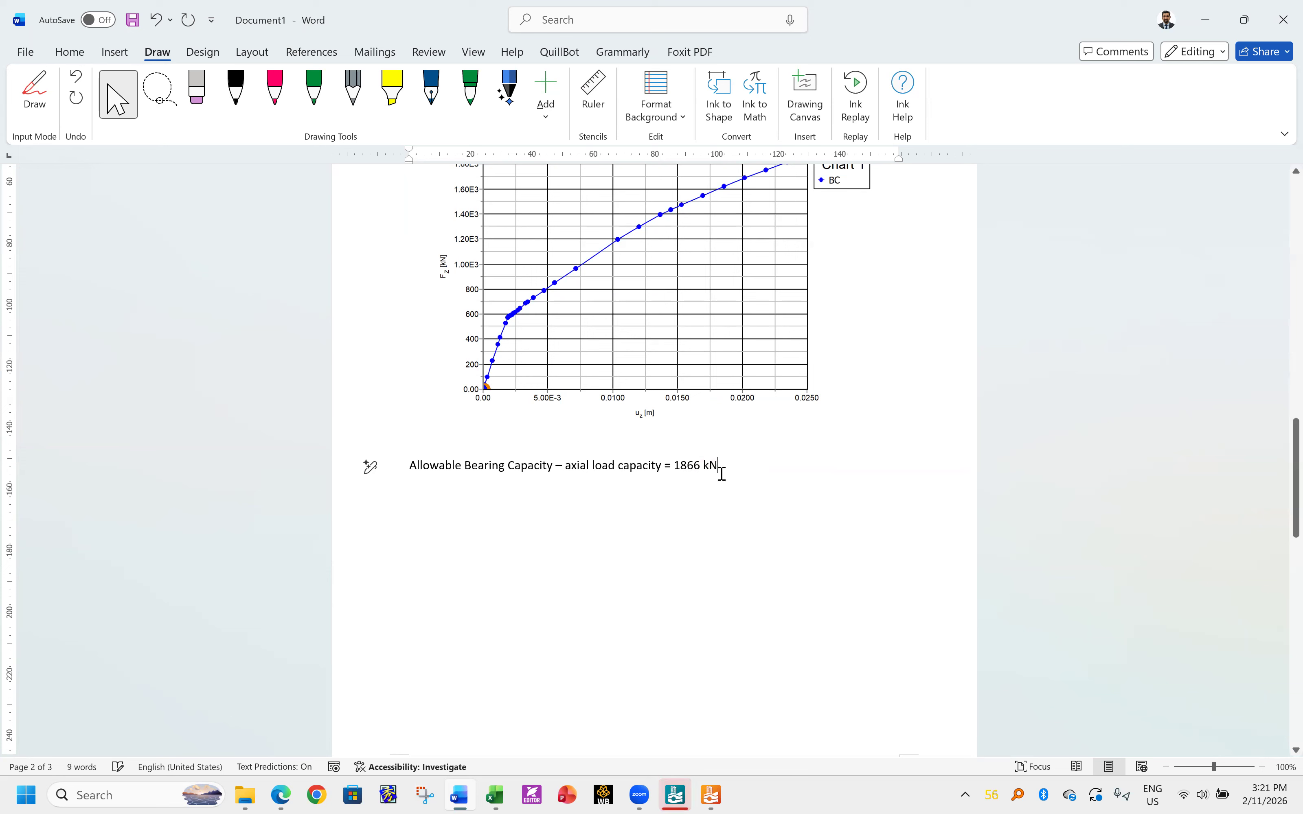
{"action": "key", "text": "Return"}
{"action": "scroll", "coordinate": [722, 473], "scroll_direction": "down", "scroll_amount": 10}
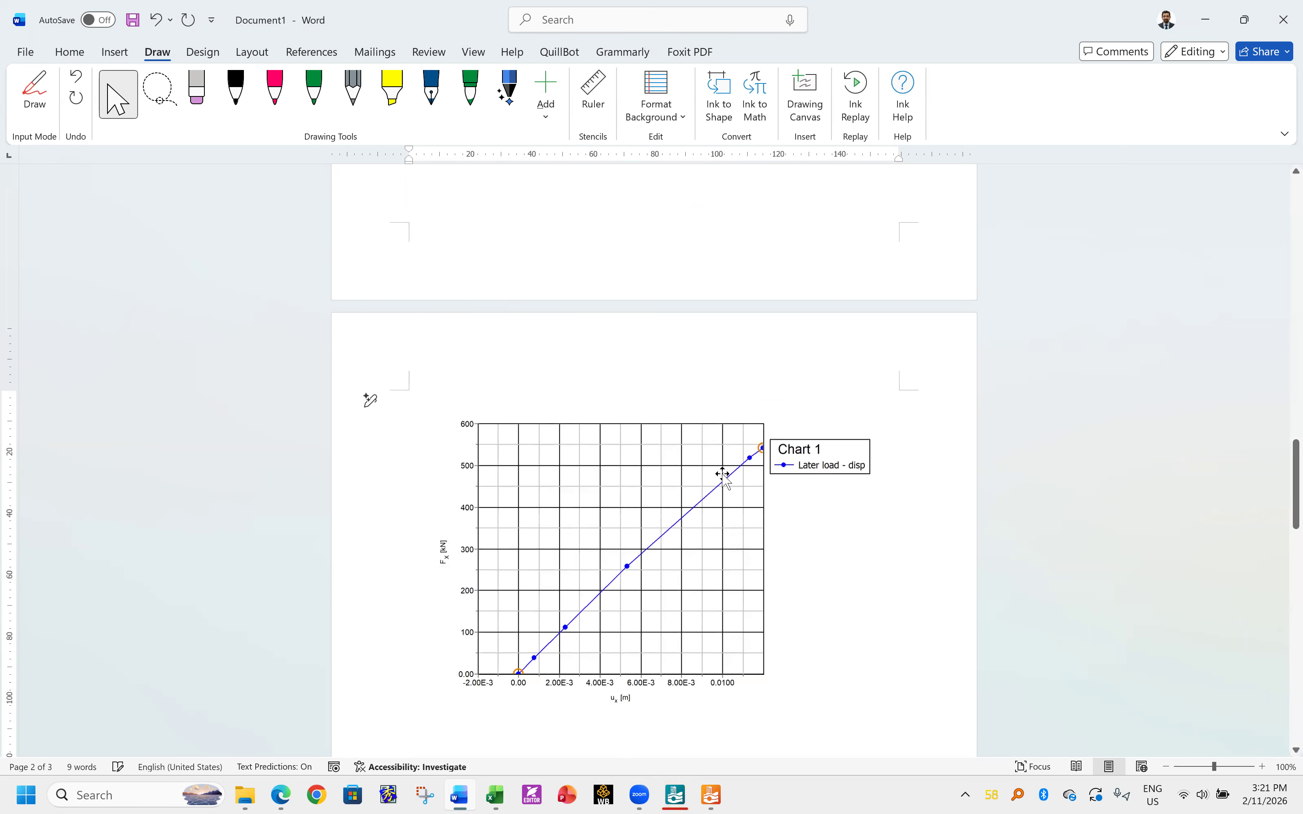
{"action": "left_click", "coordinate": [811, 657]}
{"action": "left_click", "coordinate": [934, 657]}
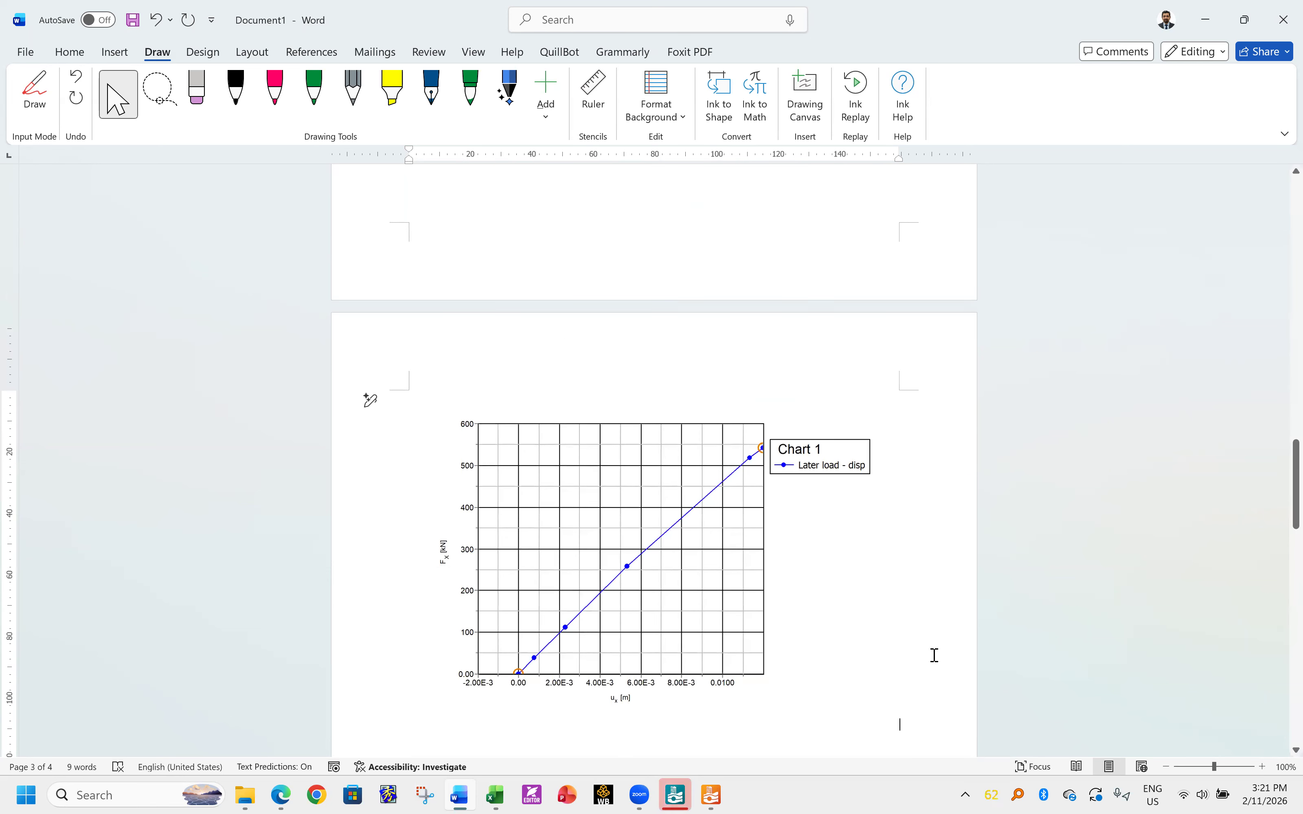
- Write "Lateral load capacity =" below the pasted chart
{"action": "type", "text": "Loa"}
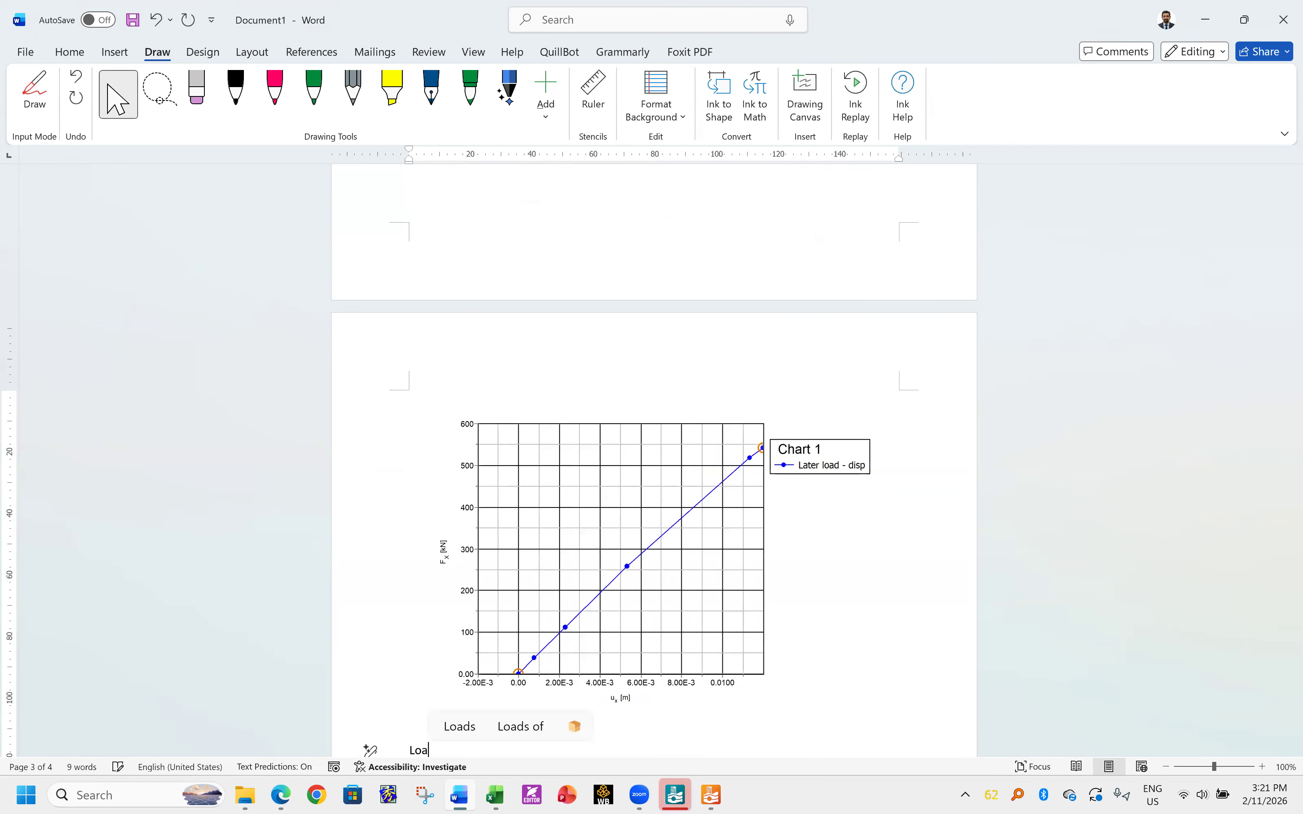
{"action": "scroll", "coordinate": [861, 576], "scroll_direction": "down", "scroll_amount": 5}
{"action": "key", "text": "BackSpace"}
{"action": "key", "text": "BackSpace"}
{"action": "type", "text": "ateral load capacity ="}
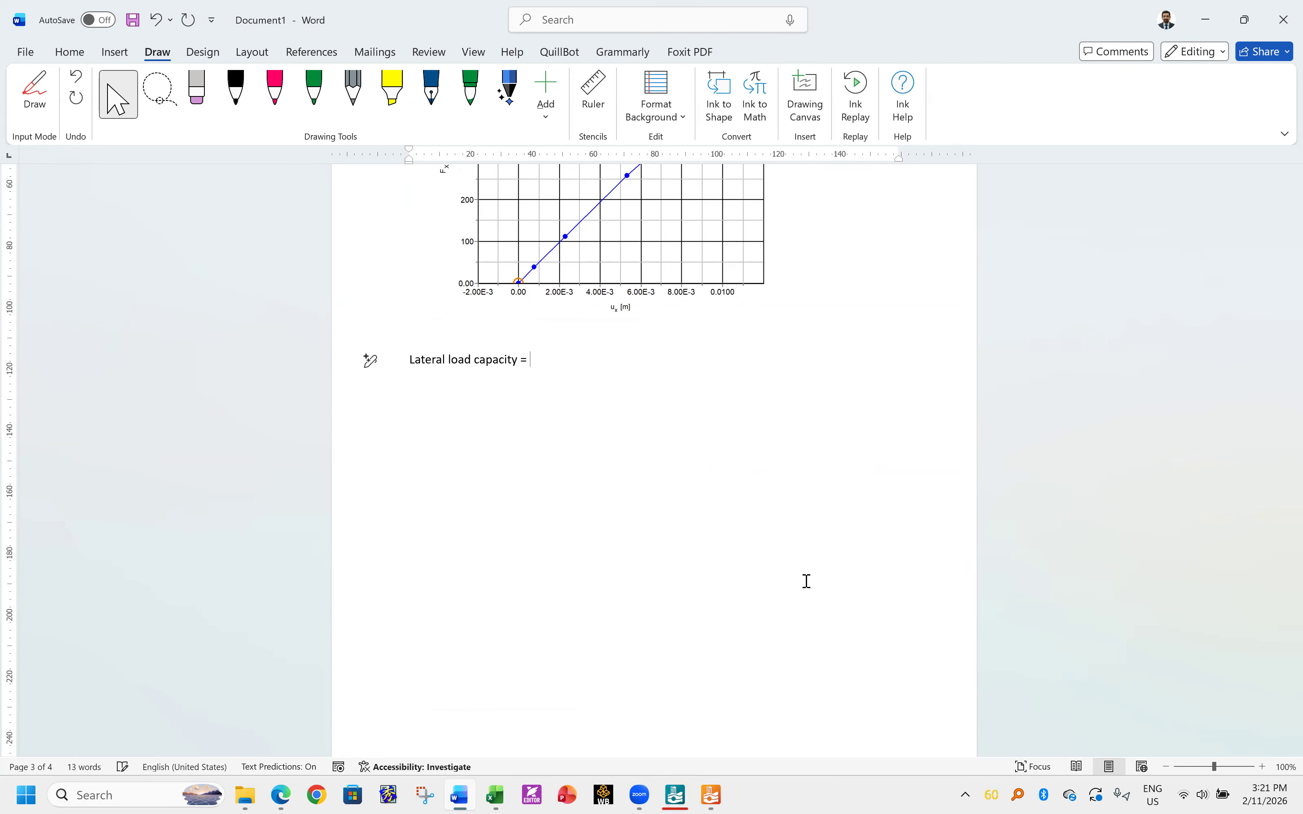
- Look up the curve's maximum Fx in PLAXIS Output and complete the lateral load capacity caption in Word with "542 kN"
{"action": "key", "text": "alt+Tab"}
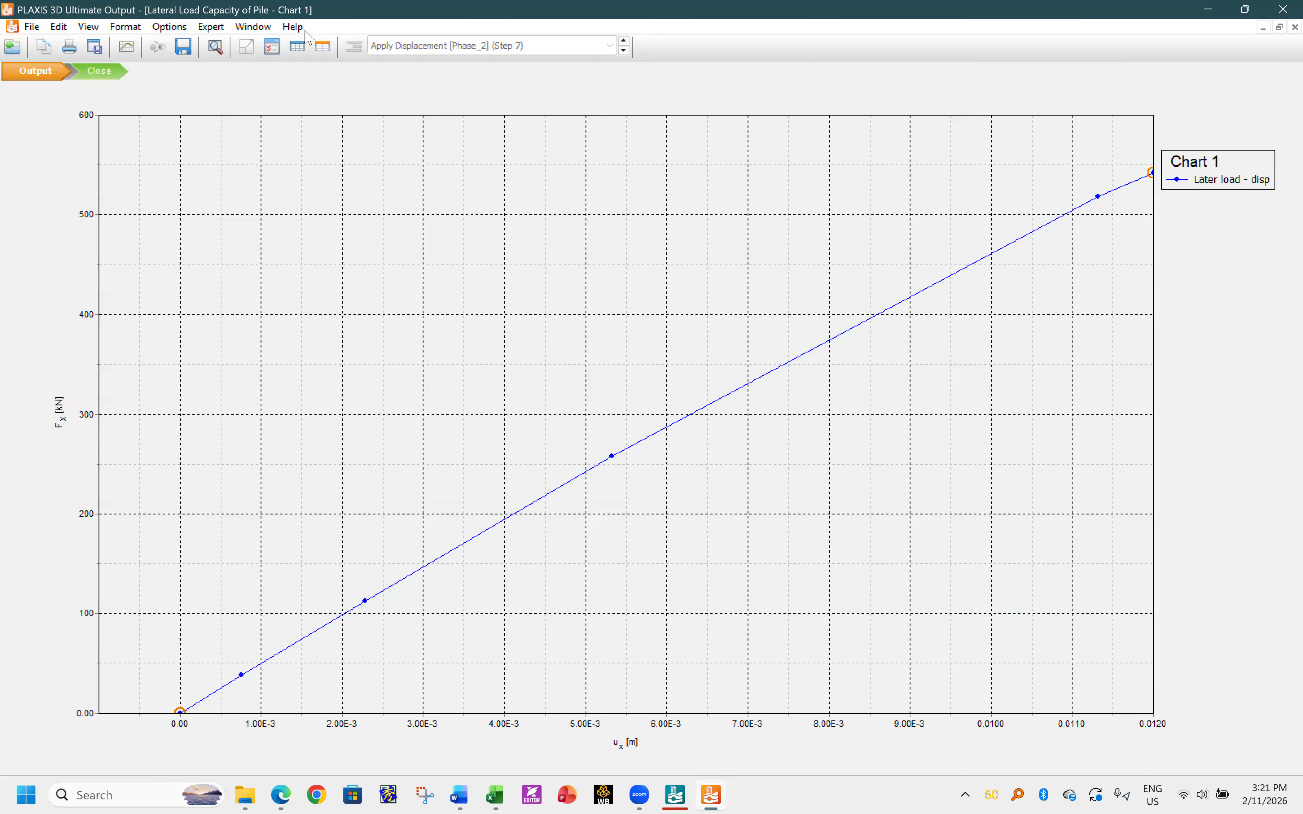
{"action": "left_click", "coordinate": [323, 46]}
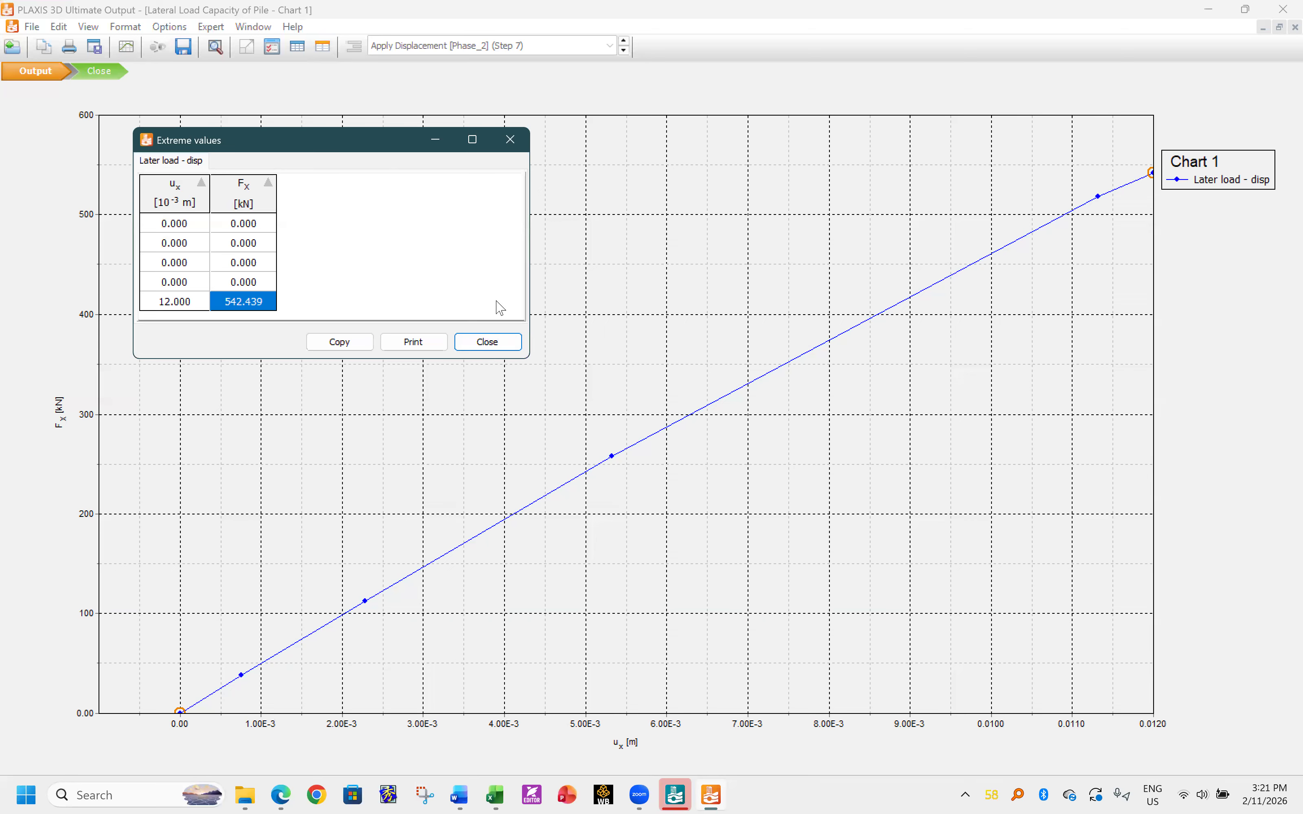
{"action": "left_click", "coordinate": [488, 343]}
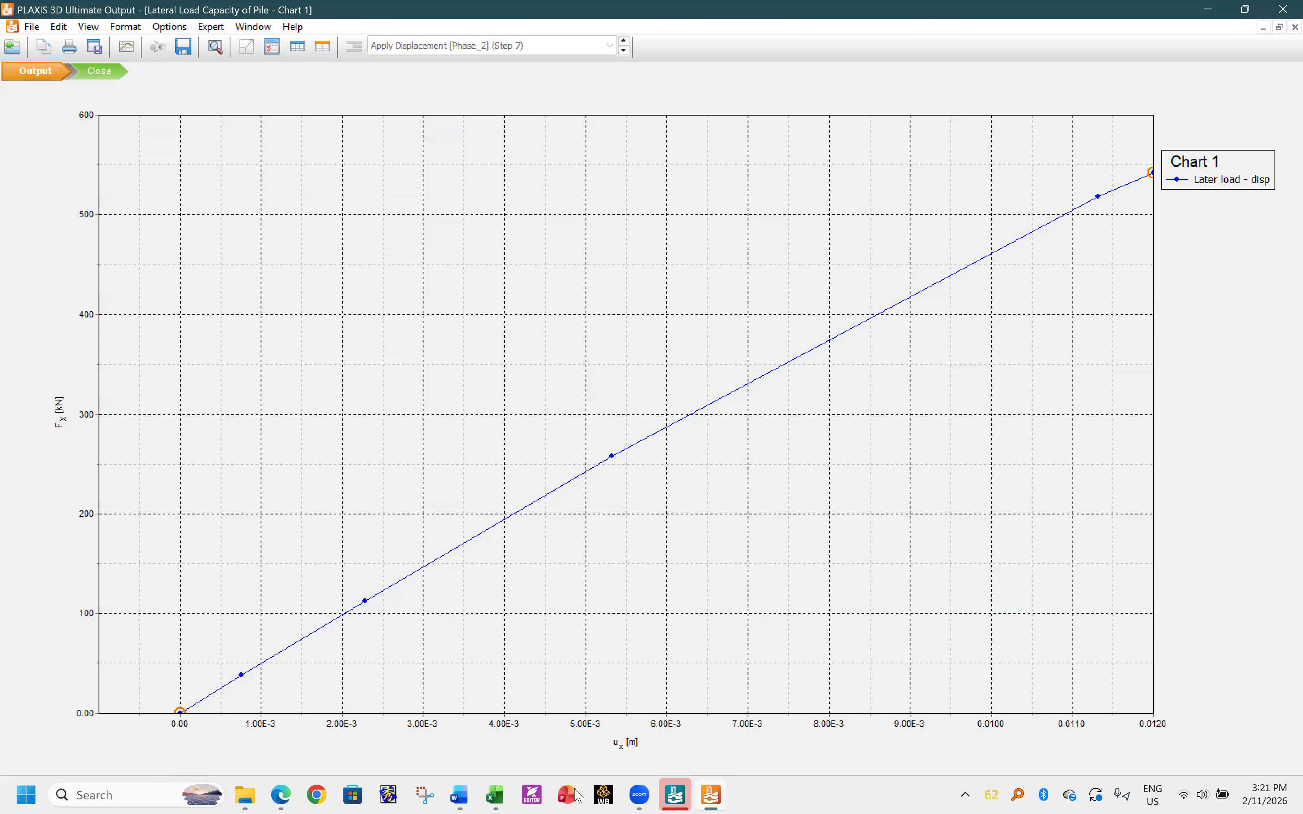
{"action": "left_click", "coordinate": [462, 795]}
{"action": "type", "text": "542 kN"}
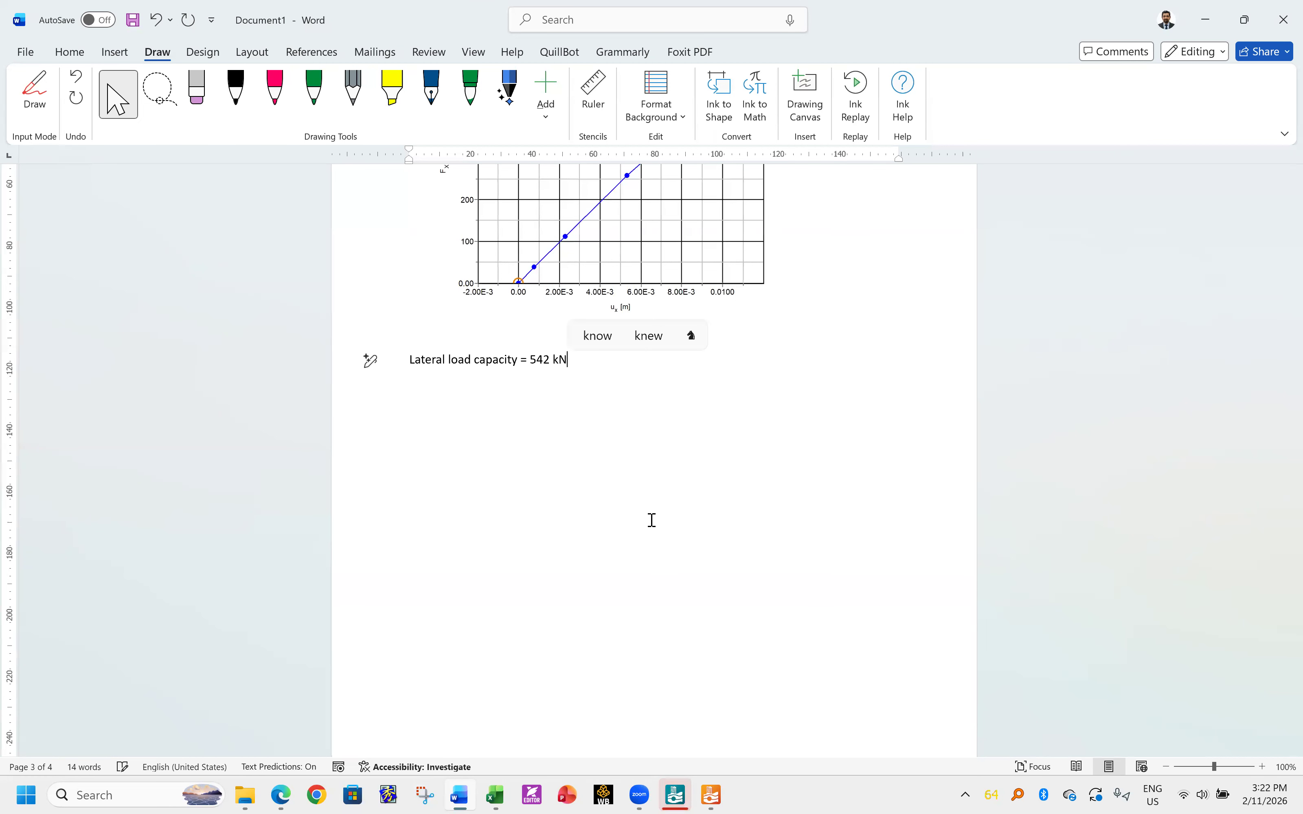
{"action": "key", "text": "Return"}
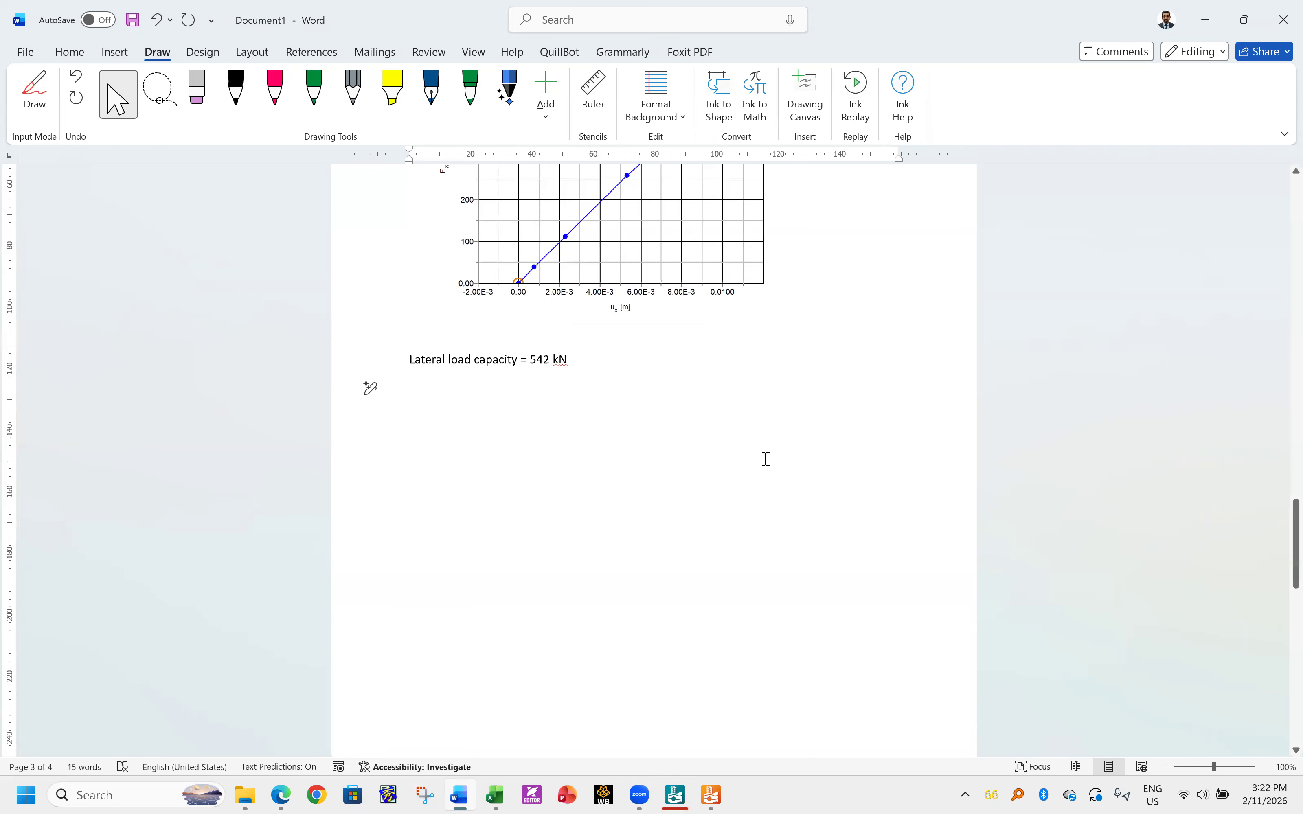
{"action": "scroll", "coordinate": [828, 384], "scroll_direction": "up", "scroll_amount": 12}
{"action": "scroll", "coordinate": [703, 297], "scroll_direction": "up", "scroll_amount": 10}
{"action": "scroll", "coordinate": [668, 301], "scroll_direction": "down", "scroll_amount": 17}
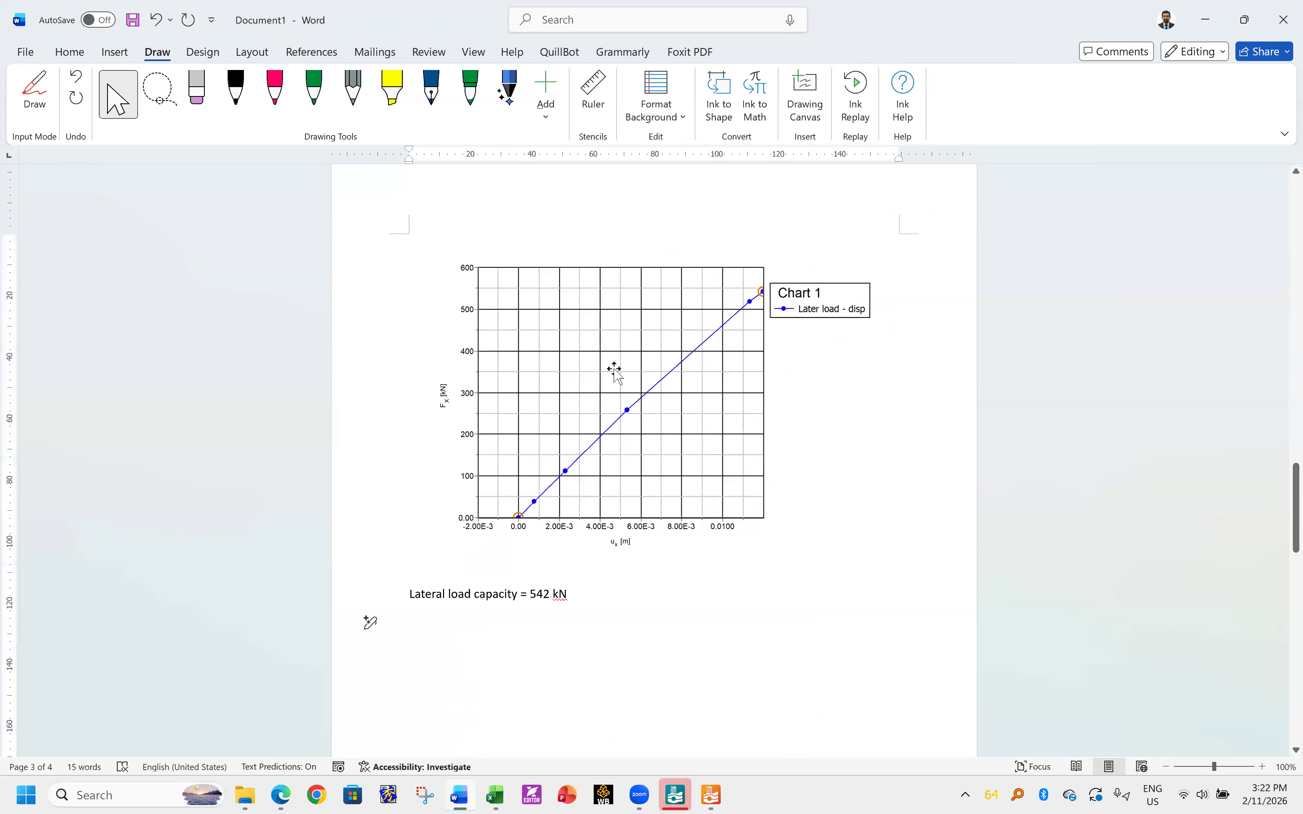
{"action": "scroll", "coordinate": [691, 371], "scroll_direction": "up", "scroll_amount": 8}
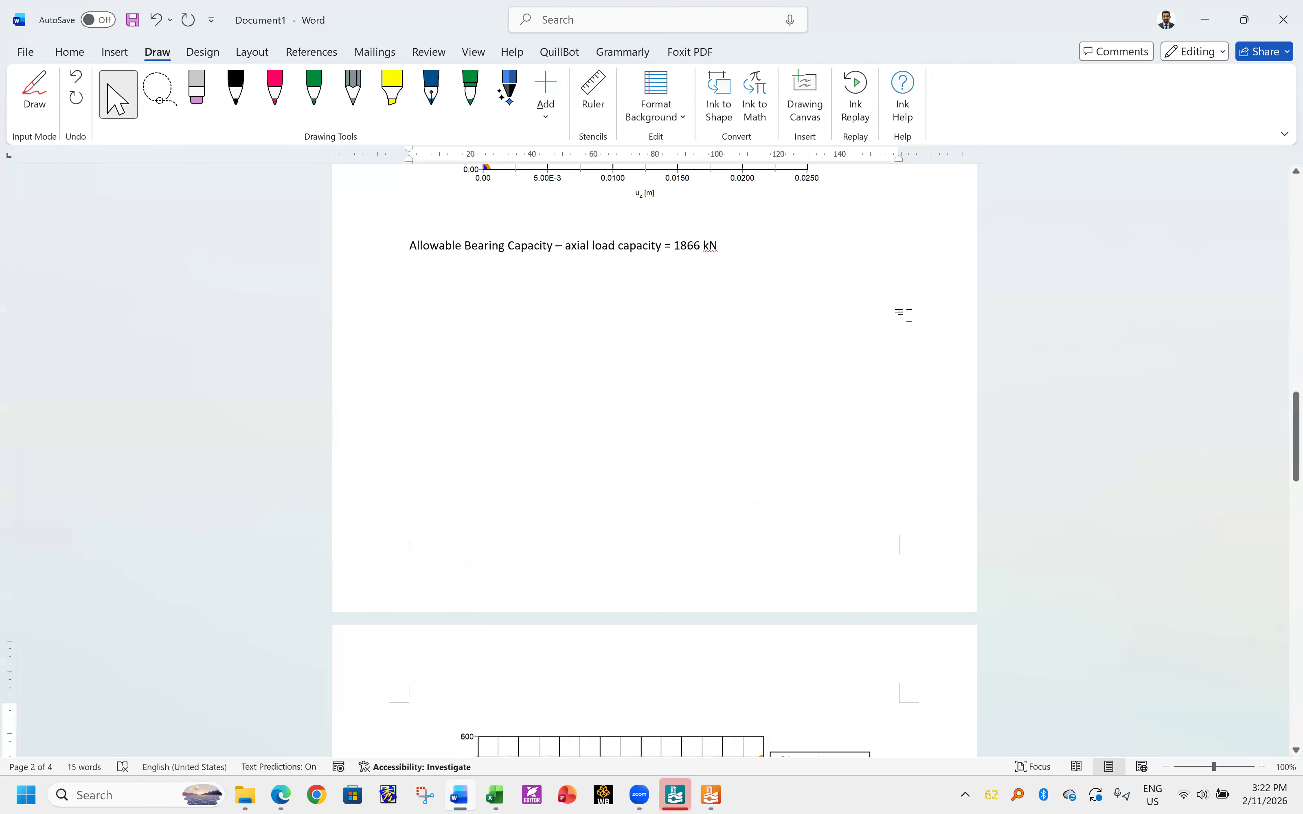
{"action": "scroll", "coordinate": [925, 262], "scroll_direction": "up", "scroll_amount": 4}
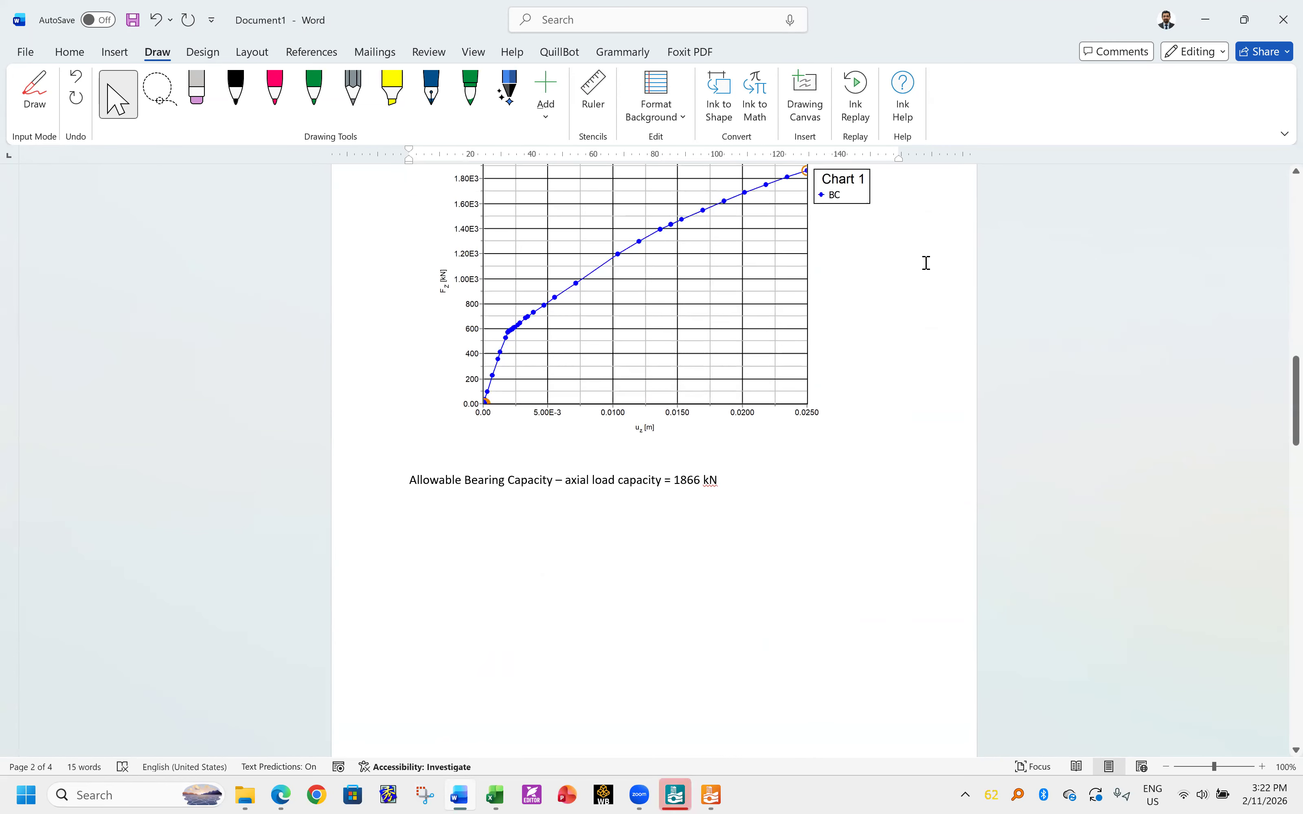
{"action": "left_click", "coordinate": [905, 407]}
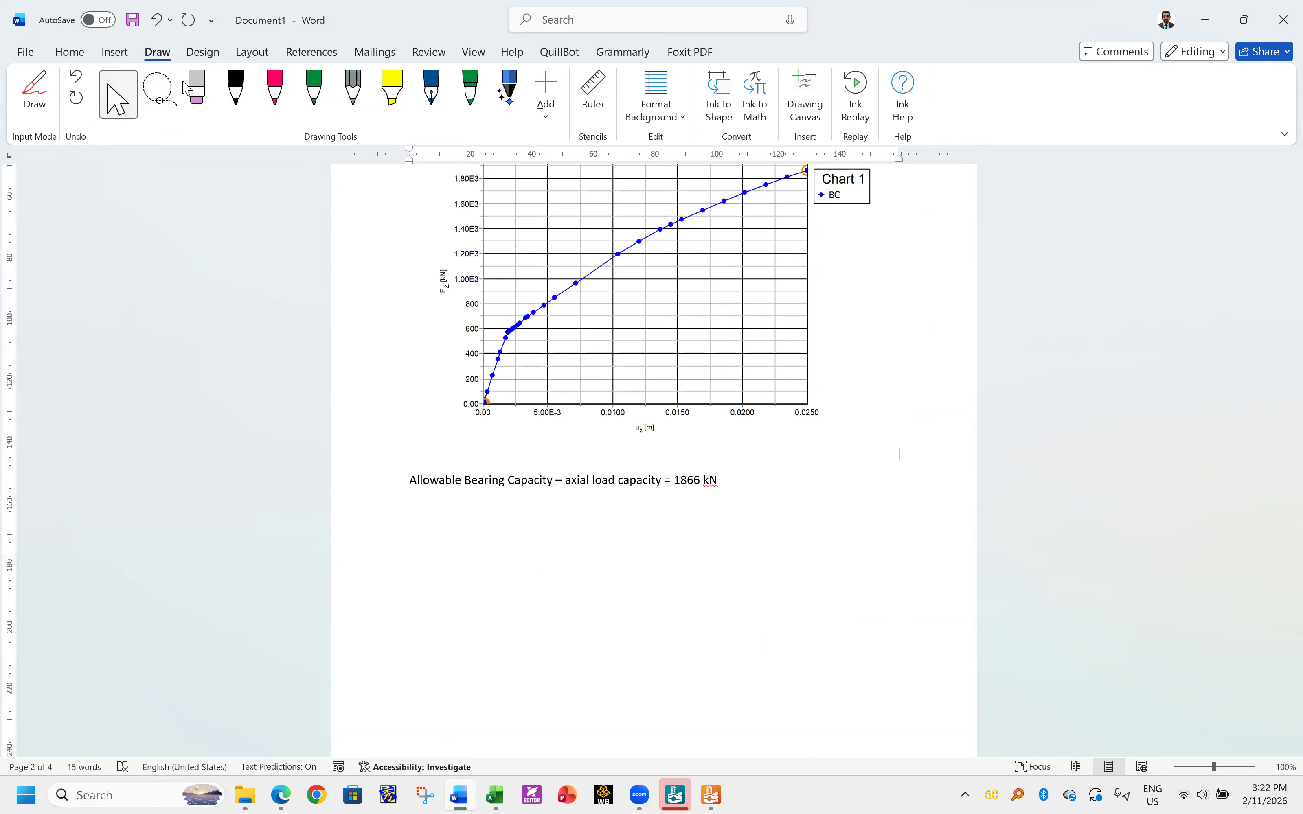
- Return to PLAXIS, close the Output program, save the lateral load capacity project and exit PLAXIS 3D
{"action": "left_click", "coordinate": [1204, 20]}
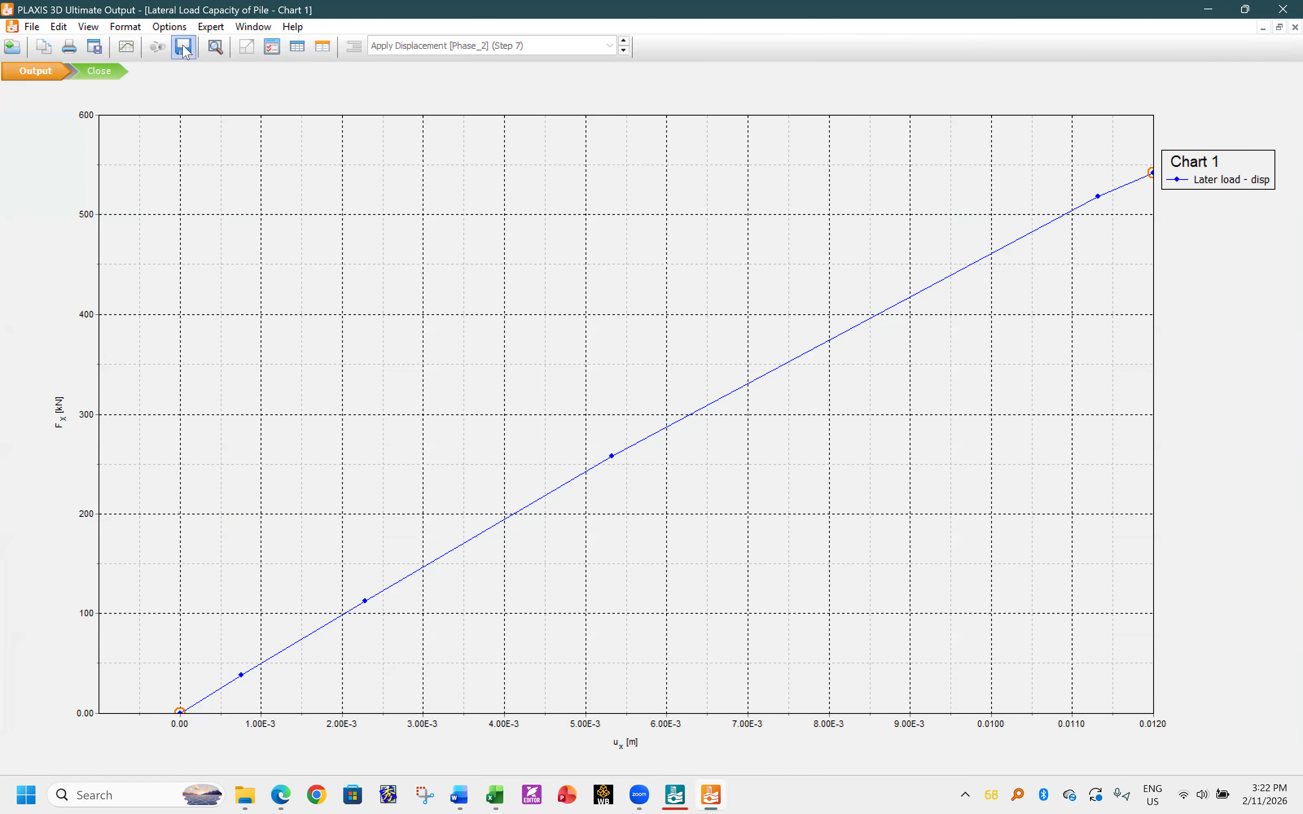
{"action": "left_click", "coordinate": [100, 70]}
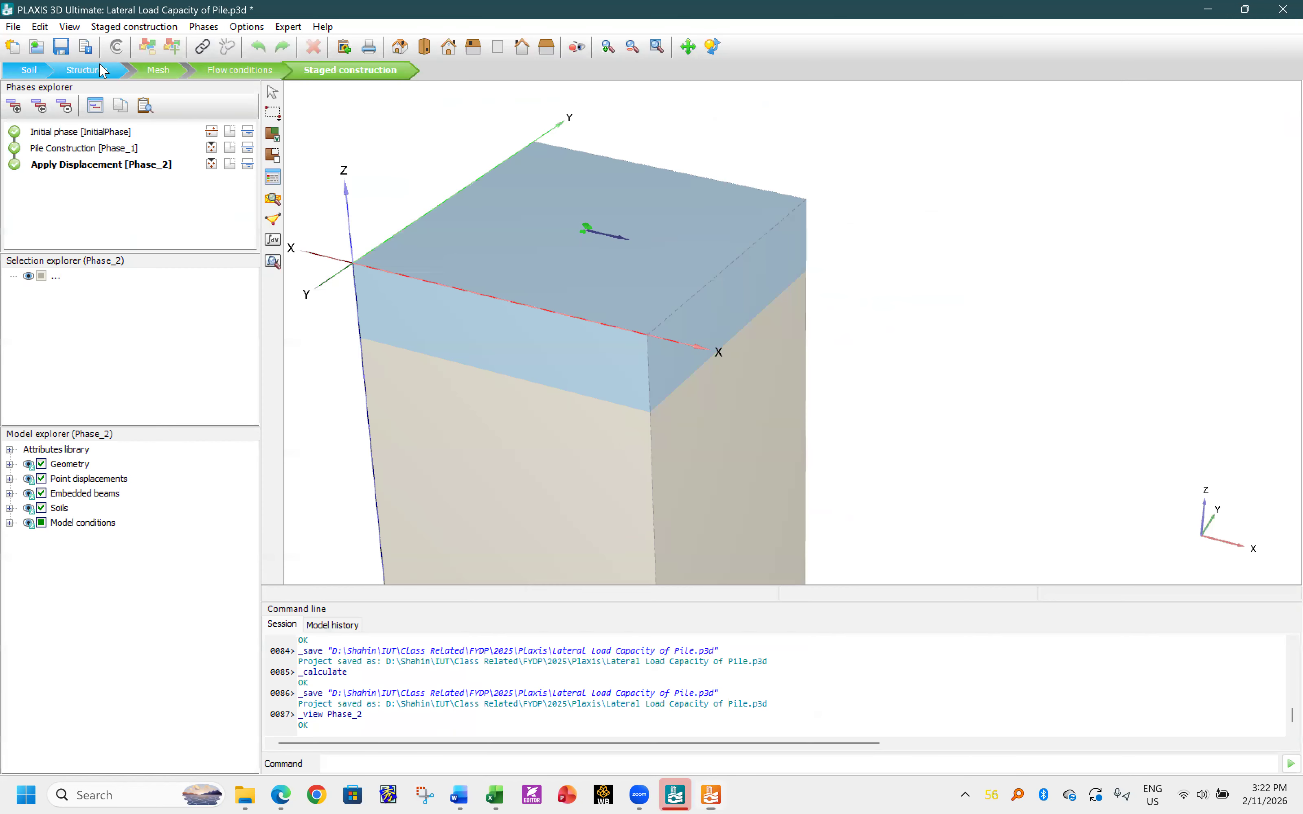
{"action": "left_click", "coordinate": [60, 47]}
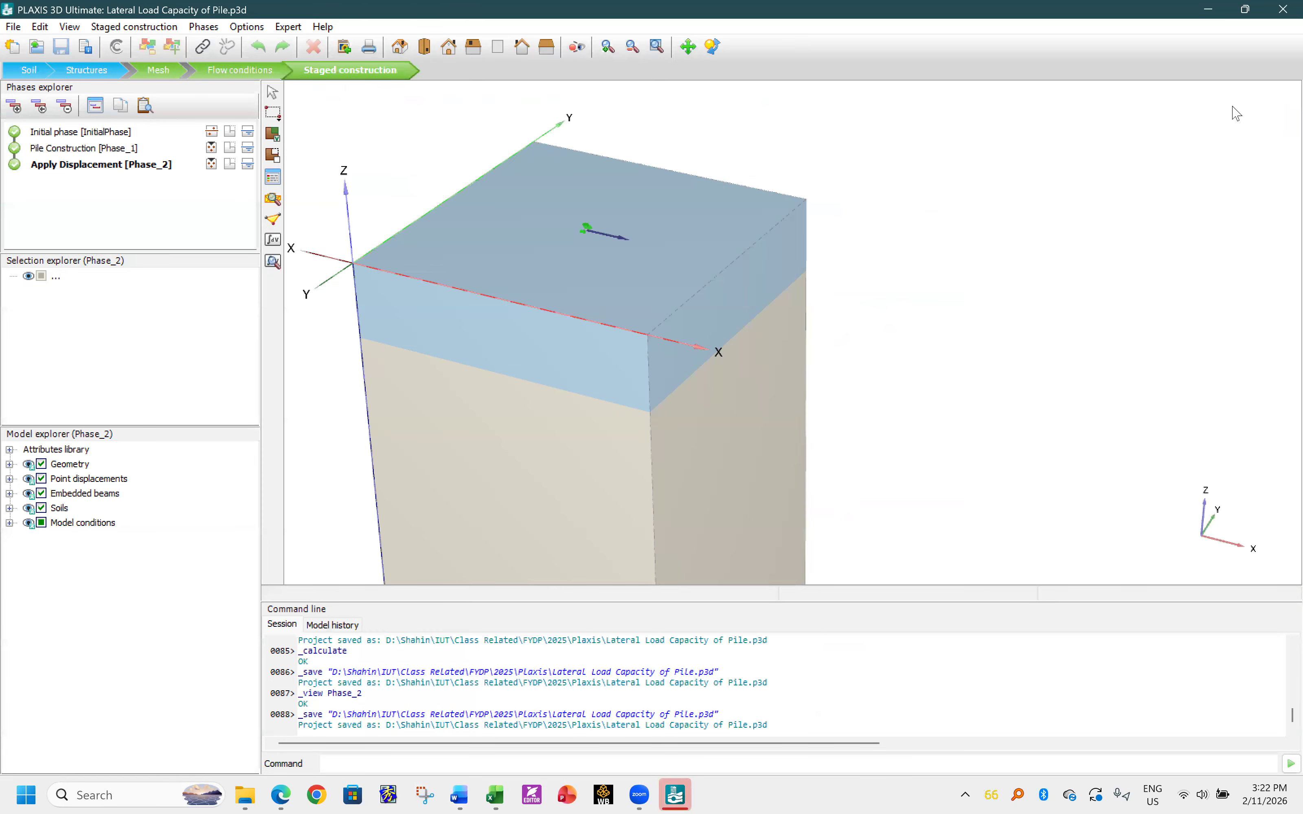
{"action": "left_click", "coordinate": [1283, 9]}
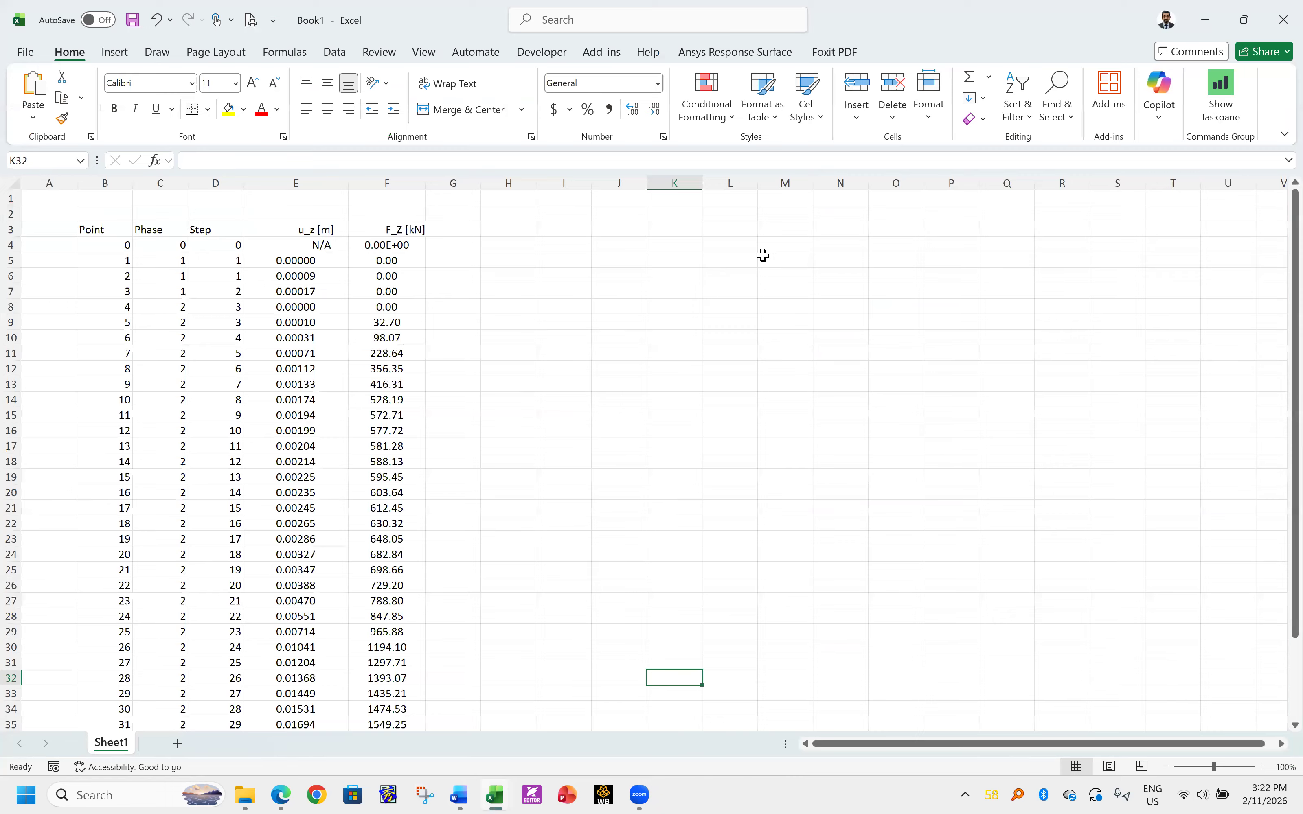
- Switch back to Word and insert a run of blank lines below the axial load capacity caption
{"action": "left_click", "coordinate": [1206, 21]}
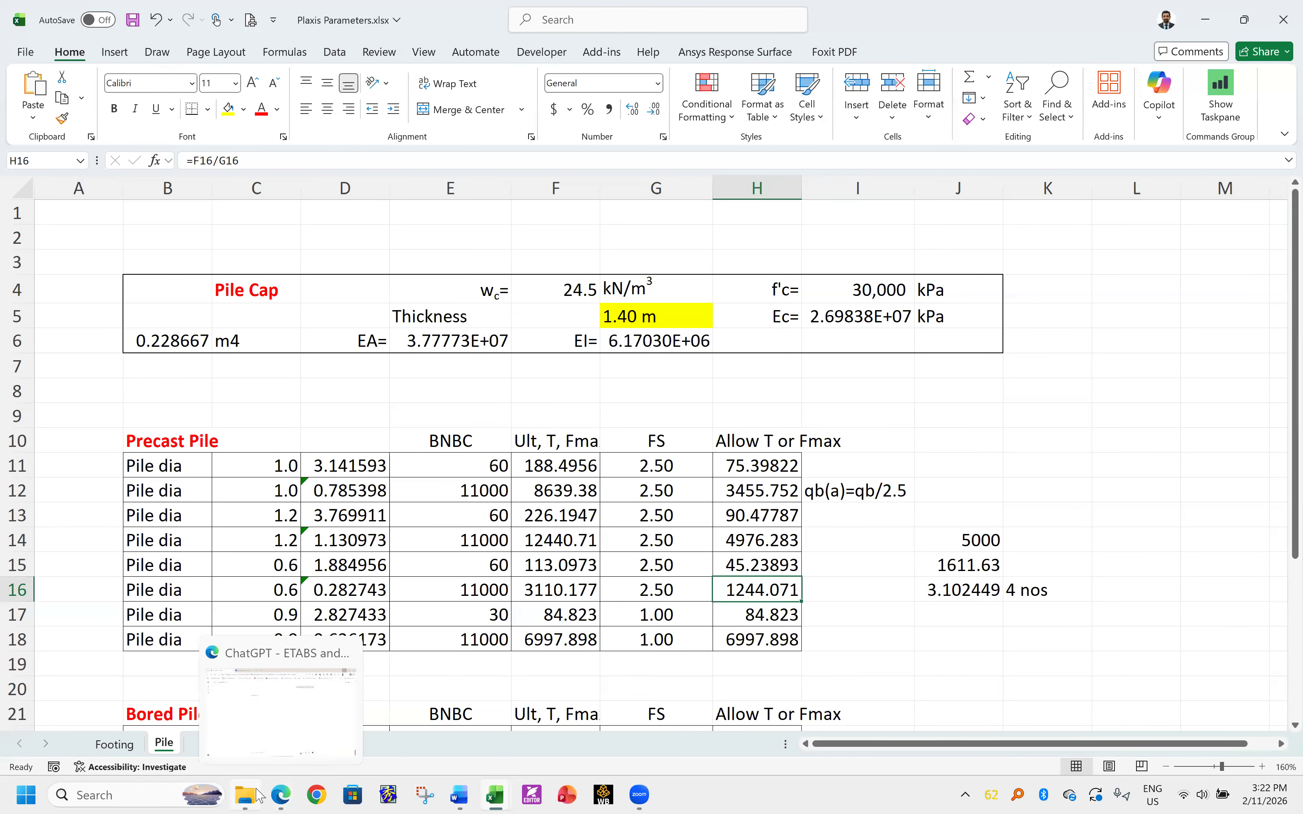
{"action": "left_click", "coordinate": [461, 795]}
{"action": "left_click", "coordinate": [954, 421]}
{"action": "key", "text": "Return"}
{"action": "key", "text": "Return"}
{"action": "key", "text": "Return"}
{"action": "key", "text": "Return"}
{"action": "key", "text": "Return"}
{"action": "key", "text": "Return"}
{"action": "key", "text": "Return"}
{"action": "key", "text": "Return"}
{"action": "key", "text": "Return"}
{"action": "key", "text": "Return"}
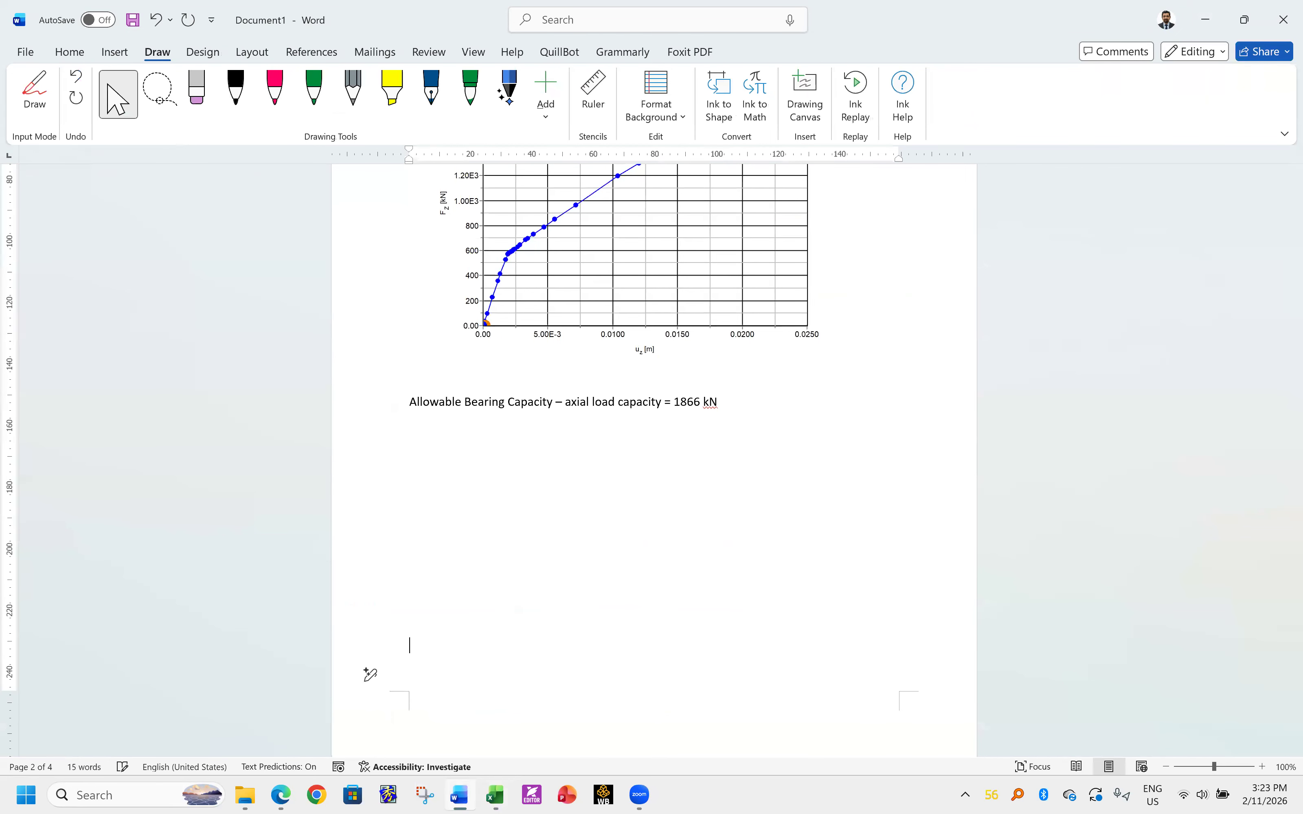
- Add two blank lines at the top of the empty page after the axial load capacity page
{"action": "scroll", "coordinate": [753, 340], "scroll_direction": "down", "scroll_amount": 5}
{"action": "scroll", "coordinate": [743, 352], "scroll_direction": "up", "scroll_amount": 8}
{"action": "scroll", "coordinate": [674, 378], "scroll_direction": "down", "scroll_amount": 8}
{"action": "left_click", "coordinate": [481, 399]}
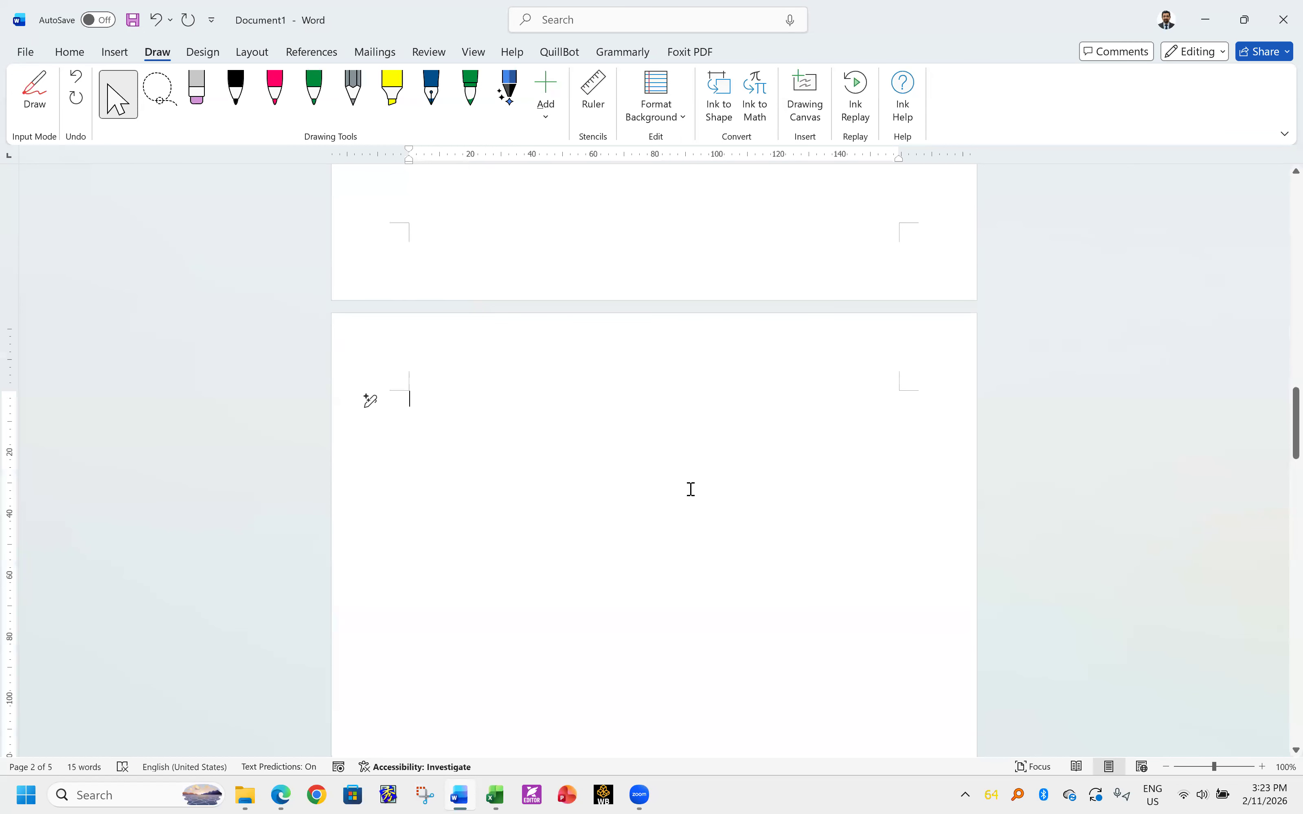
{"action": "key", "text": "Return"}
{"action": "key", "text": "Return"}
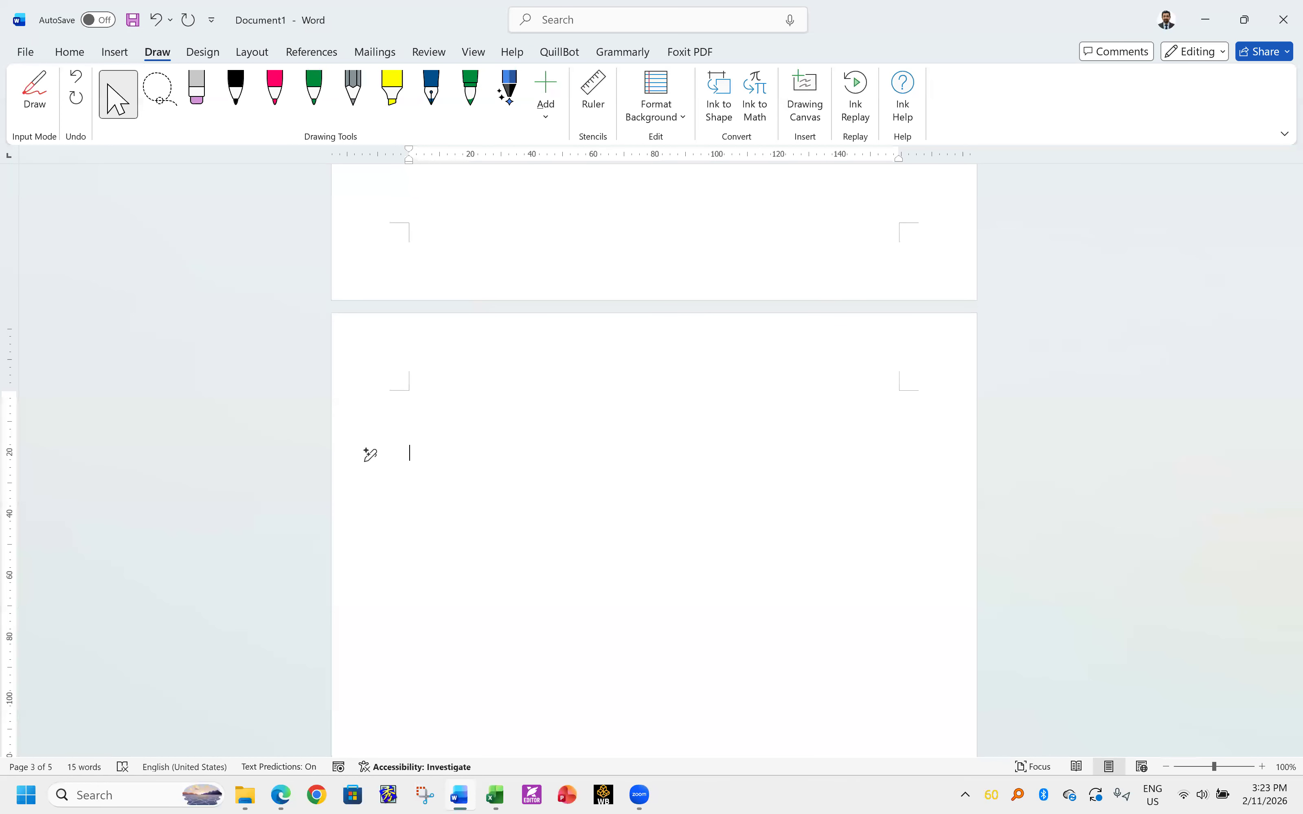
{"action": "double_click", "coordinate": [412, 405]}
{"action": "scroll", "coordinate": [930, 523], "scroll_direction": "up", "scroll_amount": 1}
{"action": "scroll", "coordinate": [930, 524], "scroll_direction": "down", "scroll_amount": 12}
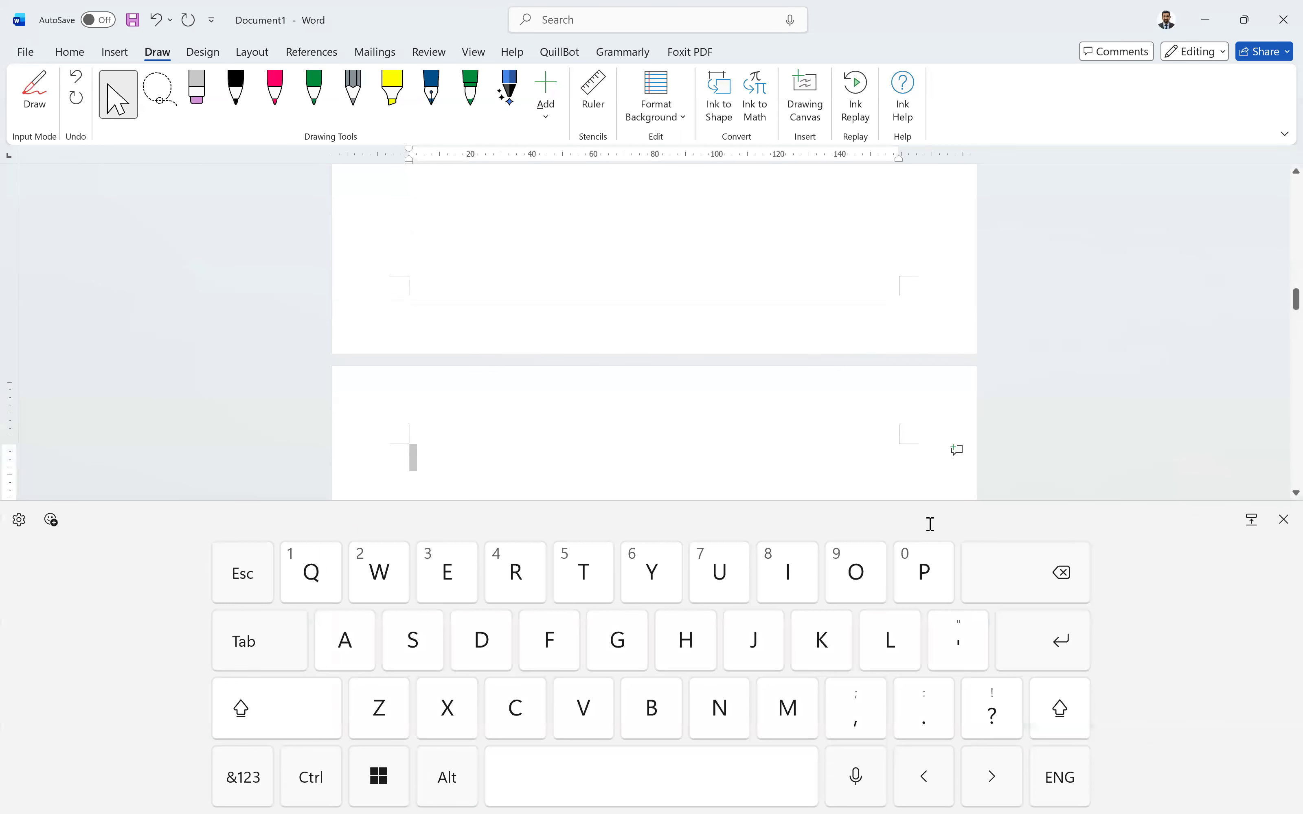
- On the empty page below the axial load chart page, undo the stray ink stroke and draw a large slanted pile cap outline in black pen
{"action": "scroll", "coordinate": [931, 524], "scroll_direction": "down", "scroll_amount": 5}
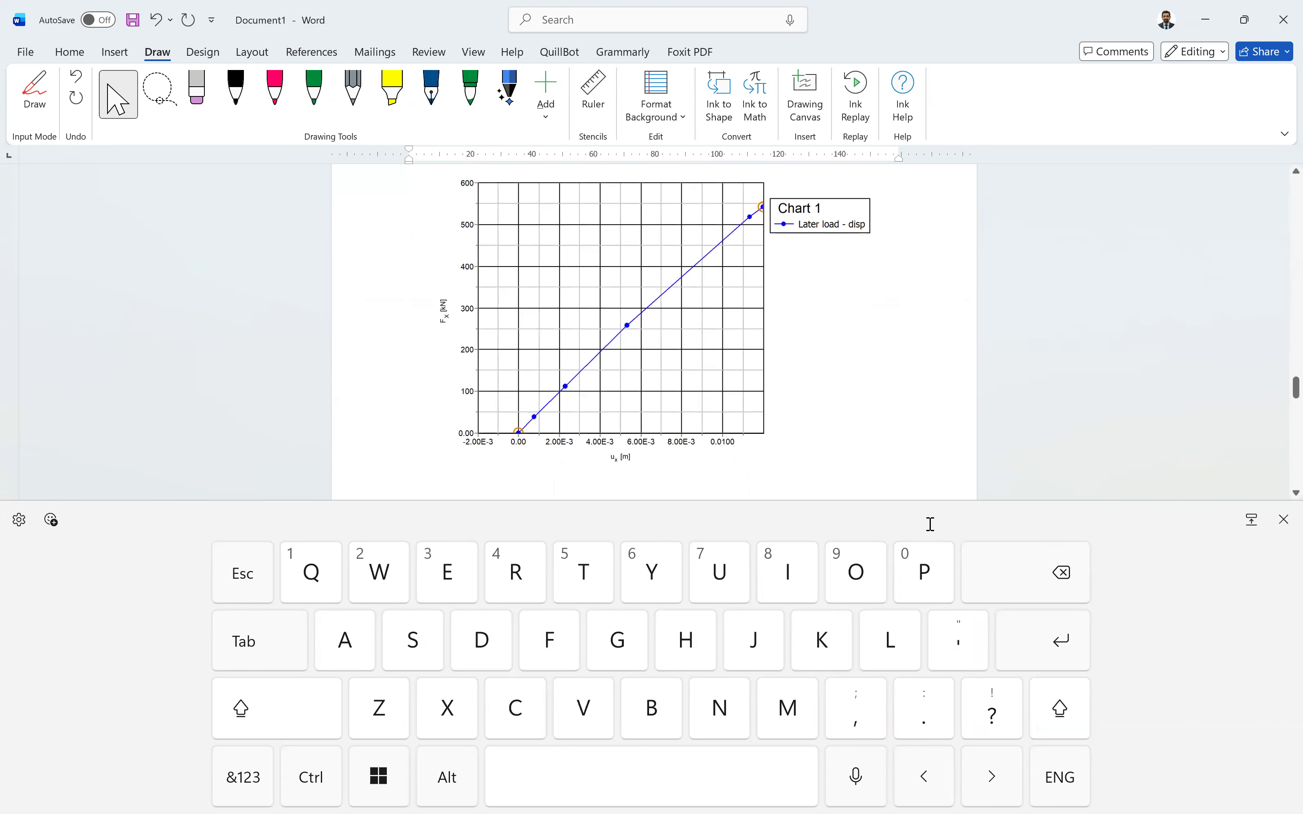
{"action": "scroll", "coordinate": [931, 523], "scroll_direction": "down", "scroll_amount": 20}
{"action": "scroll", "coordinate": [936, 521], "scroll_direction": "up", "scroll_amount": 4}
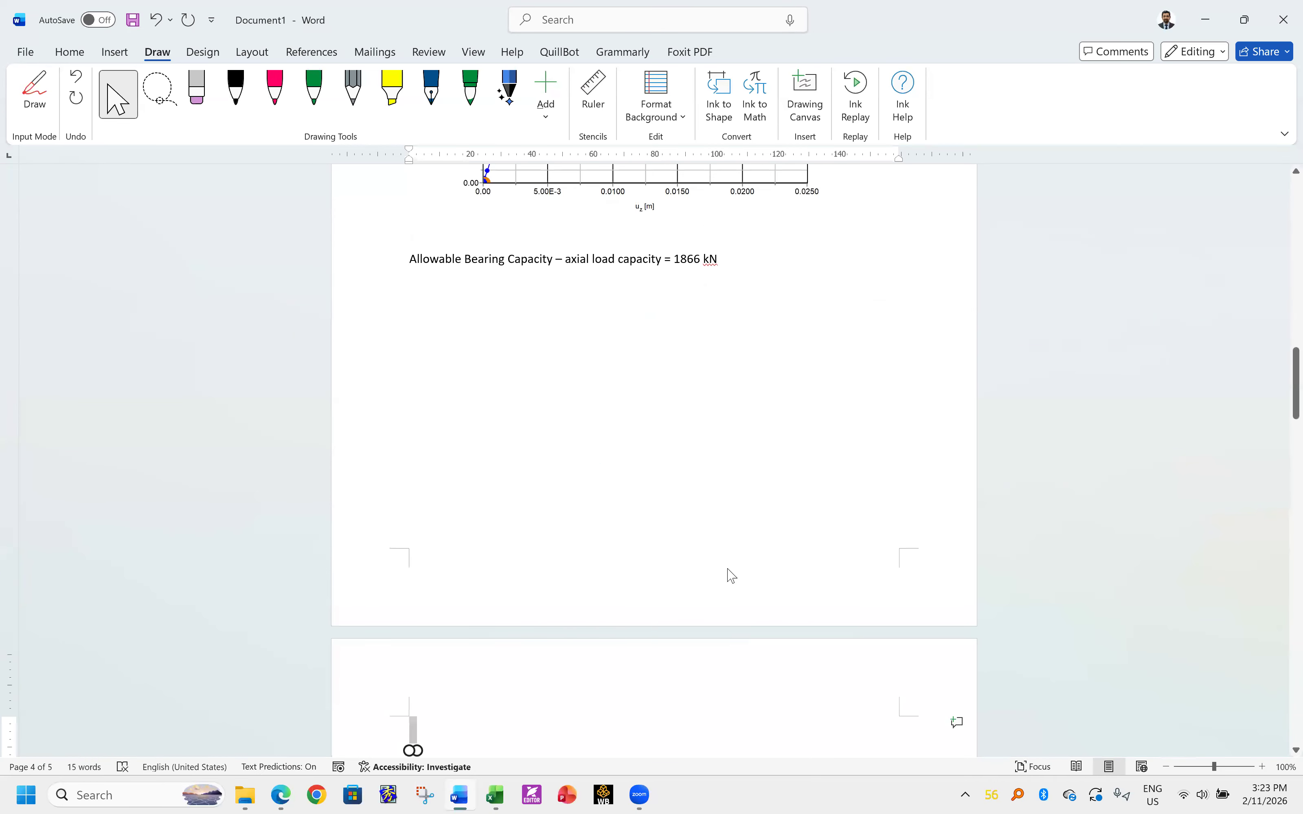
{"action": "left_click", "coordinate": [507, 308]}
{"action": "scroll", "coordinate": [468, 476], "scroll_direction": "down", "scroll_amount": 5}
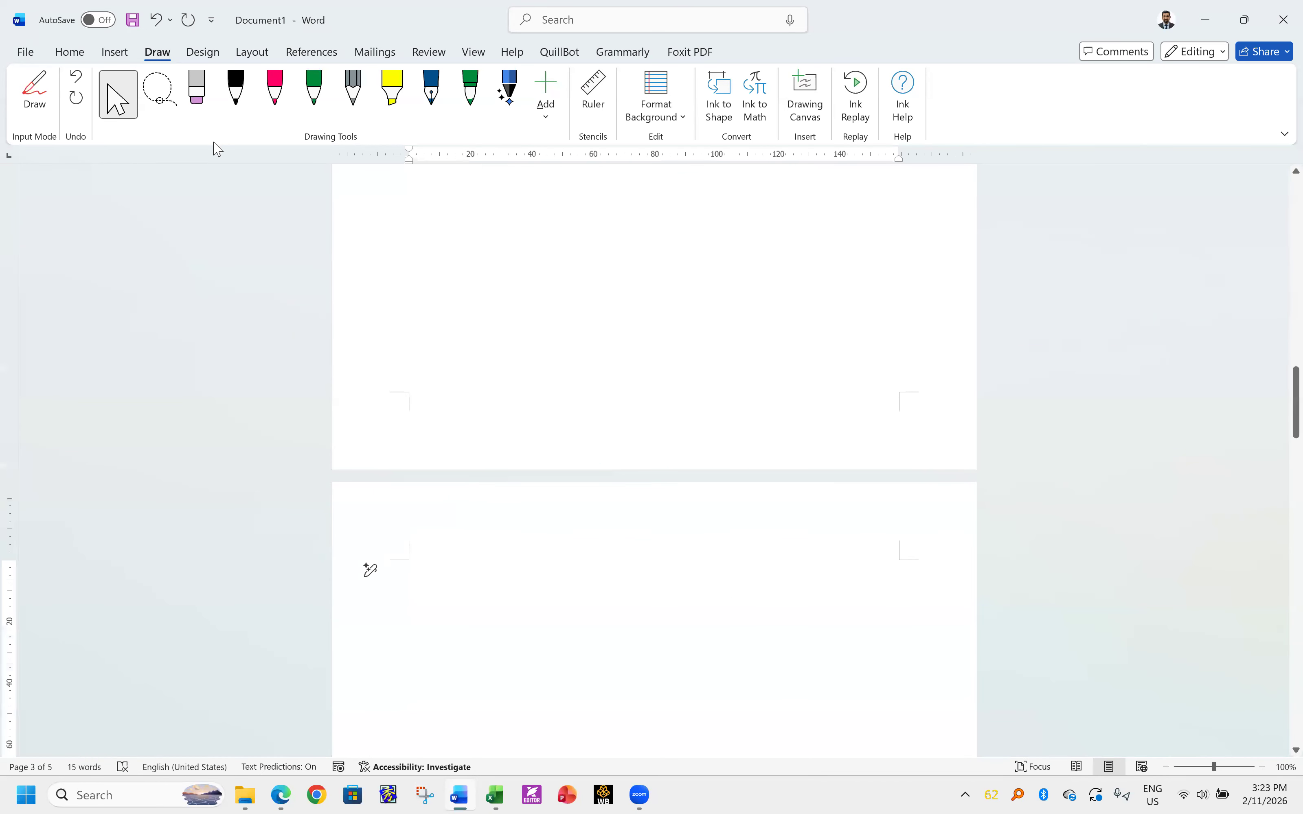
{"action": "left_click", "coordinate": [237, 93]}
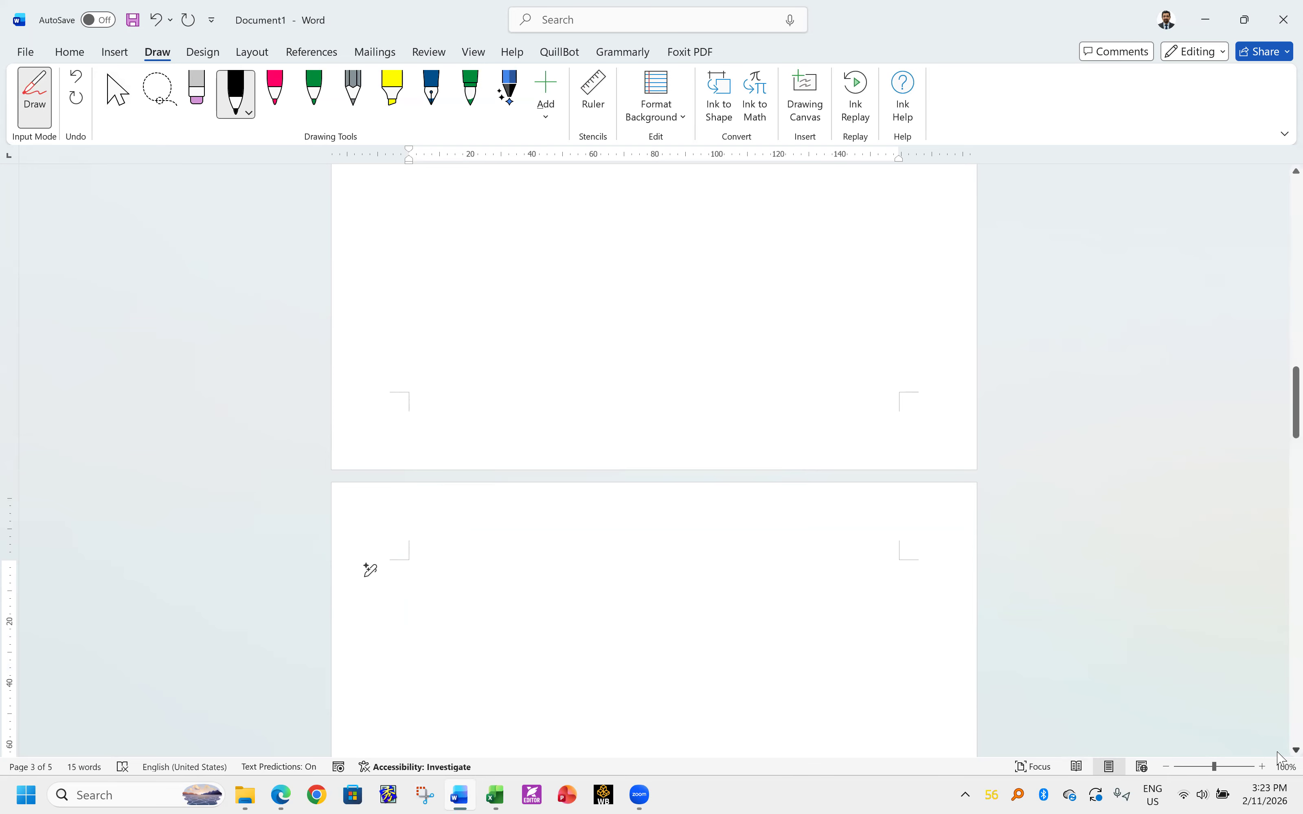
{"action": "scroll", "coordinate": [1282, 760], "scroll_direction": "down", "scroll_amount": 5}
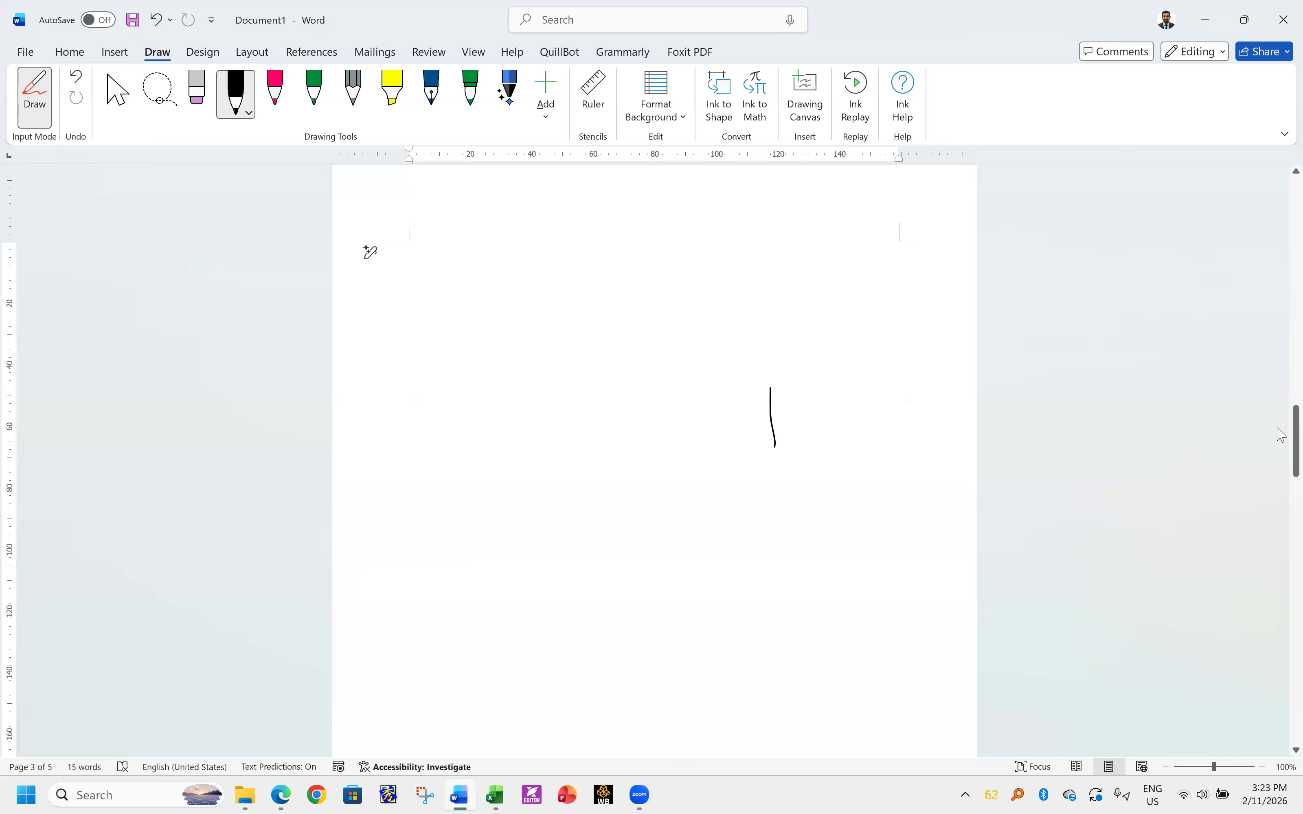
{"action": "key", "text": "ctrl+z"}
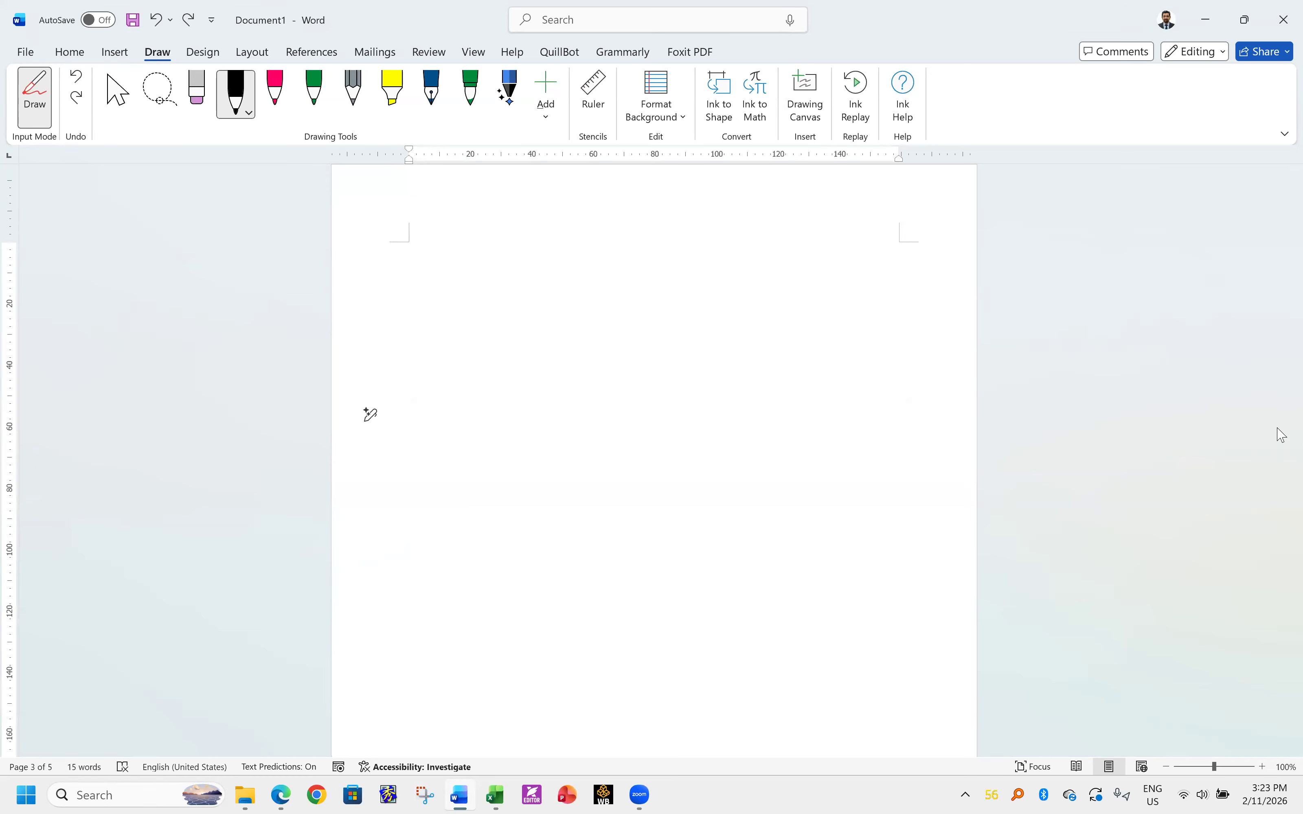
{"action": "left_click_drag", "start_coordinate": [606, 256], "coordinate": [498, 393]}
{"action": "mouse_move", "coordinate": [611, 255]}
{"action": "left_mouse_down"}
{"action": "mouse_move", "coordinate": [855, 244]}
{"action": "mouse_move", "coordinate": [740, 408]}
{"action": "left_mouse_up"}
{"action": "mouse_move", "coordinate": [520, 371]}
{"action": "left_mouse_down"}
{"action": "mouse_move", "coordinate": [482, 422]}
{"action": "mouse_move", "coordinate": [603, 435]}
{"action": "mouse_move", "coordinate": [746, 413]}
{"action": "left_mouse_up"}
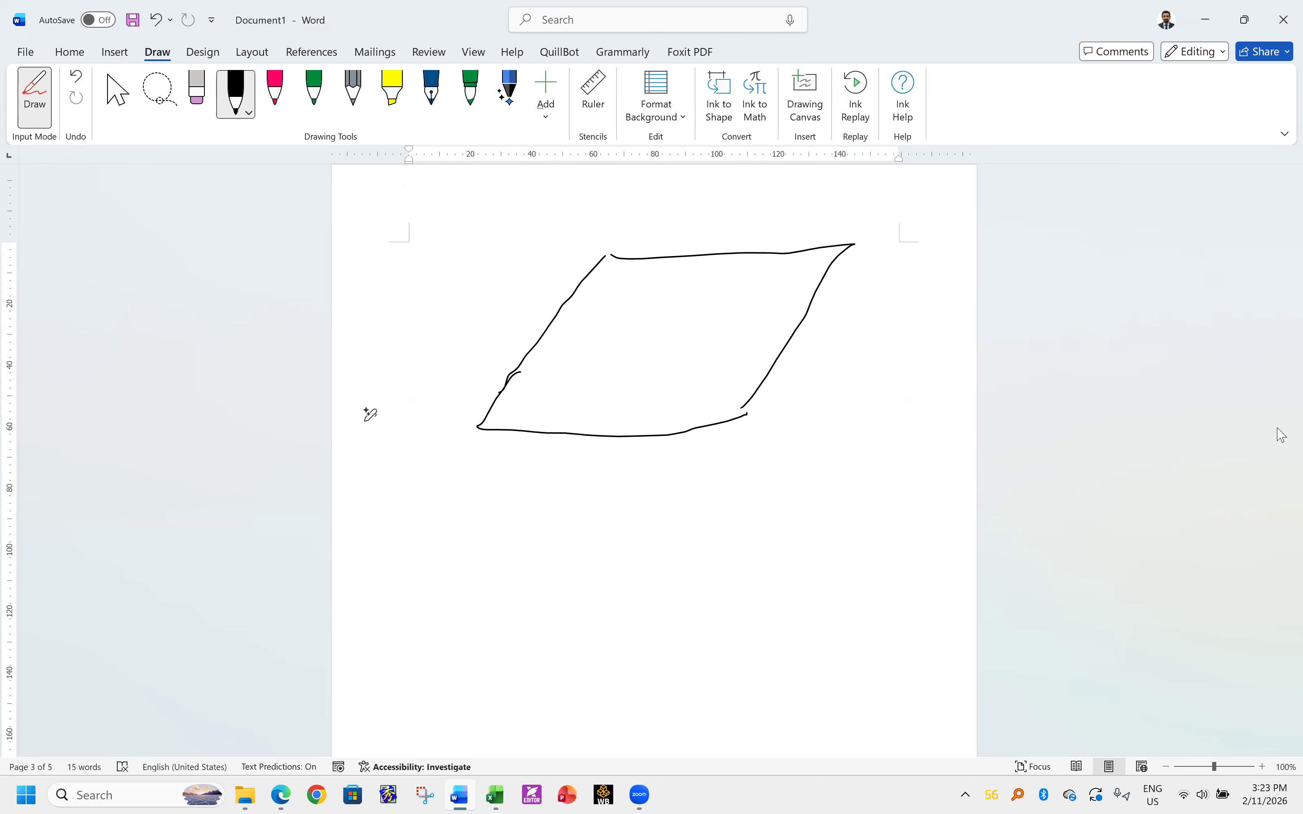
- Draw nine piles in a three-by-three arrangement inside the large pile cap outline
{"action": "mouse_move", "coordinate": [533, 407]}
{"action": "left_mouse_down"}
{"action": "mouse_move", "coordinate": [565, 379]}
{"action": "mouse_move", "coordinate": [549, 414]}
{"action": "left_mouse_up"}
{"action": "left_click_drag", "start_coordinate": [529, 410], "coordinate": [558, 403]}
{"action": "mouse_move", "coordinate": [582, 347]}
{"action": "left_mouse_down"}
{"action": "mouse_move", "coordinate": [591, 325]}
{"action": "mouse_move", "coordinate": [579, 354]}
{"action": "left_mouse_up"}
{"action": "mouse_move", "coordinate": [617, 287]}
{"action": "left_mouse_down"}
{"action": "mouse_move", "coordinate": [614, 305]}
{"action": "mouse_move", "coordinate": [649, 300]}
{"action": "left_mouse_up"}
{"action": "mouse_move", "coordinate": [687, 307]}
{"action": "left_mouse_down"}
{"action": "mouse_move", "coordinate": [703, 281]}
{"action": "mouse_move", "coordinate": [690, 304]}
{"action": "mouse_move", "coordinate": [807, 283]}
{"action": "left_mouse_up"}
{"action": "left_click_drag", "start_coordinate": [670, 334], "coordinate": [656, 353]}
{"action": "left_click_drag", "start_coordinate": [657, 354], "coordinate": [781, 331]}
{"action": "left_click_drag", "start_coordinate": [612, 390], "coordinate": [649, 393]}
{"action": "left_click_drag", "start_coordinate": [614, 405], "coordinate": [712, 395]}
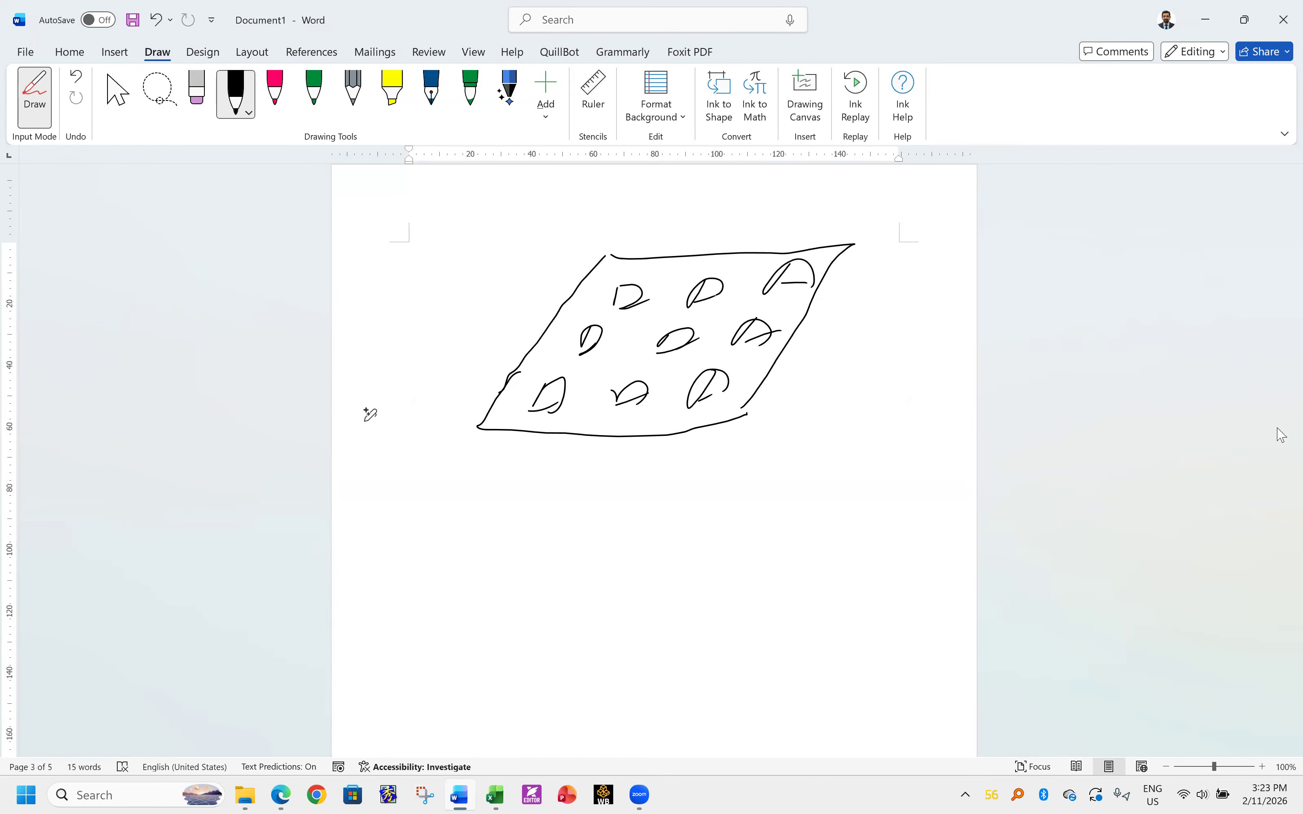
- Circle the centre pile of the nine-pile cap and sketch a smaller cap with four piles below it
{"action": "mouse_move", "coordinate": [699, 330]}
{"action": "left_mouse_down"}
{"action": "mouse_move", "coordinate": [653, 328]}
{"action": "mouse_move", "coordinate": [698, 340]}
{"action": "mouse_move", "coordinate": [699, 326]}
{"action": "left_mouse_up"}
{"action": "mouse_move", "coordinate": [641, 489]}
{"action": "left_mouse_down"}
{"action": "mouse_move", "coordinate": [590, 565]}
{"action": "mouse_move", "coordinate": [767, 482]}
{"action": "mouse_move", "coordinate": [691, 569]}
{"action": "left_mouse_up"}
{"action": "mouse_move", "coordinate": [599, 569]}
{"action": "left_mouse_down"}
{"action": "mouse_move", "coordinate": [688, 561]}
{"action": "mouse_move", "coordinate": [638, 535]}
{"action": "mouse_move", "coordinate": [691, 531]}
{"action": "mouse_move", "coordinate": [652, 504]}
{"action": "mouse_move", "coordinate": [728, 503]}
{"action": "left_mouse_up"}
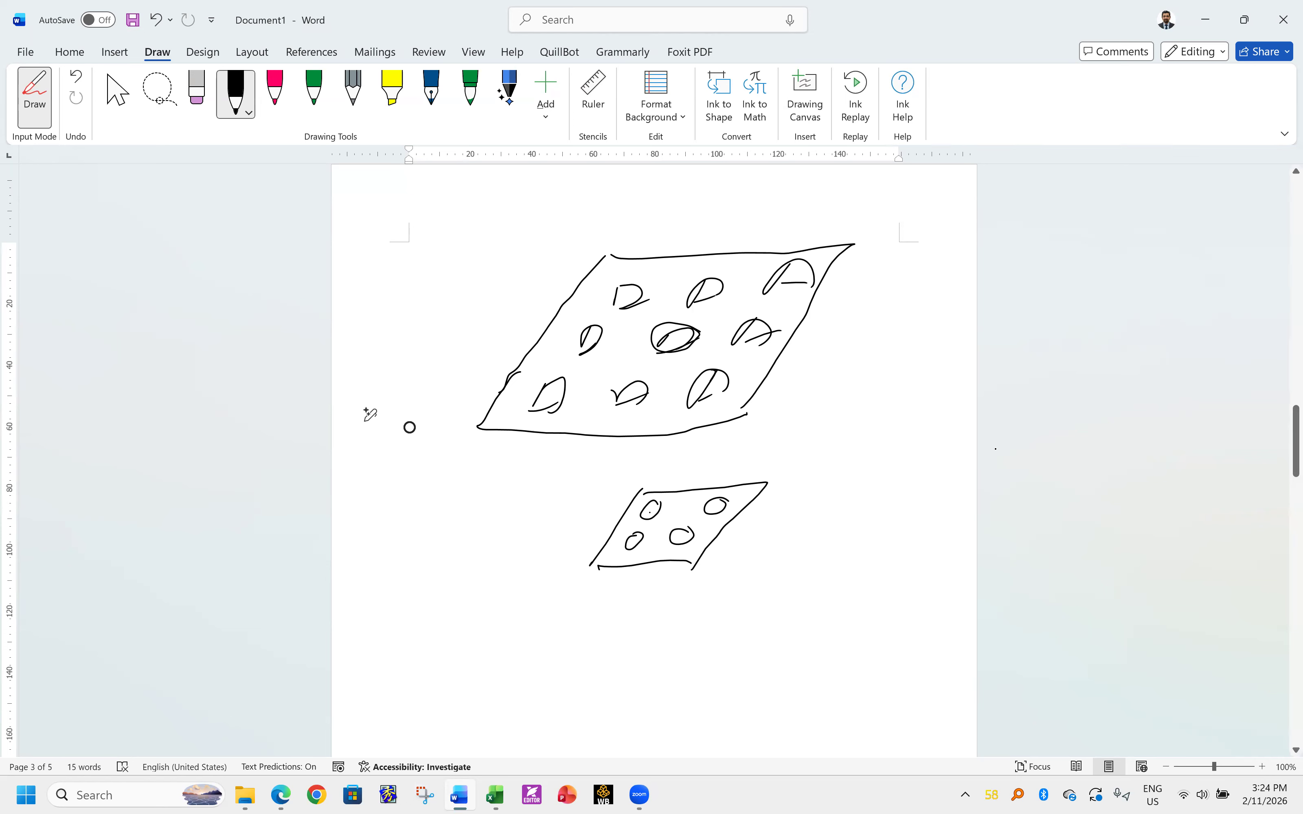
- Sketch a large soil surface outline below the four-pile cap, with a small pile cap containing piles at its centre
{"action": "left_click_drag", "start_coordinate": [1295, 434], "coordinate": [1277, 474]}
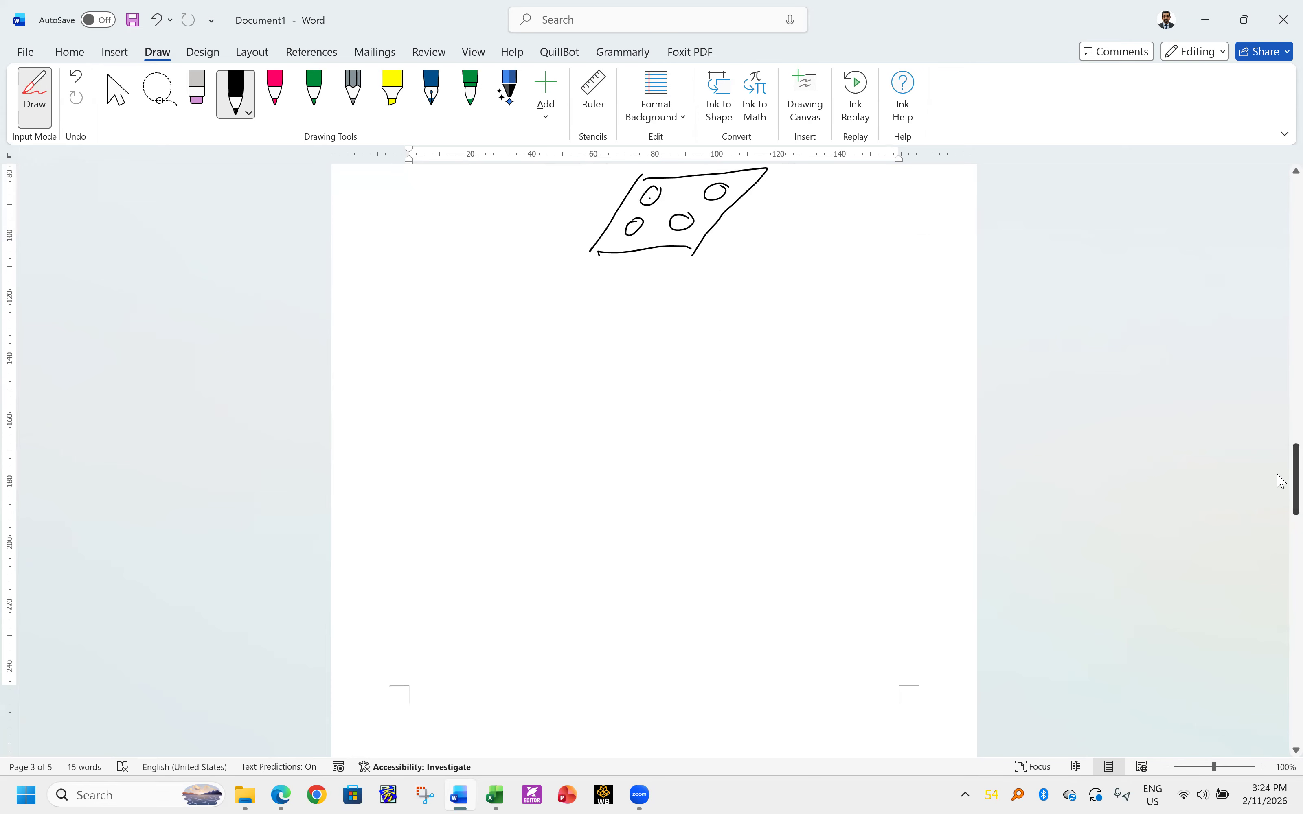
{"action": "mouse_move", "coordinate": [611, 330]}
{"action": "left_mouse_down"}
{"action": "mouse_move", "coordinate": [486, 515]}
{"action": "mouse_move", "coordinate": [660, 325]}
{"action": "mouse_move", "coordinate": [887, 305]}
{"action": "mouse_move", "coordinate": [805, 481]}
{"action": "left_mouse_up"}
{"action": "left_click_drag", "start_coordinate": [490, 516], "coordinate": [806, 483]}
{"action": "mouse_move", "coordinate": [677, 383]}
{"action": "left_mouse_down"}
{"action": "mouse_move", "coordinate": [655, 417]}
{"action": "mouse_move", "coordinate": [707, 386]}
{"action": "mouse_move", "coordinate": [710, 414]}
{"action": "mouse_move", "coordinate": [675, 421]}
{"action": "mouse_move", "coordinate": [726, 412]}
{"action": "left_mouse_up"}
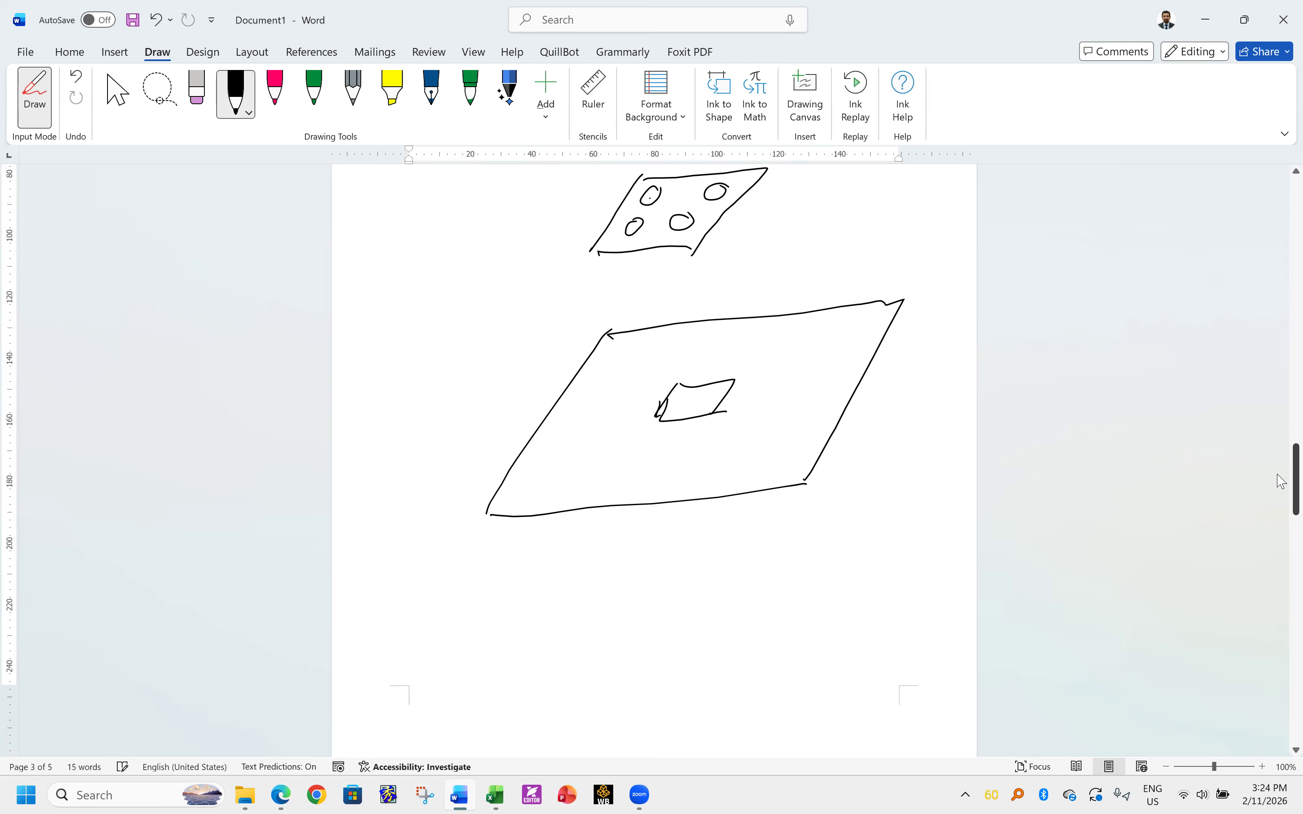
{"action": "mouse_move", "coordinate": [683, 403]}
{"action": "left_mouse_down"}
{"action": "mouse_move", "coordinate": [671, 411]}
{"action": "mouse_move", "coordinate": [707, 408]}
{"action": "mouse_move", "coordinate": [680, 403]}
{"action": "left_mouse_up"}
- Extend the soil surface downward into a two-layer block with side edges, layer boundary and base, and complete the piles in its cap
{"action": "left_click_drag", "start_coordinate": [504, 498], "coordinate": [506, 681]}
{"action": "left_click_drag", "start_coordinate": [803, 471], "coordinate": [800, 660]}
{"action": "left_click_drag", "start_coordinate": [898, 308], "coordinate": [896, 523]}
{"action": "mouse_move", "coordinate": [510, 569]}
{"action": "left_mouse_down"}
{"action": "mouse_move", "coordinate": [805, 553]}
{"action": "mouse_move", "coordinate": [903, 446]}
{"action": "left_mouse_up"}
{"action": "left_click_drag", "start_coordinate": [492, 681], "coordinate": [802, 657]}
{"action": "left_click_drag", "start_coordinate": [906, 524], "coordinate": [779, 666]}
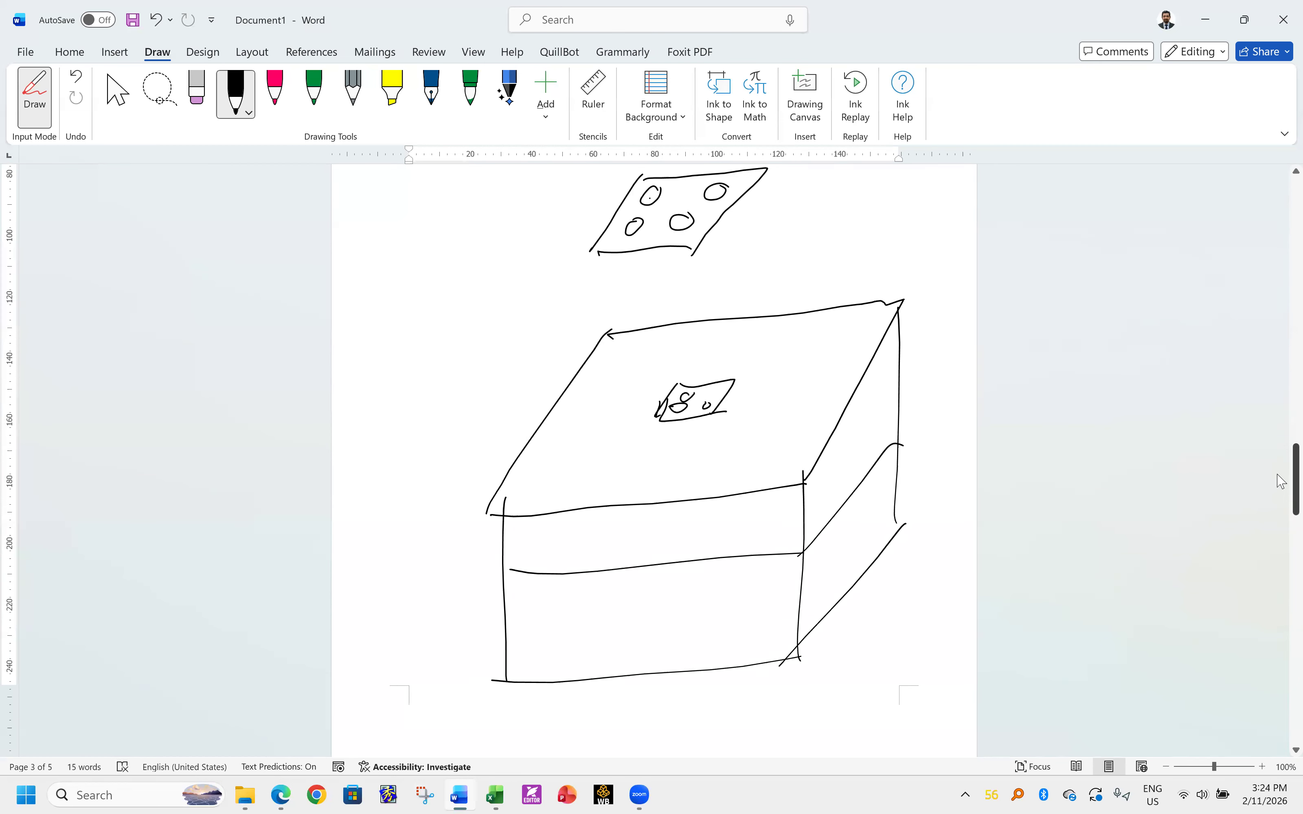
{"action": "mouse_move", "coordinate": [722, 389]}
{"action": "left_mouse_down"}
{"action": "mouse_move", "coordinate": [706, 394]}
{"action": "mouse_move", "coordinate": [725, 399]}
{"action": "left_mouse_up"}
- Above the lateral load chart, sketch a side view of a pile cap on two piles and label the pile length in metres
{"action": "mouse_move", "coordinate": [1296, 491]}
{"action": "left_mouse_down"}
{"action": "mouse_move", "coordinate": [1294, 666]}
{"action": "mouse_move", "coordinate": [1295, 479]}
{"action": "mouse_move", "coordinate": [1295, 566]}
{"action": "left_mouse_up"}
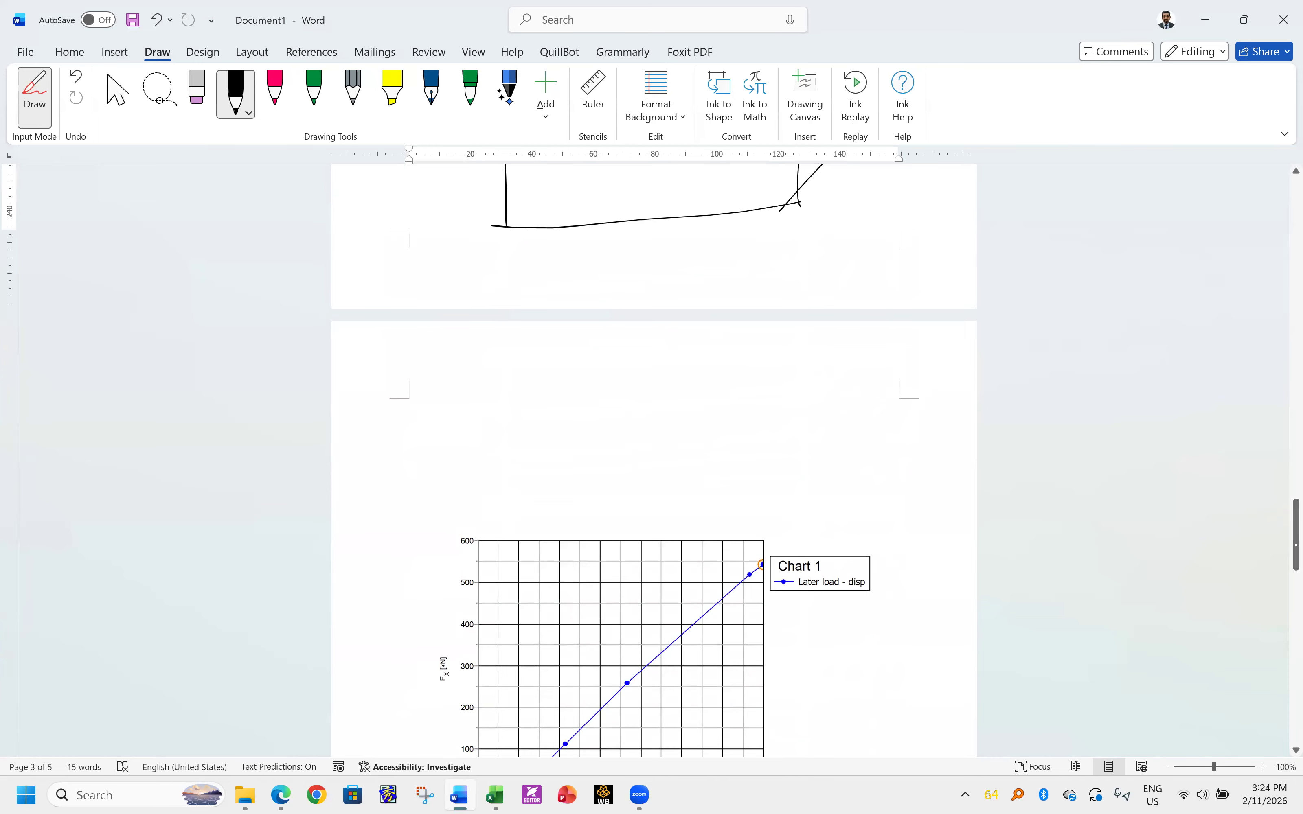
{"action": "left_click_drag", "start_coordinate": [582, 384], "coordinate": [728, 392]}
{"action": "left_click_drag", "start_coordinate": [598, 371], "coordinate": [728, 392]}
{"action": "mouse_move", "coordinate": [630, 404]}
{"action": "left_mouse_down"}
{"action": "mouse_move", "coordinate": [632, 491]}
{"action": "mouse_move", "coordinate": [658, 491]}
{"action": "left_mouse_up"}
{"action": "mouse_move", "coordinate": [693, 401]}
{"action": "left_mouse_down"}
{"action": "mouse_move", "coordinate": [712, 494]}
{"action": "mouse_move", "coordinate": [671, 494]}
{"action": "mouse_move", "coordinate": [719, 484]}
{"action": "left_mouse_up"}
{"action": "mouse_move", "coordinate": [730, 430]}
{"action": "left_mouse_down"}
{"action": "mouse_move", "coordinate": [735, 469]}
{"action": "mouse_move", "coordinate": [767, 442]}
{"action": "left_mouse_up"}
{"action": "mouse_move", "coordinate": [770, 437]}
{"action": "left_mouse_down"}
{"action": "mouse_move", "coordinate": [773, 449]}
{"action": "mouse_move", "coordinate": [835, 434]}
{"action": "left_mouse_up"}
{"action": "left_click_drag", "start_coordinate": [736, 439], "coordinate": [743, 458]}
- Mark the cap thickness beside the side view, label it "0.80 m" and leave the pen tool
{"action": "mouse_move", "coordinate": [733, 392]}
{"action": "left_mouse_down"}
{"action": "mouse_move", "coordinate": [792, 383]}
{"action": "mouse_move", "coordinate": [795, 365]}
{"action": "left_mouse_up"}
{"action": "mouse_move", "coordinate": [793, 364]}
{"action": "left_mouse_down"}
{"action": "mouse_move", "coordinate": [766, 402]}
{"action": "mouse_move", "coordinate": [808, 347]}
{"action": "left_mouse_up"}
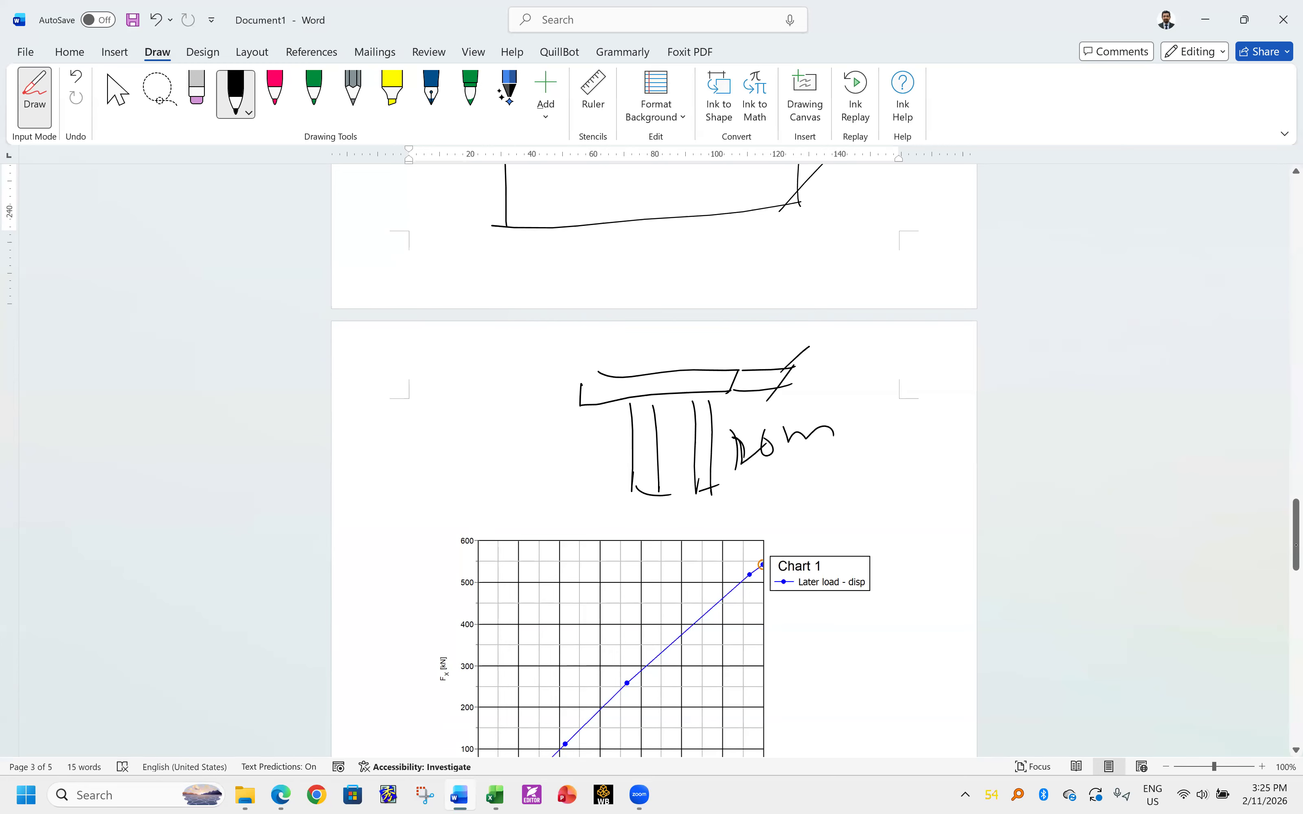
{"action": "mouse_move", "coordinate": [830, 366]}
{"action": "left_mouse_down"}
{"action": "mouse_move", "coordinate": [868, 387]}
{"action": "mouse_move", "coordinate": [906, 357]}
{"action": "left_mouse_up"}
{"action": "left_click_drag", "start_coordinate": [927, 376], "coordinate": [956, 366]}
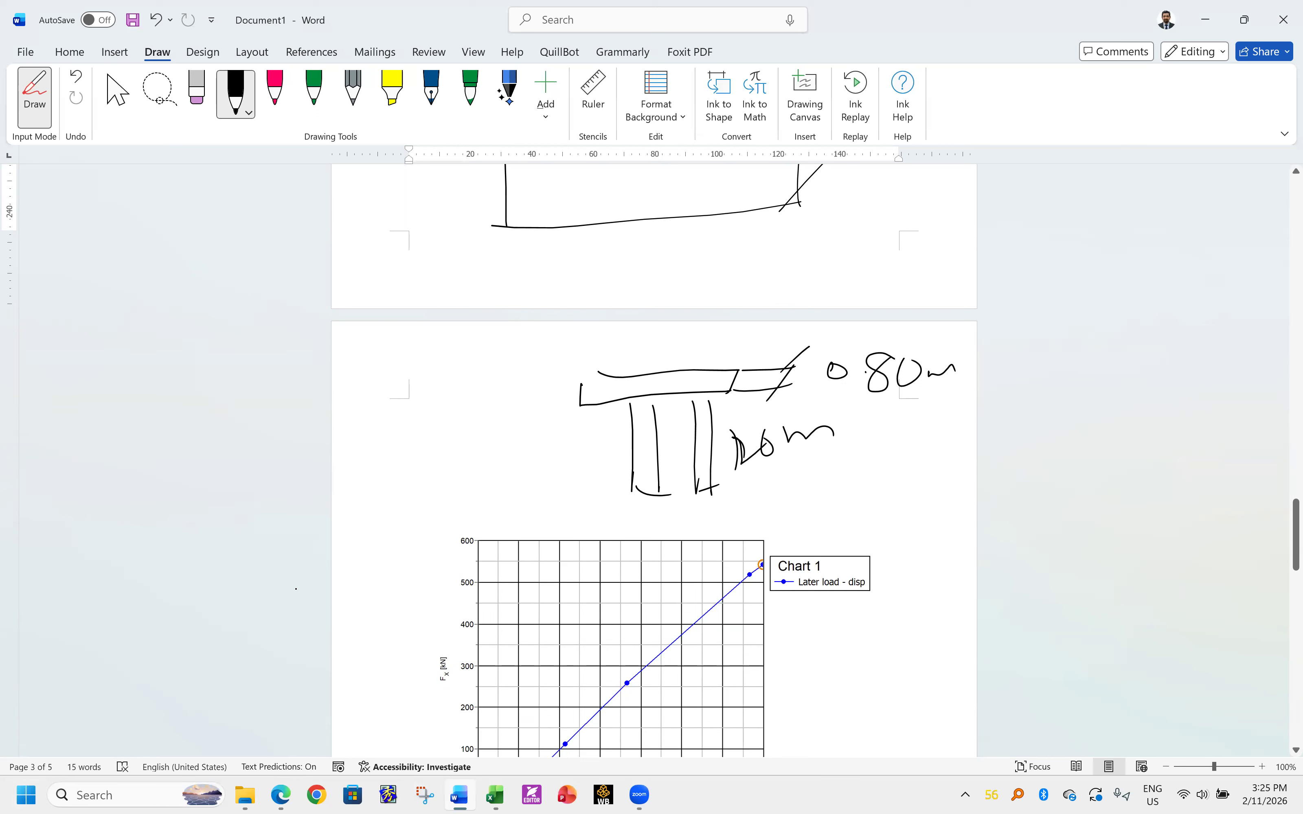
{"action": "left_click", "coordinate": [121, 93]}
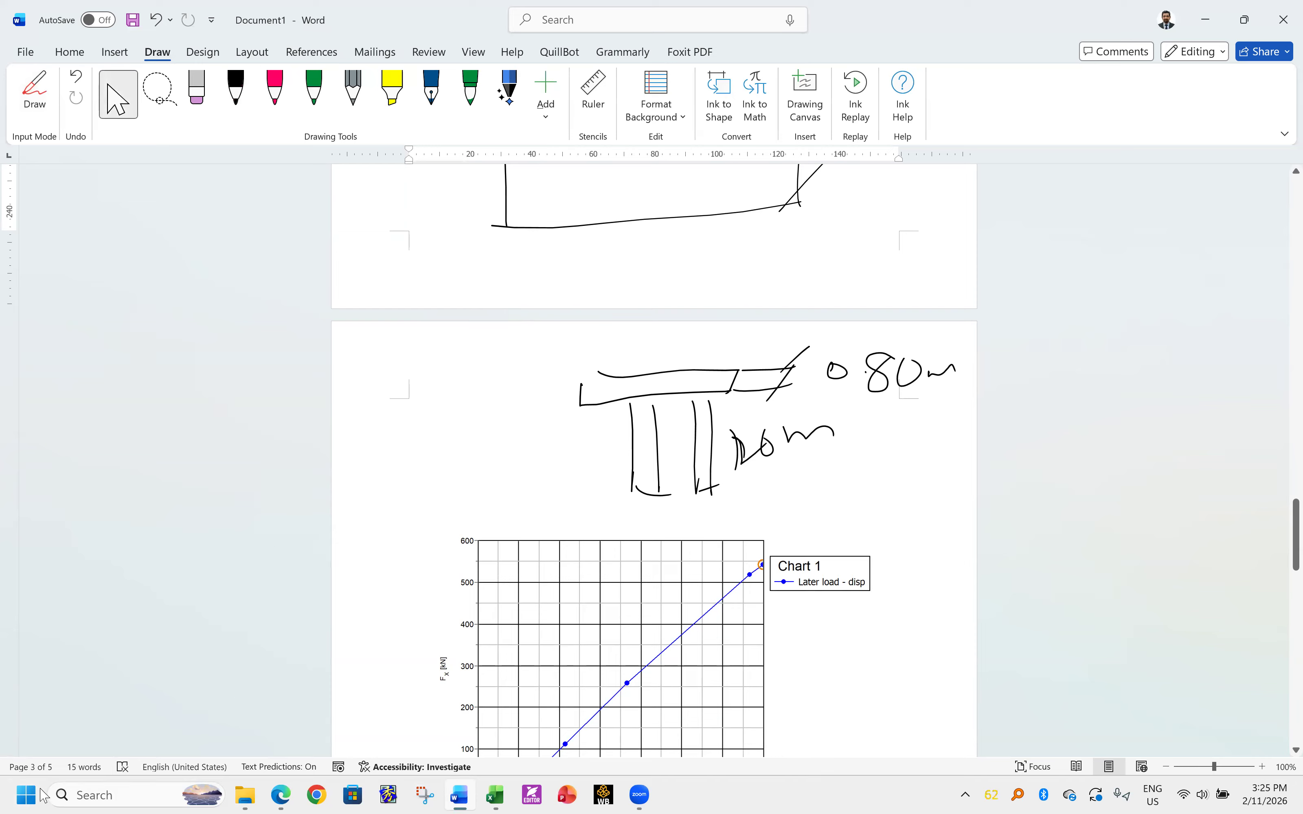
- Minimise Word, launch PLAXIS 3D 2024.3 Input, accept the licence information and start a new project
{"action": "left_click", "coordinate": [459, 795]}
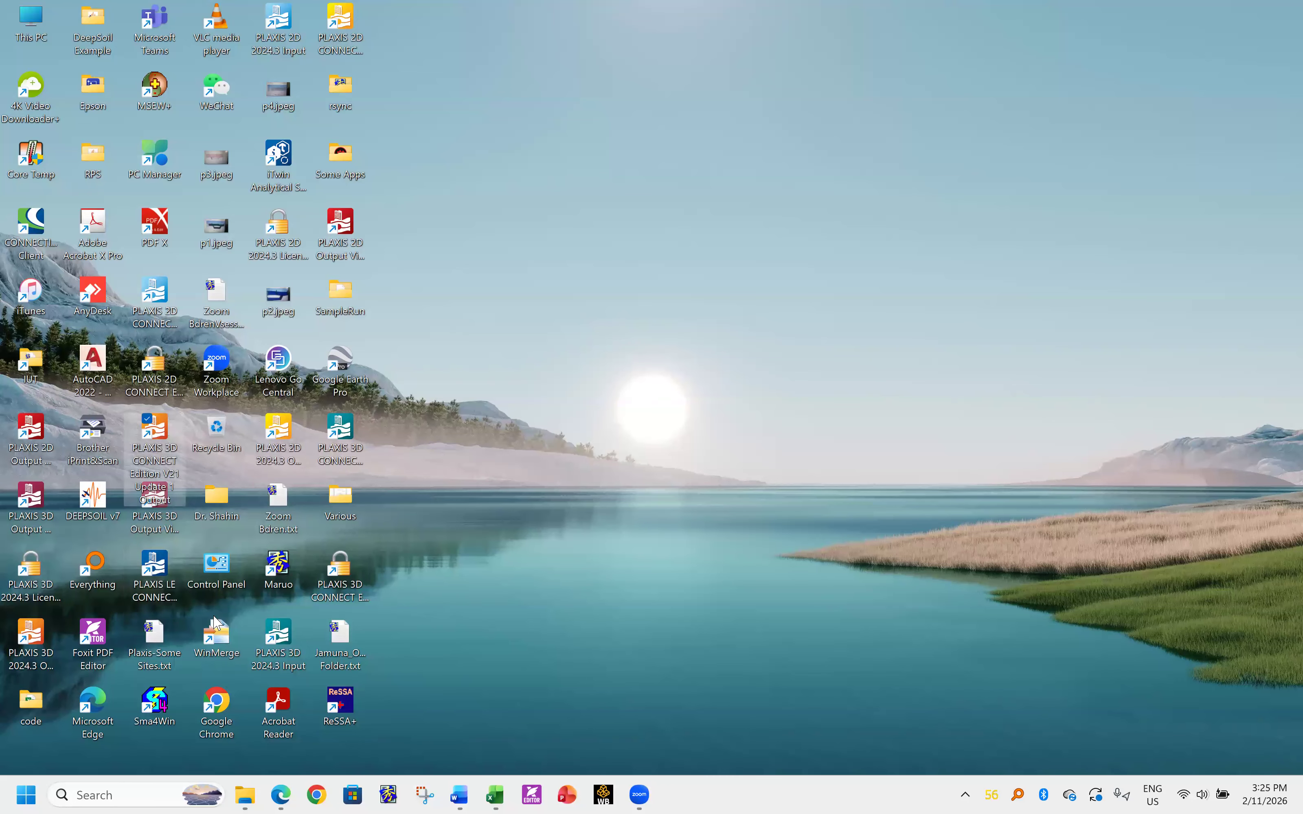
{"action": "left_click", "coordinate": [161, 574]}
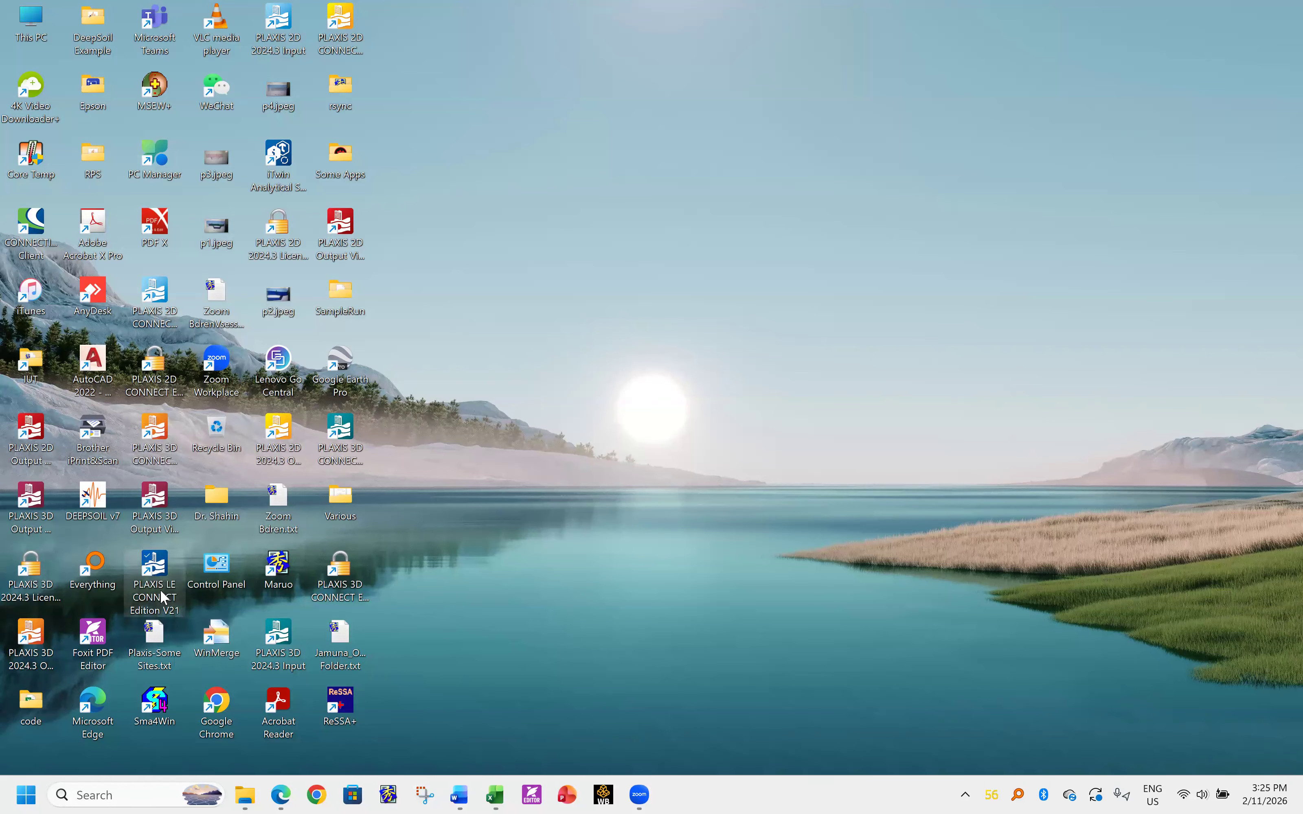
{"action": "double_click", "coordinate": [286, 636]}
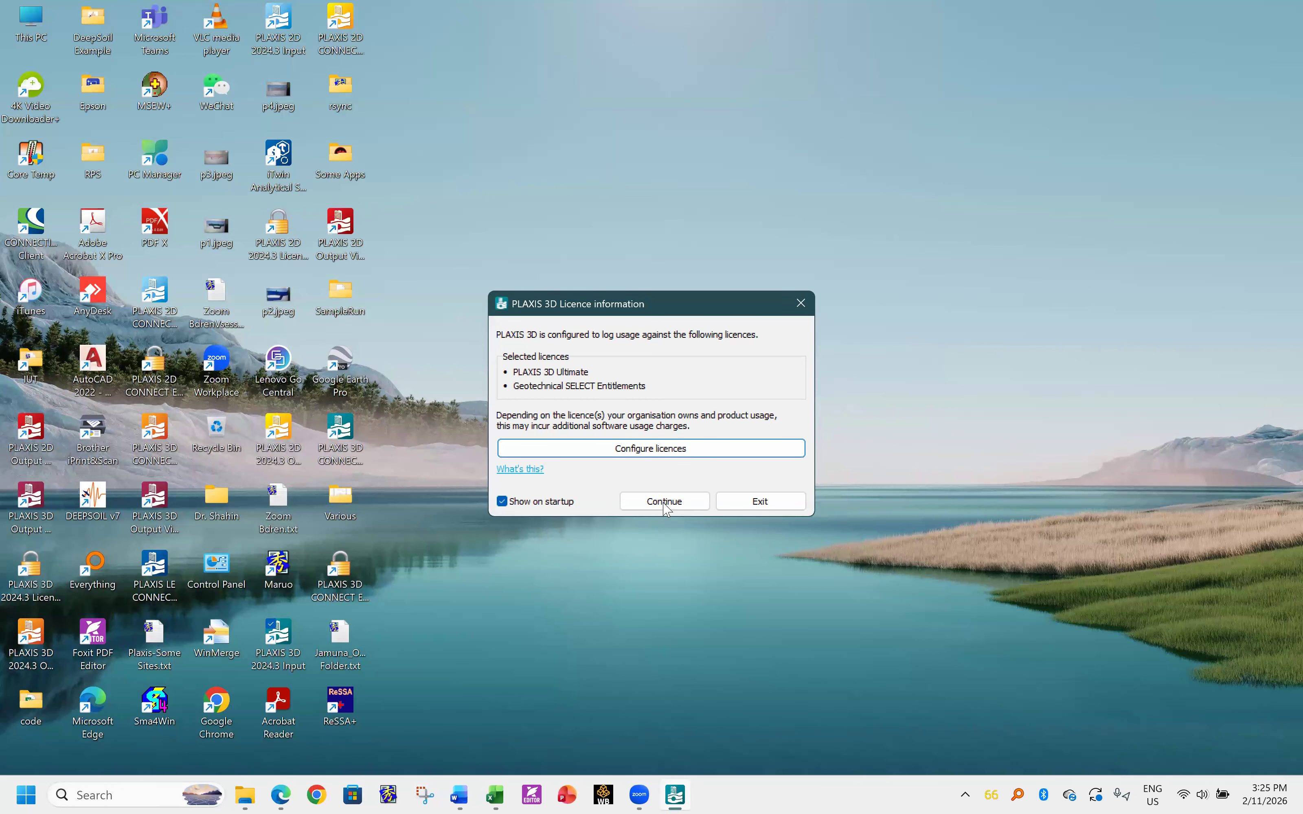
{"action": "left_click", "coordinate": [665, 502]}
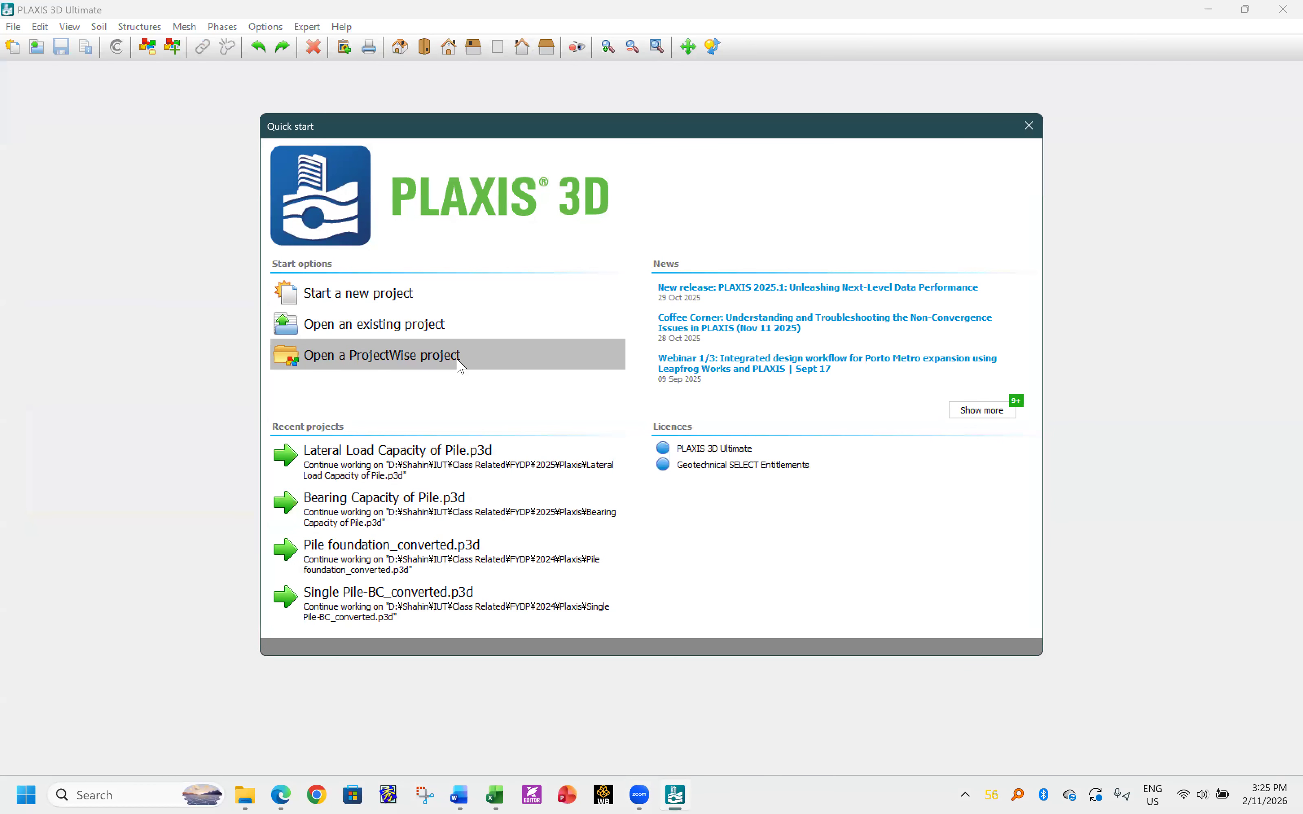
{"action": "left_click", "coordinate": [368, 300]}
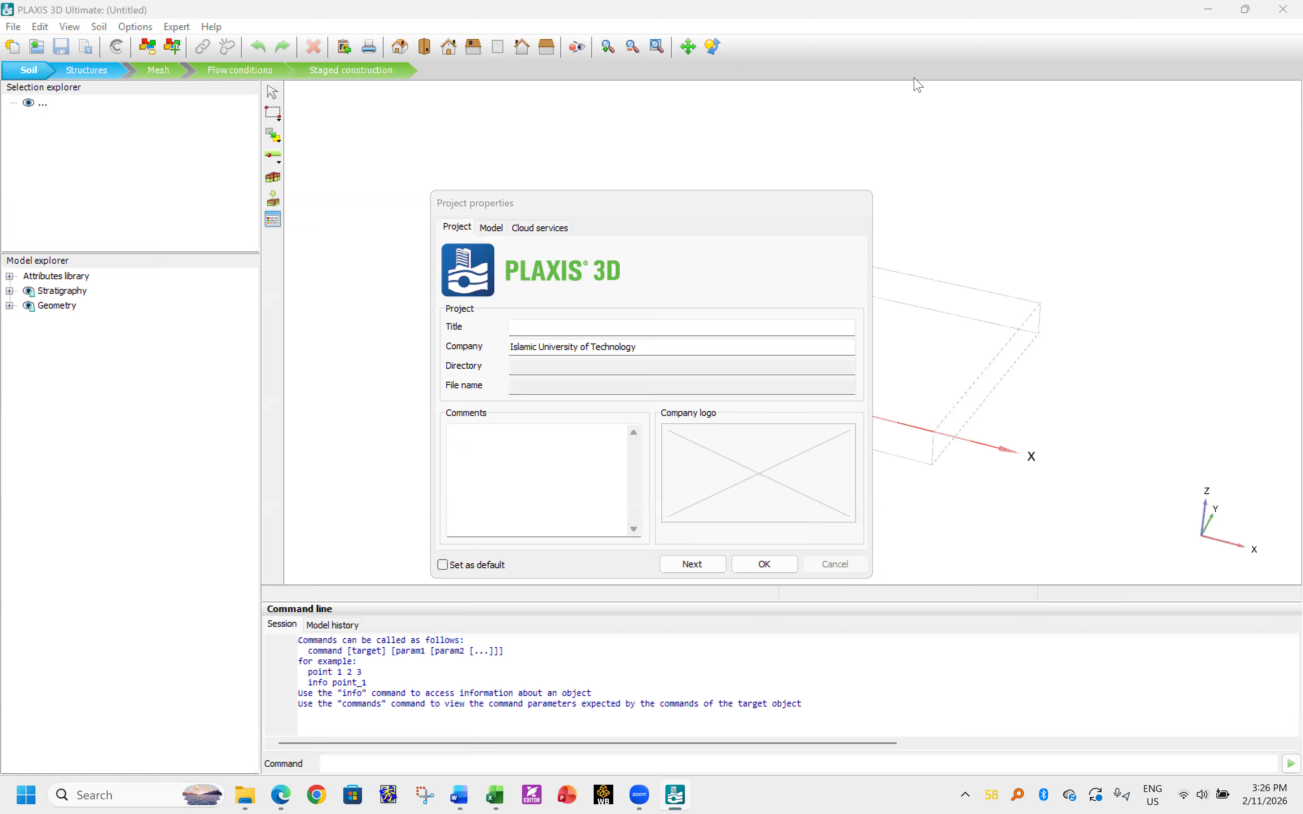
- Title the new project "Pile Foundation" and open its model settings
{"action": "left_click", "coordinate": [536, 327]}
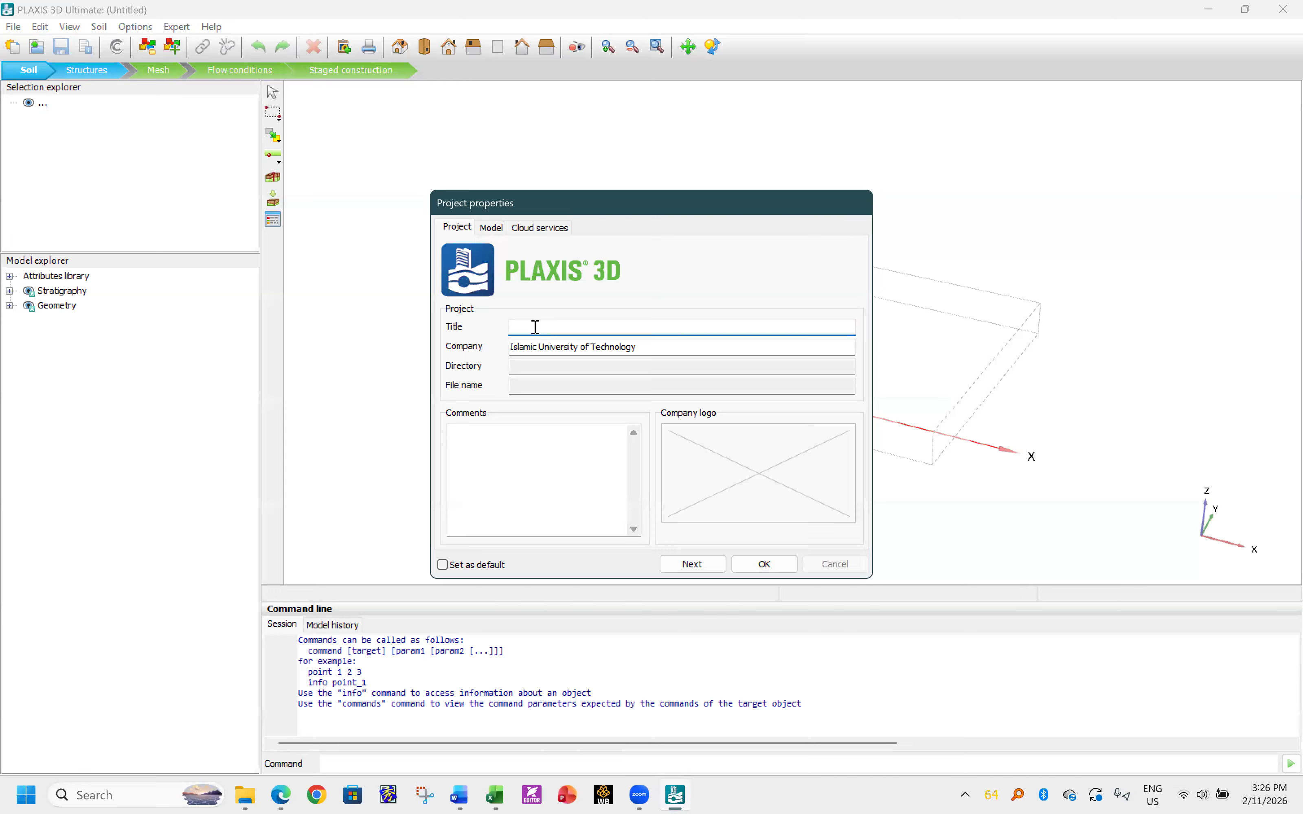
{"action": "type", "text": "Pile Foundation"}
{"action": "left_click", "coordinate": [500, 228]}
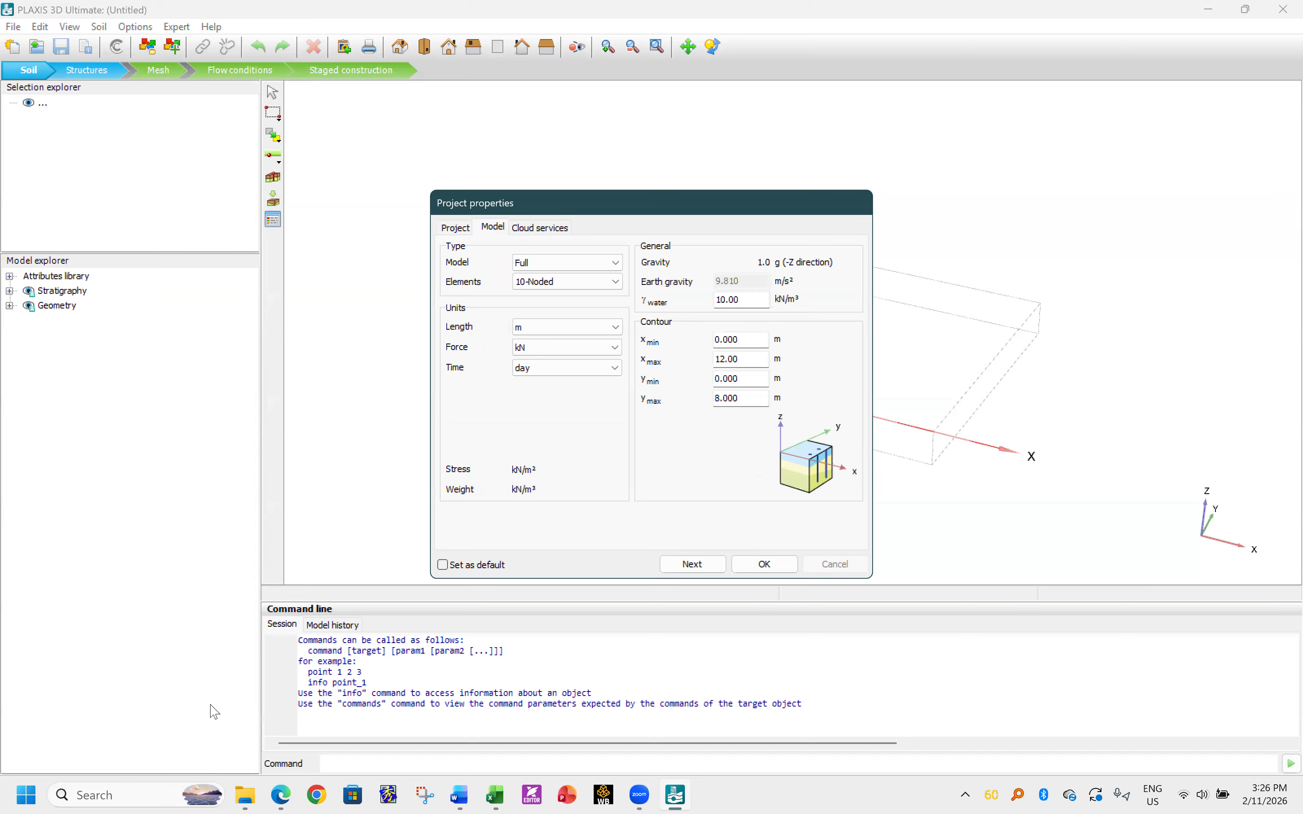
- Switch back to Word and draw a larger pink outline around the nine-pile cap sketch
{"action": "mouse_move", "coordinate": [465, 791]}
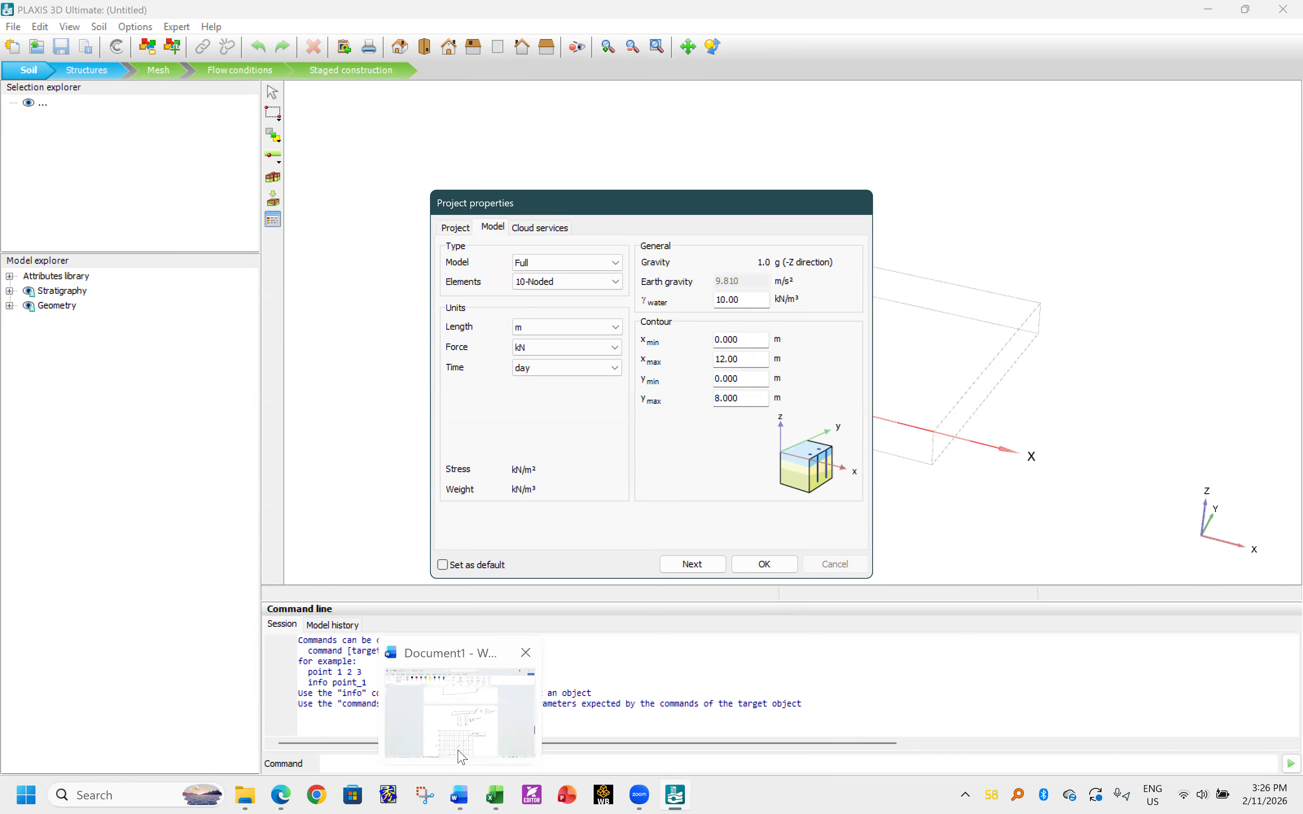
{"action": "left_click", "coordinate": [471, 730]}
{"action": "scroll", "coordinate": [654, 501], "scroll_direction": "down", "scroll_amount": 10}
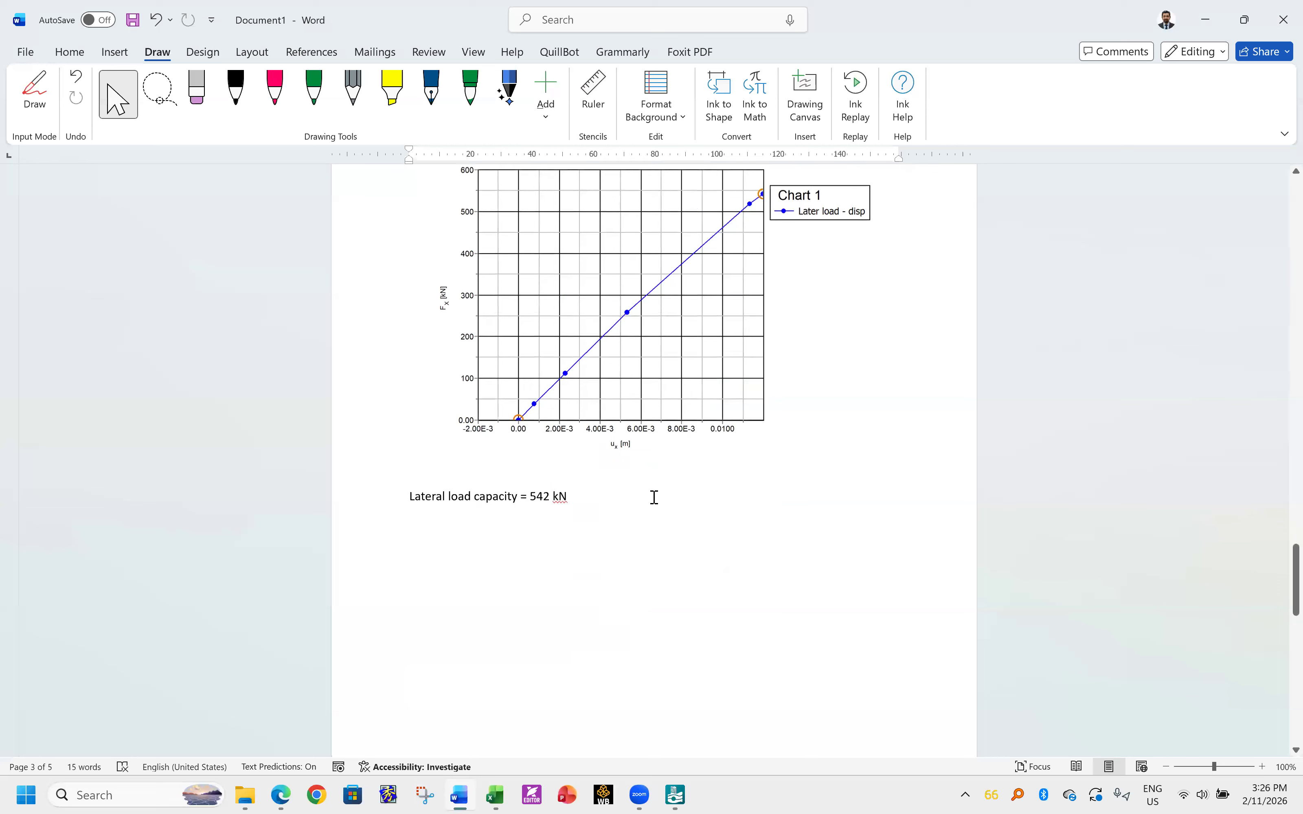
{"action": "scroll", "coordinate": [654, 501], "scroll_direction": "up", "scroll_amount": 15}
{"action": "scroll", "coordinate": [653, 501], "scroll_direction": "up", "scroll_amount": 8}
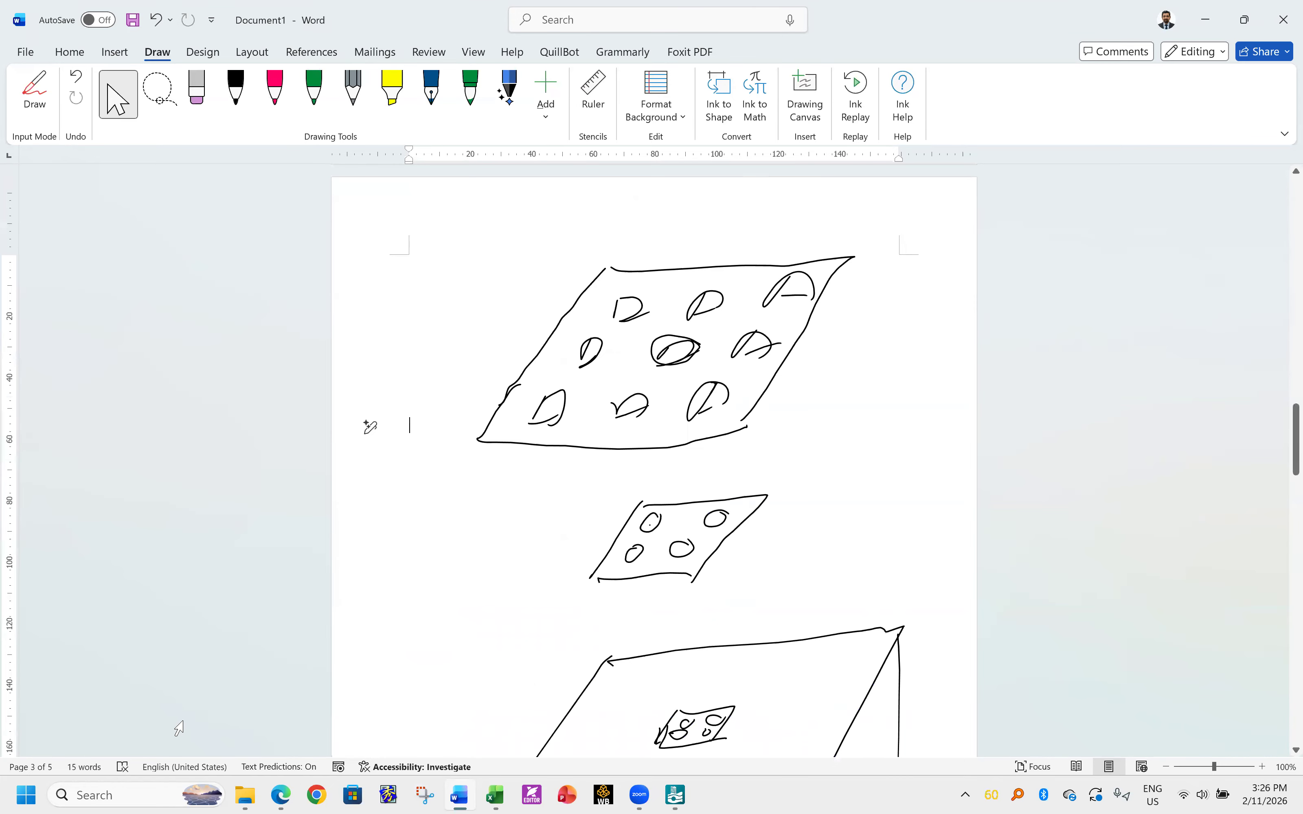
{"action": "scroll", "coordinate": [180, 728], "scroll_direction": "up", "scroll_amount": 2}
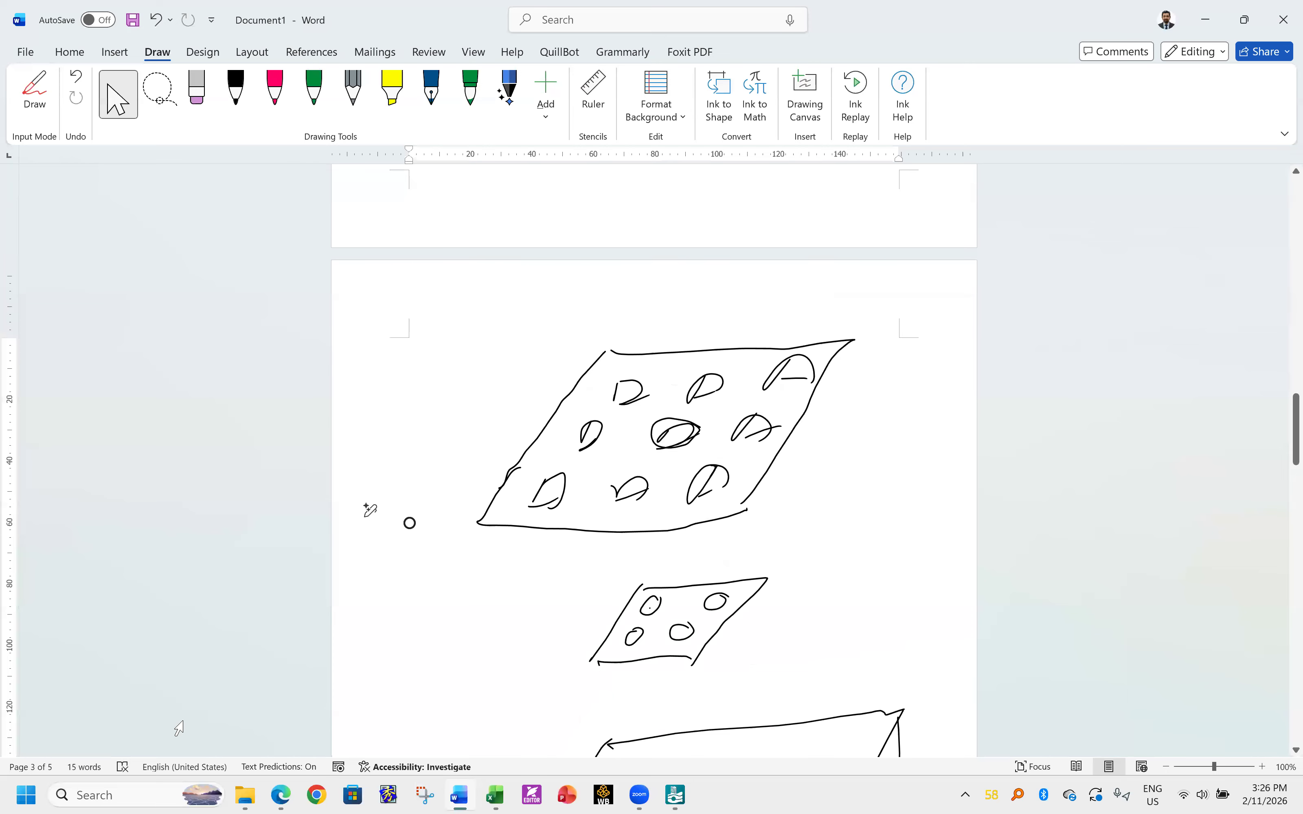
{"action": "left_click", "coordinate": [274, 94]}
{"action": "mouse_move", "coordinate": [559, 325]}
{"action": "left_mouse_down"}
{"action": "mouse_move", "coordinate": [397, 560]}
{"action": "mouse_move", "coordinate": [800, 543]}
{"action": "mouse_move", "coordinate": [776, 312]}
{"action": "mouse_move", "coordinate": [922, 330]}
{"action": "mouse_move", "coordinate": [765, 552]}
{"action": "left_mouse_up"}
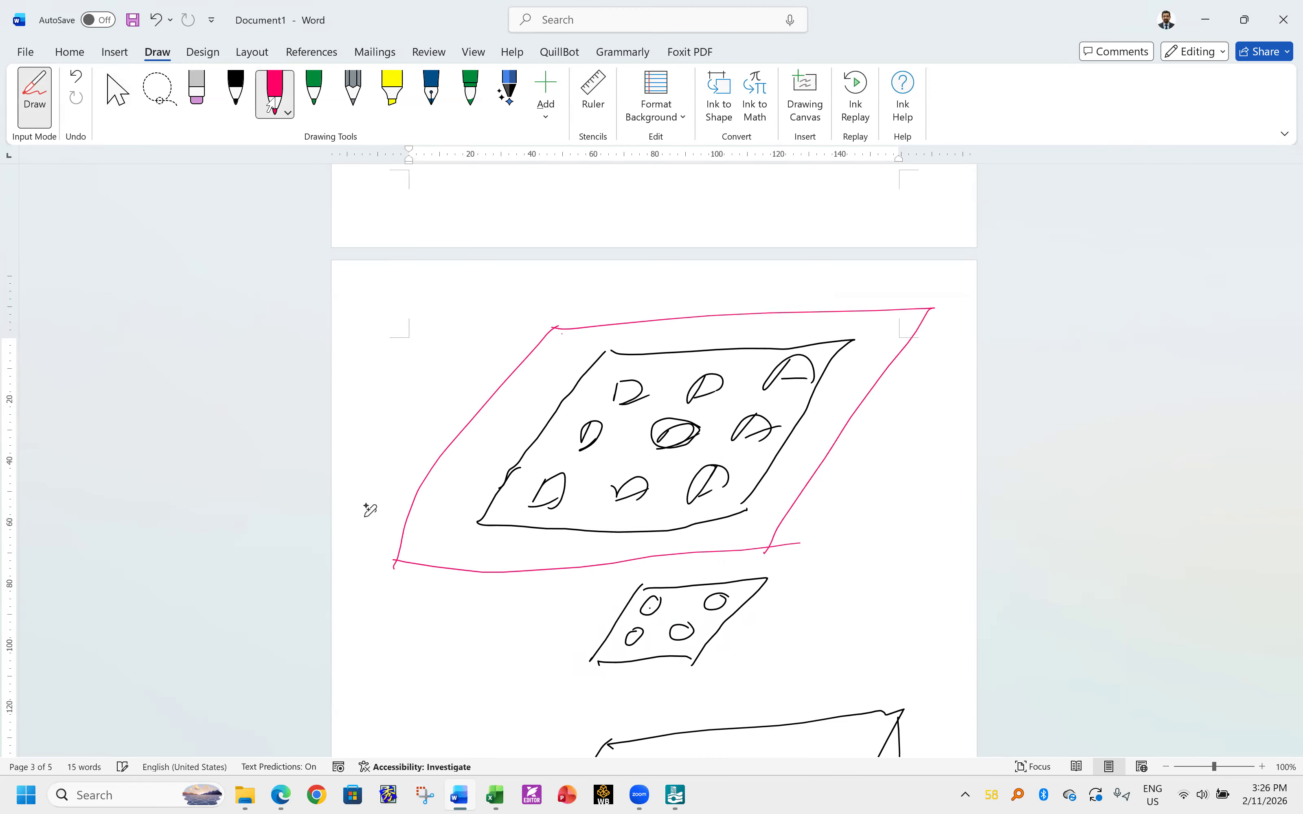
- Mark the offsets between the nine-pile cap and the pink outline as "1D" on several sides, then leave the pen tool
{"action": "mouse_move", "coordinate": [853, 340]}
{"action": "left_mouse_down"}
{"action": "mouse_move", "coordinate": [924, 343]}
{"action": "mouse_move", "coordinate": [860, 334]}
{"action": "left_mouse_up"}
{"action": "mouse_move", "coordinate": [908, 345]}
{"action": "left_mouse_down"}
{"action": "mouse_move", "coordinate": [876, 395]}
{"action": "mouse_move", "coordinate": [882, 416]}
{"action": "left_mouse_up"}
{"action": "mouse_move", "coordinate": [898, 387]}
{"action": "left_mouse_down"}
{"action": "mouse_move", "coordinate": [884, 422]}
{"action": "mouse_move", "coordinate": [919, 396]}
{"action": "left_mouse_up"}
{"action": "left_click_drag", "start_coordinate": [525, 354], "coordinate": [610, 351]}
{"action": "left_click_drag", "start_coordinate": [607, 345], "coordinate": [524, 385]}
{"action": "left_click_drag", "start_coordinate": [542, 360], "coordinate": [554, 376]}
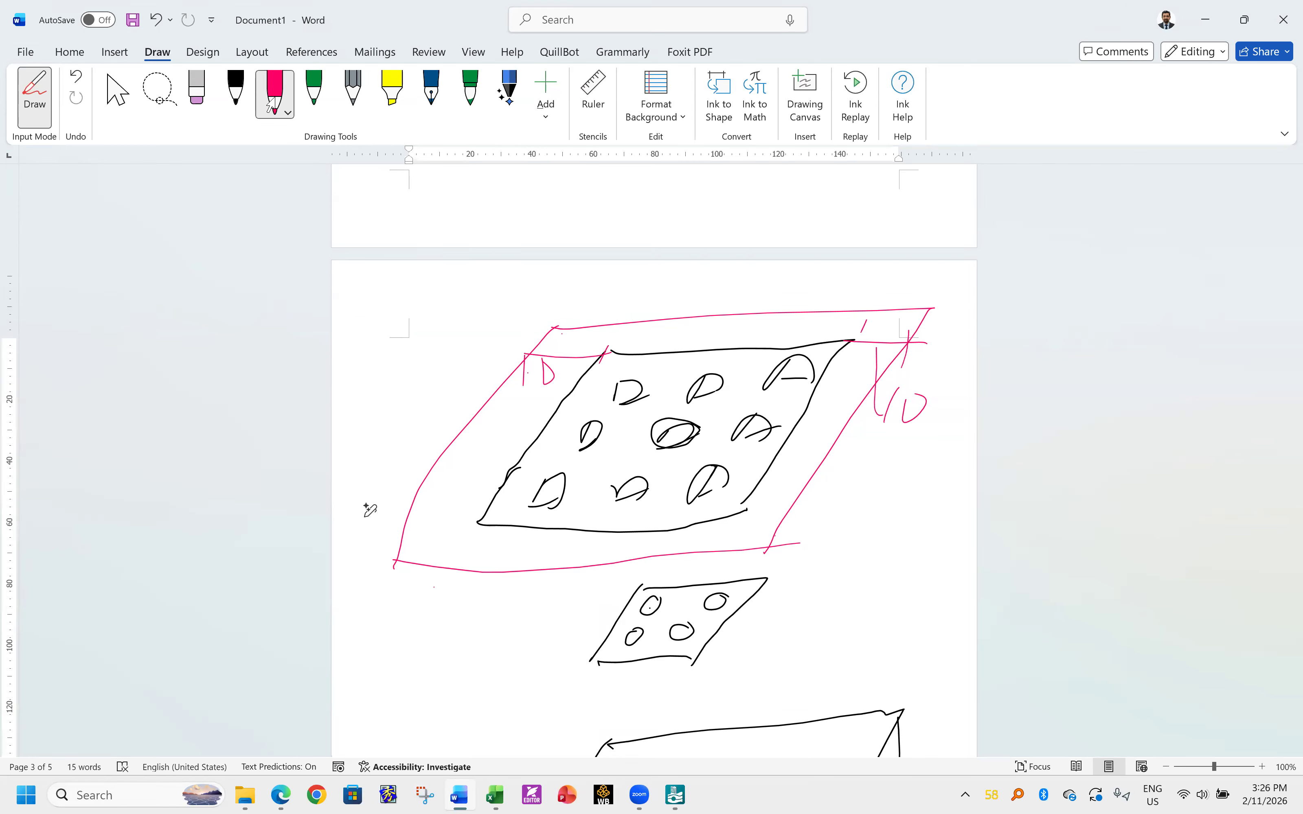
{"action": "left_click_drag", "start_coordinate": [418, 534], "coordinate": [491, 527]}
{"action": "mouse_move", "coordinate": [441, 541]}
{"action": "left_mouse_down"}
{"action": "mouse_move", "coordinate": [442, 554]}
{"action": "mouse_move", "coordinate": [478, 533]}
{"action": "left_mouse_up"}
{"action": "left_click_drag", "start_coordinate": [598, 321], "coordinate": [608, 346]}
{"action": "left_click_drag", "start_coordinate": [615, 319], "coordinate": [599, 359]}
{"action": "left_click", "coordinate": [127, 87]}
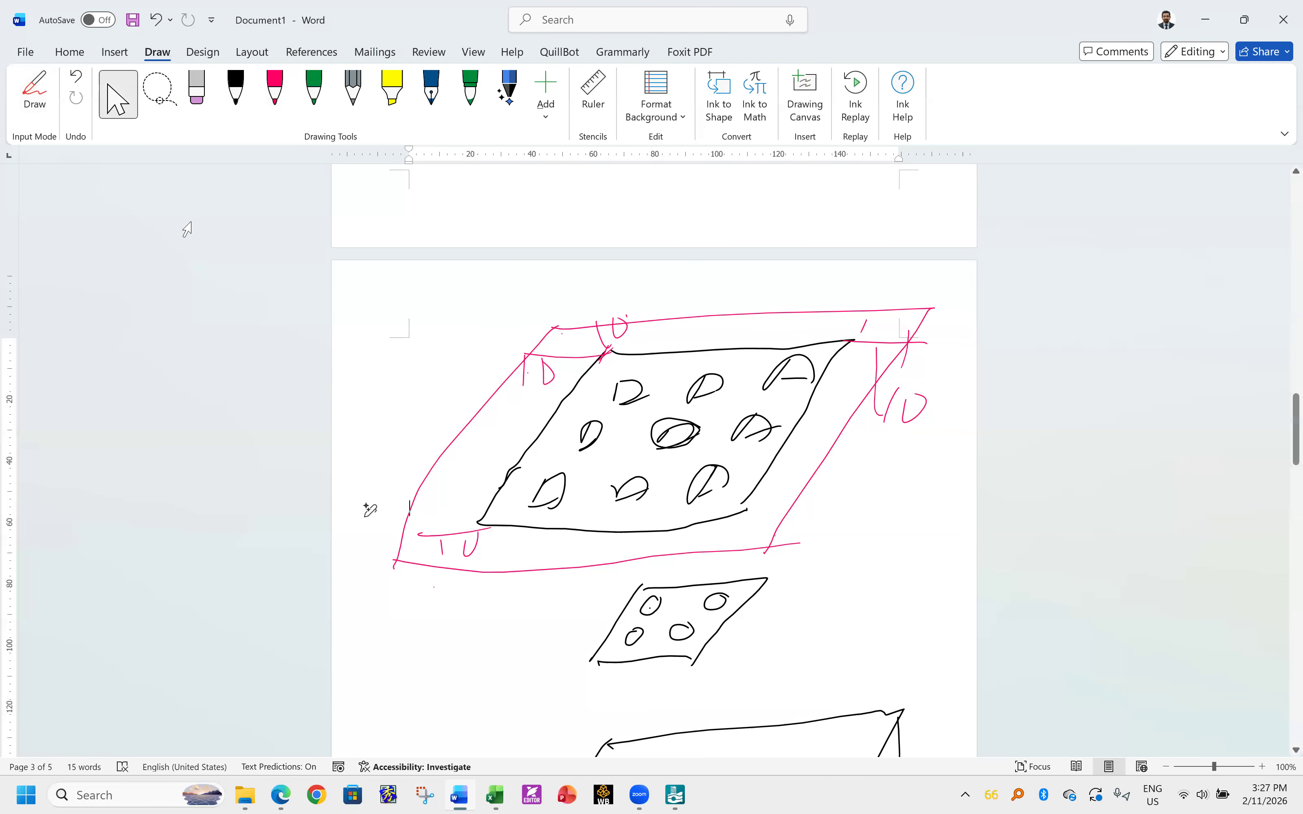
- Label both plan dimensions of the soil block sketch "15 m" in pink
{"action": "scroll", "coordinate": [715, 540], "scroll_direction": "down", "scroll_amount": 5}
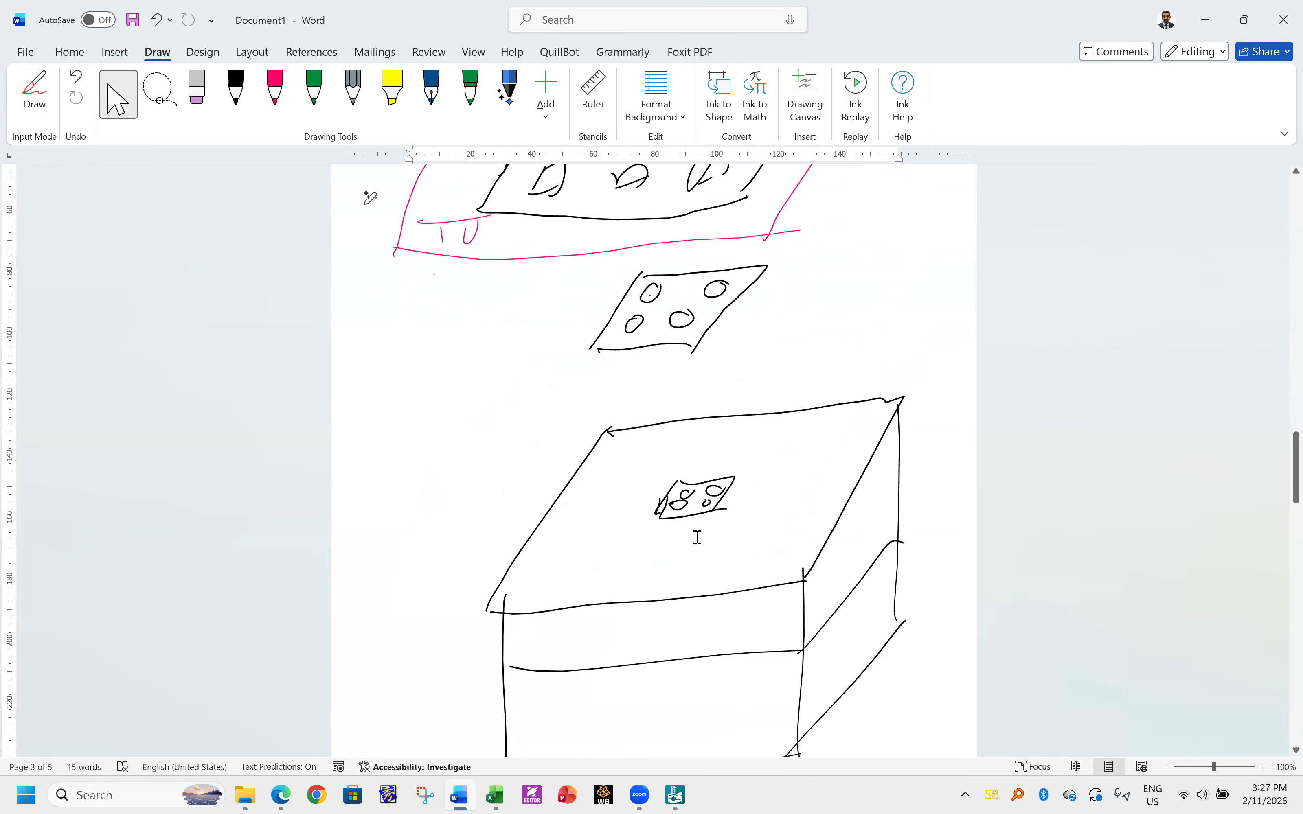
{"action": "scroll", "coordinate": [695, 536], "scroll_direction": "up", "scroll_amount": 1}
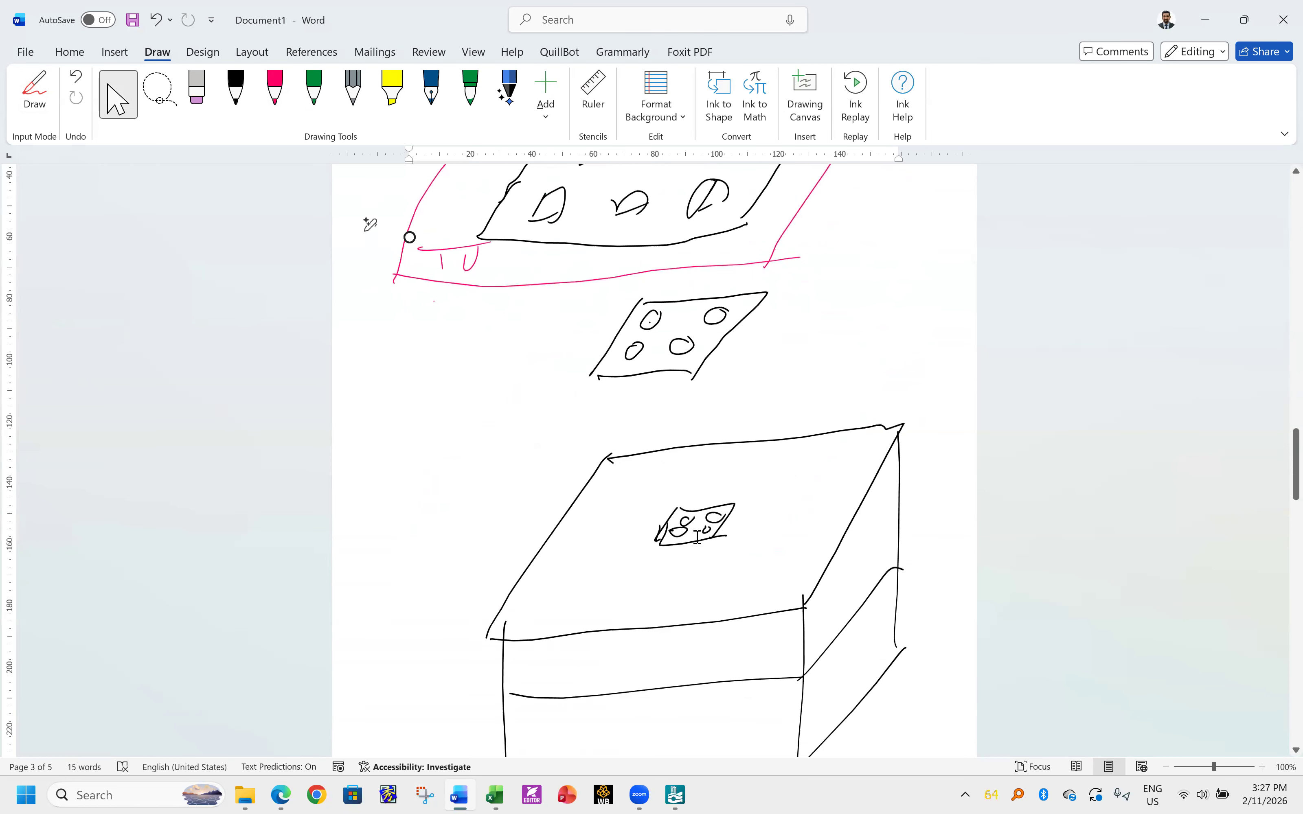
{"action": "left_click", "coordinate": [275, 94]}
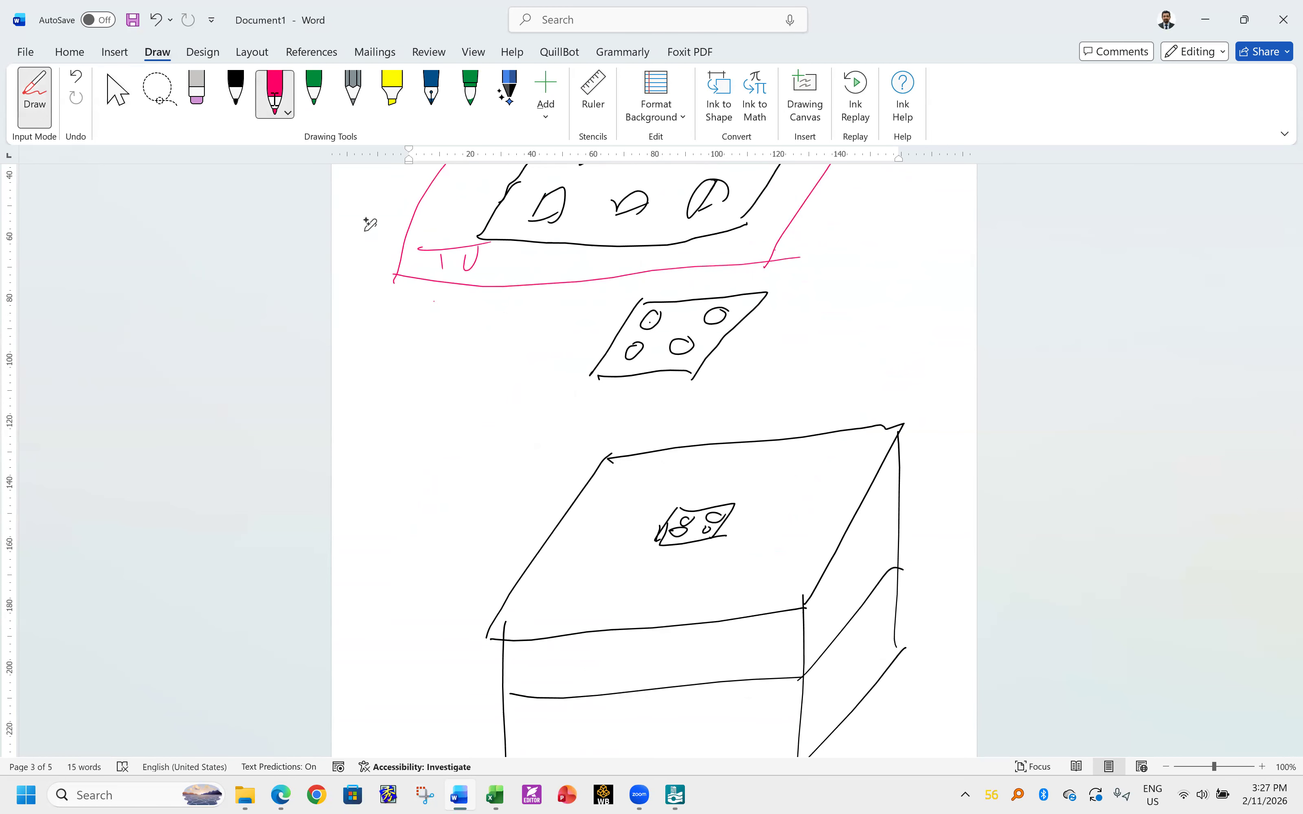
{"action": "left_click_drag", "start_coordinate": [732, 406], "coordinate": [728, 428]}
{"action": "mouse_move", "coordinate": [733, 423]}
{"action": "left_mouse_down"}
{"action": "mouse_move", "coordinate": [749, 405]}
{"action": "mouse_move", "coordinate": [733, 447]}
{"action": "mouse_move", "coordinate": [775, 438]}
{"action": "left_mouse_up"}
{"action": "left_click_drag", "start_coordinate": [753, 394], "coordinate": [842, 407]}
{"action": "left_click_drag", "start_coordinate": [499, 510], "coordinate": [512, 540]}
{"action": "mouse_move", "coordinate": [529, 491]}
{"action": "left_mouse_down"}
{"action": "mouse_move", "coordinate": [543, 524]}
{"action": "mouse_move", "coordinate": [520, 497]}
{"action": "mouse_move", "coordinate": [581, 482]}
{"action": "left_mouse_up"}
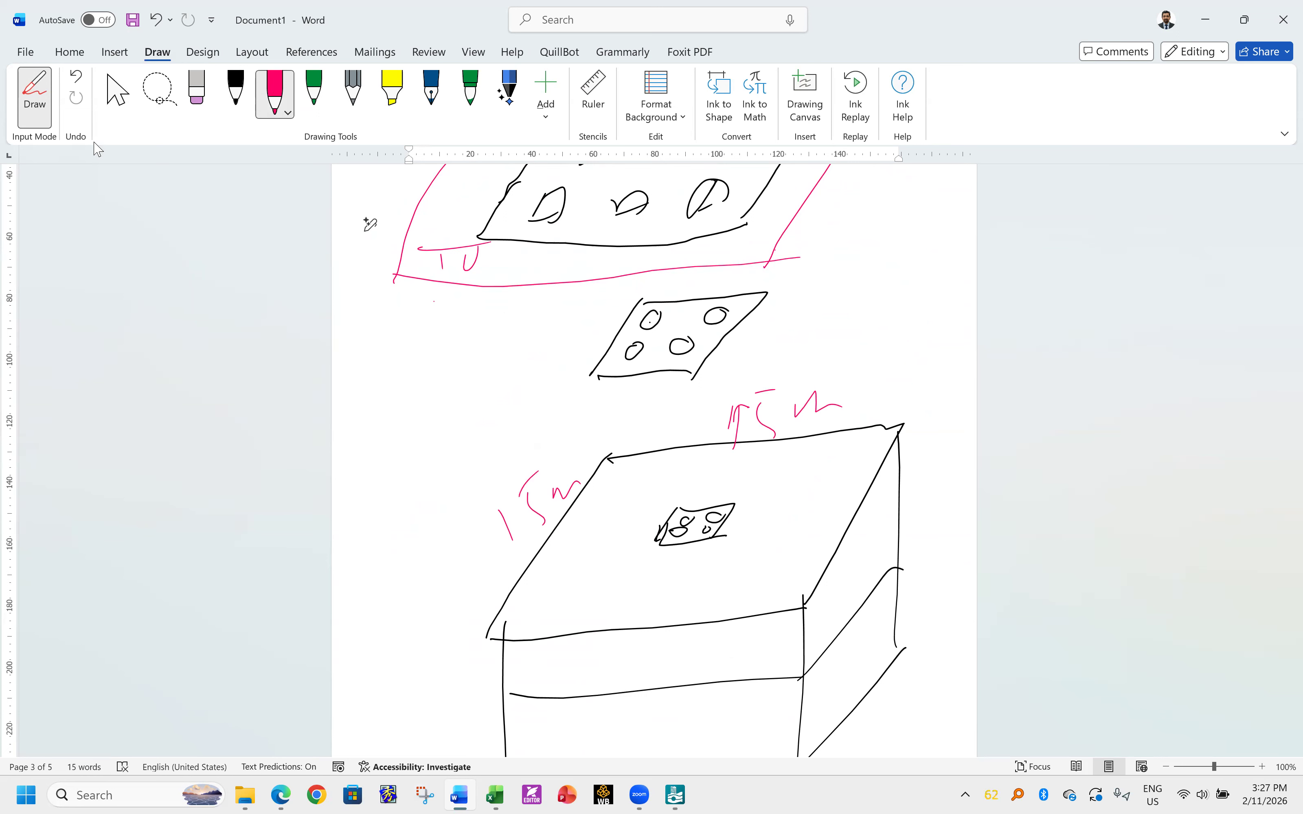
- Bracket the two soil layers on the block's side, labelling the upper layer "4 m" and the lower layer with its thickness
{"action": "left_click_drag", "start_coordinate": [796, 607], "coordinate": [810, 662]}
{"action": "mouse_move", "coordinate": [830, 587]}
{"action": "left_mouse_down"}
{"action": "mouse_move", "coordinate": [841, 624]}
{"action": "mouse_move", "coordinate": [860, 598]}
{"action": "left_mouse_up"}
{"action": "left_click_drag", "start_coordinate": [810, 662], "coordinate": [810, 740]}
{"action": "mouse_move", "coordinate": [837, 648]}
{"action": "left_mouse_down"}
{"action": "mouse_move", "coordinate": [856, 666]}
{"action": "mouse_move", "coordinate": [850, 679]}
{"action": "left_mouse_up"}
{"action": "mouse_move", "coordinate": [868, 647]}
{"action": "left_mouse_down"}
{"action": "mouse_move", "coordinate": [863, 663]}
{"action": "mouse_move", "coordinate": [894, 634]}
{"action": "mouse_move", "coordinate": [851, 677]}
{"action": "left_mouse_up"}
{"action": "mouse_move", "coordinate": [850, 665]}
{"action": "left_mouse_down"}
{"action": "mouse_move", "coordinate": [872, 683]}
{"action": "mouse_move", "coordinate": [867, 666]}
{"action": "mouse_move", "coordinate": [895, 677]}
{"action": "left_mouse_up"}
{"action": "left_click_drag", "start_coordinate": [870, 612], "coordinate": [874, 654]}
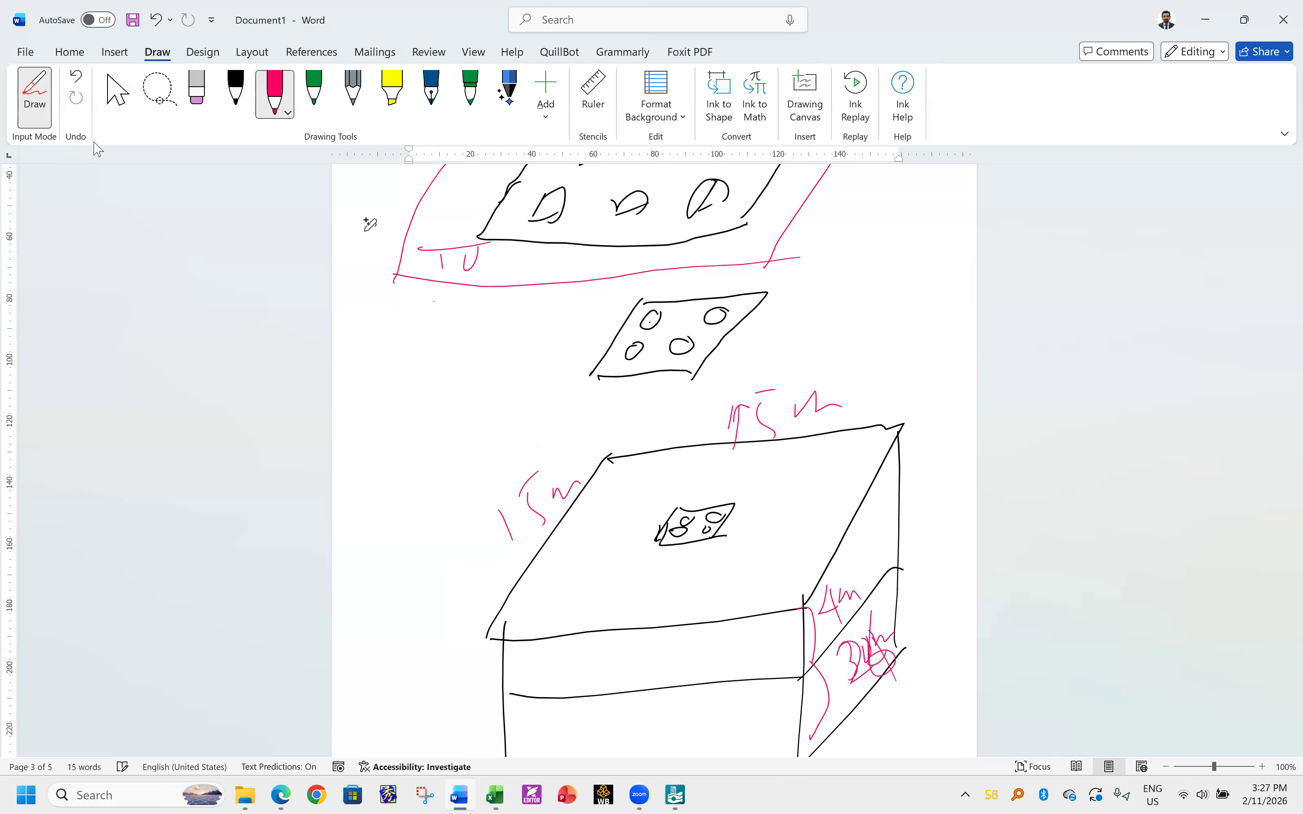
- Overwrite both plan dimensions of the soil block sketch as 20 m and label its overall depth 30 m in pink
{"action": "left_click_drag", "start_coordinate": [906, 515], "coordinate": [908, 581]}
{"action": "left_click_drag", "start_coordinate": [945, 510], "coordinate": [960, 547]}
{"action": "mouse_move", "coordinate": [710, 424]}
{"action": "left_mouse_down"}
{"action": "mouse_move", "coordinate": [737, 410]}
{"action": "mouse_move", "coordinate": [748, 447]}
{"action": "mouse_move", "coordinate": [762, 440]}
{"action": "left_mouse_up"}
{"action": "mouse_move", "coordinate": [773, 398]}
{"action": "left_mouse_down"}
{"action": "mouse_move", "coordinate": [761, 425]}
{"action": "mouse_move", "coordinate": [776, 398]}
{"action": "left_mouse_up"}
{"action": "left_click_drag", "start_coordinate": [493, 515], "coordinate": [523, 535]}
{"action": "mouse_move", "coordinate": [540, 487]}
{"action": "left_mouse_down"}
{"action": "mouse_move", "coordinate": [536, 520]}
{"action": "mouse_move", "coordinate": [552, 492]}
{"action": "left_mouse_up"}
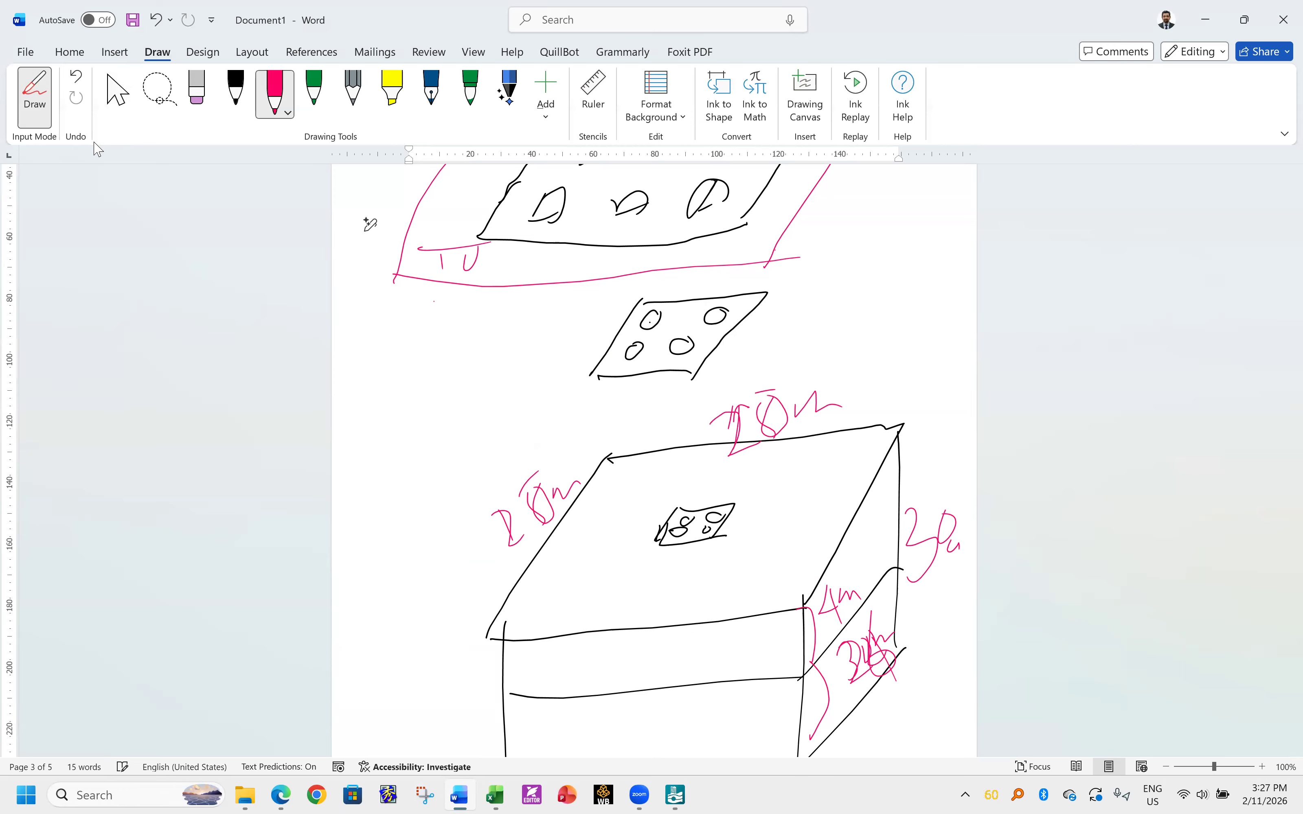
- Mark the width and depth of the small pile cap on the soil block, labelling it "3m"
{"action": "mouse_move", "coordinate": [678, 502]}
{"action": "left_mouse_down"}
{"action": "mouse_move", "coordinate": [725, 499]}
{"action": "mouse_move", "coordinate": [728, 478]}
{"action": "left_mouse_up"}
{"action": "mouse_move", "coordinate": [742, 466]}
{"action": "left_mouse_down"}
{"action": "mouse_move", "coordinate": [745, 489]}
{"action": "mouse_move", "coordinate": [781, 468]}
{"action": "mouse_move", "coordinate": [733, 533]}
{"action": "mouse_move", "coordinate": [770, 497]}
{"action": "left_mouse_up"}
{"action": "mouse_move", "coordinate": [728, 533]}
{"action": "left_mouse_down"}
{"action": "mouse_move", "coordinate": [744, 539]}
{"action": "mouse_move", "coordinate": [759, 518]}
{"action": "left_mouse_up"}
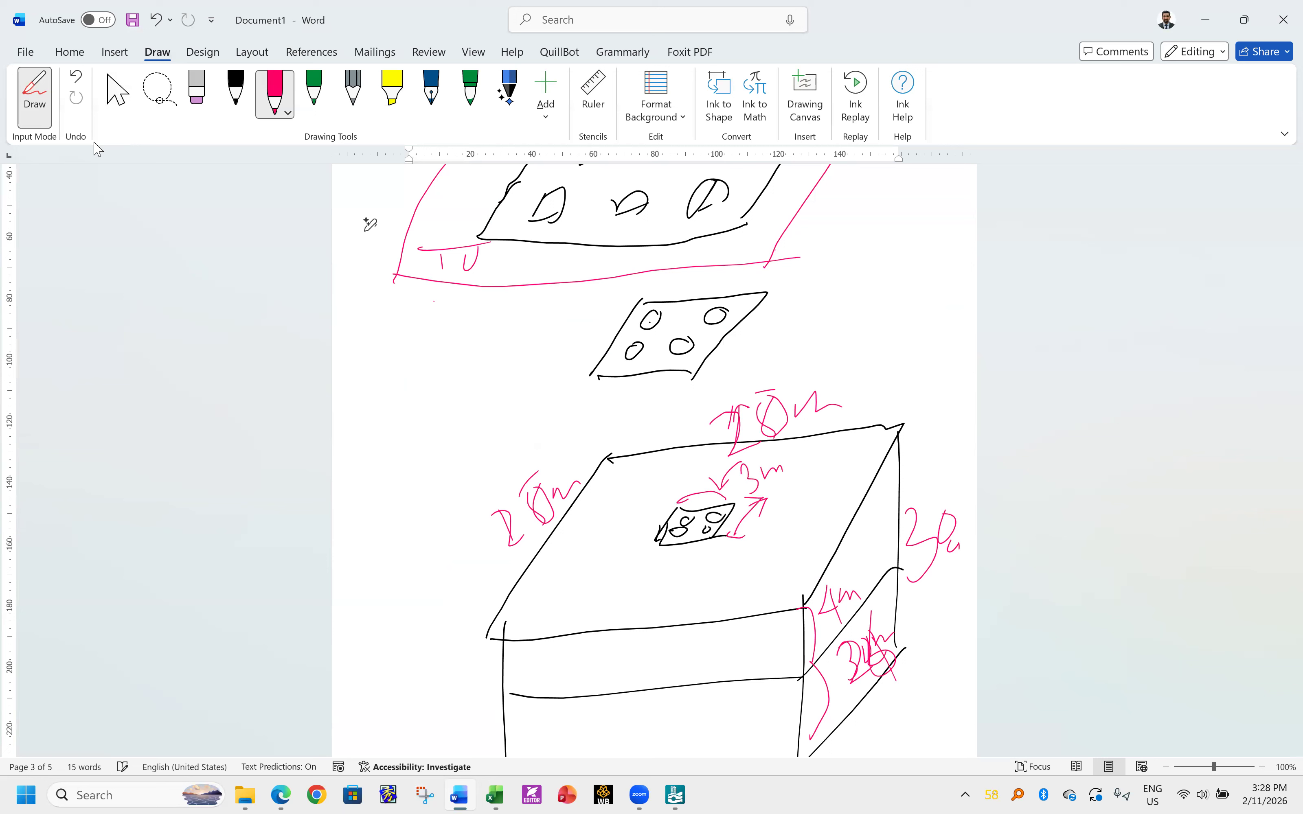
- Sketch a small circle and square below the block's cap, add a square column inside the four-pile cap, and label that cap's width 2.5 m
{"action": "mouse_move", "coordinate": [658, 575]}
{"action": "left_mouse_down"}
{"action": "mouse_move", "coordinate": [688, 572]}
{"action": "mouse_move", "coordinate": [656, 577]}
{"action": "mouse_move", "coordinate": [684, 609]}
{"action": "left_mouse_up"}
{"action": "left_click_drag", "start_coordinate": [686, 590], "coordinate": [695, 607]}
{"action": "left_click_drag", "start_coordinate": [867, 297], "coordinate": [867, 331]}
{"action": "left_click_drag", "start_coordinate": [670, 335], "coordinate": [686, 339]}
{"action": "mouse_move", "coordinate": [650, 302]}
{"action": "left_mouse_down"}
{"action": "mouse_move", "coordinate": [684, 284]}
{"action": "mouse_move", "coordinate": [802, 295]}
{"action": "mouse_move", "coordinate": [813, 266]}
{"action": "mouse_move", "coordinate": [843, 276]}
{"action": "left_mouse_up"}
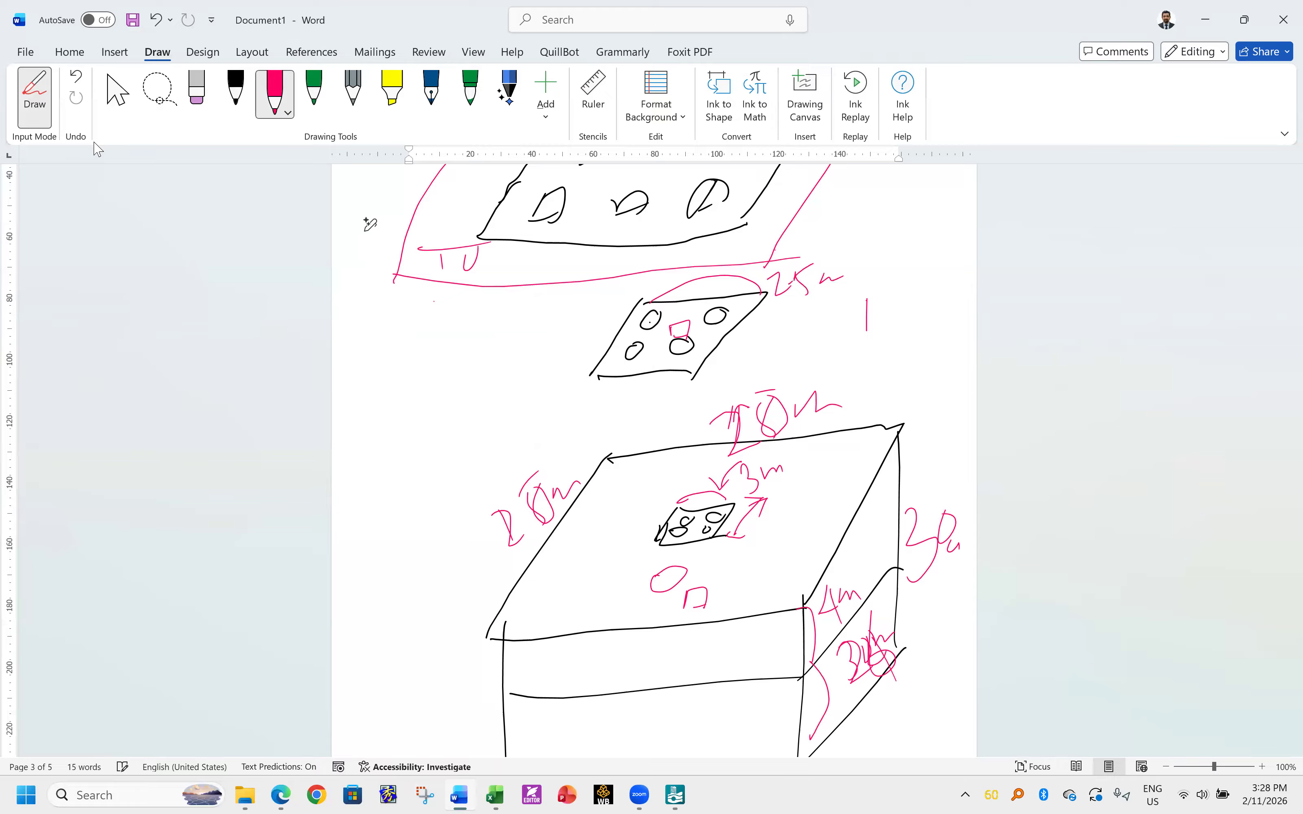
- Mark the spacing between the piles on the four-pile cap sketch and add the label 2.1 m
{"action": "left_click", "coordinate": [742, 354]}
{"action": "mouse_move", "coordinate": [723, 351]}
{"action": "left_mouse_down"}
{"action": "mouse_move", "coordinate": [743, 367]}
{"action": "mouse_move", "coordinate": [774, 339]}
{"action": "left_mouse_up"}
{"action": "mouse_move", "coordinate": [687, 342]}
{"action": "left_mouse_down"}
{"action": "mouse_move", "coordinate": [726, 345]}
{"action": "mouse_move", "coordinate": [713, 343]}
{"action": "mouse_move", "coordinate": [732, 317]}
{"action": "mouse_move", "coordinate": [765, 314]}
{"action": "left_mouse_up"}
- Write the spacing calculation 0.6x3 = 1.8 m beside the four-pile cap, label the spacing 1.8, and leave the pen tool
{"action": "mouse_move", "coordinate": [423, 418]}
{"action": "left_mouse_down"}
{"action": "mouse_move", "coordinate": [417, 446]}
{"action": "mouse_move", "coordinate": [433, 410]}
{"action": "mouse_move", "coordinate": [459, 418]}
{"action": "mouse_move", "coordinate": [492, 393]}
{"action": "left_mouse_up"}
{"action": "left_click", "coordinate": [446, 408]}
{"action": "mouse_move", "coordinate": [491, 385]}
{"action": "left_mouse_down"}
{"action": "mouse_move", "coordinate": [483, 414]}
{"action": "mouse_move", "coordinate": [504, 403]}
{"action": "left_mouse_up"}
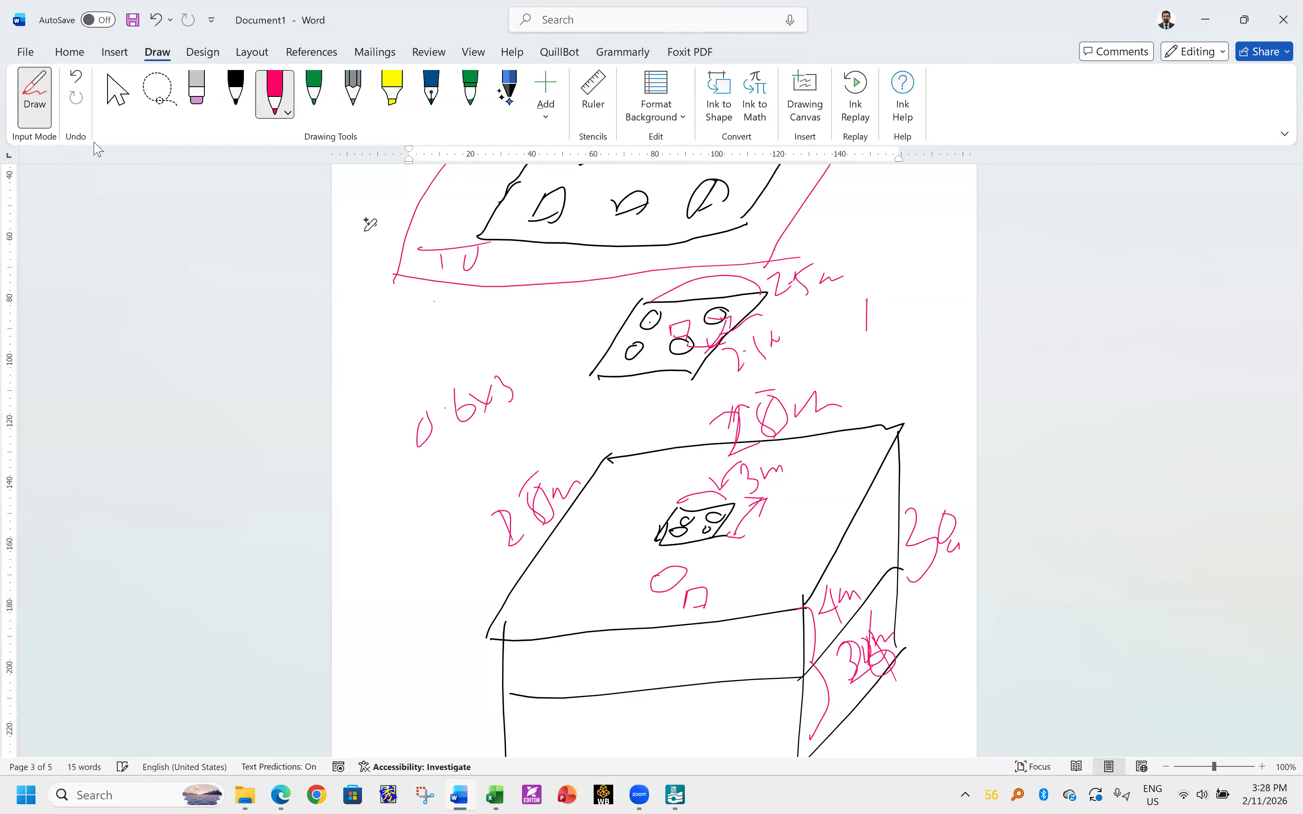
{"action": "mouse_move", "coordinate": [543, 331]}
{"action": "left_mouse_down"}
{"action": "mouse_move", "coordinate": [542, 359]}
{"action": "mouse_move", "coordinate": [571, 321]}
{"action": "mouse_move", "coordinate": [597, 323]}
{"action": "left_mouse_up"}
{"action": "left_click", "coordinate": [560, 341]}
{"action": "mouse_move", "coordinate": [730, 333]}
{"action": "left_mouse_down"}
{"action": "mouse_move", "coordinate": [748, 318]}
{"action": "mouse_move", "coordinate": [792, 331]}
{"action": "left_mouse_up"}
{"action": "left_click", "coordinate": [118, 91]}
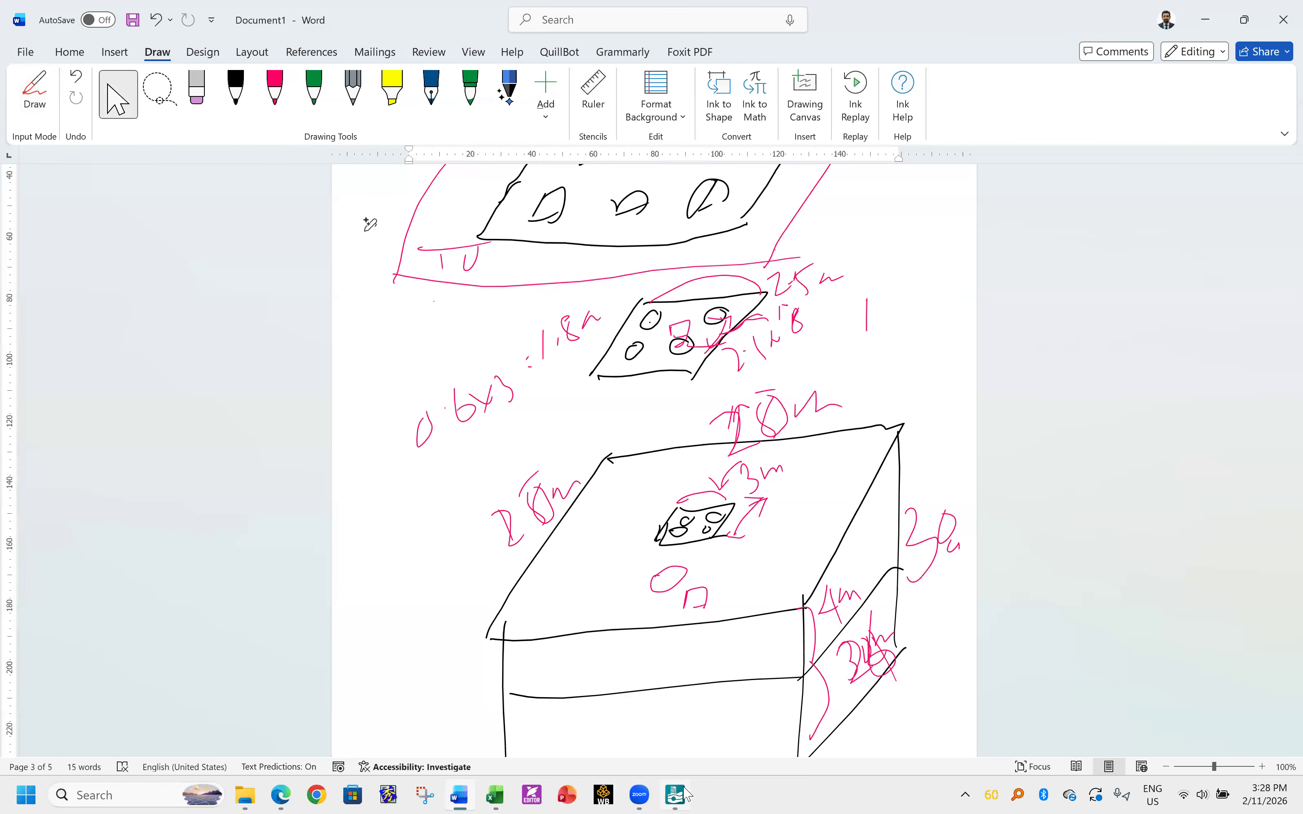
- Switch to PLAXIS 3D and set the model contour's x max and y max to 20 m in the project properties
{"action": "left_click", "coordinate": [674, 795]}
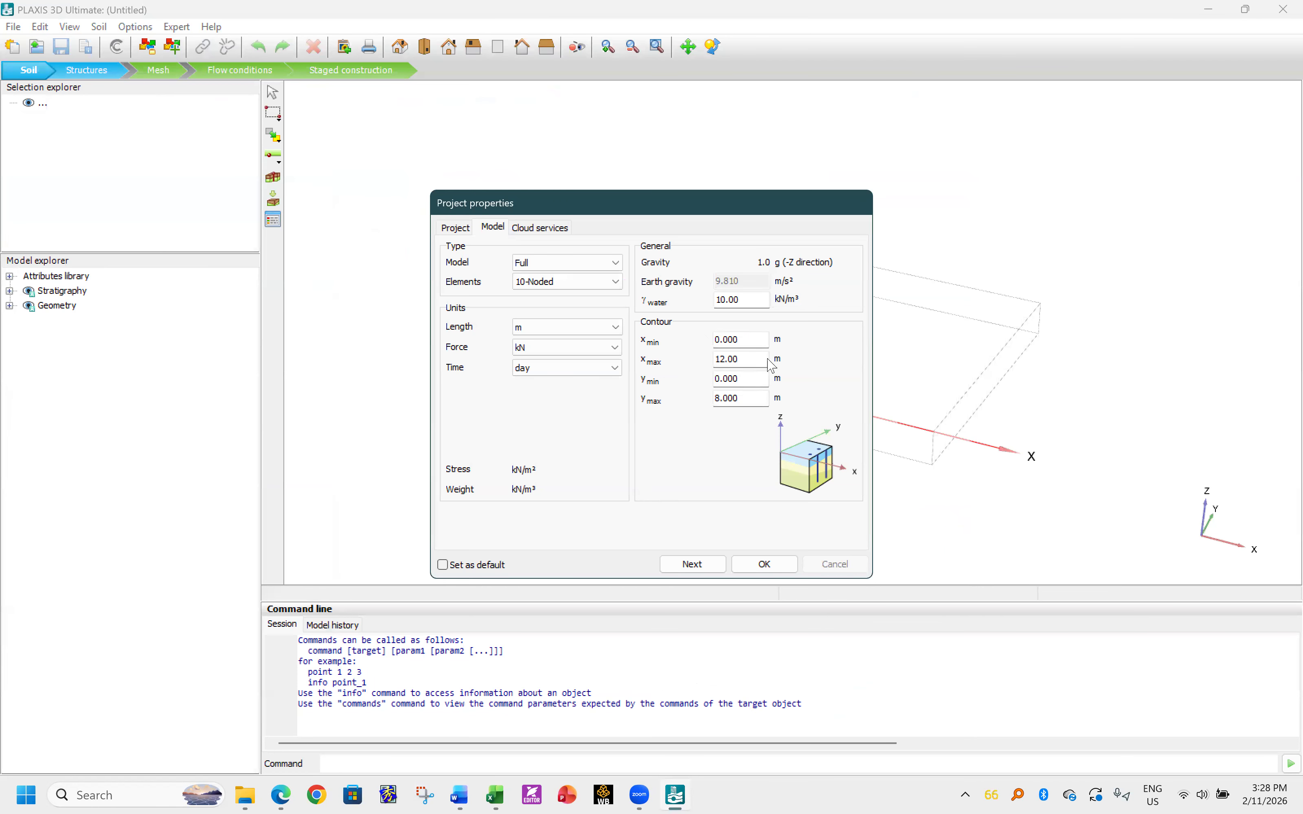
{"action": "left_click", "coordinate": [751, 359]}
{"action": "left_click_drag", "start_coordinate": [751, 358], "coordinate": [690, 363]}
{"action": "type", "text": "20"}
{"action": "left_click_drag", "start_coordinate": [753, 378], "coordinate": [665, 393]}
{"action": "type", "text": "20"}
{"action": "left_click", "coordinate": [767, 564]}
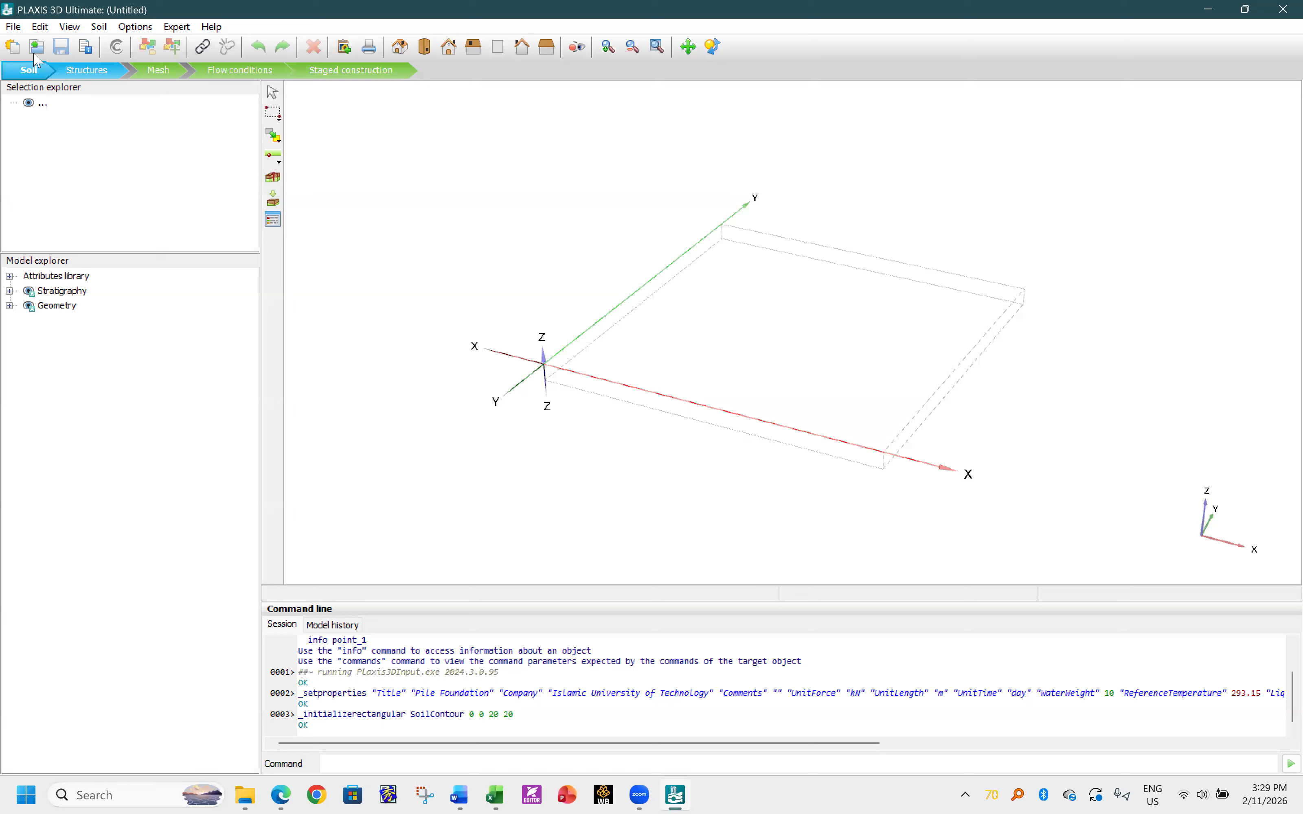
- Create a borehole near the origin and set its coordinates to x 0 and y 0
{"action": "left_click", "coordinate": [275, 185]}
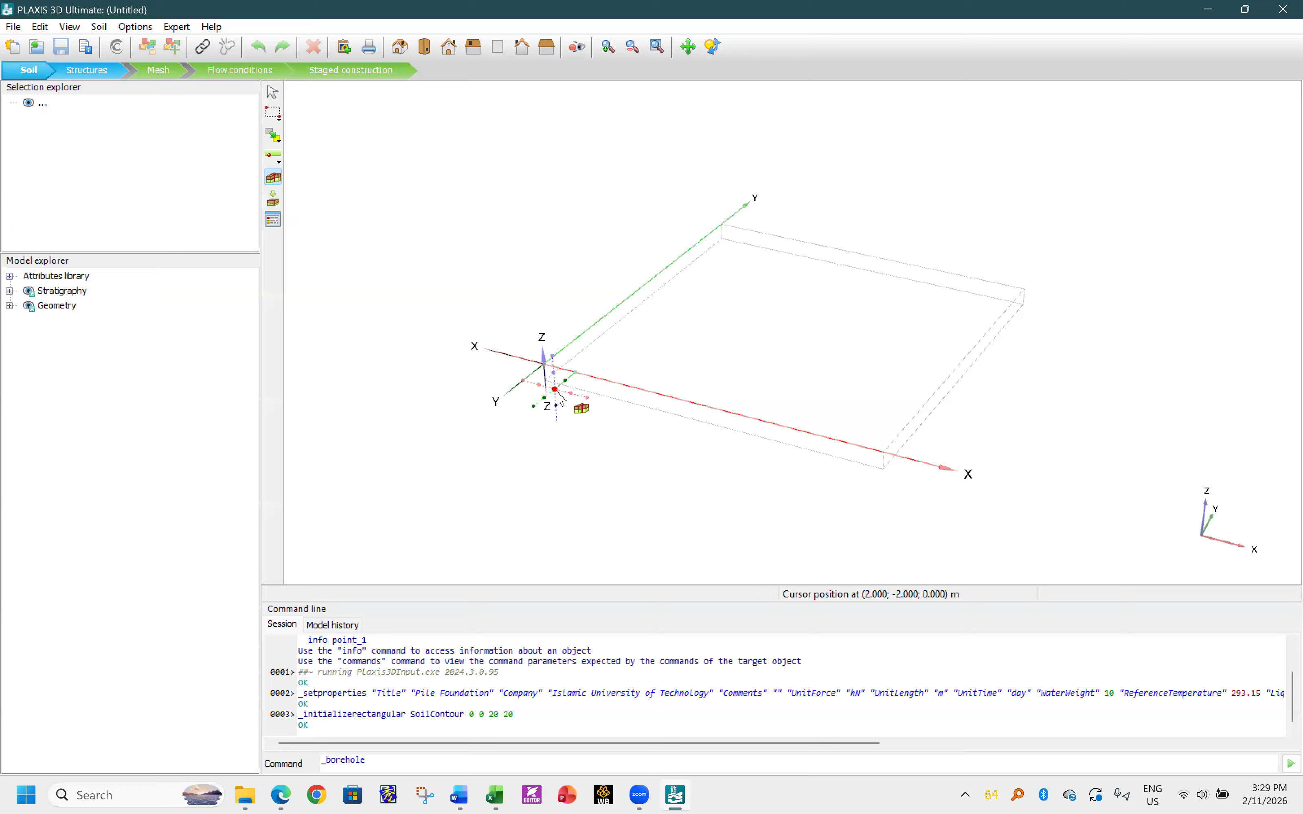
{"action": "left_click", "coordinate": [546, 387]}
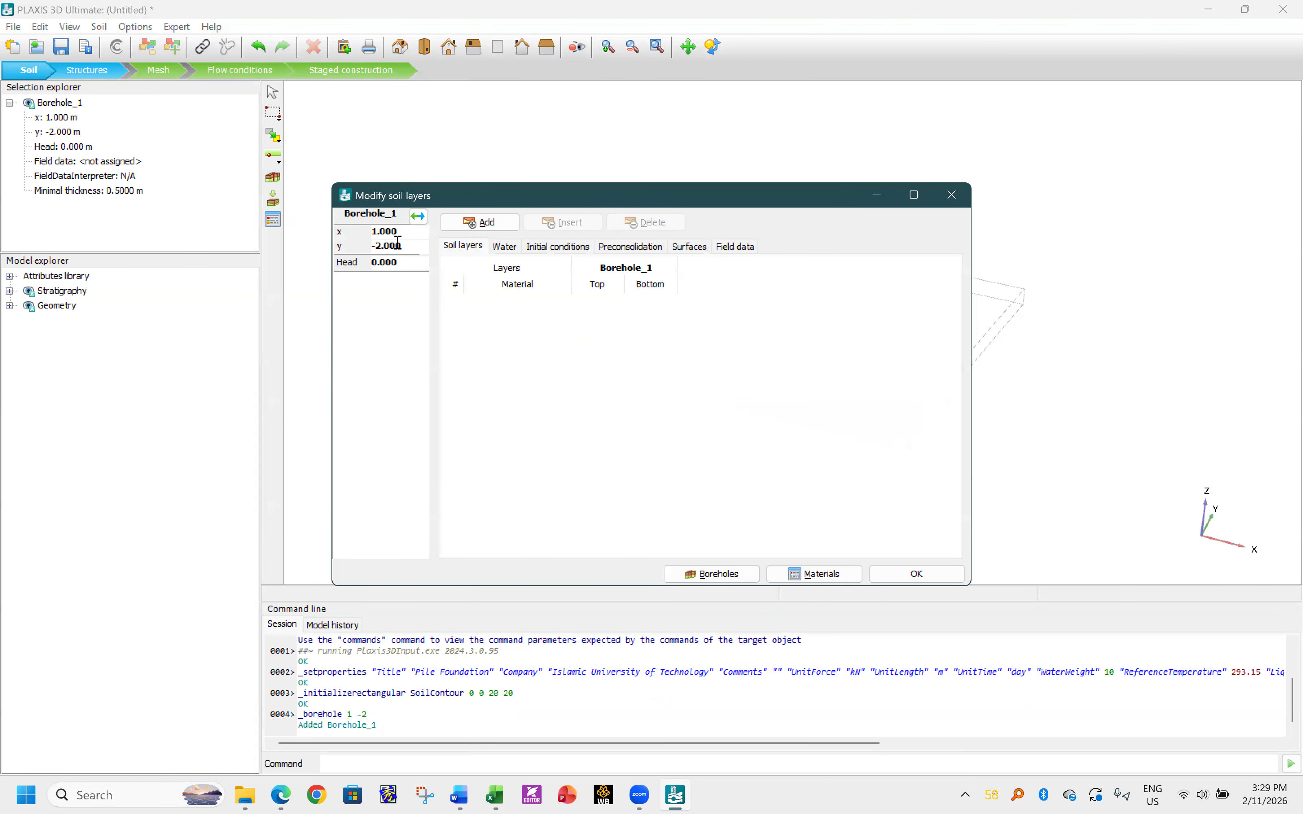
{"action": "left_click_drag", "start_coordinate": [397, 231], "coordinate": [302, 245]}
{"action": "type", "text": "00"}
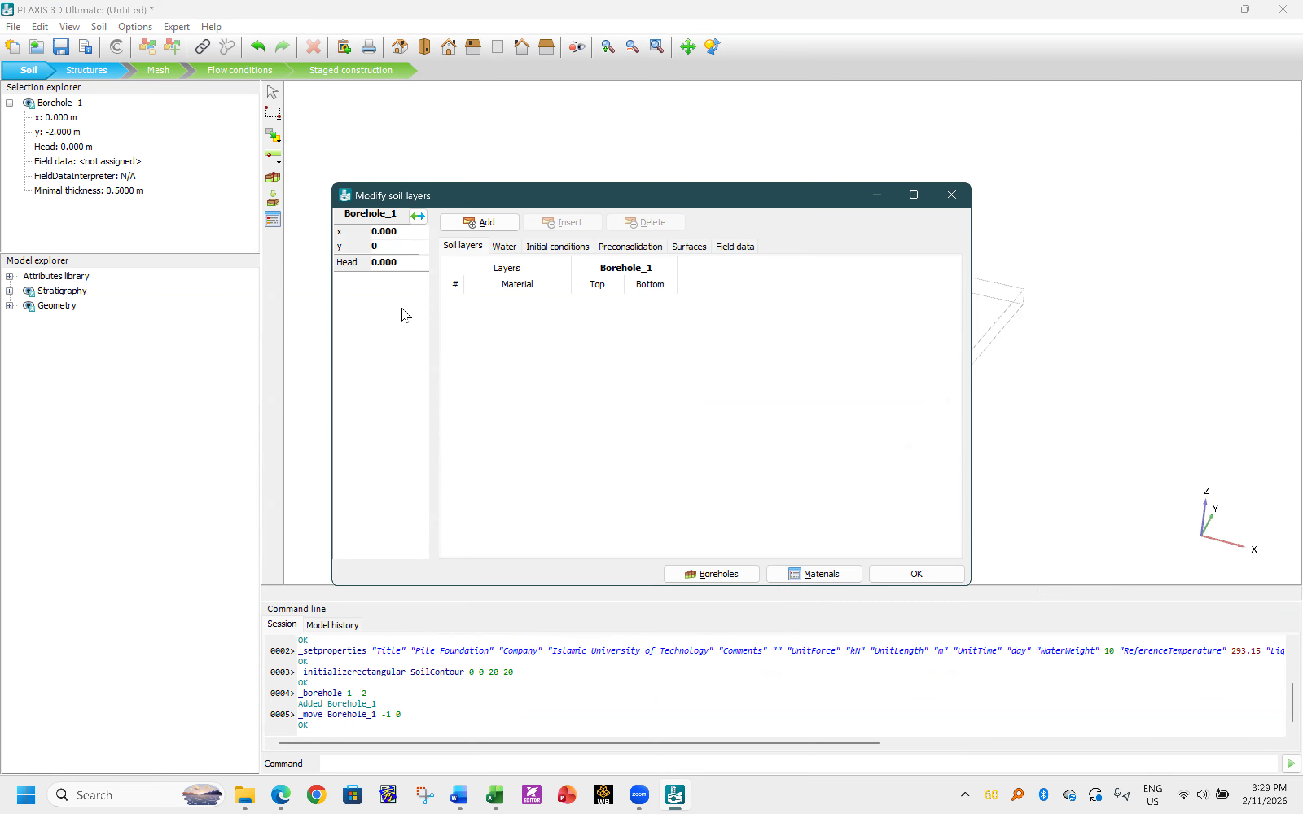
{"action": "key", "text": "Return"}
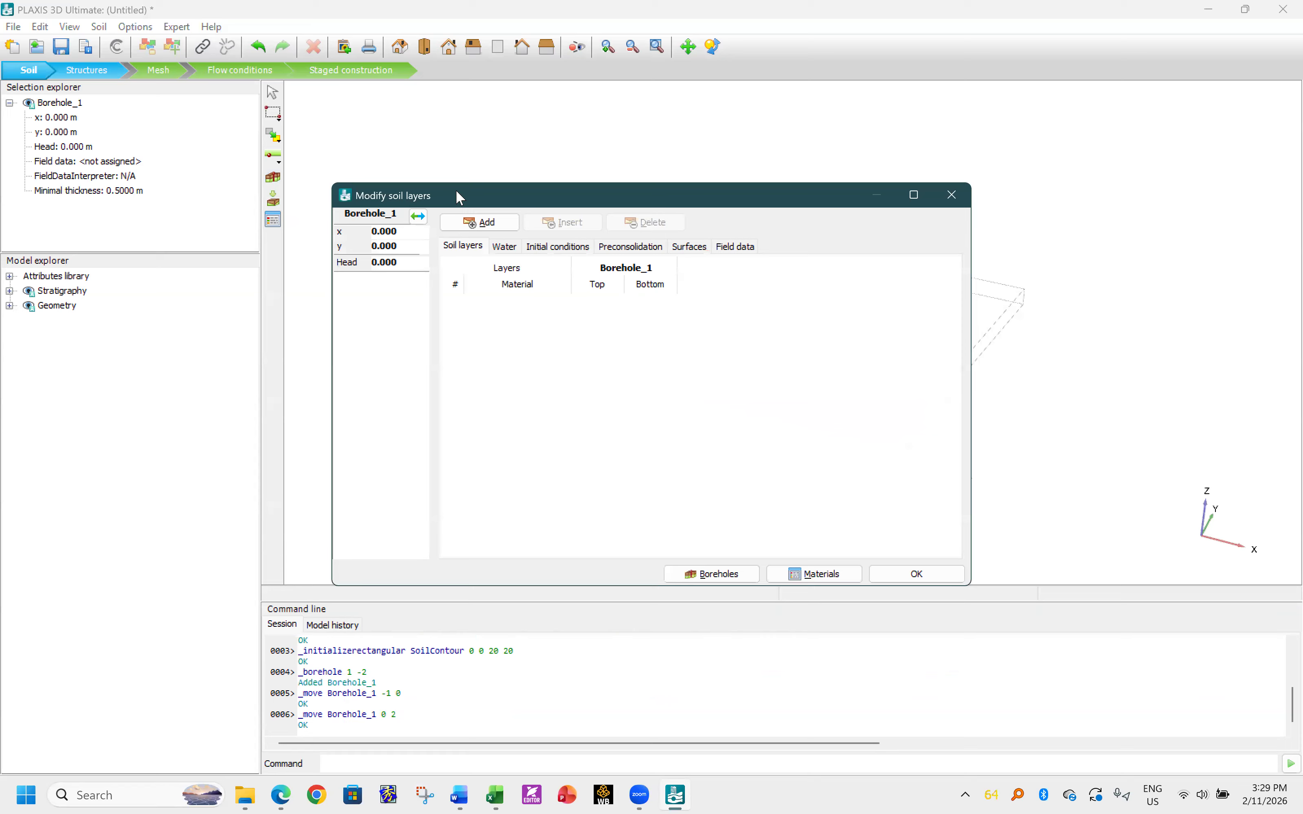
- Add the first soil layer to the borehole with its bottom at -4 m
{"action": "left_click_drag", "start_coordinate": [460, 202], "coordinate": [424, 163]}
{"action": "left_click", "coordinate": [443, 184]}
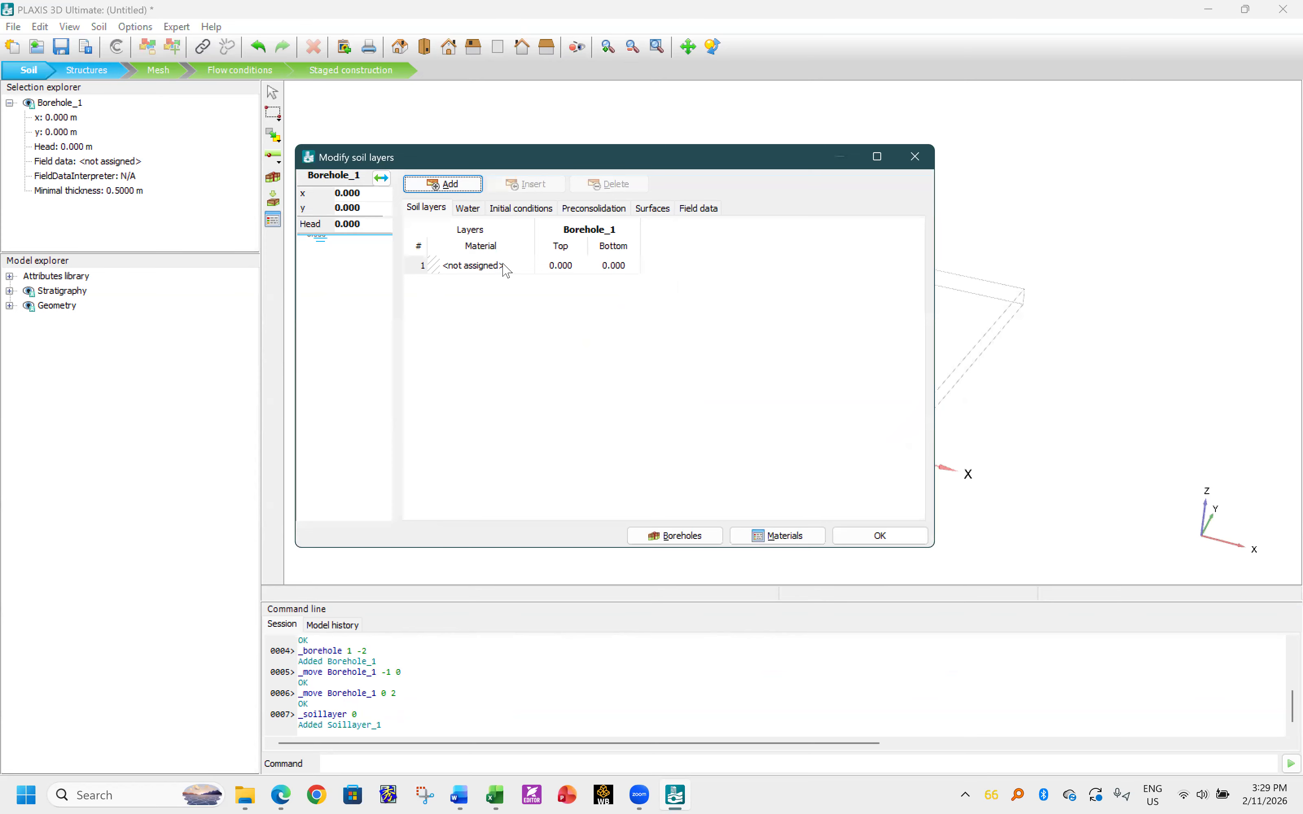
{"action": "left_click", "coordinate": [624, 265]}
{"action": "type", "text": "-4"}
{"action": "key", "text": "Return"}
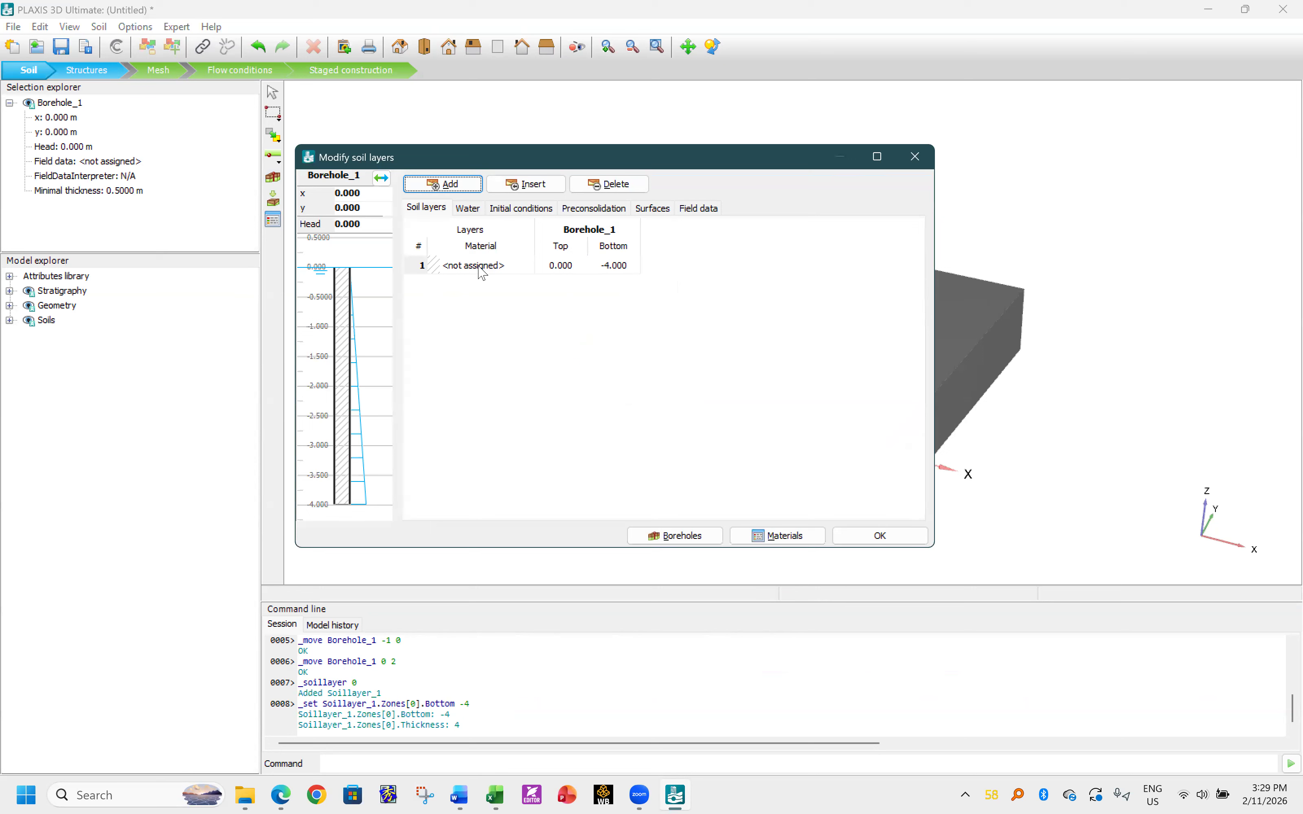
- Add a second soil layer with its bottom at -30 m and accept the soil layers
{"action": "left_click", "coordinate": [444, 185]}
{"action": "left_click", "coordinate": [627, 282]}
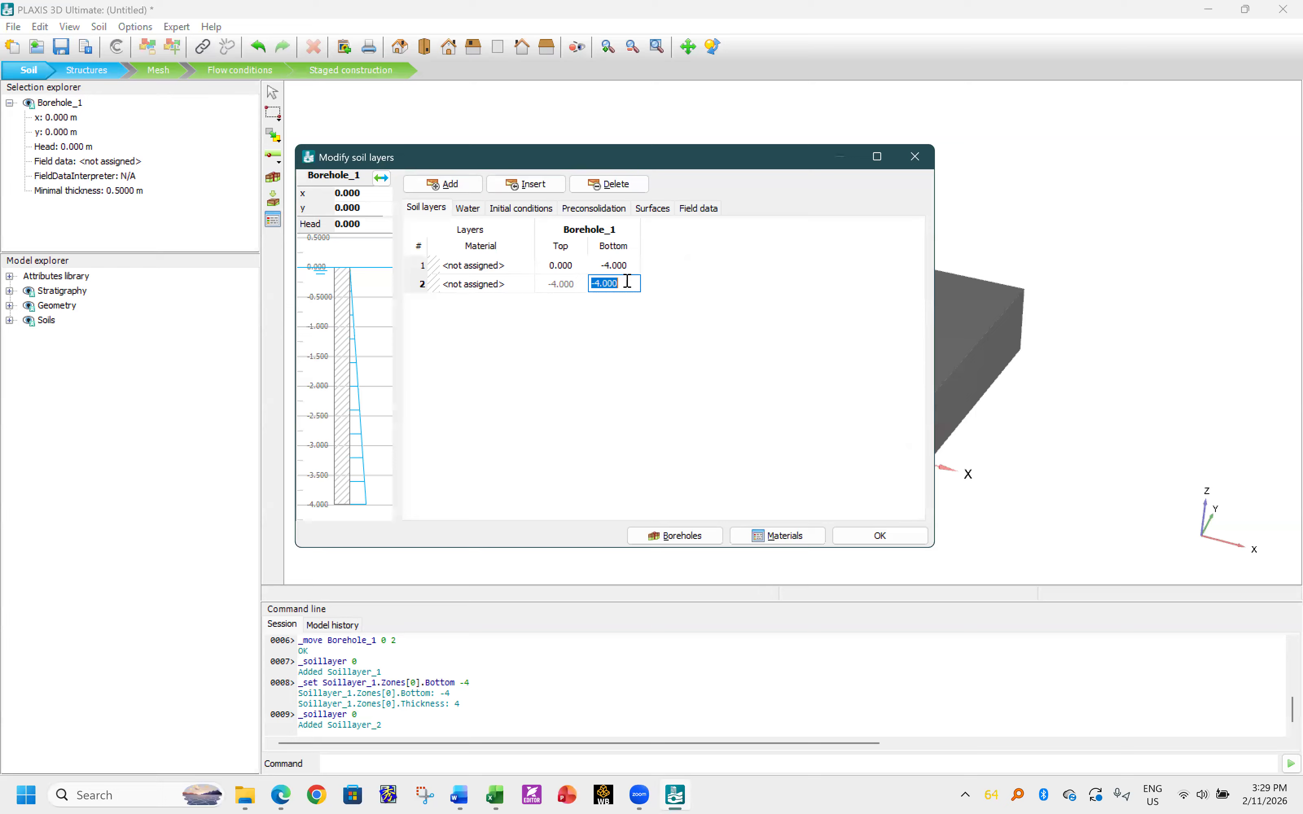
{"action": "type", "text": "30"}
{"action": "left_click", "coordinate": [875, 535]}
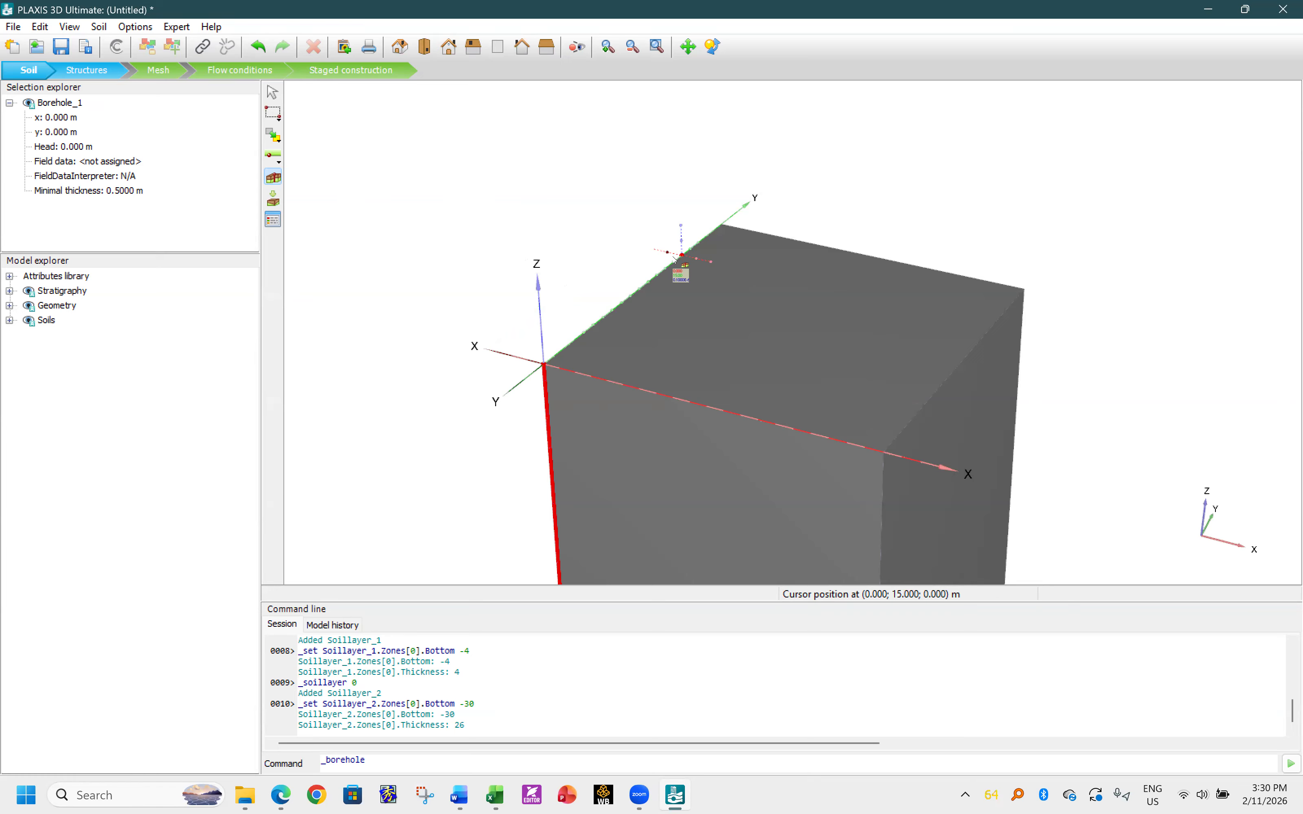
- Leave the borehole tool, save the project as Pile Foundation.p3d, and close PLAXIS 3D
{"action": "left_click", "coordinate": [70, 47]}
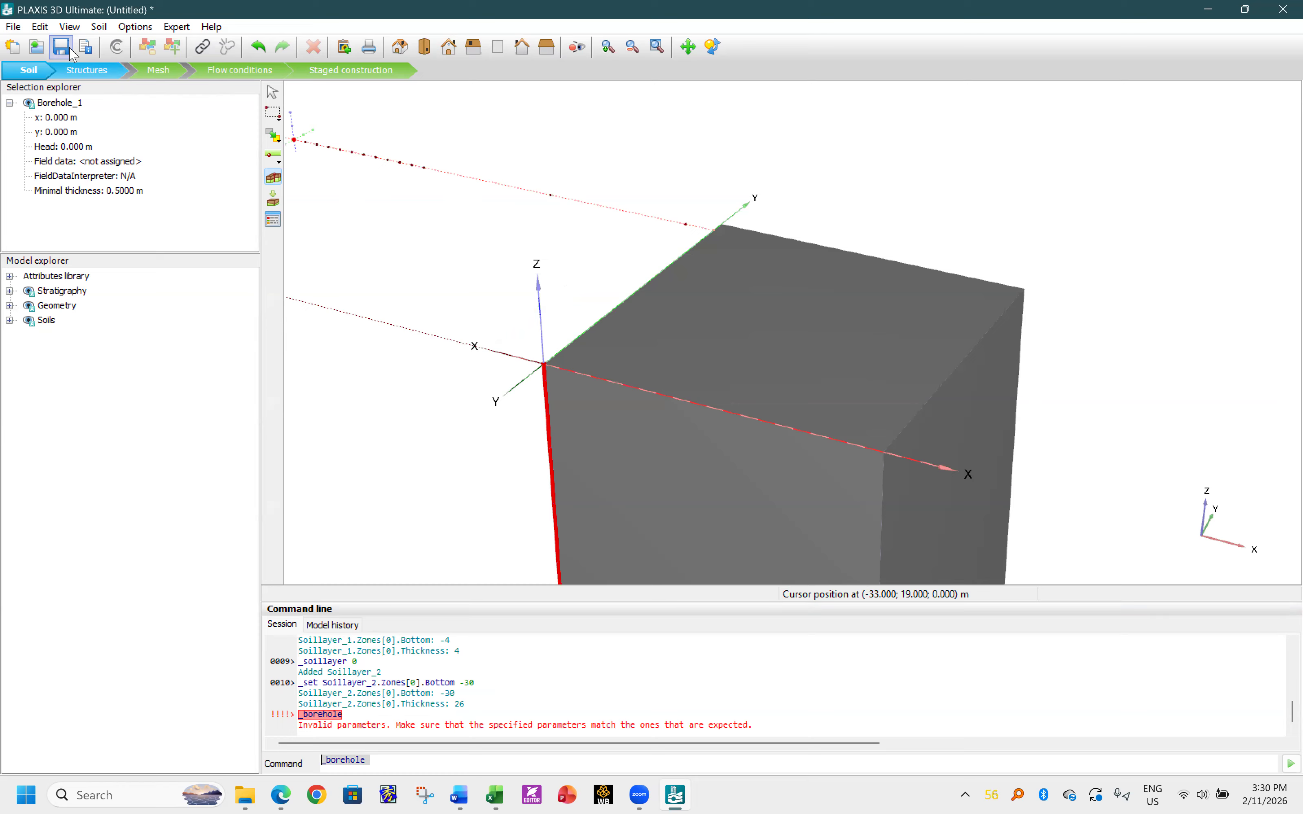
{"action": "left_click", "coordinate": [272, 92]}
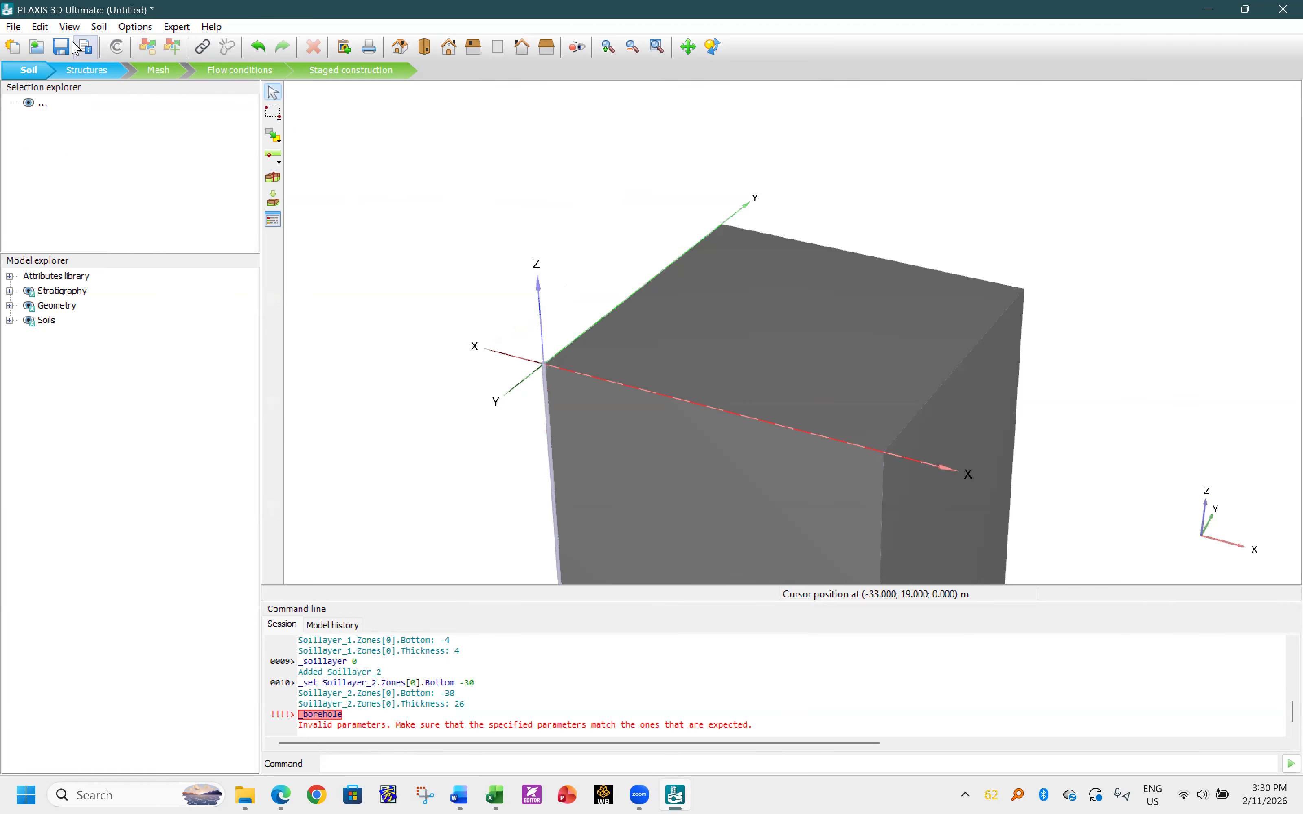
{"action": "left_click", "coordinate": [60, 47]}
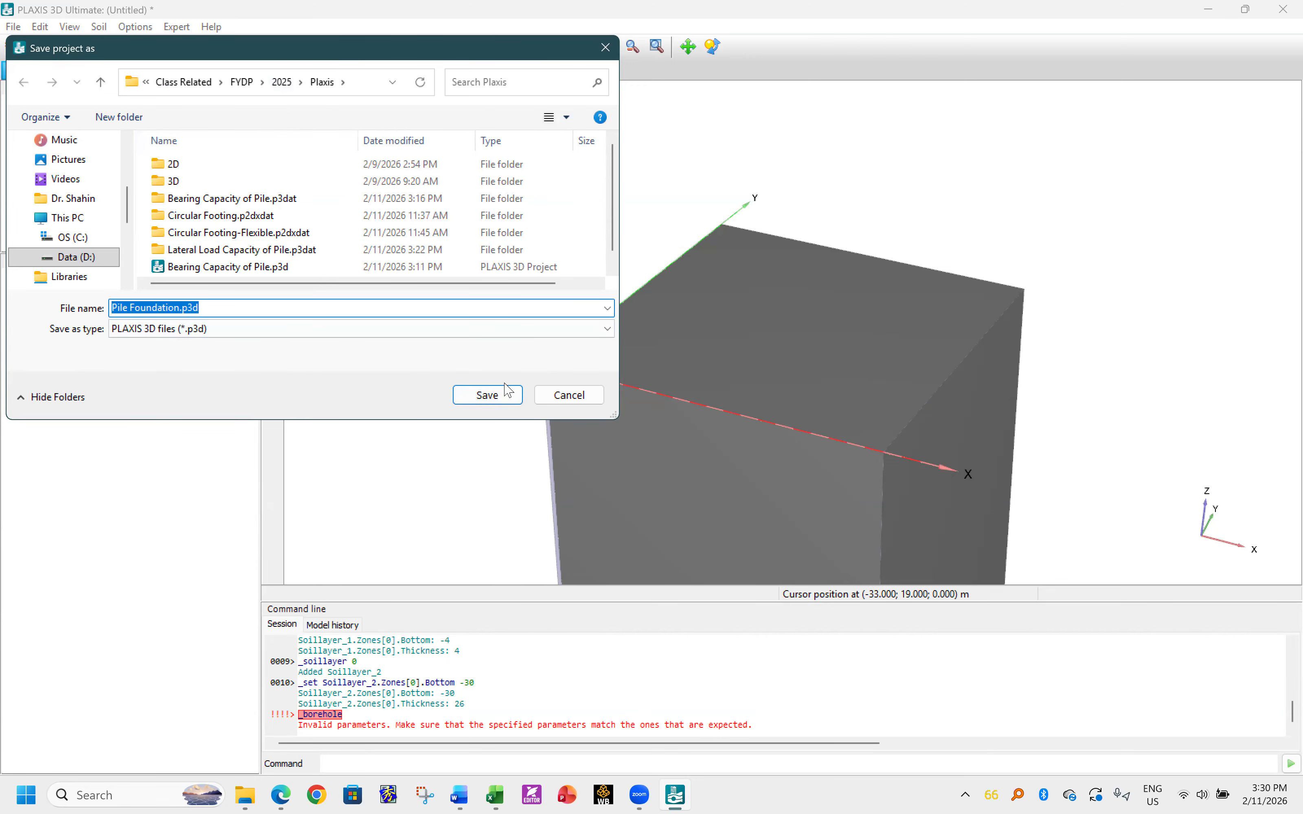
{"action": "left_click", "coordinate": [486, 395]}
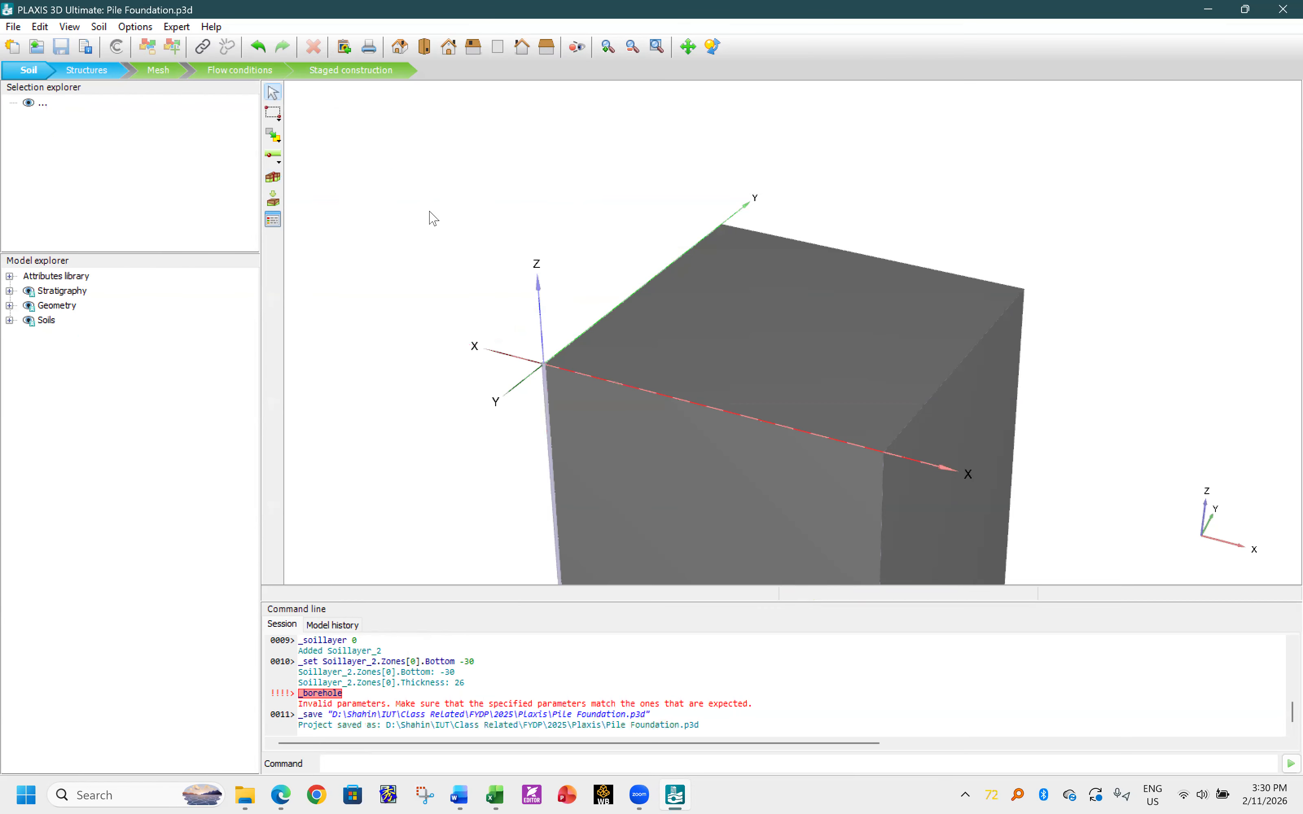
{"action": "double_click", "coordinate": [397, 12]}
{"action": "left_click", "coordinate": [660, 88]}
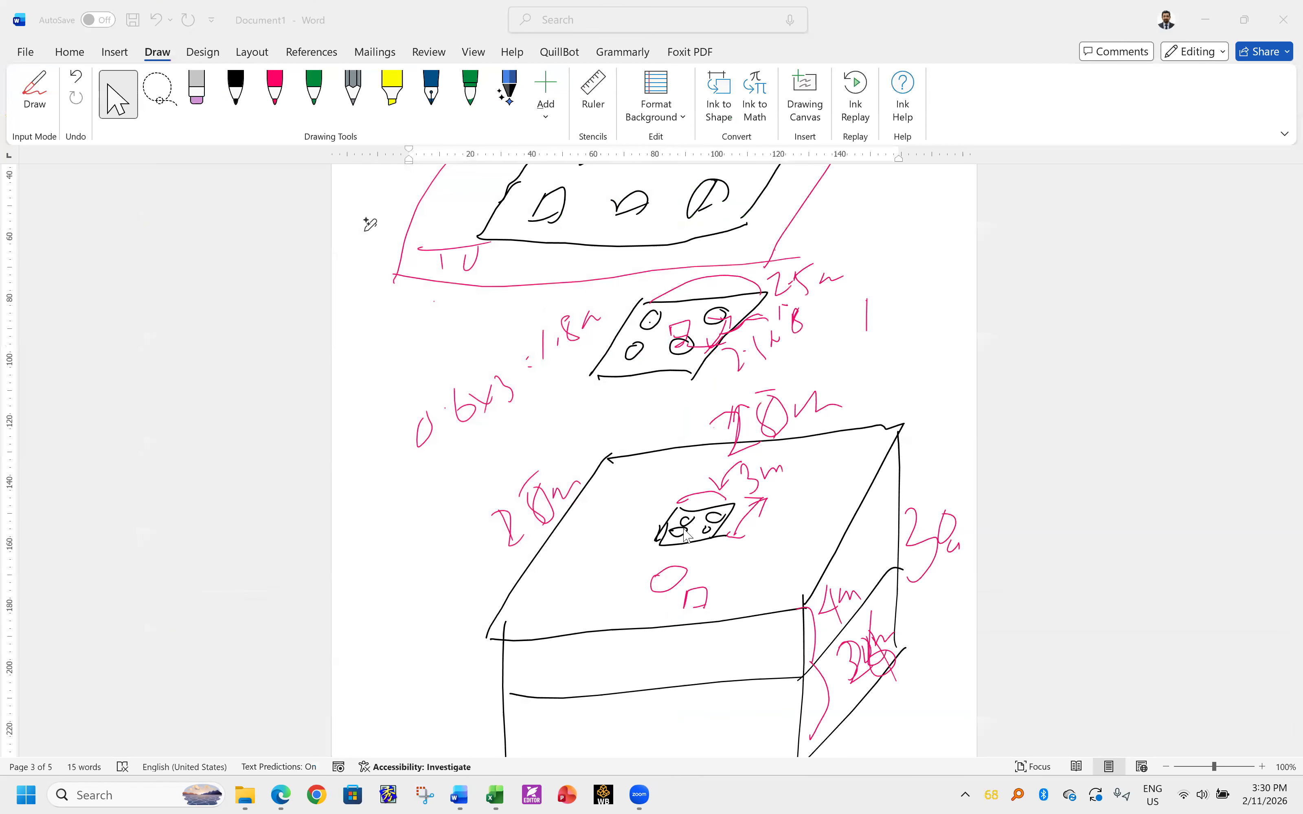
- Open Lateral Load Capacity of Pile.p3d from the Plaxis folder, accepting the licence information, and maximize its window
{"action": "left_click", "coordinate": [245, 795]}
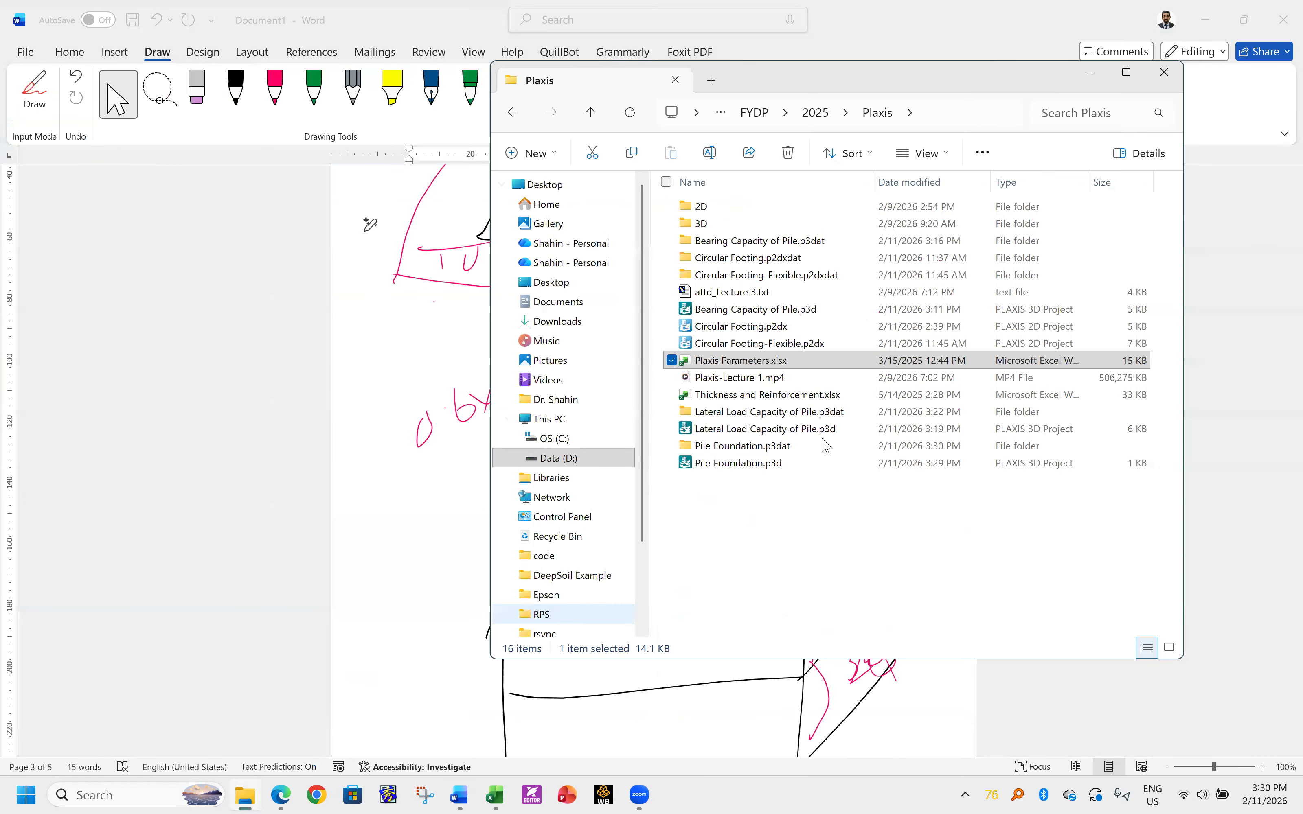
{"action": "left_click", "coordinate": [741, 430]}
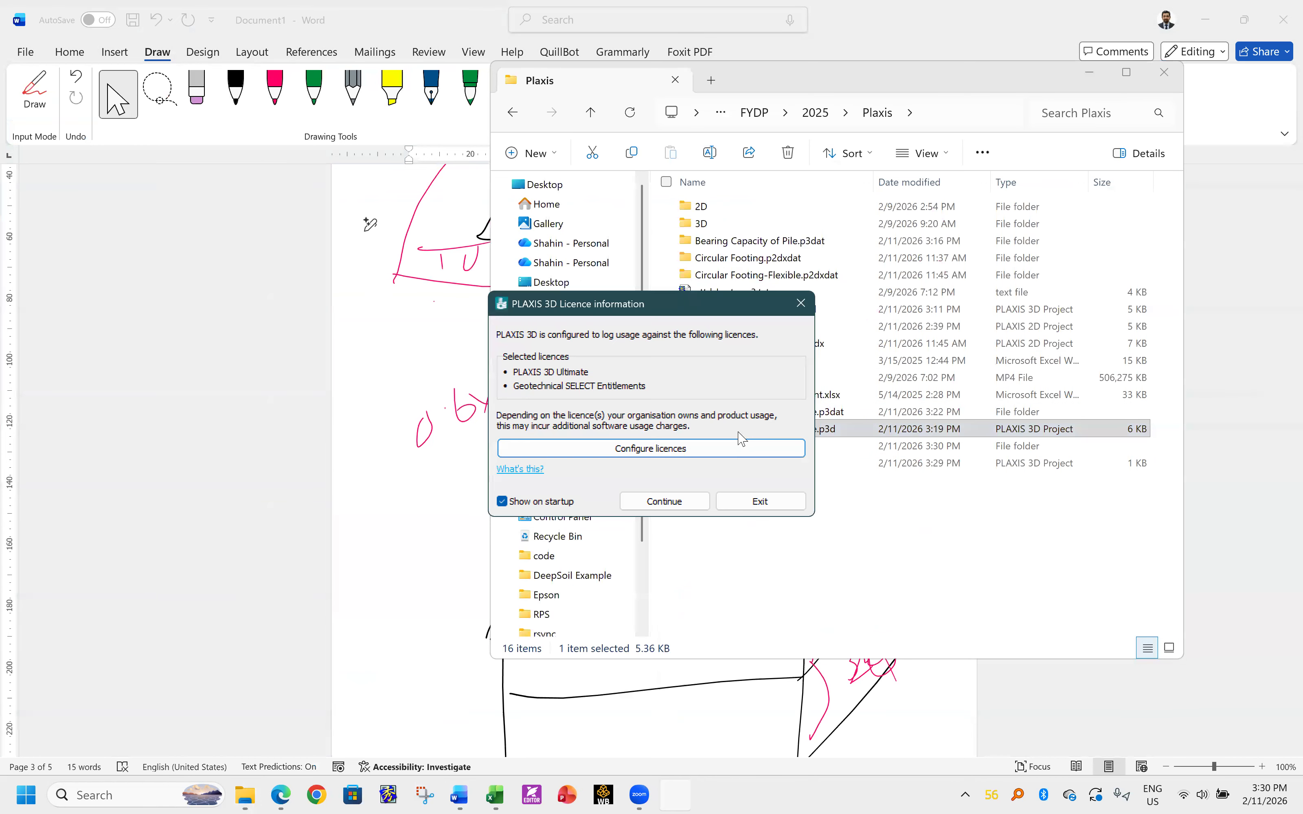
{"action": "left_click", "coordinate": [676, 500]}
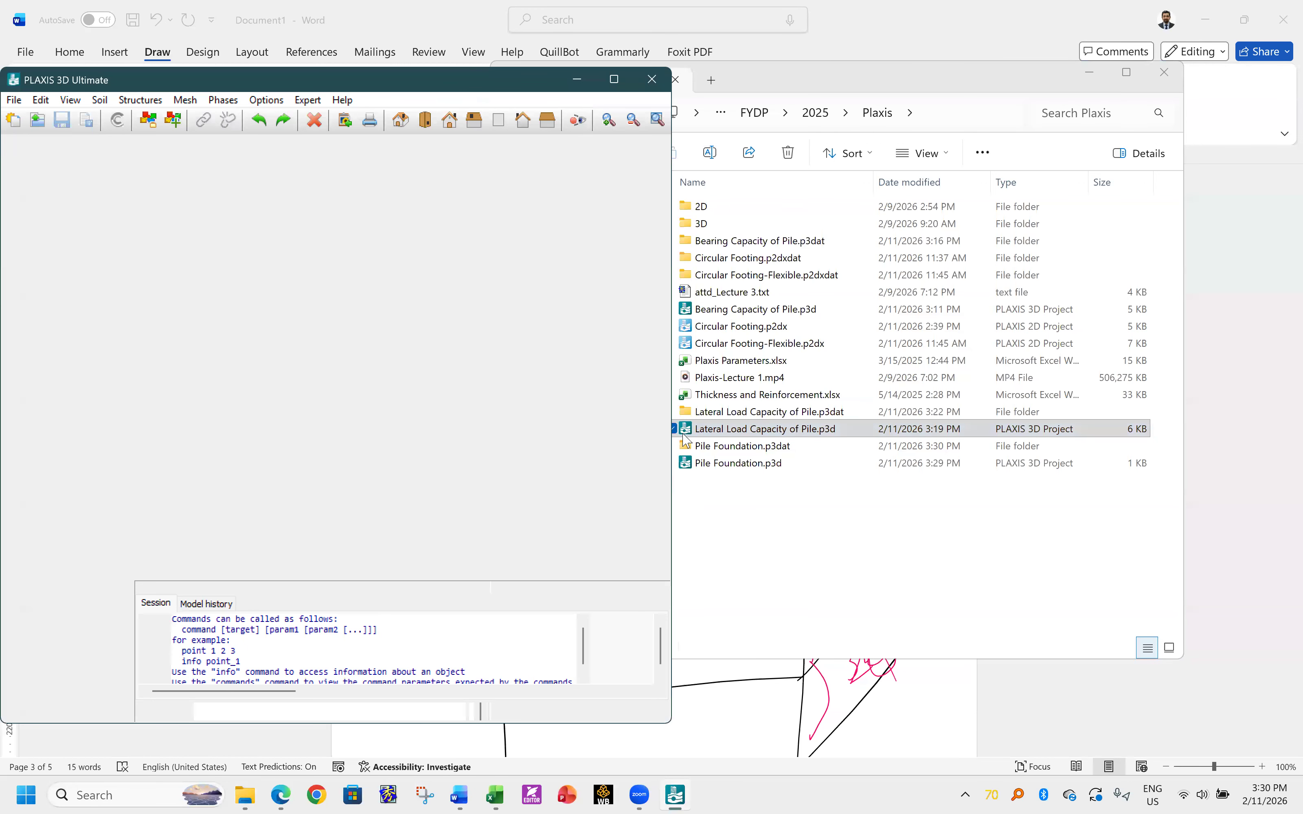
{"action": "left_click", "coordinate": [614, 80]}
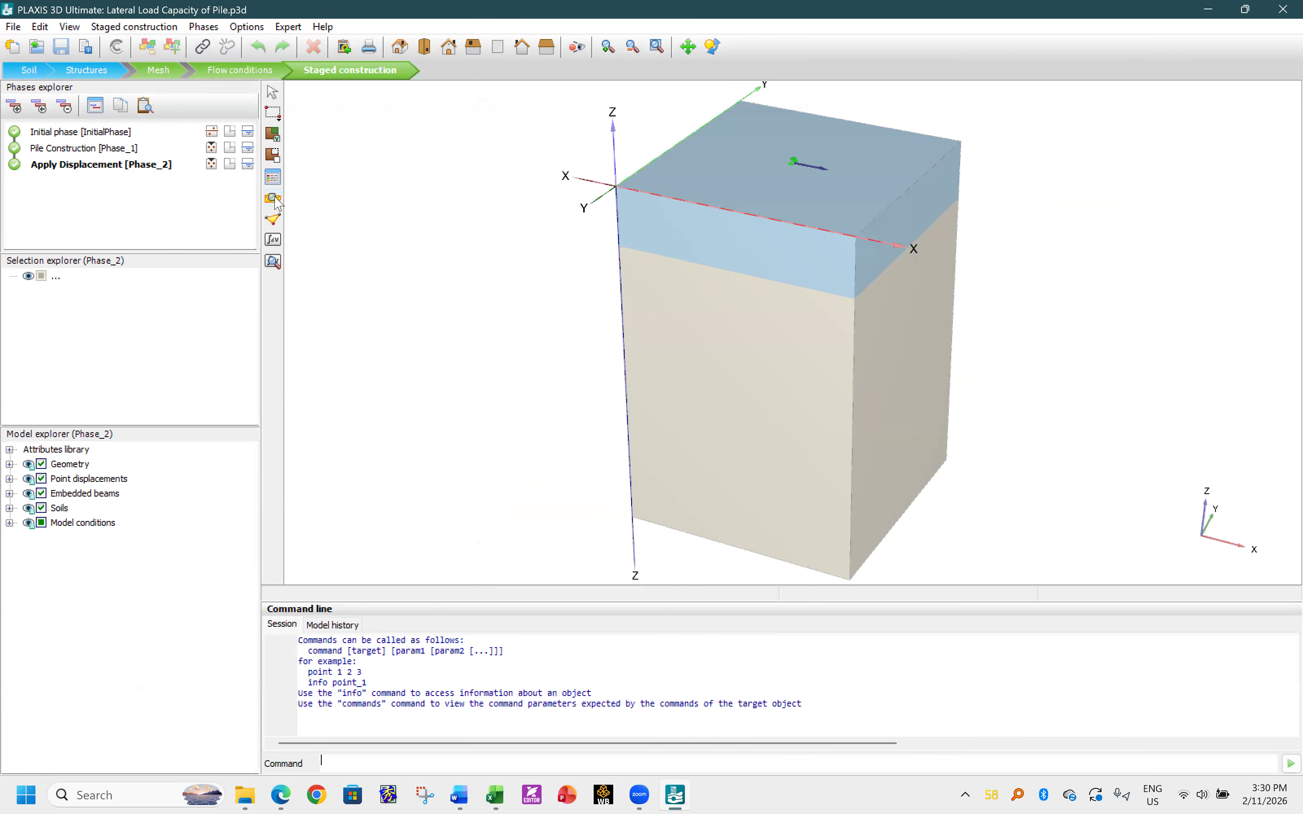
- Copy the soil materials MC Clay-1 and MC-Sand-1 from the project to the global material database
{"action": "left_click", "coordinate": [281, 180]}
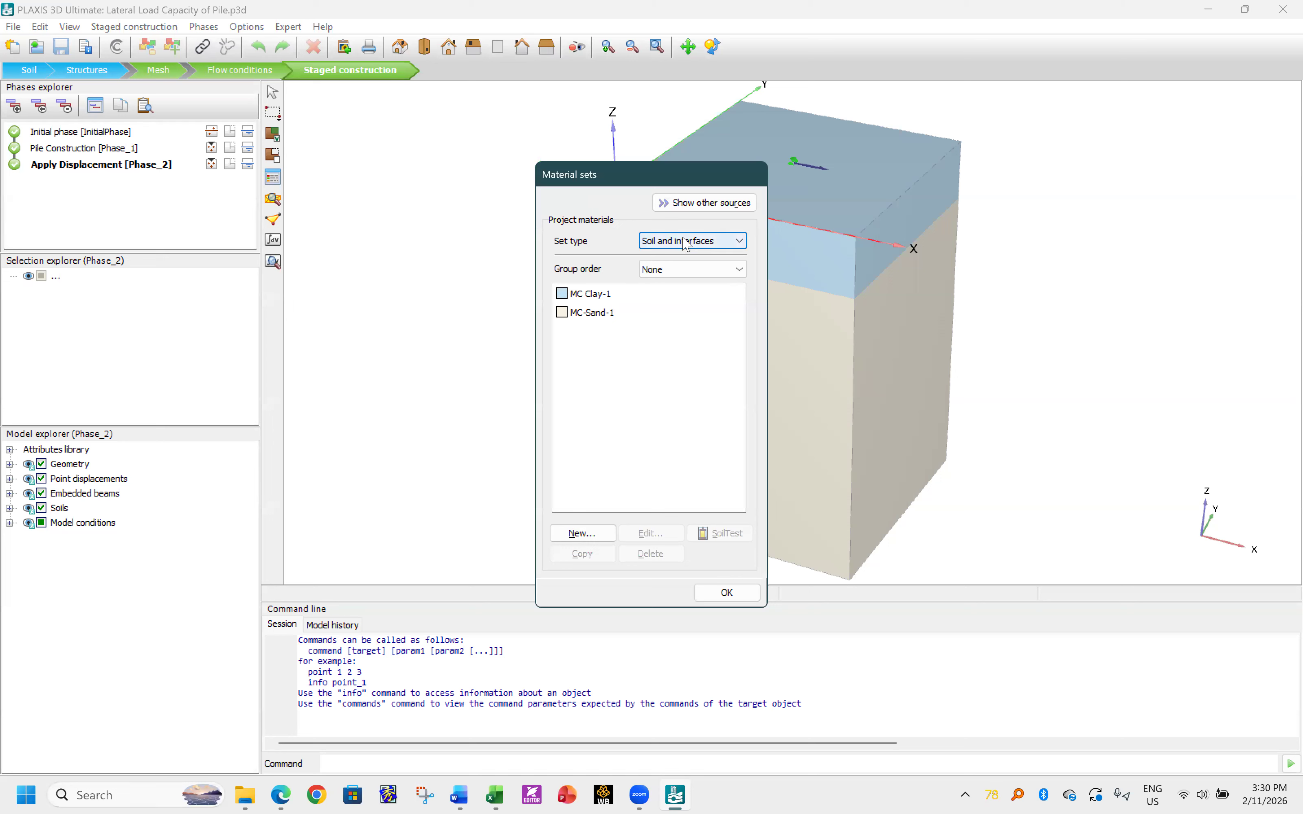
{"action": "left_click", "coordinate": [684, 210]}
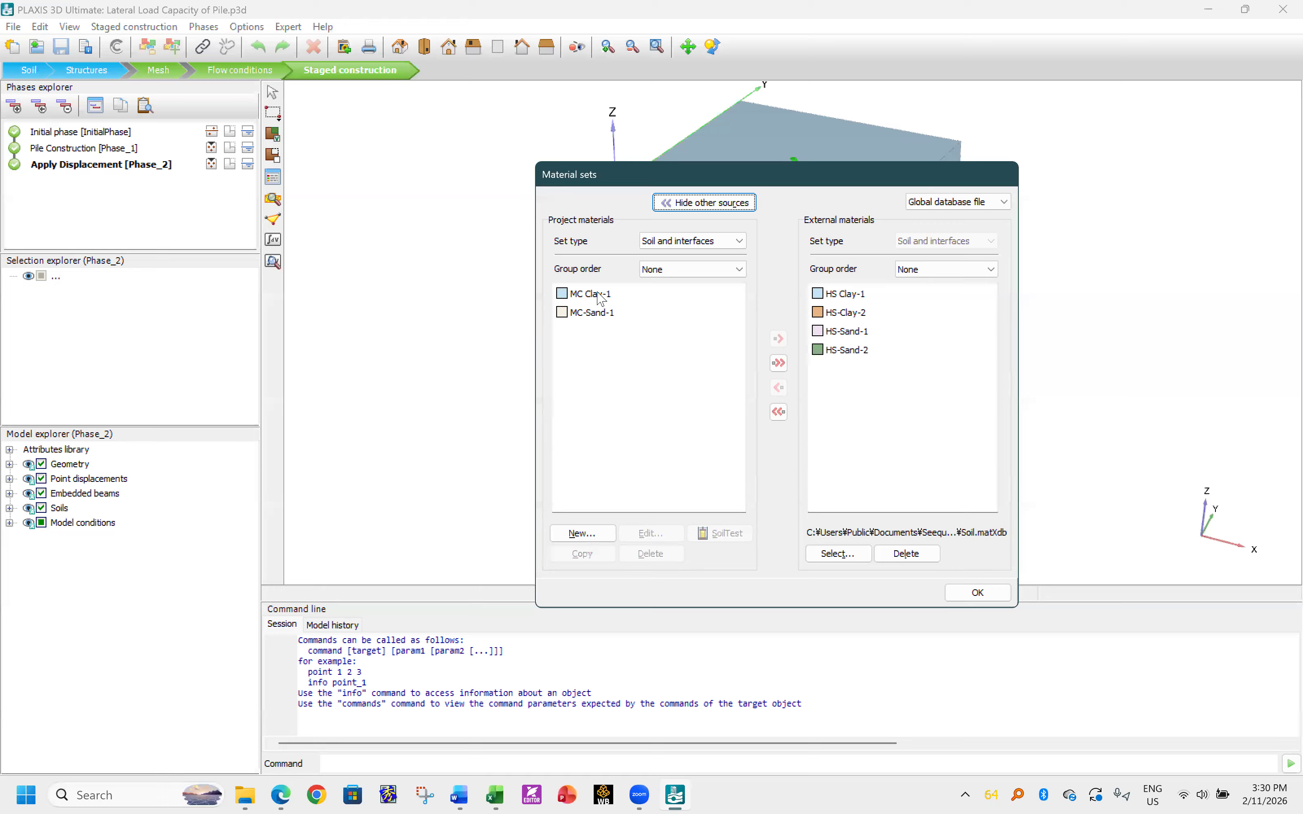
{"action": "left_click", "coordinate": [583, 321]}
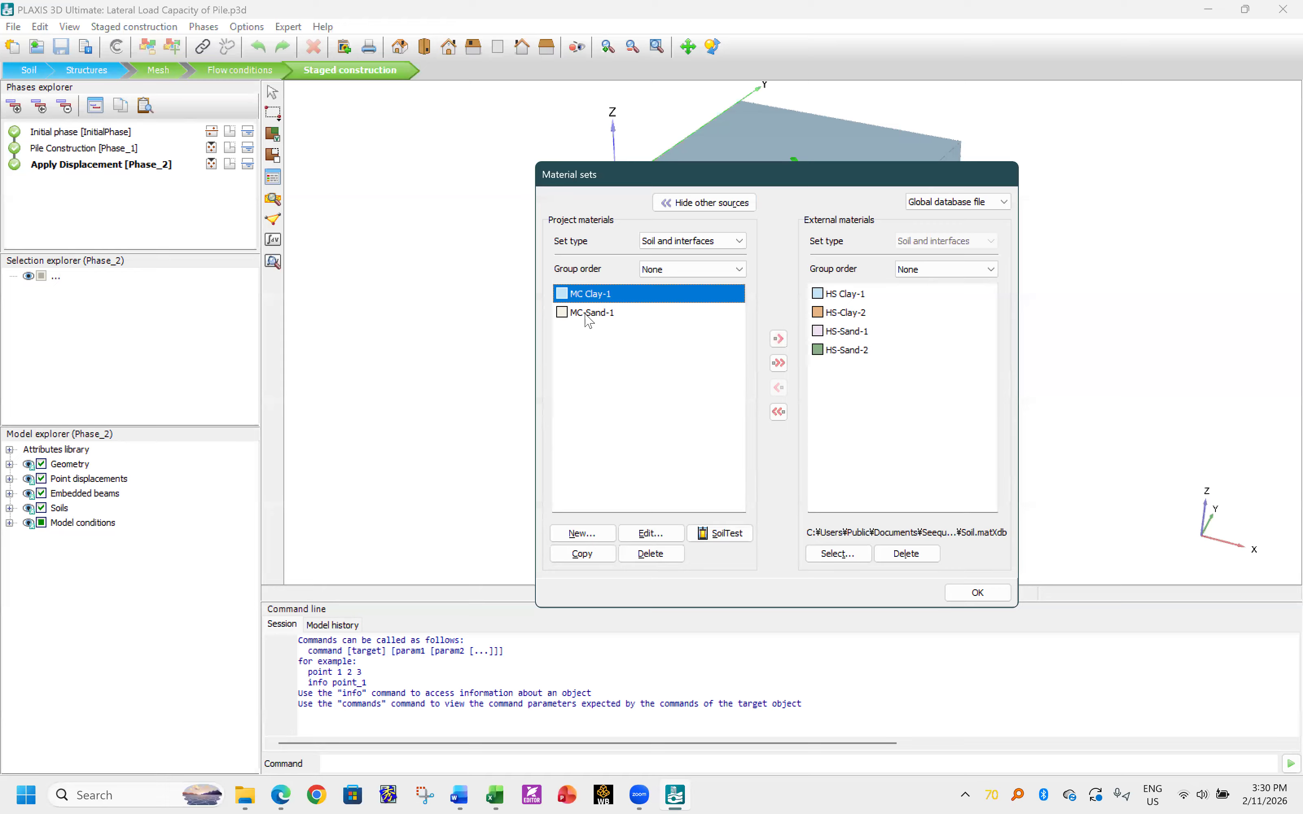
{"action": "left_click", "coordinate": [589, 314], "text": "shift"}
{"action": "left_click", "coordinate": [777, 364]}
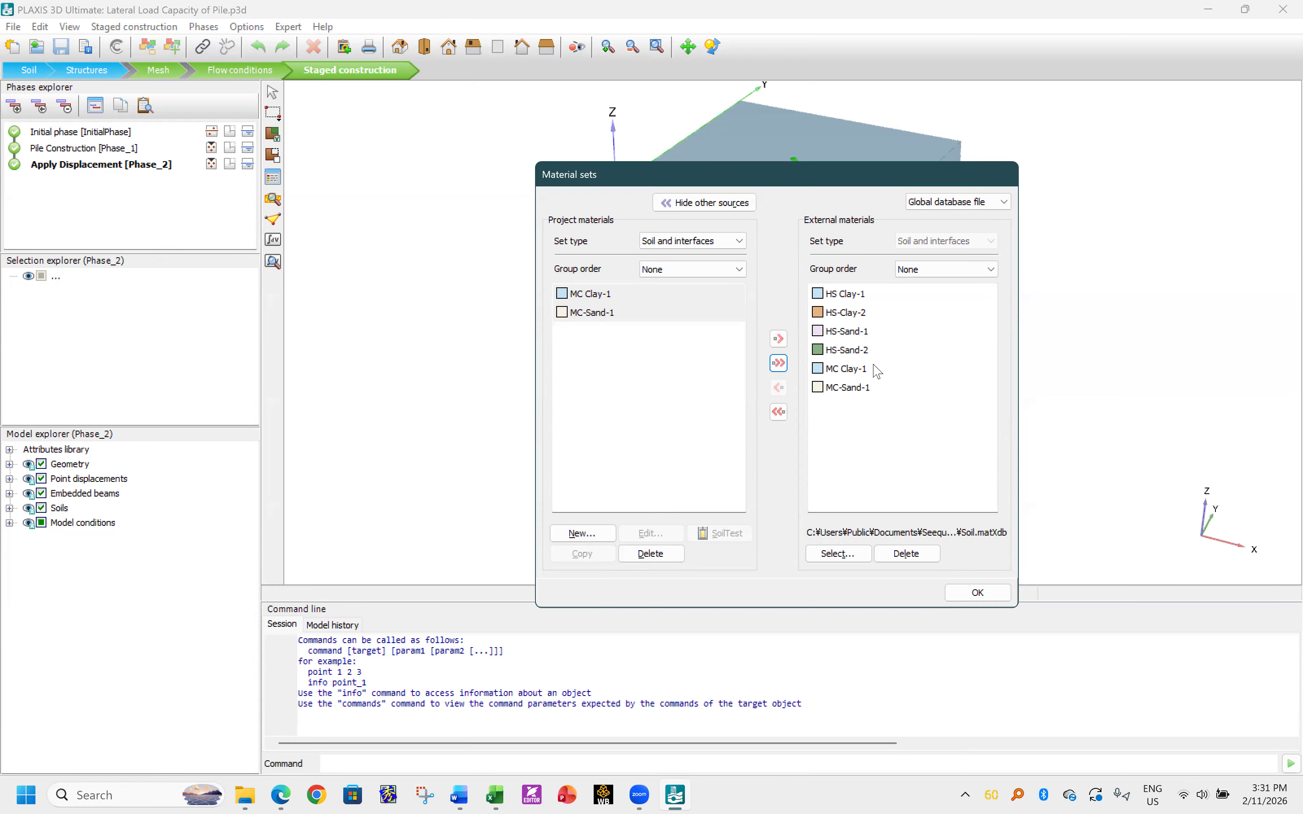
- Copy the embedded beam material Pile0.6m to the global database and close the material sets
{"action": "left_click", "coordinate": [679, 241]}
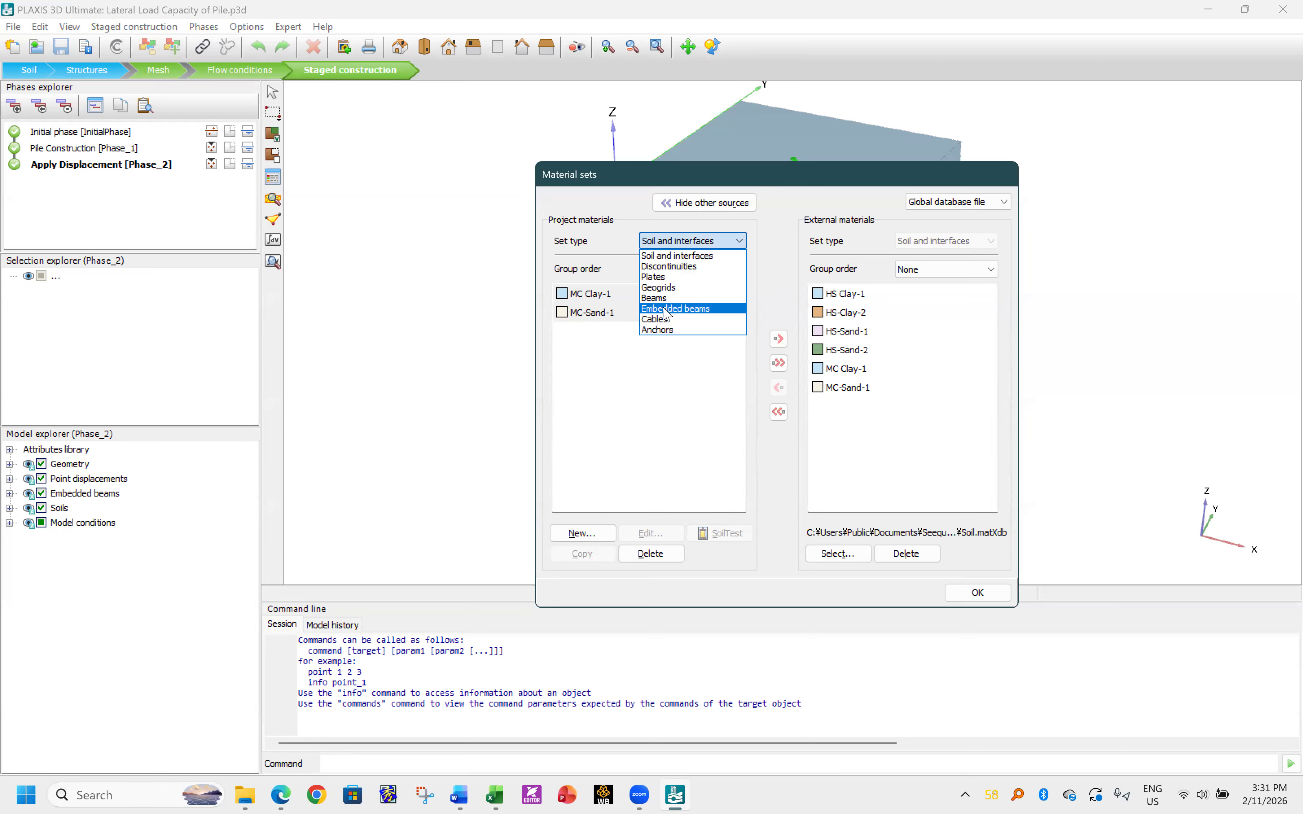
{"action": "left_click", "coordinate": [647, 309]}
{"action": "left_click", "coordinate": [598, 299]}
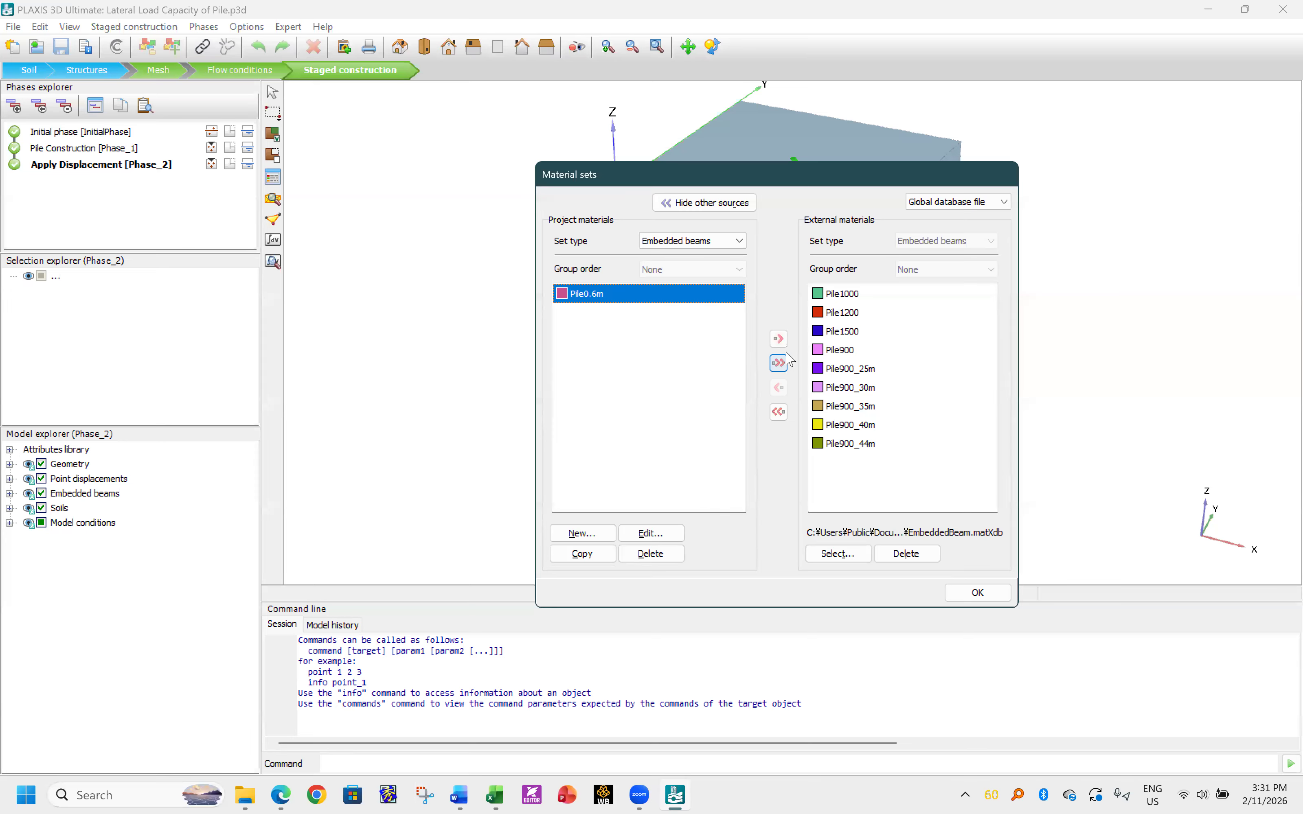
{"action": "left_click", "coordinate": [780, 339]}
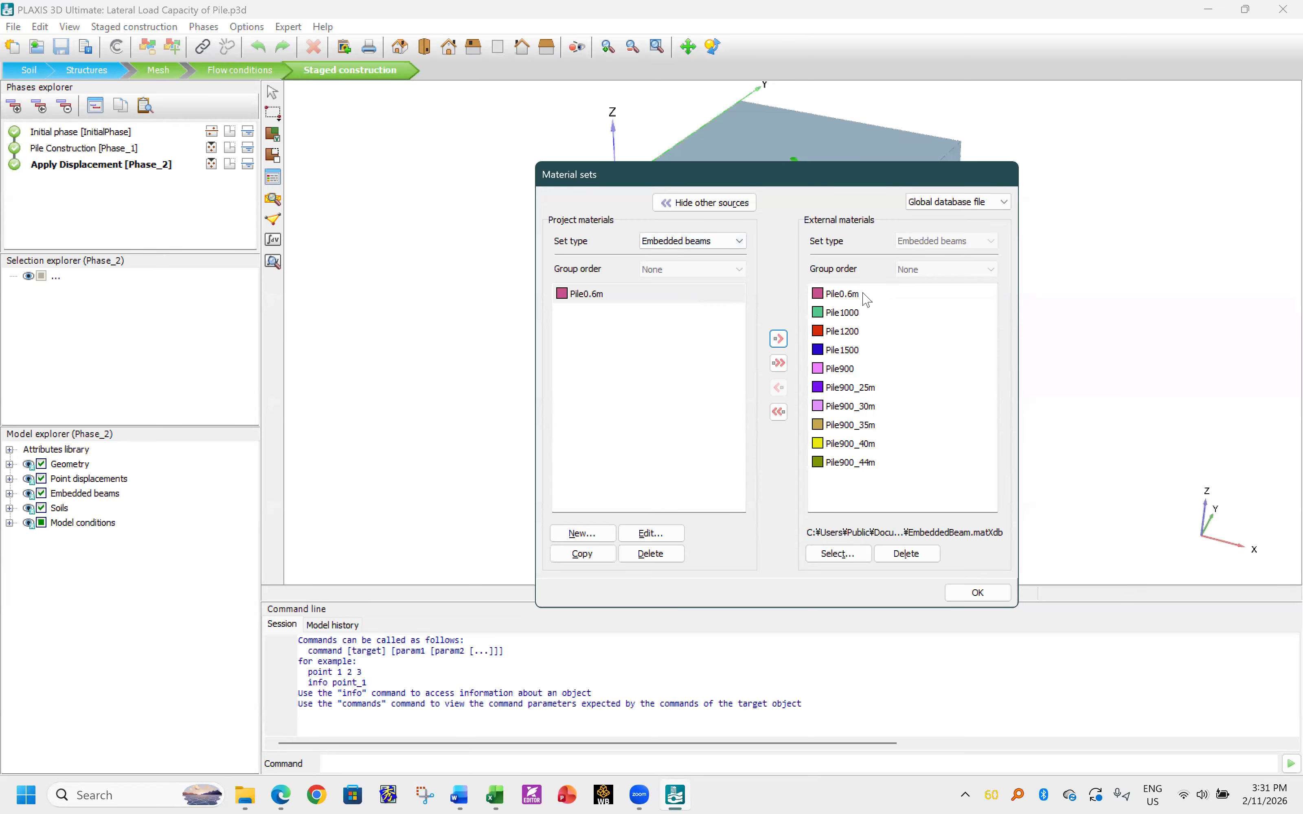
{"action": "left_click", "coordinate": [982, 594]}
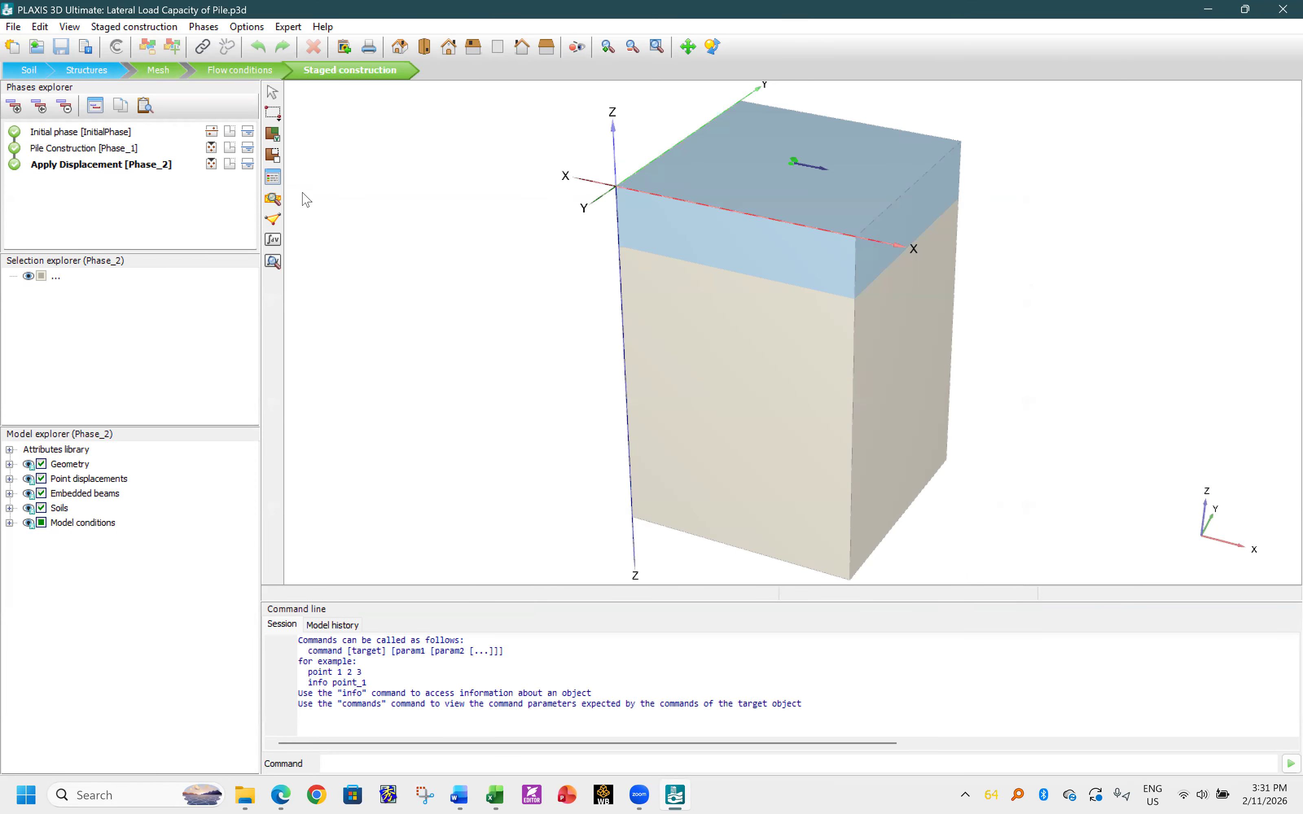
- Close the lateral-capacity project, open Pile Foundation.p3d from the Plaxis folder, and maximize its window
{"action": "double_click", "coordinate": [318, 14]}
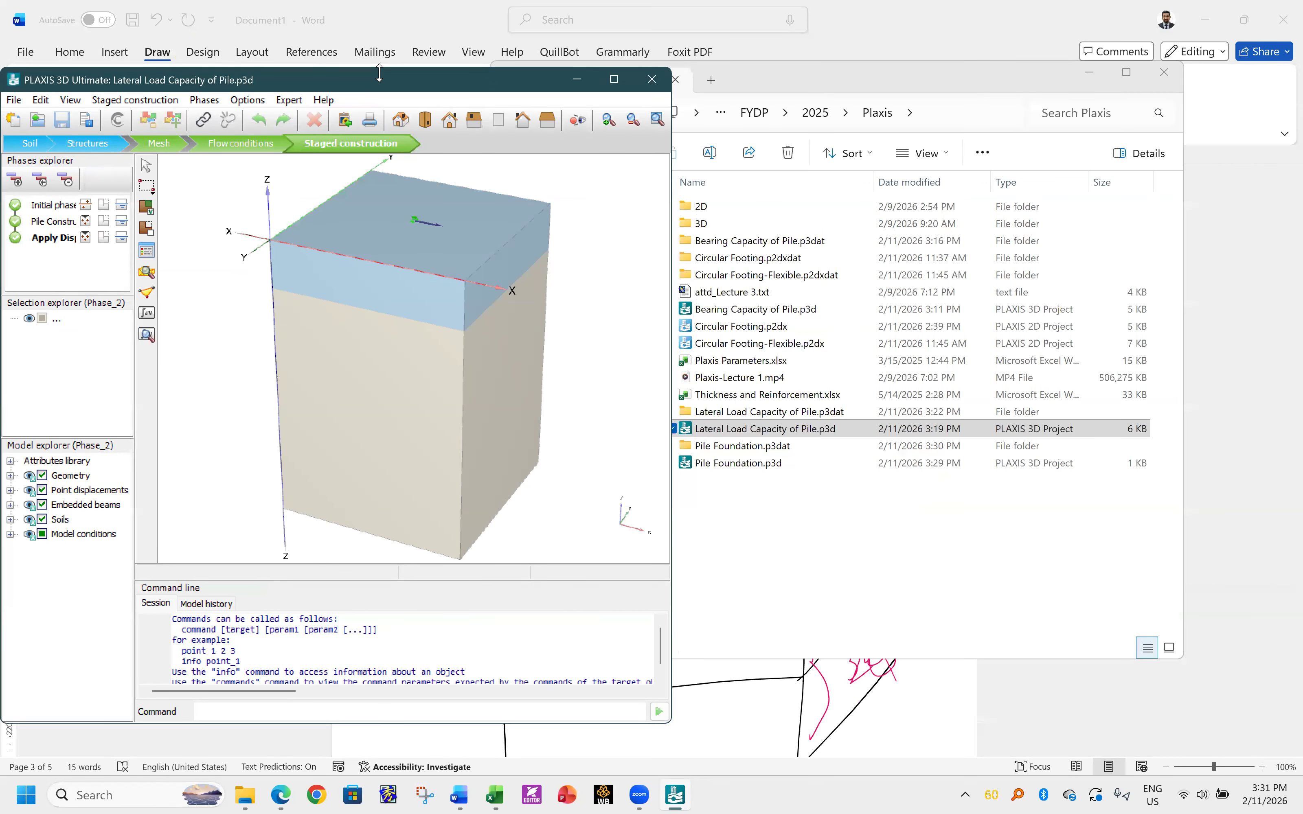
{"action": "left_click", "coordinate": [652, 79]}
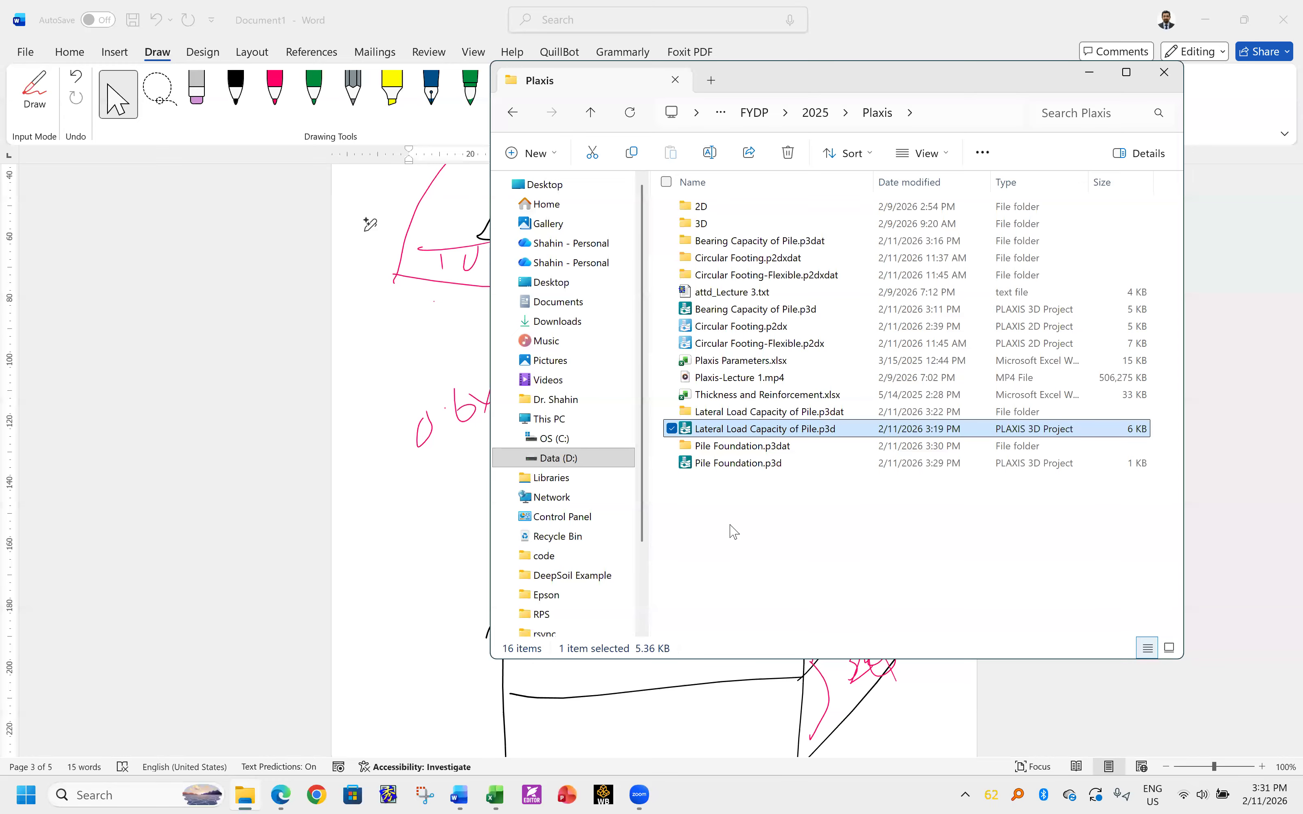
{"action": "left_click", "coordinate": [739, 466]}
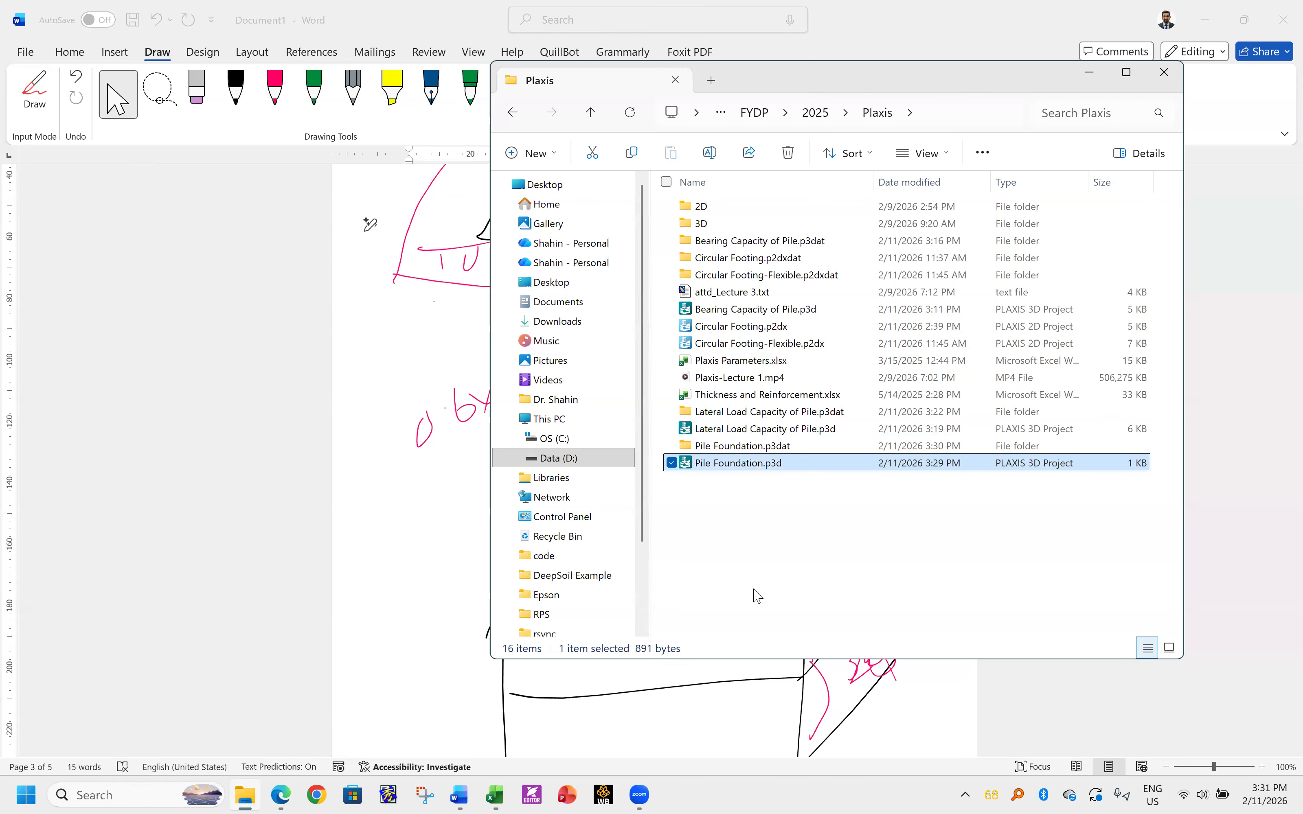
{"action": "left_click", "coordinate": [664, 504]}
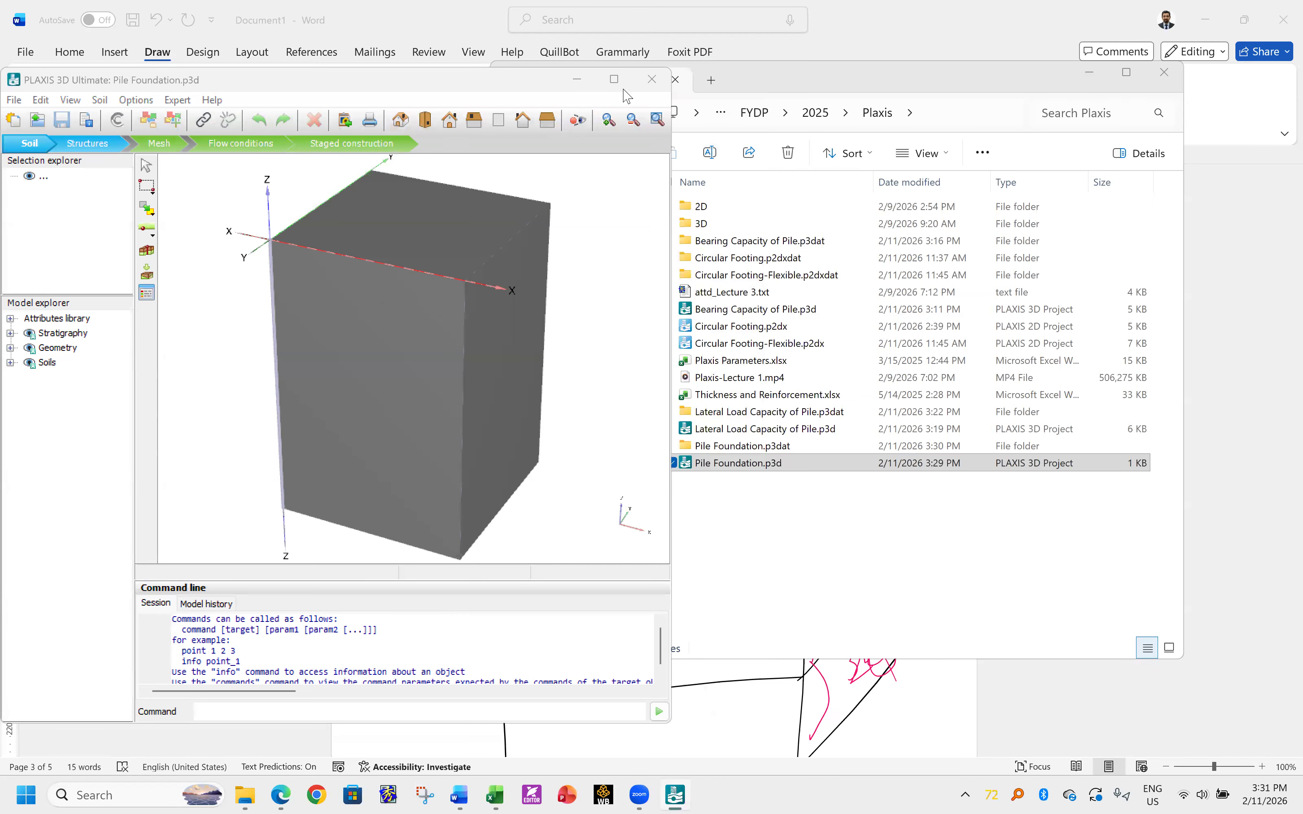
{"action": "left_click", "coordinate": [614, 80]}
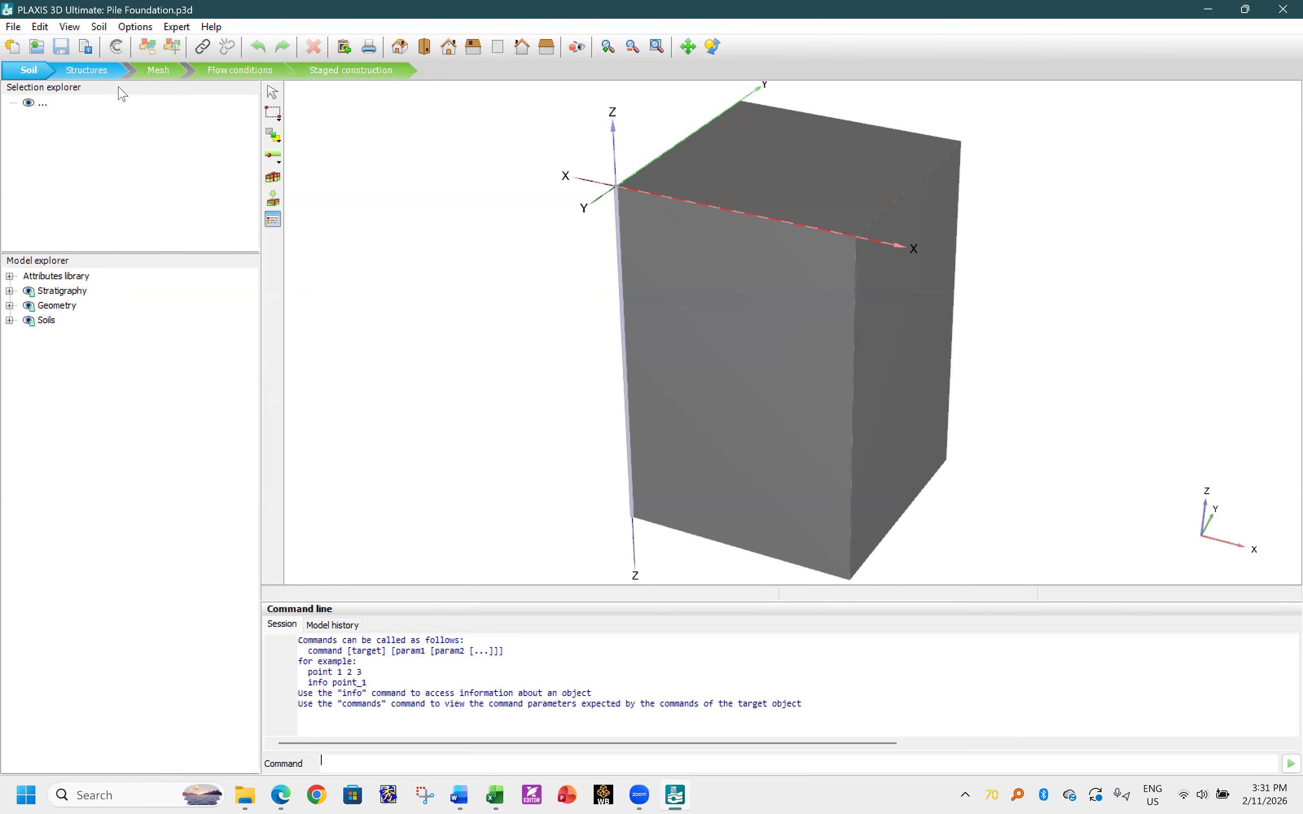
- Open the material sets and show the global database beside the project materials
{"action": "left_click", "coordinate": [274, 219]}
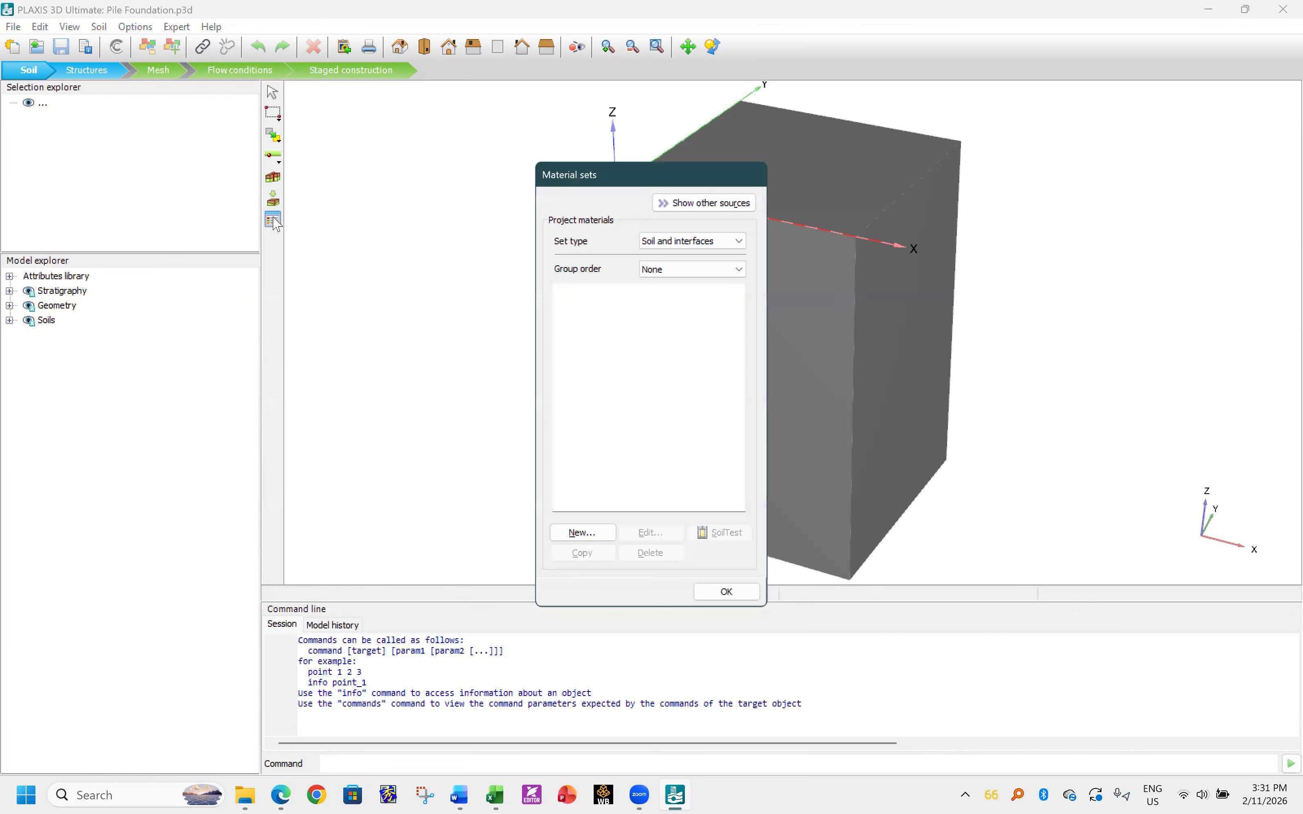
{"action": "left_click", "coordinate": [699, 207]}
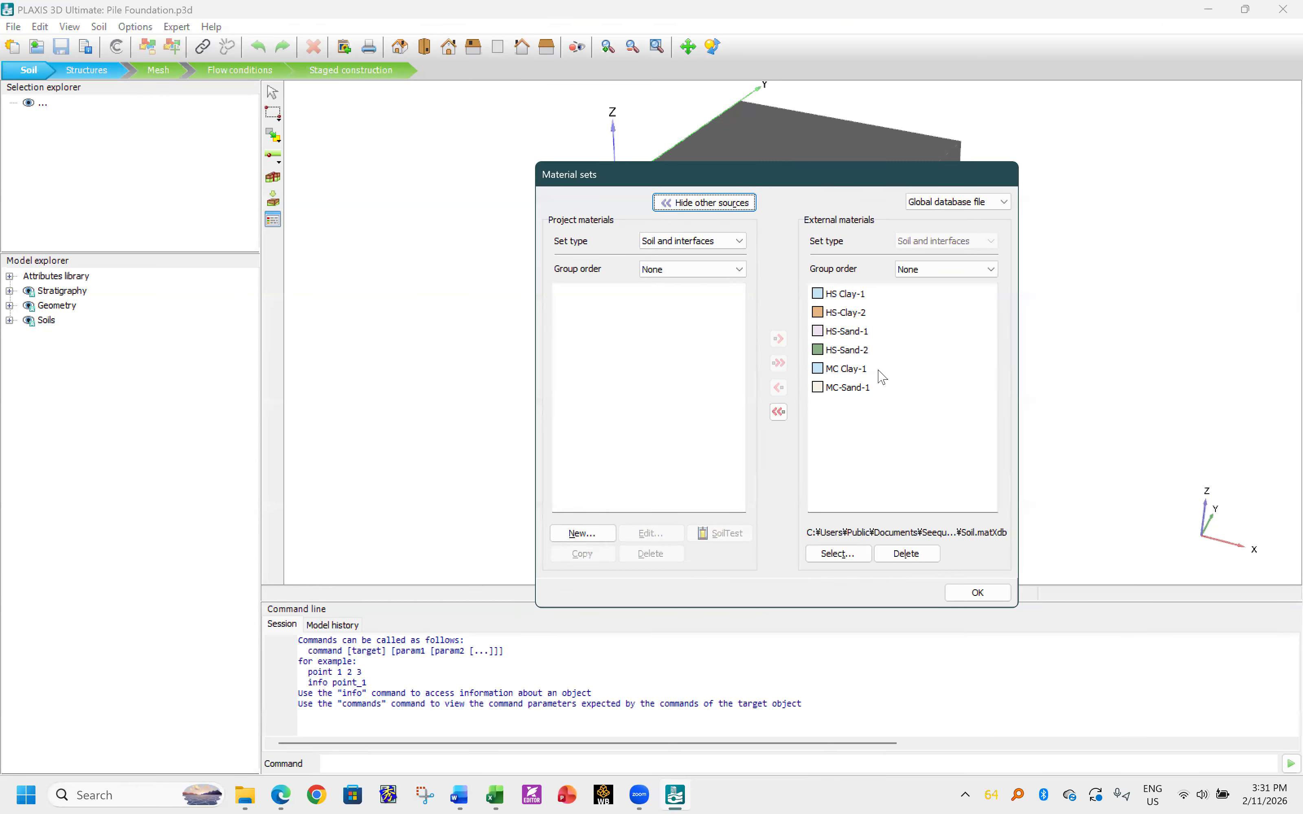
- Copy all soil materials from the global database into the project
{"action": "left_click", "coordinate": [864, 370]}
{"action": "left_click", "coordinate": [856, 387], "text": "shift"}
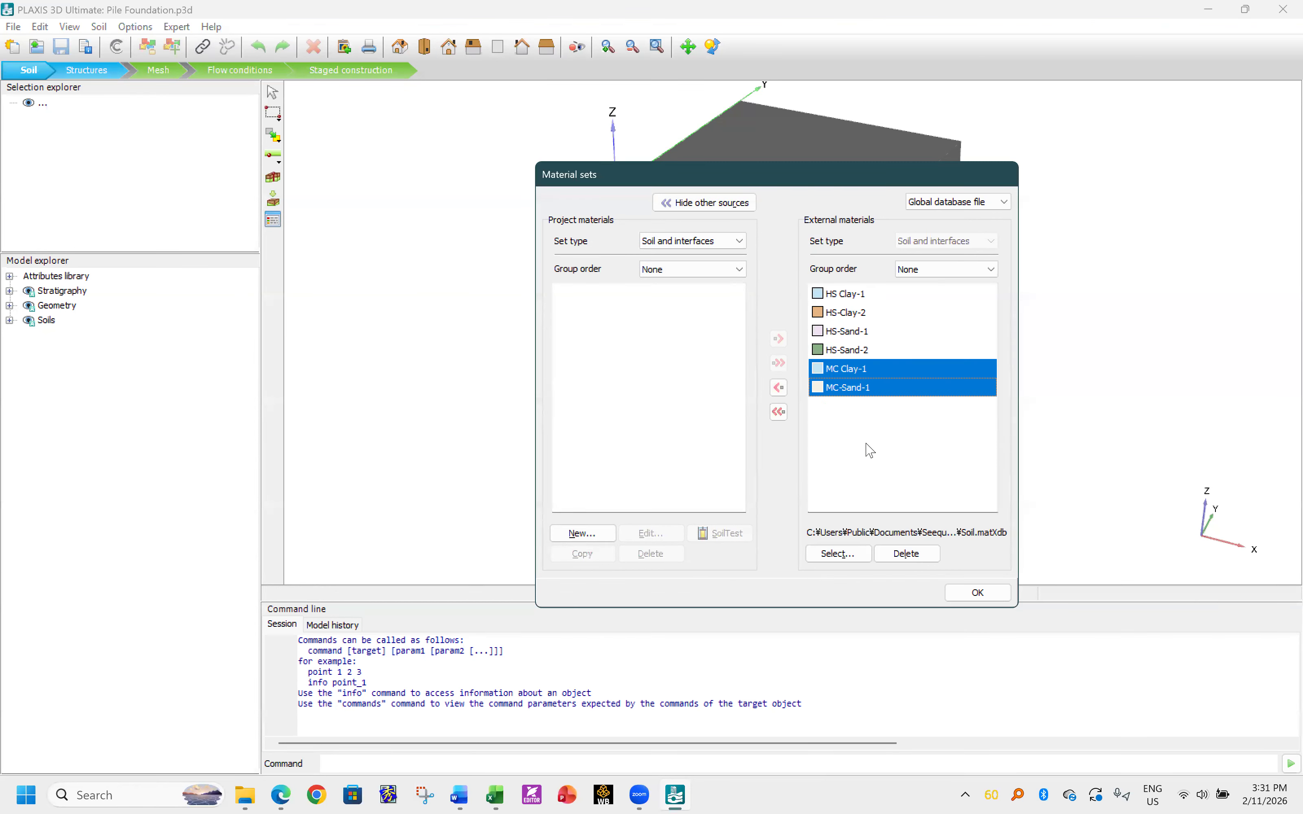
{"action": "left_click", "coordinate": [779, 413]}
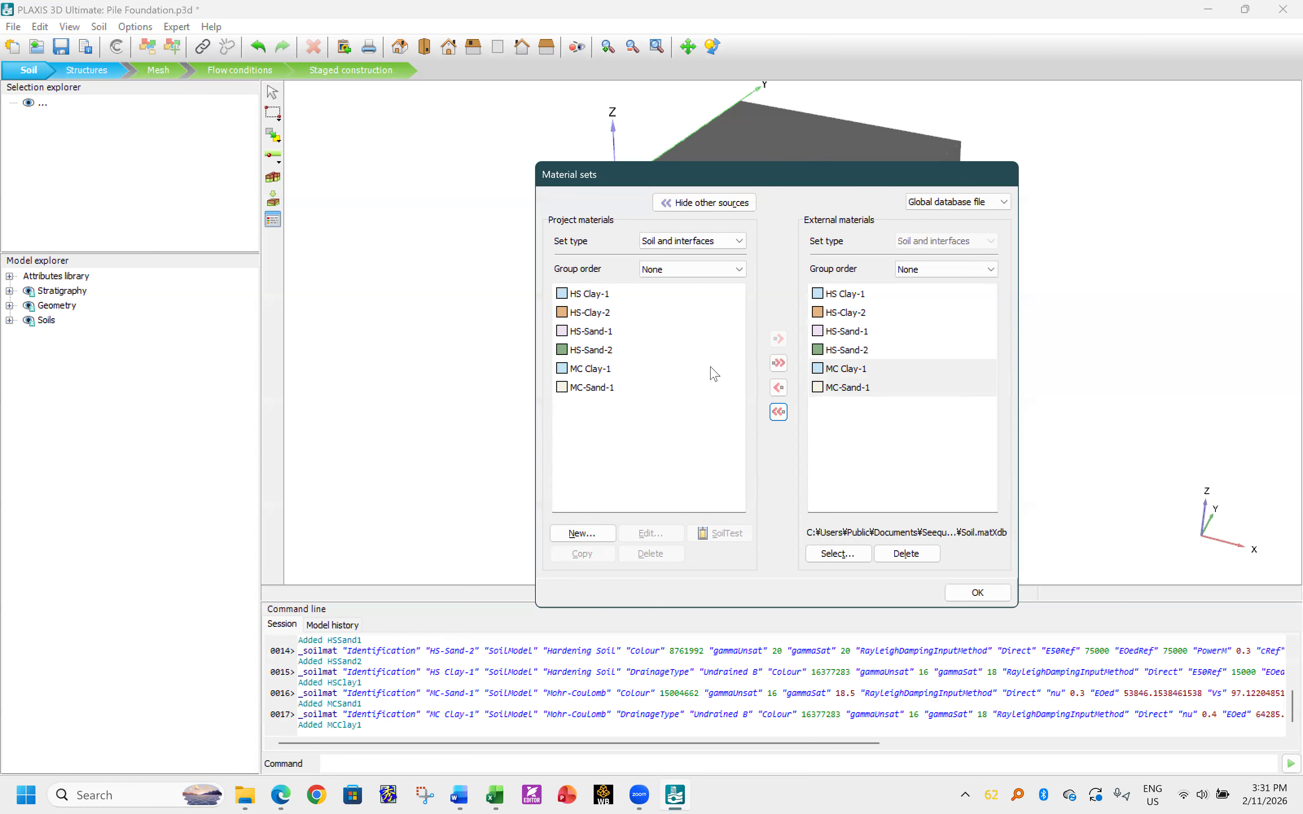
- Delete all the copied HS and MC clay and sand materials from the project materials
{"action": "left_click", "coordinate": [599, 297]}
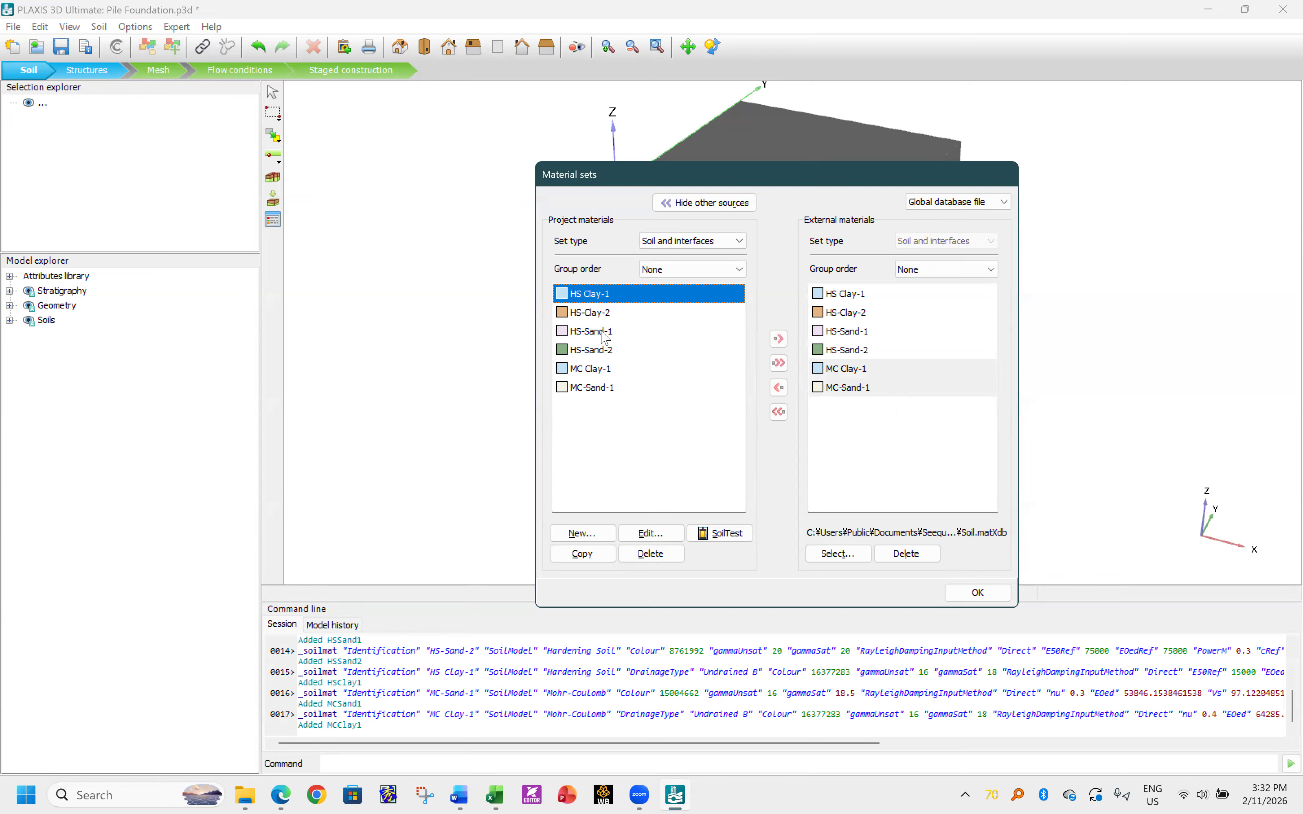
{"action": "left_click", "coordinate": [596, 333]}
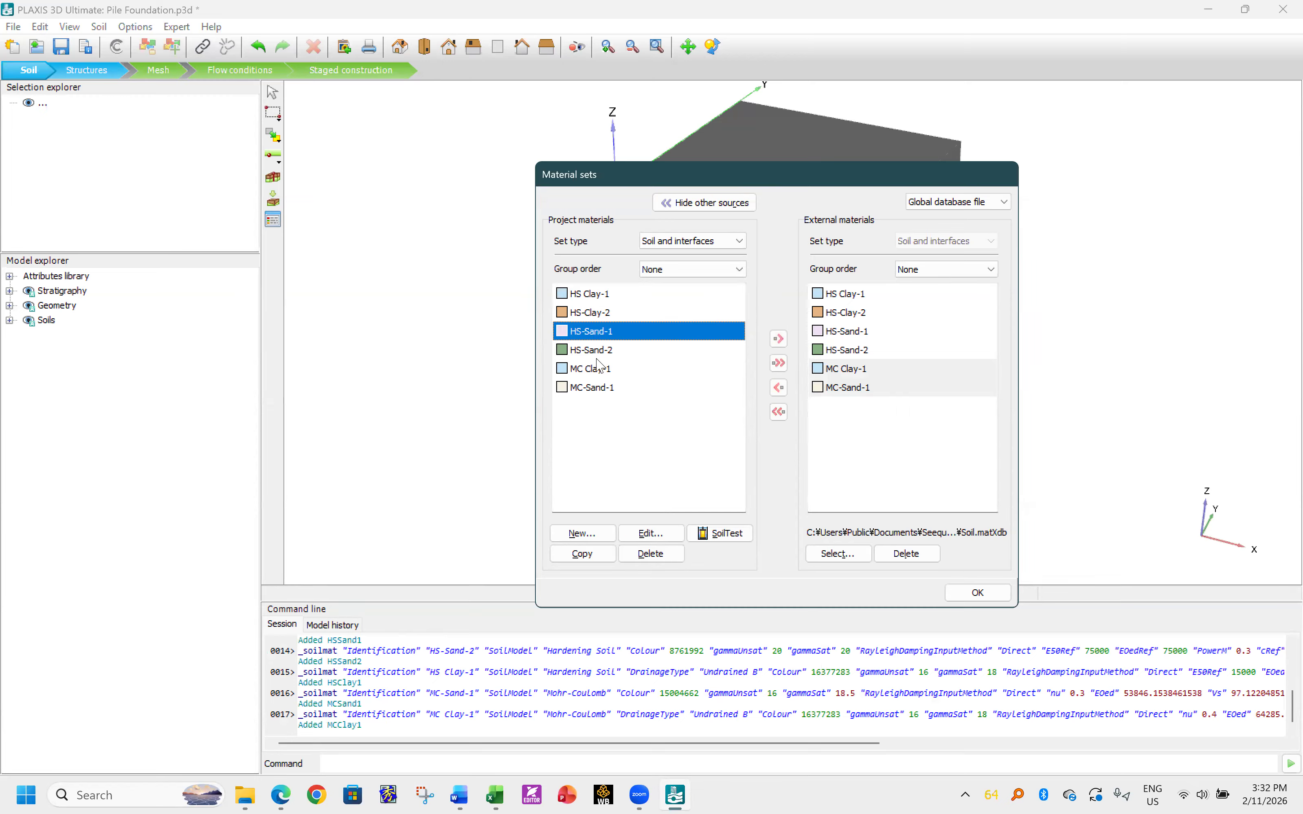
{"action": "left_click", "coordinate": [586, 387], "text": "shift"}
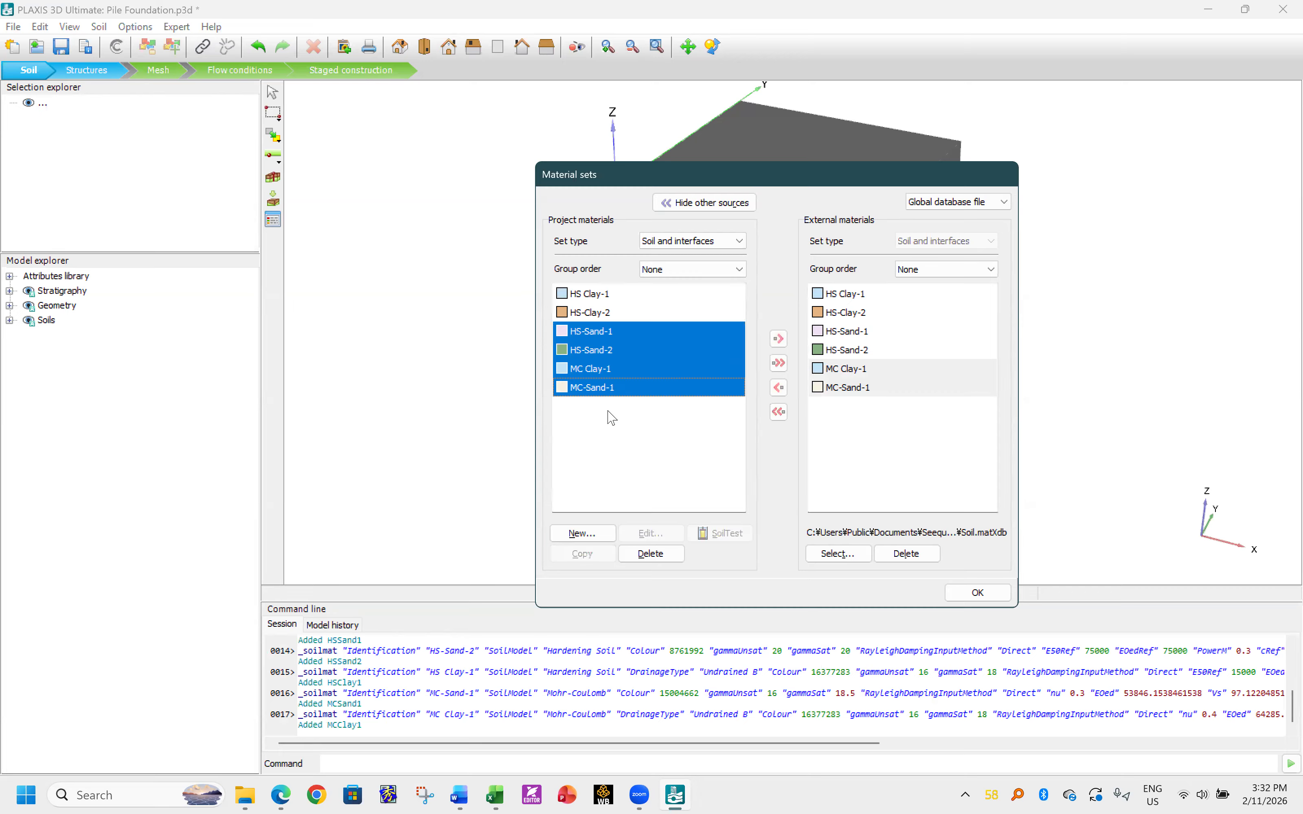
{"action": "left_click", "coordinate": [656, 556]}
{"action": "left_click", "coordinate": [719, 445]}
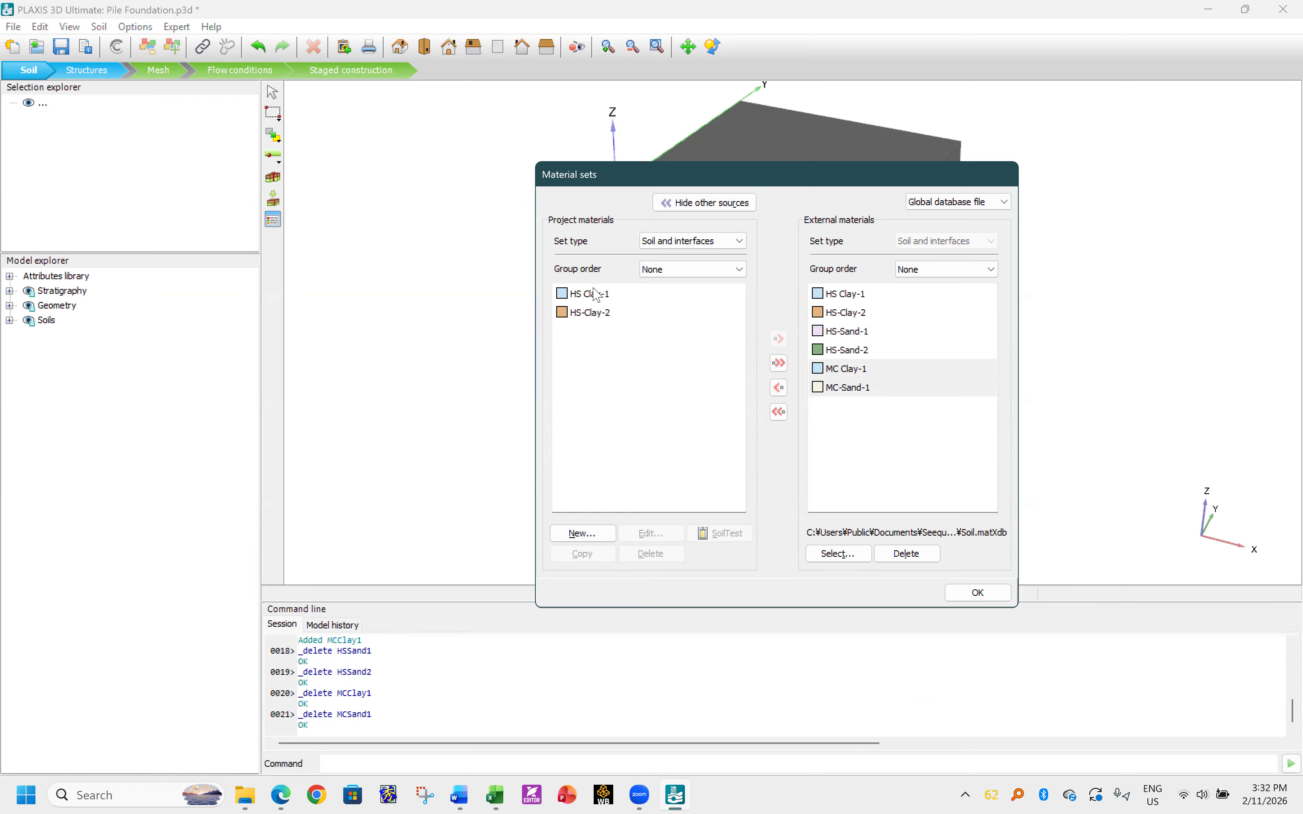
{"action": "left_click", "coordinate": [594, 320]}
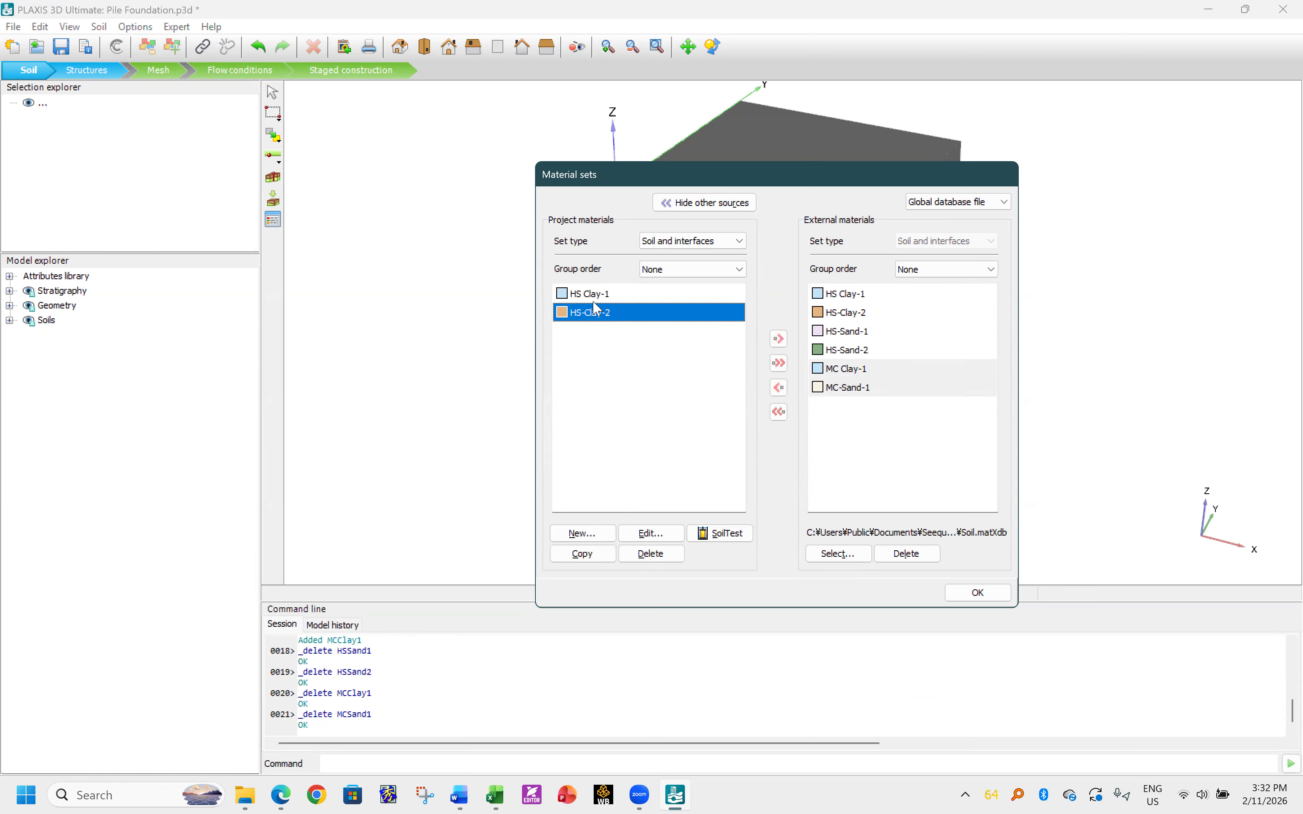
{"action": "left_click", "coordinate": [594, 297], "text": "shift"}
{"action": "left_click", "coordinate": [651, 553]}
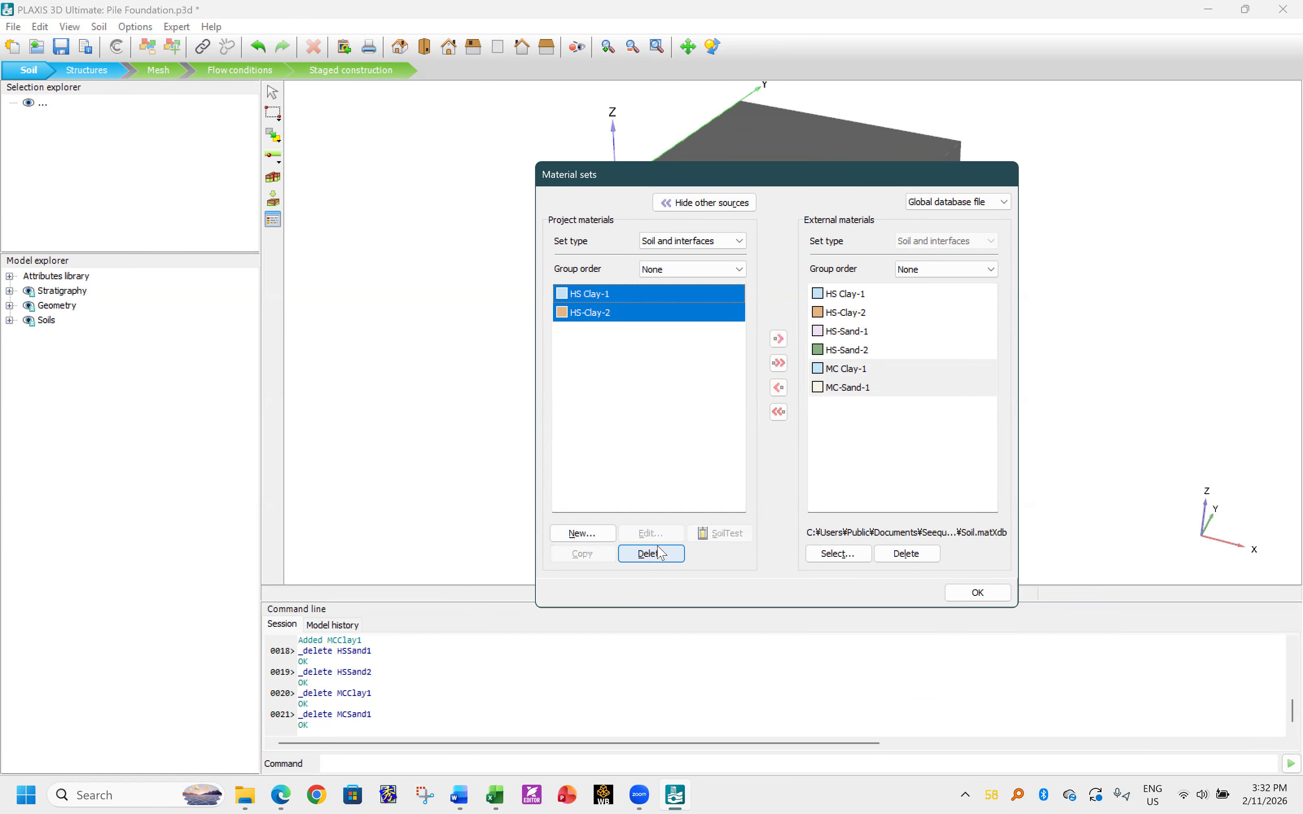
{"action": "left_click", "coordinate": [730, 435]}
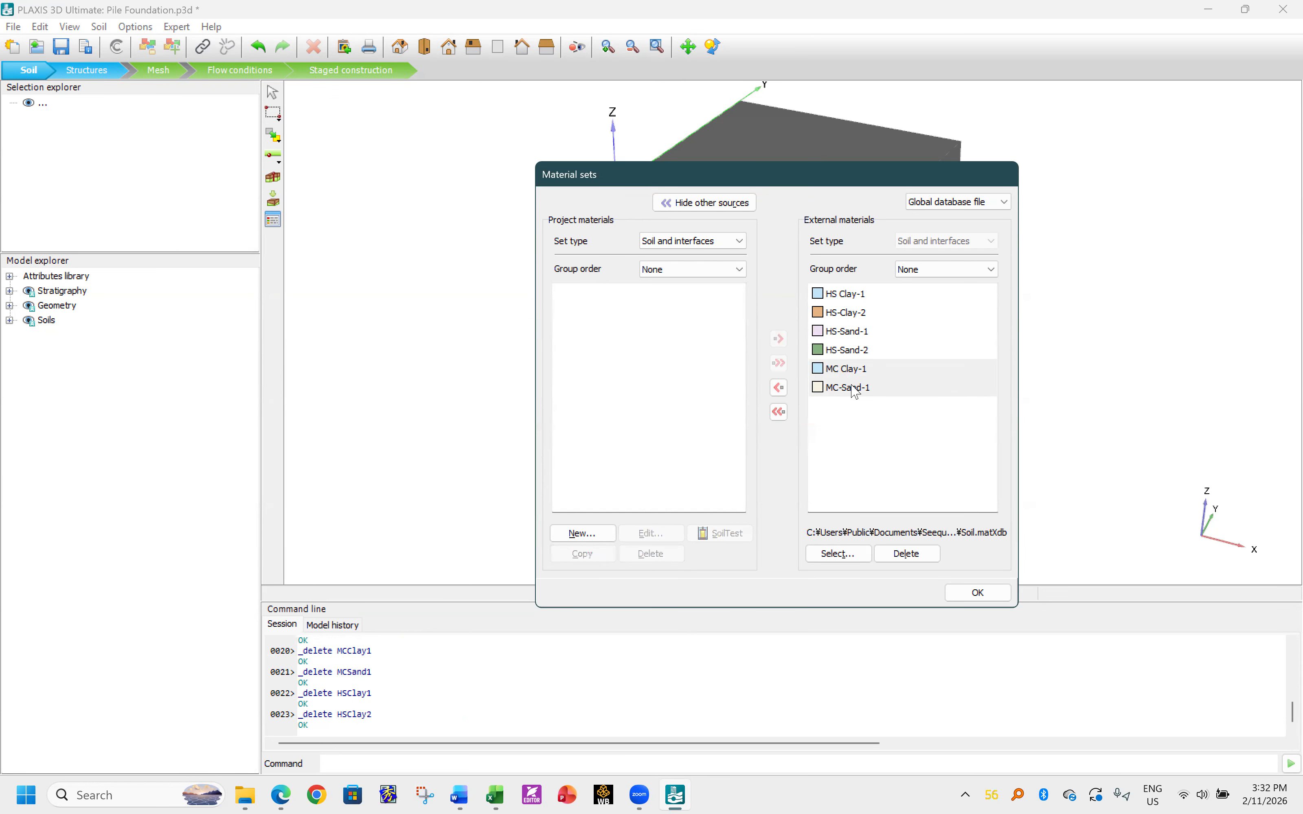
- Copy only the soil materials MC Clay-1 and MC-Sand-1 from the global database into the project
{"action": "left_click", "coordinate": [854, 370]}
{"action": "left_click", "coordinate": [779, 387]}
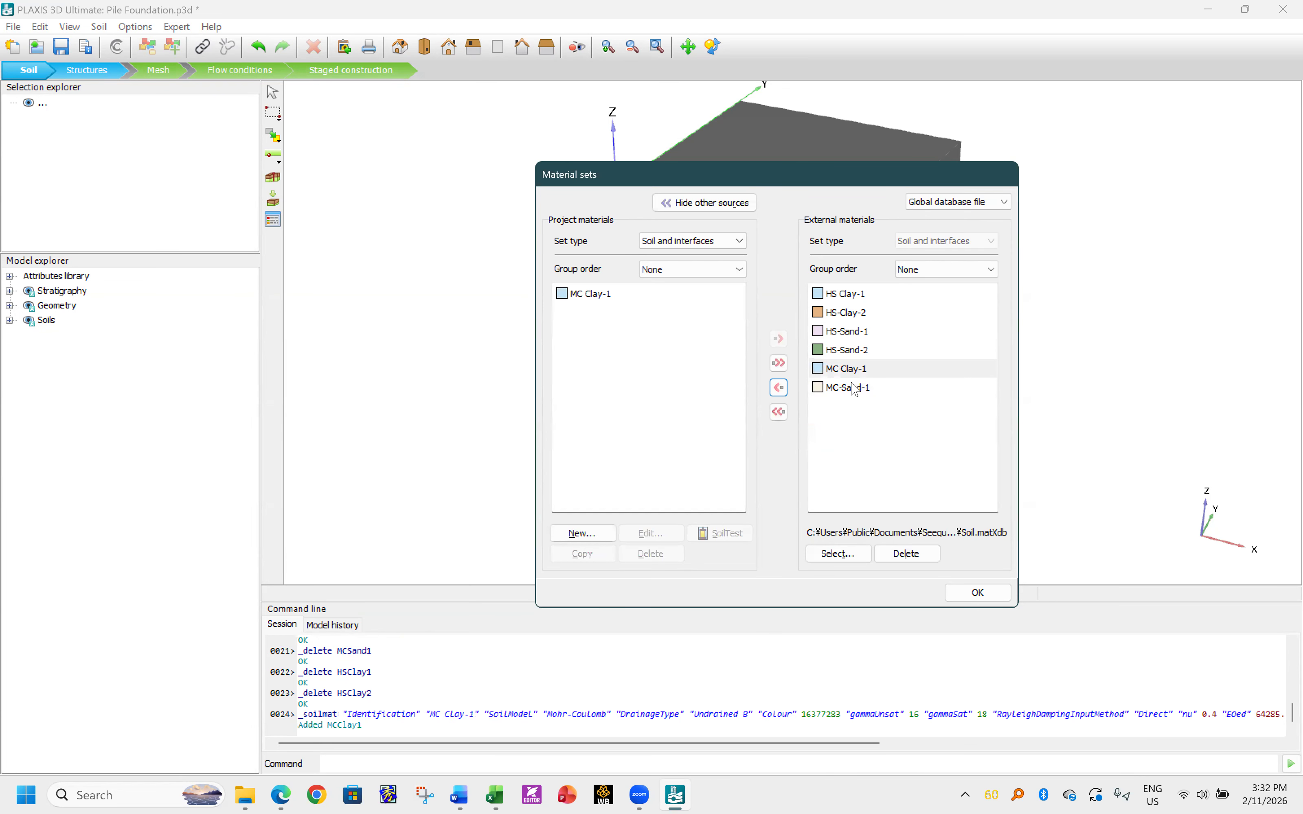
{"action": "left_click", "coordinate": [779, 387]}
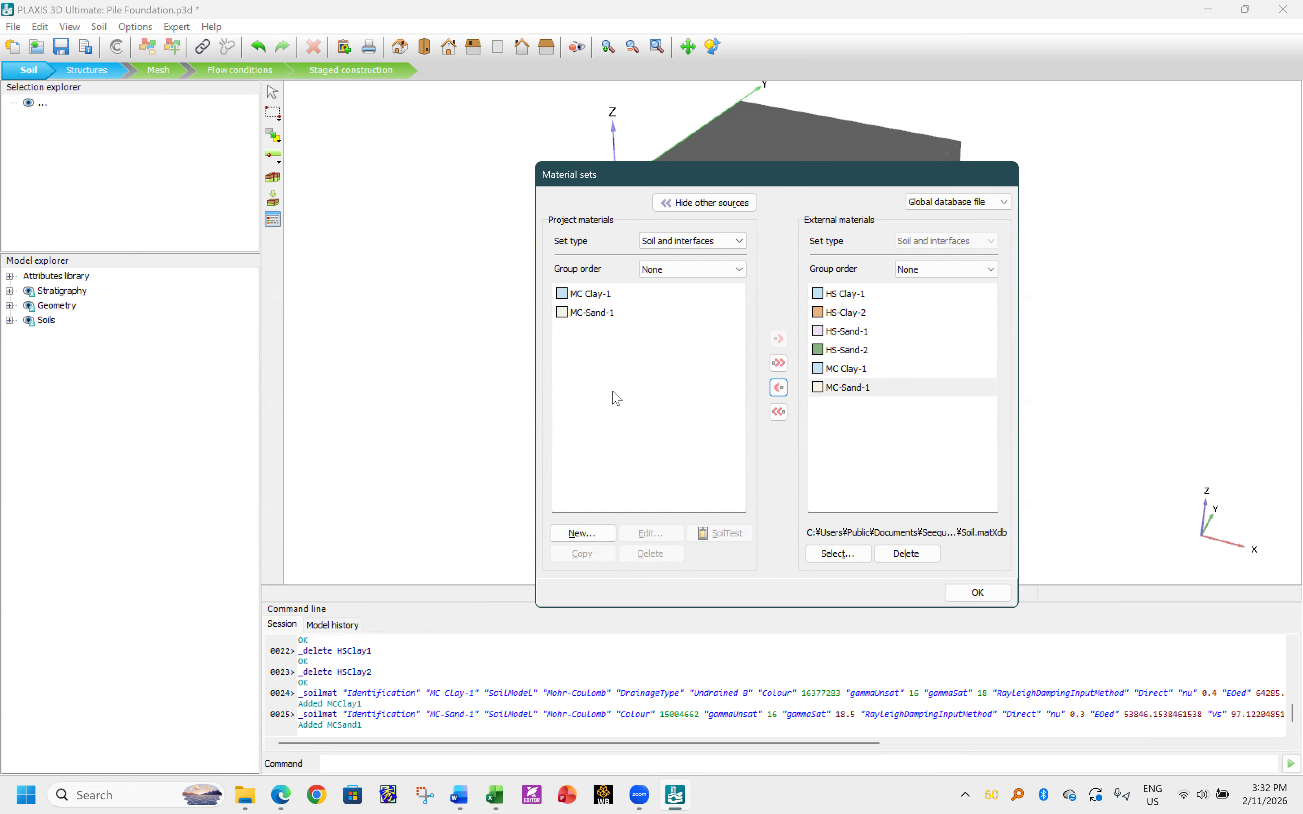
- Copy the embedded beam material Pile0.6m from the global database into the project
{"action": "left_click", "coordinate": [681, 245]}
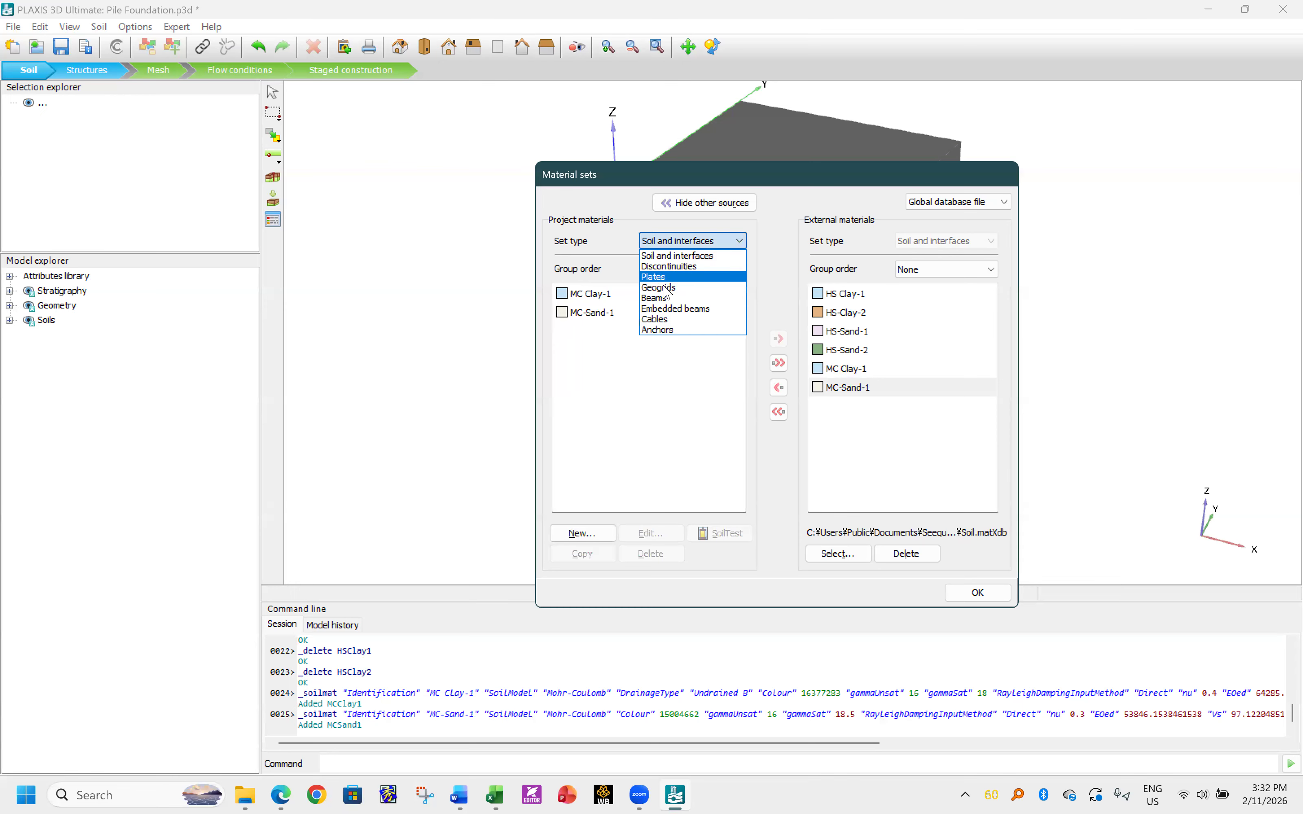
{"action": "left_click", "coordinate": [673, 309]}
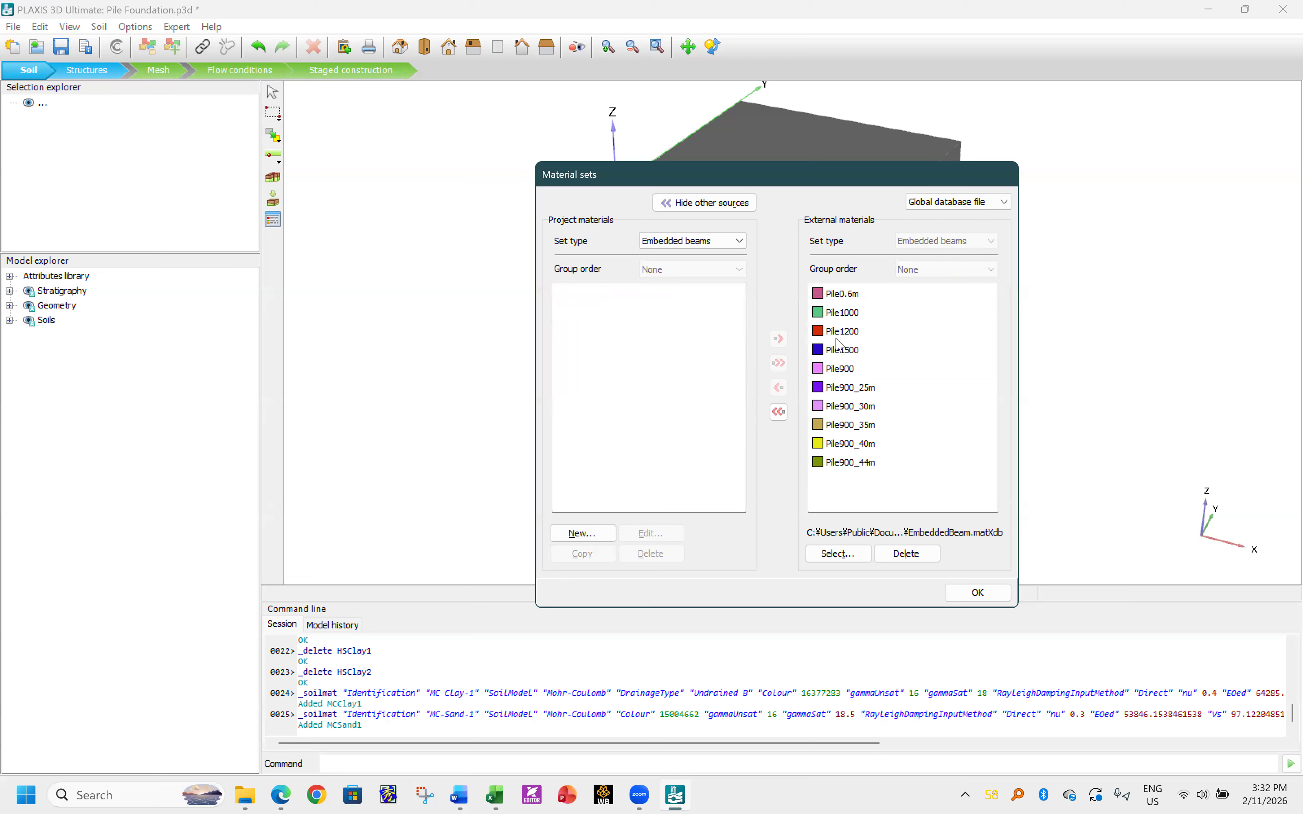
{"action": "left_click", "coordinate": [847, 299]}
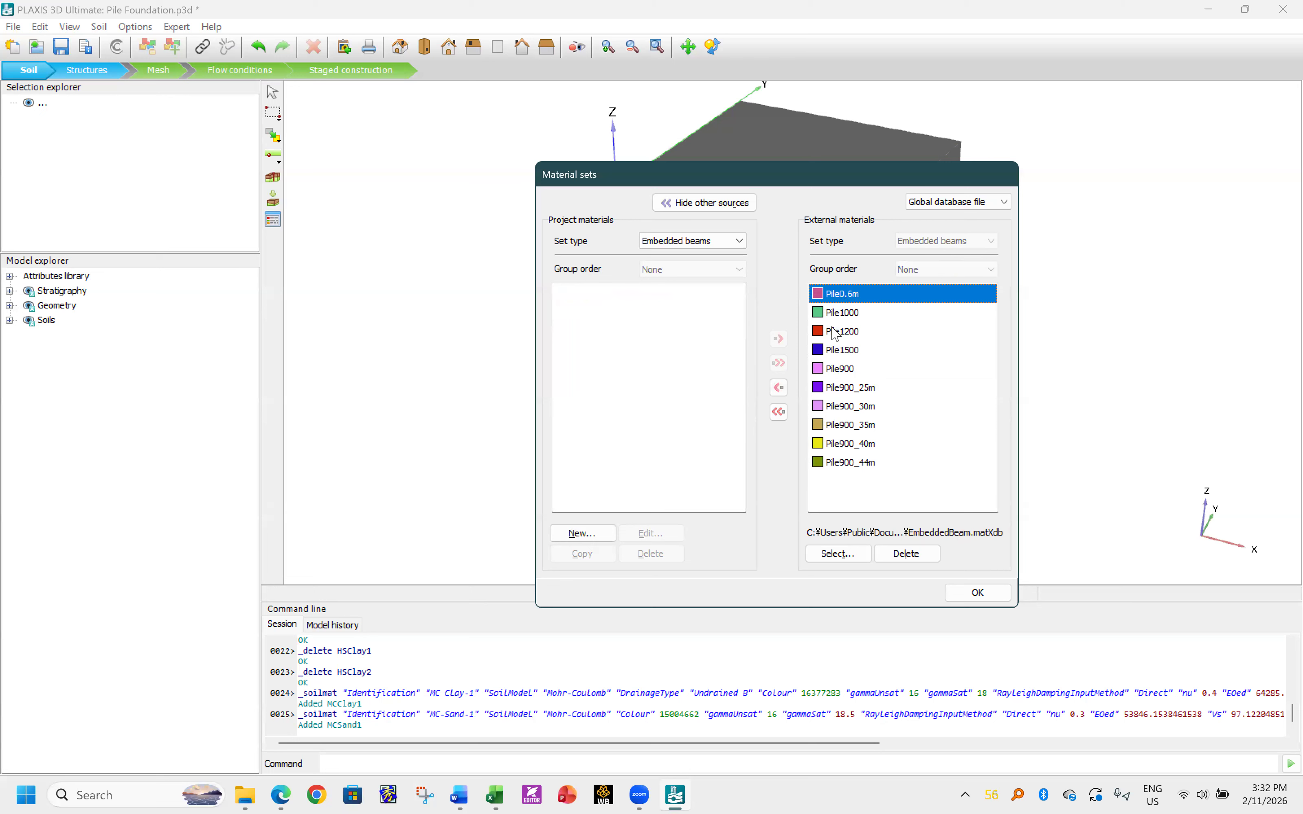
{"action": "left_click", "coordinate": [788, 387]}
- Copy the plate material Raft from the global database into the project and close the material sets
{"action": "left_click", "coordinate": [683, 244]}
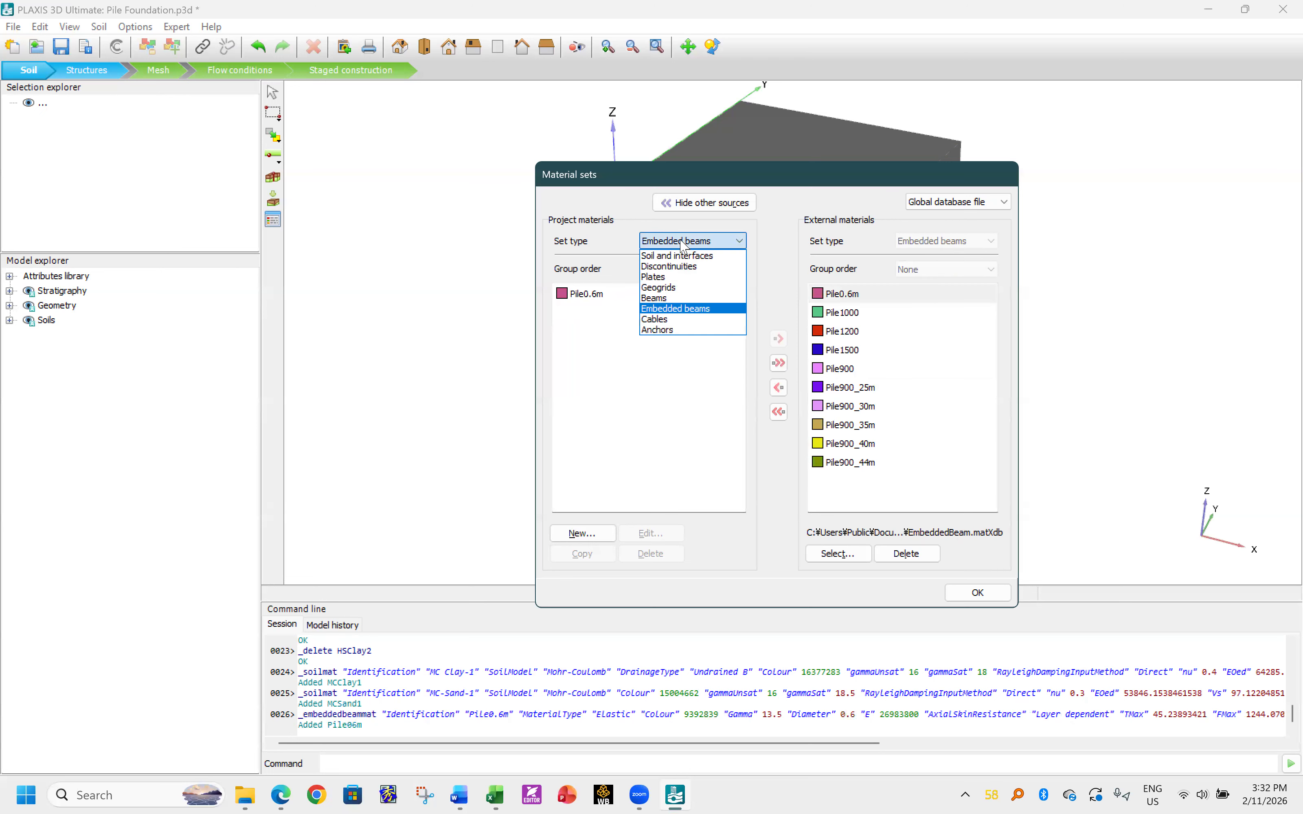
{"action": "left_click", "coordinate": [662, 278]}
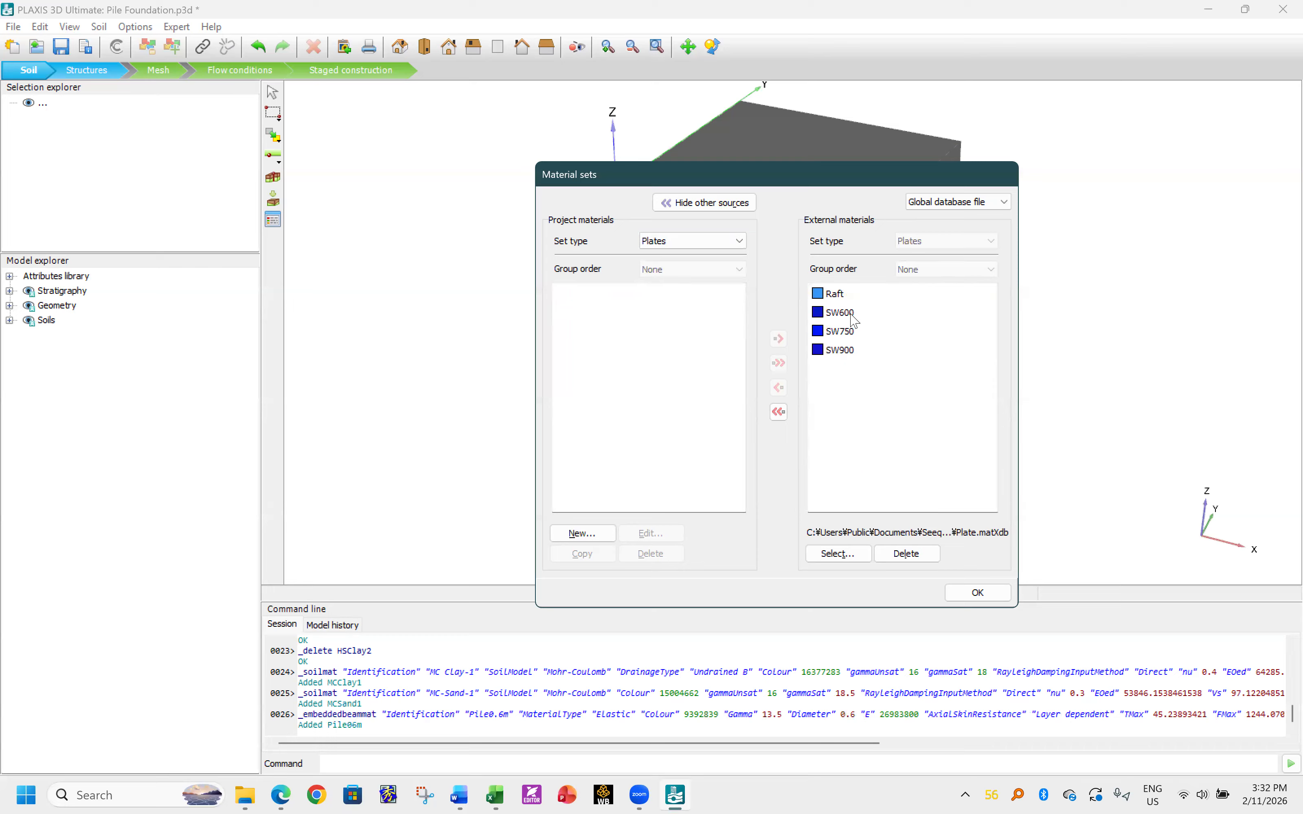
{"action": "left_click", "coordinate": [833, 299]}
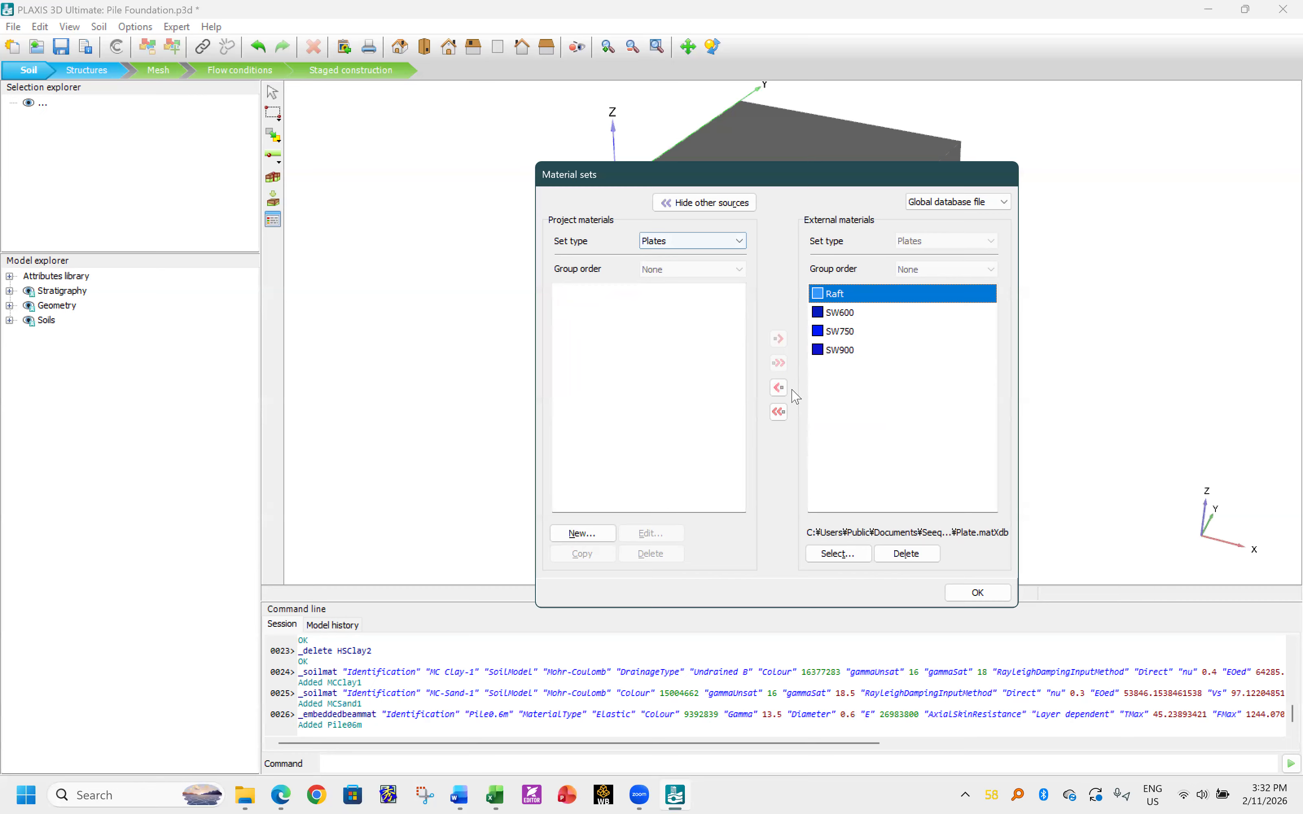
{"action": "left_click", "coordinate": [779, 389]}
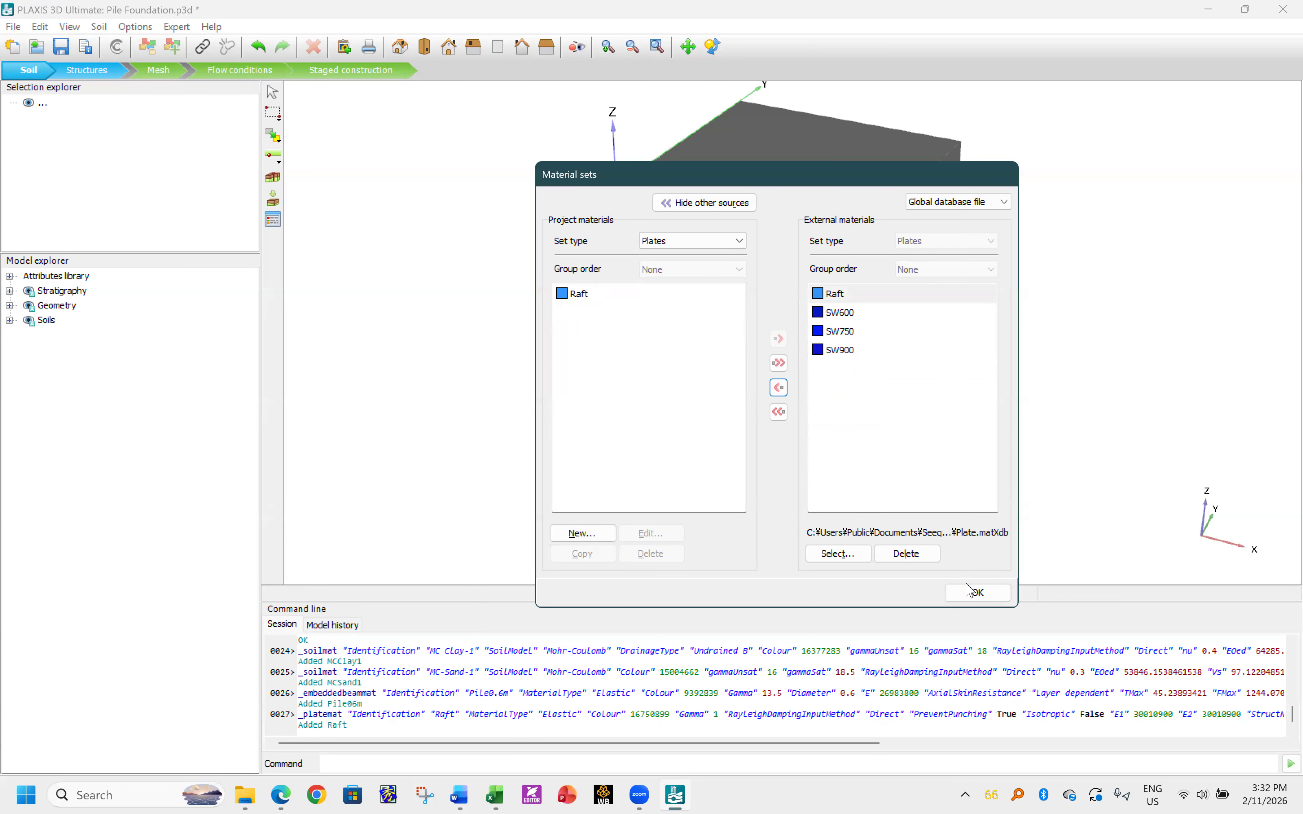
{"action": "left_click", "coordinate": [969, 592]}
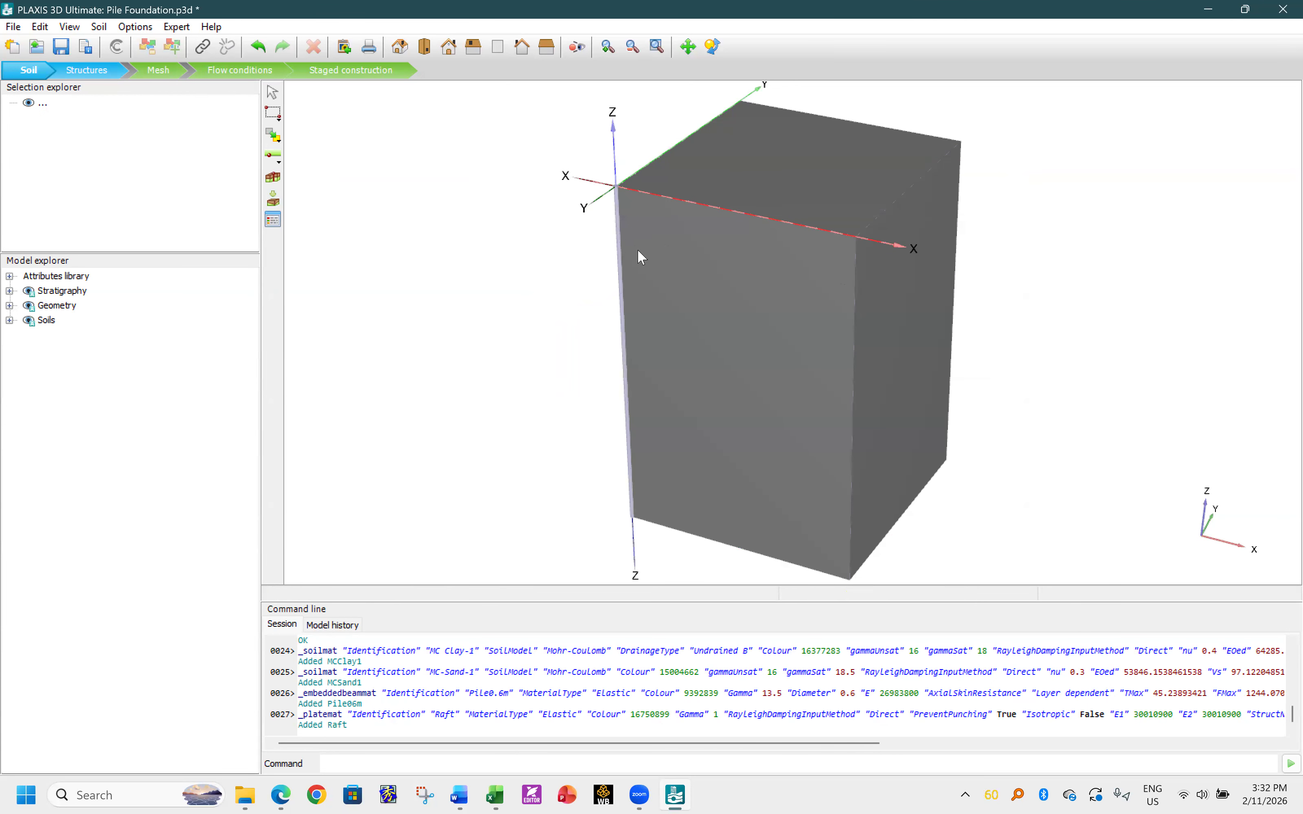
- Assign the material MC Clay-1 to the upper soil layer
{"action": "left_click", "coordinate": [698, 237]}
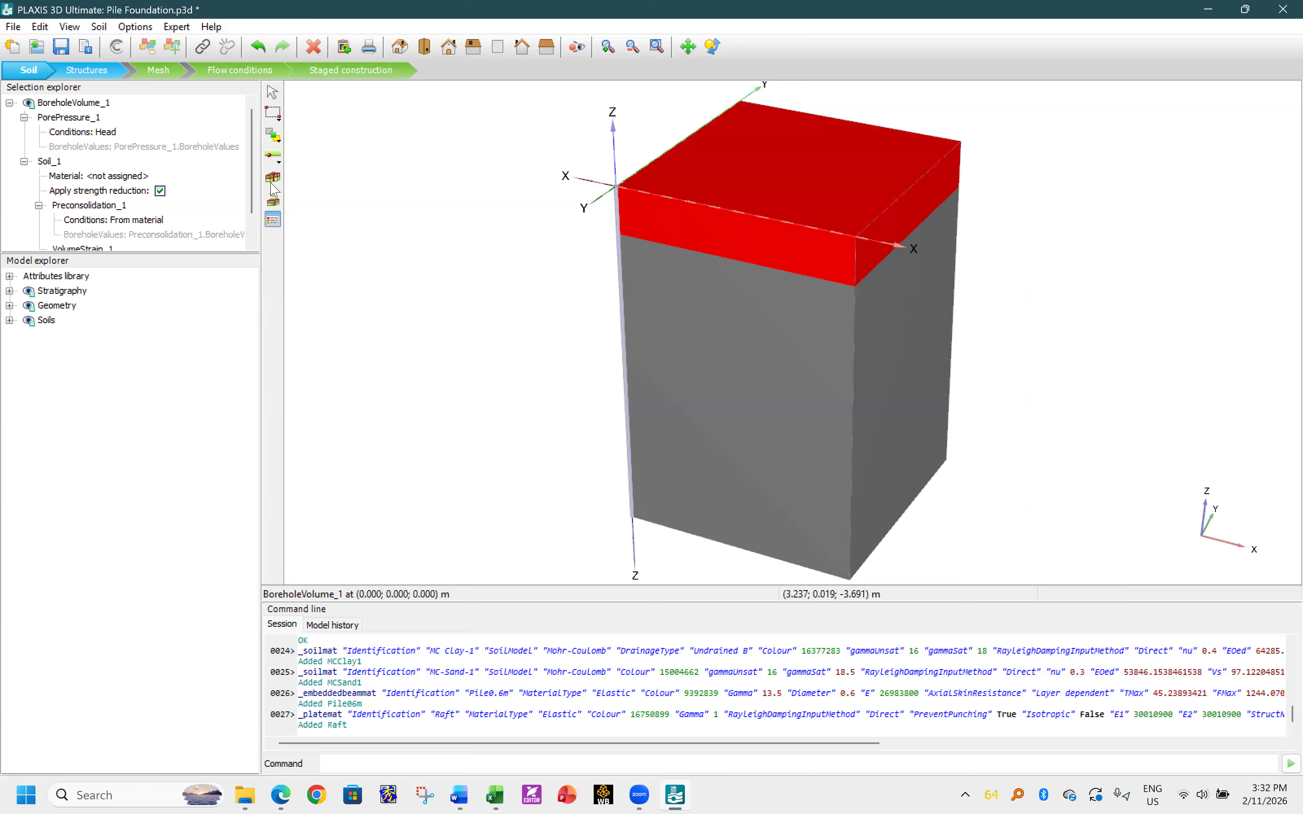
{"action": "left_click", "coordinate": [104, 177]}
{"action": "left_click", "coordinate": [131, 178]}
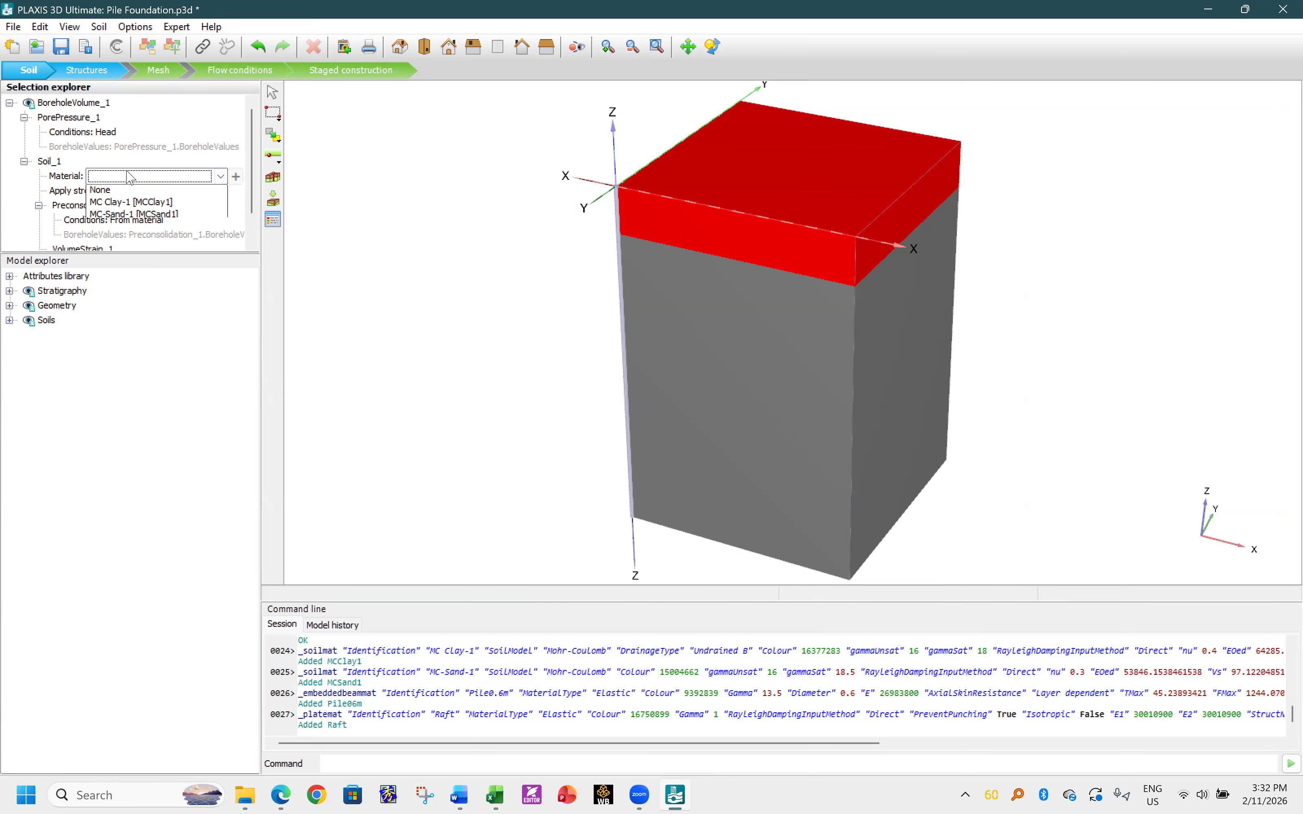
{"action": "left_click", "coordinate": [127, 204]}
- Assign the material MC-Sand-1 to the lower soil layer
{"action": "left_click", "coordinate": [693, 317]}
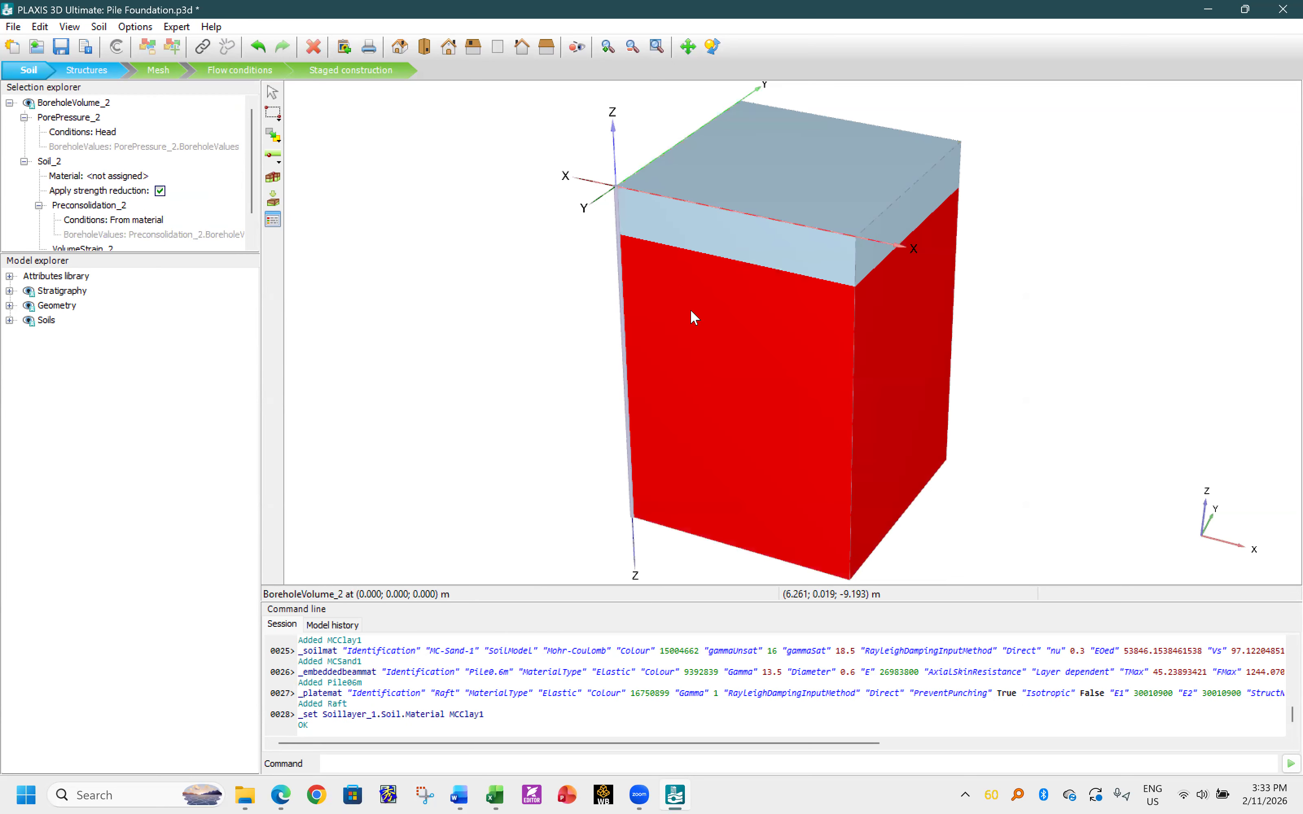
{"action": "left_click", "coordinate": [114, 177]}
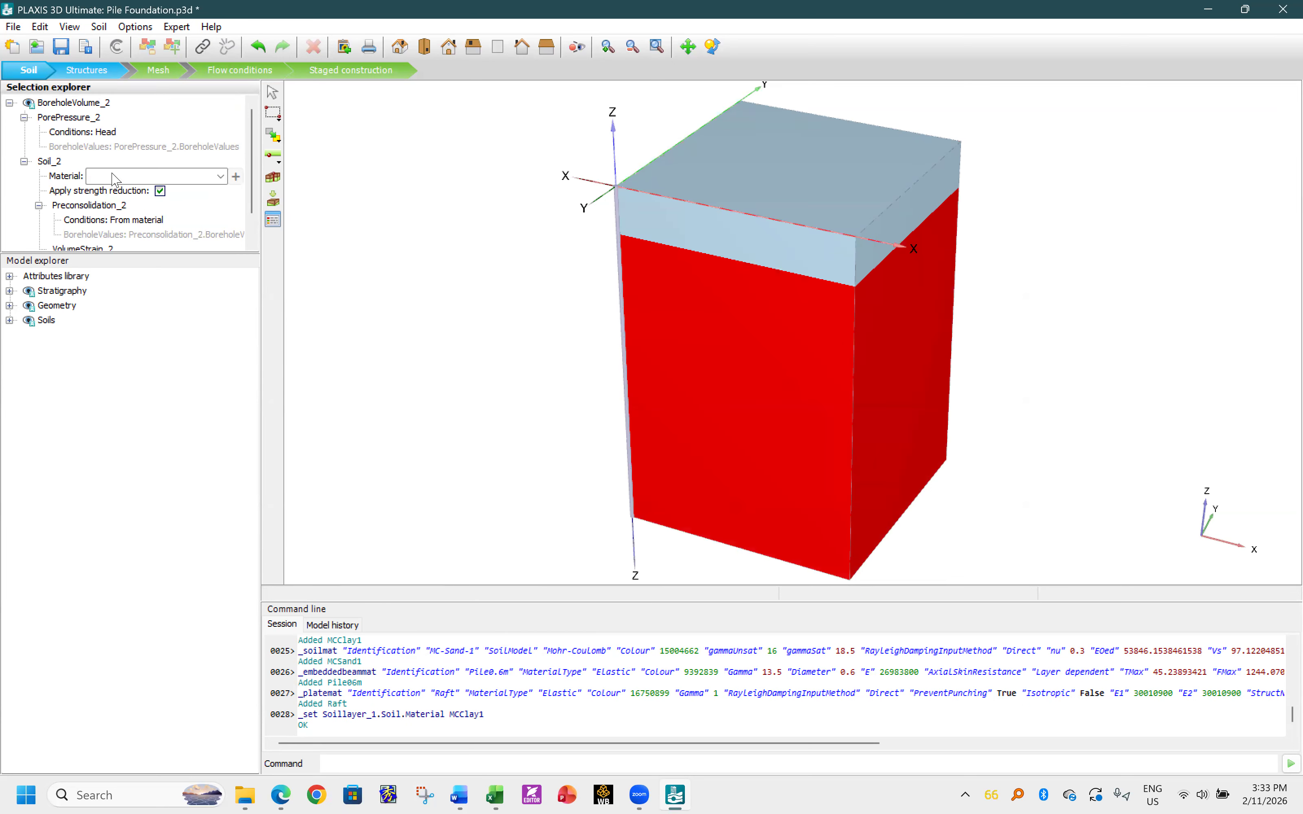
{"action": "left_click", "coordinate": [115, 178]}
{"action": "left_click", "coordinate": [123, 217]}
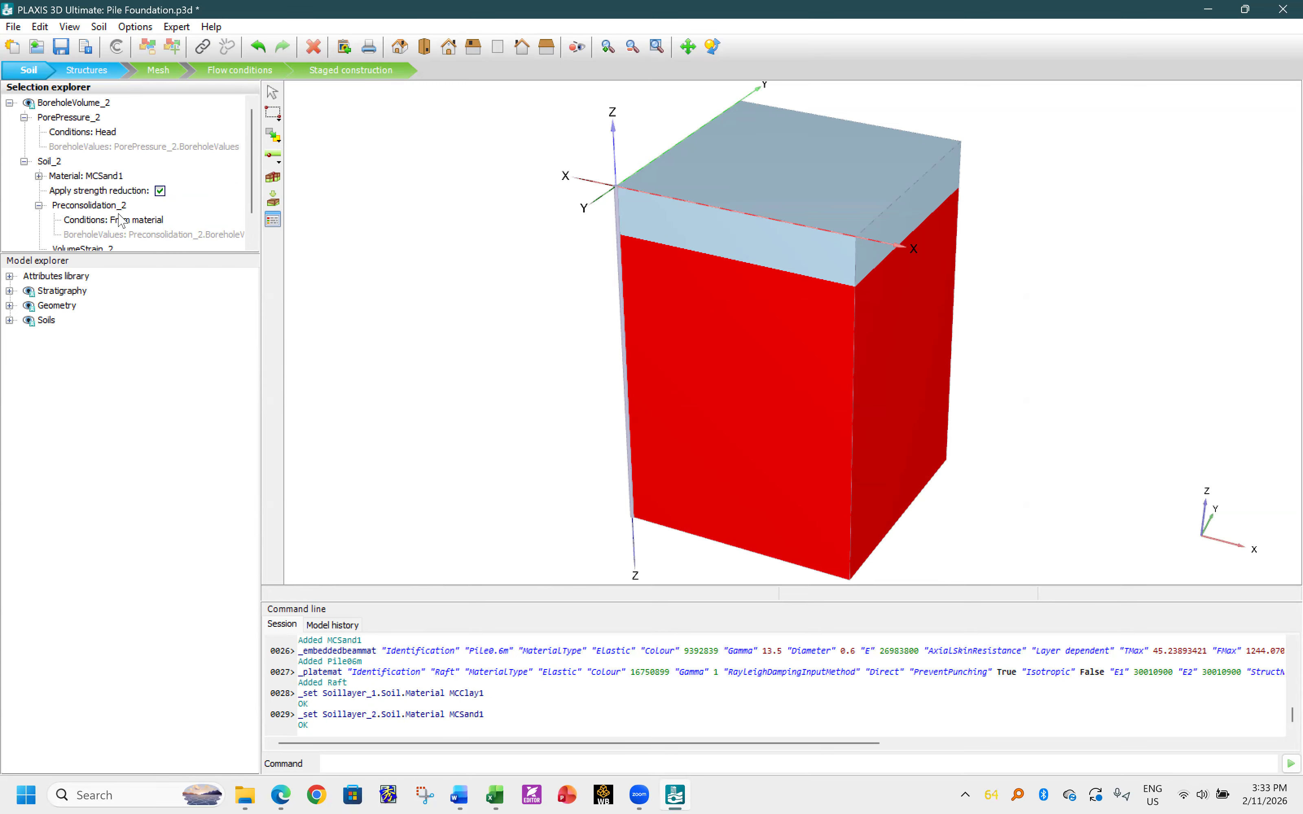
- Review the general and mechanical properties of the soil material MC Clay-1 in the project material sets, changing nothing
{"action": "left_click", "coordinate": [272, 221]}
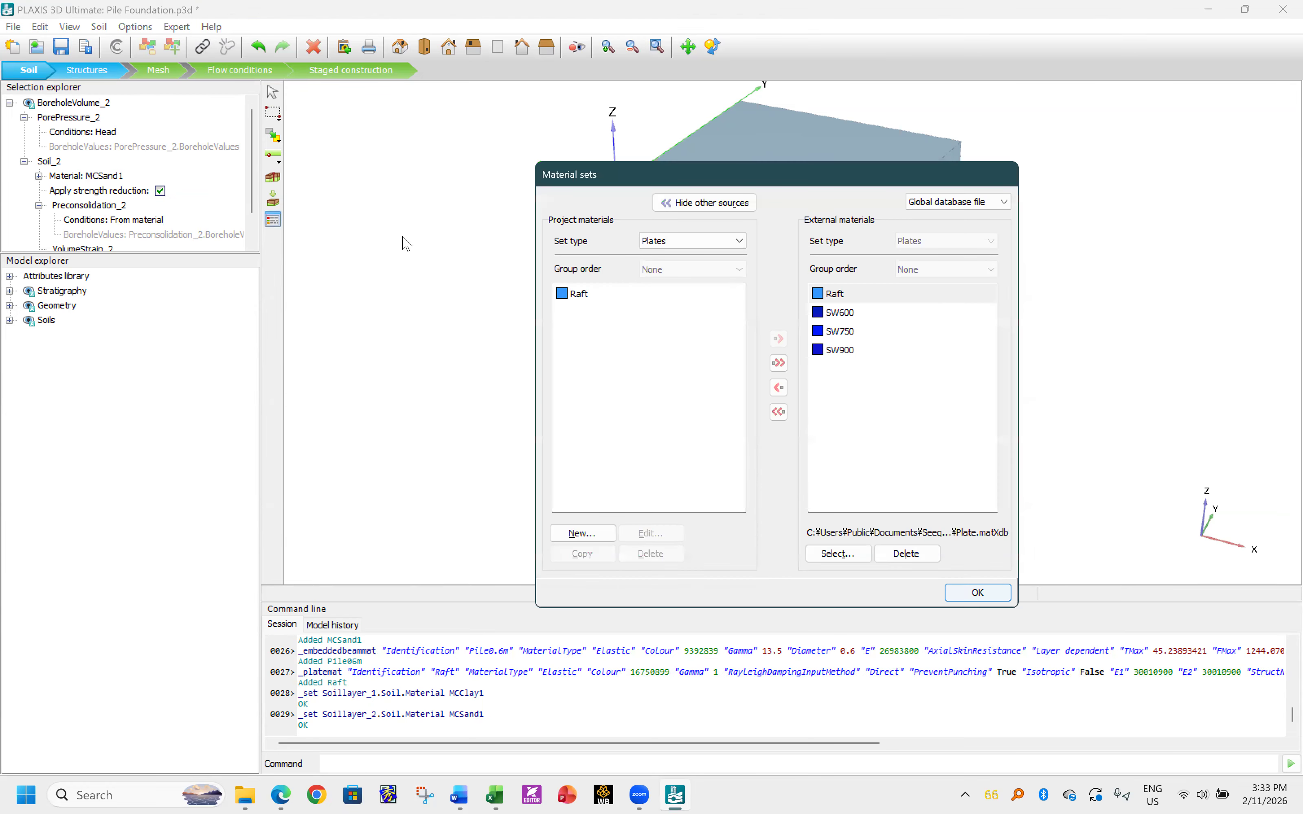
{"action": "left_click", "coordinate": [686, 208]}
{"action": "left_click", "coordinate": [669, 242]}
{"action": "left_click", "coordinate": [669, 254]}
{"action": "double_click", "coordinate": [586, 299]}
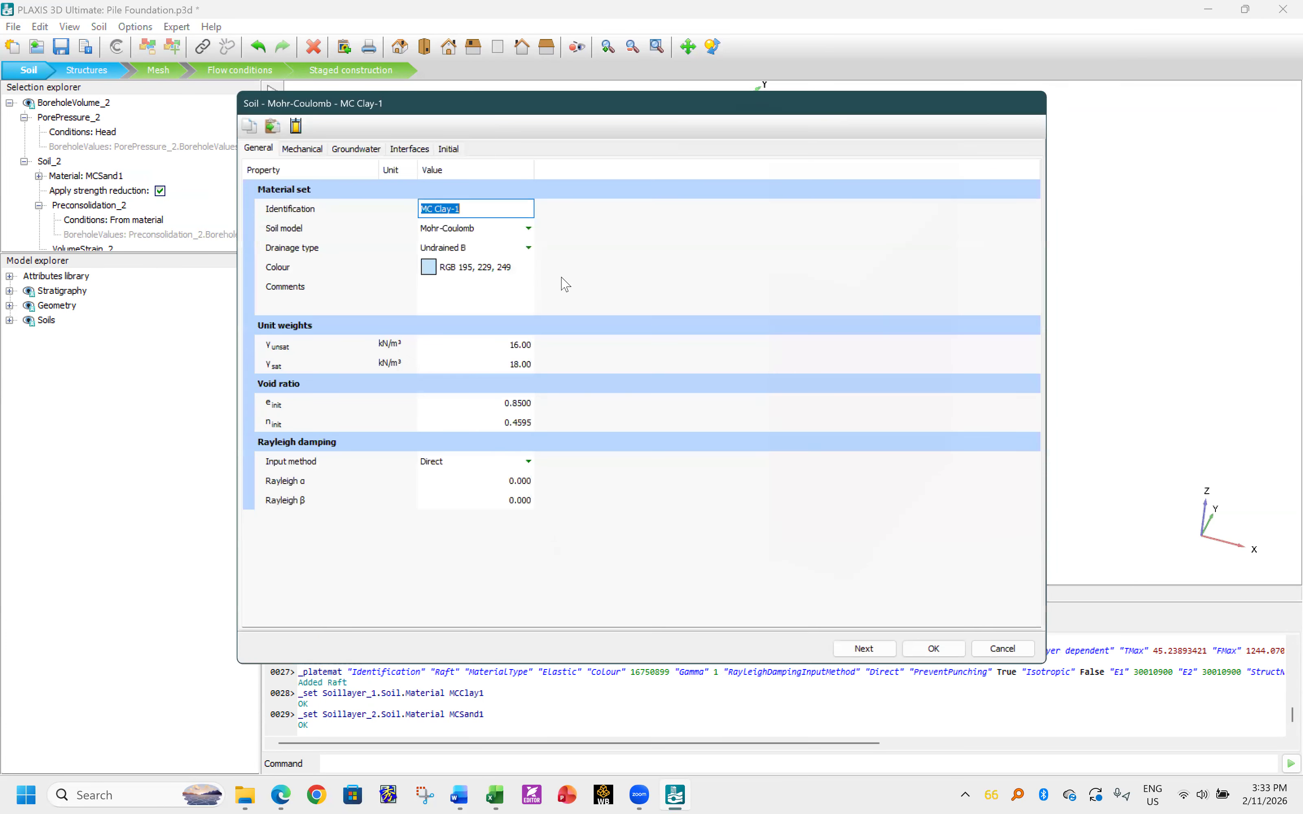
{"action": "left_click", "coordinate": [459, 235]}
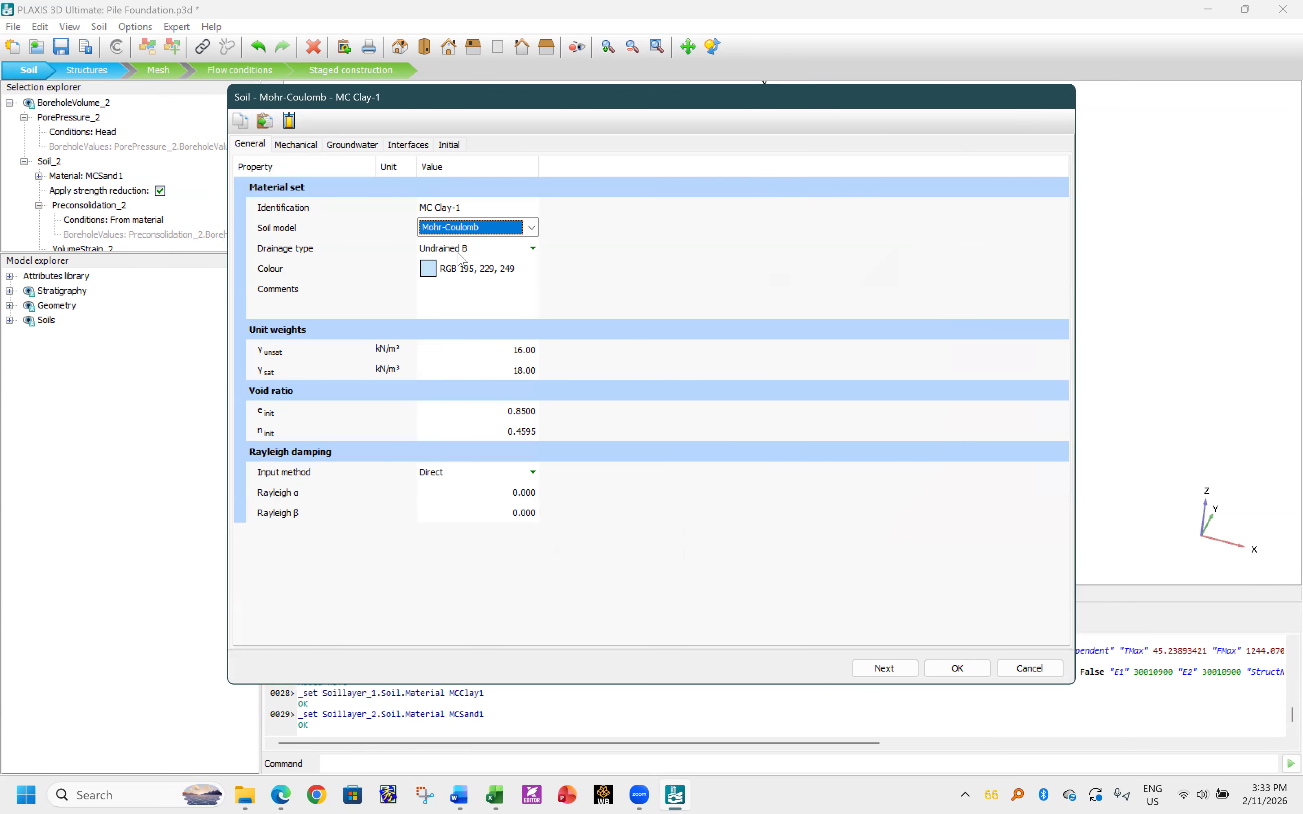
{"action": "left_click", "coordinate": [461, 253]}
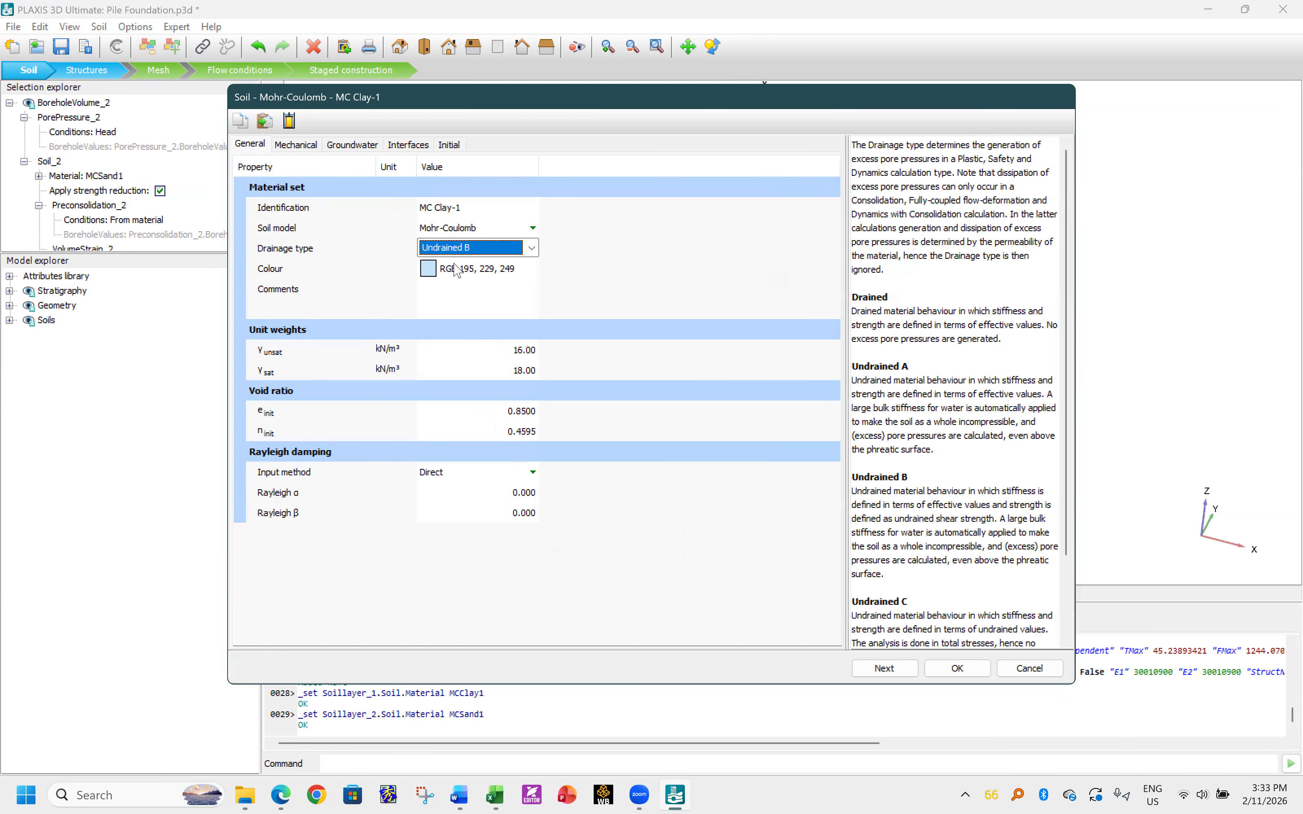
{"action": "left_click", "coordinate": [301, 148]}
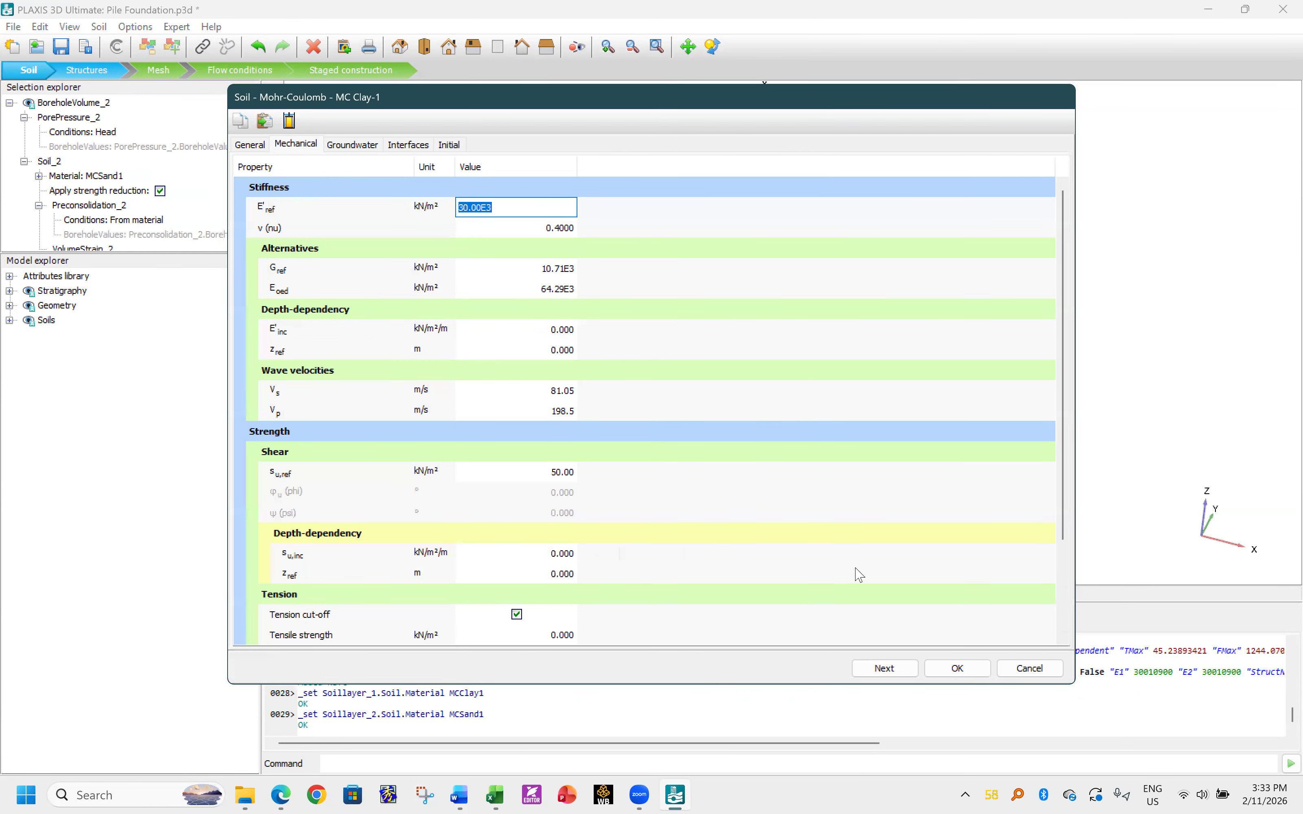
{"action": "left_click", "coordinate": [1029, 668]}
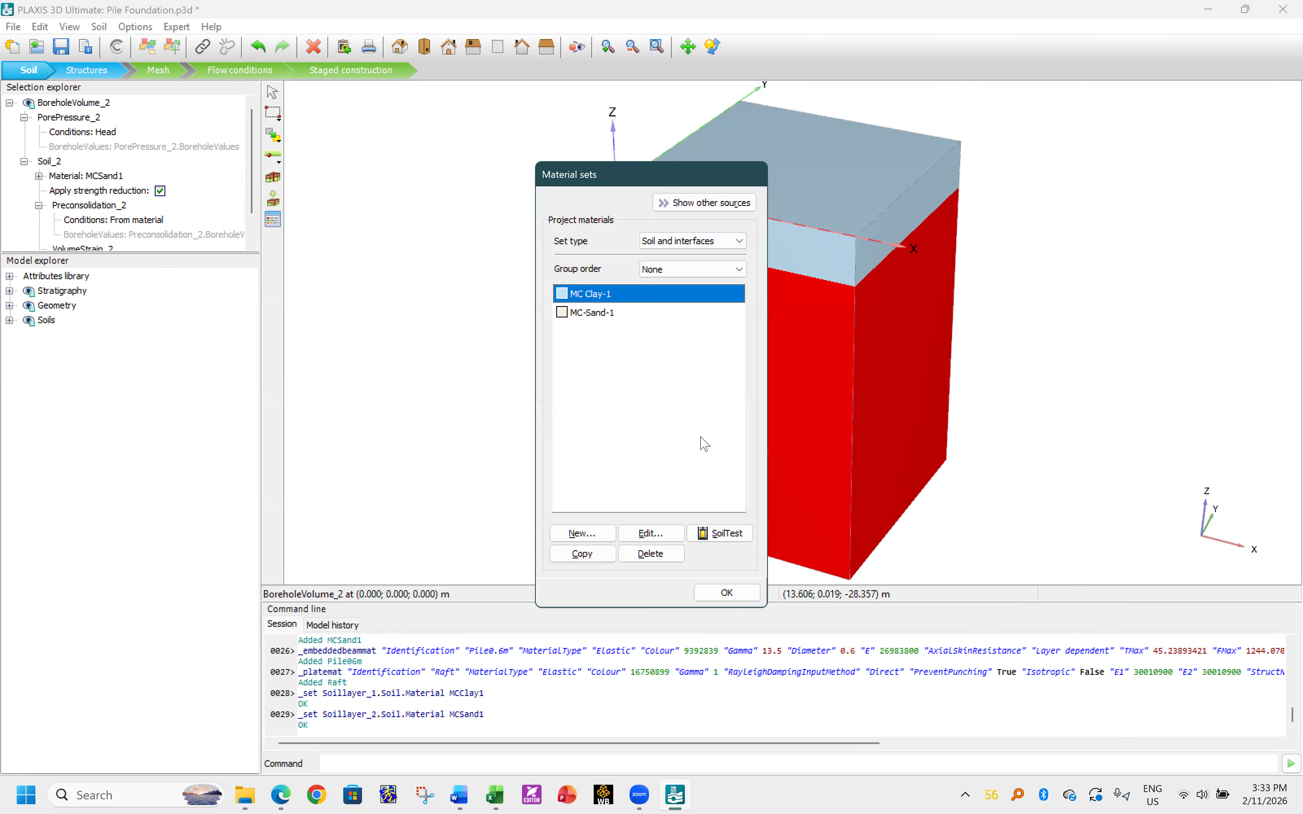
{"action": "left_click", "coordinate": [727, 592]}
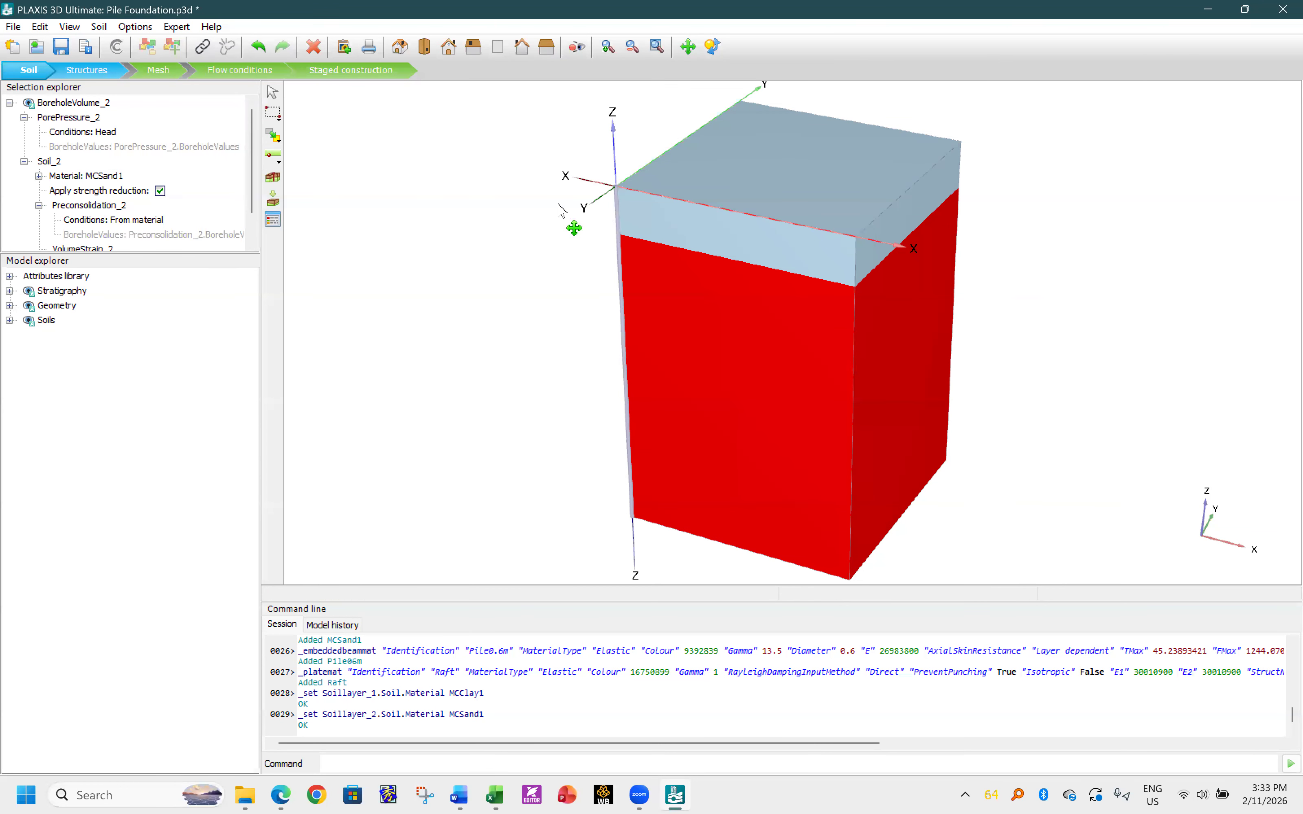
- Go to structures mode and draw a line from (8, 6, 0) to (24, -17, 0)
{"action": "scroll", "coordinate": [916, 129], "scroll_direction": "down", "scroll_amount": 2}
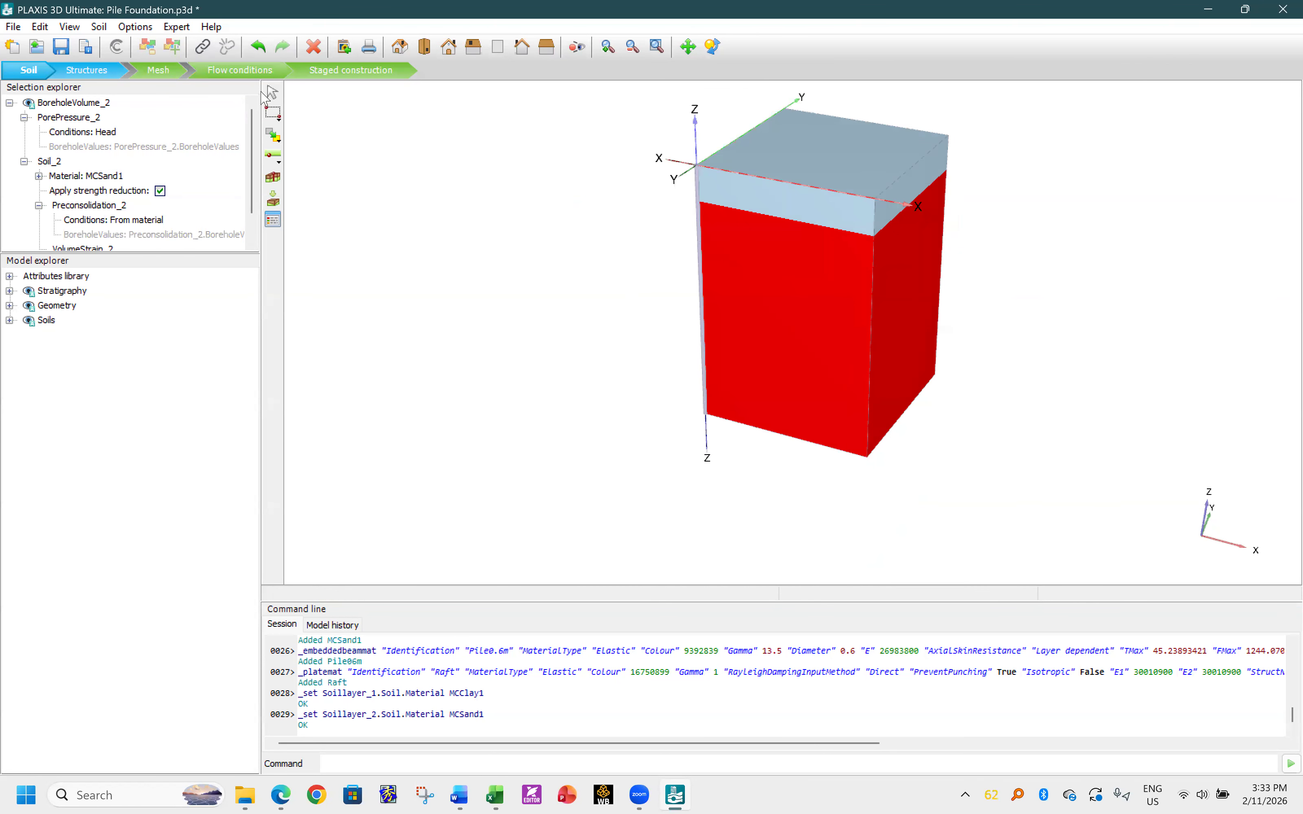
{"action": "left_click", "coordinate": [404, 132]}
{"action": "middle_click_drag", "start_coordinate": [1014, 150], "coordinate": [835, 215]}
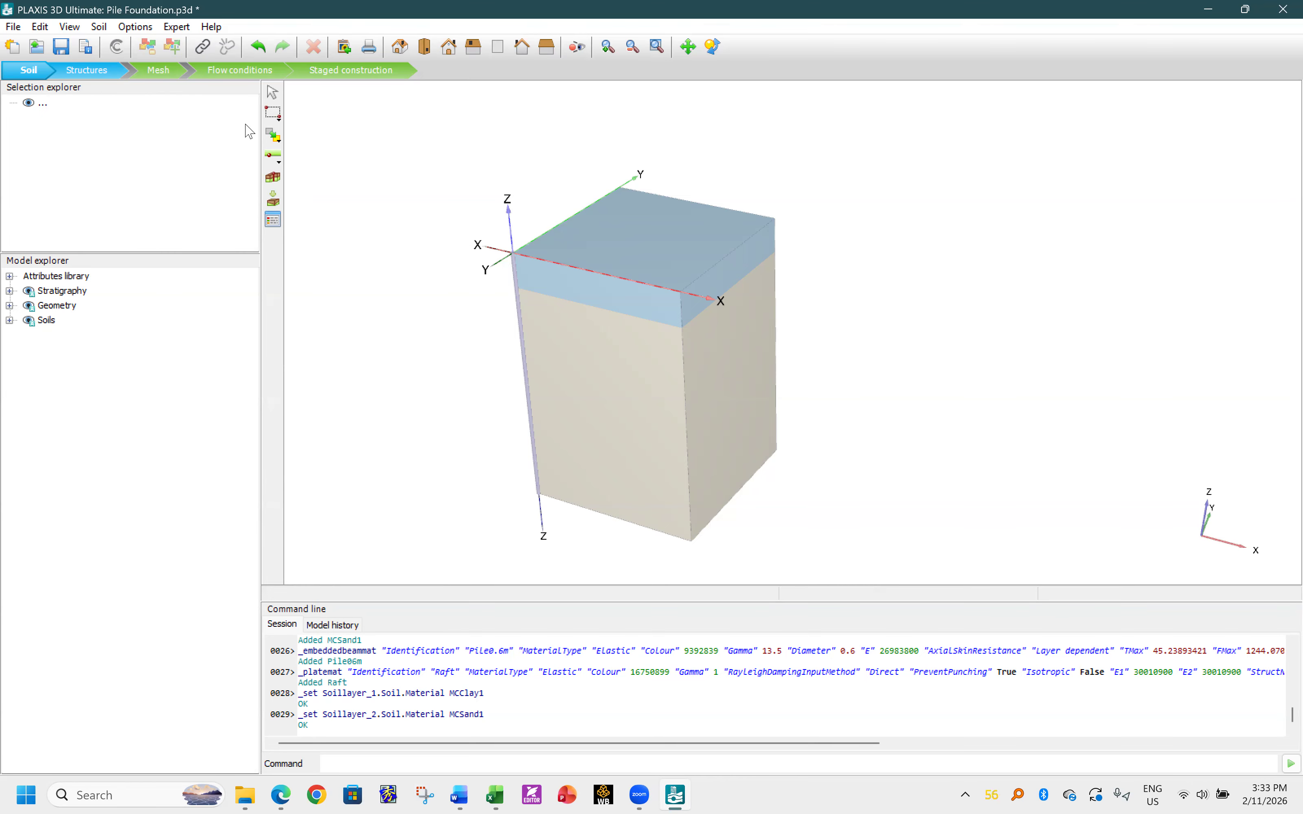
{"action": "left_click", "coordinate": [89, 75]}
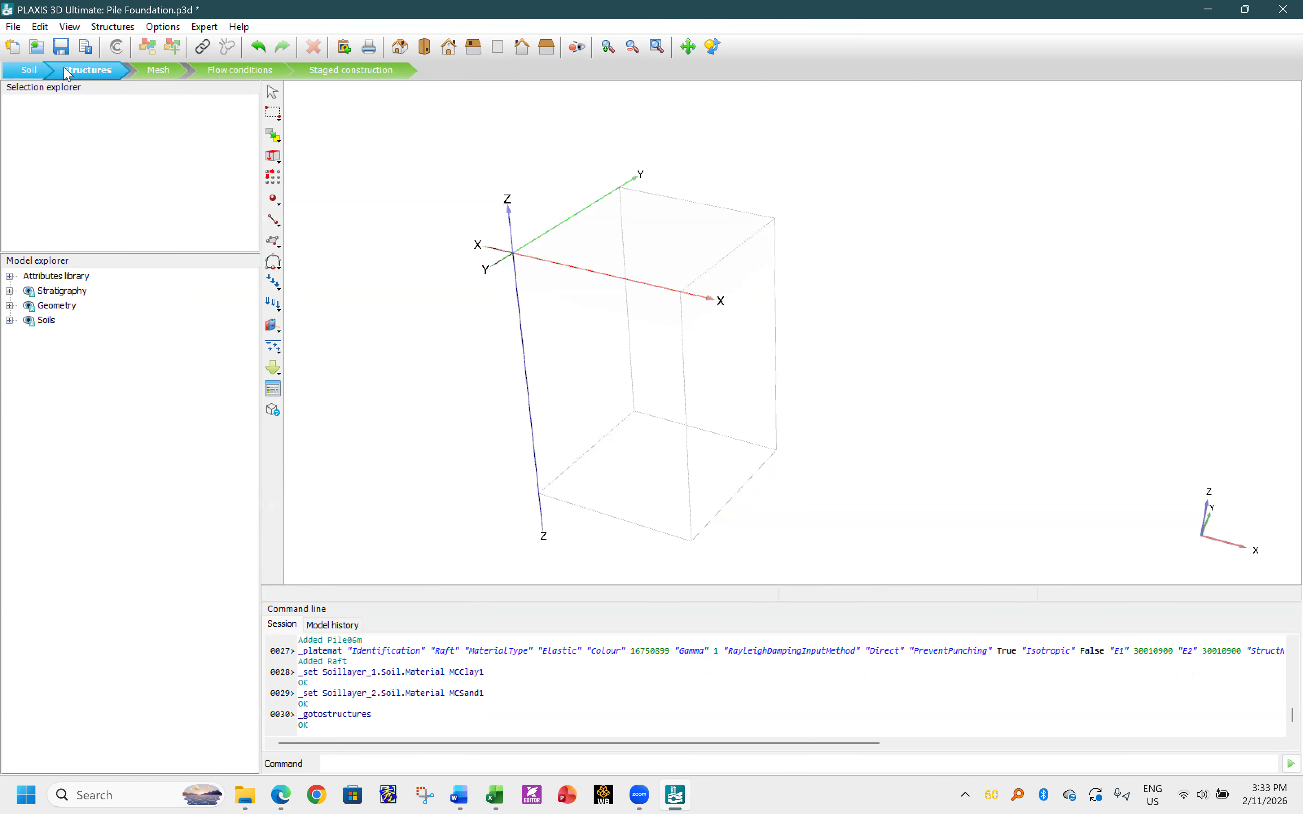
{"action": "left_click", "coordinate": [274, 220]}
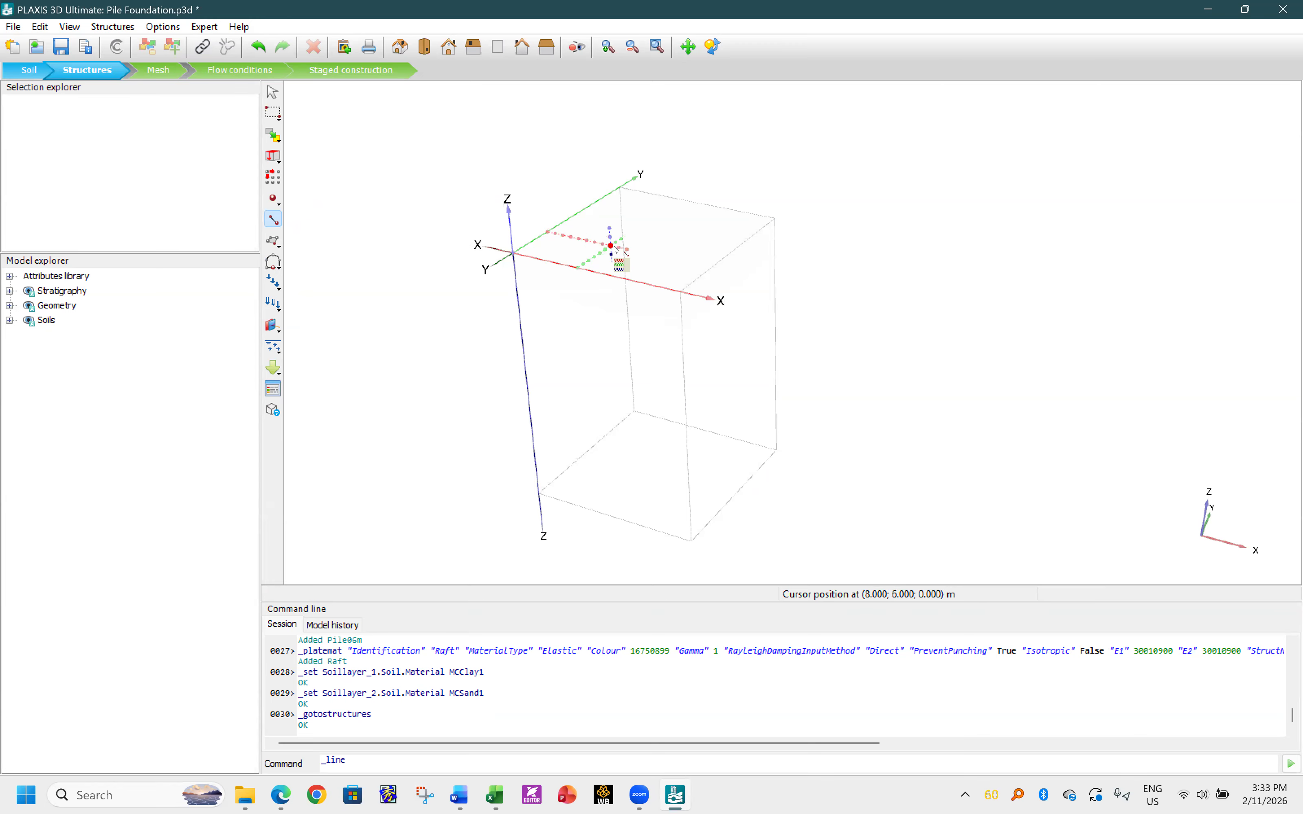
{"action": "left_click", "coordinate": [611, 246]}
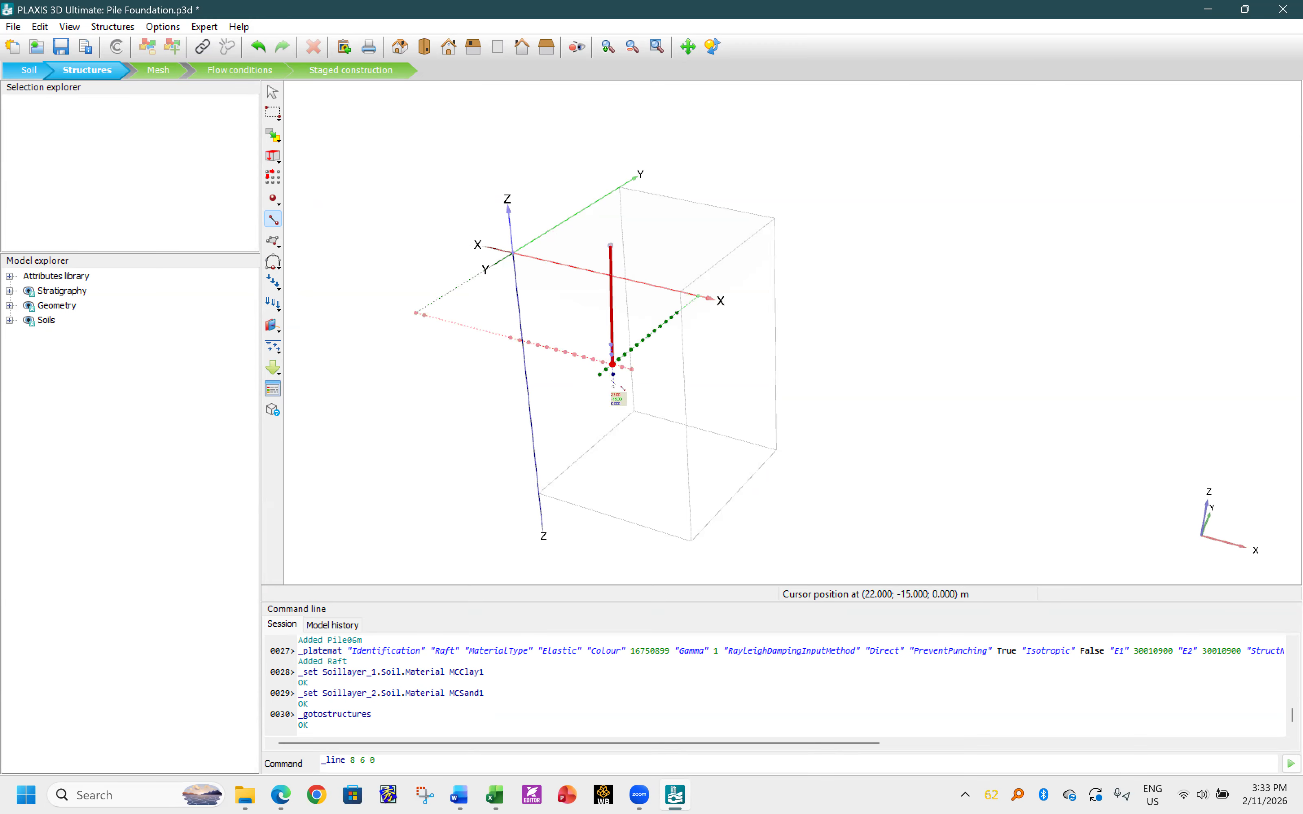
{"action": "left_click", "coordinate": [617, 381]}
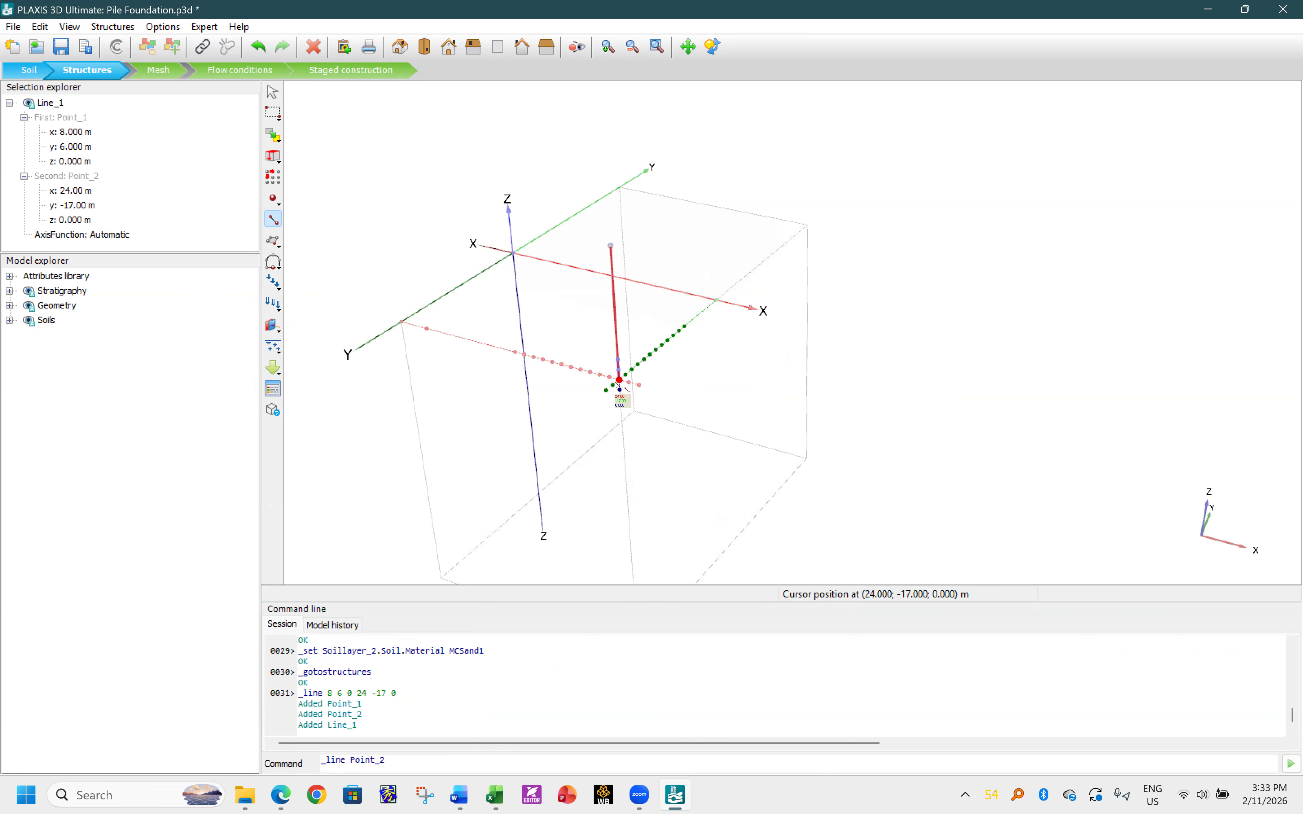
{"action": "right_click", "coordinate": [590, 381]}
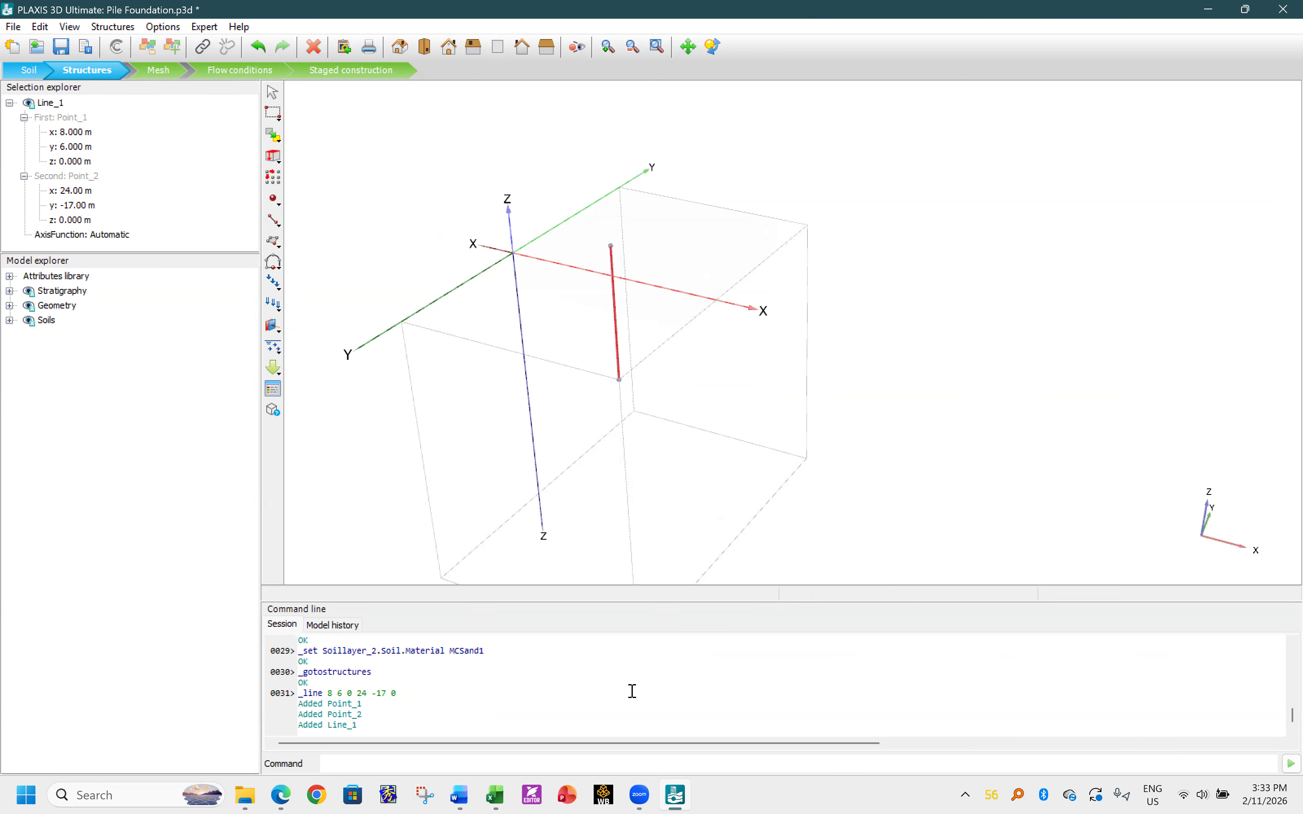
- Switch to the Word document and ink the rectangular plan outline of the soil model below the lateral load capacity line
{"action": "left_click", "coordinate": [460, 795]}
{"action": "scroll", "coordinate": [320, 546], "scroll_direction": "down", "scroll_amount": 2}
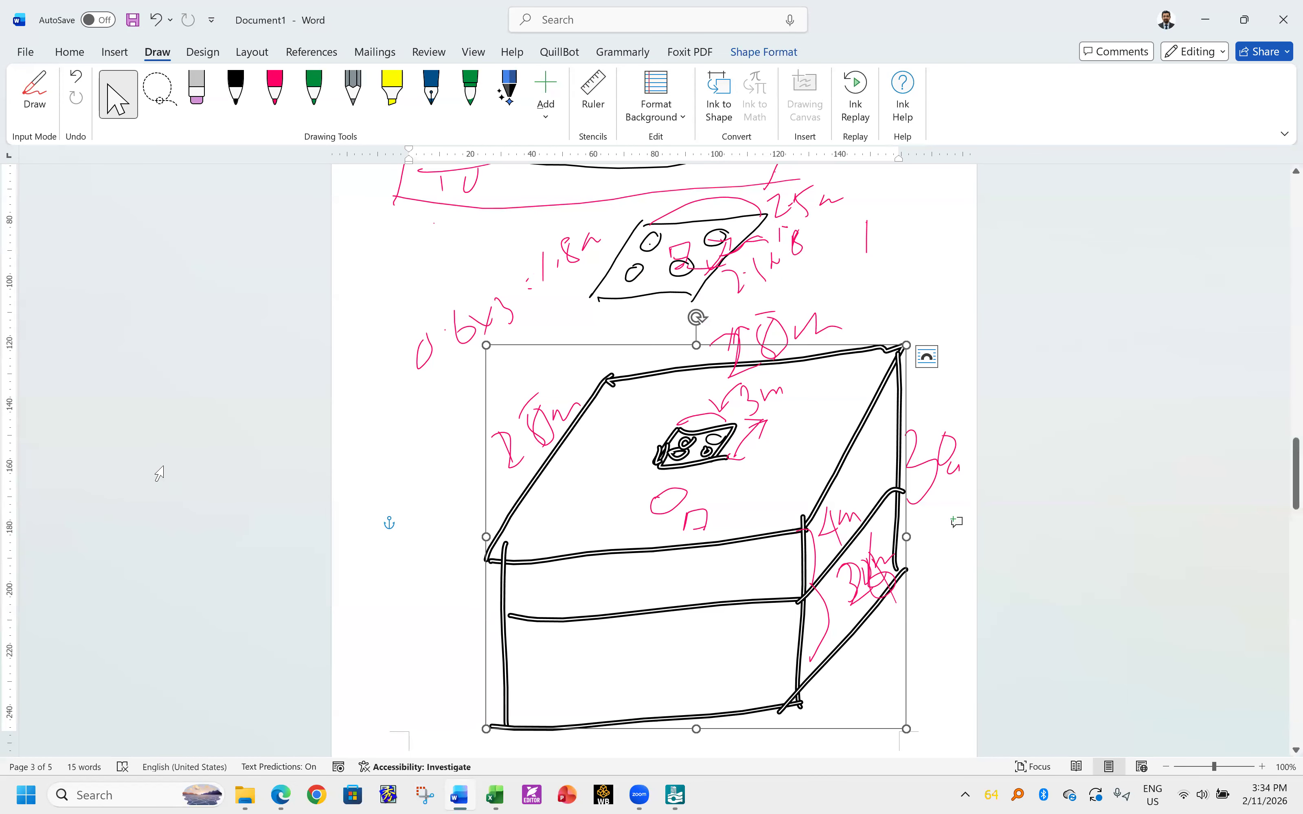
{"action": "left_click", "coordinate": [409, 397]}
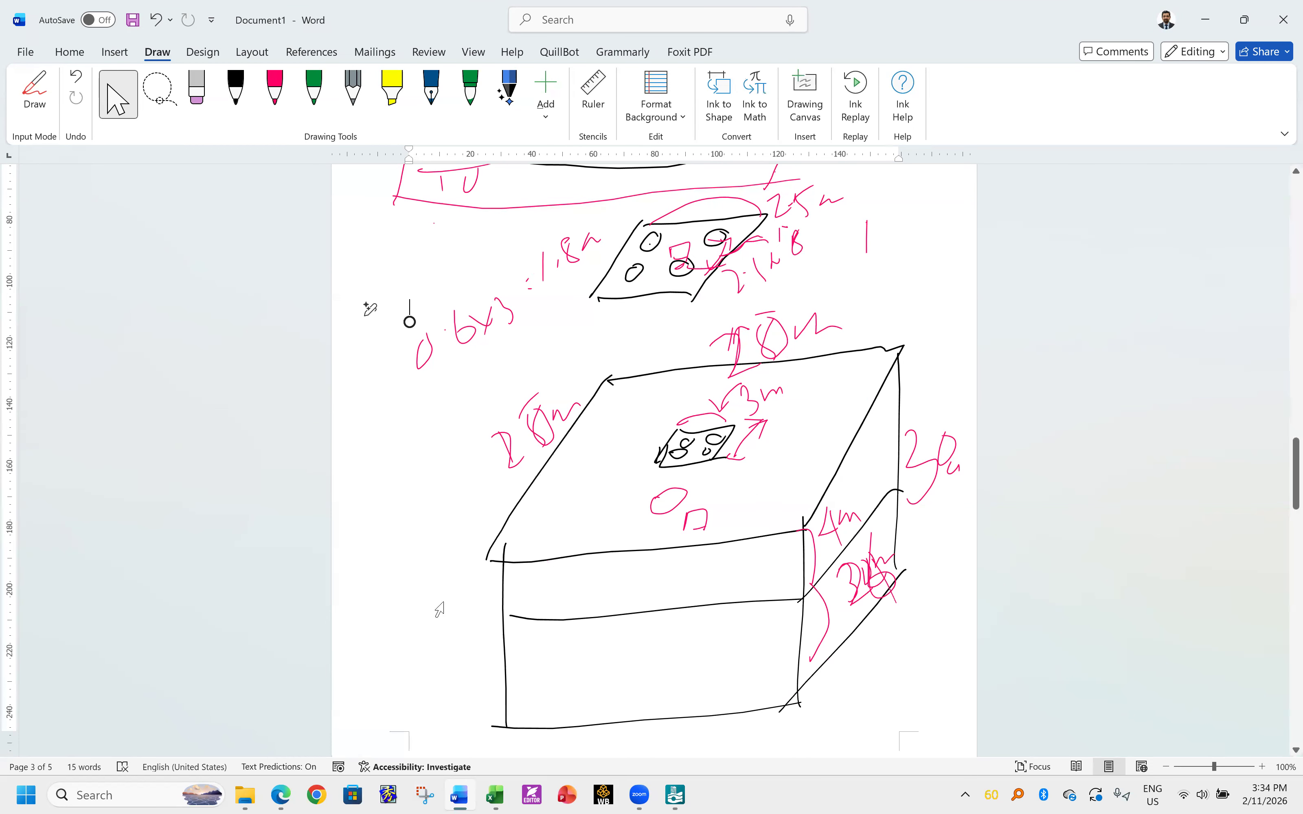
{"action": "scroll", "coordinate": [436, 604], "scroll_direction": "down", "scroll_amount": 10}
{"action": "scroll", "coordinate": [523, 618], "scroll_direction": "down", "scroll_amount": 10}
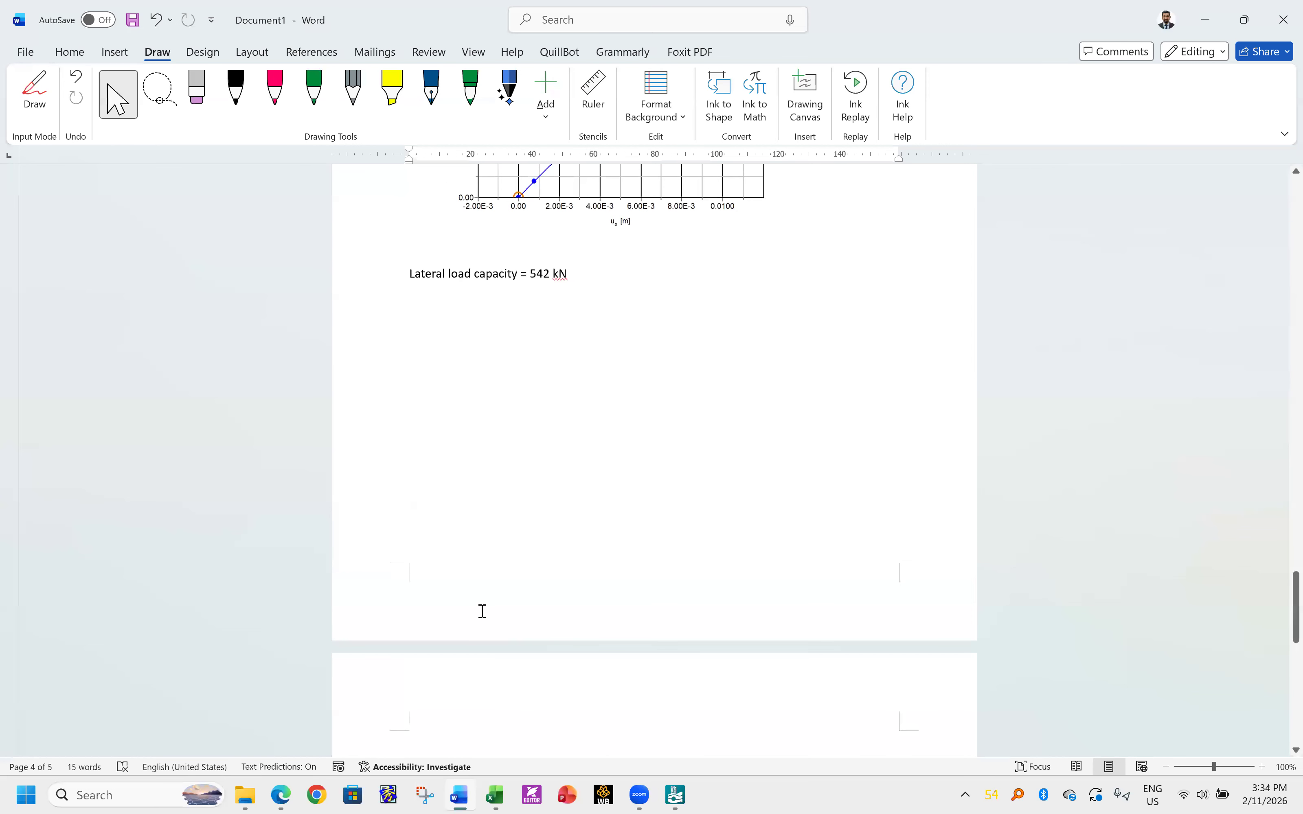
{"action": "mouse_move", "coordinate": [556, 355]}
{"action": "left_mouse_down"}
{"action": "mouse_move", "coordinate": [546, 397]}
{"action": "mouse_move", "coordinate": [559, 539]}
{"action": "left_mouse_up"}
{"action": "mouse_move", "coordinate": [557, 358]}
{"action": "left_mouse_down"}
{"action": "mouse_move", "coordinate": [791, 350]}
{"action": "mouse_move", "coordinate": [801, 515]}
{"action": "left_mouse_up"}
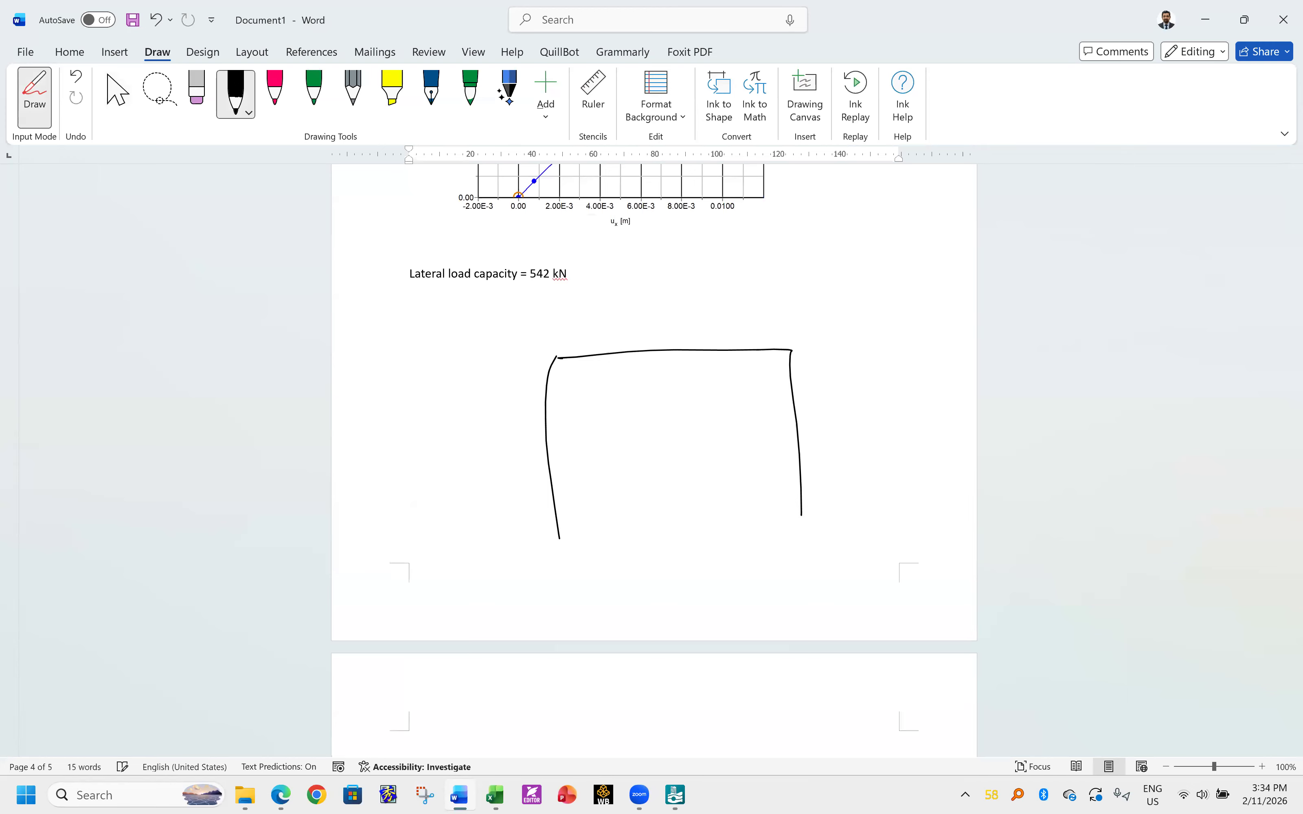
{"action": "left_click_drag", "start_coordinate": [572, 538], "coordinate": [793, 531]}
- Sketch a small square column at the centre of the plan, surrounded by a pile cap with four corner piles
{"action": "mouse_move", "coordinate": [658, 428]}
{"action": "left_mouse_down"}
{"action": "mouse_move", "coordinate": [668, 457]}
{"action": "mouse_move", "coordinate": [691, 452]}
{"action": "mouse_move", "coordinate": [666, 454]}
{"action": "left_mouse_up"}
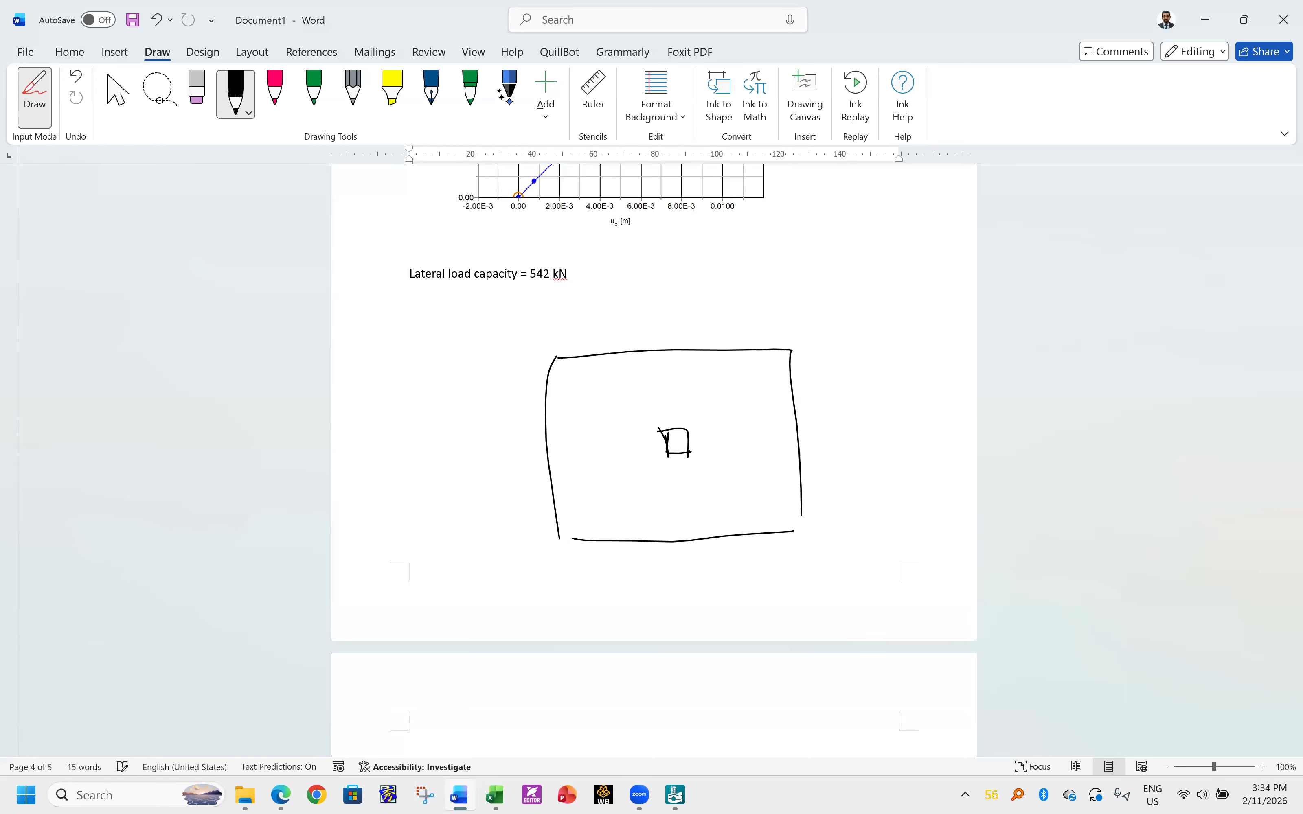
{"action": "left_click", "coordinate": [678, 441]}
{"action": "left_click_drag", "start_coordinate": [634, 410], "coordinate": [703, 405]}
{"action": "mouse_move", "coordinate": [652, 466]}
{"action": "left_mouse_down"}
{"action": "mouse_move", "coordinate": [643, 480]}
{"action": "mouse_move", "coordinate": [656, 467]}
{"action": "mouse_move", "coordinate": [706, 476]}
{"action": "left_mouse_up"}
{"action": "mouse_move", "coordinate": [622, 393]}
{"action": "left_mouse_down"}
{"action": "mouse_move", "coordinate": [642, 494]}
{"action": "mouse_move", "coordinate": [725, 482]}
{"action": "mouse_move", "coordinate": [719, 401]}
{"action": "mouse_move", "coordinate": [616, 398]}
{"action": "left_mouse_up"}
- Label the plan's lower-left corner as the origin 0,0 and two sides of the soil model as 20
{"action": "left_click_drag", "start_coordinate": [561, 531], "coordinate": [581, 540]}
{"action": "mouse_move", "coordinate": [526, 551]}
{"action": "left_mouse_down"}
{"action": "mouse_move", "coordinate": [588, 566]}
{"action": "mouse_move", "coordinate": [524, 600]}
{"action": "left_mouse_up"}
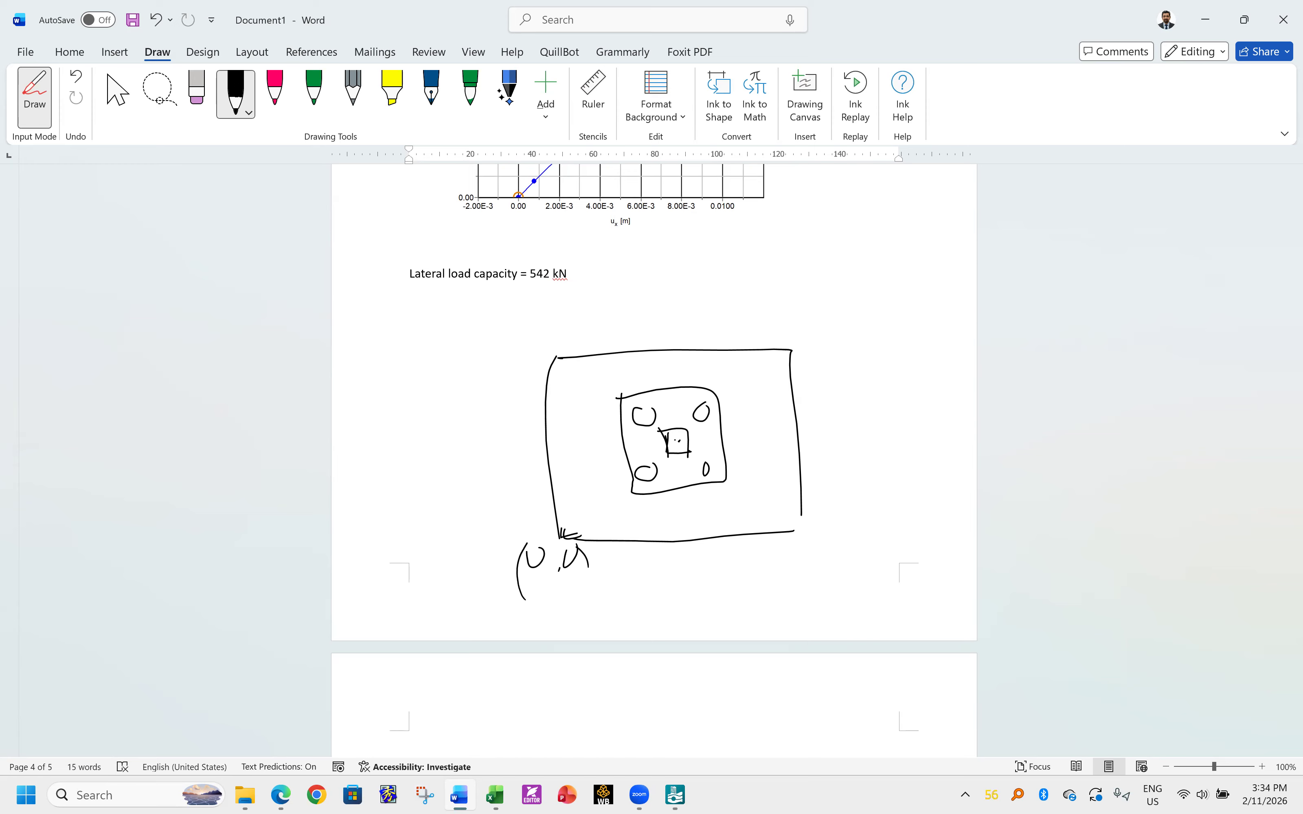
{"action": "left_click", "coordinate": [675, 443]}
{"action": "left_click_drag", "start_coordinate": [676, 442], "coordinate": [682, 440]}
{"action": "mouse_move", "coordinate": [669, 312]}
{"action": "left_mouse_down"}
{"action": "mouse_move", "coordinate": [695, 333]}
{"action": "mouse_move", "coordinate": [713, 315]}
{"action": "left_mouse_up"}
{"action": "left_click_drag", "start_coordinate": [796, 403], "coordinate": [822, 423]}
{"action": "left_click_drag", "start_coordinate": [672, 443], "coordinate": [687, 434]}
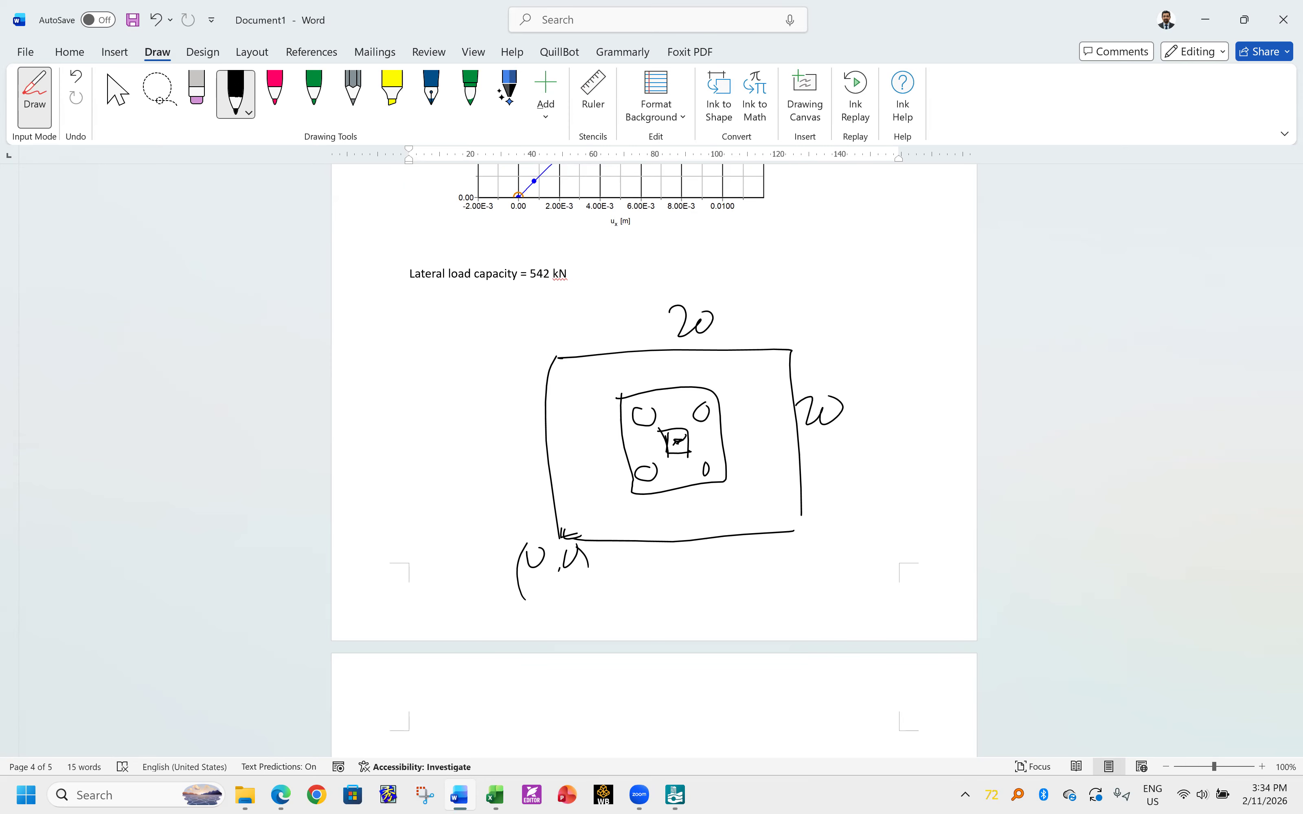
{"action": "left_click_drag", "start_coordinate": [816, 409], "coordinate": [832, 395]}
- Add a leader from the column's centre and write its coordinates 10,10
{"action": "mouse_move", "coordinate": [677, 440]}
{"action": "left_mouse_down"}
{"action": "mouse_move", "coordinate": [764, 317]}
{"action": "mouse_move", "coordinate": [783, 323]}
{"action": "left_mouse_up"}
{"action": "mouse_move", "coordinate": [799, 300]}
{"action": "left_mouse_down"}
{"action": "mouse_move", "coordinate": [831, 295]}
{"action": "mouse_move", "coordinate": [797, 330]}
{"action": "left_mouse_up"}
{"action": "left_click_drag", "start_coordinate": [812, 286], "coordinate": [807, 307]}
- Annotate the pile cap's sides in the sketch, with 2.5 m for its width, and mark the pile spacing as 1.8
{"action": "left_click_drag", "start_coordinate": [628, 394], "coordinate": [717, 385]}
{"action": "left_click_drag", "start_coordinate": [636, 357], "coordinate": [671, 366]}
{"action": "mouse_move", "coordinate": [676, 351]}
{"action": "left_mouse_down"}
{"action": "mouse_move", "coordinate": [688, 371]}
{"action": "mouse_move", "coordinate": [725, 364]}
{"action": "left_mouse_up"}
{"action": "mouse_move", "coordinate": [732, 424]}
{"action": "left_mouse_down"}
{"action": "mouse_move", "coordinate": [743, 449]}
{"action": "mouse_move", "coordinate": [778, 446]}
{"action": "mouse_move", "coordinate": [758, 445]}
{"action": "mouse_move", "coordinate": [793, 413]}
{"action": "left_mouse_up"}
{"action": "mouse_move", "coordinate": [681, 443]}
{"action": "left_mouse_down"}
{"action": "mouse_move", "coordinate": [685, 498]}
{"action": "mouse_move", "coordinate": [651, 518]}
{"action": "left_mouse_up"}
{"action": "mouse_move", "coordinate": [706, 462]}
{"action": "left_mouse_down"}
{"action": "mouse_move", "coordinate": [707, 515]}
{"action": "mouse_move", "coordinate": [708, 500]}
{"action": "mouse_move", "coordinate": [676, 491]}
{"action": "left_mouse_up"}
{"action": "mouse_move", "coordinate": [690, 514]}
{"action": "left_mouse_down"}
{"action": "mouse_move", "coordinate": [715, 491]}
{"action": "mouse_move", "coordinate": [669, 532]}
{"action": "mouse_move", "coordinate": [704, 512]}
{"action": "mouse_move", "coordinate": [653, 462]}
{"action": "left_mouse_up"}
{"action": "left_click", "coordinate": [684, 515]}
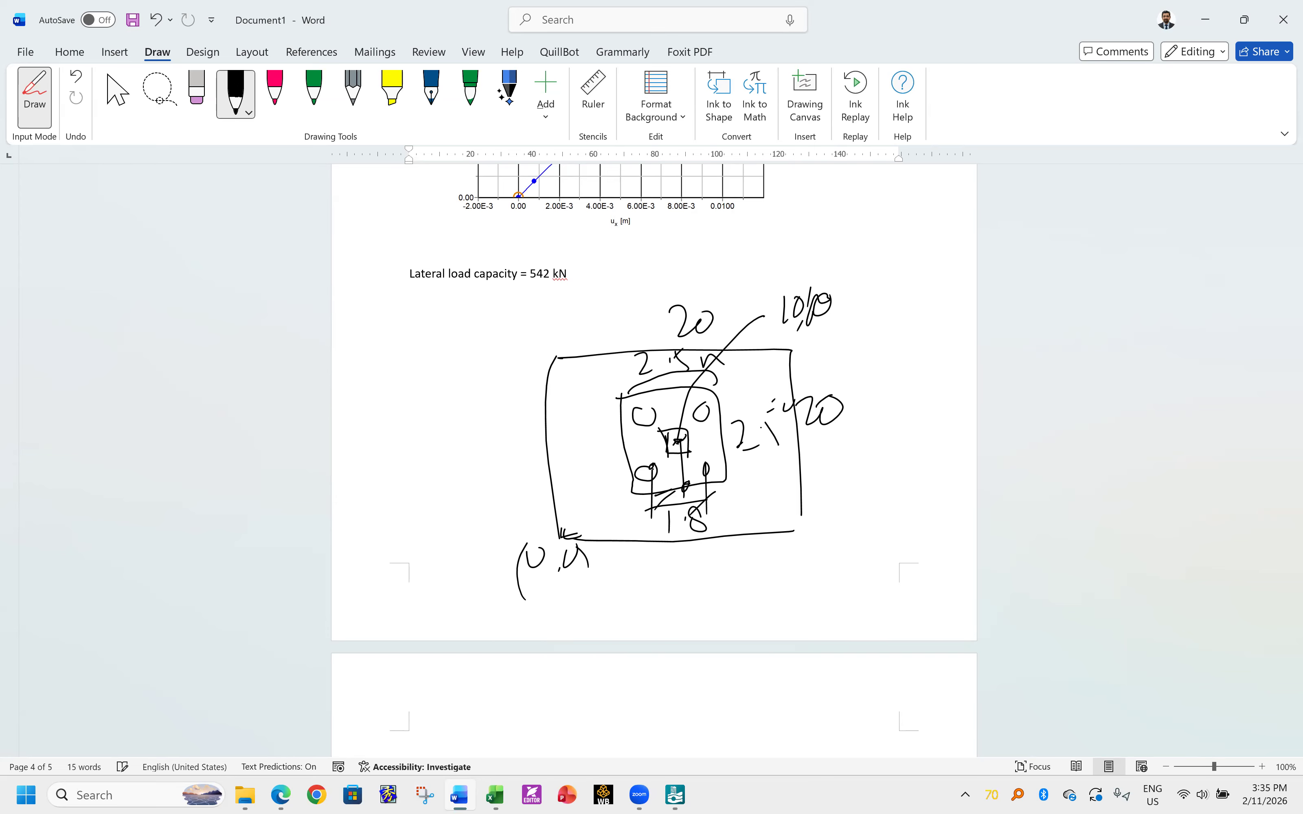
- Add a leader to the lower-left pile in the sketch and write its coordinates 9.1, 9.1
{"action": "left_click_drag", "start_coordinate": [652, 464], "coordinate": [590, 468]}
{"action": "mouse_move", "coordinate": [527, 472]}
{"action": "left_mouse_down"}
{"action": "mouse_move", "coordinate": [526, 511]}
{"action": "mouse_move", "coordinate": [540, 497]}
{"action": "left_mouse_up"}
{"action": "left_click_drag", "start_coordinate": [544, 465], "coordinate": [546, 484]}
{"action": "left_click_drag", "start_coordinate": [664, 467], "coordinate": [696, 461]}
{"action": "mouse_move", "coordinate": [545, 464]}
{"action": "left_mouse_down"}
{"action": "mouse_move", "coordinate": [546, 491]}
{"action": "mouse_move", "coordinate": [575, 493]}
{"action": "left_mouse_up"}
{"action": "mouse_move", "coordinate": [588, 441]}
{"action": "left_mouse_down"}
{"action": "mouse_move", "coordinate": [590, 461]}
{"action": "mouse_move", "coordinate": [612, 464]}
{"action": "left_mouse_up"}
{"action": "left_click_drag", "start_coordinate": [487, 480], "coordinate": [520, 536]}
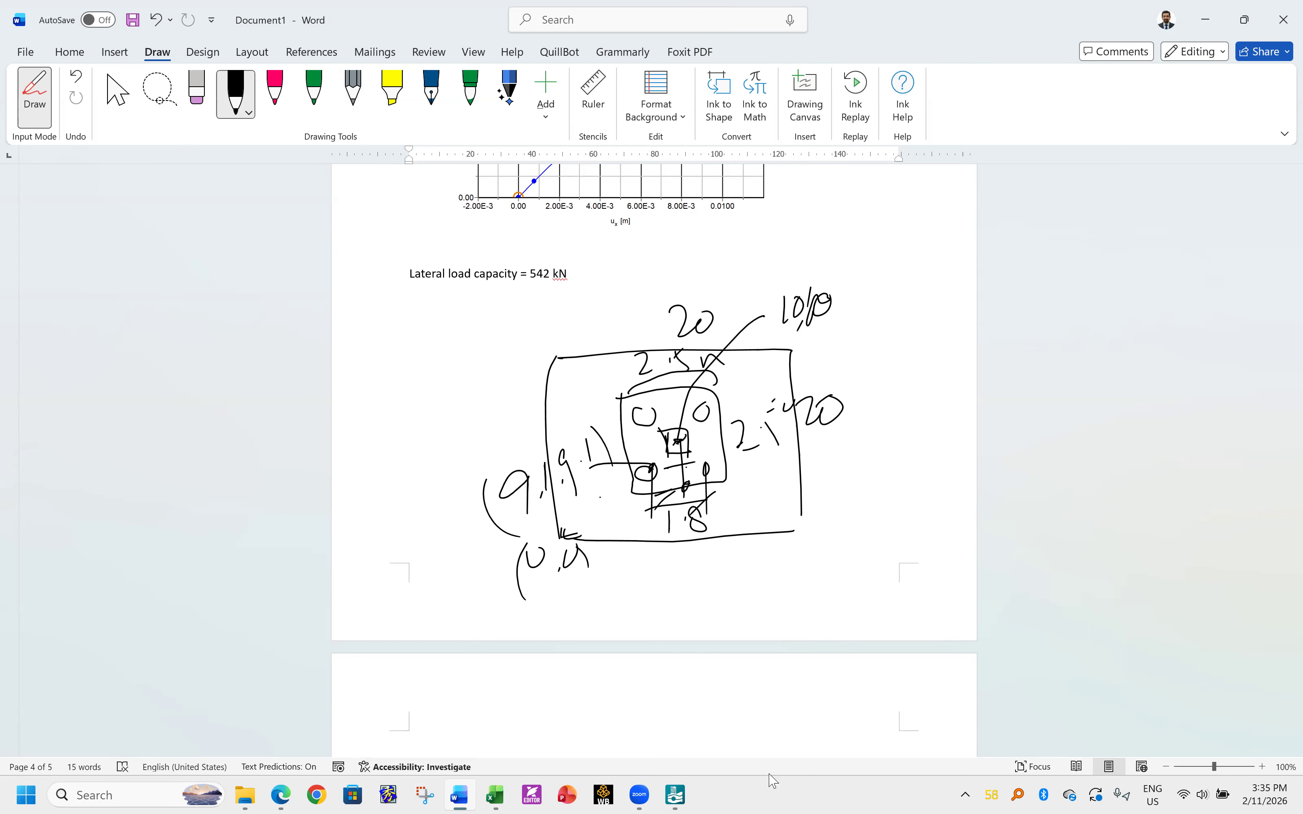
- Switch back to PLAXIS 3D and set the line's first point to x 9.1 m and y 9.1 m
{"action": "left_click", "coordinate": [676, 795]}
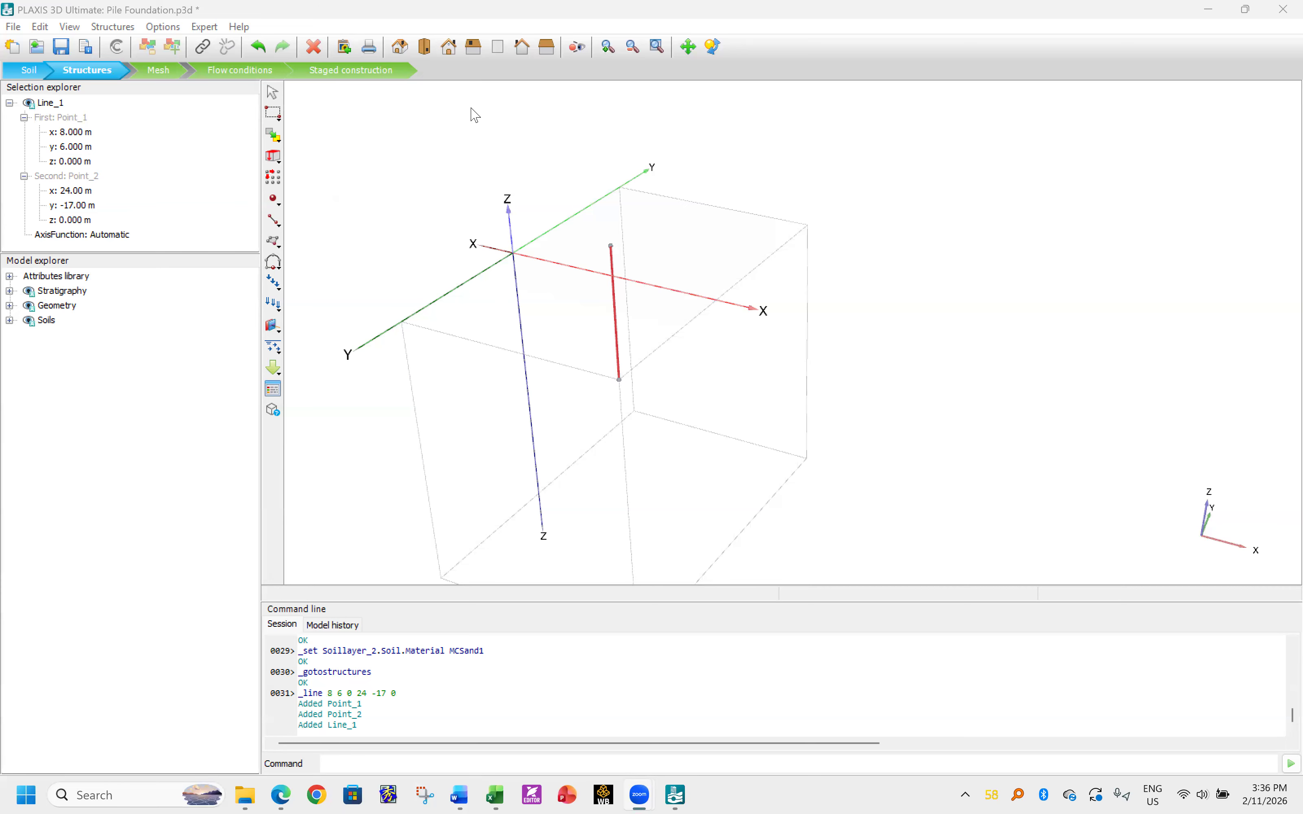
{"action": "left_click", "coordinate": [79, 132]}
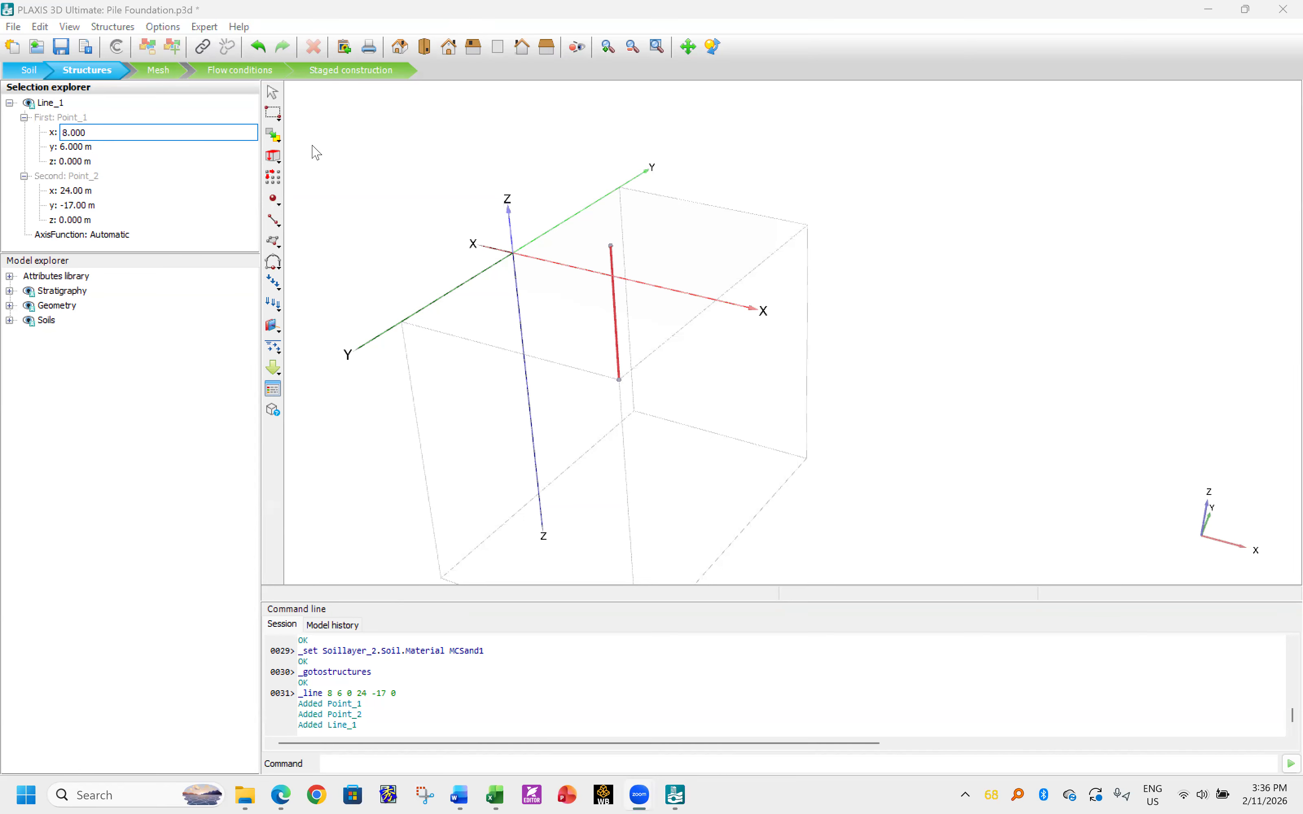
{"action": "left_click", "coordinate": [87, 134]}
{"action": "type", "text": "9.1"}
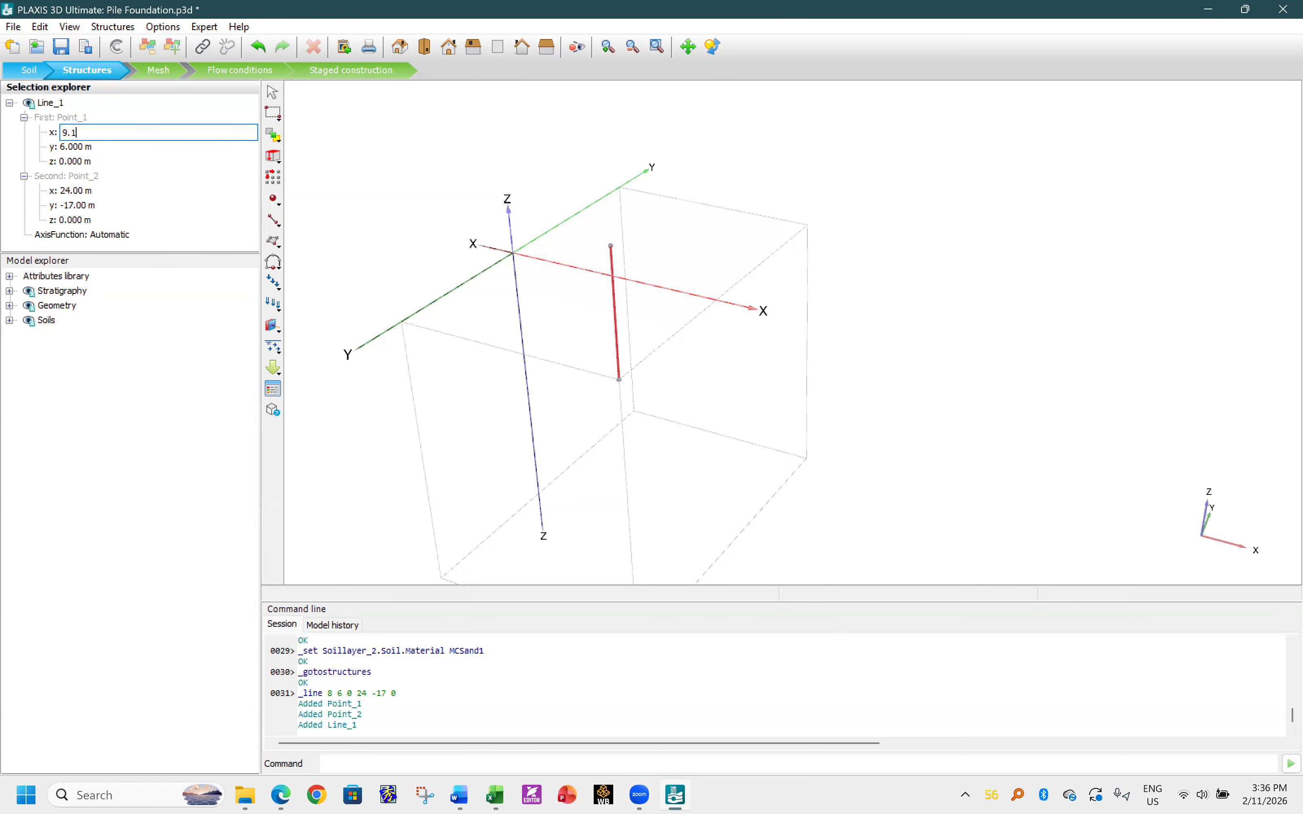
{"action": "key", "text": "Return"}
{"action": "left_click", "coordinate": [74, 149]}
{"action": "type", "text": "9.1"}
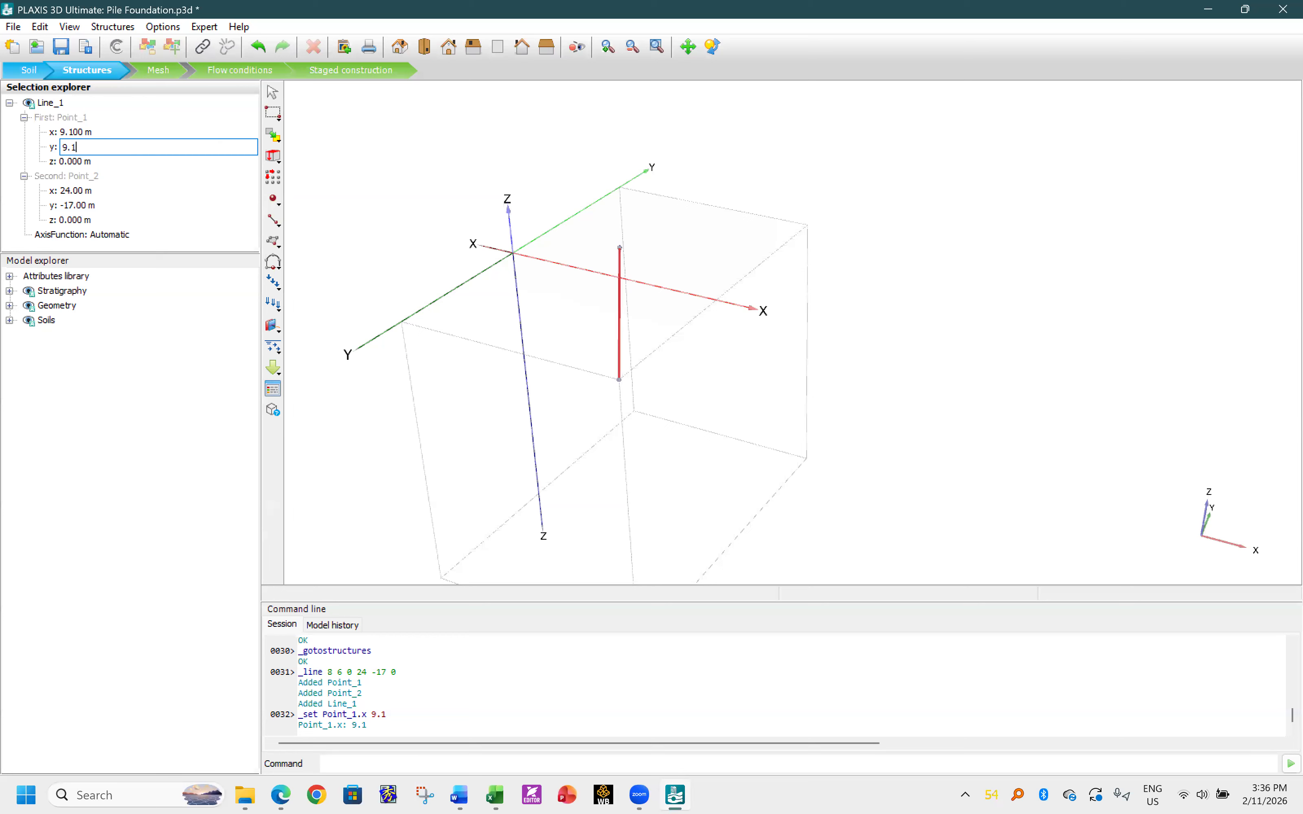
{"action": "left_click", "coordinate": [73, 163]}
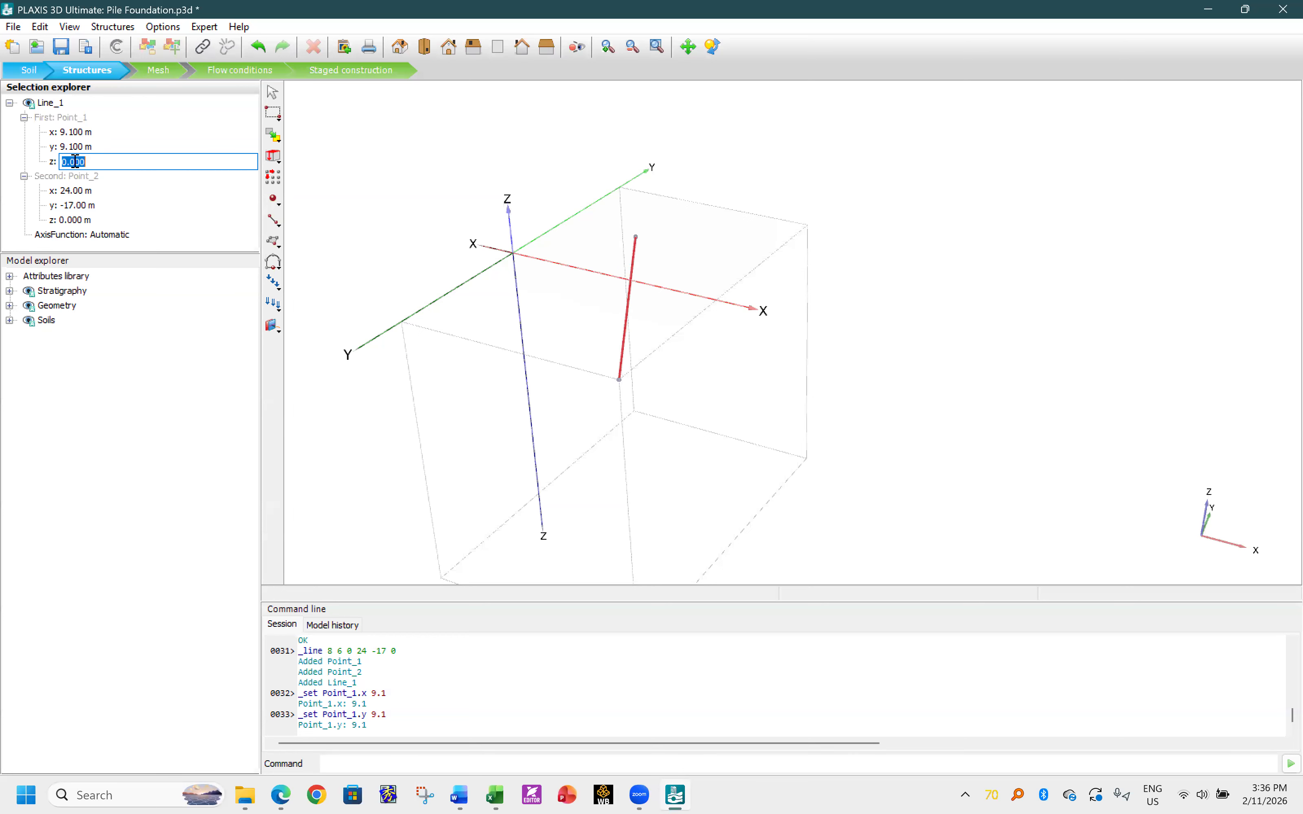
- Set the line's second point to x 9.1 m, y 9.1 m and z -20 m
{"action": "left_click", "coordinate": [69, 192]}
{"action": "type", "text": "9.1"}
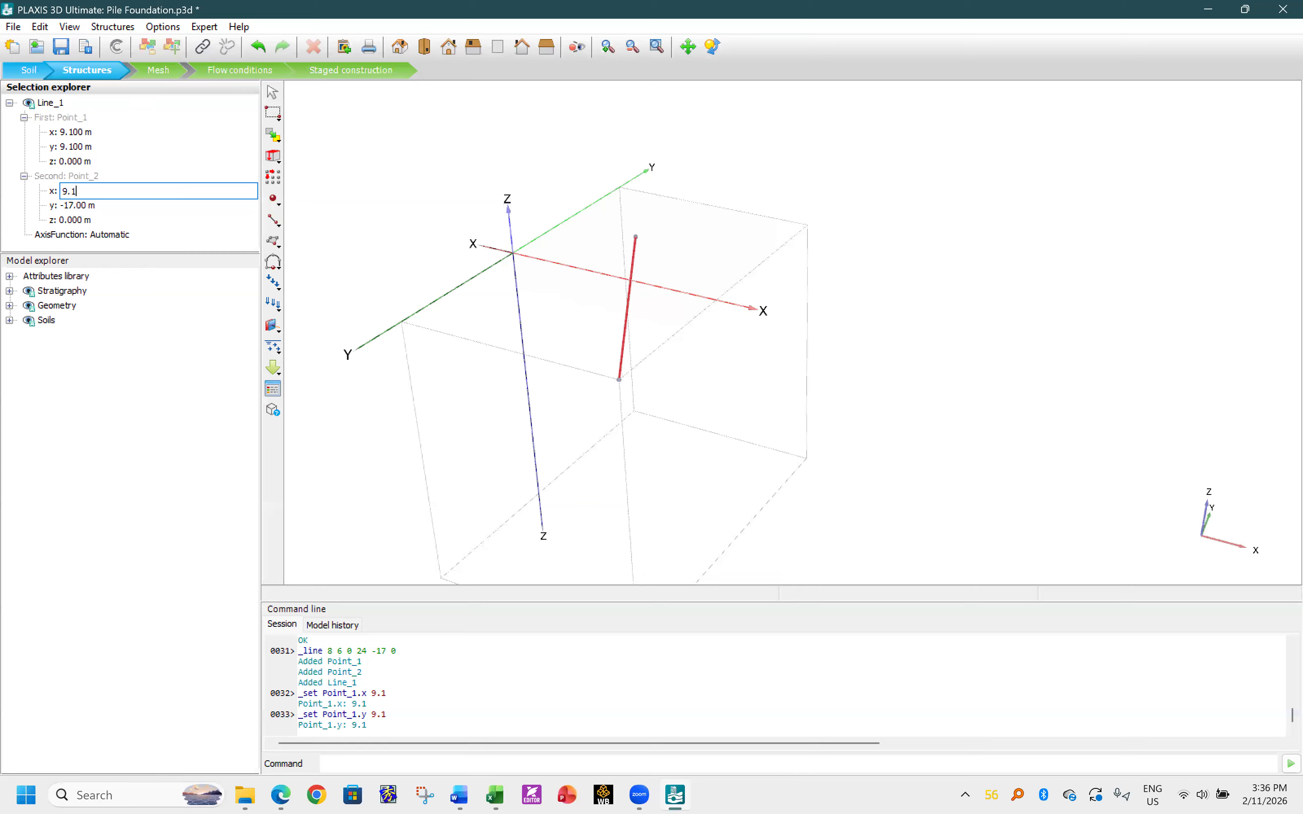
{"action": "left_click", "coordinate": [81, 207]}
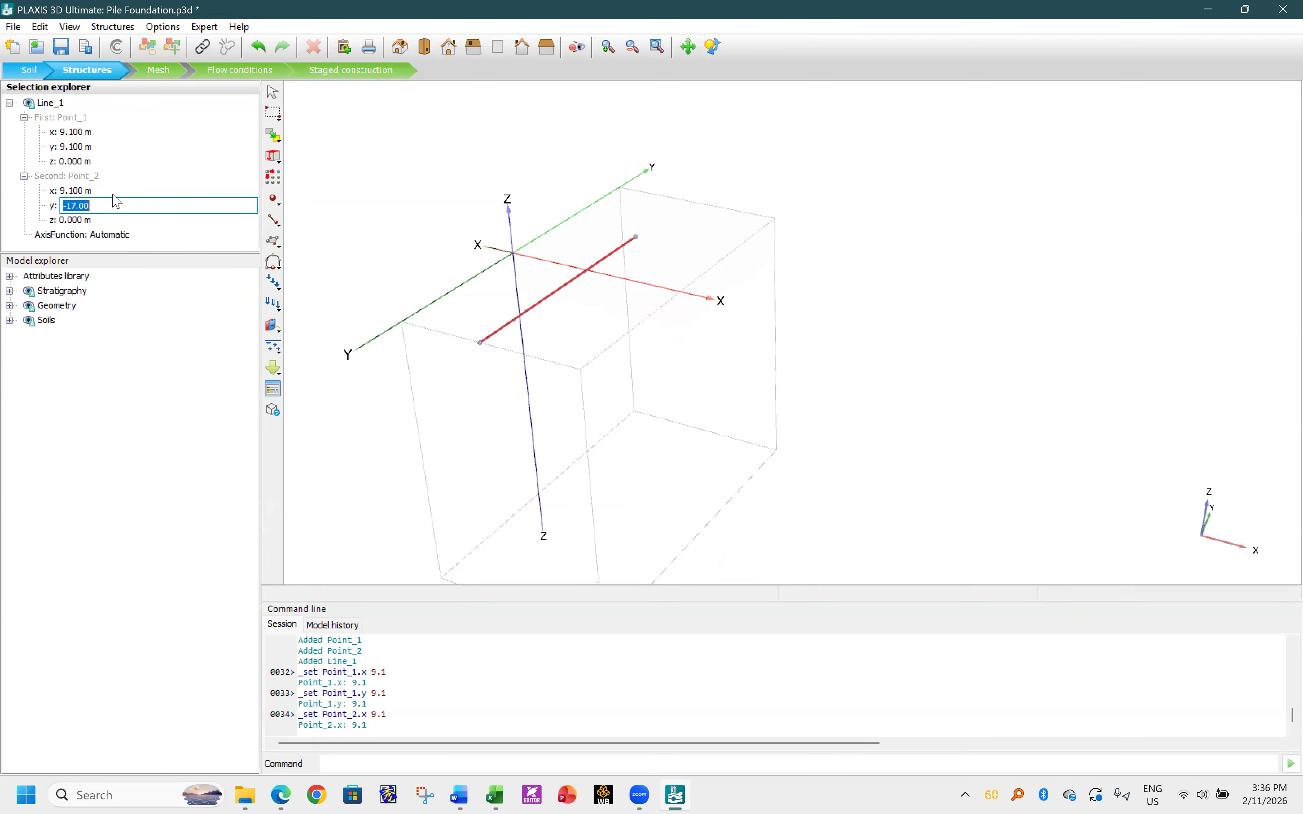
{"action": "type", "text": "9.1"}
{"action": "left_click", "coordinate": [80, 221]}
{"action": "type", "text": "-20"}
{"action": "key", "text": "Return"}
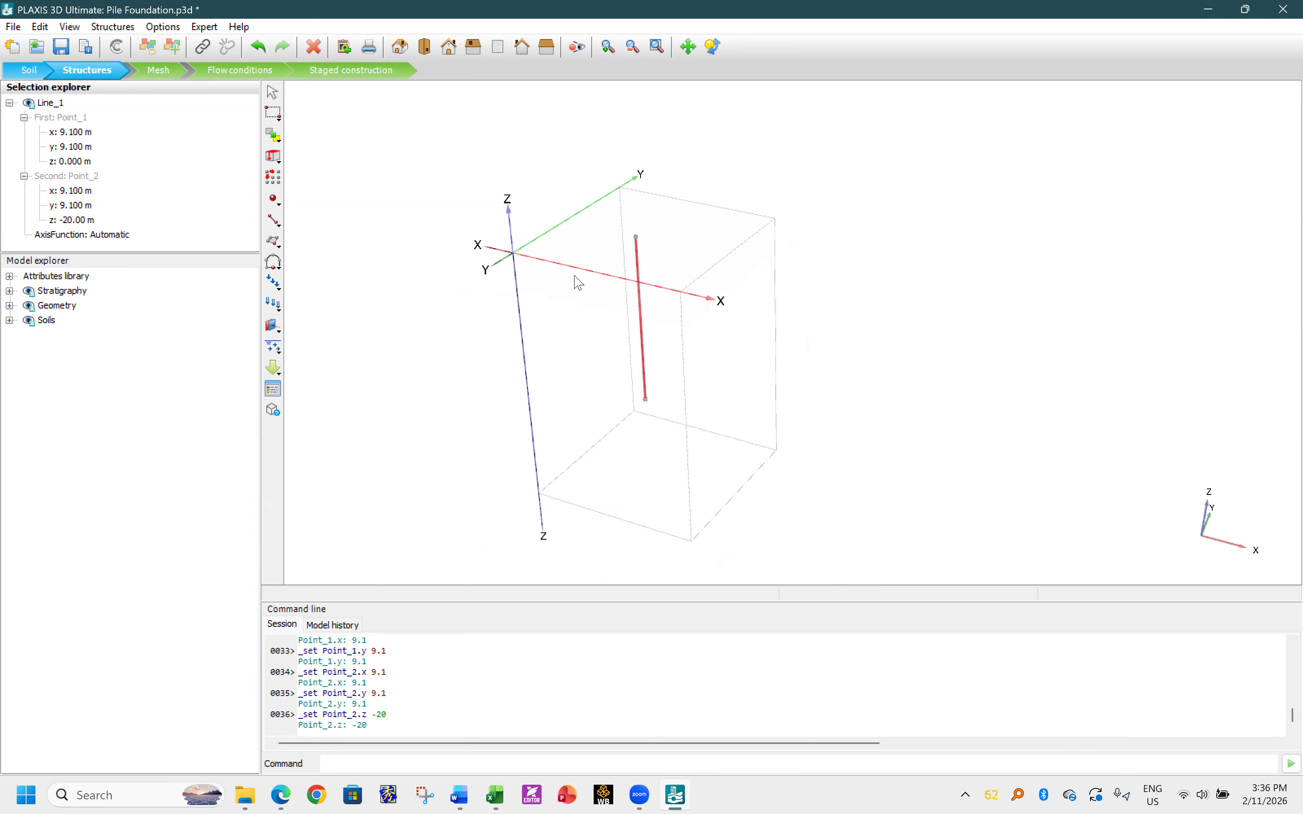
- Create an embedded beam on the vertical line
{"action": "right_click", "coordinate": [644, 308]}
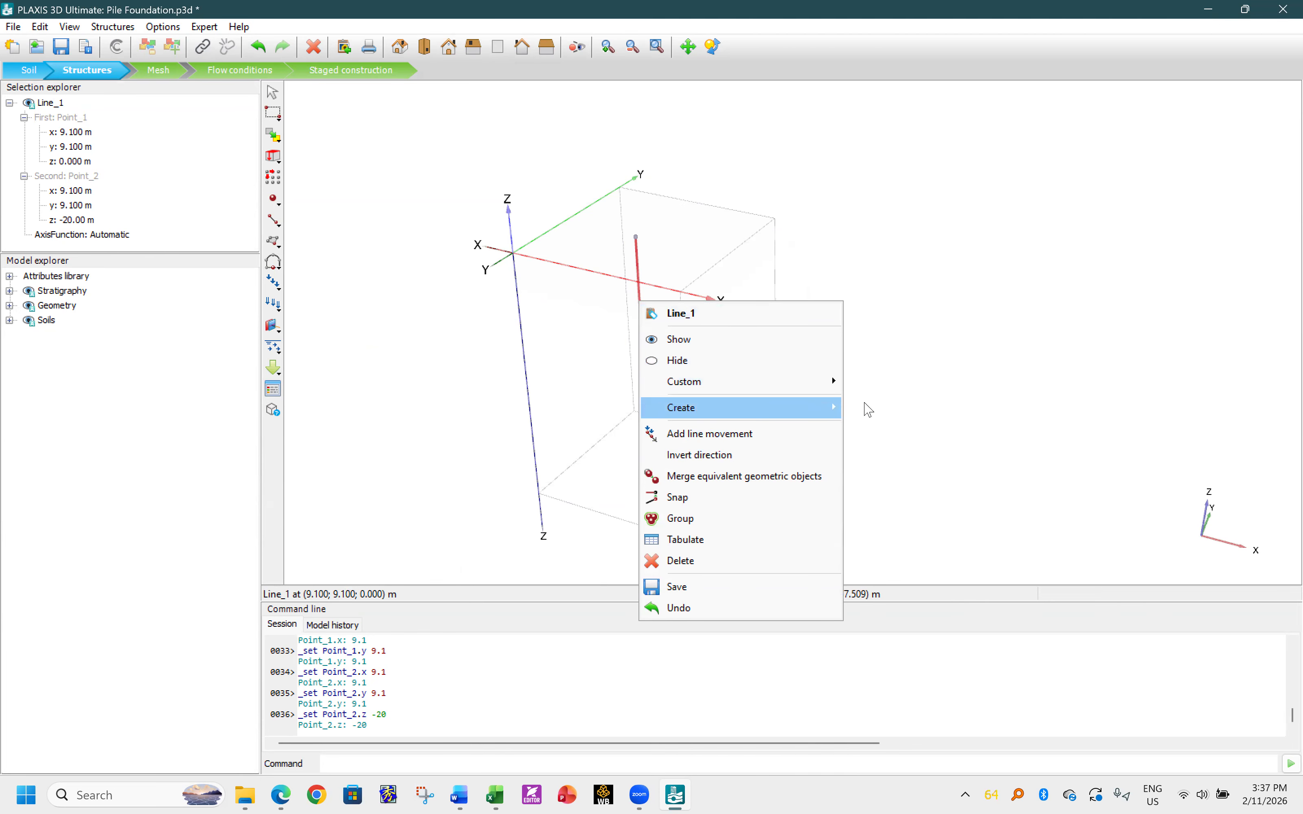
{"action": "mouse_move", "coordinate": [869, 410]}
{"action": "left_click", "coordinate": [908, 436]}
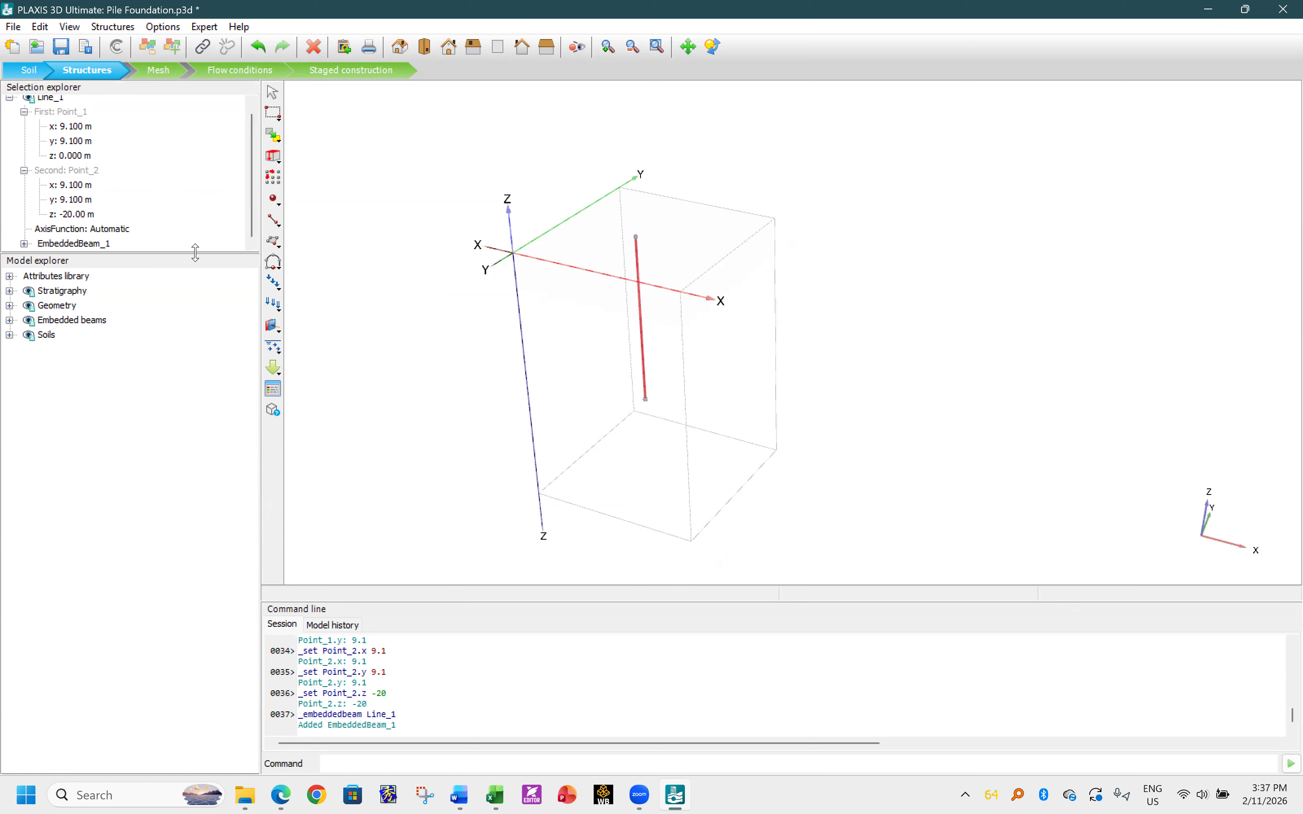
- Assign the Pile0.6m material to the embedded beam on the vertical line
{"action": "left_click_drag", "start_coordinate": [195, 252], "coordinate": [195, 318]}
{"action": "left_click", "coordinate": [24, 244]}
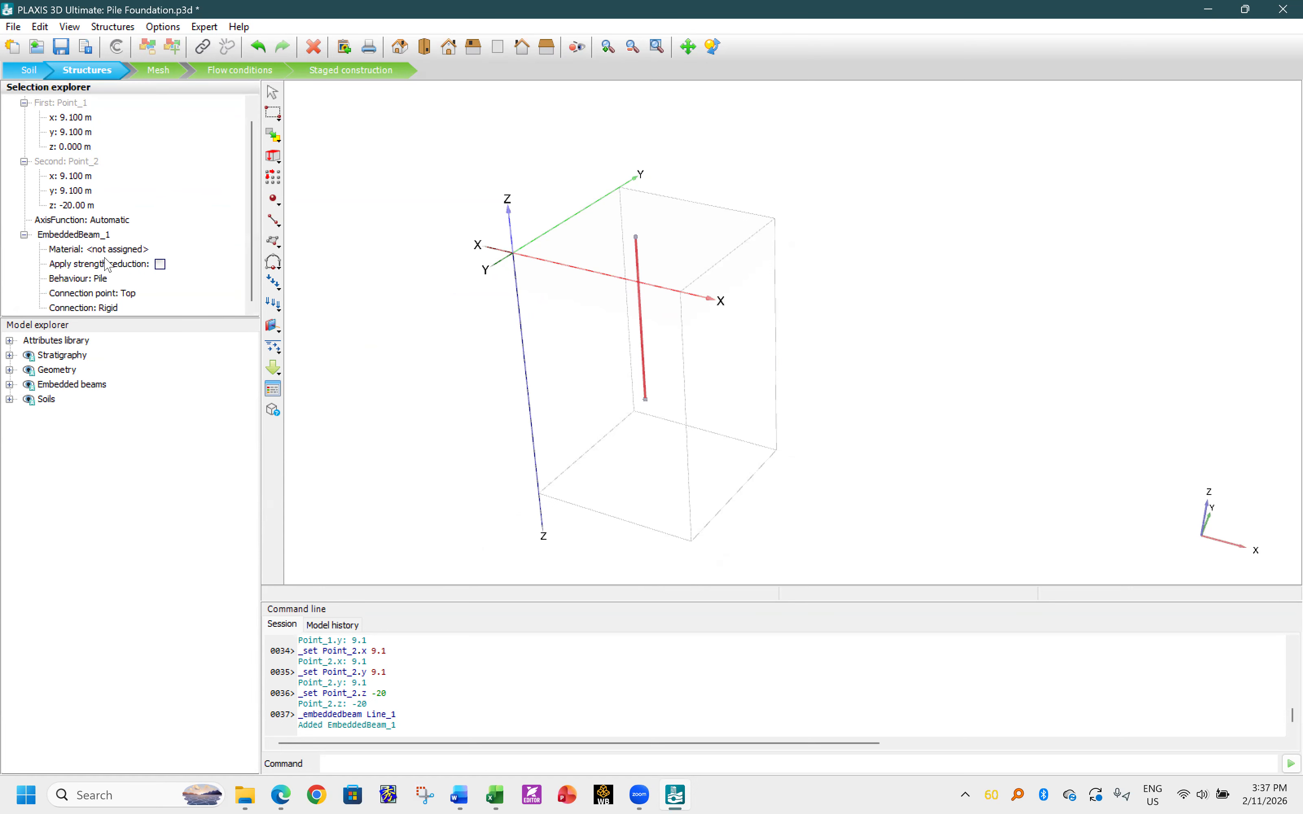
{"action": "left_click", "coordinate": [129, 249]}
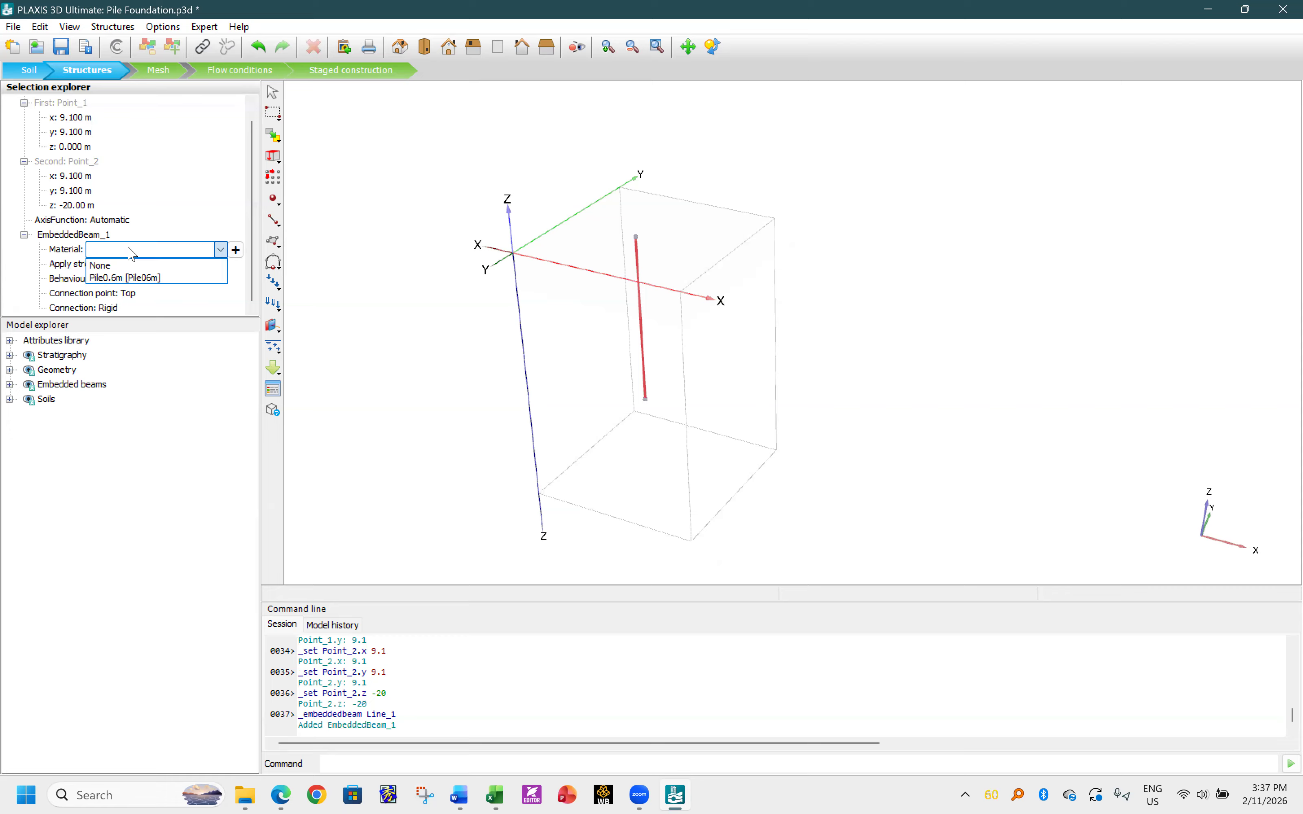
{"action": "left_click", "coordinate": [127, 278]}
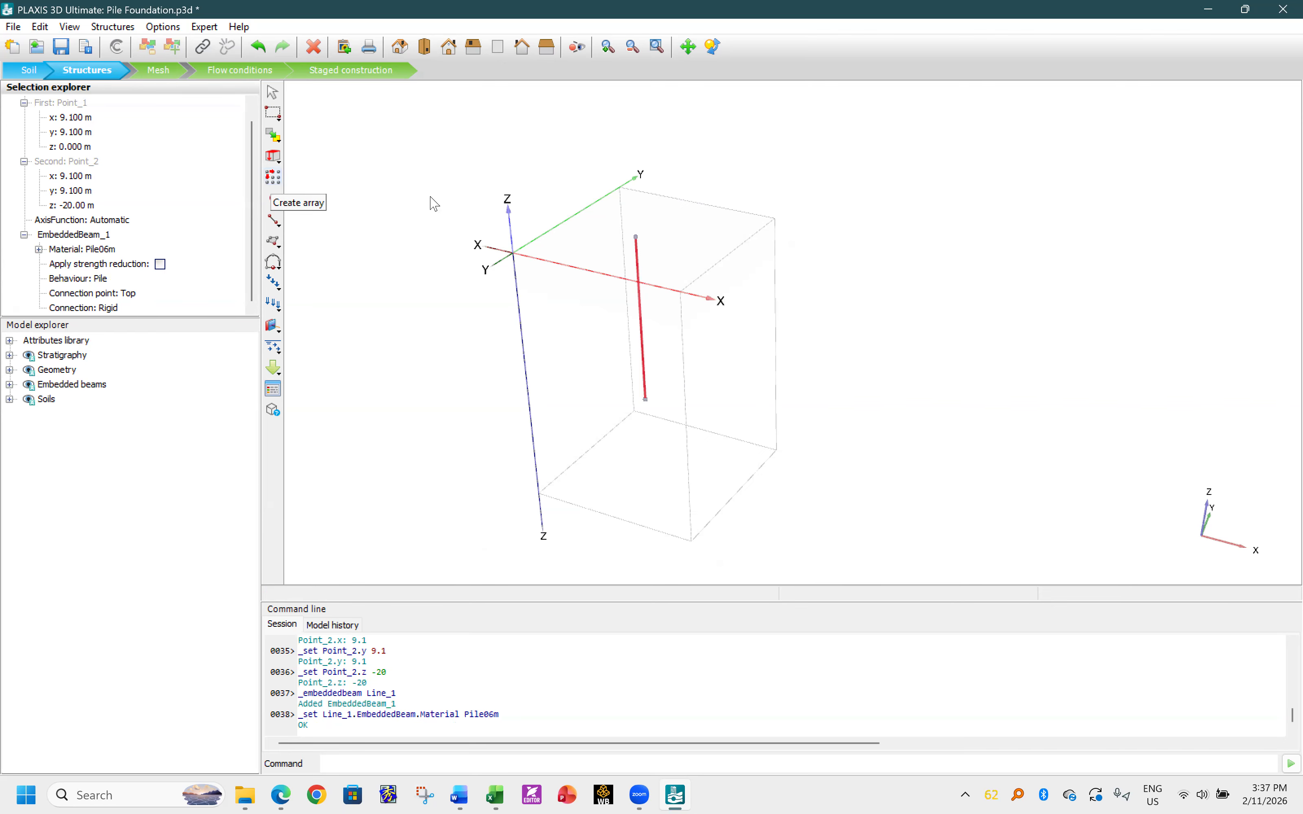
- Array the pile in the x direction as 2 columns spaced 1.8 m apart
{"action": "left_click", "coordinate": [273, 178]}
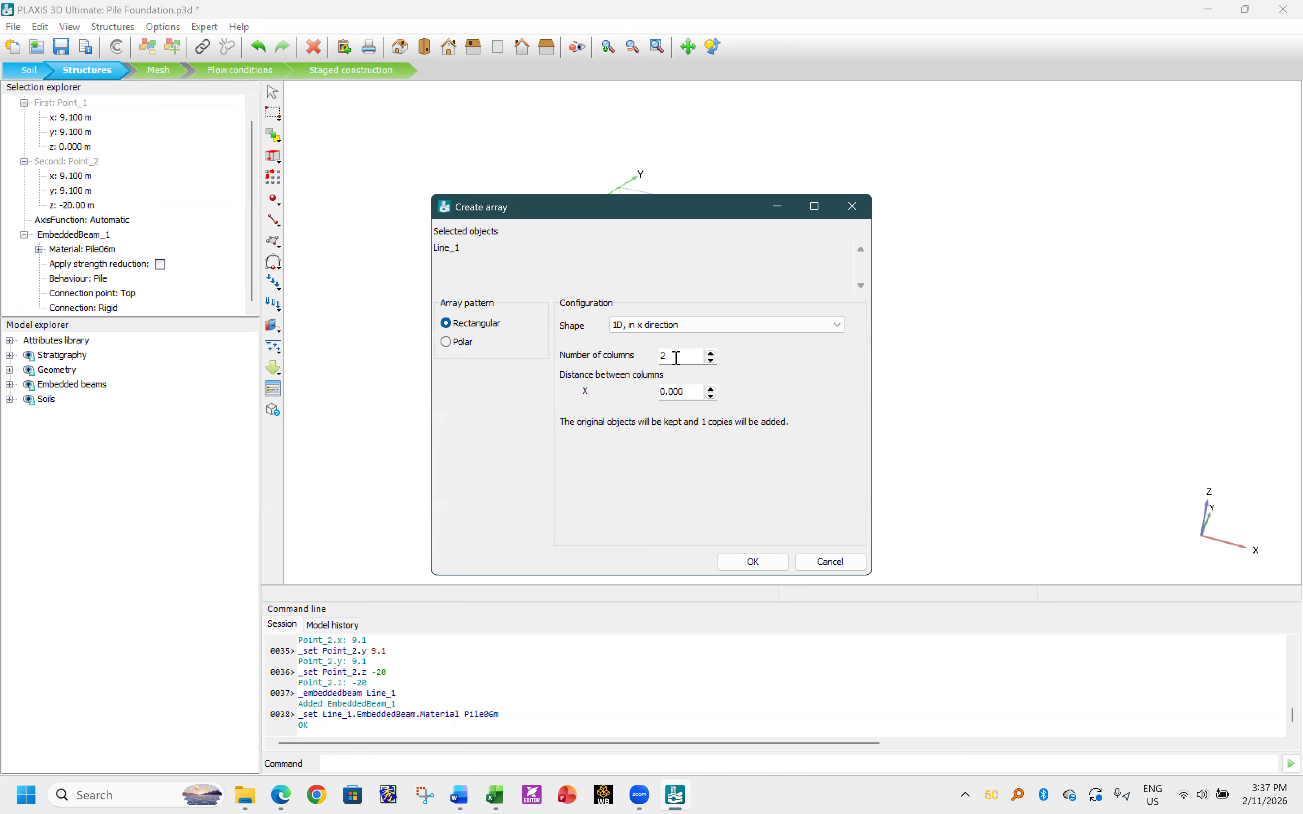
{"action": "left_click_drag", "start_coordinate": [691, 392], "coordinate": [617, 389]}
{"action": "type", "text": "1.8"}
{"action": "left_click", "coordinate": [765, 562]}
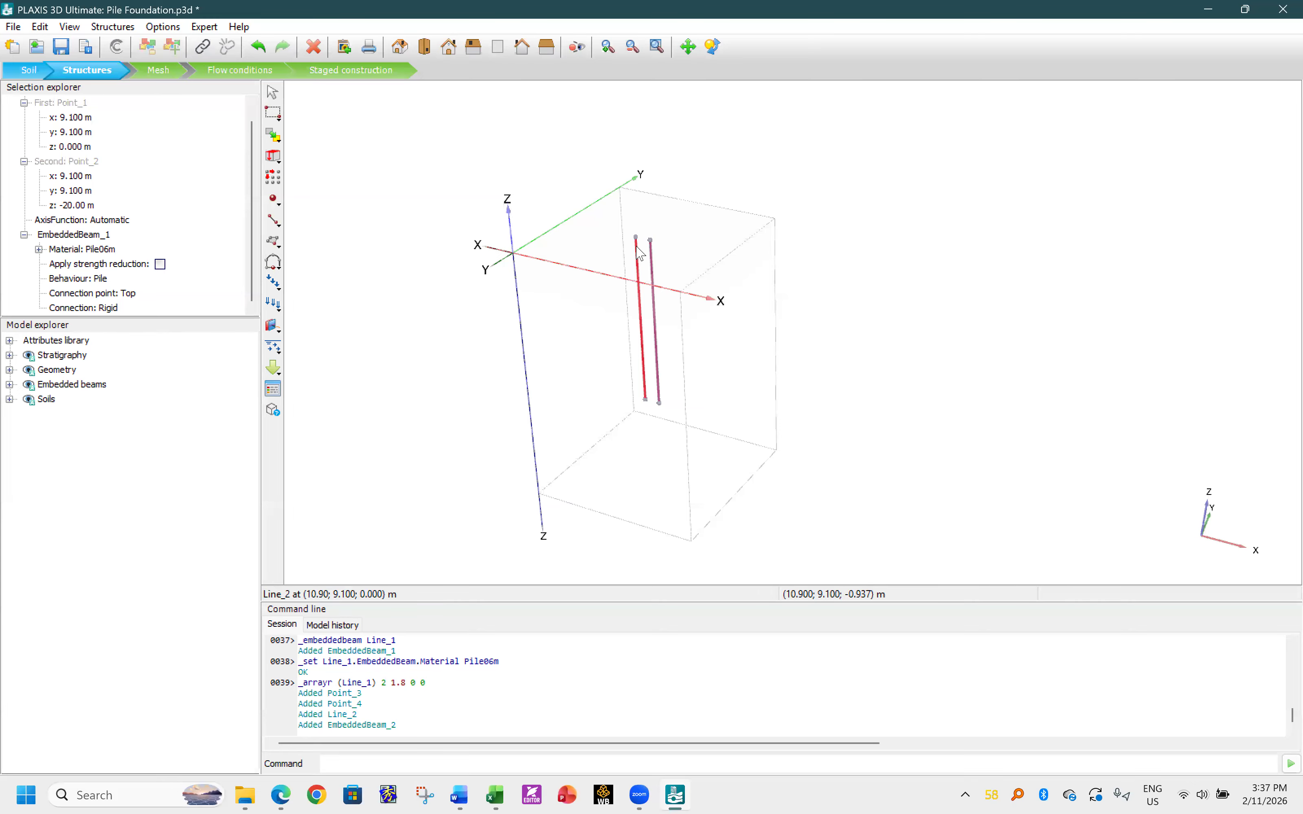
- Array the original pile in the y direction as 2 columns spaced 1.8 m apart
{"action": "left_click", "coordinate": [272, 182]}
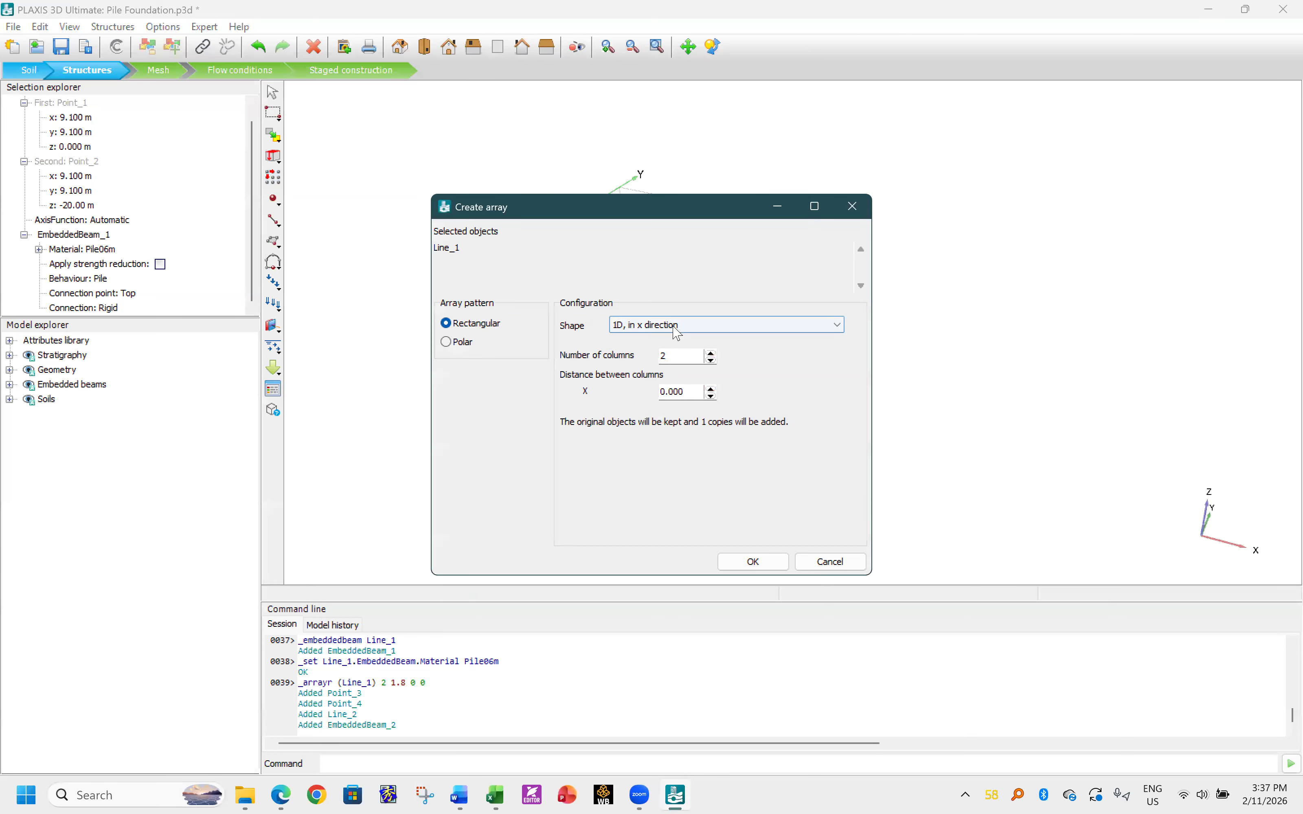
{"action": "left_click", "coordinate": [649, 326]}
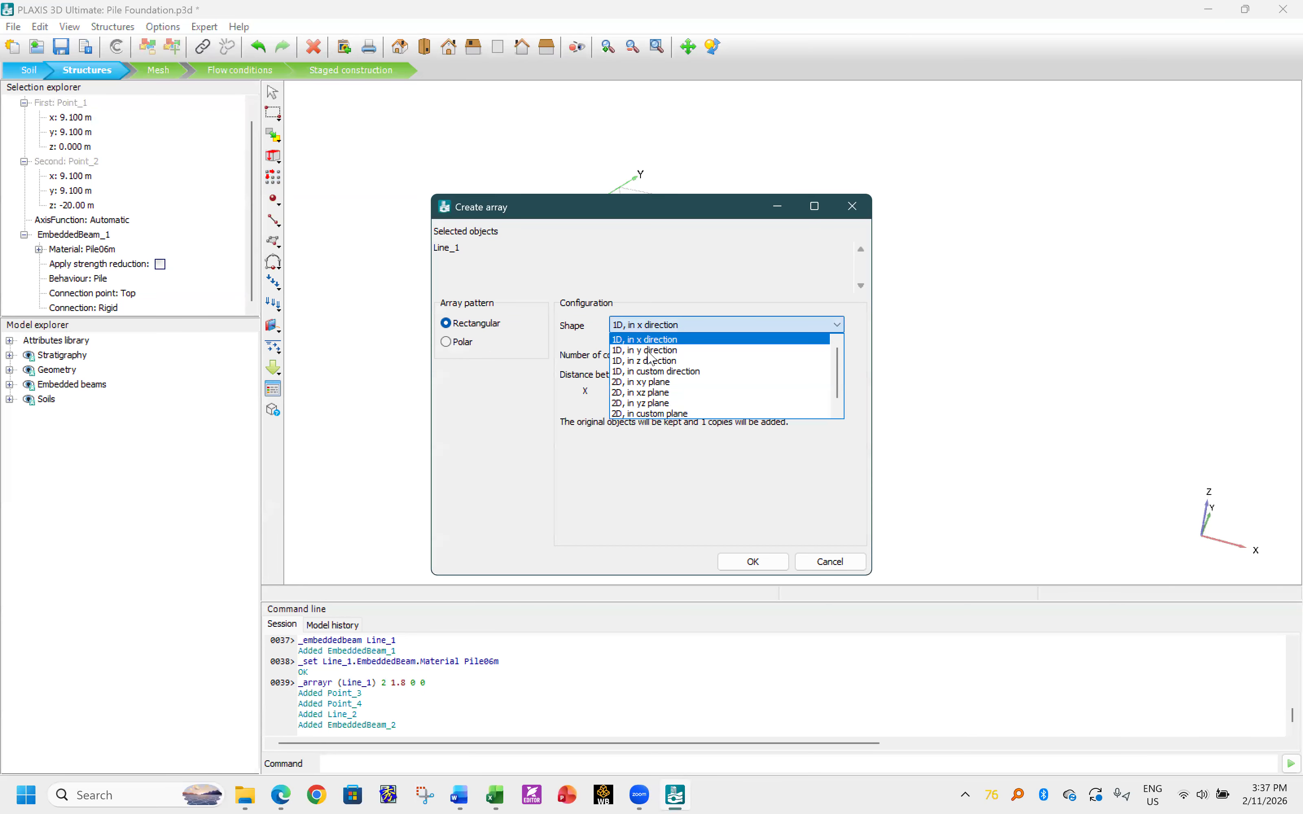
{"action": "left_click", "coordinate": [648, 351]}
{"action": "double_click", "coordinate": [664, 394]}
{"action": "type", "text": "1.8"}
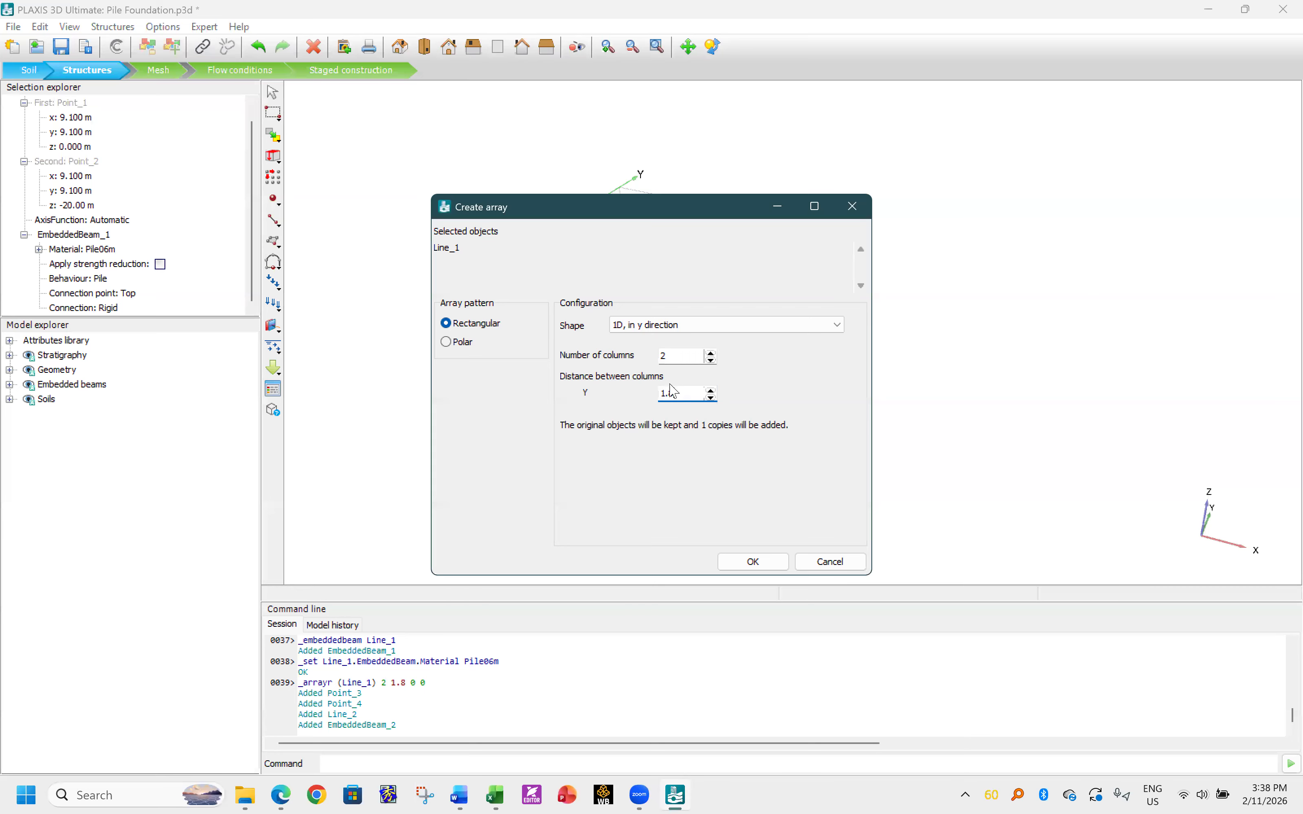
{"action": "left_click", "coordinate": [738, 563]}
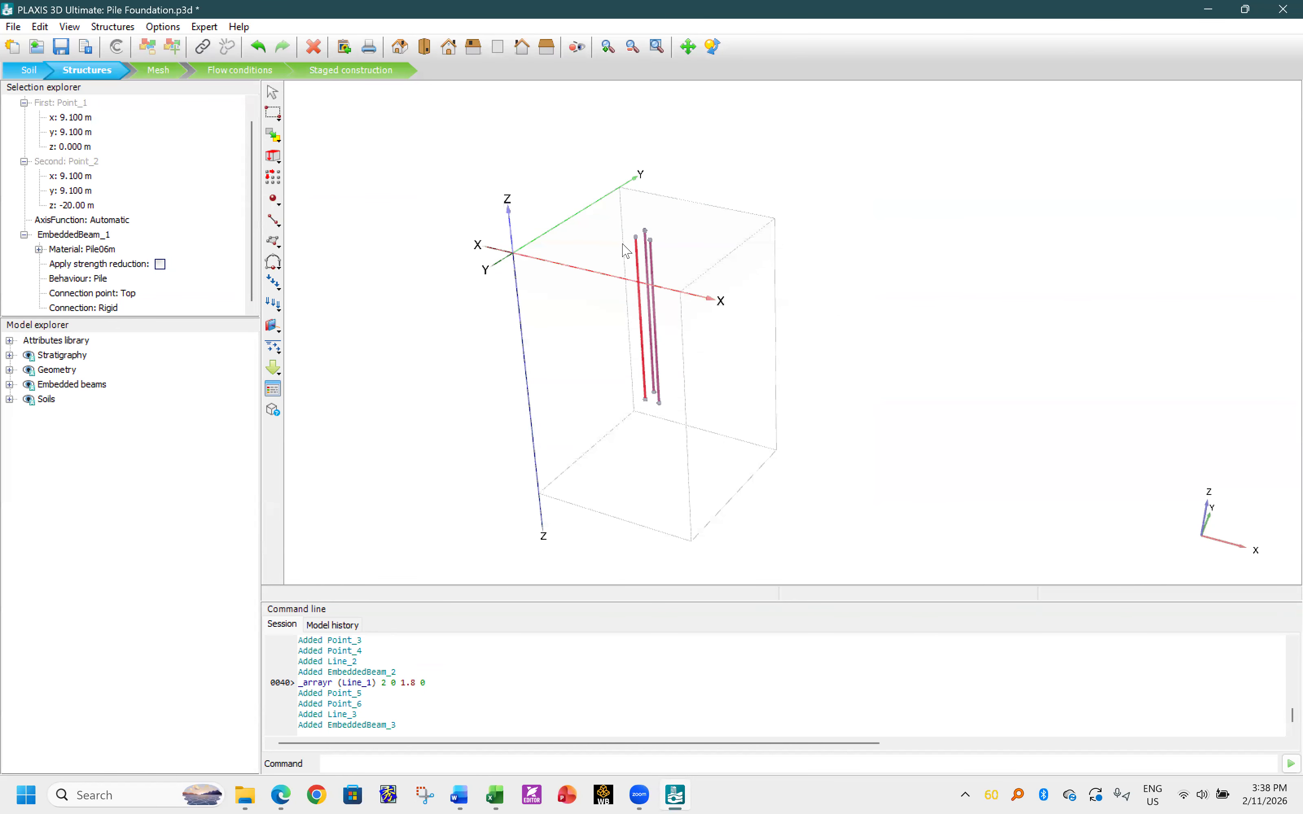
- Select the pile copied along x and array it in the y direction as 2 columns spaced 1.8 m apart
{"action": "left_click", "coordinate": [653, 257]}
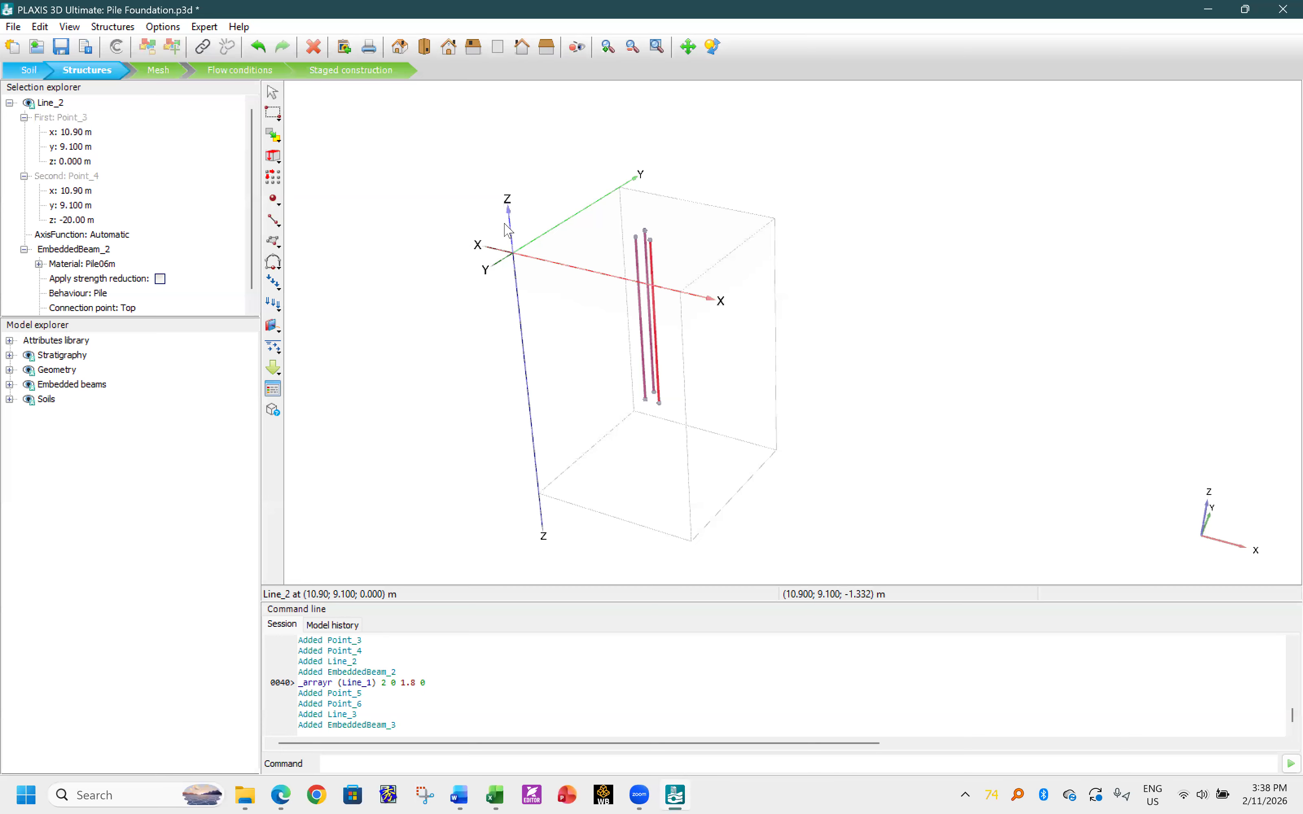
{"action": "left_click", "coordinate": [273, 180]}
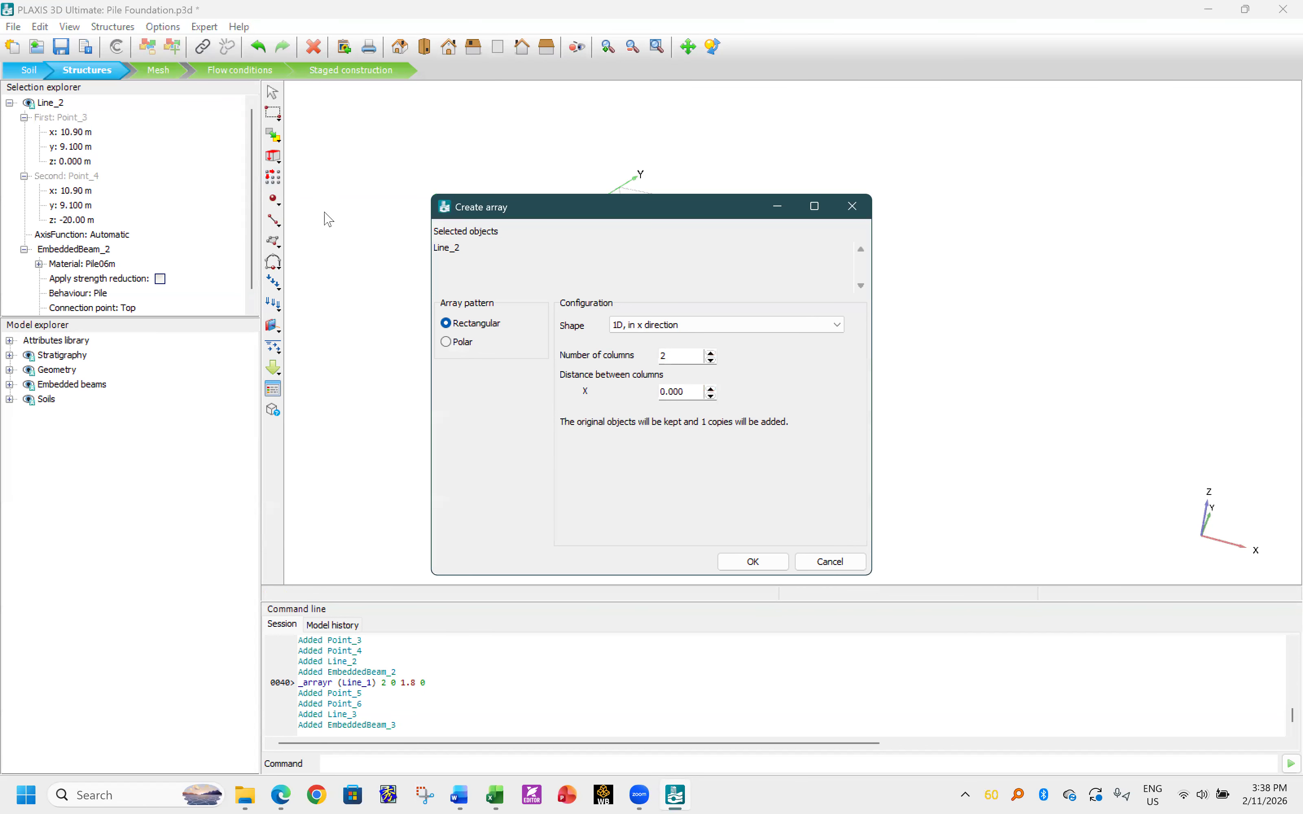
{"action": "left_click", "coordinate": [675, 328]}
{"action": "left_click", "coordinate": [657, 353]}
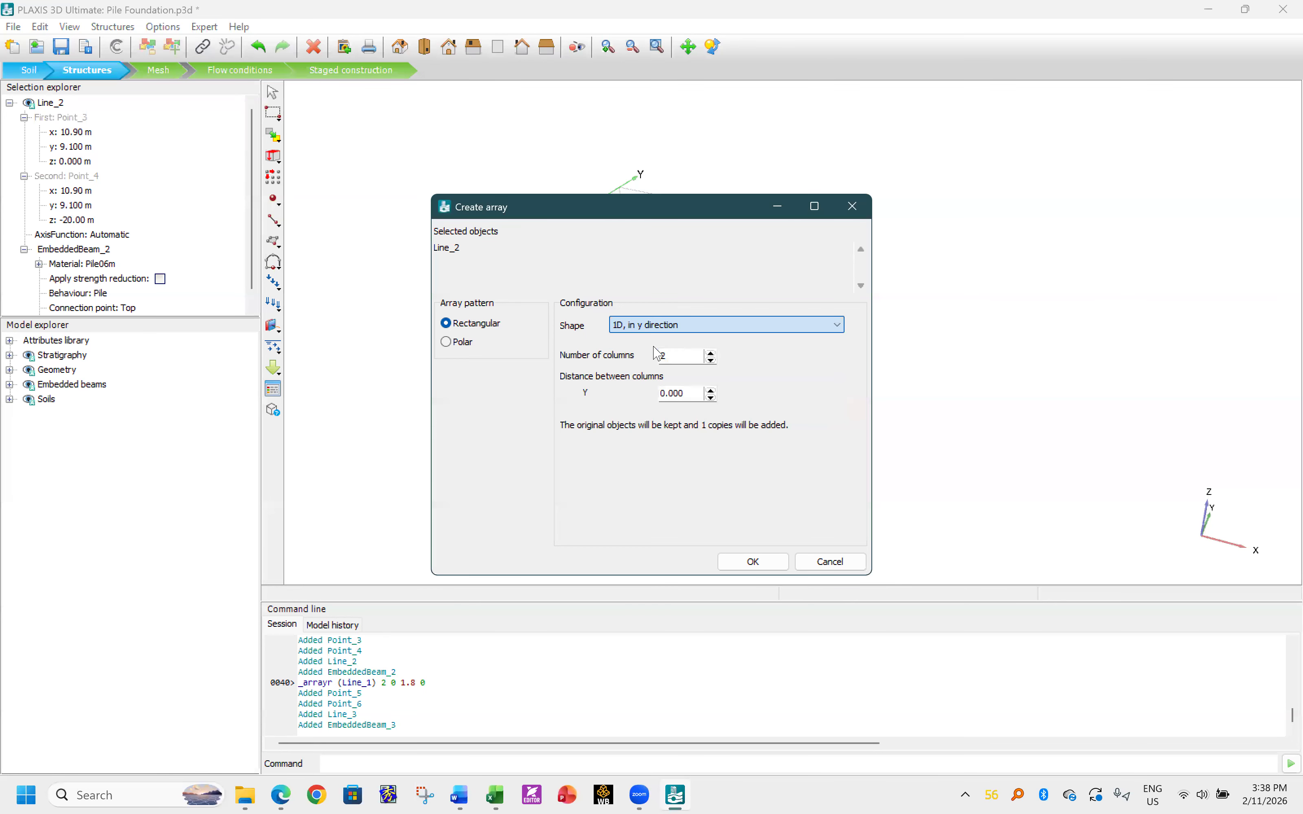
{"action": "left_click_drag", "start_coordinate": [688, 394], "coordinate": [662, 394]}
{"action": "type", "text": "1.8"}
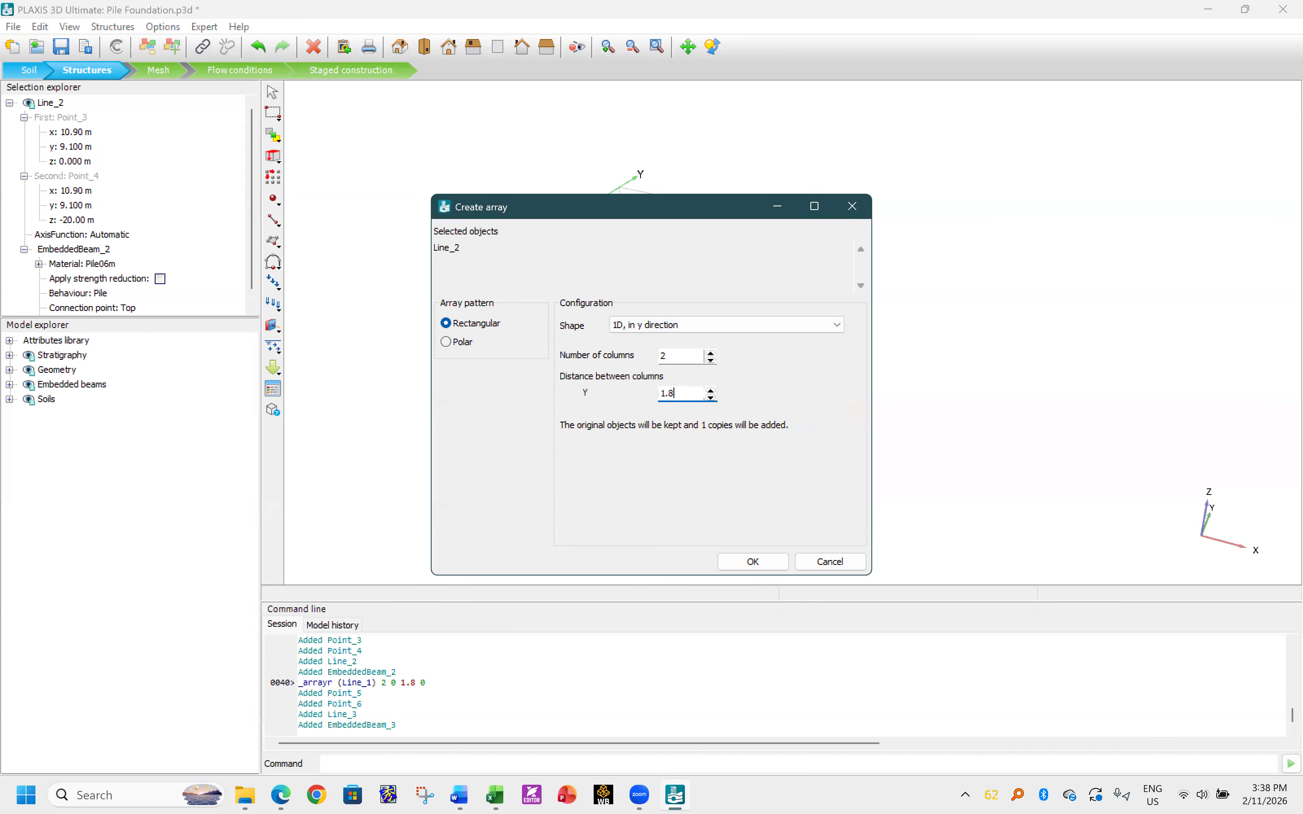
{"action": "left_click", "coordinate": [747, 562]}
- Create a surface over the pile heads through (8, 9), (13, 9), (12, 13) and (8, 13), and set its first point's x to 8.75 m
{"action": "scroll", "coordinate": [657, 226], "scroll_direction": "up", "scroll_amount": 3}
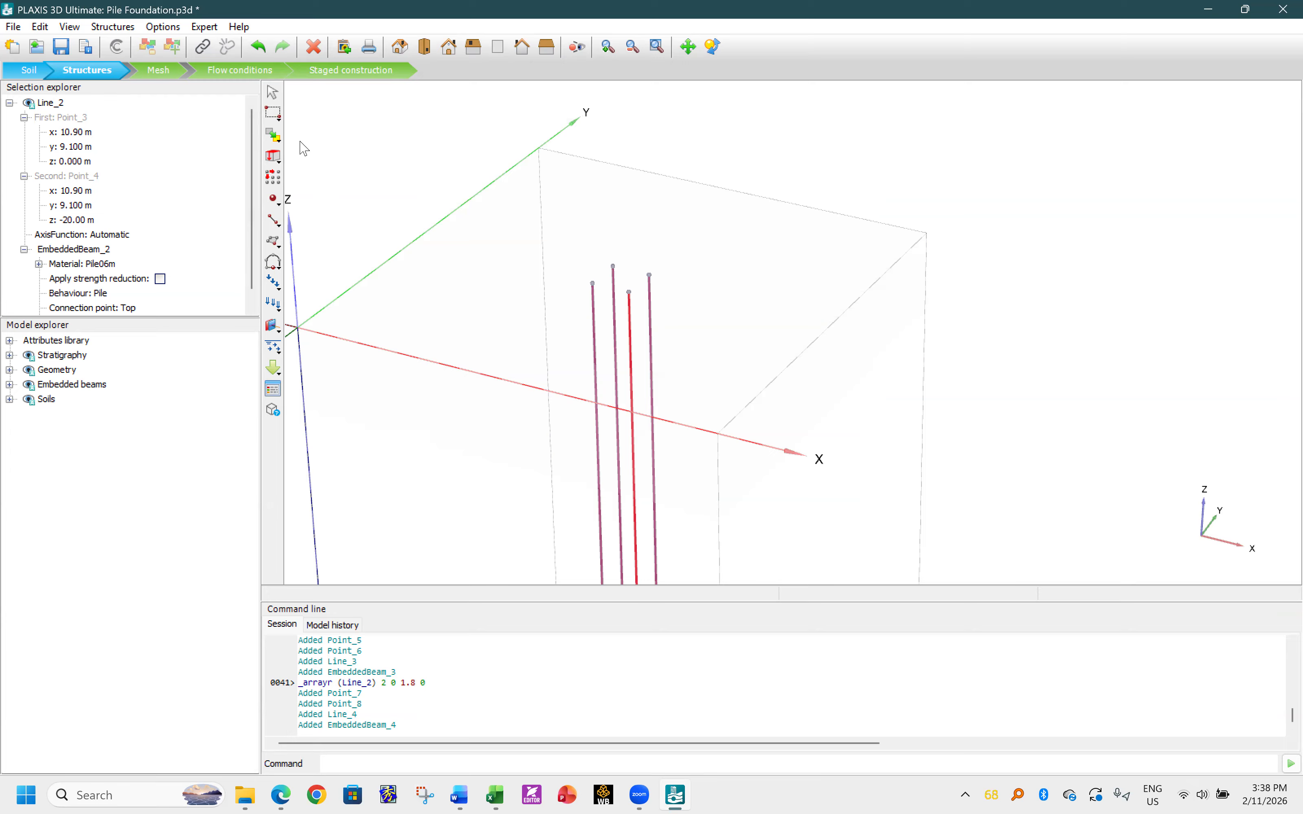
{"action": "left_click", "coordinate": [273, 246]}
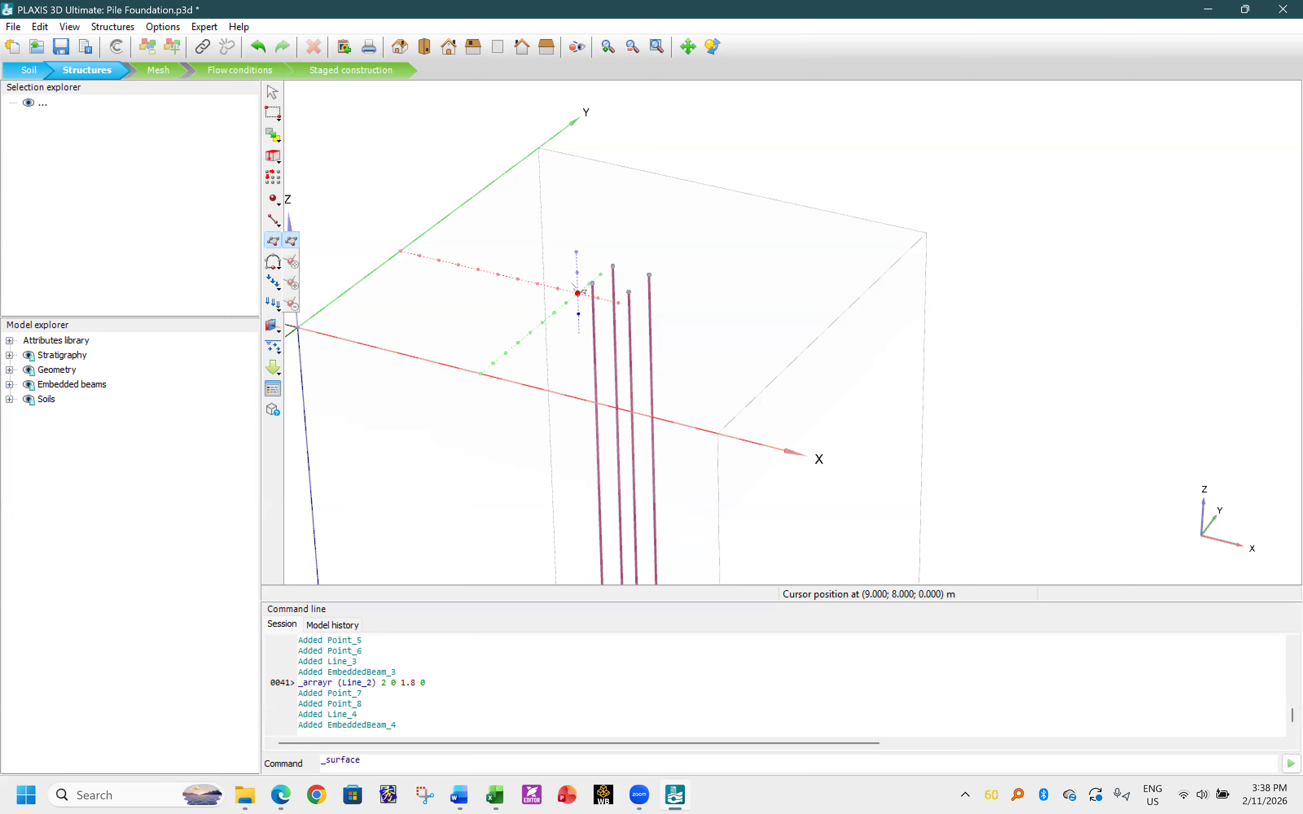
{"action": "left_click", "coordinate": [609, 290]}
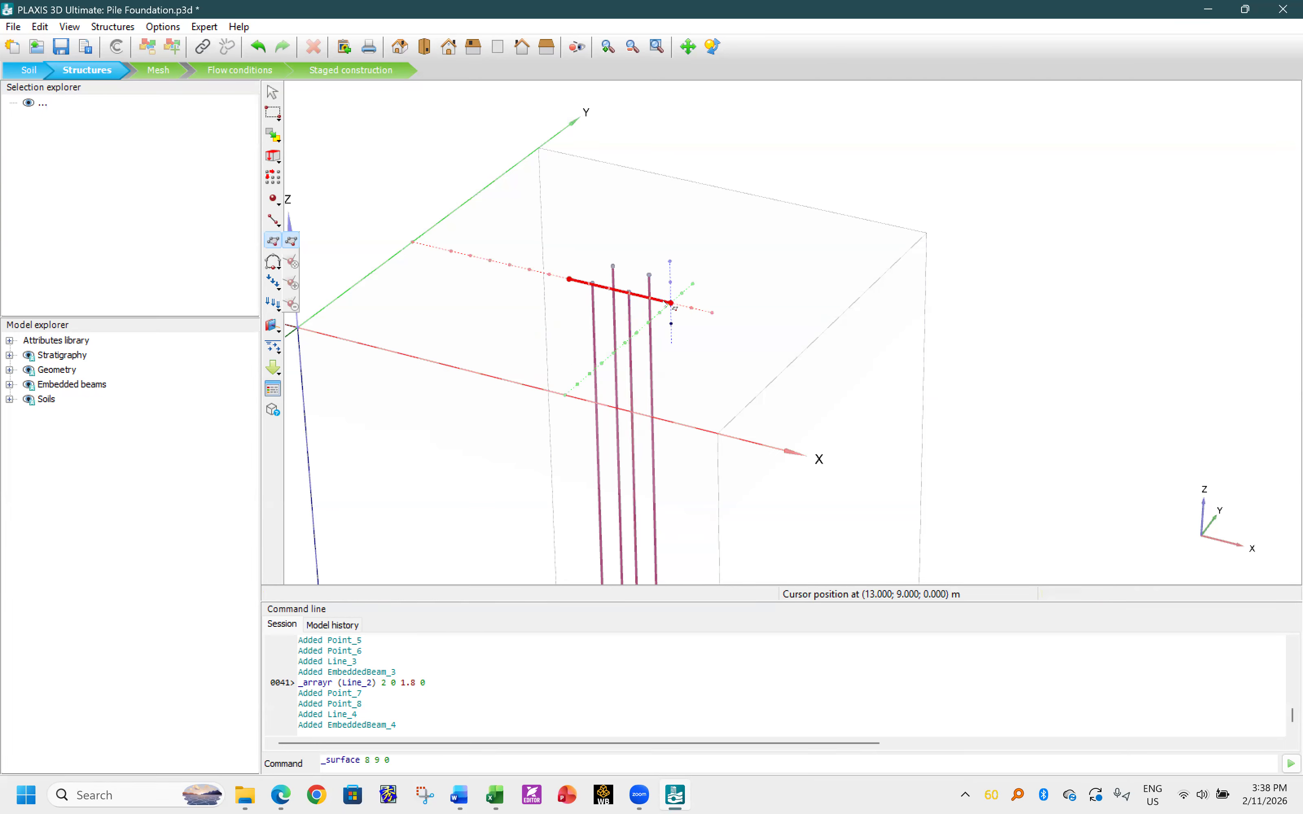
{"action": "left_click", "coordinate": [670, 303]}
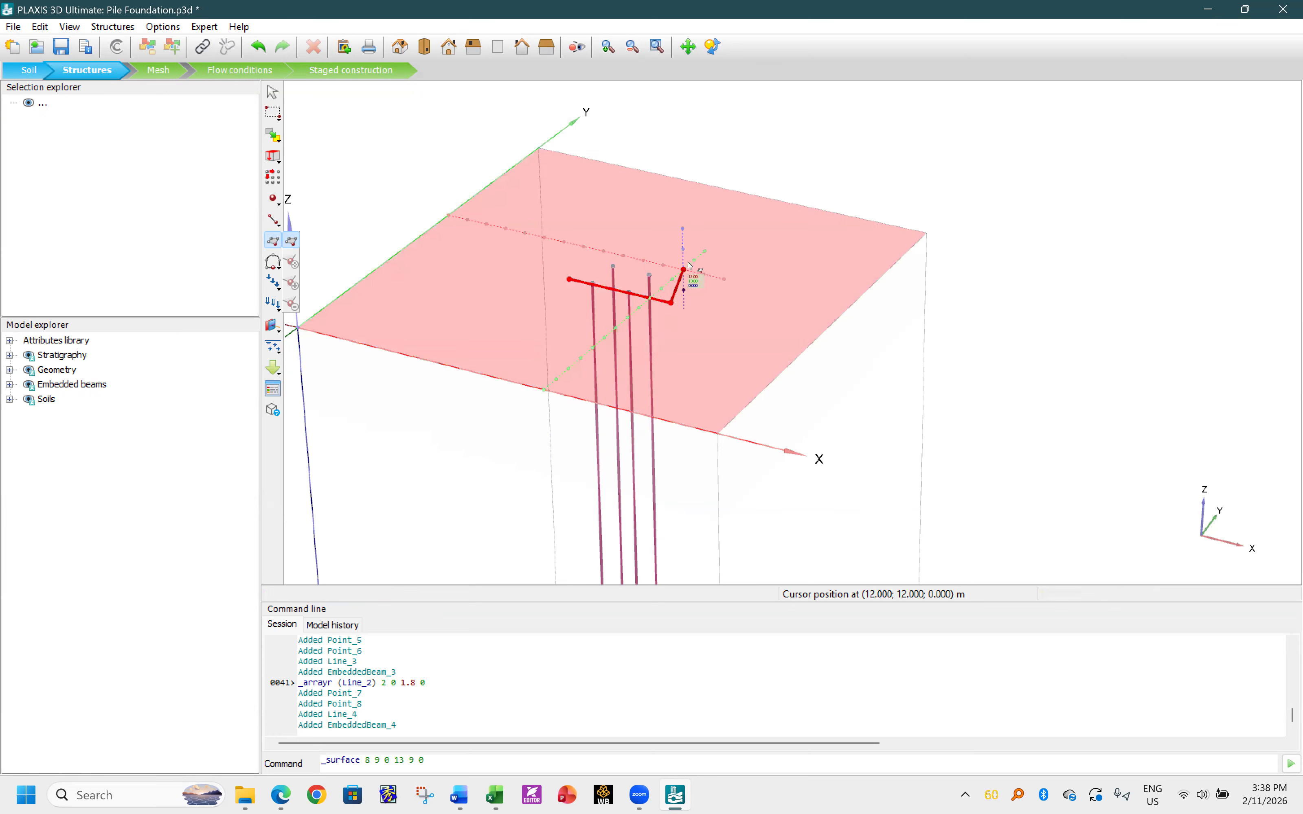
{"action": "left_click", "coordinate": [694, 262]}
{"action": "right_click", "coordinate": [694, 261]}
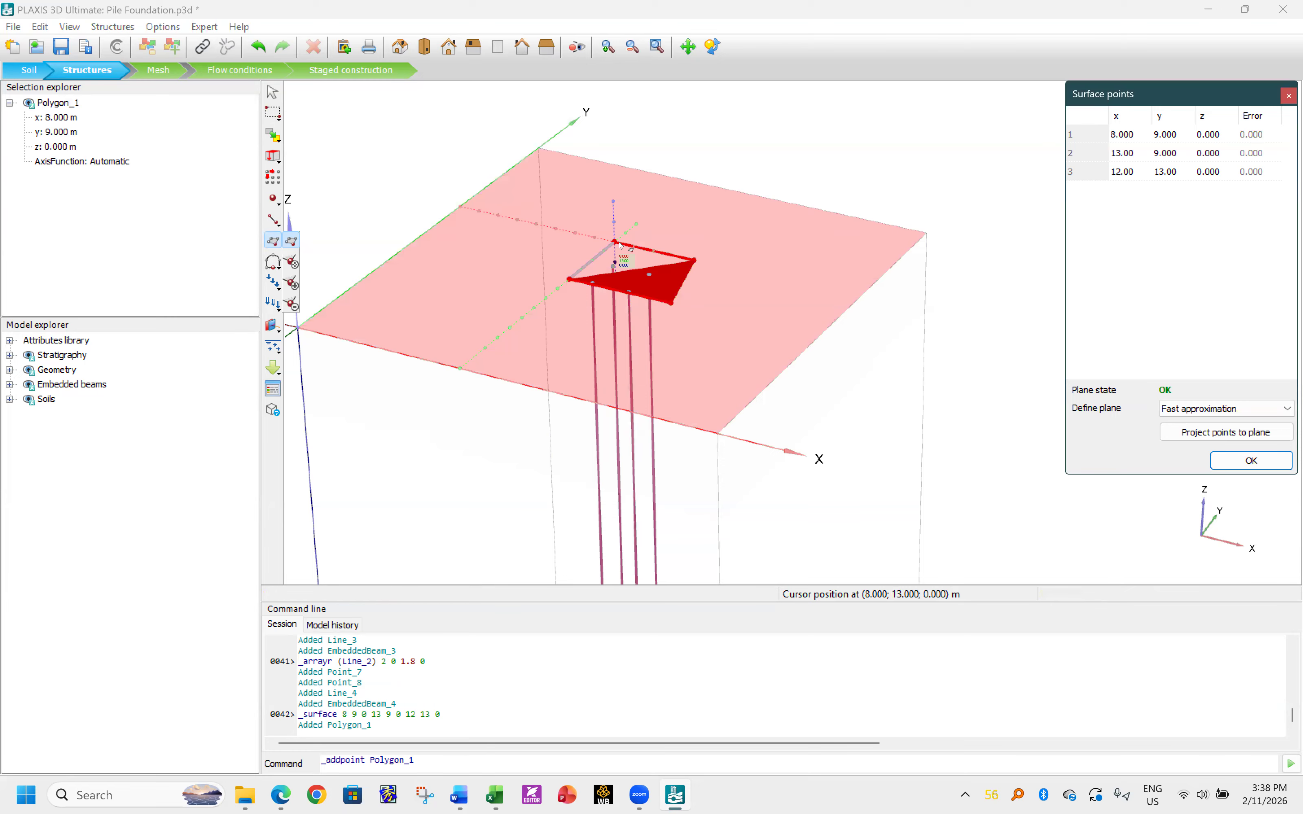
{"action": "left_click", "coordinate": [619, 244]}
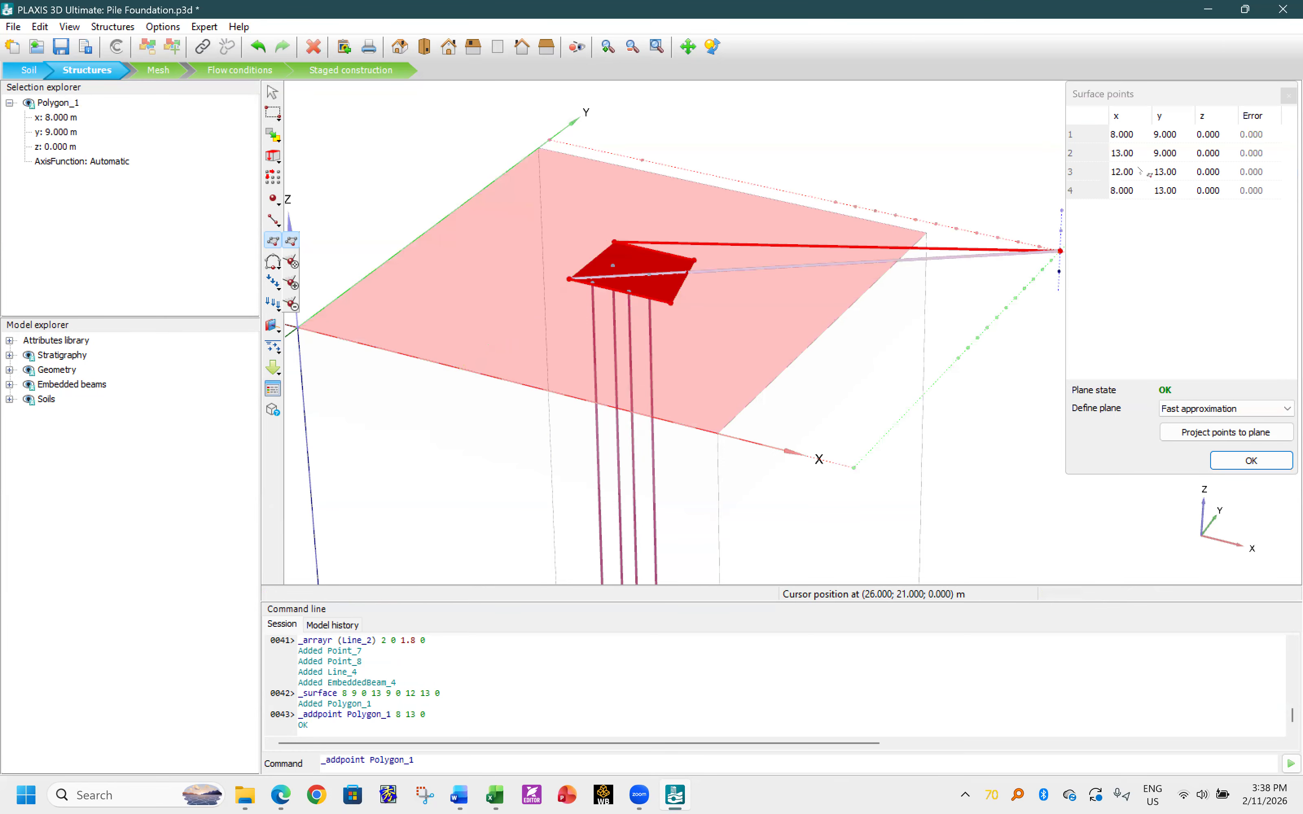
{"action": "left_click", "coordinate": [1142, 135]}
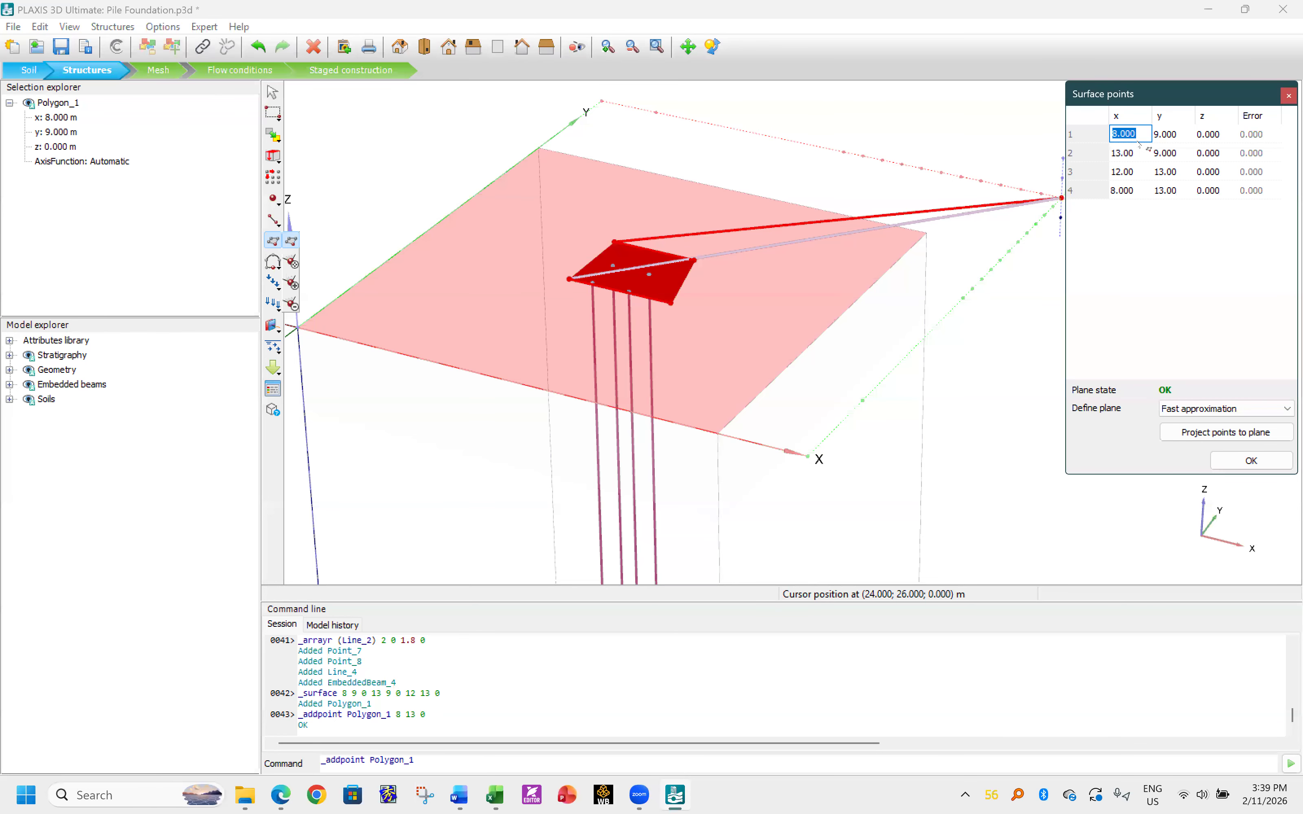
{"action": "type", "text": "8.75"}
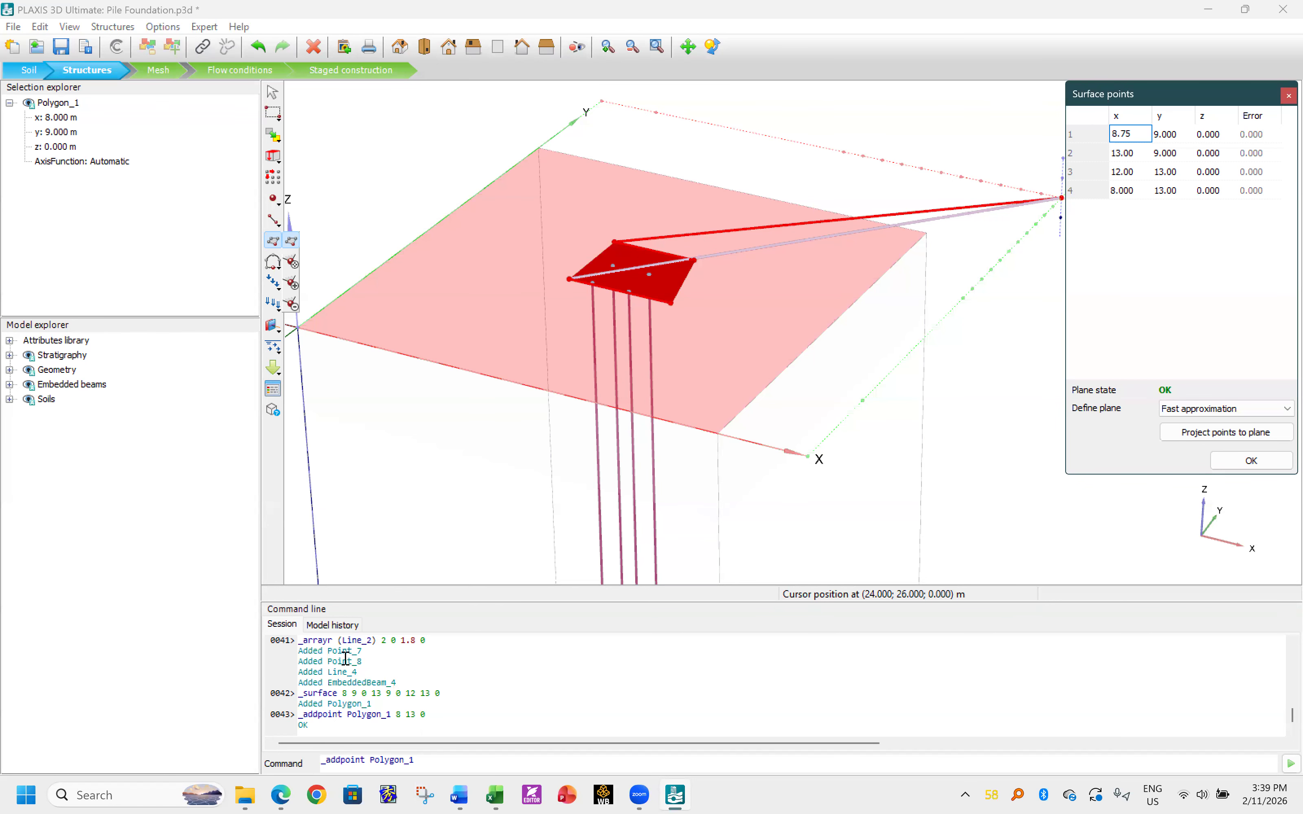
- Switch to the Word sketch, mark the raft's lower-left corner and label it 8.75 with a leader in pink ink
{"action": "left_click", "coordinate": [459, 796]}
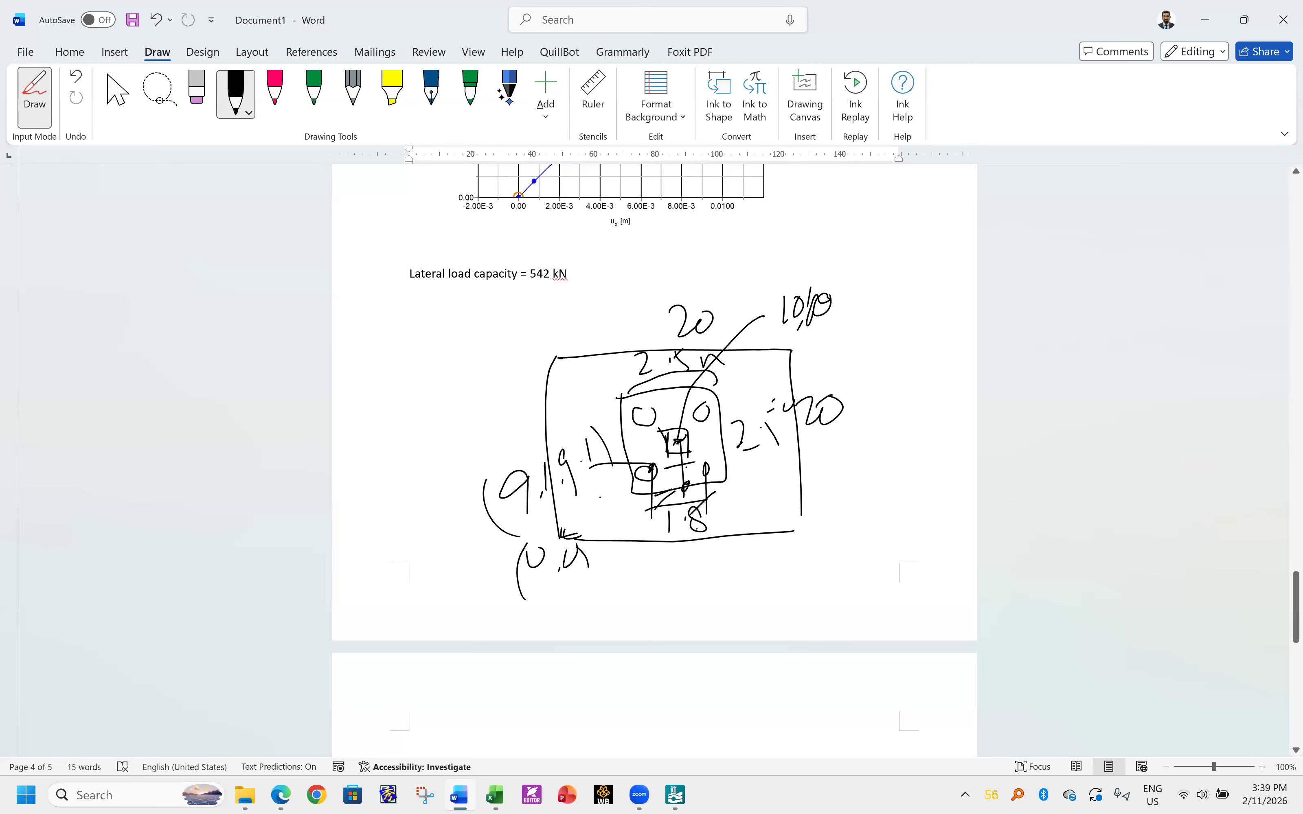
{"action": "left_click_drag", "start_coordinate": [635, 485], "coordinate": [629, 487]}
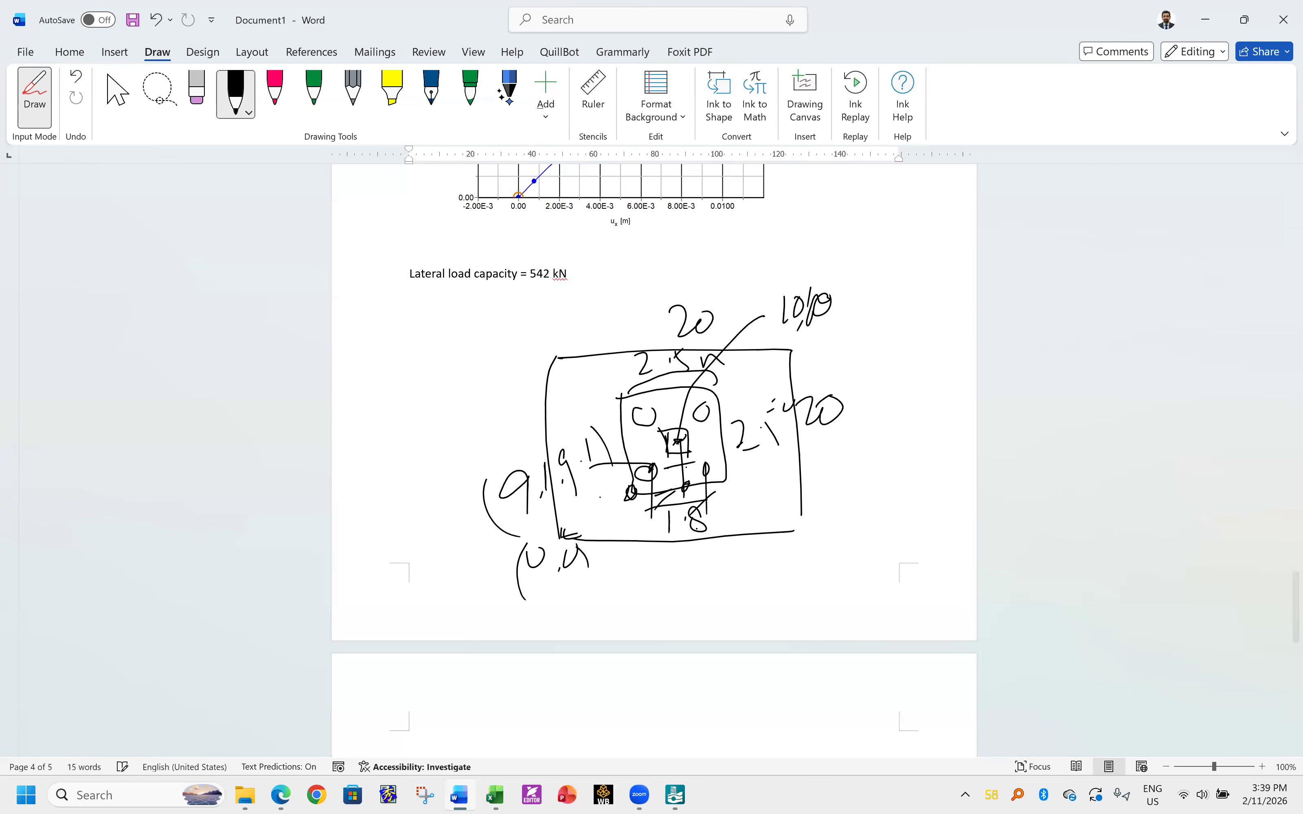
{"action": "left_click", "coordinate": [280, 82]}
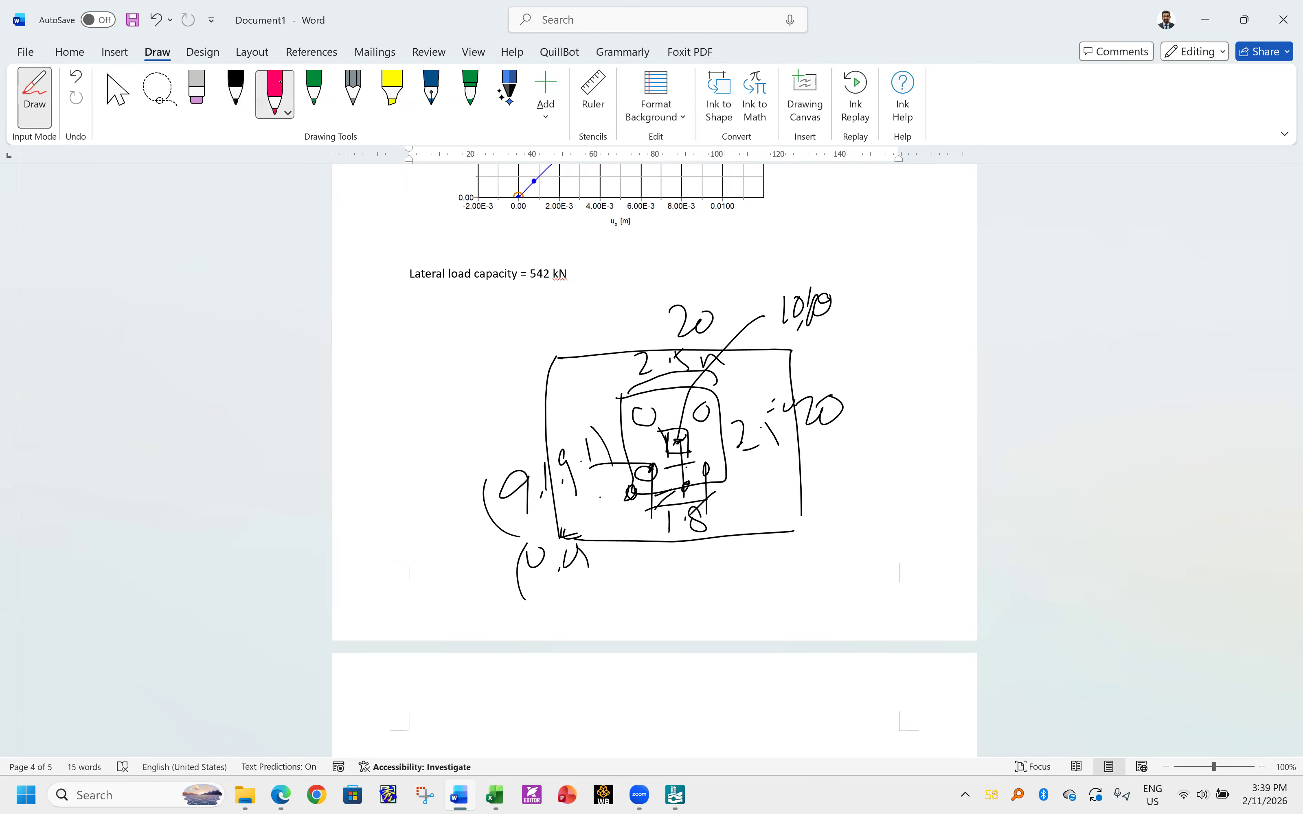
{"action": "left_click_drag", "start_coordinate": [634, 492], "coordinate": [626, 597]}
{"action": "mouse_move", "coordinate": [654, 576]}
{"action": "left_mouse_down"}
{"action": "mouse_move", "coordinate": [647, 609]}
{"action": "mouse_move", "coordinate": [650, 590]}
{"action": "mouse_move", "coordinate": [710, 596]}
{"action": "left_mouse_up"}
- Label the raft's lower-right corner 11.5, 8.75 with a leader and add a second 8.75 to the lower-left corner's label
{"action": "left_click_drag", "start_coordinate": [734, 478], "coordinate": [814, 559]}
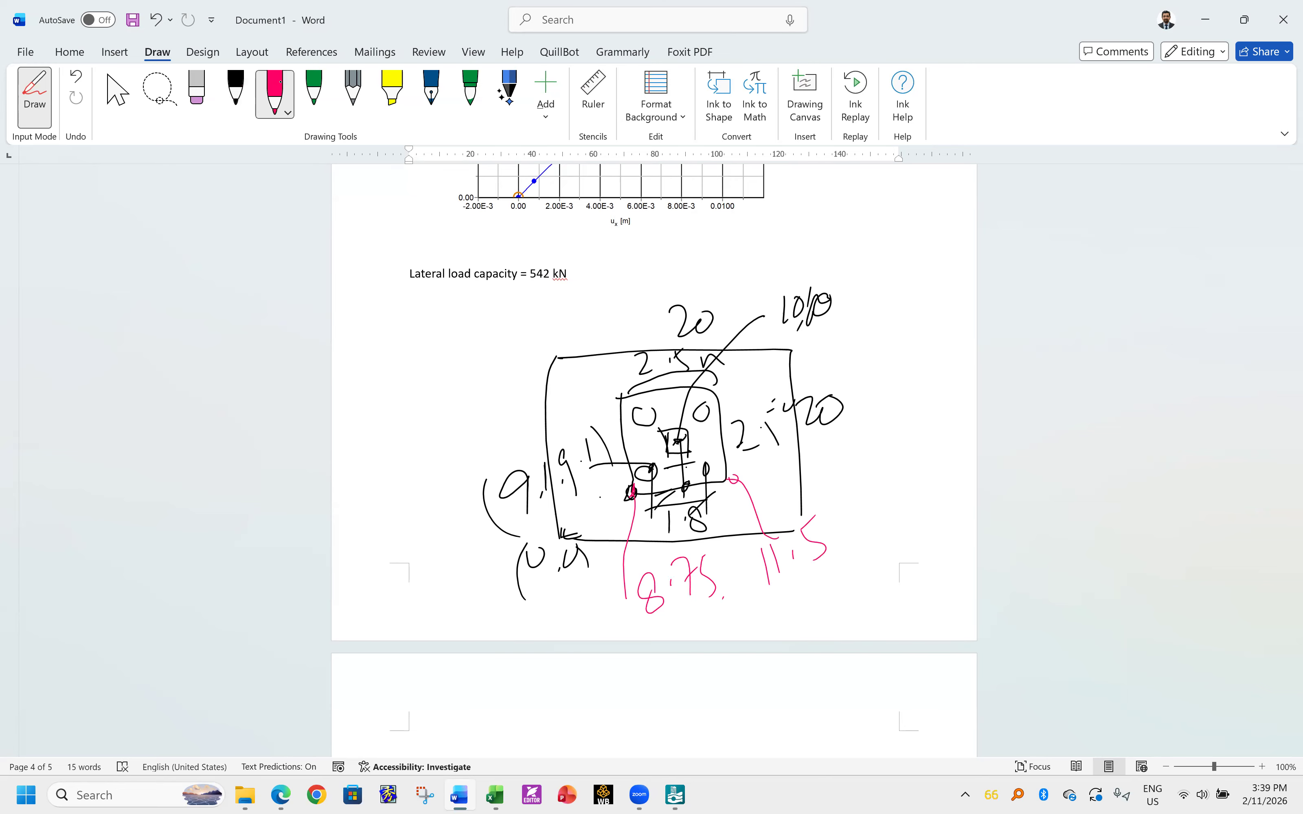
{"action": "left_click_drag", "start_coordinate": [722, 606], "coordinate": [724, 626]}
{"action": "left_click", "coordinate": [738, 605]}
{"action": "mouse_move", "coordinate": [868, 514]}
{"action": "left_mouse_down"}
{"action": "mouse_move", "coordinate": [878, 532]}
{"action": "mouse_move", "coordinate": [869, 504]}
{"action": "left_mouse_up"}
{"action": "left_click_drag", "start_coordinate": [890, 507], "coordinate": [906, 514]}
{"action": "left_click_drag", "start_coordinate": [904, 494], "coordinate": [930, 507]}
{"action": "left_click_drag", "start_coordinate": [900, 441], "coordinate": [944, 500]}
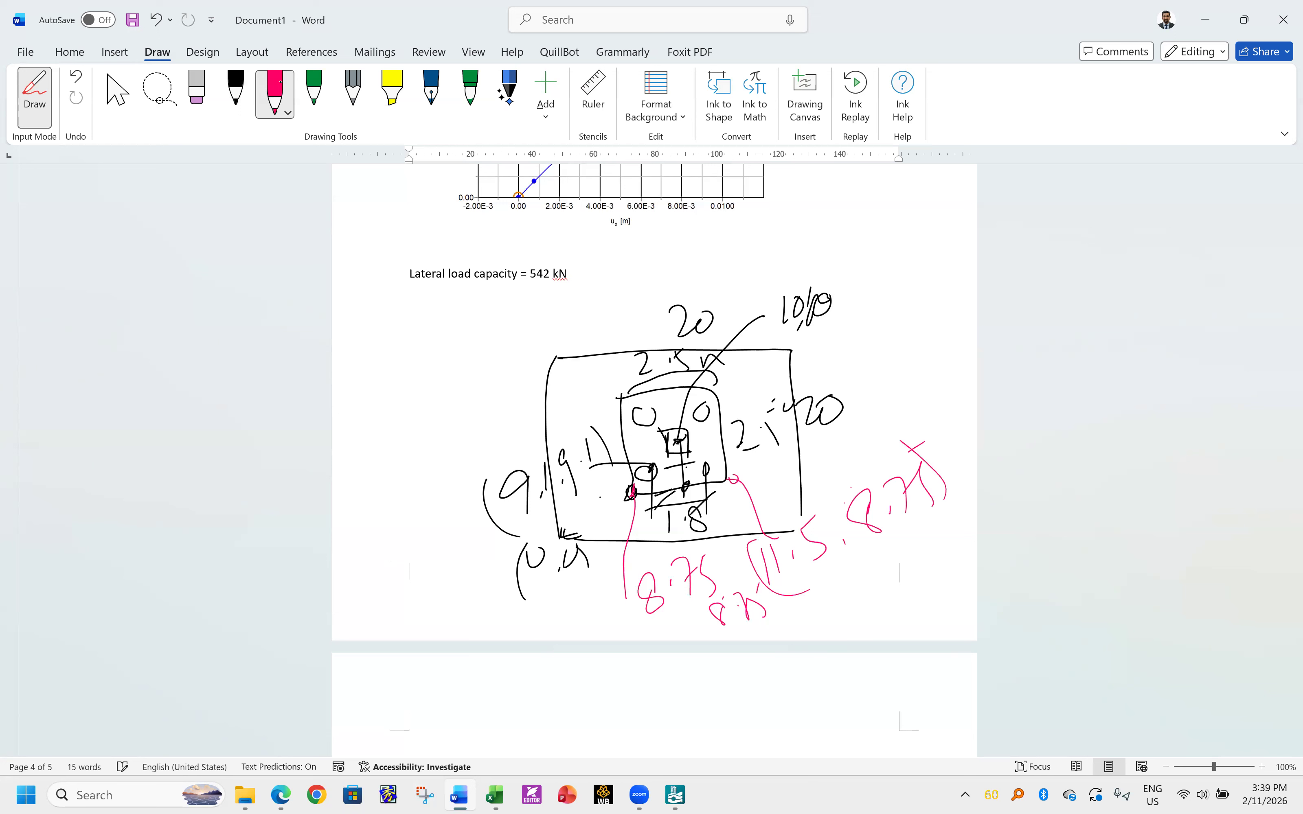
- Add a leader to the raft's upper-right corner in the sketch and write its coordinates 11.25, 11.25
{"action": "mouse_move", "coordinate": [725, 384]}
{"action": "left_mouse_down"}
{"action": "mouse_move", "coordinate": [813, 338]}
{"action": "mouse_move", "coordinate": [829, 352]}
{"action": "mouse_move", "coordinate": [889, 331]}
{"action": "mouse_move", "coordinate": [902, 345]}
{"action": "left_mouse_up"}
{"action": "left_click", "coordinate": [865, 337]}
{"action": "mouse_move", "coordinate": [884, 300]}
{"action": "left_mouse_down"}
{"action": "mouse_move", "coordinate": [899, 293]}
{"action": "mouse_move", "coordinate": [910, 335]}
{"action": "left_mouse_up"}
{"action": "mouse_move", "coordinate": [925, 292]}
{"action": "left_mouse_down"}
{"action": "mouse_move", "coordinate": [922, 325]}
{"action": "mouse_move", "coordinate": [959, 320]}
{"action": "left_mouse_up"}
{"action": "left_click_drag", "start_coordinate": [952, 269], "coordinate": [975, 311]}
{"action": "left_click_drag", "start_coordinate": [835, 302], "coordinate": [851, 381]}
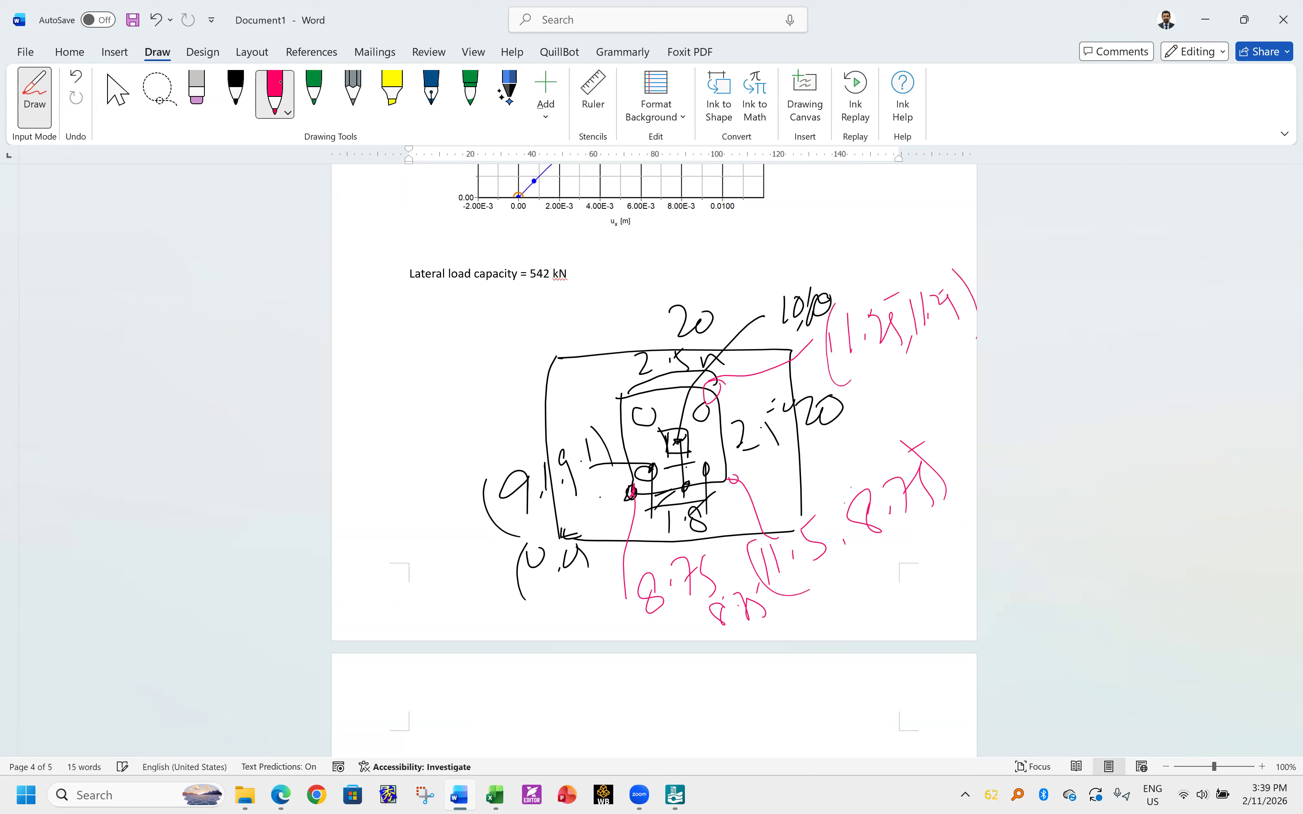
- Circle the raft's upper-left corner in the sketch, add a leader and write its coordinates, with x as 8.75
{"action": "left_click_drag", "start_coordinate": [633, 391], "coordinate": [623, 401]}
{"action": "left_click_drag", "start_coordinate": [613, 329], "coordinate": [623, 396]}
{"action": "mouse_move", "coordinate": [619, 299]}
{"action": "left_mouse_down"}
{"action": "mouse_move", "coordinate": [616, 328]}
{"action": "mouse_move", "coordinate": [653, 311]}
{"action": "mouse_move", "coordinate": [673, 260]}
{"action": "left_mouse_up"}
{"action": "left_click_drag", "start_coordinate": [596, 297], "coordinate": [628, 359]}
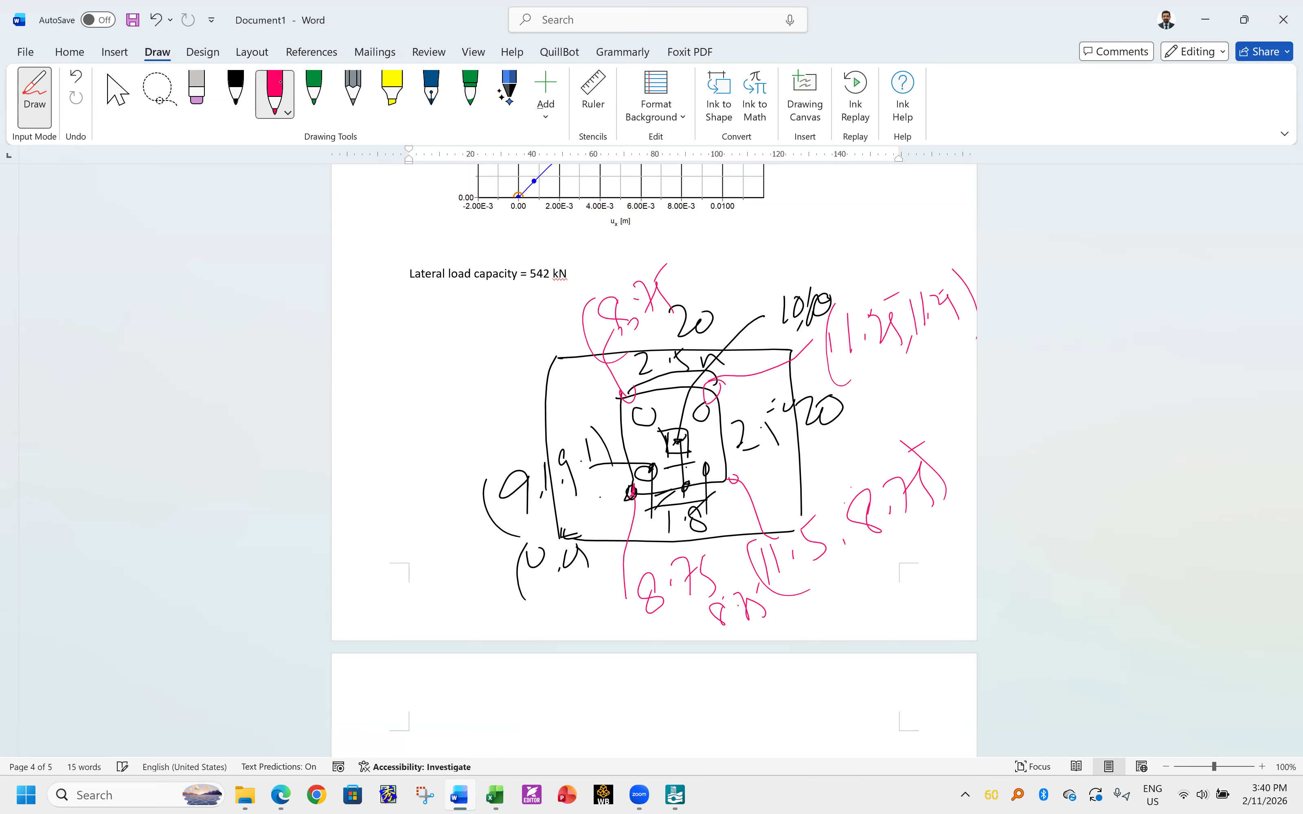
{"action": "left_click_drag", "start_coordinate": [701, 250], "coordinate": [701, 280]}
{"action": "mouse_move", "coordinate": [720, 245]}
{"action": "left_mouse_down"}
{"action": "mouse_move", "coordinate": [720, 280]}
{"action": "mouse_move", "coordinate": [763, 253]}
{"action": "mouse_move", "coordinate": [778, 278]}
{"action": "left_mouse_up"}
{"action": "mouse_move", "coordinate": [752, 237]}
{"action": "left_mouse_down"}
{"action": "mouse_move", "coordinate": [777, 231]}
{"action": "mouse_move", "coordinate": [804, 280]}
{"action": "left_mouse_up"}
- Switch back to PLAXIS 3D and set the first surface point's y to 8.75 m
{"action": "left_click", "coordinate": [677, 796]}
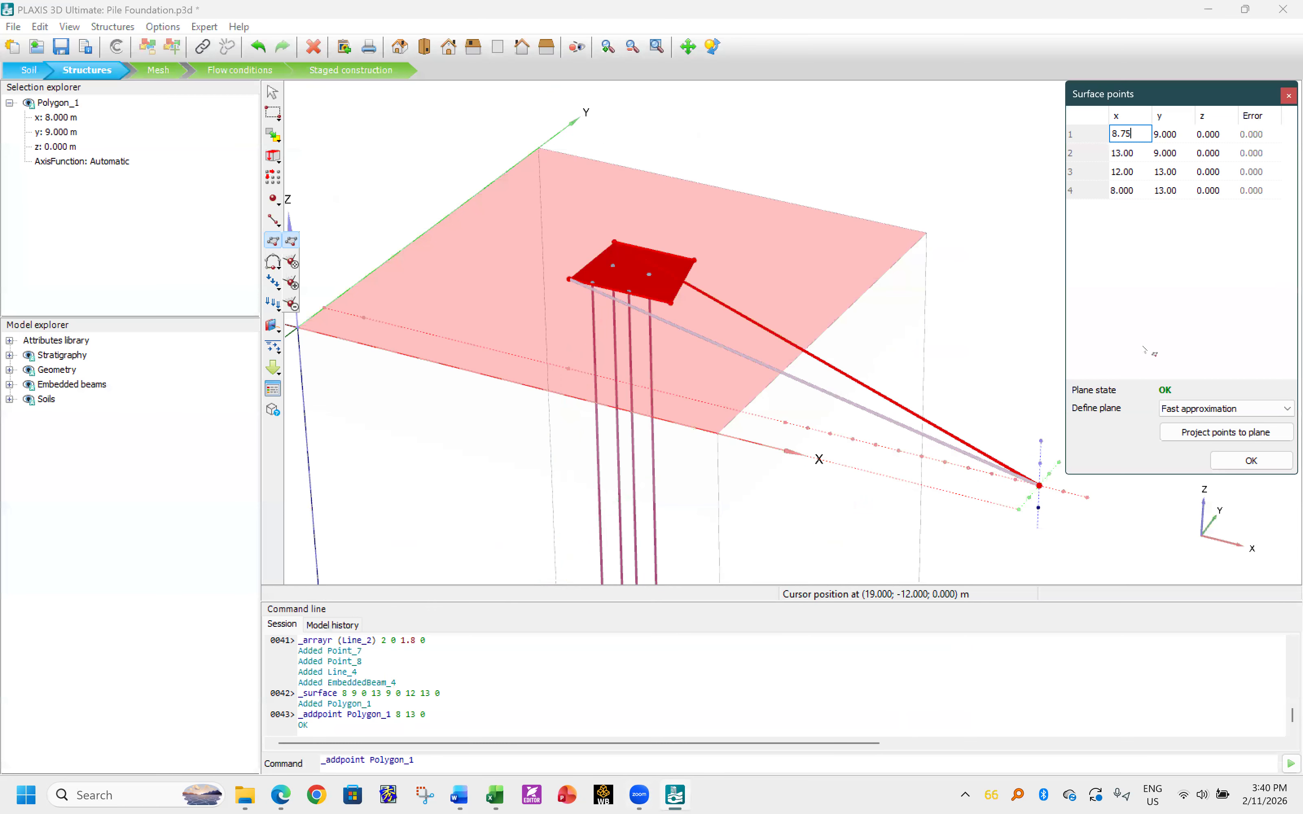
{"action": "left_click", "coordinate": [1167, 136]}
{"action": "type", "text": "8.75"}
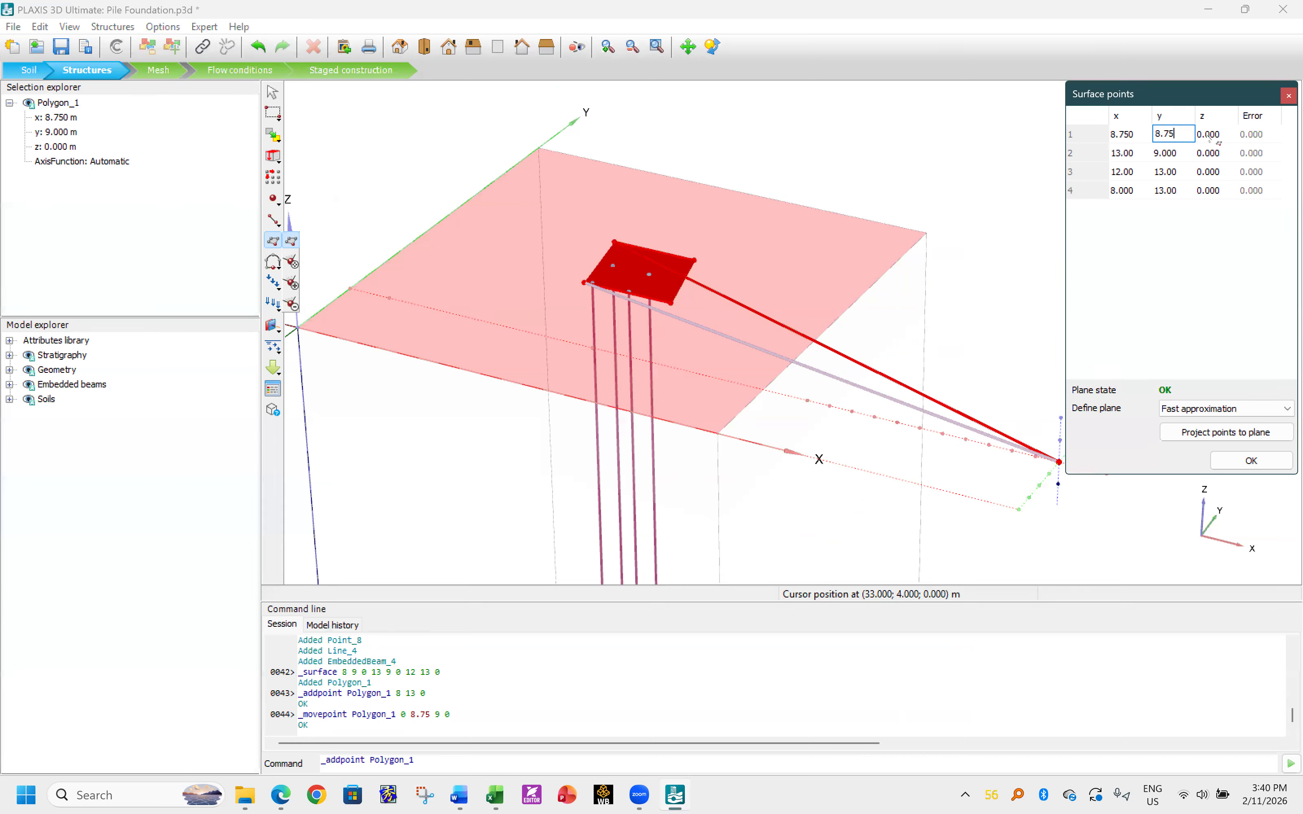
{"action": "key", "text": "Tab"}
- Set the second surface point to x 11.25 m and y 8.75 m
{"action": "left_click", "coordinate": [1141, 156]}
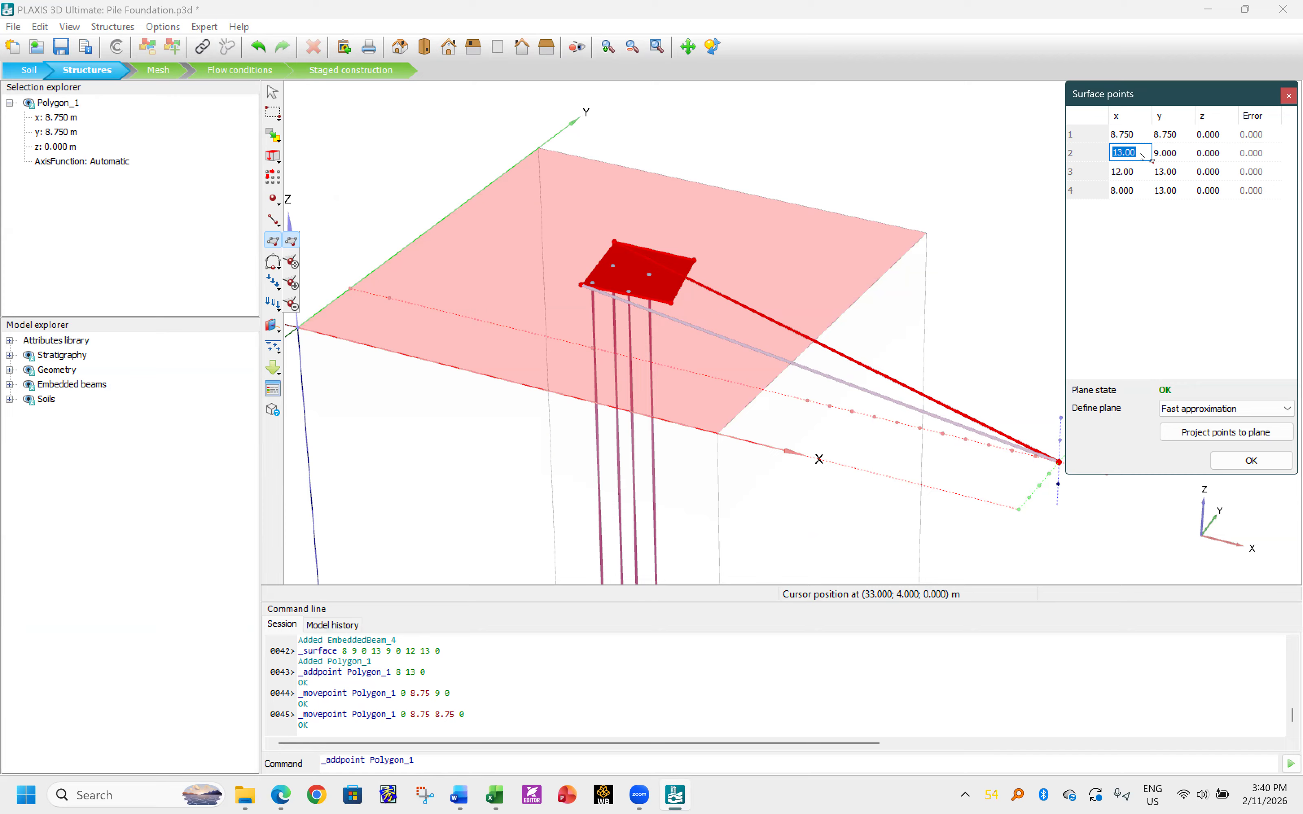
{"action": "type", "text": "11.2"}
{"action": "key", "text": "Tab"}
{"action": "type", "text": "8.75"}
{"action": "key", "text": "Tab"}
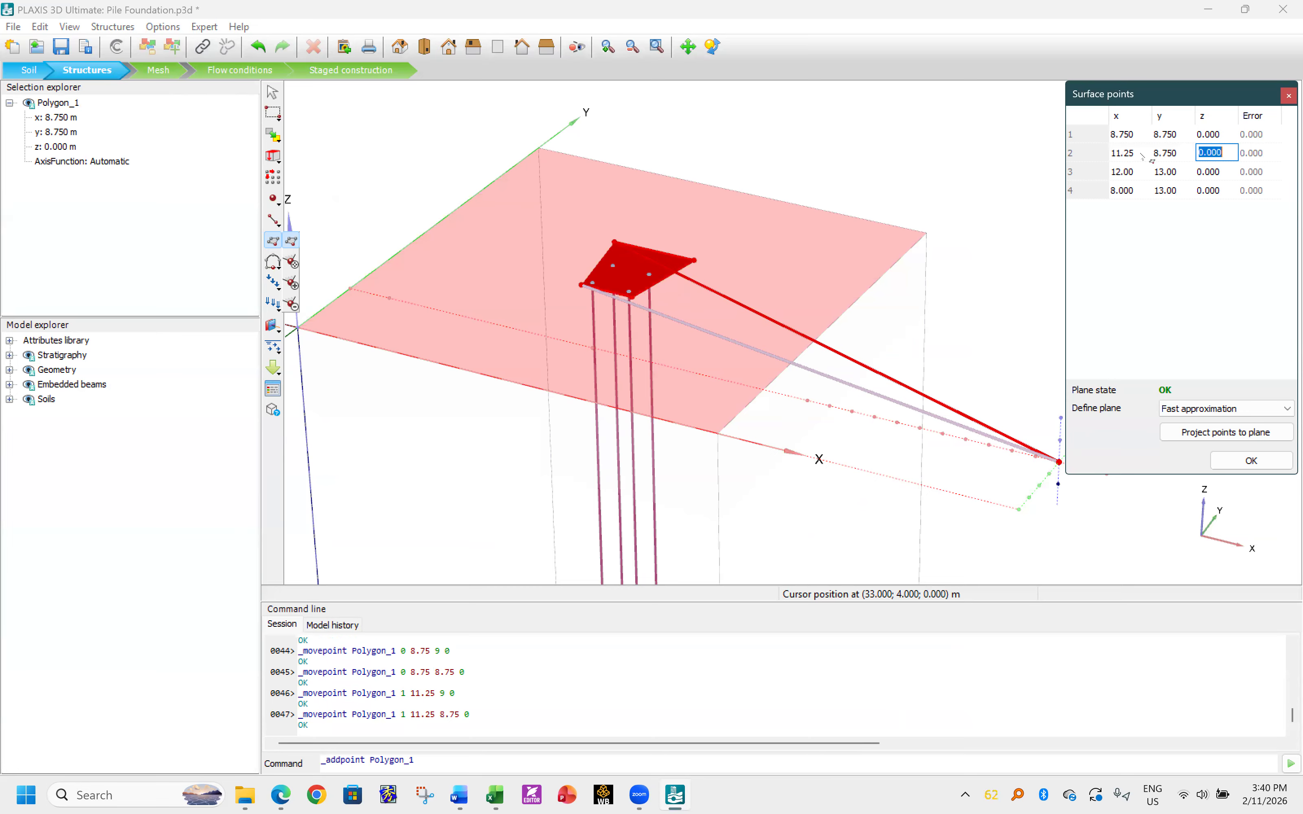
- Set the third surface point to x 11.25 m and y 11.25 m
{"action": "left_click", "coordinate": [1122, 172]}
{"action": "type", "text": "11.25"}
{"action": "key", "text": "Tab"}
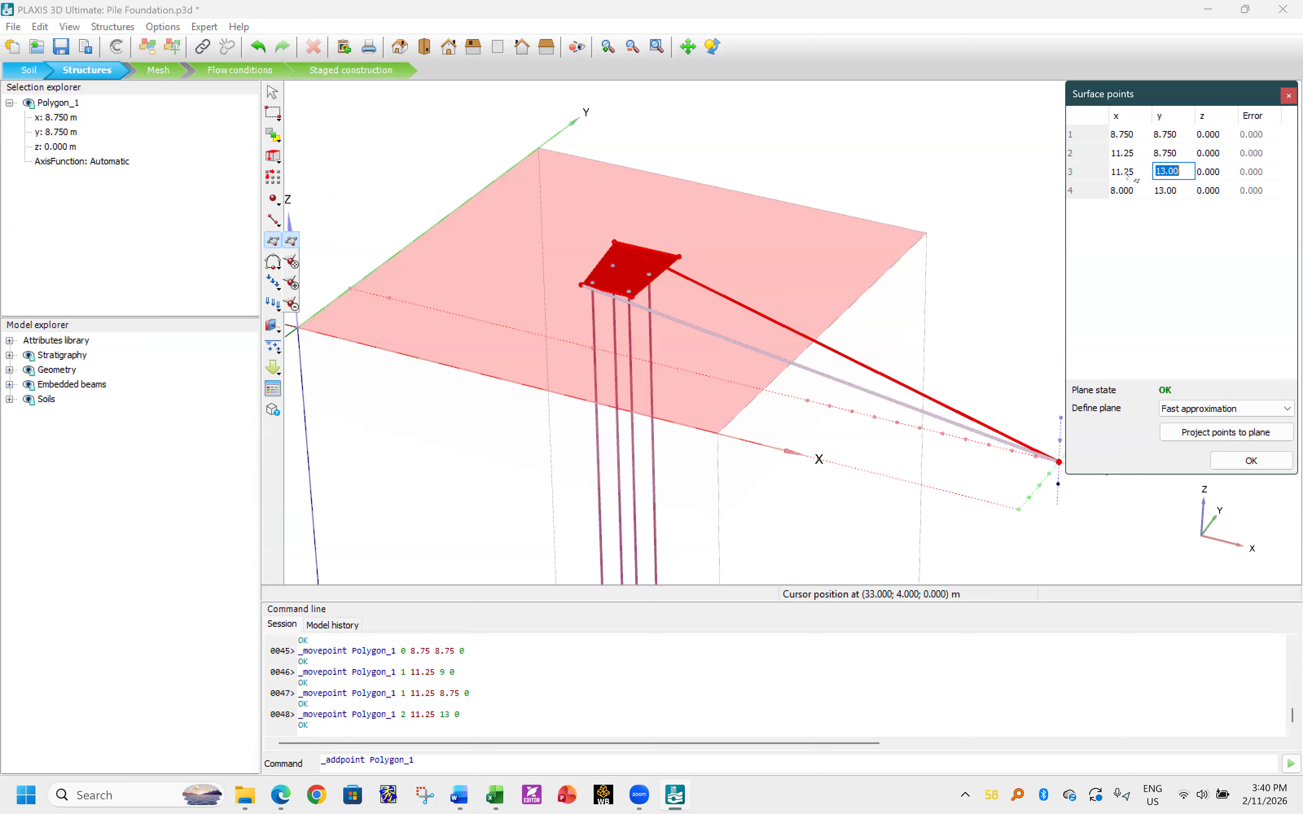
{"action": "type", "text": "11.25"}
{"action": "key", "text": "Tab"}
- Set the fourth surface point to x 8.75 m and y 11.25 m and accept the surface points
{"action": "key", "text": "Tab"}
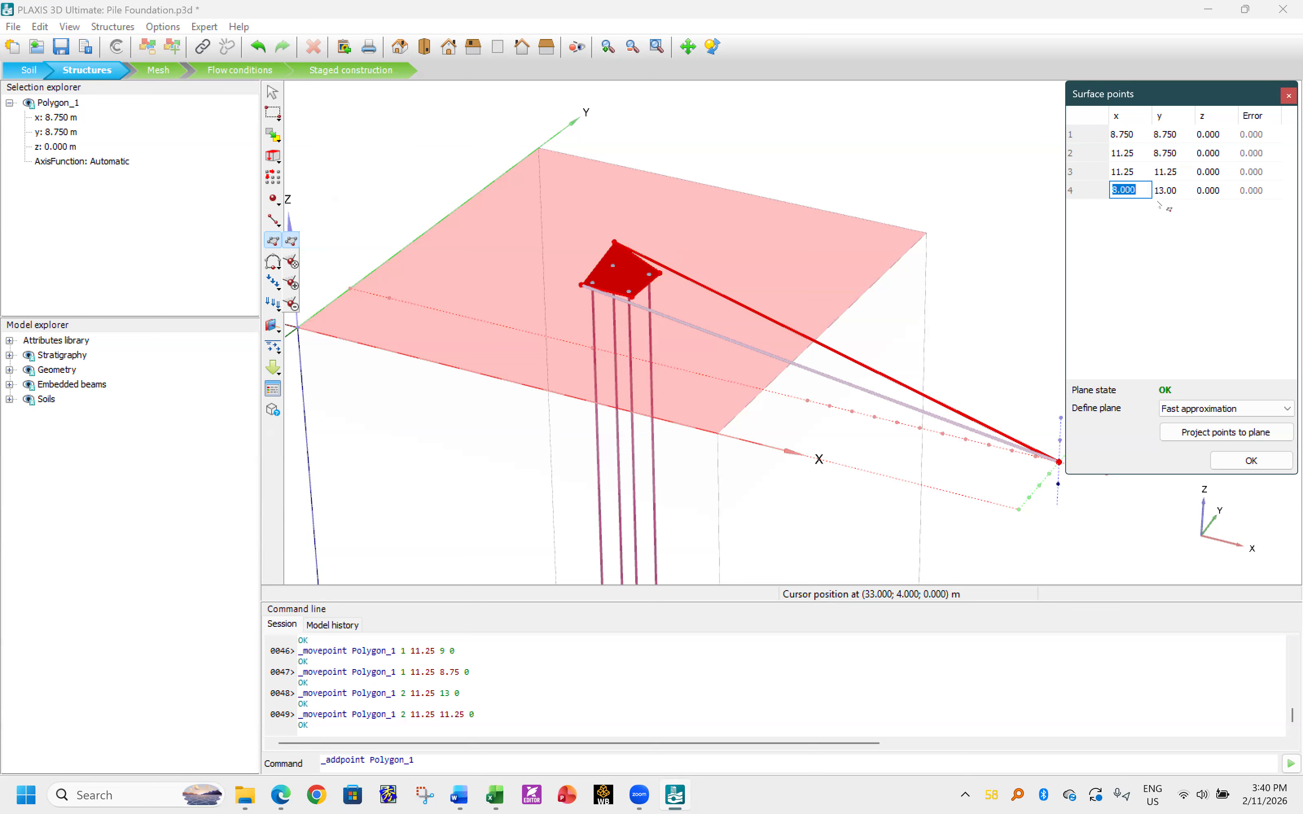
{"action": "type", "text": "8.75"}
{"action": "key", "text": "Tab"}
{"action": "type", "text": "11"}
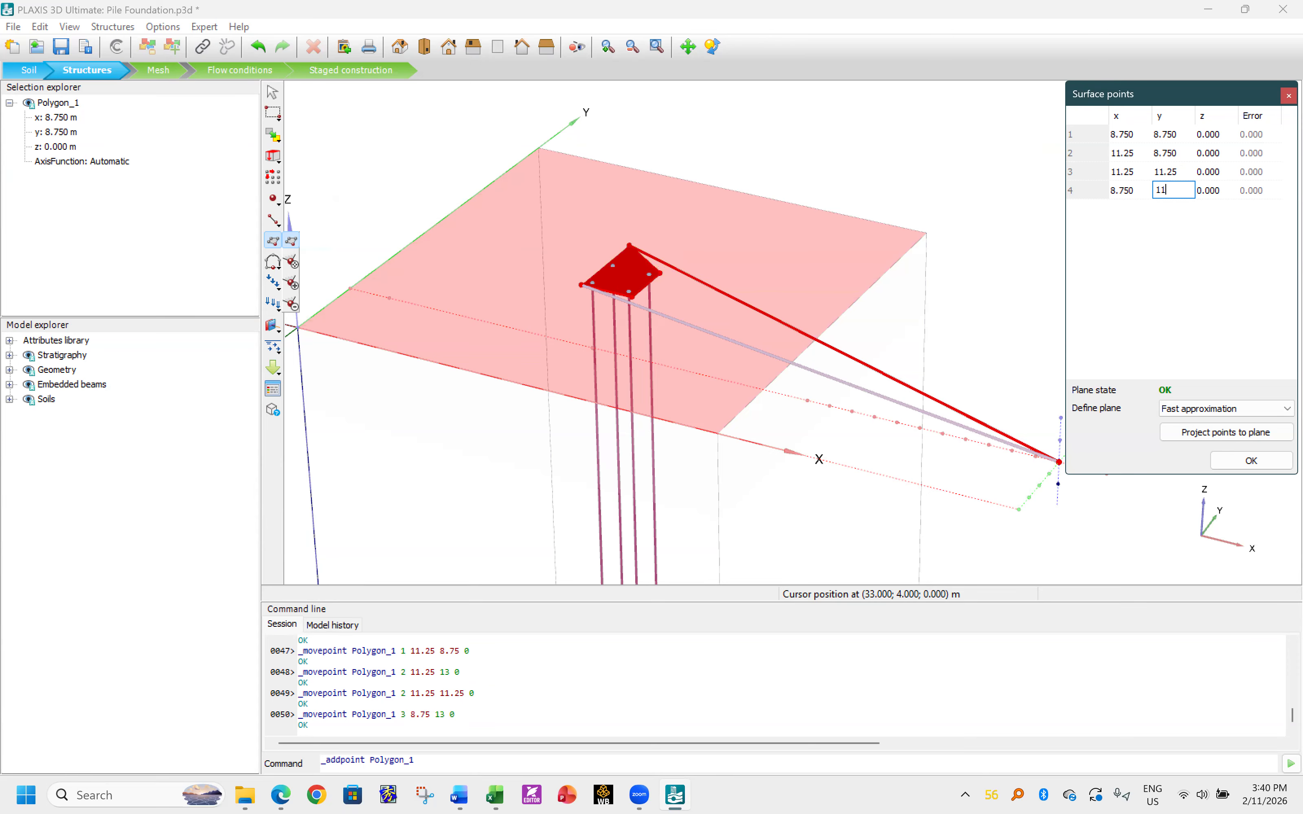
{"action": "type", "text": ".25"}
{"action": "key", "text": "Tab"}
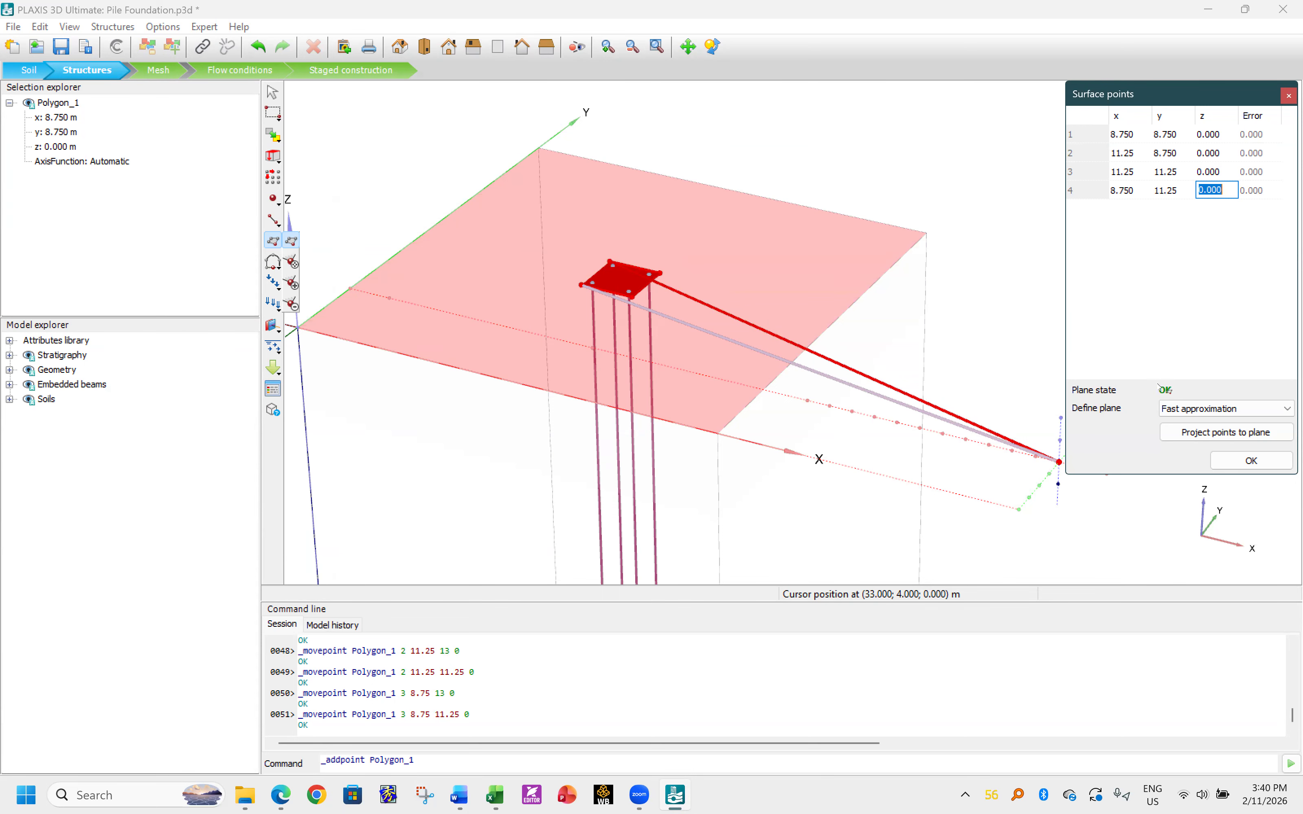
{"action": "left_click", "coordinate": [1252, 459]}
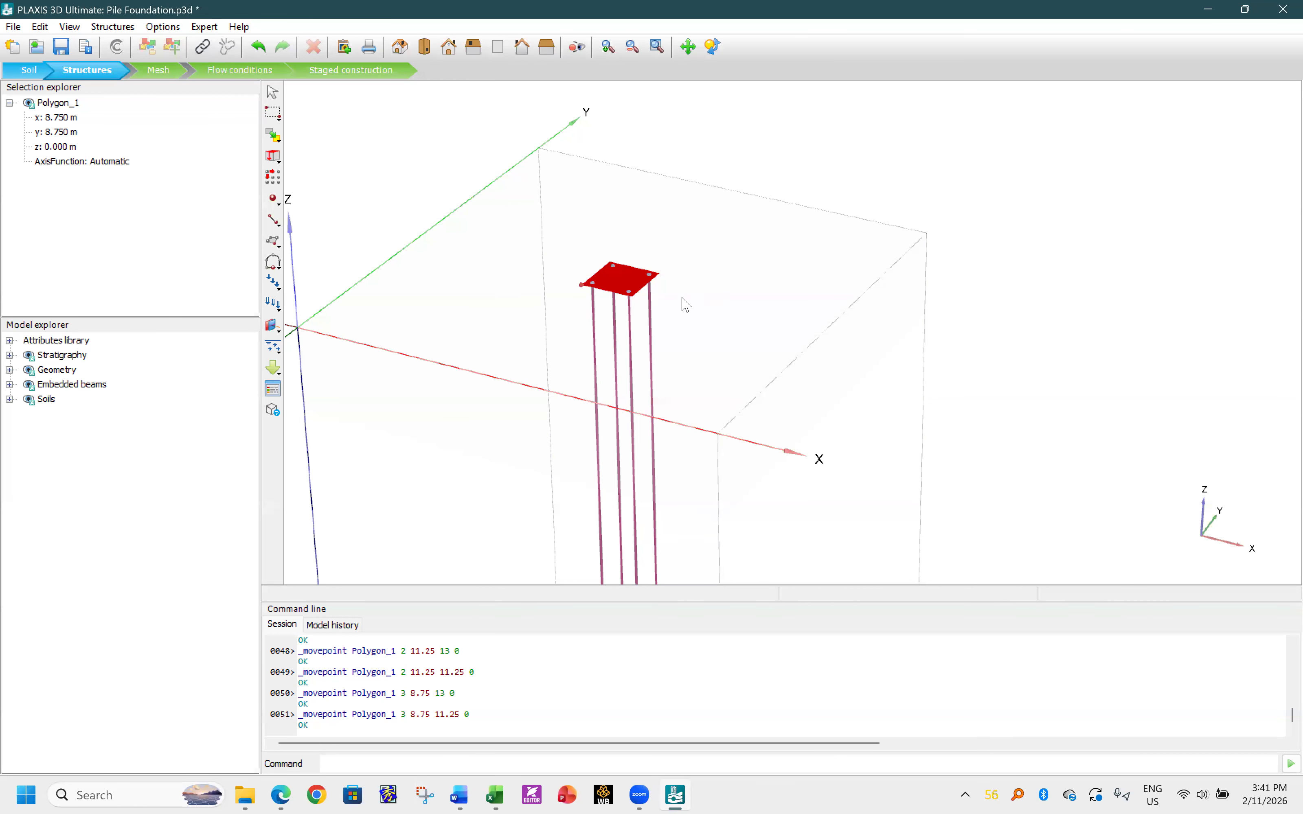
- Create a plate on the square surface above the four piles
{"action": "right_click", "coordinate": [623, 282]}
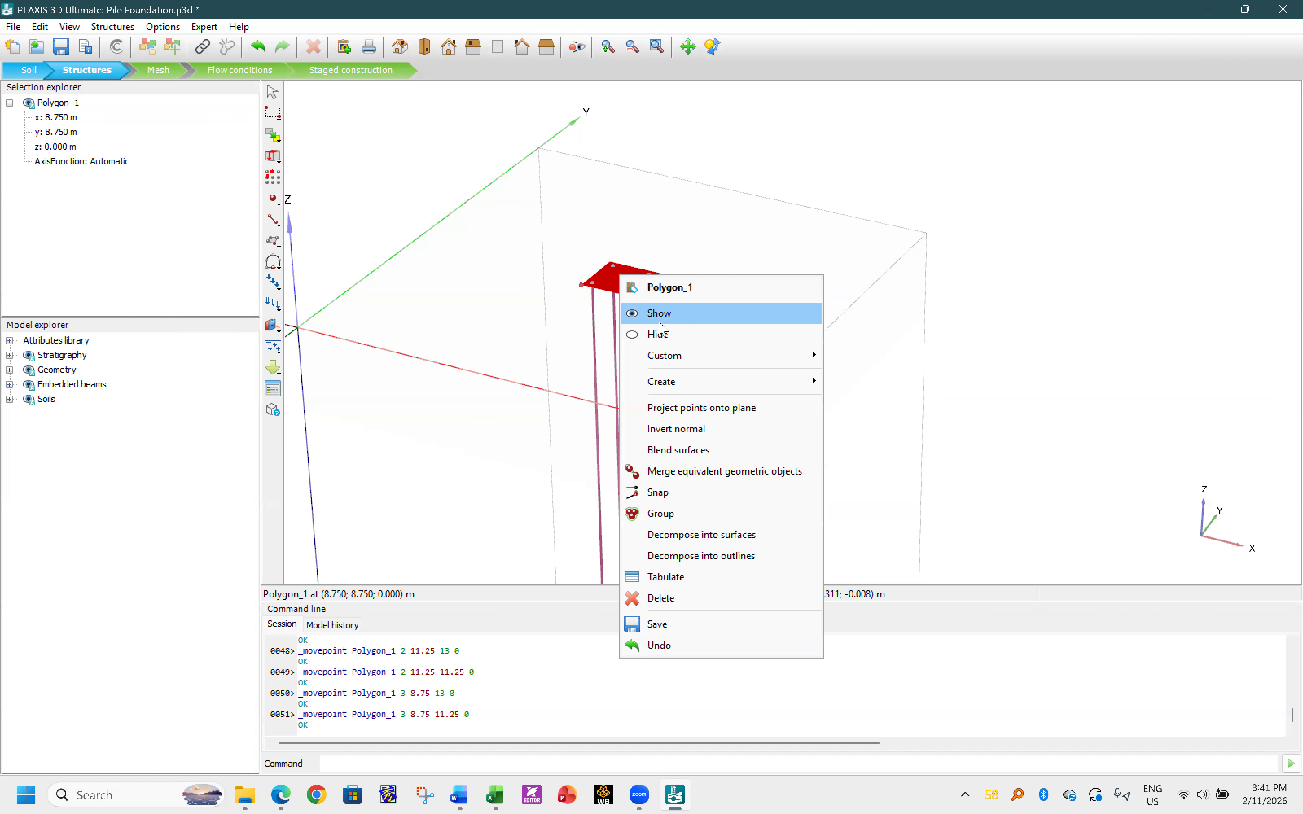
{"action": "mouse_move", "coordinate": [714, 383]}
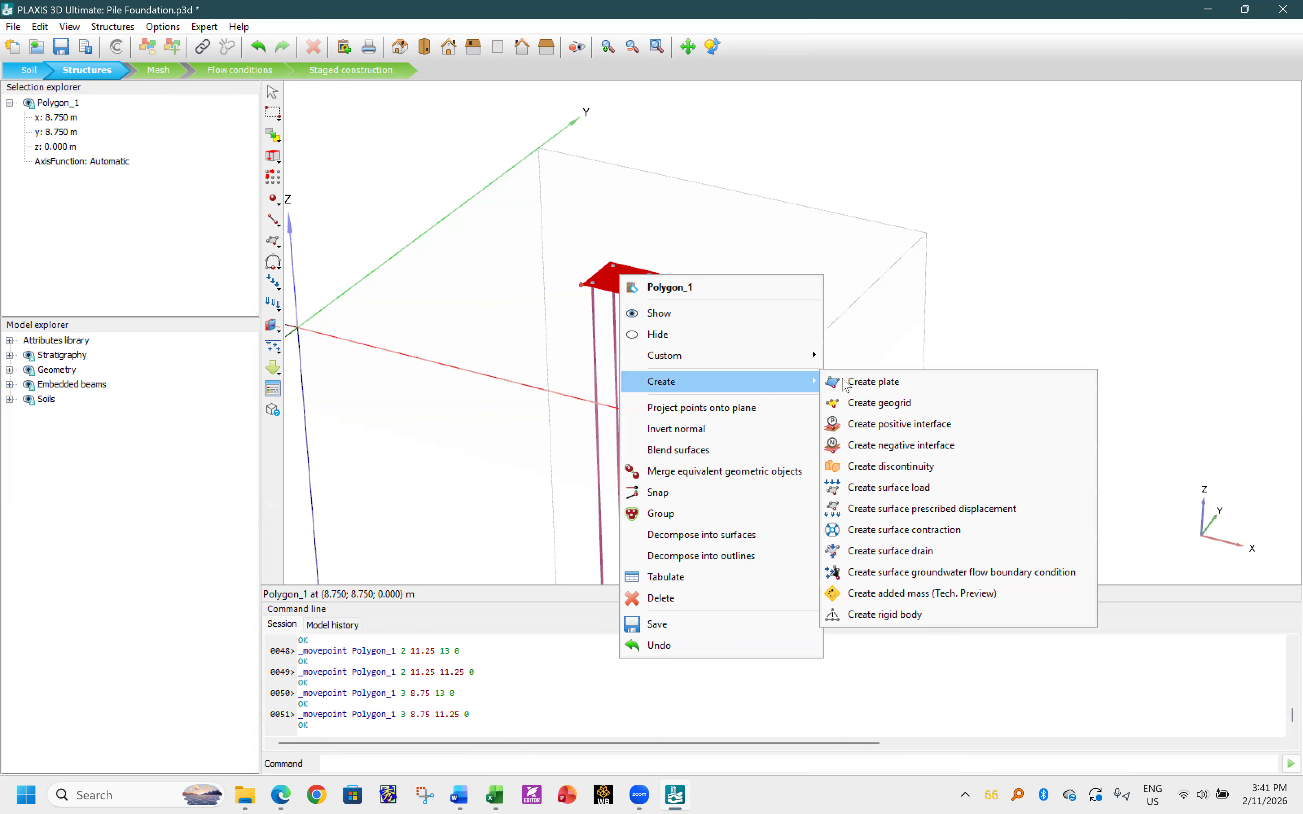
{"action": "left_click", "coordinate": [877, 384]}
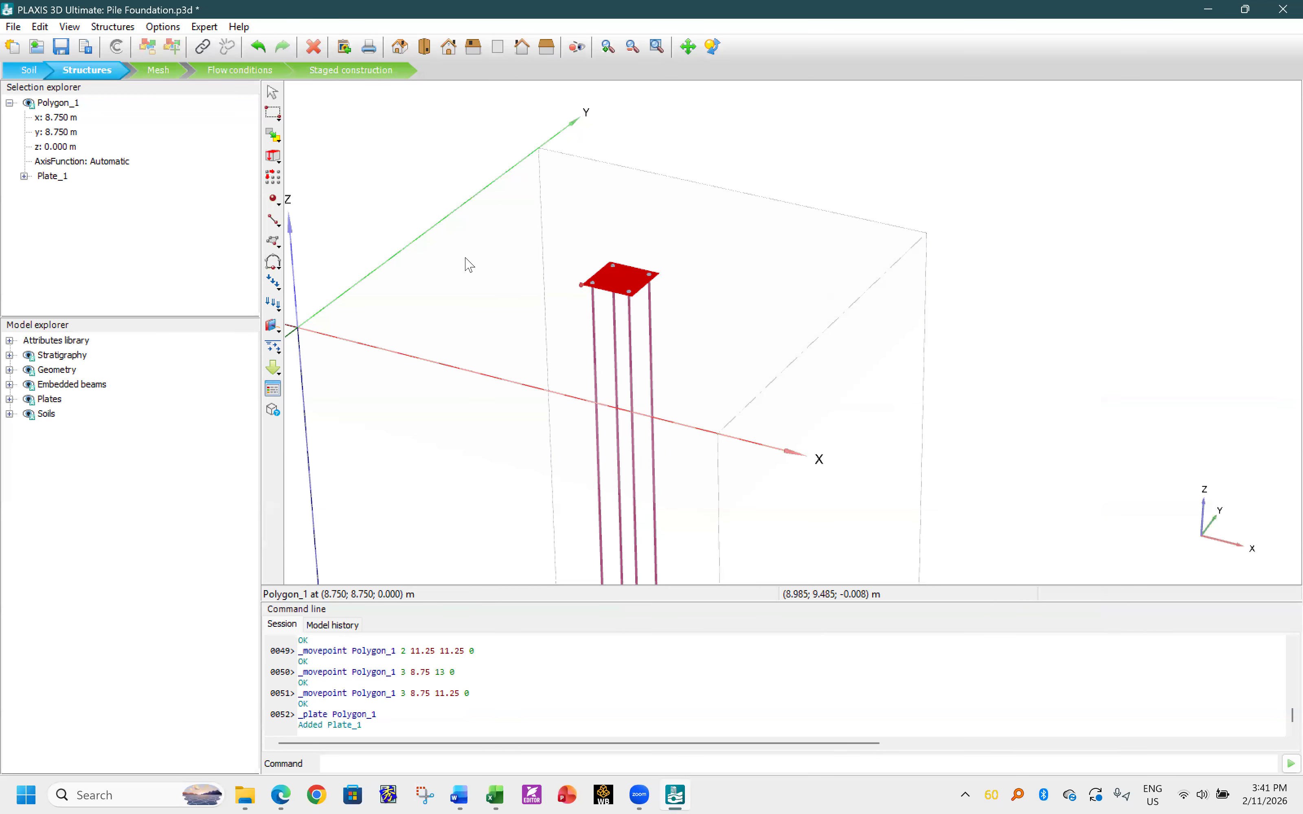
- Check which materials are available for the new plate
{"action": "left_click", "coordinate": [25, 176]}
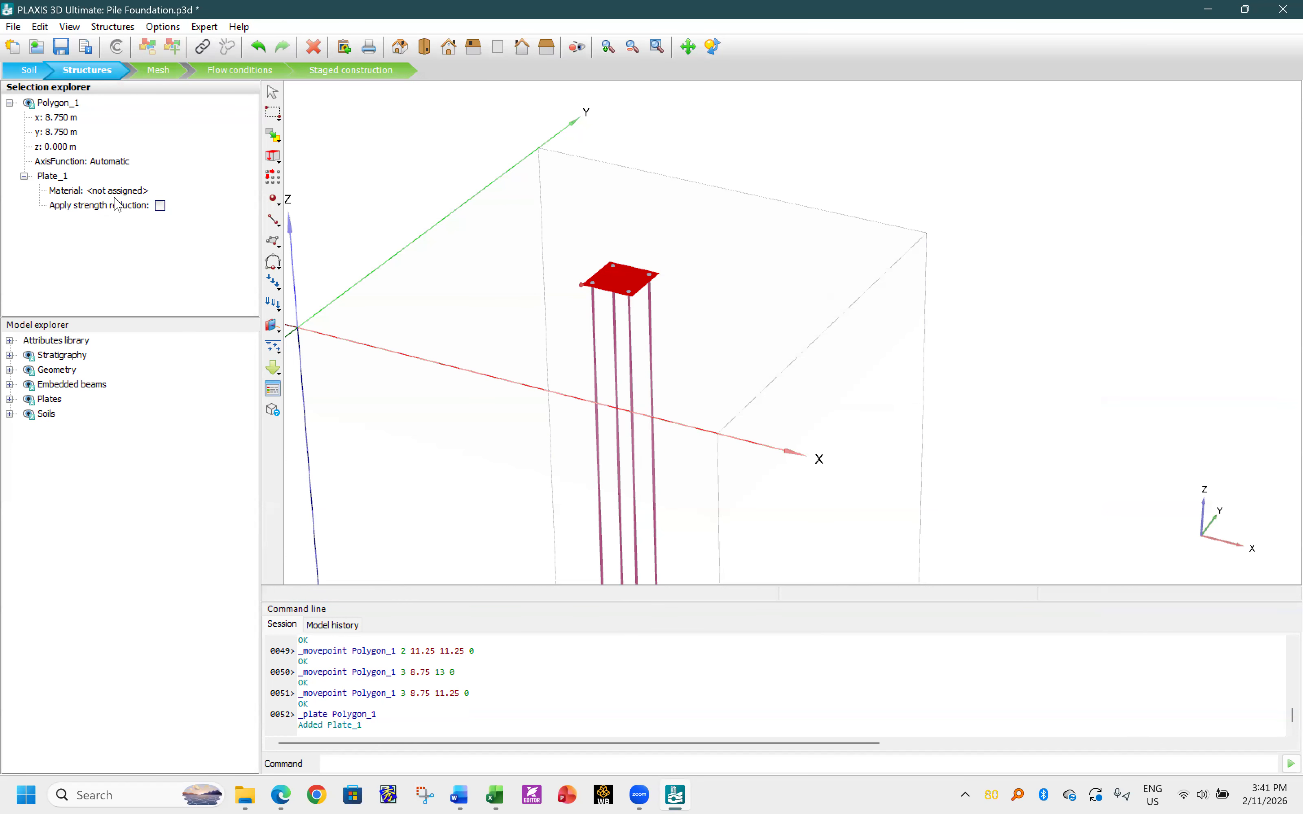
{"action": "left_click", "coordinate": [126, 192]}
{"action": "left_click", "coordinate": [129, 193]}
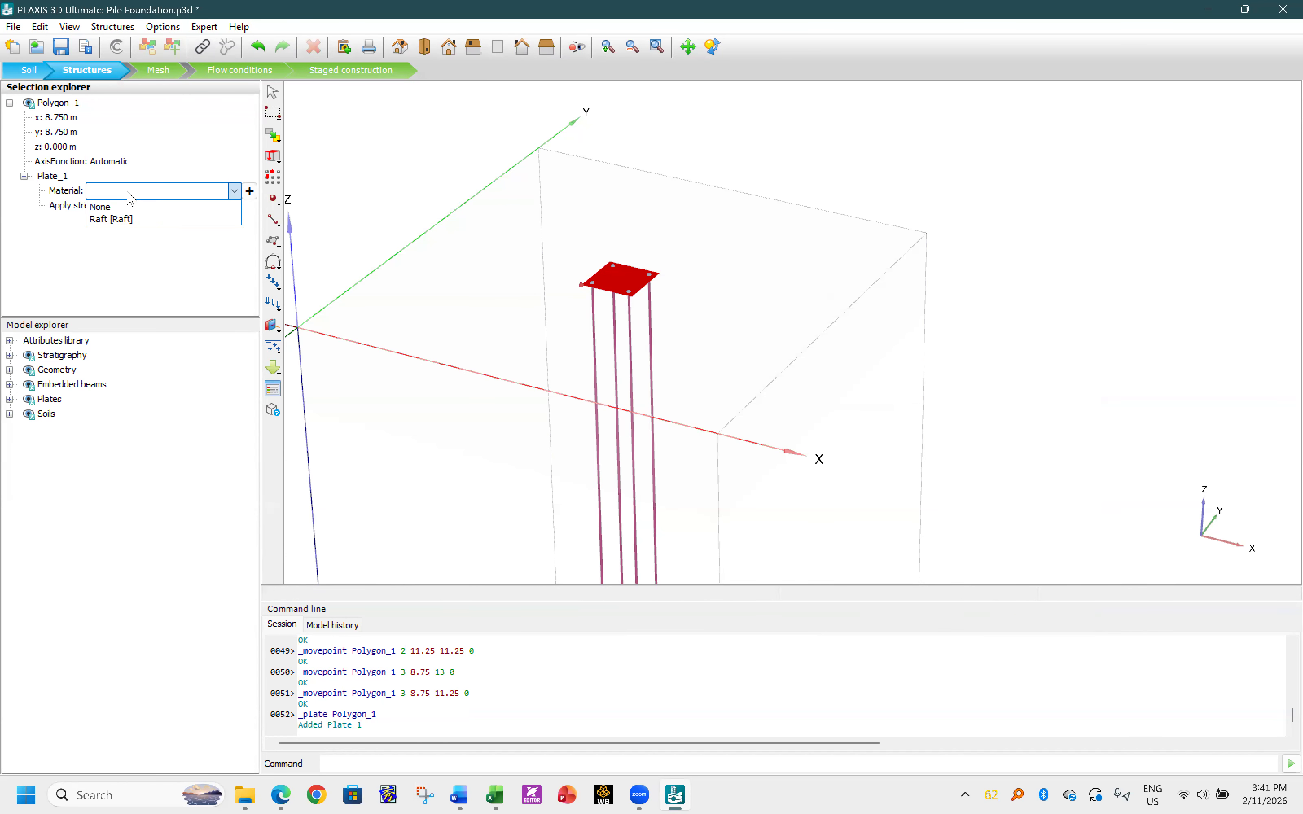
{"action": "left_click", "coordinate": [127, 191]}
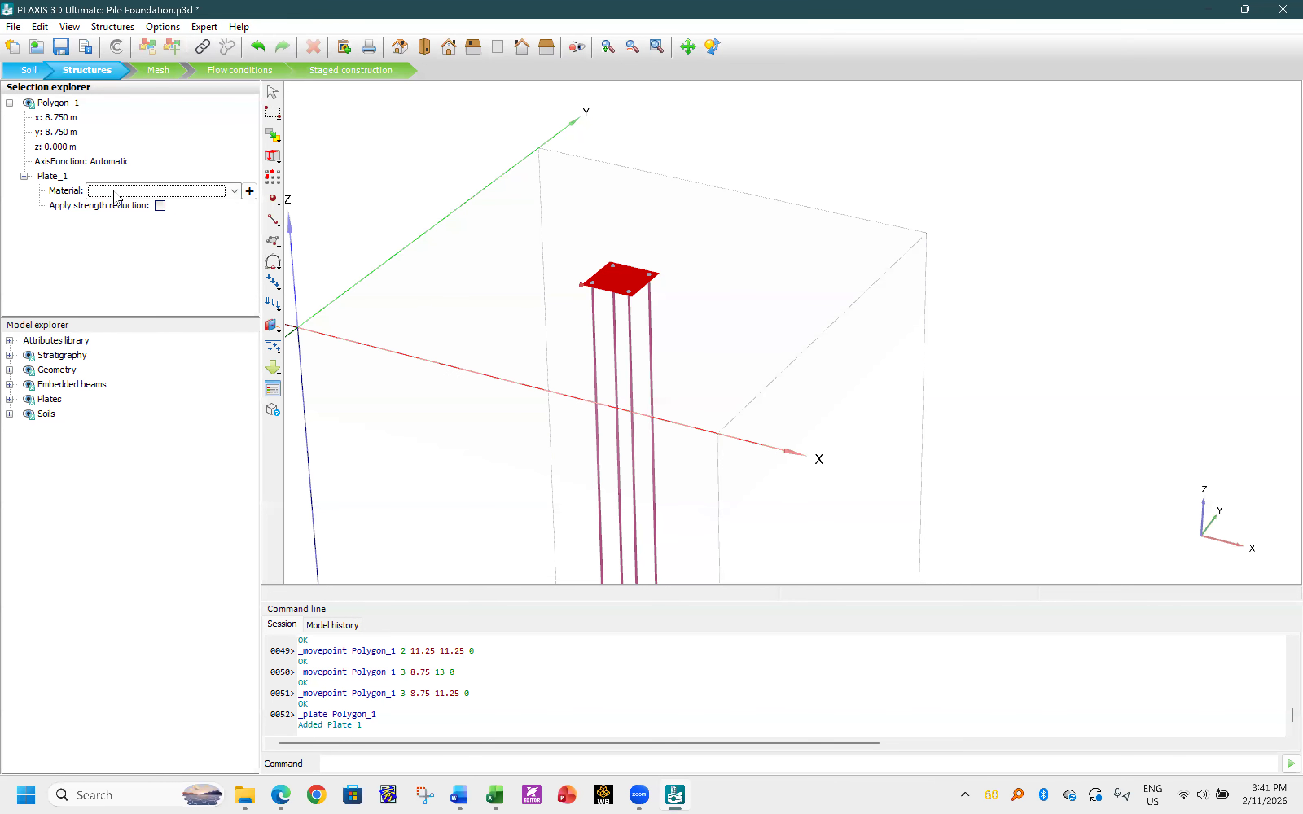
- Open the project's material sets and show the Plates set type
{"action": "left_click", "coordinate": [273, 389]}
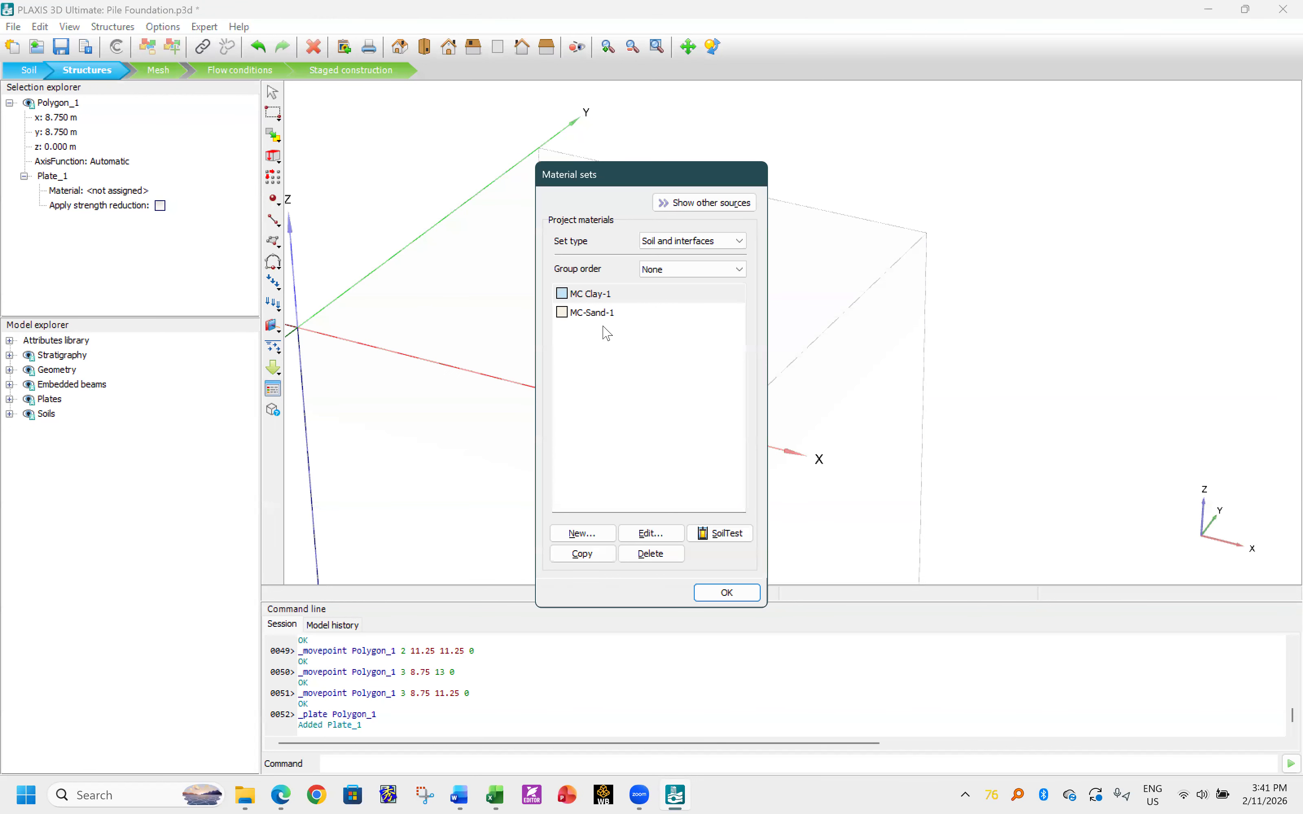
{"action": "left_click", "coordinate": [687, 241]}
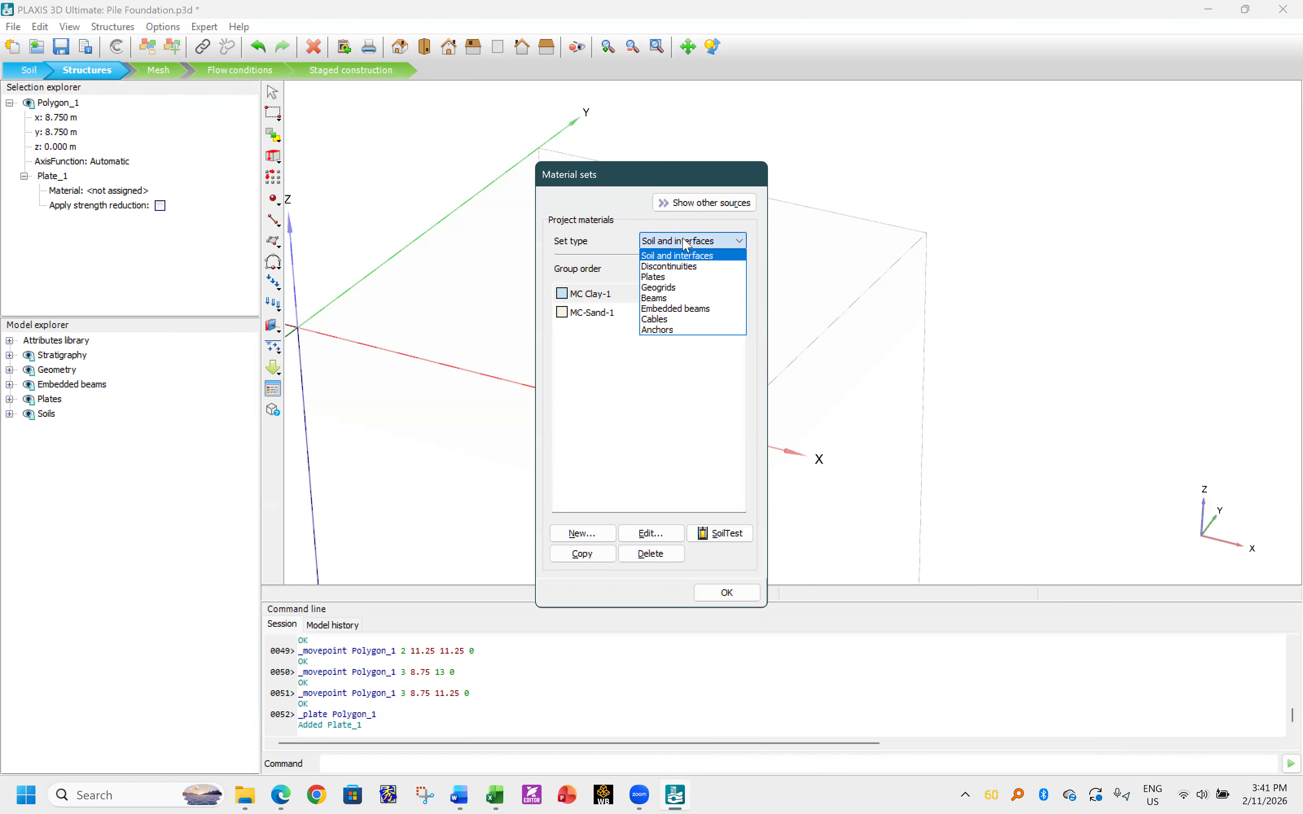
{"action": "left_click", "coordinate": [648, 267]}
{"action": "left_click", "coordinate": [574, 294]}
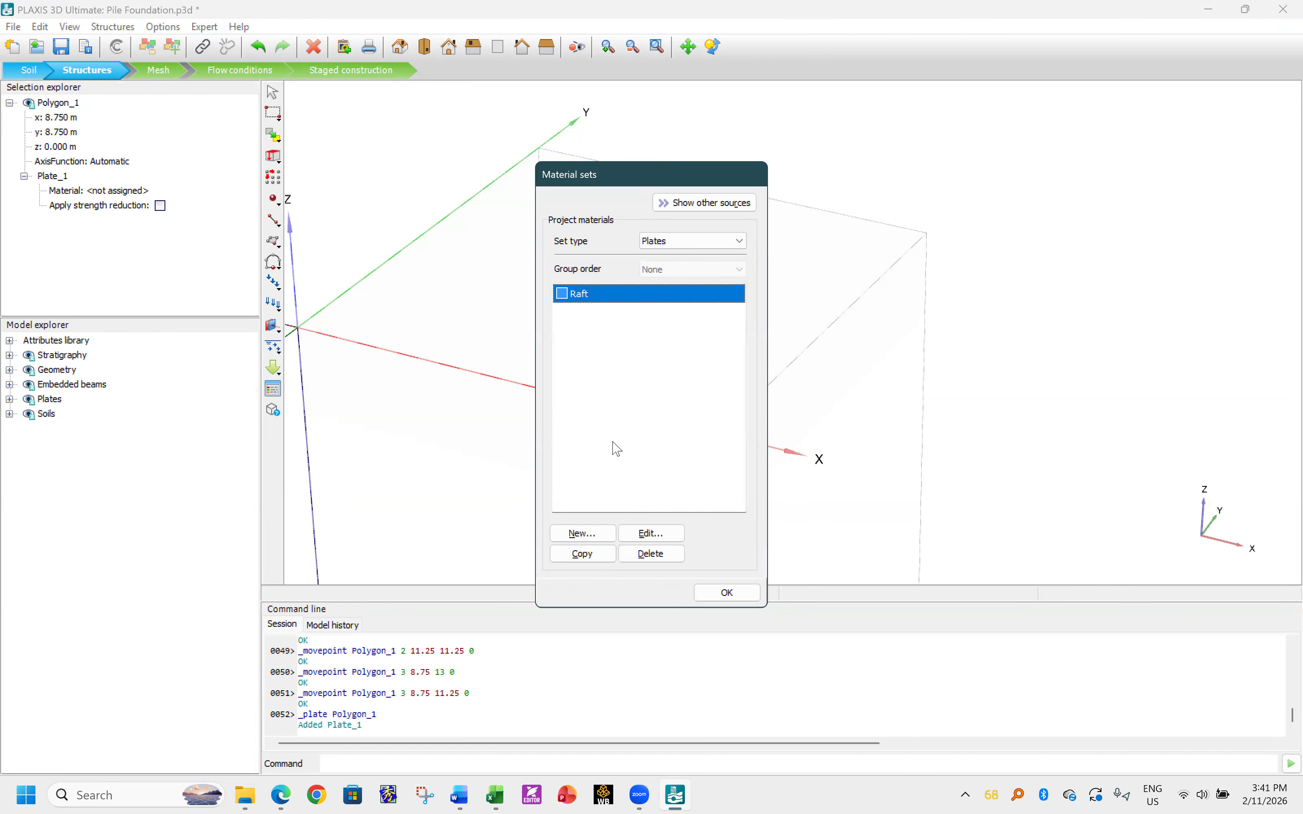
{"action": "left_click", "coordinate": [651, 533]}
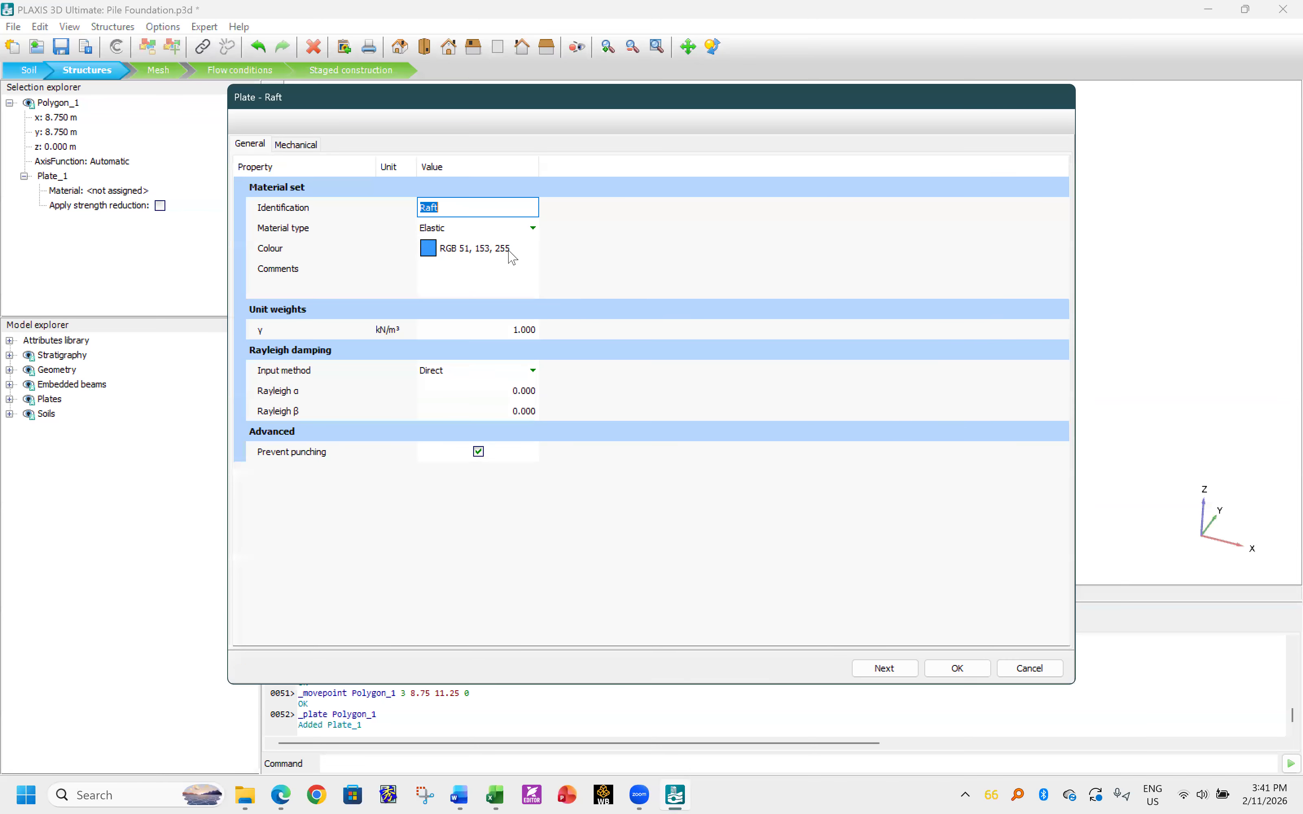
{"action": "type", "text": "Pile Ca"}
{"action": "left_click", "coordinate": [1017, 666]}
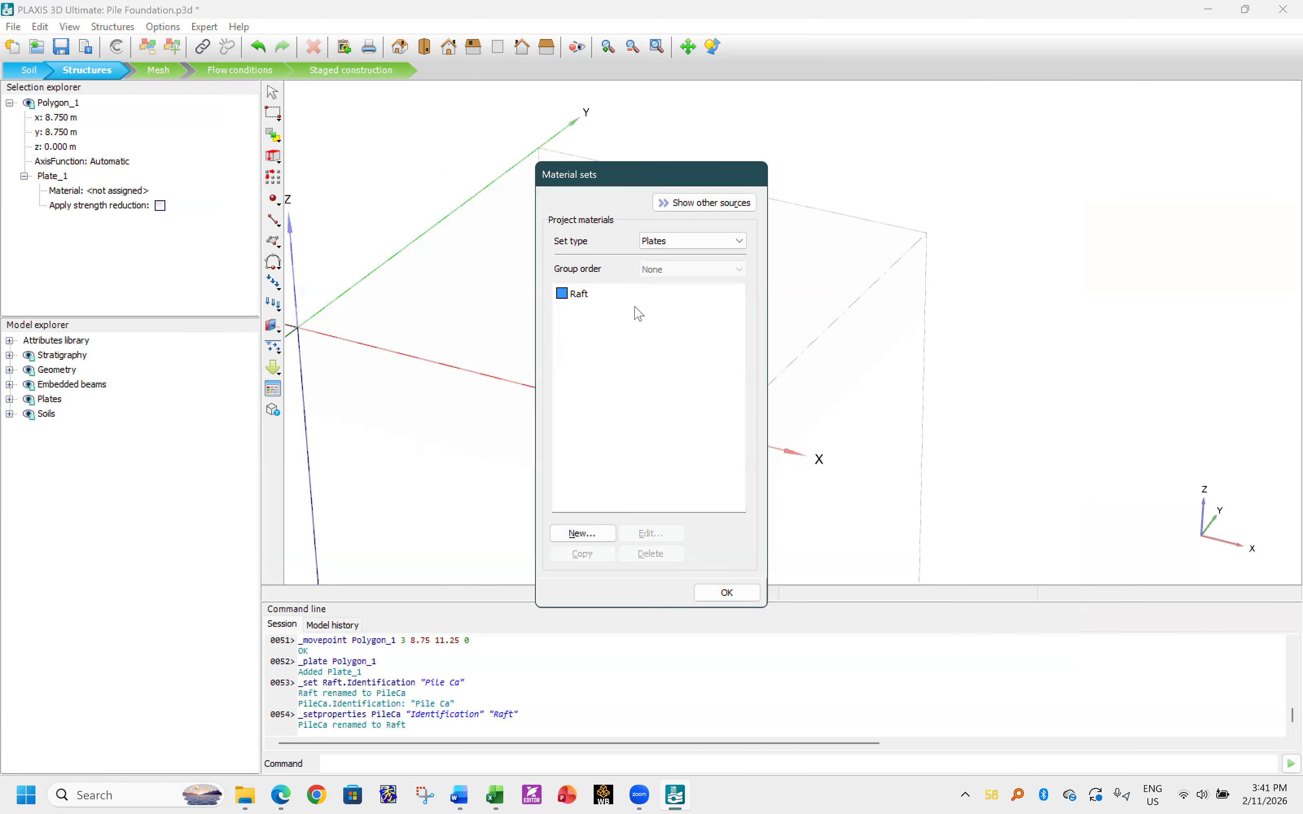
- Copy the Raft plate material and name the copy Pile Cap 800mm
{"action": "left_click", "coordinate": [592, 299]}
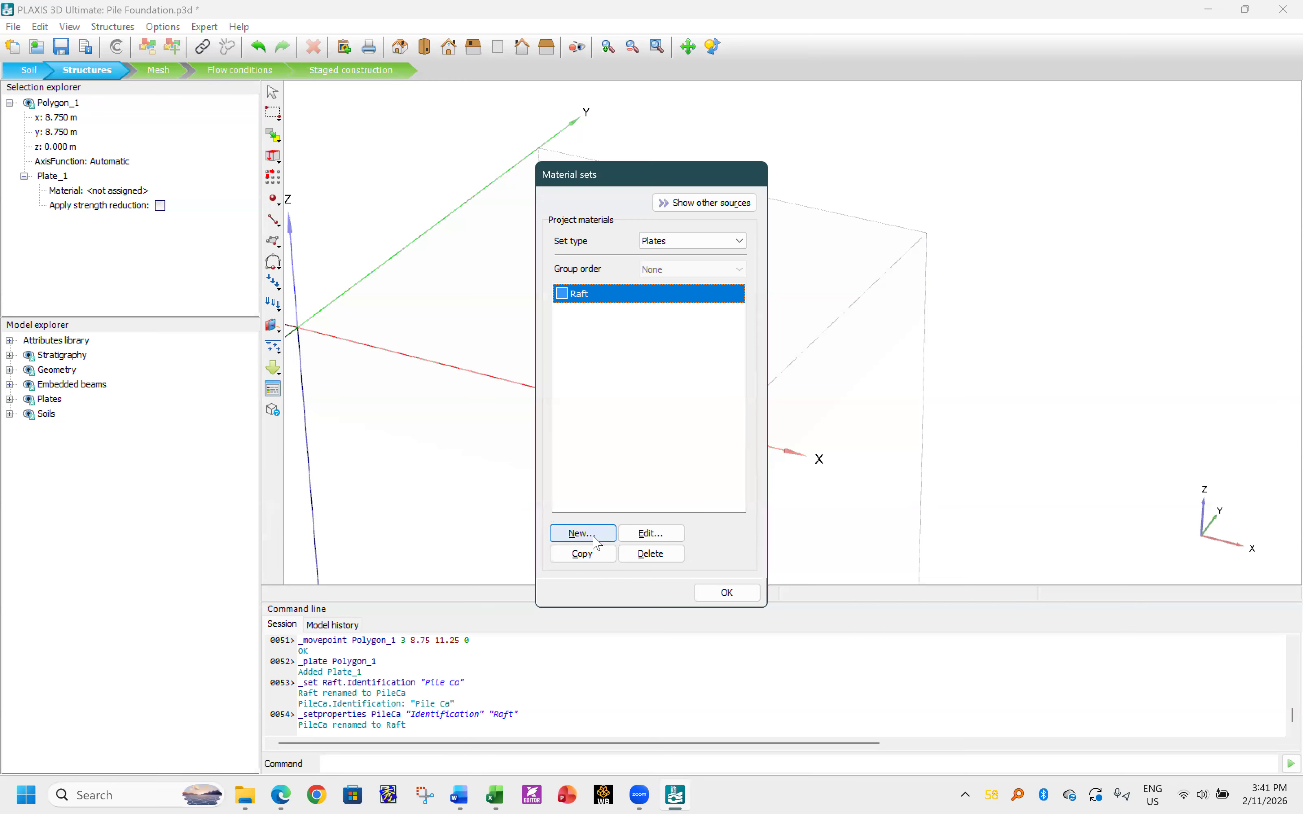
{"action": "left_click", "coordinate": [583, 555]}
{"action": "left_click", "coordinate": [450, 206]}
{"action": "left_click_drag", "start_coordinate": [450, 206], "coordinate": [371, 209]}
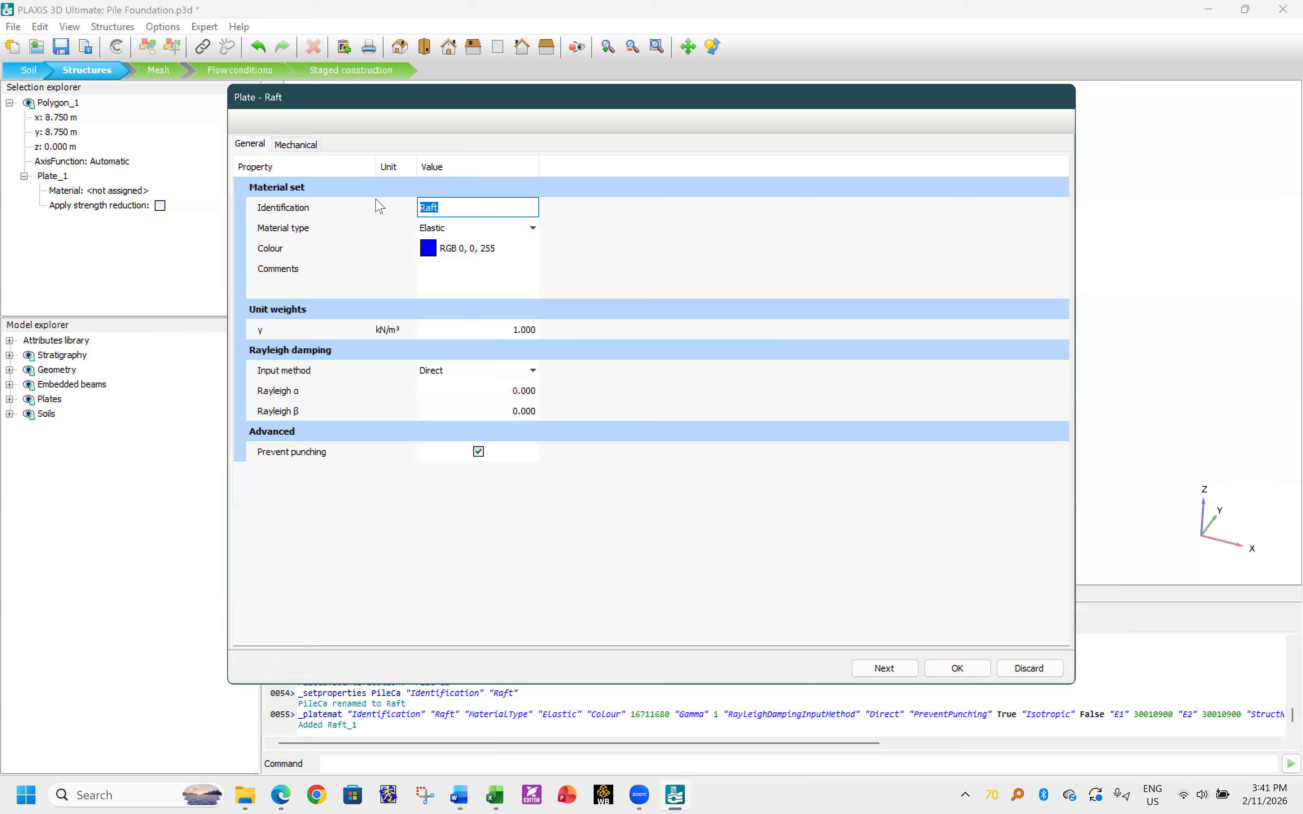
{"action": "type", "text": "Pile Cap 800mm"}
- Set the unit weight of the Pile Cap 800mm material to 13.5 kN/m³
{"action": "left_click", "coordinate": [518, 330]}
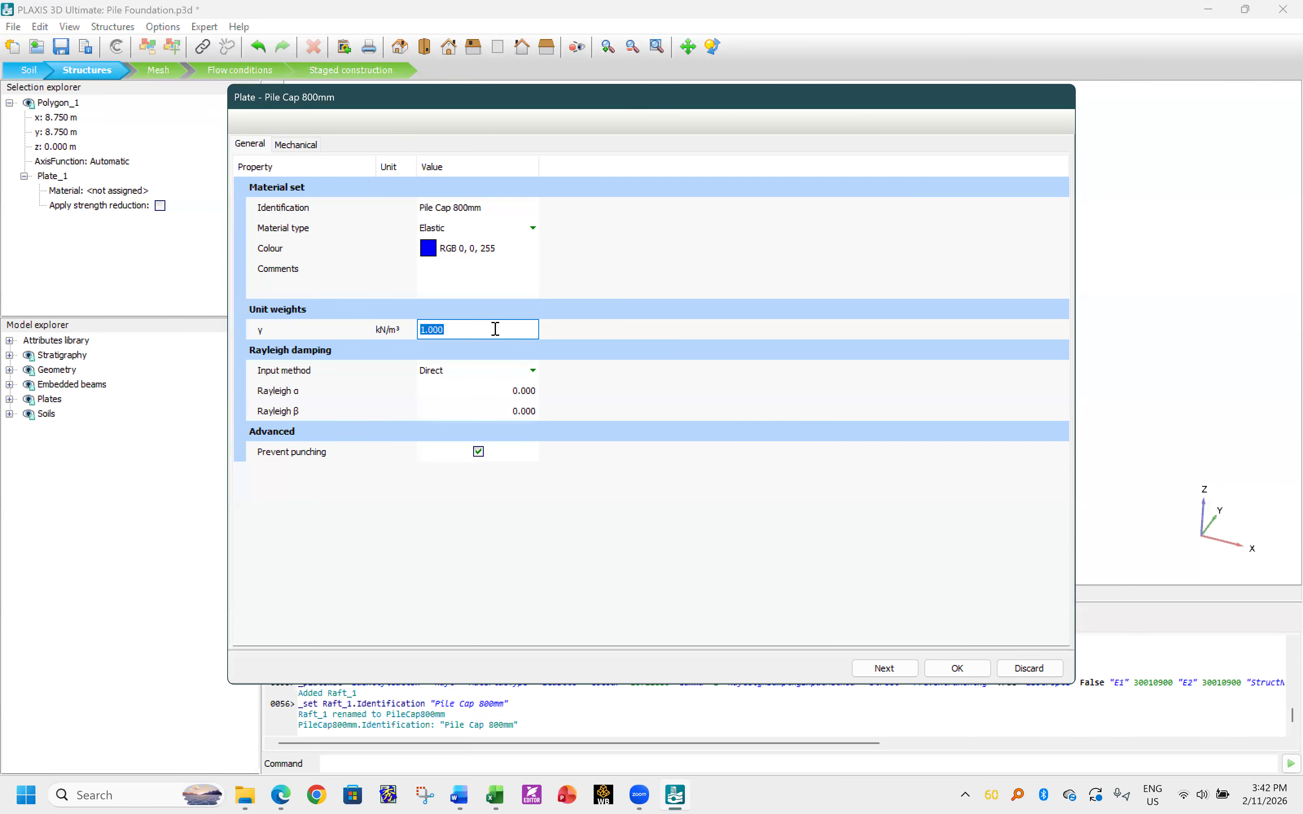
{"action": "type", "text": "13.5"}
{"action": "left_click", "coordinate": [637, 254]}
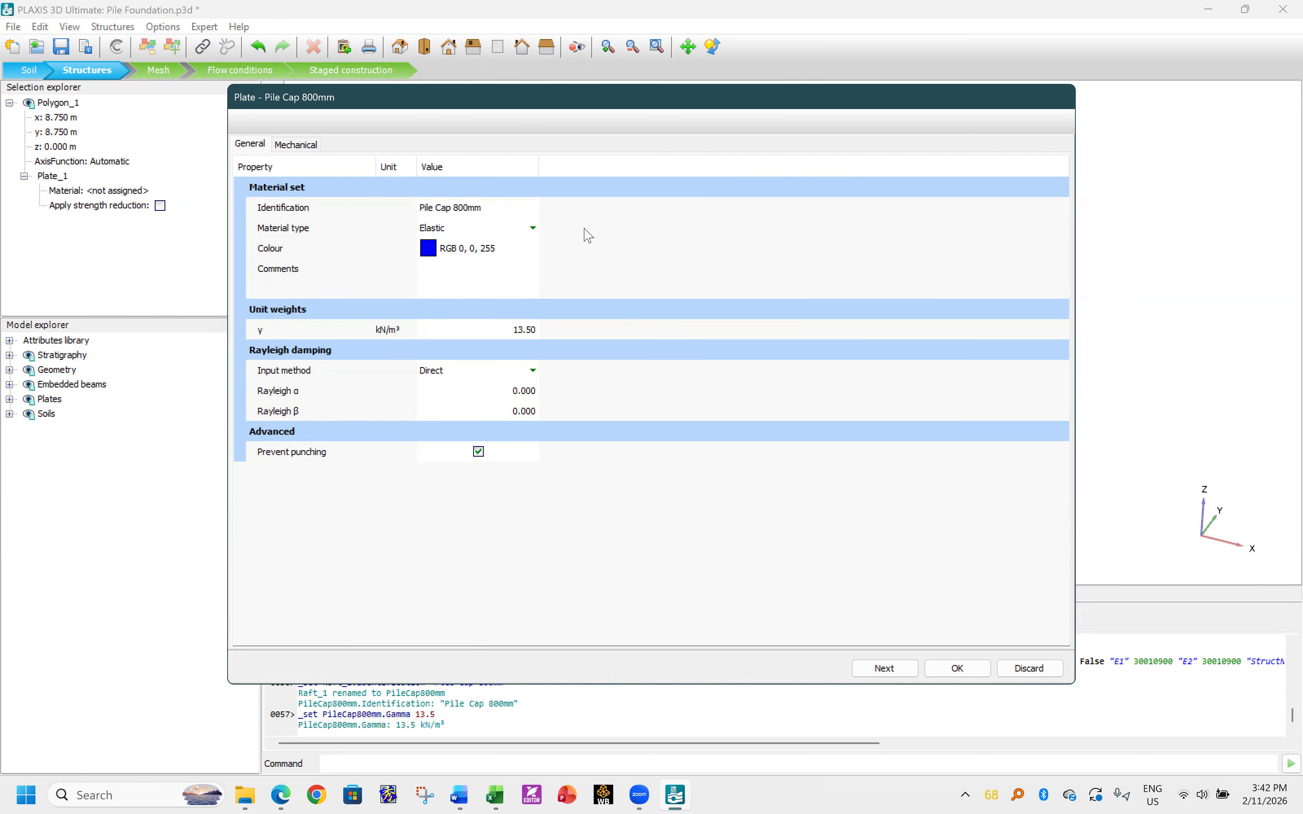
- Show the pile cap material's mechanical properties, and switch to the Footing sheet of Plaxis Parameters.xlsx in Excel
{"action": "left_click", "coordinate": [302, 146]}
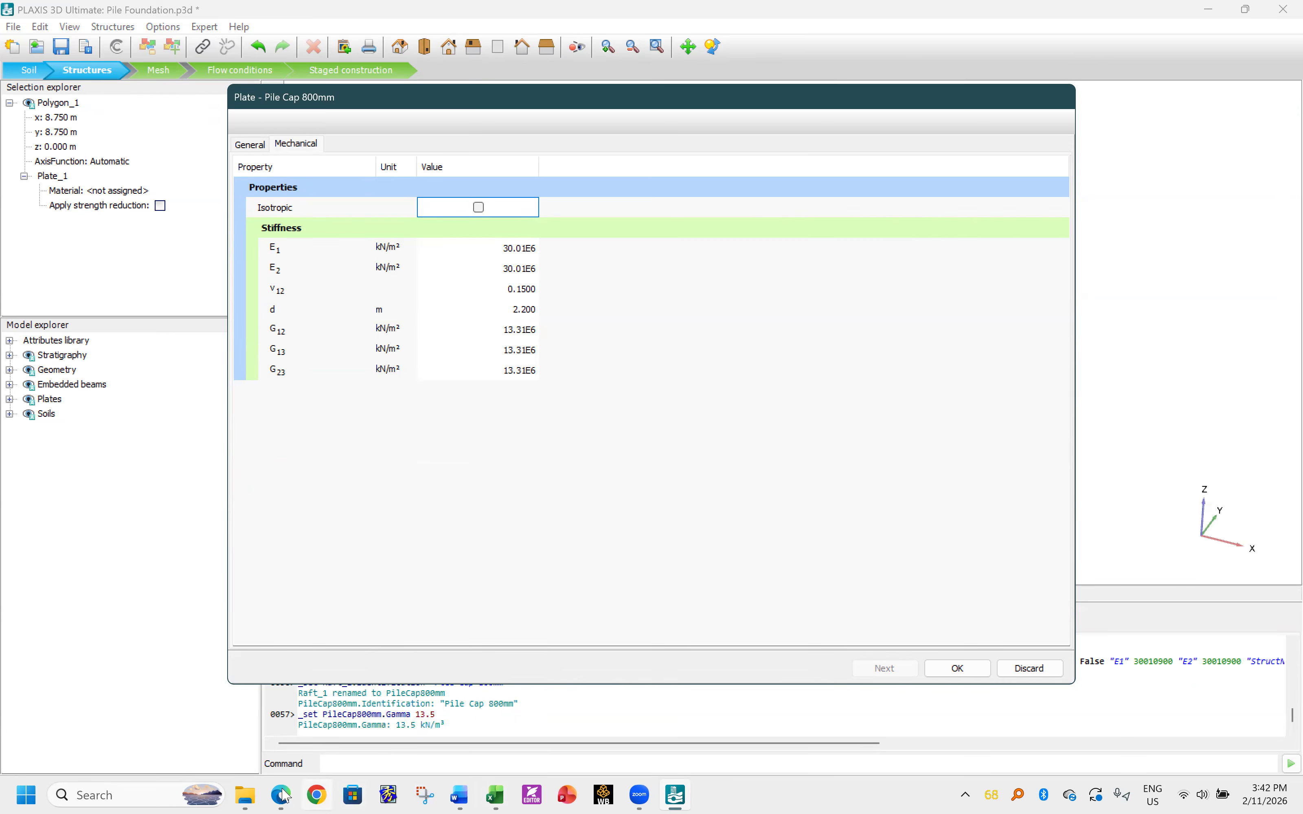
{"action": "mouse_move", "coordinate": [495, 796]}
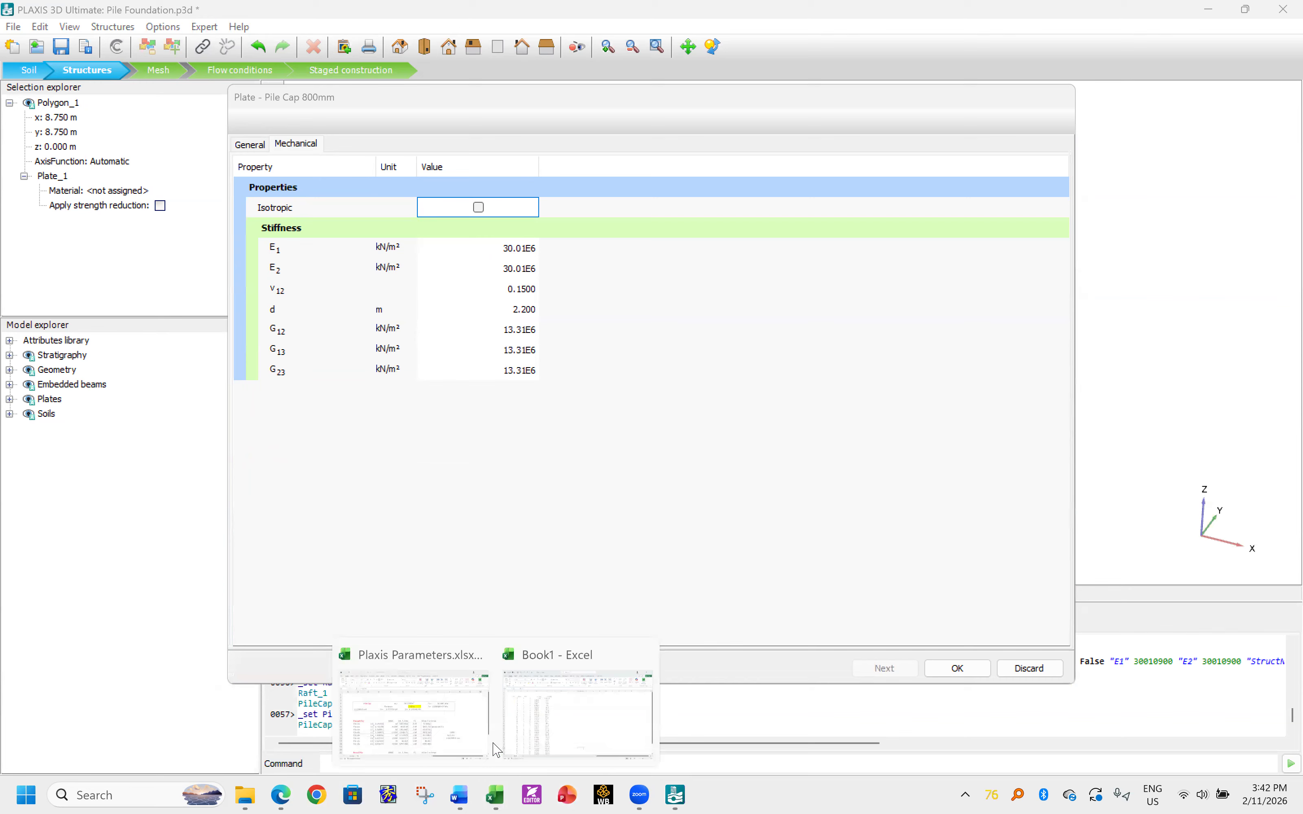
{"action": "left_click", "coordinate": [396, 687]}
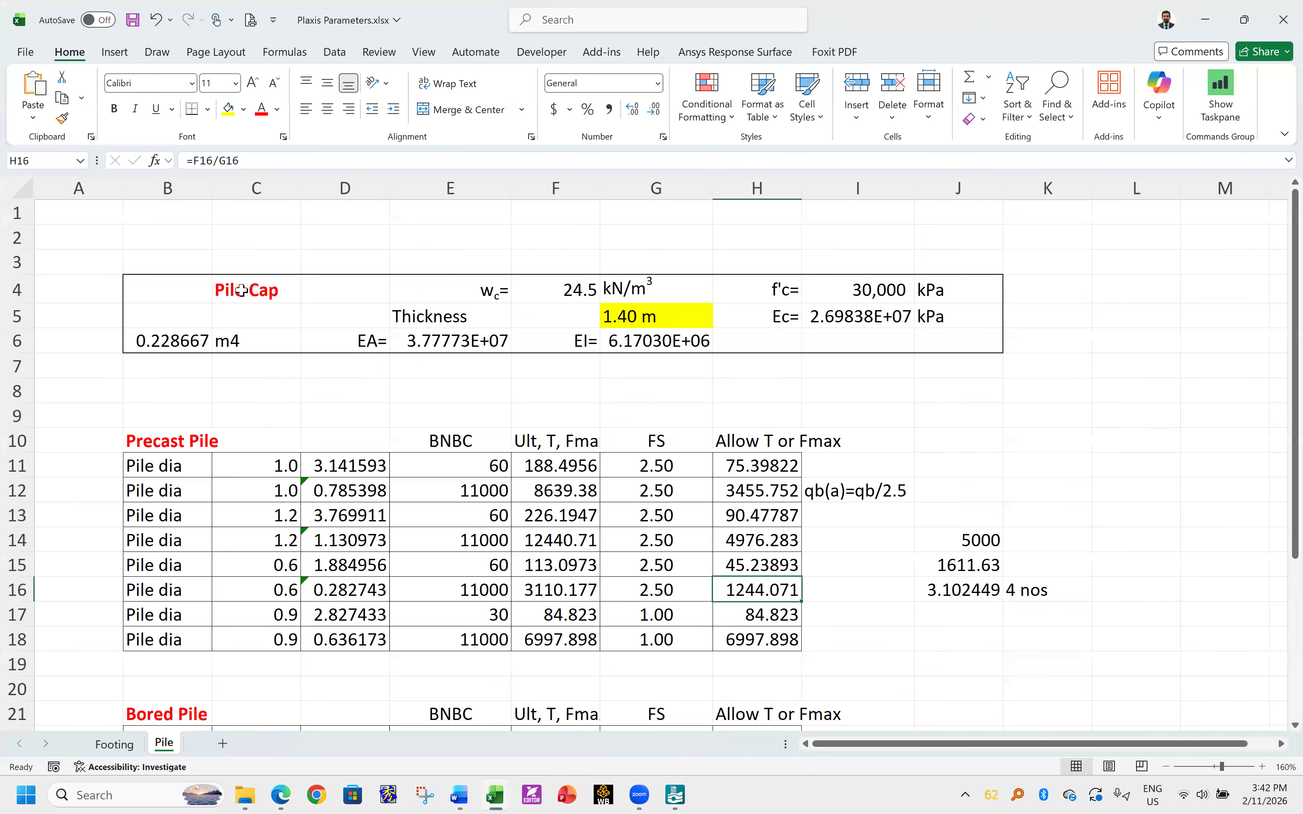
{"action": "left_click", "coordinate": [242, 290]}
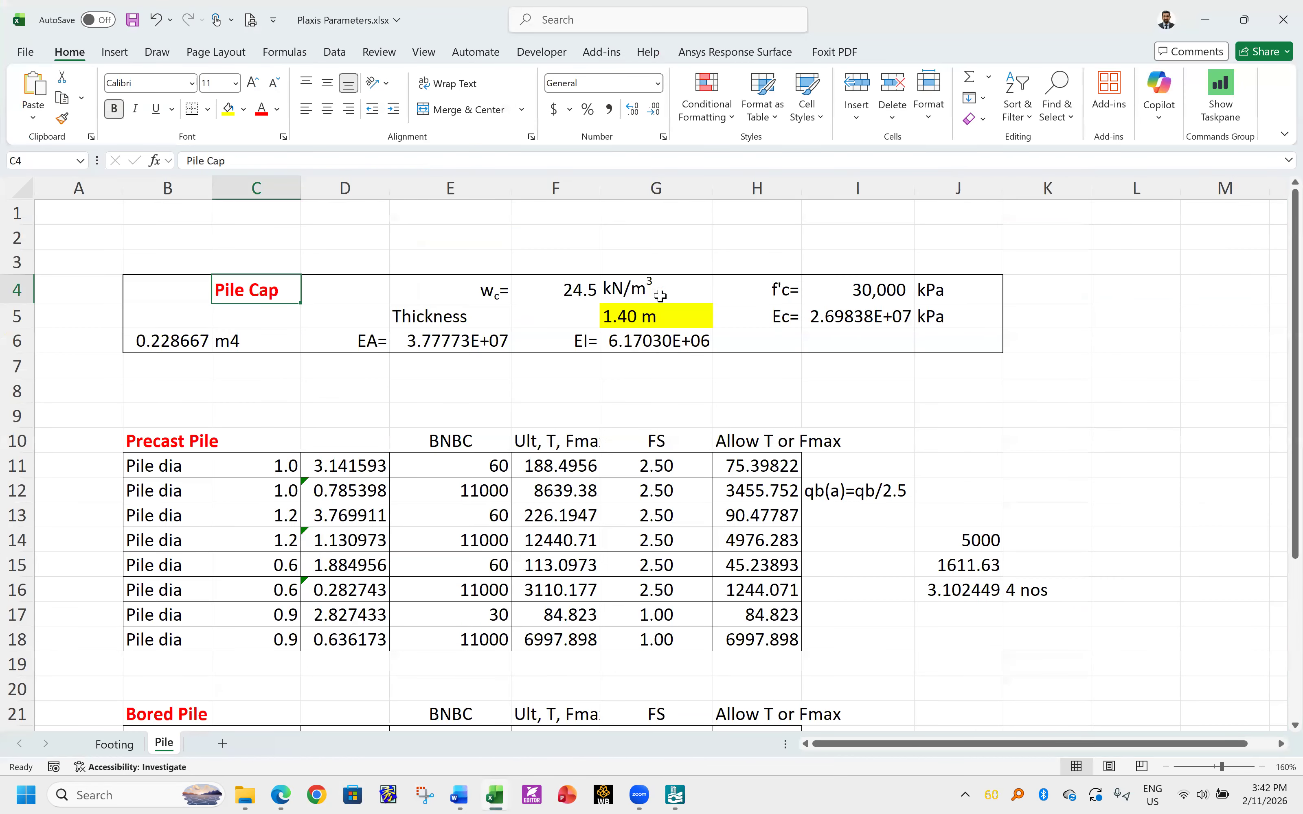
{"action": "left_click", "coordinate": [837, 320]}
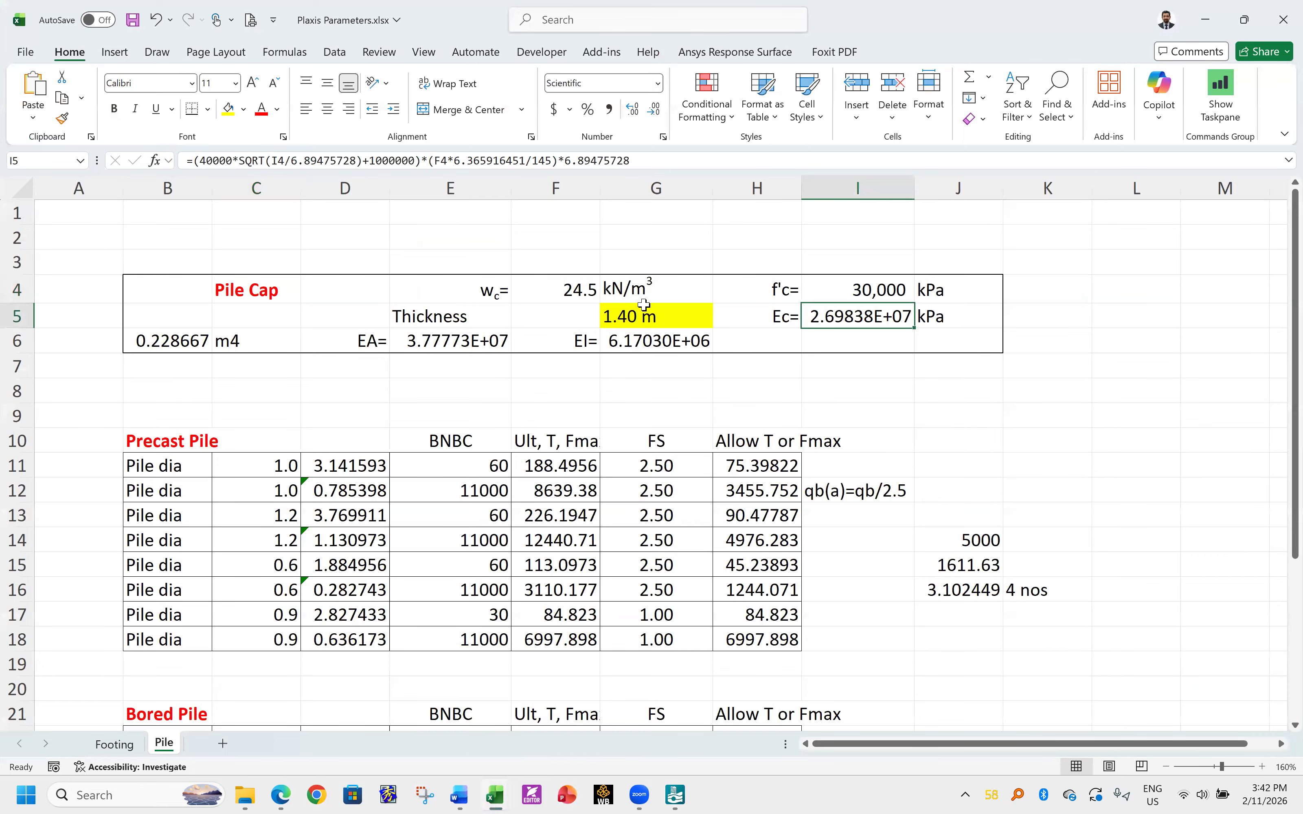
{"action": "left_click", "coordinate": [114, 743]}
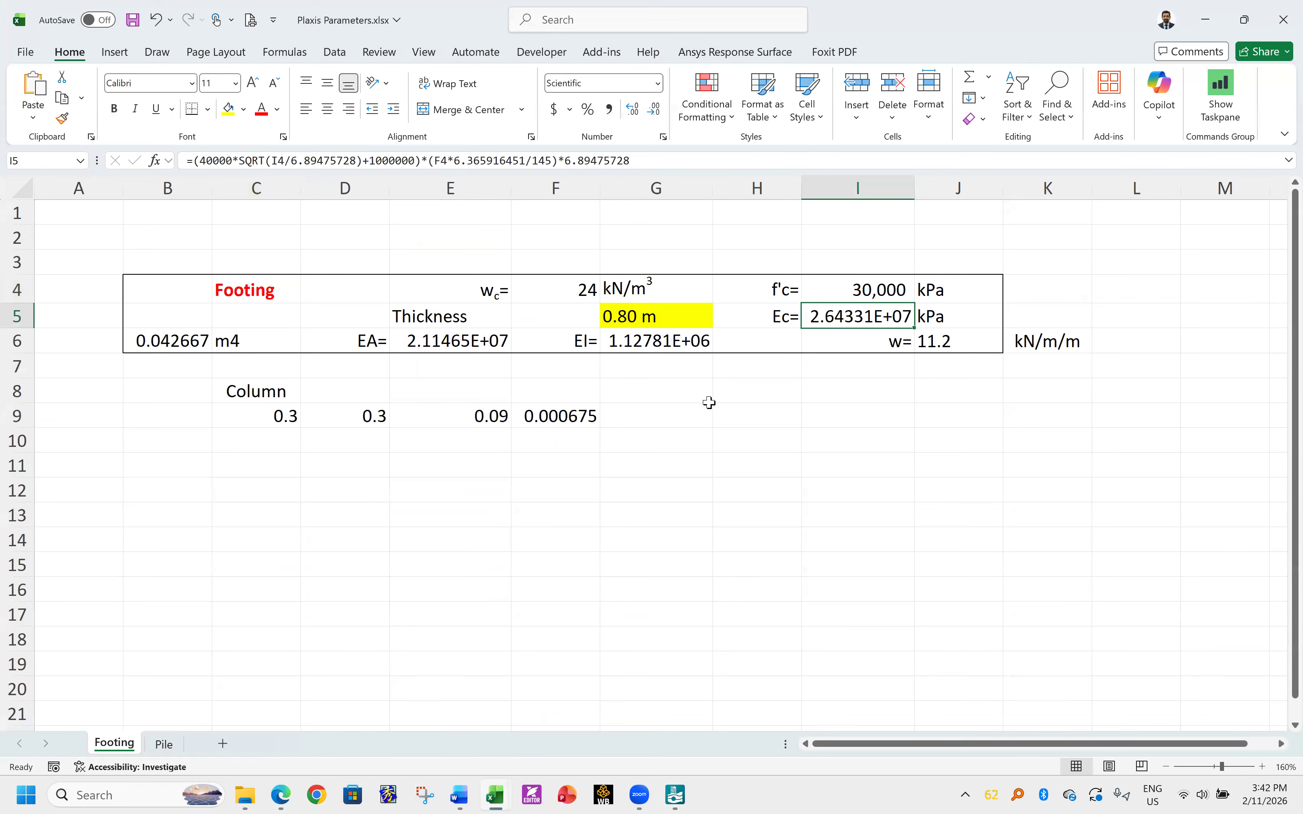
- Set the footing's concrete unit weight to 23.5 kN/m³ and f'c to 40,000 kPa
{"action": "left_click", "coordinate": [570, 290]}
{"action": "type", "text": "23.5"}
{"action": "key", "text": "Return"}
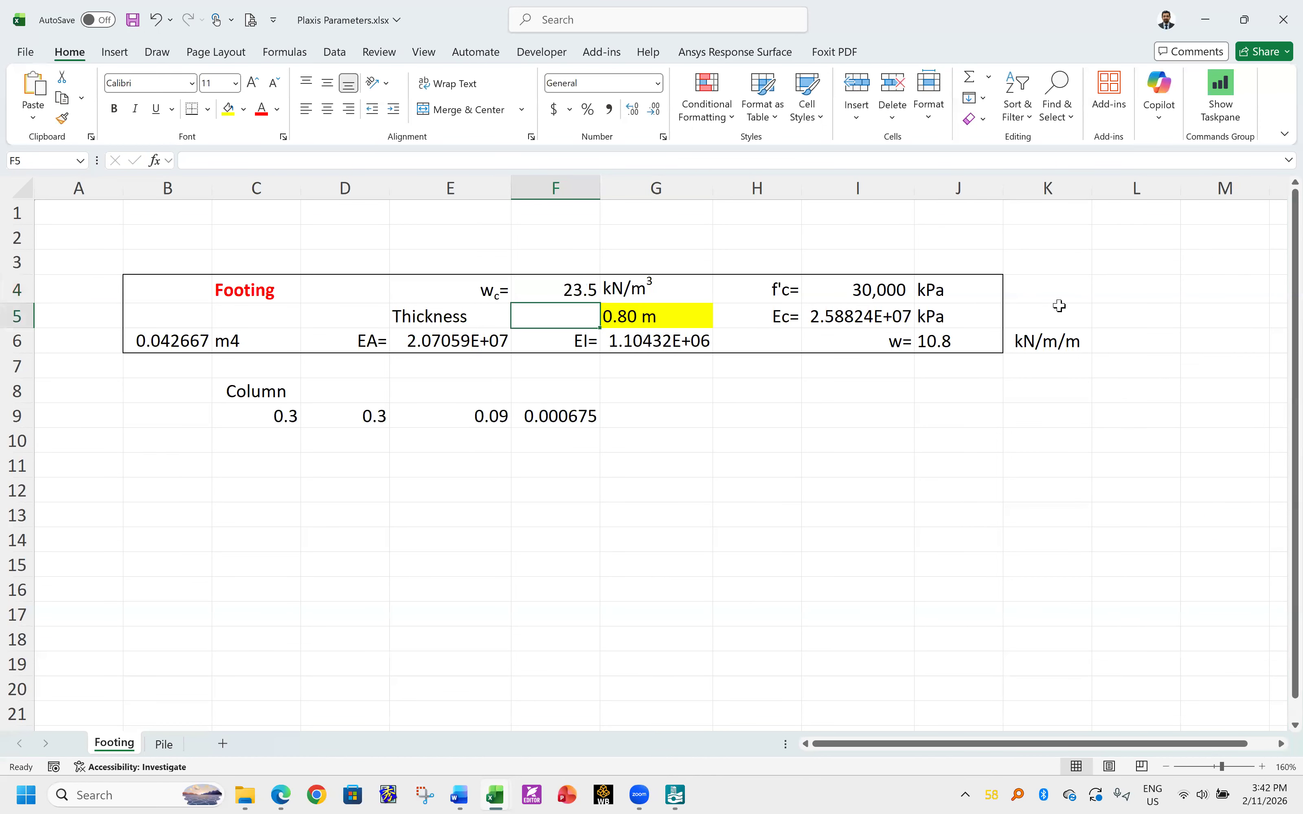
{"action": "left_click", "coordinate": [870, 295]}
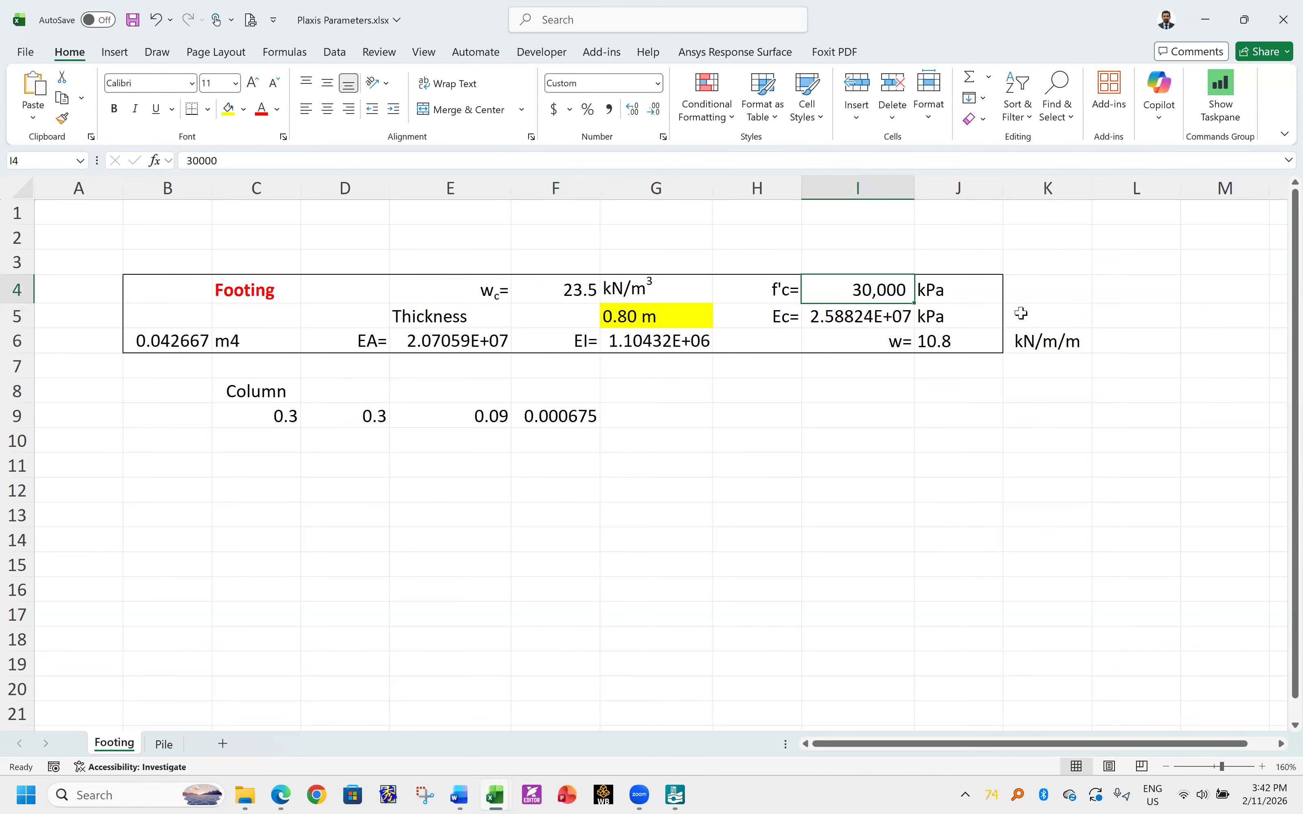
{"action": "type", "text": "40000"}
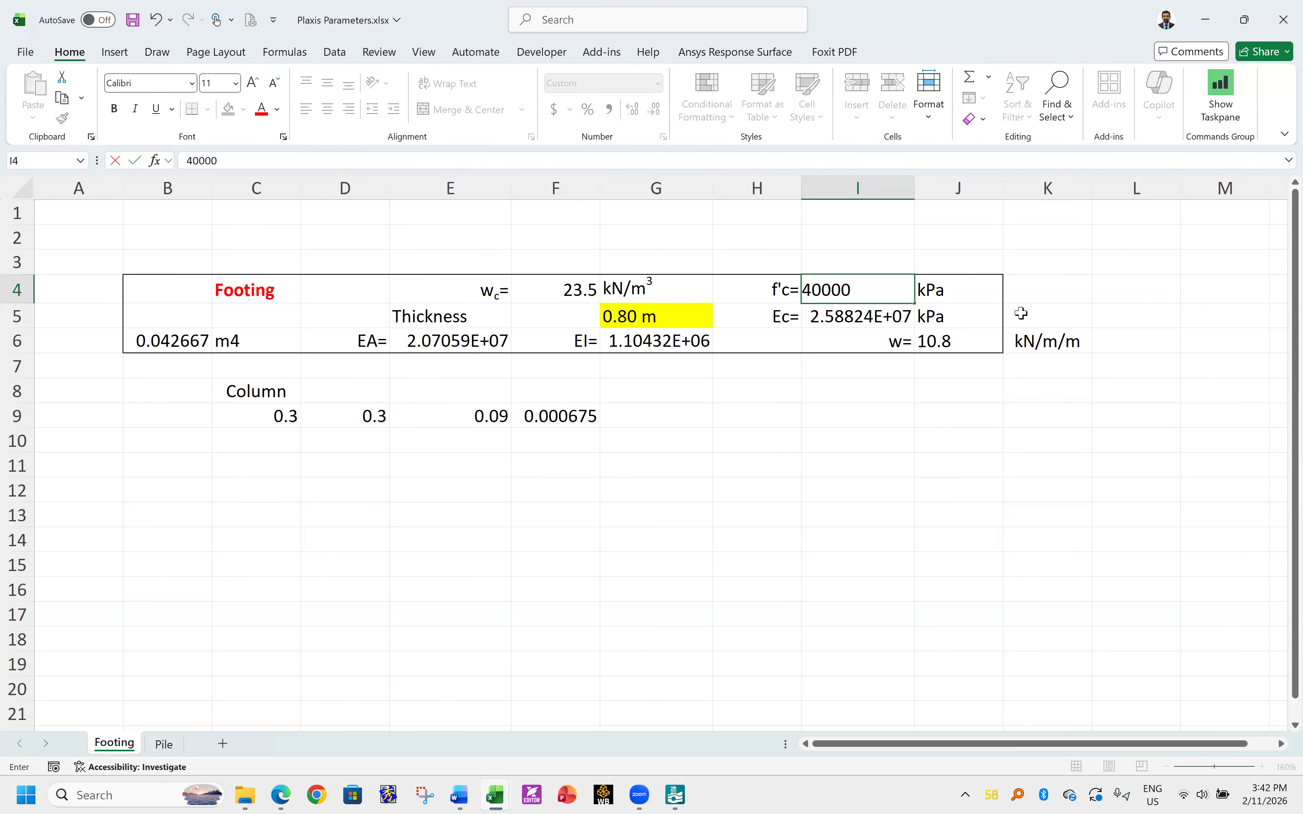
{"action": "key", "text": "Return"}
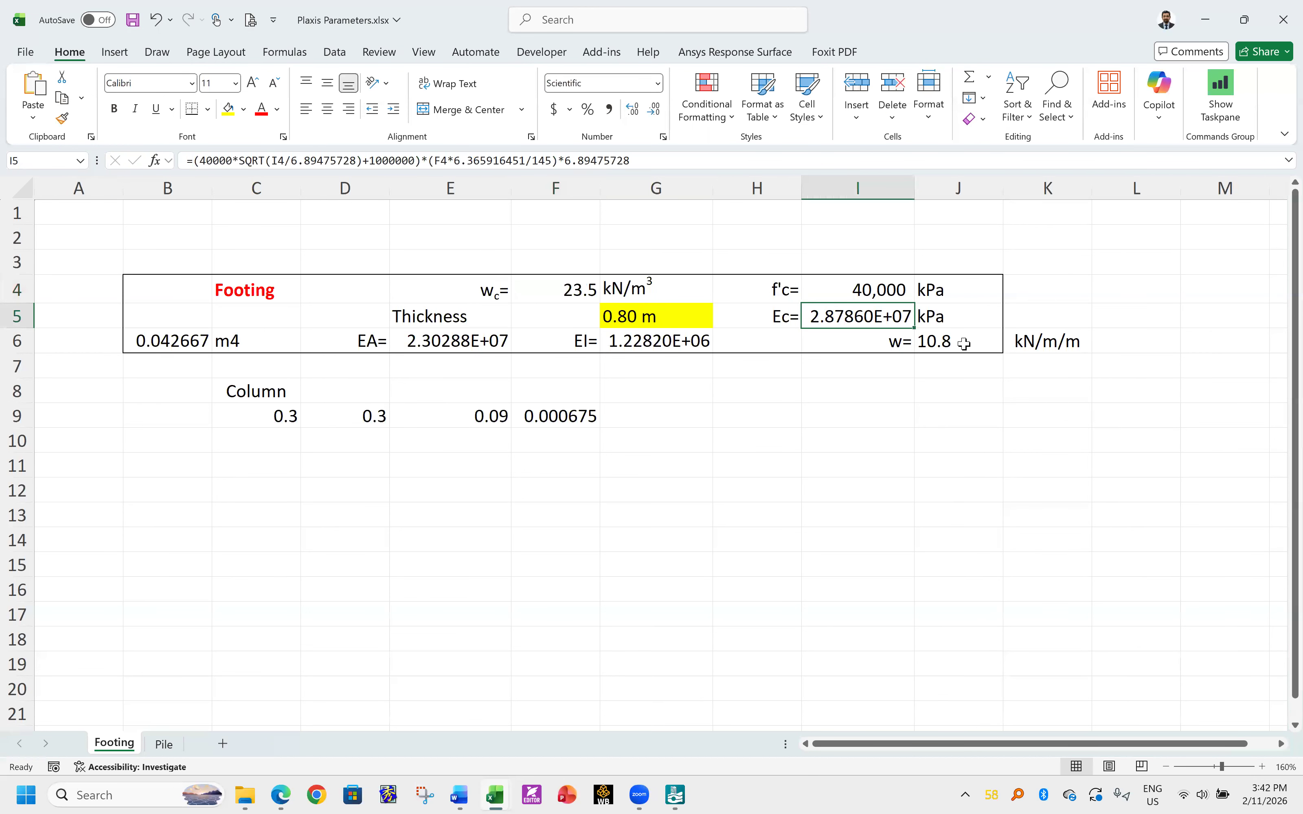
- Copy the calculated Ec value, switch back to PLAXIS 3D and paste it as the pile cap material's E1
{"action": "key", "text": "ctrl+c"}
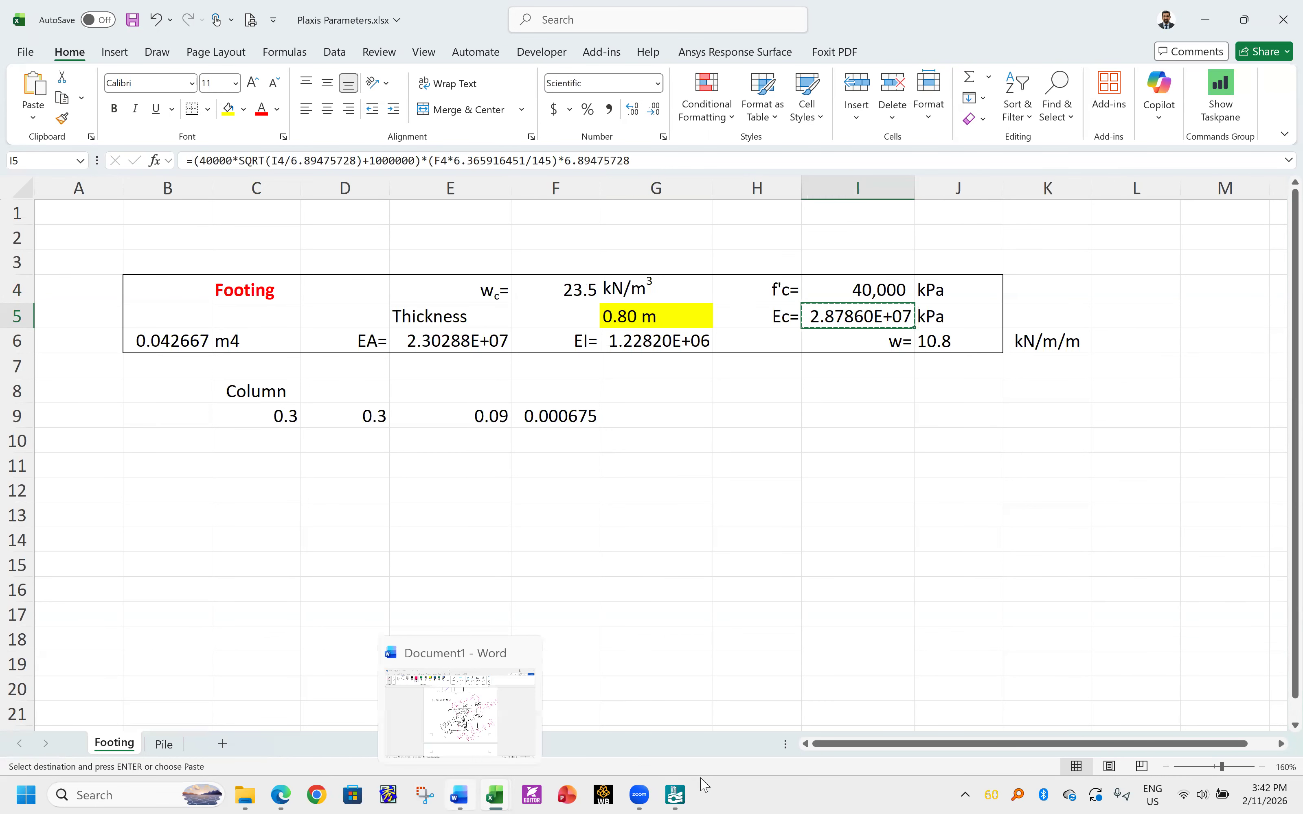
{"action": "left_click", "coordinate": [675, 795]}
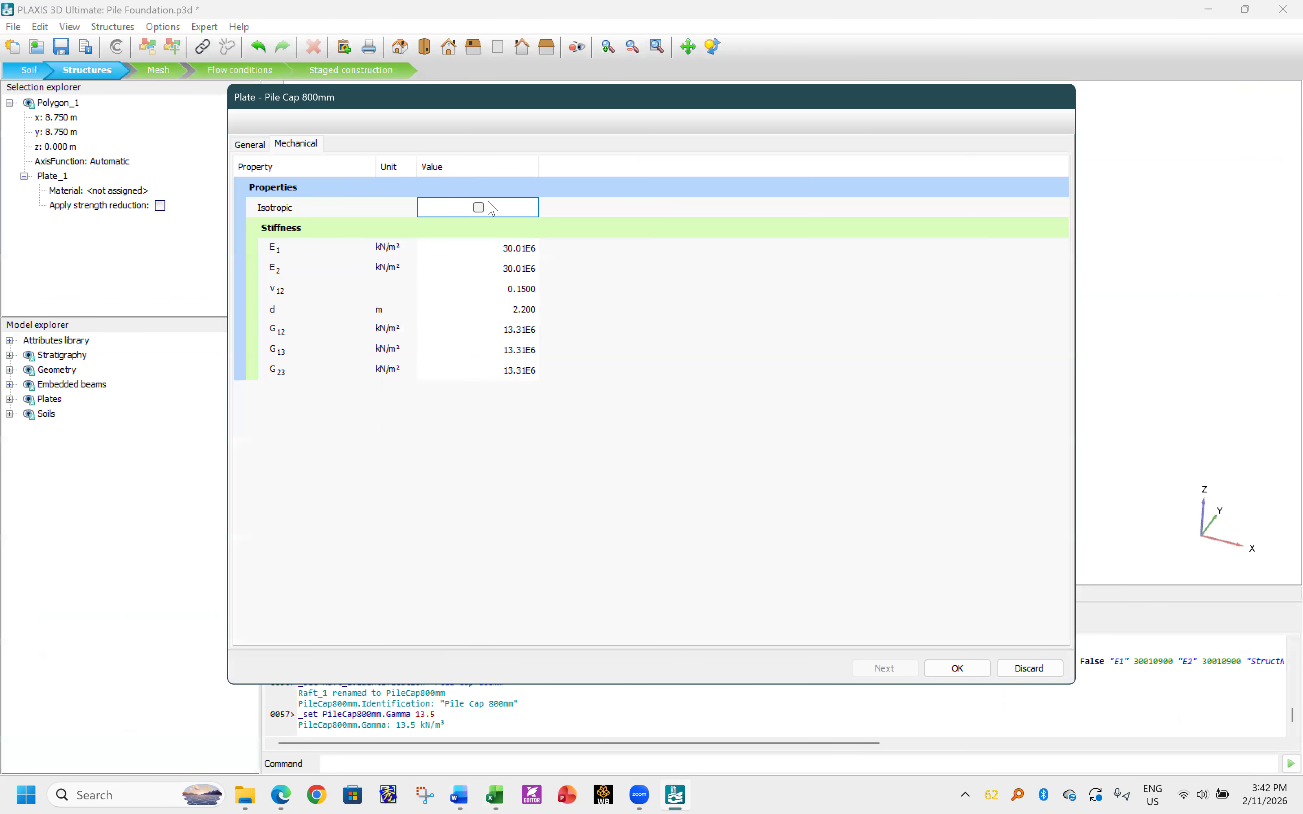
{"action": "left_click", "coordinate": [522, 250]}
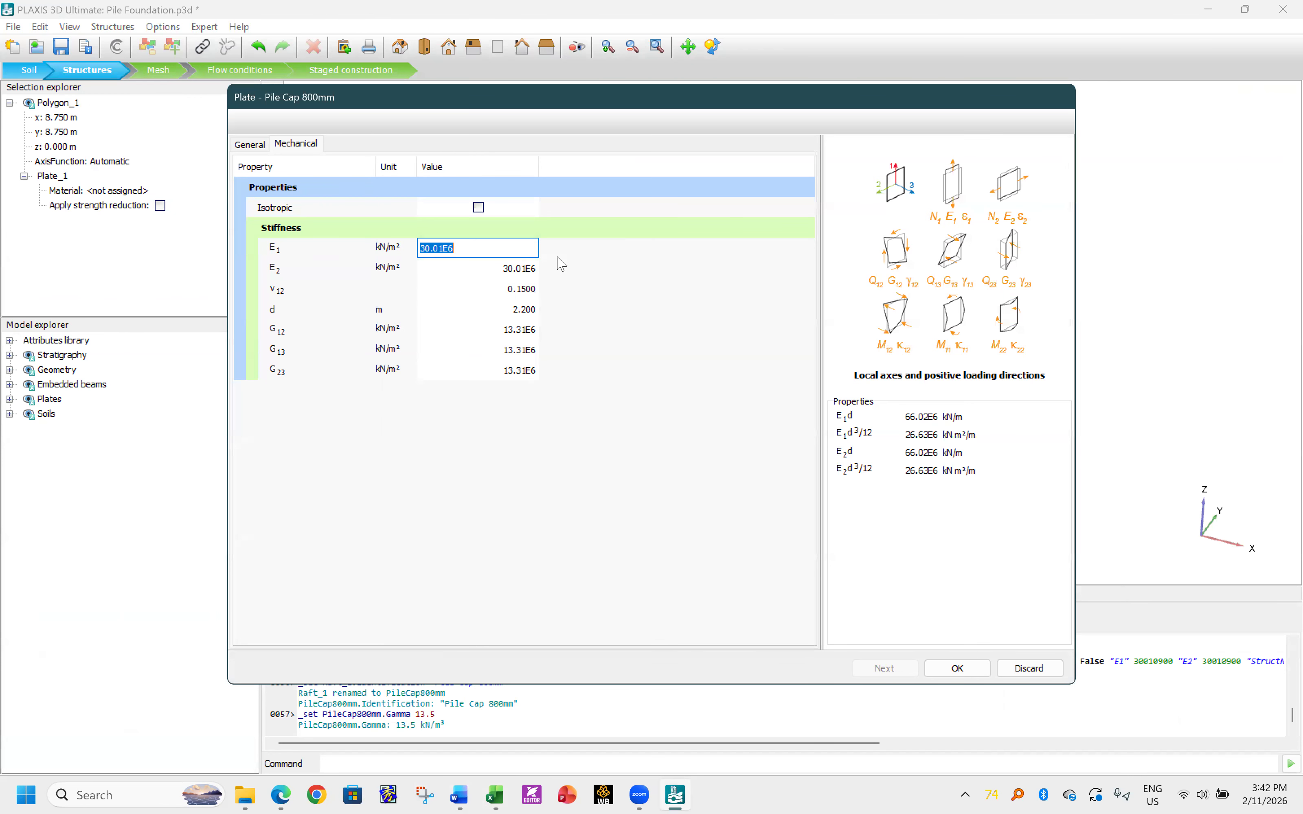
{"action": "key", "text": "ctrl+v"}
{"action": "key", "text": "Return"}
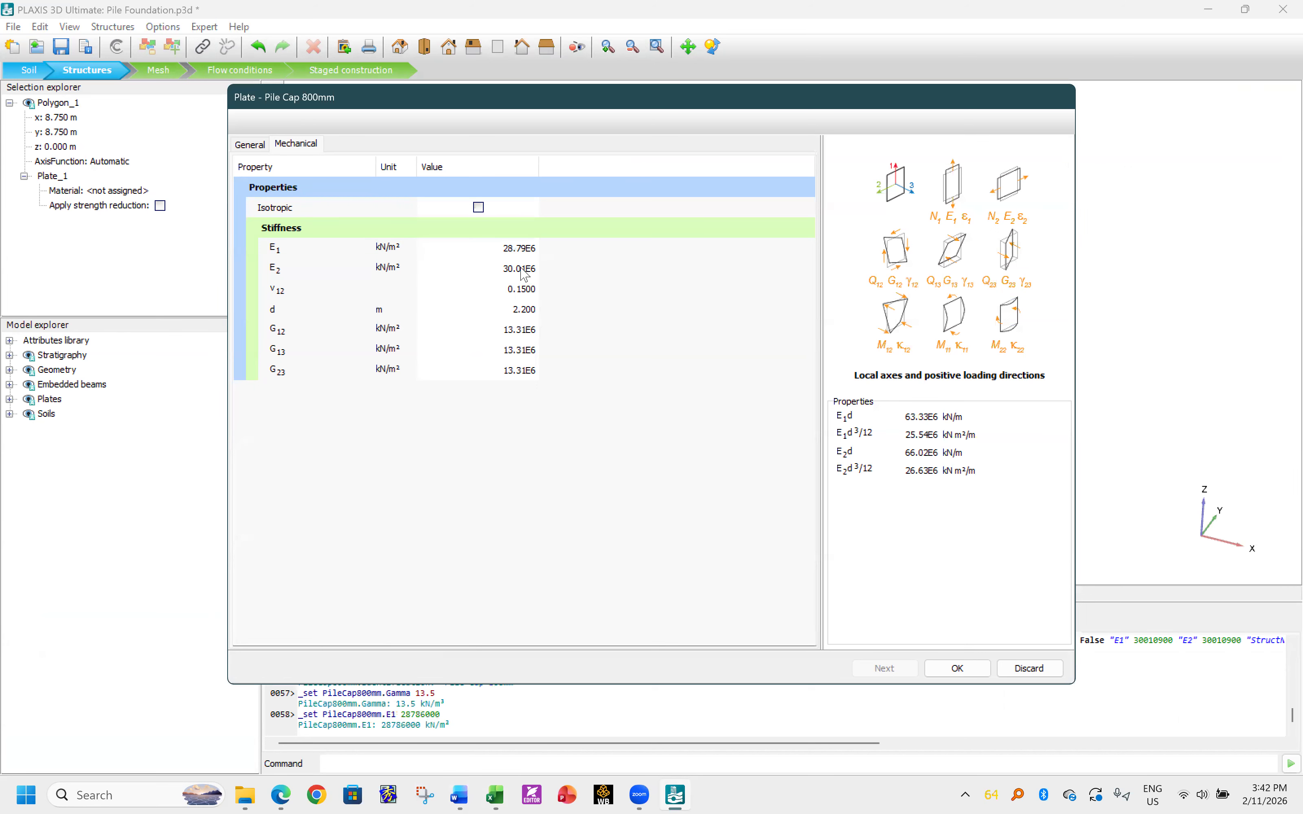
- Make the Pile Cap 800mm material isotropic with a thickness d of 0.8 m, then accept it and close the material sets
{"action": "left_click", "coordinate": [478, 208]}
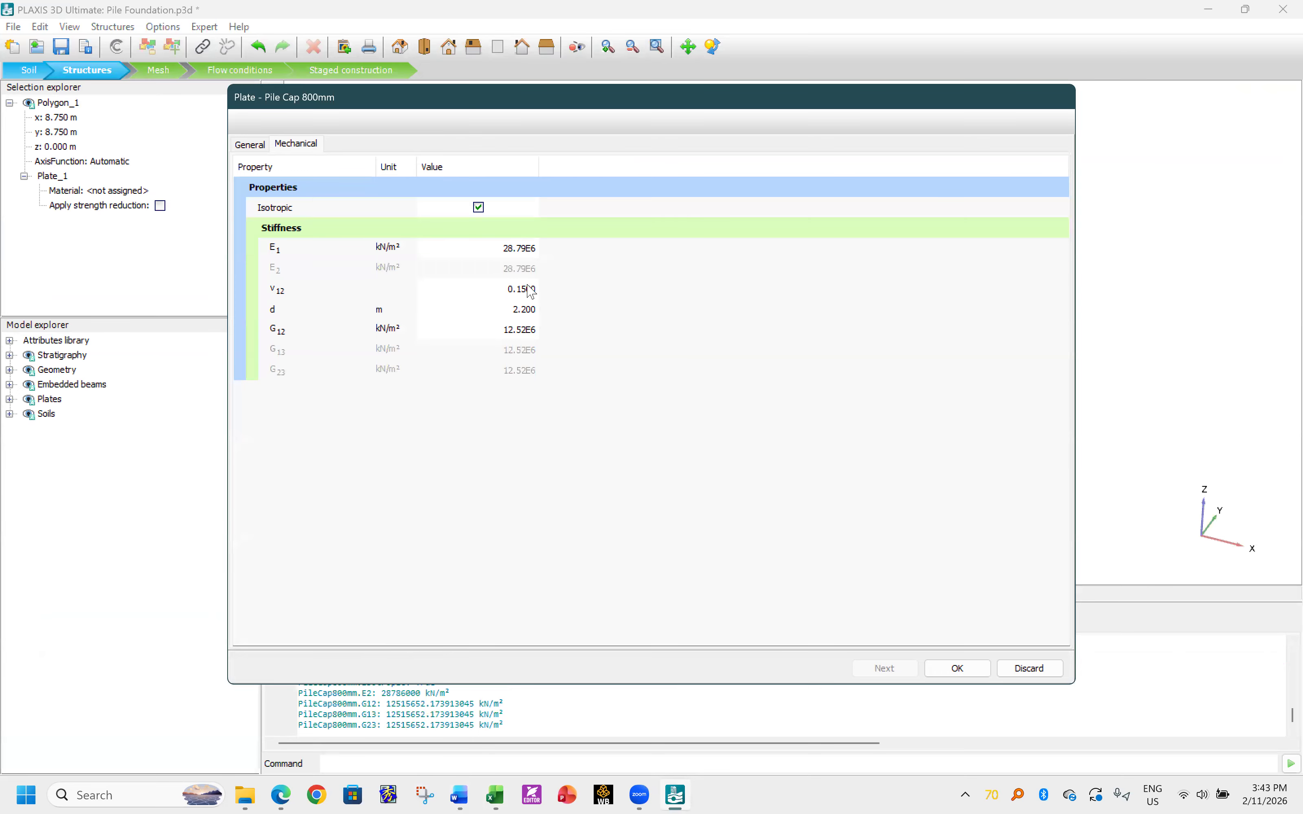
{"action": "left_click", "coordinate": [531, 309]}
{"action": "type", "text": "0.8"}
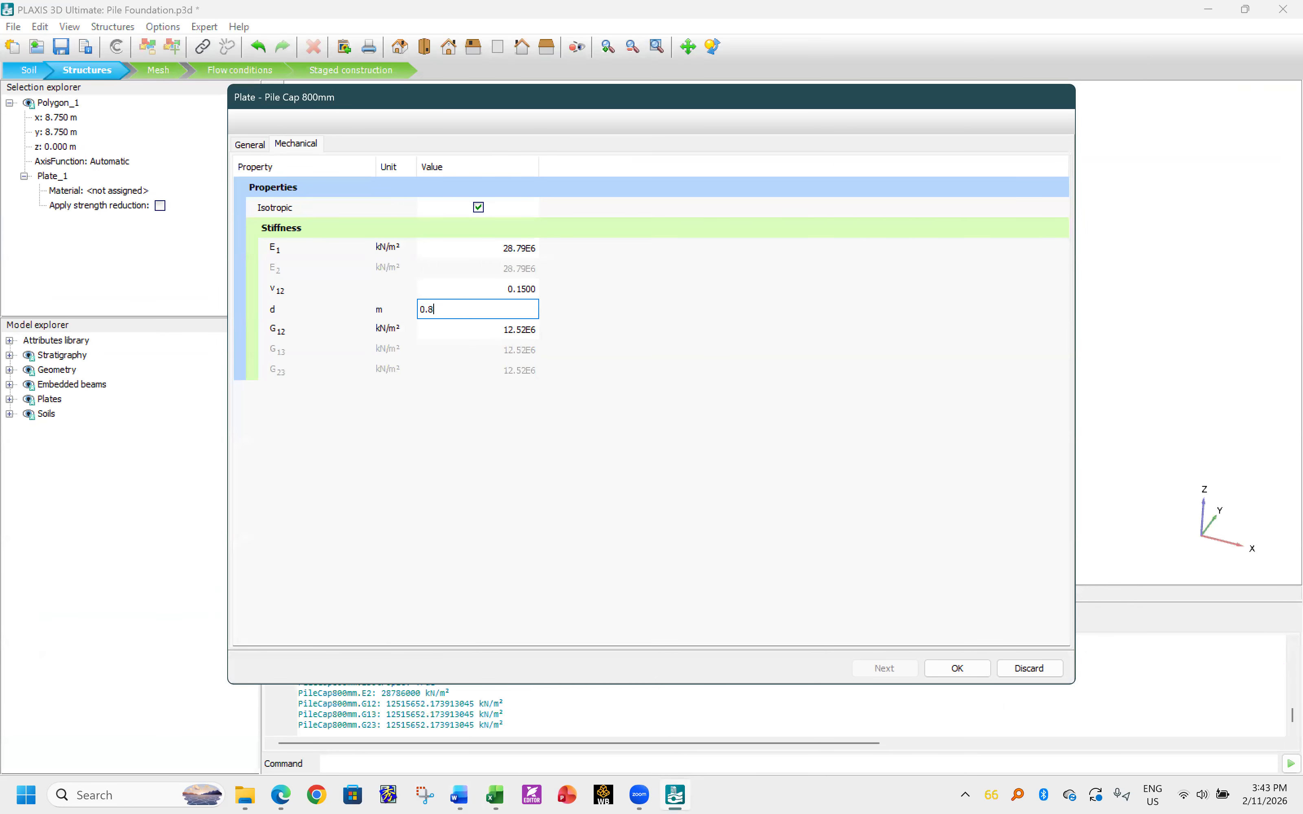
{"action": "key", "text": "Tab"}
{"action": "left_click", "coordinate": [634, 351]}
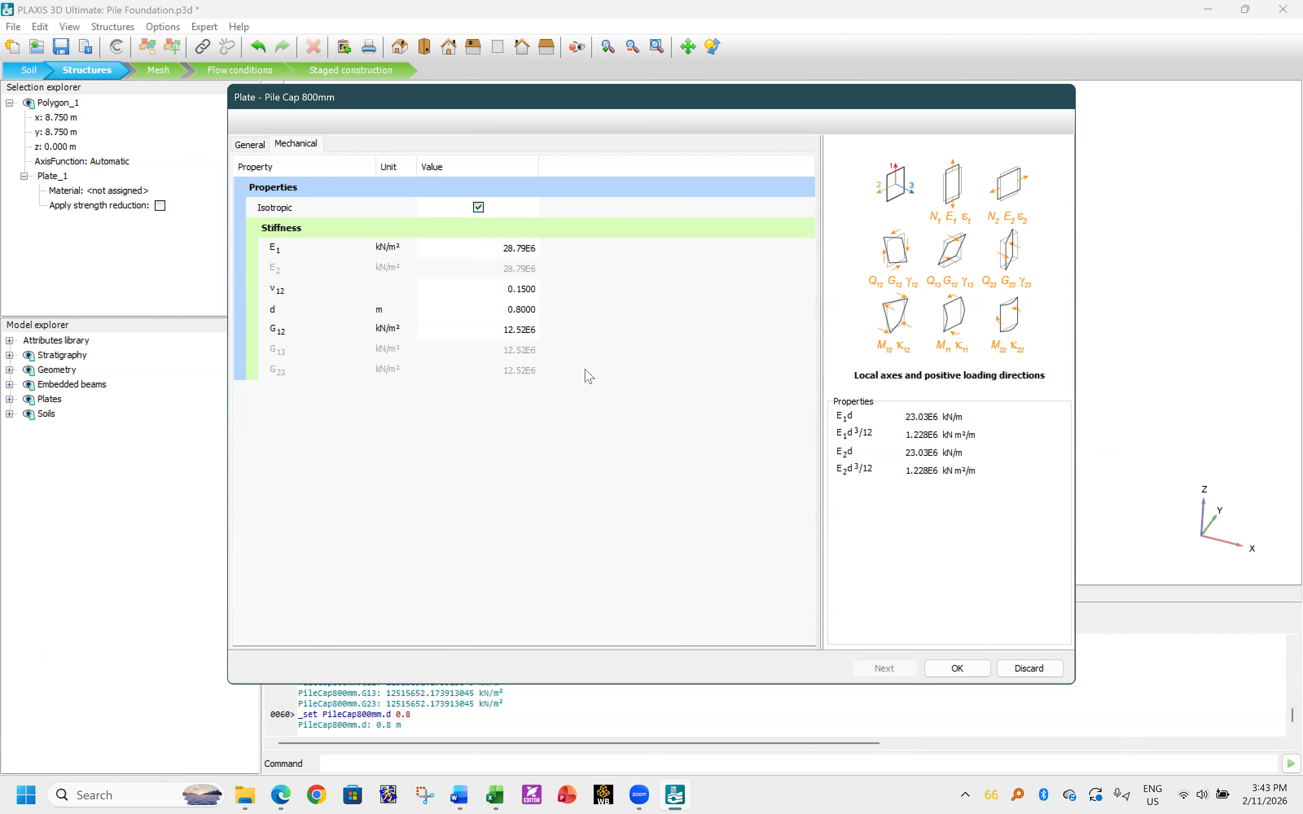
{"action": "left_click", "coordinate": [956, 669]}
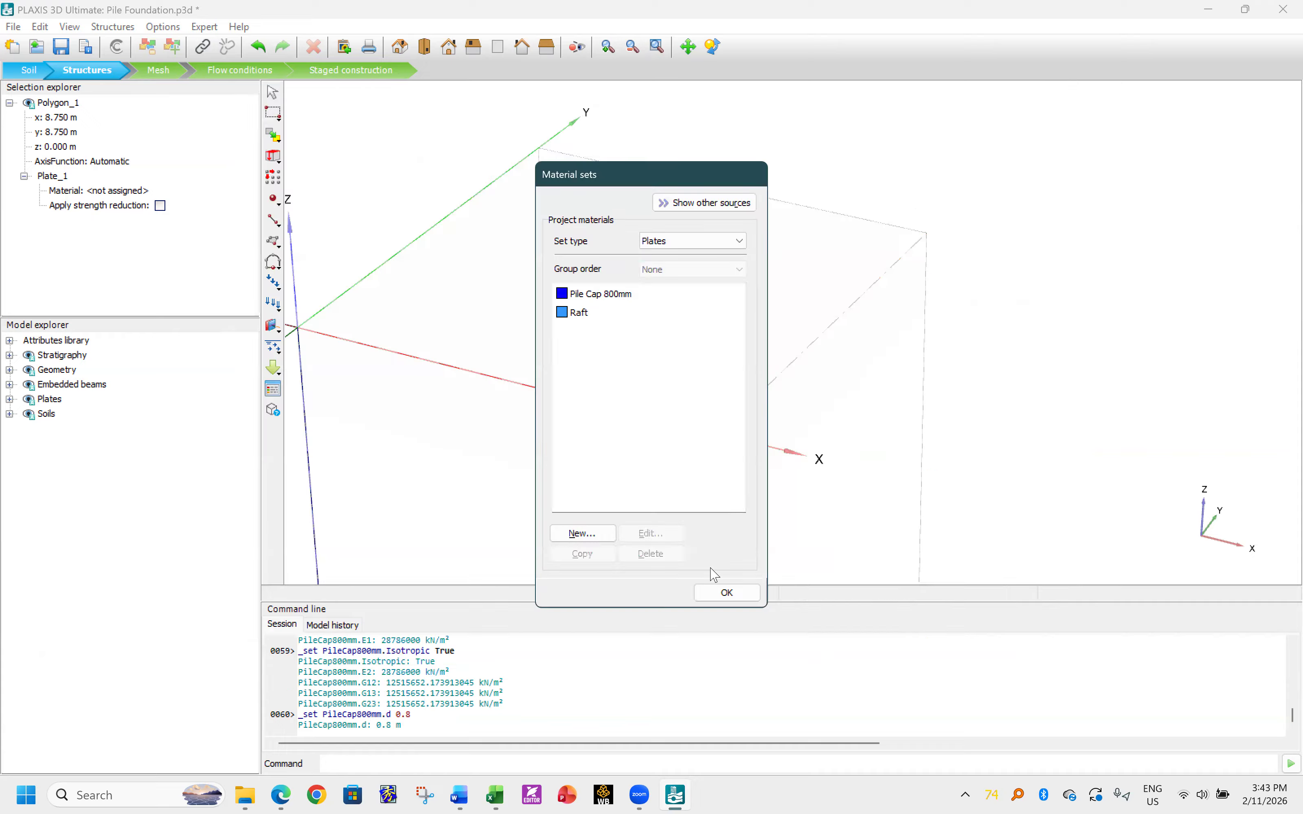
{"action": "left_click", "coordinate": [728, 596]}
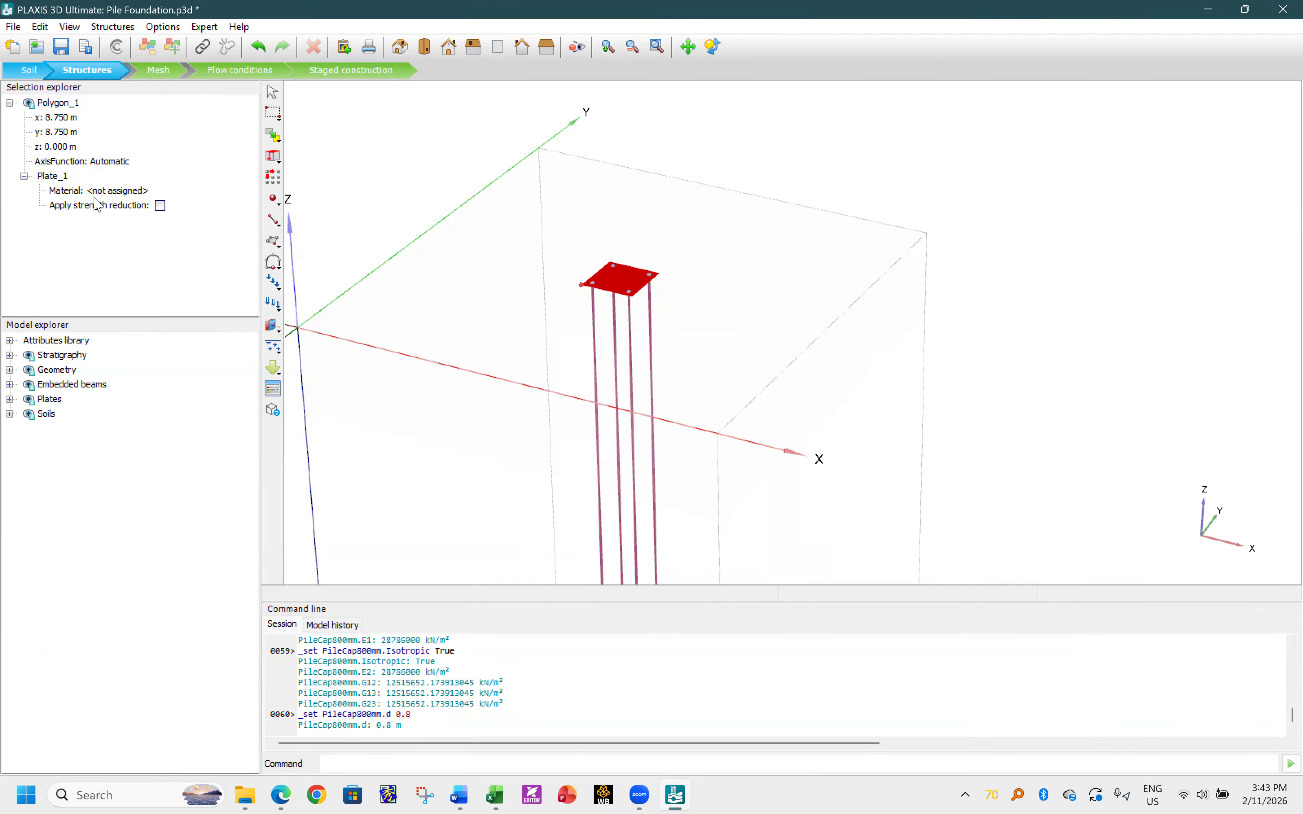
- Assign the Pile Cap 800mm material to the pile cap plate and save the project
{"action": "left_click", "coordinate": [110, 192]}
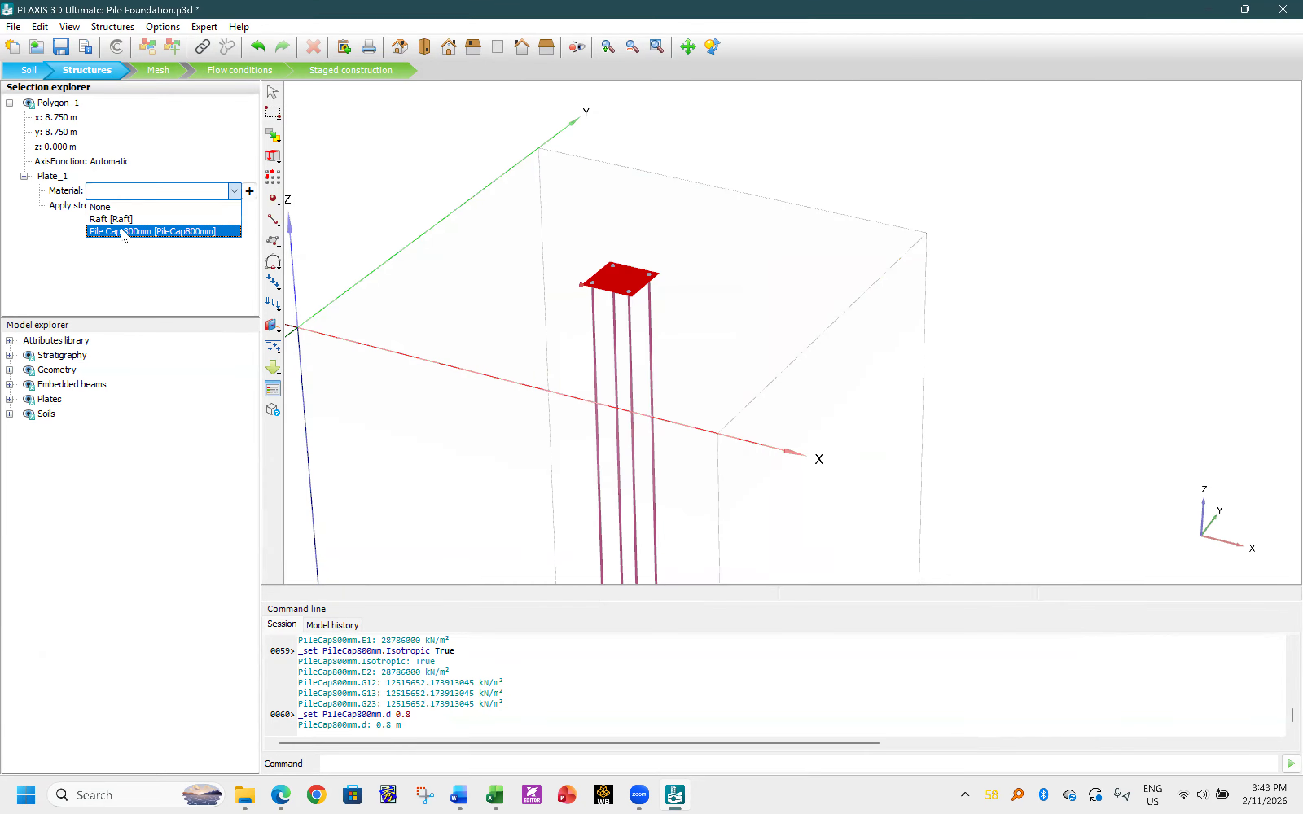
{"action": "left_click", "coordinate": [125, 229]}
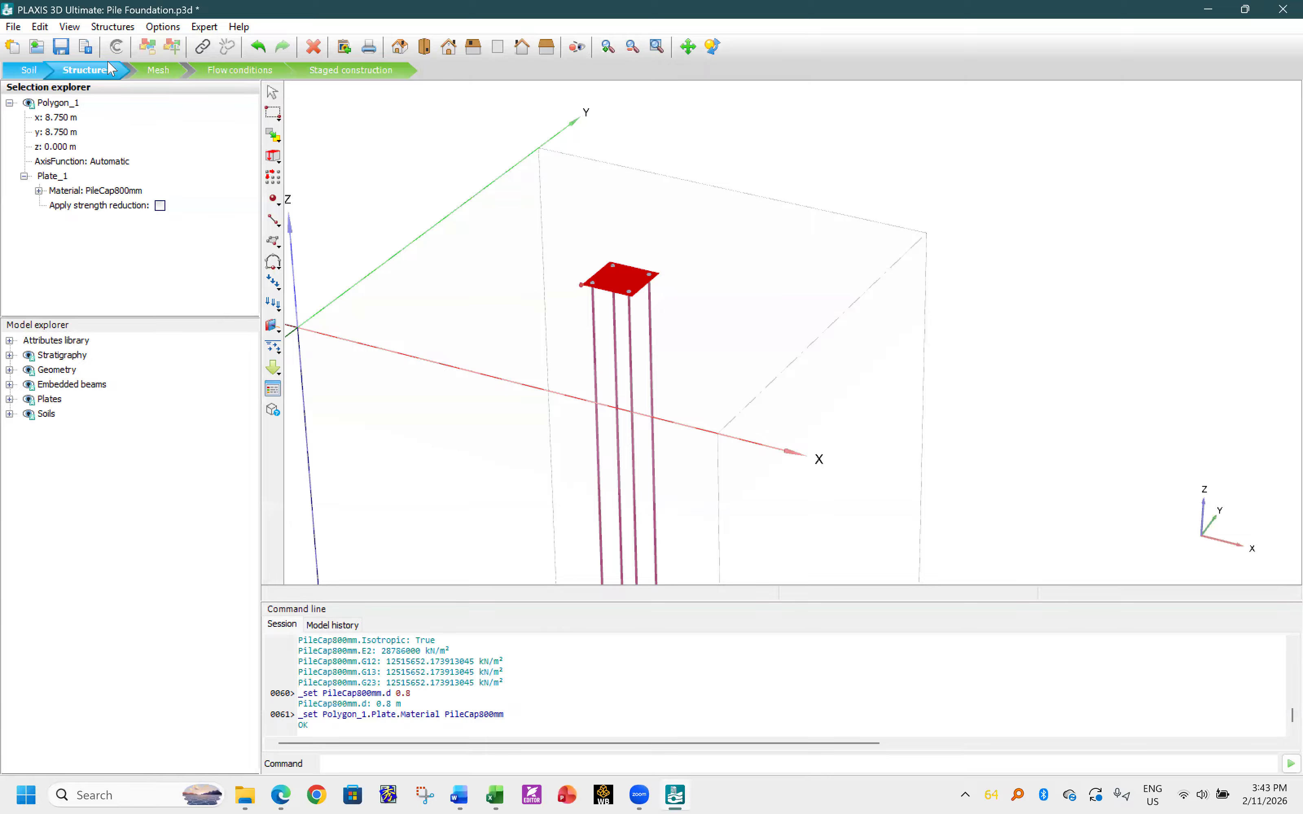
{"action": "left_click", "coordinate": [61, 46]}
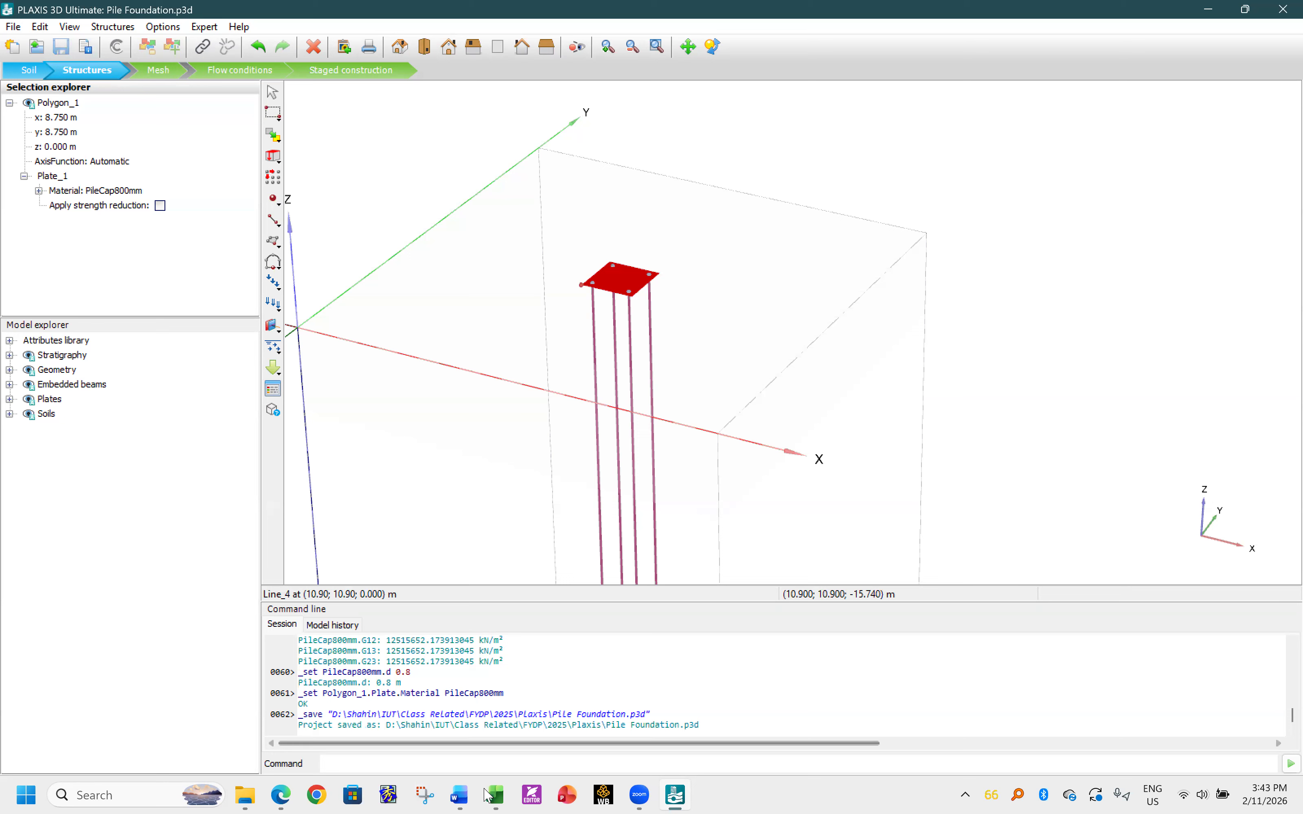
- Switch to Document1 in Word, leave ink drawing mode and look up the axial load capacity noted below the bearing capacity chart
{"action": "mouse_move", "coordinate": [478, 795]}
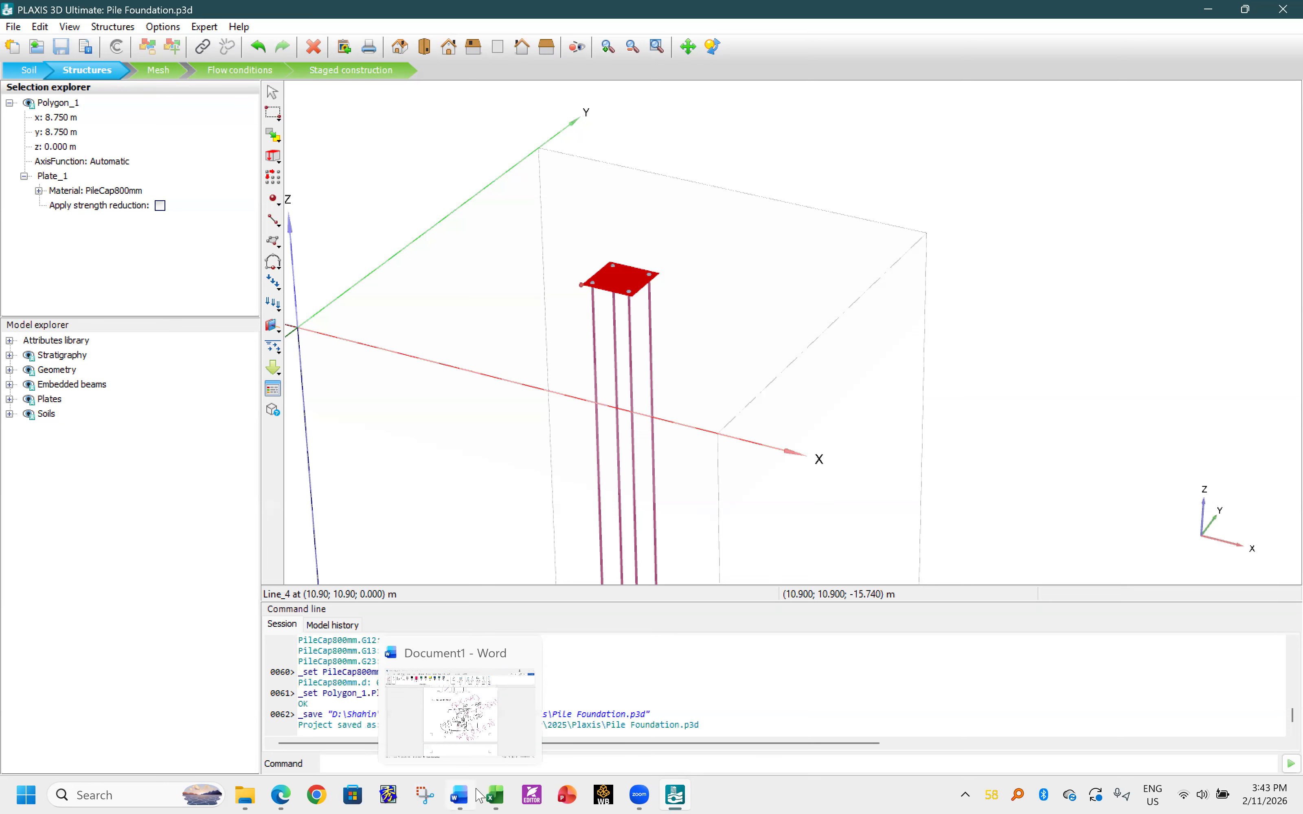
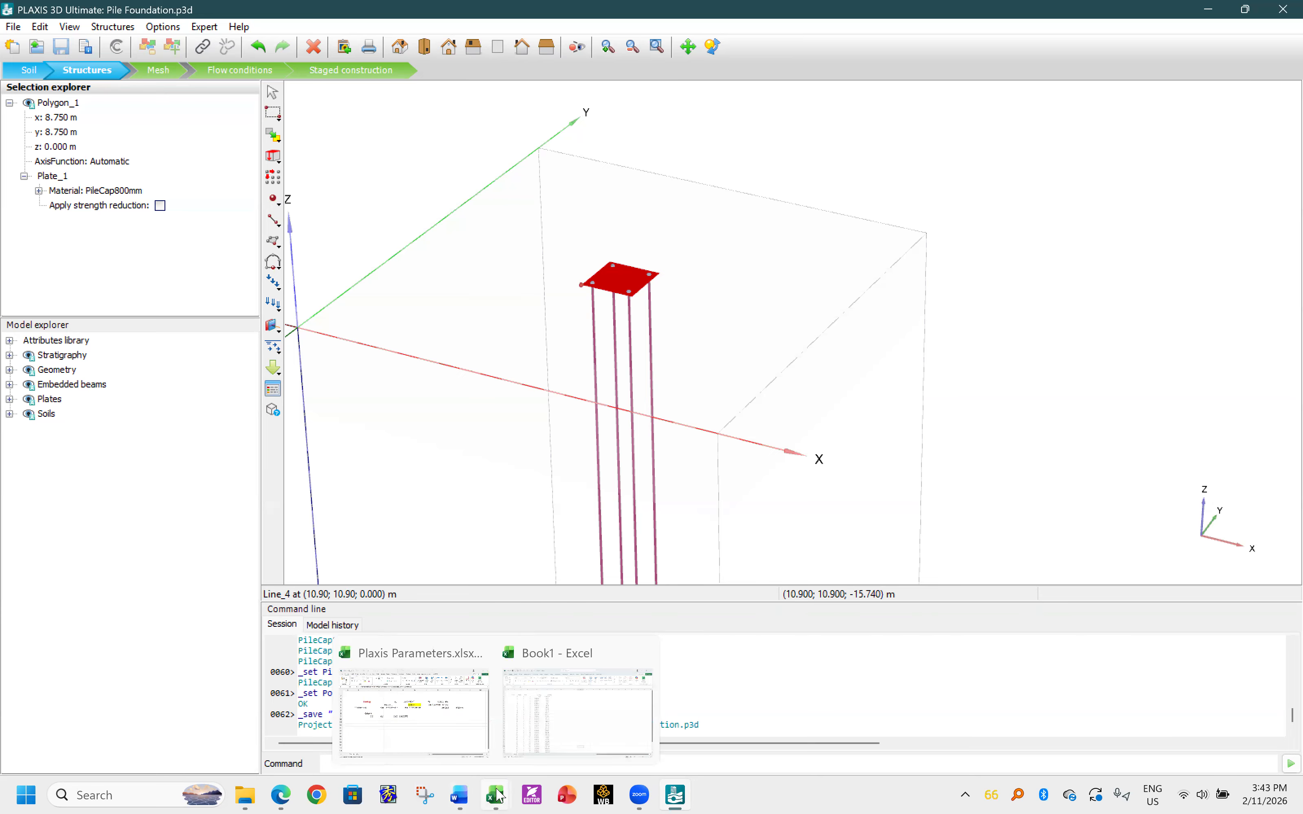
{"action": "left_click", "coordinate": [461, 795]}
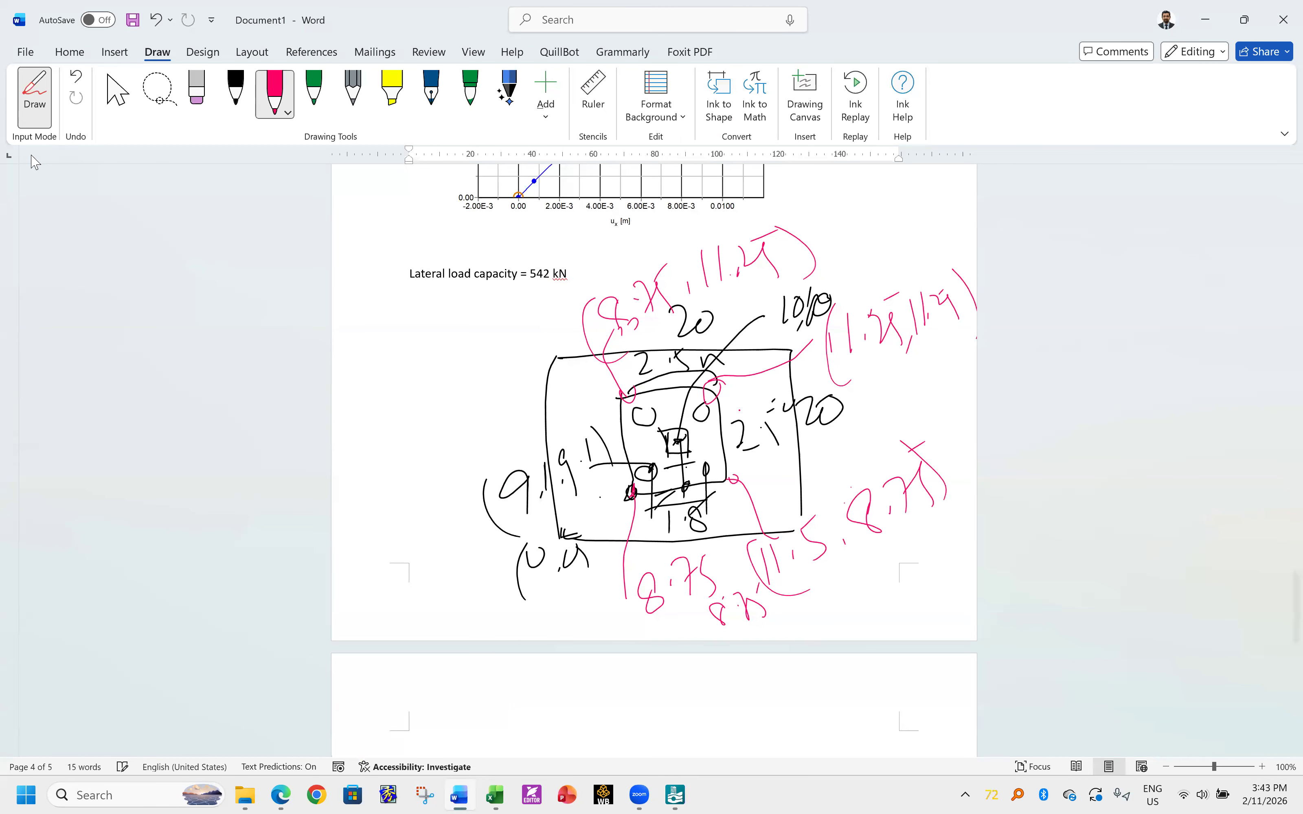
{"action": "left_click", "coordinate": [123, 97]}
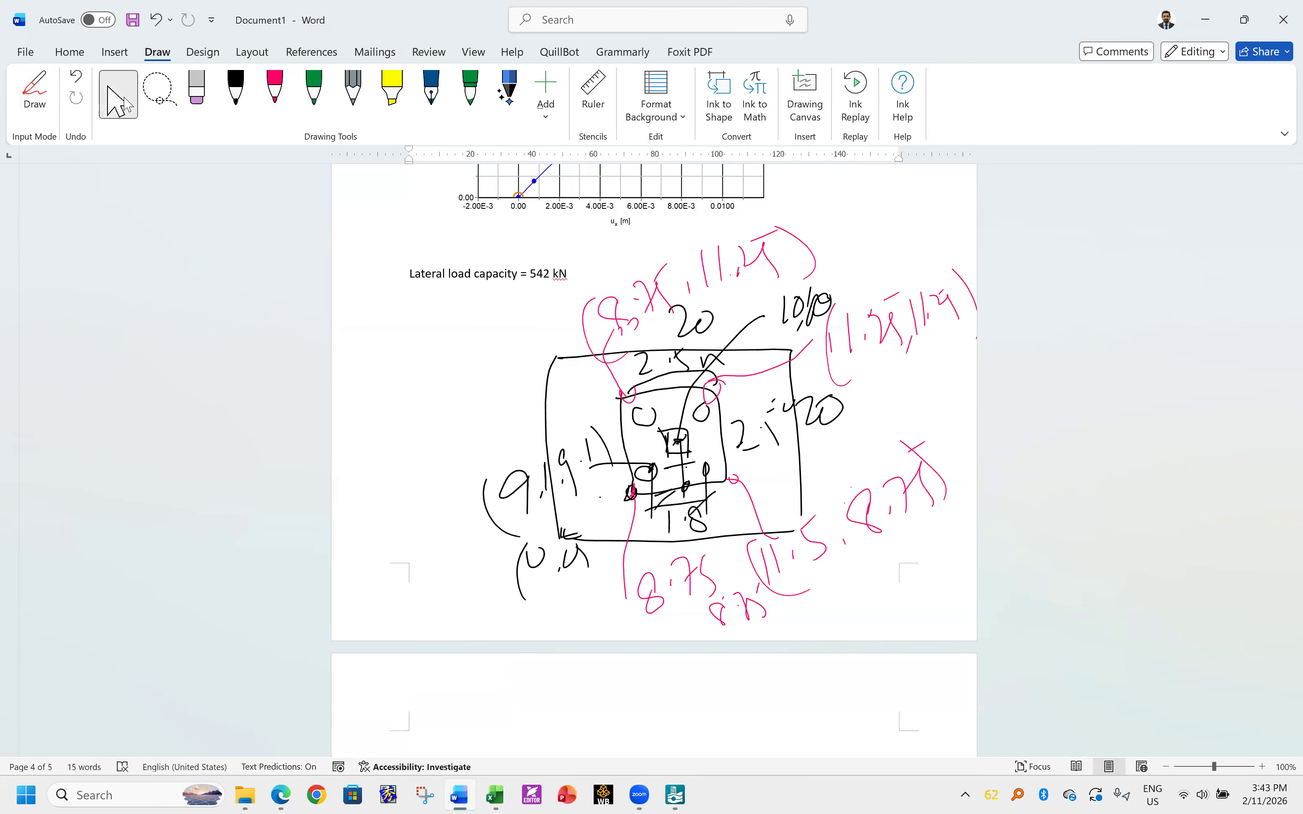
{"action": "scroll", "coordinate": [1215, 371], "scroll_direction": "up", "scroll_amount": 20}
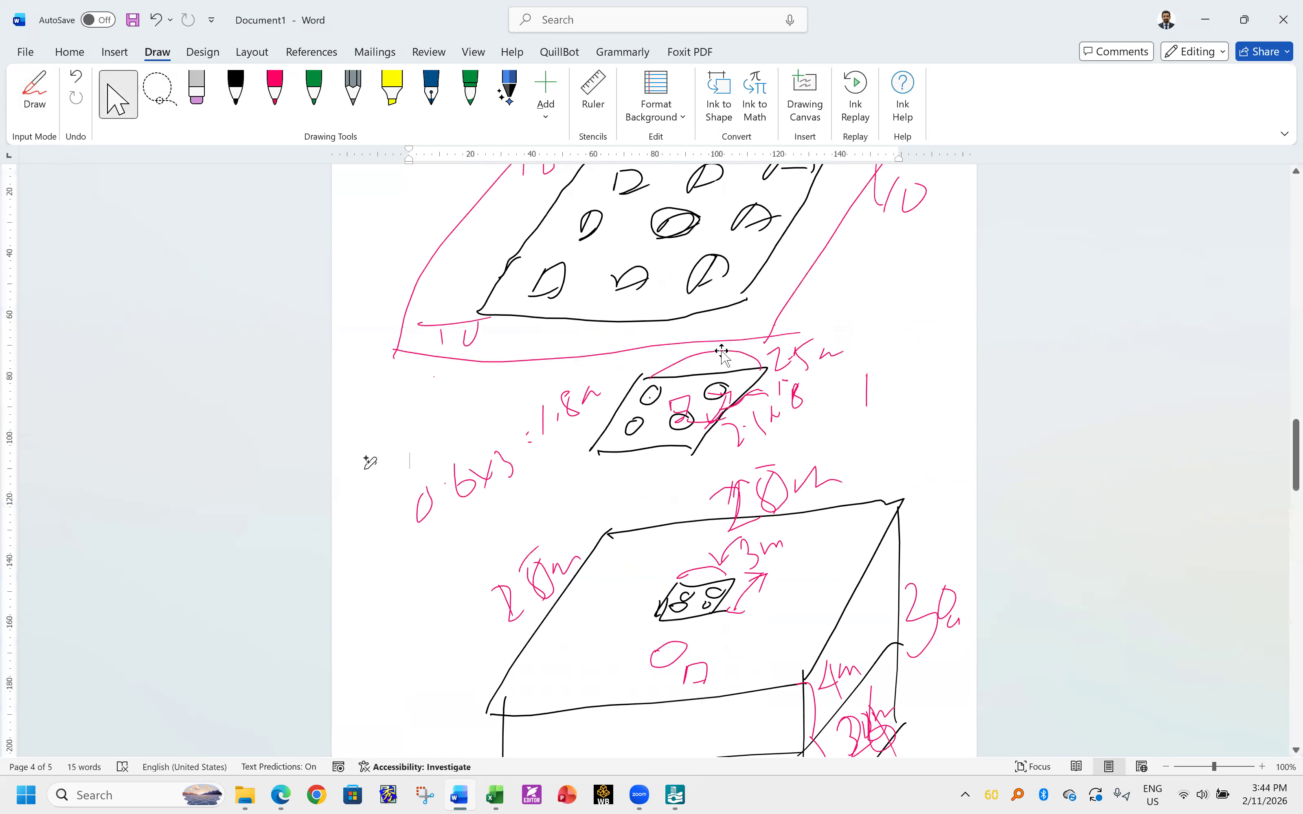
{"action": "scroll", "coordinate": [607, 333], "scroll_direction": "up", "scroll_amount": 20}
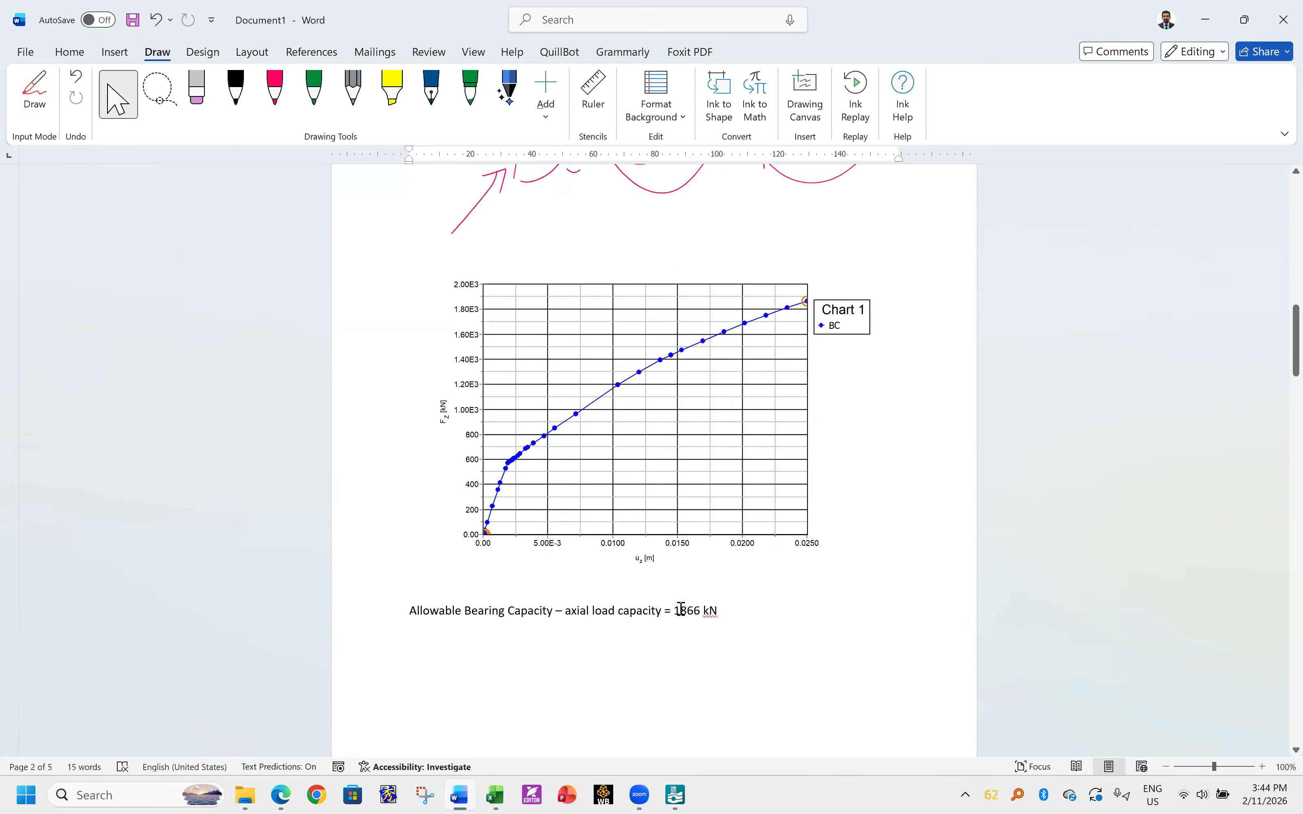
{"action": "double_click", "coordinate": [688, 607]}
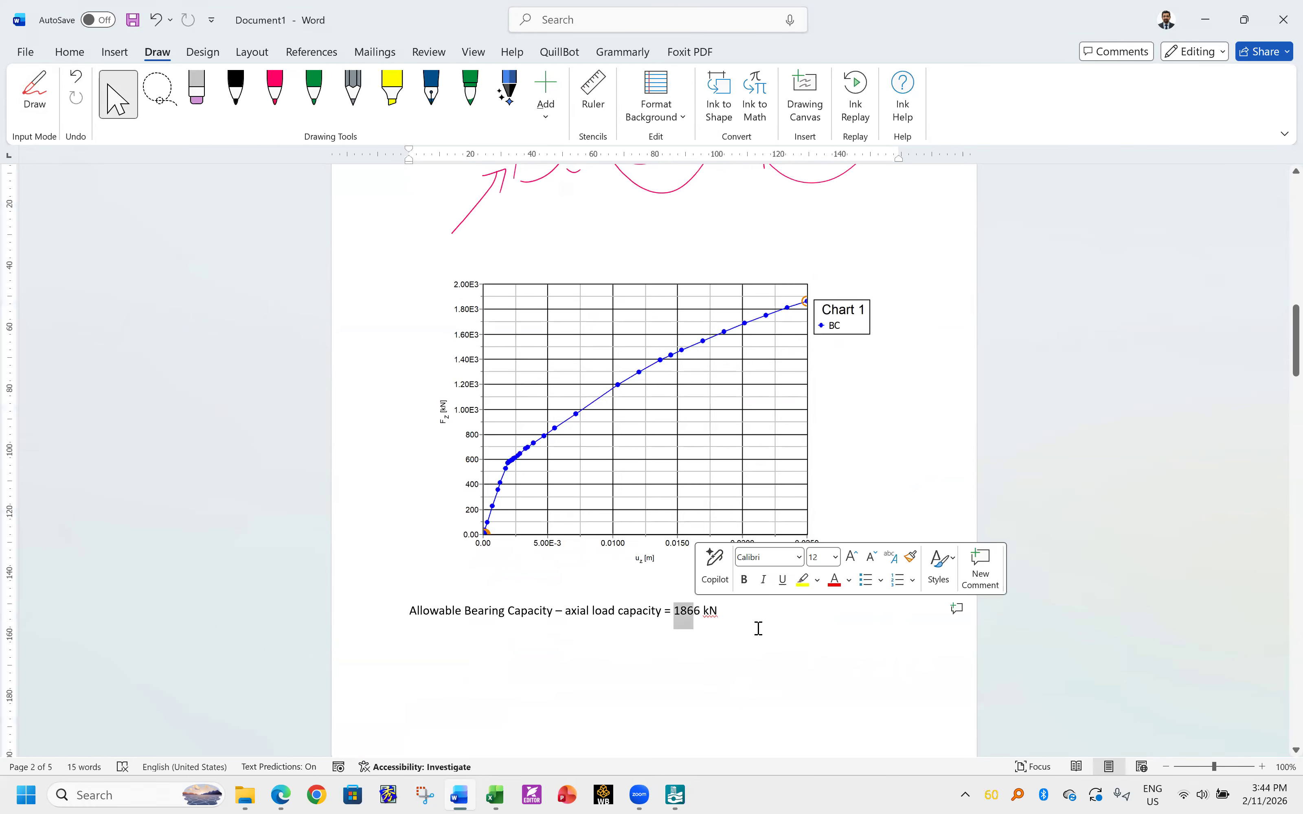
- Switch to PLAXIS 3D and create a point load on the pile cap at (10, 10, 0)
{"action": "left_click", "coordinate": [766, 621]}
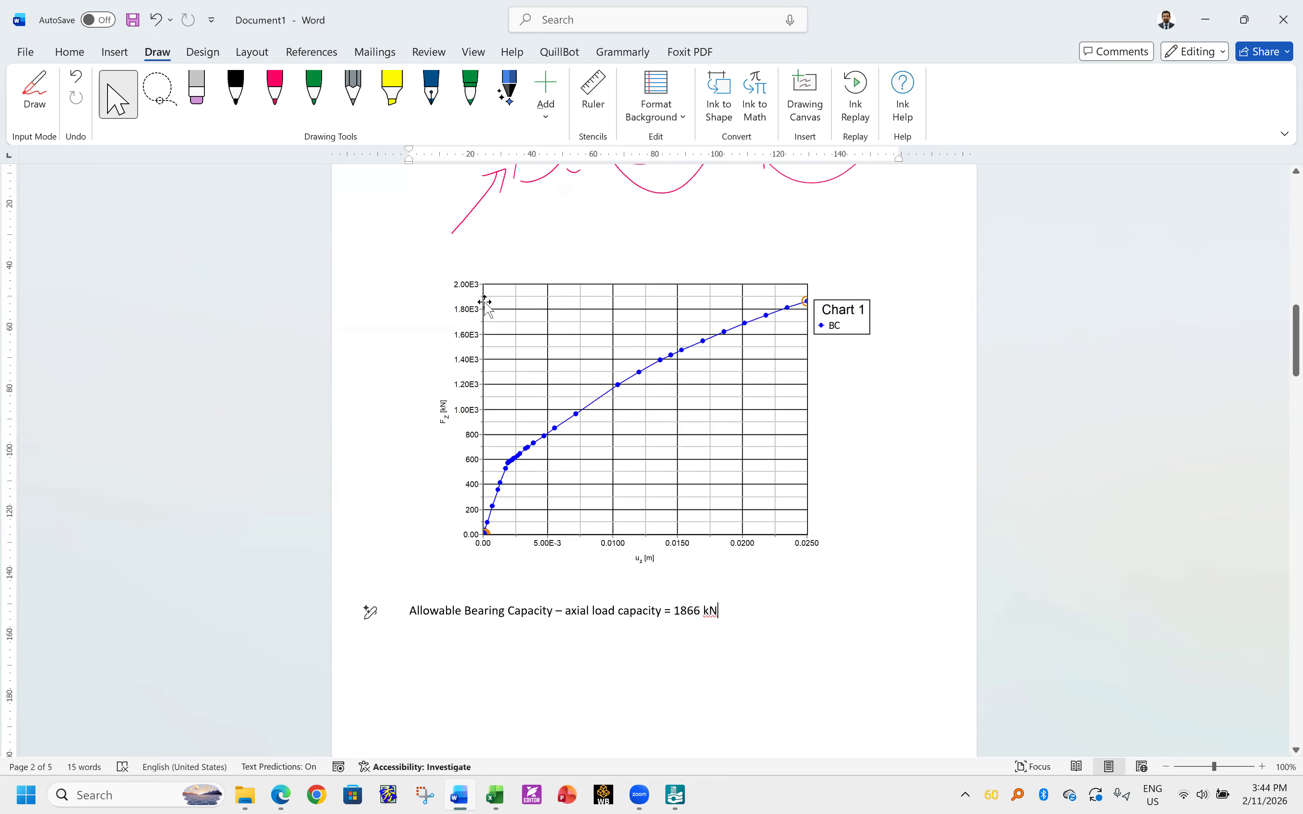
{"action": "mouse_move", "coordinate": [681, 796]}
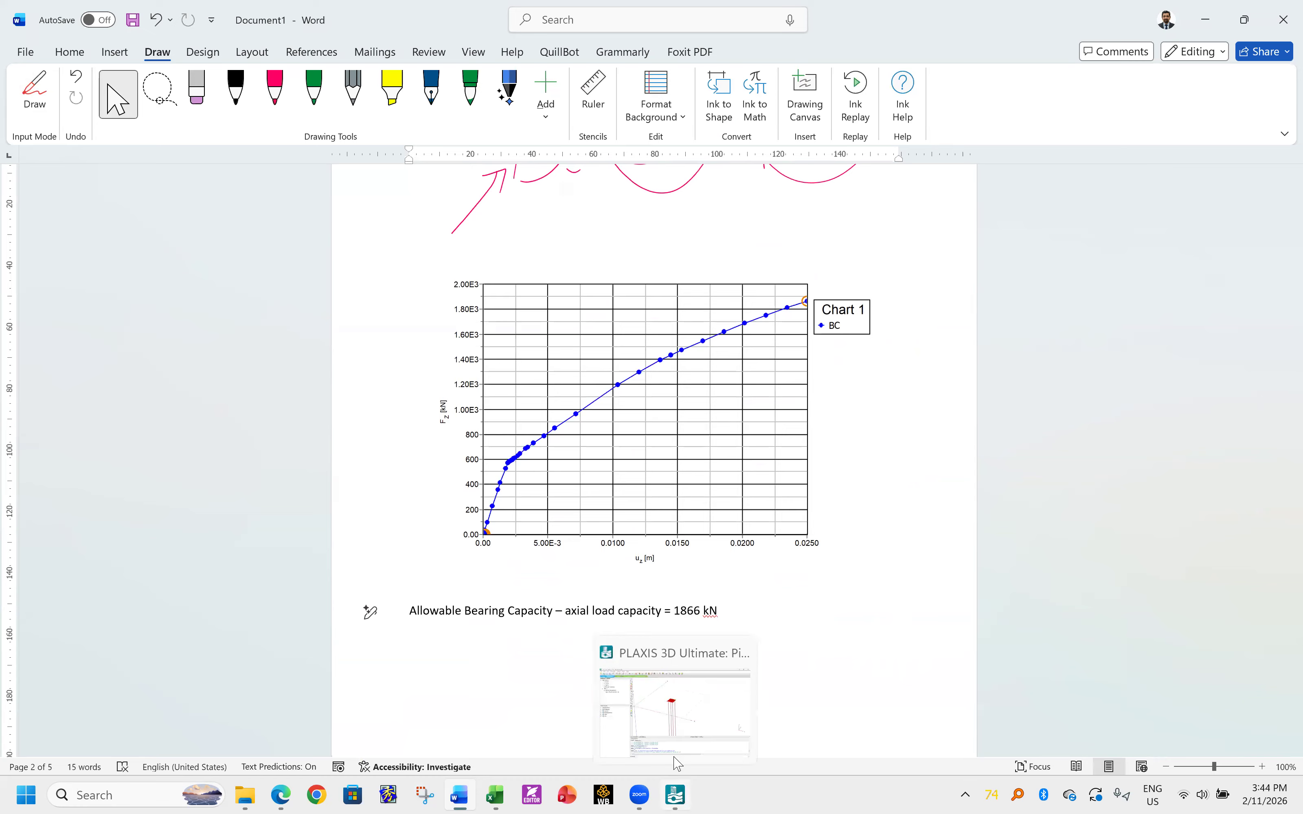
{"action": "left_click", "coordinate": [694, 720]}
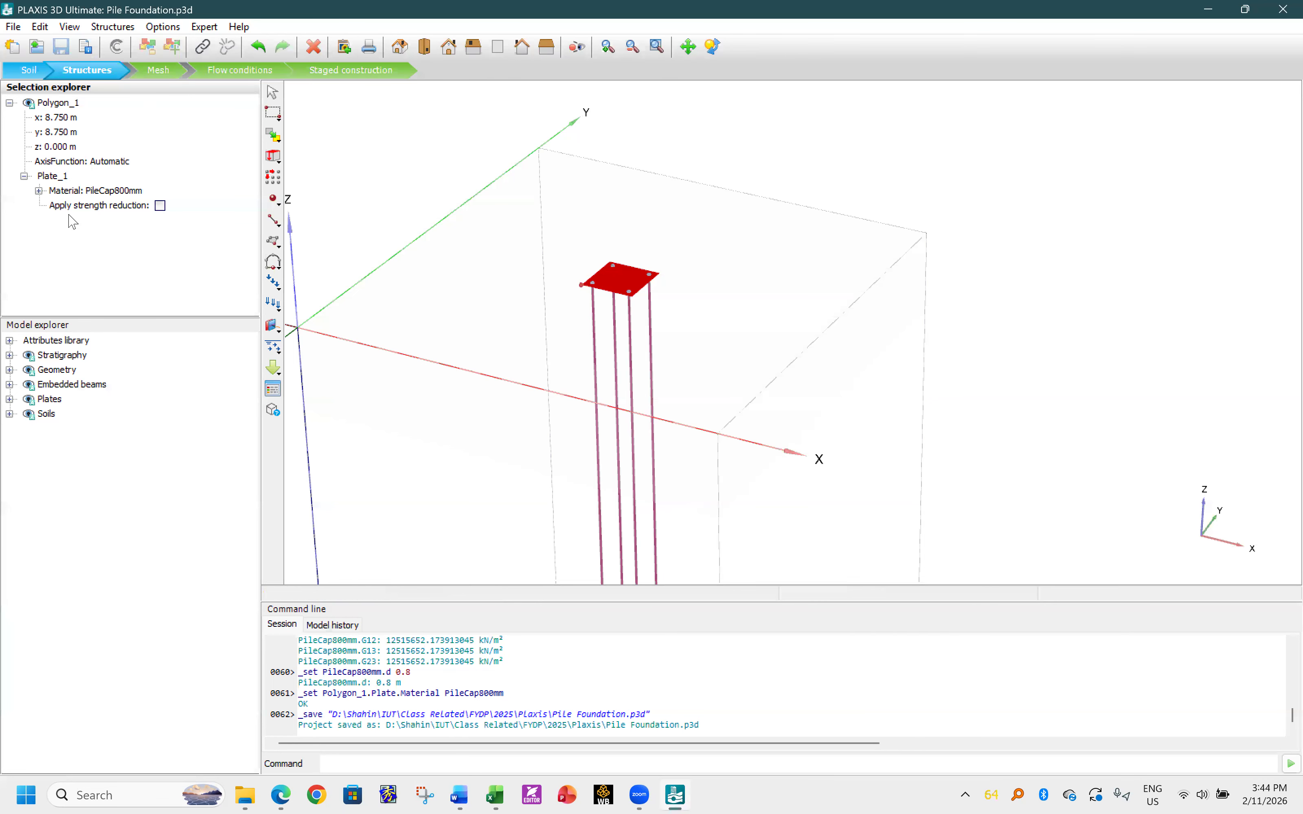
{"action": "left_click", "coordinate": [274, 201]}
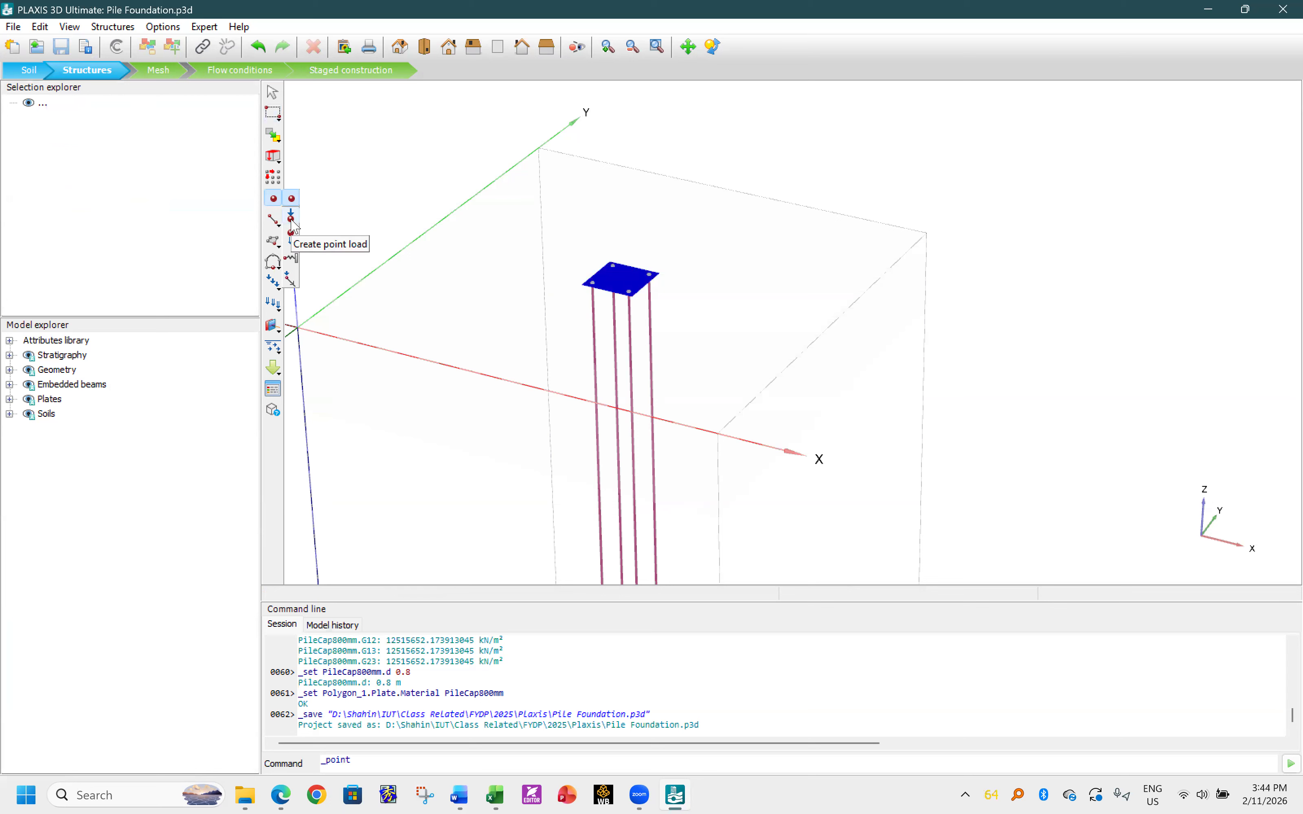
{"action": "left_click", "coordinate": [291, 220]}
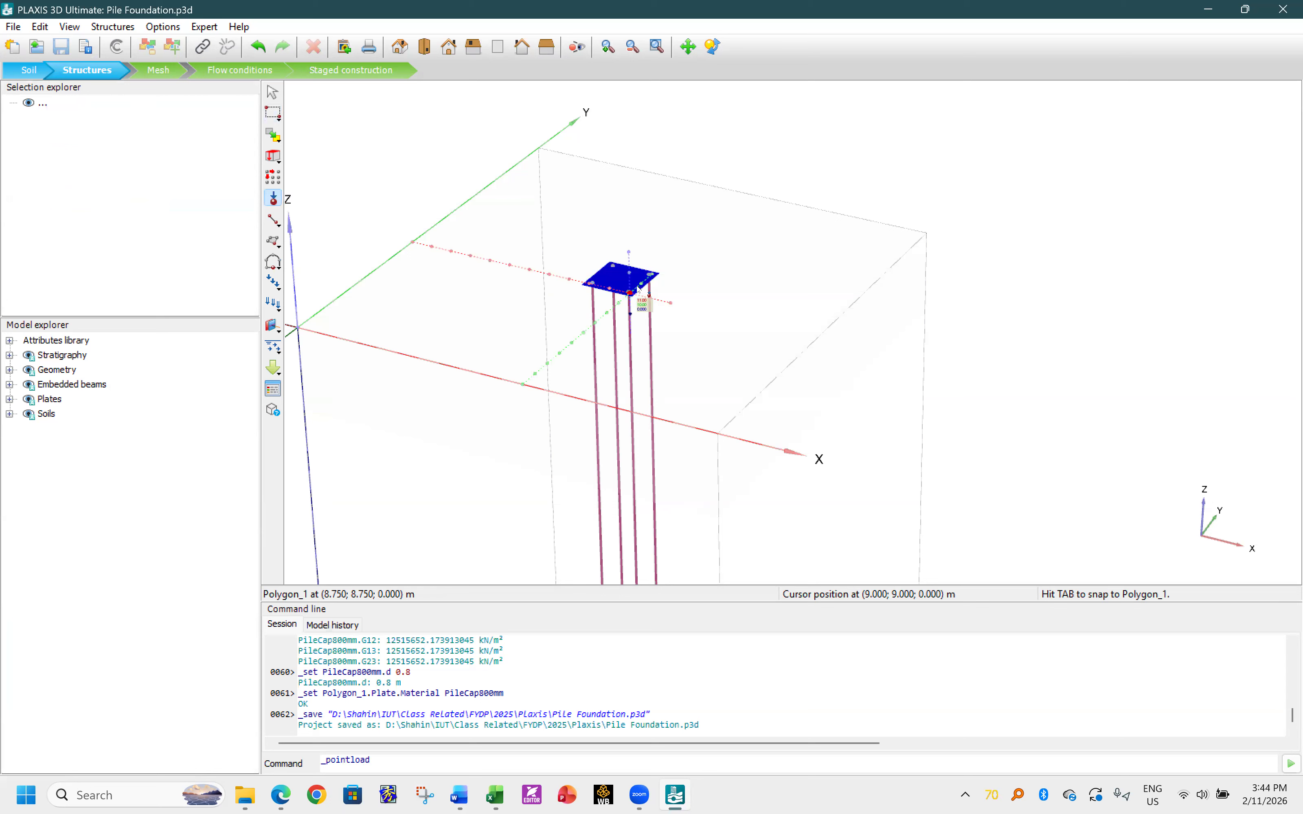
{"action": "left_click", "coordinate": [622, 286]}
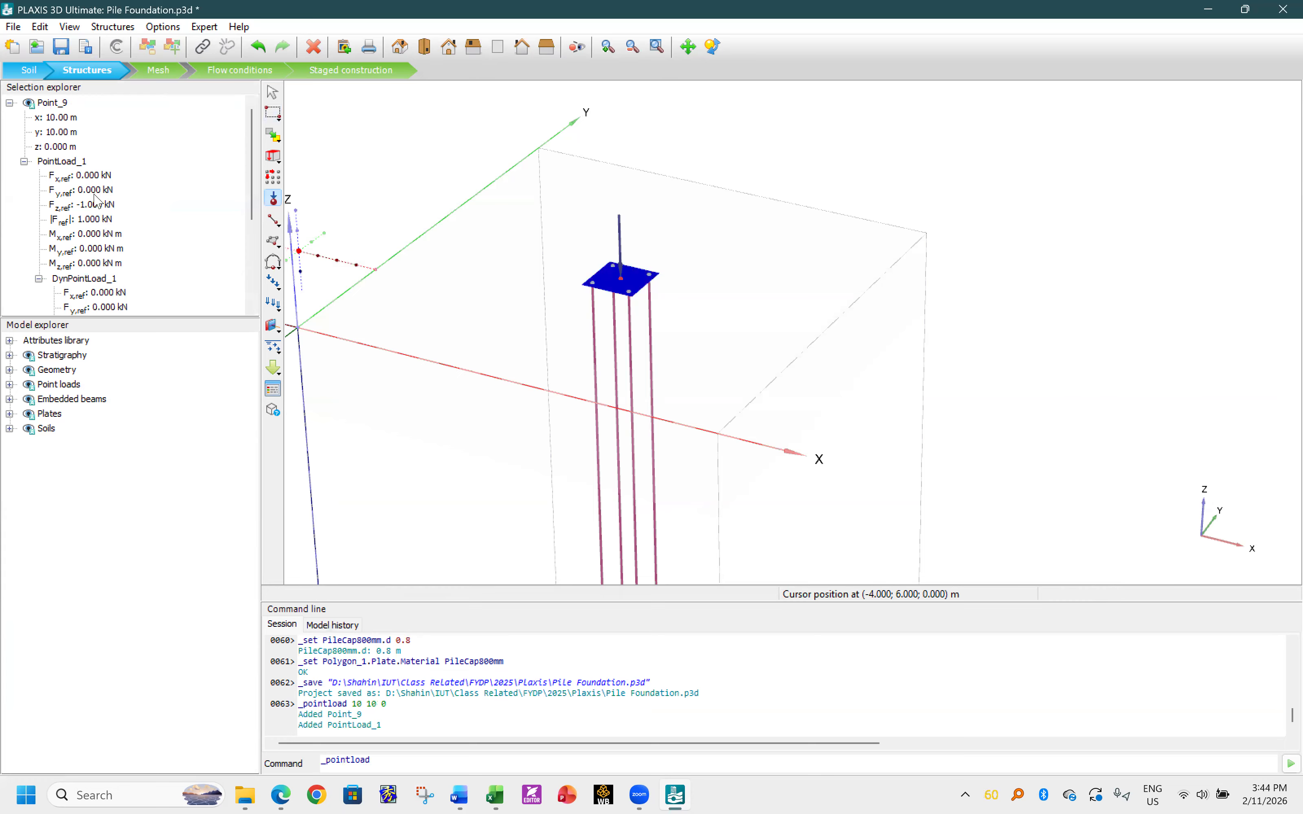
- Set the point load's vertical component Fz,ref to -4000 kN
{"action": "left_click", "coordinate": [122, 206]}
{"action": "double_click", "coordinate": [89, 202]}
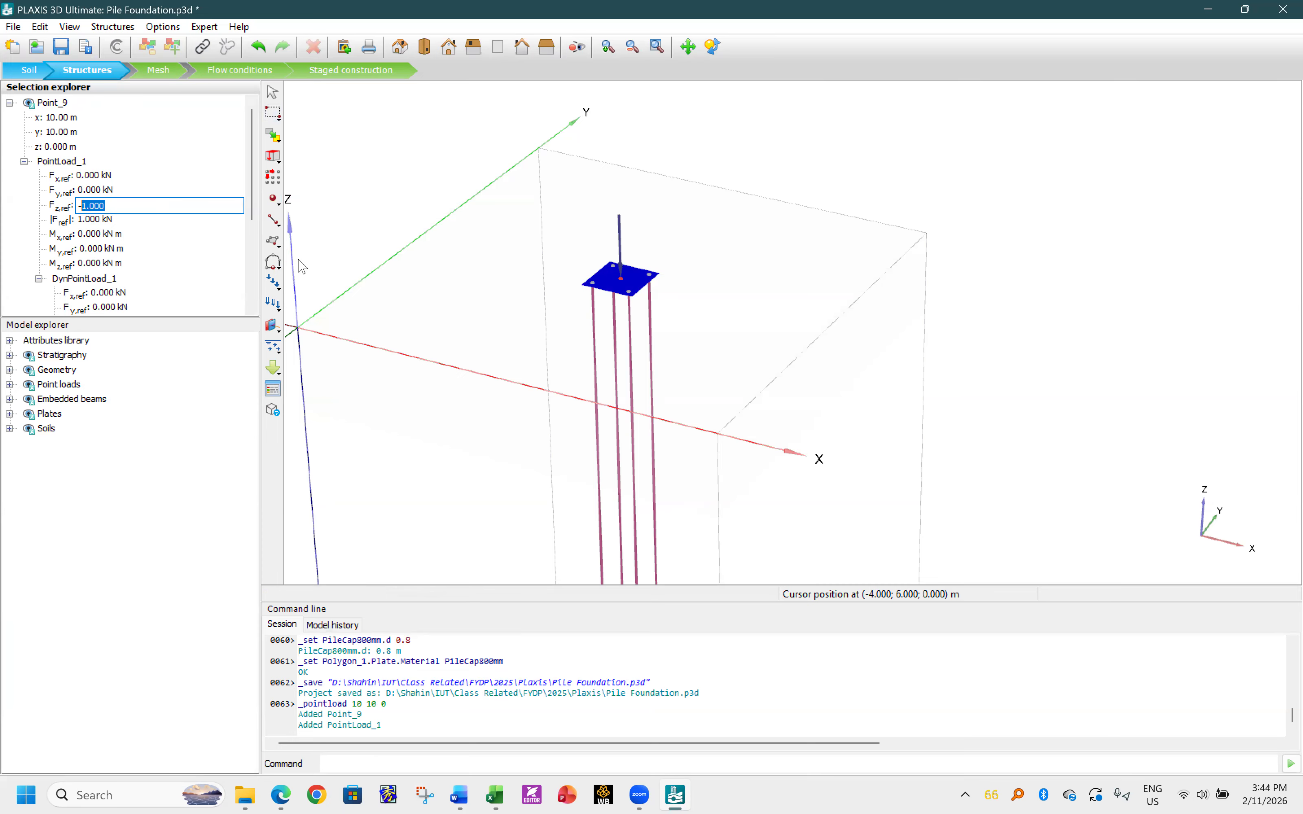
{"action": "type", "text": "4"}
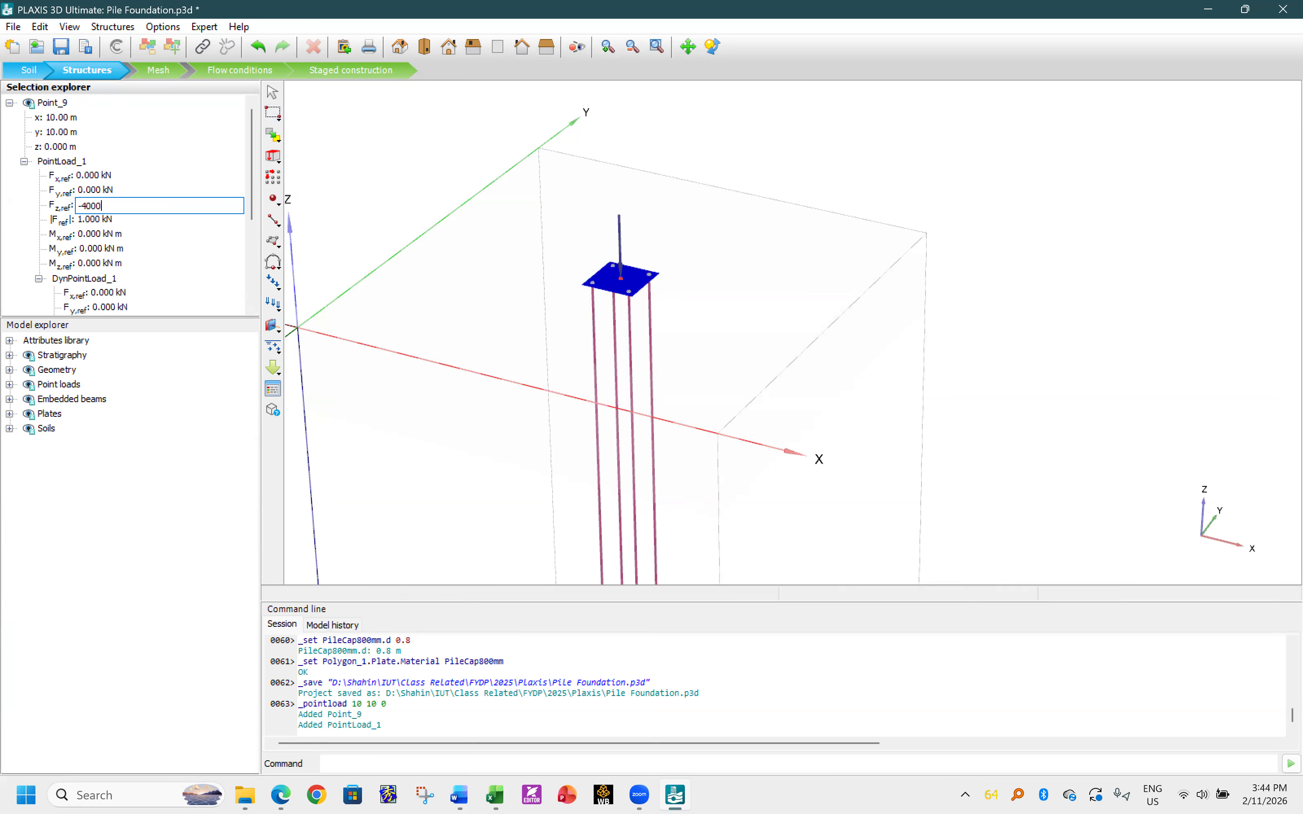
{"action": "key", "text": "Return"}
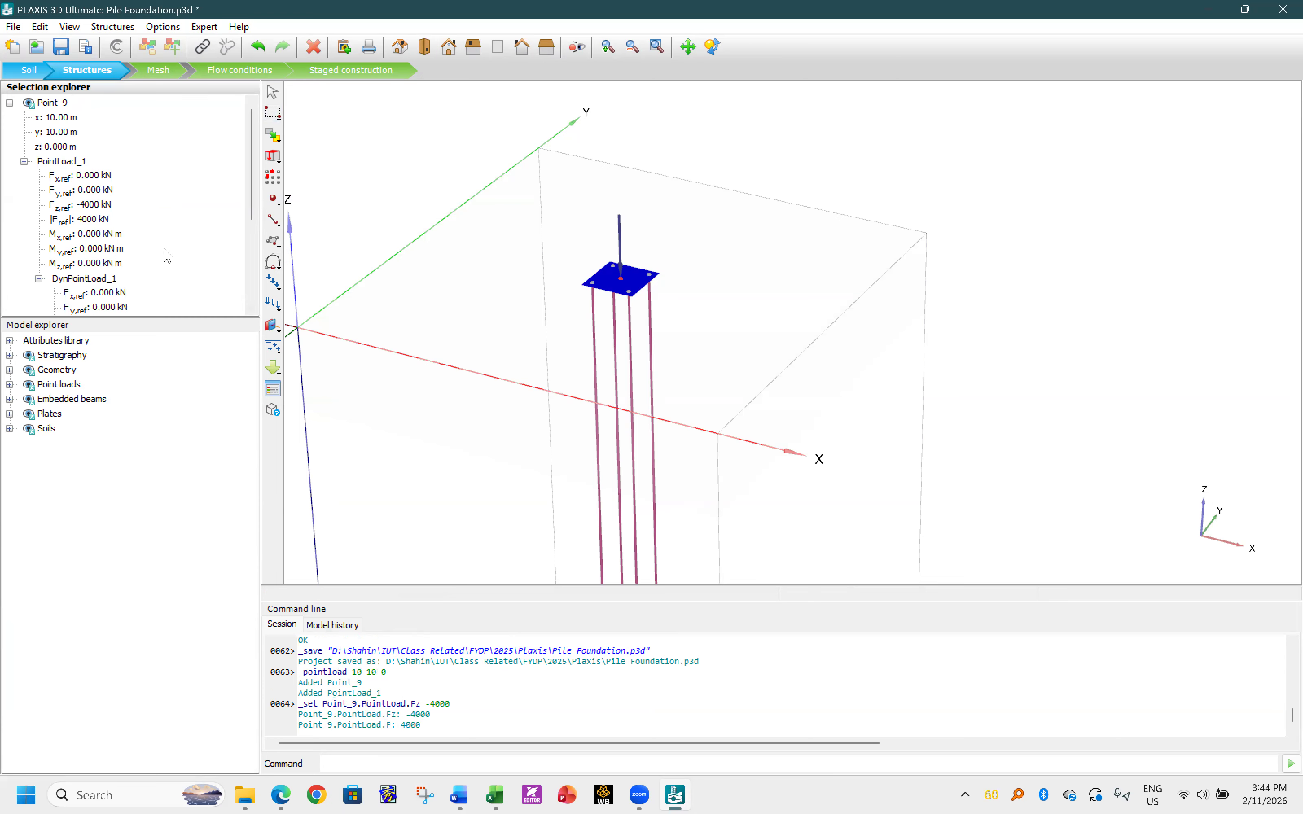
{"action": "left_click", "coordinate": [110, 237]}
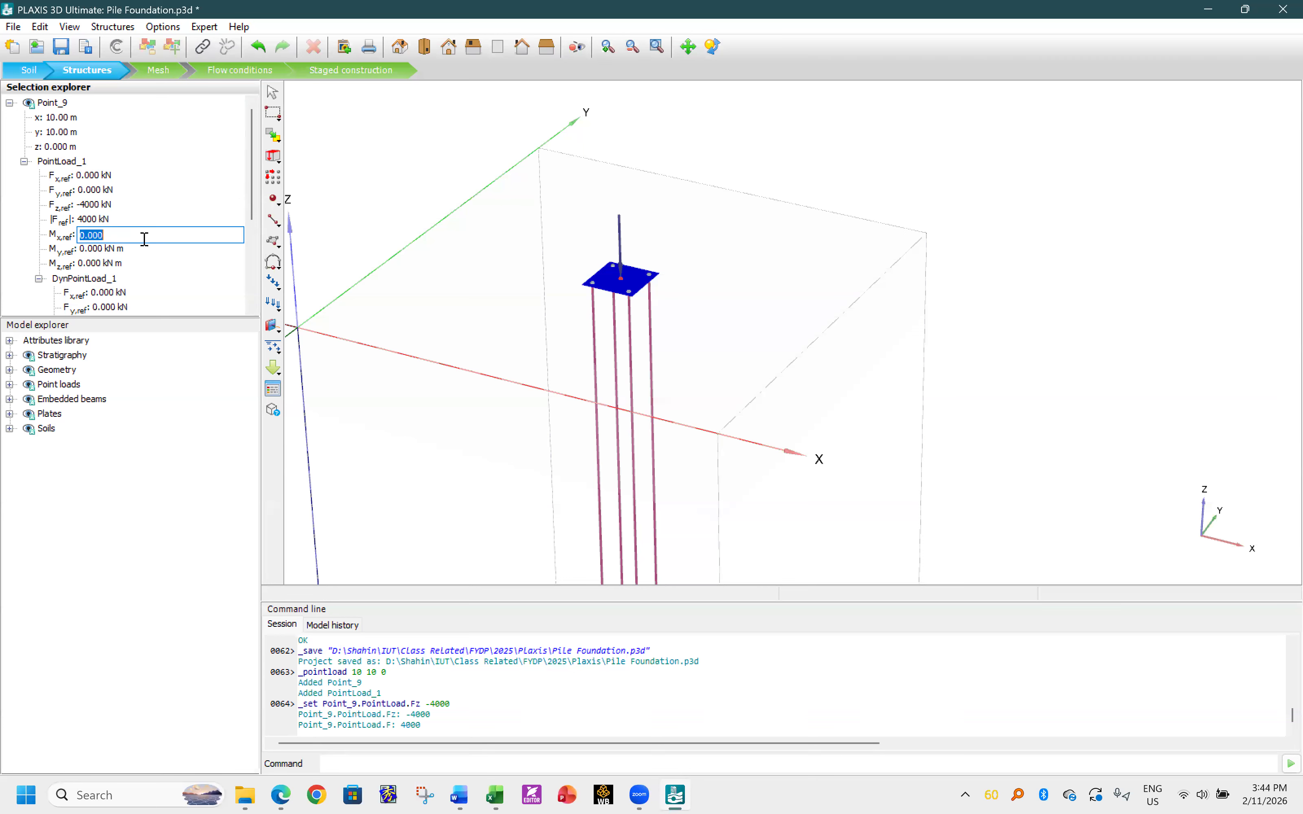
{"action": "left_click", "coordinate": [202, 208]}
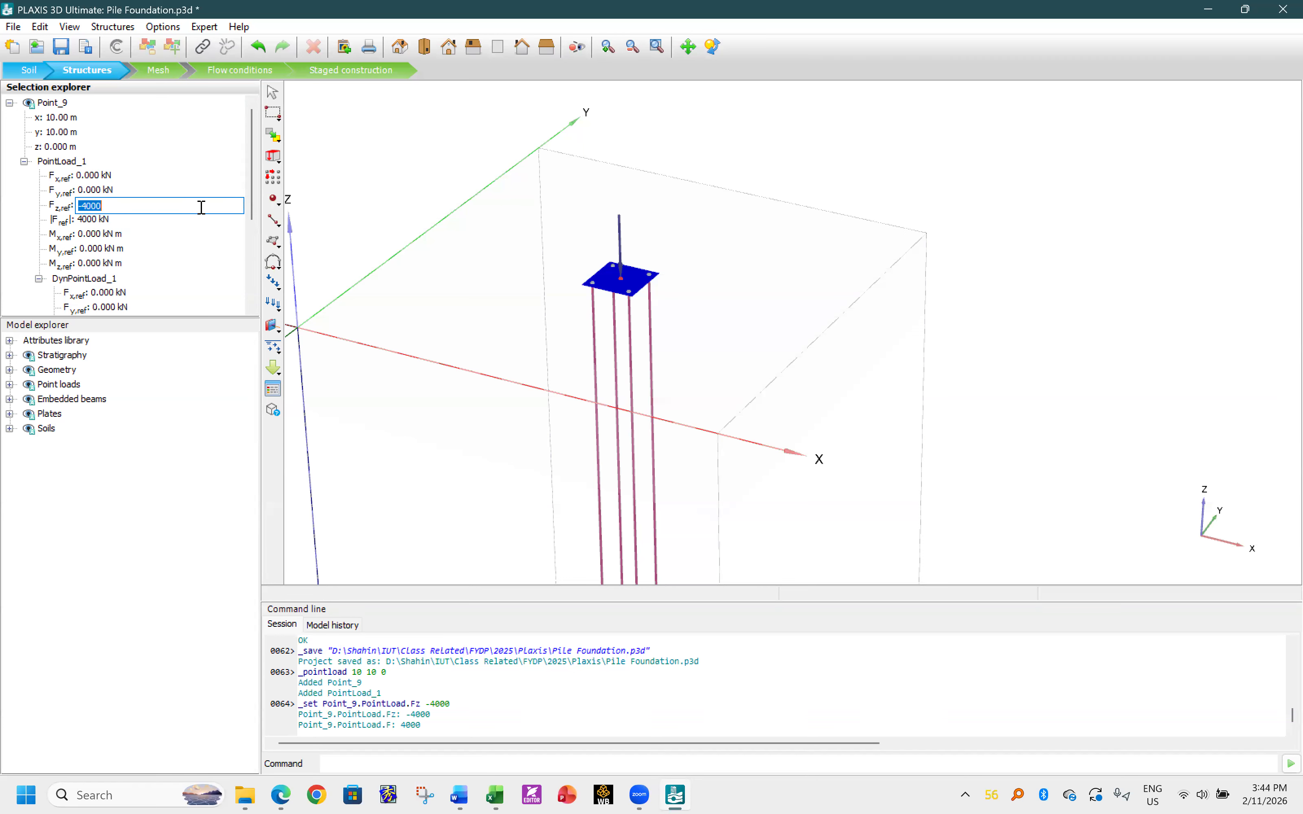
{"action": "left_click", "coordinate": [103, 250]}
{"action": "left_click", "coordinate": [106, 265]}
{"action": "left_click", "coordinate": [123, 251]}
{"action": "left_click", "coordinate": [205, 233]}
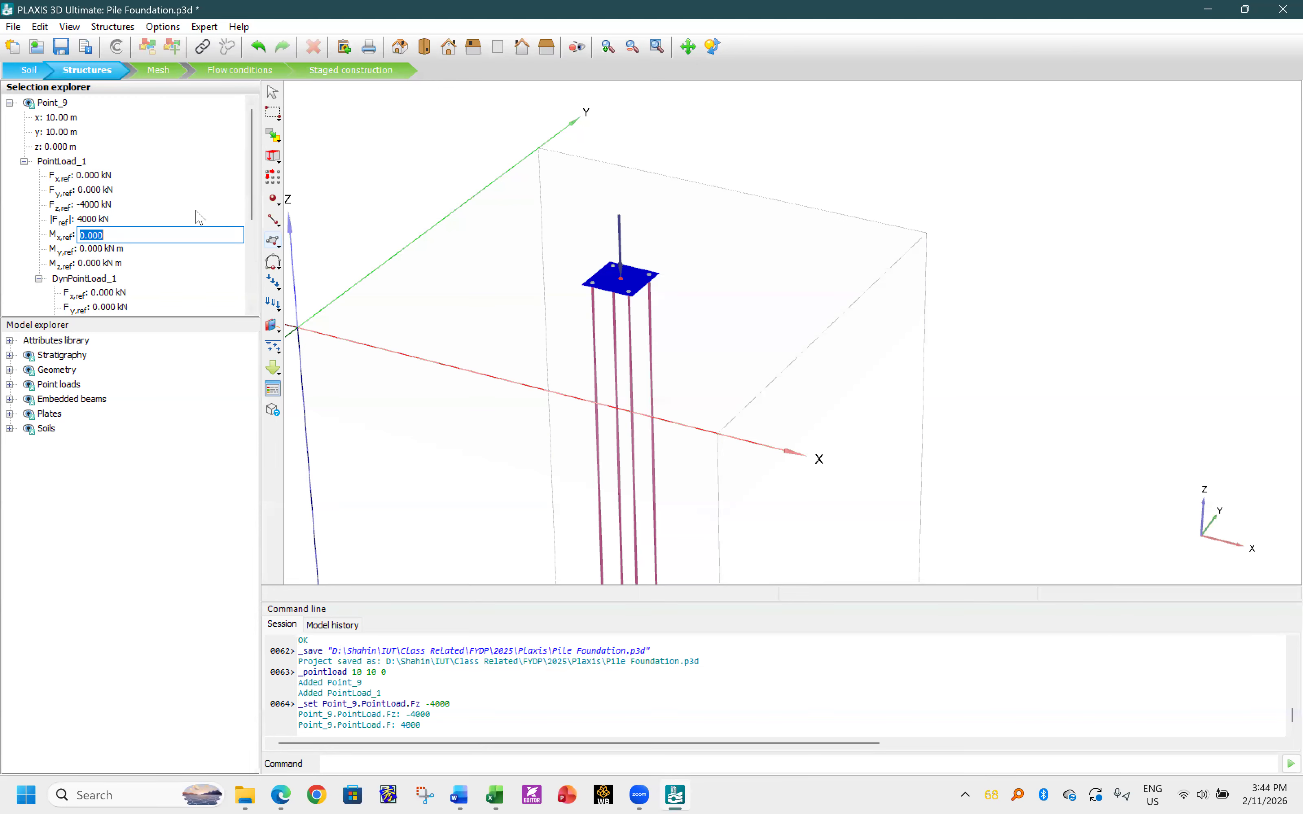
{"action": "left_click", "coordinate": [232, 190]}
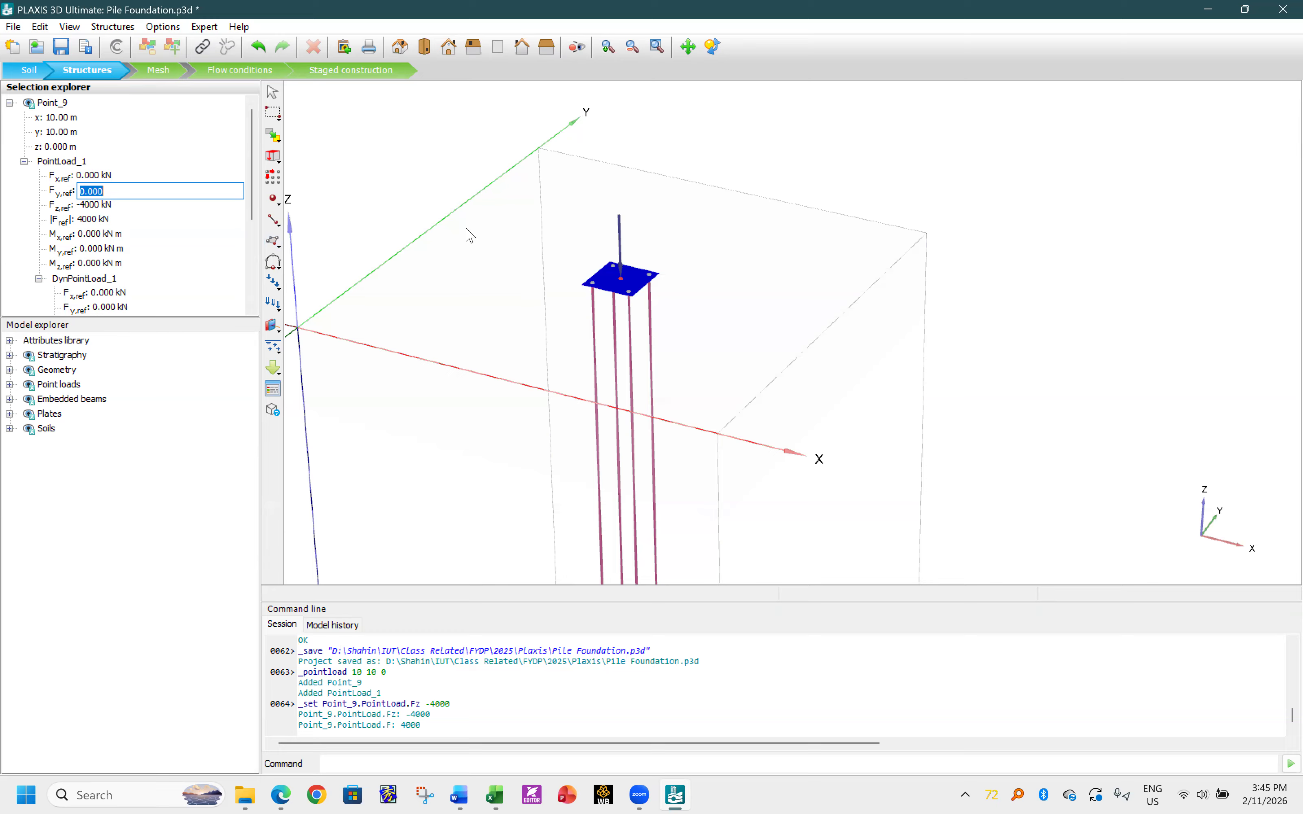
{"action": "left_click", "coordinate": [76, 240]}
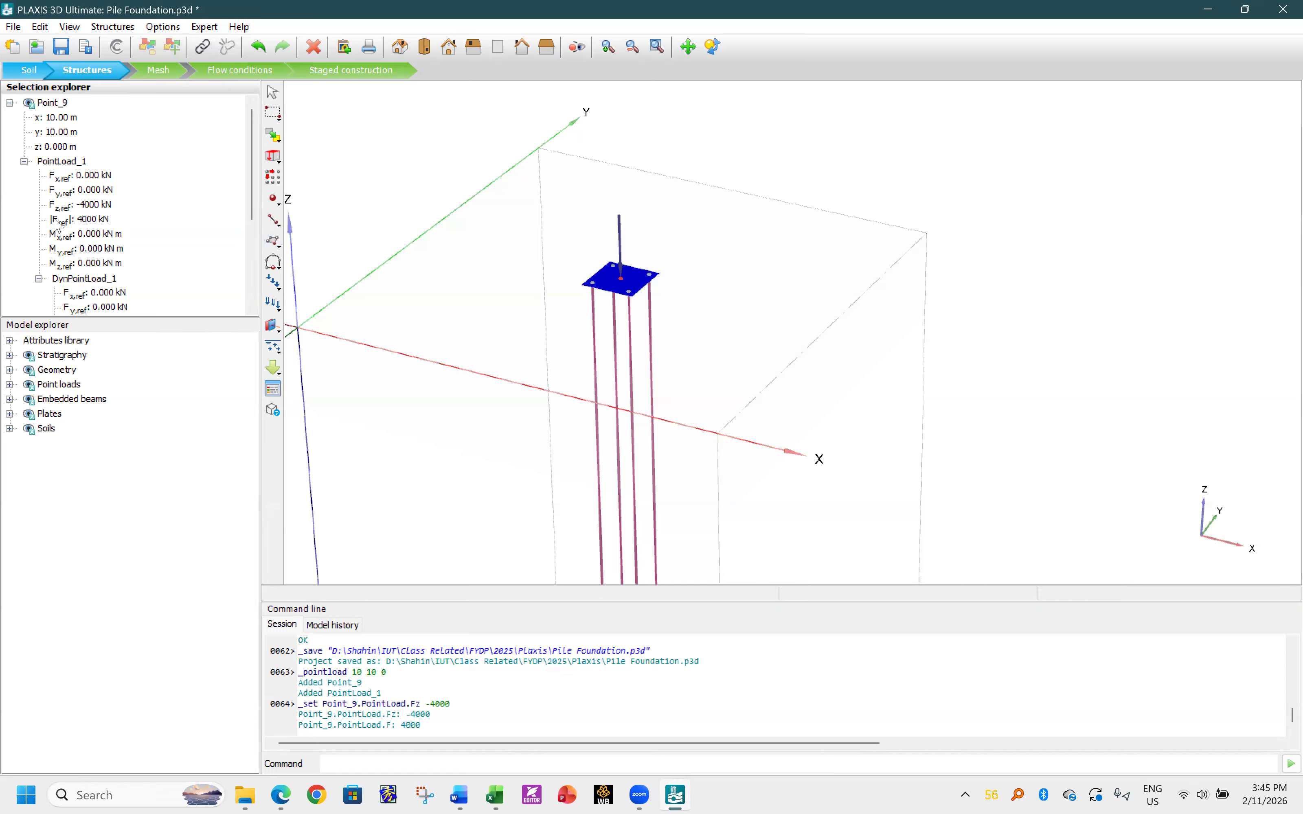
- Set the point load's Fx,ref component to 40 kN
{"action": "left_click", "coordinate": [102, 176]}
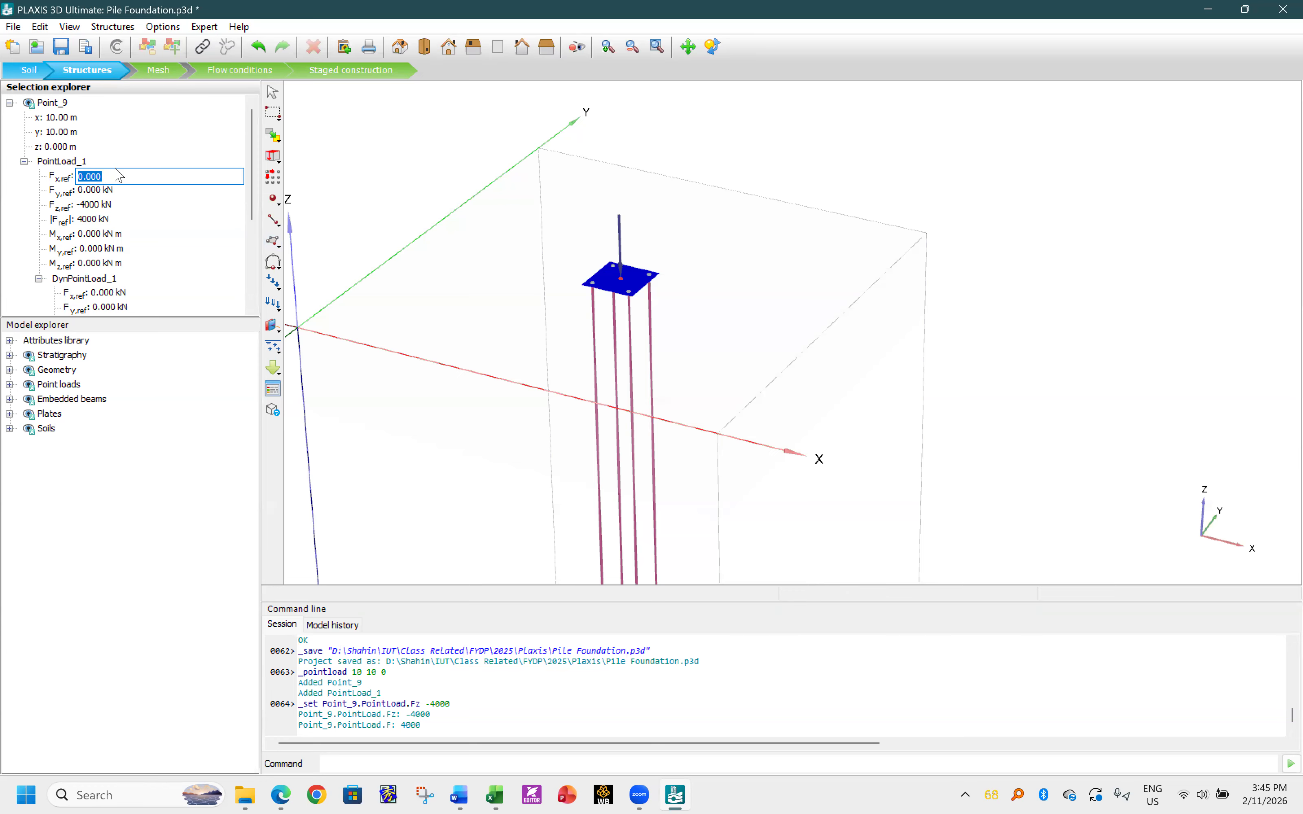
{"action": "type", "text": "40"}
{"action": "left_click", "coordinate": [150, 207]}
- Set the point load's horizontal components Fx,ref and Fy,ref to 100 kN each and save the project
{"action": "left_click", "coordinate": [91, 173]}
{"action": "left_click", "coordinate": [89, 176]}
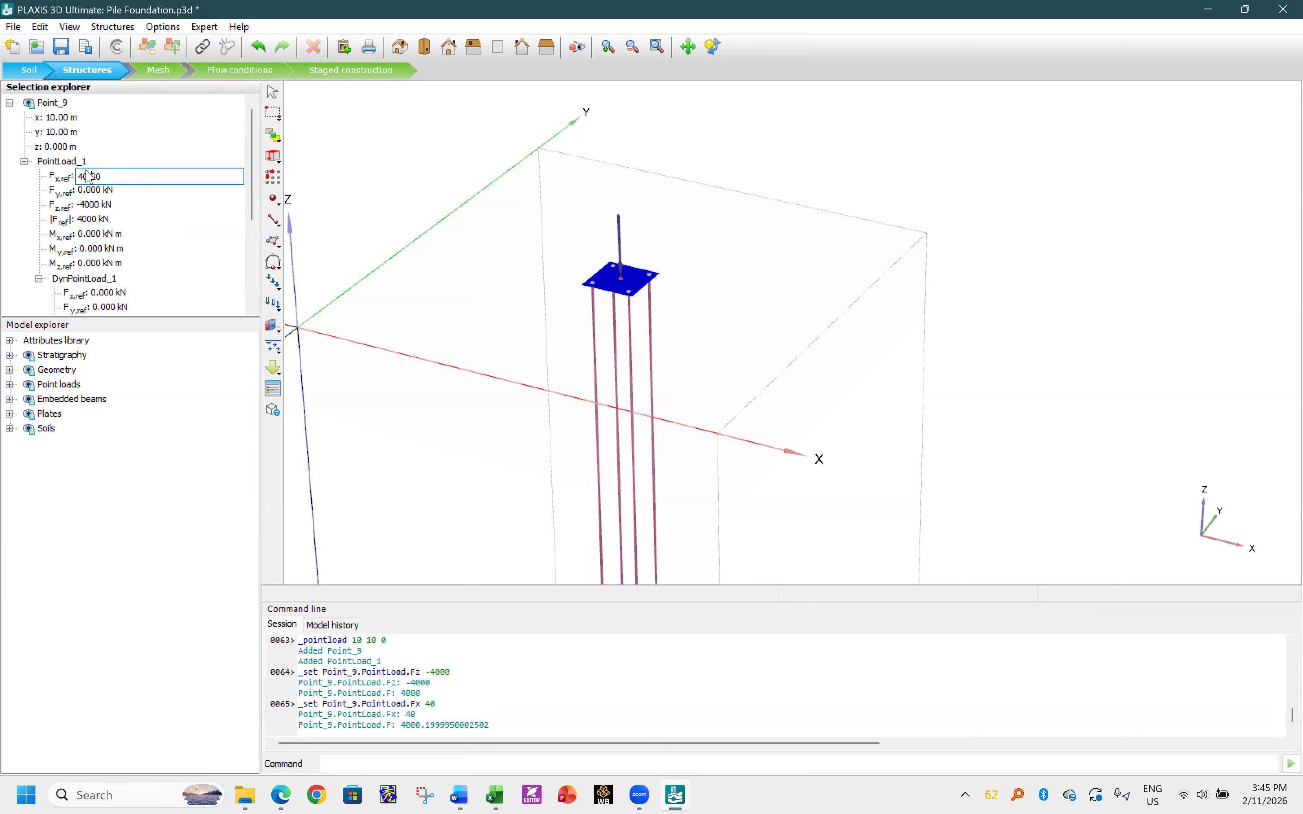
{"action": "left_click_drag", "start_coordinate": [112, 174], "coordinate": [79, 165]}
{"action": "type", "text": "100"}
{"action": "key", "text": "Tab"}
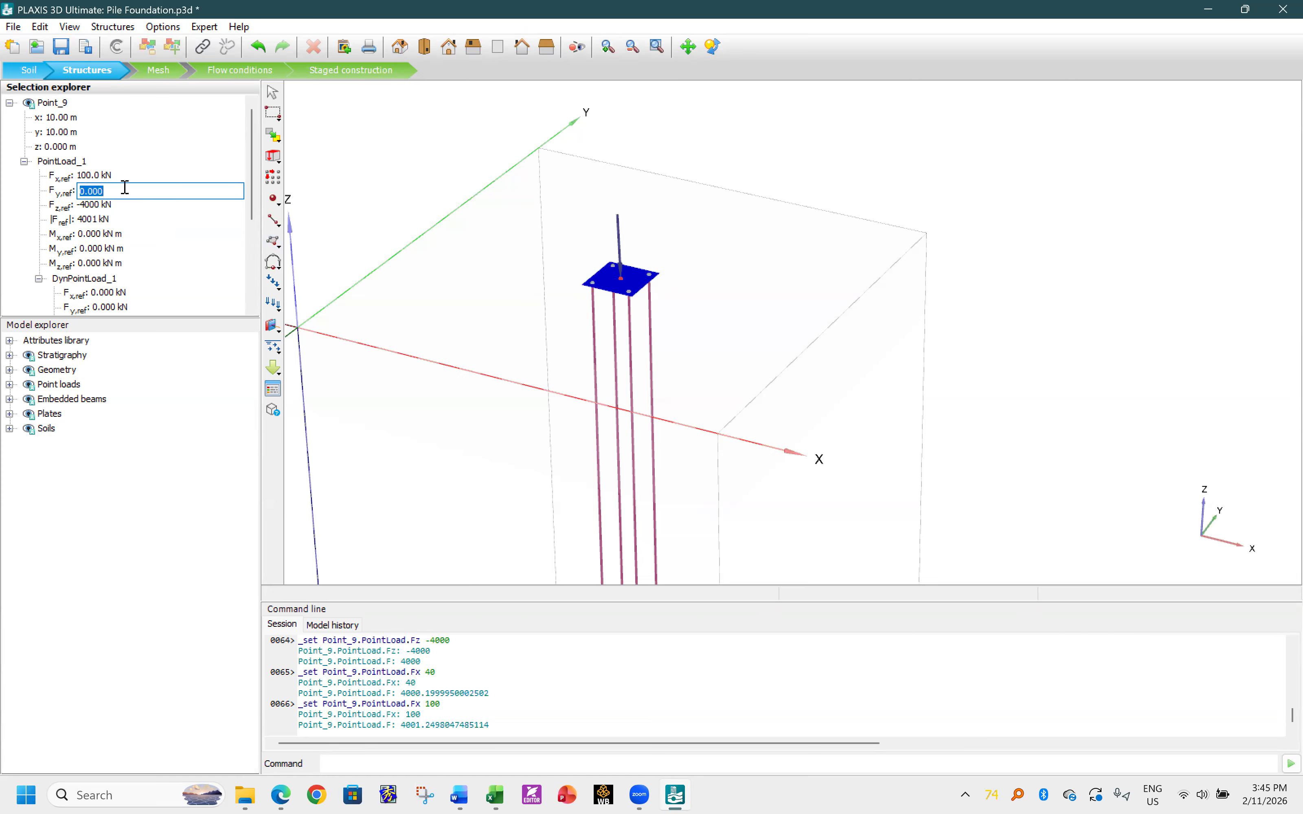
{"action": "type", "text": "100"}
{"action": "key", "text": "Return"}
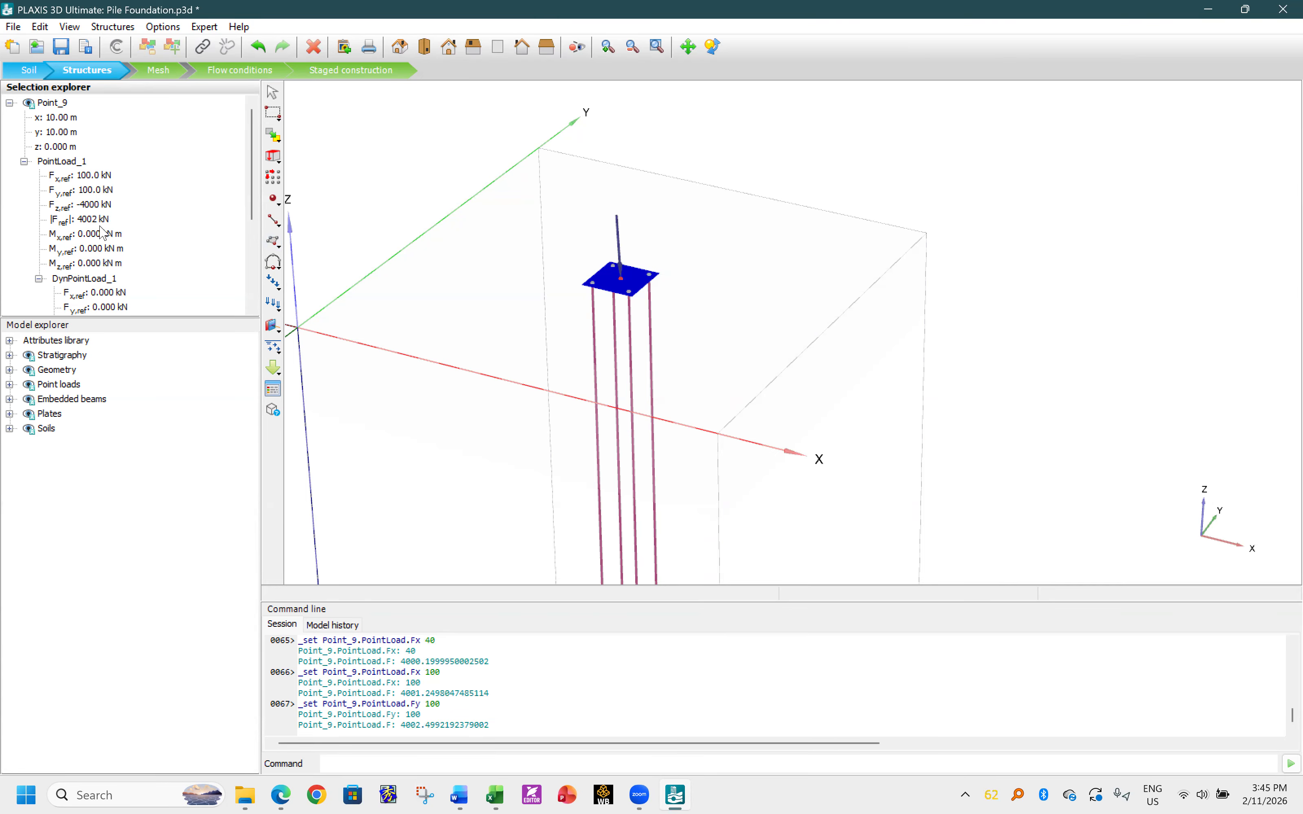
{"action": "left_click", "coordinate": [195, 176]}
{"action": "left_click", "coordinate": [62, 48]}
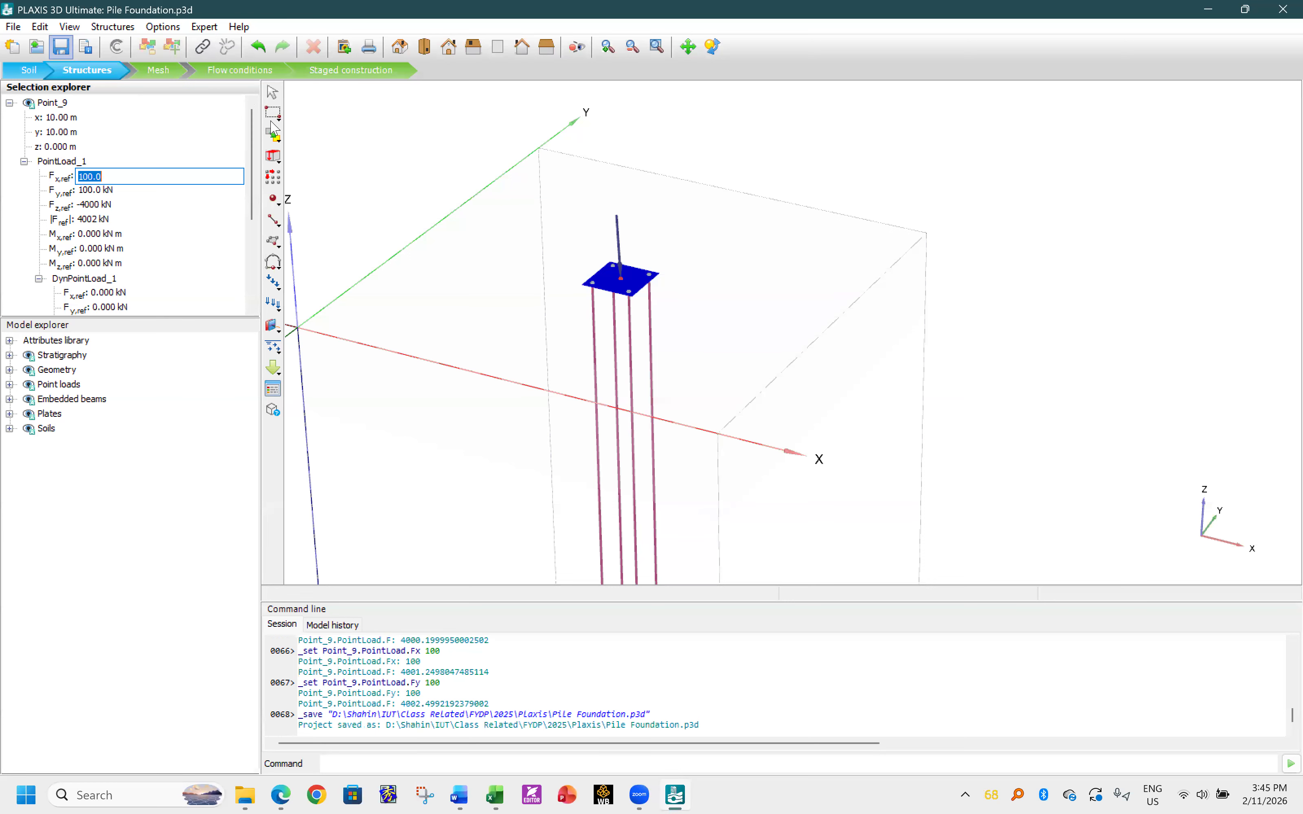
- Generate the mesh with medium element distribution and enhanced mesh refinements, and check the resulting element and node counts
{"action": "left_click", "coordinate": [159, 75]}
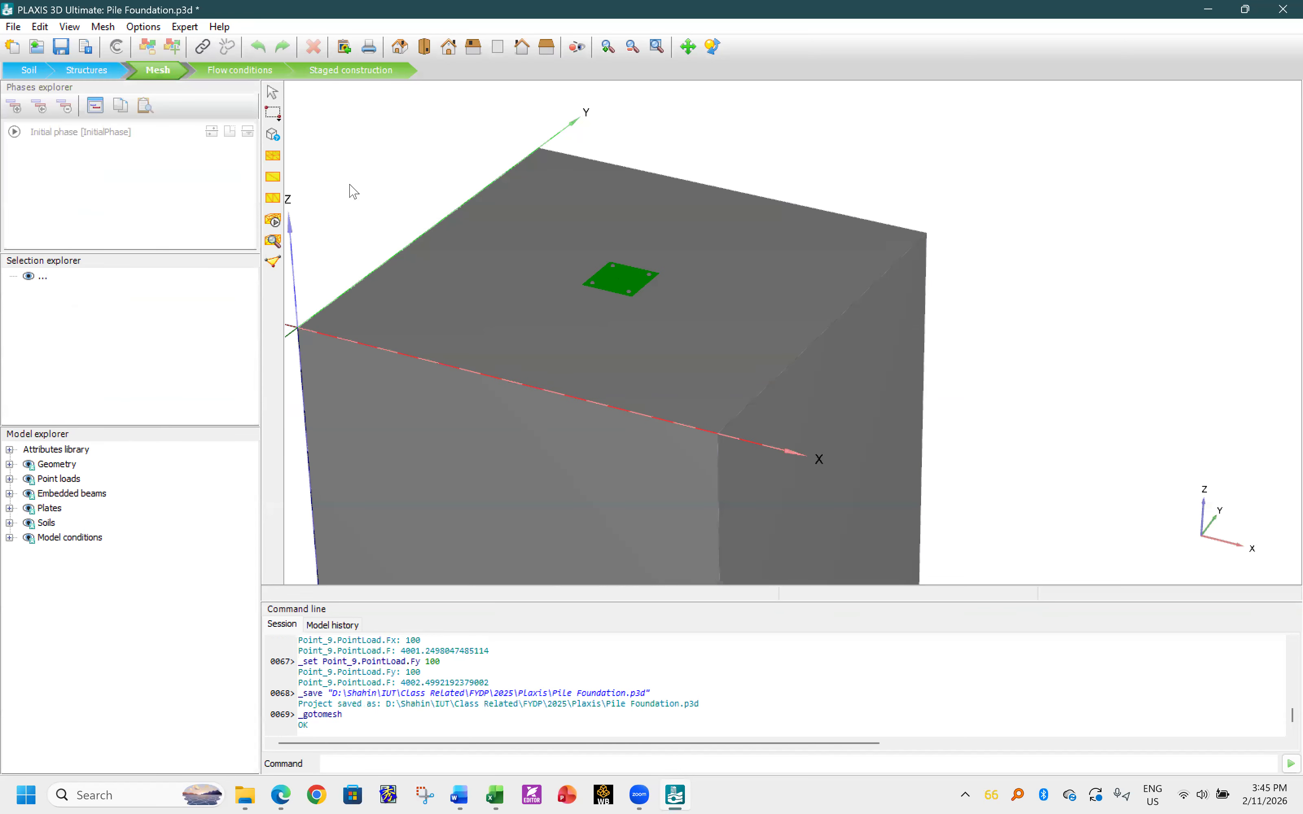
{"action": "left_click", "coordinate": [273, 222]}
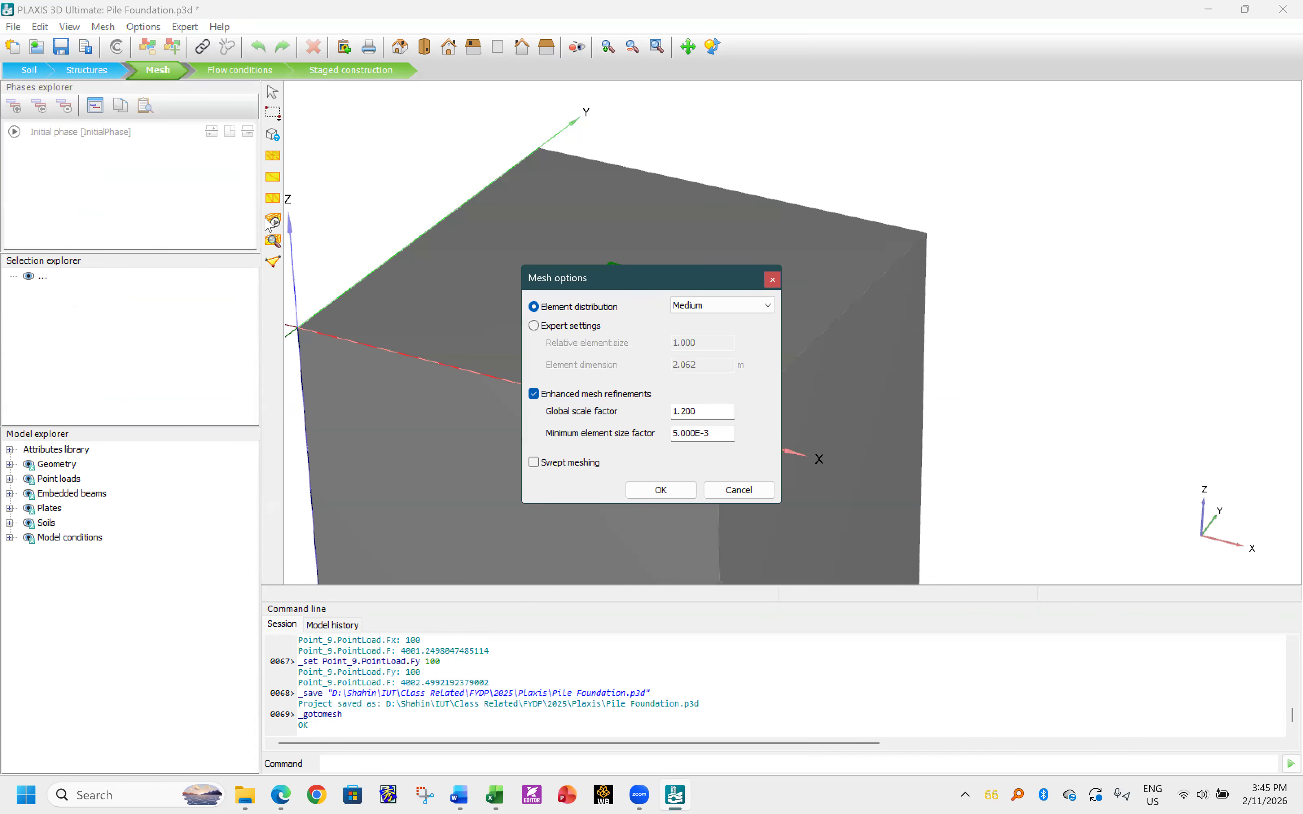
{"action": "left_click", "coordinate": [683, 491]}
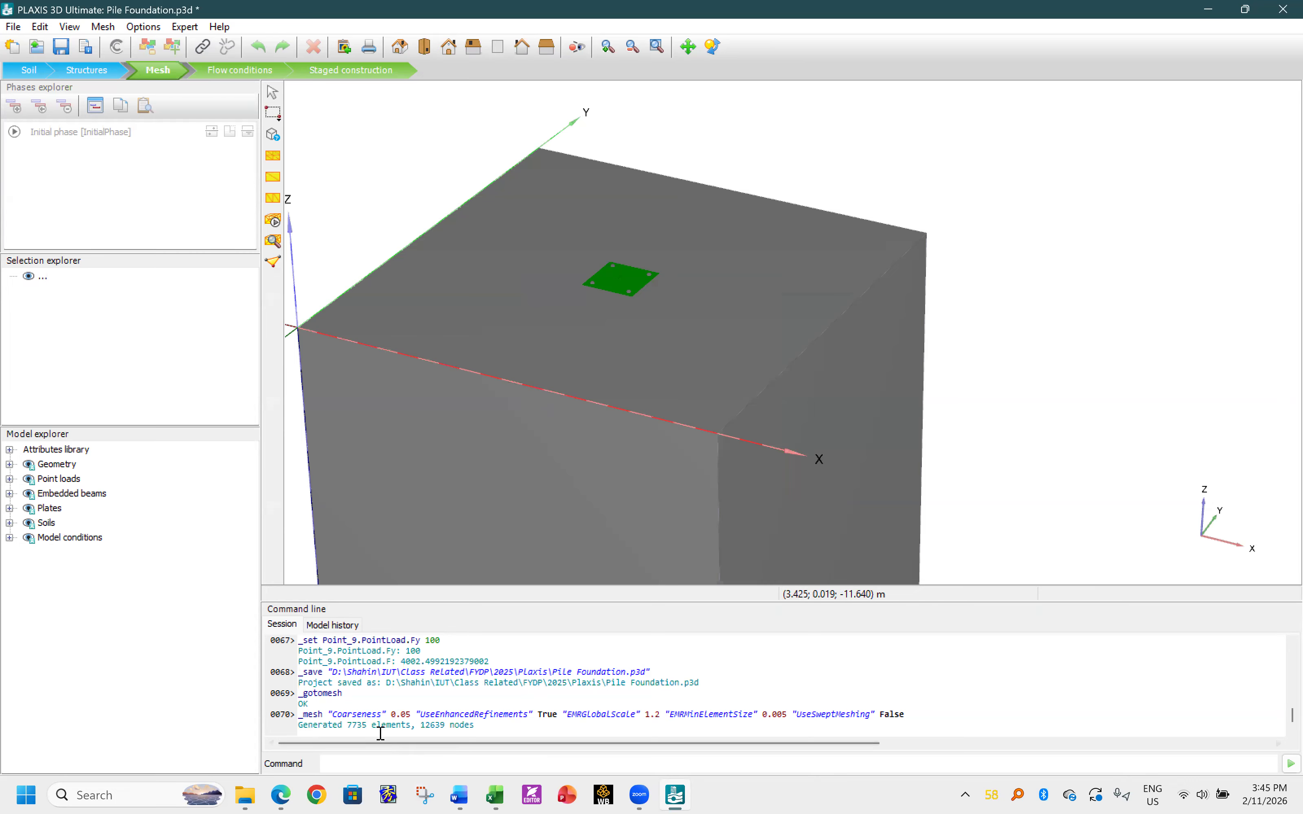
{"action": "left_click_drag", "start_coordinate": [498, 726], "coordinate": [342, 724]}
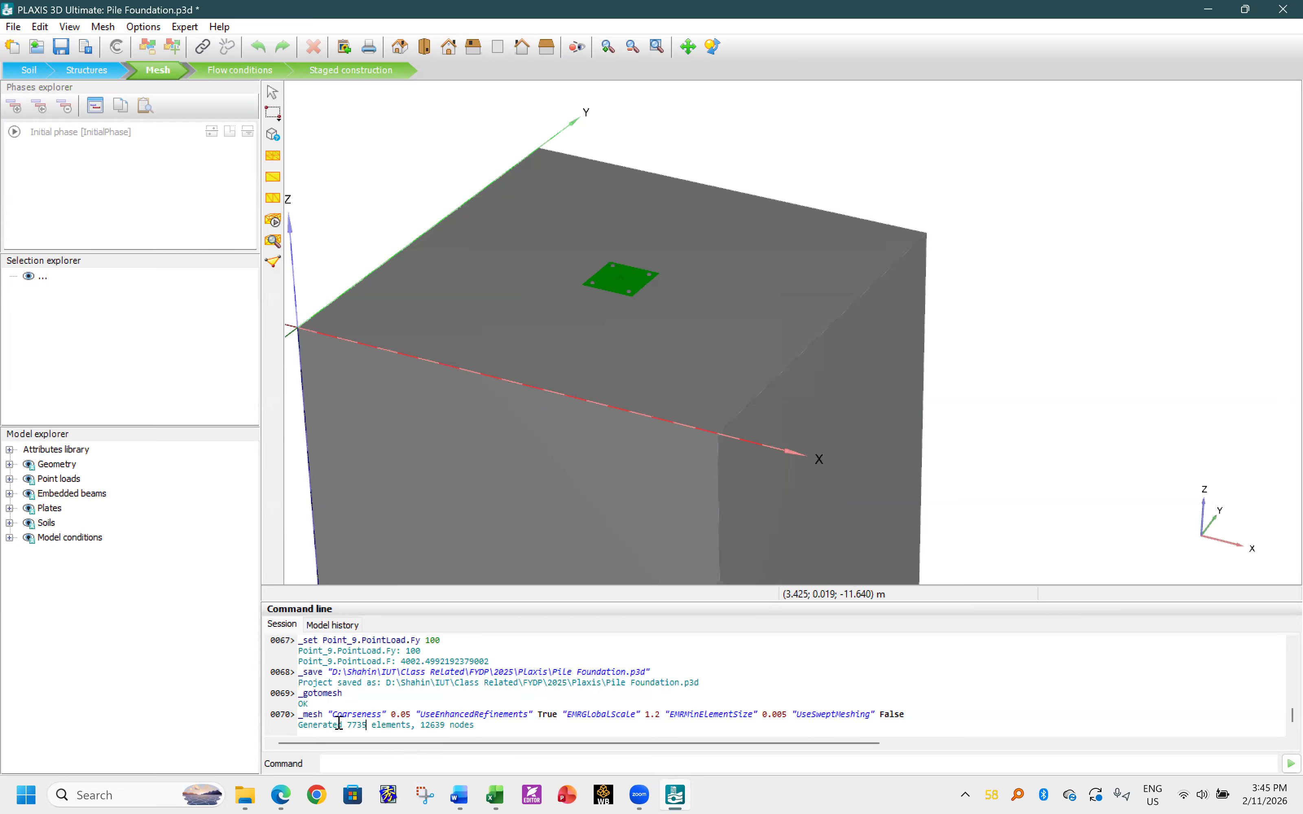
{"action": "left_click", "coordinate": [469, 724], "text": "shift"}
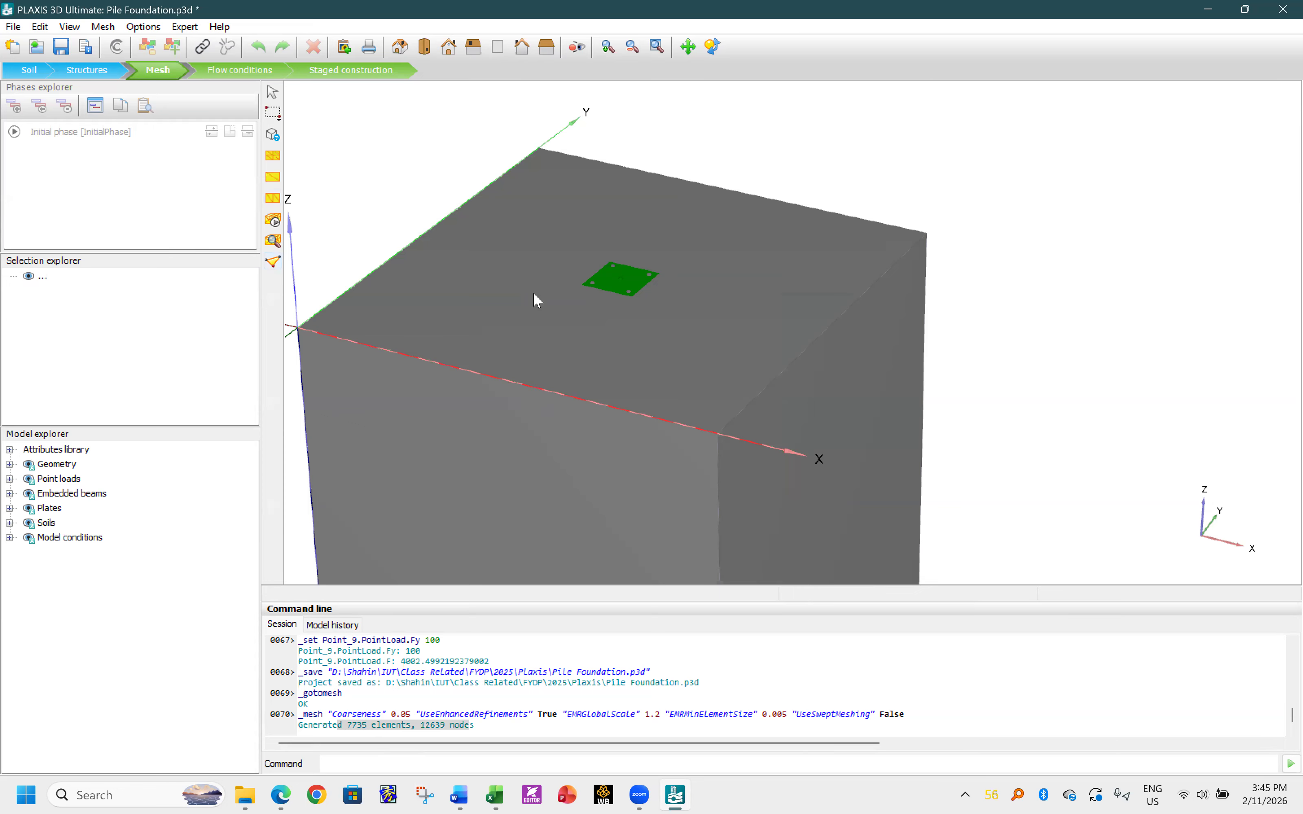
- View the mesh's selectable nodes and stress points in the output program, close it, and save the project
{"action": "left_click", "coordinate": [274, 255]}
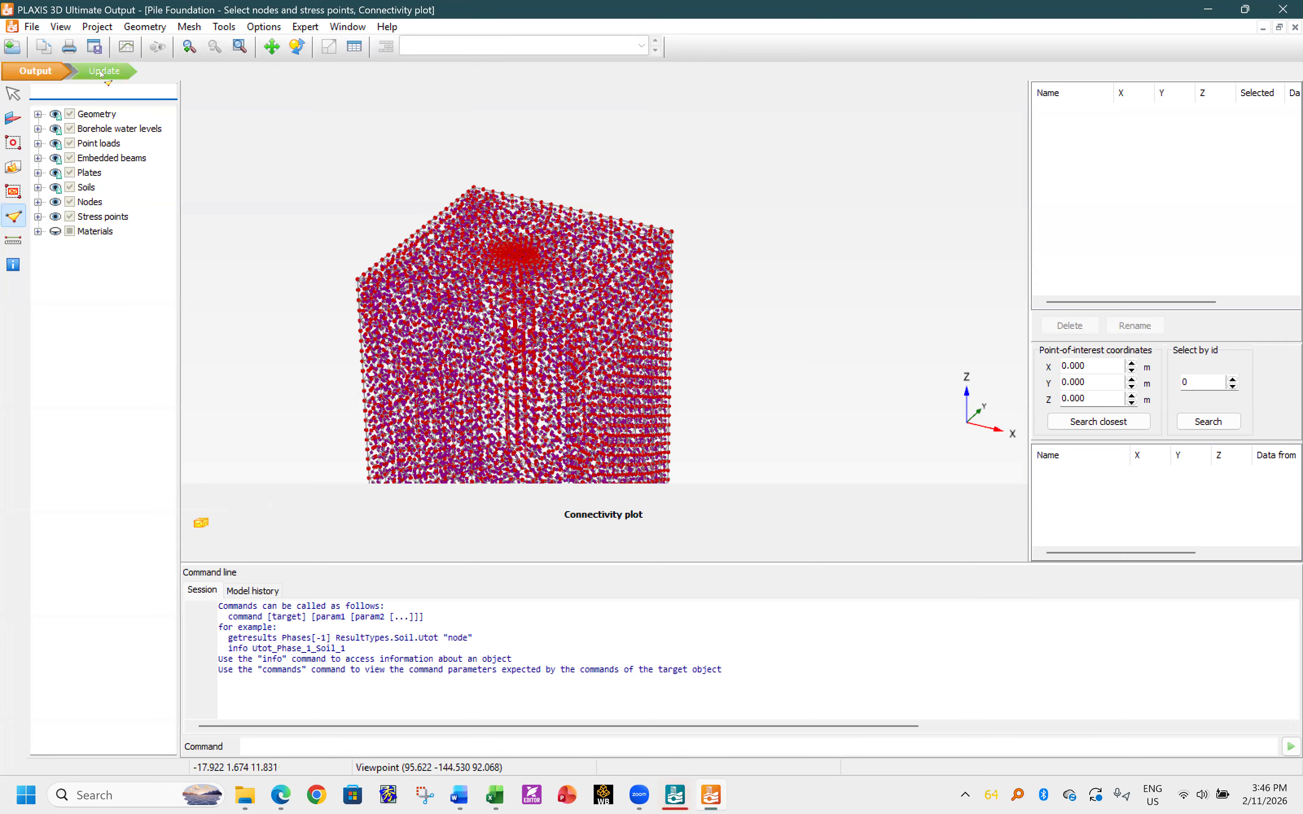
{"action": "left_click_drag", "start_coordinate": [375, 13], "coordinate": [1177, 233]}
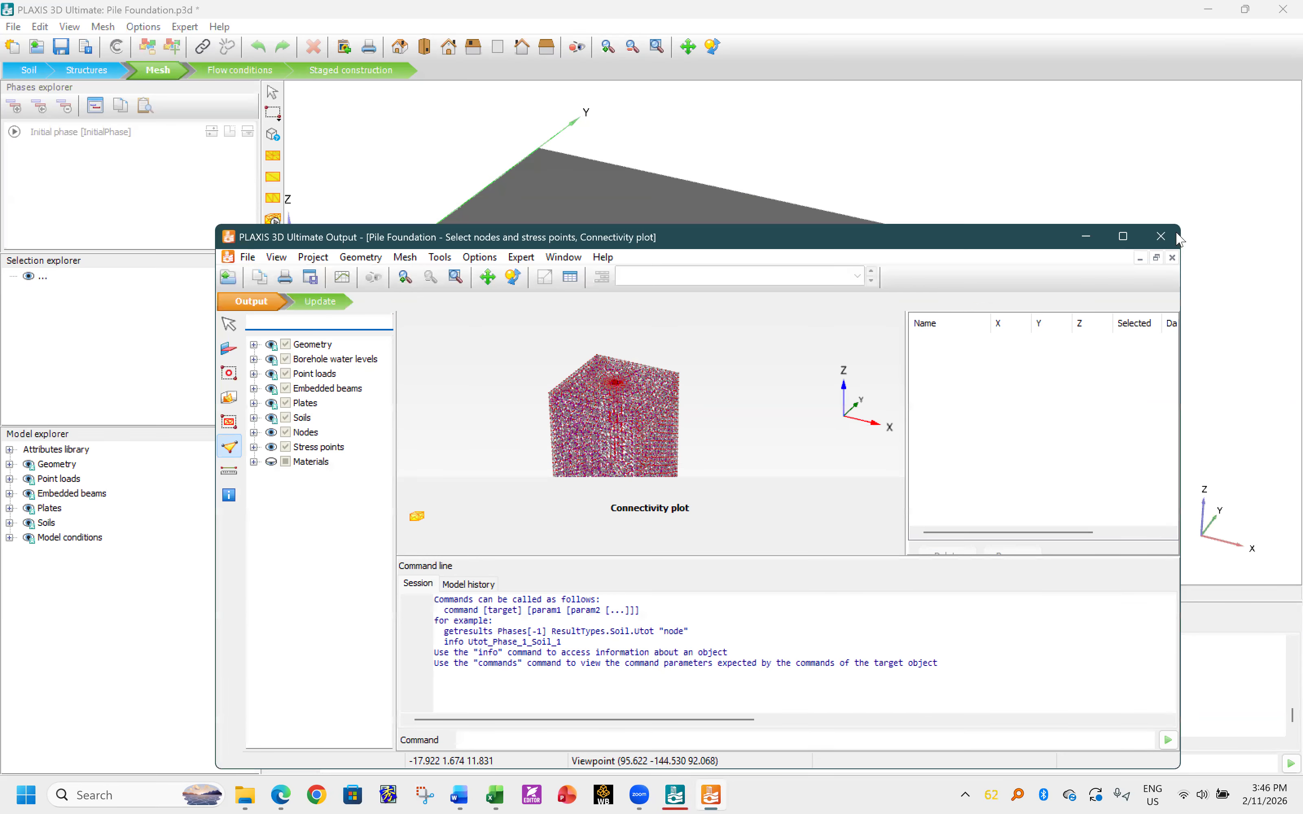
{"action": "left_click", "coordinate": [1161, 236]}
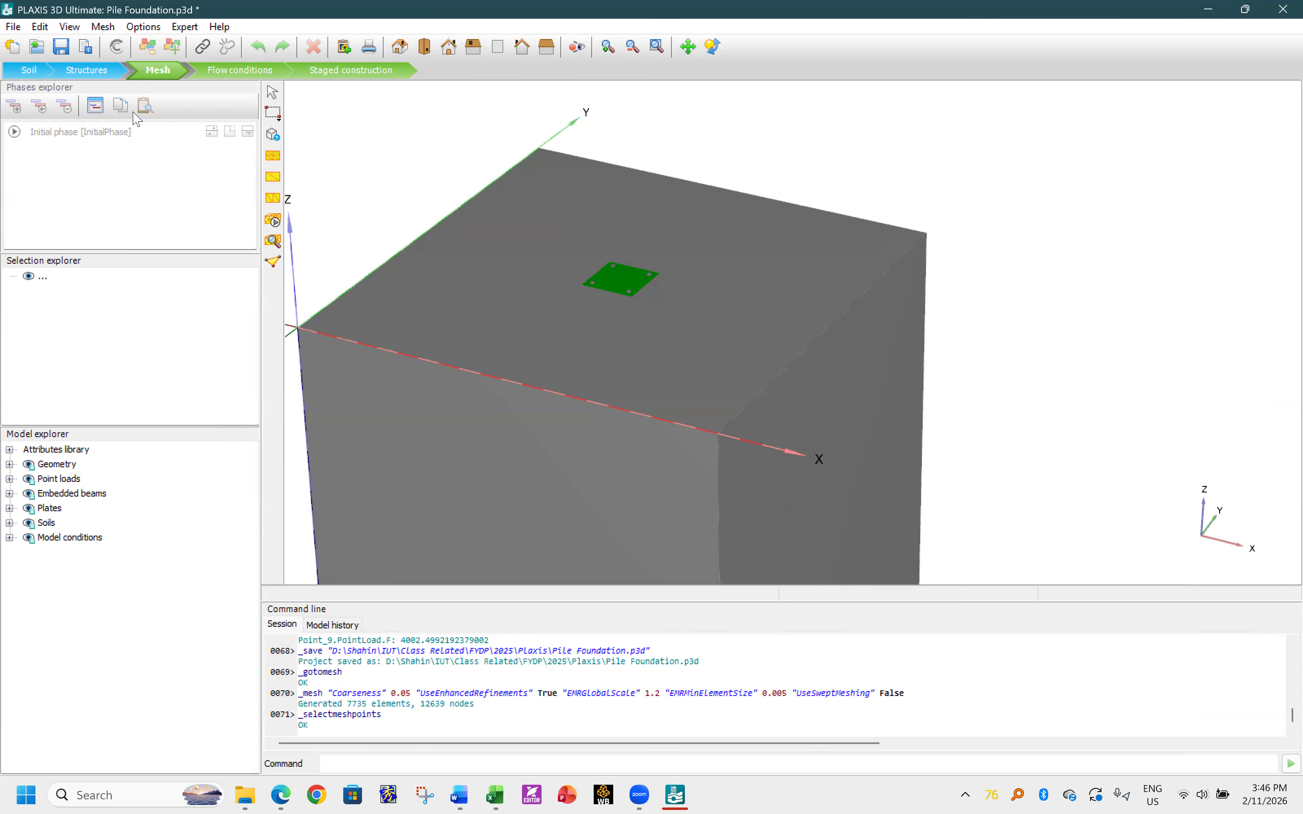
{"action": "left_click", "coordinate": [61, 47]}
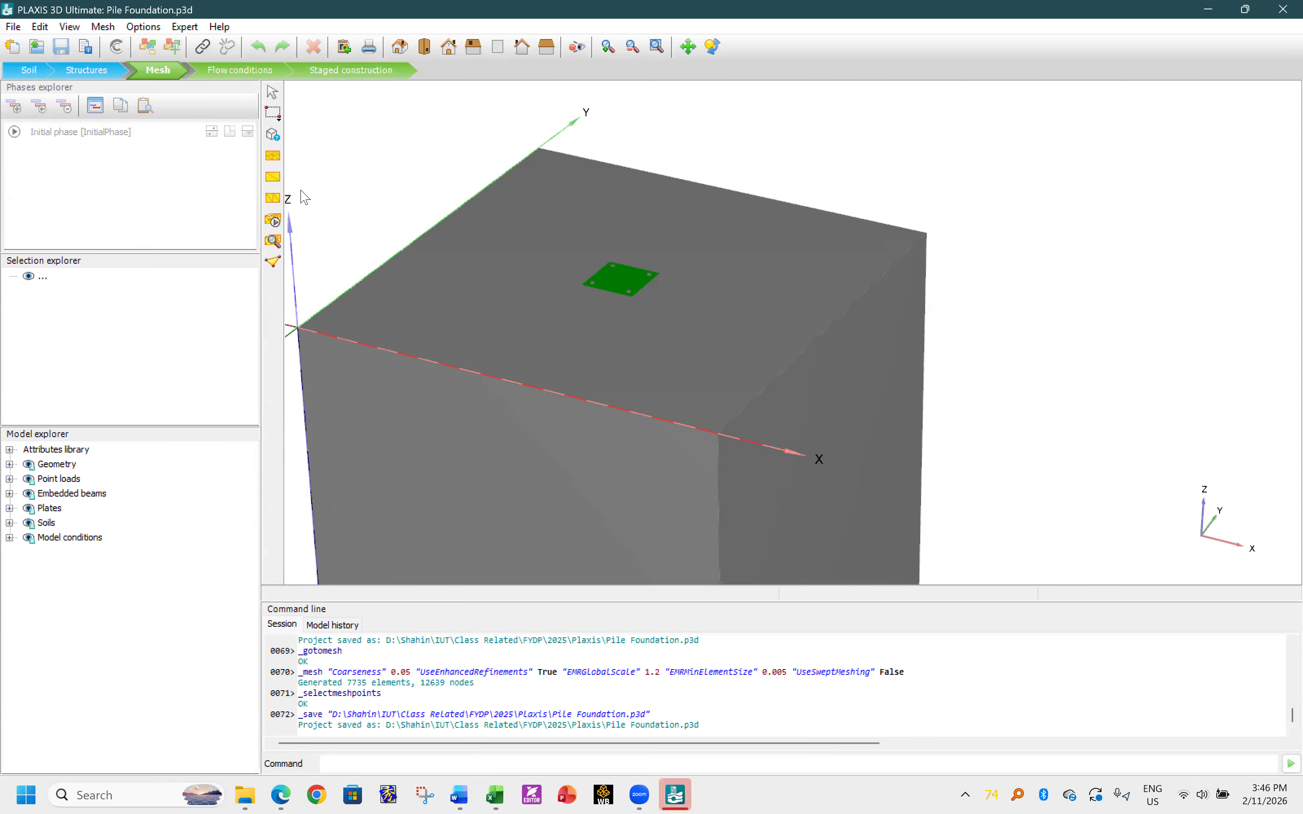
- Go to staged construction and accept the initial phase settings with K0 procedure as the calculation type
{"action": "left_click", "coordinate": [351, 71]}
{"action": "double_click", "coordinate": [75, 132]}
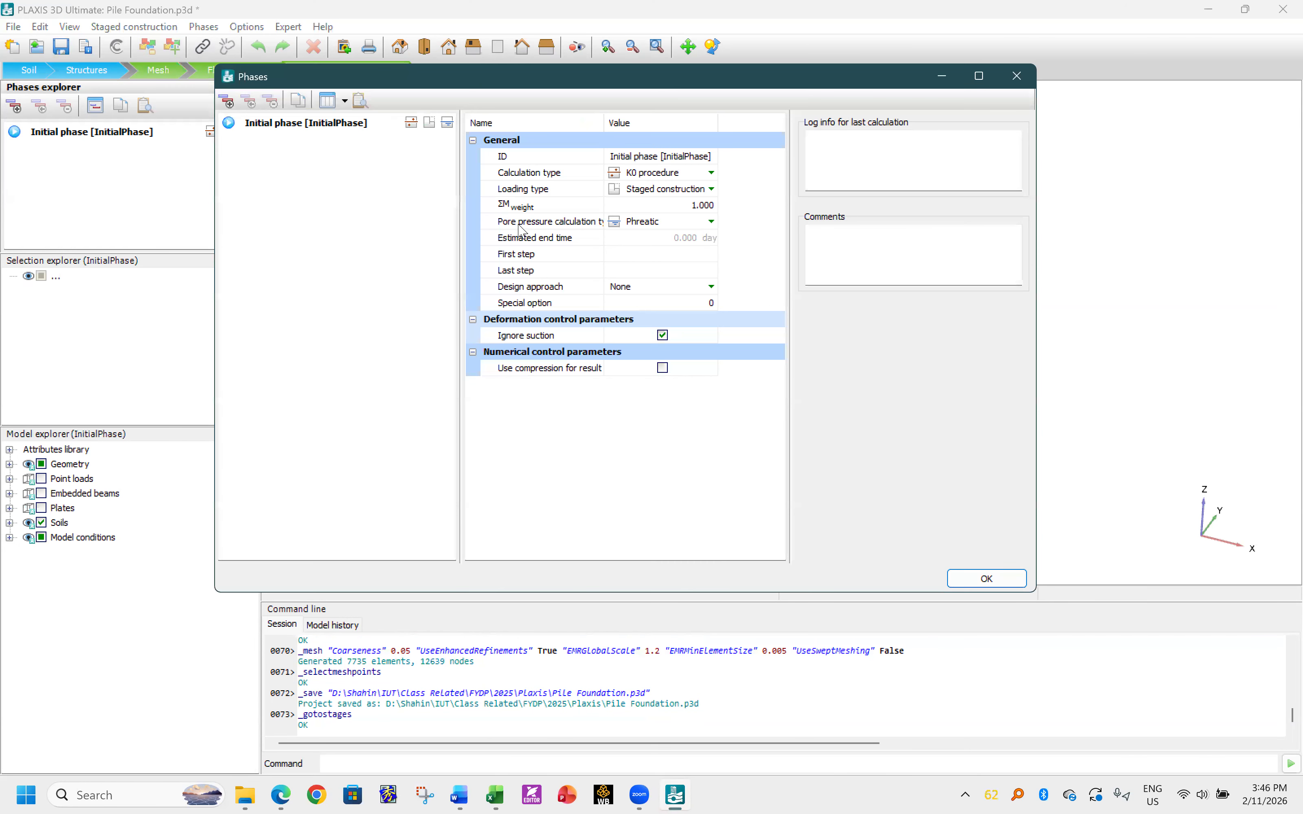
{"action": "left_click", "coordinate": [645, 173]}
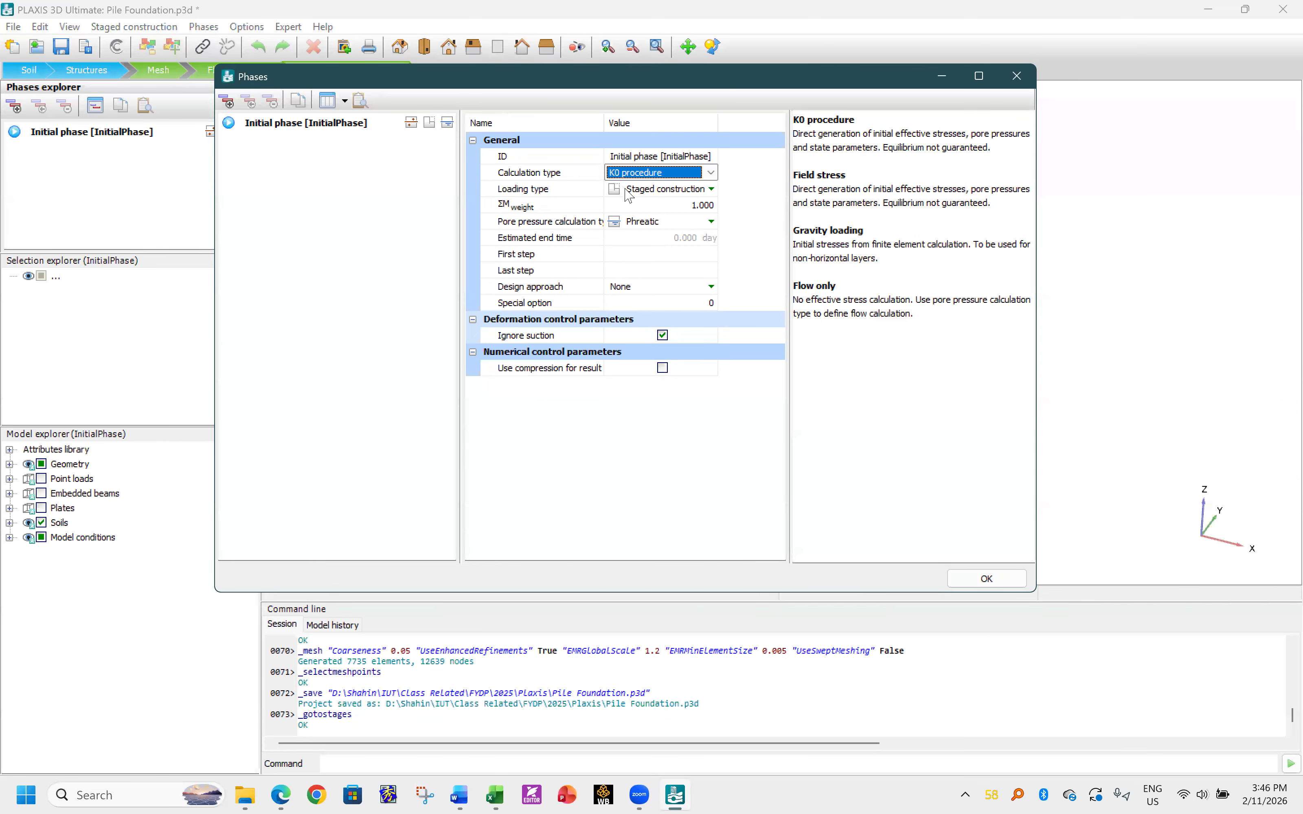
{"action": "left_click", "coordinate": [985, 580]}
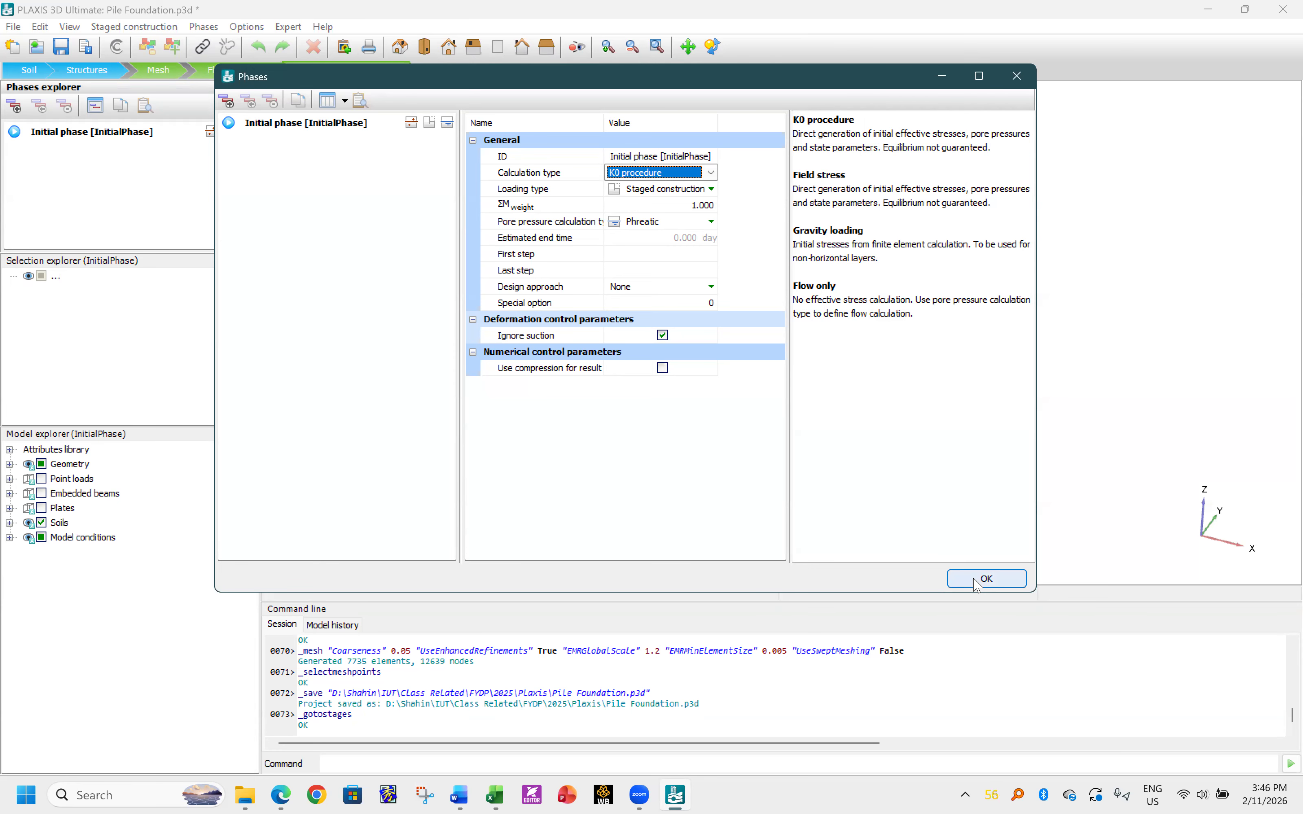
- Add a calculation phase after the initial phase and name it "Consruction Pile"
{"action": "left_click", "coordinate": [16, 108]}
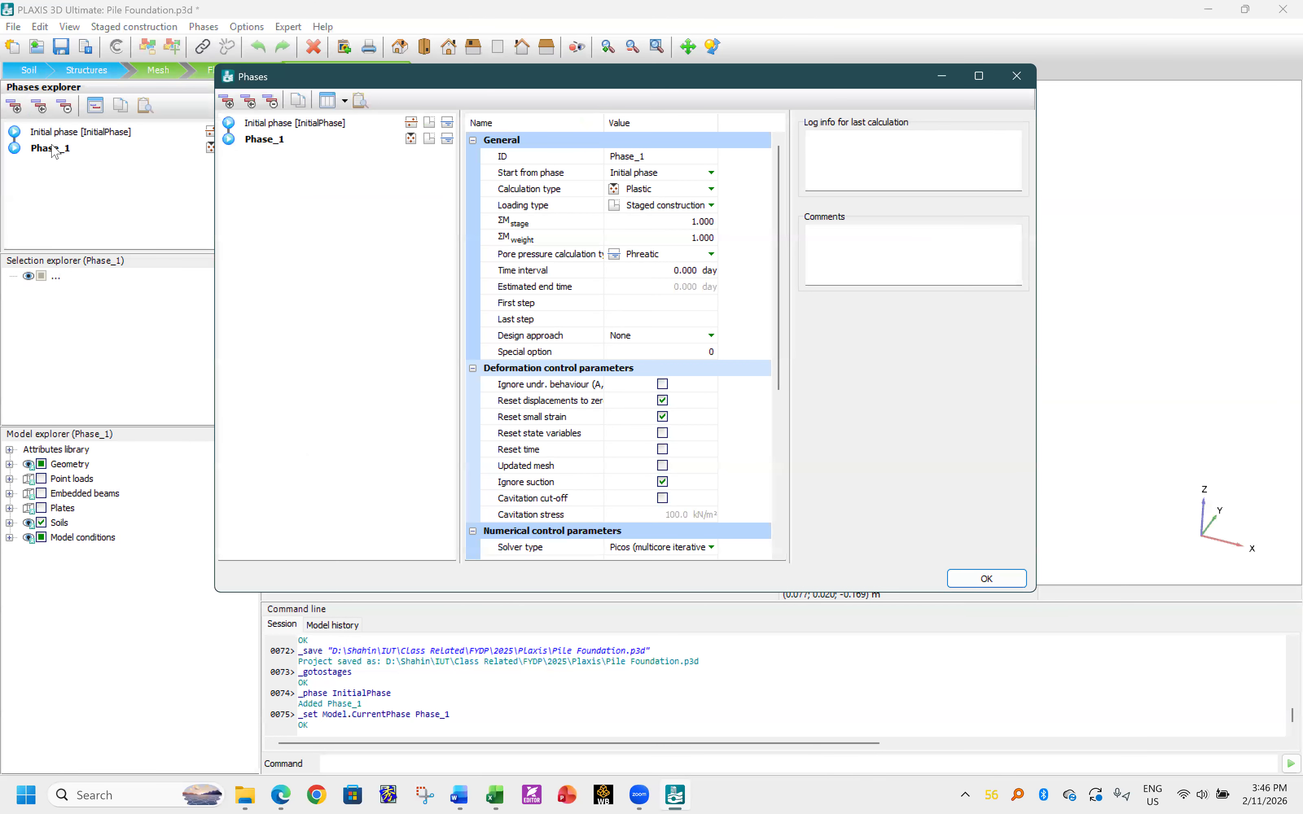
{"action": "left_click", "coordinate": [273, 143]}
{"action": "left_click", "coordinate": [650, 157]}
{"action": "type", "text": "Consruction Pile"}
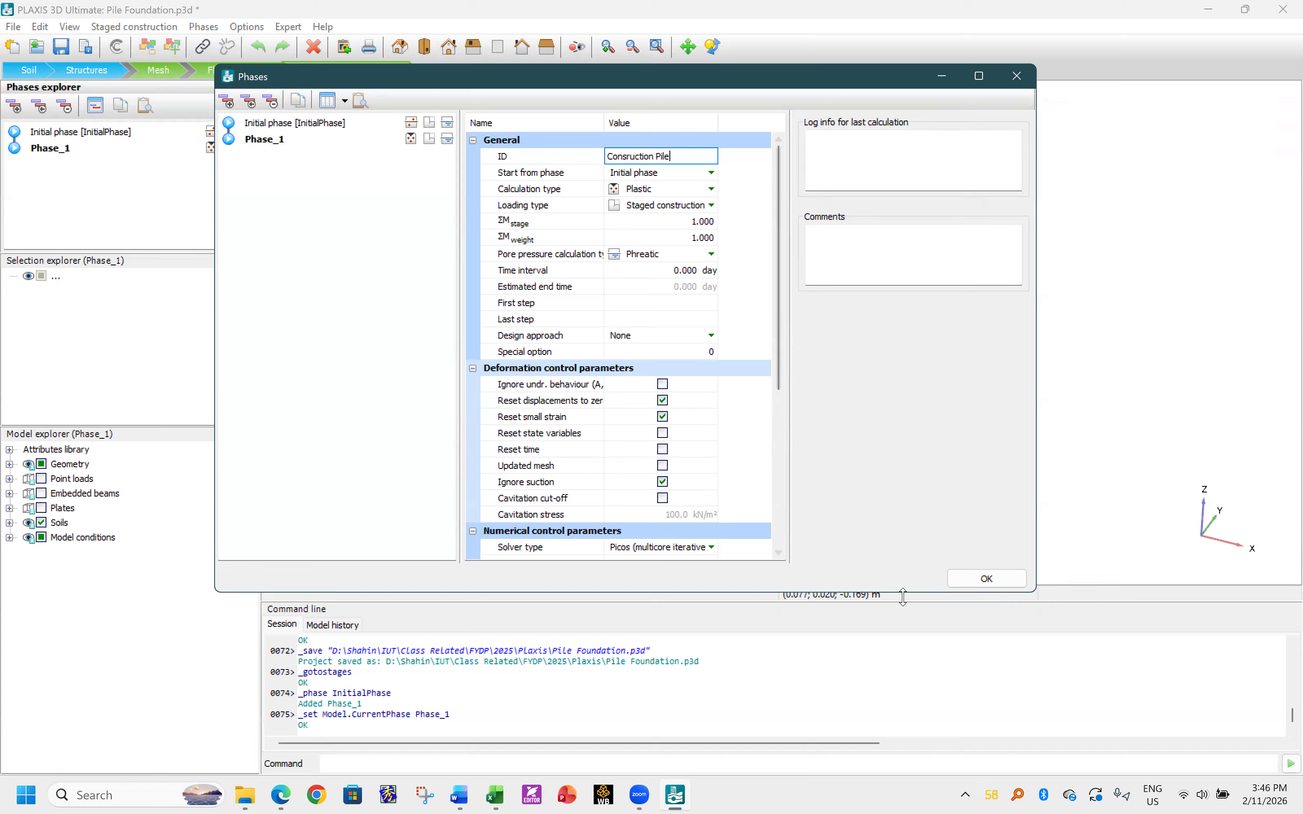
{"action": "left_click", "coordinate": [987, 579]}
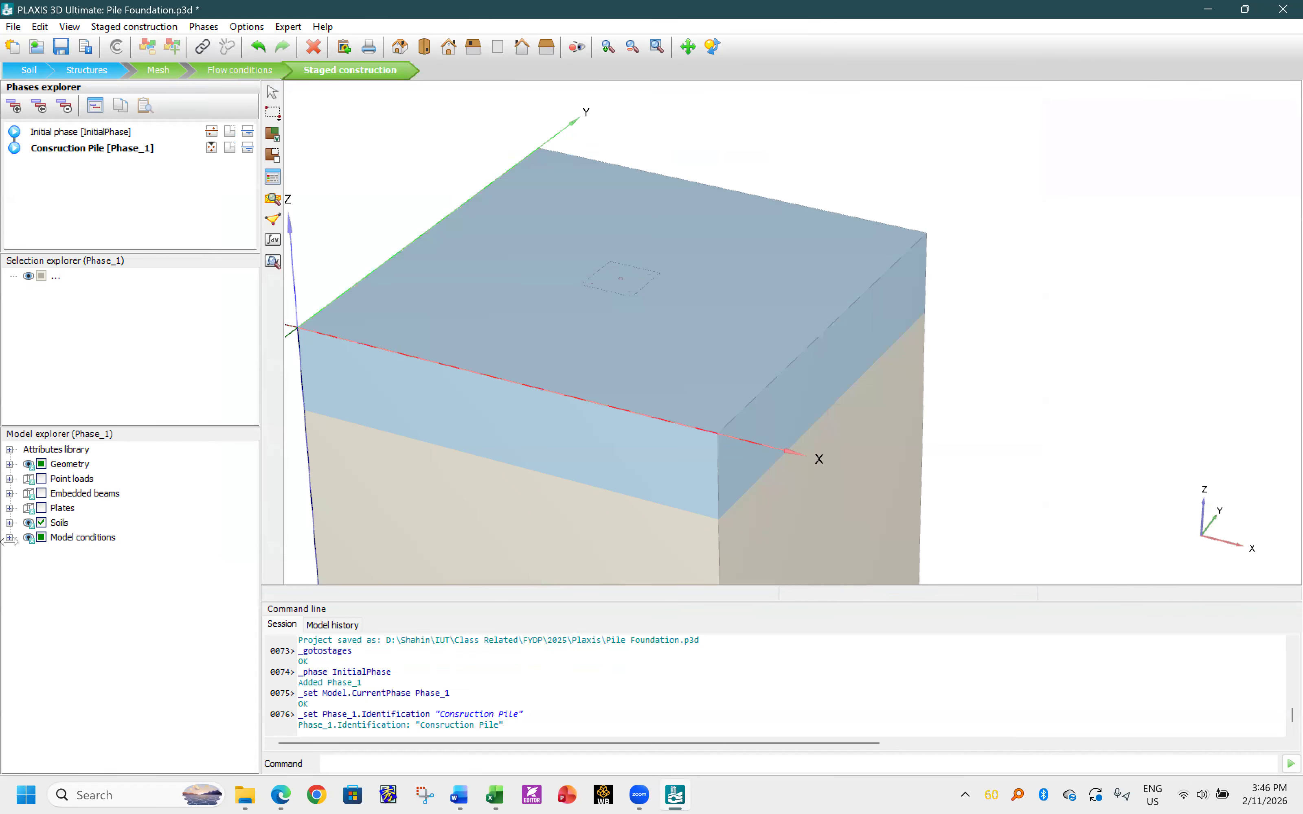
- Activate all four embedded beams in the Consruction Pile phase
{"action": "left_click", "coordinate": [10, 494]}
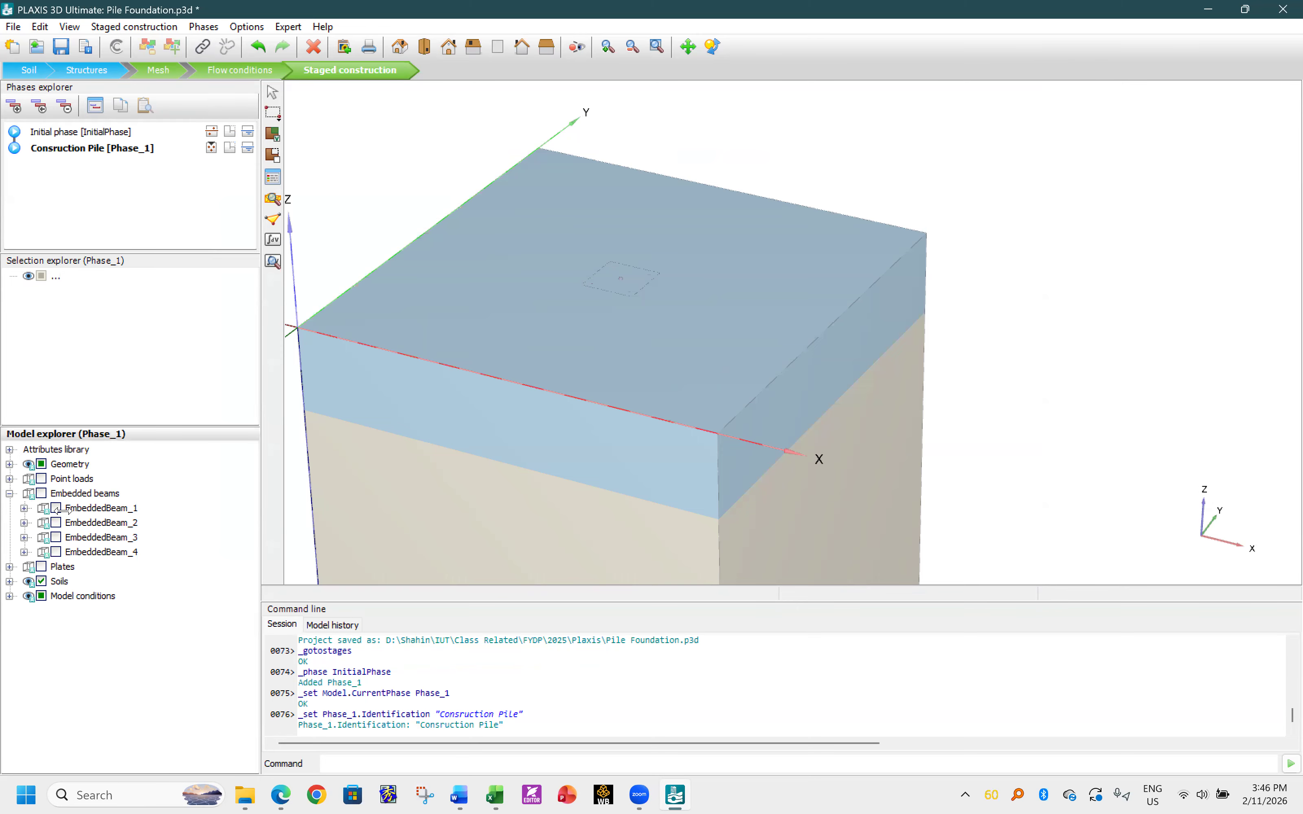
{"action": "left_click", "coordinate": [102, 508]}
{"action": "left_click", "coordinate": [103, 509]}
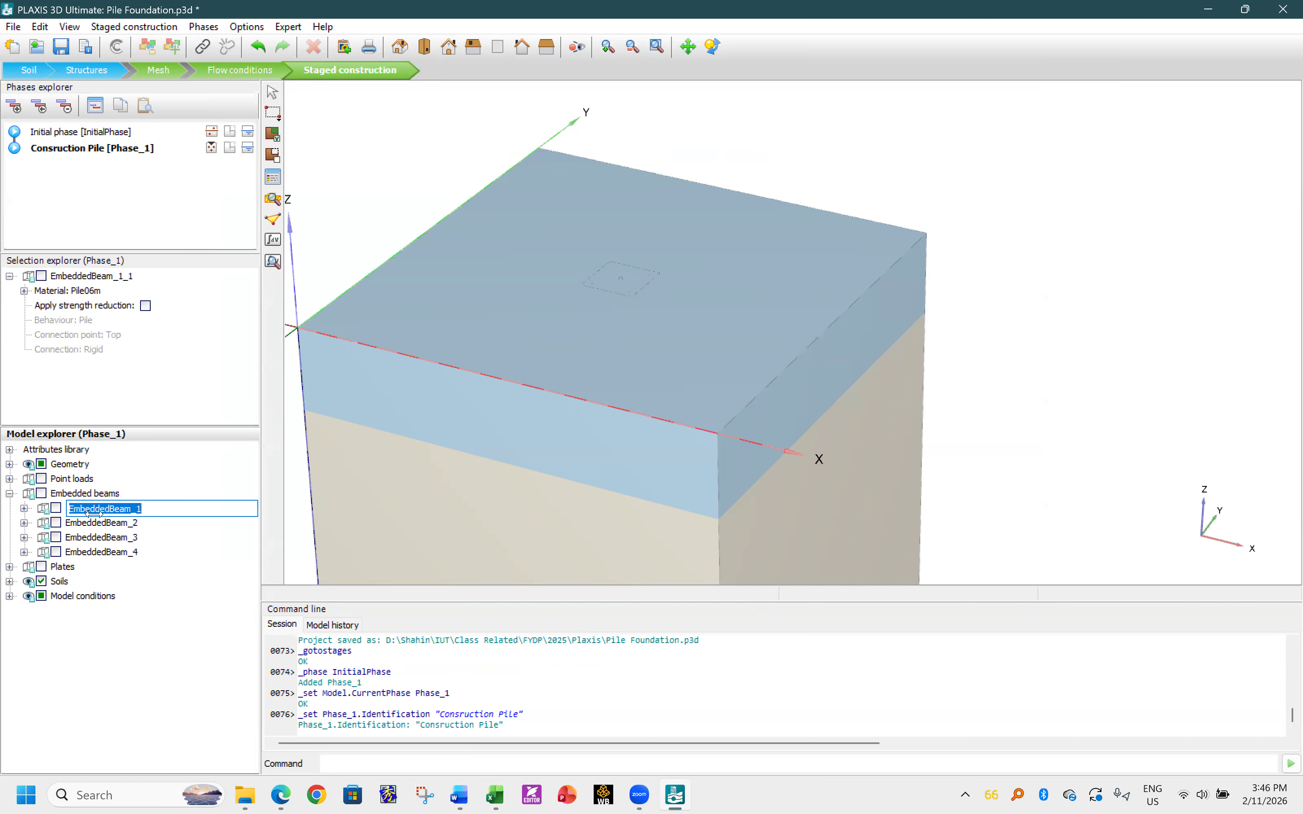
{"action": "left_click", "coordinate": [86, 521]}
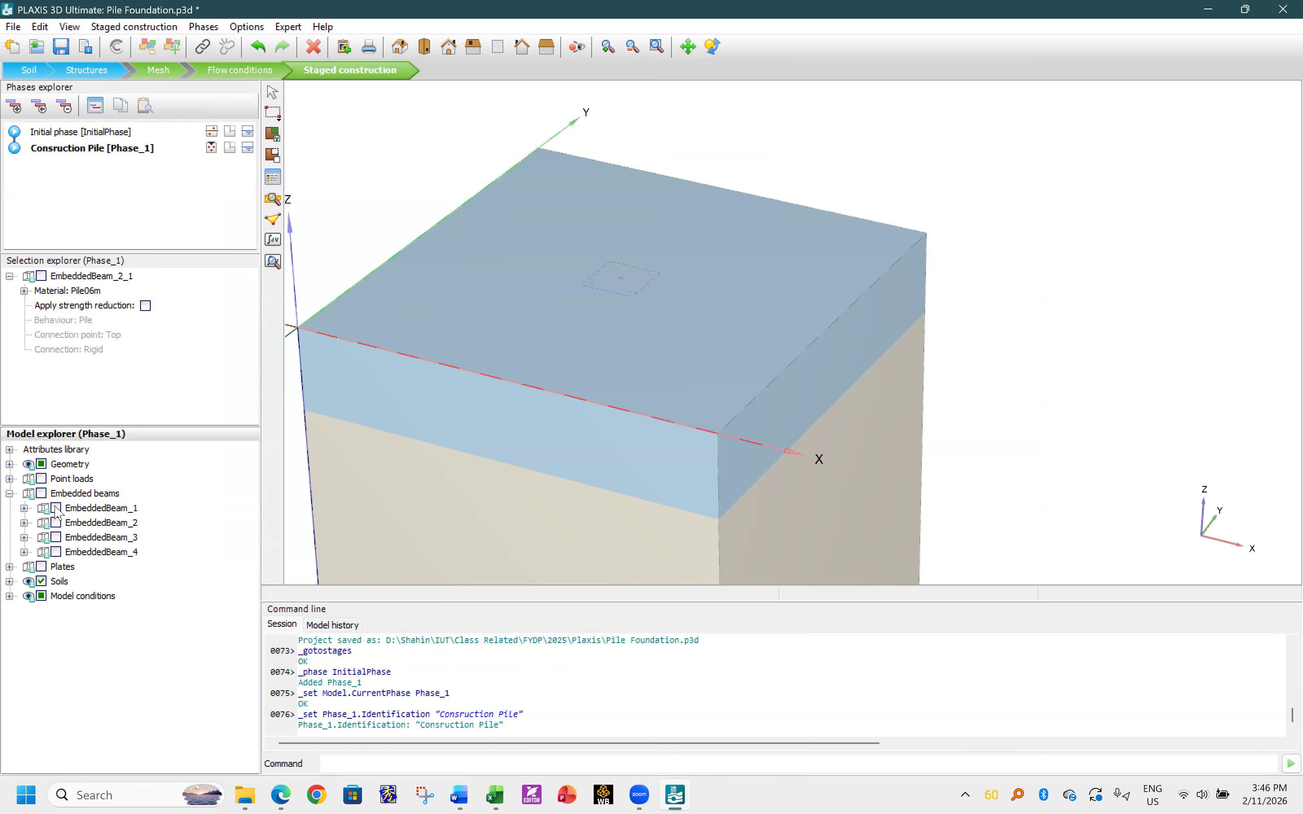
{"action": "left_click", "coordinate": [42, 495]}
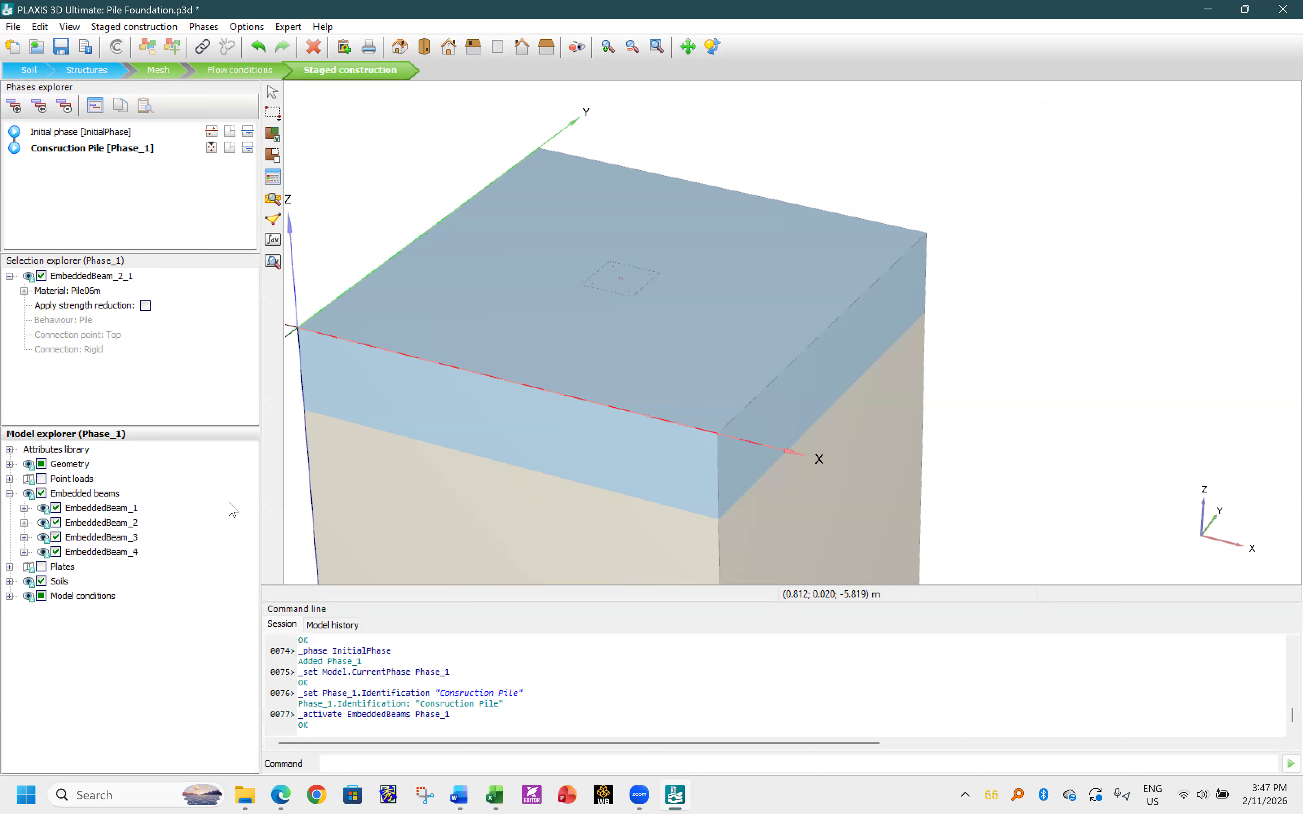
- Hide the soil volumes to expose the piles, then deactivate and reactivate the embedded beams to check their activation state
{"action": "left_click", "coordinate": [28, 582]}
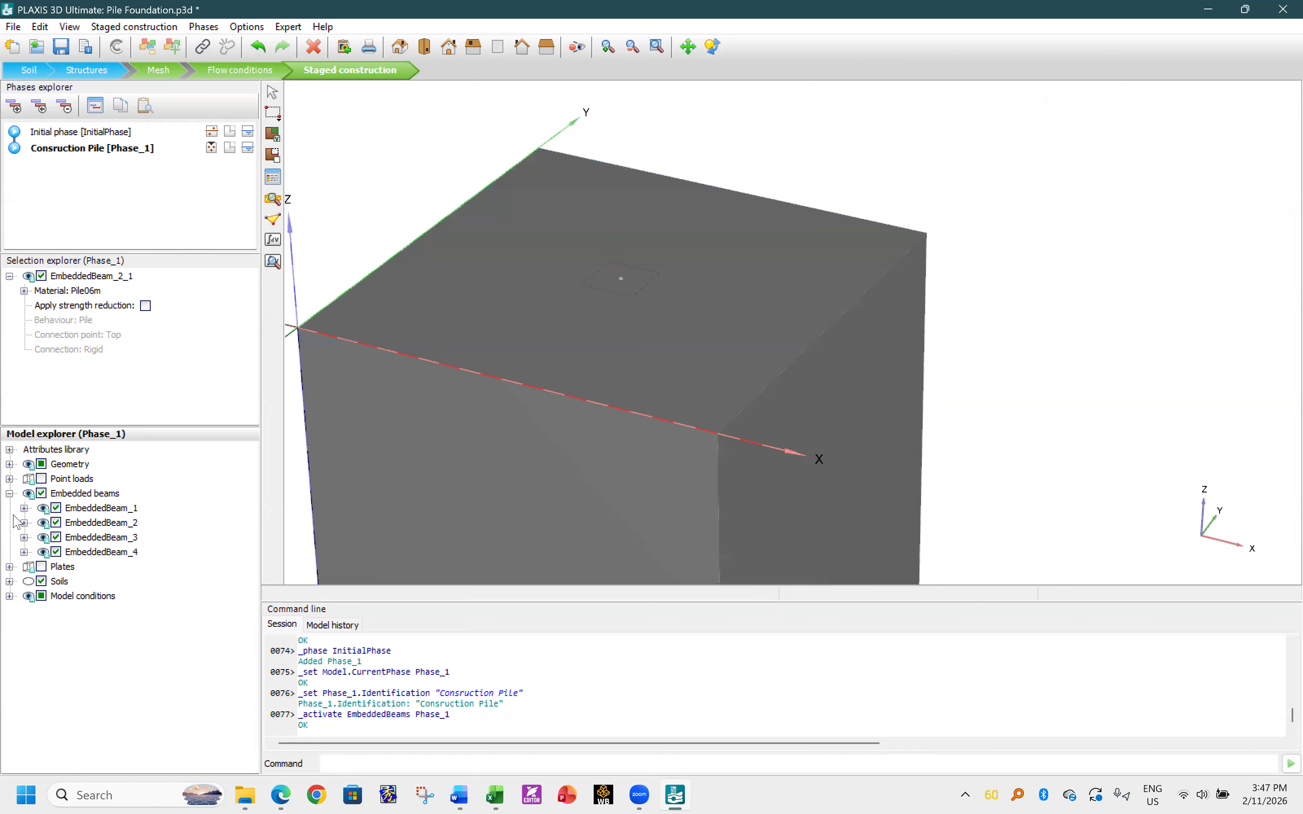
{"action": "left_click", "coordinate": [28, 582]}
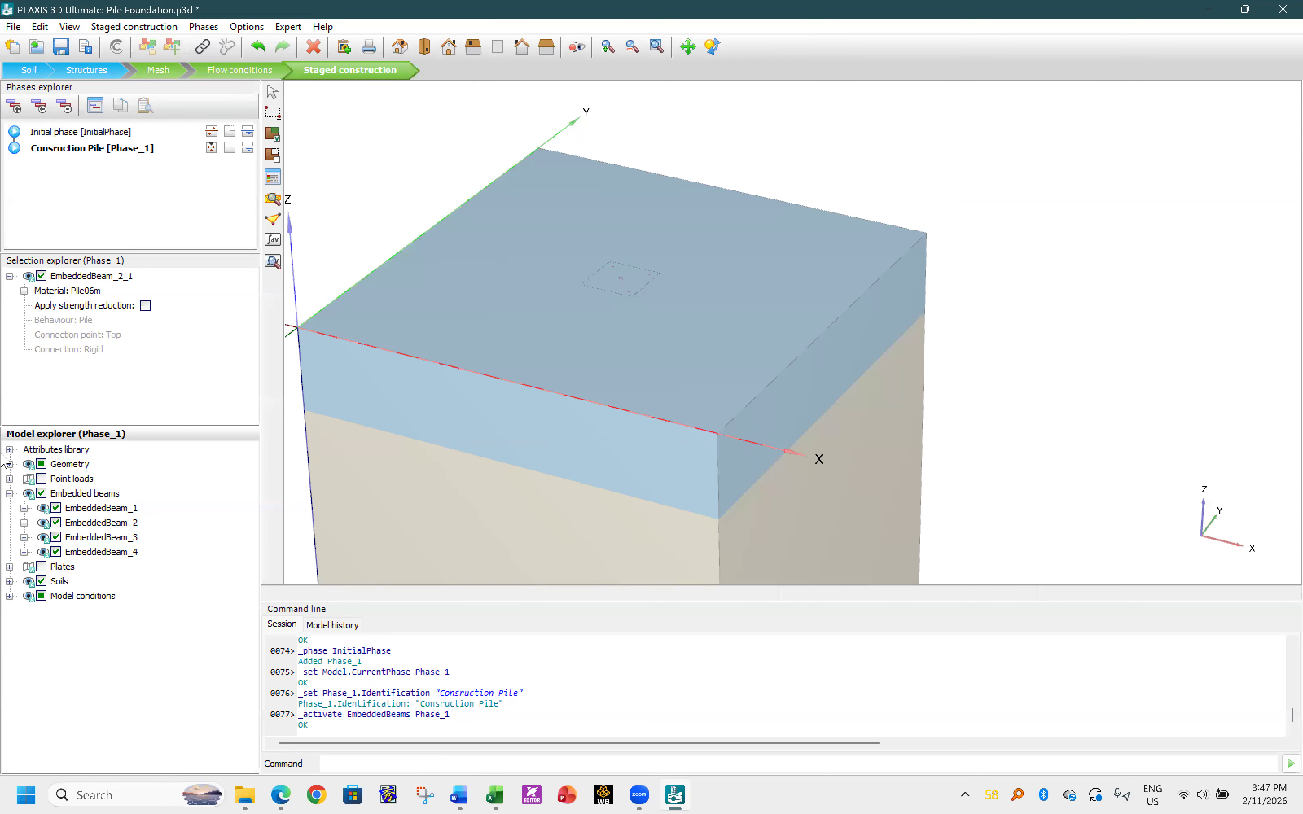
{"action": "left_click", "coordinate": [9, 464]}
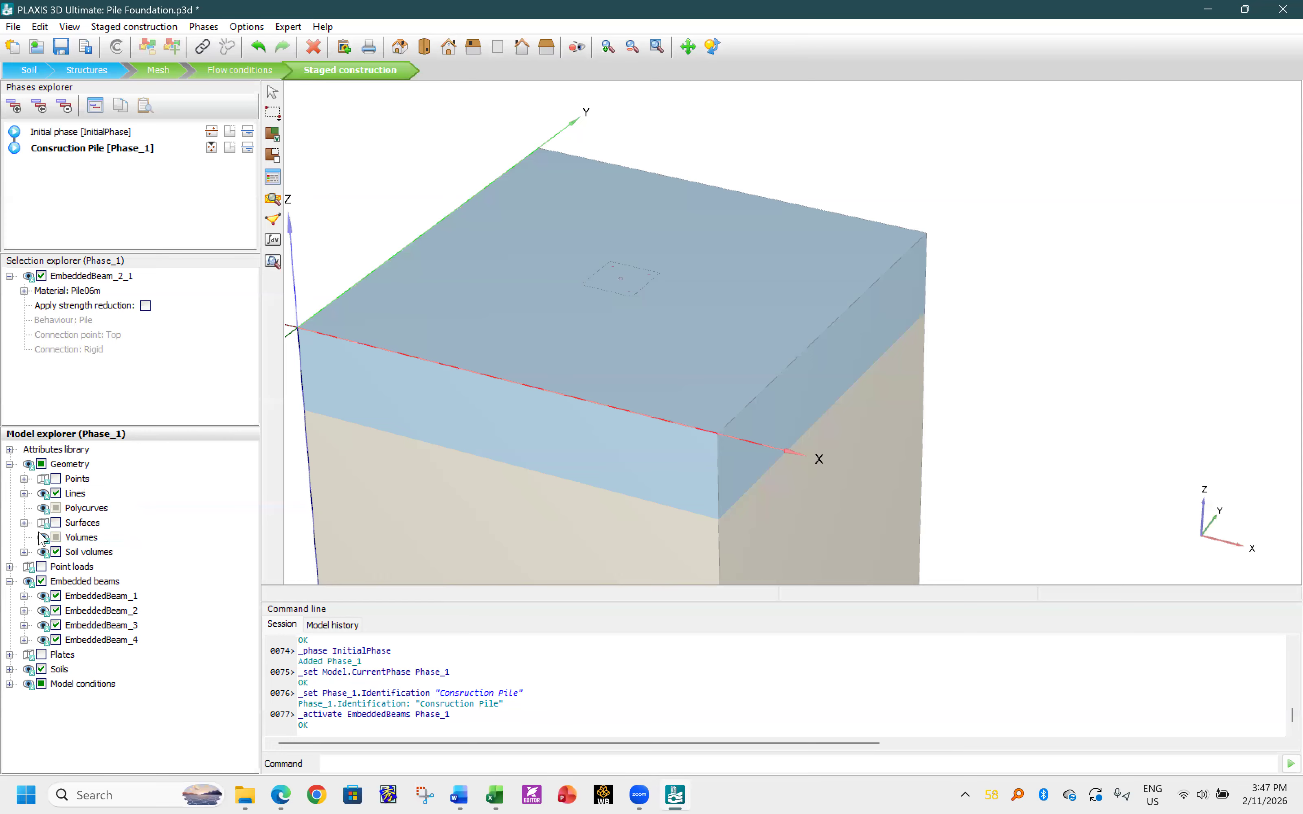
{"action": "left_click", "coordinate": [43, 552]}
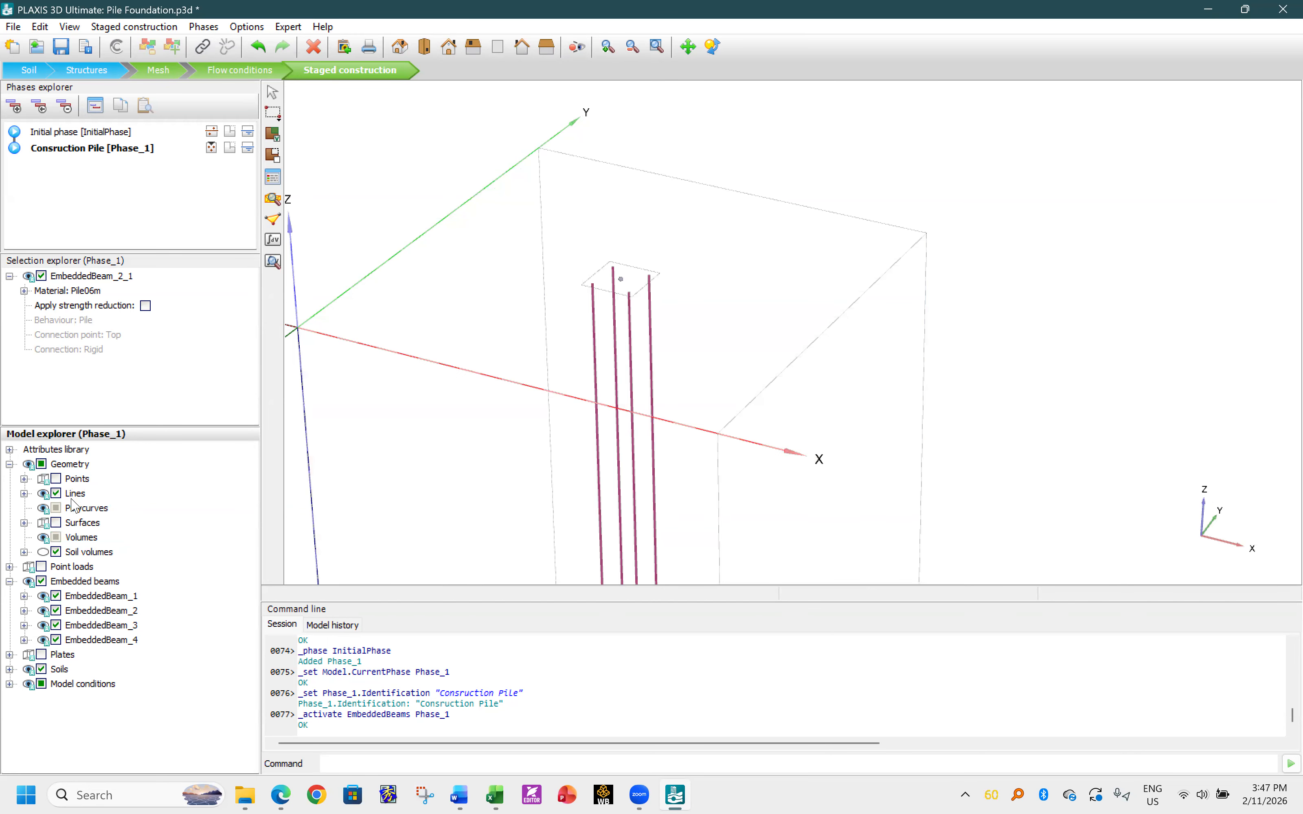
{"action": "left_click", "coordinate": [41, 582]}
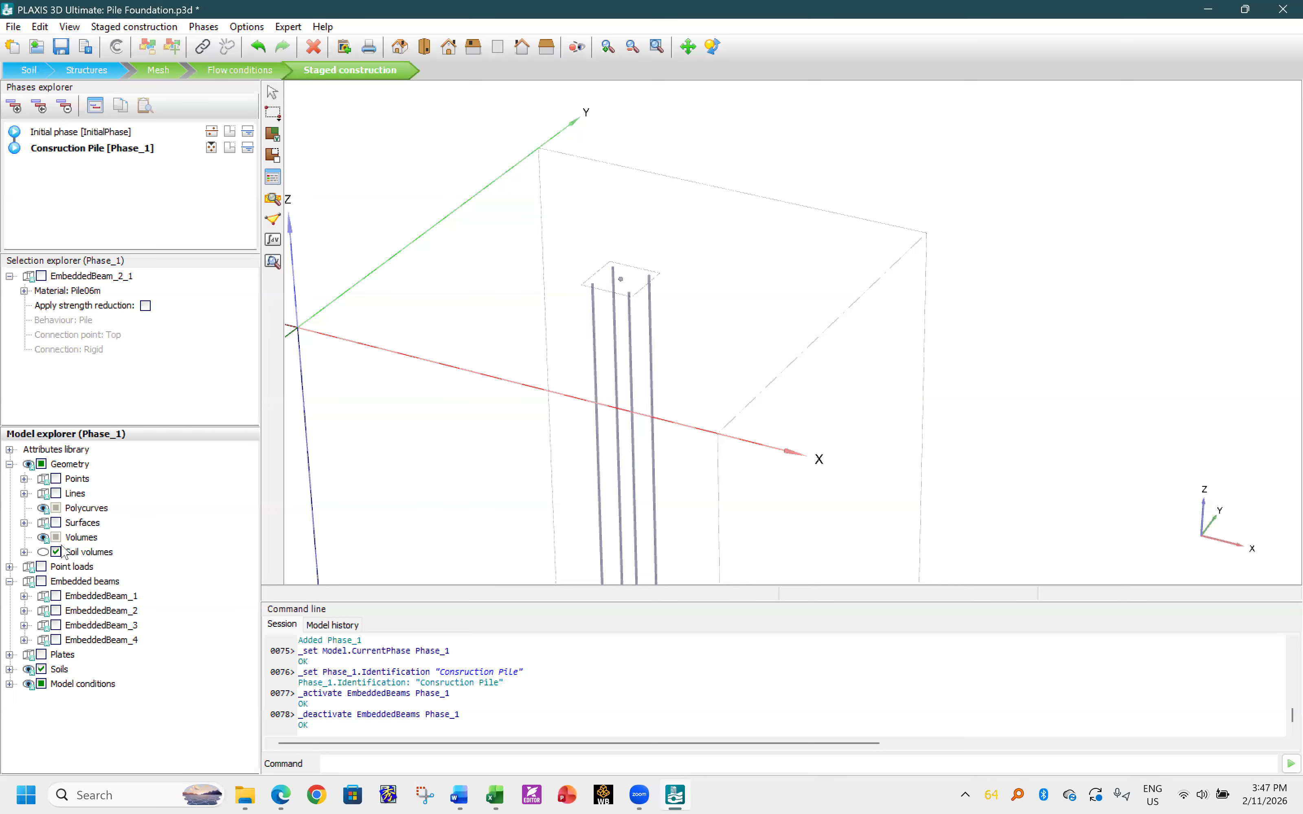
{"action": "left_click", "coordinate": [42, 582]}
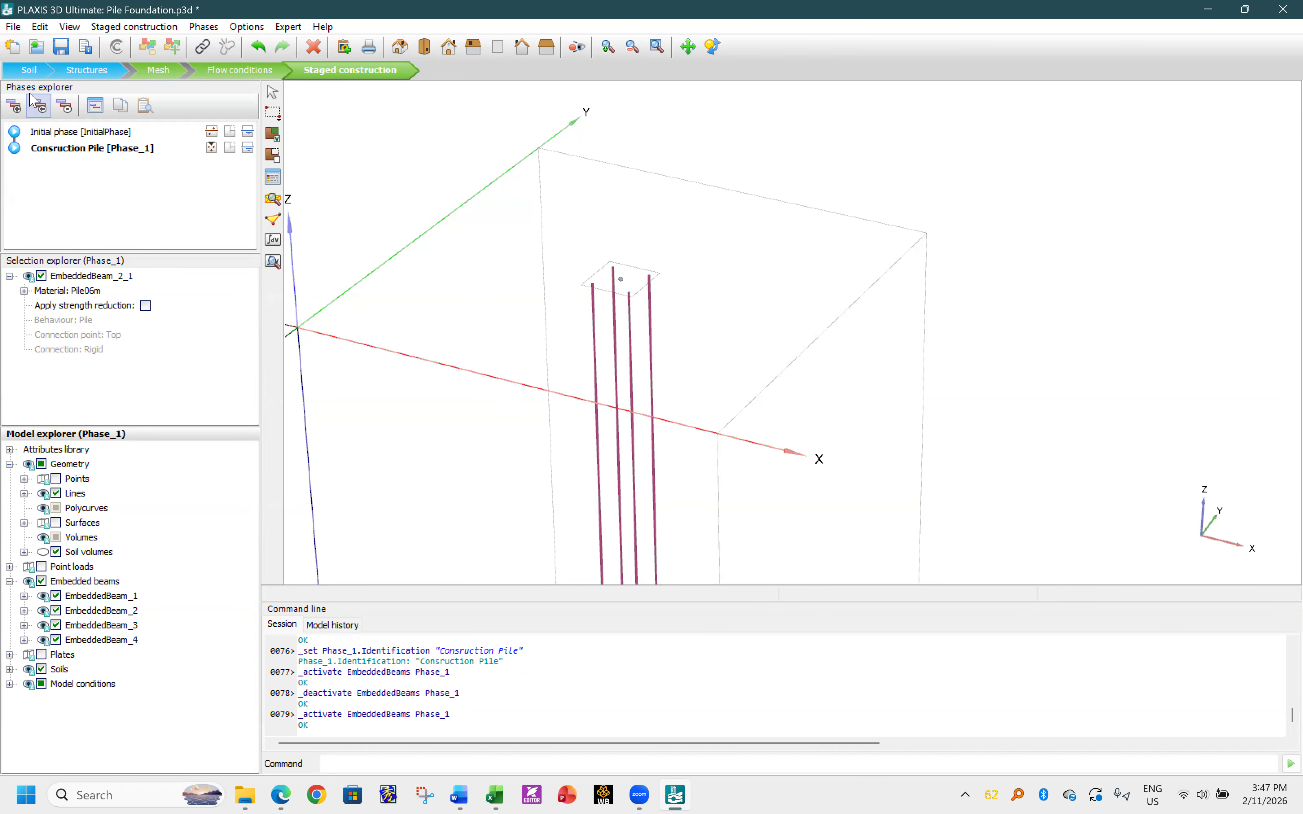
- Add a phase after the pile construction phase, name it "Pilecap Installation", and set it to reset displacements to zero
{"action": "left_click", "coordinate": [13, 107]}
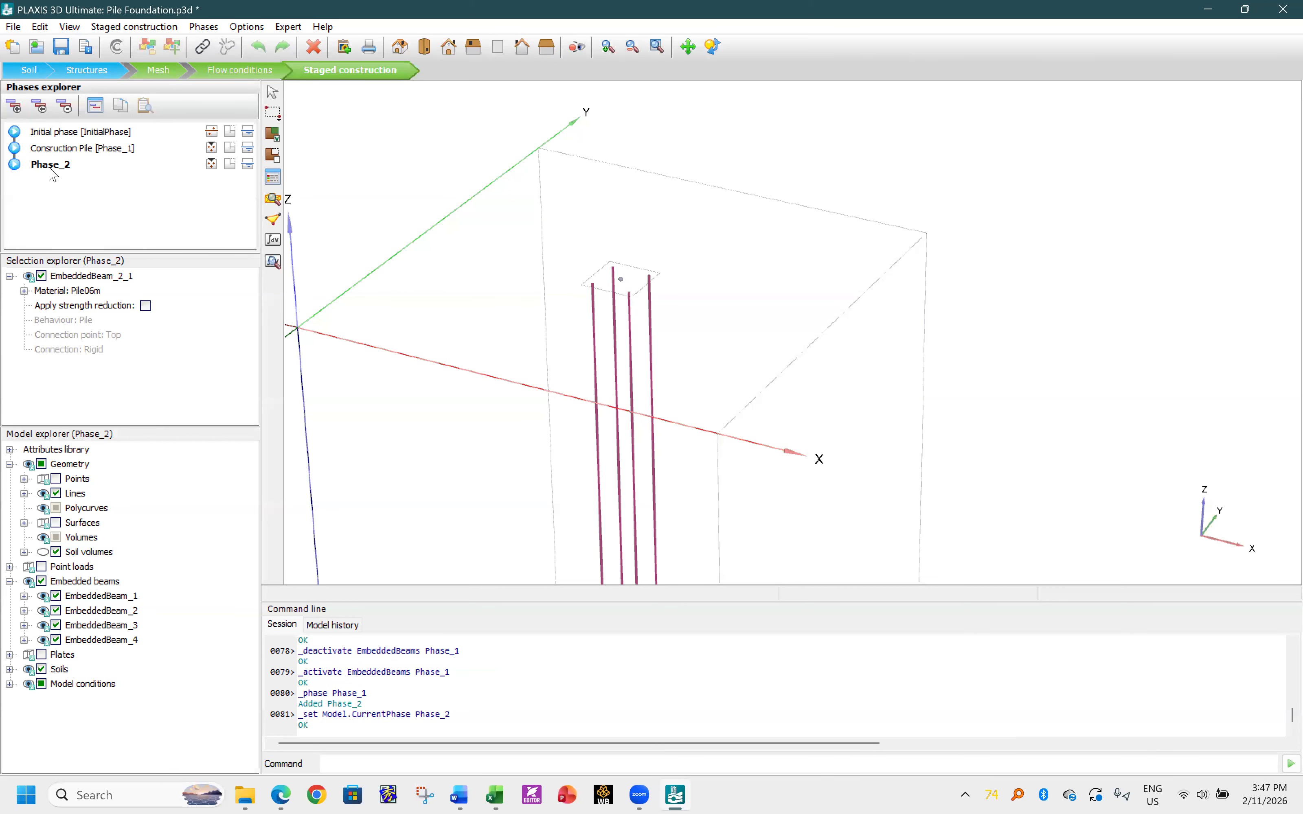
{"action": "double_click", "coordinate": [50, 165]}
{"action": "left_click", "coordinate": [645, 157]}
{"action": "type", "text": "Pilecap Installation"}
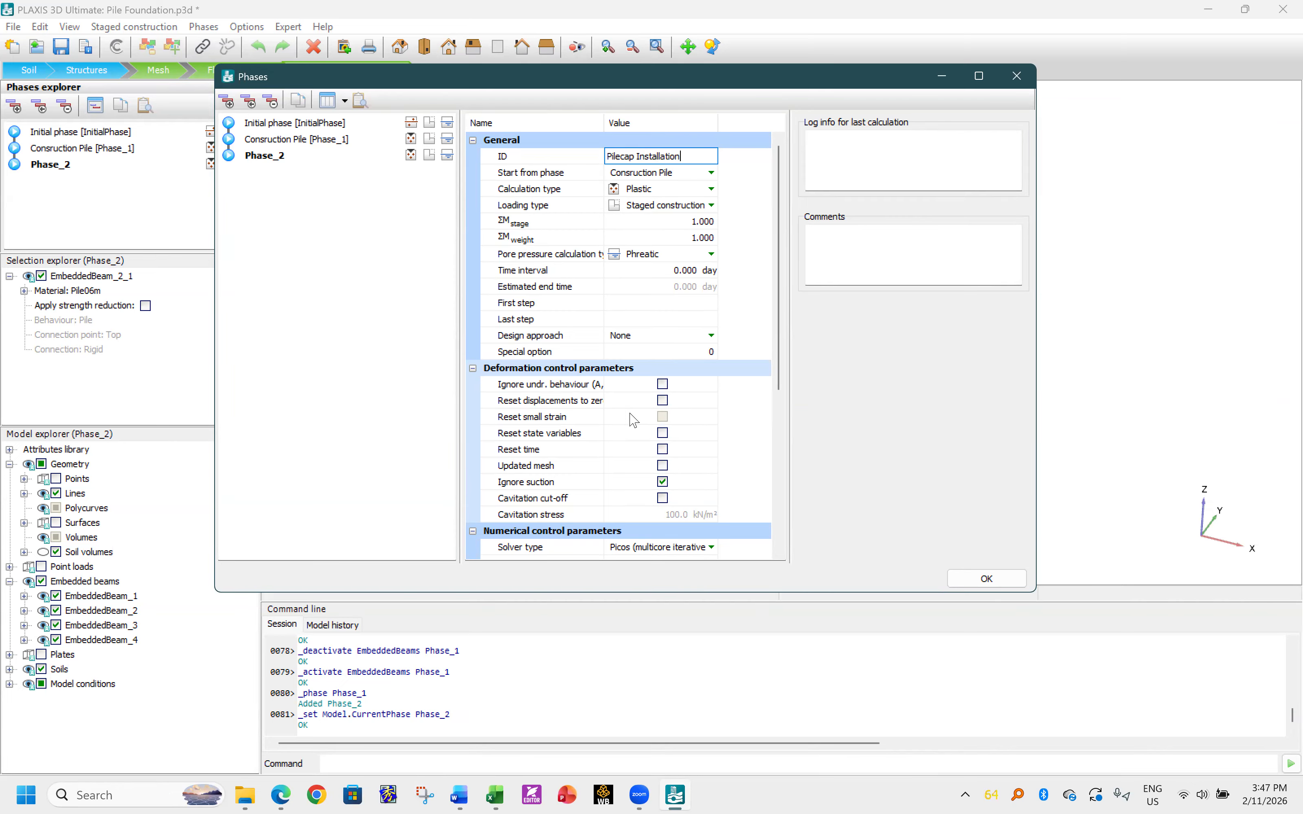
{"action": "left_click", "coordinate": [662, 401]}
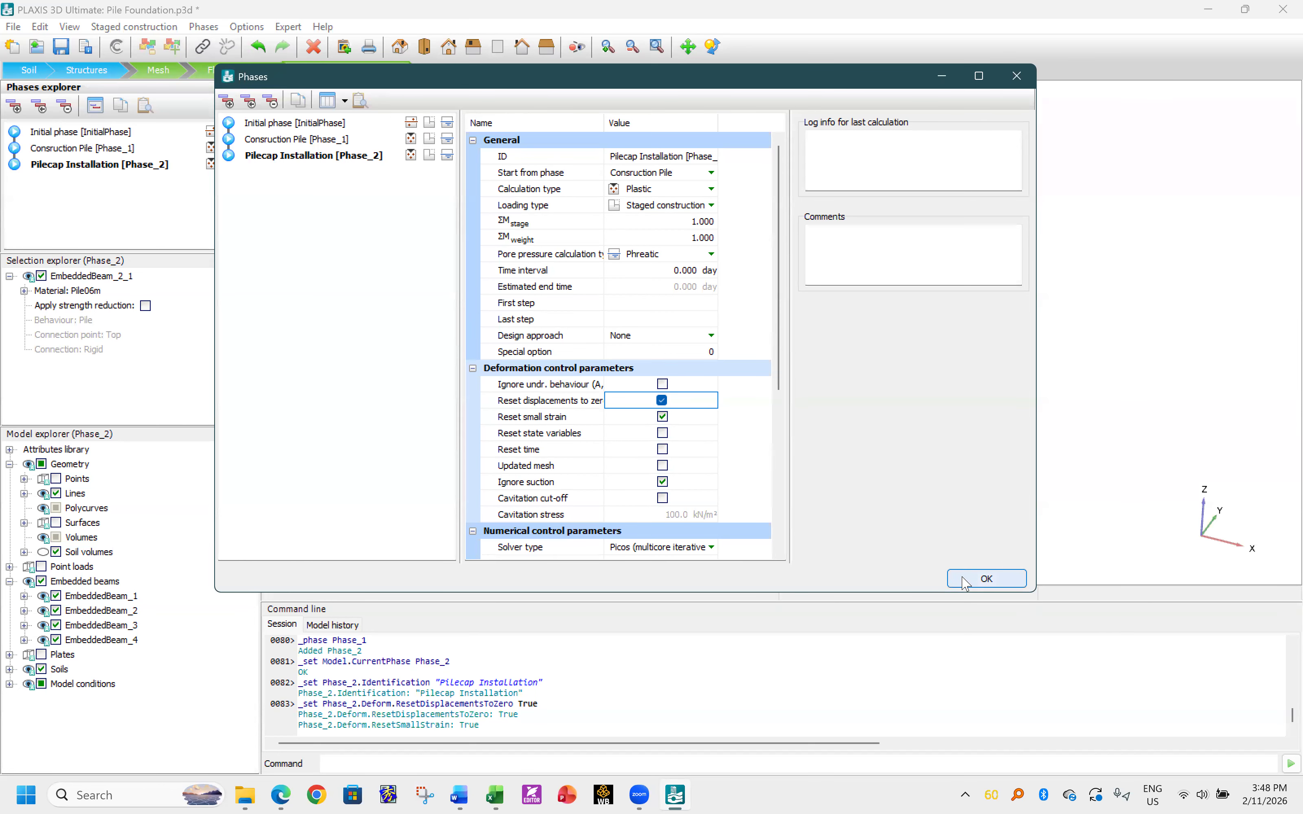
{"action": "left_click", "coordinate": [988, 586]}
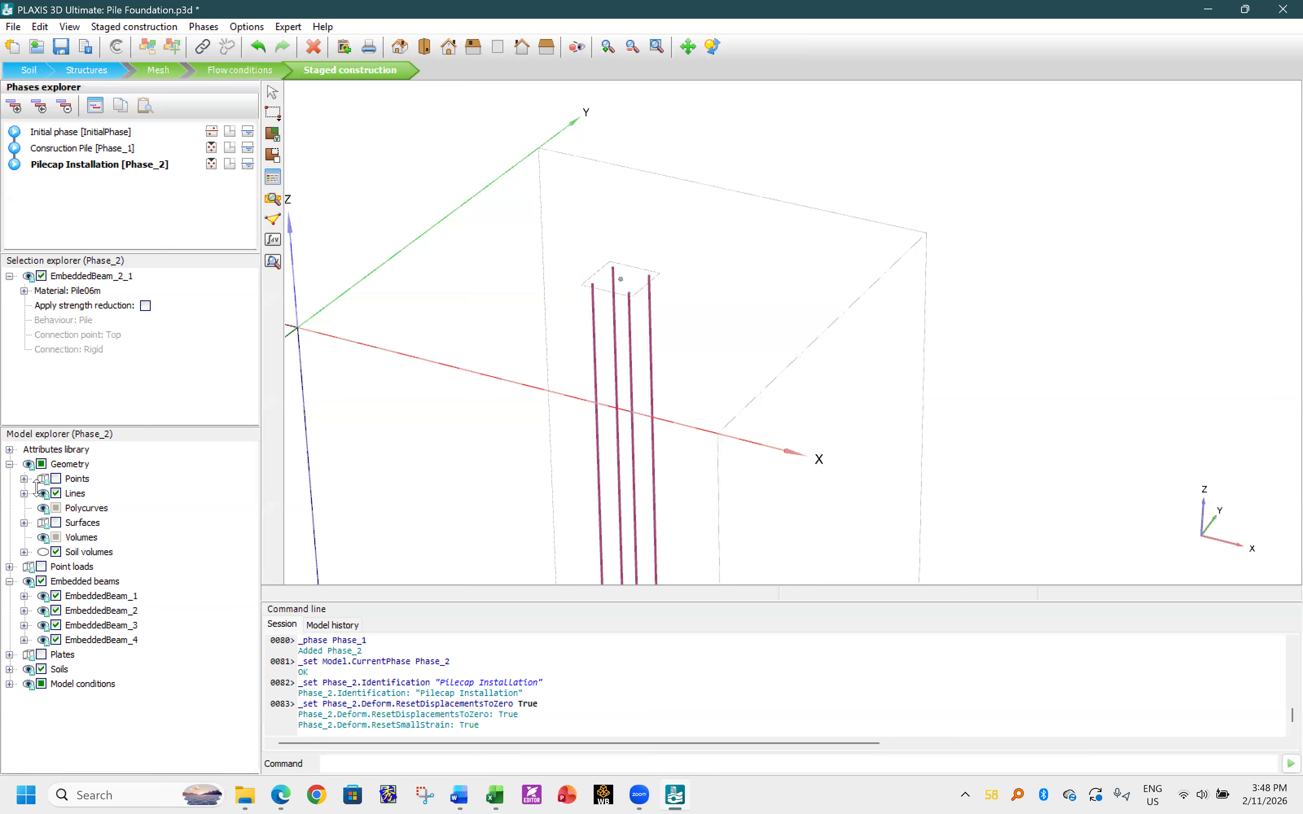
- Activate the pile cap plate Plate_1 in the Pilecap Installation phase
{"action": "left_click", "coordinate": [24, 479]}
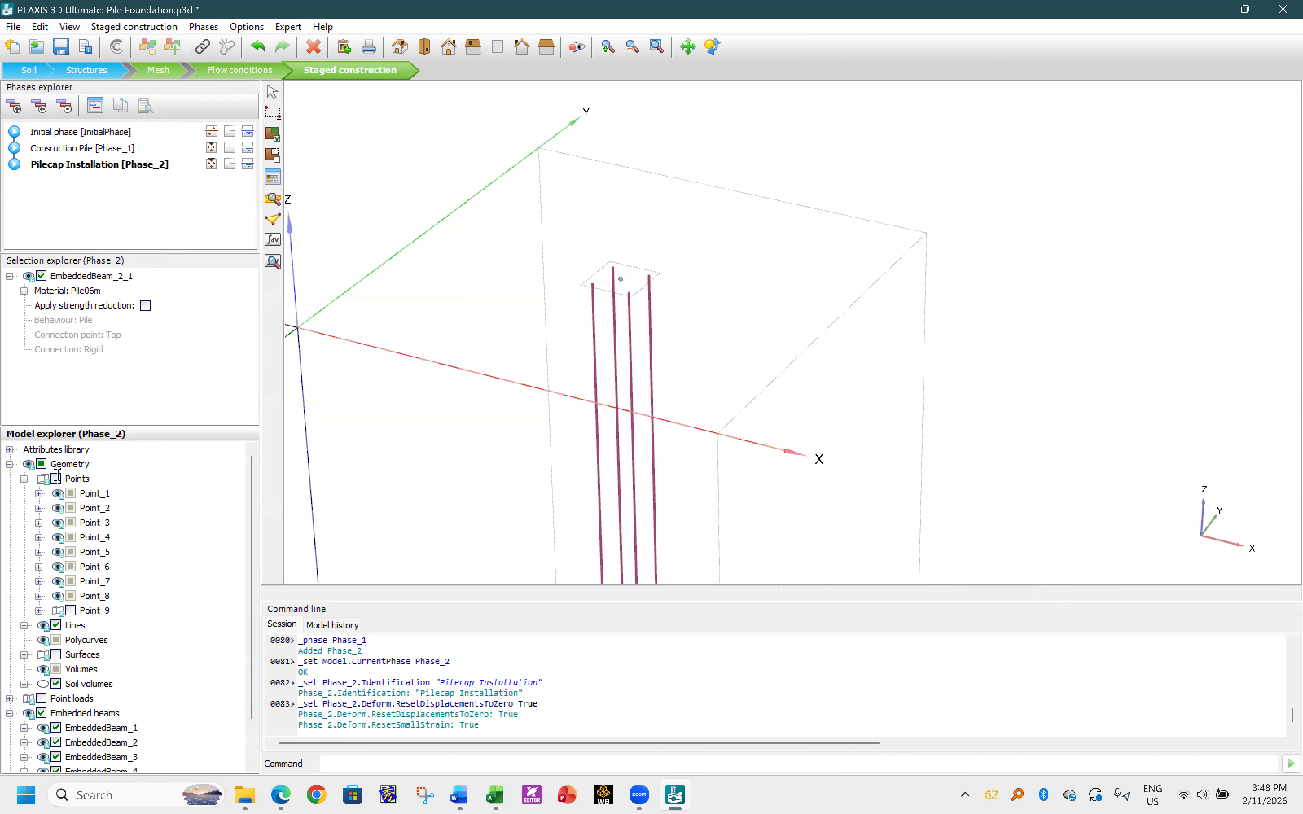
{"action": "left_click", "coordinate": [23, 479]}
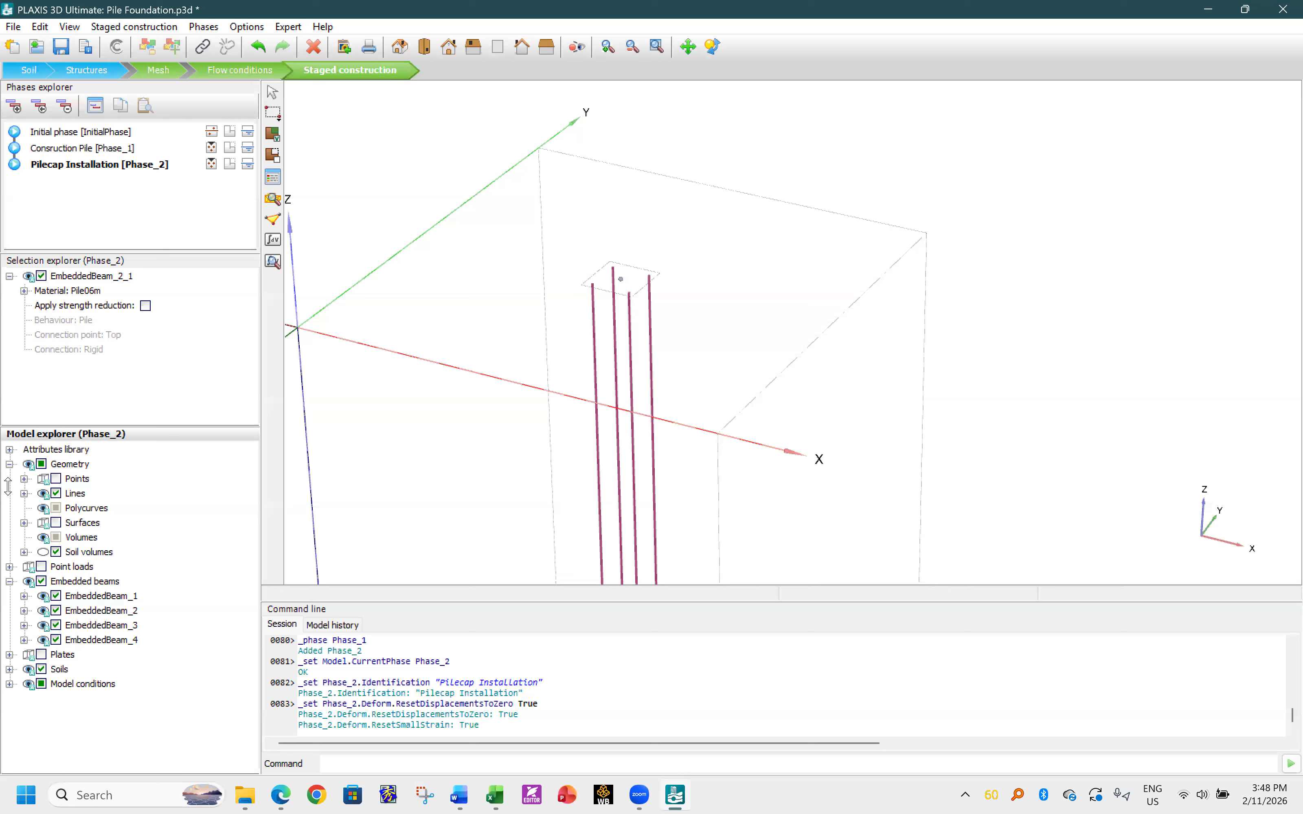
{"action": "left_click", "coordinate": [9, 464]}
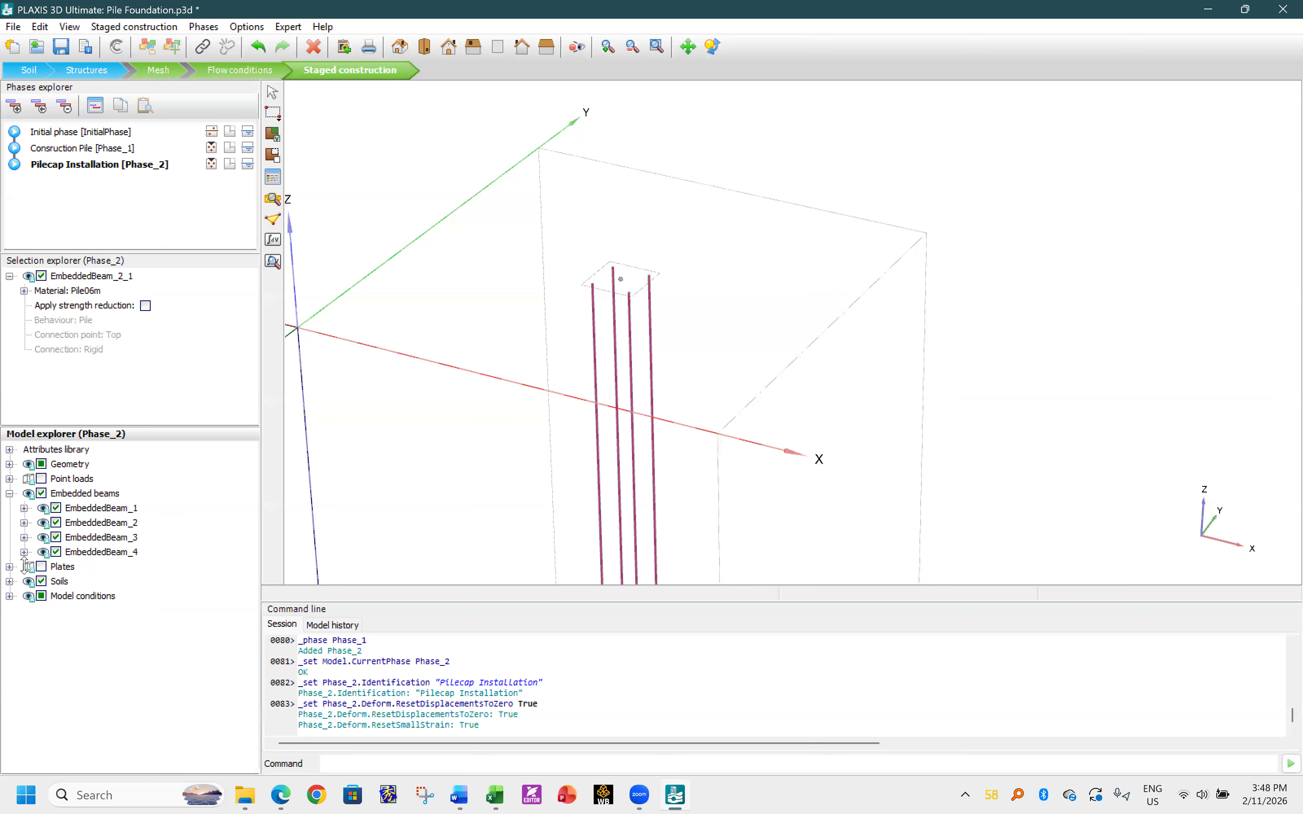
{"action": "left_click", "coordinate": [10, 567]}
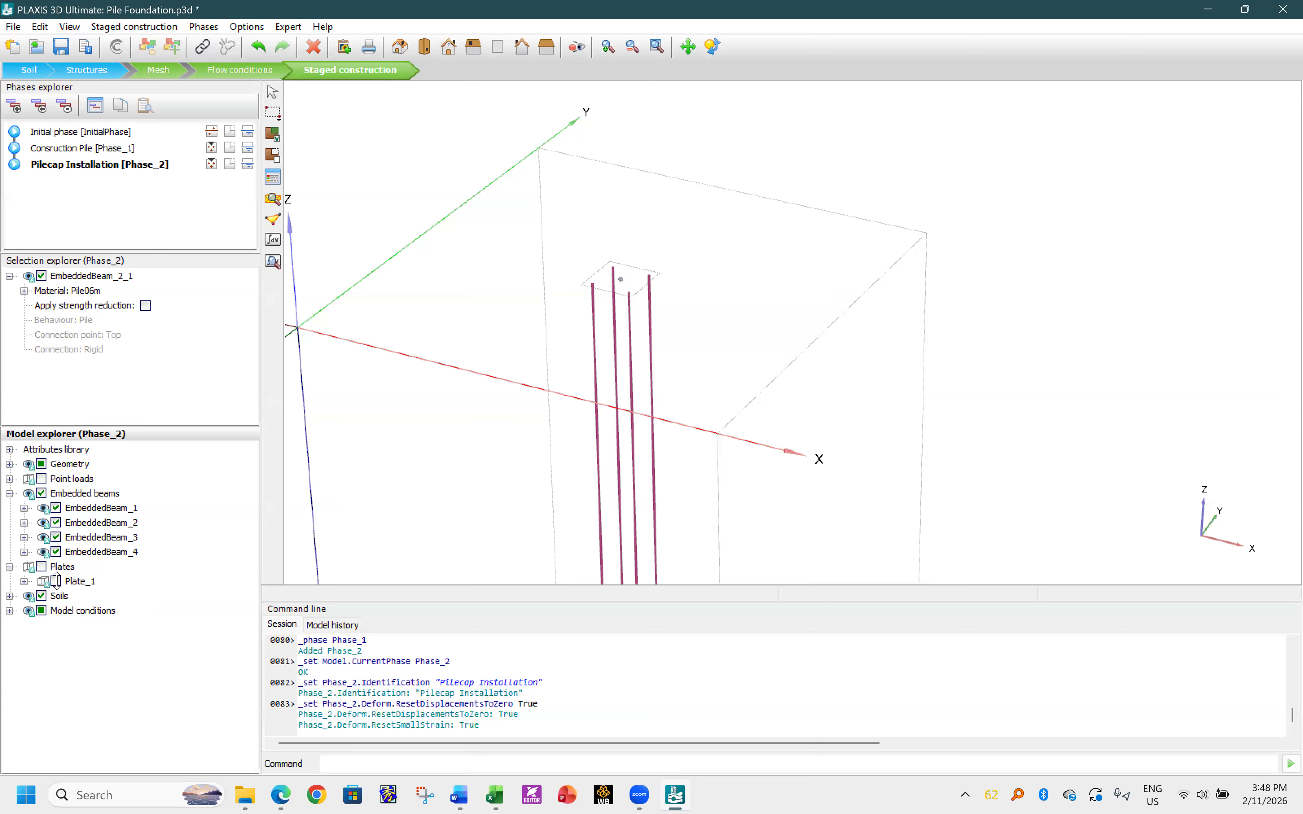
{"action": "left_click", "coordinate": [57, 581]}
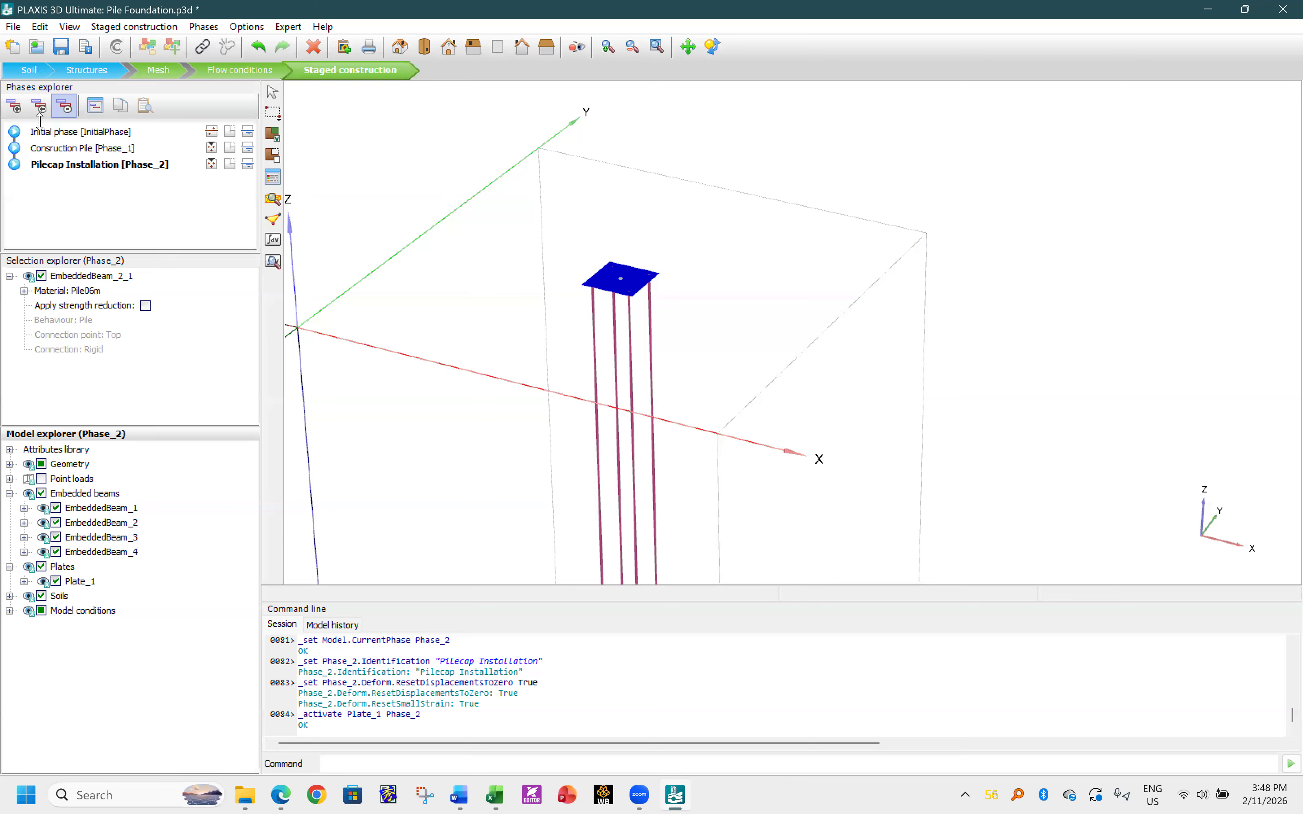
- Add a phase after the pile cap installation, name it "Apply Load", and set it to reset displacements to zero
{"action": "left_click", "coordinate": [14, 106]}
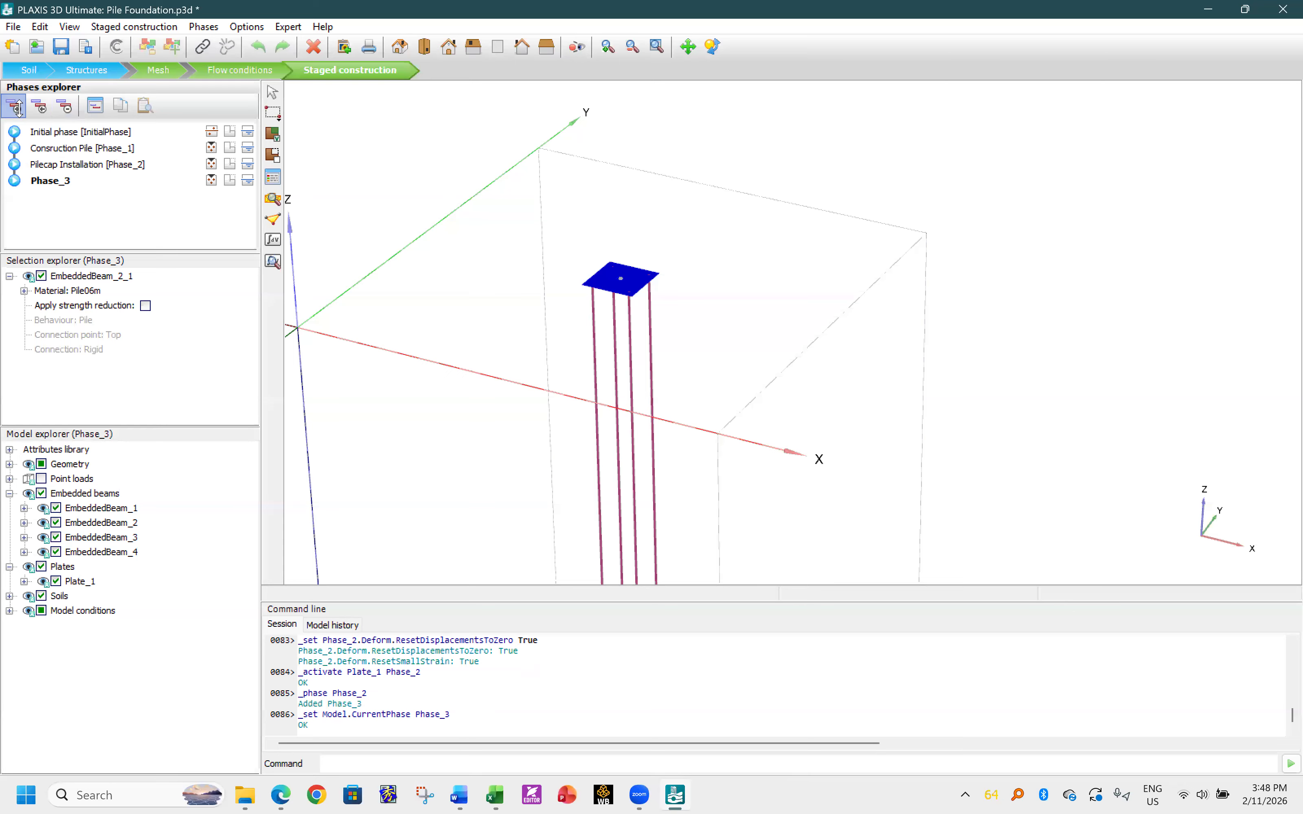
{"action": "double_click", "coordinate": [53, 181]}
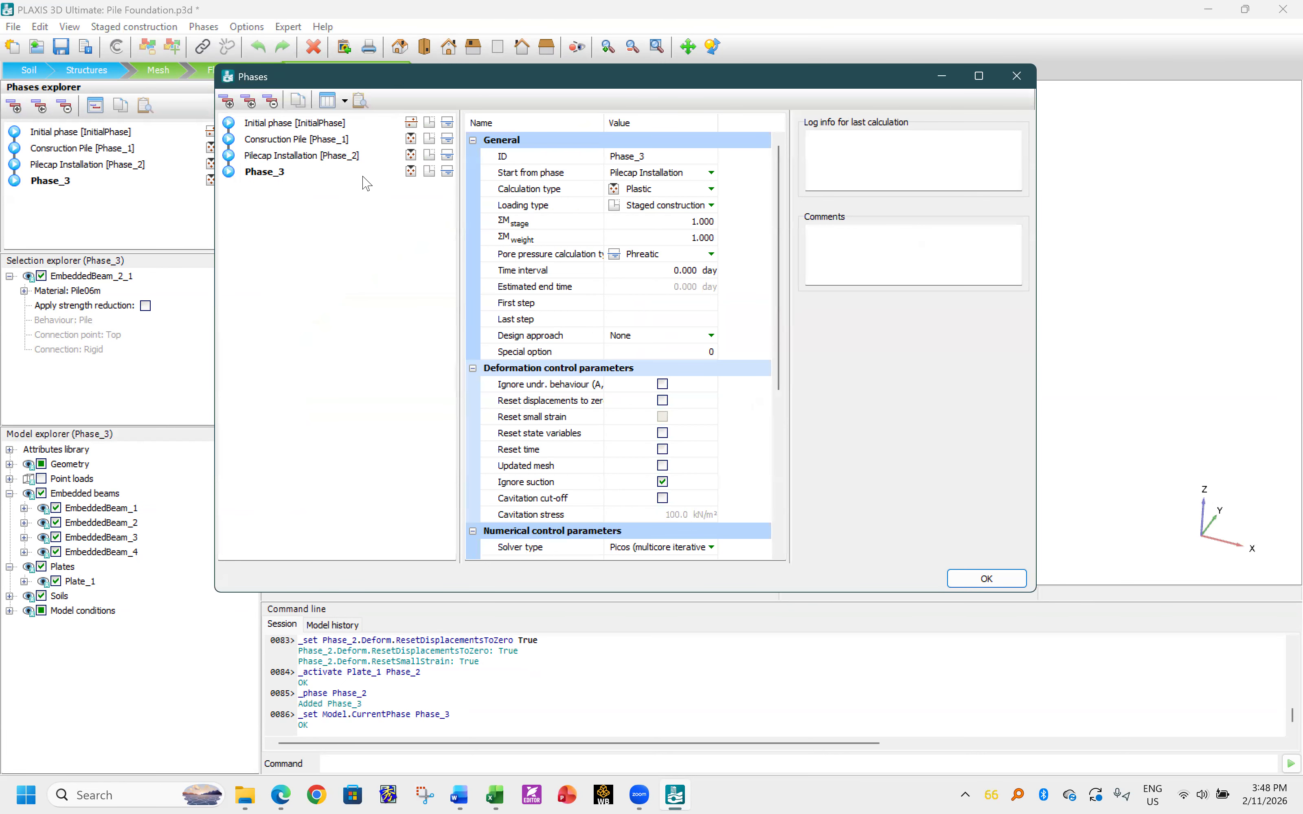
{"action": "left_click", "coordinate": [635, 159]}
{"action": "type", "text": "Apply Load"}
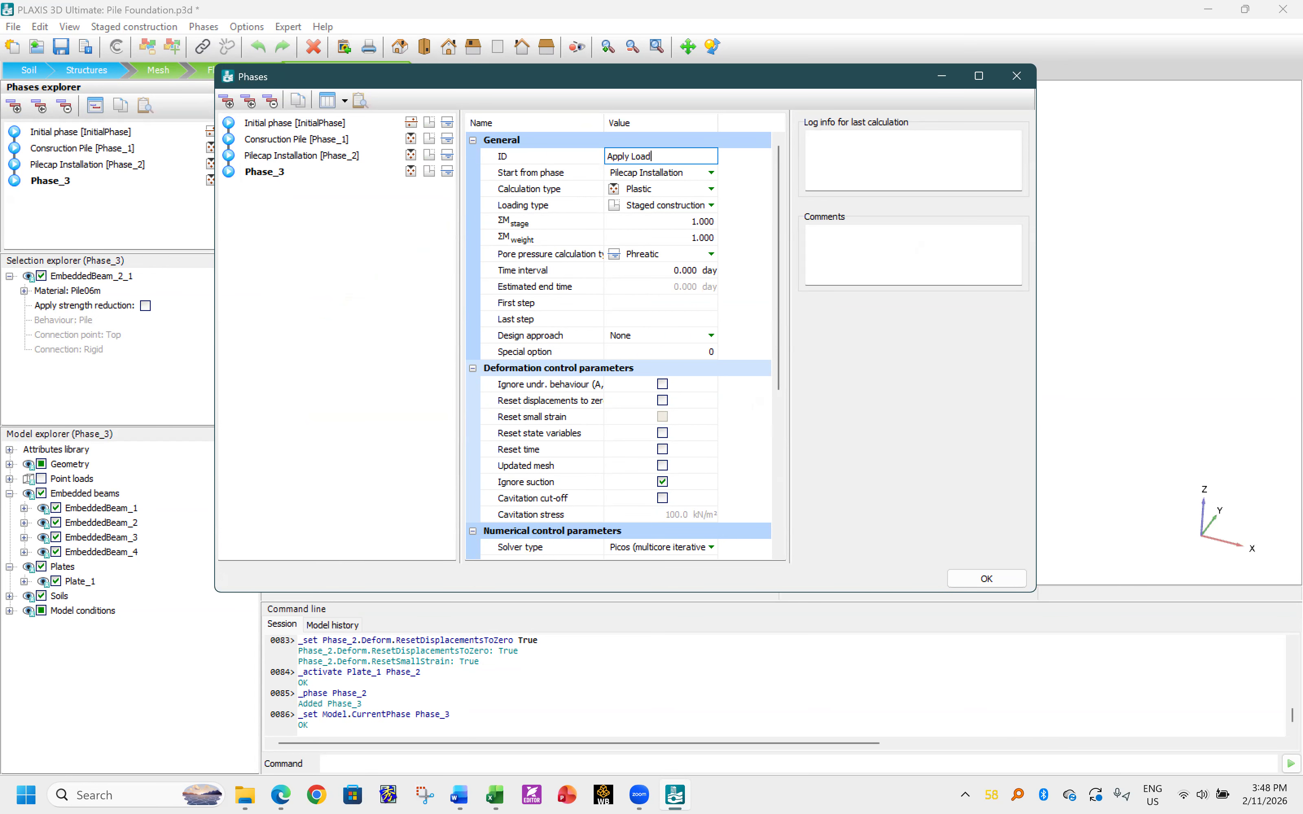
{"action": "key", "text": "Tab"}
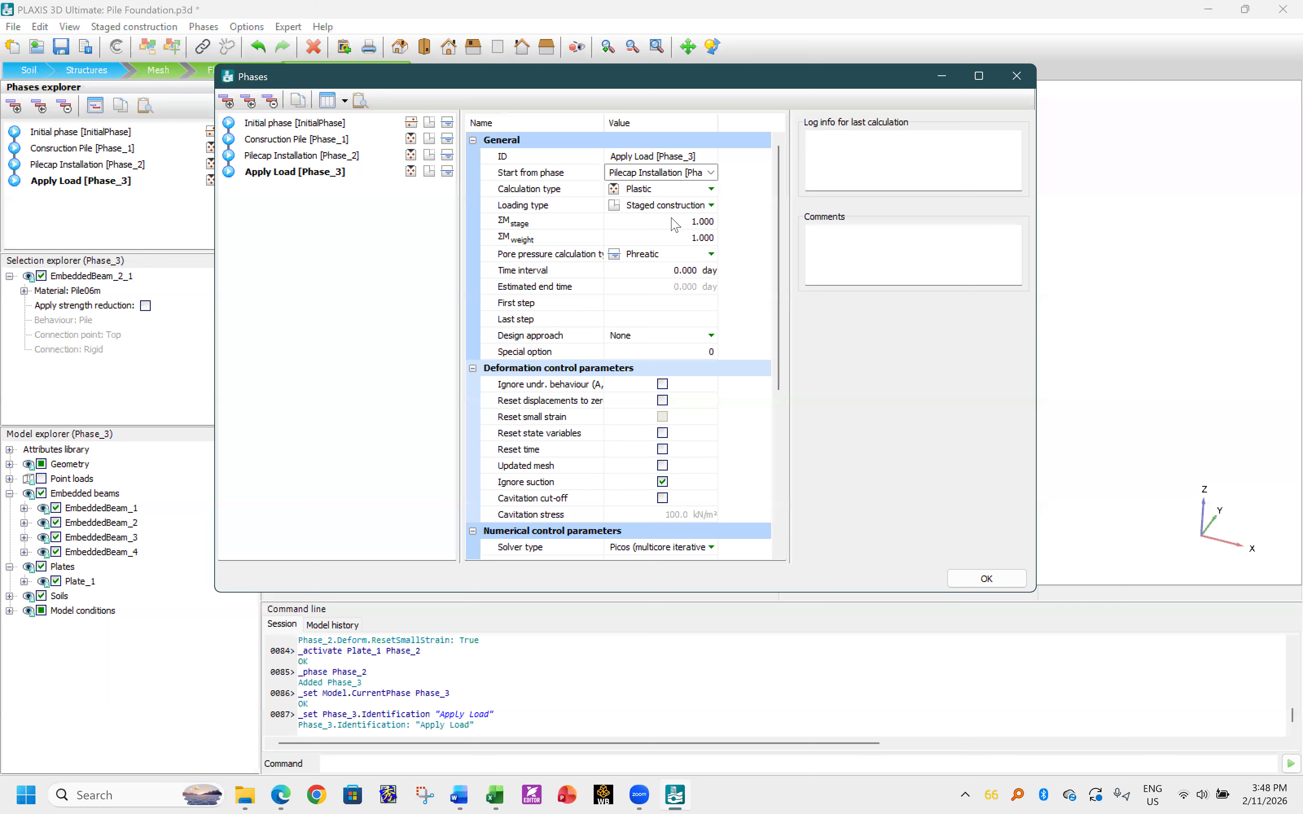
{"action": "left_click", "coordinate": [662, 401]}
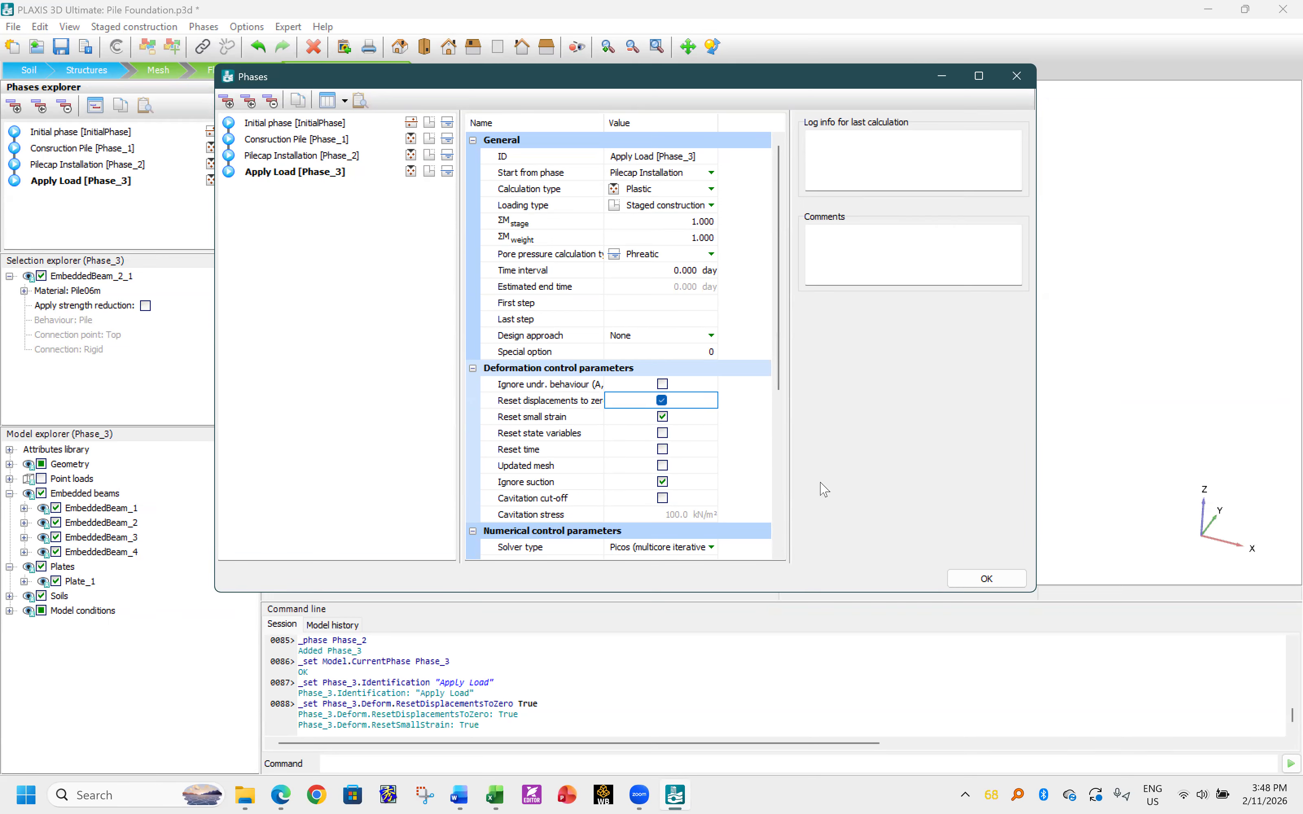
{"action": "left_click", "coordinate": [985, 579]}
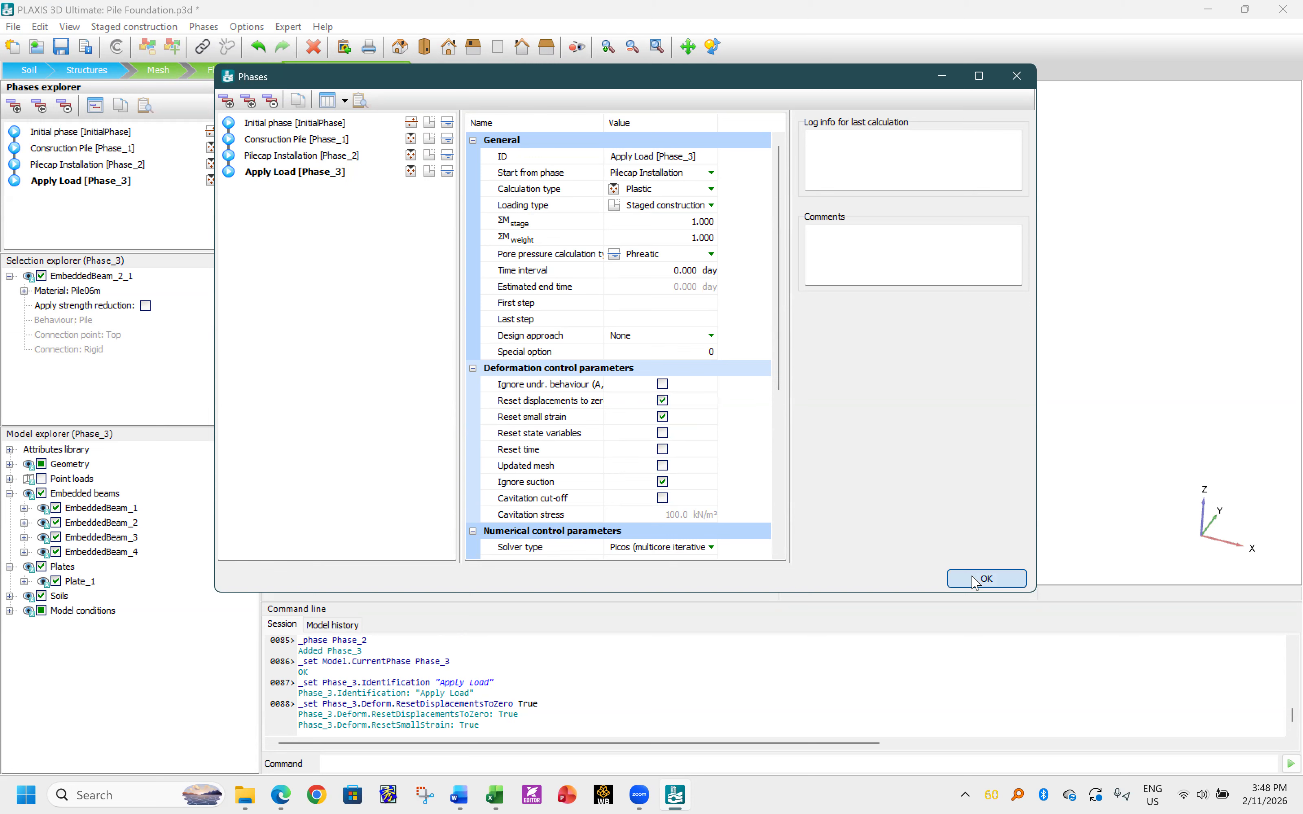
- Save the project, calculate all phases without selecting nodes or stress points for curves, and save the project again
{"action": "left_click", "coordinate": [59, 47]}
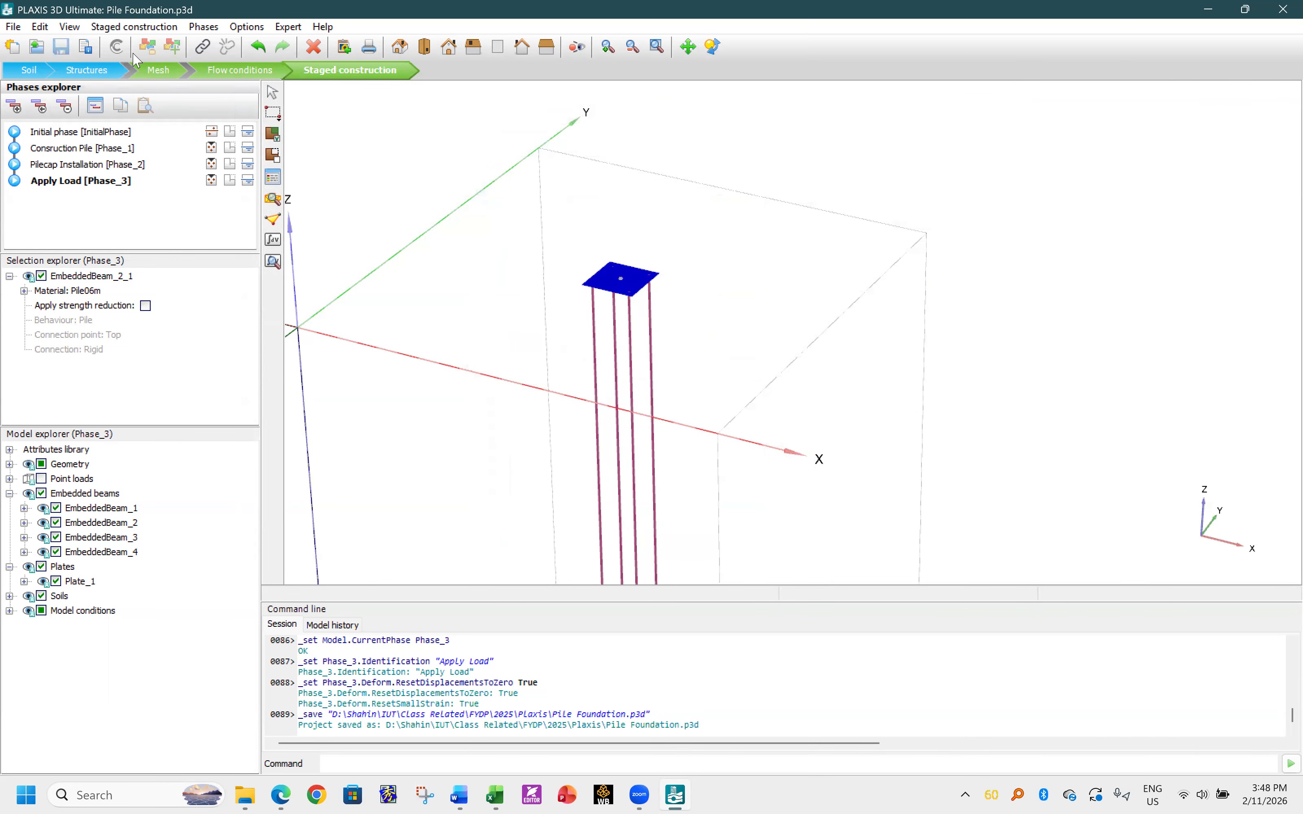
{"action": "left_click", "coordinate": [274, 245]}
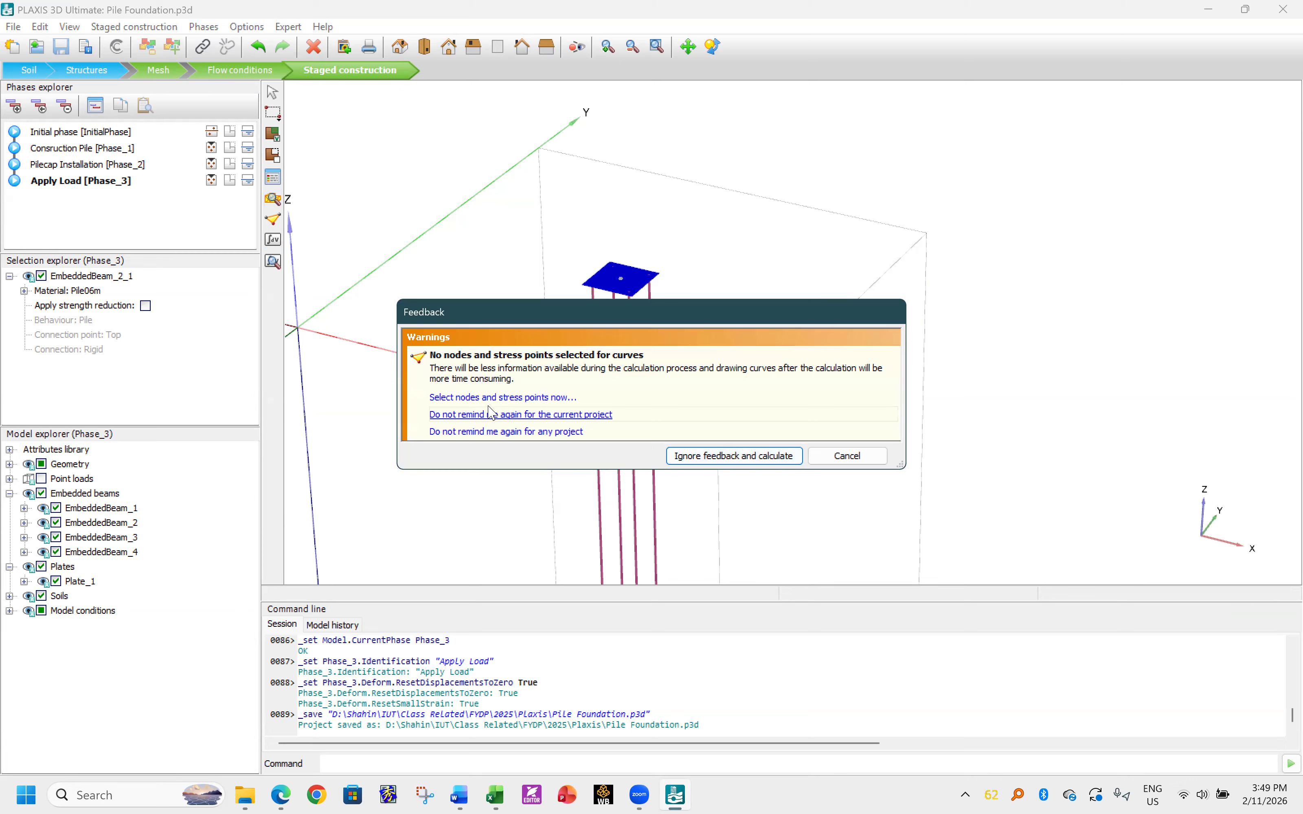
{"action": "left_click", "coordinate": [698, 459]}
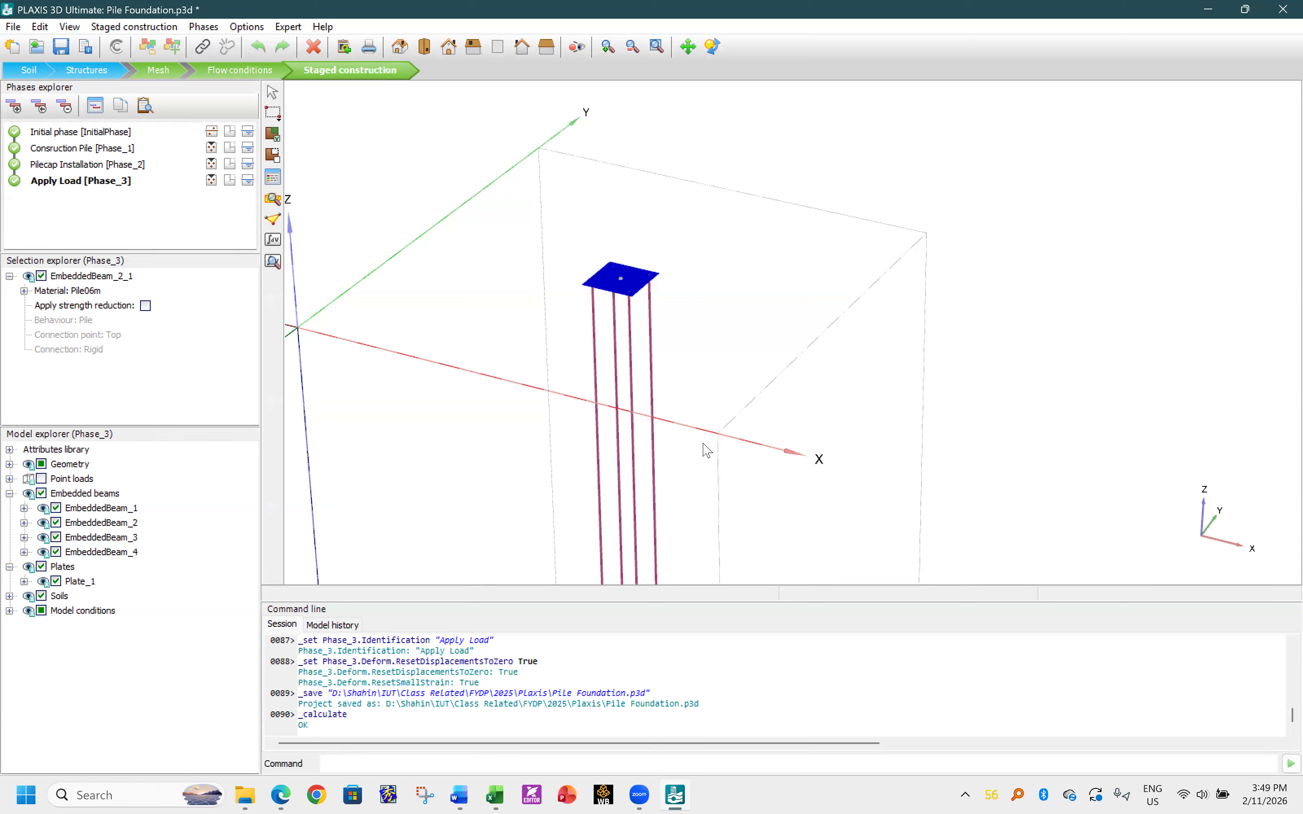
{"action": "left_click", "coordinate": [61, 47]}
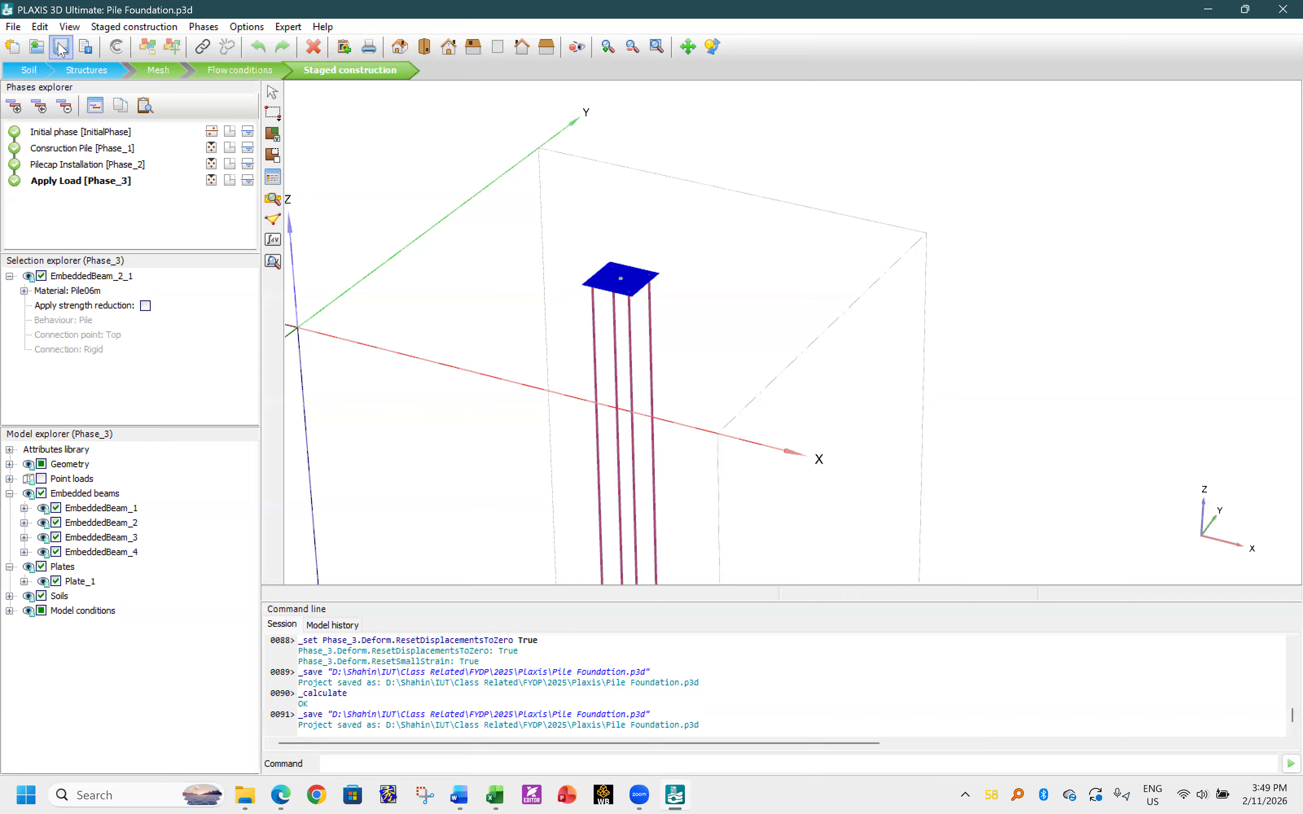
- View the Apply Load phase's calculation results in PLAXIS 3D Output and examine the deformed mesh in an enlarged view
{"action": "left_click", "coordinate": [273, 264]}
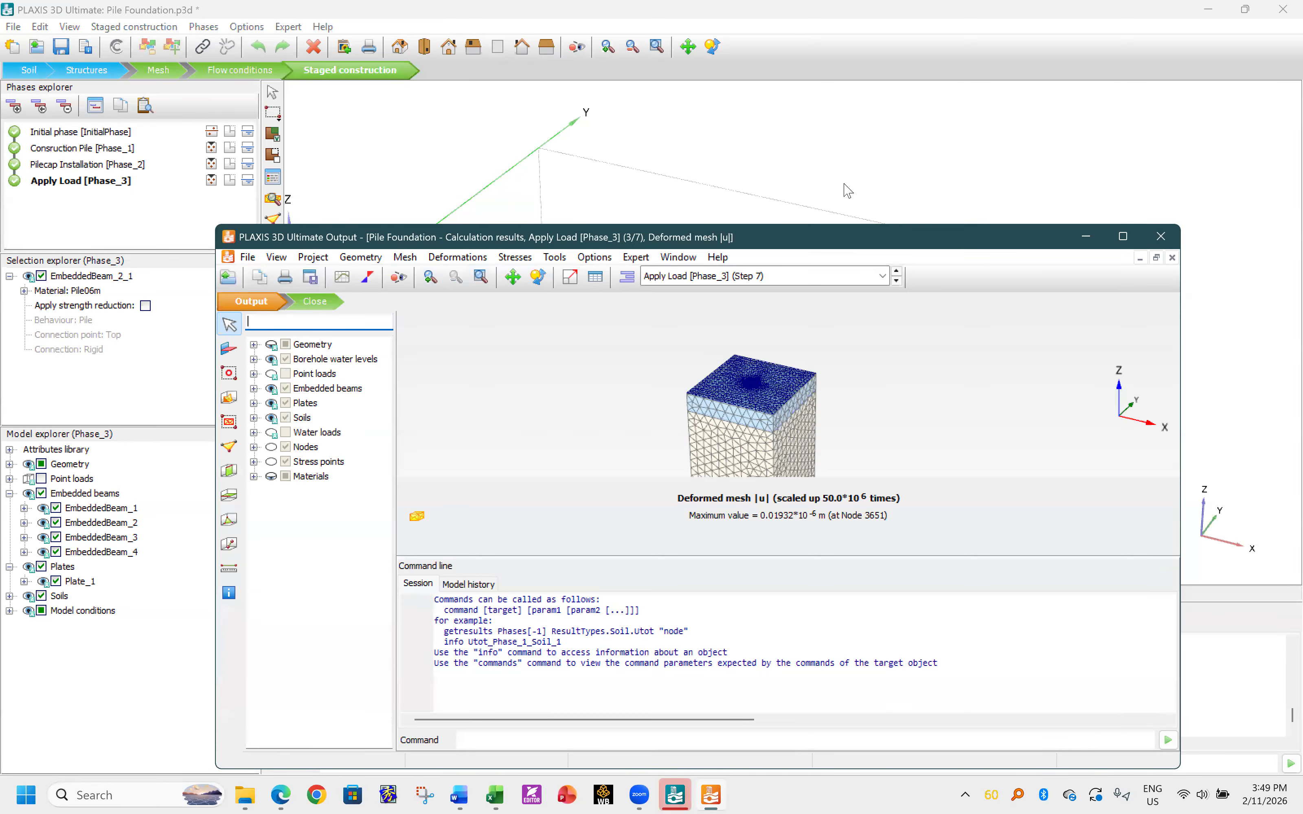
{"action": "left_click", "coordinate": [1122, 237]}
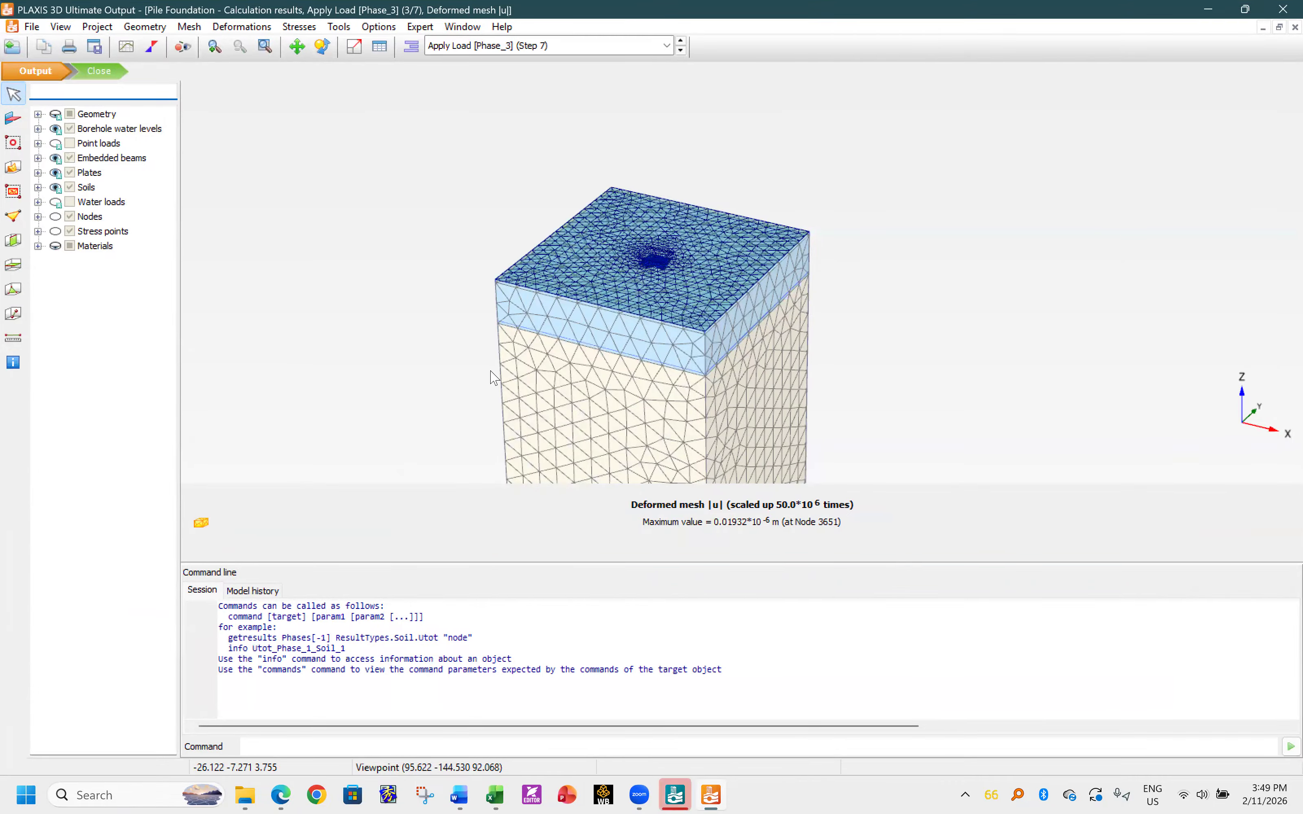
{"action": "left_click_drag", "start_coordinate": [556, 562], "coordinate": [541, 642]}
{"action": "middle_click_drag", "start_coordinate": [426, 362], "coordinate": [467, 225]}
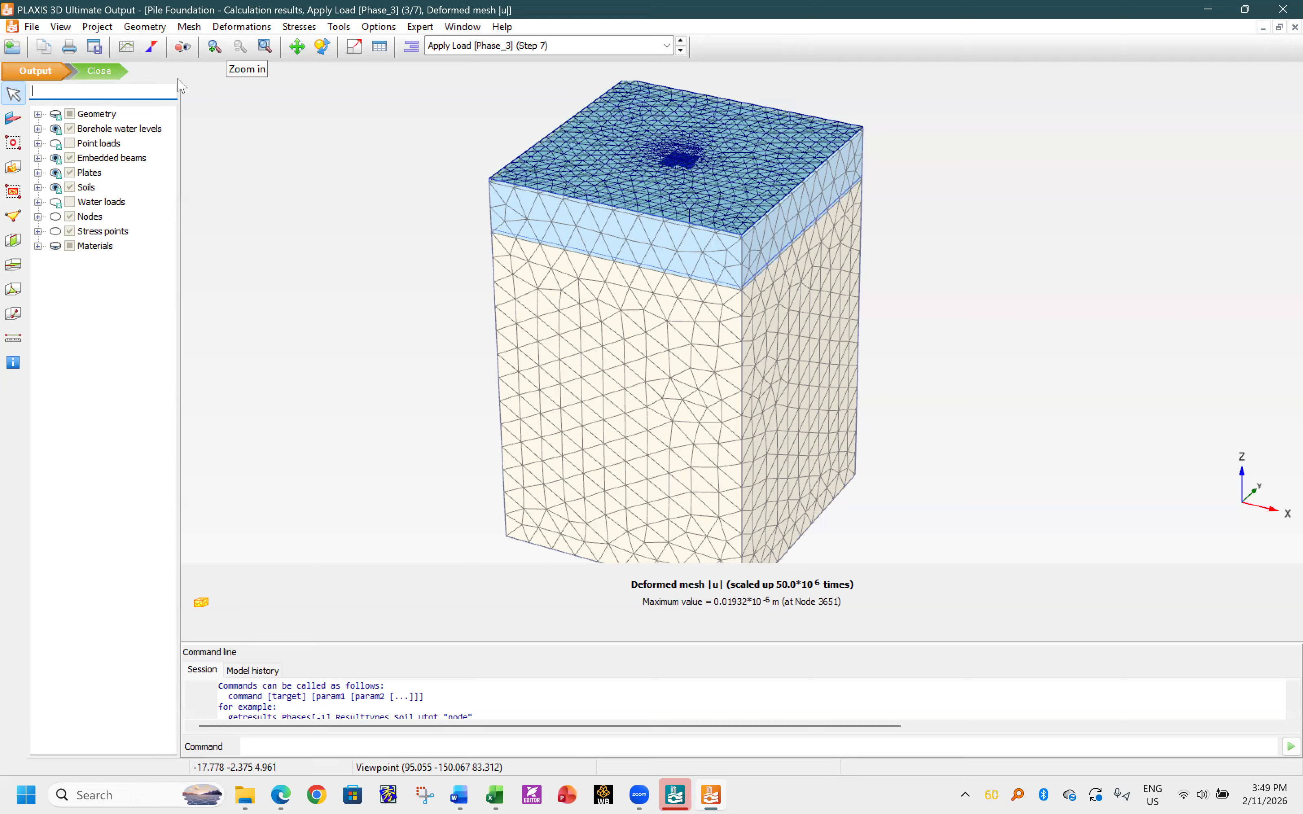
- Try to select the embedded beams through the deformed soil mesh with a rectangular structure selection around the pile cap
{"action": "left_click", "coordinate": [14, 120]}
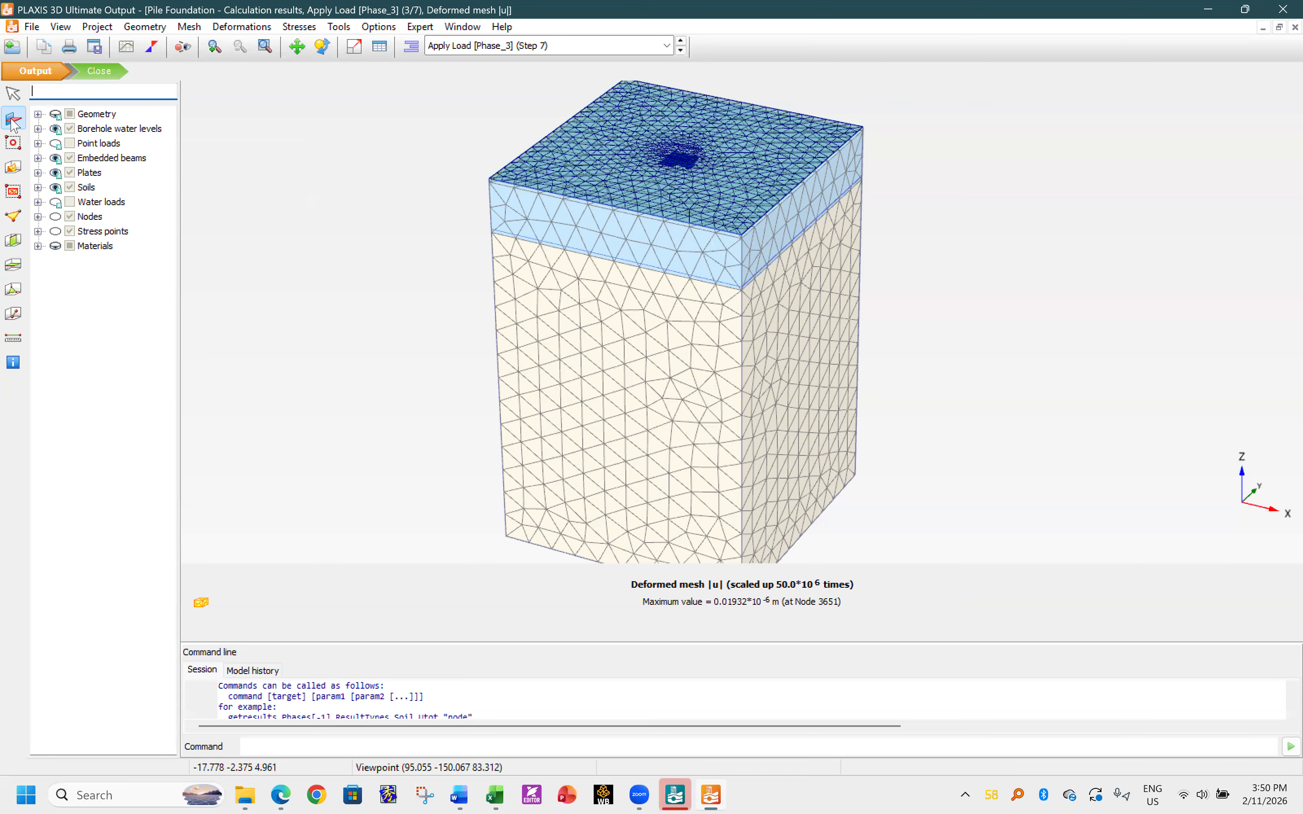
{"action": "middle_click_drag", "start_coordinate": [622, 164], "coordinate": [477, 136]}
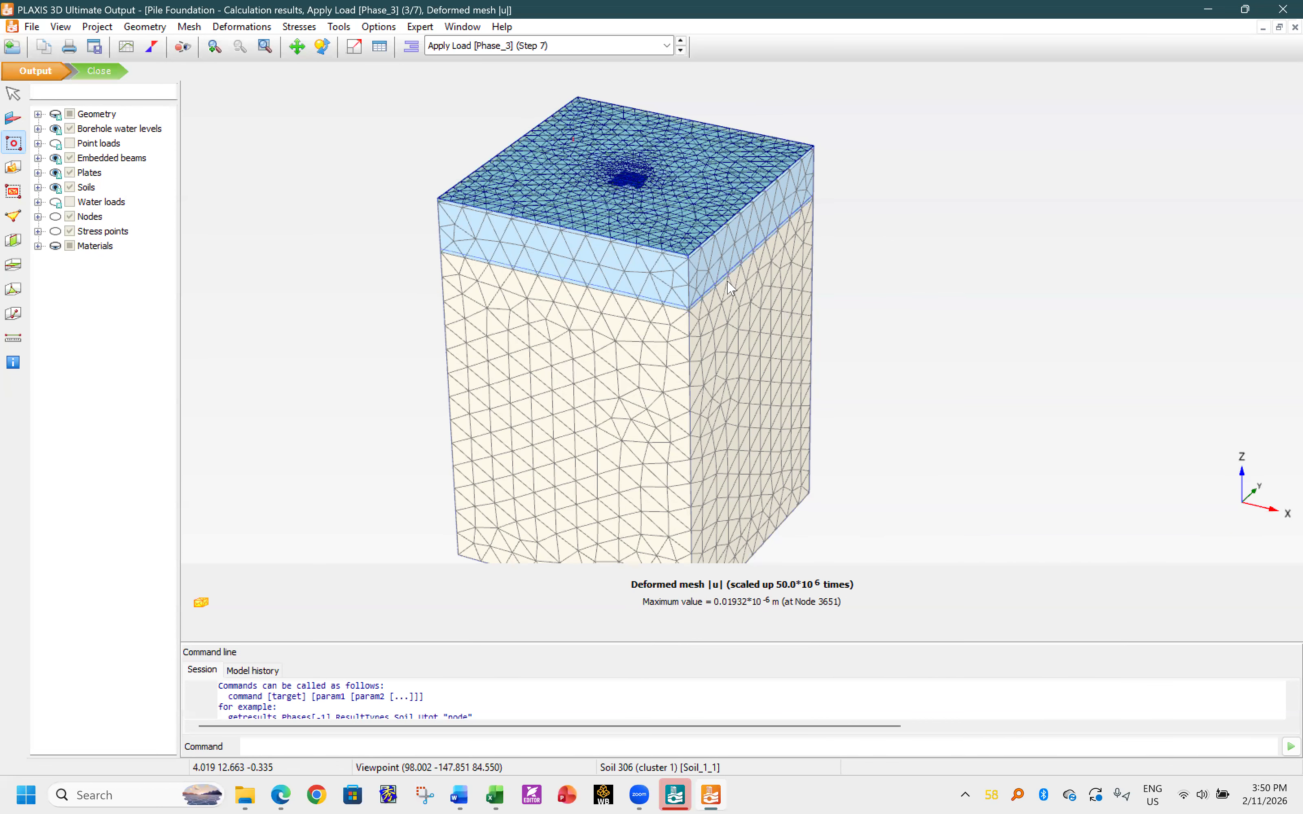
{"action": "left_click_drag", "start_coordinate": [729, 284], "coordinate": [573, 135]}
{"action": "left_click", "coordinate": [546, 362]}
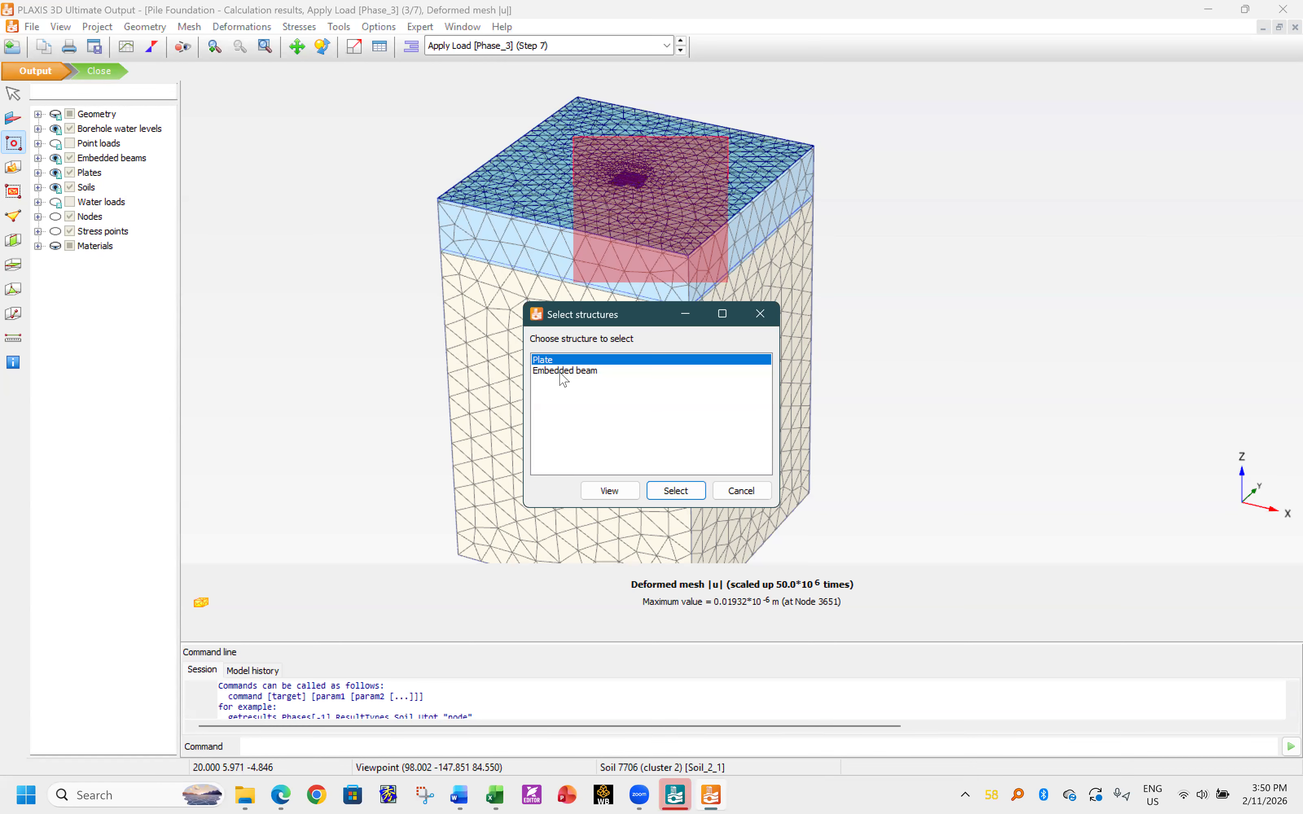
{"action": "left_click", "coordinate": [561, 371]}
{"action": "left_click", "coordinate": [688, 496]}
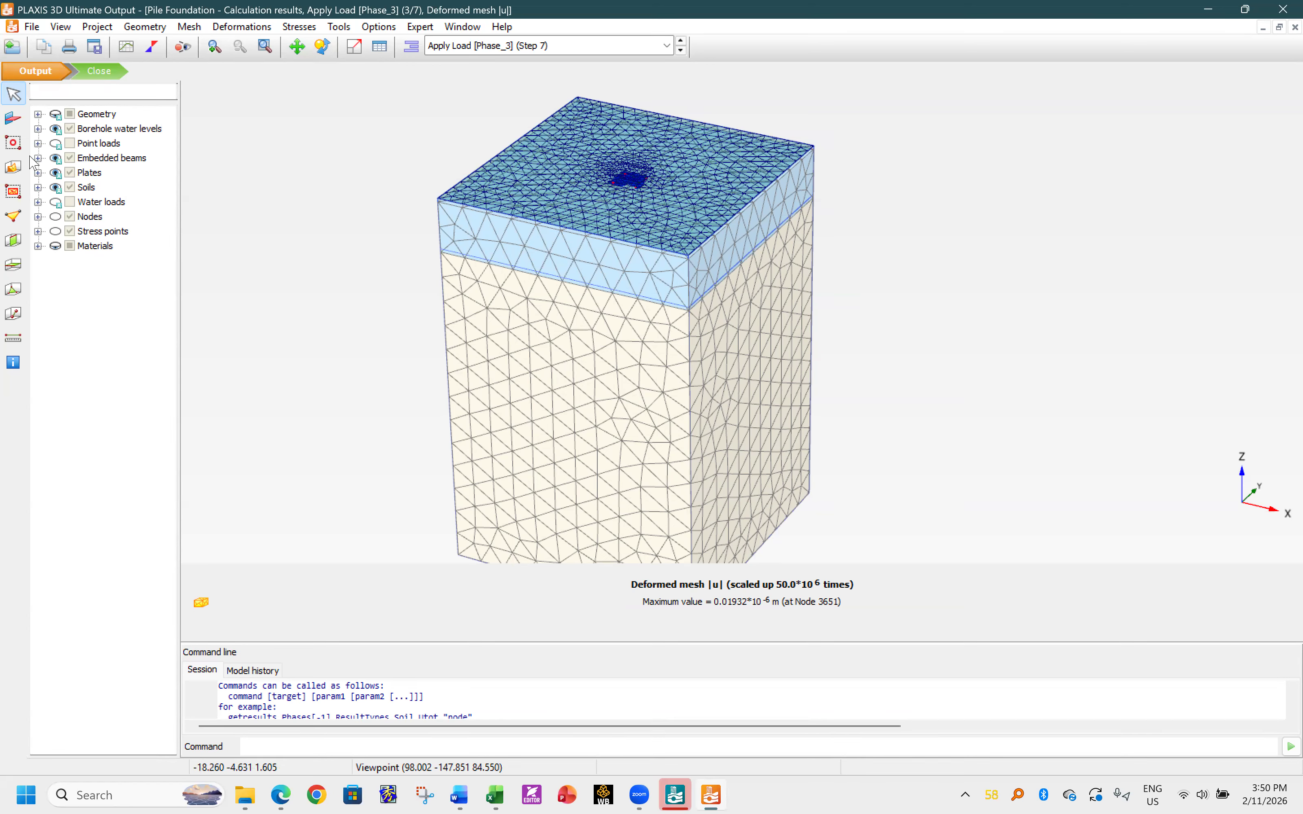
- Hide the soils in the deformed mesh, then select the exposed piles with a rectangle and open the embedded beam results
{"action": "left_click", "coordinate": [56, 188]}
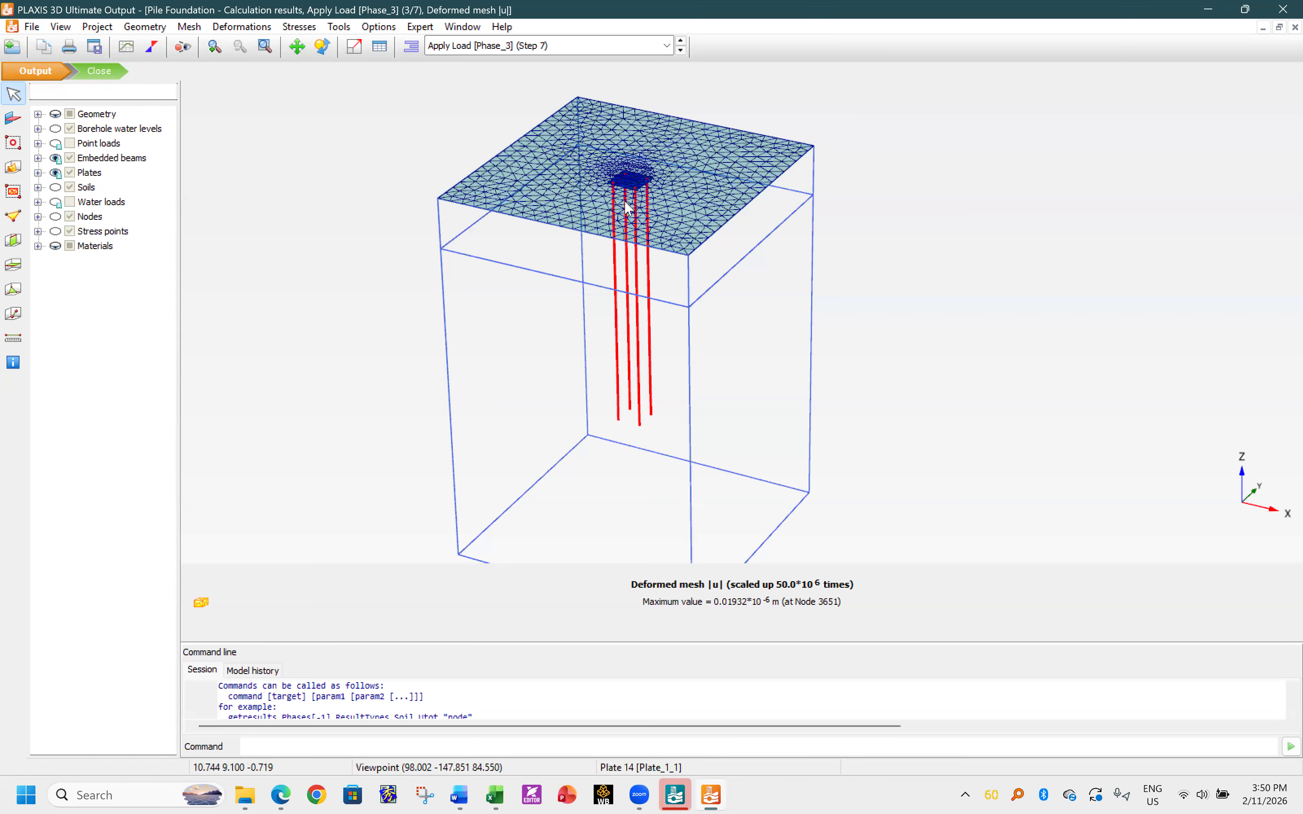
{"action": "left_click", "coordinate": [13, 118]}
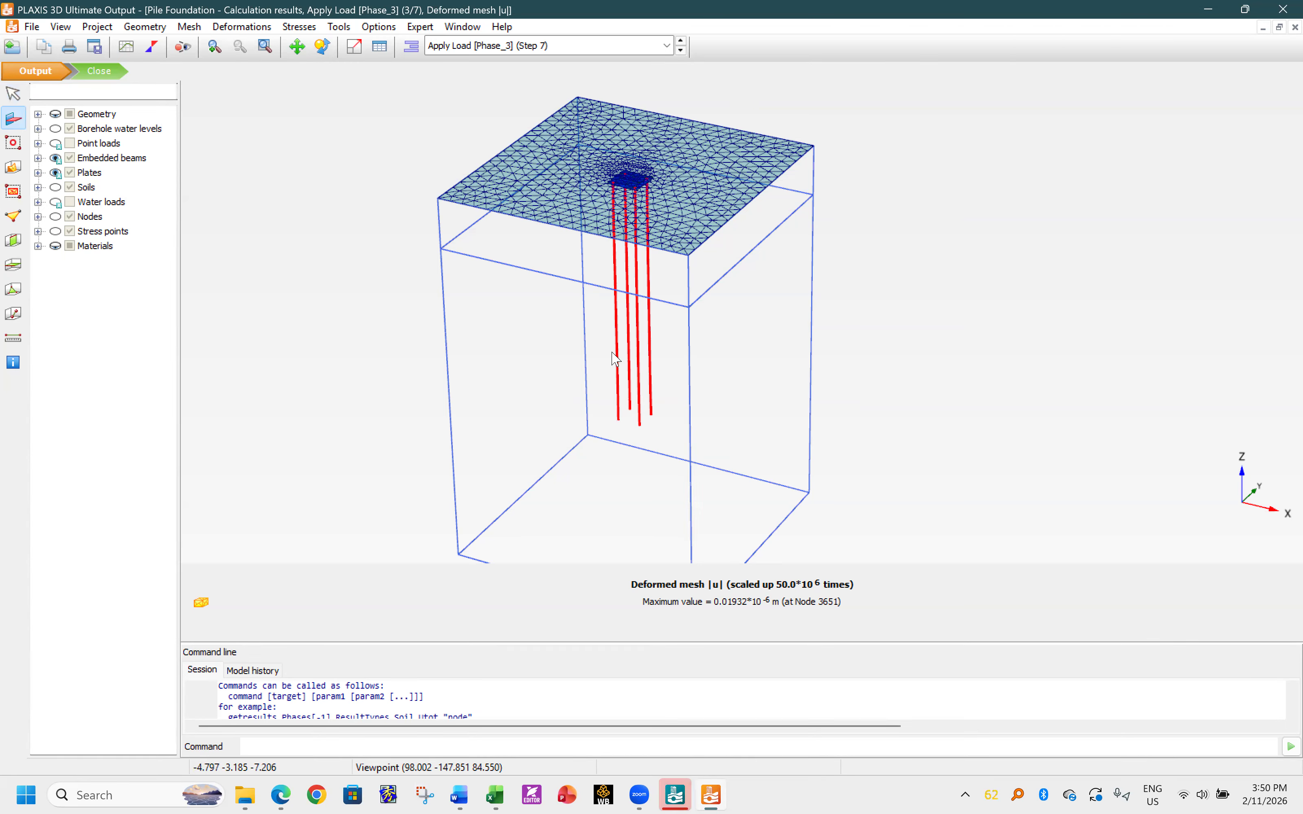
{"action": "middle_click_drag", "start_coordinate": [611, 333], "coordinate": [594, 306]}
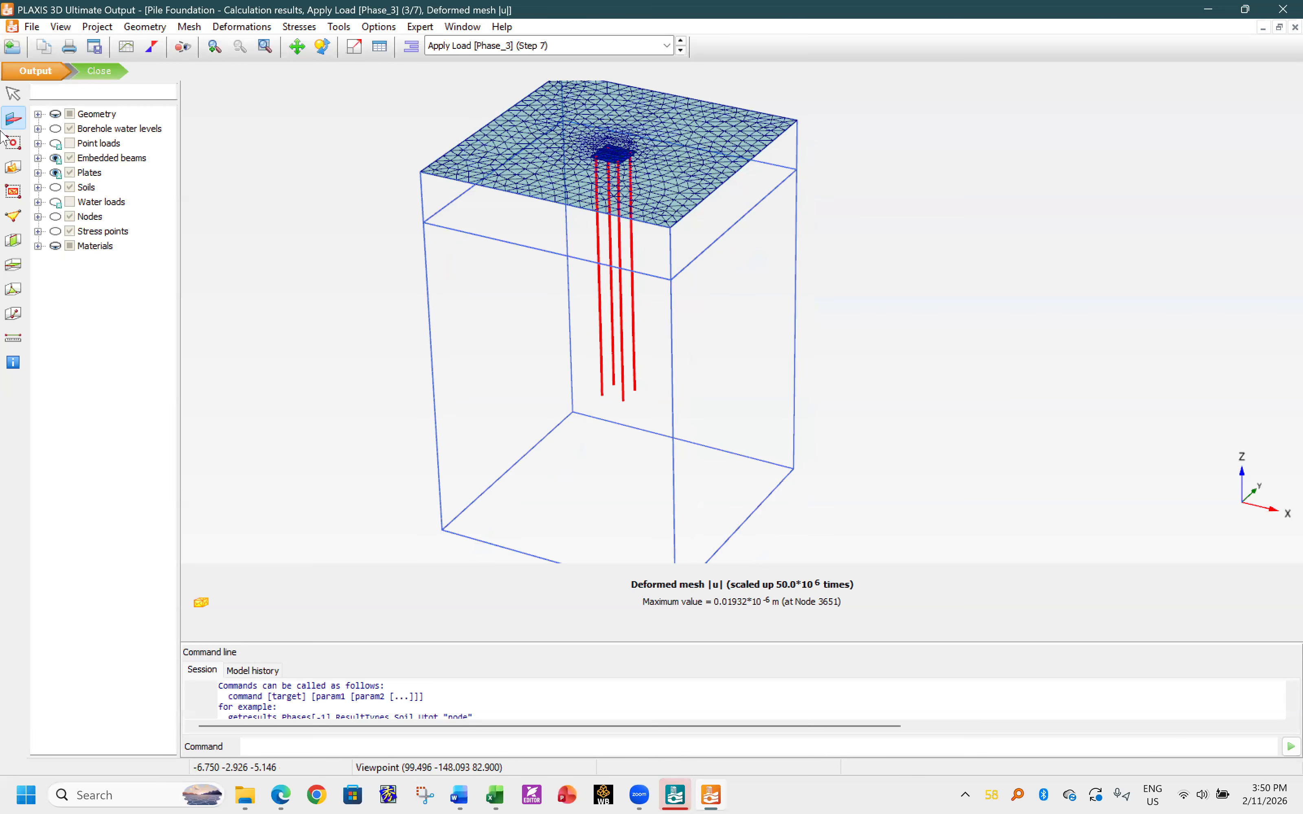
{"action": "left_click", "coordinate": [13, 142]}
{"action": "left_click_drag", "start_coordinate": [579, 306], "coordinate": [687, 366]}
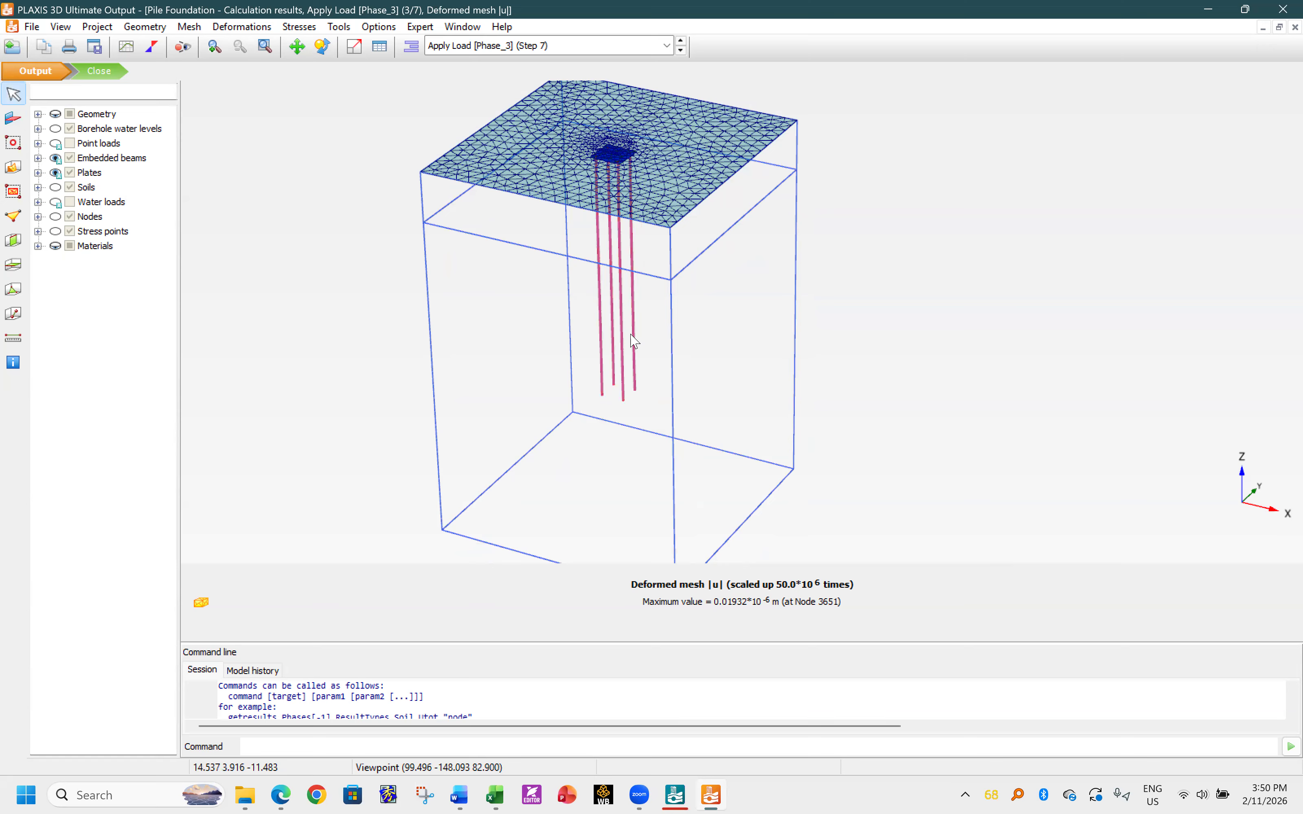
{"action": "double_click", "coordinate": [637, 340]}
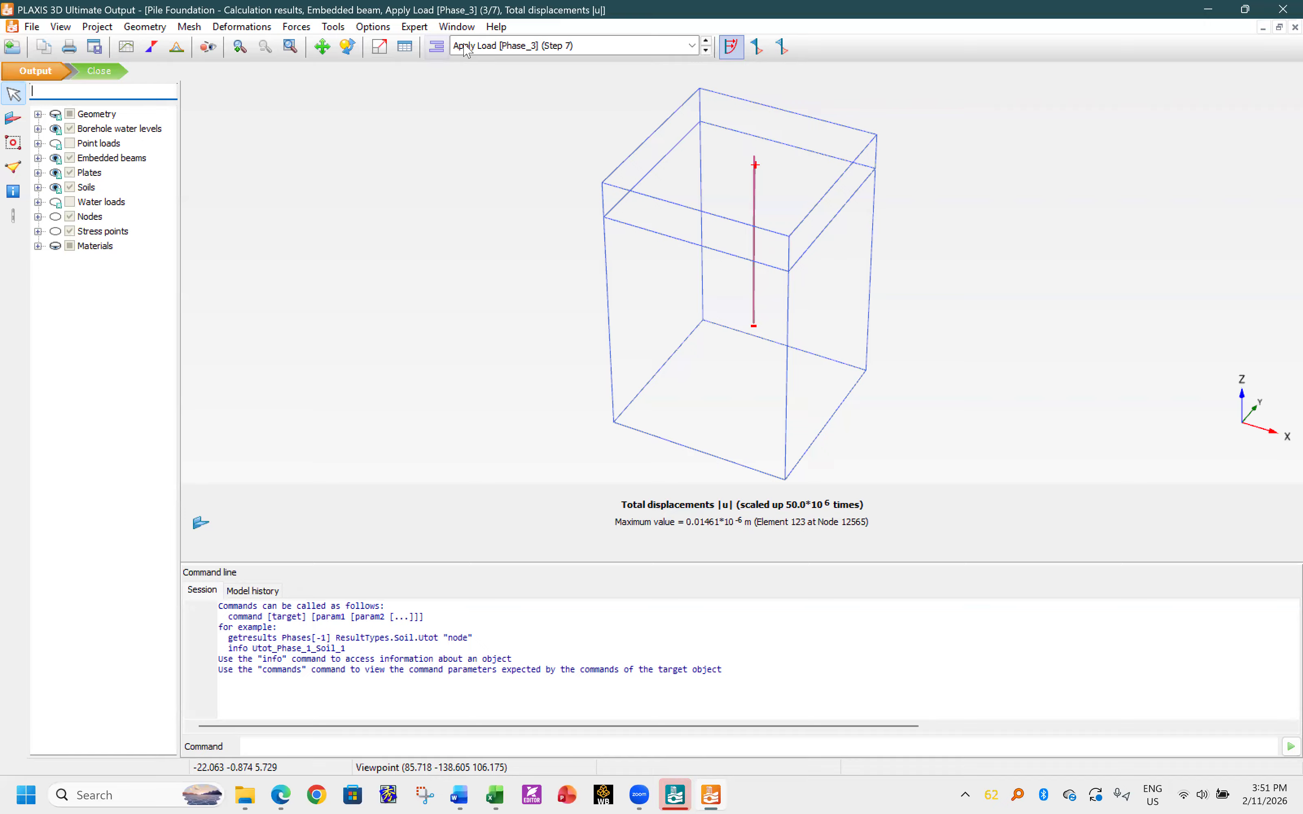
- Return to the Apply Load deformed mesh result window
{"action": "left_click", "coordinate": [495, 47]}
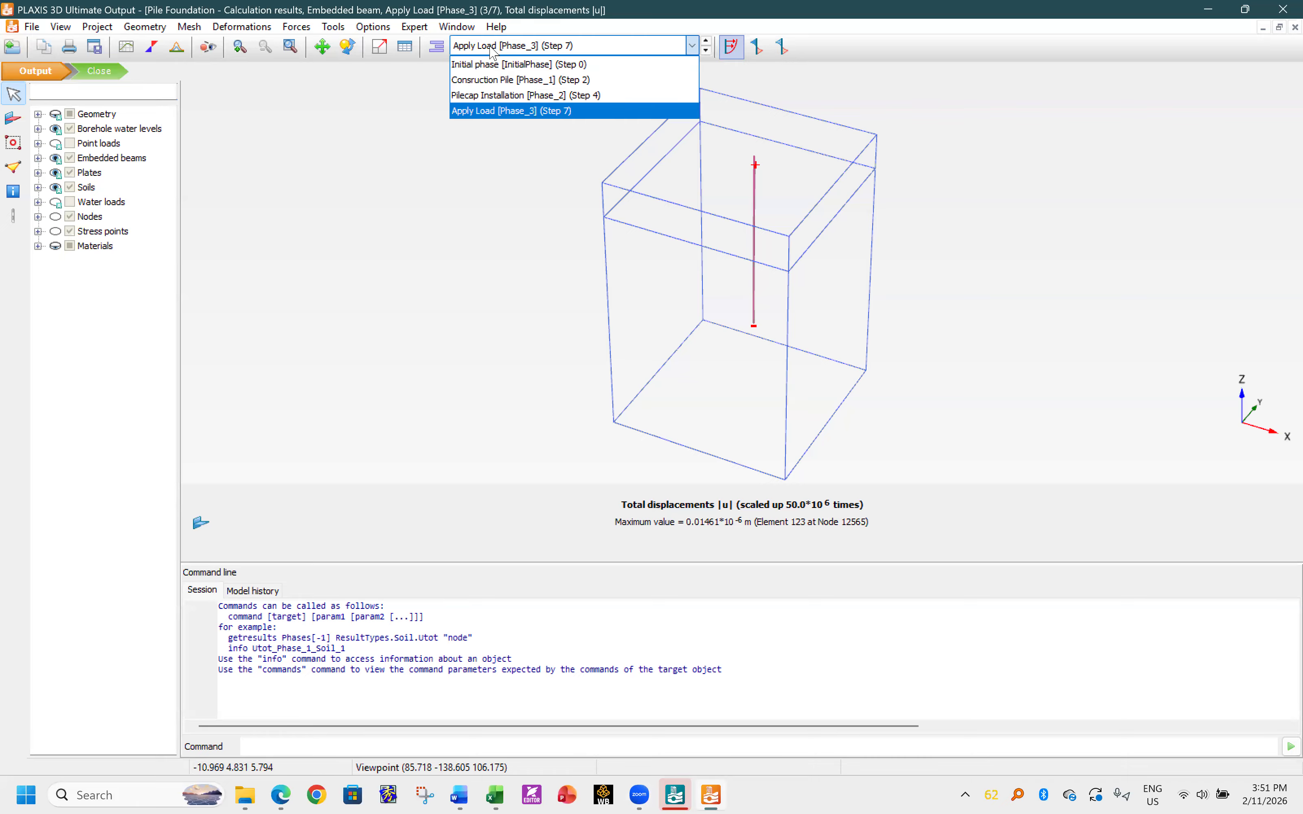
{"action": "left_click", "coordinate": [448, 48]}
{"action": "left_click", "coordinate": [456, 27]}
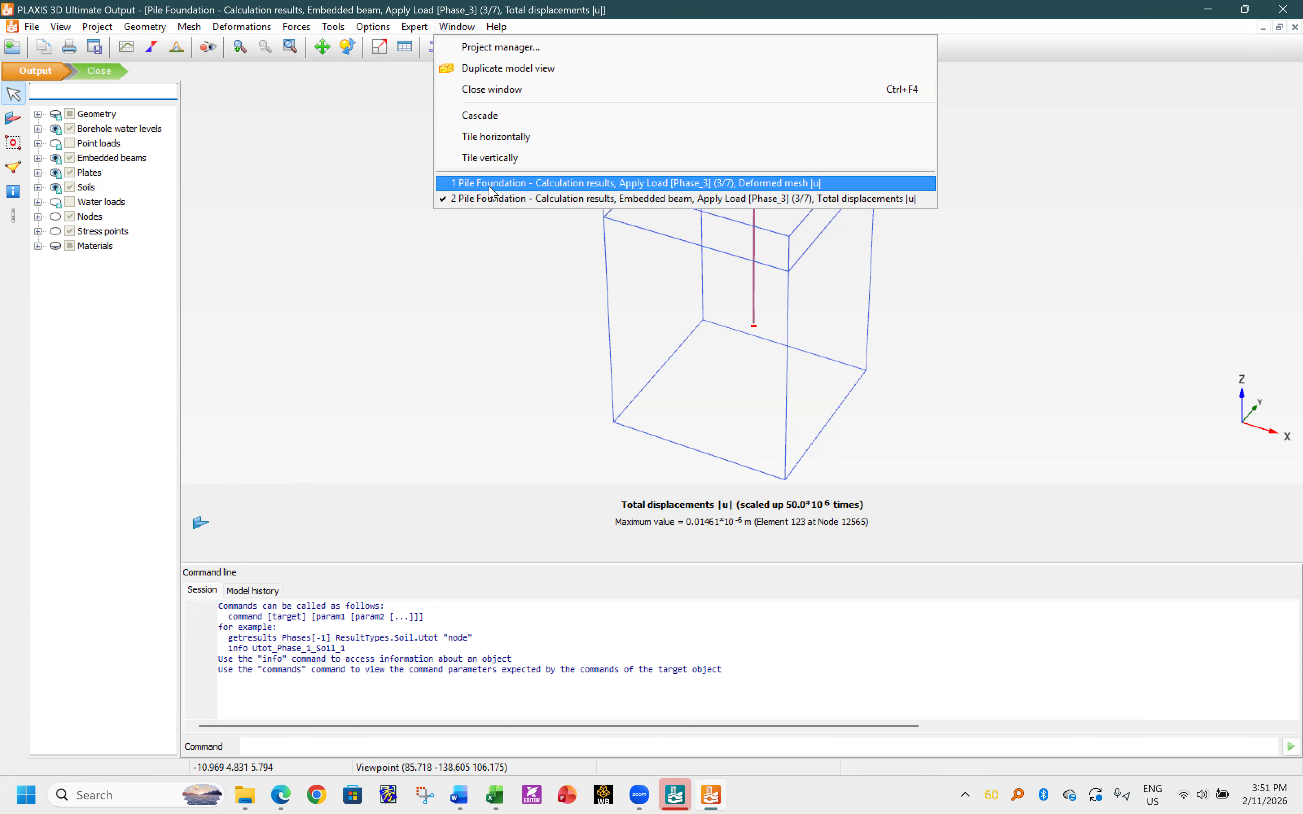
{"action": "left_click", "coordinate": [491, 183]}
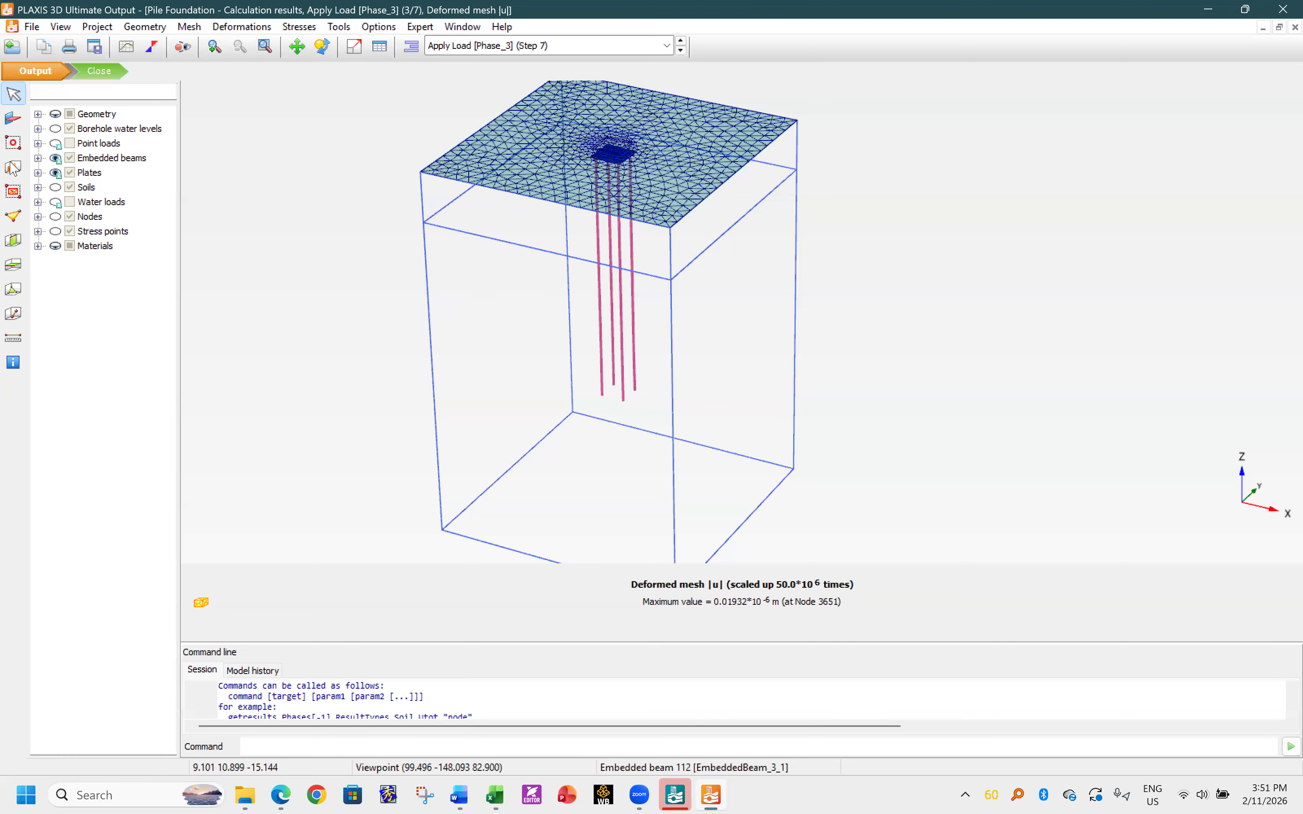
- Select all four piles together with a rectangular structure selection and open their embedded beam results
{"action": "left_click", "coordinate": [13, 118]}
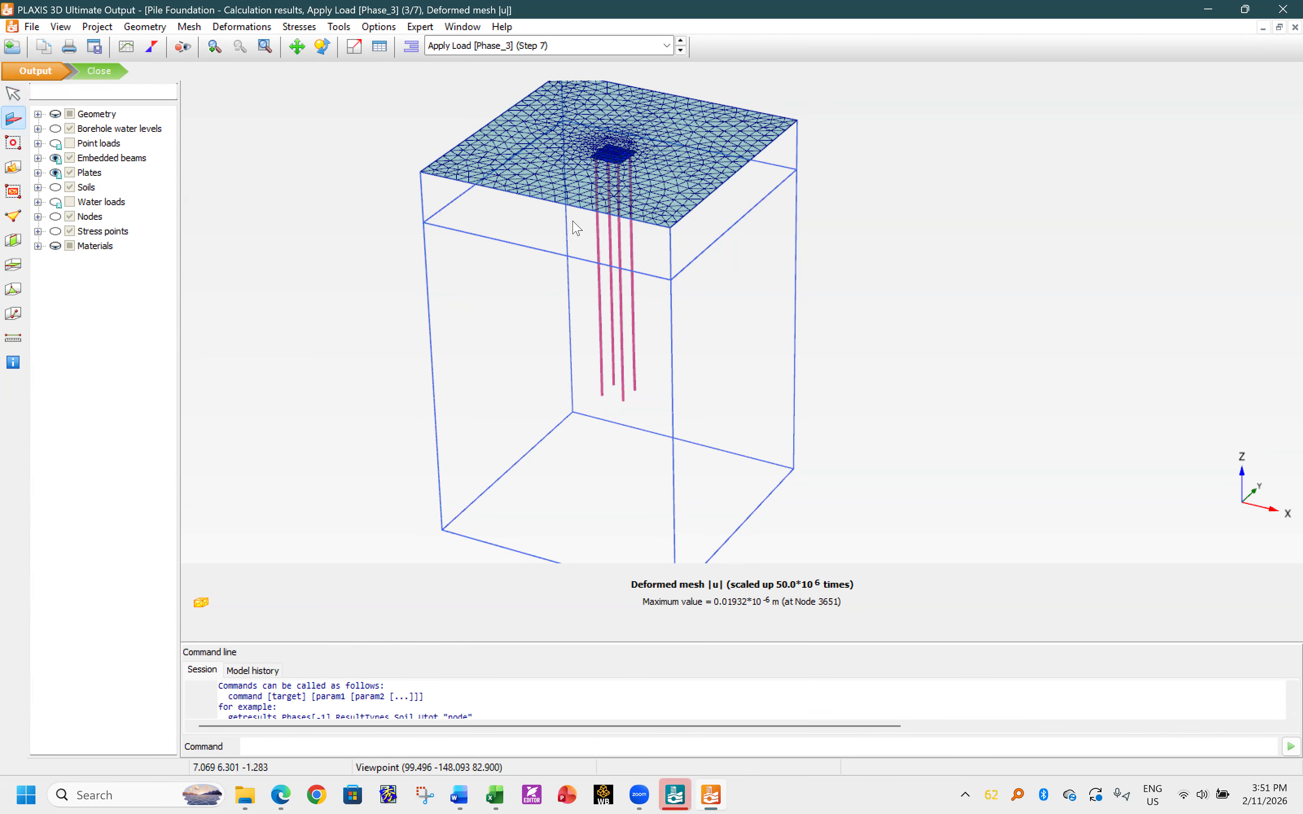
{"action": "middle_click_drag", "start_coordinate": [429, 164], "coordinate": [319, 230]}
{"action": "mouse_move", "coordinate": [429, 284]}
{"action": "middle_mouse_down"}
{"action": "mouse_move", "coordinate": [411, 289]}
{"action": "mouse_move", "coordinate": [482, 325]}
{"action": "mouse_move", "coordinate": [445, 264]}
{"action": "middle_mouse_up"}
{"action": "left_click", "coordinate": [17, 139]}
{"action": "left_click_drag", "start_coordinate": [444, 271], "coordinate": [575, 356]}
{"action": "double_click", "coordinate": [526, 315]}
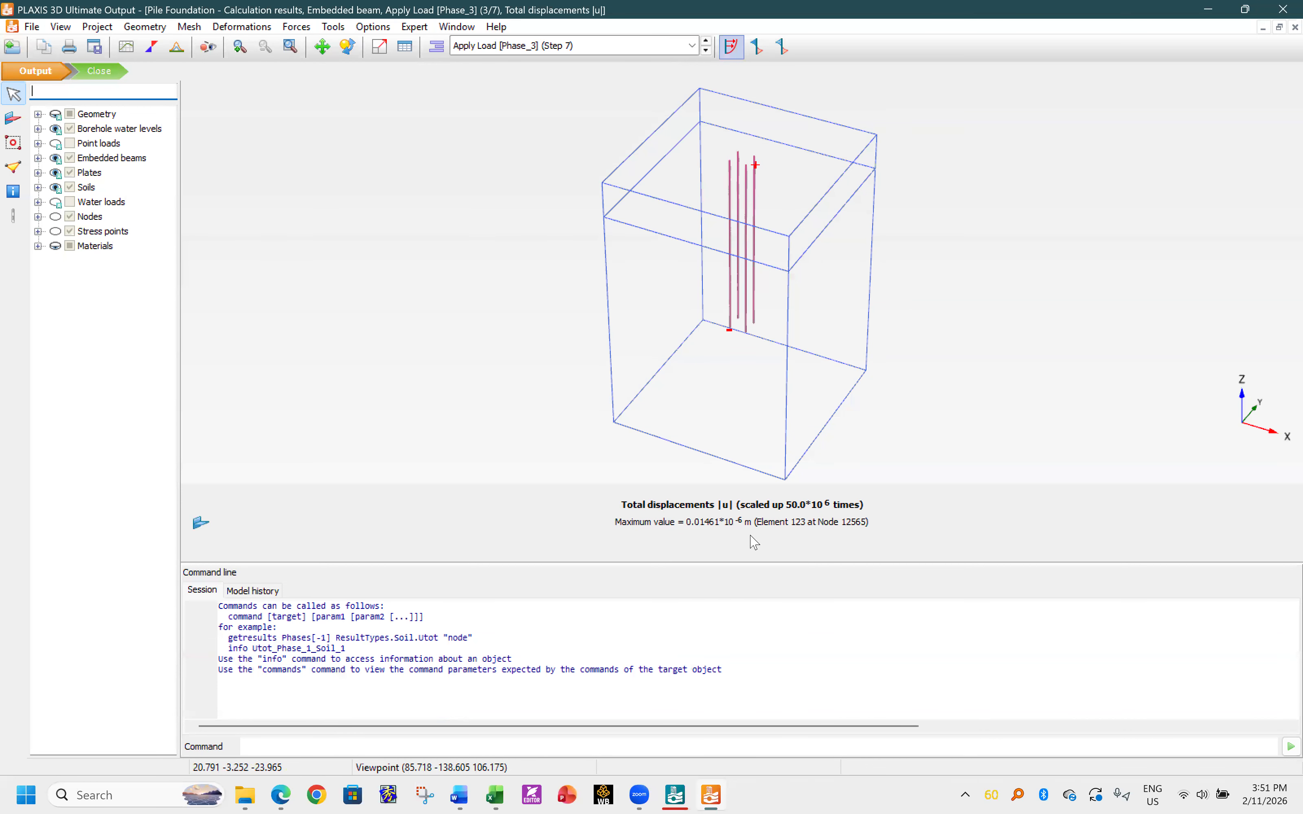
- Enlarge the embedded beam drawing area by shrinking the command line, and hide the cluster borders around the piles
{"action": "left_click_drag", "start_coordinate": [727, 562], "coordinate": [705, 728]}
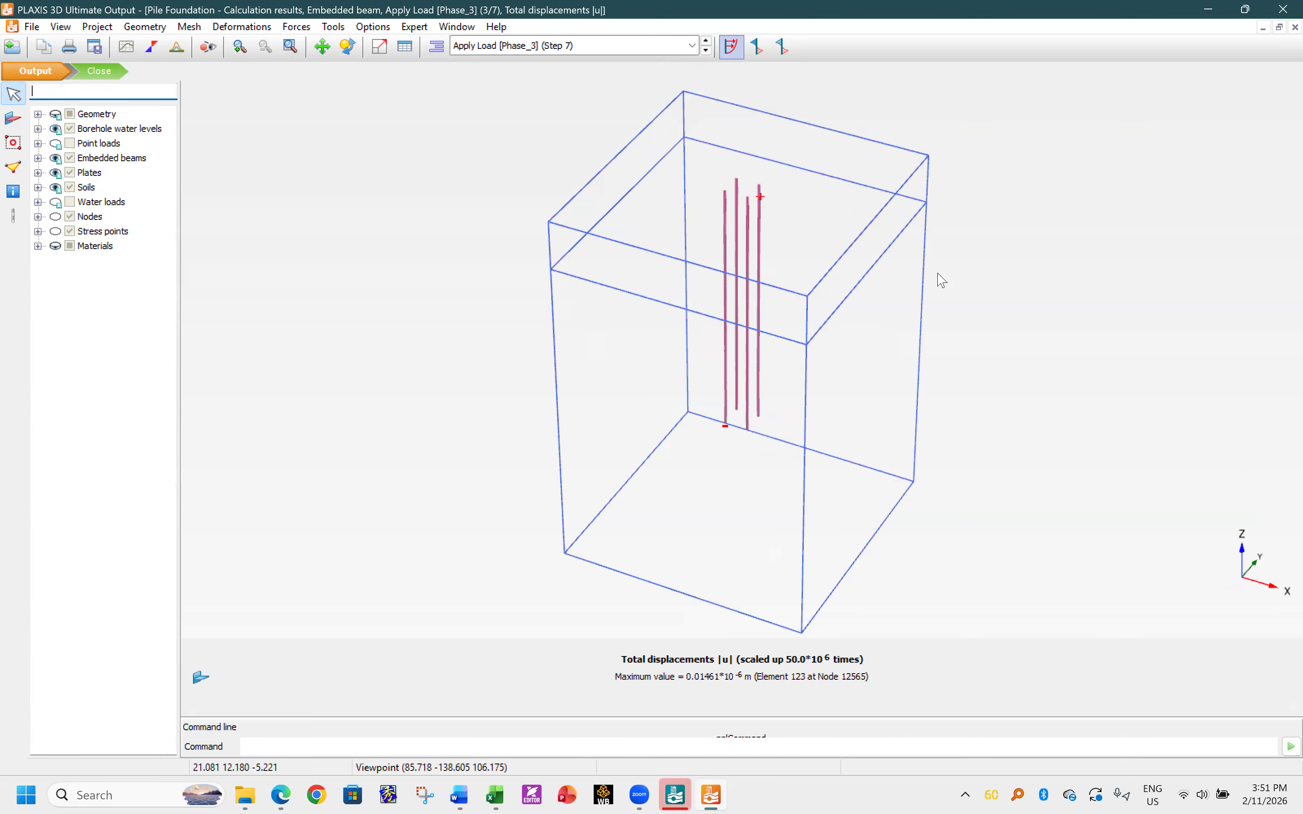
{"action": "middle_click_drag", "start_coordinate": [937, 277], "coordinate": [862, 355]}
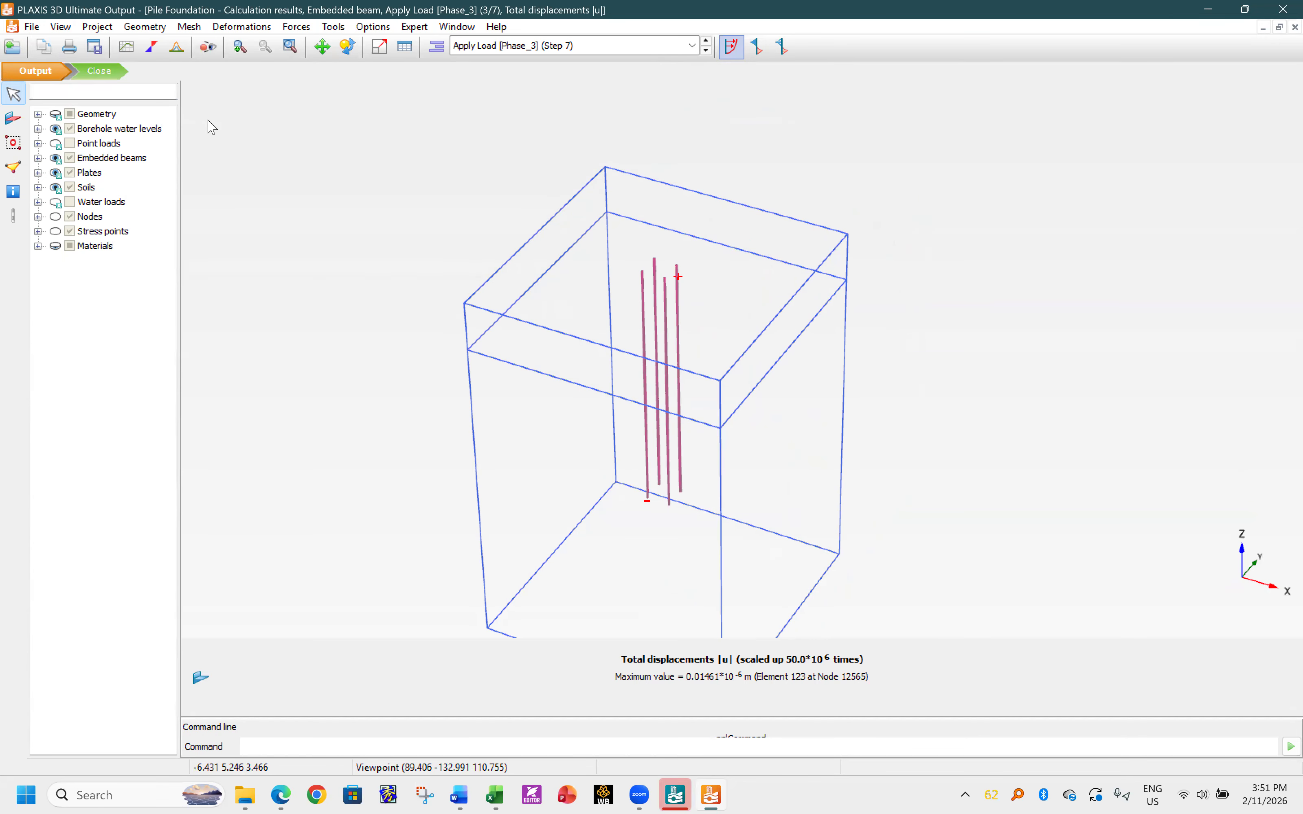
{"action": "left_click", "coordinate": [188, 27]}
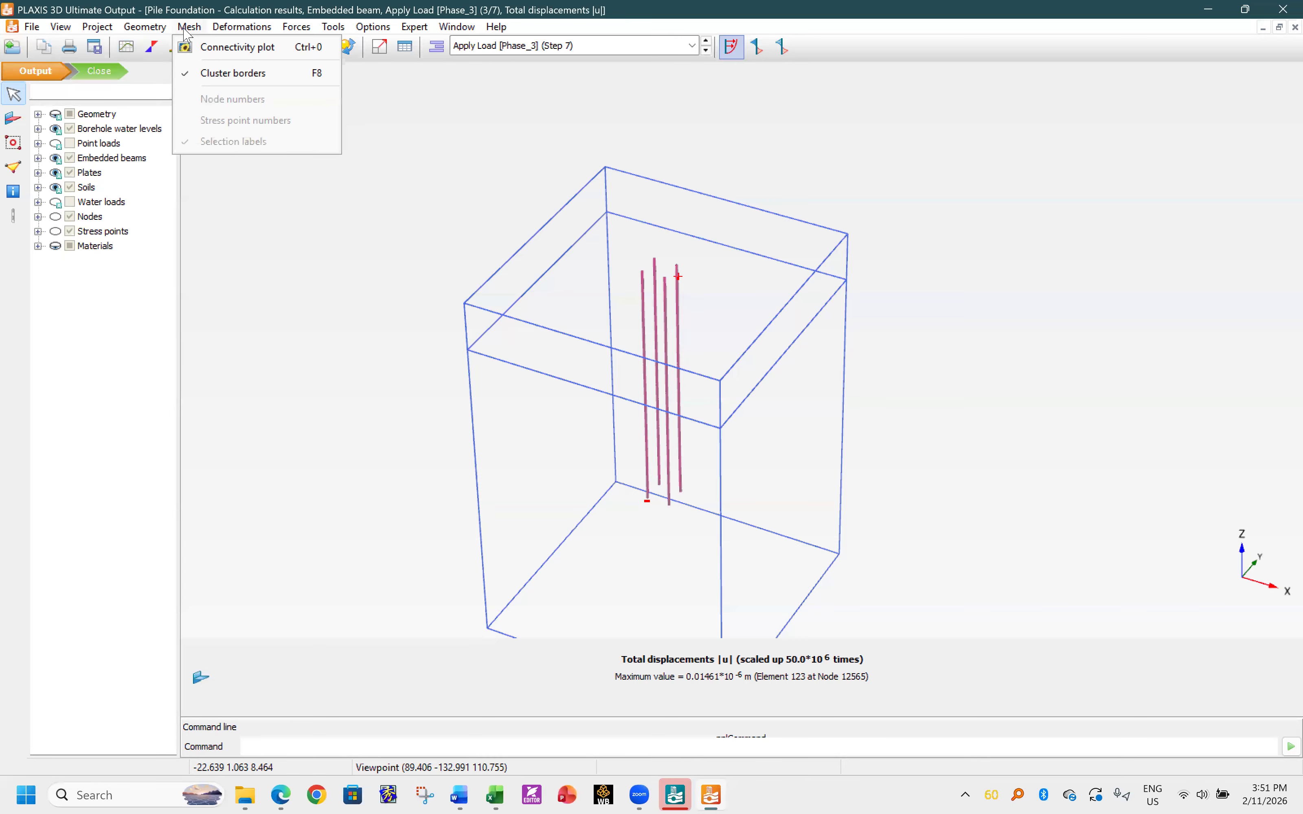
{"action": "left_click", "coordinate": [219, 75]}
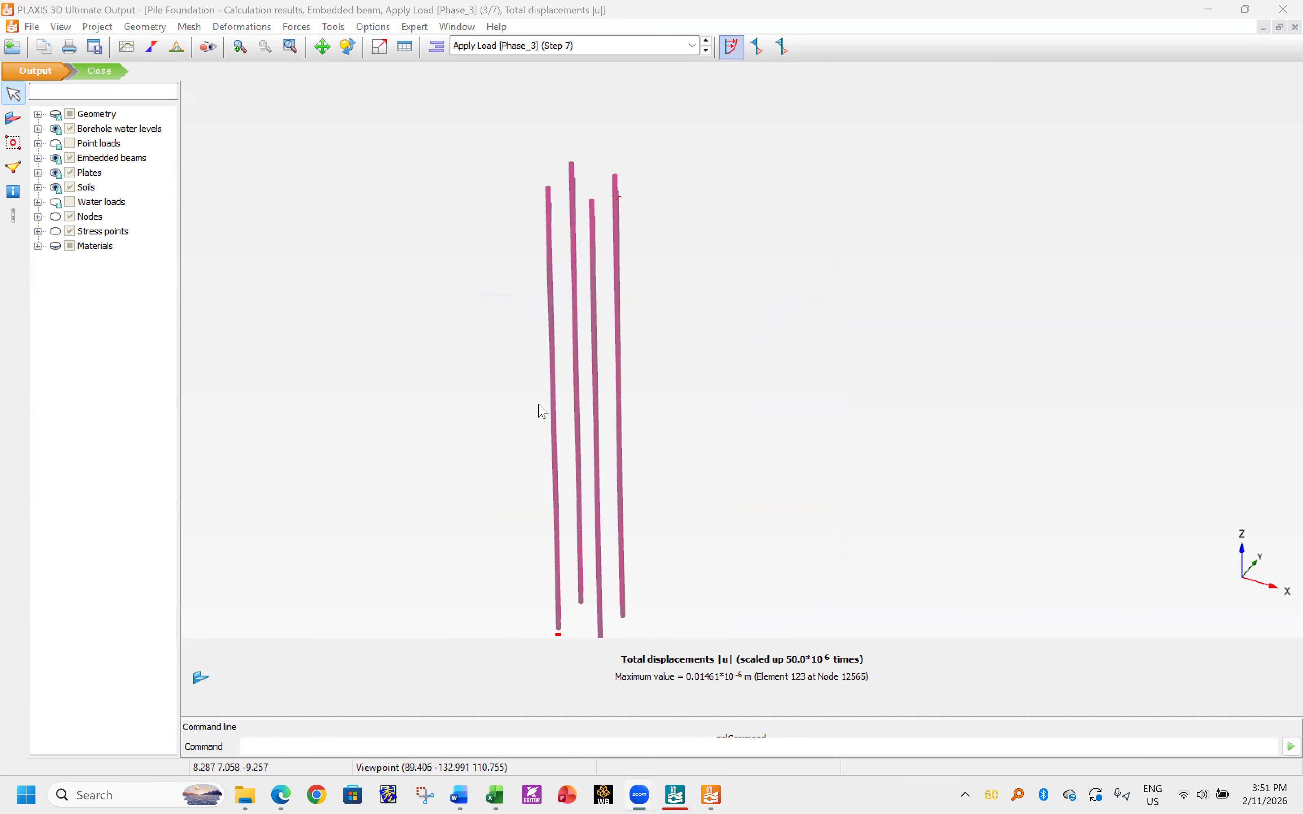
{"action": "middle_click_drag", "start_coordinate": [648, 378], "coordinate": [775, 347]}
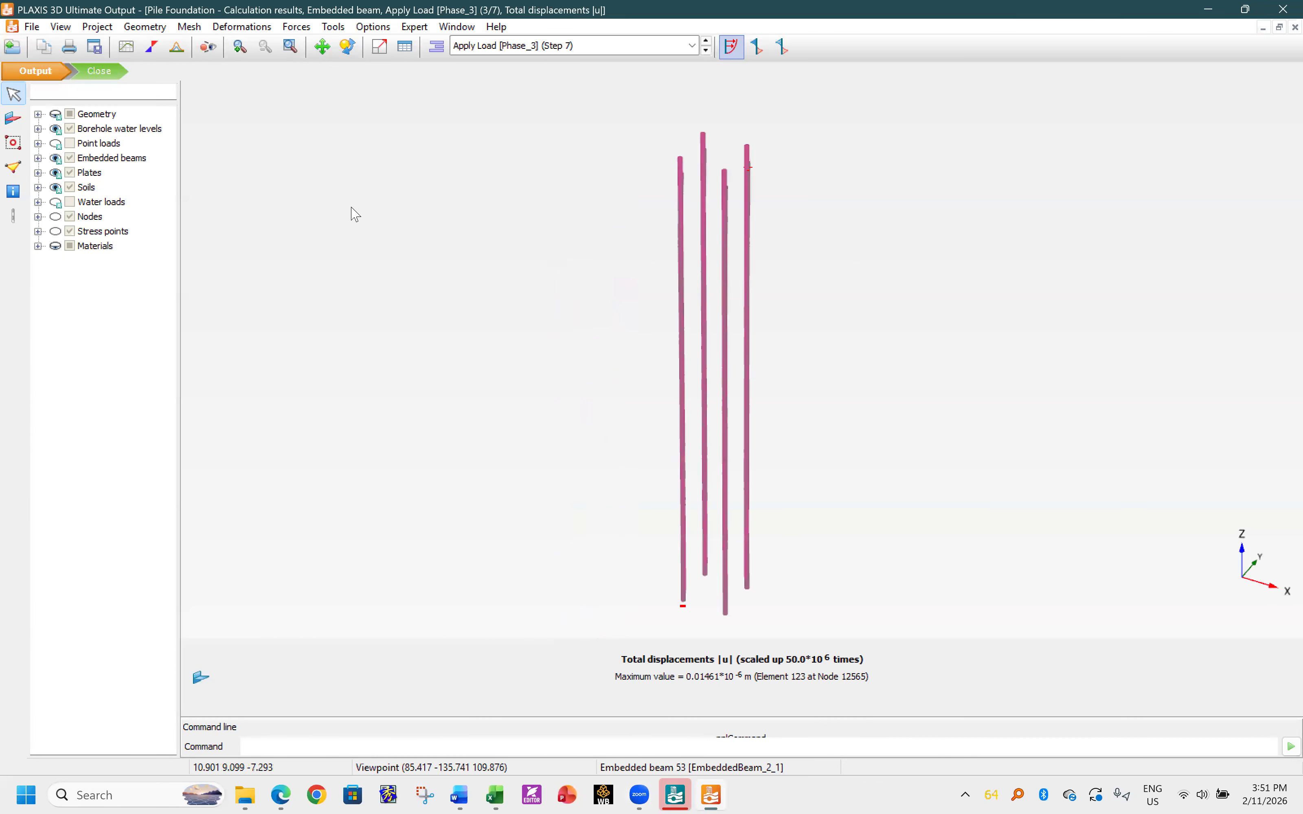
- Display the piles' total displacements u_z, followed by their axial forces N
{"action": "left_click", "coordinate": [254, 30]}
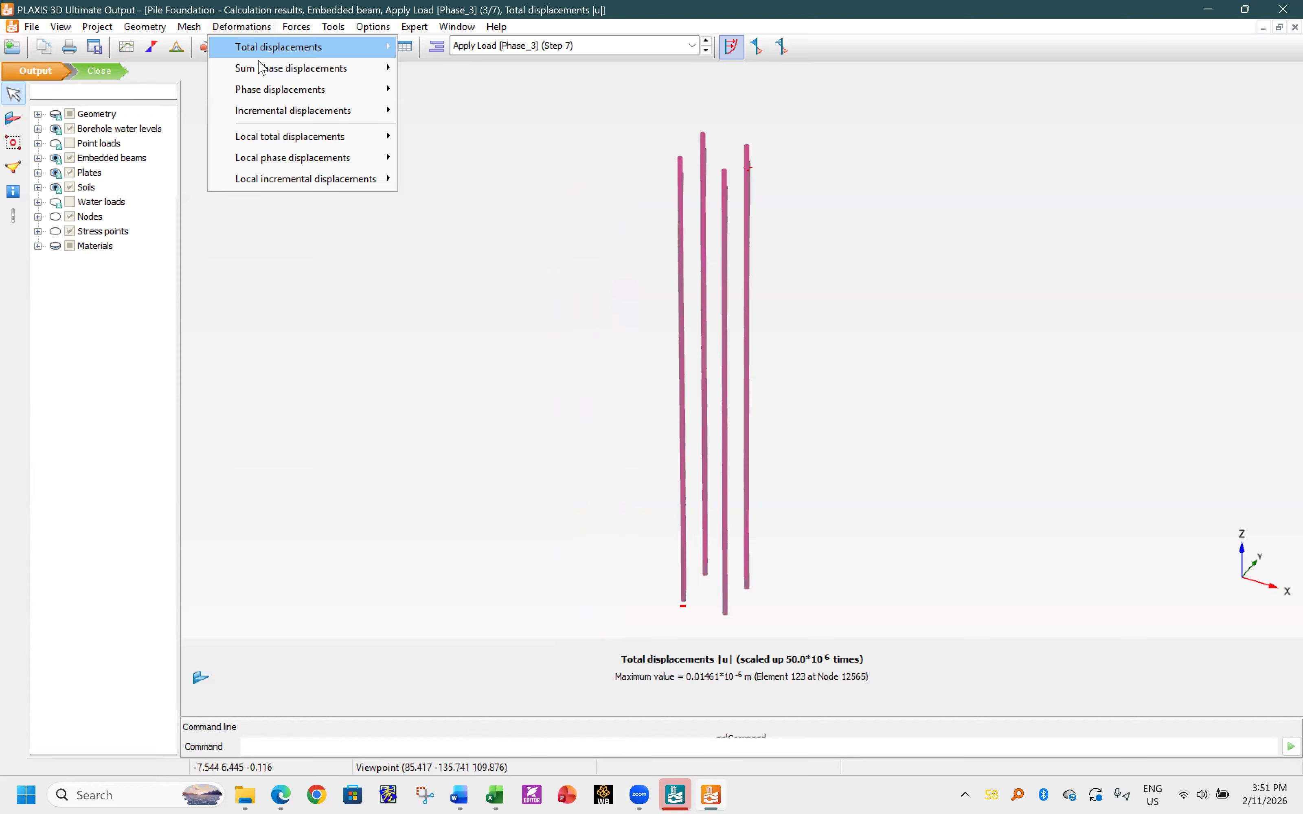
{"action": "mouse_move", "coordinate": [291, 69]}
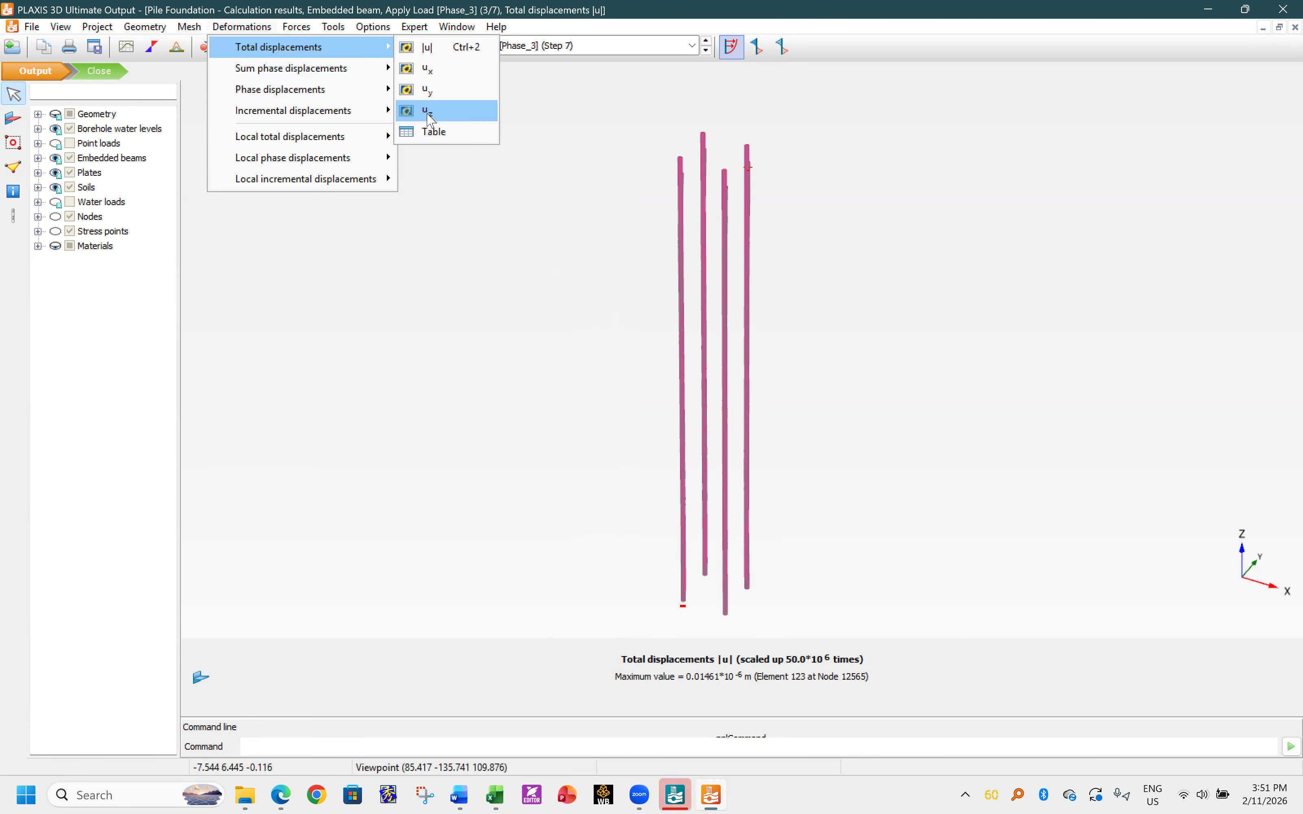
{"action": "left_click", "coordinate": [430, 111]}
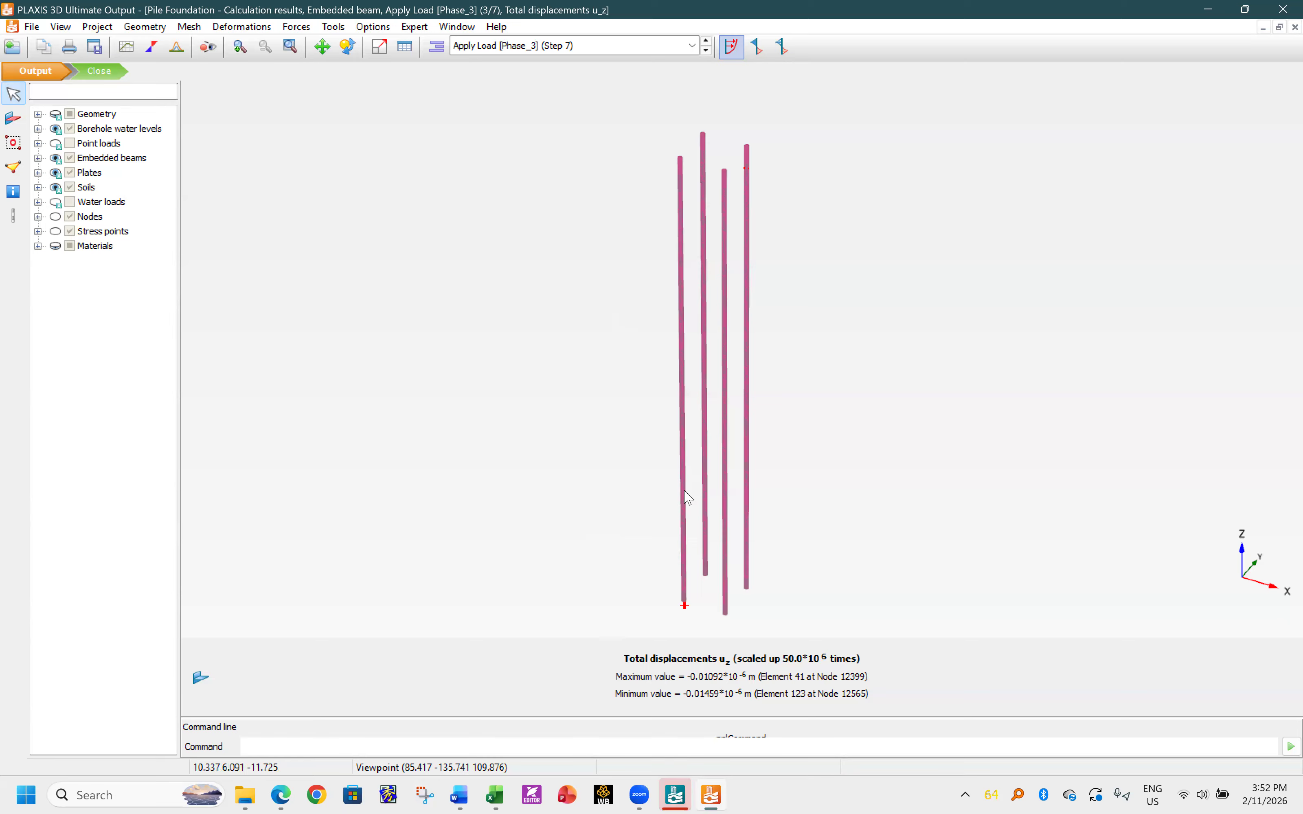
{"action": "left_click", "coordinate": [297, 27]}
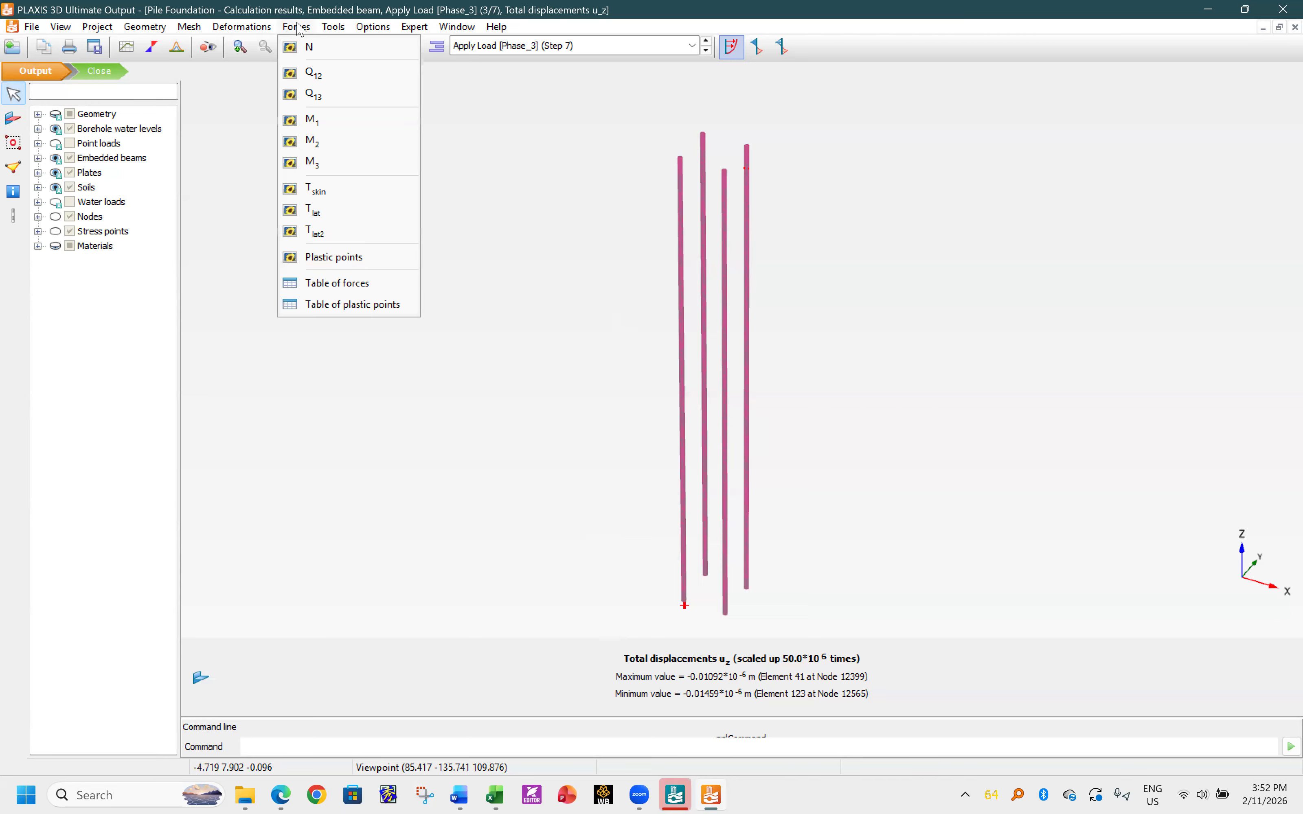
{"action": "left_click", "coordinate": [306, 47]}
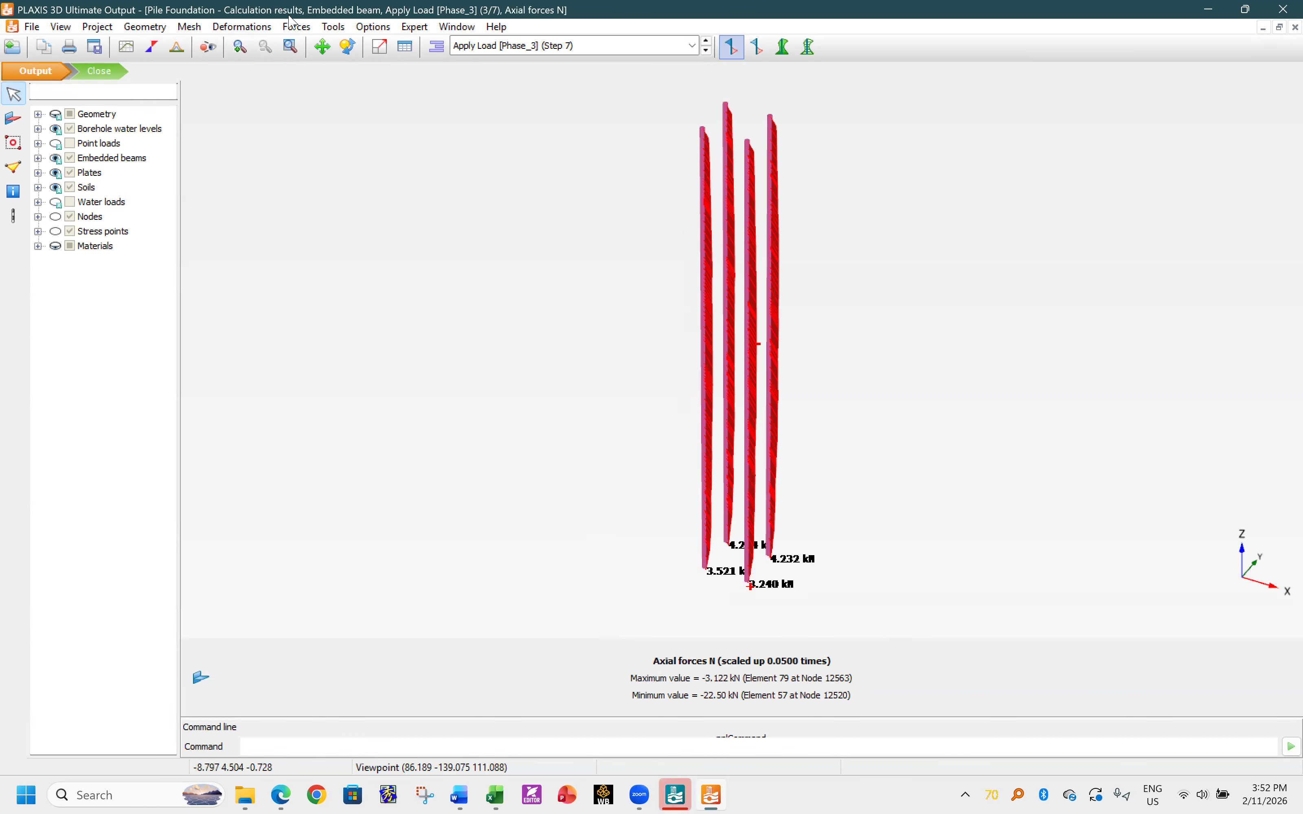
- Display the piles' shear forces Q12 and Q13, and close the results to return to PLAXIS 3D Input
{"action": "left_click", "coordinate": [307, 30]}
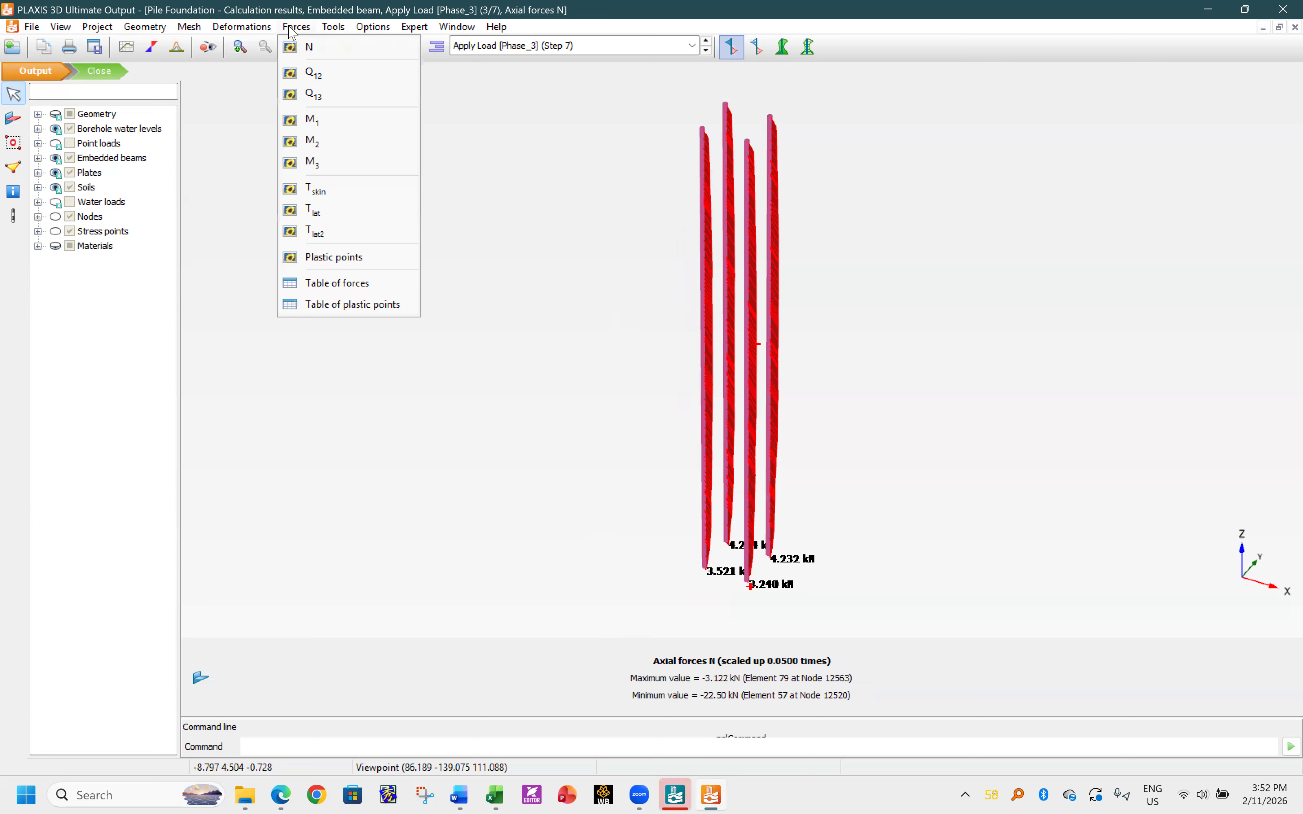
{"action": "left_click", "coordinate": [304, 76]}
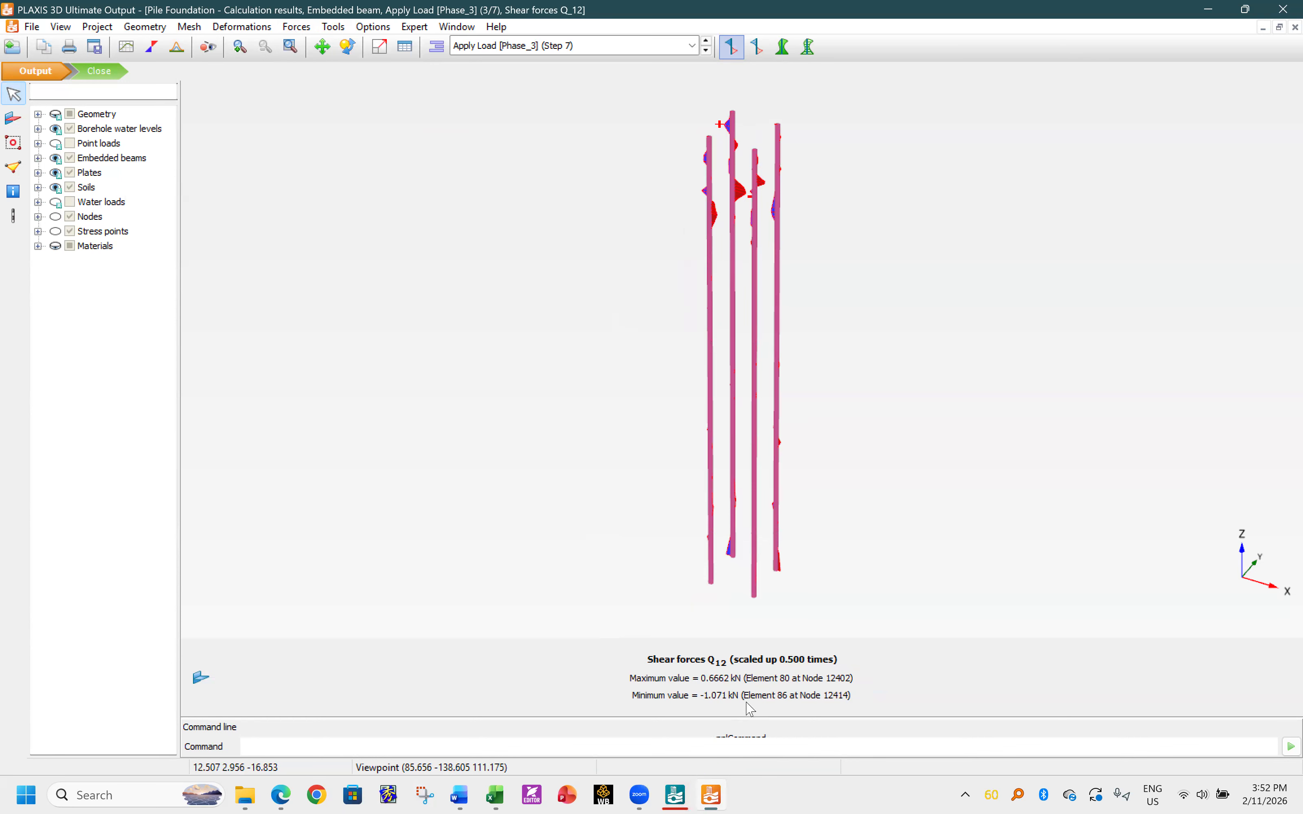
{"action": "left_click", "coordinate": [298, 27]}
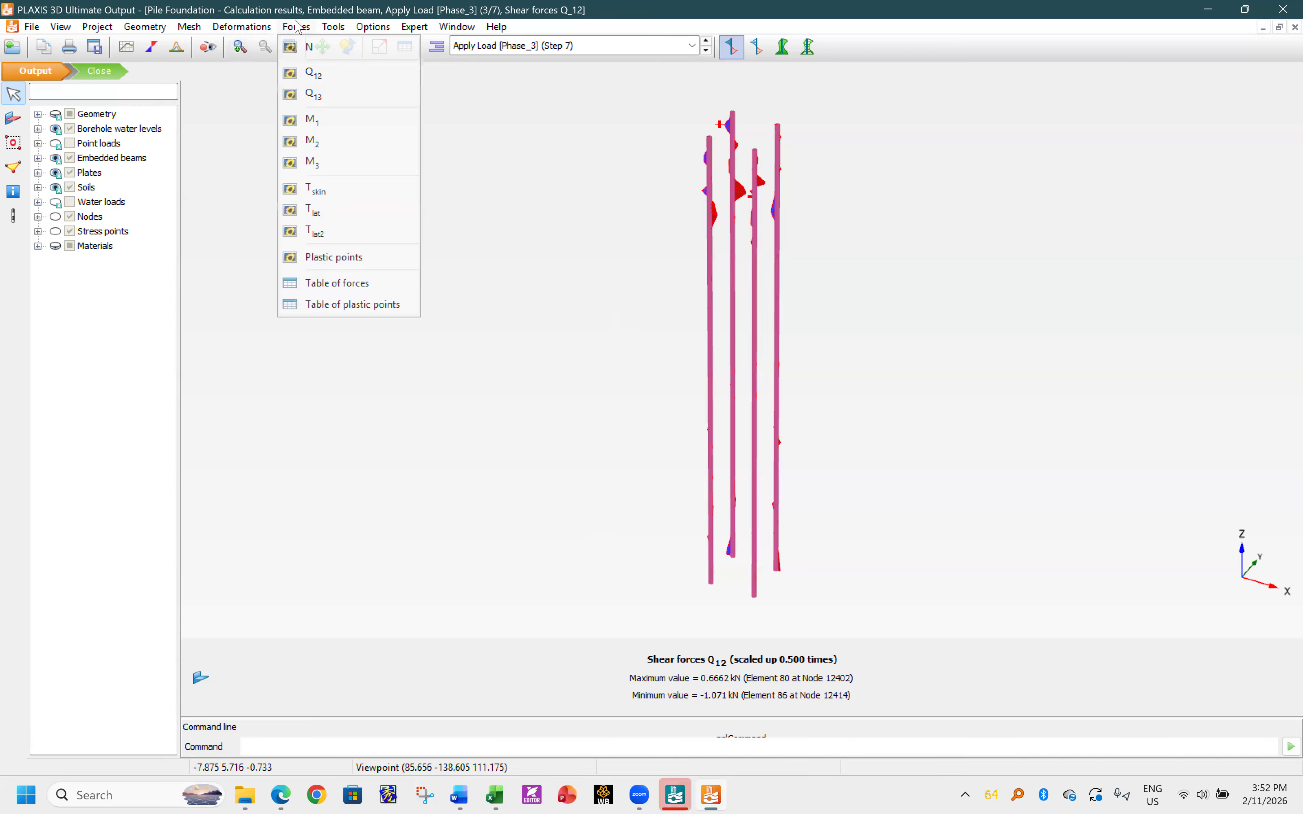
{"action": "left_click", "coordinate": [314, 95]}
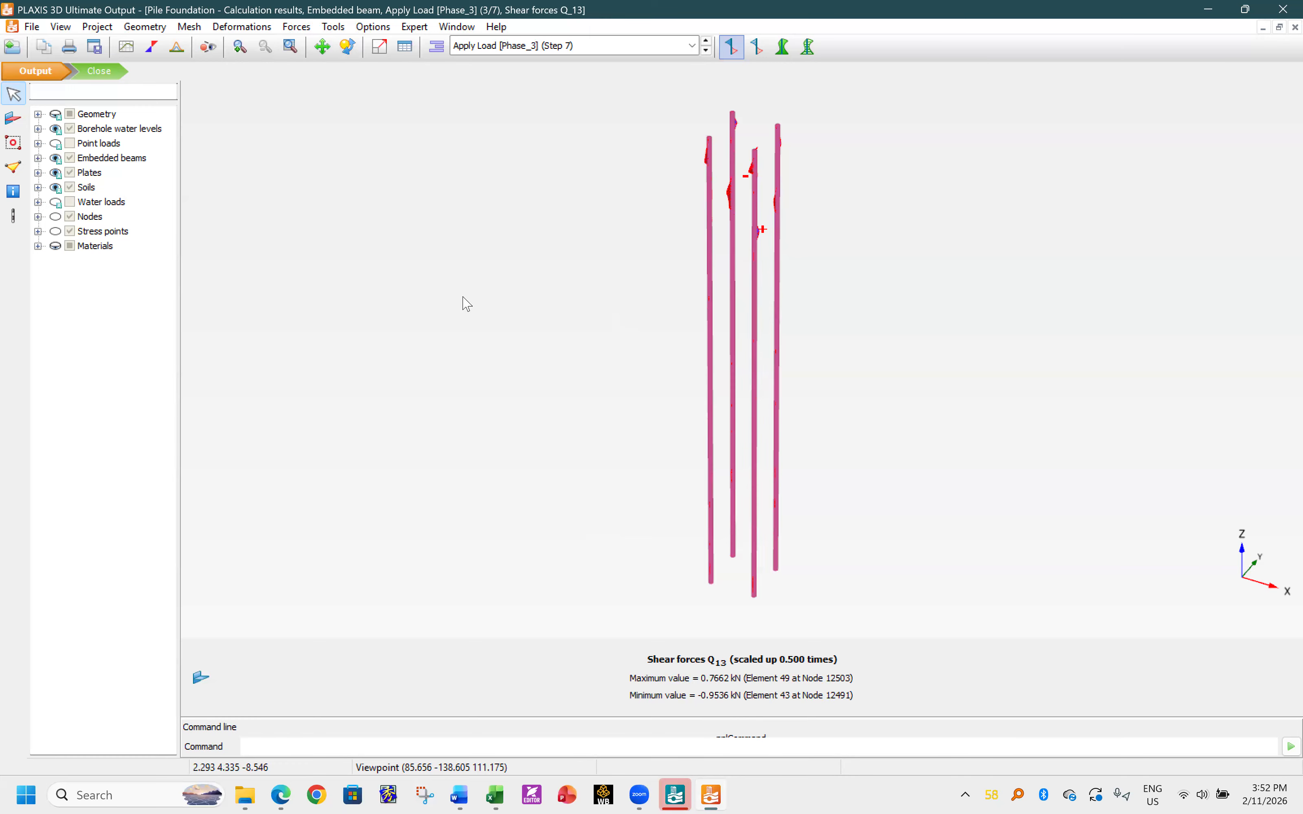
{"action": "left_click", "coordinate": [110, 71]}
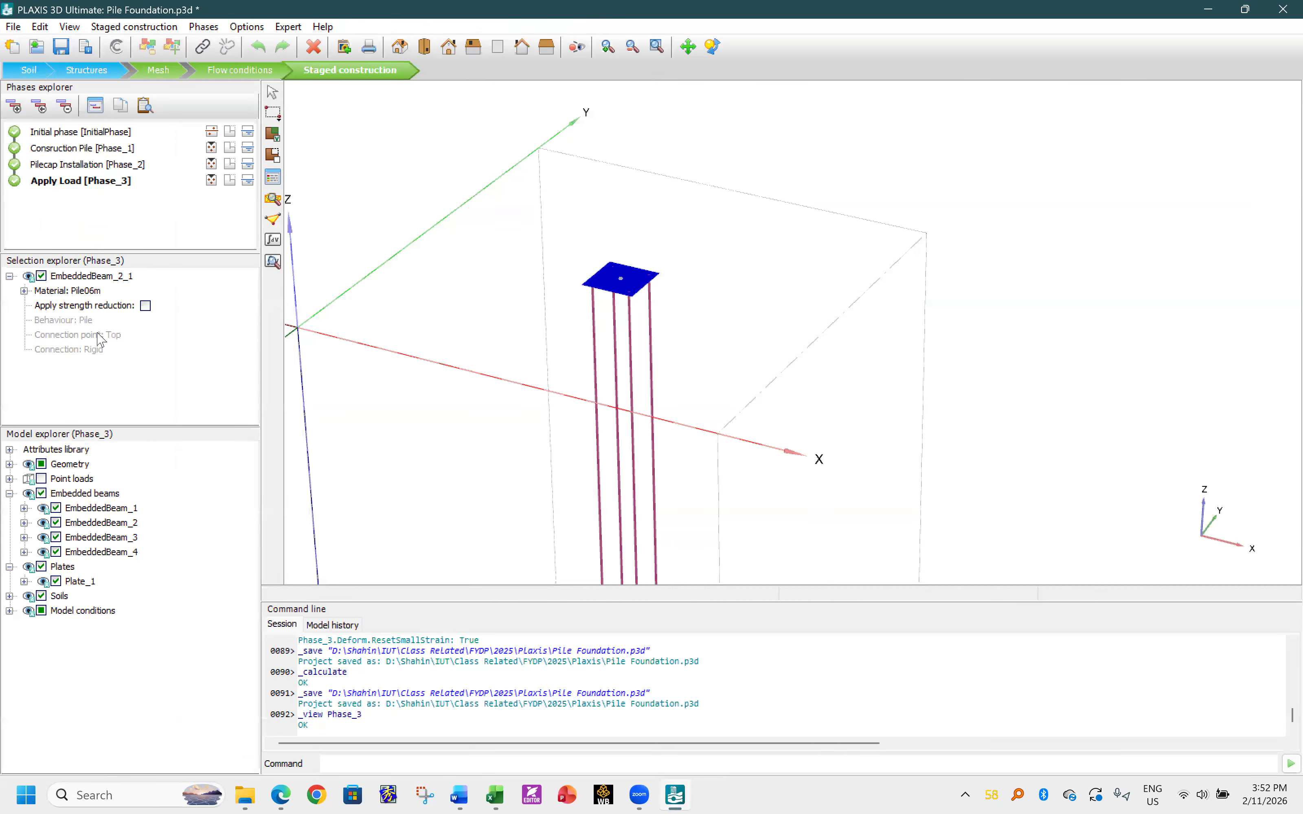
- Activate the point loads in the Apply Load phase and mark that phase for calculation
{"action": "left_click", "coordinate": [54, 178]}
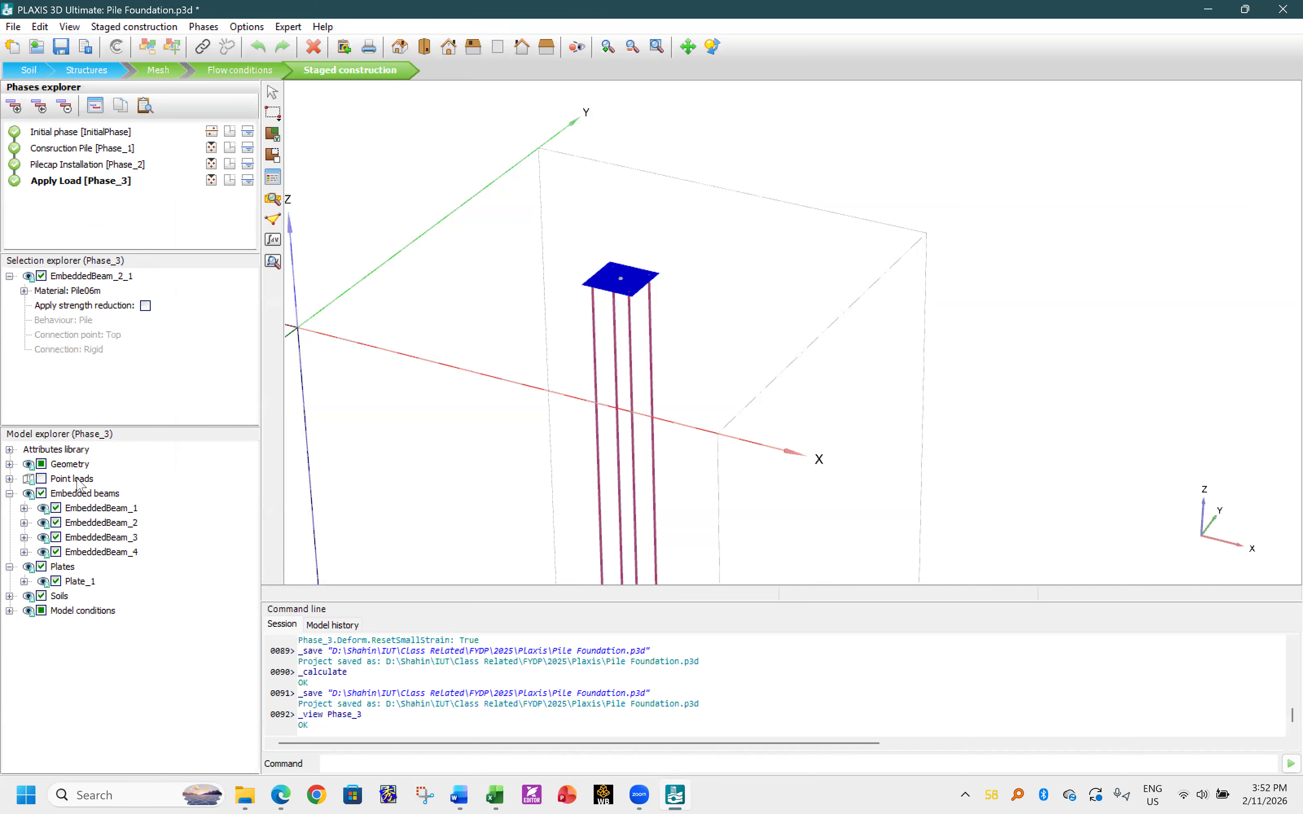
{"action": "left_click", "coordinate": [41, 479]}
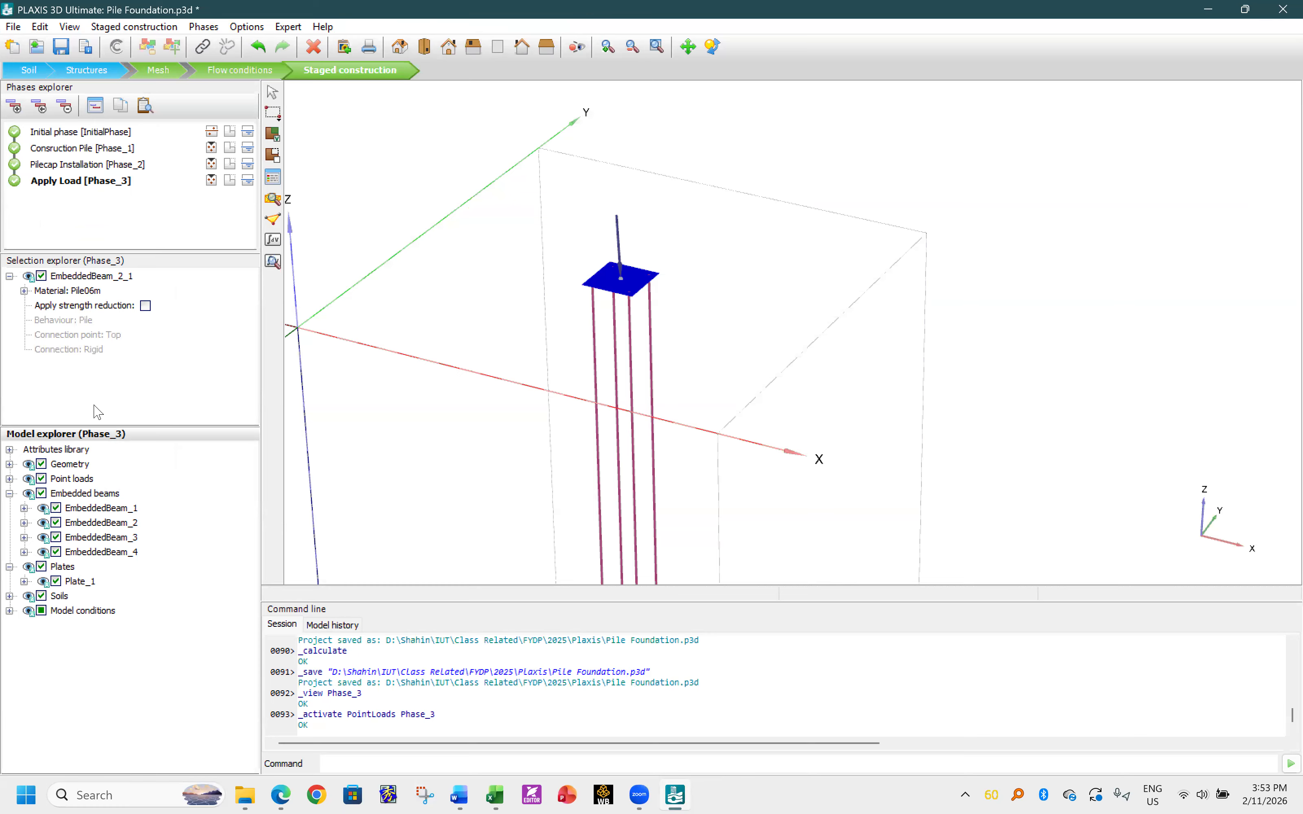
{"action": "left_click", "coordinate": [13, 181]}
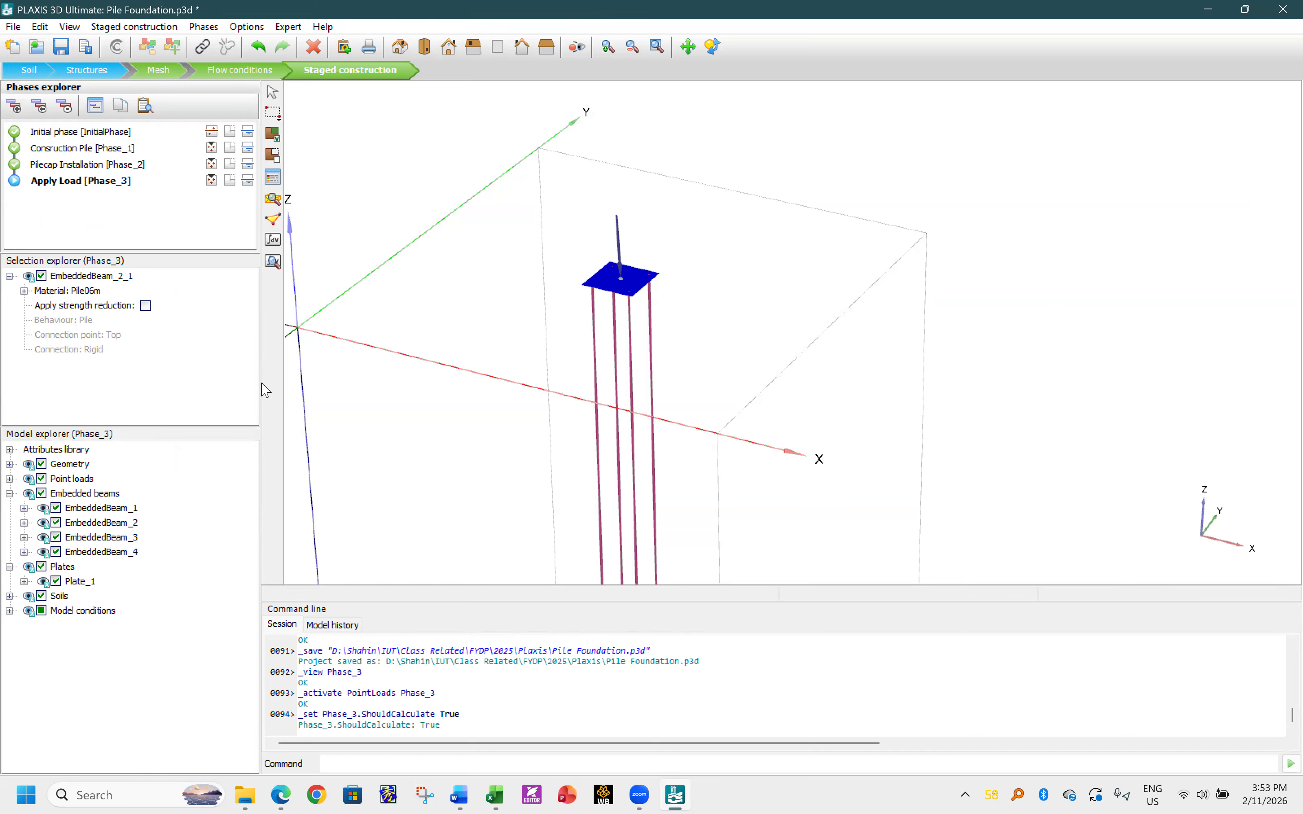
- Save the project and recalculate the Apply Load phase, ignoring the feedback about unselected nodes and stress points for curves
{"action": "left_click", "coordinate": [61, 46]}
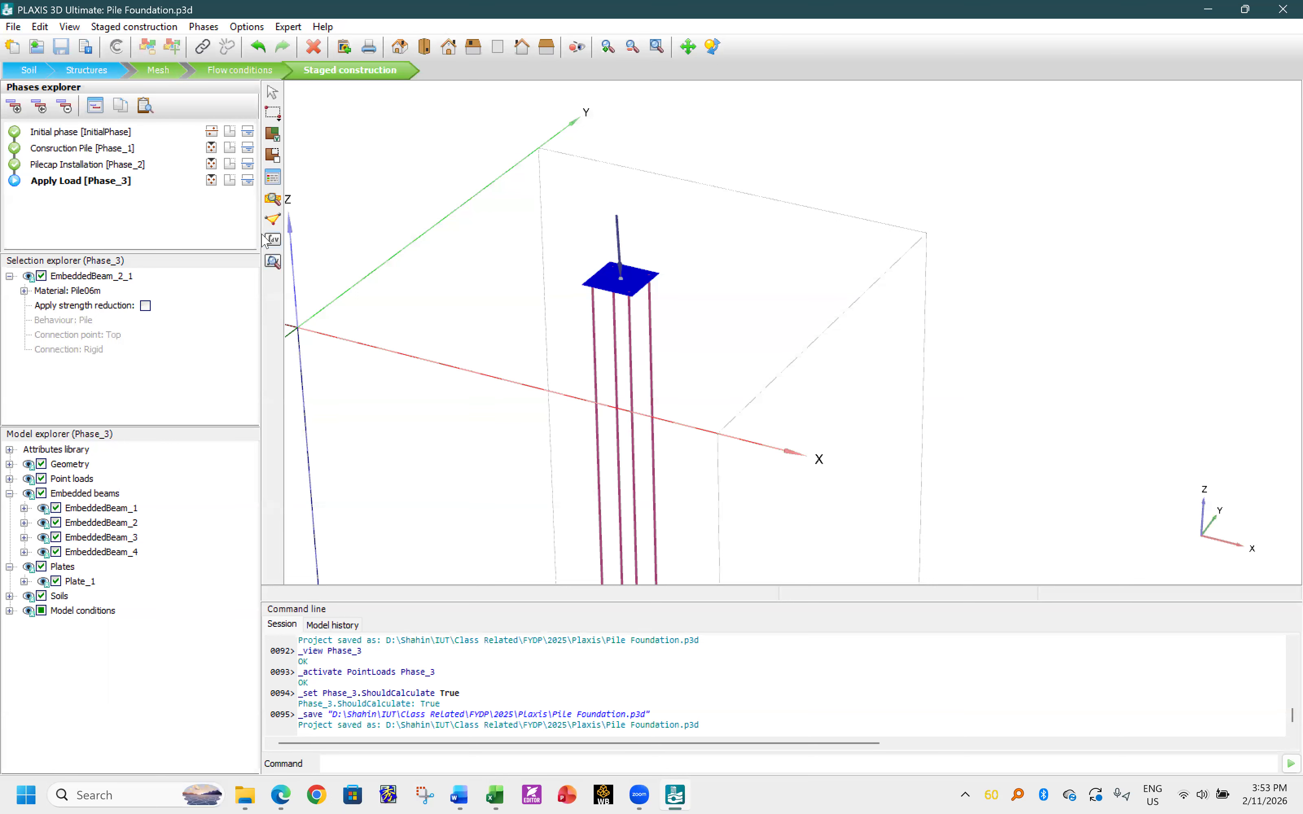
{"action": "left_click", "coordinate": [274, 240]}
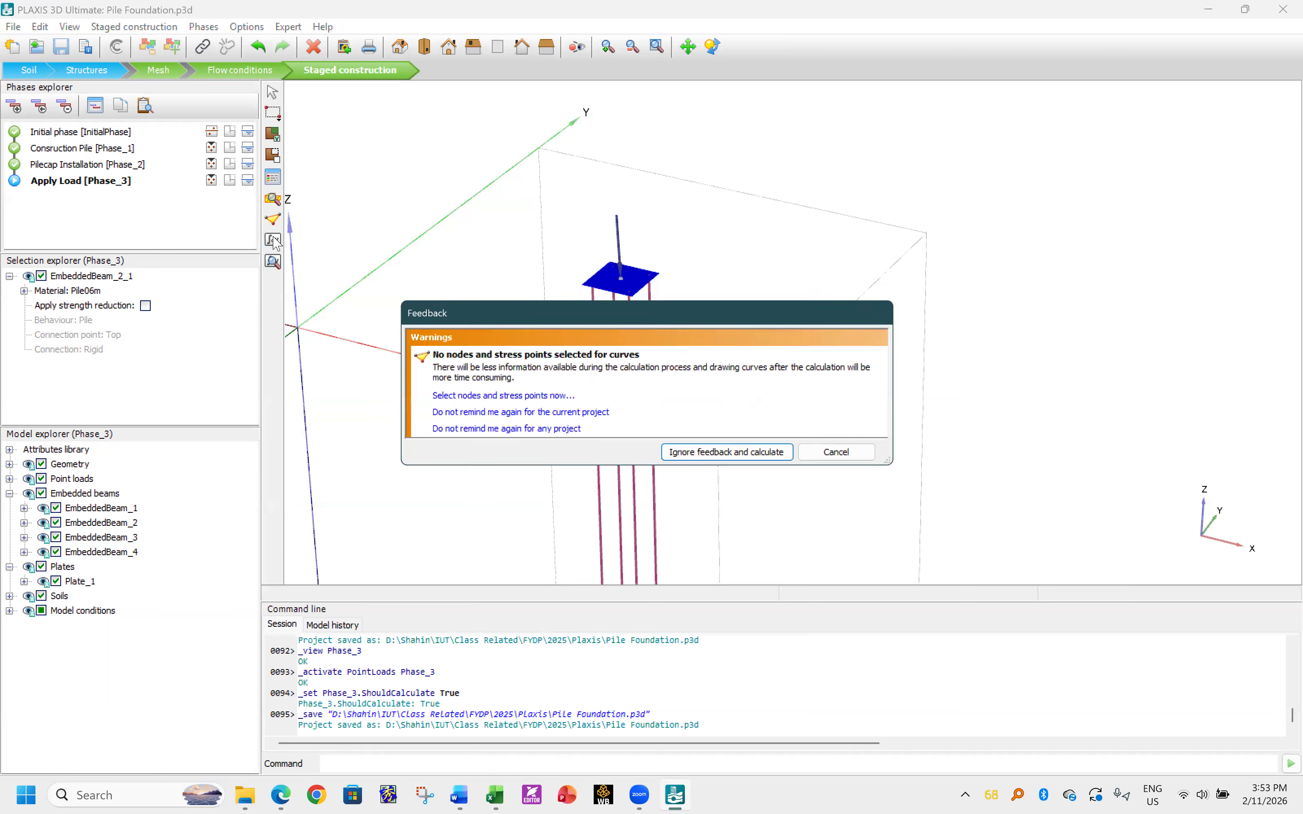
{"action": "left_click", "coordinate": [717, 456]}
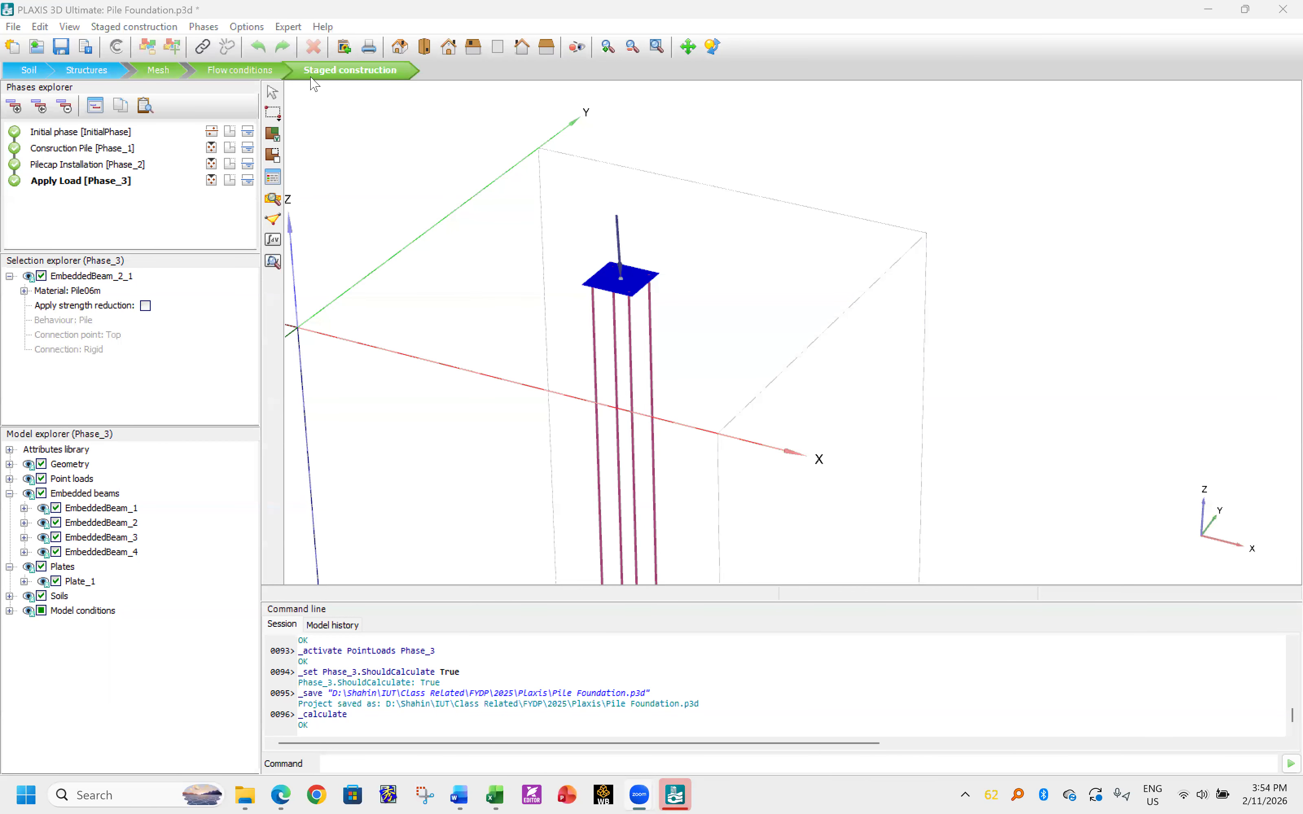
- Save the project and display the Apply Load phase's total displacements u_z in PLAXIS 3D Output
{"action": "left_click", "coordinate": [61, 52]}
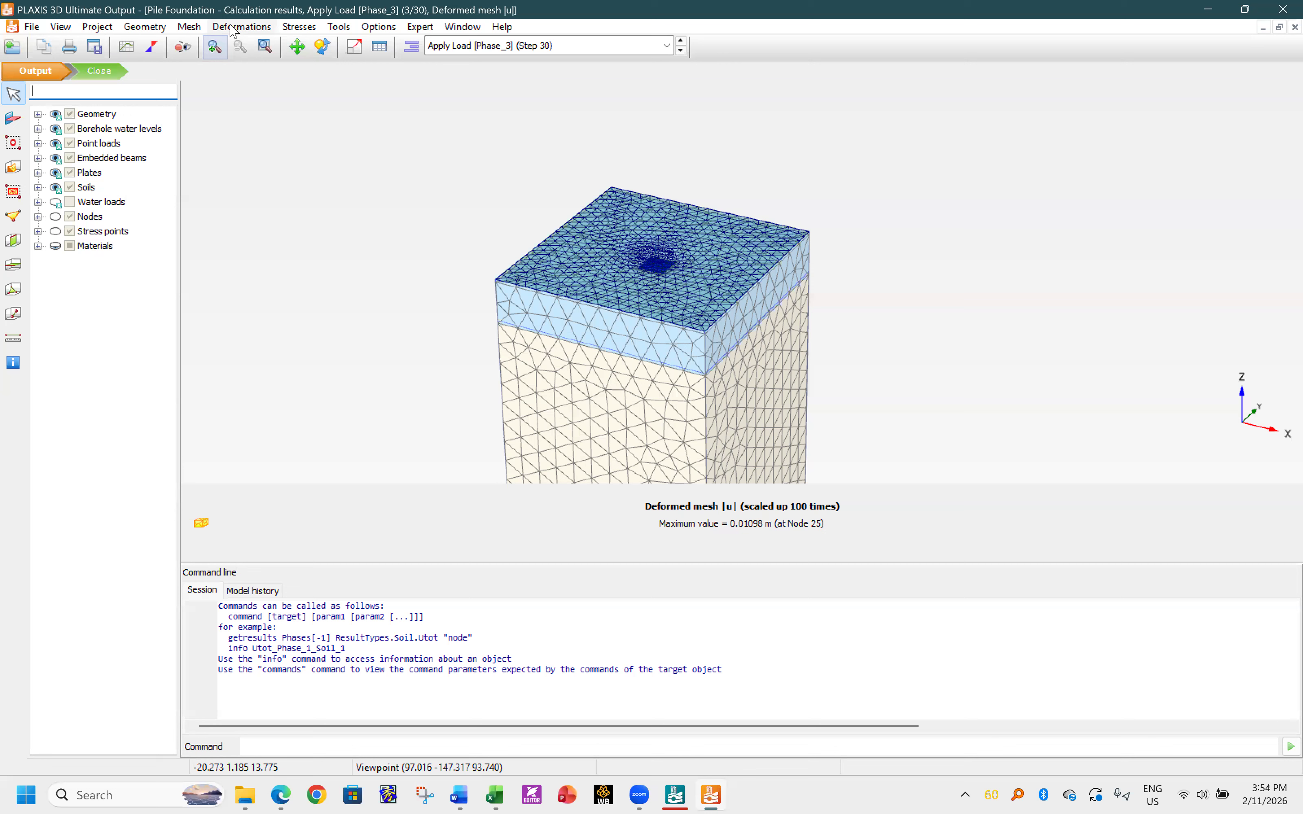
{"action": "mouse_move", "coordinate": [246, 100]}
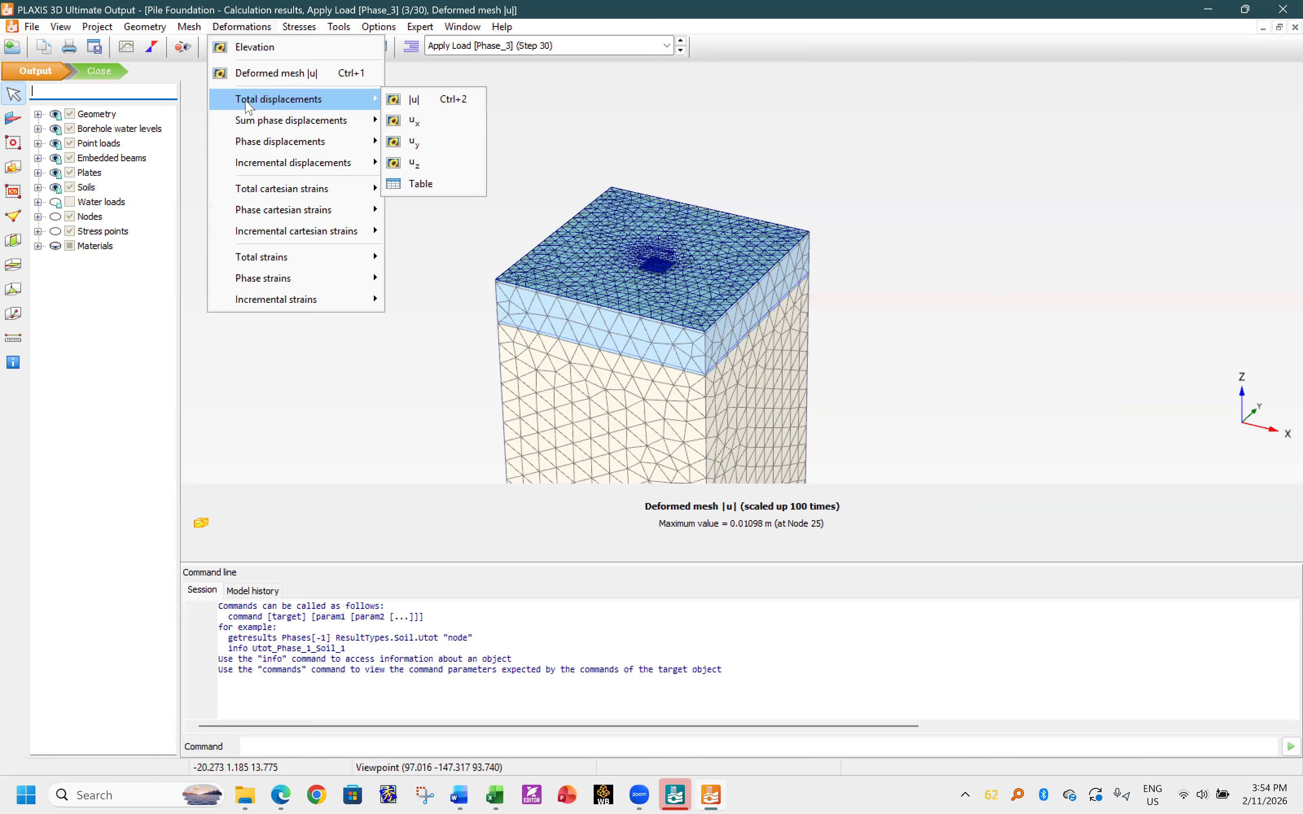
{"action": "left_click", "coordinate": [431, 169]}
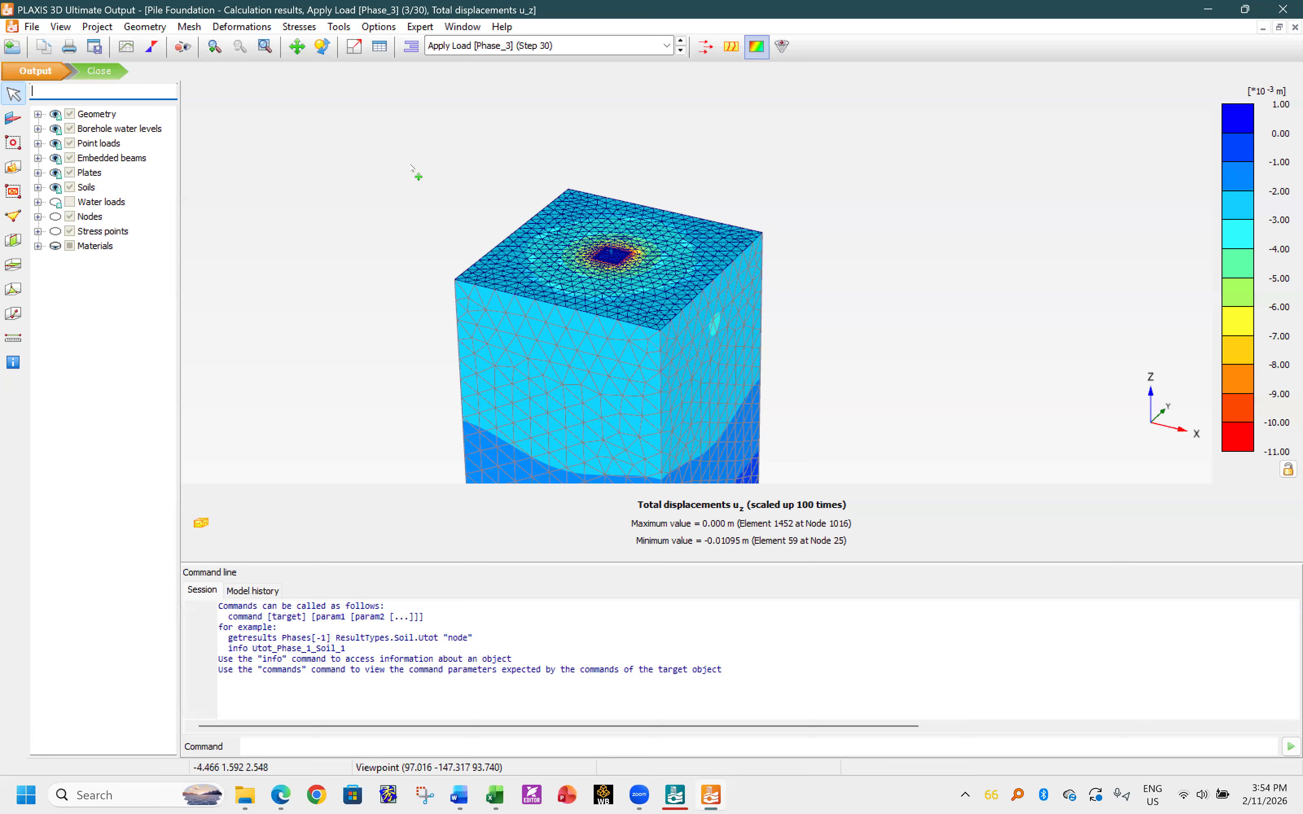
{"action": "middle_click_drag", "start_coordinate": [412, 235], "coordinate": [410, 165]}
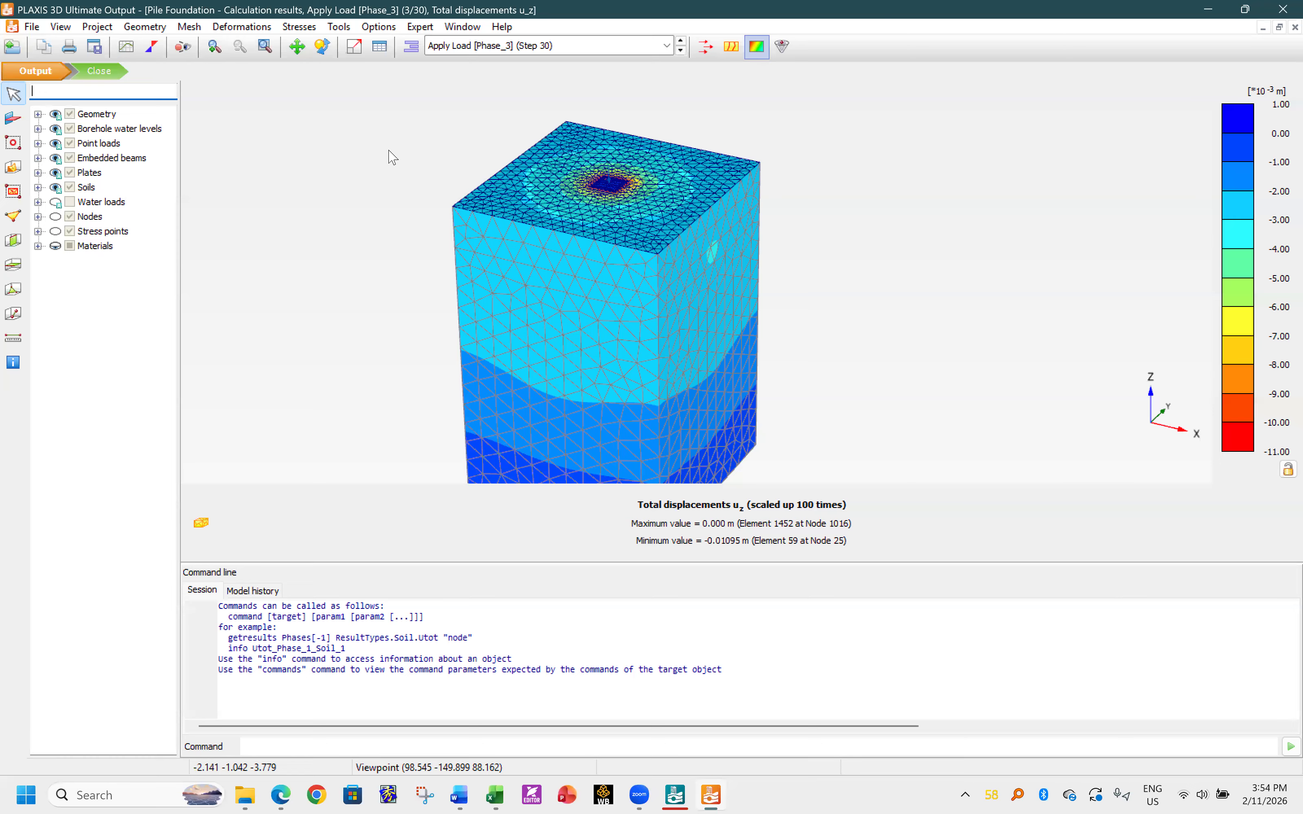
- Window-select the structures in the upper part of the model, choosing Embedded beam as the structure type
{"action": "left_click", "coordinate": [8, 120]}
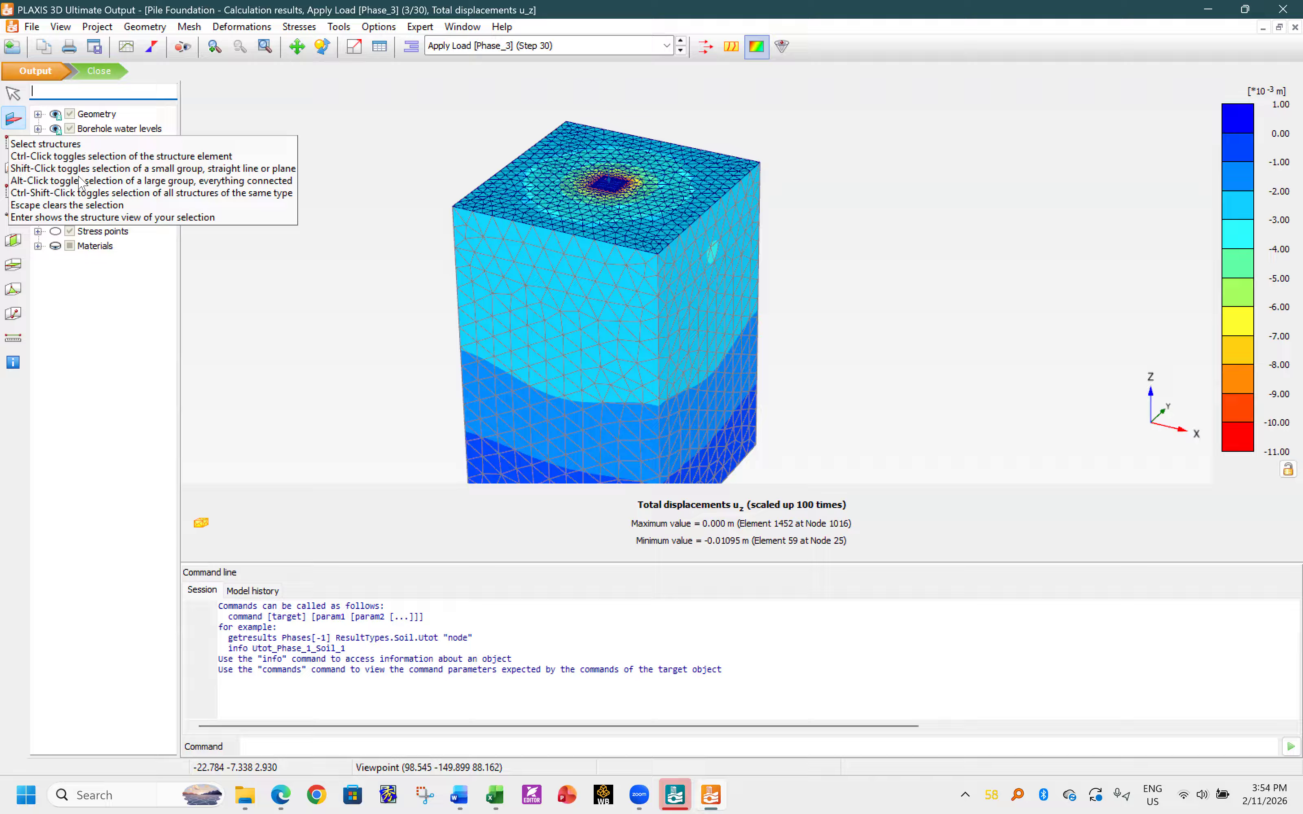
{"action": "left_click", "coordinate": [13, 143]}
{"action": "left_click", "coordinate": [576, 189]}
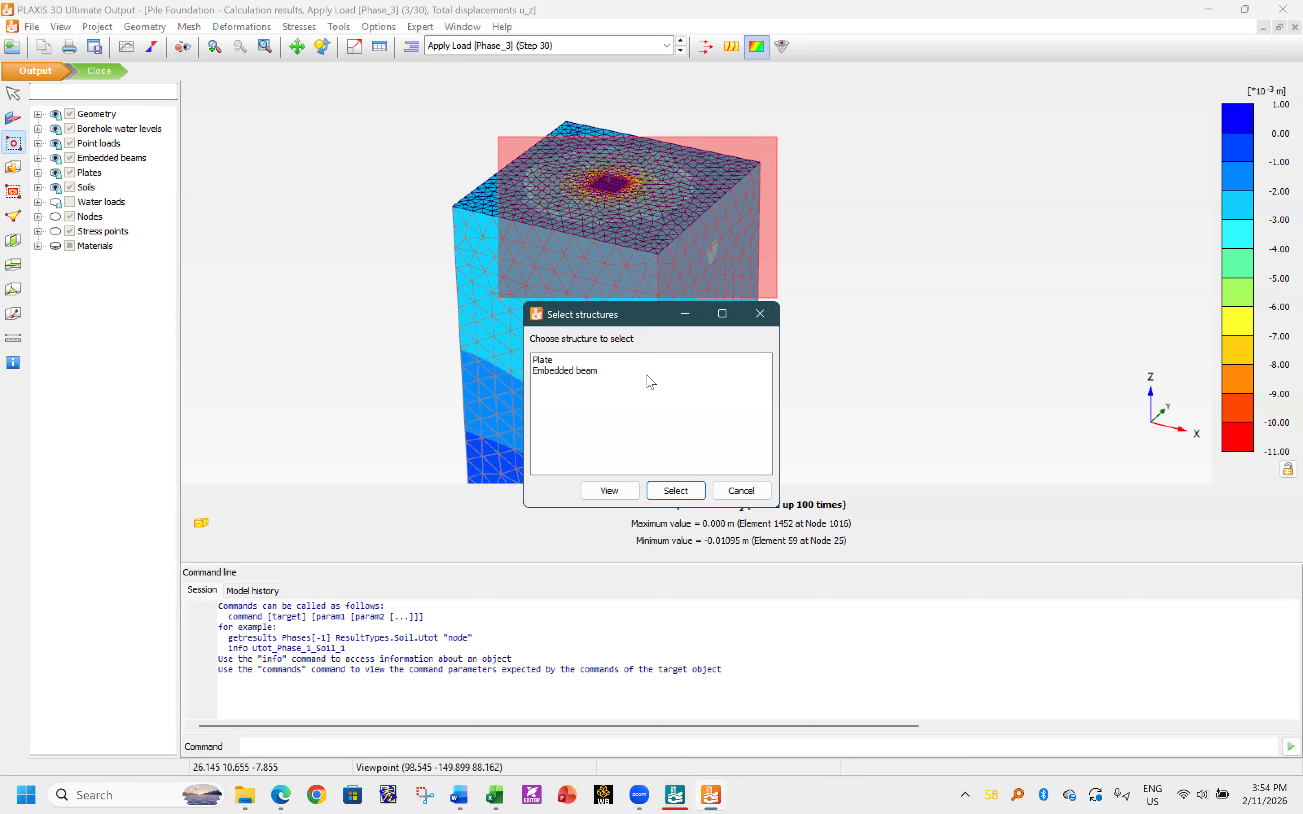
{"action": "left_click", "coordinate": [585, 372]}
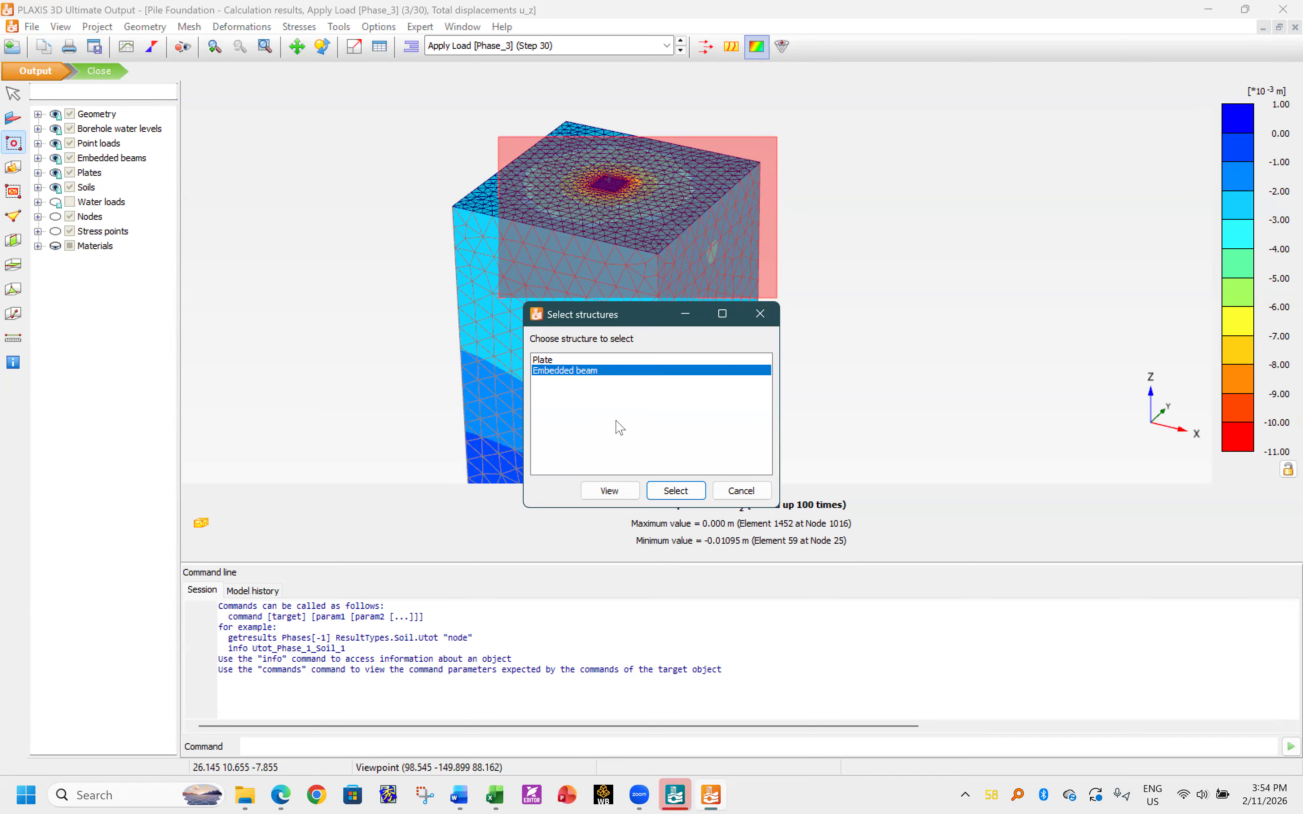
{"action": "left_click", "coordinate": [676, 490]}
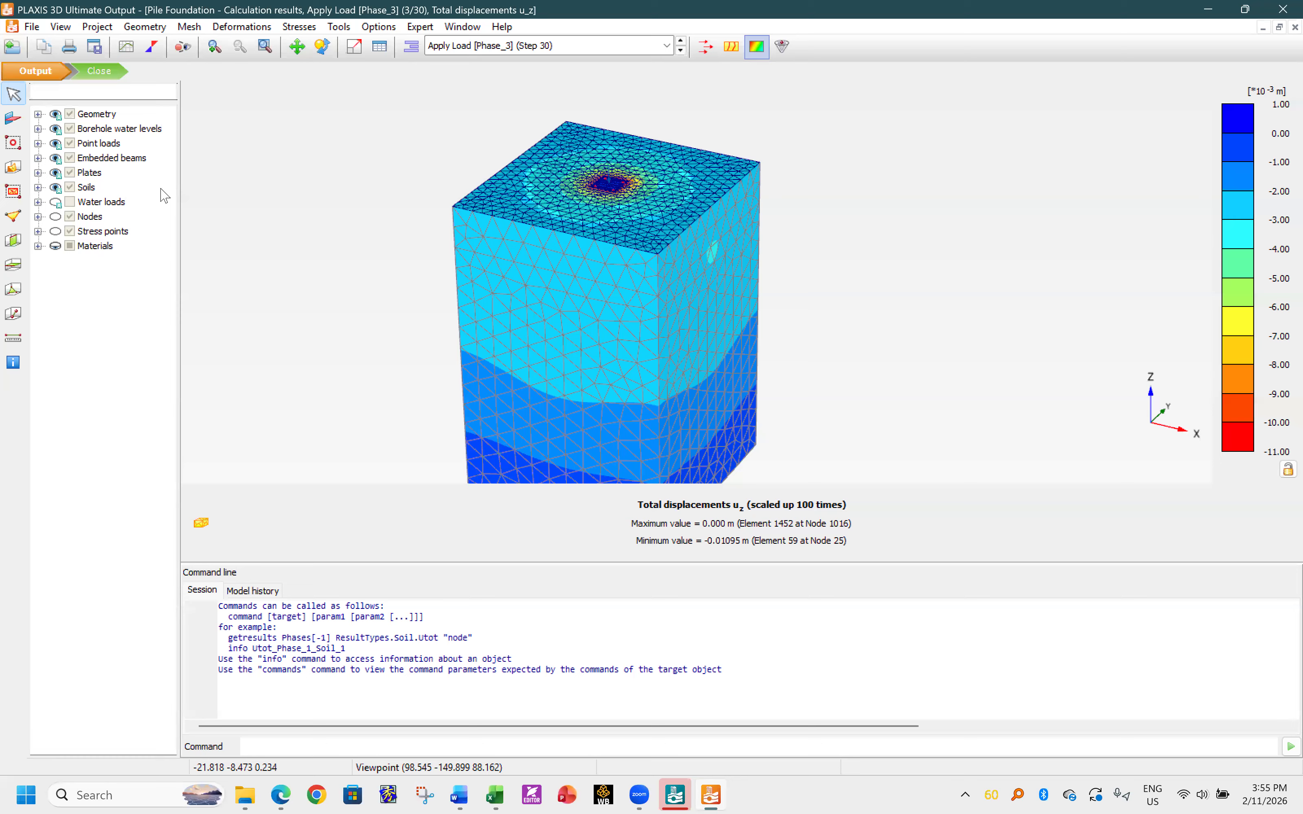
- Hide the soils and open the four selected piles in their own structure view
{"action": "left_click", "coordinate": [56, 188]}
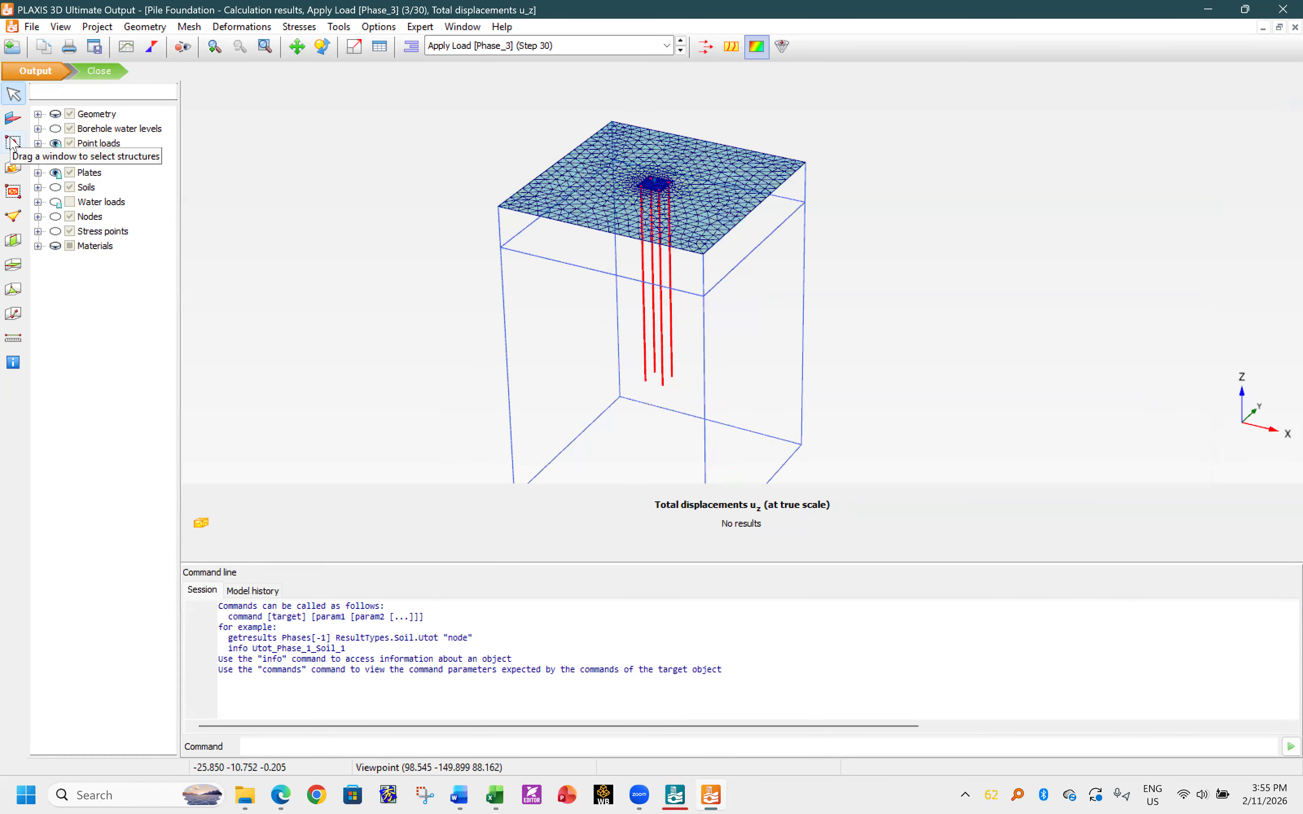
{"action": "left_click", "coordinate": [13, 118]}
{"action": "mouse_move", "coordinate": [641, 315]}
{"action": "middle_mouse_down"}
{"action": "mouse_move", "coordinate": [653, 327]}
{"action": "mouse_move", "coordinate": [618, 310]}
{"action": "middle_mouse_up"}
{"action": "left_click", "coordinate": [15, 145]}
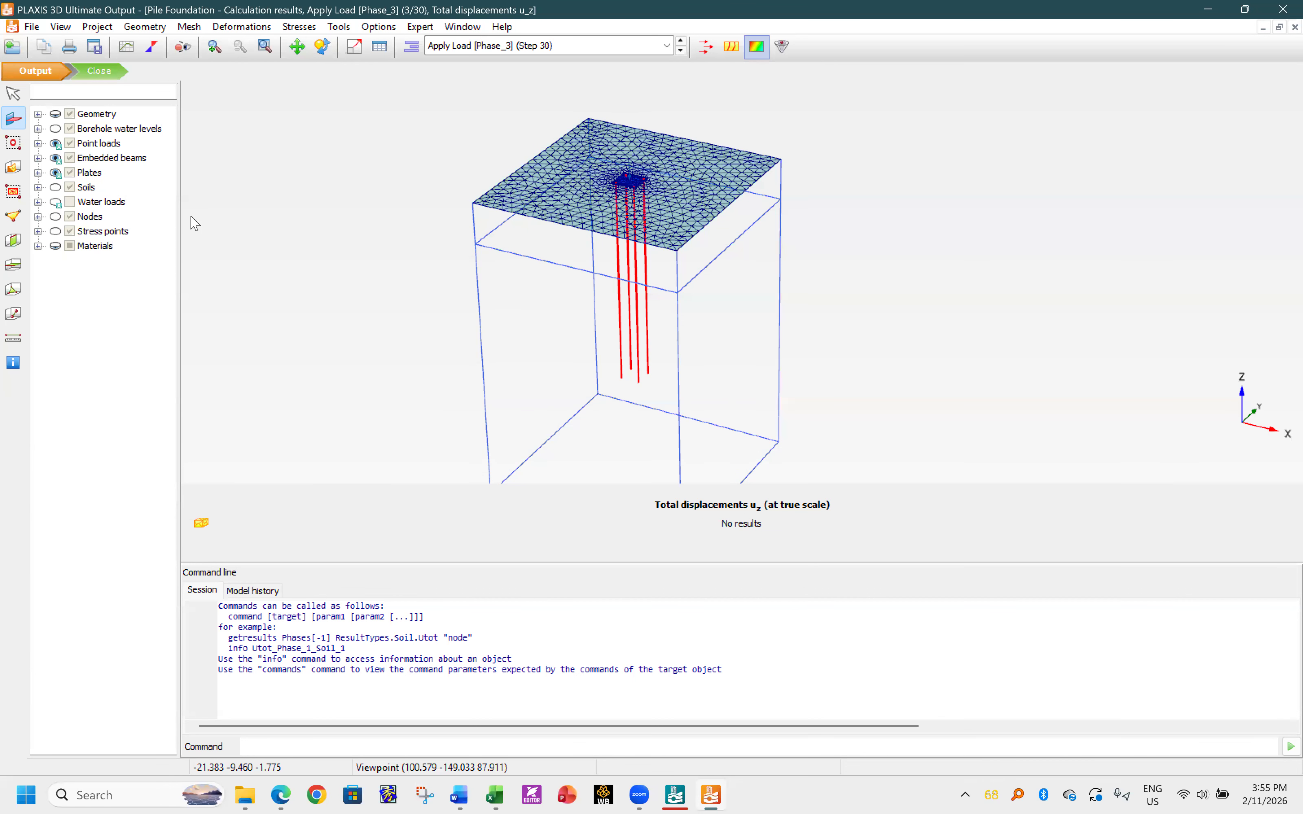
{"action": "key", "text": "Escape"}
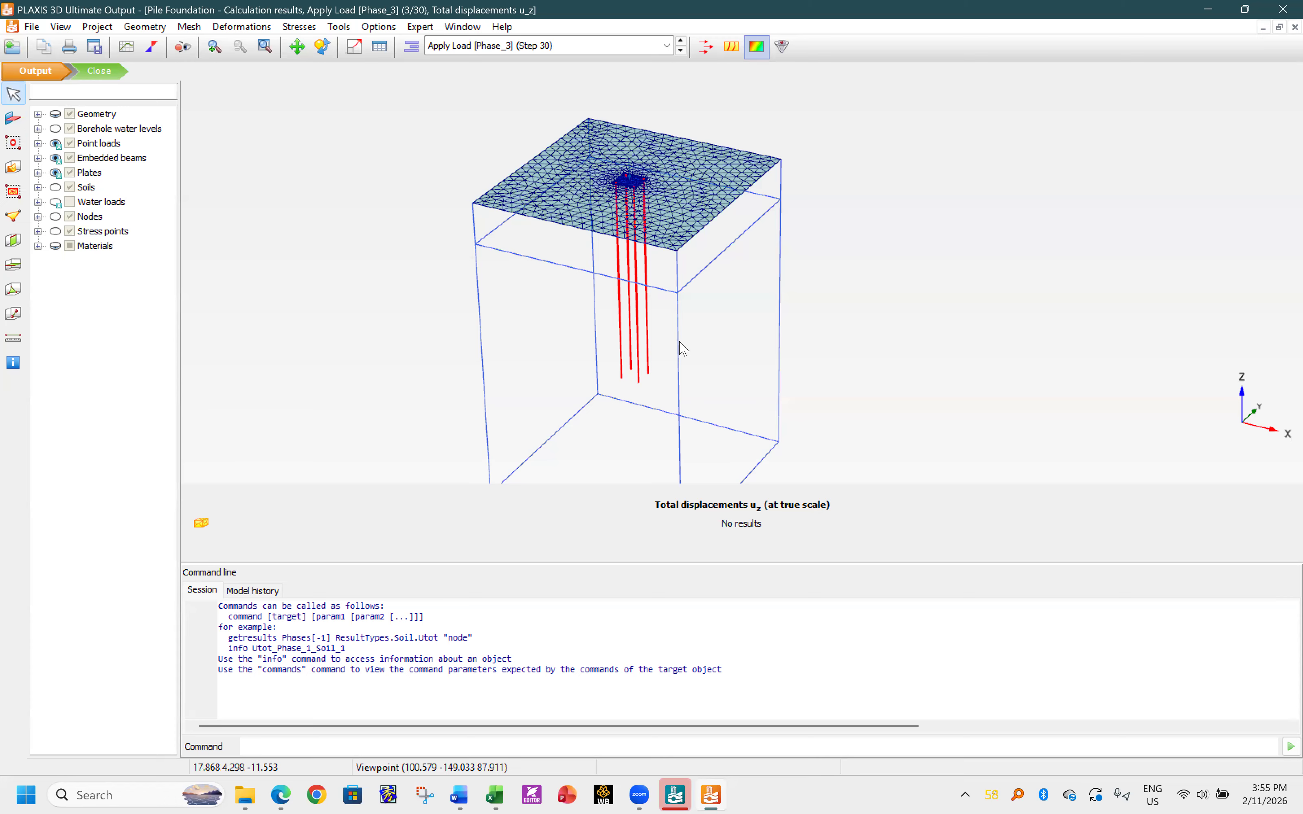
{"action": "double_click", "coordinate": [651, 322]}
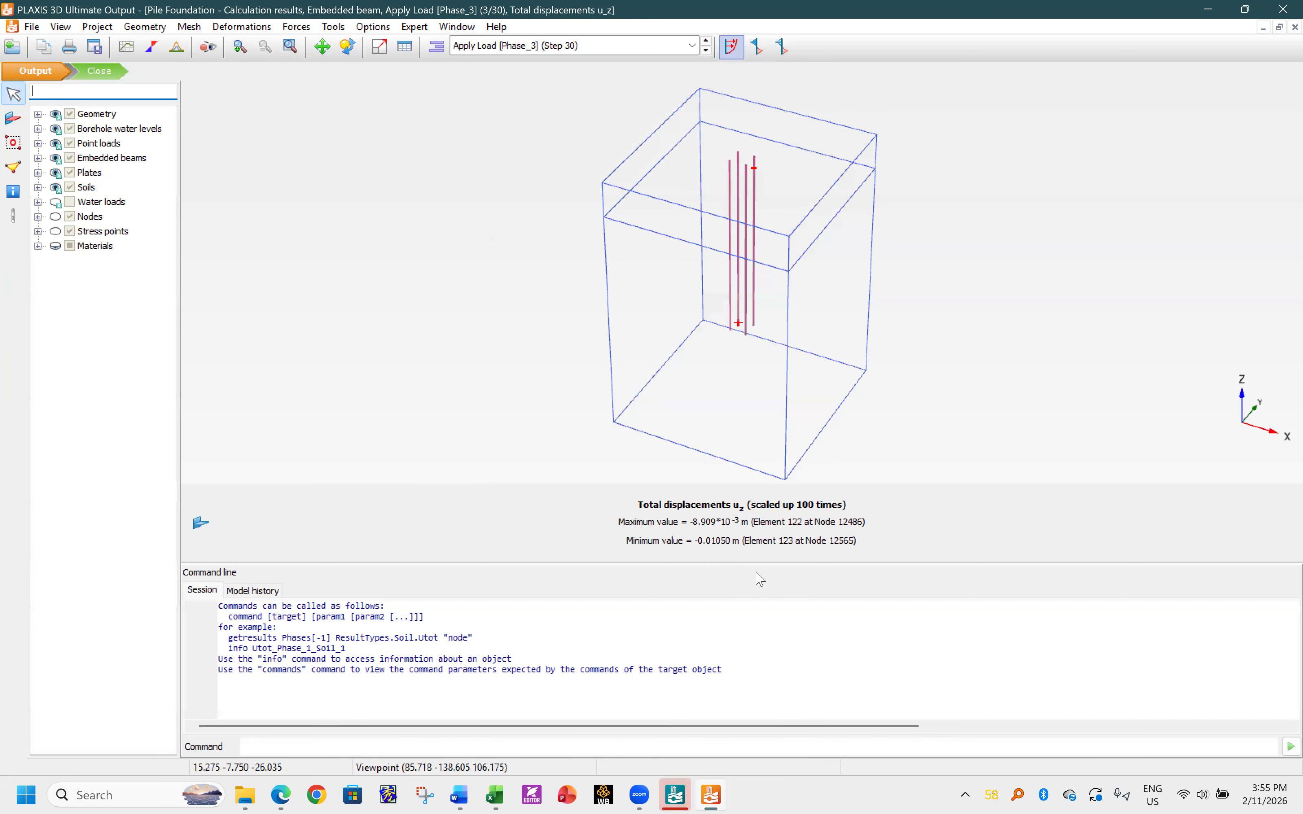
- Enlarge the plot area, hide the model outline around the piles, and display their axial forces N
{"action": "left_click_drag", "start_coordinate": [756, 561], "coordinate": [750, 719]}
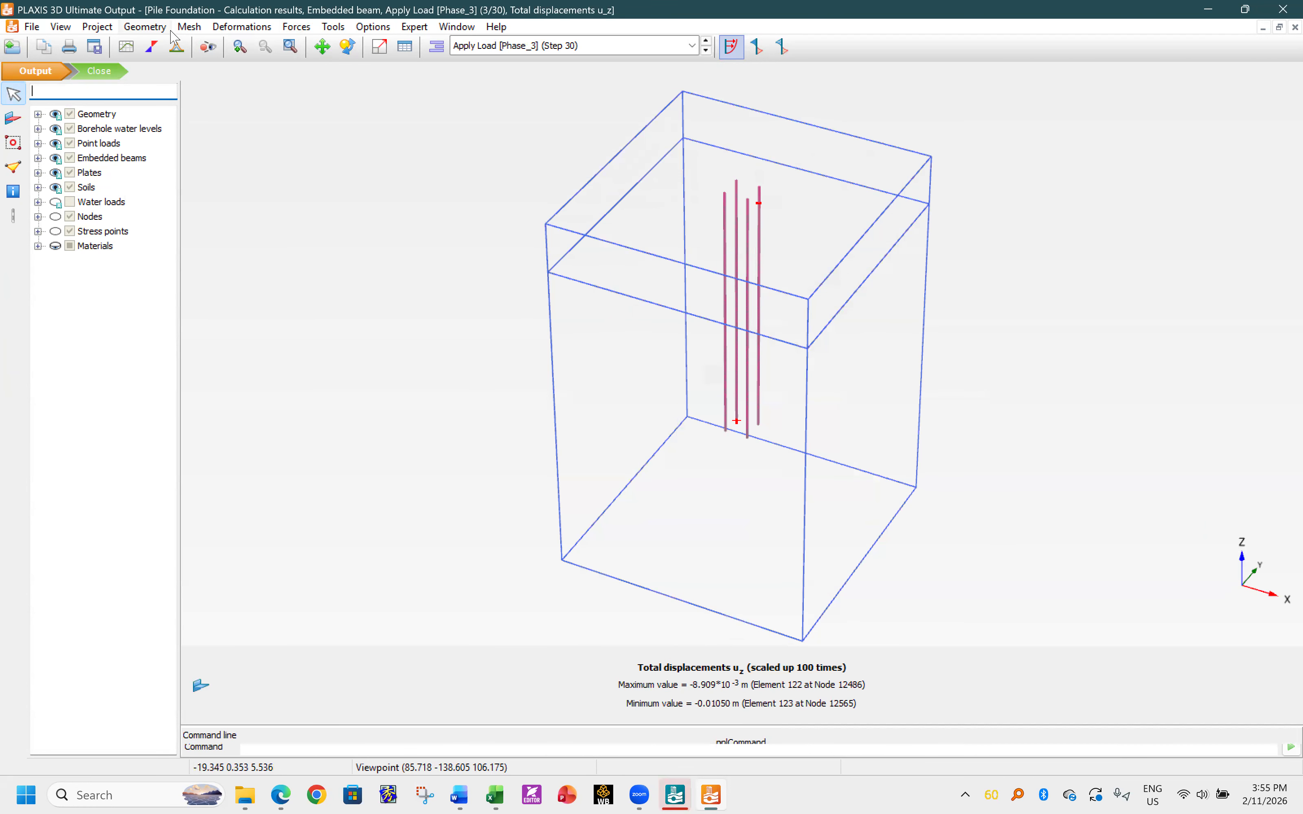
{"action": "left_click", "coordinate": [190, 30]}
{"action": "left_click", "coordinate": [215, 74]}
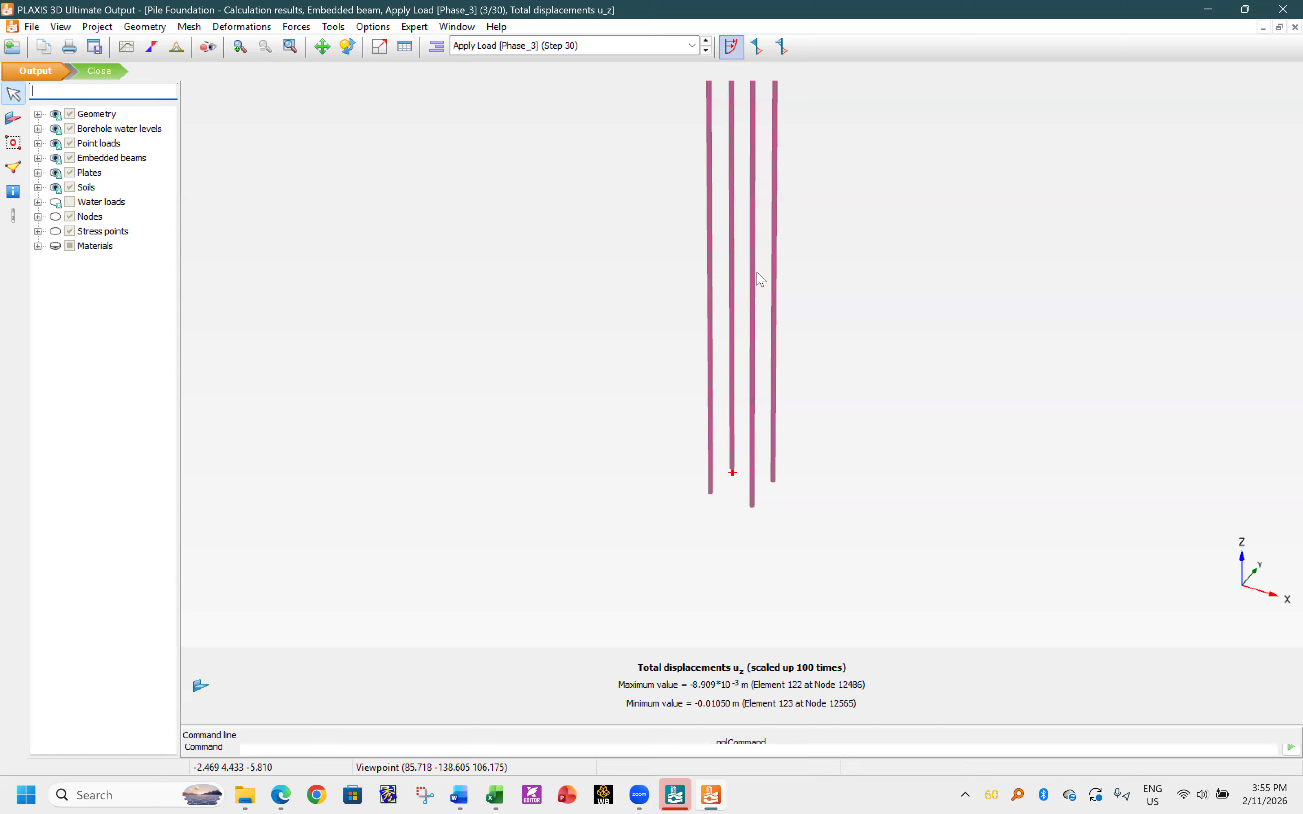
{"action": "middle_click_drag", "start_coordinate": [792, 277], "coordinate": [726, 359]}
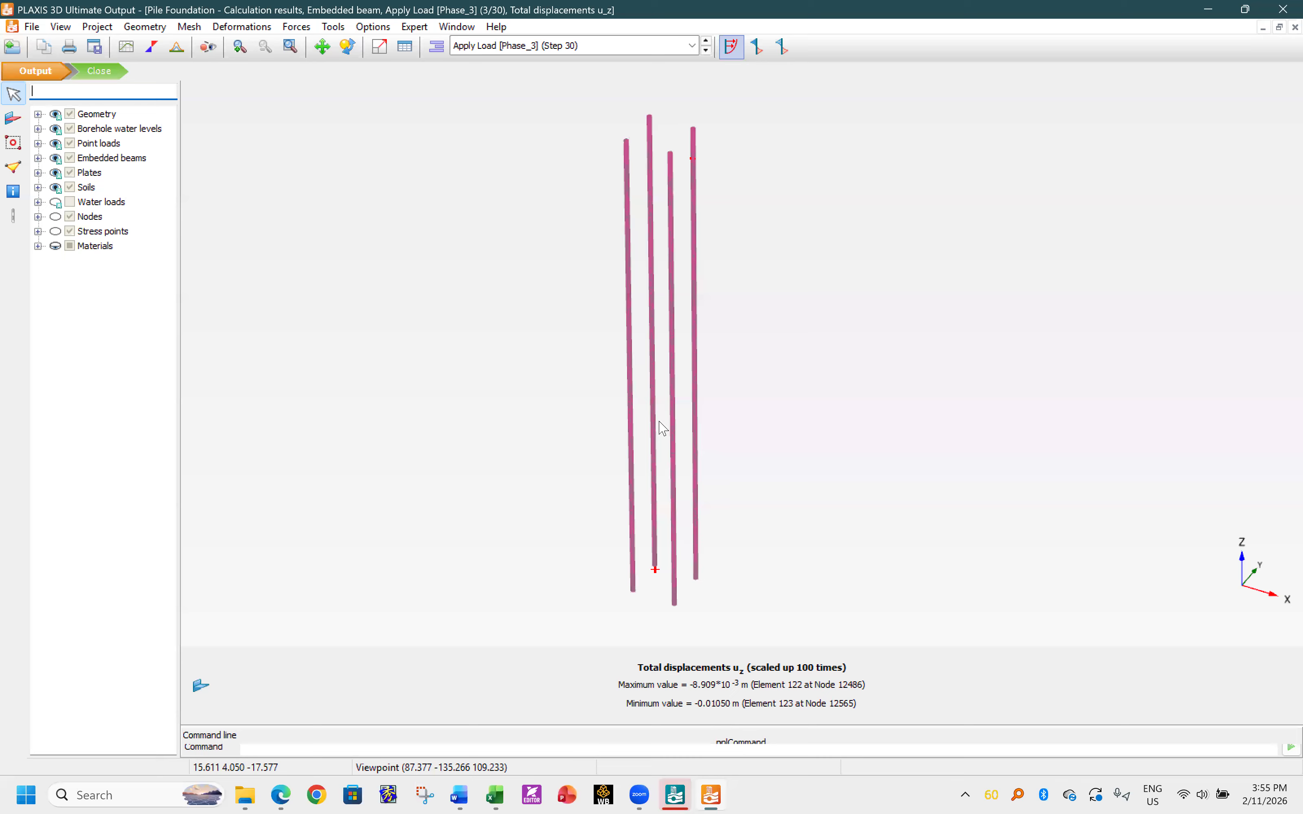
{"action": "left_click", "coordinate": [304, 26]}
{"action": "left_click", "coordinate": [307, 47]}
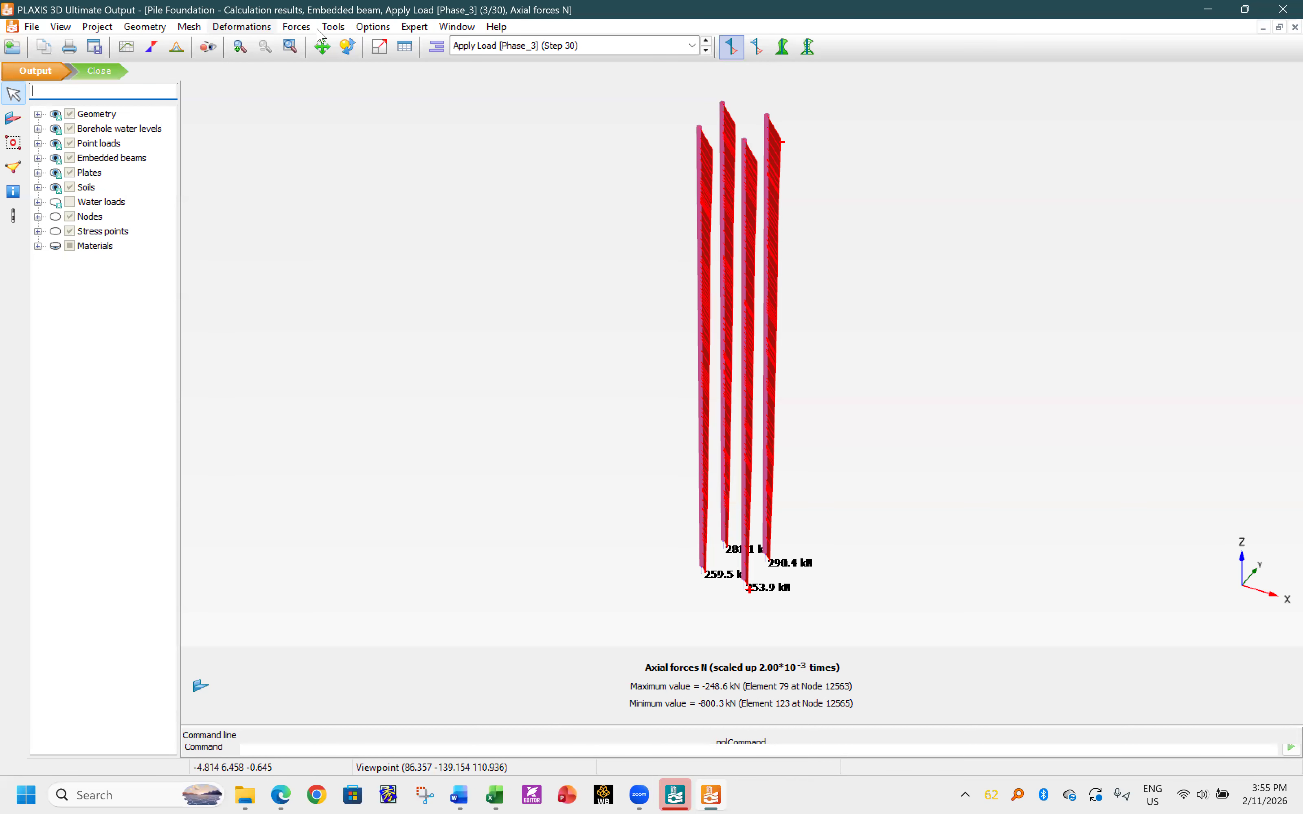
- Copy the axial force plot without a frame and paste it into the Word document after the allowable bearing capacity line
{"action": "left_click", "coordinate": [296, 26]}
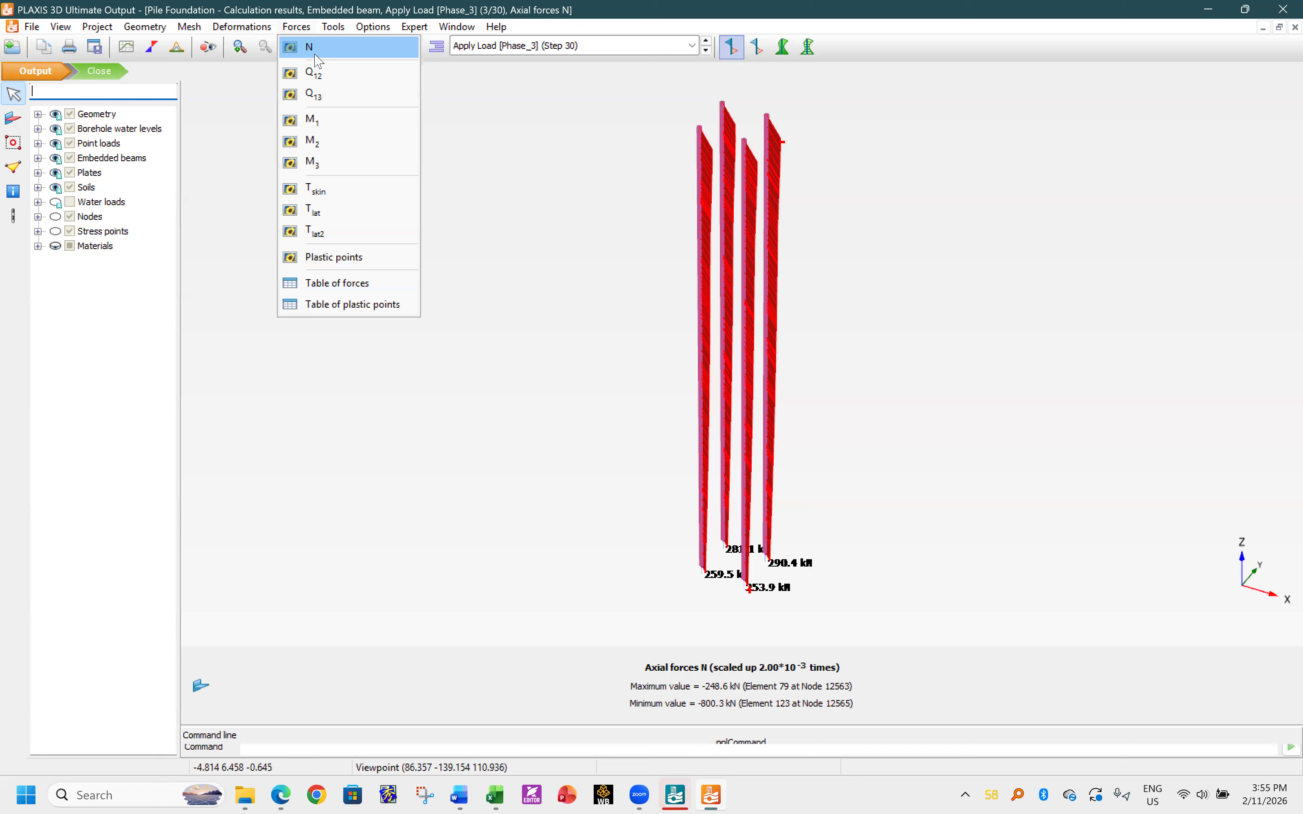
{"action": "left_click", "coordinate": [837, 253]}
{"action": "right_click", "coordinate": [836, 253]}
{"action": "left_click", "coordinate": [848, 256]}
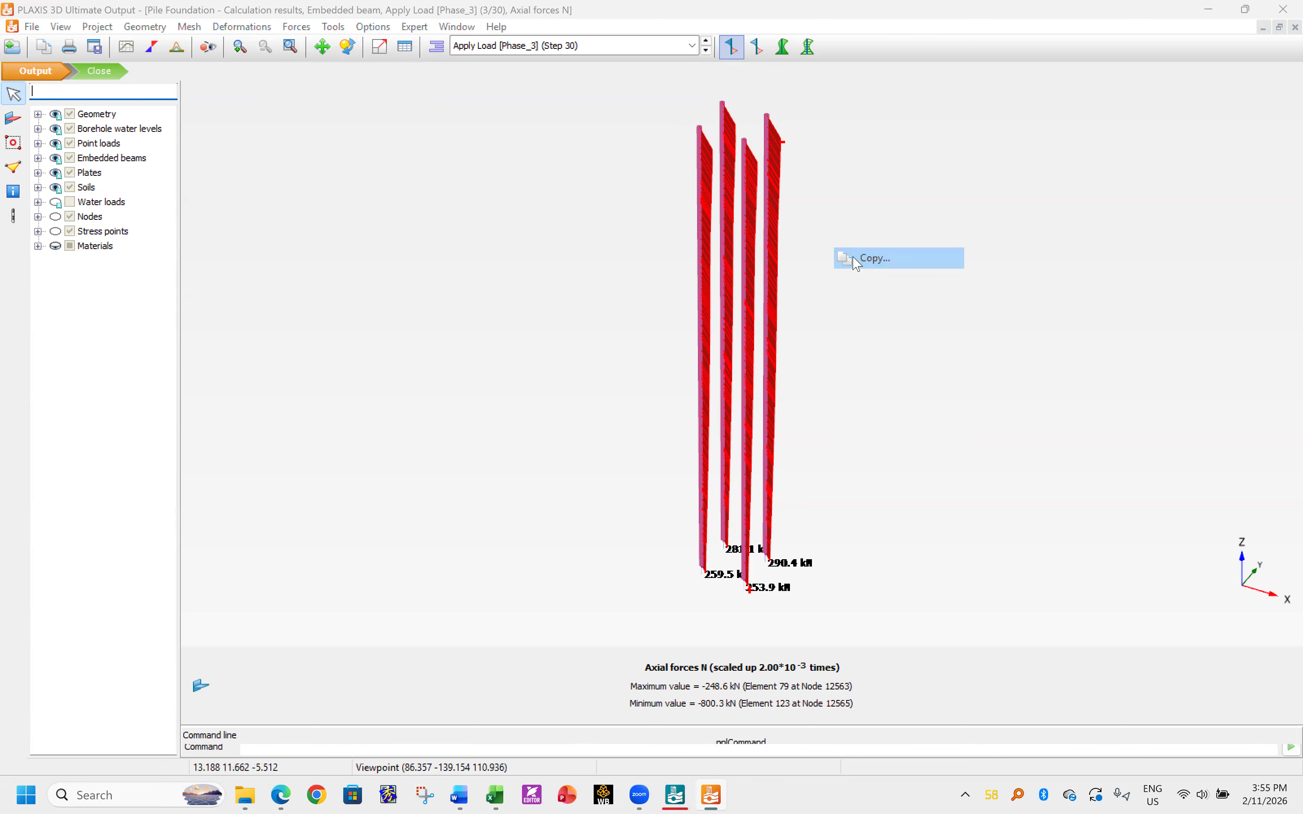
{"action": "left_click", "coordinate": [518, 321]}
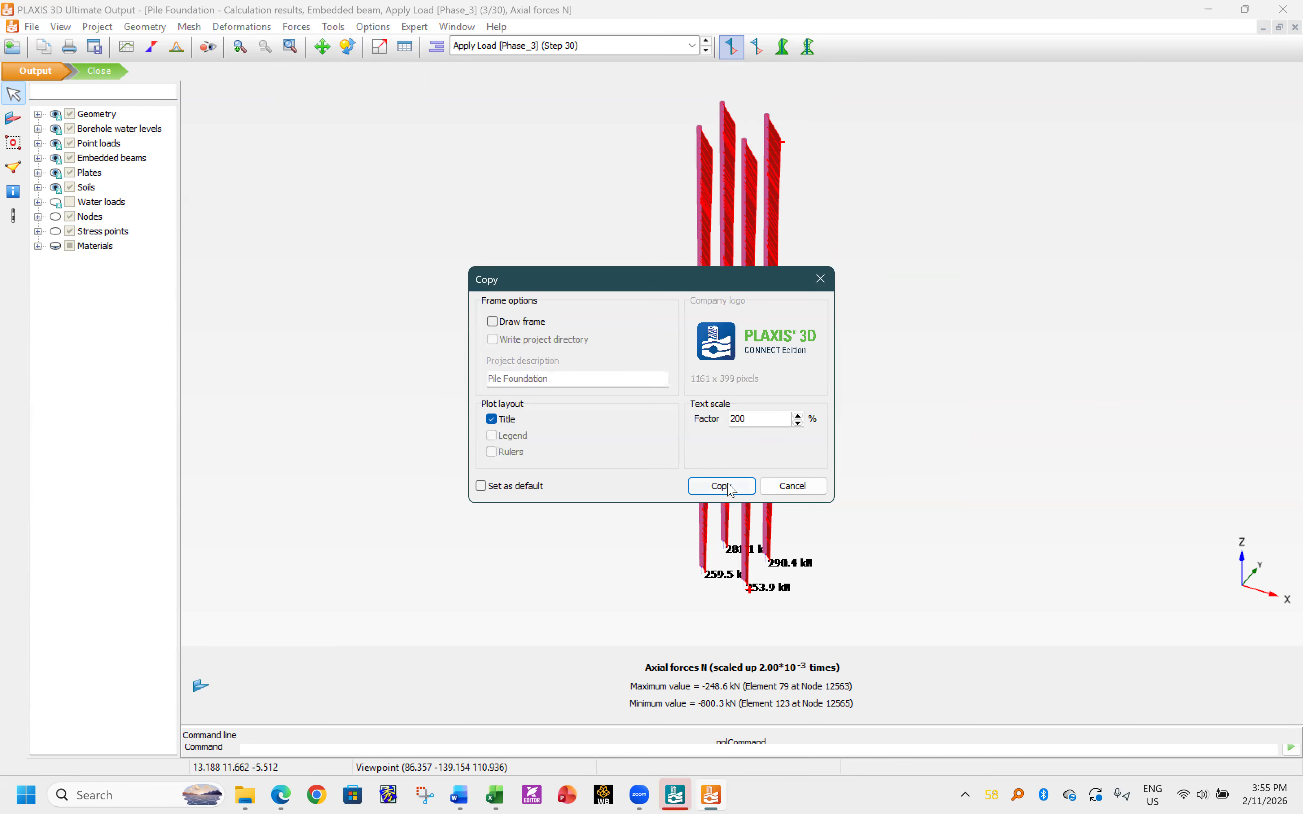
{"action": "left_click", "coordinate": [722, 486]}
{"action": "left_click", "coordinate": [459, 795]}
{"action": "scroll", "coordinate": [759, 561], "scroll_direction": "down", "scroll_amount": 4}
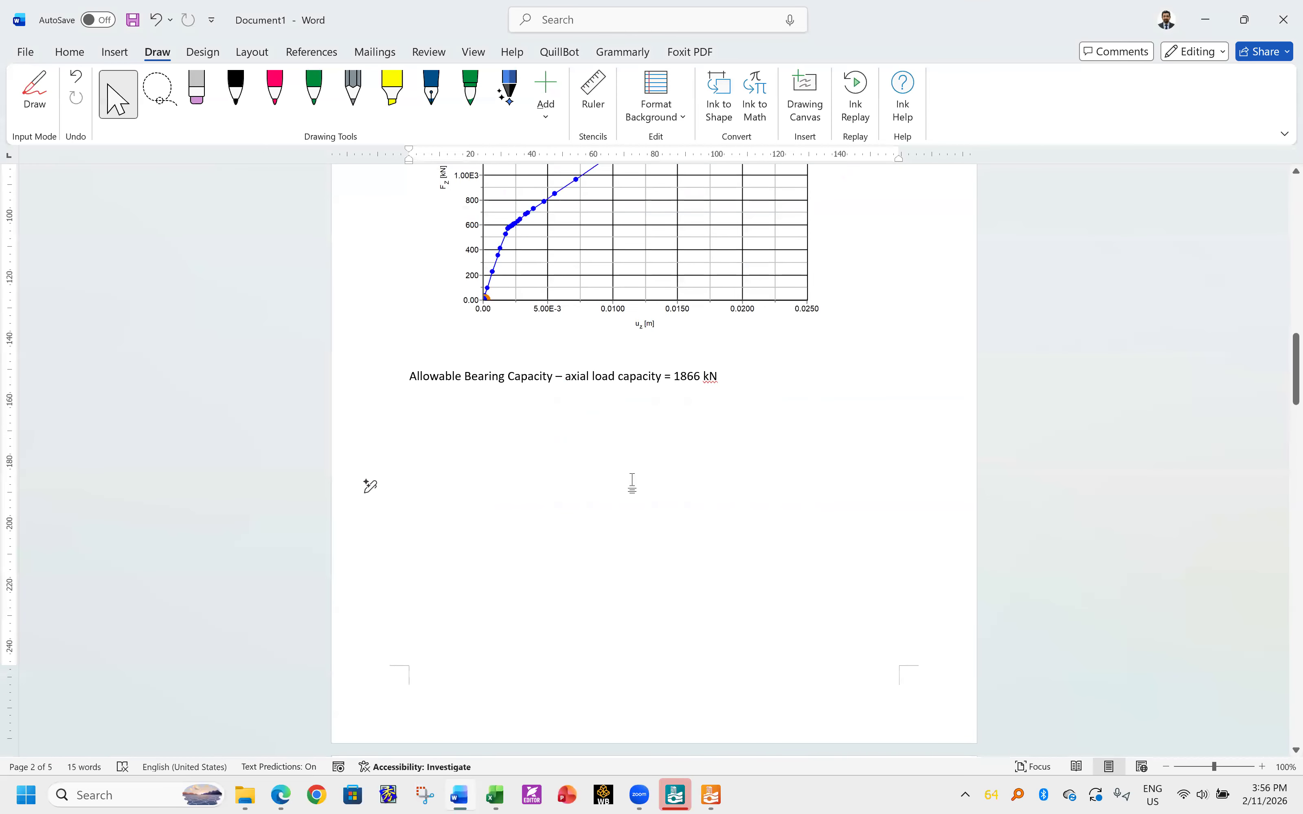
{"action": "key", "text": "ctrl+v"}
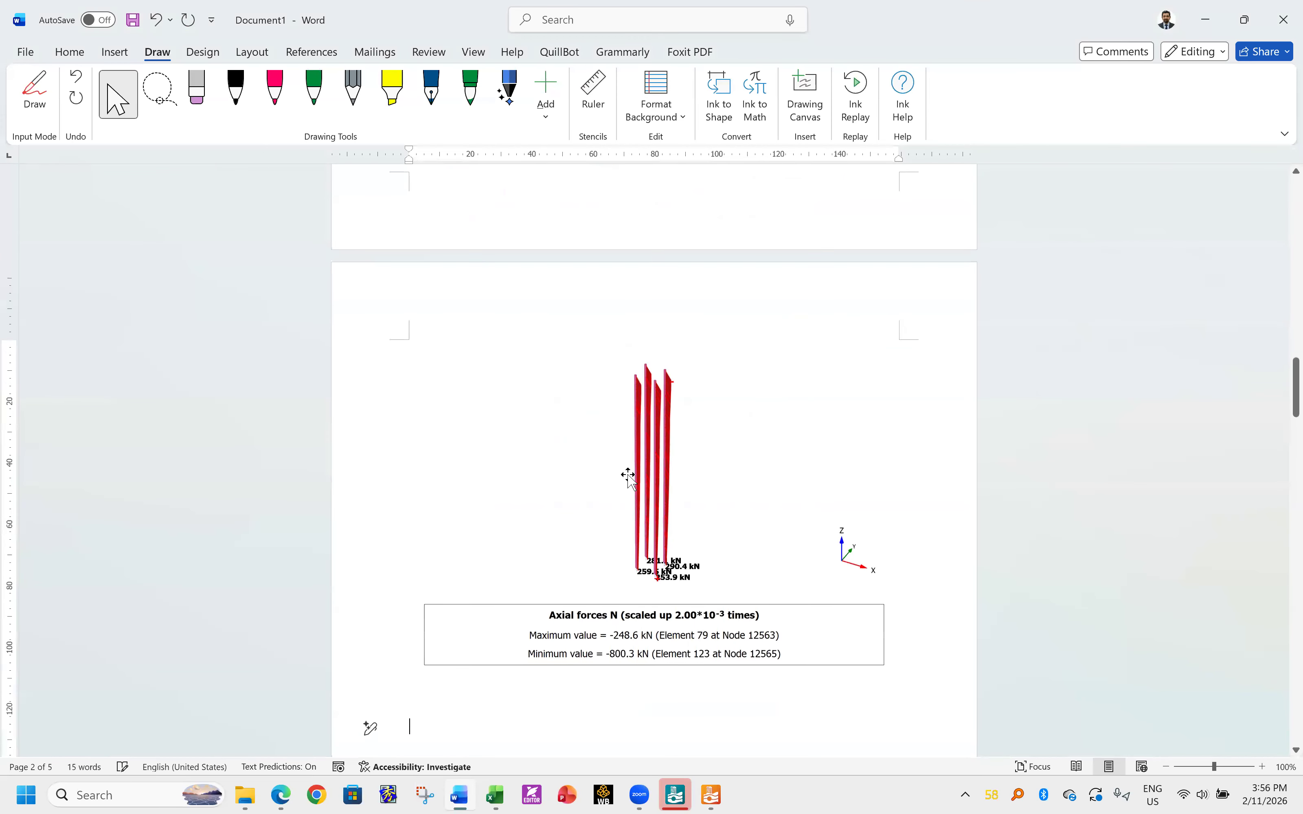
- Return to PLAXIS 3D Output and display the piles' shear forces Q12, examining the pile heads up close
{"action": "left_click", "coordinate": [705, 796]}
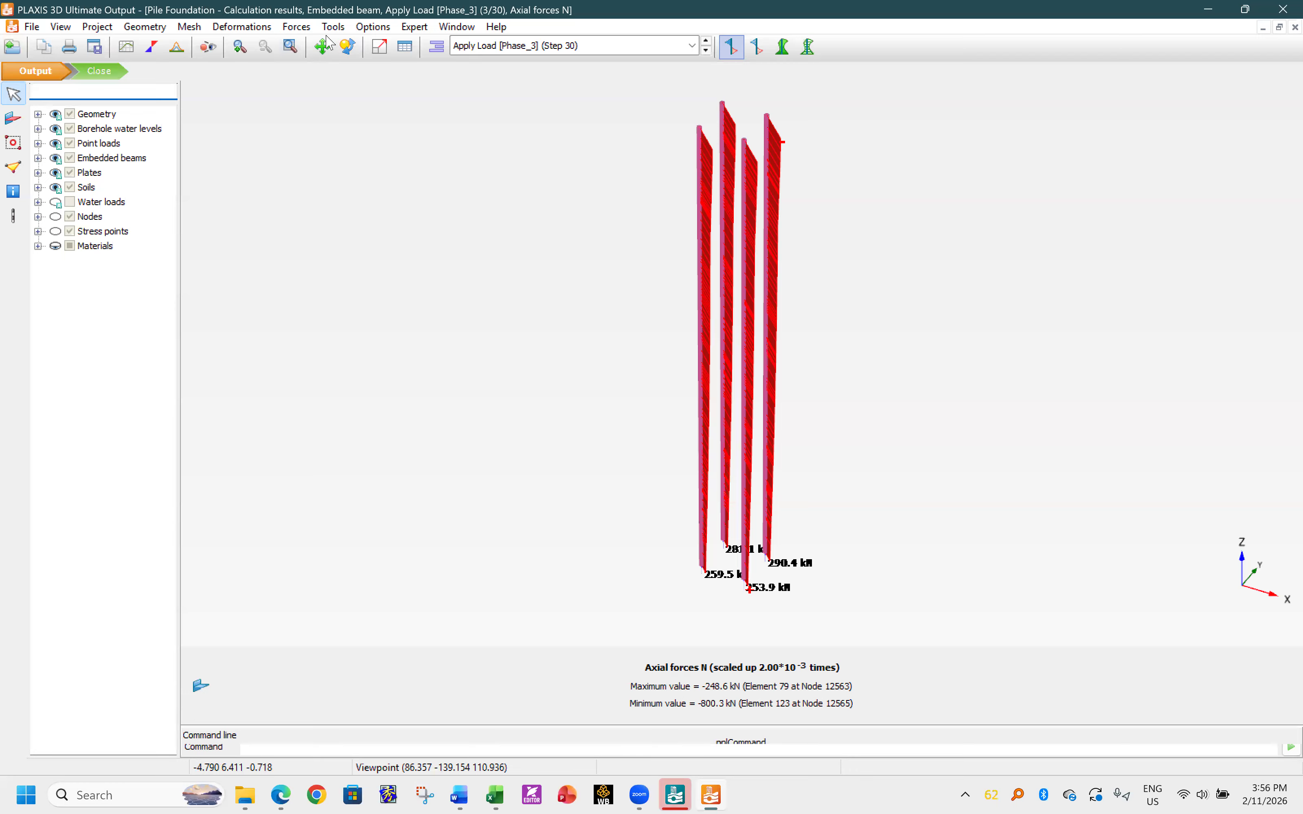
{"action": "left_click", "coordinate": [304, 32]}
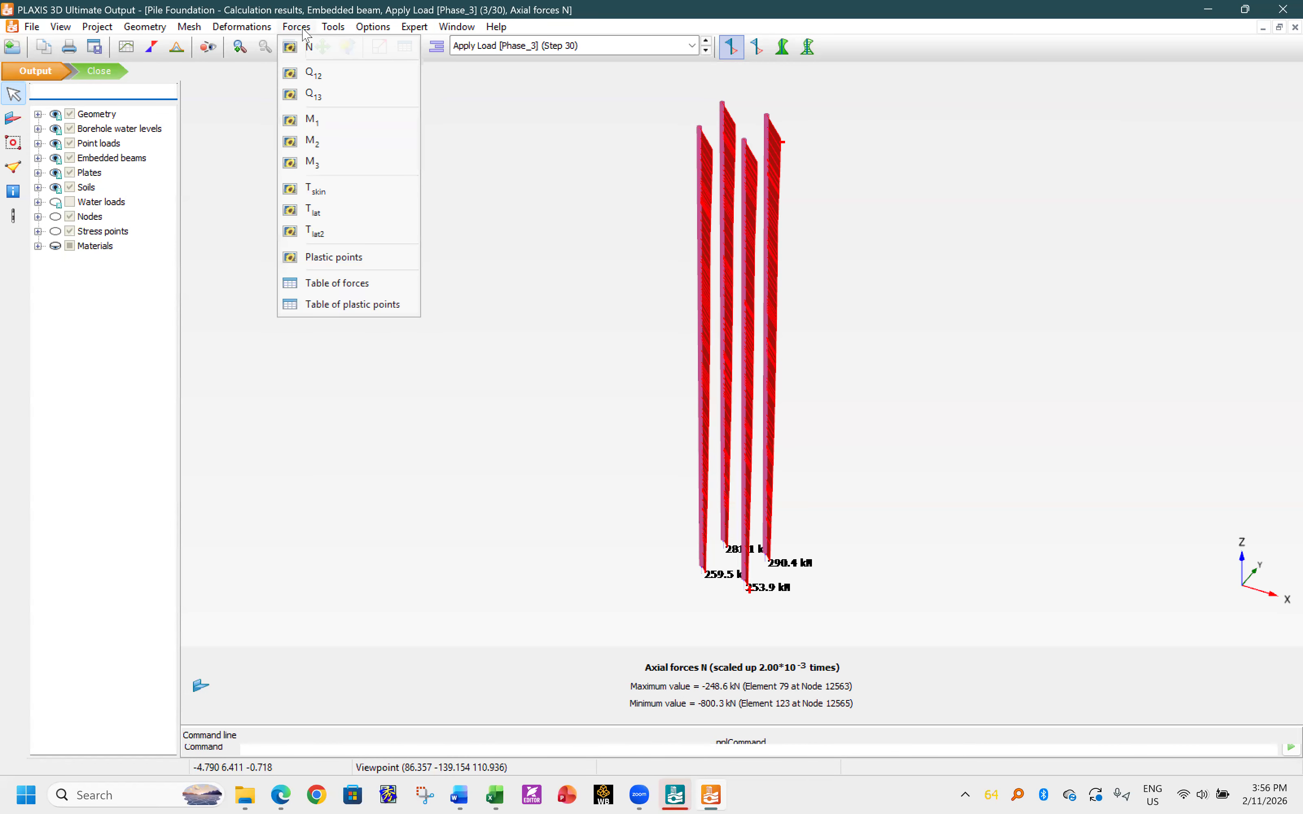
{"action": "left_click", "coordinate": [318, 73]}
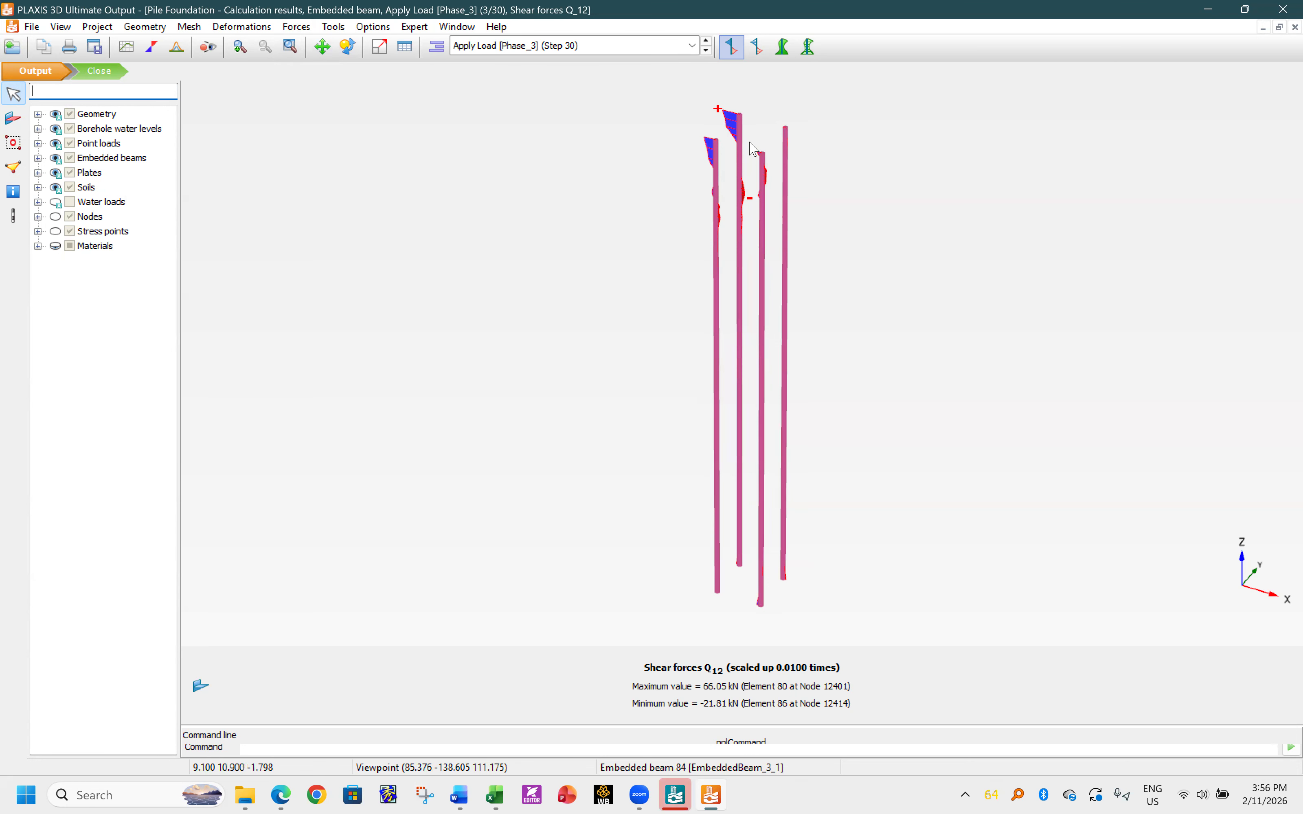
{"action": "scroll", "coordinate": [756, 145], "scroll_direction": "up", "scroll_amount": 4}
{"action": "scroll", "coordinate": [752, 141], "scroll_direction": "down", "scroll_amount": 2}
{"action": "scroll", "coordinate": [752, 141], "scroll_direction": "up", "scroll_amount": 3}
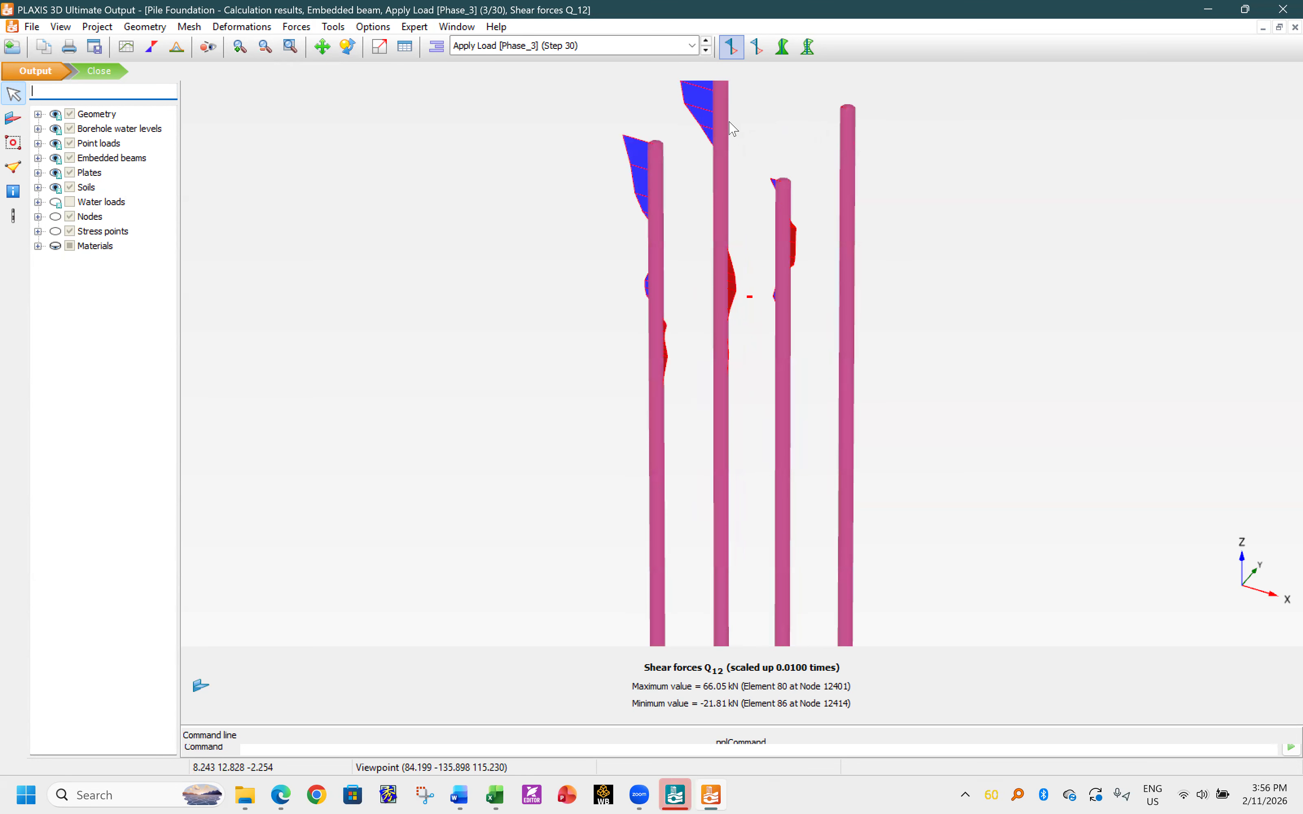
{"action": "scroll", "coordinate": [731, 125], "scroll_direction": "down", "scroll_amount": 2}
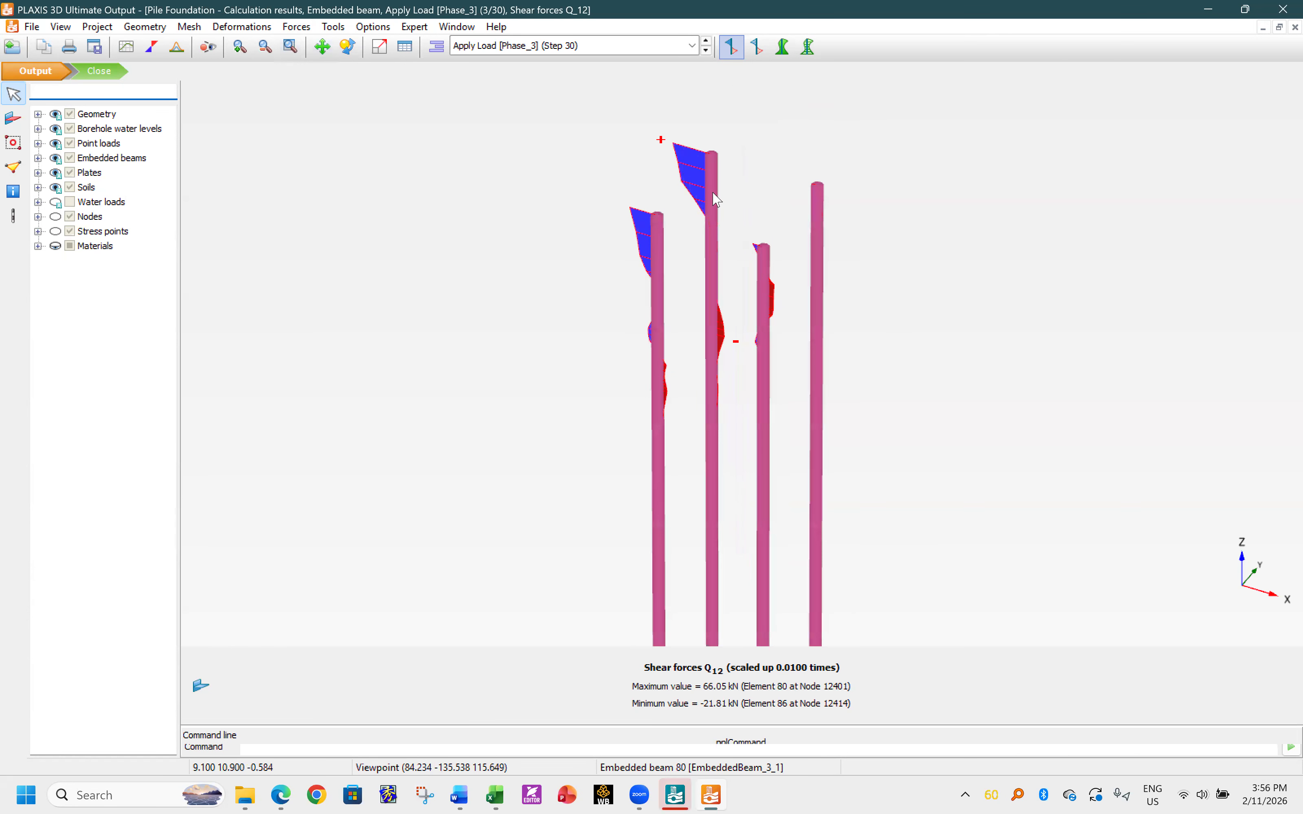
- Open pile EmbeddedBeam_3 in its own structure view, hide the model outline, and enlarge the plot area
{"action": "left_click", "coordinate": [7, 117]}
{"action": "double_click", "coordinate": [712, 253]}
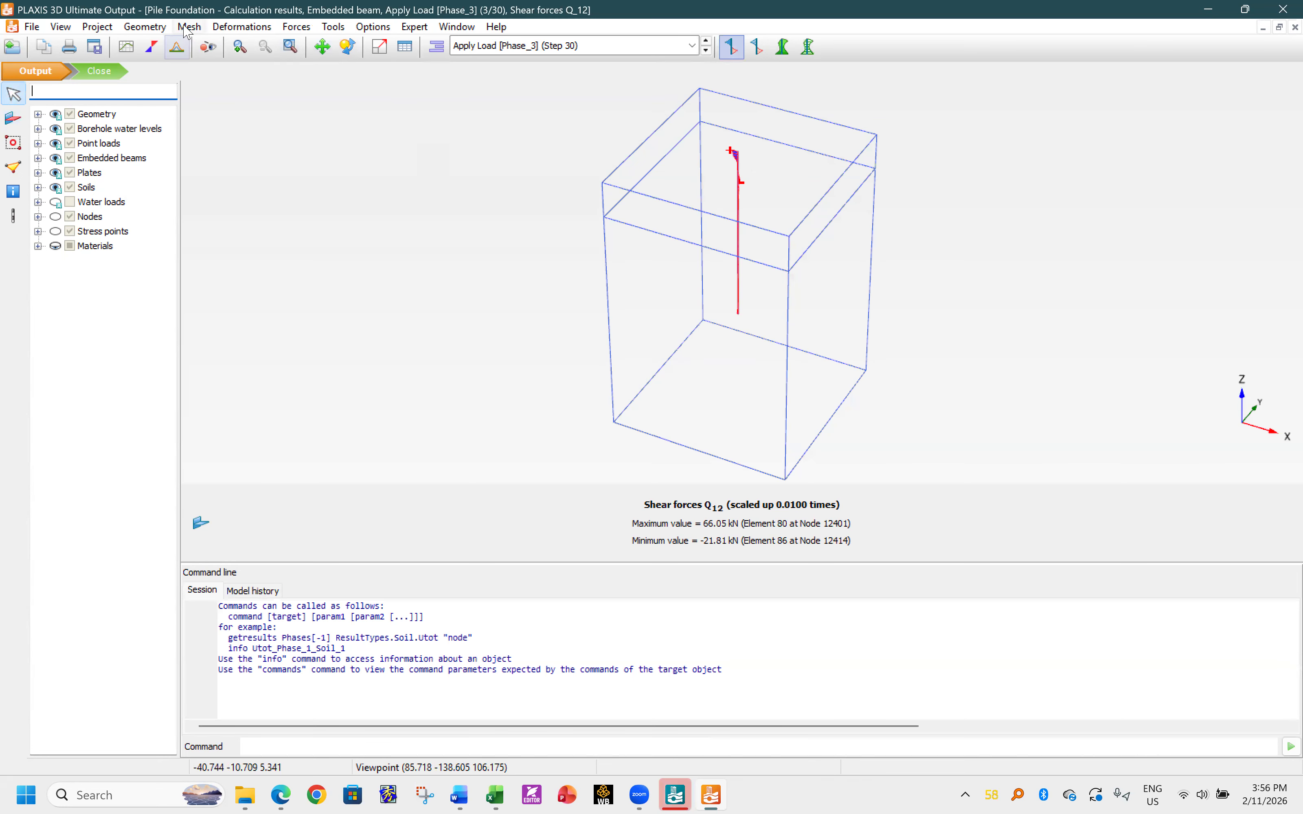
{"action": "left_click", "coordinate": [188, 27]}
{"action": "left_click", "coordinate": [233, 73]}
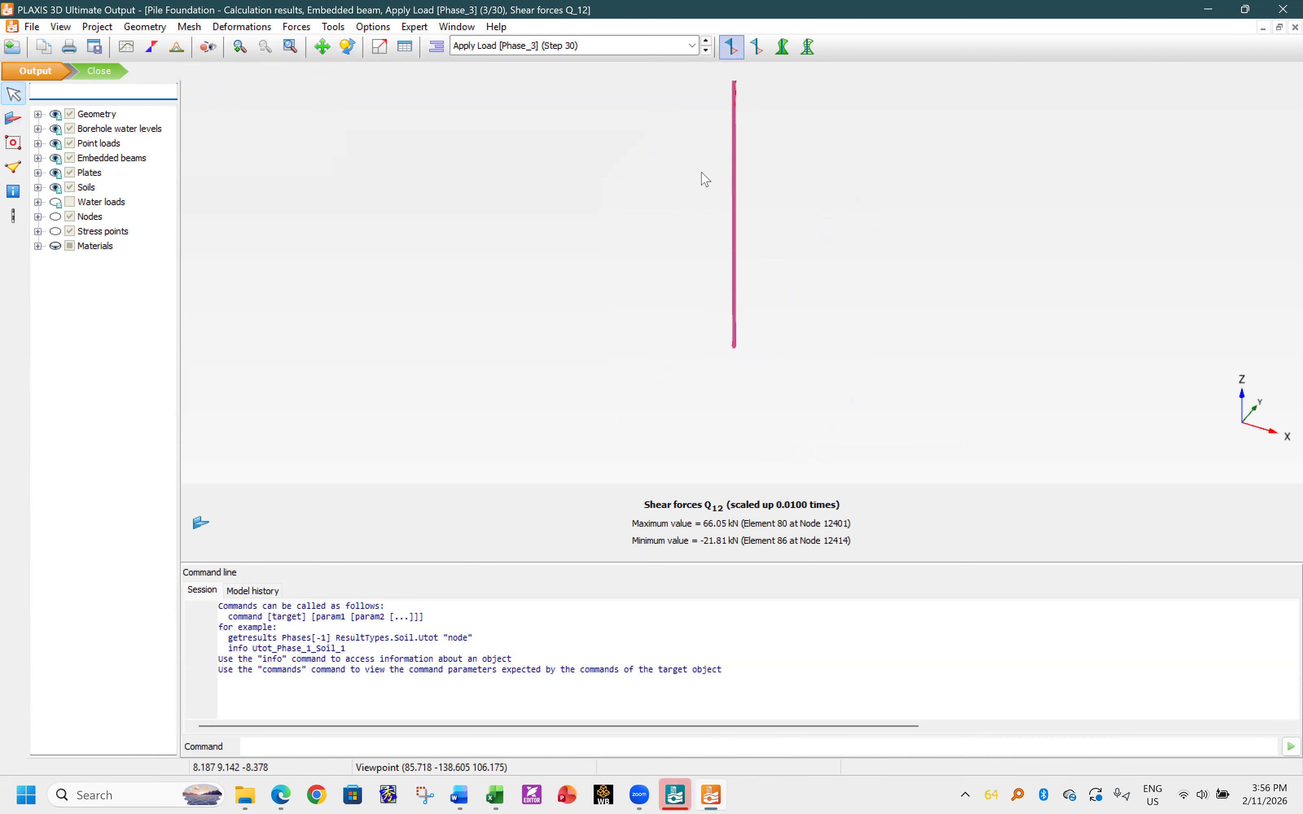
{"action": "mouse_move", "coordinate": [678, 254]}
{"action": "middle_mouse_down"}
{"action": "mouse_move", "coordinate": [691, 259]}
{"action": "mouse_move", "coordinate": [697, 245]}
{"action": "middle_mouse_up"}
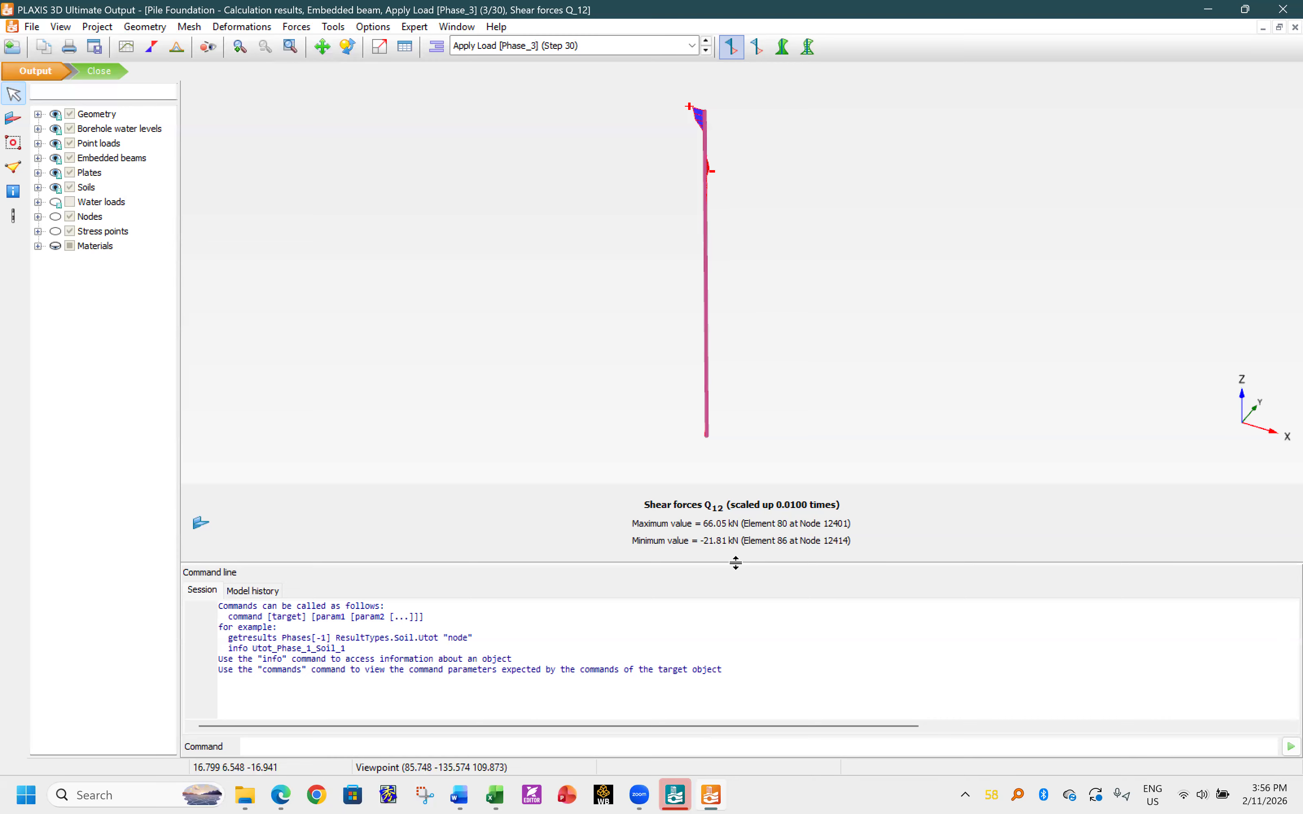
{"action": "left_click_drag", "start_coordinate": [736, 563], "coordinate": [736, 754]}
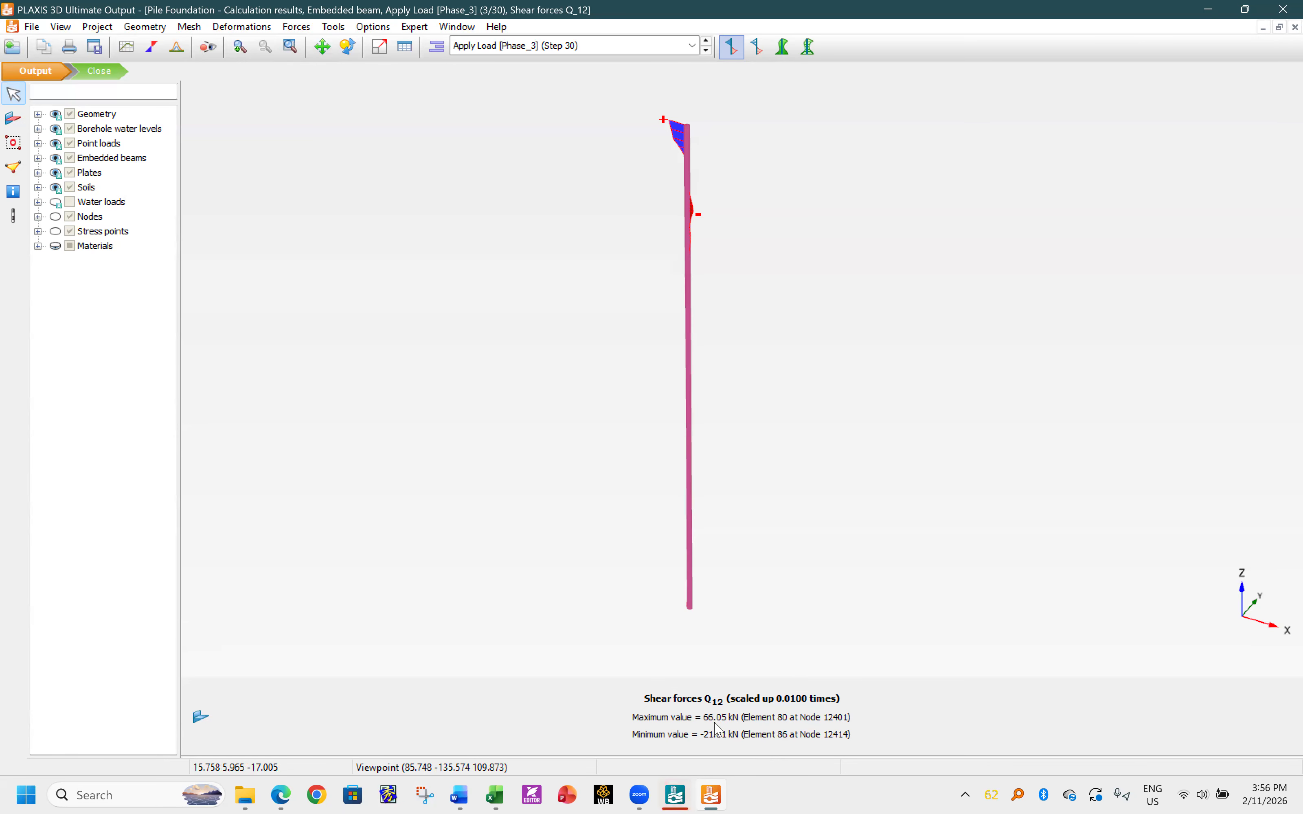
- Set the pile's shear force diagram to a manual scale factor of 0.1
{"action": "right_click", "coordinate": [723, 703]}
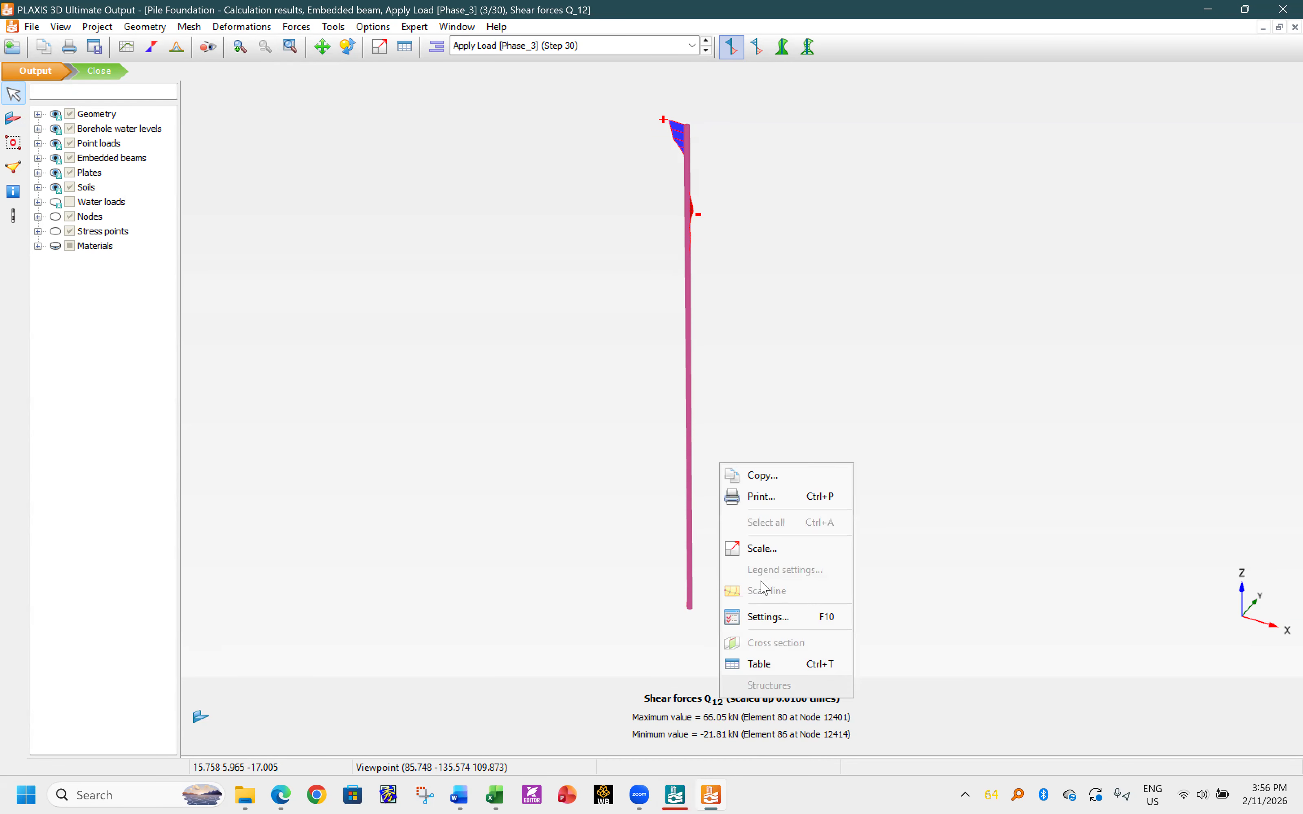
{"action": "left_click", "coordinate": [774, 550]}
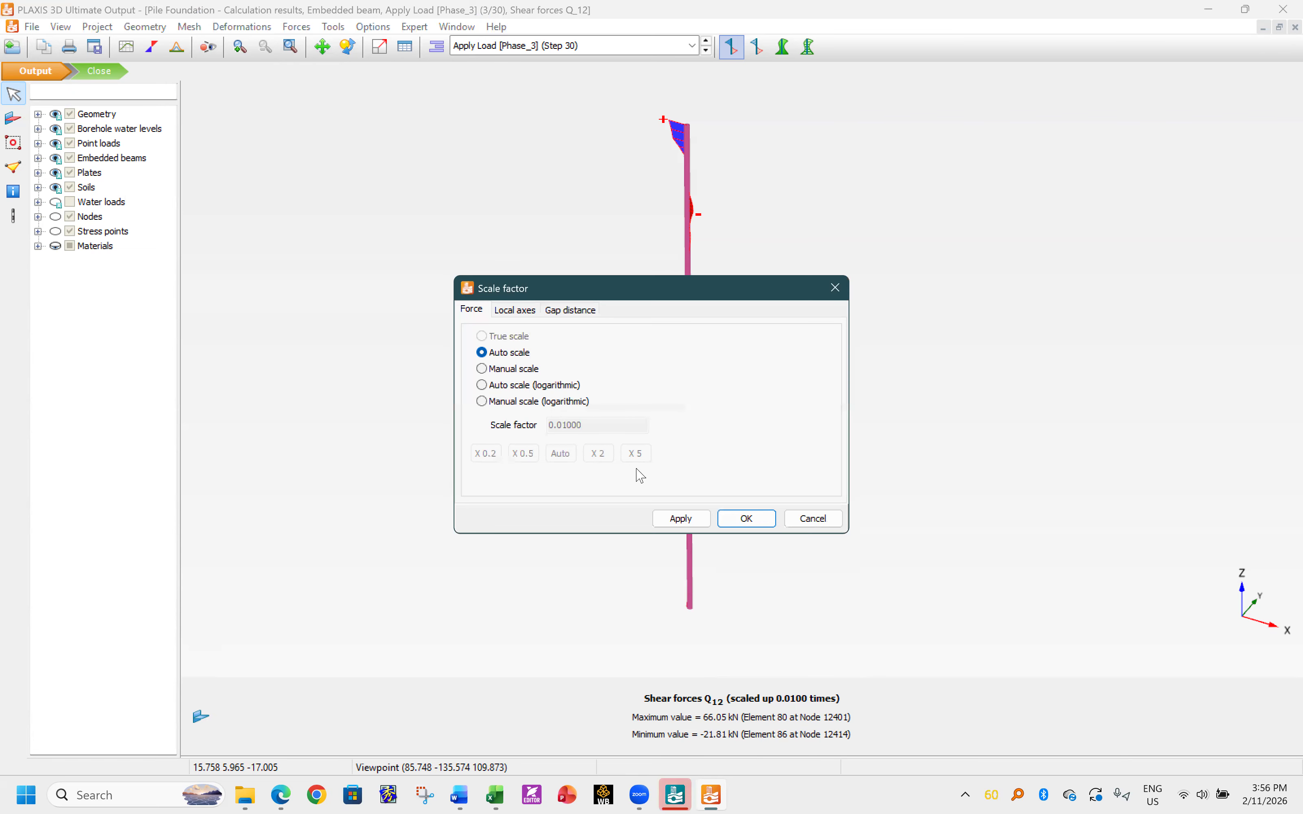
{"action": "left_click", "coordinate": [506, 371]}
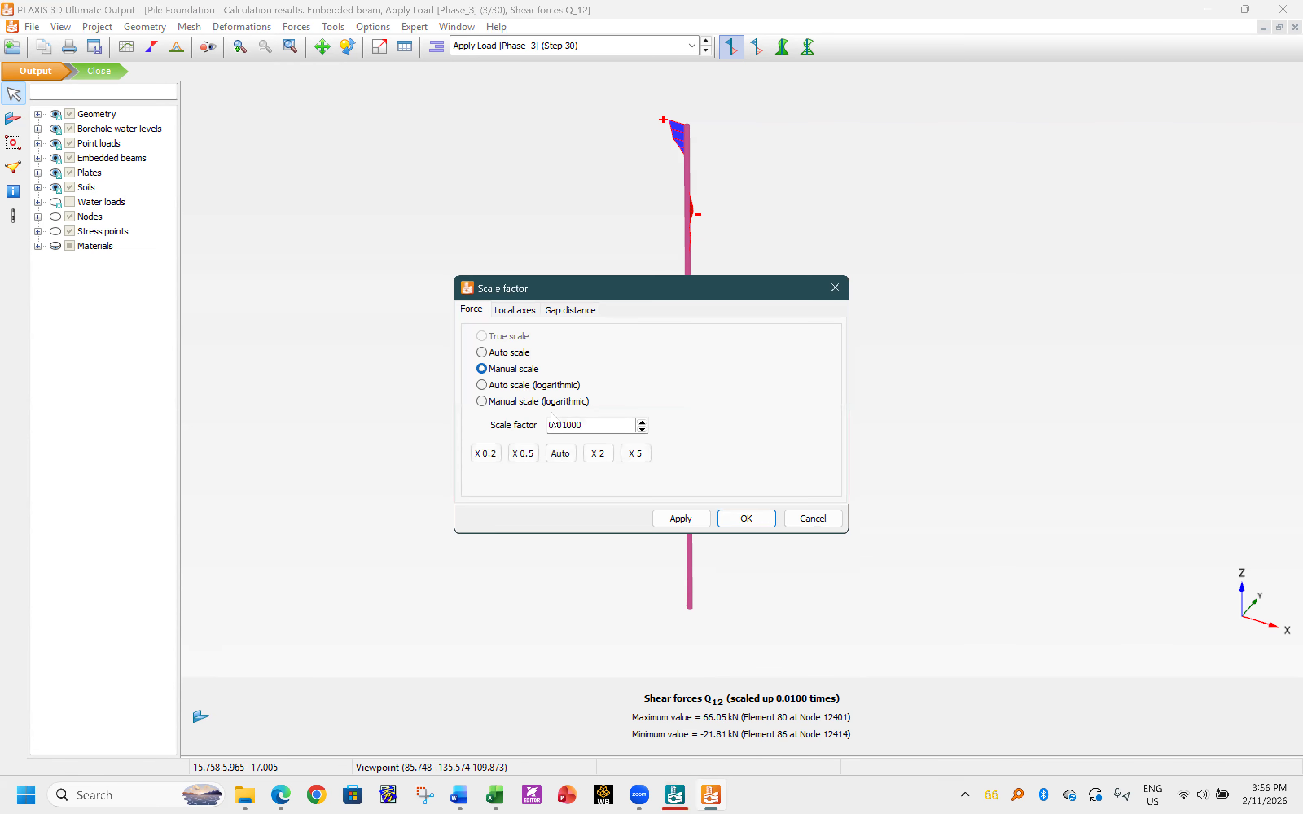
{"action": "left_click", "coordinate": [567, 425]}
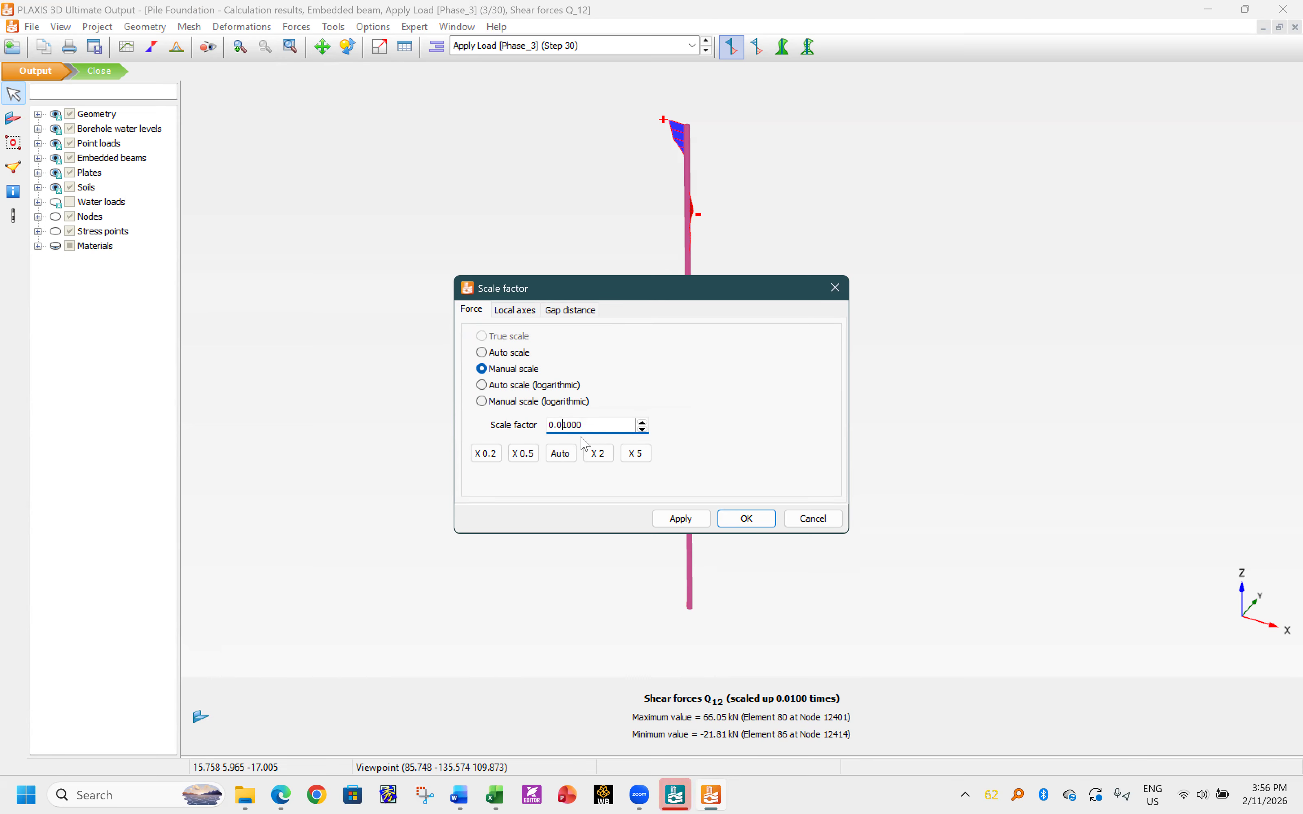
{"action": "left_click", "coordinate": [747, 518]}
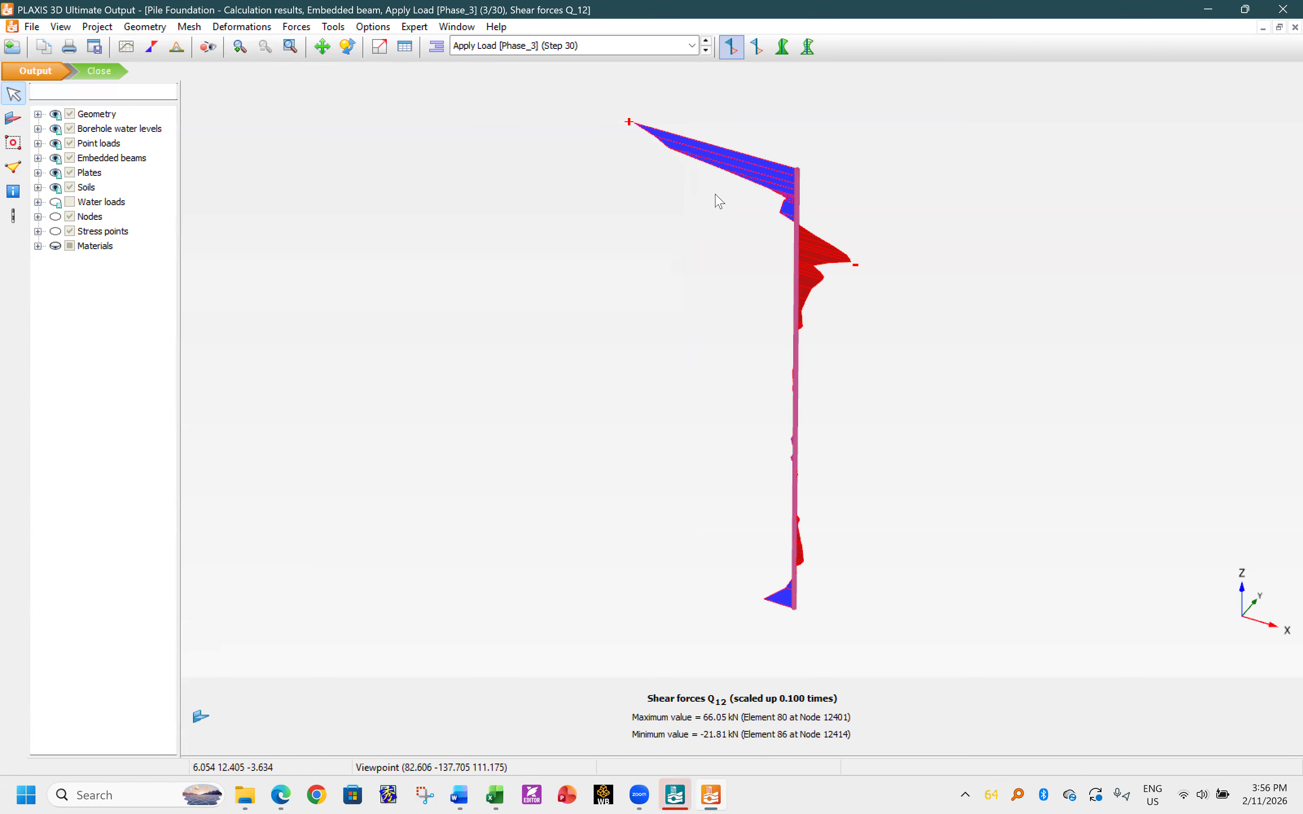
- Copy the pile's Q12 shear force plot without a frame and paste it into the Word document below the axial force plot
{"action": "right_click", "coordinate": [737, 241]}
{"action": "left_click", "coordinate": [753, 250]}
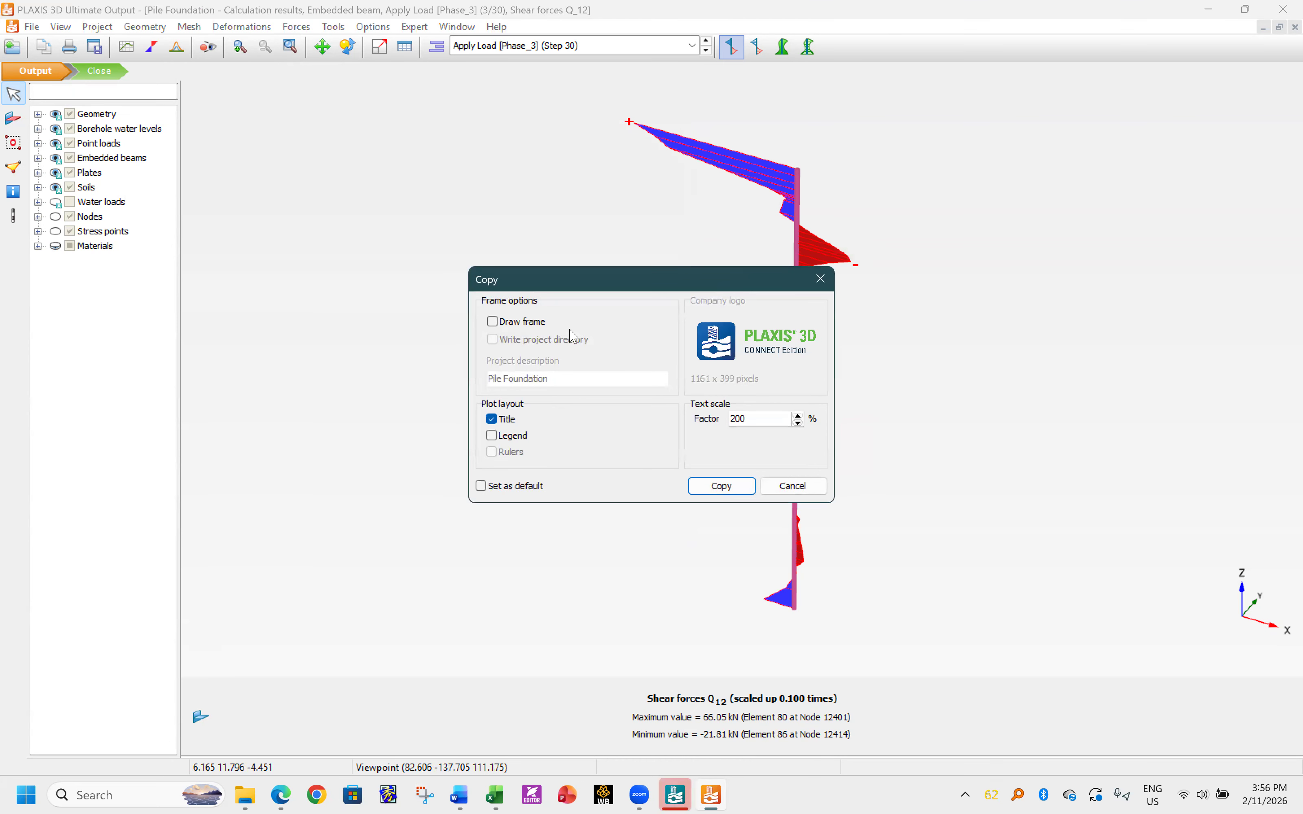
{"action": "left_click", "coordinate": [719, 486]}
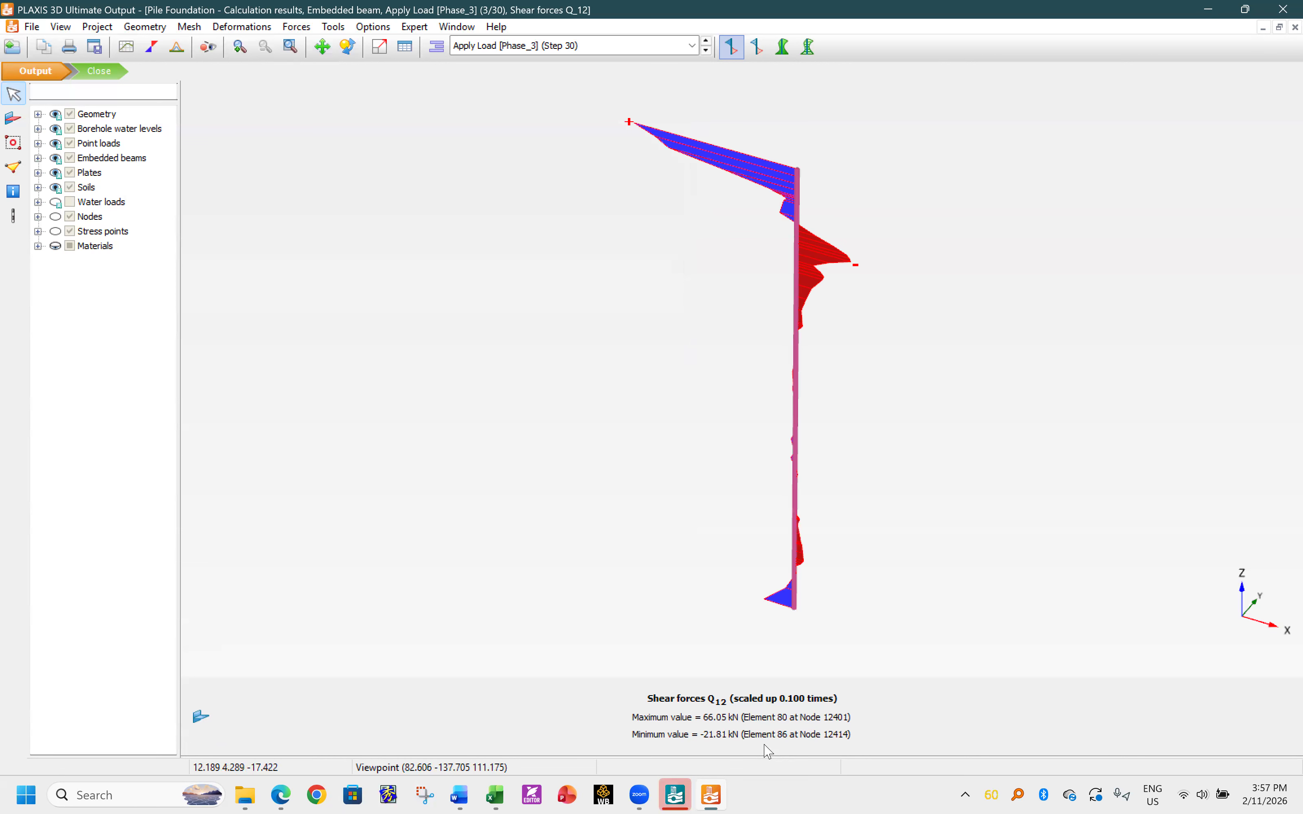
{"action": "left_click", "coordinate": [478, 795]}
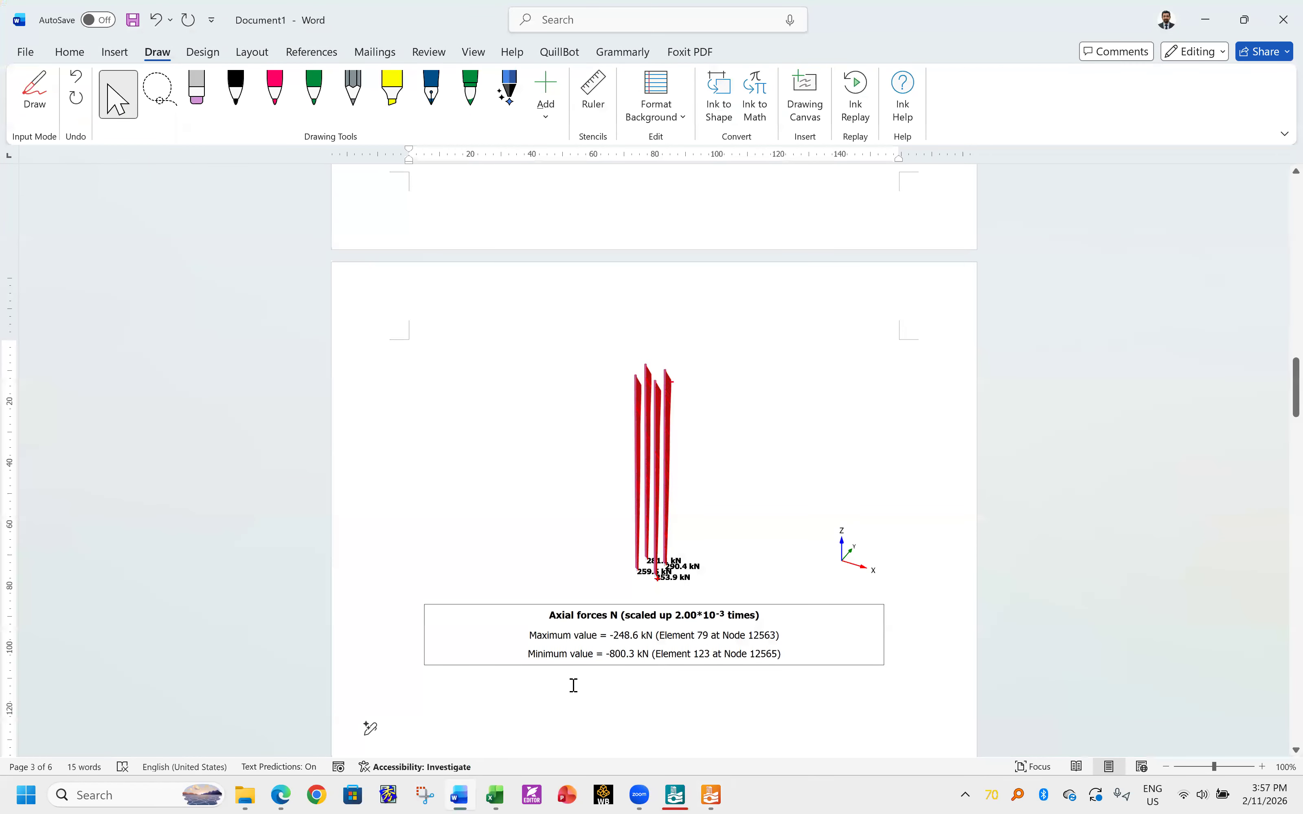
{"action": "key", "text": "ctrl+v"}
{"action": "scroll", "coordinate": [572, 683], "scroll_direction": "down", "scroll_amount": 1}
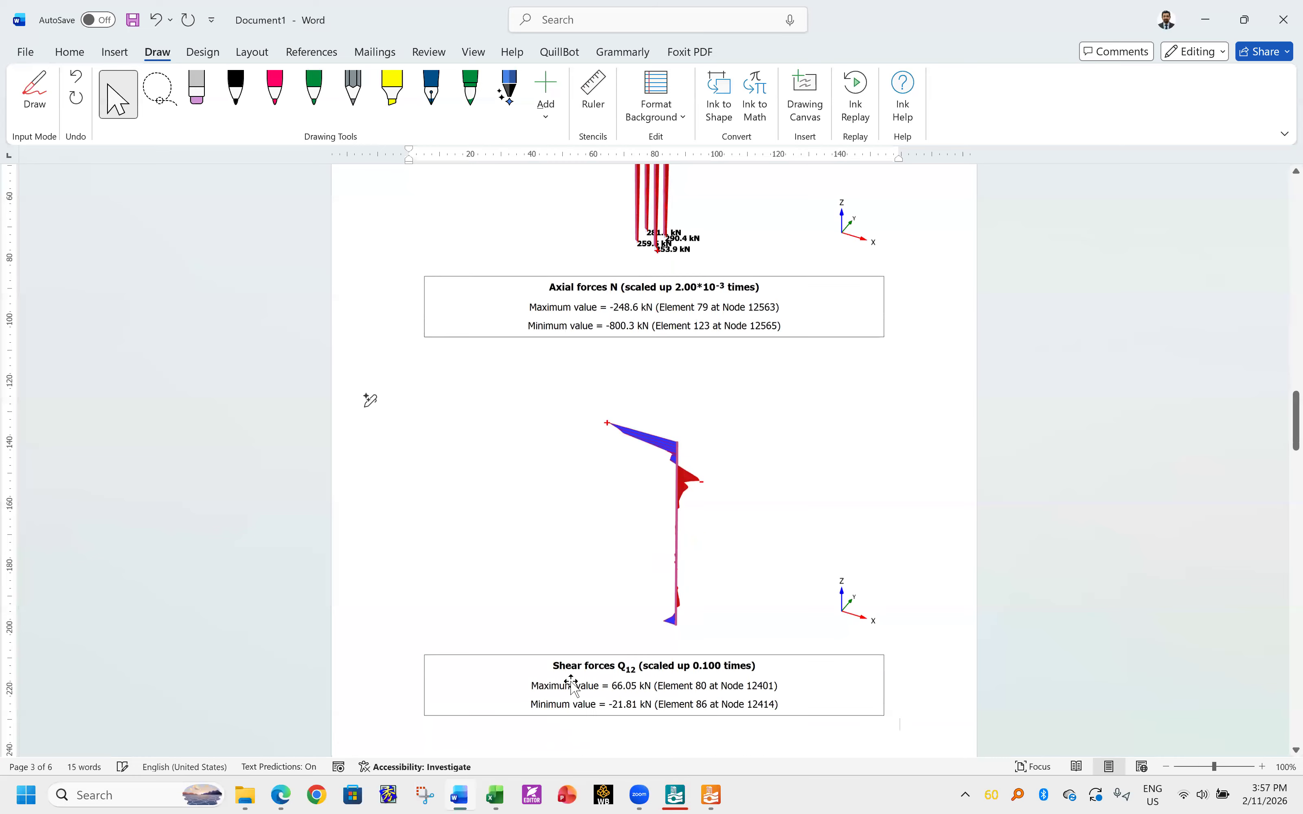
- Switch back to PLAXIS 3D Output and display the torsion moments M1 in the four-pile view
{"action": "left_click", "coordinate": [710, 796]}
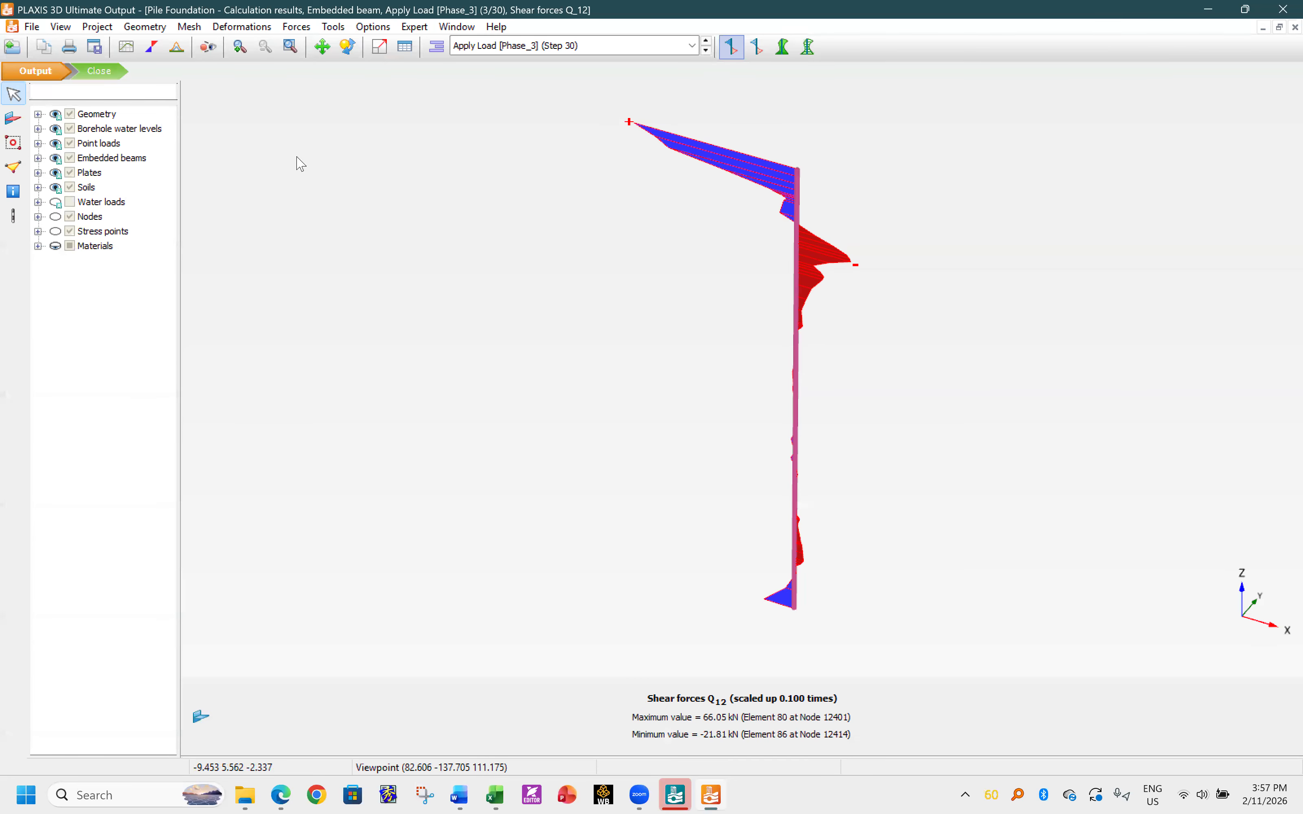
{"action": "left_click", "coordinate": [457, 27]}
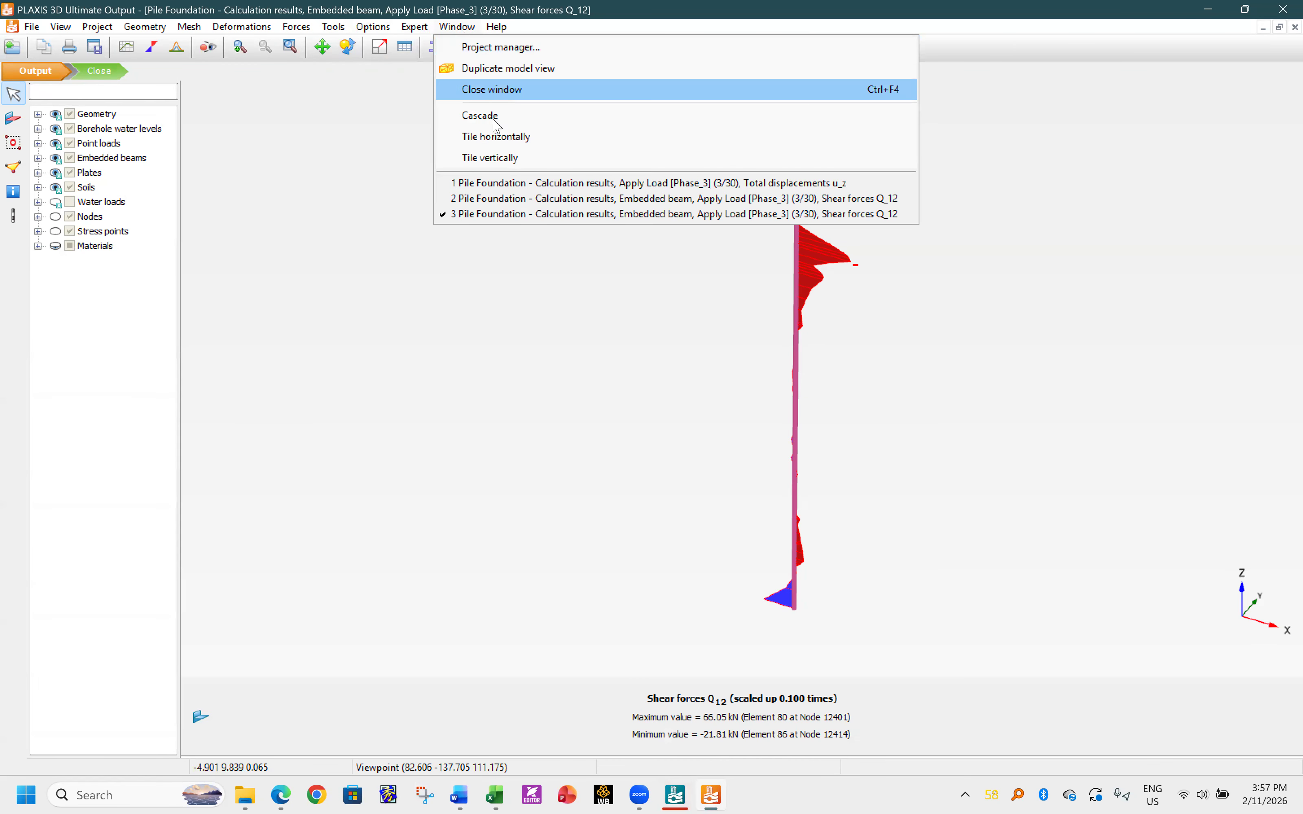
{"action": "left_click", "coordinate": [503, 199]}
{"action": "left_click", "coordinate": [296, 27]}
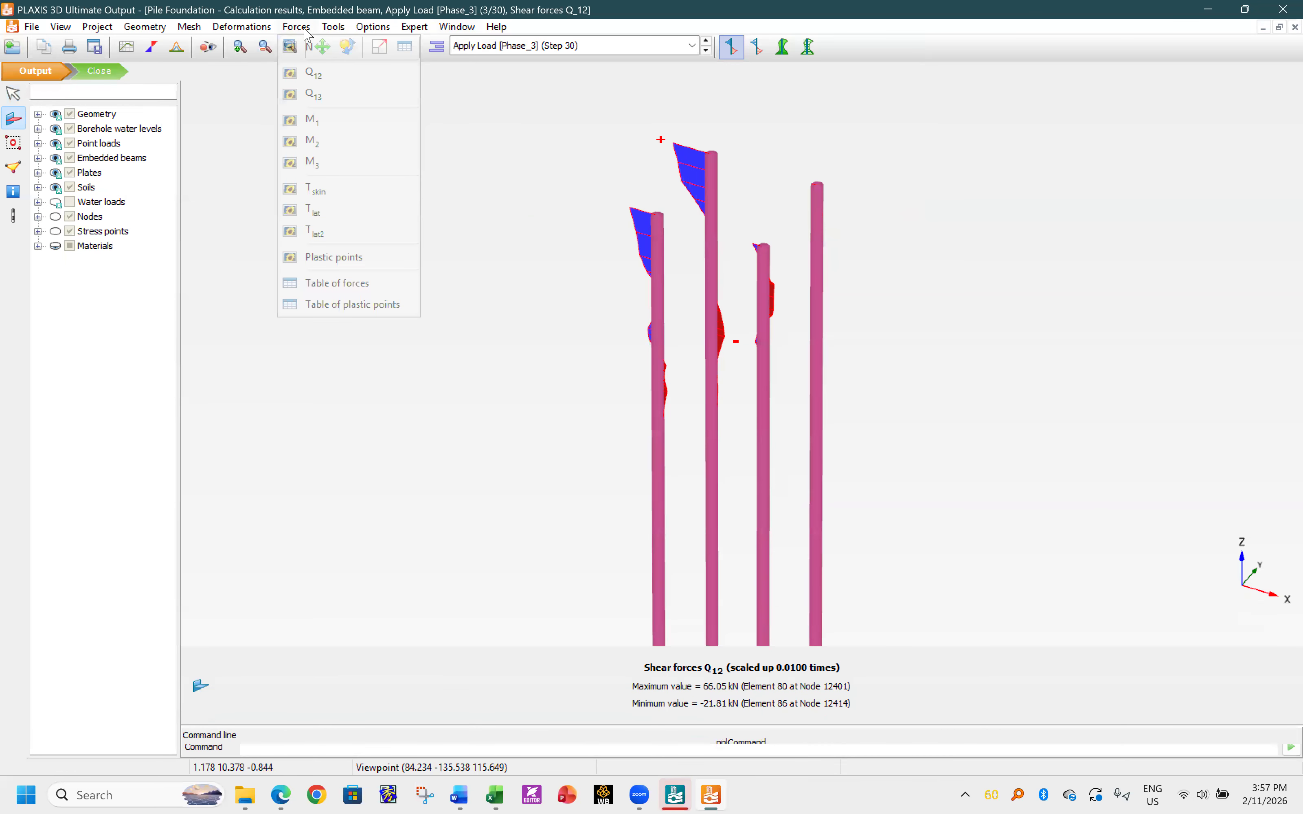
{"action": "left_click", "coordinate": [312, 121]}
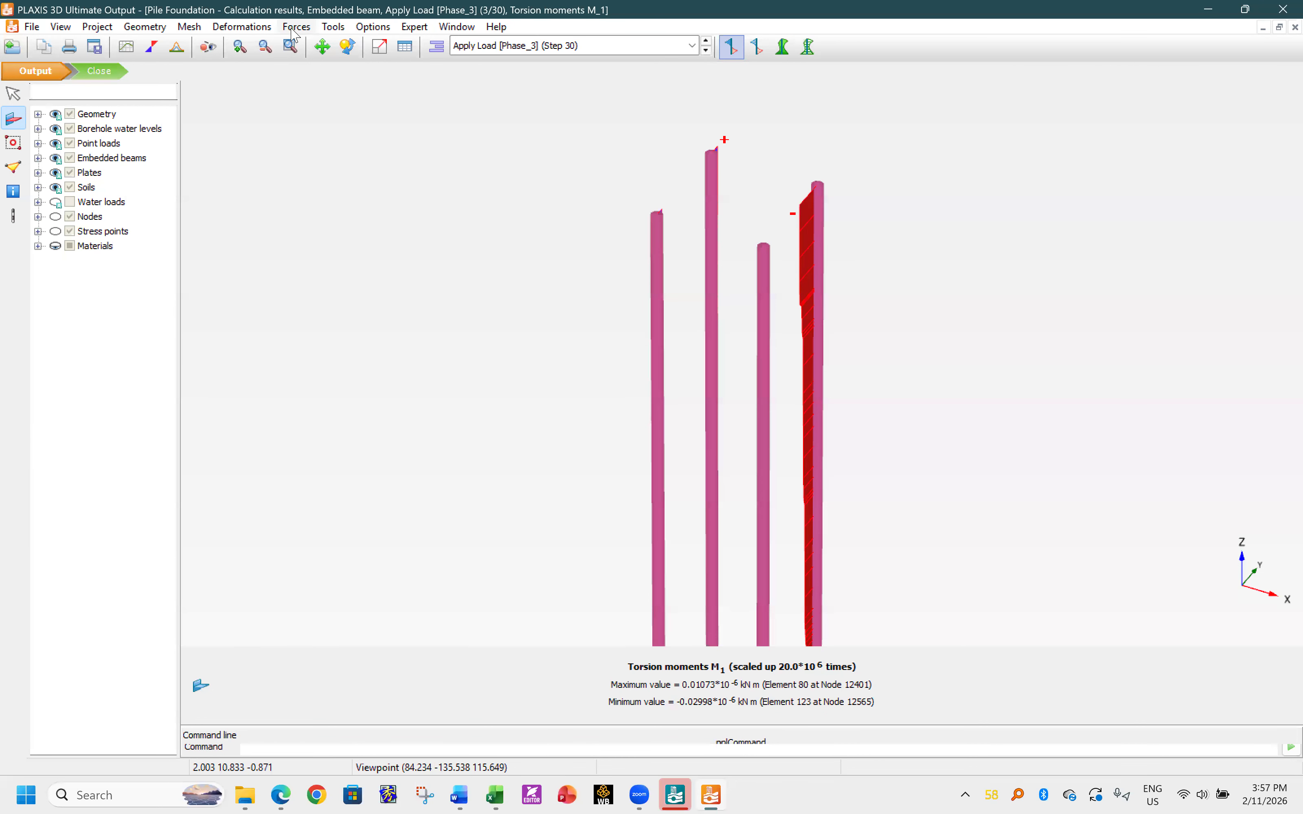
- Display the four piles' bending moments M2, followed by the bending moments M3
{"action": "left_click", "coordinate": [295, 29]}
{"action": "left_click", "coordinate": [302, 143]}
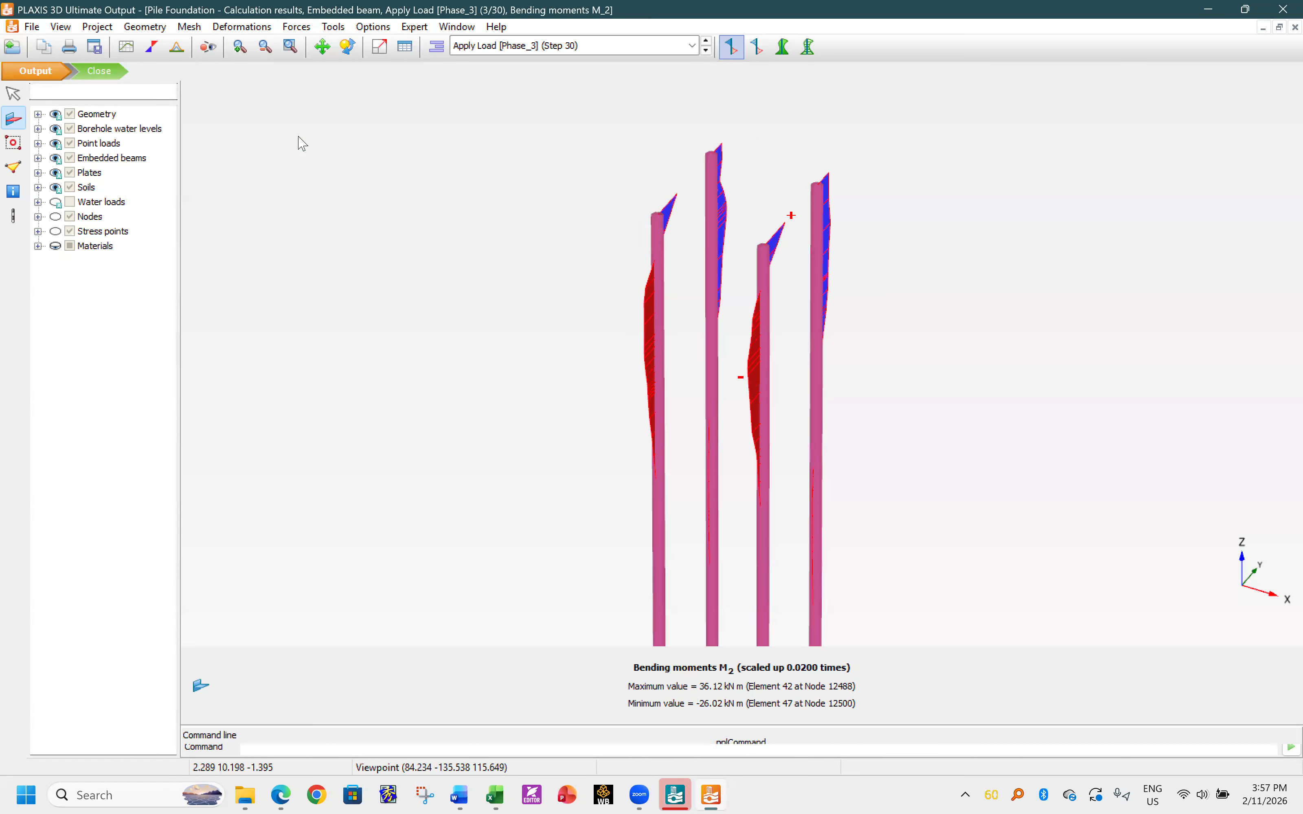
{"action": "left_click", "coordinate": [296, 26]}
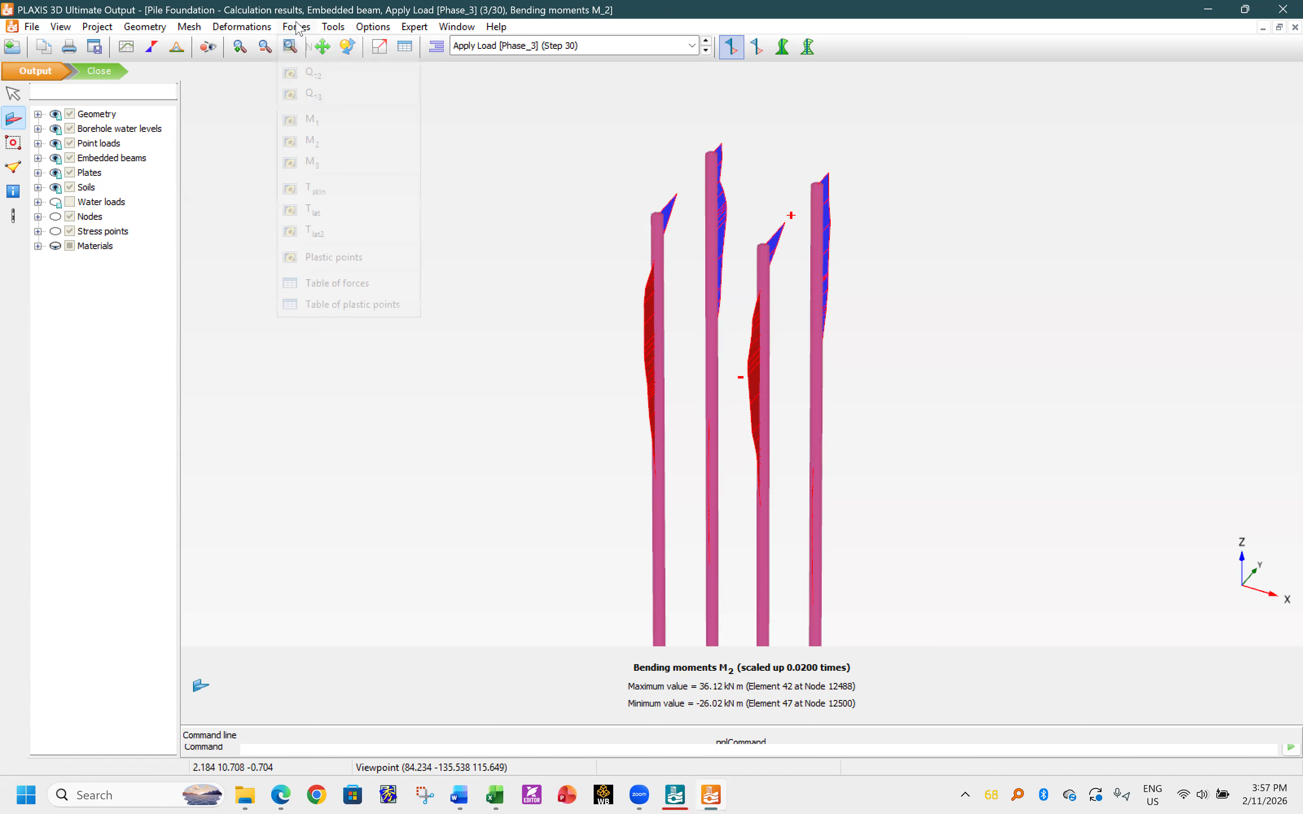
{"action": "left_click", "coordinate": [316, 173]}
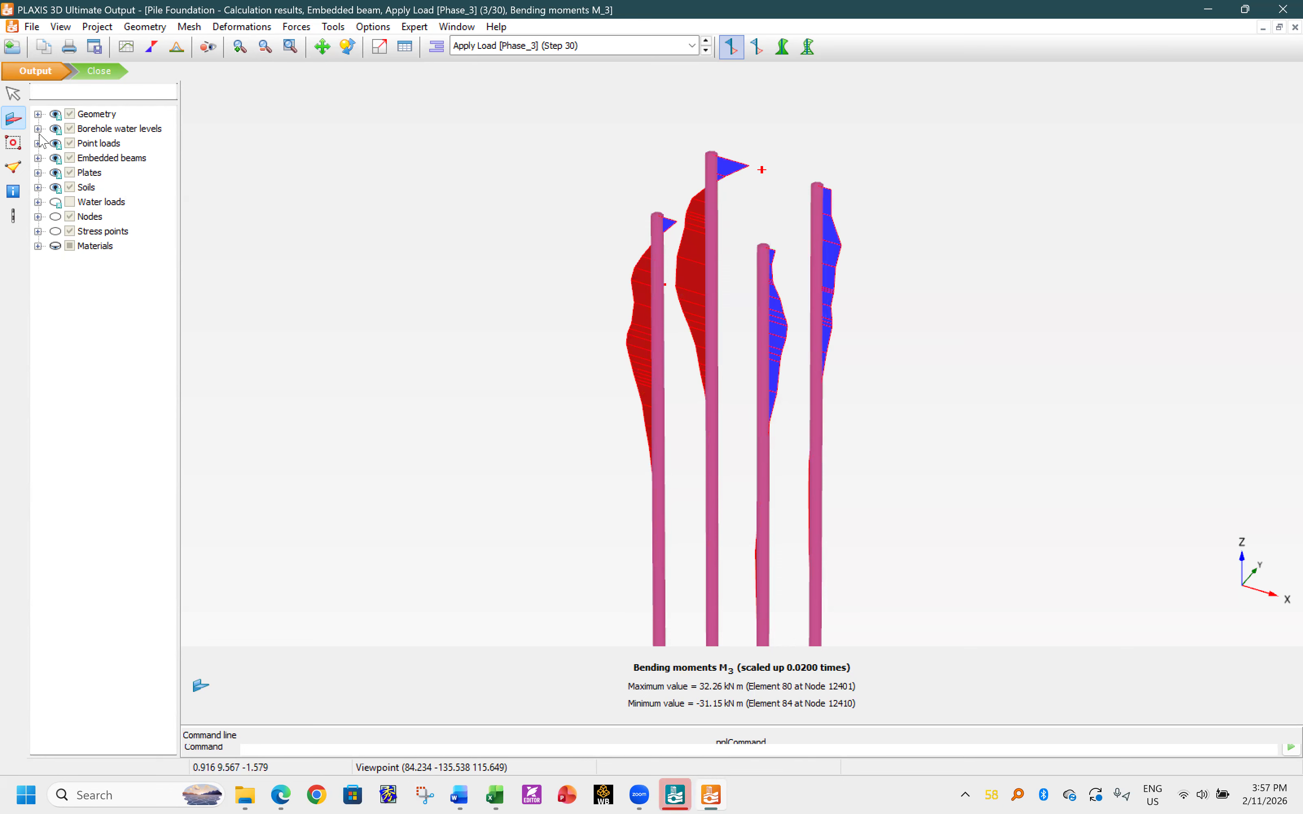
- Open the pile with the peak M3 moment in its own structure view, hide the model outline, and enlarge the plot area
{"action": "double_click", "coordinate": [716, 263]}
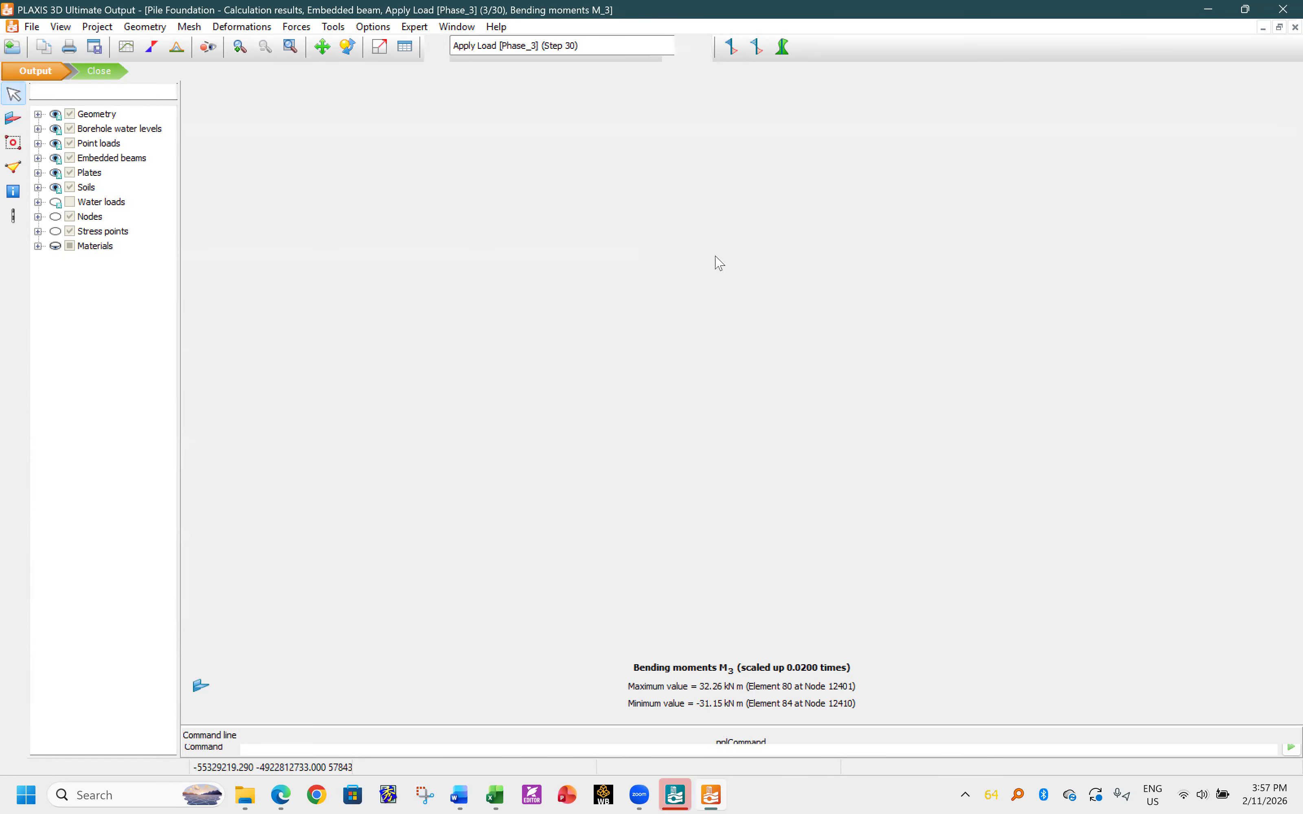
{"action": "left_click", "coordinate": [189, 26]}
{"action": "left_click", "coordinate": [226, 73]}
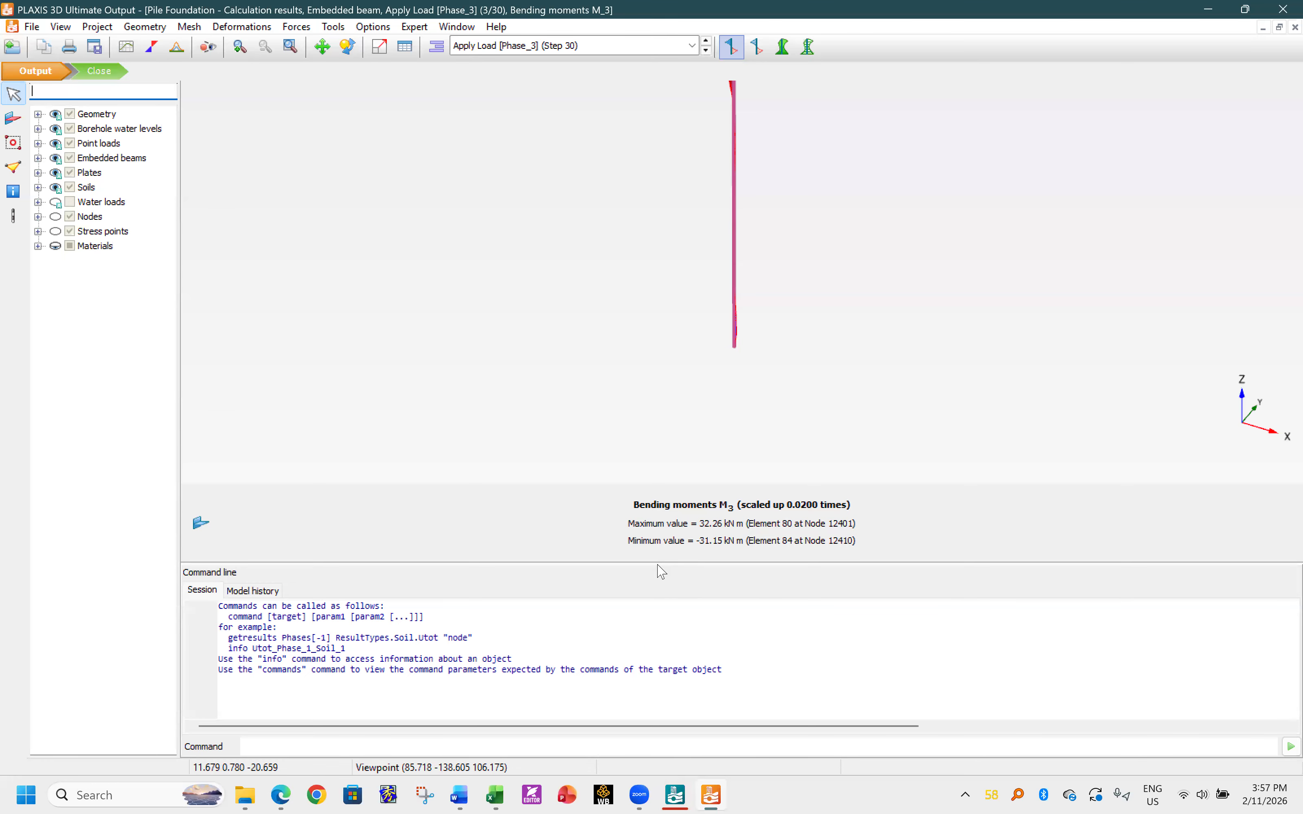
{"action": "left_click_drag", "start_coordinate": [660, 561], "coordinate": [658, 756]}
{"action": "middle_click_drag", "start_coordinate": [716, 277], "coordinate": [699, 432]}
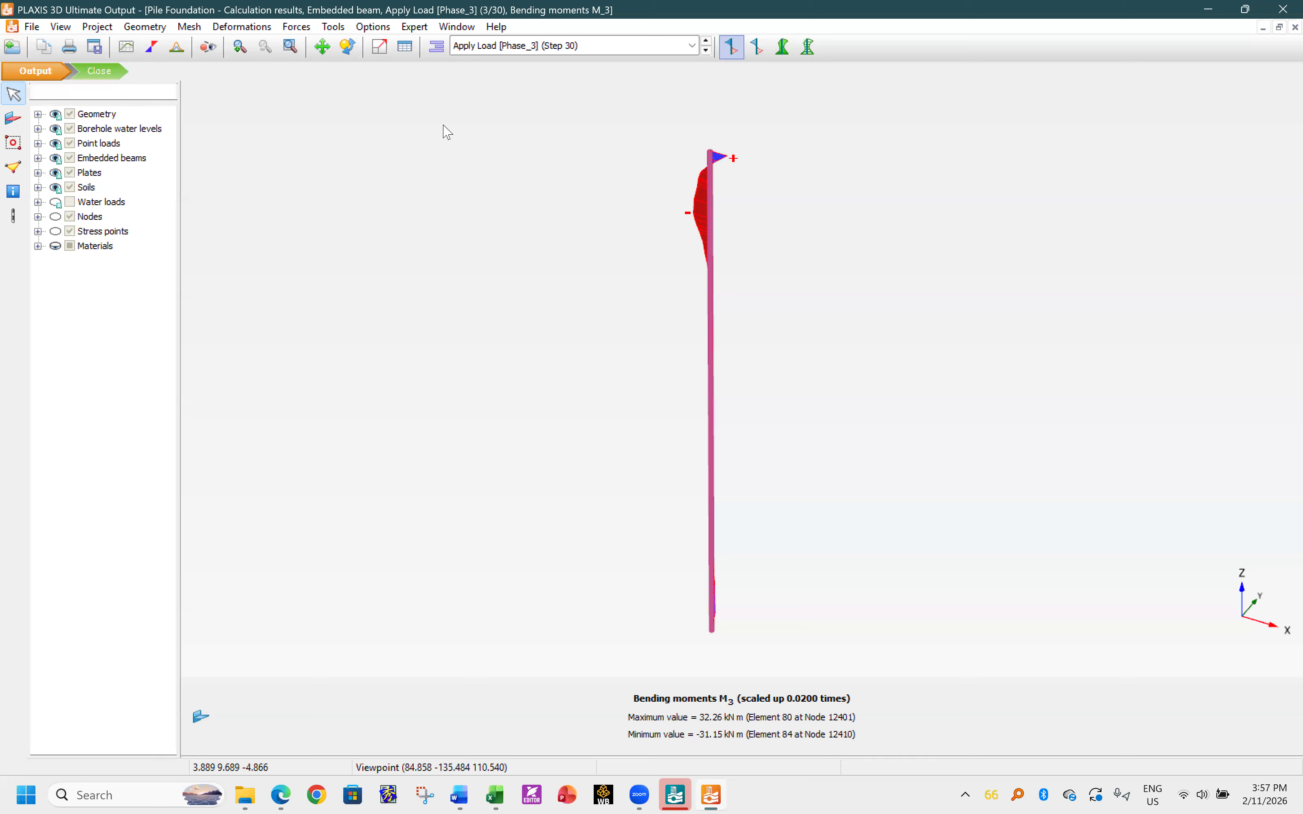
- Set the pile's M3 bending moment diagram to a manual scale factor of 0.1
{"action": "right_click", "coordinate": [733, 712]}
{"action": "left_click", "coordinate": [775, 555]}
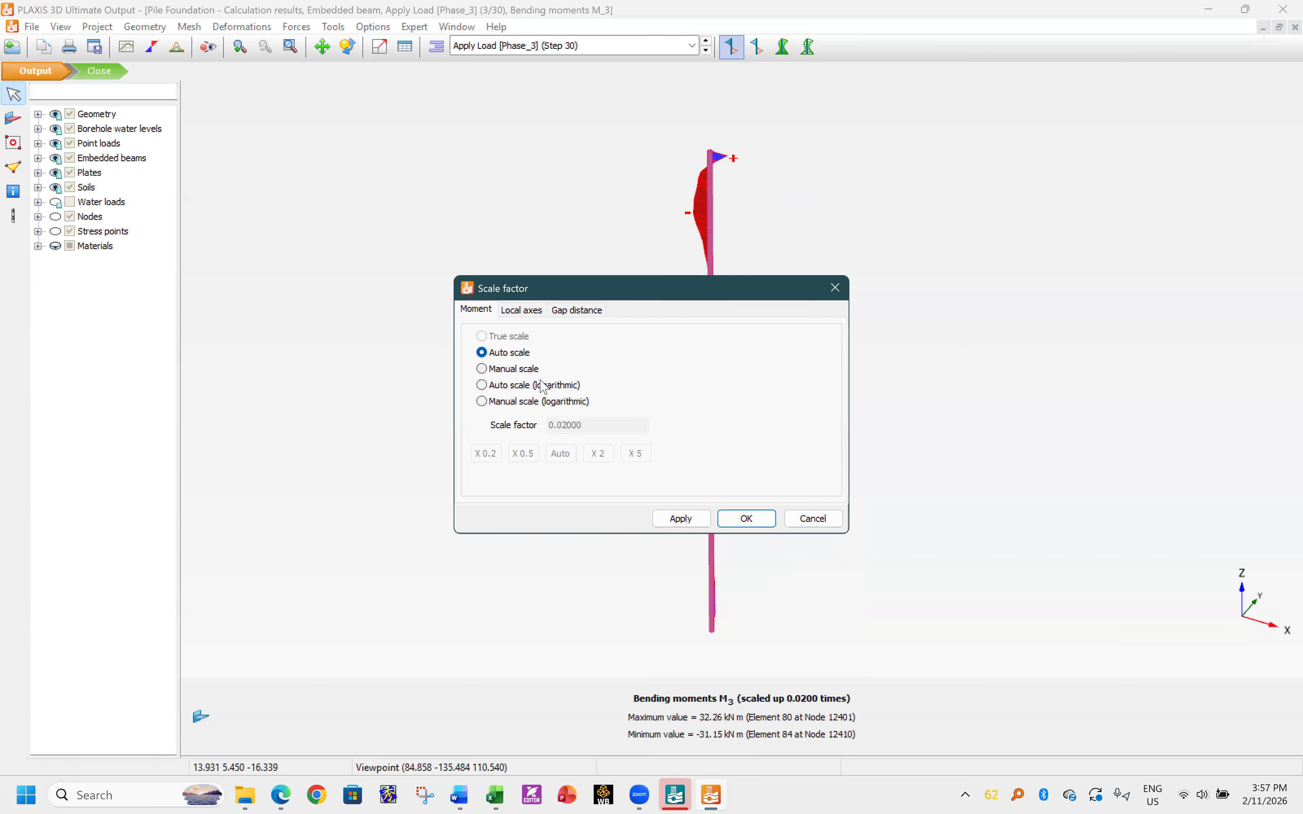
{"action": "left_click", "coordinate": [511, 369]}
{"action": "left_click_drag", "start_coordinate": [565, 425], "coordinate": [557, 423]}
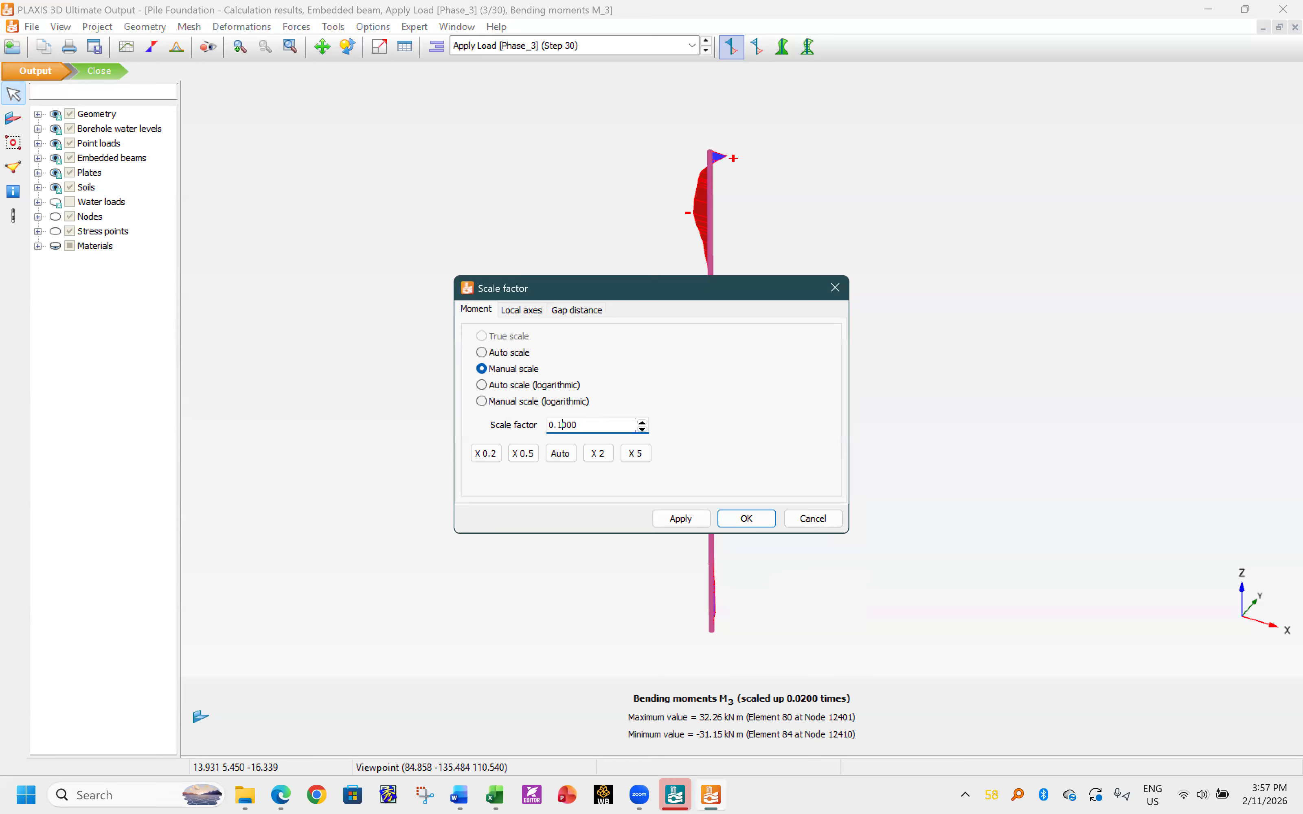
{"action": "left_click", "coordinate": [746, 519]}
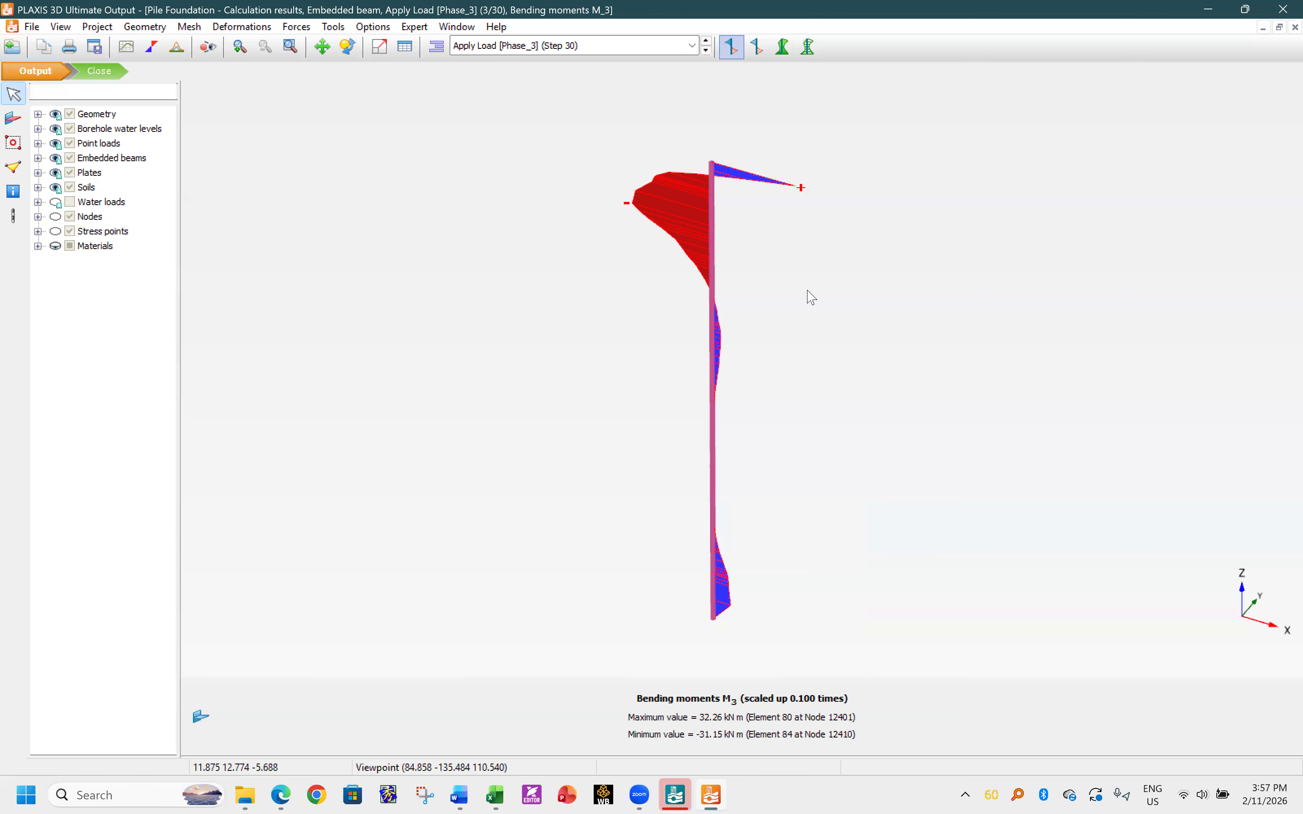
- Copy the M3 bending moment plot and paste it on a new line below the shear force plot in the Word document
{"action": "right_click", "coordinate": [760, 237]}
{"action": "left_click", "coordinate": [793, 248]}
{"action": "left_click", "coordinate": [722, 486]}
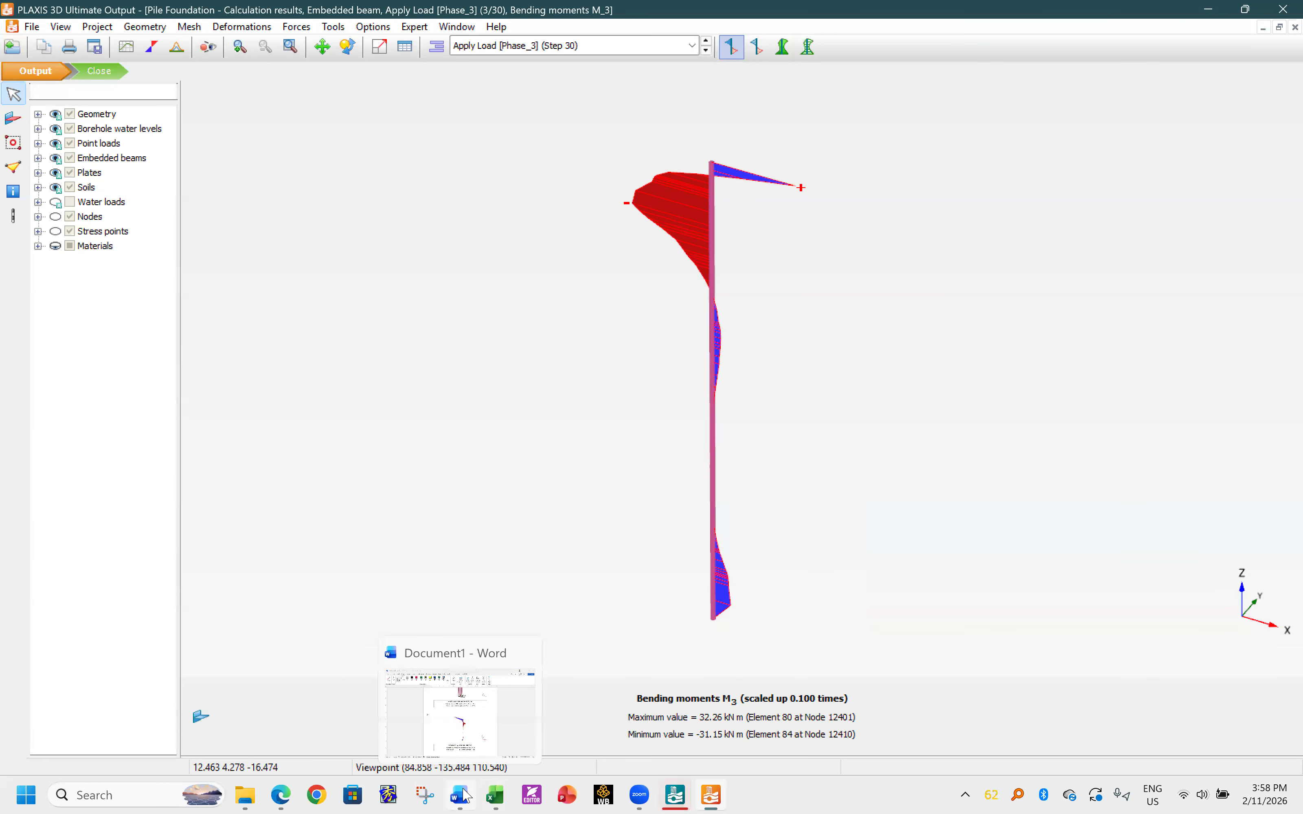
{"action": "left_click", "coordinate": [464, 795]}
{"action": "scroll", "coordinate": [924, 532], "scroll_direction": "down", "scroll_amount": 5}
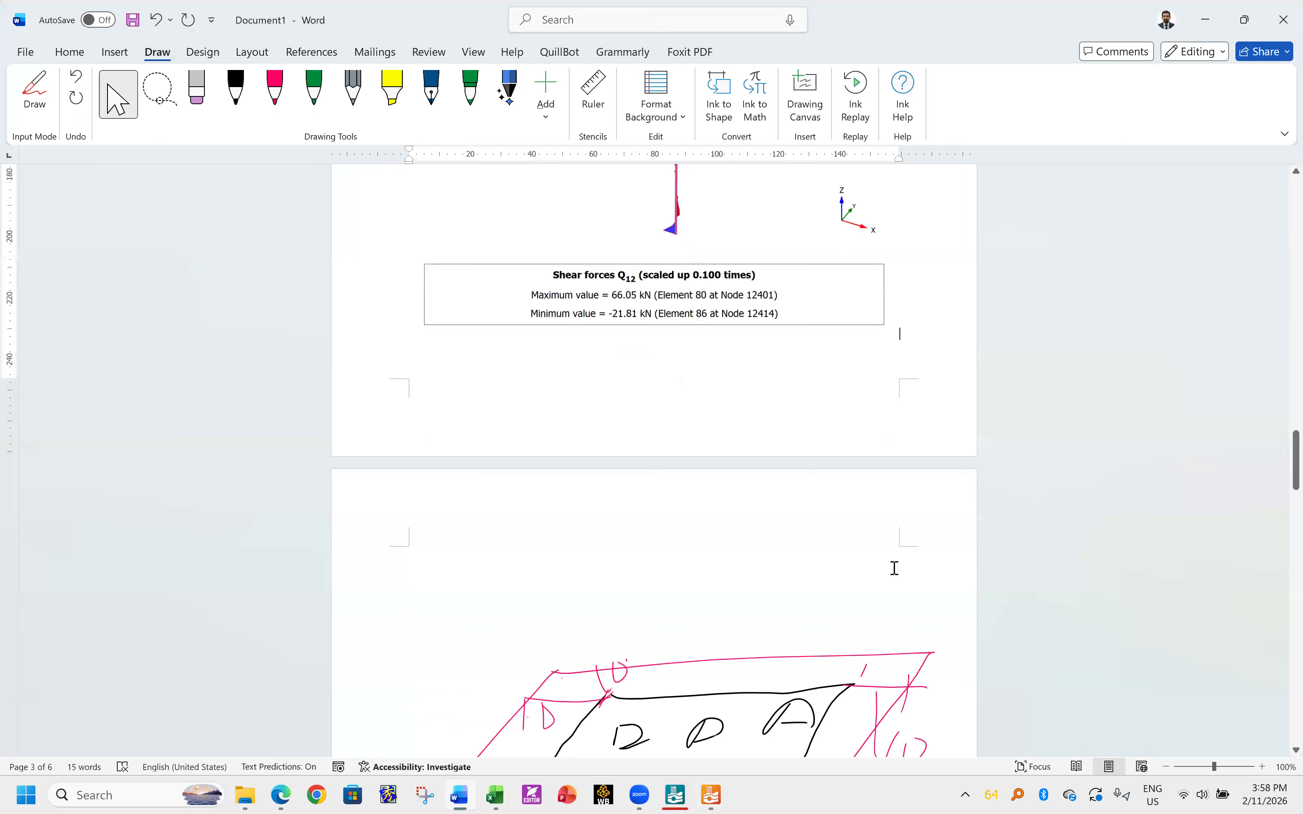
{"action": "key", "text": "Return"}
{"action": "key", "text": "ctrl+v"}
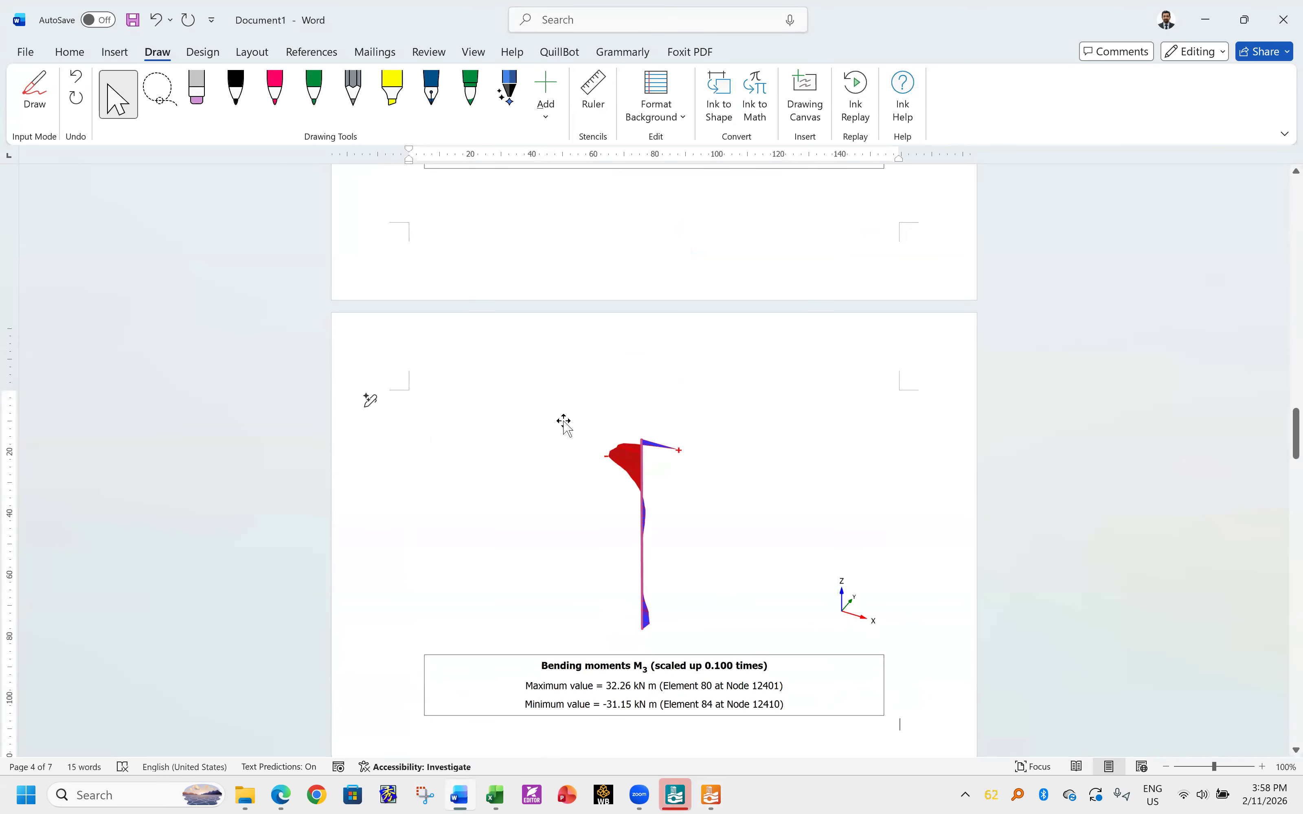
- Return to the full-model displacement view in PLAXIS 3D Output and open the pile cap plate in its own structure view
{"action": "left_click", "coordinate": [711, 794]}
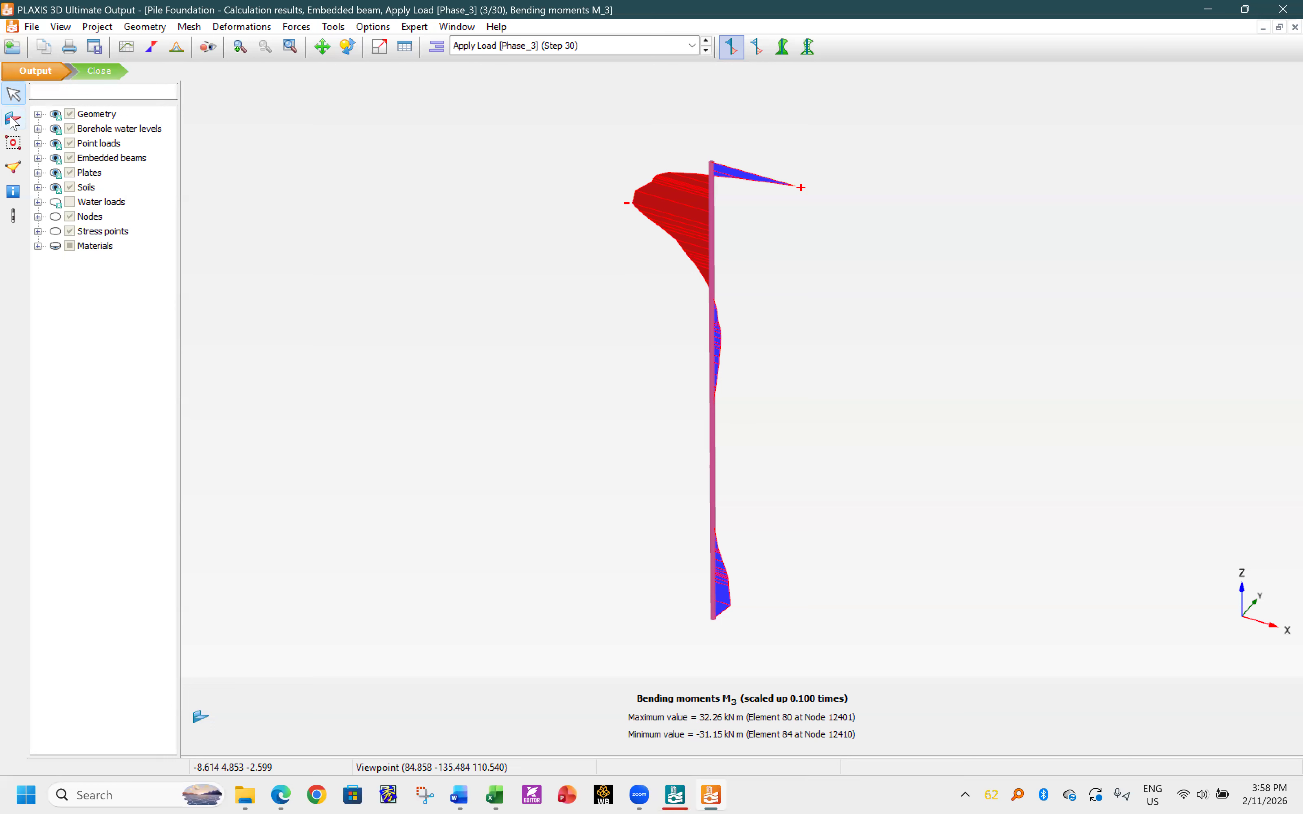
{"action": "left_click", "coordinate": [457, 28]}
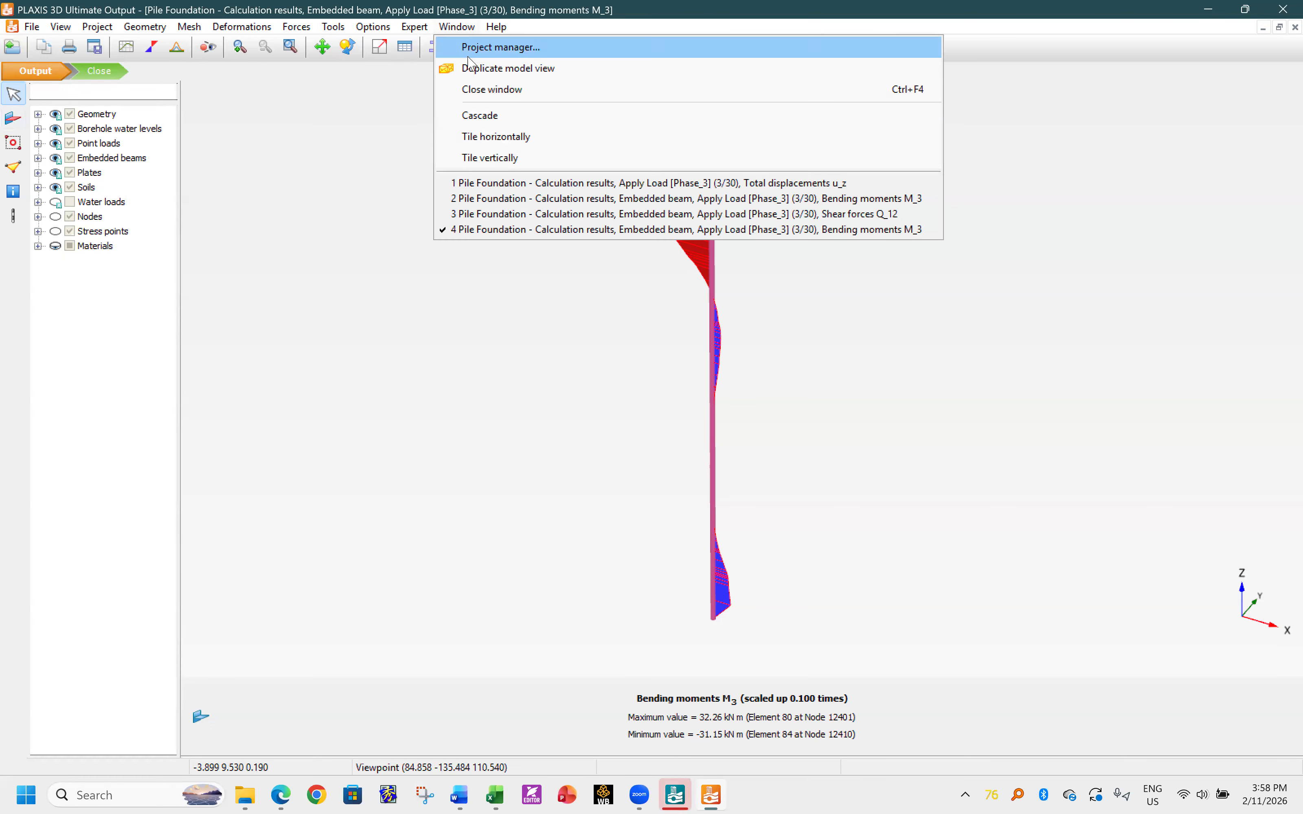
{"action": "left_click", "coordinate": [502, 199]}
{"action": "left_click", "coordinate": [455, 28]}
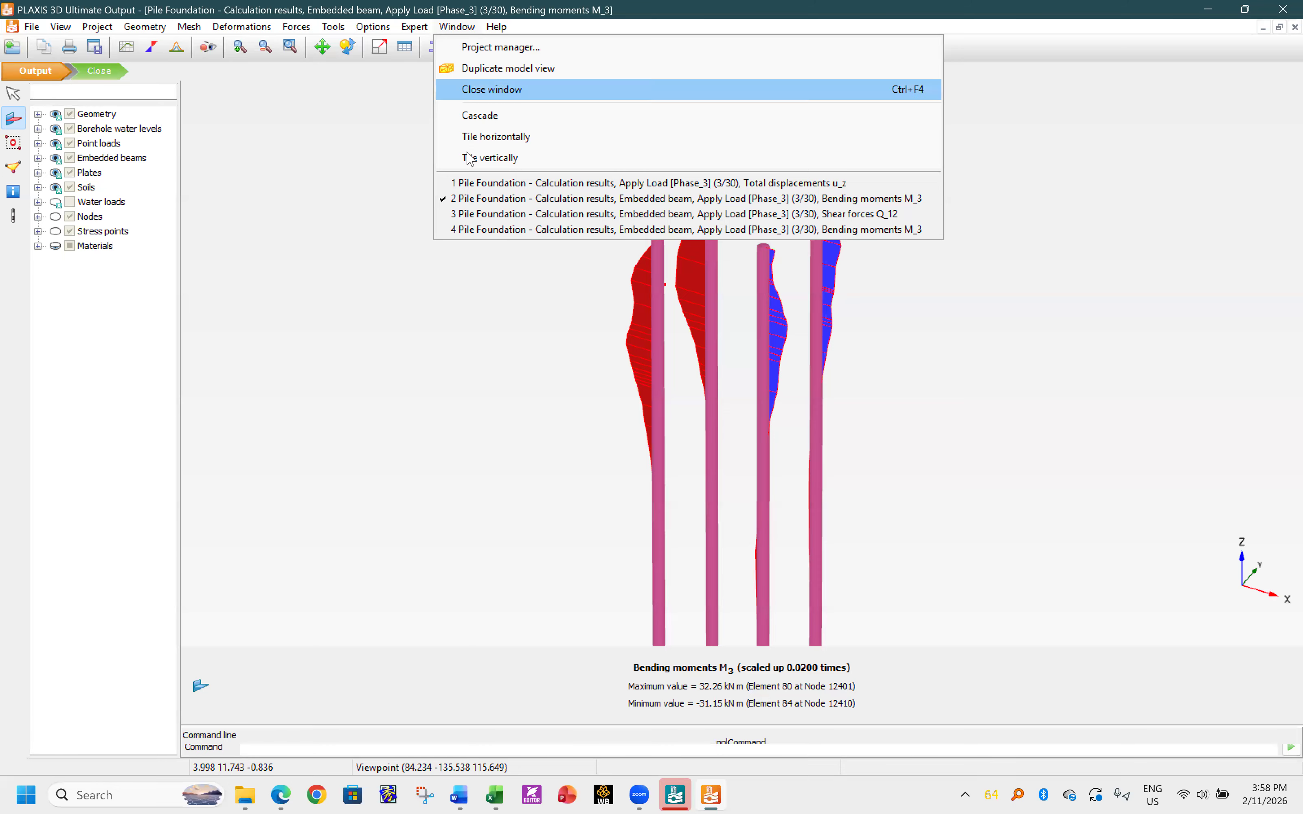
{"action": "left_click", "coordinate": [585, 183]}
{"action": "scroll", "coordinate": [624, 172], "scroll_direction": "up", "scroll_amount": 5}
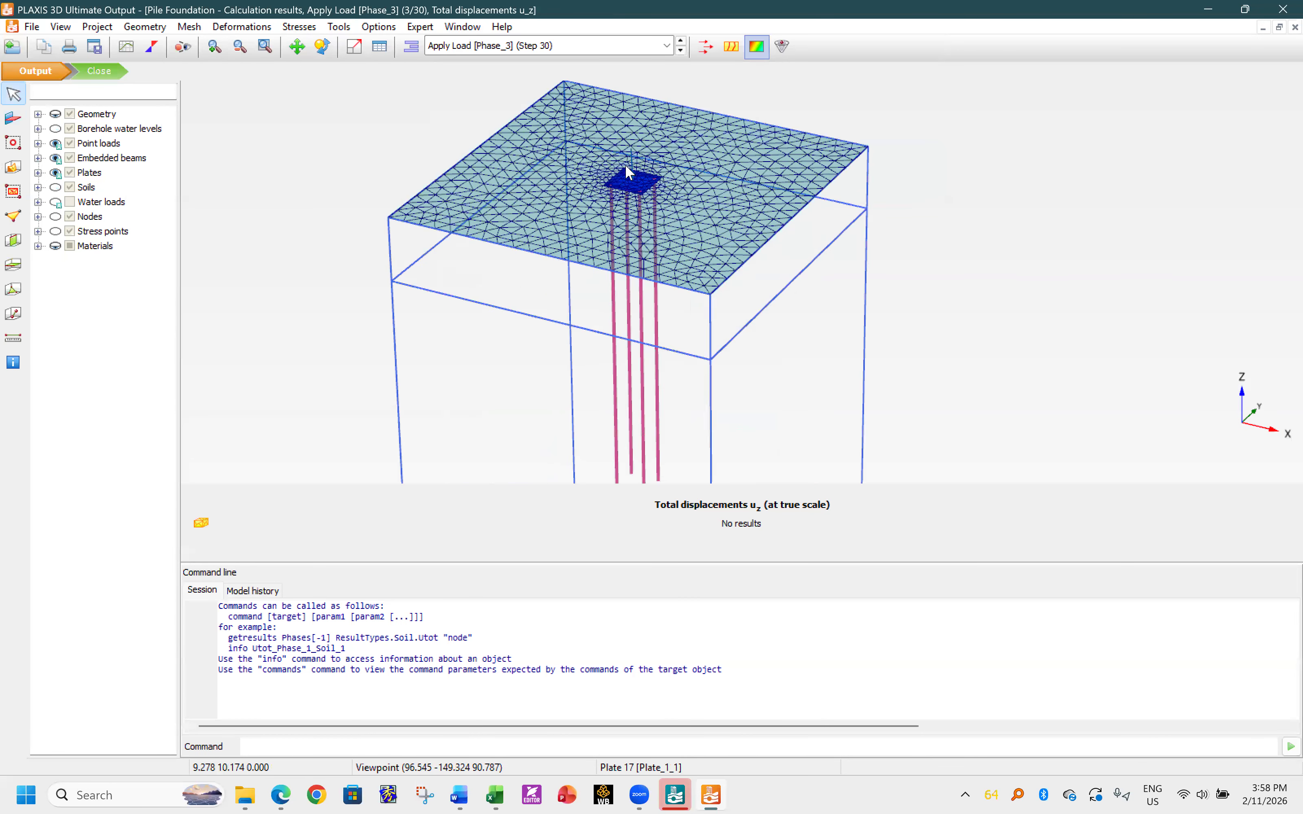
{"action": "left_click", "coordinate": [13, 118]}
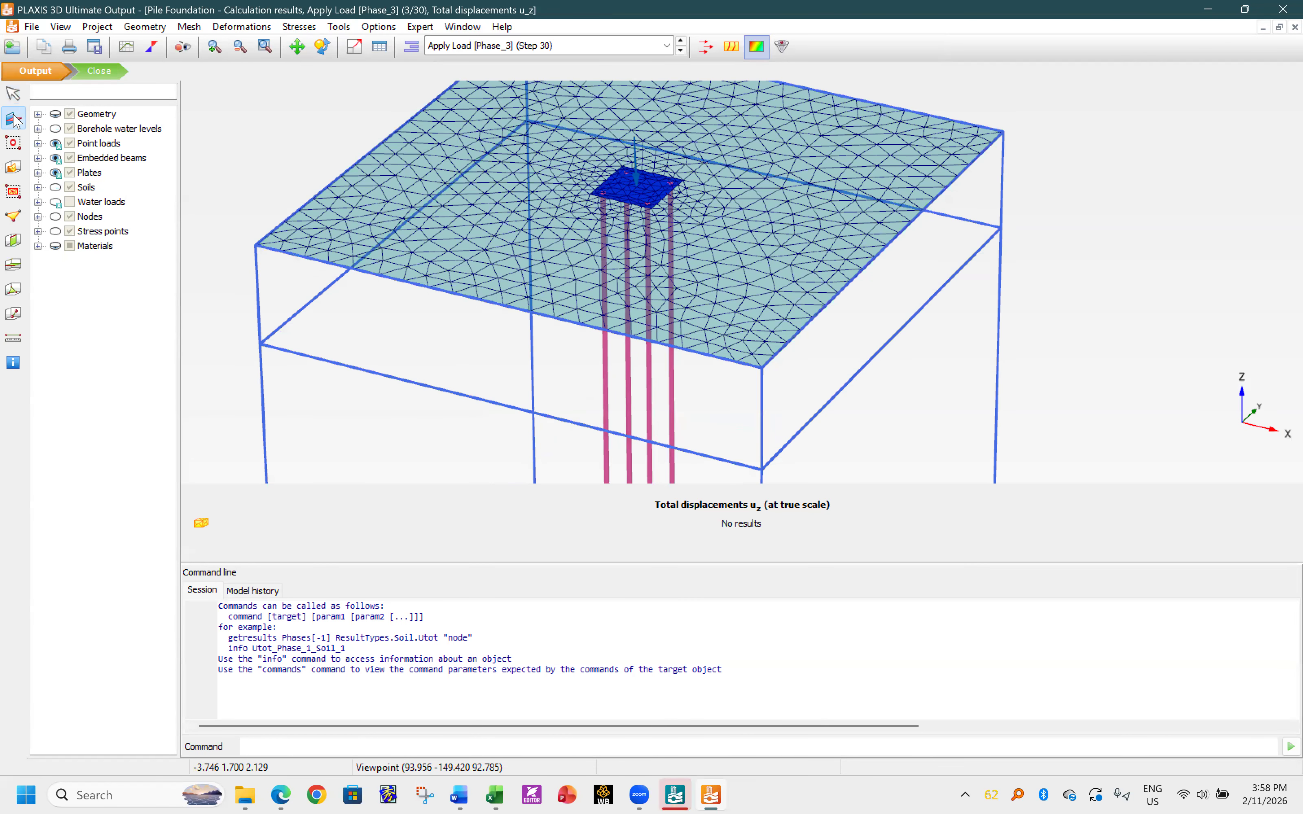
{"action": "double_click", "coordinate": [620, 190]}
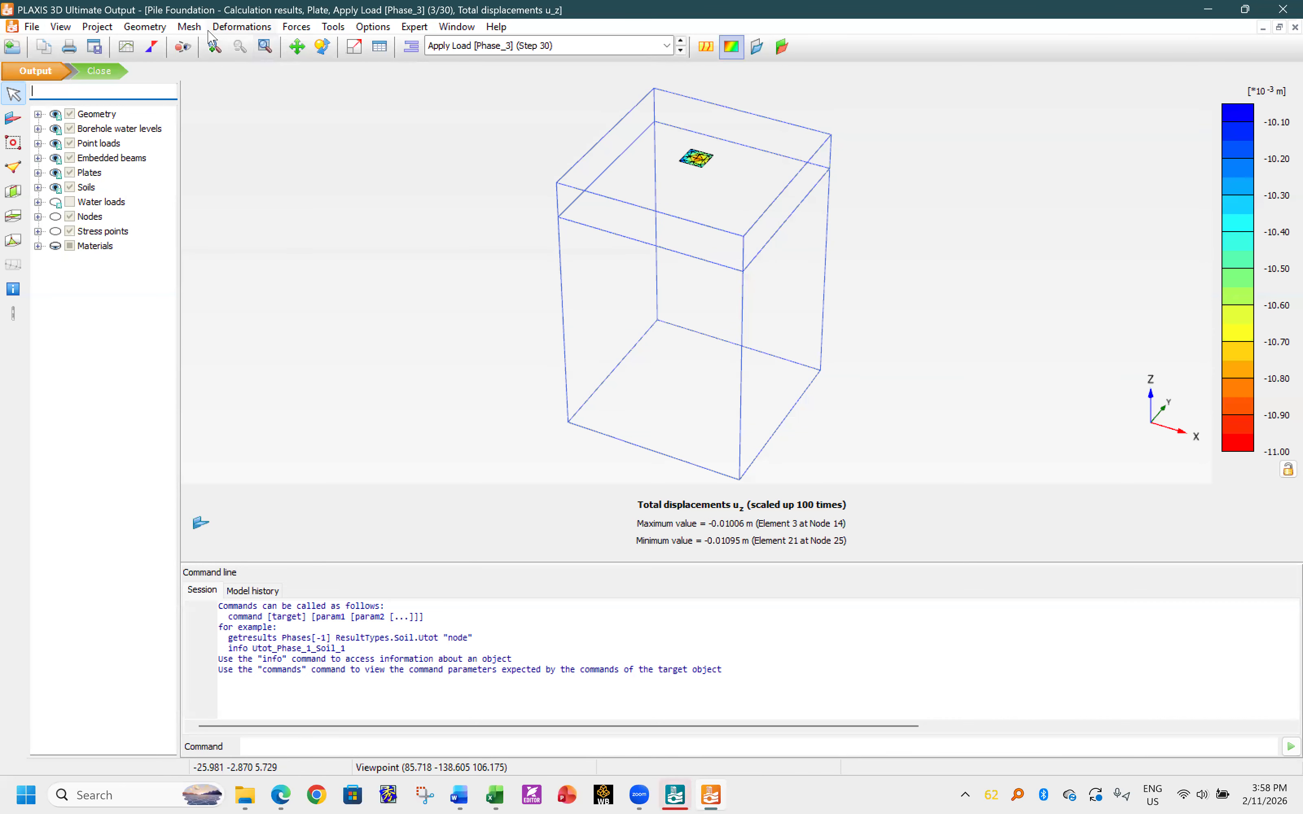
- Hide the cluster borders around the pile cap and enlarge its vertical displacement uz plot
{"action": "left_click", "coordinate": [184, 27]}
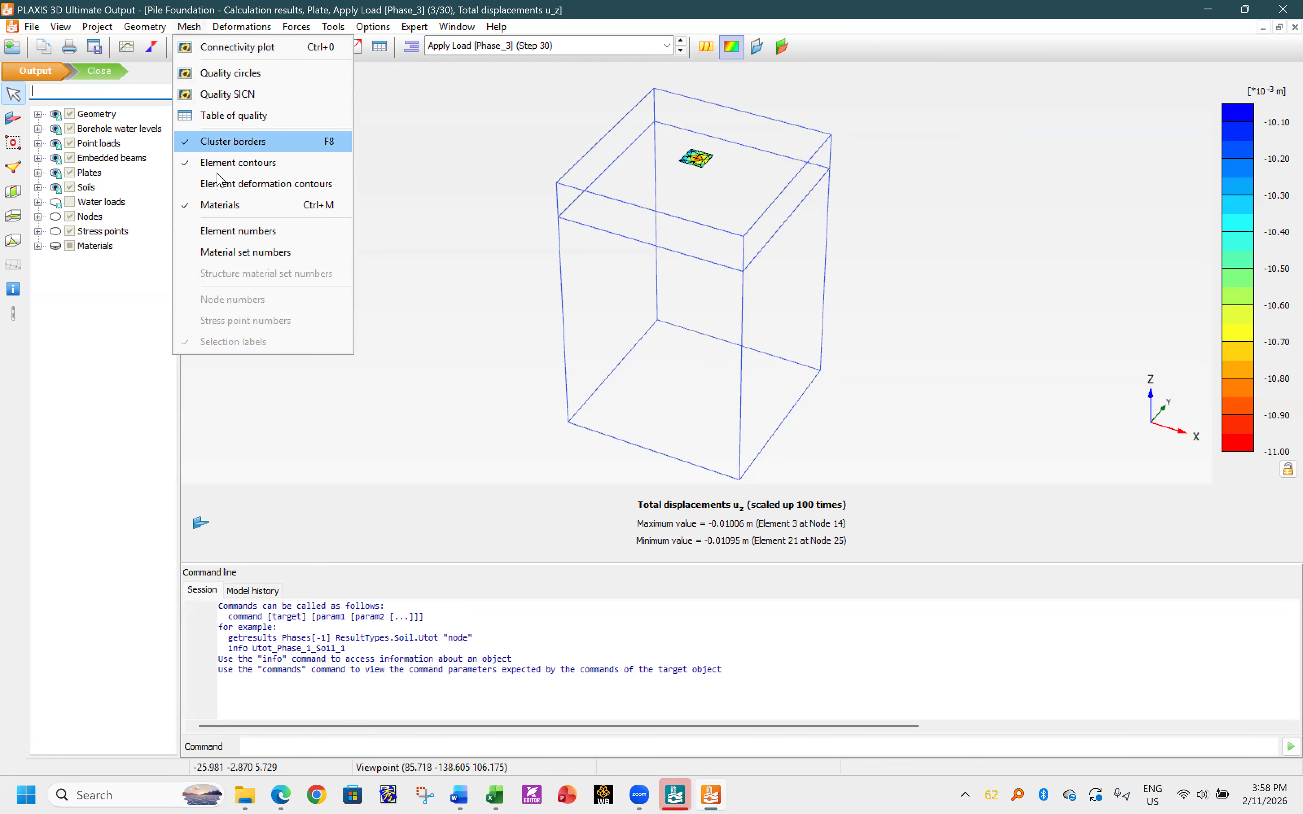
{"action": "mouse_move", "coordinate": [212, 21]}
{"action": "left_click", "coordinate": [232, 141]}
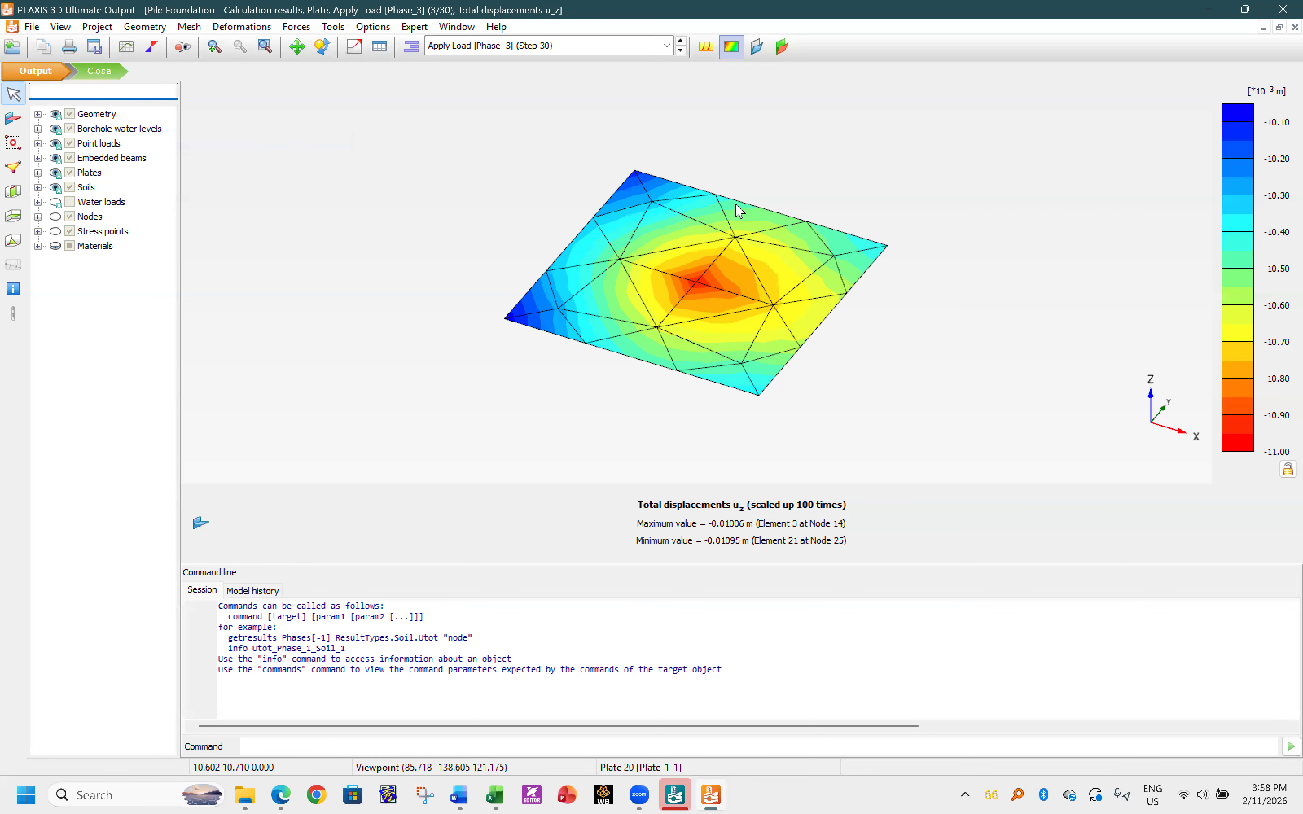
{"action": "left_click_drag", "start_coordinate": [741, 563], "coordinate": [743, 658]}
{"action": "scroll", "coordinate": [664, 380], "scroll_direction": "up", "scroll_amount": 1}
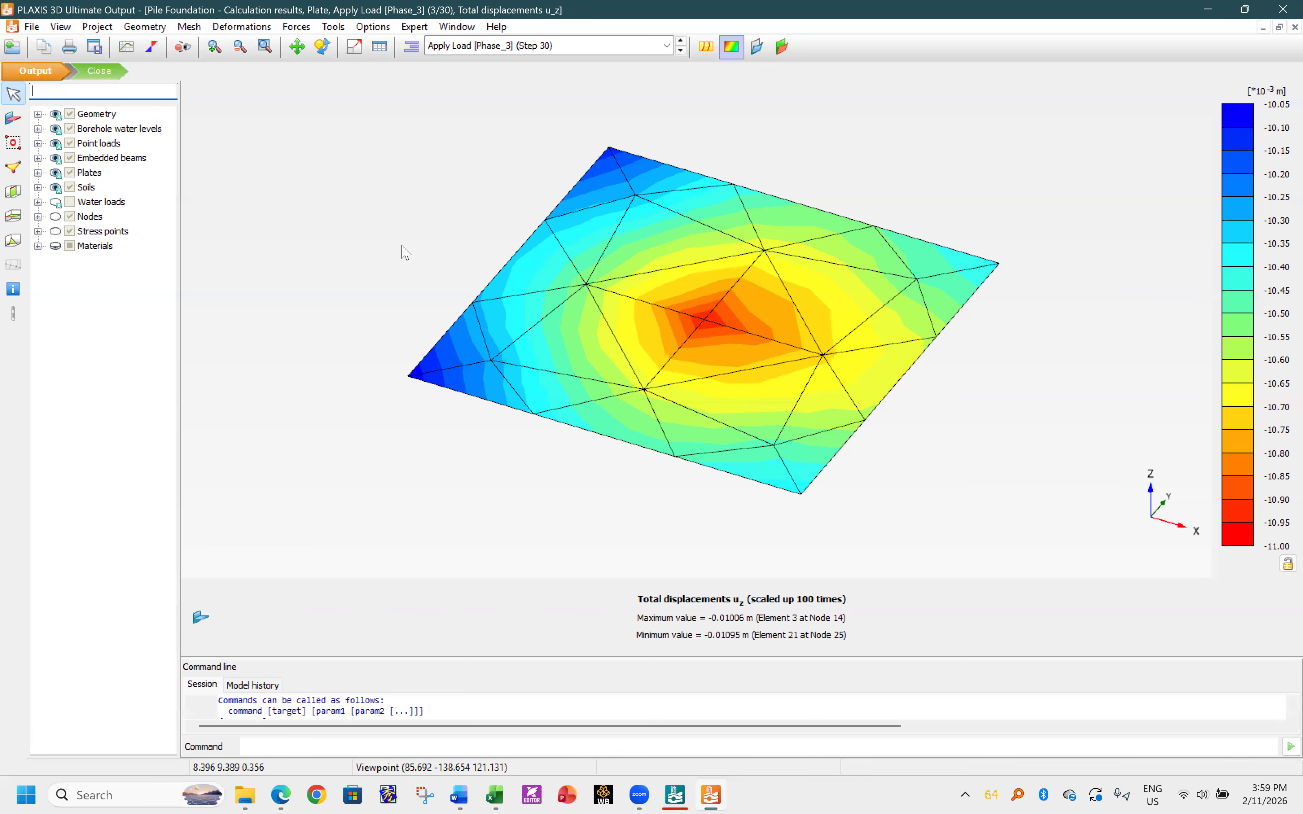
{"action": "middle_click_drag", "start_coordinate": [407, 252], "coordinate": [431, 266]}
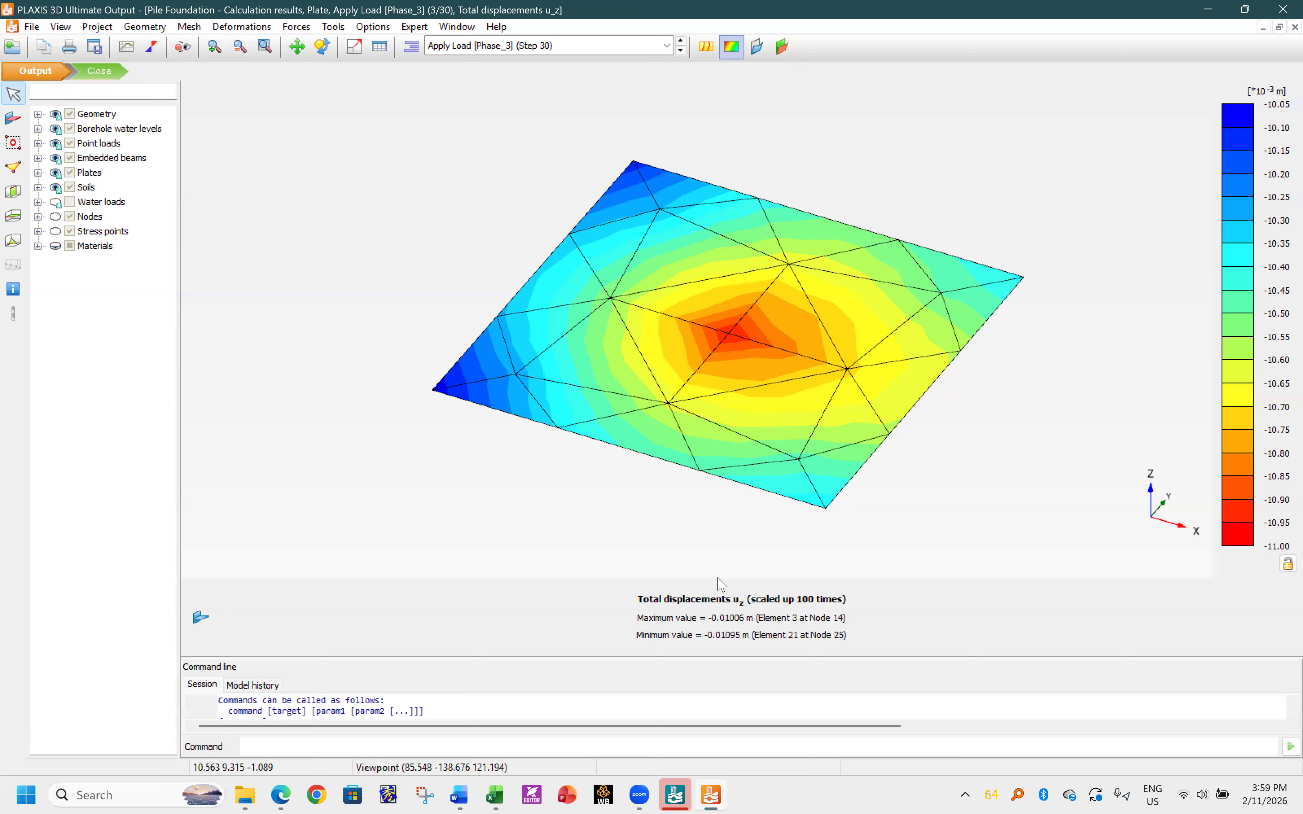
- View the pile cap's table of total displacements and return to its contour plot
{"action": "left_click", "coordinate": [377, 49]}
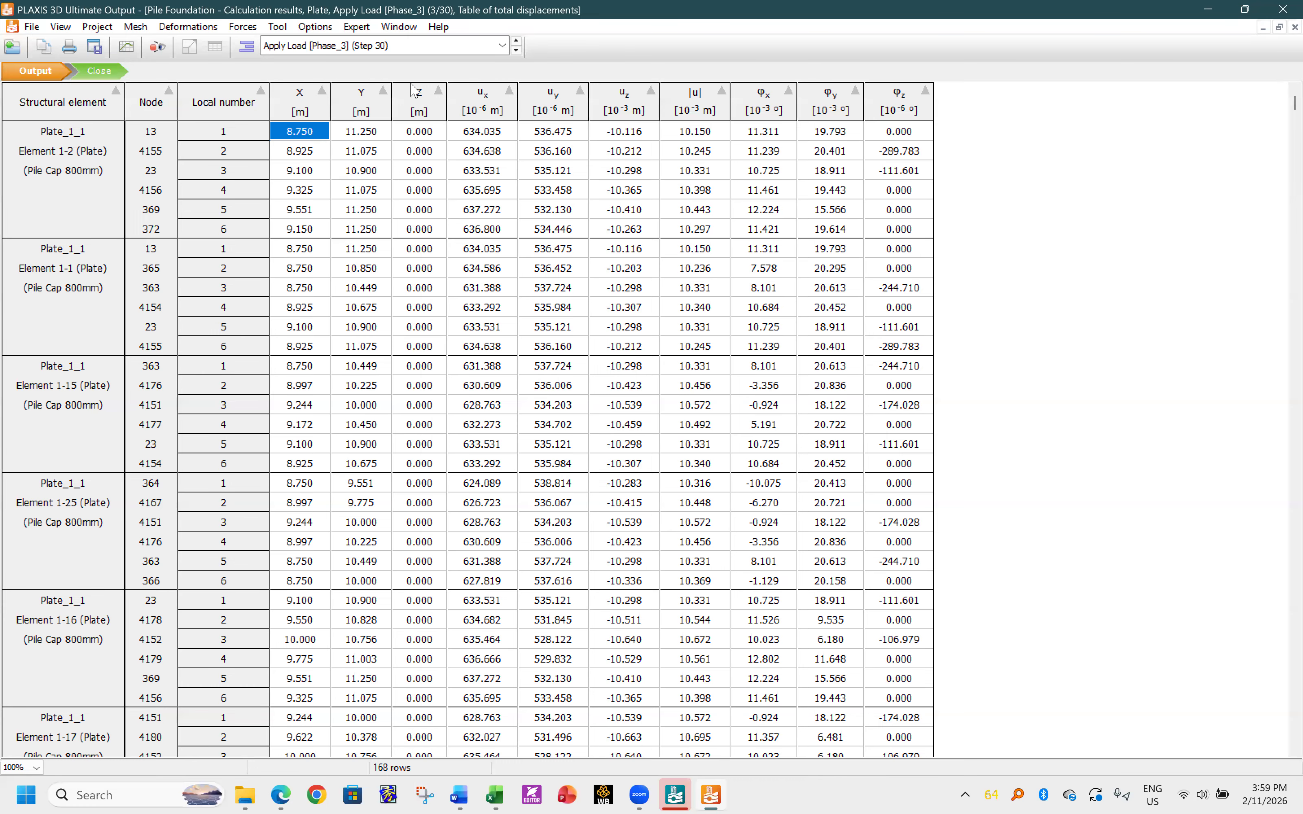
{"action": "left_click", "coordinate": [401, 28]}
{"action": "left_click", "coordinate": [448, 247]}
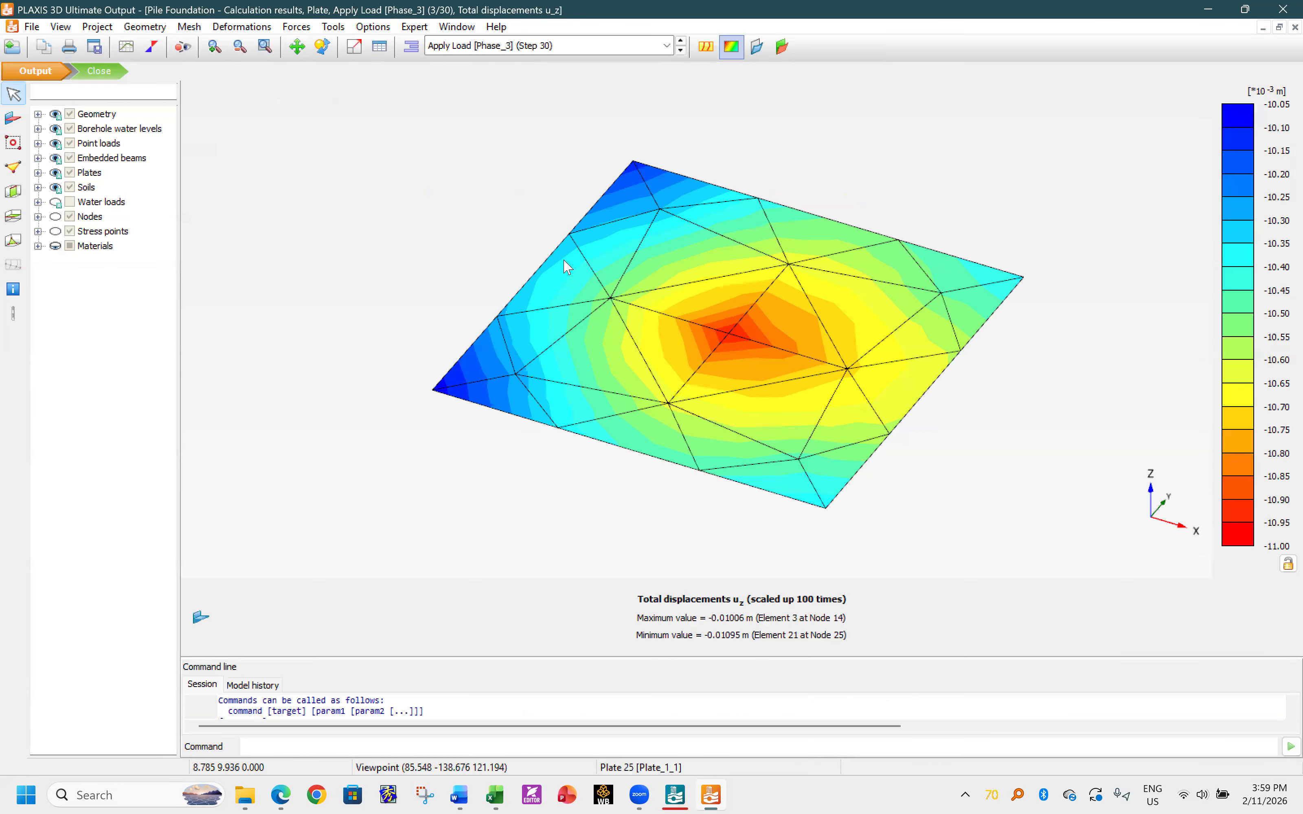
- Display the shear forces Q12 in the pile cap plate
{"action": "left_click", "coordinate": [310, 29]}
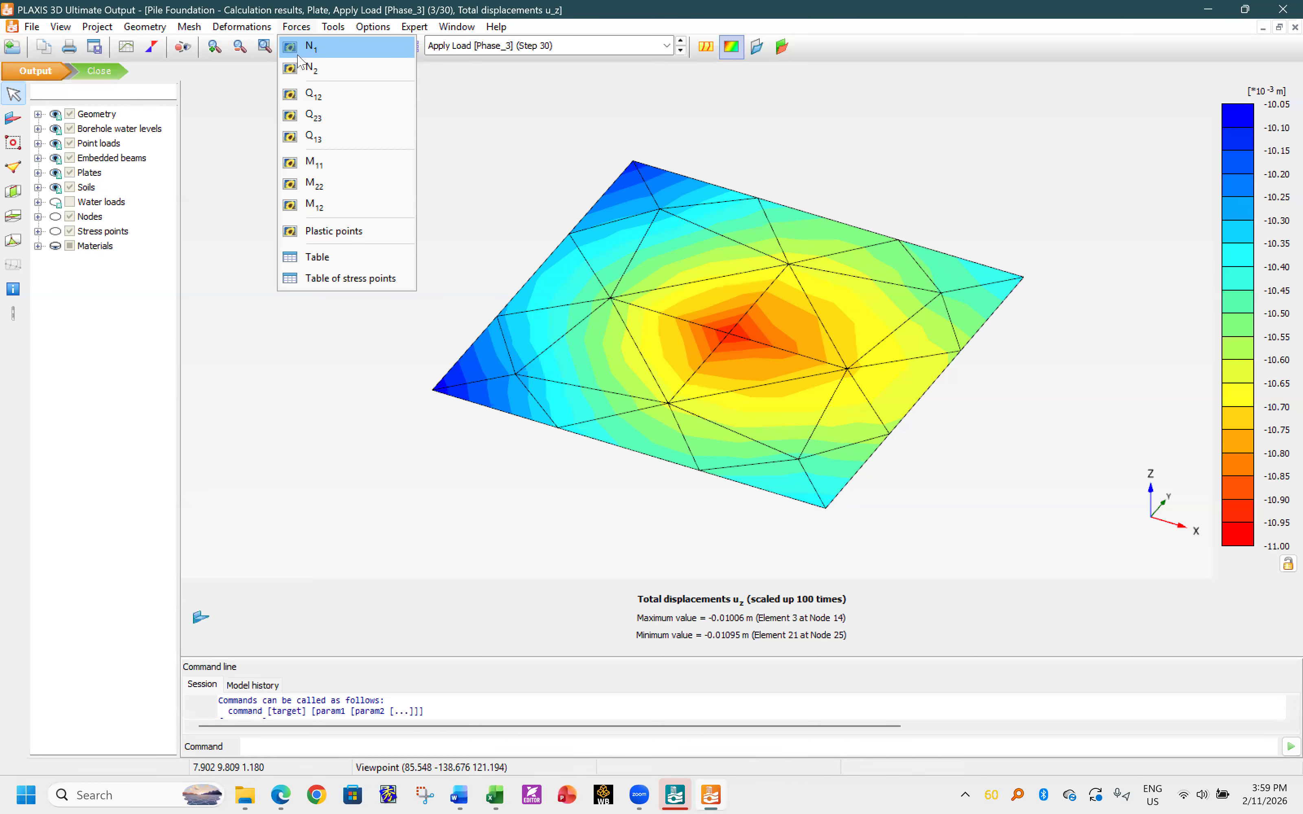
{"action": "left_click", "coordinate": [300, 96]}
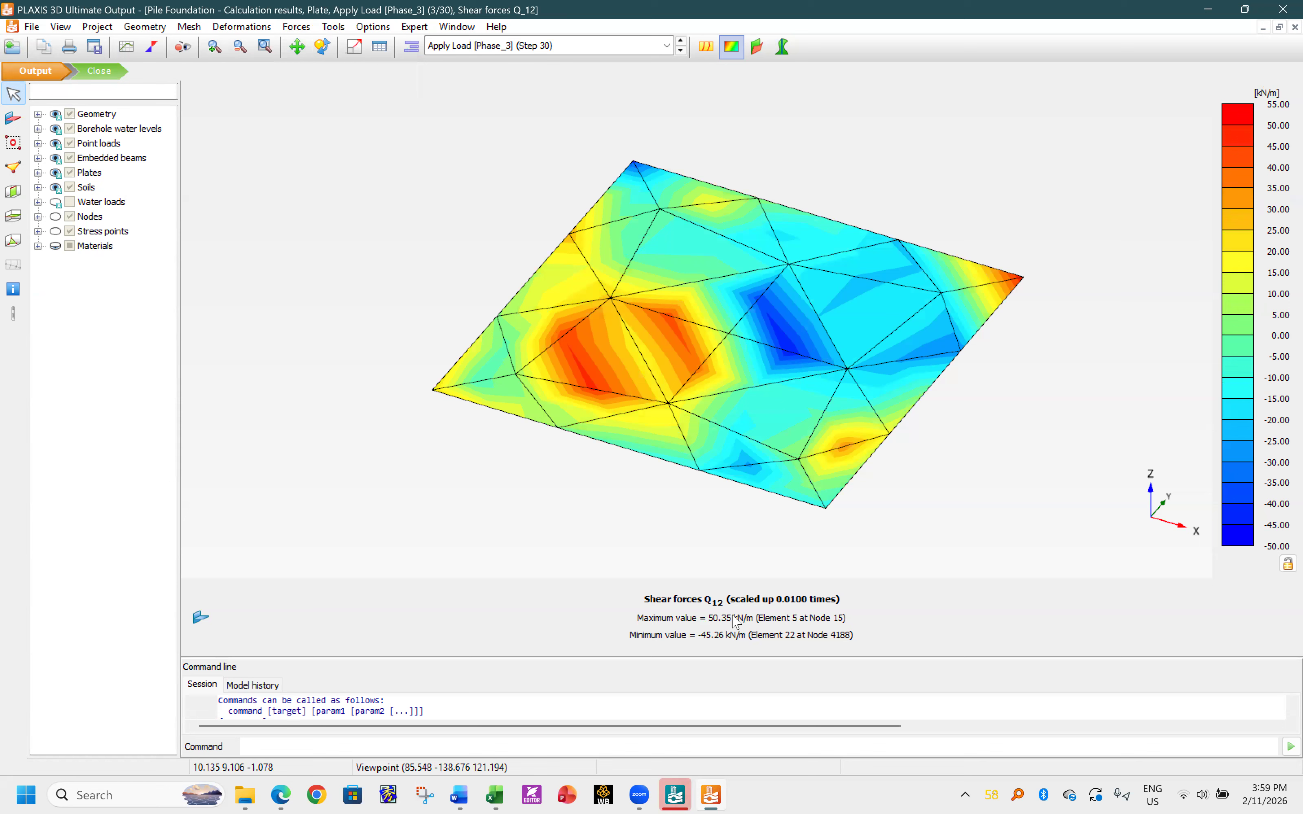
{"action": "left_click", "coordinate": [309, 31]}
{"action": "left_click", "coordinate": [319, 97]}
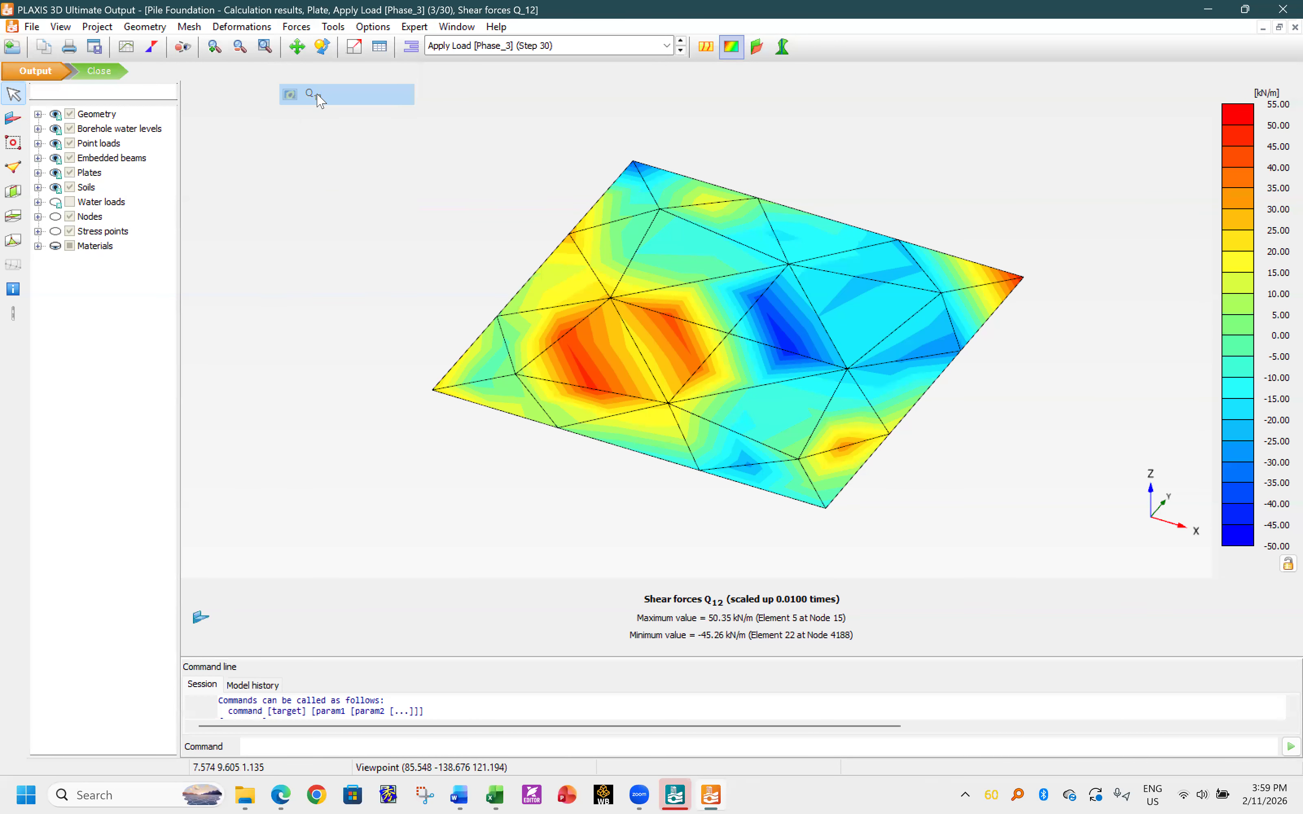
- Display the shear forces Q13 in the pile cap plate and copy the plot to the clipboard
{"action": "left_click", "coordinate": [301, 29]}
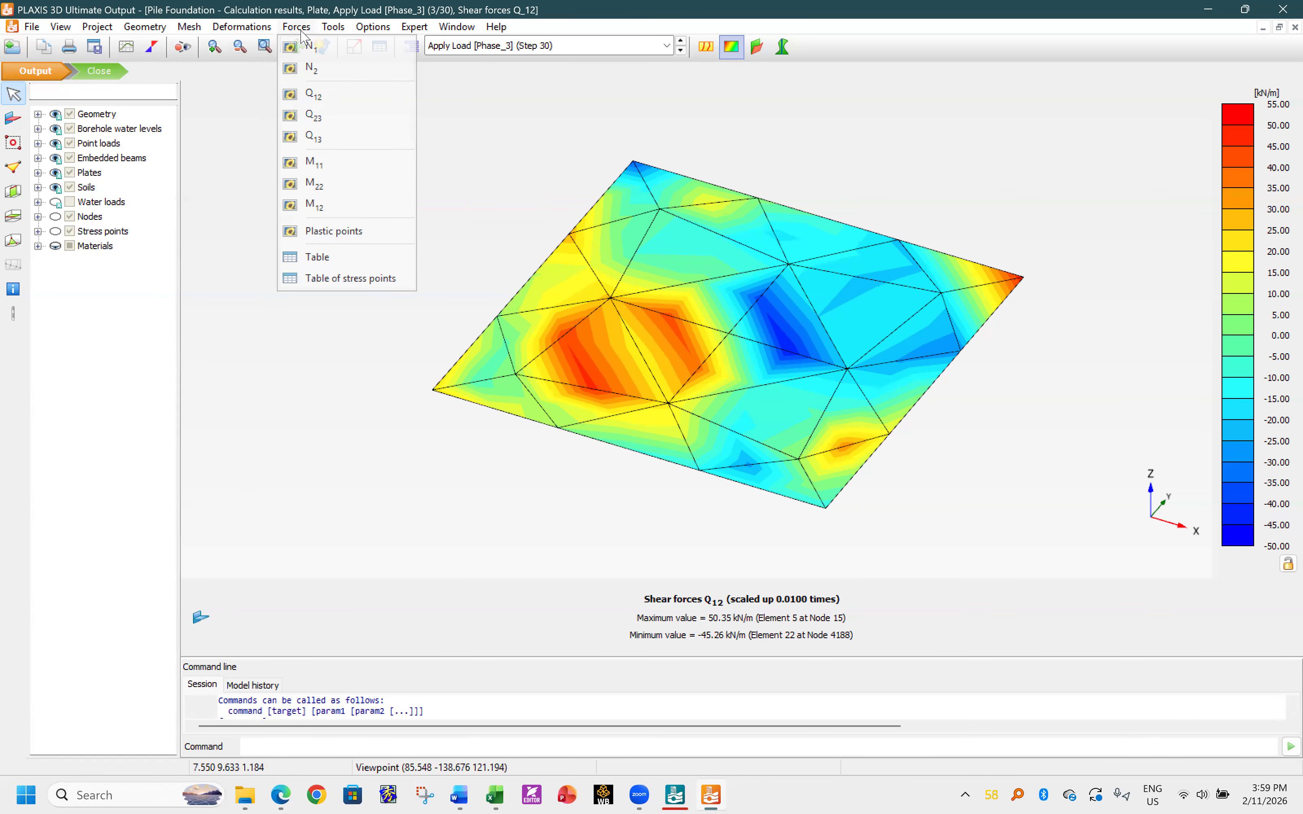
{"action": "left_click", "coordinate": [316, 137]}
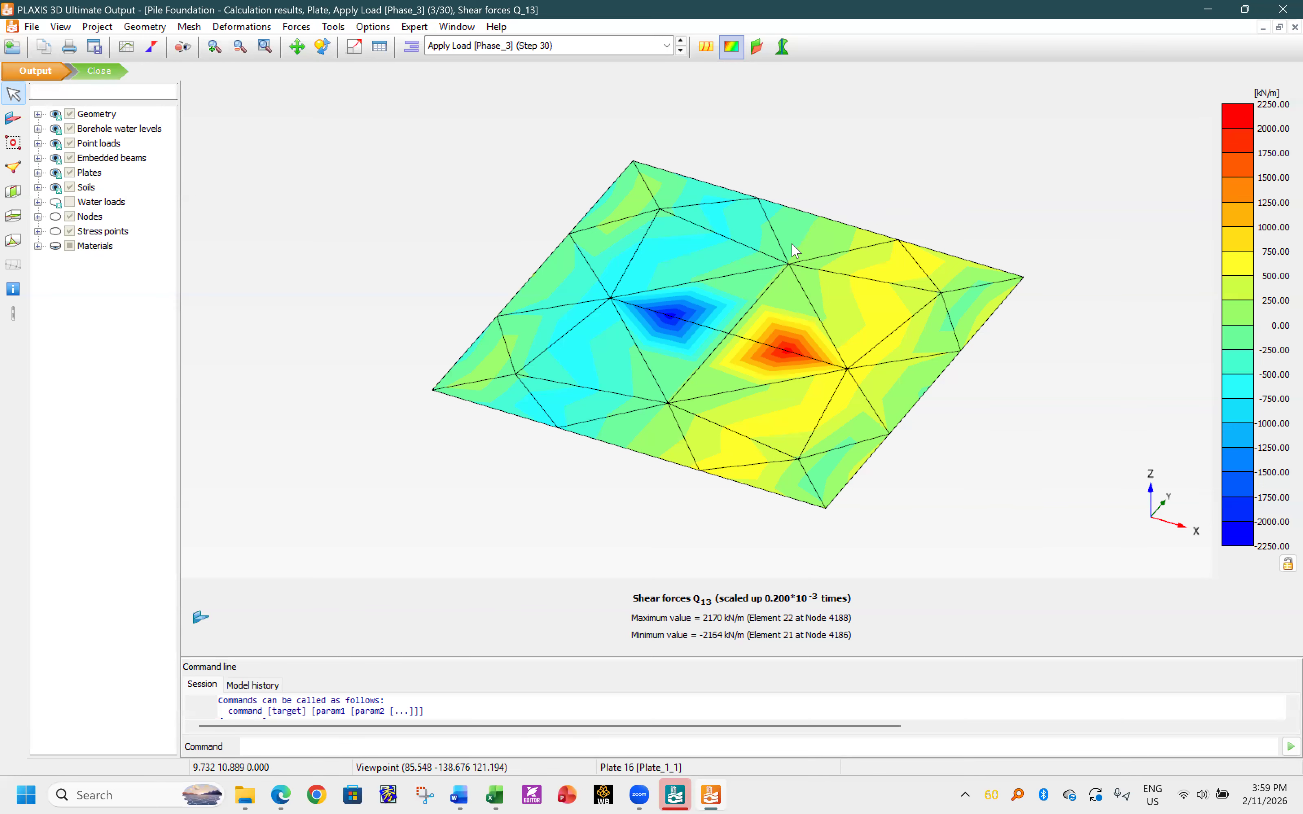
{"action": "right_click", "coordinate": [802, 182]}
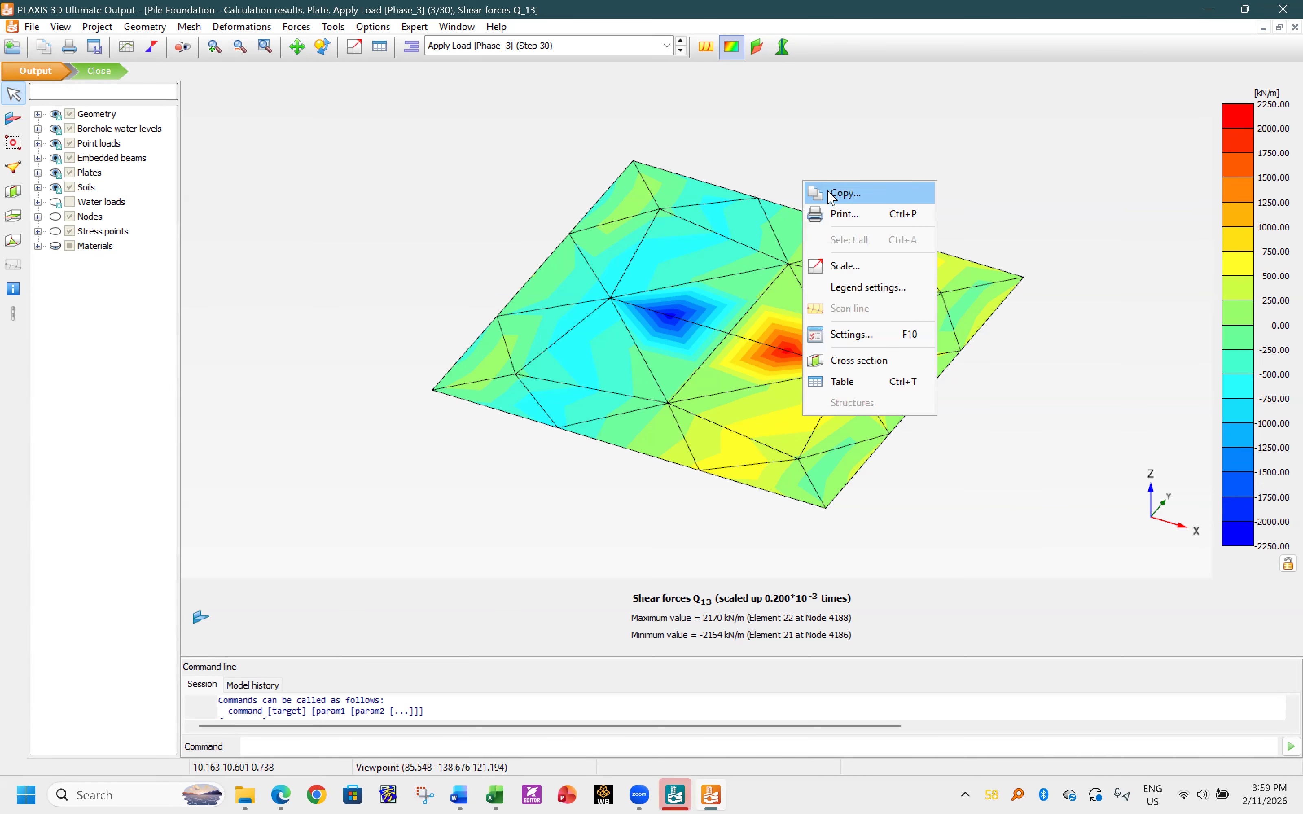
{"action": "left_click", "coordinate": [831, 193]}
{"action": "left_click", "coordinate": [719, 486]}
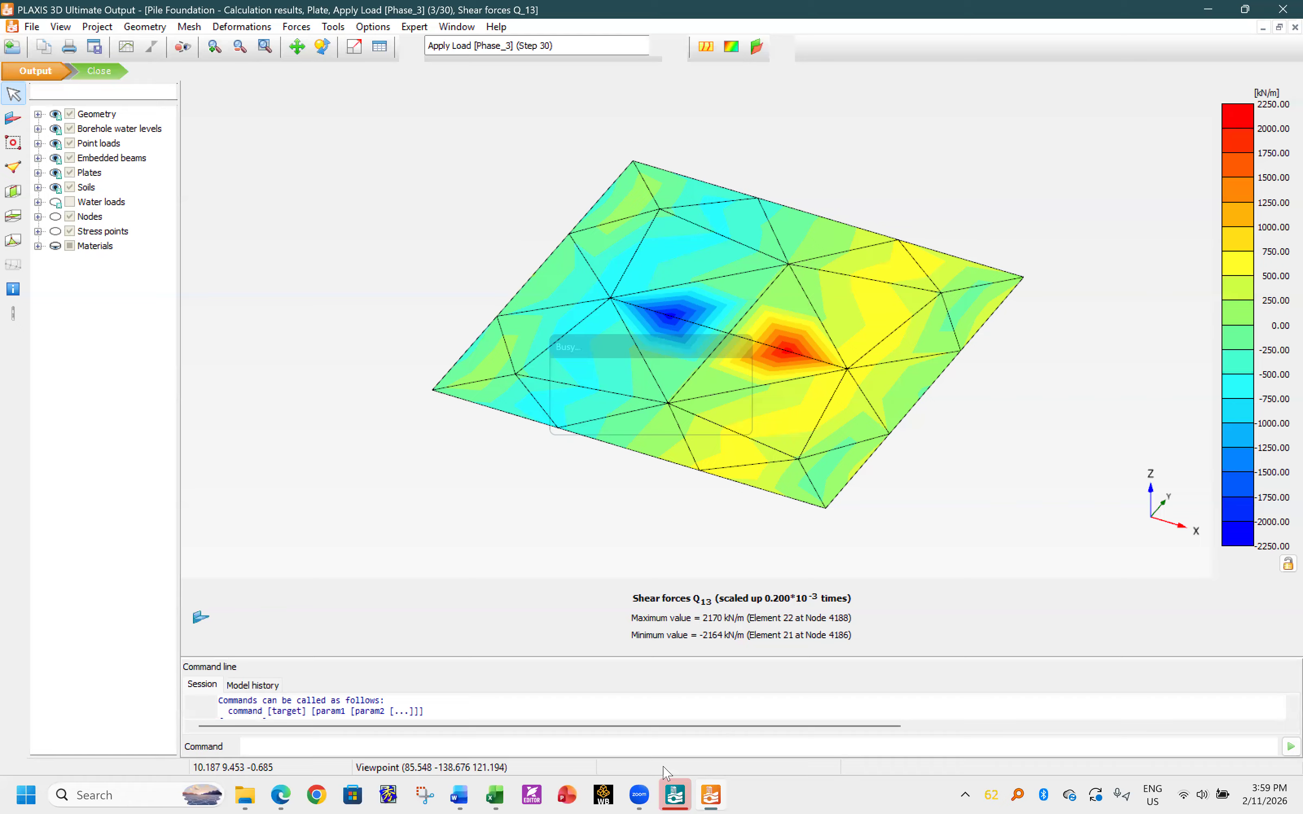
- Switch to the Word document and paste the Q13 shear force plot beneath the bending moment M3 plot
{"action": "left_click", "coordinate": [459, 795]}
{"action": "scroll", "coordinate": [721, 463], "scroll_direction": "down", "scroll_amount": 3}
{"action": "scroll", "coordinate": [647, 374], "scroll_direction": "up", "scroll_amount": 4}
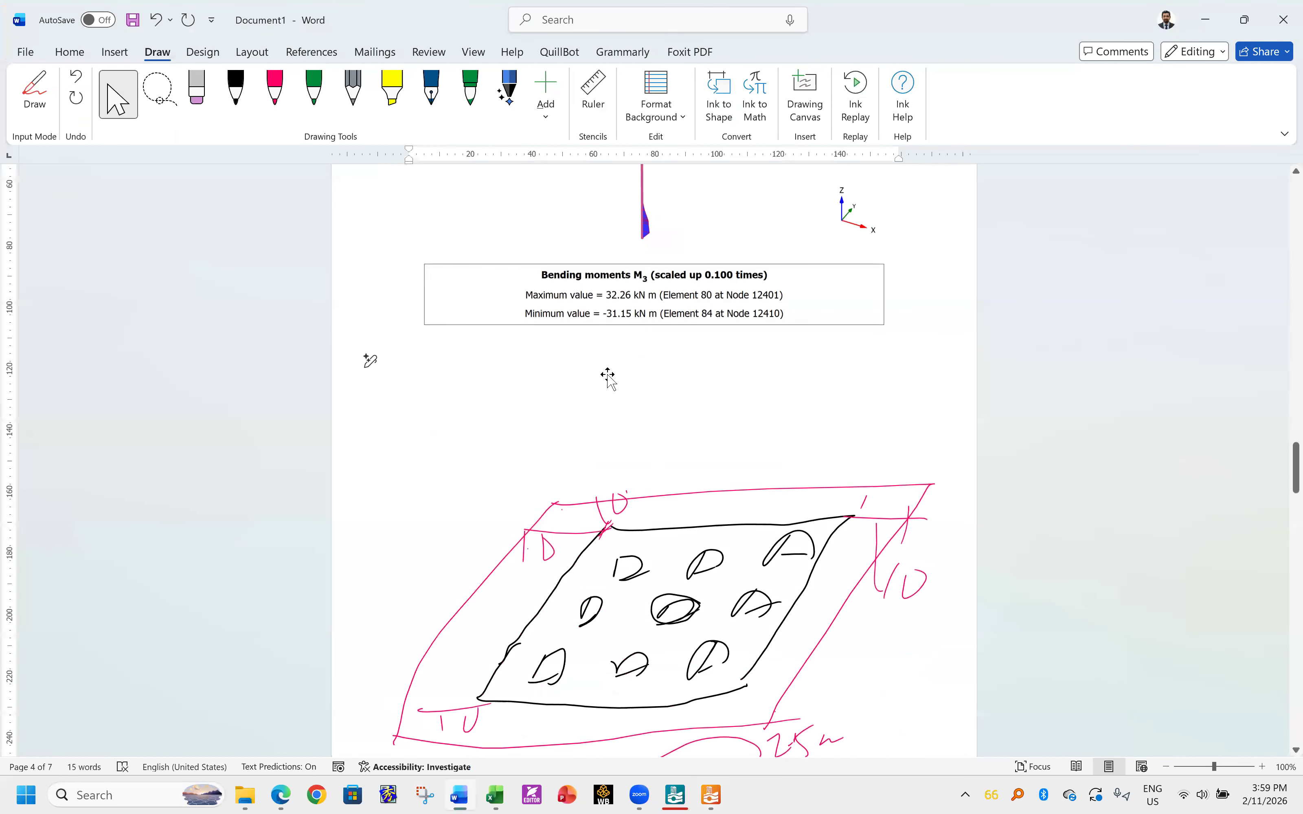
{"action": "key", "text": "ctrl+v"}
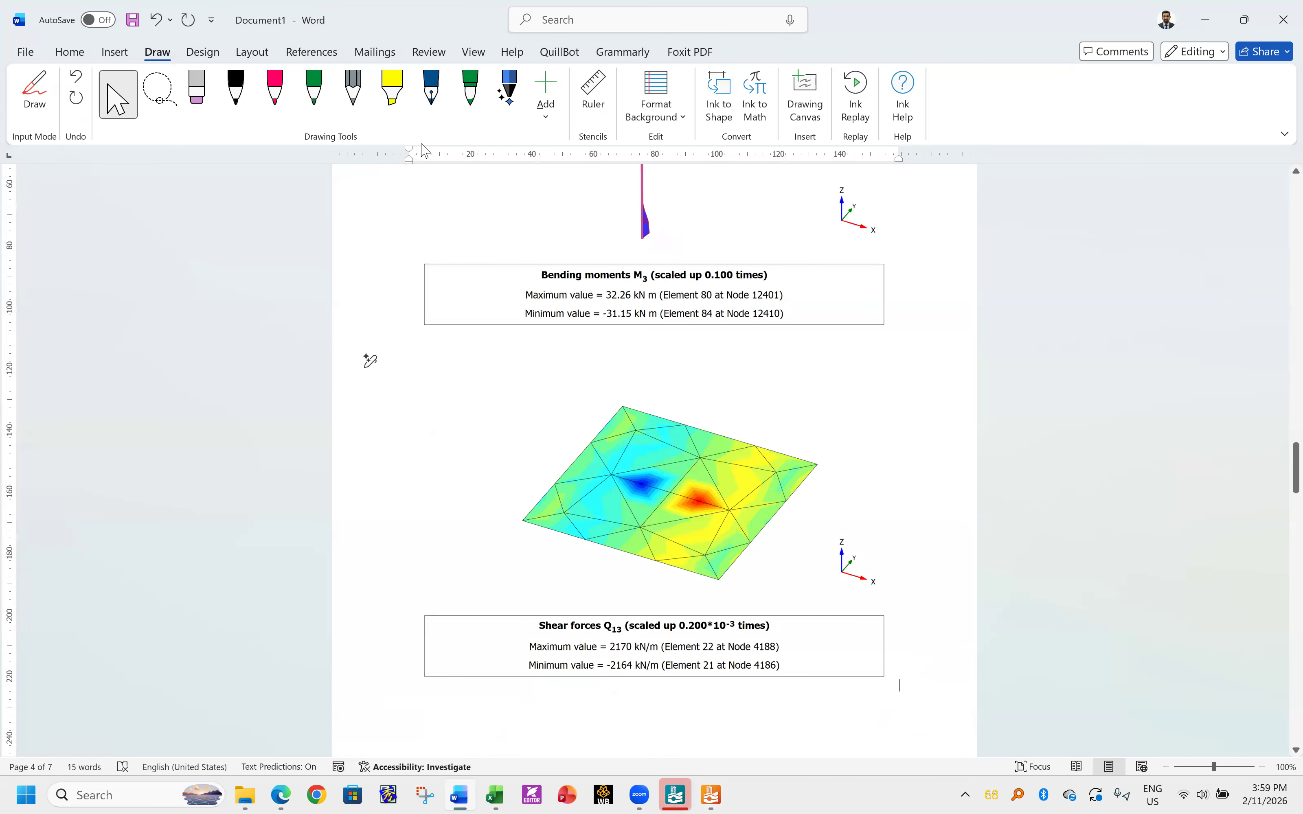
- Return to PLAXIS 3D Output and compare the pile cap's moment plots M11, M22 and M12
{"action": "left_click", "coordinate": [710, 795]}
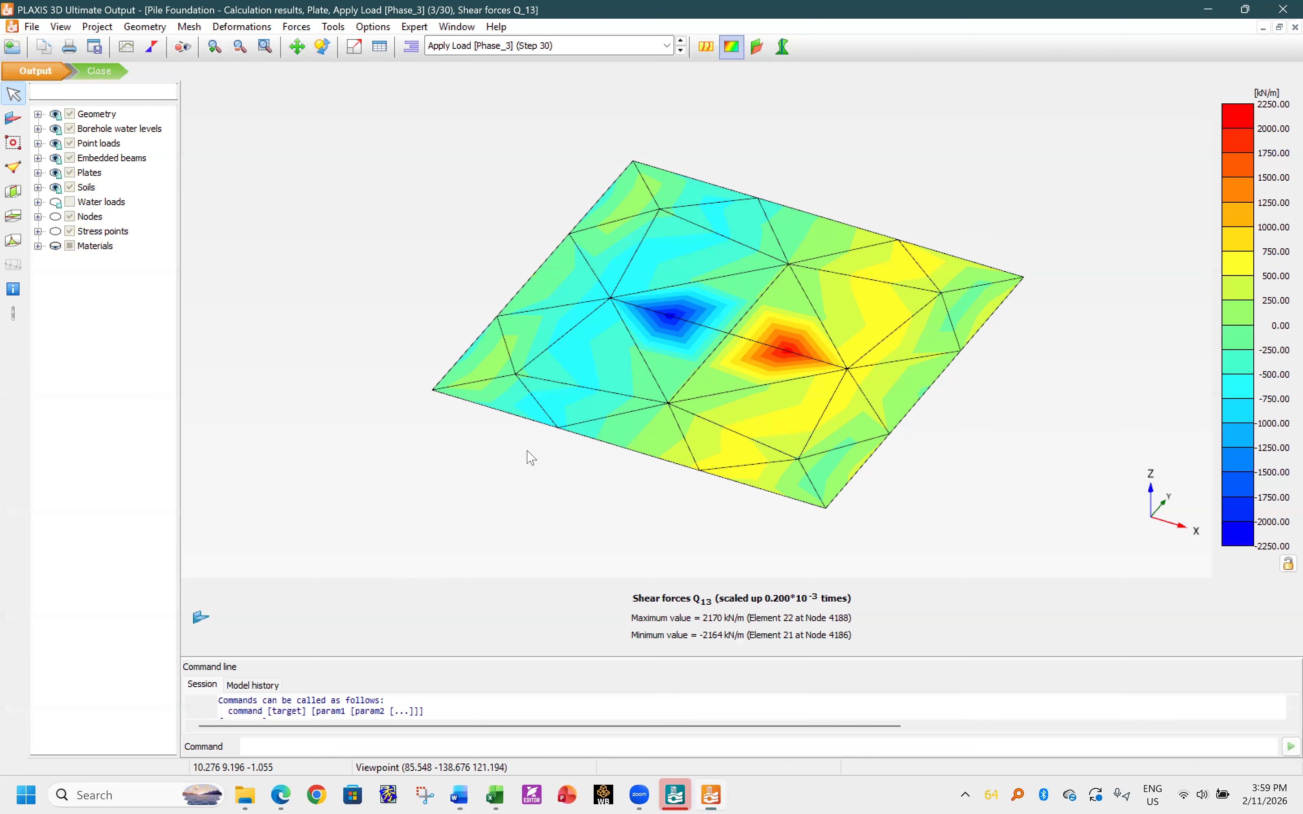
{"action": "left_click", "coordinate": [297, 27]}
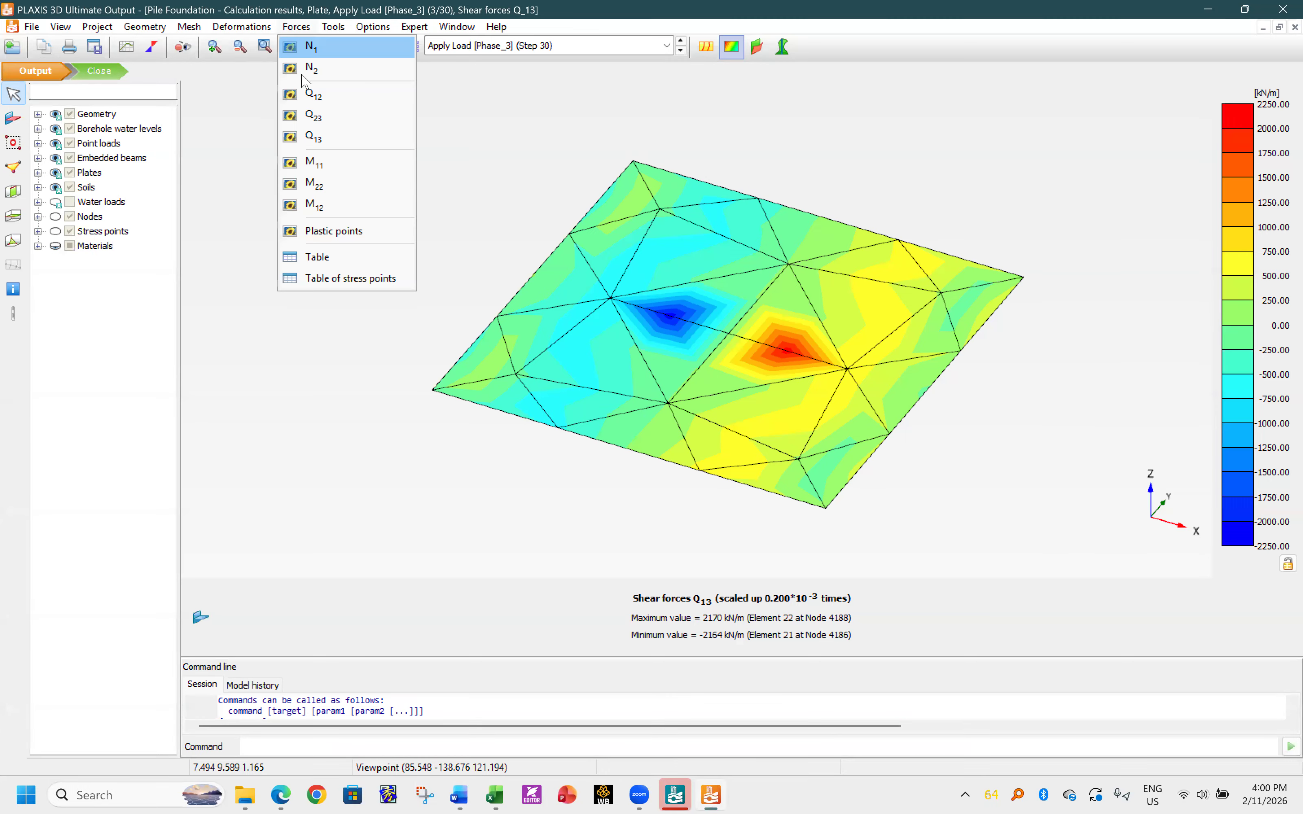
{"action": "left_click", "coordinate": [318, 164]}
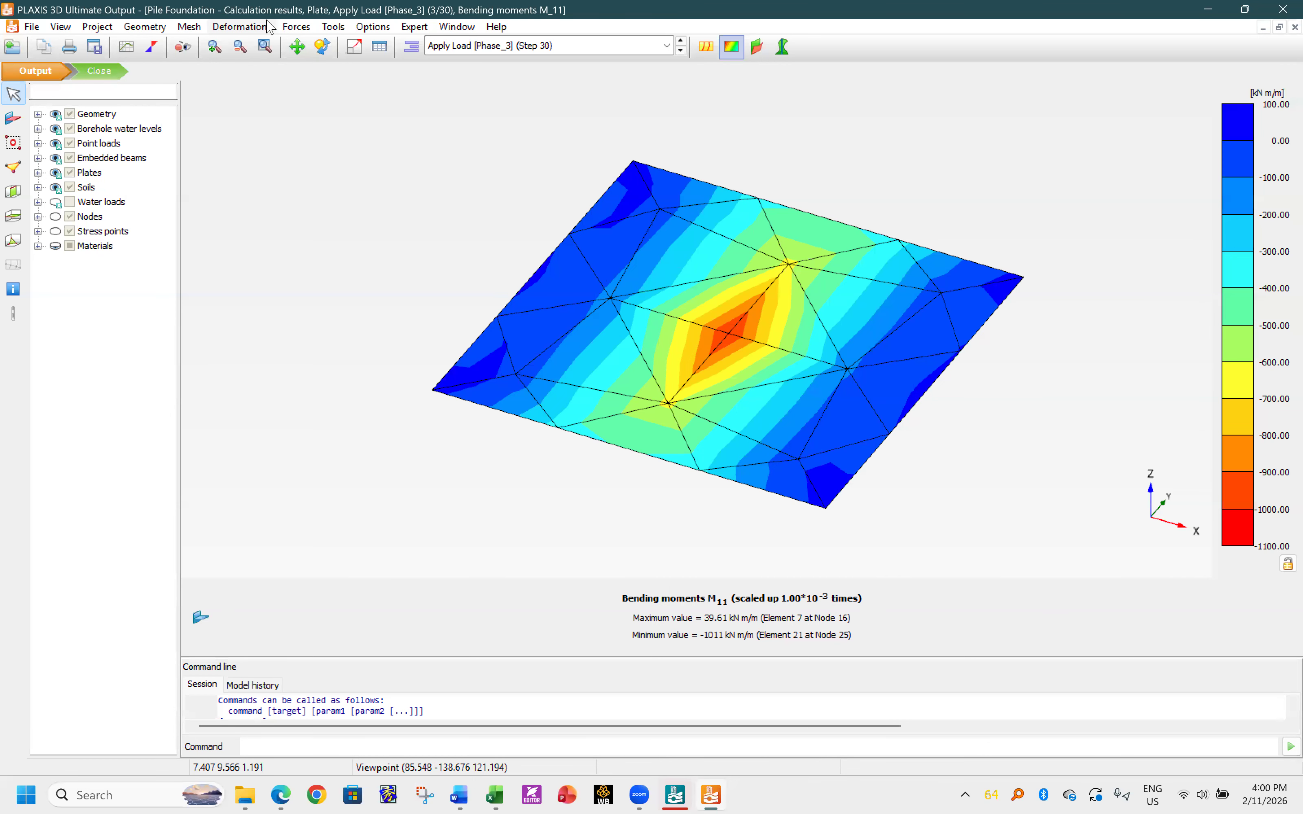
{"action": "left_click", "coordinate": [297, 27]}
{"action": "left_click", "coordinate": [308, 186]}
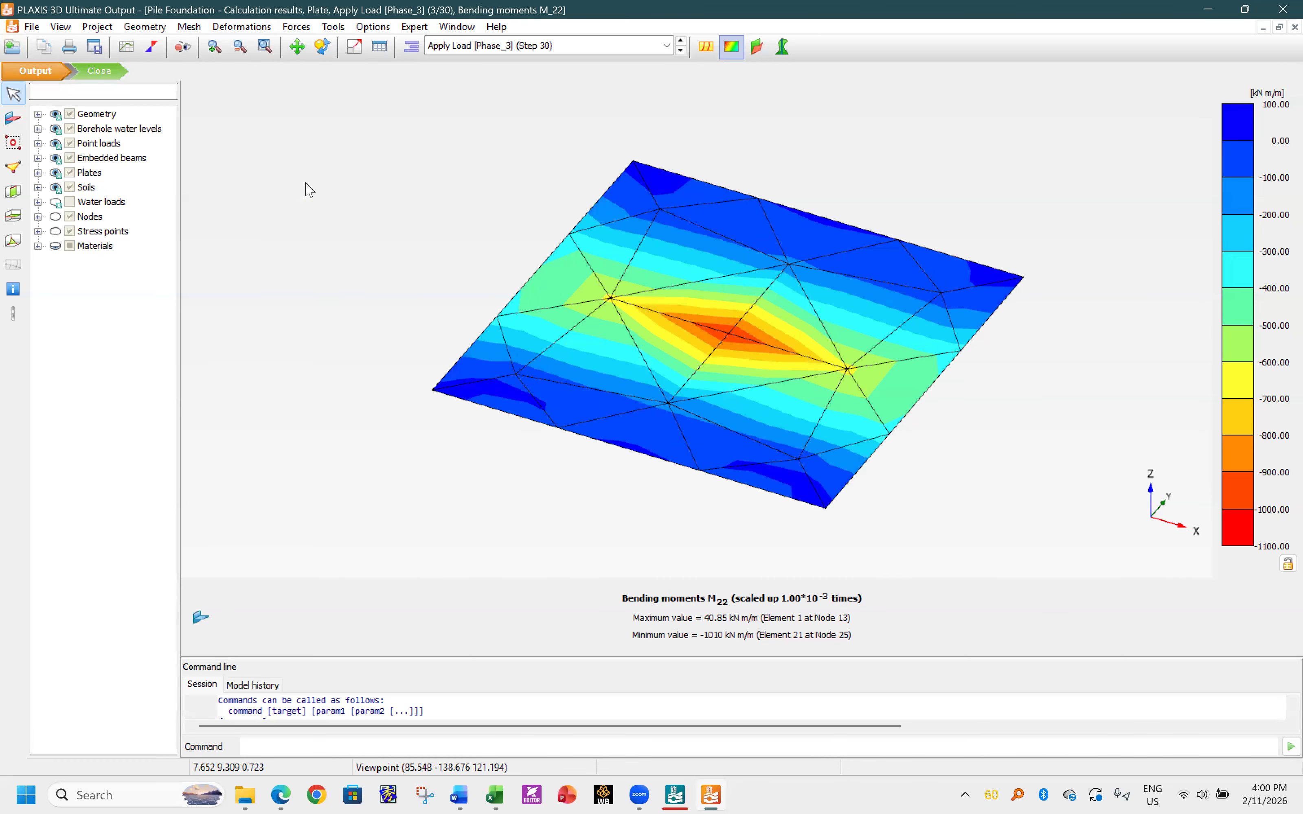
{"action": "left_click", "coordinate": [297, 27]}
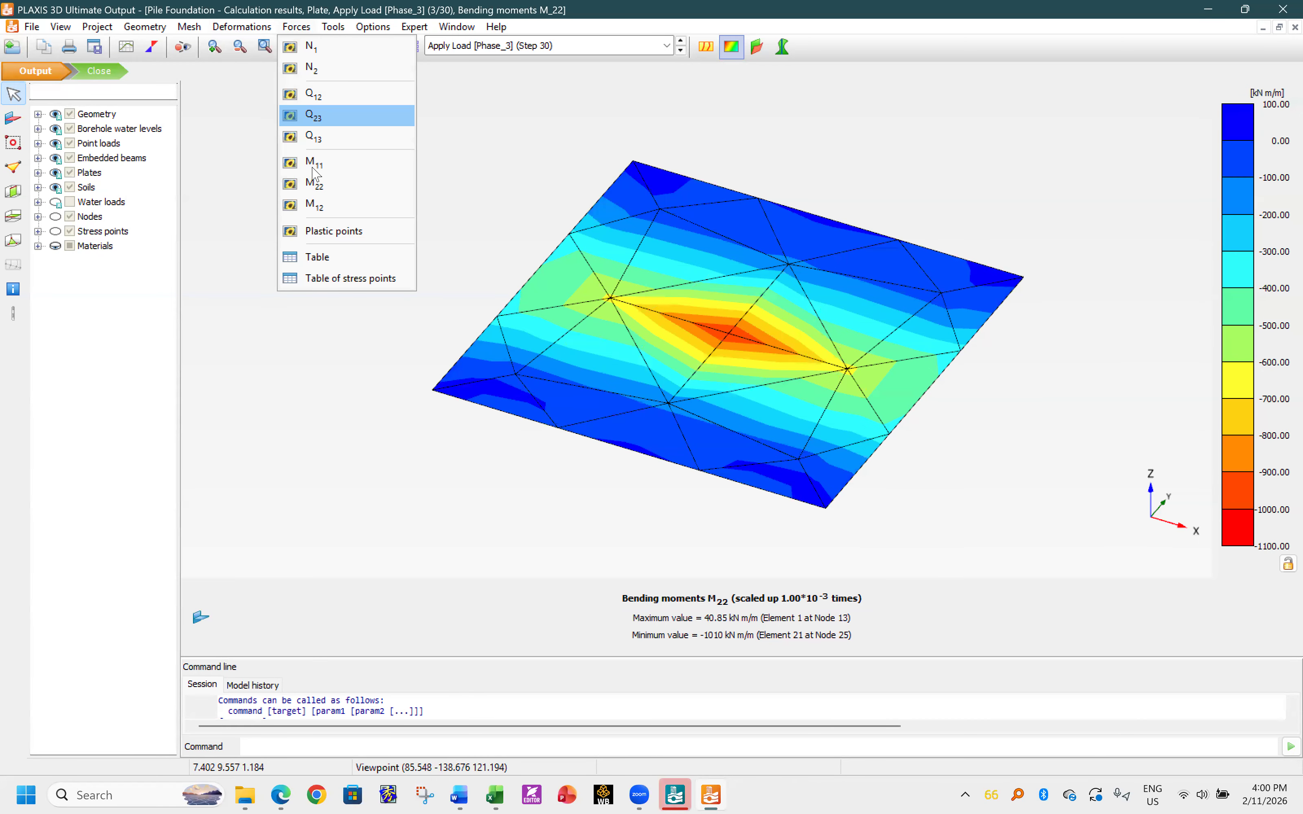
{"action": "left_click", "coordinate": [300, 207]}
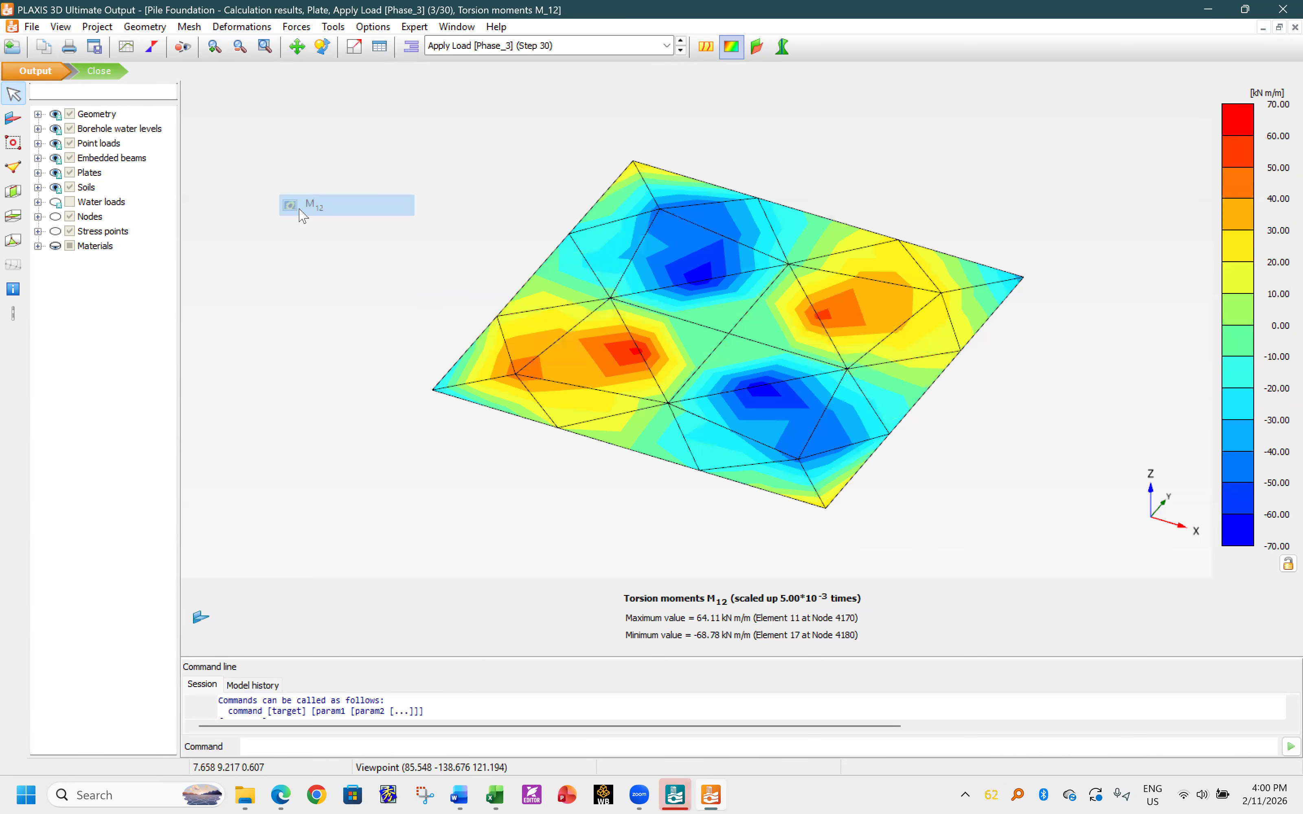
{"action": "left_click", "coordinate": [297, 27]}
{"action": "left_click", "coordinate": [312, 183]}
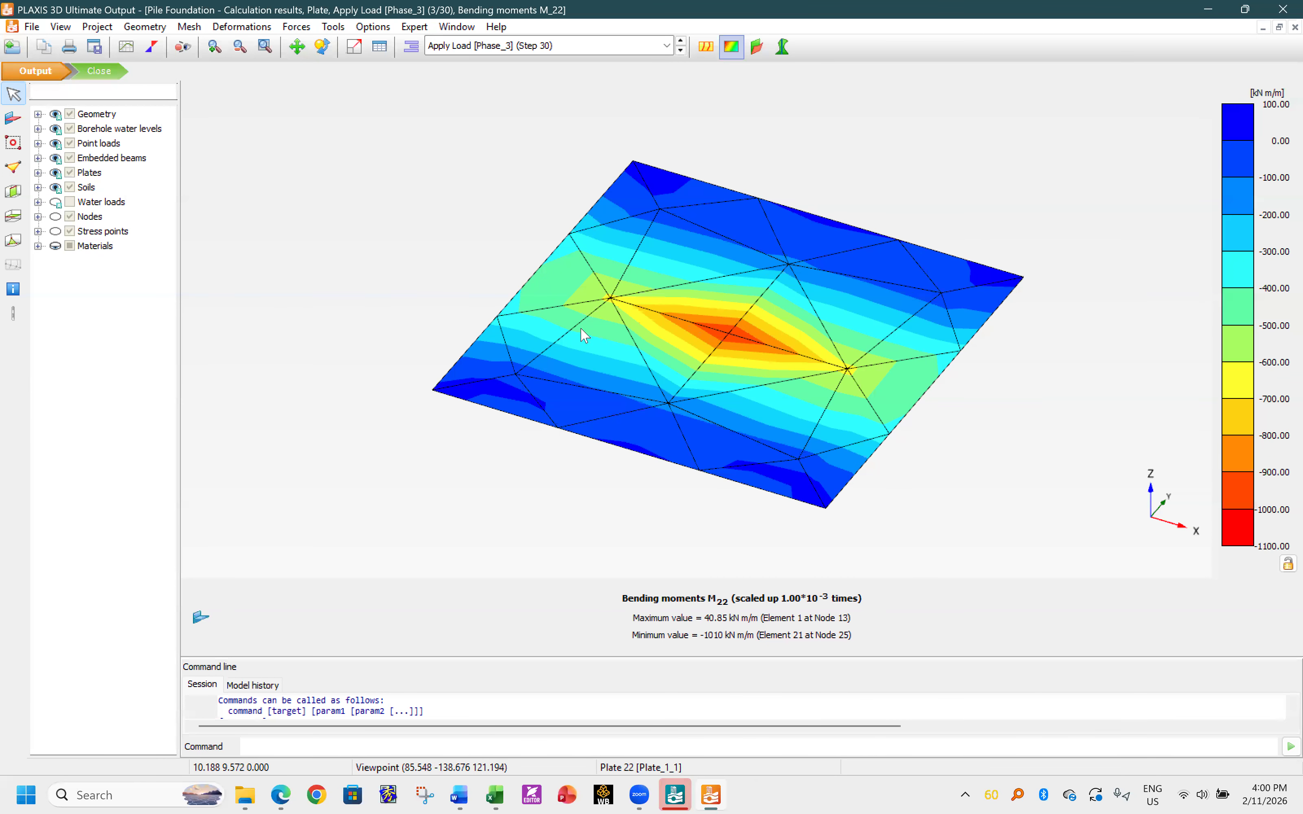
- Display the bending moments M11 in the pile cap plate and copy the plot to the clipboard
{"action": "left_click", "coordinate": [297, 27]}
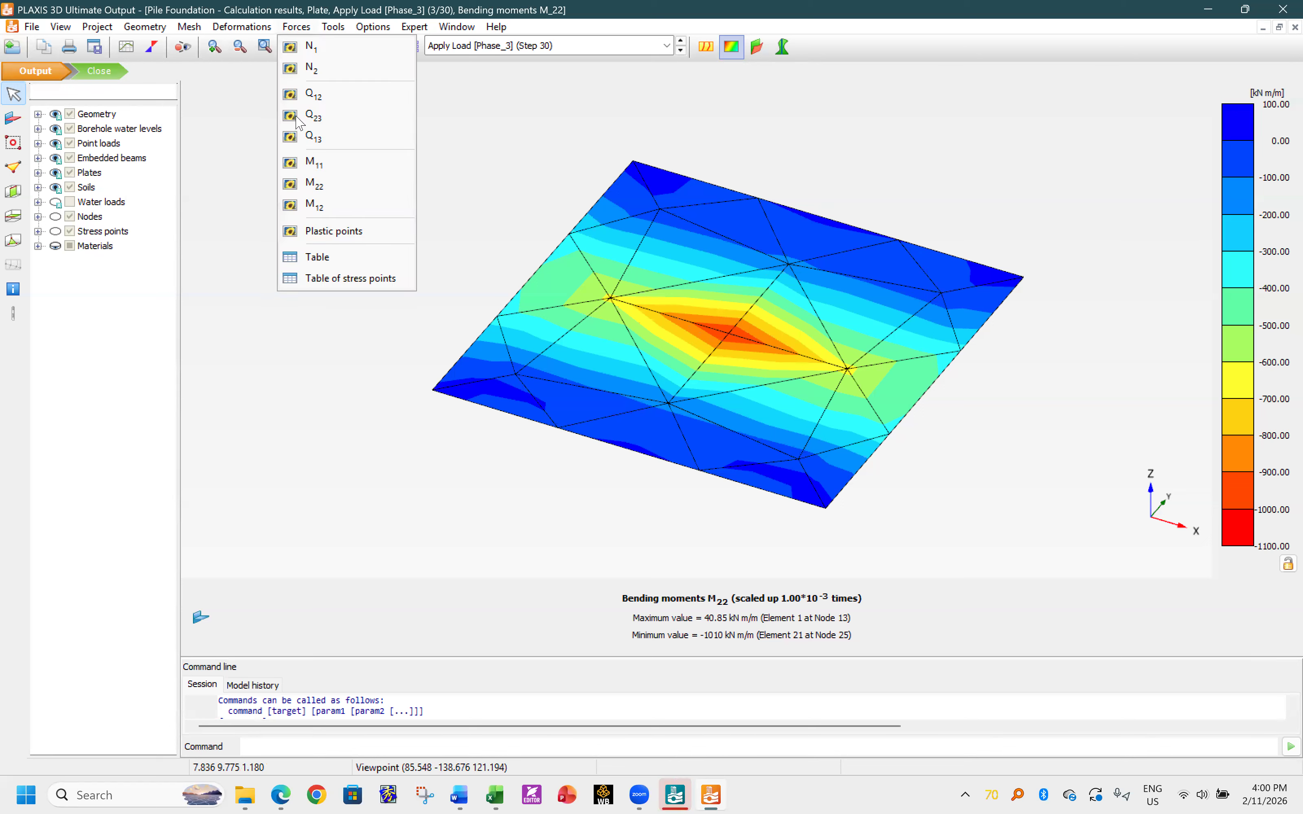
{"action": "left_click", "coordinate": [315, 163]}
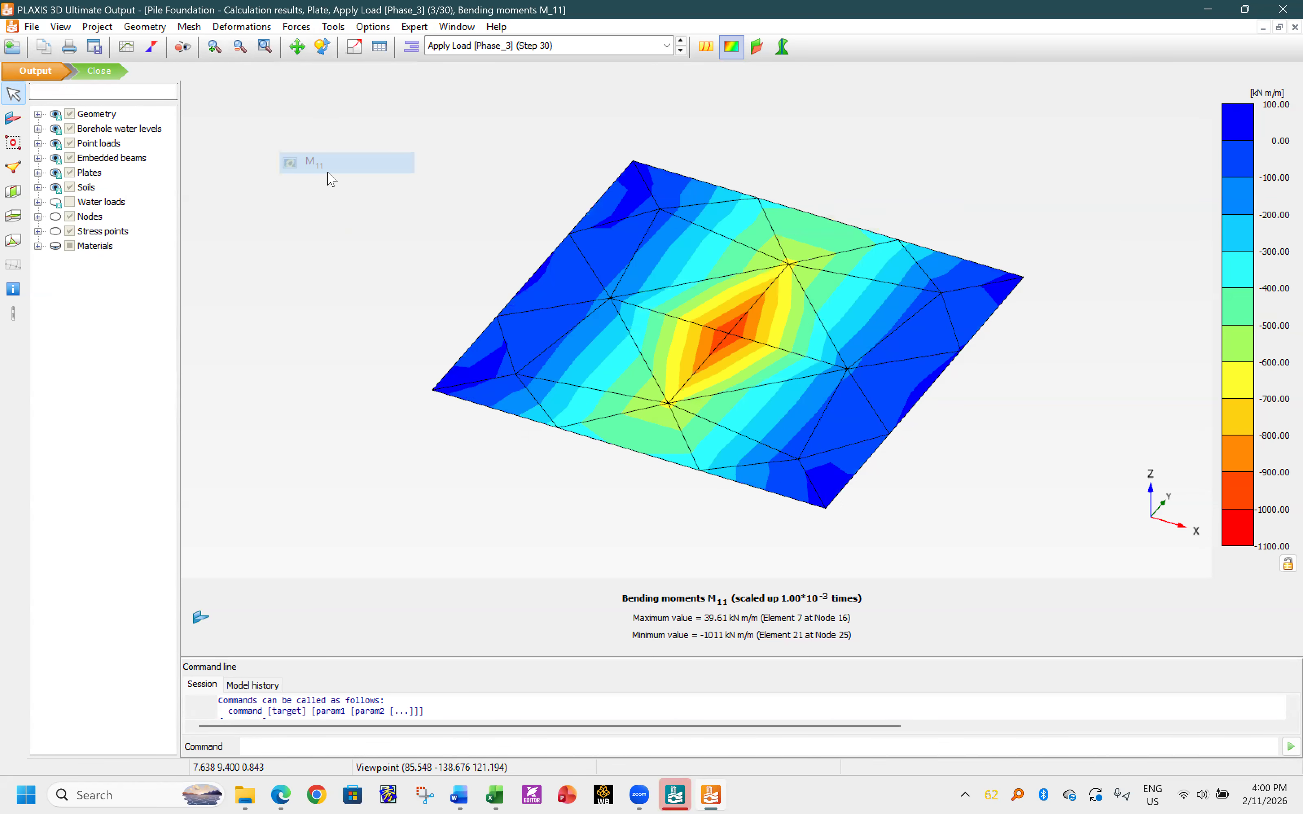
{"action": "right_click", "coordinate": [442, 195]}
{"action": "left_click", "coordinate": [474, 201]}
{"action": "left_click", "coordinate": [703, 486]}
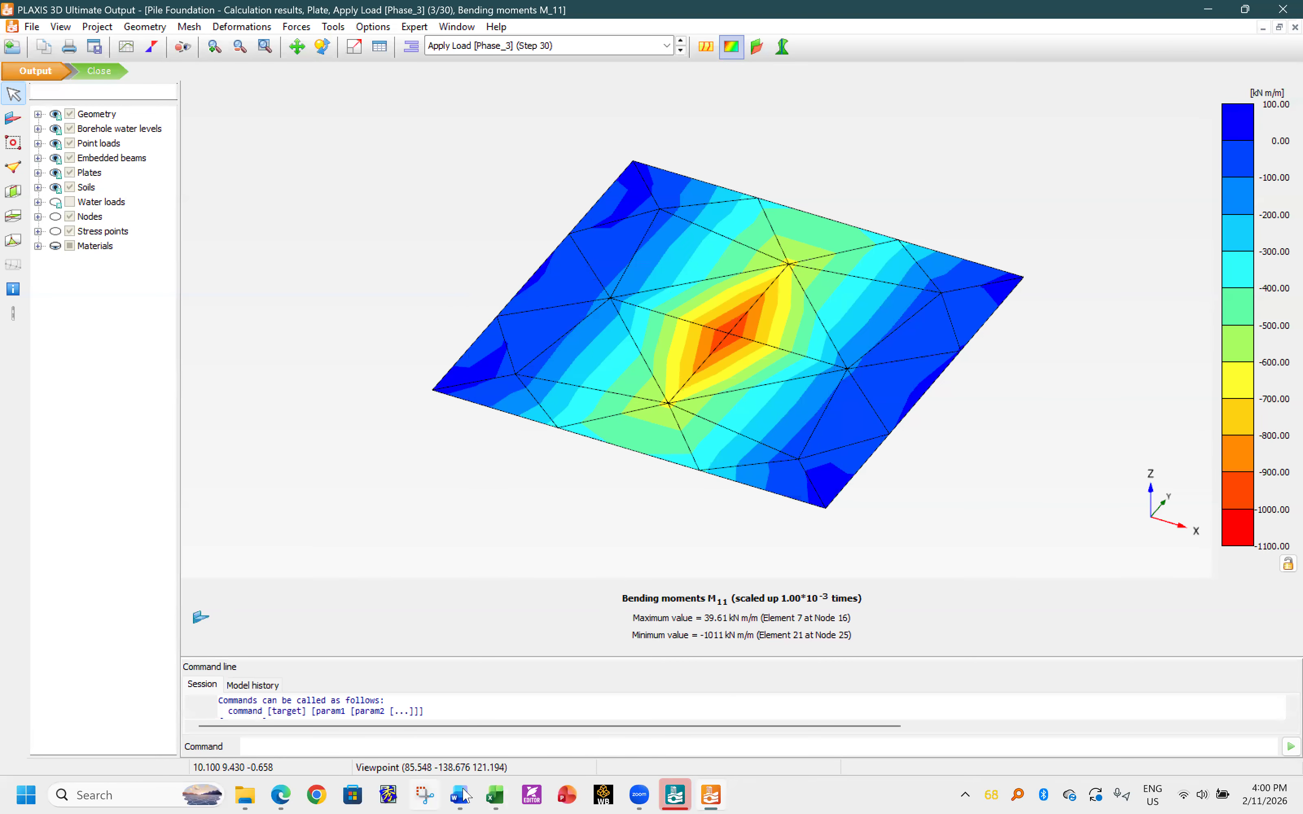
- Paste the M11 bending moment plot into the Word document on the page after the Q13 shear plot
{"action": "mouse_move", "coordinate": [499, 794]}
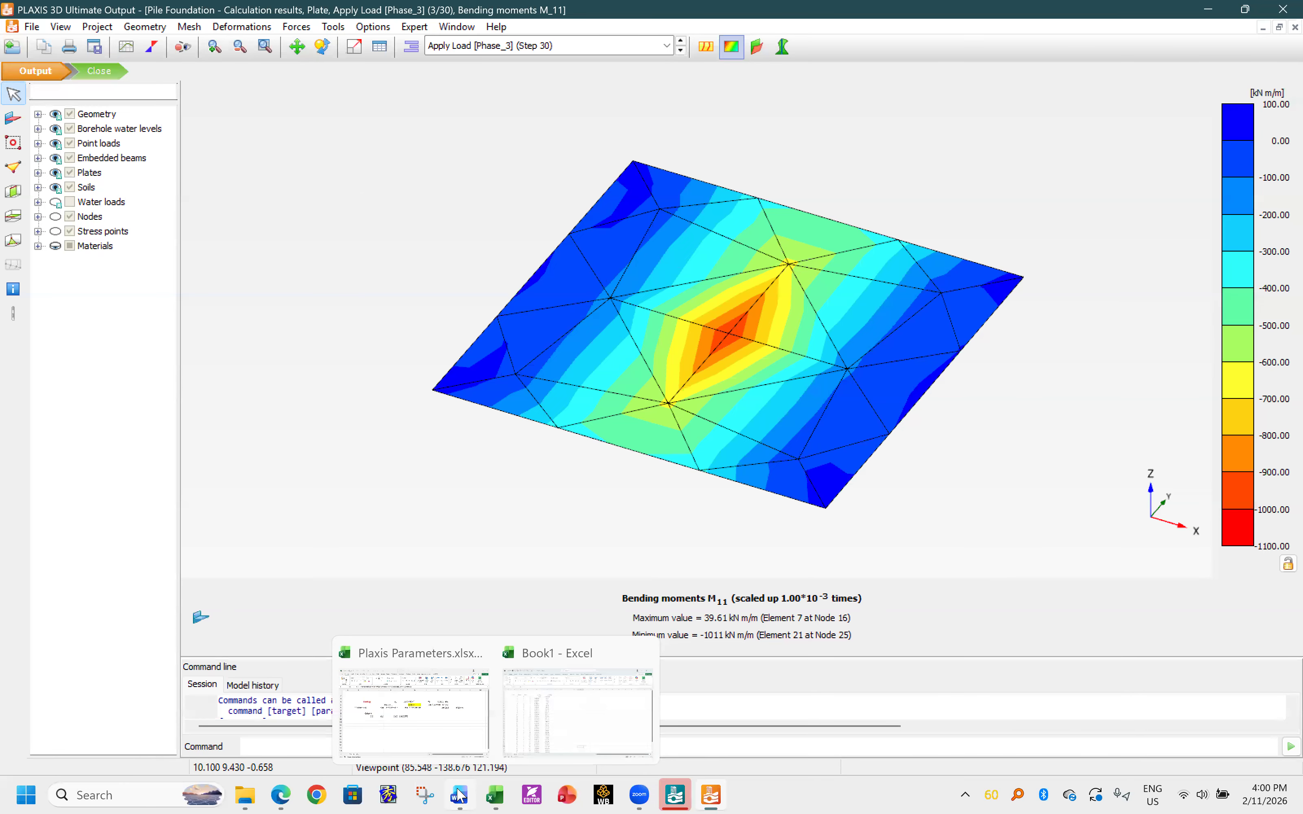
{"action": "left_click", "coordinate": [459, 795]}
{"action": "scroll", "coordinate": [628, 553], "scroll_direction": "down", "scroll_amount": 5}
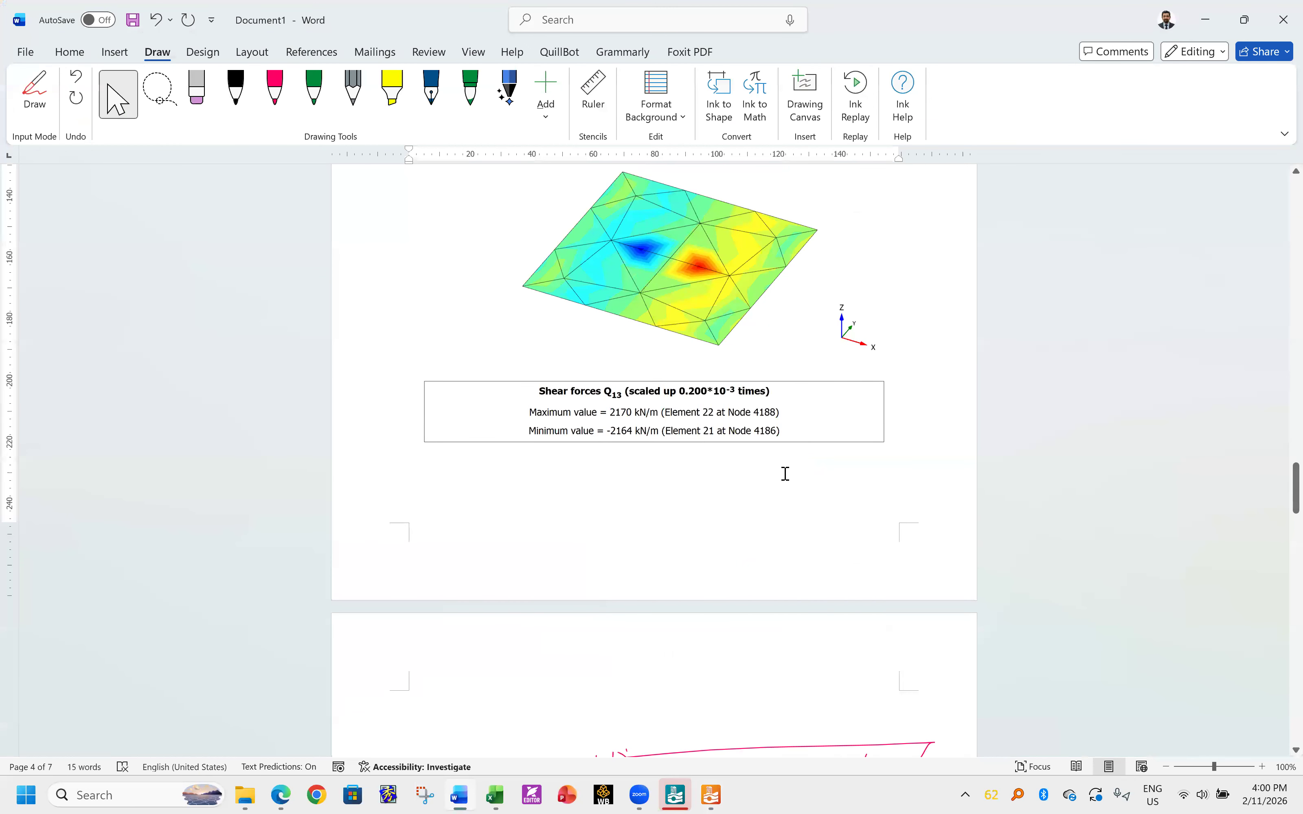
{"action": "scroll", "coordinate": [785, 474], "scroll_direction": "down", "scroll_amount": 5}
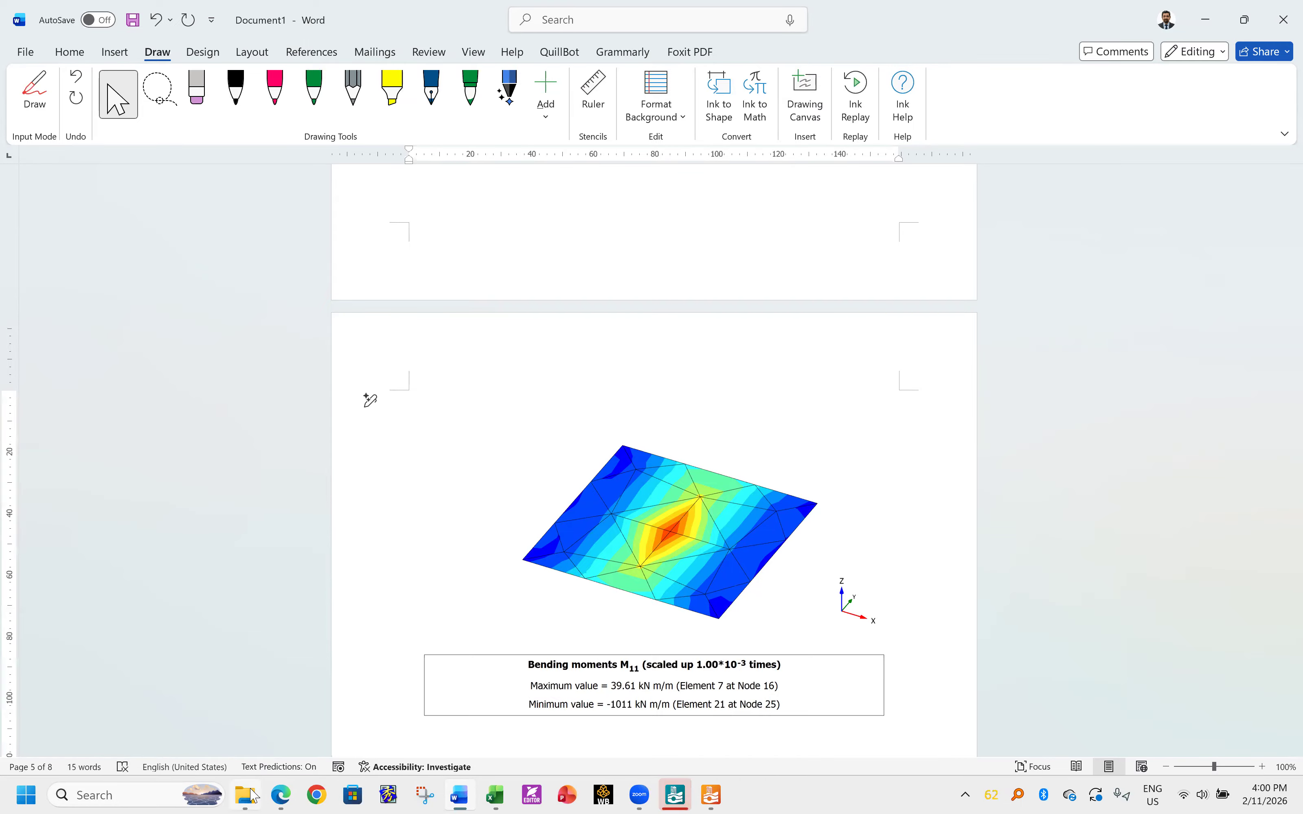
- Open the Thickness and Reinforcement.xlsx workbook from the Plaxis folder and select the concrete strength in cell G3
{"action": "left_click", "coordinate": [260, 695]}
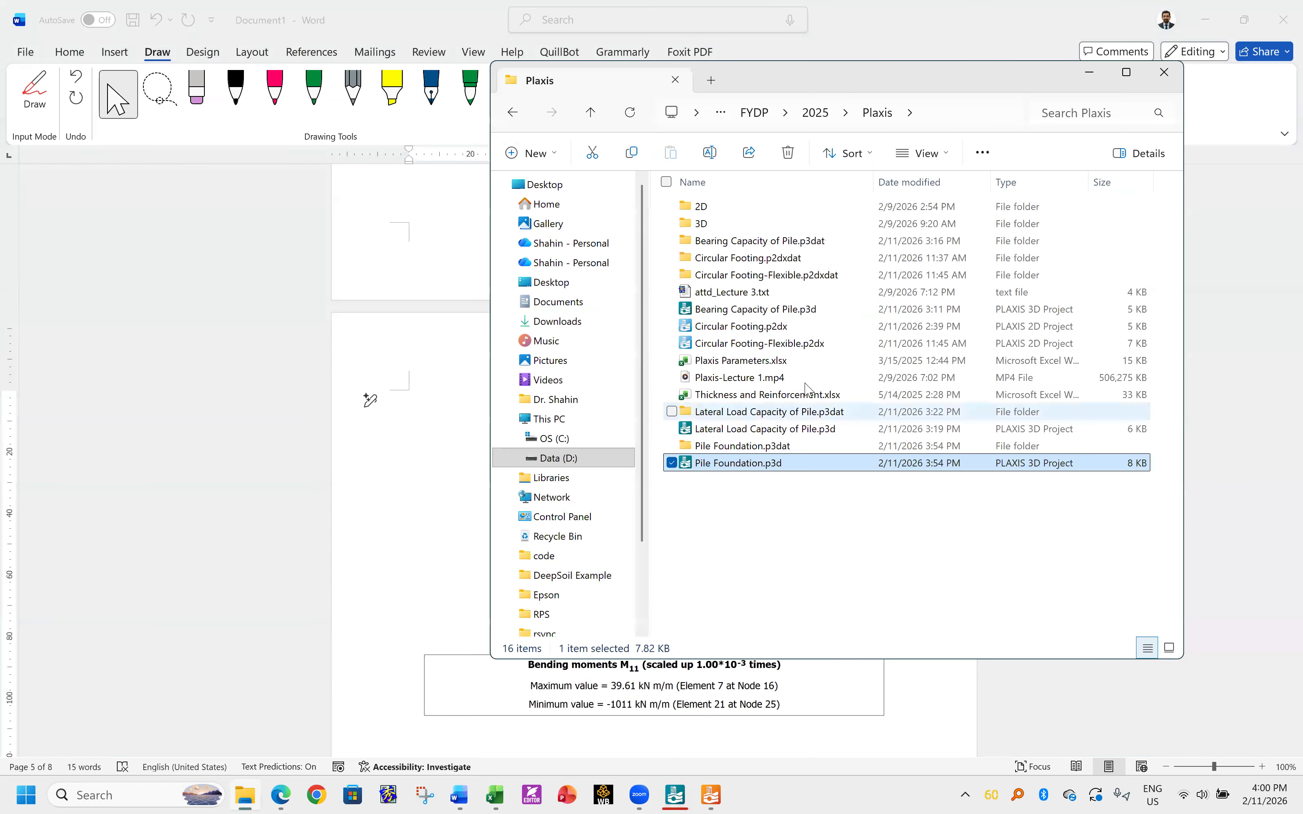
{"action": "double_click", "coordinate": [743, 395]}
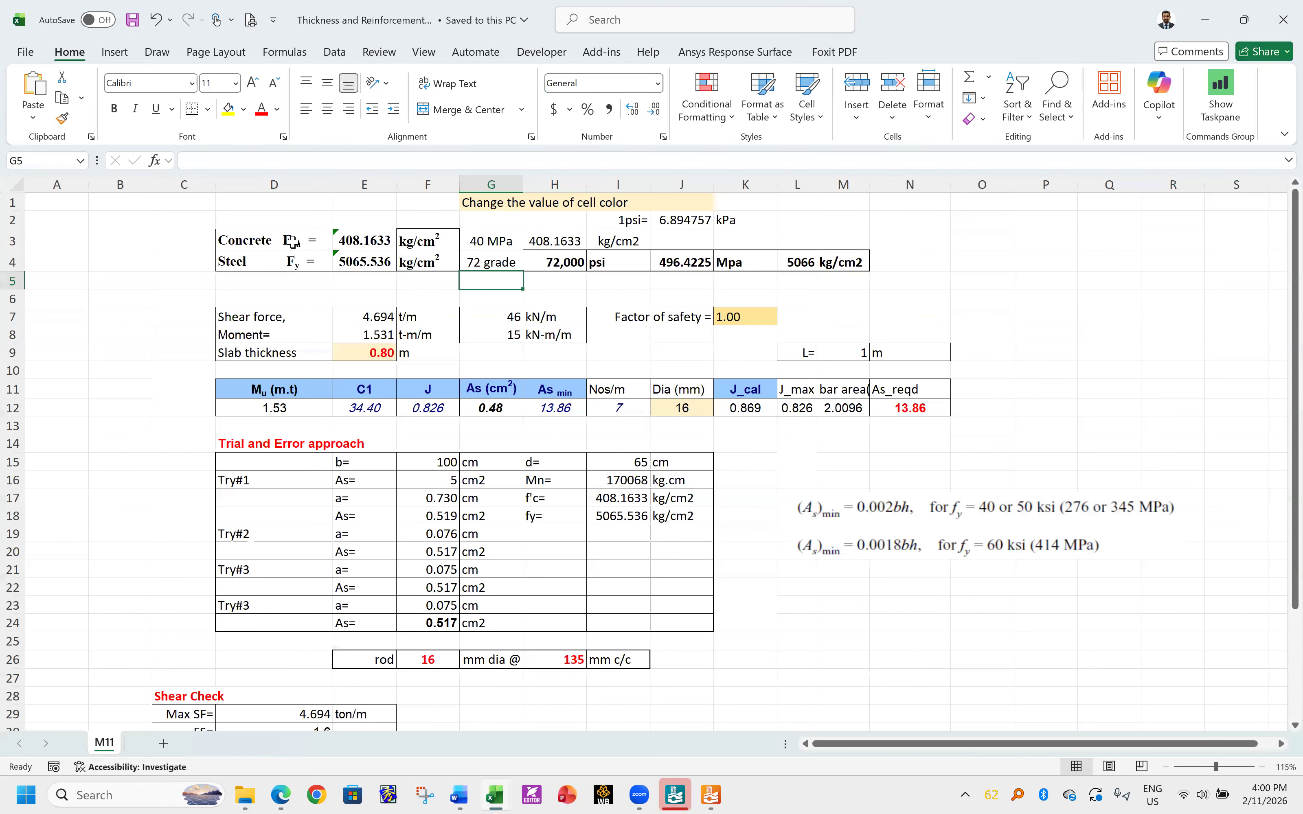
{"action": "left_click", "coordinate": [279, 237]}
{"action": "left_click", "coordinate": [484, 241]}
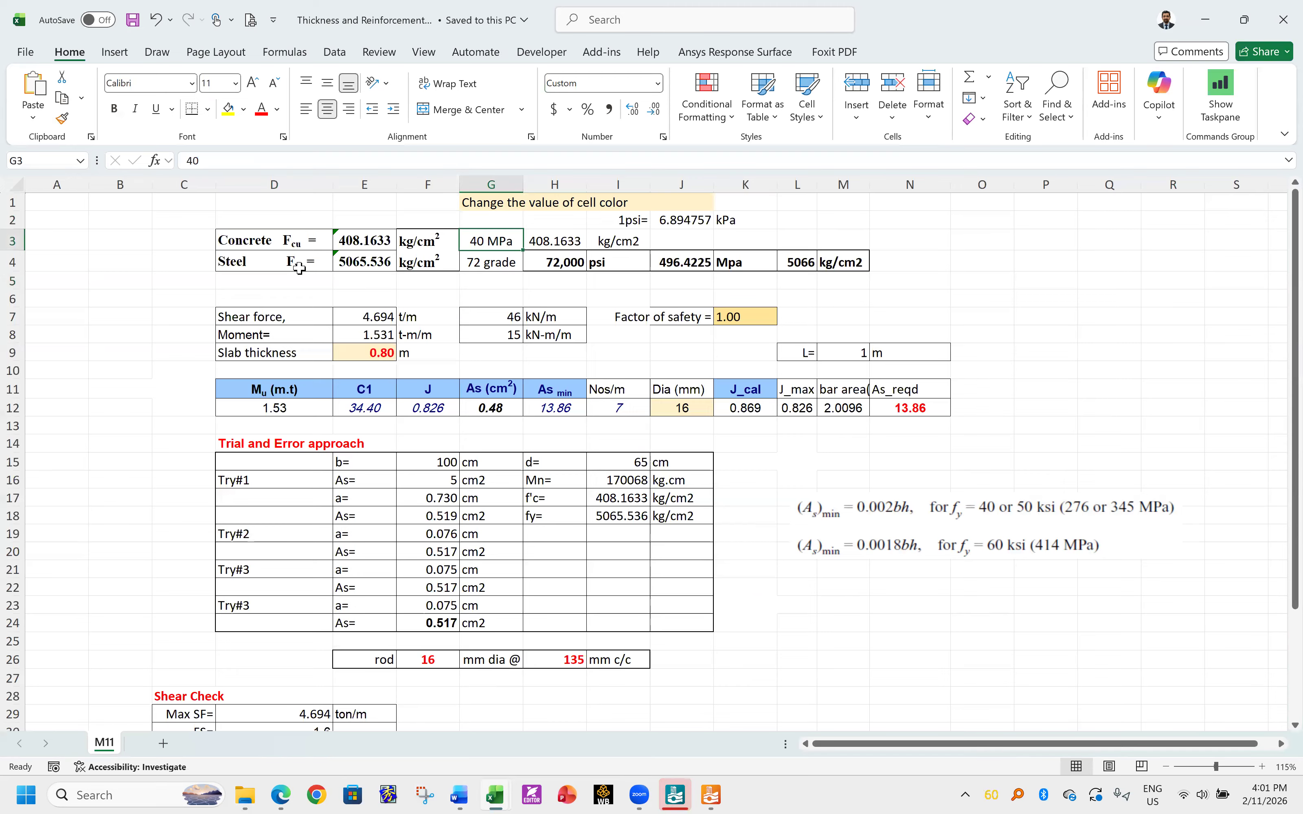
- Try a steel grade of 60 in cell G4, and set the grade back to 72
{"action": "key", "text": "Down"}
{"action": "type", "text": "60"}
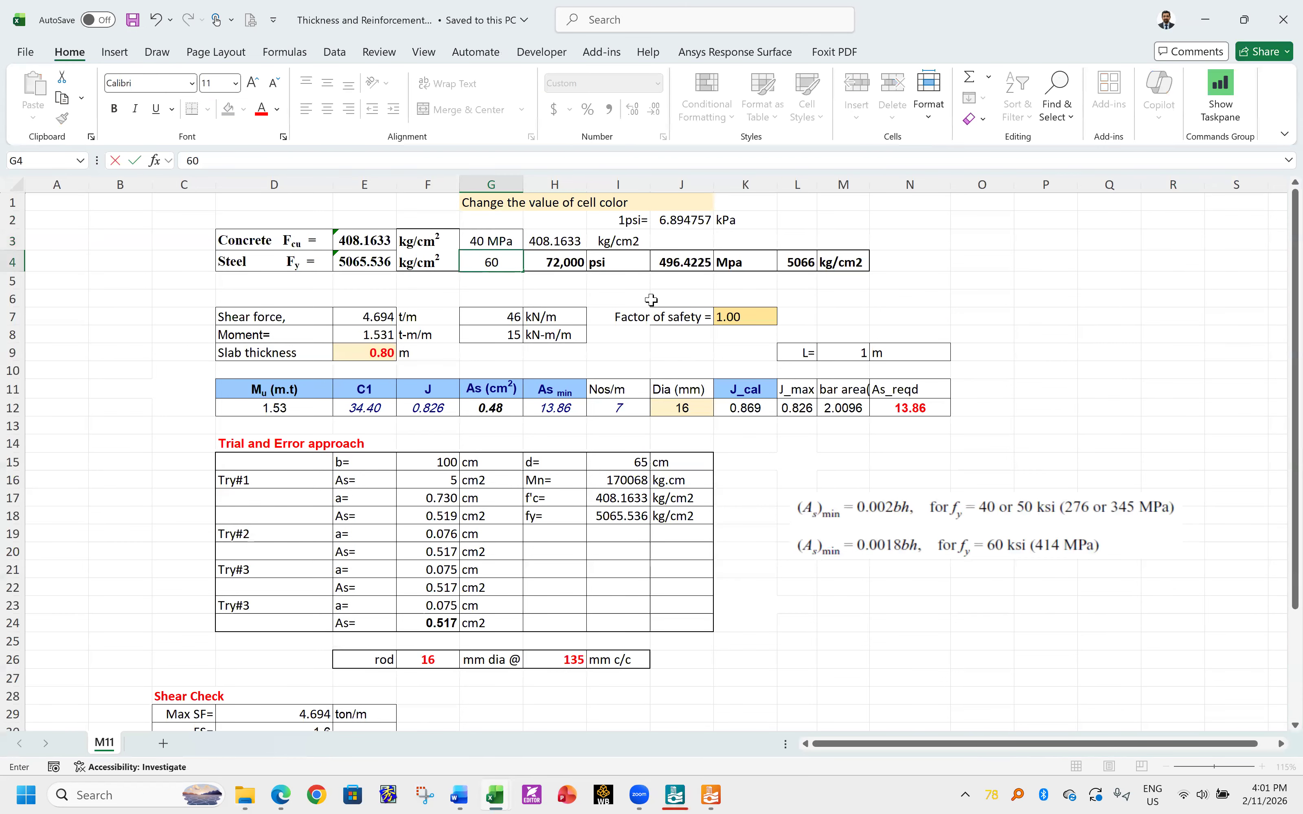
{"action": "key", "text": "Return"}
{"action": "key", "text": "Up"}
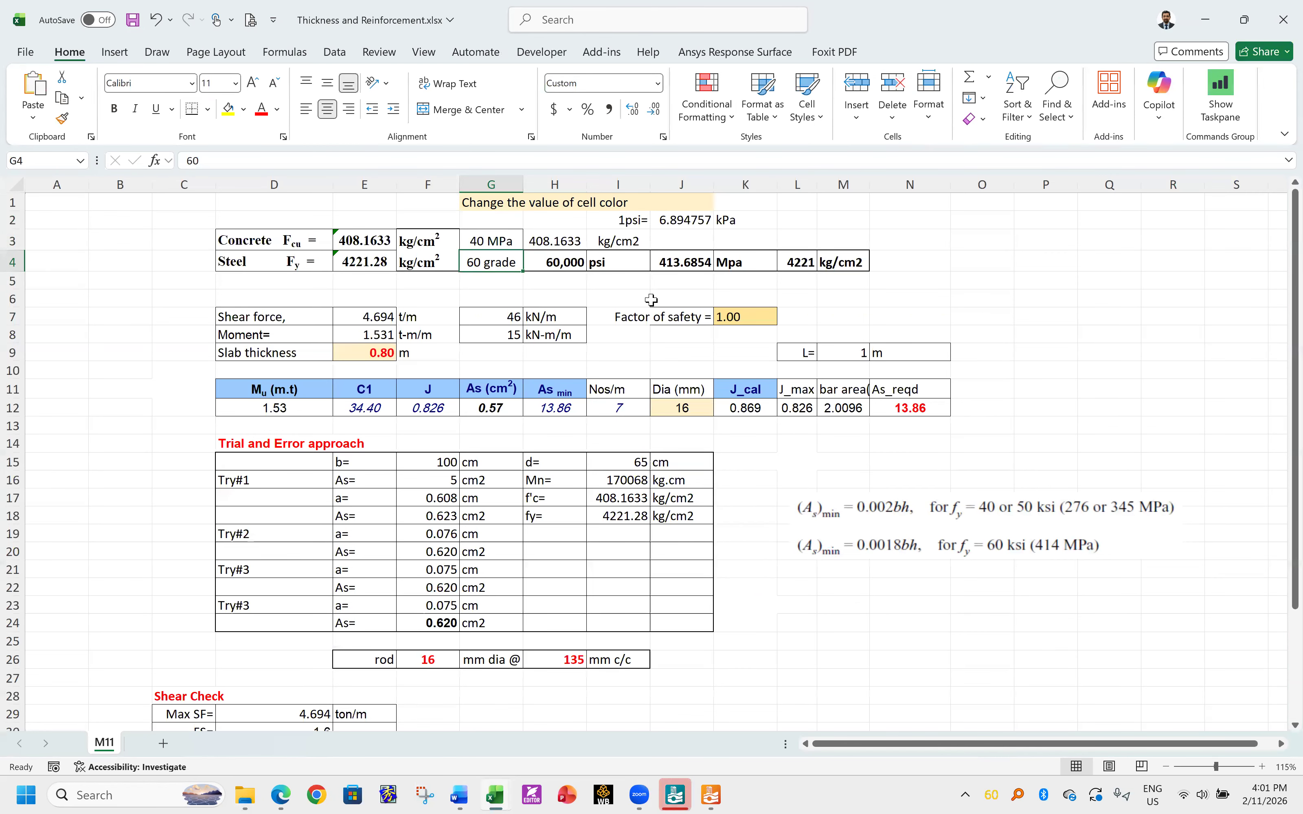
{"action": "type", "text": "72"}
{"action": "key", "text": "Return"}
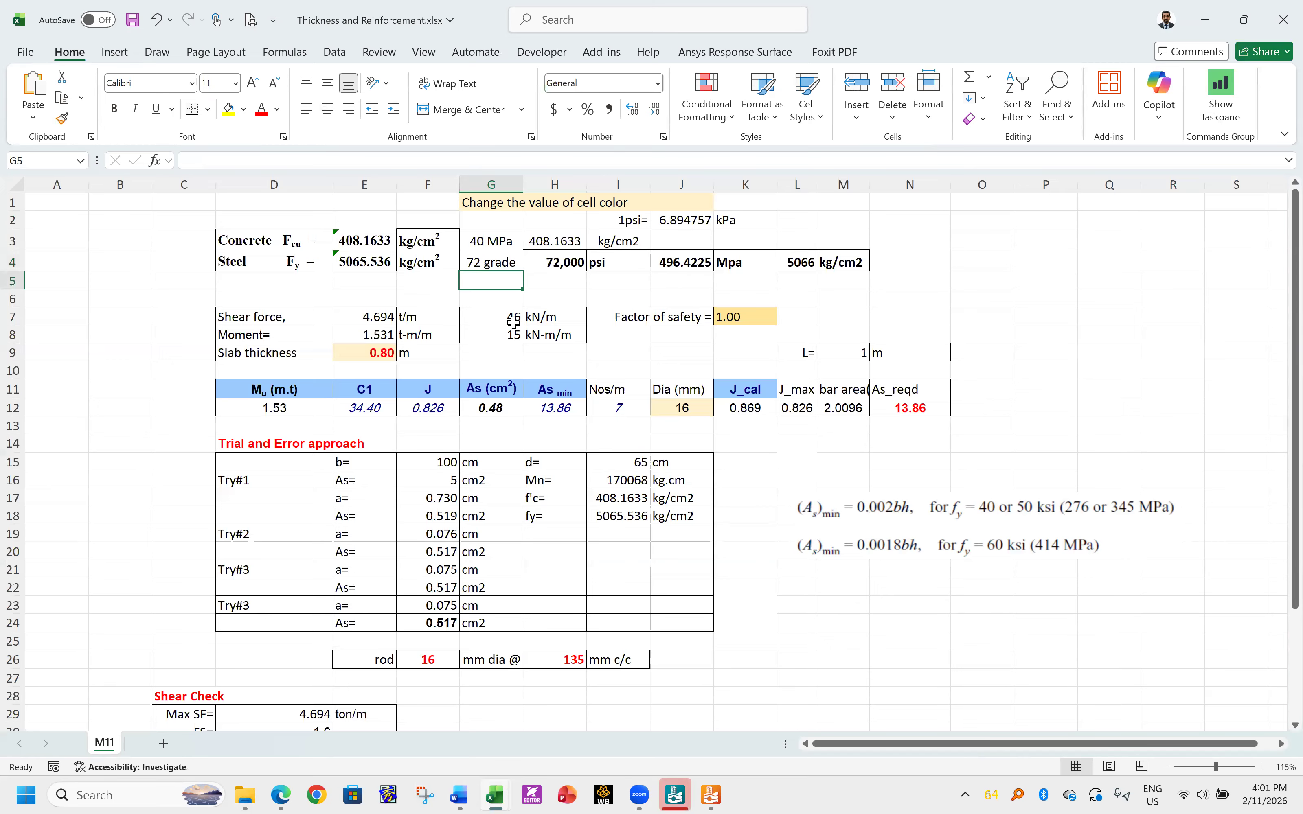
- Check the M11 plot in Word and enter a shear force of 10 kN/m in G7 and a moment of 1011 kN-m/m in G8
{"action": "key", "text": "Down"}
{"action": "key", "text": "Down"}
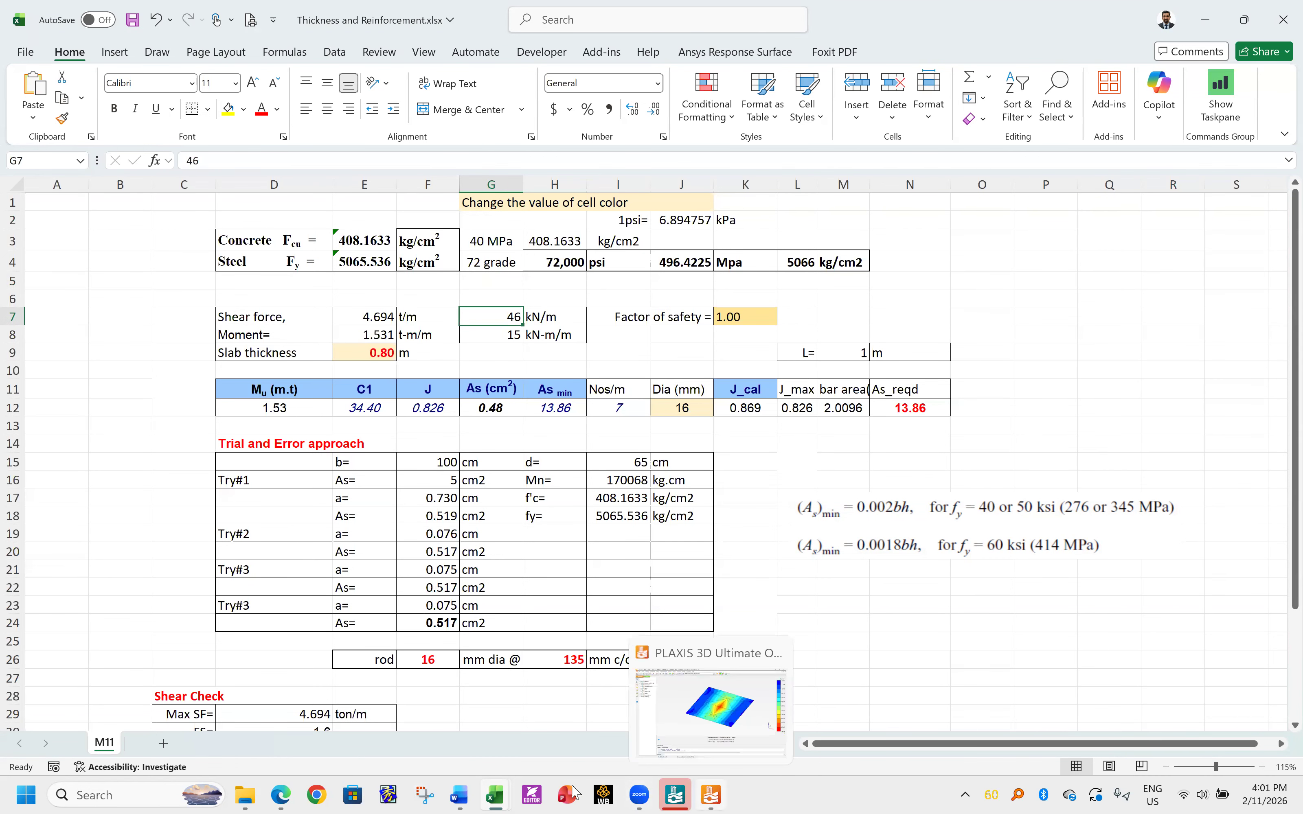
{"action": "left_click", "coordinate": [459, 794]}
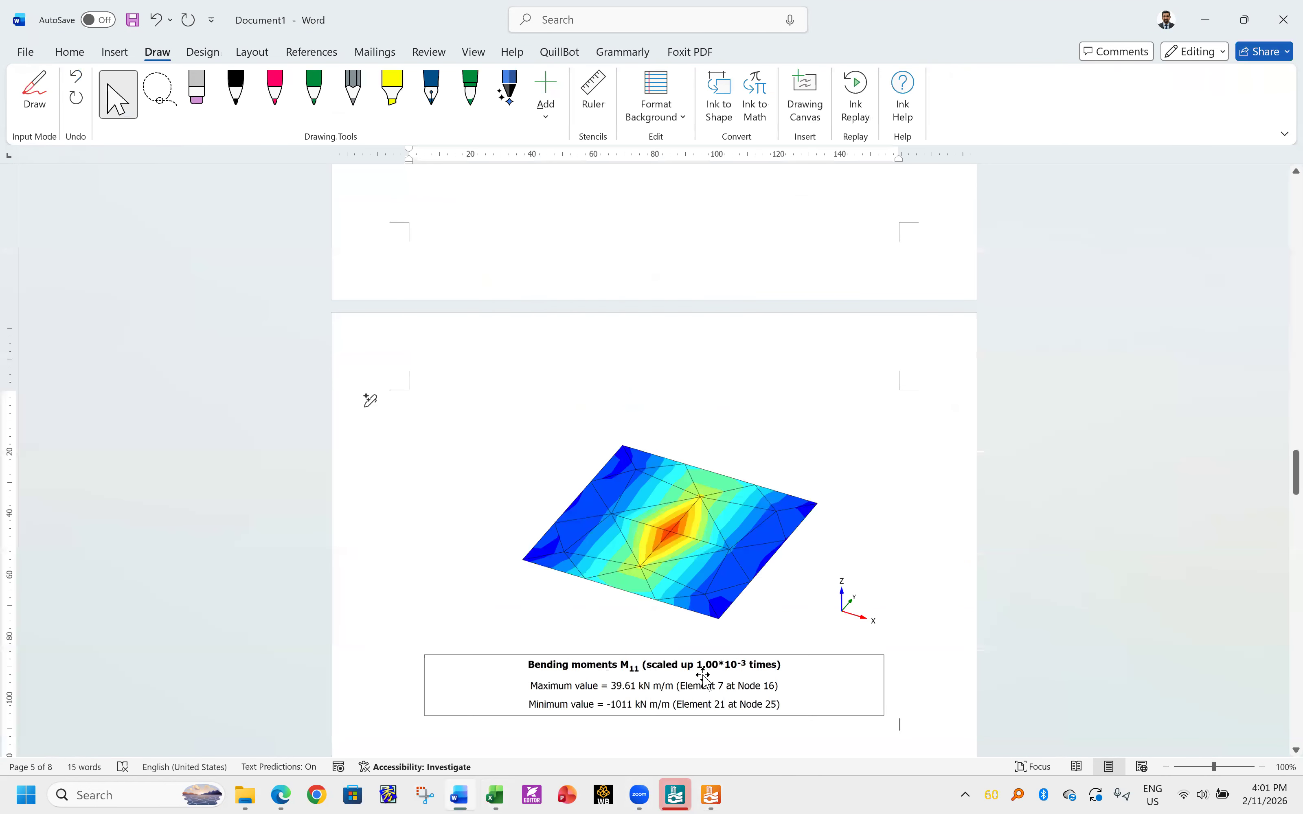
{"action": "mouse_move", "coordinate": [711, 795]}
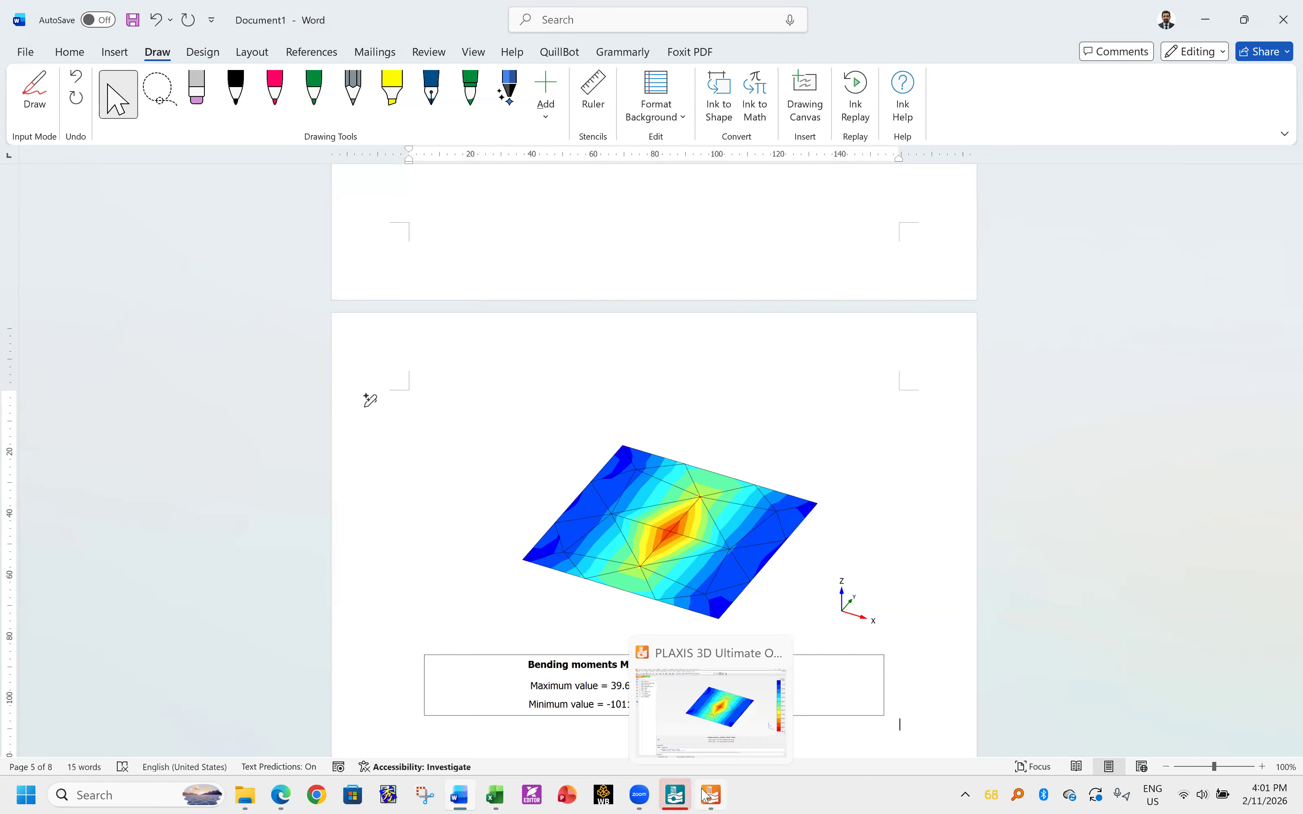
{"action": "mouse_move", "coordinate": [496, 793]}
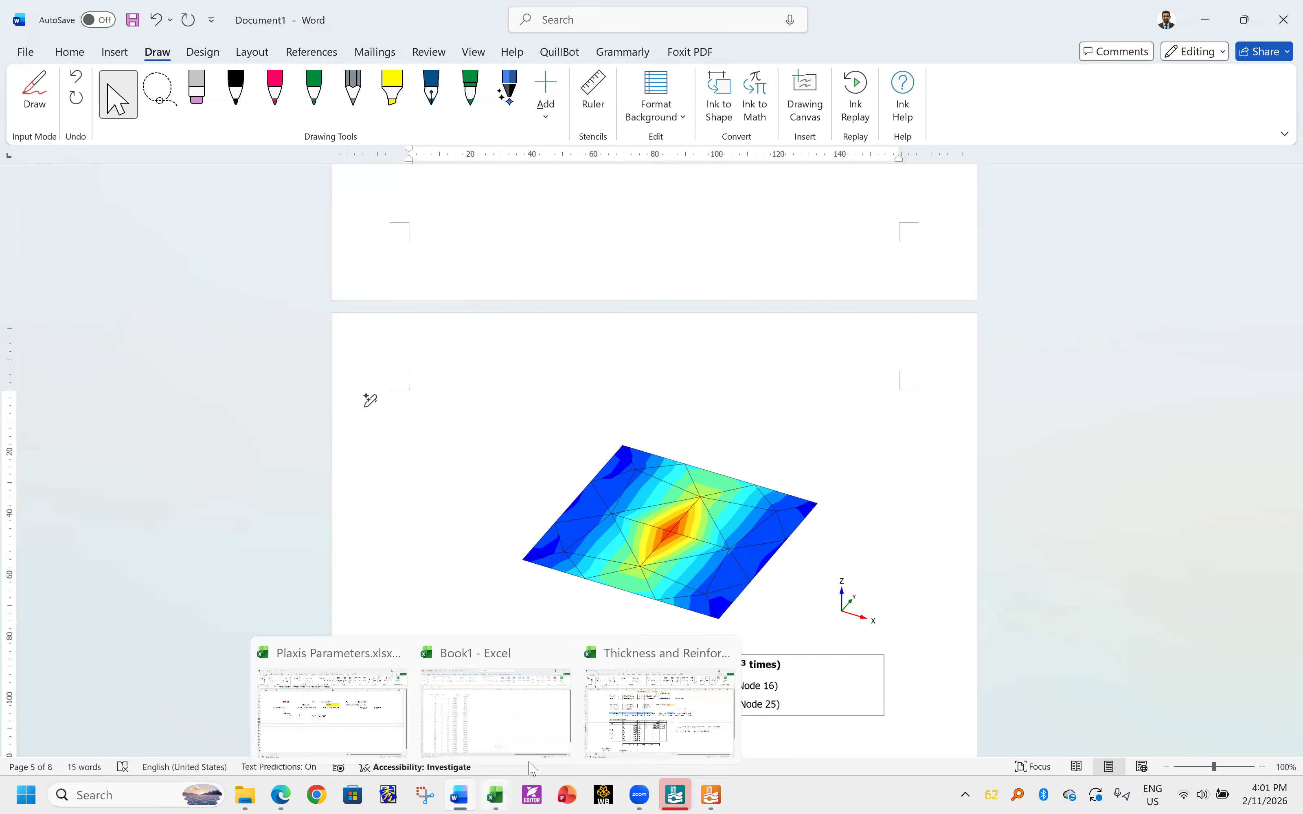
{"action": "left_click", "coordinate": [632, 698]}
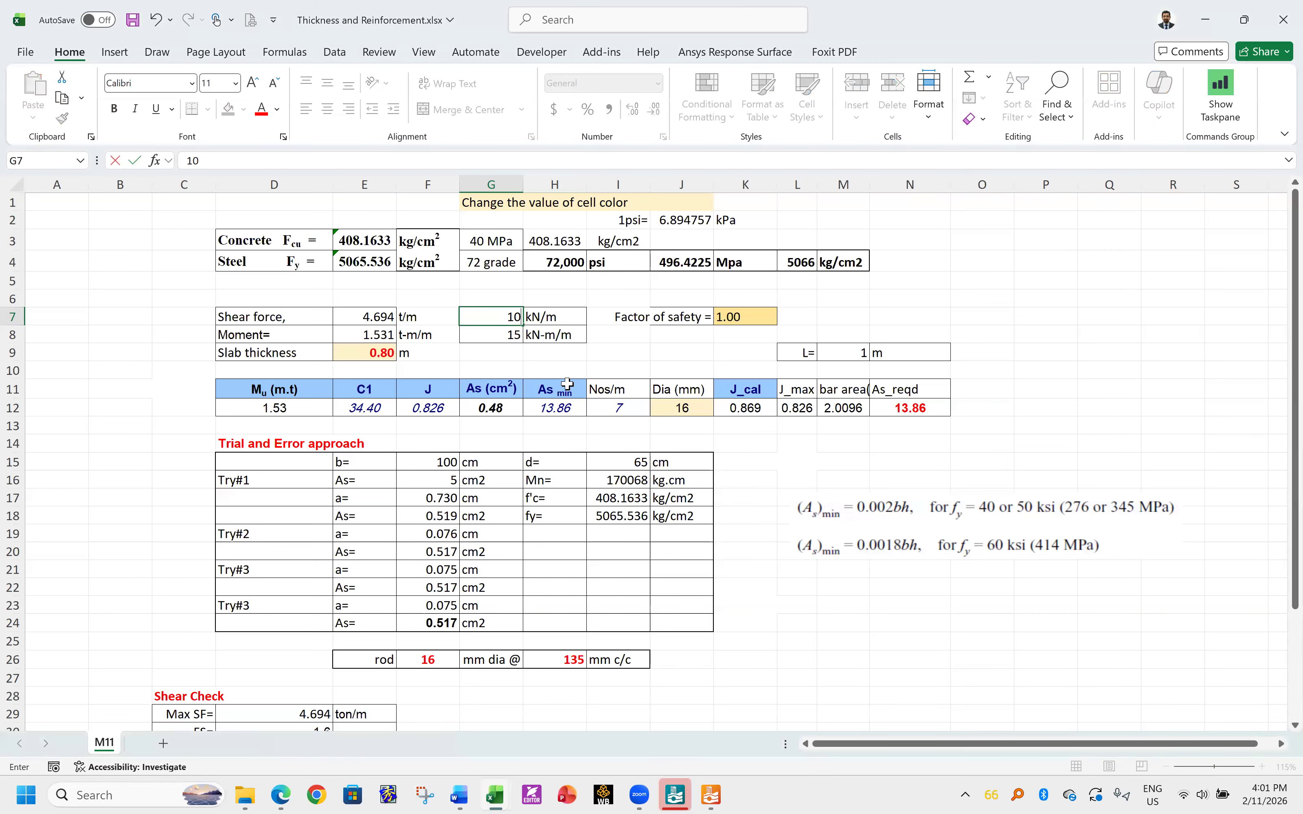
{"action": "left_click", "coordinate": [500, 336]}
{"action": "left_click", "coordinate": [500, 335]}
{"action": "type", "text": "10"}
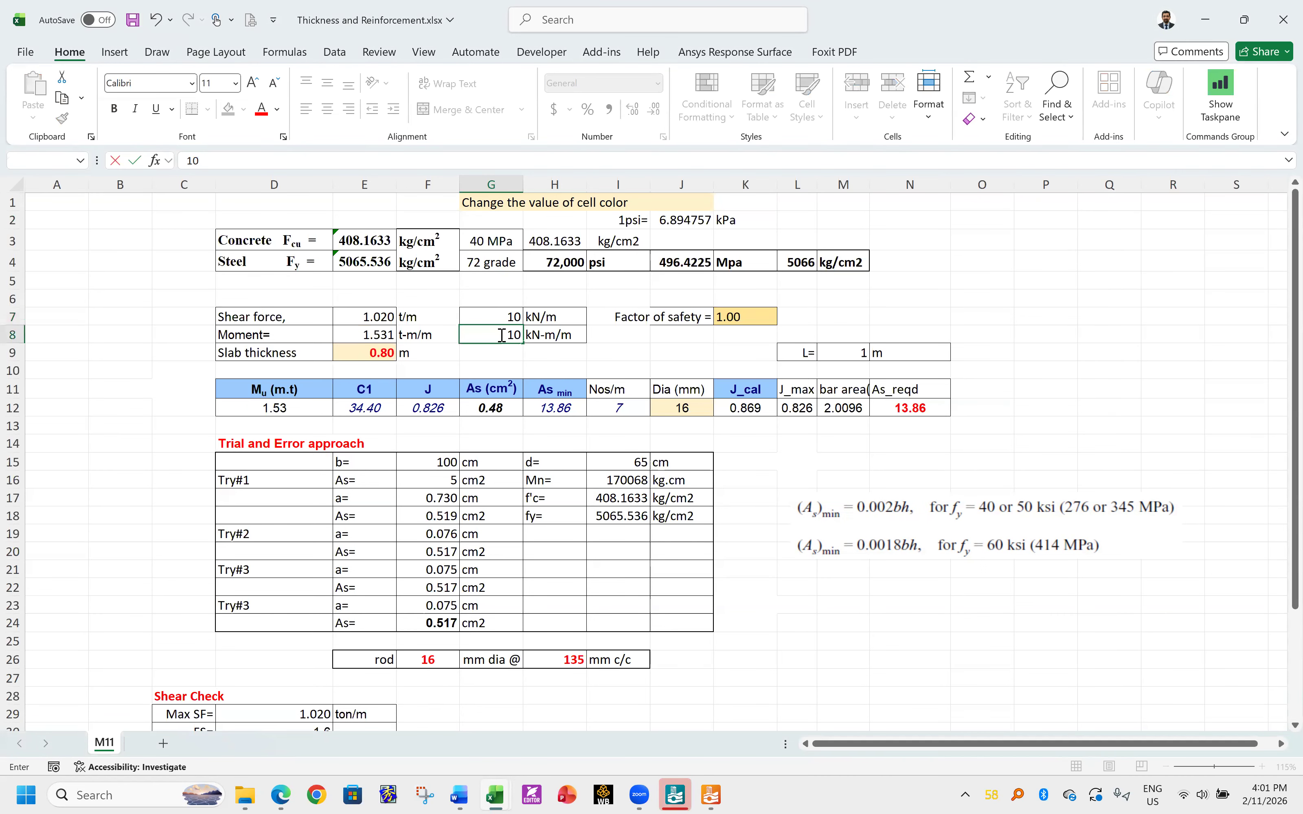
{"action": "type", "text": "11"}
{"action": "key", "text": "Return"}
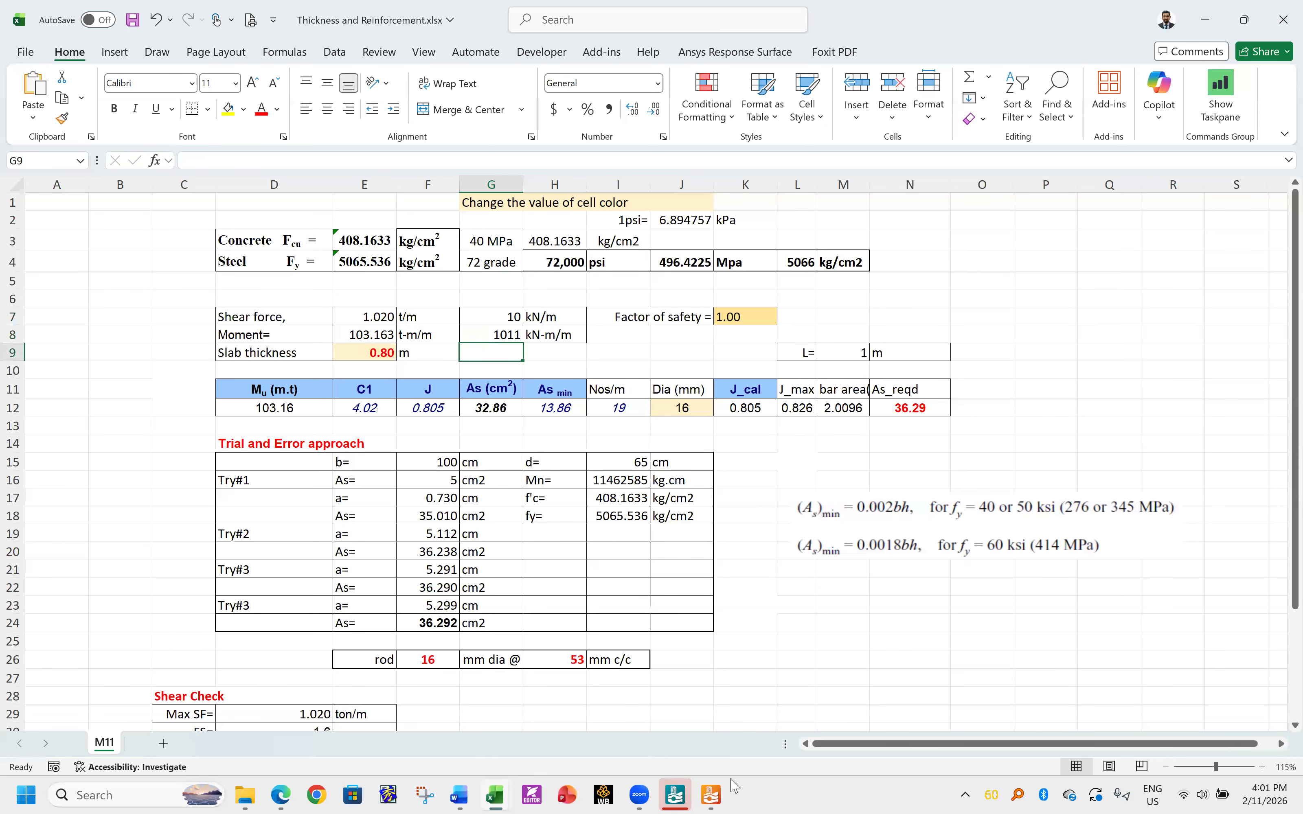
- Consult the M11 and Q13 plots, set the shear force in G7 to 3170 kN/m, and review the Shear Check section
{"action": "left_click", "coordinate": [718, 795]}
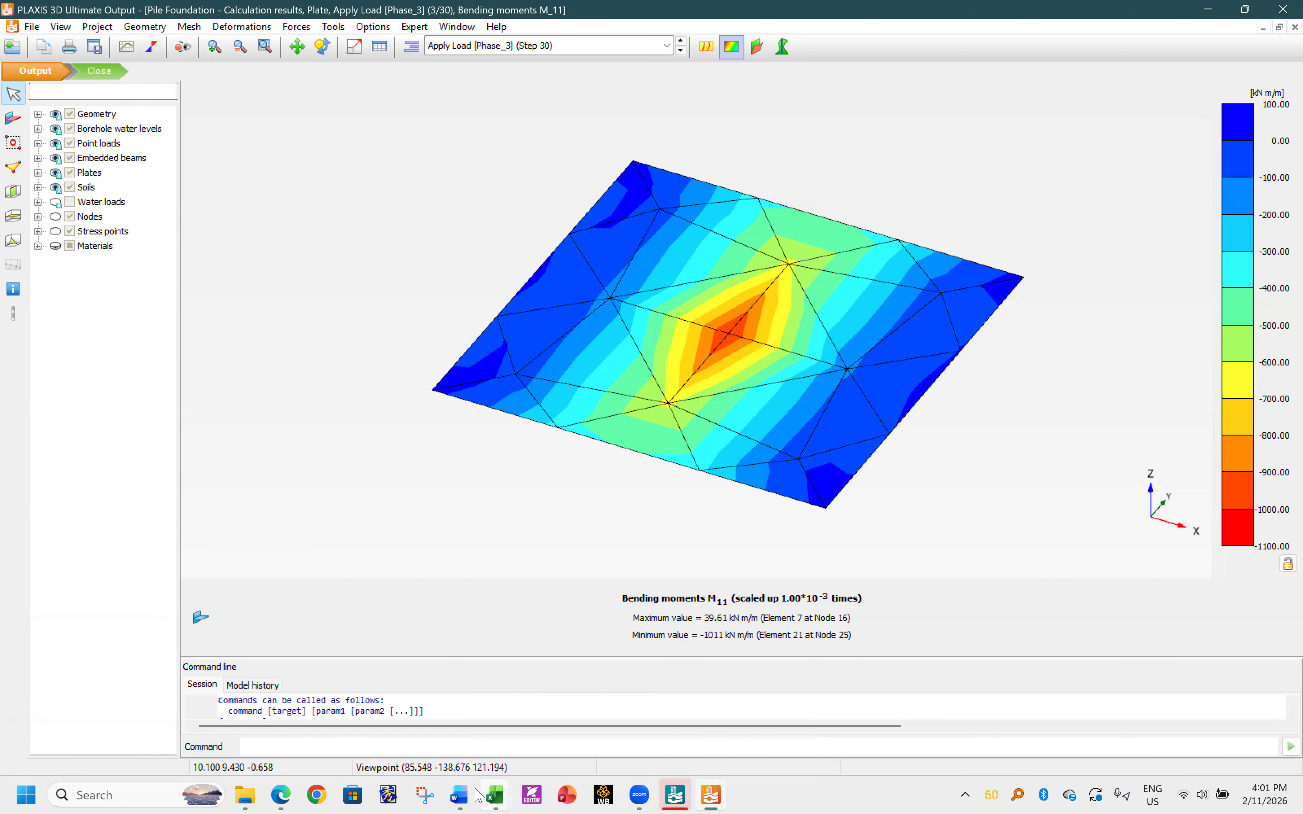
{"action": "left_click", "coordinate": [459, 795]}
{"action": "scroll", "coordinate": [717, 562], "scroll_direction": "up", "scroll_amount": 5}
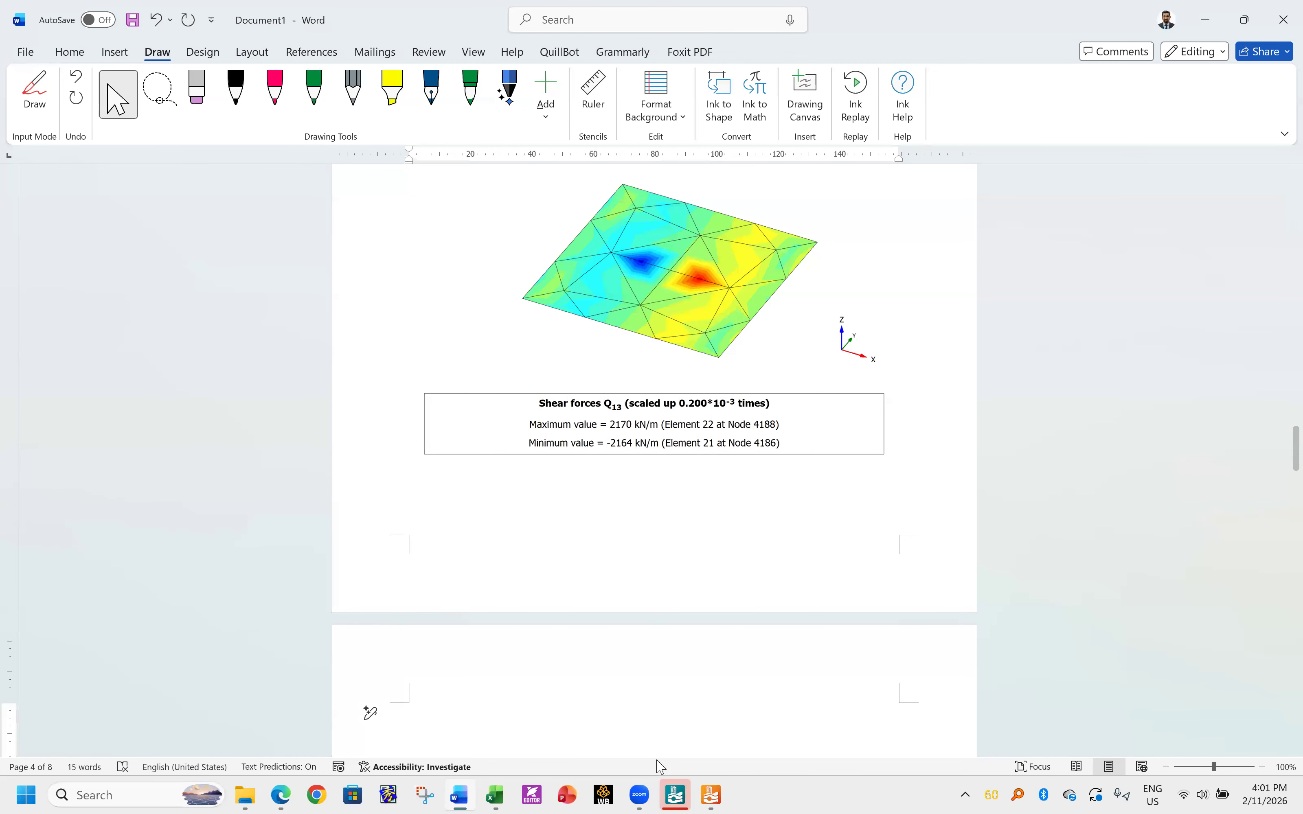
{"action": "left_click", "coordinate": [711, 795]}
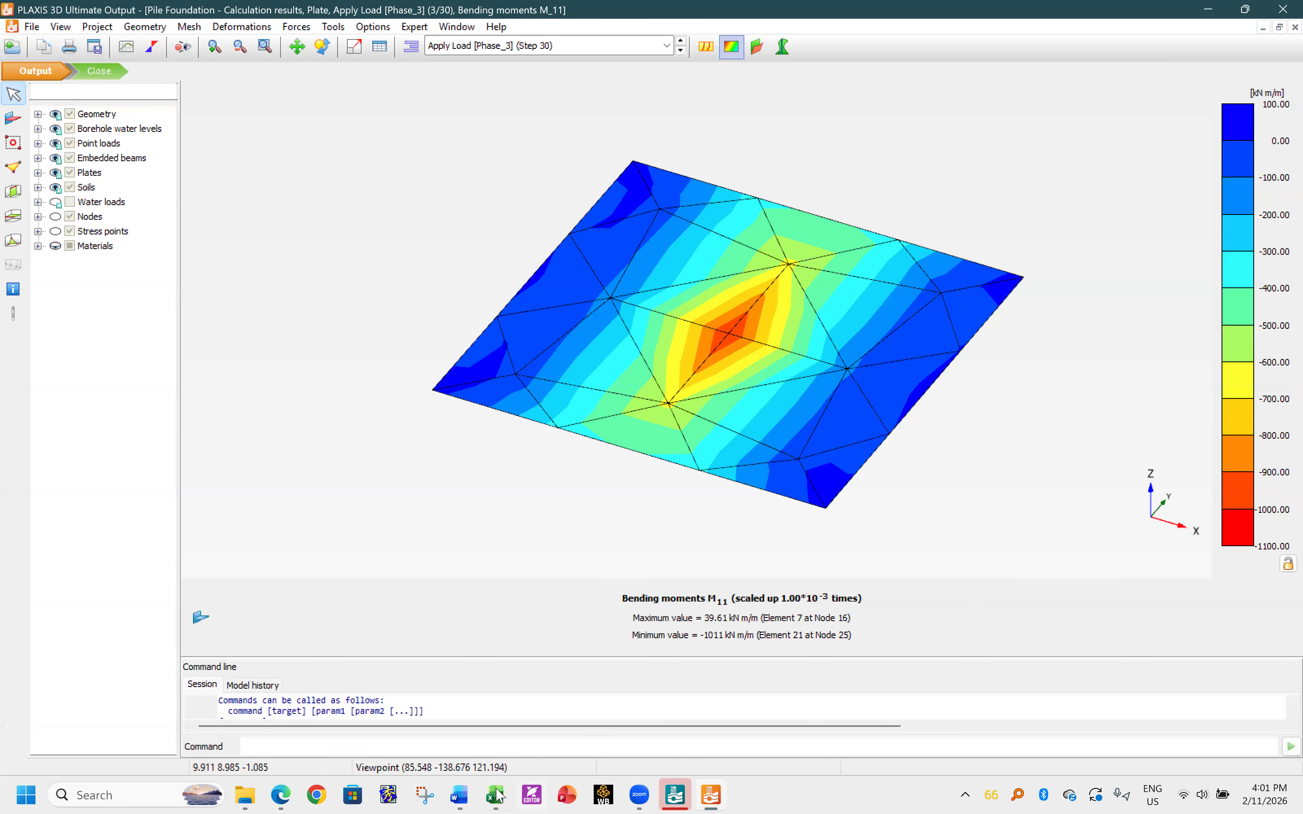
{"action": "mouse_move", "coordinate": [494, 795]}
{"action": "left_click", "coordinate": [649, 698]}
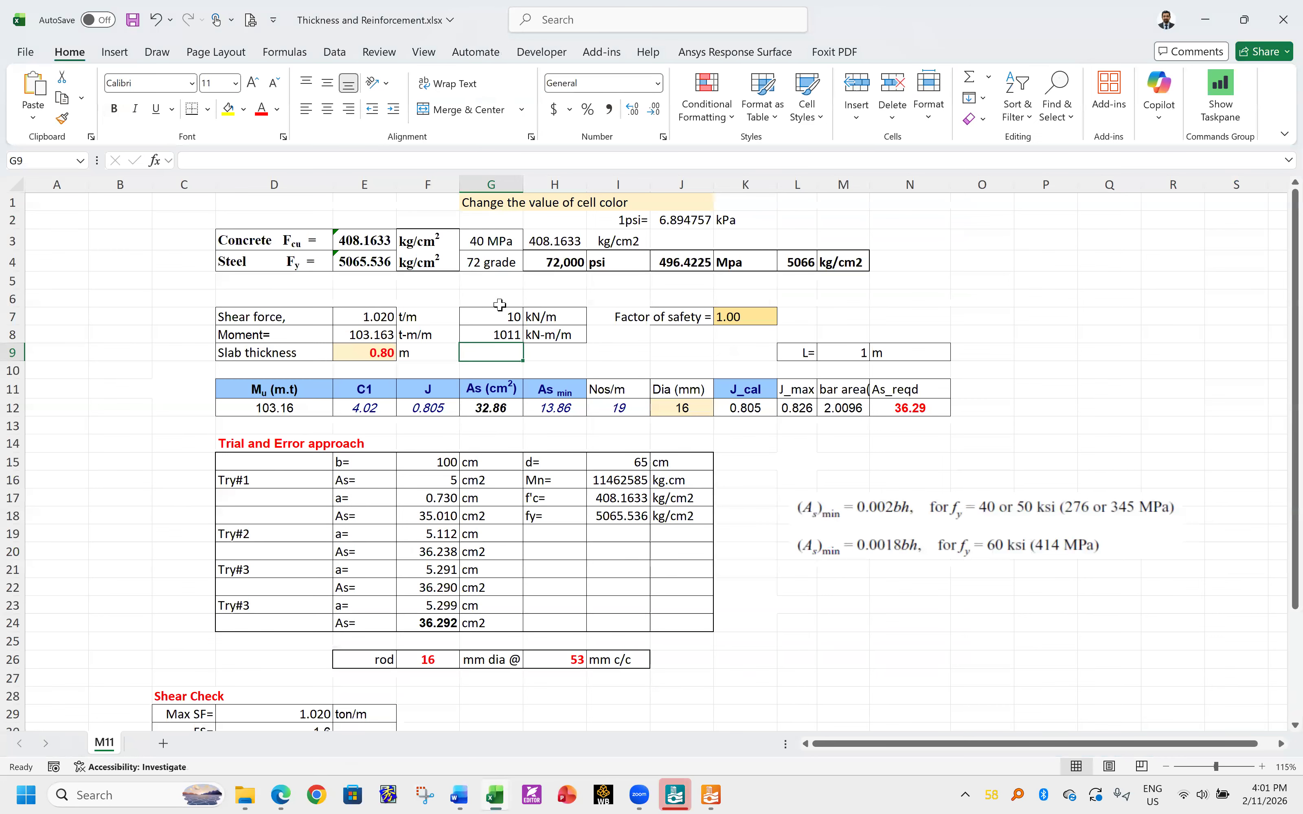
{"action": "left_click", "coordinate": [497, 316]}
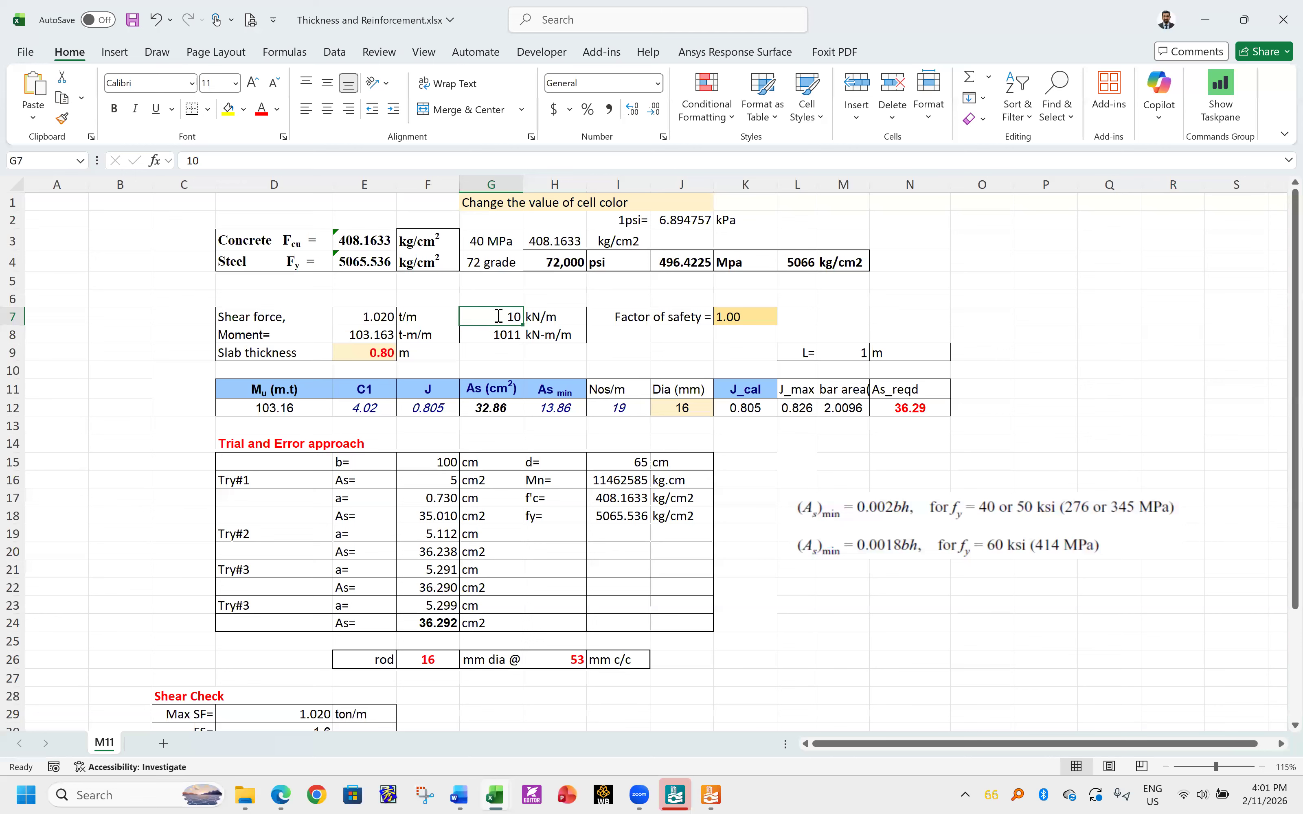
{"action": "type", "text": "3170"}
{"action": "key", "text": "Return"}
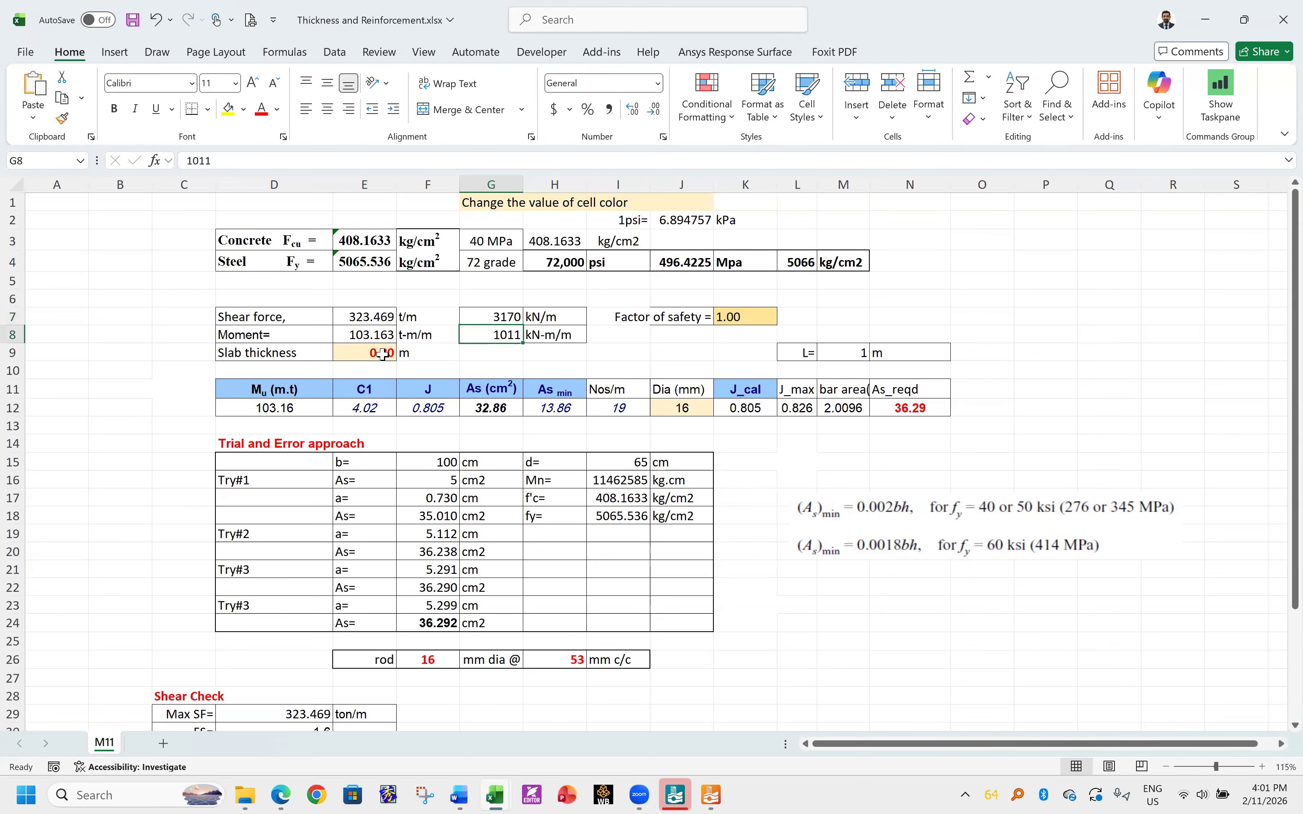
{"action": "left_click", "coordinate": [378, 353]}
{"action": "scroll", "coordinate": [570, 359], "scroll_direction": "down", "scroll_amount": 6}
{"action": "scroll", "coordinate": [569, 357], "scroll_direction": "up", "scroll_amount": 4}
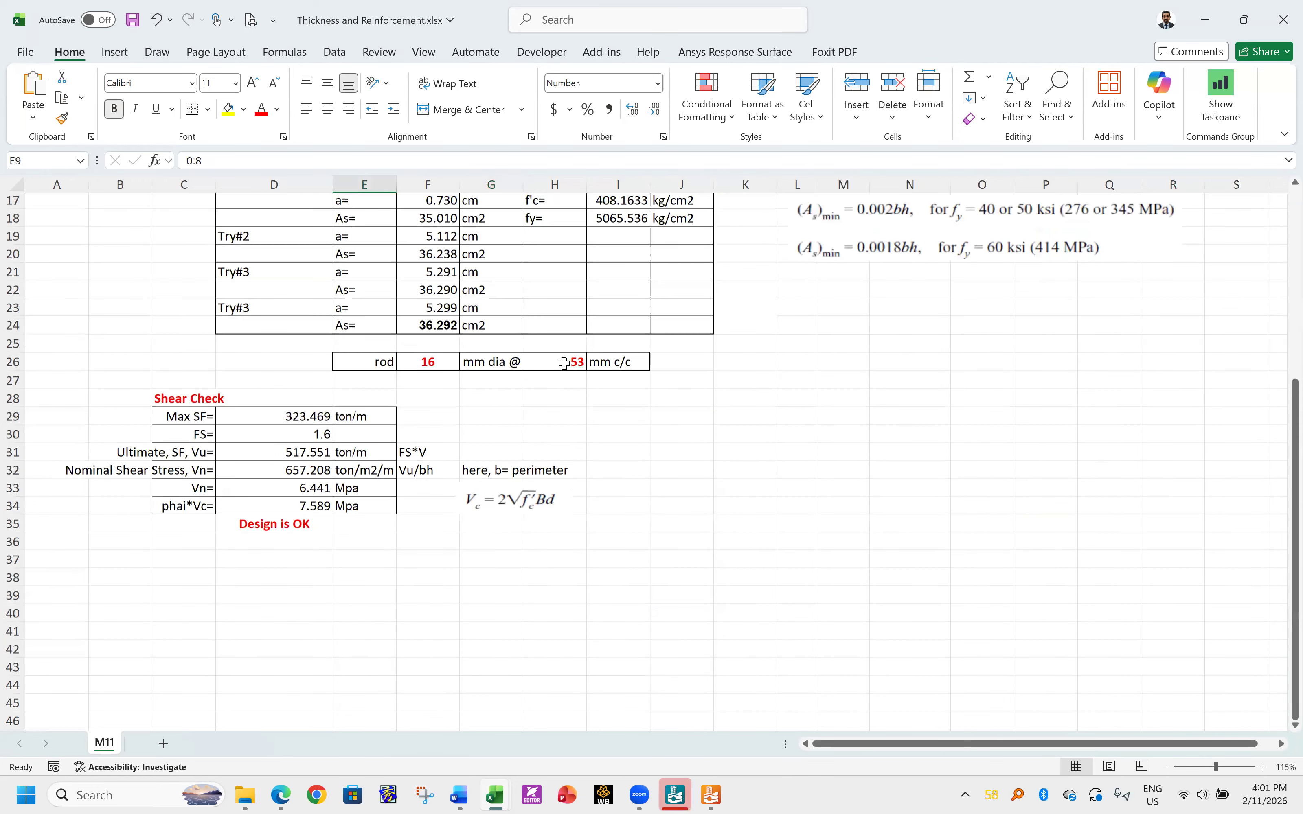
{"action": "scroll", "coordinate": [434, 663], "scroll_direction": "up", "scroll_amount": 2}
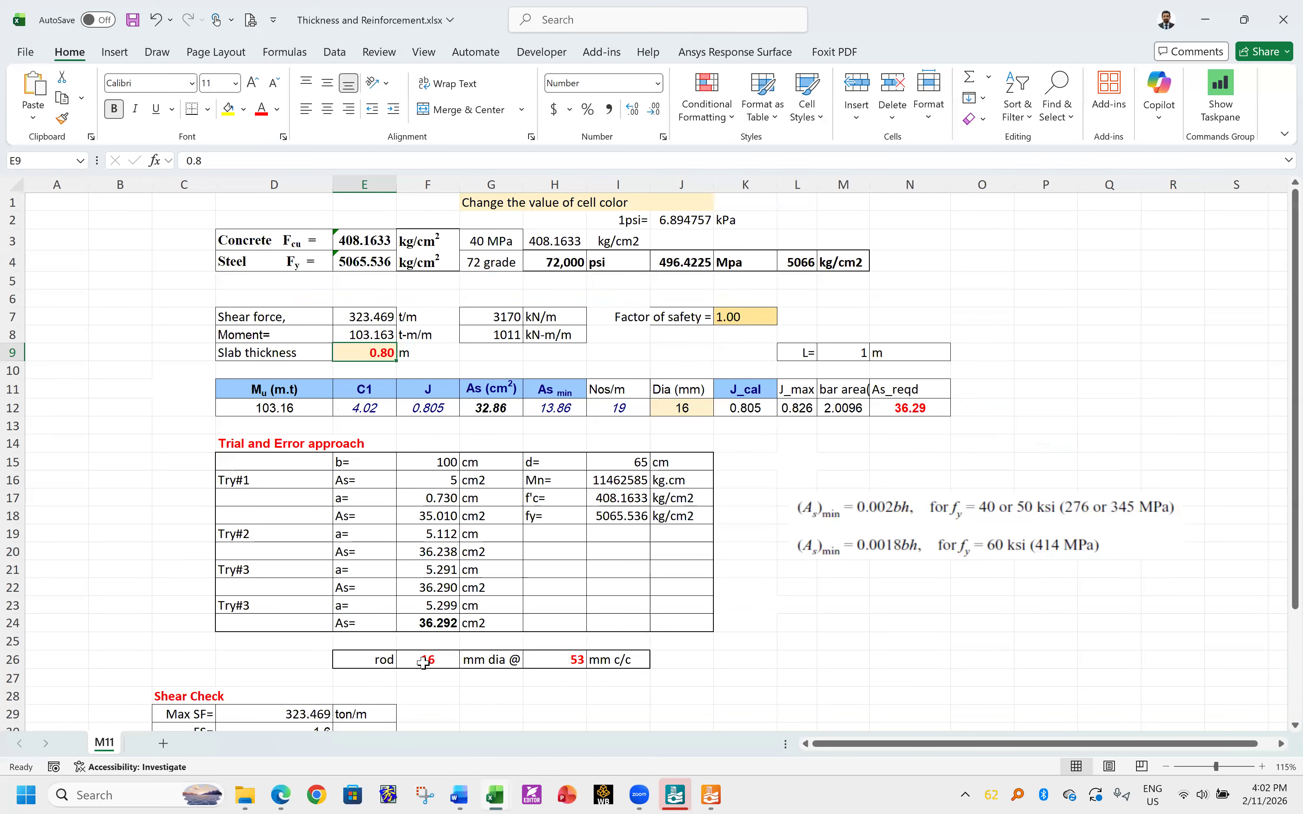
- Inspect the rod diameter and spacing in row 26, try a bar diameter of 20 mm in J12, and set it to 25 mm
{"action": "left_click", "coordinate": [431, 662]}
{"action": "left_click", "coordinate": [584, 662]}
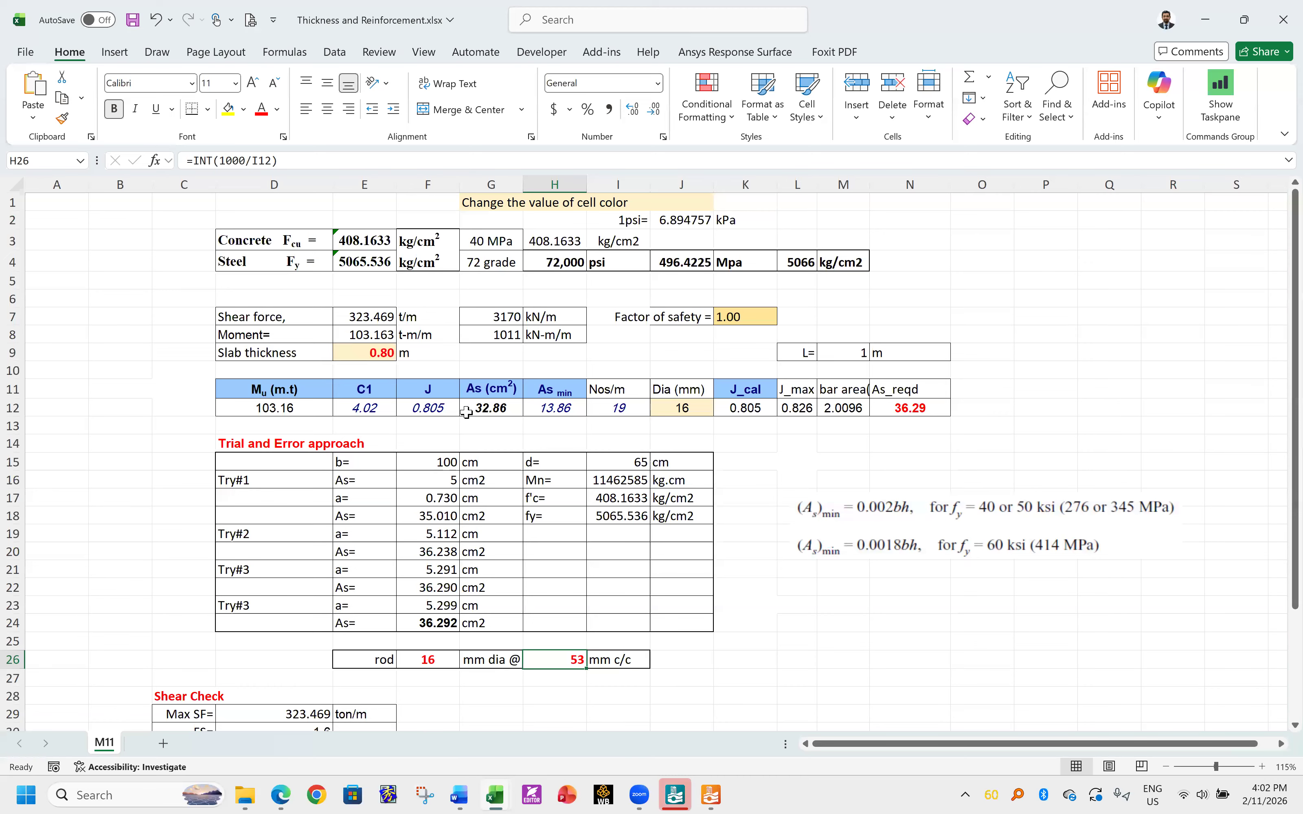
{"action": "left_click", "coordinate": [679, 410]}
{"action": "type", "text": "20"}
{"action": "key", "text": "Return"}
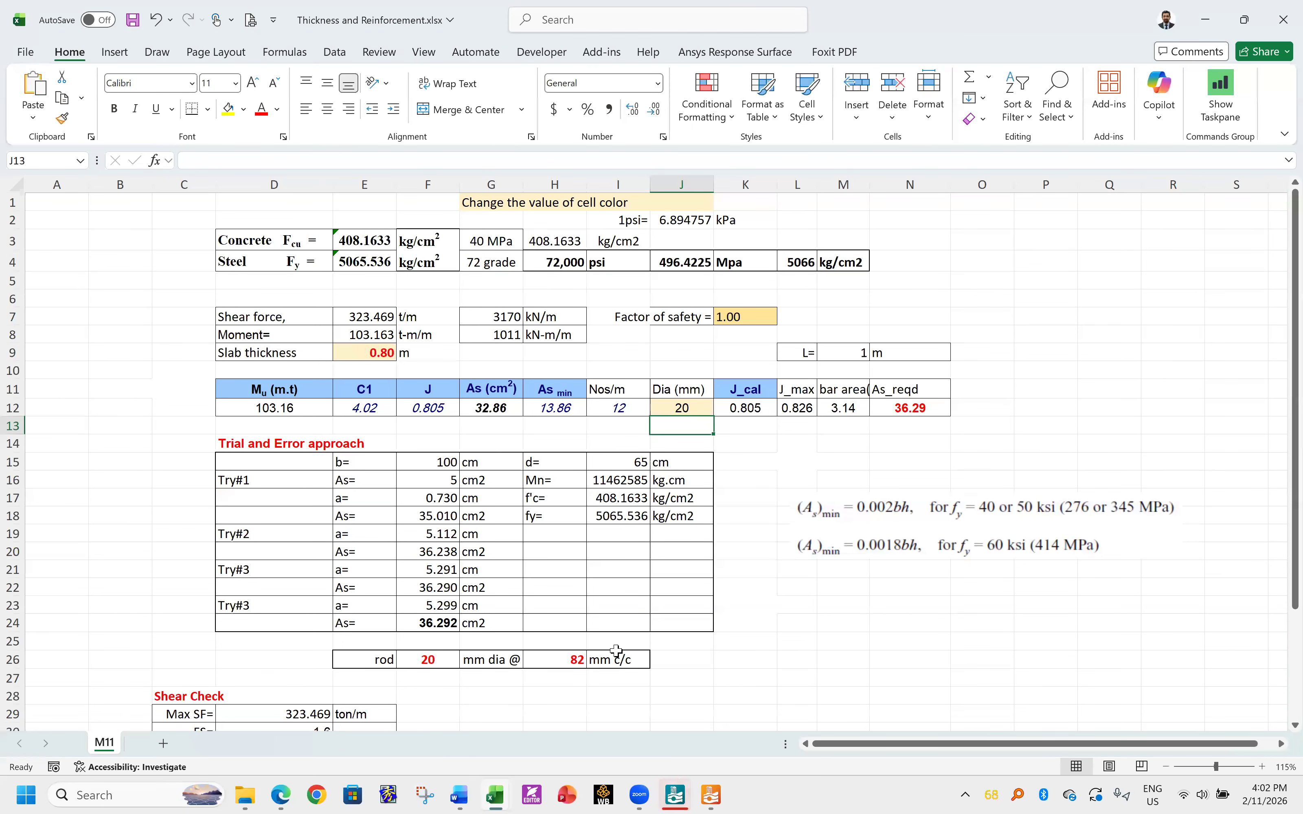
{"action": "key", "text": "Up"}
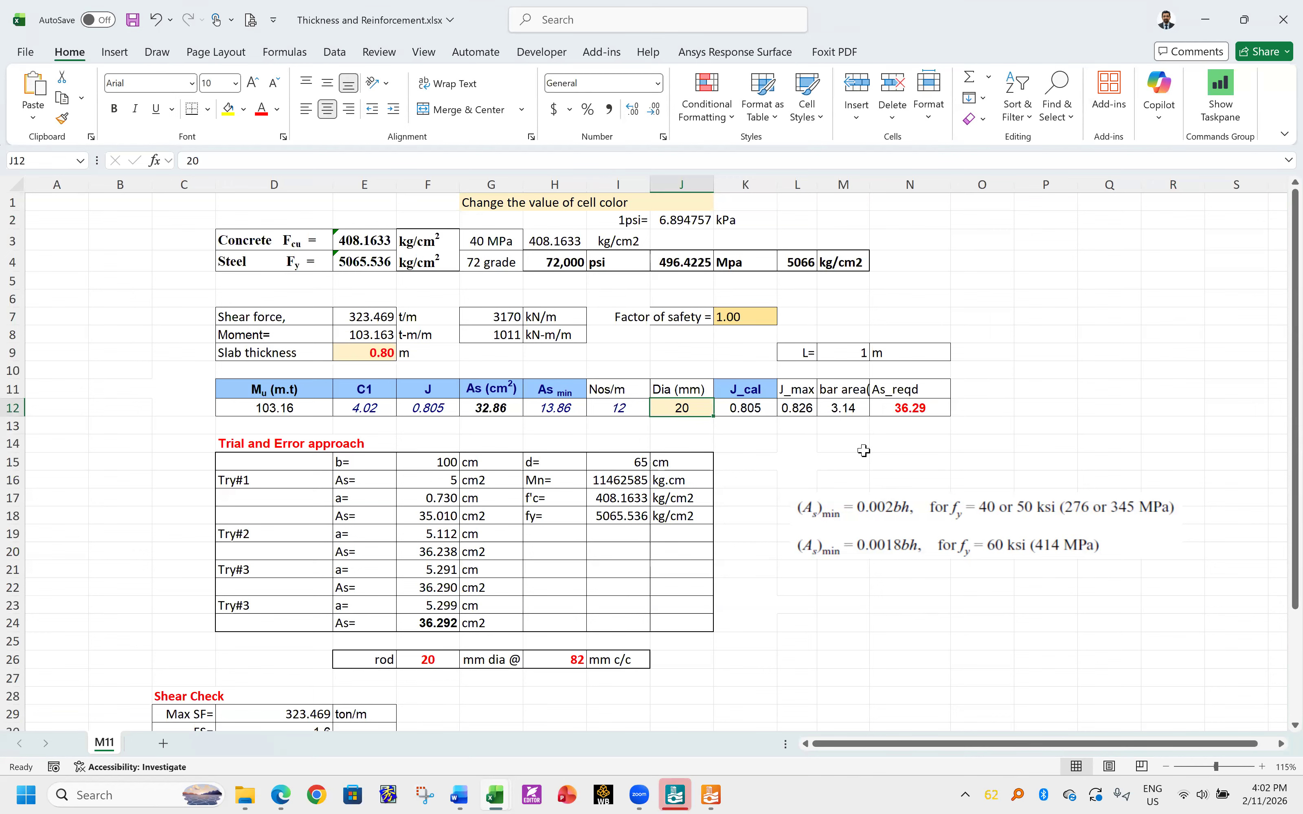
{"action": "type", "text": "25"}
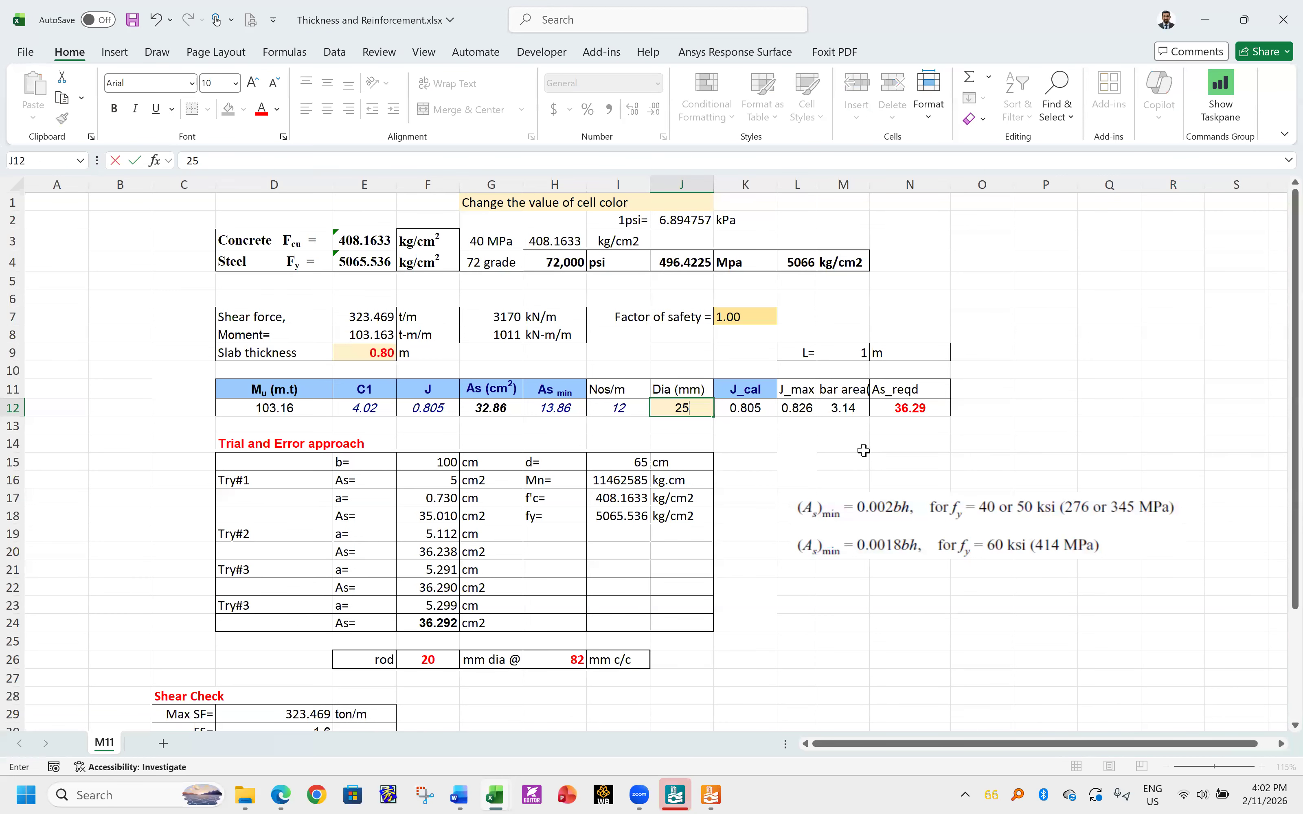
{"action": "key", "text": "Return"}
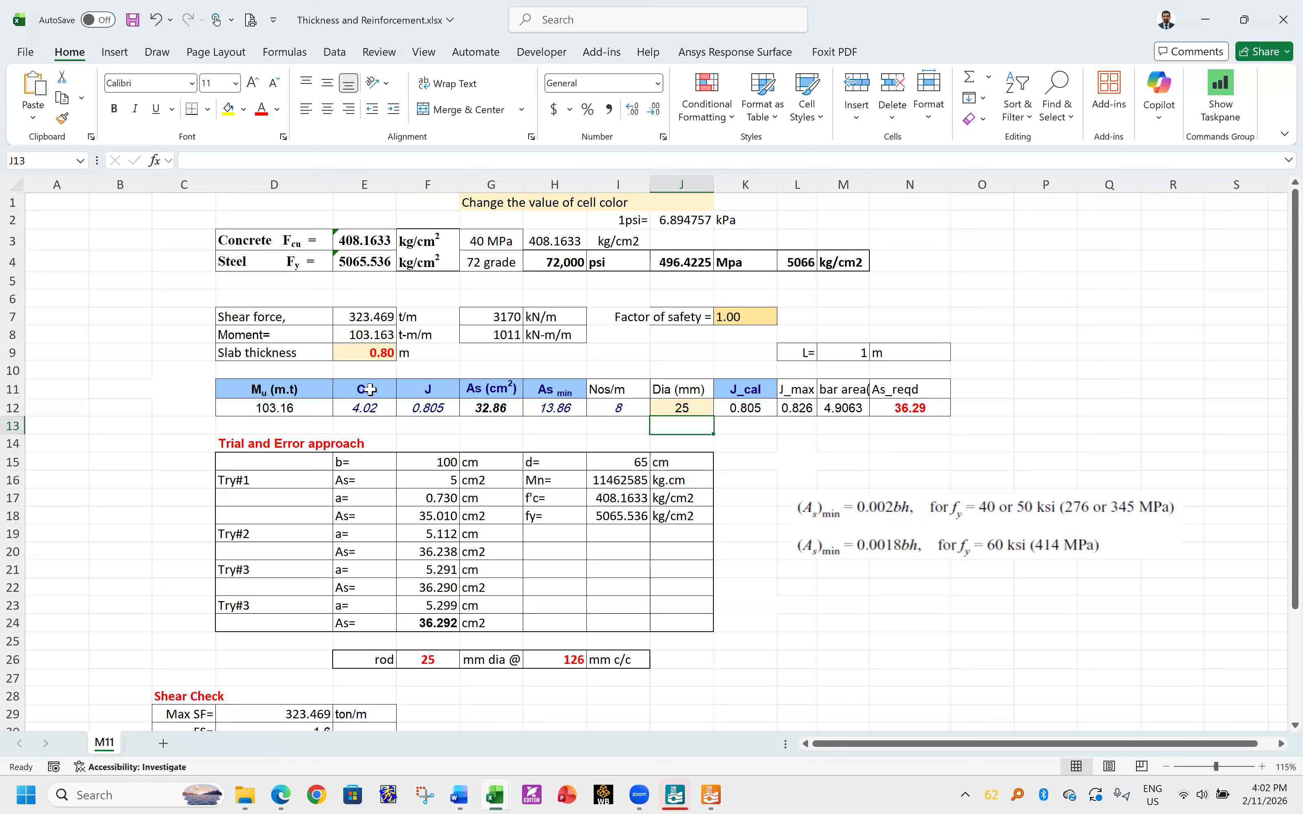
- Try a slab thickness of 1 m in E9, restore it to 0.8 m, and review the rod spacing and shear check
{"action": "left_click", "coordinate": [386, 357]}
{"action": "scroll", "coordinate": [379, 417], "scroll_direction": "down", "scroll_amount": 6}
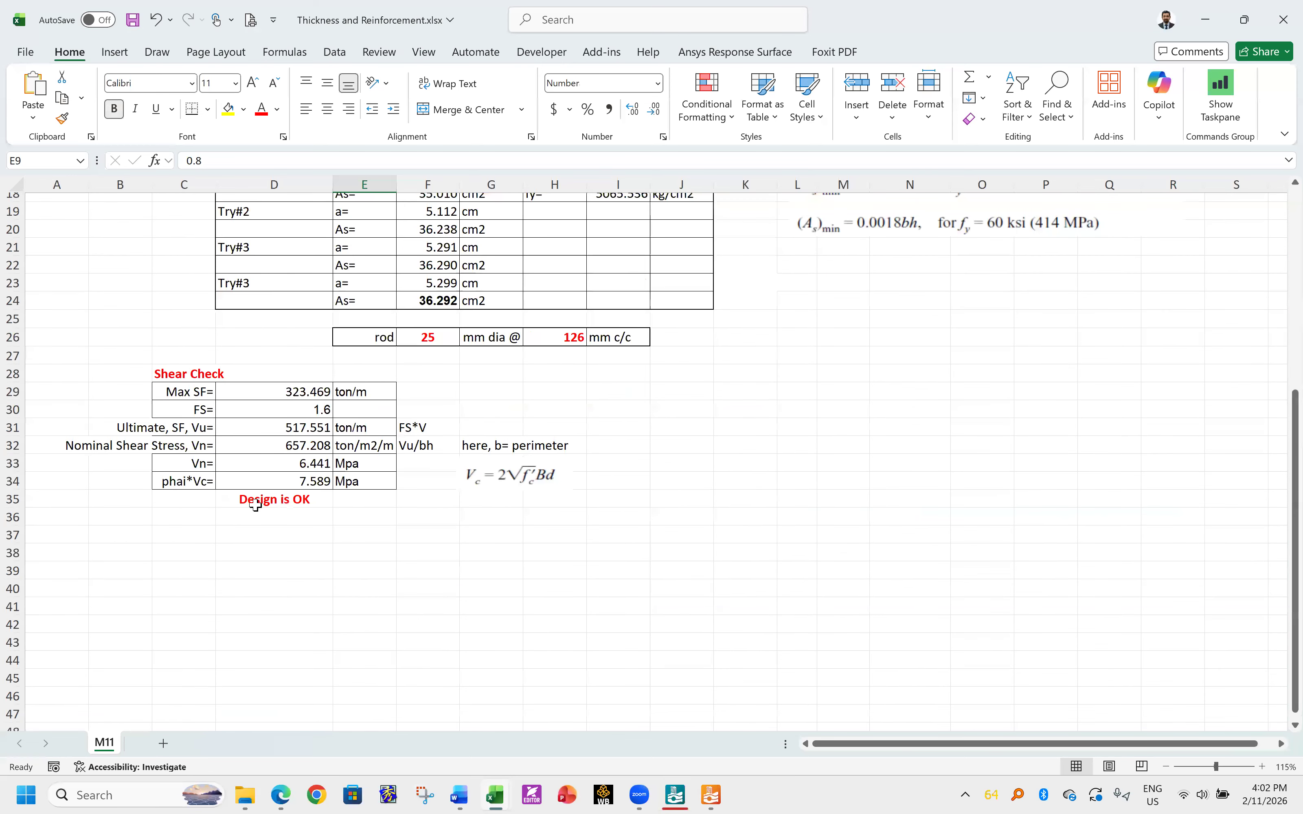
{"action": "left_click", "coordinate": [255, 499]}
{"action": "scroll", "coordinate": [458, 592], "scroll_direction": "up", "scroll_amount": 6}
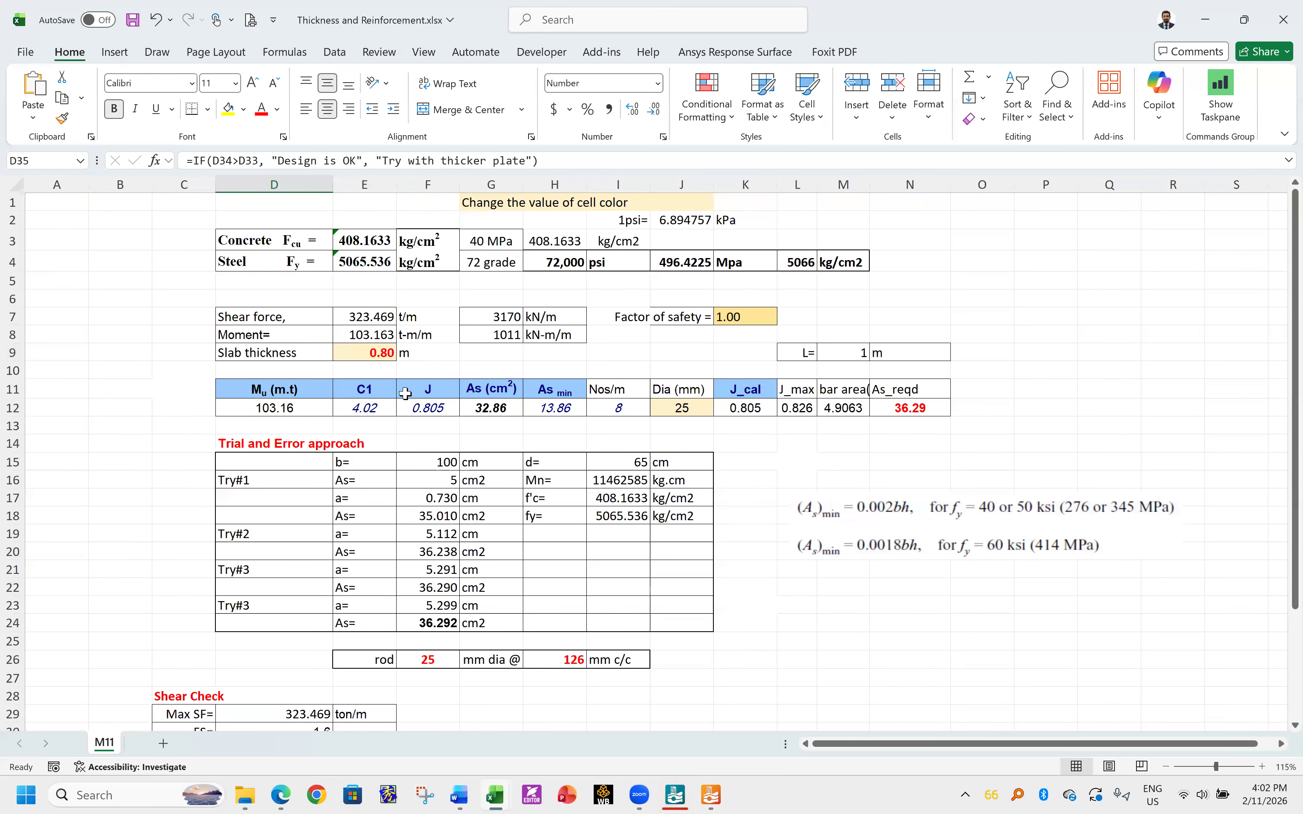
{"action": "left_click", "coordinate": [388, 355]}
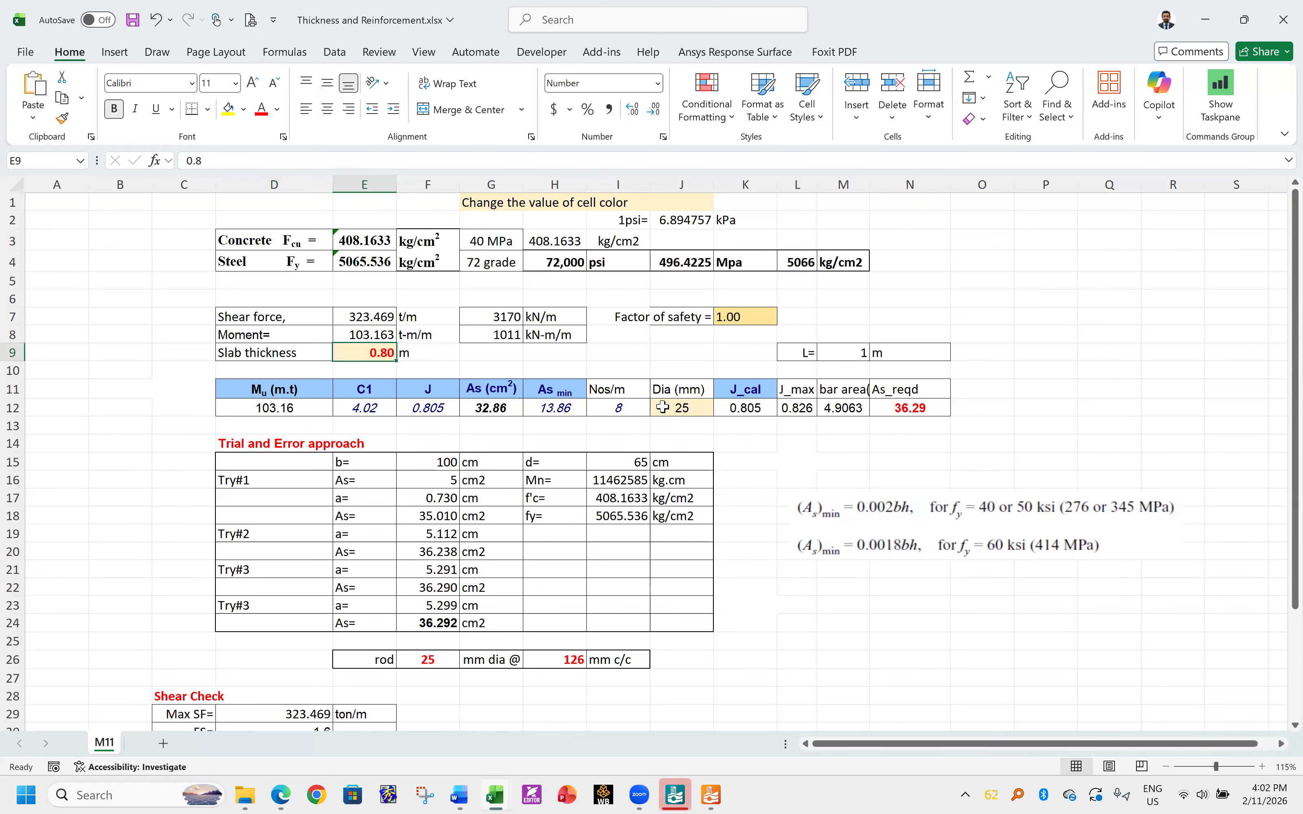
{"action": "type", "text": "1"}
{"action": "key", "text": "Return"}
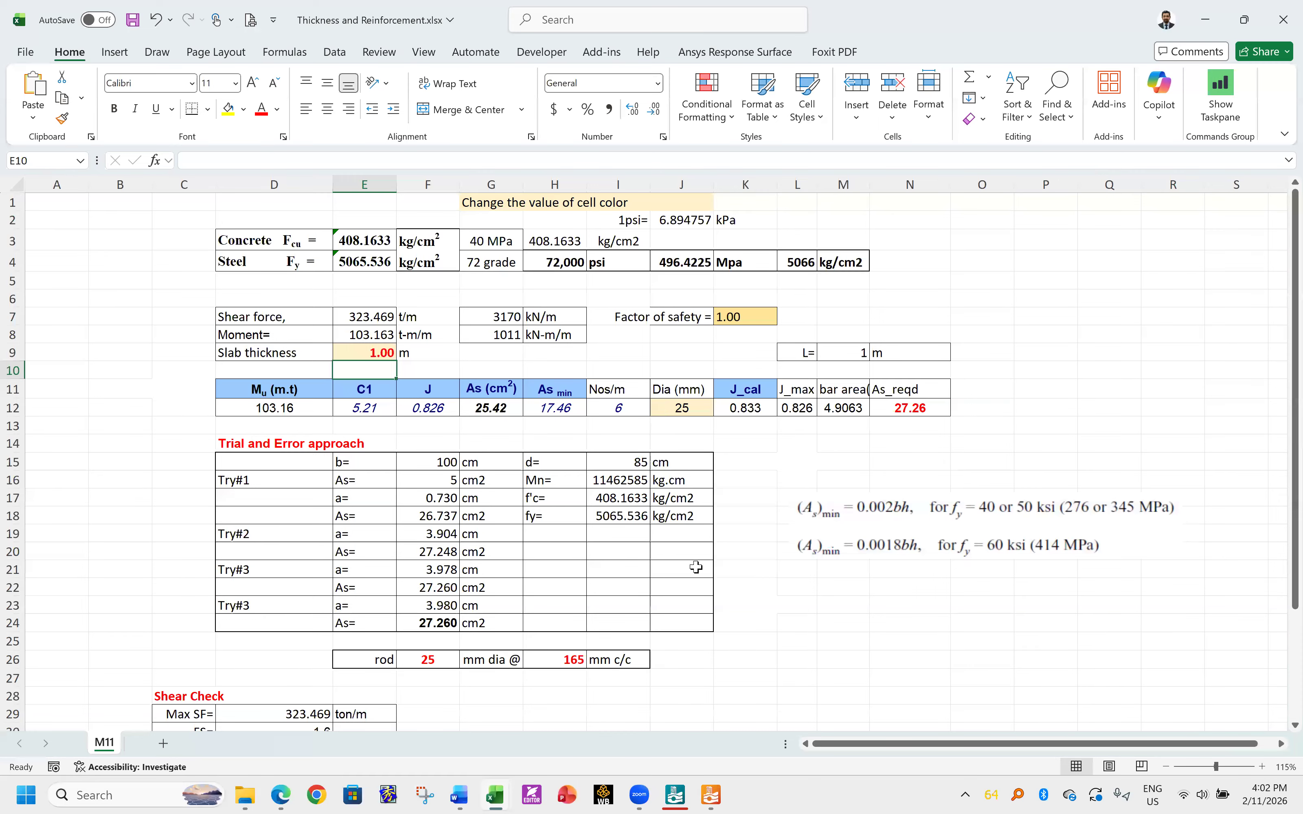
{"action": "left_click", "coordinate": [374, 352]}
{"action": "type", "text": "0.8"}
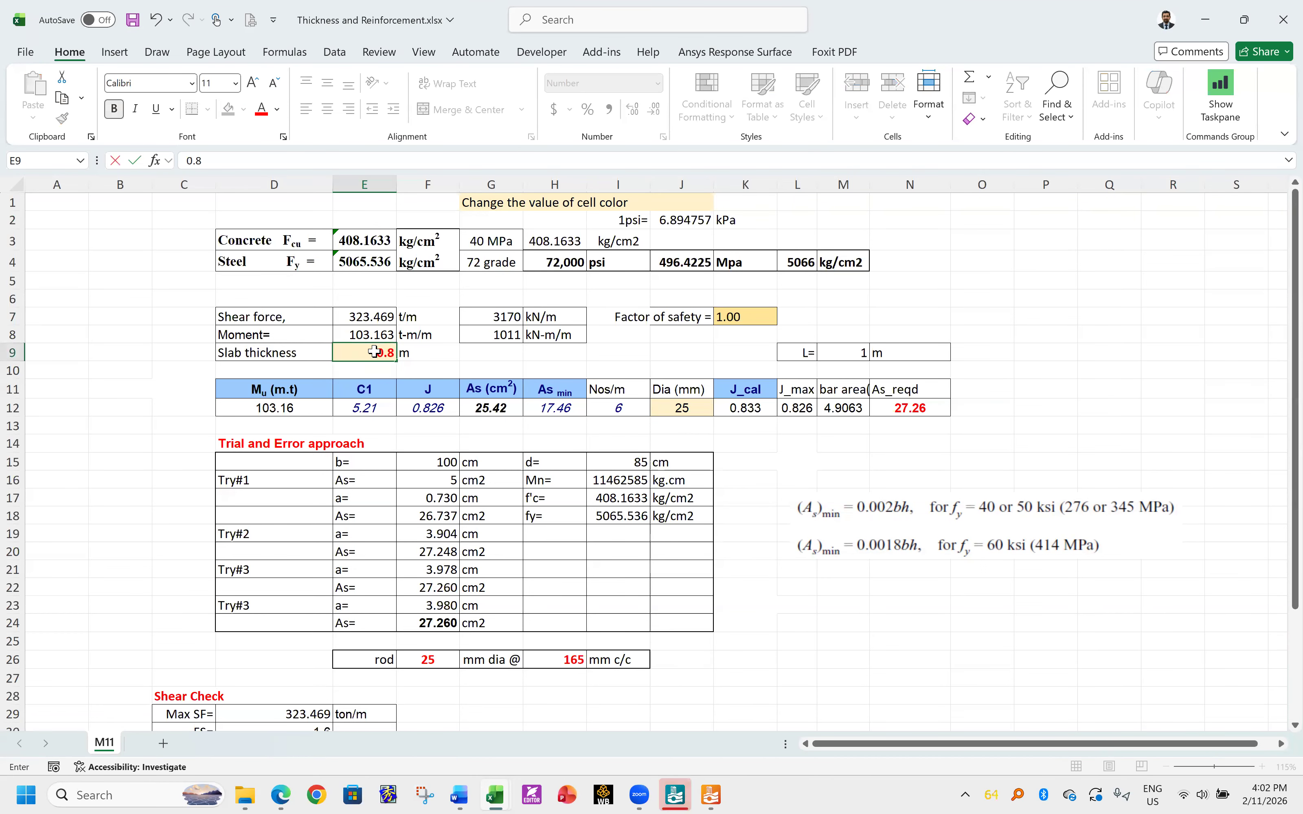
{"action": "key", "text": "Return"}
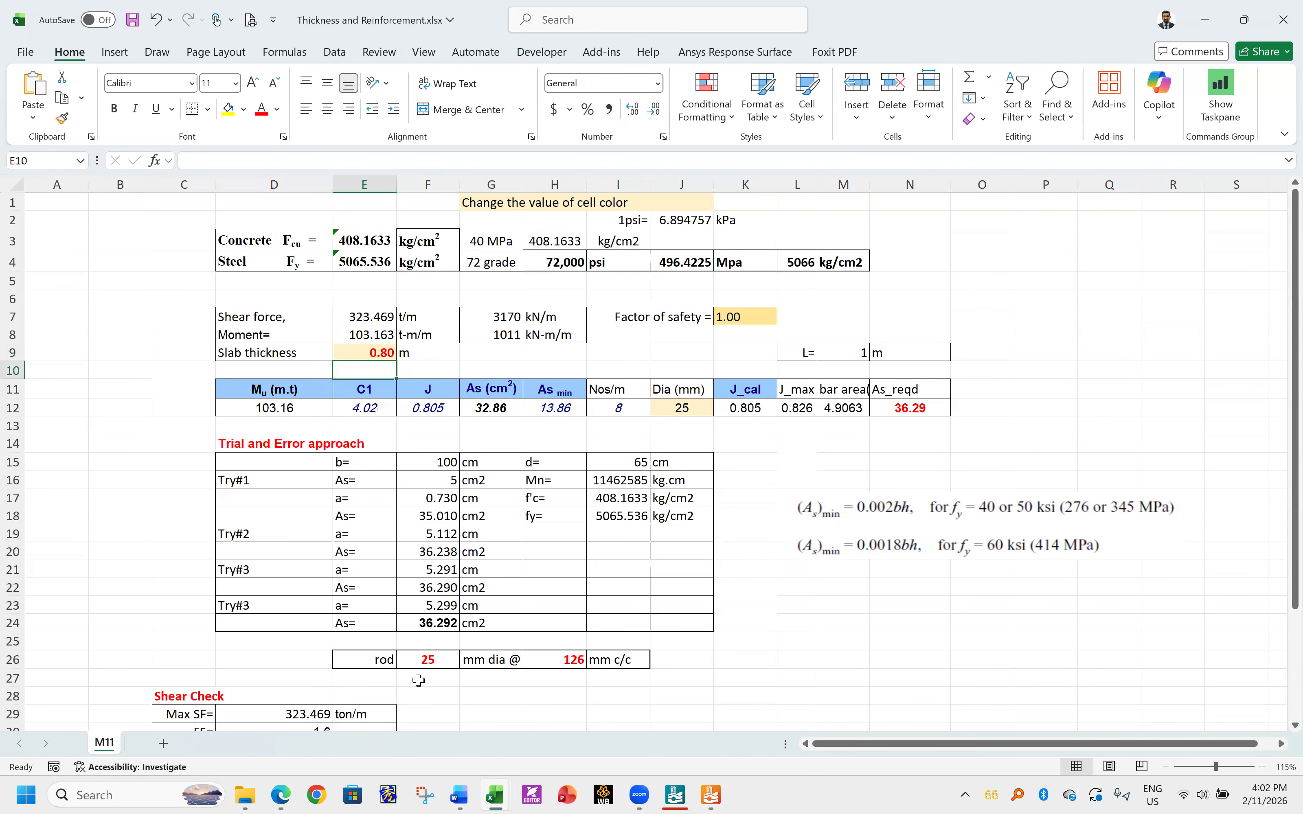
{"action": "left_click", "coordinate": [439, 662]}
{"action": "left_click", "coordinate": [575, 658]}
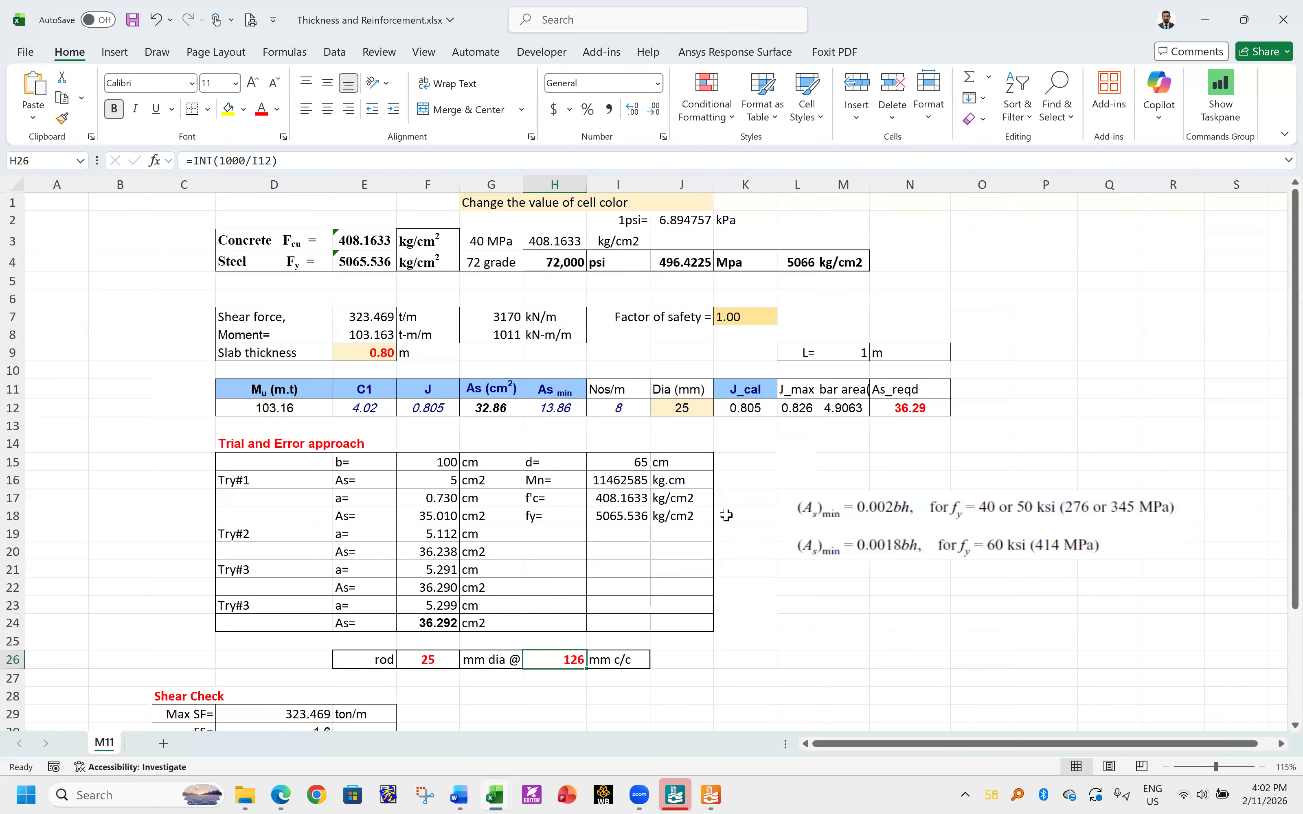
{"action": "scroll", "coordinate": [726, 512], "scroll_direction": "down", "scroll_amount": 2}
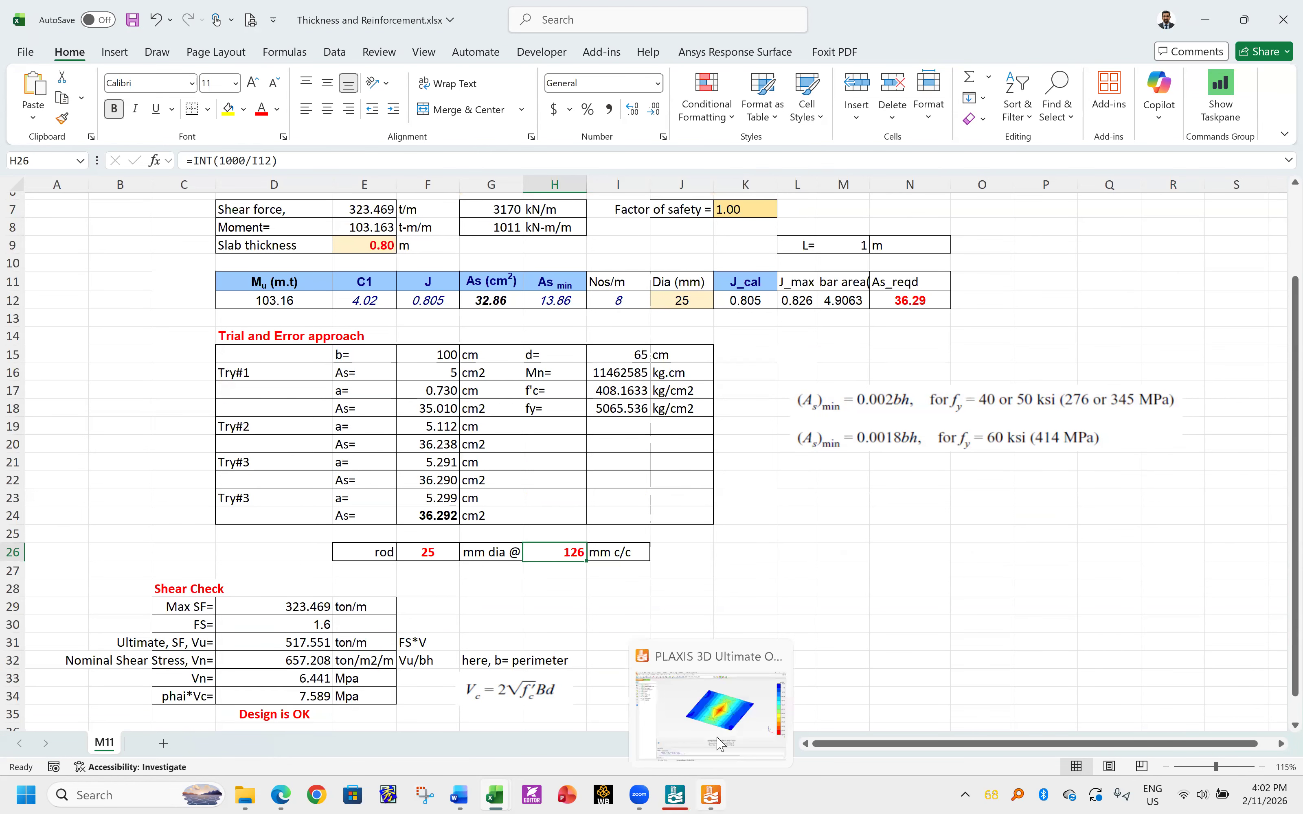
- Switch to PLAXIS 3D Output and close it, save the Pile Foundation project in PLAXIS 3D, and exit the program
{"action": "left_click", "coordinate": [718, 716]}
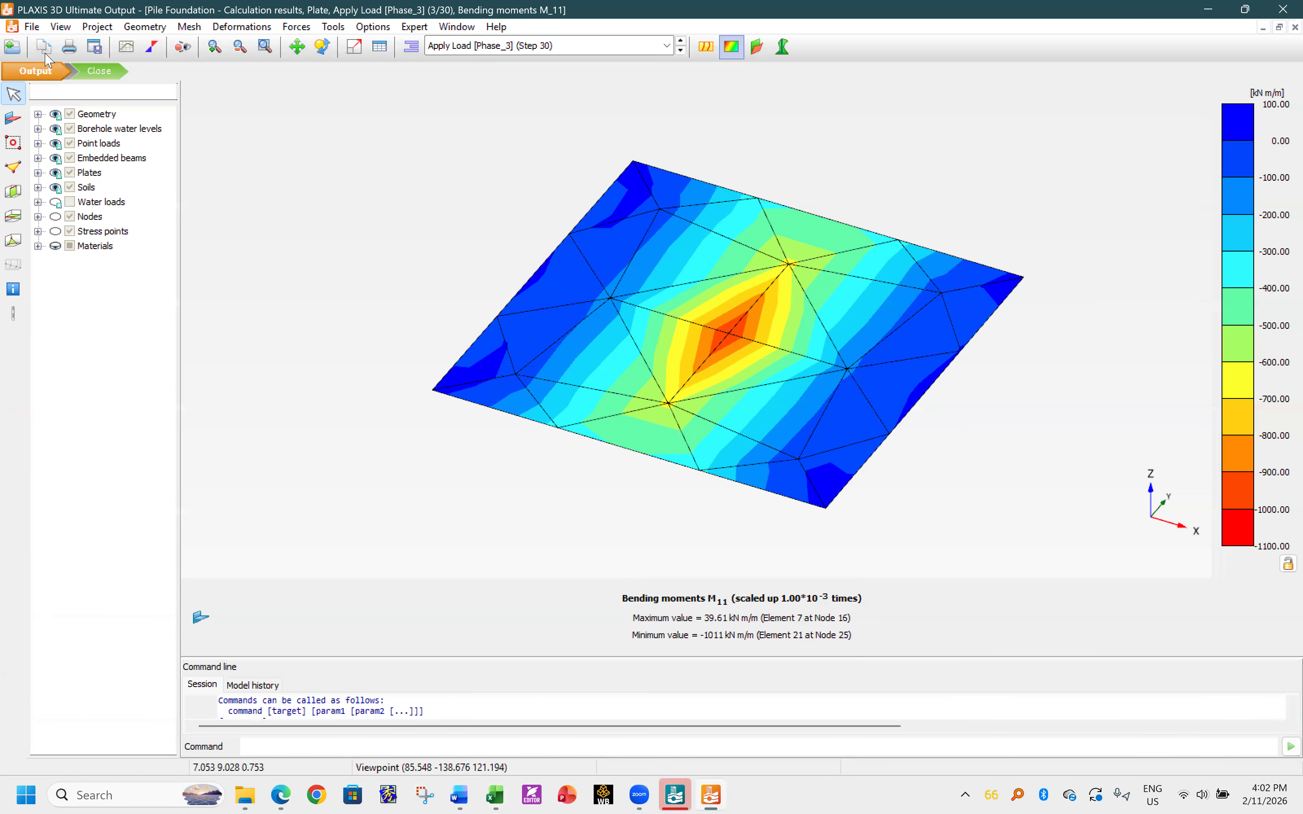
{"action": "left_click", "coordinate": [100, 70]}
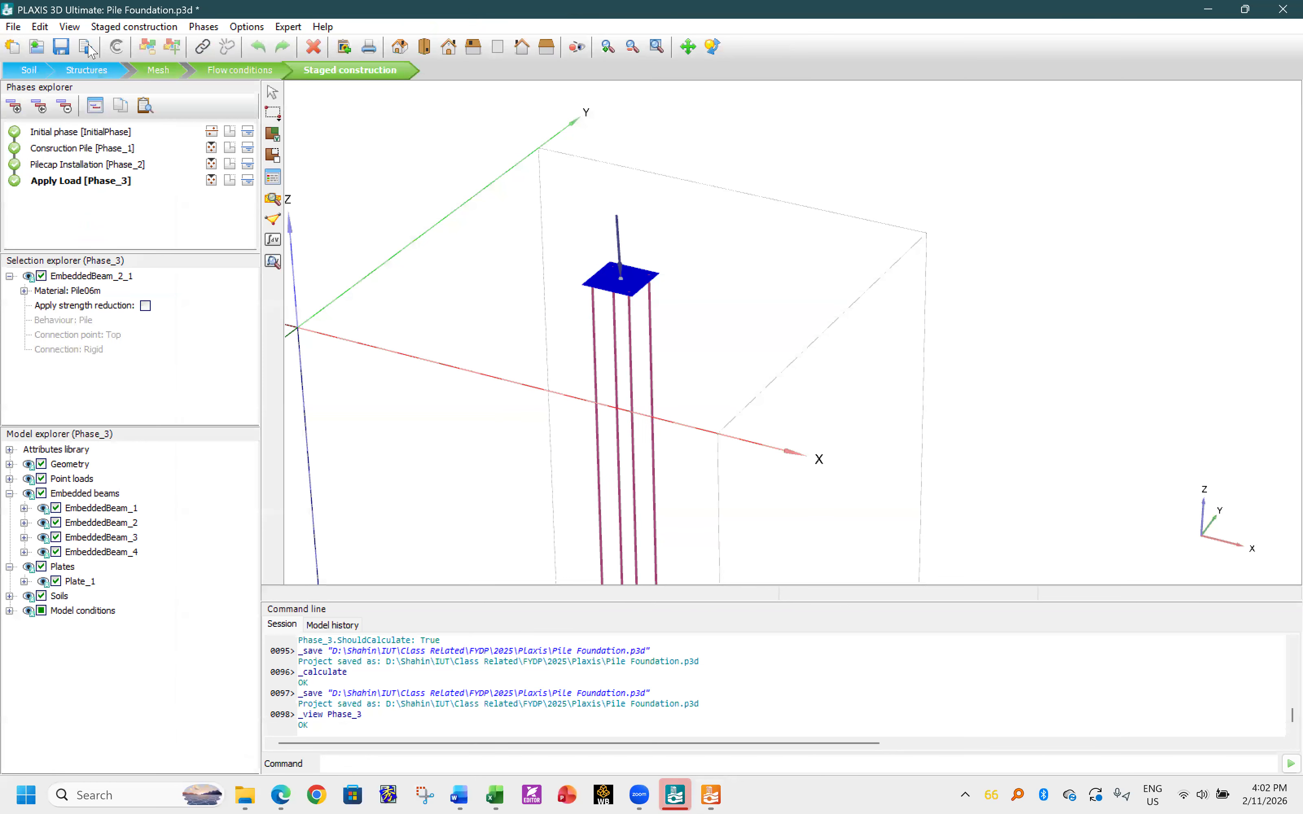
{"action": "left_click", "coordinate": [61, 49]}
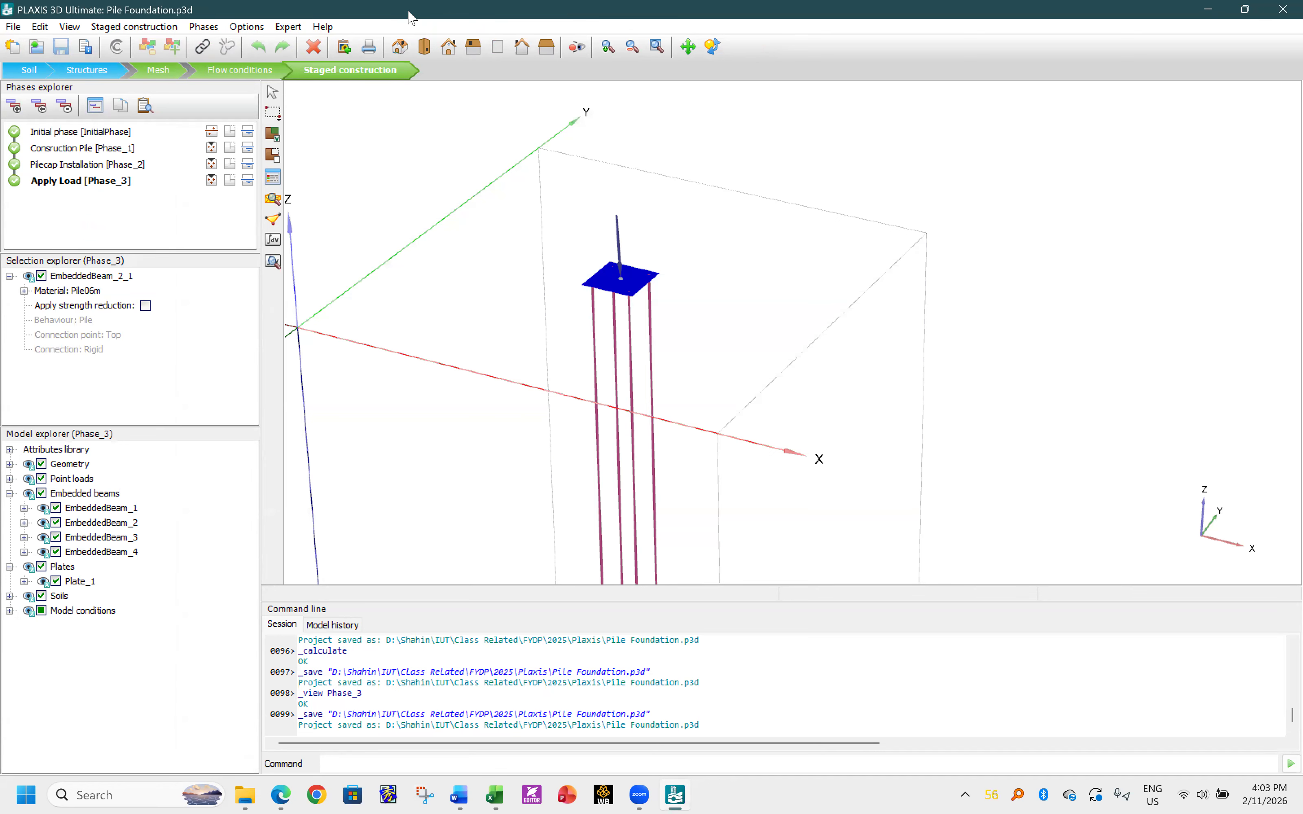
{"action": "key", "text": "super+Down"}
{"action": "left_click_drag", "start_coordinate": [450, 51], "coordinate": [336, 128]}
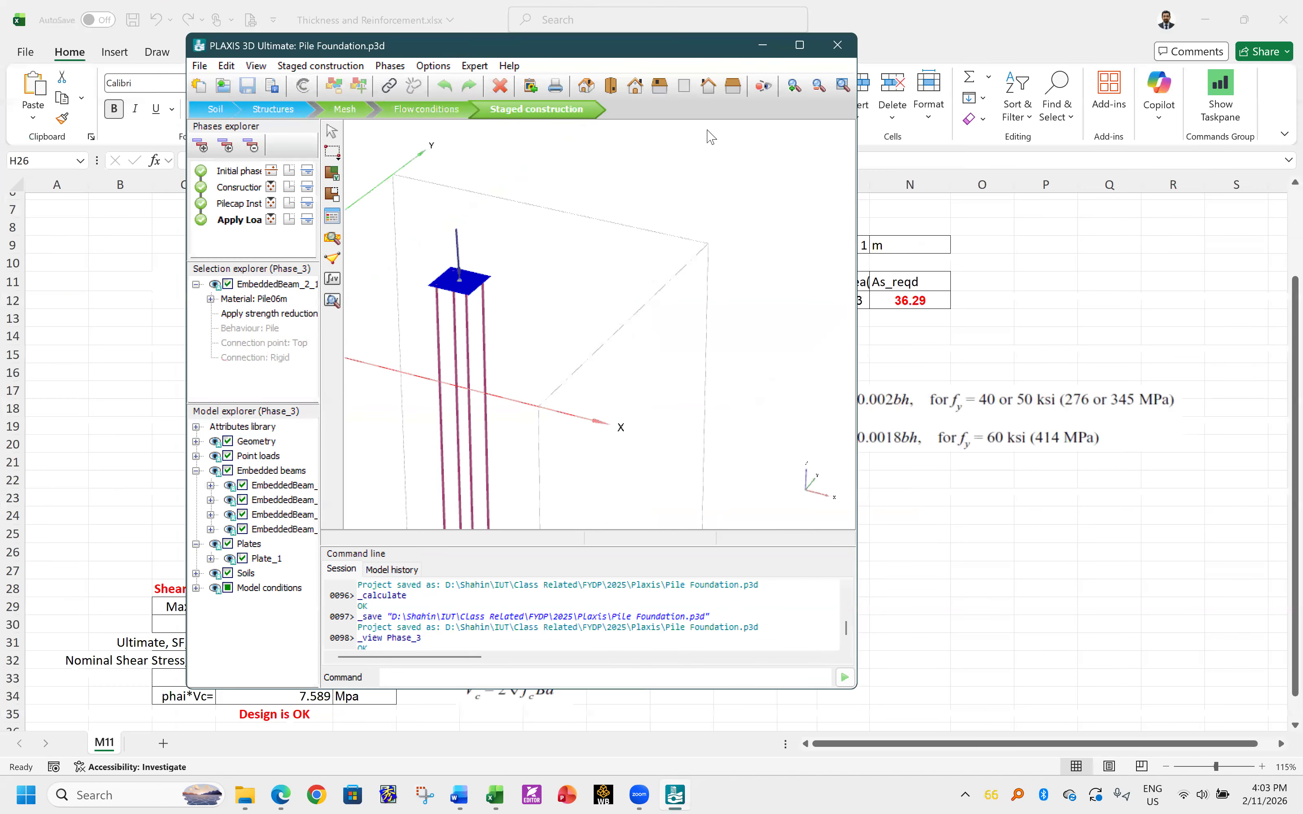
{"action": "left_click", "coordinate": [727, 121]}
{"action": "left_click", "coordinate": [784, 619]}
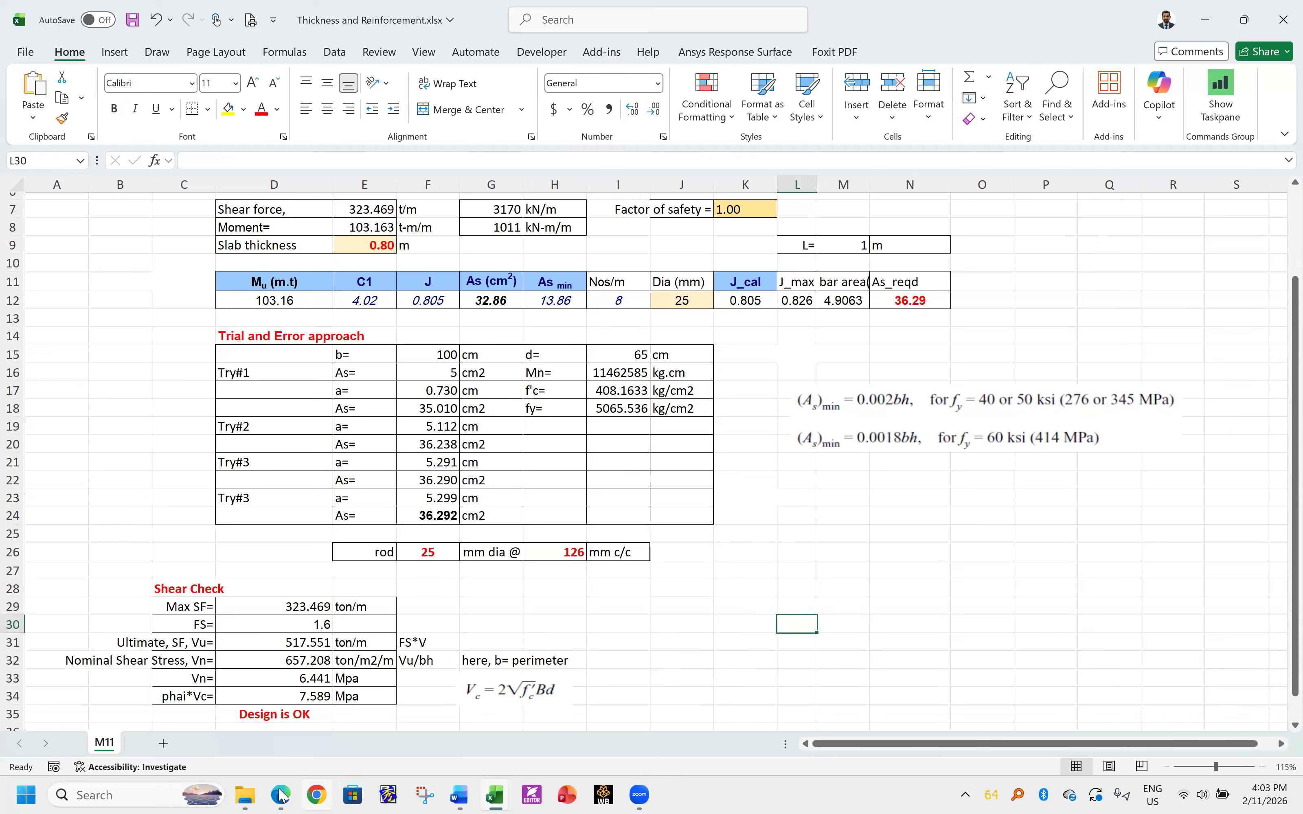
- Reopen Pile Foundation.p3d from the Plaxis folder in PLAXIS 3D and maximize the program window
{"action": "mouse_move", "coordinate": [471, 796]}
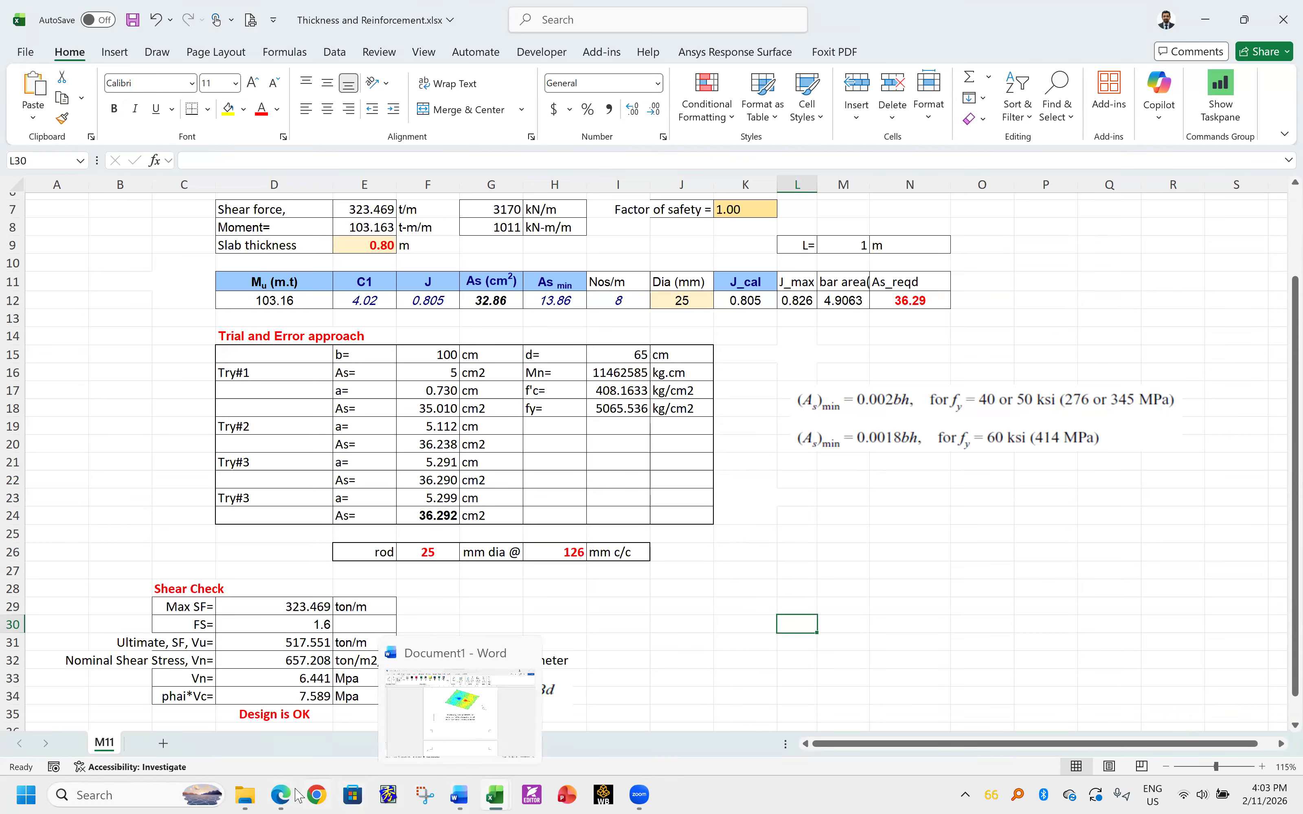
{"action": "mouse_move", "coordinate": [284, 796]}
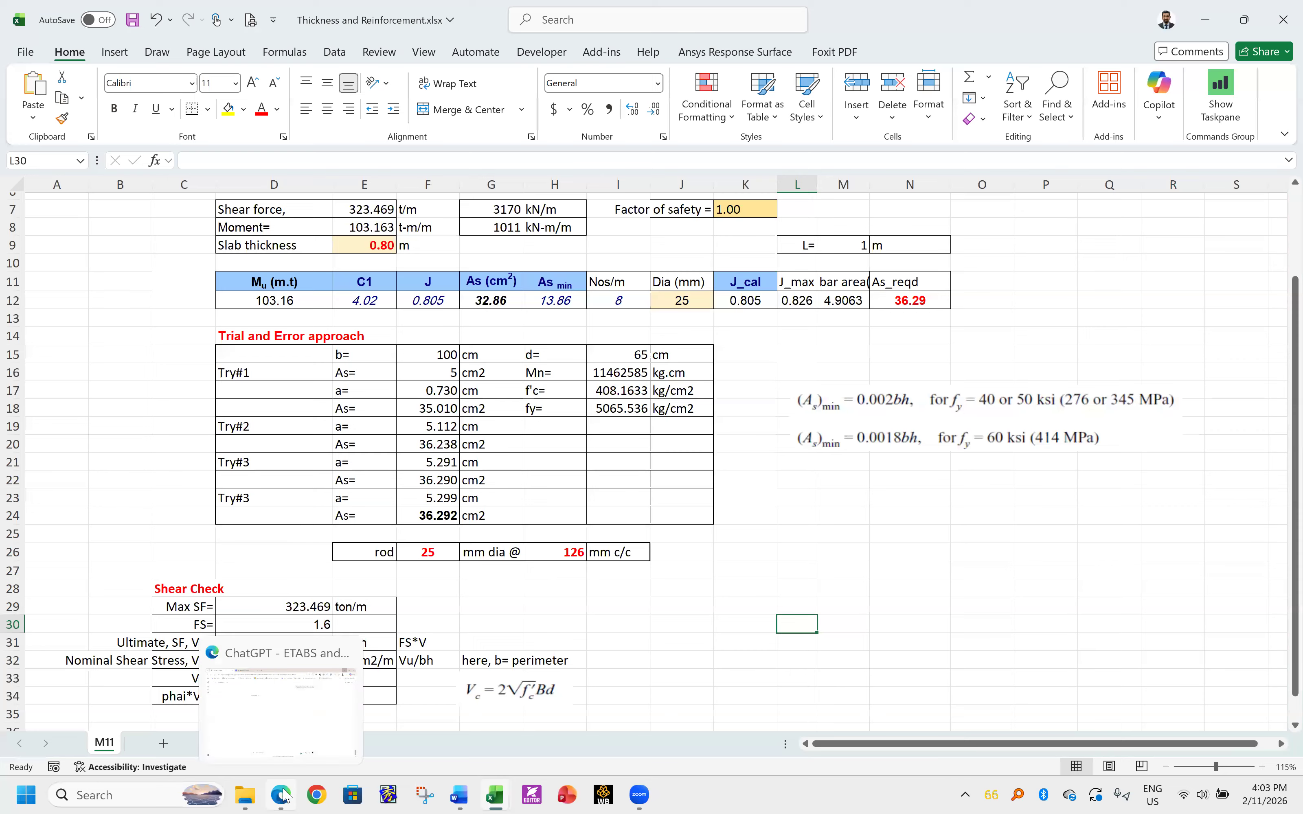
{"action": "left_click", "coordinate": [246, 792]}
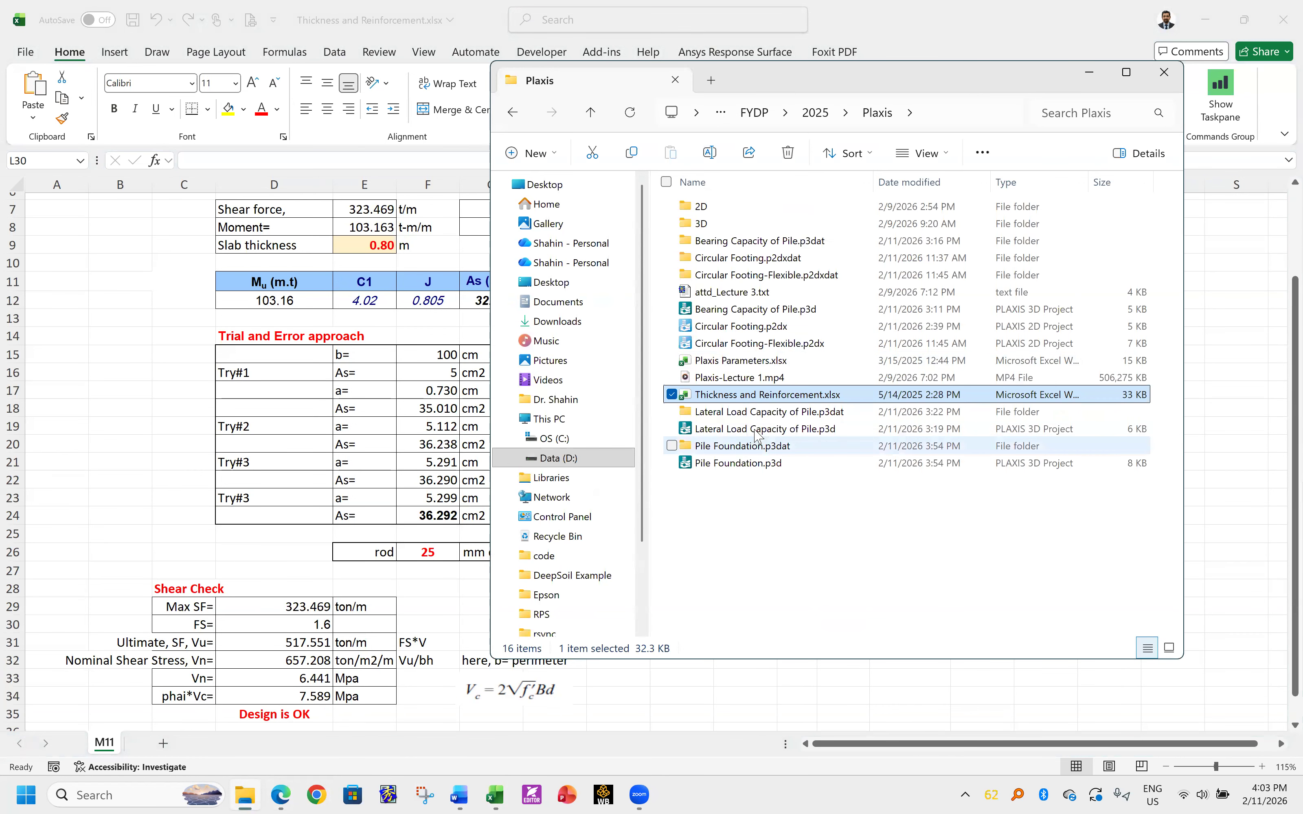
{"action": "left_click", "coordinate": [736, 465]}
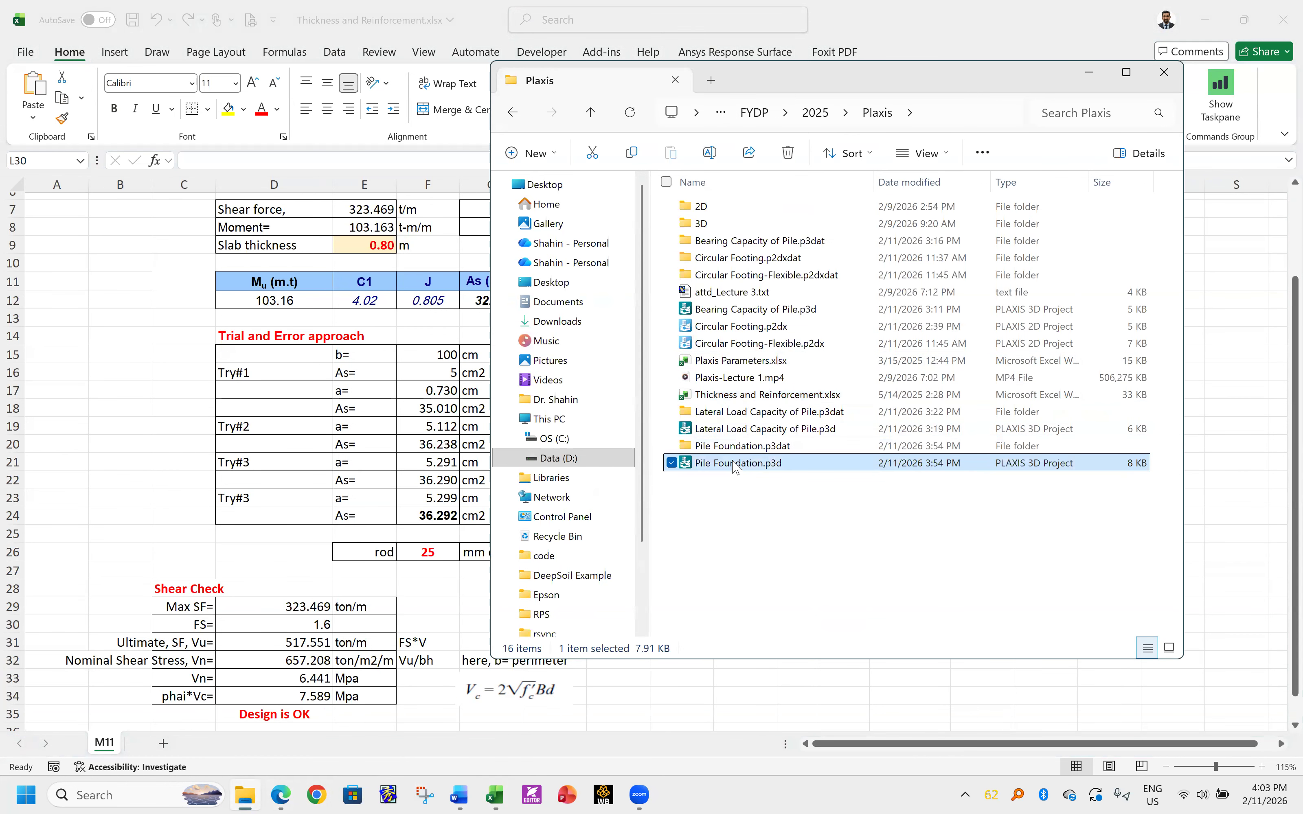
{"action": "left_click", "coordinate": [677, 494]}
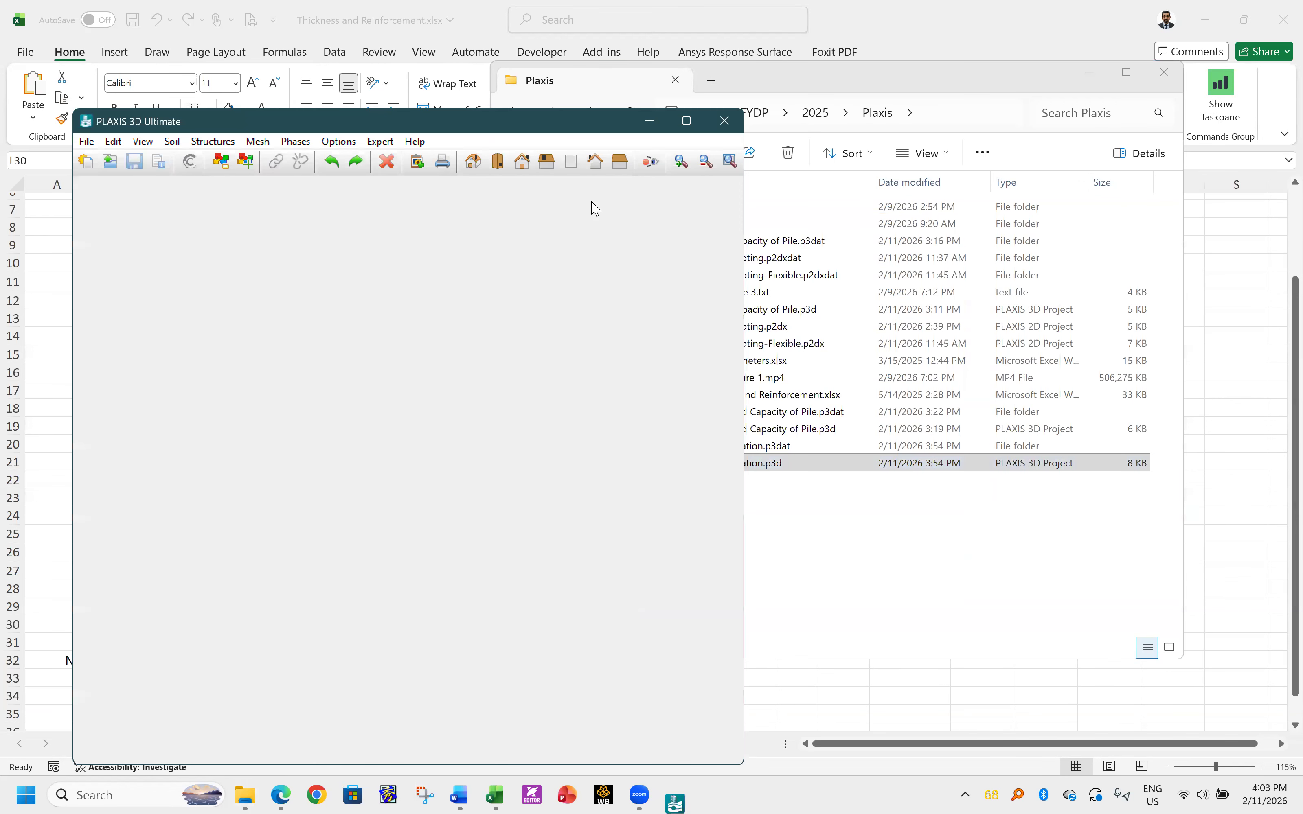
{"action": "left_click", "coordinate": [682, 121]}
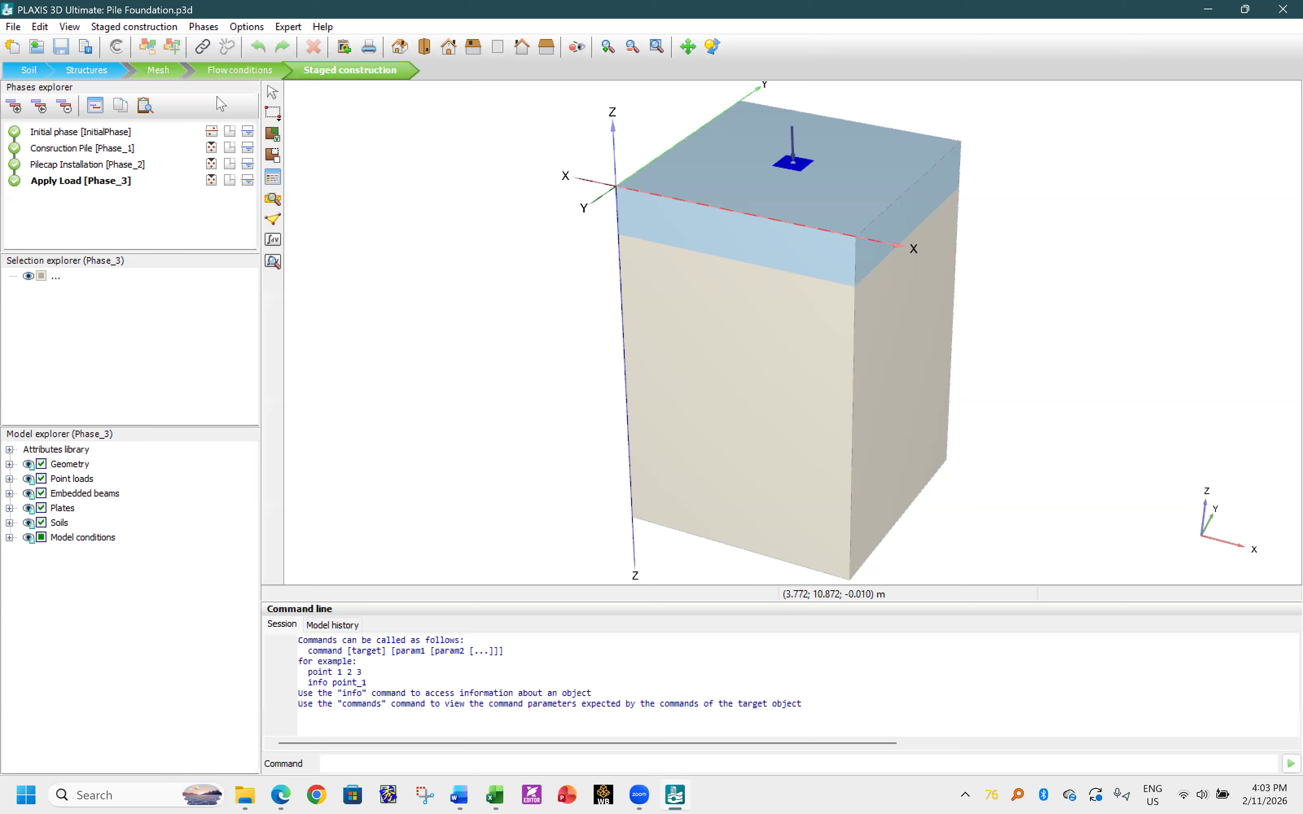
- Save a copy of the Pile Foundation project as Mat Foundation.p3d in the Plaxis folder
{"action": "left_click", "coordinate": [15, 28]}
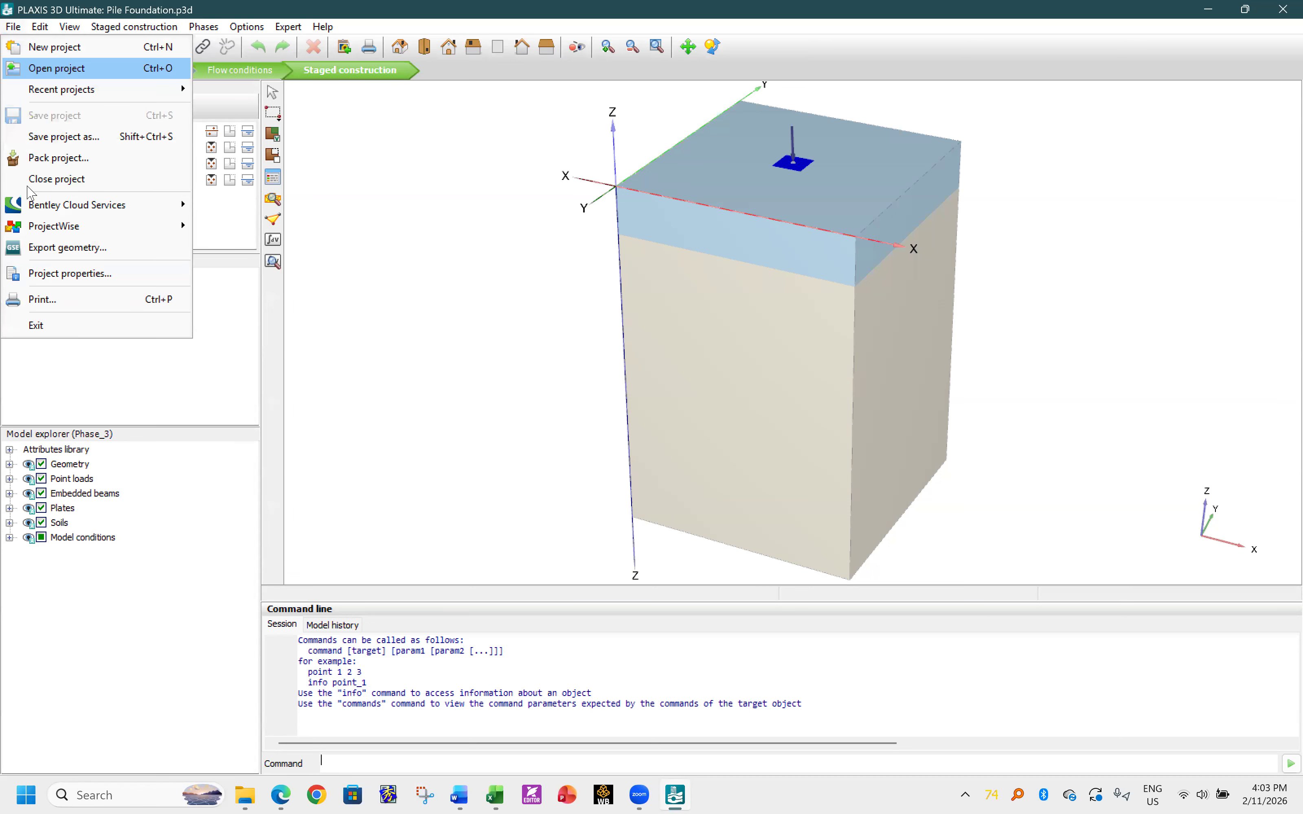
{"action": "left_click", "coordinate": [48, 137]}
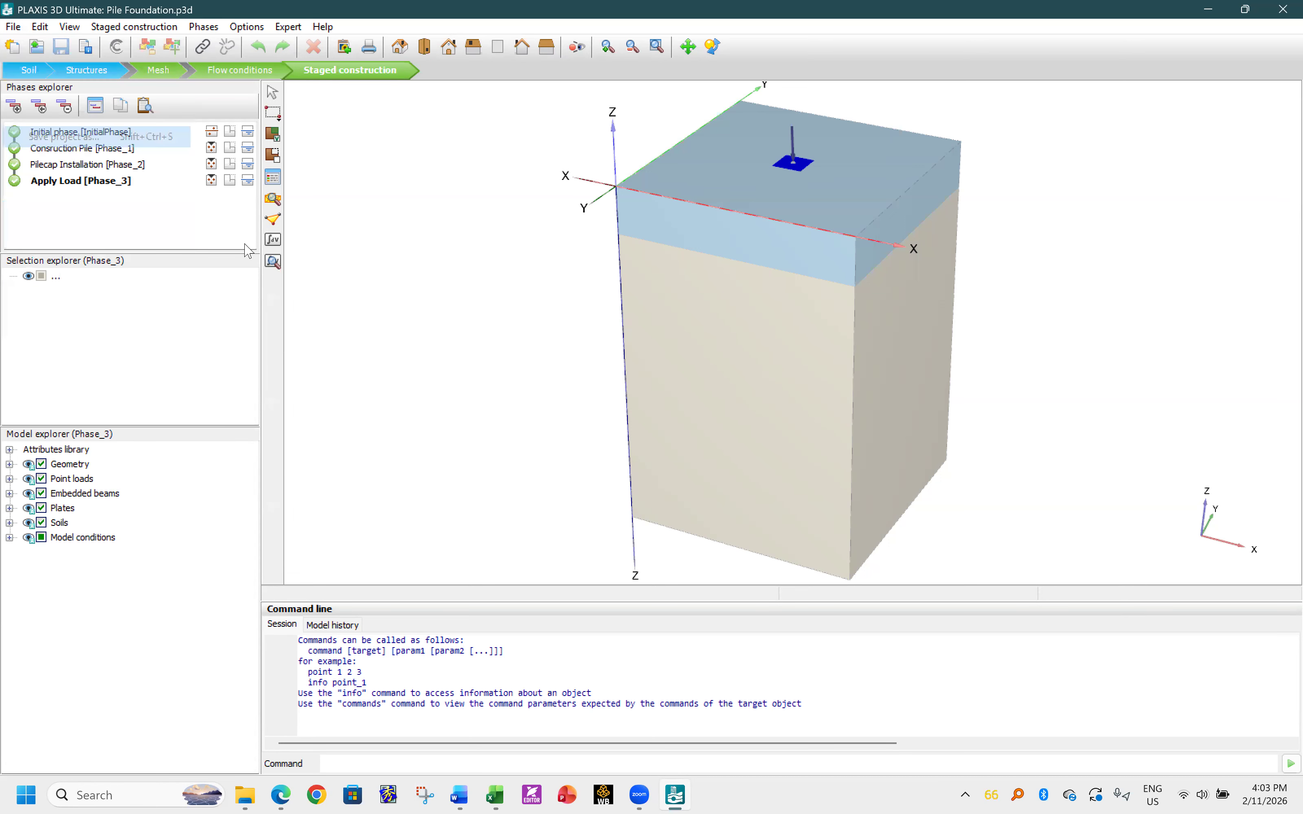
{"action": "left_click_drag", "start_coordinate": [129, 307], "coordinate": [106, 310]}
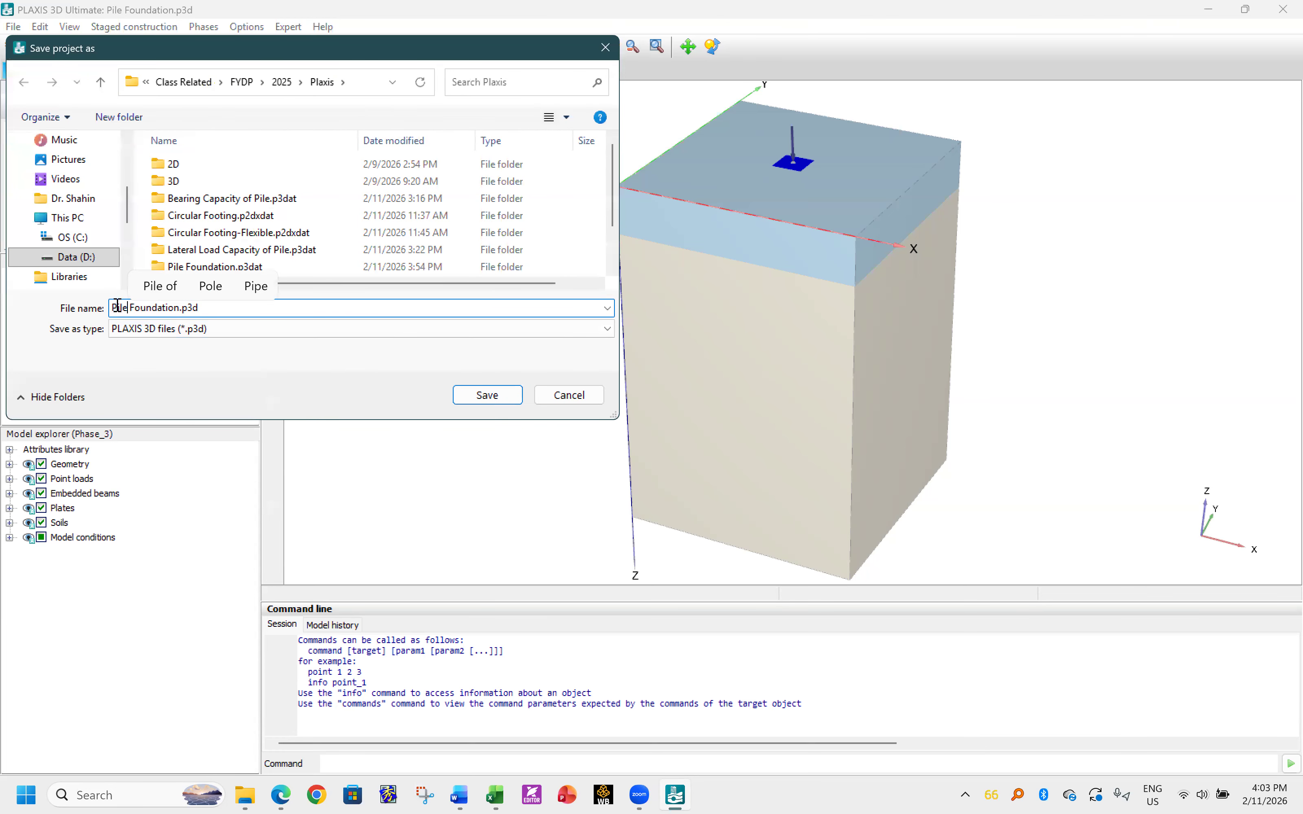
{"action": "type", "text": "Mat"}
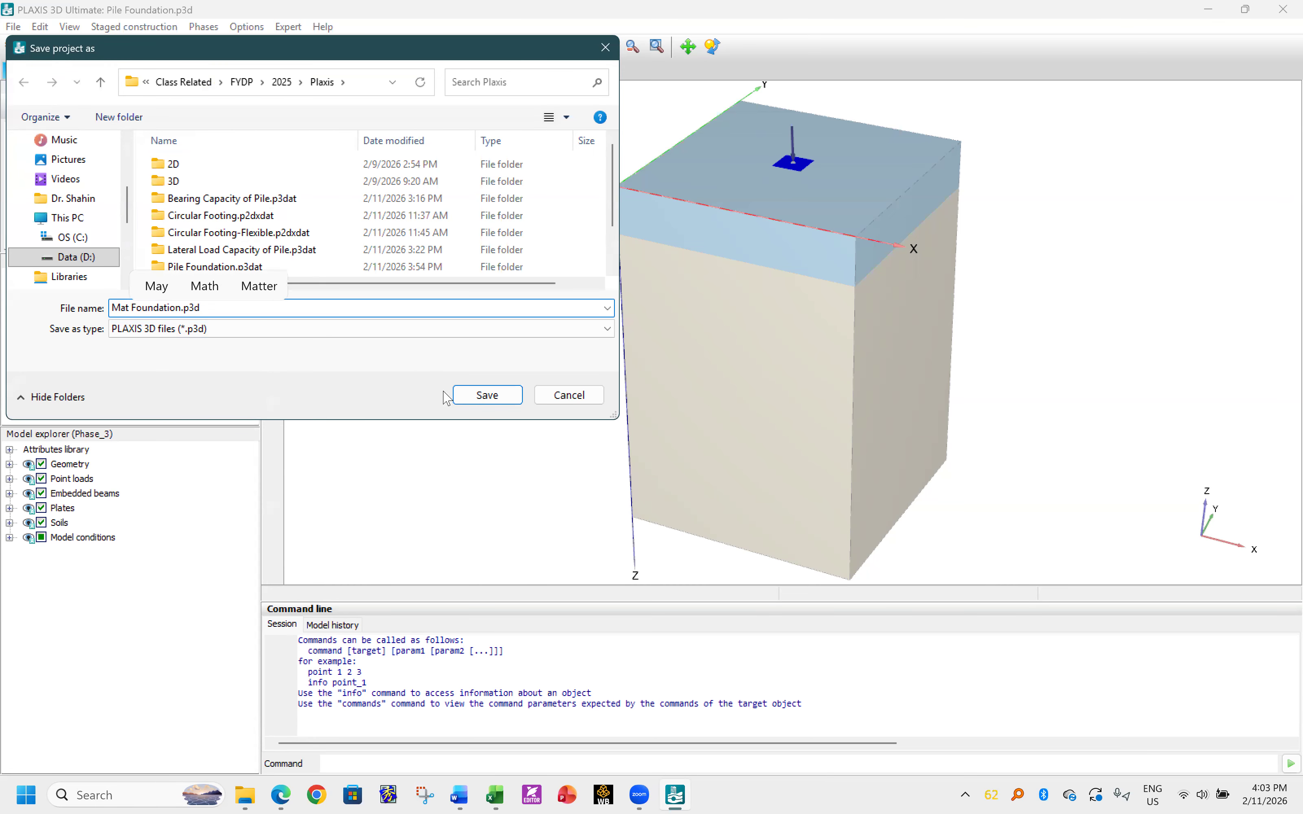
{"action": "left_click", "coordinate": [489, 395]}
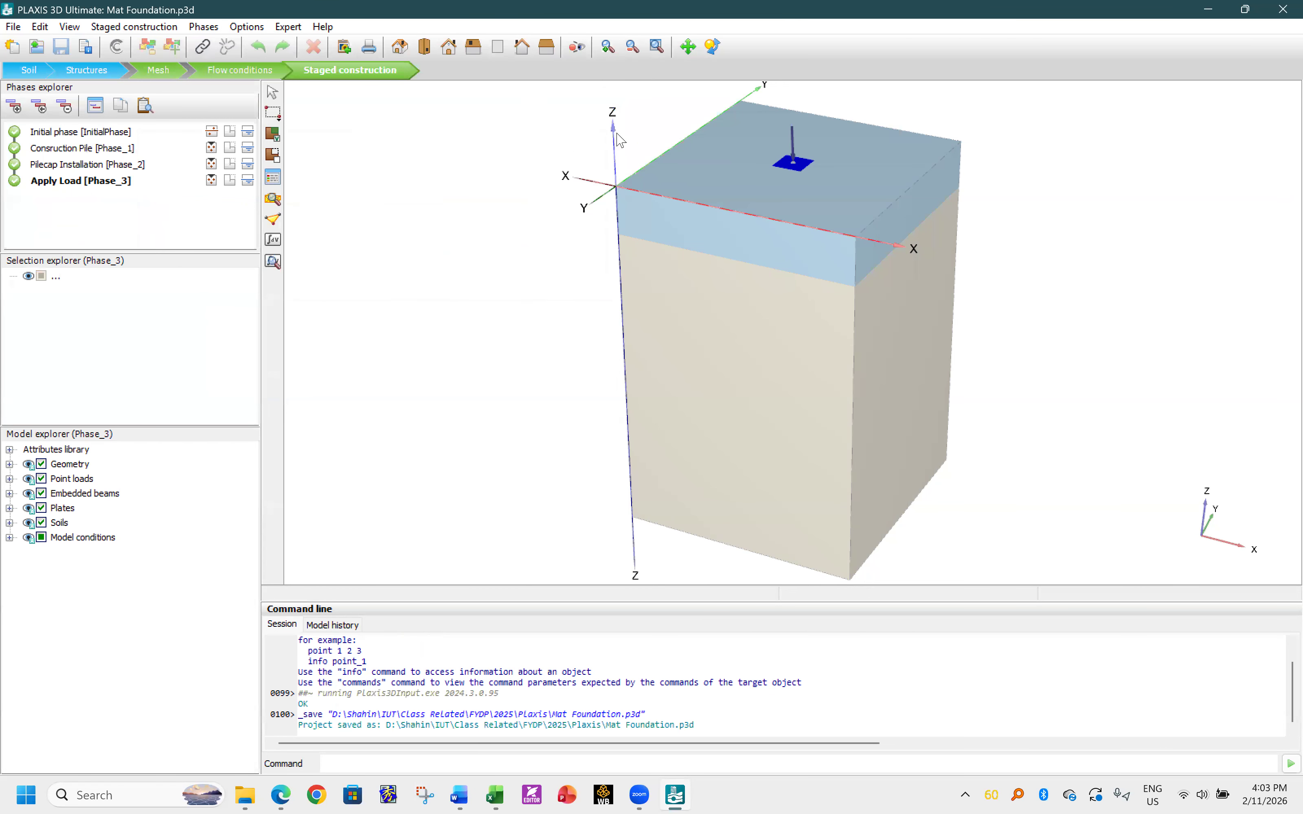
- Go to the Structures mode of the Mat Foundation model to show the pile cap plate and its piles
{"action": "scroll", "coordinate": [673, 147], "scroll_direction": "up", "scroll_amount": 2}
{"action": "scroll", "coordinate": [688, 150], "scroll_direction": "down", "scroll_amount": 1}
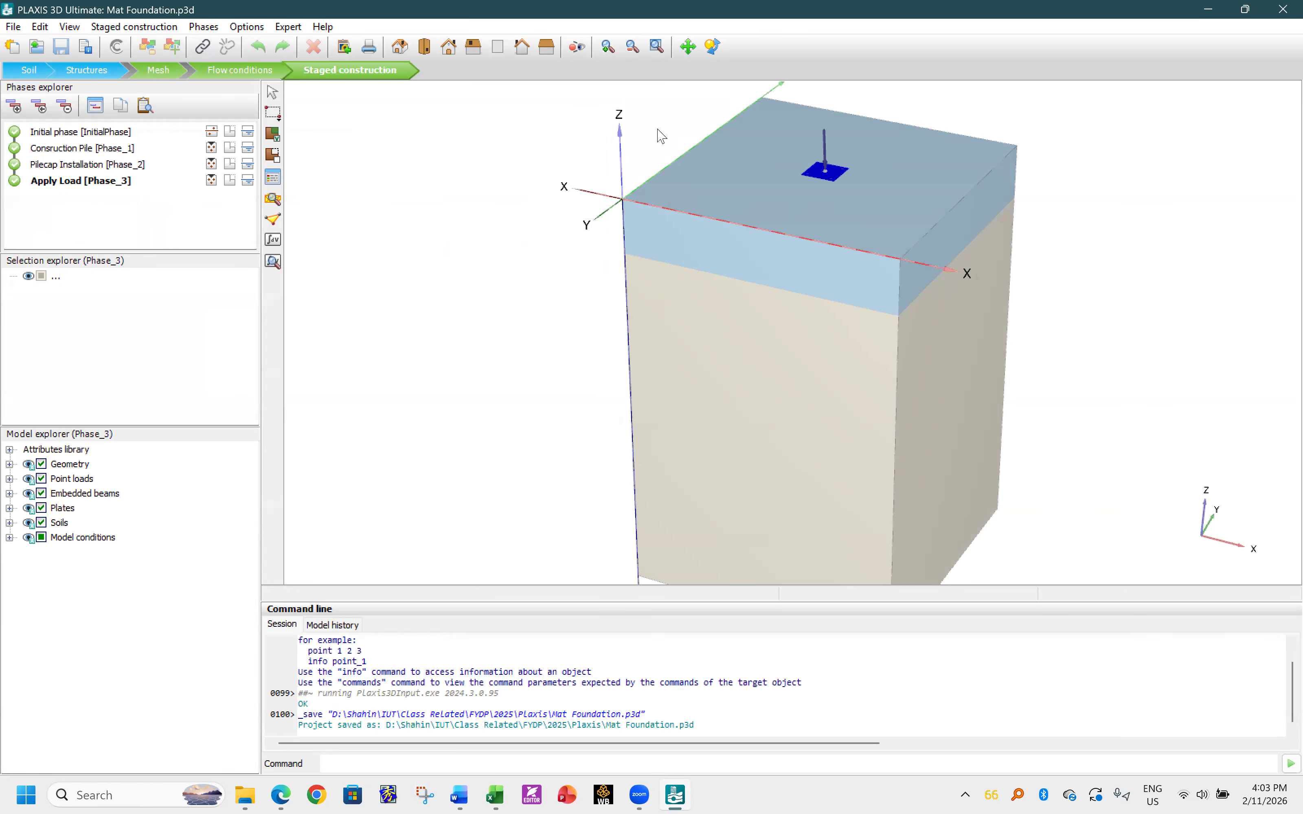
{"action": "middle_click_drag", "start_coordinate": [645, 139], "coordinate": [476, 206]}
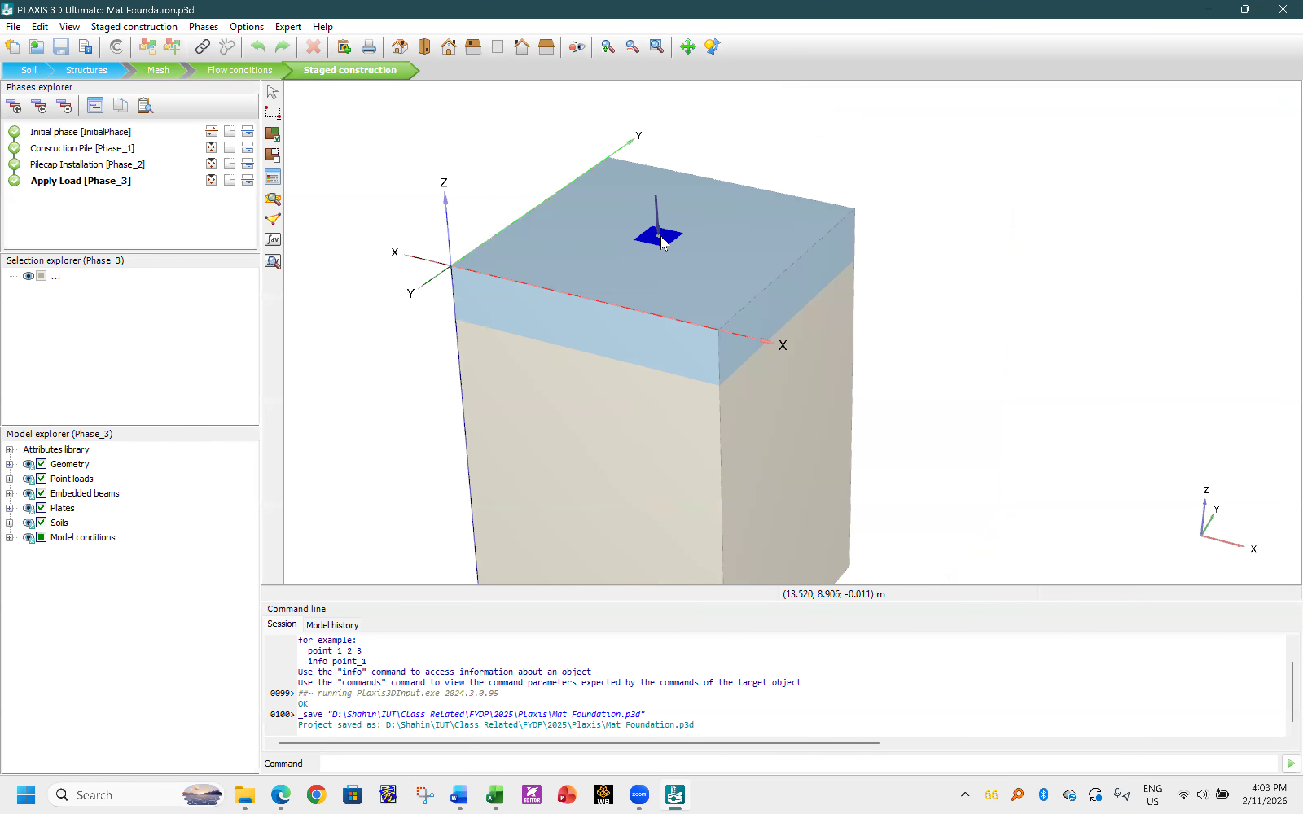
{"action": "scroll", "coordinate": [661, 231], "scroll_direction": "up", "scroll_amount": 3}
{"action": "scroll", "coordinate": [661, 231], "scroll_direction": "down", "scroll_amount": 2}
{"action": "scroll", "coordinate": [645, 181], "scroll_direction": "down", "scroll_amount": 1}
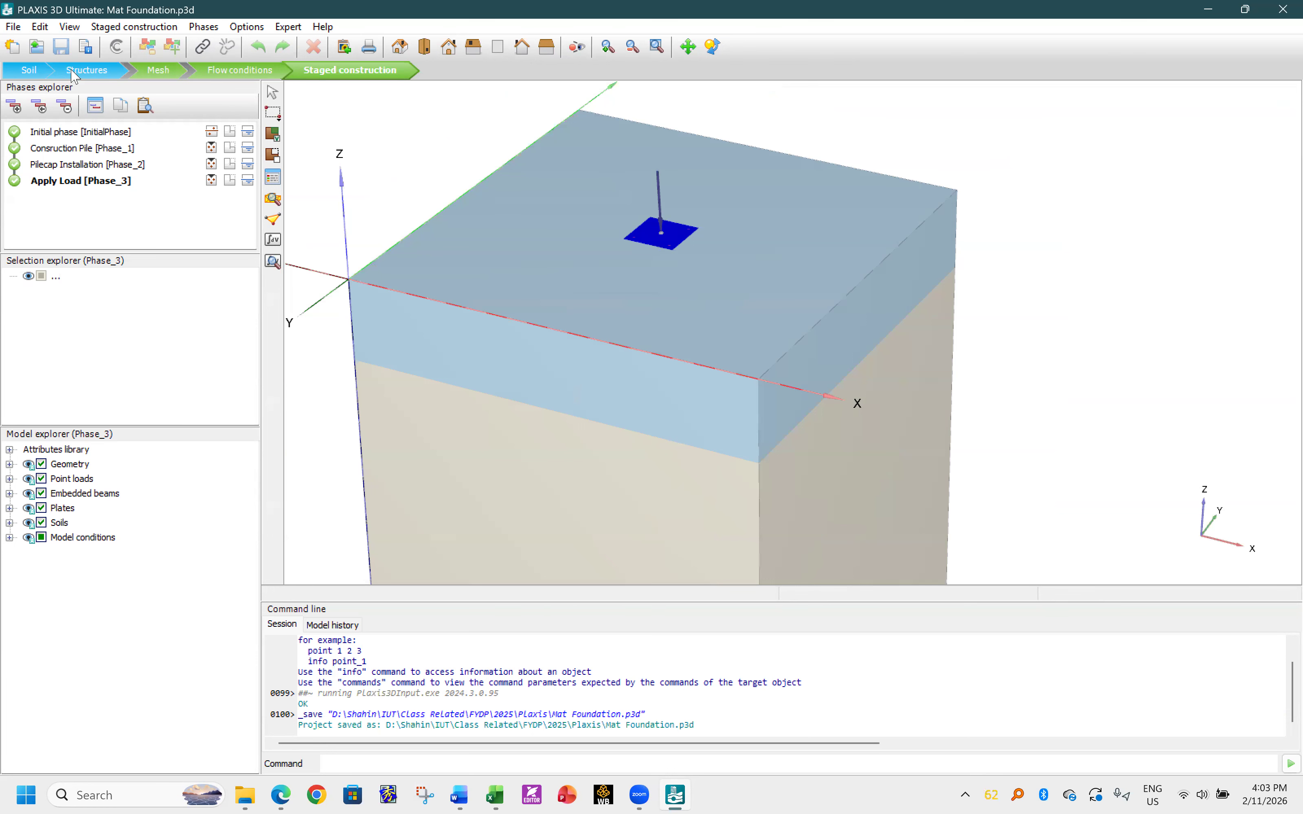
{"action": "left_click", "coordinate": [100, 70]}
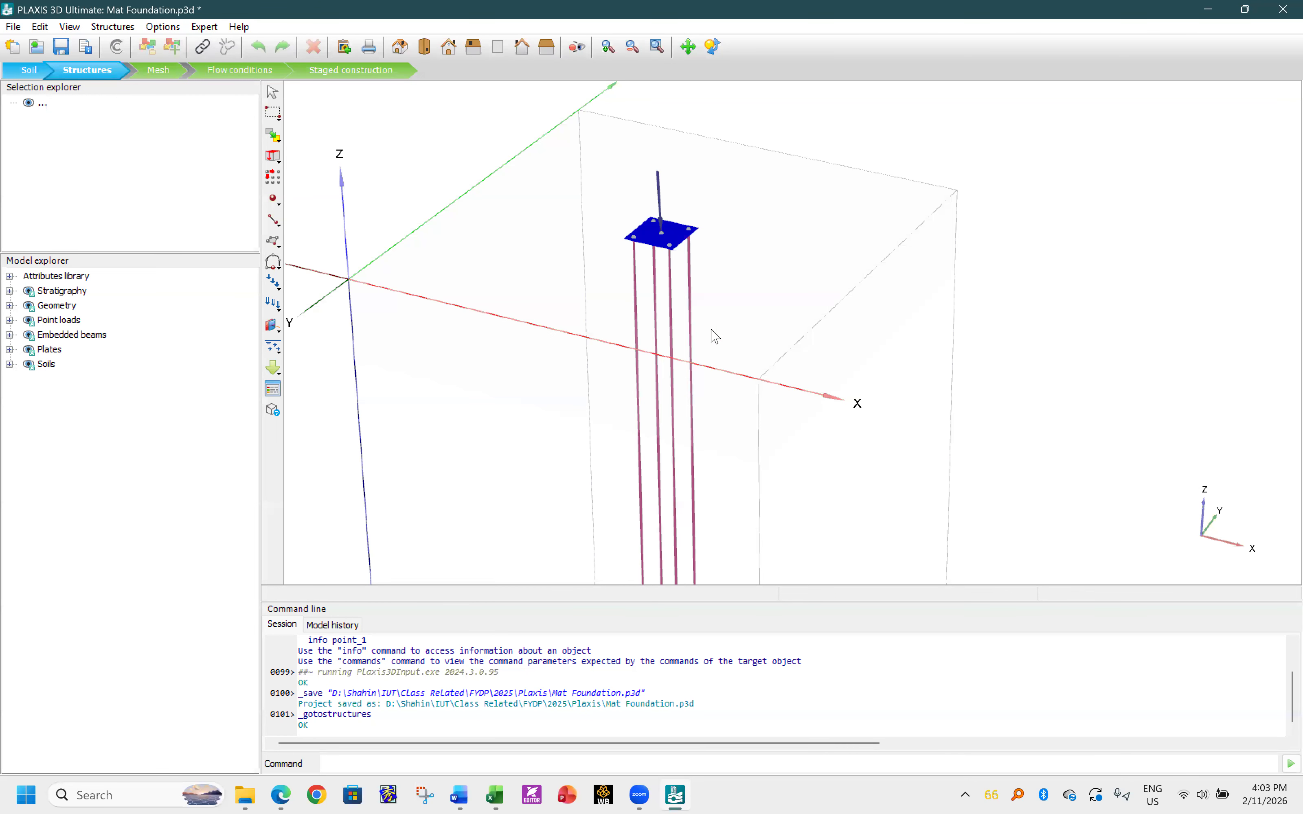
{"action": "scroll", "coordinate": [715, 282], "scroll_direction": "down", "scroll_amount": 2}
{"action": "scroll", "coordinate": [647, 217], "scroll_direction": "up", "scroll_amount": 1}
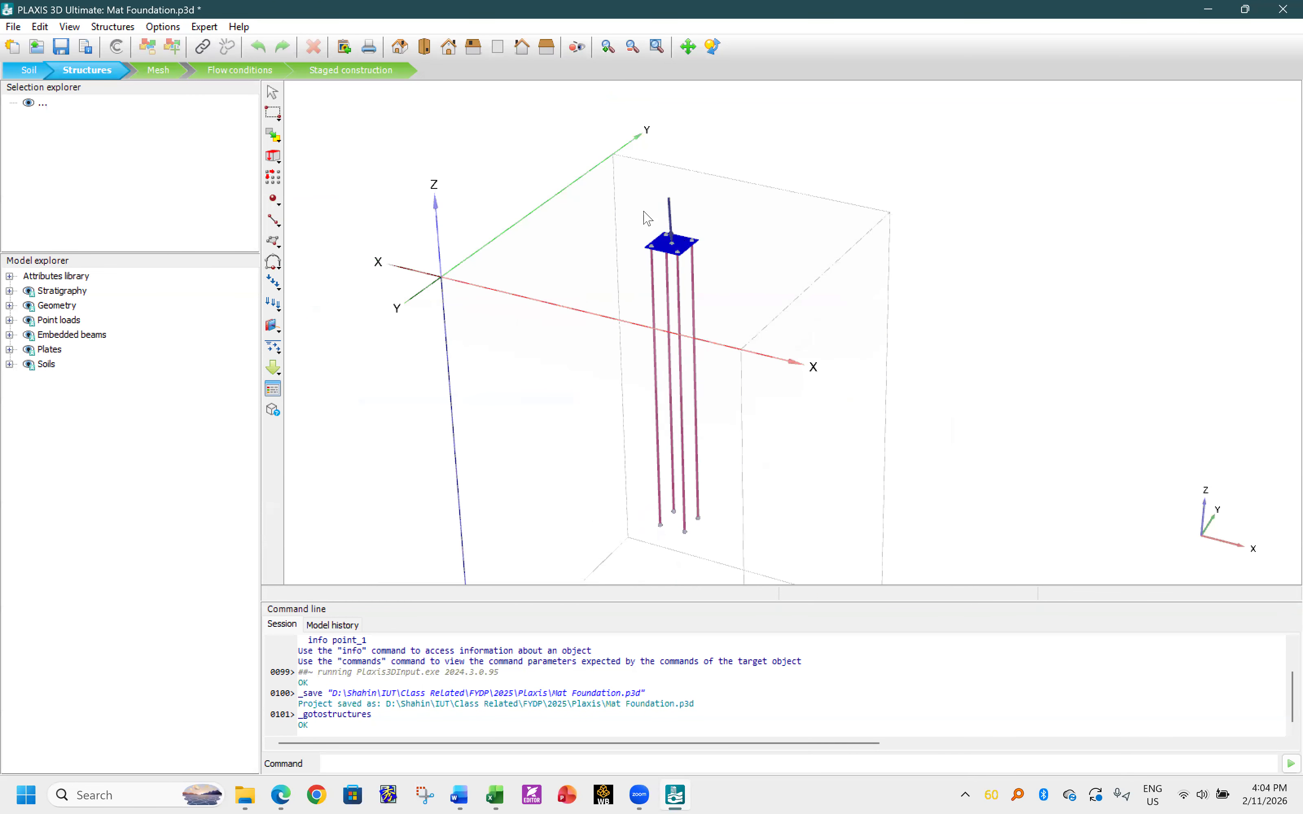
{"action": "middle_click_drag", "start_coordinate": [710, 411], "coordinate": [614, 351]}
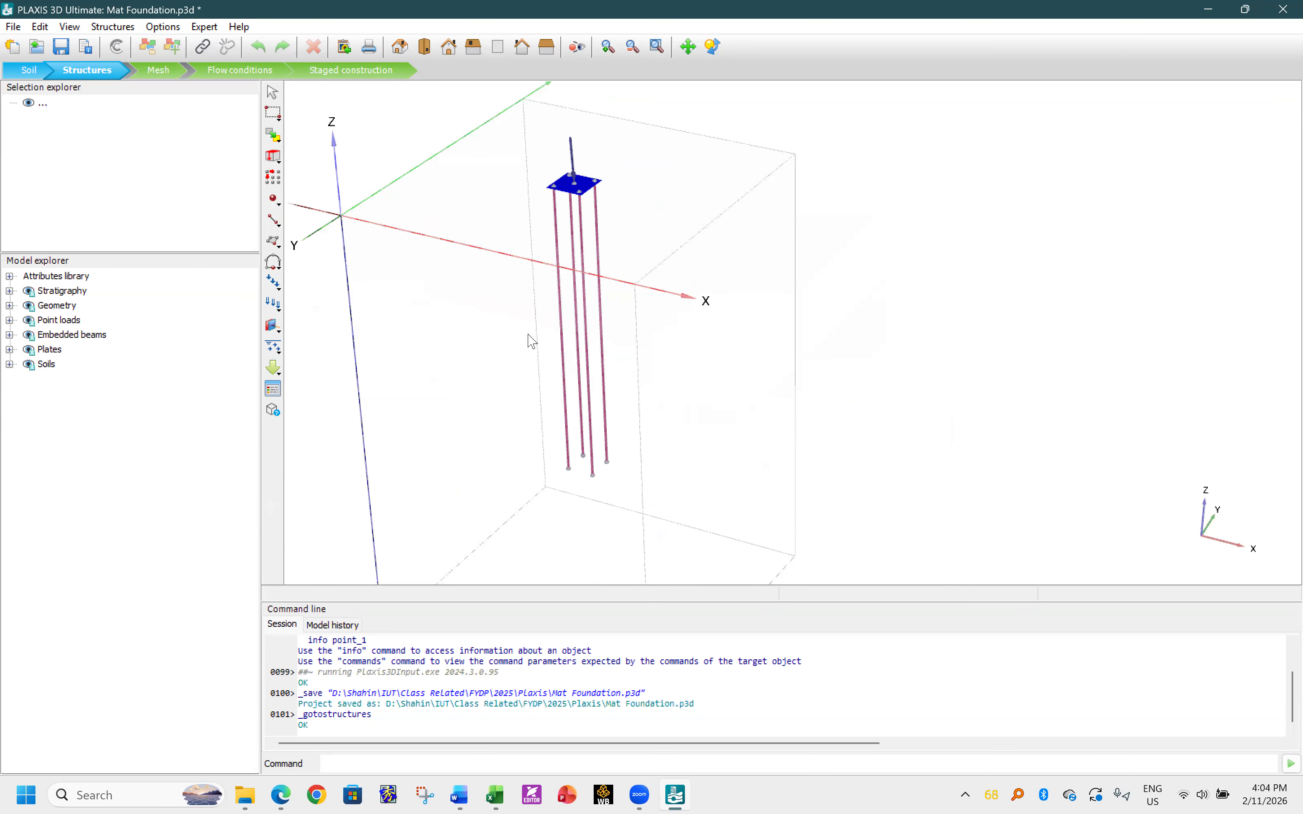
- Delete the four embedded beam pile lines beneath the pile cap plate
{"action": "left_click", "coordinate": [605, 365]}
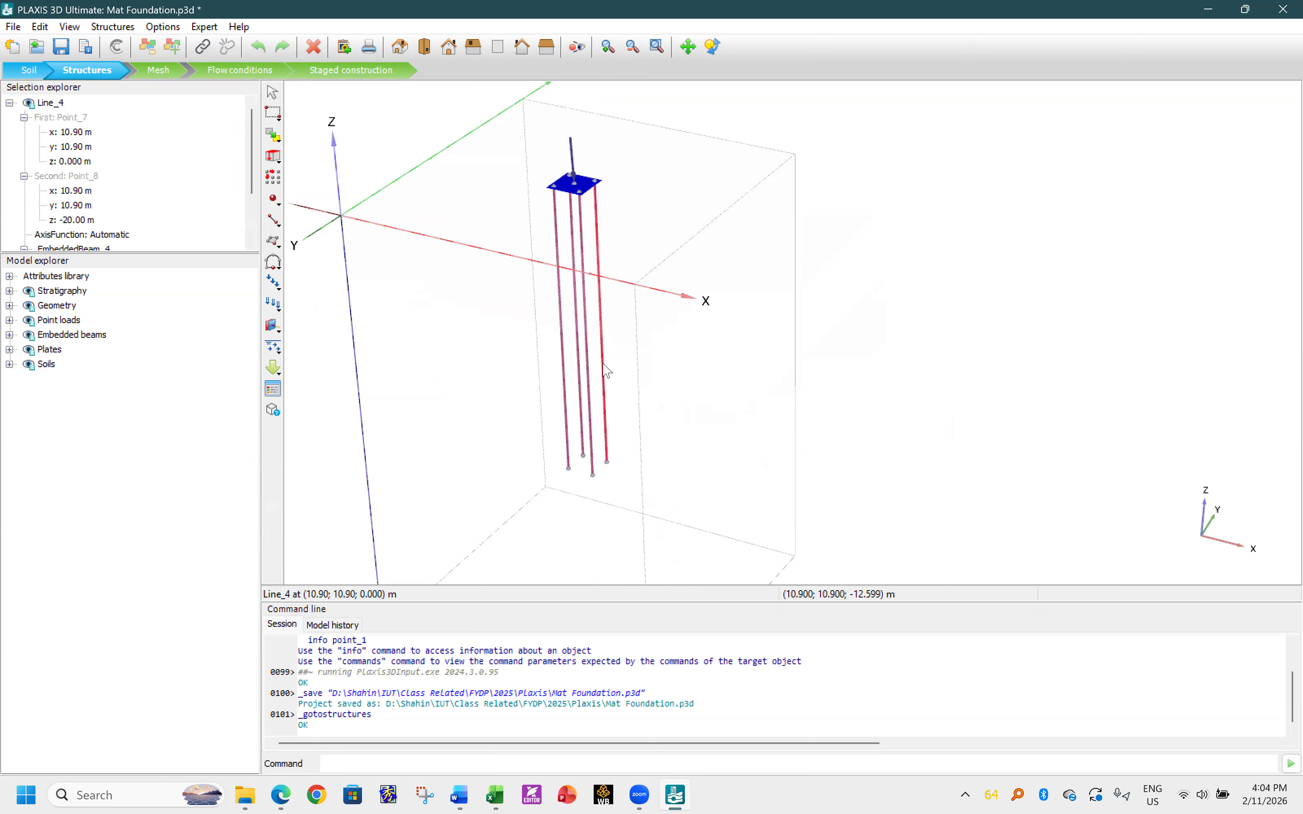
{"action": "key", "text": "Delete"}
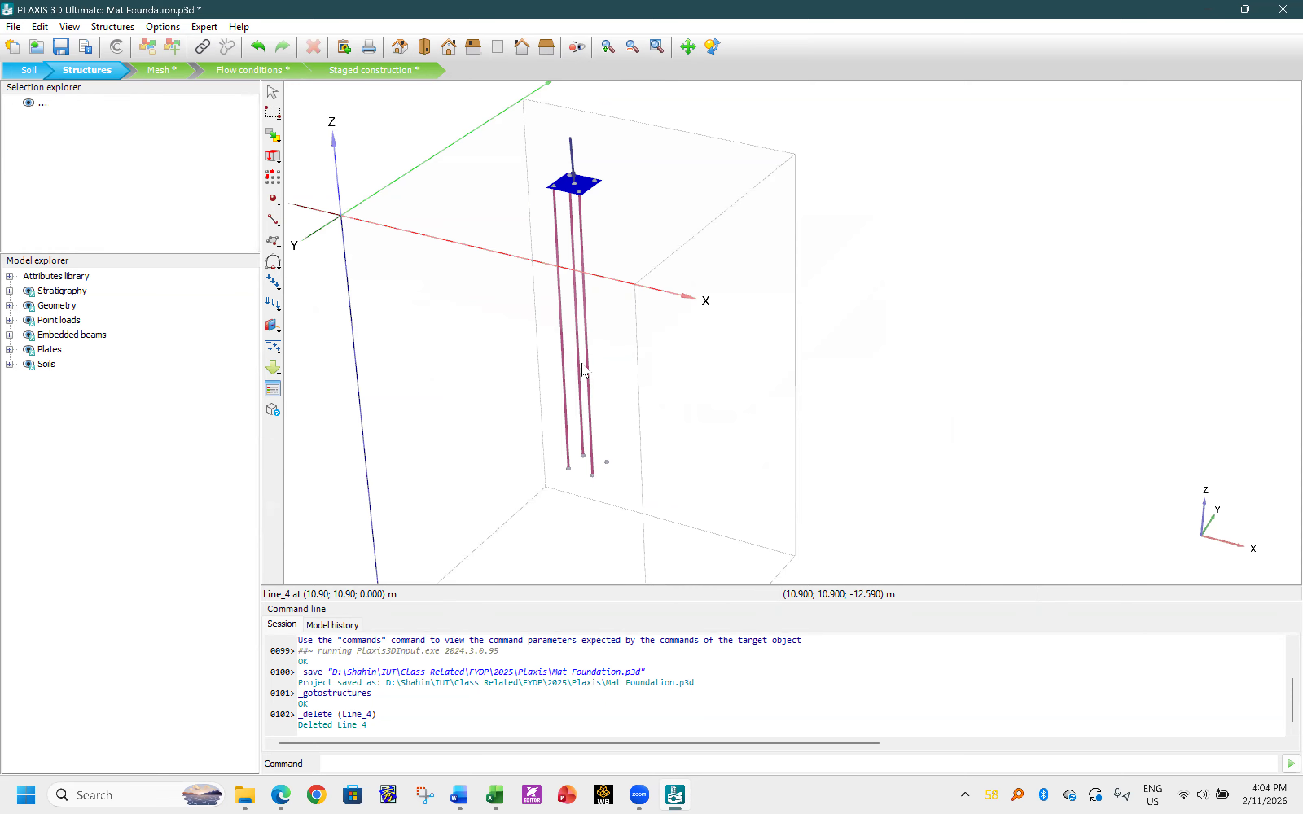
{"action": "left_click", "coordinate": [580, 371]}
{"action": "key", "text": "Delete"}
{"action": "left_click", "coordinate": [580, 372]}
{"action": "key", "text": "Delete"}
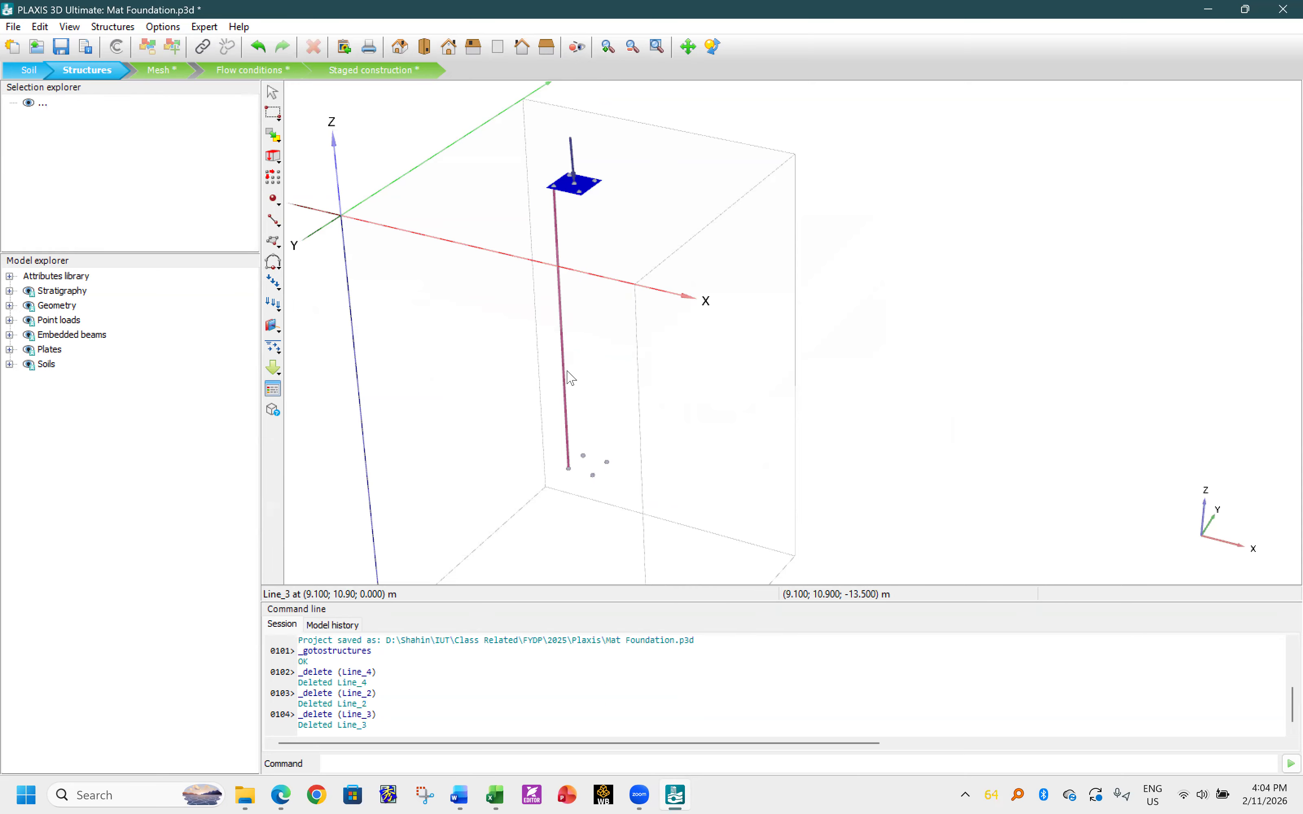
{"action": "left_click", "coordinate": [568, 378]}
{"action": "key", "text": "Delete"}
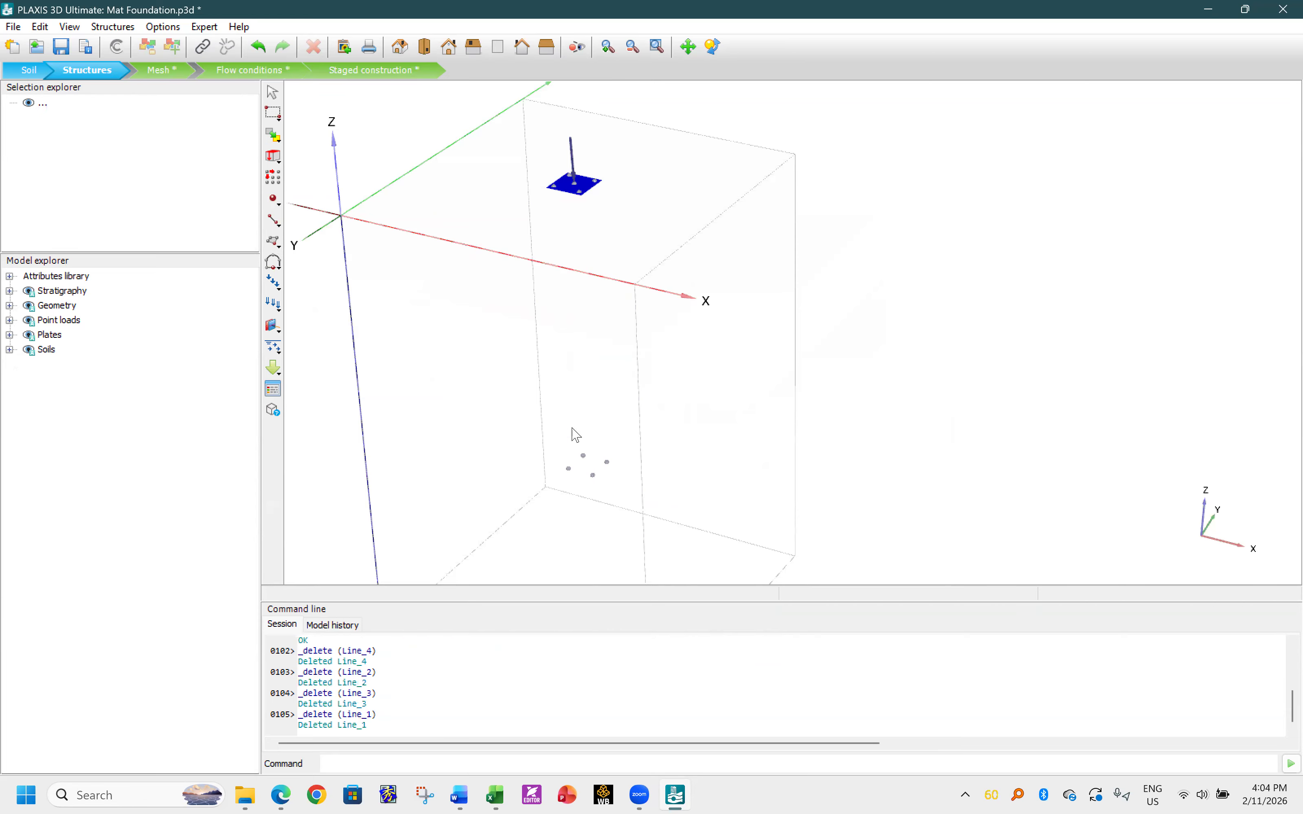
- Select the four leftover points at the former pile tips together and delete them
{"action": "left_click", "coordinate": [273, 116]}
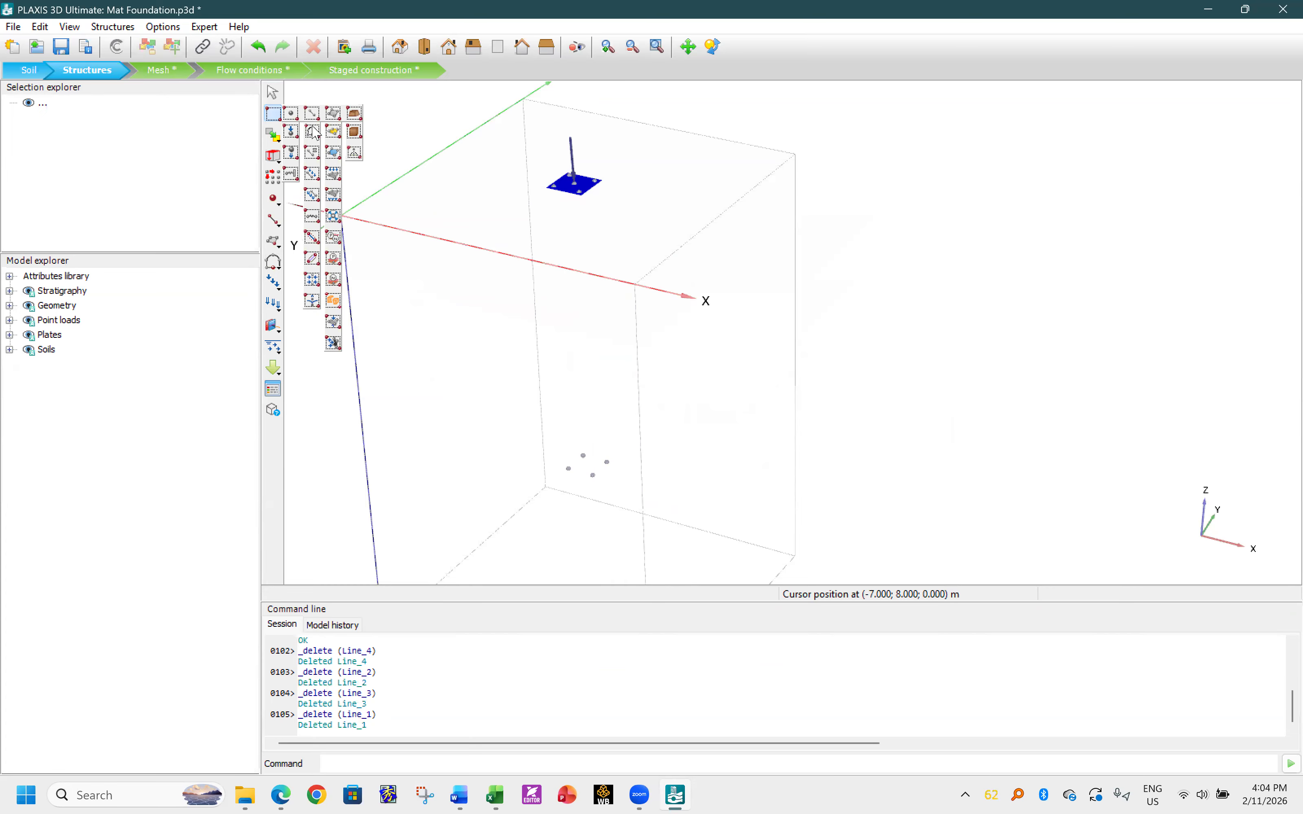
{"action": "left_click", "coordinate": [291, 115]}
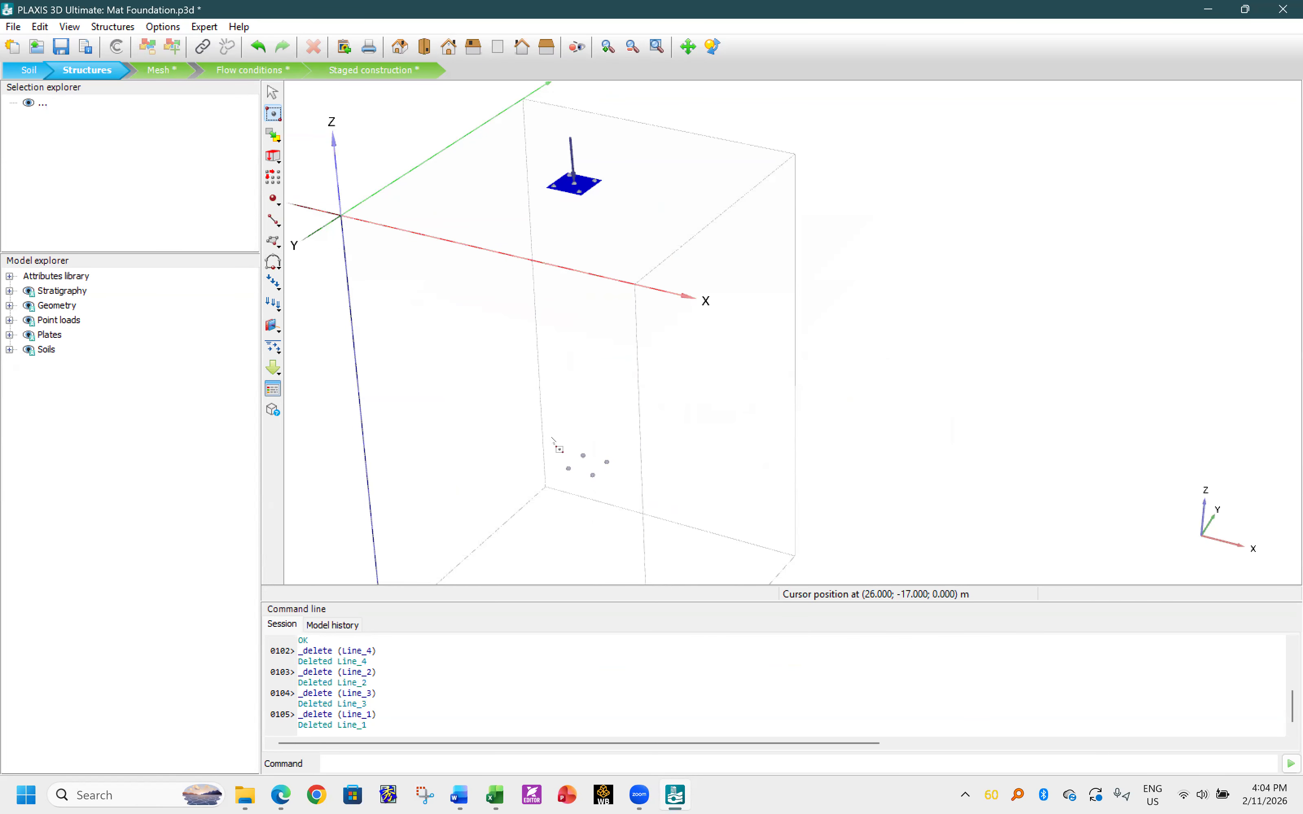
{"action": "left_click_drag", "start_coordinate": [613, 487], "coordinate": [620, 487]}
{"action": "key", "text": "Delete"}
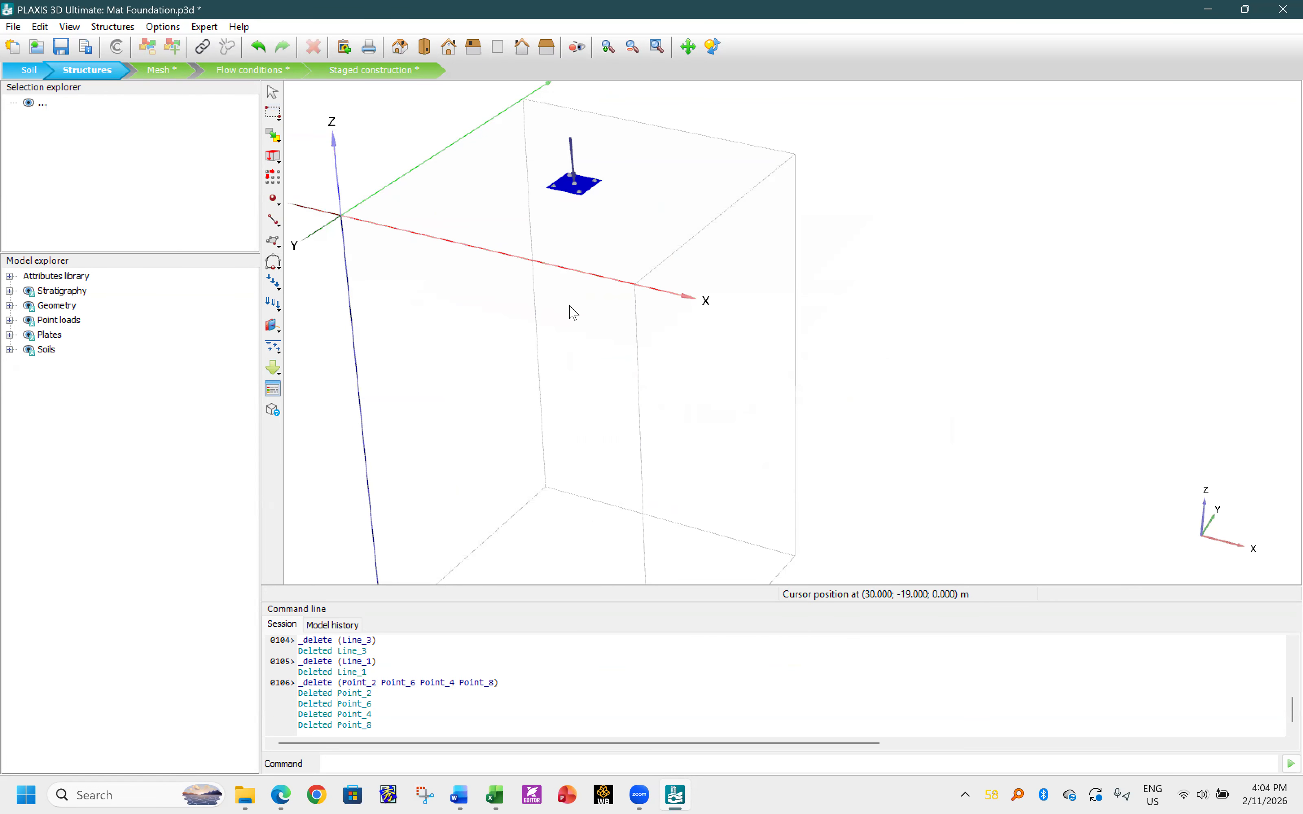
- Select the pile head points on the plate and the central point carrying the point load, and delete them
{"action": "scroll", "coordinate": [596, 229], "scroll_direction": "up", "scroll_amount": 3}
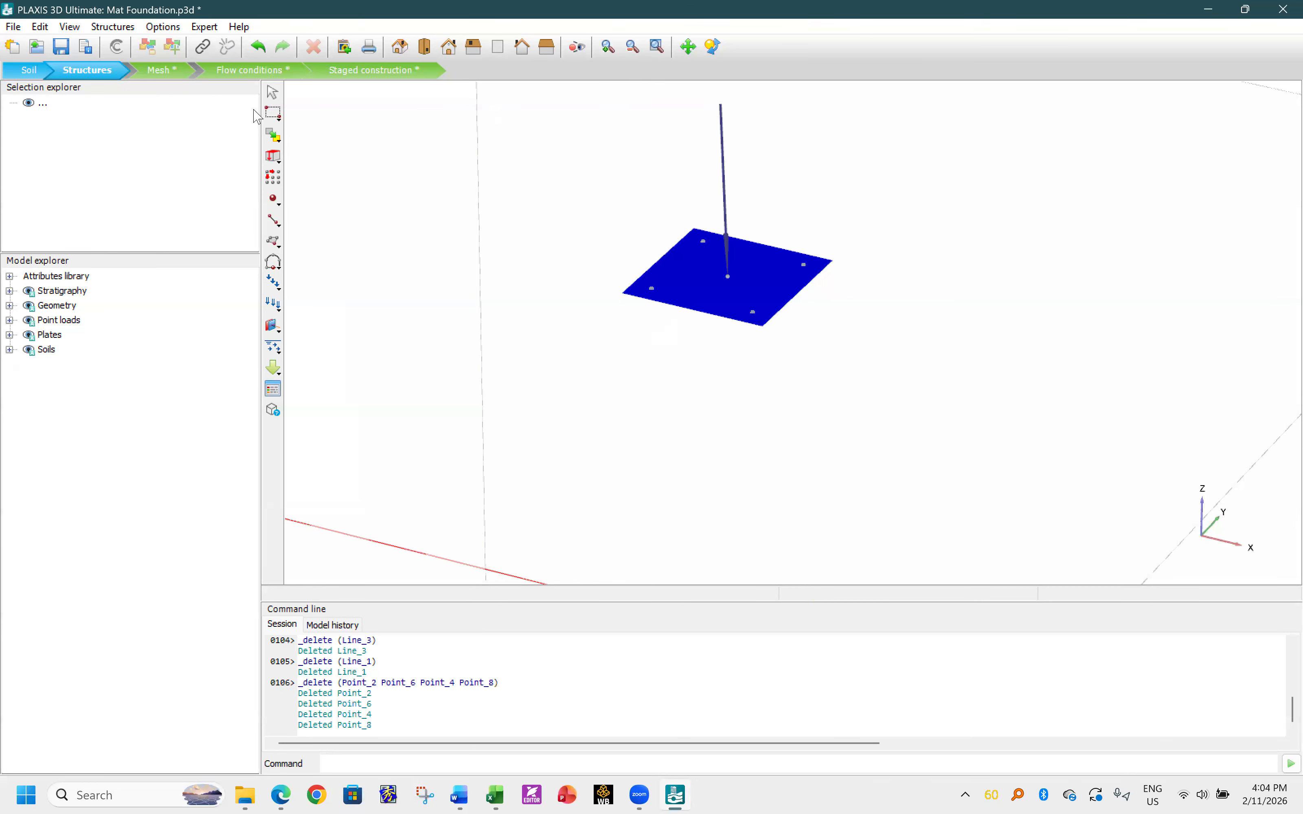
{"action": "left_click", "coordinate": [274, 110]}
{"action": "left_click", "coordinate": [288, 110]}
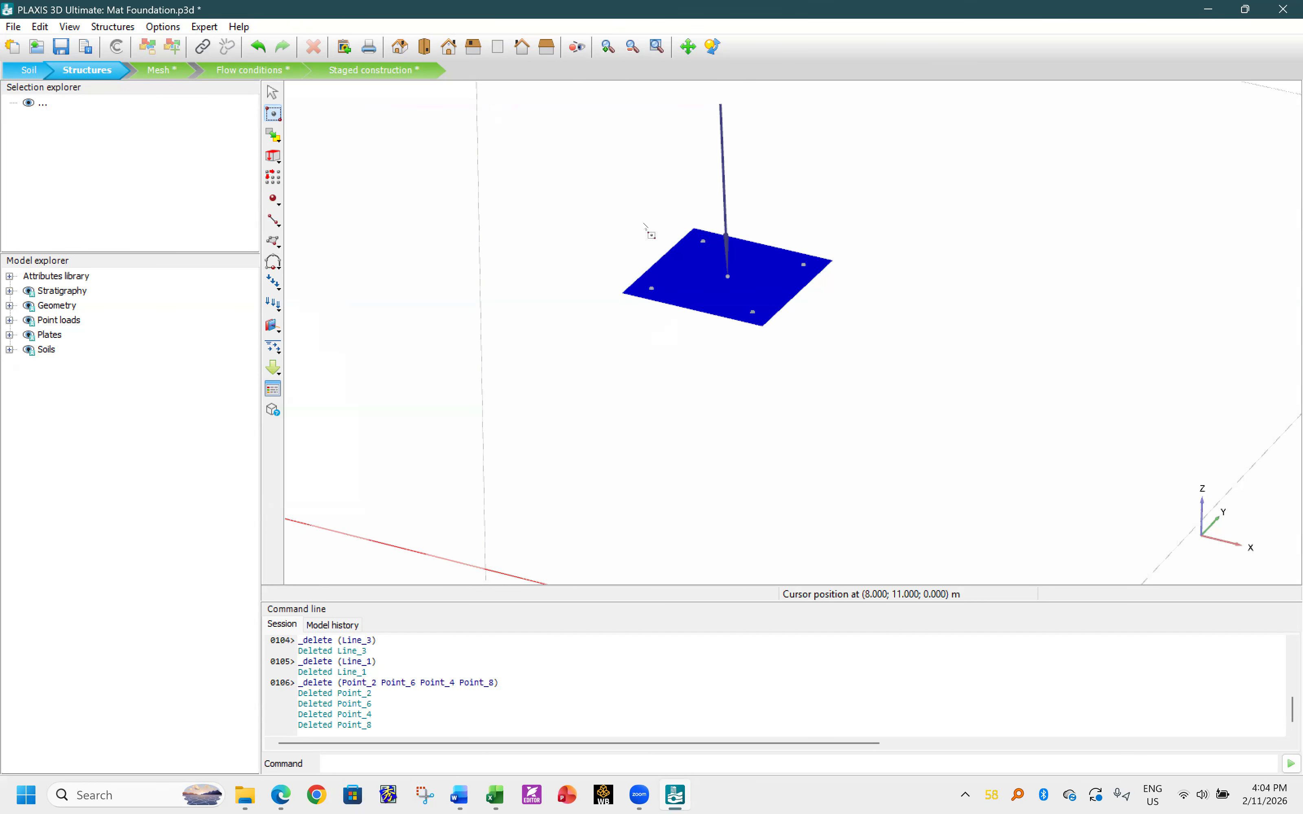
{"action": "left_click_drag", "start_coordinate": [763, 324], "coordinate": [779, 329]}
{"action": "key", "text": "Delete"}
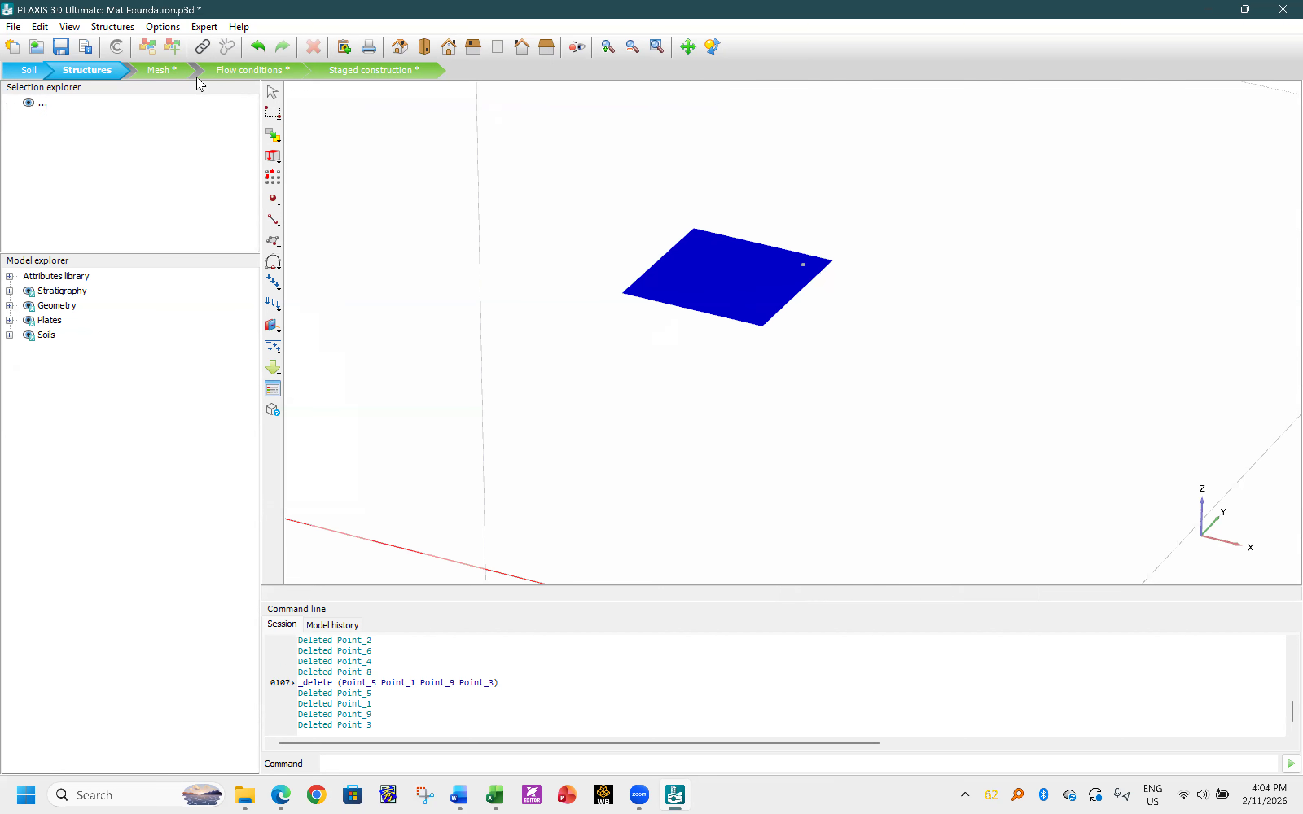
- Select the last remaining point on the plate, near its corner at x 10.90 m and y 10.90 m, and delete it
{"action": "left_click", "coordinate": [274, 200]}
{"action": "left_click", "coordinate": [274, 114]}
{"action": "left_click", "coordinate": [274, 93]}
{"action": "left_click", "coordinate": [273, 115]}
{"action": "left_click", "coordinate": [296, 115]}
{"action": "left_click", "coordinate": [790, 255]}
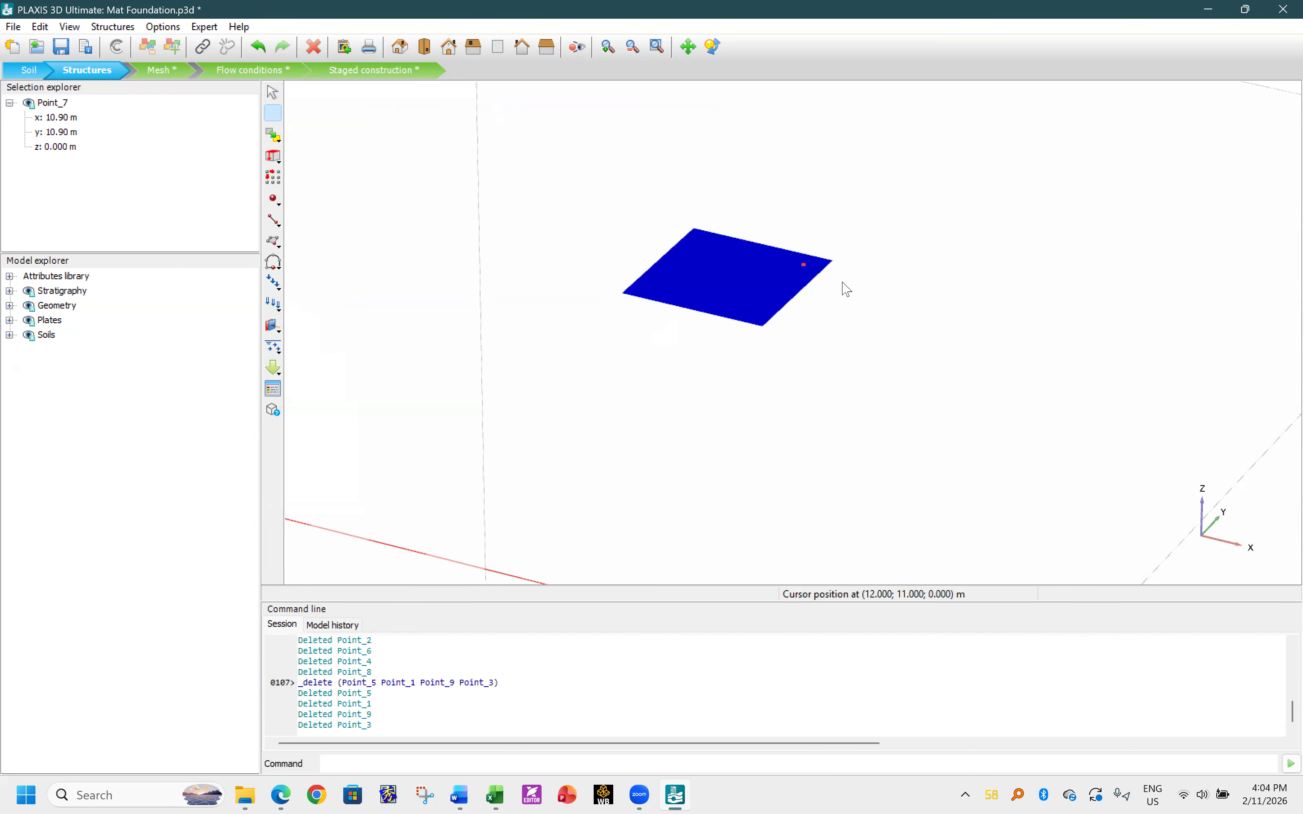
{"action": "key", "text": "Delete"}
{"action": "scroll", "coordinate": [733, 259], "scroll_direction": "down", "scroll_amount": 5}
{"action": "scroll", "coordinate": [712, 262], "scroll_direction": "up", "scroll_amount": 3}
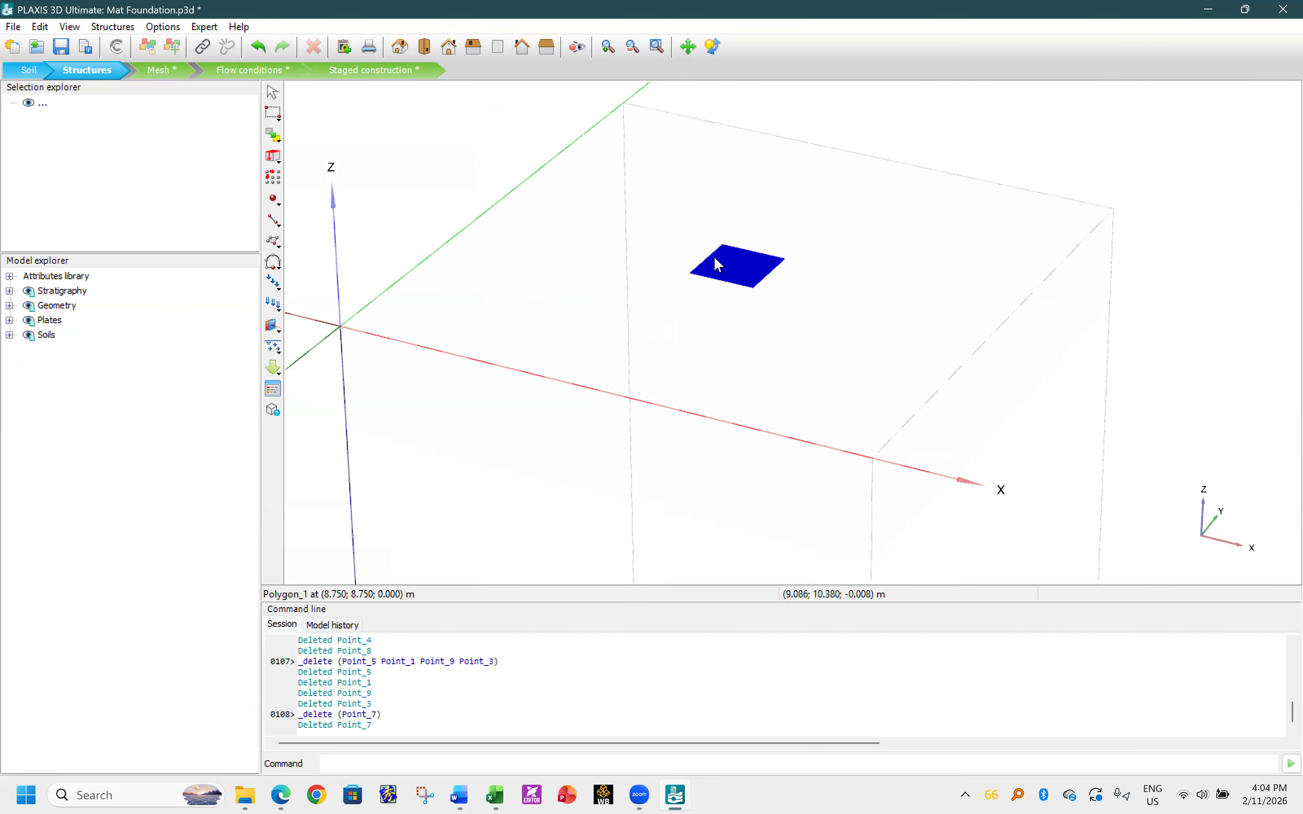
{"action": "scroll", "coordinate": [702, 263], "scroll_direction": "down", "scroll_amount": 4}
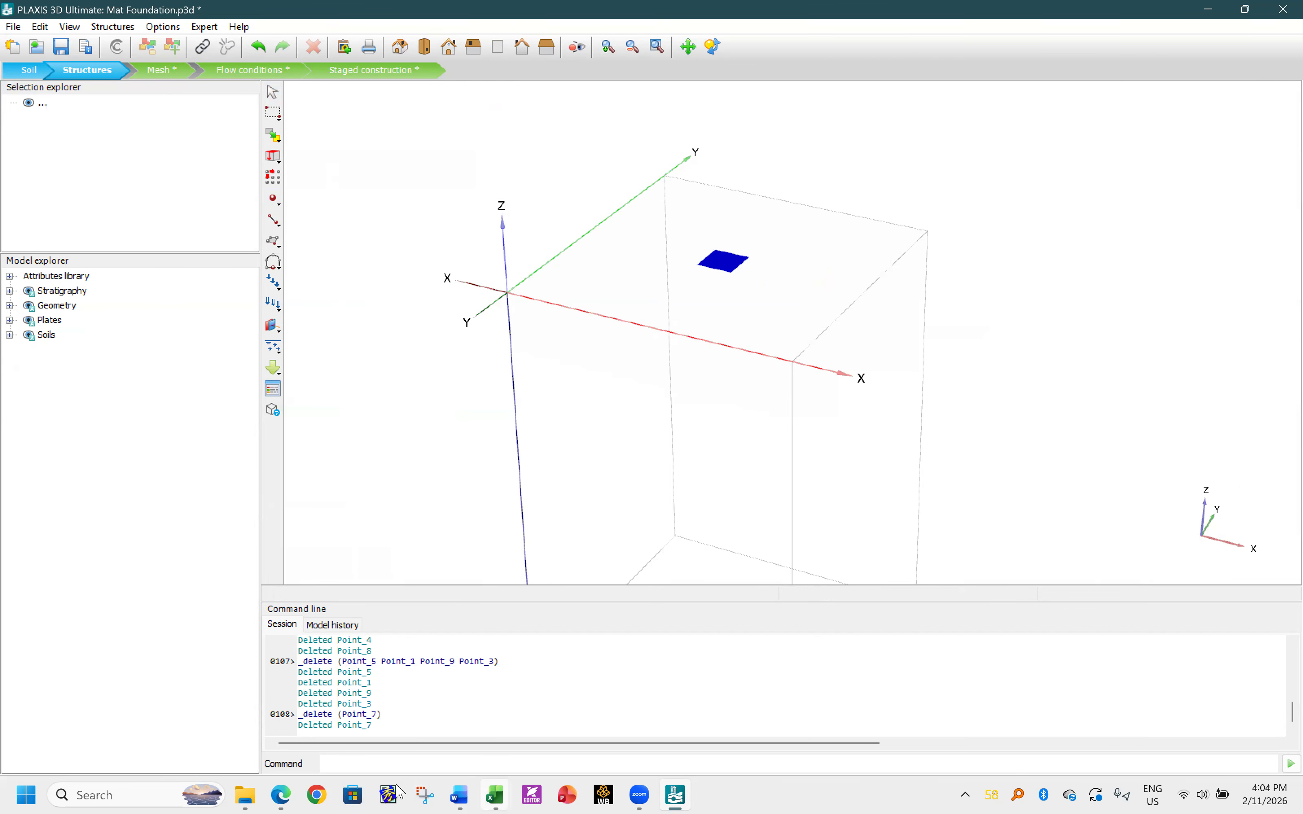
- Switch to Word and sketch the ground surface with a mat foundation line below it on the blank page in black pen
{"action": "left_click", "coordinate": [463, 796]}
{"action": "scroll", "coordinate": [536, 481], "scroll_direction": "down", "scroll_amount": 5}
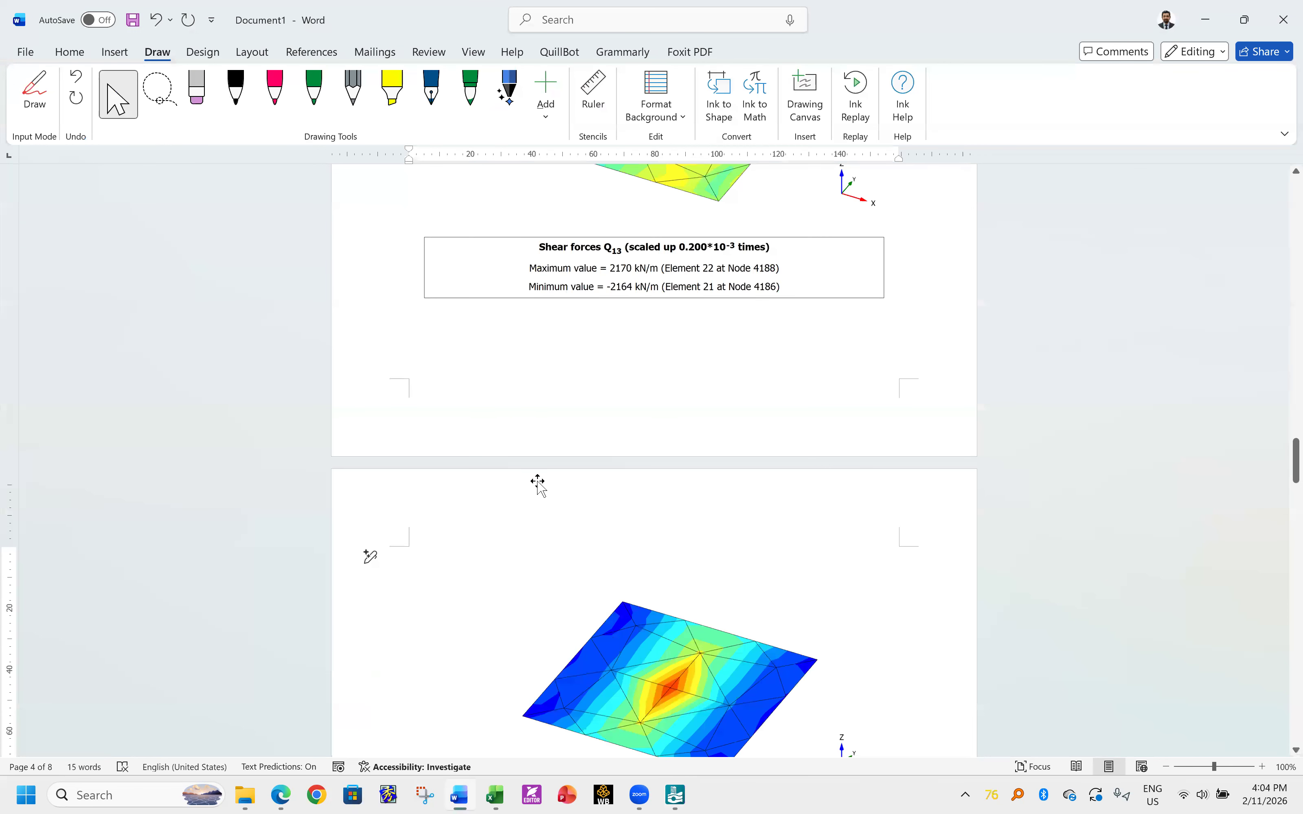
{"action": "scroll", "coordinate": [539, 481], "scroll_direction": "down", "scroll_amount": 20}
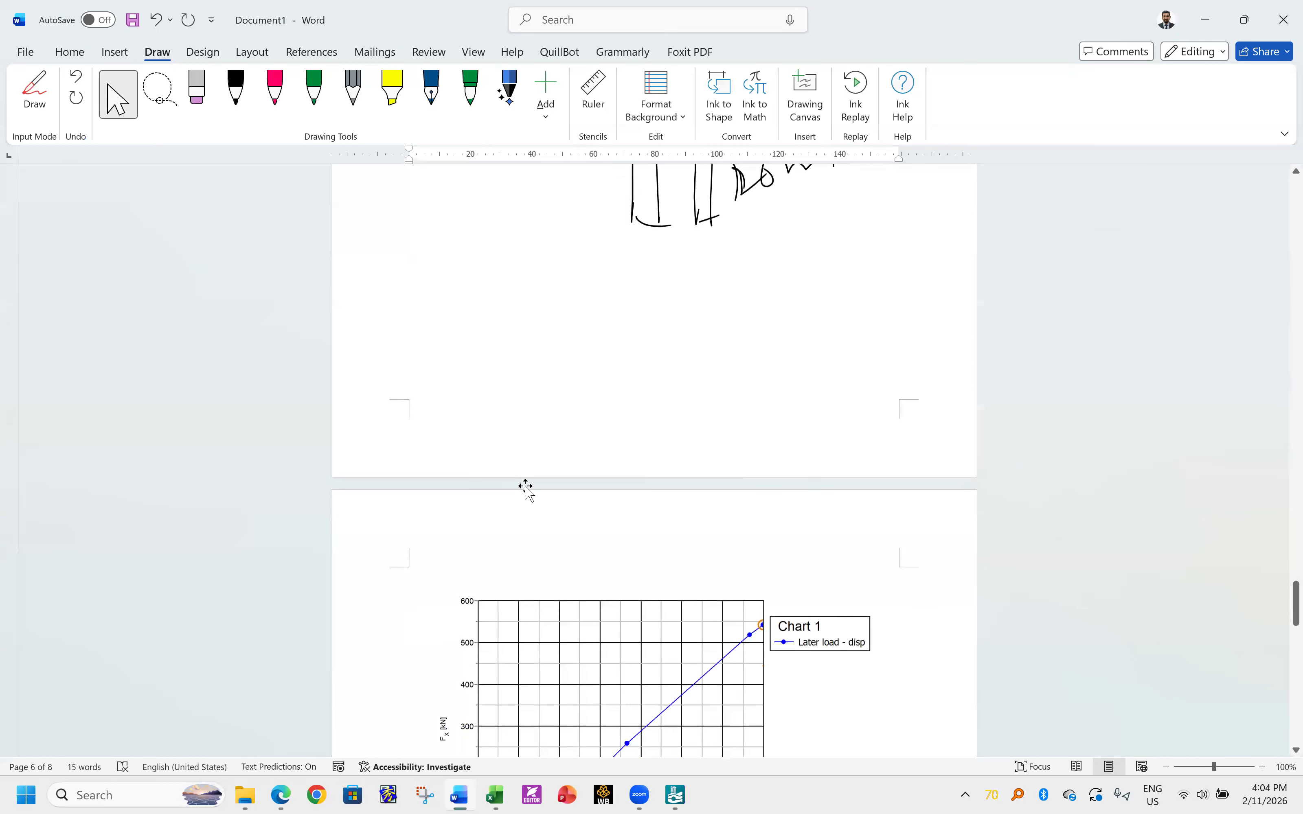
{"action": "scroll", "coordinate": [526, 486], "scroll_direction": "down", "scroll_amount": 14}
{"action": "scroll", "coordinate": [341, 500], "scroll_direction": "up", "scroll_amount": 2}
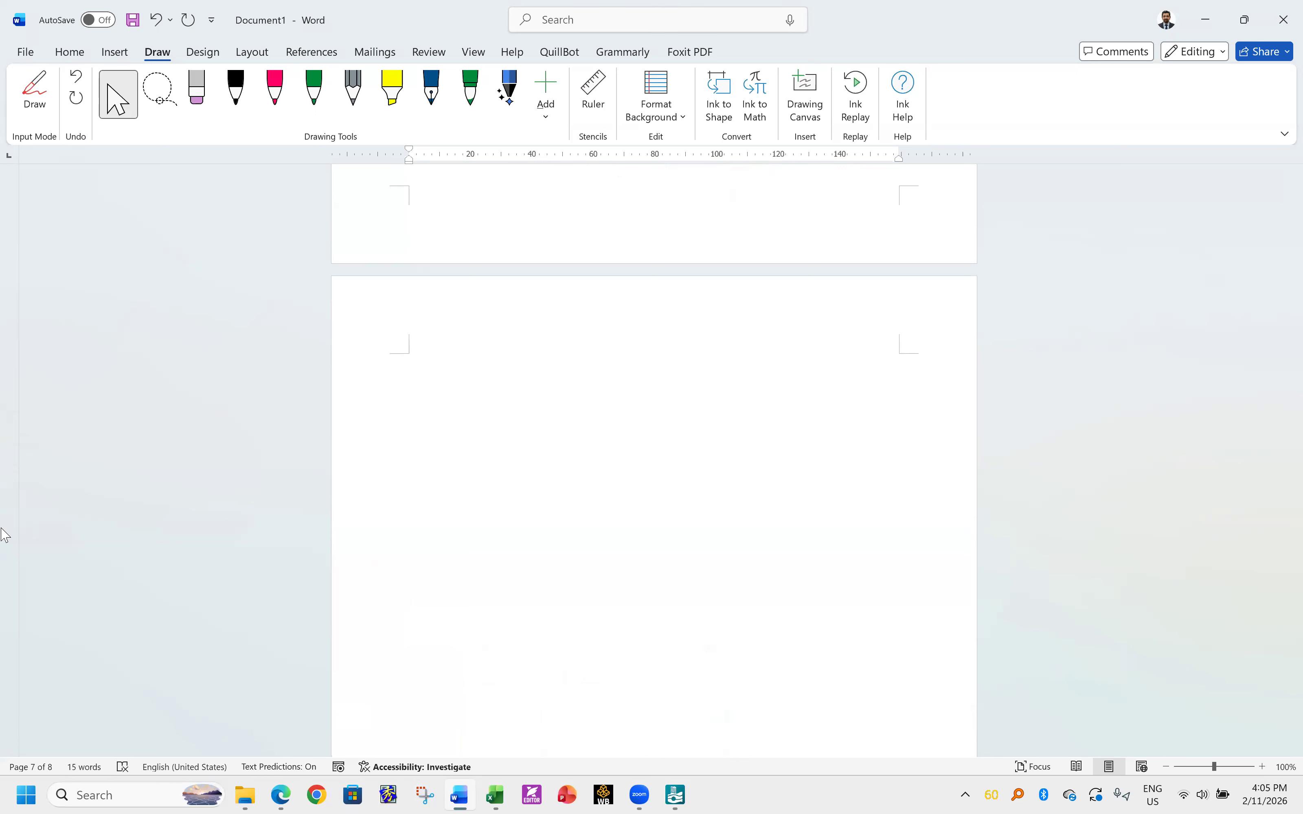
{"action": "left_click", "coordinate": [237, 92]}
{"action": "left_click_drag", "start_coordinate": [505, 383], "coordinate": [838, 407]}
{"action": "mouse_move", "coordinate": [703, 401]}
{"action": "left_mouse_down"}
{"action": "mouse_move", "coordinate": [659, 436]}
{"action": "mouse_move", "coordinate": [740, 429]}
{"action": "left_mouse_up"}
{"action": "left_click_drag", "start_coordinate": [532, 517], "coordinate": [815, 516]}
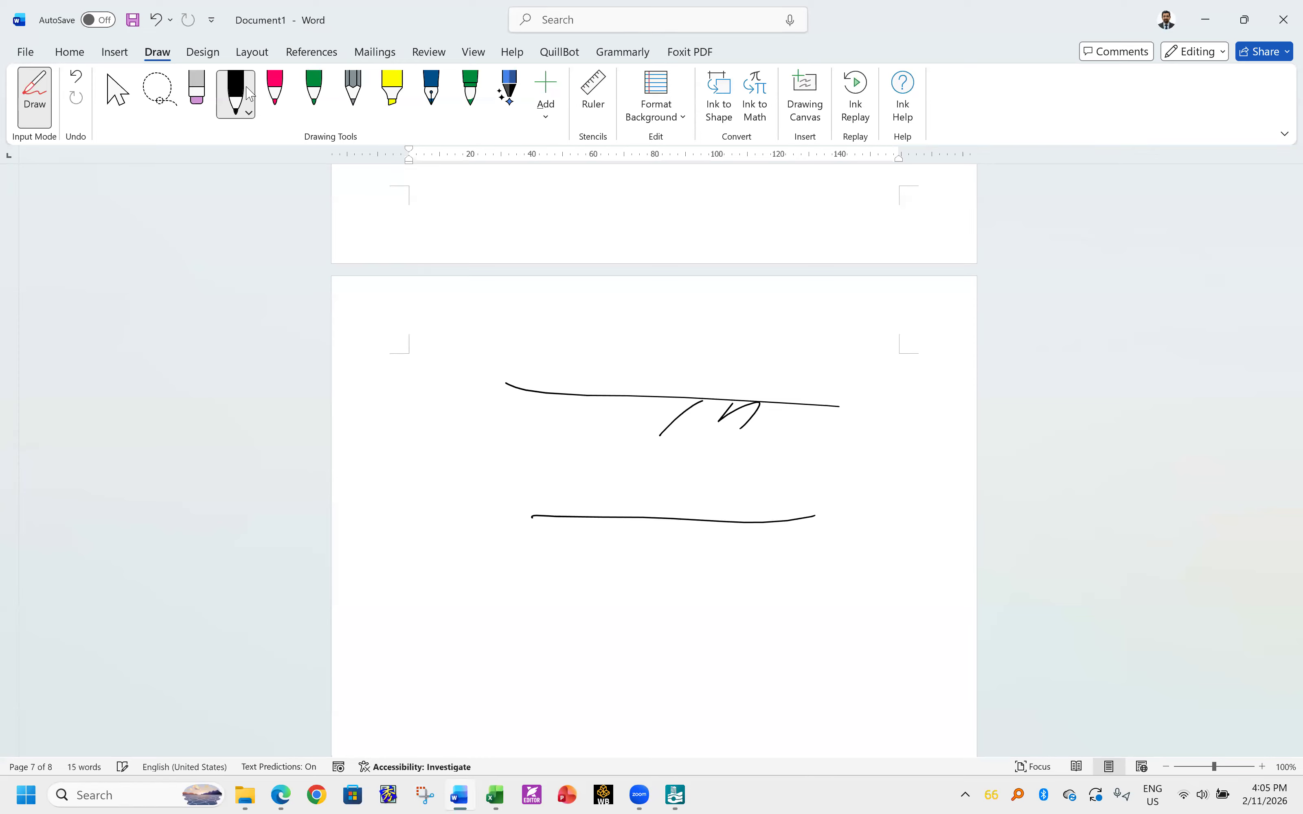
- Complete the mat slab in the sketch with its sloping side lines, and mark its depth below ground as 3 m
{"action": "mouse_move", "coordinate": [541, 516]}
{"action": "left_mouse_down"}
{"action": "mouse_move", "coordinate": [560, 540]}
{"action": "mouse_move", "coordinate": [787, 533]}
{"action": "mouse_move", "coordinate": [937, 423]}
{"action": "left_mouse_up"}
{"action": "left_click_drag", "start_coordinate": [619, 459], "coordinate": [549, 528]}
{"action": "mouse_move", "coordinate": [668, 401]}
{"action": "left_mouse_down"}
{"action": "mouse_move", "coordinate": [683, 509]}
{"action": "mouse_move", "coordinate": [689, 494]}
{"action": "left_mouse_up"}
{"action": "mouse_move", "coordinate": [665, 412]}
{"action": "left_mouse_down"}
{"action": "mouse_move", "coordinate": [643, 428]}
{"action": "mouse_move", "coordinate": [680, 421]}
{"action": "left_mouse_up"}
{"action": "mouse_move", "coordinate": [705, 460]}
{"action": "left_mouse_down"}
{"action": "mouse_move", "coordinate": [720, 469]}
{"action": "mouse_move", "coordinate": [704, 484]}
{"action": "left_mouse_up"}
{"action": "left_click_drag", "start_coordinate": [740, 451], "coordinate": [771, 478]}
{"action": "mouse_move", "coordinate": [756, 427]}
{"action": "left_mouse_down"}
{"action": "mouse_move", "coordinate": [720, 502]}
{"action": "mouse_move", "coordinate": [765, 426]}
{"action": "left_mouse_up"}
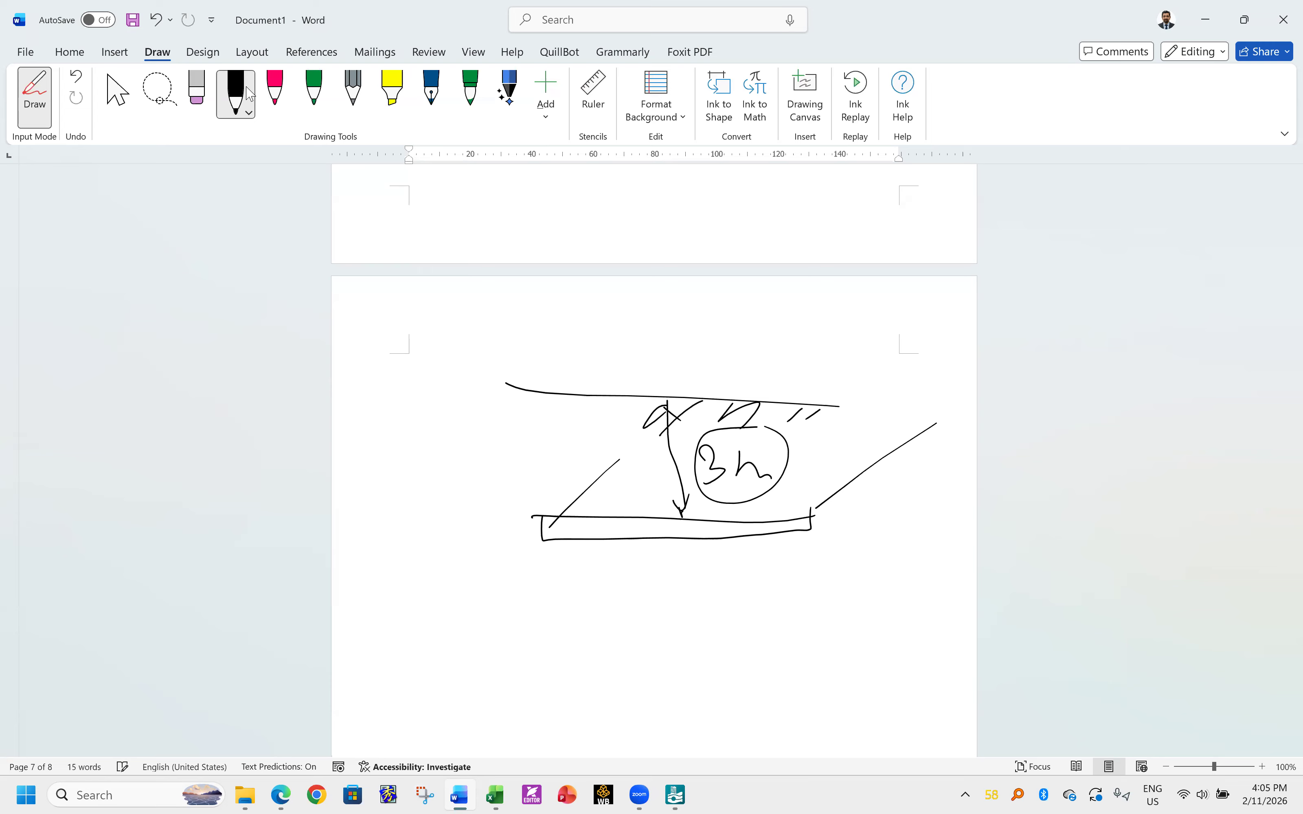
- Sketch a soil column beside the mat with a layer boundary, labelling the upper layer 4 m and the lower layer's thickness
{"action": "left_click_drag", "start_coordinate": [507, 388], "coordinate": [506, 703]}
{"action": "mouse_move", "coordinate": [507, 387]}
{"action": "left_mouse_down"}
{"action": "mouse_move", "coordinate": [472, 539]}
{"action": "mouse_move", "coordinate": [463, 701]}
{"action": "left_mouse_up"}
{"action": "left_click_drag", "start_coordinate": [457, 579], "coordinate": [688, 577]}
{"action": "left_click_drag", "start_coordinate": [433, 457], "coordinate": [429, 541]}
{"action": "left_click_drag", "start_coordinate": [439, 486], "coordinate": [461, 505]}
{"action": "mouse_move", "coordinate": [370, 651]}
{"action": "left_mouse_down"}
{"action": "mouse_move", "coordinate": [383, 673]}
{"action": "mouse_move", "coordinate": [433, 622]}
{"action": "left_mouse_up"}
{"action": "left_click_drag", "start_coordinate": [417, 612], "coordinate": [407, 655]}
{"action": "left_click_drag", "start_coordinate": [437, 587], "coordinate": [401, 644]}
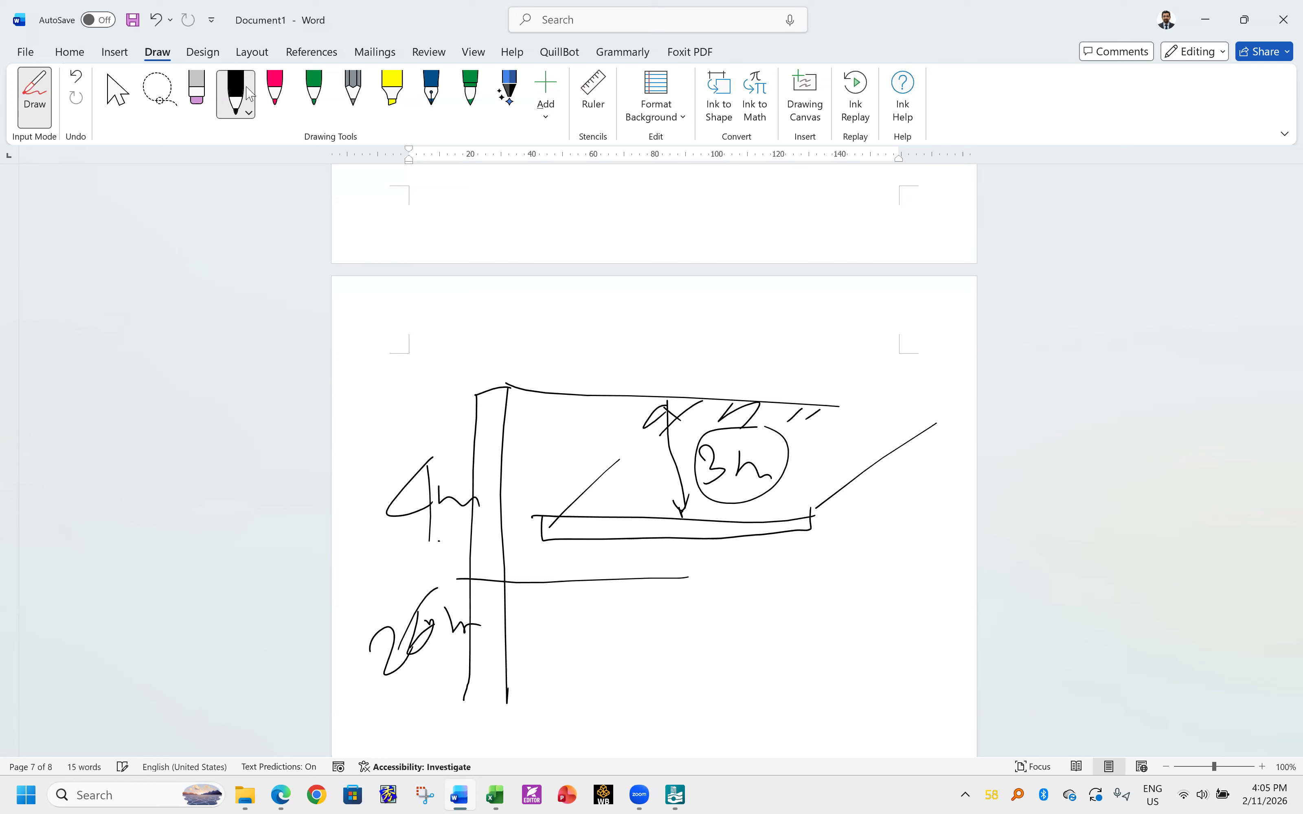
- Extend the mat's base level across the soil column, mark 1 m between it and the layer boundary, and stop drawing
{"action": "left_click_drag", "start_coordinate": [418, 540], "coordinate": [582, 550]}
{"action": "mouse_move", "coordinate": [497, 548]}
{"action": "left_mouse_down"}
{"action": "mouse_move", "coordinate": [705, 538]}
{"action": "mouse_move", "coordinate": [661, 575]}
{"action": "left_mouse_up"}
{"action": "left_click_drag", "start_coordinate": [675, 564], "coordinate": [643, 589]}
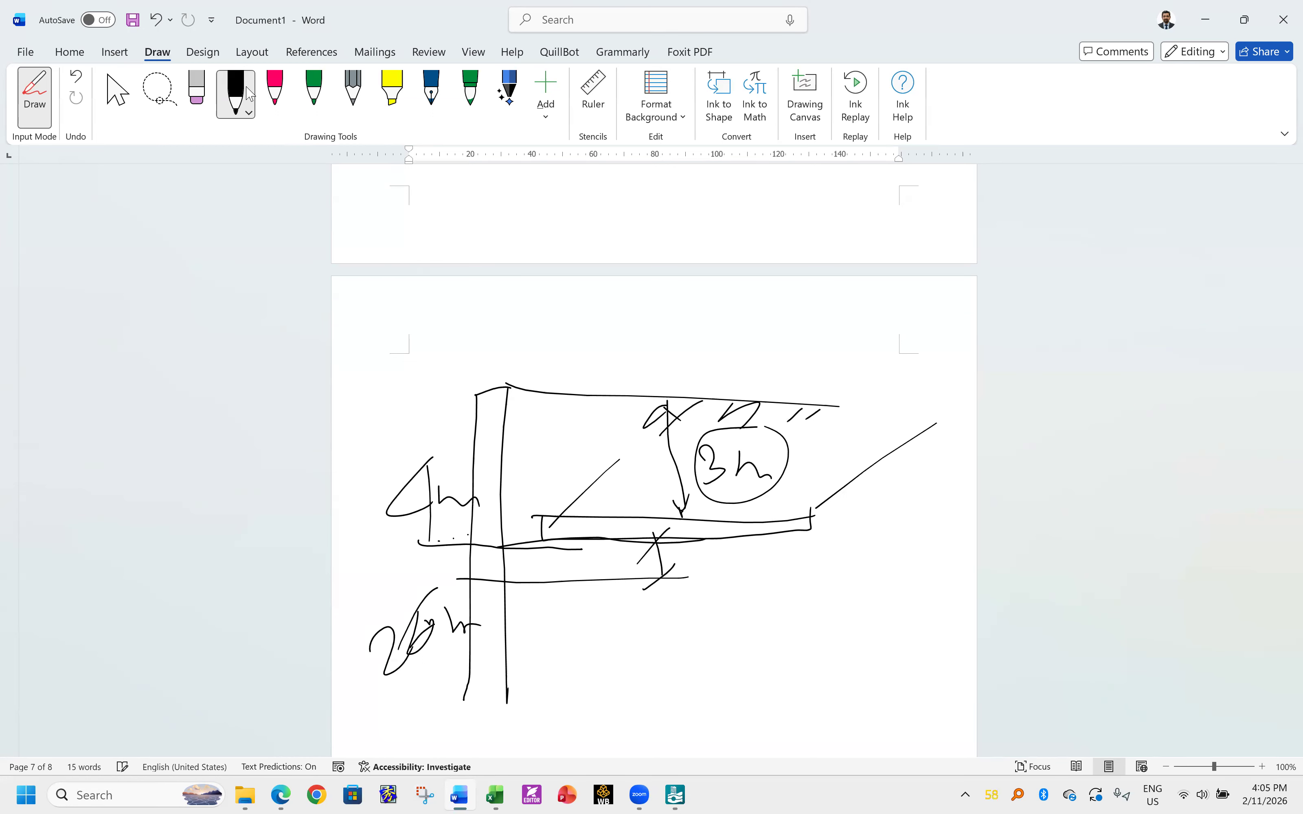
{"action": "left_click_drag", "start_coordinate": [687, 548], "coordinate": [693, 573]}
{"action": "left_click_drag", "start_coordinate": [705, 566], "coordinate": [741, 539]}
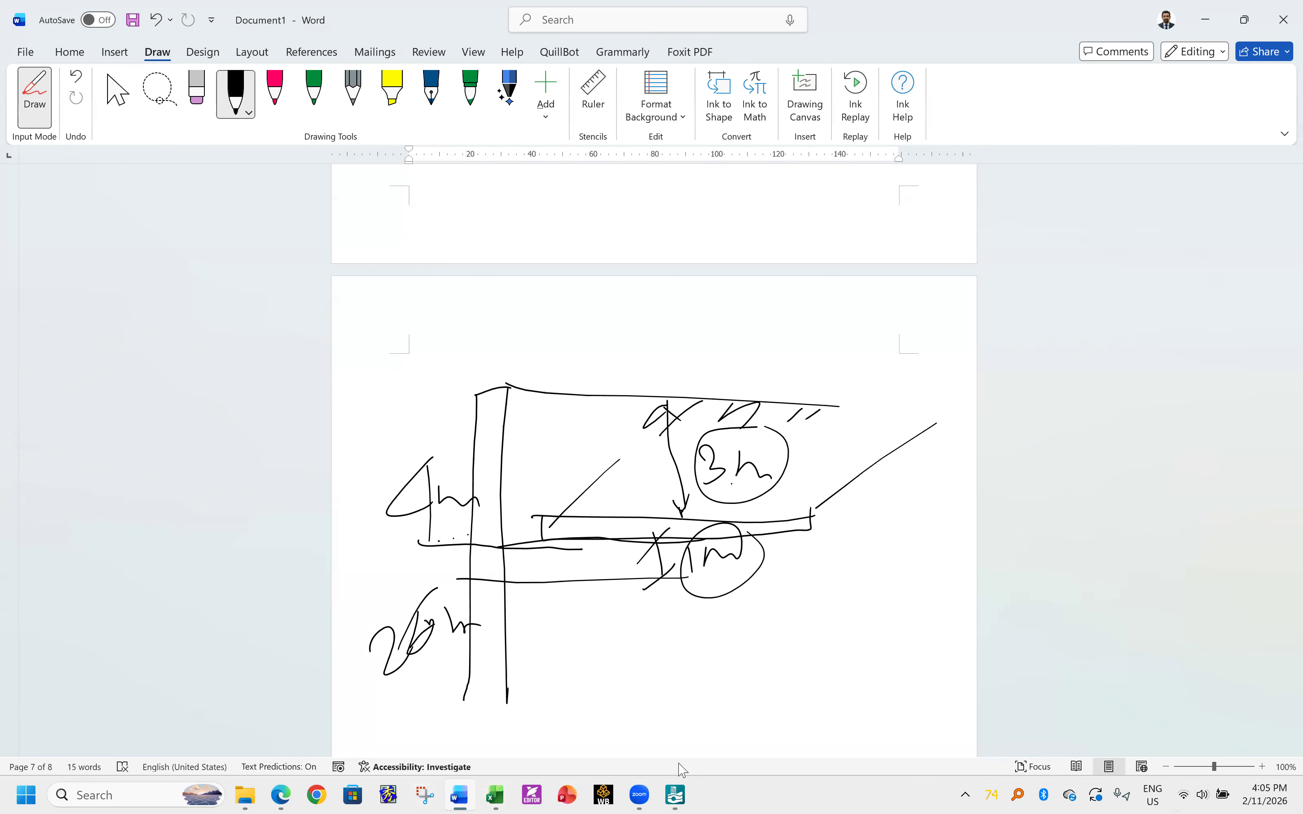
{"action": "key", "text": "Escape"}
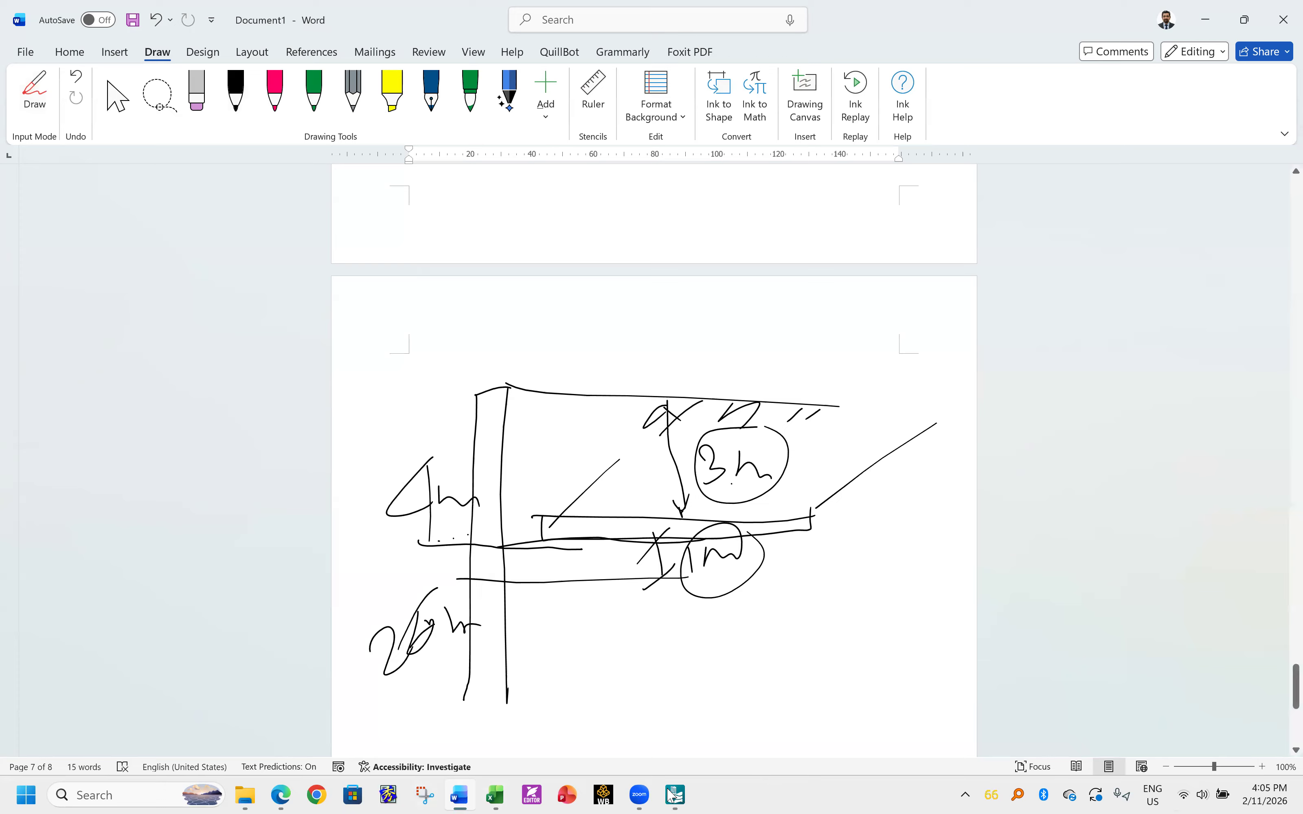
- Switch to PLAXIS 3D and, in the Soil mode's layer definition, set the bottom of the MC Clay-1 layer to -1 m
{"action": "left_click", "coordinate": [674, 795]}
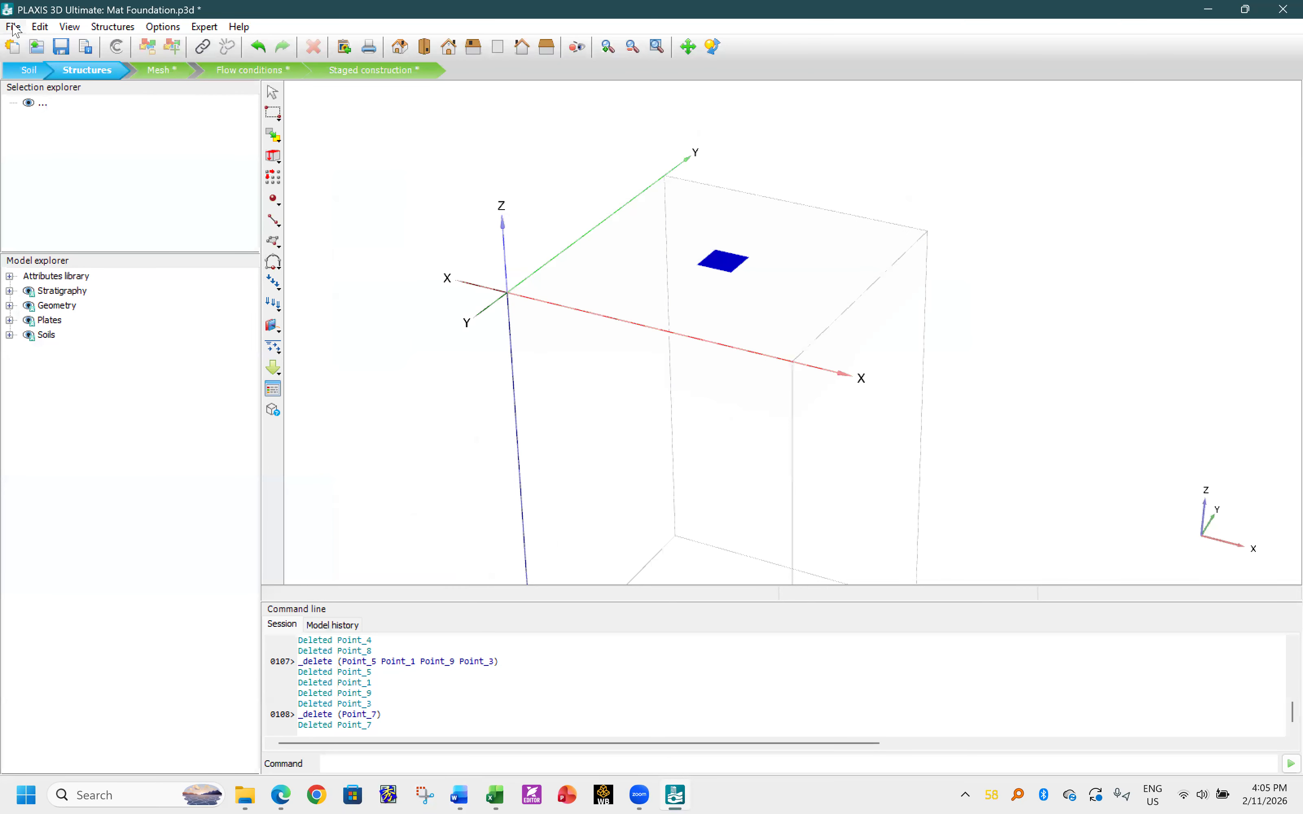
{"action": "left_click", "coordinate": [29, 70]}
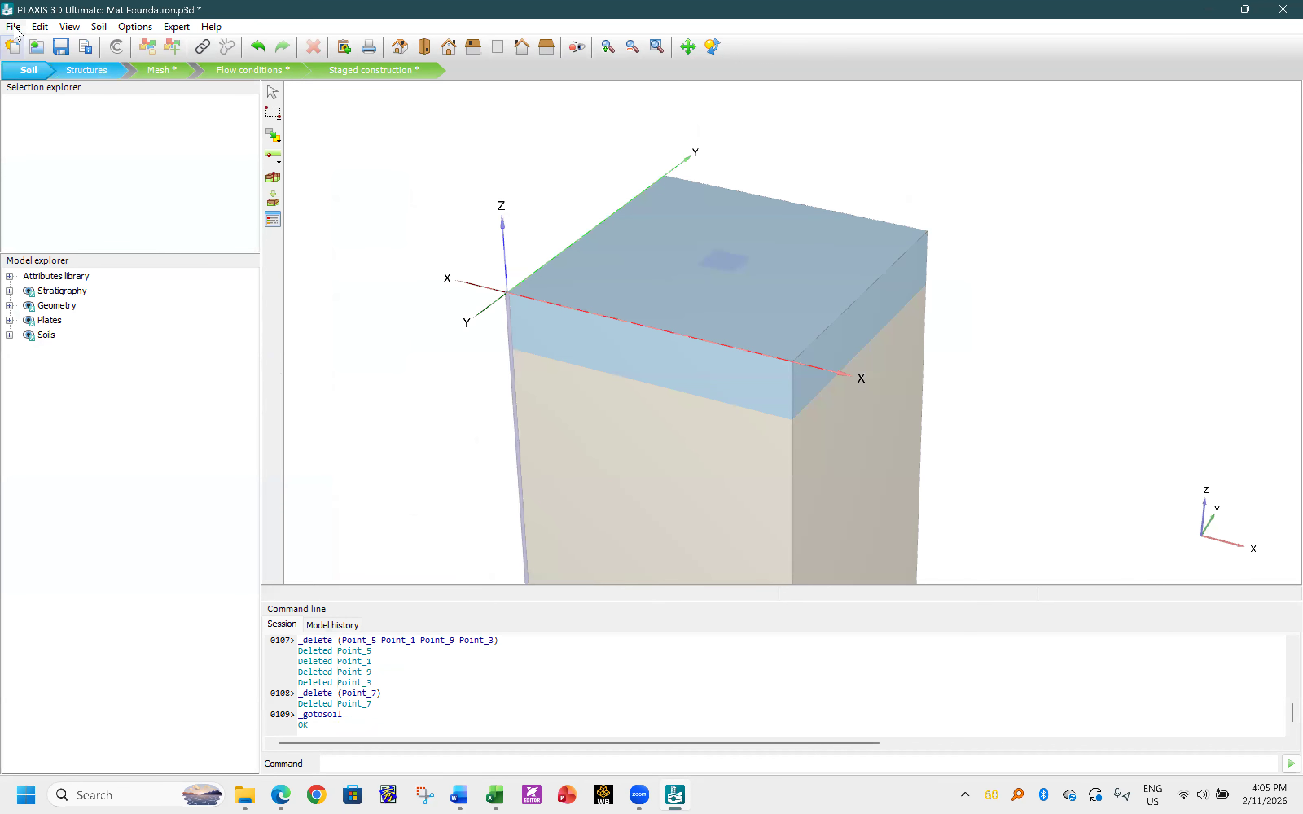
{"action": "left_click", "coordinate": [15, 29]}
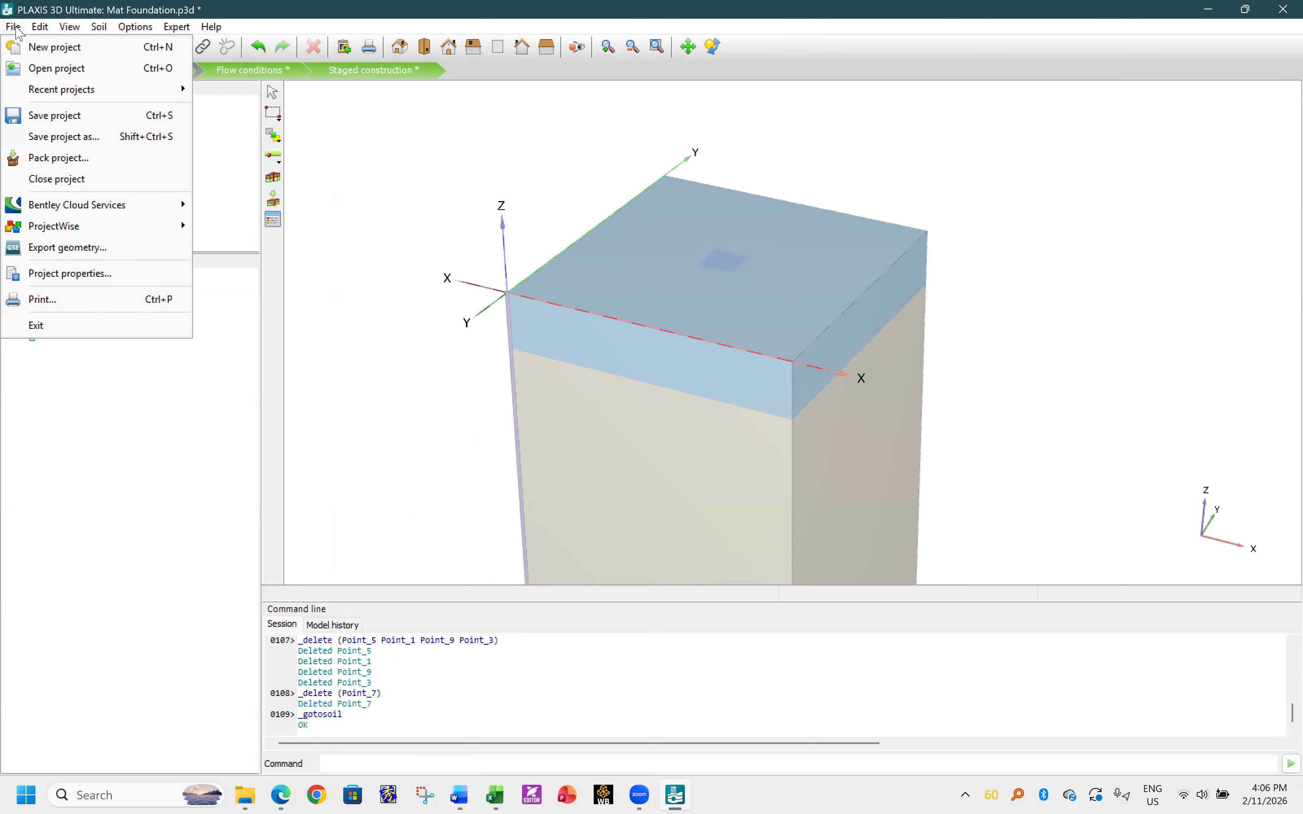
{"action": "left_click", "coordinate": [52, 31]}
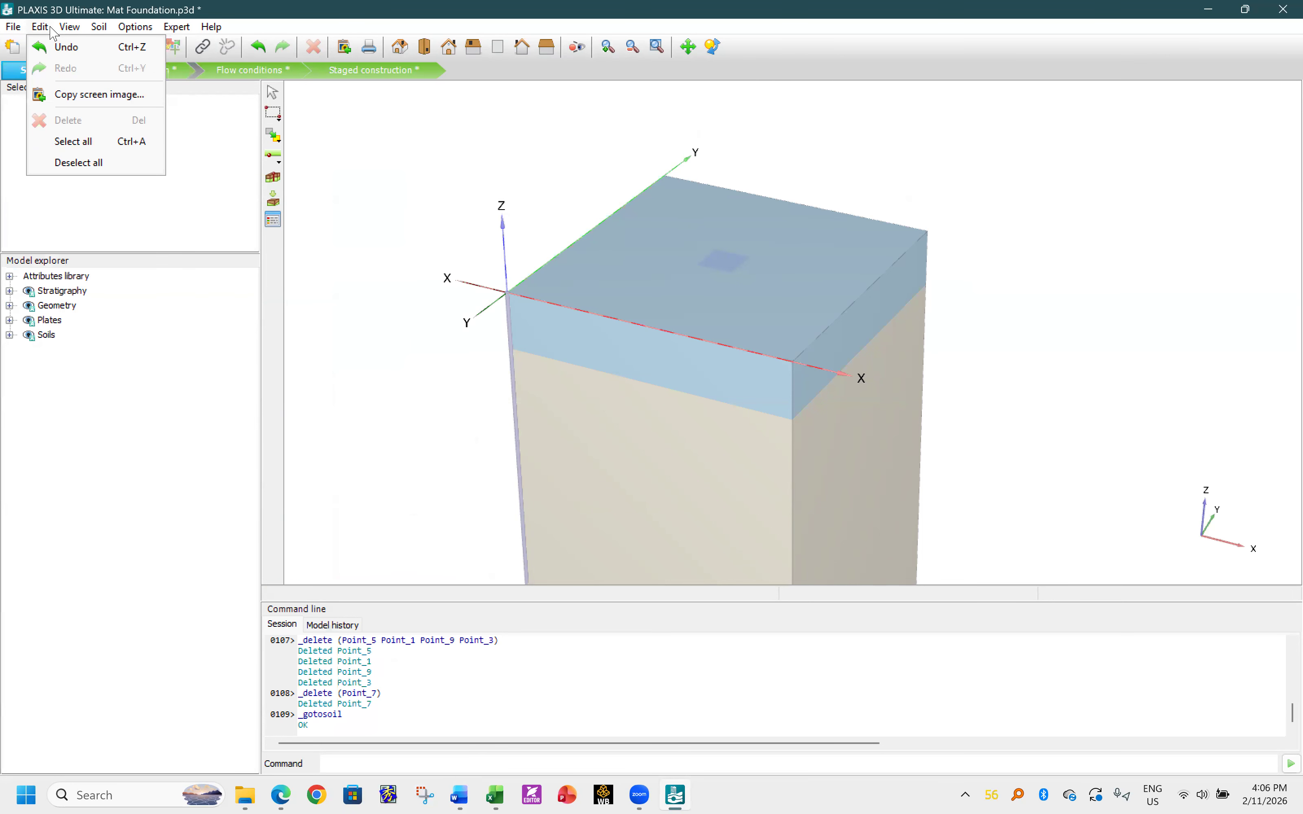
{"action": "left_click", "coordinate": [99, 26]}
{"action": "left_click", "coordinate": [102, 30]}
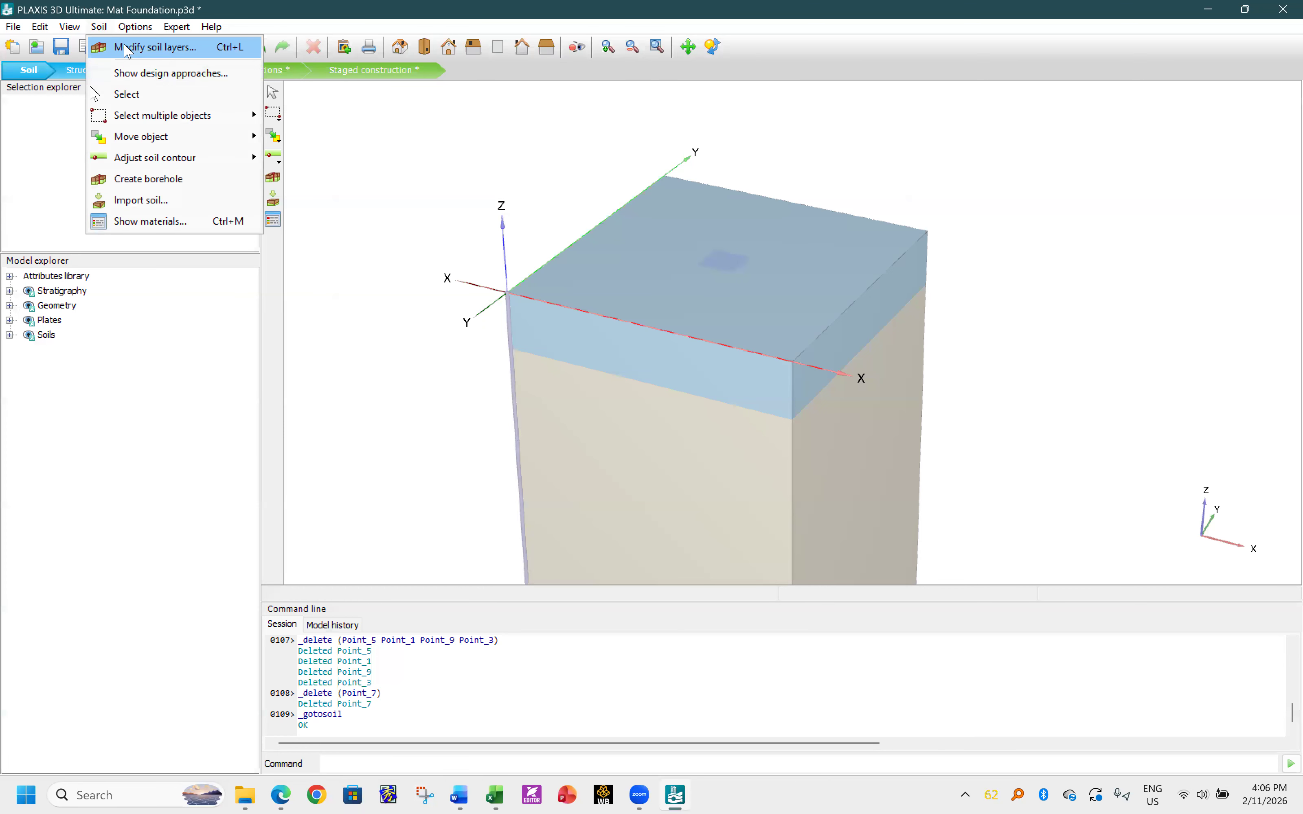
{"action": "left_click", "coordinate": [126, 49]}
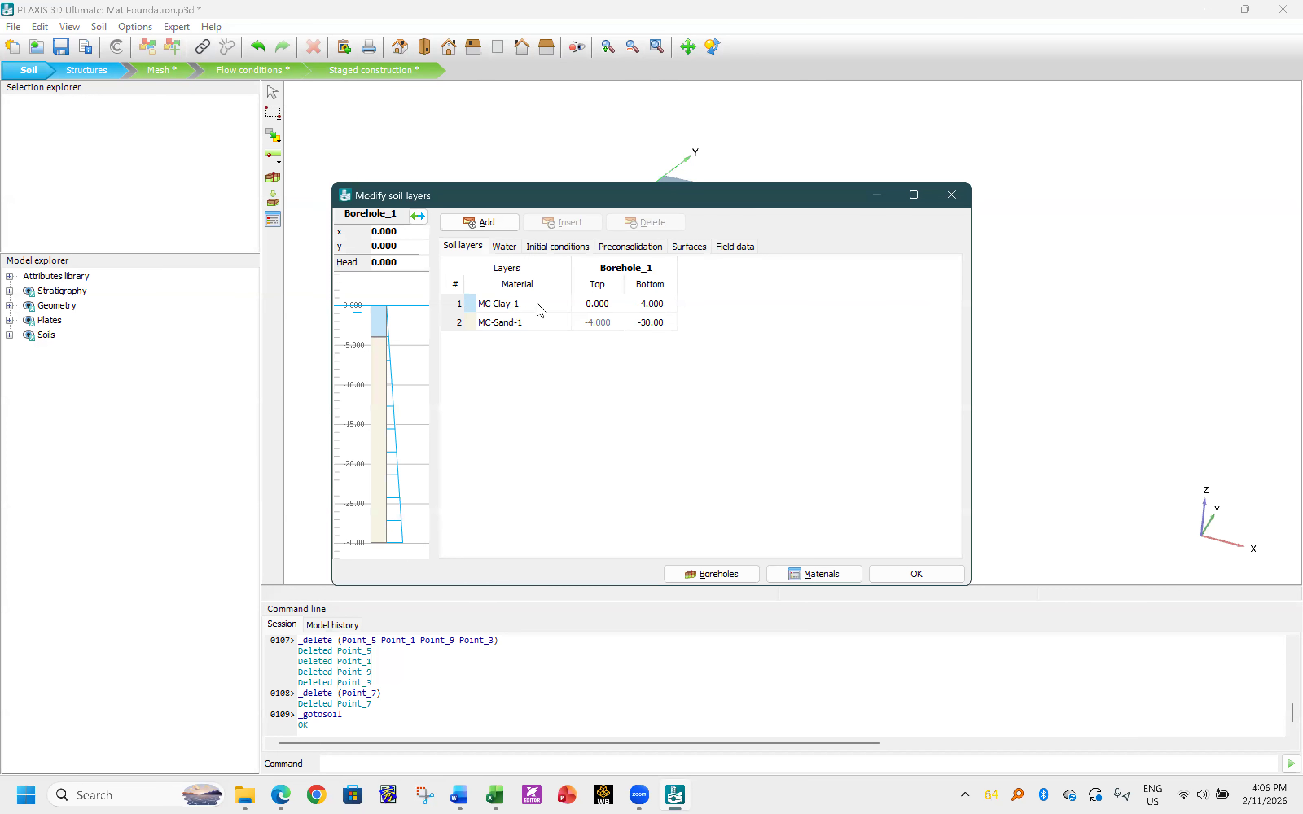
{"action": "left_click", "coordinate": [633, 304]}
{"action": "left_click", "coordinate": [667, 303]}
{"action": "left_click_drag", "start_coordinate": [663, 299], "coordinate": [631, 302]}
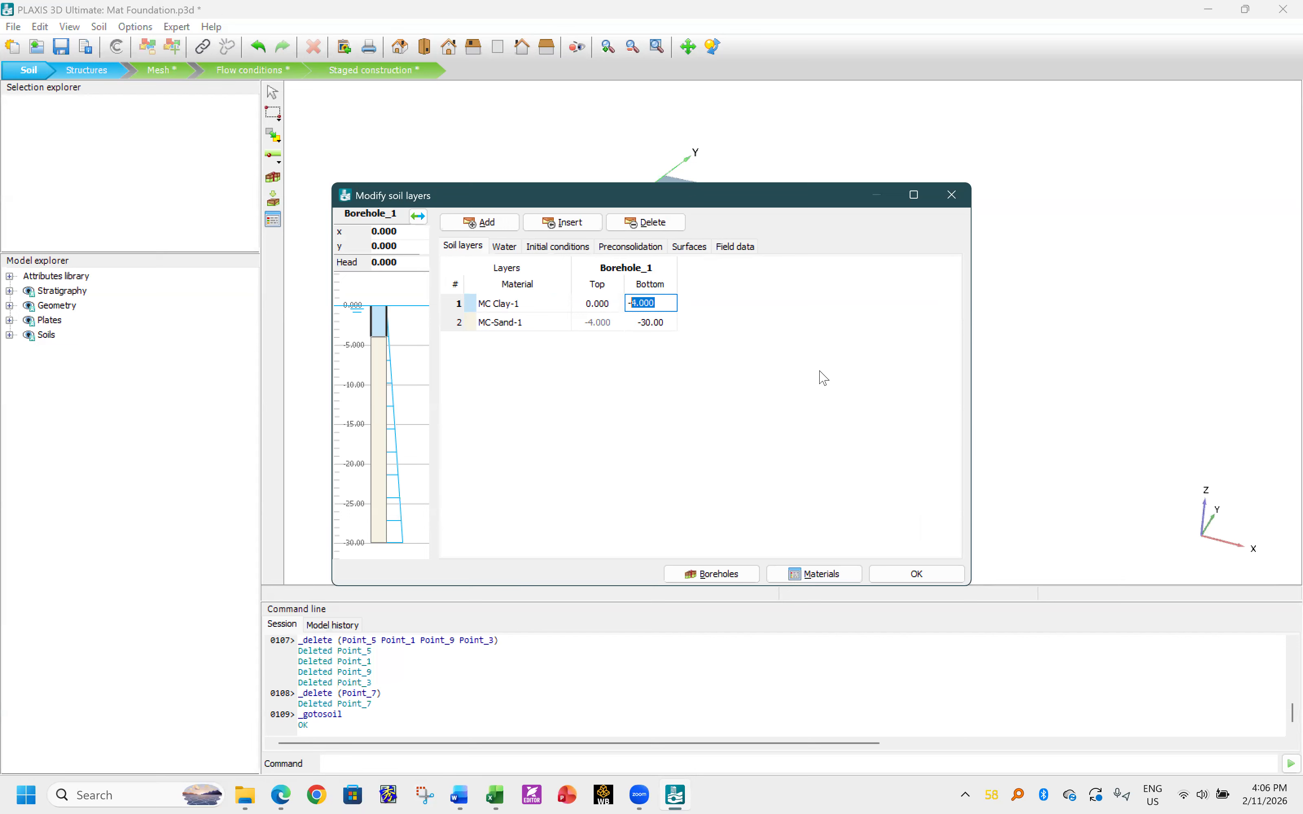
{"action": "type", "text": "1"}
{"action": "key", "text": "Return"}
- Set the bottom of the MC-Sand-1 layer to -27 m and close the soil layer definition
{"action": "left_click", "coordinate": [662, 326]}
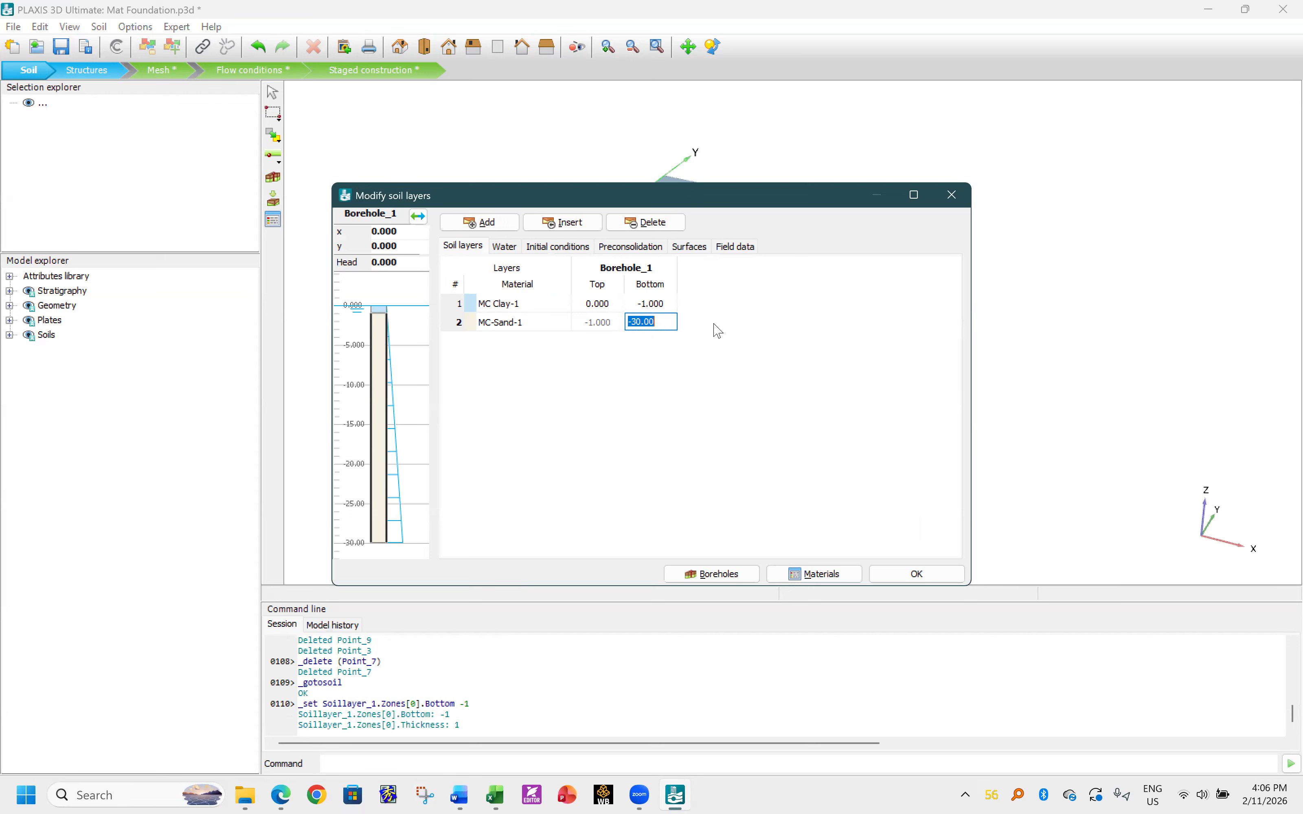
{"action": "type", "text": "27"}
{"action": "key", "text": "Return"}
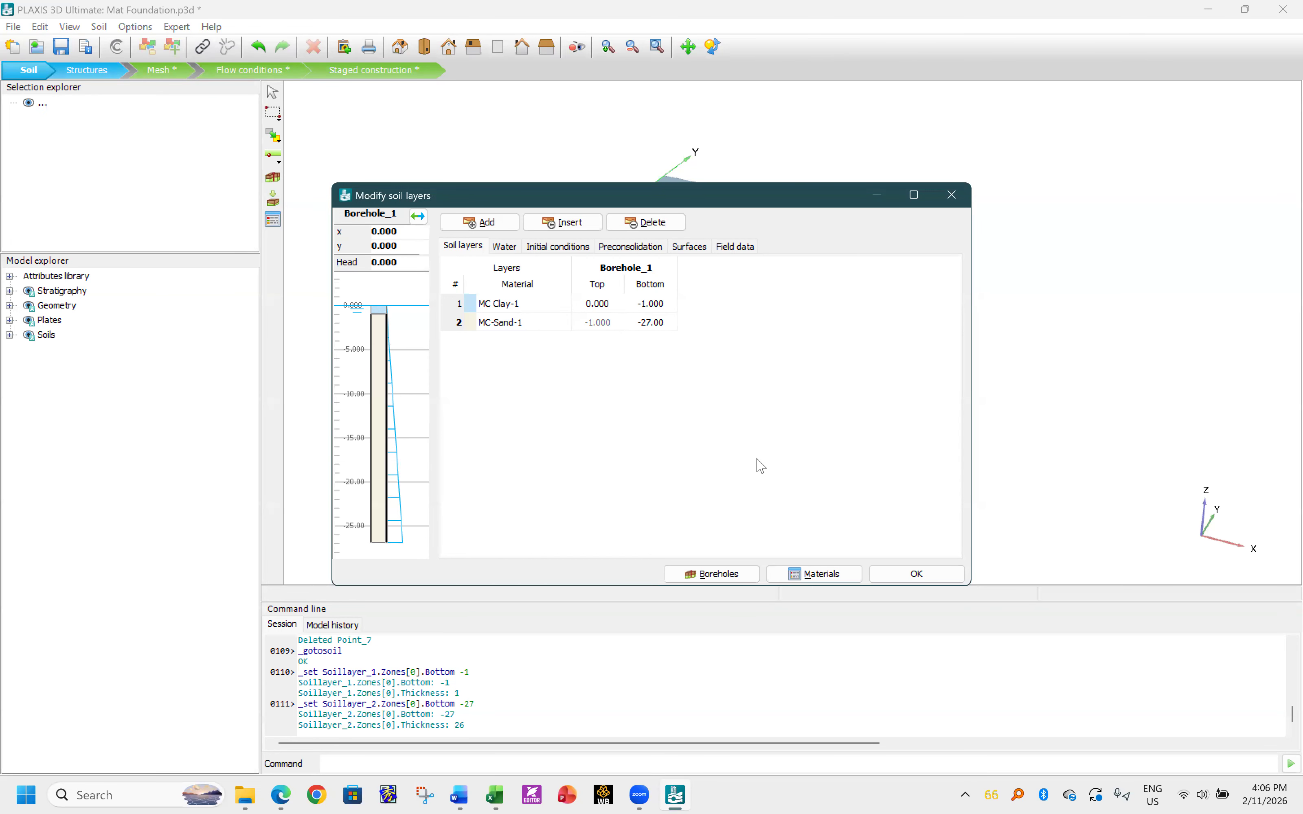
{"action": "left_click", "coordinate": [912, 574]}
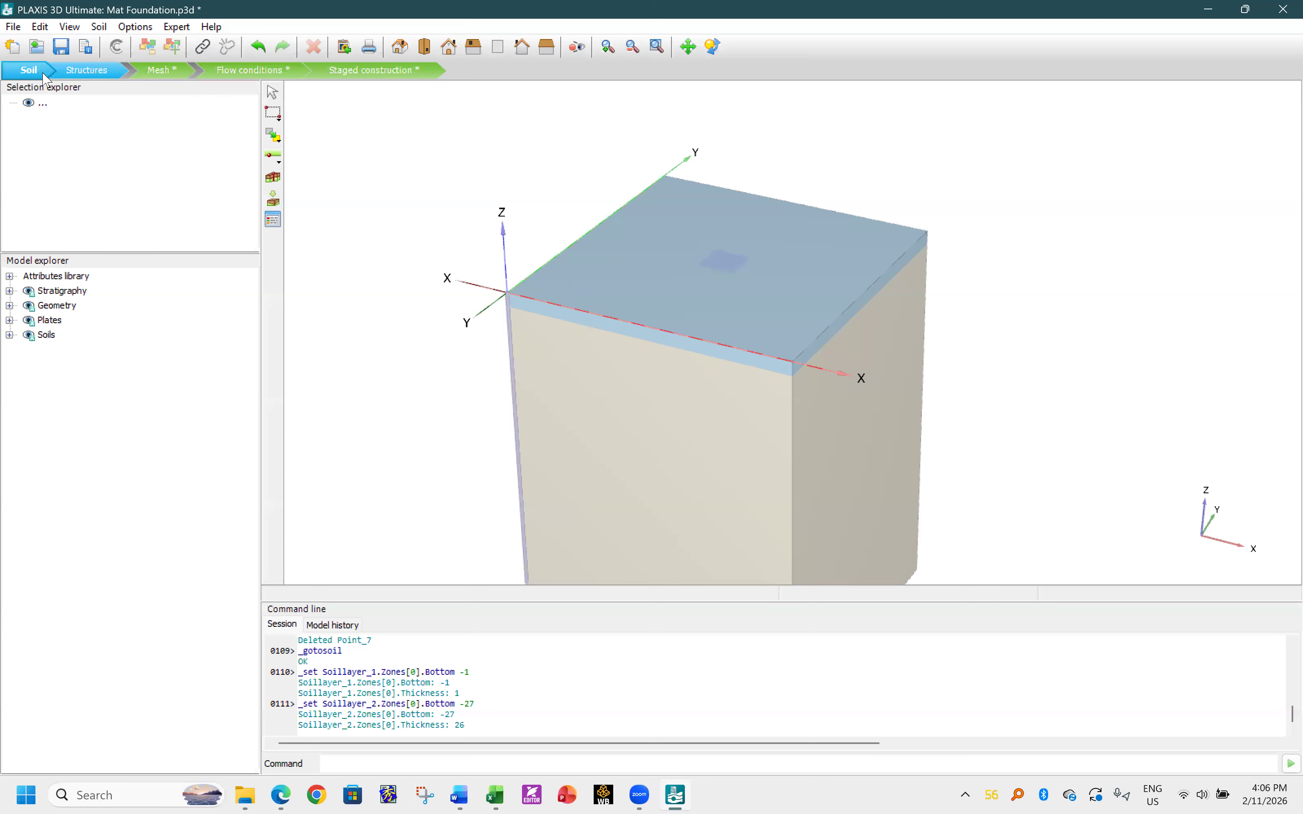
- Reopen the soil layer definition, set the bottom of the MC-Sand-1 layer to -20 m and close it
{"action": "left_click", "coordinate": [98, 26]}
{"action": "left_click", "coordinate": [129, 48]}
{"action": "left_click", "coordinate": [650, 322]}
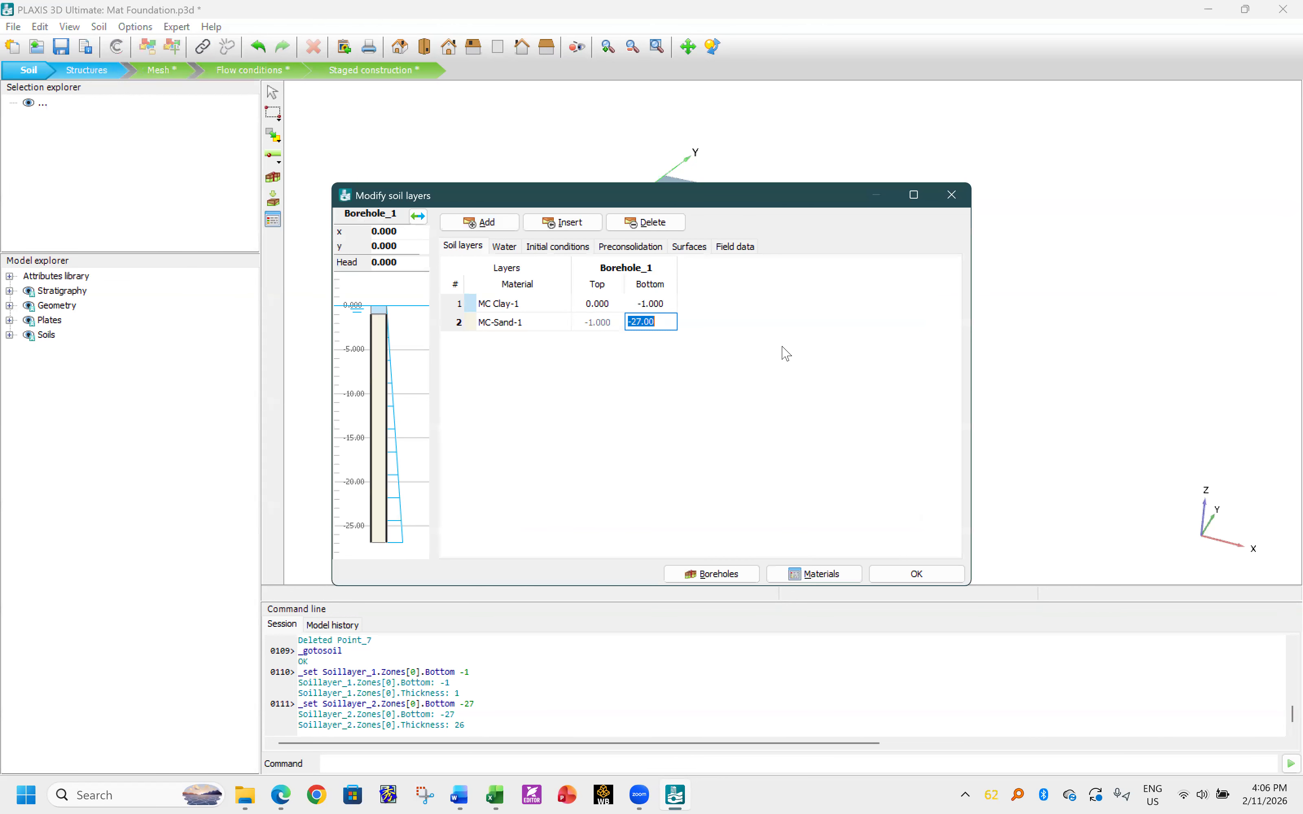
{"action": "type", "text": "20"}
{"action": "key", "text": "Return"}
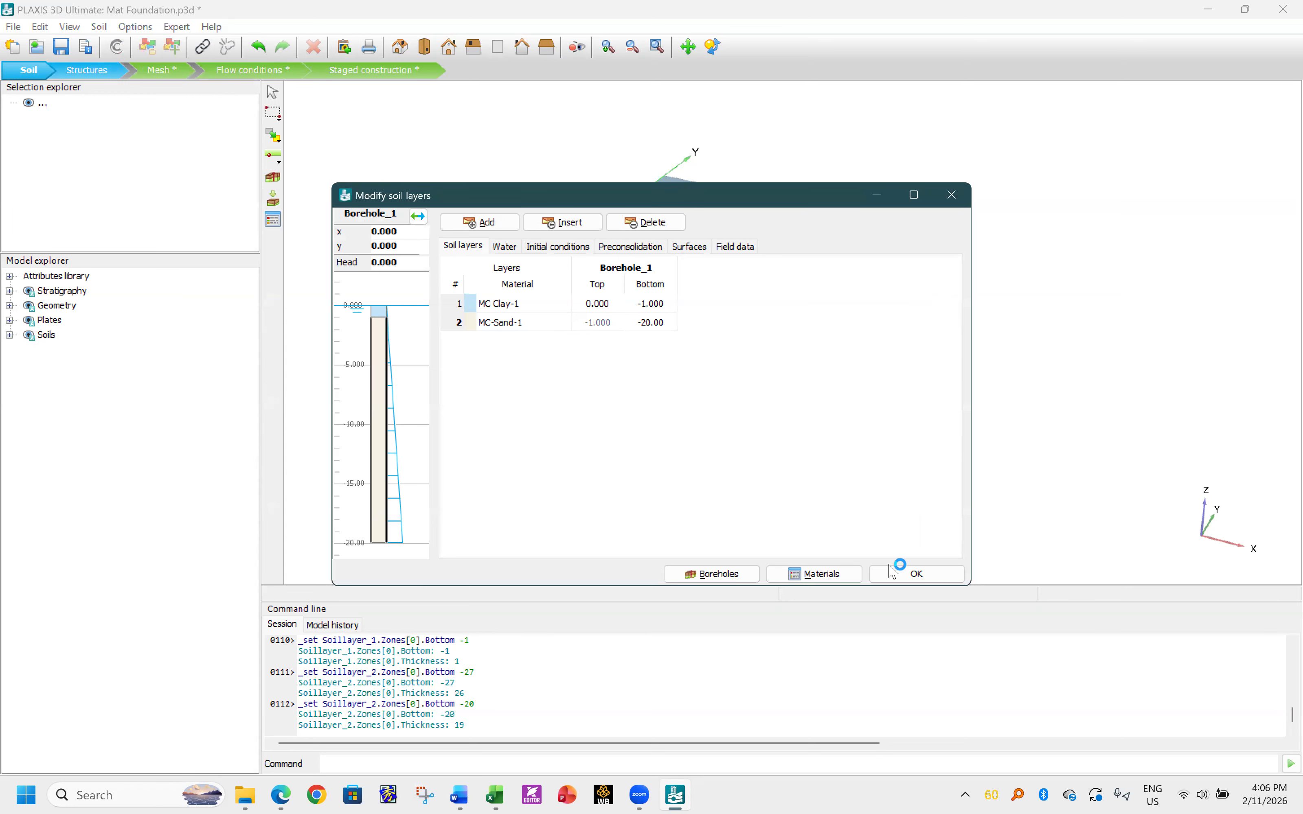
{"action": "left_click", "coordinate": [900, 569]}
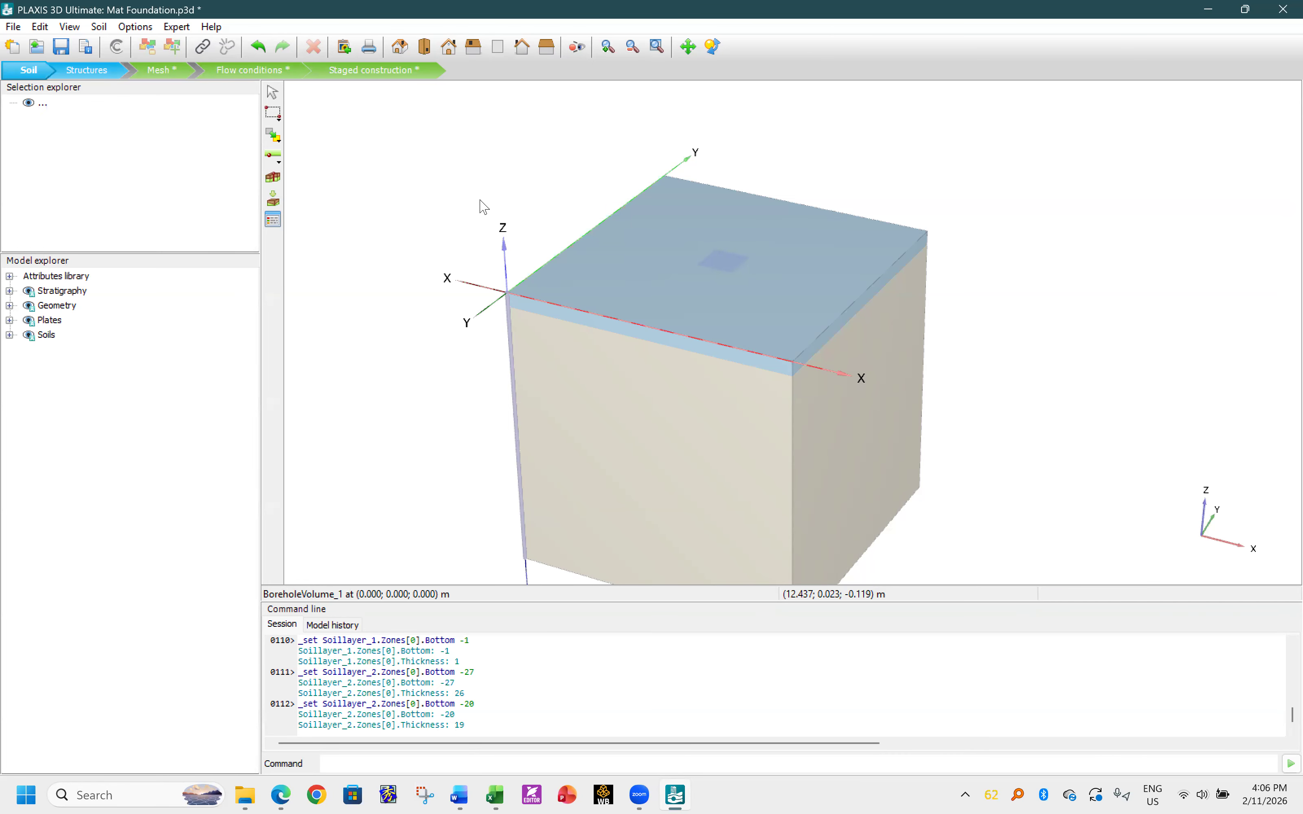
- In Structures mode, edit the plate polygon's surface points and move point 1 to x = 5, y = 15
{"action": "left_click", "coordinate": [119, 75]}
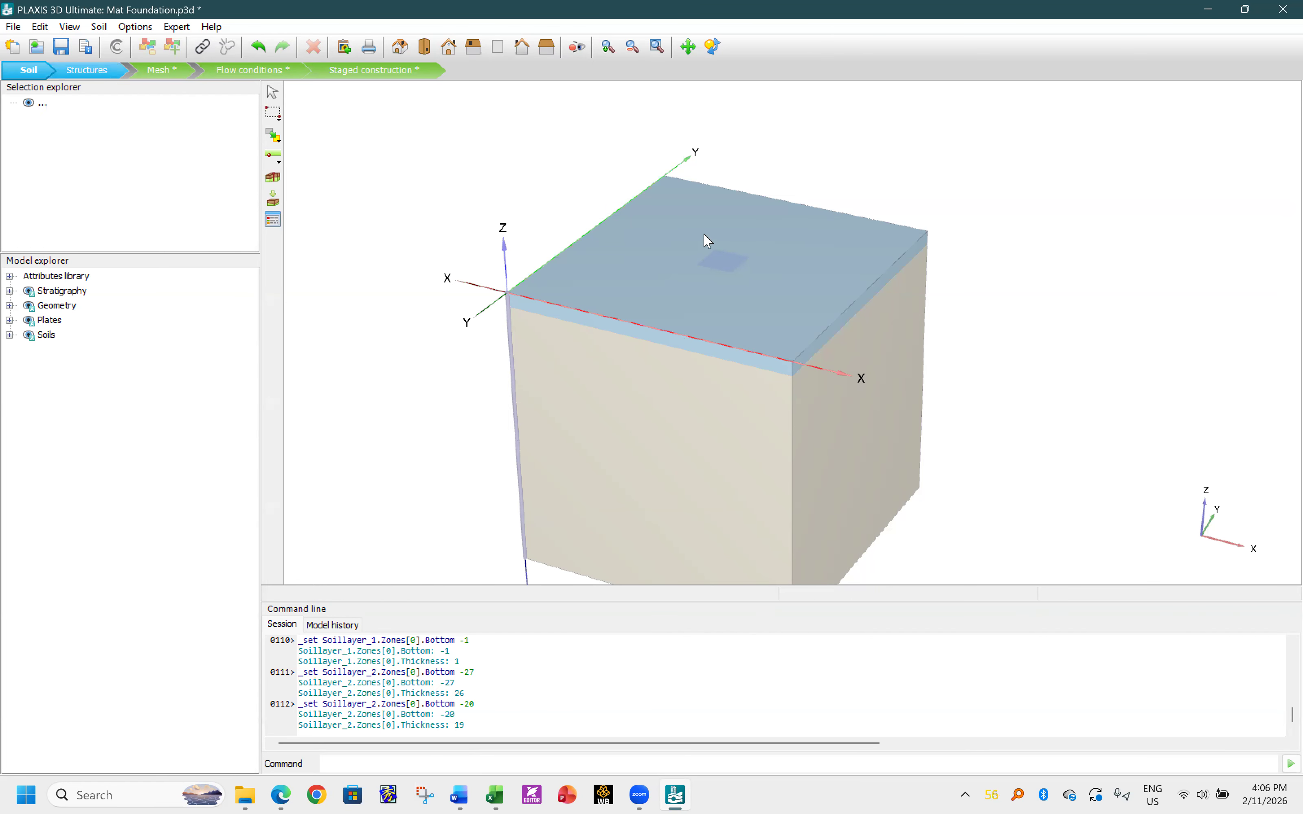
{"action": "left_click", "coordinate": [722, 249]}
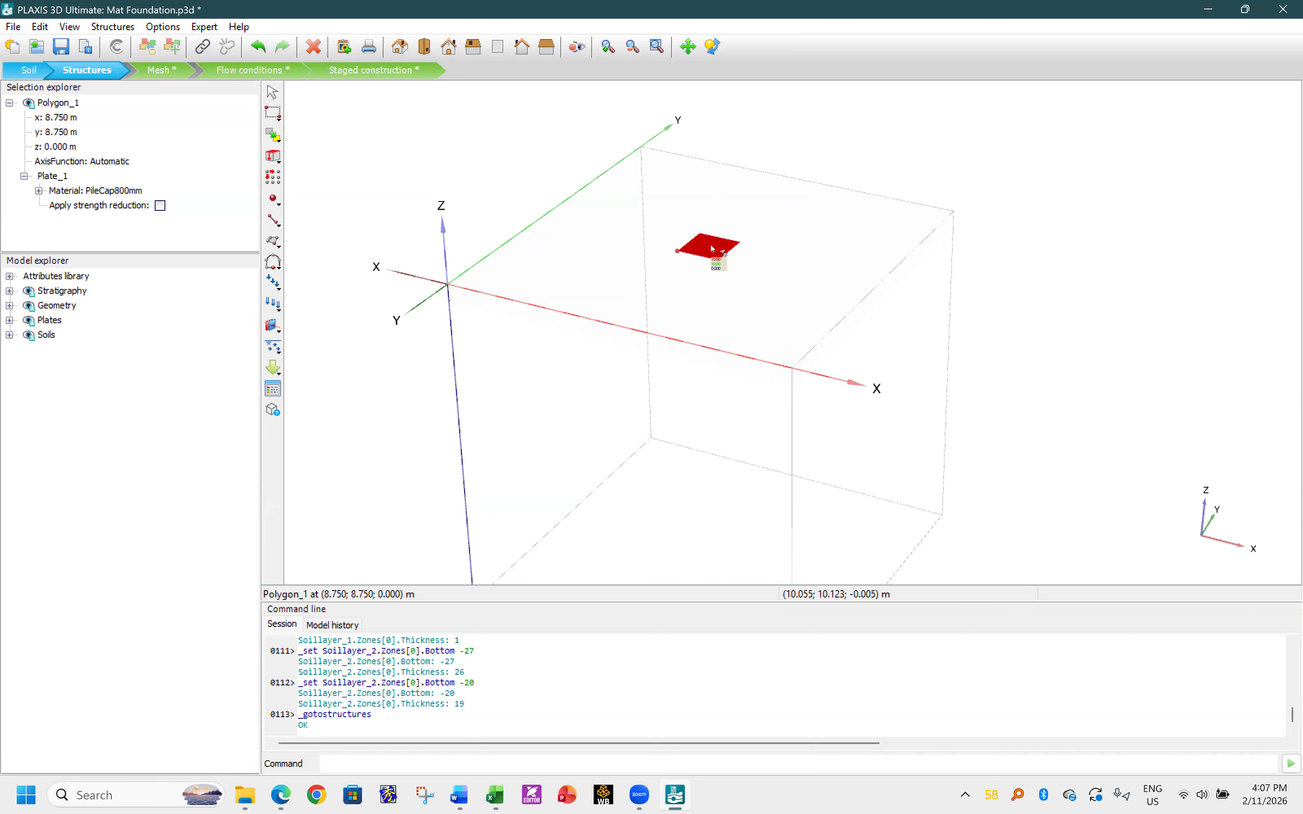
{"action": "left_click", "coordinate": [735, 262]}
{"action": "double_click", "coordinate": [1132, 135]}
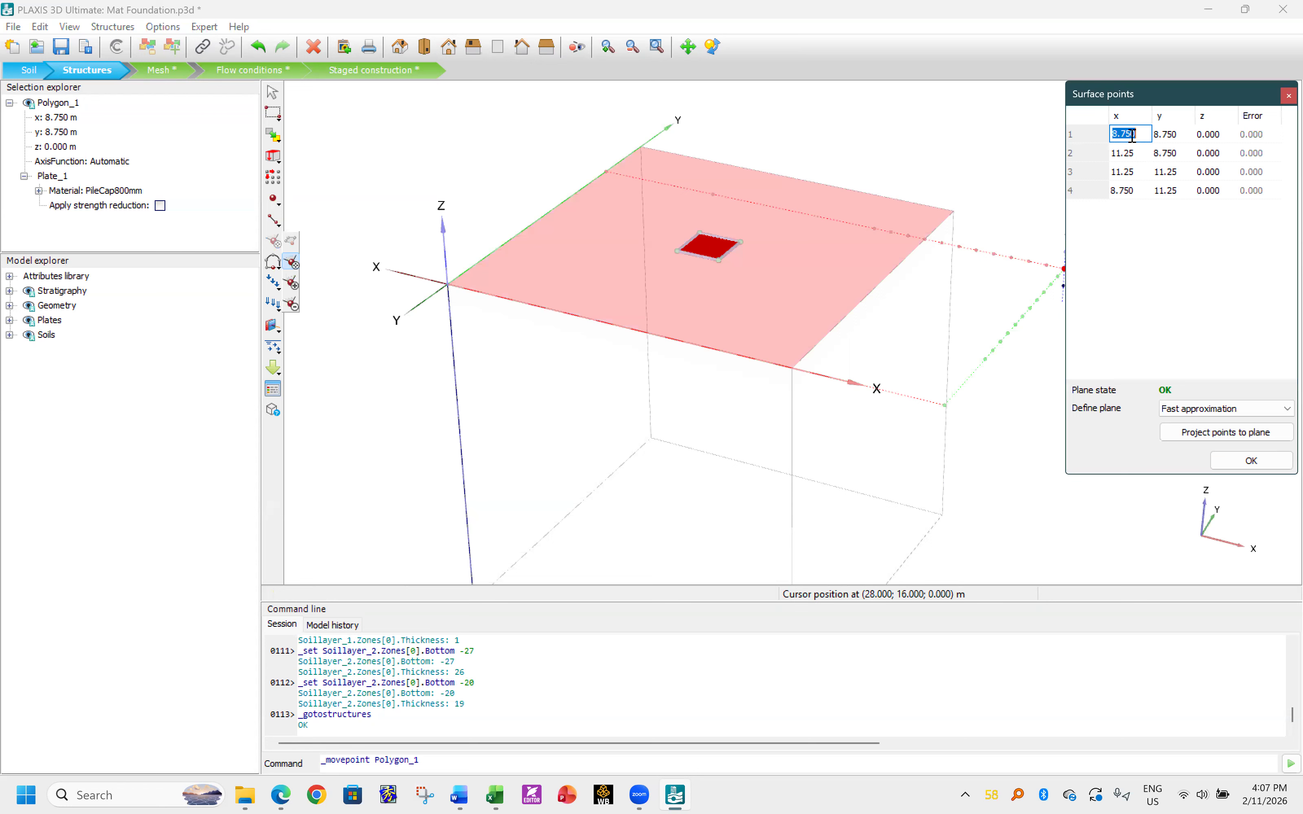
{"action": "type", "text": "5"}
{"action": "key", "text": "Tab"}
{"action": "type", "text": "5"}
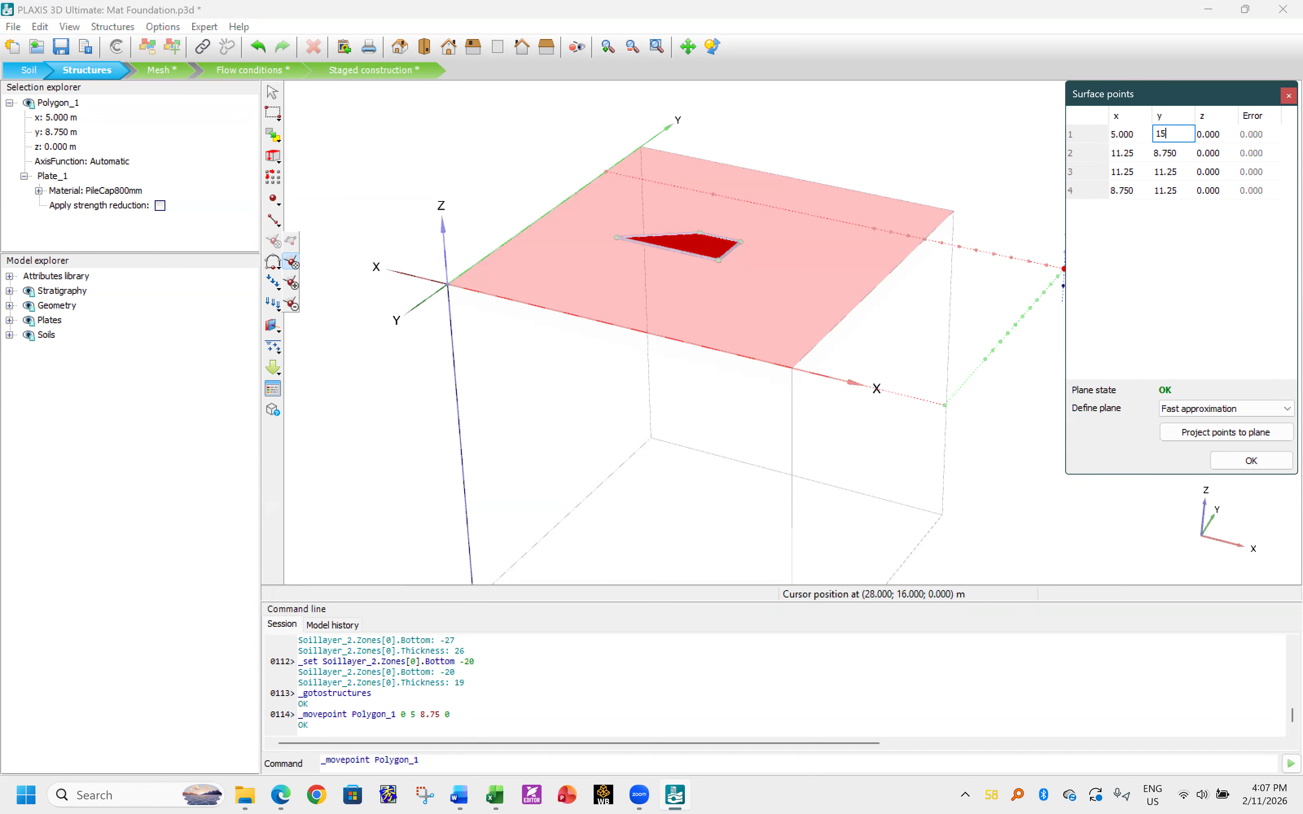
{"action": "type", "text": " 15"}
{"action": "key", "text": "Tab"}
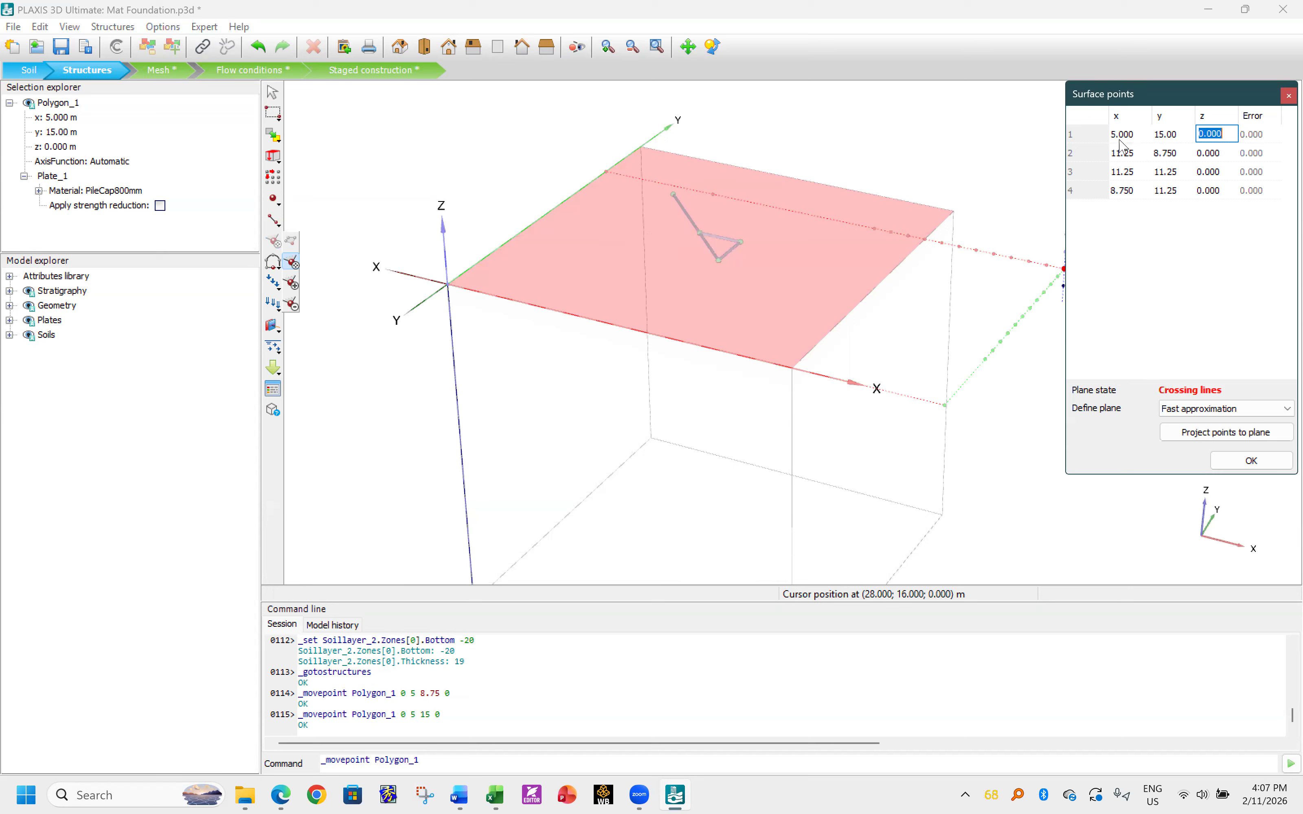
{"action": "key", "text": "Tab"}
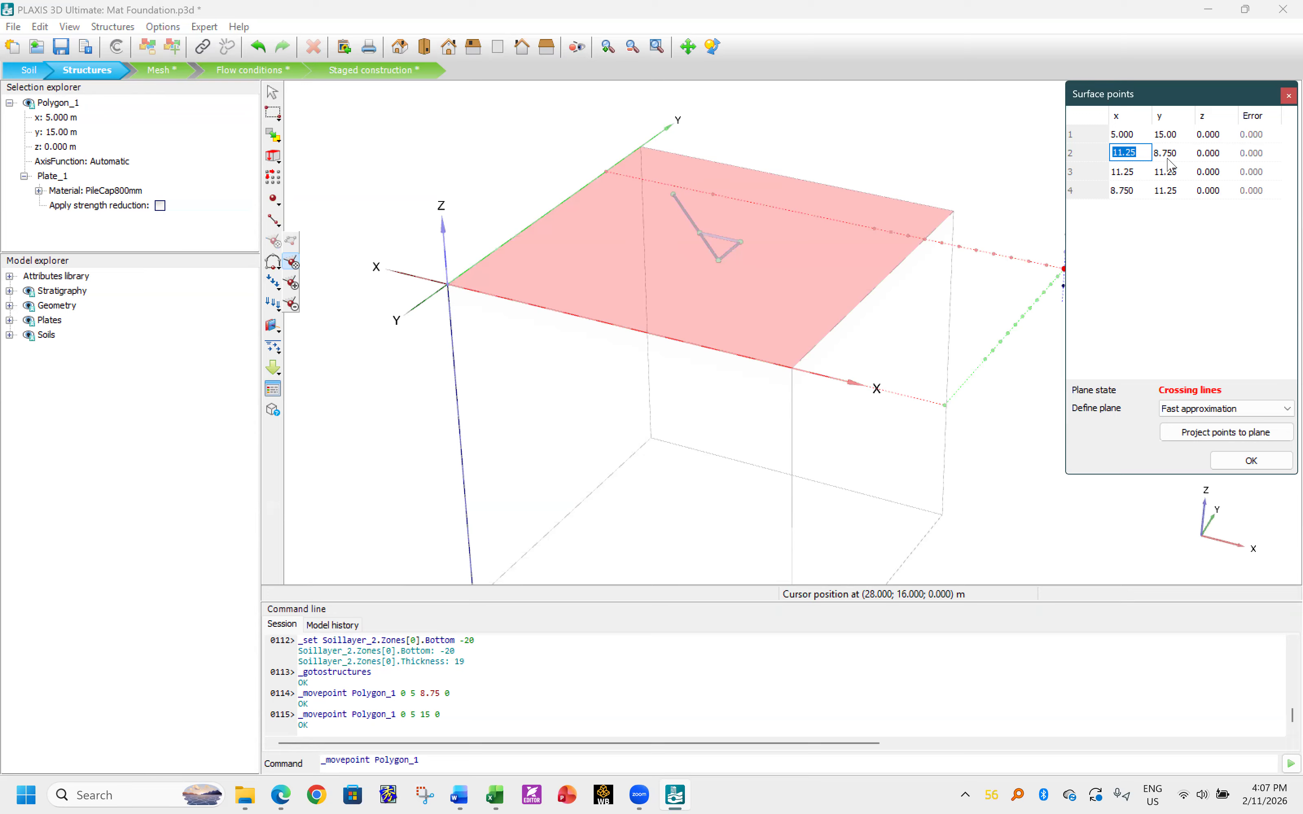
- Set the polygon's point 2 to x = 15, y = 5 and correct point 1's y to 5
{"action": "type", "text": "15"}
{"action": "key", "text": "Tab"}
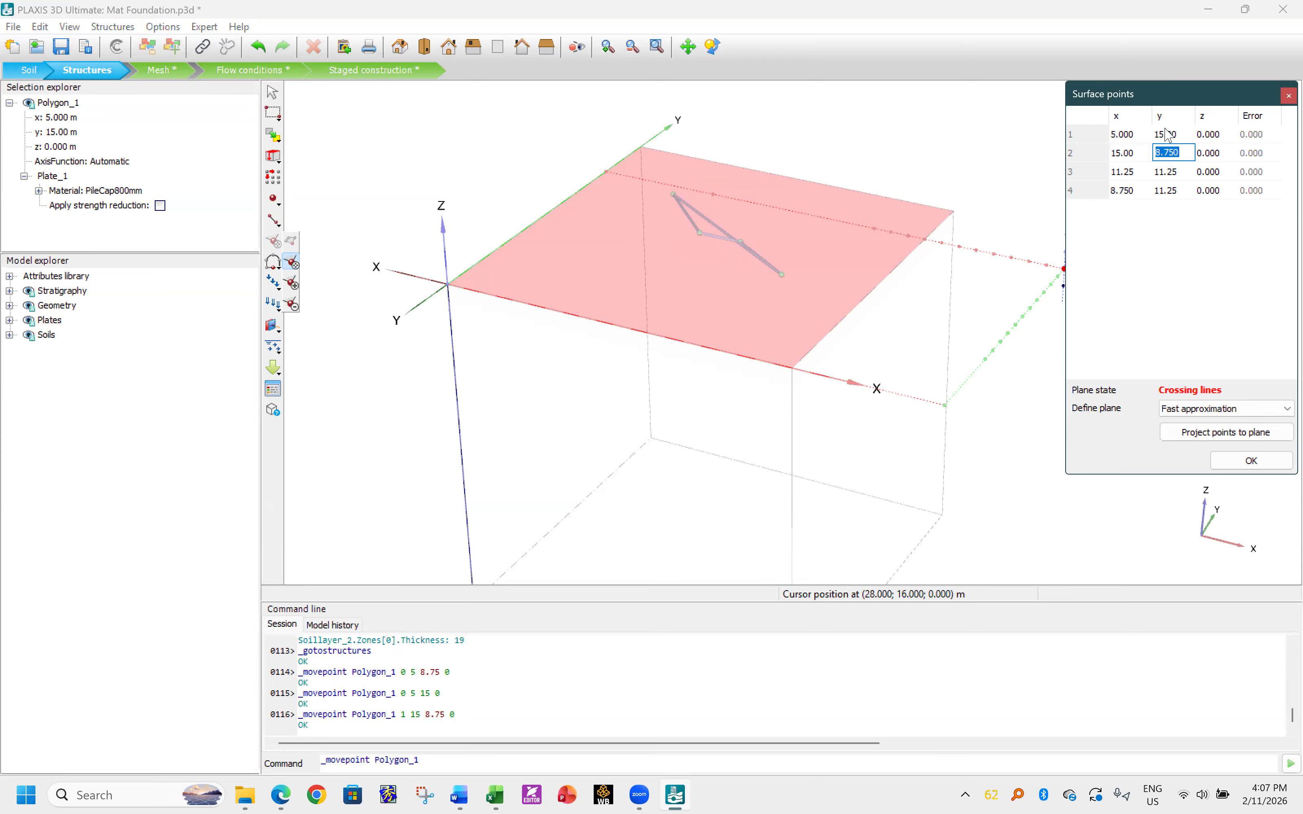
{"action": "left_click", "coordinate": [1165, 132]}
{"action": "type", "text": "5"}
{"action": "key", "text": "Tab"}
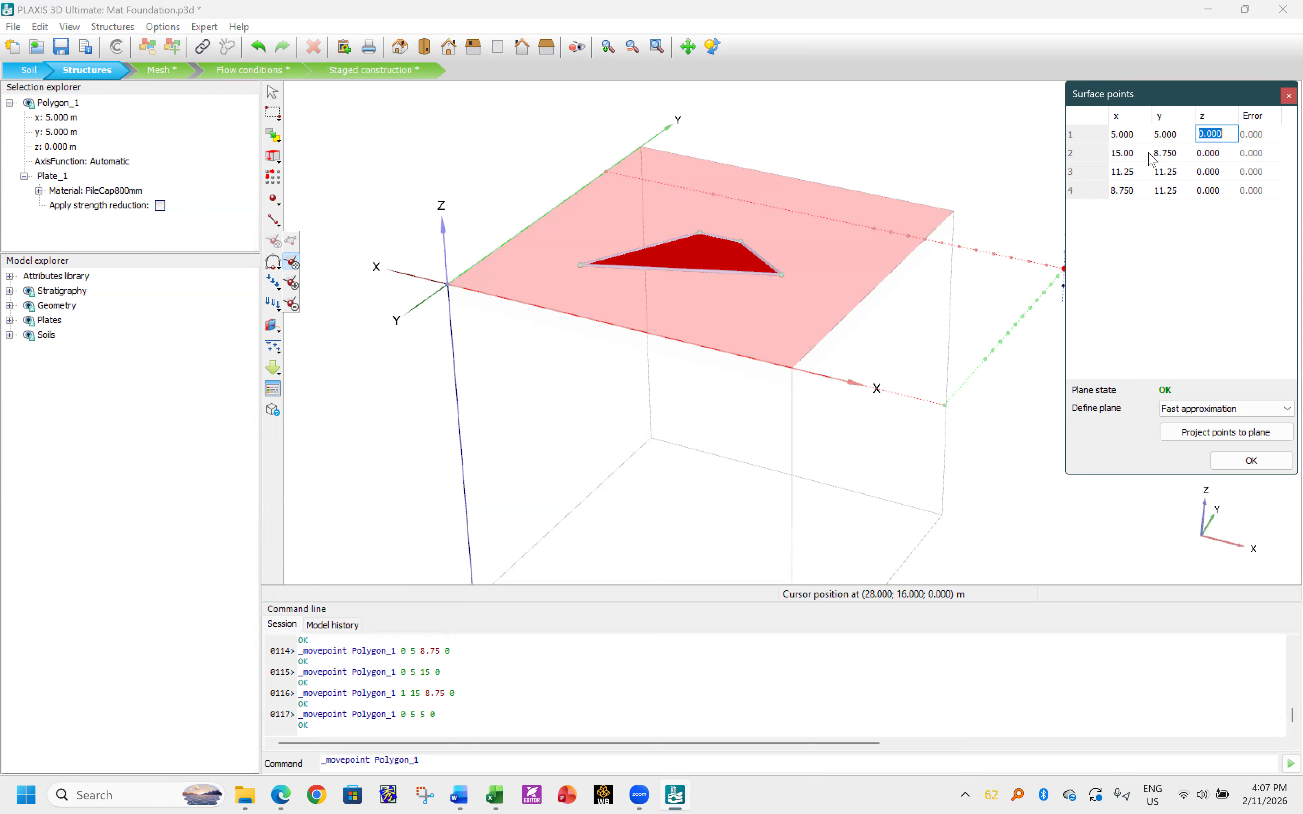
{"action": "left_click", "coordinate": [1163, 150]}
{"action": "type", "text": "5"}
{"action": "key", "text": "Tab"}
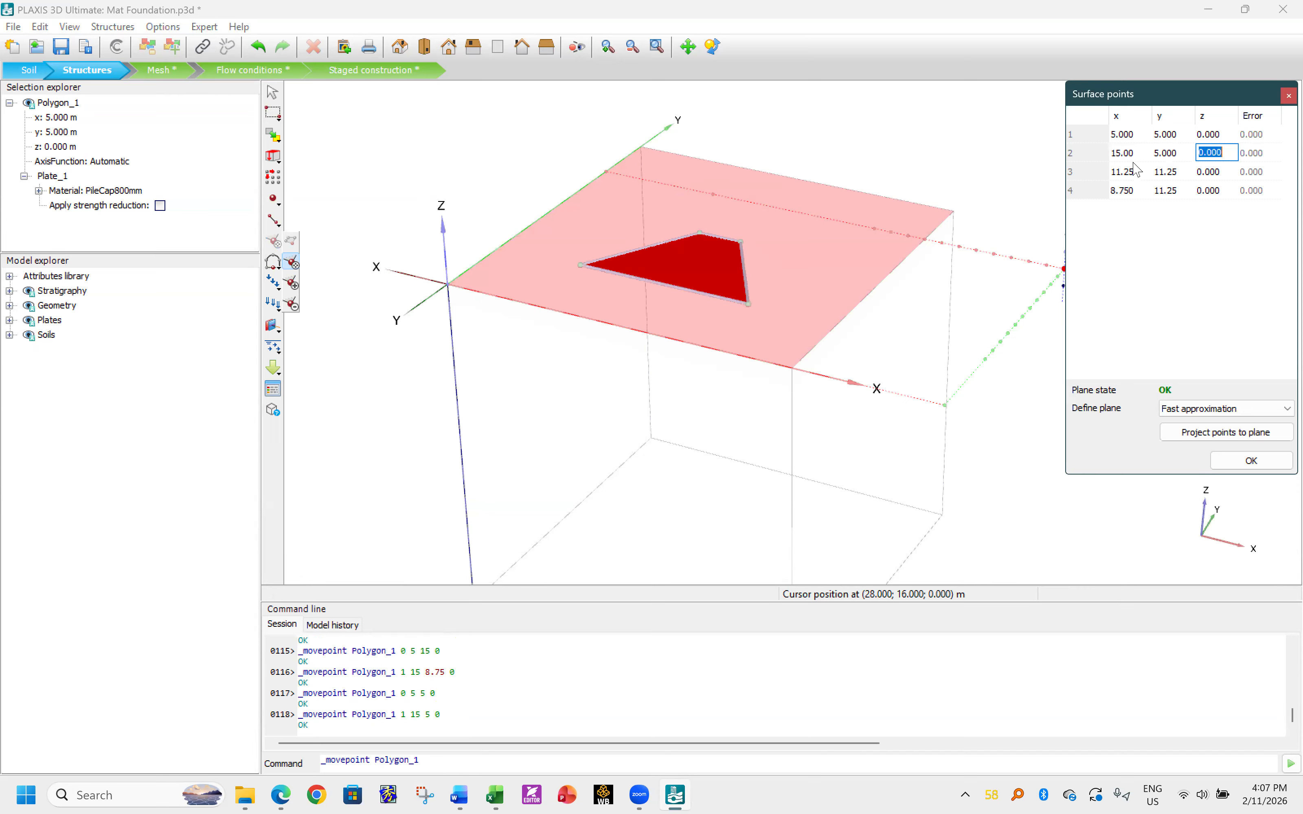
- Move the polygon's point 3 to x = 15, y = 15
{"action": "left_click", "coordinate": [1126, 181]}
{"action": "type", "text": "1.25"}
{"action": "key", "text": "Tab"}
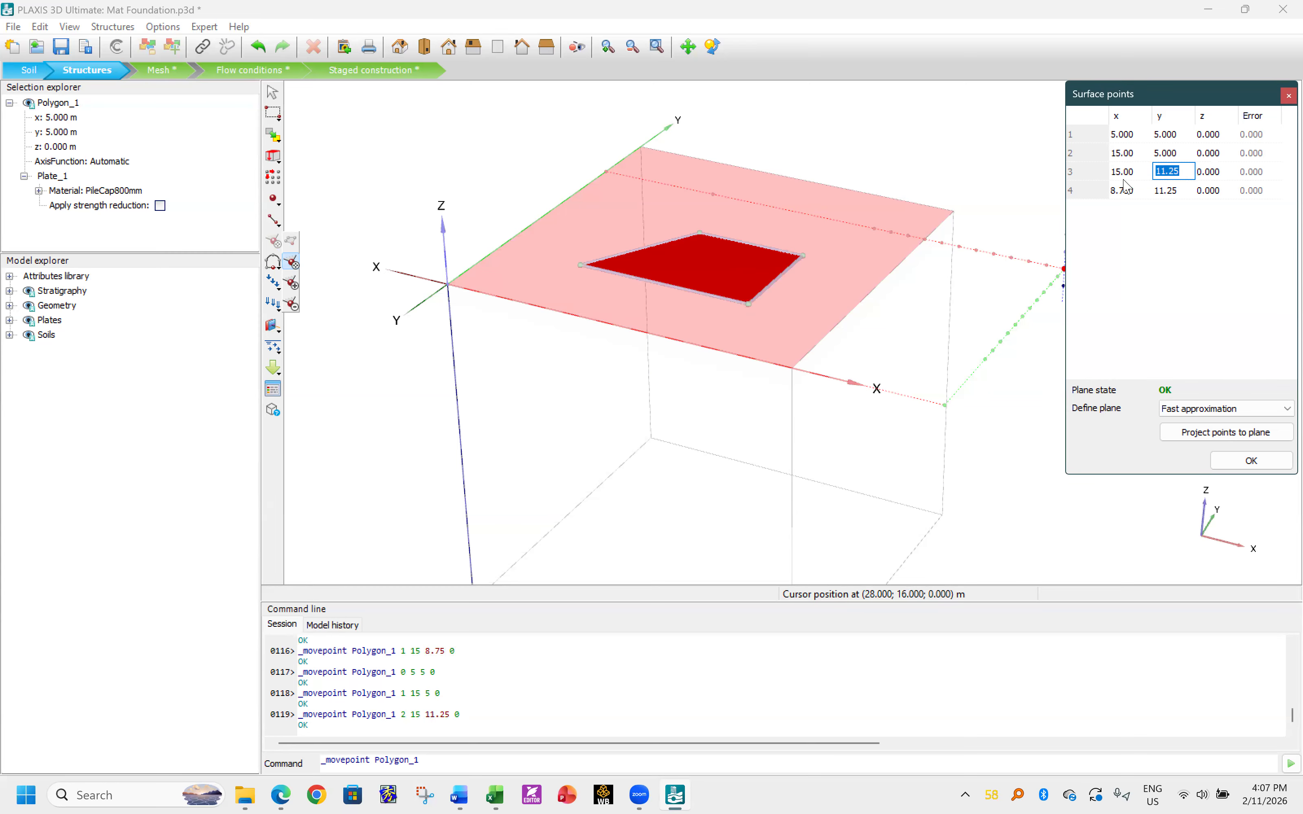
{"action": "type", "text": "15"}
{"action": "key", "text": "Tab"}
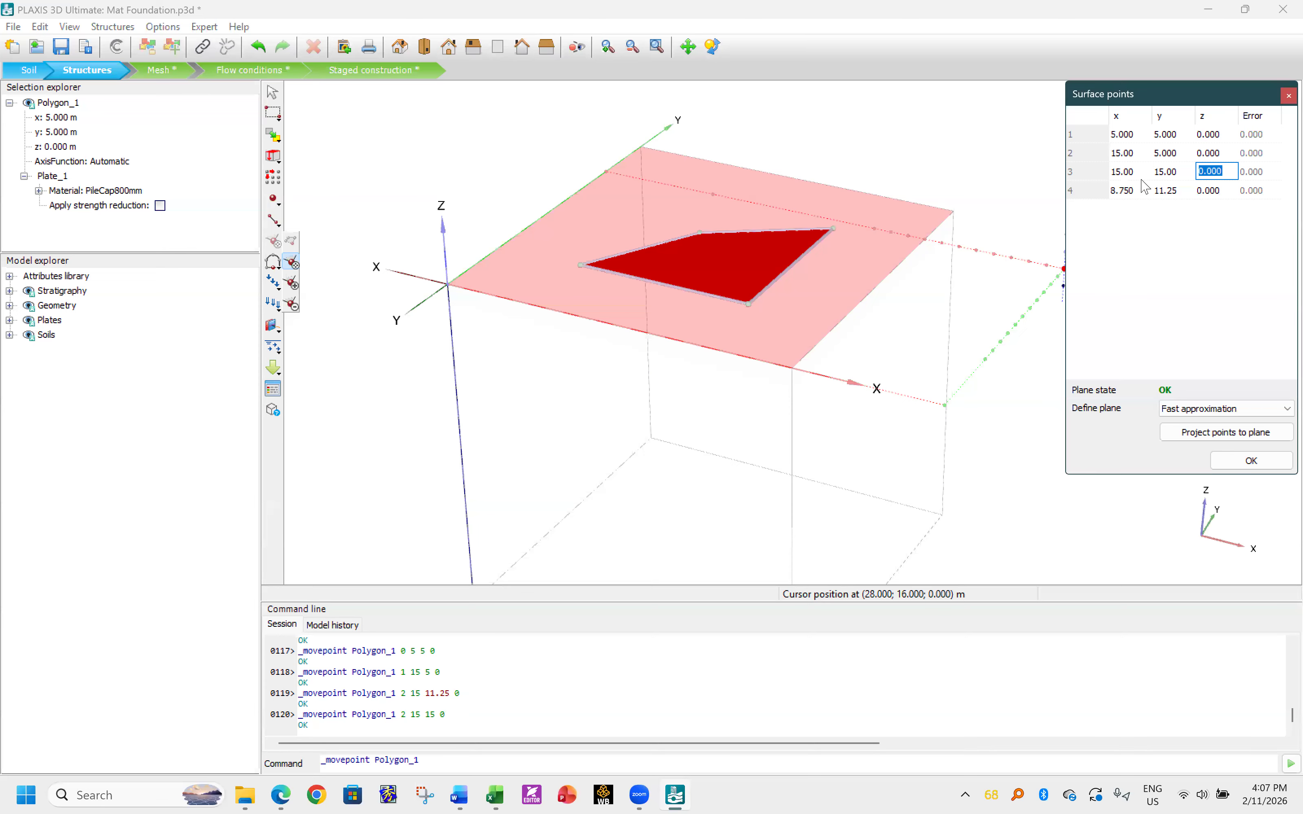
- Move the polygon's point 4 to x = 5, y = 15 and accept the edited surface points
{"action": "left_click", "coordinate": [1126, 192]}
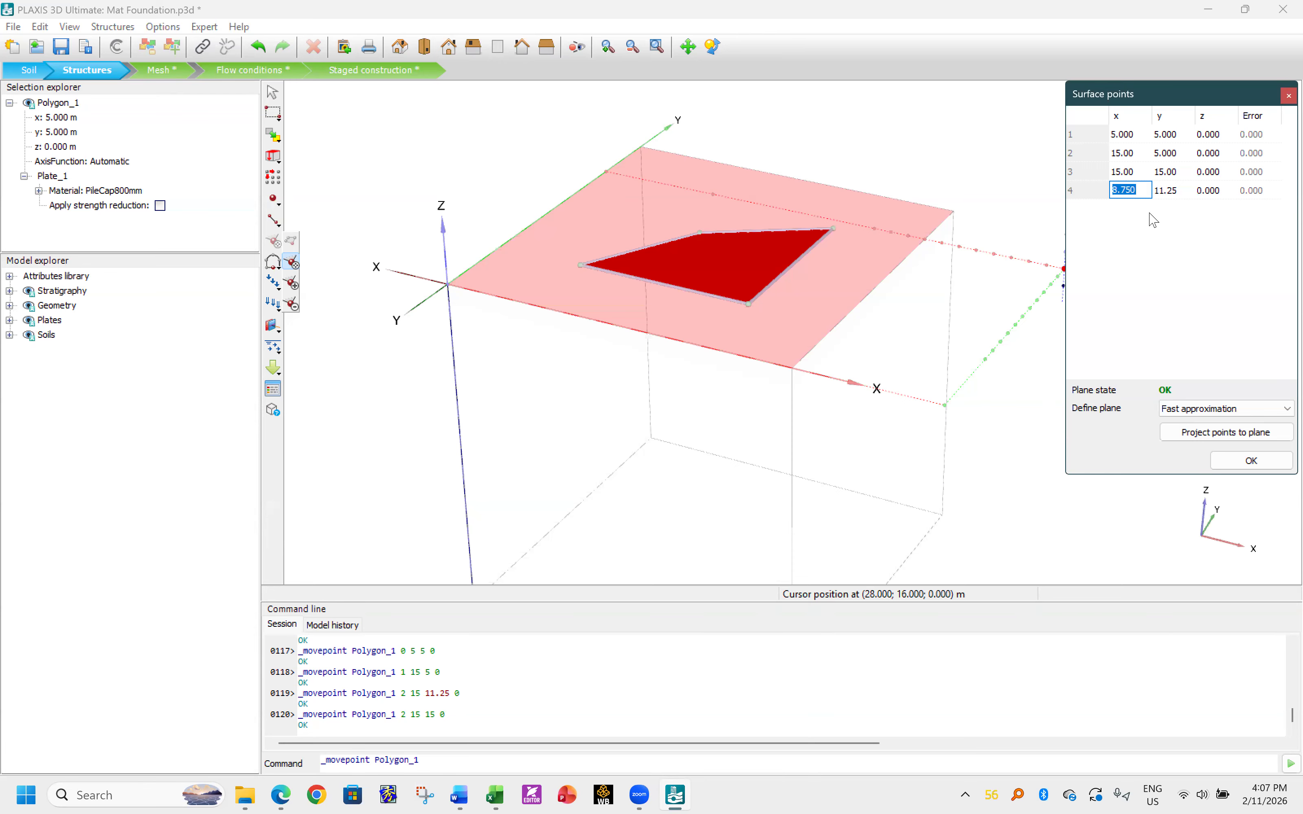
{"action": "type", "text": "5"}
{"action": "key", "text": "Tab"}
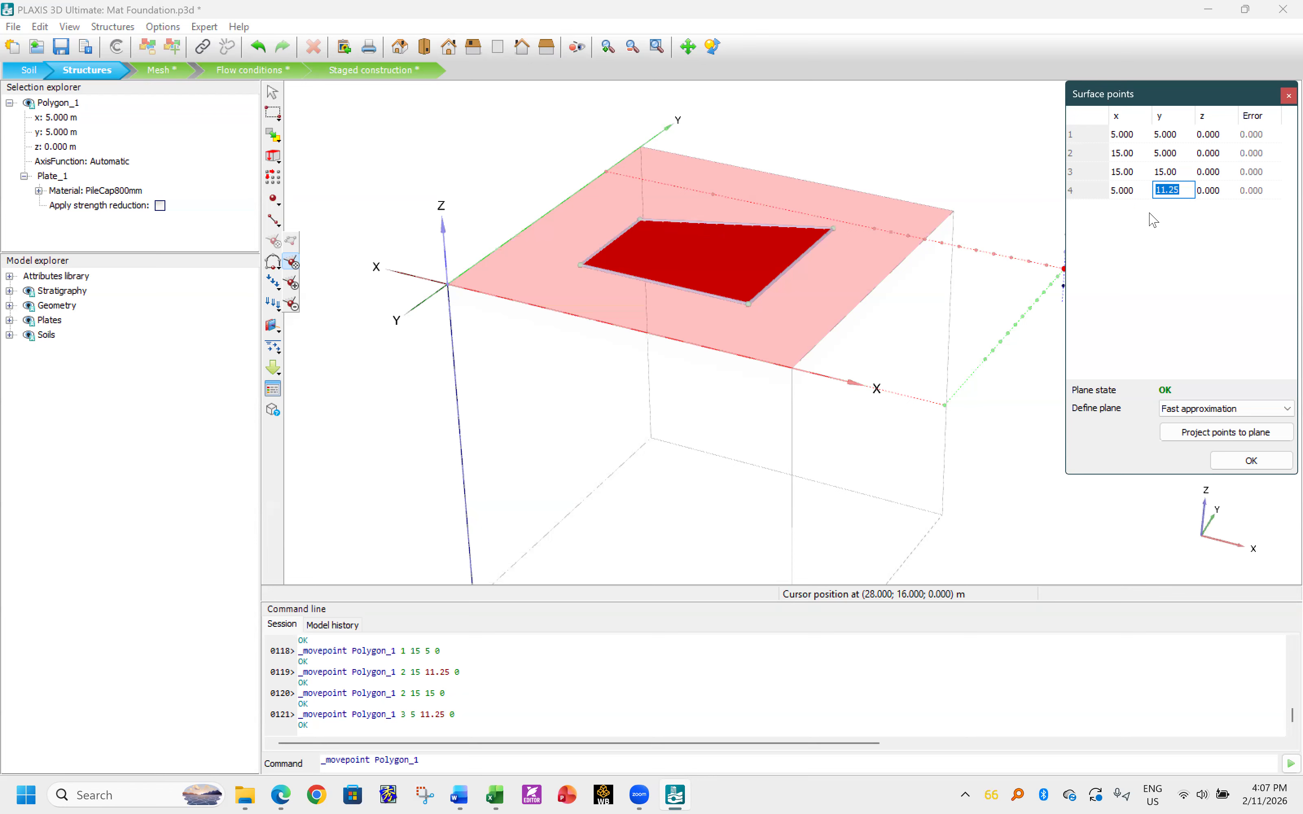
{"action": "type", "text": "15"}
{"action": "key", "text": "Tab"}
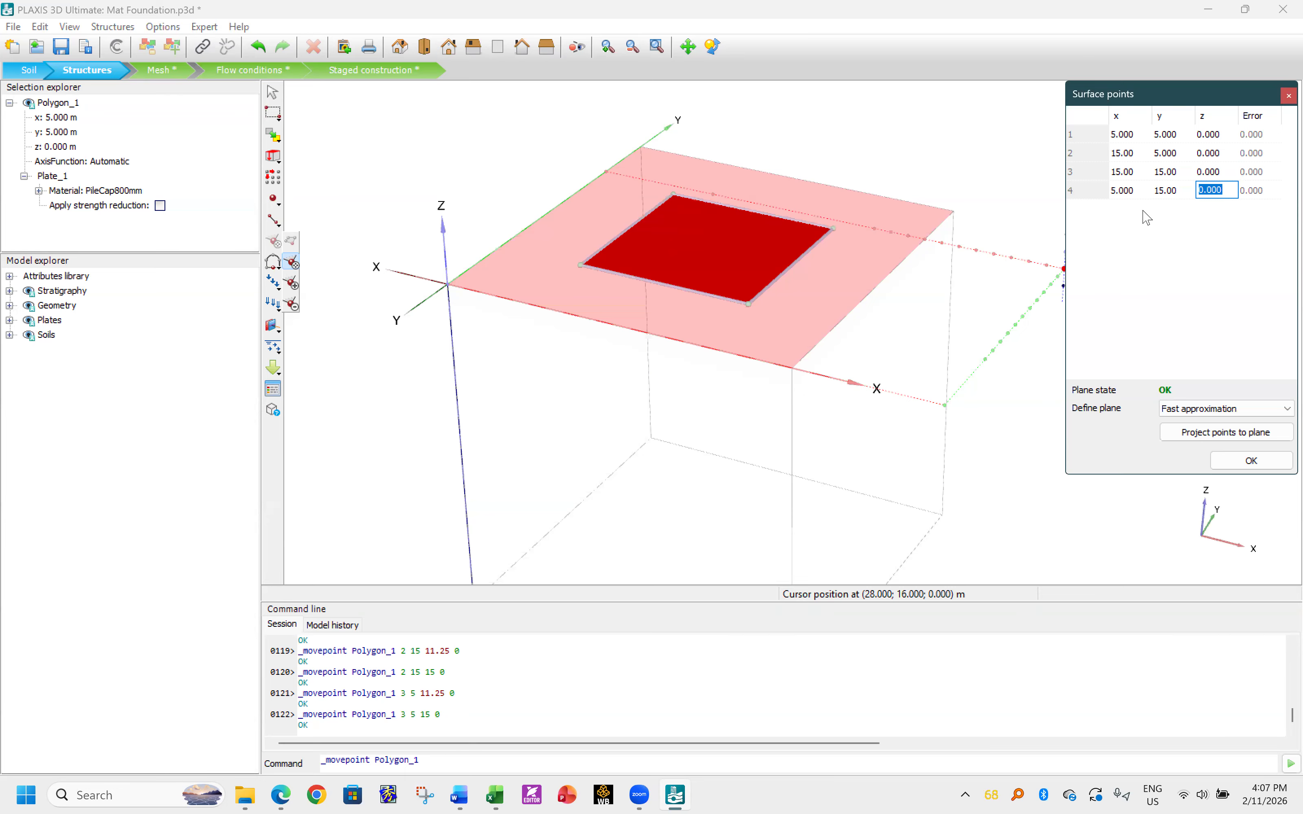
{"action": "left_click", "coordinate": [1271, 467]}
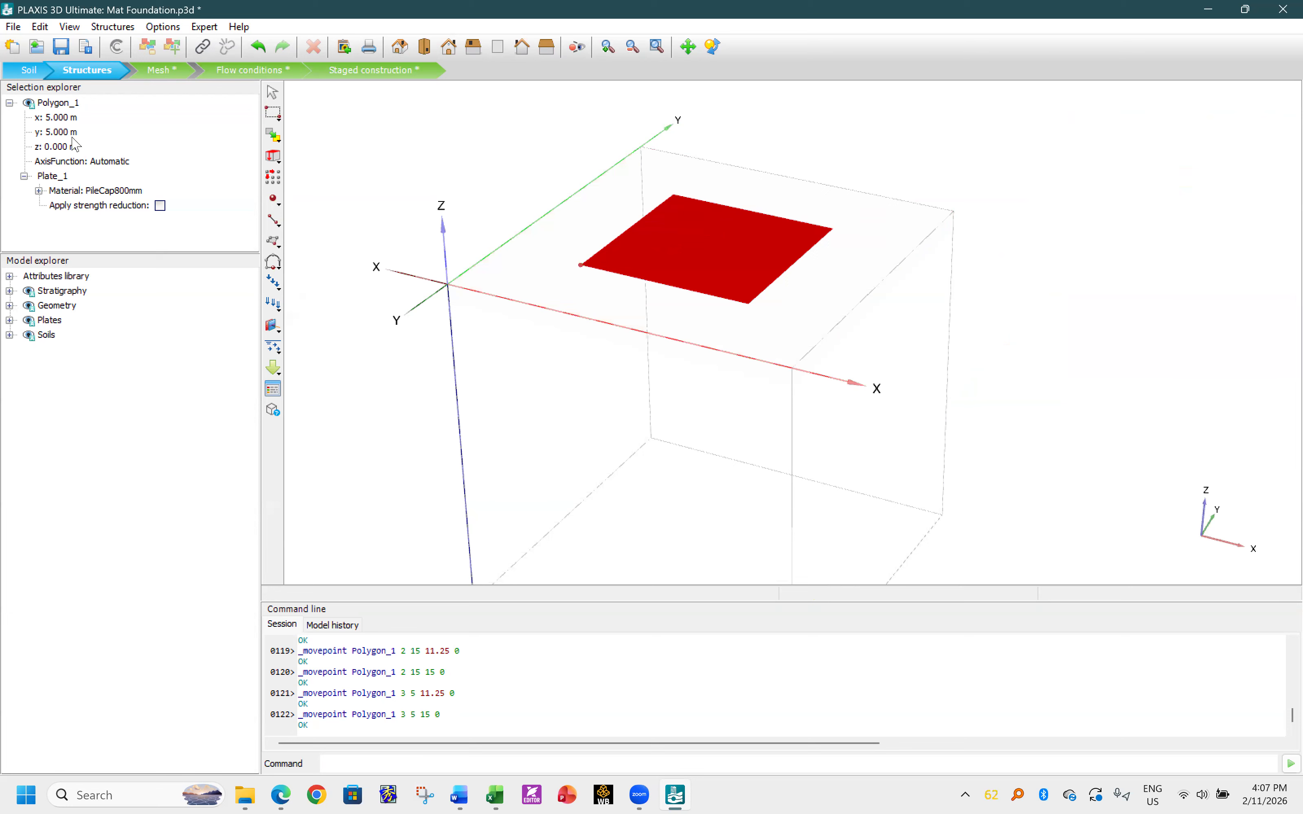
- Open the Raft material from the project's plate material sets and set its unit weight to 13.5 kN/m³
{"action": "left_click", "coordinate": [108, 190]}
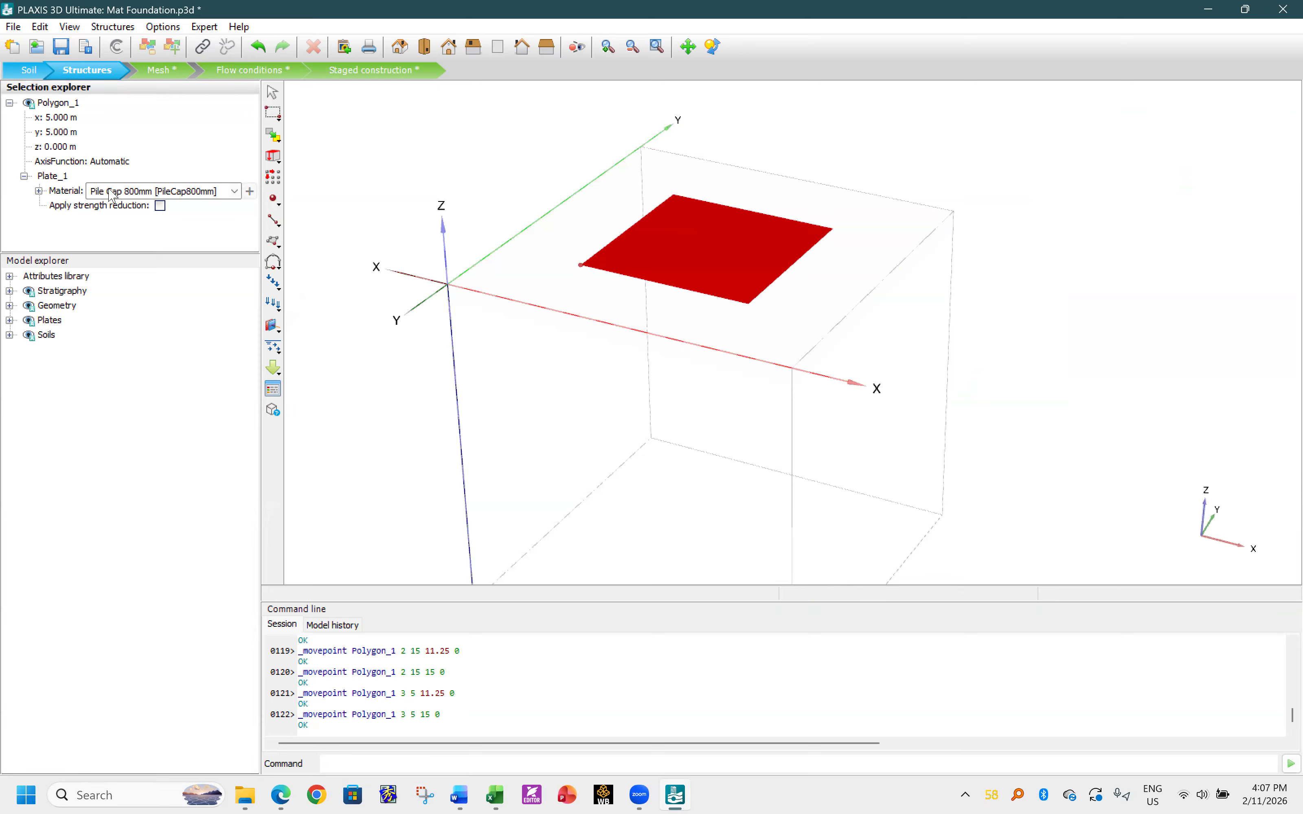
{"action": "left_click", "coordinate": [235, 164]}
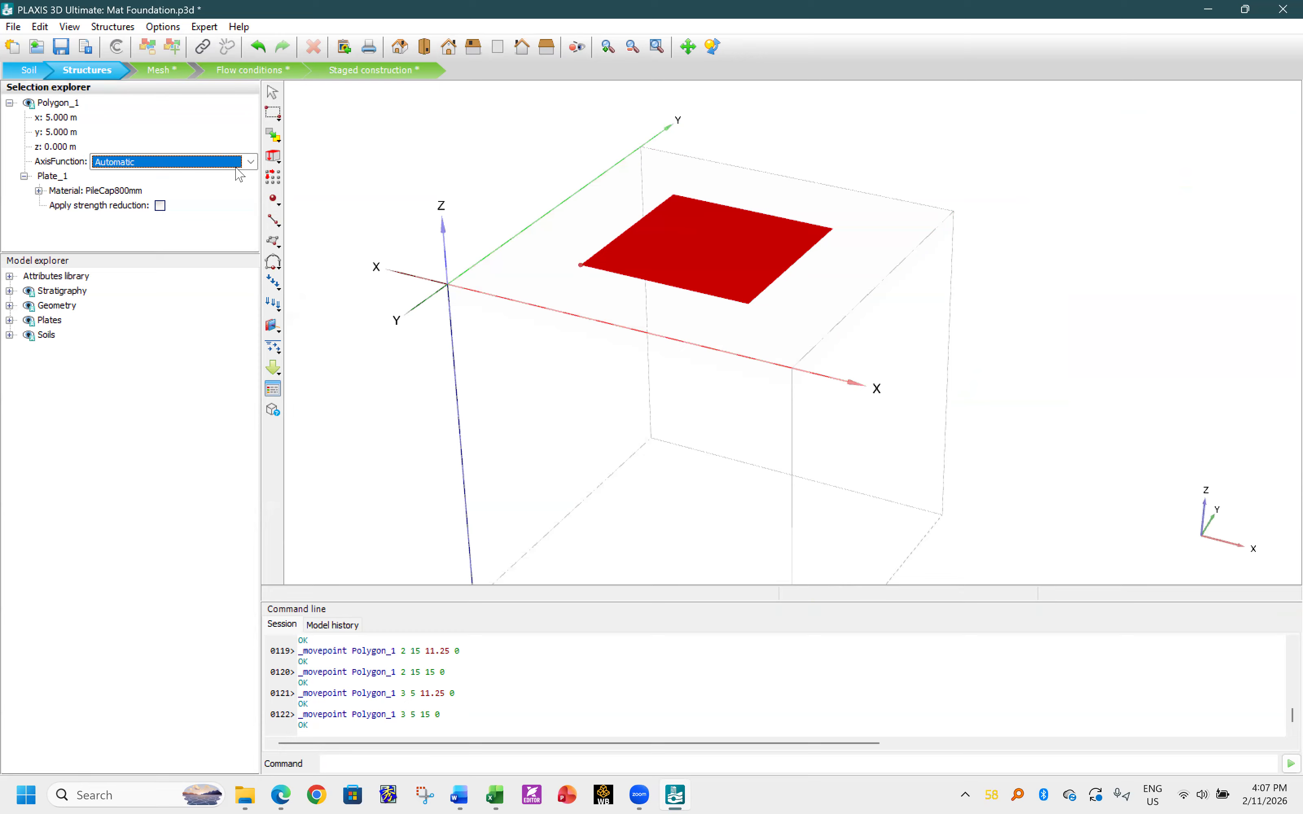
{"action": "left_click", "coordinate": [274, 389]}
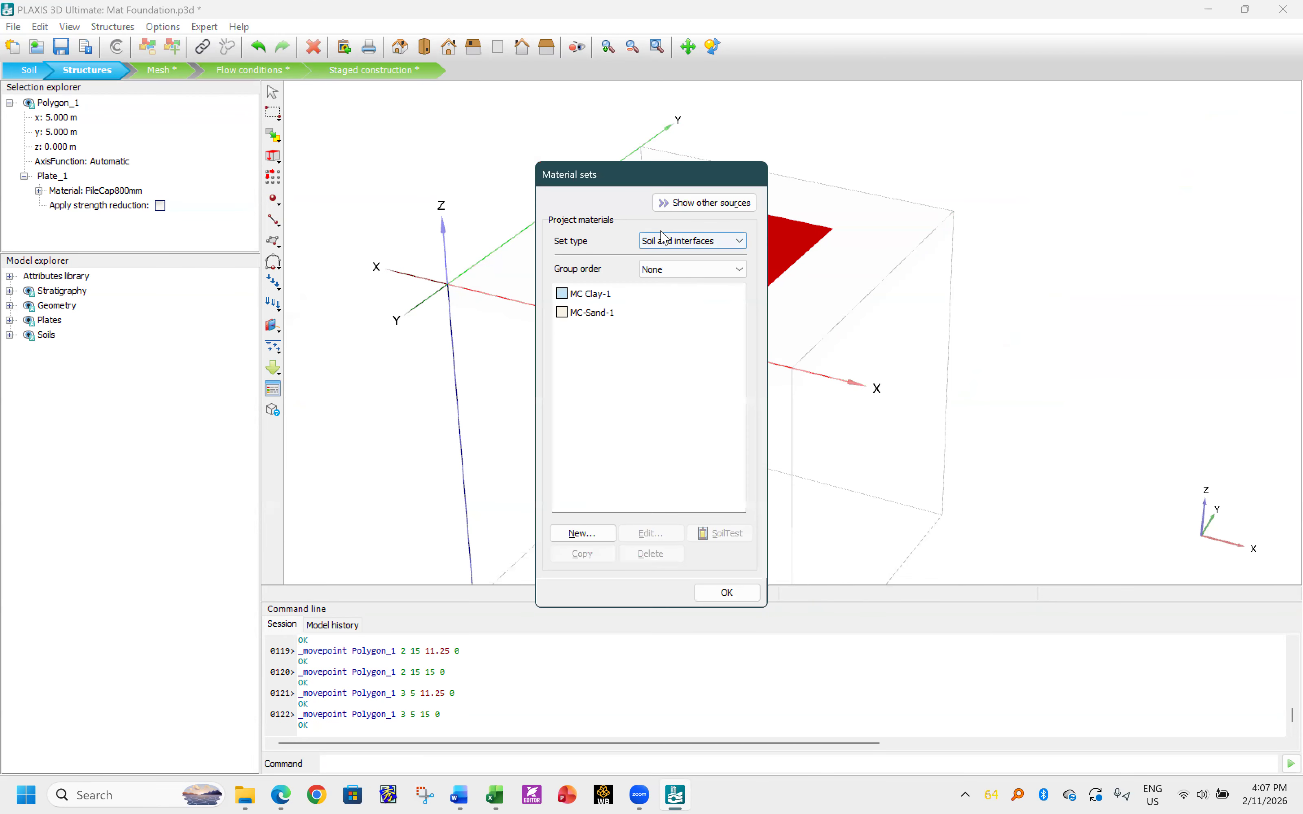
{"action": "left_click", "coordinate": [670, 242]}
{"action": "left_click", "coordinate": [668, 277]}
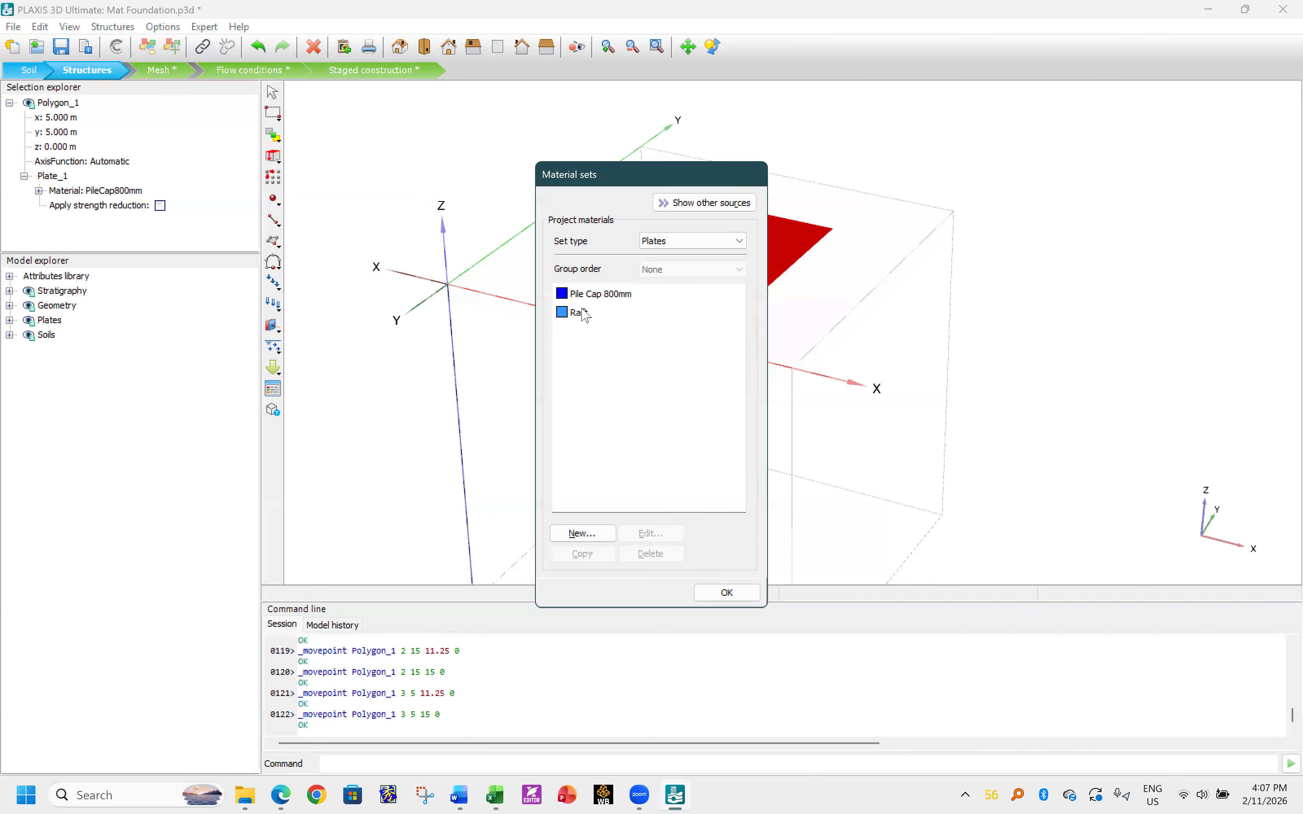
{"action": "double_click", "coordinate": [585, 314]}
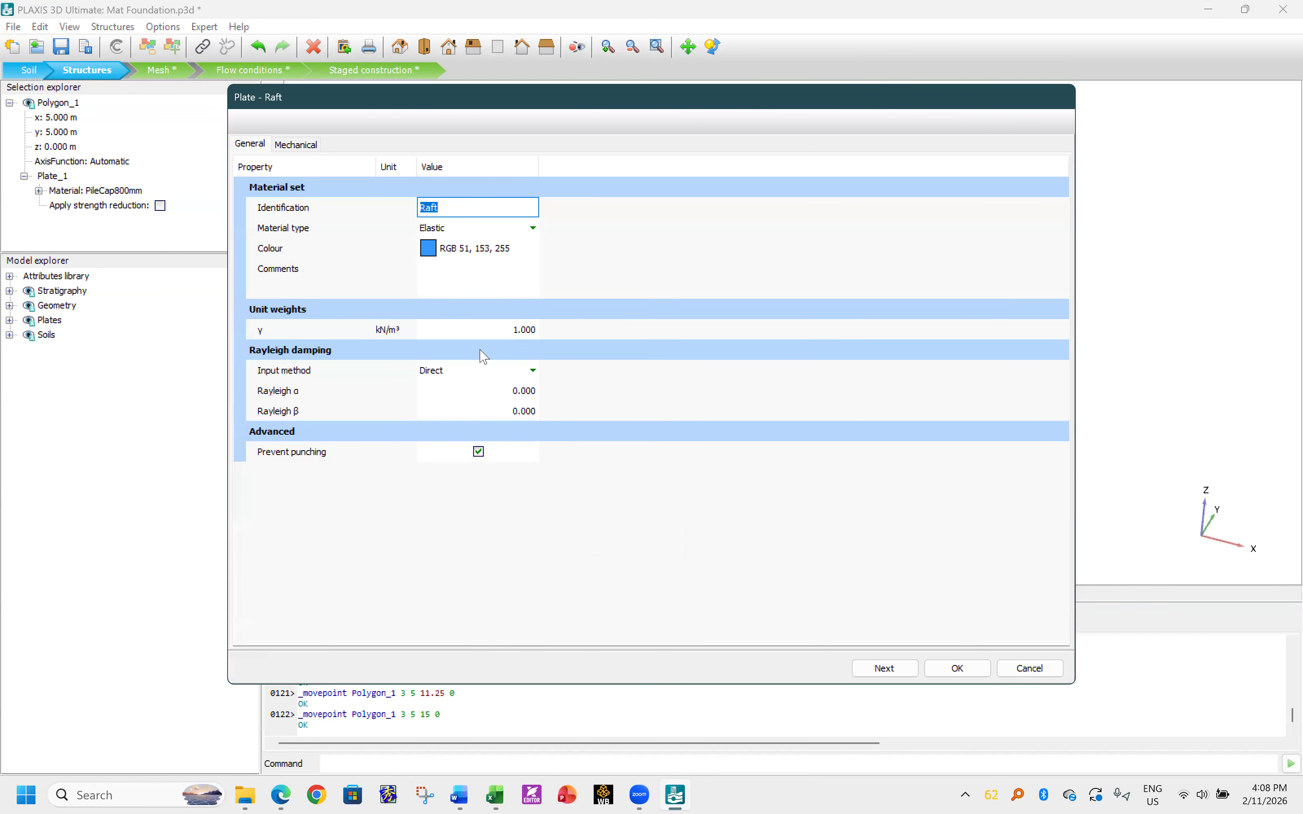
{"action": "left_click", "coordinate": [521, 329]}
{"action": "type", "text": "13.5"}
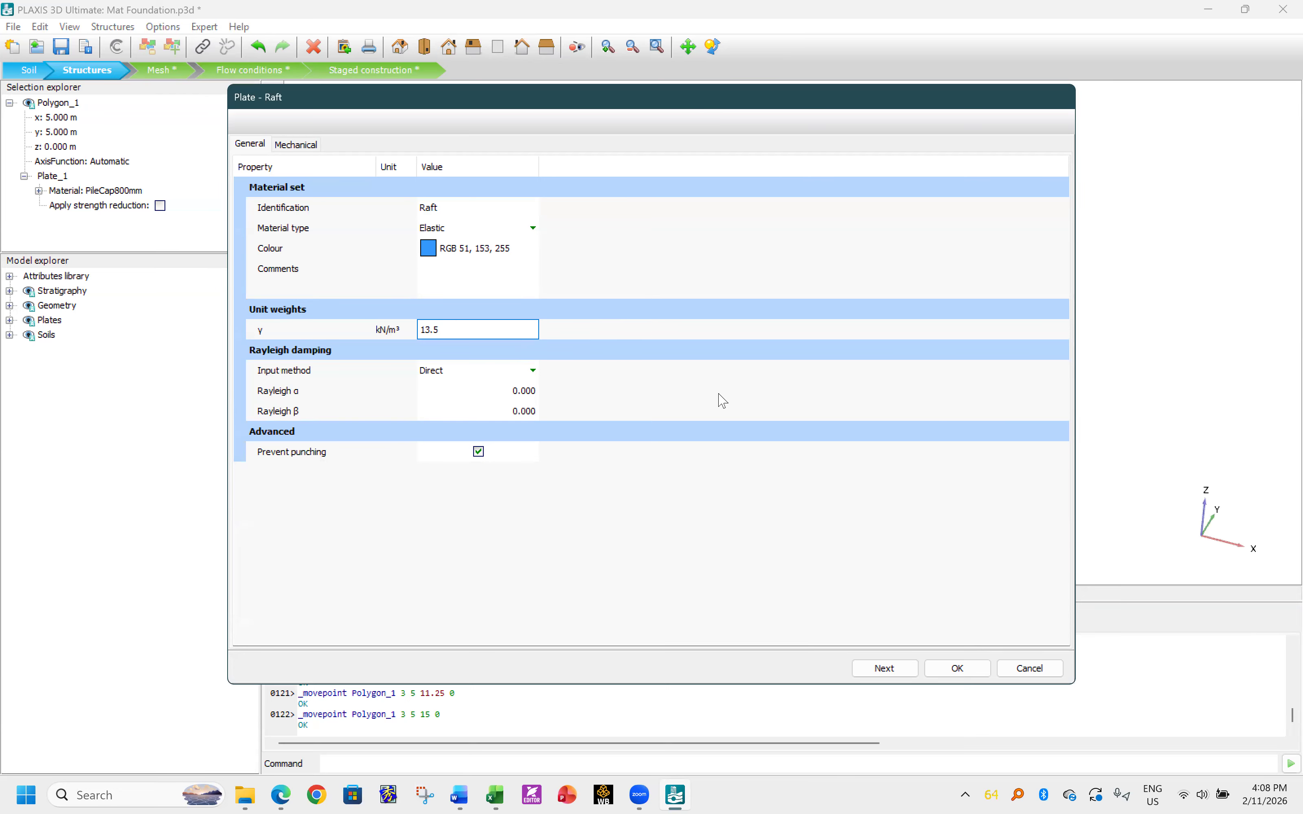
{"action": "key", "text": "Return"}
- Set the Raft plate material's thickness d to 1 m in its mechanical properties
{"action": "left_click", "coordinate": [294, 146]}
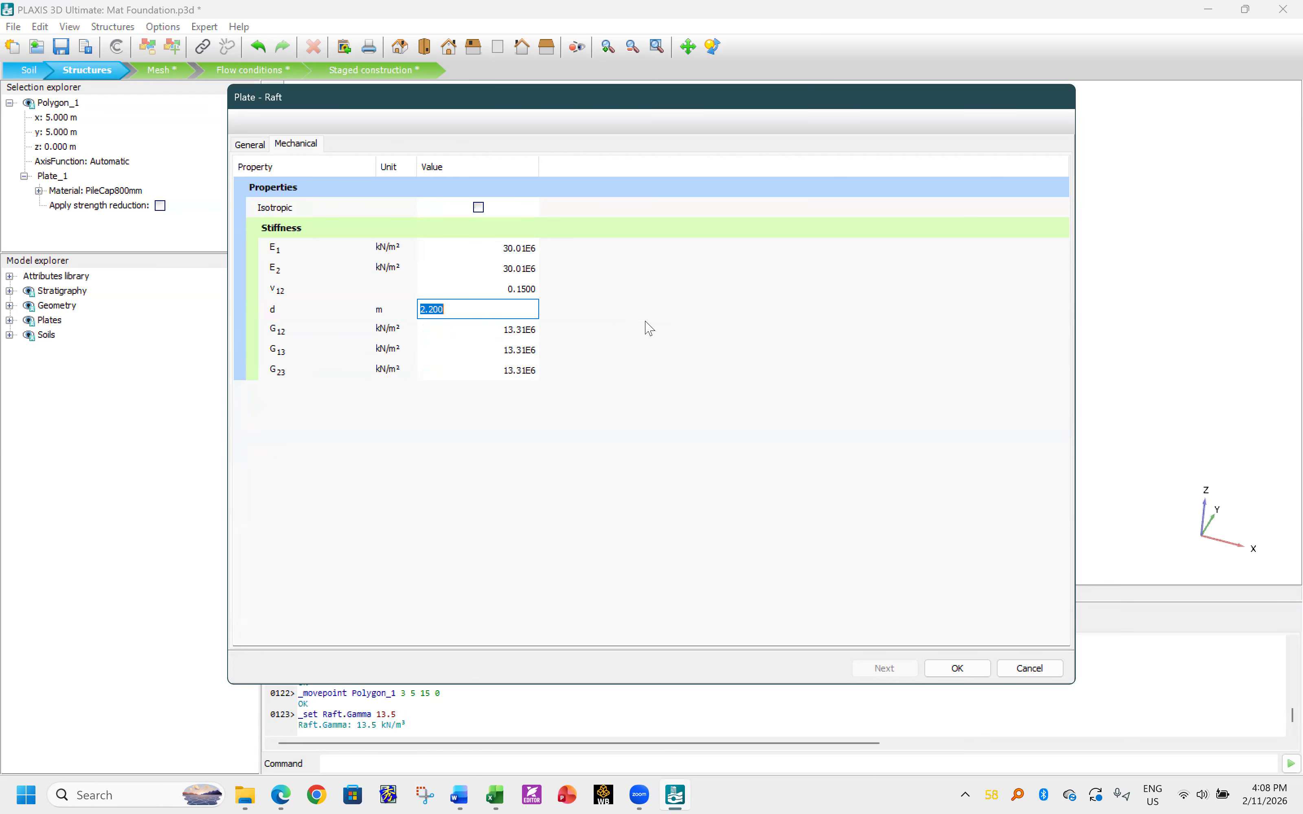
{"action": "type", "text": "1"}
{"action": "key", "text": "Return"}
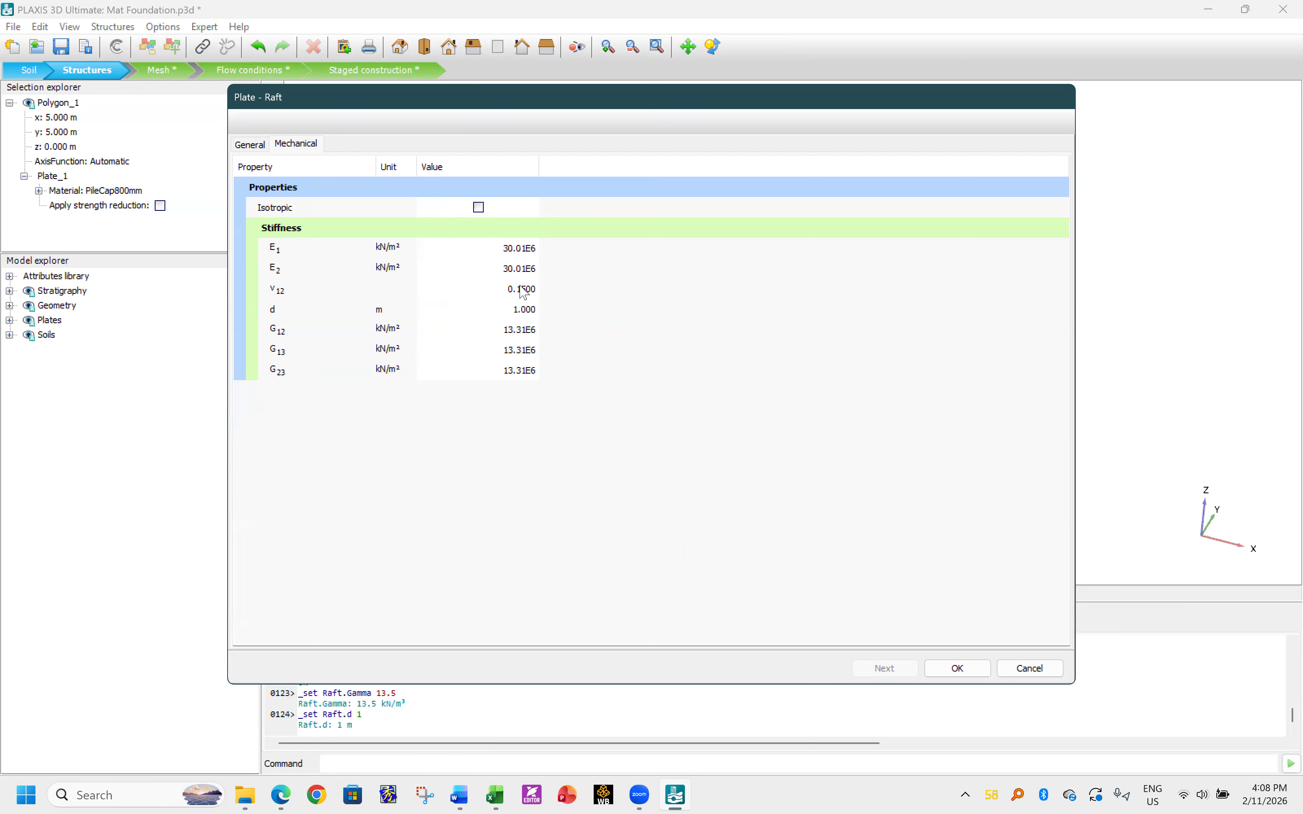
- Switch to the Plaxis Parameters.xlsx workbook in Excel and copy the Ec value from the Footing sheet
{"action": "left_click", "coordinate": [525, 248]}
{"action": "mouse_move", "coordinate": [495, 796]}
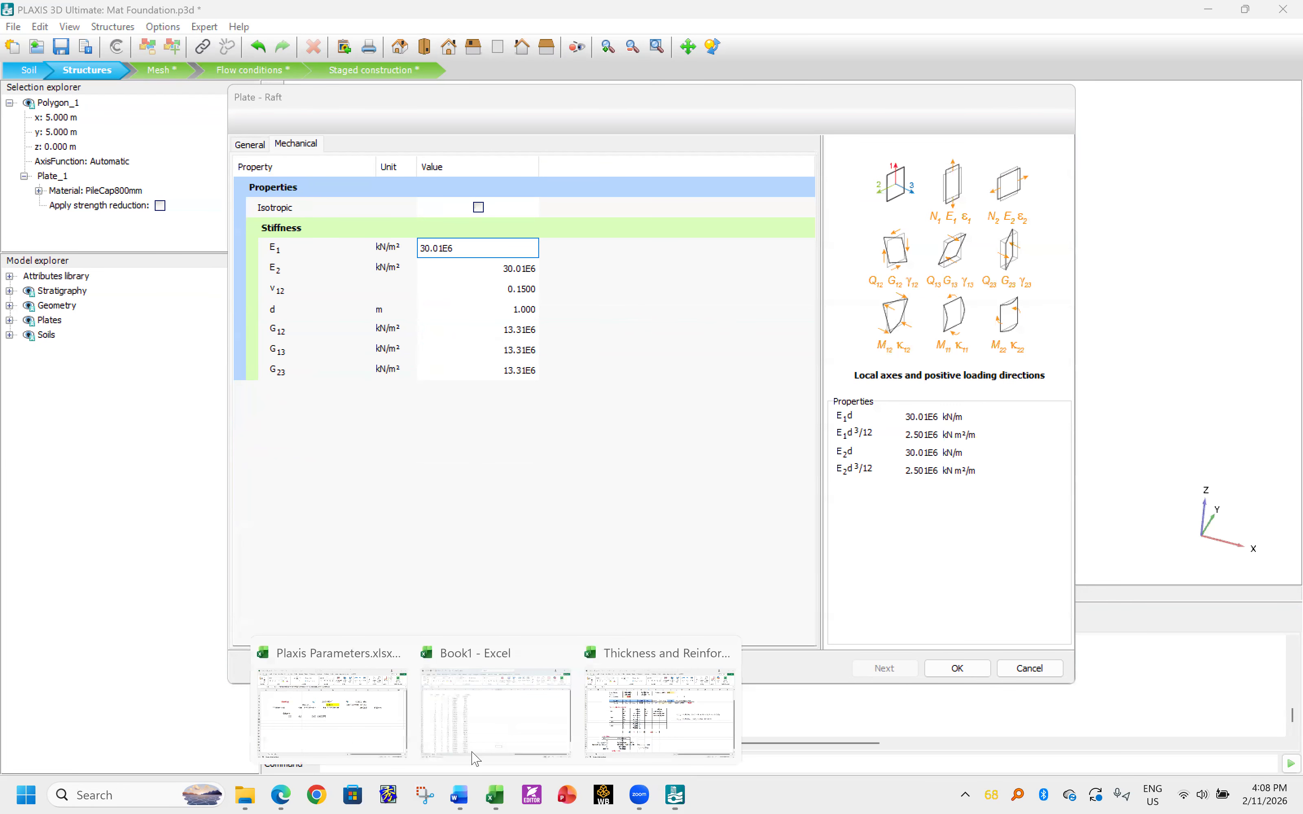
{"action": "left_click", "coordinate": [316, 674]}
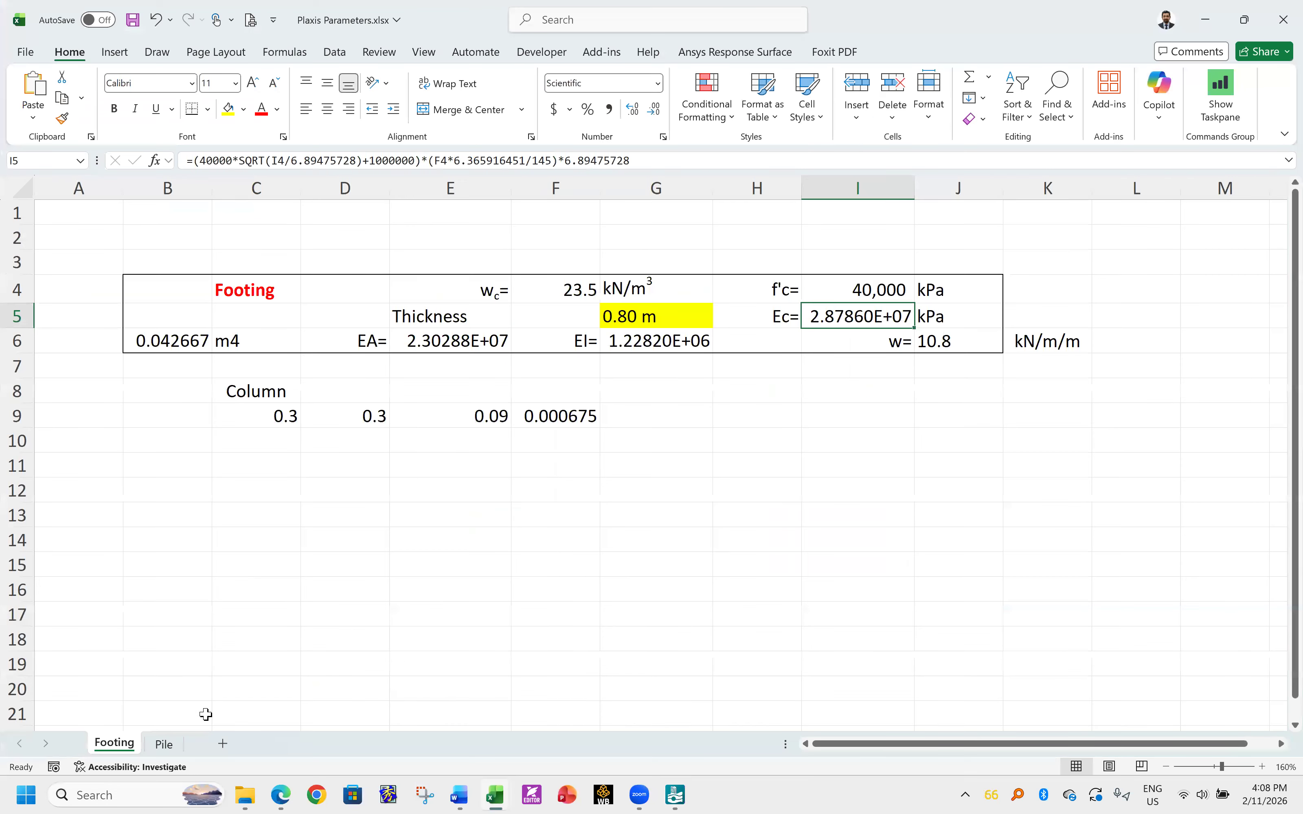
{"action": "left_click", "coordinate": [851, 287]}
{"action": "key", "text": "Down"}
{"action": "key", "text": "ctrl+c"}
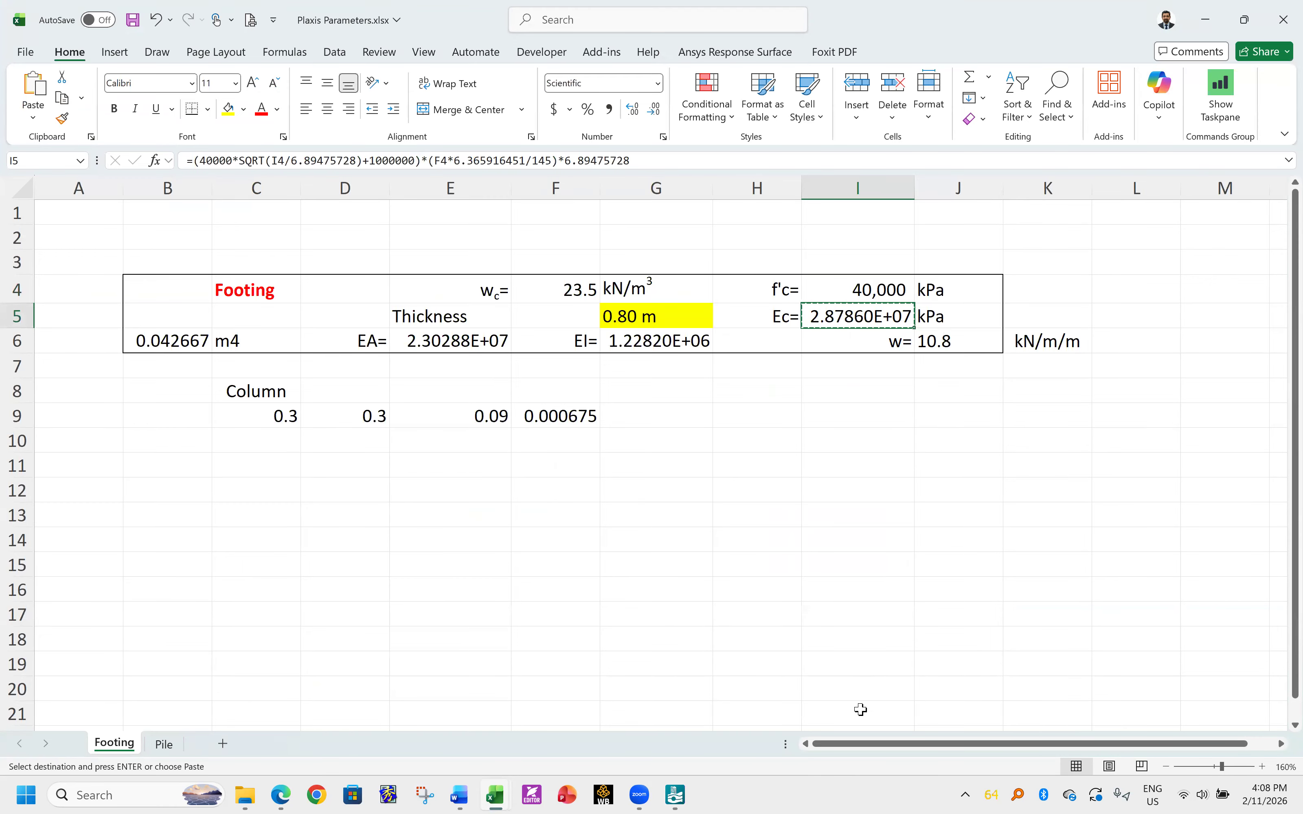
- Switch back to PLAXIS 3D, make the Raft material isotropic with the copied value as E1, and accept the material sets
{"action": "left_click", "coordinate": [675, 795]}
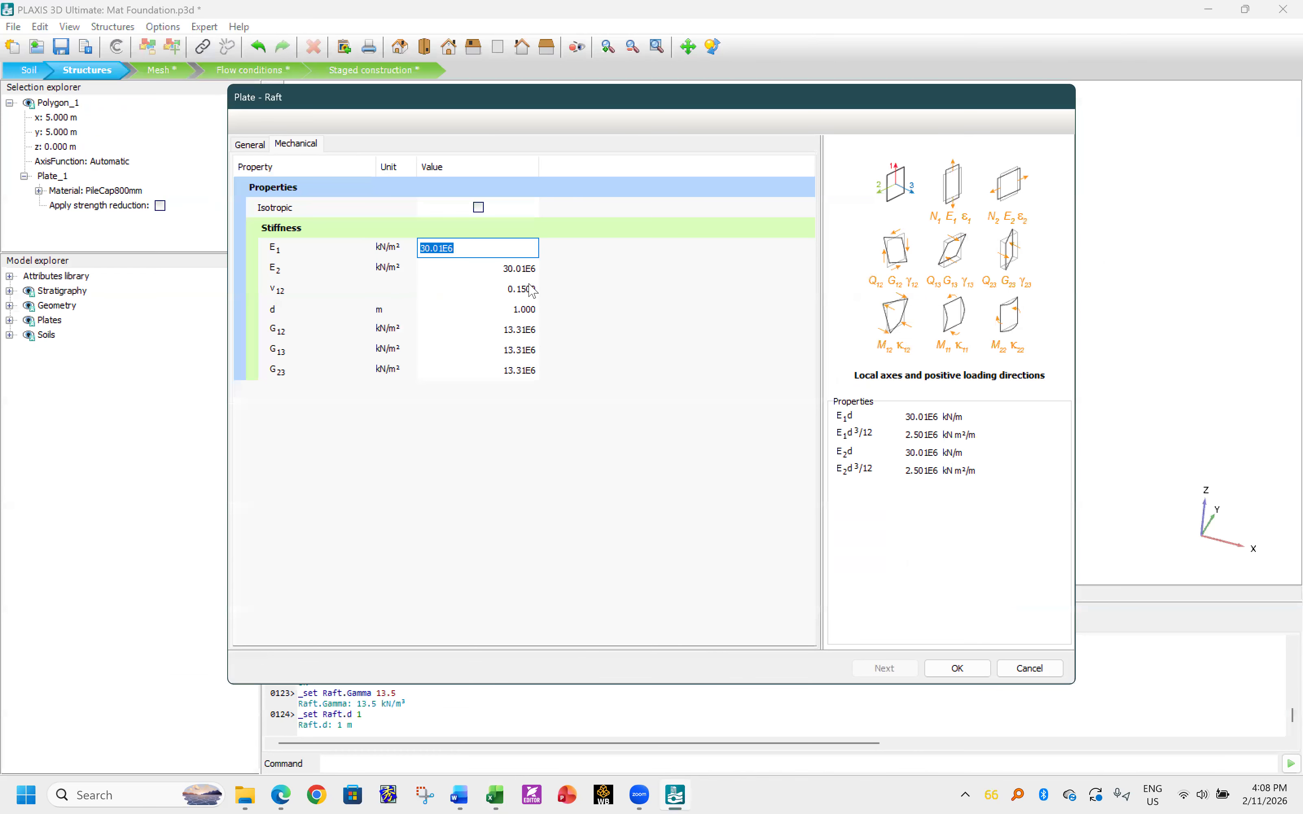
{"action": "left_click", "coordinate": [478, 207]}
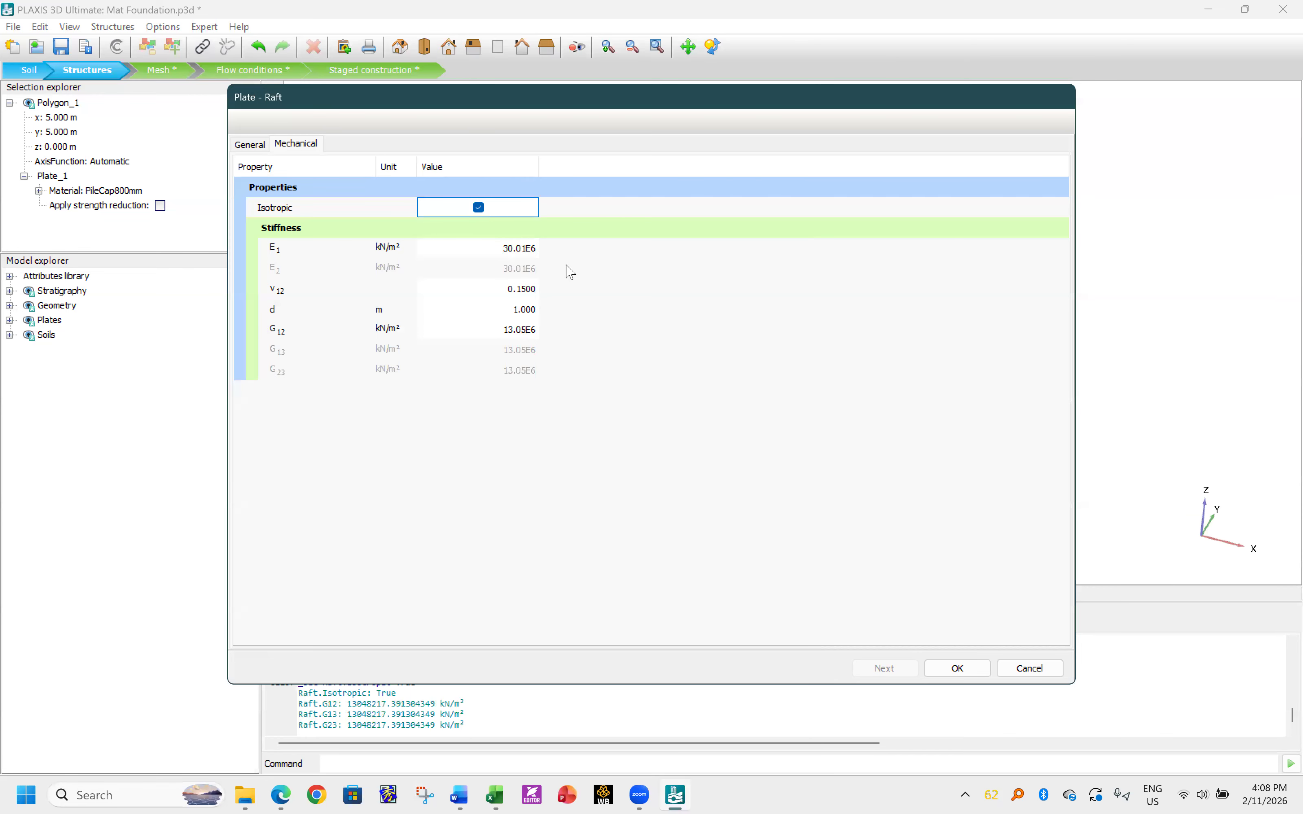
{"action": "key", "text": "ctrl+v"}
{"action": "key", "text": "Return"}
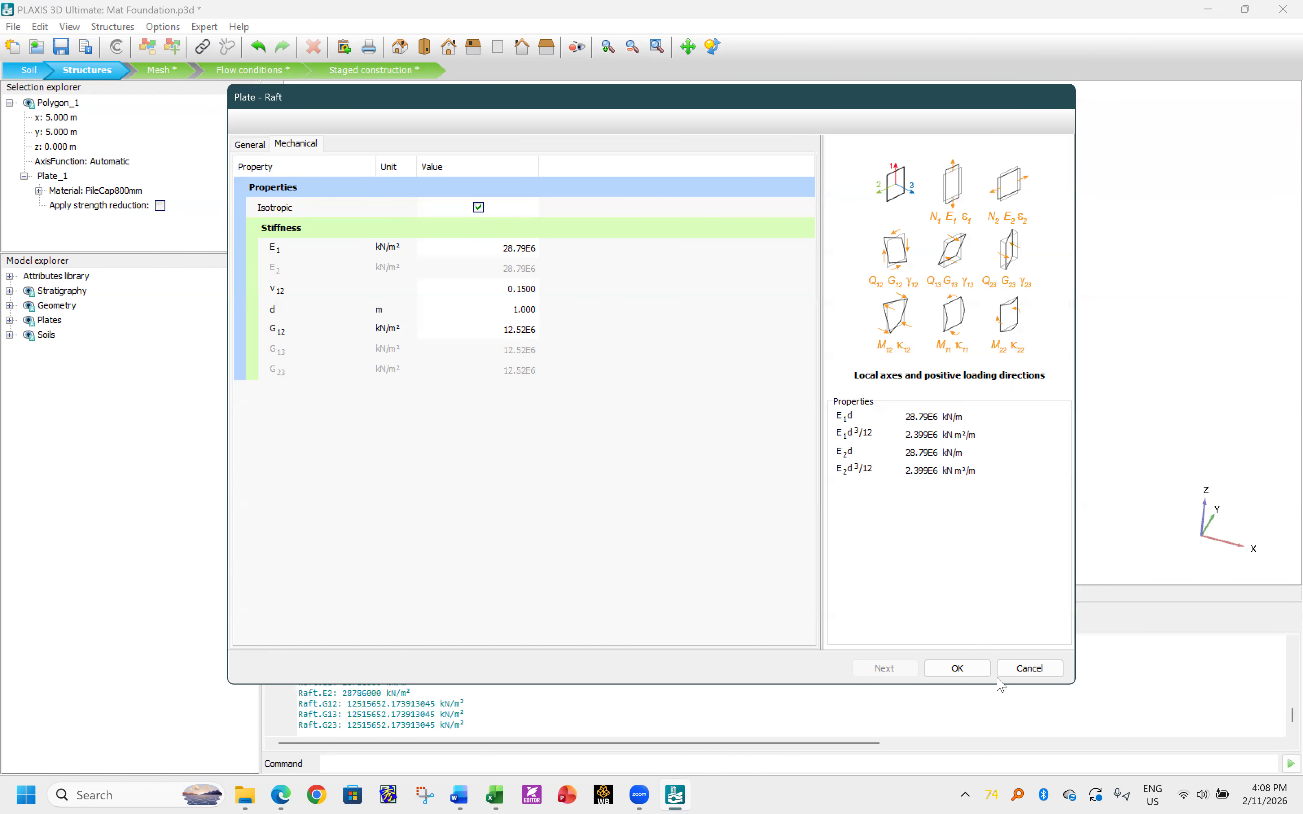
{"action": "left_click", "coordinate": [960, 668]}
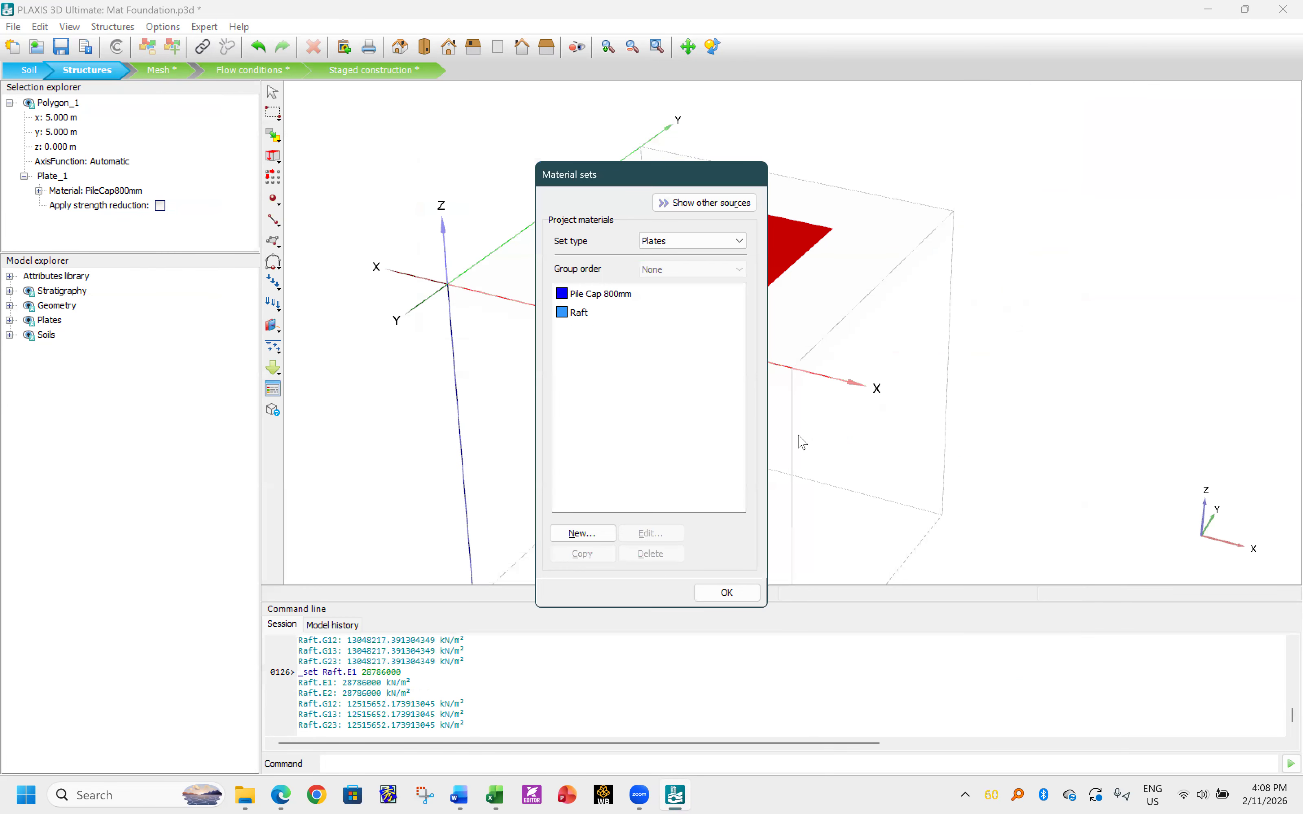
{"action": "left_click", "coordinate": [734, 595]}
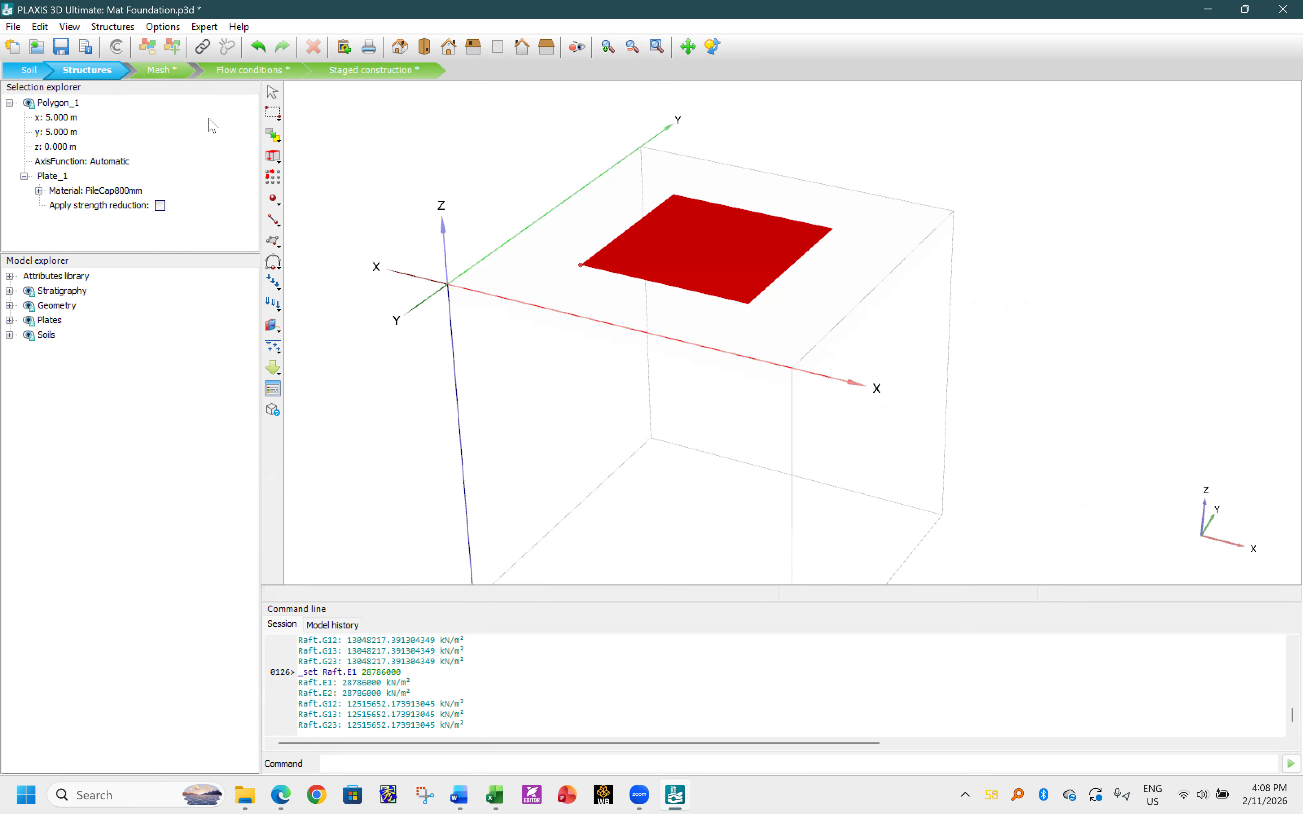
- Create a point load on the mat plate at x = 6, y = 7, z = 0
{"action": "left_click", "coordinate": [274, 201]}
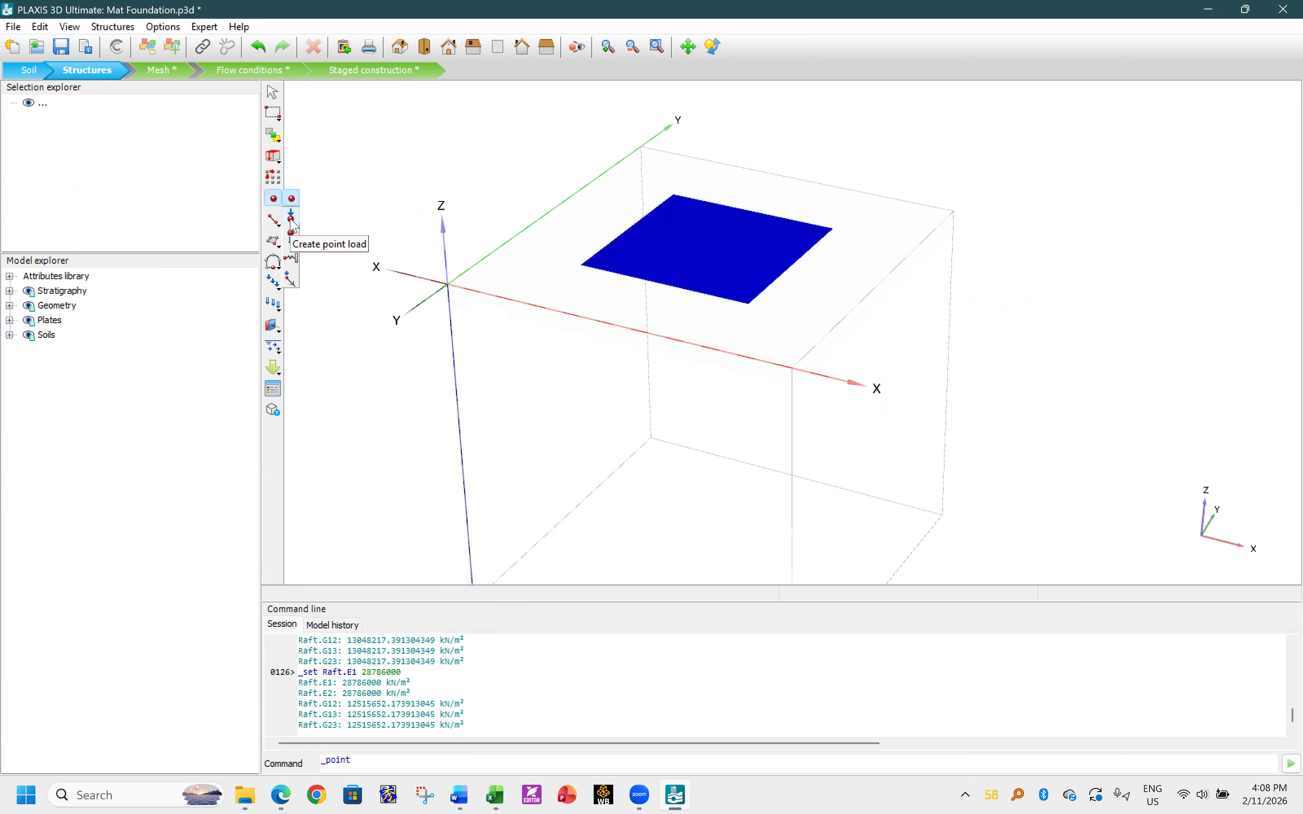
{"action": "left_click", "coordinate": [294, 226]}
{"action": "left_click", "coordinate": [623, 255]}
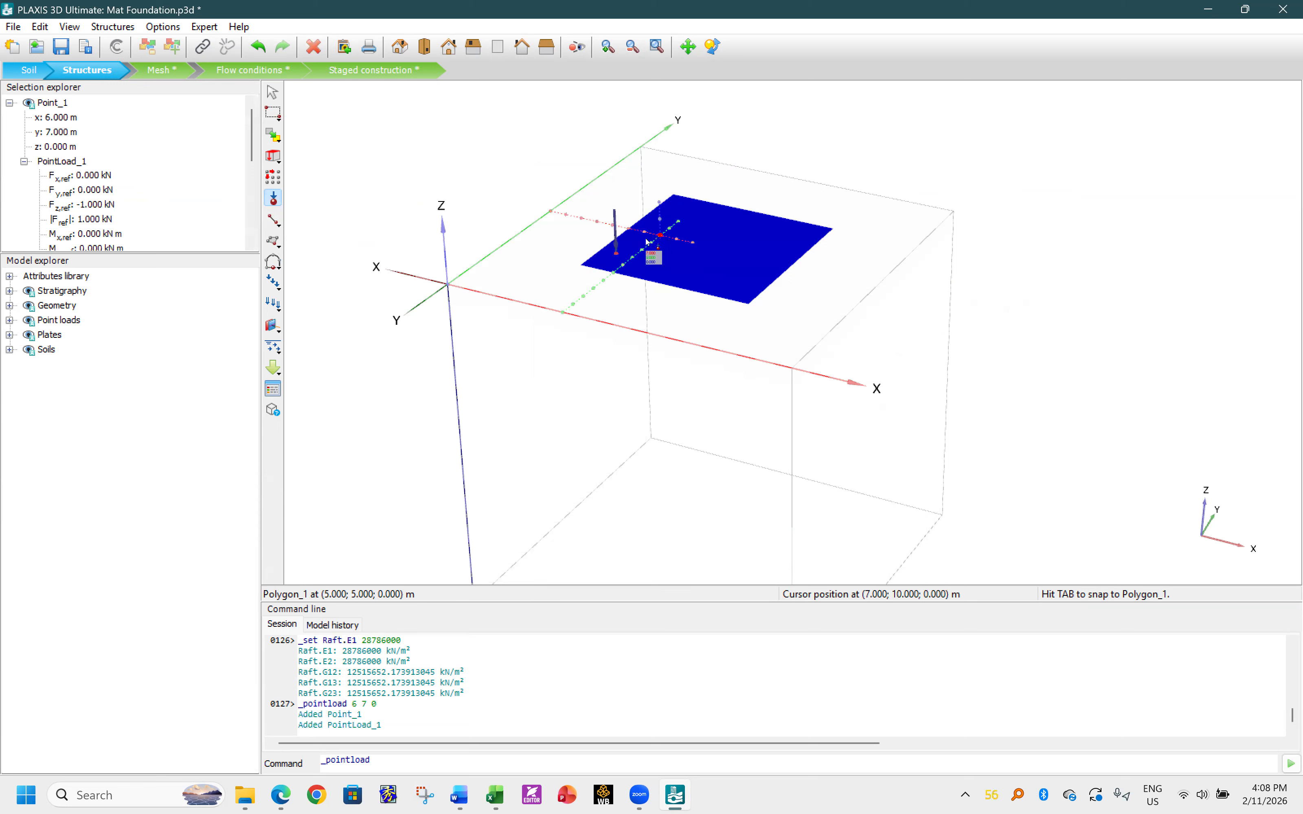
{"action": "left_click", "coordinate": [273, 92]}
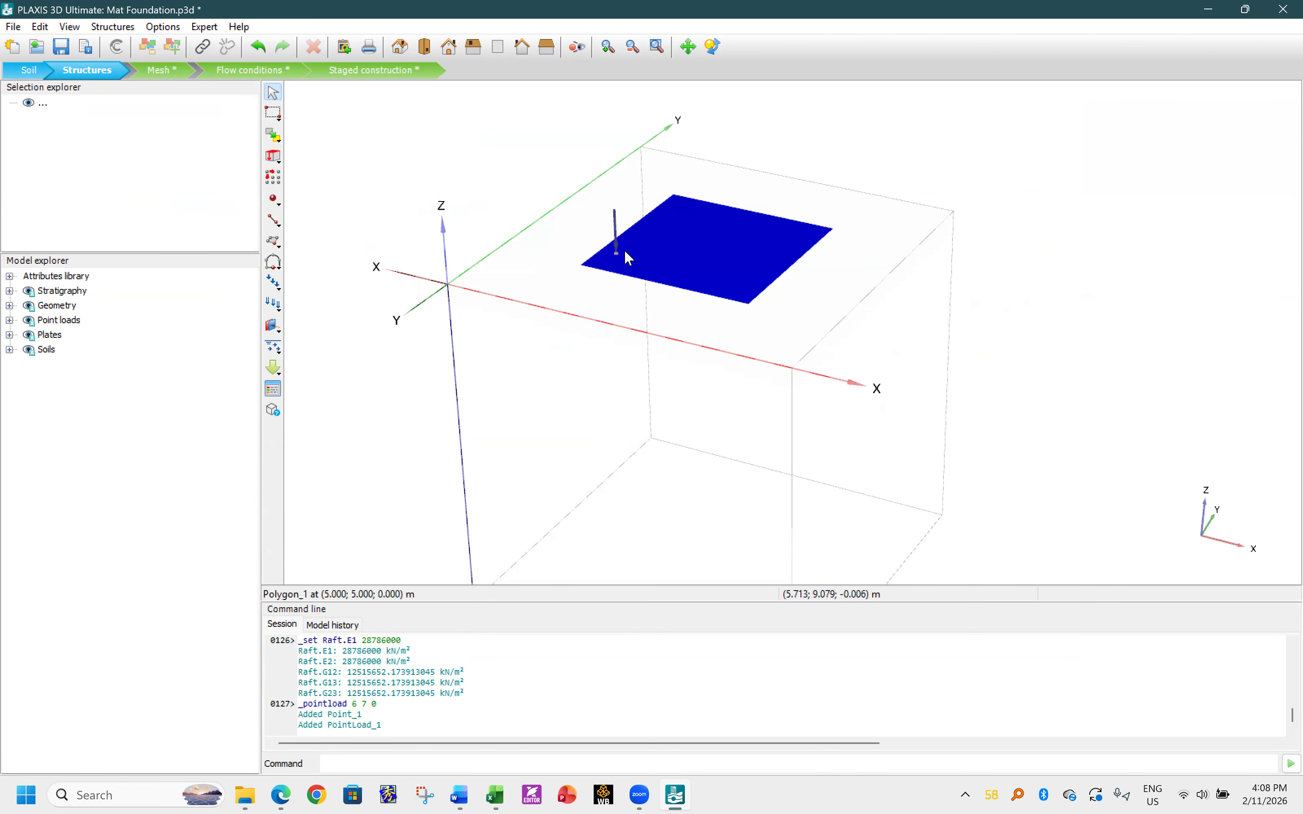
- Set the new point load's vertical force Fz to -4000 kN
{"action": "scroll", "coordinate": [632, 254], "scroll_direction": "up", "scroll_amount": 4}
{"action": "left_click", "coordinate": [633, 256]}
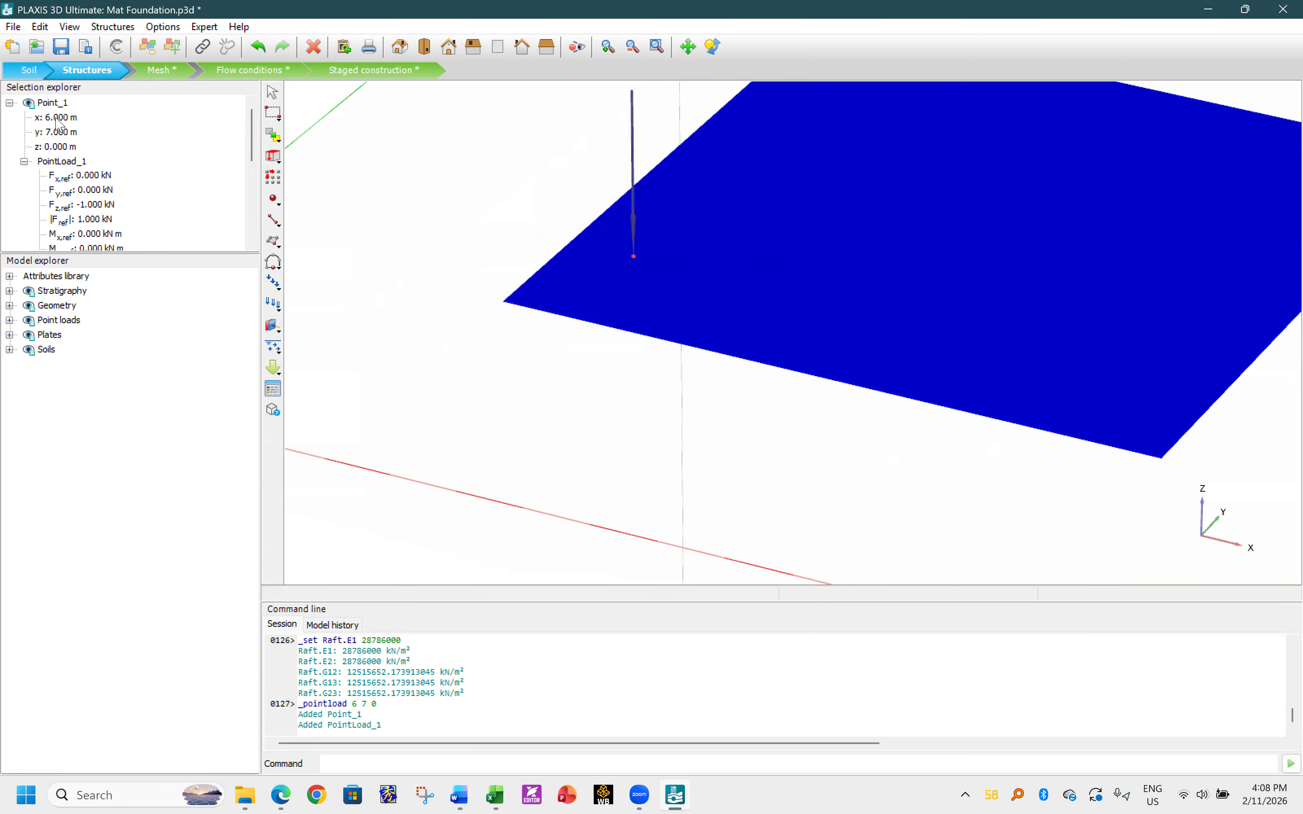
{"action": "left_click", "coordinate": [93, 205]}
{"action": "left_click_drag", "start_coordinate": [108, 206], "coordinate": [87, 201]}
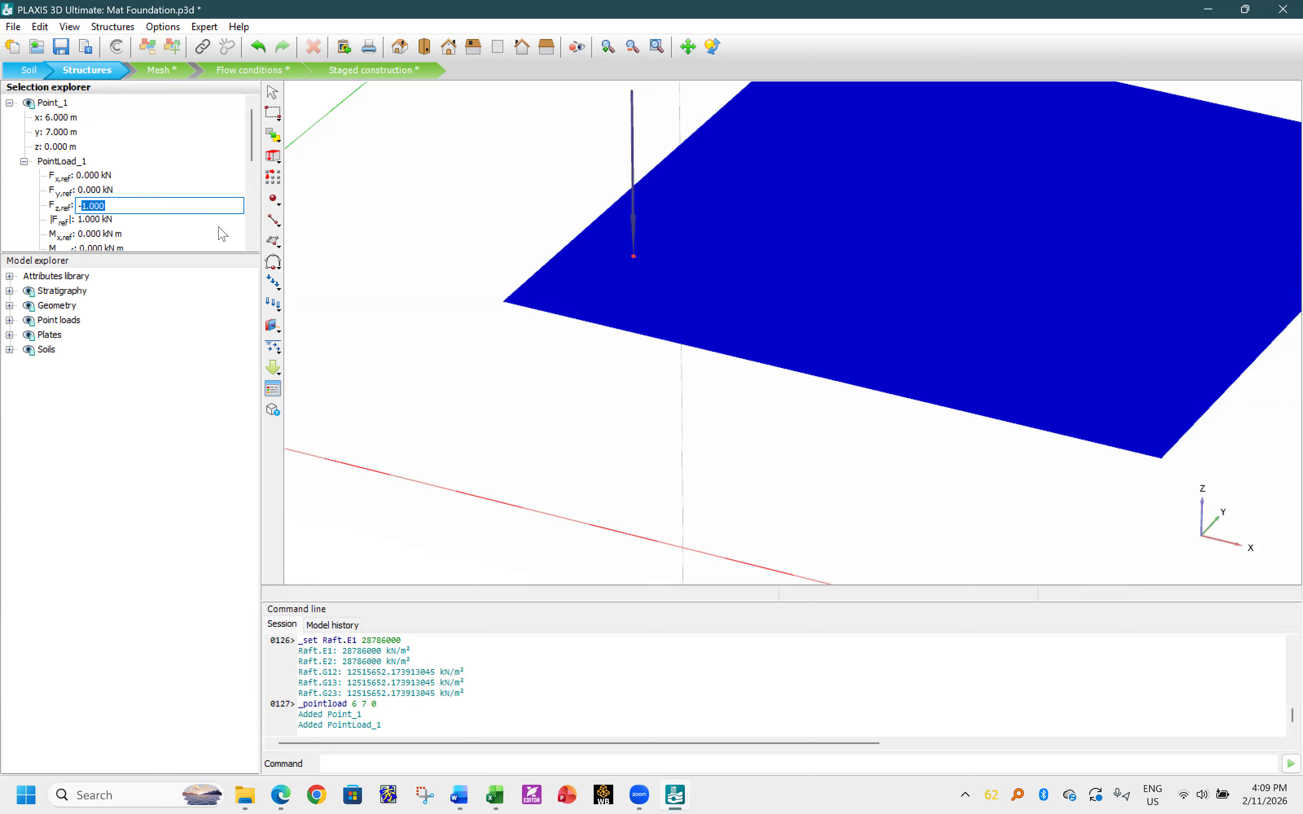
{"action": "type", "text": "40"}
{"action": "key", "text": "Return"}
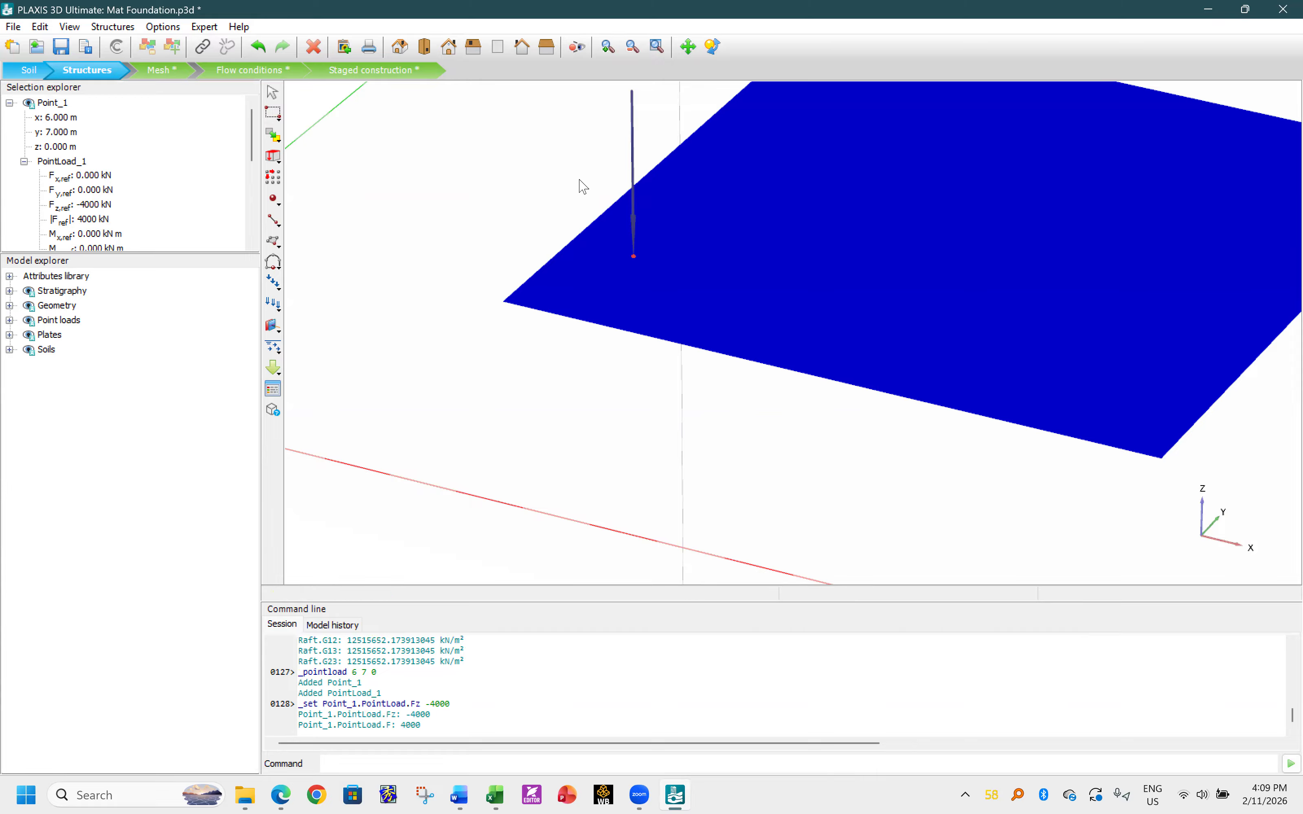
{"action": "scroll", "coordinate": [676, 218], "scroll_direction": "down", "scroll_amount": 4}
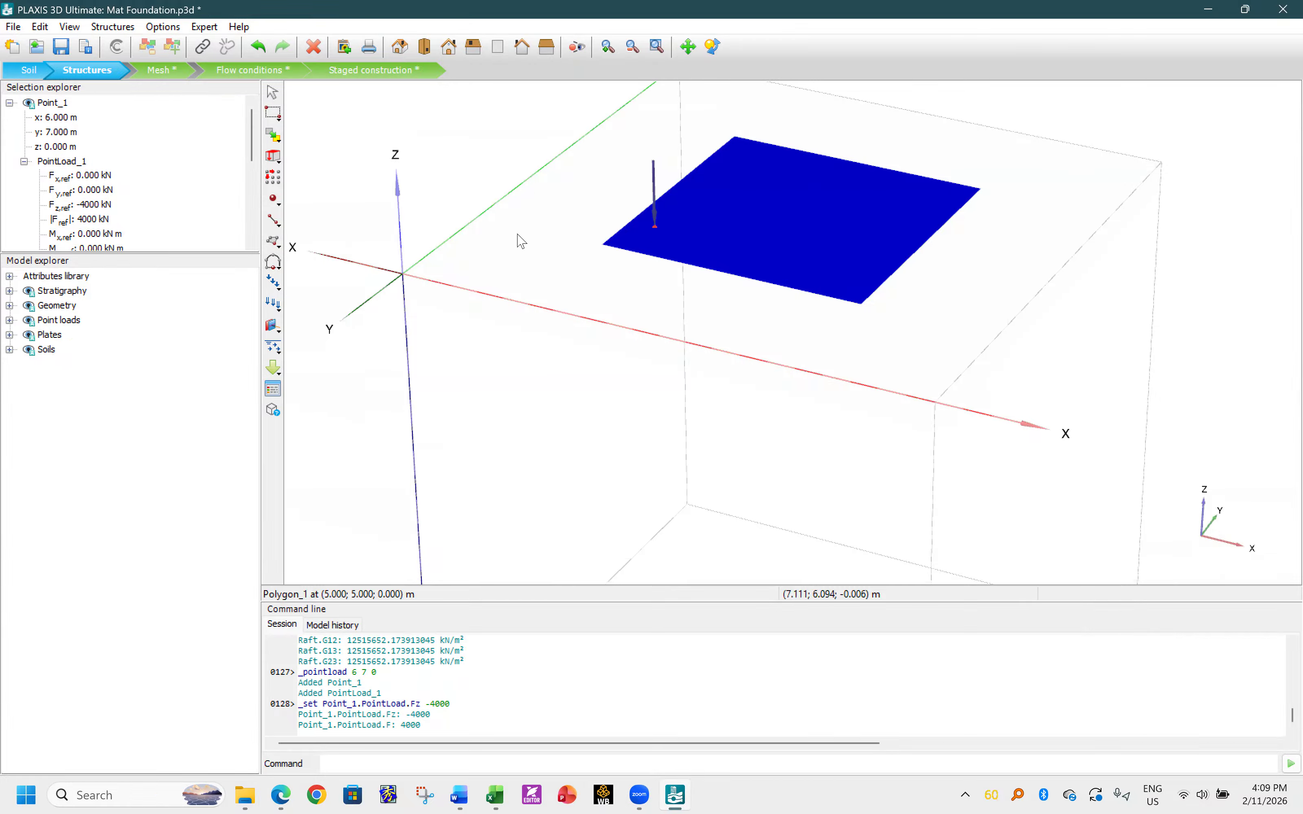
- Try a rectangular xy-plane array of the point load with 3 columns and 2 rows at 3 m spacing, and undo it
{"action": "left_click", "coordinate": [273, 177]}
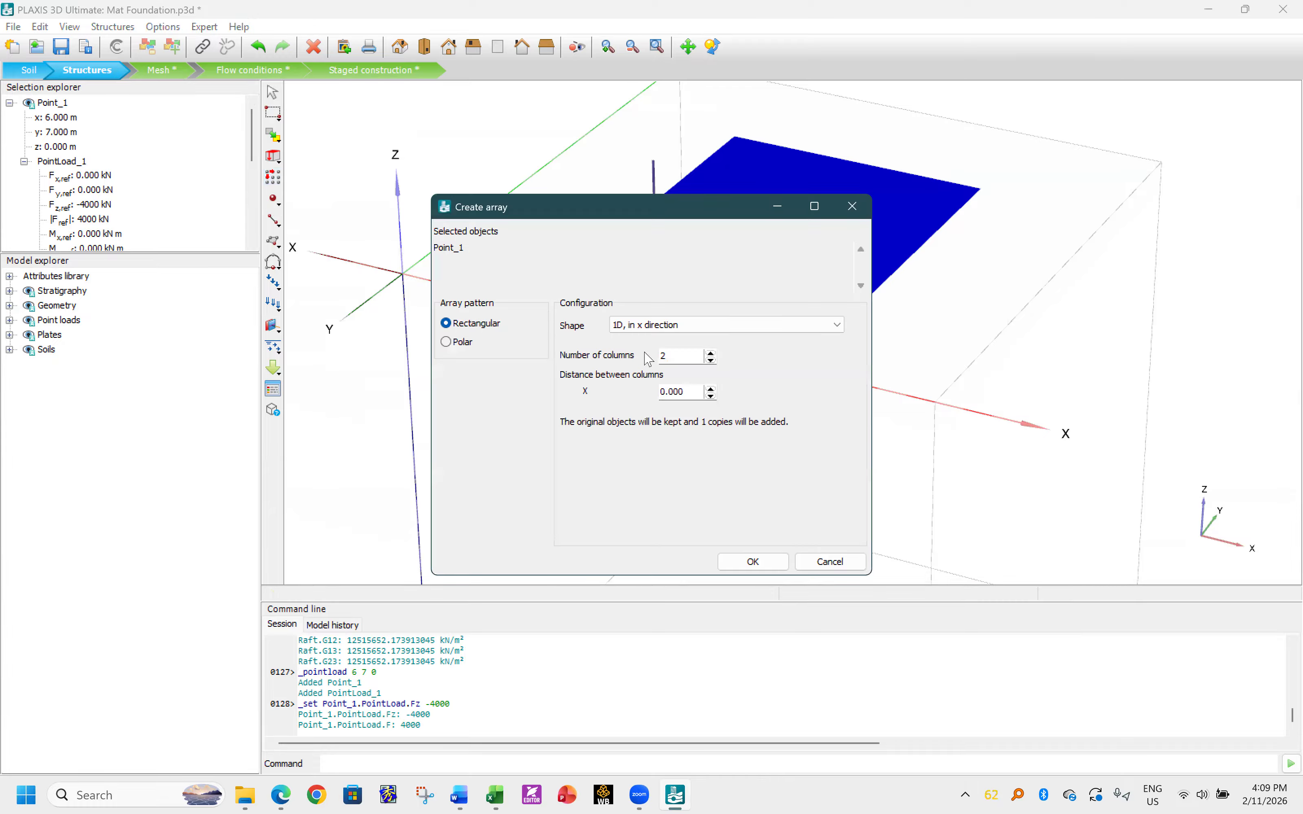
{"action": "left_click", "coordinate": [655, 326]}
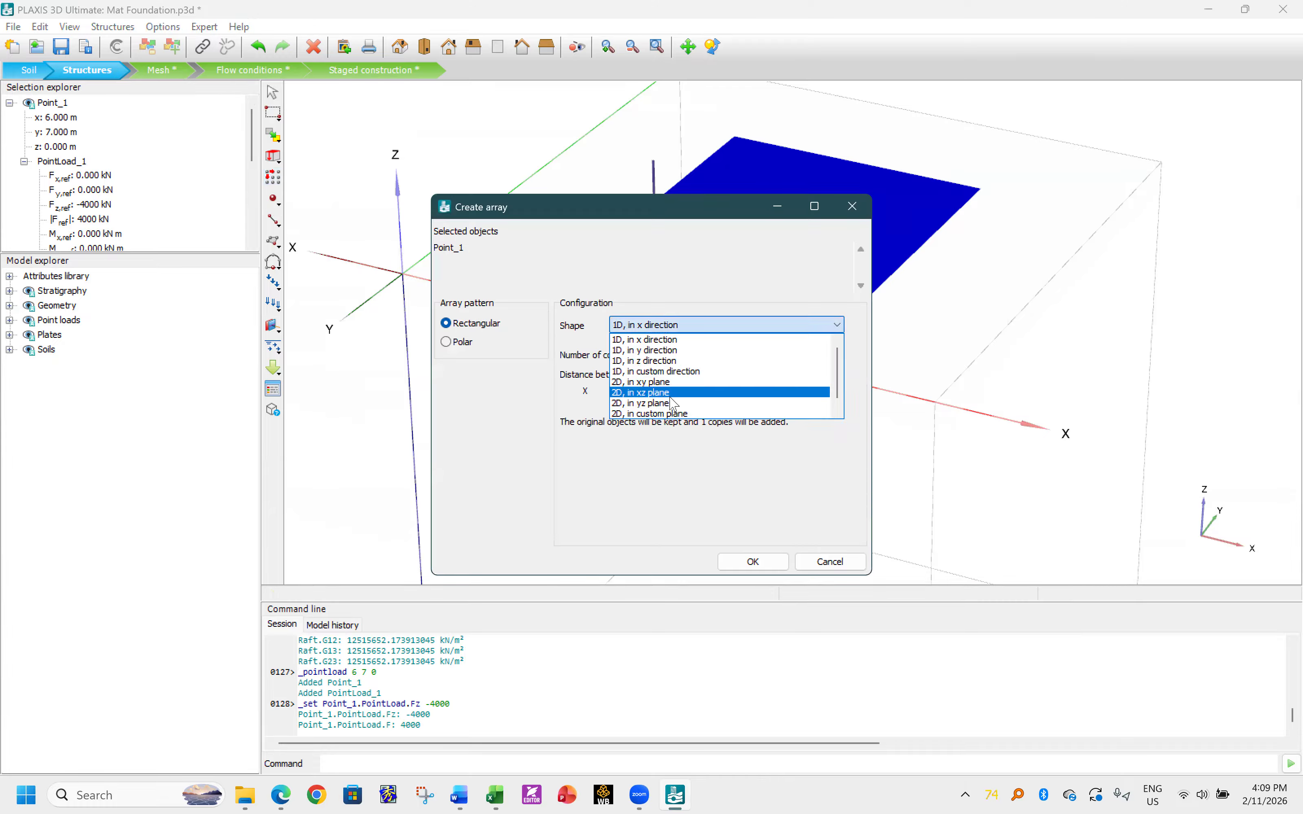
{"action": "left_click", "coordinate": [662, 382]}
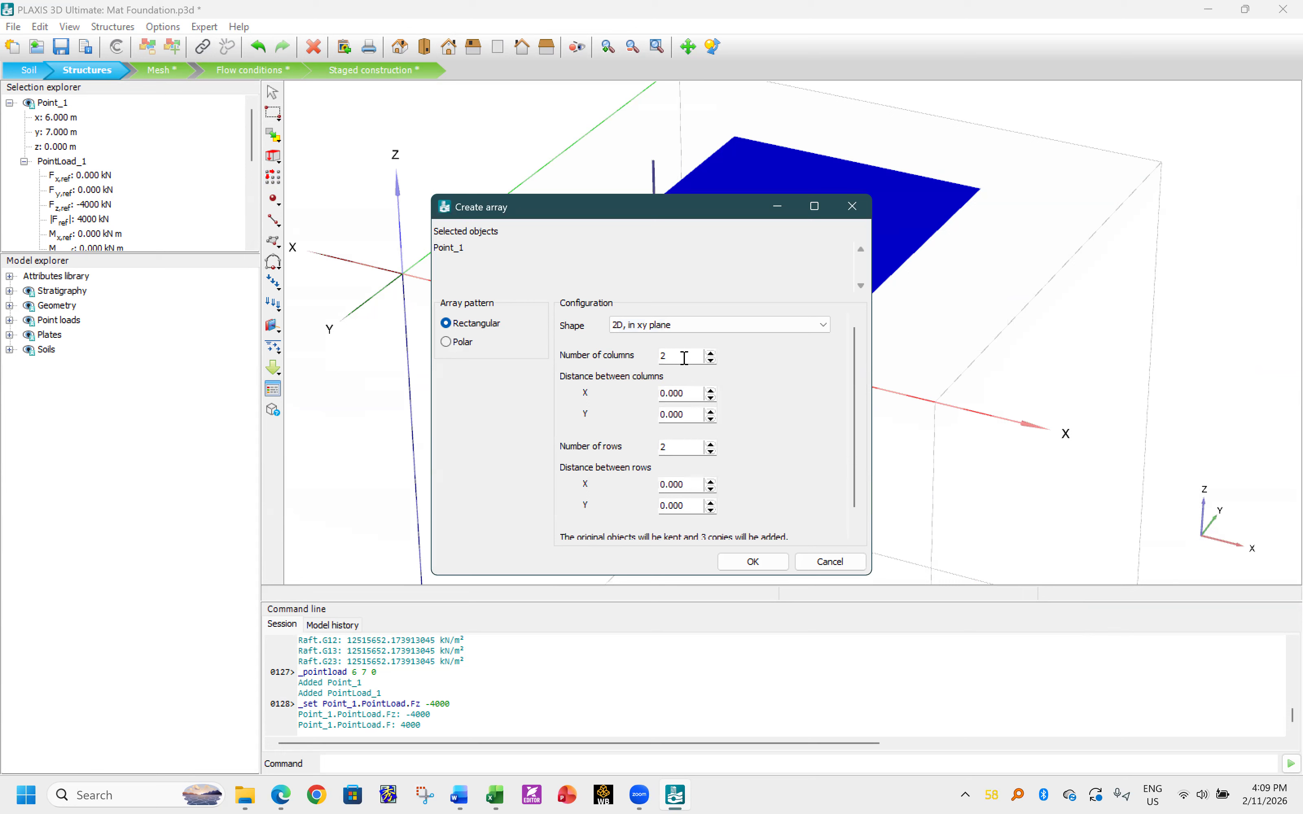
{"action": "double_click", "coordinate": [655, 359]}
{"action": "double_click", "coordinate": [680, 395]}
{"action": "type", "text": "2.5"}
{"action": "left_click_drag", "start_coordinate": [682, 395], "coordinate": [561, 386]}
{"action": "type", "text": "3"}
{"action": "left_click", "coordinate": [686, 486]}
{"action": "left_click_drag", "start_coordinate": [687, 508], "coordinate": [612, 495]}
{"action": "type", "text": "3"}
{"action": "left_click", "coordinate": [753, 562]}
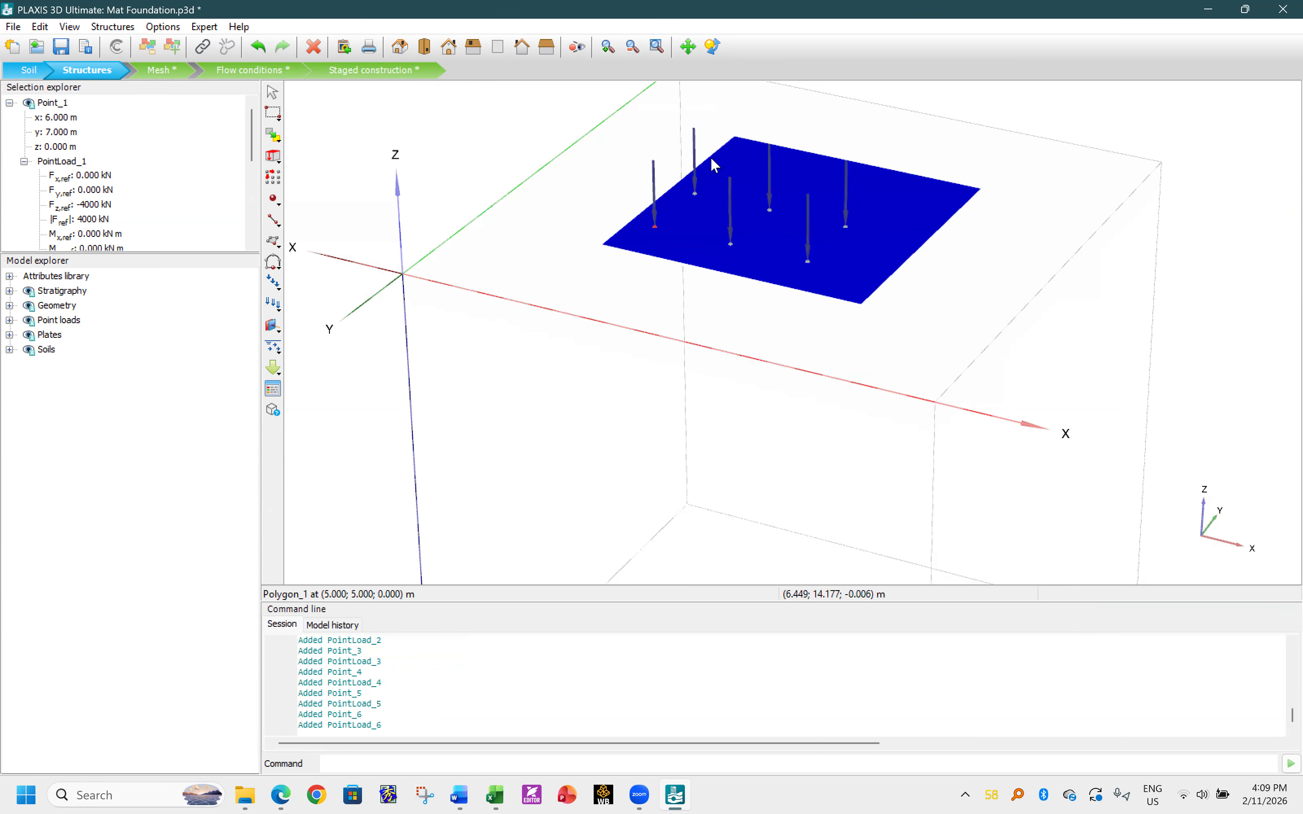
{"action": "key", "text": "ctrl+z"}
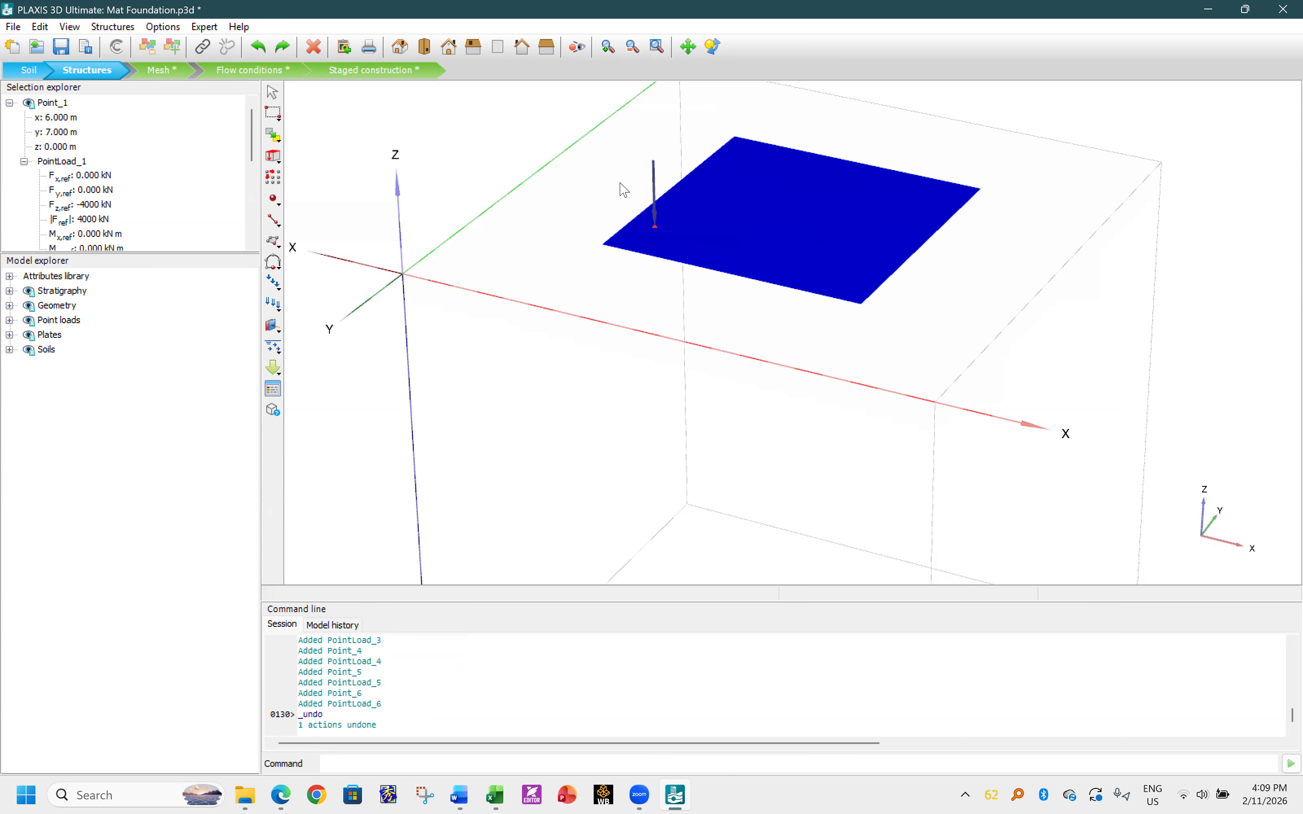
- Array the point load in the xy plane with 3 columns spaced 3 m in x and 3 rows spaced 3 m in y
{"action": "left_click", "coordinate": [272, 178]}
{"action": "left_click", "coordinate": [671, 325]}
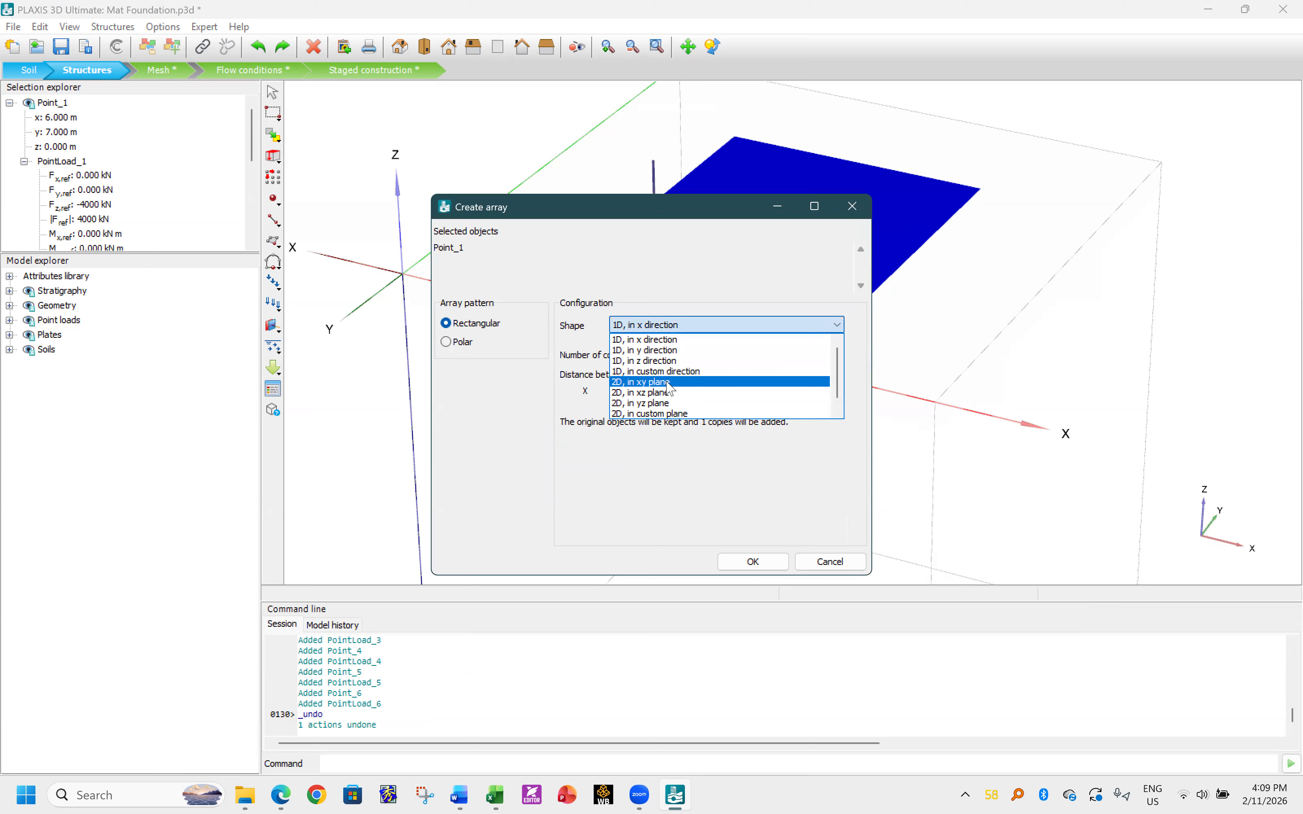
{"action": "left_click", "coordinate": [670, 383]}
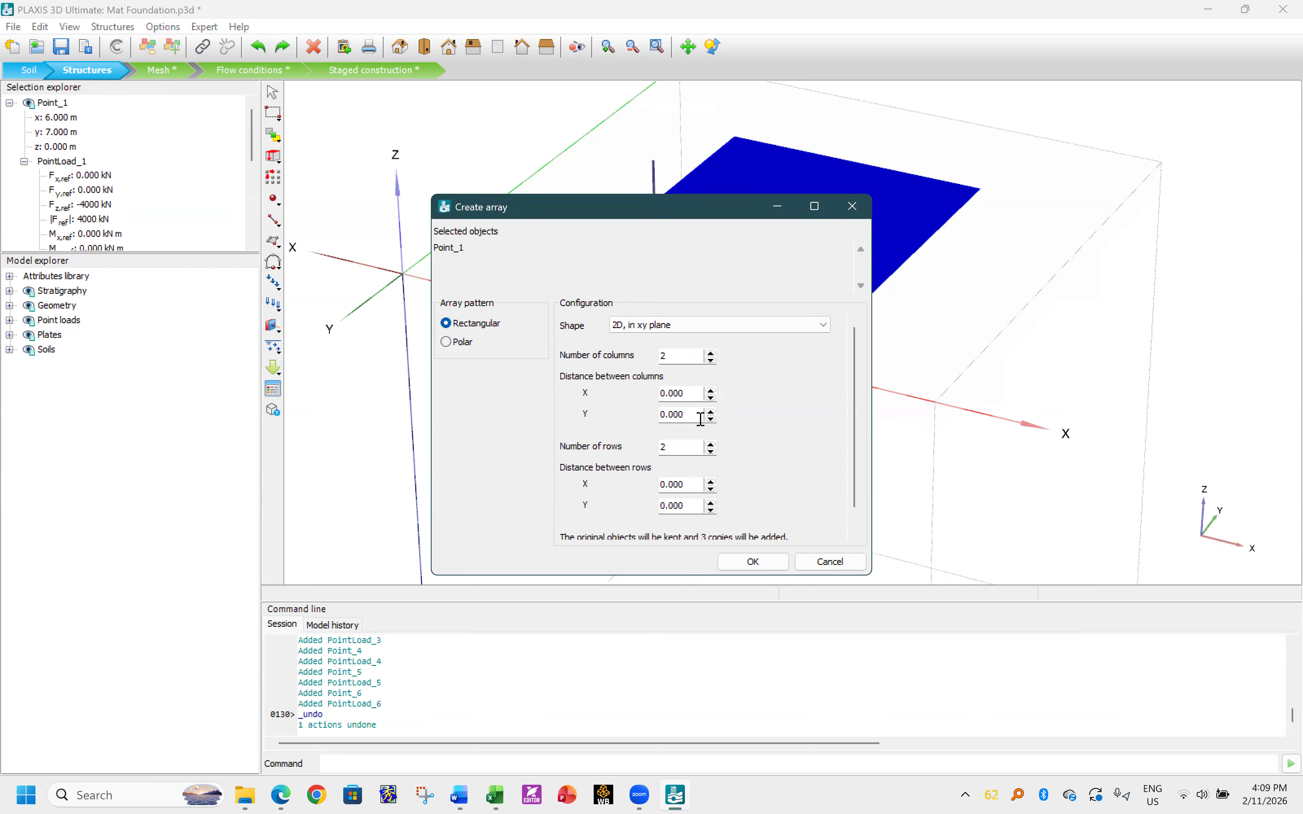
{"action": "double_click", "coordinate": [666, 356]}
{"action": "key", "text": "Tab"}
{"action": "type", "text": "3"}
{"action": "double_click", "coordinate": [679, 451]}
{"action": "double_click", "coordinate": [689, 484]}
{"action": "double_click", "coordinate": [680, 506]}
{"action": "type", "text": "3"}
{"action": "left_click", "coordinate": [753, 562]}
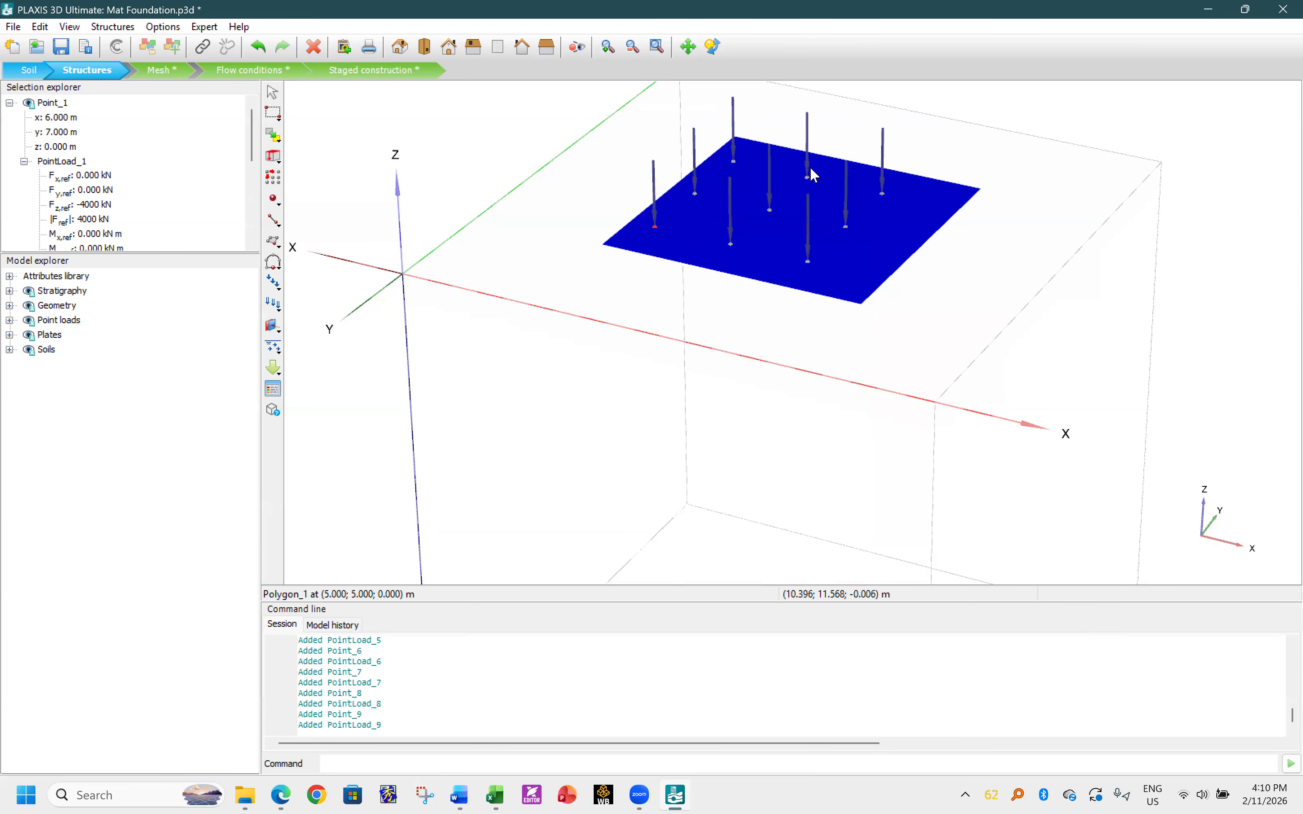
- Generate the mesh with Medium element distribution and enhanced mesh refinements
{"action": "scroll", "coordinate": [810, 173], "scroll_direction": "up", "scroll_amount": 3}
{"action": "scroll", "coordinate": [852, 183], "scroll_direction": "up", "scroll_amount": 1}
{"action": "scroll", "coordinate": [817, 200], "scroll_direction": "down", "scroll_amount": 1}
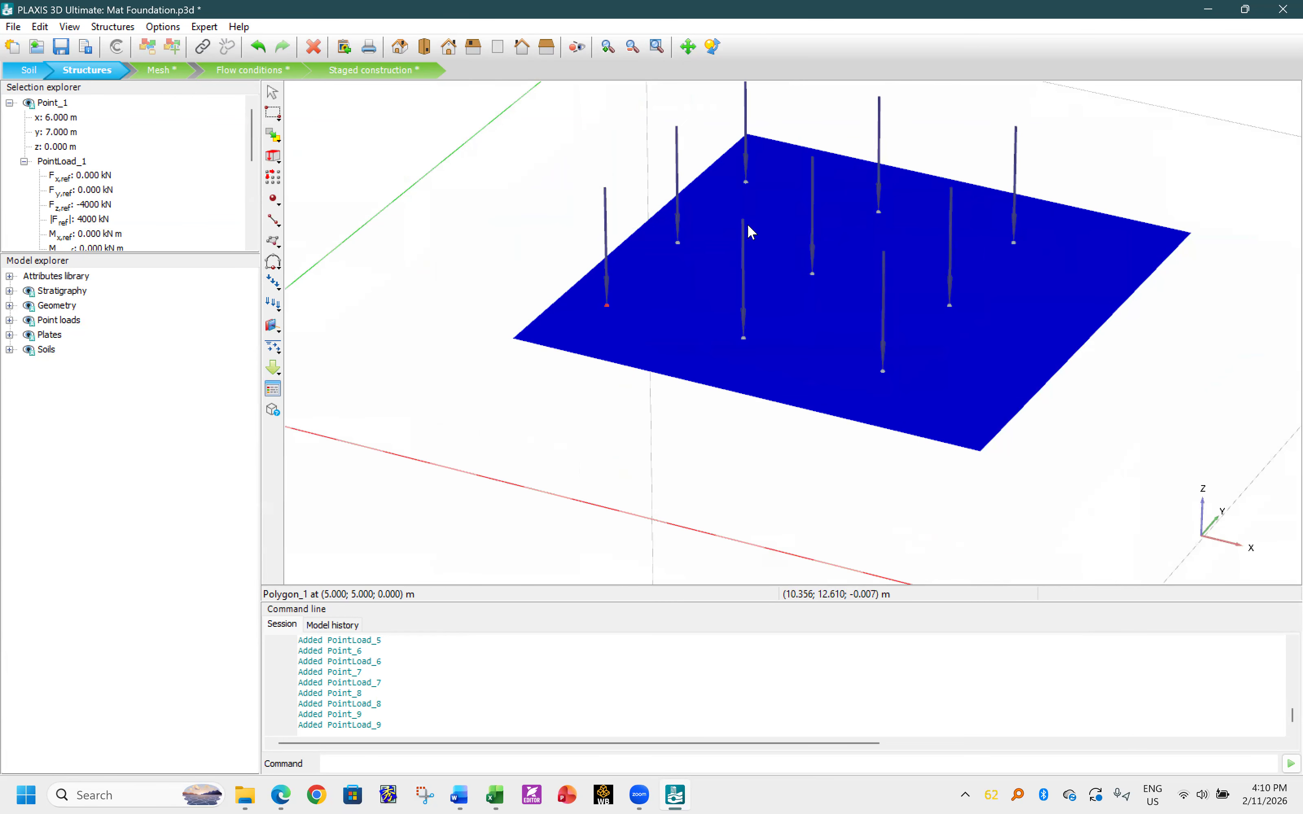
{"action": "left_click", "coordinate": [157, 72]}
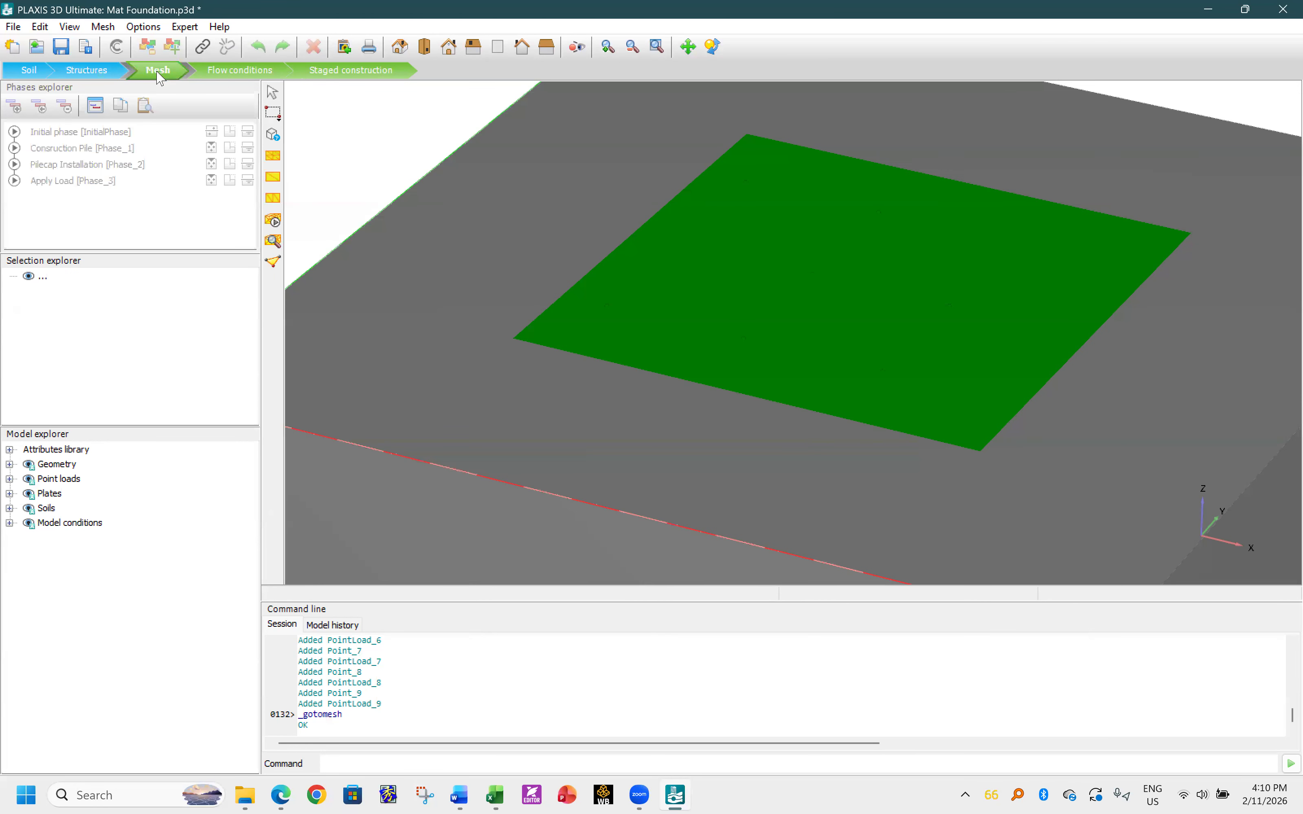
{"action": "left_click", "coordinate": [274, 231]}
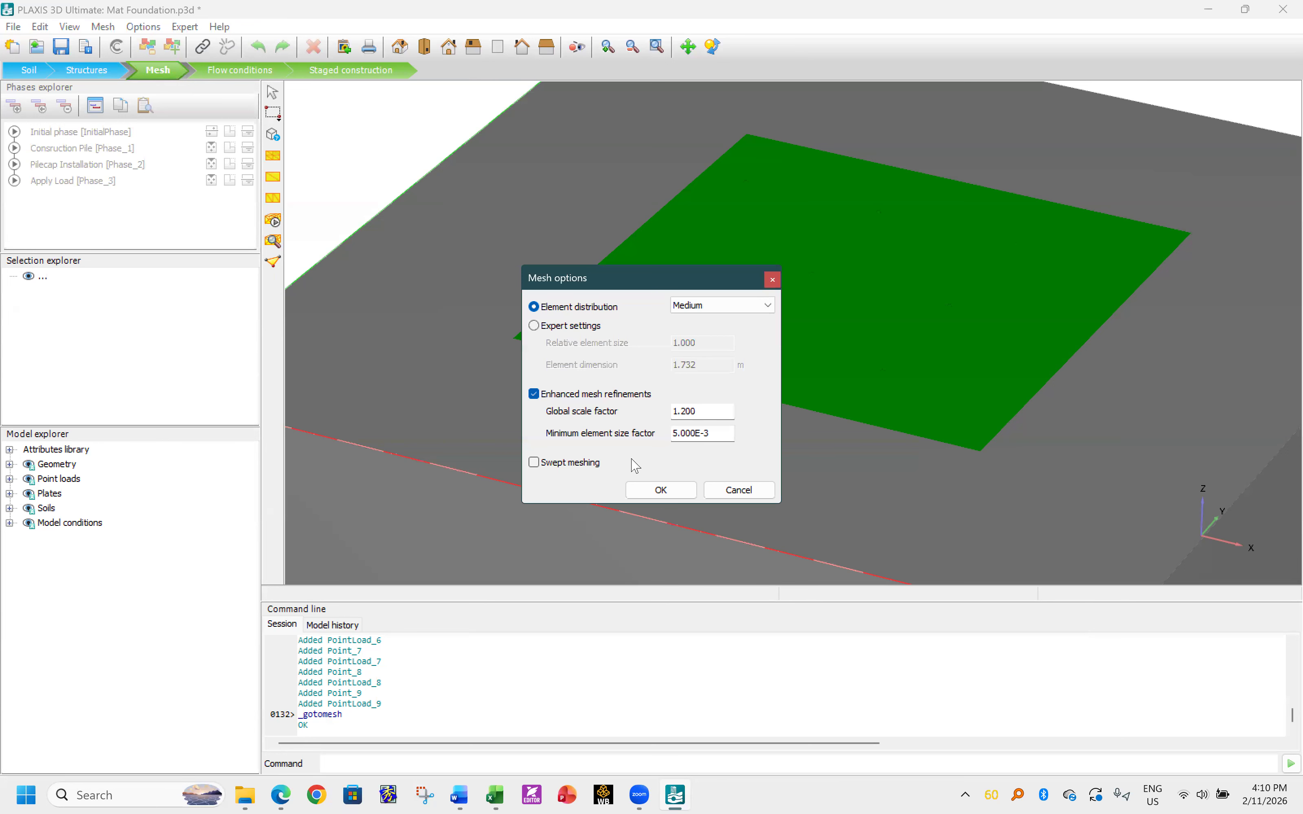
{"action": "left_click", "coordinate": [666, 491]}
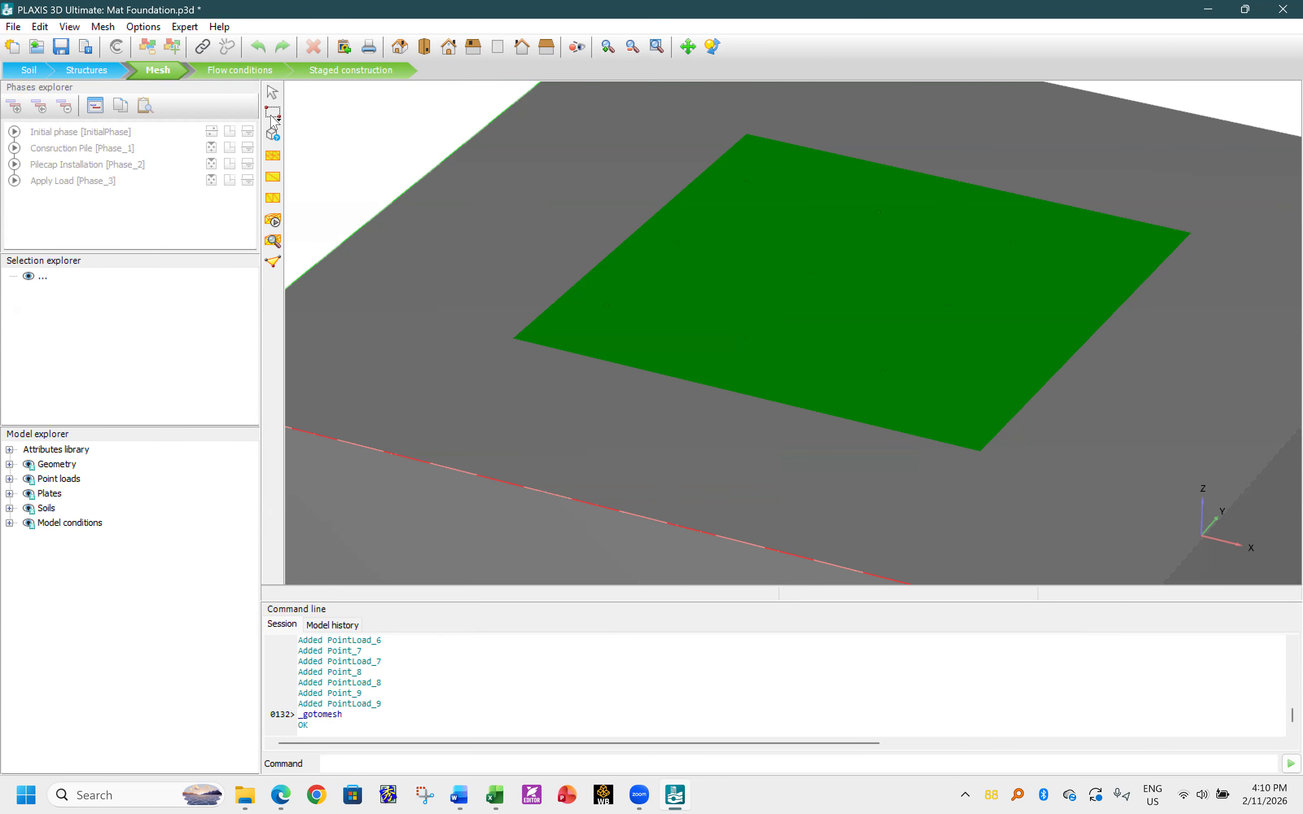
- Delete the Consruction Pile phase from the staged construction
{"action": "left_click", "coordinate": [334, 73]}
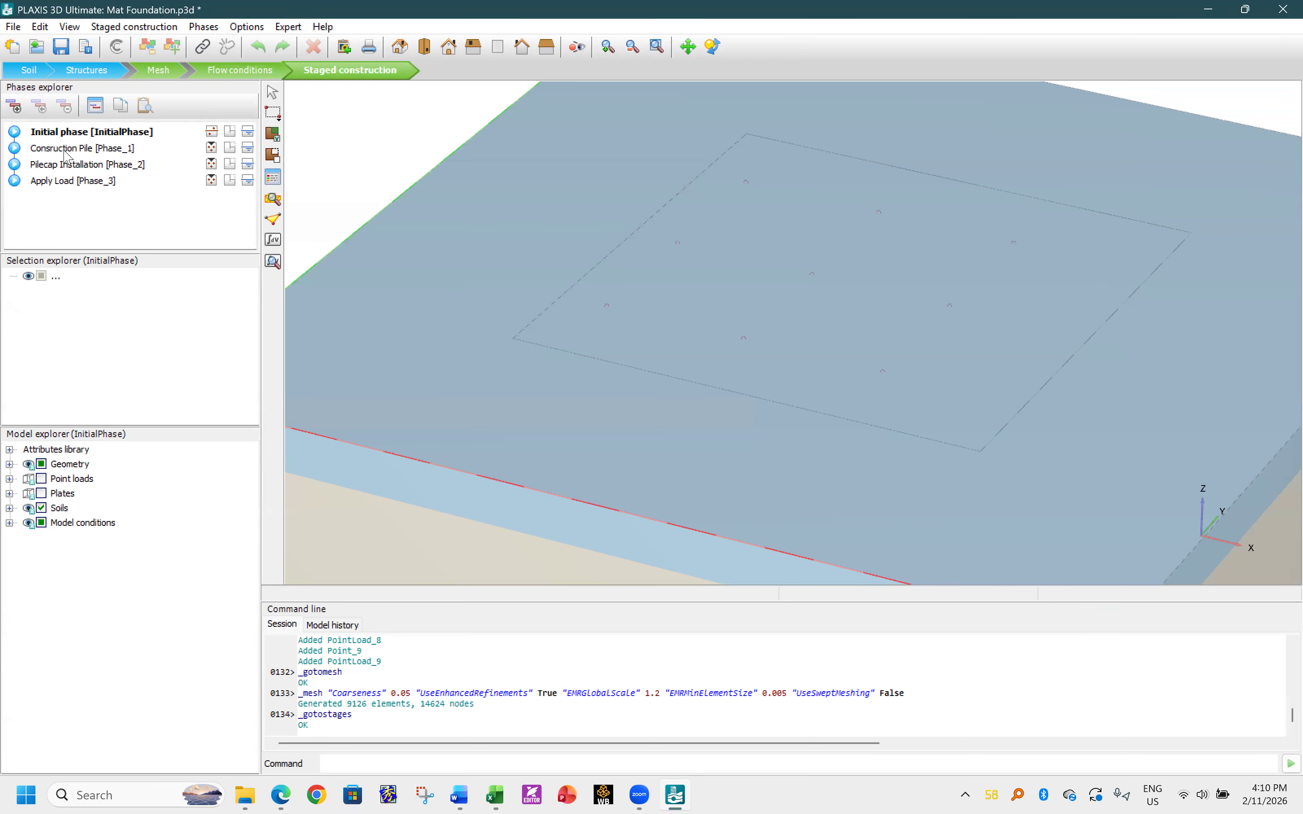
{"action": "right_click", "coordinate": [66, 154]}
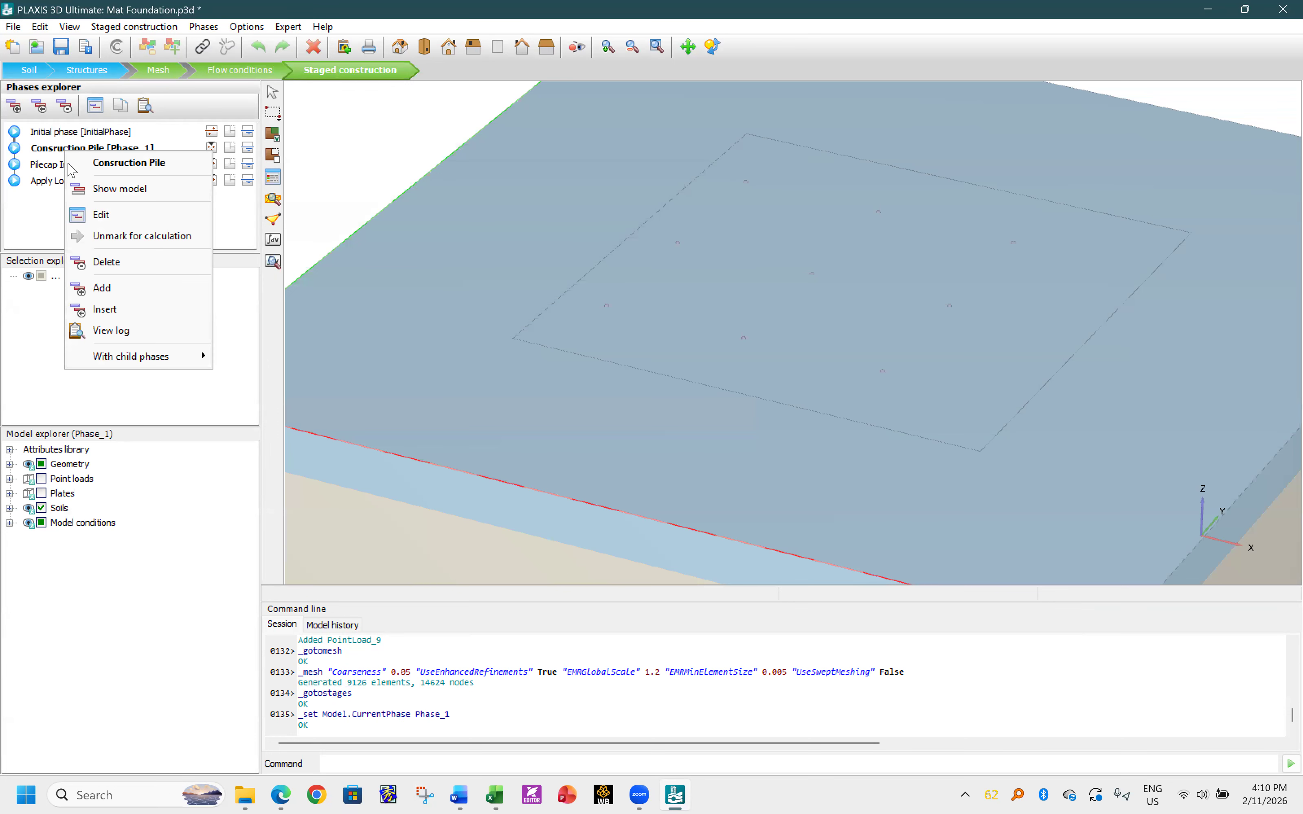
{"action": "left_click", "coordinate": [106, 263]}
{"action": "left_click", "coordinate": [432, 409]}
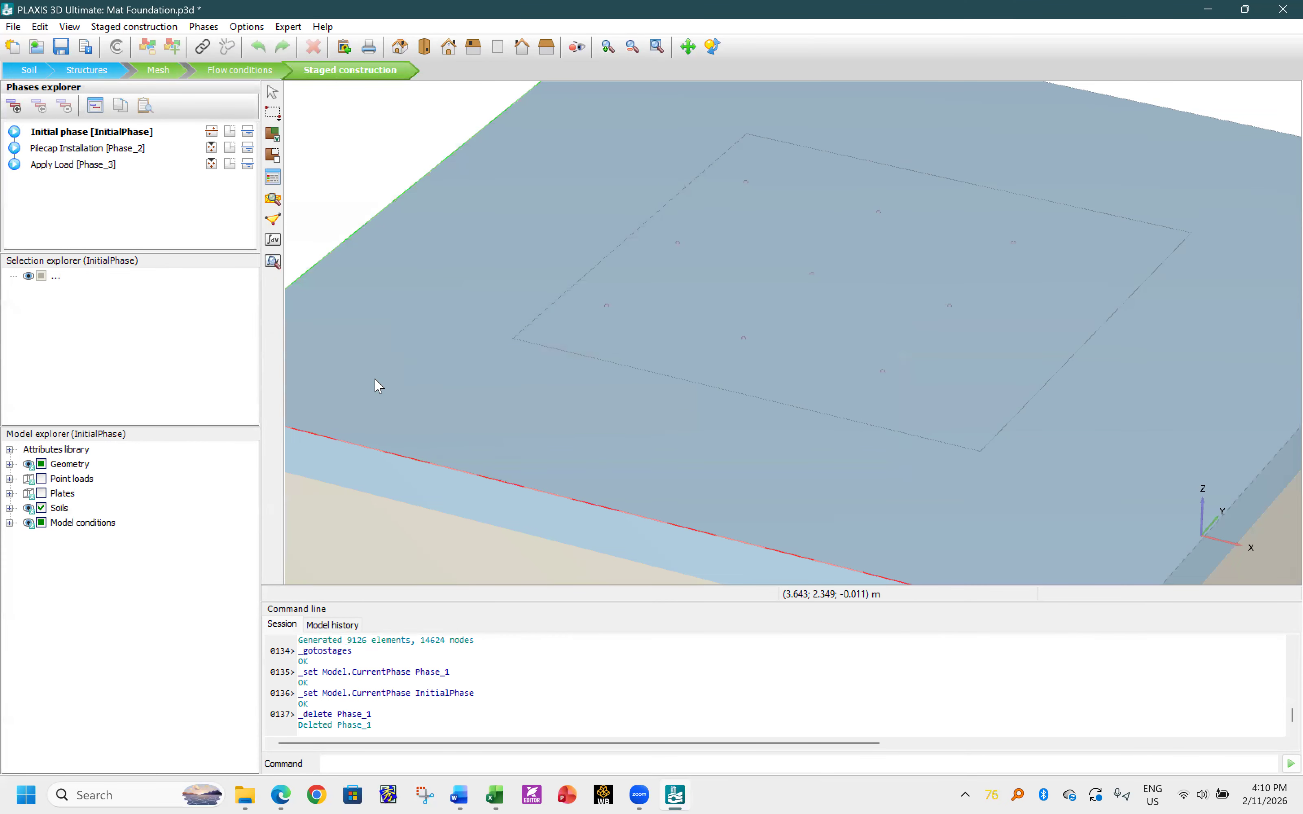
- Rename the Pilecap Installation phase to Raft Installation
{"action": "left_click", "coordinate": [73, 148]}
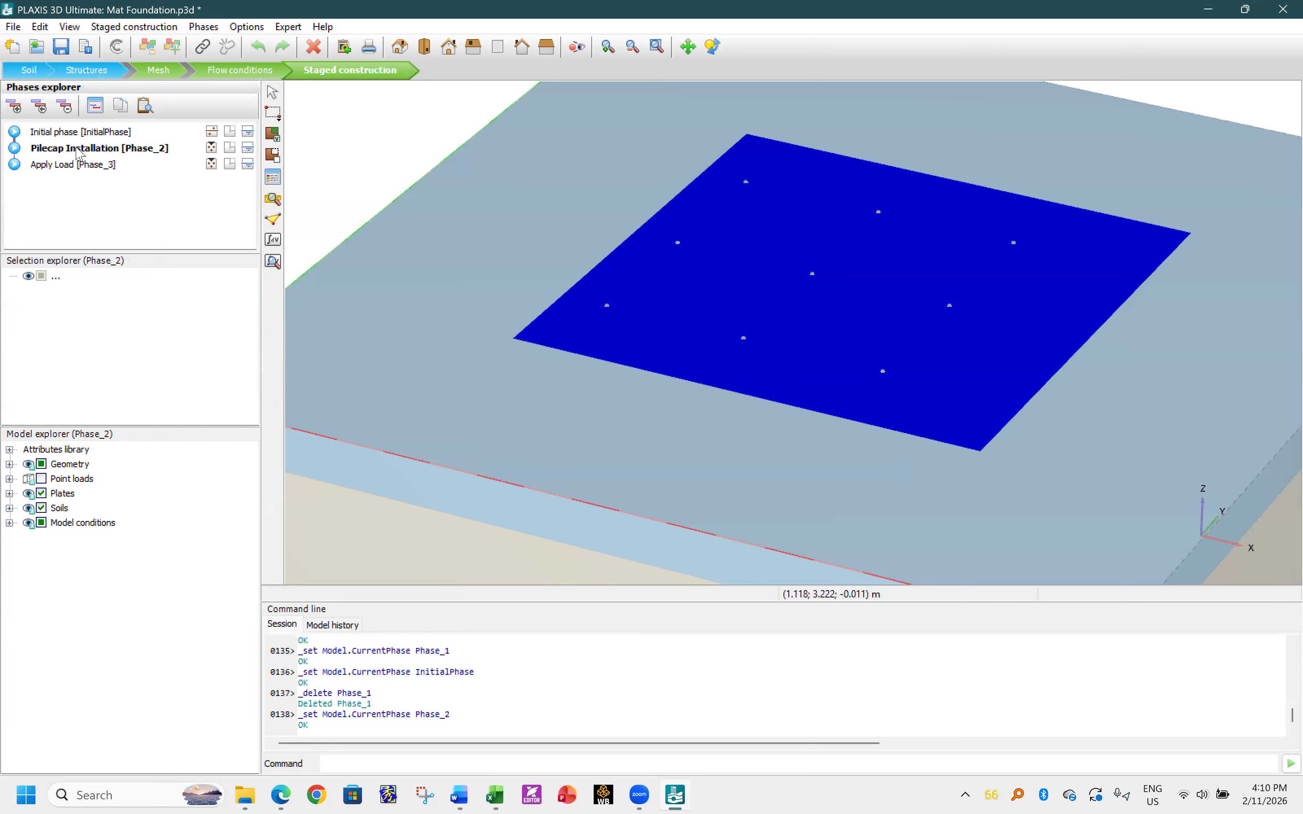
{"action": "double_click", "coordinate": [97, 153]}
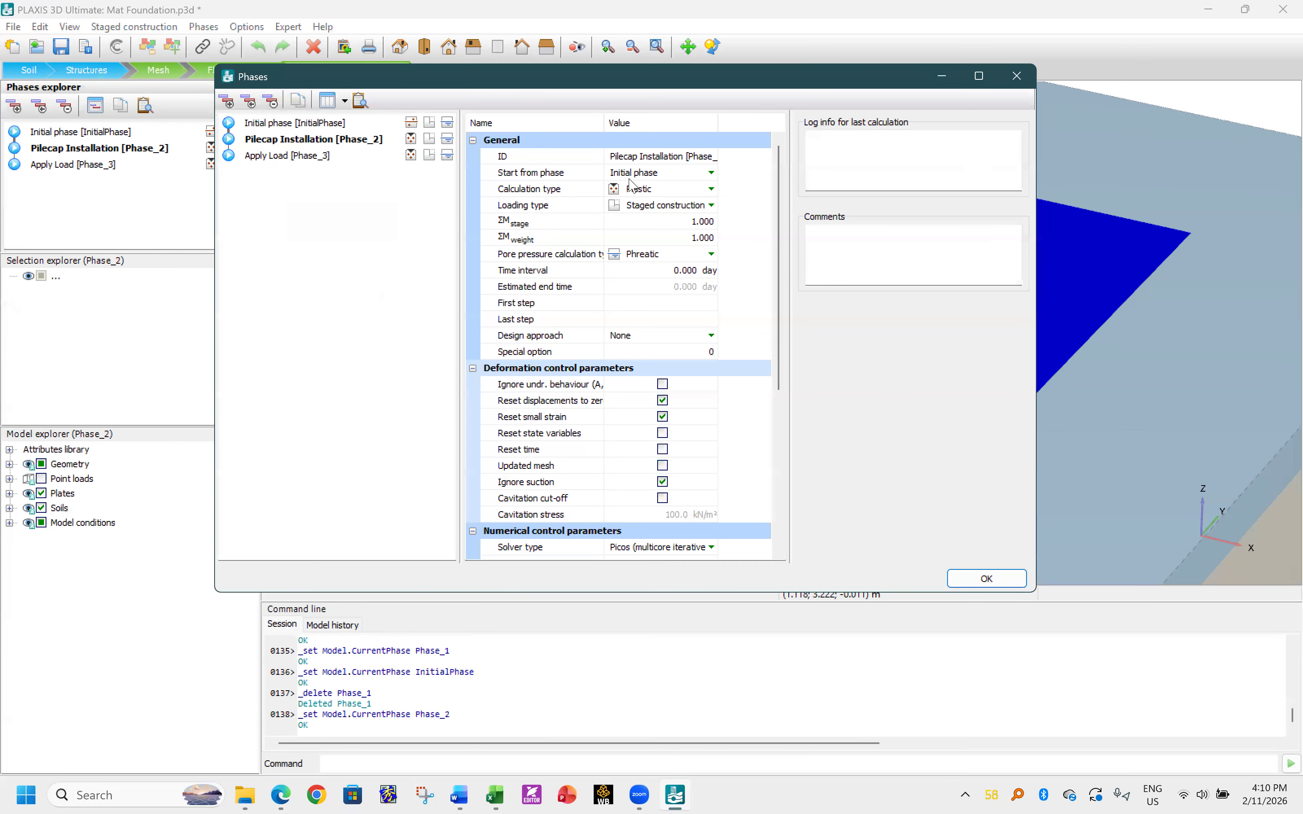
{"action": "left_click", "coordinate": [648, 155]}
{"action": "left_click_drag", "start_coordinate": [635, 154], "coordinate": [569, 155]}
{"action": "type", "text": "Raft"}
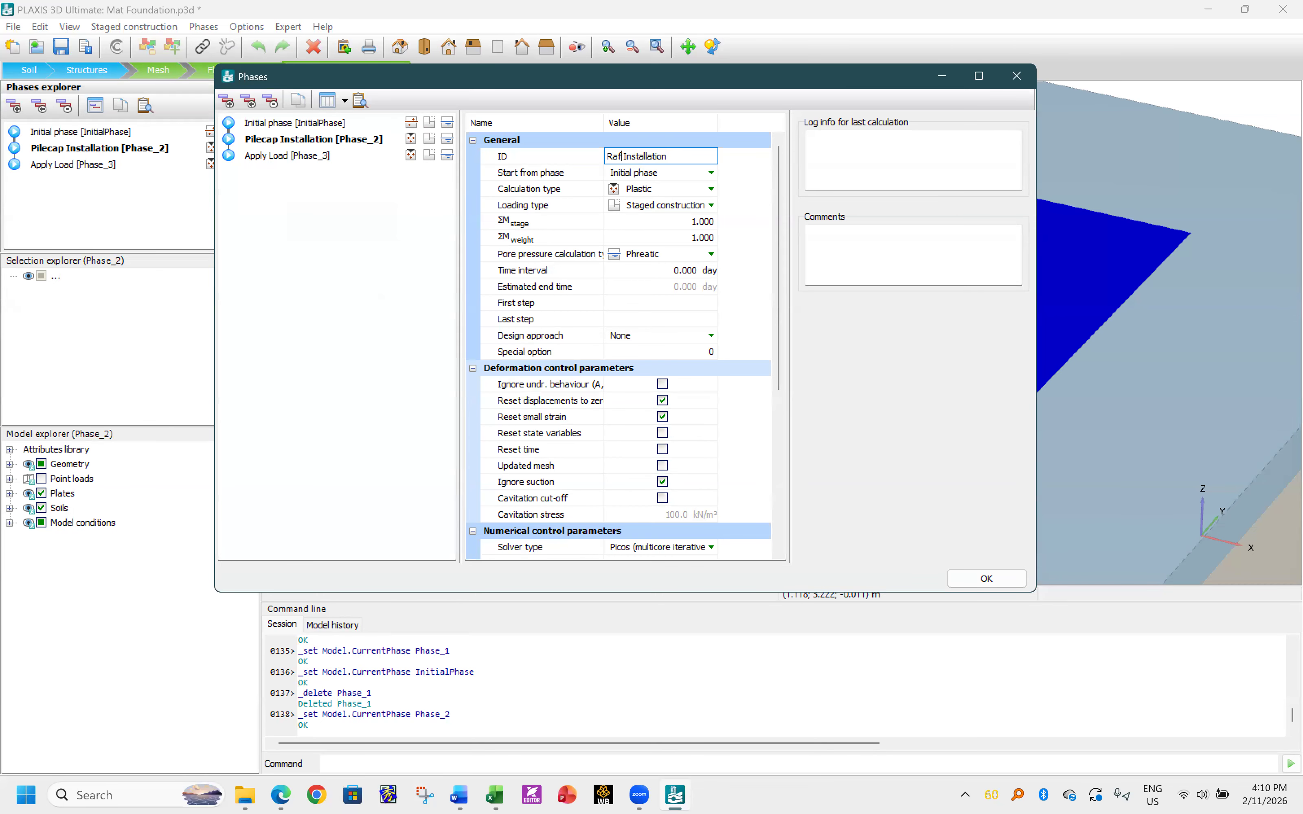
{"action": "left_click", "coordinate": [985, 579]}
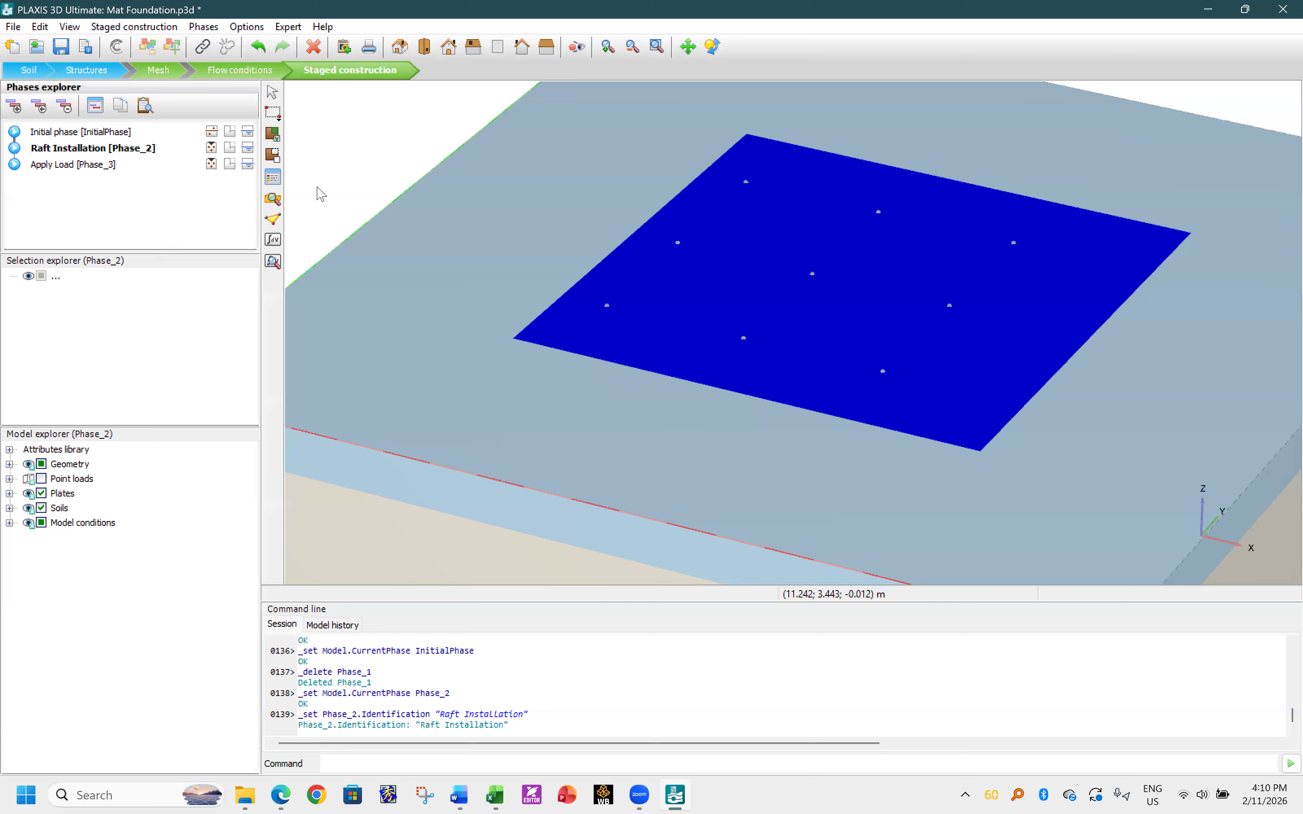
- Return to the structures mode and assign the Raft material to the foundation plate
{"action": "left_click", "coordinate": [87, 70]}
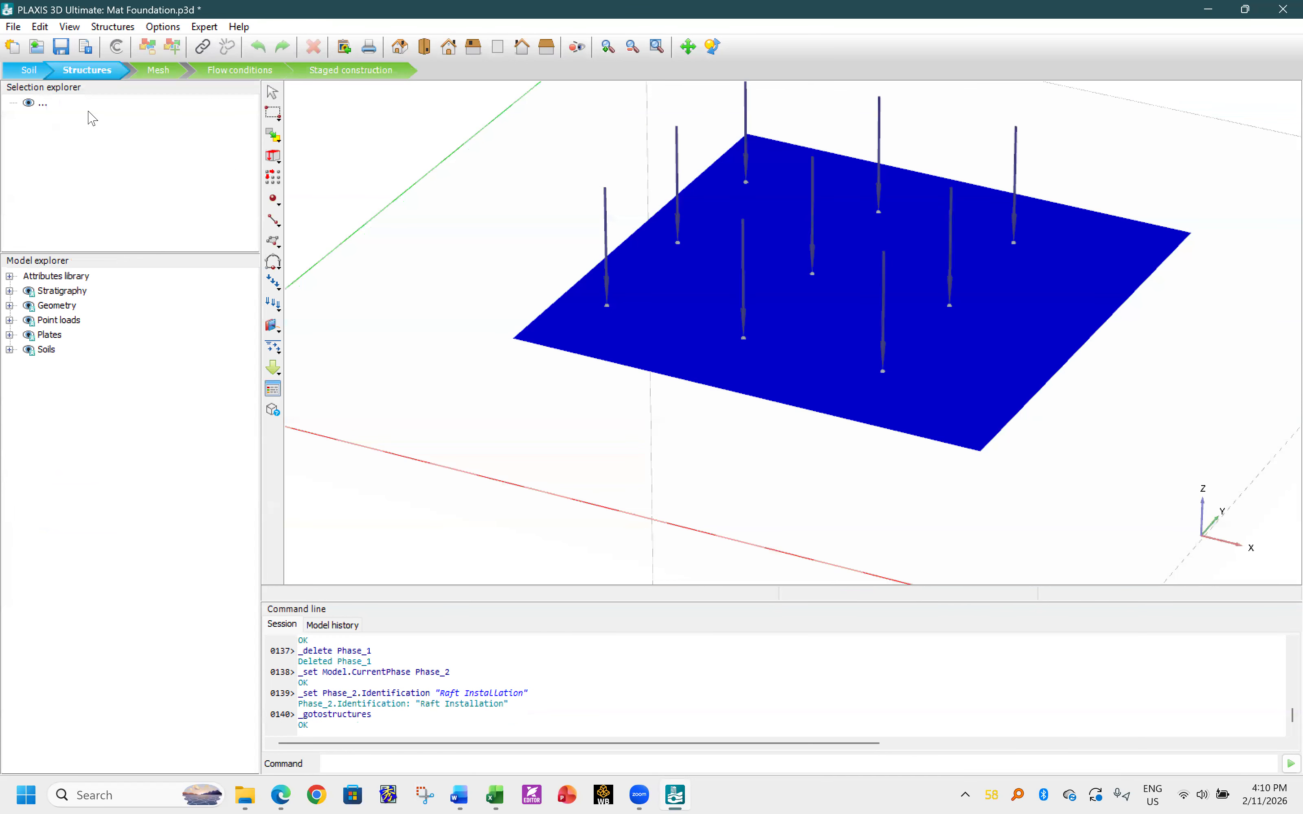
{"action": "right_click", "coordinate": [586, 338]}
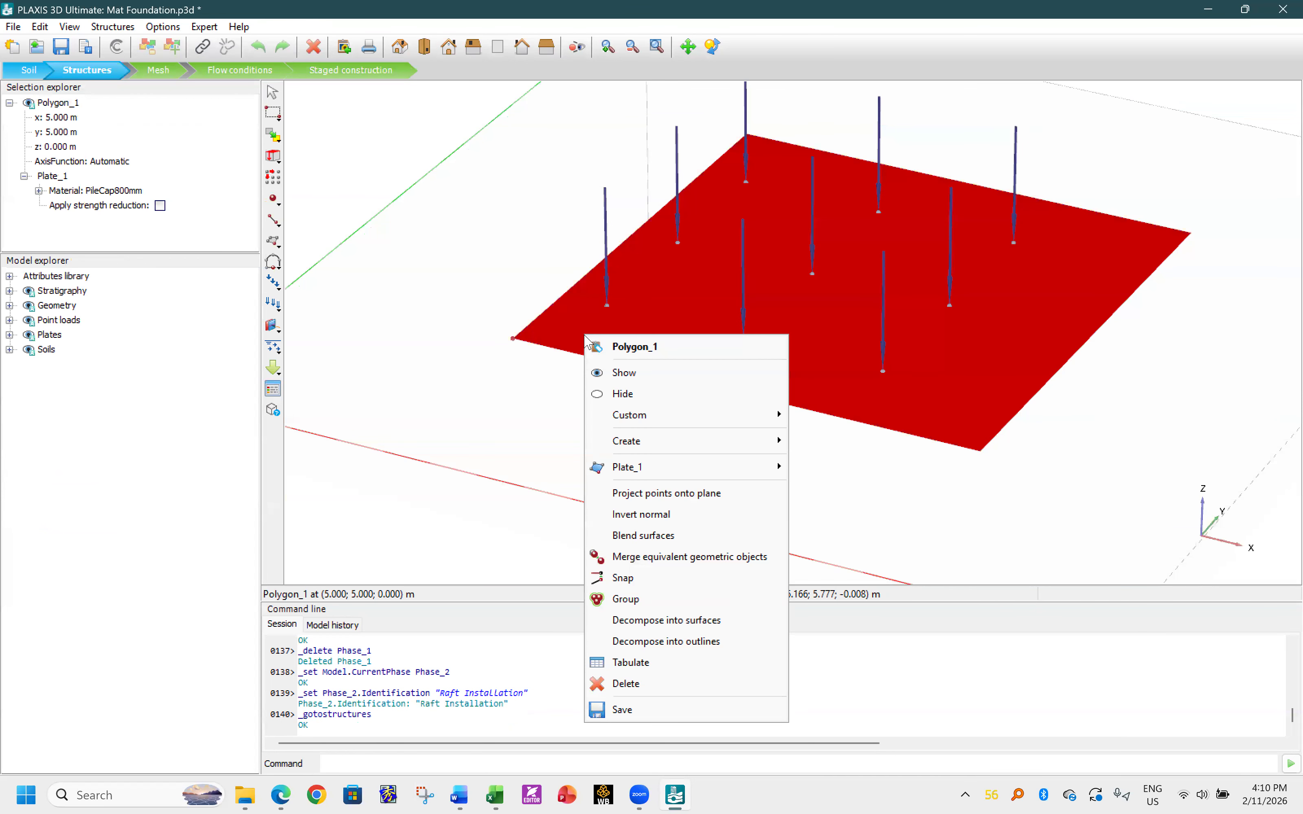
{"action": "left_click", "coordinate": [115, 197]}
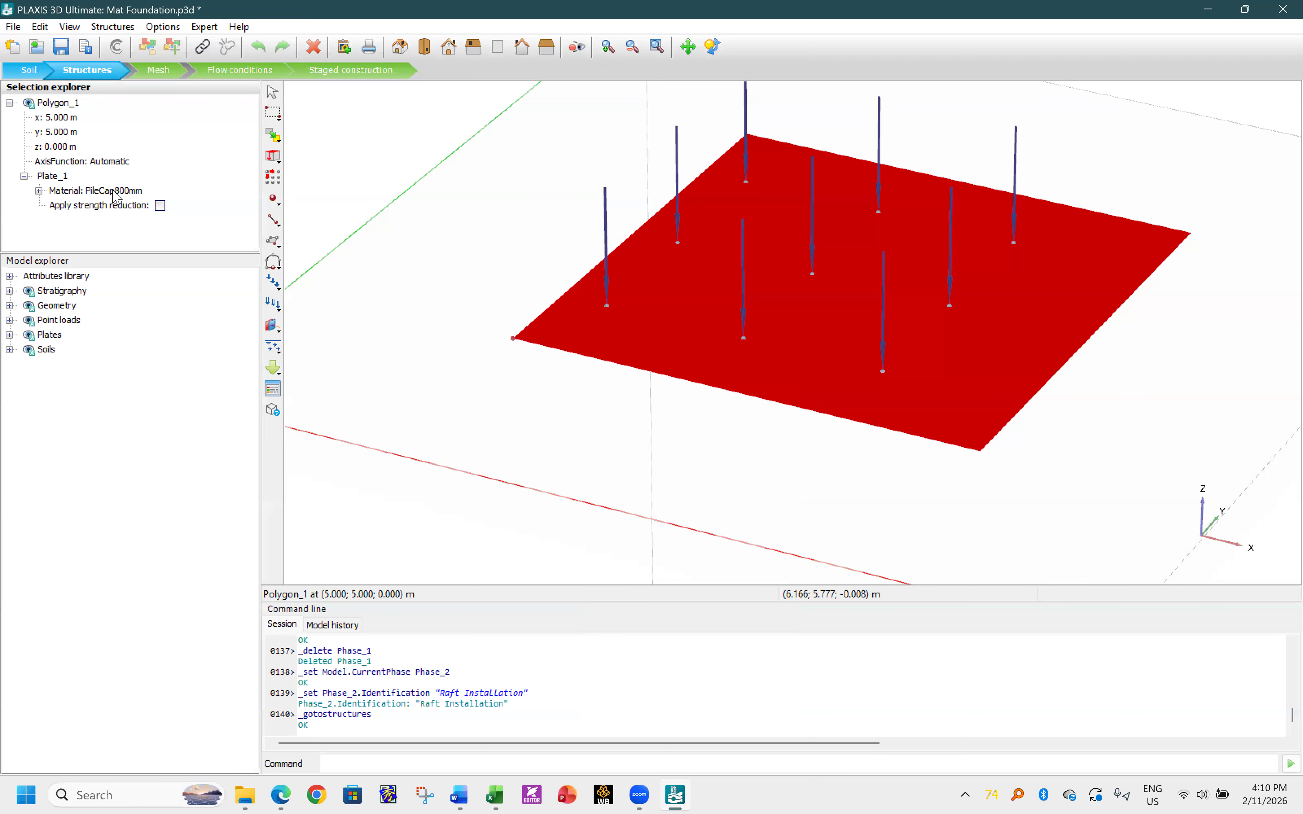
{"action": "left_click", "coordinate": [113, 190]}
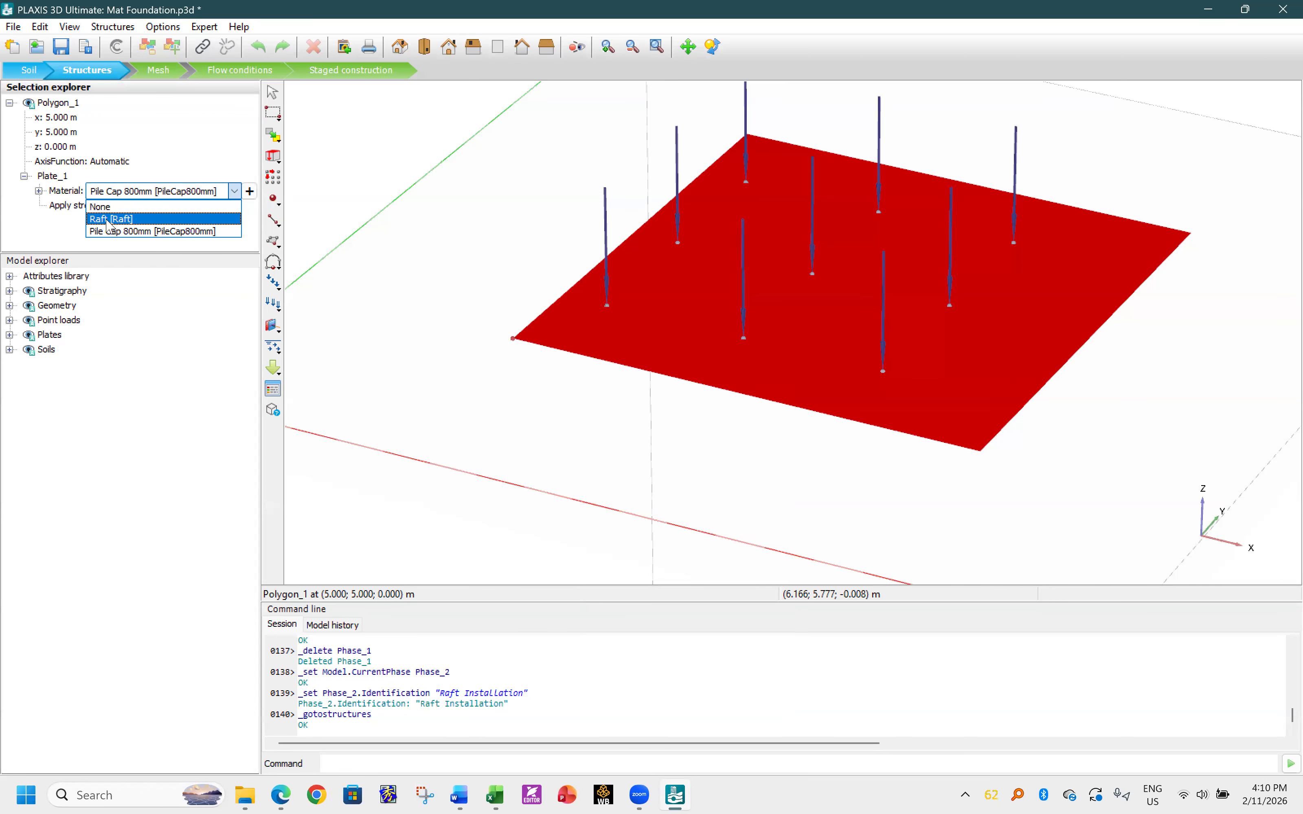
{"action": "left_click", "coordinate": [109, 219]}
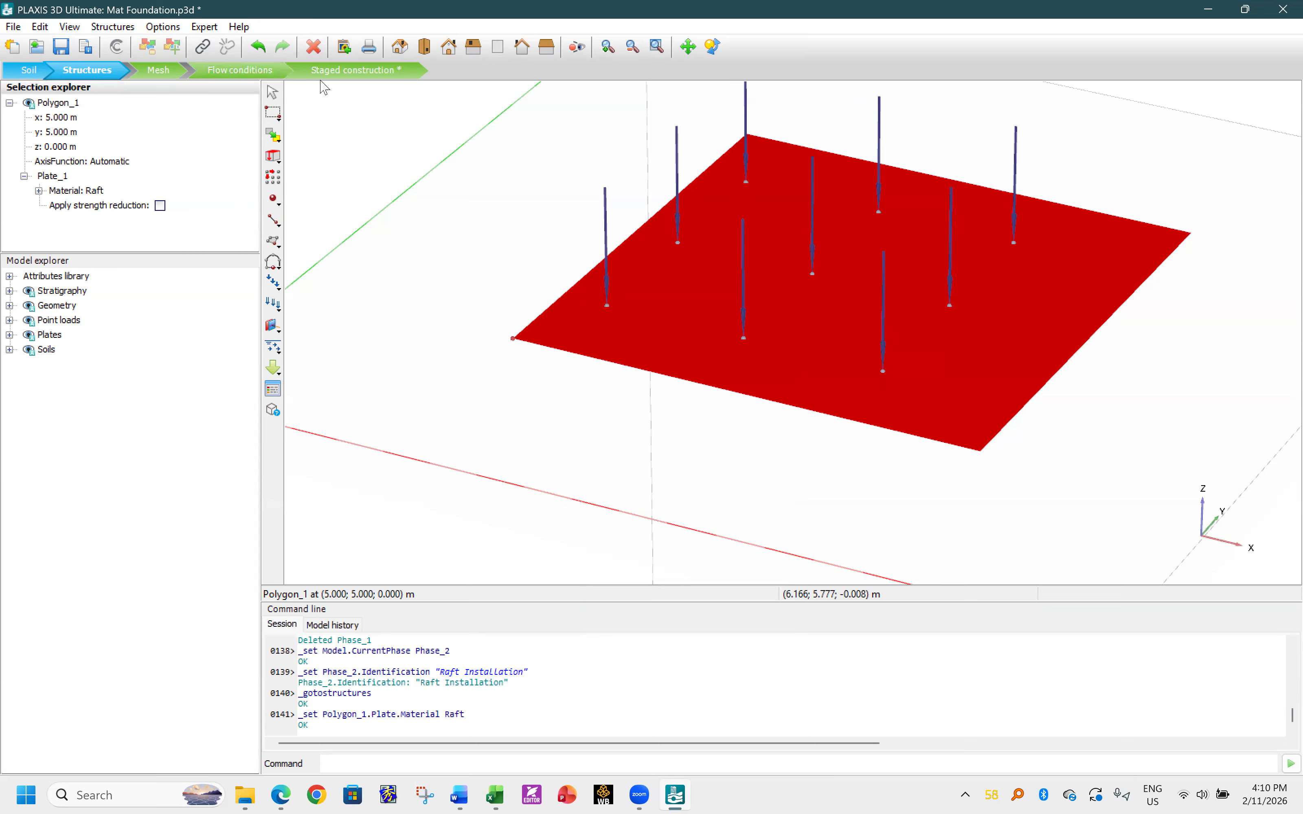
- Activate all nine point loads in the Apply Load phase of the staged construction
{"action": "left_click", "coordinate": [340, 72]}
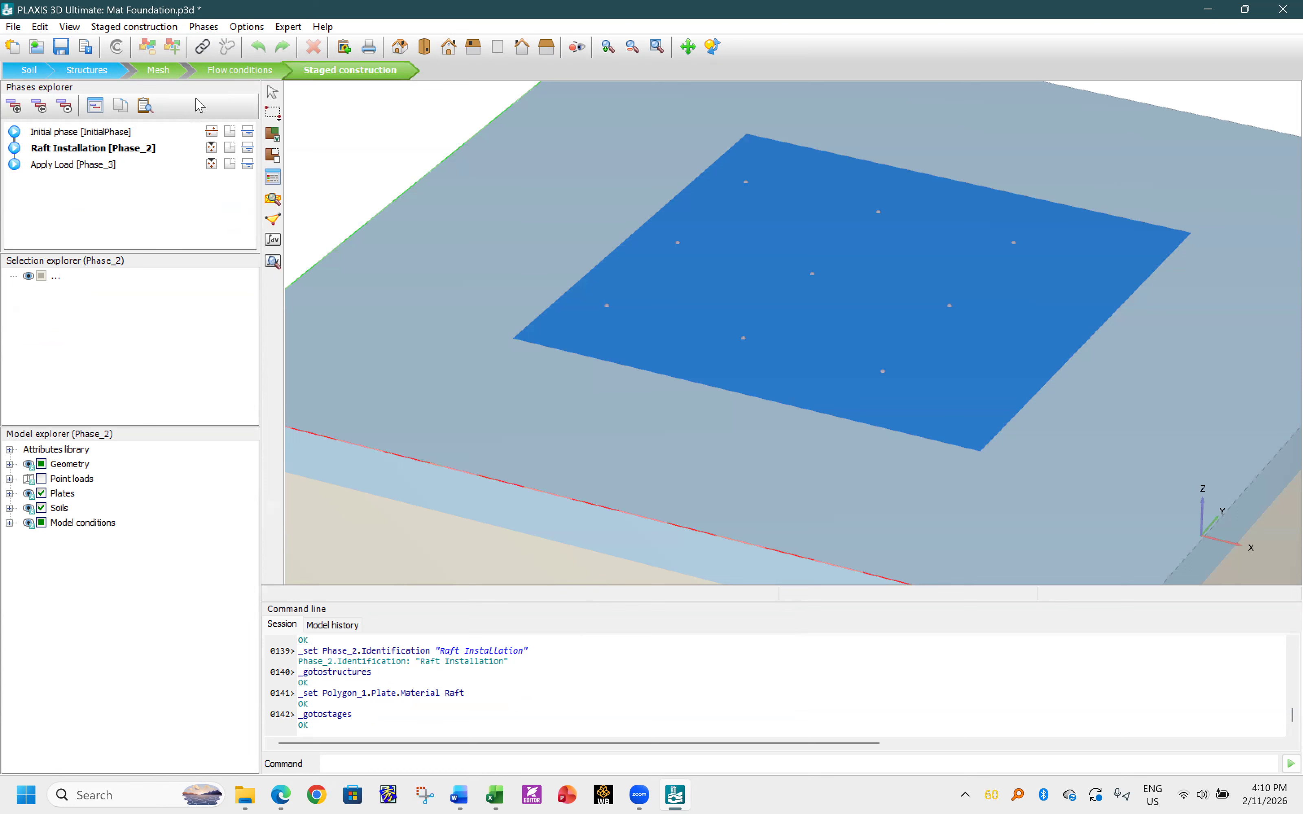
{"action": "left_click", "coordinate": [64, 166]}
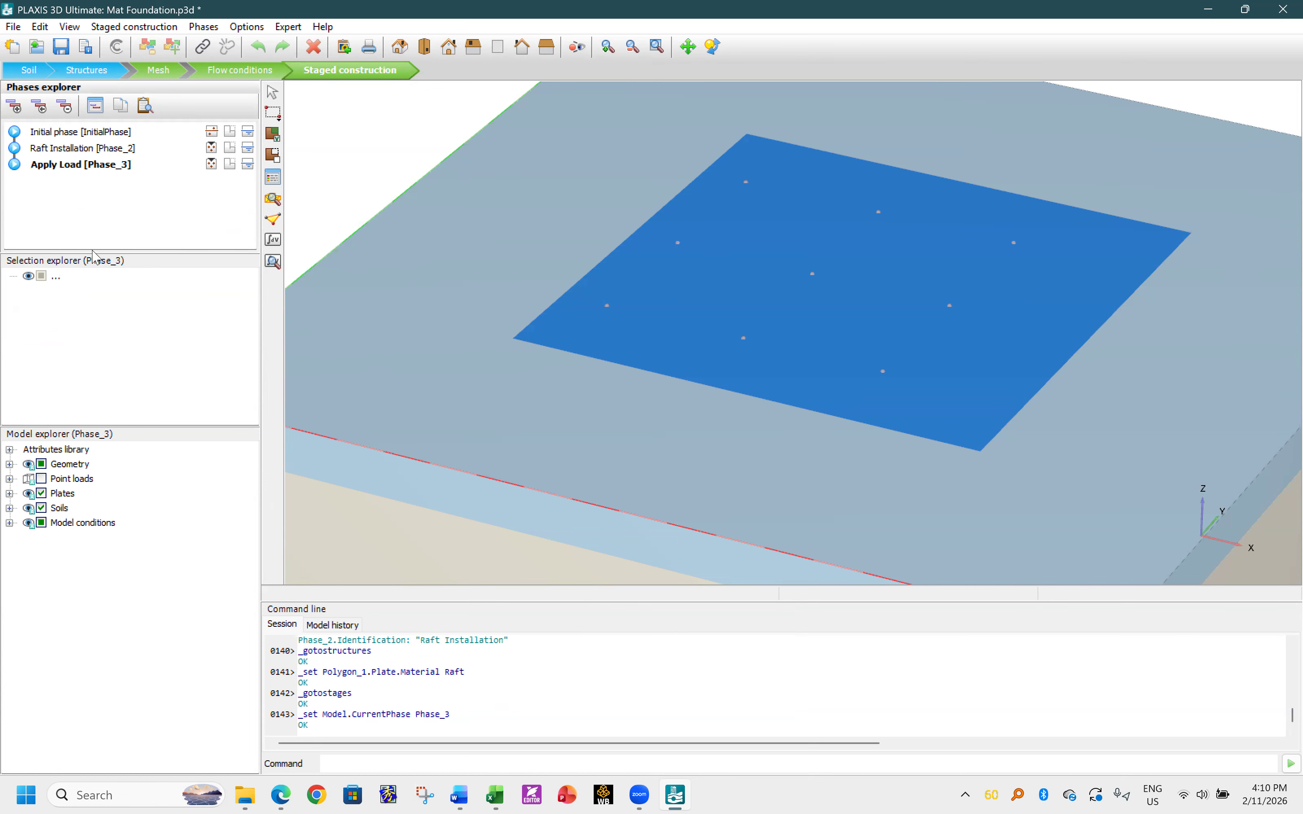
{"action": "left_click", "coordinate": [10, 479]}
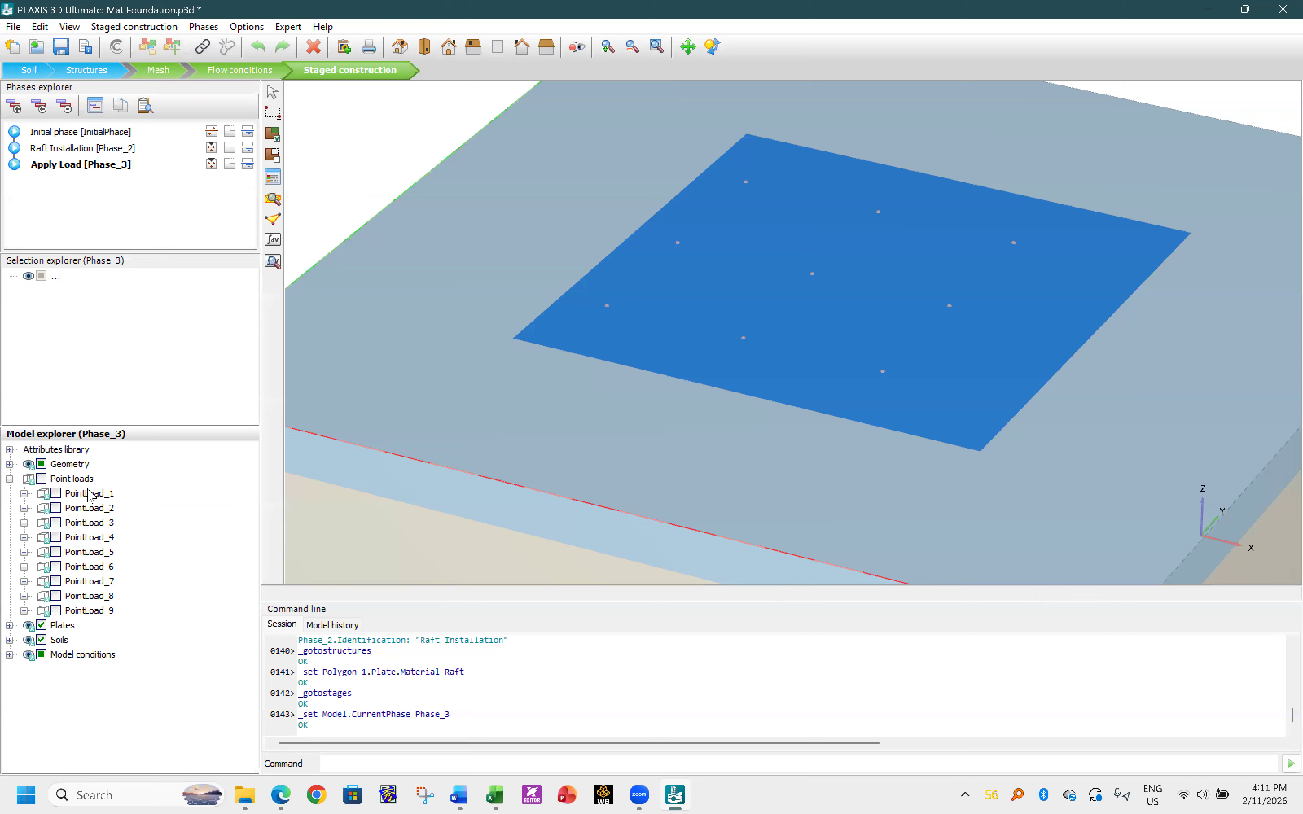
{"action": "left_click", "coordinate": [41, 480]}
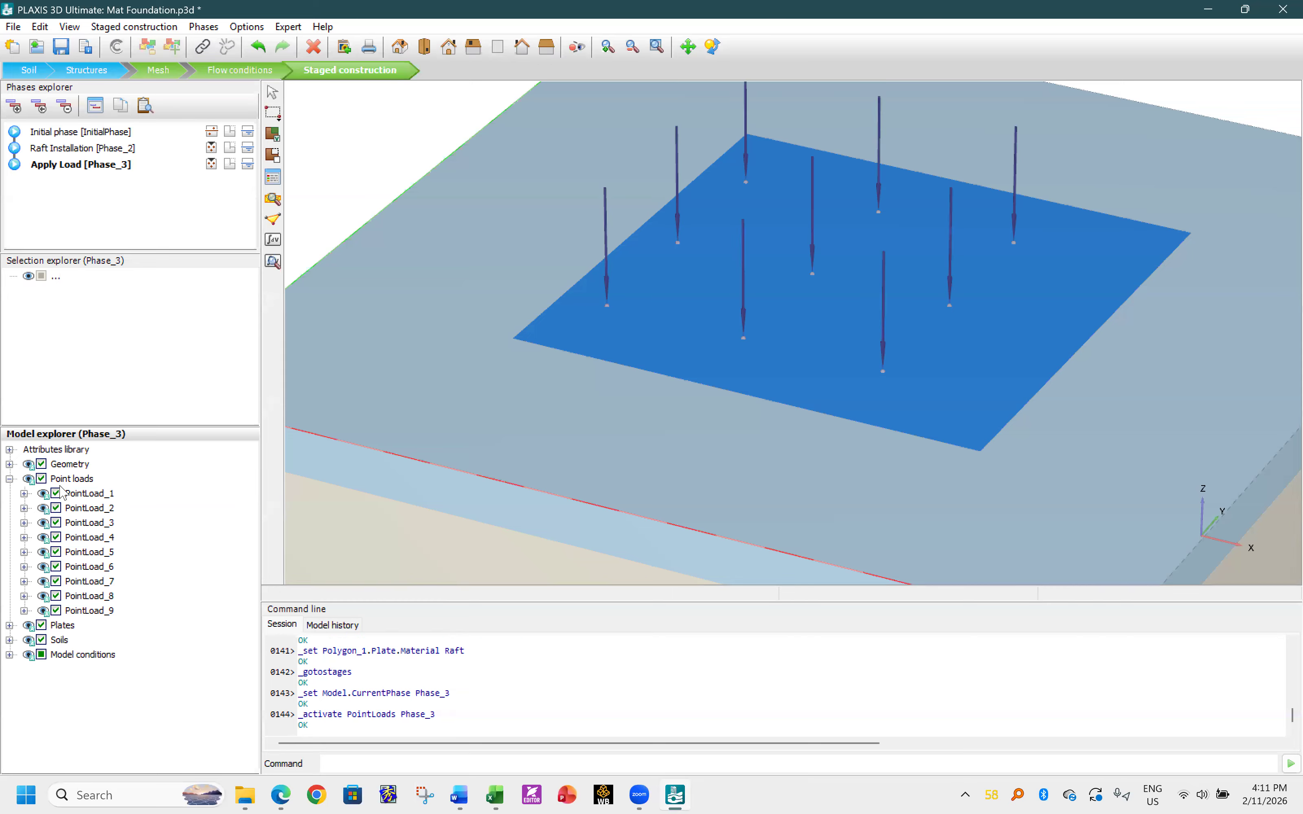
- Save the Mat Foundation project and calculate all construction phases
{"action": "left_click", "coordinate": [61, 47]}
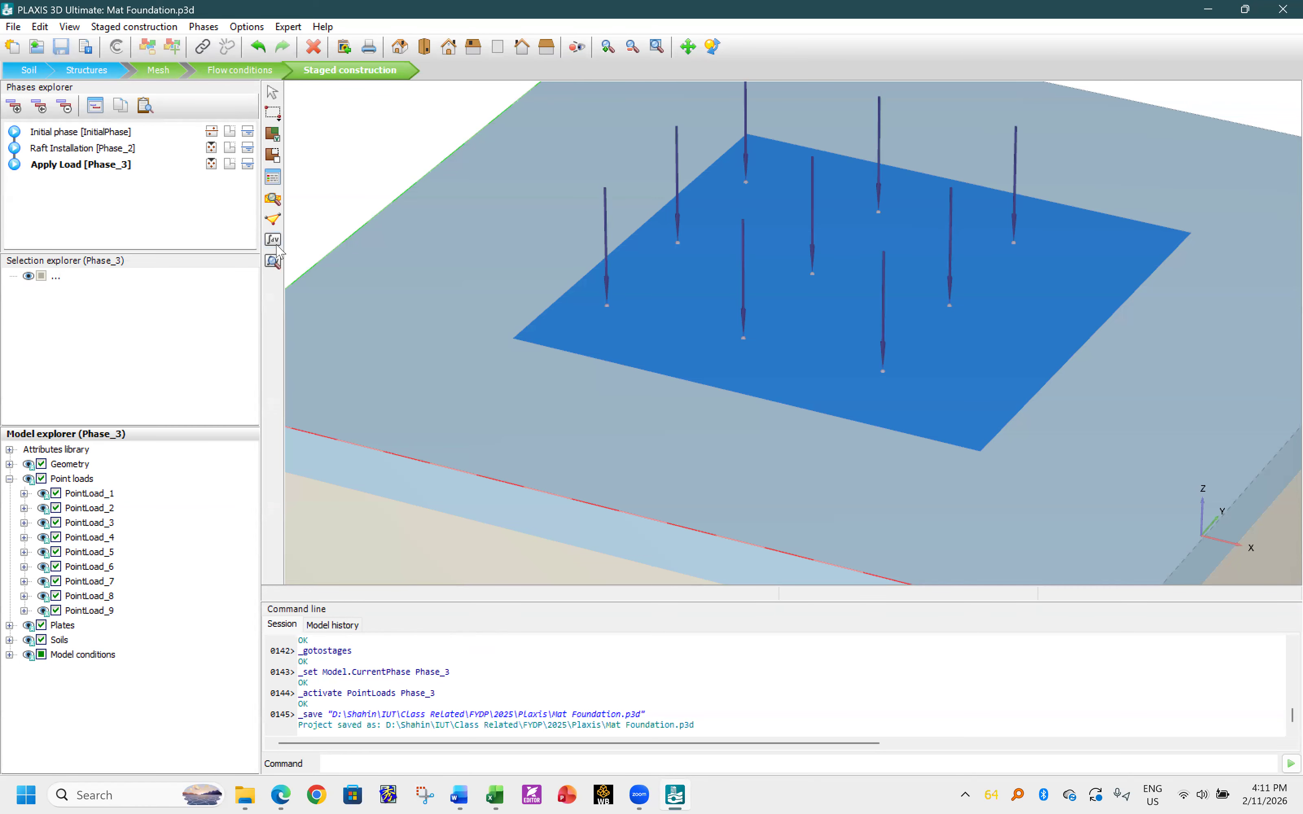
{"action": "left_click", "coordinate": [275, 242]}
{"action": "left_click", "coordinate": [688, 457]}
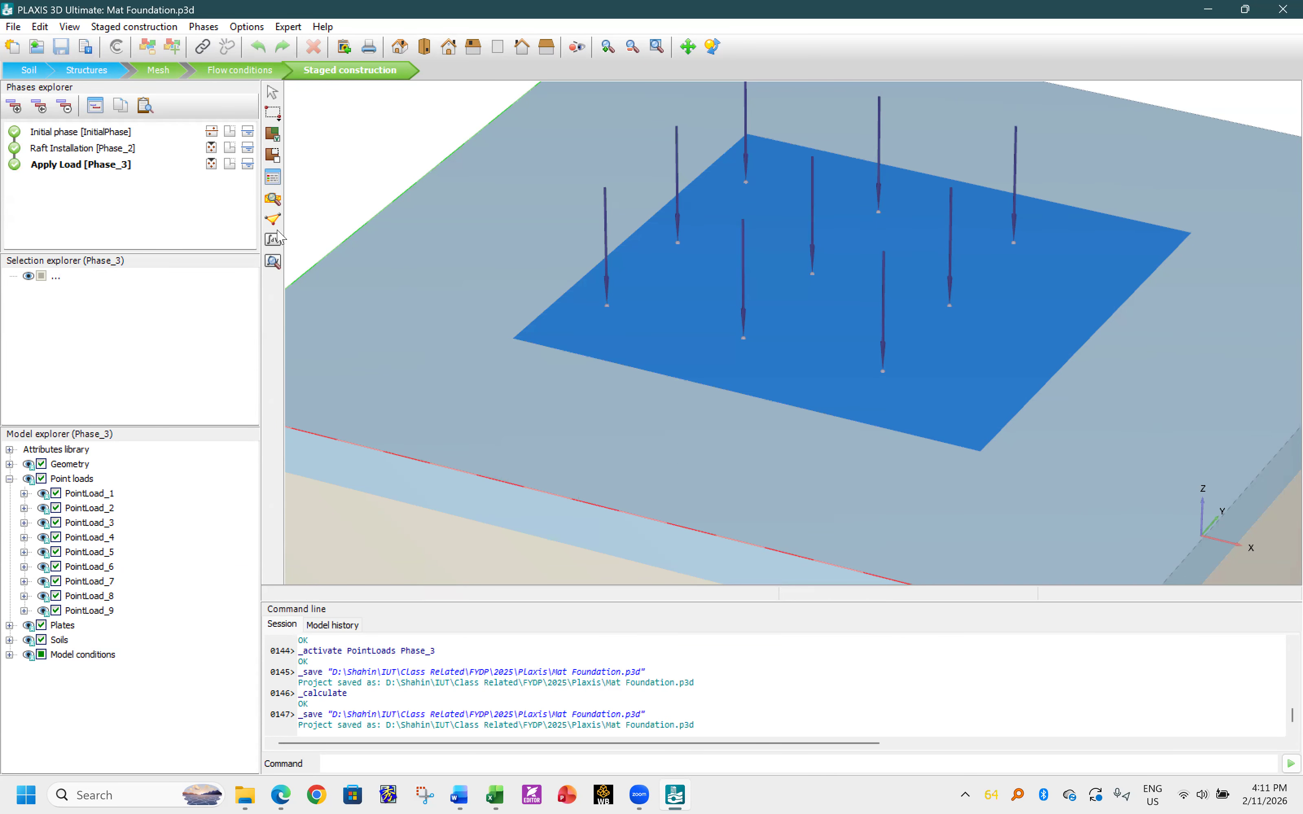
- Open the calculation results of the Apply Load phase in PLAXIS 3D Output and display the total displacements u_z
{"action": "left_click", "coordinate": [274, 262]}
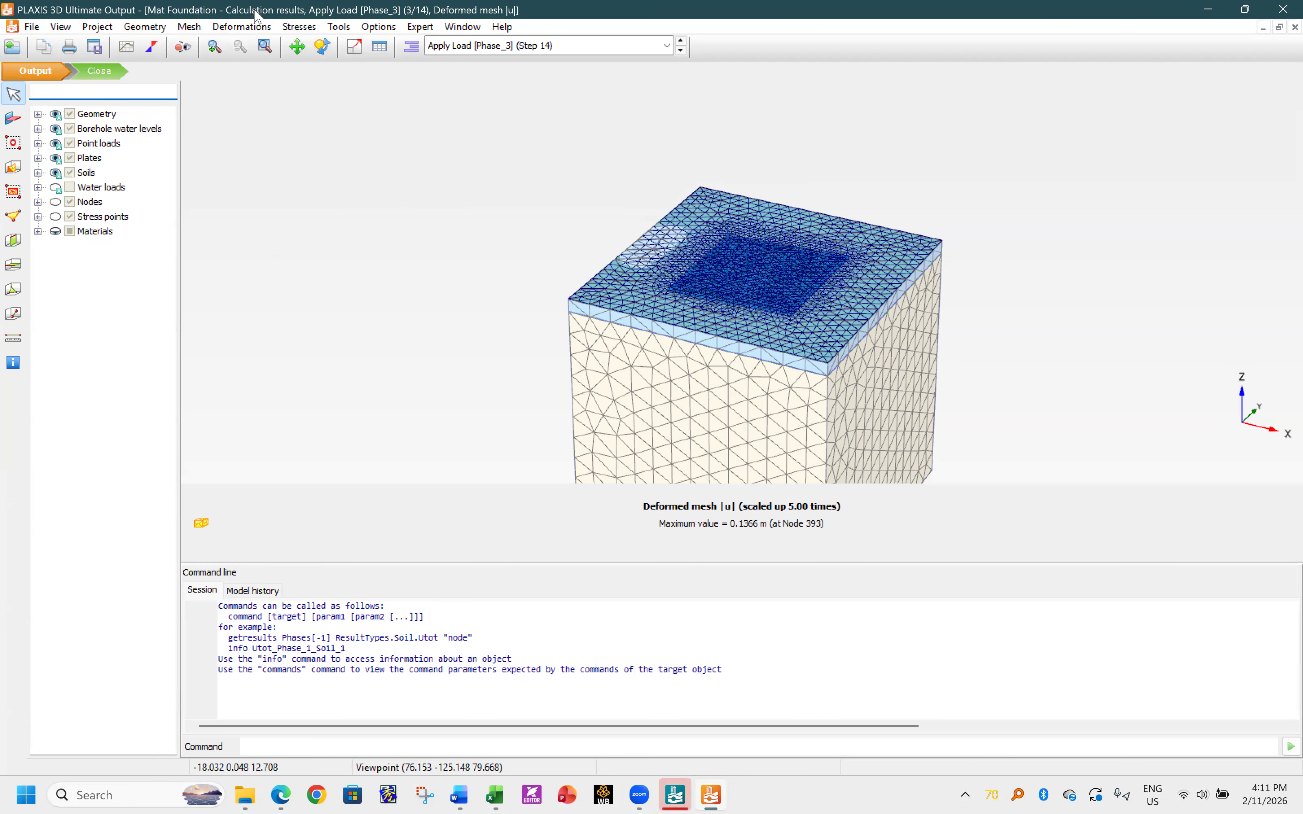
{"action": "left_click", "coordinate": [242, 27]}
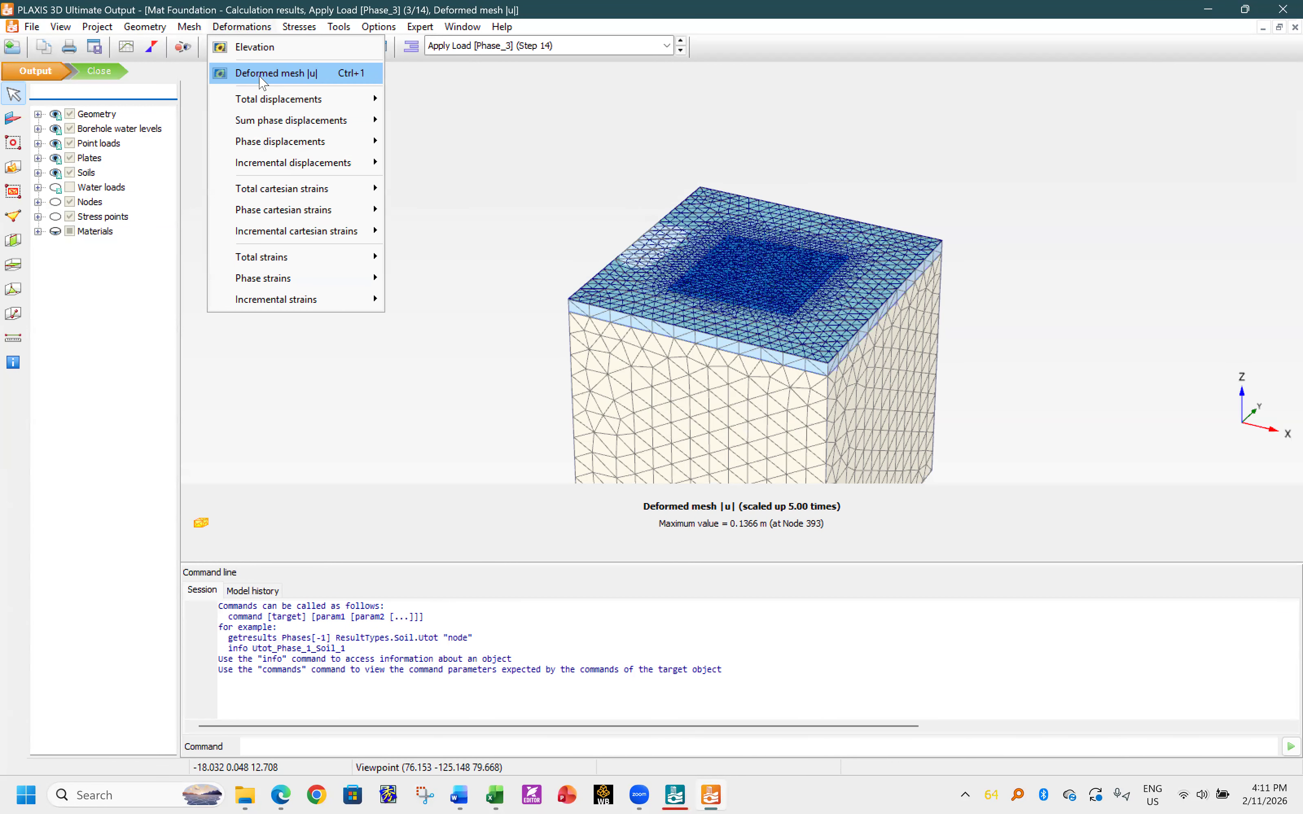
{"action": "mouse_move", "coordinate": [237, 98]}
{"action": "left_click", "coordinate": [413, 163]}
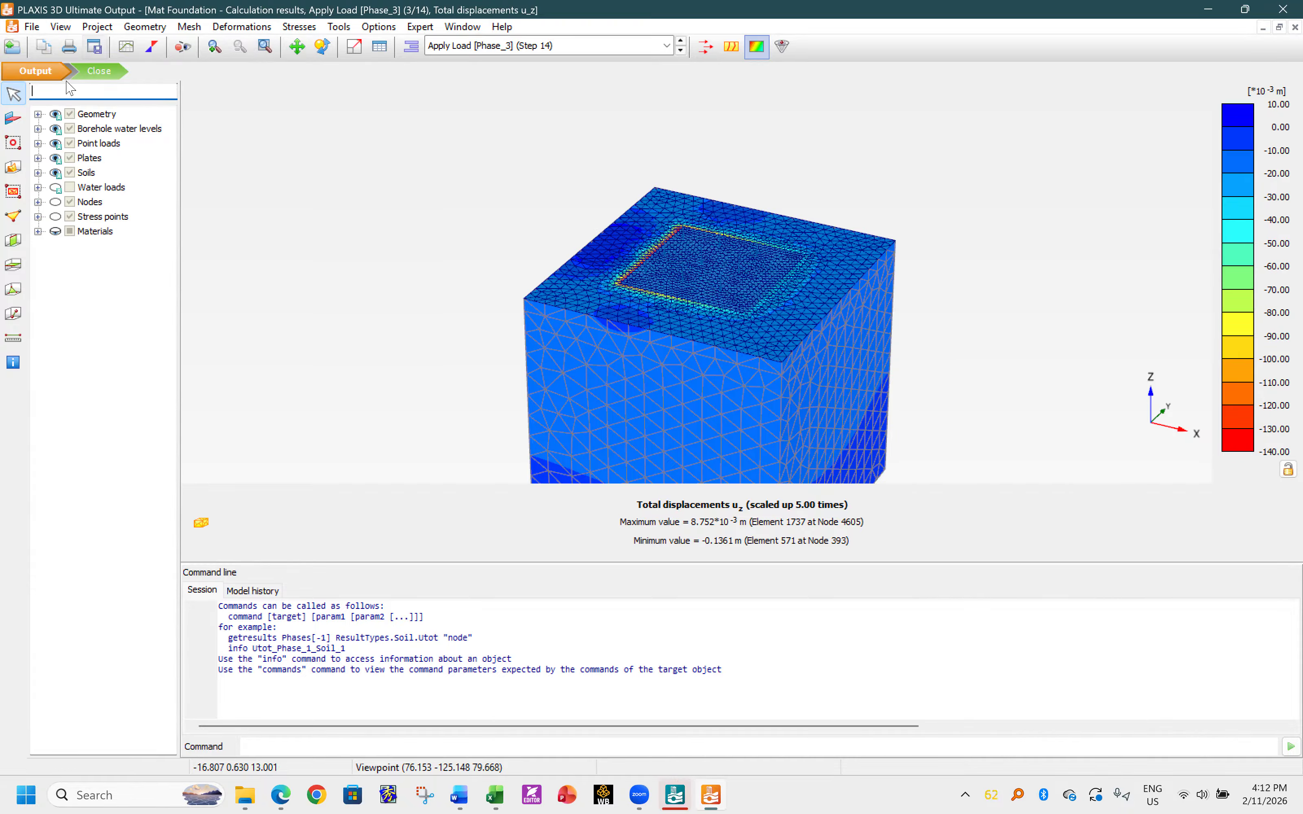
- Open the raft plate as a separate structure and view its total displacements u_z
{"action": "left_click", "coordinate": [14, 119]}
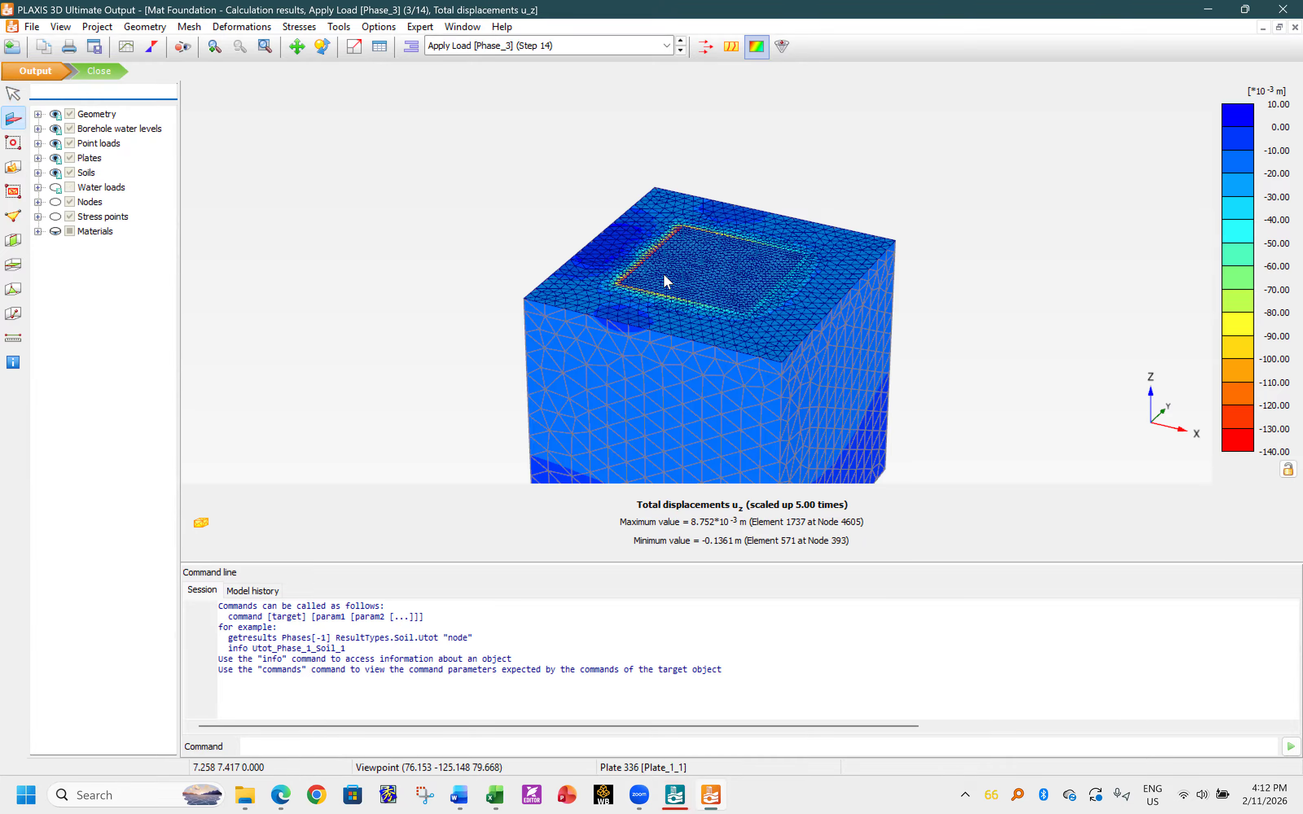
{"action": "double_click", "coordinate": [665, 274]}
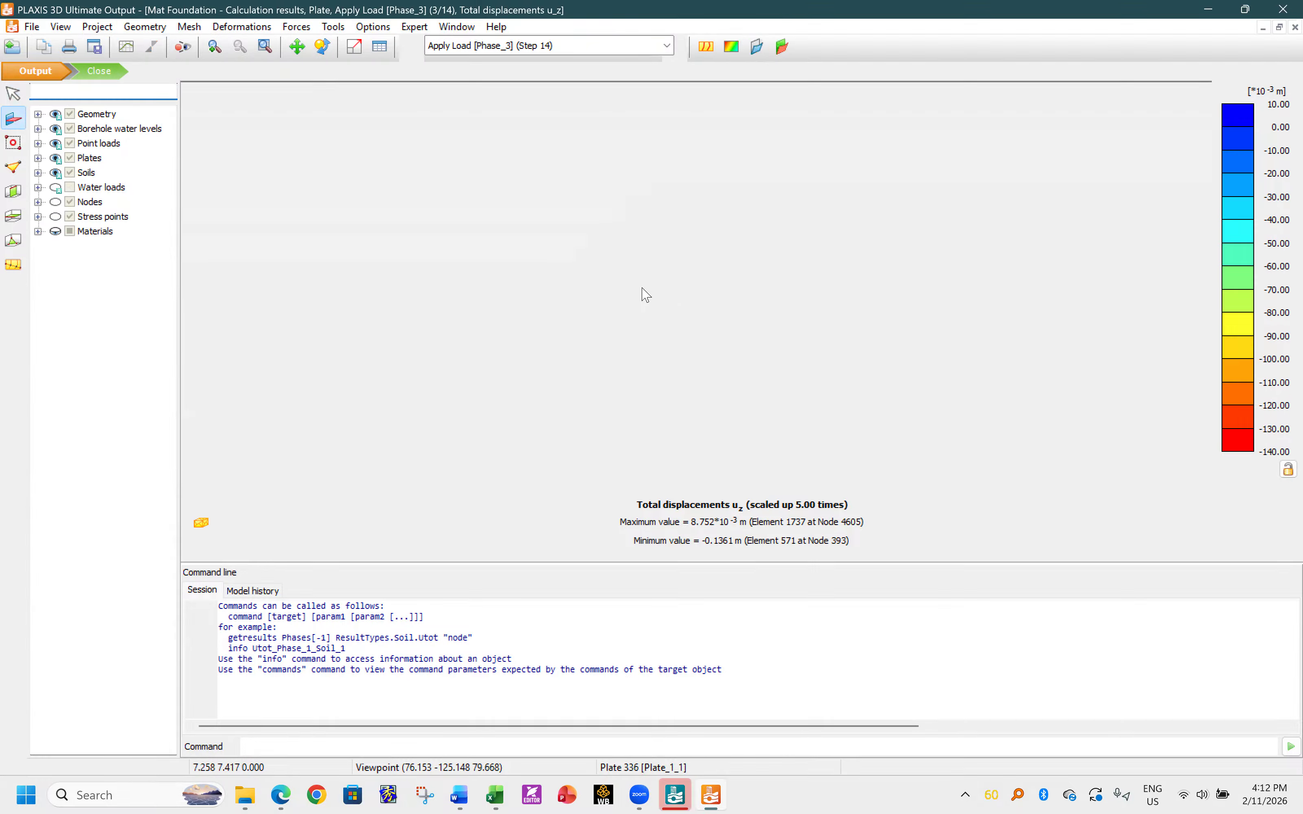
{"action": "left_click", "coordinate": [189, 27]}
{"action": "left_click", "coordinate": [233, 142]}
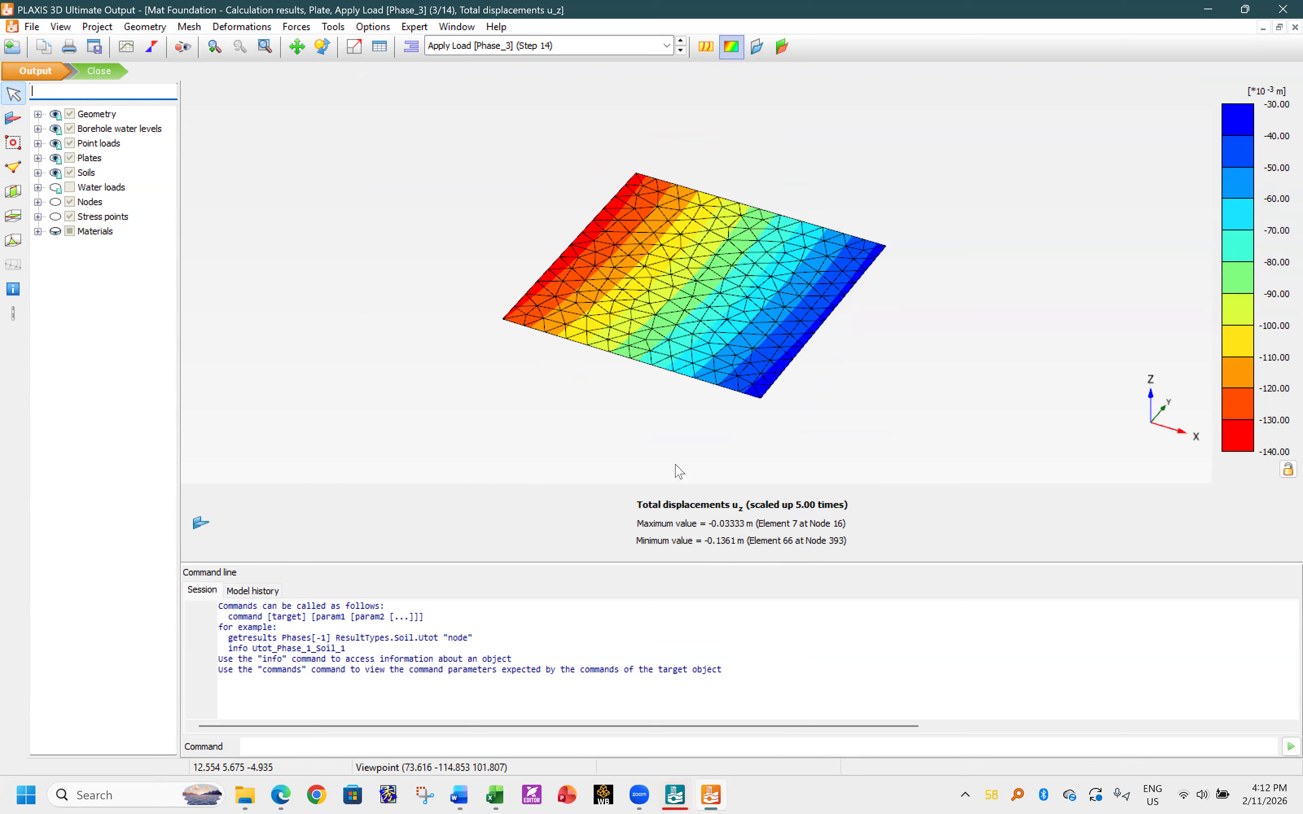
- Display the raft plate's shear forces Q12 and Q23 in turn
{"action": "left_click", "coordinate": [296, 27]}
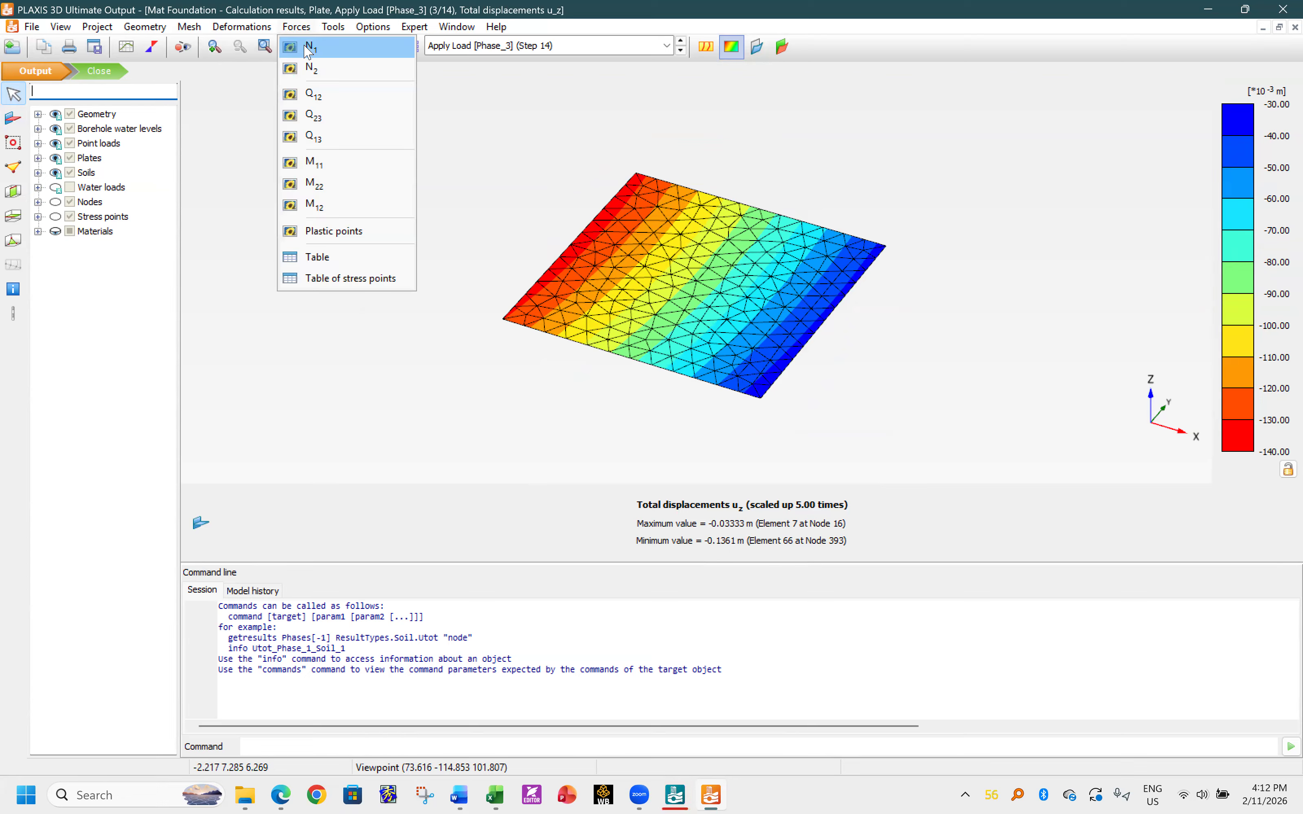
{"action": "left_click", "coordinate": [312, 95]}
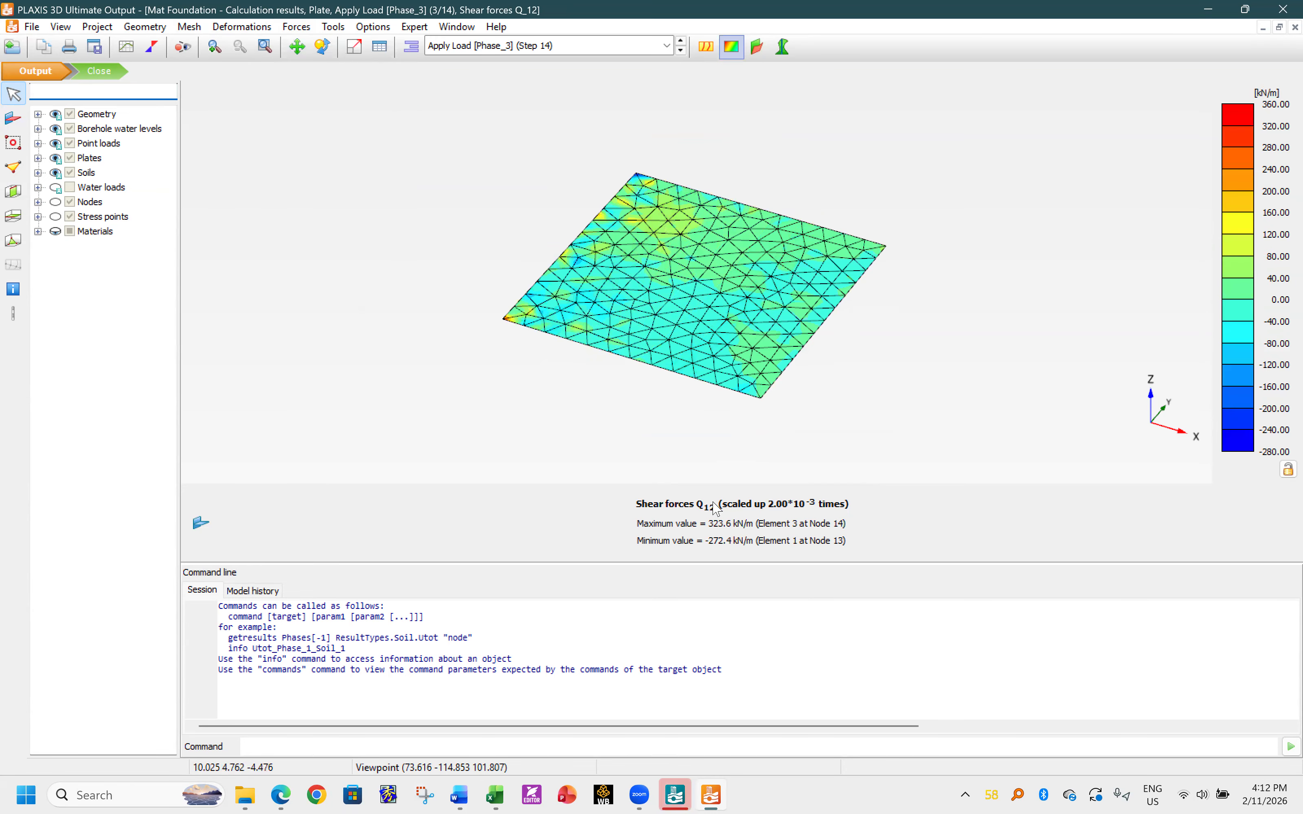
{"action": "left_click", "coordinate": [296, 27]}
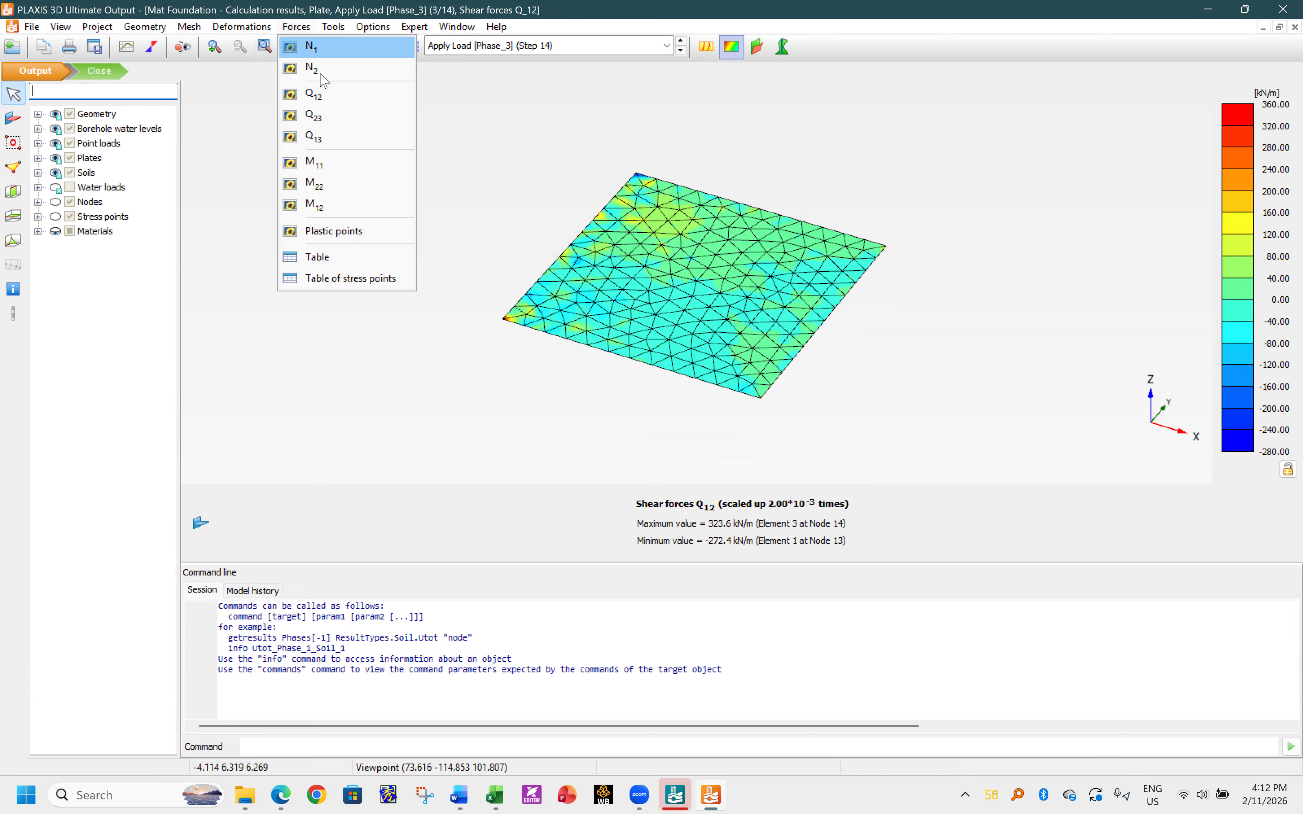
{"action": "left_click", "coordinate": [314, 115]}
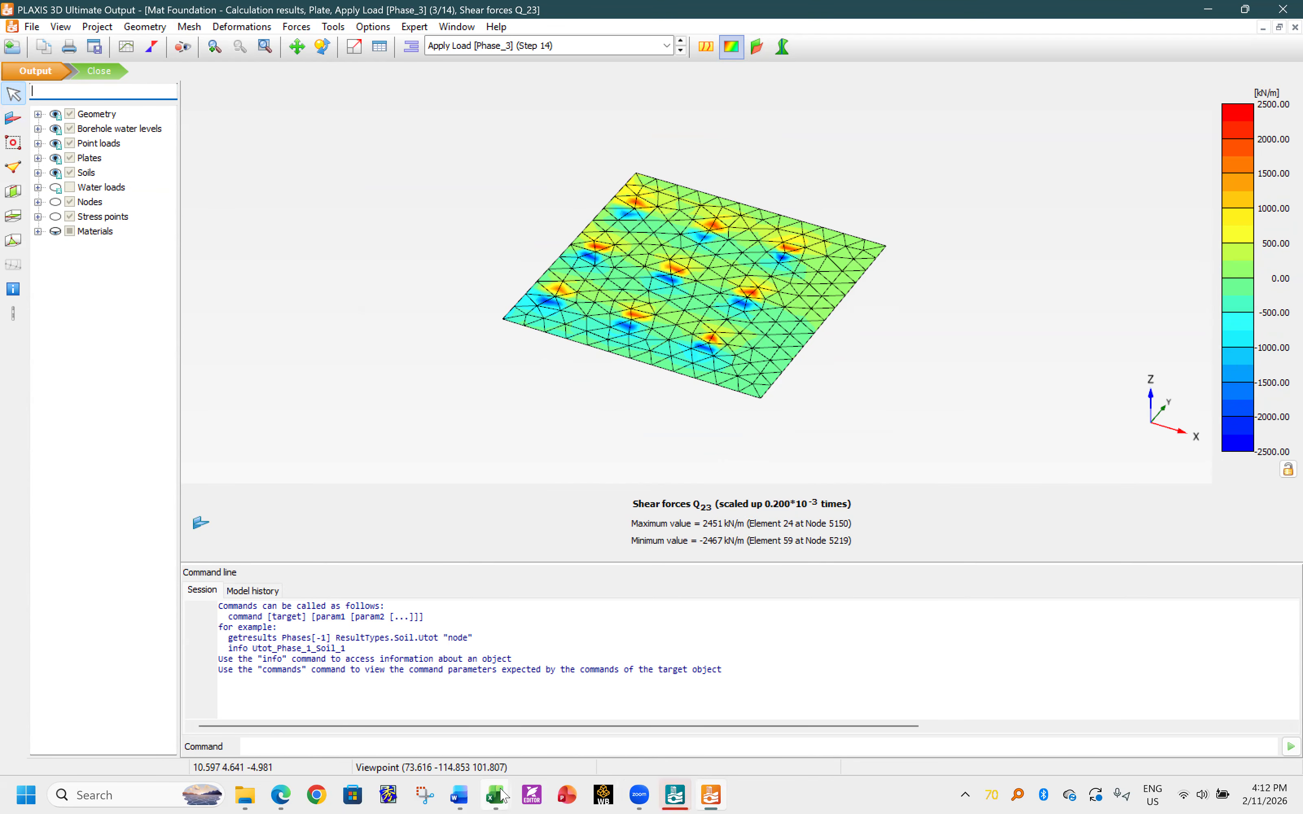
- Switch to the Thickness and Reinforcement.xlsx workbook in Excel and locate the shear force input in cell G7
{"action": "mouse_move", "coordinate": [503, 796]}
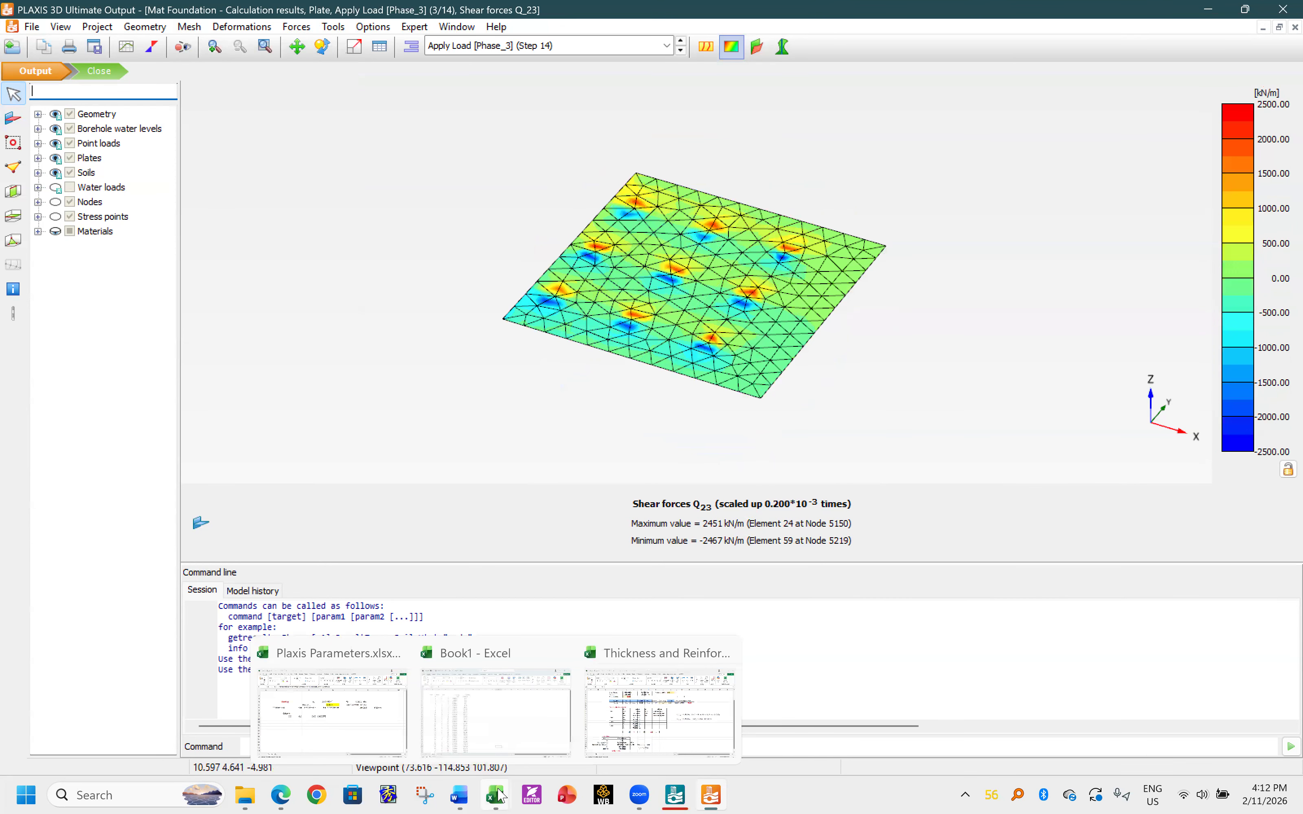
{"action": "left_click", "coordinate": [498, 790]}
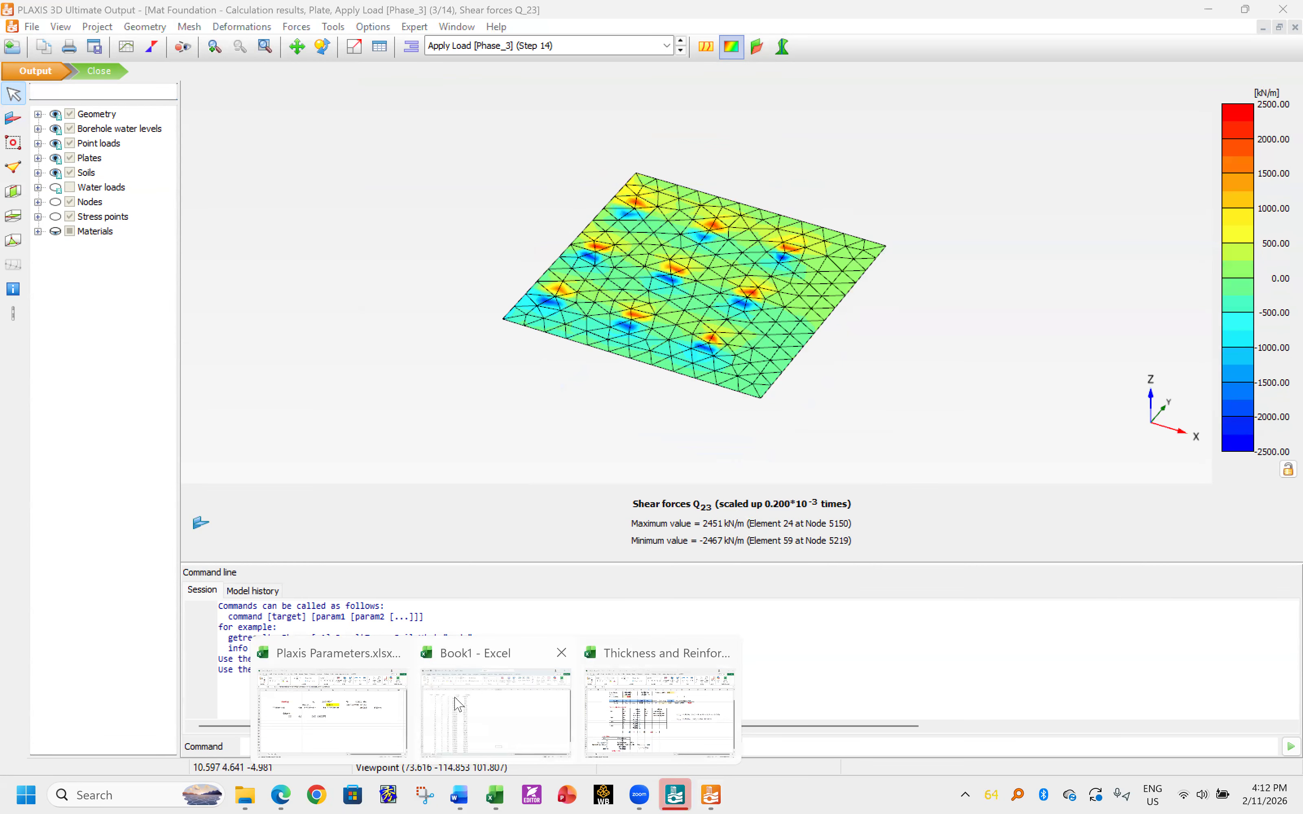
{"action": "left_click", "coordinate": [648, 698]}
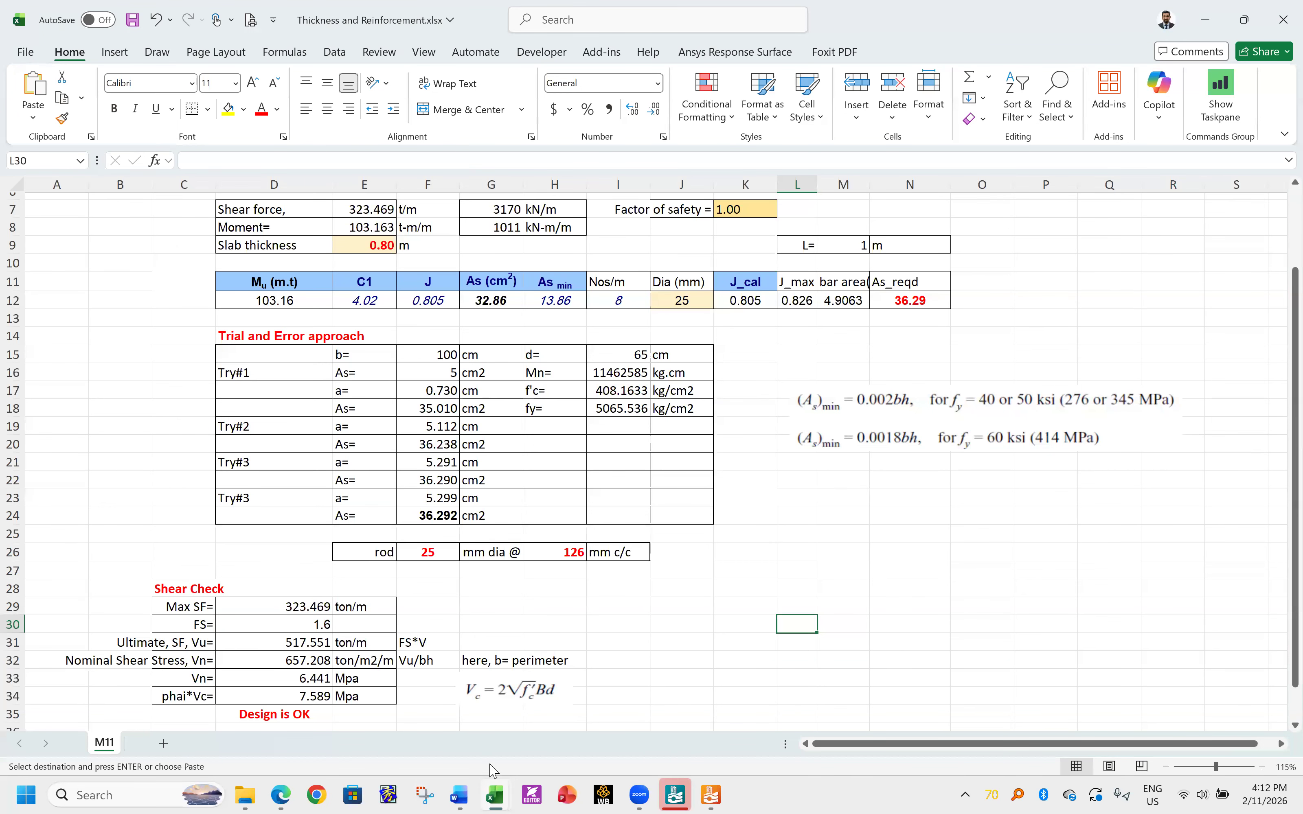
{"action": "mouse_move", "coordinate": [495, 791]}
{"action": "scroll", "coordinate": [371, 334], "scroll_direction": "up", "scroll_amount": 2}
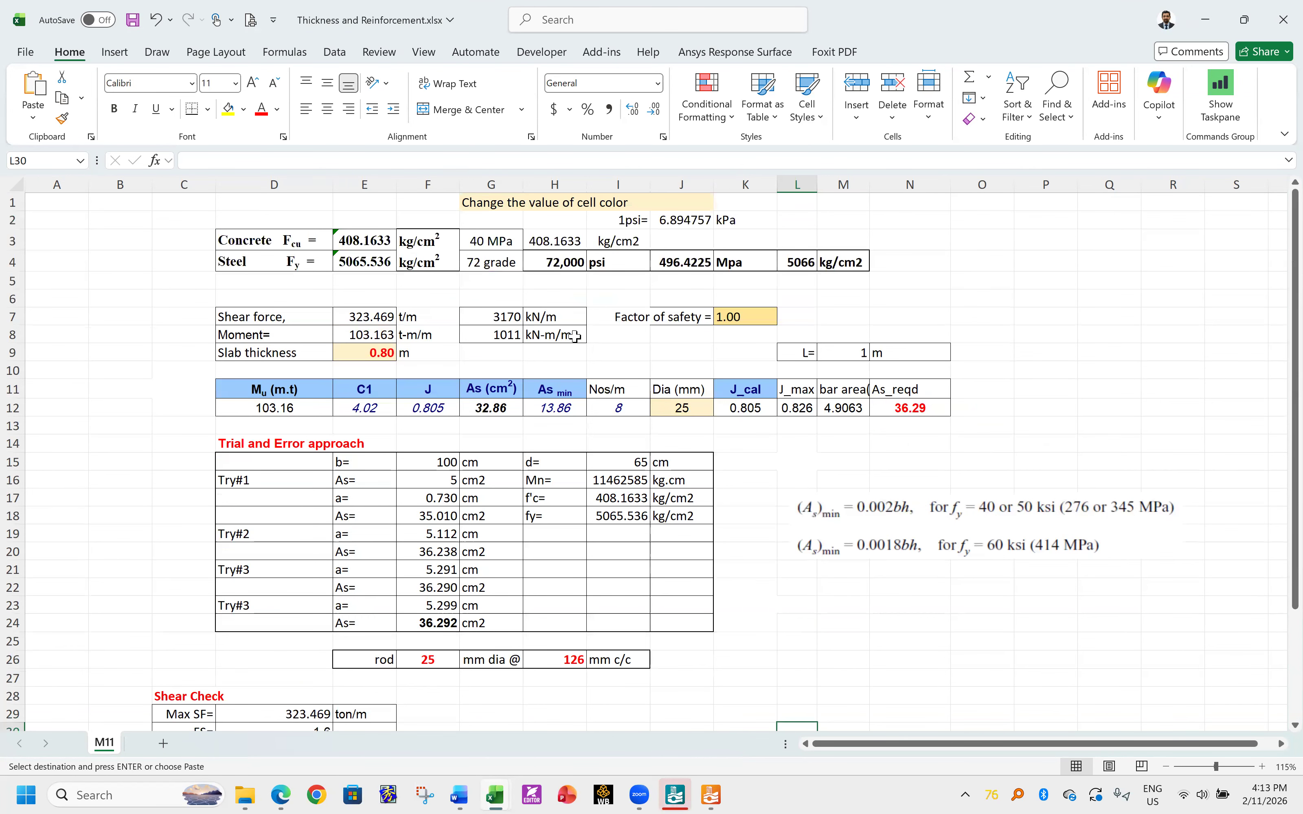
{"action": "left_click", "coordinate": [502, 321]}
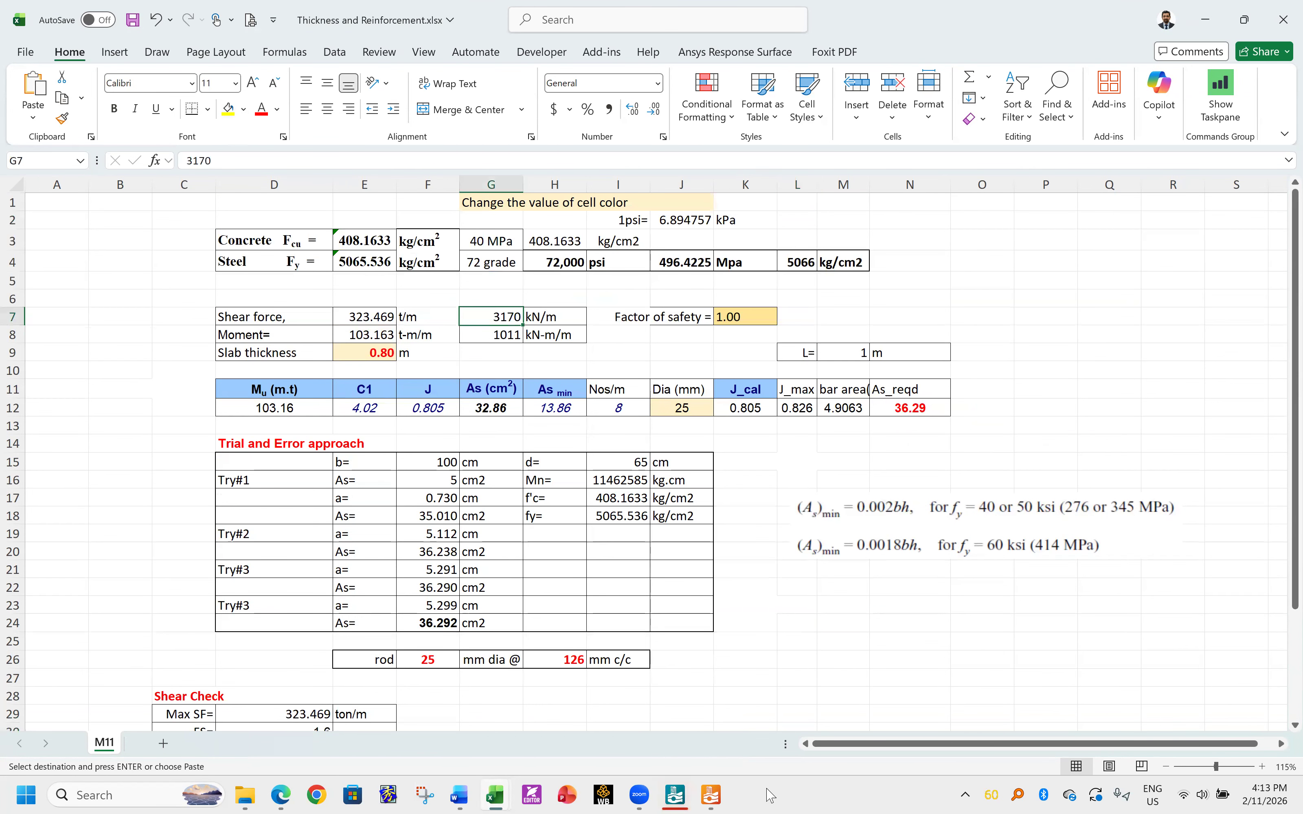
- Switch back to PLAXIS 3D Output and display the raft's bending moments M22 and torsion moments M12
{"action": "left_click", "coordinate": [714, 795]}
{"action": "left_click", "coordinate": [298, 26]}
{"action": "left_click", "coordinate": [314, 185]}
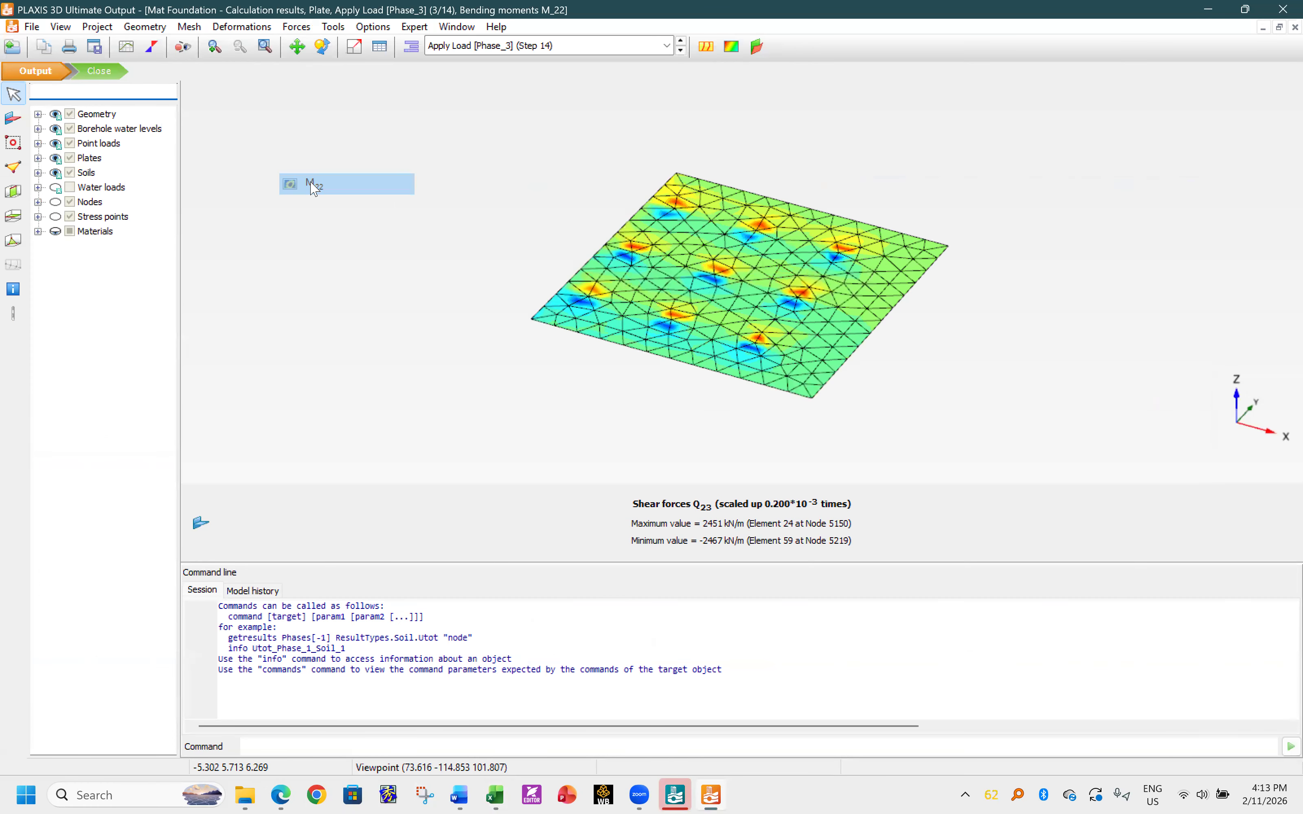
{"action": "left_click", "coordinate": [295, 29]}
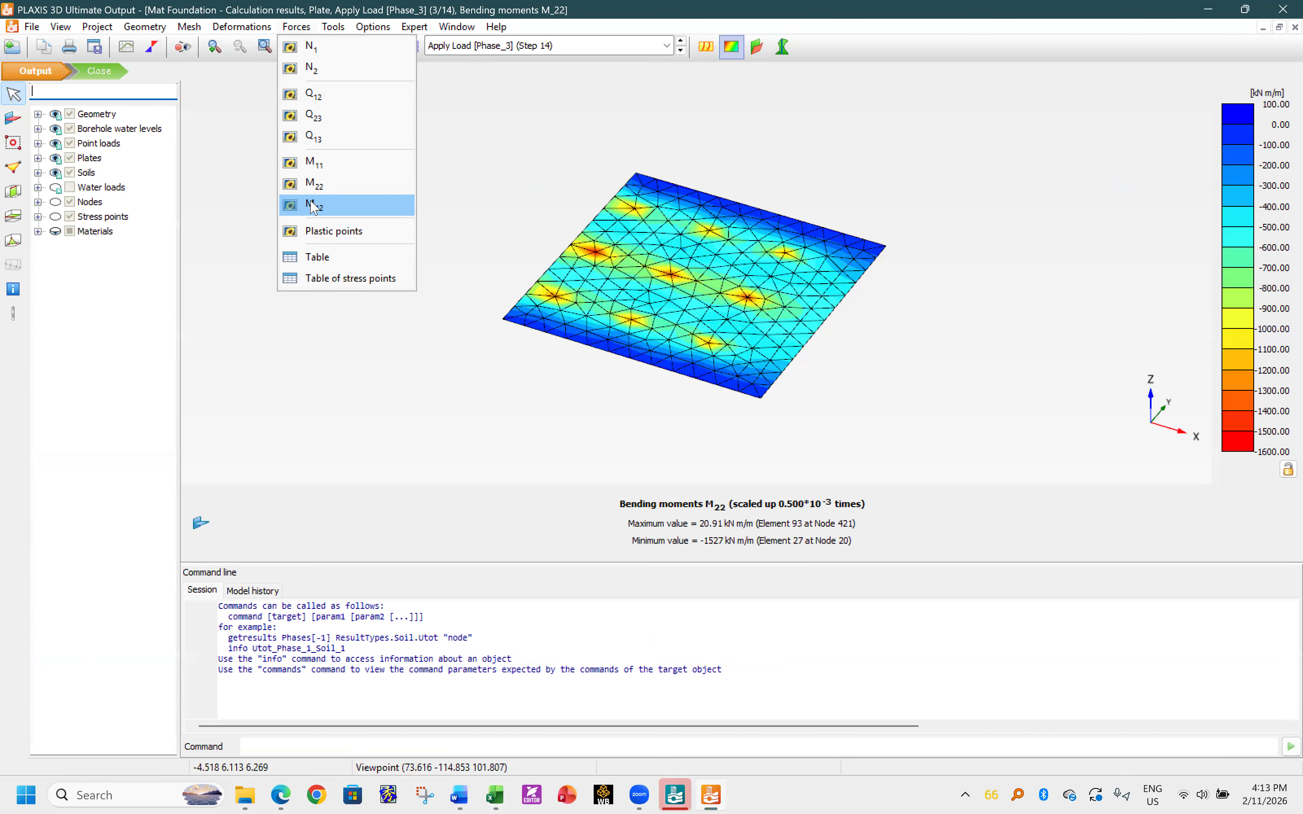
{"action": "left_click", "coordinate": [309, 205]}
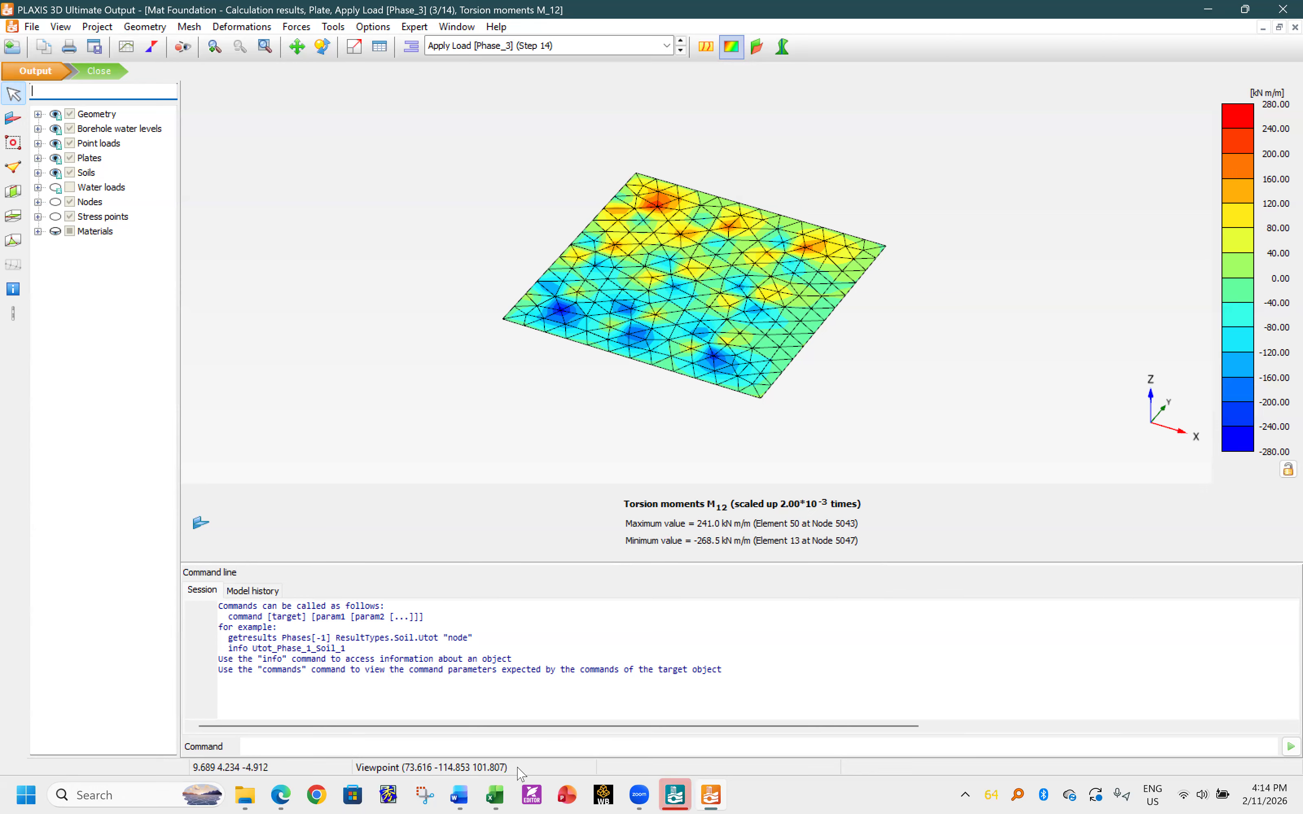
- Switch to the Plaxis Parameters.xlsx workbook in Excel and open its Pile sheet
{"action": "mouse_move", "coordinate": [494, 795]}
{"action": "left_click", "coordinate": [686, 683]}
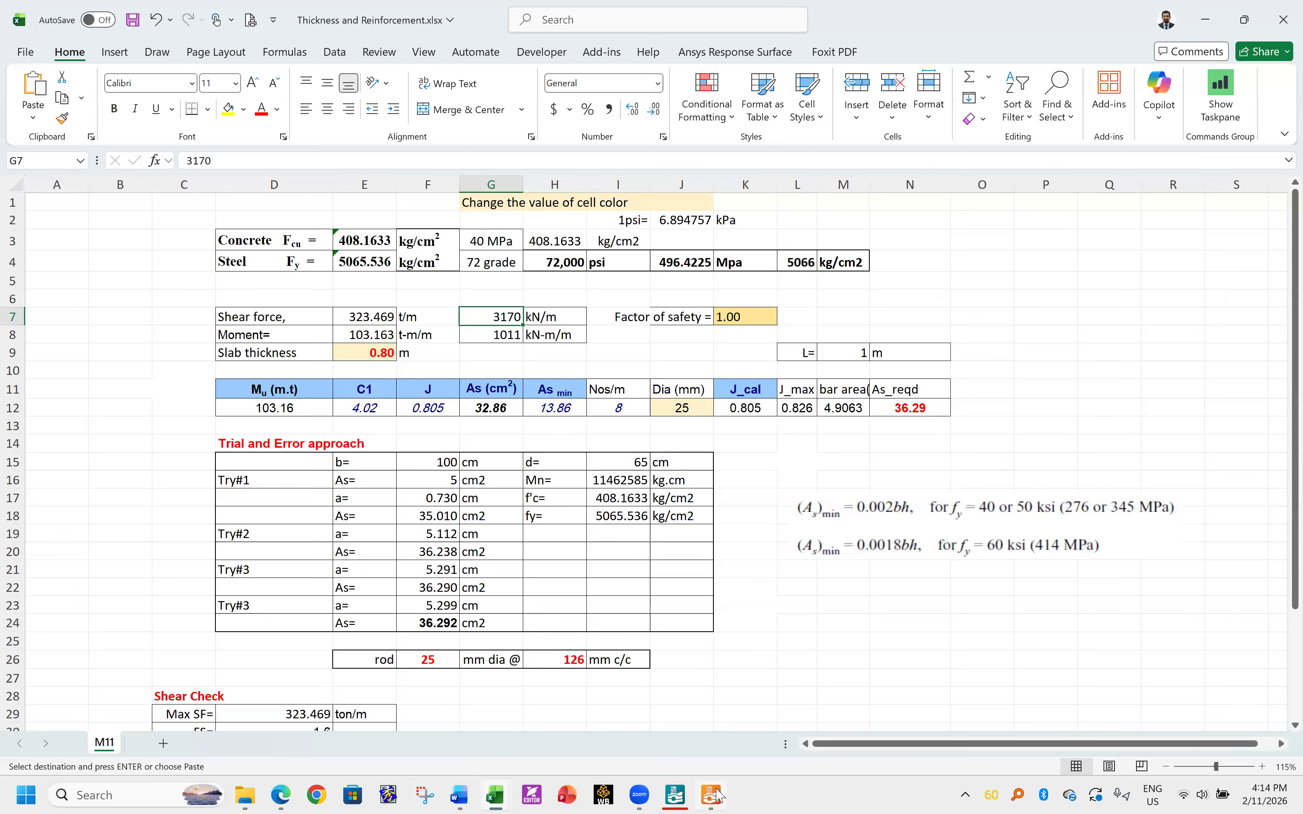
{"action": "mouse_move", "coordinate": [716, 789]}
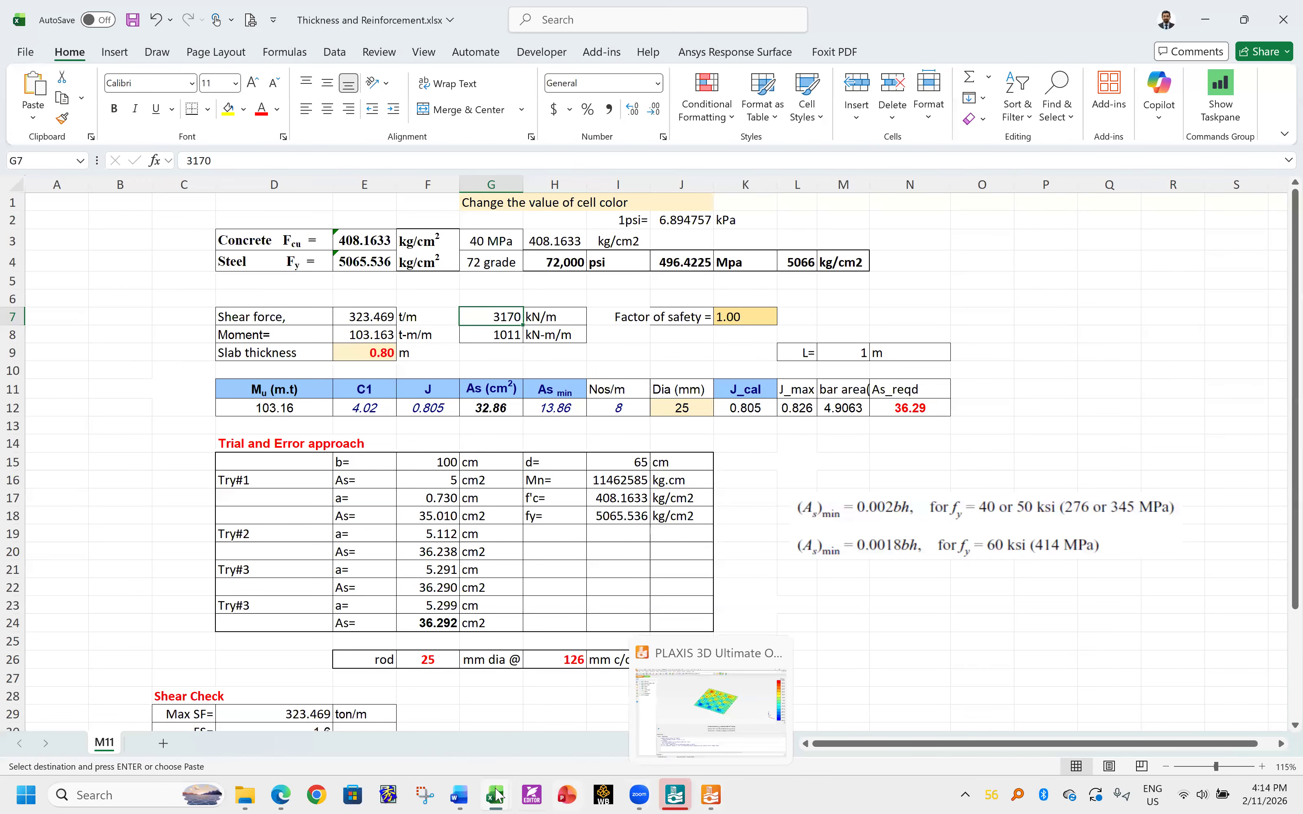
{"action": "mouse_move", "coordinate": [496, 795]}
{"action": "left_click", "coordinate": [364, 711]}
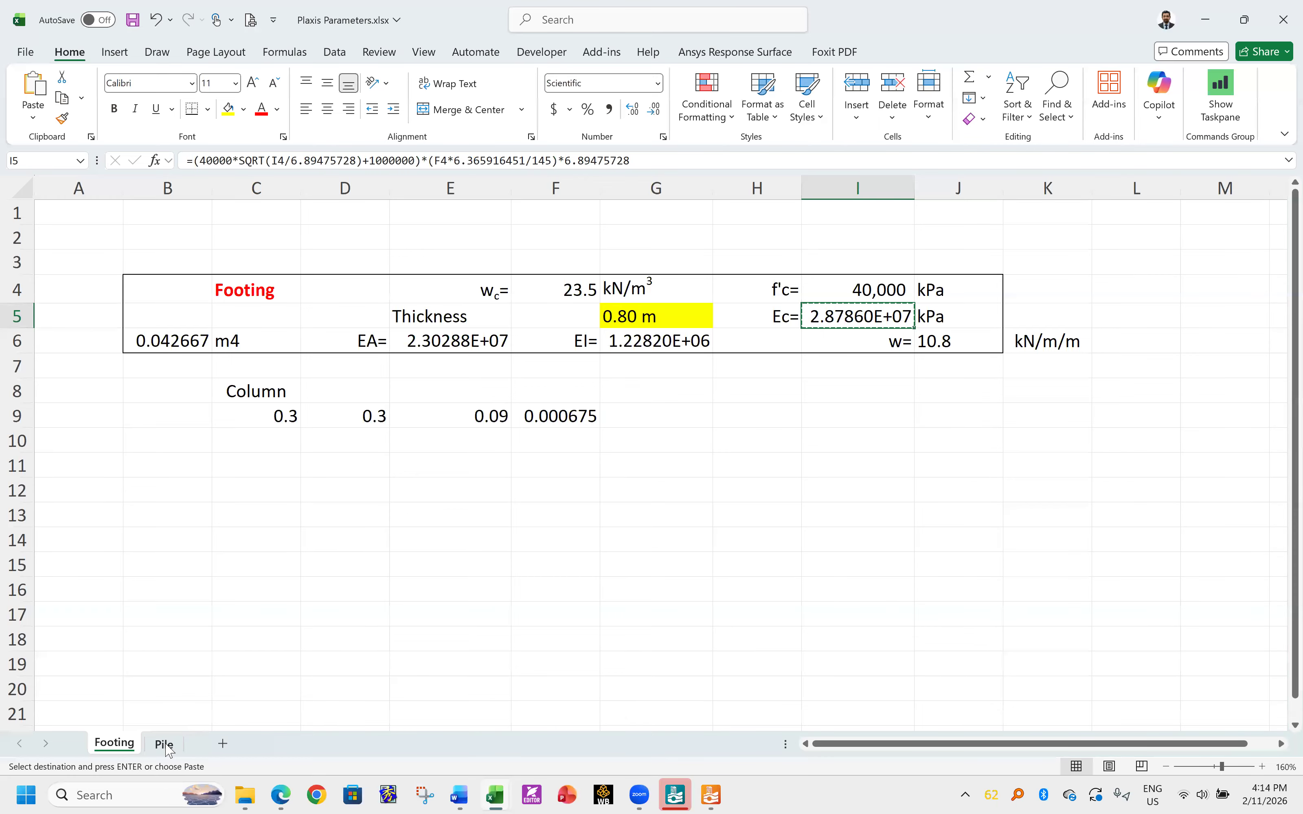
{"action": "left_click", "coordinate": [164, 744]}
- Examine the Bored Pile and Precast Pile capacity tables, focusing on the precast pile diameters in cells C15 and C16
{"action": "scroll", "coordinate": [280, 490], "scroll_direction": "down", "scroll_amount": 4}
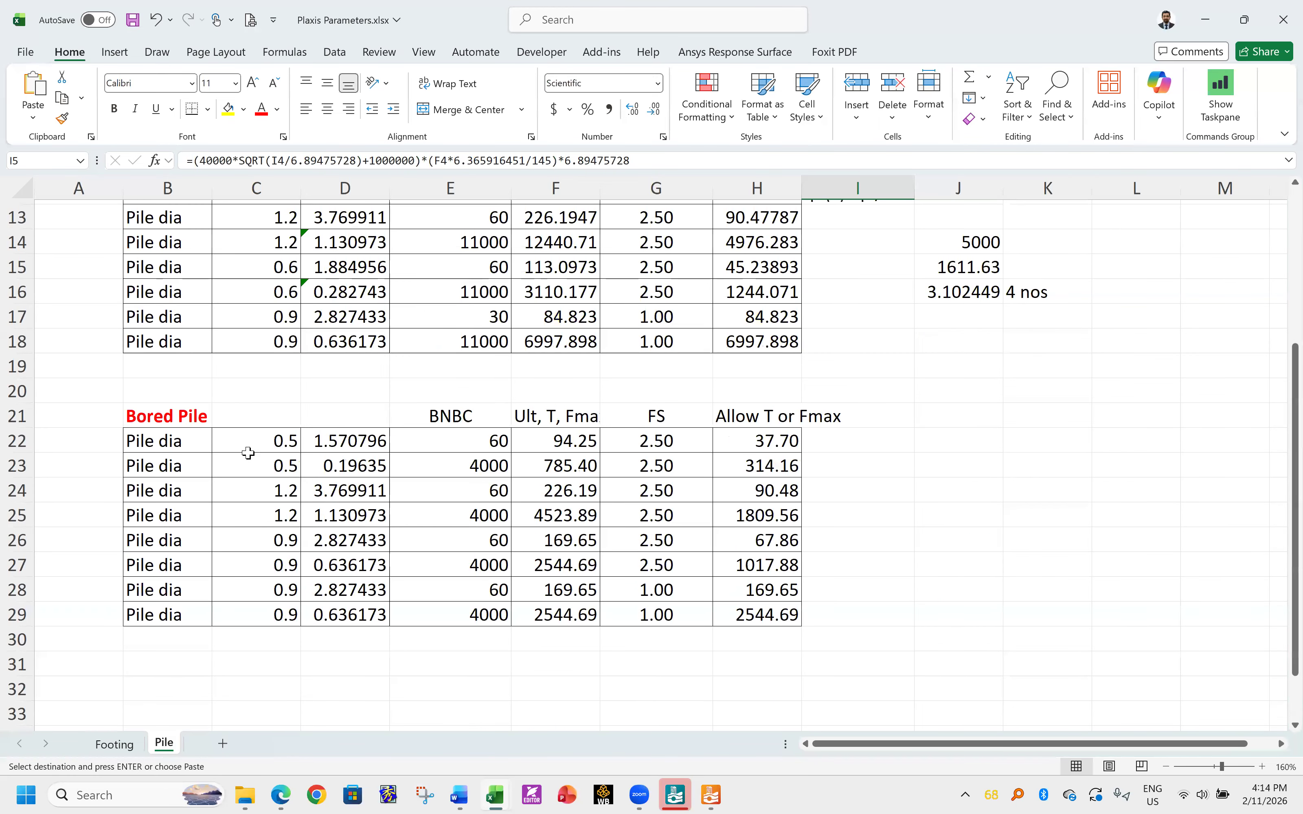
{"action": "left_click", "coordinate": [156, 415]}
{"action": "scroll", "coordinate": [157, 415], "scroll_direction": "up", "scroll_amount": 4}
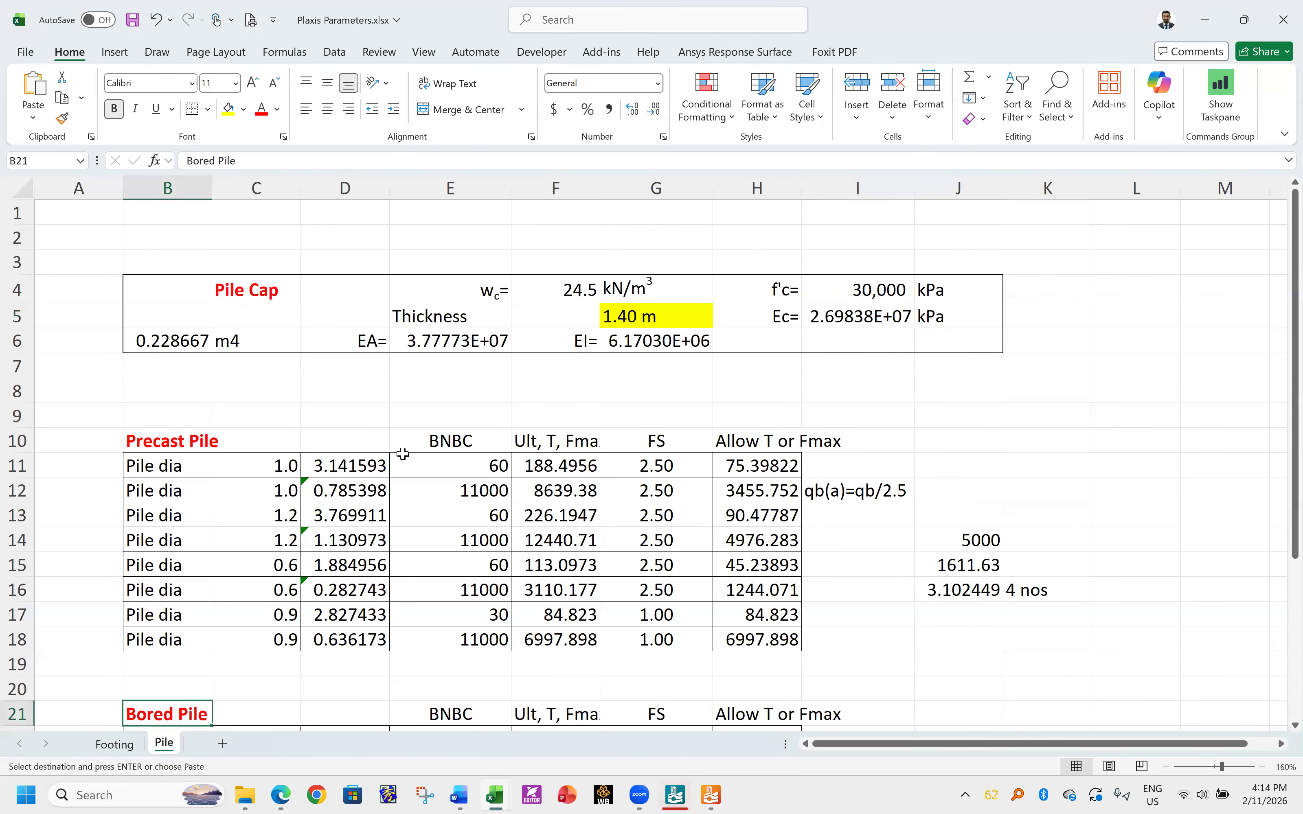
{"action": "scroll", "coordinate": [179, 473], "scroll_direction": "down", "scroll_amount": 2}
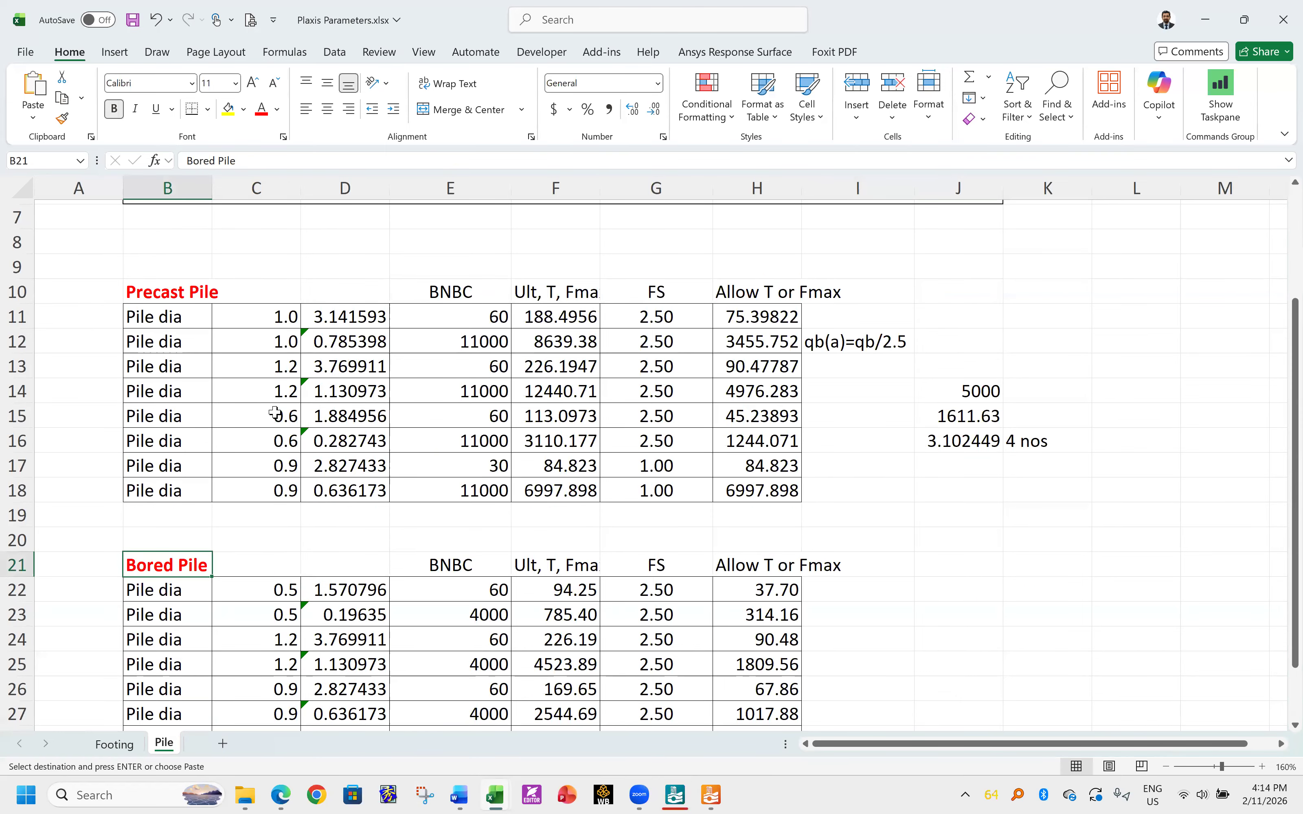
{"action": "left_click", "coordinate": [272, 416]}
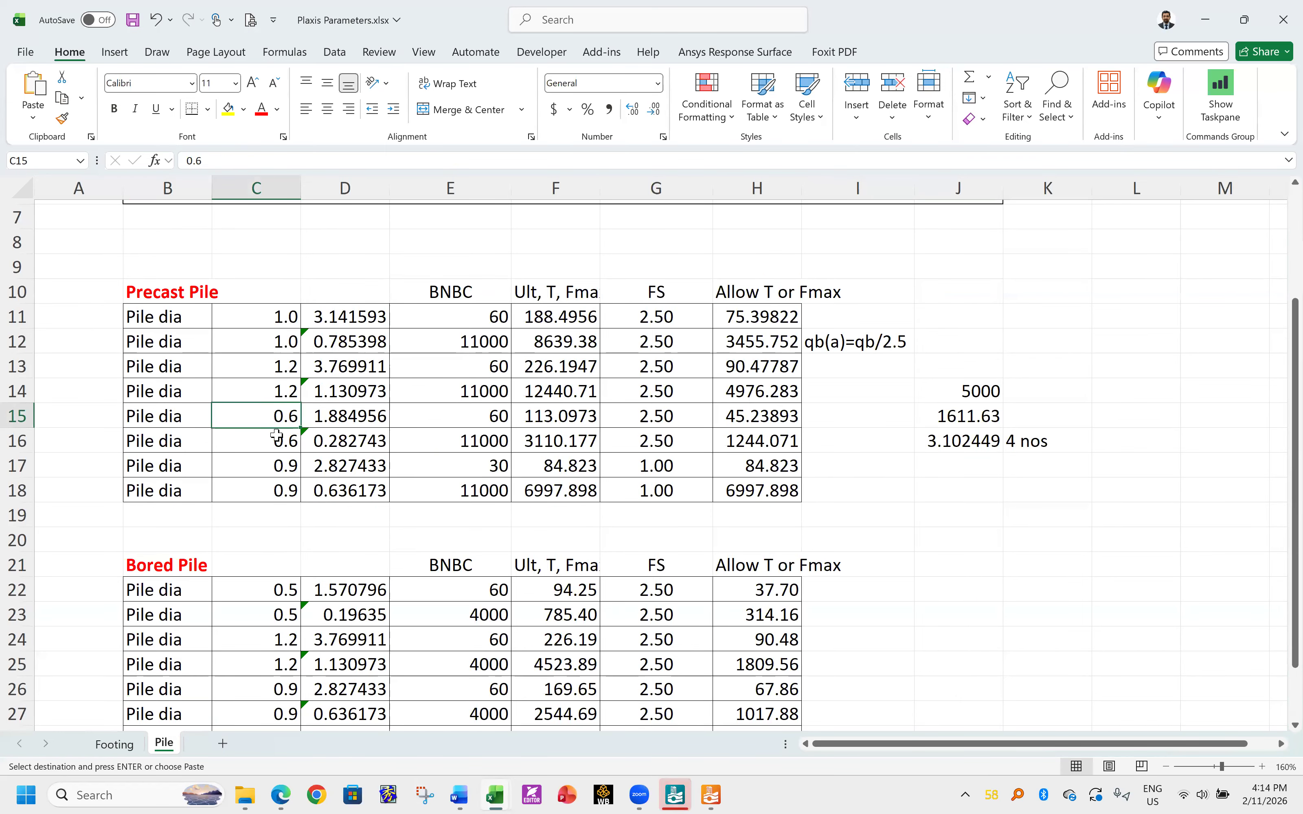
{"action": "left_click", "coordinate": [274, 445]}
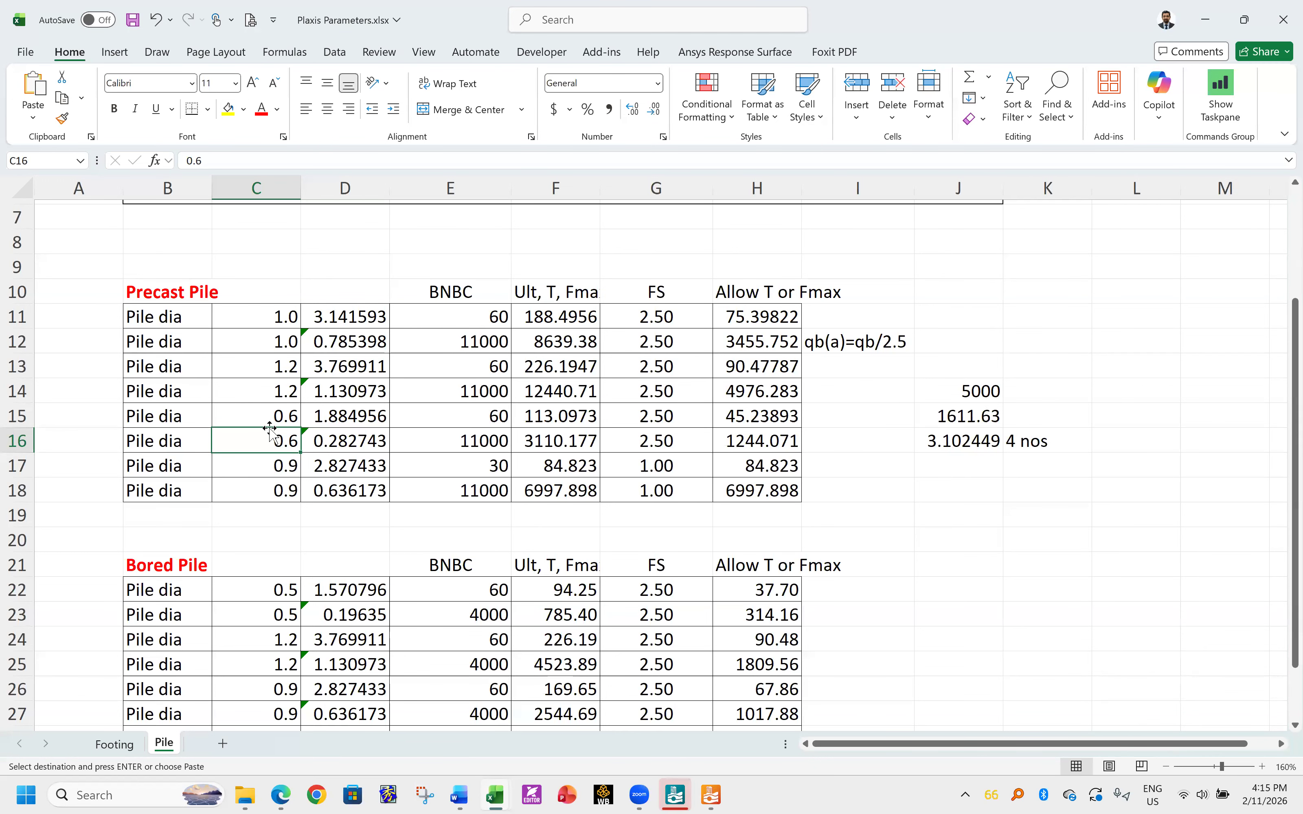
{"action": "left_click", "coordinate": [276, 416]}
{"action": "left_click", "coordinate": [274, 437]}
- Switch back to PLAXIS 3D Output, close the results, and save the Mat Foundation project in the modelling program
{"action": "left_click", "coordinate": [707, 792]}
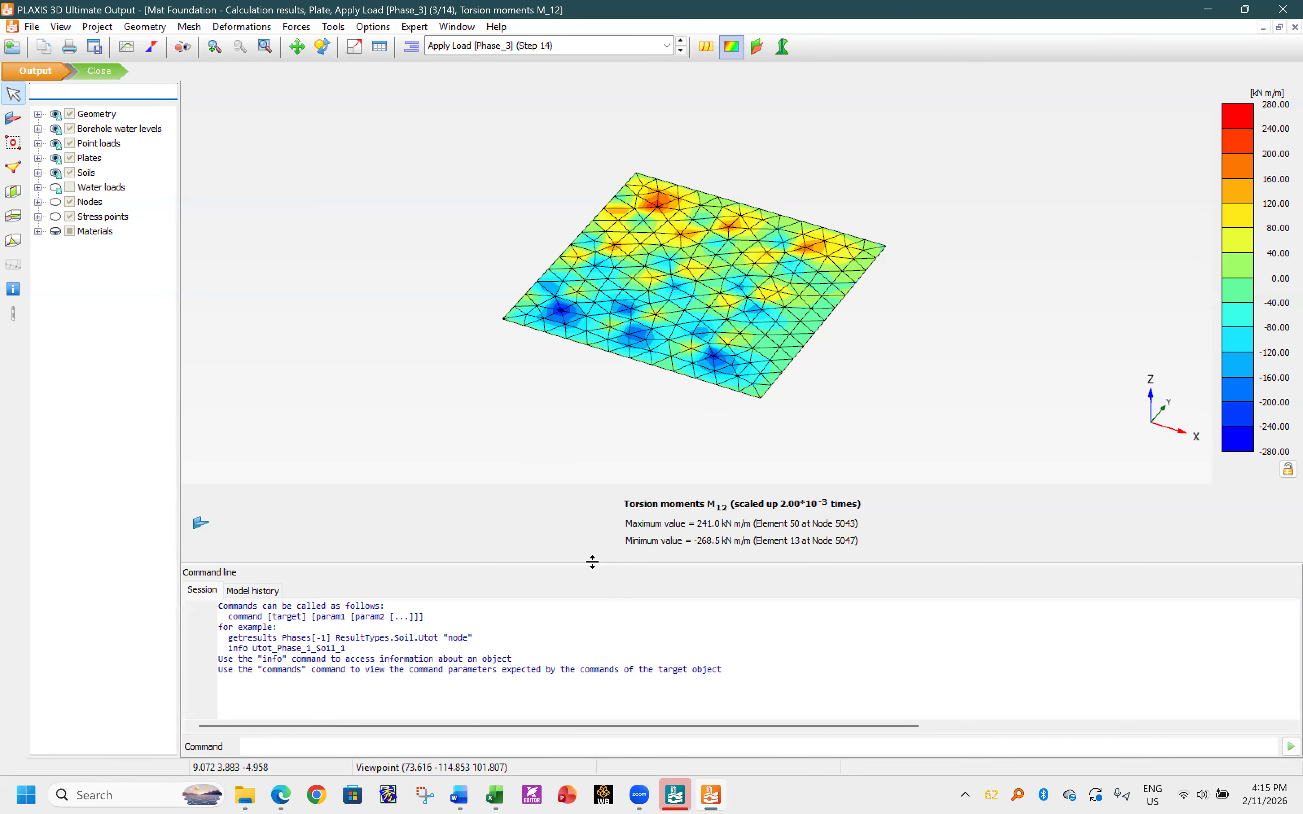
{"action": "left_click_drag", "start_coordinate": [593, 563], "coordinate": [581, 694]}
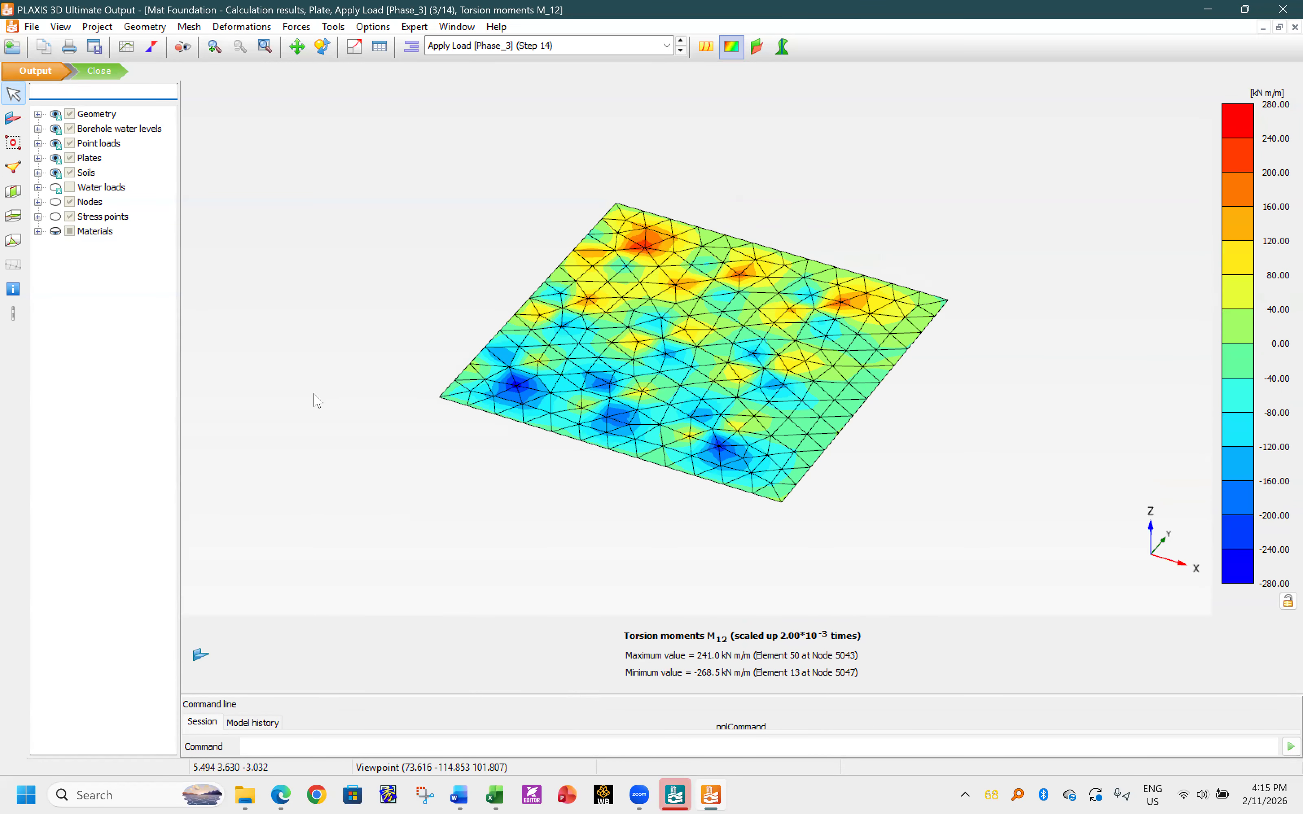
{"action": "left_click", "coordinate": [103, 72]}
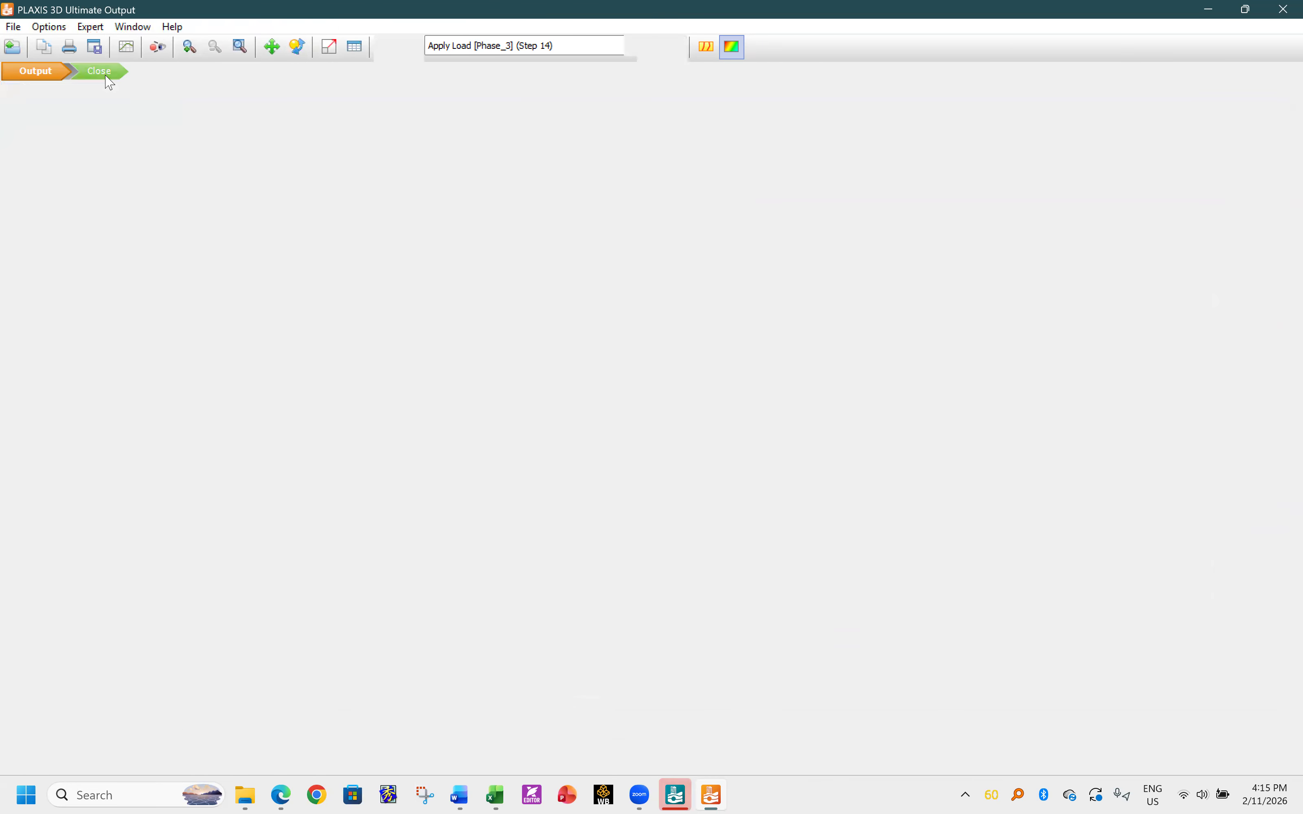
{"action": "left_click", "coordinate": [59, 48]}
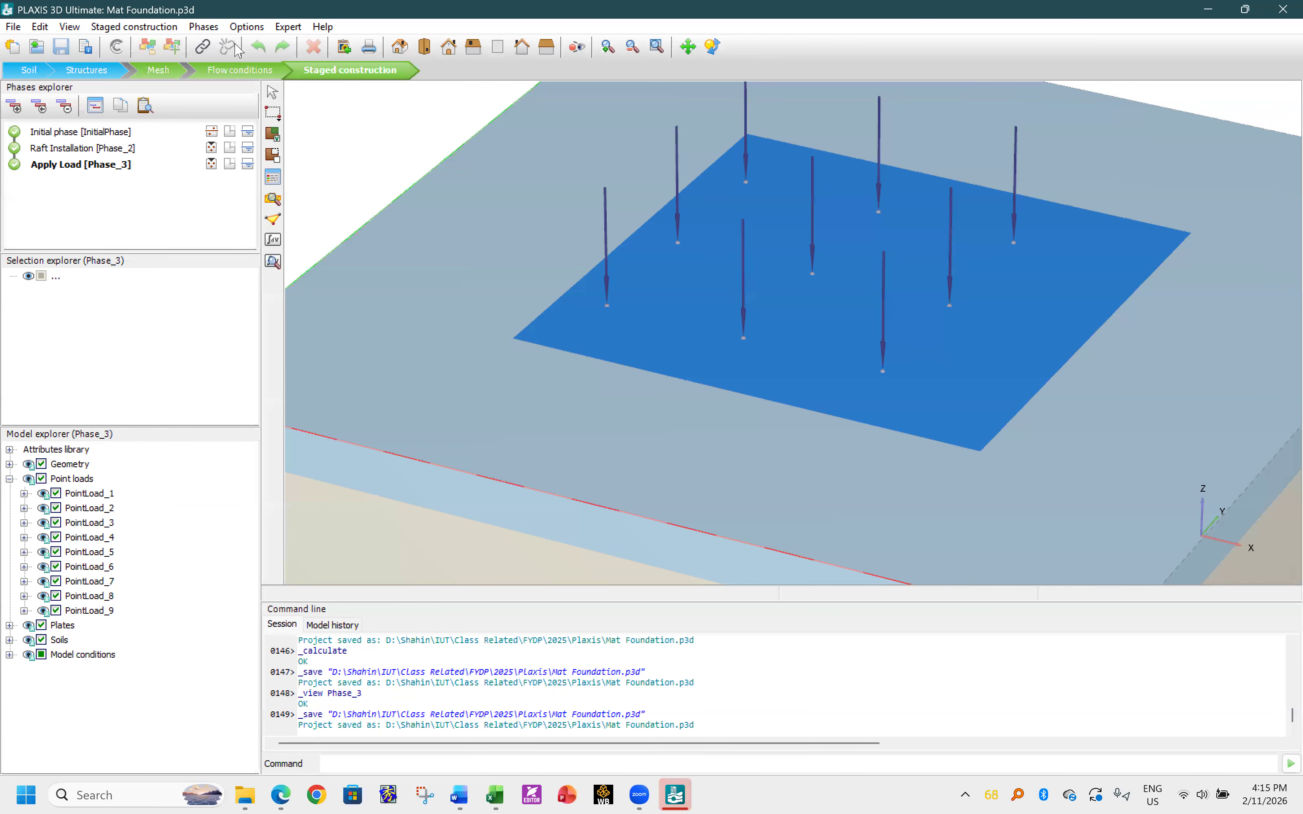